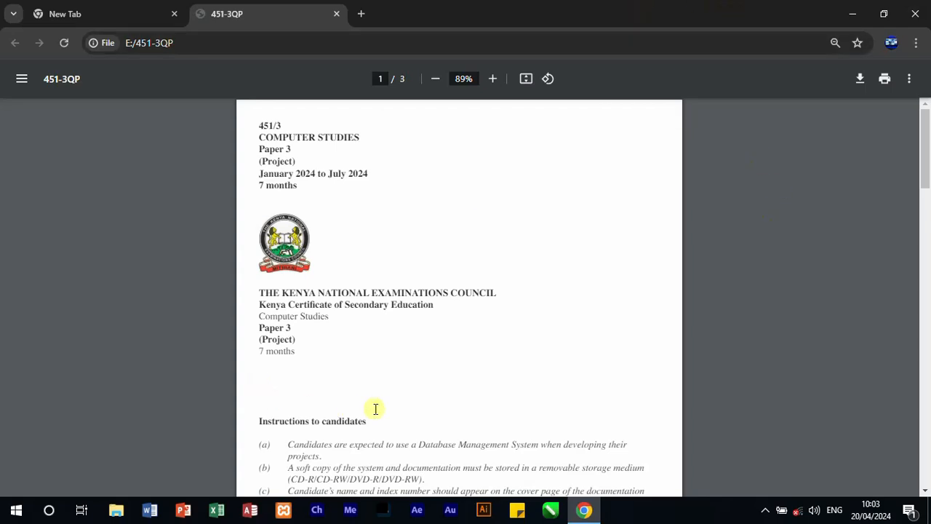
# Step: Read through the 451/3 project question paper, from the candidate instructions to the Uzima Borehole Drilling System requirements and fee tables
pyautogui.scroll(-1, 401, 390)
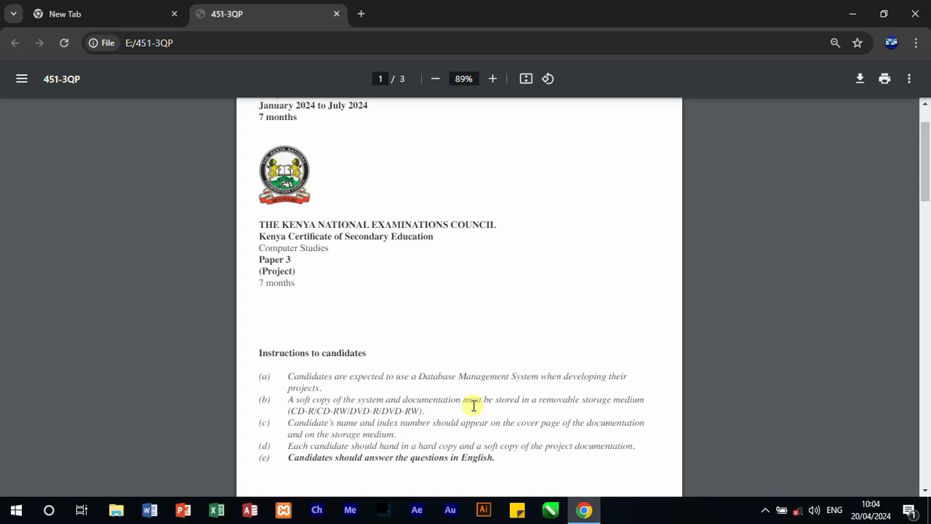
pyautogui.scroll(-2, 463, 372)
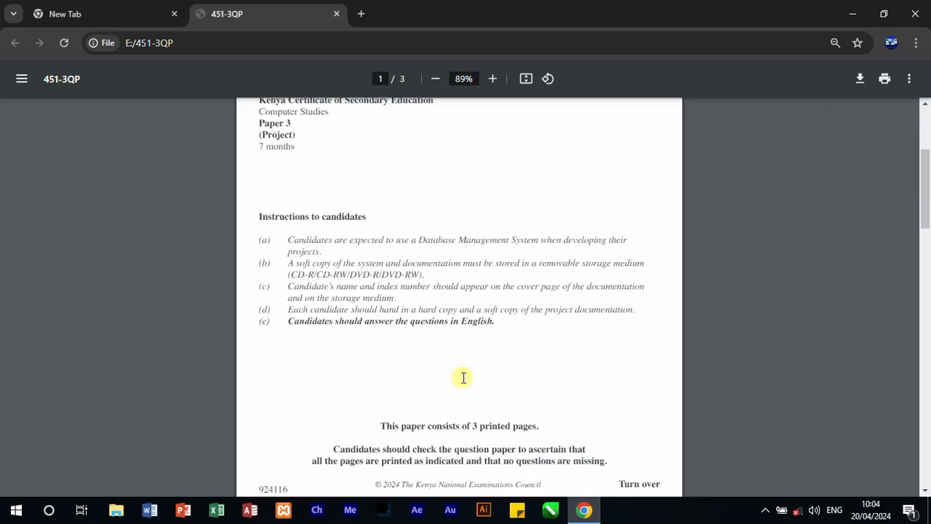
pyautogui.scroll(-2, 463, 378)
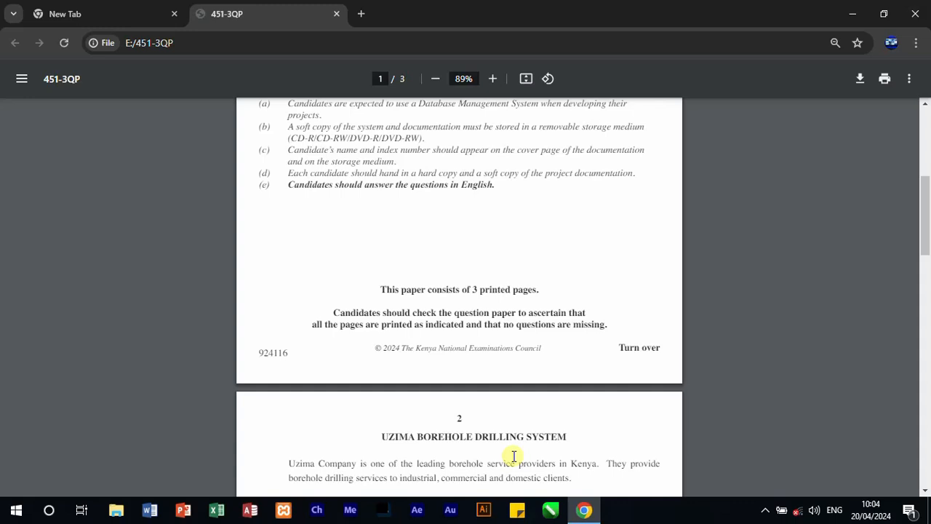
pyautogui.scroll(-2, 495, 420)
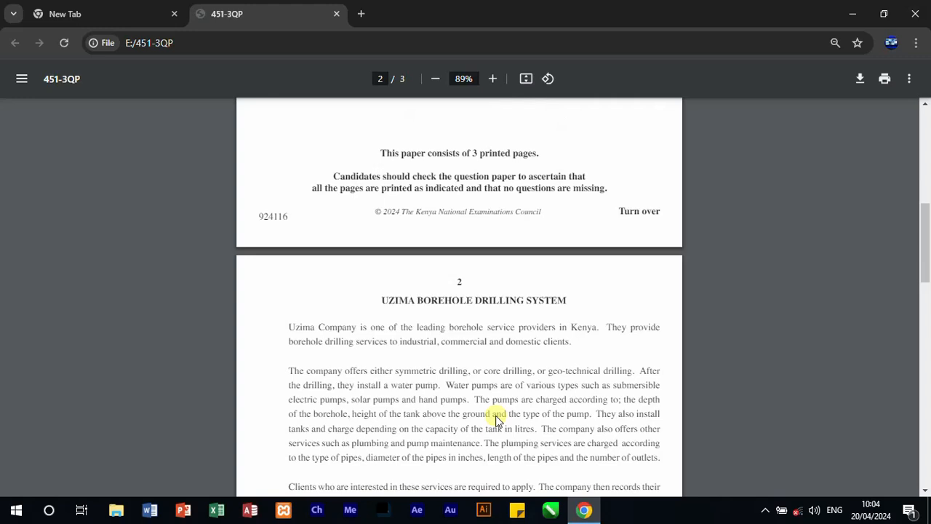
pyautogui.scroll(-2, 497, 420)
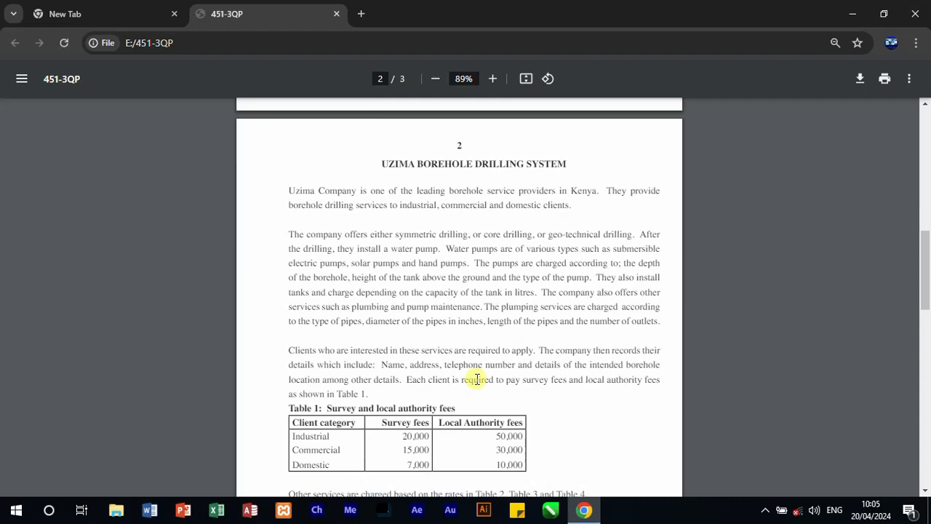
pyautogui.scroll(-2, 476, 379)
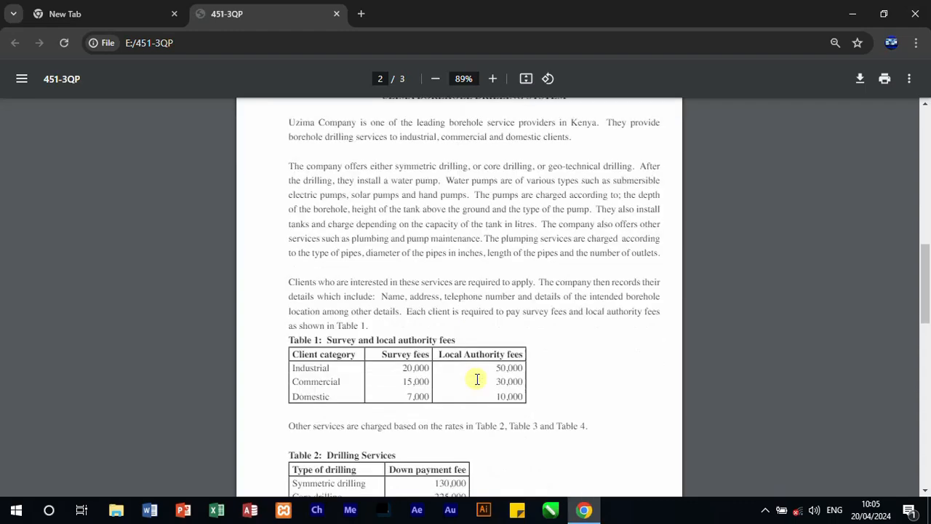
pyautogui.scroll(-10, 476, 379)
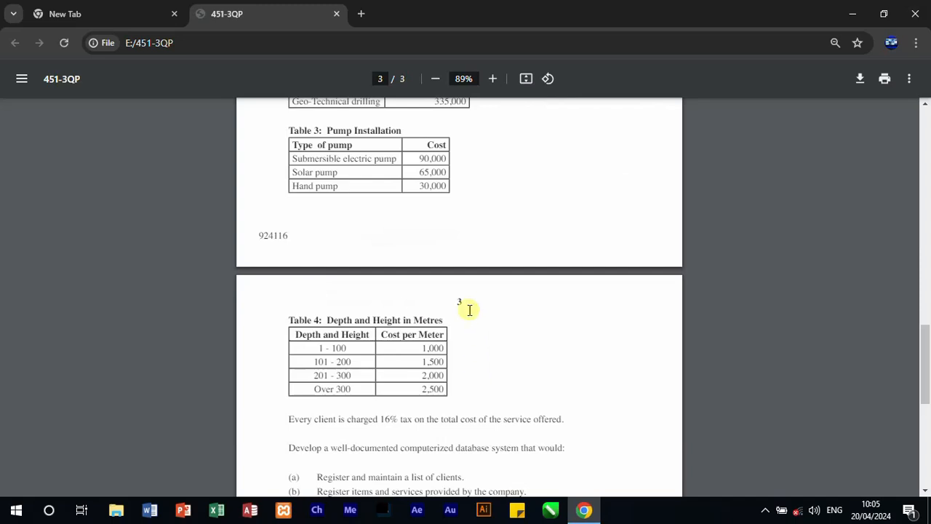
pyautogui.scroll(-4, 470, 311)
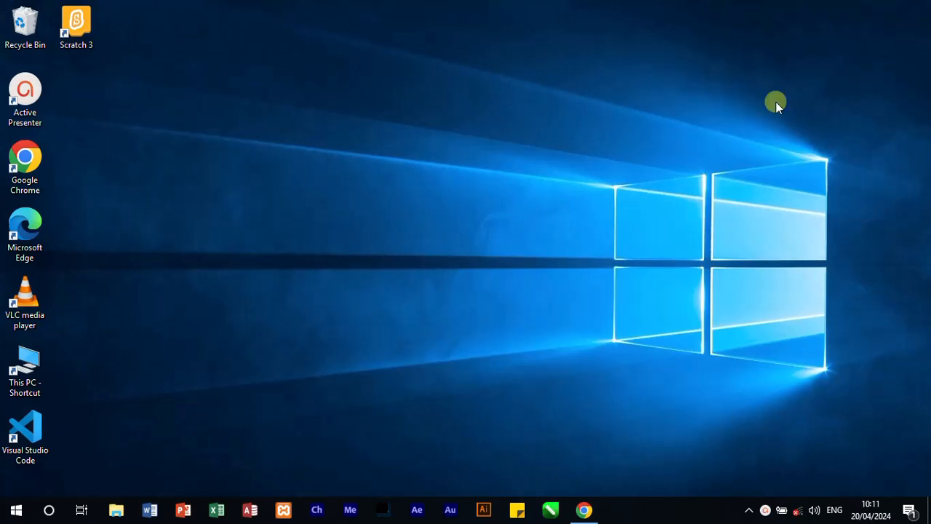
# Step: Switch to Access and start a blank desktop database with the file name "uzima drilling"
pyautogui.click(248, 510)
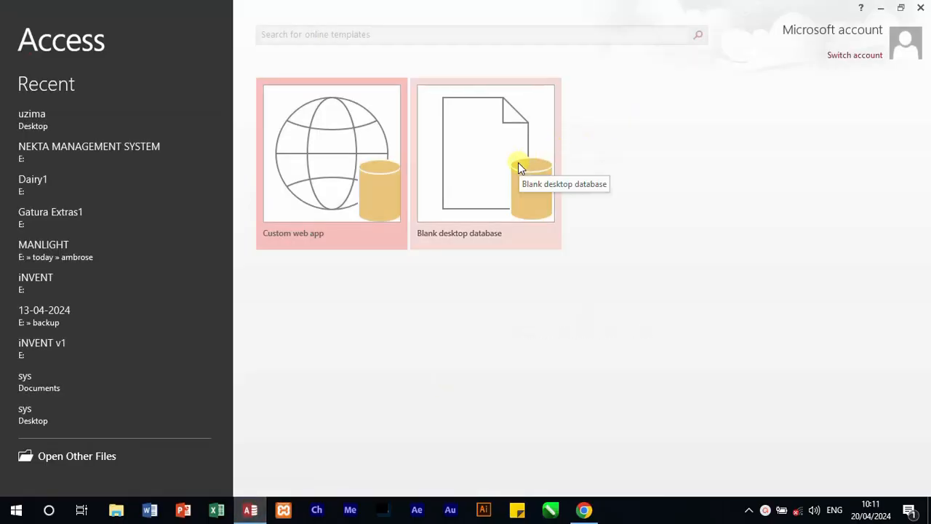
pyautogui.click(491, 168)
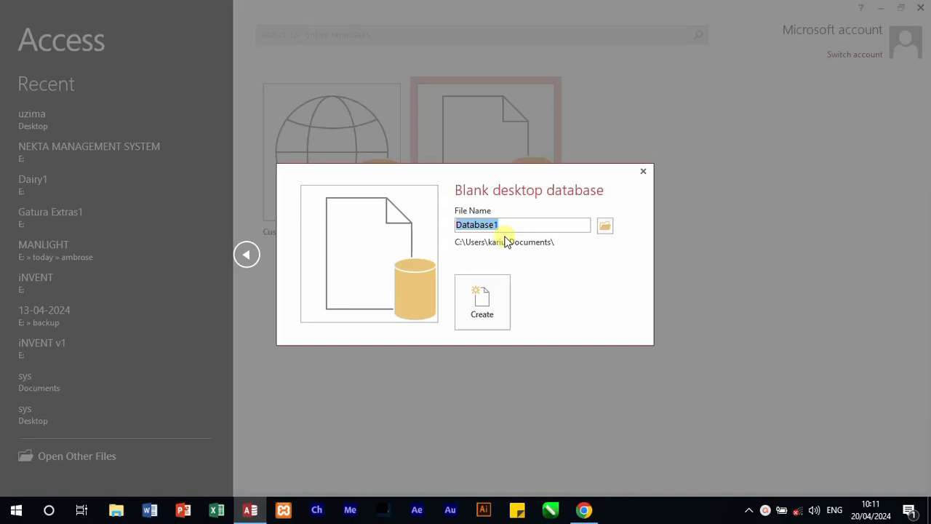
pyautogui.write('uzima')
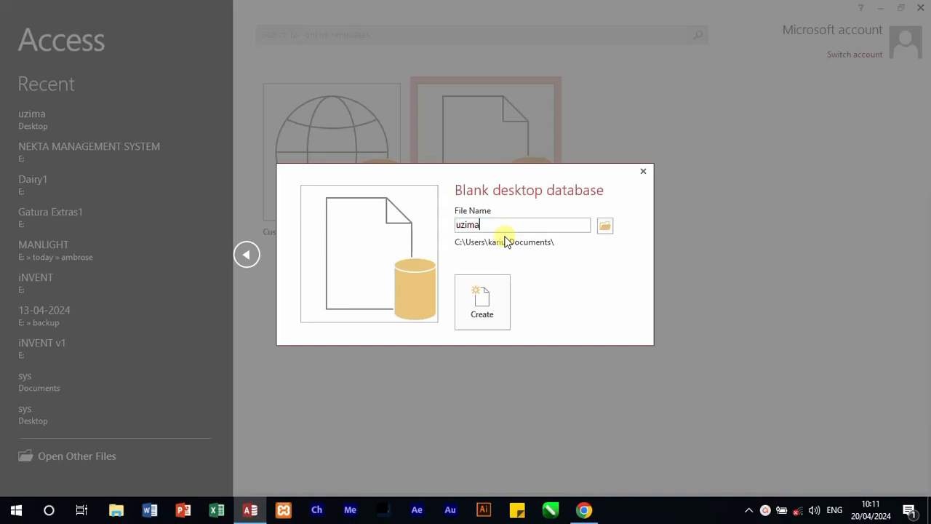
pyautogui.write(' drilling')
# Step: Set the Desktop as the save location for the new database and create it
pyautogui.click(605, 226)
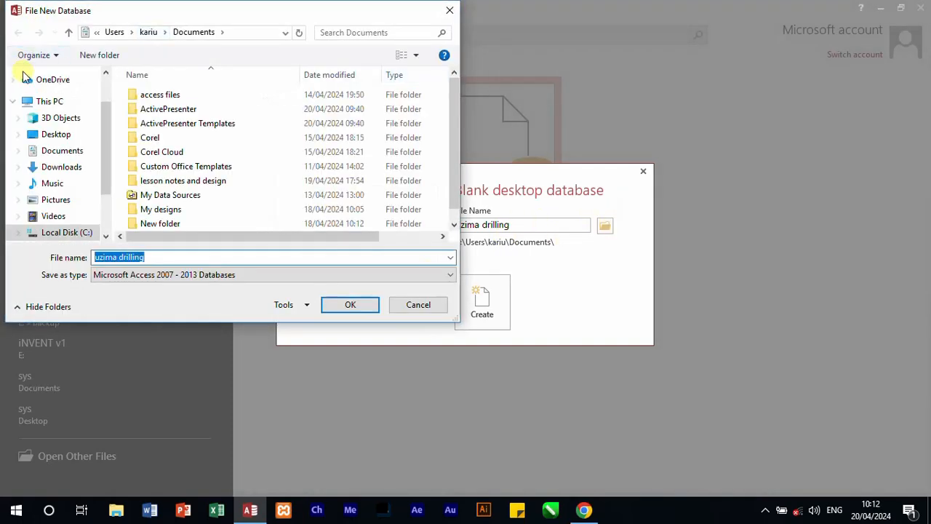
pyautogui.click(56, 134)
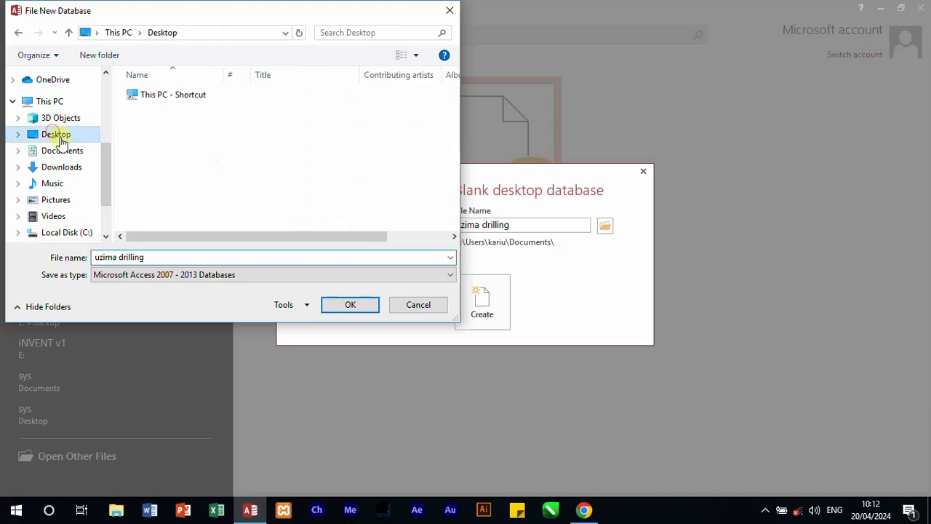
pyautogui.click(351, 306)
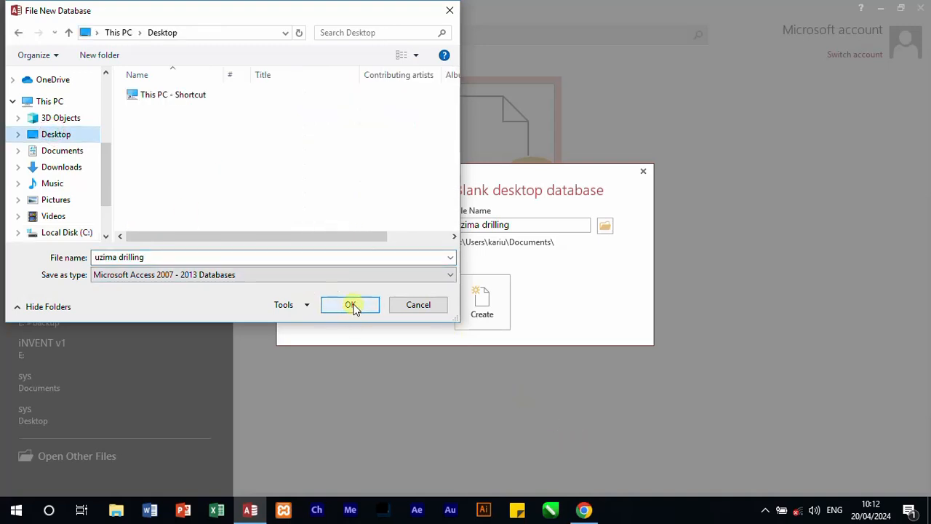
pyautogui.click(486, 315)
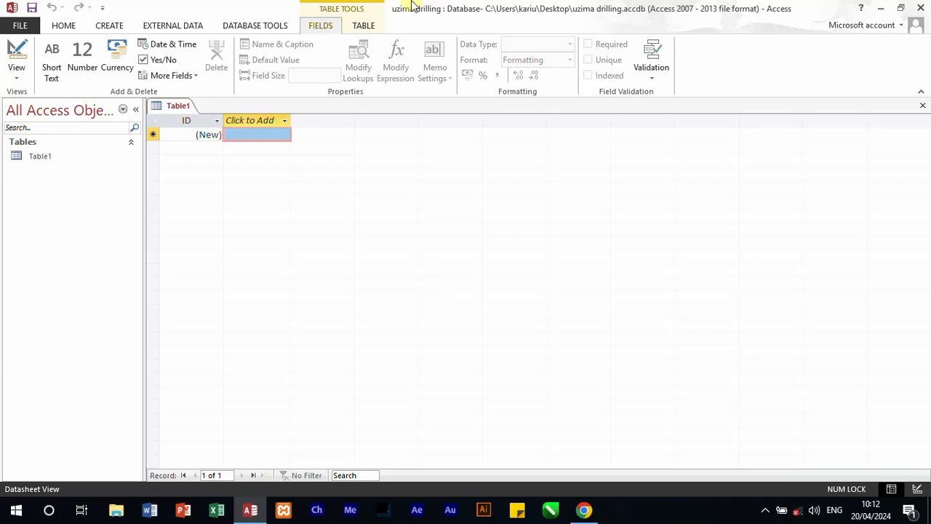
# Step: Save the new blank table as tblcat and show it in Design View
pyautogui.hotkey('ctrl', 's')
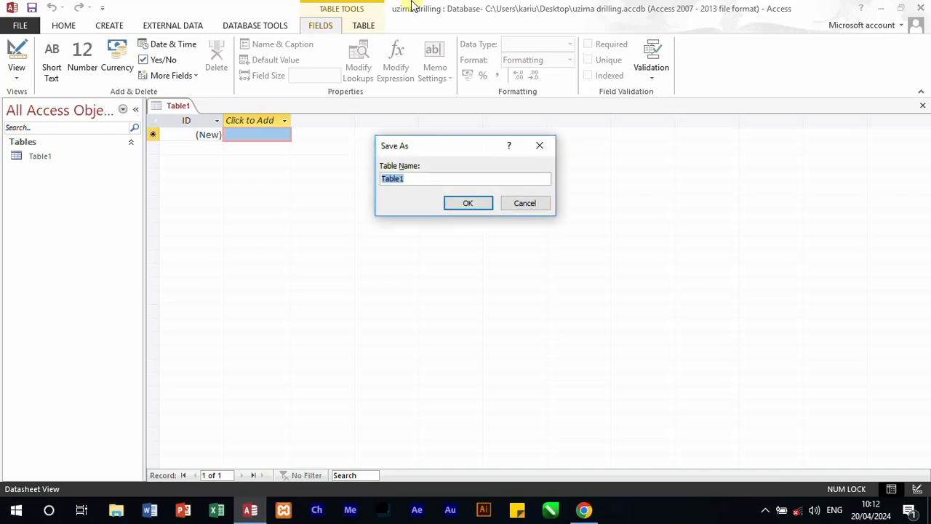
pyautogui.write('tblcat')
pyautogui.press('Return')
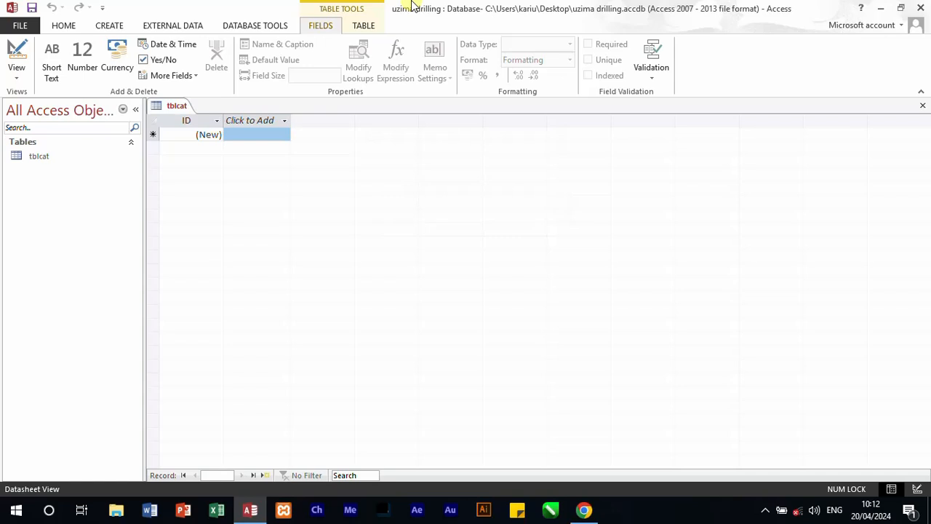
pyautogui.click(15, 77)
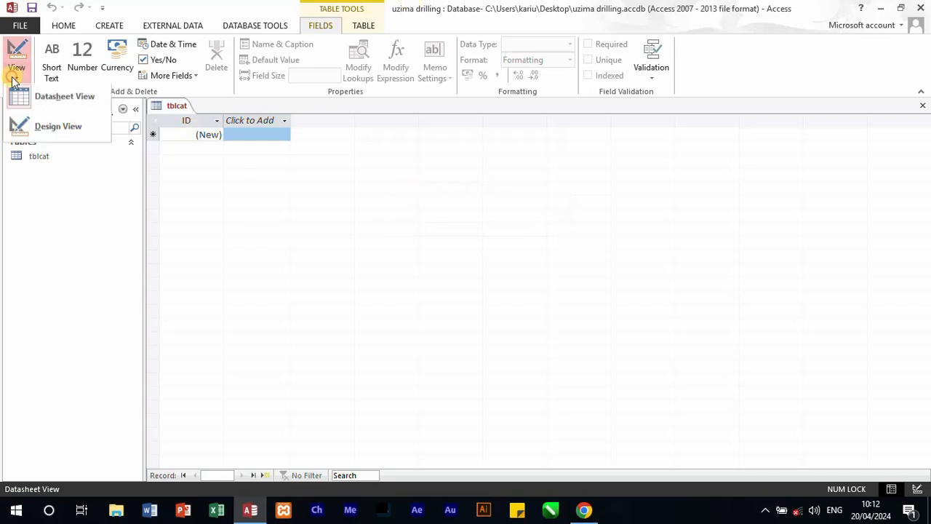
pyautogui.click(41, 128)
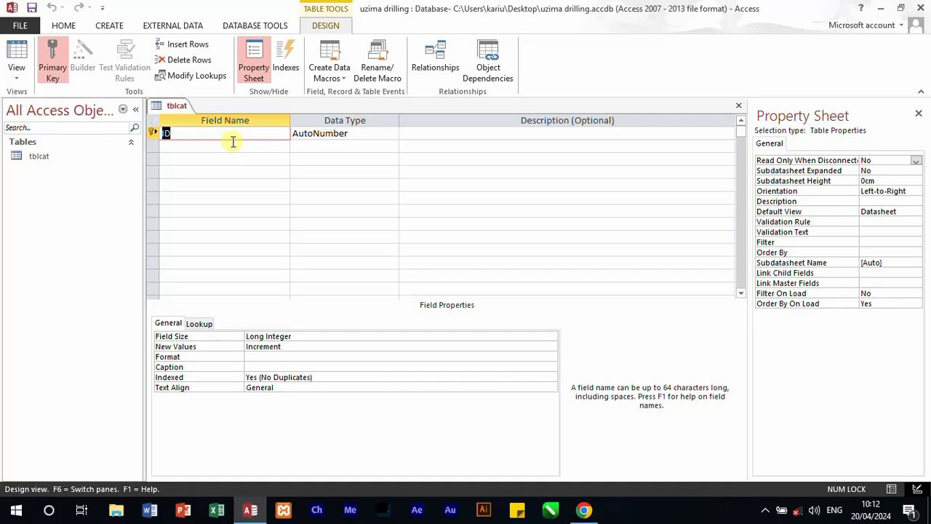
# Step: Rename the primary key field ID to cat_id and set its data type to Short Text
pyautogui.write('cat_id')
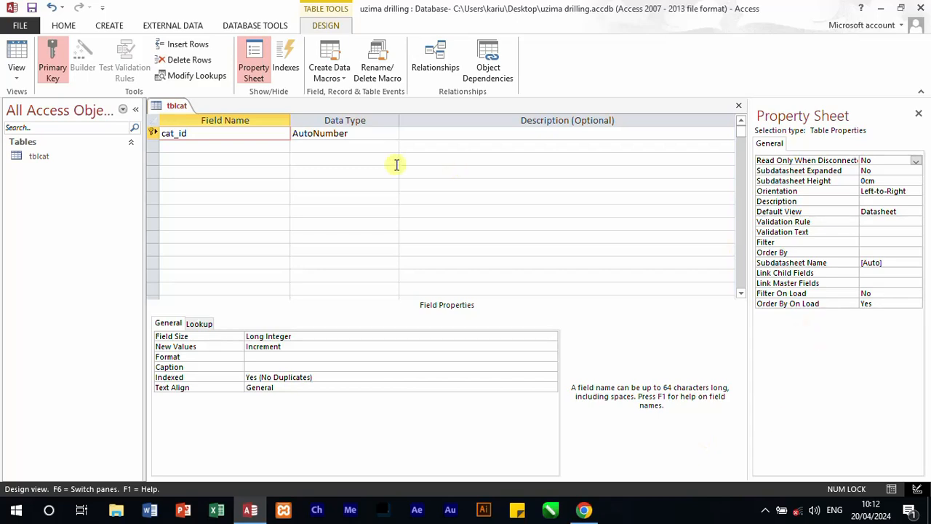
pyautogui.click(385, 134)
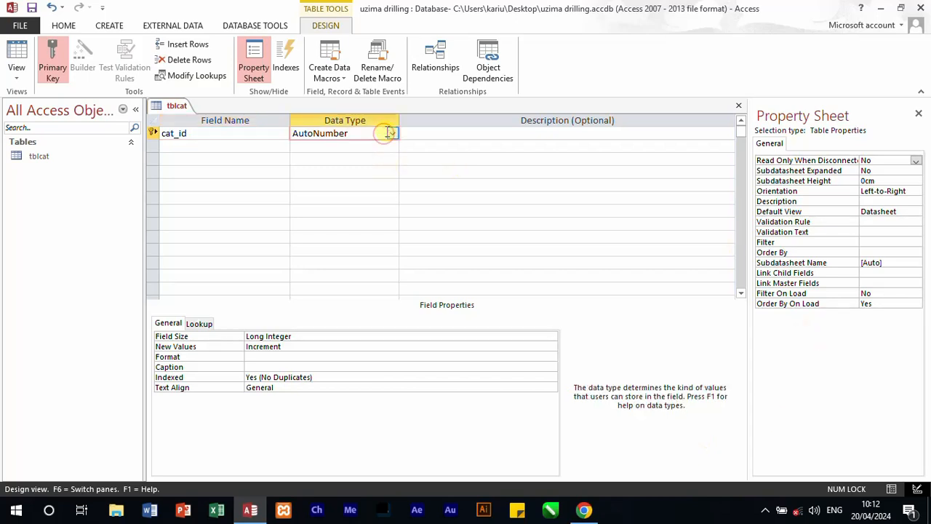
pyautogui.click(394, 134)
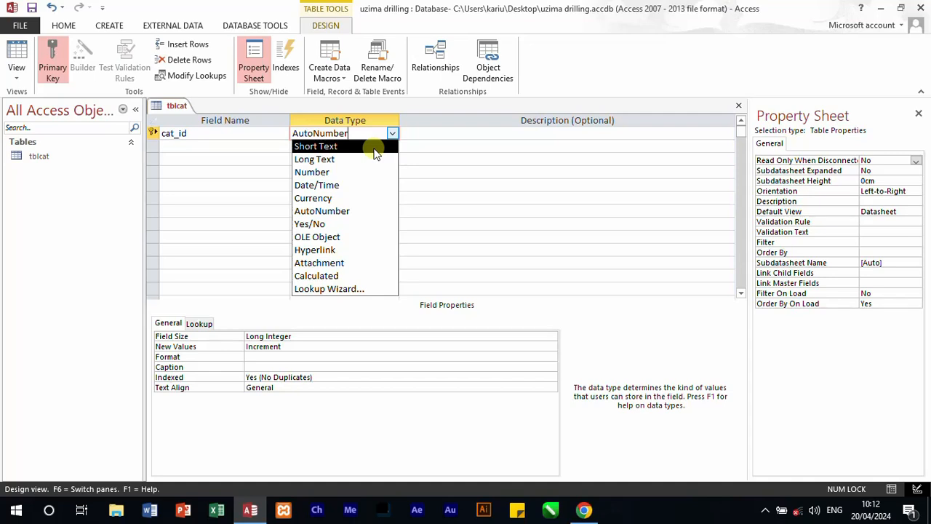
pyautogui.click(371, 148)
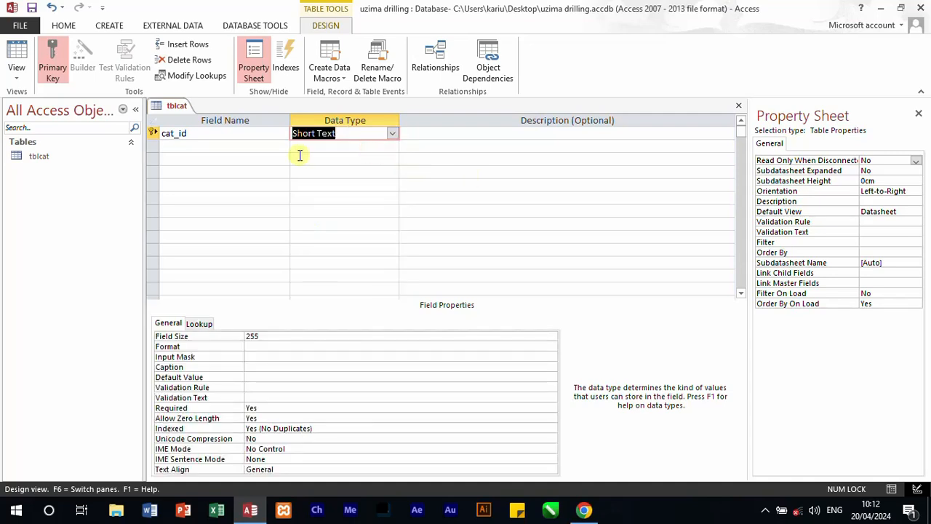
# Step: Add a cat_desc field with the Short Text data type below cat_id
pyautogui.click(192, 145)
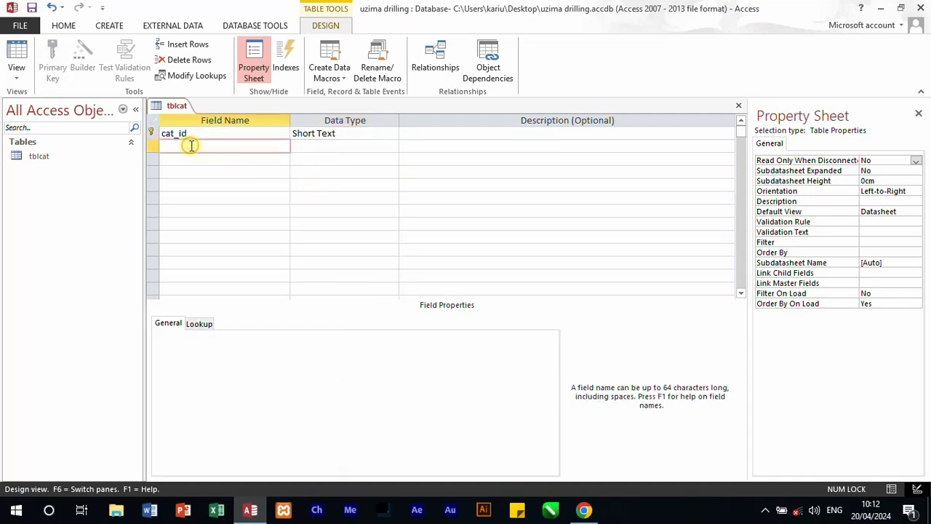
pyautogui.write('cat_desc')
pyautogui.press('Tab')
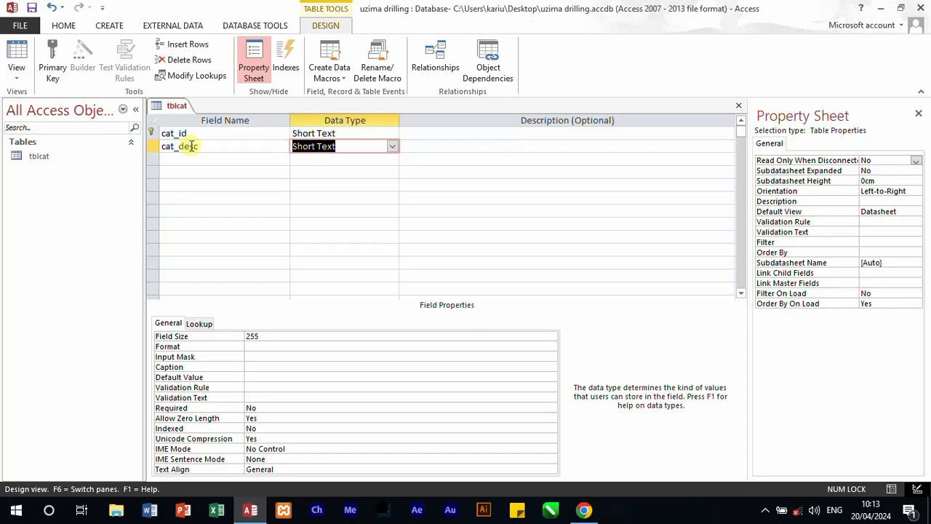
# Step: Add a survey_fee field below cat_desc and set its data type to Number
pyautogui.click(184, 157)
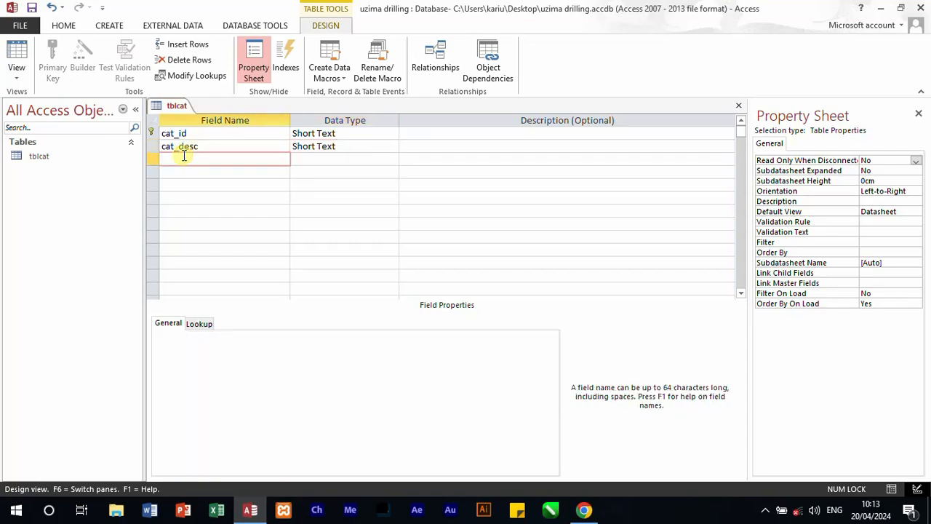
pyautogui.write('surv')
pyautogui.write('ey')
pyautogui.write('_fes')
pyautogui.write('ee')
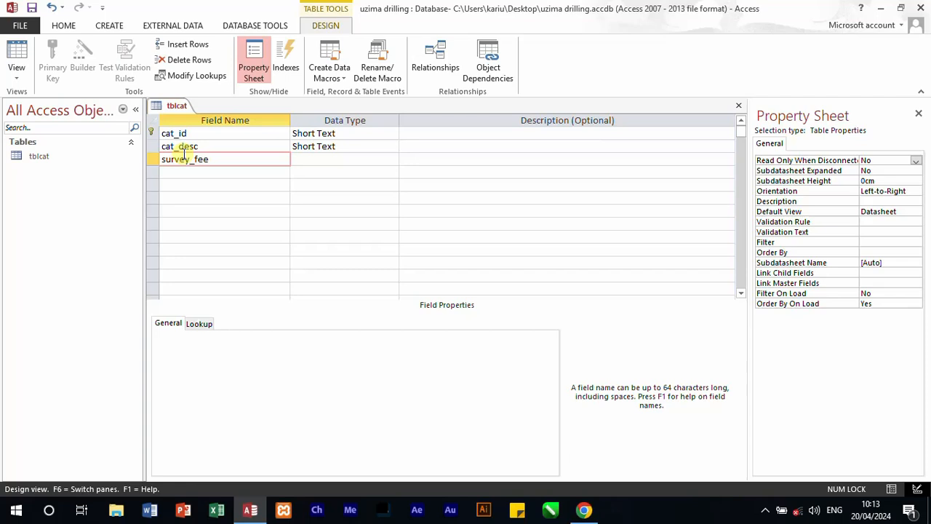
pyautogui.click(348, 160)
pyautogui.click(391, 159)
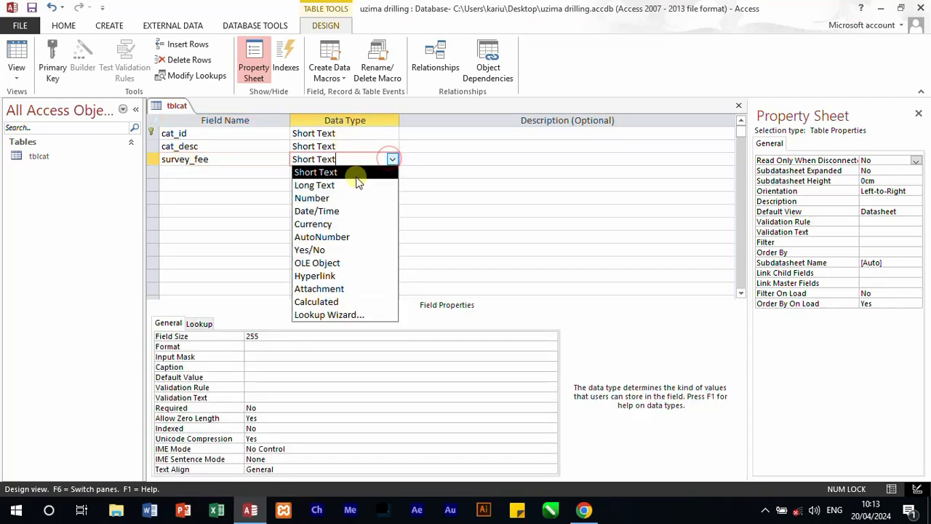
pyautogui.click(331, 198)
# Step: Add a local_authority field below survey_fee and set its data type to Number
pyautogui.click(197, 175)
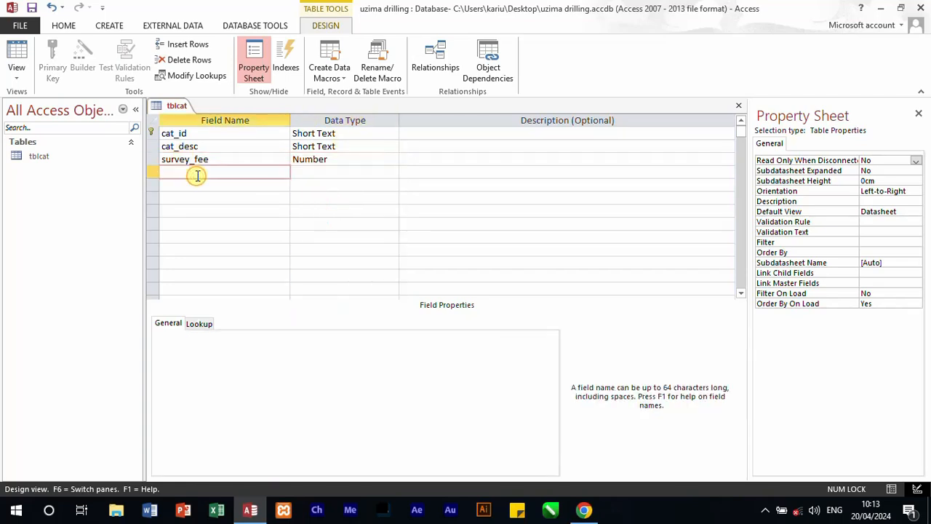
pyautogui.write('local_authority')
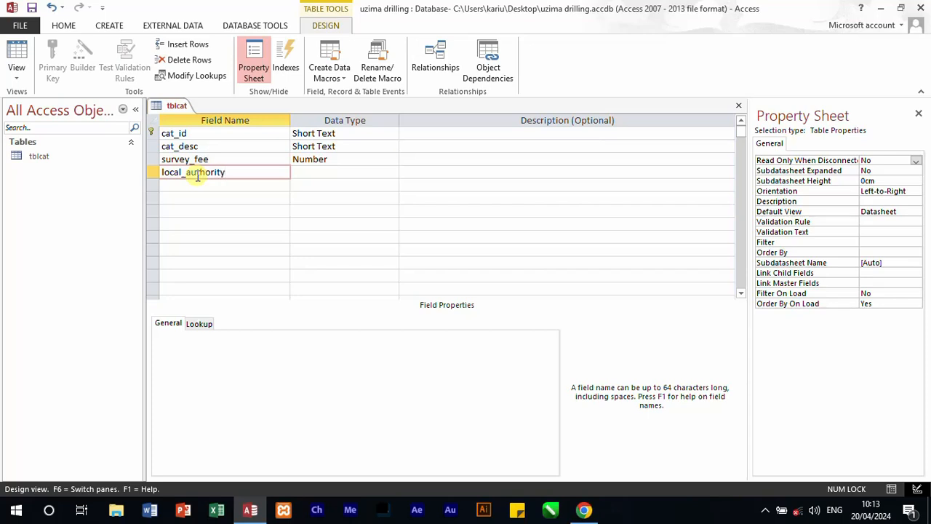
pyautogui.click(347, 172)
pyautogui.click(393, 173)
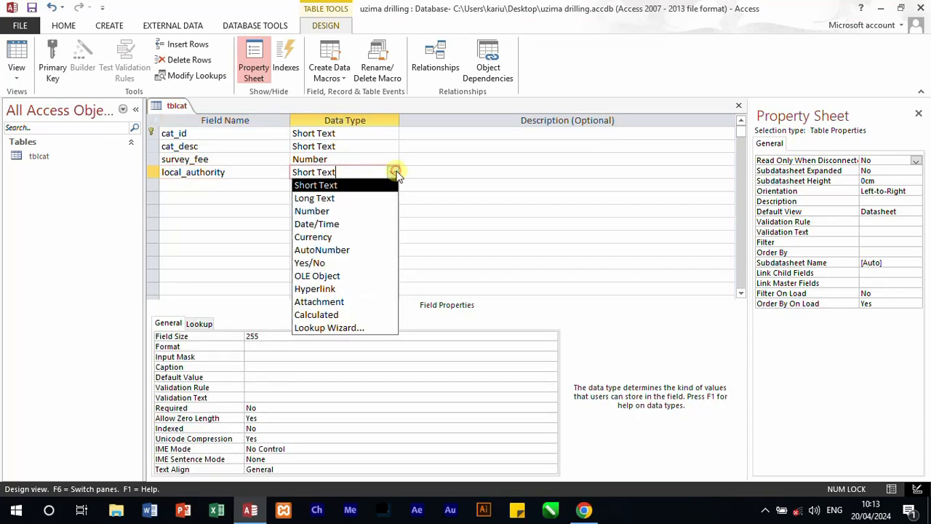
pyautogui.click(347, 210)
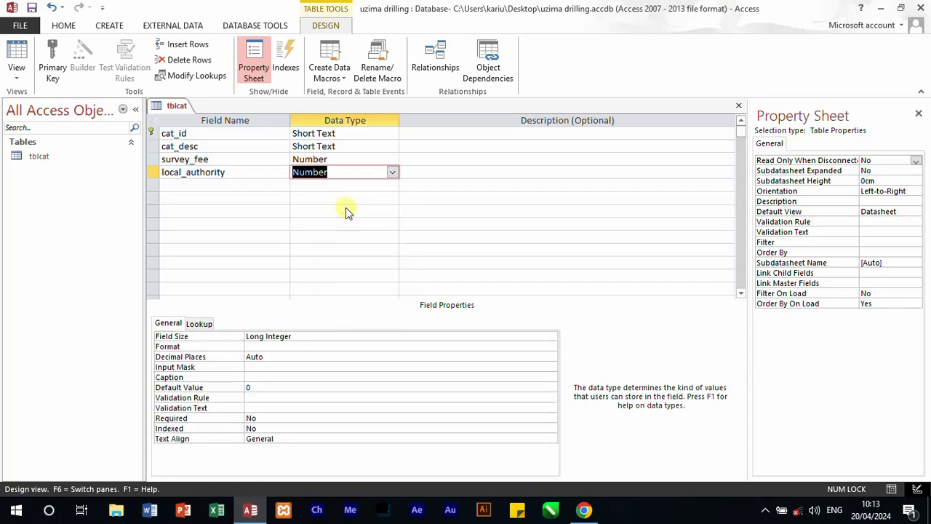
# Step: Close the tblcat table and save the changes to its design
pyautogui.click(350, 199)
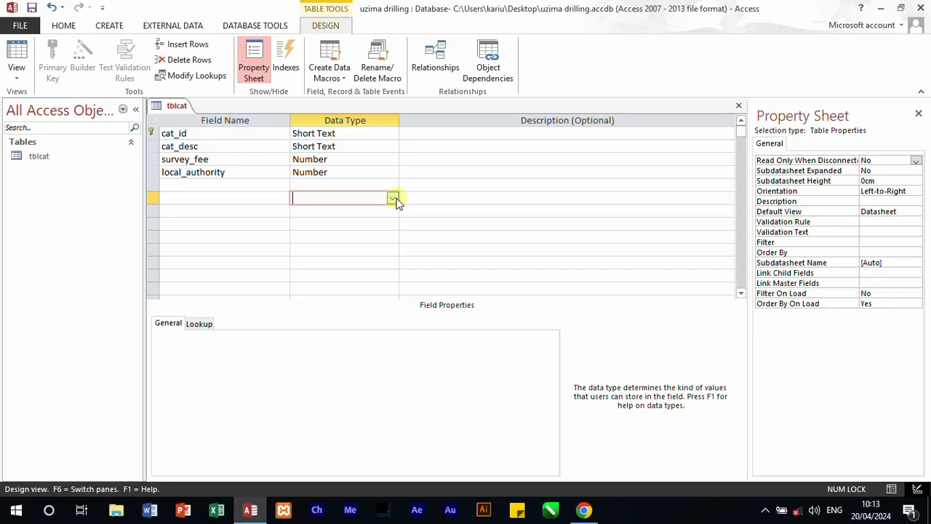
pyautogui.click(393, 198)
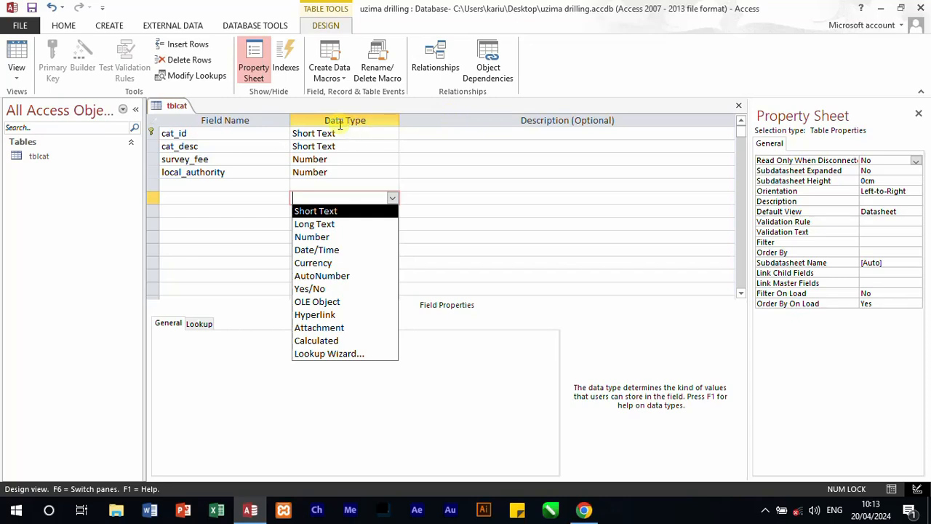
pyautogui.click(740, 106)
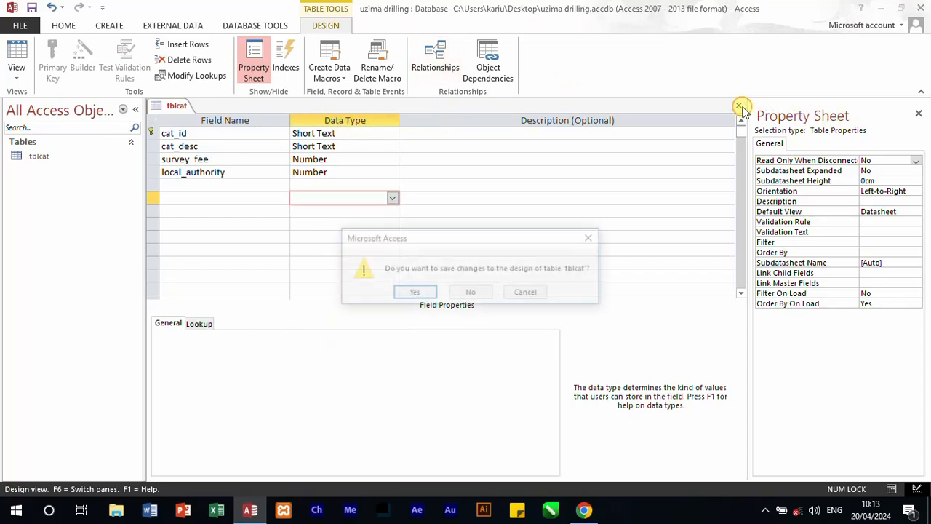
pyautogui.click(411, 294)
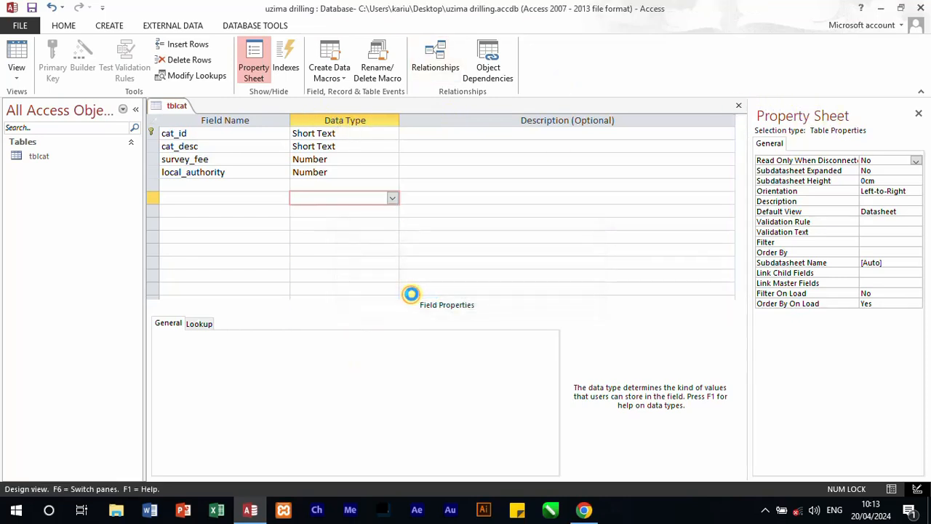
# Step: Create a new table and save it as tblclient
pyautogui.click(100, 27)
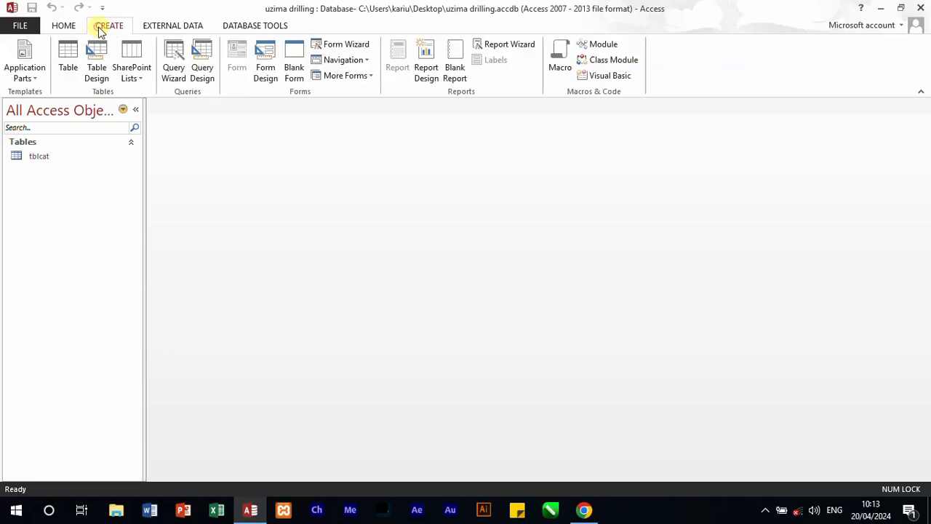
pyautogui.click(68, 60)
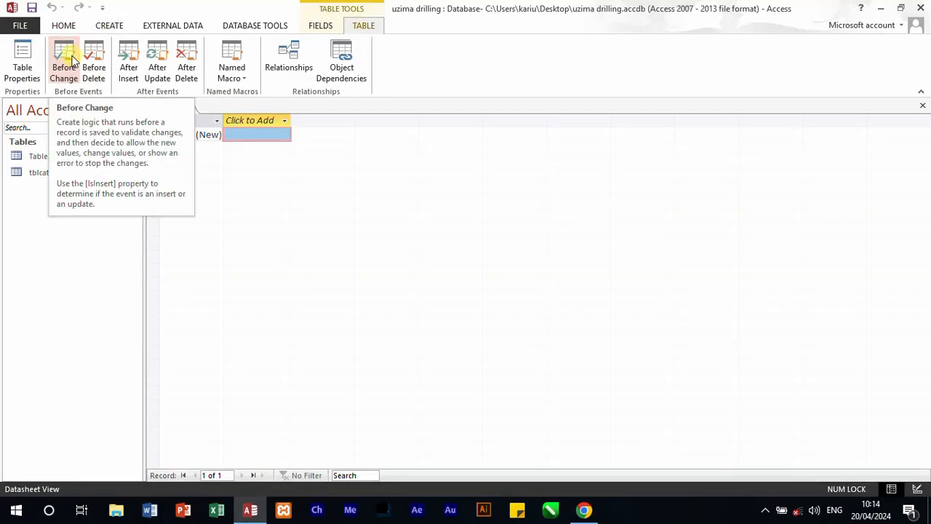
pyautogui.click(67, 57)
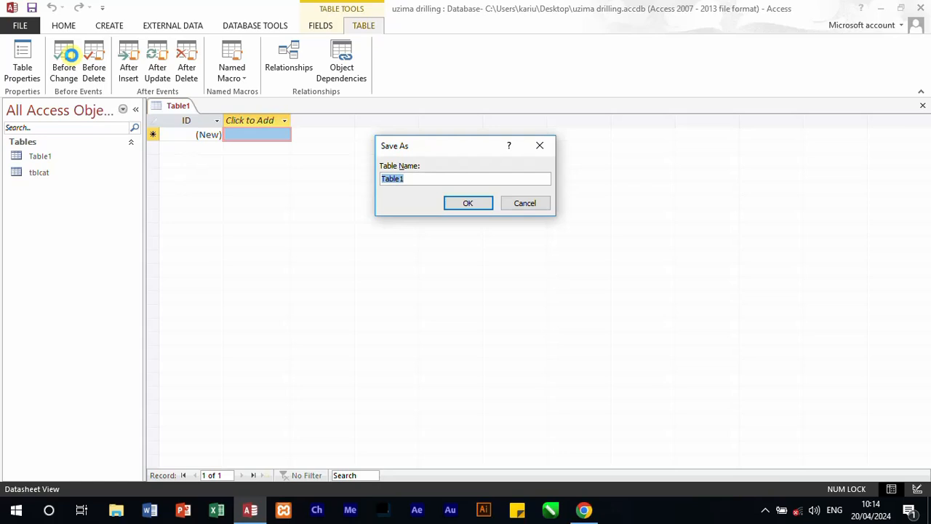
pyautogui.write('tblclient')
pyautogui.press('Return')
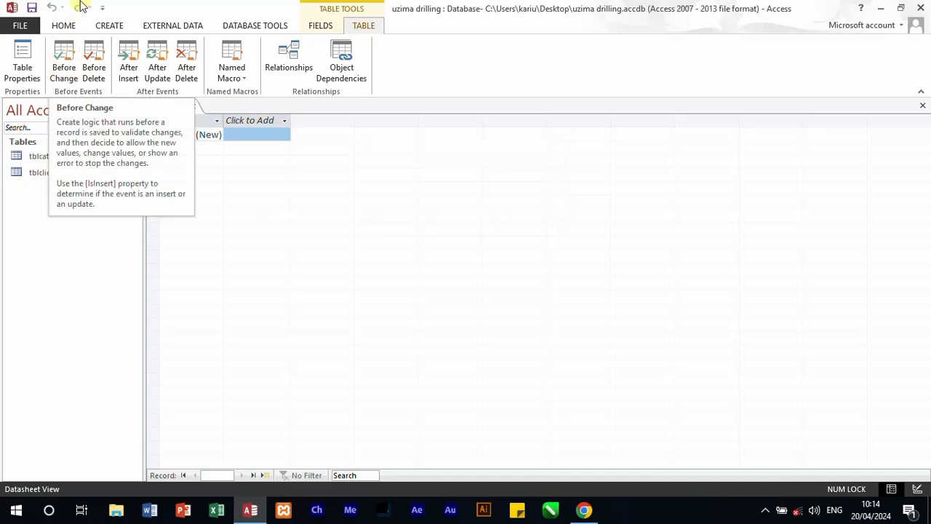
# Step: In tblclient's Design view, rename the primary key field ID to client_id and set its data type to Short Text
pyautogui.click(64, 25)
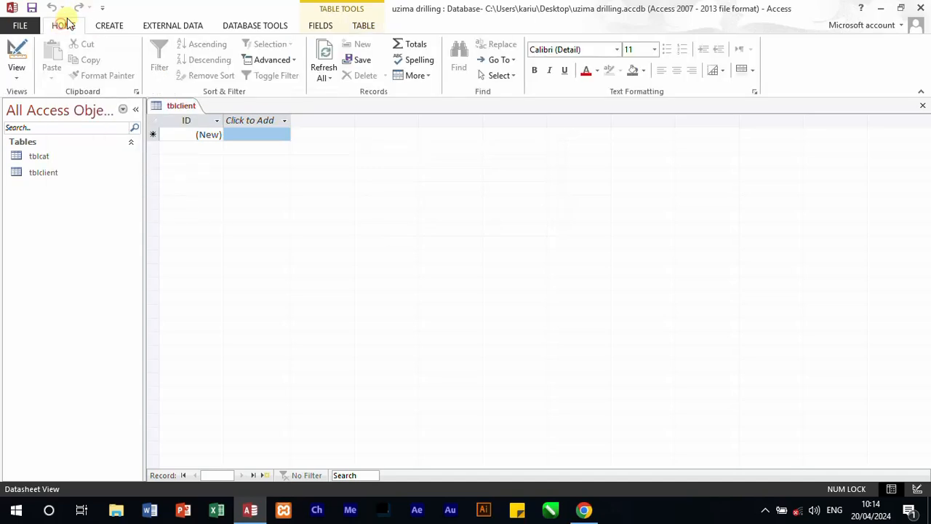
pyautogui.click(16, 76)
pyautogui.click(55, 130)
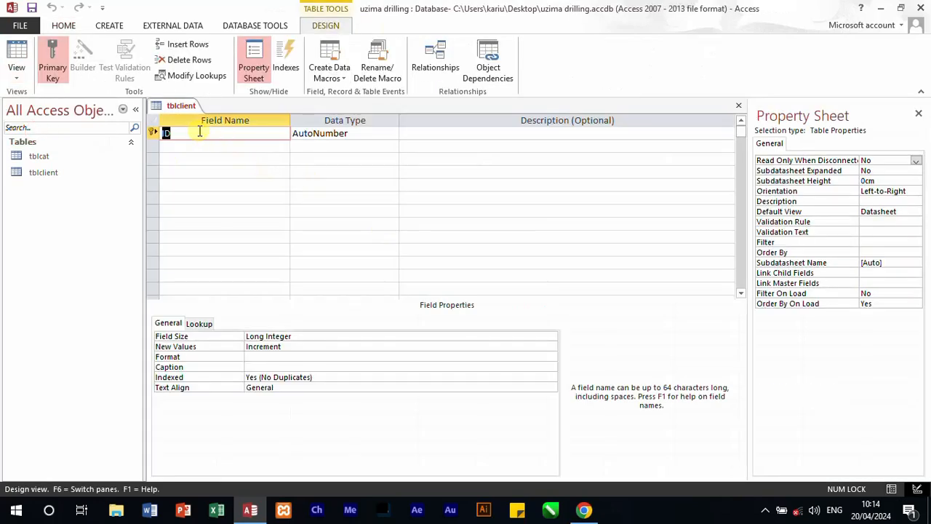
pyautogui.write('client_id')
pyautogui.click(365, 136)
pyautogui.click(392, 135)
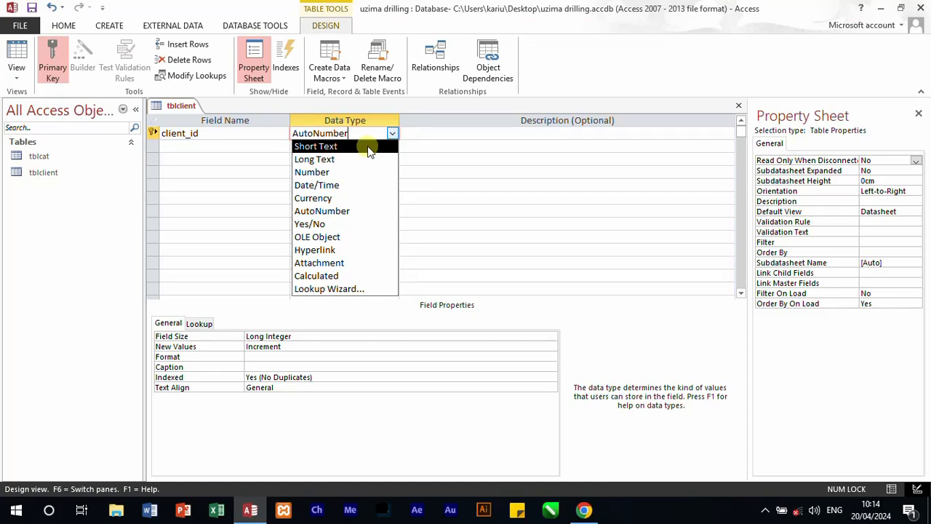
pyautogui.click(369, 146)
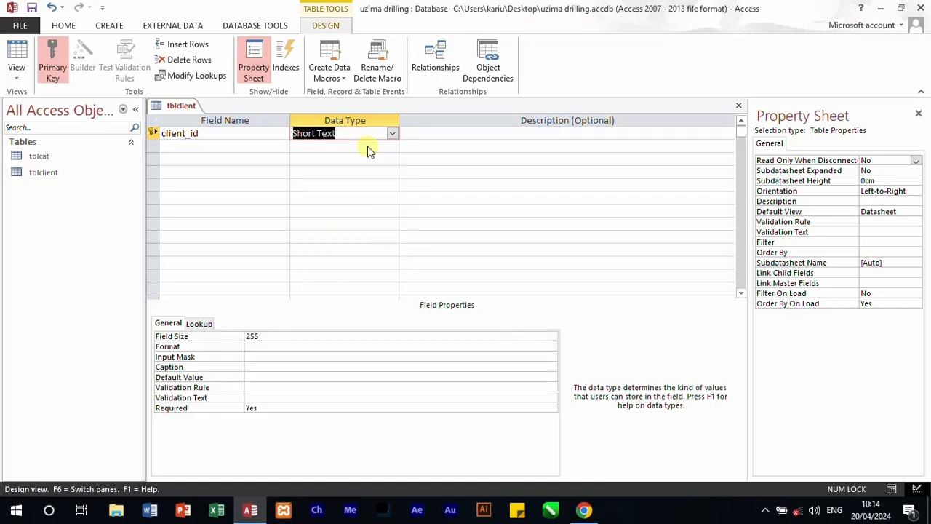
# Step: Add a client_name field with the Short Text data type below client_id
pyautogui.click(204, 148)
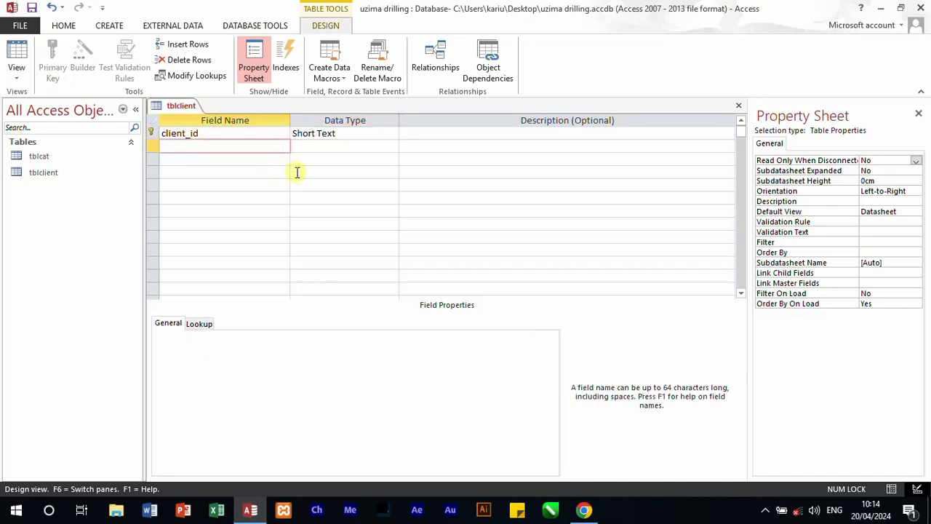
pyautogui.write('clei')
pyautogui.press('BackSpace')
pyautogui.press('BackSpace')
pyautogui.write('lient_name')
pyautogui.click(359, 149)
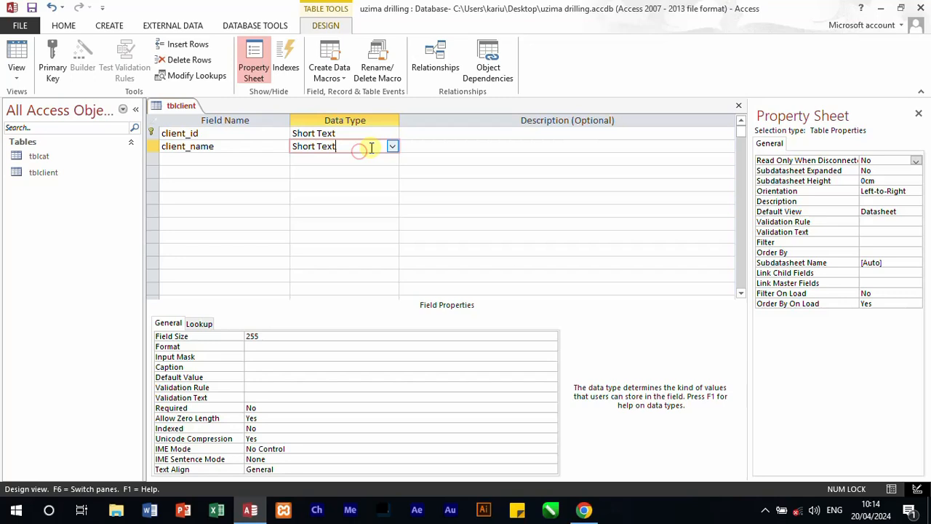
# Step: Add a client_cat field below client_name and set its data type to Short Text
pyautogui.click(231, 159)
pyautogui.write('cl')
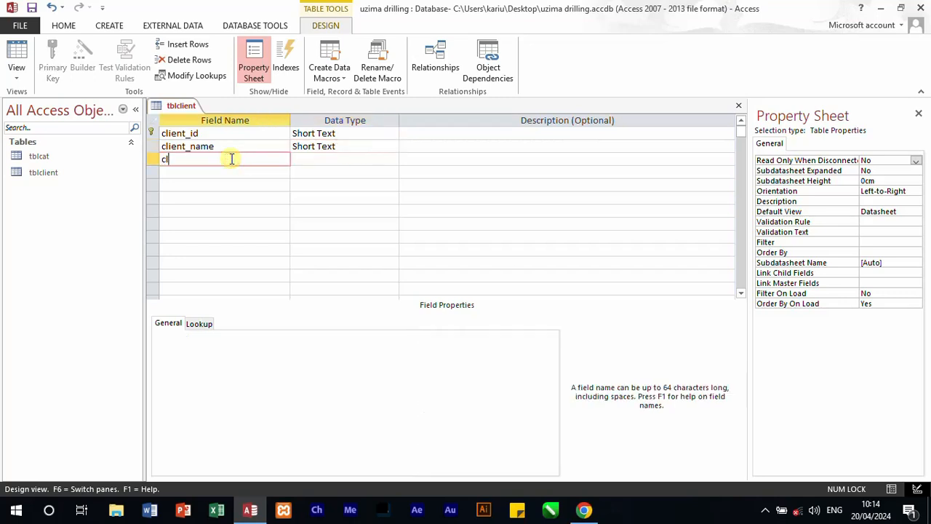
pyautogui.write('ient_cat')
pyautogui.click(343, 158)
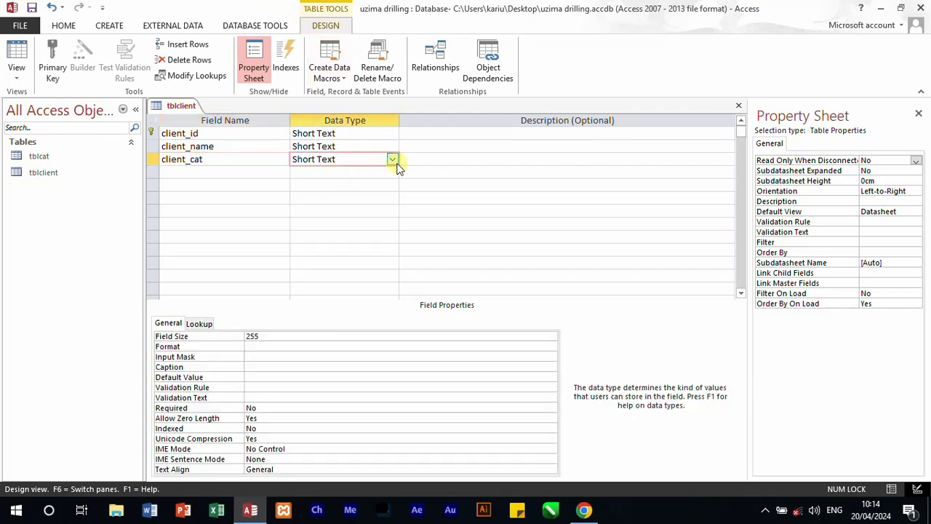
pyautogui.click(392, 159)
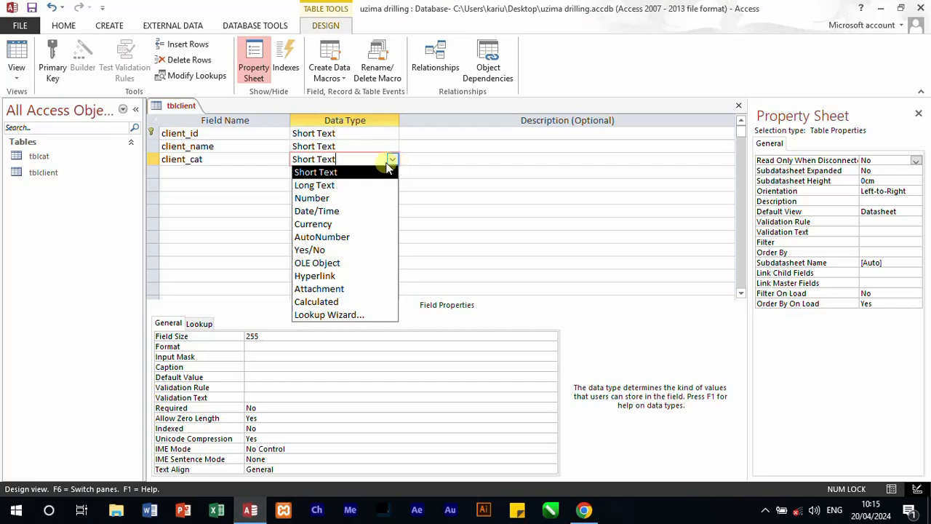
pyautogui.click(353, 173)
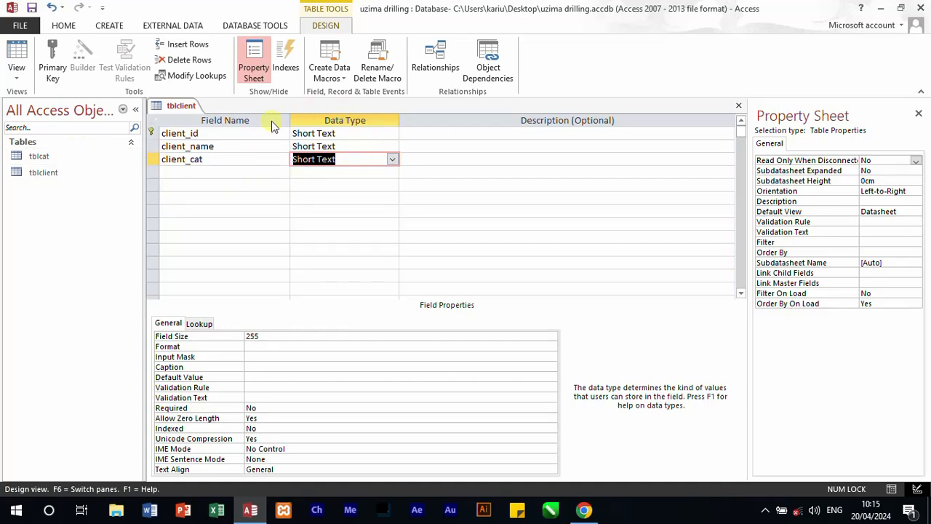
# Step: Add address and tel_no fields below client_cat, both with the Short Text data type
pyautogui.click(183, 176)
pyautogui.write('ad')
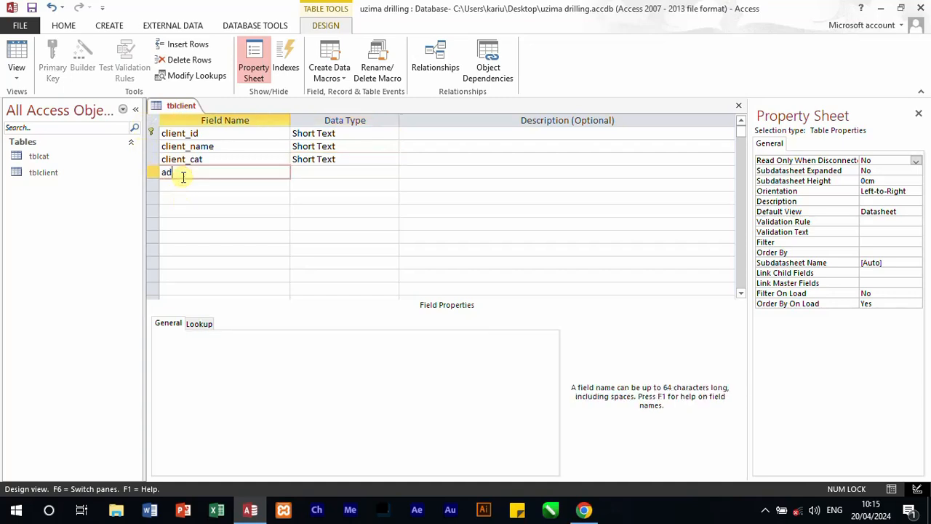
pyautogui.write('dress')
pyautogui.press('Down')
pyautogui.write('tel')
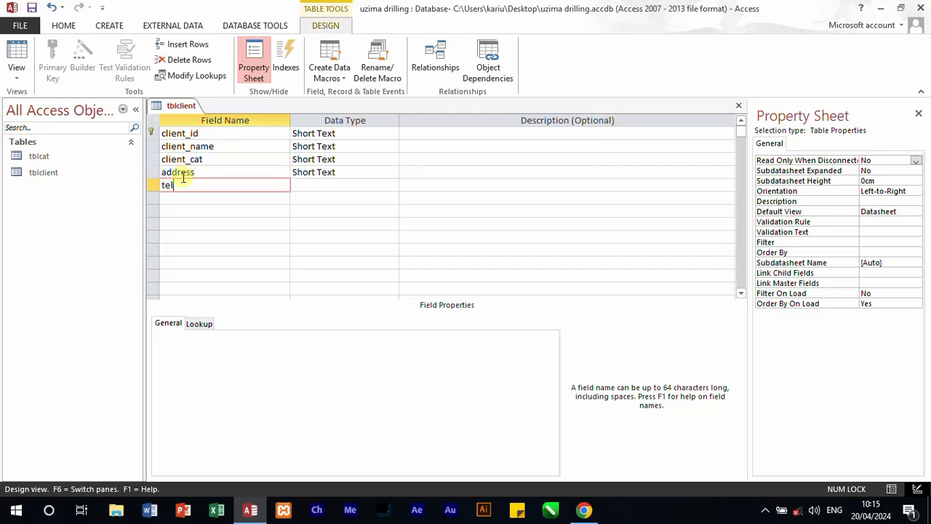
pyautogui.write('_no')
# Step: Add a Survey_fee field below tel_no and set its data type to Number
pyautogui.click(210, 201)
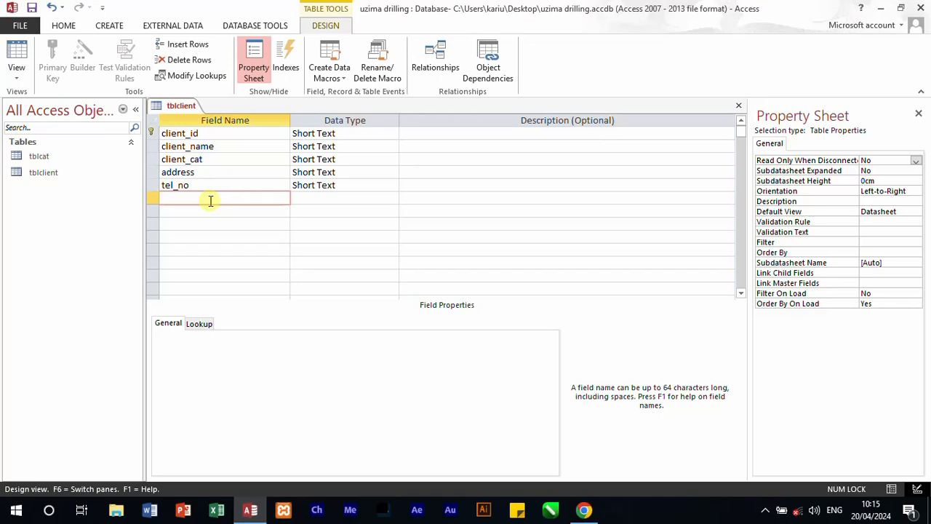
pyautogui.write('Survey_fee')
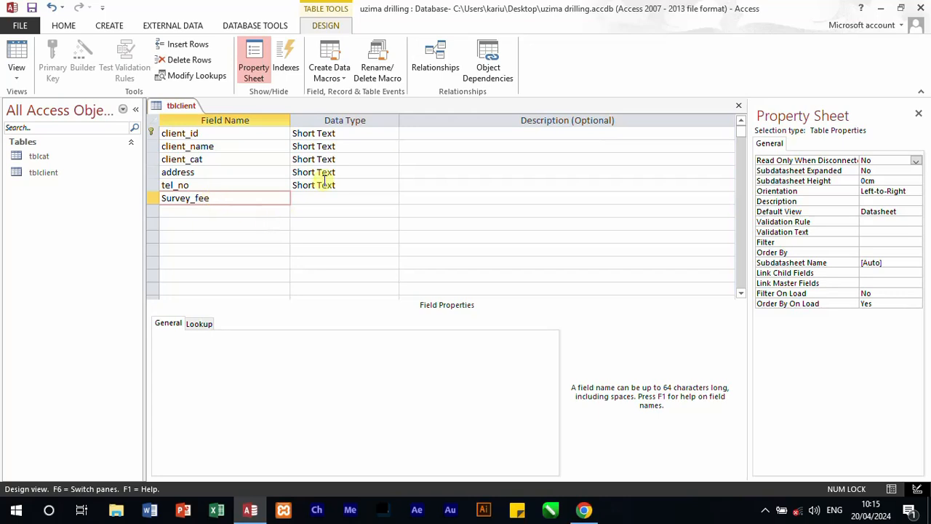
pyautogui.click(347, 198)
pyautogui.click(392, 199)
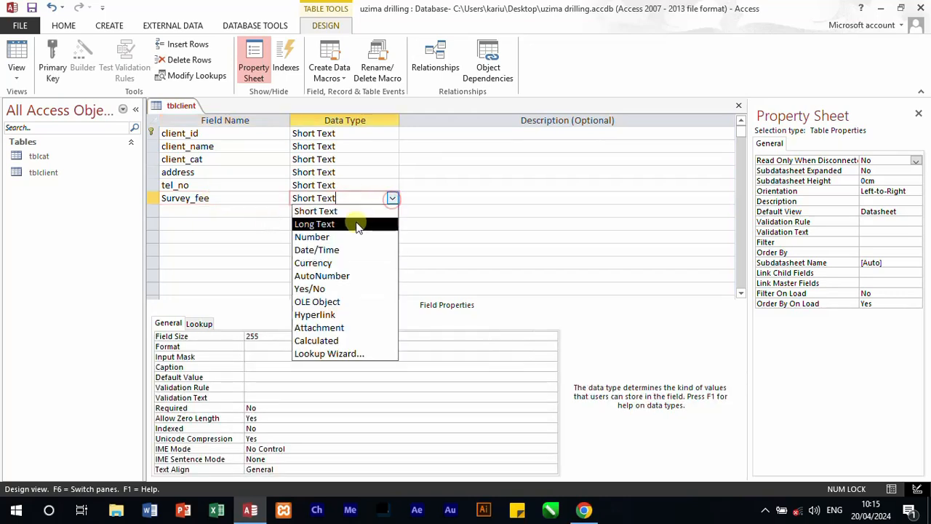
pyautogui.click(340, 236)
# Step: Add a Local_authority field below Survey_fee and set its data type to Number
pyautogui.click(245, 211)
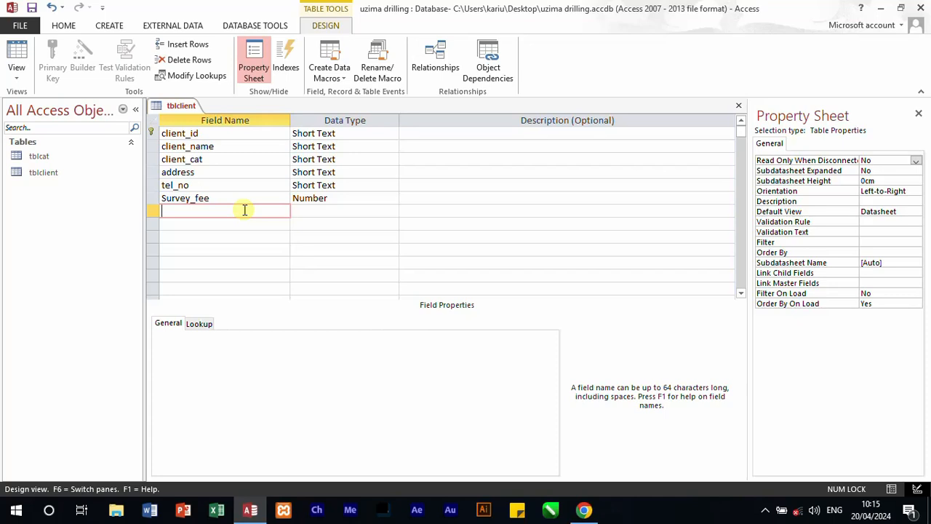
pyautogui.write('Local_authority')
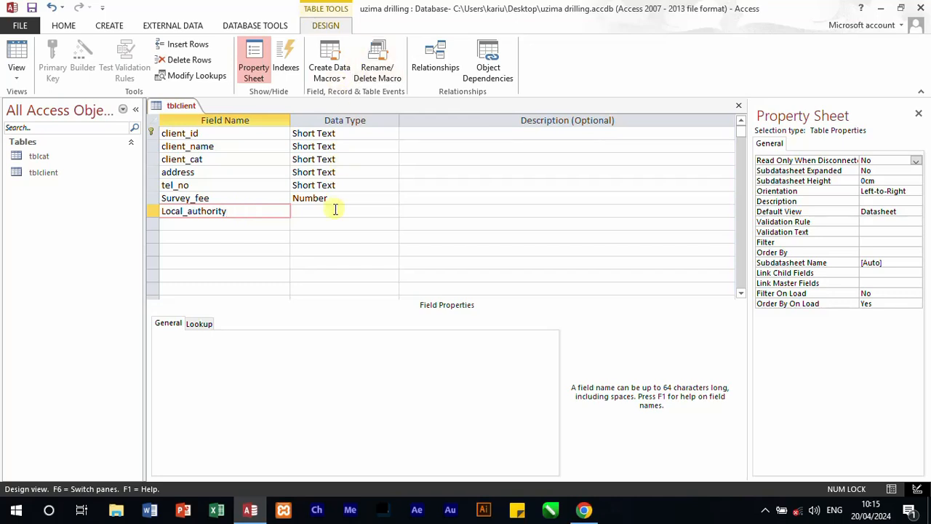
pyautogui.click(336, 210)
pyautogui.click(392, 211)
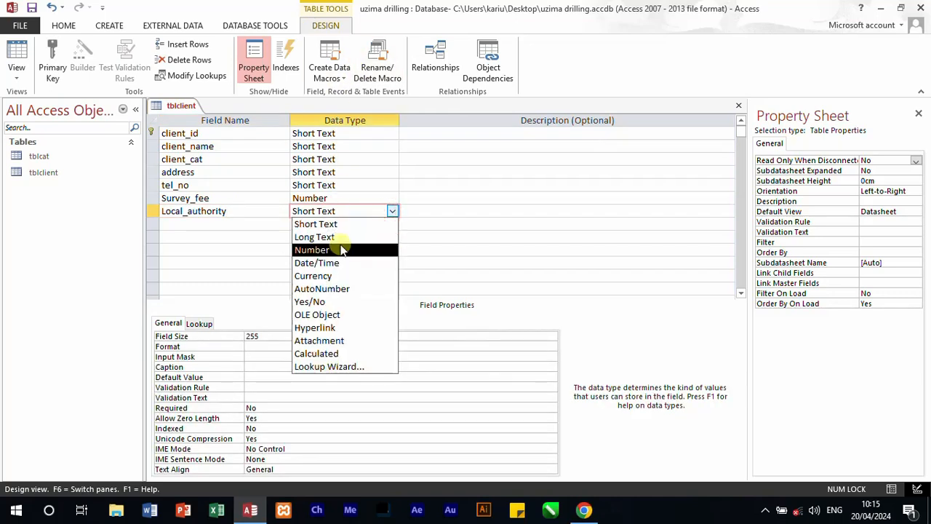
pyautogui.click(342, 250)
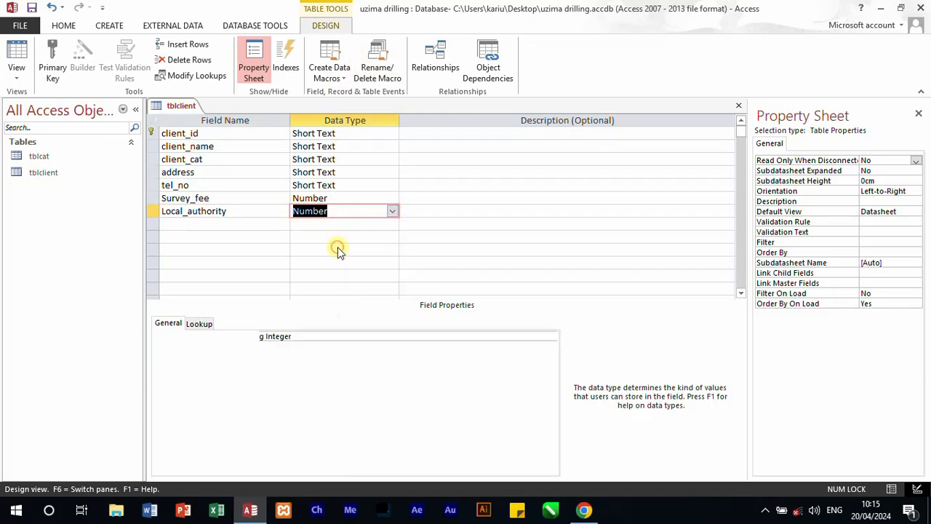
# Step: Open tblcat in Design view and select its survey_fee and local_authority fields to compare them with tblclient
pyautogui.doubleClick(54, 159)
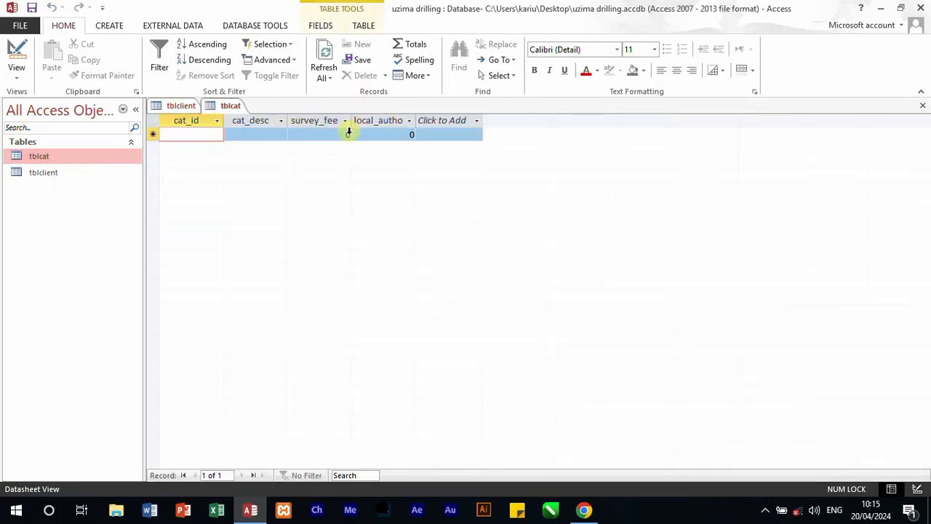
pyautogui.click(921, 106)
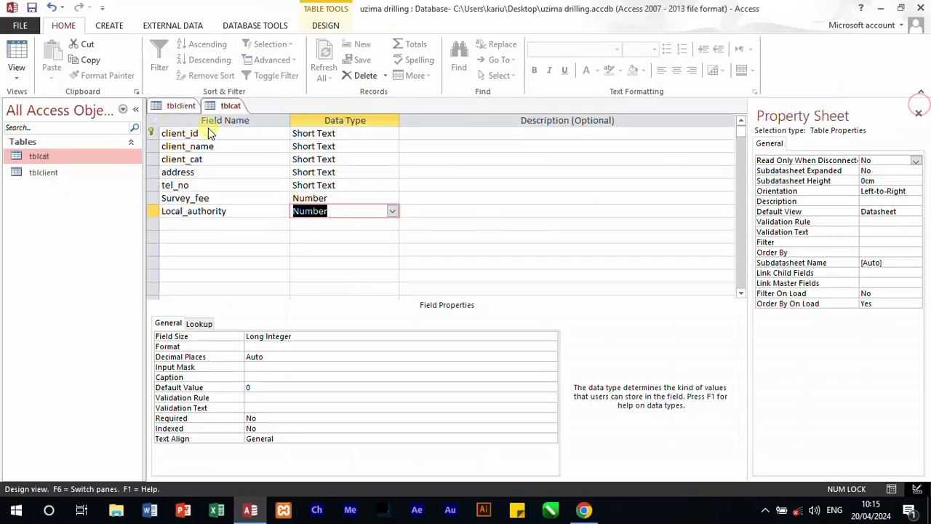
pyautogui.click(55, 178)
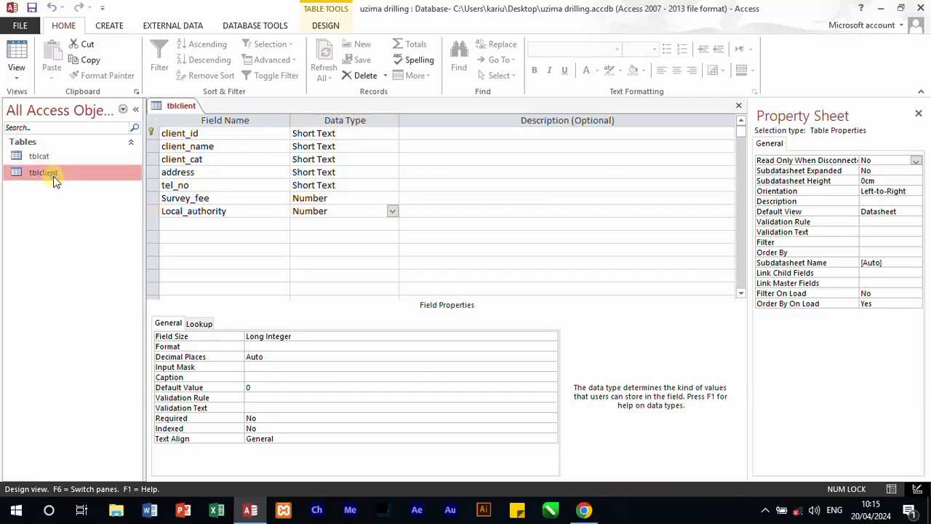
pyautogui.rightClick(54, 179)
pyautogui.rightClick(44, 155)
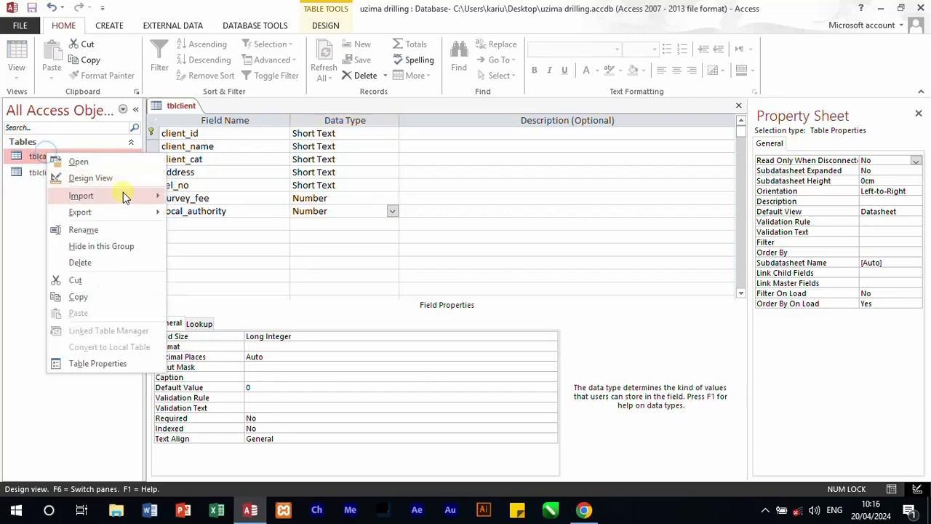
pyautogui.click(106, 178)
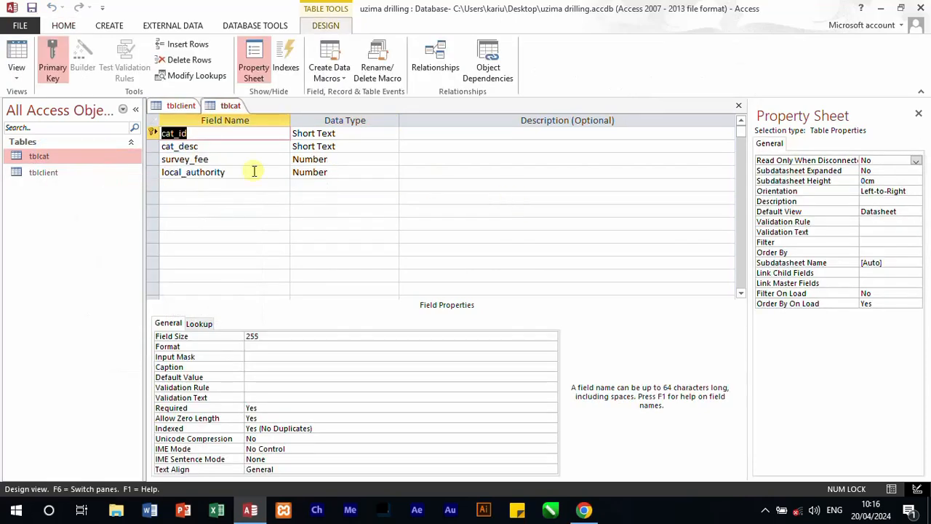
pyautogui.moveTo(150, 159); pyautogui.dragTo(149, 171)
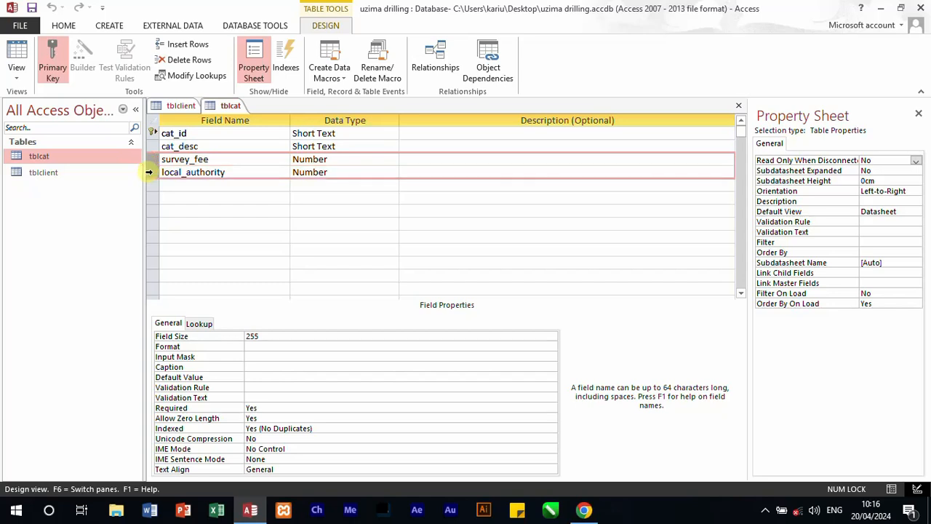
# Step: Save the design changes to tblclient and close both the tblclient and tblcat tables
pyautogui.click(71, 174)
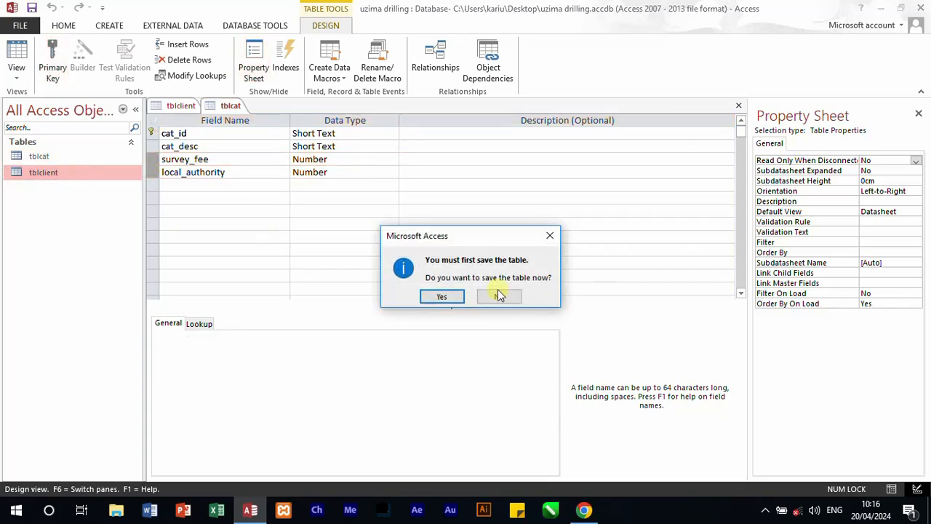
pyautogui.click(549, 237)
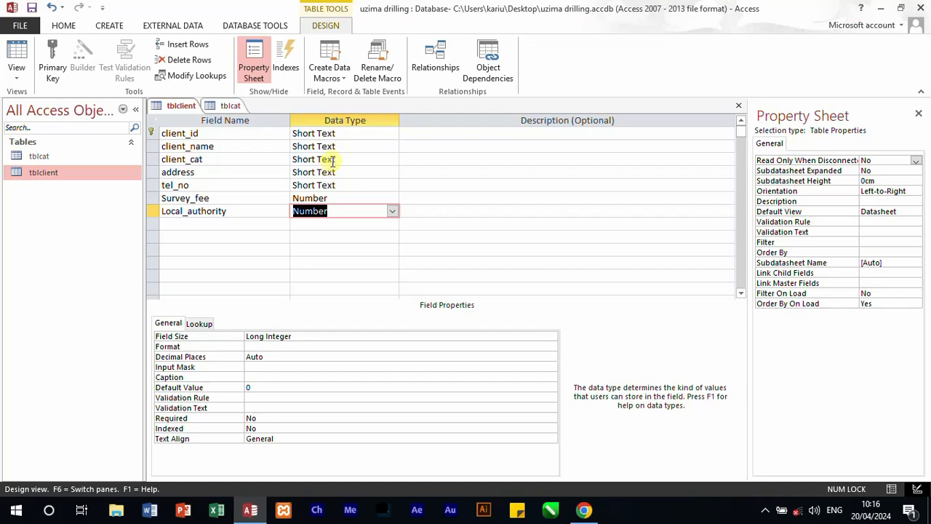
pyautogui.click(739, 107)
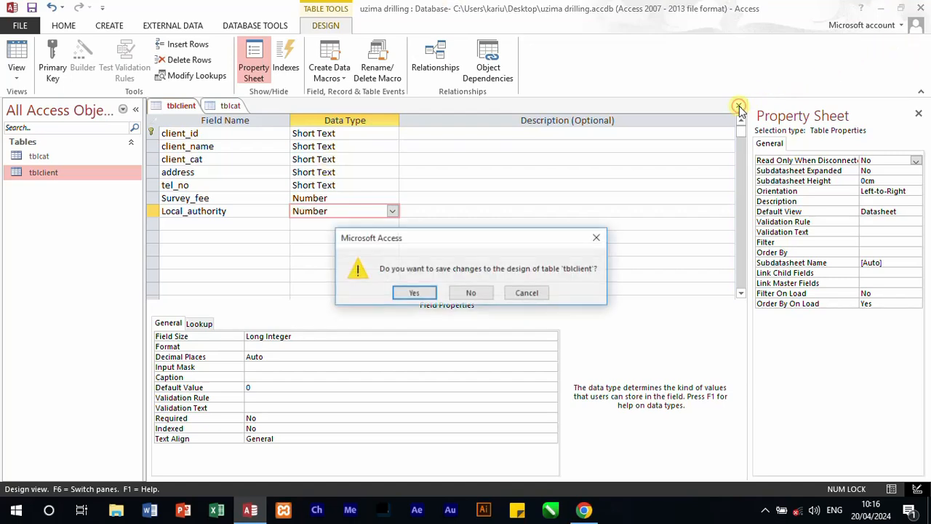
pyautogui.click(420, 294)
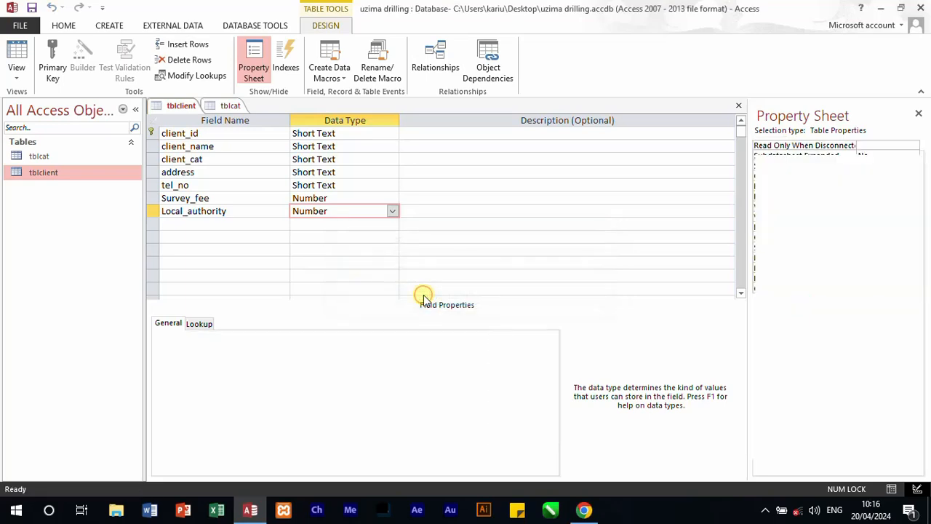
pyautogui.click(738, 105)
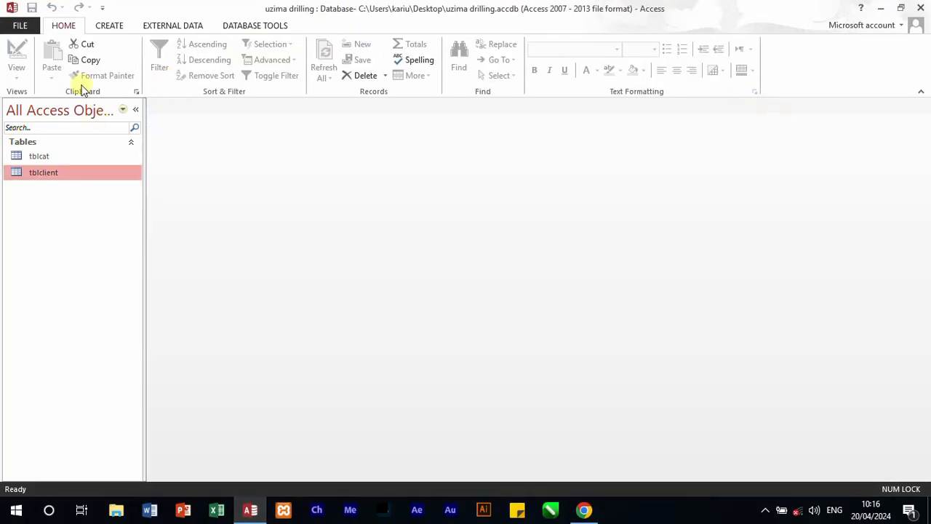
# Step: Create a new table and save it as tbldrilling
pyautogui.click(120, 27)
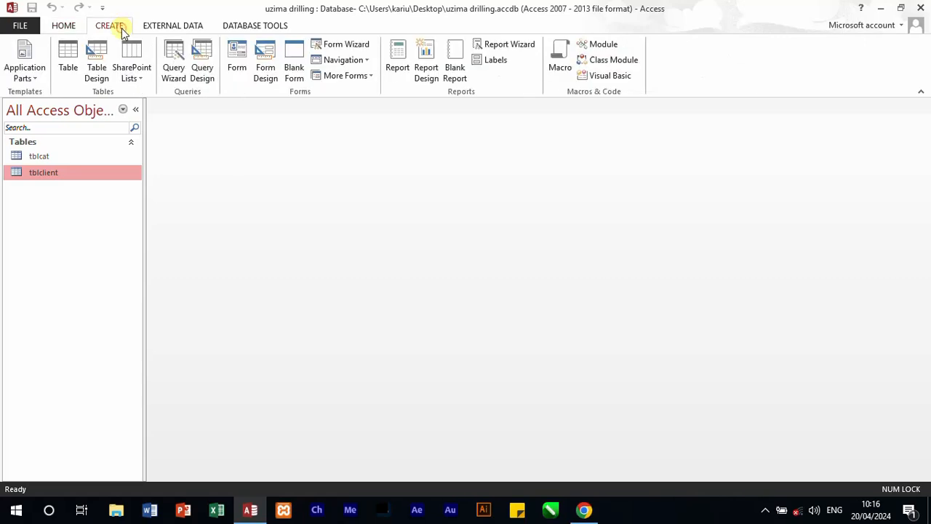
pyautogui.click(68, 61)
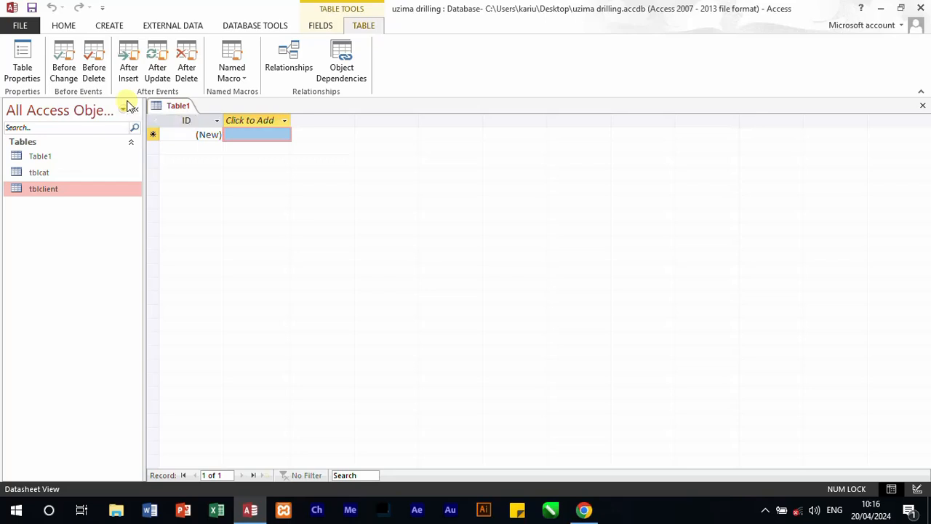
pyautogui.hotkey('ctrl', 's')
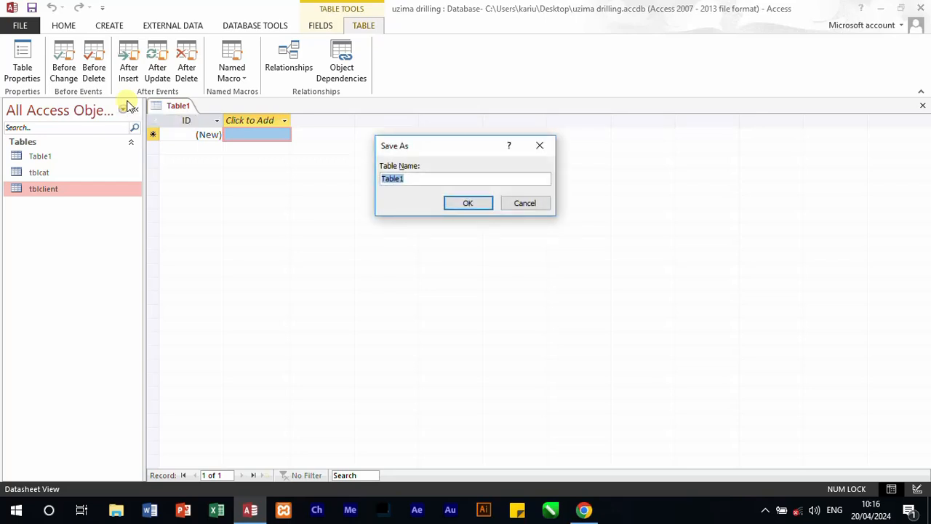
pyautogui.write('tbldrilling')
pyautogui.click(465, 205)
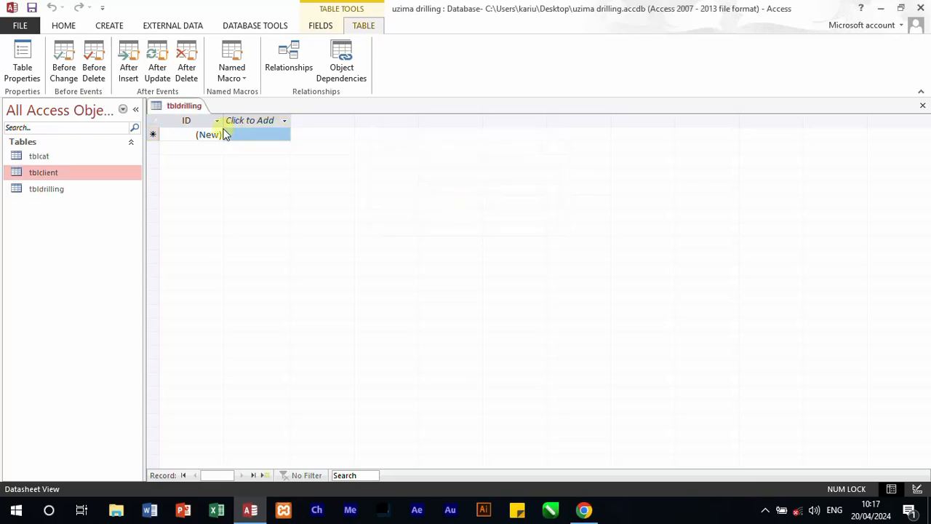
# Step: Switch tbldrilling to Design view and set the ID field's data type to Short Text
pyautogui.rightClick(185, 109)
pyautogui.click(221, 167)
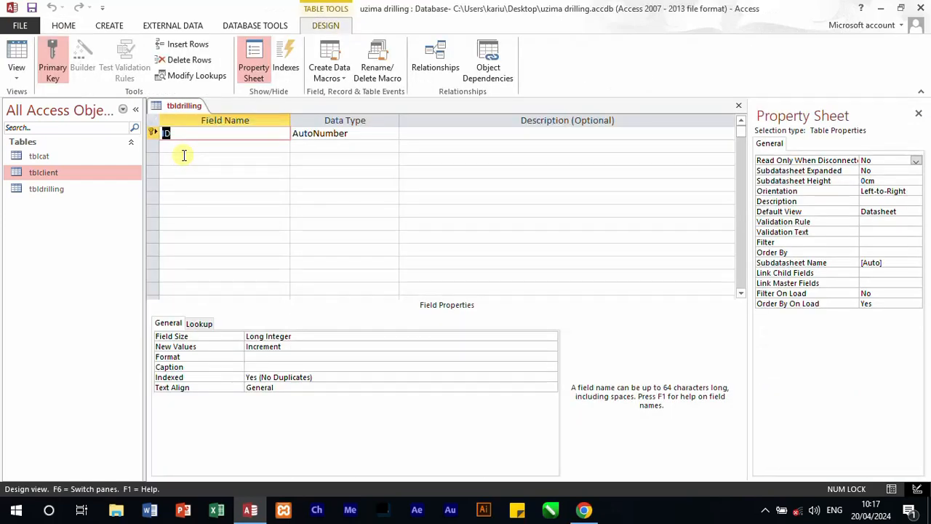
pyautogui.click(379, 134)
pyautogui.click(391, 136)
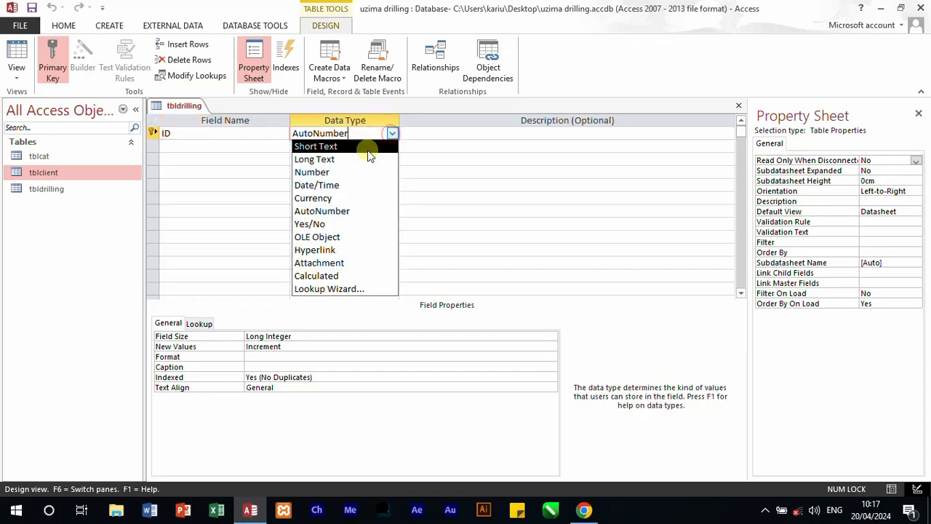
pyautogui.click(368, 146)
# Step: Add desc and cost fields below ID in tbldrilling
pyautogui.click(217, 140)
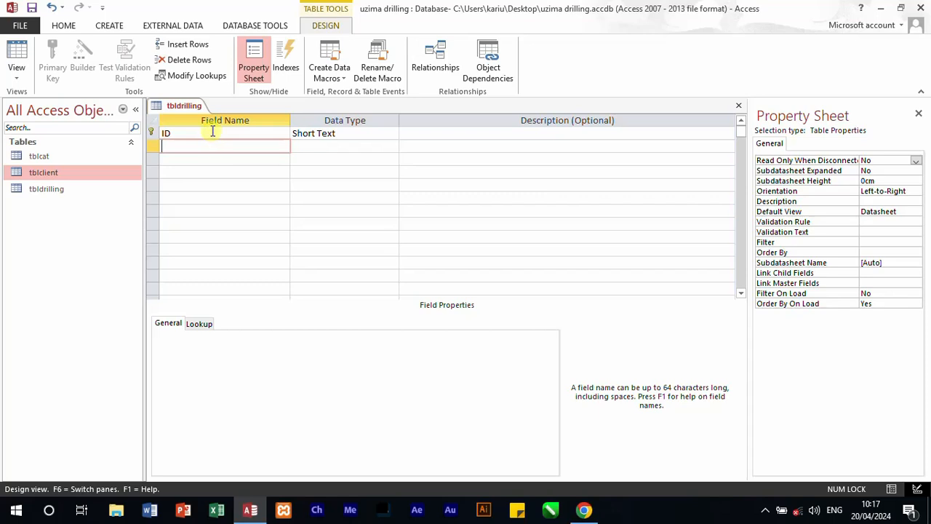
pyautogui.write('desc')
pyautogui.click(232, 162)
pyautogui.write('c')
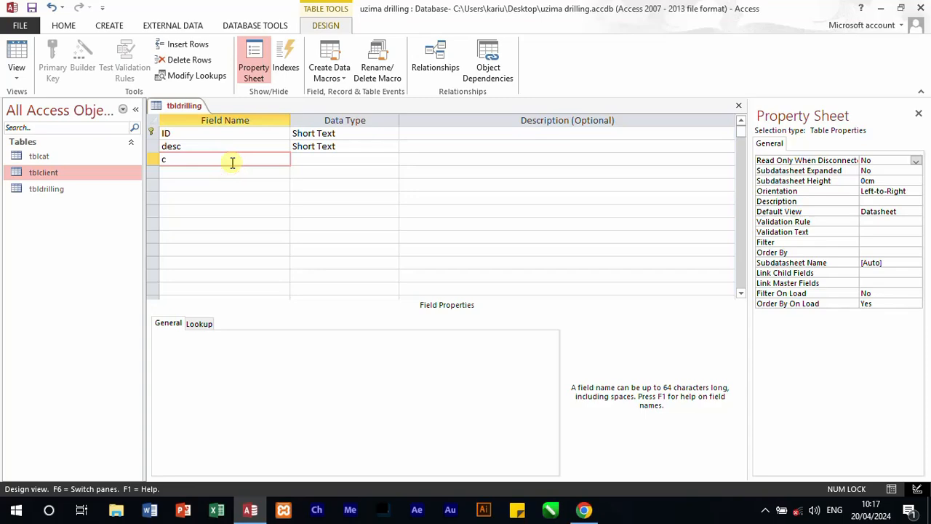
pyautogui.write('ost')
pyautogui.press('Tab')
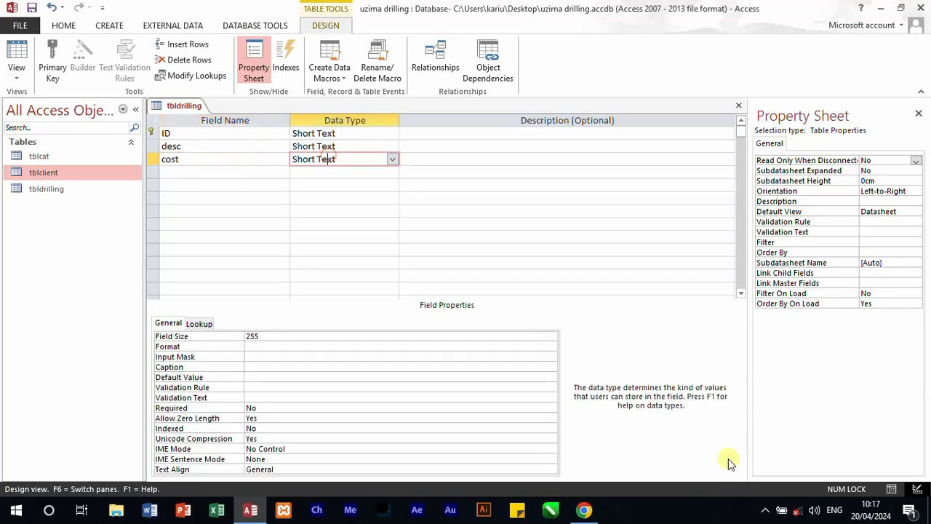
# Step: Switch to the 451-3QP question paper in Chrome and review the drilling services, pump installation and depth rate tables
pyautogui.click(588, 509)
pyautogui.scroll(5, 370, 285)
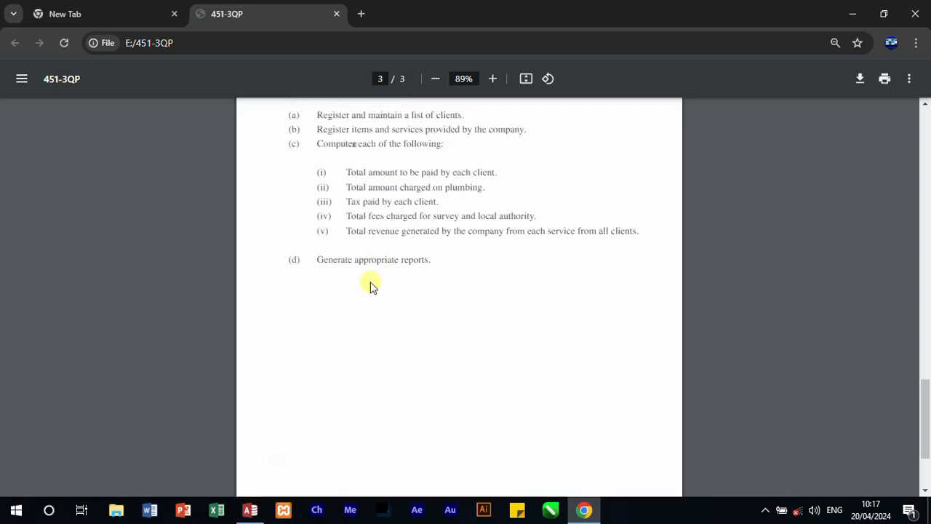
pyautogui.scroll(6, 377, 305)
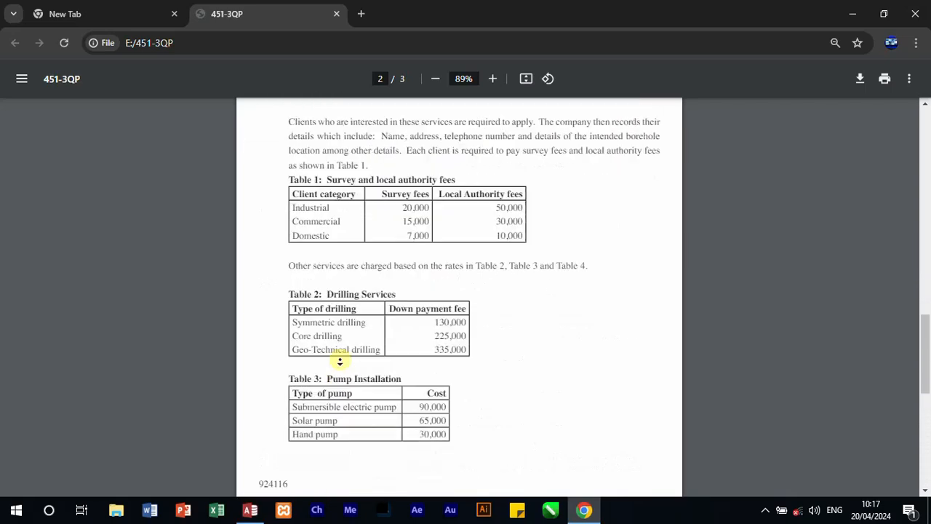
pyautogui.scroll(-5, 340, 360)
pyautogui.click(457, 304)
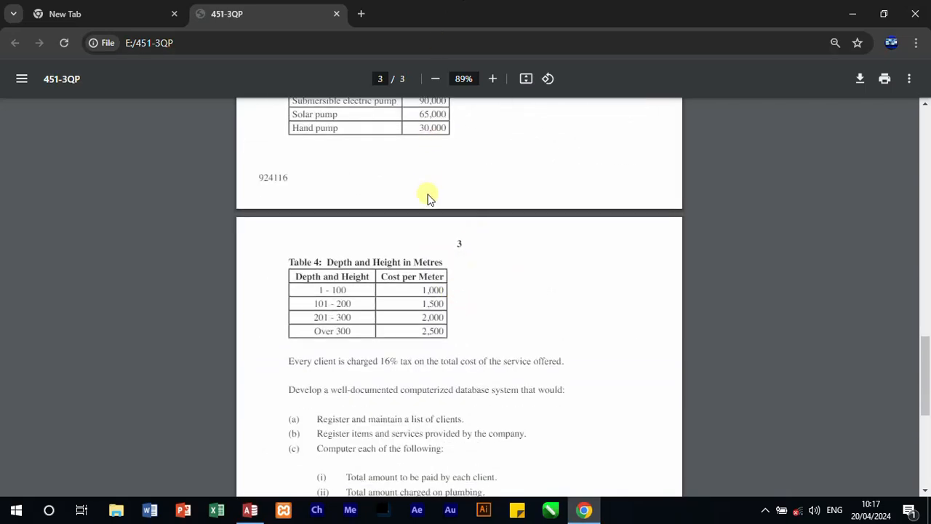
pyautogui.scroll(2, 428, 198)
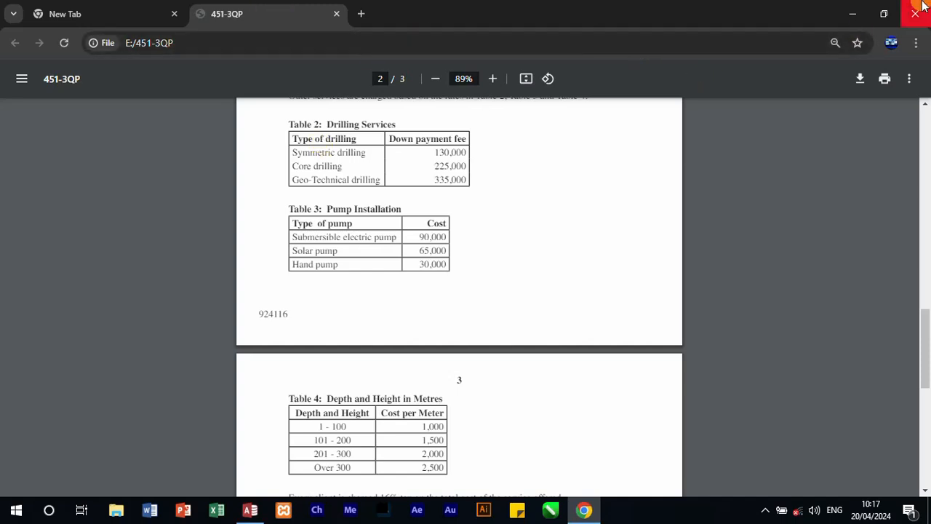
pyautogui.click(855, 16)
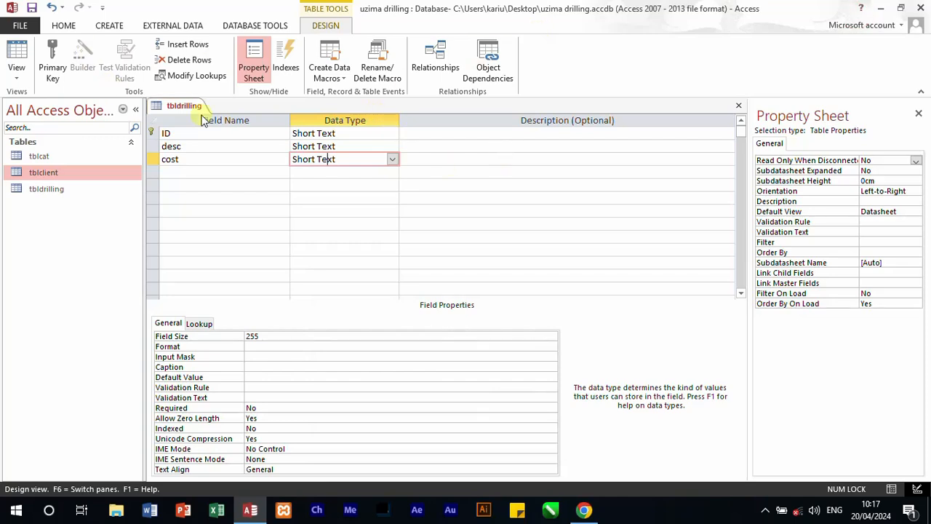
# Step: Back in Access, set the cost field's data type to Number, and save and close tbldrilling
pyautogui.click(393, 159)
pyautogui.click(361, 198)
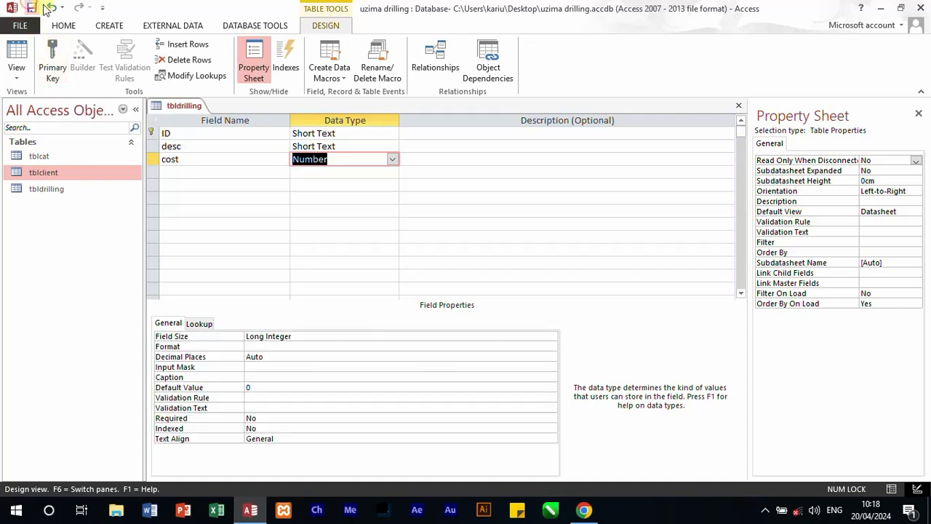
pyautogui.click(738, 105)
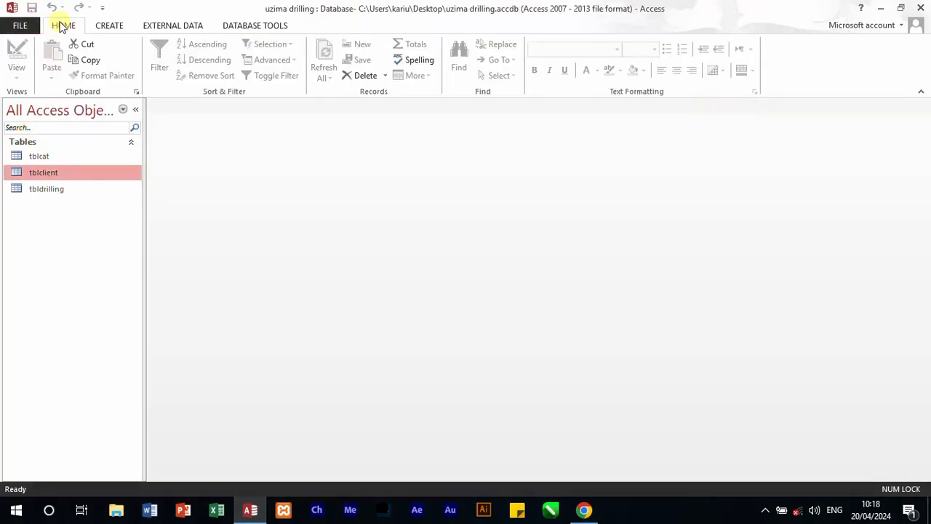
# Step: Create another new table and save it as tblpump
pyautogui.click(114, 30)
pyautogui.click(68, 68)
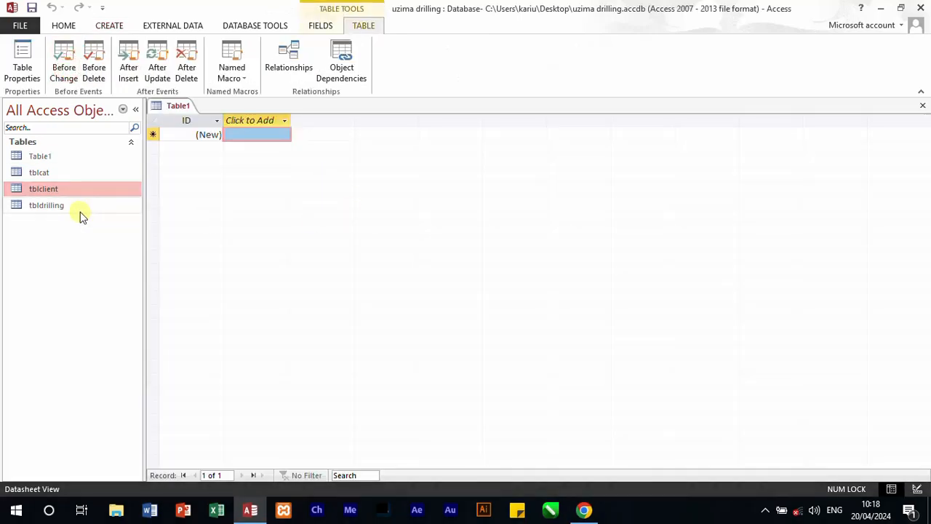
pyautogui.hotkey('ctrl', 's')
pyautogui.write('tbl')
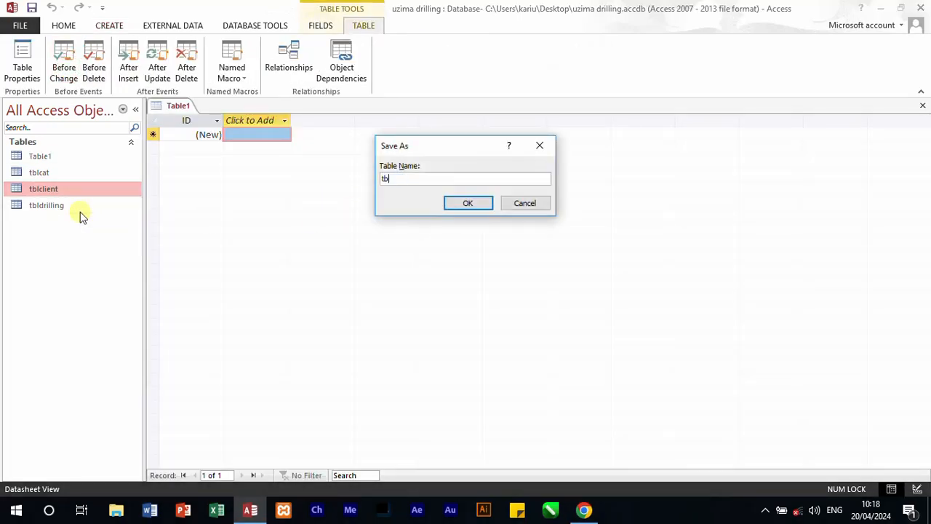
pyautogui.write('pump')
pyautogui.press('Return')
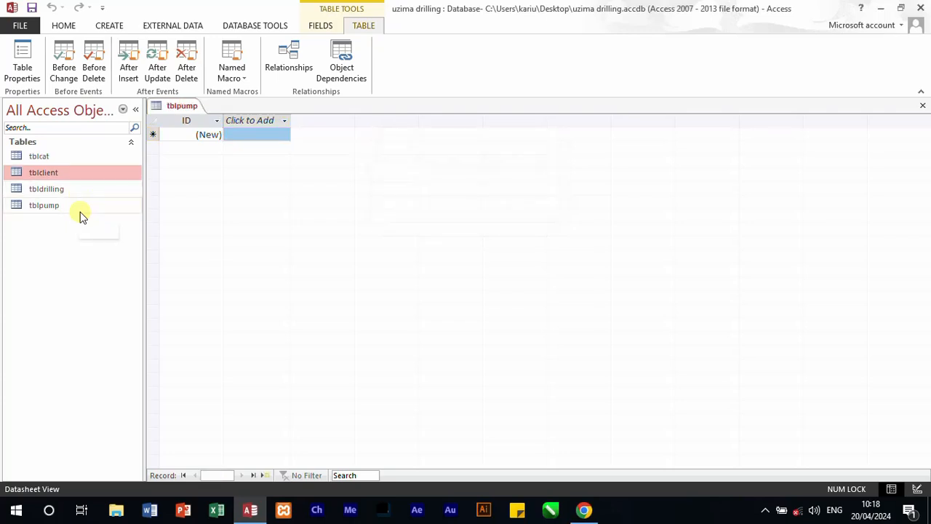
# Step: Switch tblpump to Design view and set the ID field's data type to Short Text
pyautogui.click(75, 25)
pyautogui.click(21, 77)
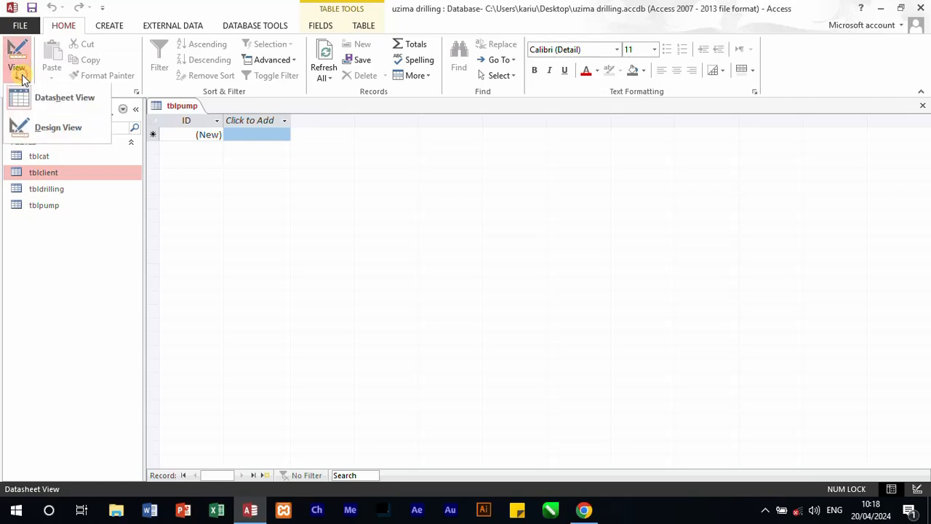
pyautogui.click(50, 134)
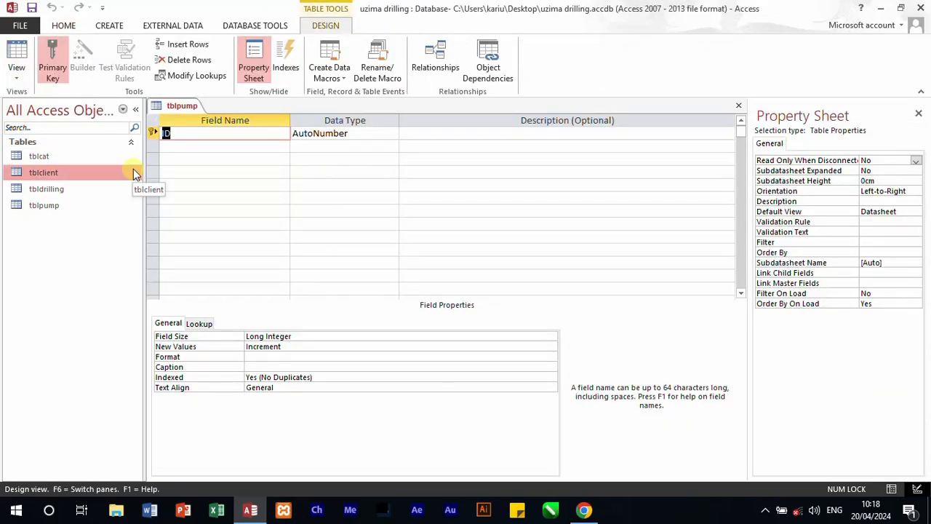
pyautogui.click(359, 133)
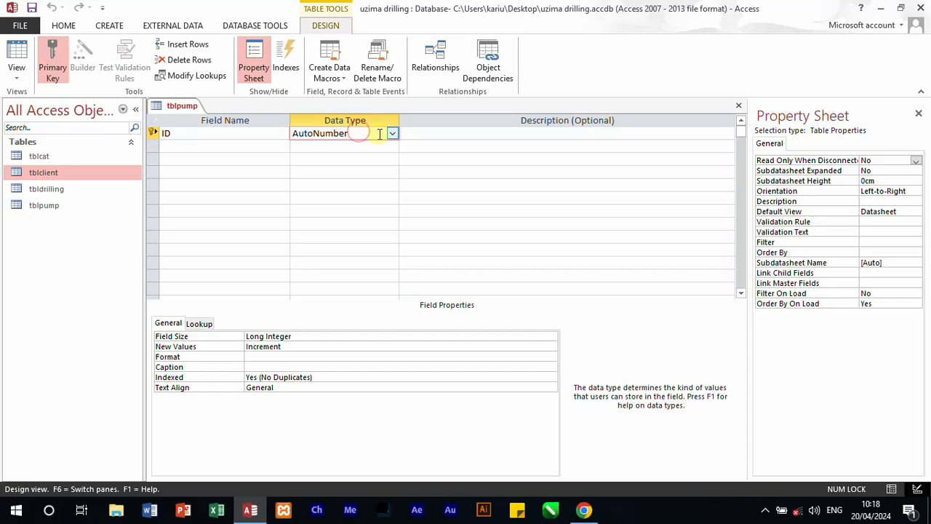
pyautogui.click(392, 133)
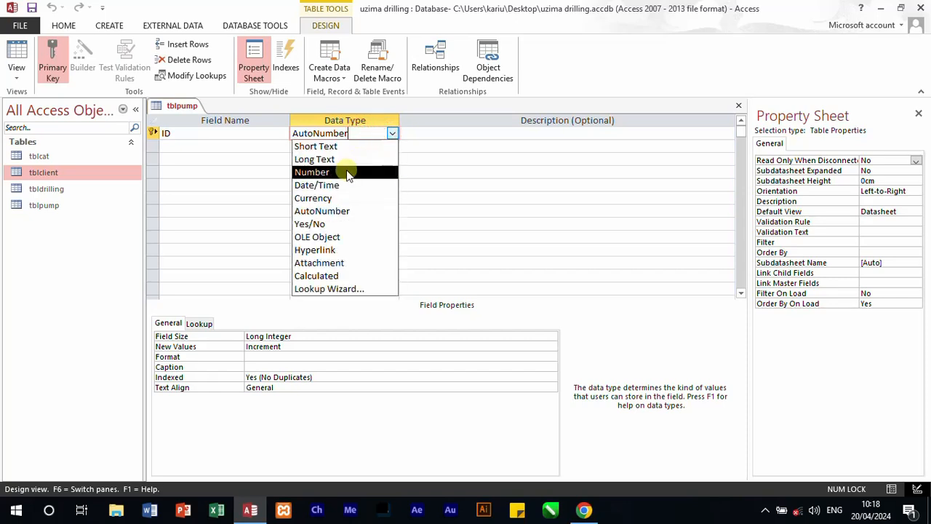
pyautogui.click(332, 146)
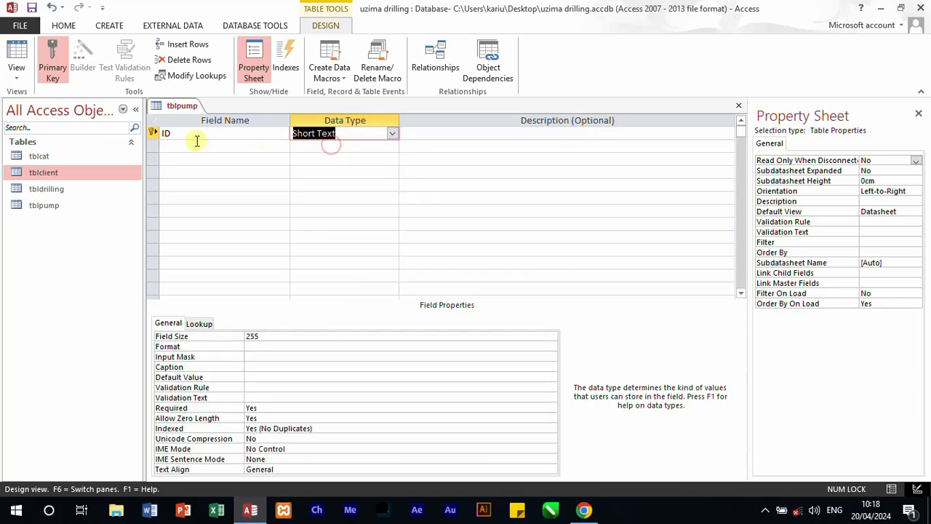
# Step: Add a pump_cat field below ID in tblpump with the Short Text data type
pyautogui.click(196, 143)
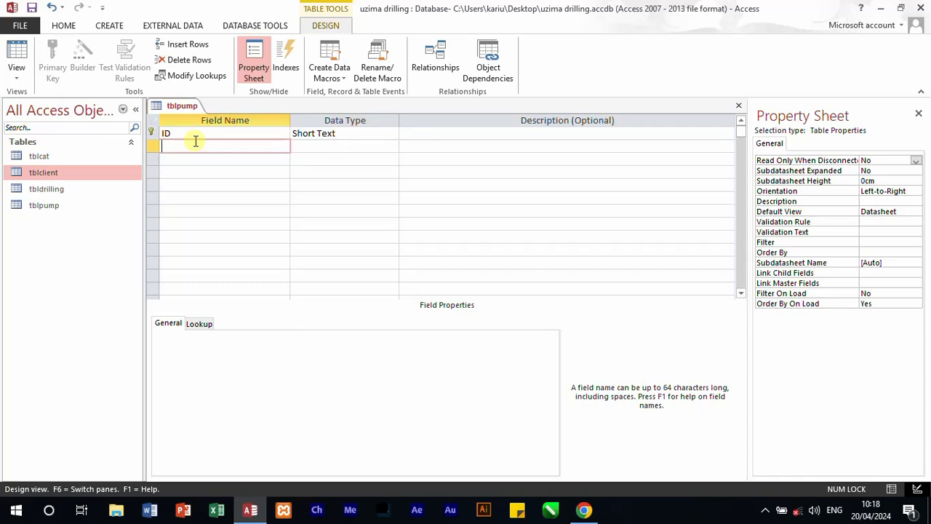
pyautogui.write('pump')
pyautogui.write('_')
pyautogui.write('car')
pyautogui.write('t')
pyautogui.press('Down')
# Step: Add a cost field below pump_cat in tblpump and set its data type to Number
pyautogui.write('pr')
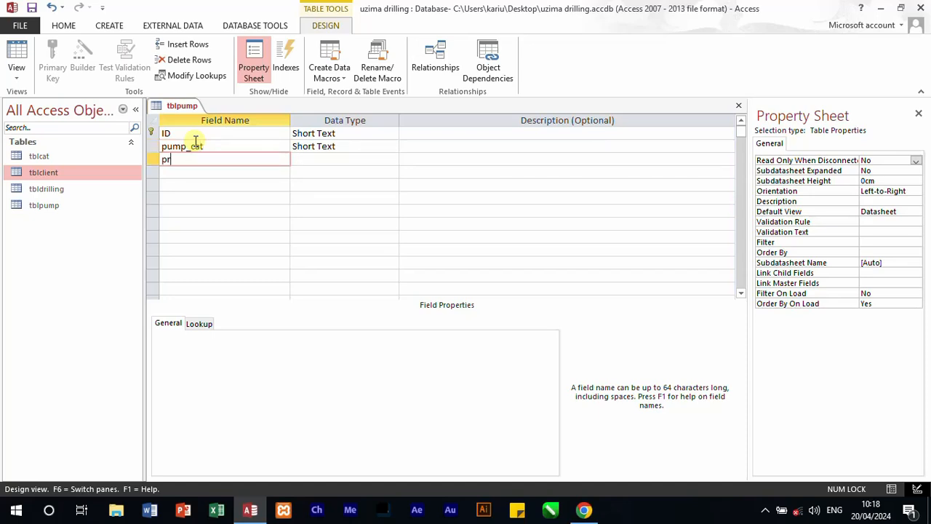
pyautogui.write('ice')
pyautogui.press('BackSpace')
pyautogui.press('BackSpace')
pyautogui.press('BackSpace')
pyautogui.press('BackSpace')
pyautogui.press('BackSpace')
pyautogui.write('cost')
pyautogui.click(334, 161)
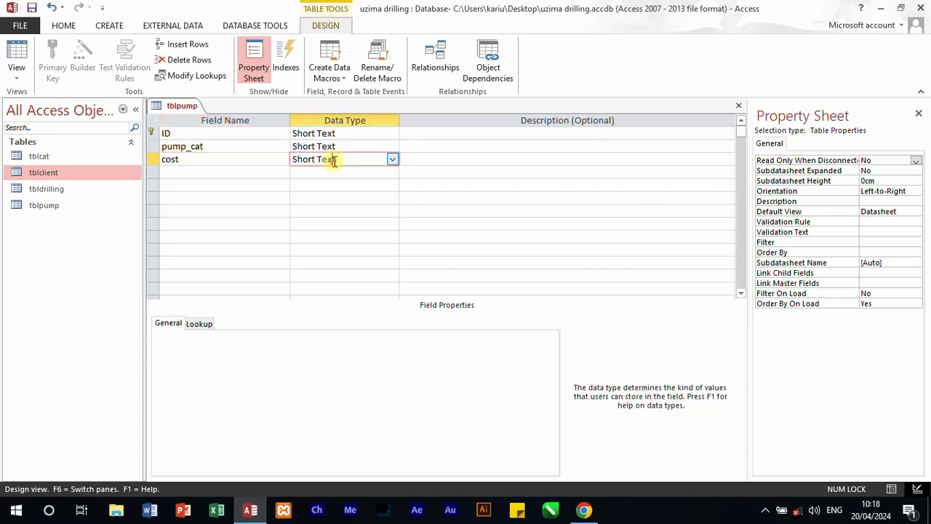
pyautogui.click(392, 163)
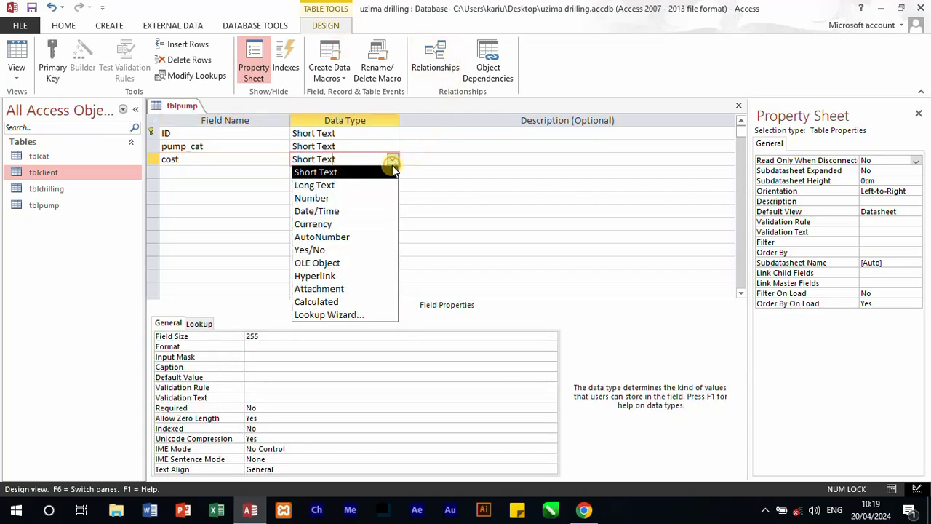
pyautogui.click(356, 198)
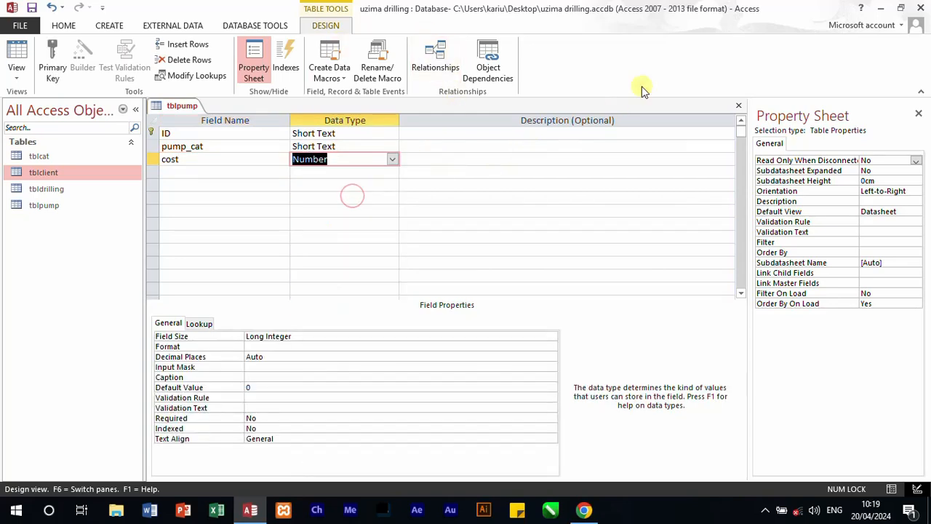
# Step: Close tblpump and save the changes to its design
pyautogui.click(738, 105)
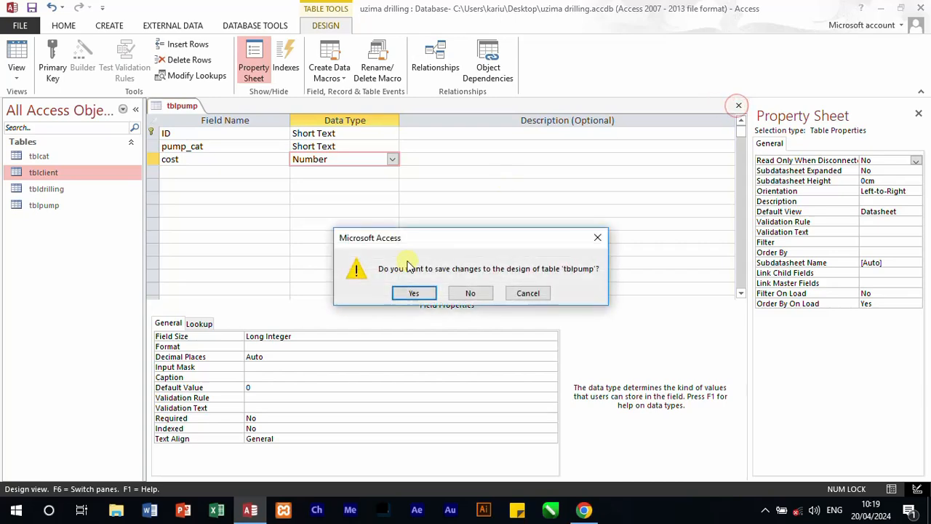
pyautogui.click(407, 291)
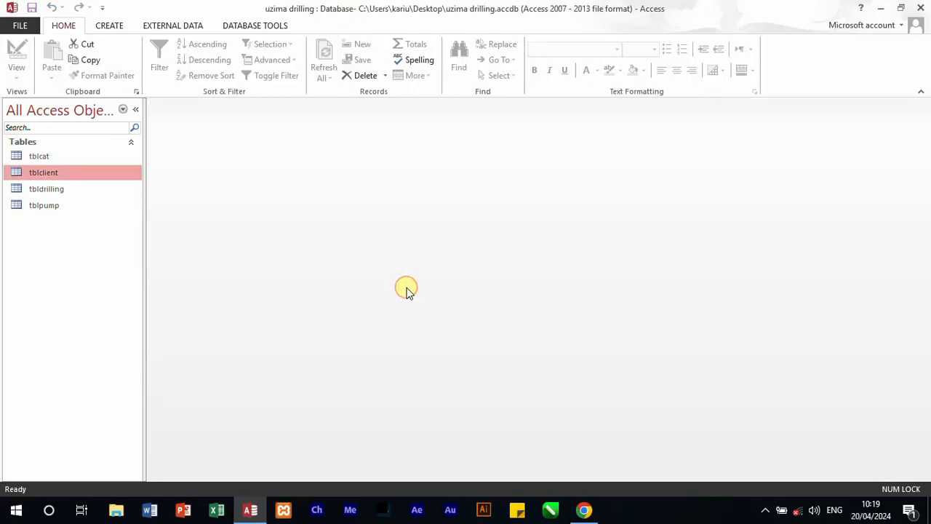
# Step: Create a new table for the depth and height rates in the question paper and save it as tbldime
pyautogui.click(100, 27)
pyautogui.click(67, 62)
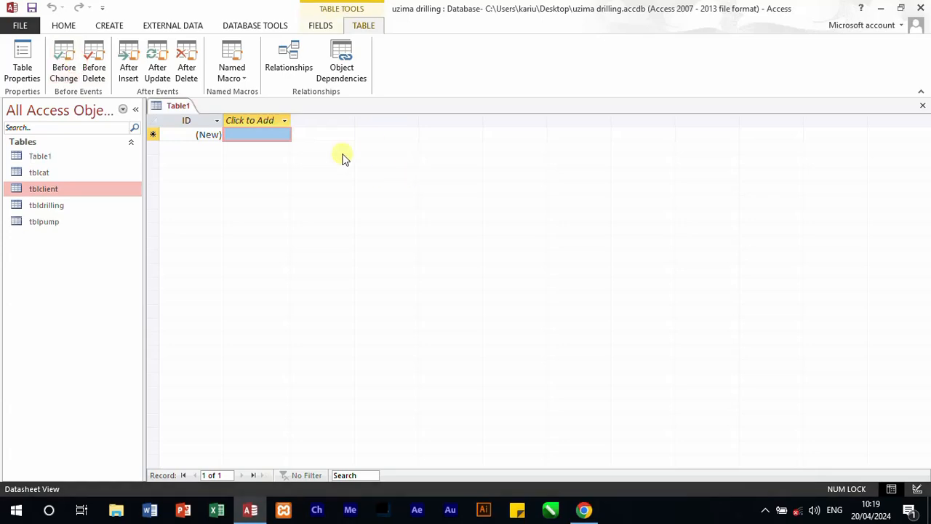
pyautogui.hotkey('ctrl', 's')
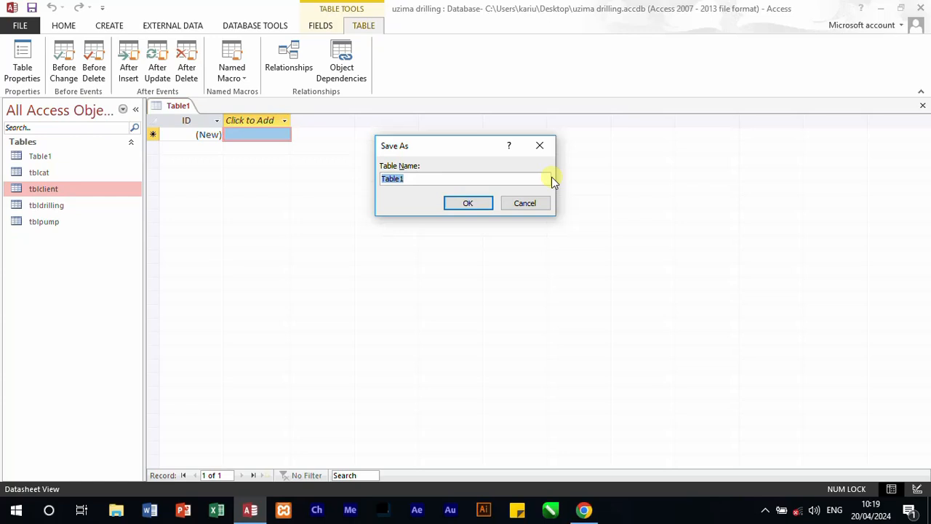
pyautogui.write('tbl')
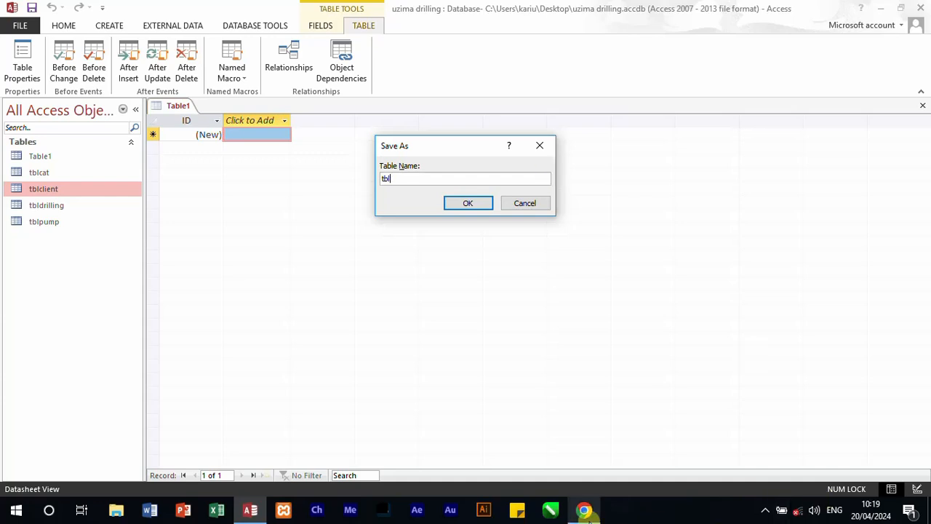
pyautogui.click(587, 511)
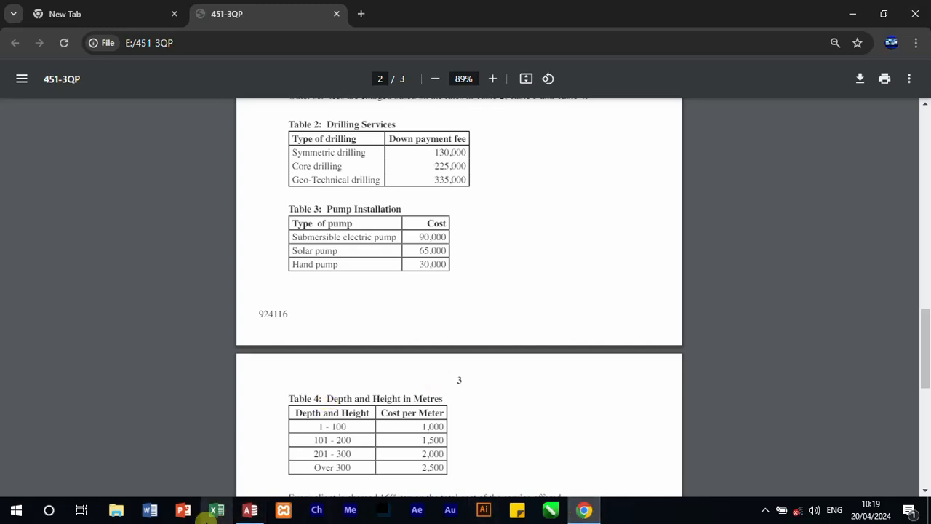
pyautogui.click(250, 510)
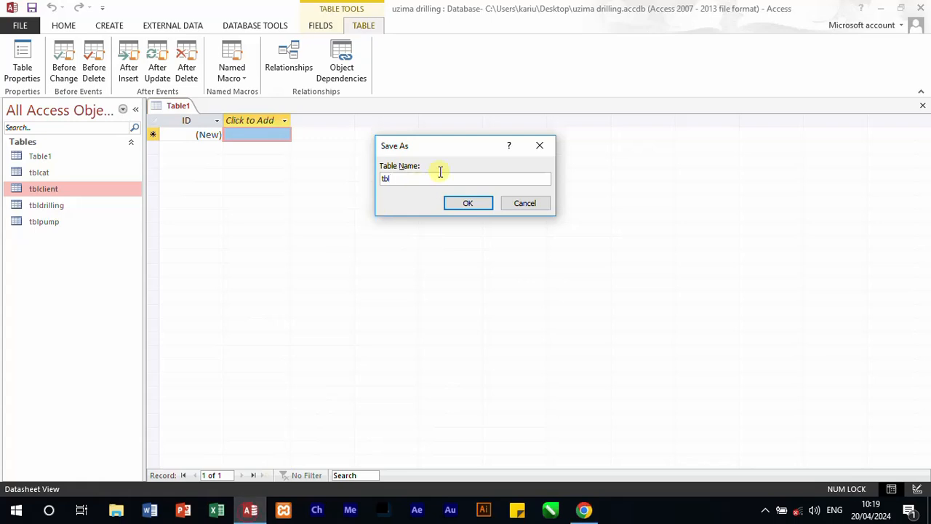
pyautogui.write('dime')
pyautogui.press('Return')
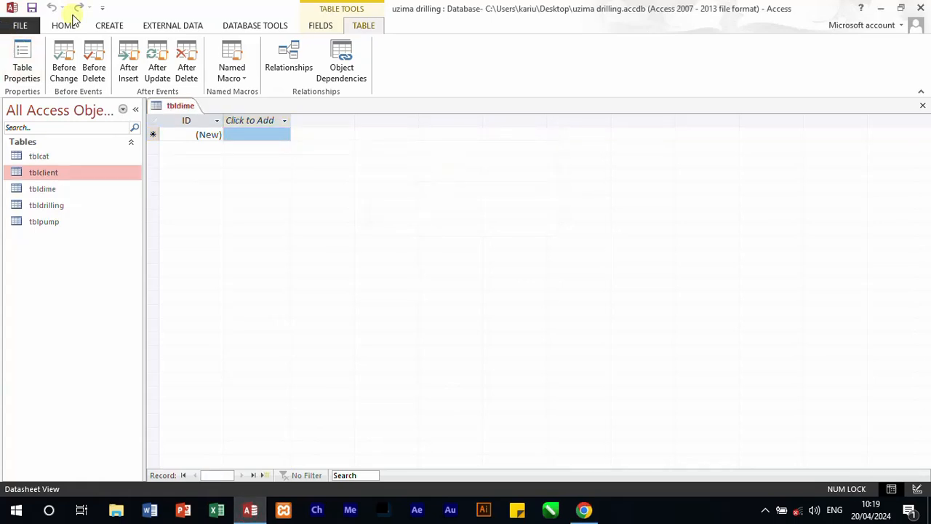
# Step: Switch tbldime to Design view and set the ID field's data type to Short Text
pyautogui.click(65, 25)
pyautogui.click(17, 73)
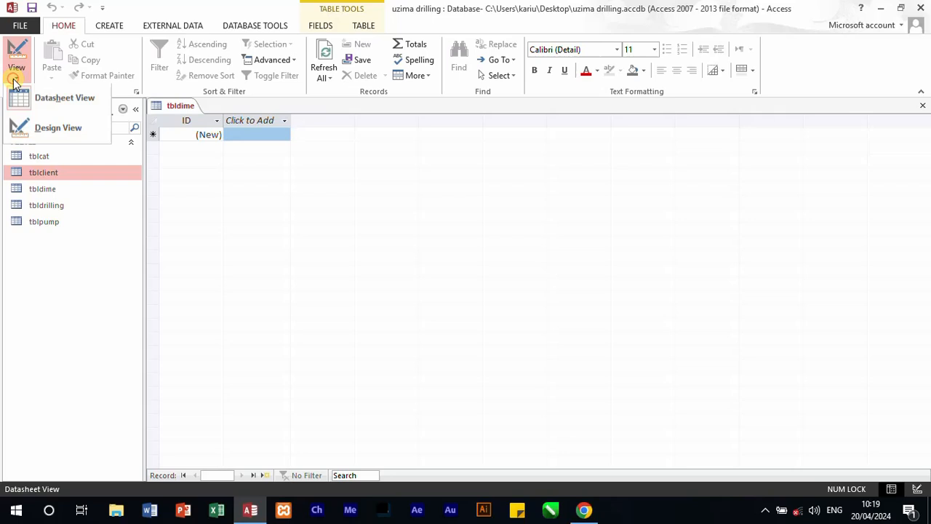
pyautogui.click(40, 130)
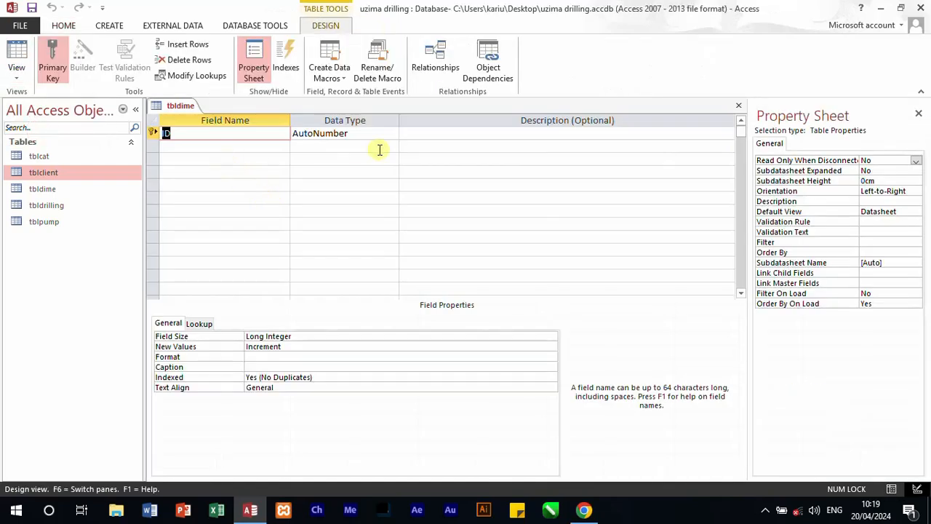
pyautogui.click(374, 131)
pyautogui.click(392, 133)
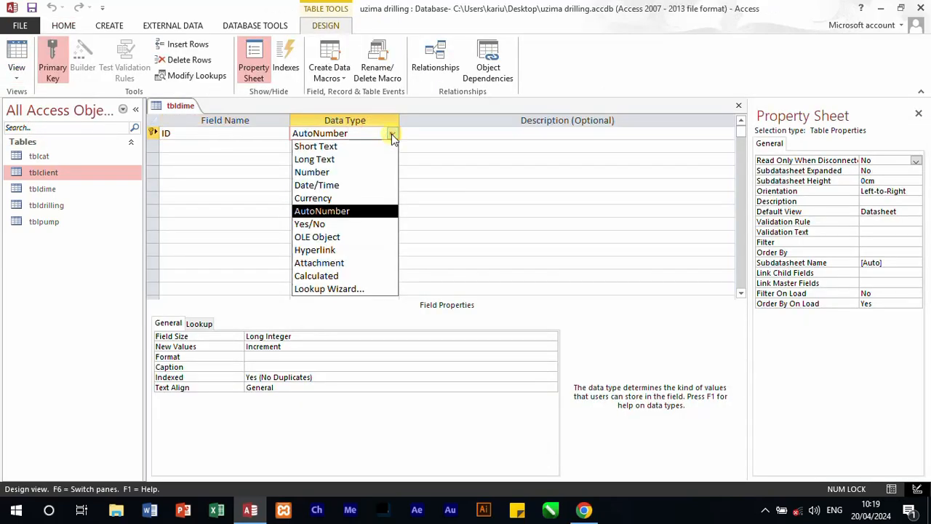
pyautogui.click(327, 147)
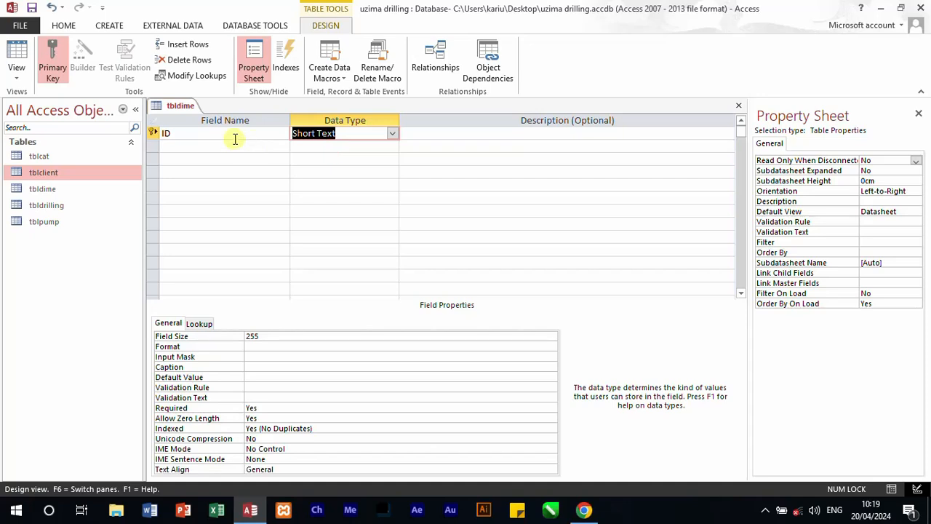
# Step: Add a desc field below ID in tbldime with the Short Text data type
pyautogui.click(235, 144)
pyautogui.write('d')
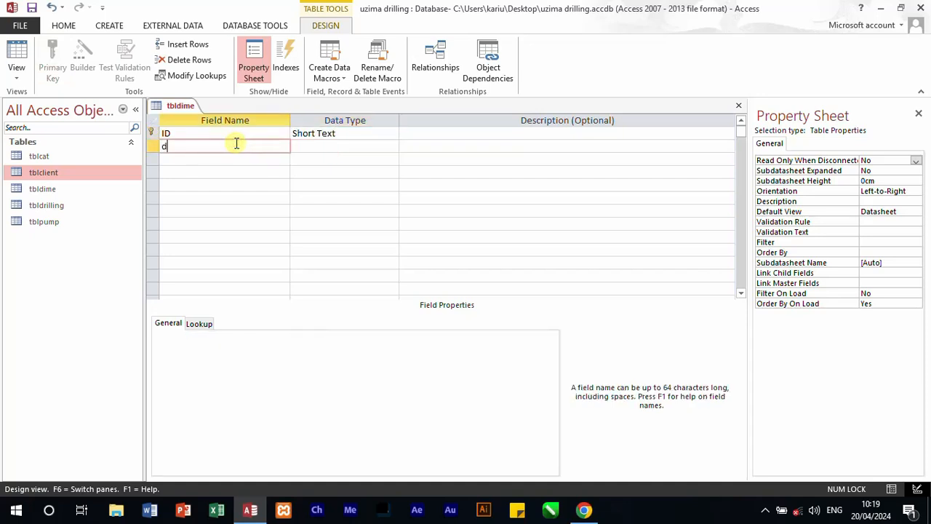
pyautogui.write('esc')
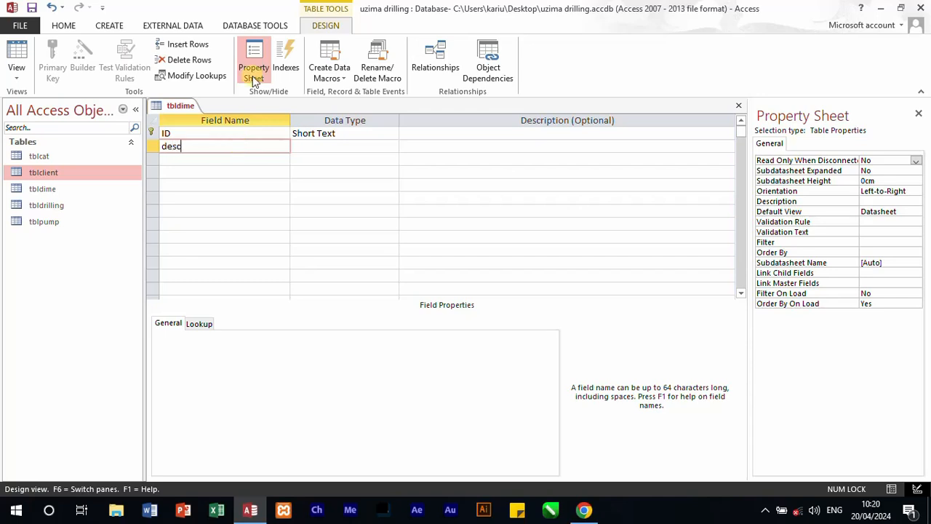
pyautogui.click(314, 146)
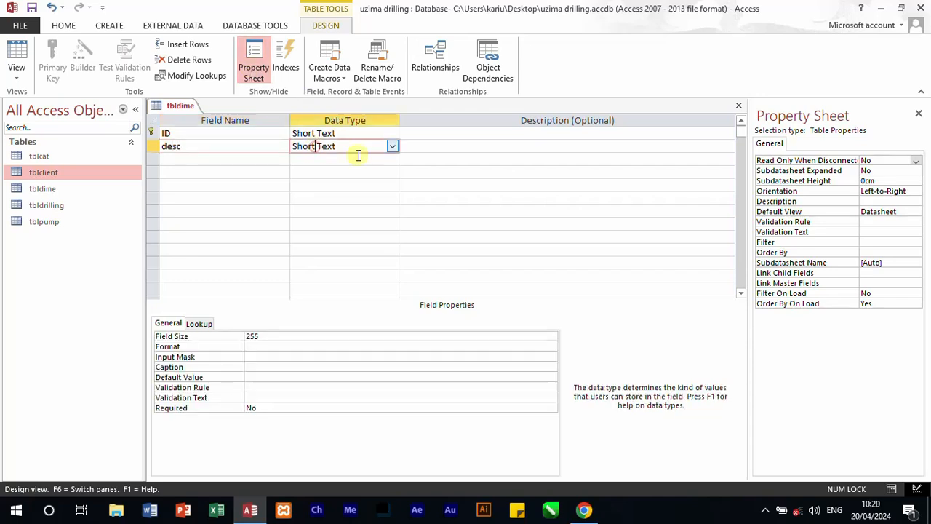
# Step: Add a fee field with the Number data type below desc in tbldime, and close the table with its design changes saved
pyautogui.click(200, 159)
pyautogui.write('co')
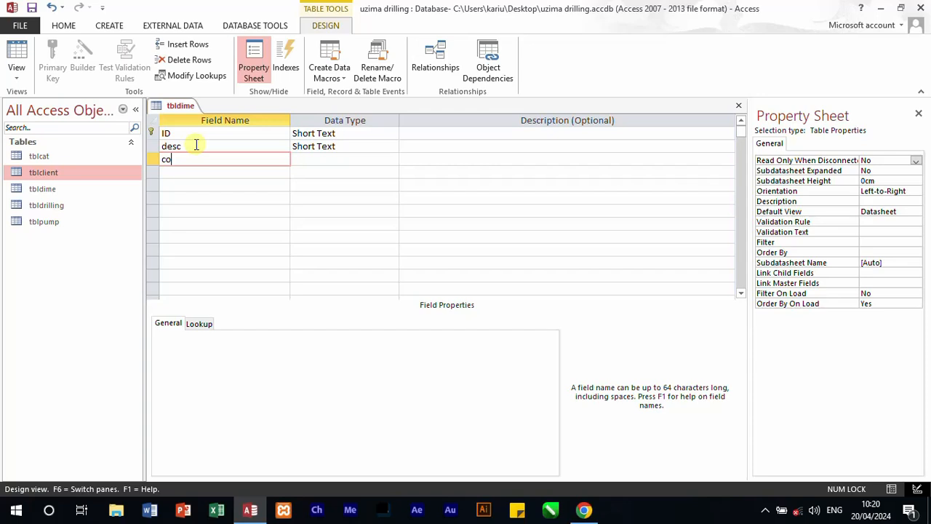
pyautogui.write('st')
pyautogui.doubleClick(192, 158)
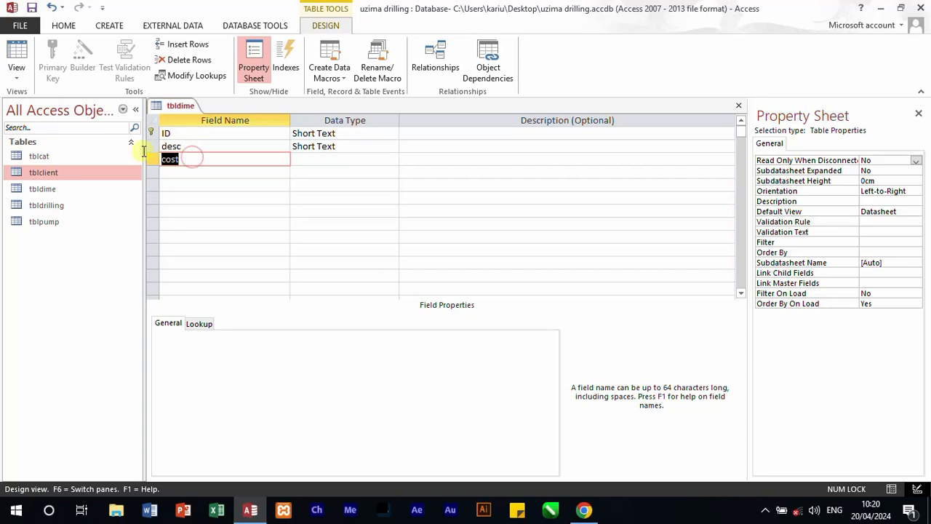
pyautogui.write('fee')
pyautogui.click(357, 161)
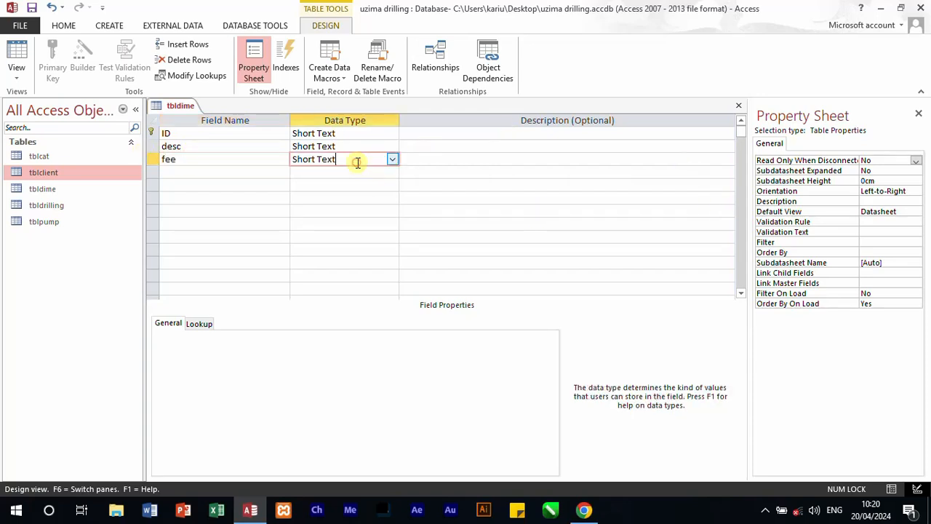
pyautogui.click(393, 160)
pyautogui.click(347, 197)
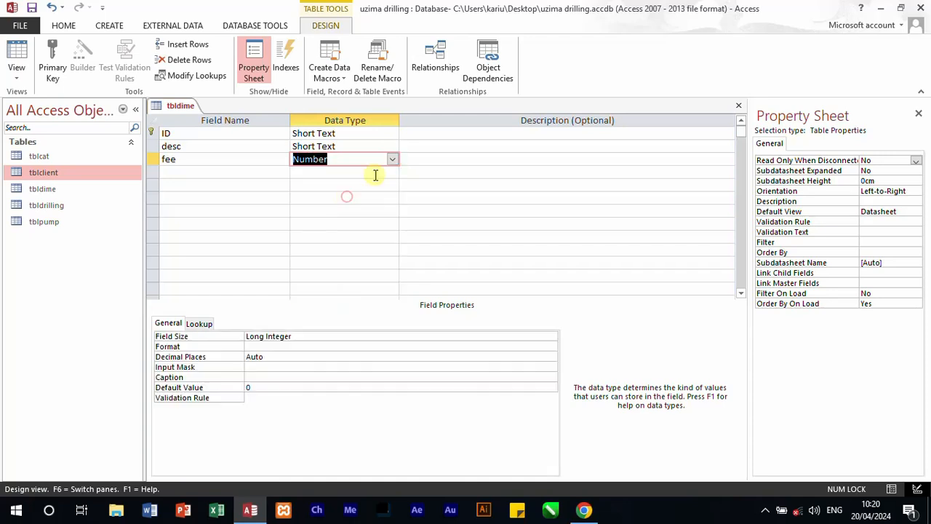
pyautogui.click(738, 106)
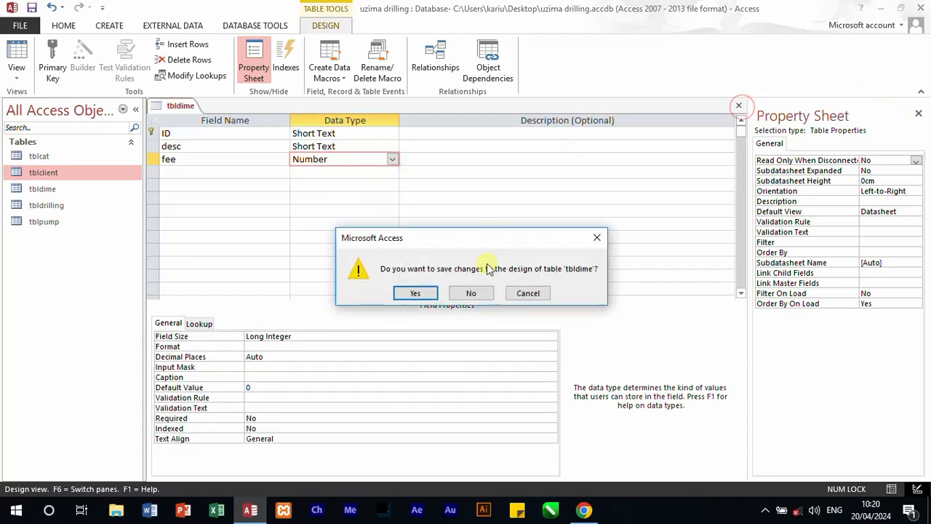
pyautogui.click(414, 294)
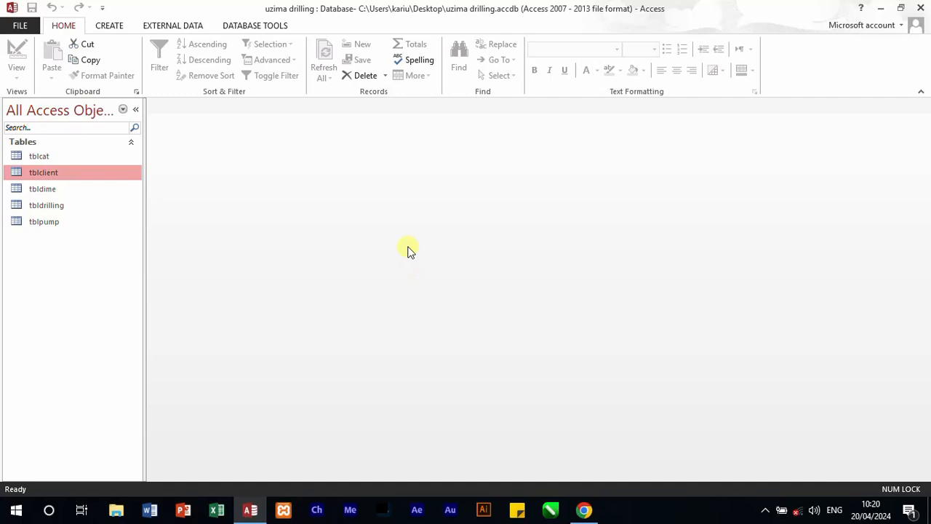
# Step: Create another new table and save it as tblservices
pyautogui.click(105, 27)
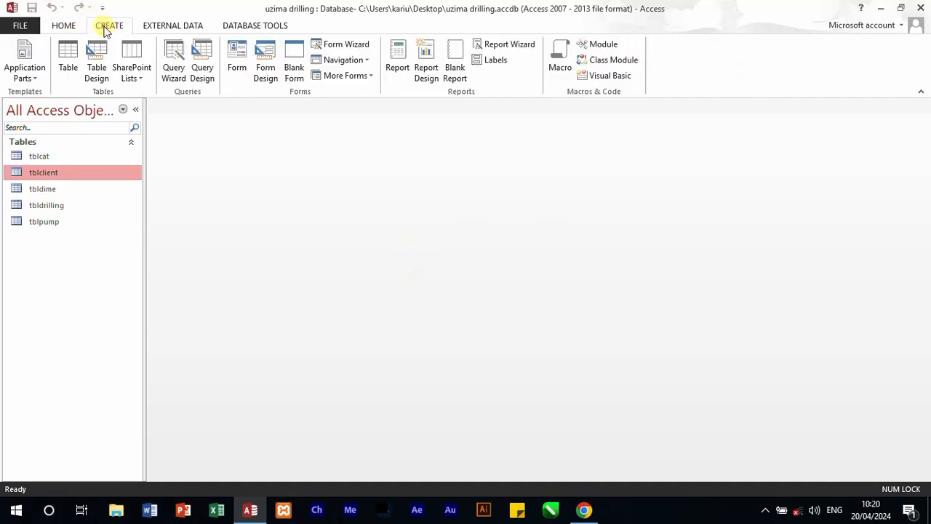
pyautogui.click(71, 56)
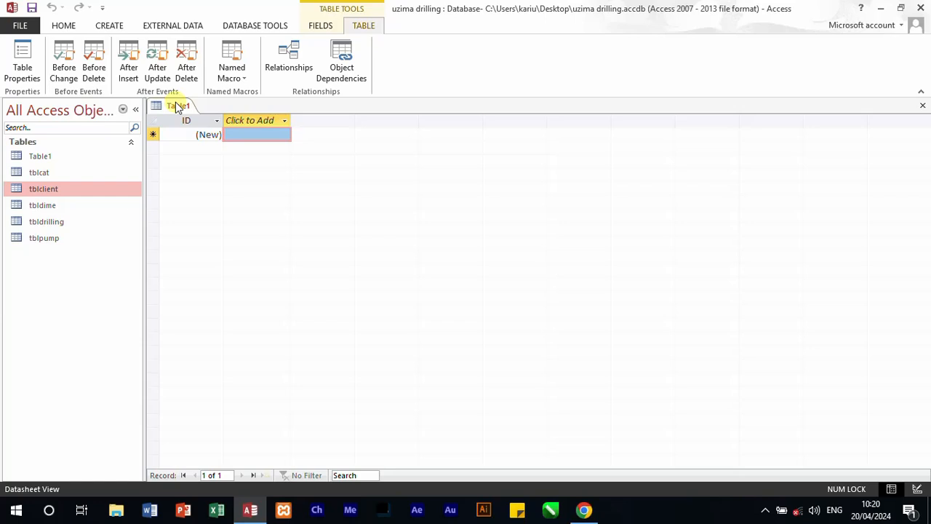
pyautogui.hotkey('ctrl', 's')
pyautogui.write('tblse')
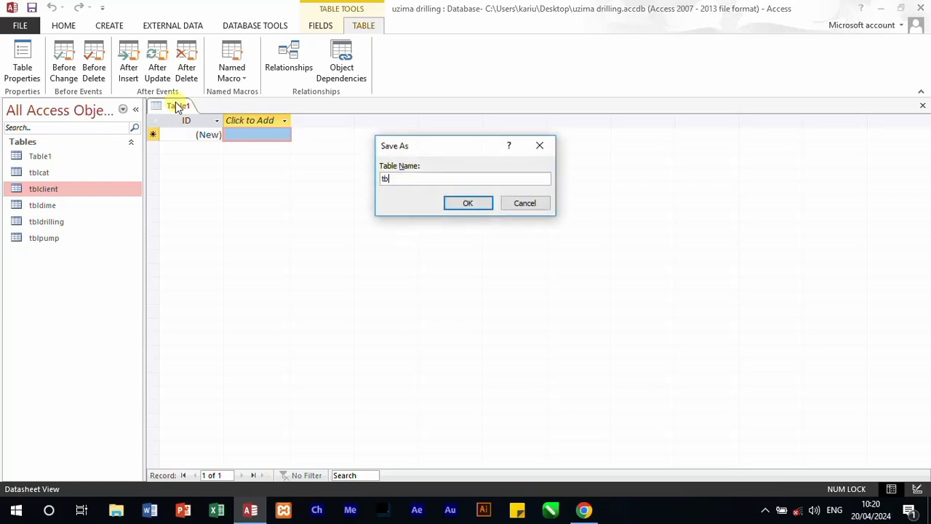
pyautogui.write('rvices')
pyautogui.click(451, 203)
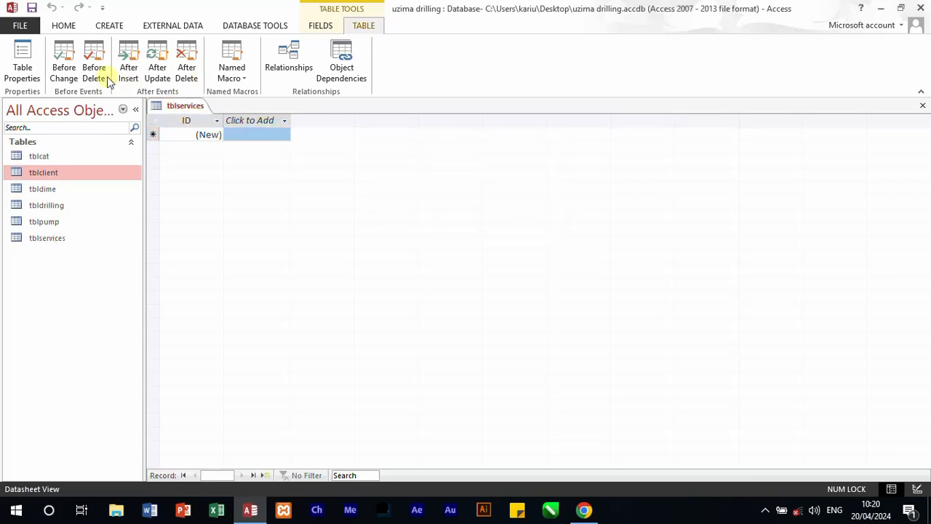
# Step: Switch tblservices to Design view and set the ID field's data type to Short Text
pyautogui.click(64, 25)
pyautogui.click(18, 80)
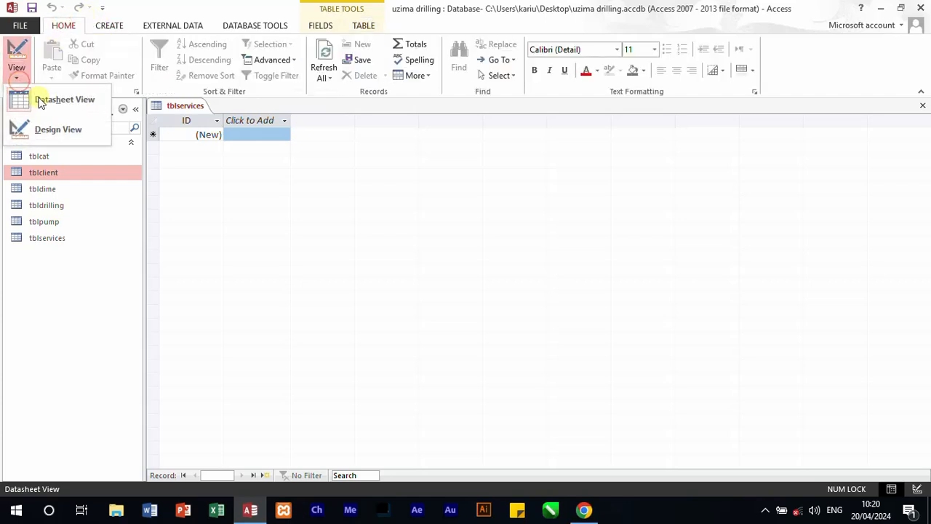
pyautogui.click(67, 129)
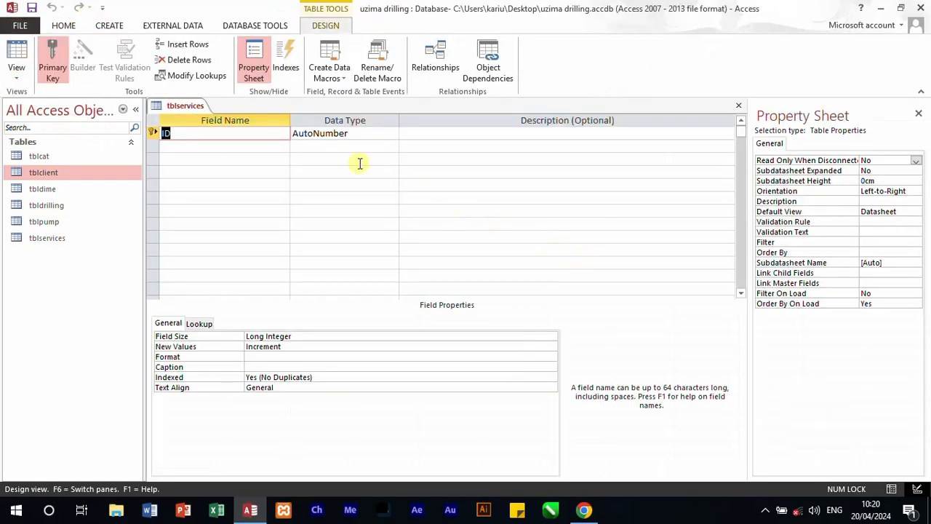
pyautogui.click(391, 133)
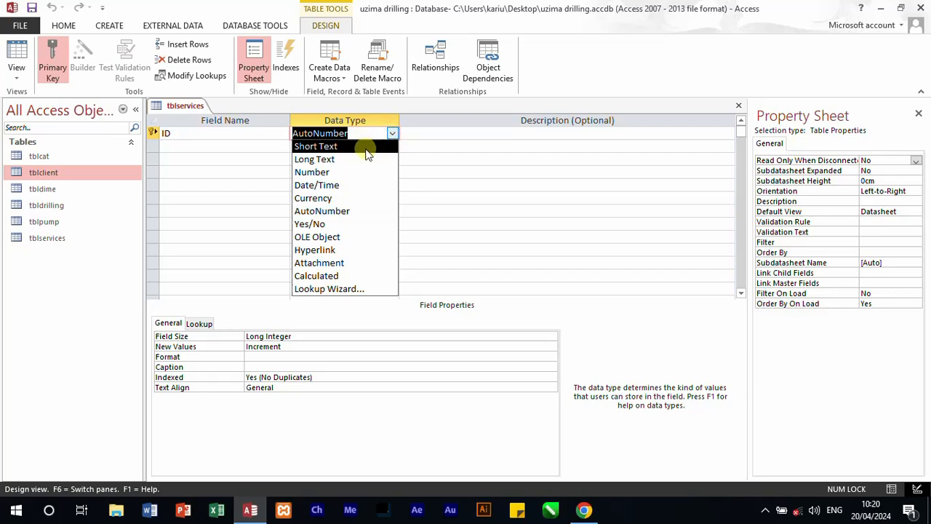
pyautogui.click(366, 147)
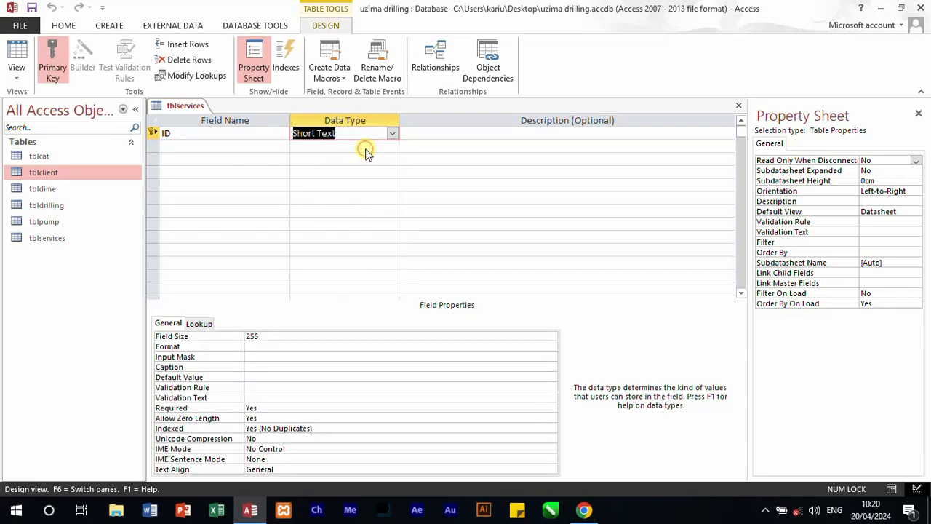
# Step: Rename the ID field of tblservices as serv_ID
pyautogui.click(236, 147)
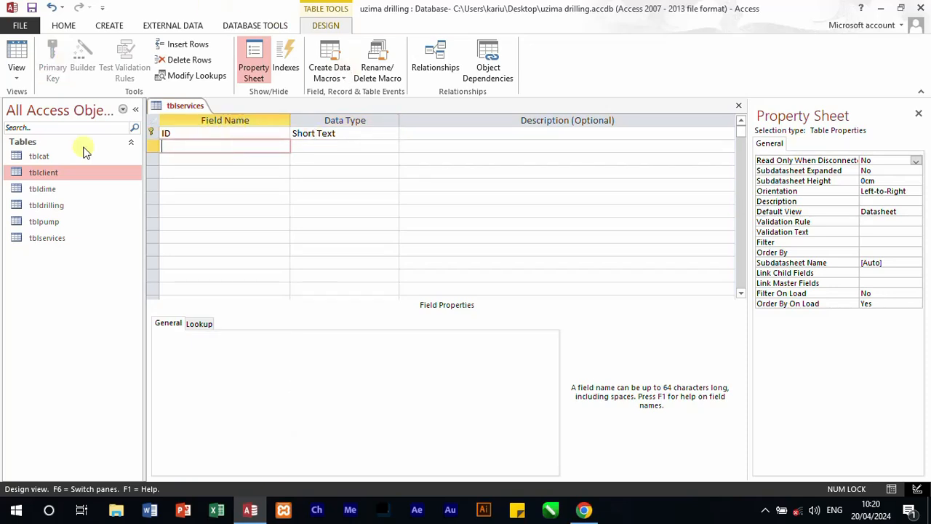
pyautogui.click(164, 133)
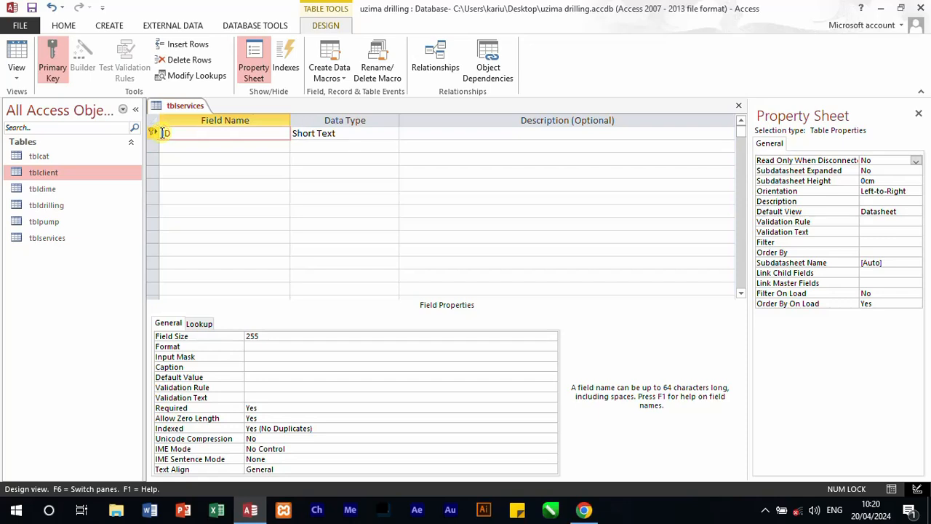
pyautogui.write('serv_')
# Step: Add a dates field with the Date/Time data type below serv_ID in tblservices
pyautogui.click(189, 149)
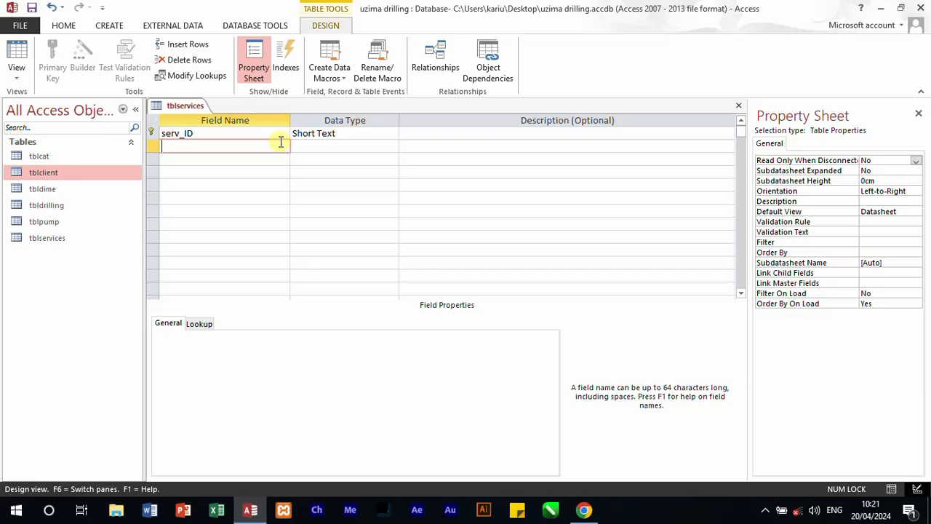
pyautogui.write('date')
pyautogui.write('s')
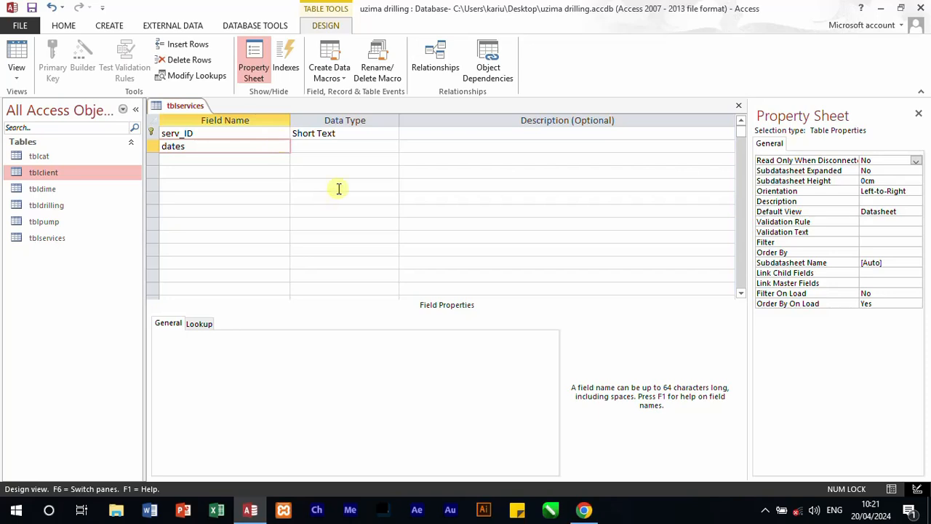
pyautogui.click(347, 146)
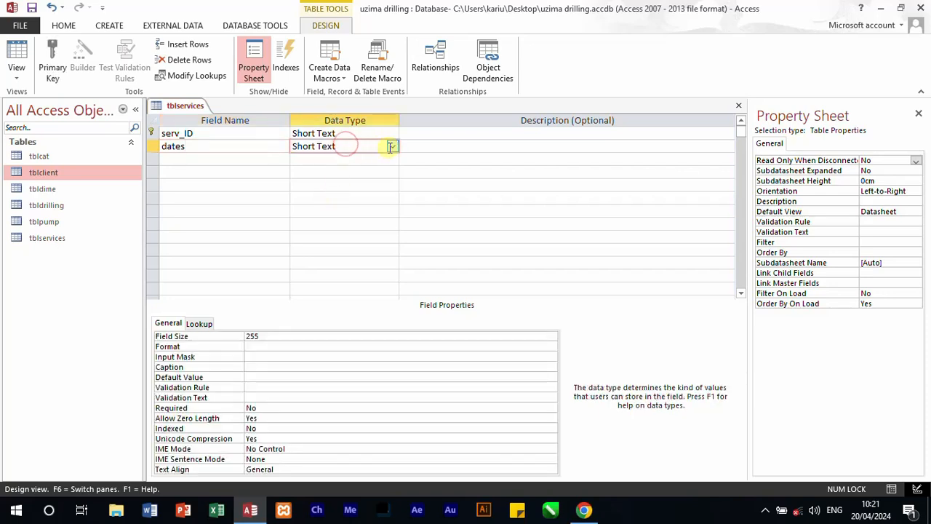
pyautogui.click(393, 145)
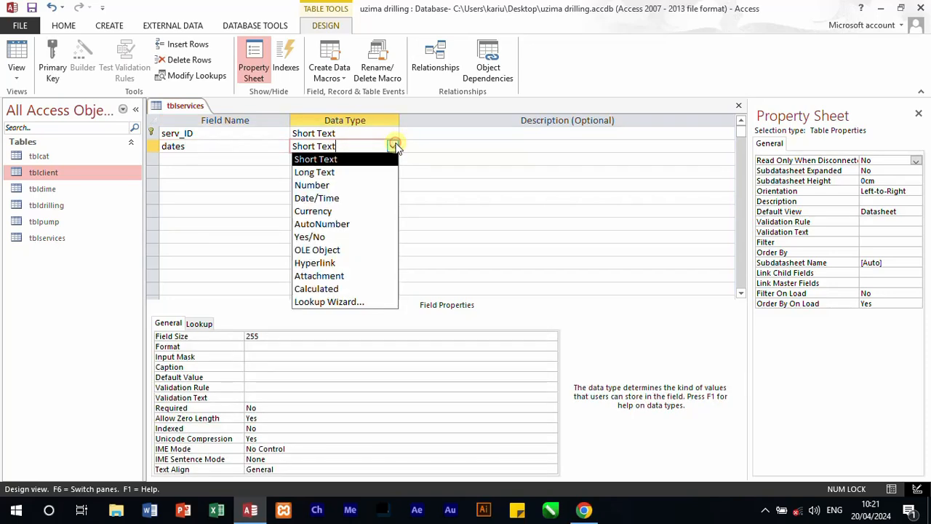
pyautogui.click(332, 200)
# Step: Add a client_id field with the Short Text data type below dates
pyautogui.click(225, 158)
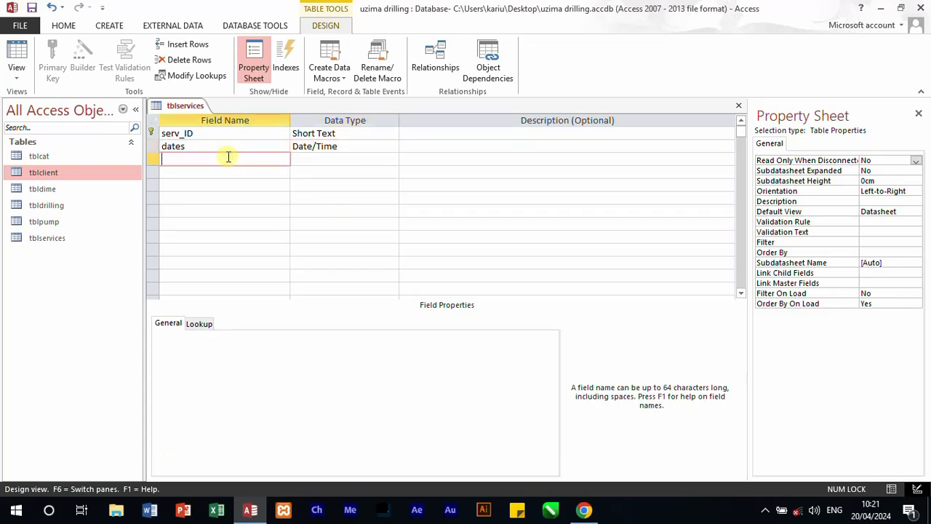
pyautogui.write('clei')
pyautogui.press('BackSpace')
pyautogui.write('ient_id')
pyautogui.click(354, 160)
pyautogui.click(396, 159)
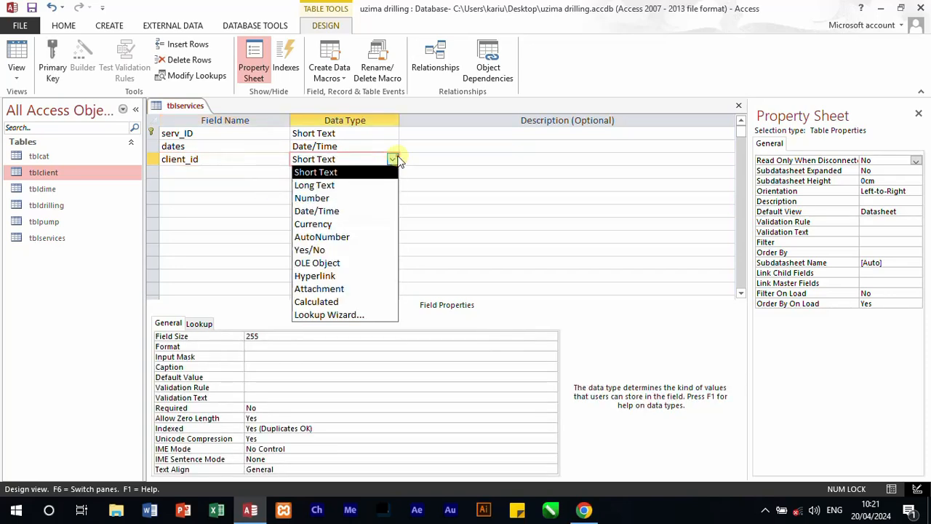
pyautogui.click(321, 173)
# Step: Add a drilling_type field below client_id, leaving its data type at the default
pyautogui.click(207, 171)
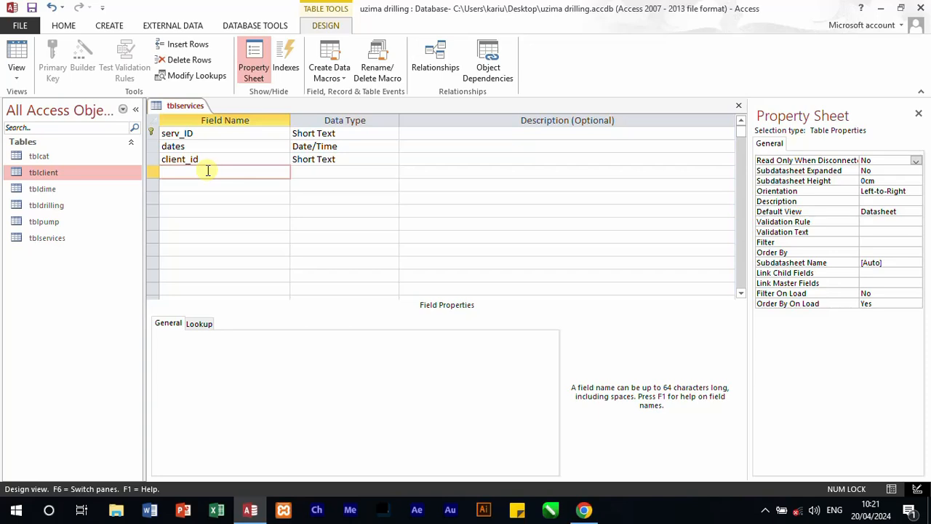
pyautogui.write('drilling_type')
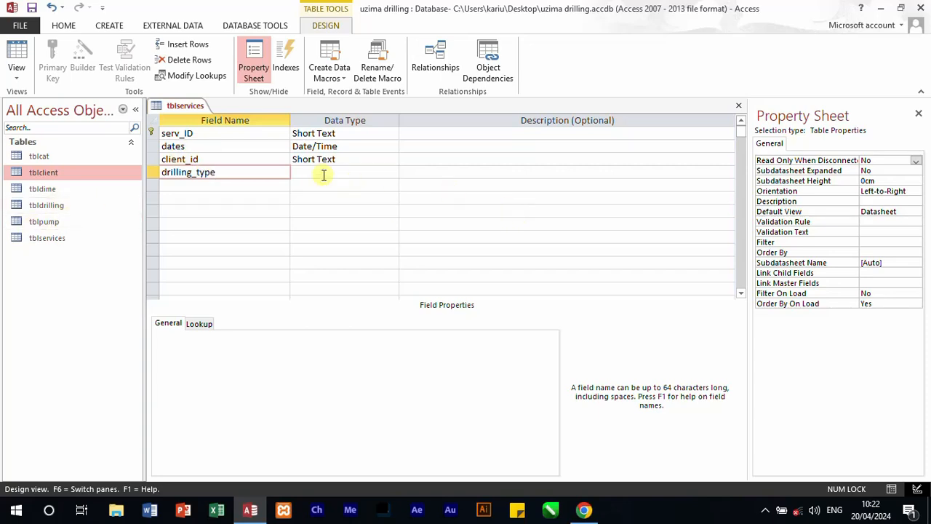
# Step: Add a cost field with the Number data type below drilling_type
pyautogui.click(260, 185)
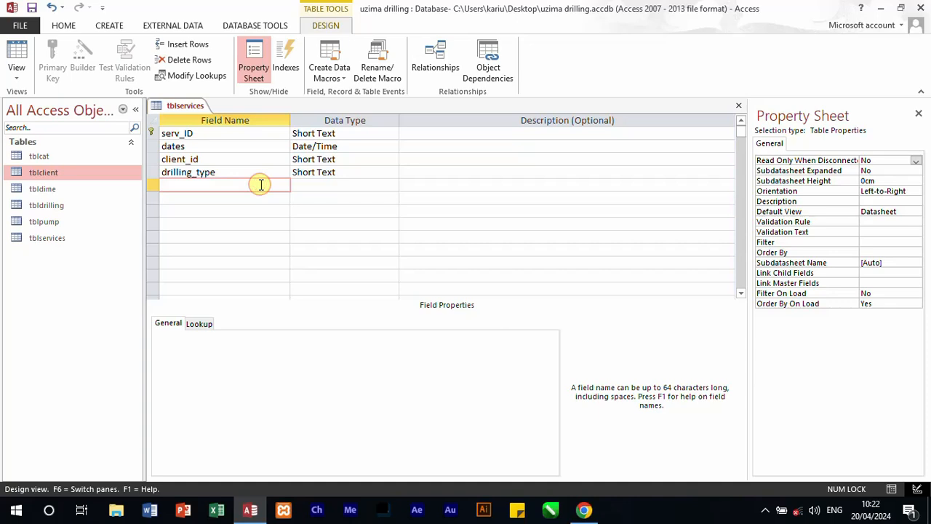
pyautogui.write('cos')
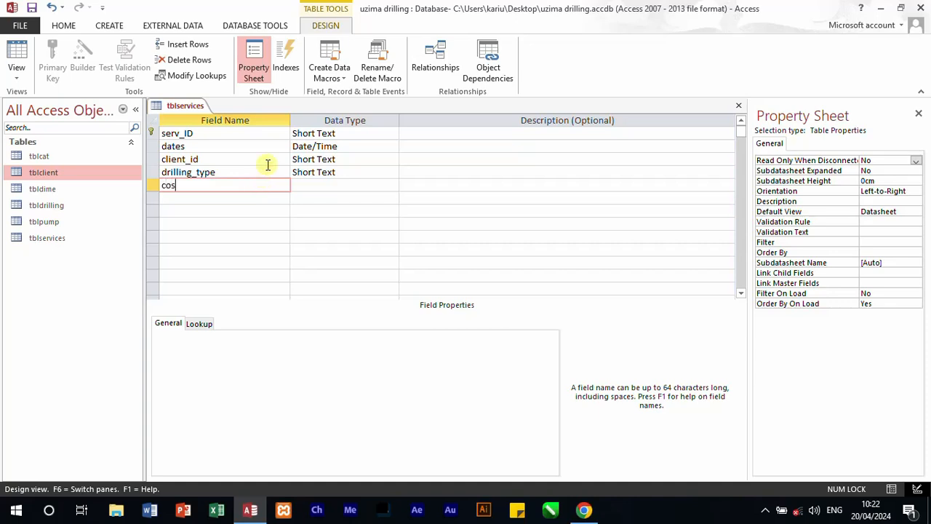
pyautogui.write('t')
pyautogui.click(337, 185)
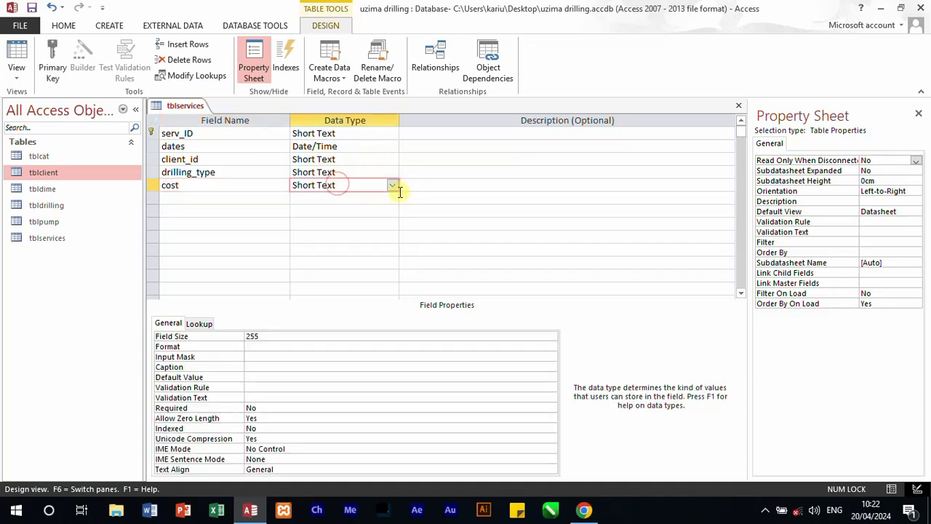
pyautogui.click(393, 186)
pyautogui.click(341, 220)
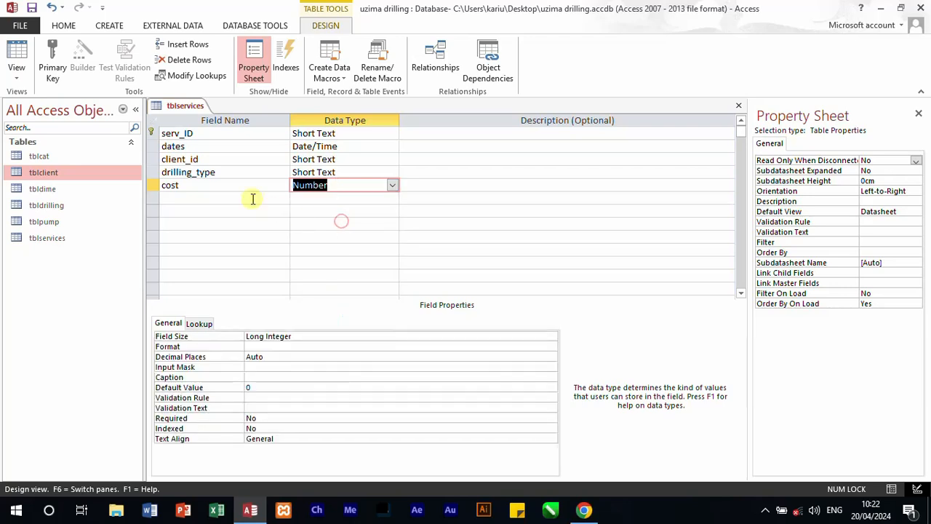
# Step: Add a Pump_type field with the Short Text data type below cost
pyautogui.click(253, 197)
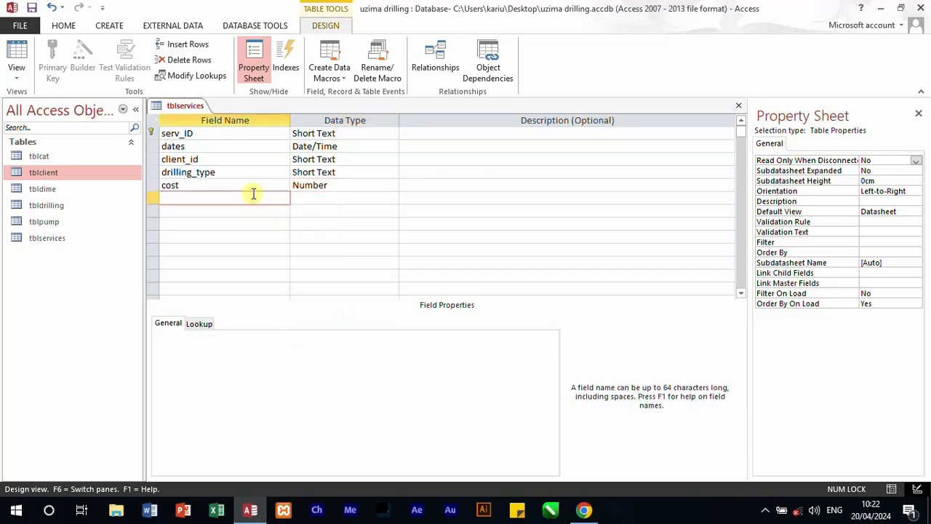
pyautogui.write('Pump_type')
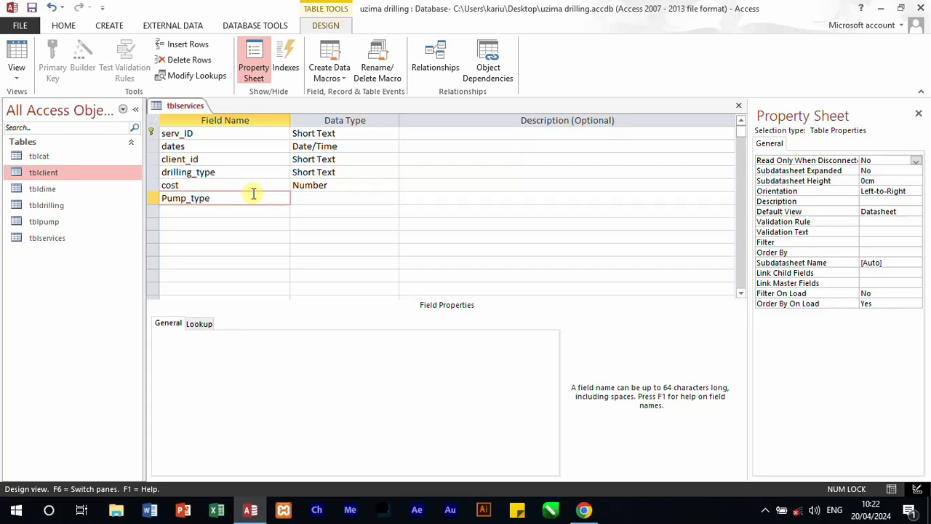
pyautogui.click(325, 197)
pyautogui.click(392, 198)
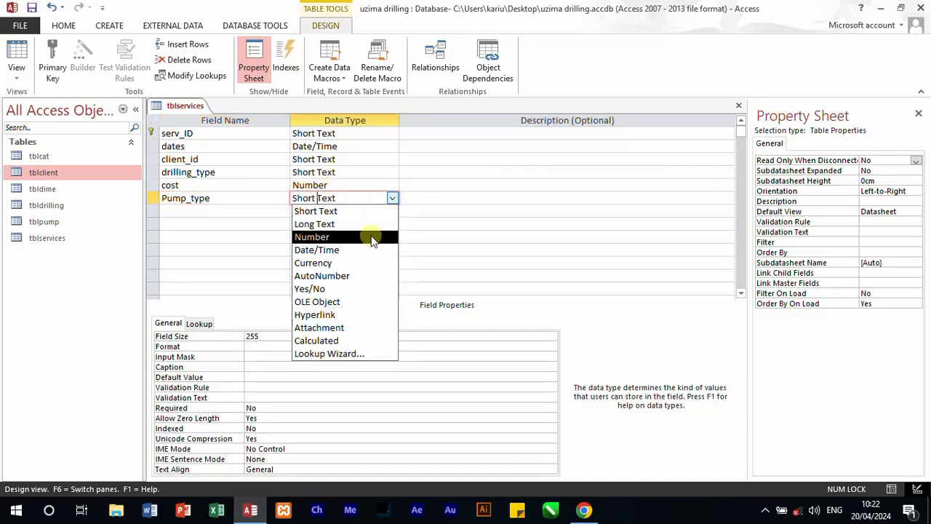
pyautogui.click(371, 236)
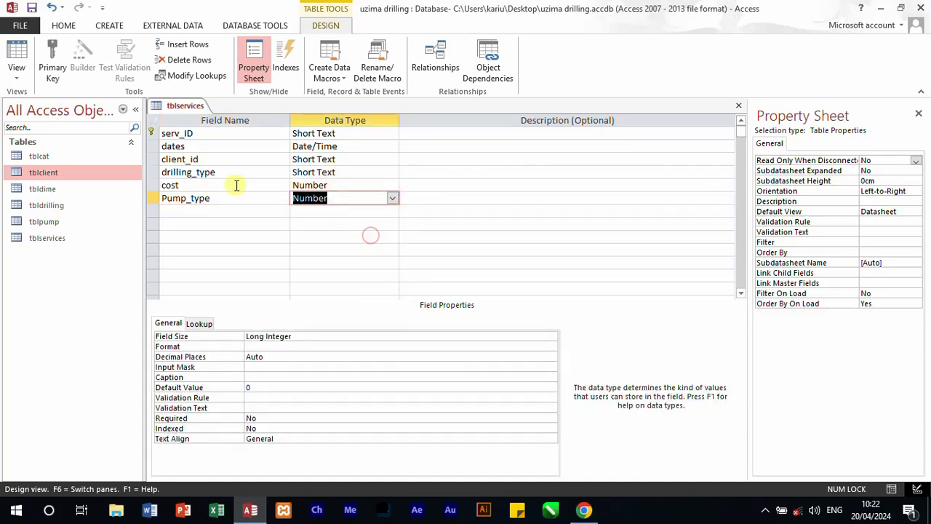
pyautogui.click(392, 197)
pyautogui.click(342, 213)
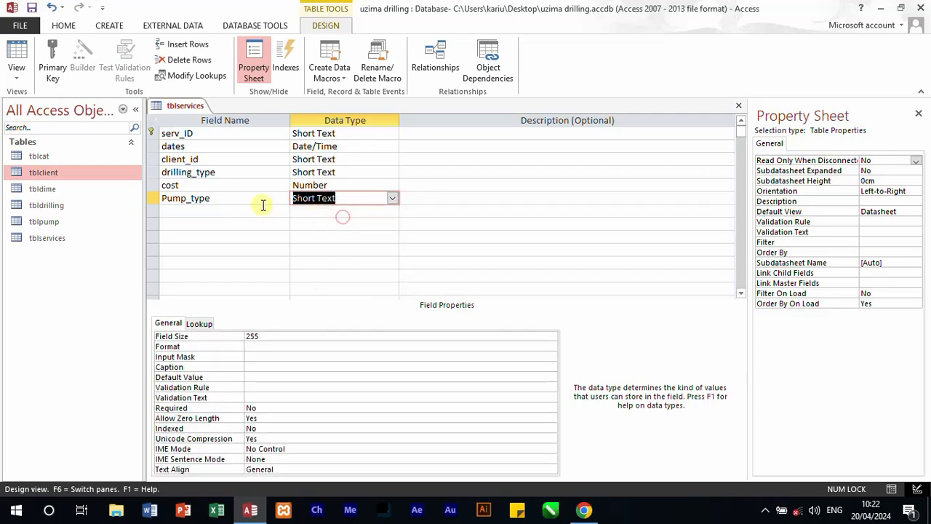
# Step: Add a p_fee field with the Number data type below Pump_type
pyautogui.click(264, 206)
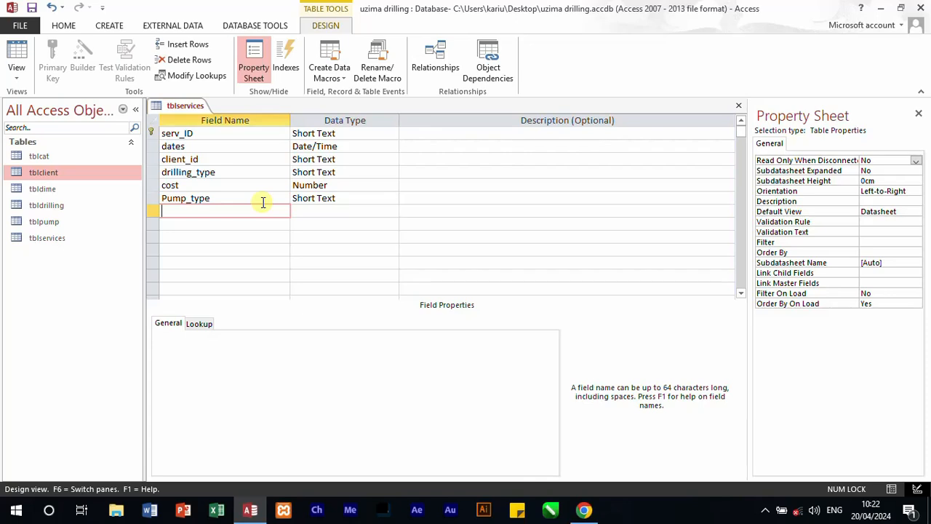
pyautogui.write('p_fee')
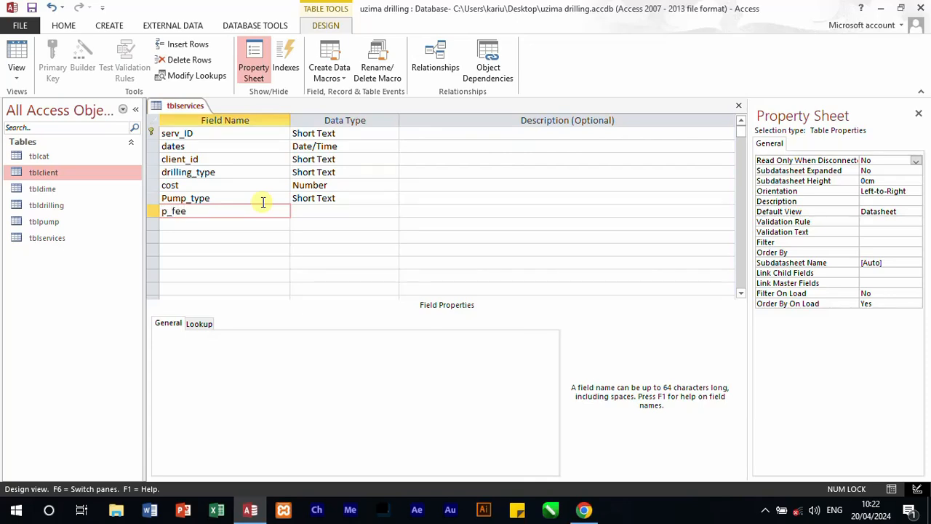
pyautogui.click(339, 211)
pyautogui.click(393, 211)
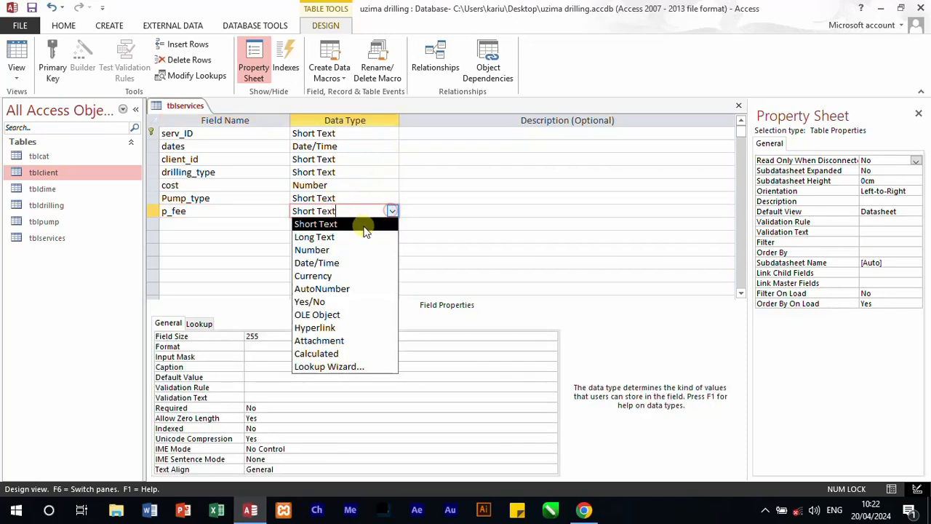
pyautogui.click(343, 248)
# Step: Add a dime field below p_fee with the default Short Text data type
pyautogui.click(242, 224)
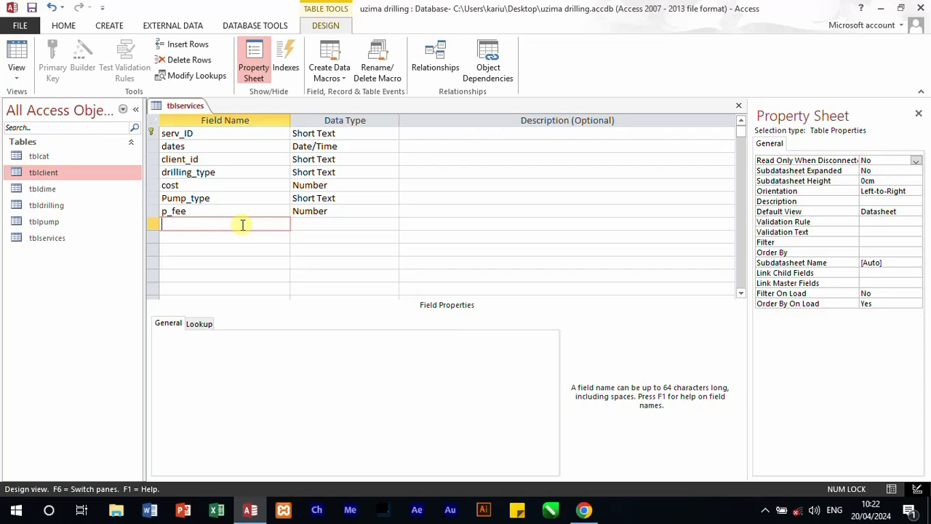
pyautogui.write('dimes')
pyautogui.press('Tab')
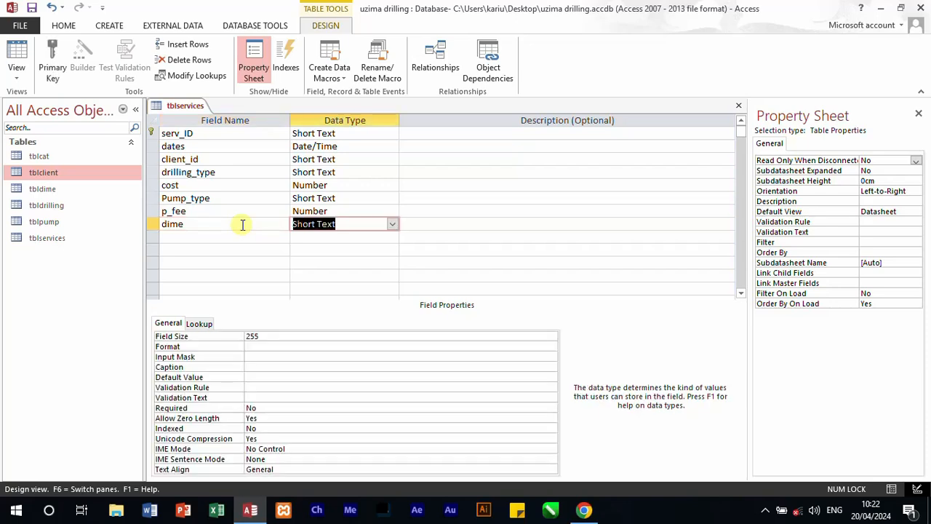
# Step: Add a P_cost field with the Number data type below dime
pyautogui.click(236, 231)
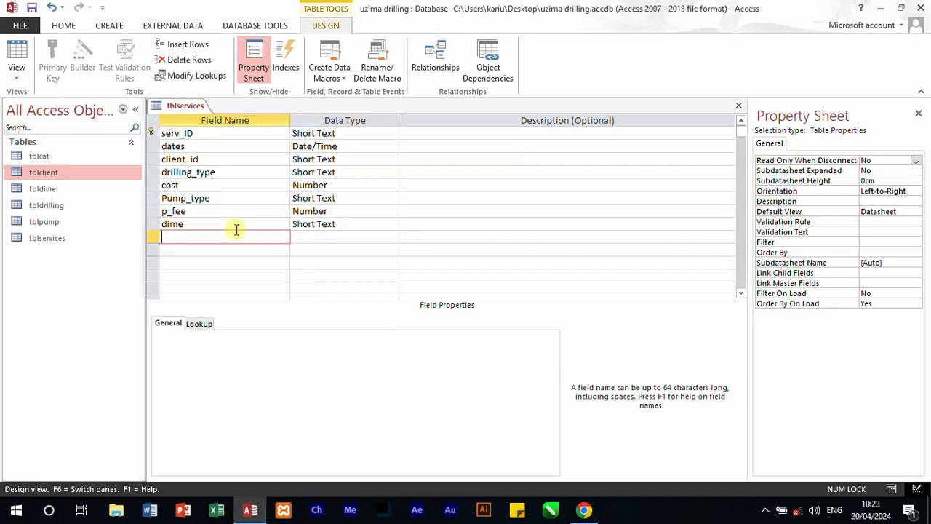
pyautogui.write('P_cost')
pyautogui.click(356, 237)
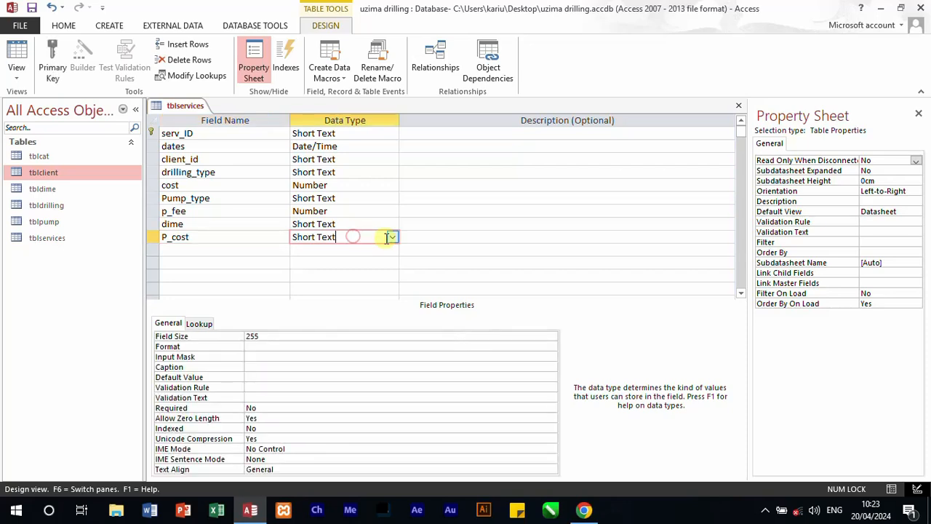
pyautogui.click(390, 239)
pyautogui.click(313, 275)
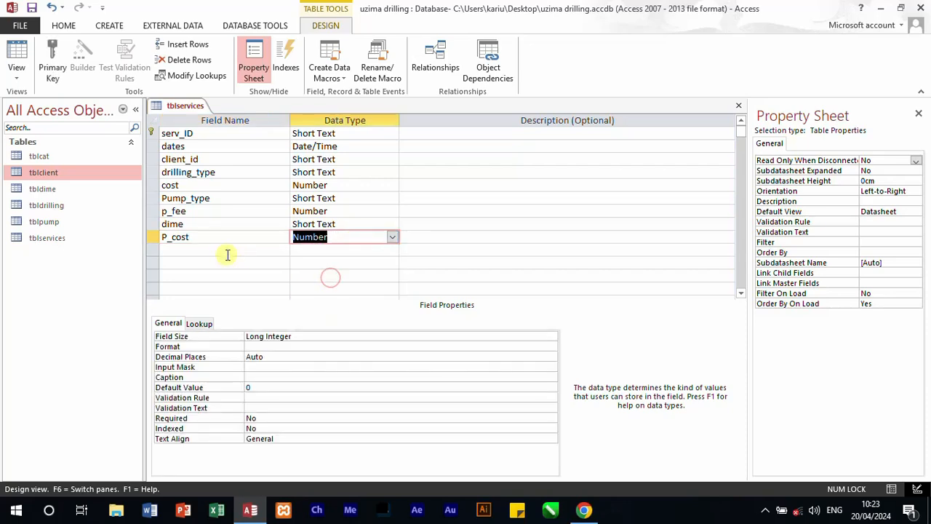
# Step: Add a metre field with the Number data type below P_cost
pyautogui.click(219, 250)
pyautogui.write('m')
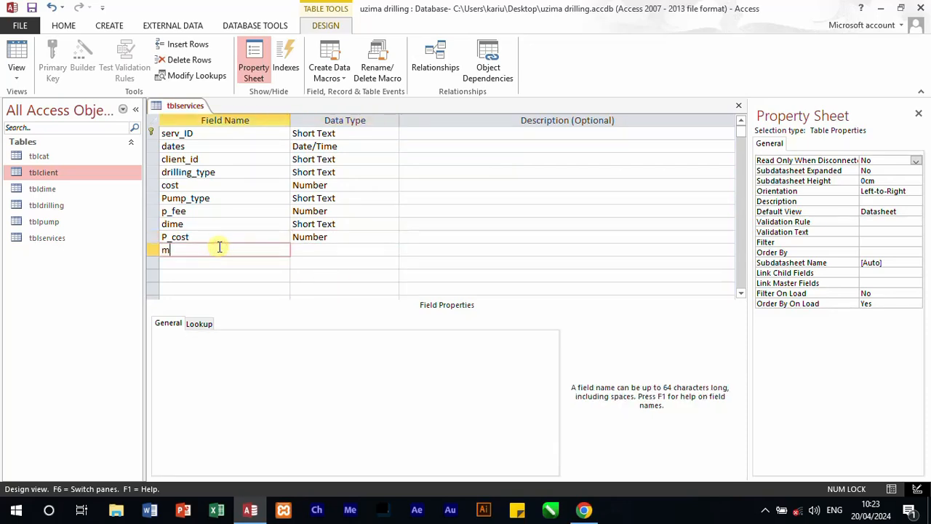
pyautogui.write('eteetre')
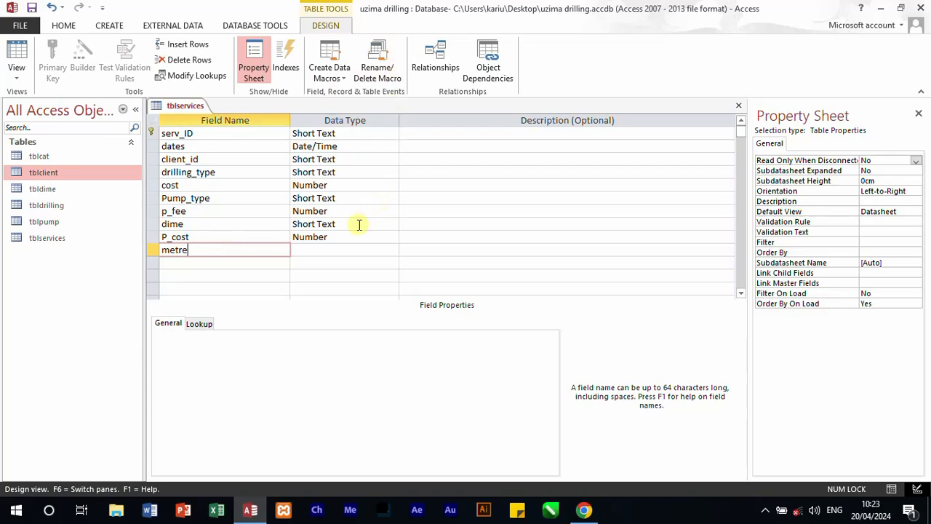
pyautogui.click(346, 251)
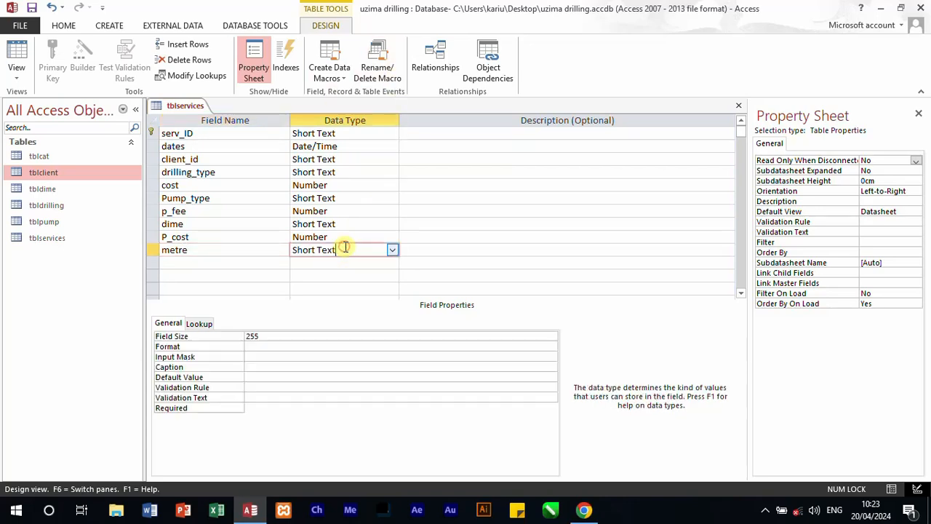
pyautogui.click(392, 254)
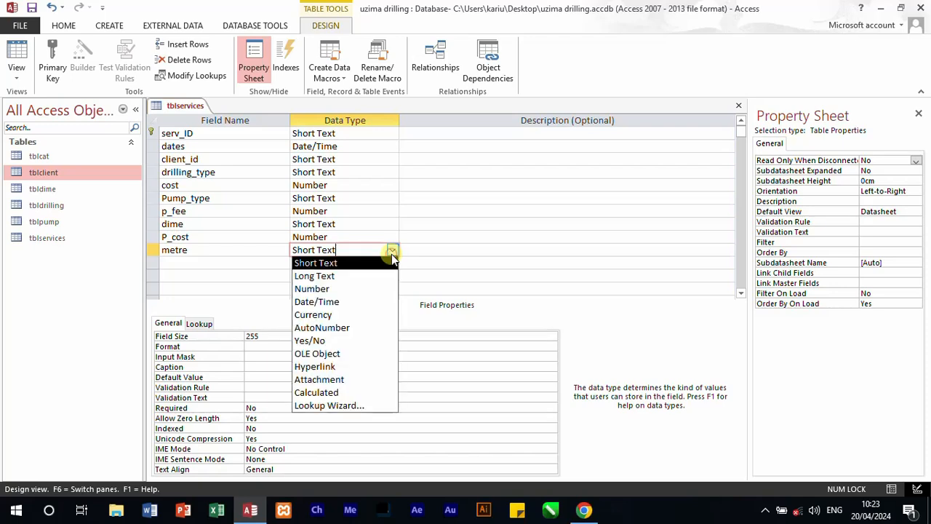
pyautogui.click(338, 289)
# Step: Add a total_dimension field with the Number data type below metre
pyautogui.click(182, 262)
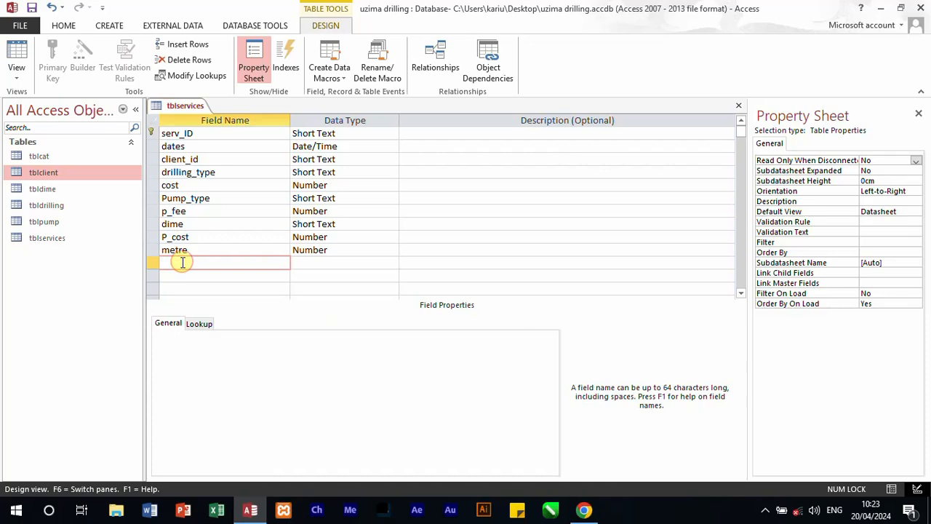
pyautogui.write('t')
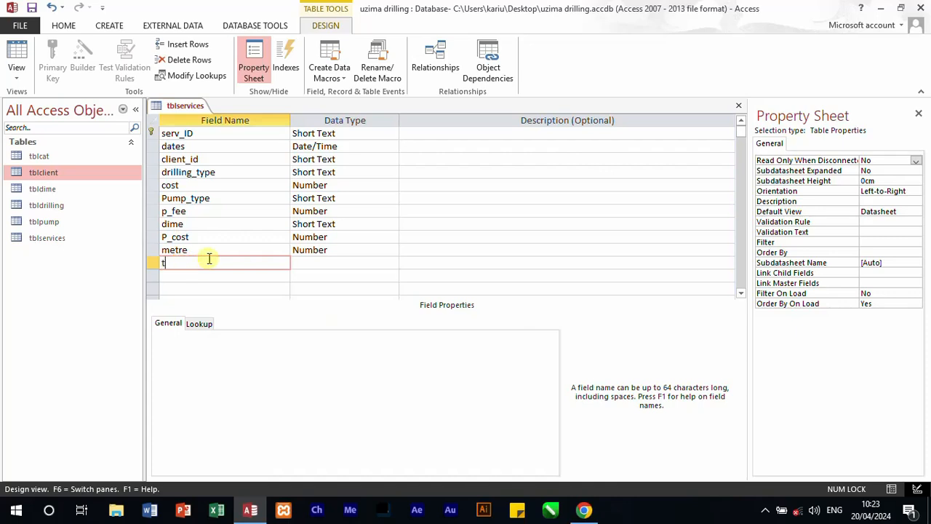
pyautogui.write('otal_dimension')
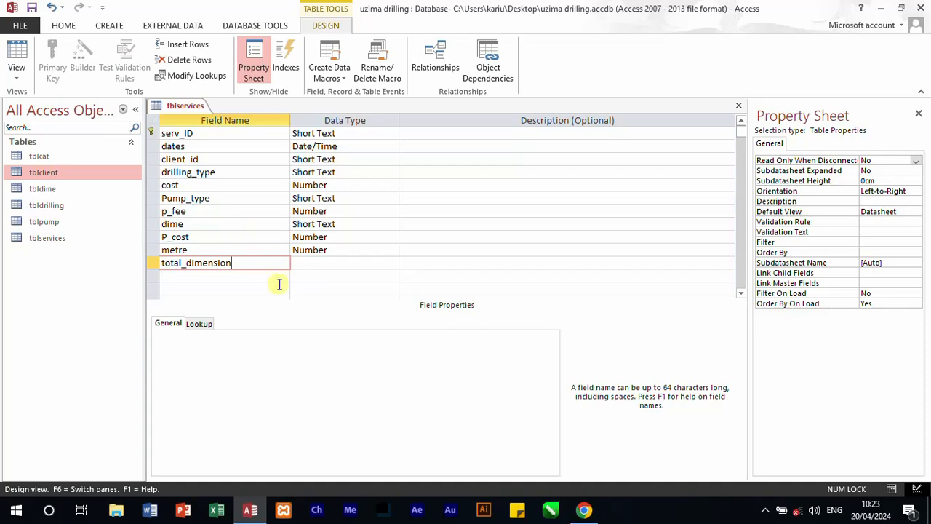
pyautogui.click(317, 262)
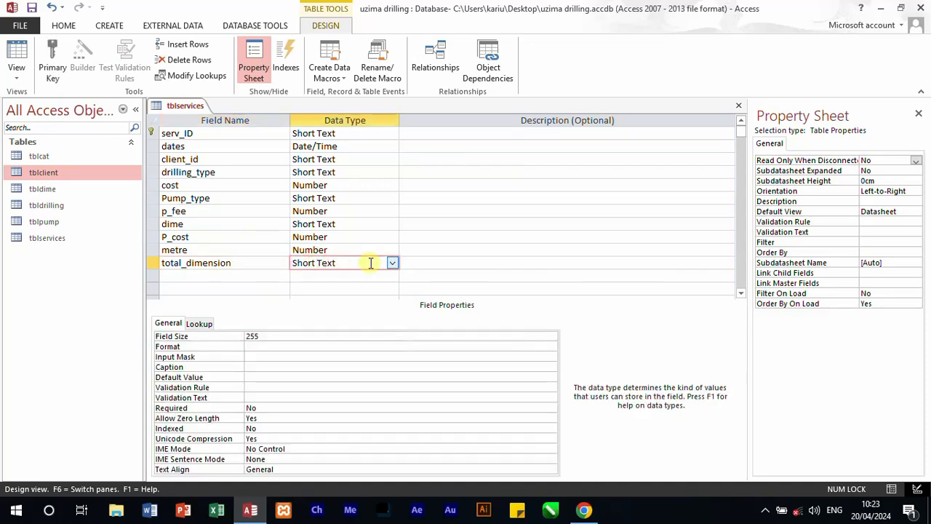
pyautogui.click(392, 262)
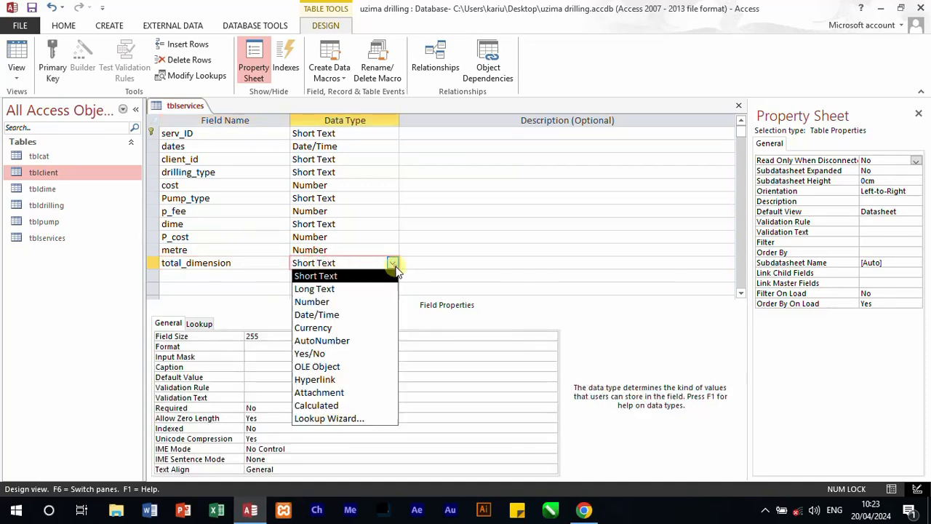
pyautogui.click(345, 302)
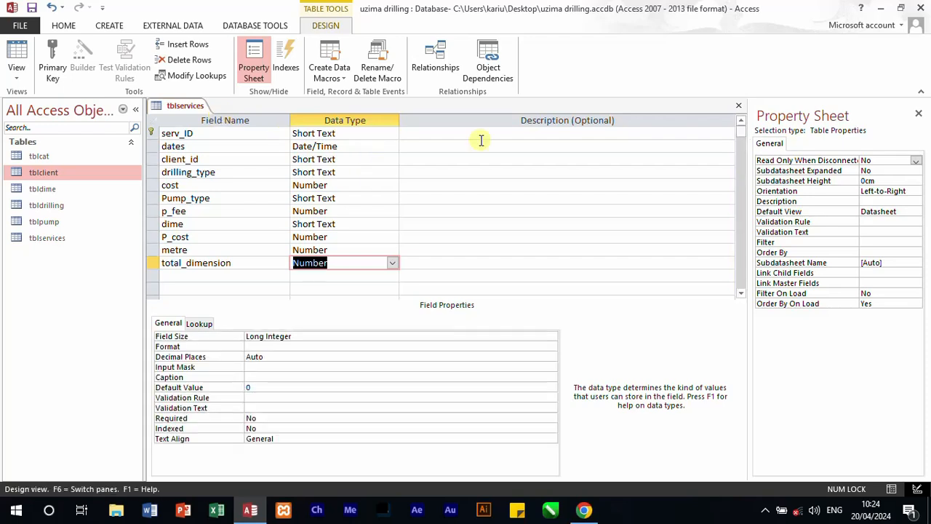
# Step: Close the tblservices table, then create a new table and save it as tbluser
pyautogui.click(738, 105)
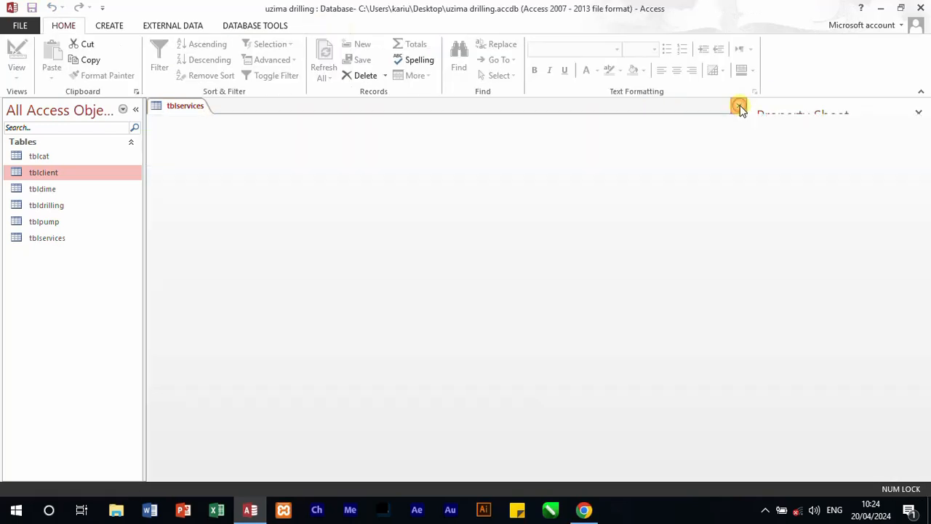
pyautogui.click(123, 26)
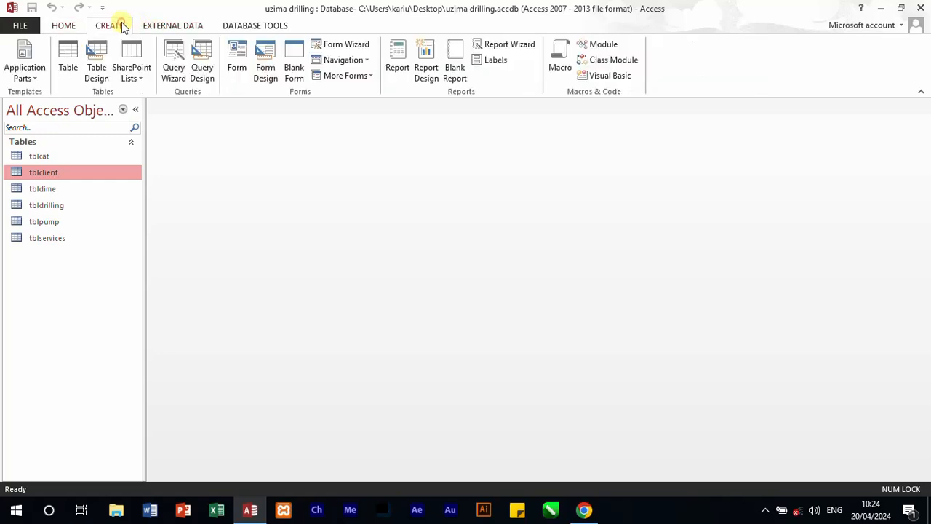
pyautogui.click(68, 61)
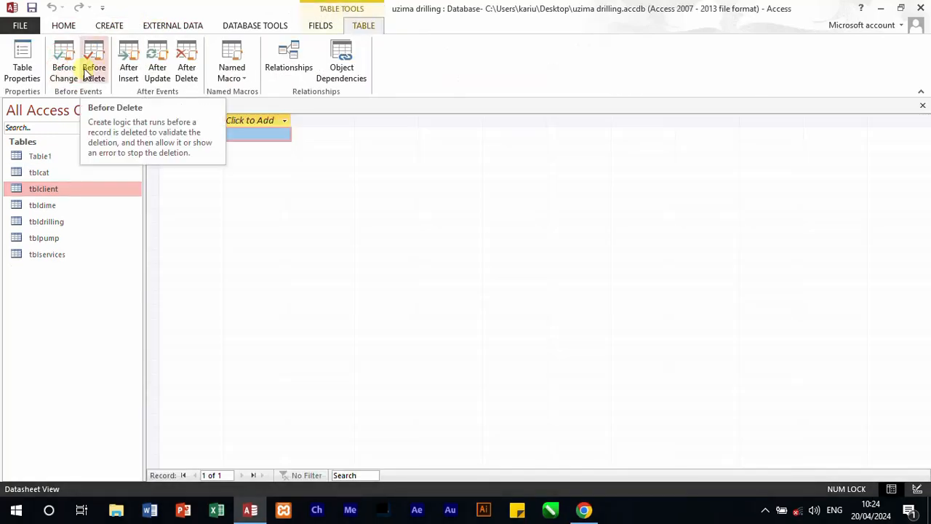
pyautogui.click(85, 72)
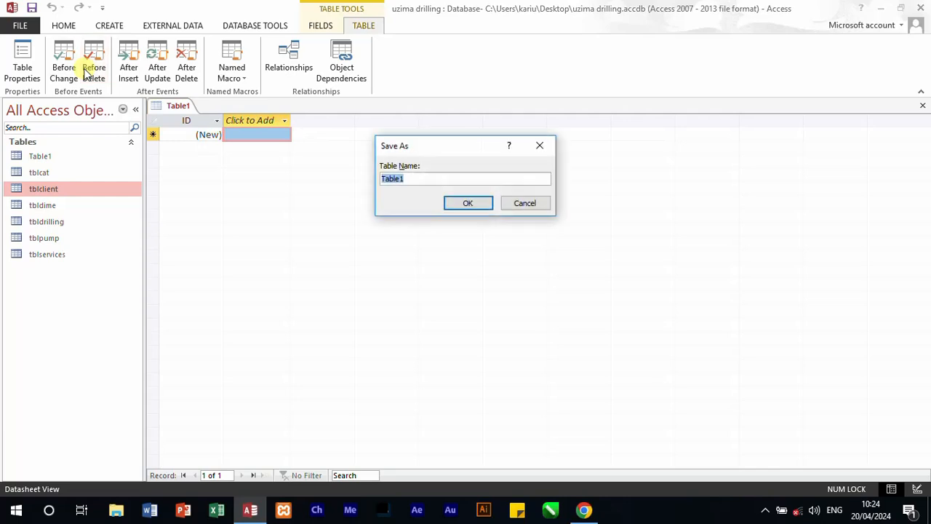
pyautogui.write('tbluser')
pyautogui.press('Return')
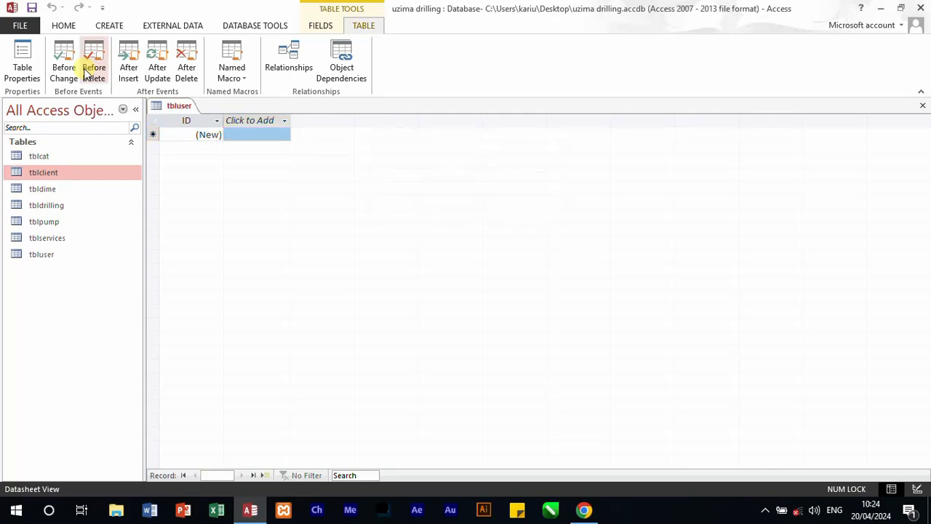
# Step: Switch the tbluser table to Design View
pyautogui.click(339, 169)
pyautogui.rightClick(175, 105)
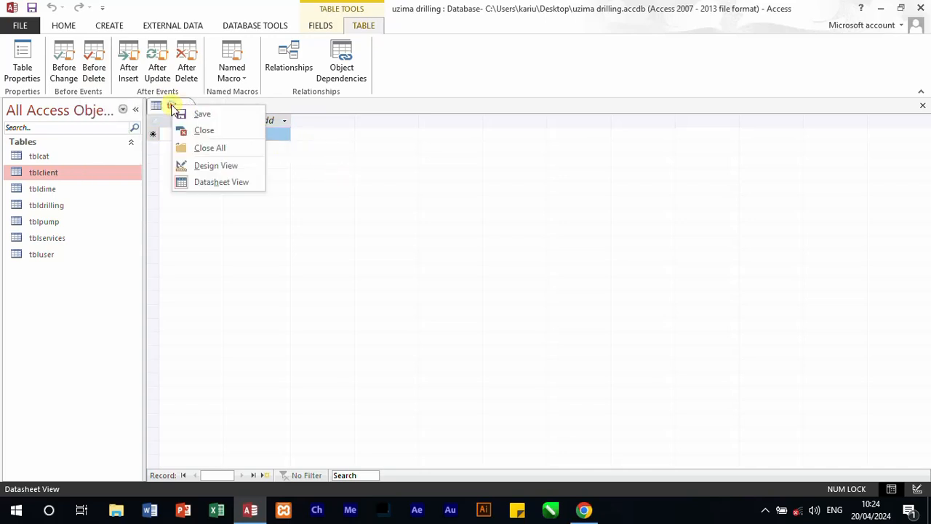
pyautogui.click(217, 165)
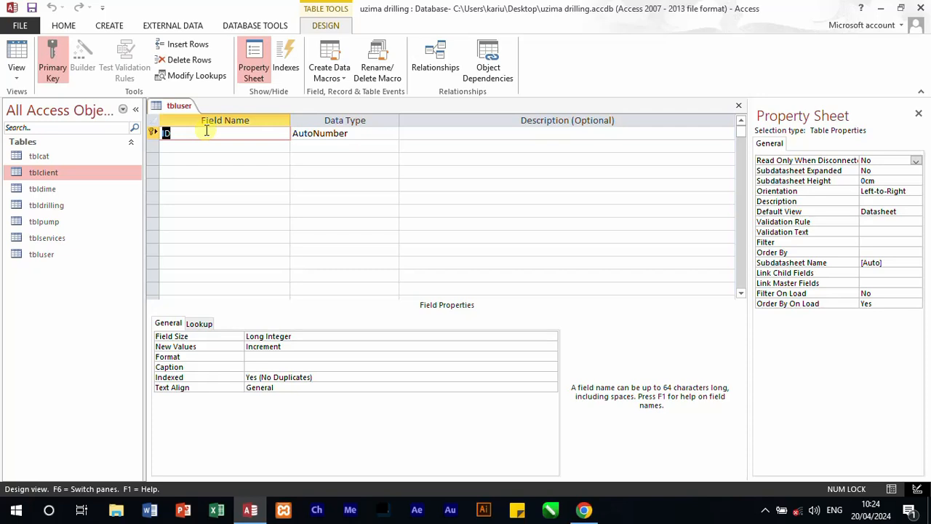
# Step: Set the ID field's data type to Short Text in tbluser
pyautogui.click(374, 134)
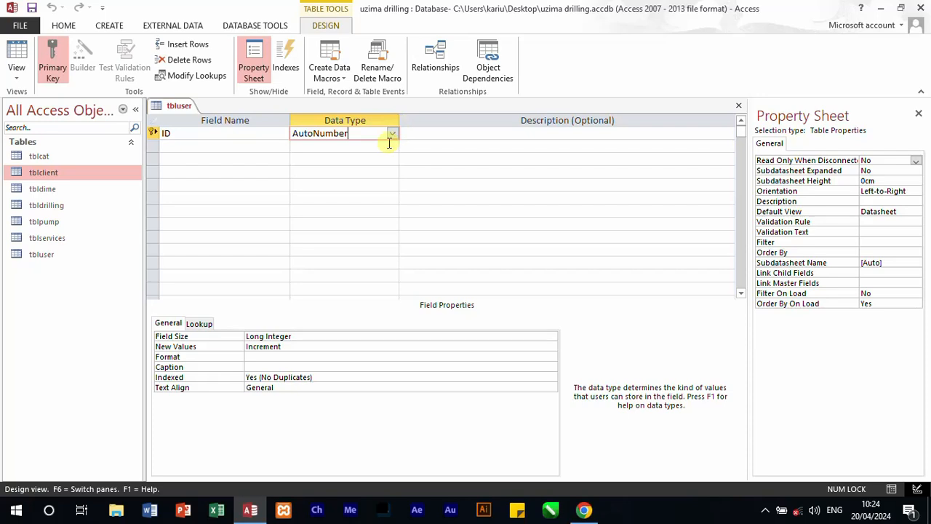
pyautogui.click(392, 135)
pyautogui.click(360, 147)
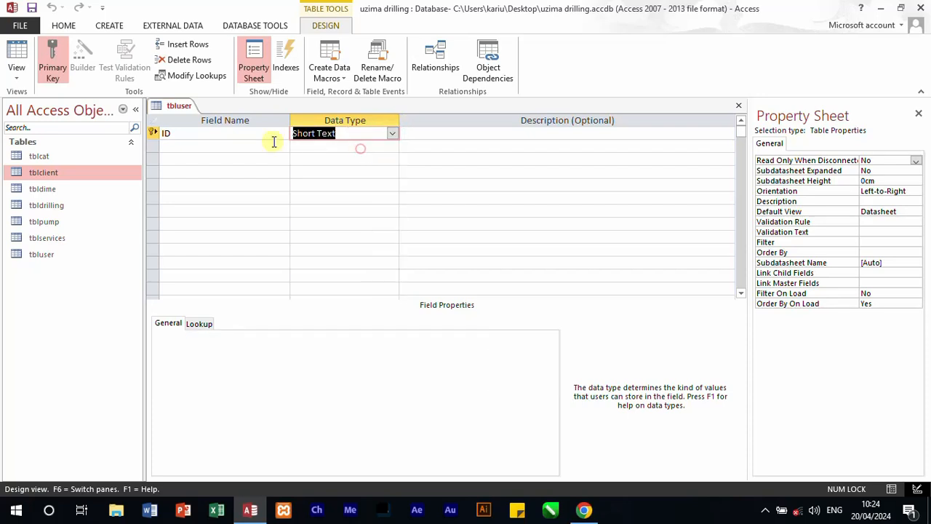
# Step: Add a username field below ID with the default Short Text data type
pyautogui.click(225, 145)
pyautogui.write('u')
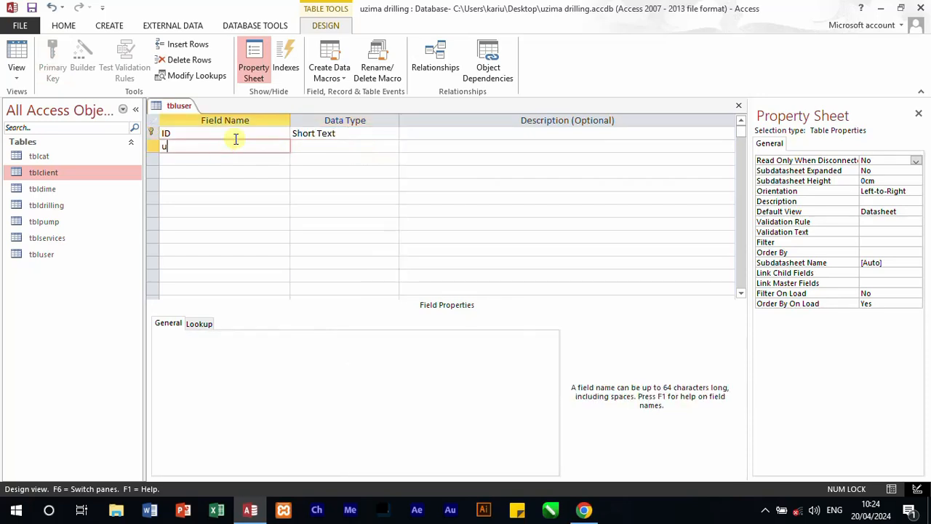
pyautogui.write('sername')
pyautogui.click(337, 146)
# Step: Add a password field below username with the default Short Text data type
pyautogui.click(198, 159)
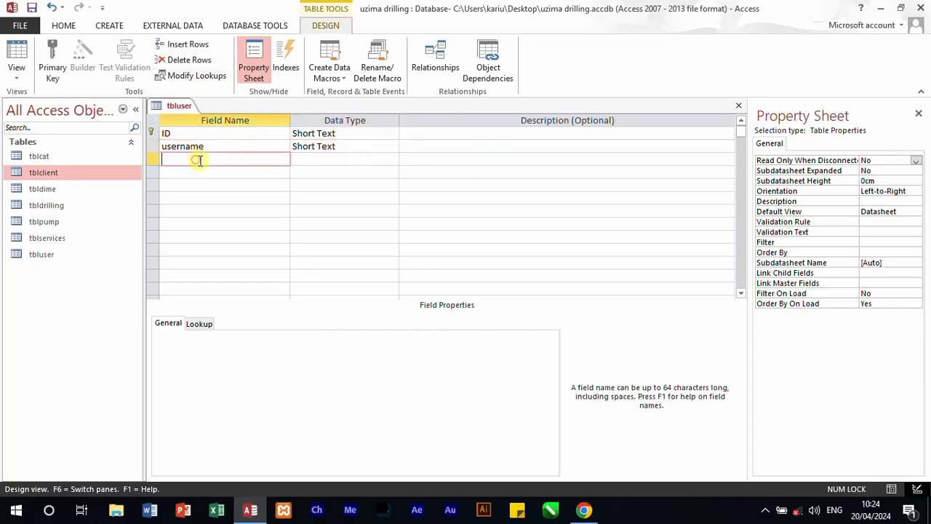
pyautogui.write('passwp')
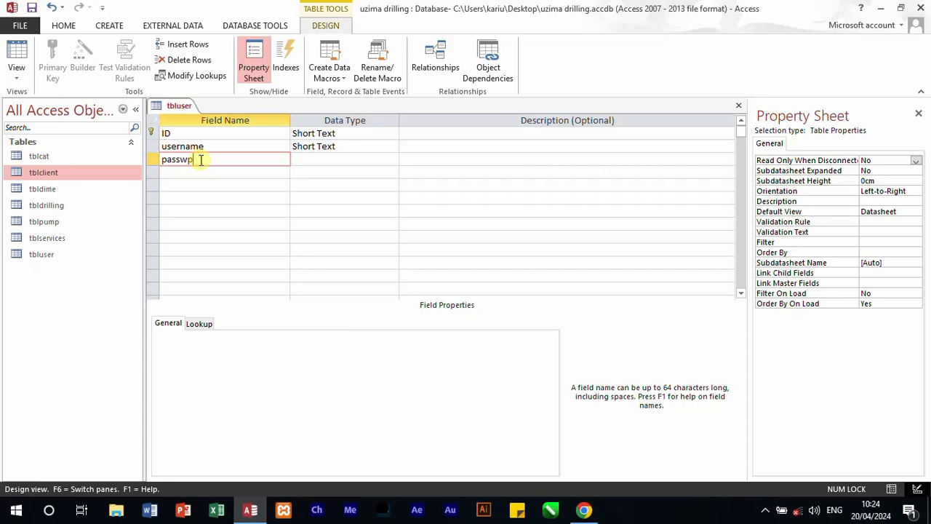
pyautogui.press('BackSpace')
pyautogui.write('ord')
pyautogui.click(328, 159)
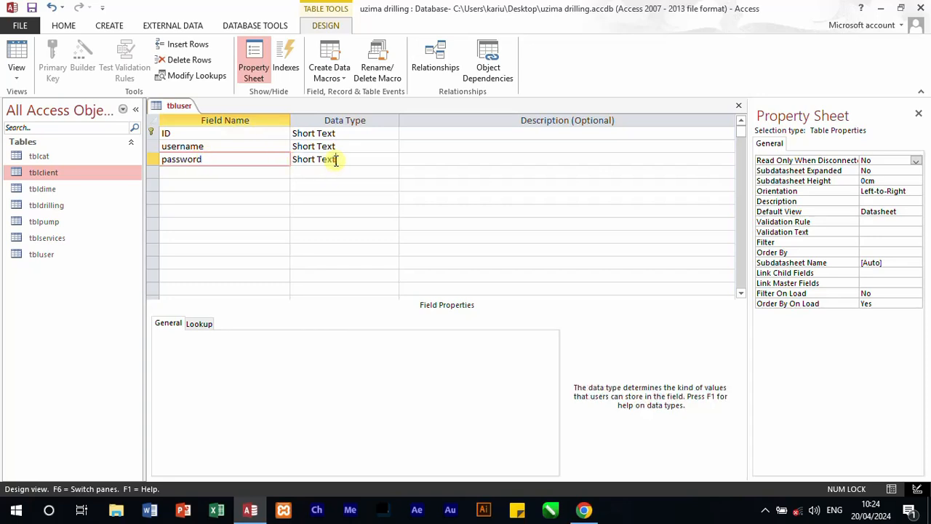
# Step: Remove the primary key from the ID field and delete the ID row from tbluser
pyautogui.click(152, 131)
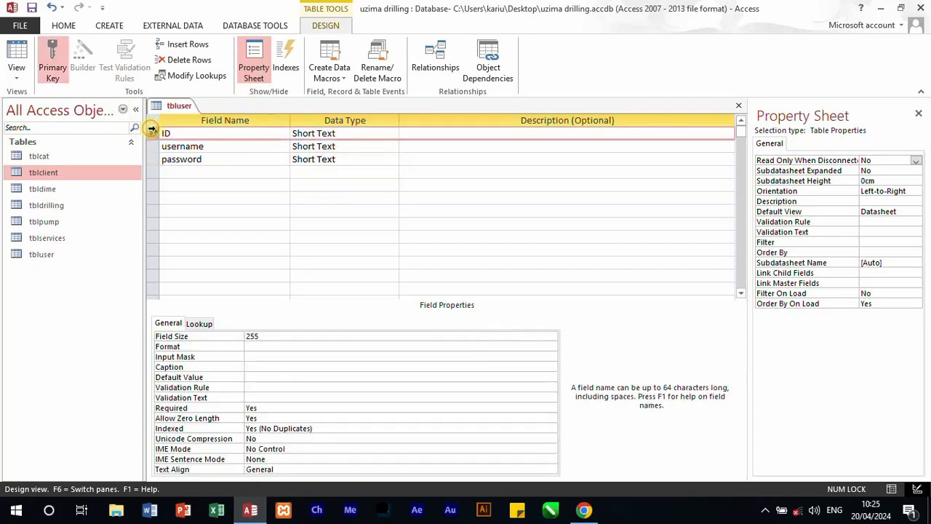
pyautogui.click(52, 66)
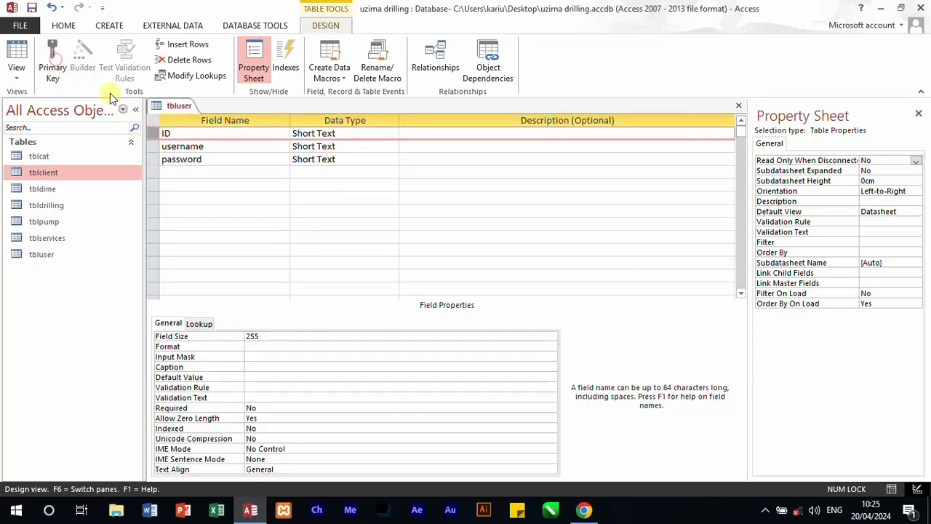
pyautogui.rightClick(157, 132)
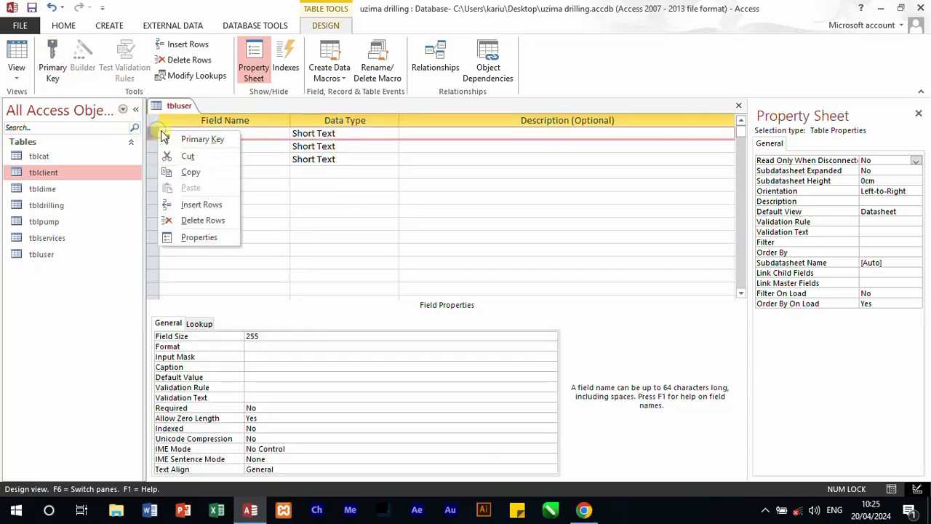
pyautogui.click(193, 220)
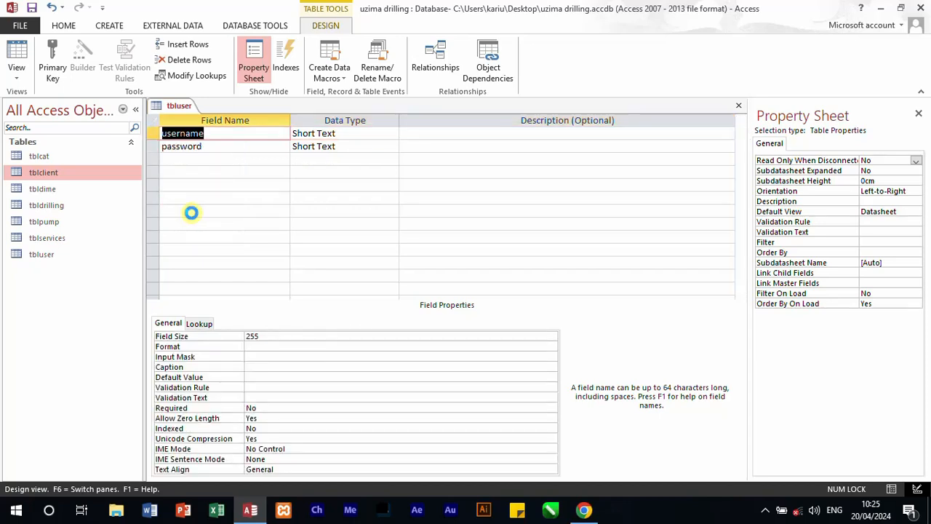
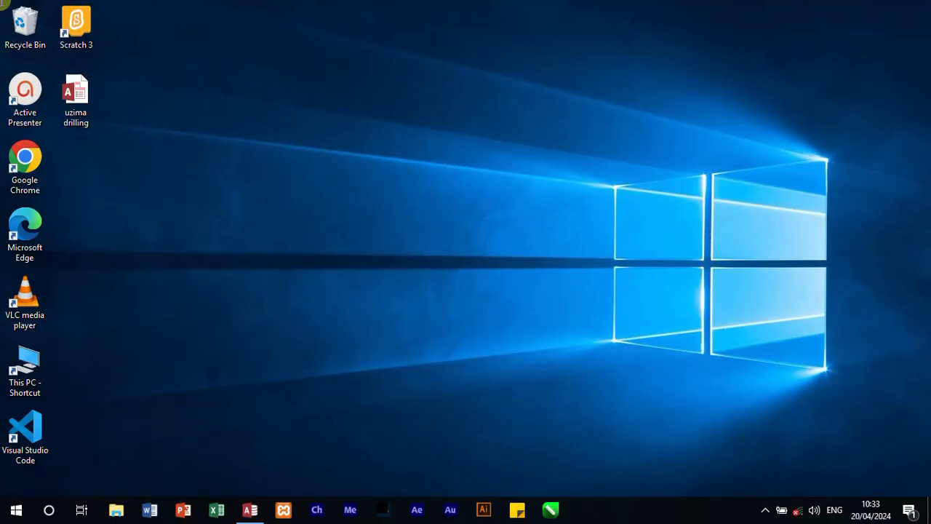
# Step: Switch back to Access, close the tbluser design, and open the database relationships window
pyautogui.click(251, 510)
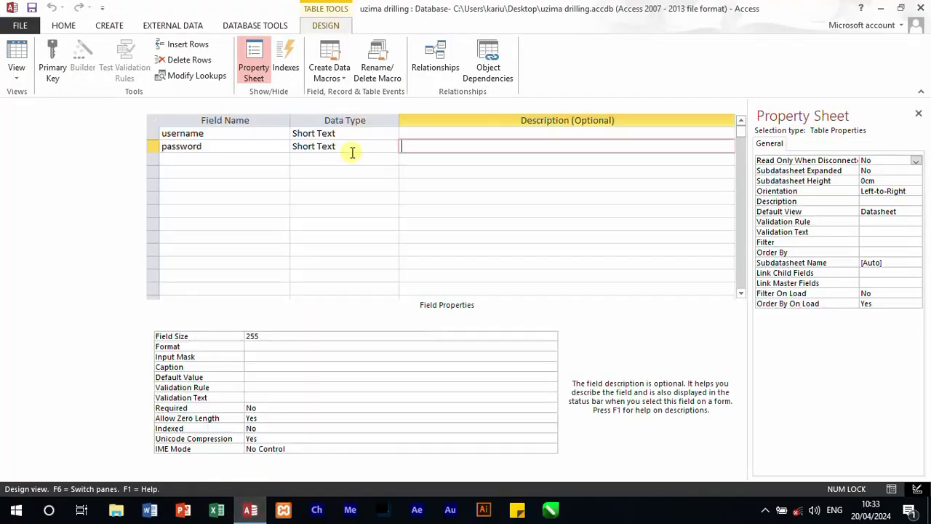
pyautogui.click(741, 108)
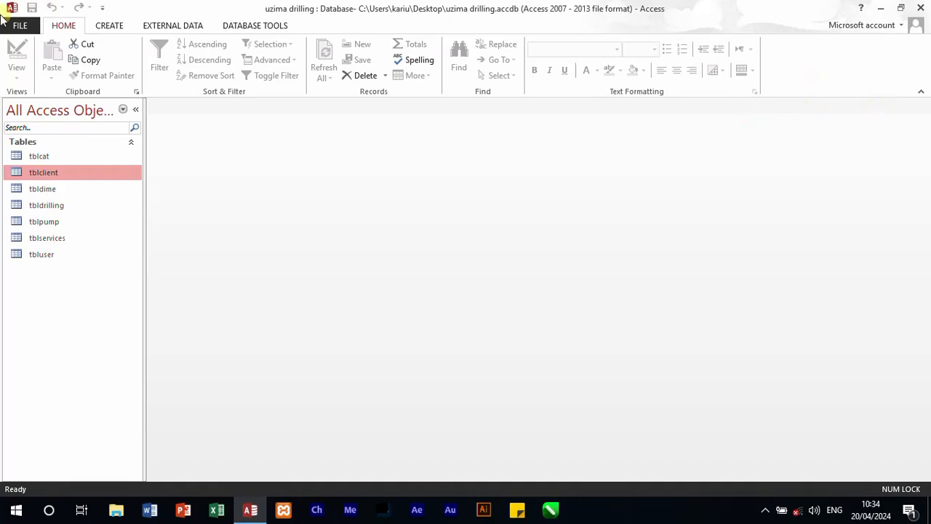
pyautogui.click(252, 25)
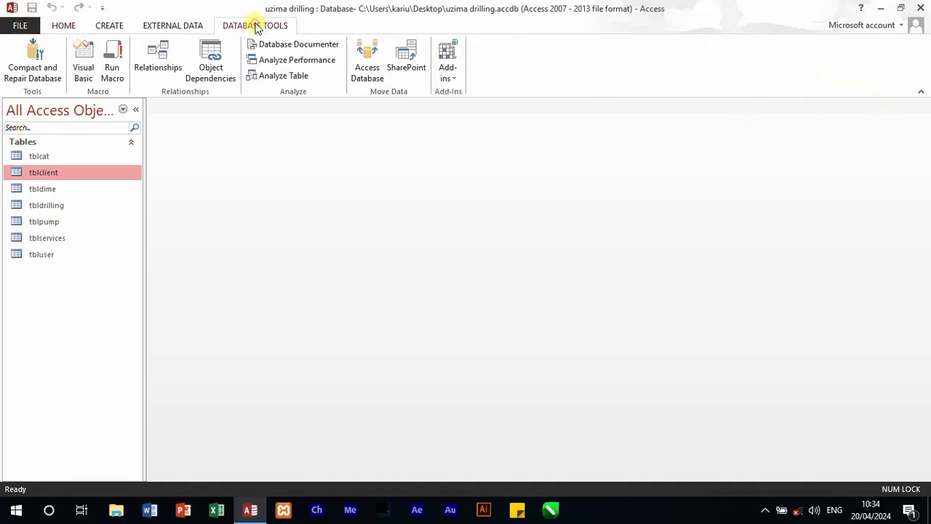
pyautogui.click(161, 59)
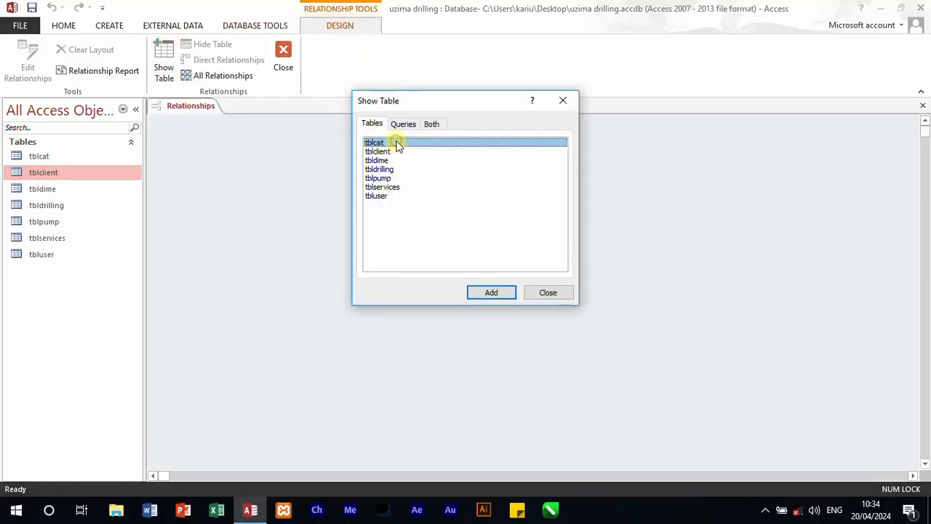
# Step: Add tblcat, tblclient, tbldime, tbldrilling, tblpump and tblservices to the relationships layout, leaving out tbluser
pyautogui.click(489, 291)
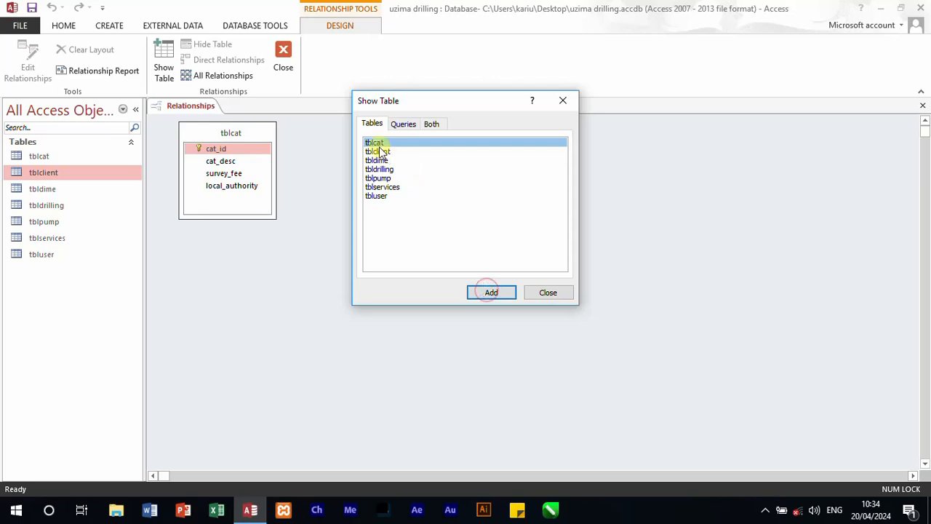
pyautogui.click(378, 151)
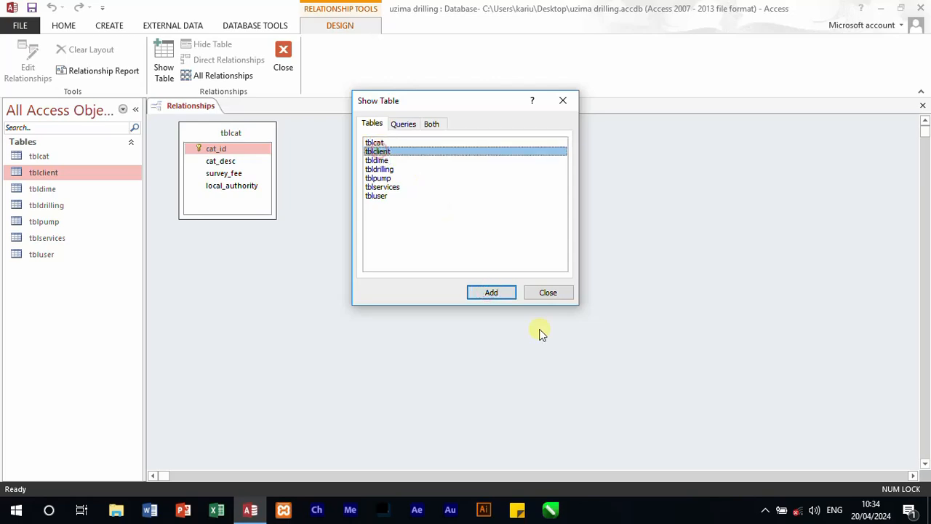
pyautogui.click(492, 295)
pyautogui.click(377, 160)
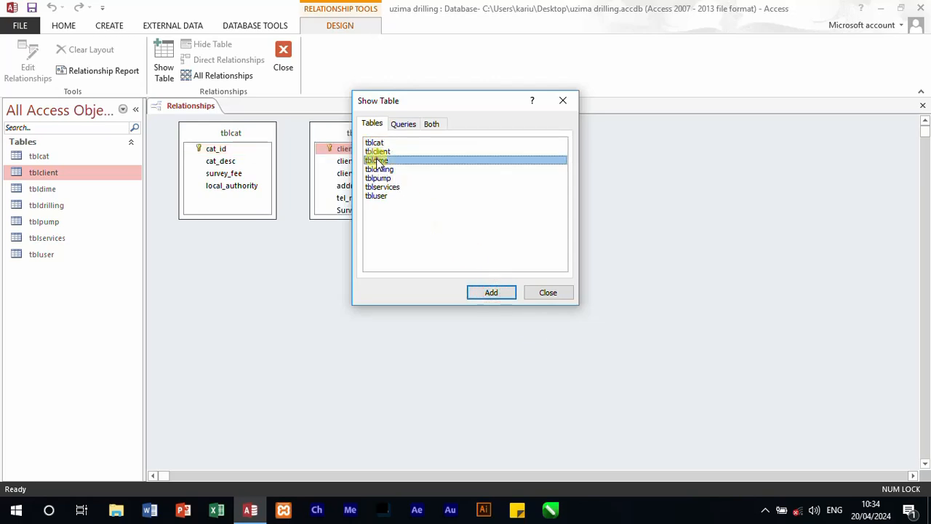
pyautogui.click(492, 294)
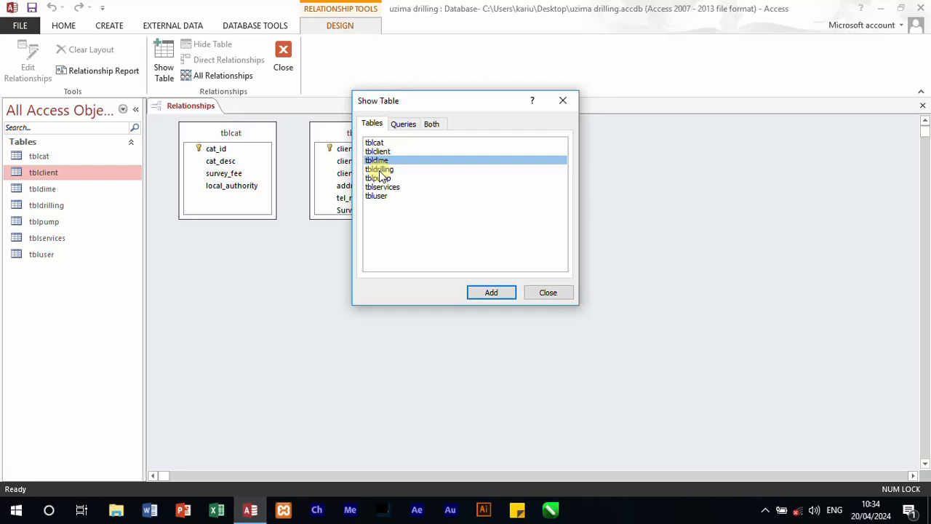
pyautogui.click(379, 169)
pyautogui.click(489, 291)
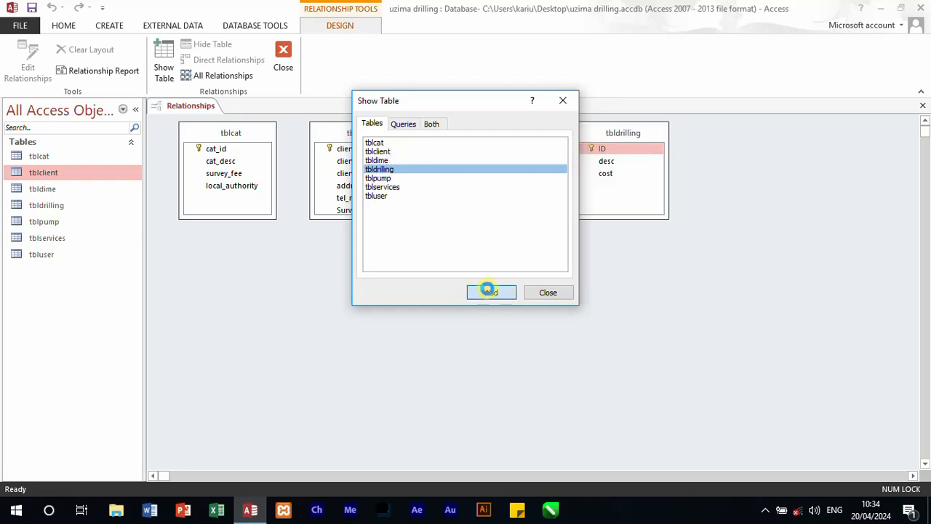
pyautogui.click(380, 177)
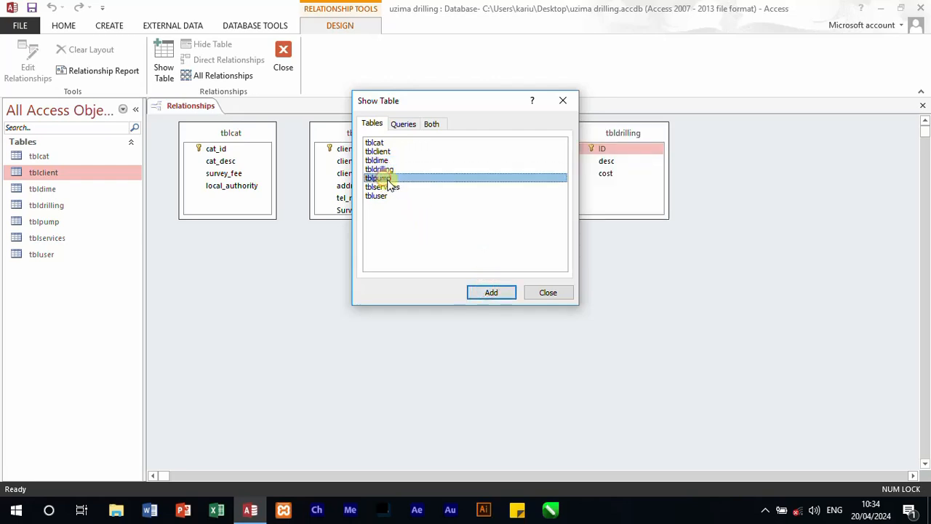
pyautogui.click(489, 293)
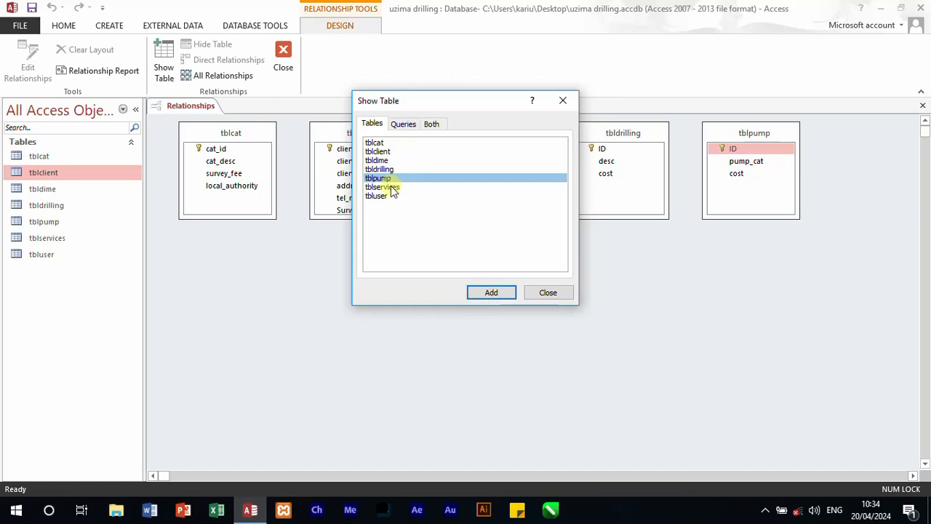
pyautogui.click(392, 187)
pyautogui.click(499, 292)
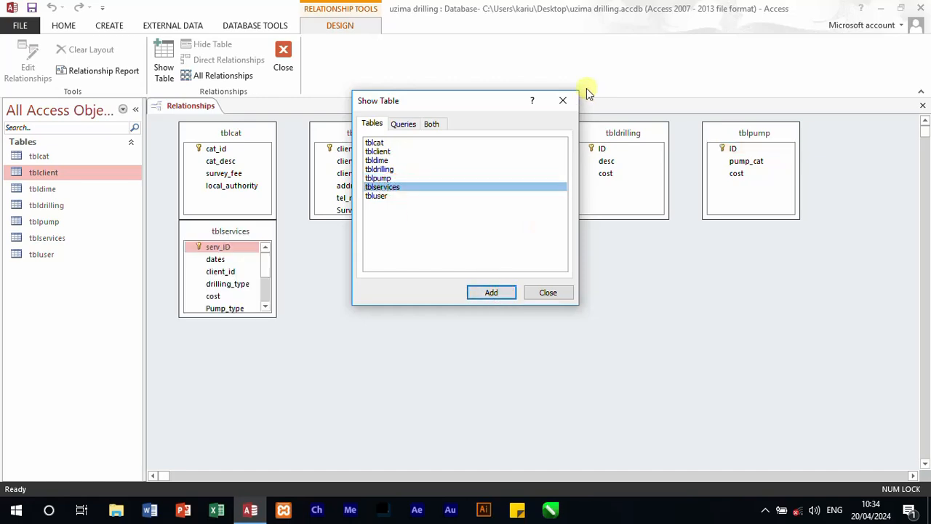
pyautogui.click(563, 99)
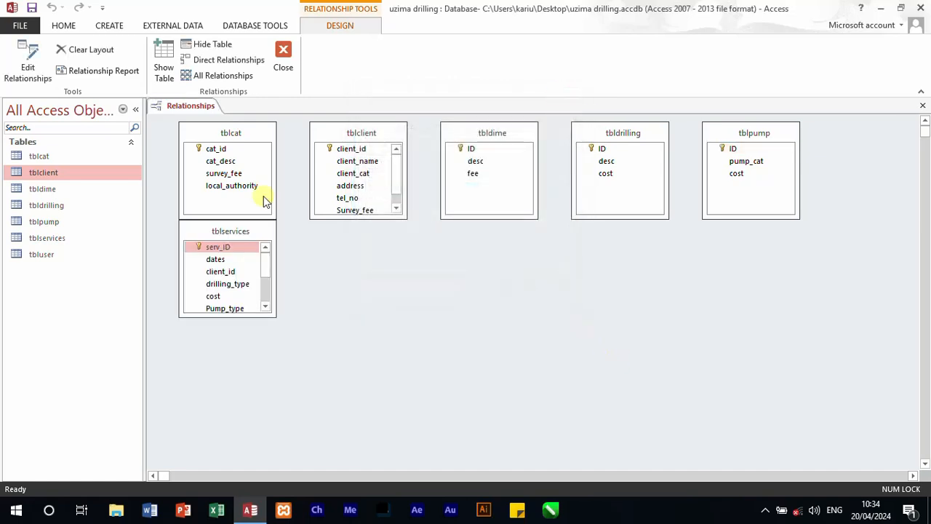
# Step: Move tblservices to the lower middle and tblclient below tblcat, and lengthen the tblclient box to show all its fields
pyautogui.moveTo(249, 233); pyautogui.dragTo(465, 336)
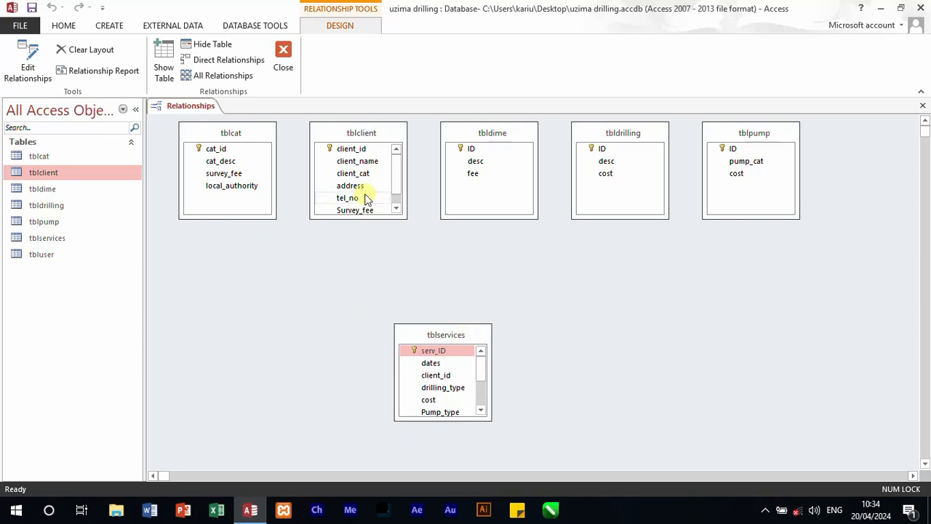
pyautogui.click(375, 136)
pyautogui.moveTo(375, 135); pyautogui.dragTo(264, 260)
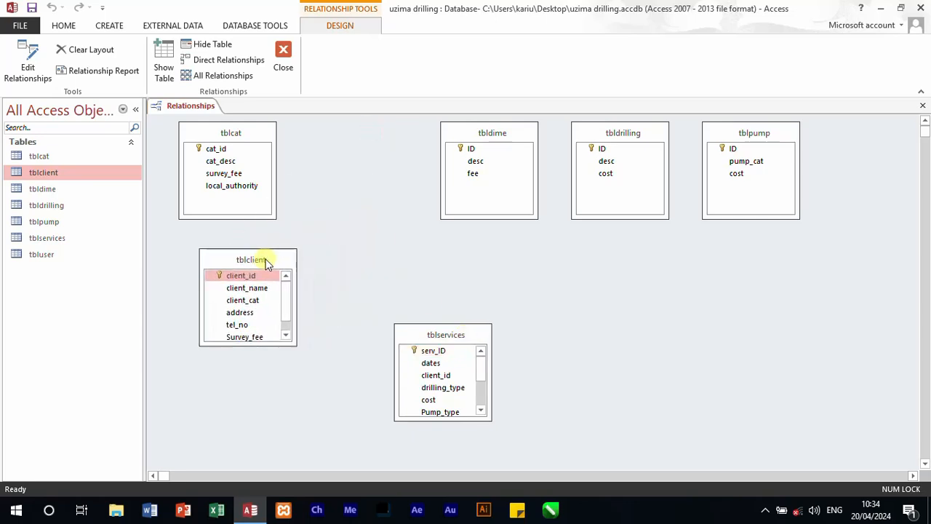
pyautogui.moveTo(264, 345); pyautogui.dragTo(248, 400)
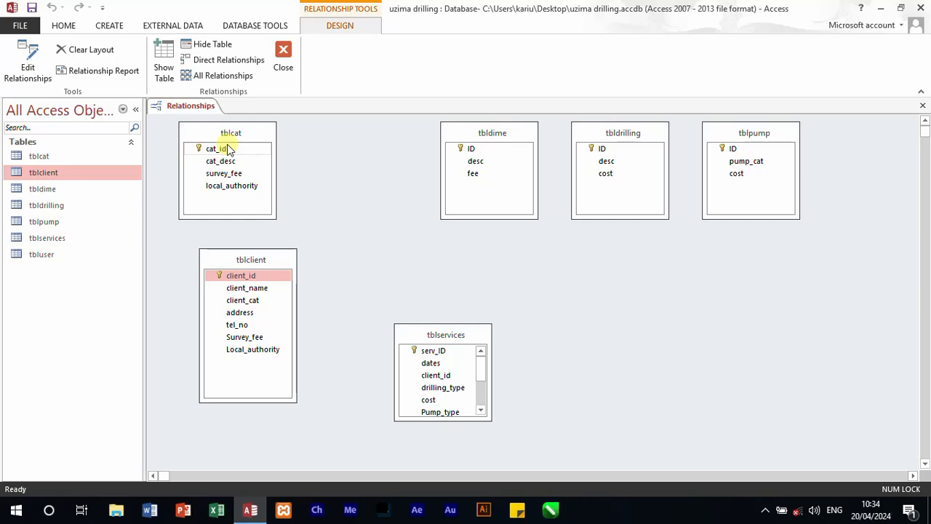
# Step: Relate cat_id in tblcat to client_cat in tblclient with referential integrity, cascade update and cascade delete enabled
pyautogui.moveTo(227, 149); pyautogui.dragTo(244, 299)
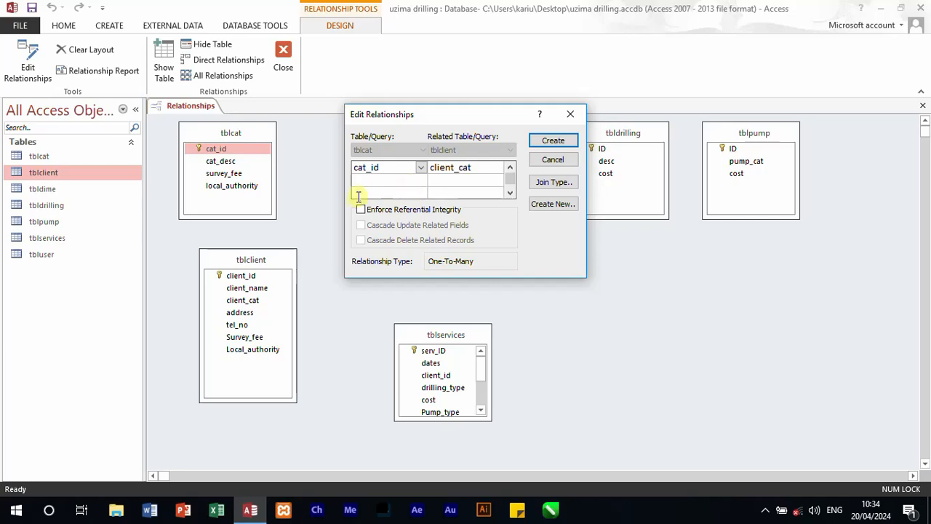
pyautogui.click(361, 210)
pyautogui.click(361, 224)
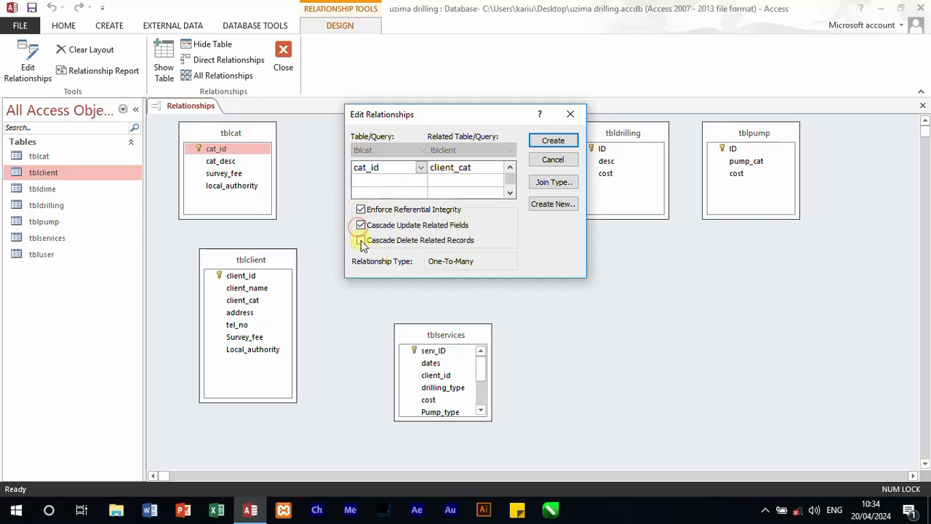
pyautogui.click(361, 240)
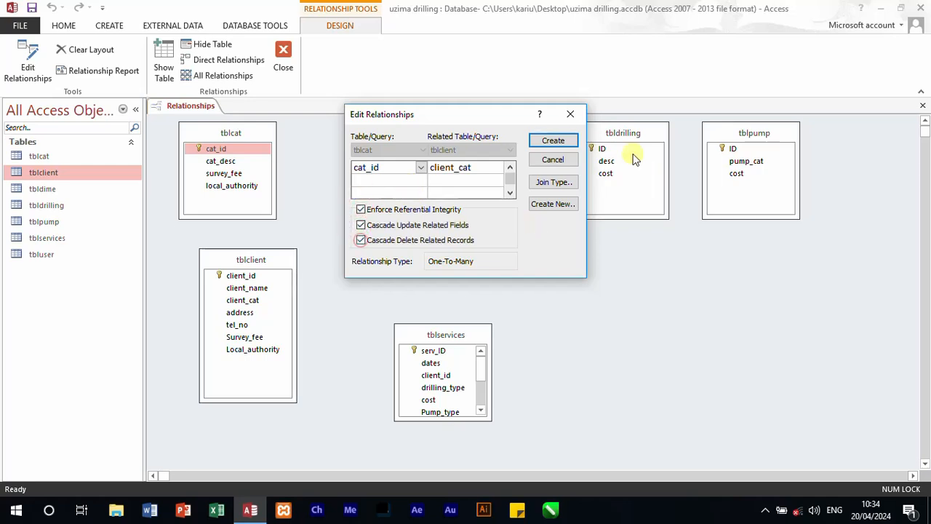
pyautogui.click(562, 143)
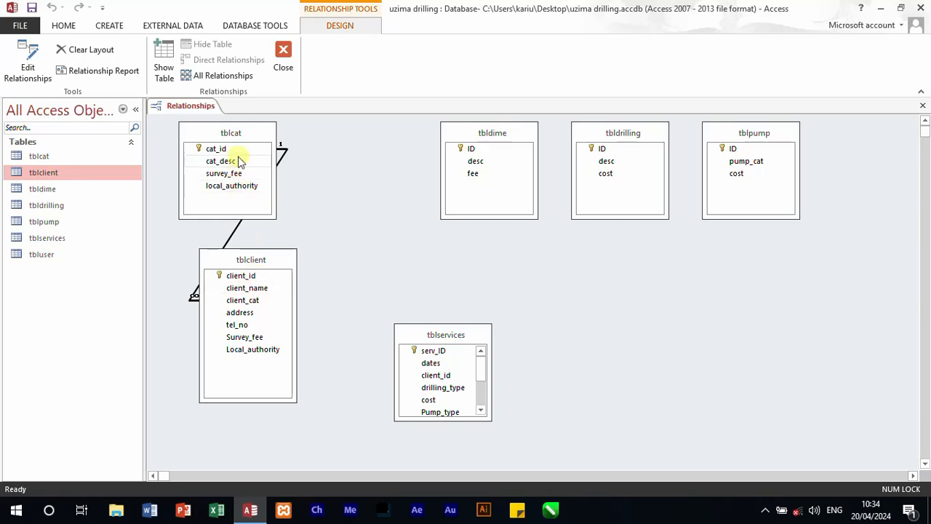
# Step: Place tblclient to the right of tblcat, then shift tblservices further right and enlarge its box to show more fields
pyautogui.moveTo(278, 265); pyautogui.dragTo(387, 187)
pyautogui.moveTo(255, 131); pyautogui.dragTo(236, 196)
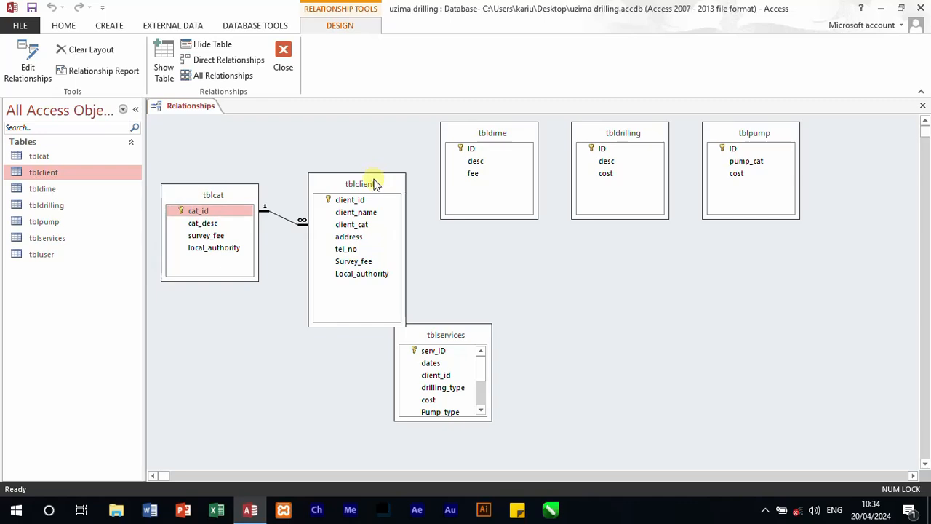
pyautogui.moveTo(373, 181); pyautogui.dragTo(350, 183)
pyautogui.click(204, 212)
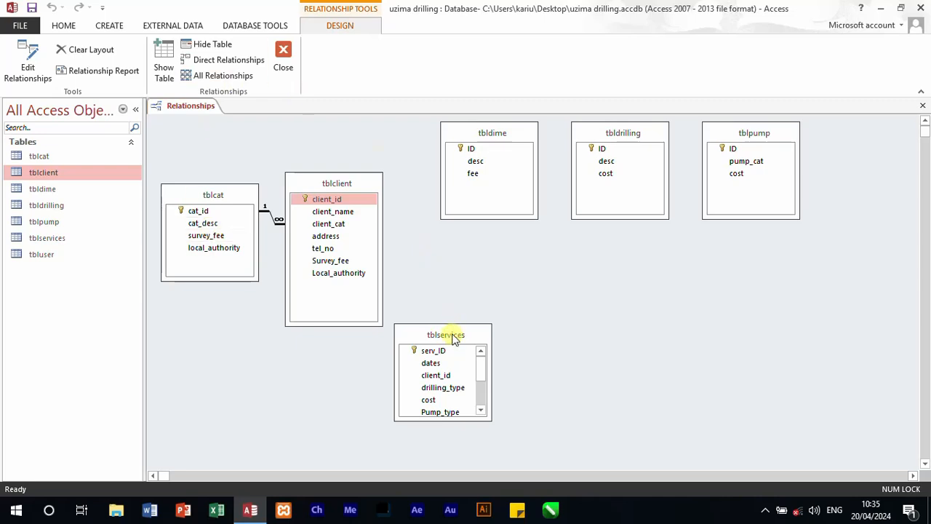
pyautogui.moveTo(459, 337); pyautogui.dragTo(517, 331)
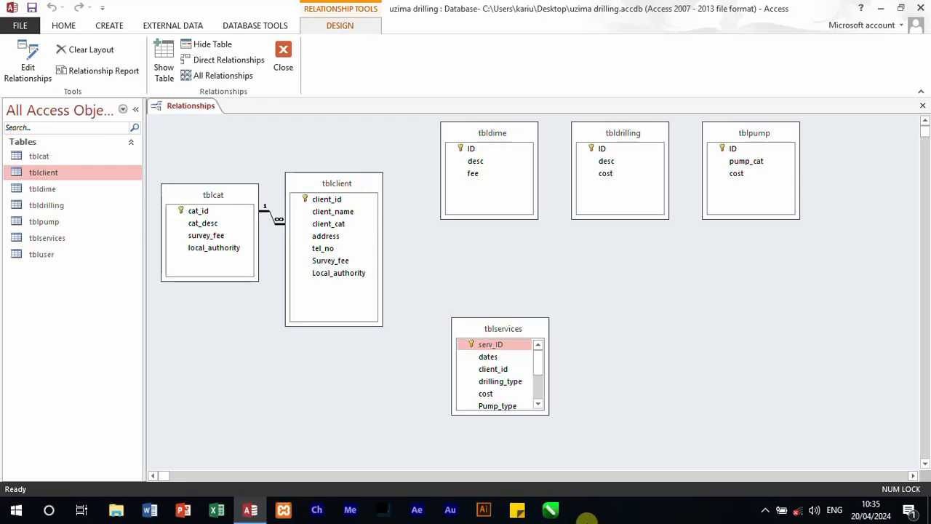
pyautogui.moveTo(547, 420); pyautogui.dragTo(552, 453)
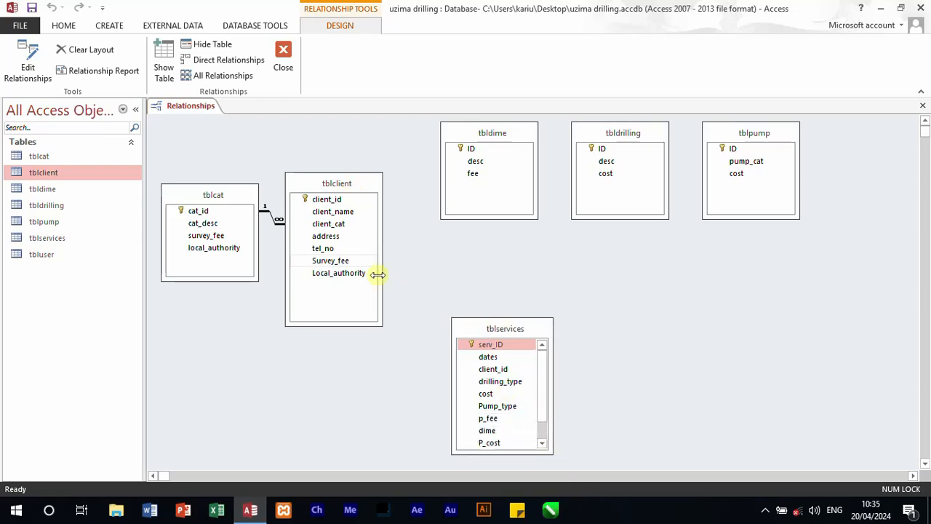
# Step: Relate client_id in tblclient to client_id in tblservices with referential integrity, cascade update and cascade delete enabled
pyautogui.moveTo(341, 202); pyautogui.dragTo(493, 370)
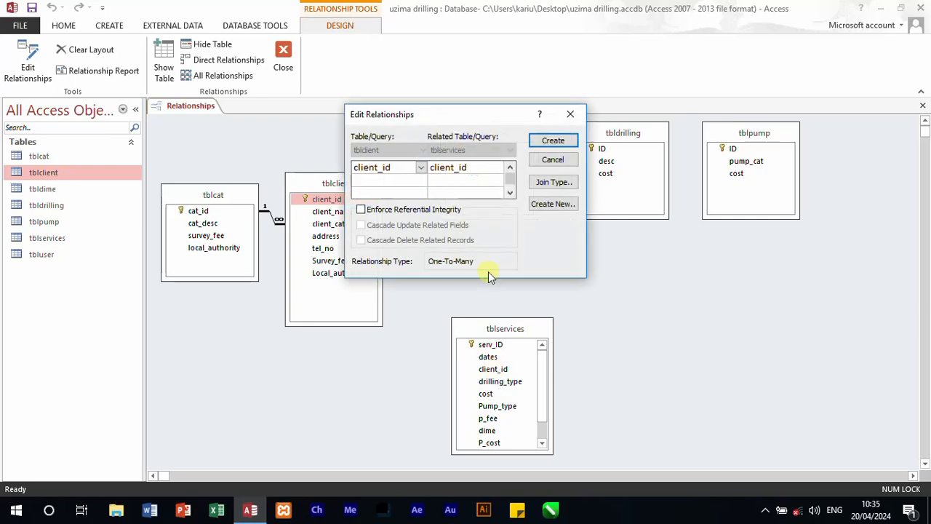
pyautogui.click(361, 211)
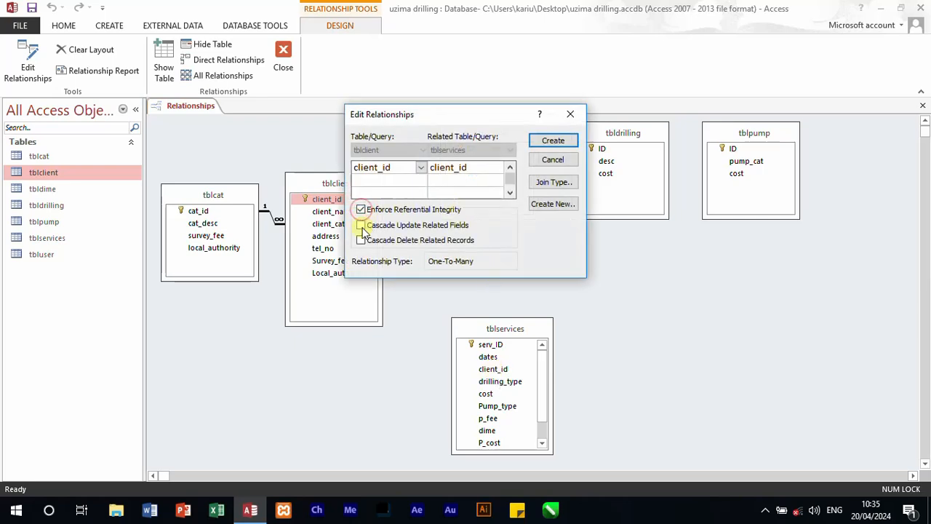
pyautogui.click(362, 224)
pyautogui.click(362, 240)
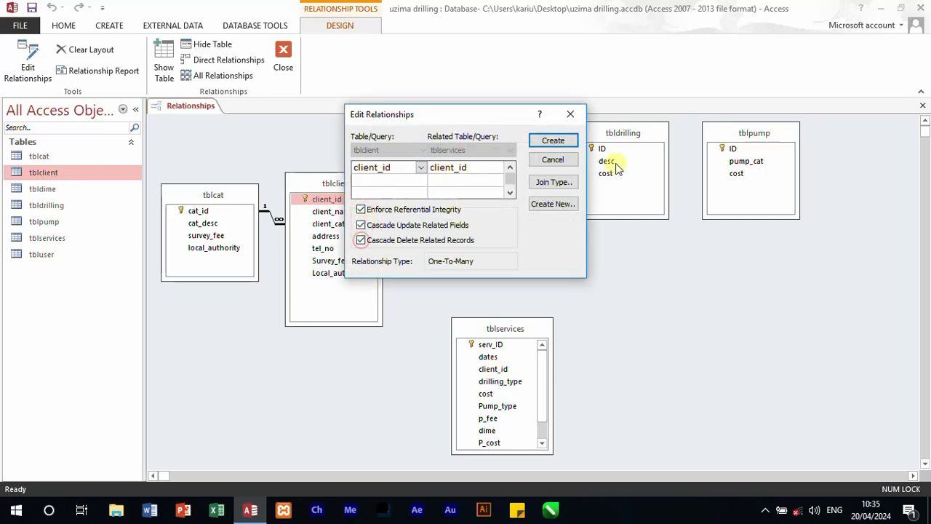
pyautogui.click(555, 141)
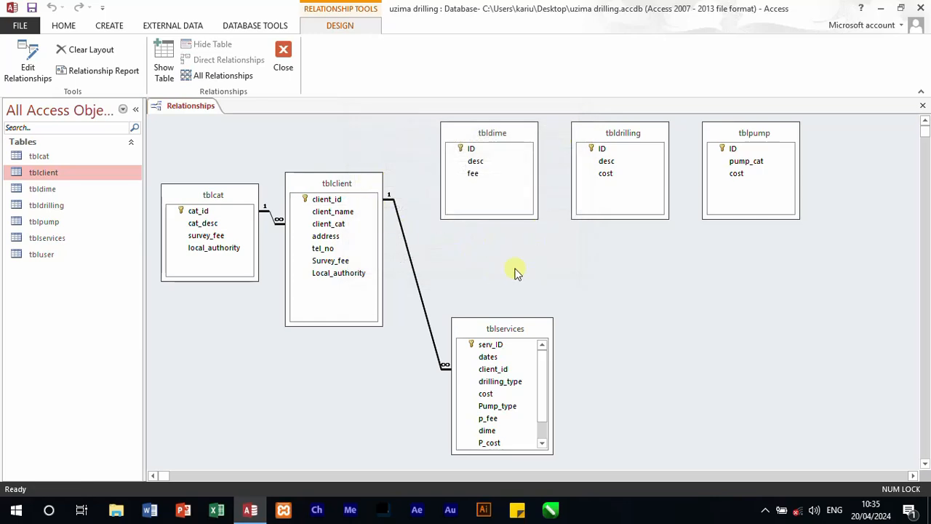
# Step: Raise tblservices in the layout and stack tbldrilling, tbldime and tblpump in a column to its right
pyautogui.moveTo(531, 327); pyautogui.dragTo(531, 270)
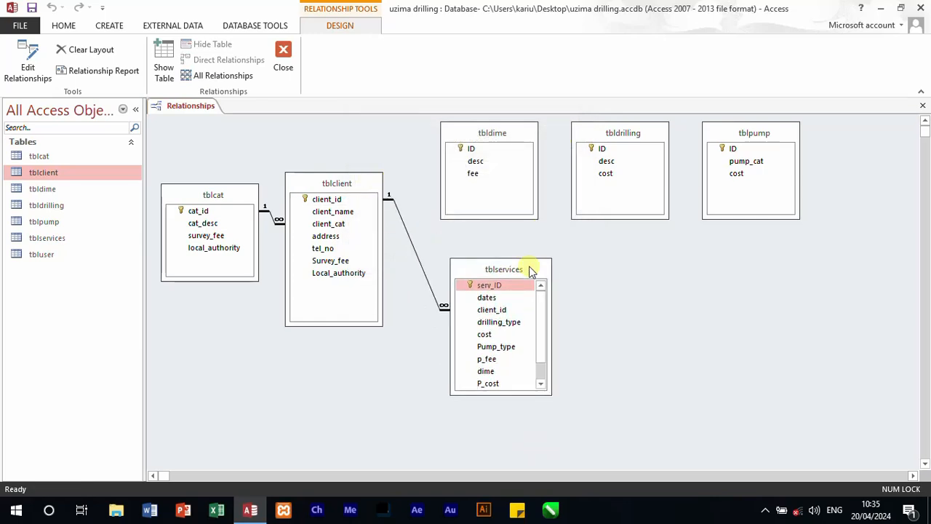
pyautogui.moveTo(494, 133); pyautogui.dragTo(647, 264)
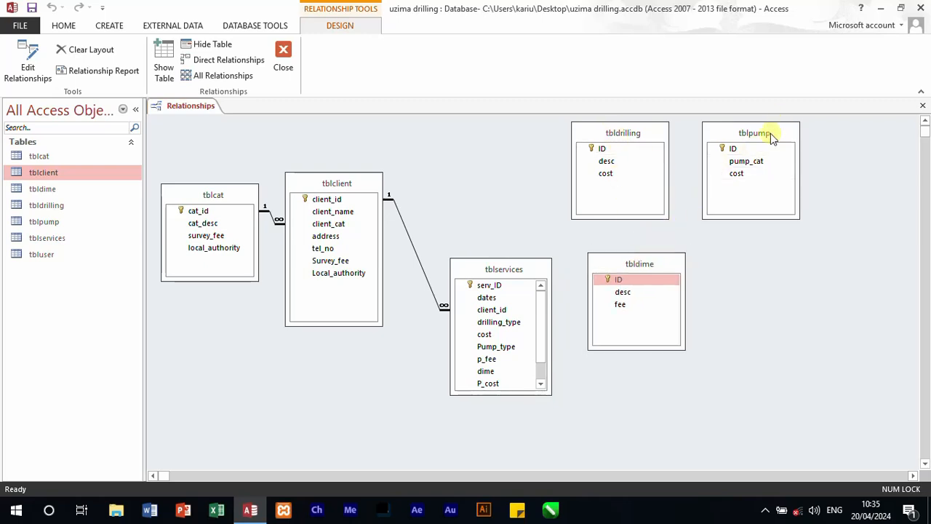
pyautogui.moveTo(770, 133); pyautogui.dragTo(658, 401)
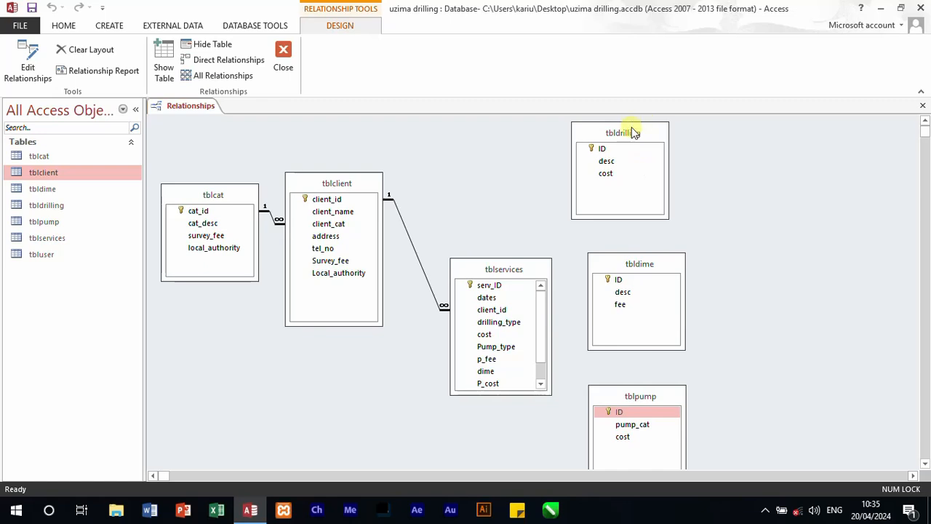
pyautogui.moveTo(635, 132); pyautogui.dragTo(663, 135)
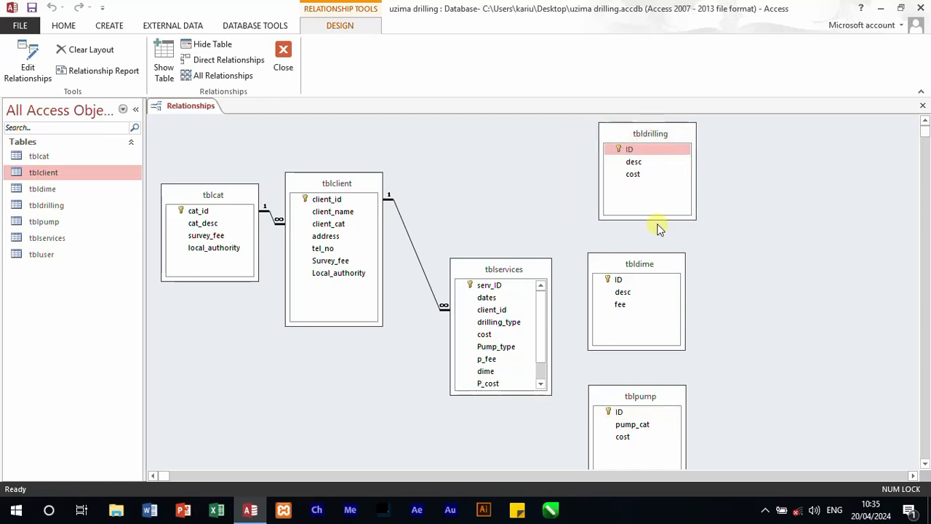
# Step: Shorten the tbldrilling, tbldime and tblpump boxes and move tbldime and tblpump up into a tighter column beneath tbldrilling
pyautogui.moveTo(654, 216); pyautogui.dragTo(653, 191)
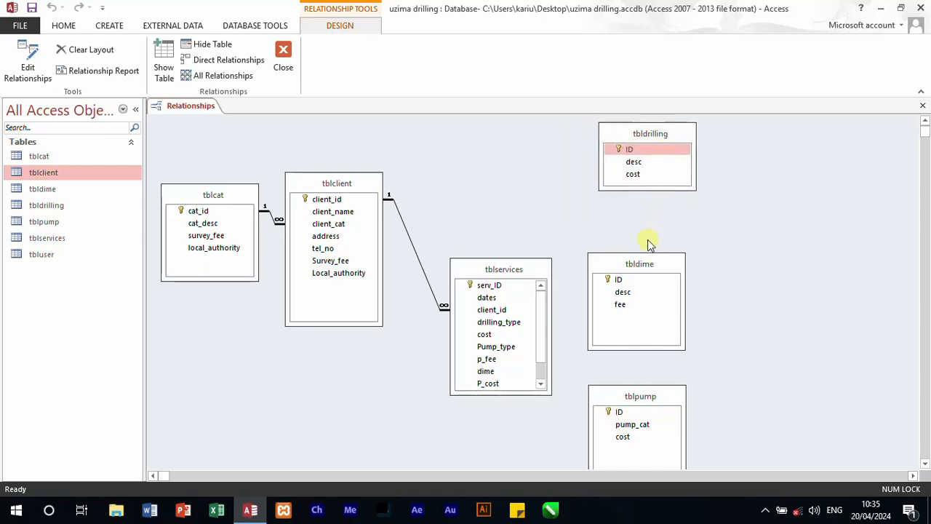
pyautogui.moveTo(644, 262); pyautogui.dragTo(660, 223)
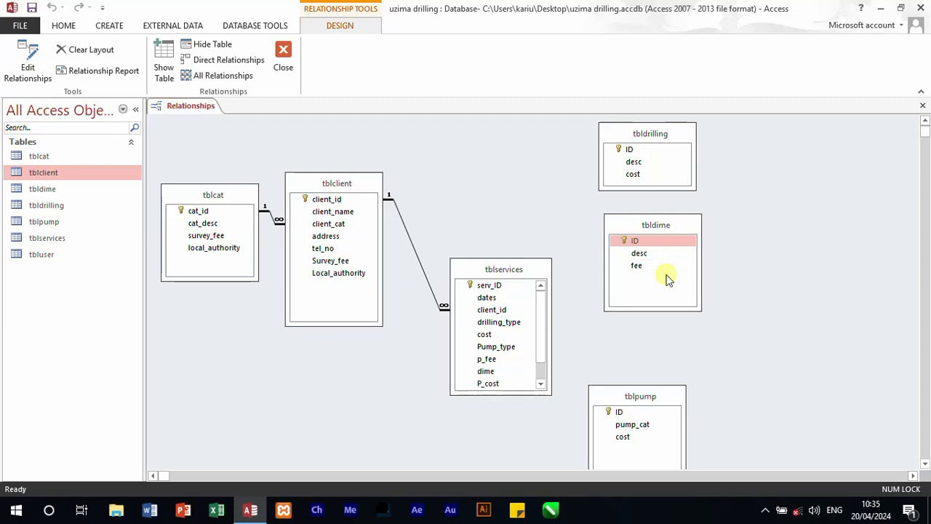
pyautogui.moveTo(659, 309); pyautogui.dragTo(660, 288)
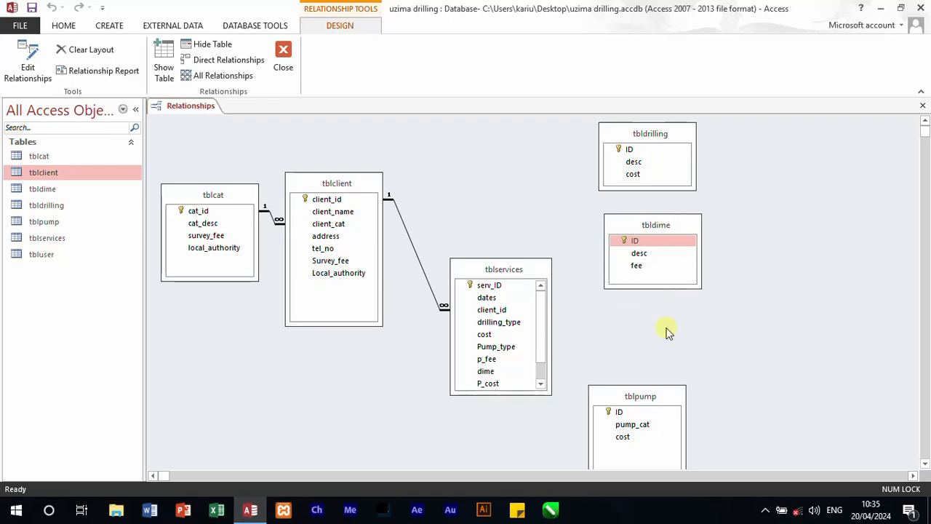
pyautogui.moveTo(659, 391); pyautogui.dragTo(681, 312)
pyautogui.moveTo(665, 403); pyautogui.dragTo(664, 391)
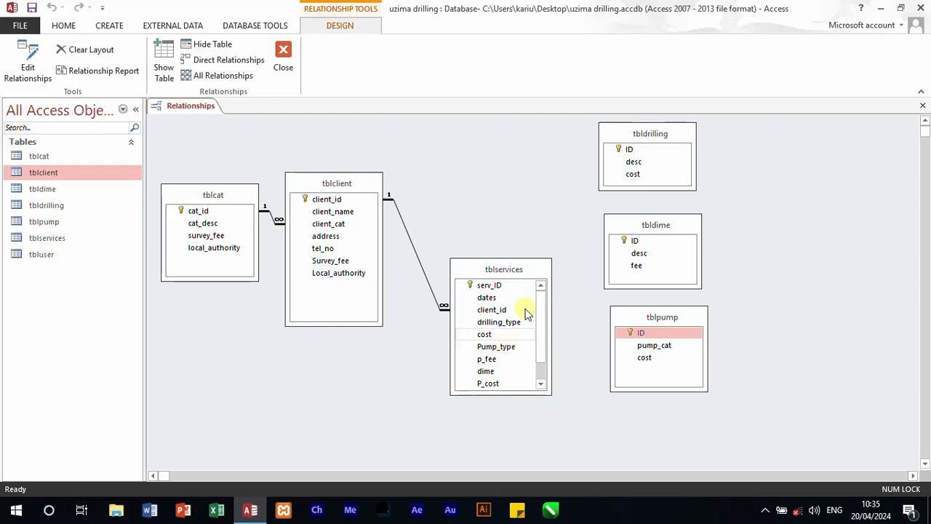
# Step: Relate ID in tbldrilling to drilling_type in tblservices with referential integrity, cascade update and cascade delete enabled
pyautogui.moveTo(632, 151); pyautogui.dragTo(513, 322)
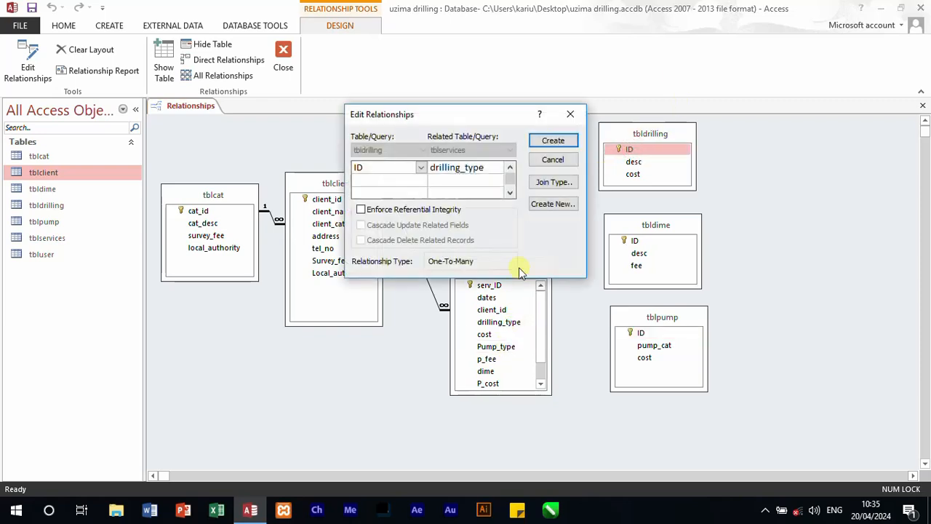
pyautogui.click(361, 210)
pyautogui.click(362, 224)
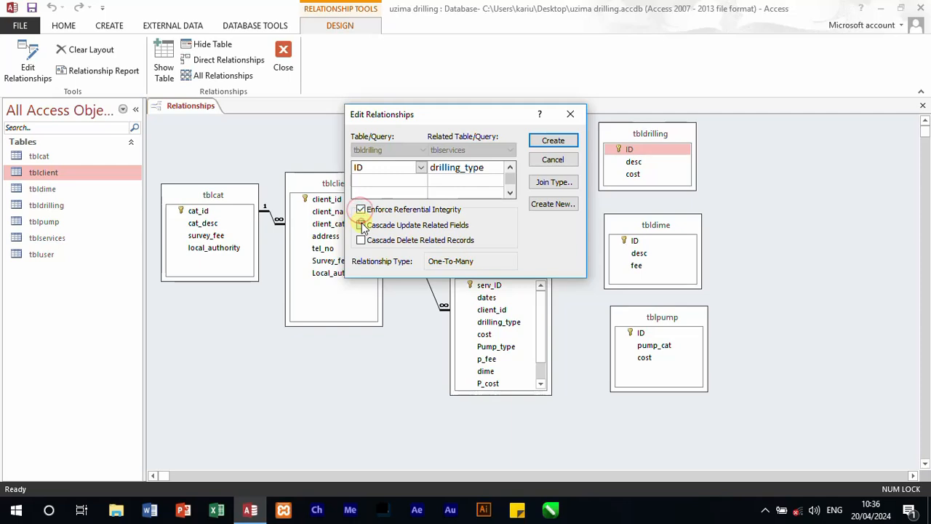
pyautogui.click(362, 240)
pyautogui.click(573, 144)
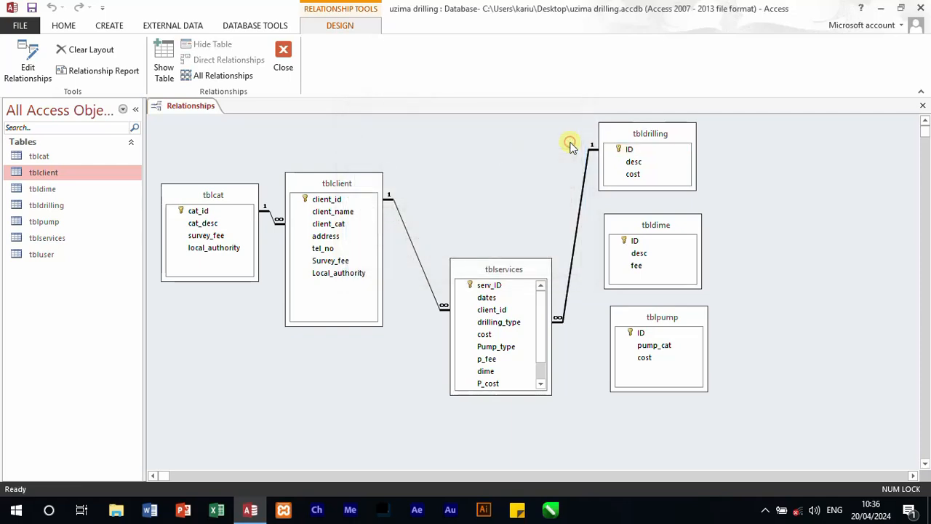
# Step: Enlarge the tblservices box so that all its fields fit without scrolling
pyautogui.click(644, 242)
pyautogui.moveTo(642, 247); pyautogui.dragTo(670, 262)
pyautogui.moveTo(551, 395); pyautogui.dragTo(556, 420)
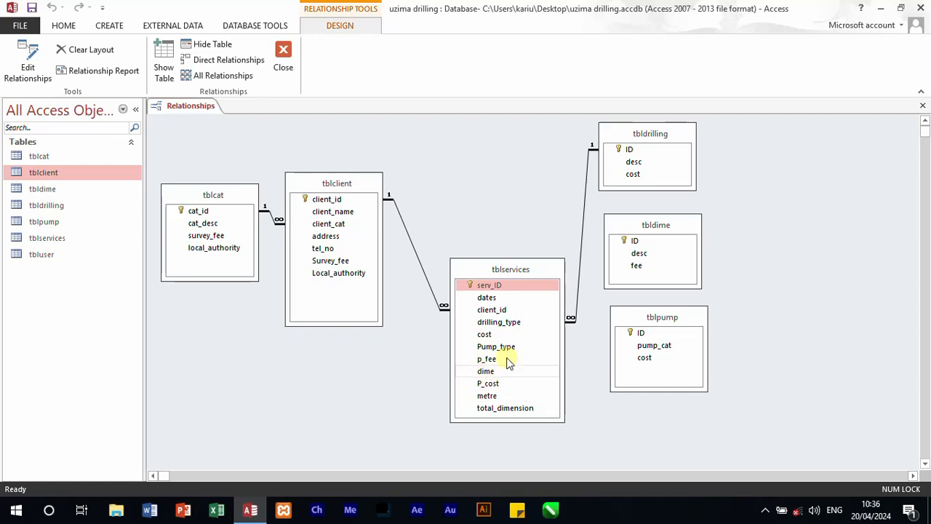
# Step: Relate ID in tbldime to dime in tblservices with referential integrity, cascade update and cascade delete enabled
pyautogui.moveTo(630, 240); pyautogui.dragTo(491, 374)
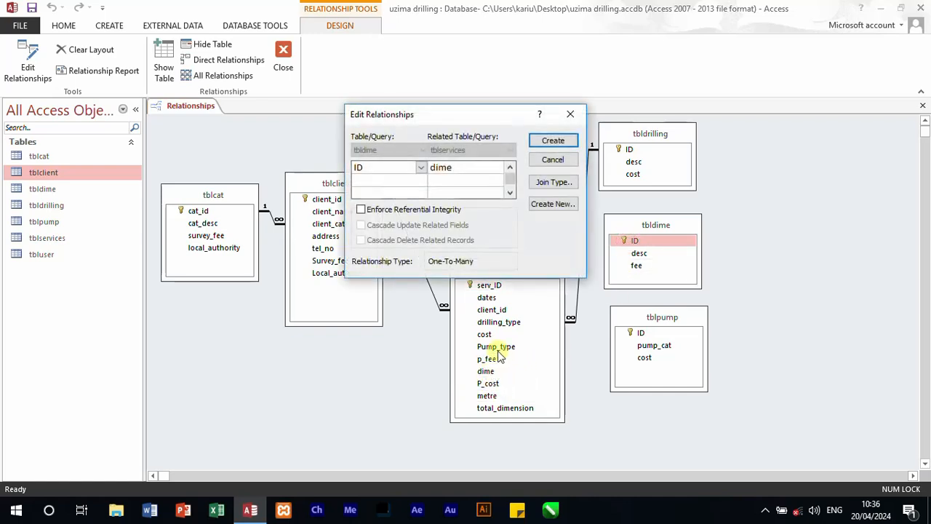
pyautogui.click(360, 210)
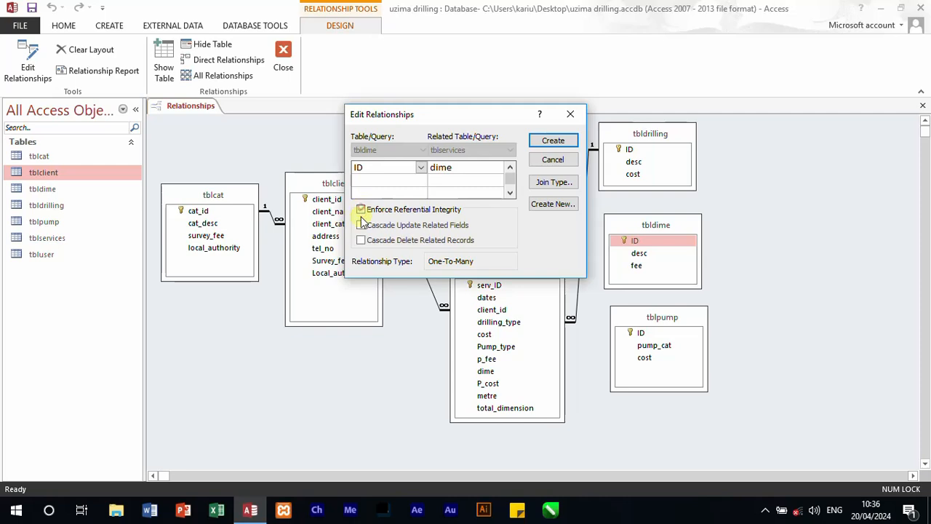
pyautogui.click(362, 225)
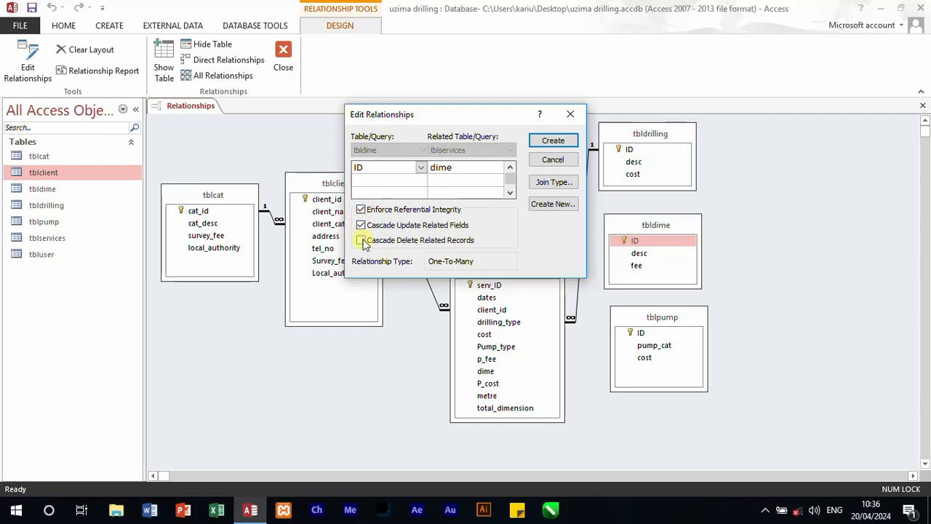
pyautogui.click(362, 241)
pyautogui.click(553, 141)
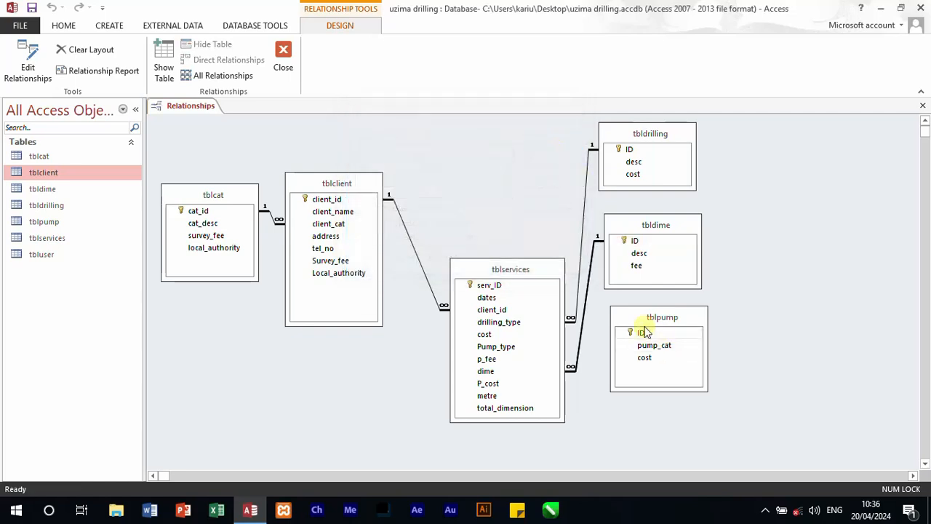
# Step: Place tblpump above tbldime and relate its ID to Pump_type in tblservices with referential integrity, cascade update and cascade delete enabled
pyautogui.moveTo(662, 225); pyautogui.dragTo(677, 401)
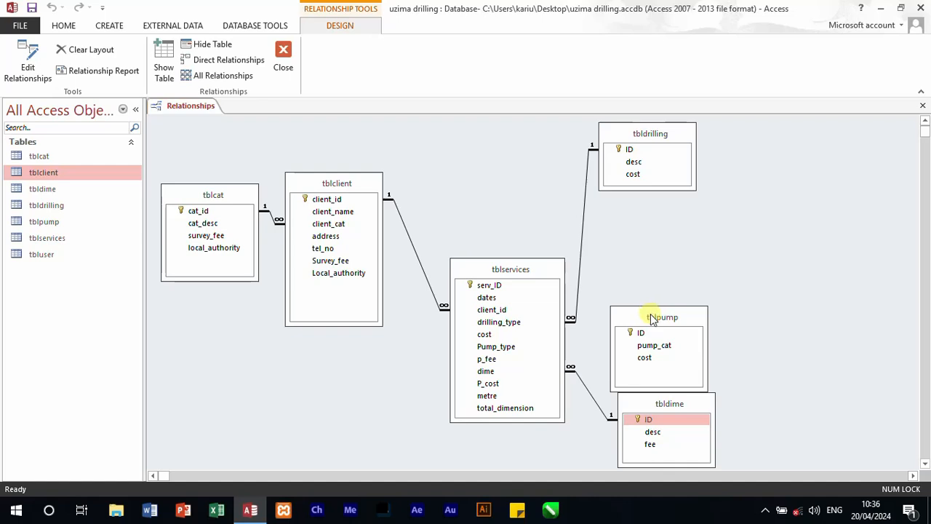
pyautogui.moveTo(653, 321); pyautogui.dragTo(662, 255)
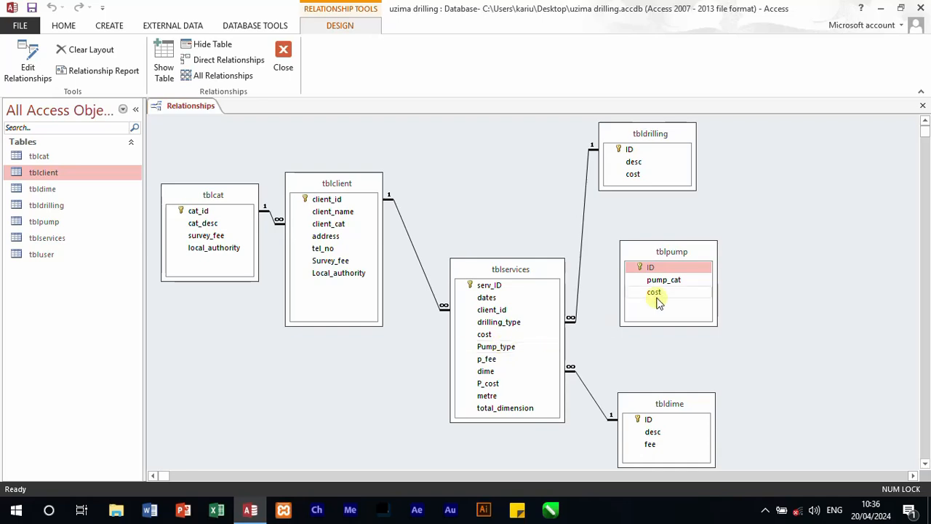
pyautogui.moveTo(652, 267); pyautogui.dragTo(507, 350)
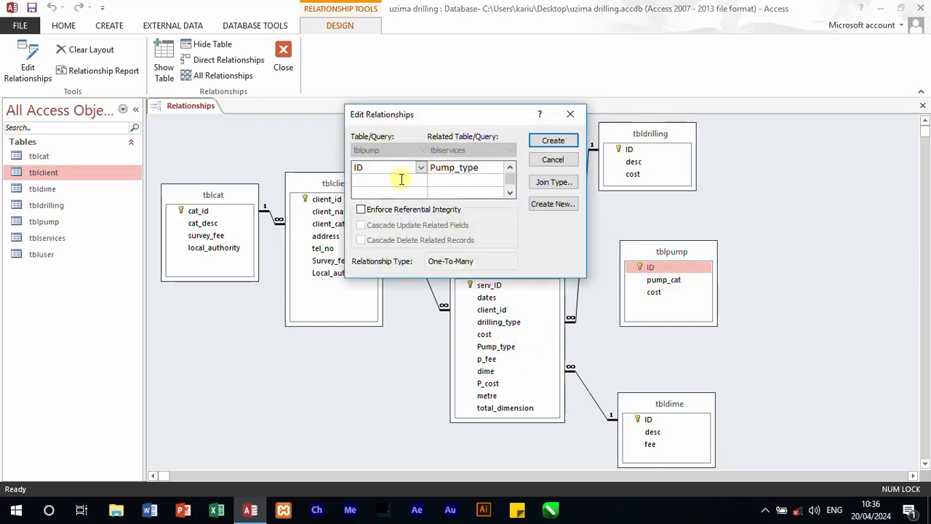
pyautogui.click(361, 210)
pyautogui.click(361, 225)
pyautogui.click(362, 240)
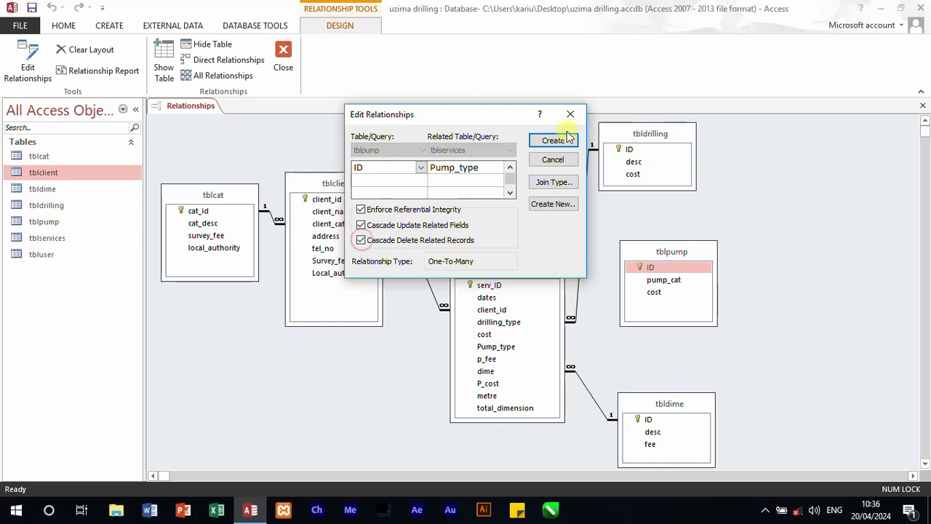
pyautogui.click(544, 143)
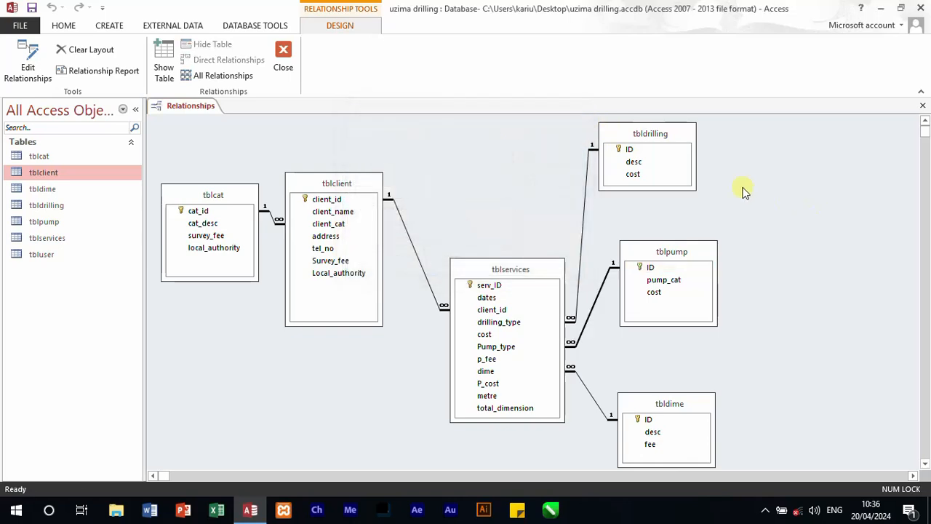
# Step: Close the relationships layout and save its changes
pyautogui.click(283, 59)
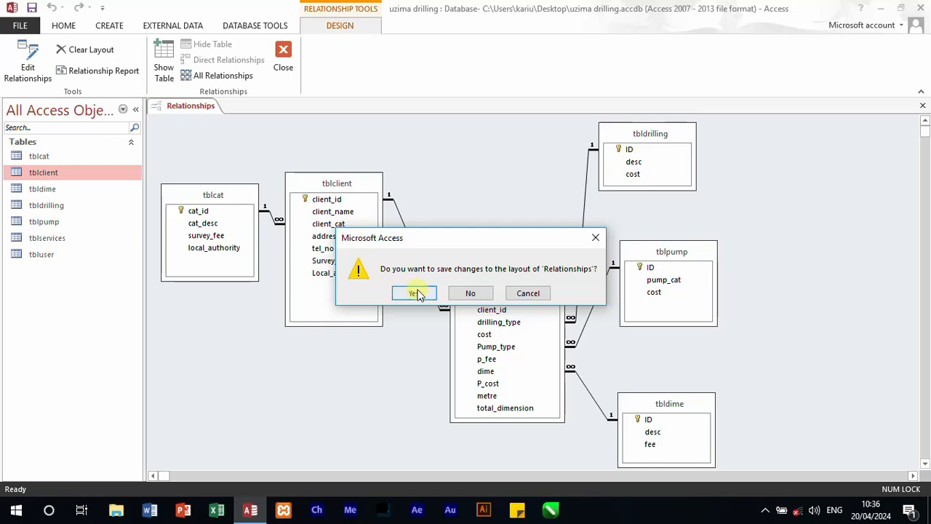
pyautogui.click(415, 293)
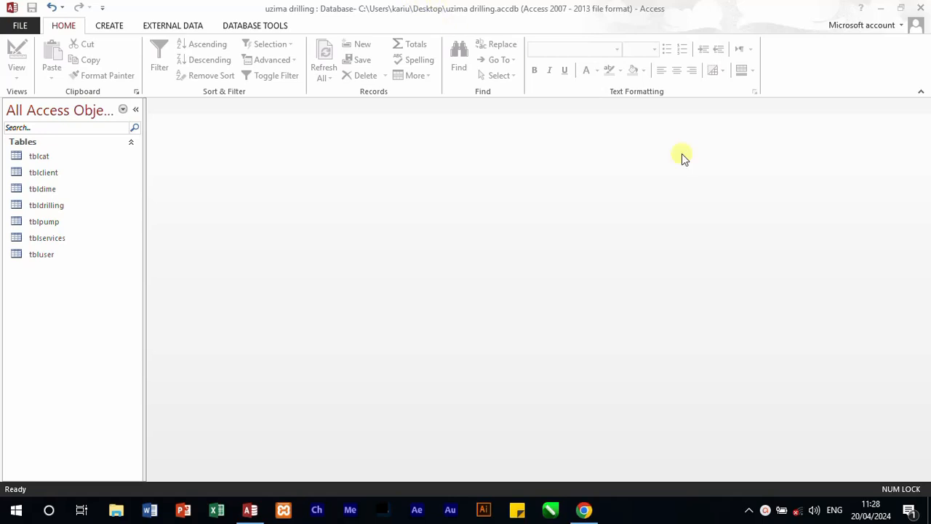
pyautogui.click(110, 30)
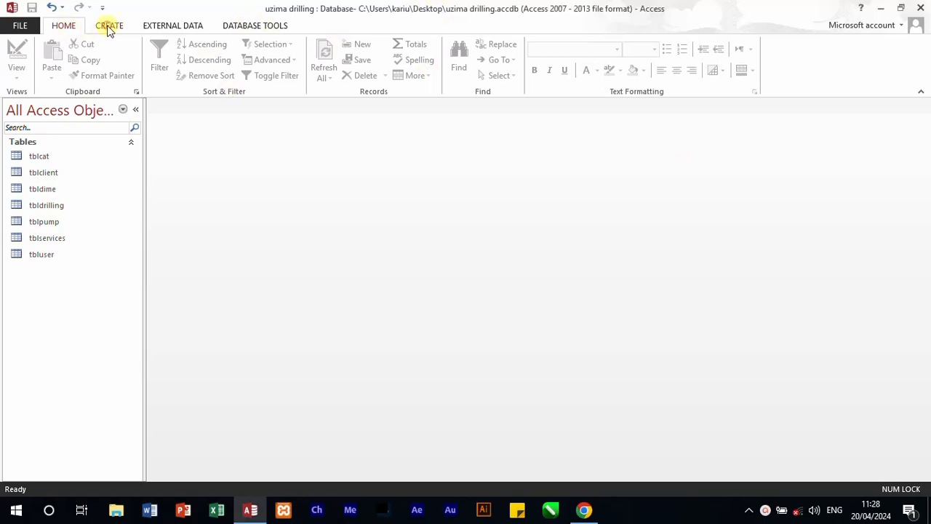
pyautogui.click(104, 32)
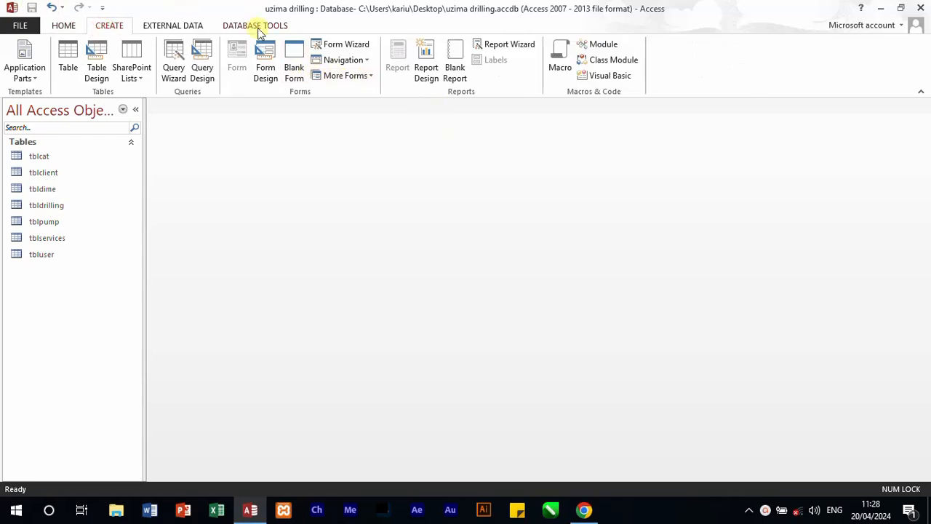
pyautogui.doubleClick(64, 163)
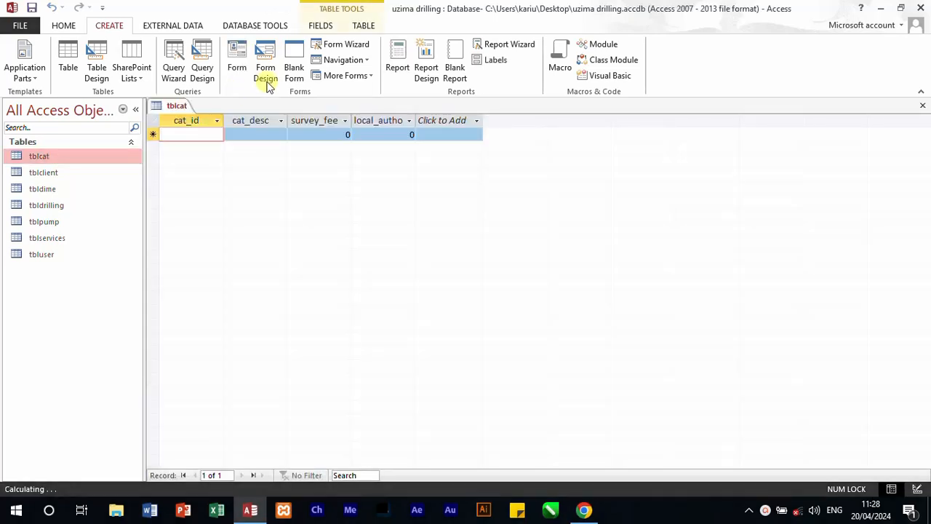
pyautogui.click(251, 64)
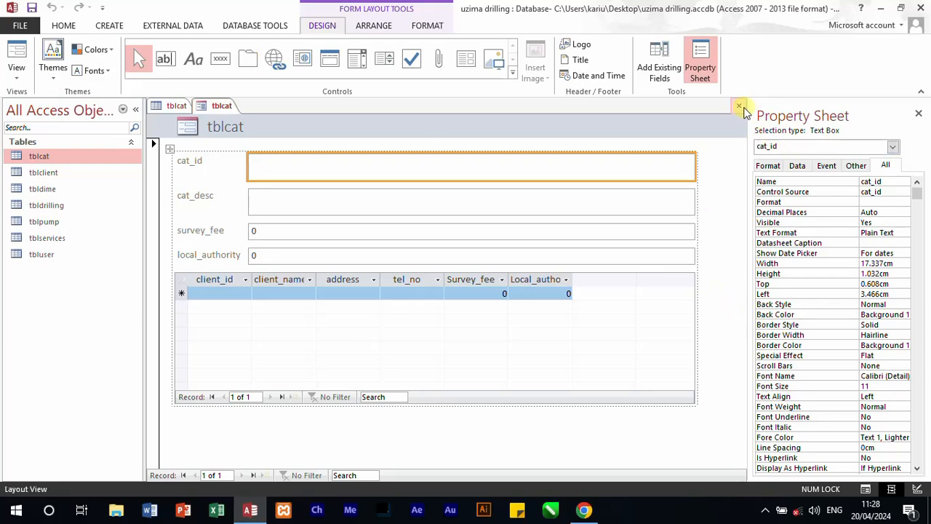
pyautogui.click(739, 105)
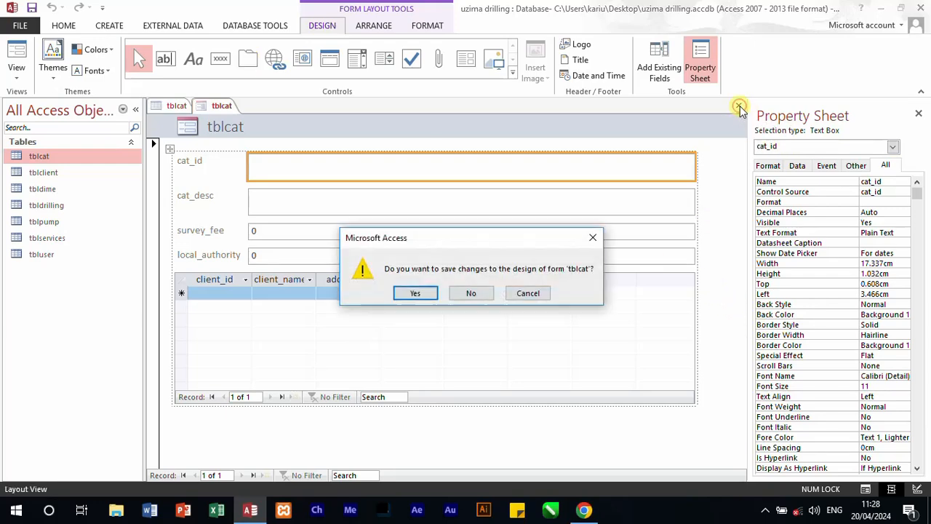
pyautogui.click(472, 293)
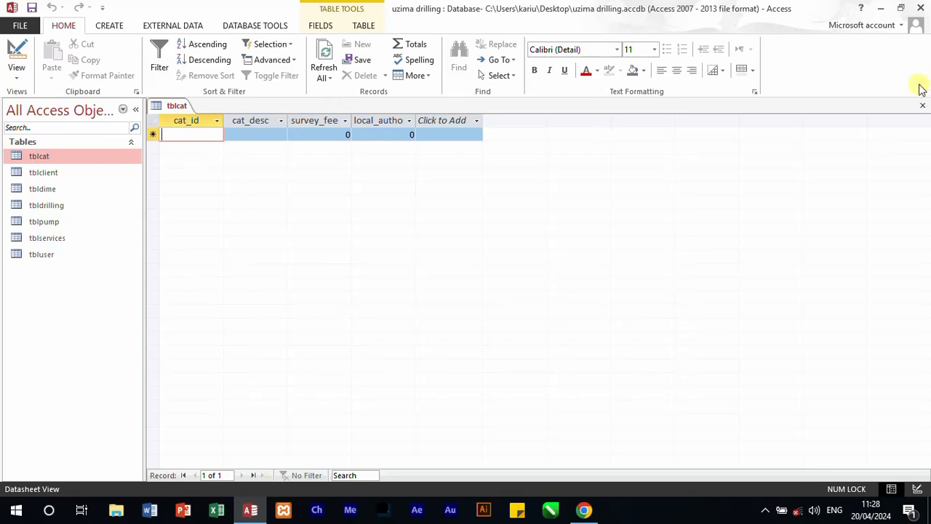
pyautogui.click(923, 106)
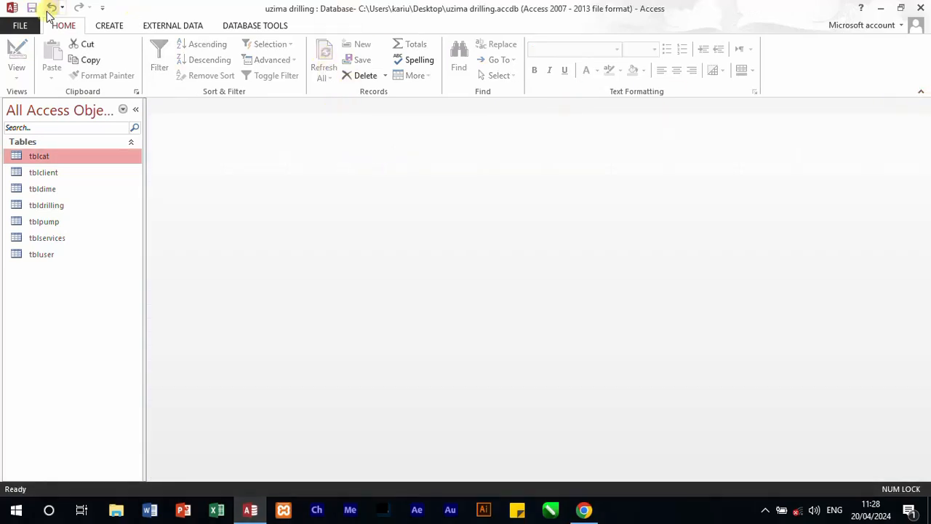
# Step: Create a Modal Dialog form and delete its default OK and Cancel buttons
pyautogui.click(117, 28)
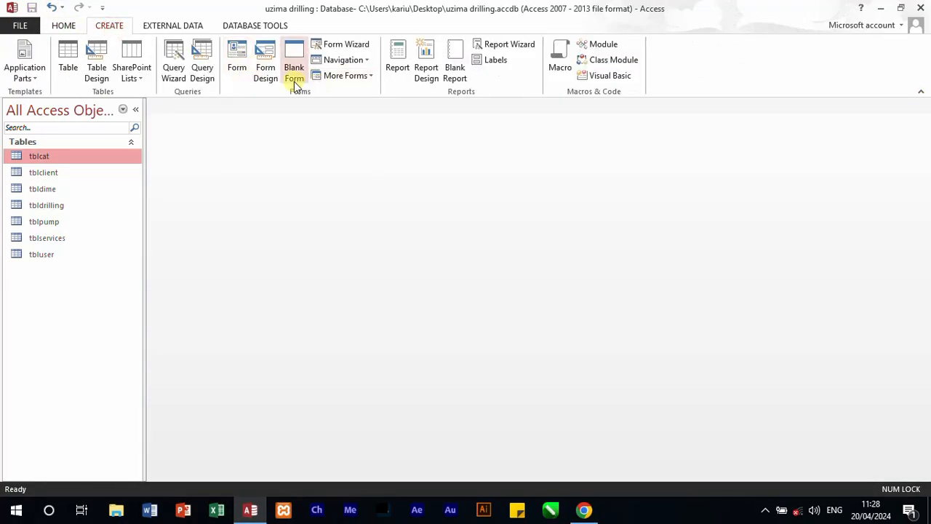
pyautogui.click(372, 76)
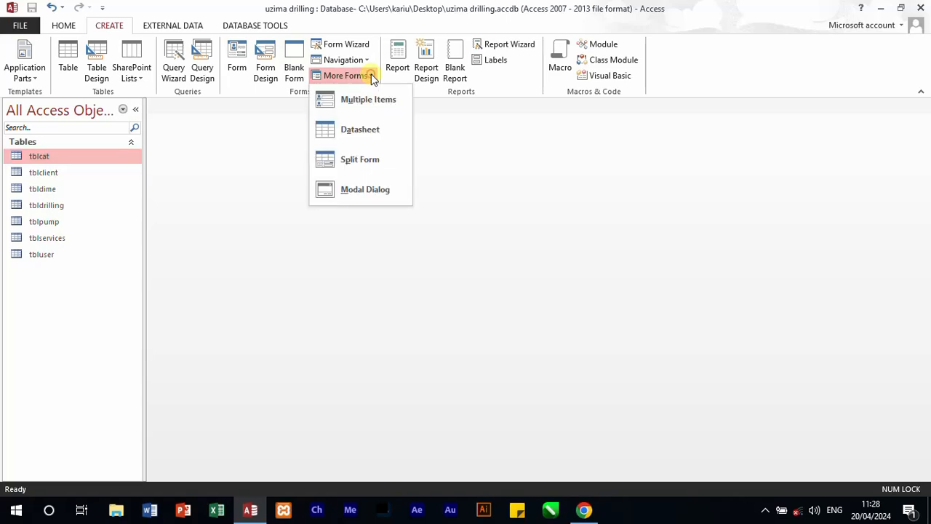
pyautogui.click(355, 192)
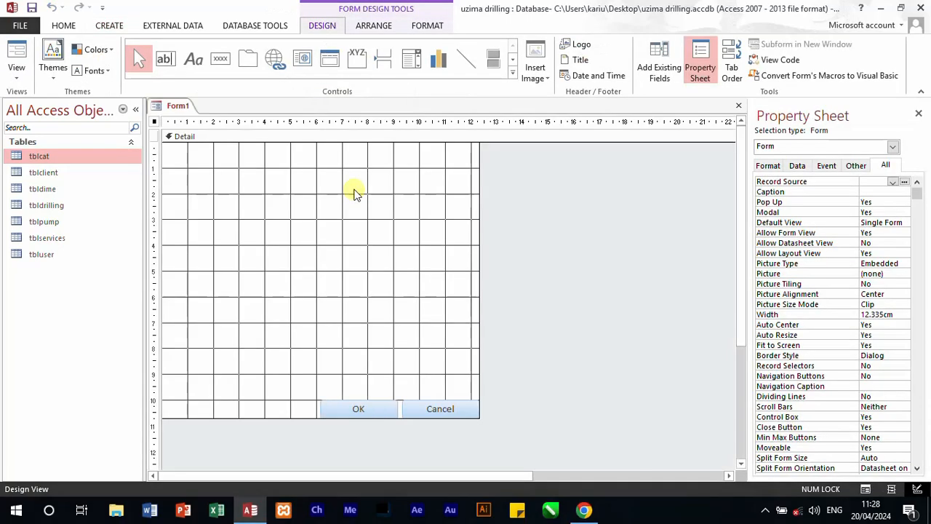
pyautogui.click(366, 409)
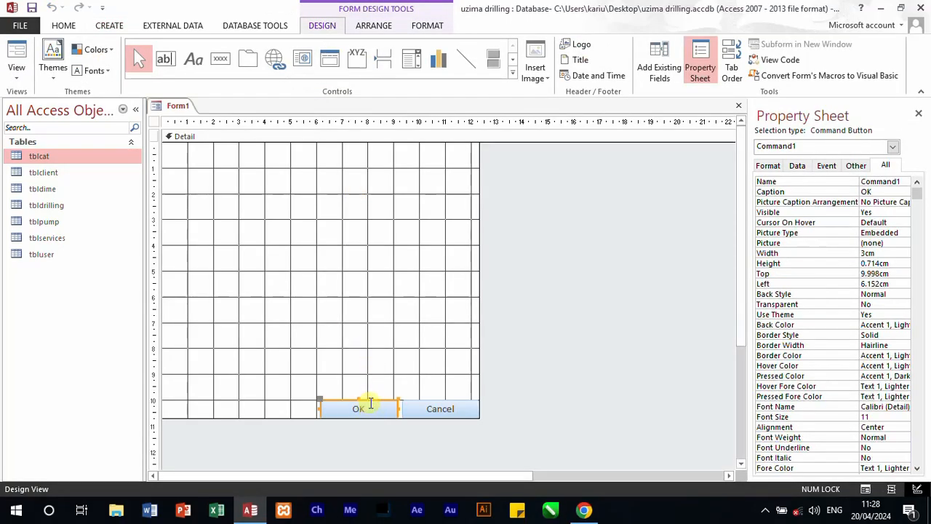
pyautogui.press('Delete')
pyautogui.click(426, 415)
pyautogui.press('Delete')
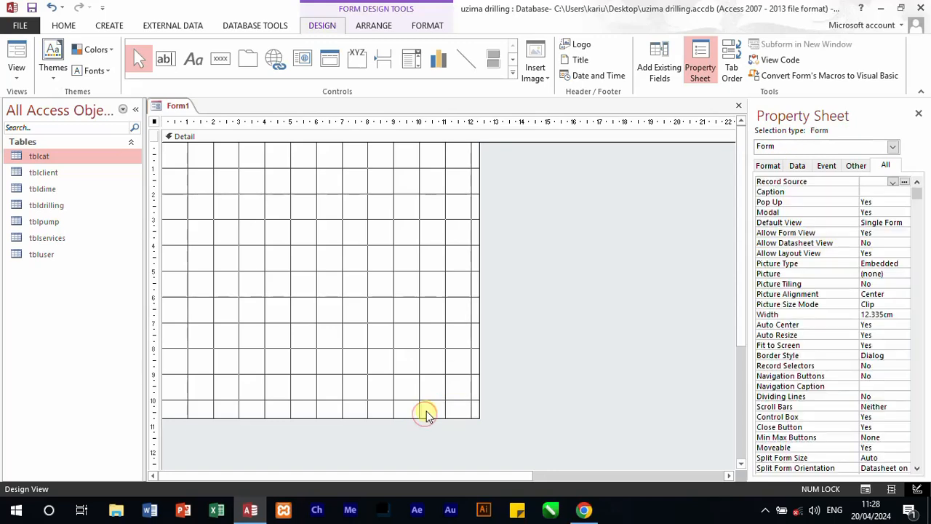
# Step: Set the back color of the form's Detail section to the light orange Accent 2 theme shade
pyautogui.click(265, 326)
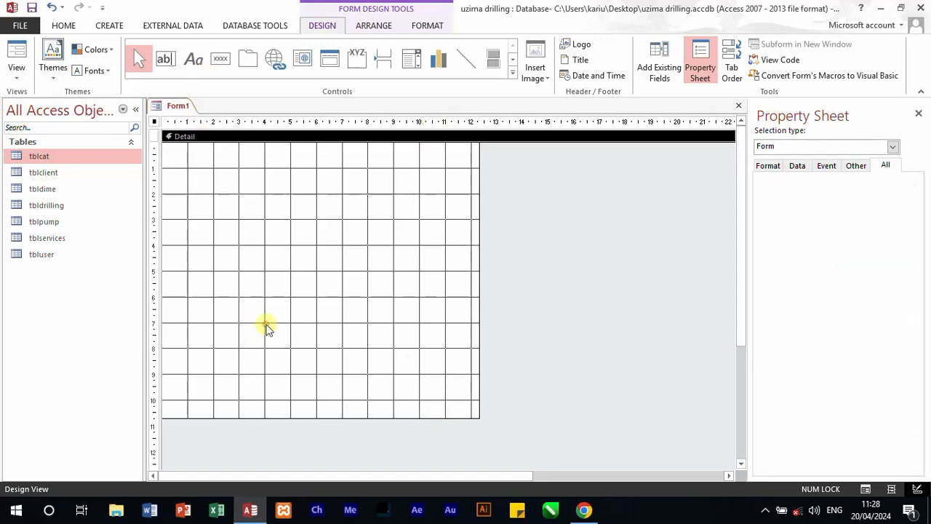
pyautogui.click(893, 147)
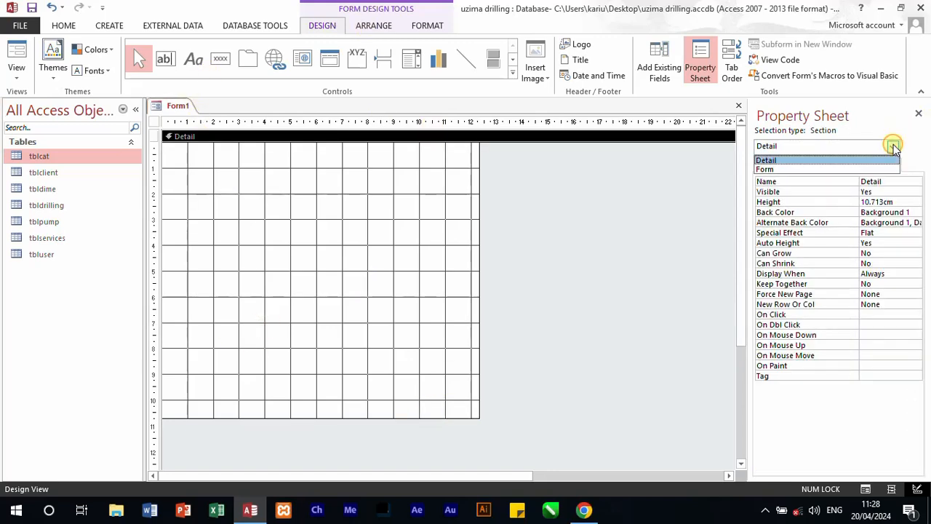
pyautogui.click(810, 160)
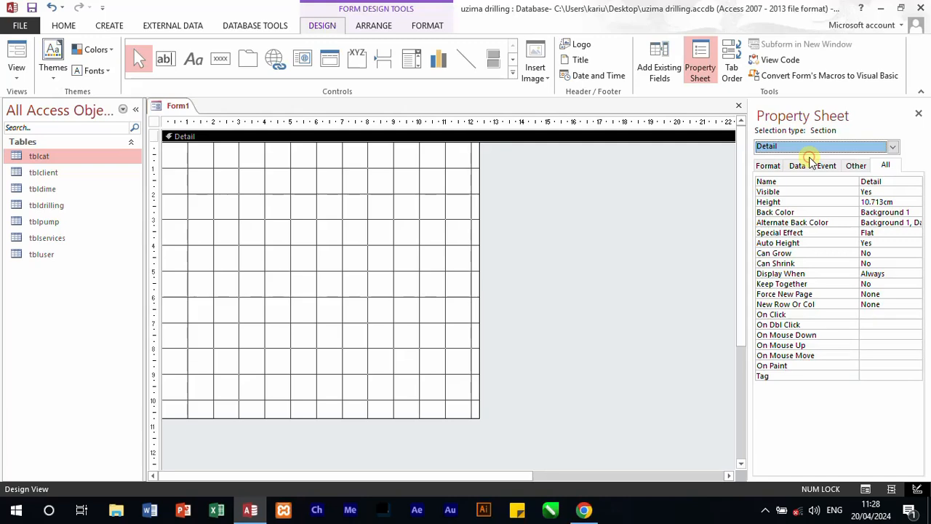
pyautogui.click(915, 212)
pyautogui.click(916, 211)
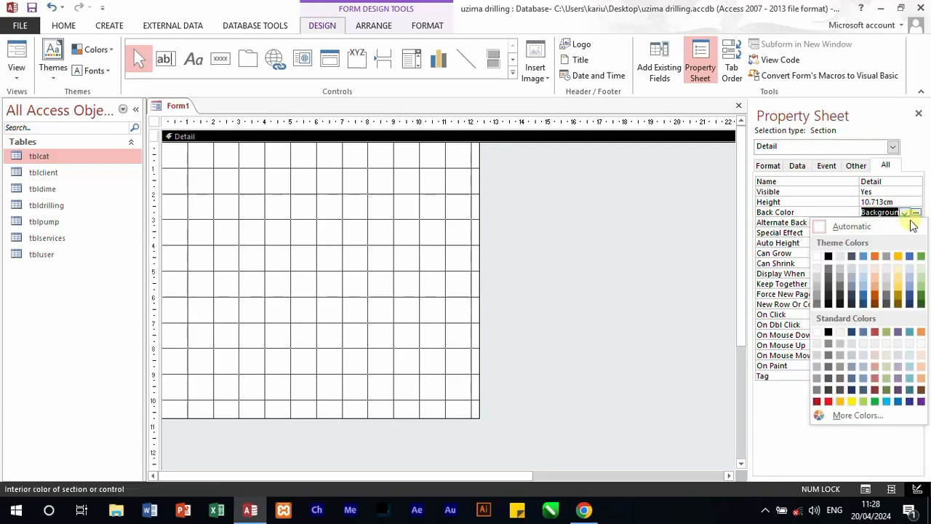
pyautogui.click(900, 286)
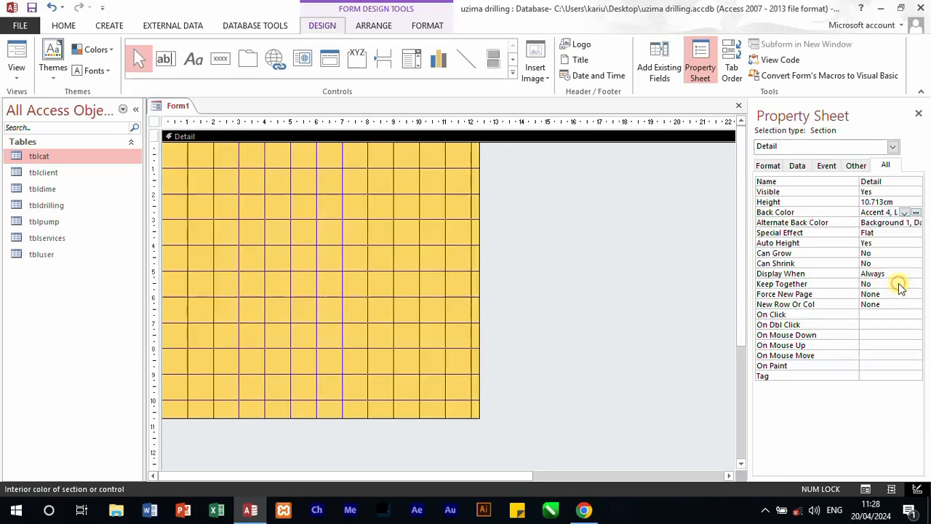
pyautogui.click(917, 212)
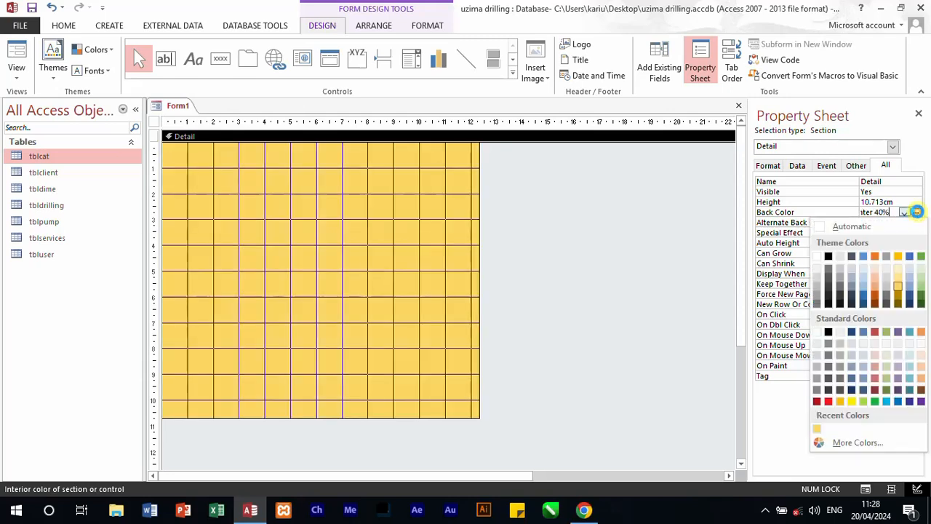
pyautogui.click(874, 286)
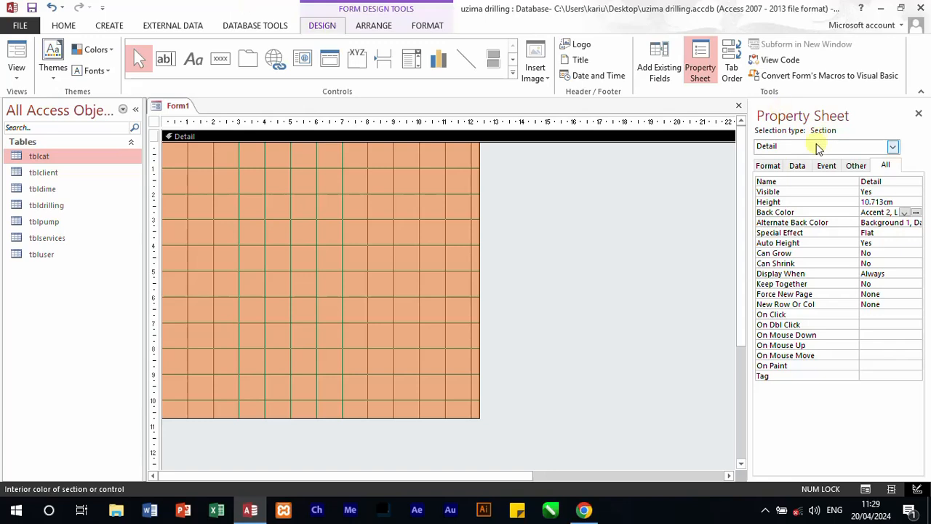
# Step: Show all tables in the field list and expand the fields of tblcat
pyautogui.click(670, 65)
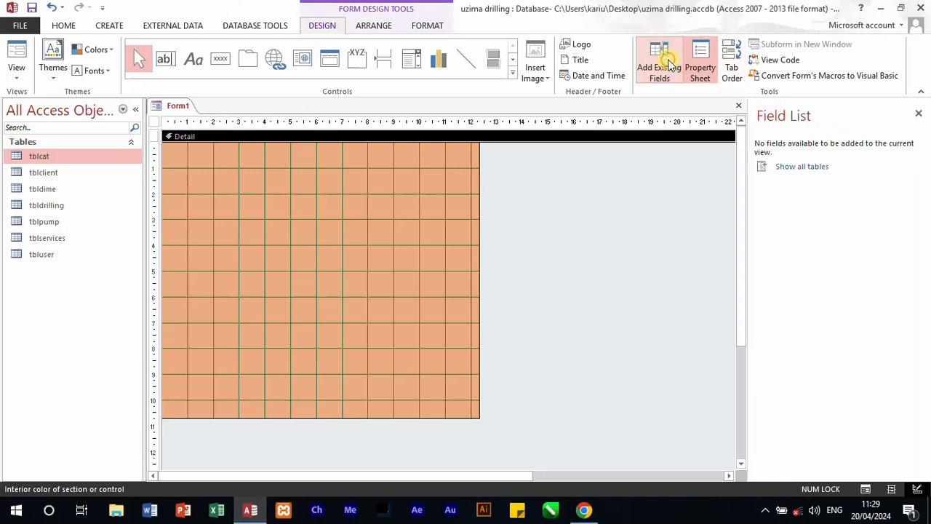
pyautogui.click(790, 169)
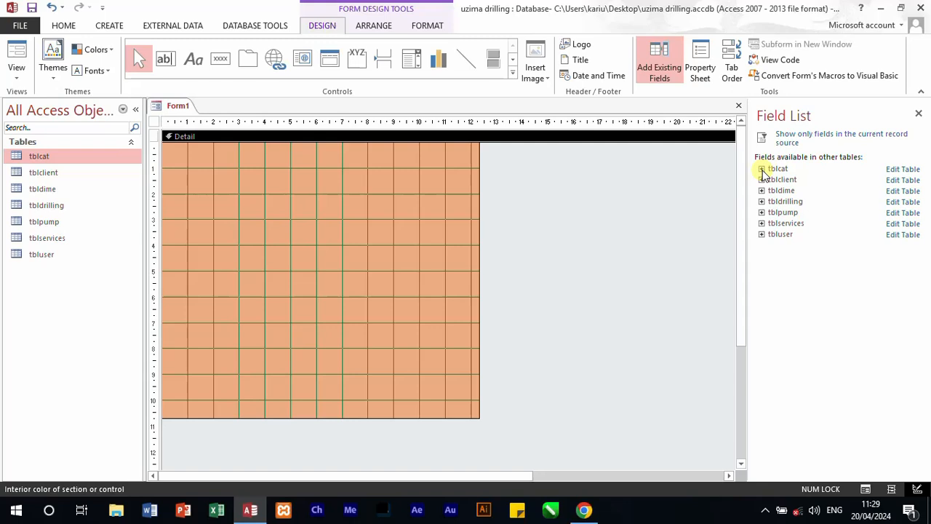
pyautogui.click(762, 169)
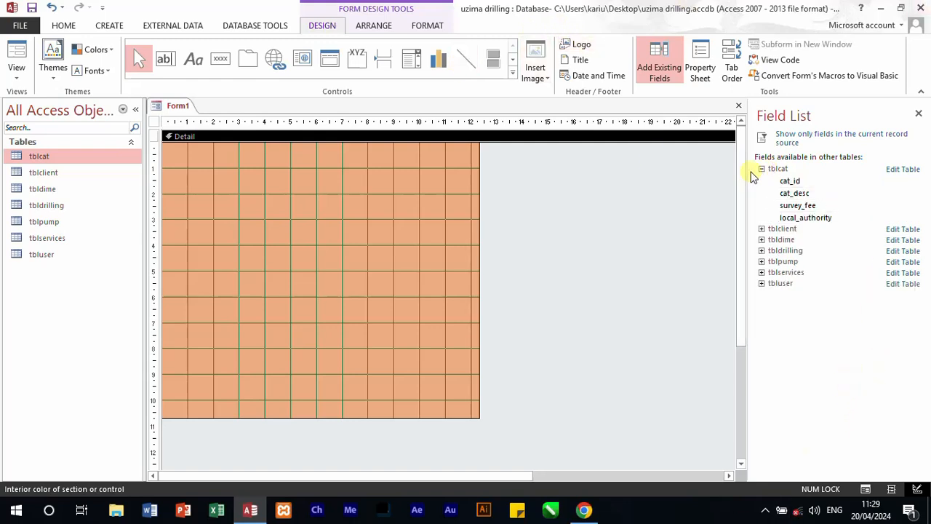
# Step: Add a label reading "Category Id:" in the upper-left corner of the form's Detail section
pyautogui.click(192, 63)
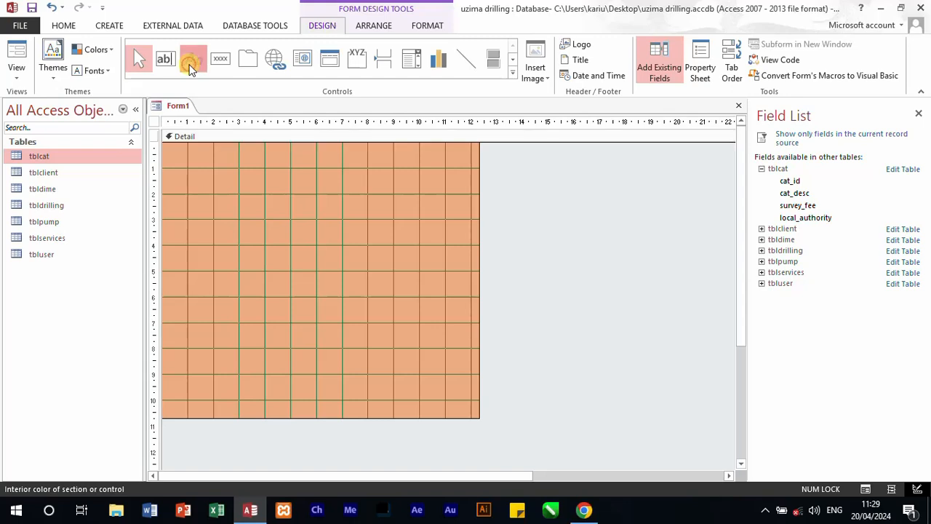
pyautogui.click(174, 163)
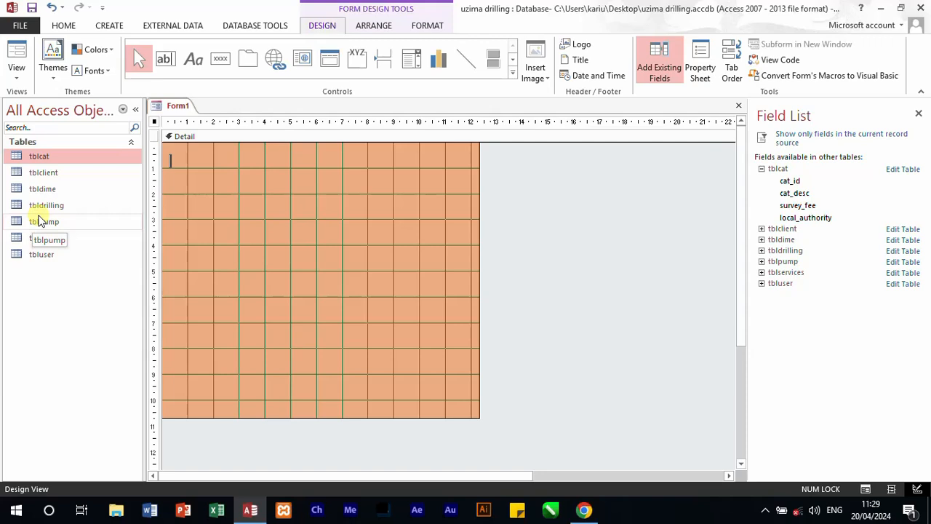
pyautogui.write('ca')
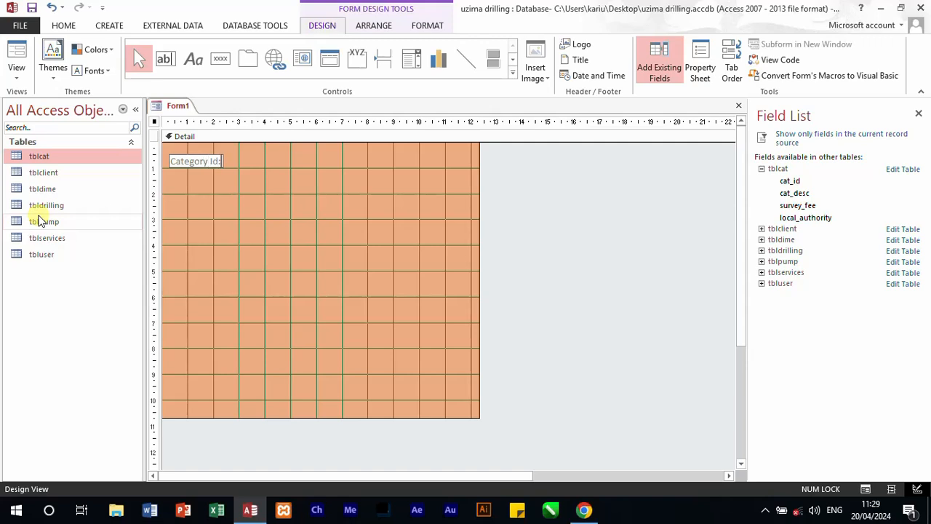
pyautogui.click(208, 183)
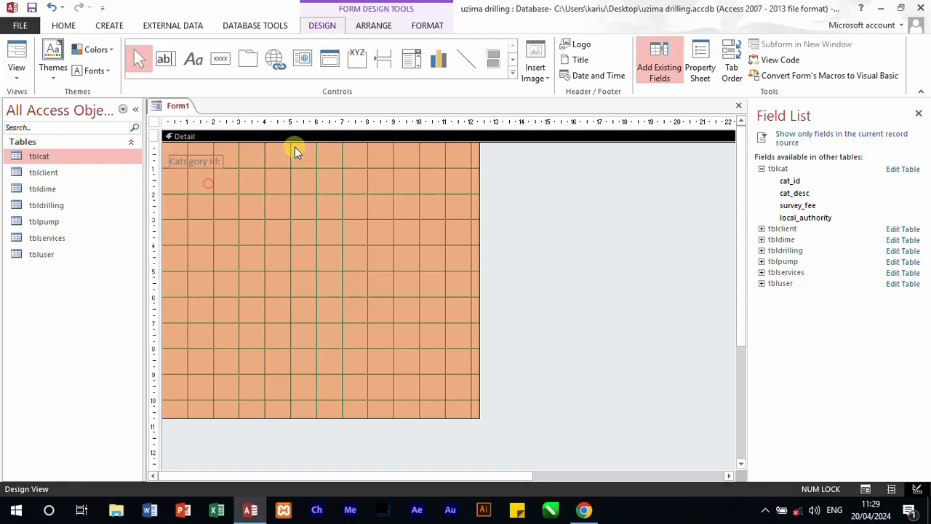
# Step: Draw a text box about 5.2 cm wide below the Category Id label and name it cat_id
pyautogui.click(173, 58)
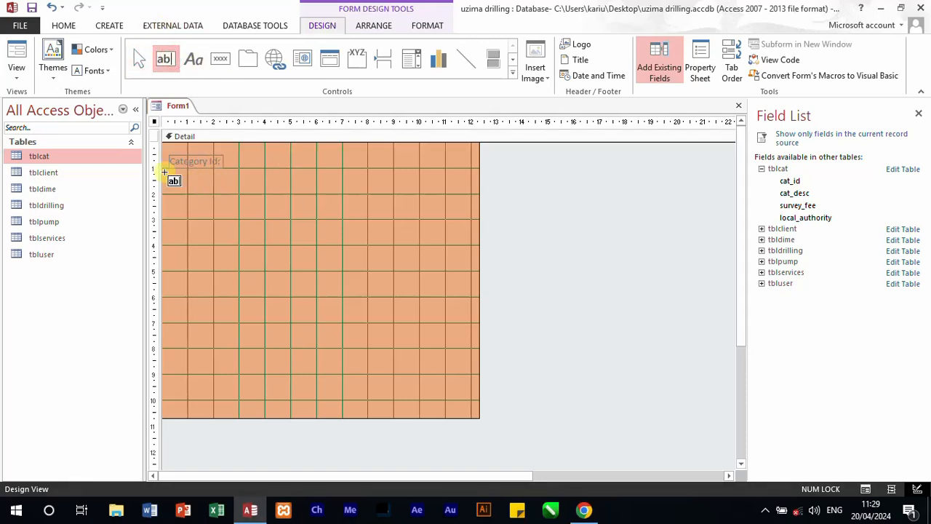
pyautogui.moveTo(168, 173); pyautogui.dragTo(304, 187)
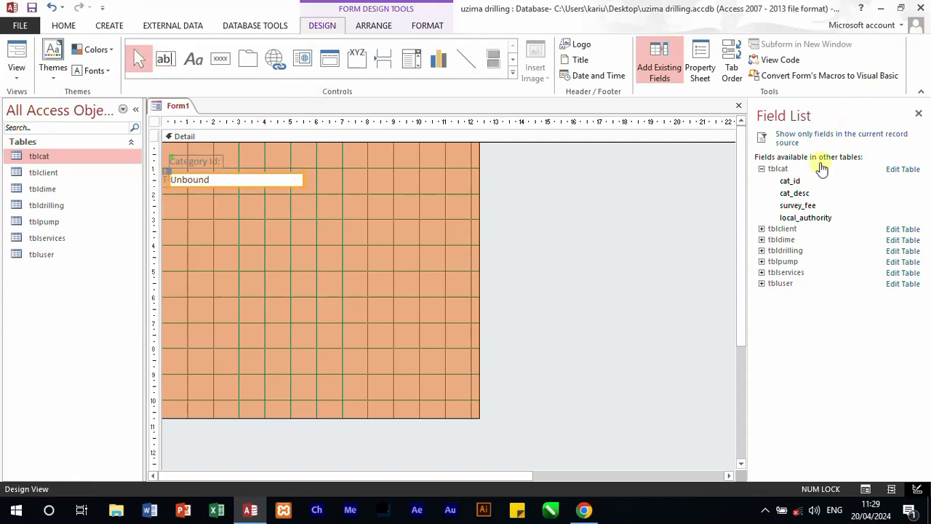
pyautogui.click(692, 66)
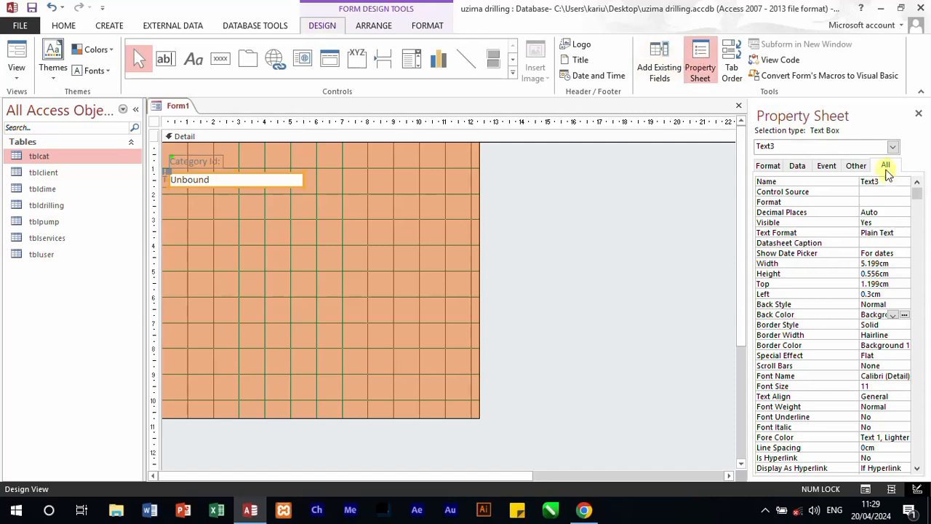
pyautogui.doubleClick(890, 182)
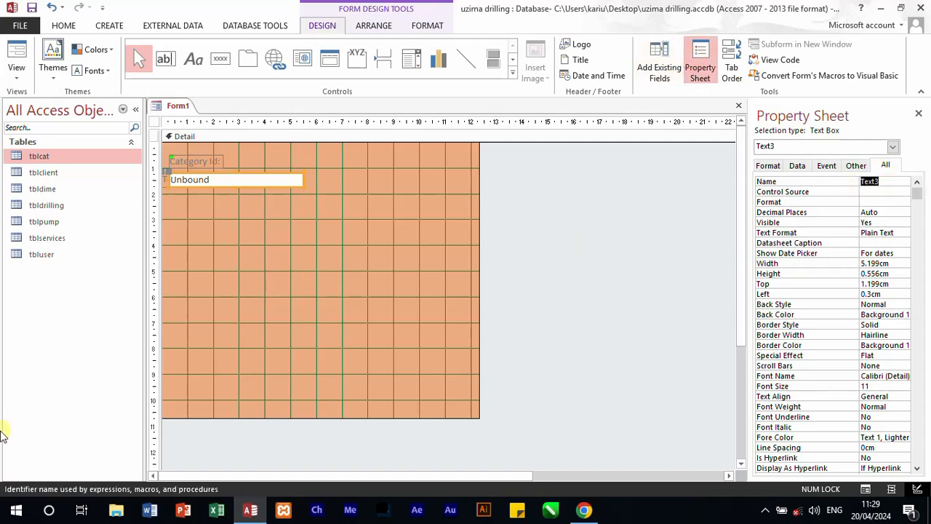
pyautogui.write('cat_id')
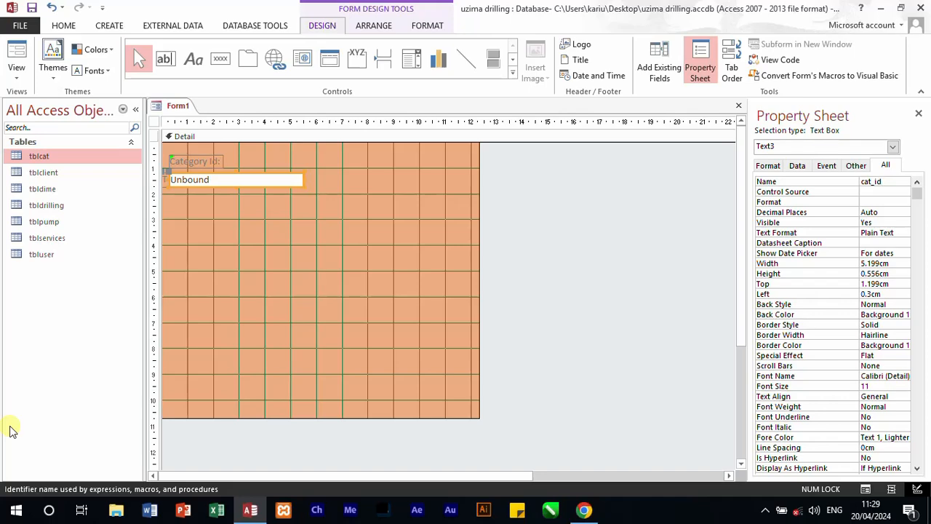
pyautogui.click(214, 267)
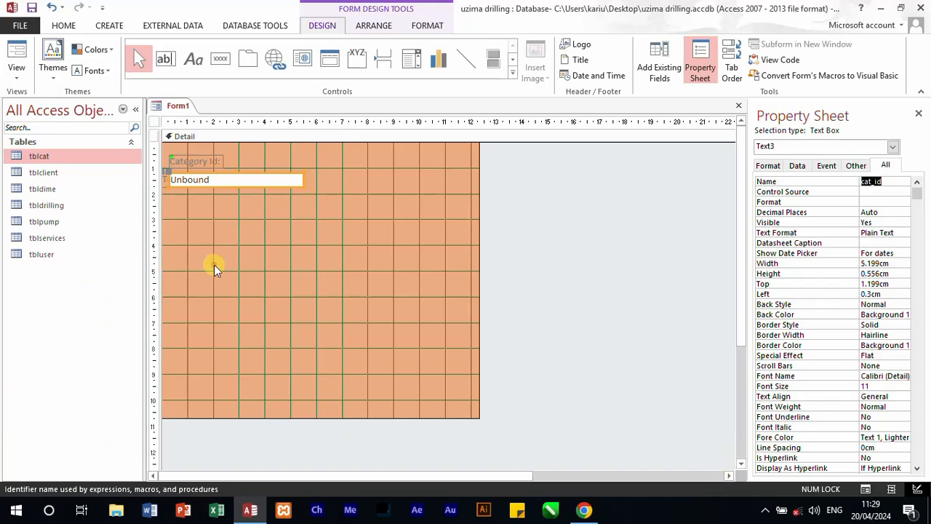
pyautogui.click(169, 183)
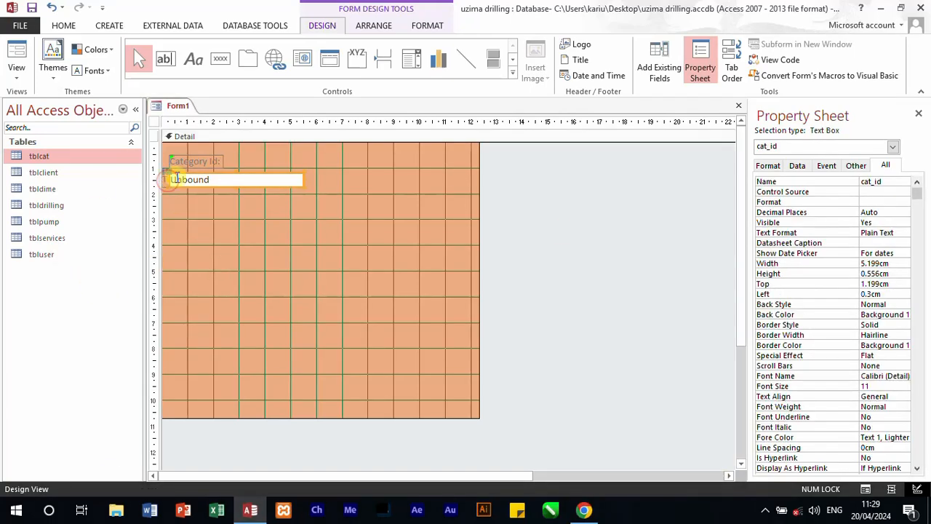
pyautogui.click(172, 180)
pyautogui.press('Delete')
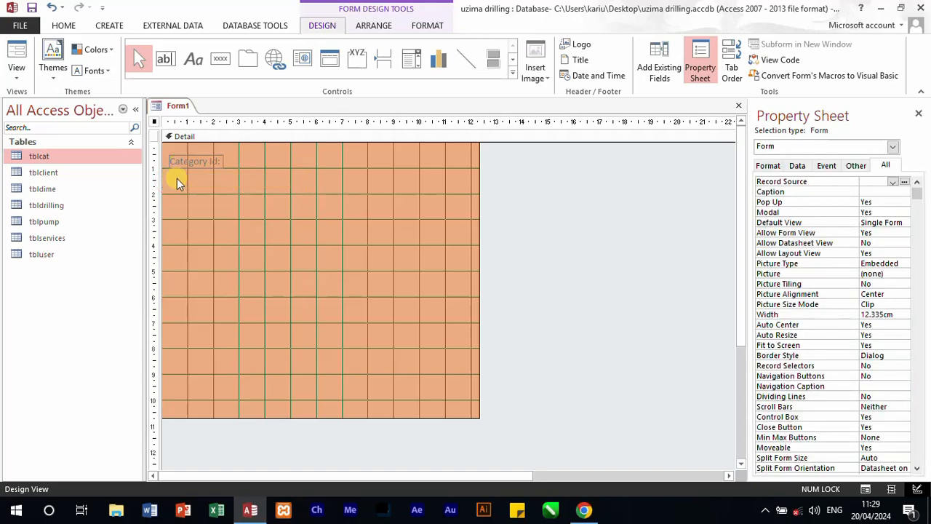
pyautogui.hotkey('ctrl', 'z')
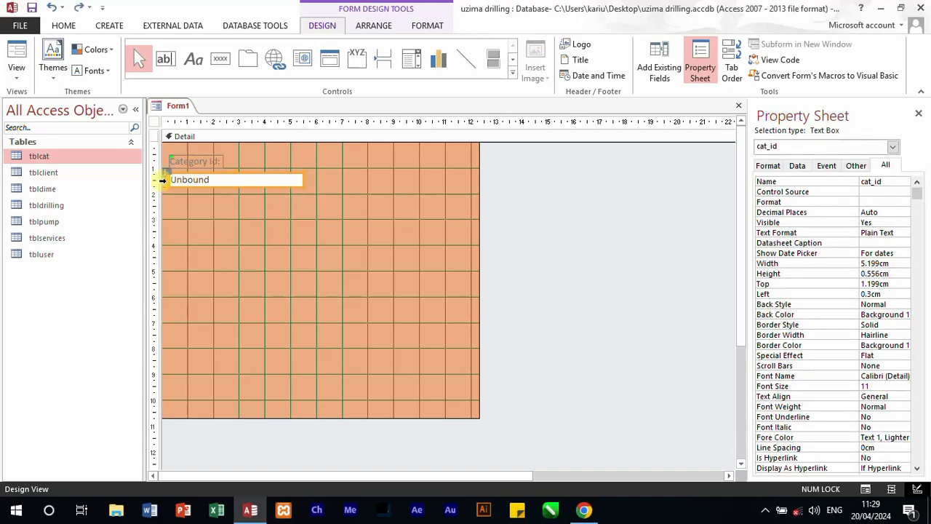
# Step: Delete the cat_id text box's attached label and align the box directly beneath the Category Id label, about 0.4 cm from the form's left edge
pyautogui.click(191, 174)
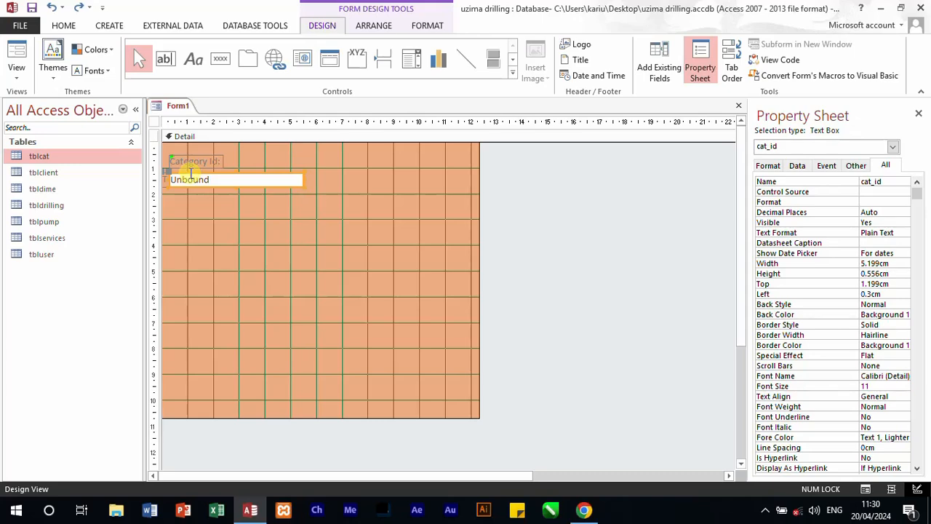
pyautogui.moveTo(224, 187); pyautogui.dragTo(253, 183)
pyautogui.click(198, 173)
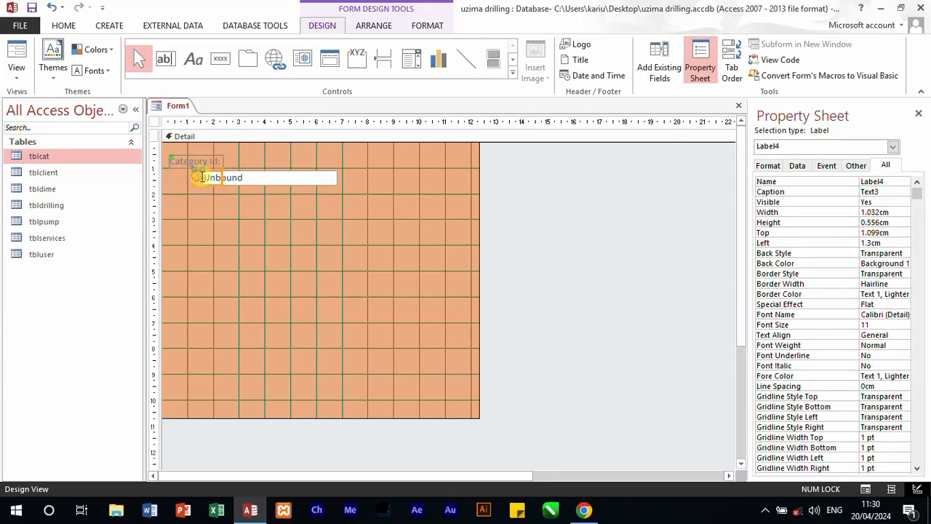
pyautogui.moveTo(216, 177); pyautogui.dragTo(187, 179)
pyautogui.press('BackSpace')
pyautogui.click(211, 212)
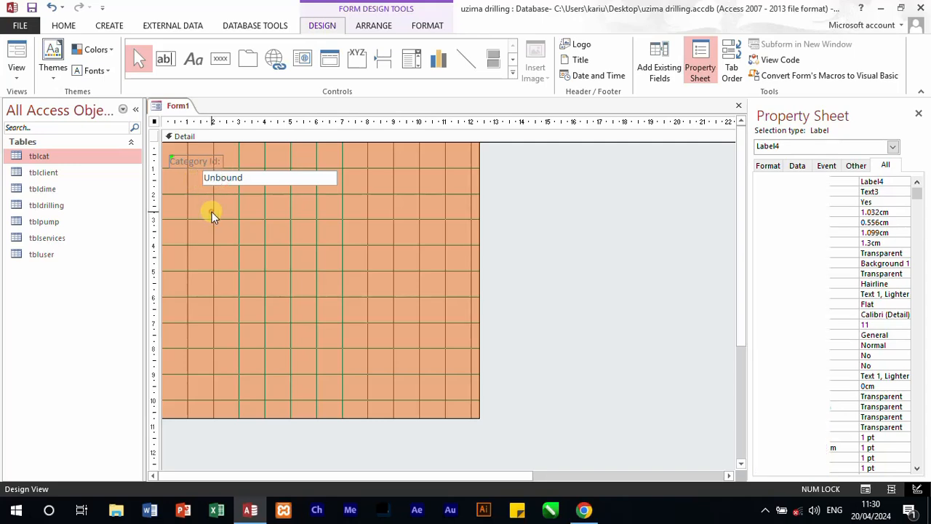
pyautogui.moveTo(245, 184); pyautogui.dragTo(169, 187)
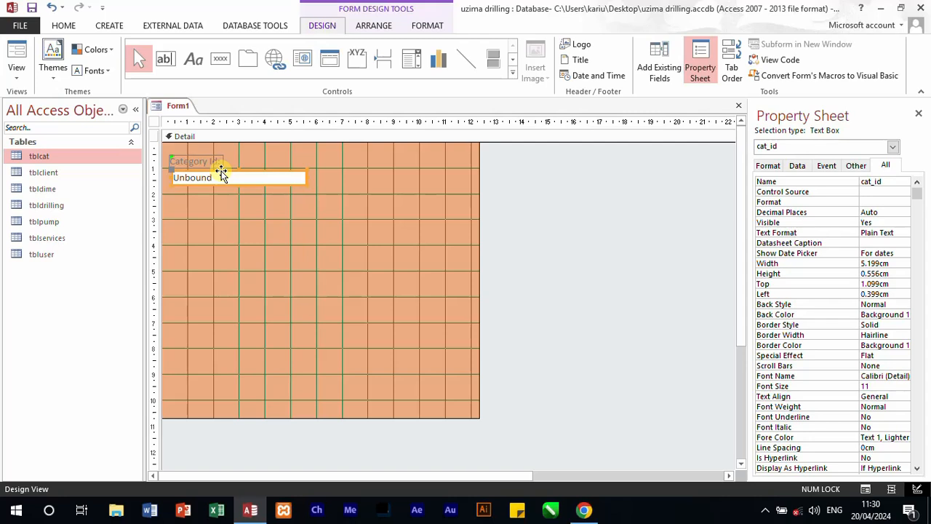
# Step: Set the special effect of the cat_id text box to Chiseled
pyautogui.click(888, 356)
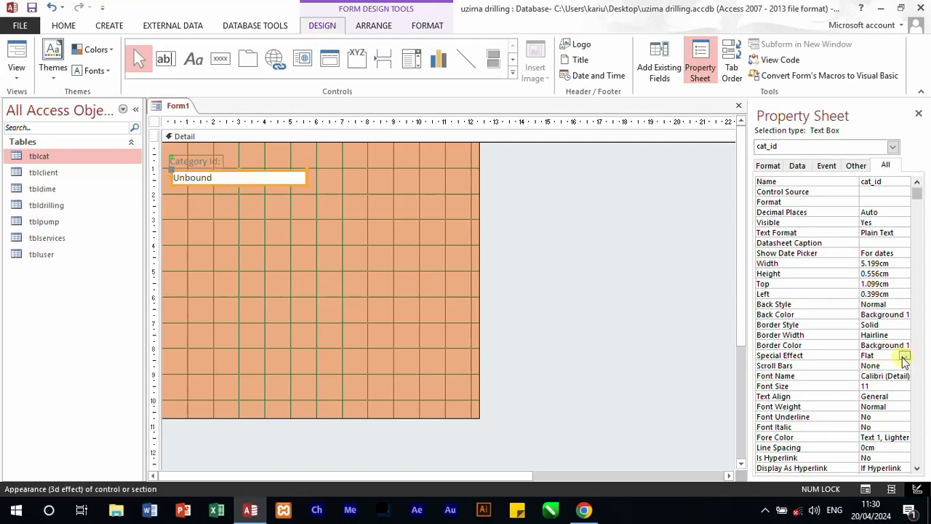
pyautogui.click(905, 357)
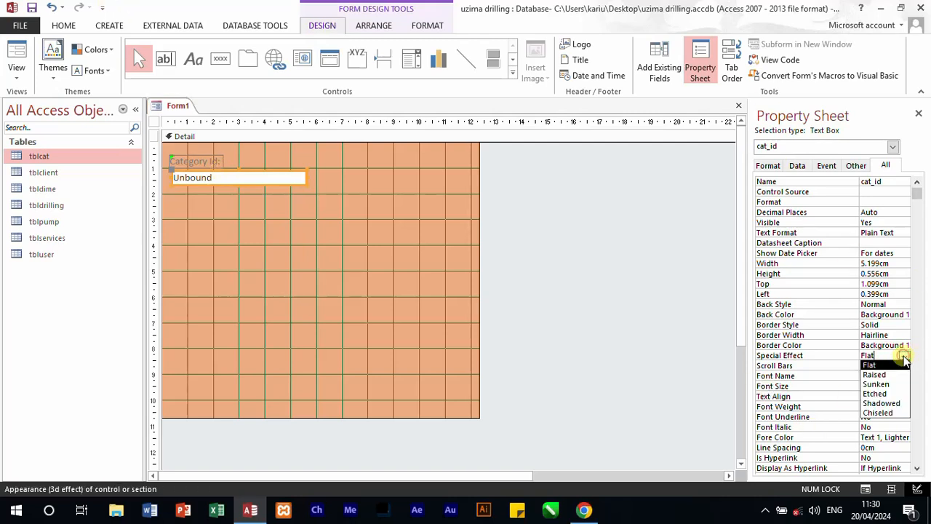
pyautogui.click(883, 412)
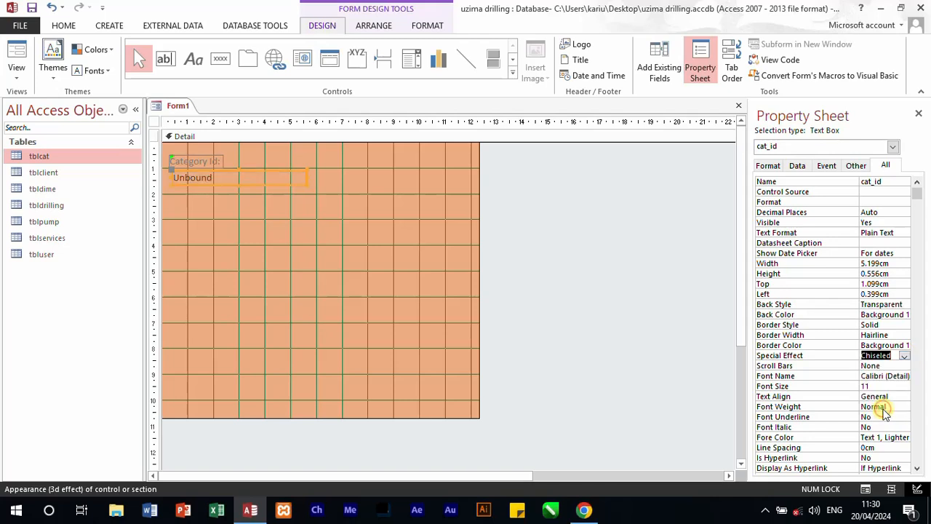
pyautogui.click(346, 269)
# Step: Format the Category Id label and the cat_id text box together with font size 12 and the Times New Roman font
pyautogui.moveTo(317, 220); pyautogui.dragTo(184, 158)
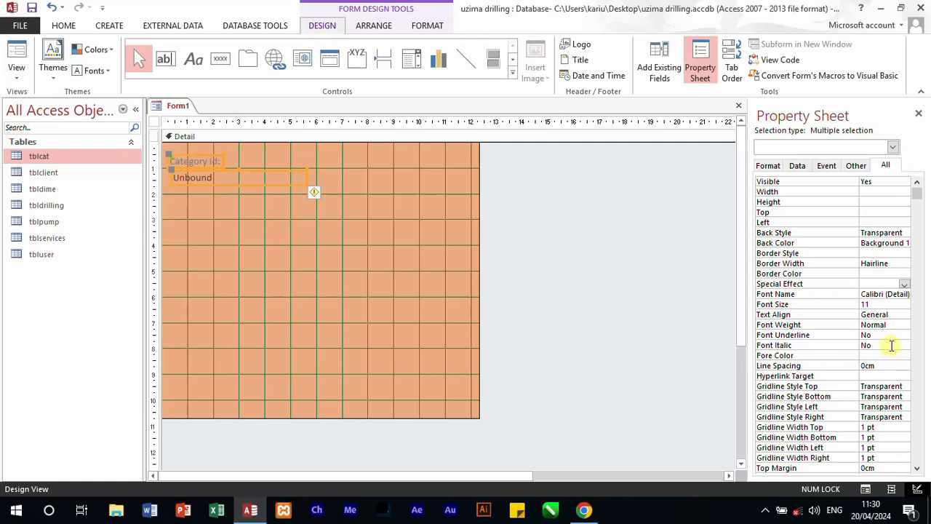
pyautogui.click(904, 304)
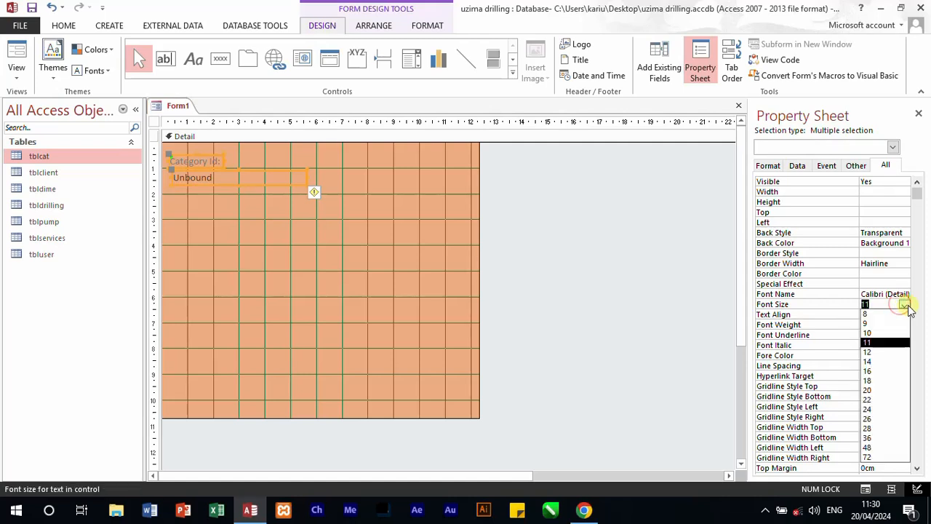
pyautogui.click(871, 355)
pyautogui.click(902, 293)
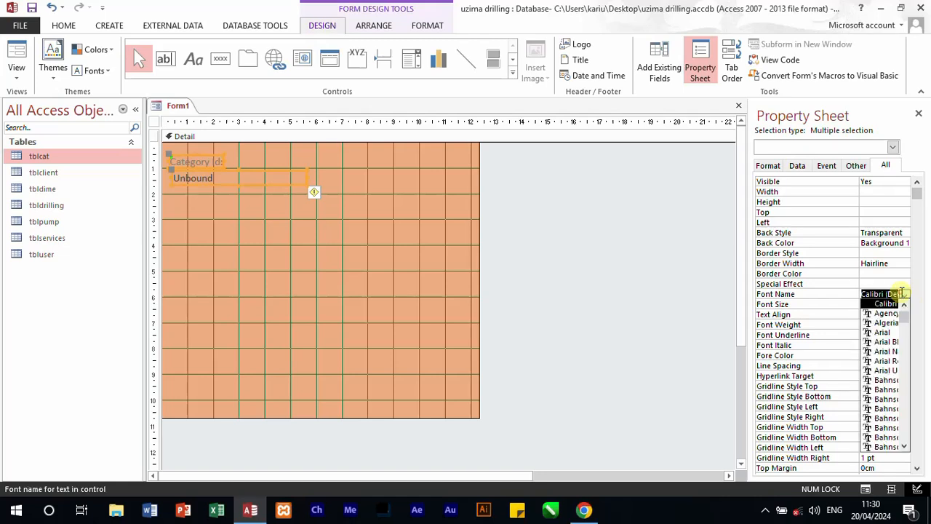
pyautogui.write('times New')
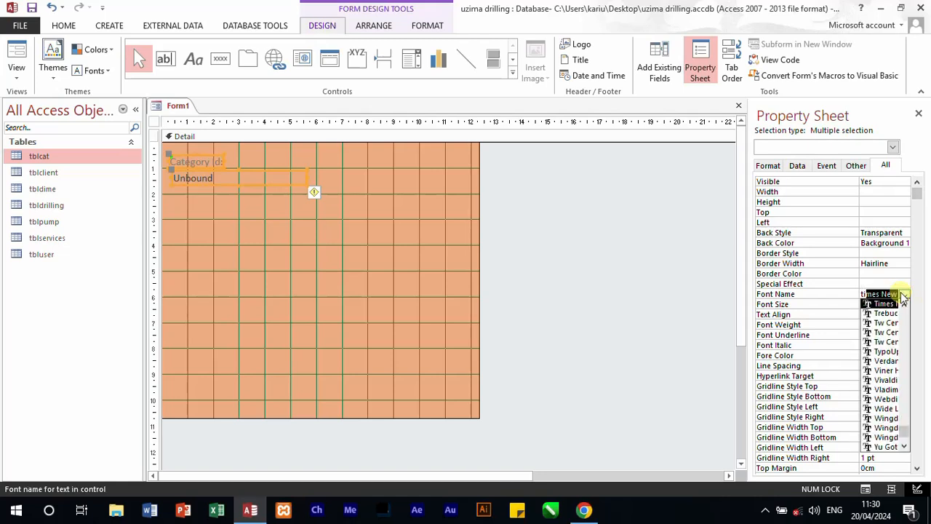
pyautogui.click(889, 303)
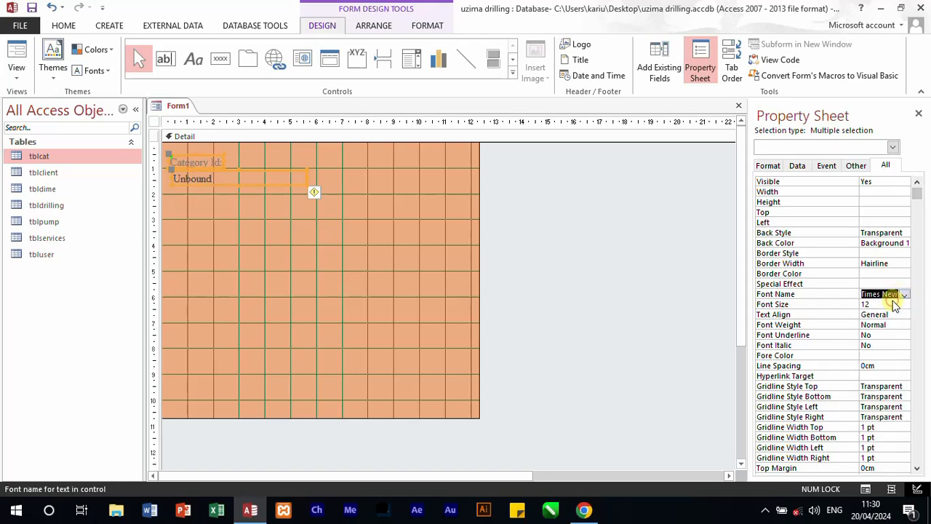
# Step: Make the Category Id label bold and widen it to about 3.4 cm so its full caption fits
pyautogui.click(387, 314)
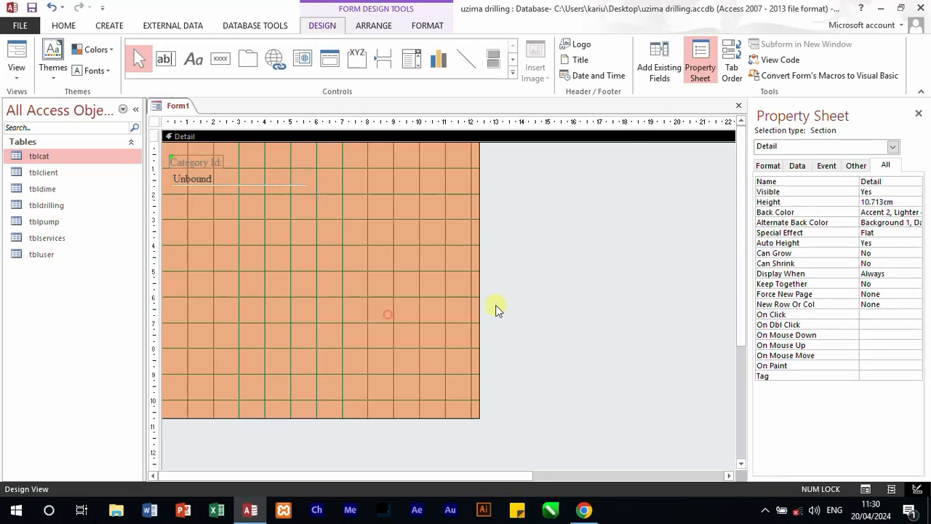
pyautogui.click(187, 166)
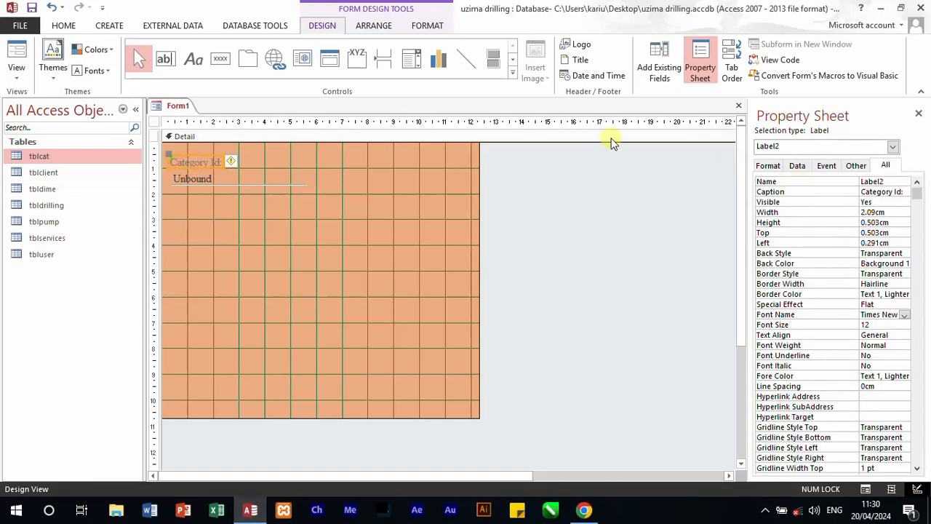
pyautogui.click(64, 25)
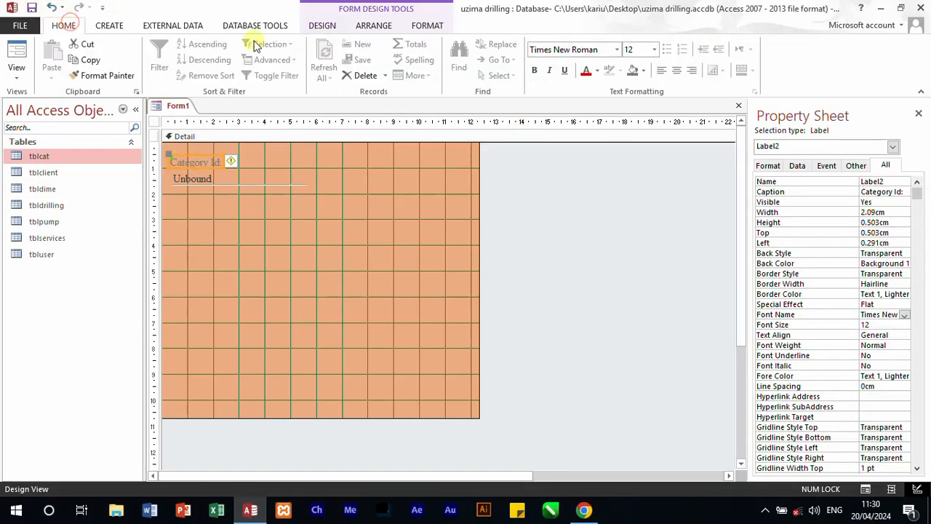
pyautogui.click(536, 71)
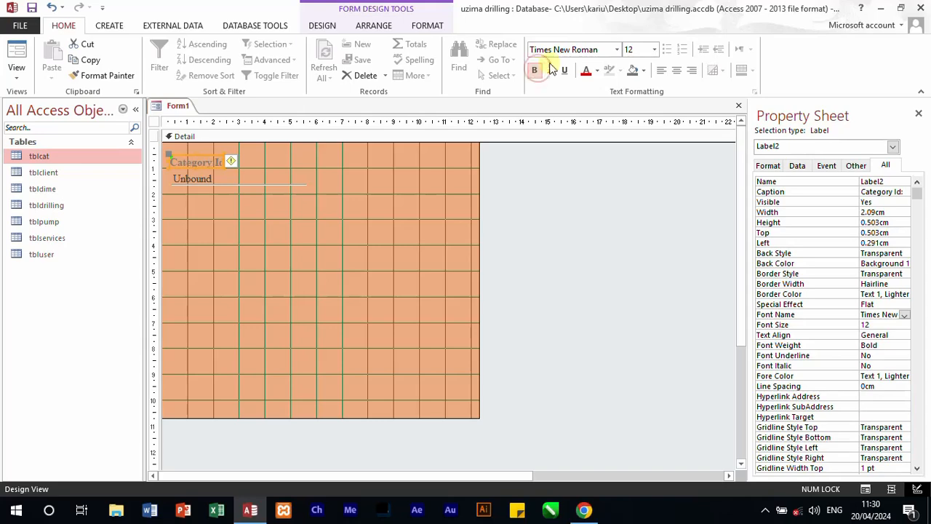
pyautogui.click(243, 198)
pyautogui.click(221, 163)
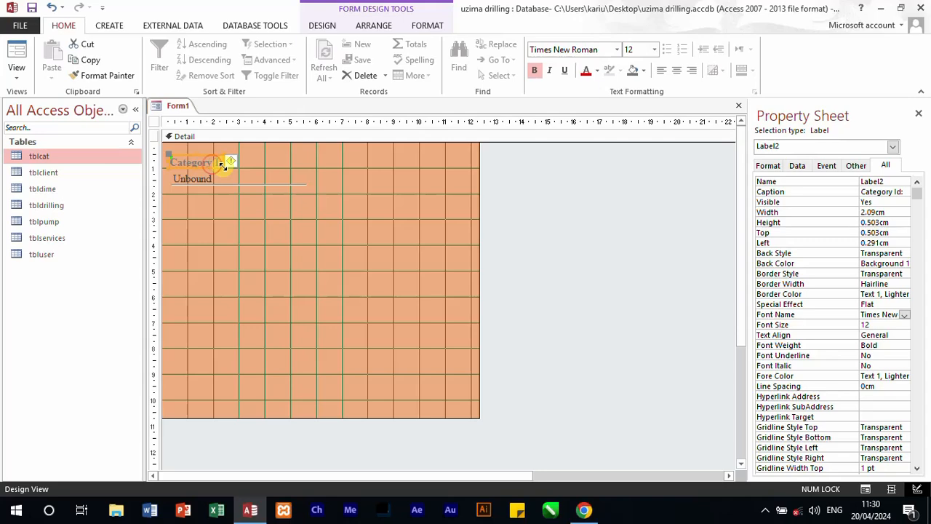
pyautogui.click(230, 162)
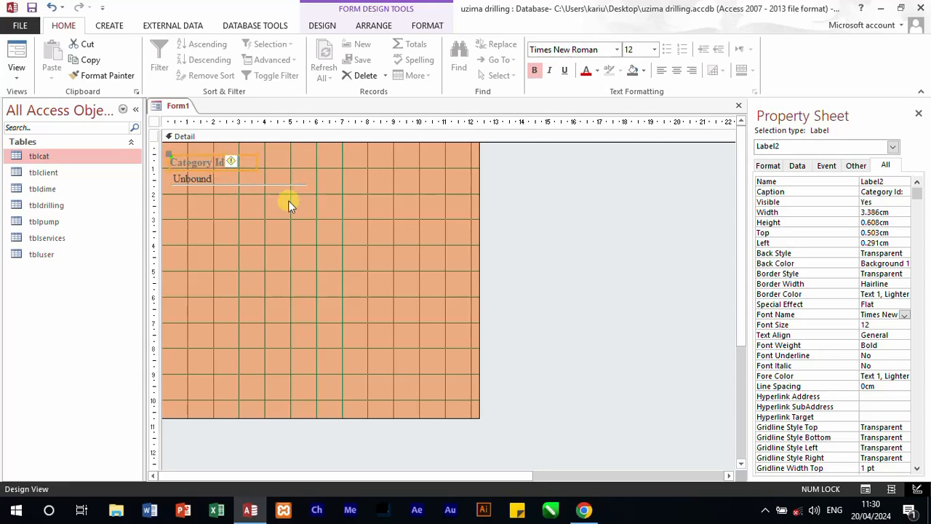
pyautogui.click(256, 211)
# Step: Try a black background fill on the Category Id label and undo it
pyautogui.click(195, 166)
pyautogui.click(643, 69)
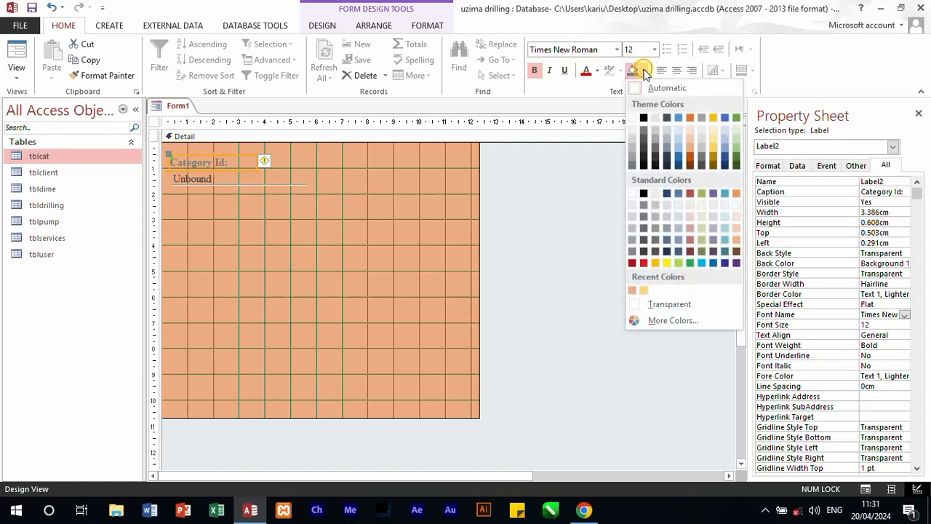
pyautogui.click(643, 118)
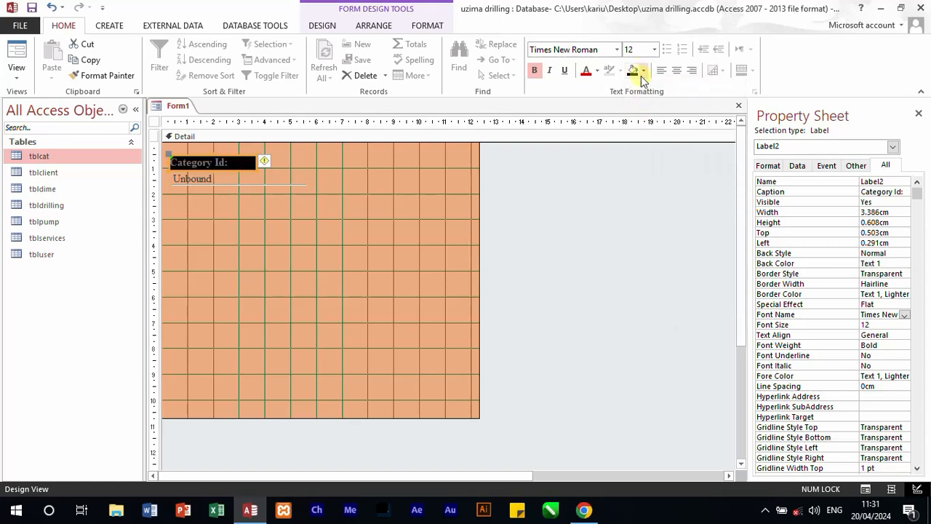
pyautogui.click(643, 73)
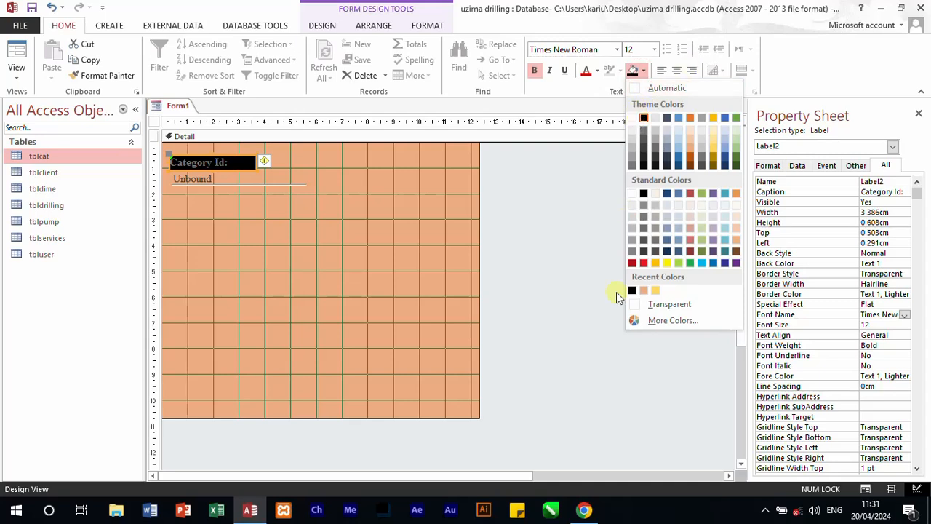
pyautogui.click(594, 283)
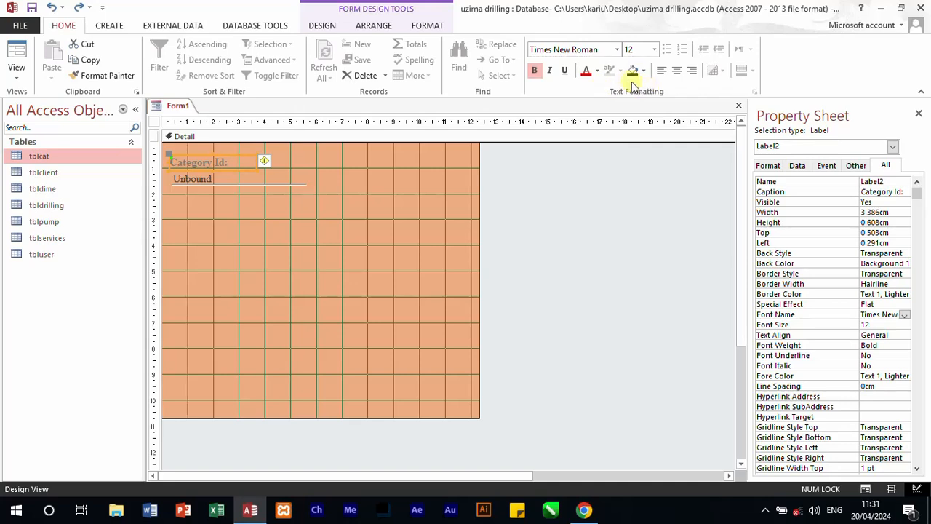
# Step: Set the font colour of the Category Id label to black
pyautogui.click(597, 73)
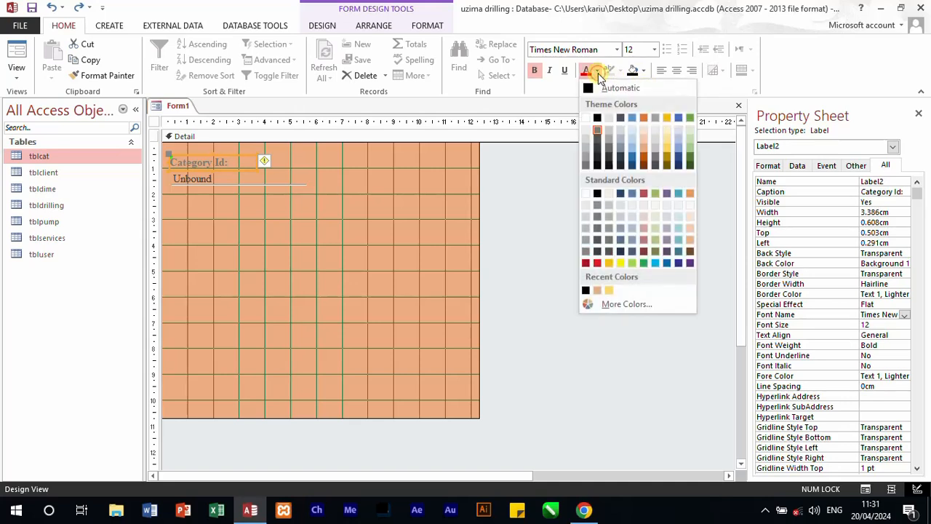
pyautogui.click(591, 87)
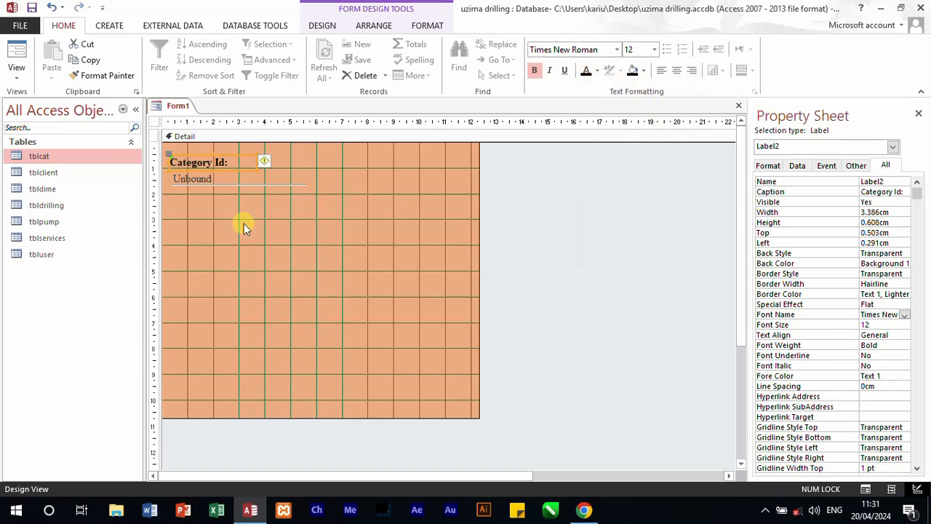
pyautogui.click(240, 183)
pyautogui.click(487, 254)
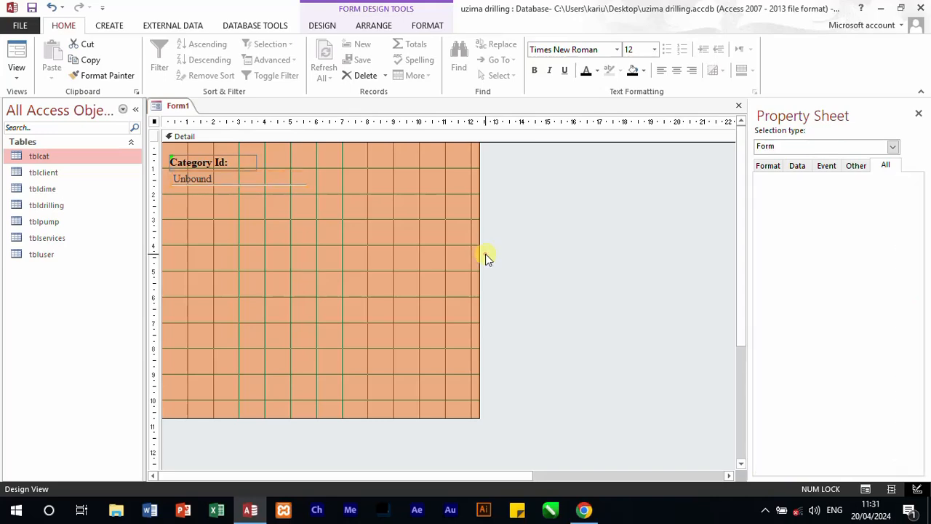
# Step: Duplicate the Category Id label together with its cat_id text box directly below the originals
pyautogui.click(207, 181)
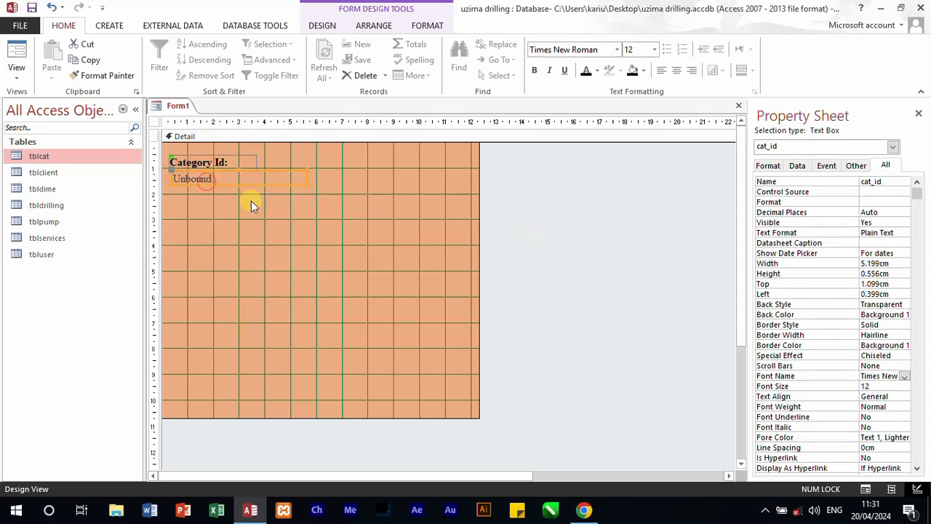
pyautogui.moveTo(297, 231); pyautogui.dragTo(196, 158)
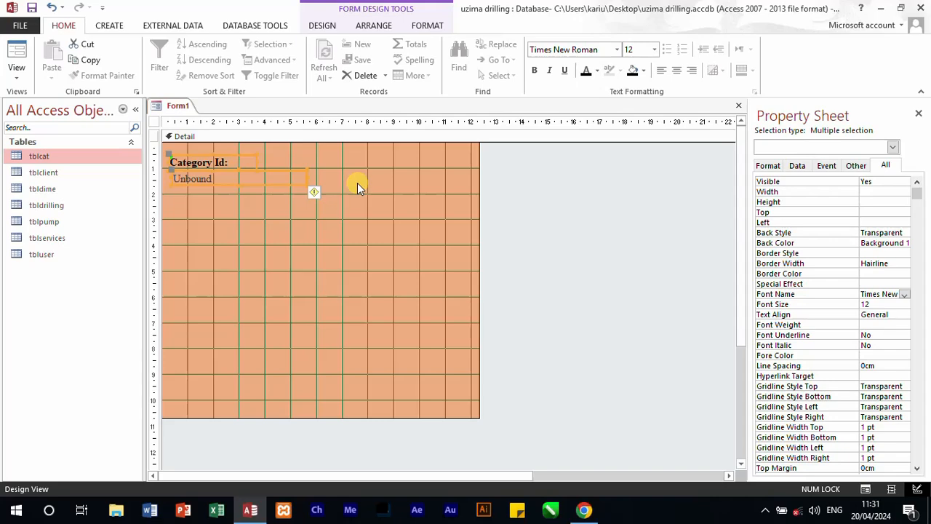
pyautogui.hotkey('ctrl', 'c')
pyautogui.hotkey('ctrl', 'v')
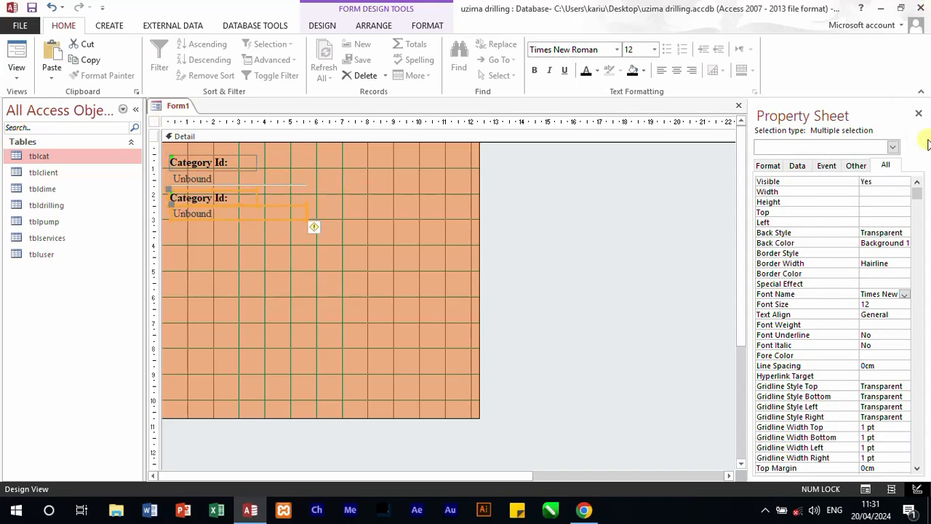
pyautogui.click(650, 206)
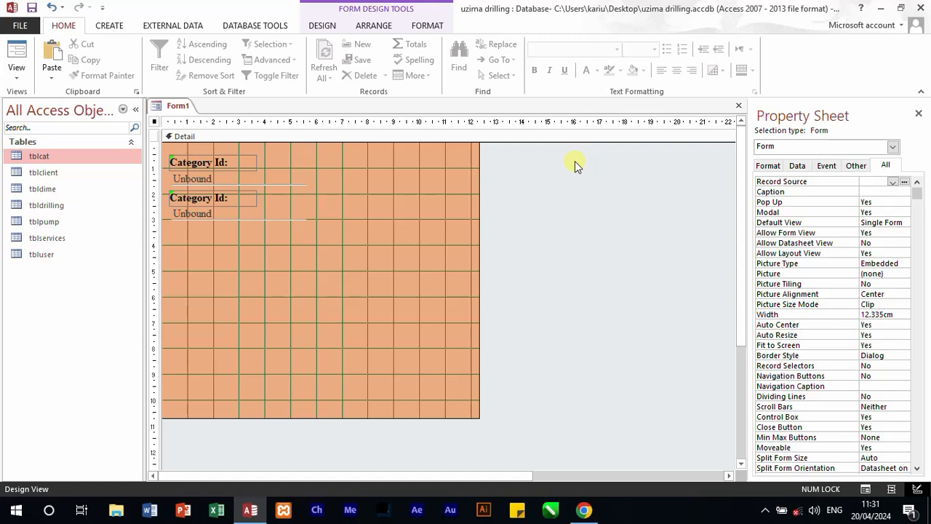
# Step: Check the tblcat field names and name the copied text box cat_desc
pyautogui.click(110, 28)
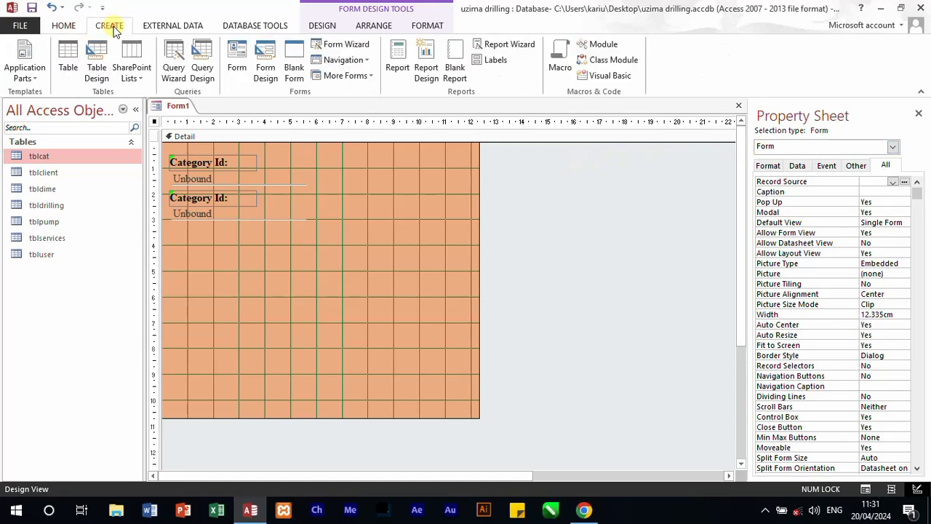
pyautogui.click(318, 25)
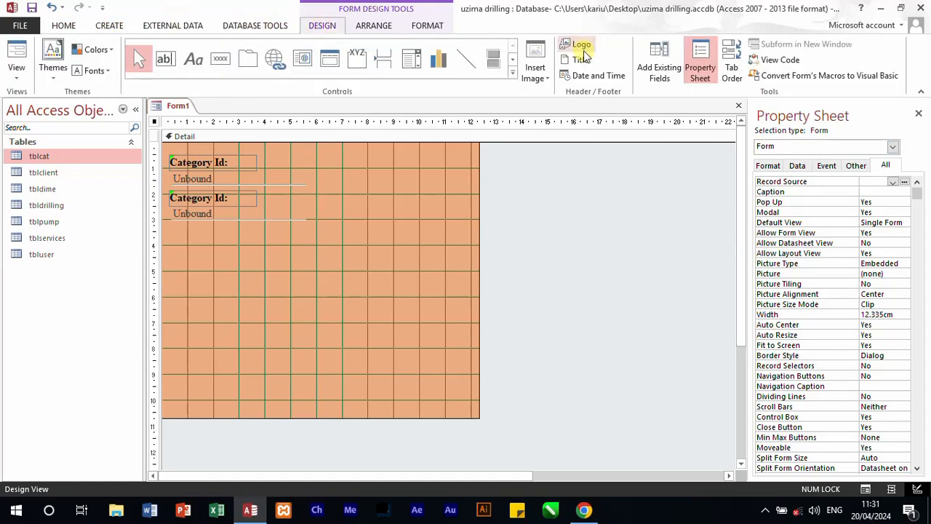
pyautogui.click(651, 58)
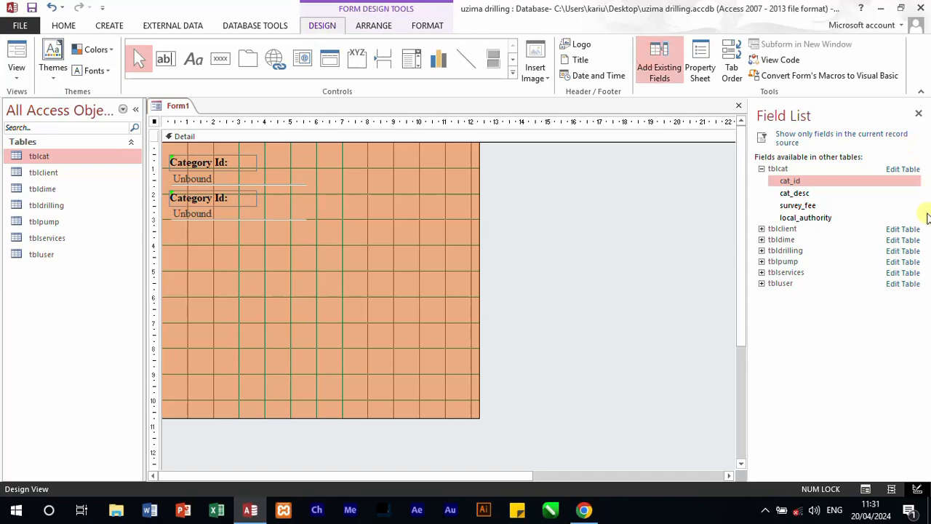
pyautogui.click(220, 212)
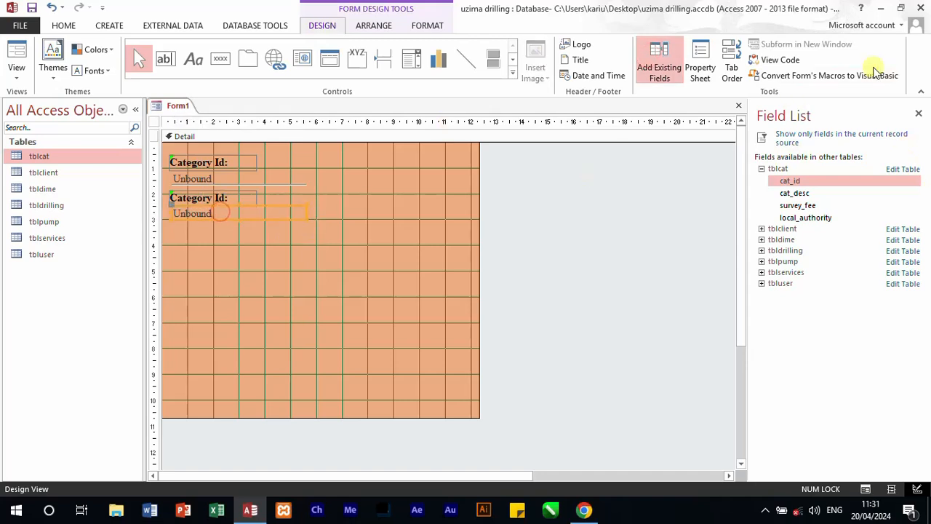
pyautogui.click(698, 62)
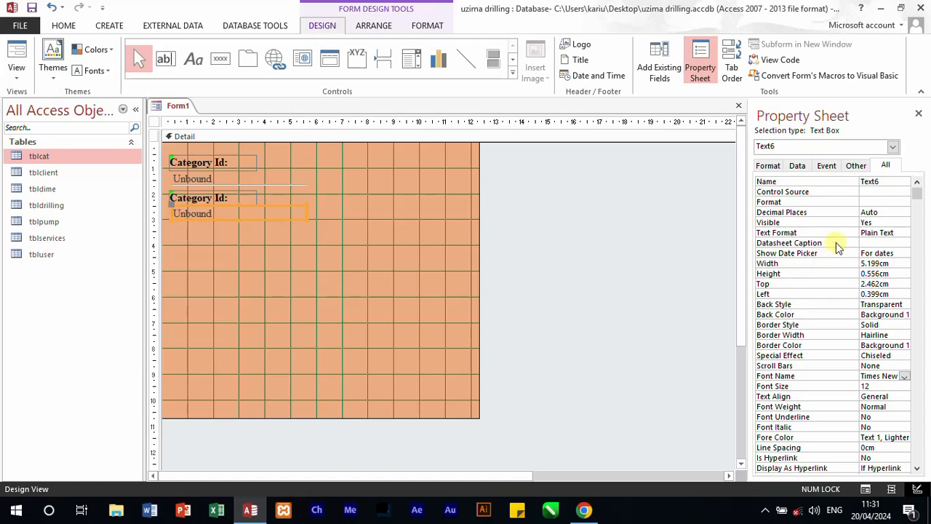
pyautogui.click(887, 191)
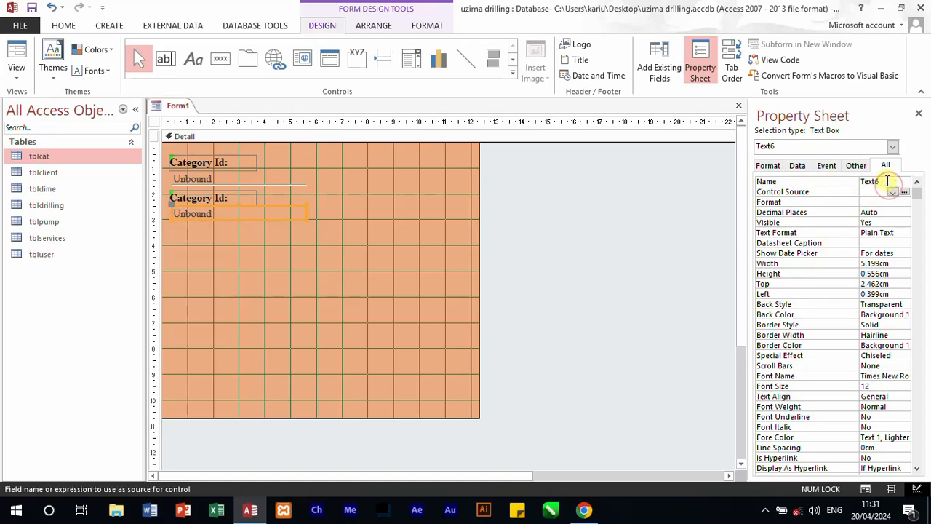
pyautogui.moveTo(886, 182); pyautogui.dragTo(820, 175)
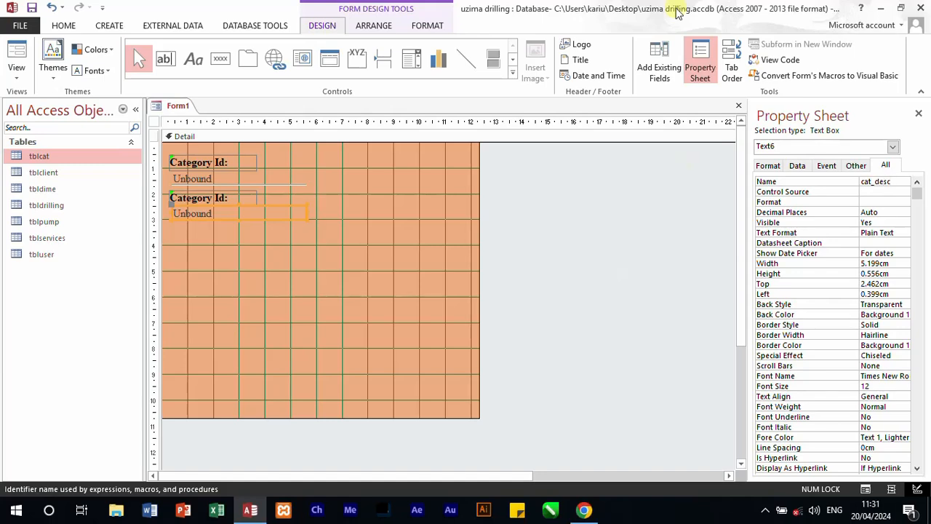
pyautogui.click(315, 261)
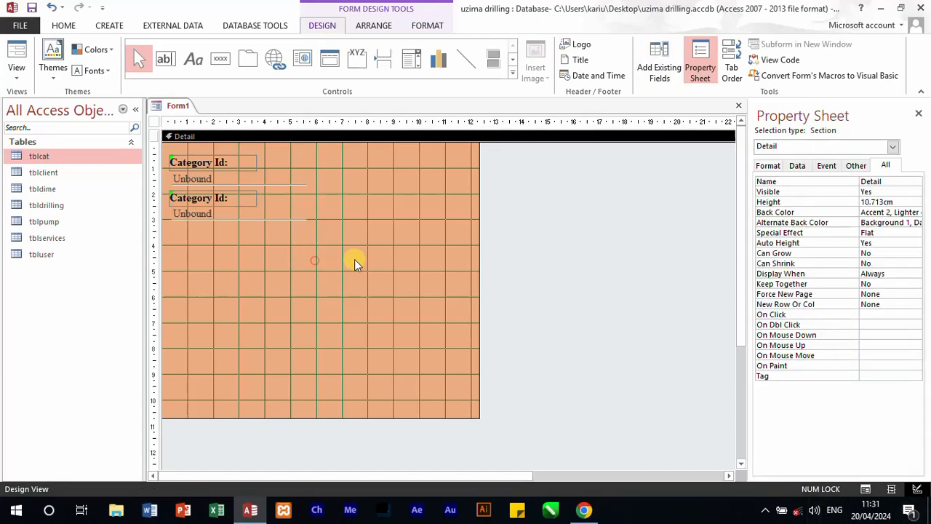
pyautogui.click(225, 209)
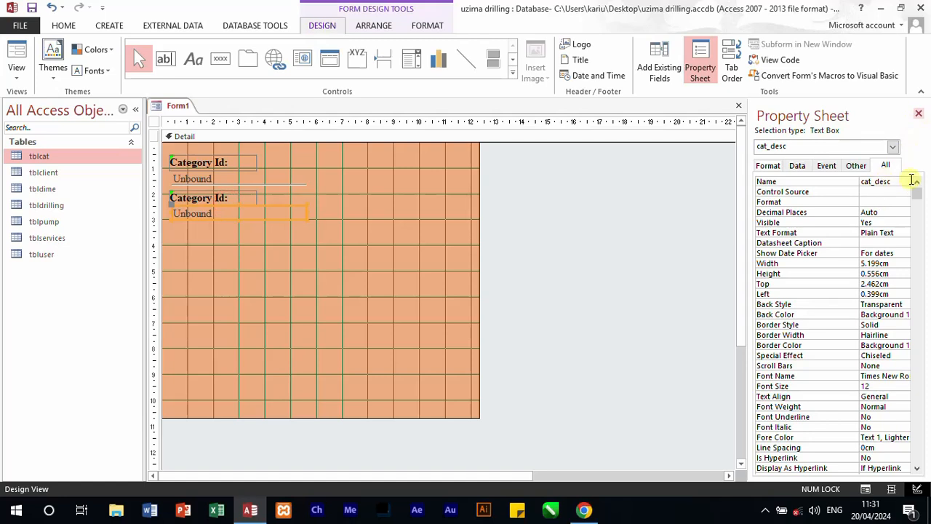
# Step: Change the caption of the copied label above the cat_desc text box to "Category Name:"
pyautogui.click(241, 200)
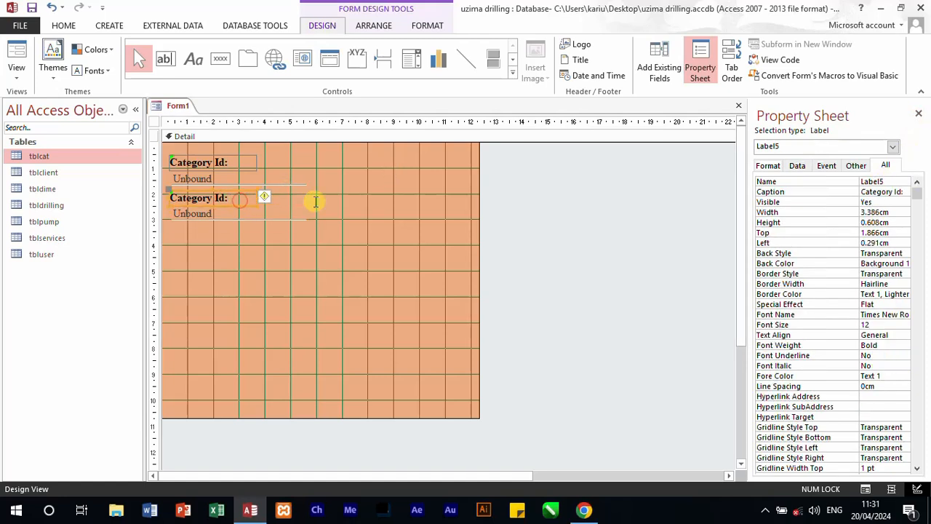
pyautogui.doubleClick(897, 191)
pyautogui.moveTo(896, 188); pyautogui.dragTo(892, 195)
pyautogui.write('b')
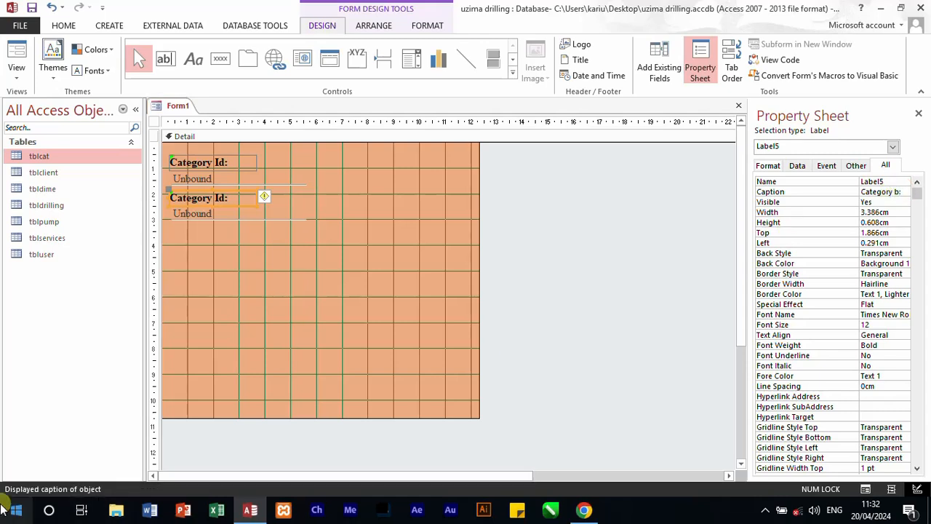
pyautogui.write('n')
pyautogui.press('BackSpace')
pyautogui.press('BackSpace')
pyautogui.press('BackSpace')
pyautogui.press('BackSpace')
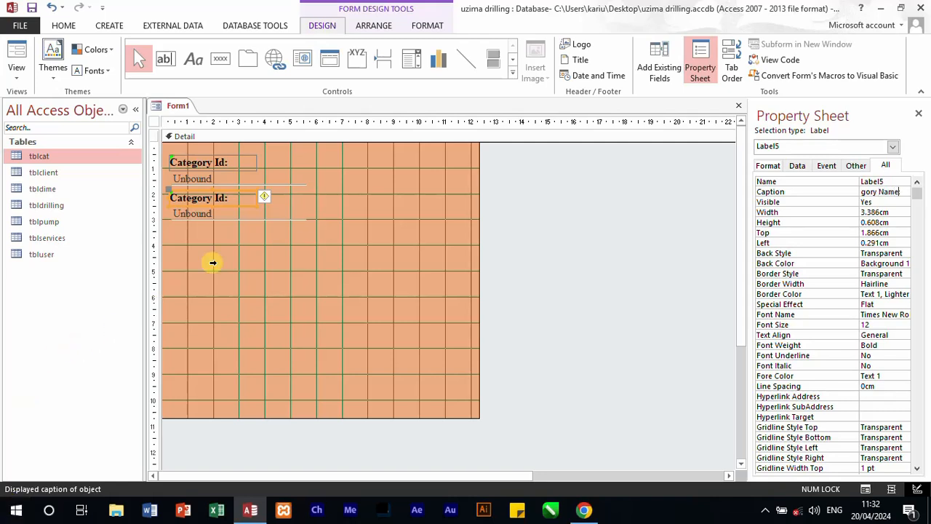
pyautogui.click(293, 255)
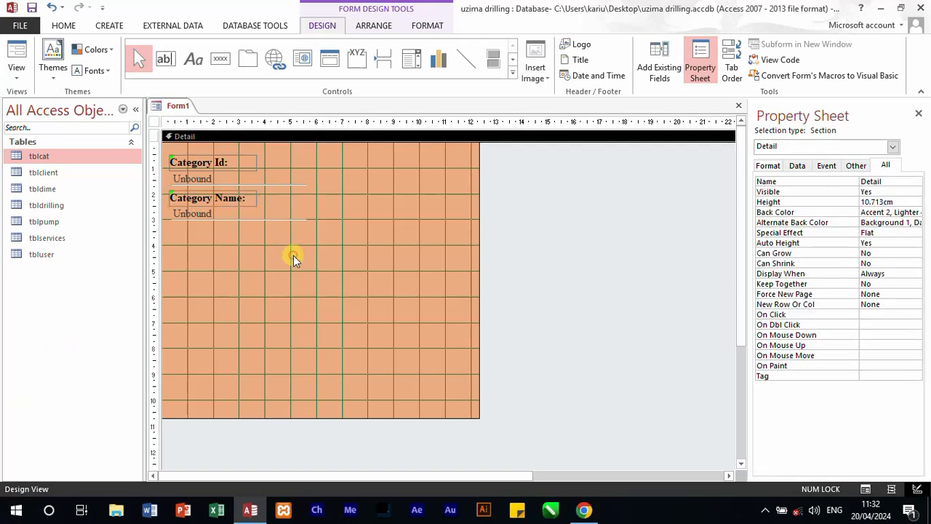
pyautogui.click(249, 200)
pyautogui.click(249, 200)
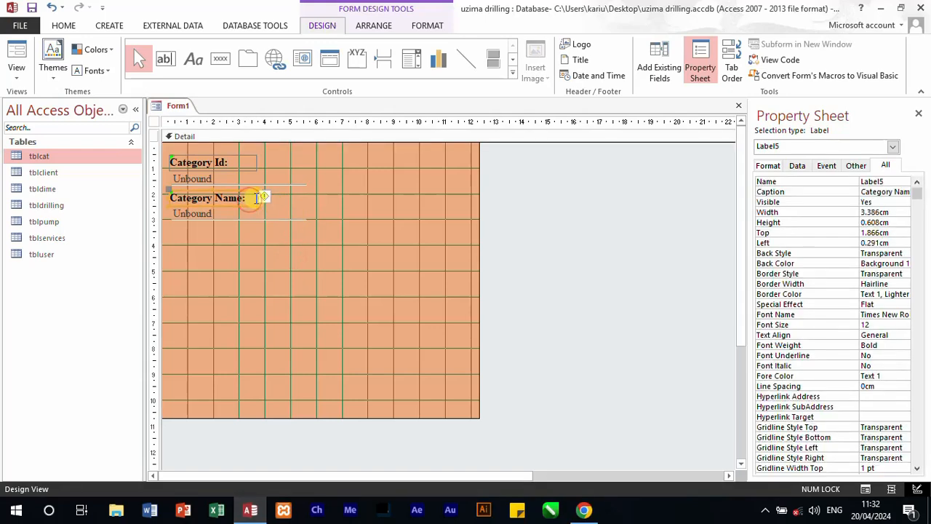
# Step: Copy the Category Name label with its cat_desc text box and paste the pair twice below
pyautogui.click(272, 259)
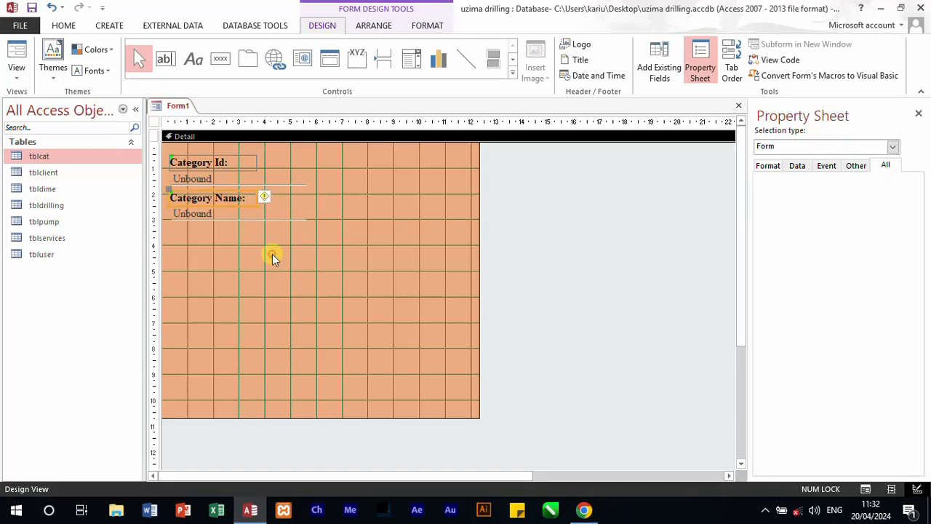
pyautogui.moveTo(275, 247); pyautogui.dragTo(206, 195)
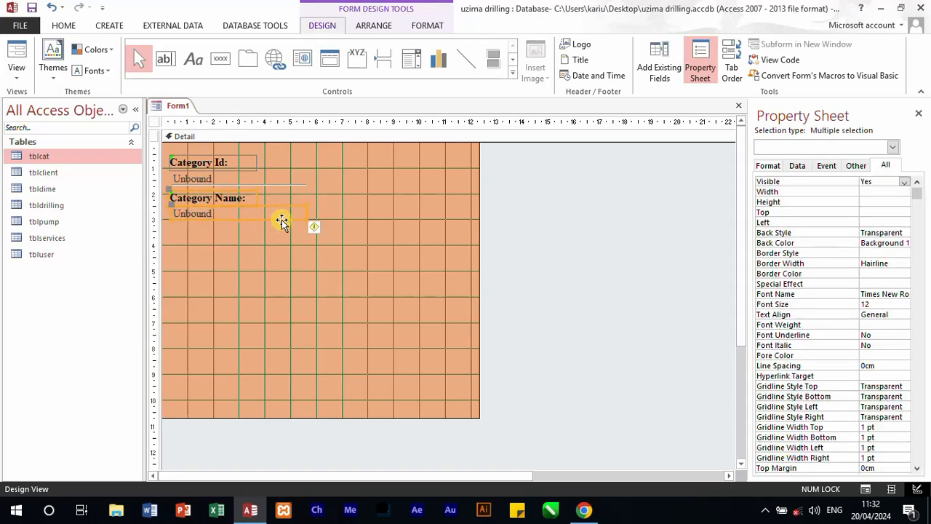
pyautogui.hotkey('ctrl', 'c')
pyautogui.hotkey('ctrl', 'v')
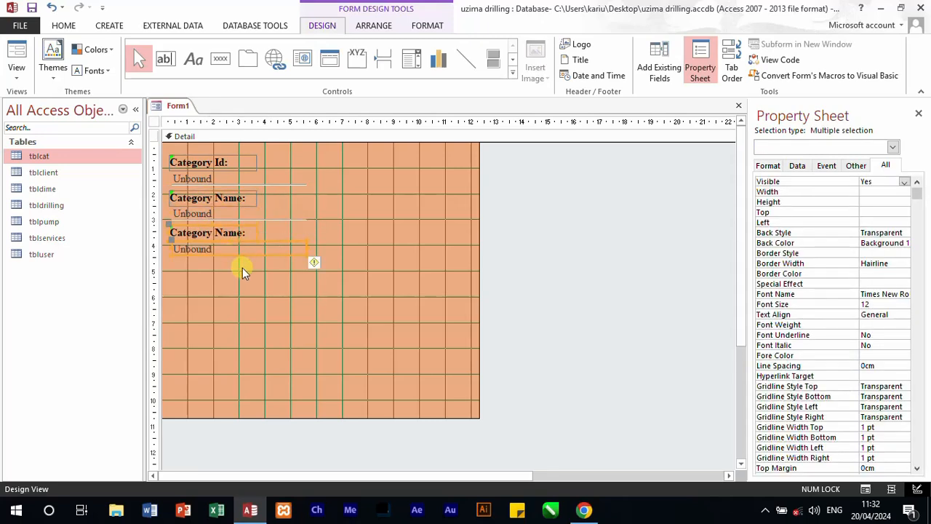
pyautogui.hotkey('ctrl', 'v')
# Step: Change the caption of the third label, below the cat_desc text box, to "Survey fee:"
pyautogui.click(243, 235)
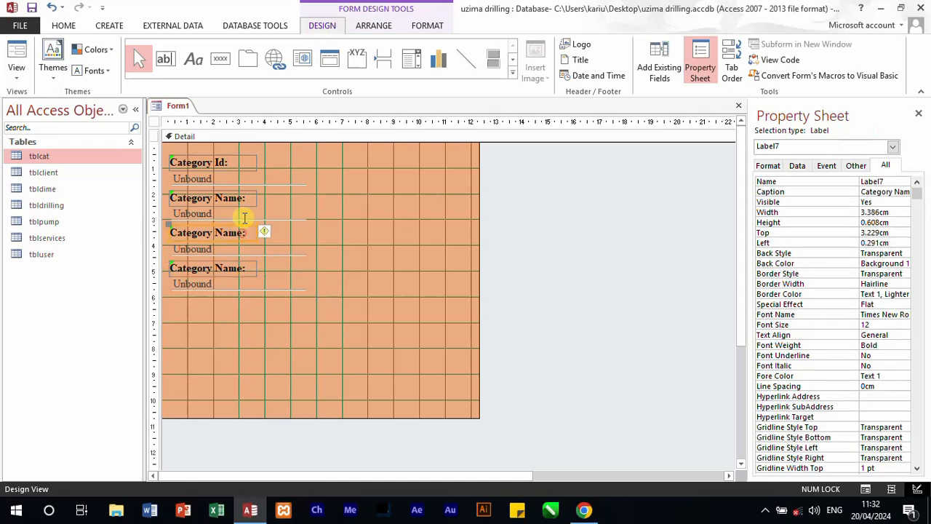
pyautogui.click(869, 192)
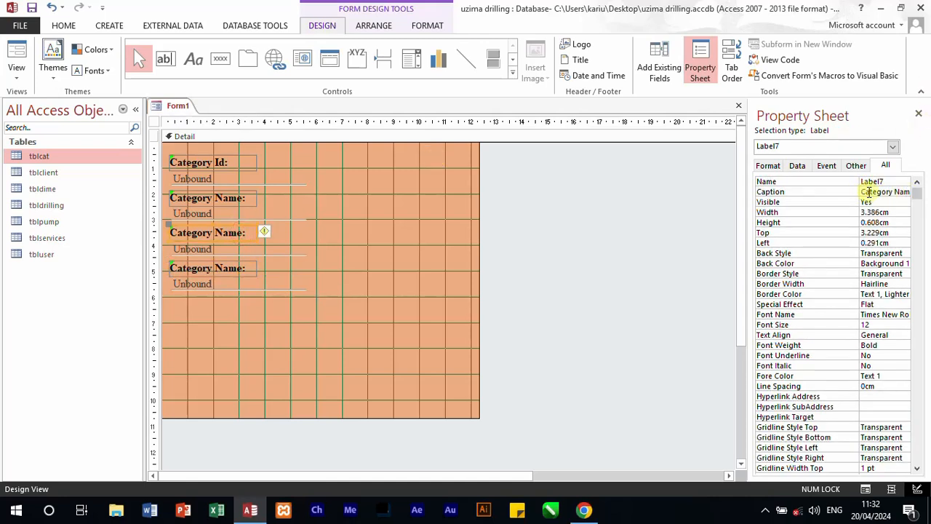
pyautogui.moveTo(862, 190); pyautogui.dragTo(915, 191)
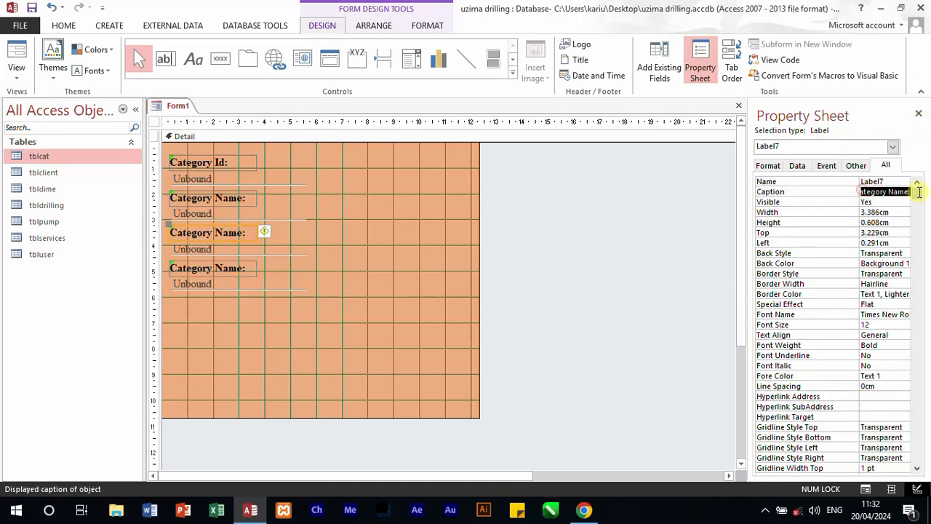
pyautogui.click(907, 191)
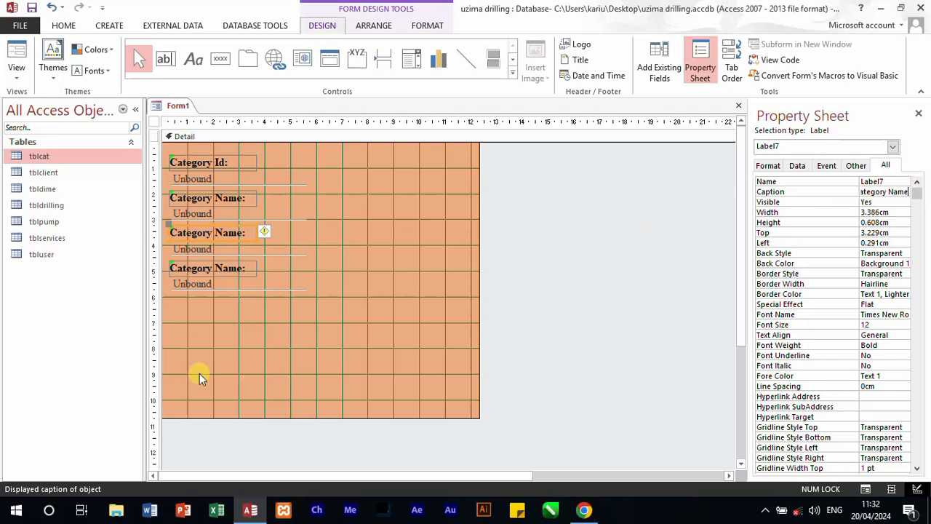
pyautogui.press('BackSpace')
pyautogui.press('BackSpace')
pyautogui.press('BackSpace')
pyautogui.press('BackSpace')
pyautogui.press('BackSpace')
pyautogui.press('BackSpace')
pyautogui.press('BackSpace')
pyautogui.press('BackSpace')
pyautogui.press('BackSpace')
pyautogui.press('BackSpace')
pyautogui.press('BackSpace')
pyautogui.write('survey fee:')
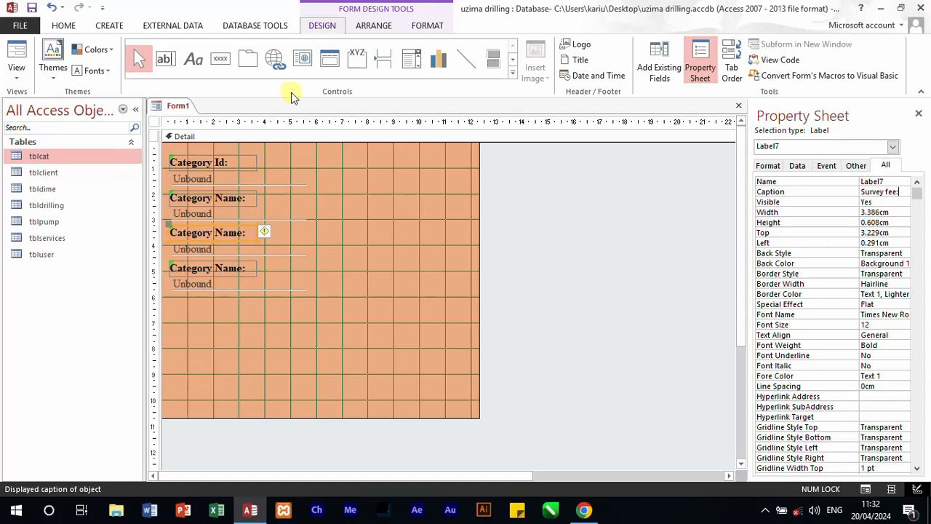
# Step: Check the tblcat field names and name the text box under the Survey fee label Survey_fee
pyautogui.click(657, 50)
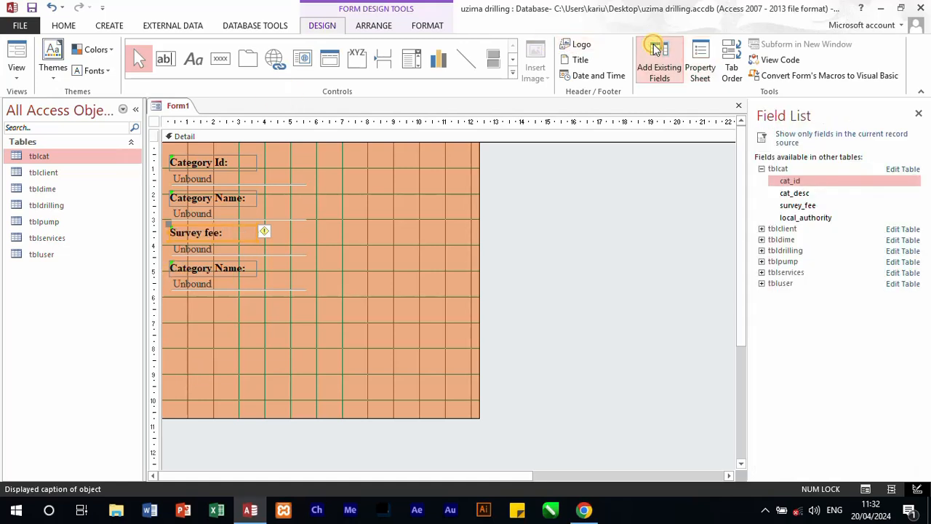
pyautogui.click(710, 55)
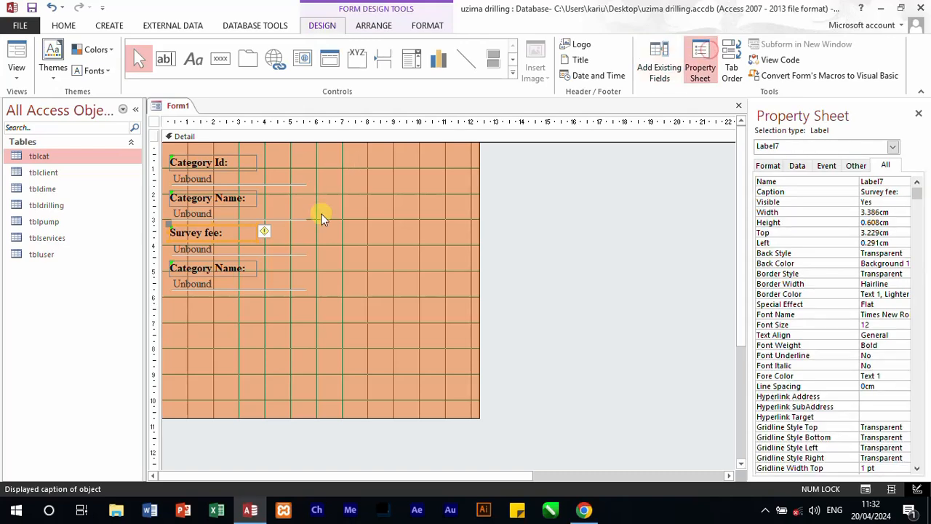
pyautogui.click(260, 247)
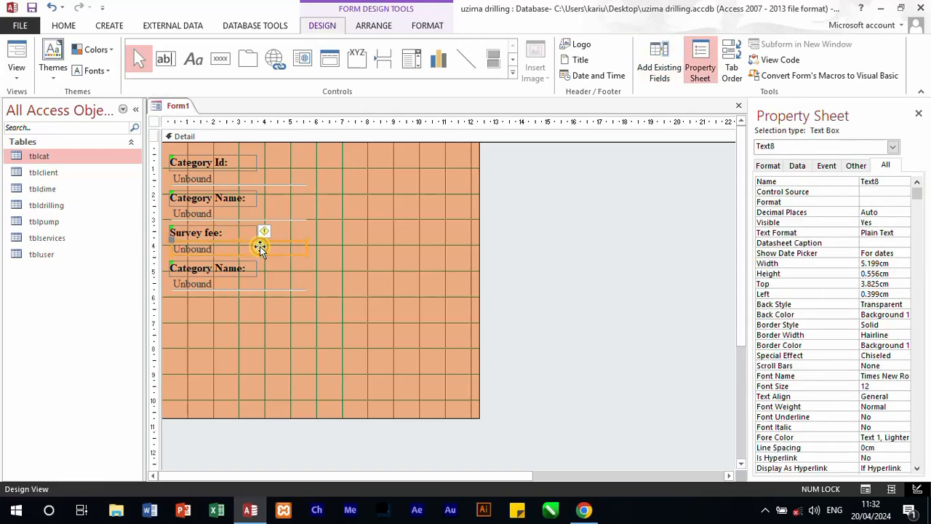
pyautogui.click(877, 183)
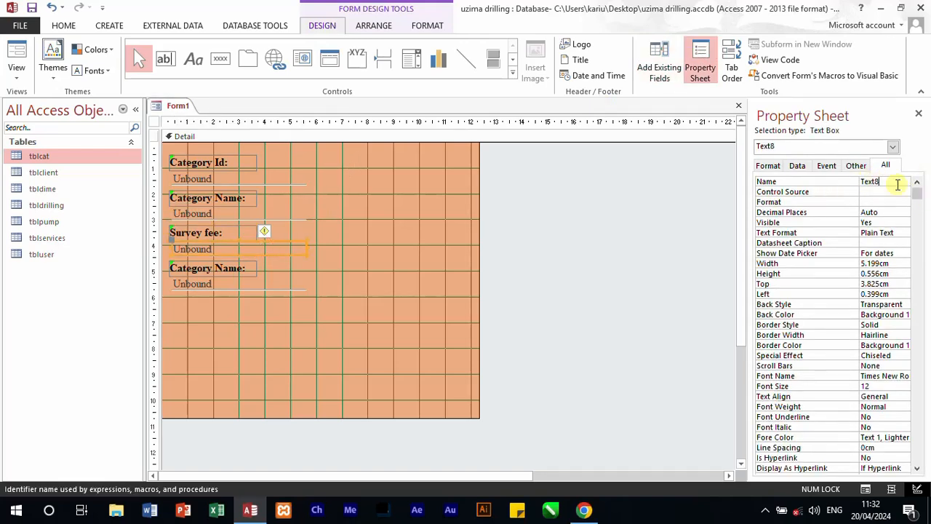
pyautogui.moveTo(898, 182); pyautogui.dragTo(844, 181)
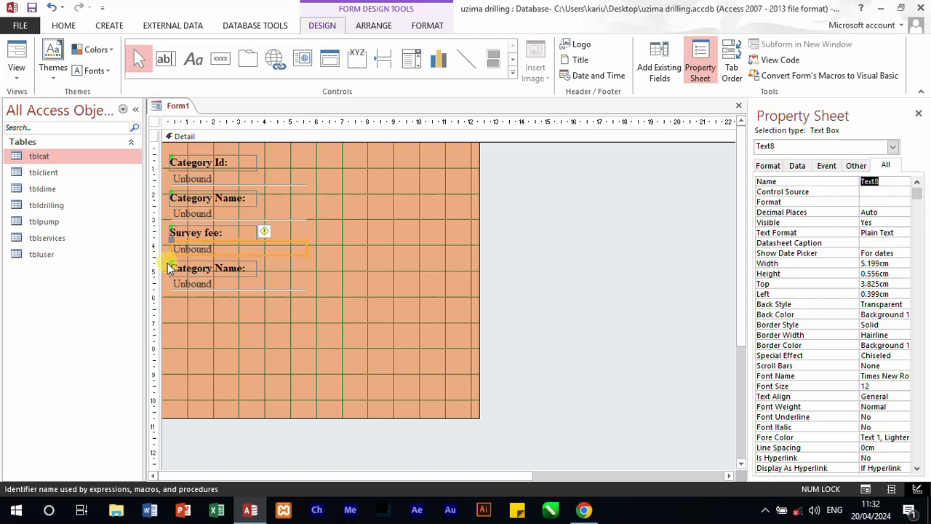
pyautogui.write('Survey_fee')
# Step: Name the lowest text box on the form Local_authority
pyautogui.click(244, 287)
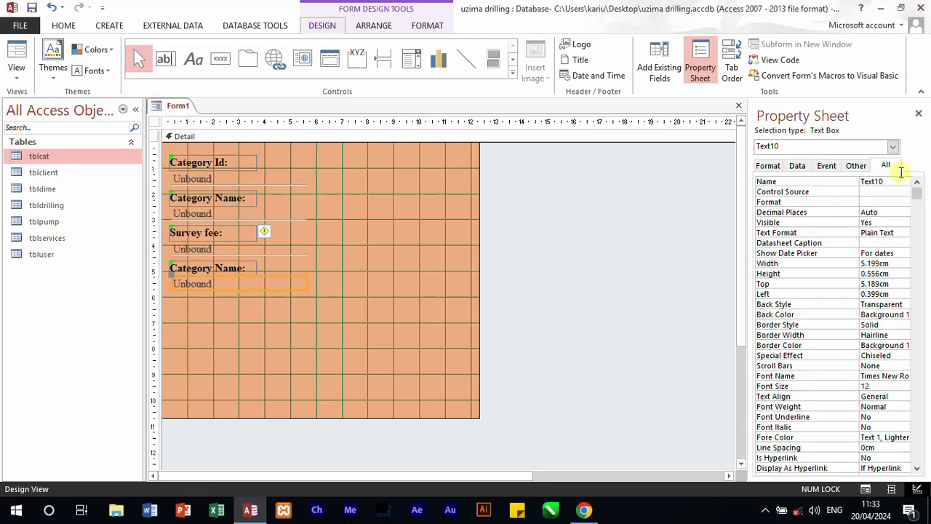
pyautogui.click(890, 182)
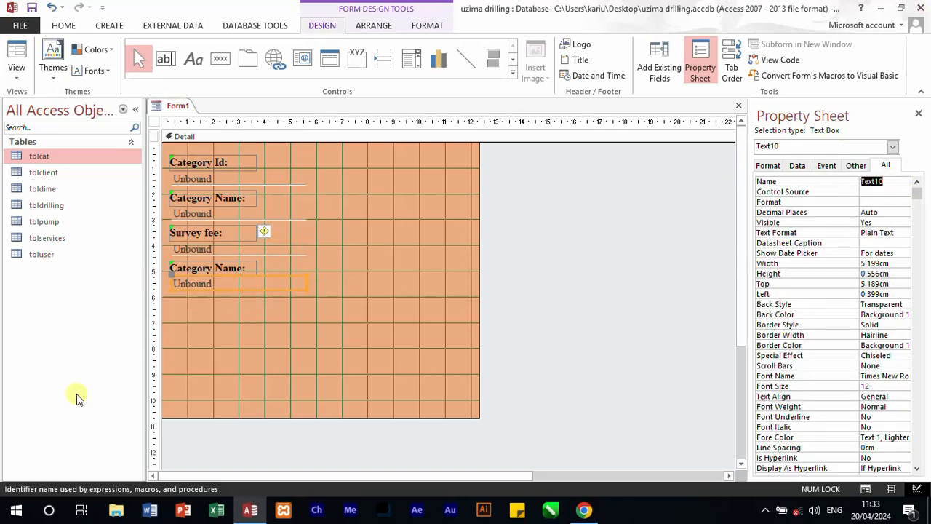
pyautogui.write('Lo')
pyautogui.write('rity')
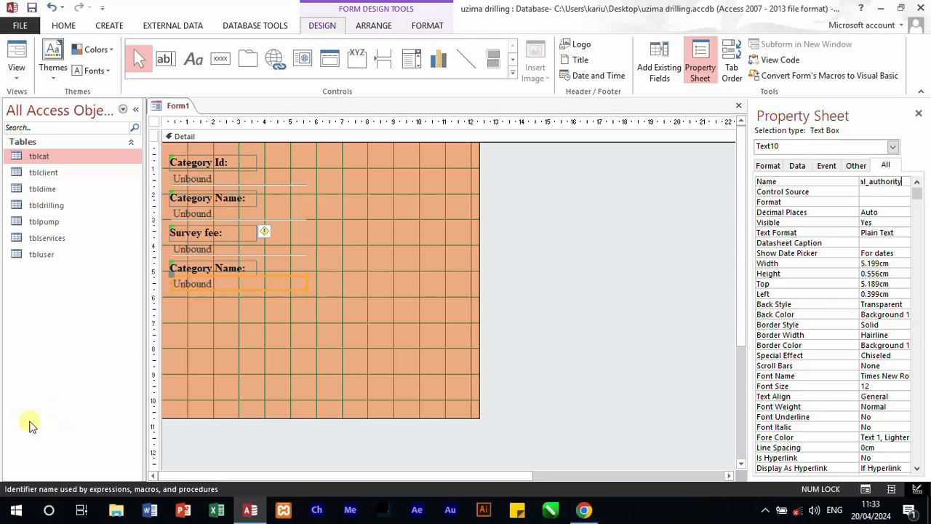
# Step: Change the caption of the label above the Local_authority text box to "Local Authority"
pyautogui.click(235, 268)
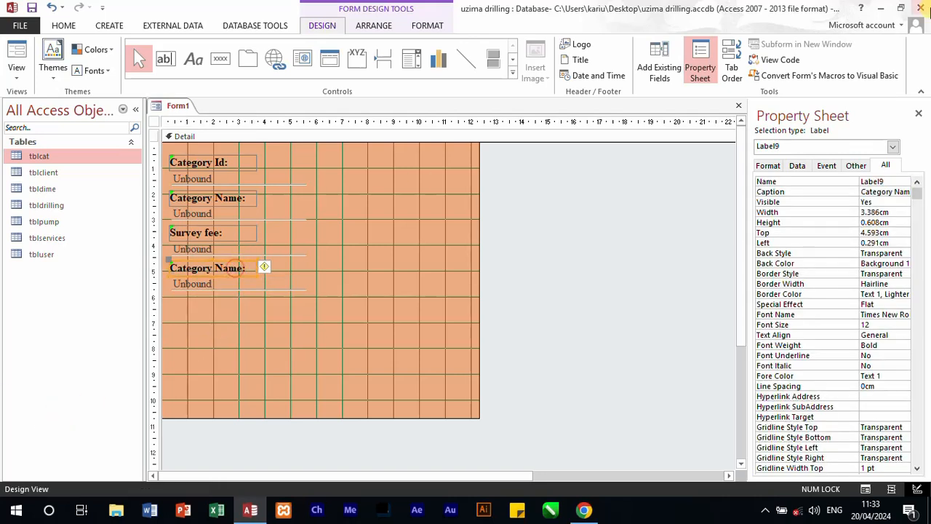
pyautogui.click(864, 192)
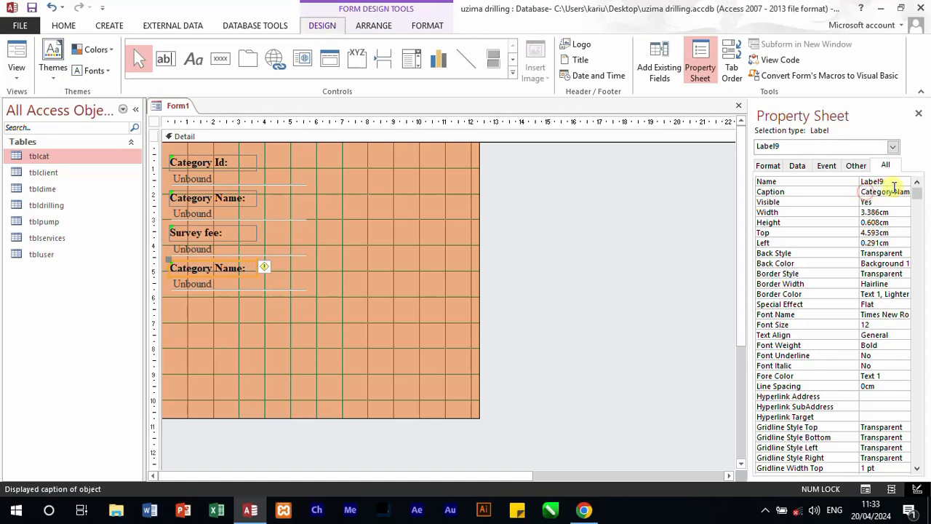
pyautogui.moveTo(896, 187); pyautogui.dragTo(811, 195)
pyautogui.press('BackSpace')
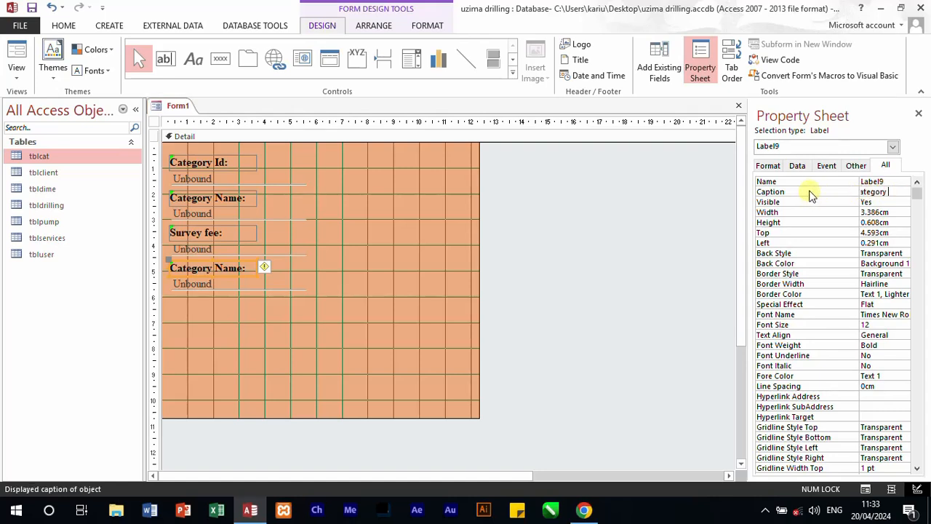
pyautogui.press('BackSpace')
pyautogui.press('BackSpace')
pyautogui.press('BackSpace')
pyautogui.press('BackSpace')
pyautogui.press('BackSpace')
pyautogui.press('BackSpace')
pyautogui.press('BackSpace')
pyautogui.press('BackSpace')
pyautogui.press('BackSpace')
pyautogui.write('Local Authority')
pyautogui.click(427, 321)
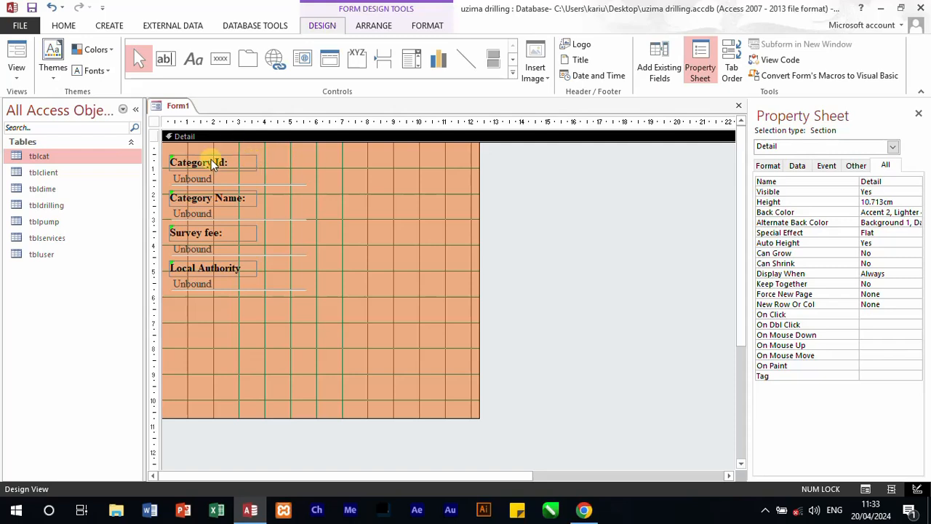
# Step: Widen all four labels and their text boxes together by about 2.5 cm
pyautogui.click(175, 161)
pyautogui.moveTo(167, 150); pyautogui.dragTo(332, 296)
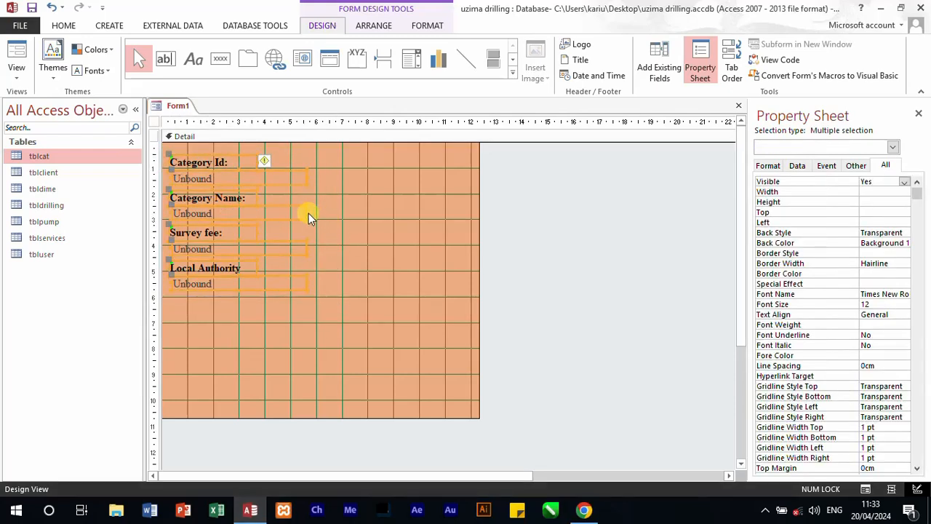
pyautogui.moveTo(306, 212); pyautogui.dragTo(375, 216)
pyautogui.click(304, 346)
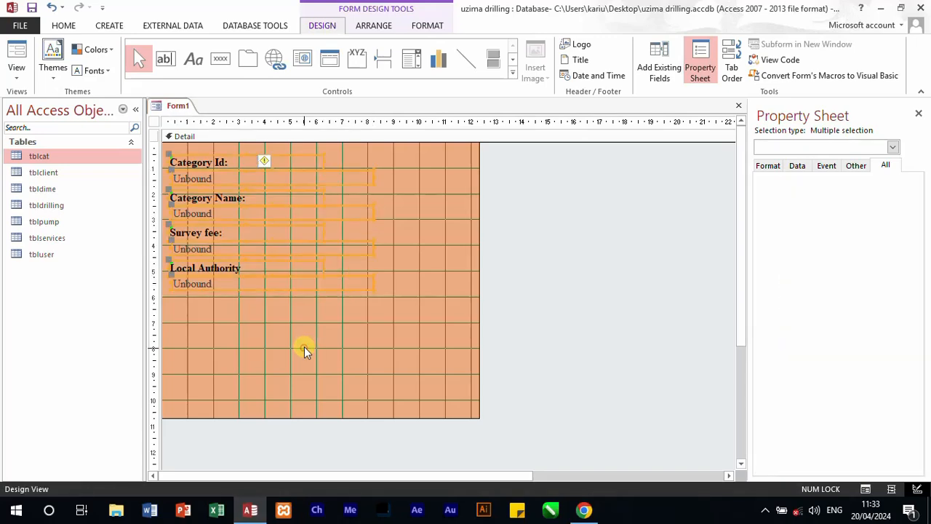
# Step: Move all labels and text boxes together so they start about 1 cm from the form's left edge
pyautogui.click(240, 195)
pyautogui.moveTo(254, 199); pyautogui.dragTo(245, 197)
pyautogui.moveTo(334, 311); pyautogui.dragTo(271, 172)
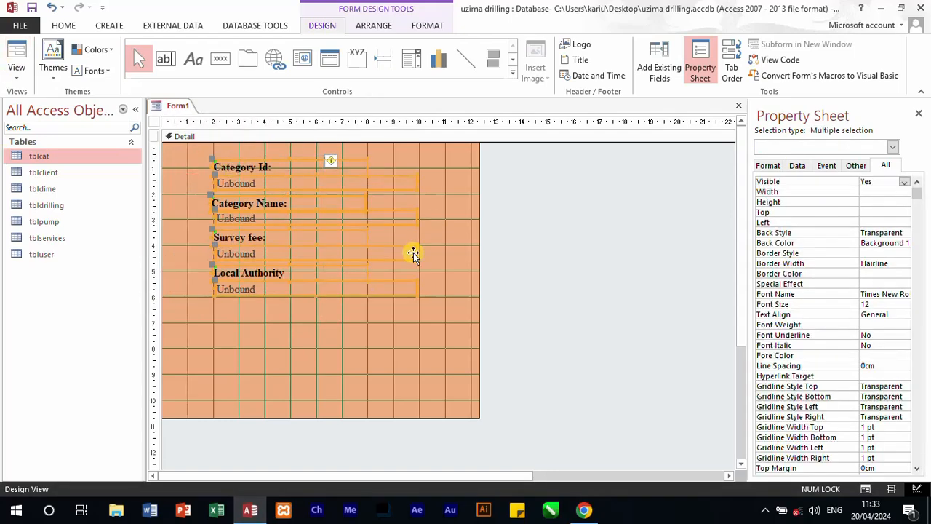
pyautogui.click(399, 328)
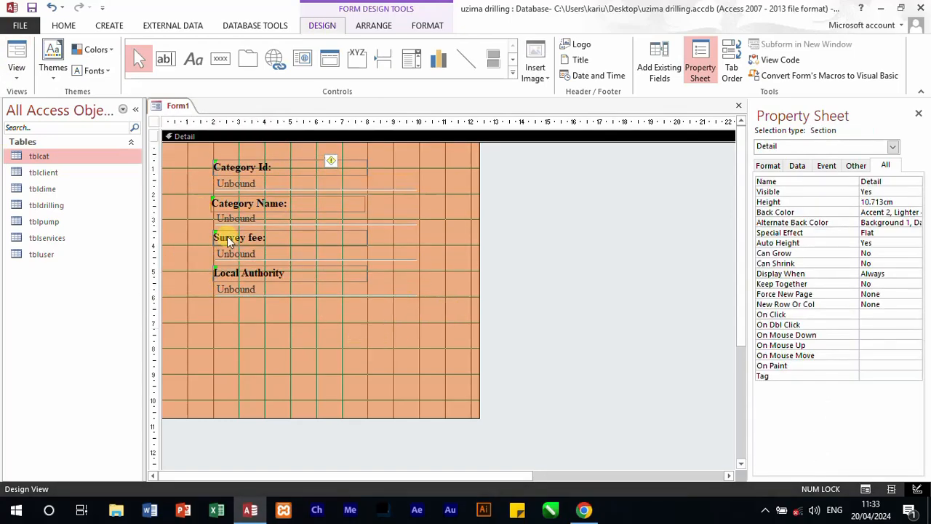
pyautogui.moveTo(336, 313); pyautogui.dragTo(200, 161)
pyautogui.click(448, 256)
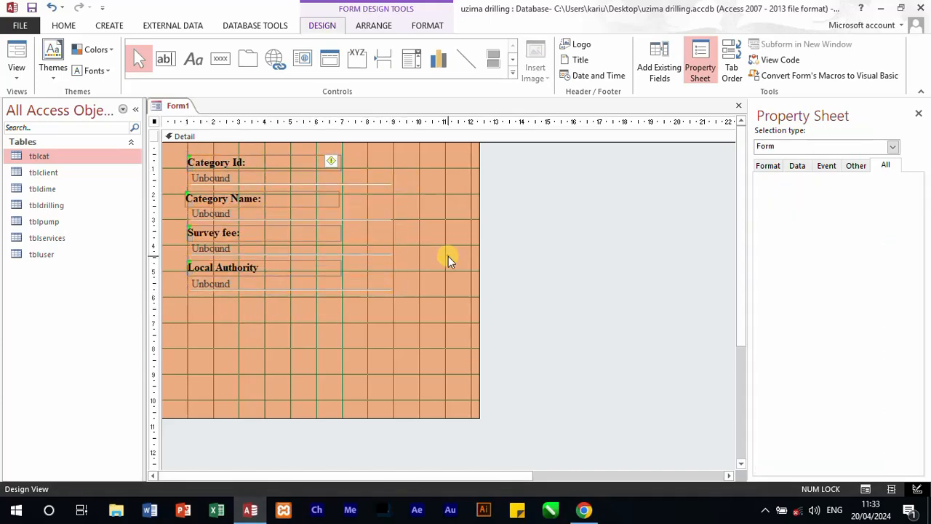
# Step: Shrink the form around its controls to about 9.7 cm wide and 7 cm high
pyautogui.moveTo(477, 219); pyautogui.dragTo(412, 223)
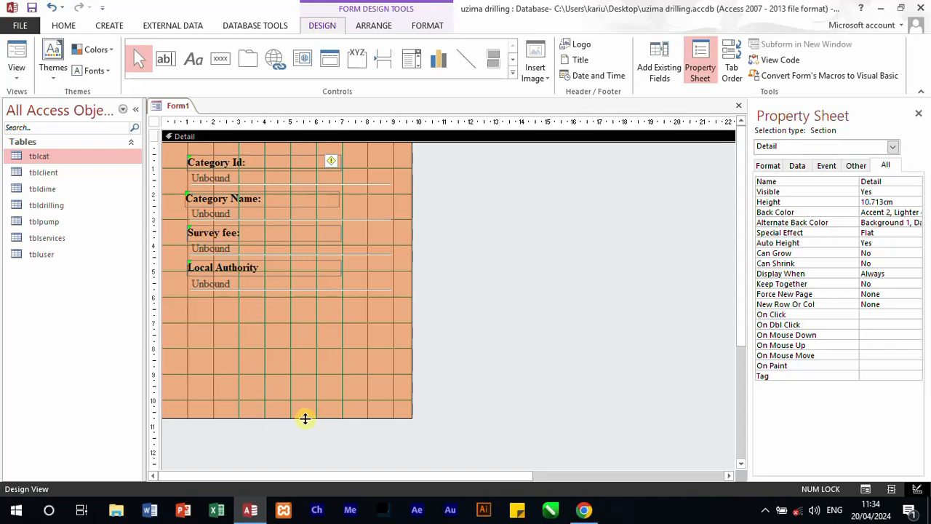
pyautogui.moveTo(305, 418); pyautogui.dragTo(332, 322)
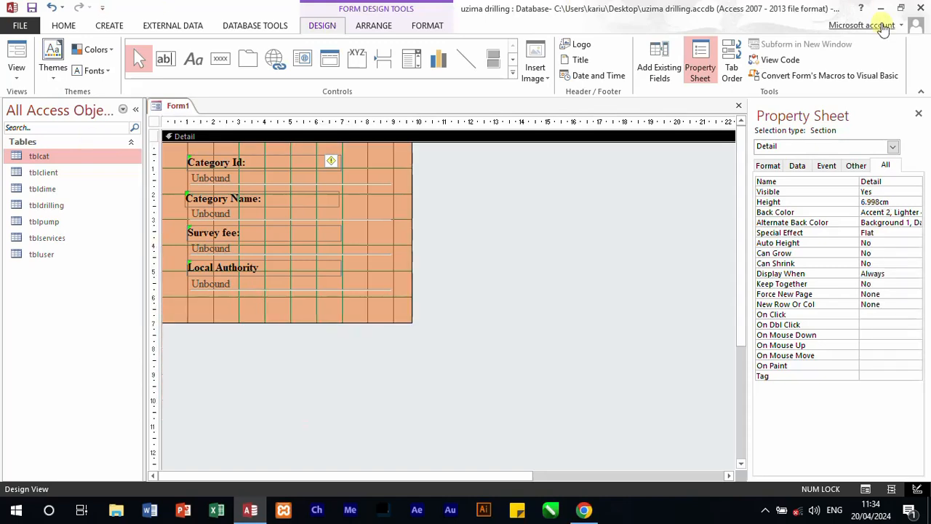
pyautogui.click(557, 323)
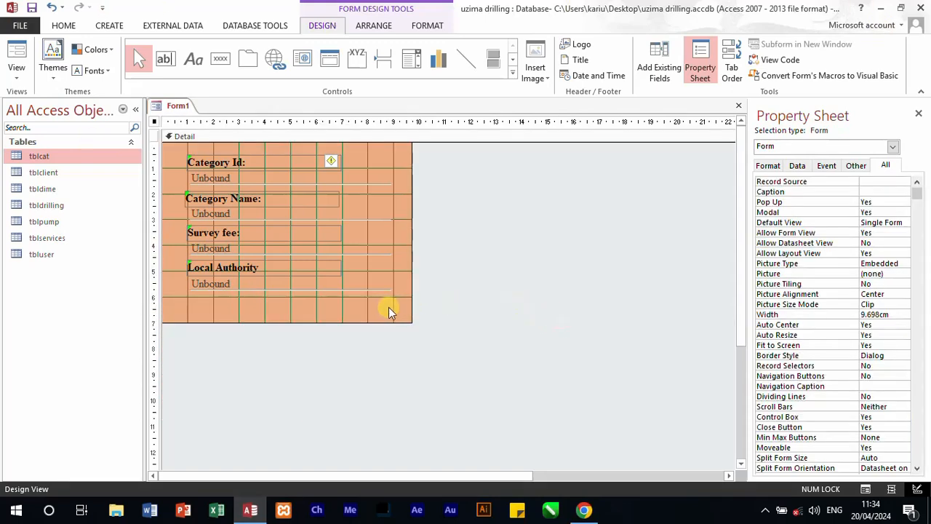
# Step: Review the Detail section's properties and the form's format and event properties
pyautogui.click(359, 305)
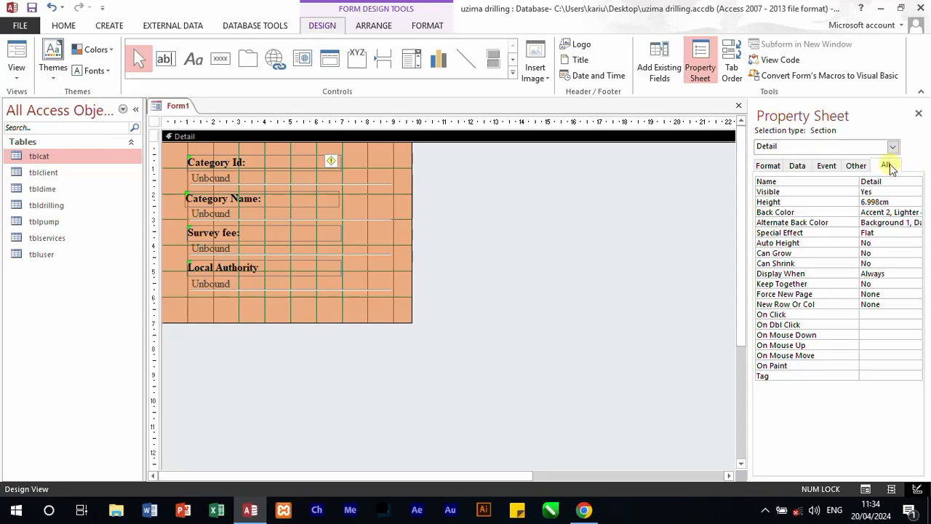
pyautogui.click(767, 167)
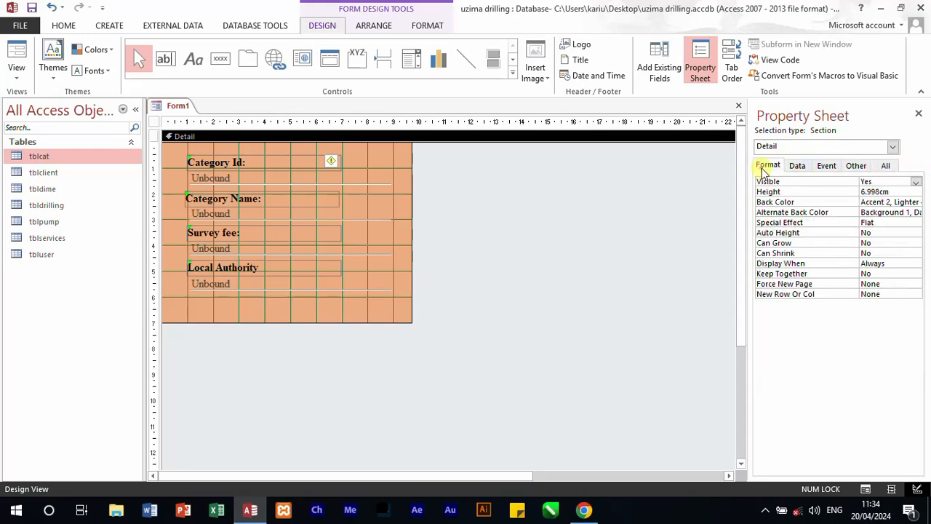
pyautogui.click(798, 166)
pyautogui.click(824, 166)
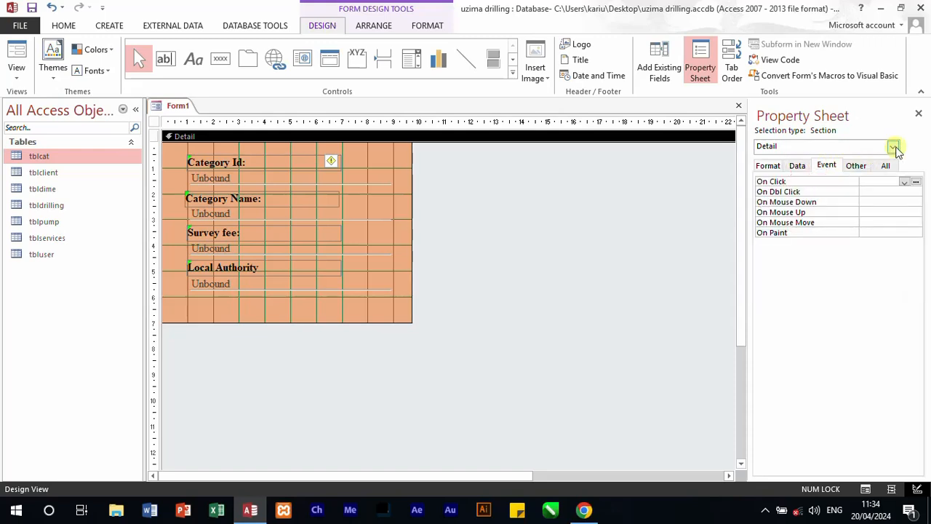
pyautogui.click(893, 147)
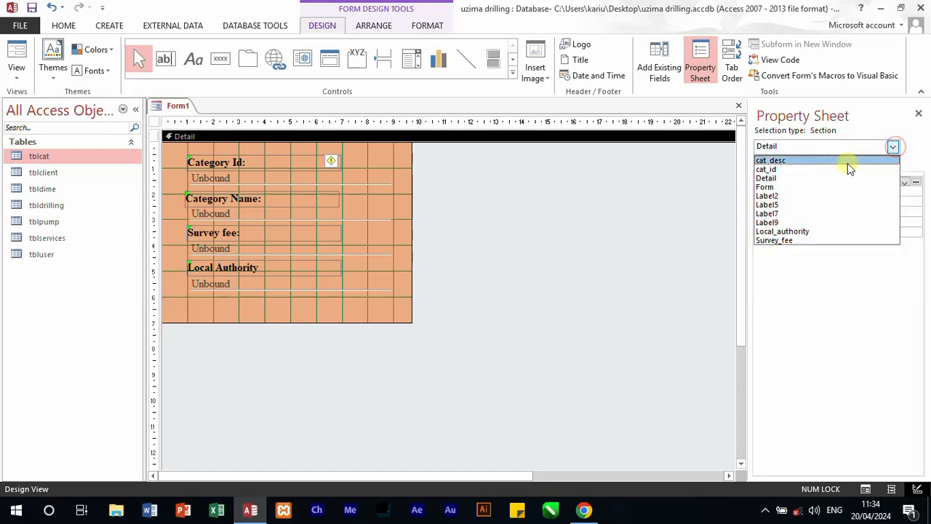
pyautogui.click(777, 188)
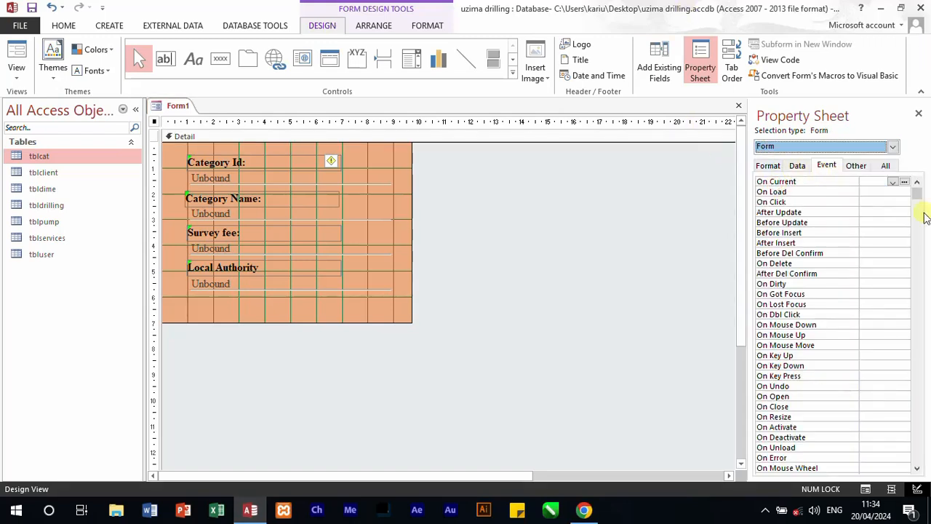
pyautogui.click(771, 167)
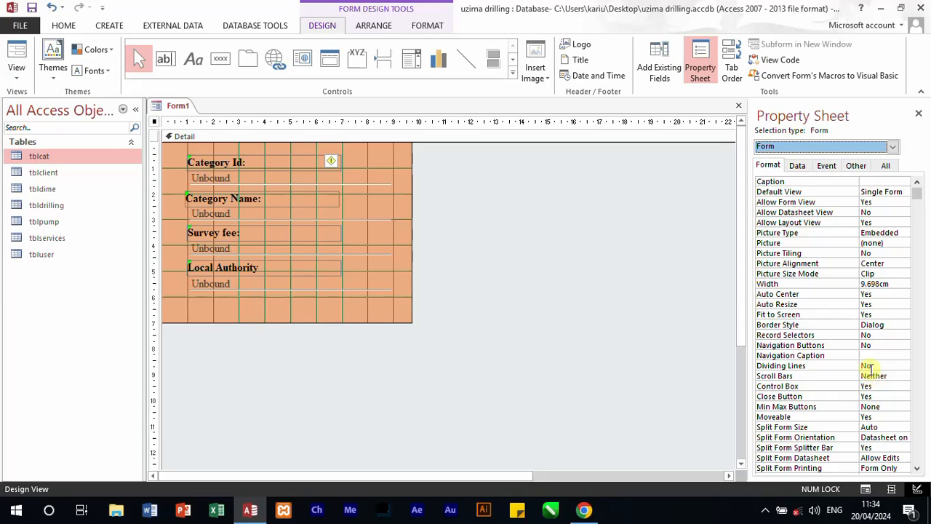
pyautogui.scroll(-3, 870, 370)
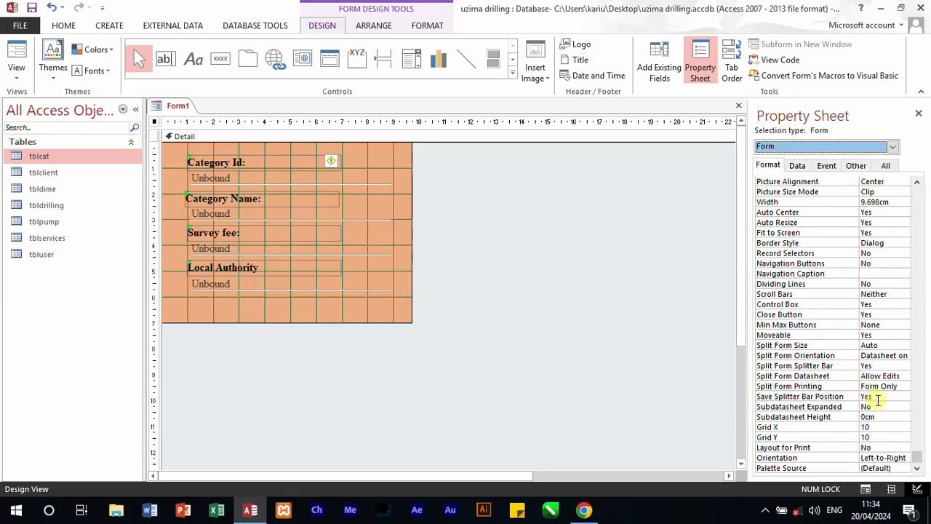
pyautogui.scroll(1, 884, 328)
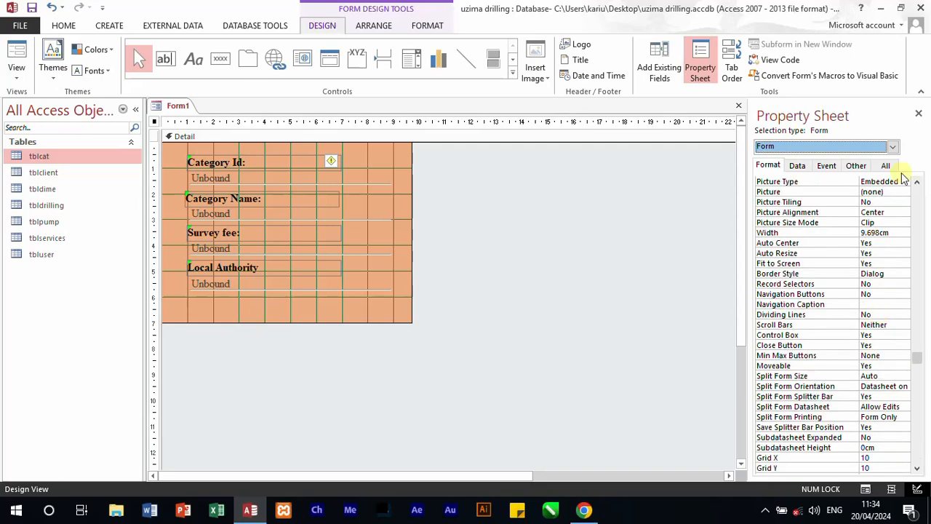
# Step: Set the form's caption to "Client Form"
pyautogui.click(890, 165)
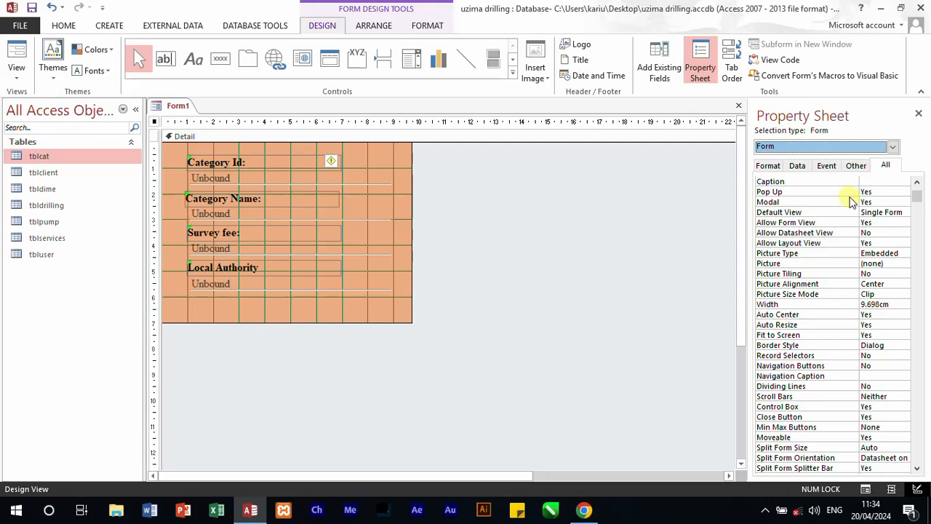
pyautogui.click(888, 181)
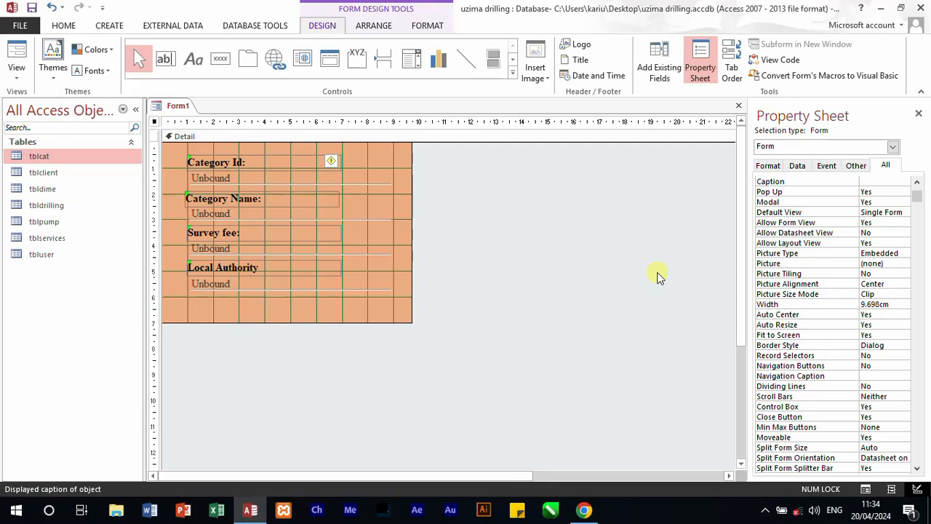
pyautogui.write('Client Form')
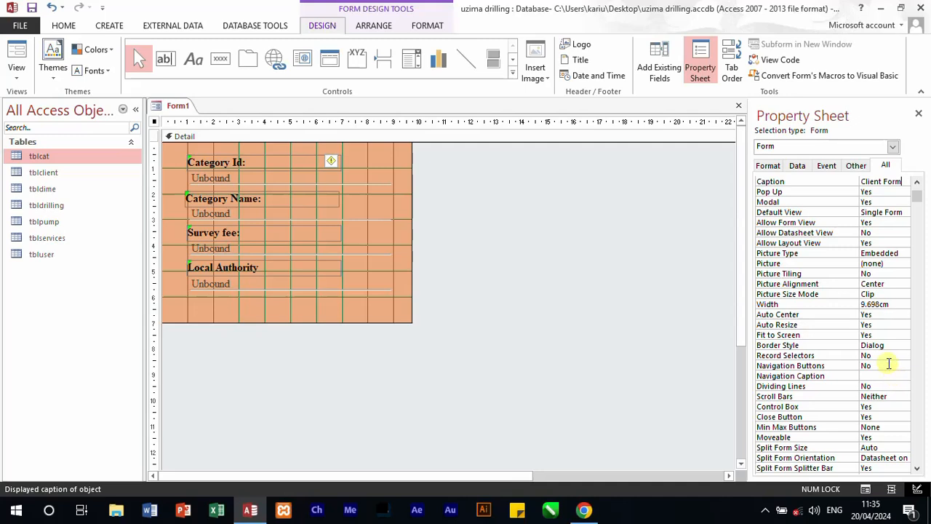
# Step: Set both the Control Box and Close Button properties of the form to No
pyautogui.click(892, 408)
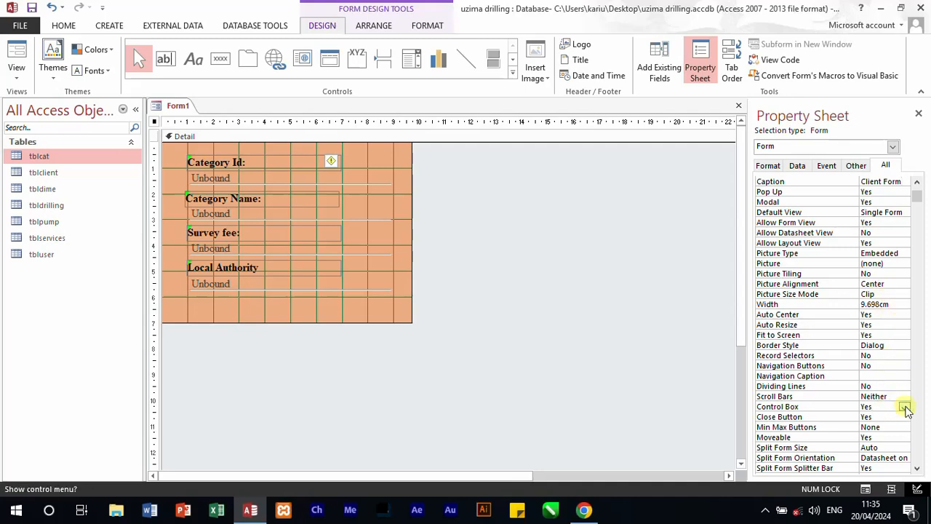
pyautogui.click(904, 407)
pyautogui.click(876, 425)
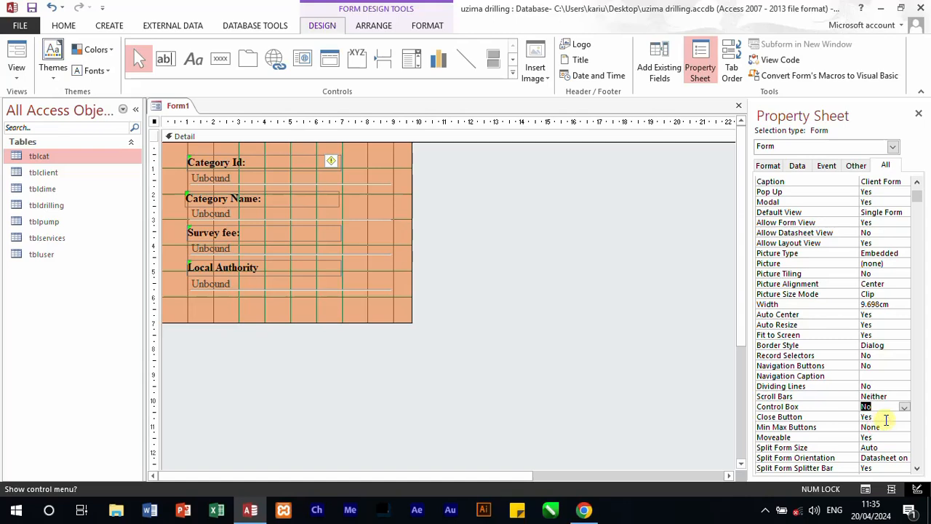
pyautogui.click(886, 416)
pyautogui.click(904, 417)
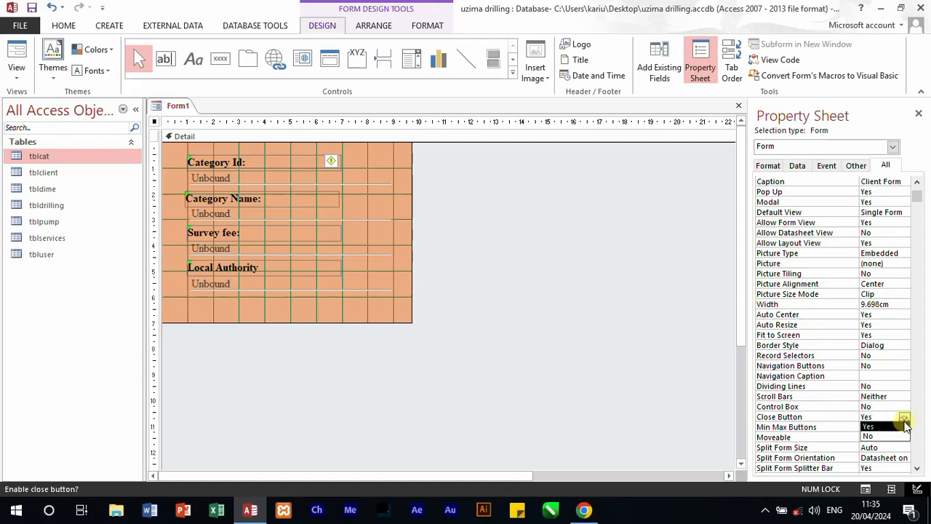
pyautogui.click(886, 437)
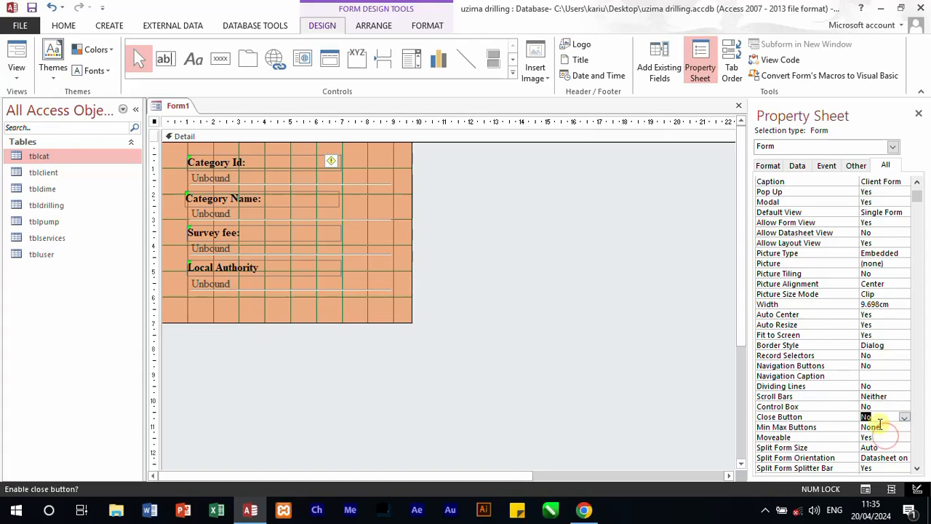
# Step: Examine the rest of the form's properties, including its data, event, format and other settings
pyautogui.scroll(-1, 879, 424)
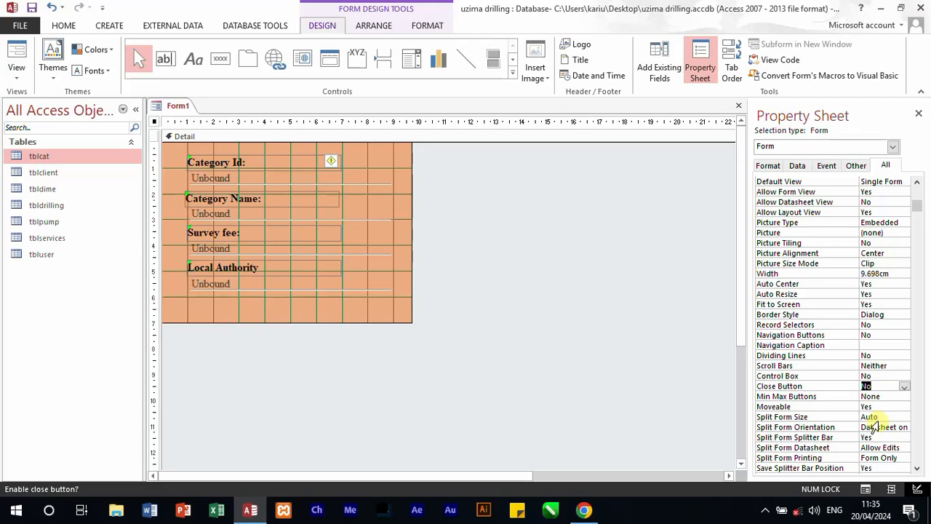
pyautogui.scroll(-2, 879, 421)
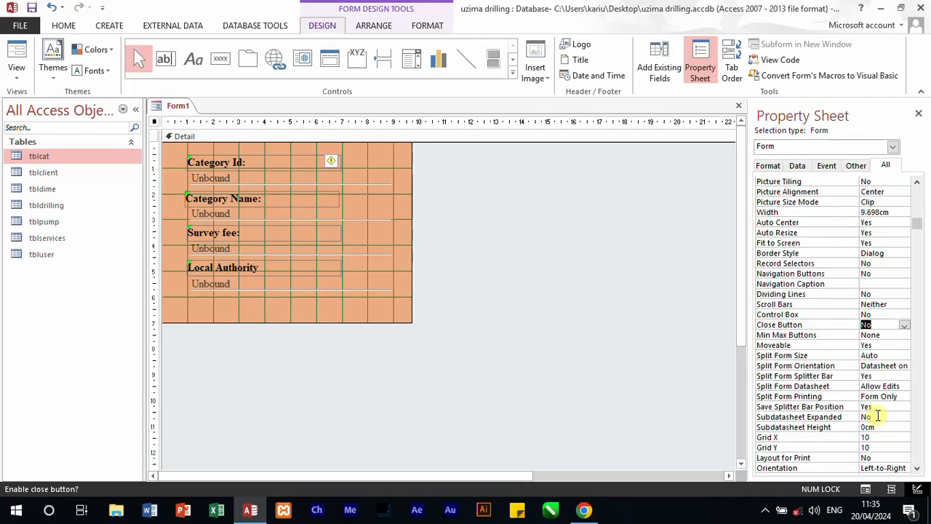
pyautogui.scroll(-2, 879, 416)
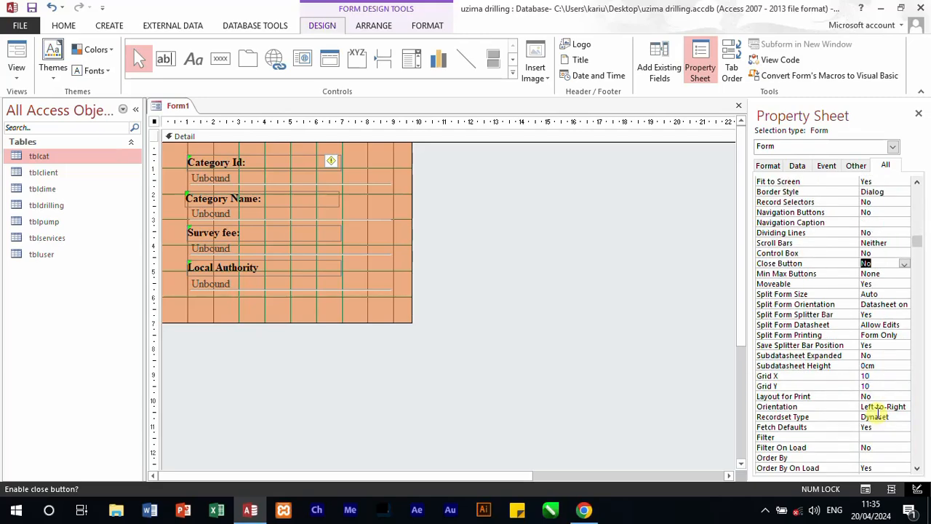
pyautogui.scroll(-1, 878, 413)
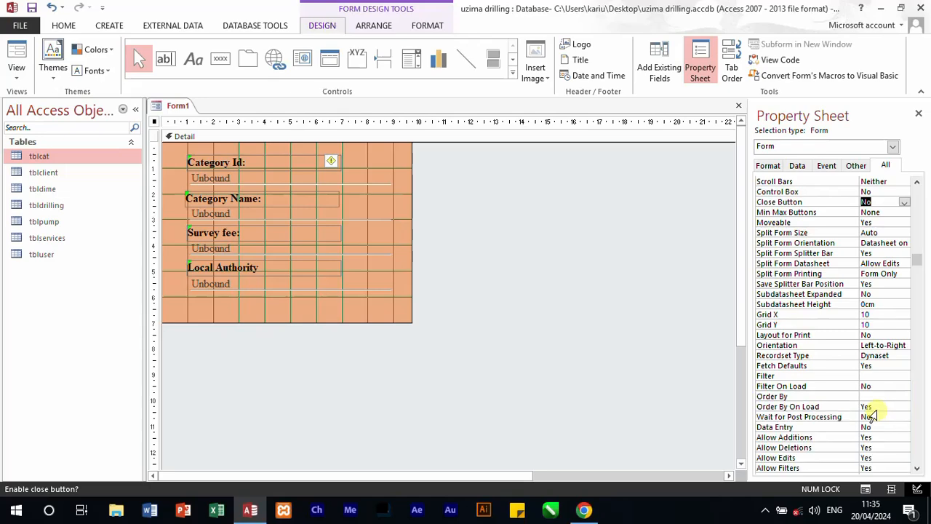
pyautogui.scroll(-2, 874, 417)
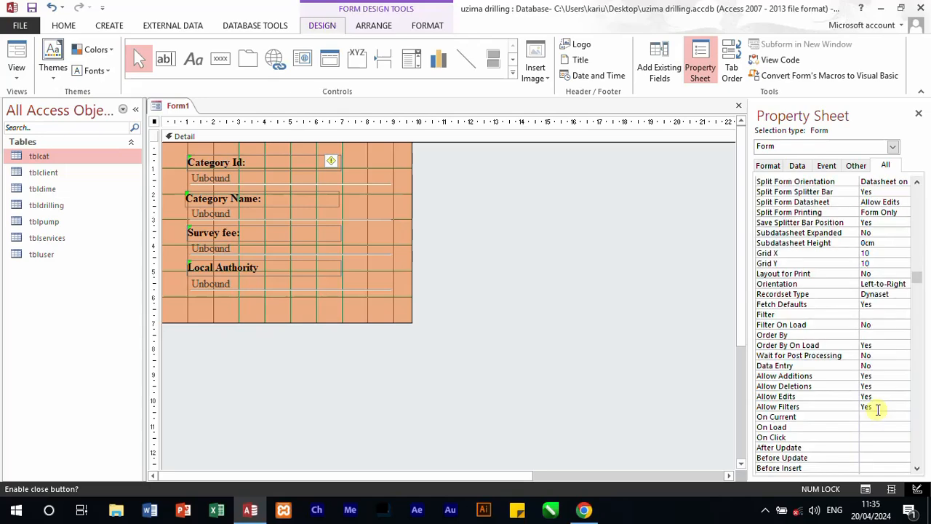
pyautogui.scroll(-1, 878, 409)
pyautogui.scroll(-2, 878, 408)
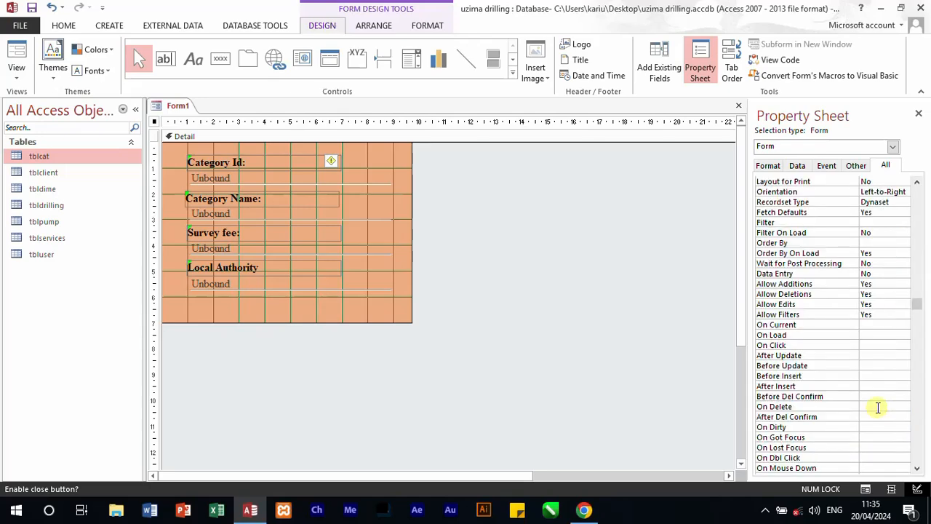
pyautogui.scroll(-2, 878, 409)
pyautogui.scroll(-2, 878, 407)
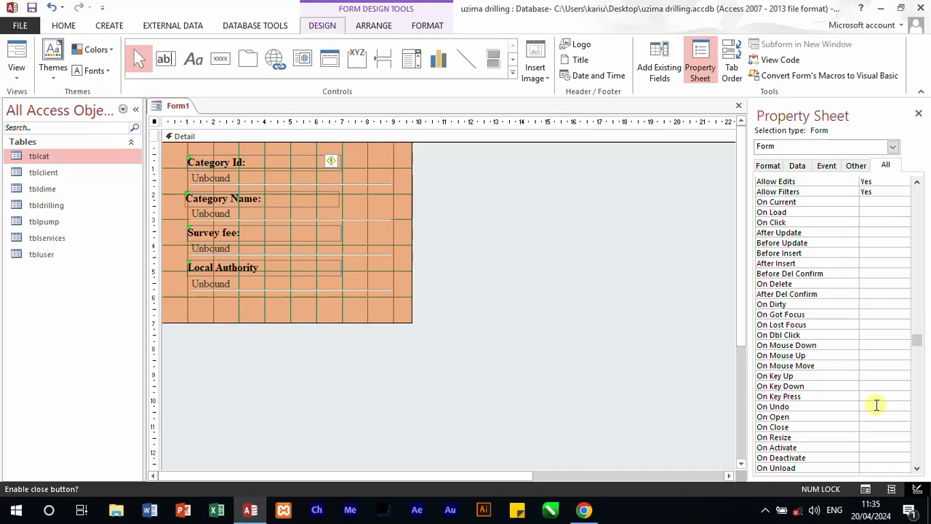
pyautogui.scroll(-4, 877, 405)
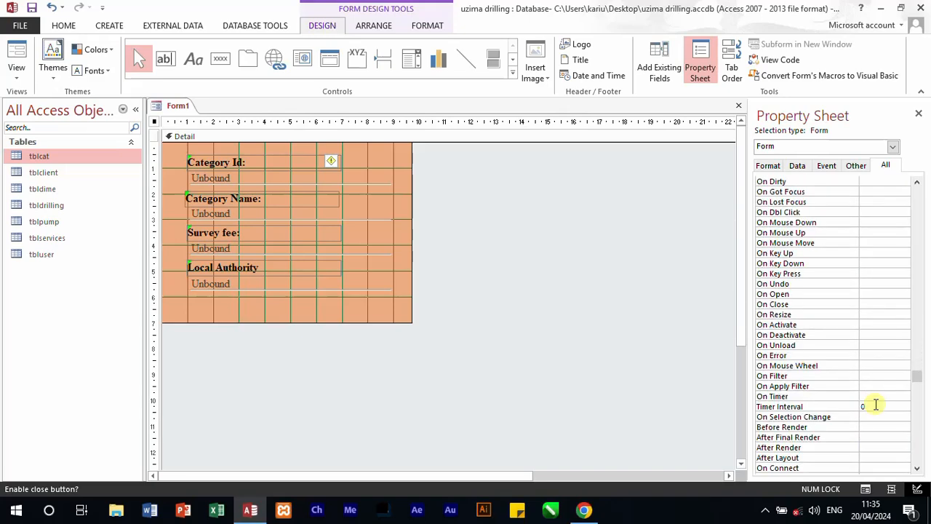
pyautogui.scroll(-2, 876, 405)
pyautogui.scroll(-5, 877, 404)
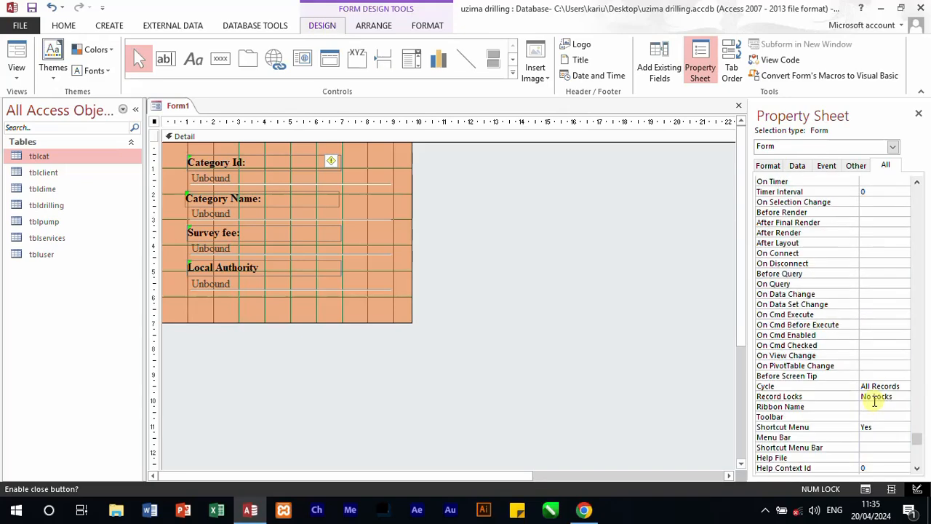
pyautogui.scroll(-2, 875, 400)
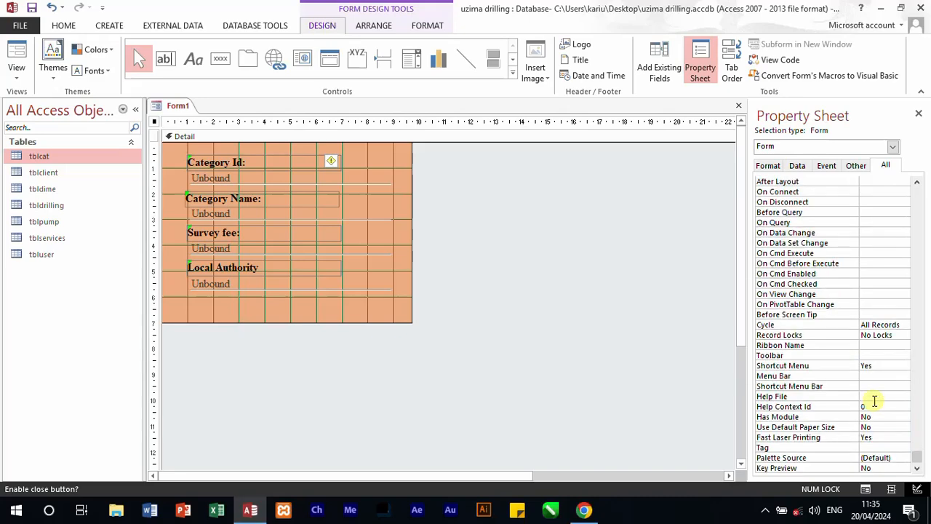
pyautogui.click(858, 165)
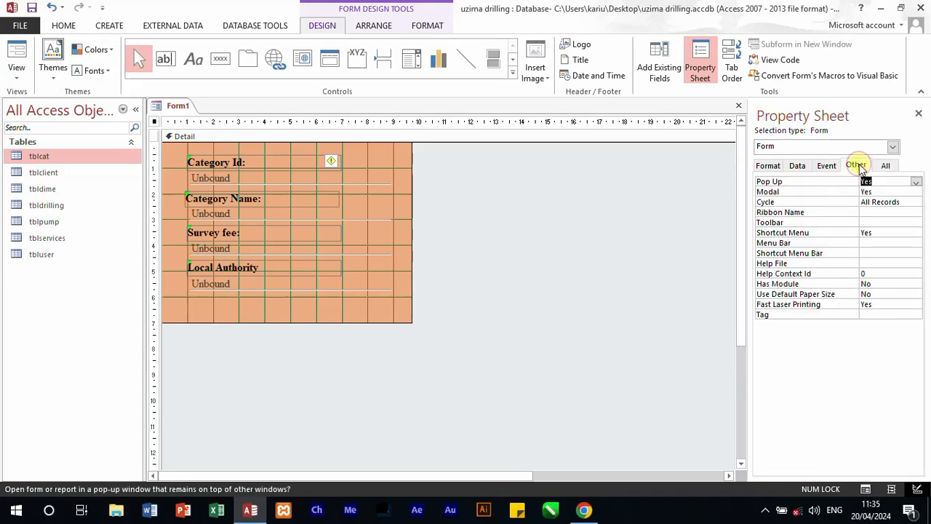
pyautogui.click(826, 166)
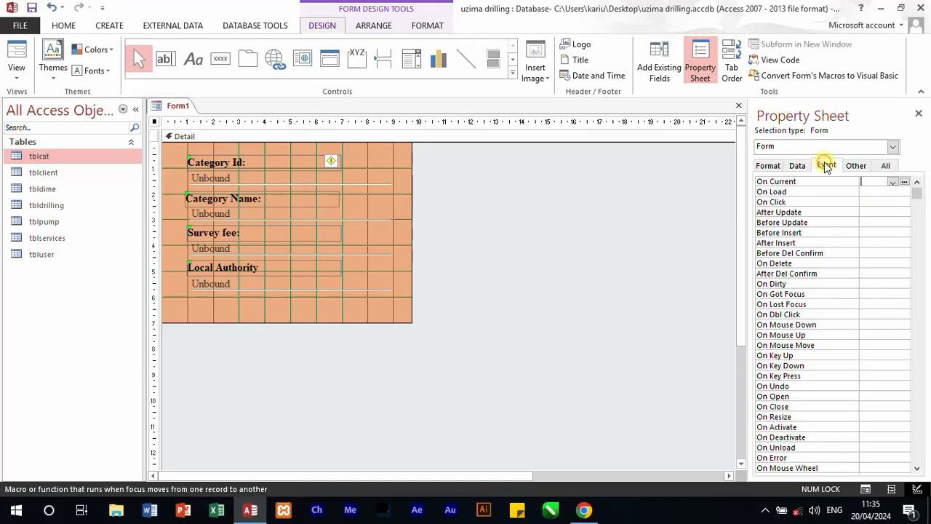
pyautogui.click(797, 166)
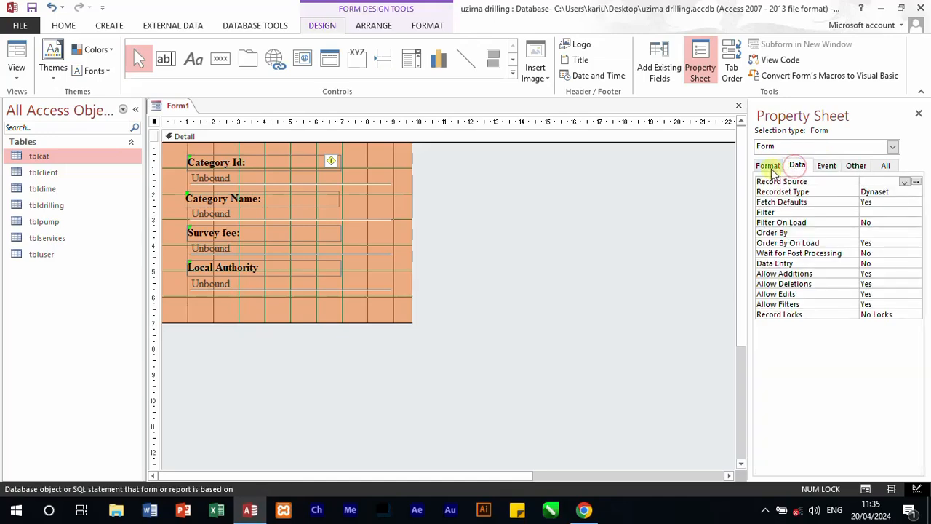
pyautogui.click(770, 168)
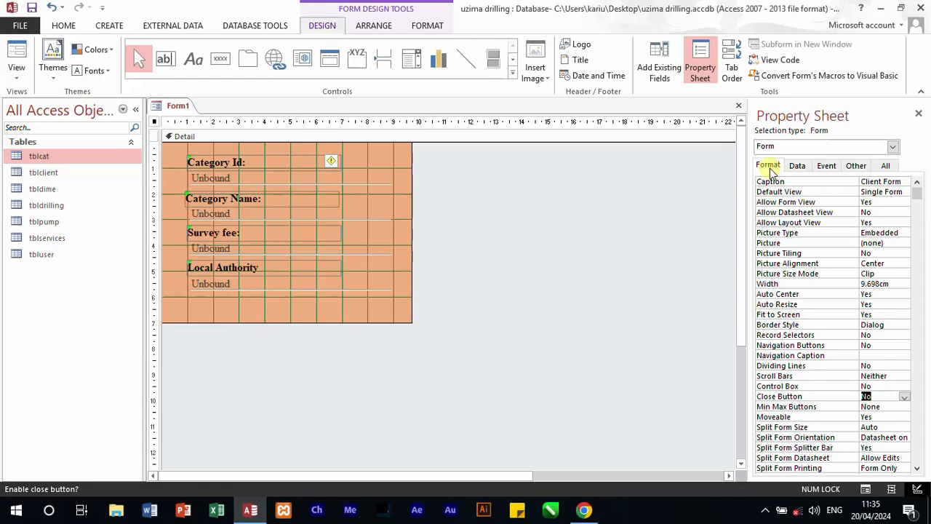
pyautogui.click(542, 262)
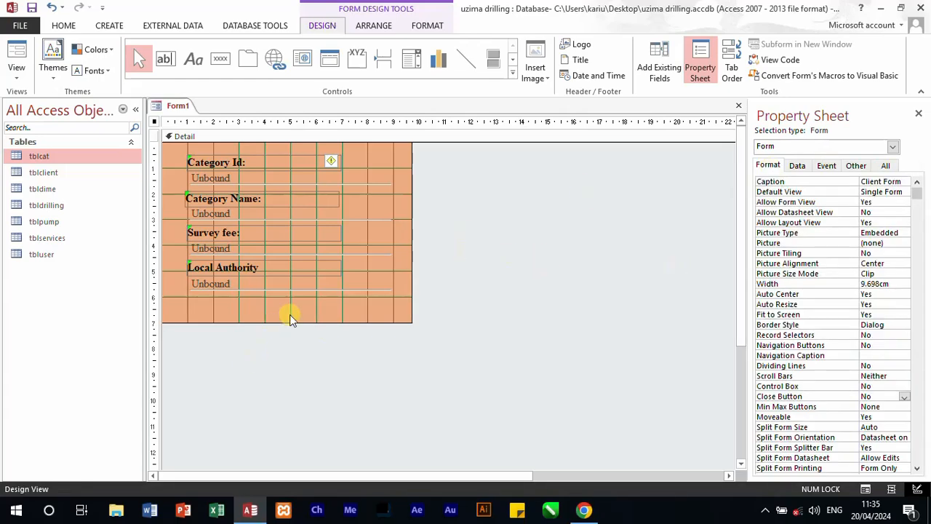
# Step: Draw a command button about 1.3 cm wide and 0.7 cm high below the Local Authority text box, skipping the wizard
pyautogui.click(221, 58)
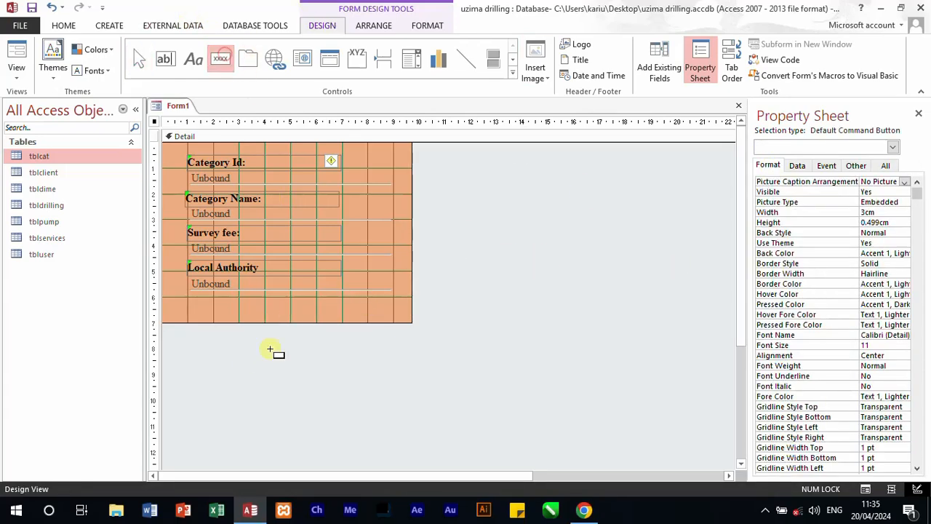
pyautogui.moveTo(182, 301); pyautogui.dragTo(215, 321)
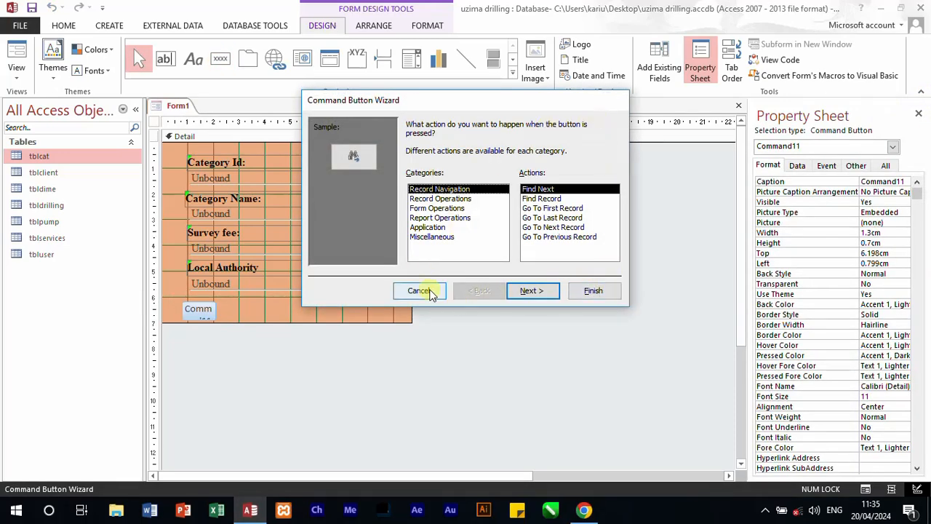
pyautogui.click(420, 291)
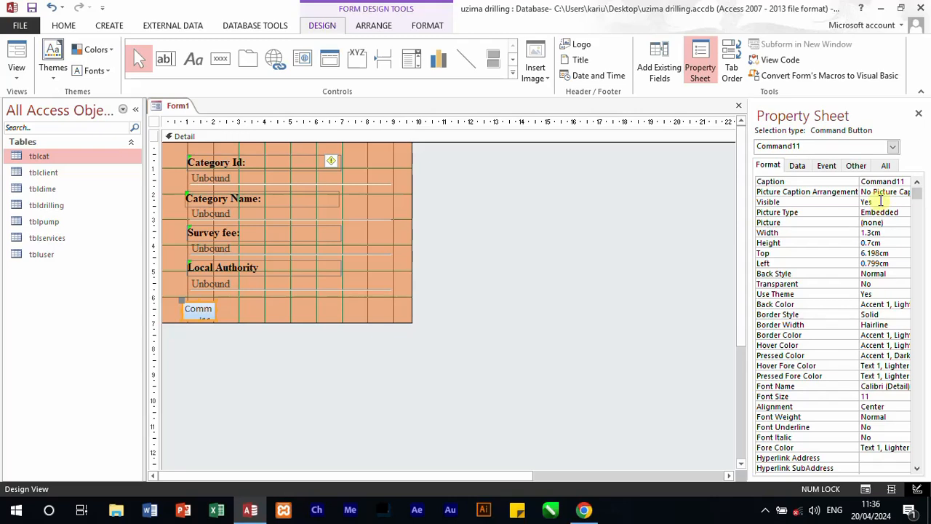
# Step: Set the new command button's caption to "btnsave" and its name to "save"
pyautogui.click(797, 165)
pyautogui.click(885, 166)
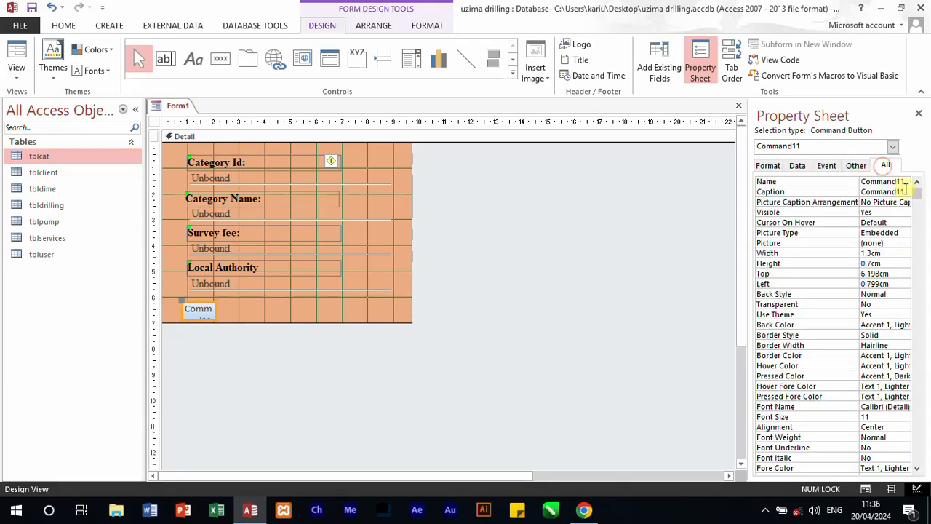
pyautogui.click(855, 191)
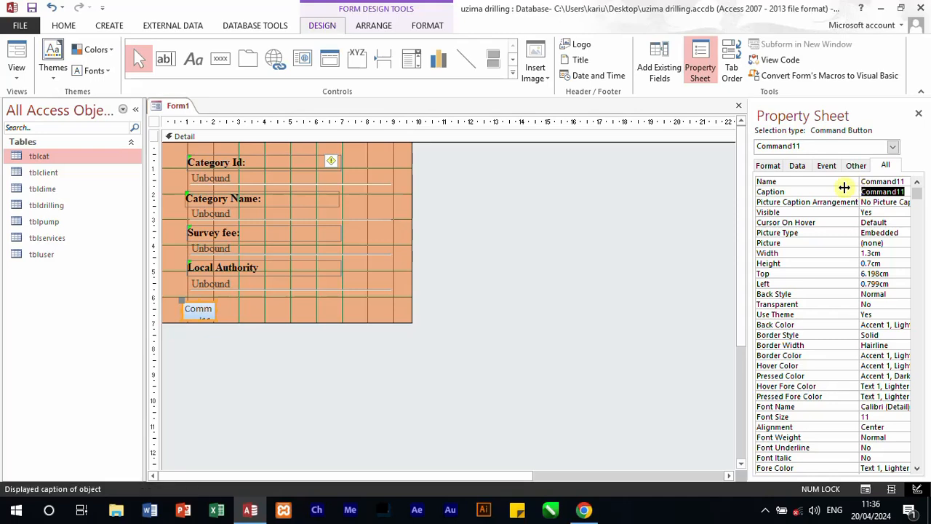
pyautogui.write('btnsave')
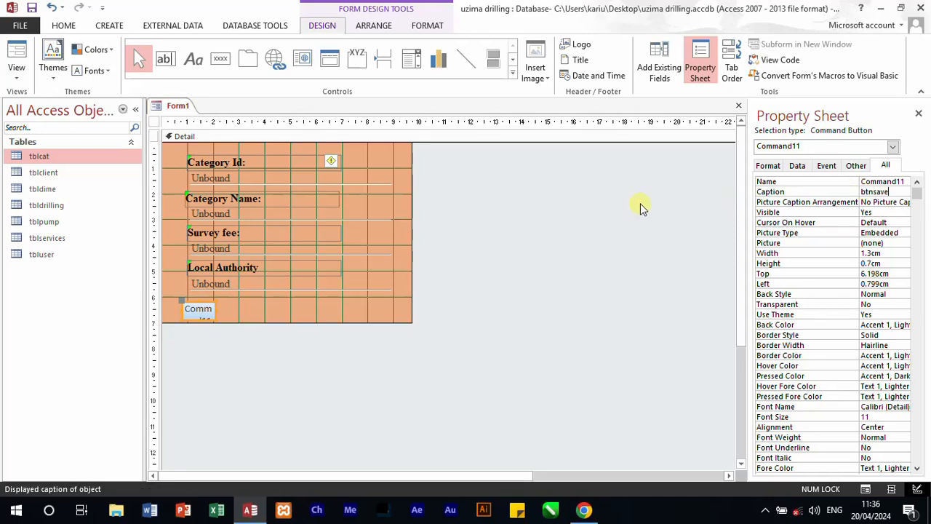
pyautogui.click(910, 182)
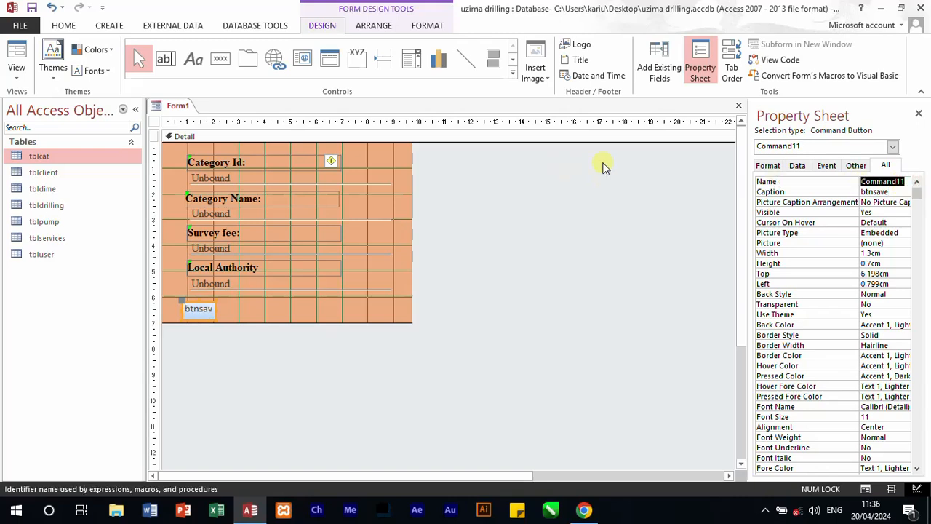
pyautogui.write('save')
pyautogui.click(615, 291)
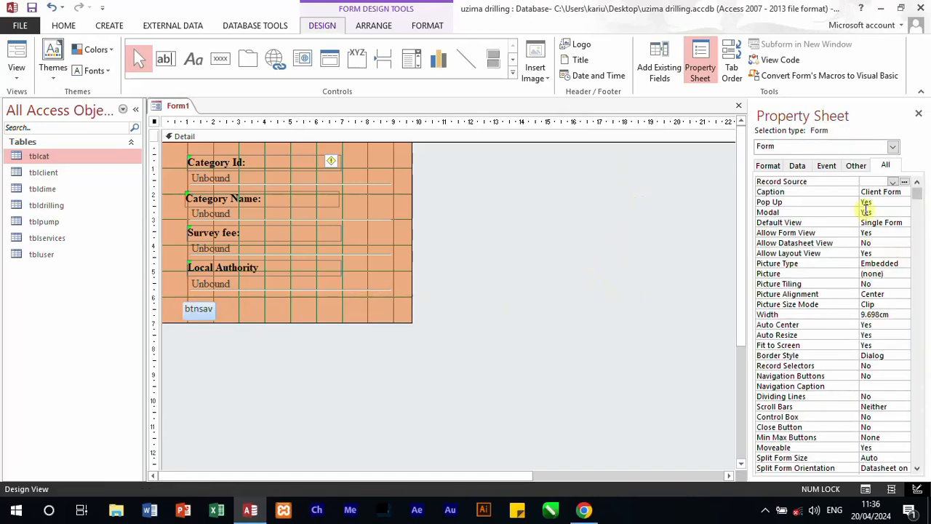
# Step: Correct the command button's caption to "Save" and its name to "btnsave"
pyautogui.click(208, 308)
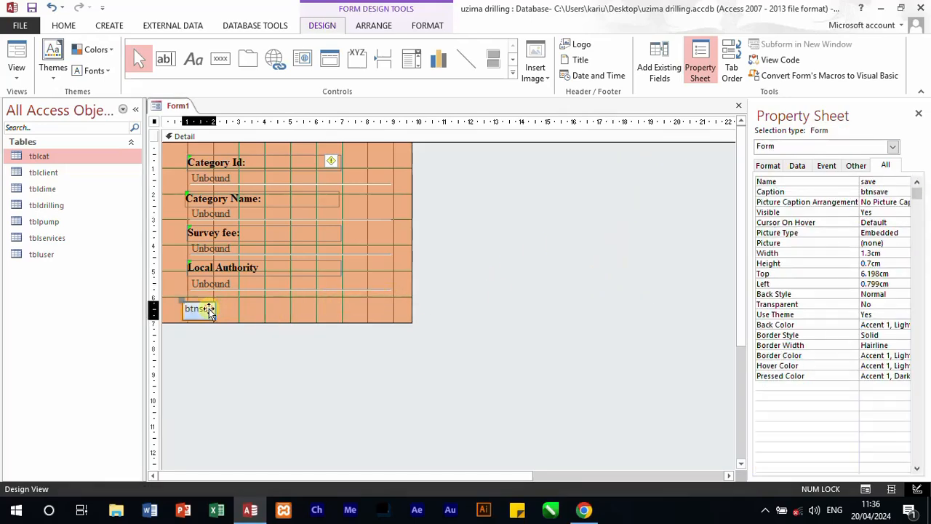
pyautogui.doubleClick(901, 191)
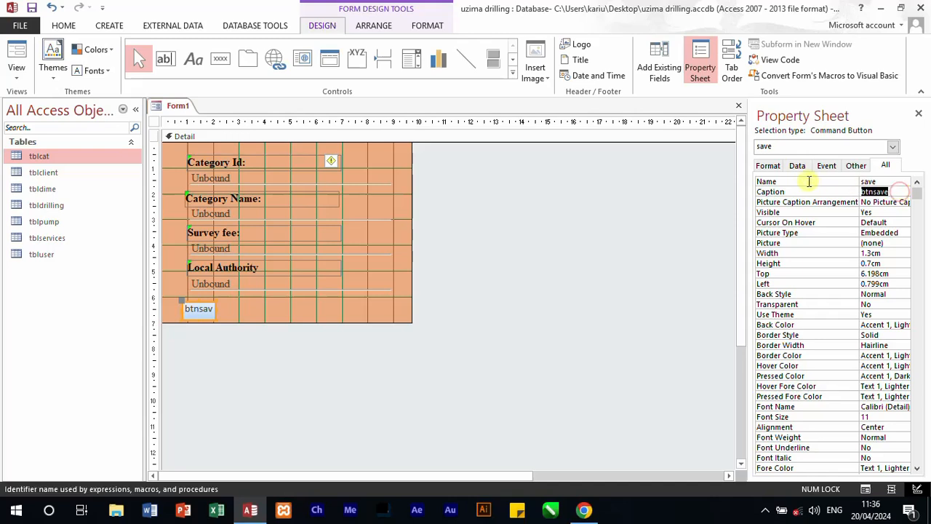
pyautogui.write('S')
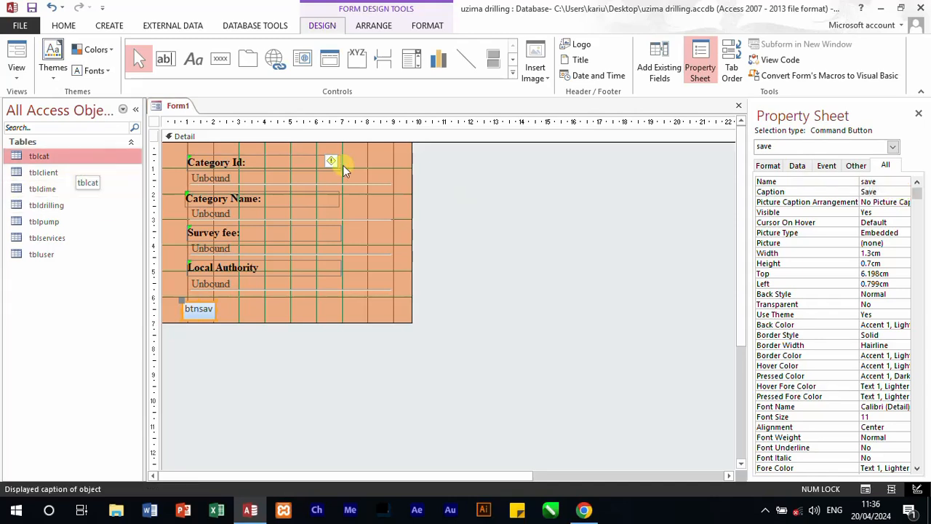
pyautogui.click(868, 182)
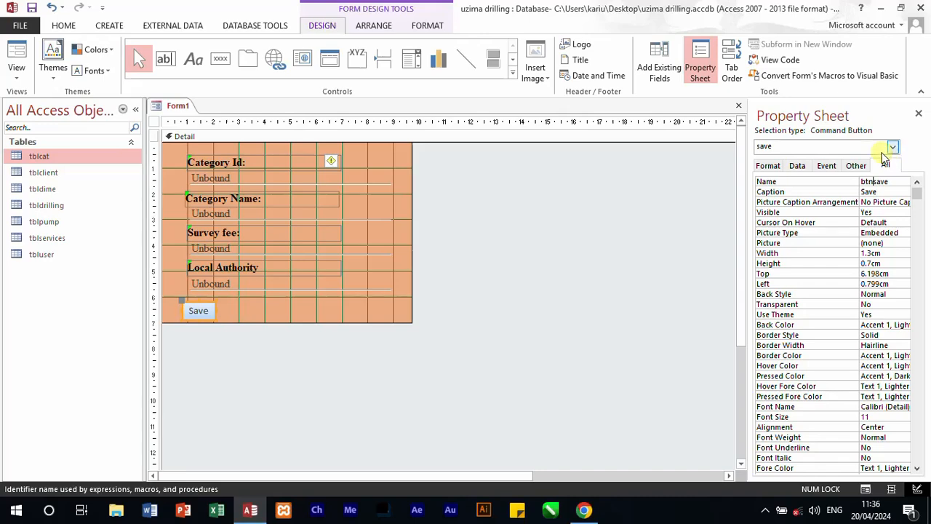
pyautogui.click(641, 252)
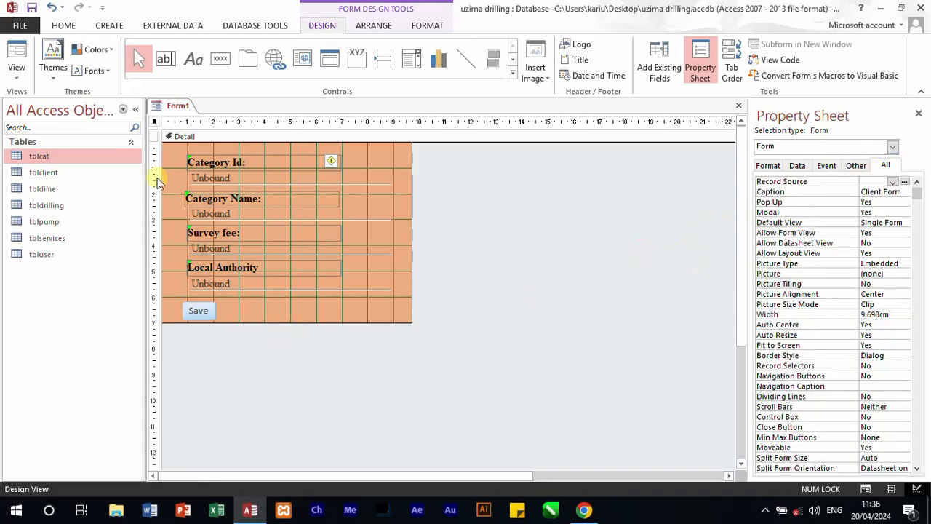
# Step: Assign the built-in "Save" picture from the Picture Builder to the Save command button
pyautogui.click(198, 310)
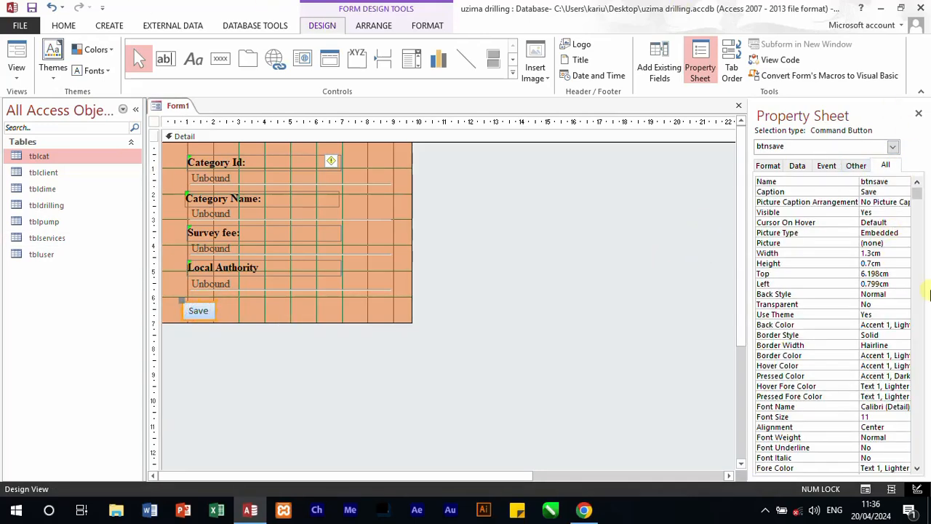
pyautogui.click(897, 243)
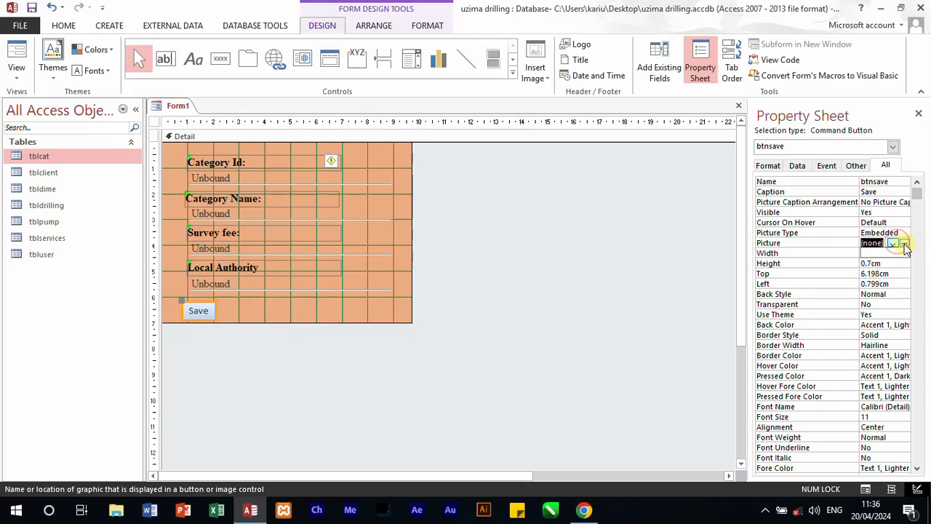
pyautogui.click(903, 243)
pyautogui.click(412, 245)
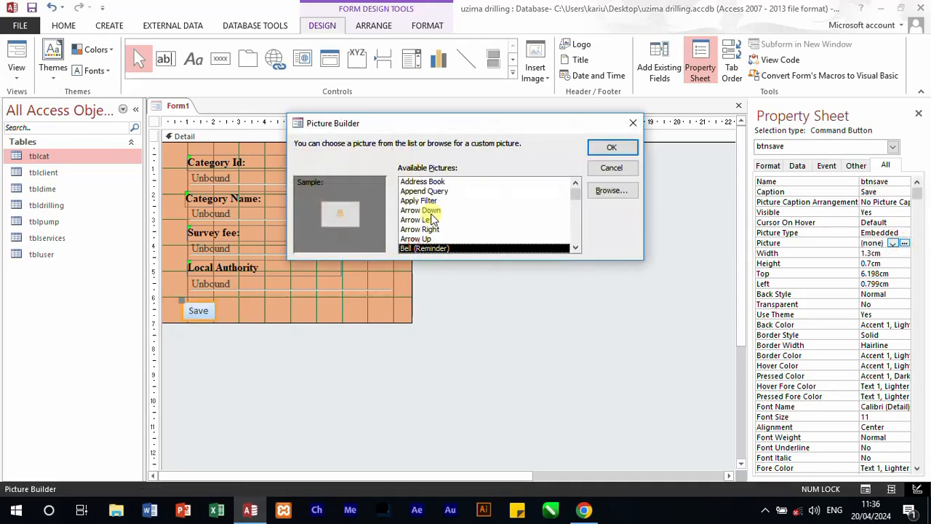
pyautogui.scroll(-1, 434, 221)
pyautogui.scroll(-7, 433, 224)
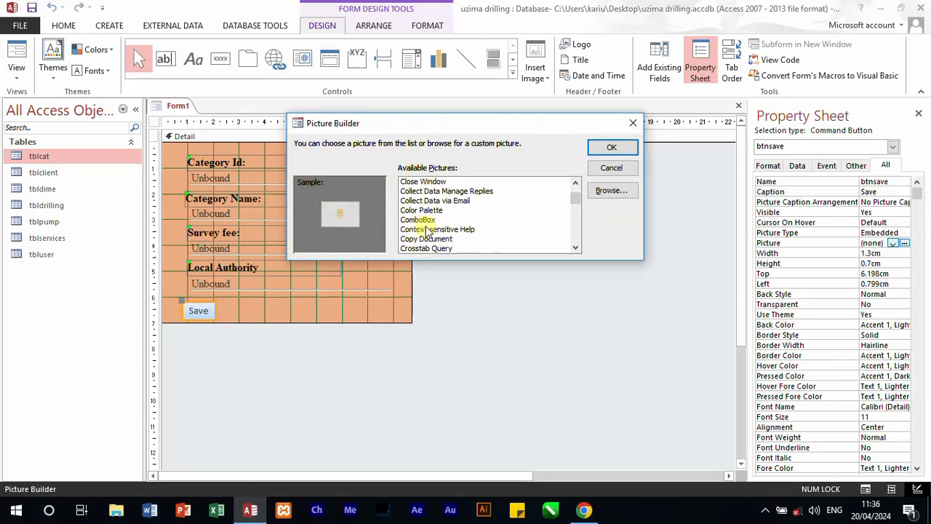
pyautogui.scroll(-10, 426, 229)
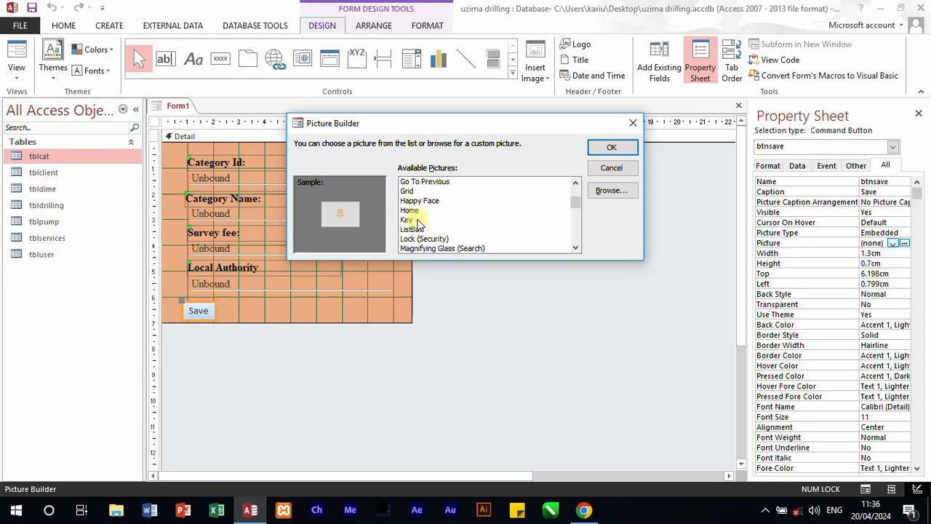
pyautogui.scroll(-9, 422, 231)
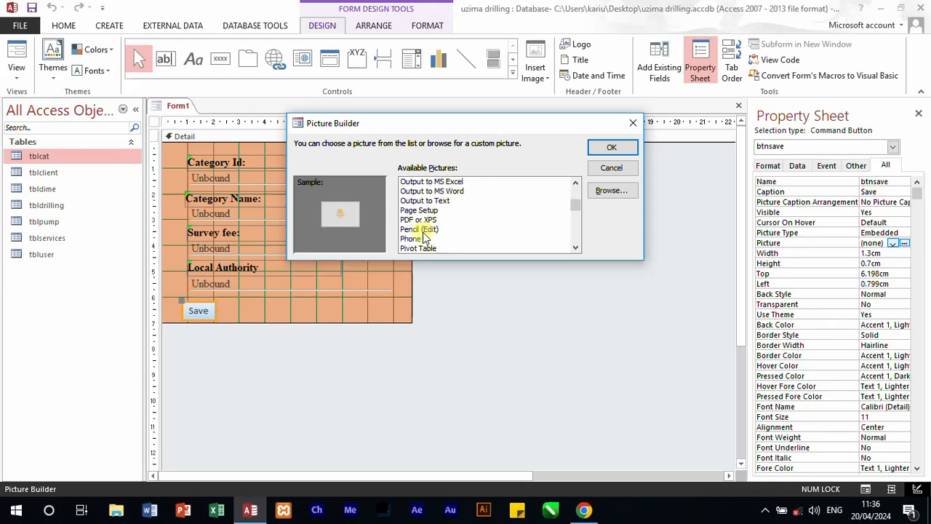
pyautogui.click(423, 229)
pyautogui.click(426, 239)
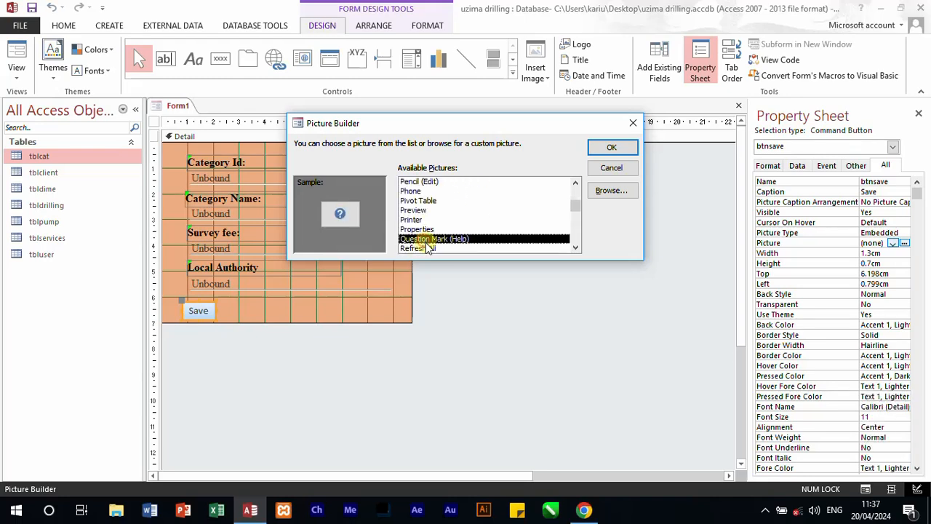
pyautogui.scroll(-2, 433, 238)
pyautogui.scroll(-4, 434, 238)
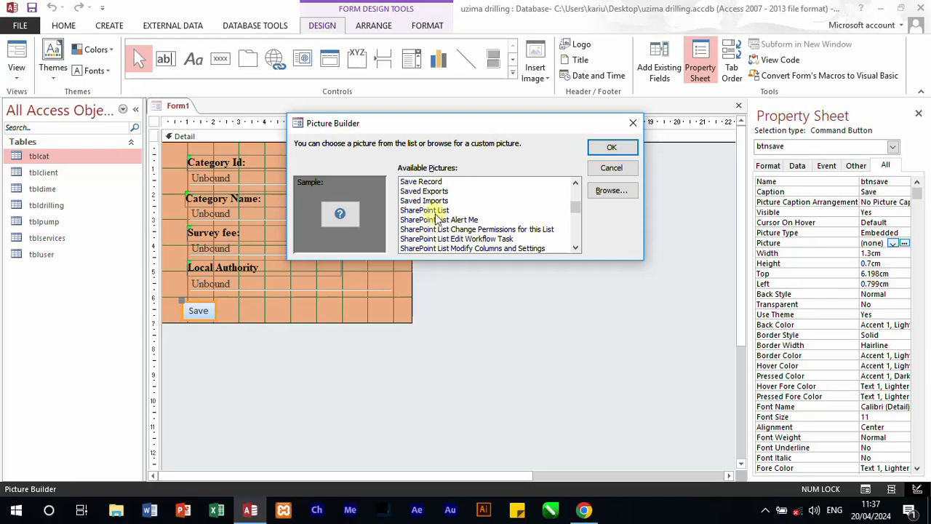
pyautogui.click(424, 182)
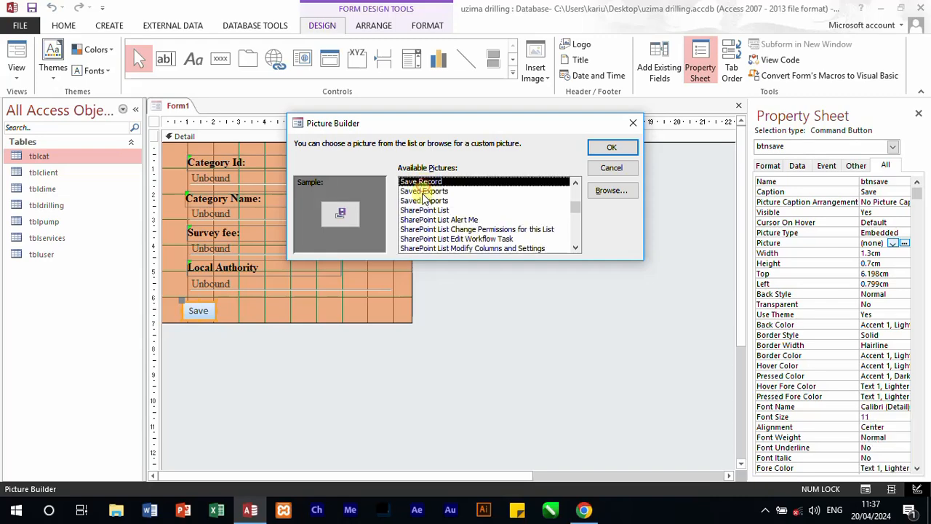
pyautogui.click(425, 191)
pyautogui.click(426, 202)
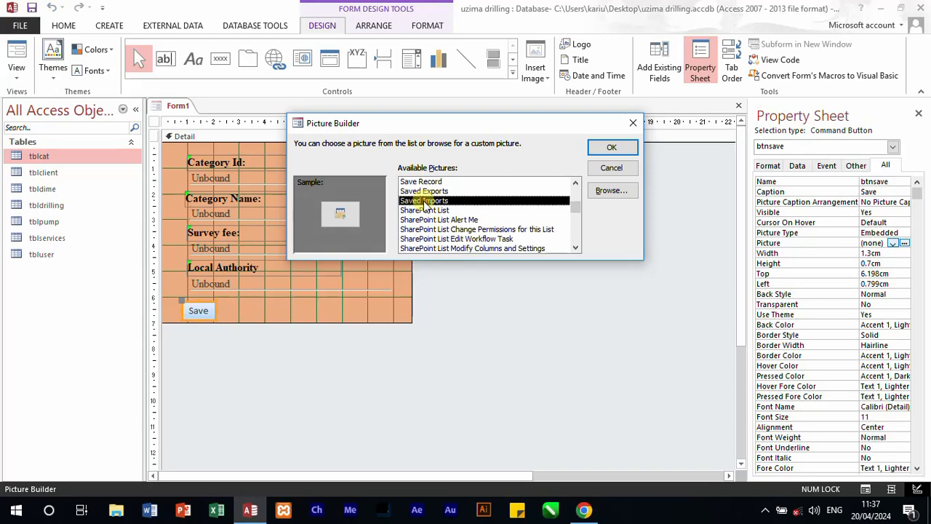
pyautogui.click(575, 183)
pyautogui.click(575, 184)
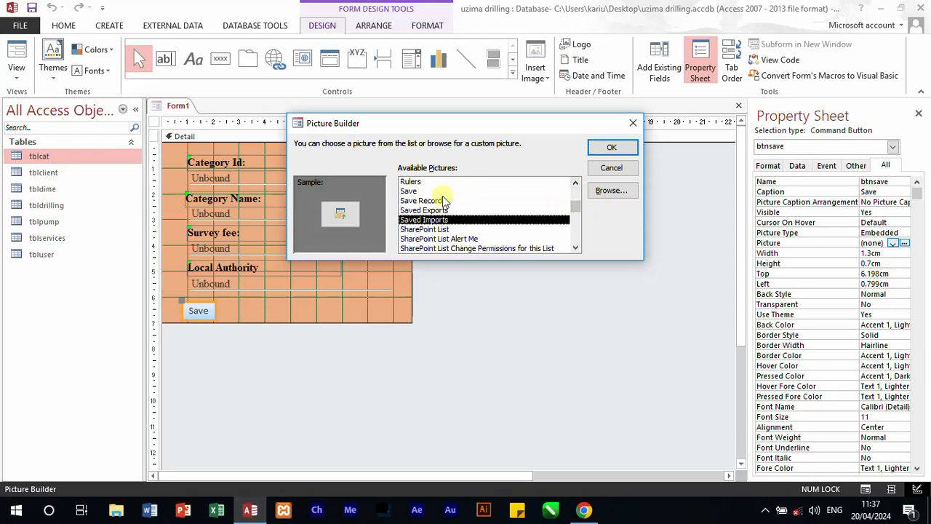
pyautogui.click(412, 191)
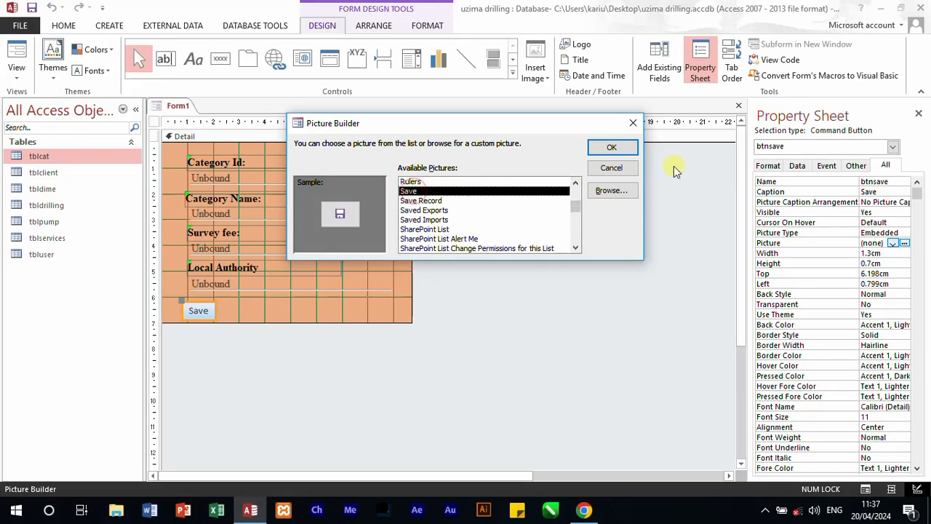
pyautogui.click(612, 148)
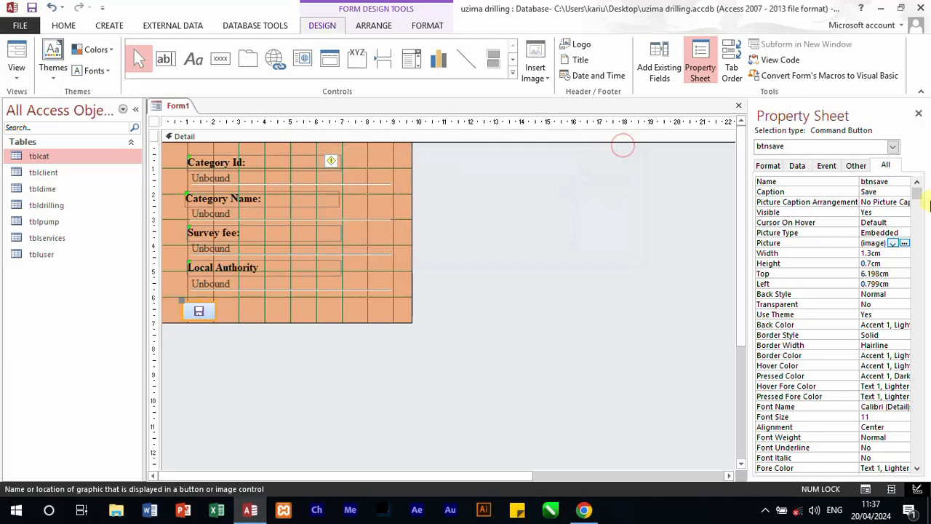
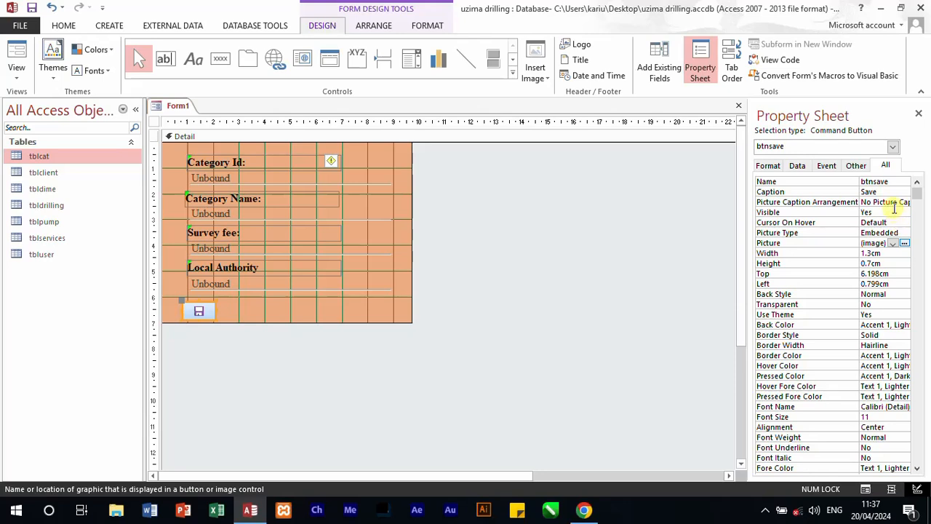
# Step: Set the Save button's picture caption arrangement to Right and widen the button to about 2.3 cm
pyautogui.click(900, 203)
pyautogui.click(904, 202)
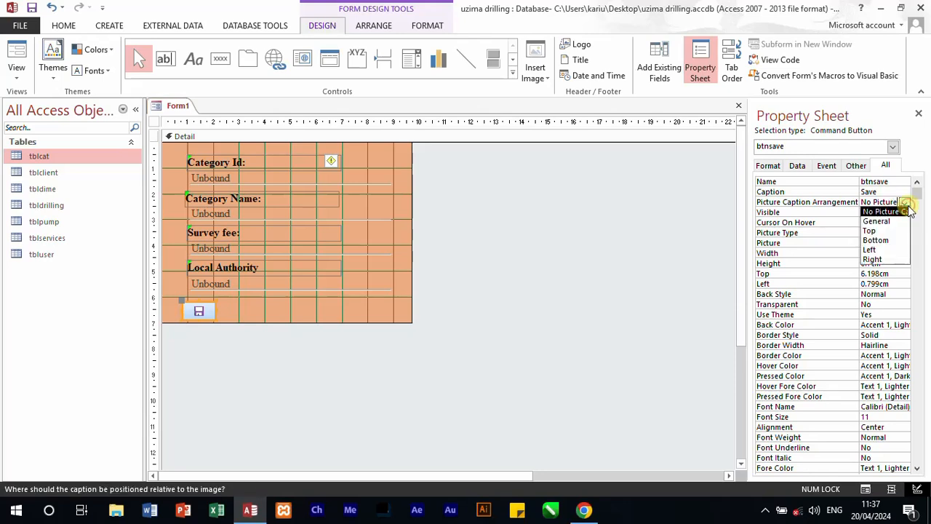
pyautogui.click(891, 251)
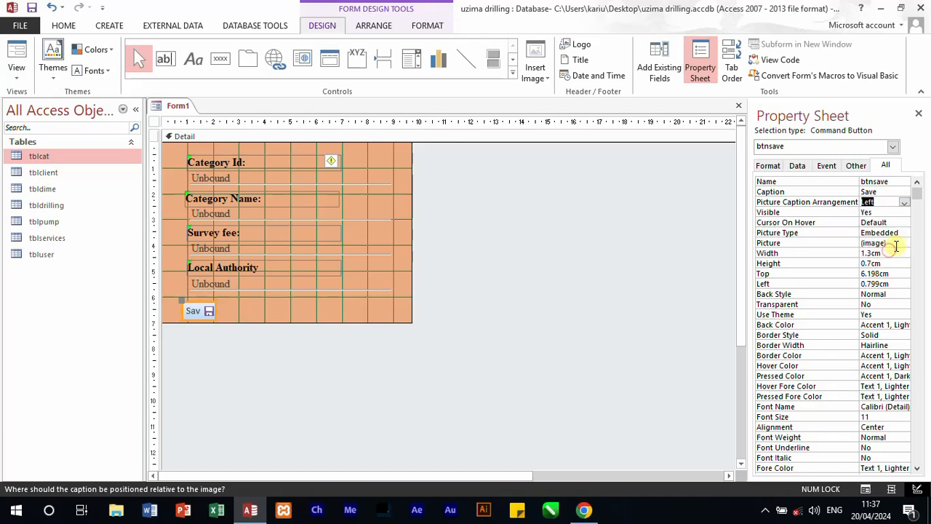
pyautogui.click(905, 203)
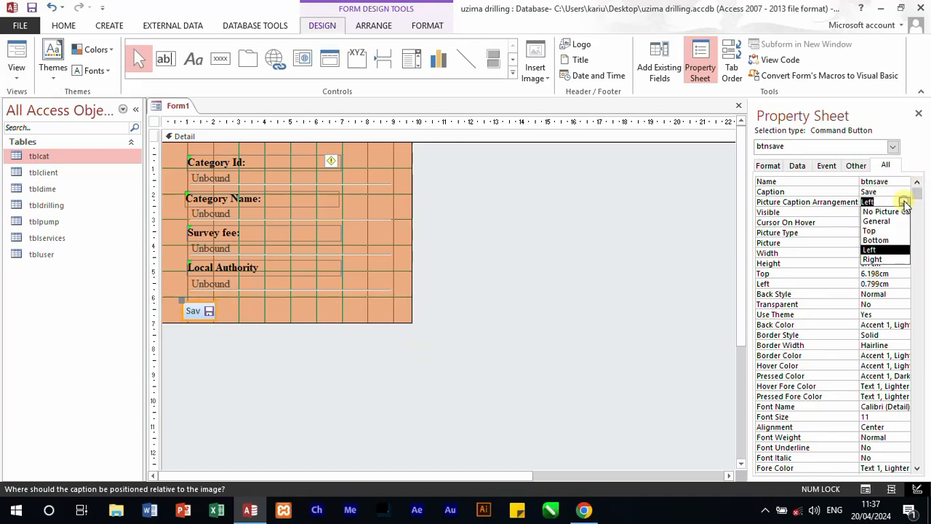
pyautogui.click(872, 260)
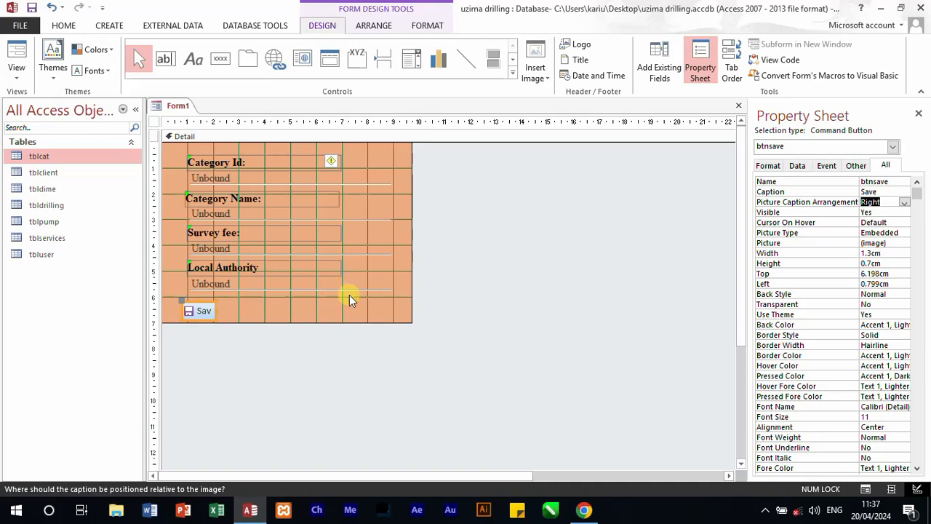
pyautogui.moveTo(219, 308); pyautogui.dragTo(240, 308)
pyautogui.click(289, 348)
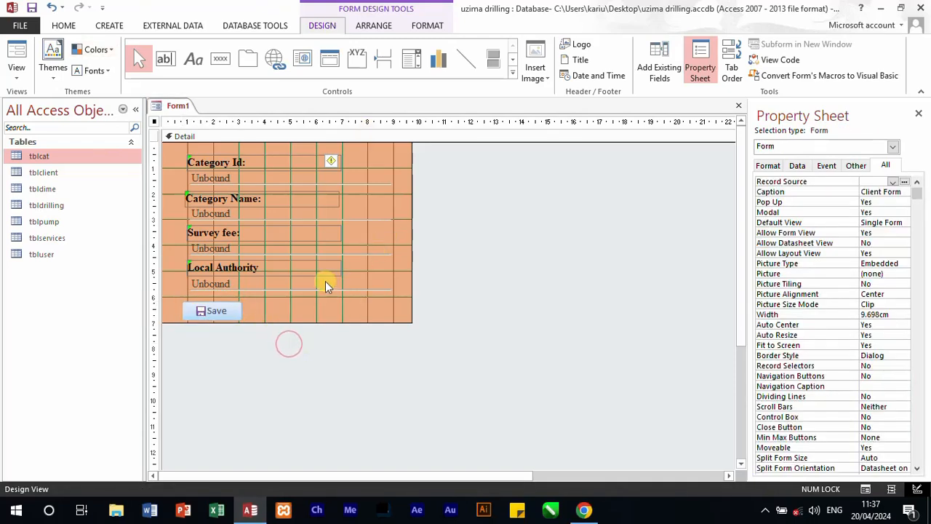
# Step: Set the Save button's text colour to dark red (#BA1419) and its font size to 12
pyautogui.click(214, 320)
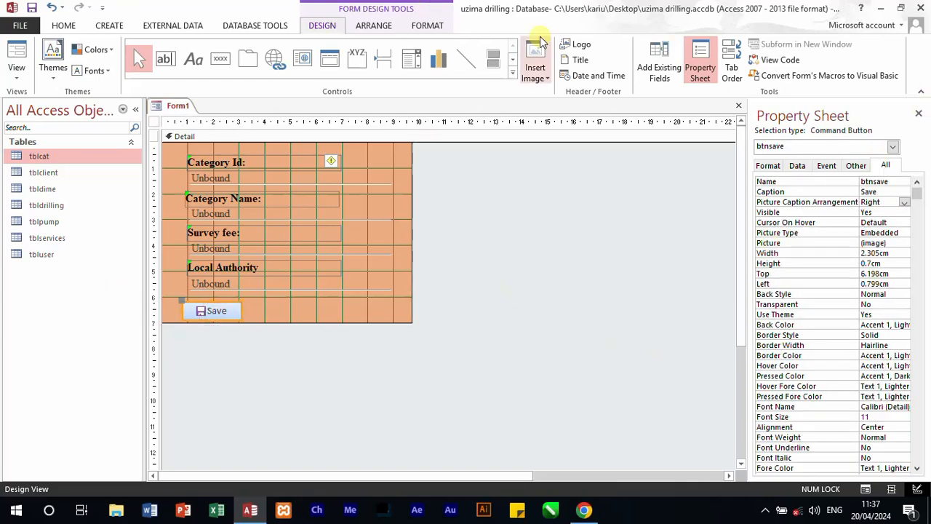
pyautogui.click(766, 166)
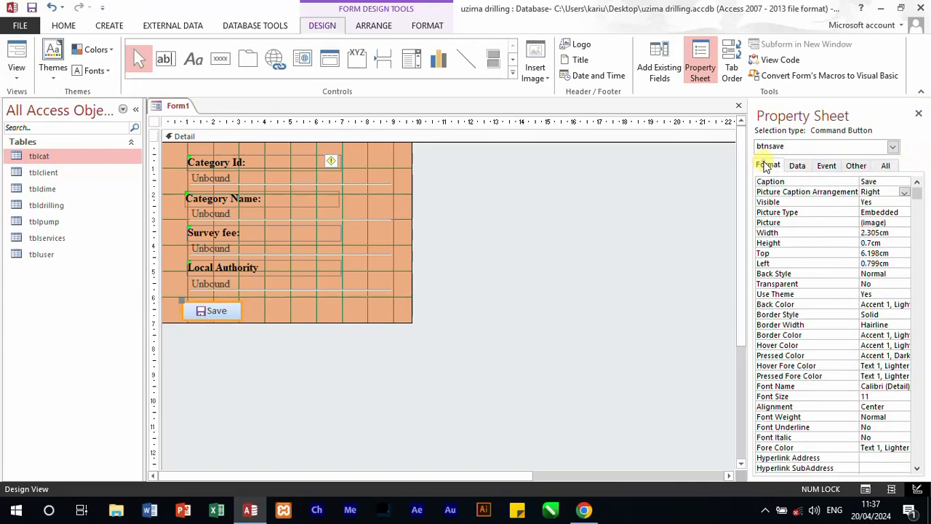
pyautogui.click(904, 447)
pyautogui.click(904, 446)
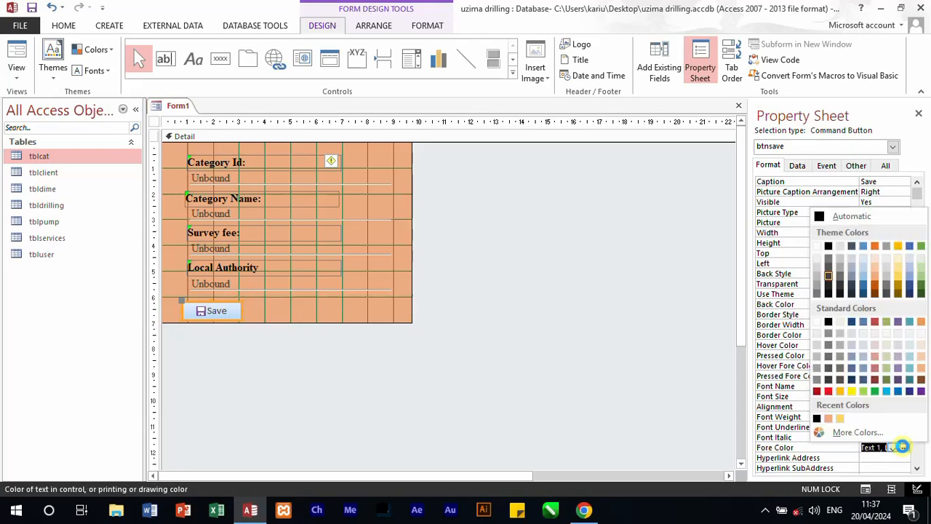
pyautogui.click(817, 392)
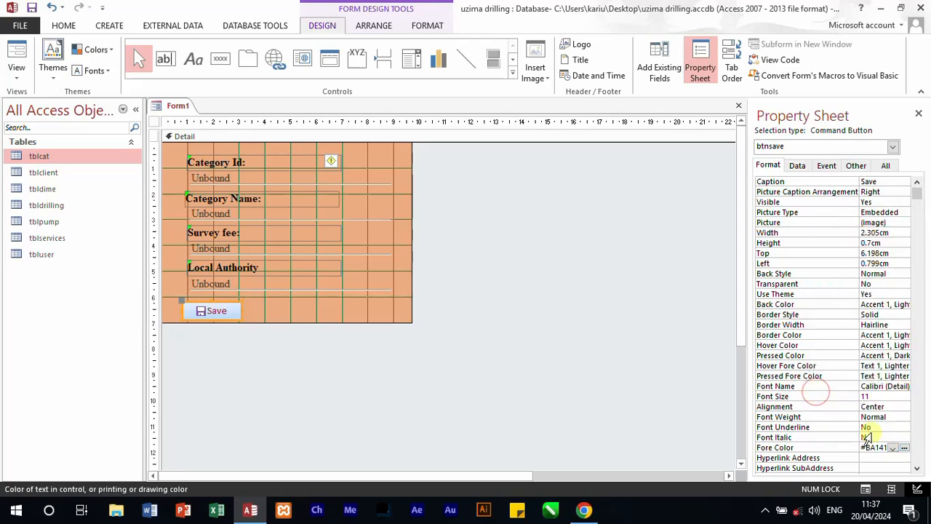
pyautogui.click(895, 397)
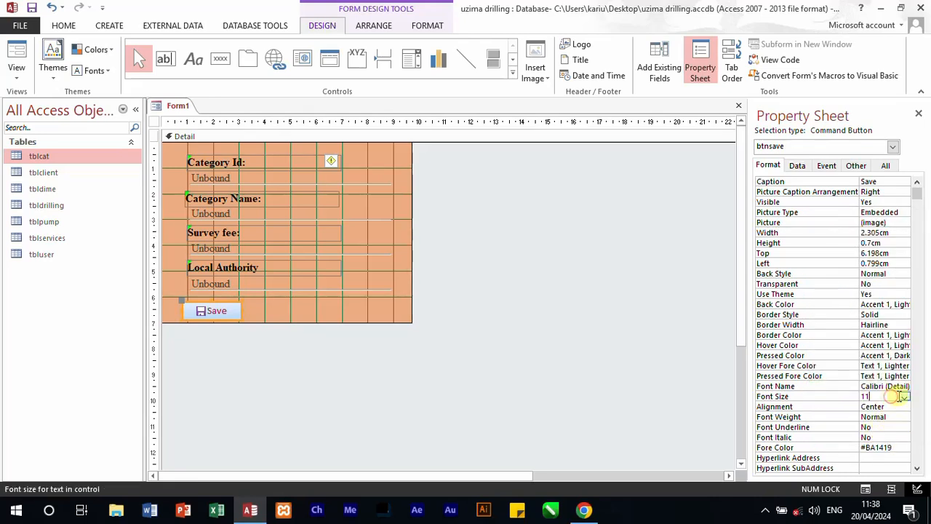
pyautogui.click(905, 397)
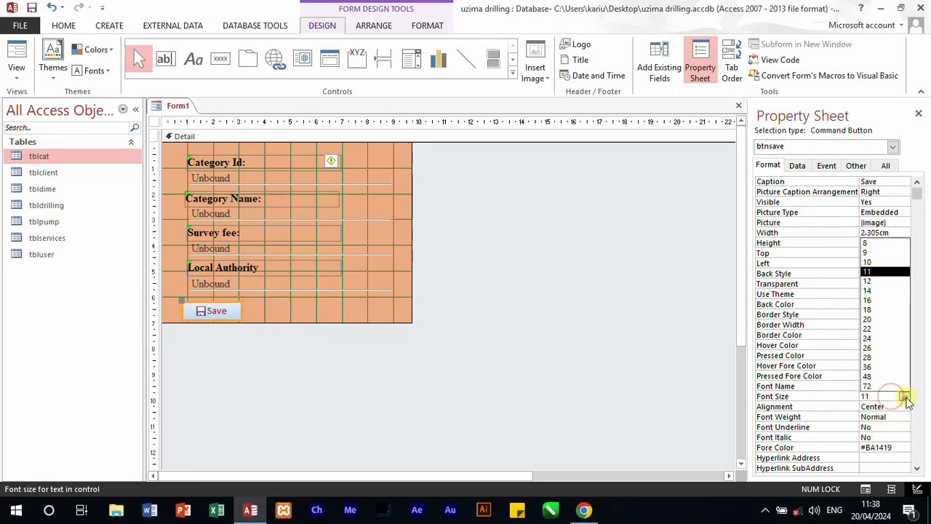
pyautogui.click(867, 282)
# Step: Set the Save button's font to Times New Roman
pyautogui.click(894, 385)
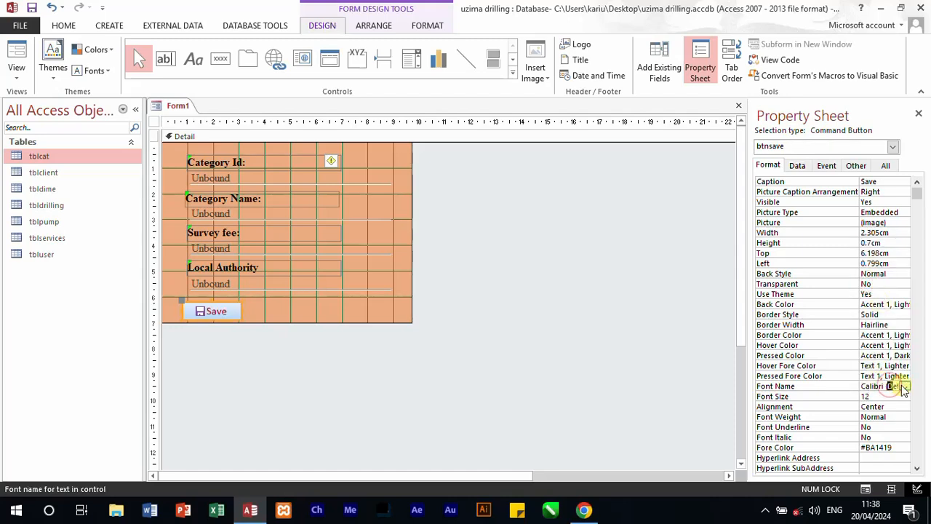
pyautogui.click(904, 386)
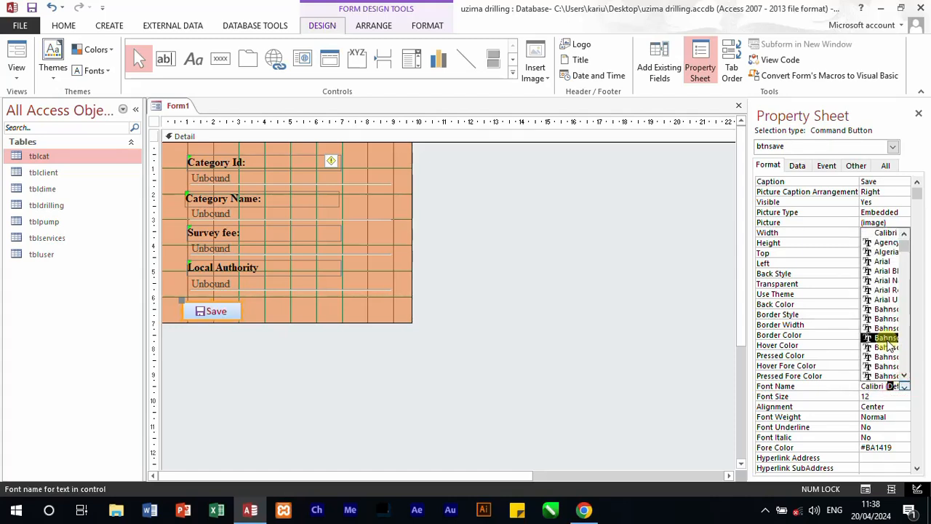
pyautogui.write('ti')
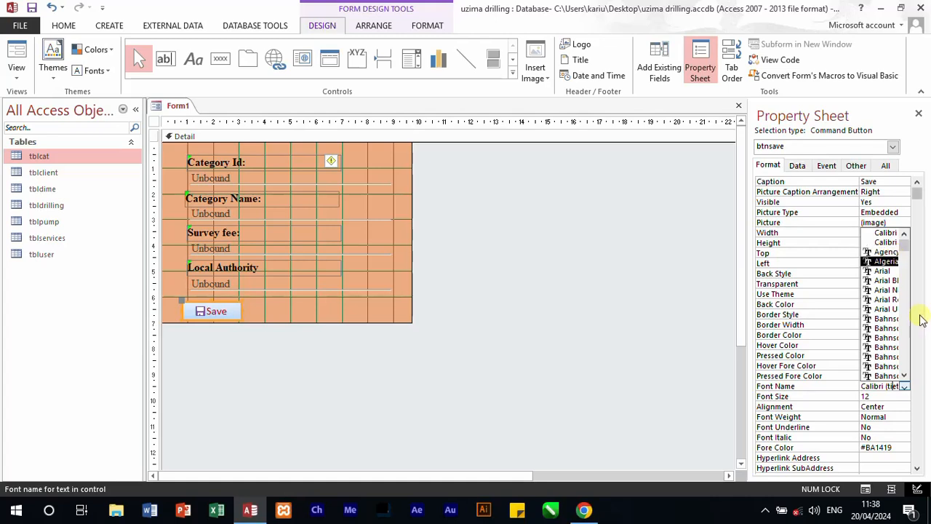
pyautogui.press('BackSpace')
pyautogui.press('BackSpace')
pyautogui.press('BackSpace')
pyautogui.press('BackSpace')
pyautogui.press('BackSpace')
pyautogui.press('BackSpace')
pyautogui.press('BackSpace')
pyautogui.press('BackSpace')
pyautogui.press('BackSpace')
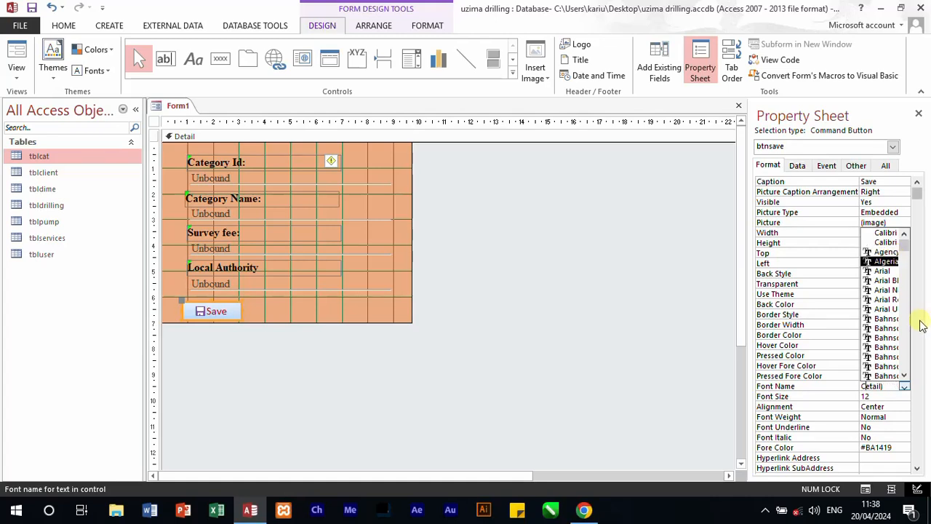
pyautogui.moveTo(894, 387); pyautogui.dragTo(858, 384)
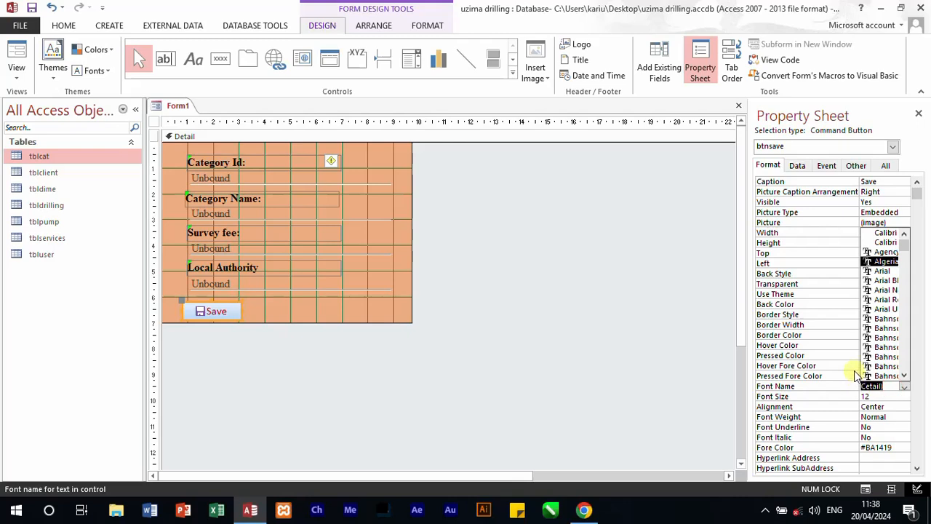
pyautogui.write('times New')
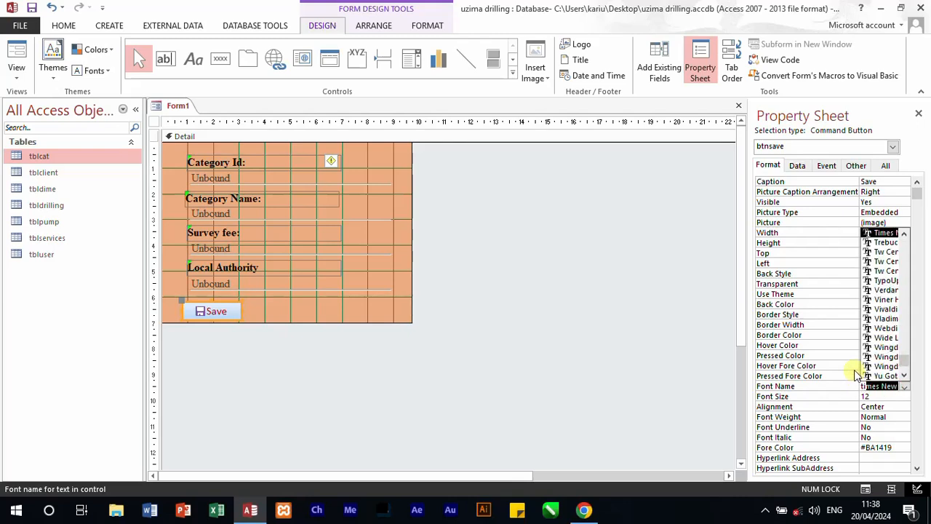
pyautogui.click(886, 234)
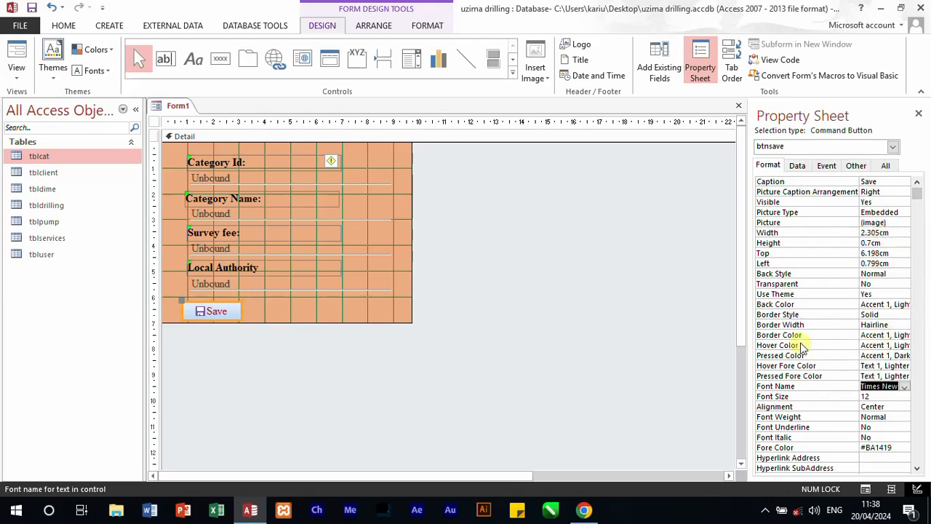
# Step: Set the Save button's hover colour to the standard orange-yellow #FFC20E
pyautogui.click(900, 346)
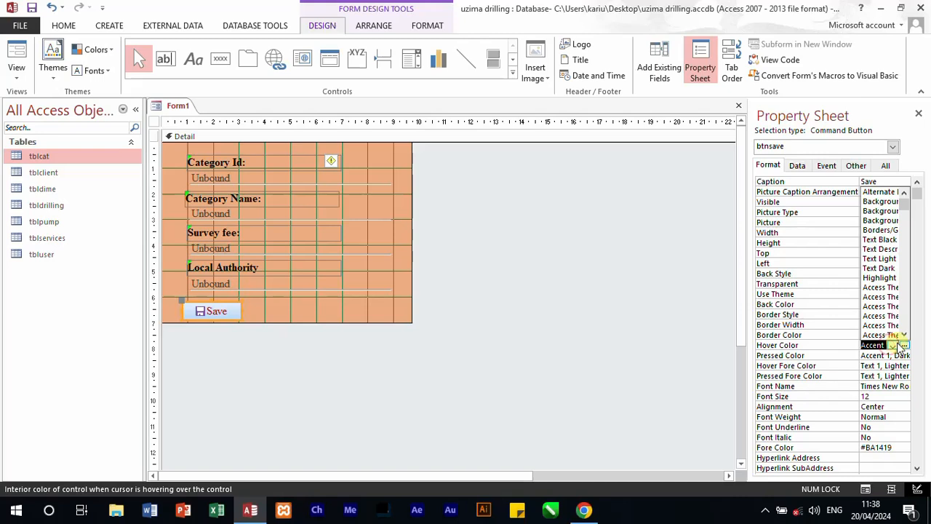
pyautogui.click(905, 345)
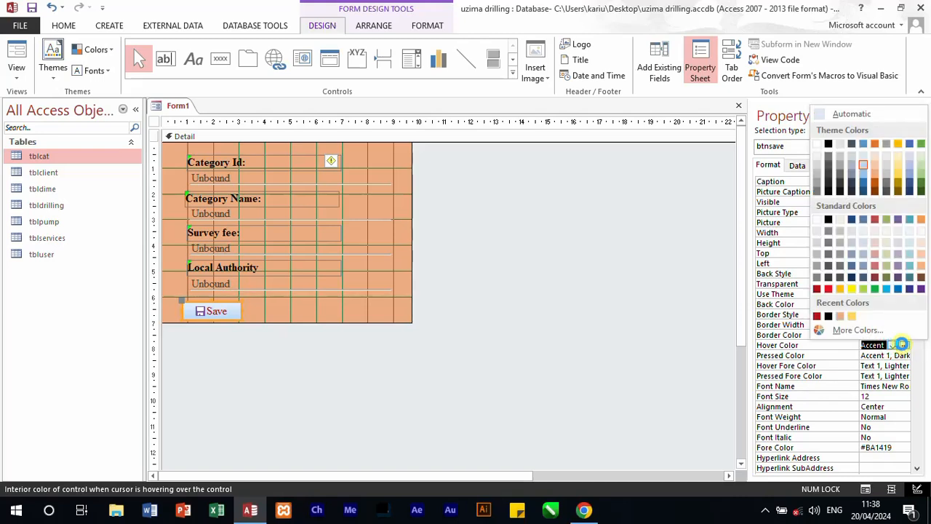
pyautogui.click(843, 289)
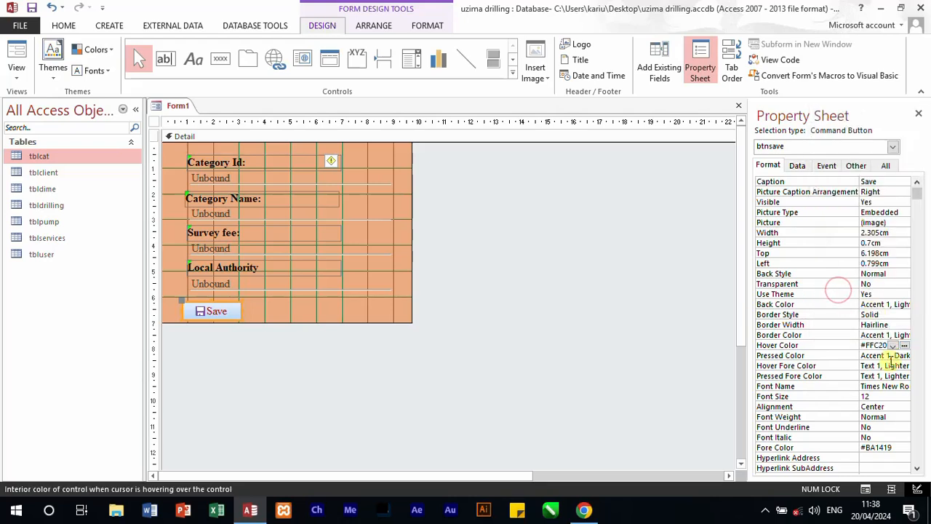
# Step: Set the Save button's hover text colour to a light off-white and check the hover effect in Form View
pyautogui.click(894, 365)
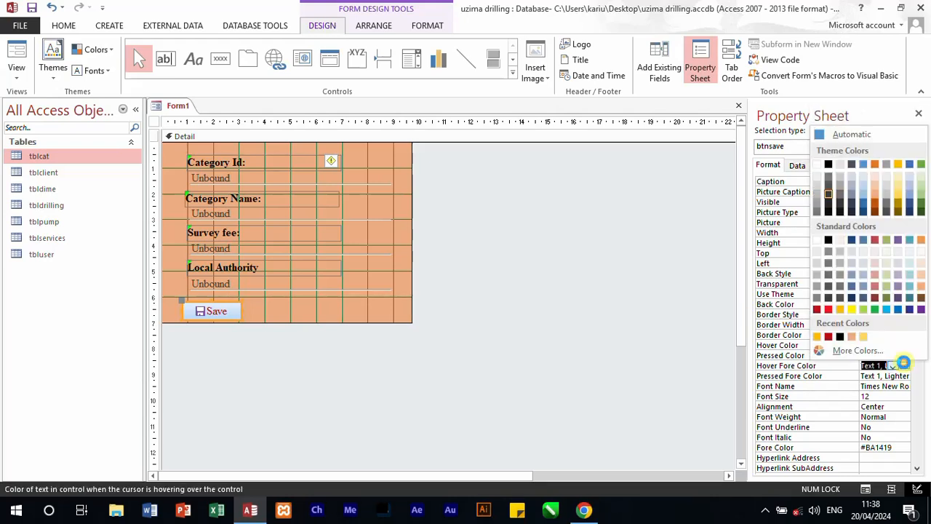
pyautogui.click(847, 243)
pyautogui.click(538, 362)
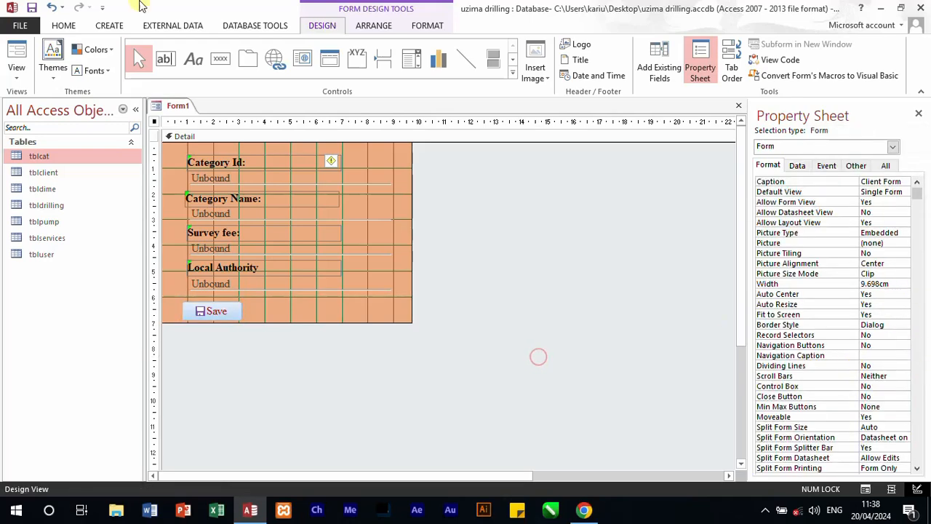
pyautogui.click(17, 56)
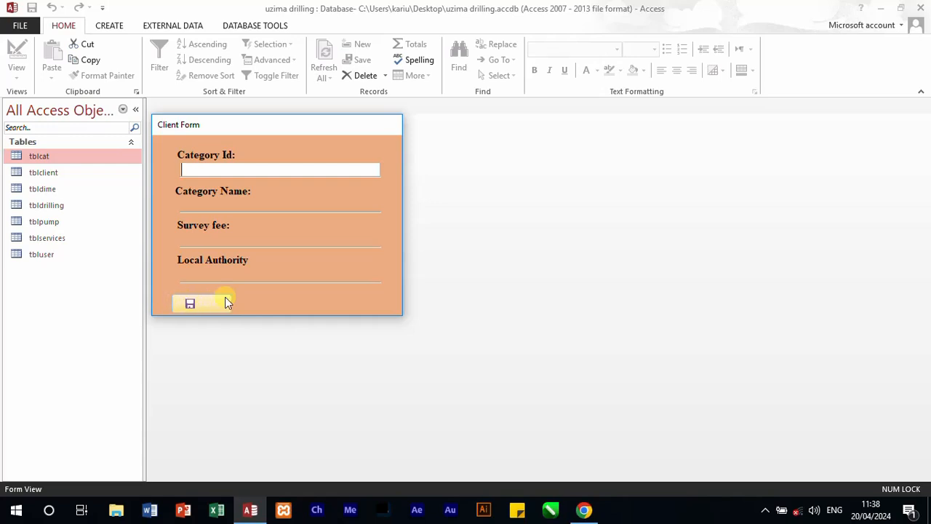
pyautogui.rightClick(253, 307)
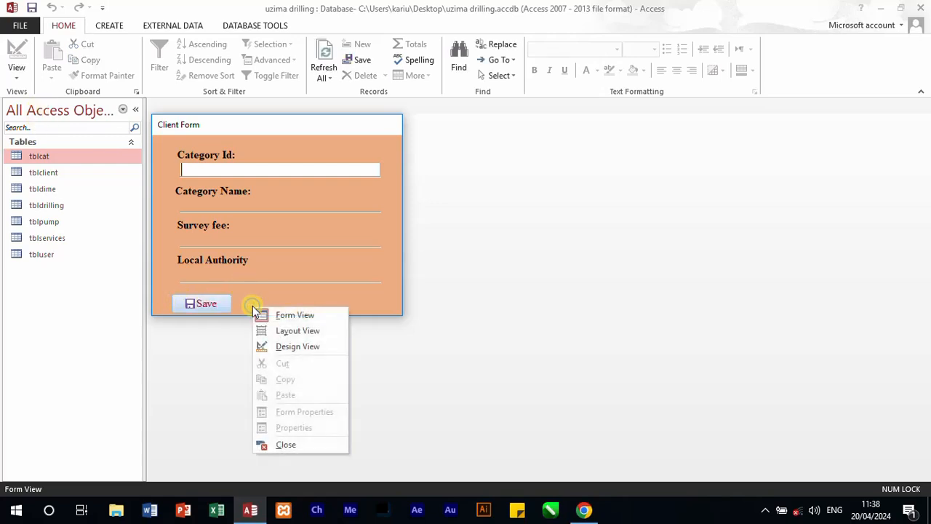
pyautogui.click(297, 348)
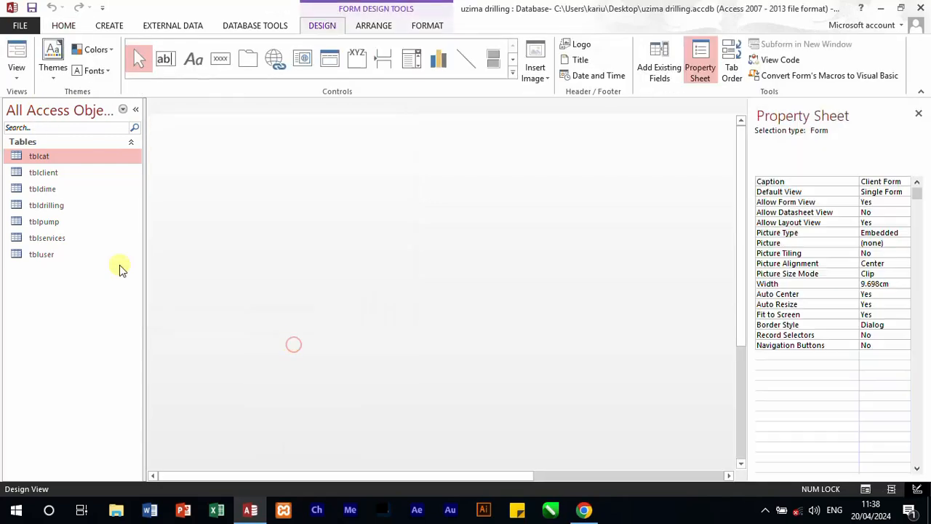
# Step: Set the Save button's hover text colour to black, check the hover effect in Form View, and return to Design View
pyautogui.click(217, 313)
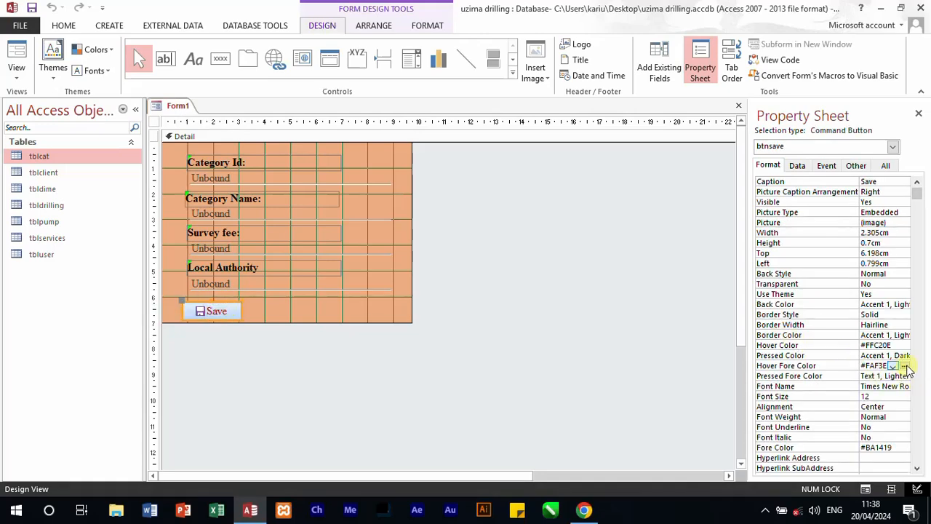
pyautogui.click(905, 365)
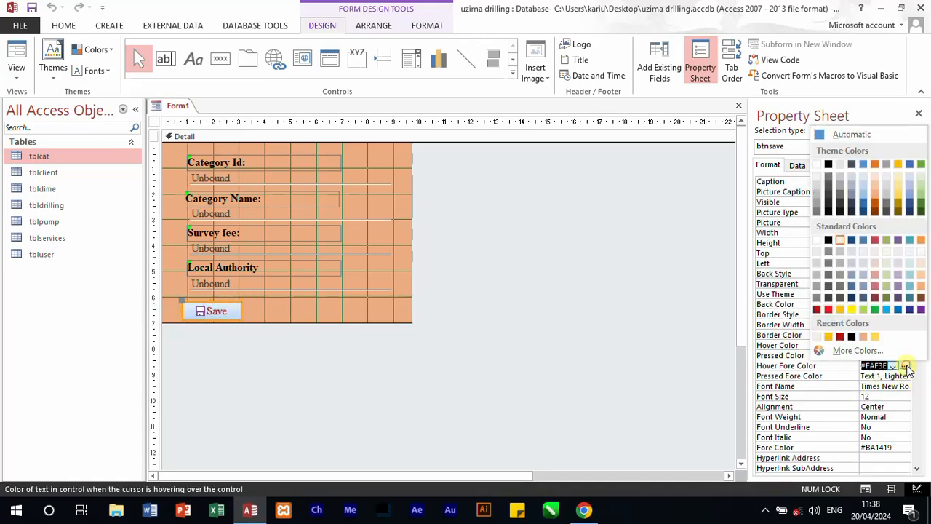
pyautogui.click(830, 240)
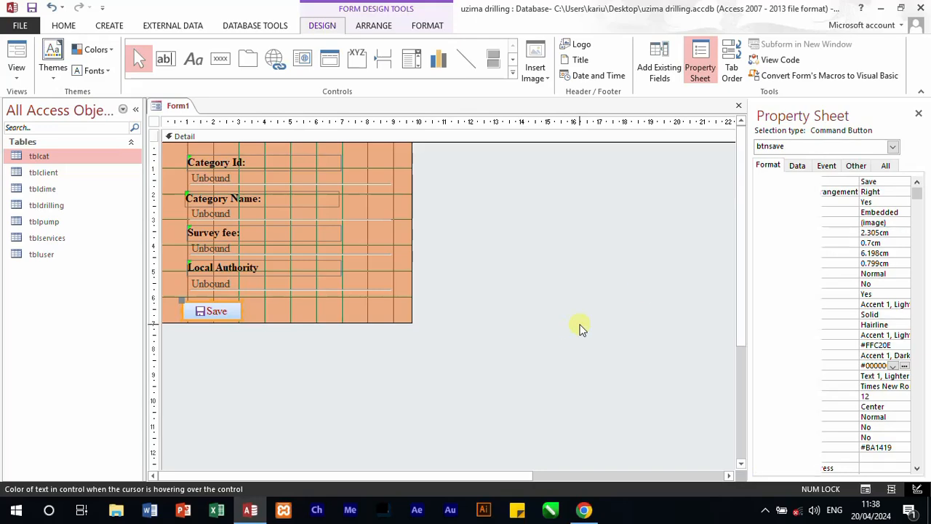
pyautogui.click(580, 325)
pyautogui.click(20, 57)
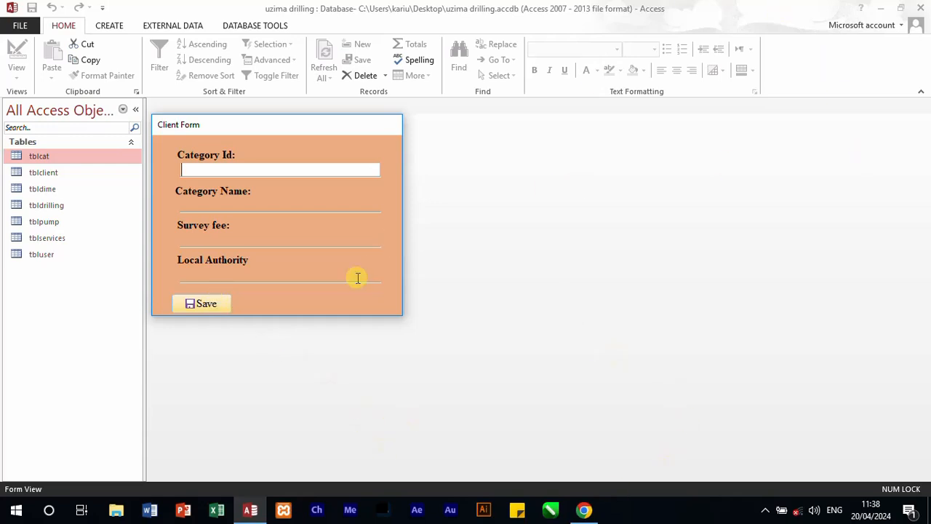
pyautogui.click(315, 138)
pyautogui.rightClick(315, 294)
pyautogui.click(356, 333)
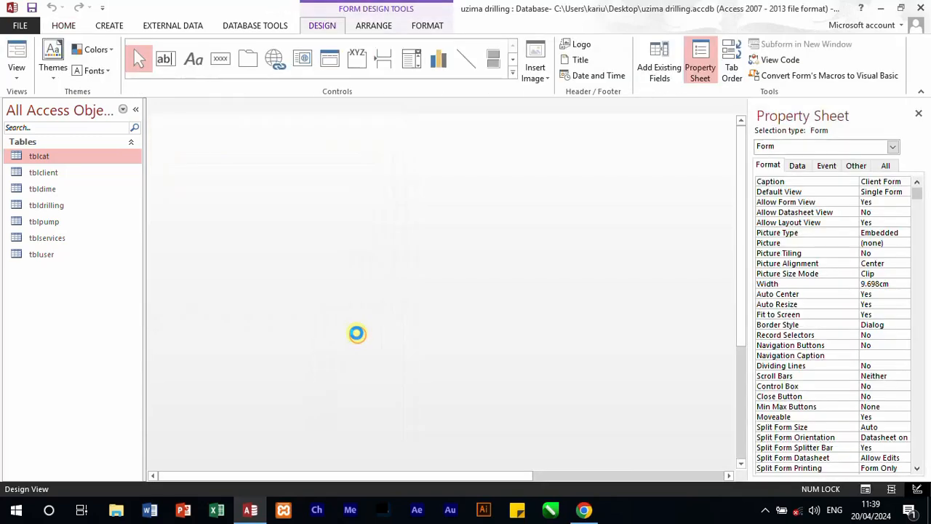
# Step: Disable and lock the Category Id text box by setting Enabled to No and Locked to Yes
pyautogui.click(272, 180)
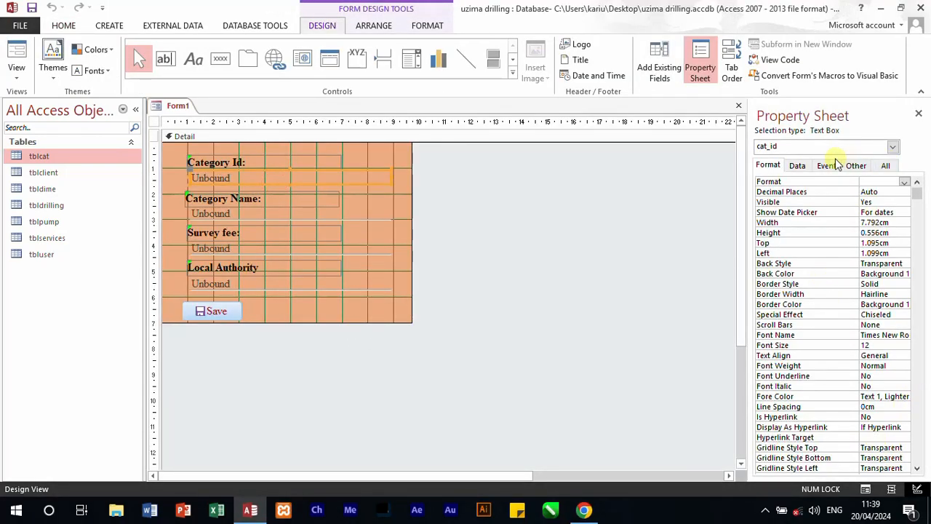
pyautogui.click(798, 165)
pyautogui.click(896, 253)
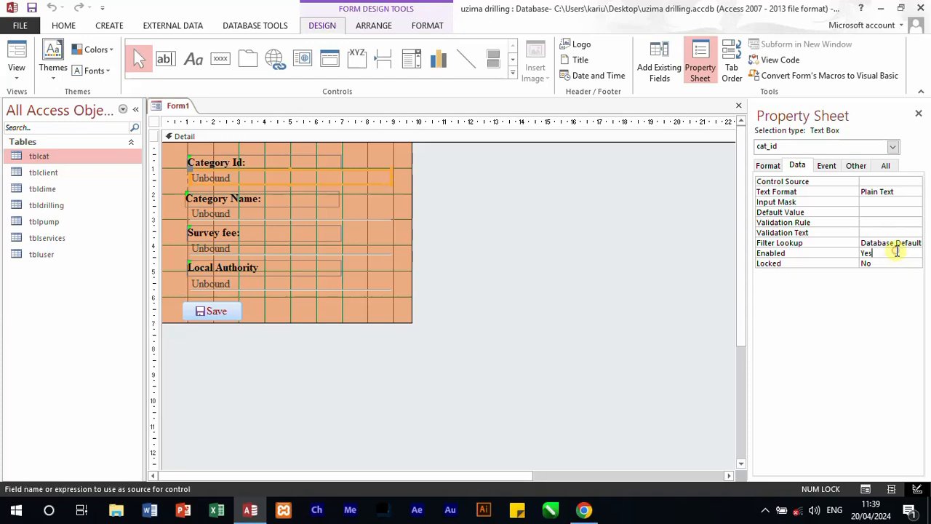
pyautogui.click(916, 253)
pyautogui.click(891, 273)
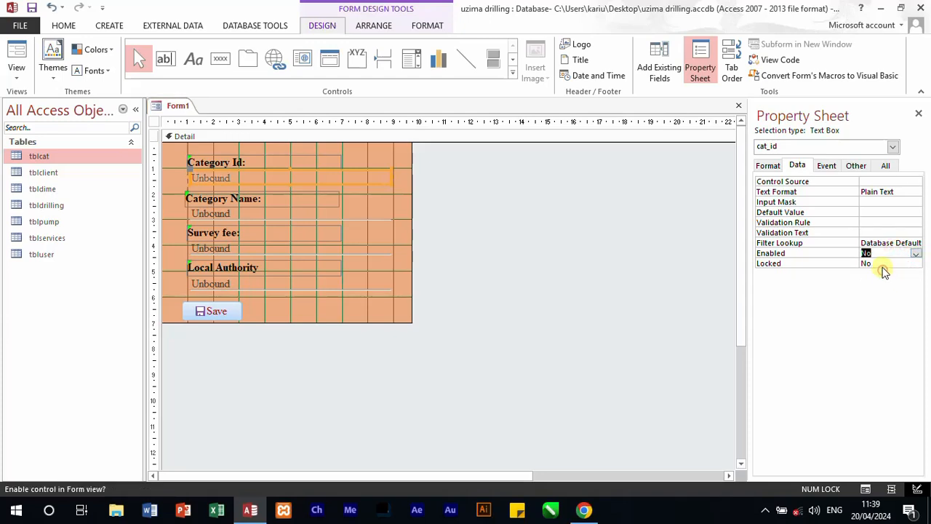
pyautogui.click(883, 263)
pyautogui.click(915, 264)
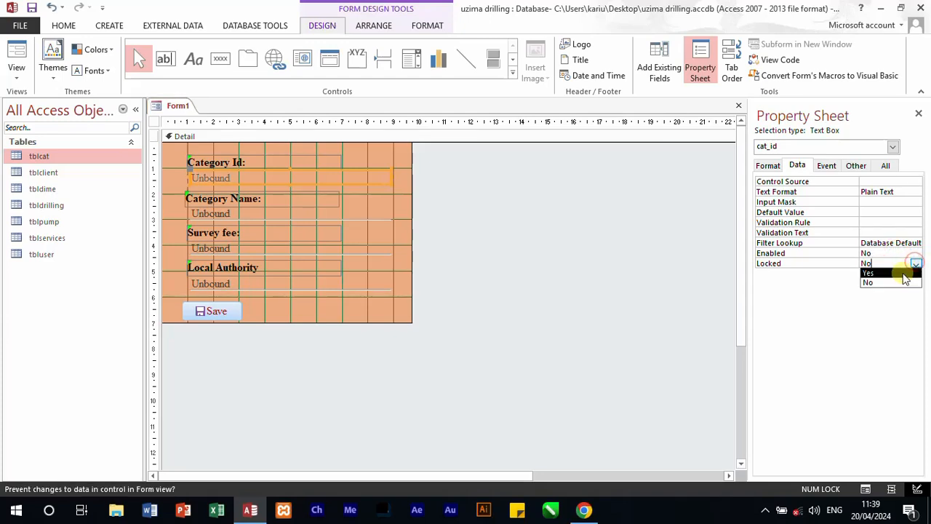
pyautogui.click(893, 273)
pyautogui.click(597, 291)
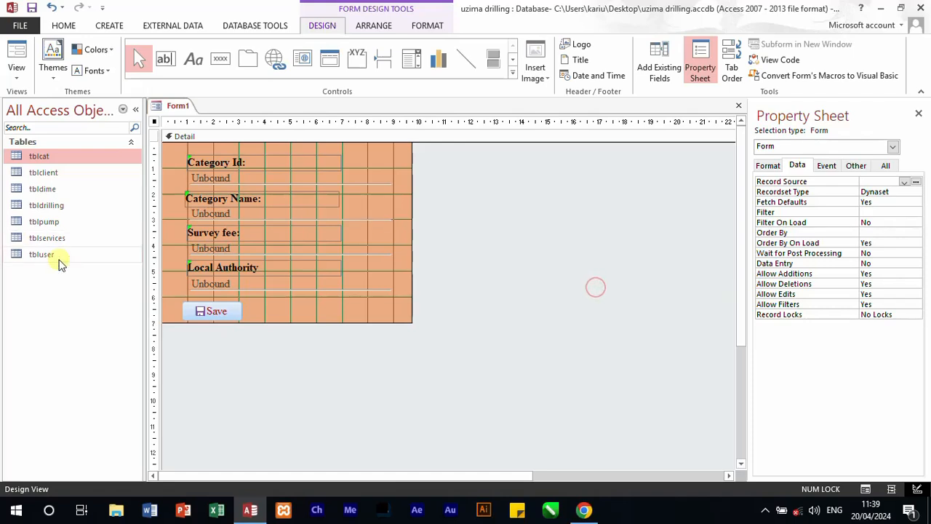
# Step: Open the category form's code module with the Code Builder and create the Form_Load event procedure
pyautogui.rightClick(265, 312)
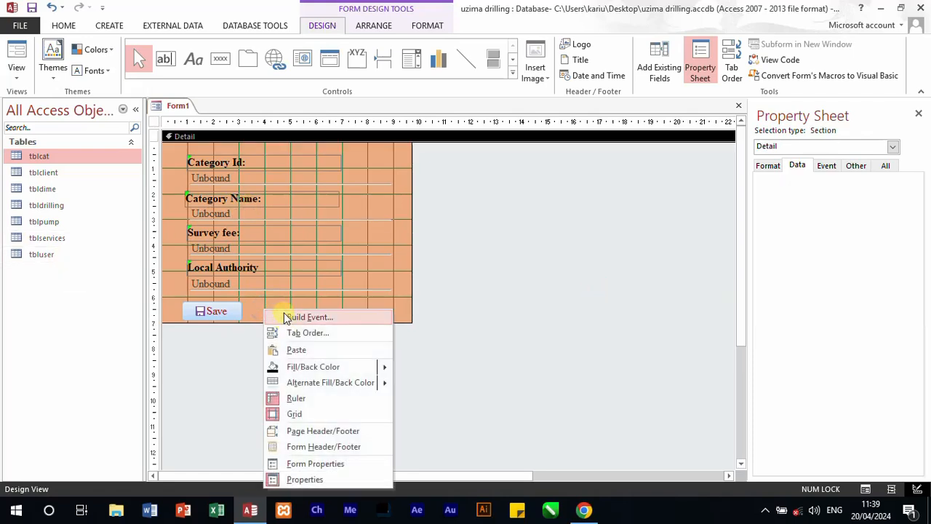
pyautogui.click(283, 317)
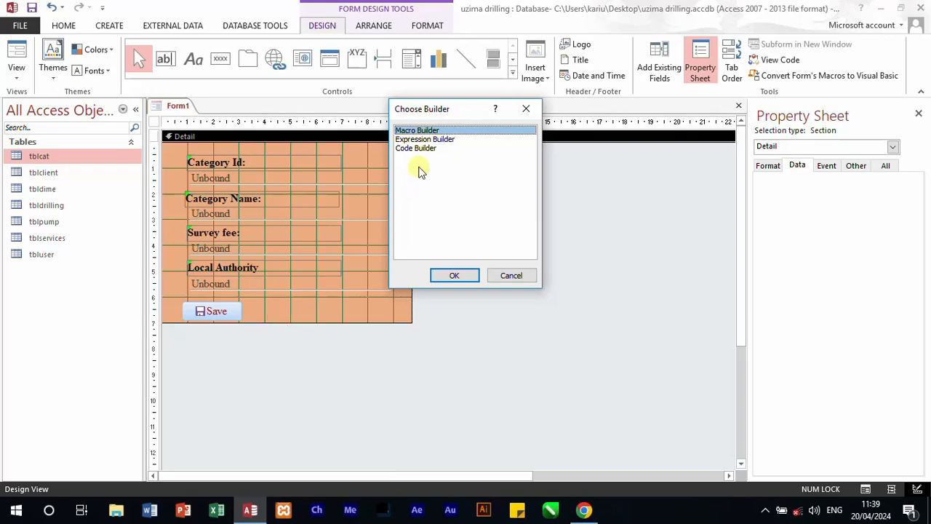
pyautogui.click(415, 148)
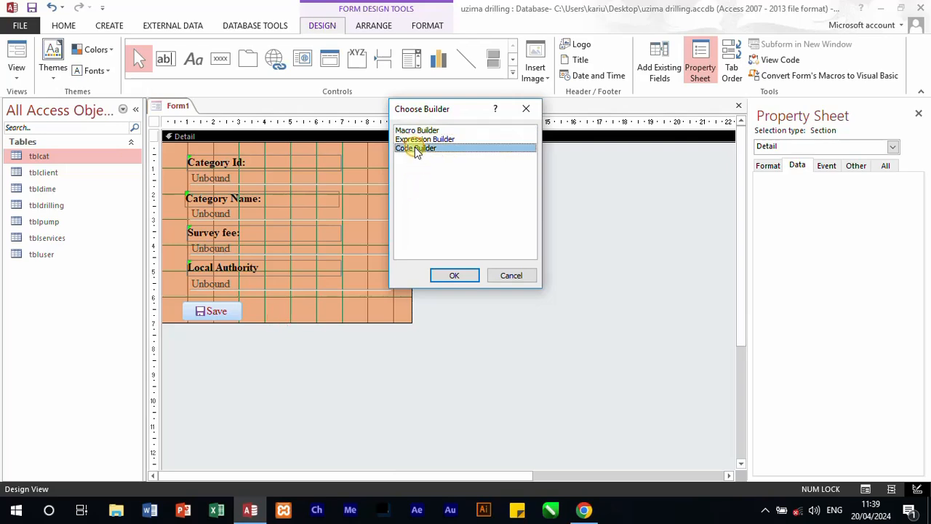
pyautogui.click(453, 275)
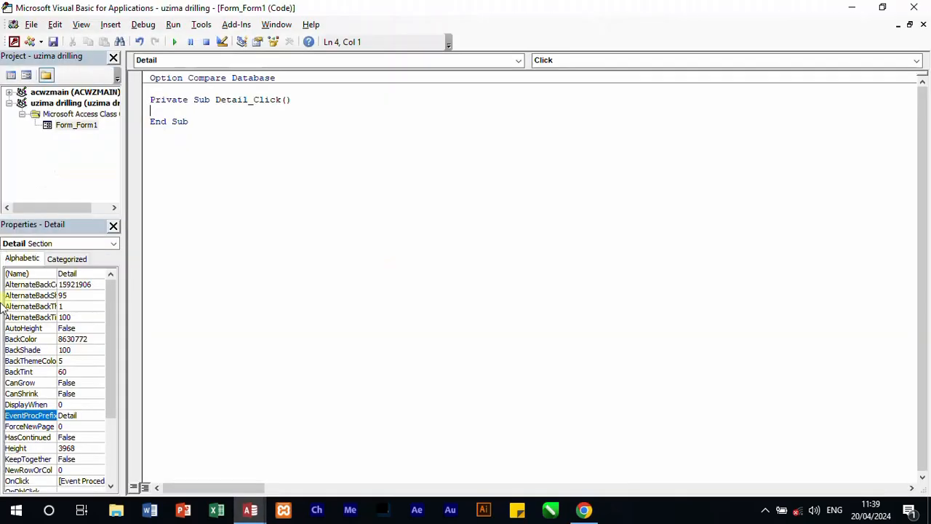
pyautogui.click(519, 60)
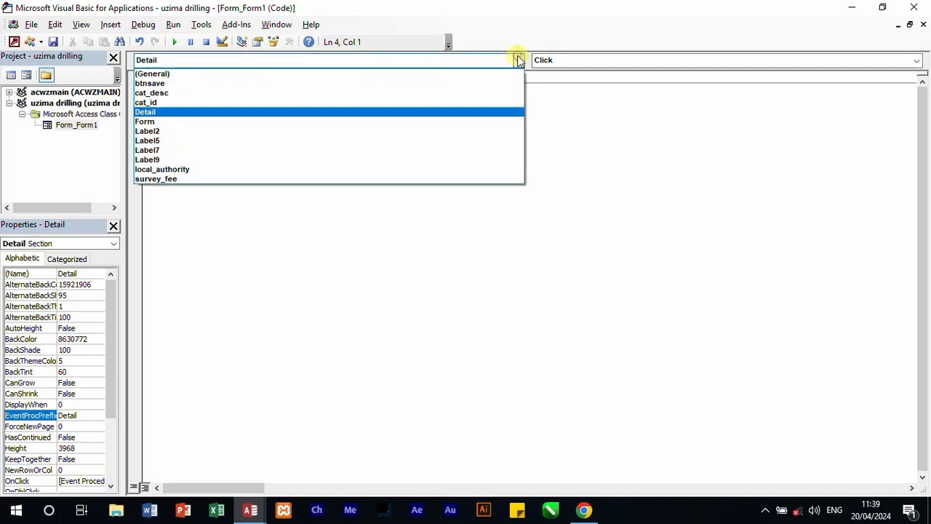
pyautogui.click(325, 128)
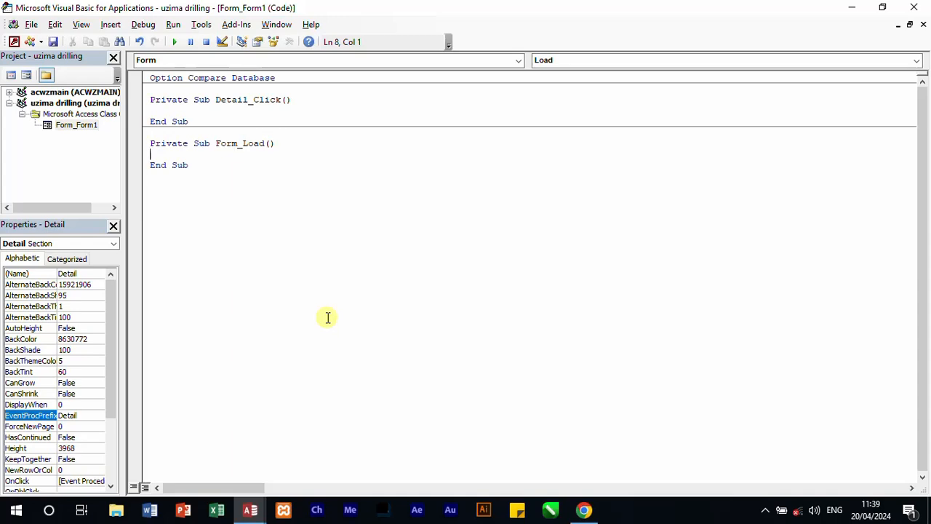
# Step: In Form_Load, declare db as Database and rs as Recordset
pyautogui.write('dim db as d')
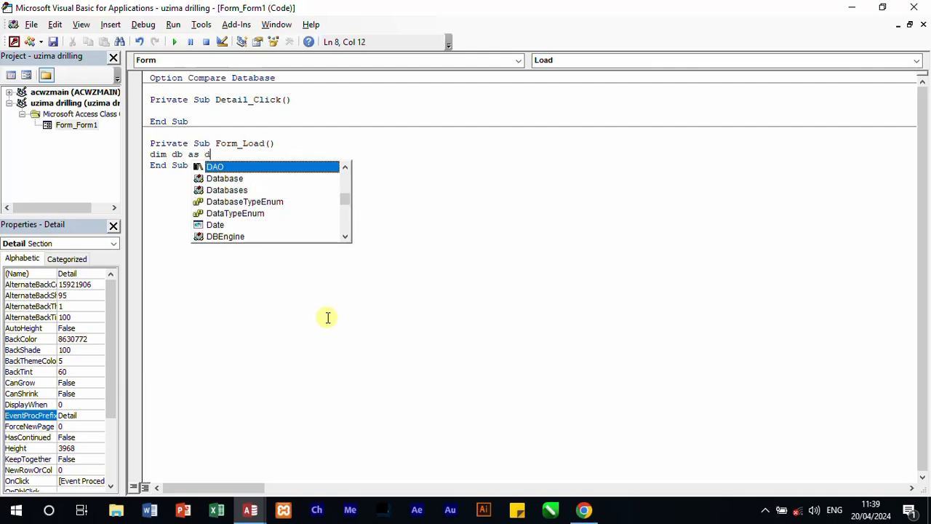
pyautogui.write('atabase')
pyautogui.press('Return')
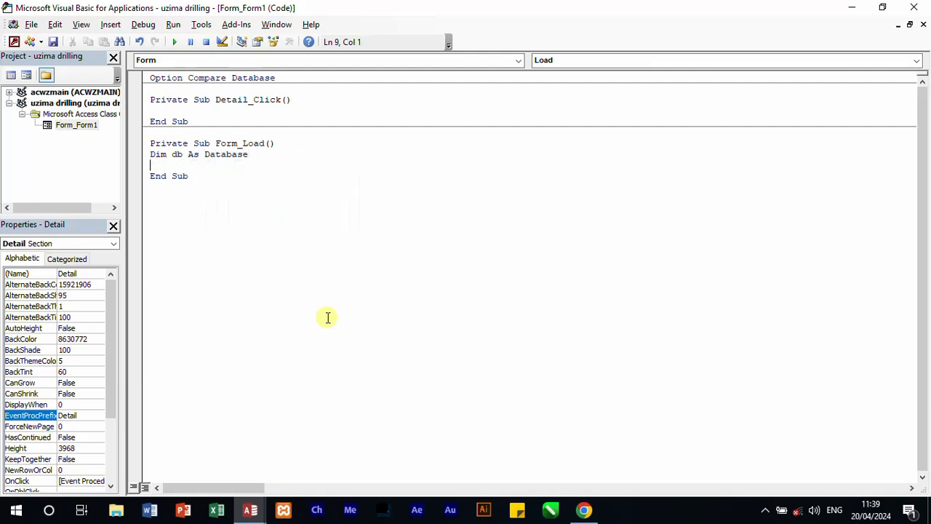
pyautogui.write('dim rs as re')
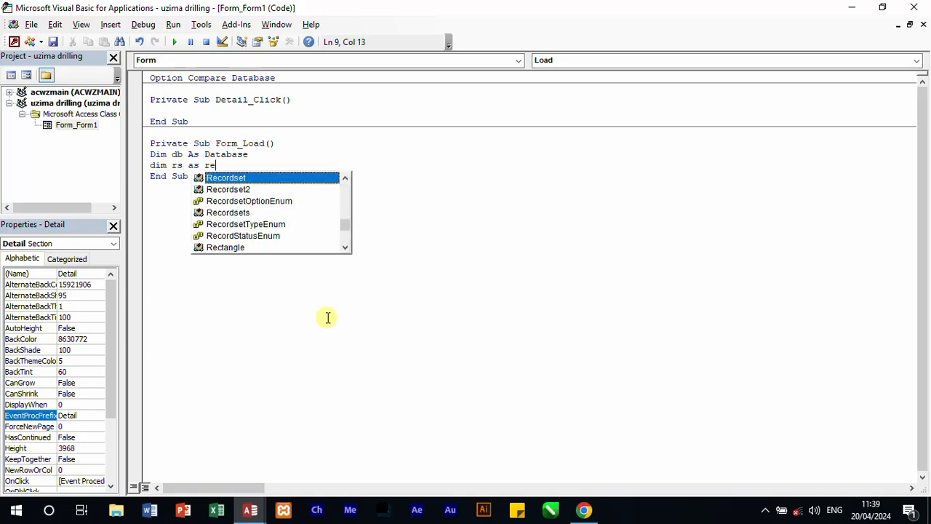
pyautogui.write('cordset')
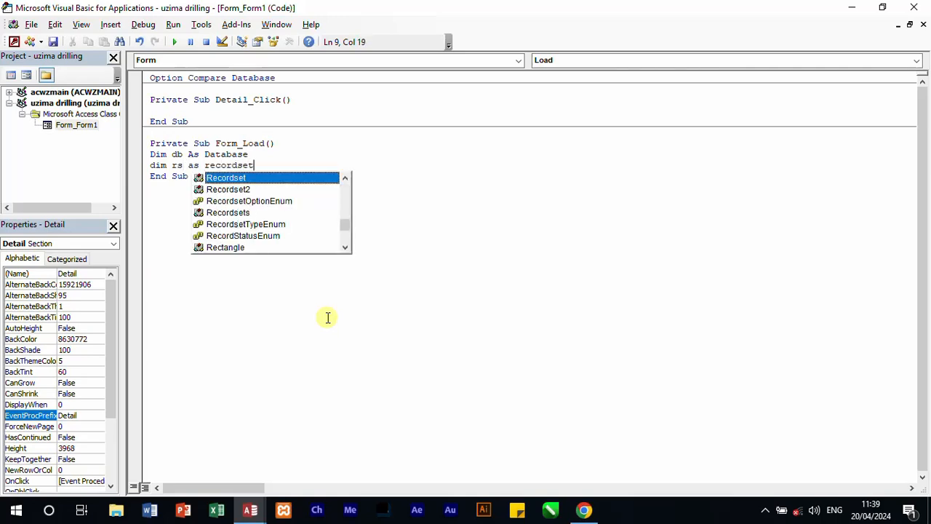
pyautogui.press('Return')
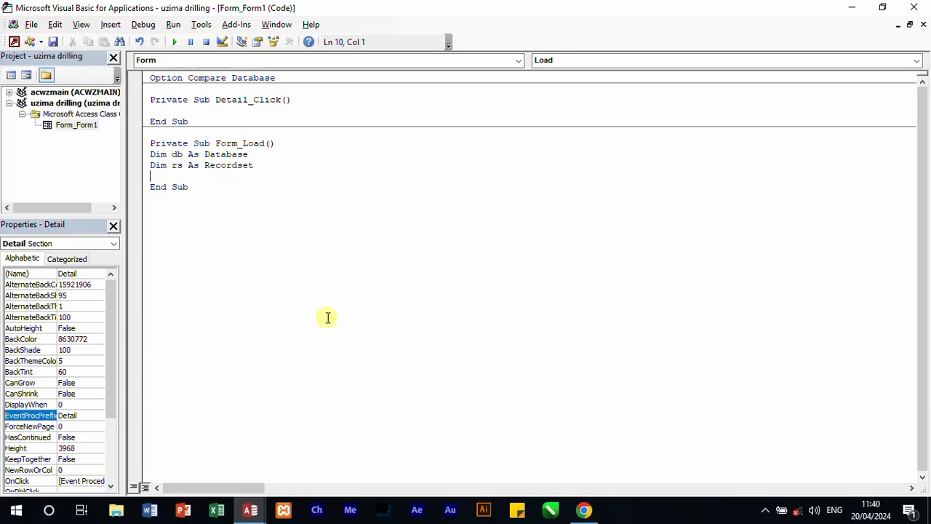
# Step: Assign the current database to db with Set db = CurrentDb below the declarations
pyautogui.write('set db =currentdb')
pyautogui.press('Return')
# Step: Assign the category table's recordset to rs with Set rs = db.OpenRecordset("tblcat")
pyautogui.write('set re')
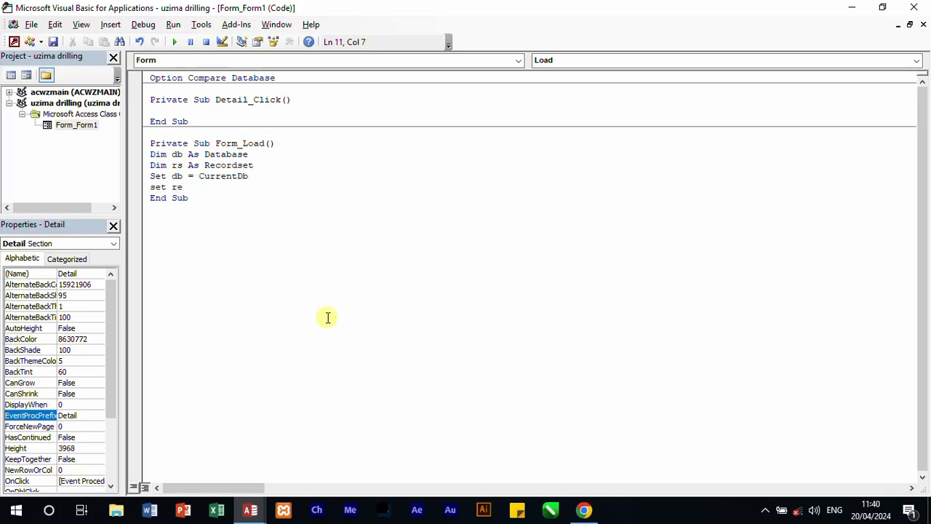
pyautogui.press('BackSpace')
pyautogui.write('s')
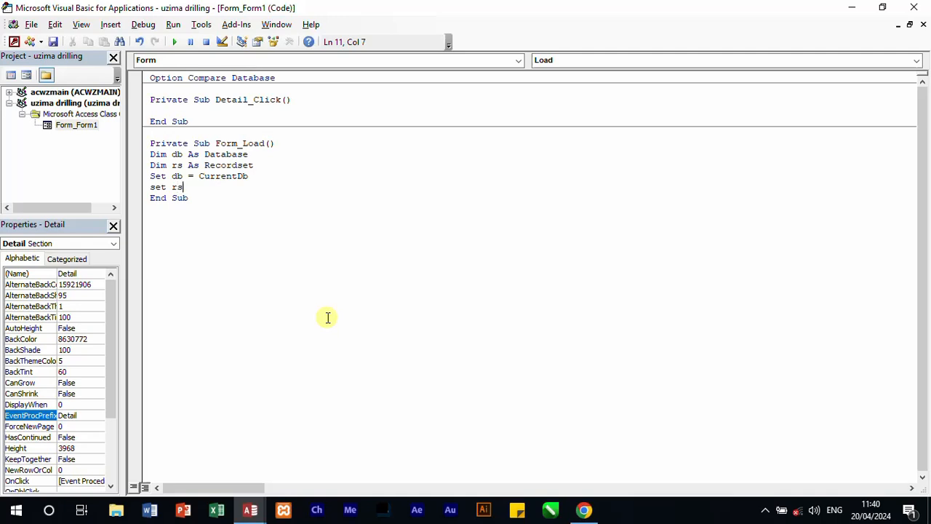
pyautogui.write(' = d')
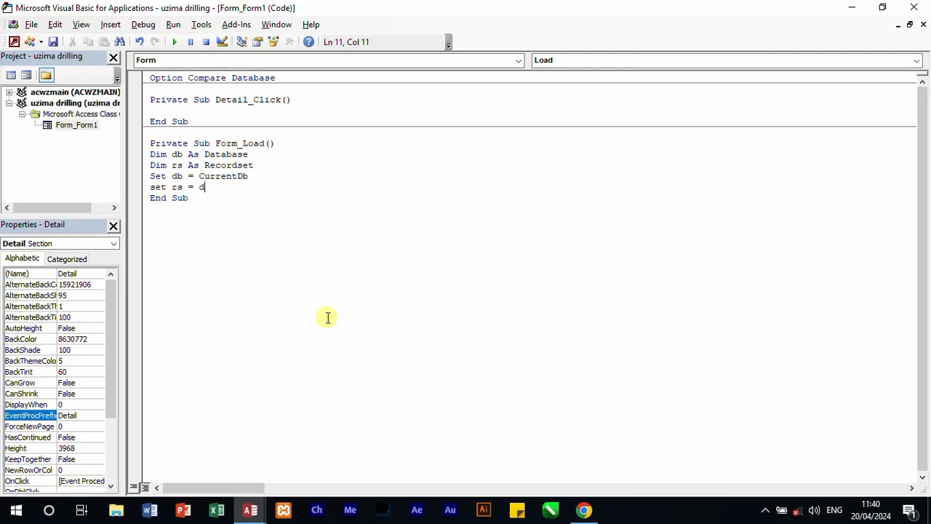
pyautogui.write('b.')
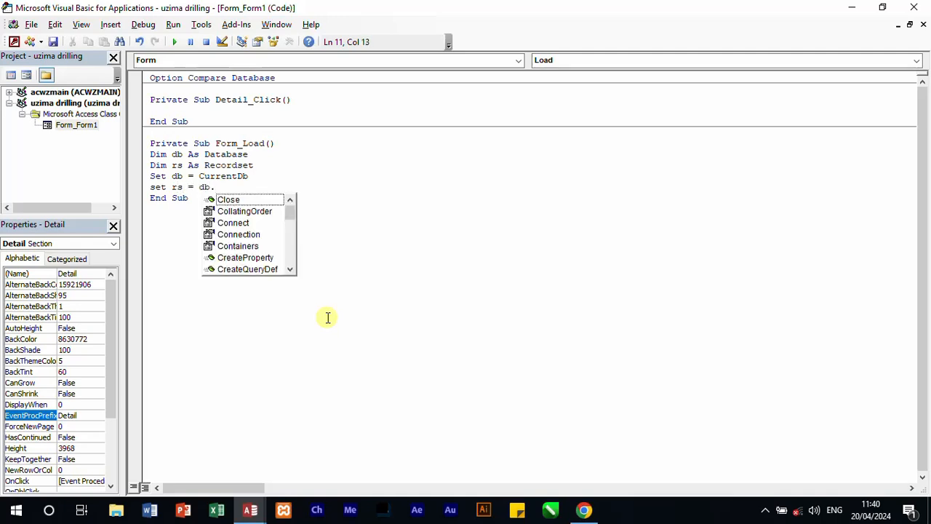
pyautogui.write('o')
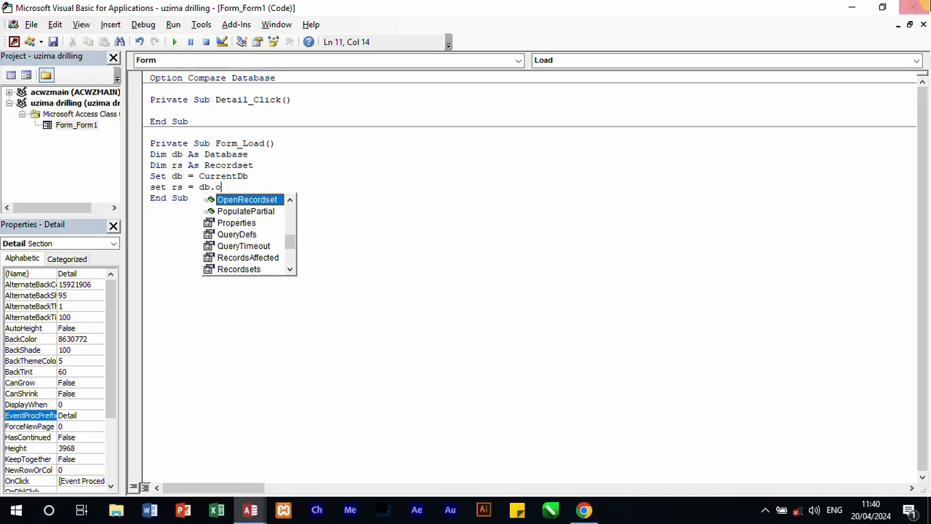
pyautogui.doubleClick(272, 199)
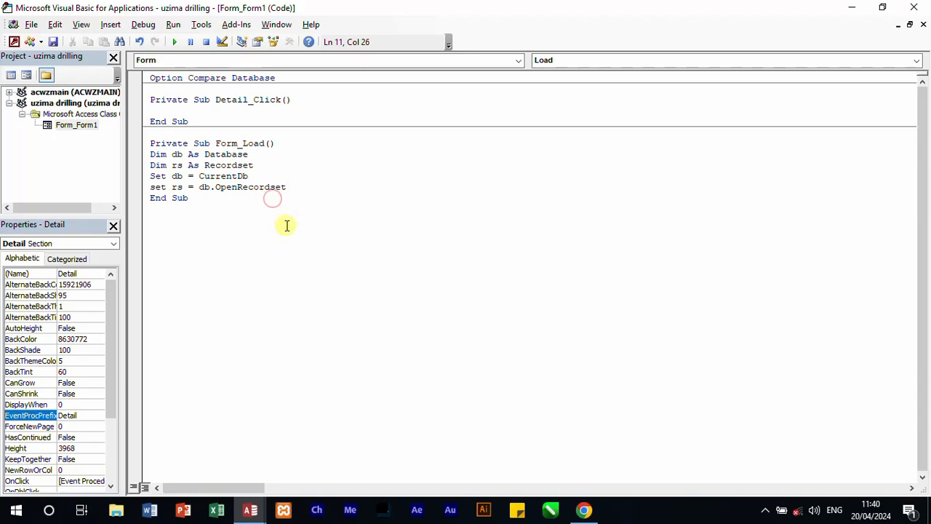
pyautogui.write('("')
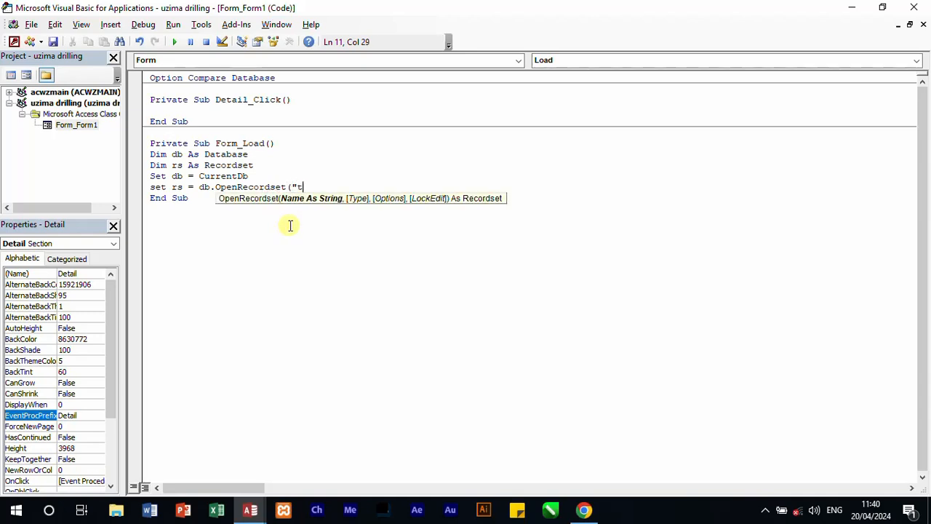
pyautogui.write('tbl')
pyautogui.write('cay')
pyautogui.write('t"')
pyautogui.write(')')
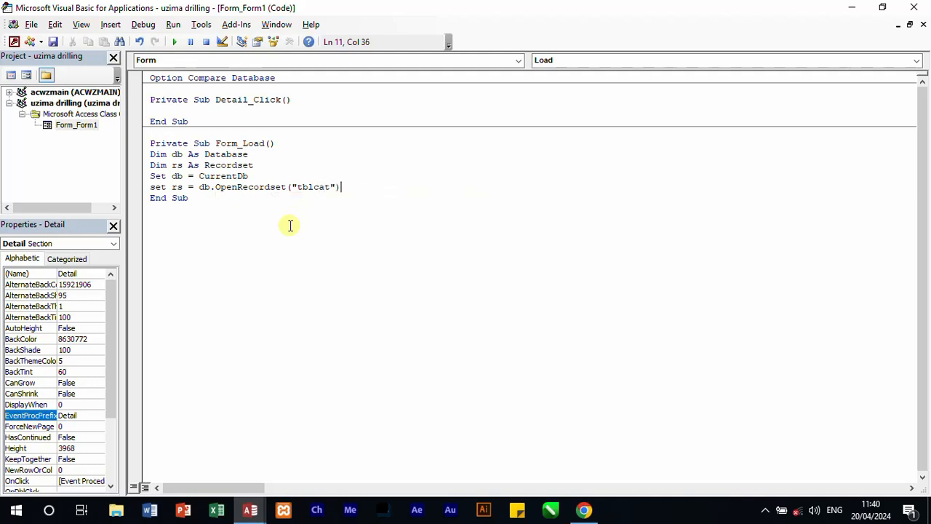
# Step: Check the question paper in Chrome and the form design in Access, and return to the Visual Basic editor
pyautogui.click(583, 509)
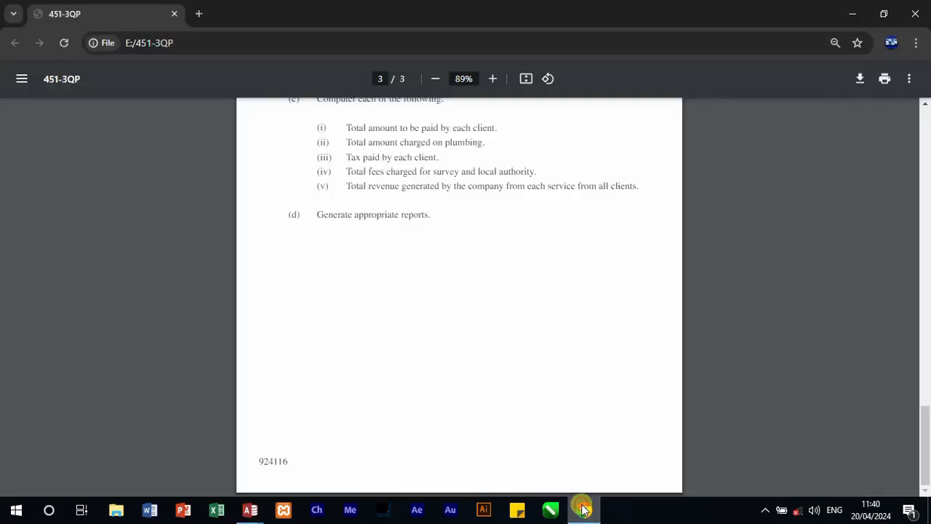
pyautogui.click(852, 13)
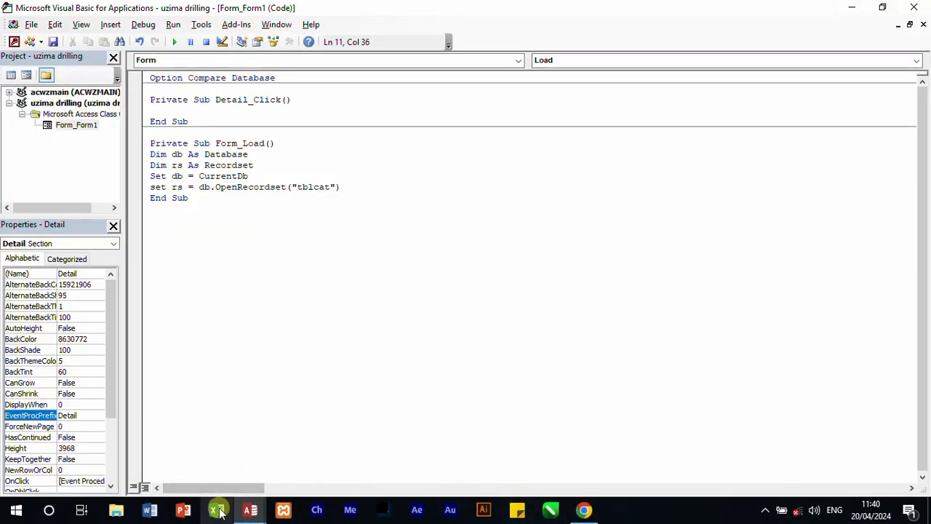
pyautogui.moveTo(247, 513)
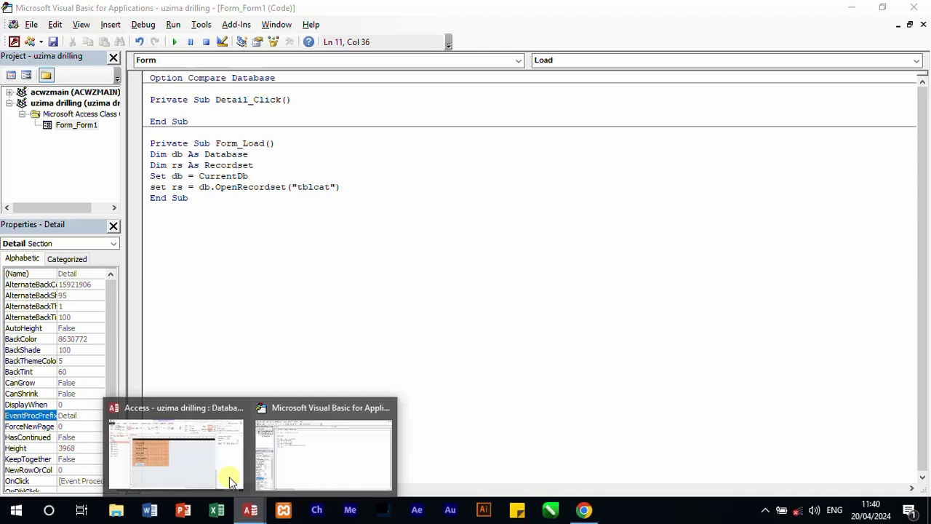
pyautogui.click(175, 449)
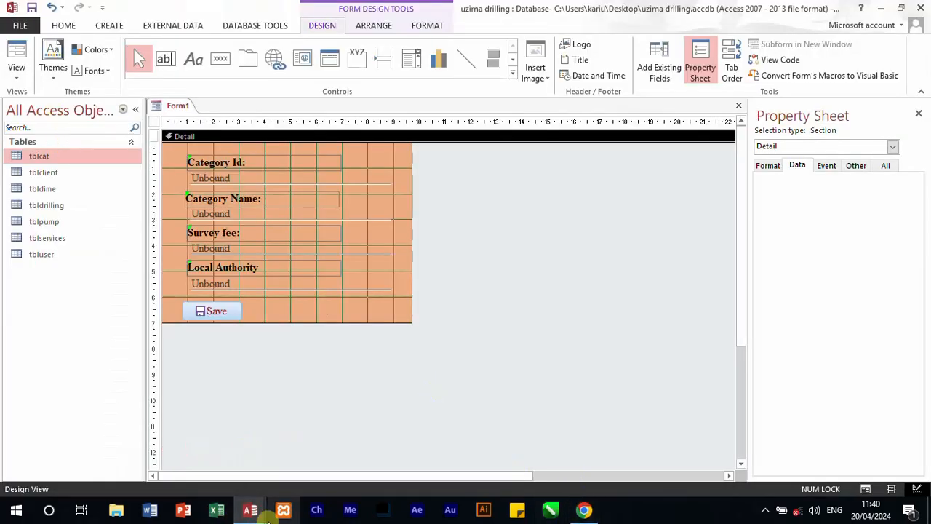
pyautogui.moveTo(251, 512)
pyautogui.click(333, 472)
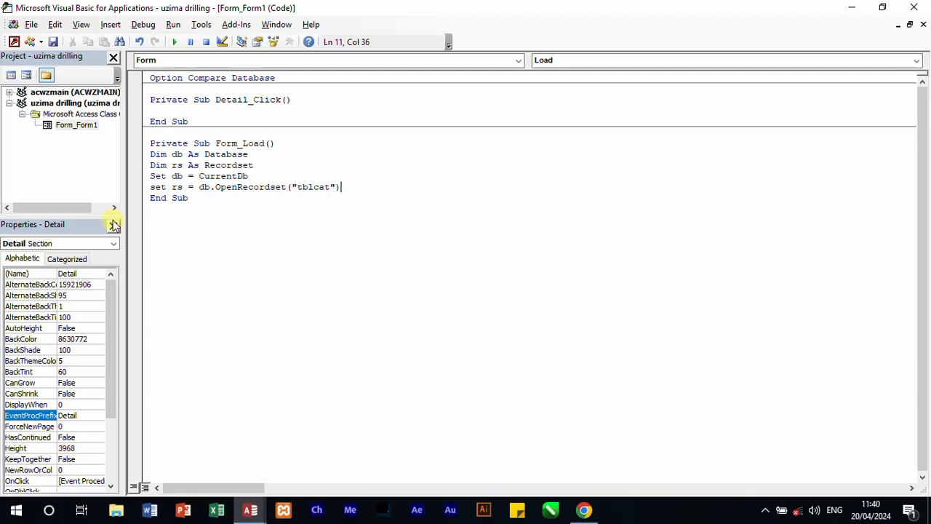
# Step: Declare x as String on a new line below the rs declaration in Form_Load
pyautogui.press('Return')
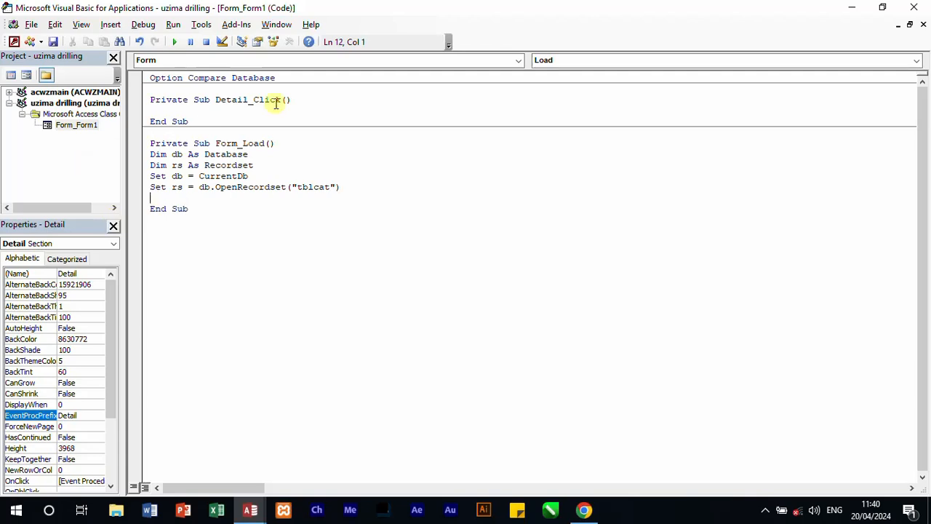
pyautogui.click(261, 162)
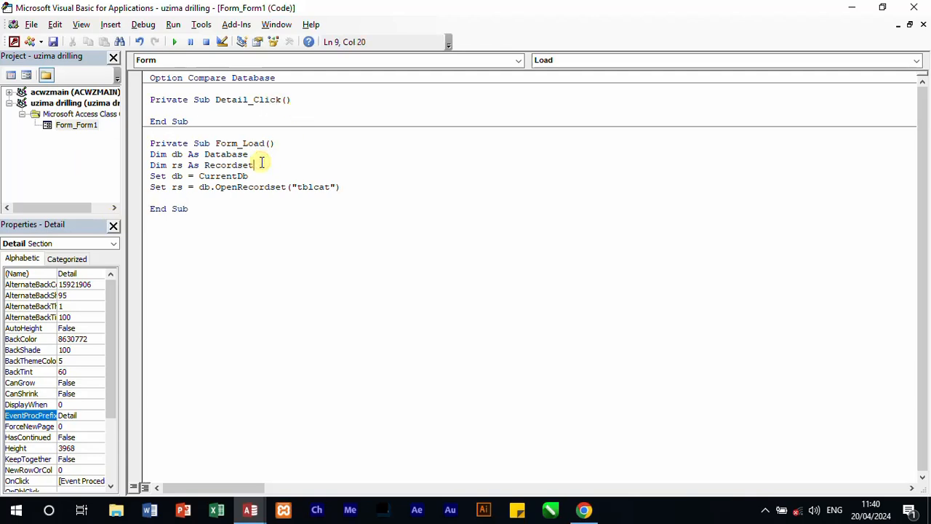
pyautogui.press('Return')
pyautogui.write('dim ')
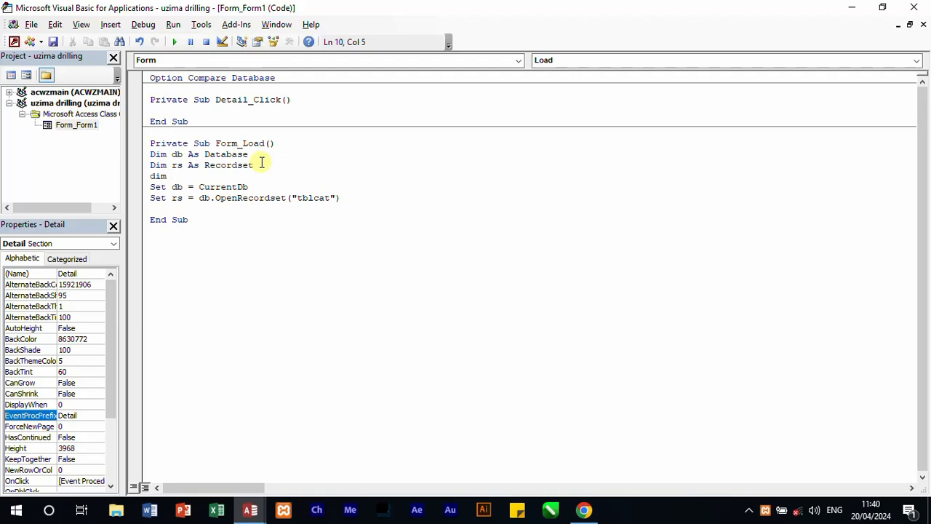
pyautogui.write('x as ')
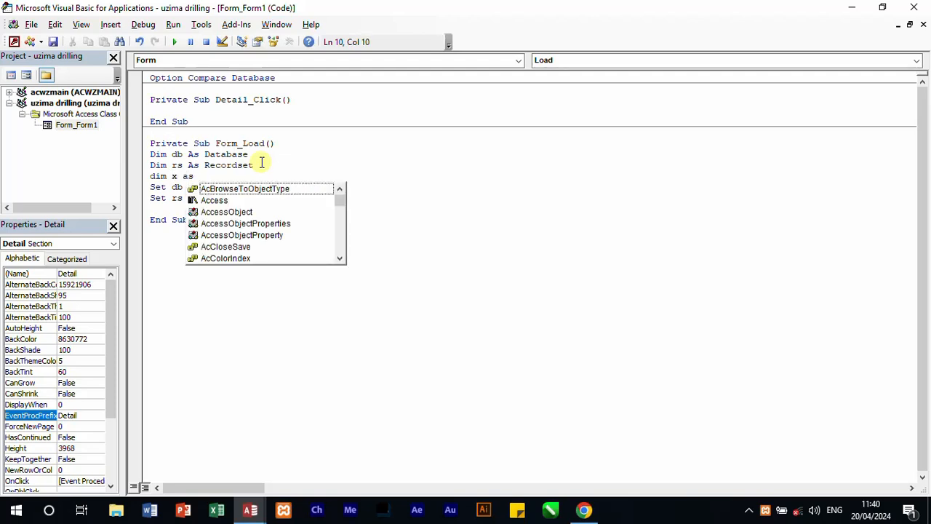
pyautogui.write('string')
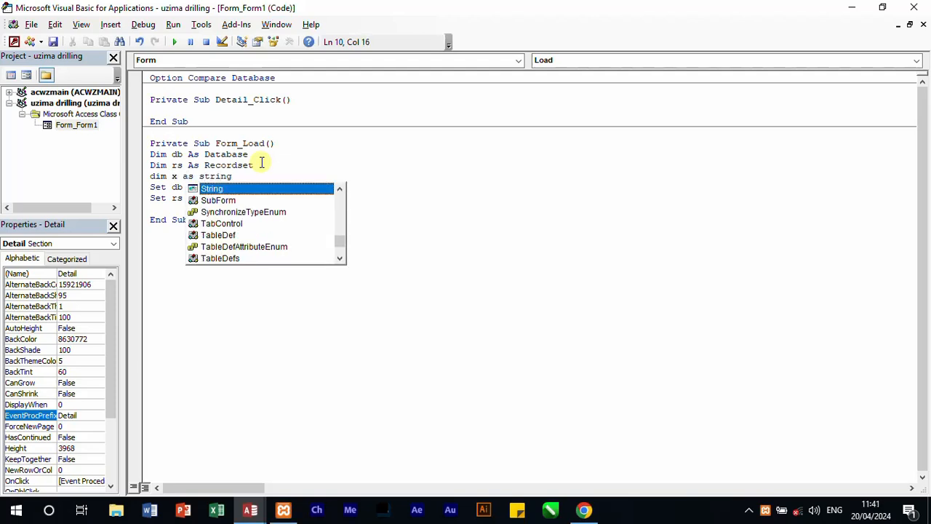
pyautogui.click(529, 245)
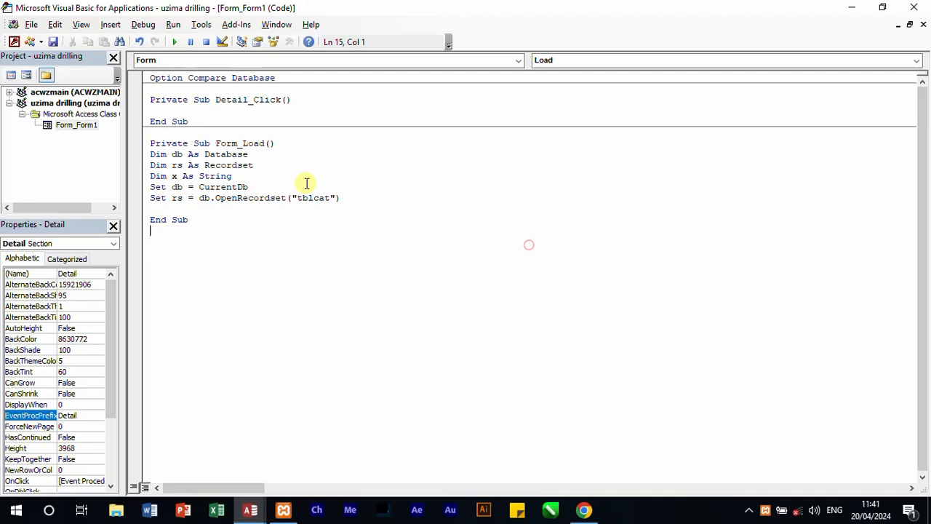
# Step: Add the line If rs.BOF = False Then below the OpenRecordset statement in Form_Load
pyautogui.click(368, 202)
pyautogui.press('Return')
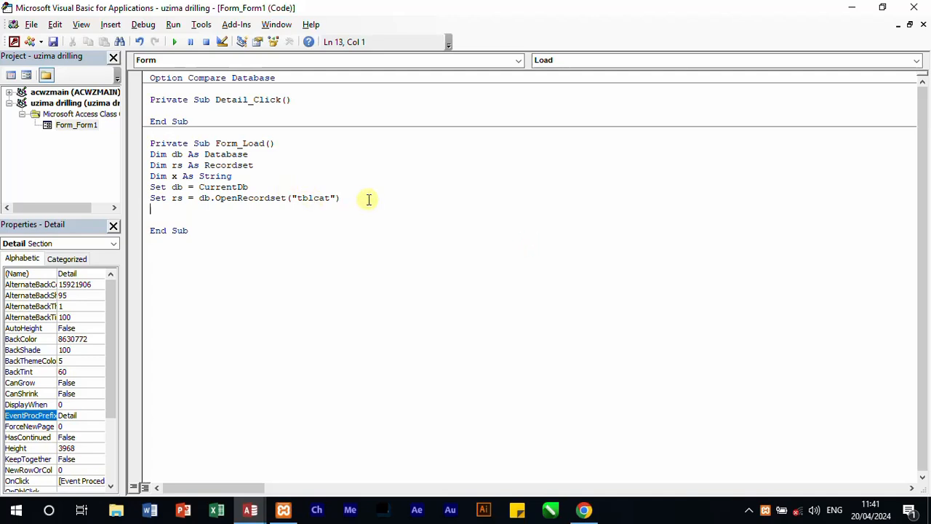
pyautogui.write('if rs.')
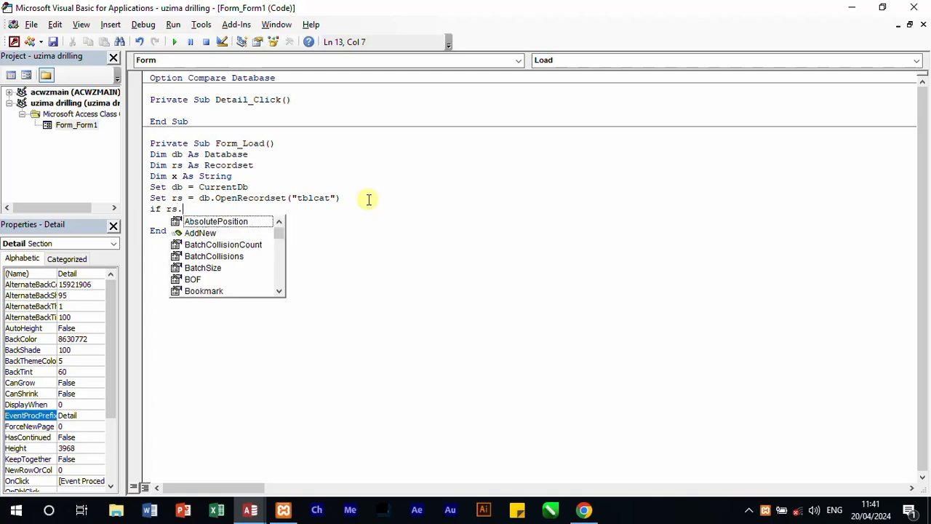
pyautogui.write('bof')
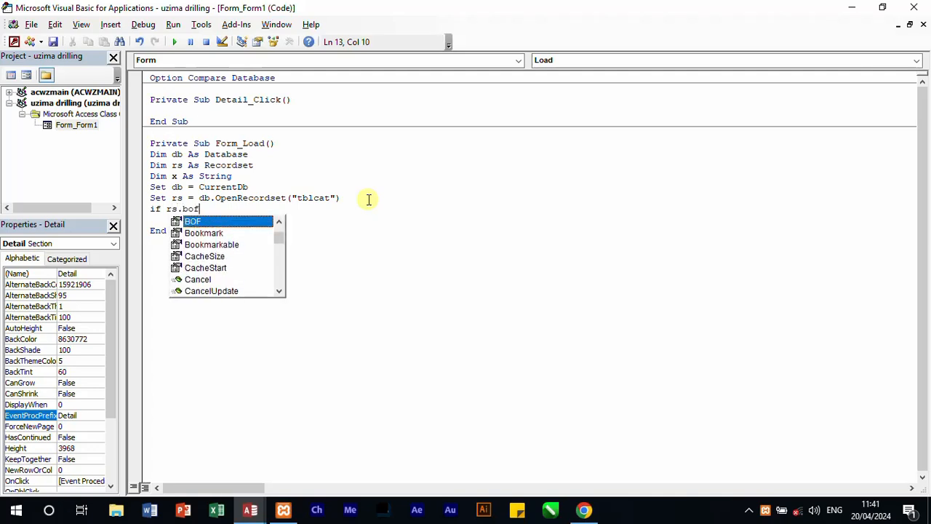
pyautogui.write(' =')
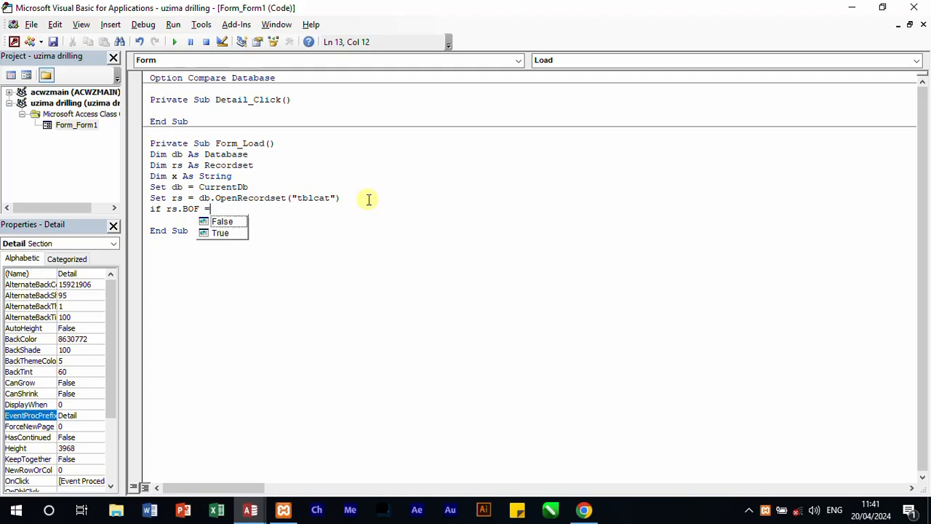
pyautogui.write('false')
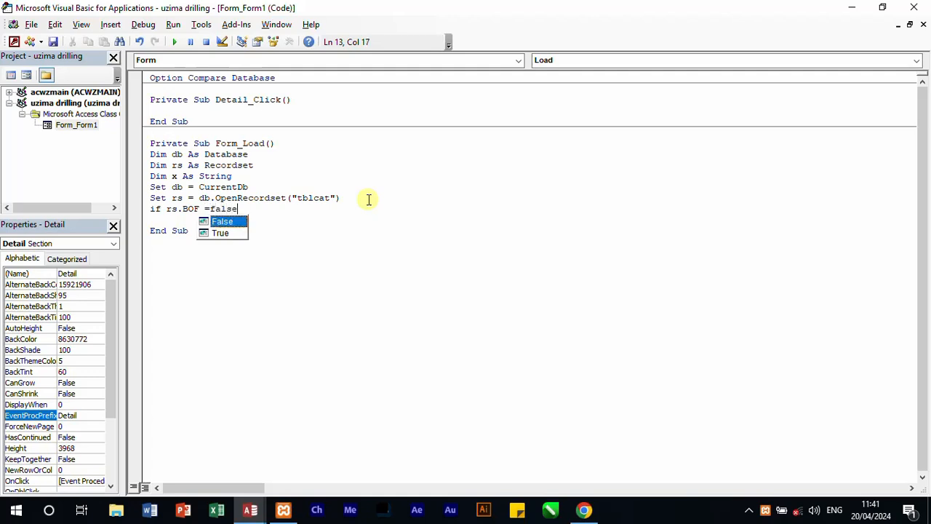
pyautogui.write(' then')
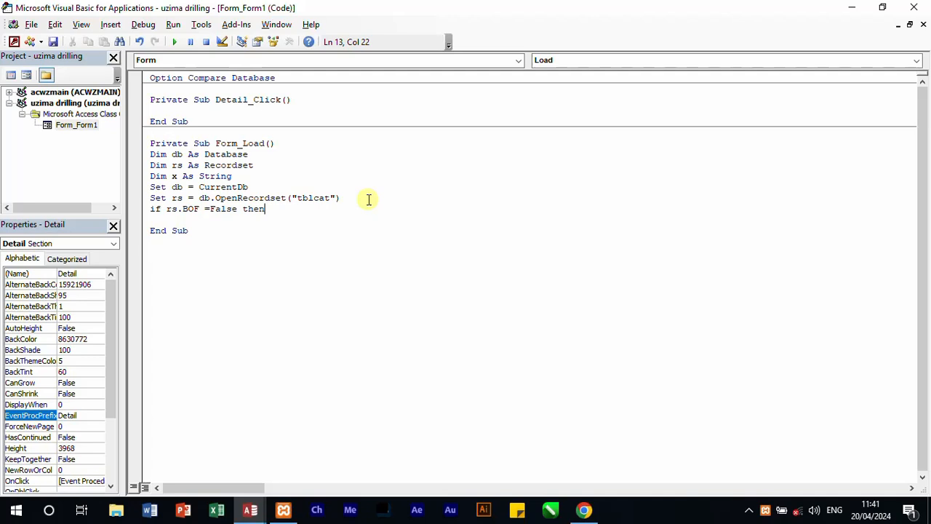
pyautogui.press('Return')
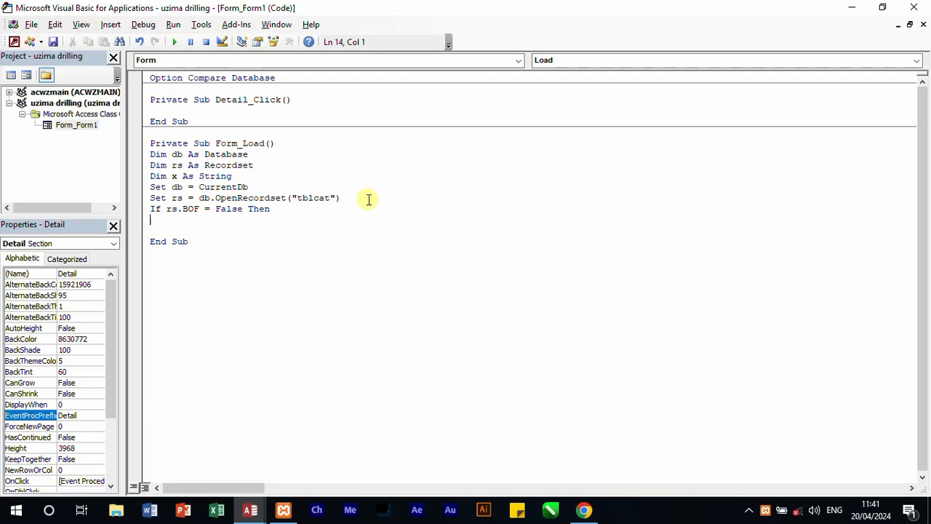
# Step: Change the If condition to rs.BOF = True and start a new line below it
pyautogui.click(248, 211)
pyautogui.doubleClick(247, 212)
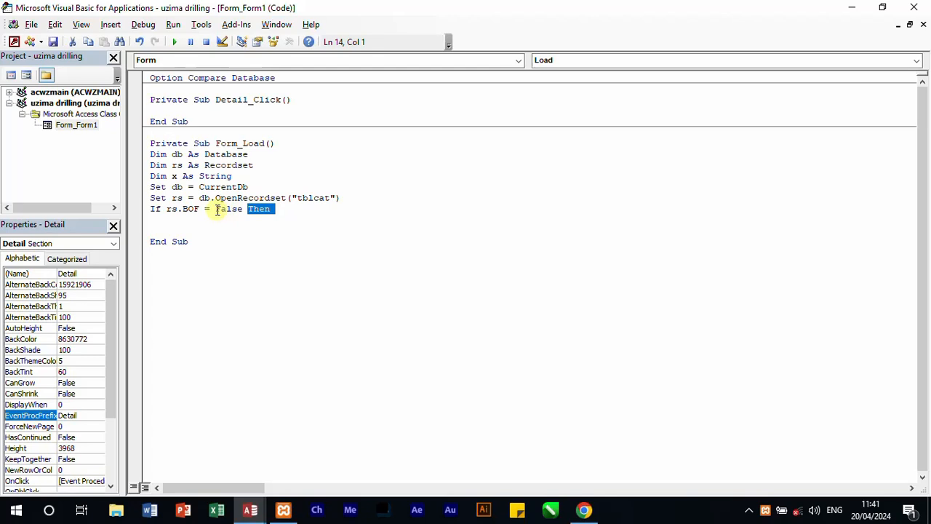
pyautogui.moveTo(216, 210); pyautogui.dragTo(243, 212)
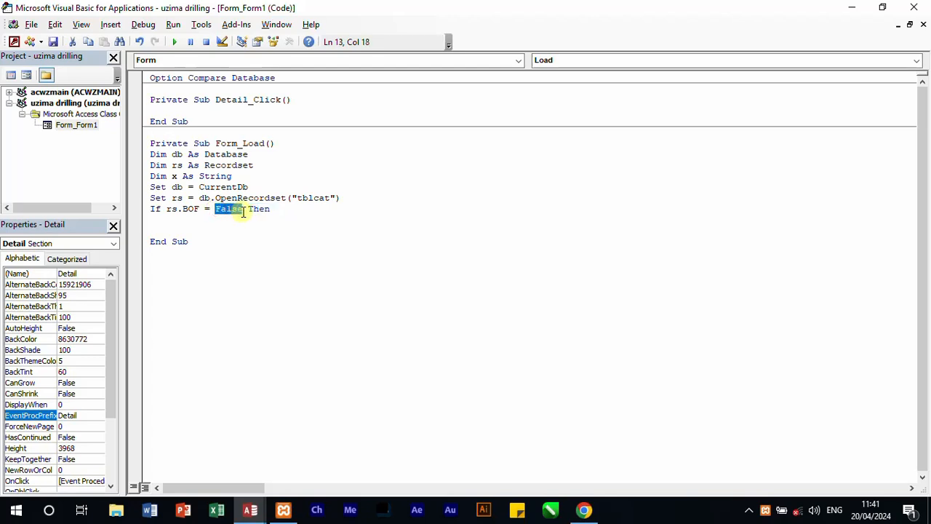
pyautogui.write('trur')
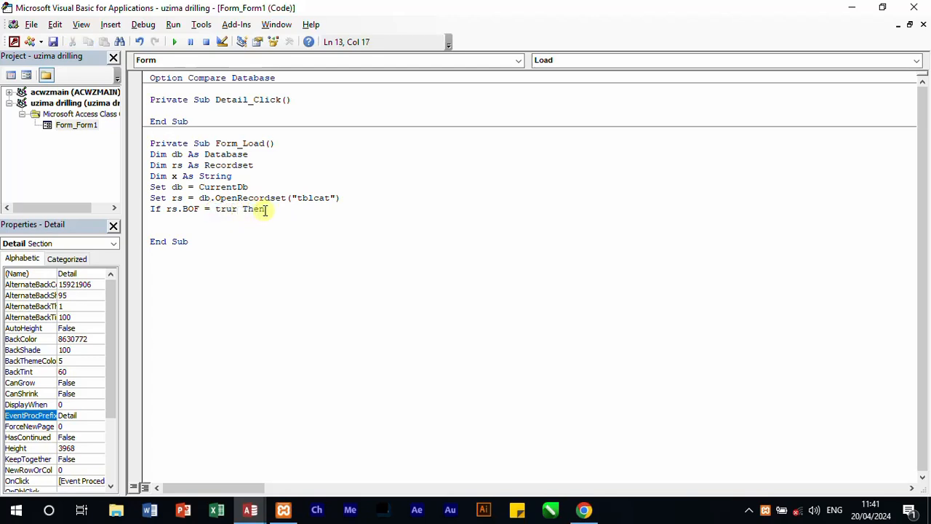
pyautogui.press('BackSpace')
pyautogui.write('e')
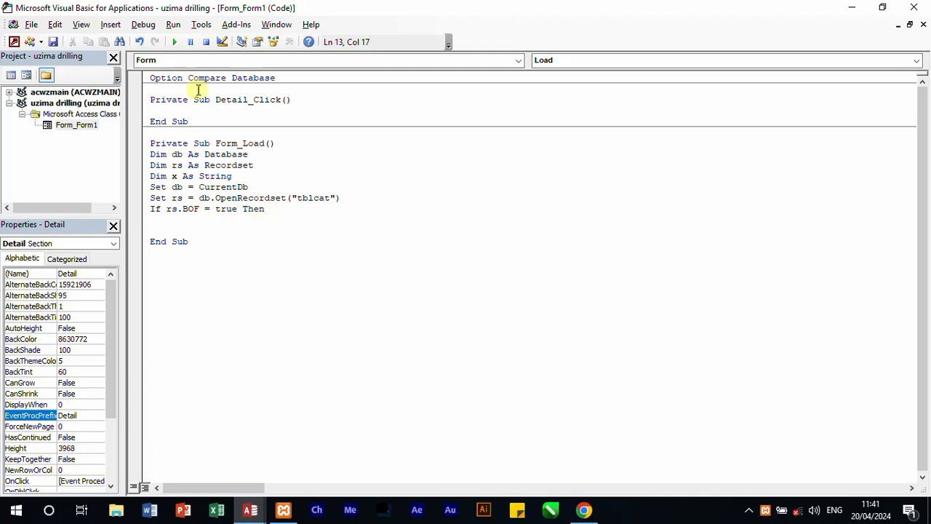
pyautogui.click(270, 208)
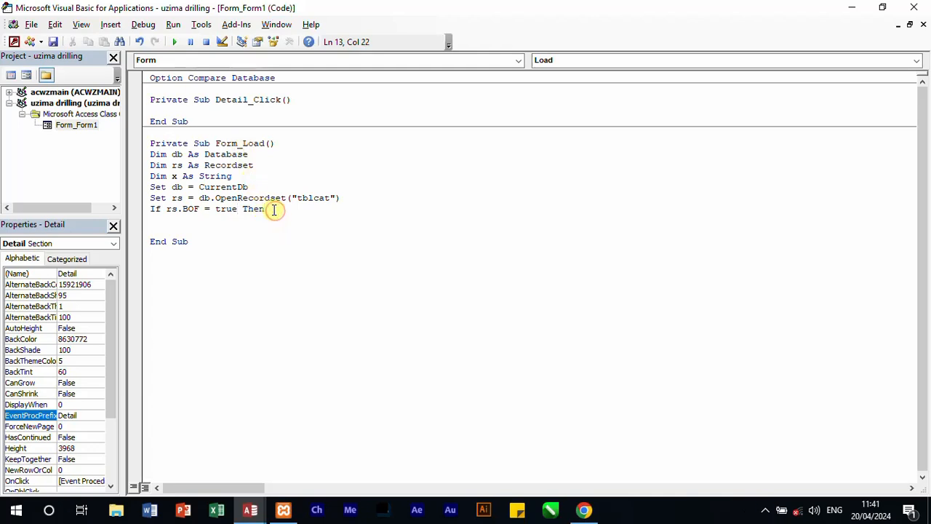
pyautogui.press('Return')
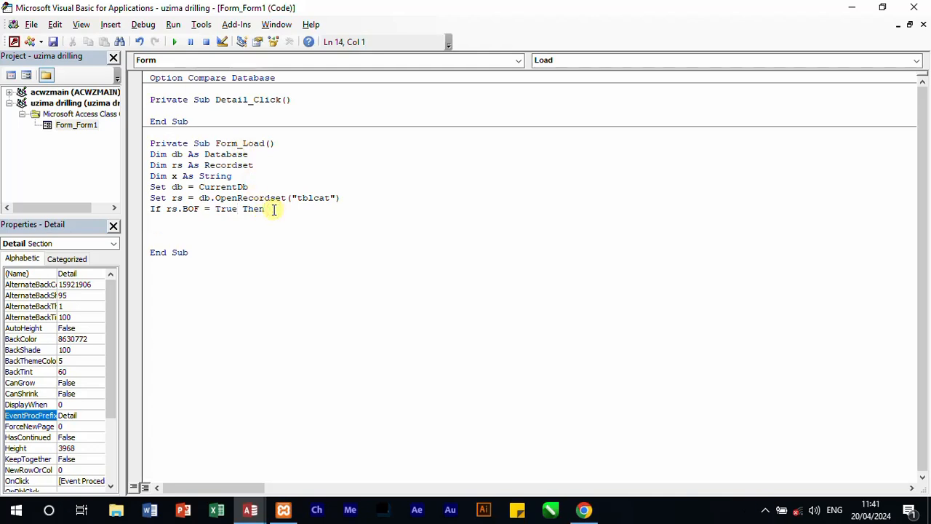
# Step: Inside the If block, assign the first ID with x = "Client_00" & 1
pyautogui.write('x = "Client_00" & 1')
pyautogui.press('Return')
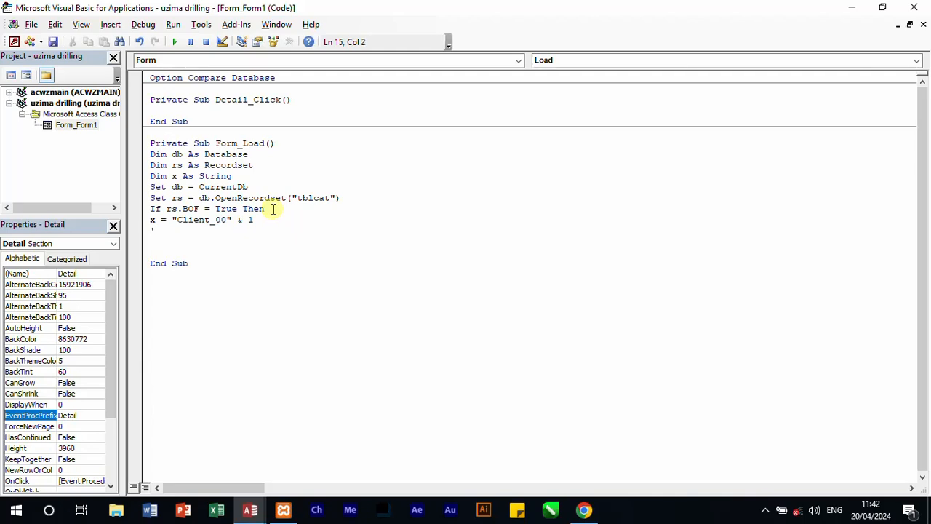
# Step: Add the comment 'client_001 below the assignment, followed by an Else line
pyautogui.write('client_001')
pyautogui.press('Return')
pyautogui.write('ele')
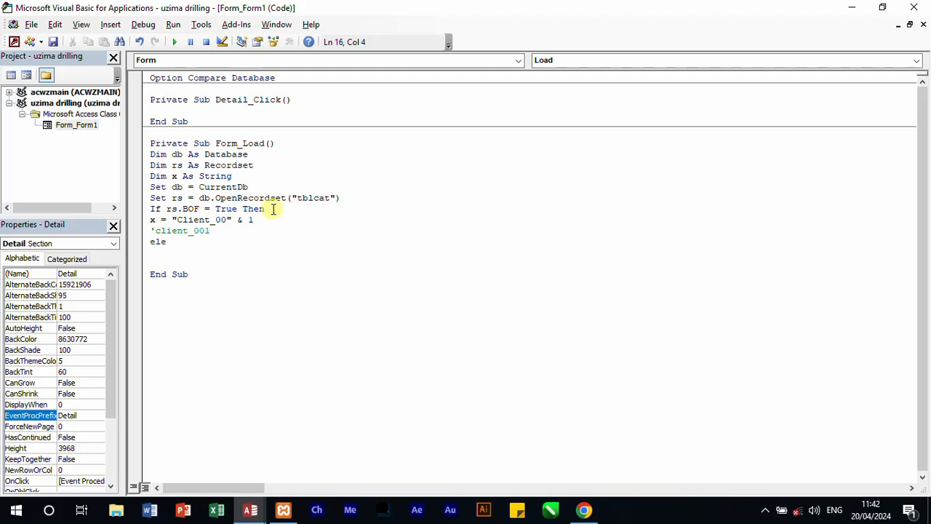
pyautogui.press('BackSpace')
pyautogui.write('se')
pyautogui.press('Return')
# Step: In the Else branch, generate the following ID with x = "Client_00" & rs.RecordCount + 1
pyautogui.write('x')
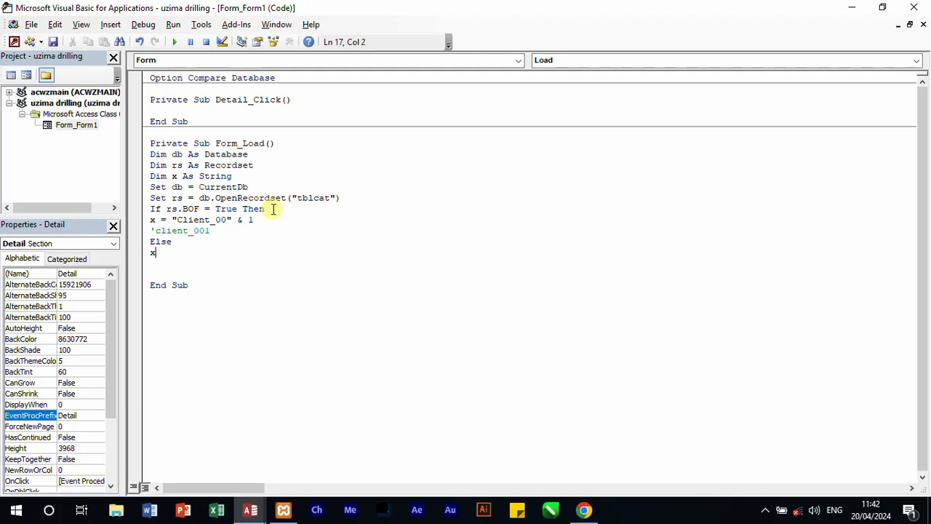
pyautogui.write('+')
pyautogui.press('BackSpace')
pyautogui.write('= "cl')
pyautogui.press('BackSpace')
pyautogui.press('BackSpace')
pyautogui.write('Client_00" &rs.re')
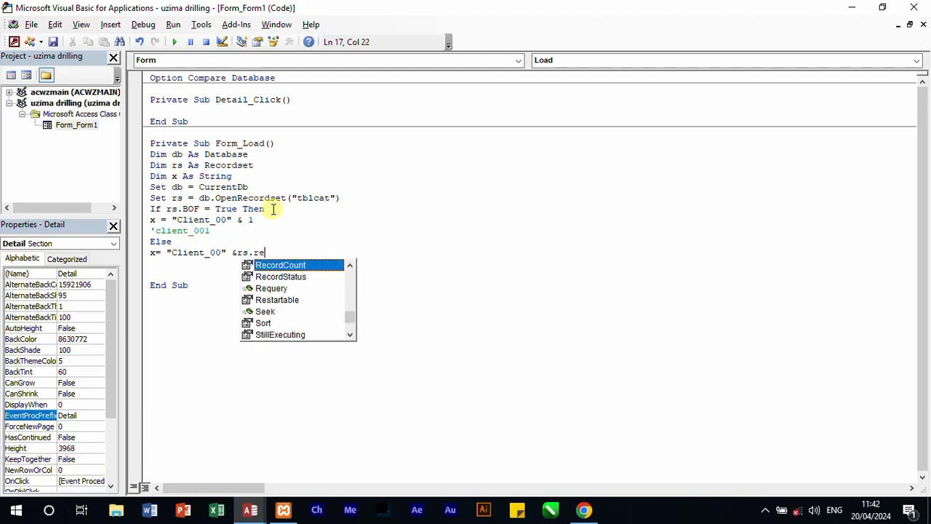
pyautogui.doubleClick(284, 265)
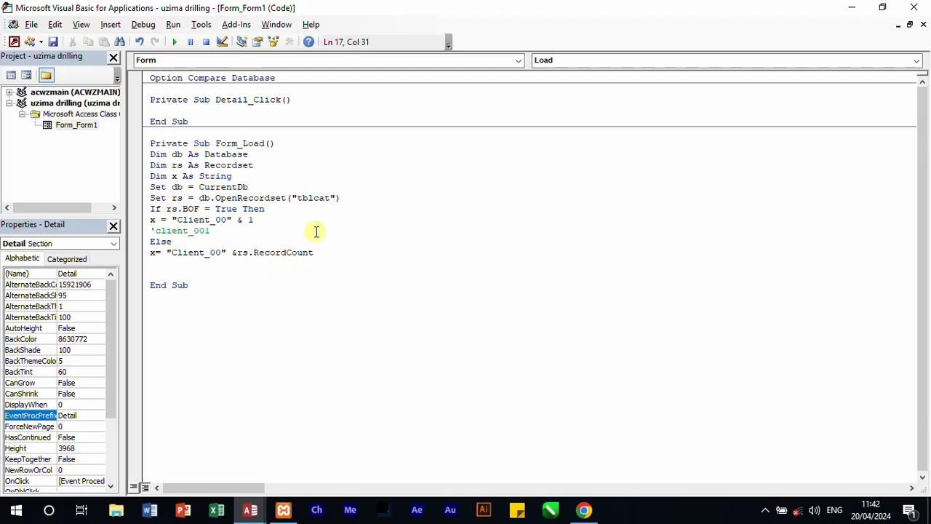
pyautogui.write('+ 1')
pyautogui.press('Return')
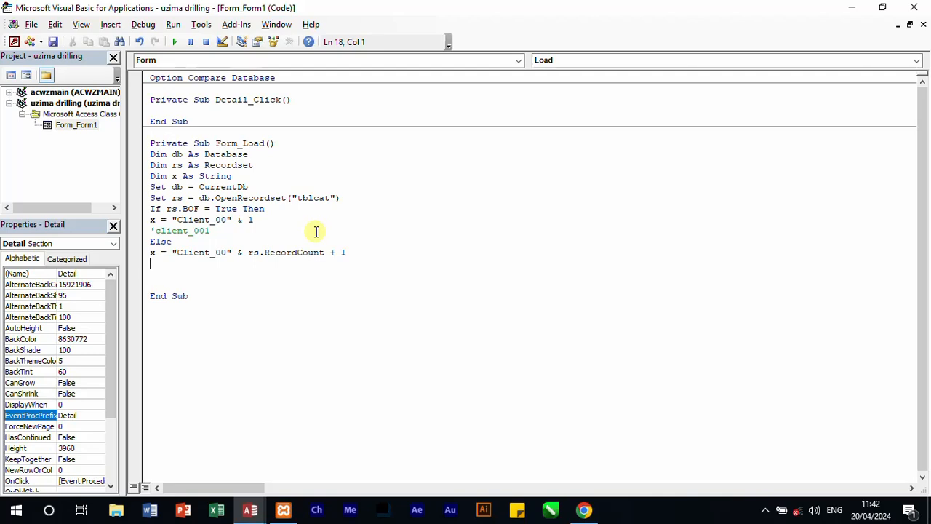
# Step: Add the comment 'client_002 under the Else assignment and close the block with End If
pyautogui.write("'cl")
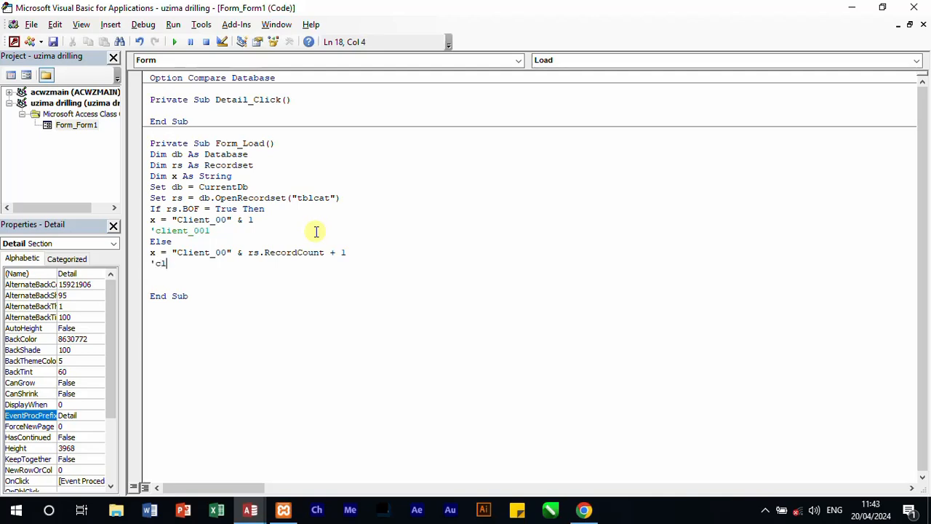
pyautogui.write('ient_002')
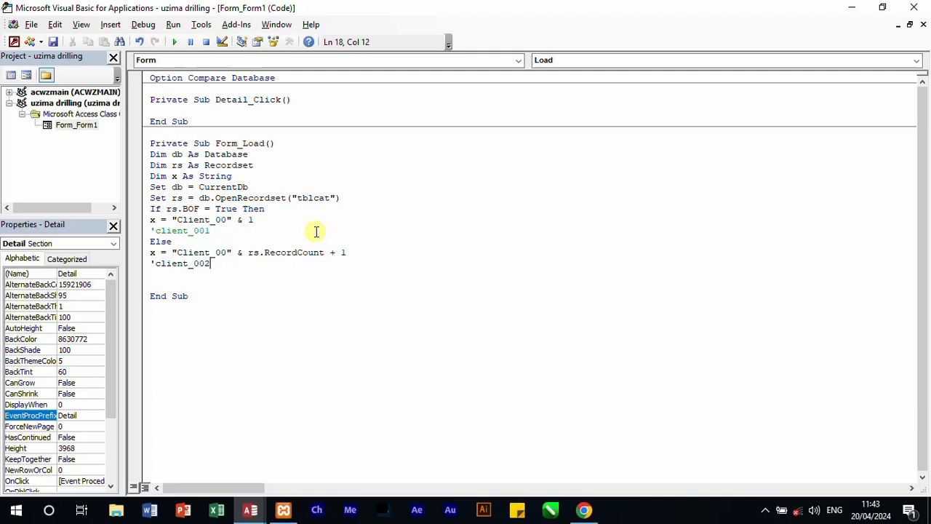
pyautogui.press('Return')
pyautogui.write('e')
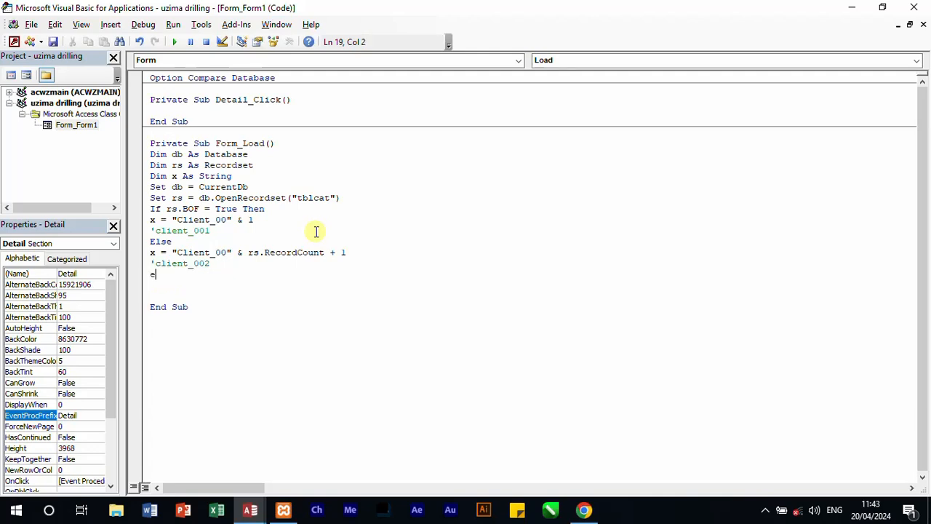
pyautogui.write('nd if')
pyautogui.press('Return')
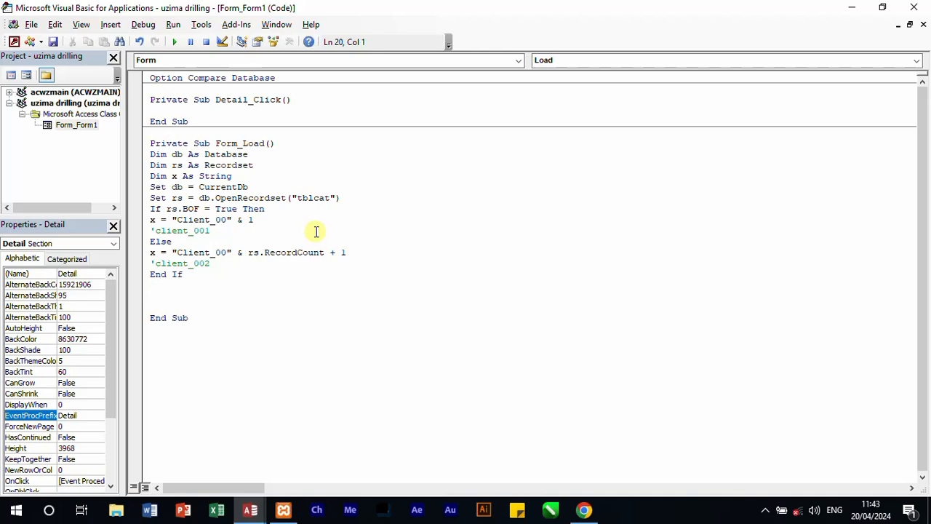
# Step: Assign the generated ID to the category ID field with cat_id.Value = x below End If
pyautogui.write('cat_id.v')
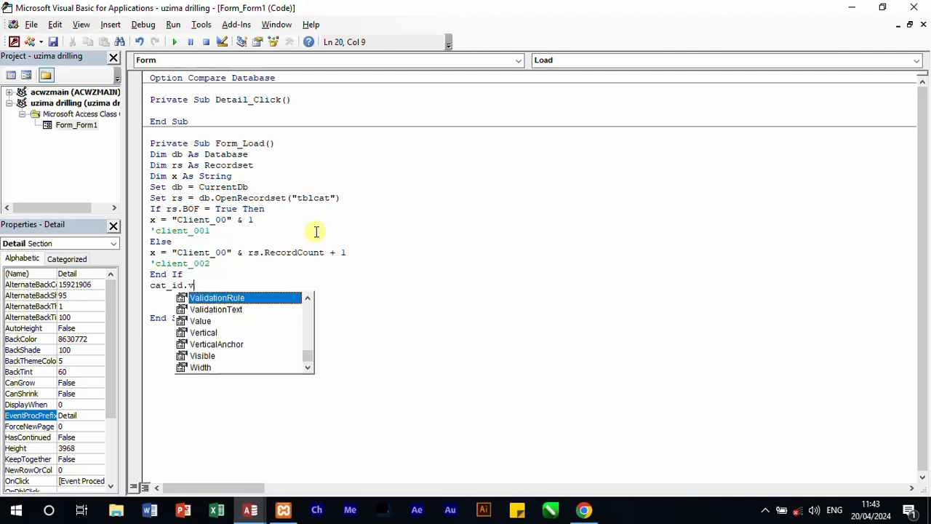
pyautogui.write('alue=')
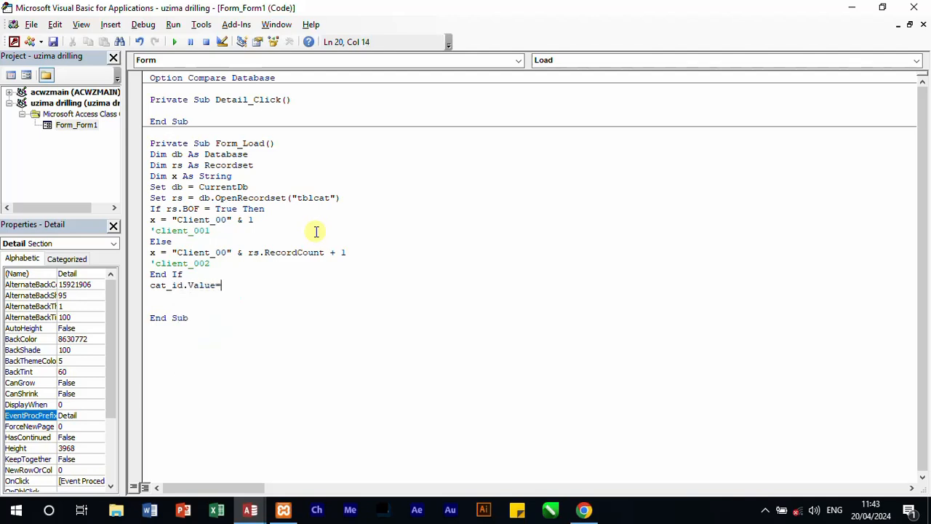
pyautogui.write('x')
pyautogui.click(458, 275)
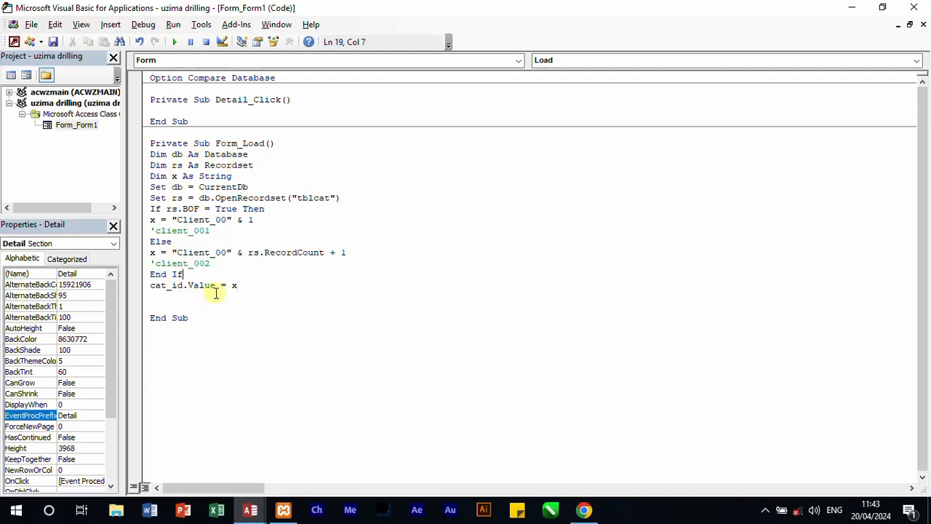
# Step: Remove the blank lines between the cat_id assignment and End Sub in Form_Load
pyautogui.click(183, 297)
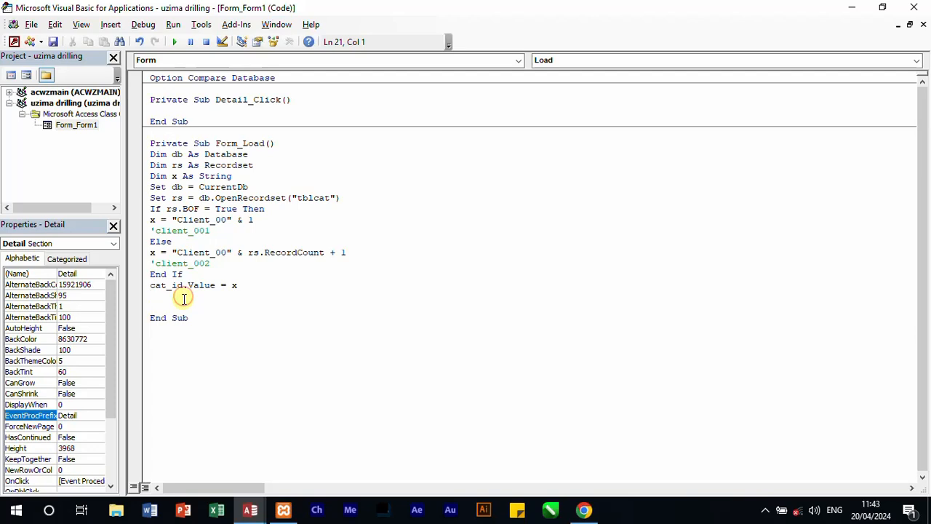
pyautogui.press('BackSpace')
pyautogui.click(156, 296)
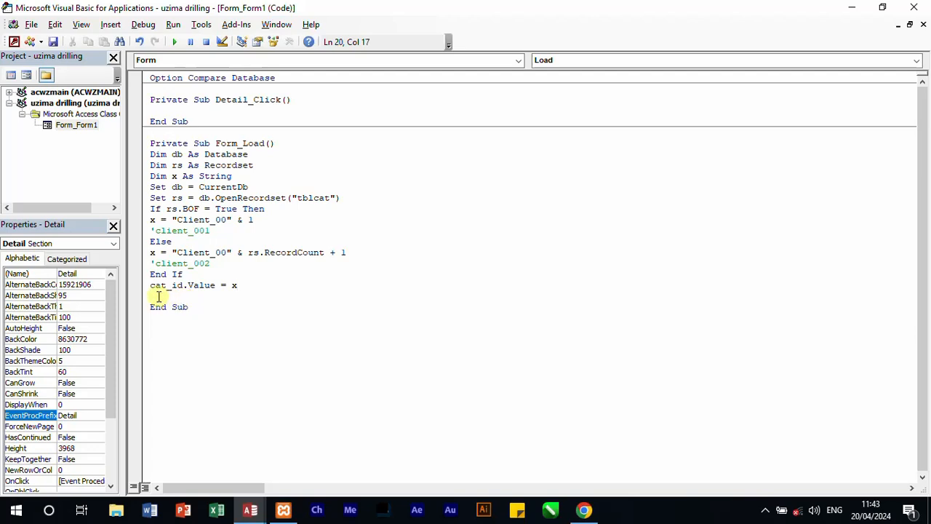
pyautogui.press('BackSpace')
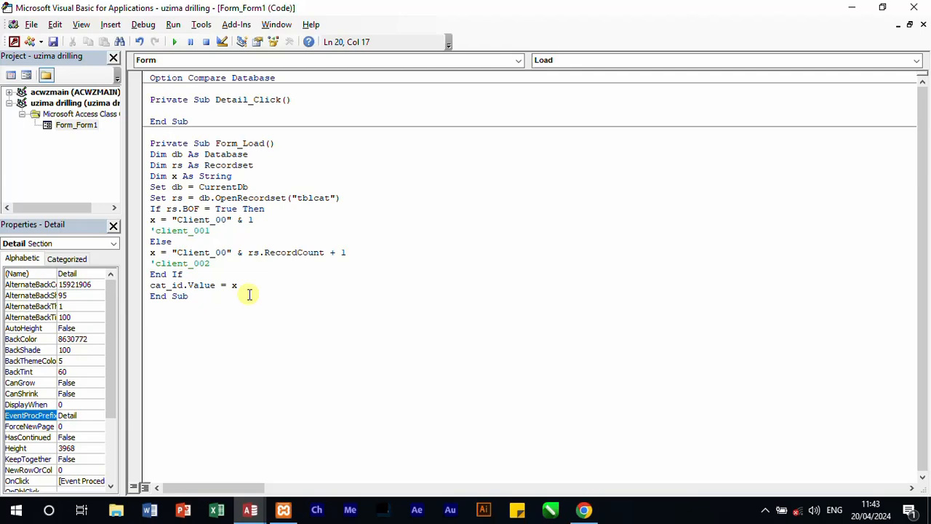
# Step: Close the code editor, check the generated Category Id in Form View, and return the form to Design View
pyautogui.click(918, 8)
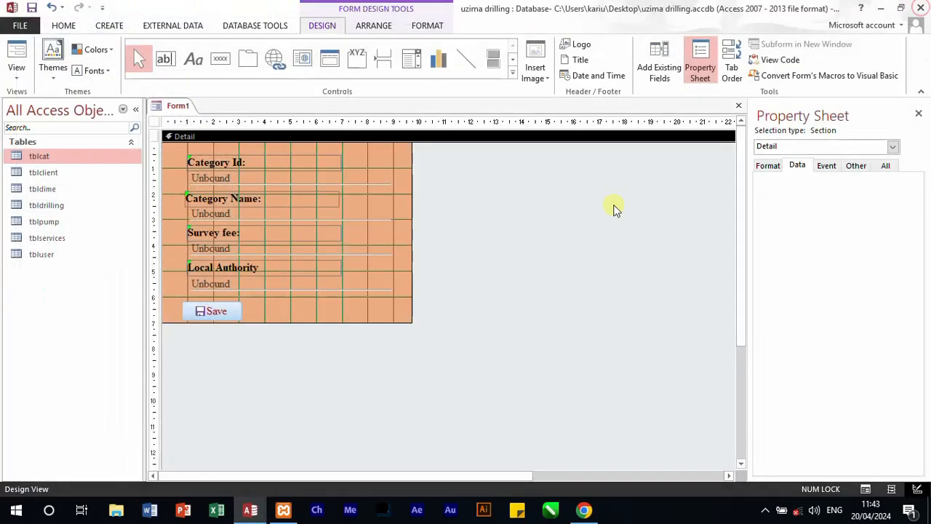
pyautogui.click(29, 68)
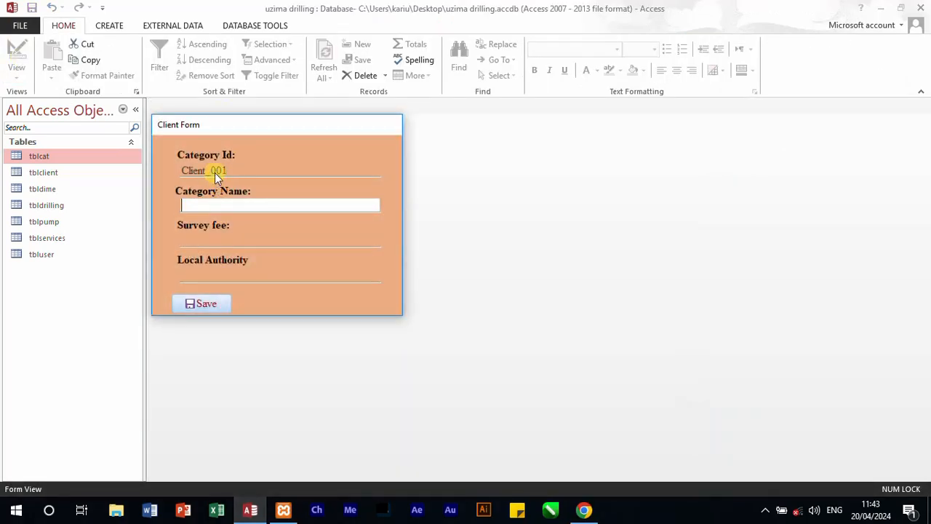
pyautogui.rightClick(288, 314)
pyautogui.click(342, 350)
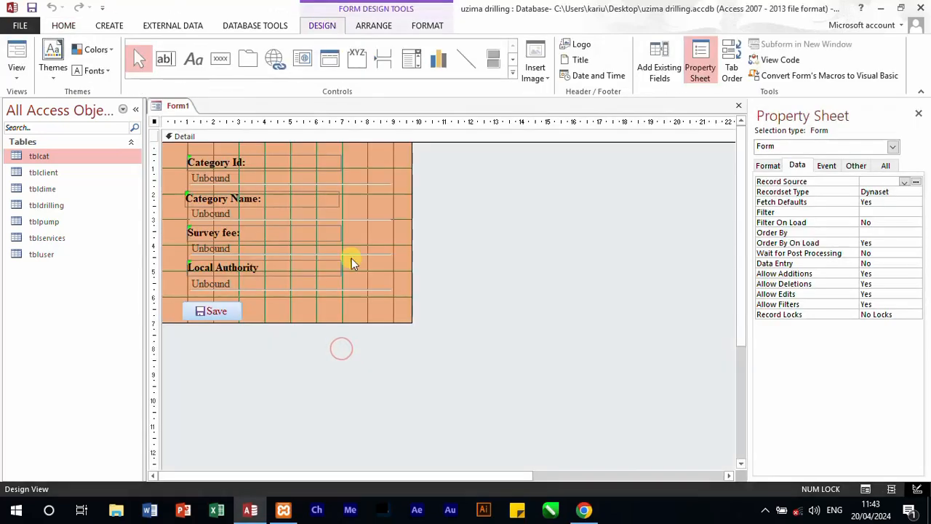
# Step: Open the Save button's click event procedure in the VBA editor using the Code Builder
pyautogui.rightClick(235, 310)
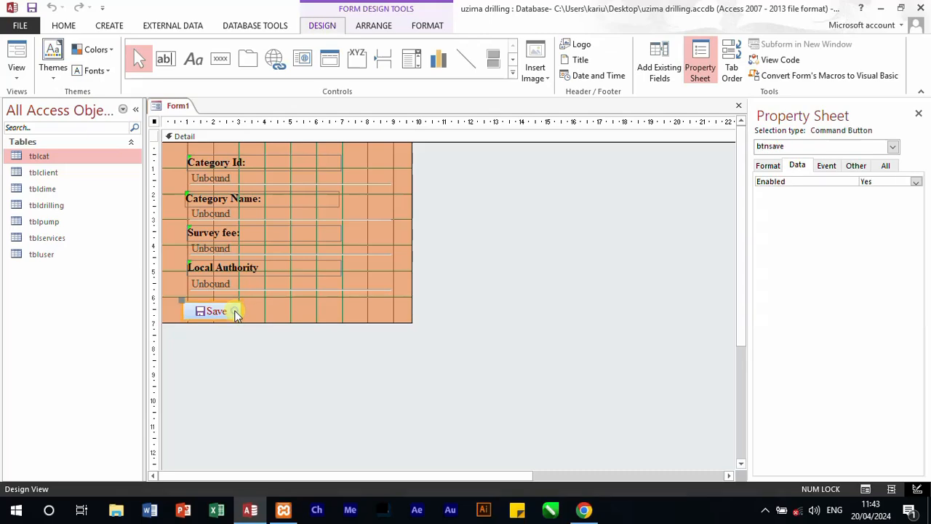
pyautogui.click(312, 87)
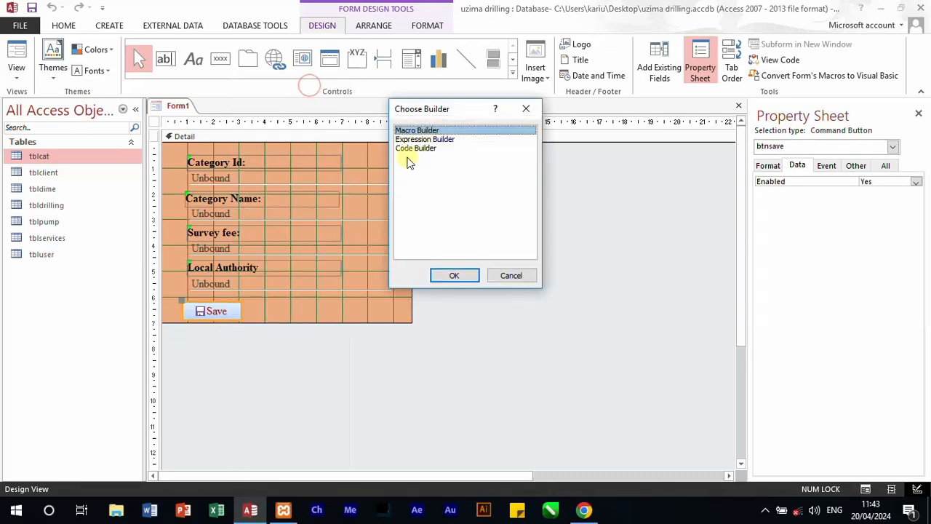
pyautogui.click(417, 148)
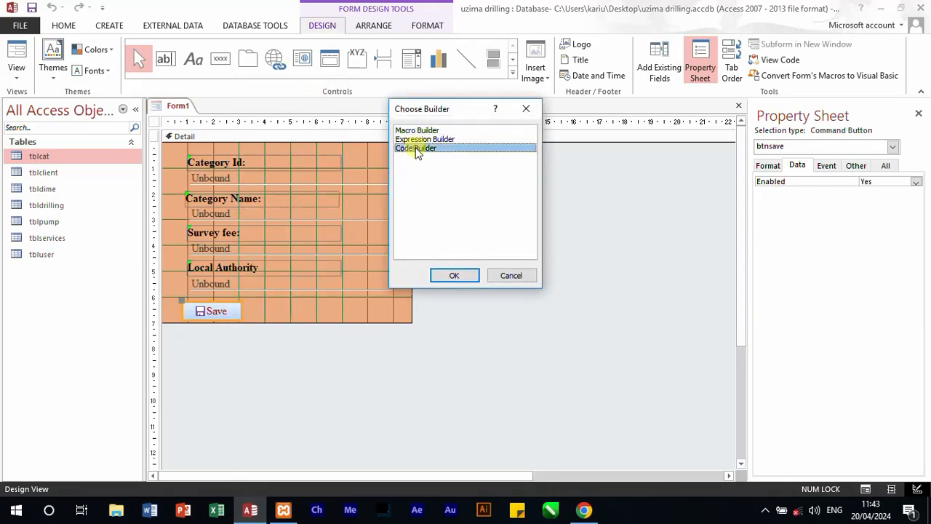
pyautogui.click(453, 273)
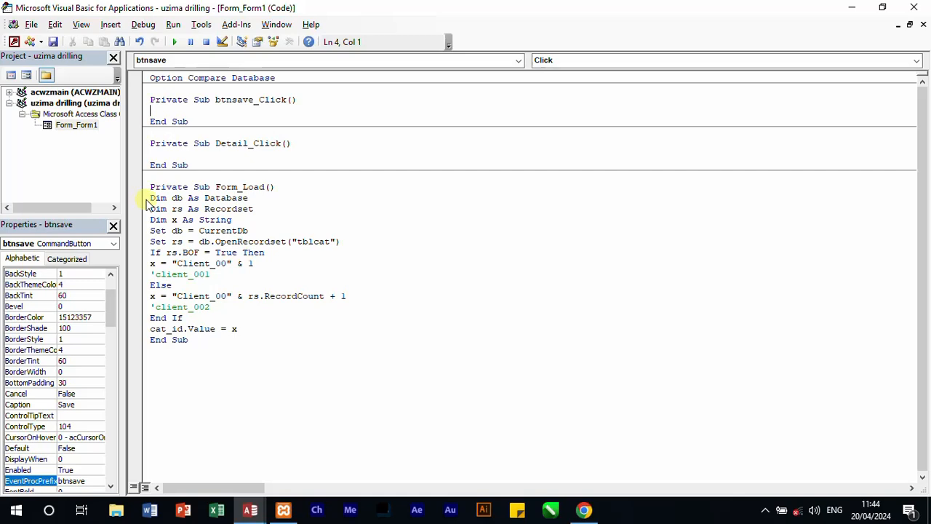
# Step: Copy the Dim and Set lines from Form_Load into btnsave_Click and delete the copied Dim x As String line
pyautogui.moveTo(141, 198); pyautogui.dragTo(153, 247)
pyautogui.rightClick(182, 213)
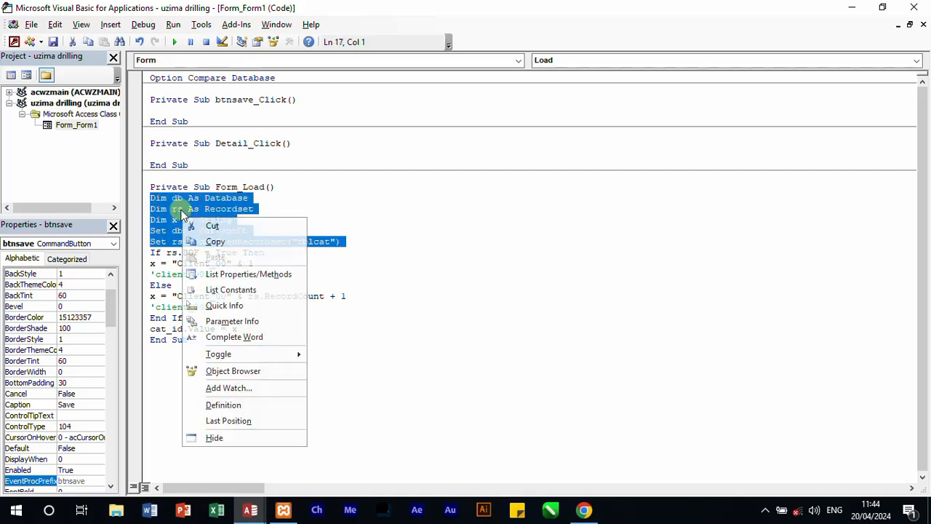
pyautogui.click(218, 243)
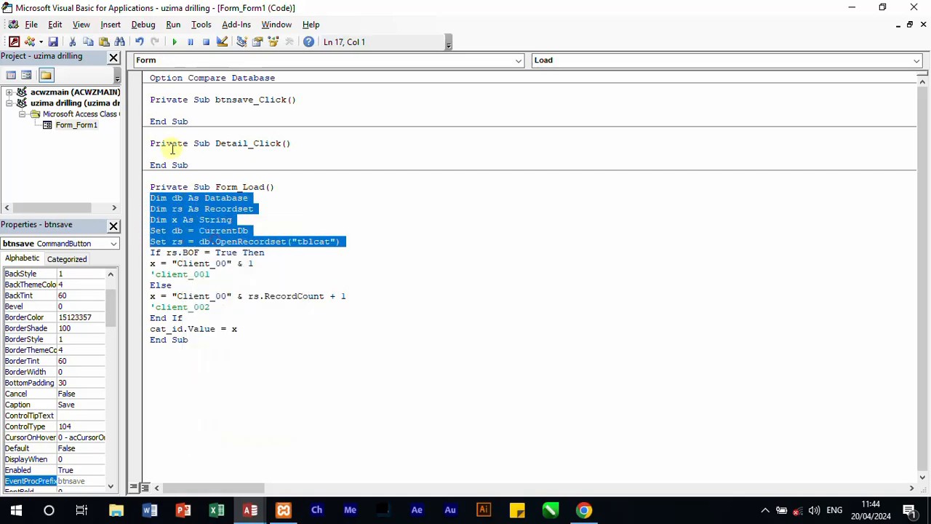
pyautogui.click(169, 108)
pyautogui.hotkey('ctrl', 'v')
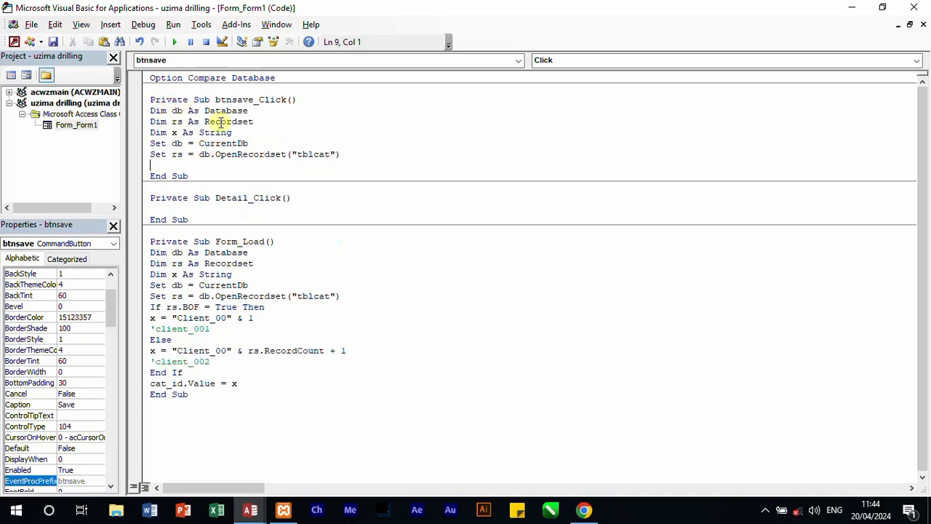
pyautogui.click(139, 133)
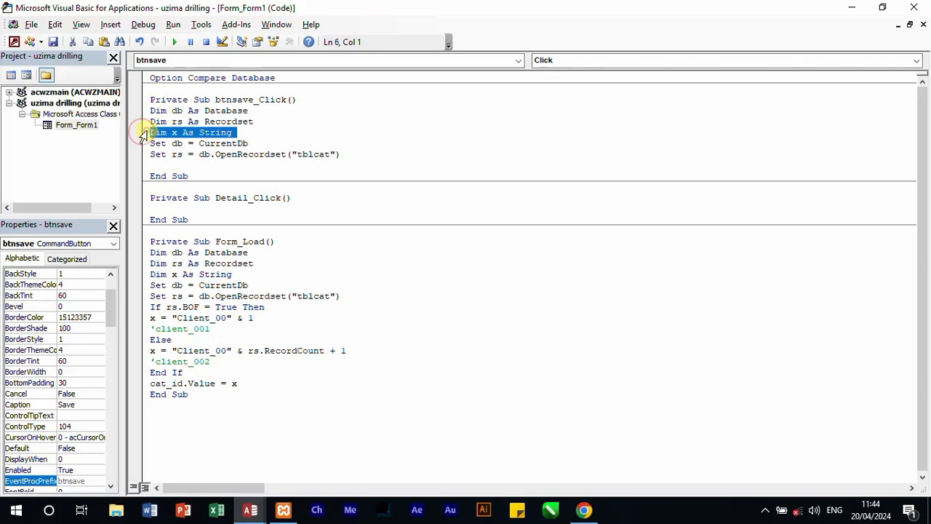
pyautogui.press('Delete')
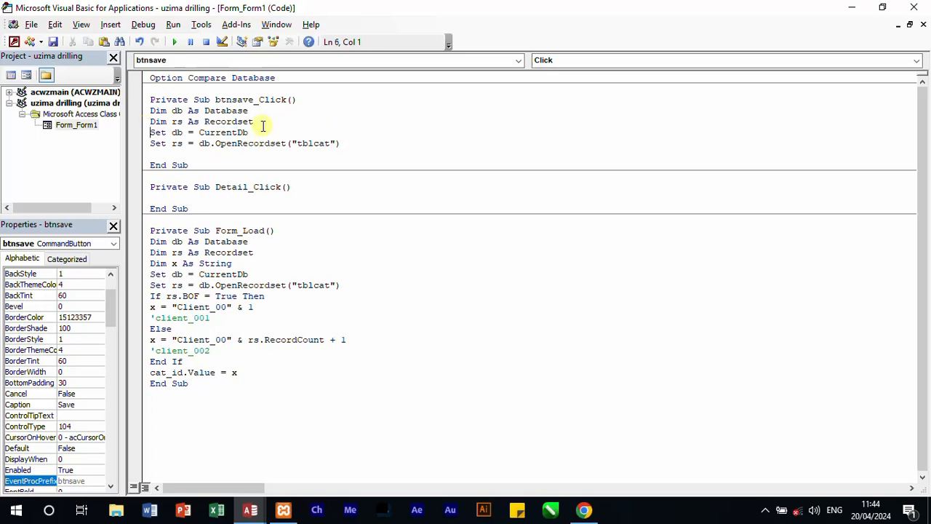
# Step: Rename the variables in btnsave_Click to db1 and rs1 in all declarations and Set statements
pyautogui.click(183, 110)
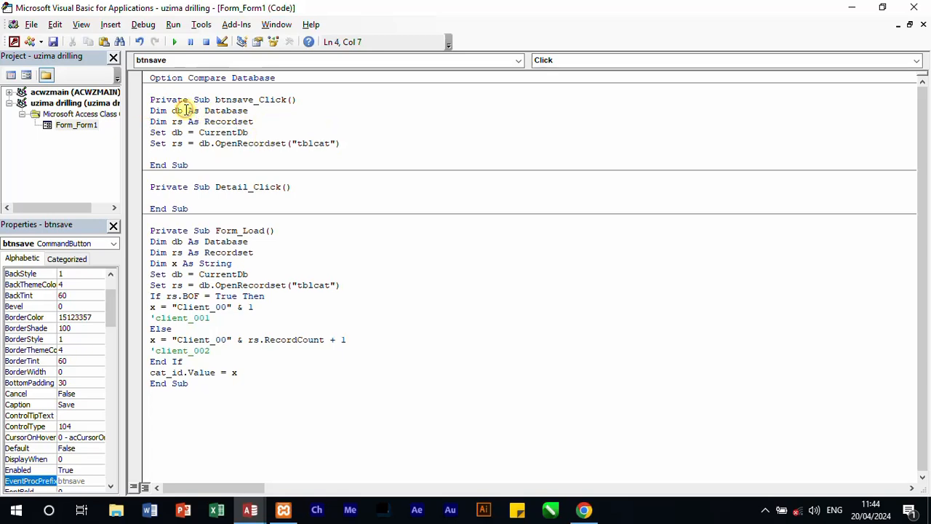
pyautogui.write('1')
pyautogui.click(184, 121)
pyautogui.write('1')
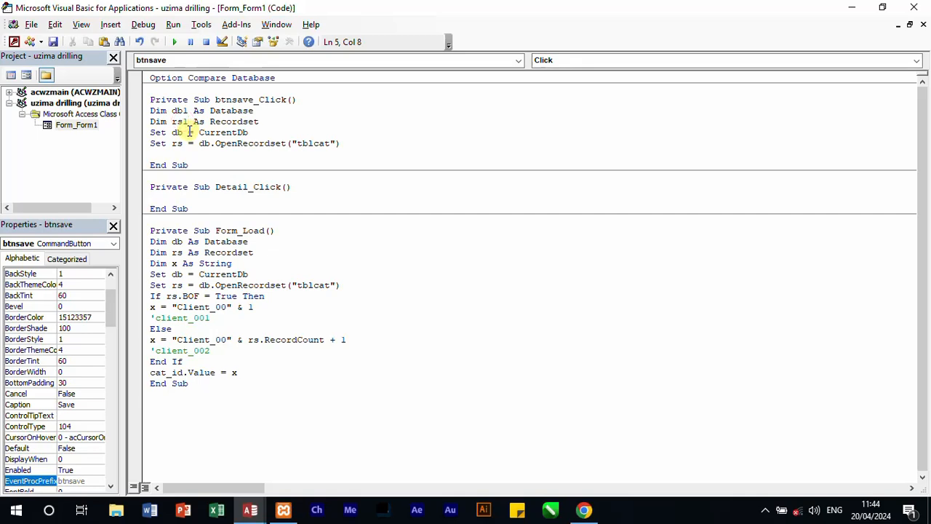
pyautogui.click(183, 132)
pyautogui.write('1')
pyautogui.click(182, 143)
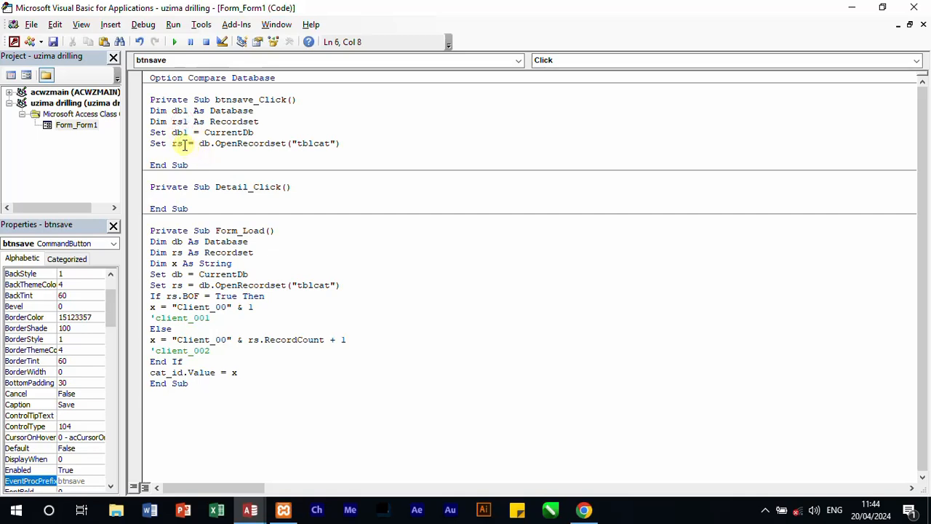
pyautogui.write('1')
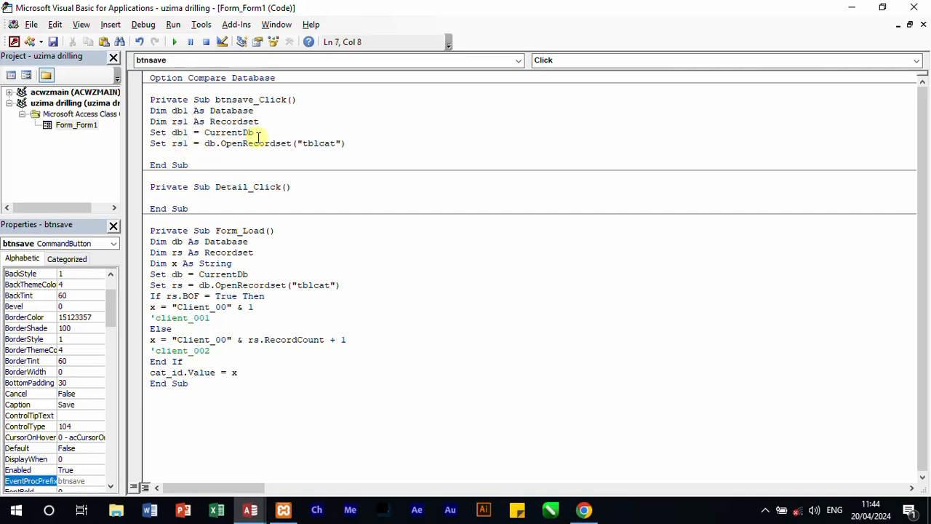
pyautogui.click(217, 143)
pyautogui.write('1')
# Step: Add the statement rs1.AddNew below the OpenRecordset line in btnsave_Click
pyautogui.click(354, 142)
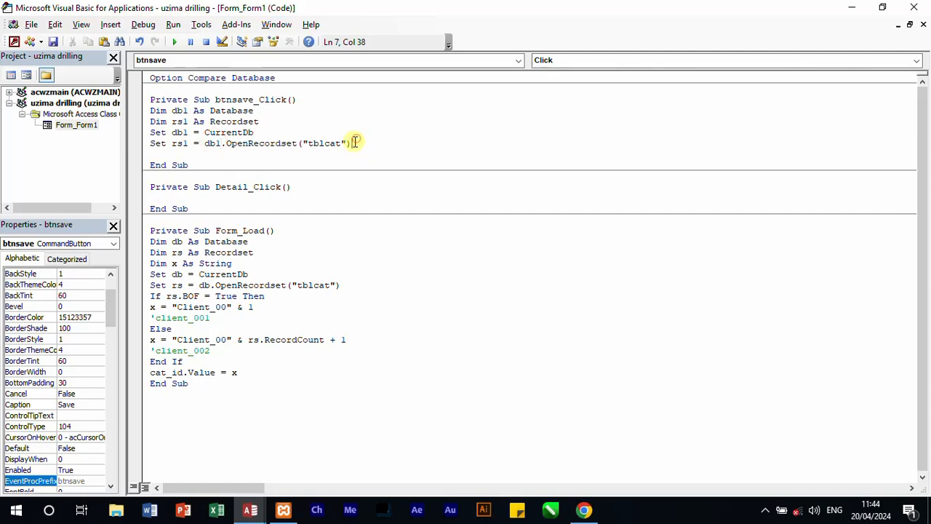
pyautogui.press('Return')
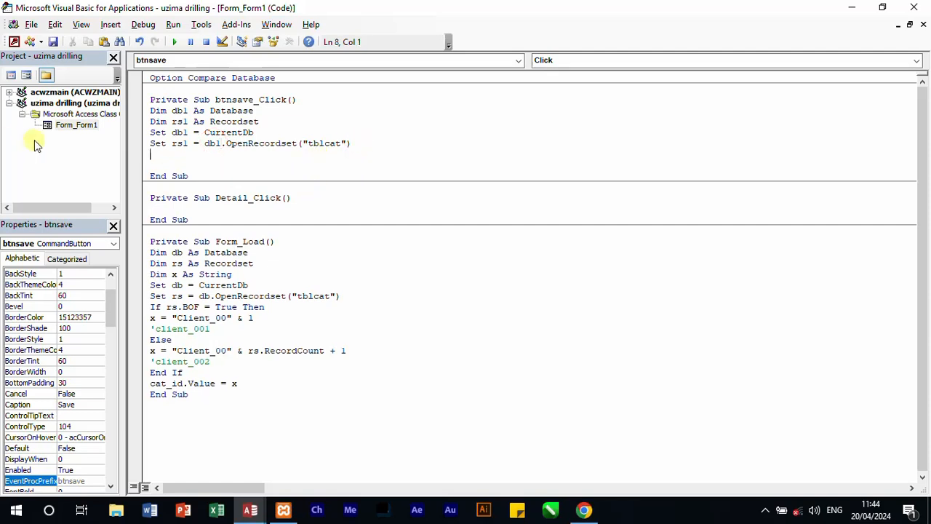
pyautogui.write('rs')
pyautogui.write('1.a')
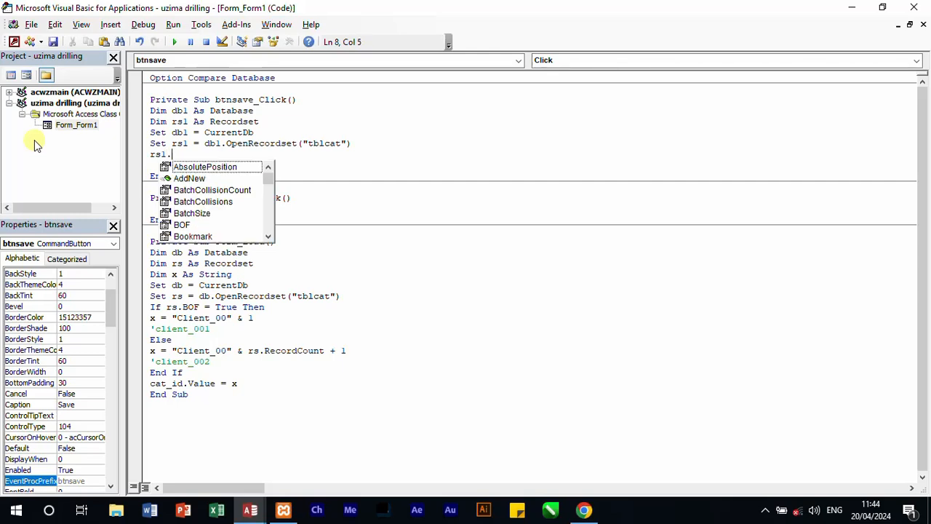
pyautogui.write('ddnw')
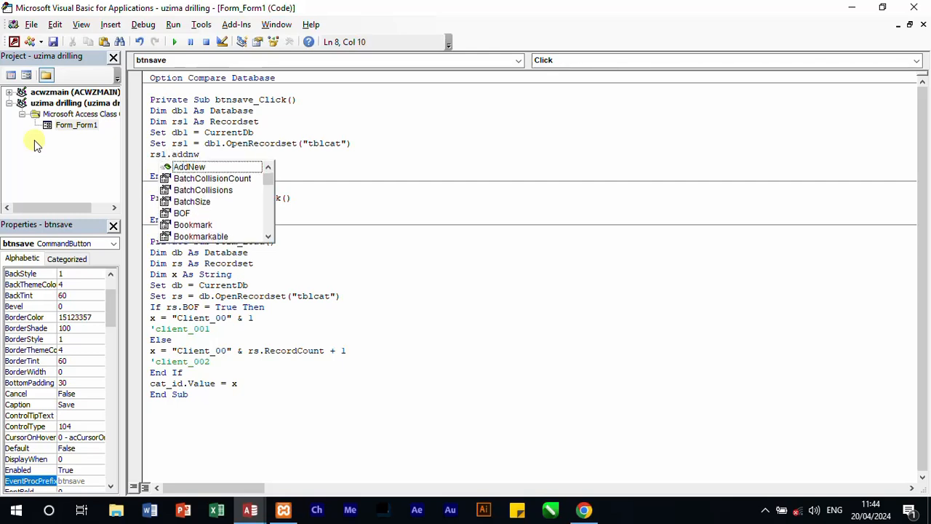
pyautogui.press('BackSpace')
pyautogui.write('ew')
pyautogui.press('Return')
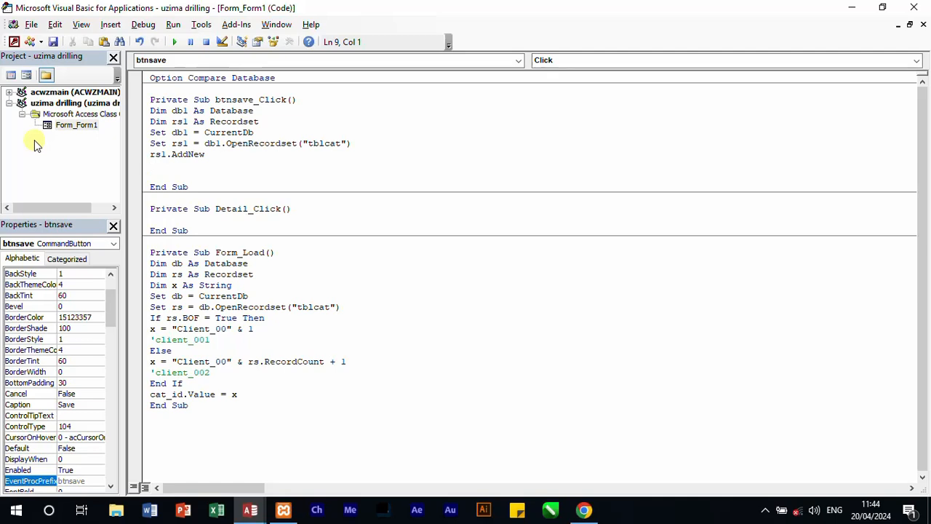
# Step: Add the line rs1!cat_id = cat_id.Value below rs1.AddNew
pyautogui.write('rs1!cat_')
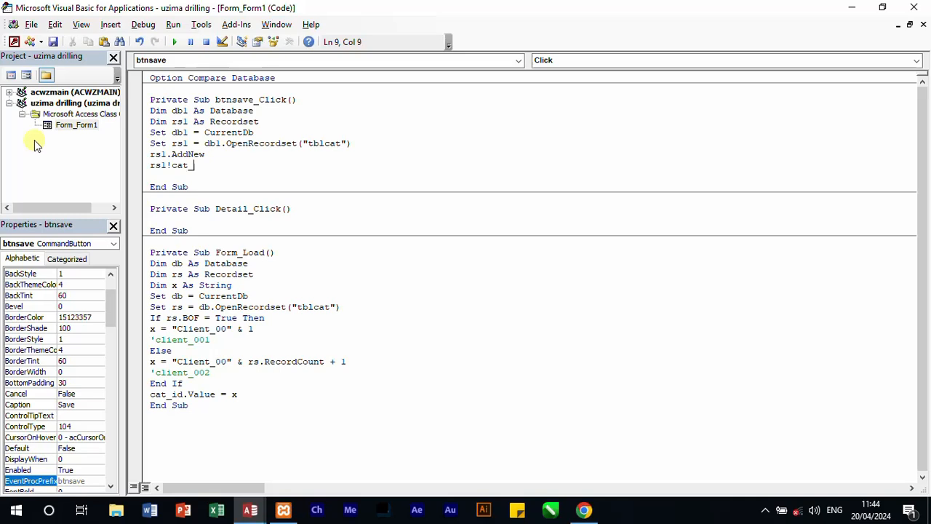
pyautogui.write('id =cat')
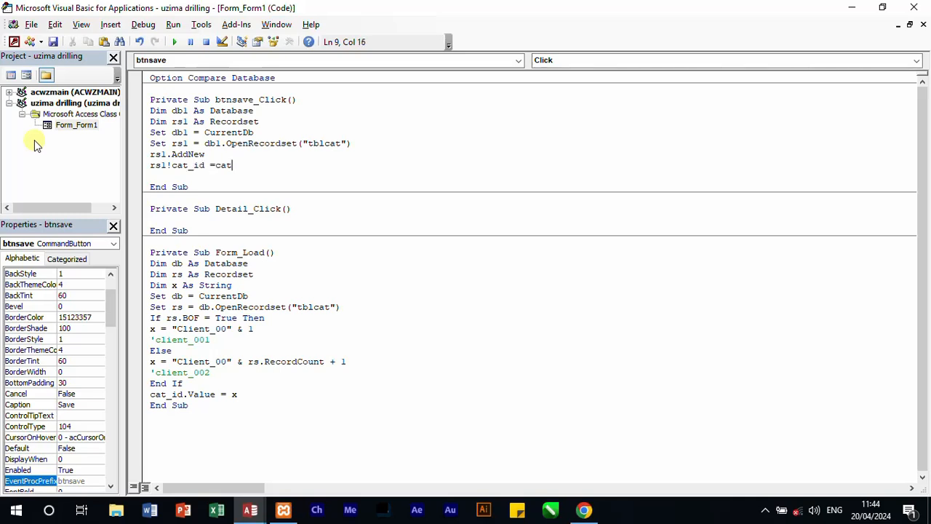
pyautogui.write('_id.valu')
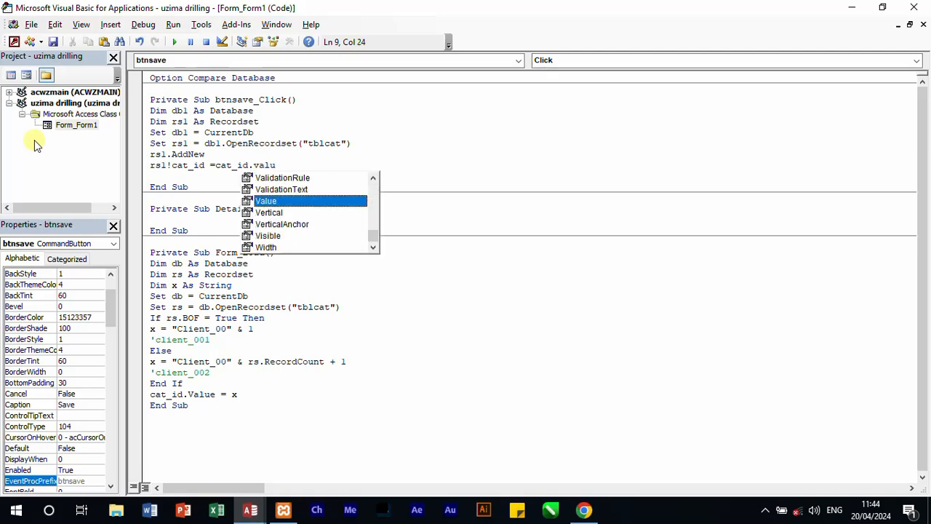
pyautogui.write('e')
pyautogui.press('Return')
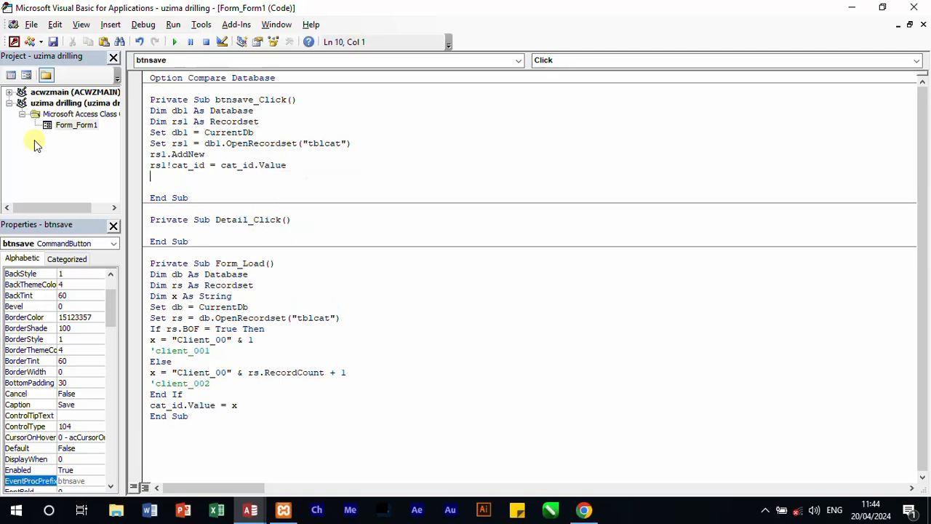
pyautogui.write('rsl!l!')
# Step: Add the line rs1!cat_desc = cat_desc.Value below the cat_id assignment, checking the control names in the form's object list
pyautogui.press('BackSpace')
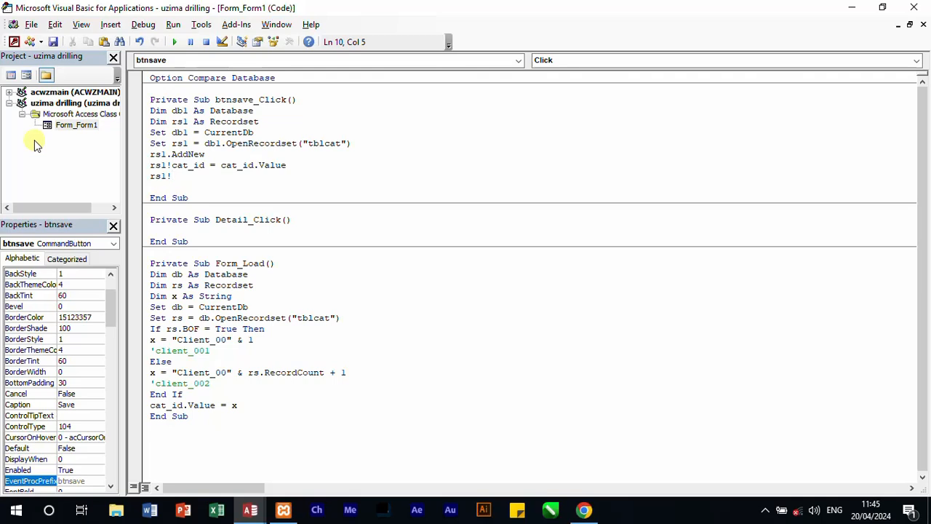
pyautogui.click(519, 62)
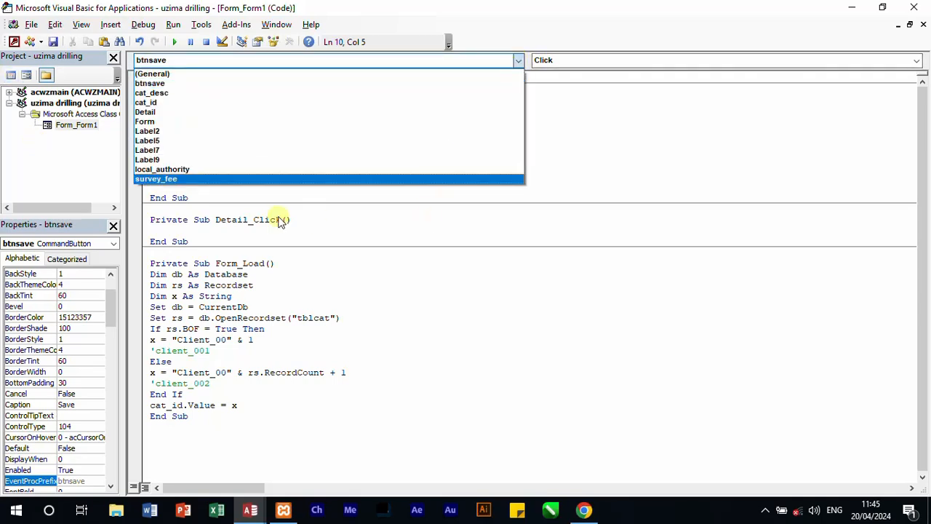
pyautogui.click(364, 224)
pyautogui.click(186, 179)
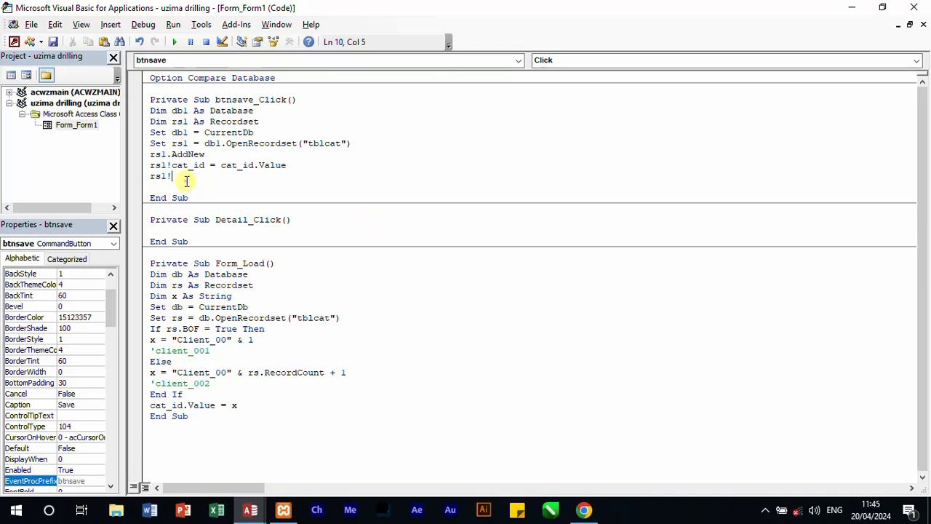
pyautogui.write('cat')
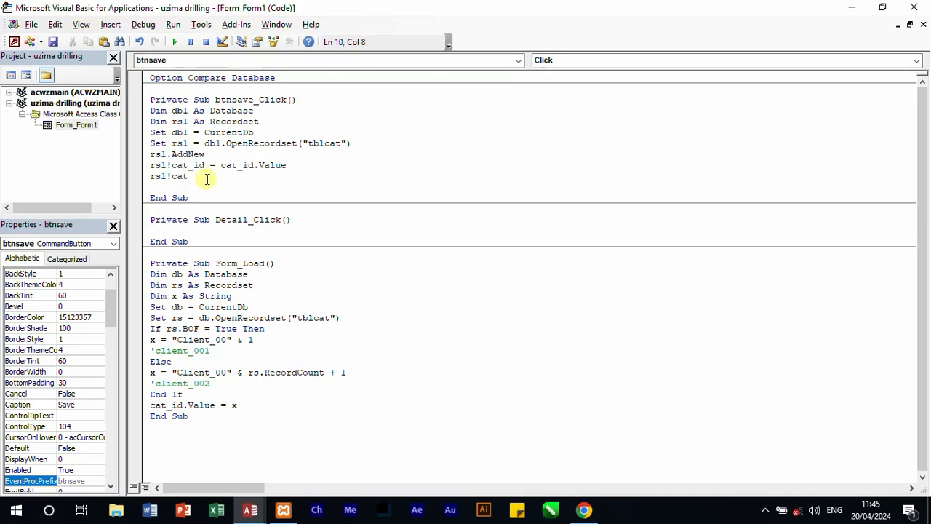
pyautogui.write('_desc')
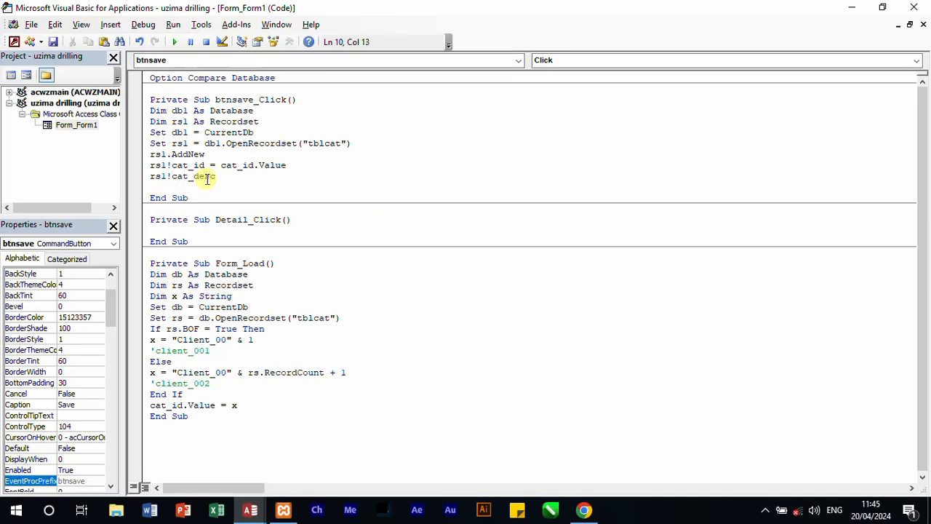
pyautogui.write(' =c')
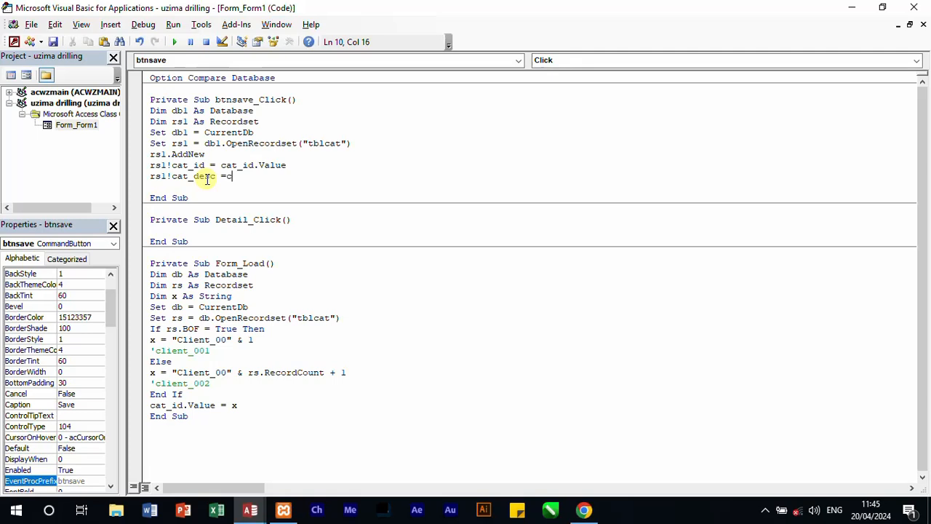
pyautogui.write('at_desc')
pyautogui.write('.v')
pyautogui.write('ue')
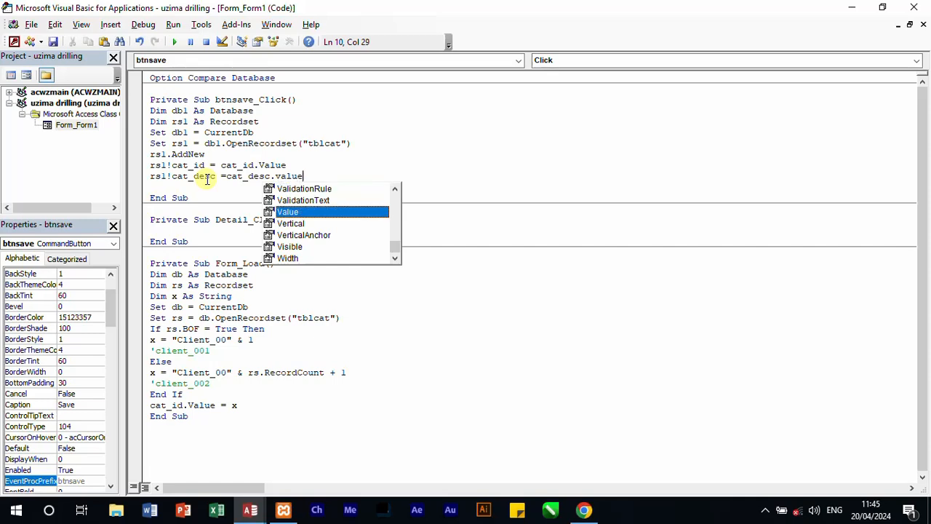
pyautogui.press('Return')
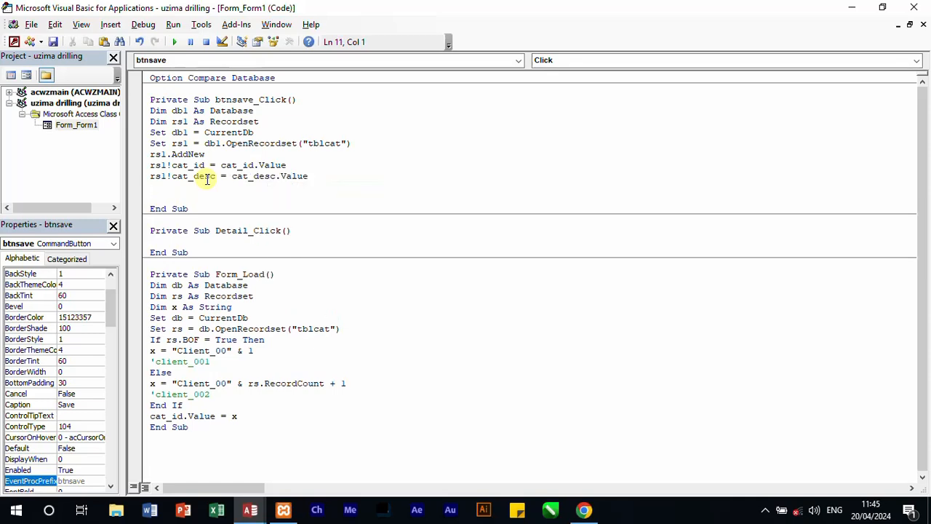
# Step: Add the line rs1!survey_fee = survey_fee.Value below the cat_desc assignment
pyautogui.write('Rsl!survey_fee = Survey_f')
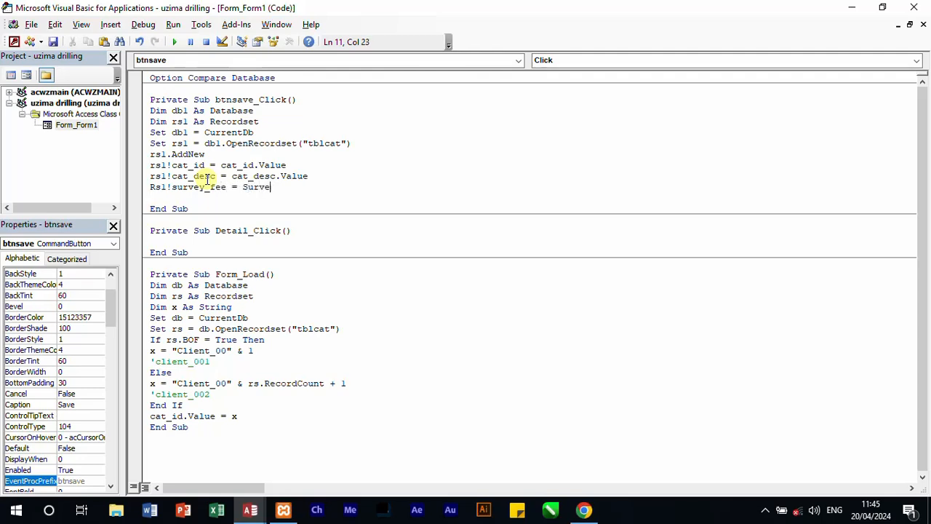
pyautogui.write('ee')
pyautogui.write('.va')
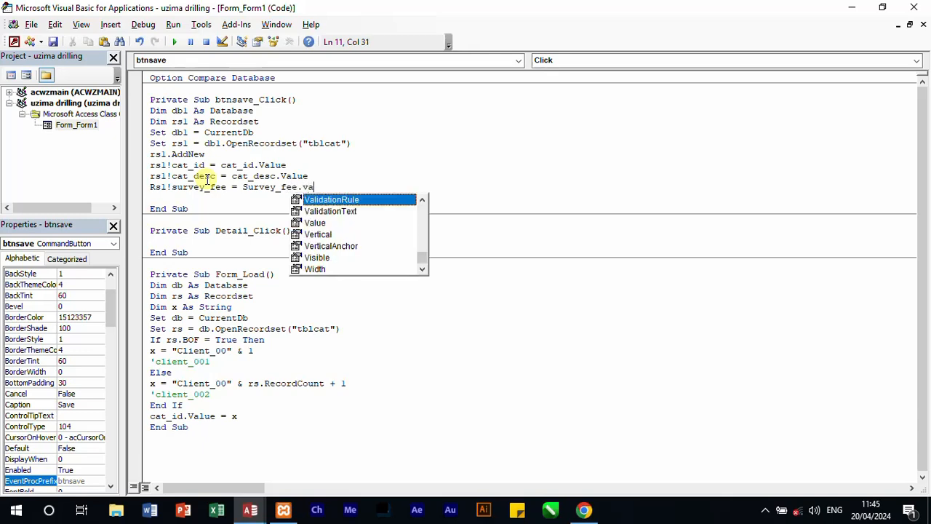
pyautogui.write('lue')
pyautogui.press('Return')
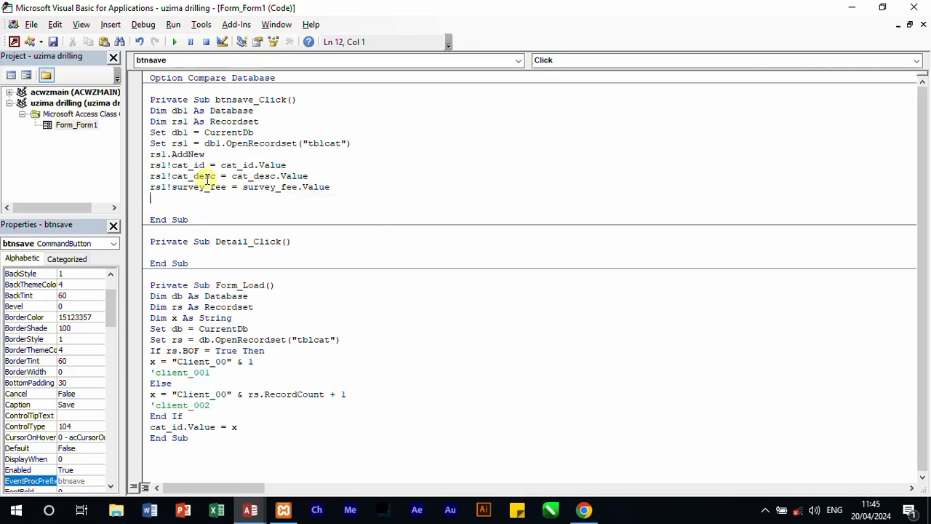
# Step: Add the line rs1!local_authority = local_authority.Value below the survey_fee assignment in btnsave_Click
pyautogui.write('Rsl')
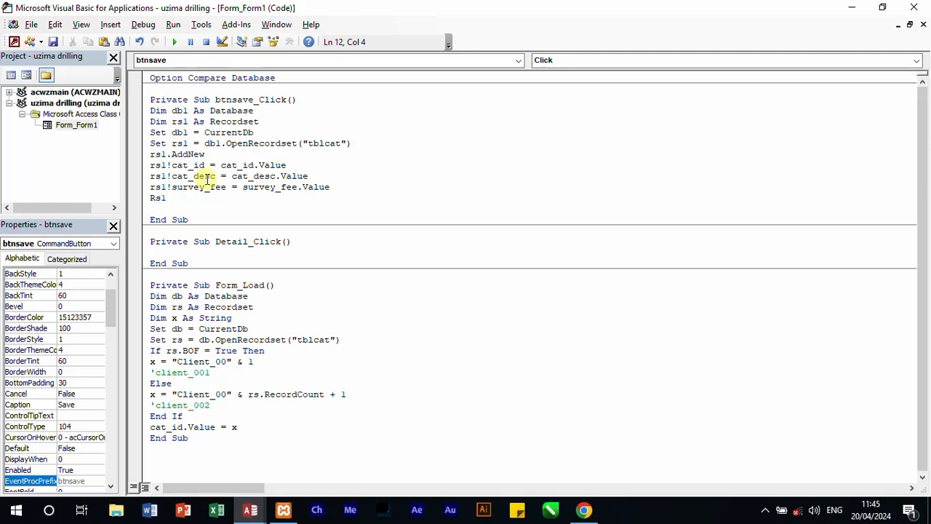
pyautogui.write('!local_authority= ;')
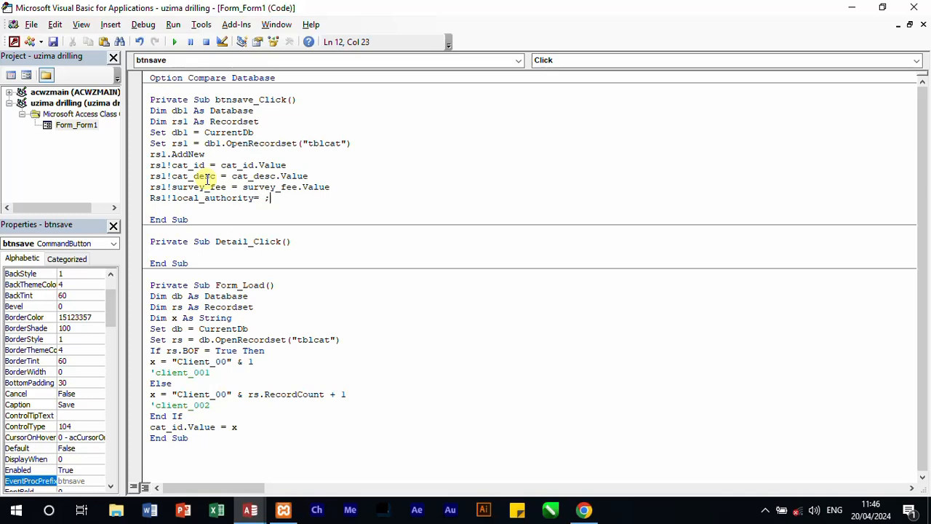
pyautogui.press('BackSpace')
pyautogui.write('local')
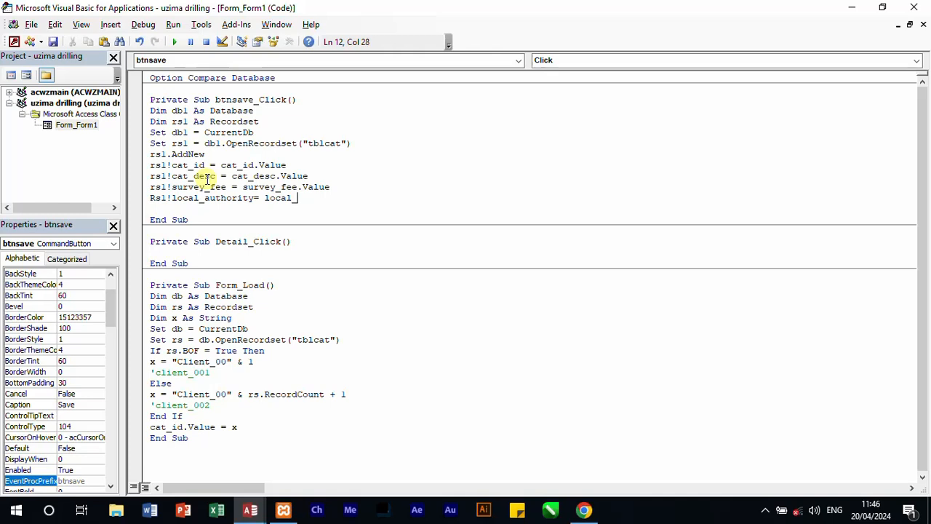
pyautogui.write('_authority.b')
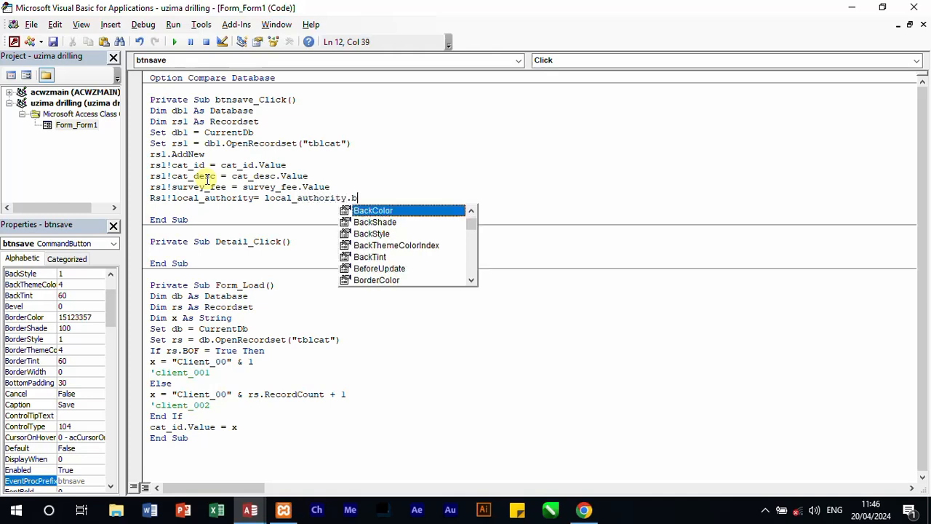
pyautogui.press('BackSpace')
pyautogui.write('value')
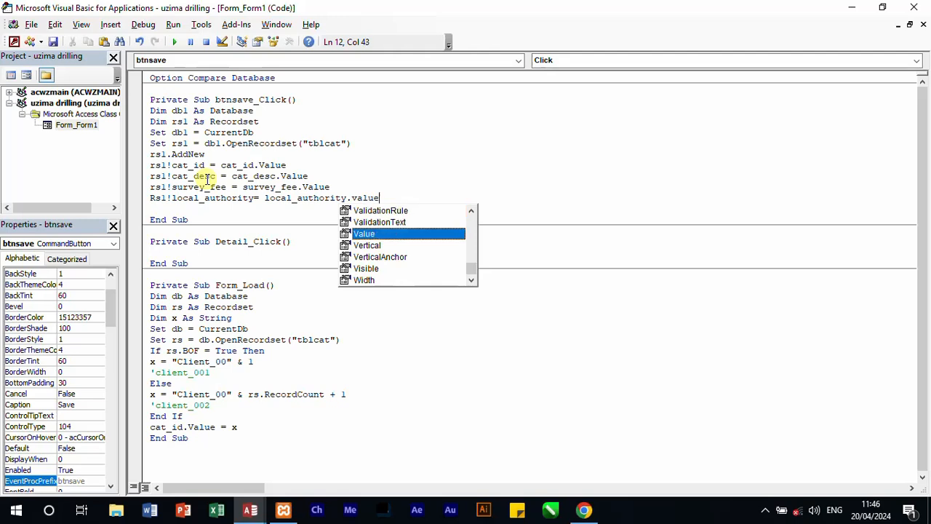
pyautogui.press('Return')
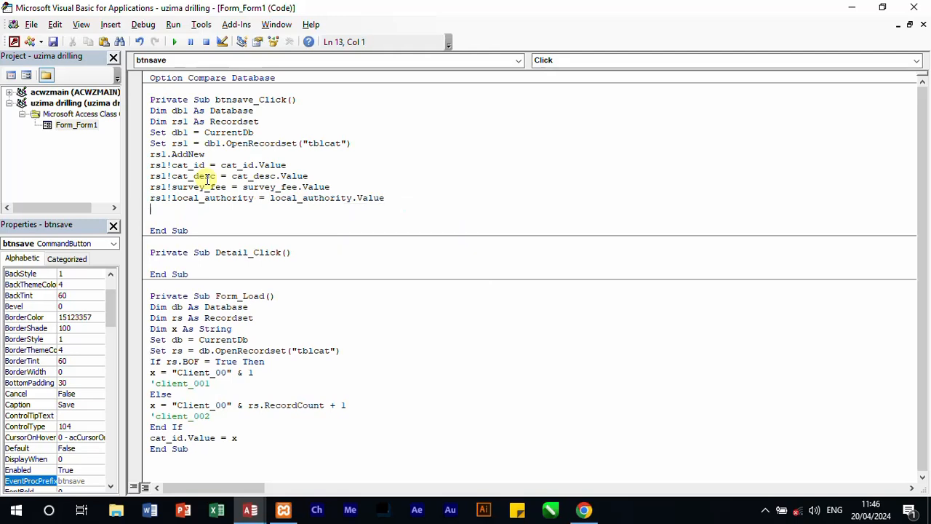
# Step: Add the statement rs1.Update below the local_authority assignment
pyautogui.write('rs')
pyautogui.write('1.')
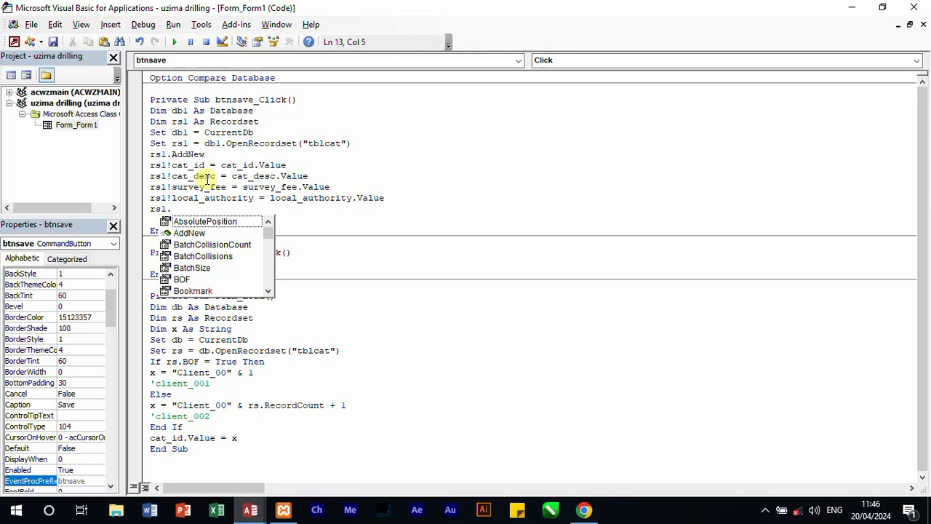
pyautogui.write('update')
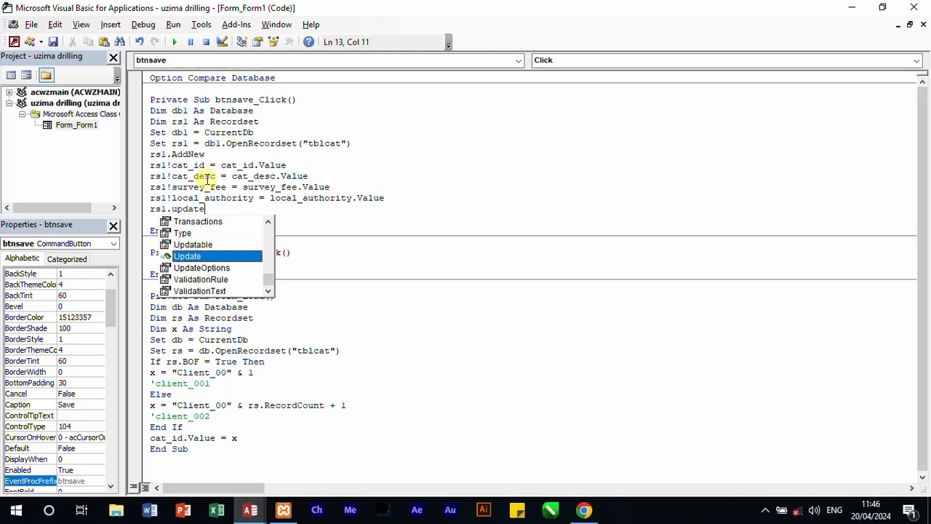
pyautogui.press('Return')
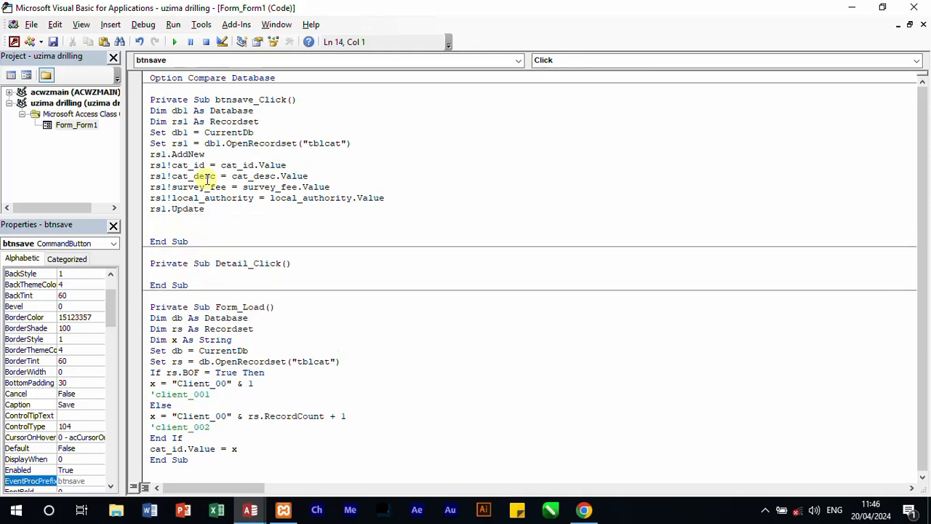
# Step: Start a MsgBox statement below rs1.Update with the prompt "Record successfully saved"
pyautogui.write('msgbox "')
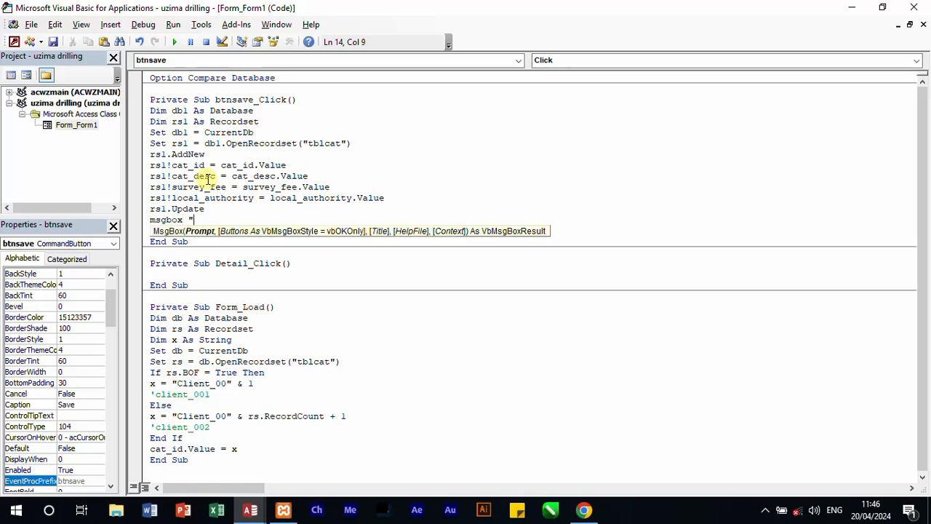
pyautogui.write('Record successfully saved')
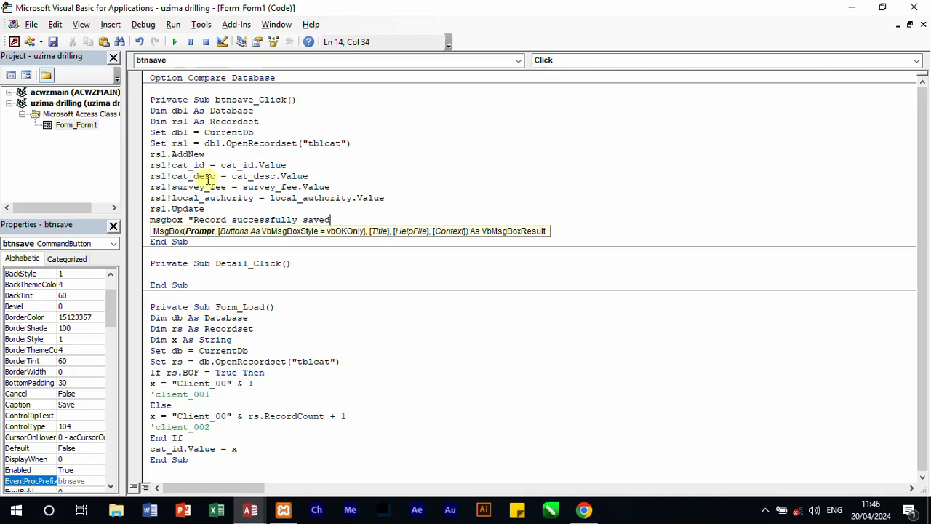
pyautogui.write('", vbok')
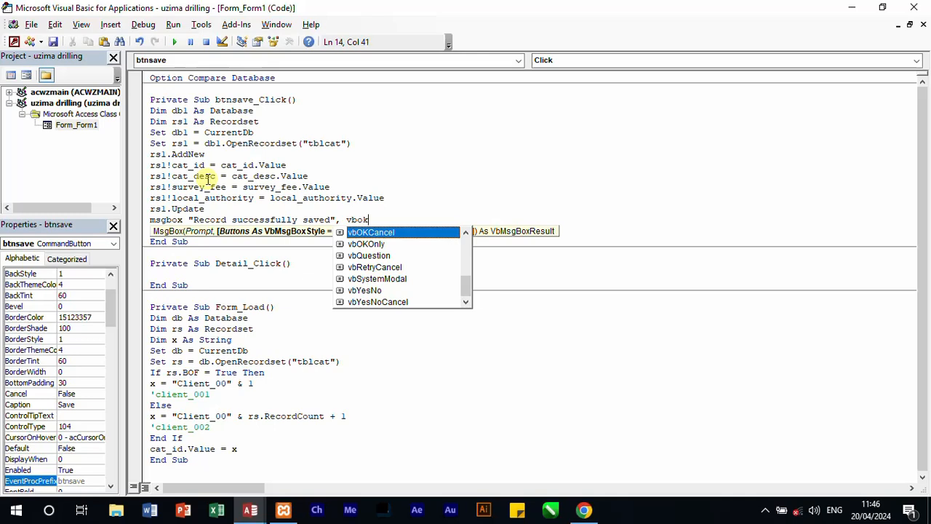
pyautogui.write('x')
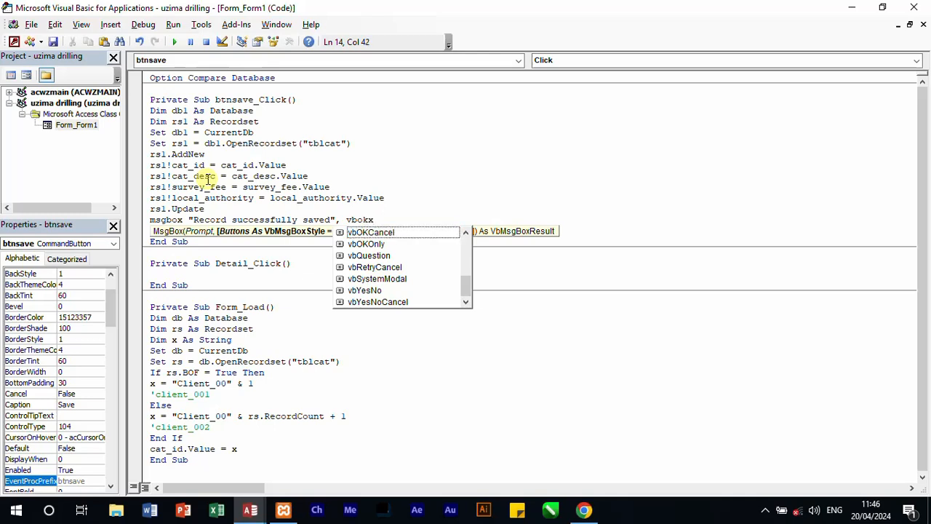
# Step: Give the MsgBox statement the buttons argument vbOKCancel
pyautogui.press('BackSpace')
pyautogui.write('cessfully saved", vbOKCa')
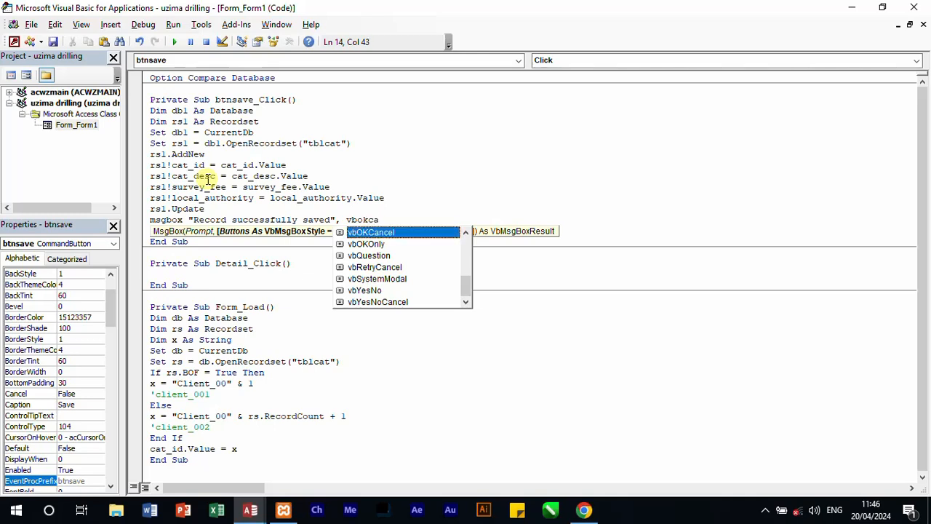
pyautogui.write('ncel')
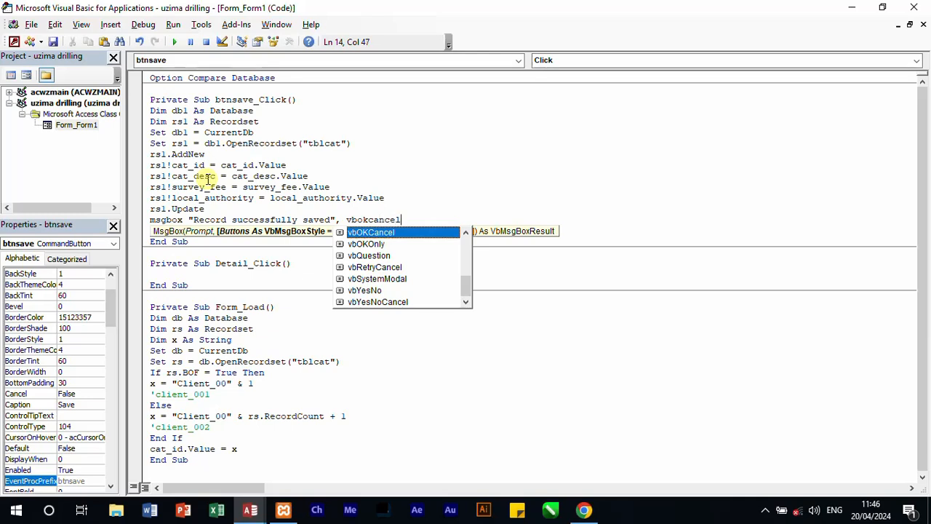
pyautogui.write(',"')
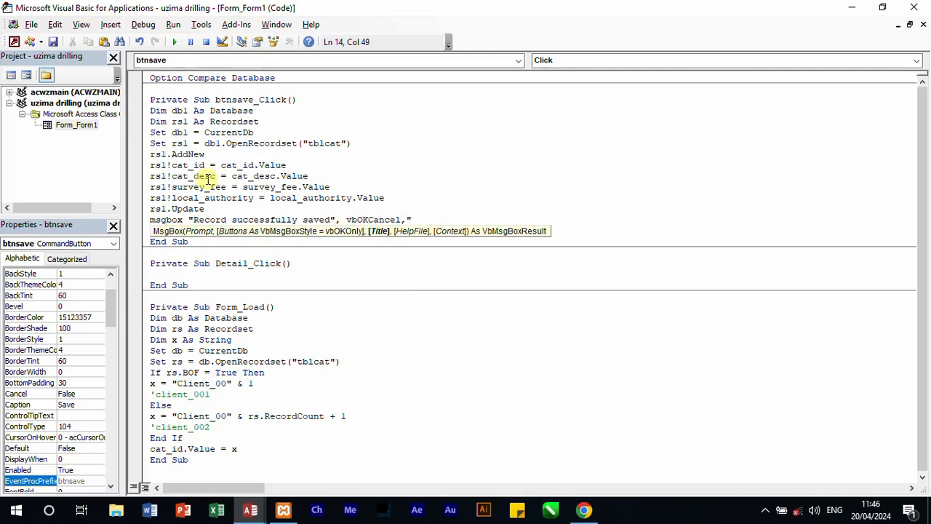
pyautogui.write('Uzima Drilling sys')
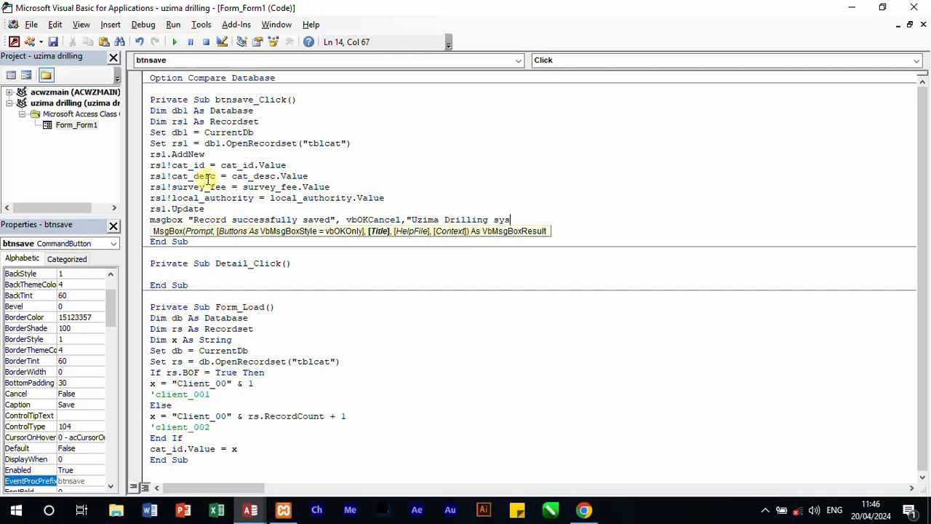
pyautogui.write('tem!')
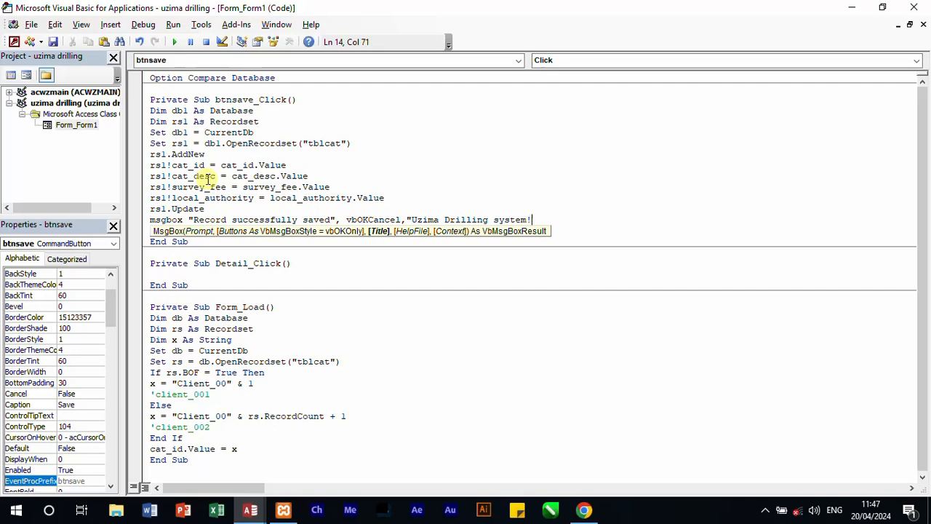
# Step: Complete the MsgBox statement with the title "Uzima Drilling system"
pyautogui.press('BackSpace')
pyautogui.write('"')
pyautogui.press('Return')
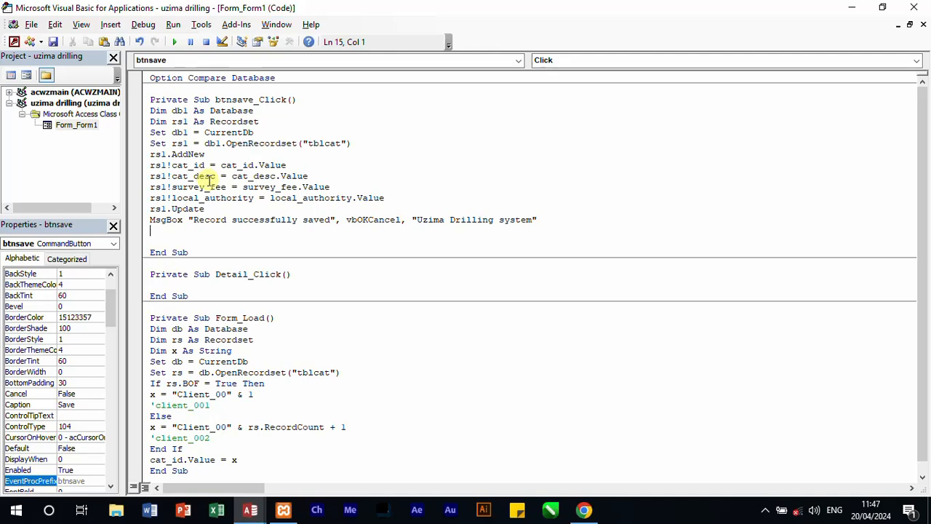
# Step: Add the line cat_desc.Value = "" below the MsgBox statement to clear the description field
pyautogui.write('cat_desc.value')
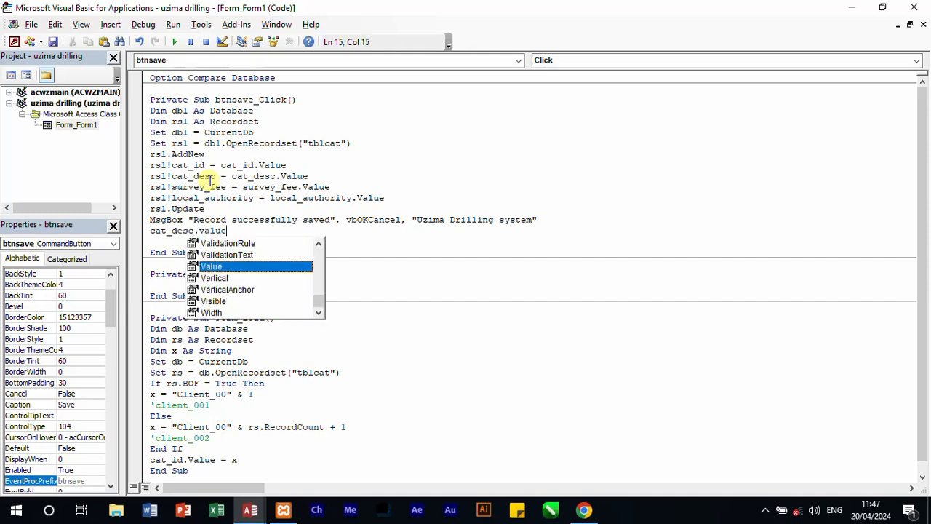
pyautogui.write('+')
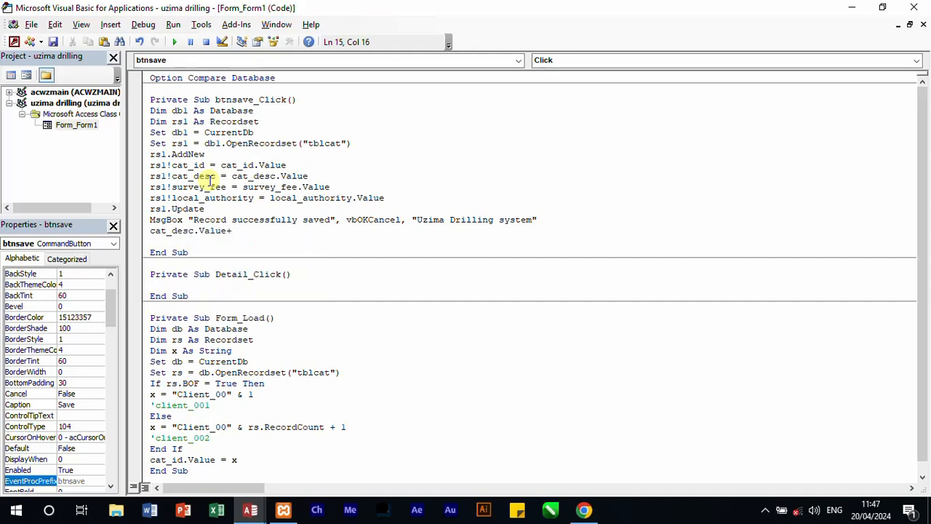
pyautogui.press('BackSpace')
pyautogui.write('=""')
pyautogui.press('Return')
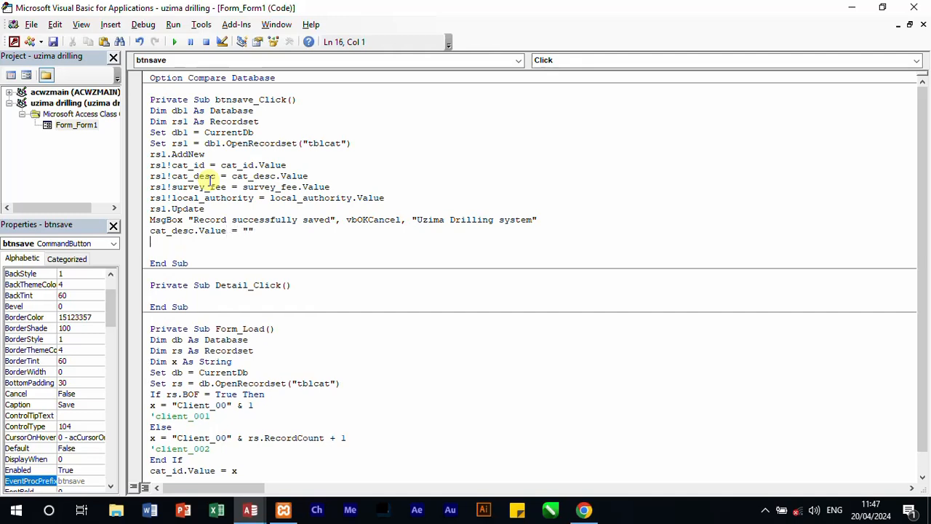
# Step: Add the line survey_fee.Value = "" below the cat_desc clearing line
pyautogui.write('c')
pyautogui.press('BackSpace')
pyautogui.write('surve')
pyautogui.write('y')
pyautogui.write('_value')
pyautogui.press('BackSpace')
pyautogui.press('BackSpace')
pyautogui.press('BackSpace')
pyautogui.press('BackSpace')
pyautogui.press('BackSpace')
pyautogui.write('fee.va')
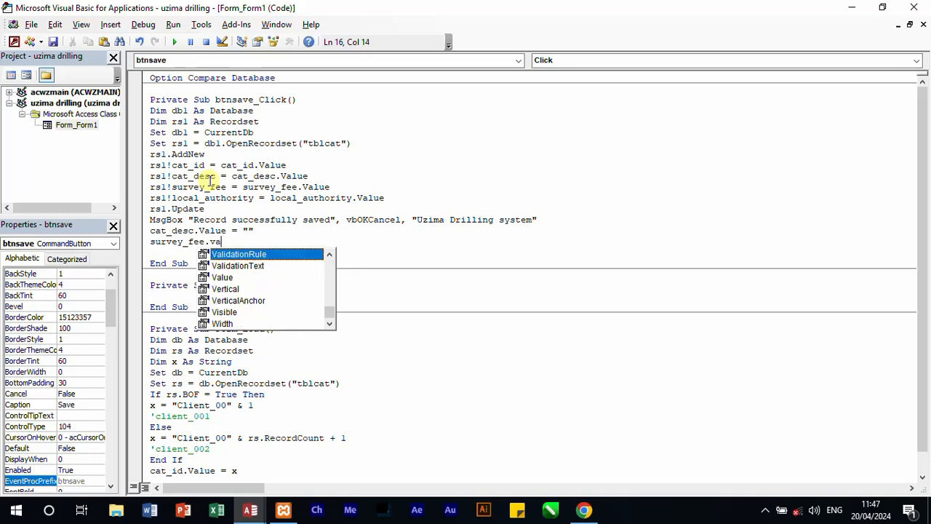
pyautogui.write('lue=')
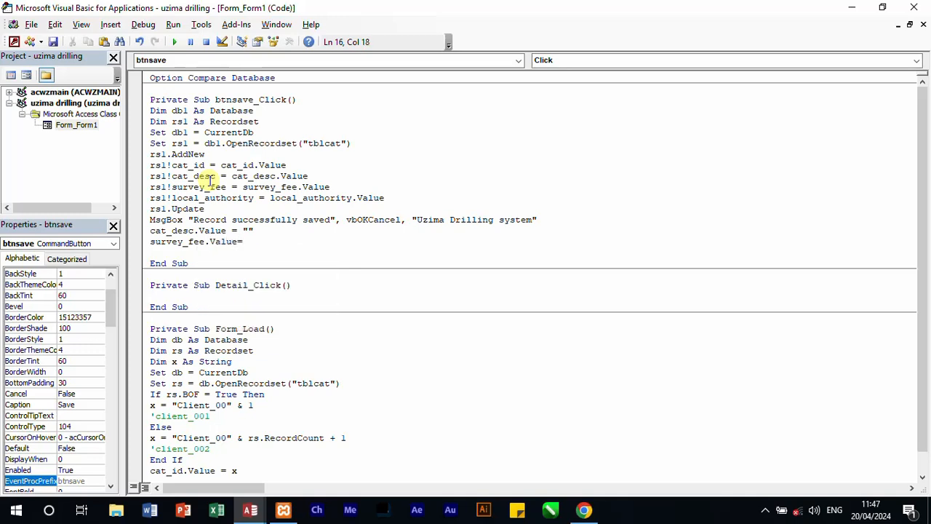
pyautogui.write('""')
pyautogui.press('Return')
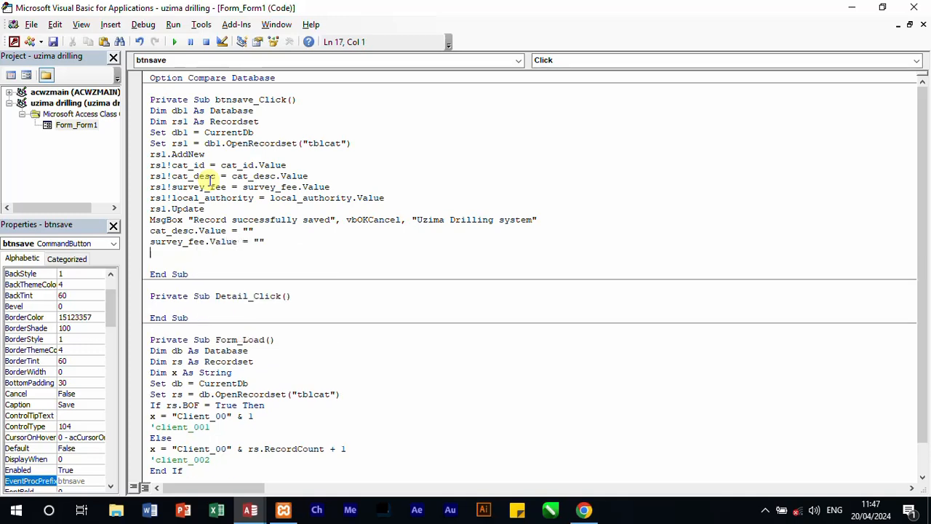
# Step: Add the line local_authority.Value = "" below the survey_fee clearing line
pyautogui.write('local_authority.Value = ')
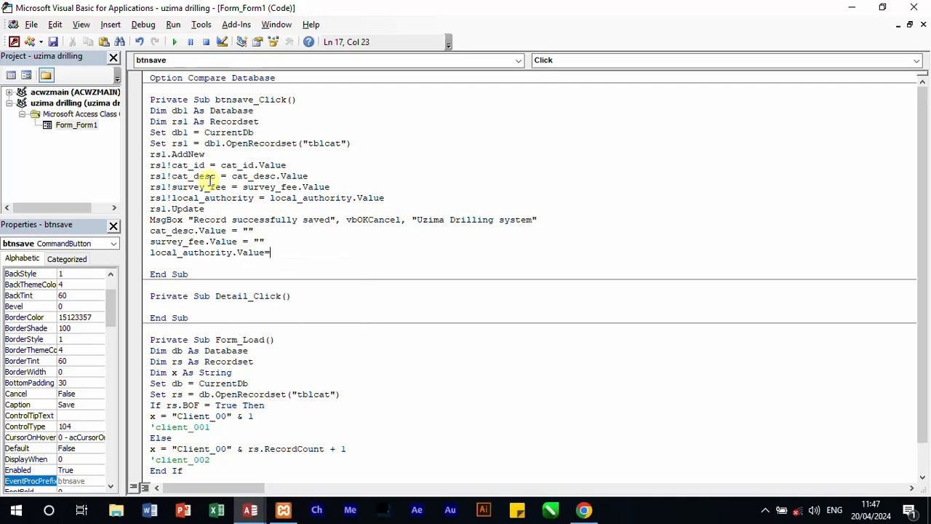
pyautogui.write('""')
pyautogui.press('Return')
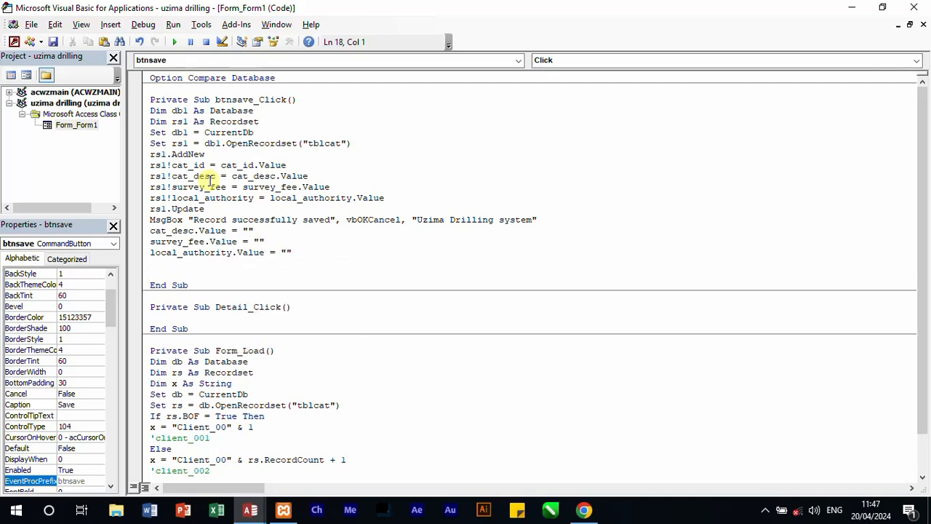
# Step: Start the statement DoCmd.Close acForm below the local_authority clearing line, correcting the separator before Close to a dot
pyautogui.write('docmd close acform')
pyautogui.click(183, 261)
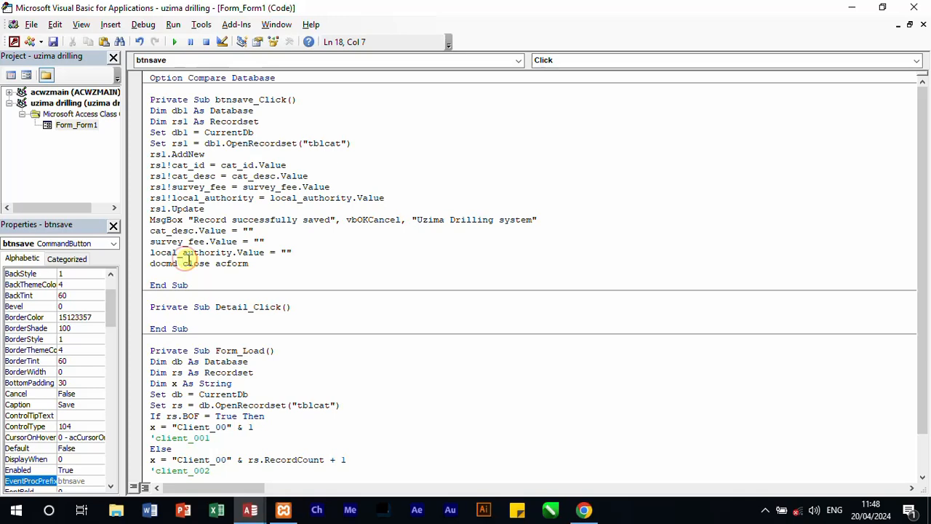
pyautogui.press('BackSpace')
pyautogui.write('.')
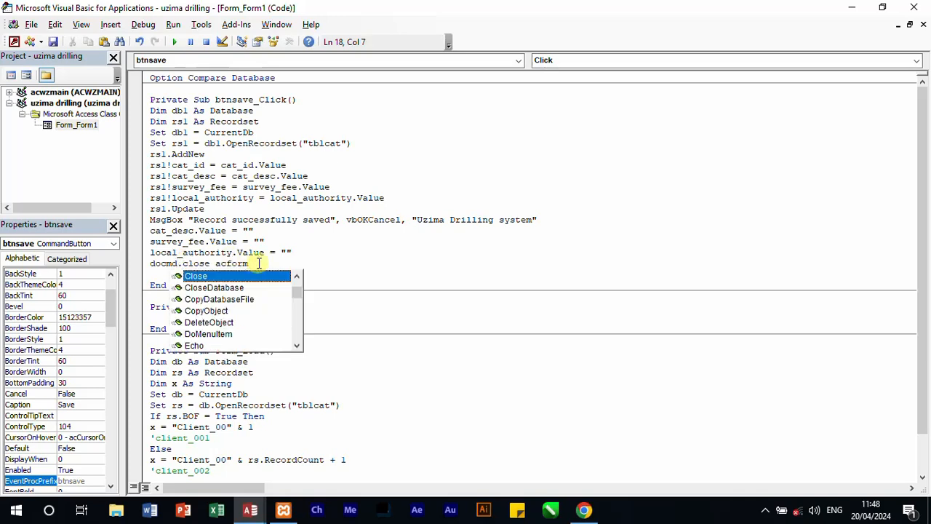
# Step: Complete the DoCmd.Close statement with the form name "frmcat" and the save option acSaveYes
pyautogui.click(258, 263)
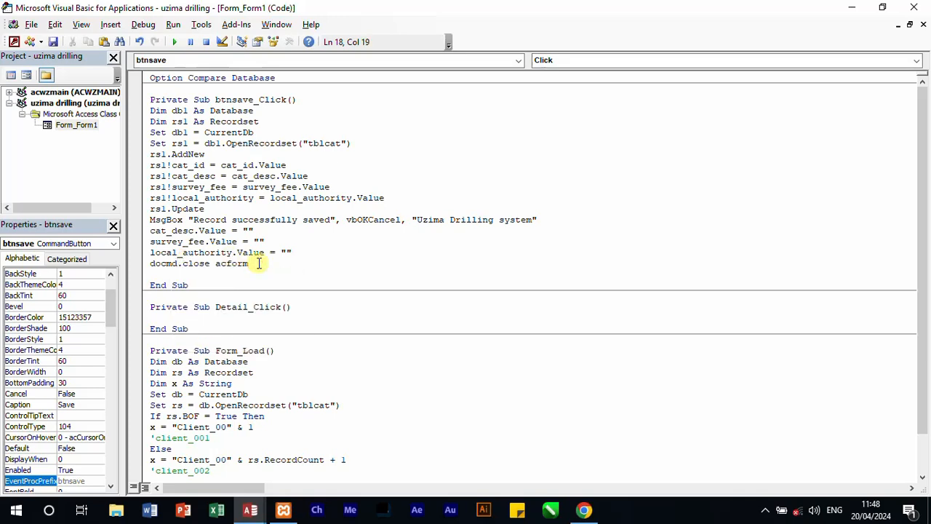
pyautogui.write(',')
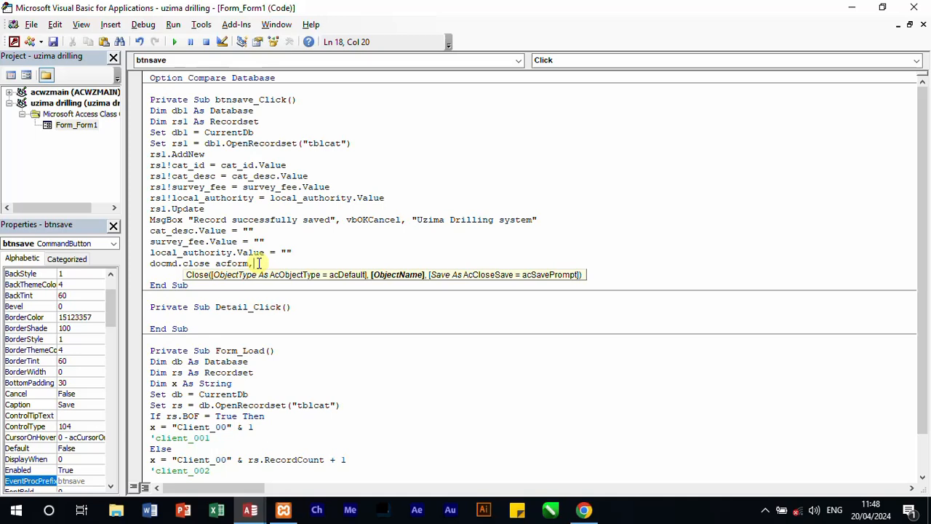
pyautogui.write('"')
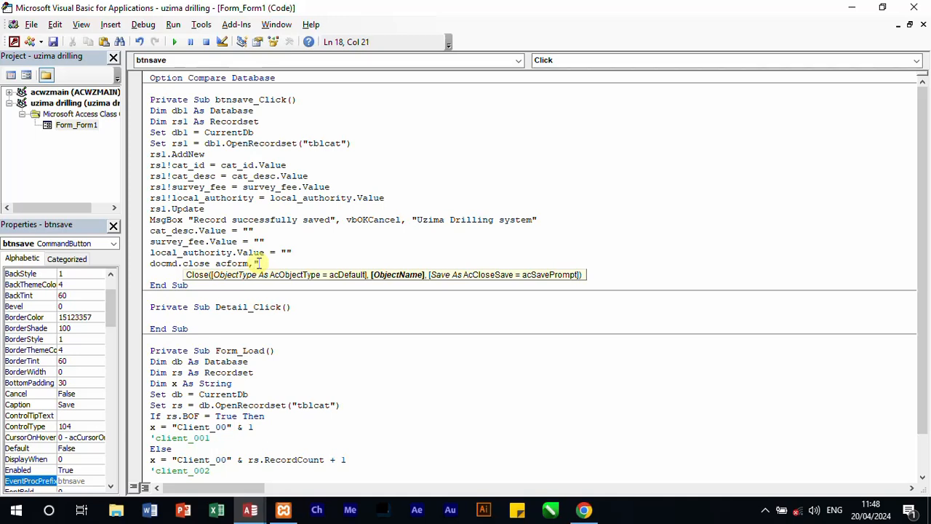
pyautogui.write('Frmcat",')
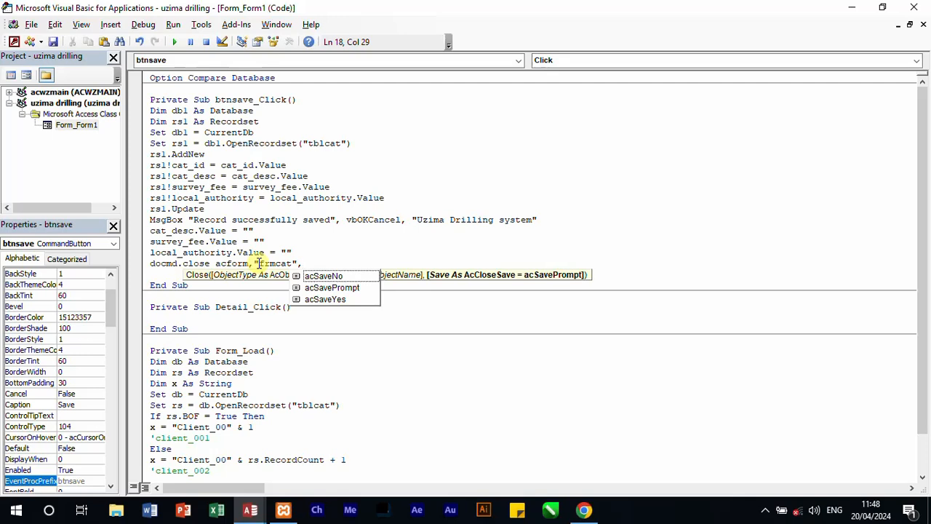
pyautogui.doubleClick(325, 299)
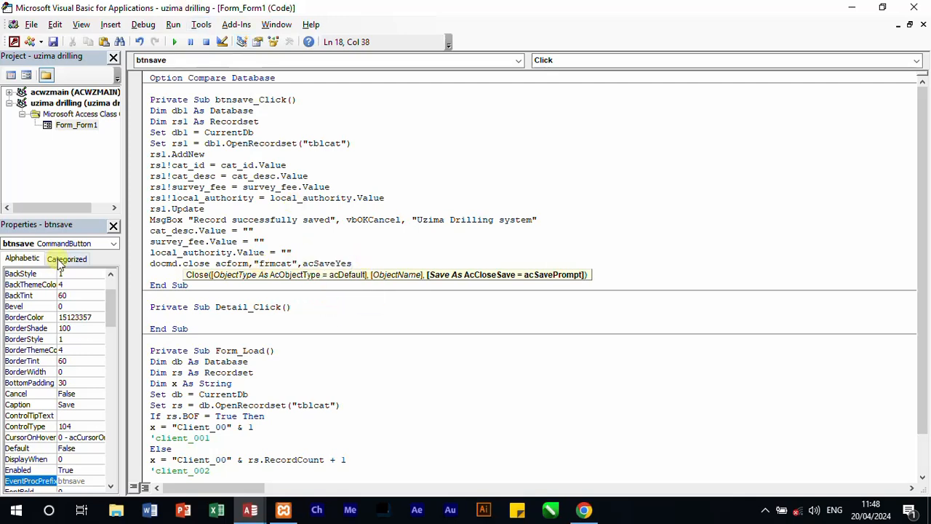
pyautogui.press('Return')
# Step: Add the statement DoCmd.OpenForm "frmcat" below the DoCmd.Close line in btnsave_Click
pyautogui.write('docm')
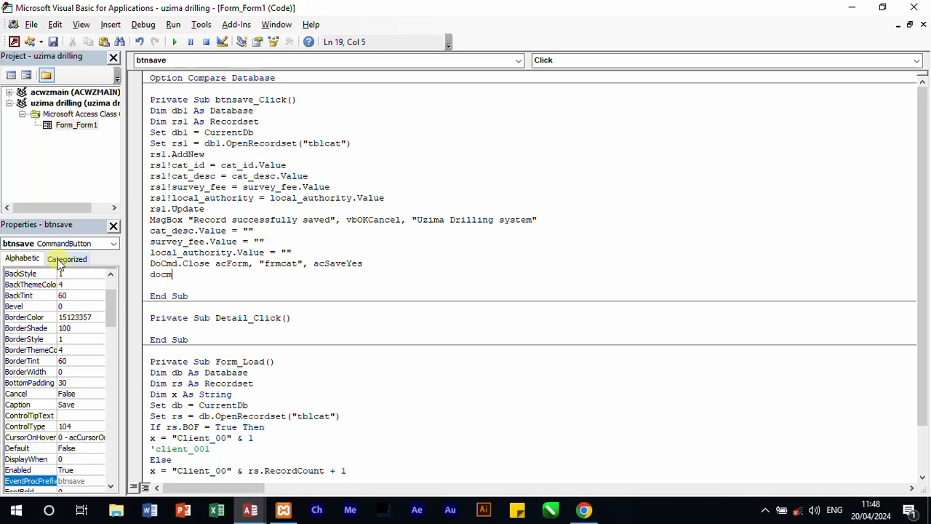
pyautogui.write('d.')
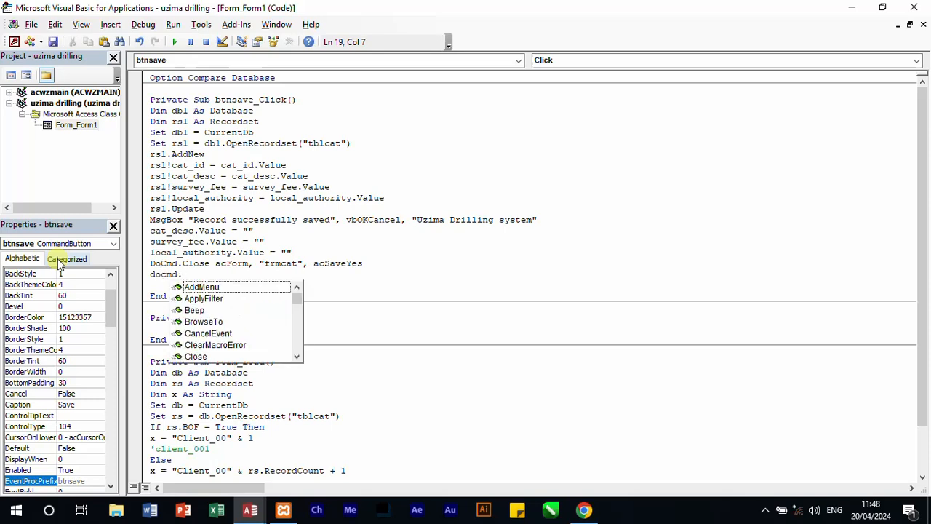
pyautogui.write('o')
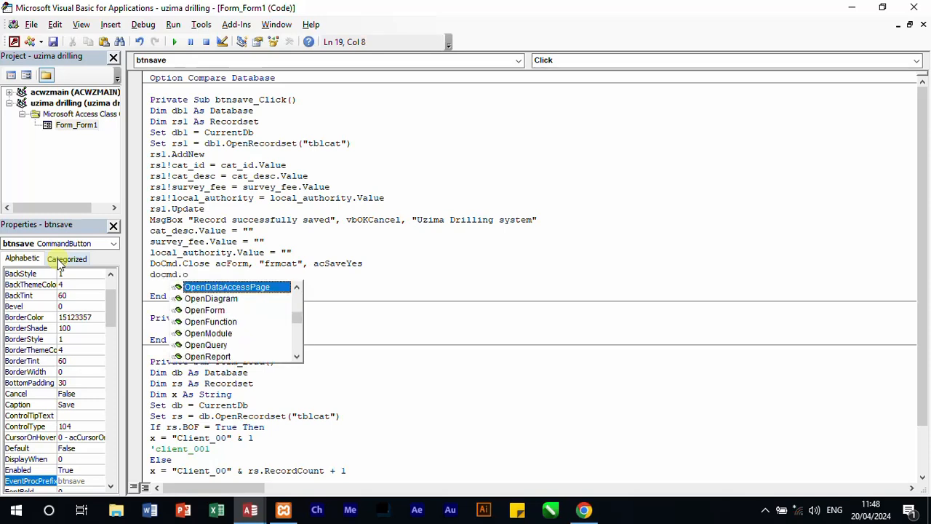
pyautogui.doubleClick(203, 308)
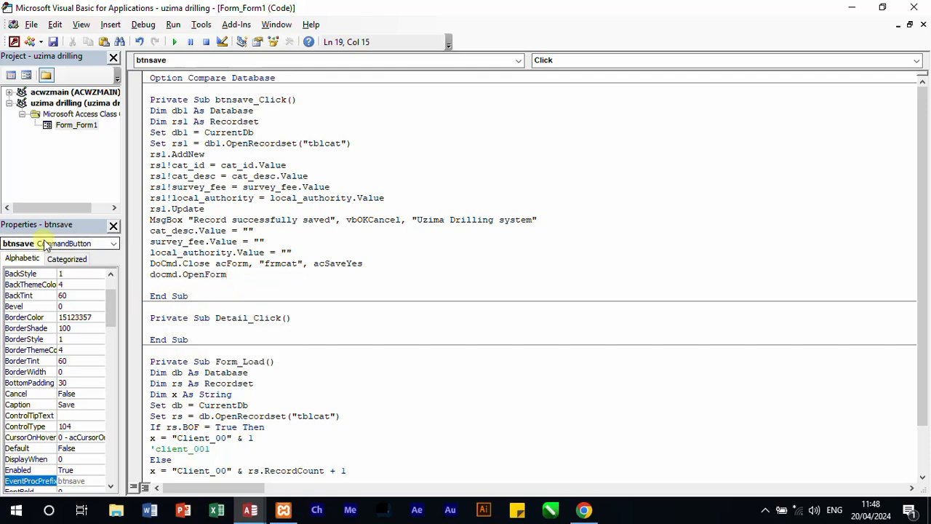
pyautogui.write('"f')
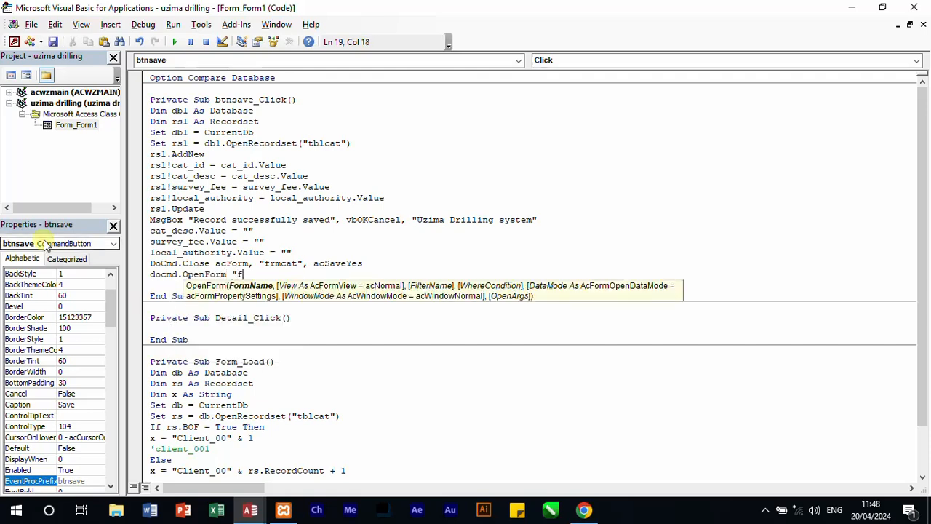
pyautogui.write('rmcat')
# Step: Save the form under the name frmcat and close the code editor to return to the form design
pyautogui.hotkey('ctrl', 's')
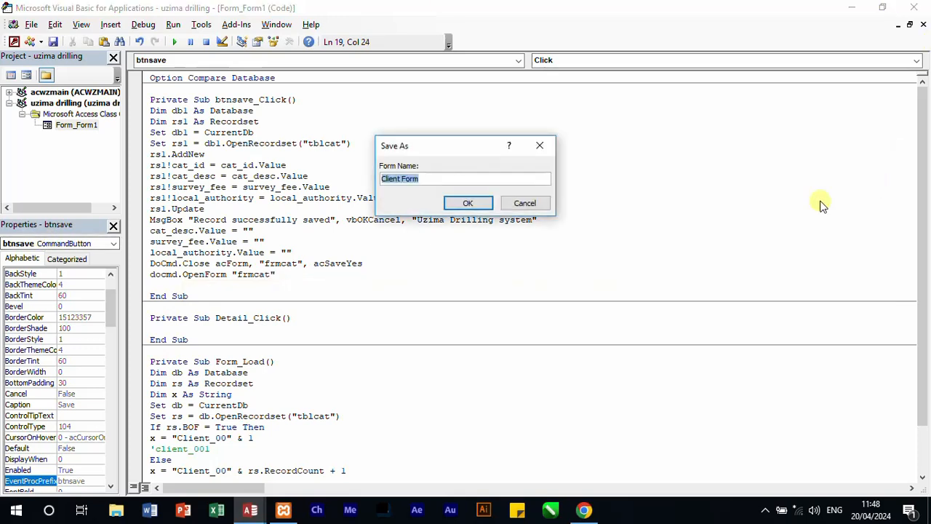
pyautogui.write('fr')
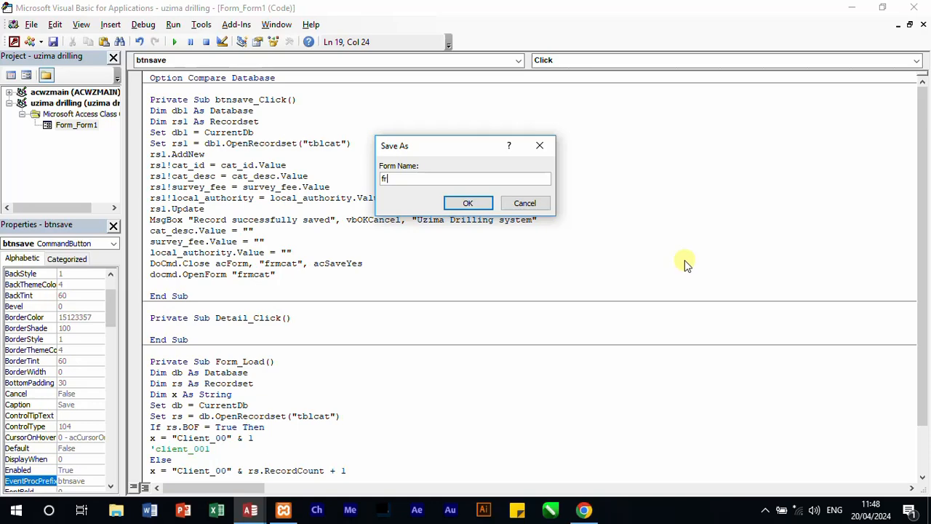
pyautogui.write('mcat')
pyautogui.click(477, 205)
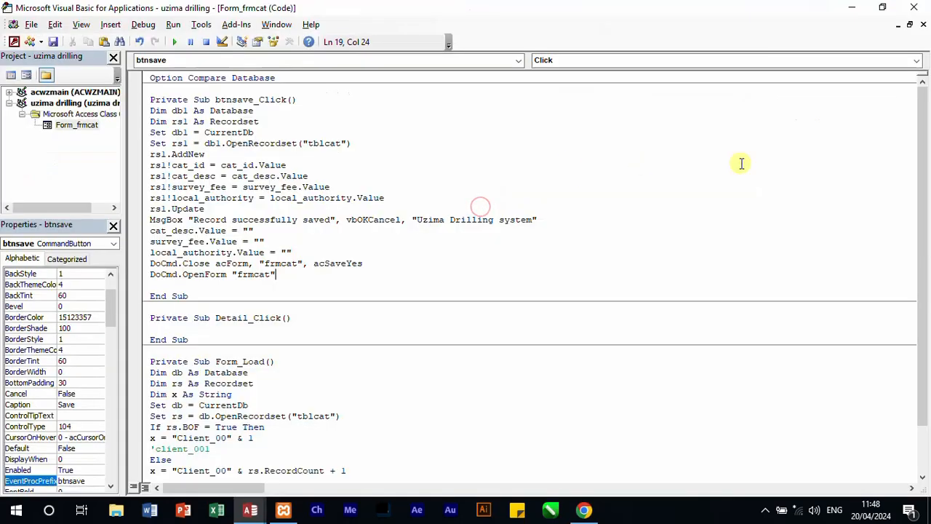
pyautogui.click(910, 7)
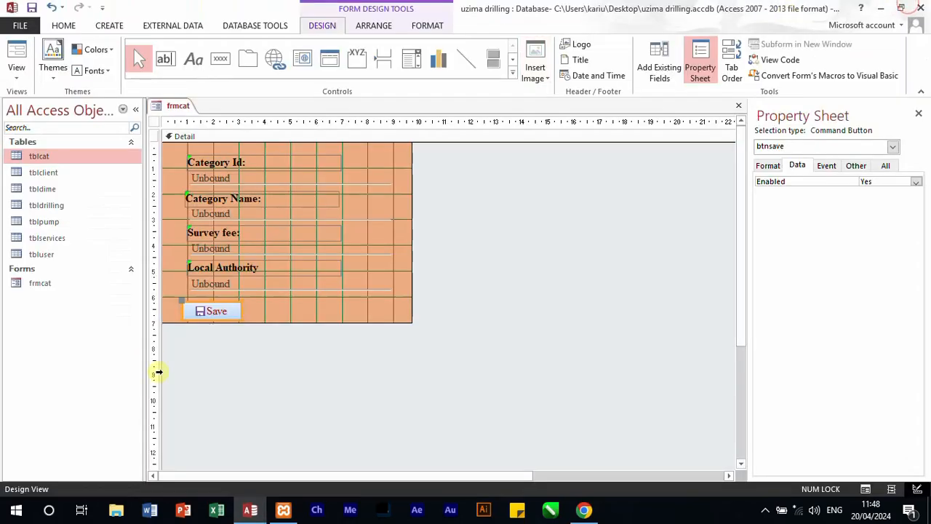
# Step: Duplicate the Save button, place the copy beside the original on the same row, and shrink the Detail section to just below the buttons
pyautogui.click(286, 347)
pyautogui.rightClick(227, 318)
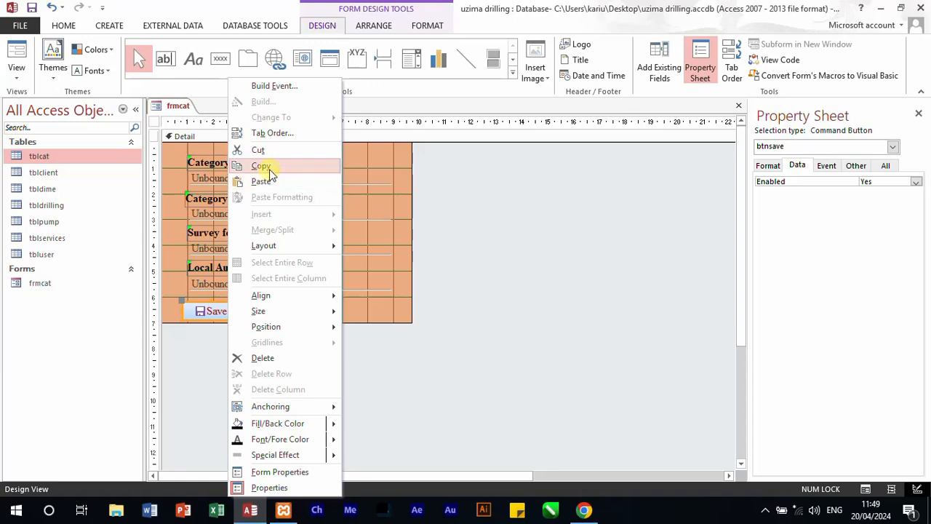
pyautogui.click(262, 168)
pyautogui.hotkey('ctrl', 'v')
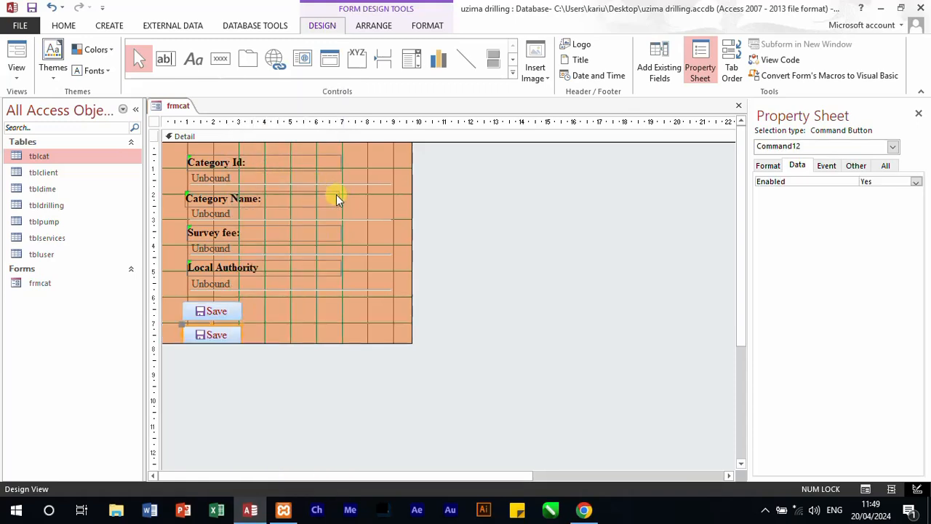
pyautogui.click(184, 328)
pyautogui.moveTo(184, 328); pyautogui.dragTo(286, 305)
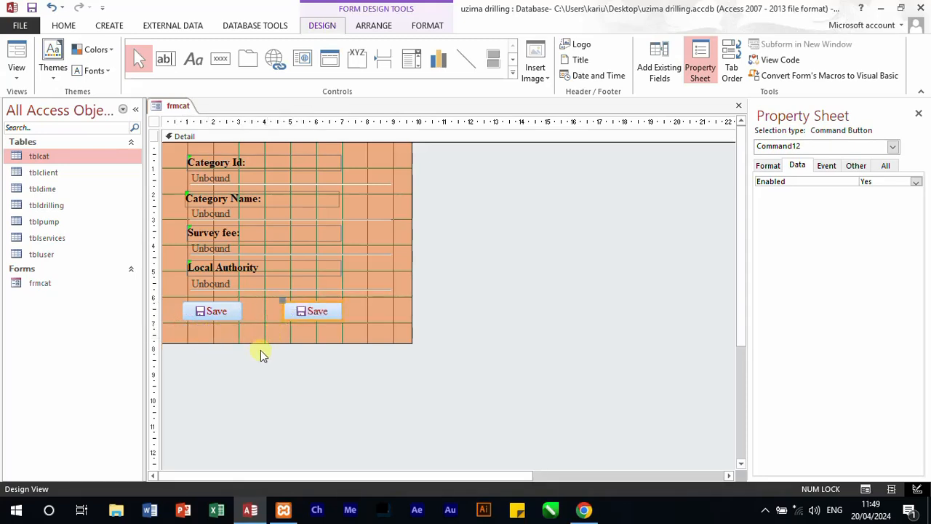
pyautogui.moveTo(257, 344); pyautogui.dragTo(255, 325)
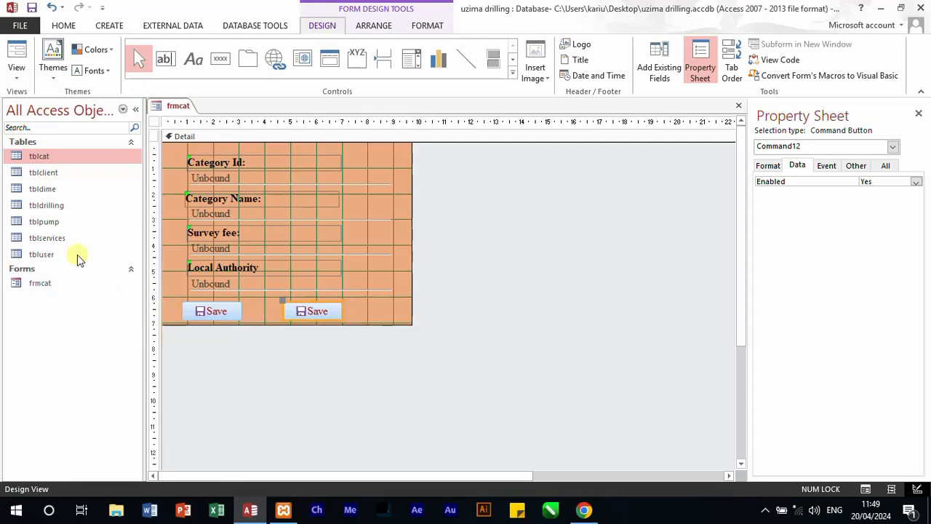
# Step: Set the caption of the duplicated Save button to EXIT
pyautogui.click(366, 312)
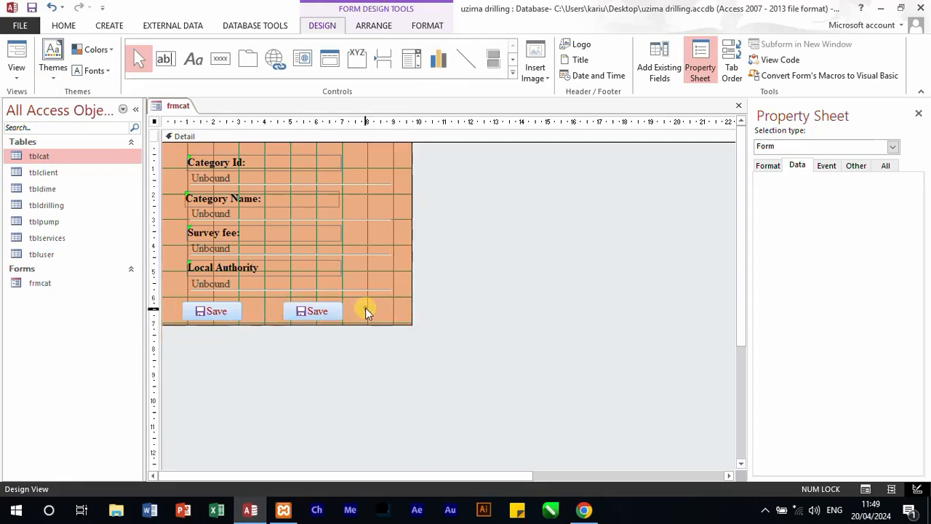
pyautogui.click(329, 308)
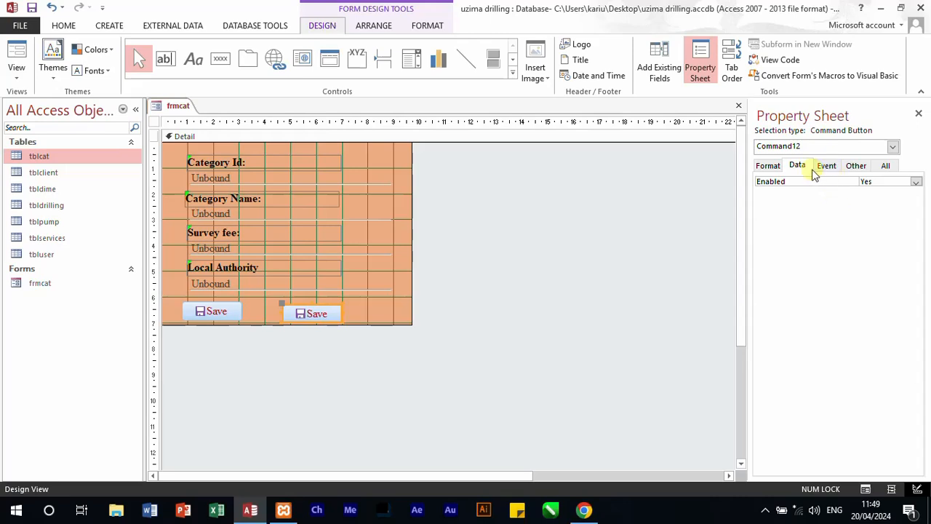
pyautogui.click(764, 165)
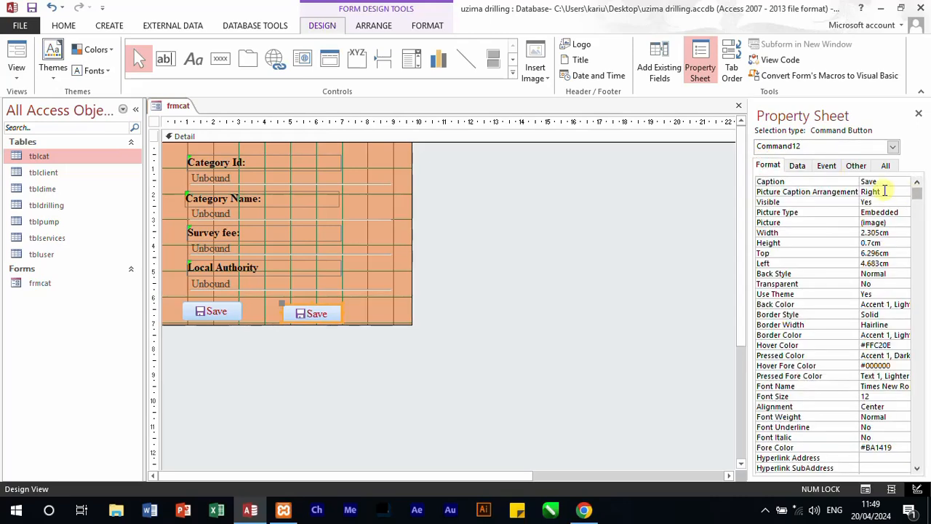
pyautogui.doubleClick(885, 182)
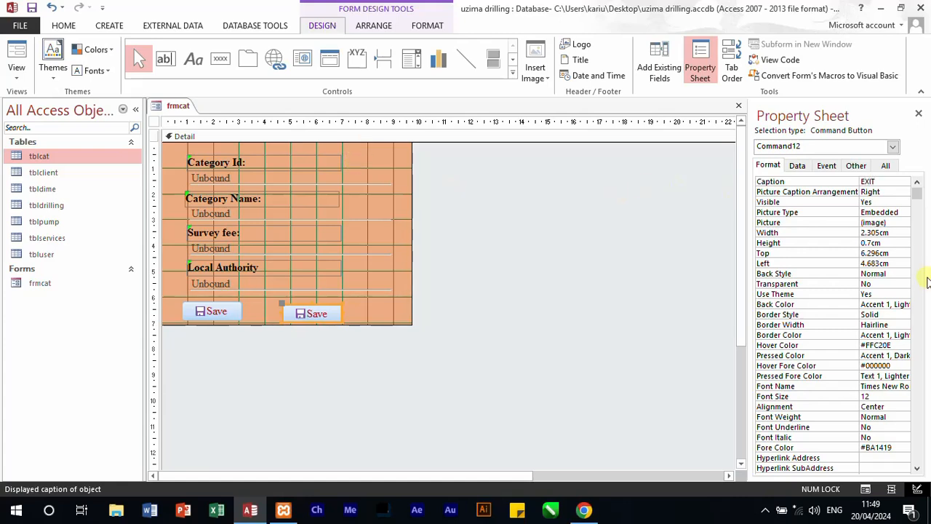
# Step: Replace the default name of the EXIT button with a new control name
pyautogui.click(885, 165)
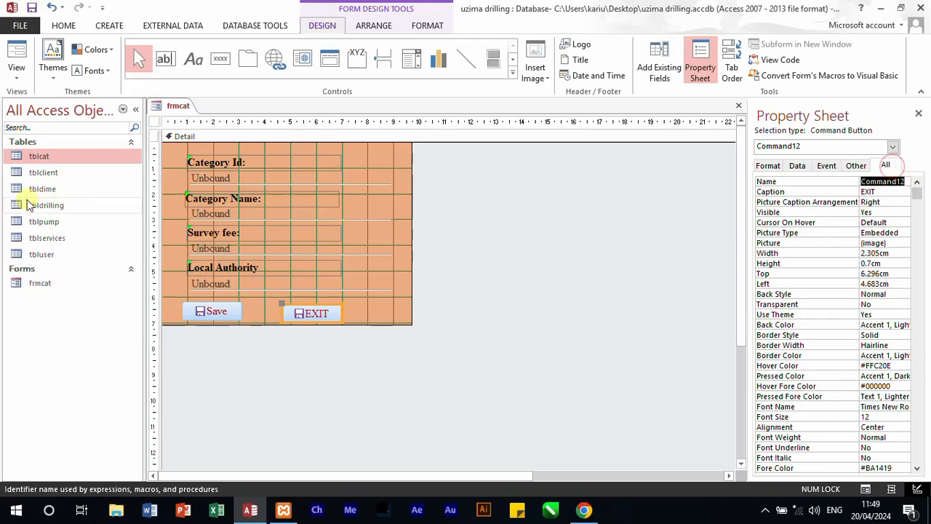
pyautogui.write('btnclose')
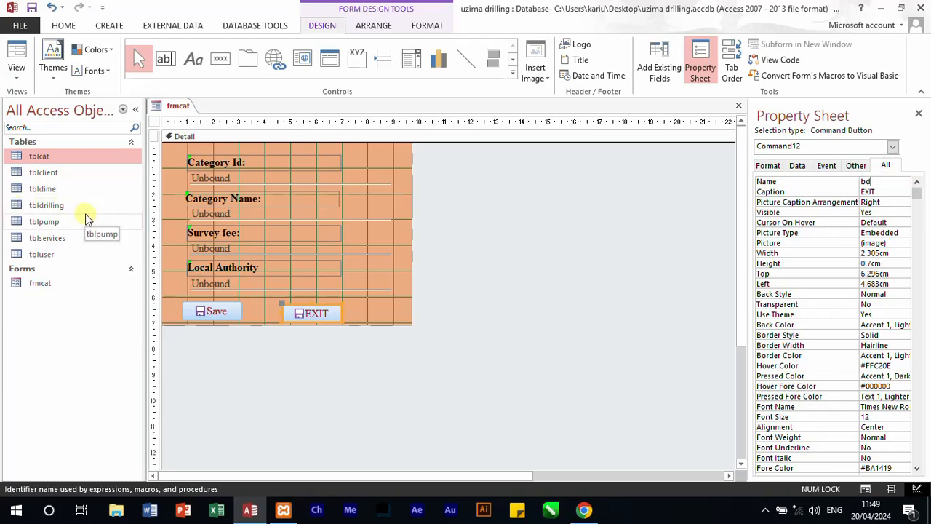
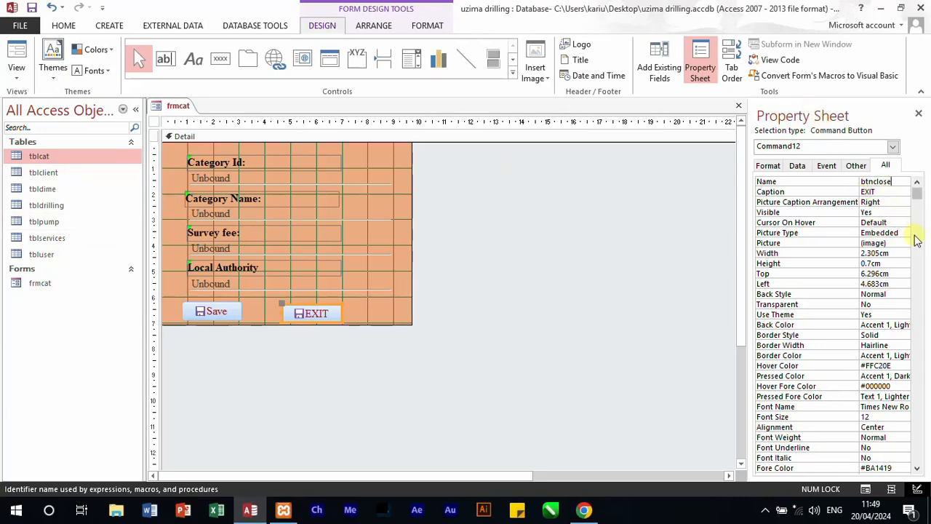
# Step: Replace the EXIT button's picture with the built-in Exit Doorway image
pyautogui.click(896, 242)
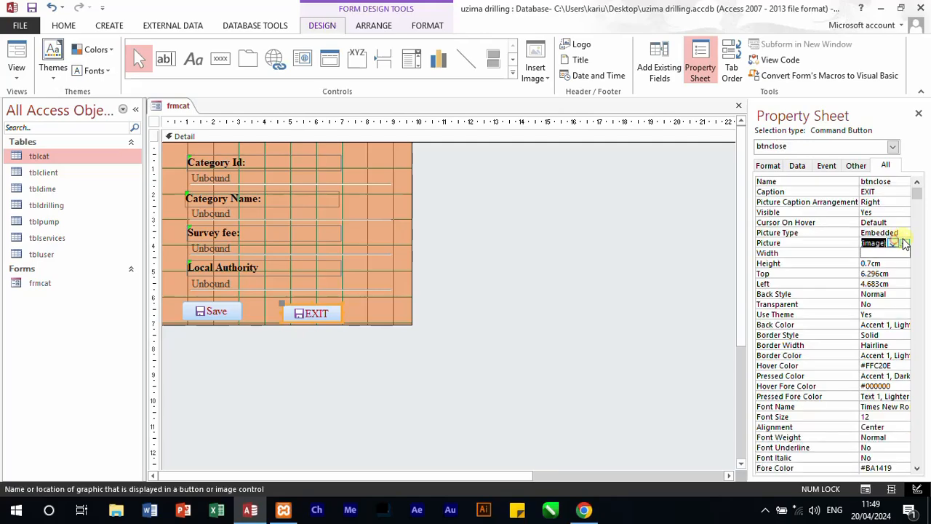
pyautogui.click(902, 242)
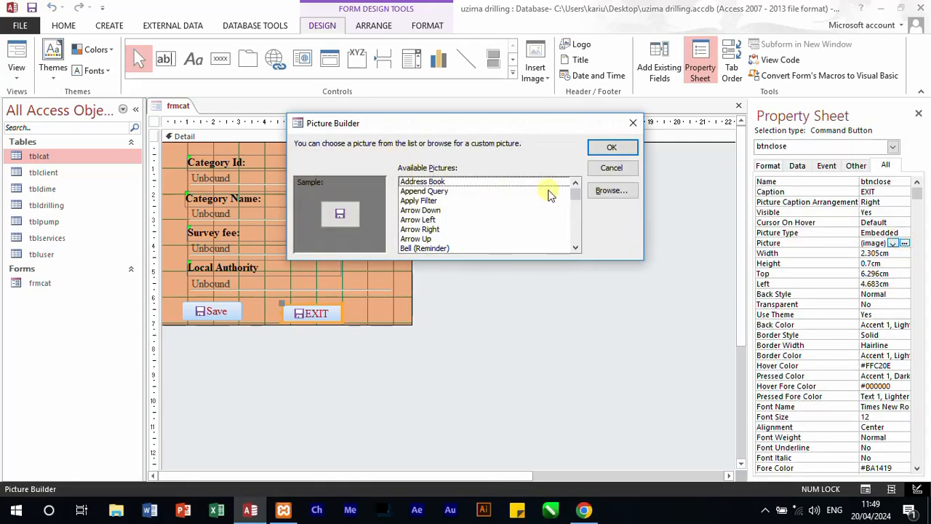
pyautogui.scroll(-10, 462, 212)
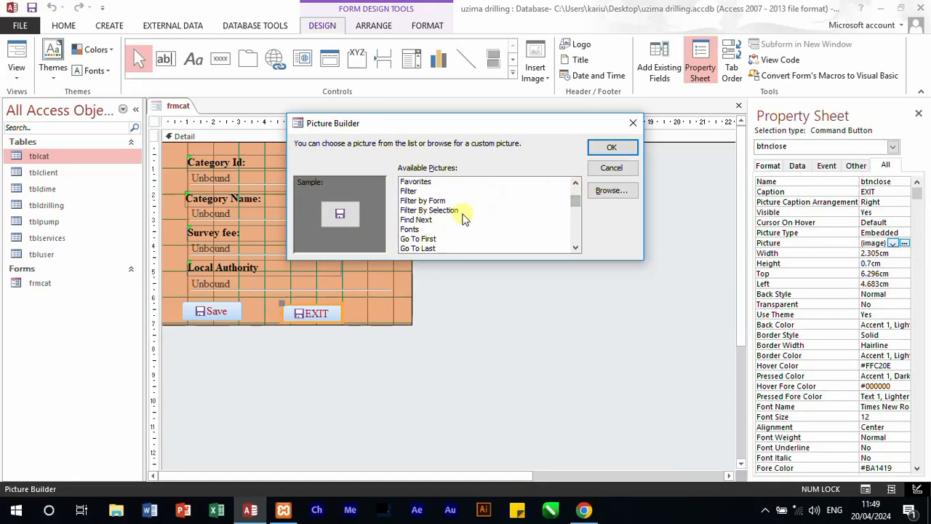
pyautogui.scroll(-1, 418, 228)
pyautogui.scroll(-1, 418, 227)
pyautogui.scroll(7, 422, 218)
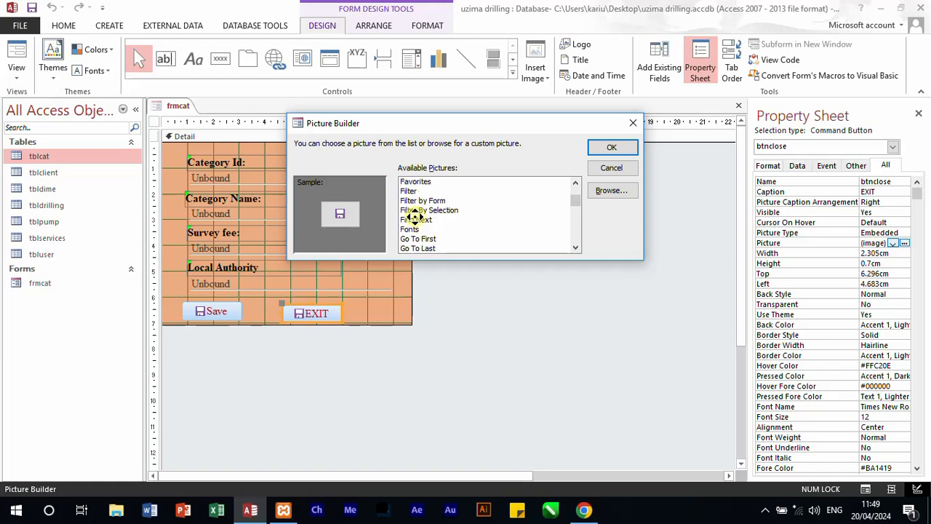
pyautogui.click(406, 190)
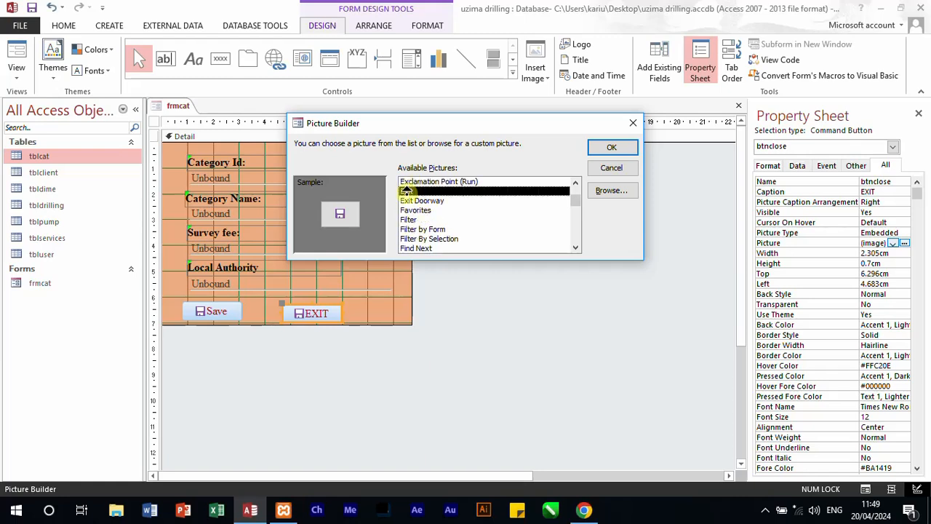
pyautogui.click(412, 200)
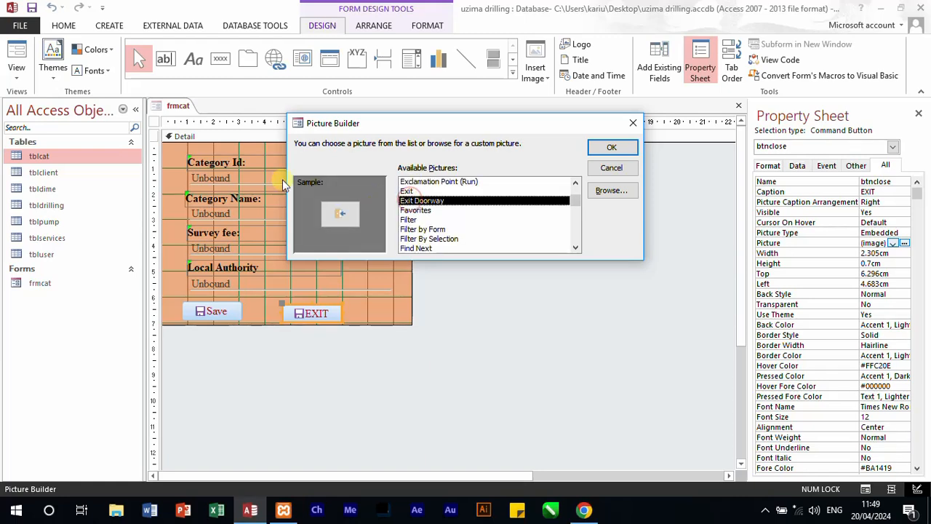
pyautogui.click(618, 147)
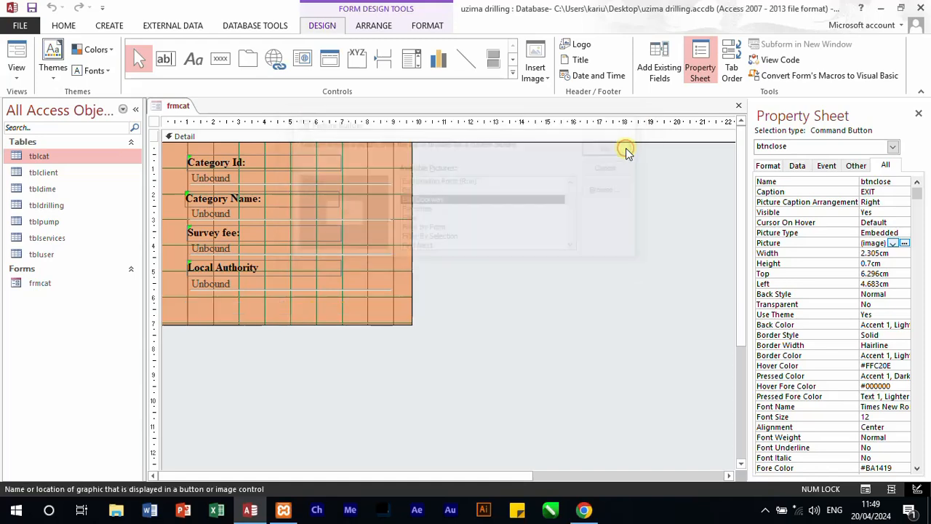
pyautogui.click(493, 305)
# Step: Change the Save button's caption to SAVE in capital letters
pyautogui.click(222, 311)
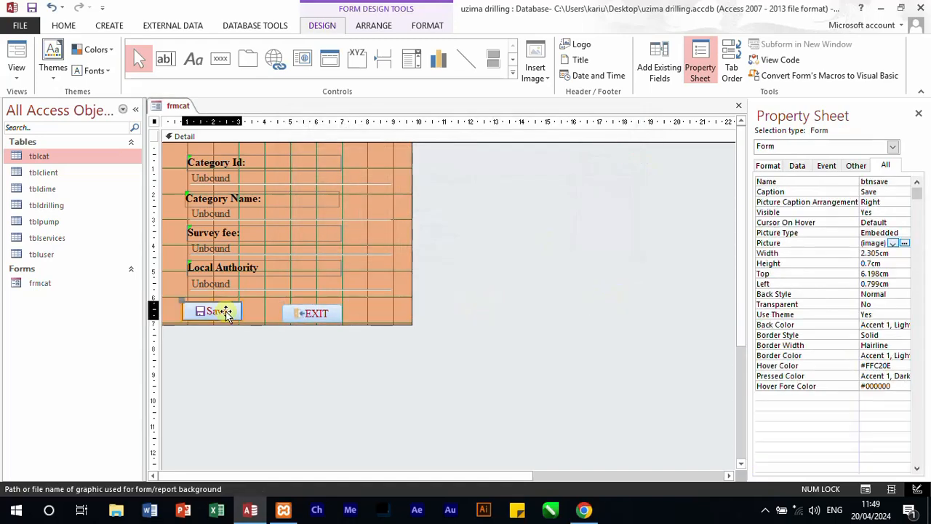
pyautogui.doubleClick(873, 191)
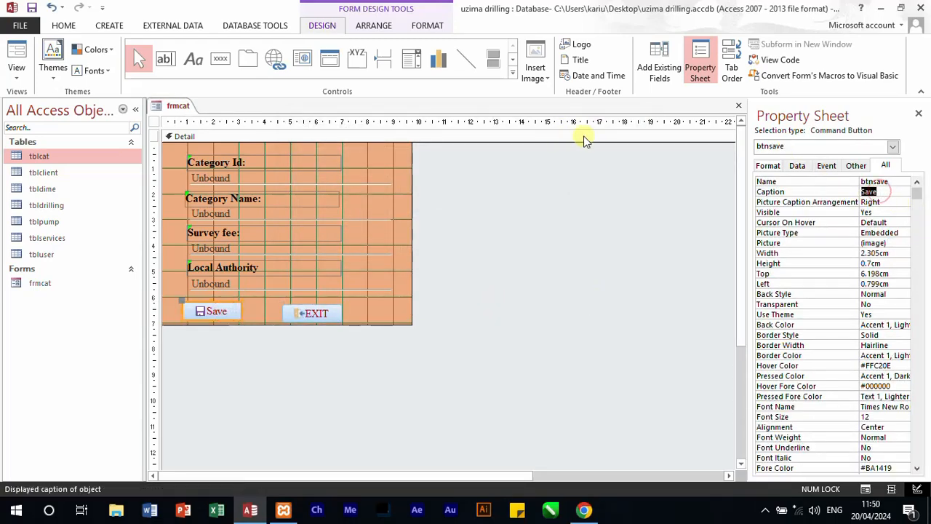
pyautogui.write('SAVE')
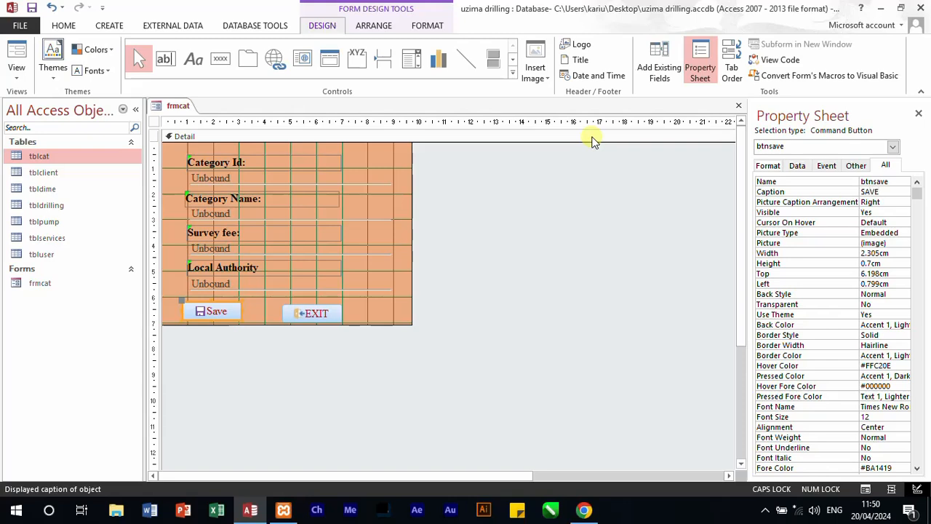
pyautogui.click(609, 262)
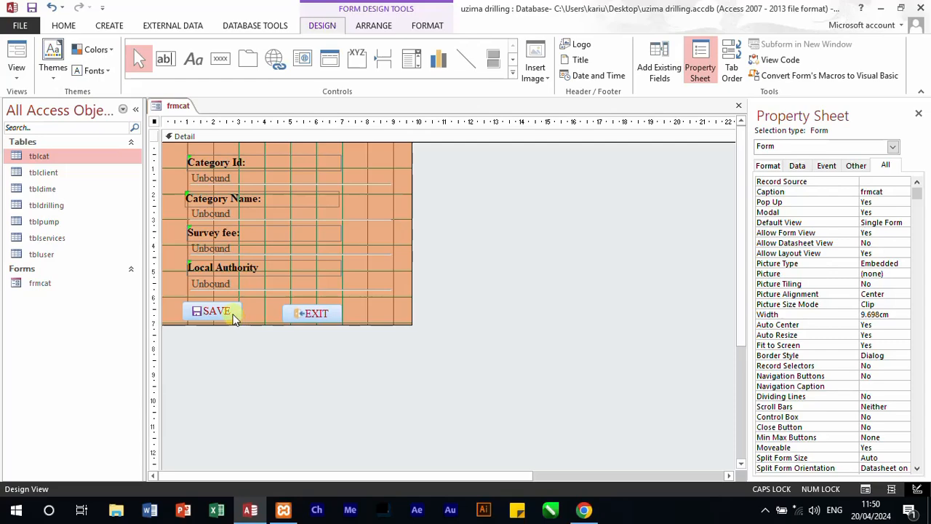
# Step: Space the buttons apart at the form's lower edge, with SAVE about 1.5 cm and EXIT about 6.6 cm from the left
pyautogui.click(232, 312)
pyautogui.moveTo(232, 315); pyautogui.dragTo(230, 311)
pyautogui.click(272, 344)
pyautogui.click(329, 345)
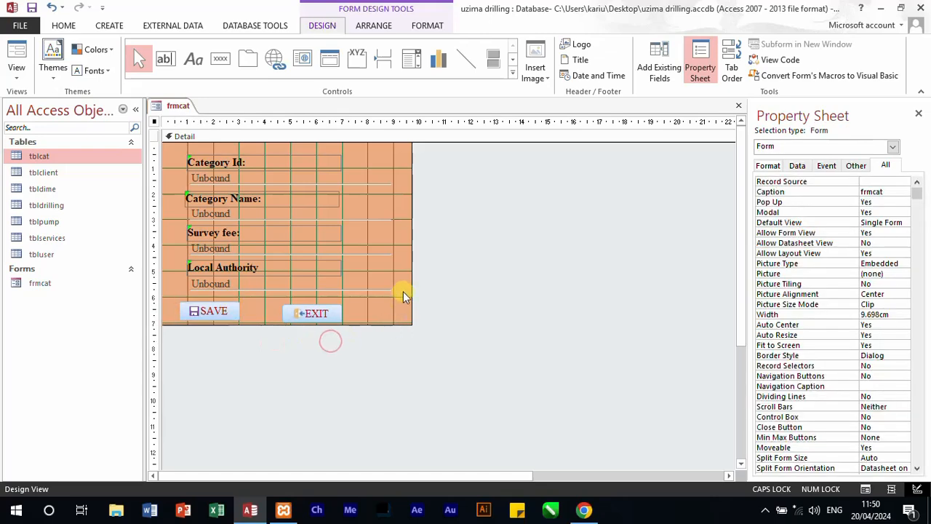
pyautogui.moveTo(331, 318); pyautogui.dragTo(378, 312)
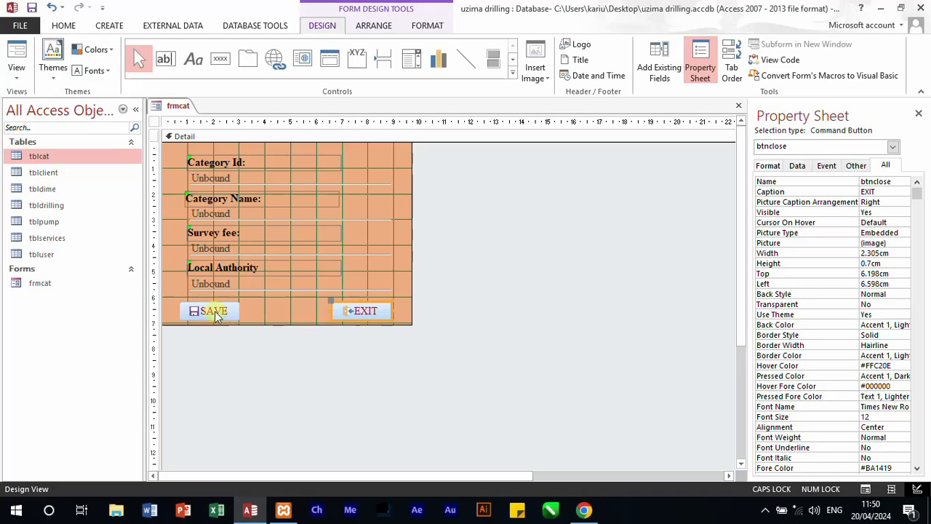
pyautogui.moveTo(212, 312); pyautogui.dragTo(240, 310)
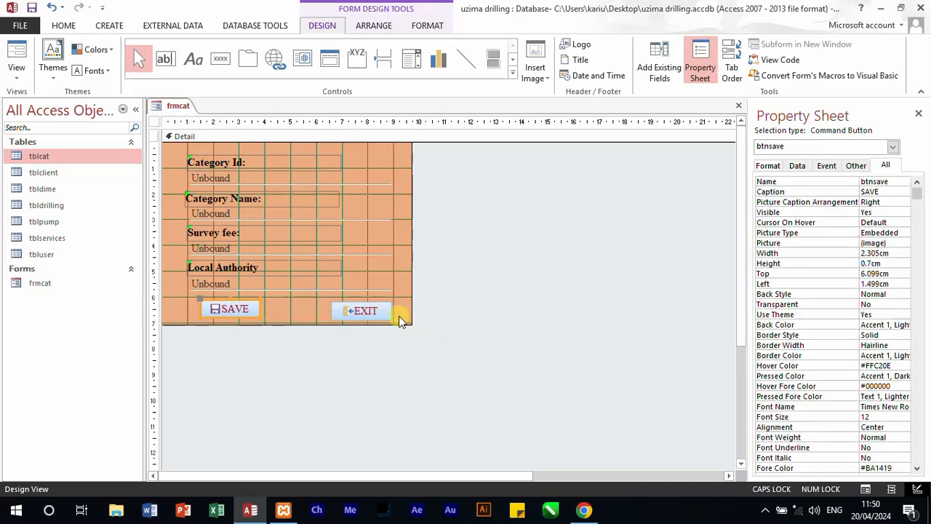
# Step: Create a click event procedure for the EXIT button using the Code Builder
pyautogui.rightClick(363, 313)
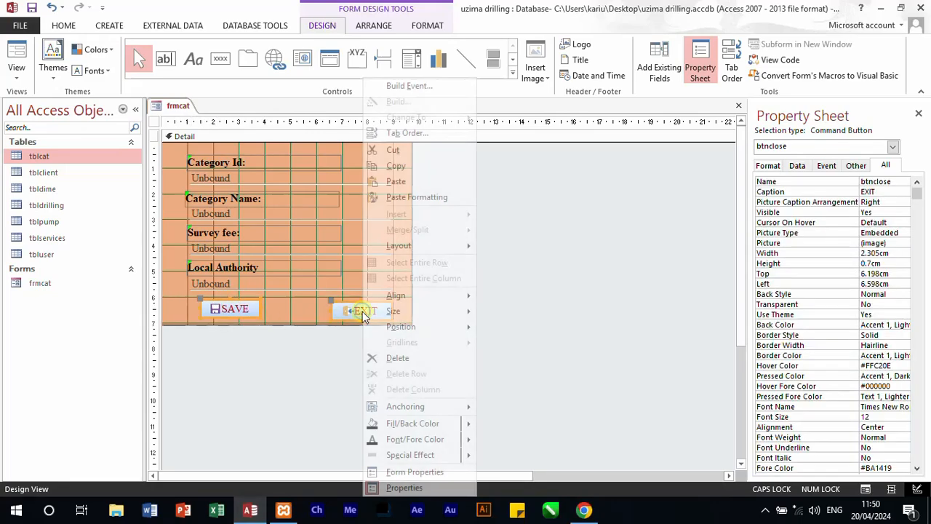
pyautogui.click(435, 86)
pyautogui.click(434, 148)
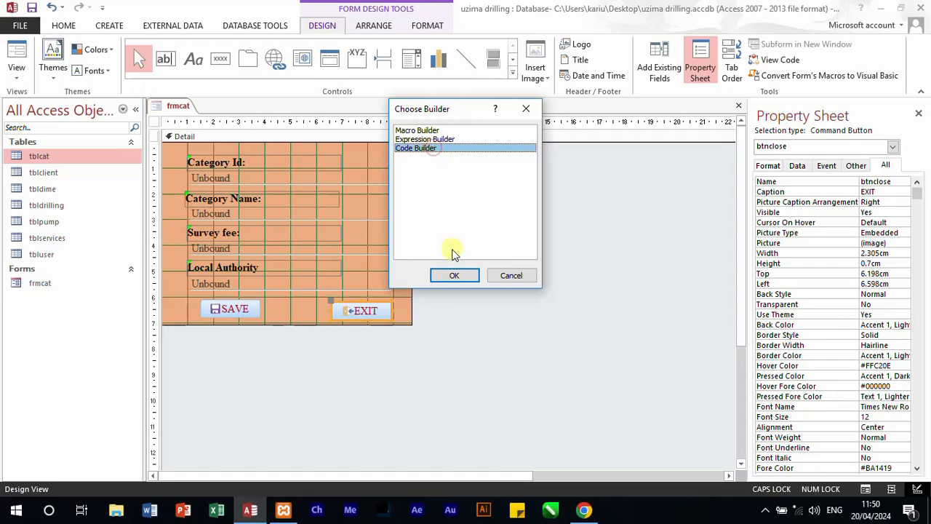
pyautogui.click(452, 275)
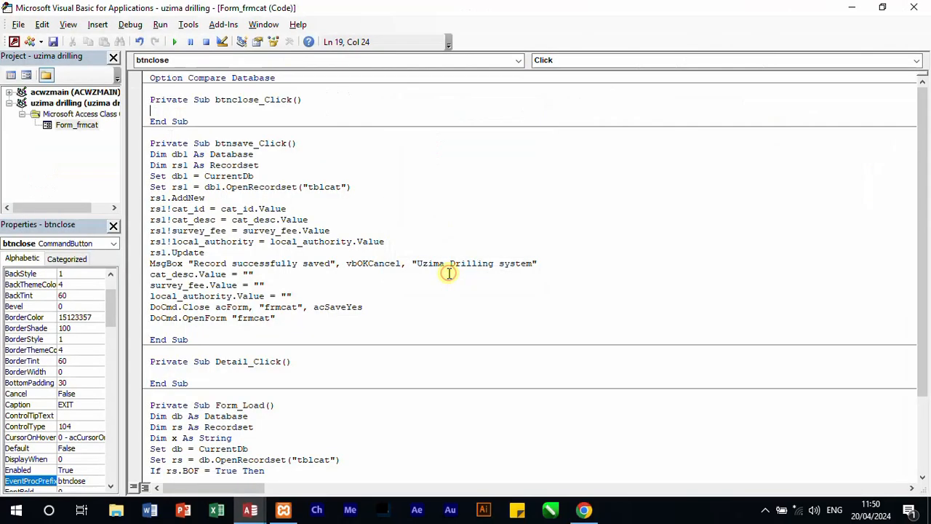
# Step: Copy the line DoCmd.Close acForm, "frmcat", acSaveYes from btnsave_Click into btnclose_Click and close the code editor
pyautogui.click(144, 307)
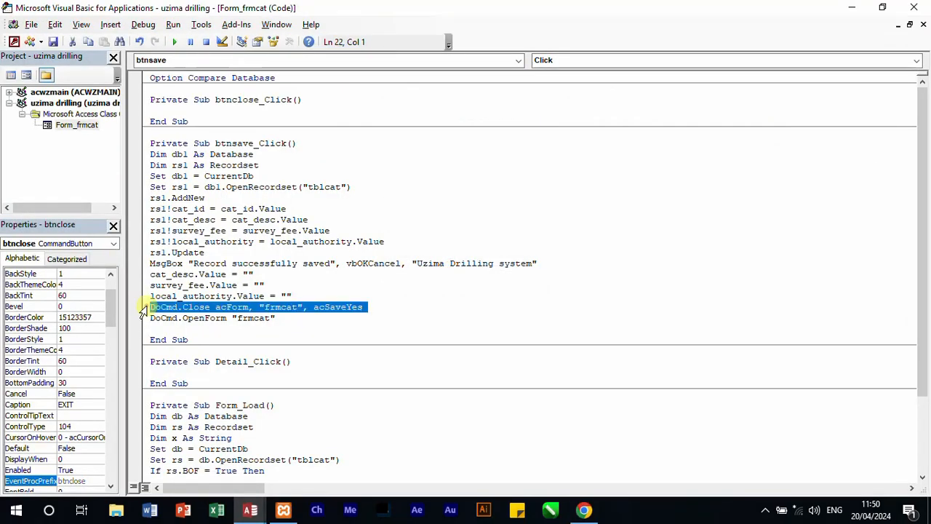
pyautogui.click(172, 109)
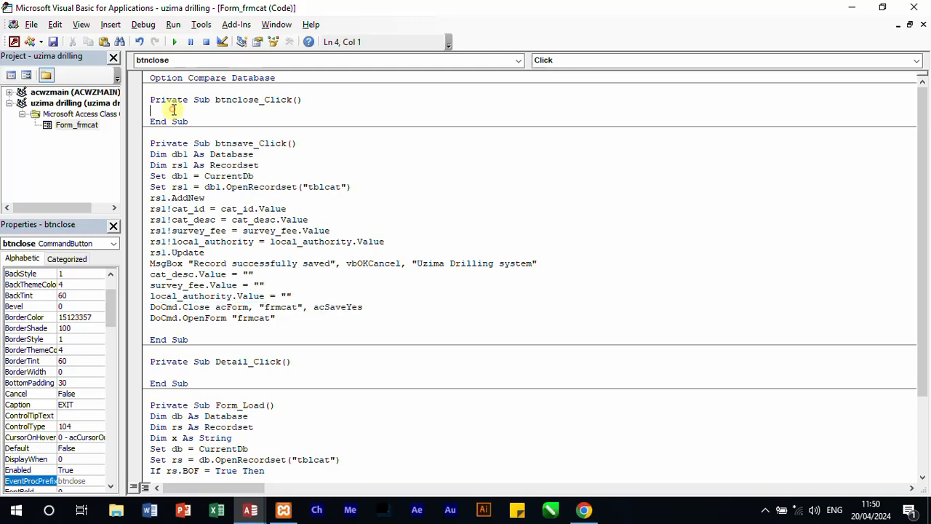
pyautogui.write('DoCmd.Close acForm, "frmcat", acSaveYes')
pyautogui.click(626, 178)
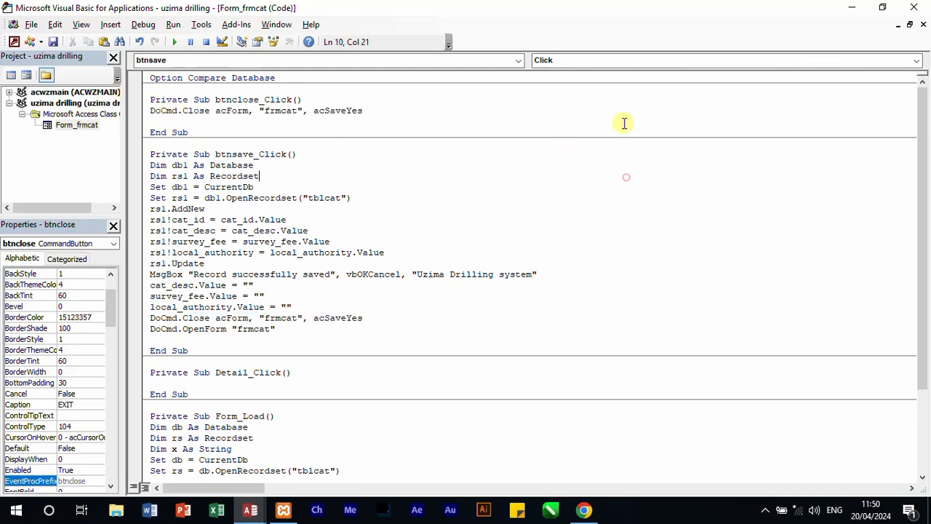
pyautogui.click(914, 8)
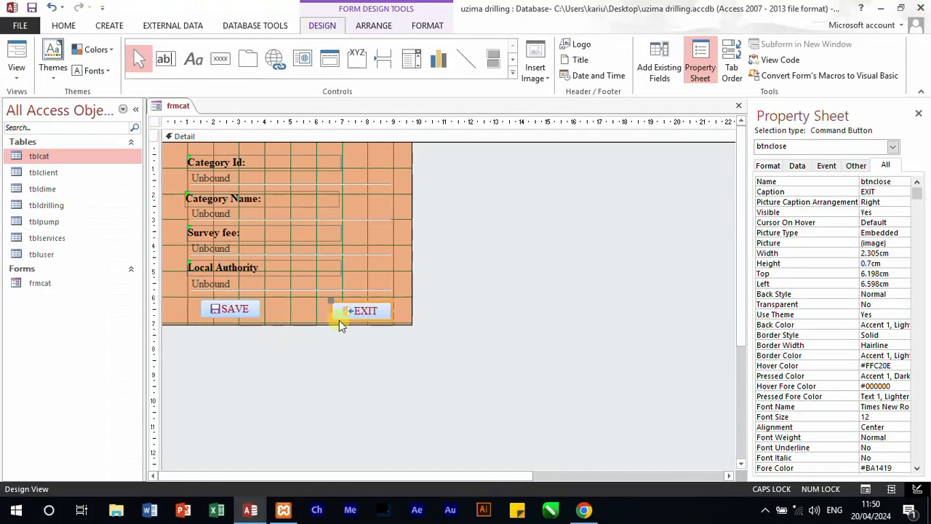
# Step: Align the SAVE and EXIT buttons at about 6.2 cm from the top, with EXIT about 6 cm from the left
pyautogui.click(217, 320)
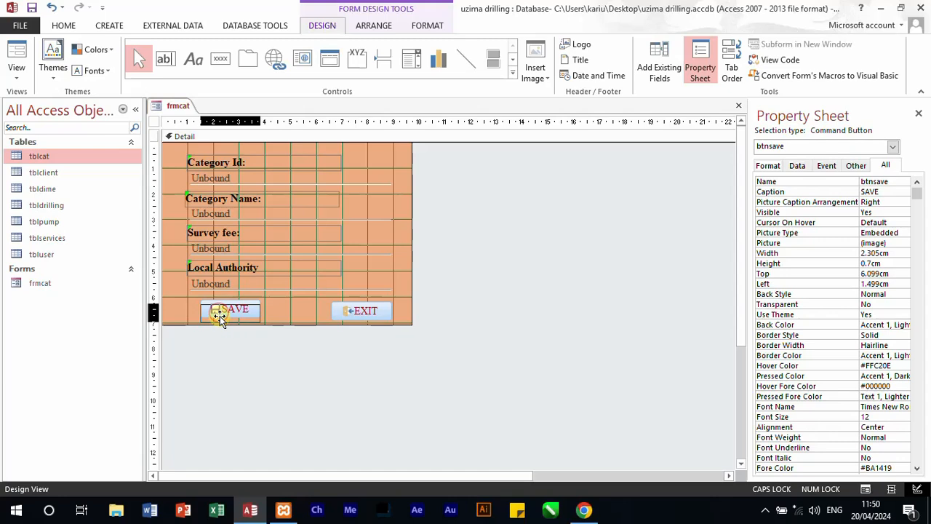
pyautogui.click(341, 313)
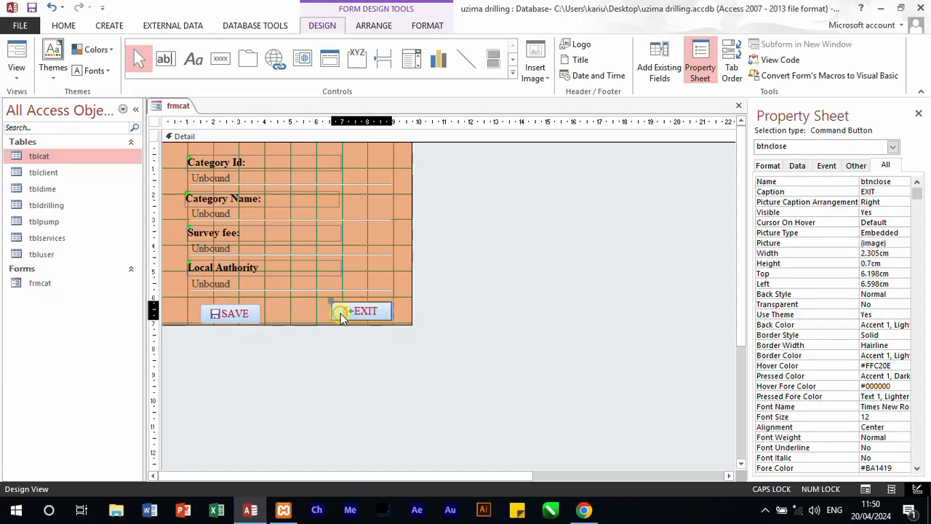
pyautogui.moveTo(342, 318); pyautogui.dragTo(325, 315)
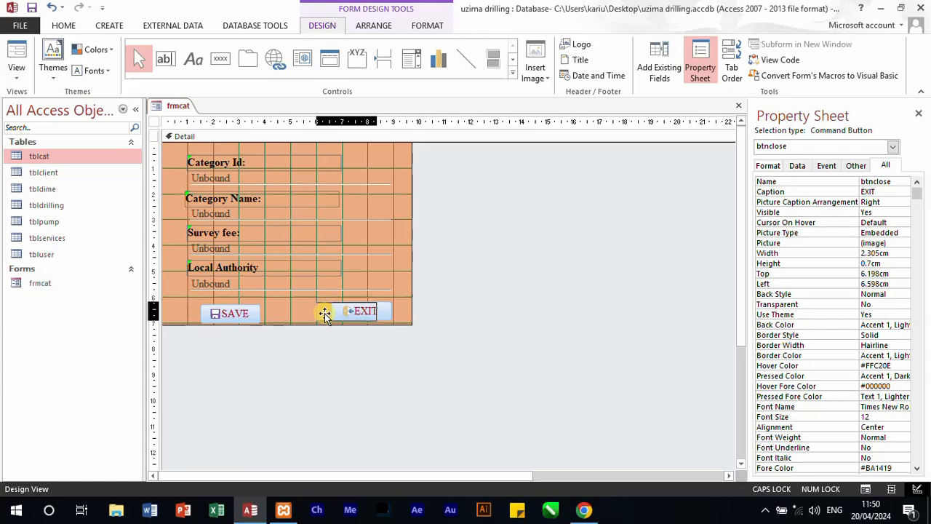
pyautogui.moveTo(325, 313); pyautogui.dragTo(323, 313)
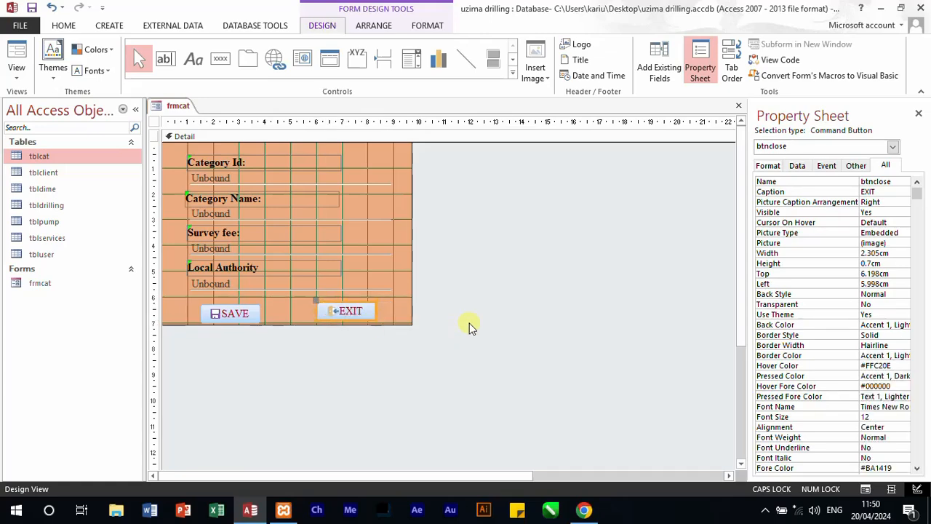
pyautogui.click(469, 327)
pyautogui.click(231, 313)
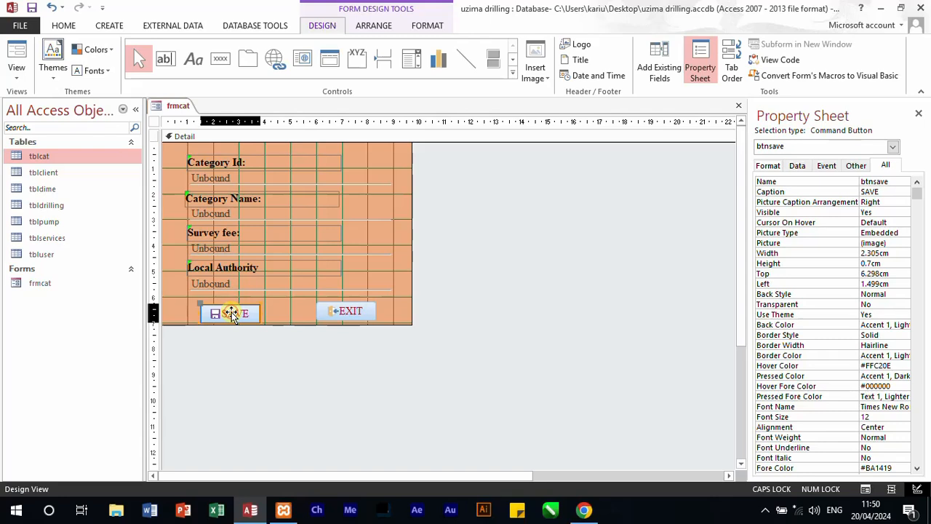
pyautogui.moveTo(231, 313); pyautogui.dragTo(230, 311)
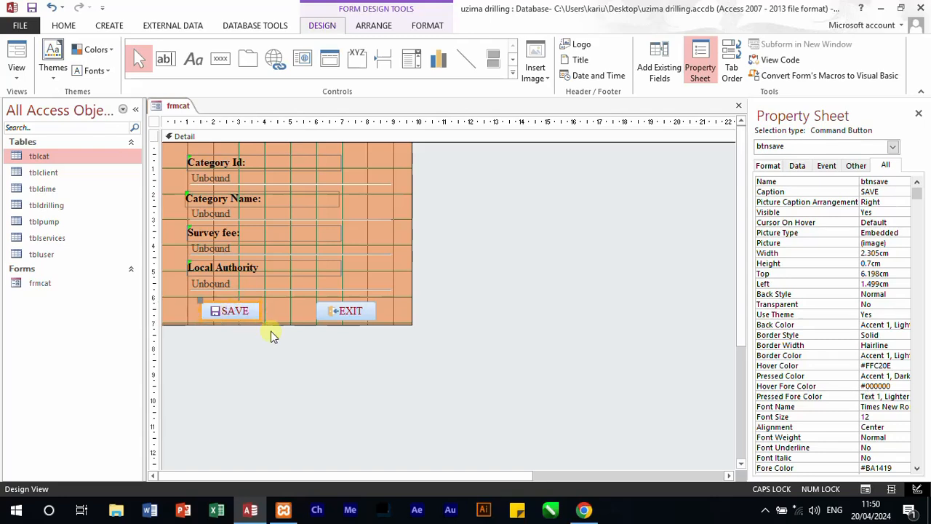
pyautogui.click(523, 313)
# Step: Show frmcat in Form view, switch to the 451-3QP PDF in Chrome beside Access, and find Table 1 with the survey and local authority fees
pyautogui.click(14, 54)
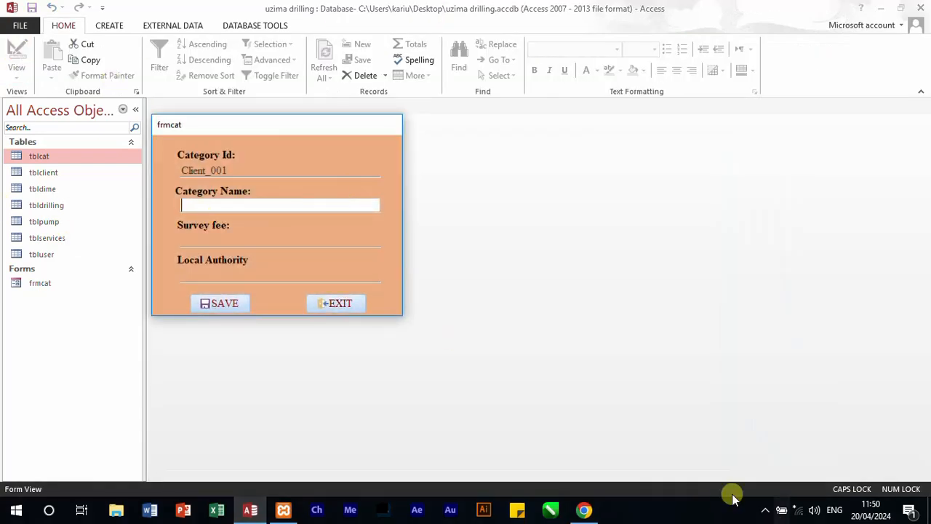
pyautogui.click(585, 509)
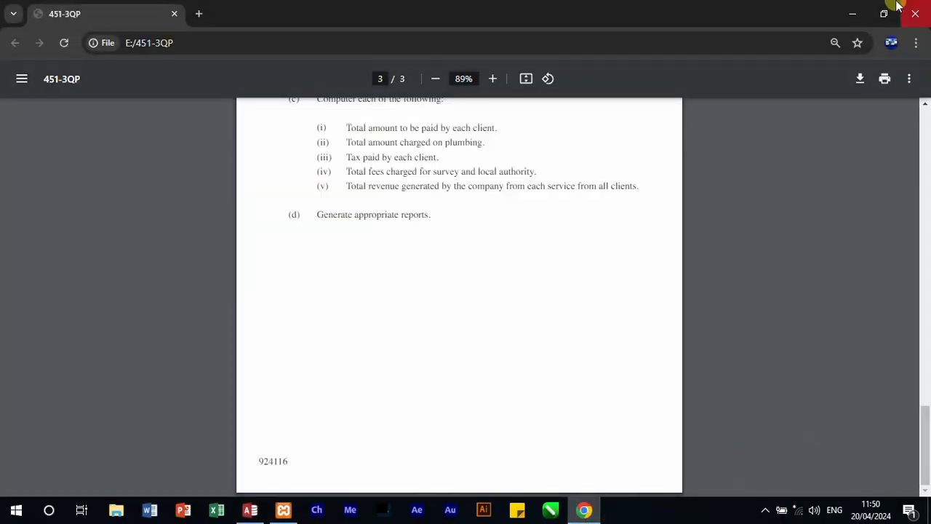
pyautogui.scroll(4, 417, 323)
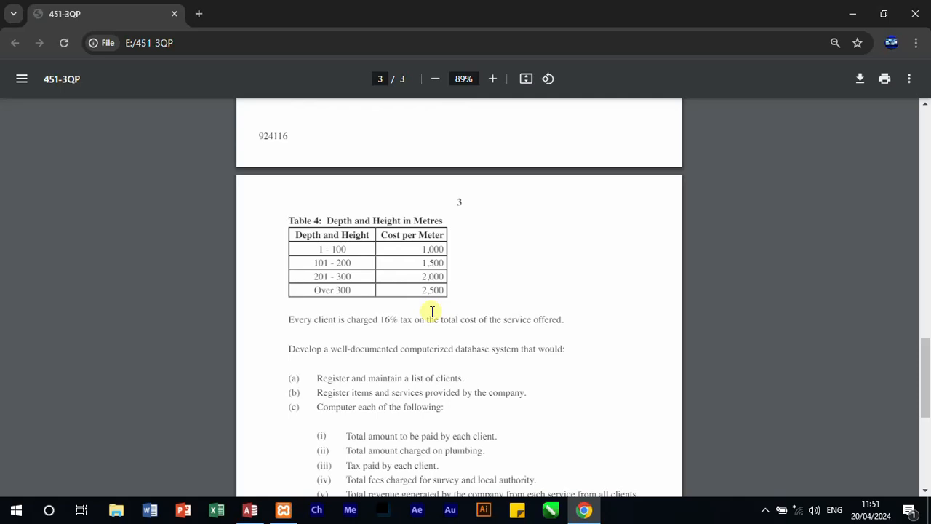
pyautogui.scroll(1, 433, 312)
pyautogui.press('super+Right')
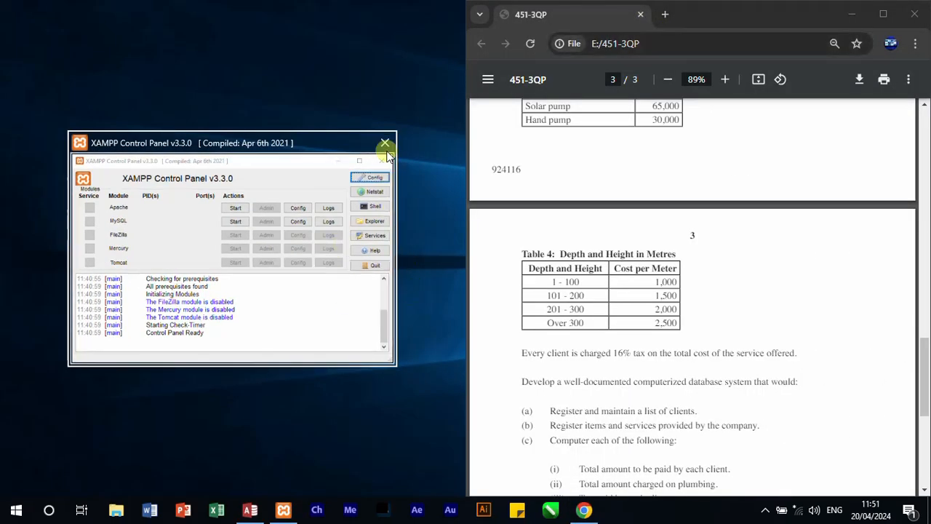
pyautogui.click(385, 143)
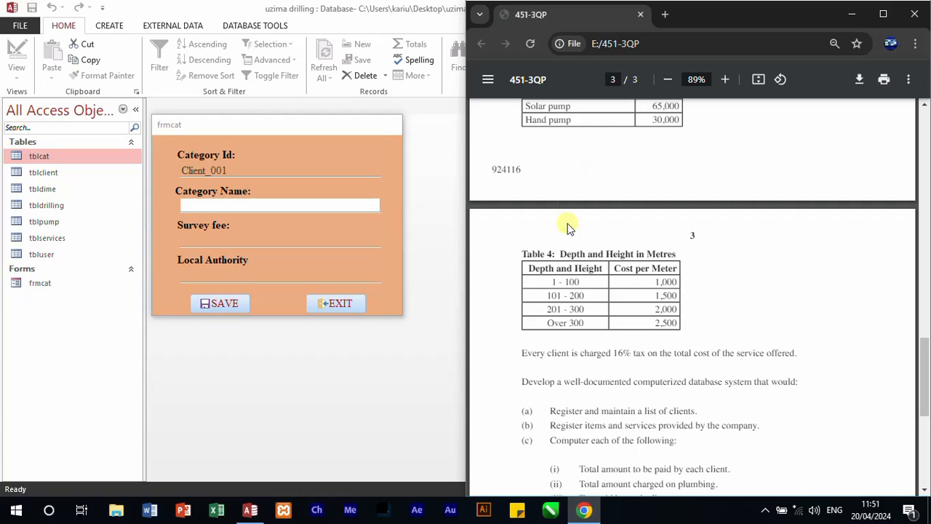
pyautogui.scroll(6, 567, 228)
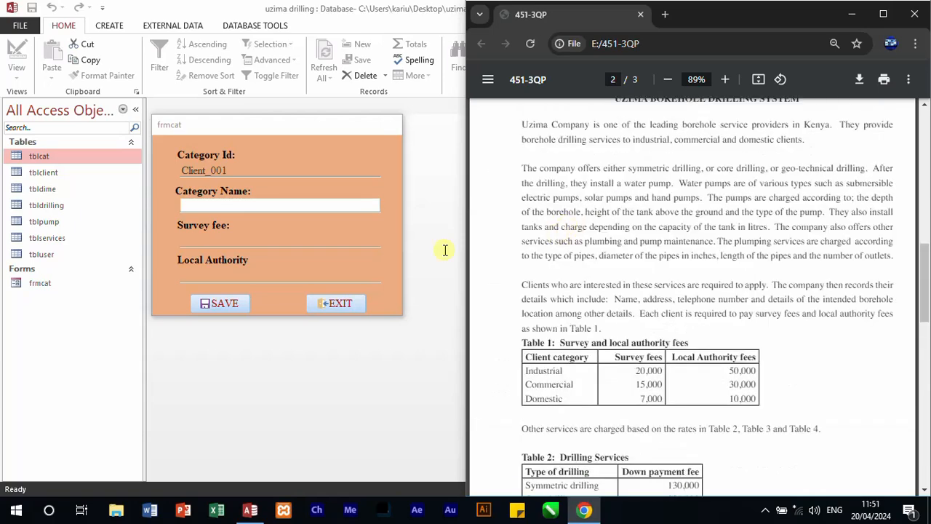
# Step: Return to the full-width Access window and test the EXIT button by closing frmcat with it
pyautogui.click(198, 205)
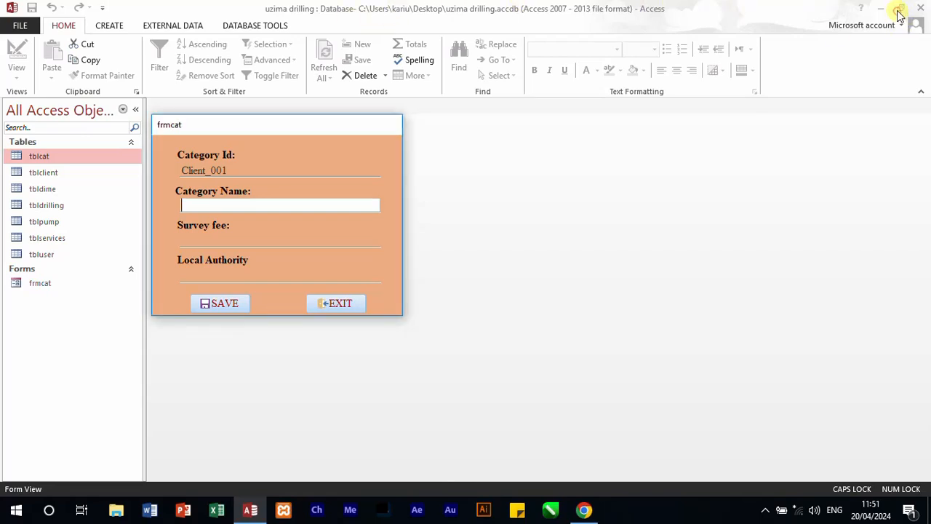
pyautogui.click(332, 302)
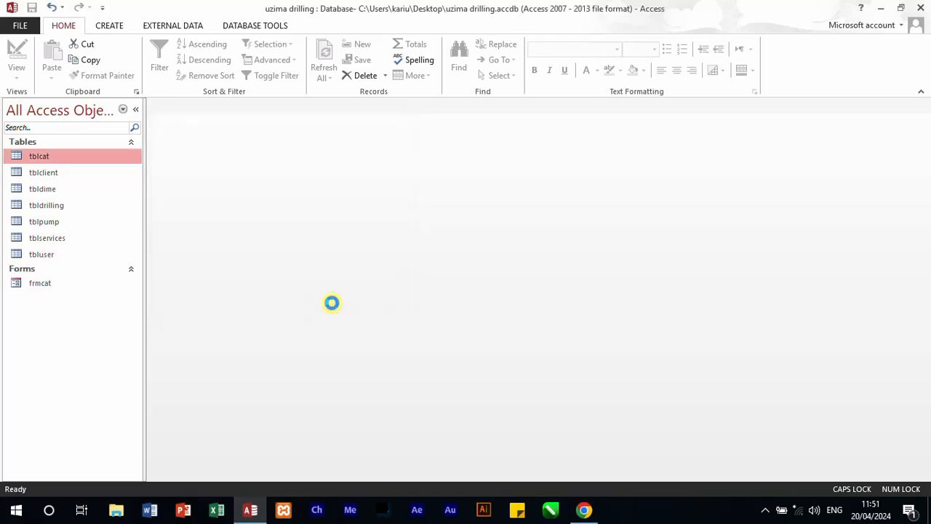
# Step: Place the Access window side by side with the 451-3QP PDF and open the frmcat form
pyautogui.click(901, 7)
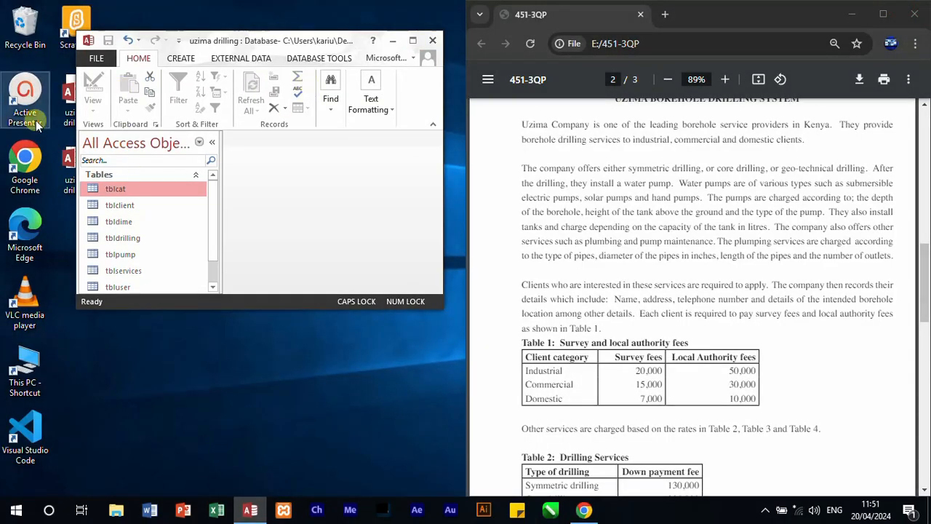
pyautogui.press('super+Left')
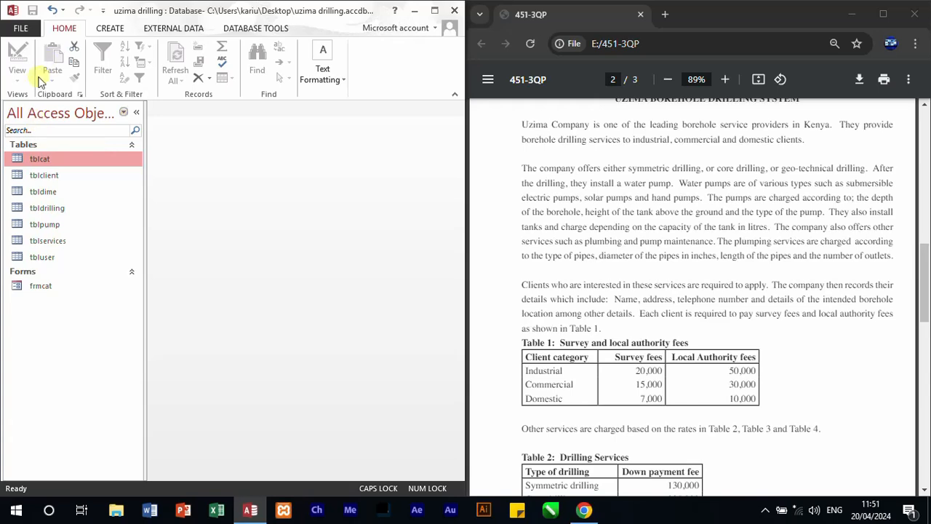
pyautogui.click(33, 288)
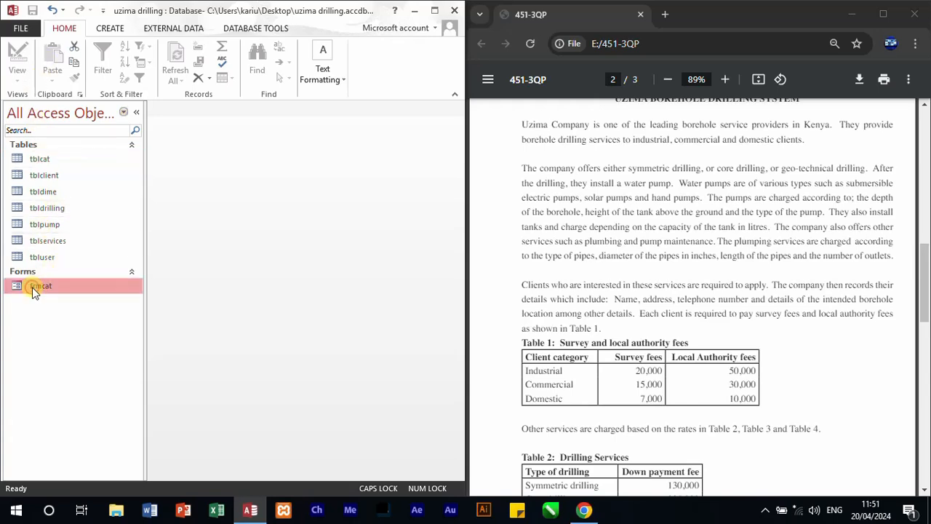
pyautogui.doubleClick(33, 287)
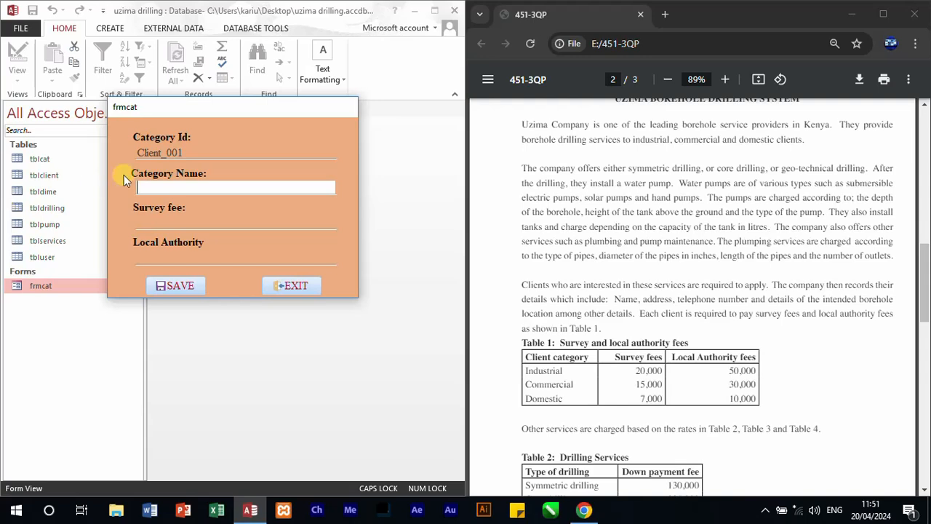
# Step: Save a category record in frmcat named INDUSTRIAL with survey fee 20000 and local authority fee 50000
pyautogui.write('INDUSTRIAL')
pyautogui.press('Tab')
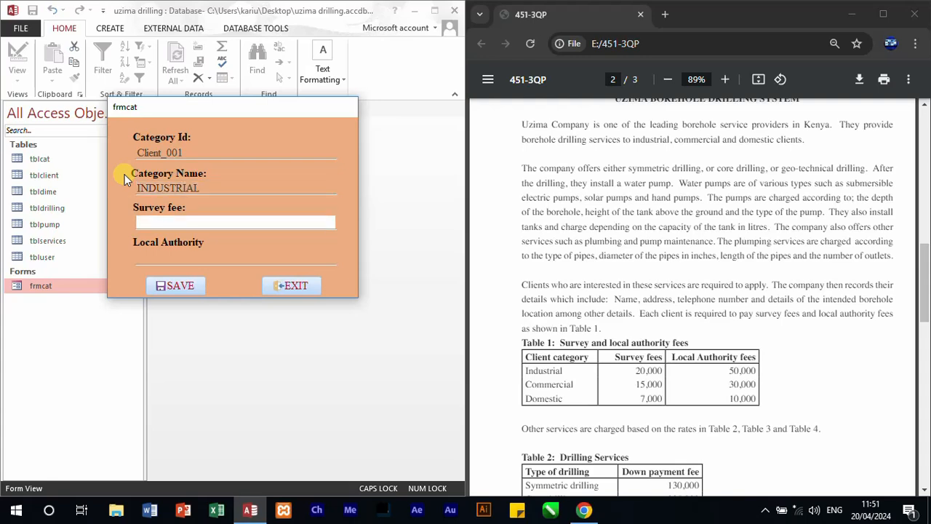
pyautogui.write('20000')
pyautogui.press('Tab')
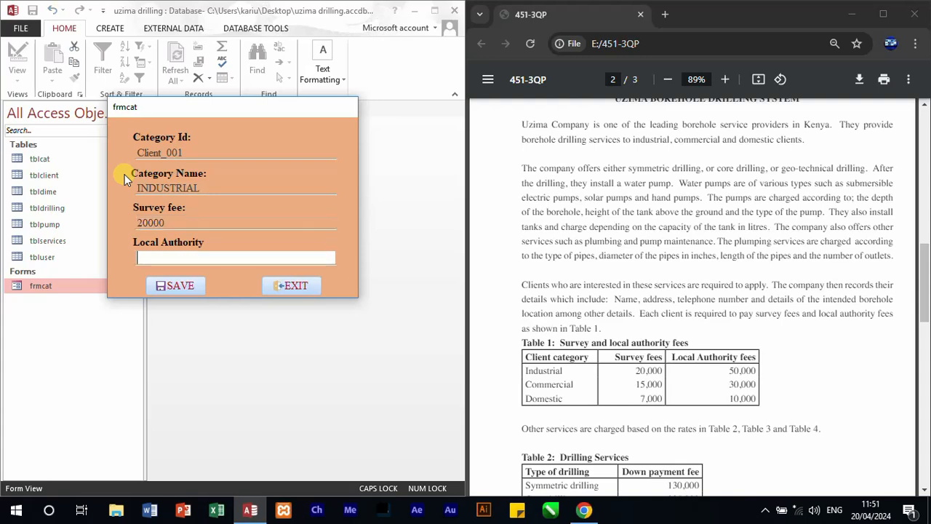
pyautogui.write('50000')
pyautogui.click(166, 285)
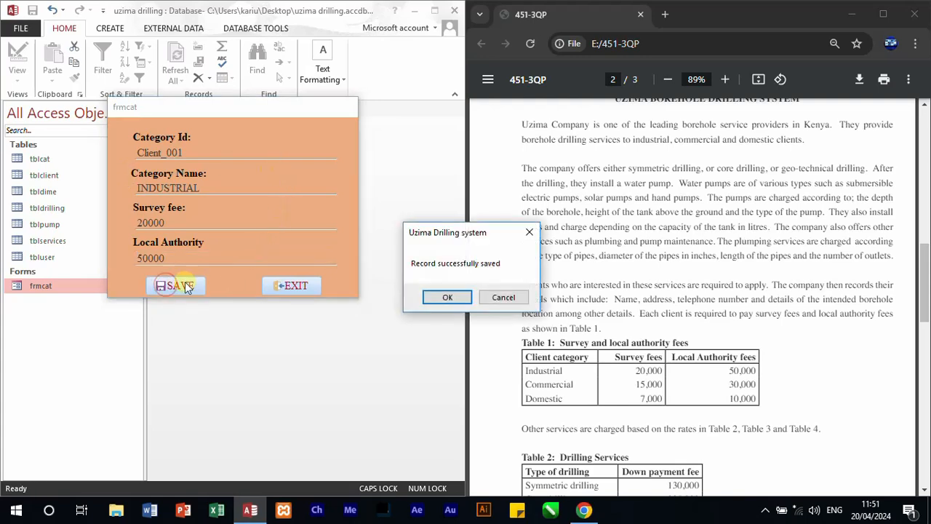
pyautogui.click(447, 298)
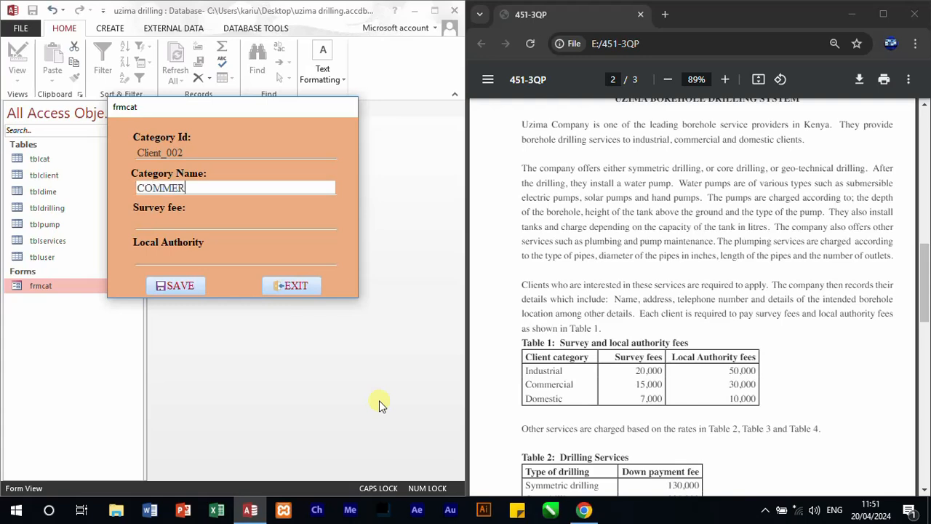
# Step: Save a category record named COMMERCIAL with survey fee 15000 and local authority fee 30000
pyautogui.write('COMMERCIAL')
pyautogui.press('Tab')
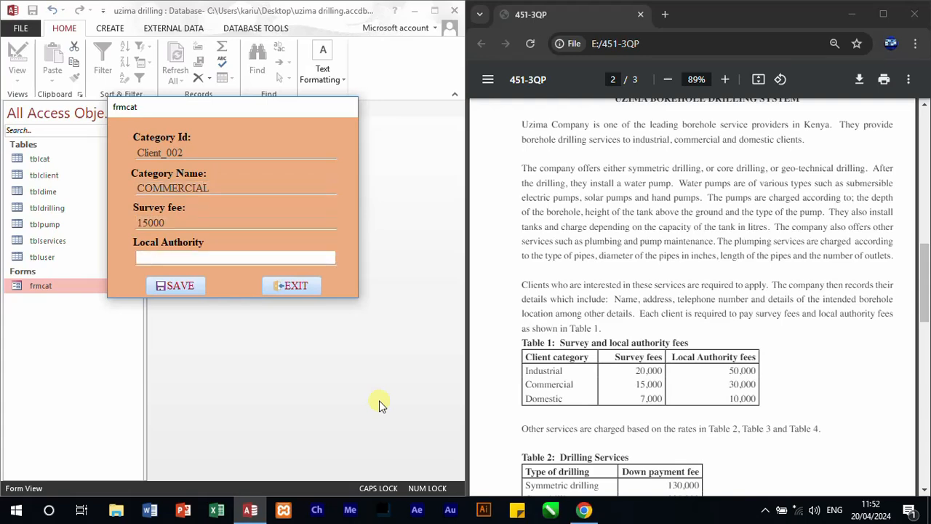
pyautogui.write('30000')
pyautogui.click(173, 289)
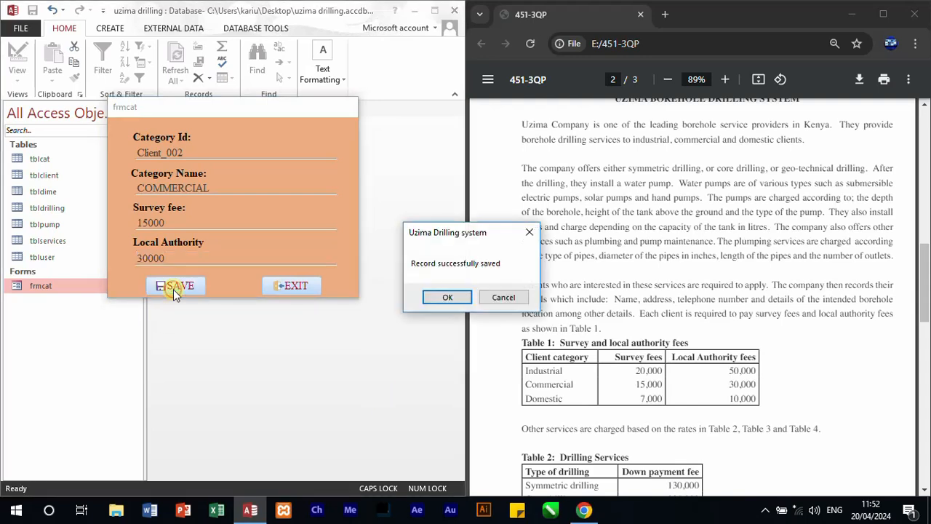
pyautogui.click(450, 298)
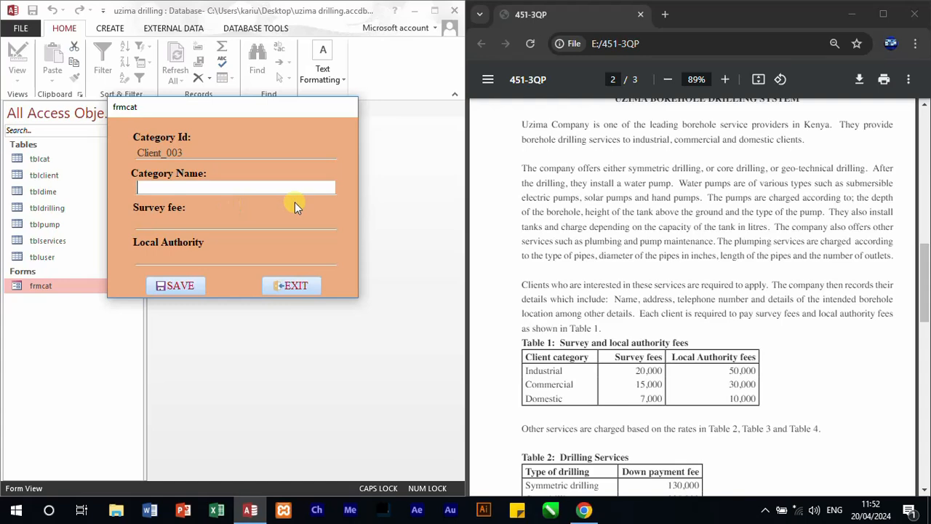
# Step: Save a category record named DOMESTIC with survey fee 7000 and local authority fee 10000
pyautogui.write('DOMESTIC')
pyautogui.press('Tab')
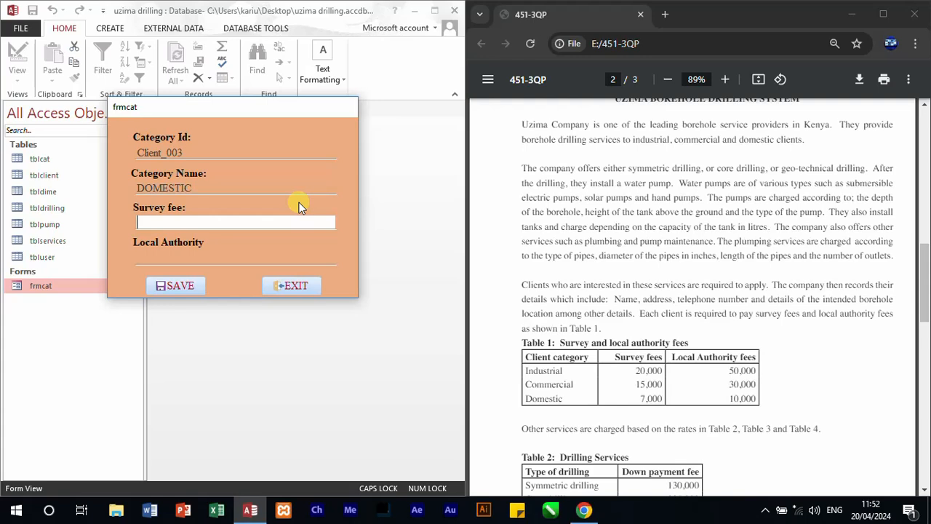
pyautogui.write('70000')
pyautogui.press('Tab')
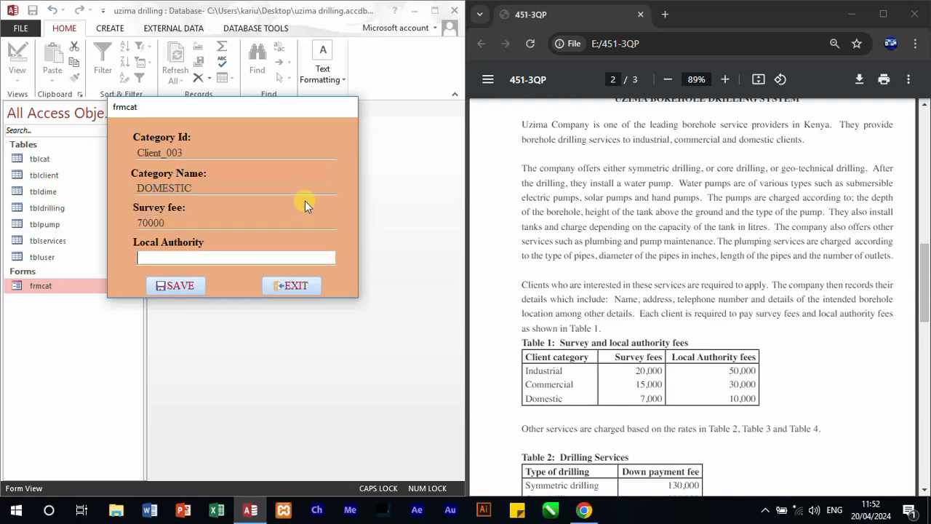
pyautogui.click(231, 220)
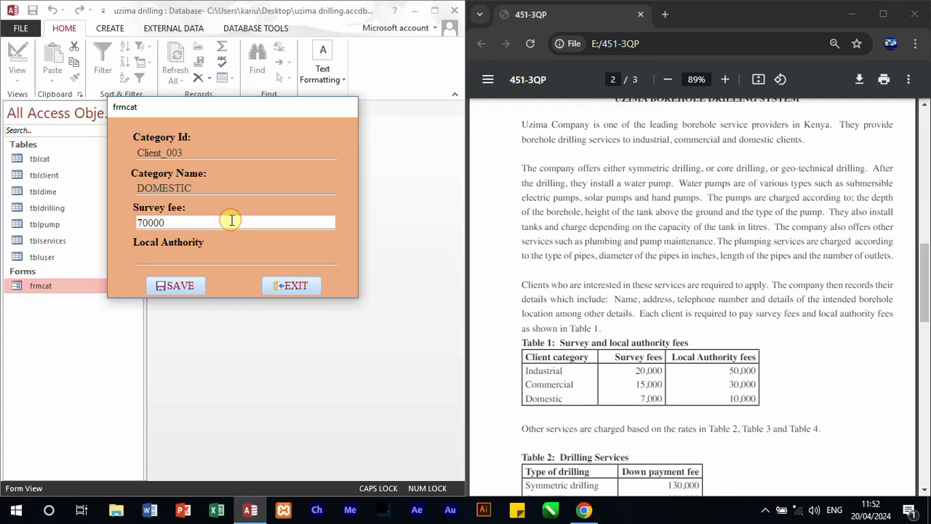
pyautogui.press('BackSpace')
pyautogui.click(233, 256)
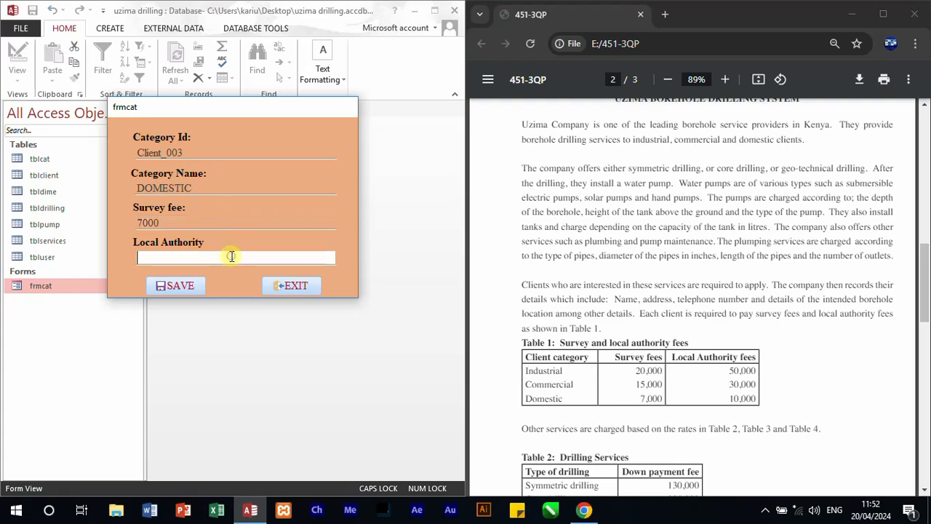
pyautogui.write('10000')
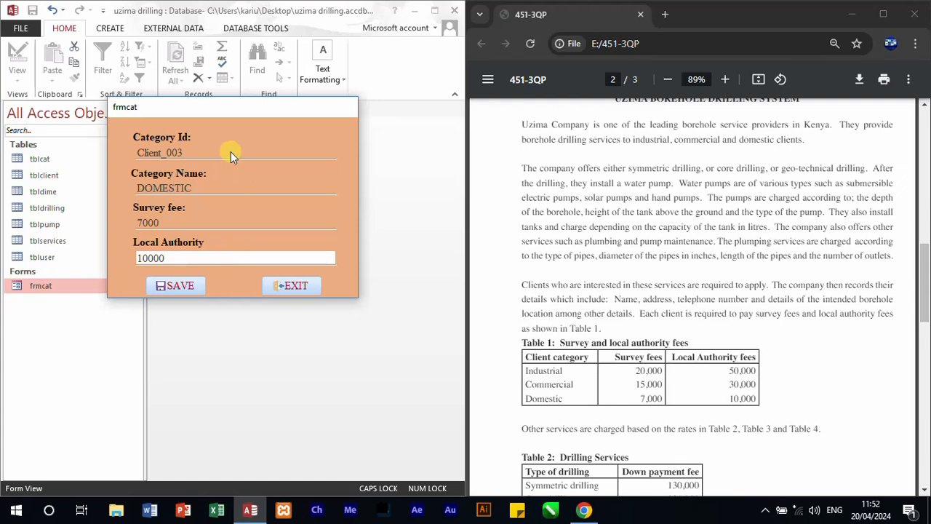
pyautogui.click(189, 286)
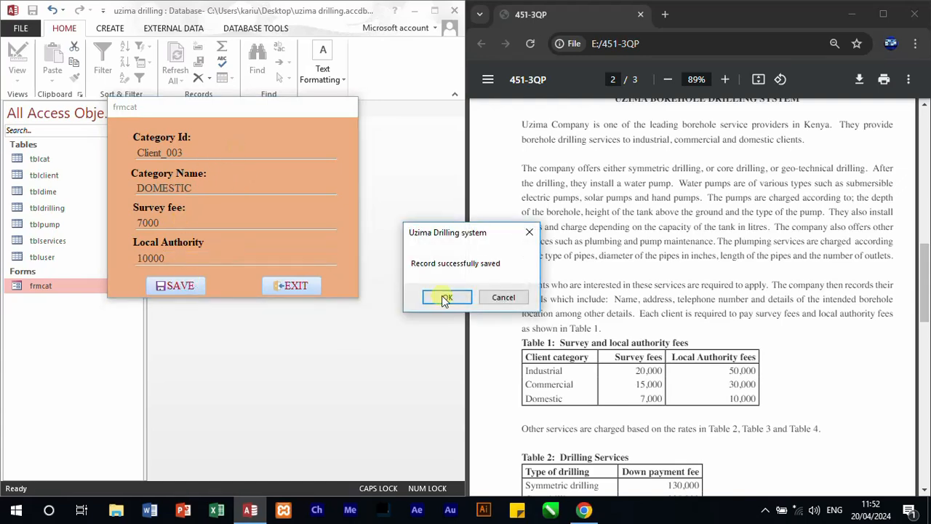
pyautogui.click(443, 295)
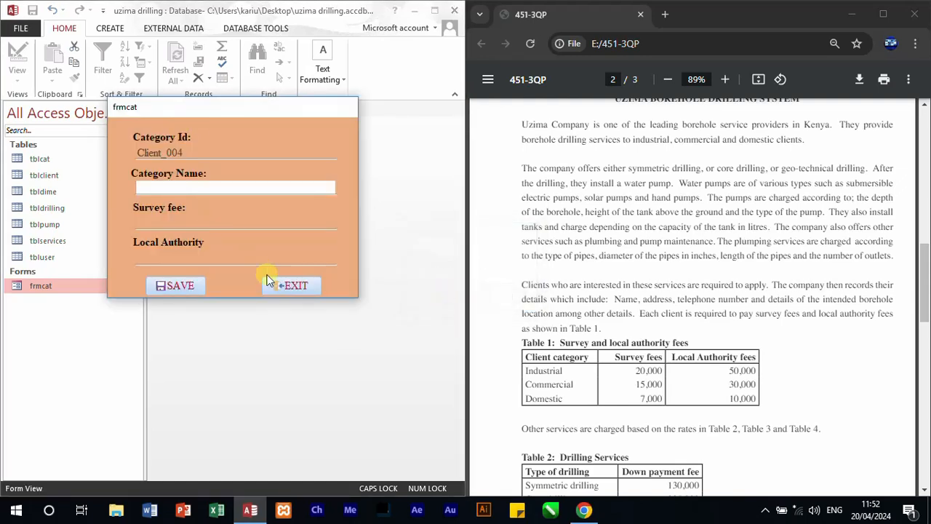
# Step: Close frmcat with its EXIT button and open the tblcat table to check the saved category records
pyautogui.click(285, 288)
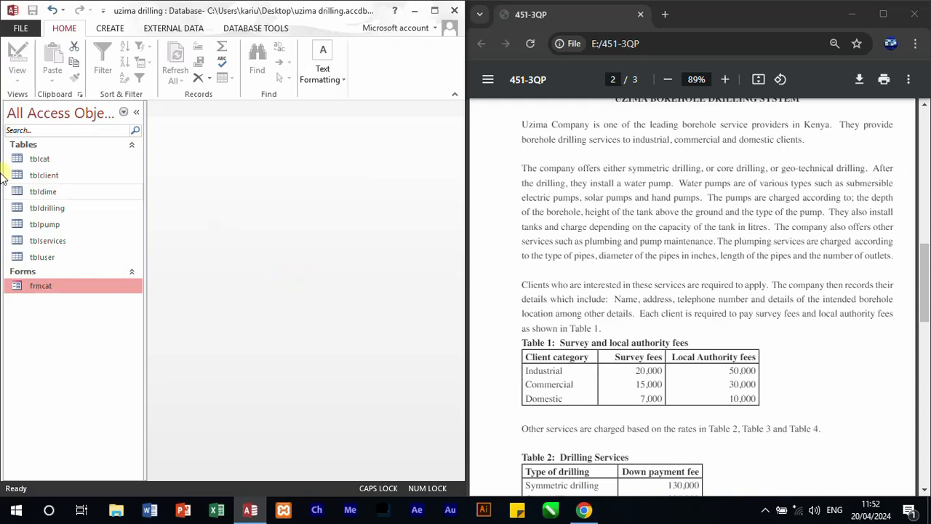
pyautogui.click(44, 160)
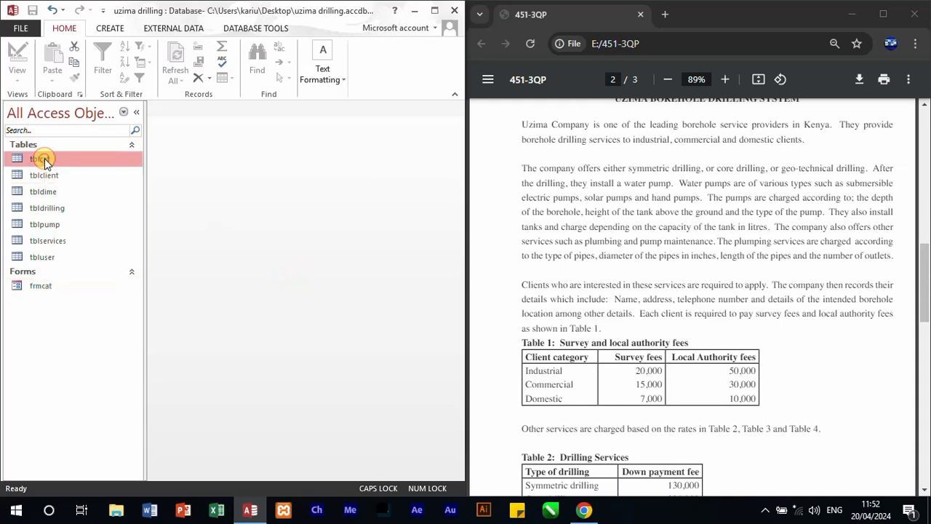
pyautogui.doubleClick(44, 161)
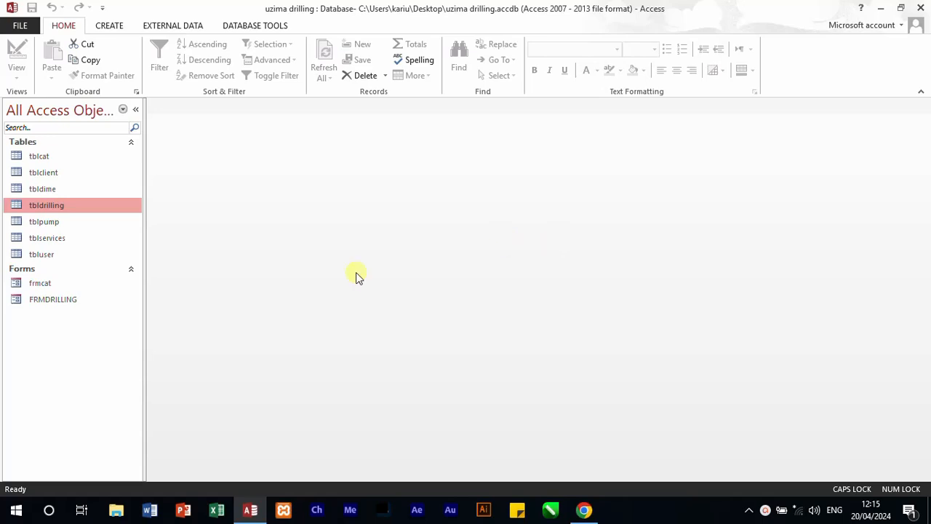
# Step: Duplicate the frmcat form under the name FRMPUMP
pyautogui.click(41, 284)
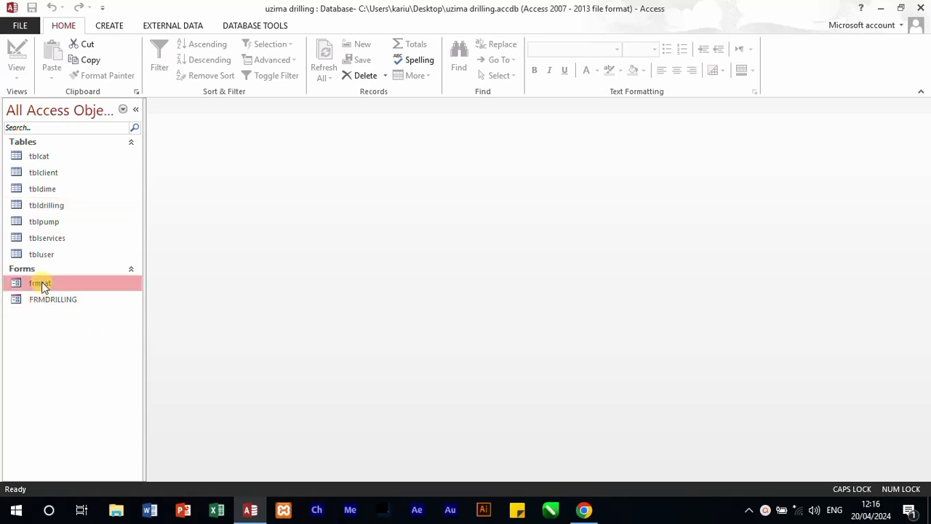
pyautogui.rightClick(43, 286)
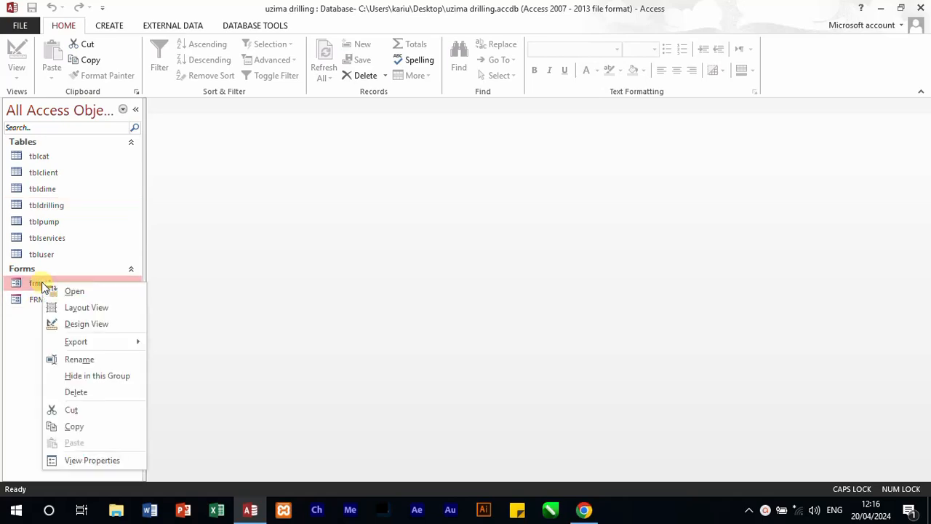
pyautogui.click(88, 427)
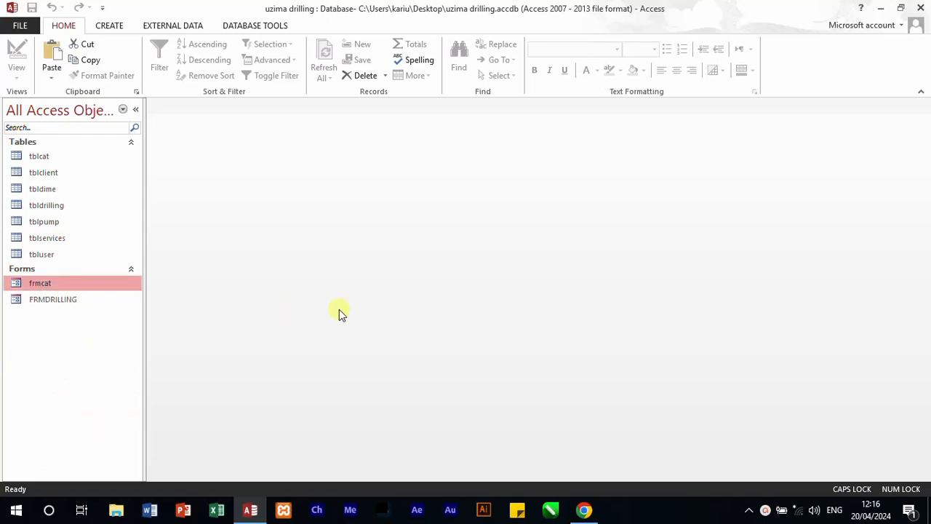
pyautogui.hotkey('ctrl', 'v')
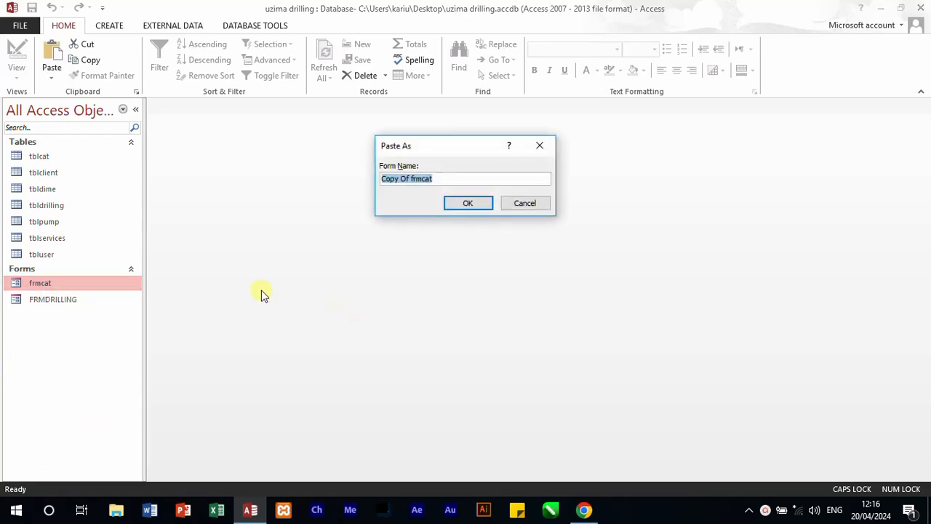
pyautogui.write('FRMPUMP')
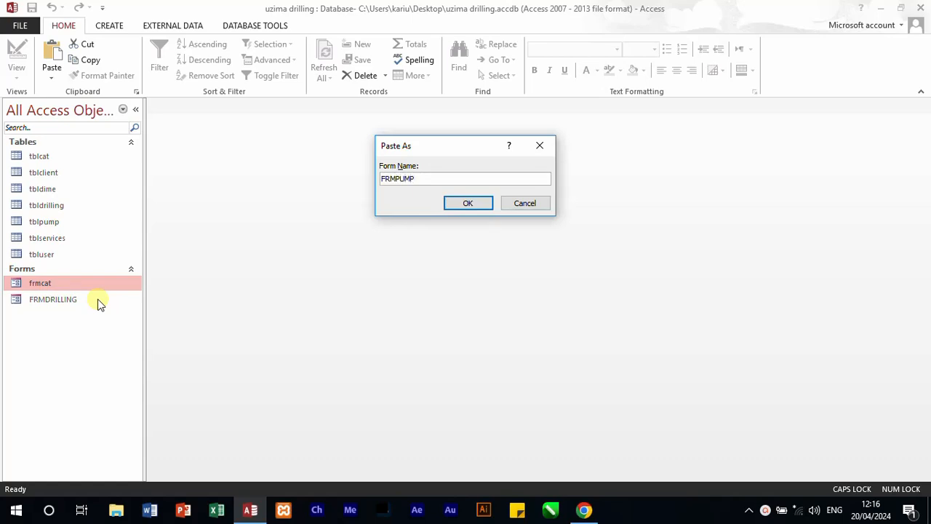
pyautogui.press('Return')
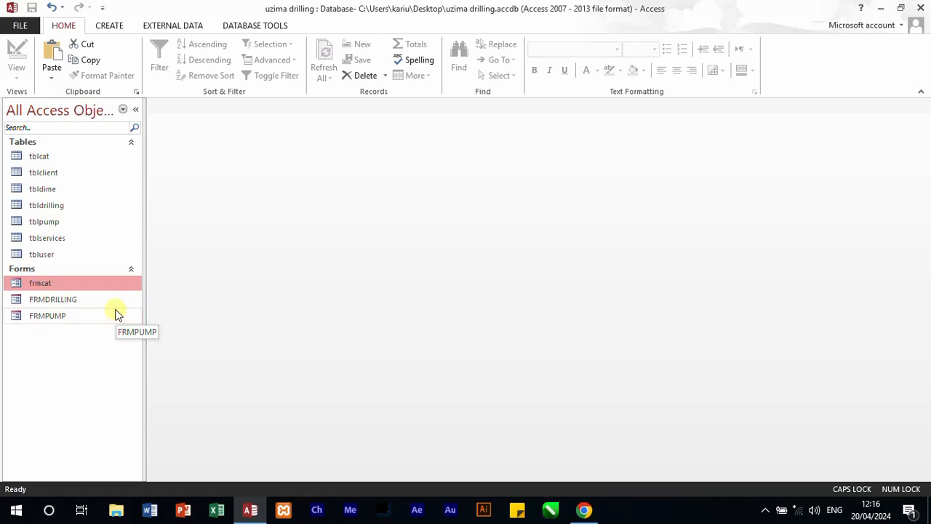
# Step: Open FRMPUMP in Design view and list the available fields of the tblpump table beside it
pyautogui.click(101, 318)
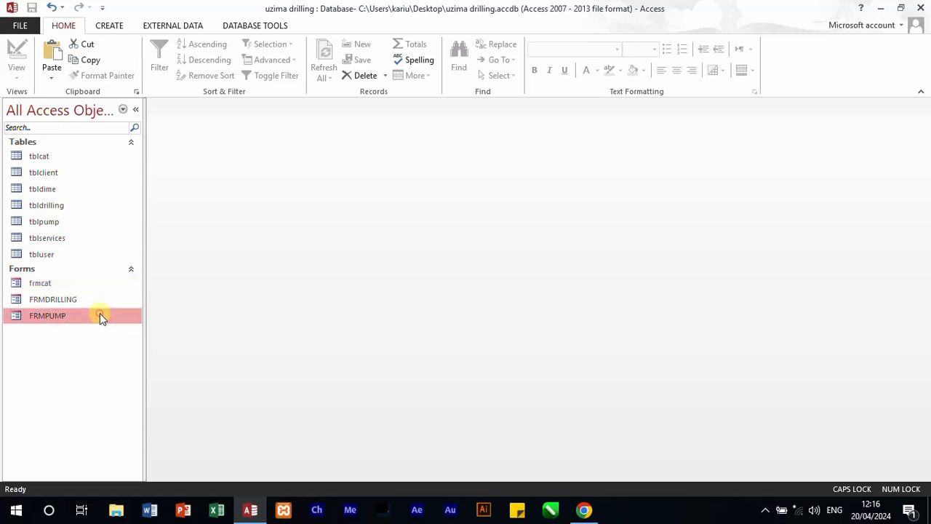
pyautogui.rightClick(100, 315)
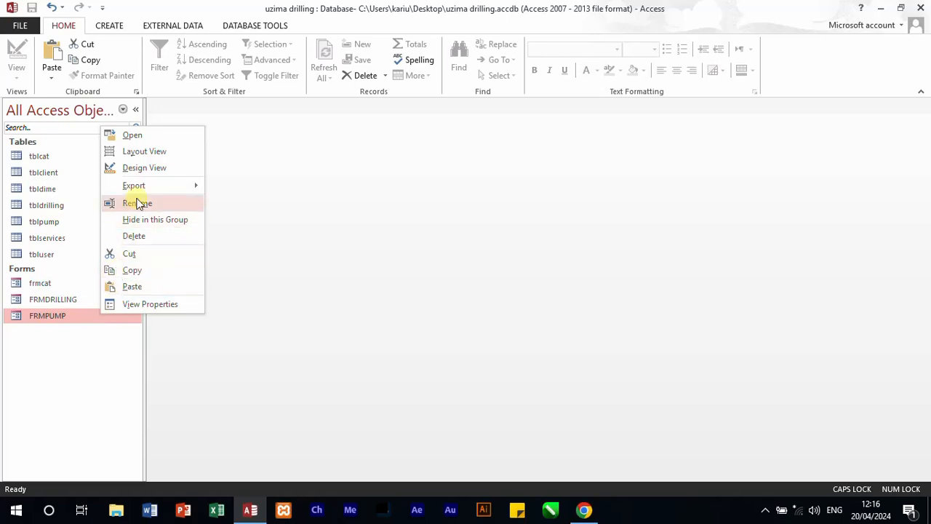
pyautogui.click(146, 169)
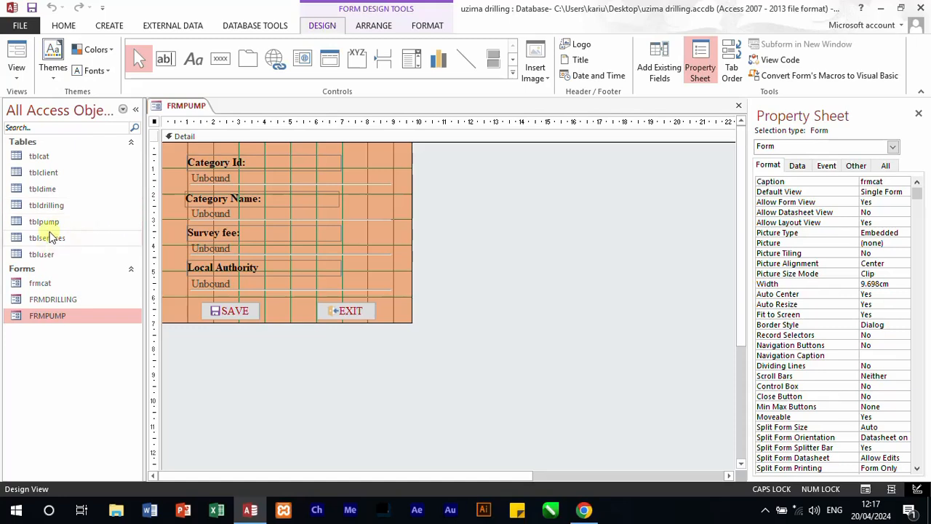
pyautogui.click(51, 226)
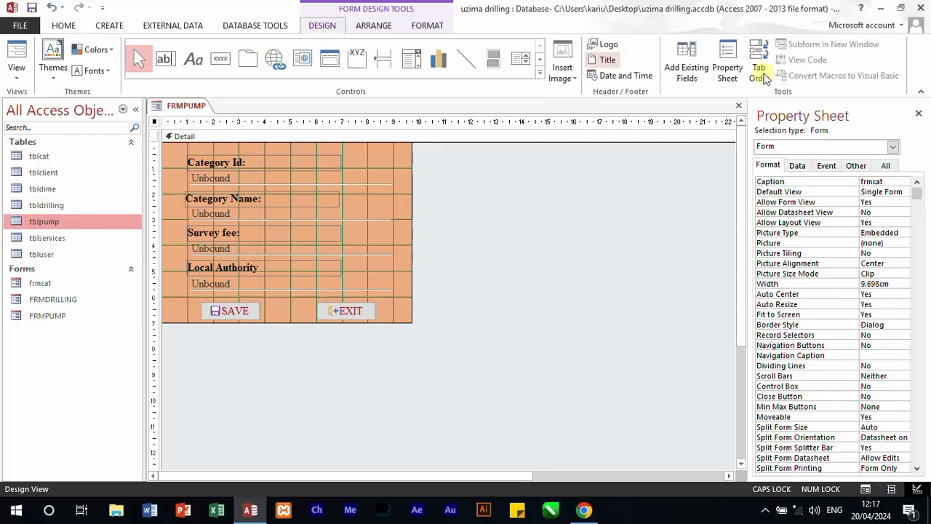
pyautogui.click(686, 62)
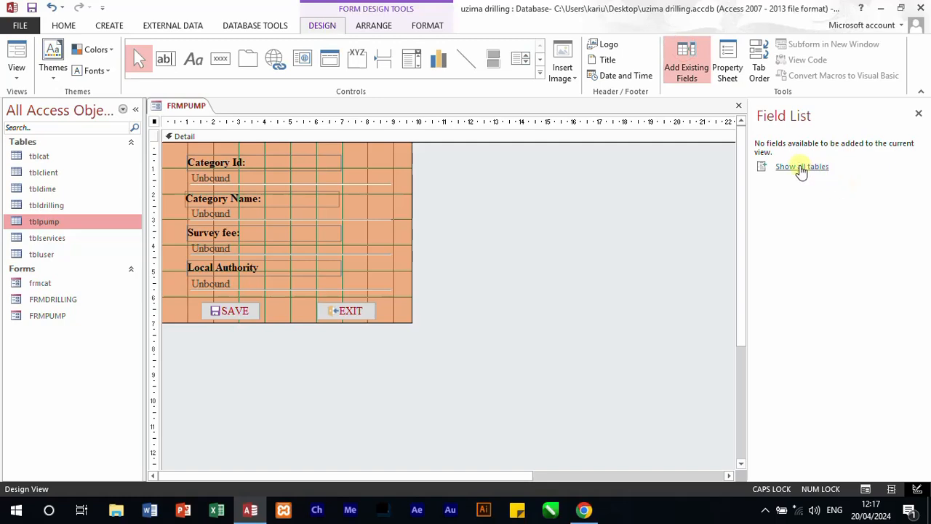
pyautogui.click(802, 167)
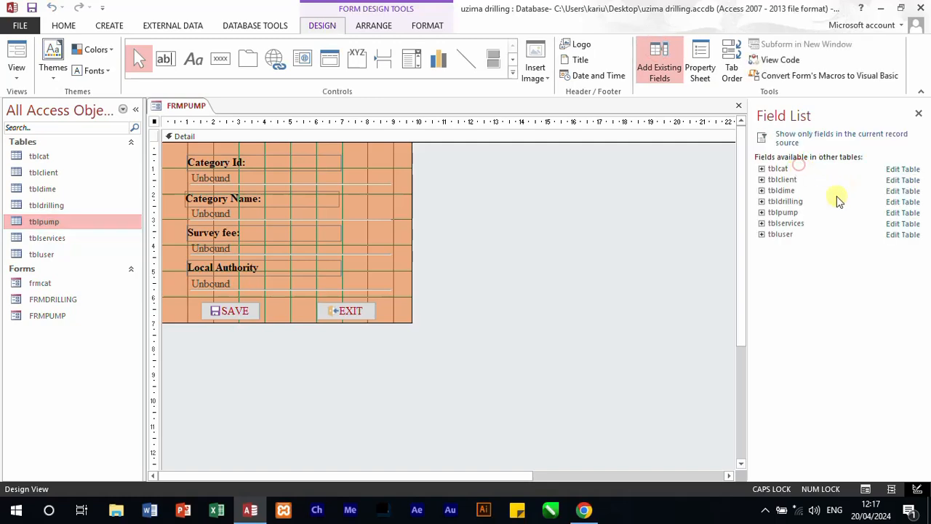
pyautogui.click(762, 212)
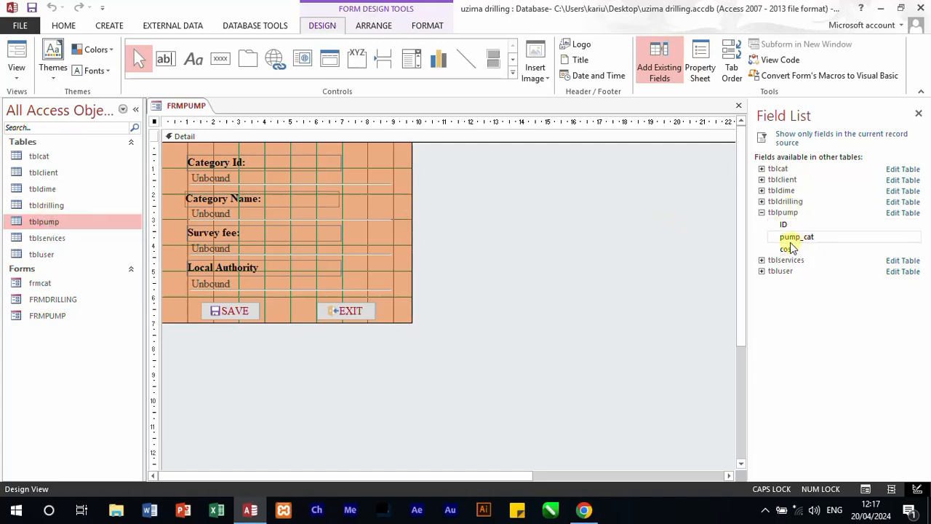
# Step: Change the caption of the Category Id label on the form to "Id:"
pyautogui.click(582, 224)
pyautogui.click(194, 166)
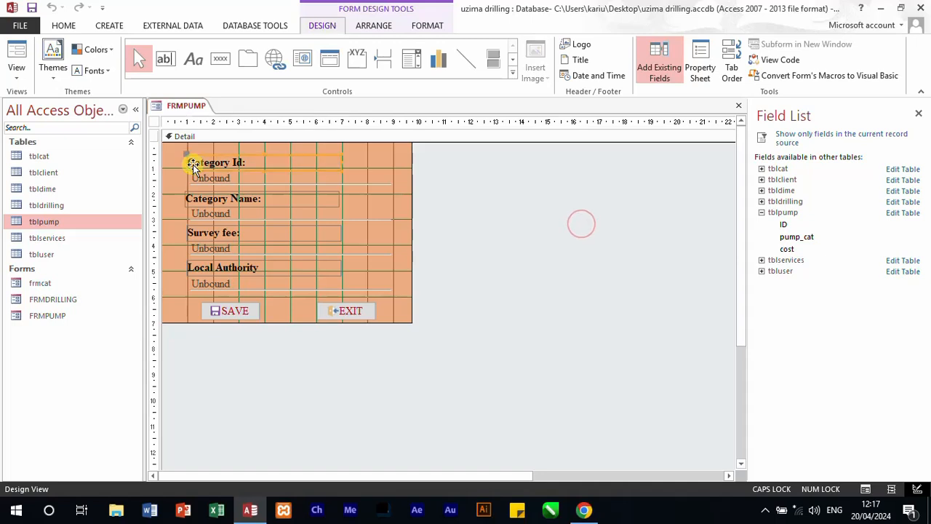
pyautogui.click(709, 72)
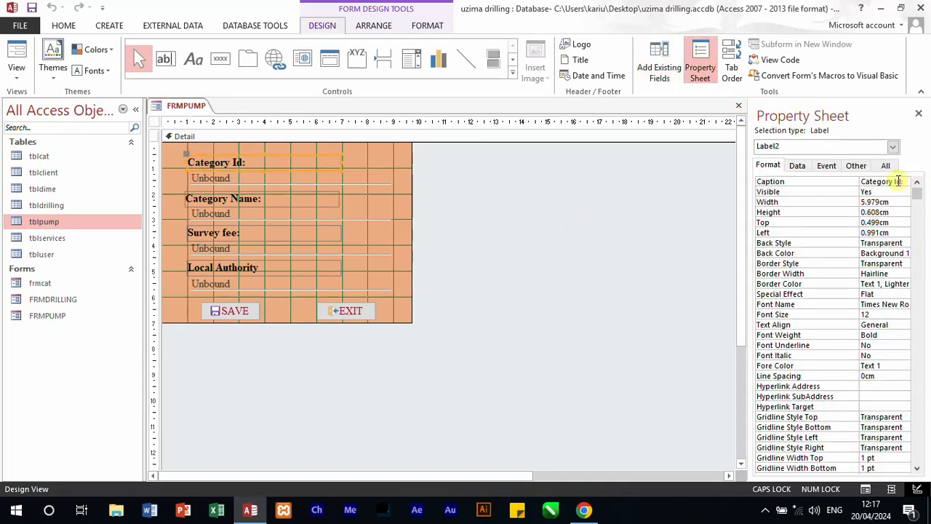
pyautogui.moveTo(901, 182); pyautogui.dragTo(841, 181)
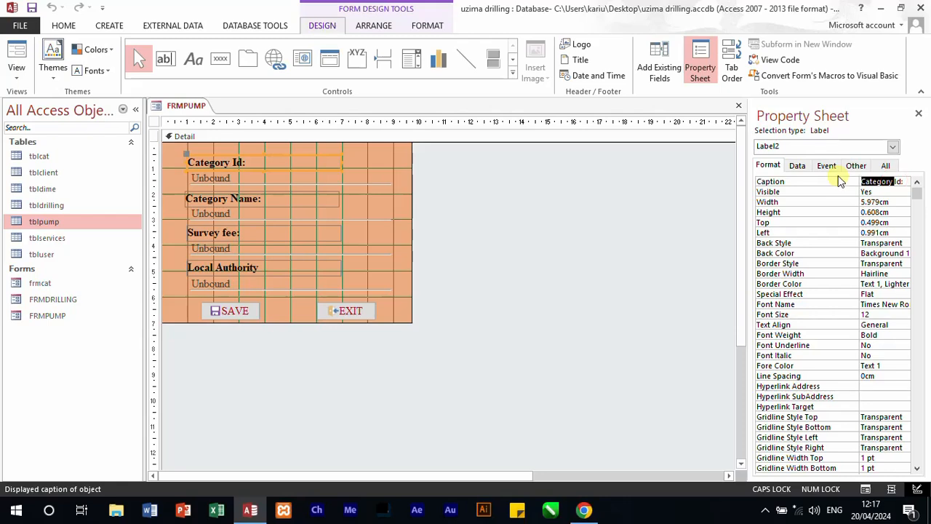
pyautogui.press('BackSpace')
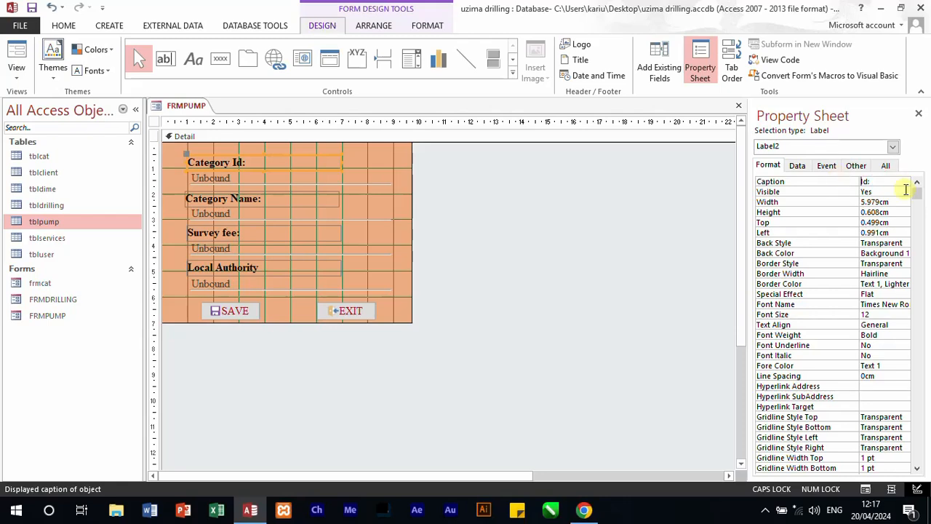
# Step: Change the caption of the Category Name label to "Pump Category:"
pyautogui.click(275, 199)
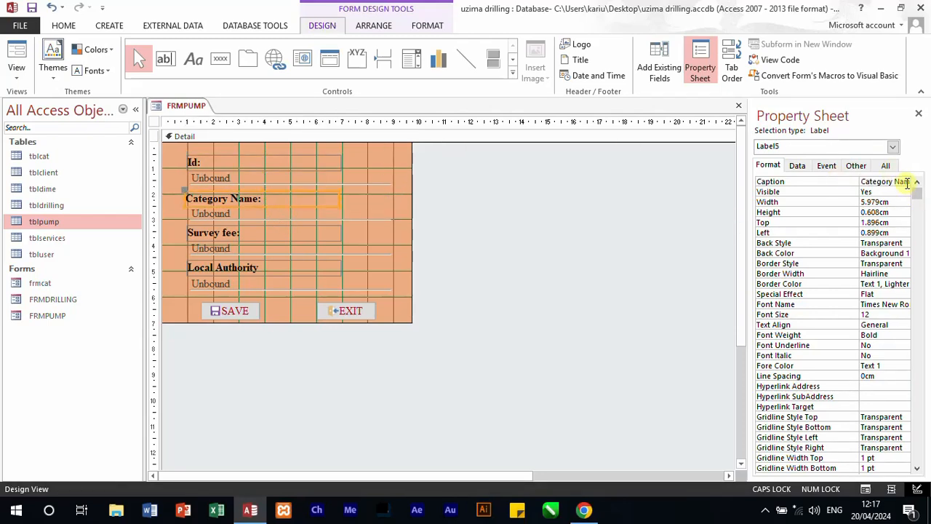
pyautogui.moveTo(901, 183); pyautogui.dragTo(917, 188)
pyautogui.press('BackSpace')
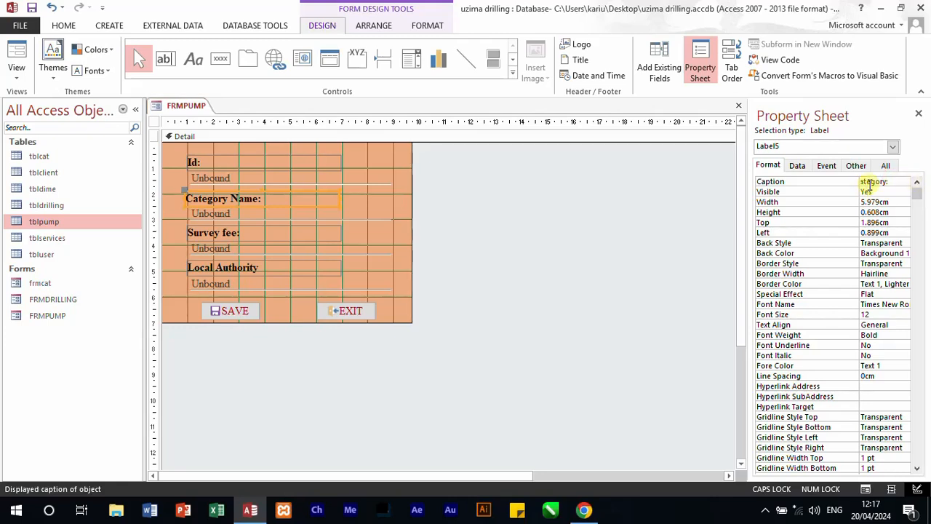
pyautogui.write(':')
pyautogui.press('capslock')
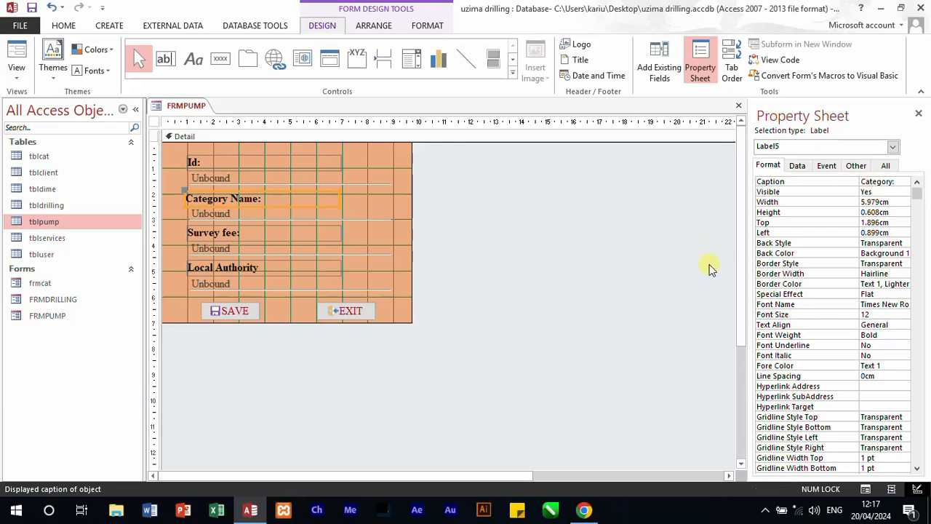
pyautogui.write('Pump')
# Step: Change the caption of the Survey fee label to "fee:"
pyautogui.click(211, 233)
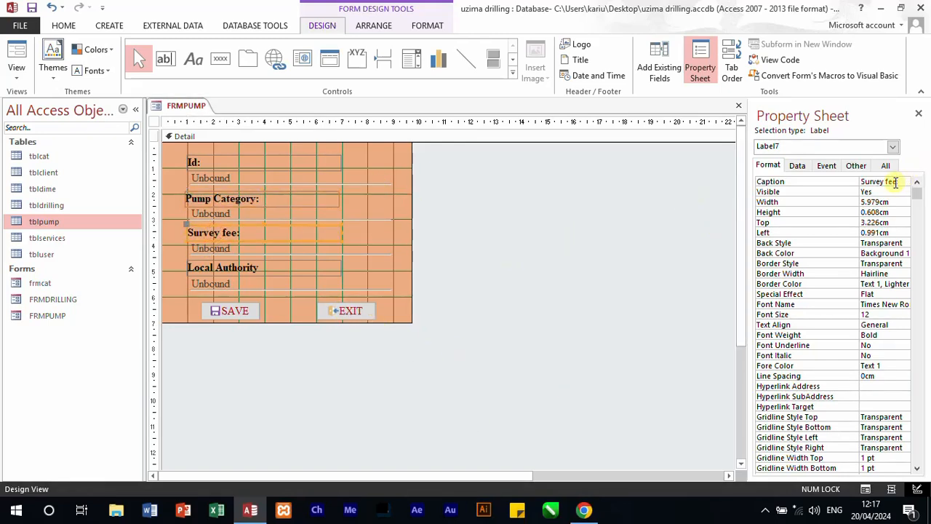
pyautogui.moveTo(896, 182); pyautogui.dragTo(865, 186)
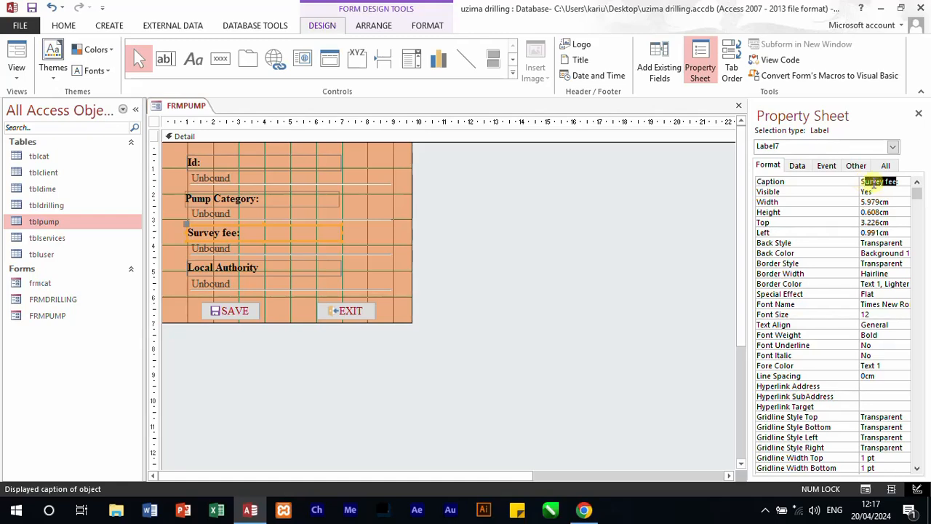
pyautogui.press('BackSpace')
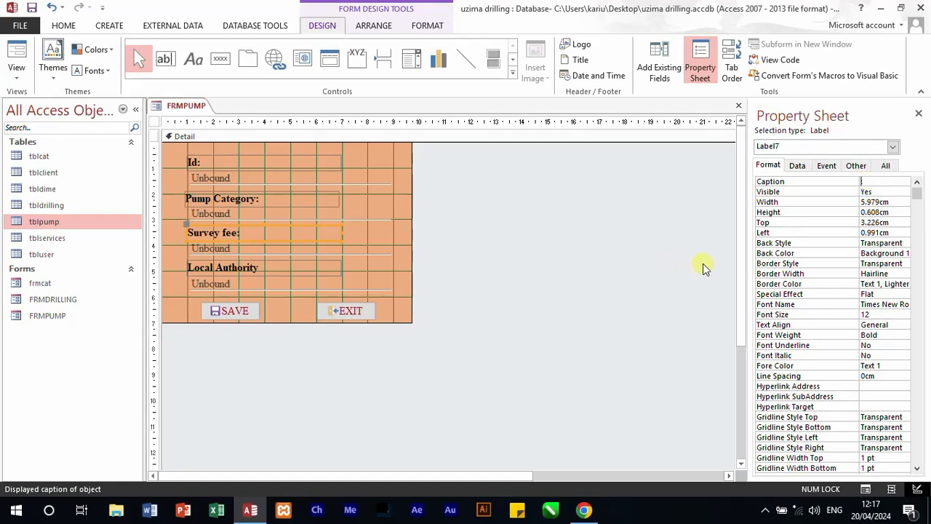
pyautogui.write('fee:')
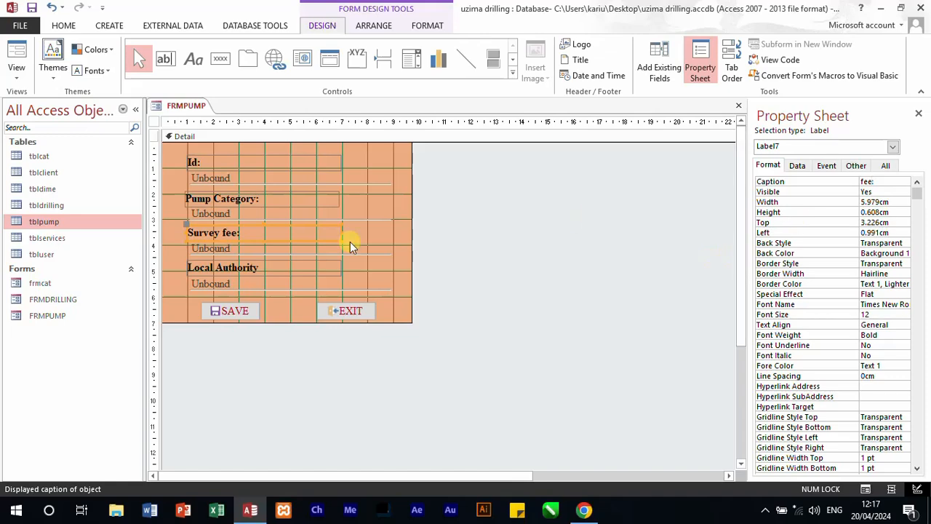
# Step: Delete the Local Authority label and its text box, and move the SAVE and EXIT buttons up beneath the fee text box
pyautogui.click(259, 270)
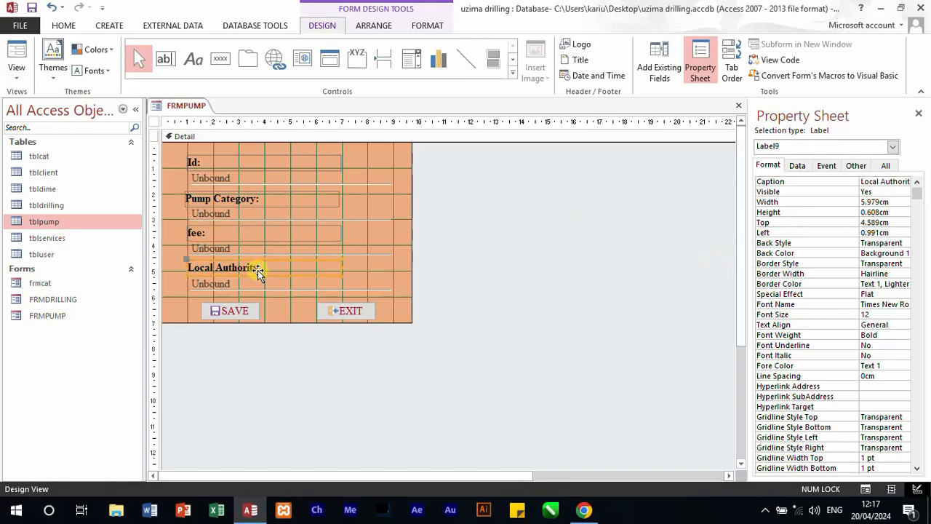
pyautogui.click(259, 282)
pyautogui.click(256, 288)
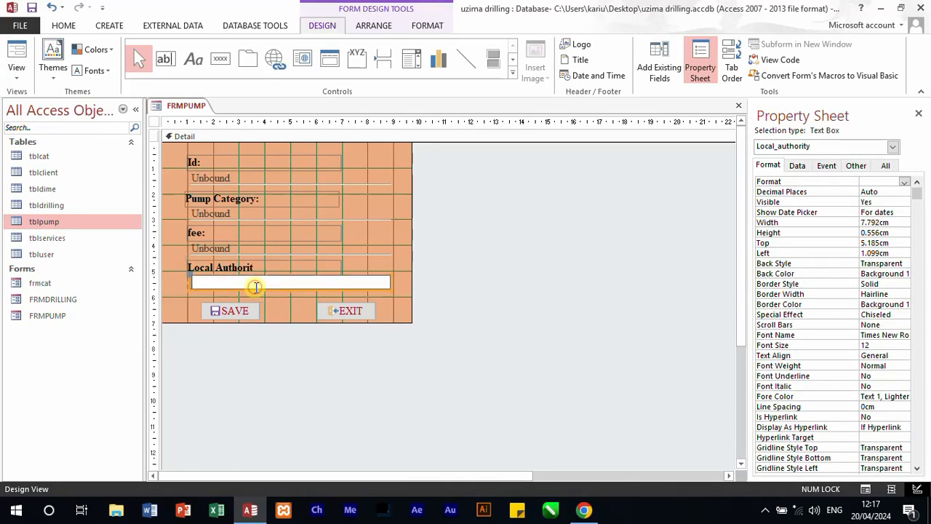
pyautogui.click(292, 267)
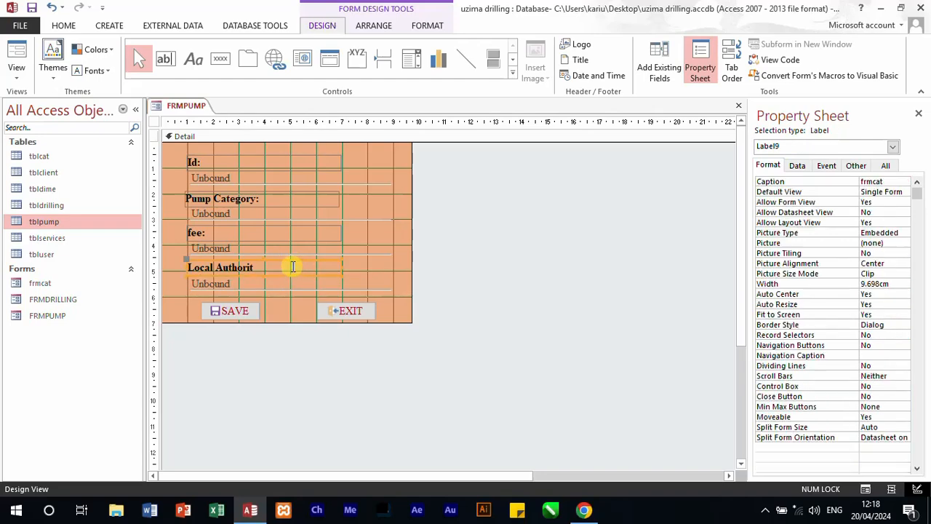
pyautogui.press('Delete')
pyautogui.click(259, 282)
pyautogui.press('Delete')
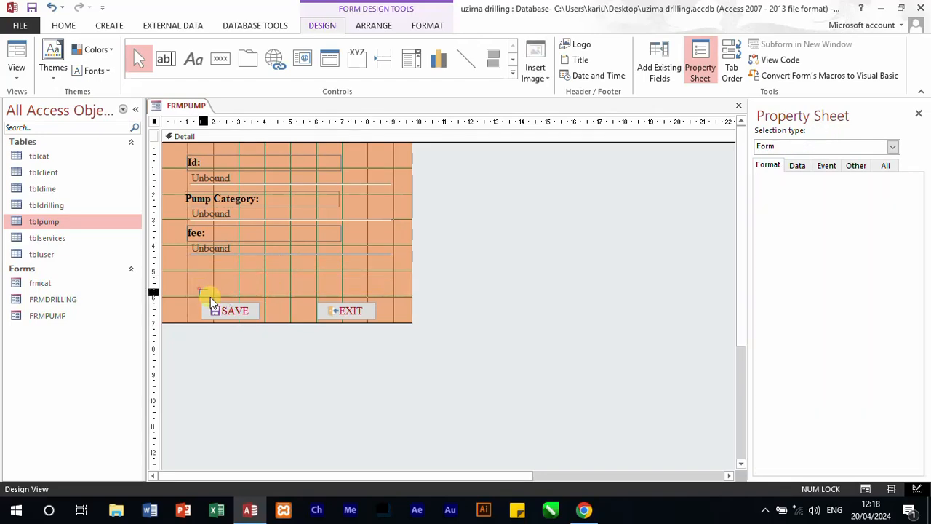
pyautogui.moveTo(211, 302); pyautogui.dragTo(373, 318)
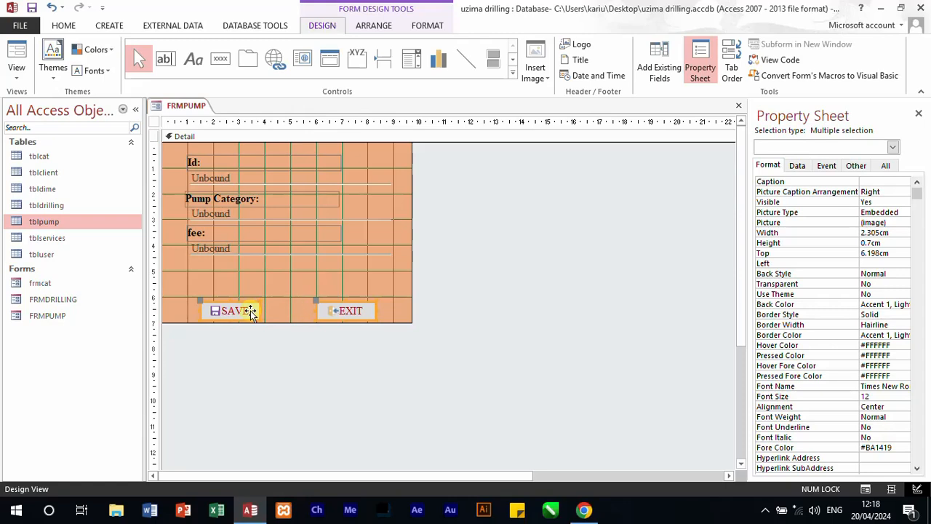
pyautogui.moveTo(250, 312); pyautogui.dragTo(235, 277)
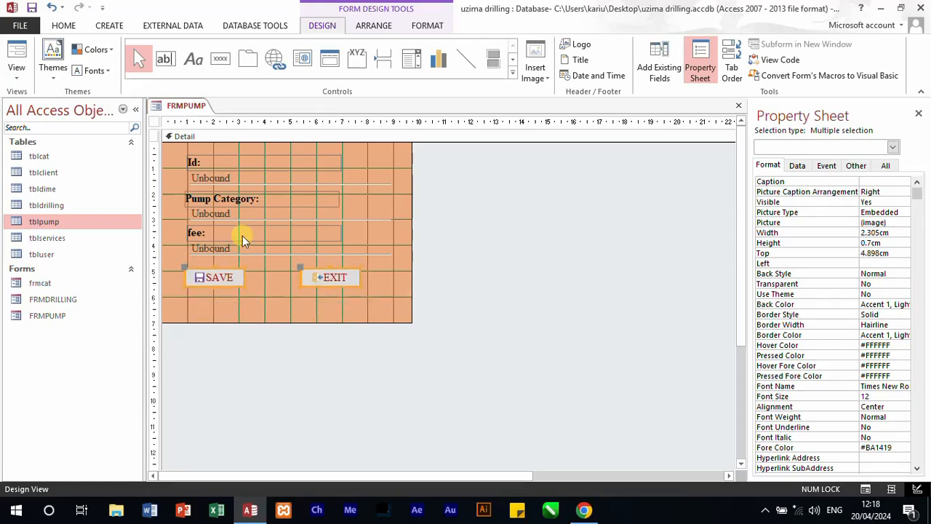
# Step: Rename the text box under the Id label as id
pyautogui.click(235, 180)
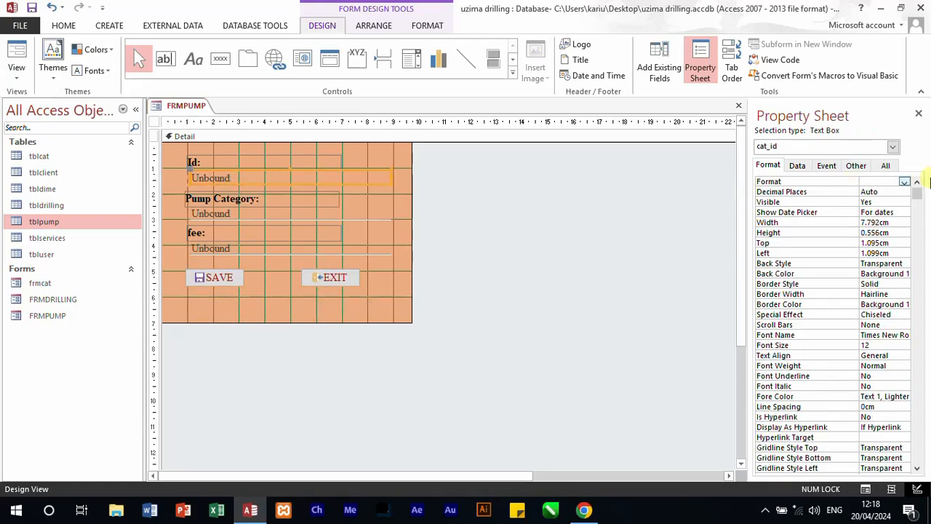
pyautogui.click(886, 167)
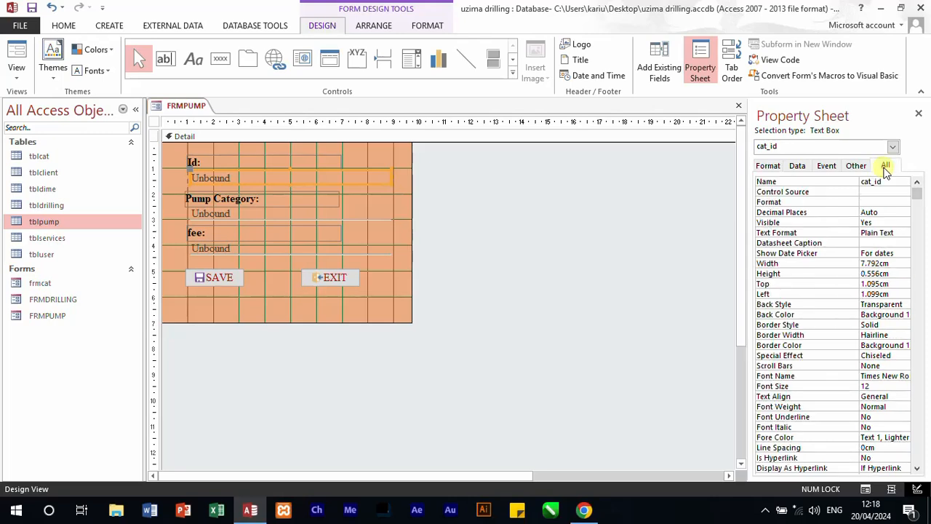
pyautogui.moveTo(887, 183); pyautogui.dragTo(819, 181)
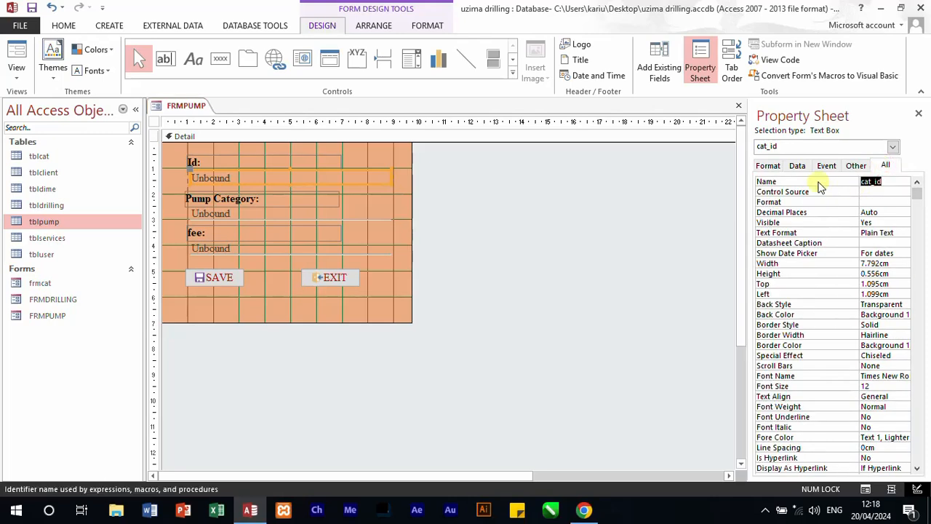
pyautogui.write('id')
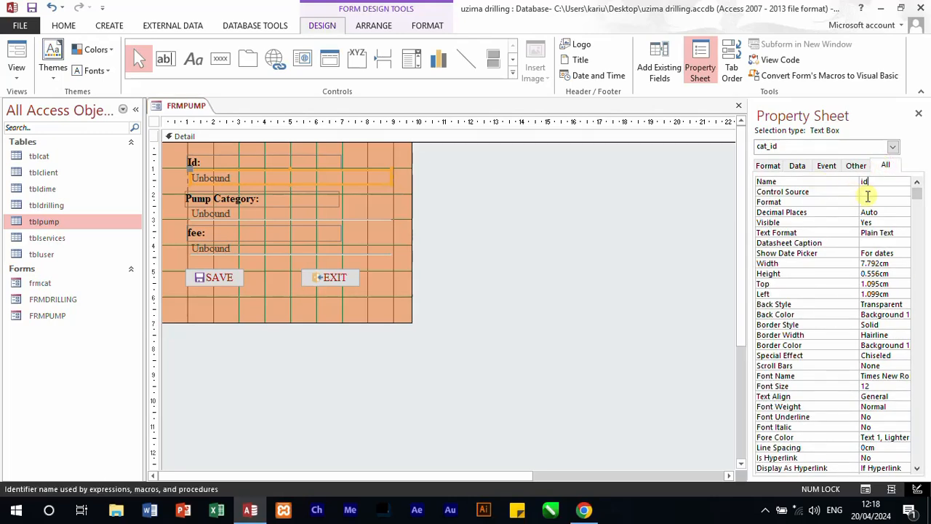
pyautogui.click(367, 220)
pyautogui.click(260, 164)
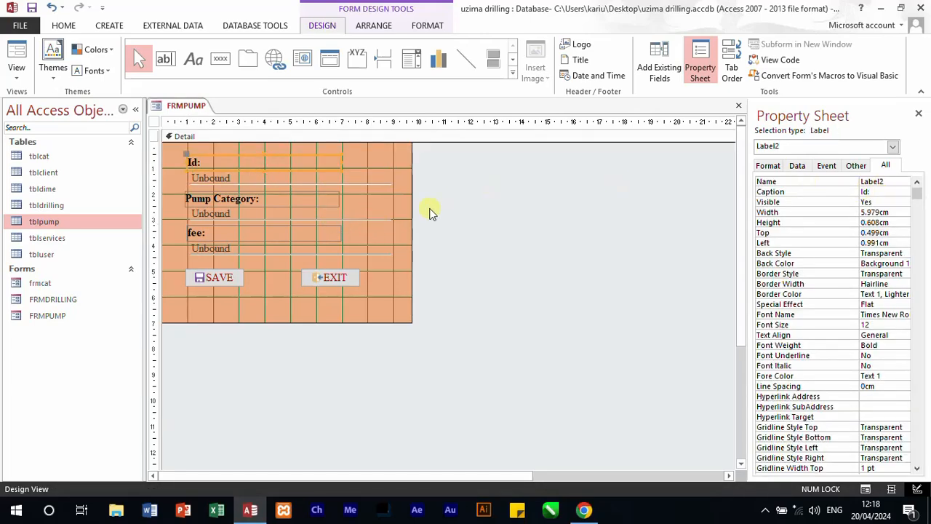
# Step: Look up the field names of tblpump and rename the text box under the Pump Category label as pump_cat
pyautogui.click(263, 220)
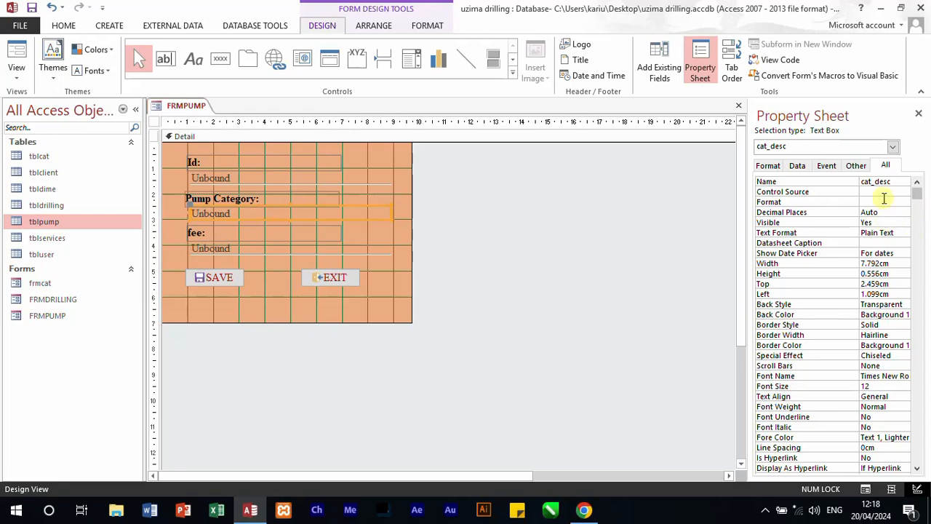
pyautogui.click(889, 185)
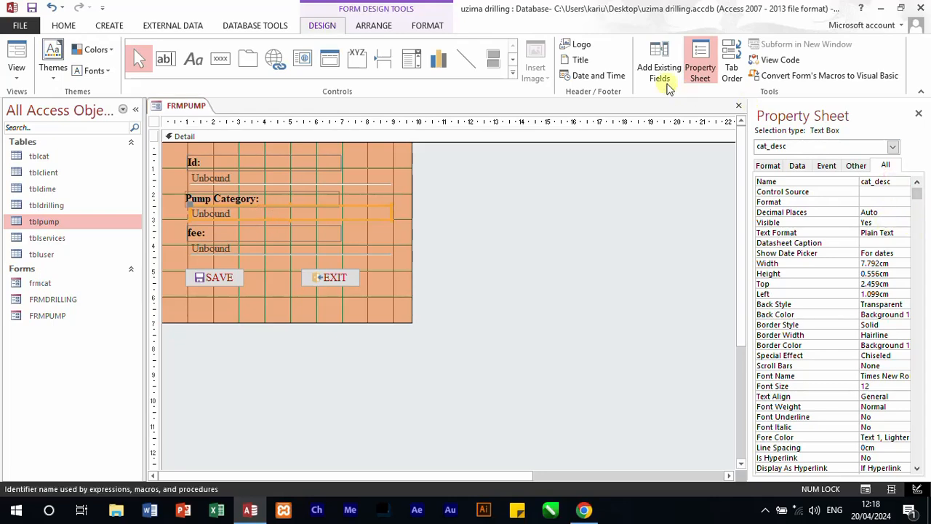
pyautogui.click(664, 59)
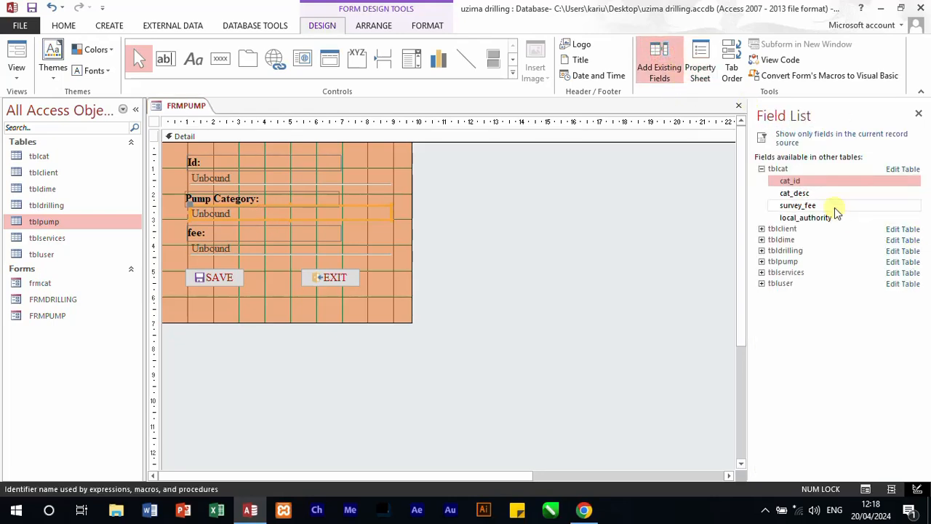
pyautogui.click(761, 262)
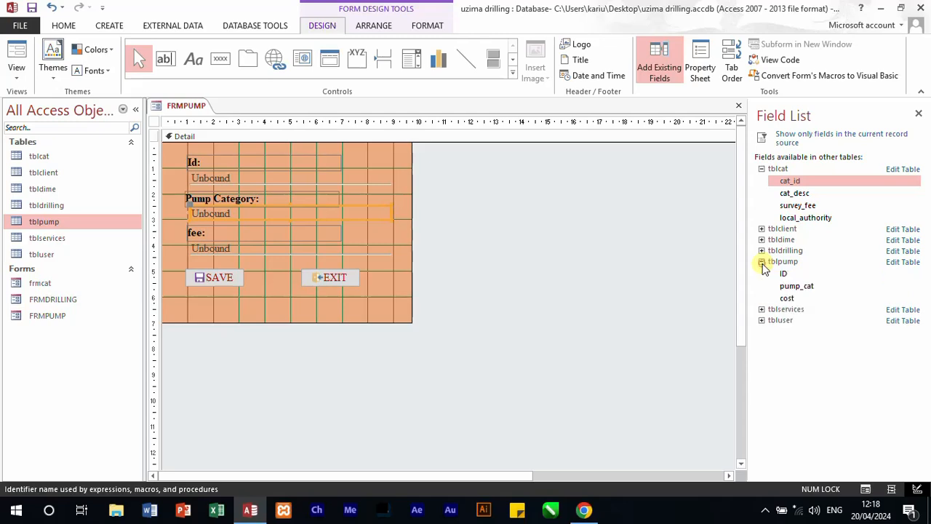
pyautogui.click(700, 67)
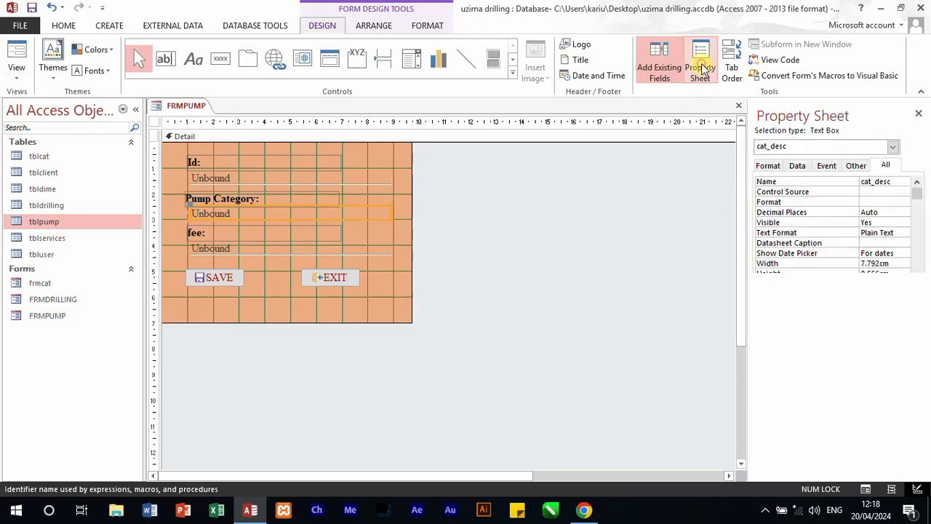
pyautogui.doubleClick(894, 184)
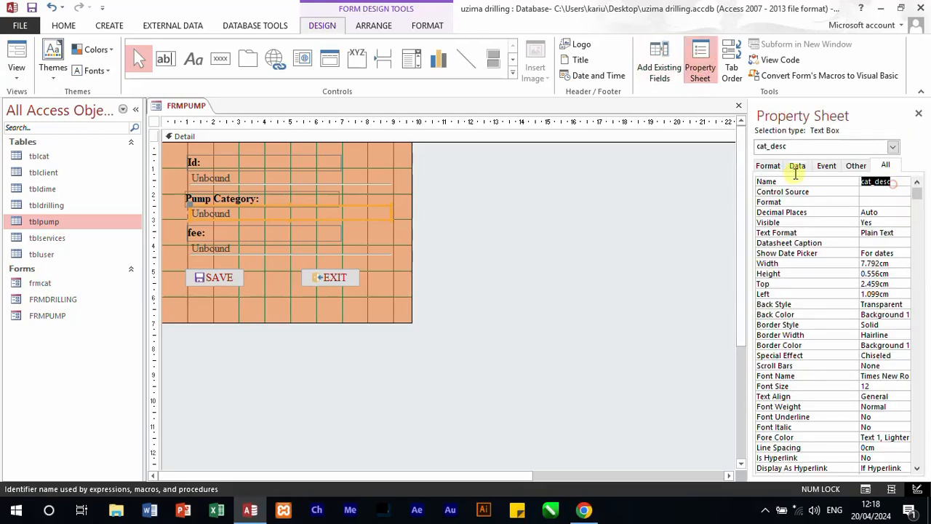
pyautogui.write('pump_cat')
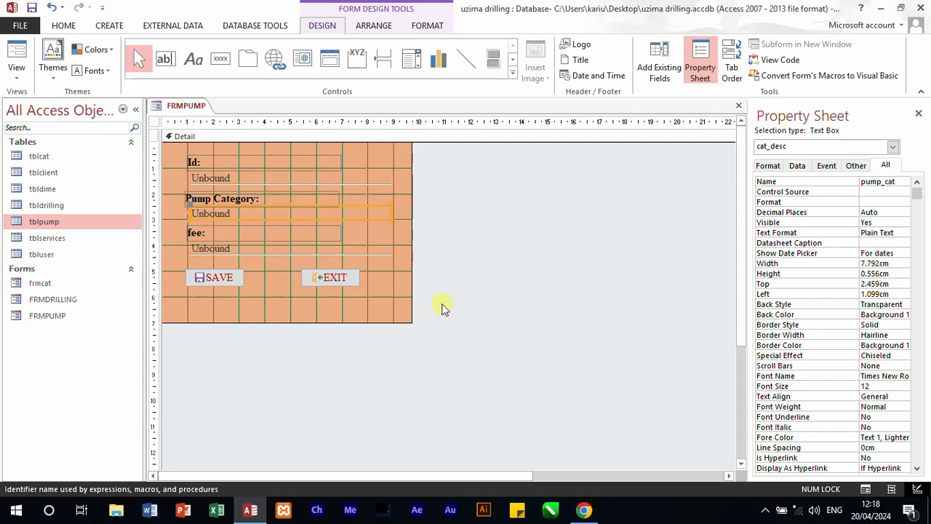
# Step: Rename the text box under the fee label as cost, and list the tblpump fields to compare the control names
pyautogui.click(366, 252)
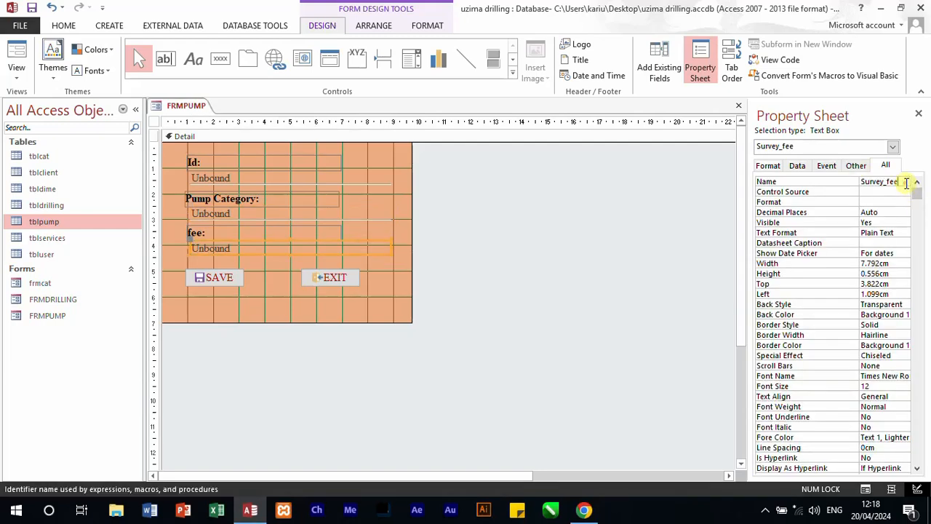
pyautogui.doubleClick(906, 183)
pyautogui.write('co')
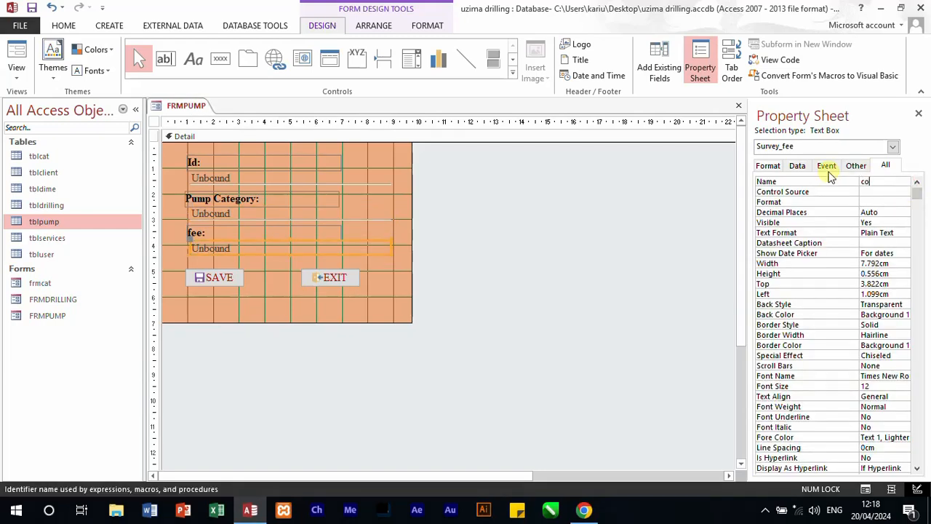
pyautogui.write('st')
pyautogui.click(598, 250)
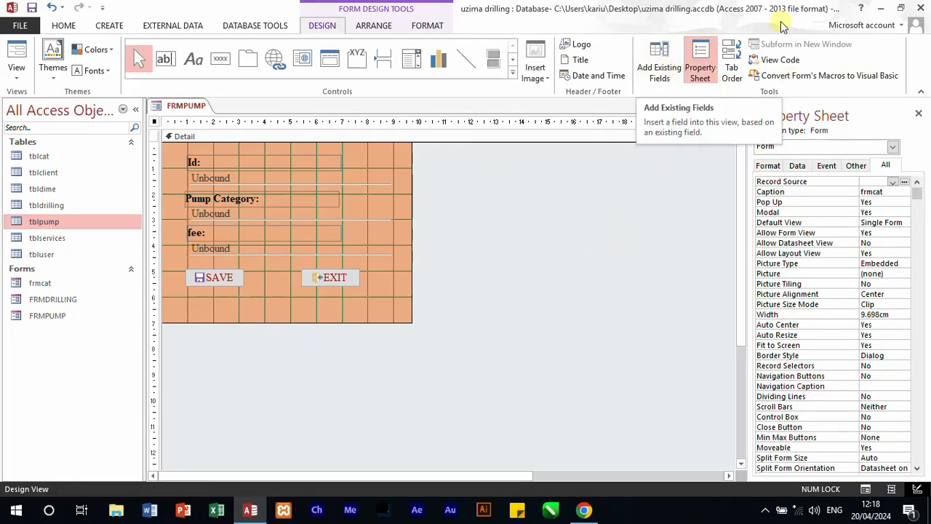
pyautogui.click(677, 67)
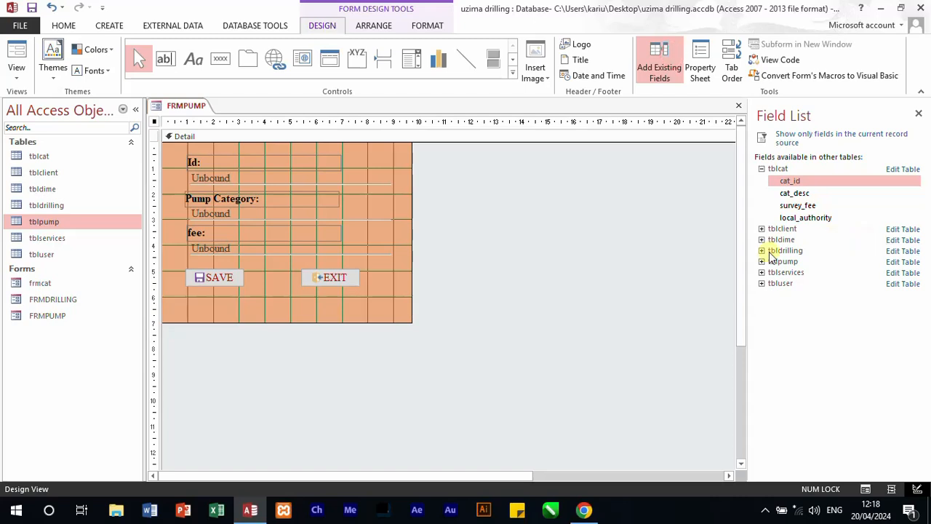
pyautogui.click(762, 262)
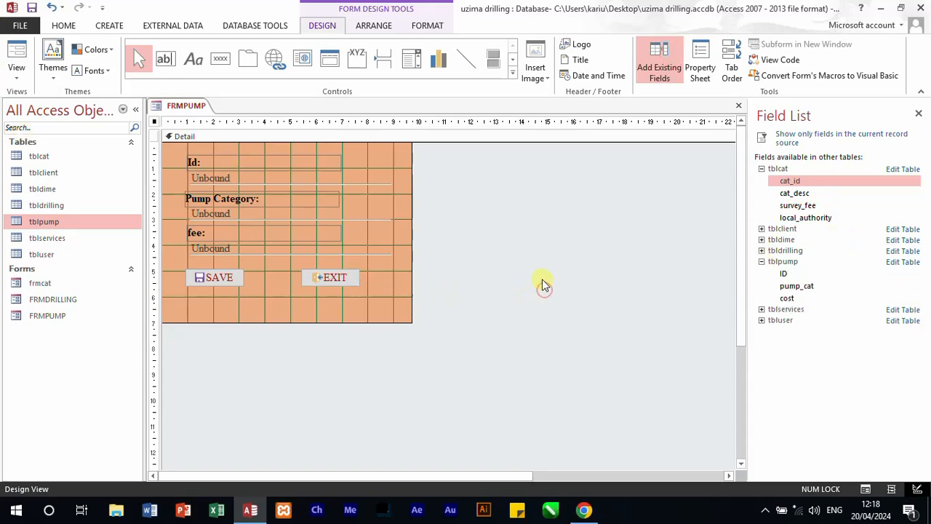
# Step: Shorten the Detail section of FRMPUMP to about 6 cm so it ends just below the SAVE and EXIT buttons
pyautogui.click(234, 179)
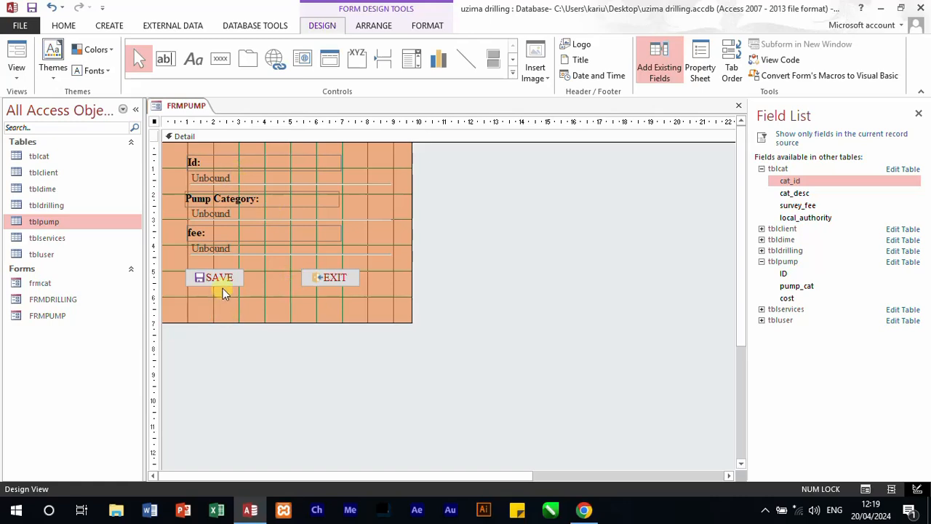
pyautogui.rightClick(245, 309)
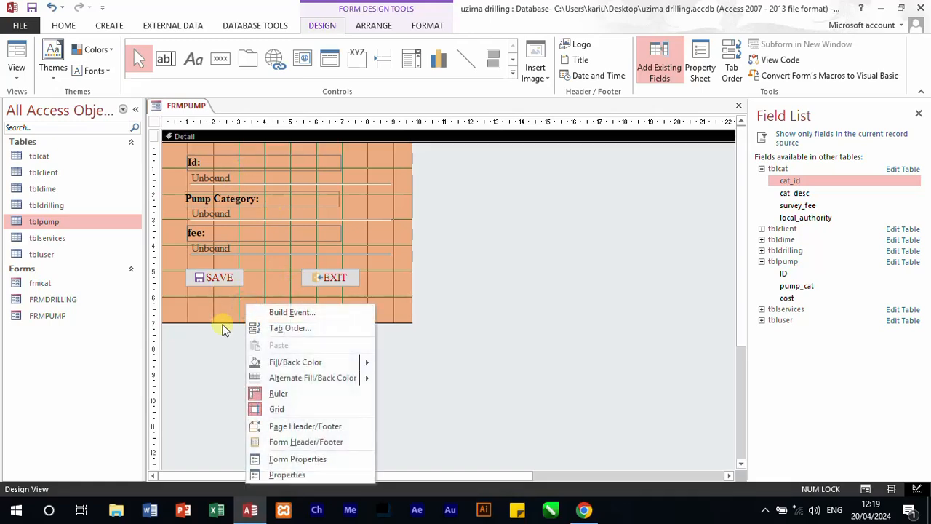
pyautogui.click(221, 323)
pyautogui.moveTo(219, 321); pyautogui.dragTo(222, 297)
# Step: Open the event code of FRMPUMP and make the Form_Load recordset open tblpump
pyautogui.rightClick(398, 234)
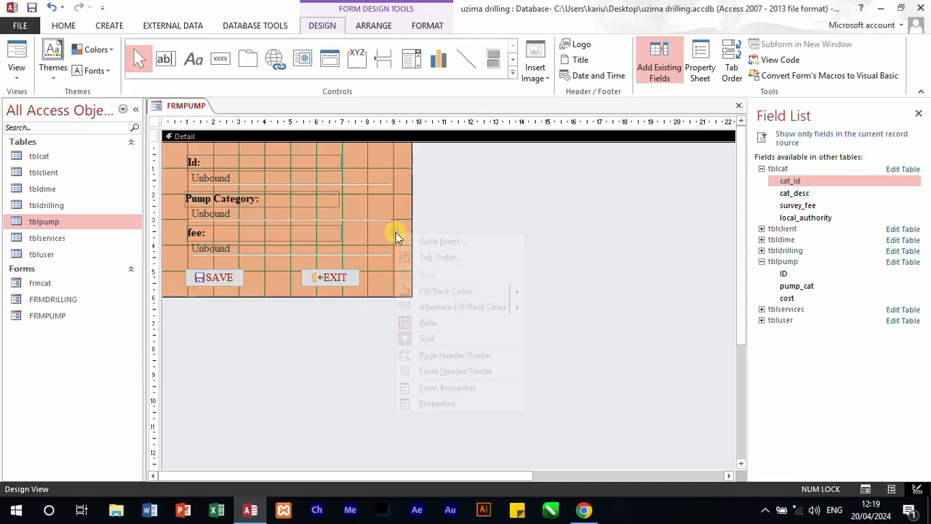
pyautogui.click(442, 243)
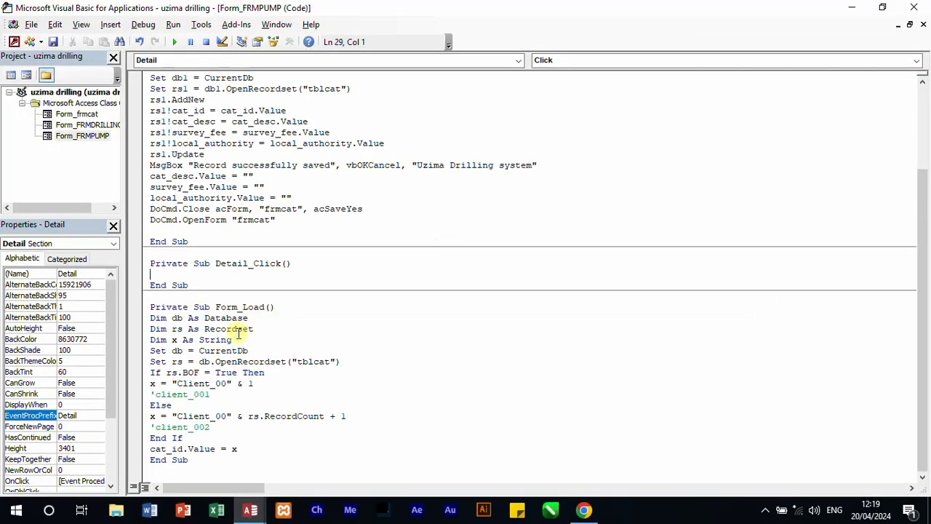
pyautogui.click(329, 362)
pyautogui.moveTo(329, 361); pyautogui.dragTo(315, 362)
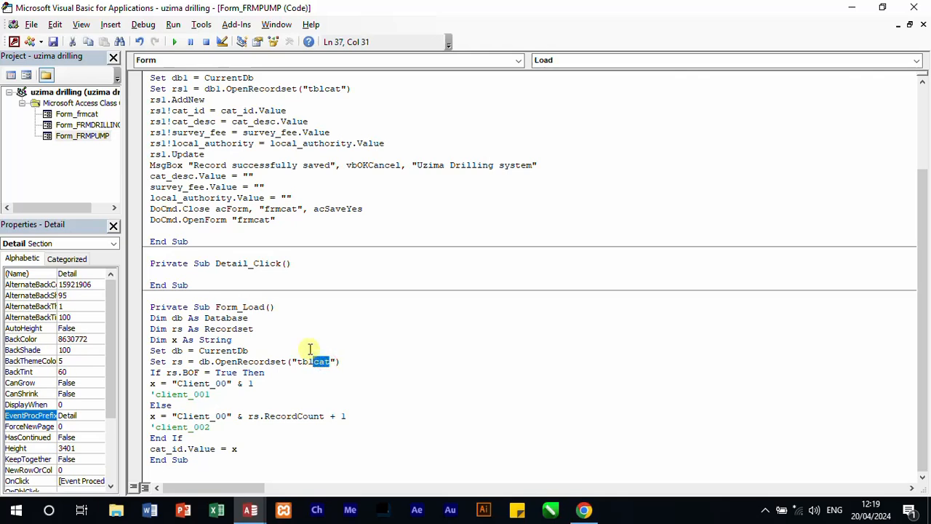
pyautogui.write('pump')
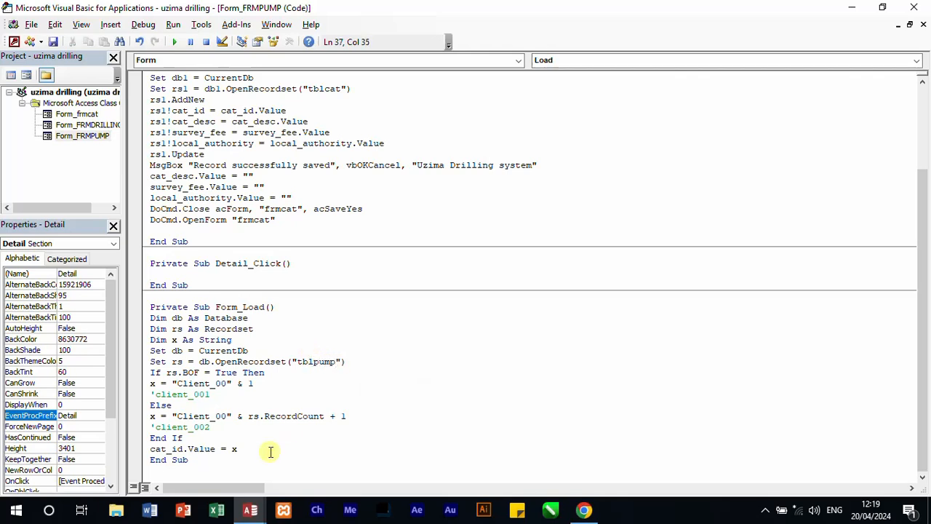
pyautogui.moveTo(251, 510)
pyautogui.click(182, 464)
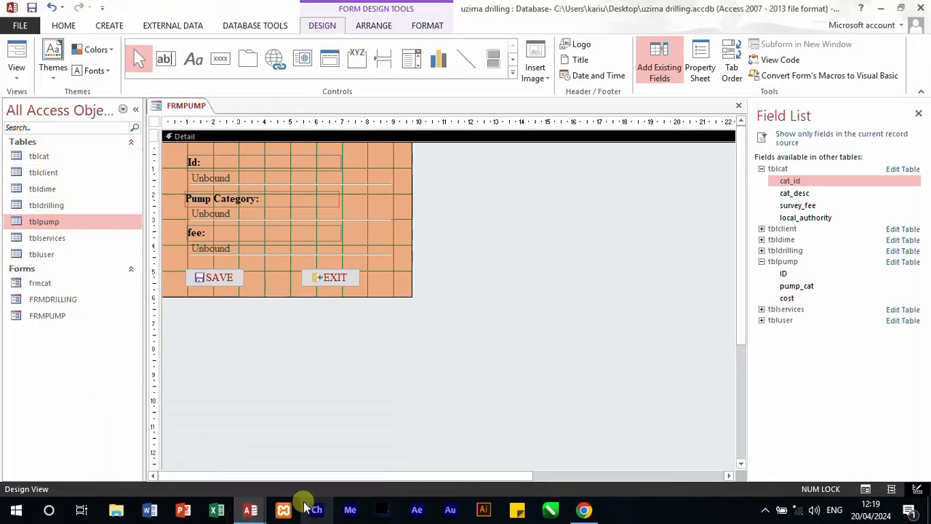
pyautogui.moveTo(250, 510)
pyautogui.click(324, 458)
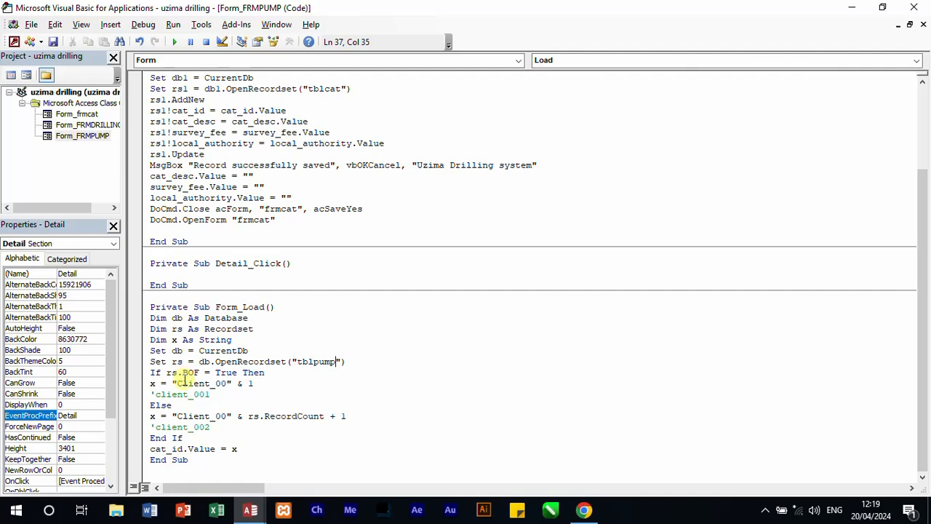
# Step: Change the ID prefix in both x assignments of Form_Load to "Pump_00"
pyautogui.moveTo(210, 387); pyautogui.dragTo(177, 385)
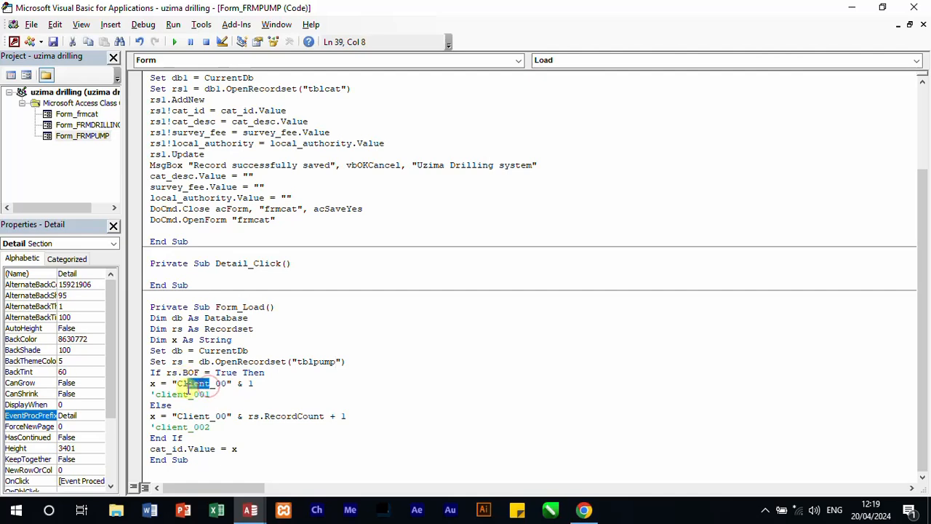
pyautogui.write('p')
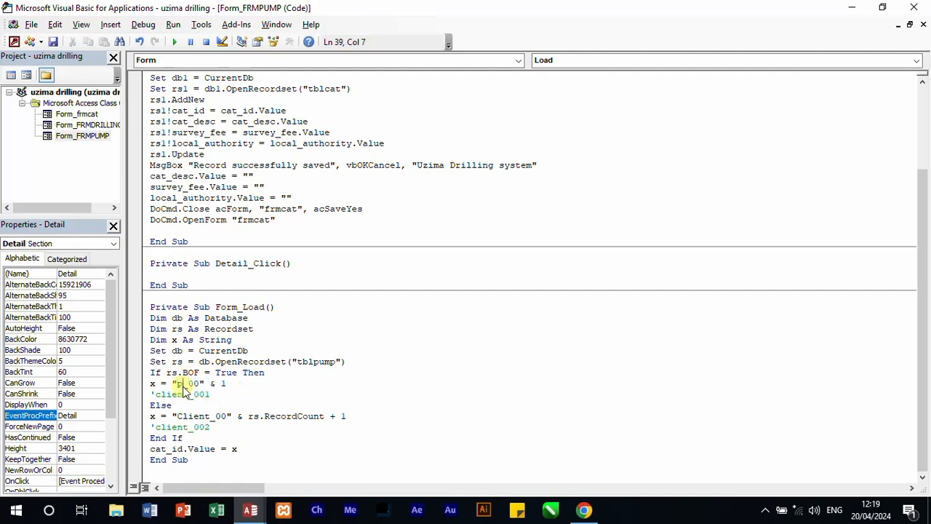
pyautogui.write('ump')
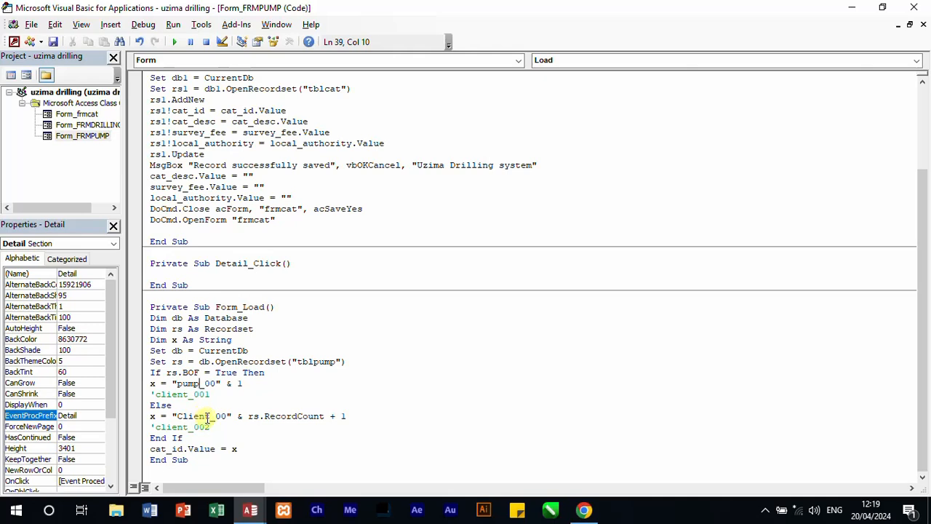
pyautogui.moveTo(211, 416); pyautogui.dragTo(177, 420)
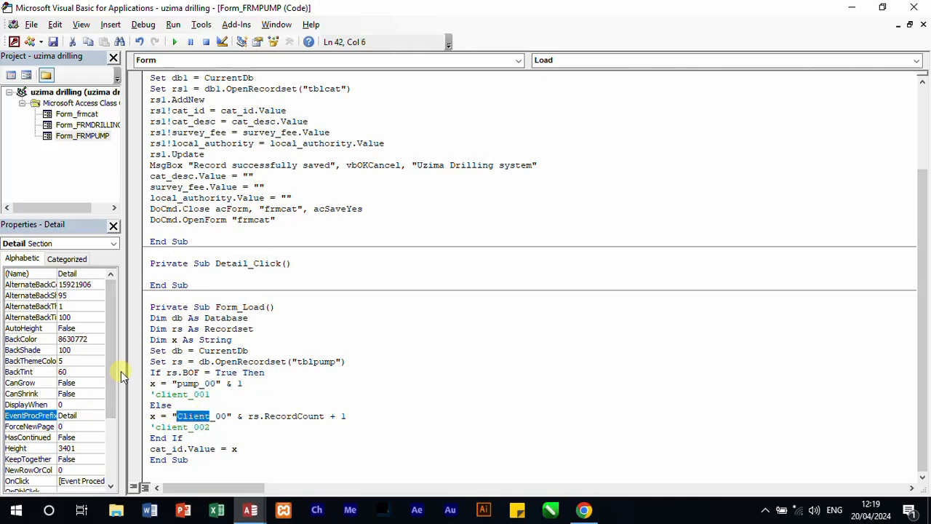
pyautogui.write('Pump')
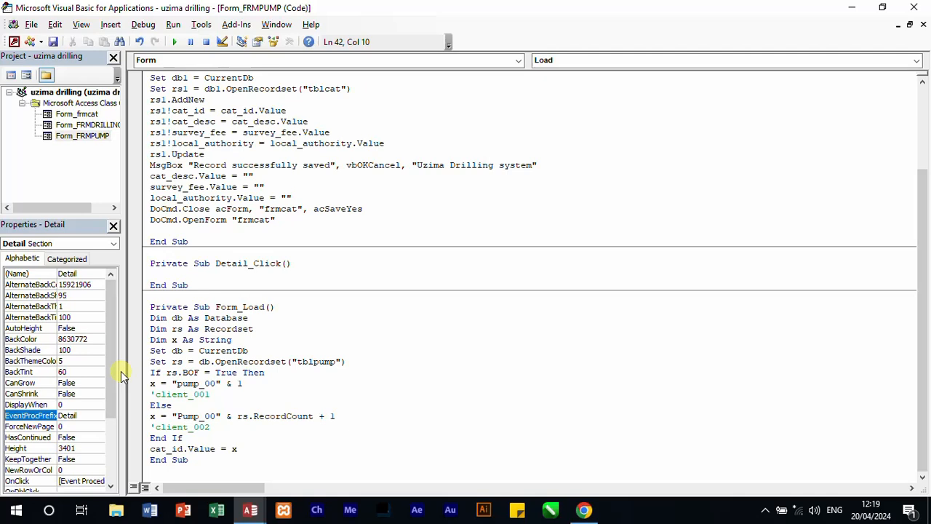
pyautogui.click(171, 373)
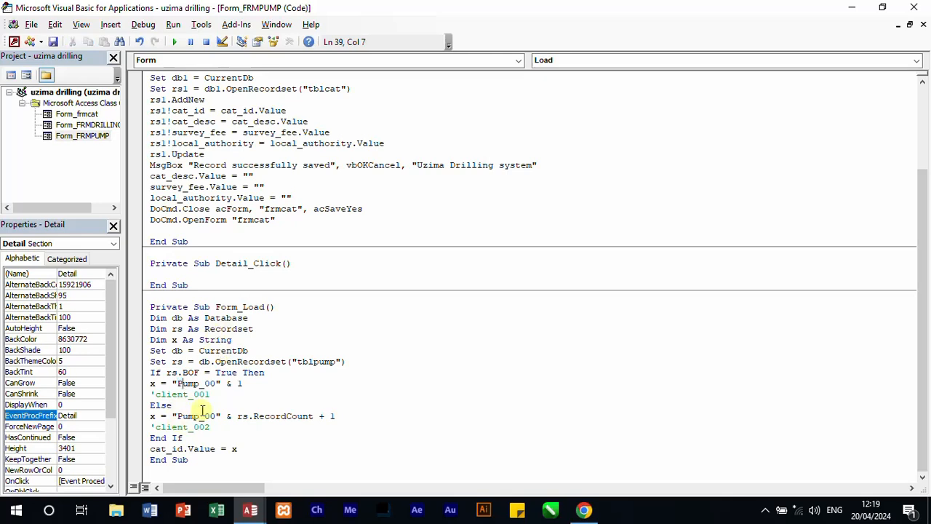
# Step: Change the two example comments in Form_Load to 'Pump_001 and 'Pump_002
pyautogui.moveTo(188, 394); pyautogui.dragTo(148, 395)
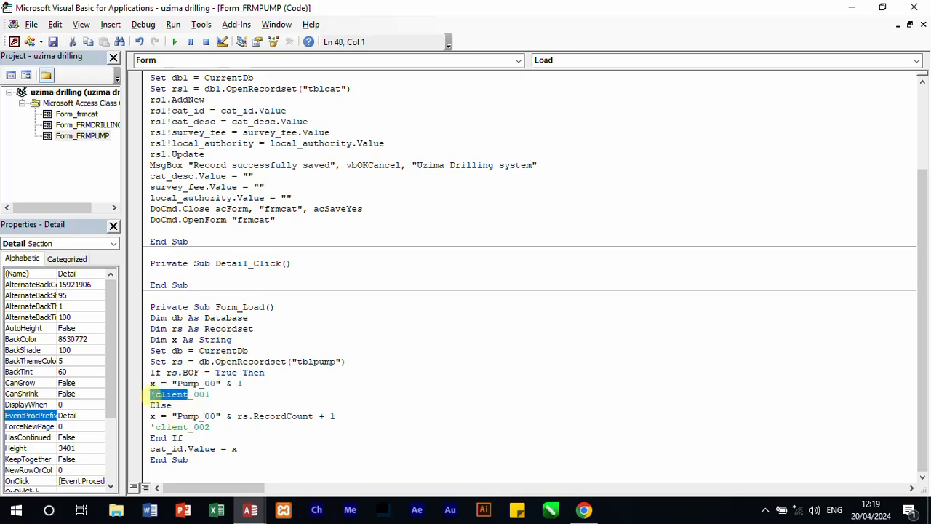
pyautogui.click(184, 394)
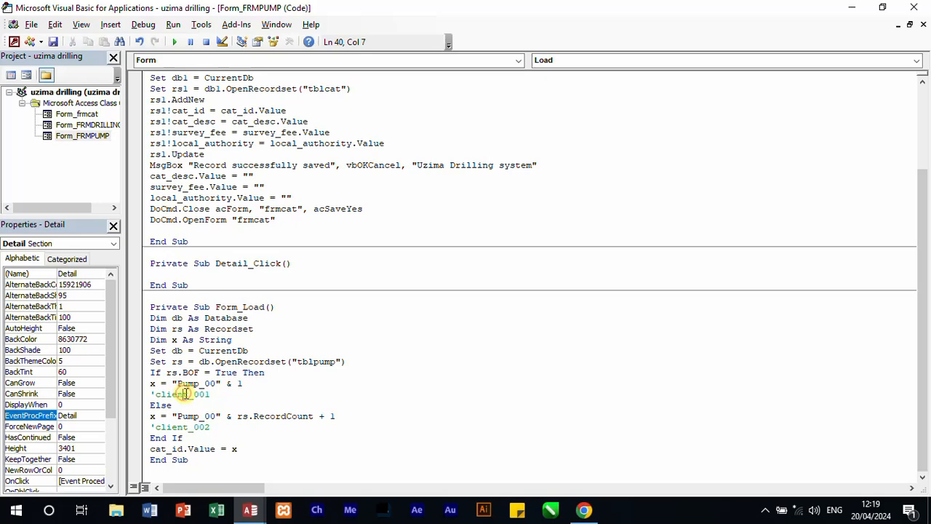
pyautogui.click(188, 395)
pyautogui.moveTo(187, 395); pyautogui.dragTo(155, 394)
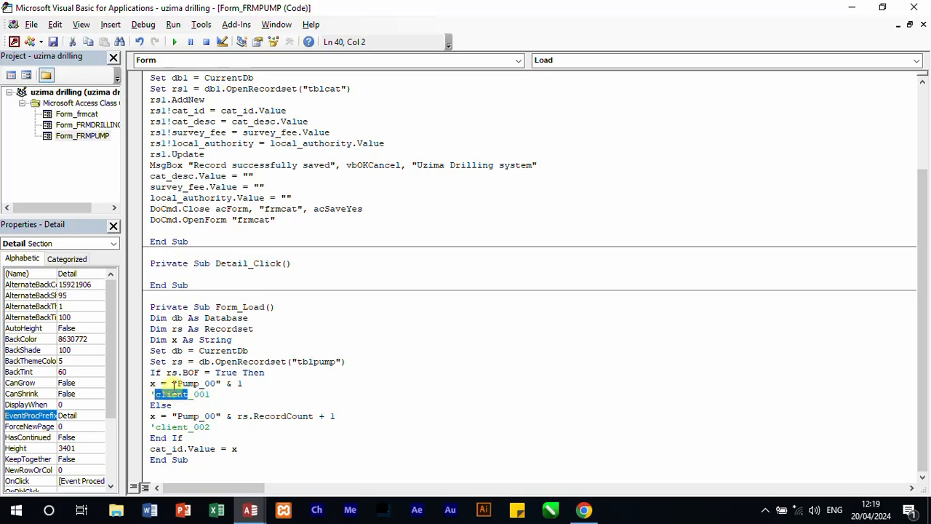
pyautogui.write('Pump')
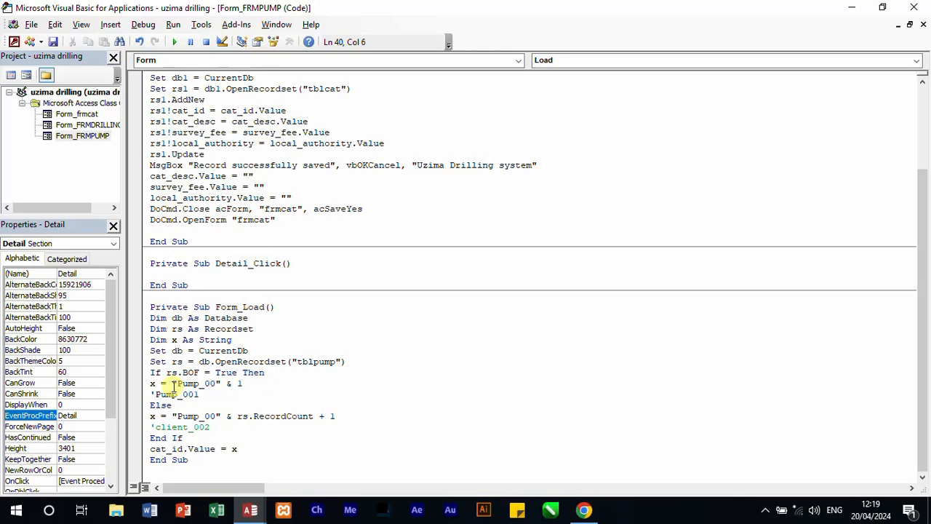
pyautogui.moveTo(188, 427); pyautogui.dragTo(160, 423)
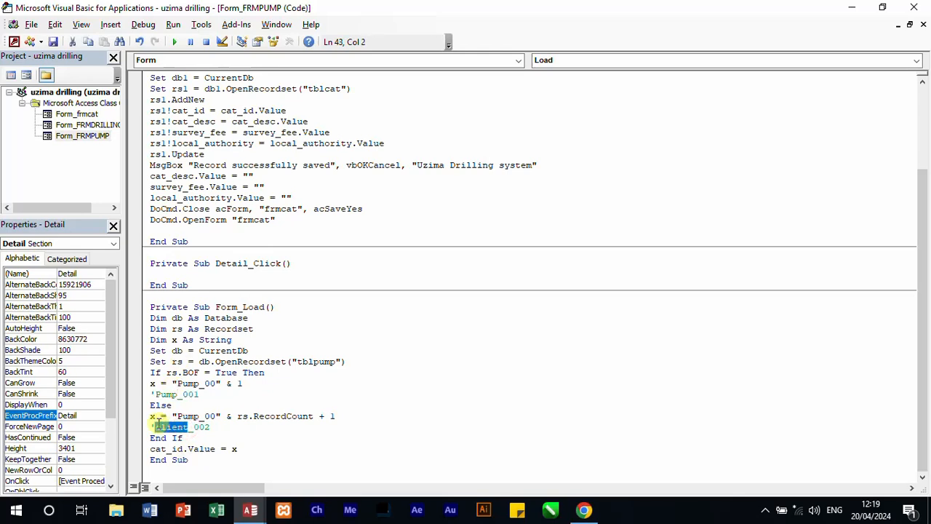
pyautogui.write('Pump')
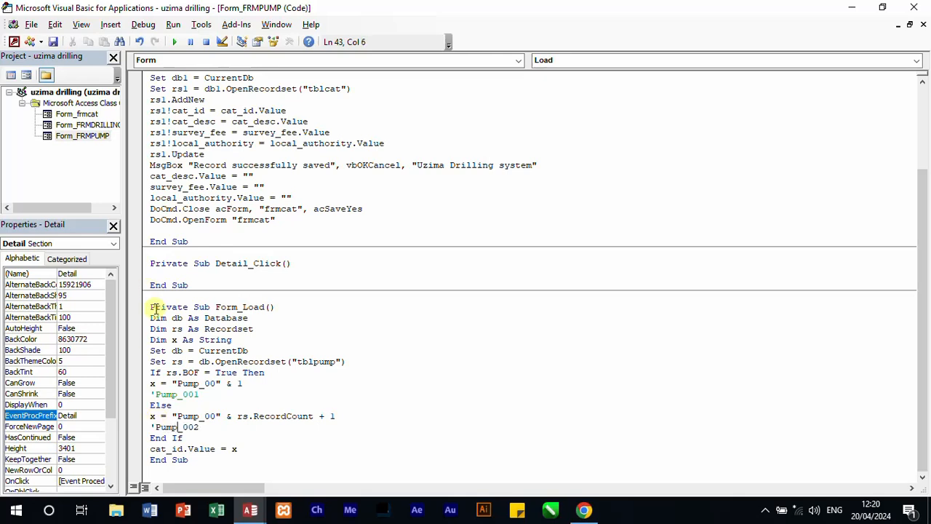
# Step: Change the last assignment in Form_Load to id.Value = x
pyautogui.click(173, 459)
pyautogui.moveTo(171, 457); pyautogui.dragTo(153, 449)
pyautogui.click(175, 449)
pyautogui.click(173, 450)
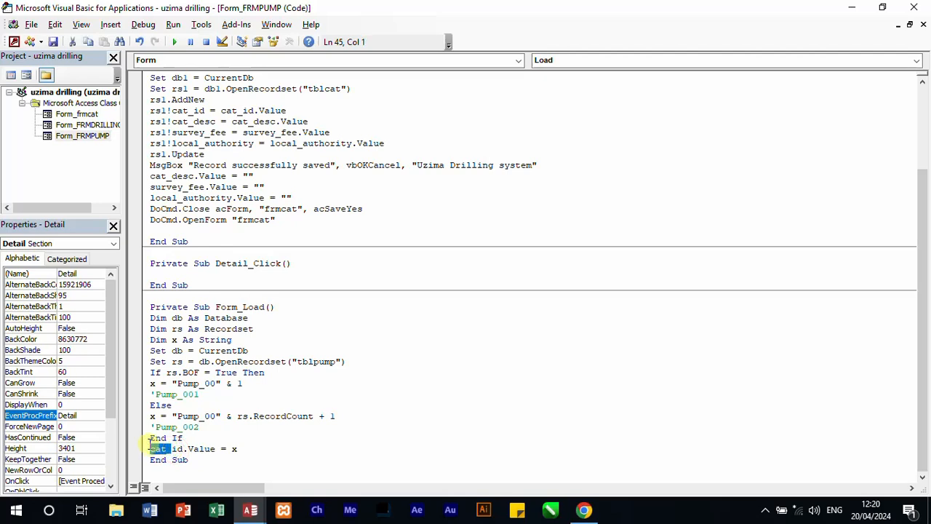
pyautogui.press('Delete')
pyautogui.click(326, 444)
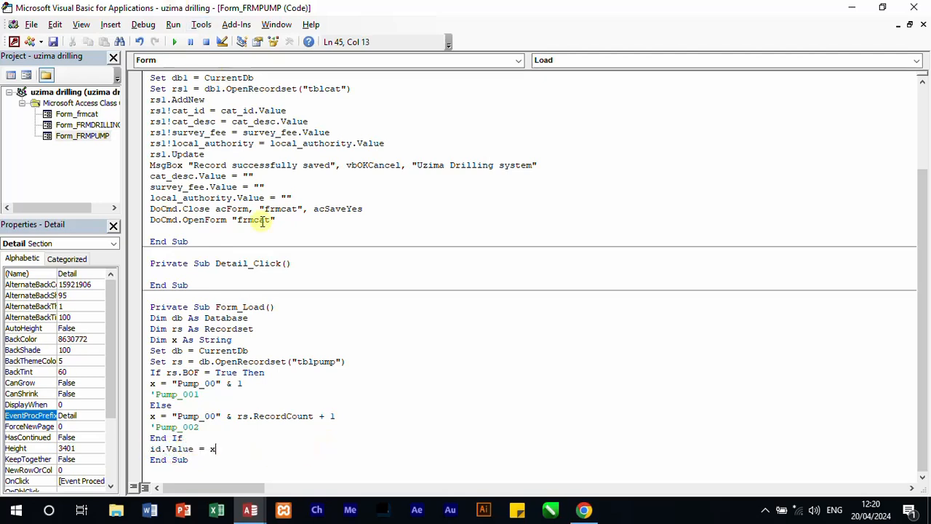
# Step: Change the form name closed by the btnclose_Click procedure to "frmpump"
pyautogui.scroll(3, 349, 353)
pyautogui.scroll(1, 350, 352)
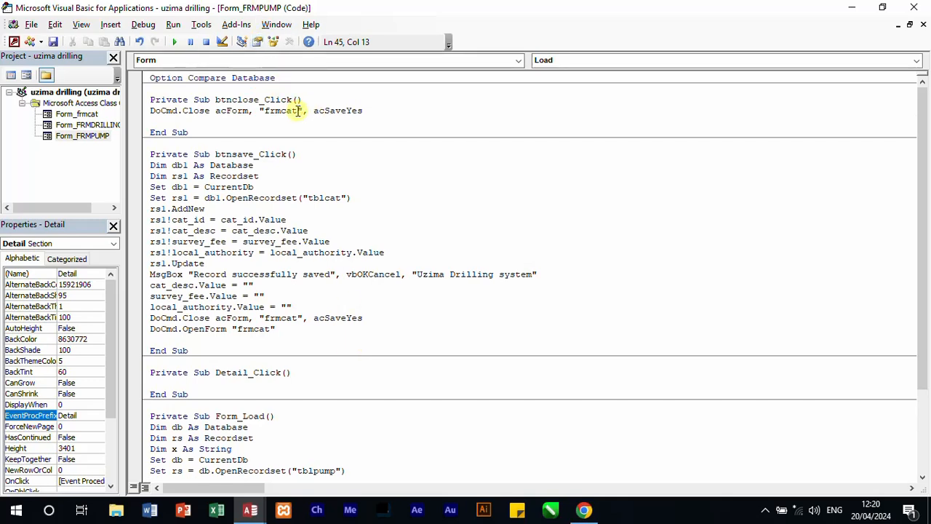
pyautogui.moveTo(297, 111); pyautogui.dragTo(281, 111)
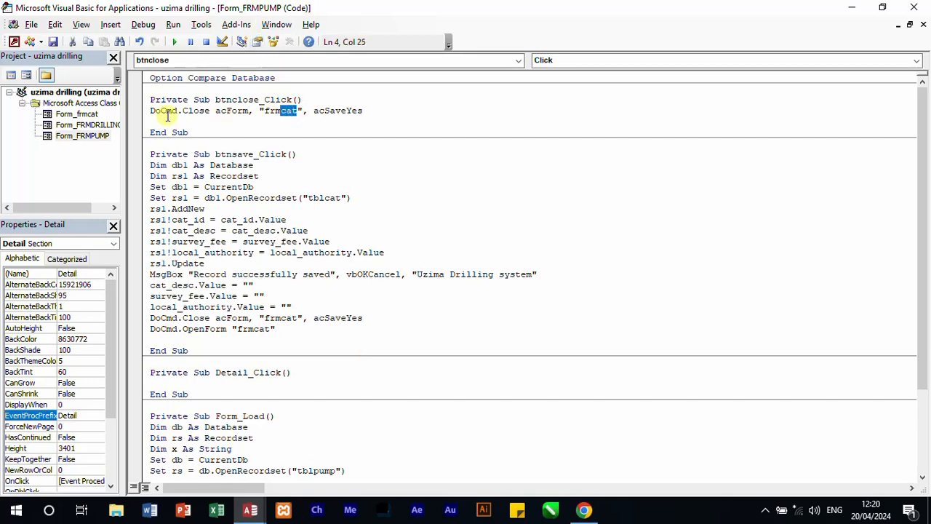
pyautogui.write('pump')
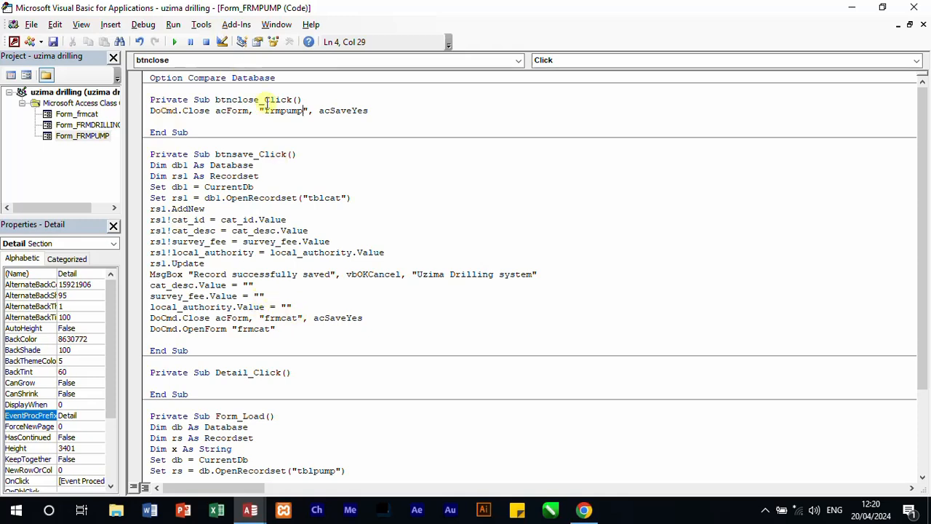
# Step: Copy the name frmpump from btnclose_Click into the DoCmd.Close and DoCmd.OpenForm lines of btnsave_Click
pyautogui.moveTo(303, 110); pyautogui.dragTo(269, 110)
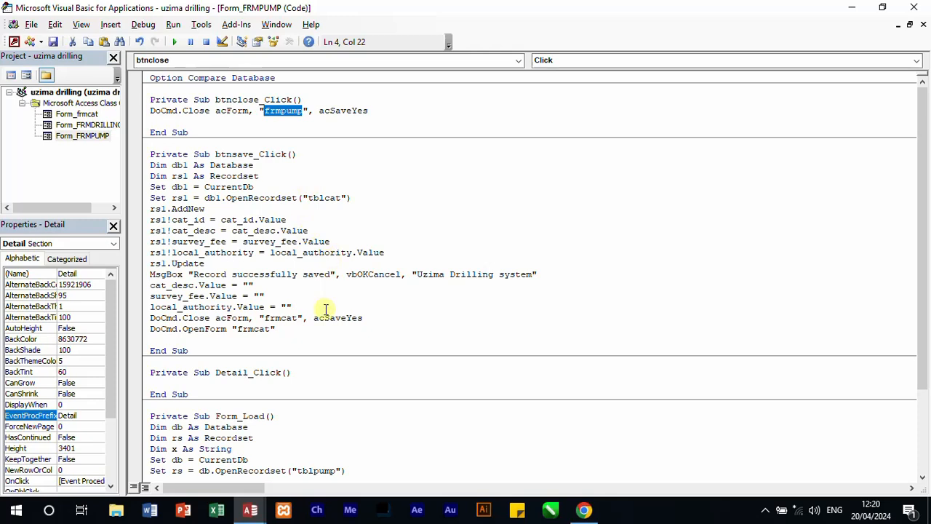
pyautogui.doubleClick(286, 318)
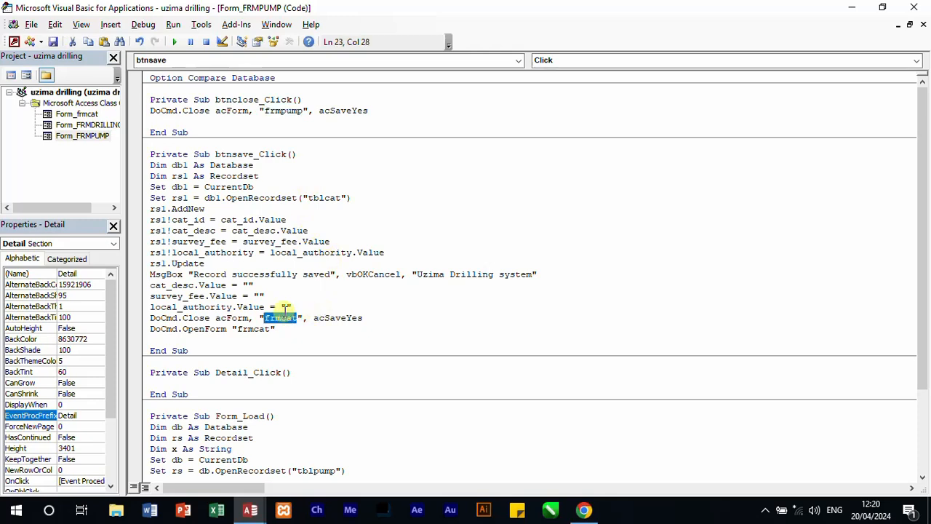
pyautogui.write('frmpump')
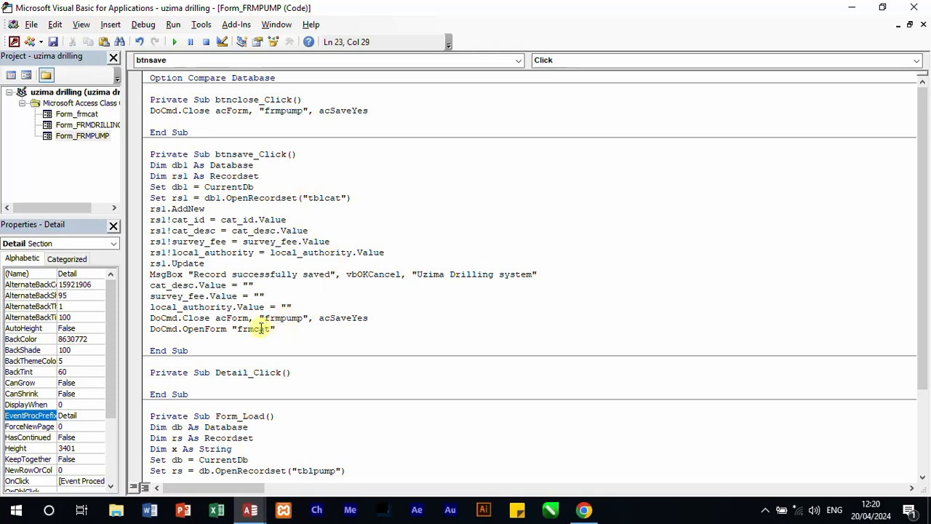
pyautogui.doubleClick(261, 329)
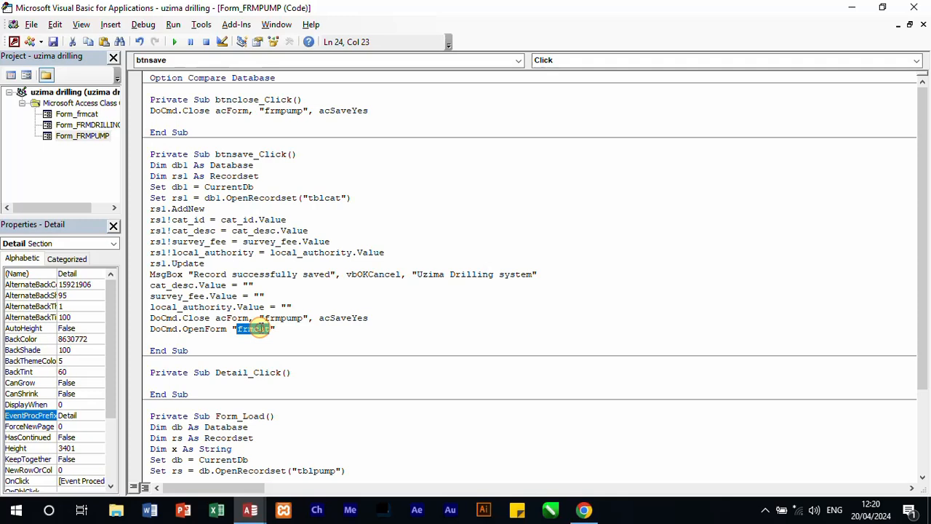
pyautogui.write('frmpump')
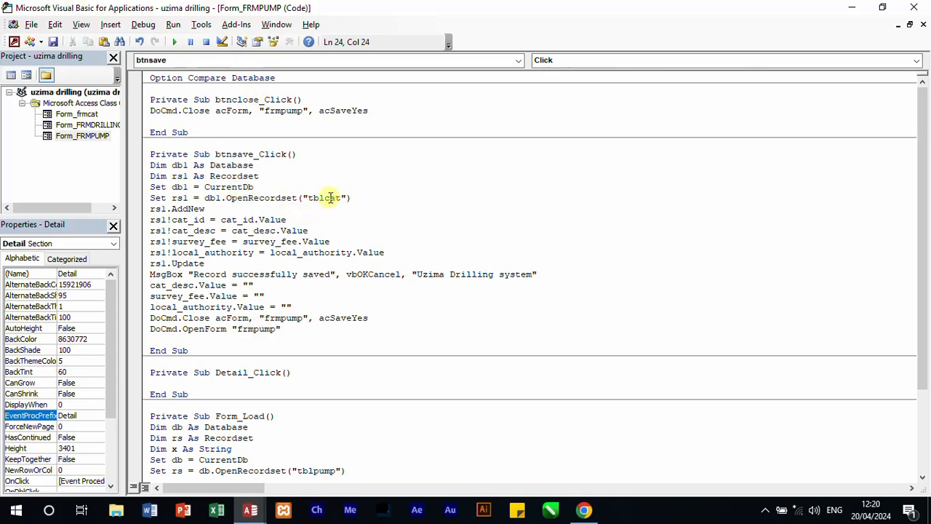
# Step: In btnsave_Click, make the recordset open tblpump and change the first field assignment to rs1!id = id.Value
pyautogui.moveTo(341, 198); pyautogui.dragTo(324, 198)
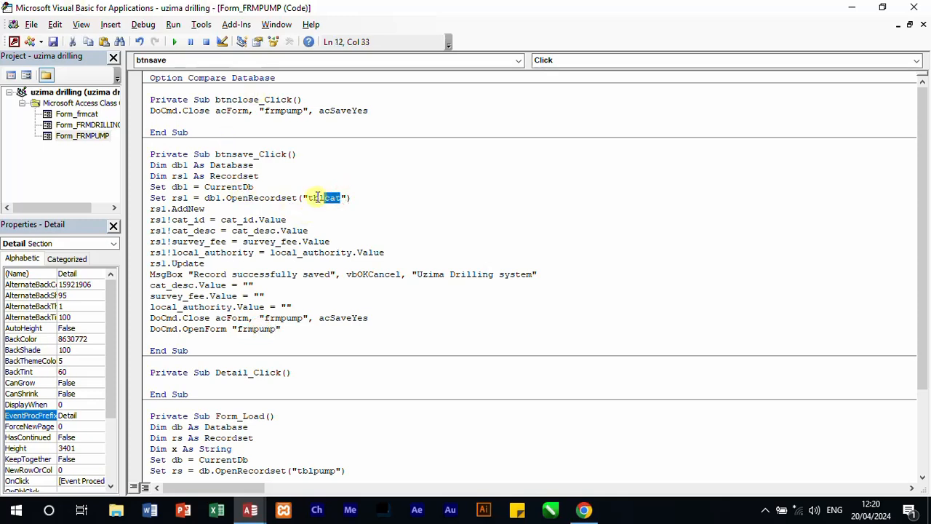
pyautogui.write('pump')
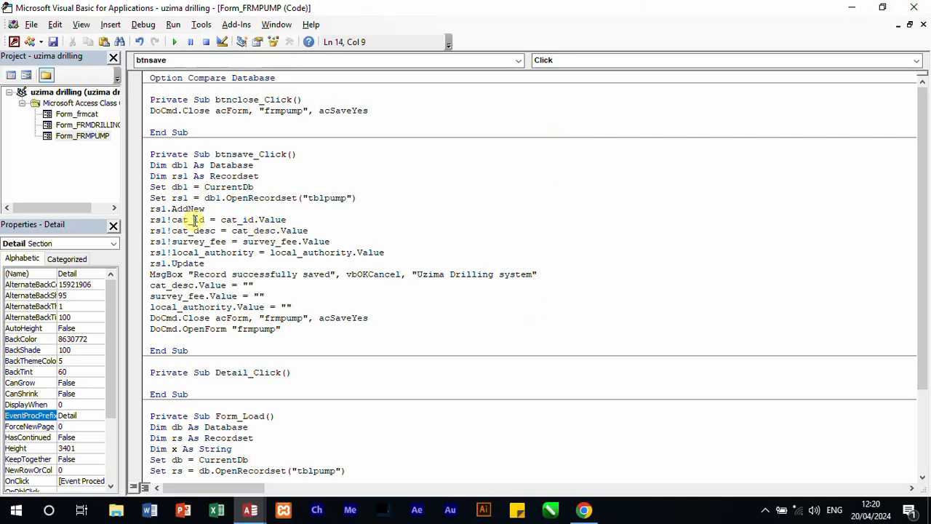
pyautogui.press('BackSpace')
pyautogui.press('BackSpace')
pyautogui.press('BackSpace')
pyautogui.press('BackSpace')
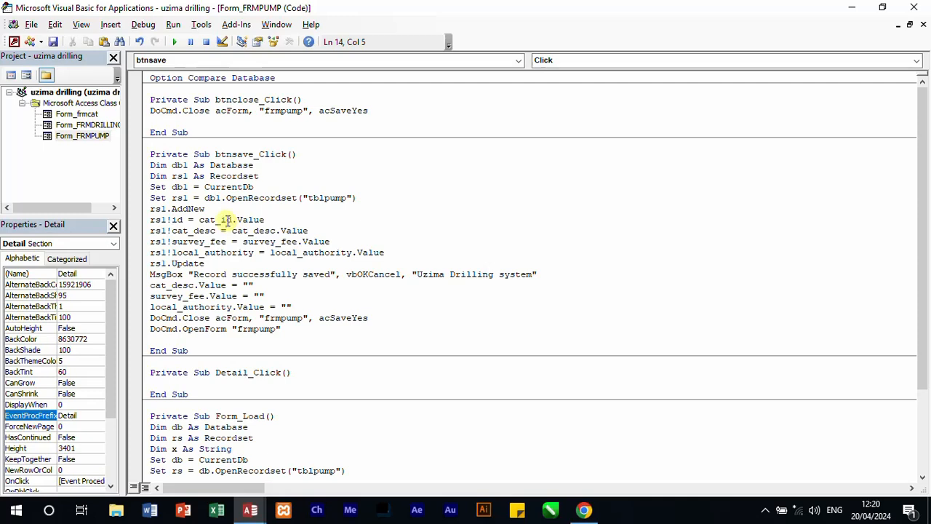
pyautogui.press('BackSpace')
pyautogui.press('BackSpace')
pyautogui.press('BackSpace')
pyautogui.press('BackSpace')
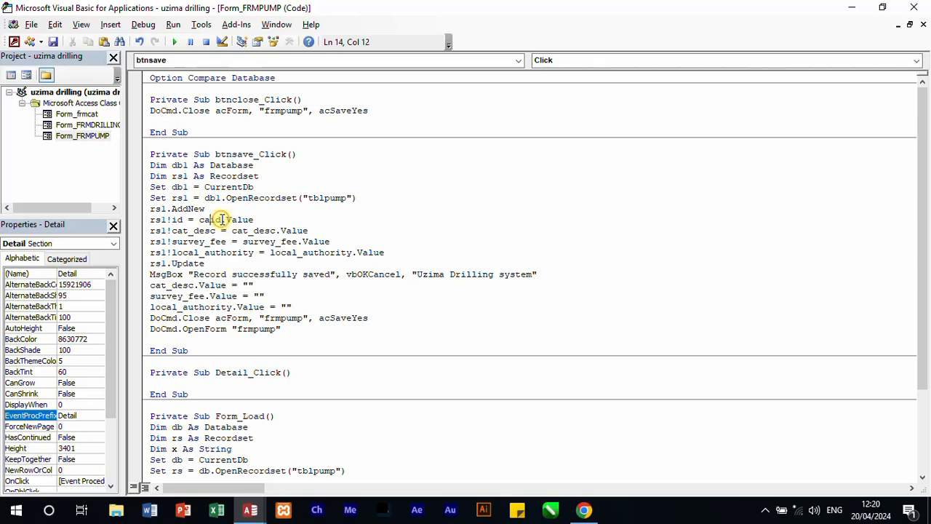
# Step: In btnsave_Click, change the second field assignment to rs1!pump_cat = pump_cat.Value
pyautogui.click(182, 230)
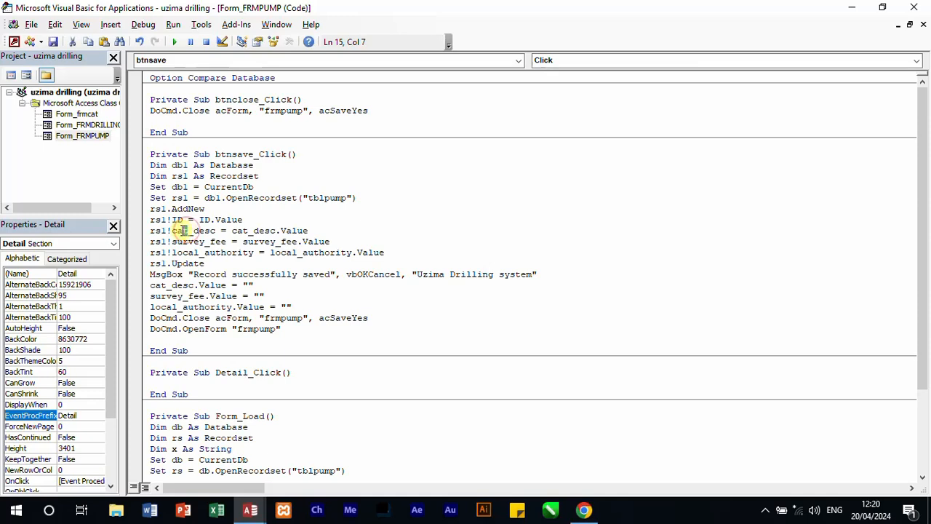
pyautogui.click(177, 230)
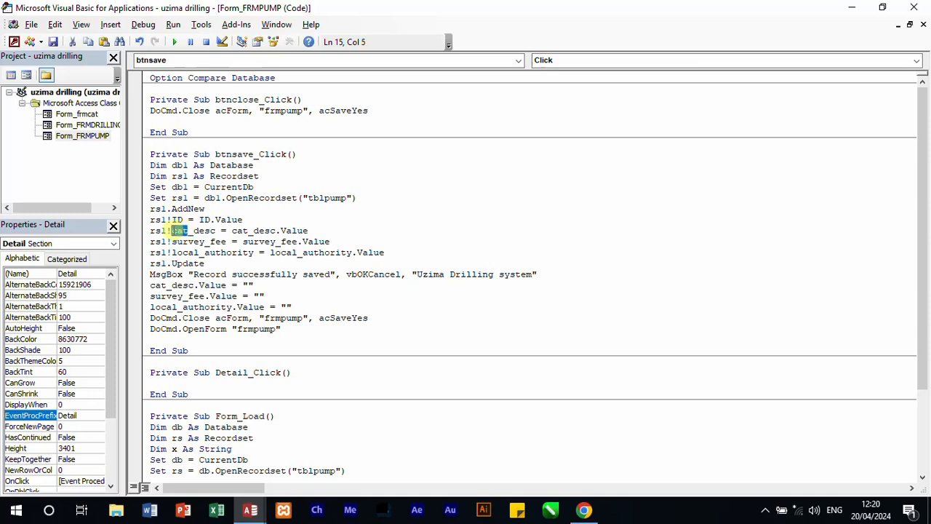
pyautogui.write('pump')
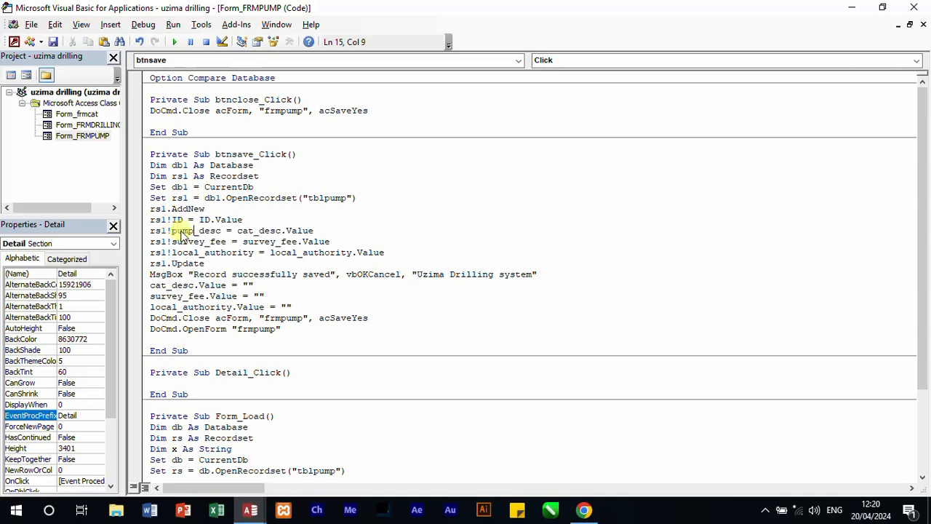
pyautogui.click(252, 232)
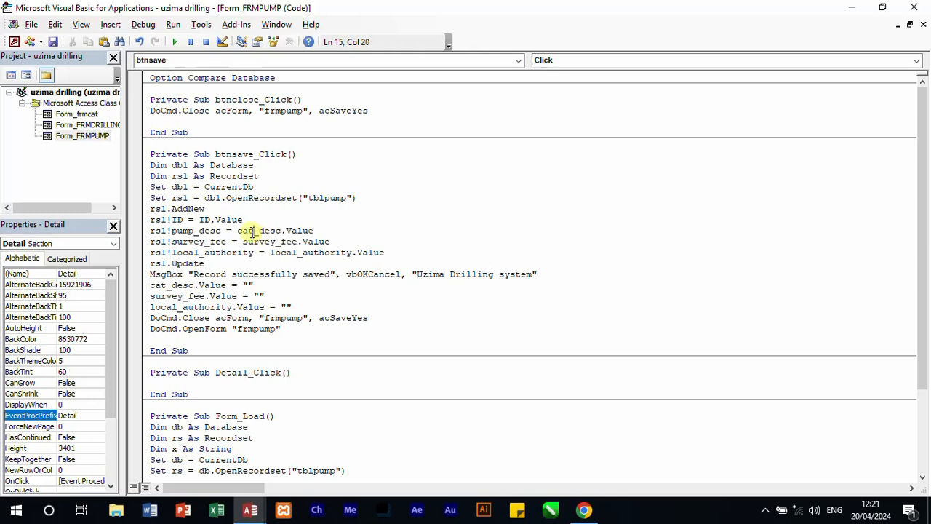
pyautogui.moveTo(251, 232); pyautogui.dragTo(197, 232)
pyautogui.write('cat')
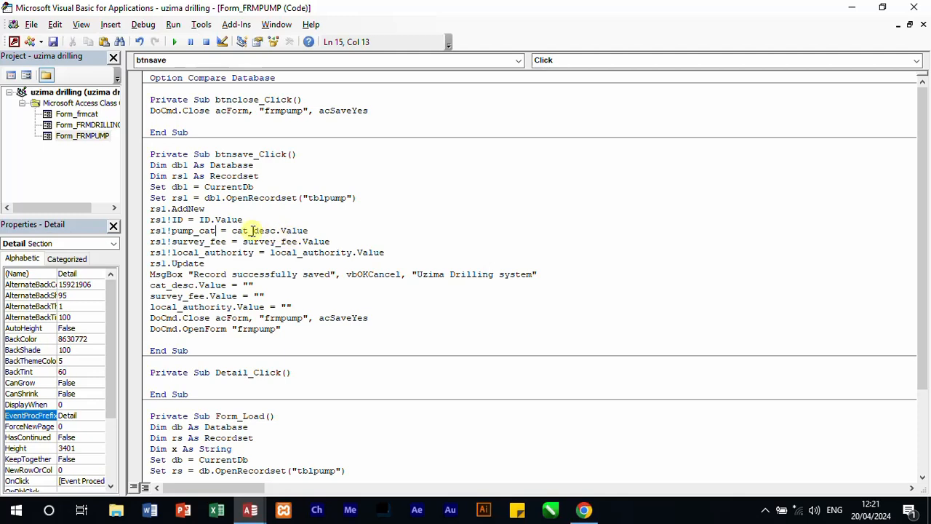
pyautogui.moveTo(247, 232); pyautogui.dragTo(233, 231)
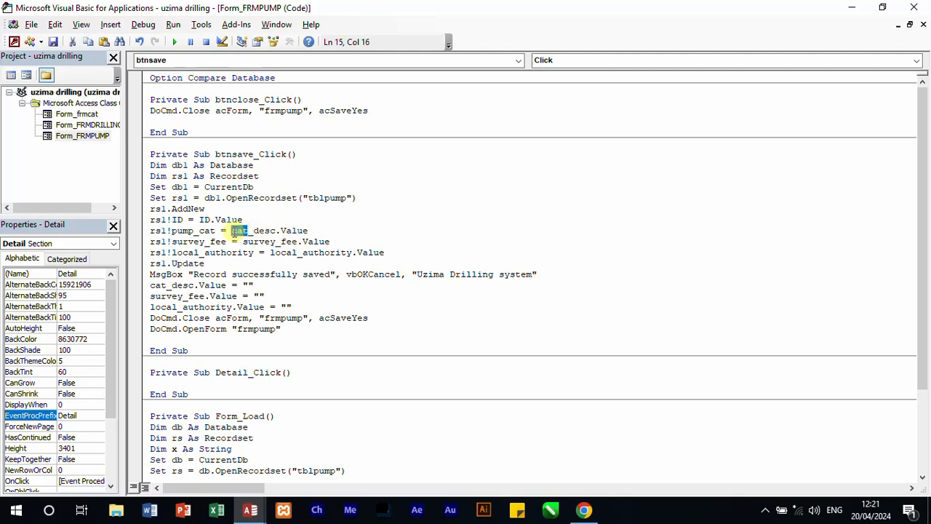
pyautogui.write('pump')
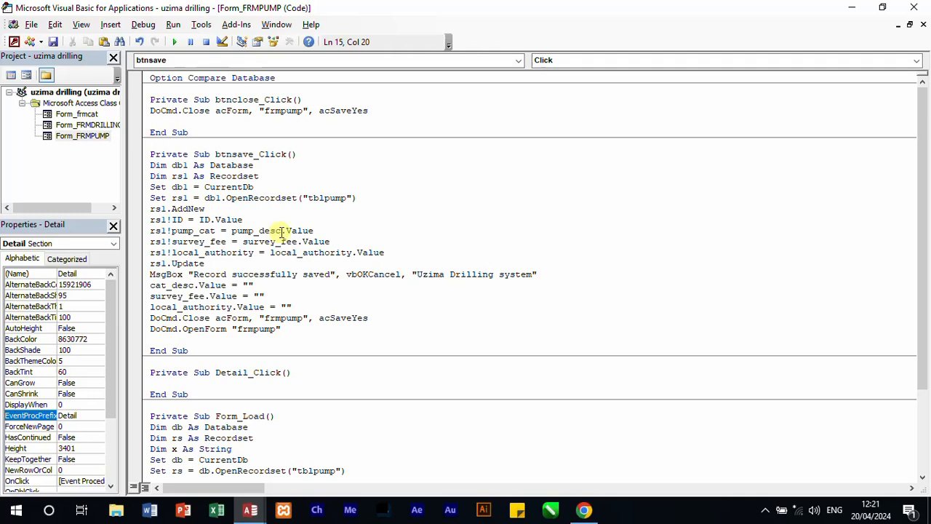
pyautogui.moveTo(282, 232); pyautogui.dragTo(261, 232)
pyautogui.write('ca')
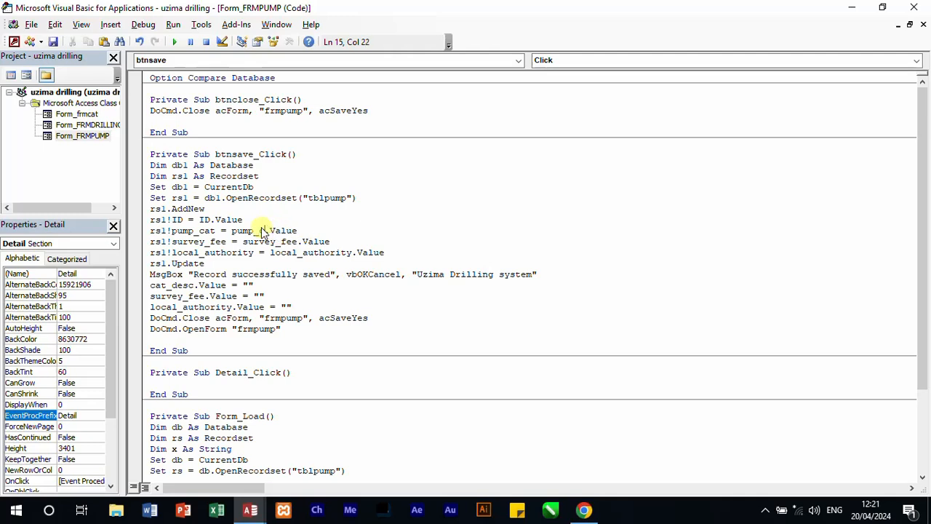
pyautogui.write('t')
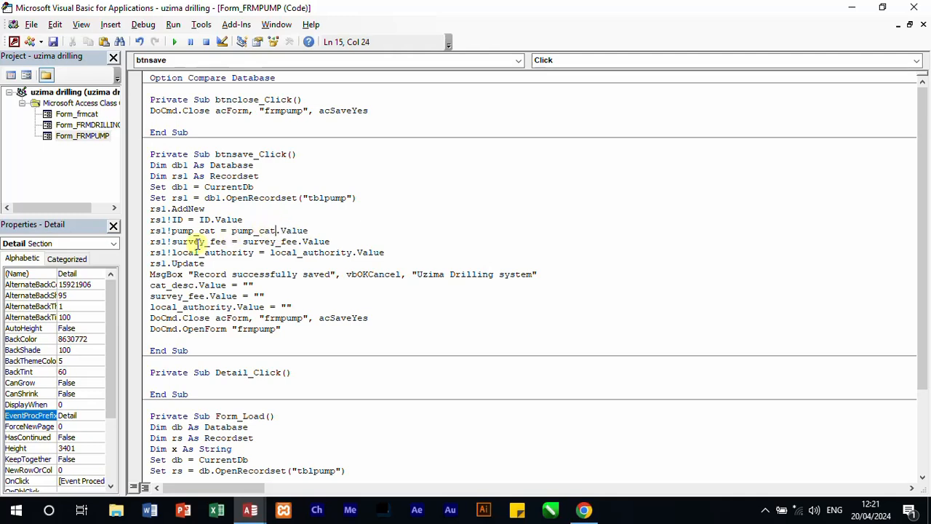
# Step: Change the survey_fee assignment in btnsave_Click to rs1!cost = cost.Value and delete the rs1!local_authority assignment line
pyautogui.doubleClick(198, 243)
pyautogui.press('BackSpace')
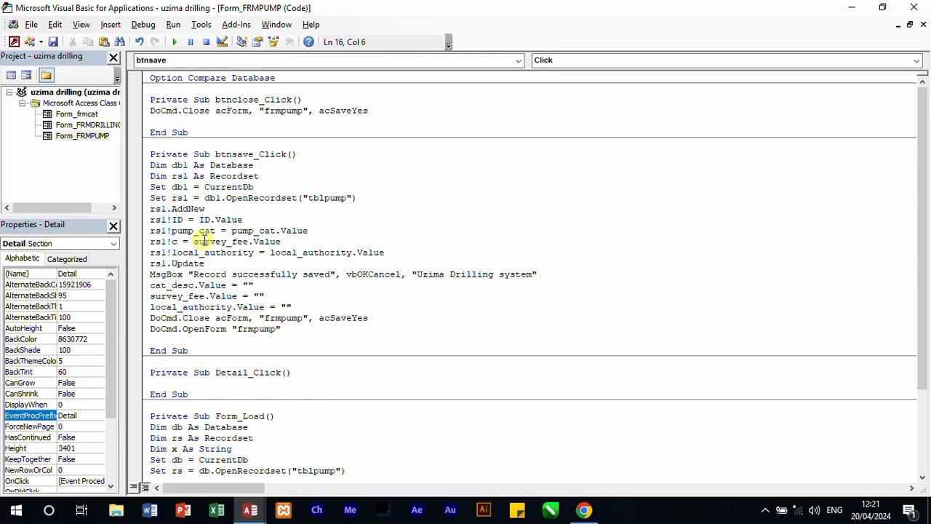
pyautogui.write('cost')
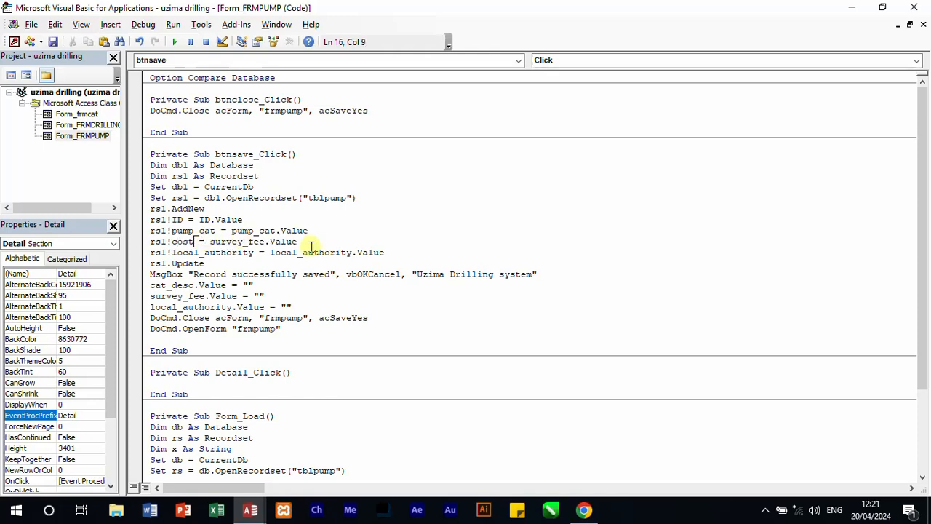
pyautogui.doubleClick(254, 242)
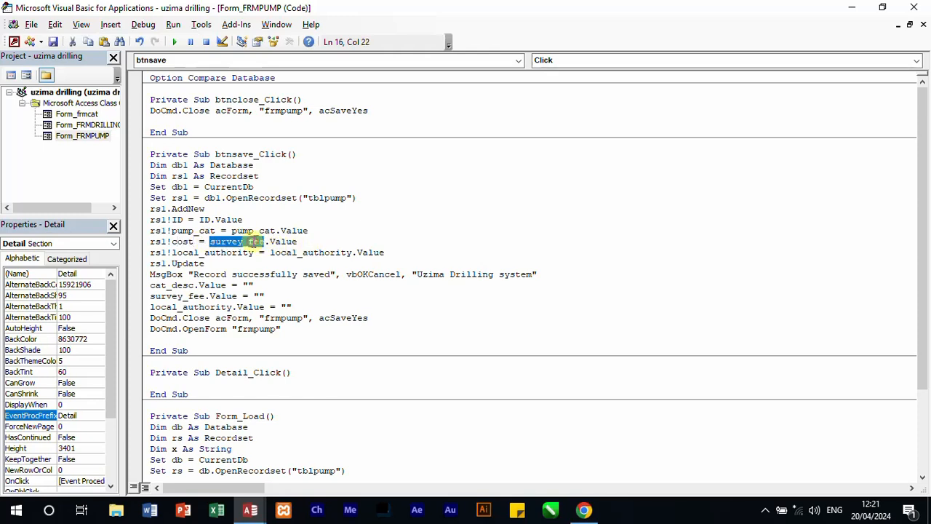
pyautogui.write('cost')
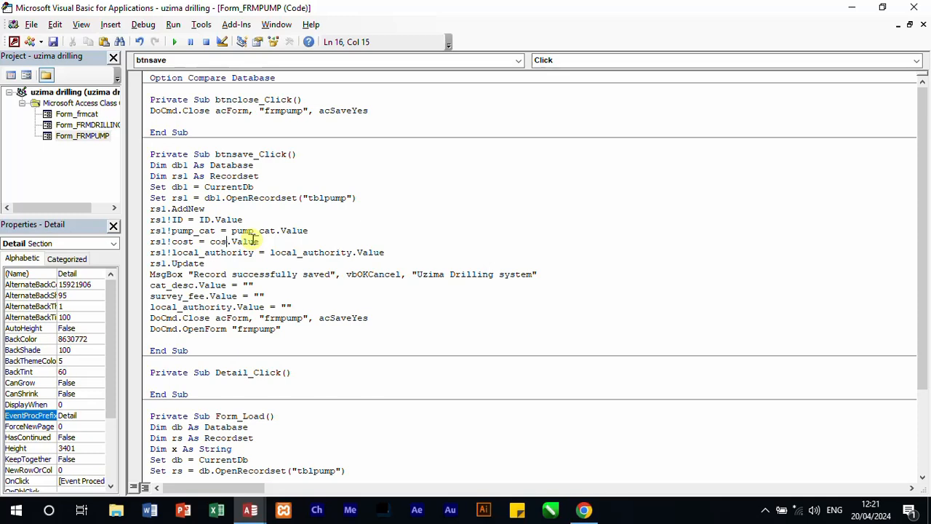
pyautogui.click(141, 256)
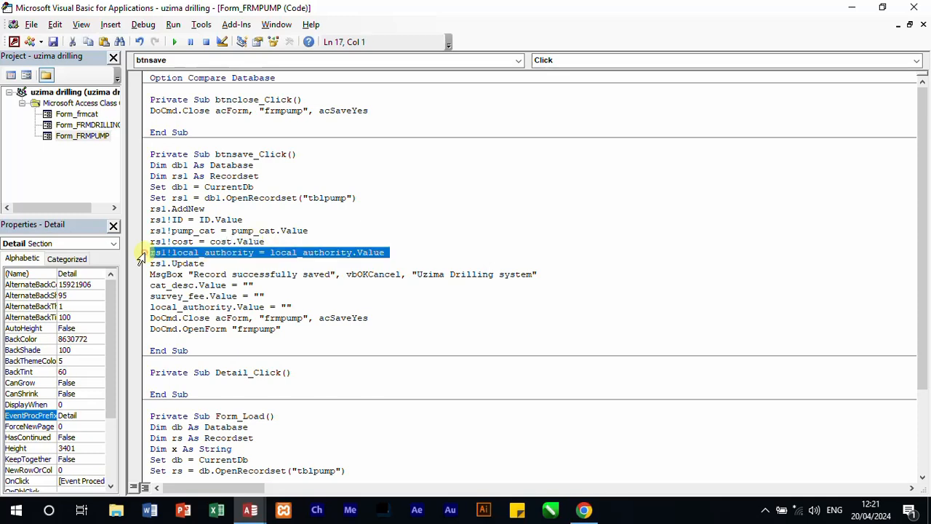
pyautogui.press('Delete')
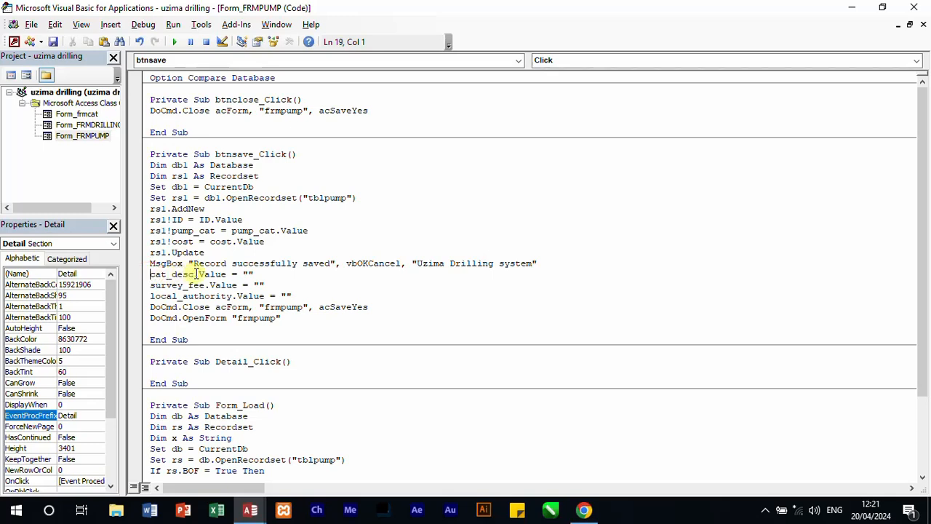
# Step: Change the cat_desc reset line after the MsgBox in btnsave_Click to pump_cat.Value = ""
pyautogui.moveTo(195, 274); pyautogui.dragTo(178, 279)
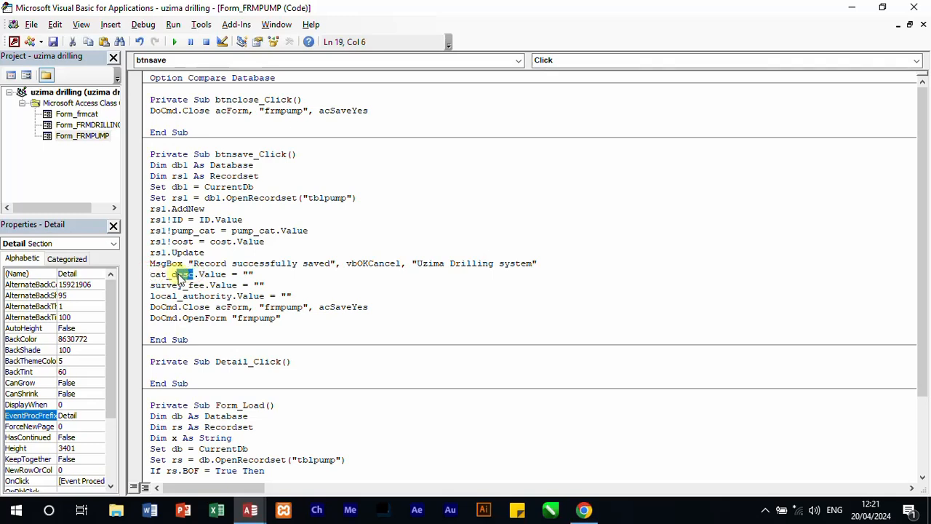
pyautogui.press('BackSpace')
pyautogui.press('BackSpace')
pyautogui.press('BackSpace')
pyautogui.press('BackSpace')
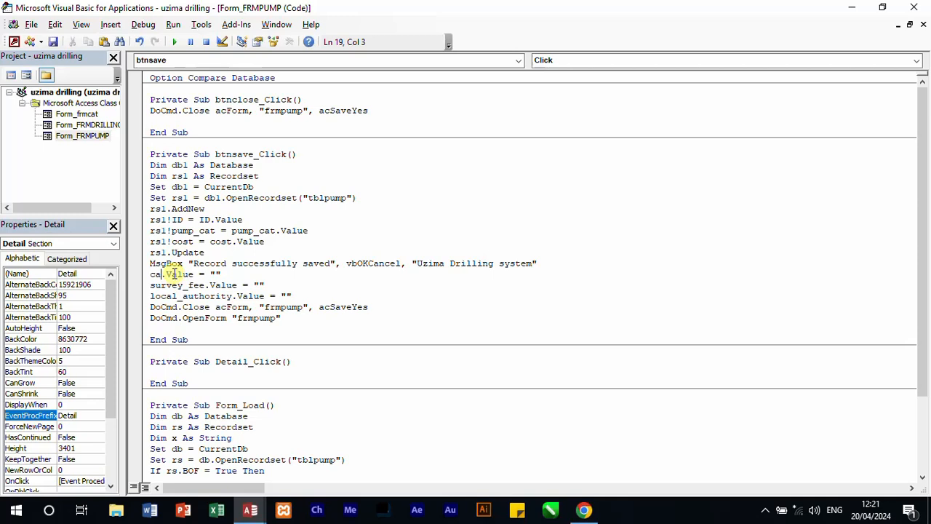
pyautogui.press('BackSpace')
pyautogui.press('BackSpace')
pyautogui.write('pump')
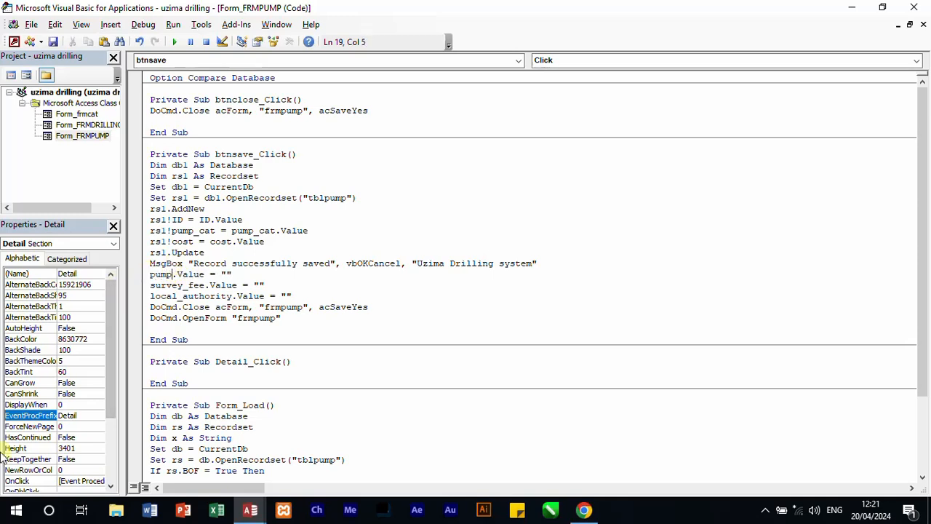
pyautogui.write('_cat')
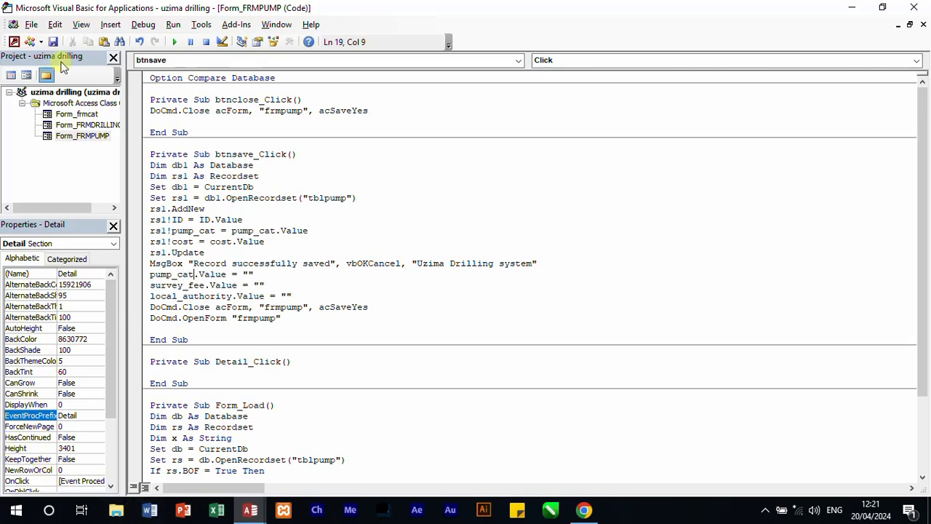
# Step: Change the survey_fee reset line to cost.Value = "" and delete the local_authority reset line
pyautogui.doubleClick(182, 285)
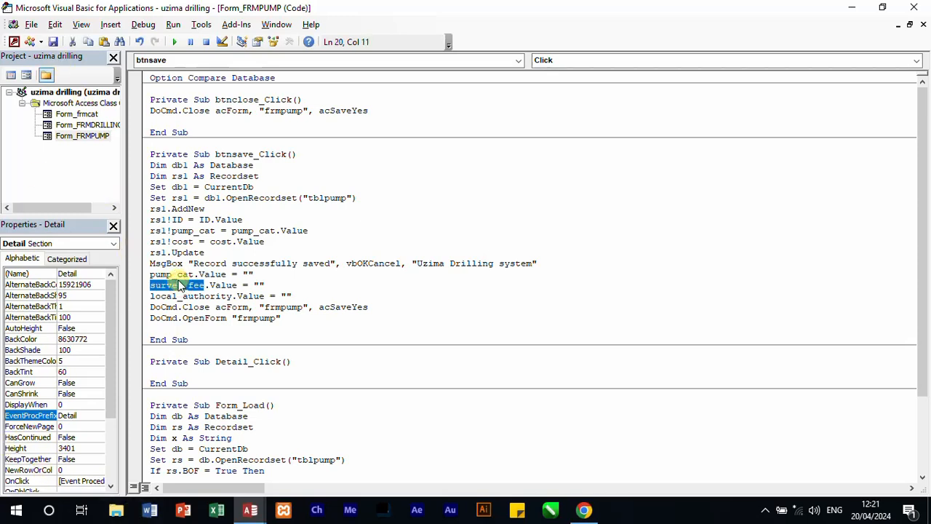
pyautogui.write('cost')
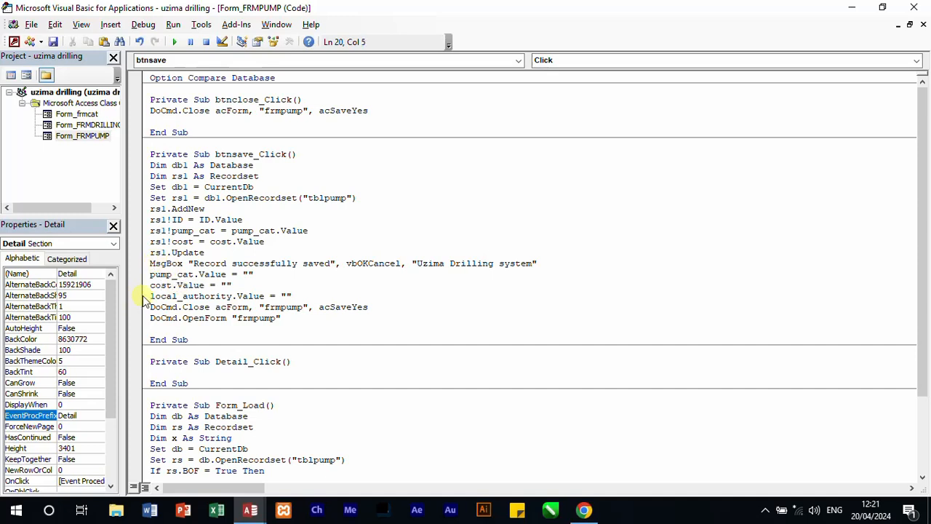
pyautogui.click(142, 299)
pyautogui.press('Delete')
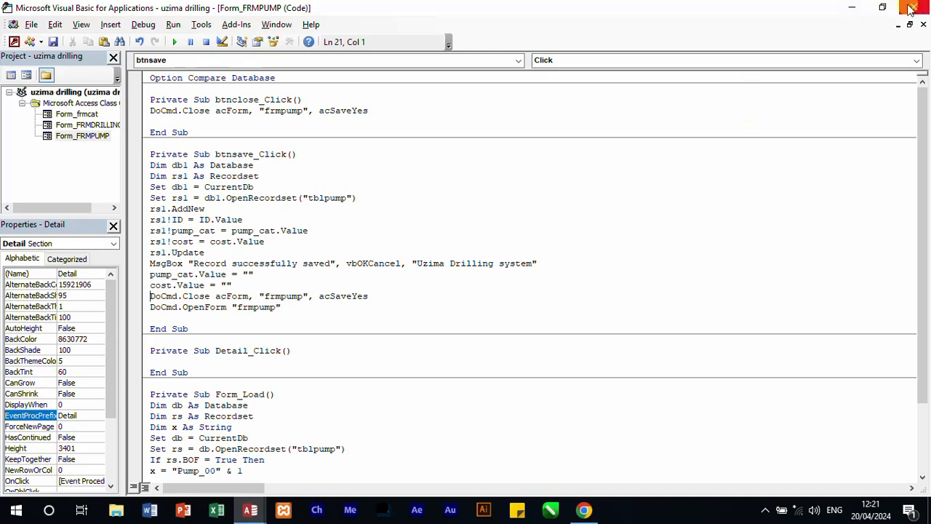
# Step: Close the VBA code editor, then check the FRMPUMP form in Form view and exit it
pyautogui.click(852, 7)
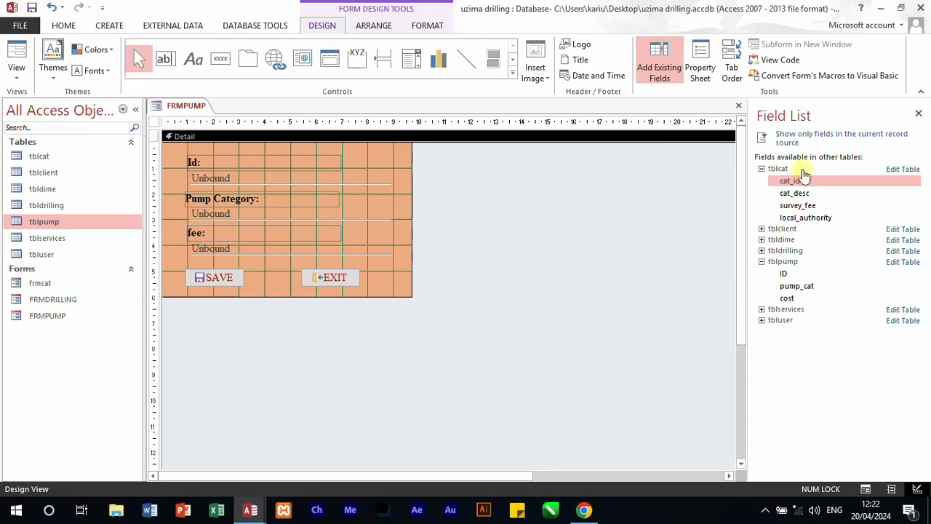
pyautogui.click(246, 513)
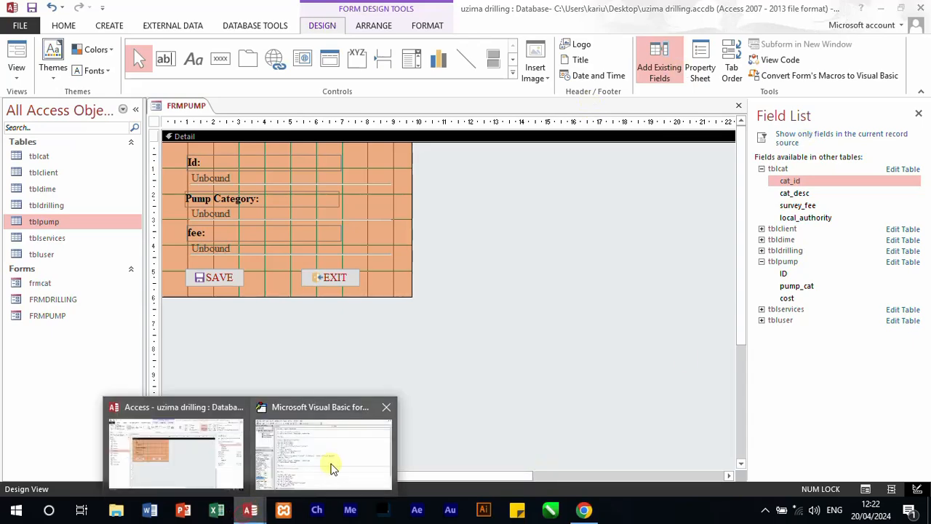
pyautogui.click(333, 468)
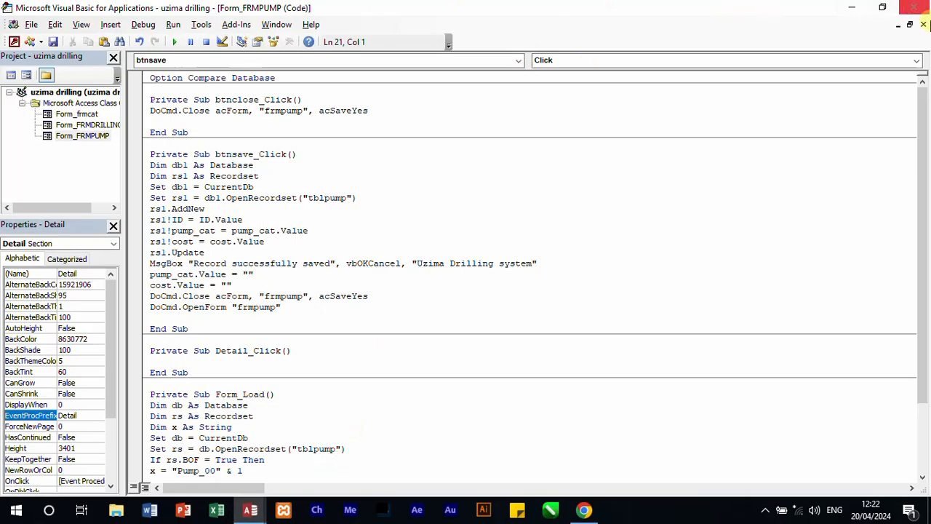
pyautogui.click(914, 7)
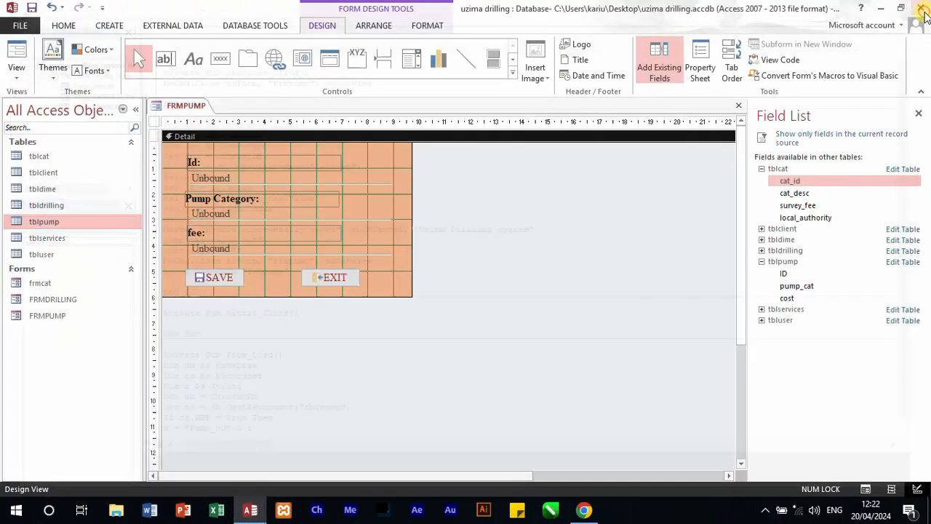
pyautogui.click(15, 54)
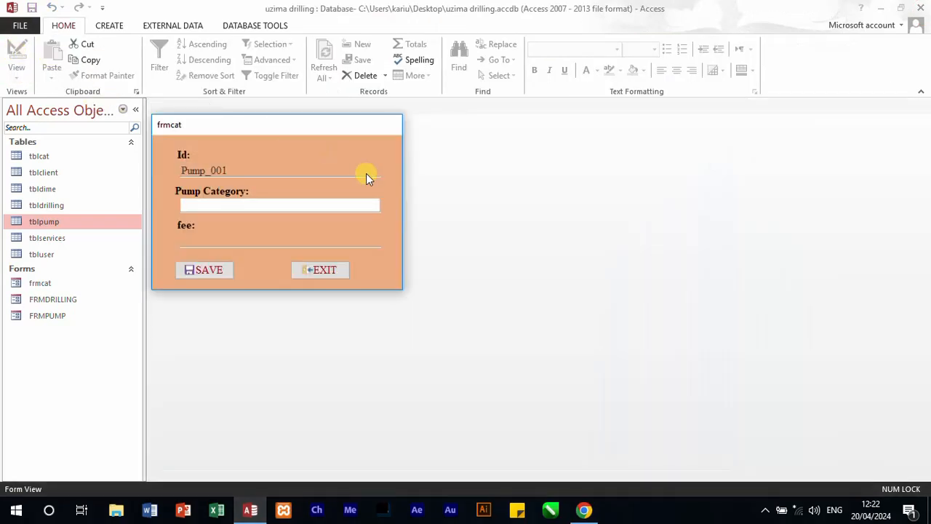
pyautogui.click(332, 272)
# Step: Arrange the database window side by side with the 451-3QP document in Chrome and open the FRMPUMP form
pyautogui.click(902, 8)
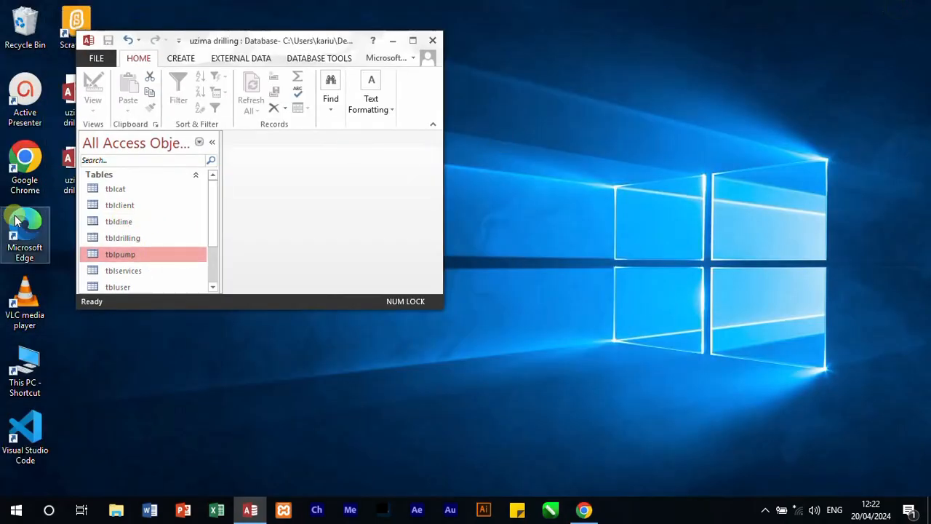
pyautogui.press('super+Left')
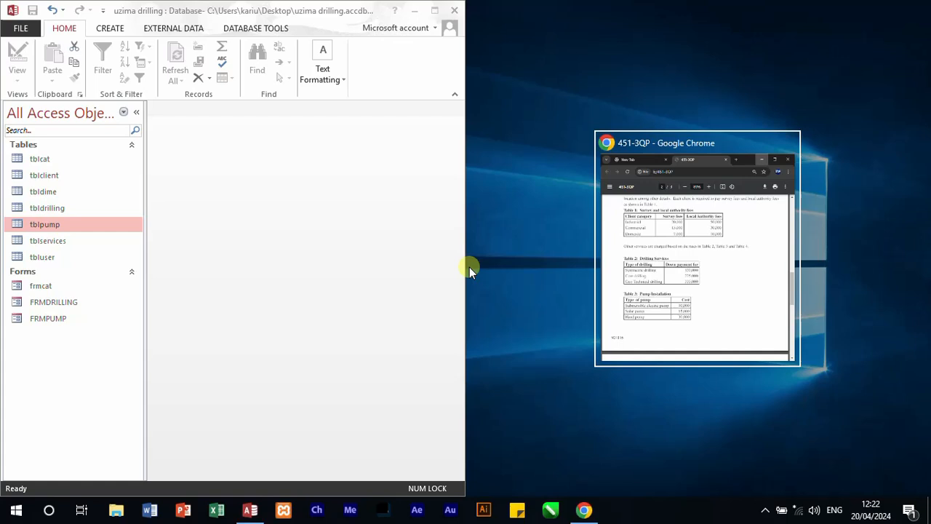
pyautogui.click(629, 286)
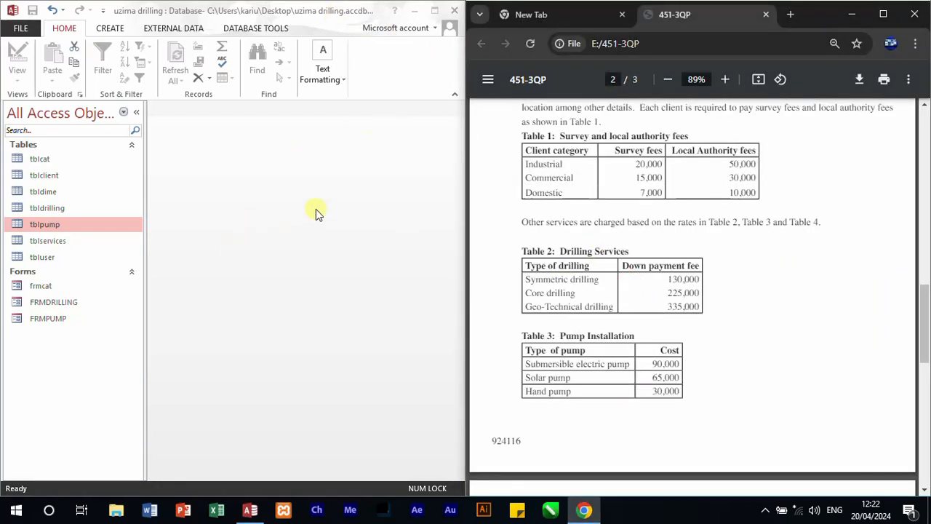
pyautogui.doubleClick(44, 319)
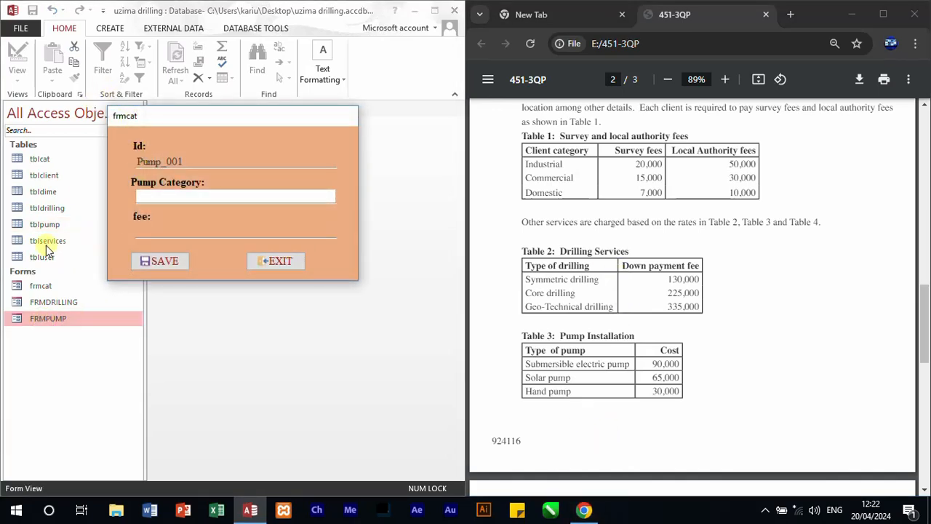
pyautogui.write('Submersible elec')
pyautogui.press('BackSpace')
pyautogui.press('BackSpace')
pyautogui.press('BackSpace')
pyautogui.press('BackSpace')
pyautogui.press('BackSpace')
pyautogui.press('BackSpace')
pyautogui.press('BackSpace')
pyautogui.press('BackSpace')
pyautogui.press('BackSpace')
pyautogui.press('BackSpace')
pyautogui.press('BackSpace')
pyautogui.press('BackSpace')
pyautogui.press('BackSpace')
pyautogui.press('BackSpace')
pyautogui.press('BackSpace')
# Step: Enter SUBMERSIBLE ELECTRIC PUMP as the pump category and 90000 as the fee for record Pump_001
pyautogui.press('capslock')
pyautogui.write('SUBM')
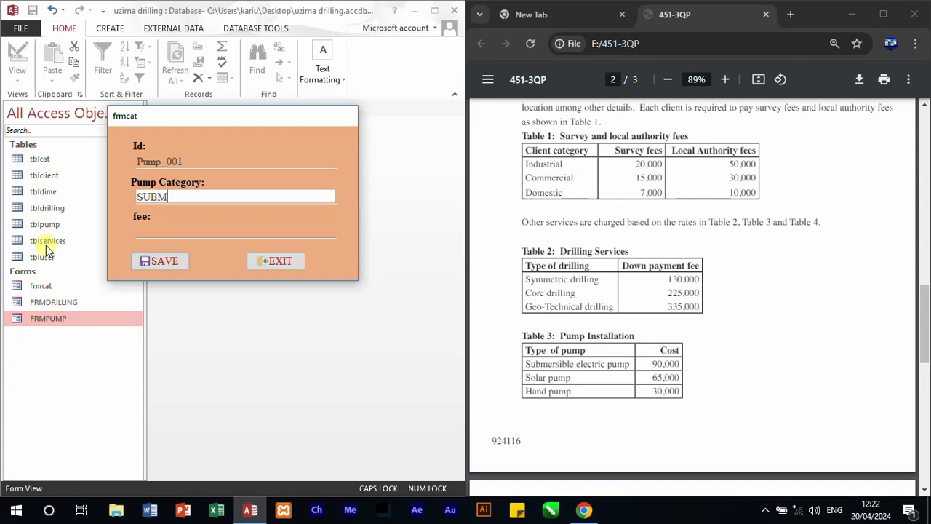
pyautogui.write('ERSIBLE ELEC')
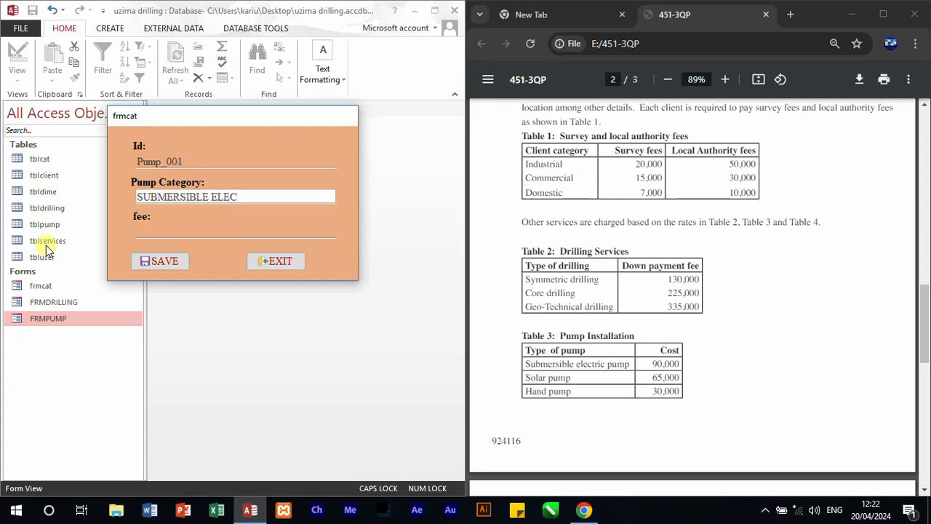
pyautogui.write('TRIC PUMP')
pyautogui.press('Tab')
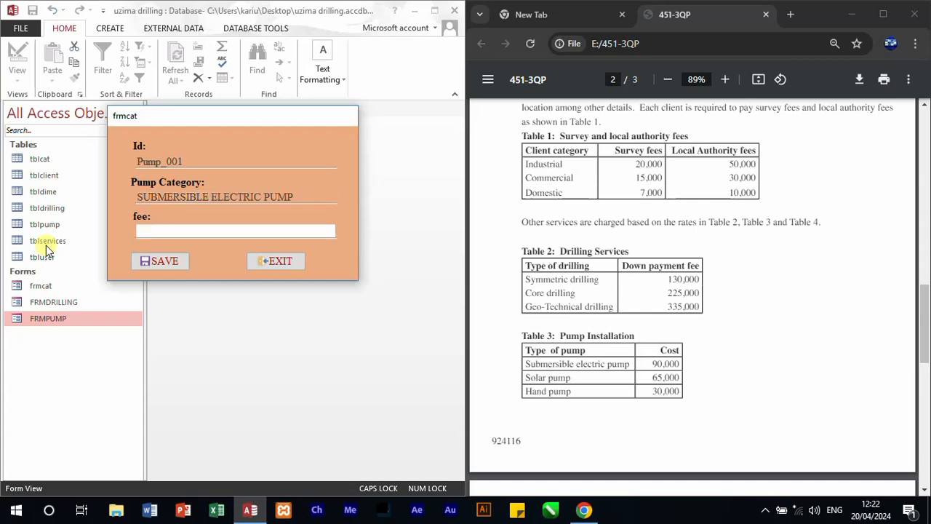
pyautogui.write('90000')
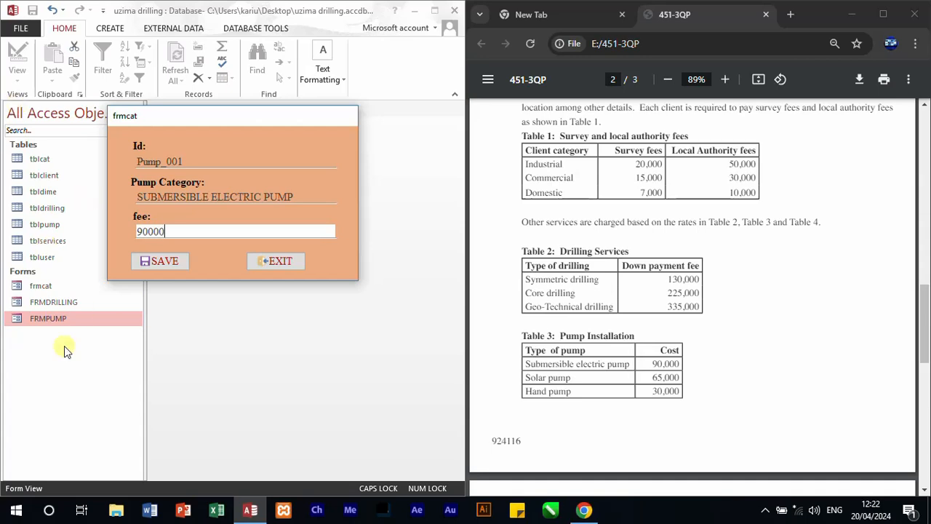
# Step: Save the Pump_001 record and add a second pump record with category SOLAR PUMP and fee 65000
pyautogui.click(142, 261)
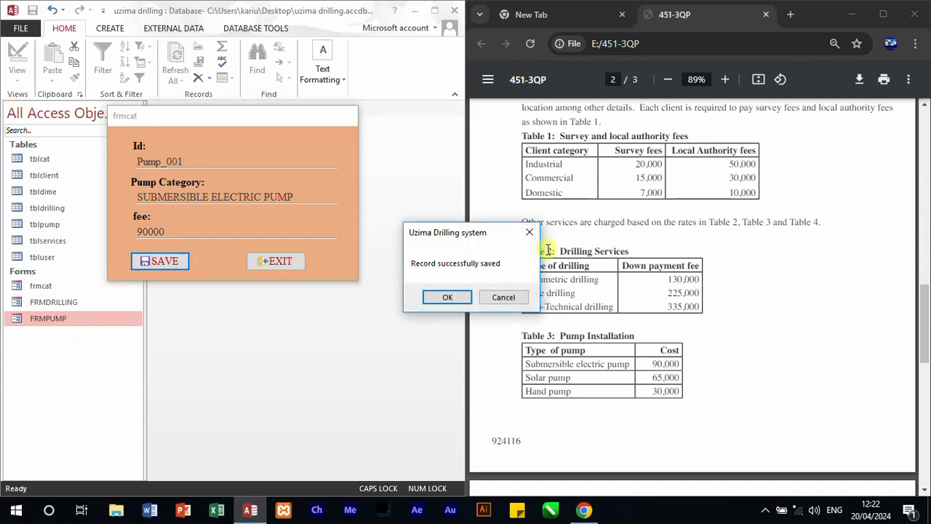
pyautogui.click(449, 298)
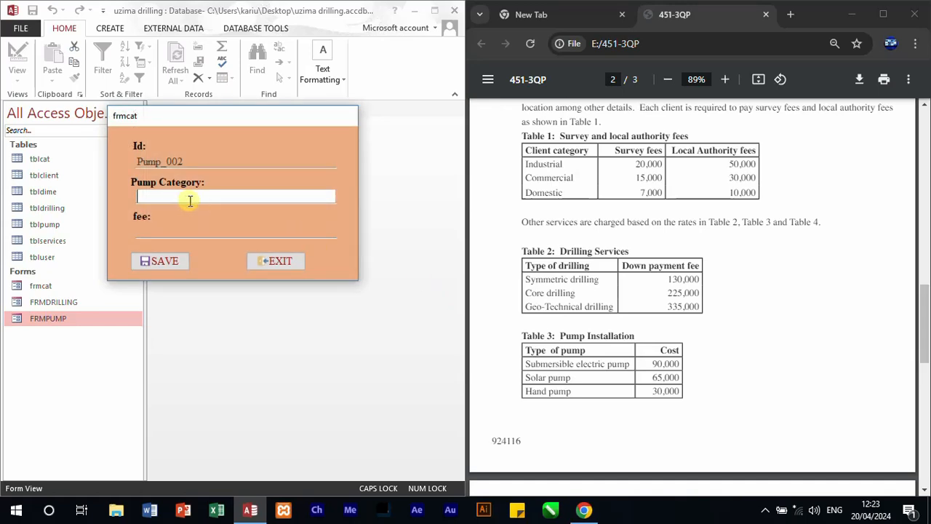
pyautogui.write('SOLAR PUMP')
pyautogui.press('Tab')
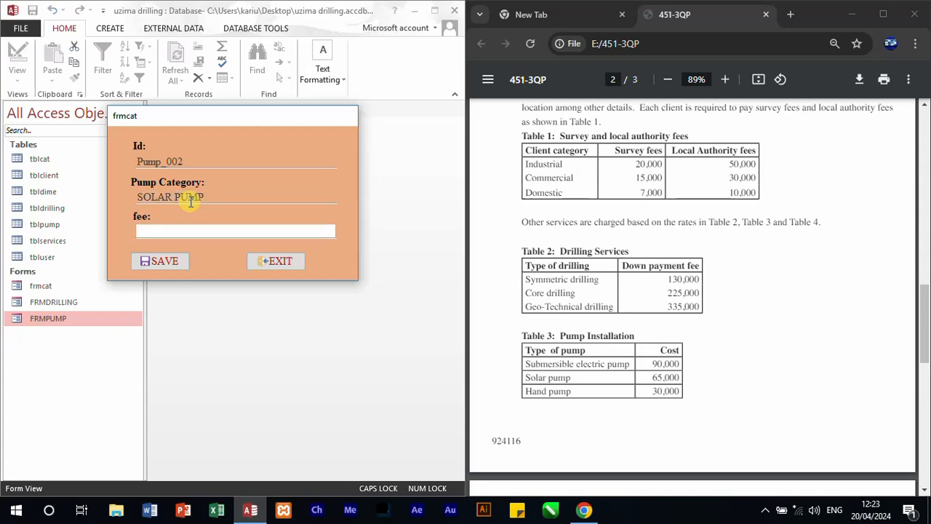
pyautogui.write('65000')
pyautogui.click(178, 261)
pyautogui.click(444, 297)
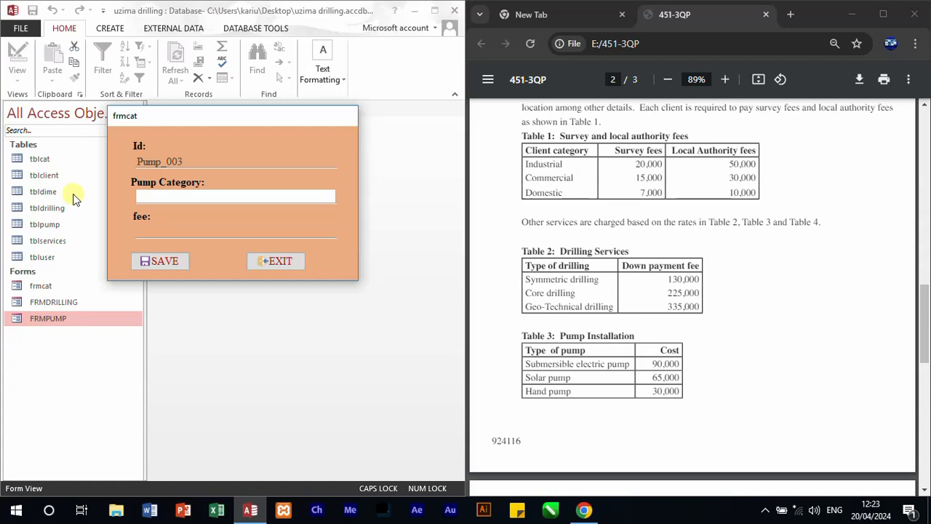
# Step: Enter and save HAND PUMP with a fee of 30000 as record Pump_003, and exit the pump form
pyautogui.write('HAND PUMP')
pyautogui.press('Tab')
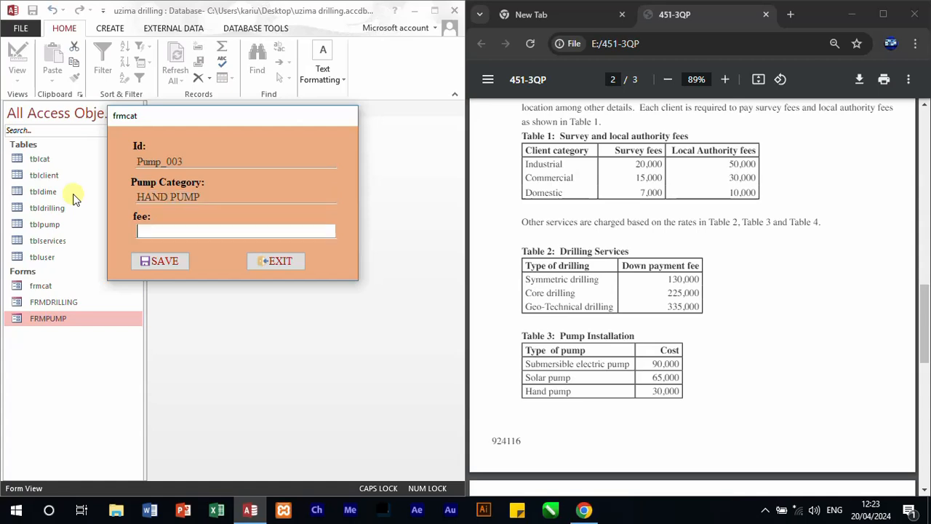
pyautogui.write('30000')
pyautogui.click(169, 263)
pyautogui.click(444, 297)
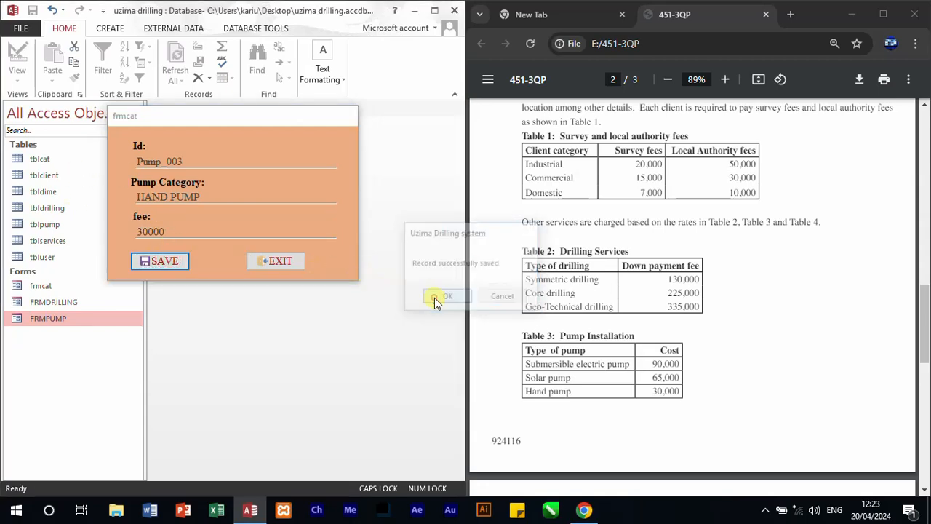
pyautogui.click(283, 261)
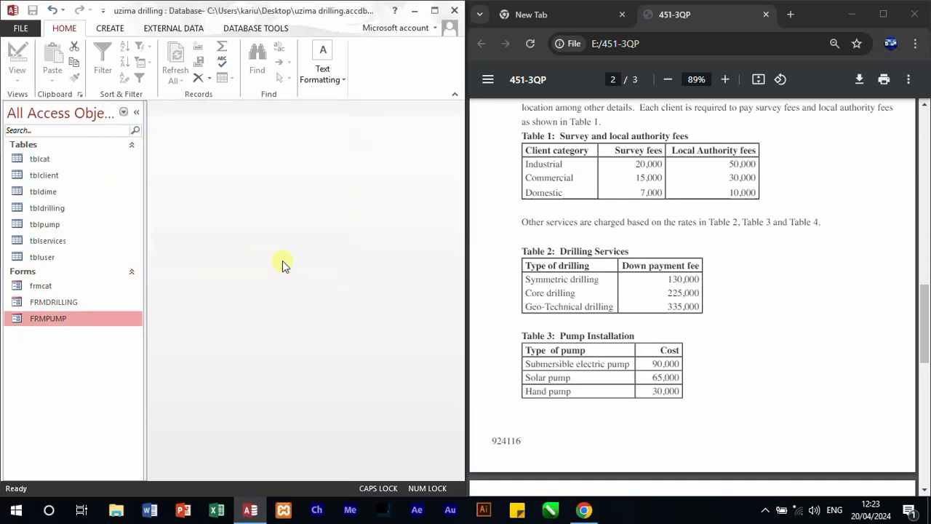
# Step: Open the FRMDRILLING form and save record id_001 with drilling type SYMMETRIC DRILLING and fee 130000
pyautogui.doubleClick(30, 301)
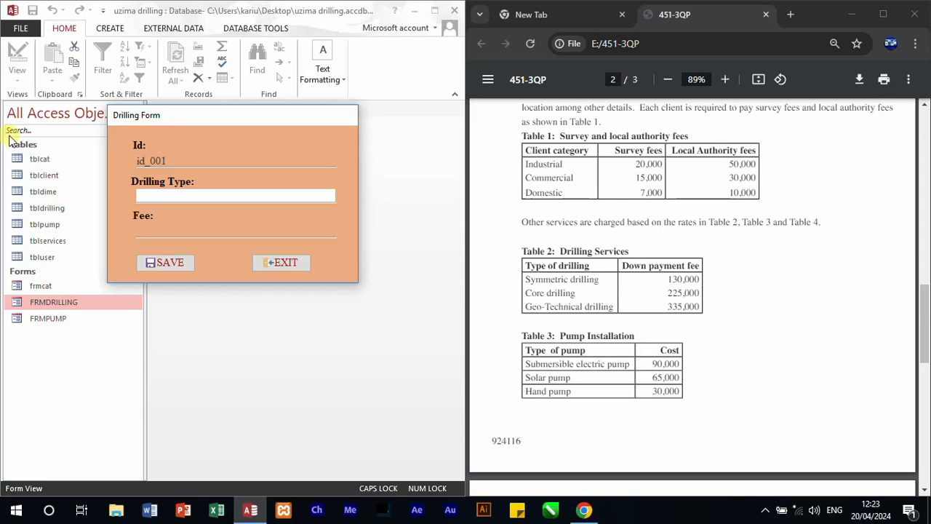
pyautogui.write('SYMMETRIC DRILLING')
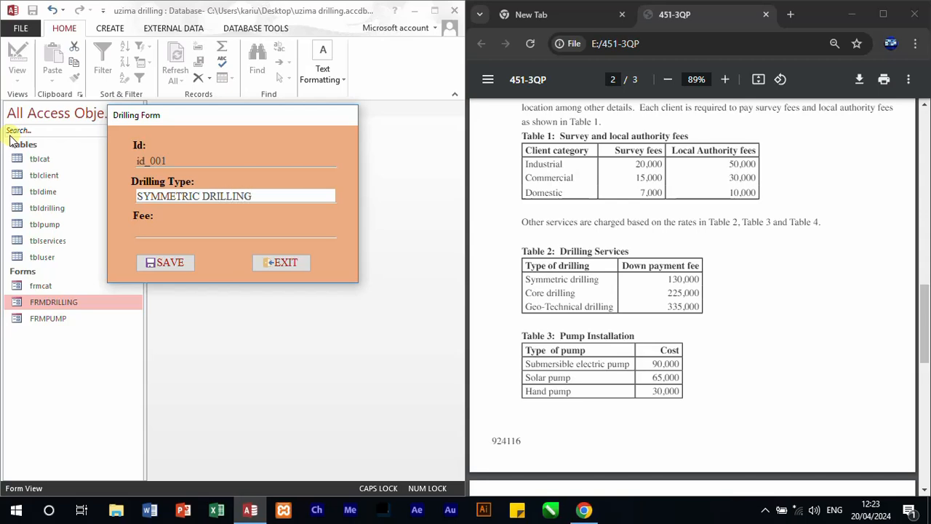
pyautogui.press('Tab')
pyautogui.write('13')
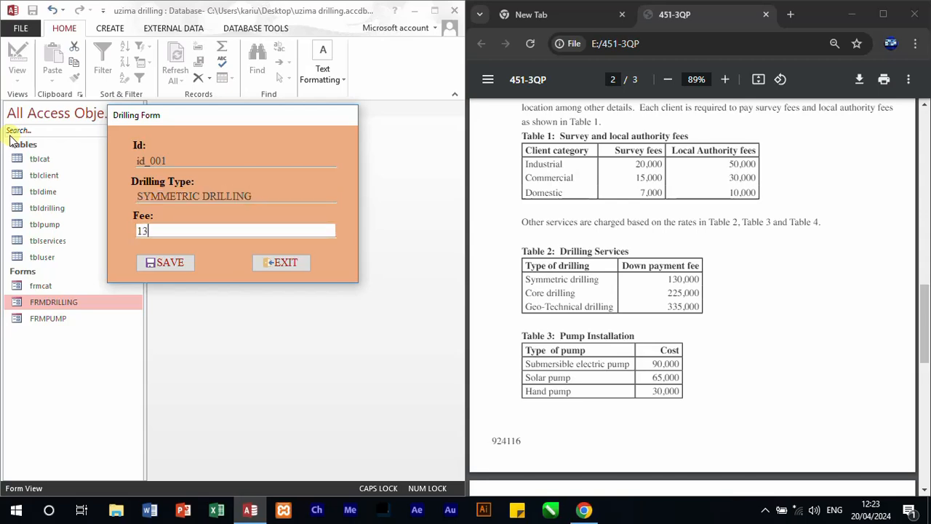
pyautogui.write('0000')
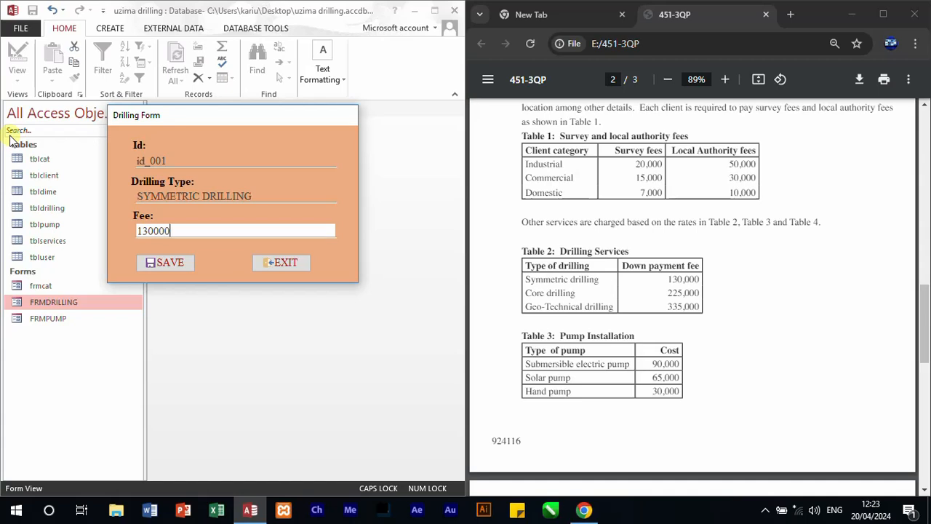
pyautogui.click(179, 261)
pyautogui.click(446, 298)
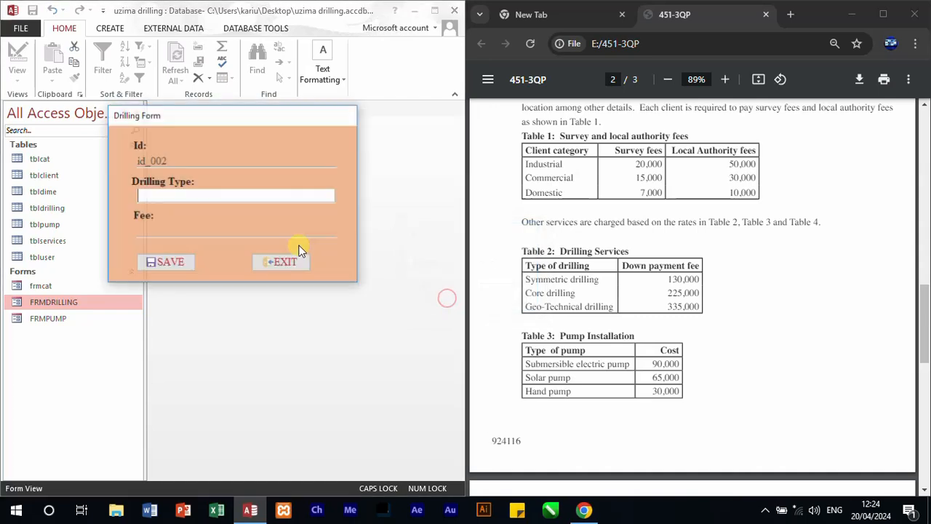
# Step: Enter CORE DRILLING as the drilling type with a fee of 225000 and save record id_002
pyautogui.write('C')
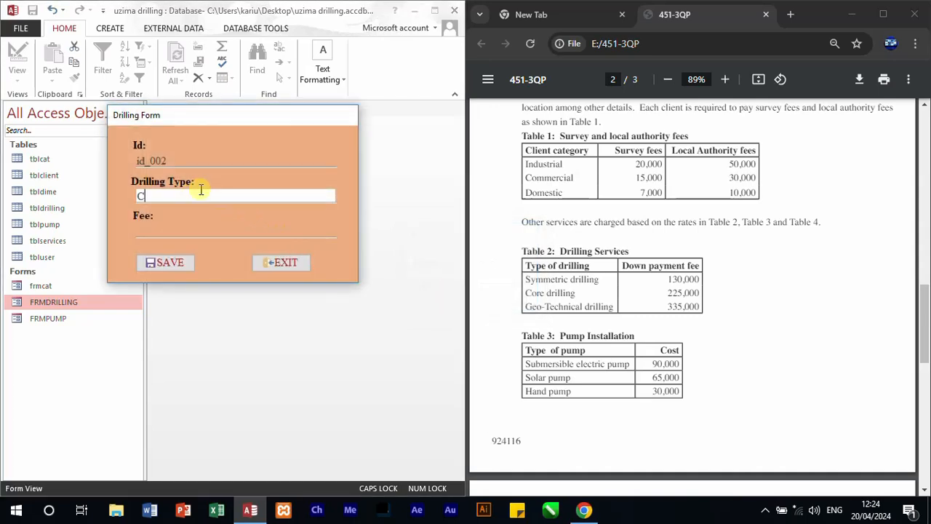
pyautogui.write('ORE DRILLING')
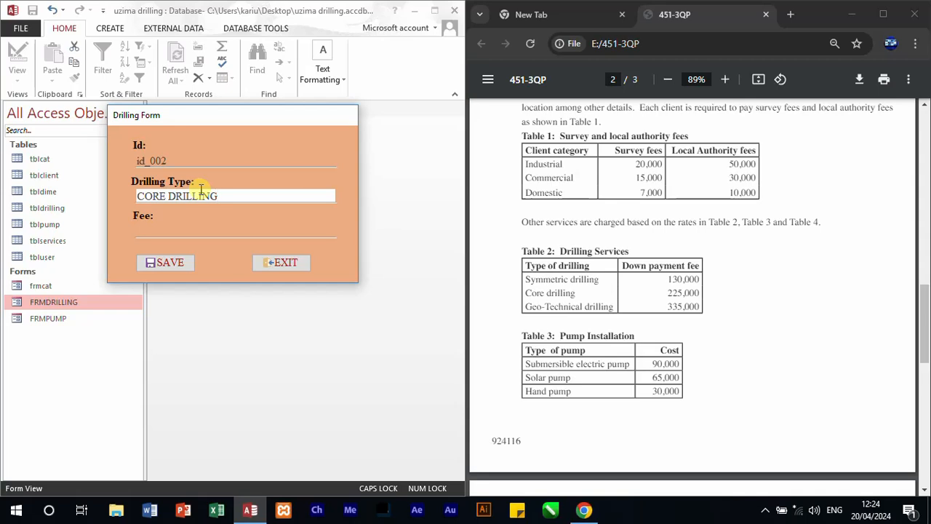
pyautogui.press('Tab')
pyautogui.write('2')
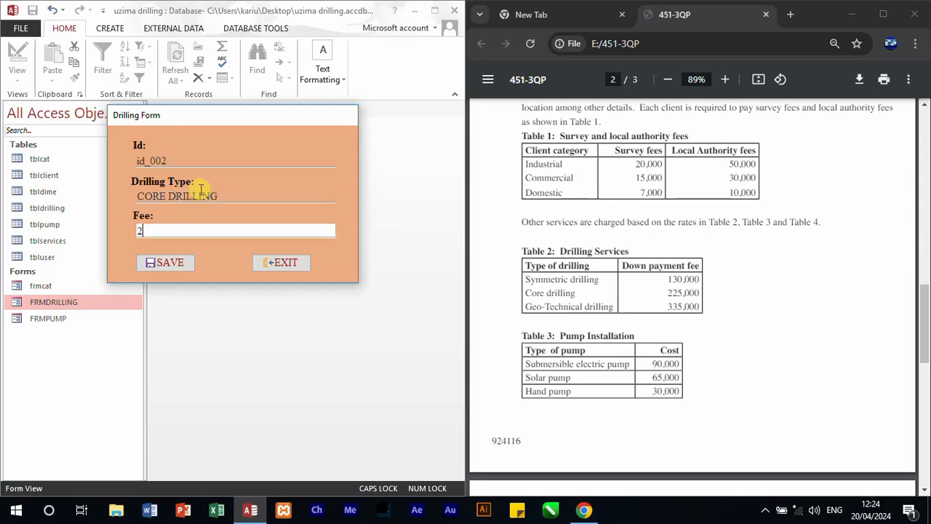
pyautogui.write('25000')
pyautogui.click(175, 262)
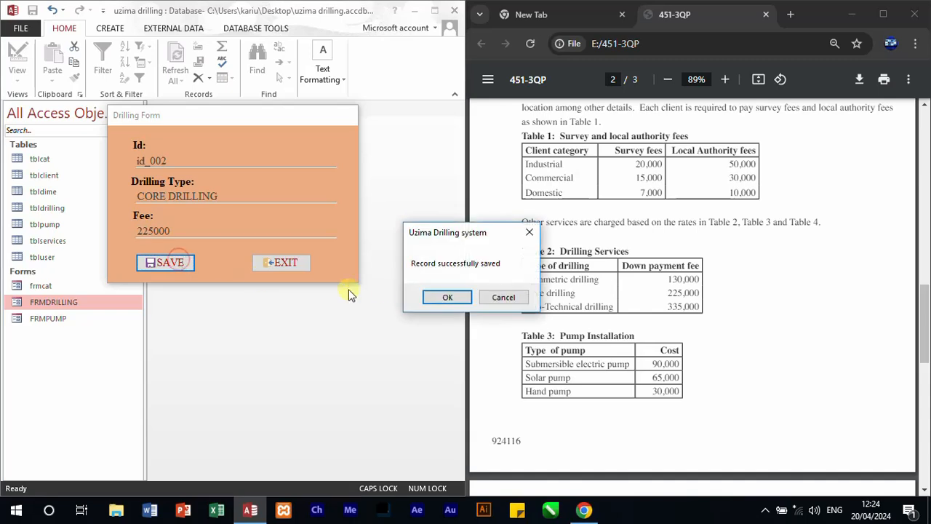
pyautogui.click(449, 297)
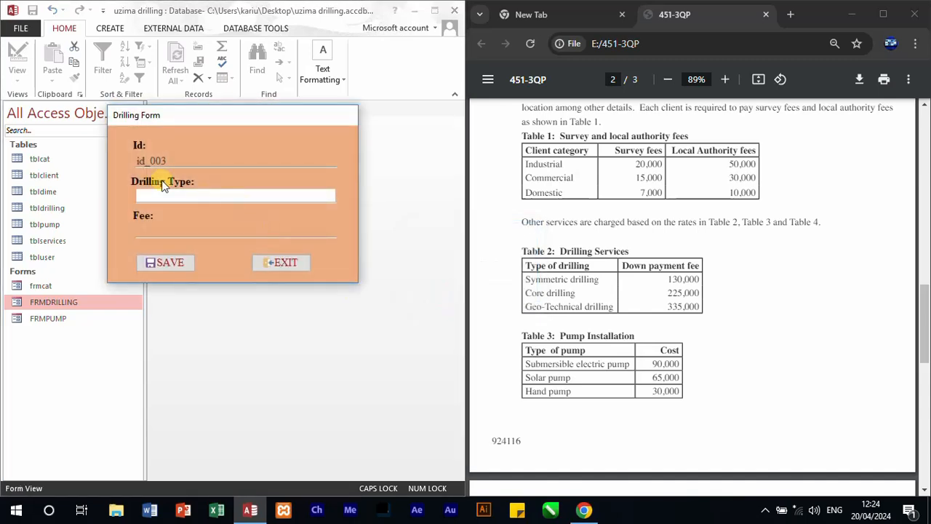
# Step: Enter and save GEO-TECHNICAL DRILLING with a fee of 335000 as record id_003, and exit the drilling form
pyautogui.write('GEO')
pyautogui.press('BackSpace')
pyautogui.write('-TECHNICAL DRILLING')
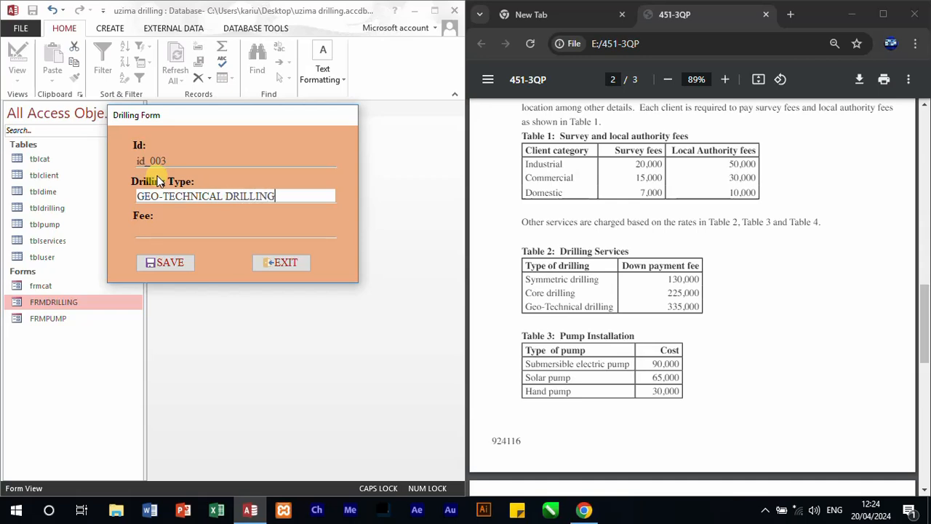
pyautogui.press('Tab')
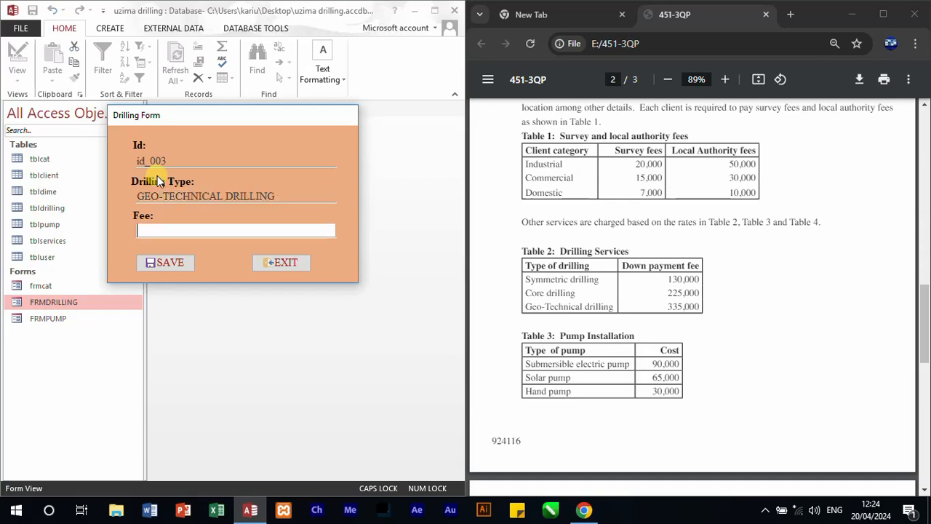
pyautogui.write('335000')
pyautogui.click(177, 256)
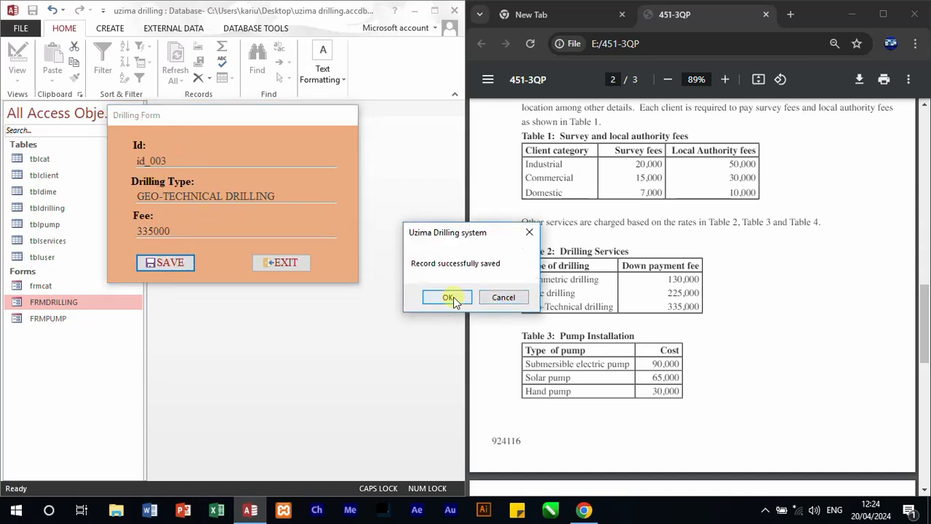
pyautogui.click(449, 298)
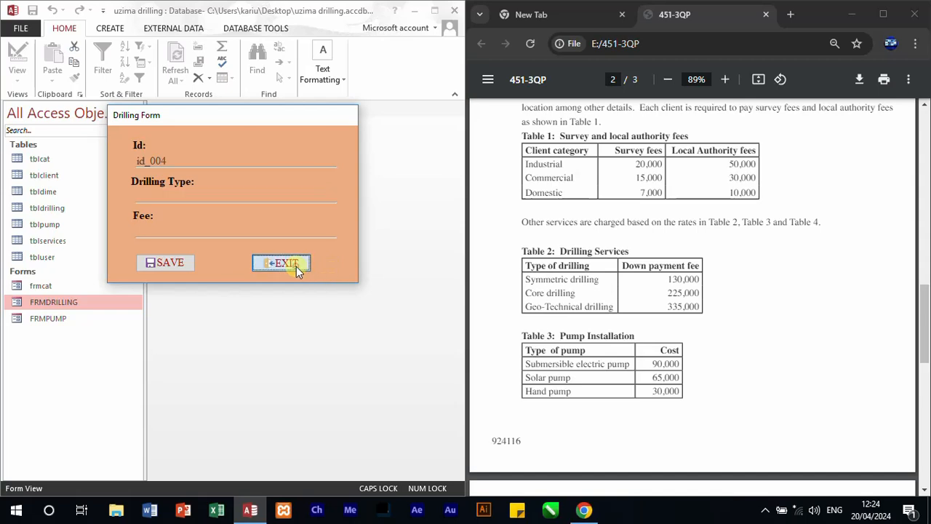
pyautogui.click(296, 266)
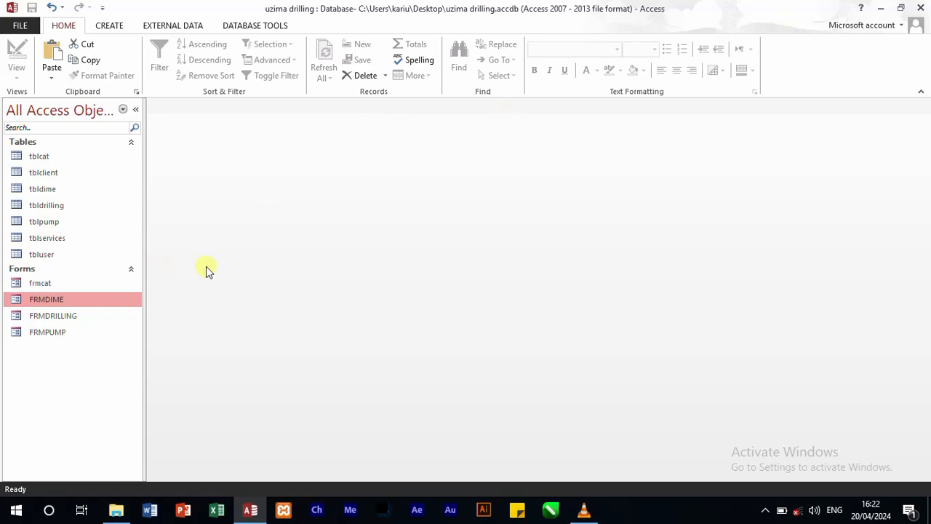
# Step: Duplicate the FRMDIME form under the name frmclient
pyautogui.rightClick(115, 298)
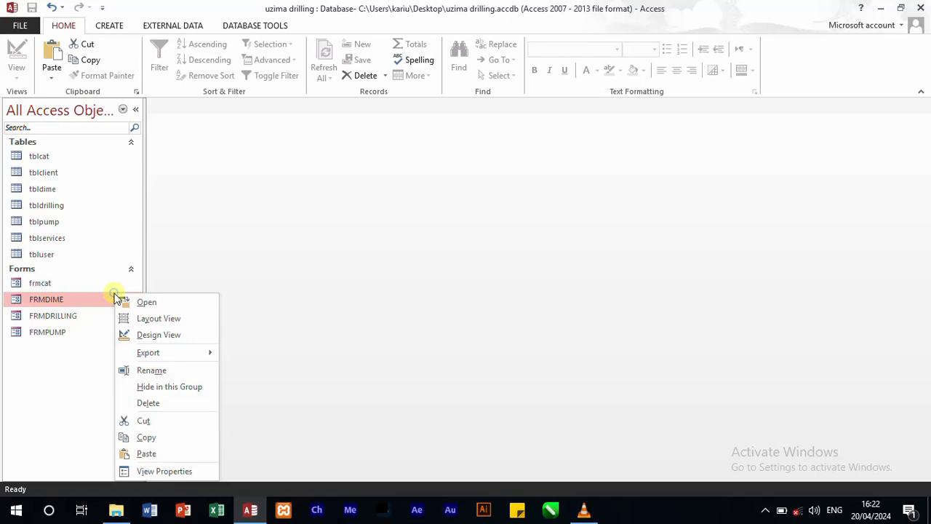
pyautogui.click(162, 438)
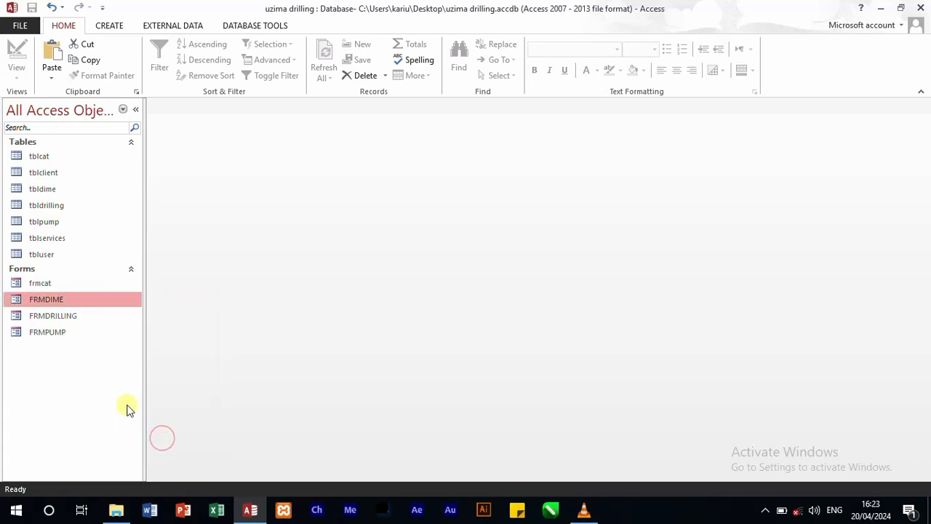
pyautogui.hotkey('ctrl', 'v')
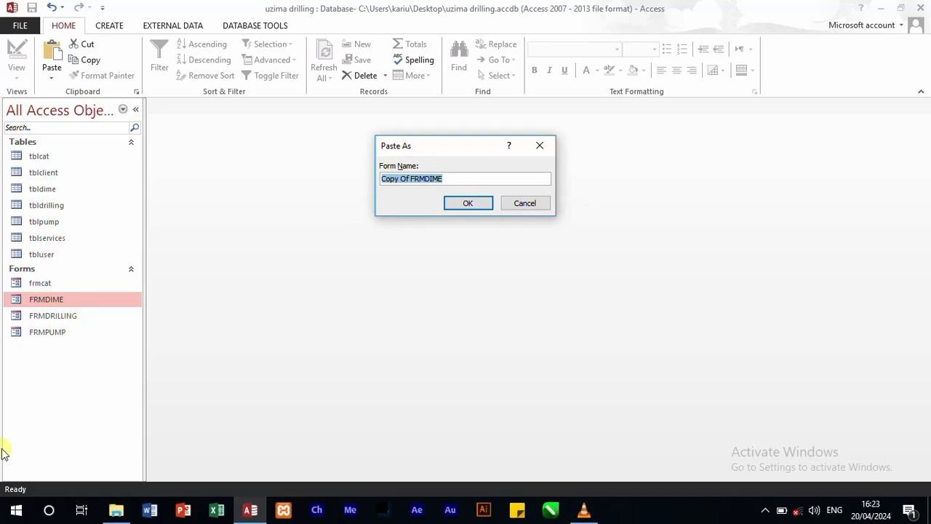
pyautogui.write('frmclient')
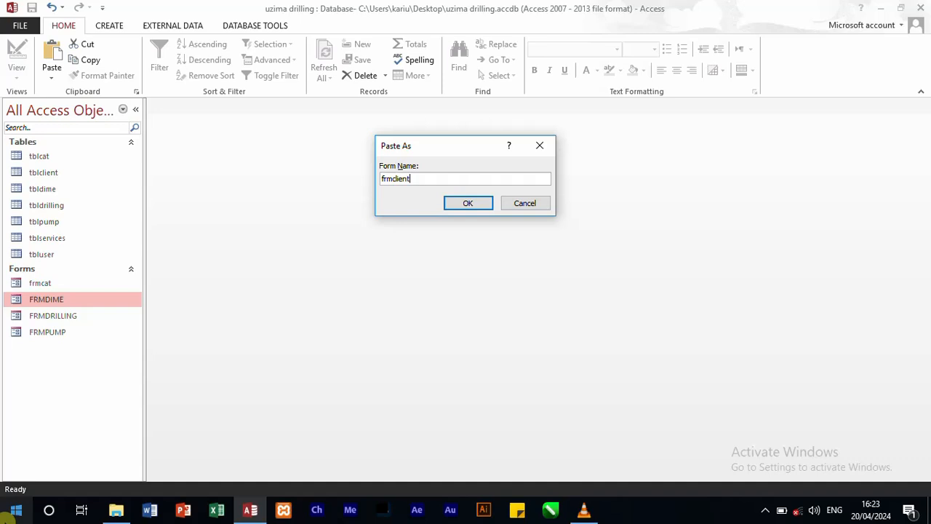
pyautogui.press('Return')
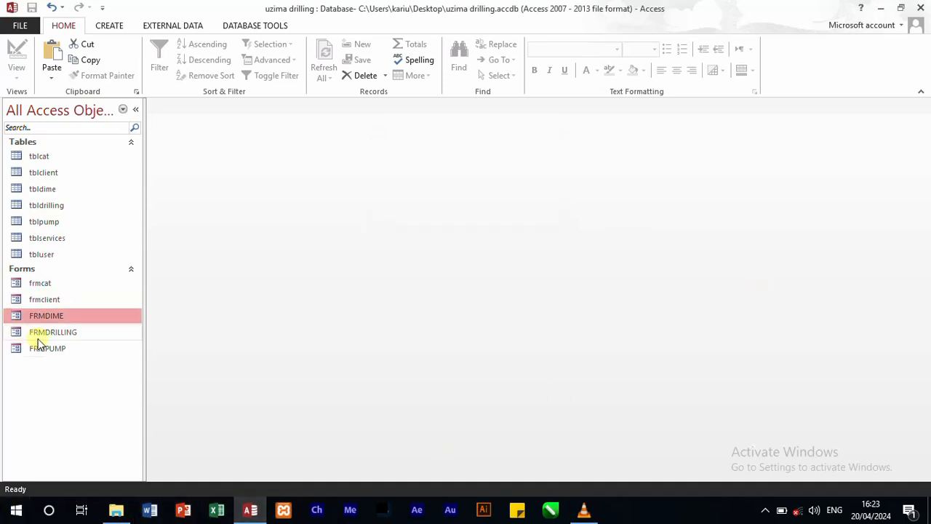
# Step: In frmclient's Design view, widen the form to about 21 cm and move SAVE to about 12.6 cm and EXIT to about 17.5 cm from its left edge
pyautogui.rightClick(62, 301)
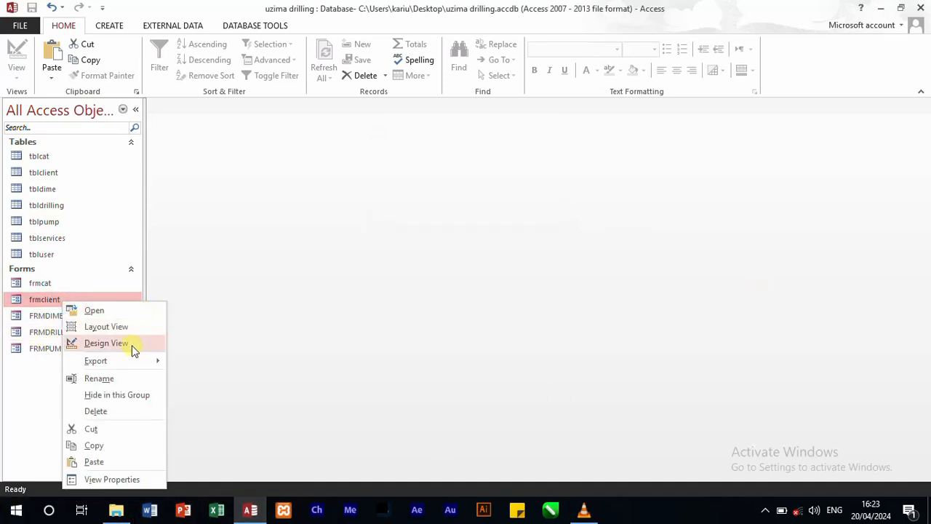
pyautogui.click(108, 342)
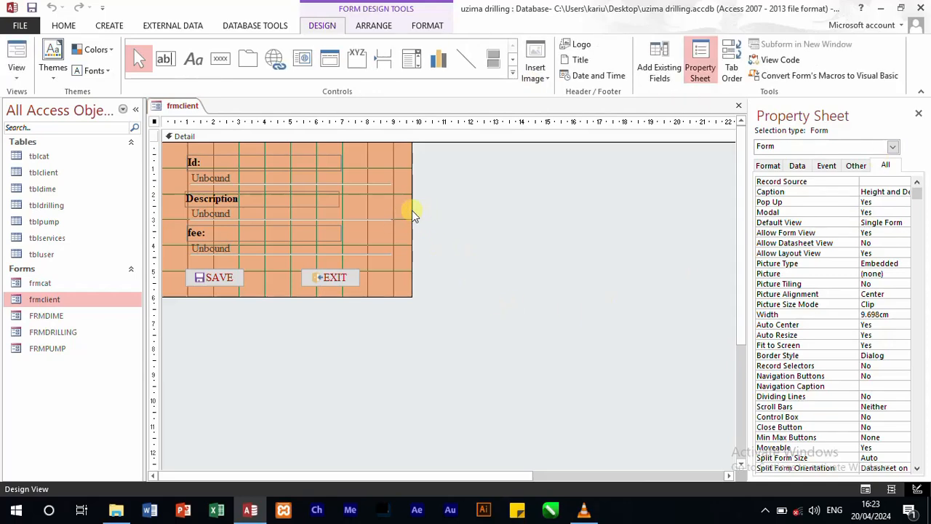
pyautogui.moveTo(412, 210); pyautogui.dragTo(703, 235)
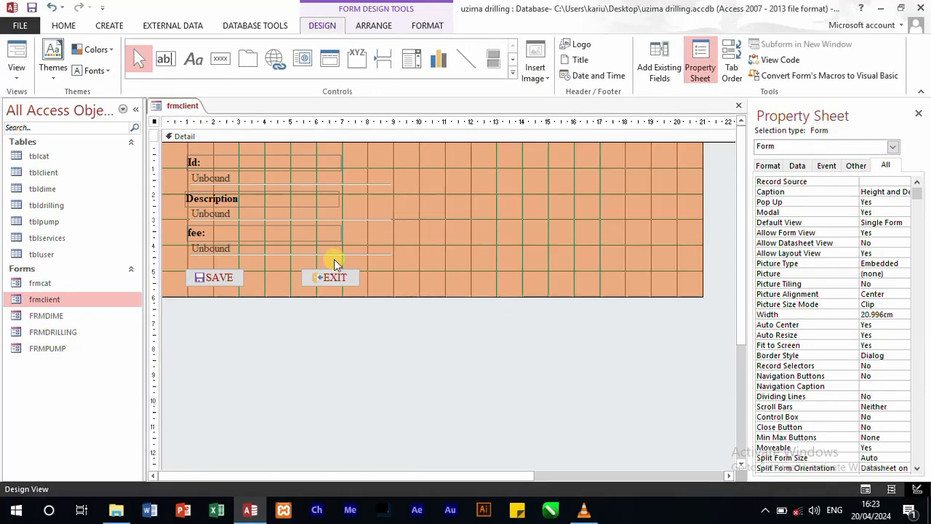
pyautogui.moveTo(350, 280); pyautogui.dragTo(660, 283)
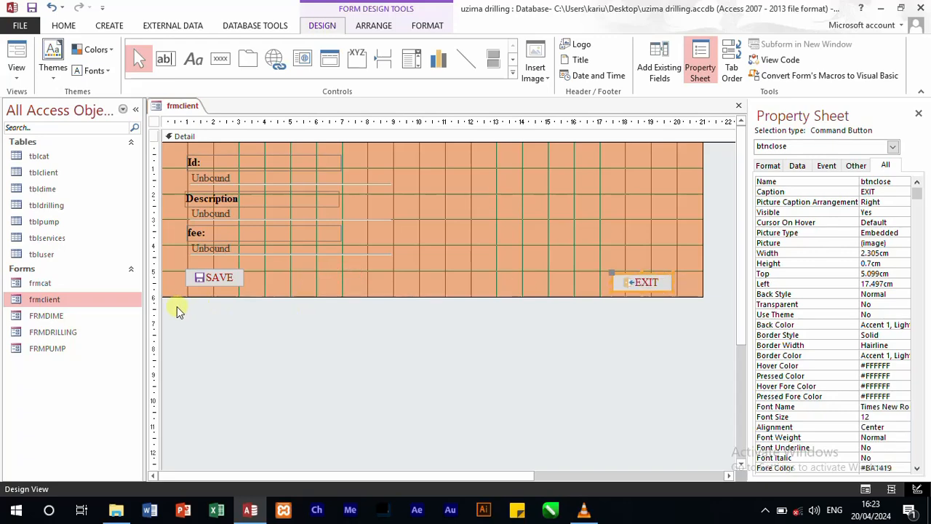
pyautogui.moveTo(209, 280); pyautogui.dragTo(507, 284)
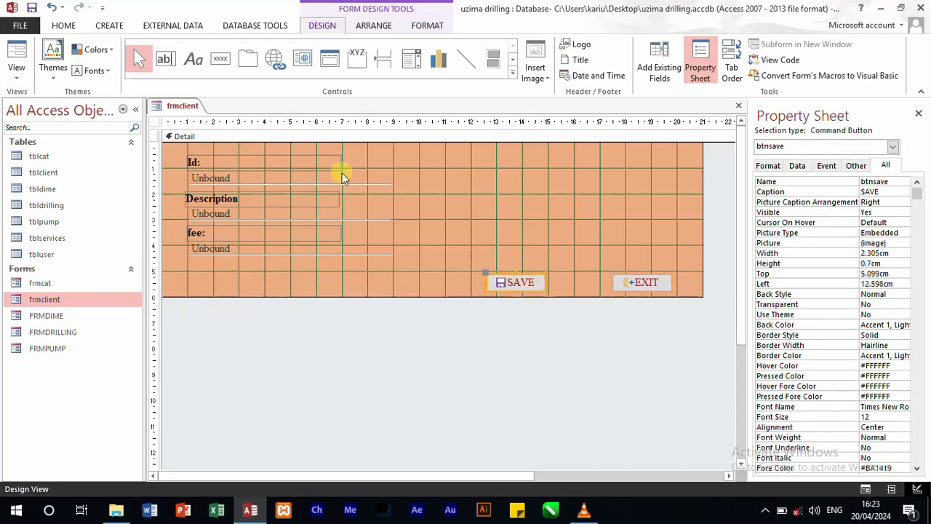
# Step: Move the Description label and its text box up beside the Id field, with the label about 9.4 cm from the form's left edge
pyautogui.moveTo(178, 146); pyautogui.dragTo(337, 187)
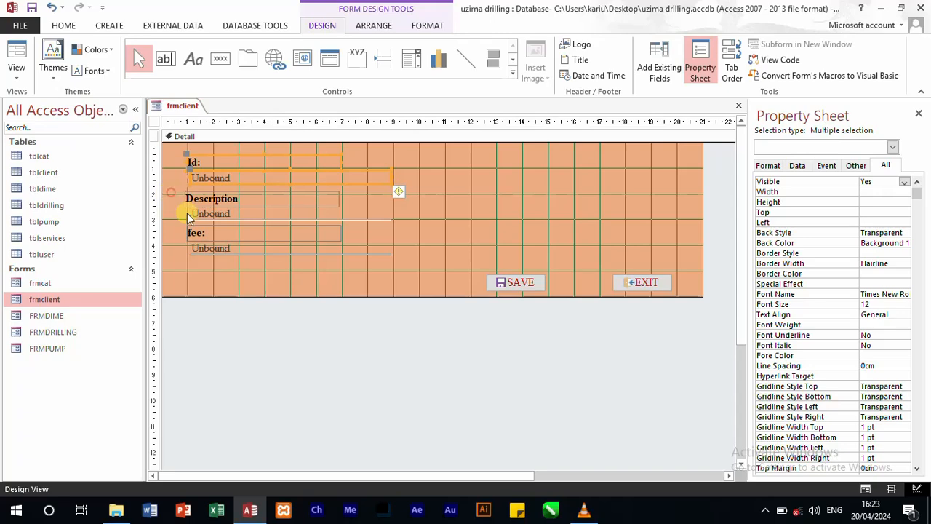
pyautogui.moveTo(171, 193); pyautogui.dragTo(310, 224)
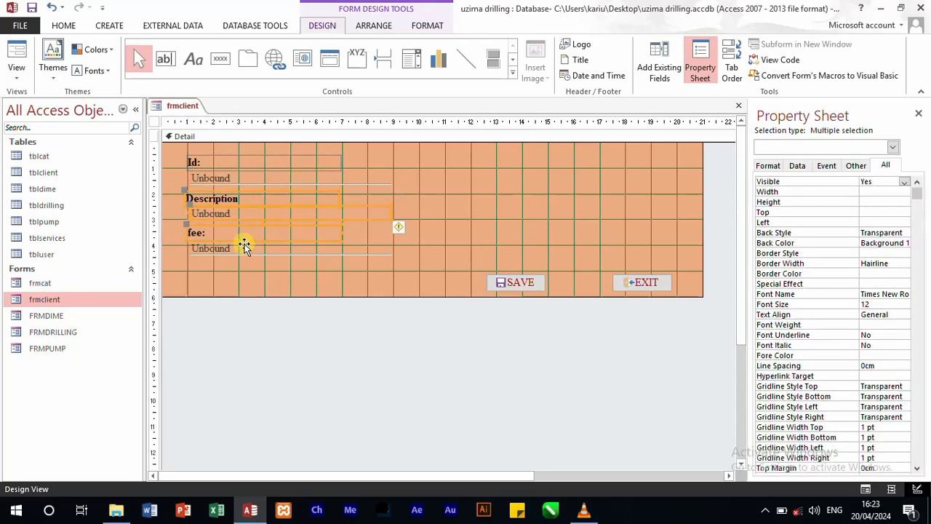
pyautogui.click(245, 247)
pyautogui.moveTo(174, 195); pyautogui.dragTo(432, 181)
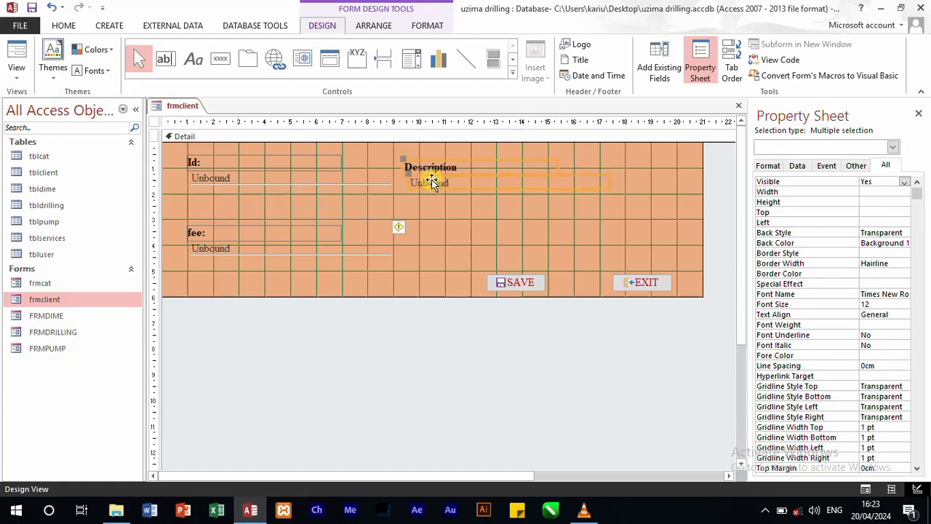
# Step: Check the field names of tblclient and set the Id label's caption to "Client Id:"
pyautogui.click(670, 56)
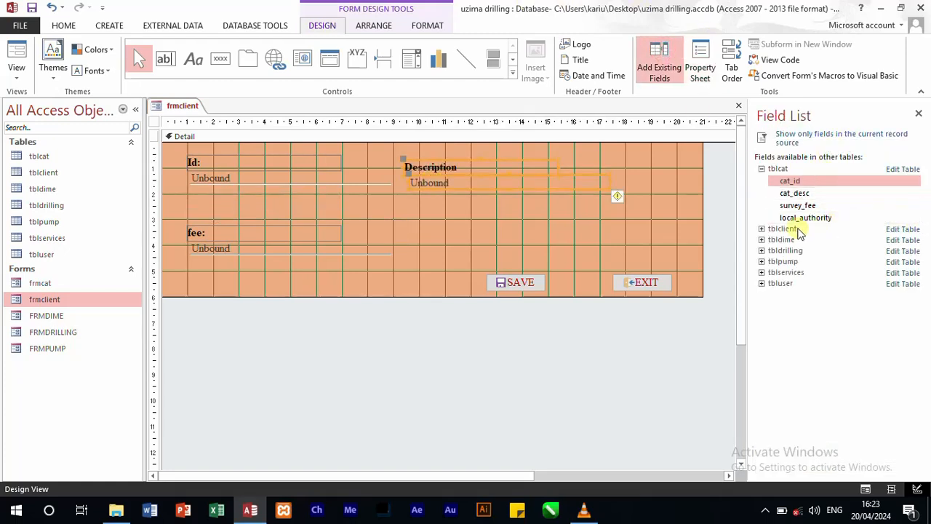
pyautogui.click(761, 229)
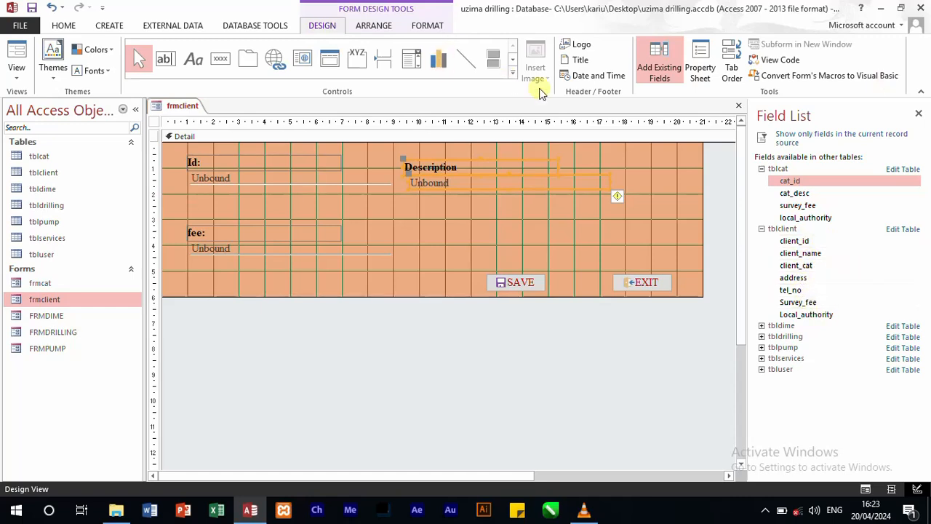
pyautogui.click(615, 238)
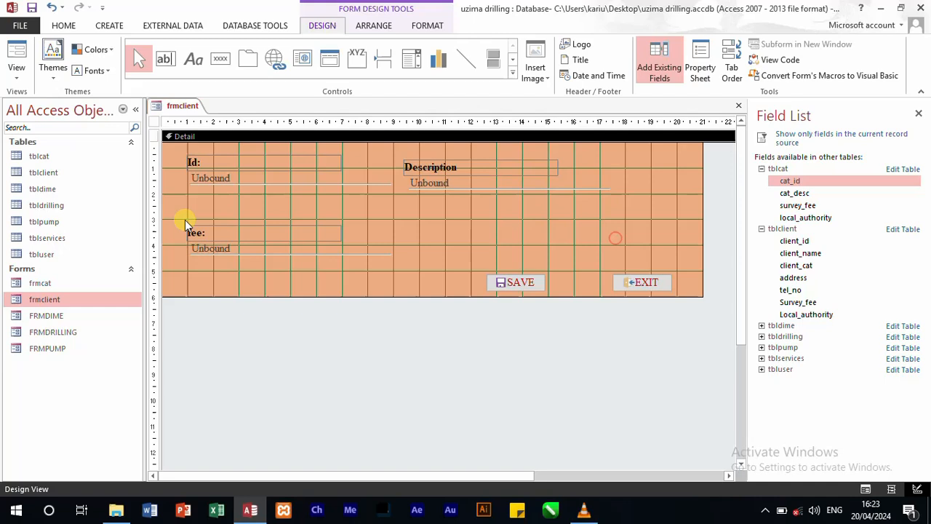
pyautogui.click(227, 165)
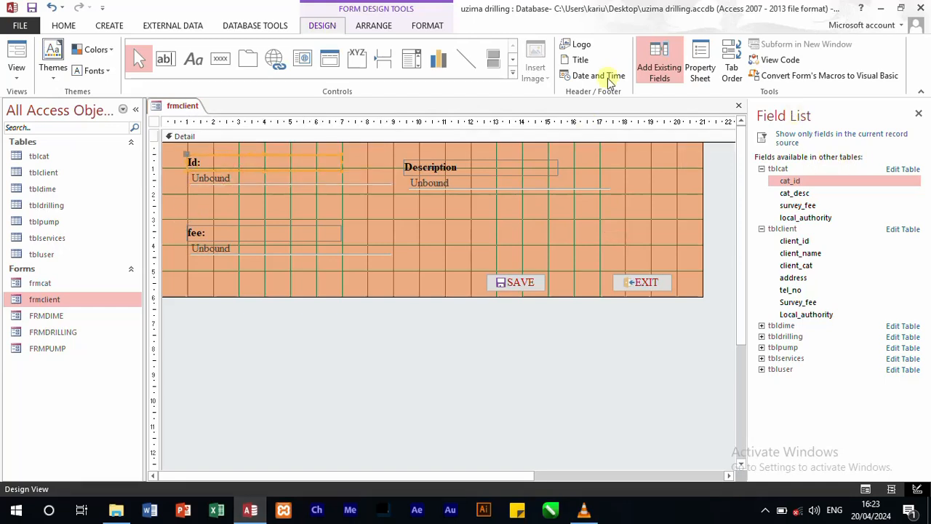
pyautogui.click(704, 66)
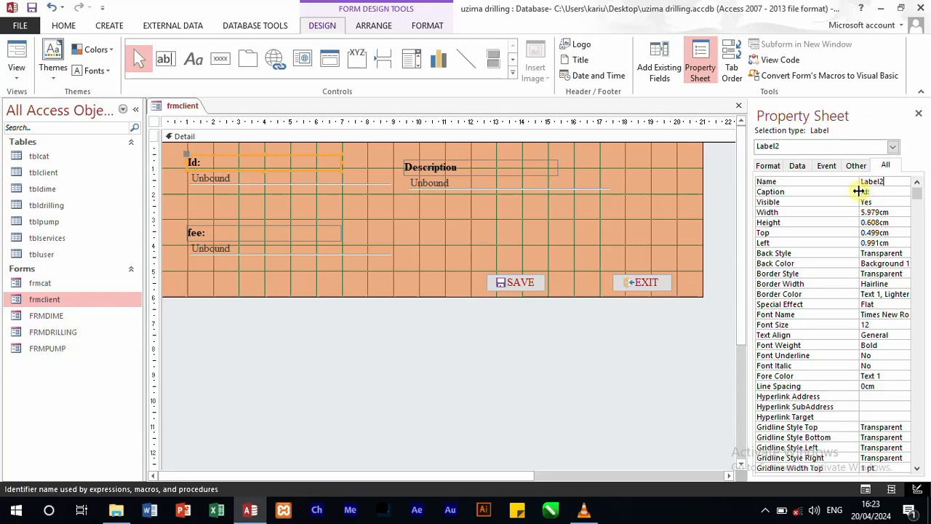
pyautogui.click(864, 192)
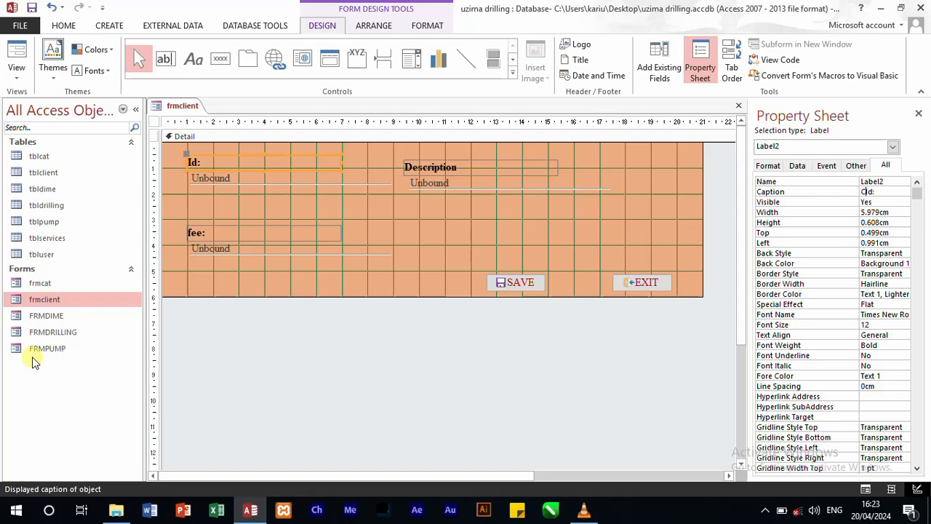
pyautogui.write('Client')
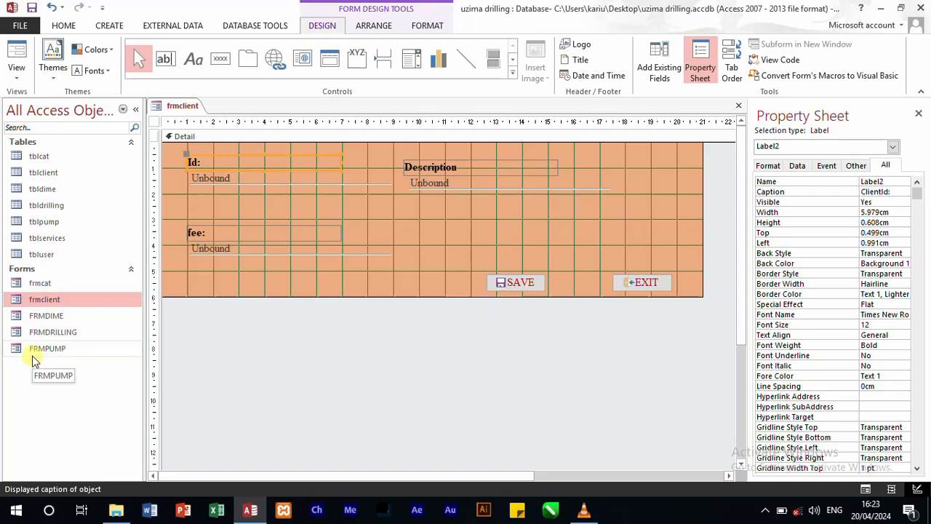
# Step: Name the text box under Client Id as Client_id and align it at about 1 cm left and 1.2 cm top
pyautogui.click(292, 179)
pyautogui.click(868, 182)
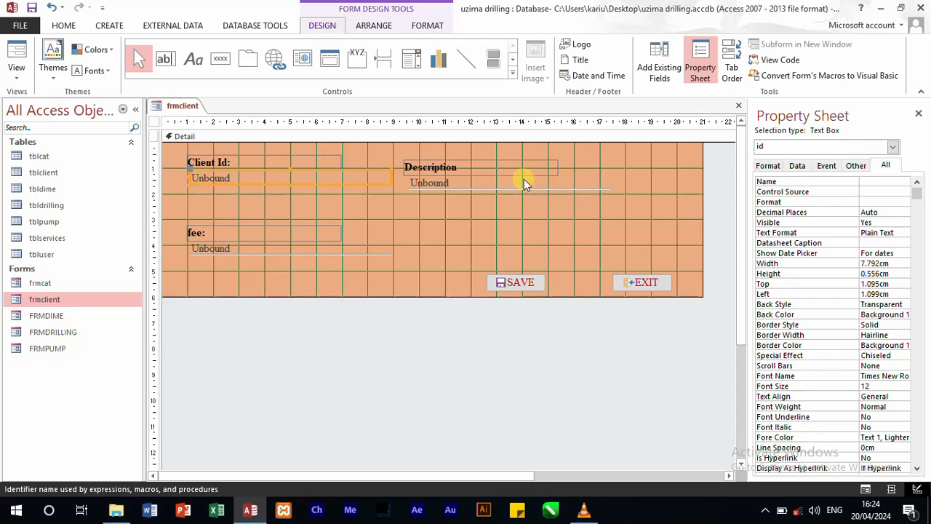
pyautogui.write('Client_id')
pyautogui.click(407, 211)
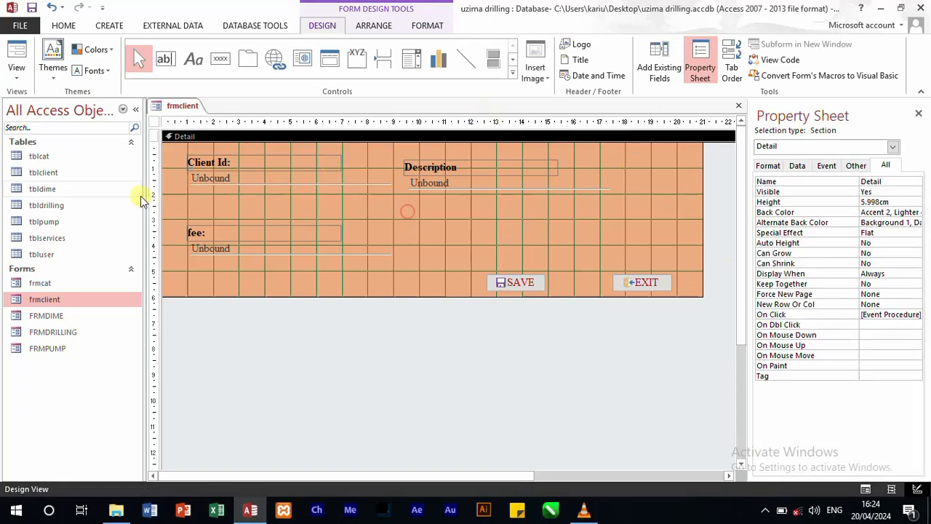
pyautogui.click(223, 179)
pyautogui.moveTo(222, 182); pyautogui.dragTo(219, 185)
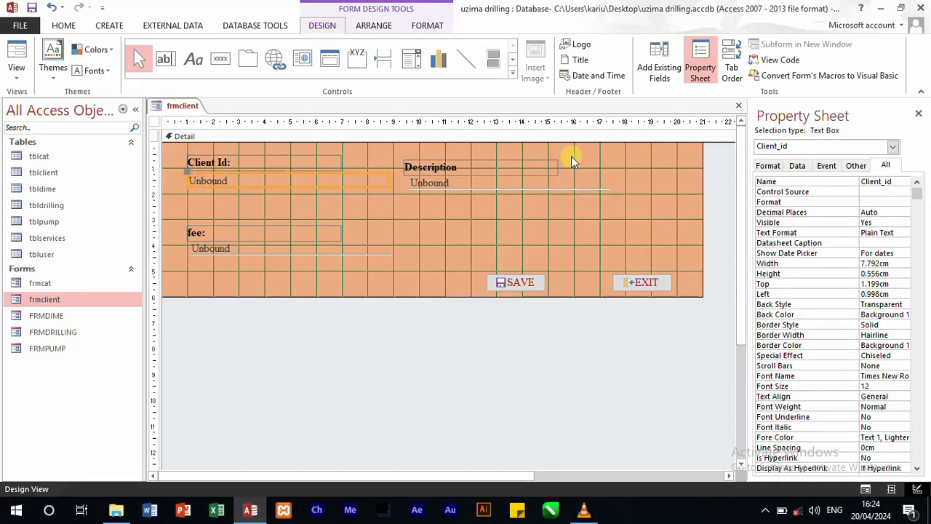
# Step: Set the Description label's caption to "Client Name"
pyautogui.click(483, 170)
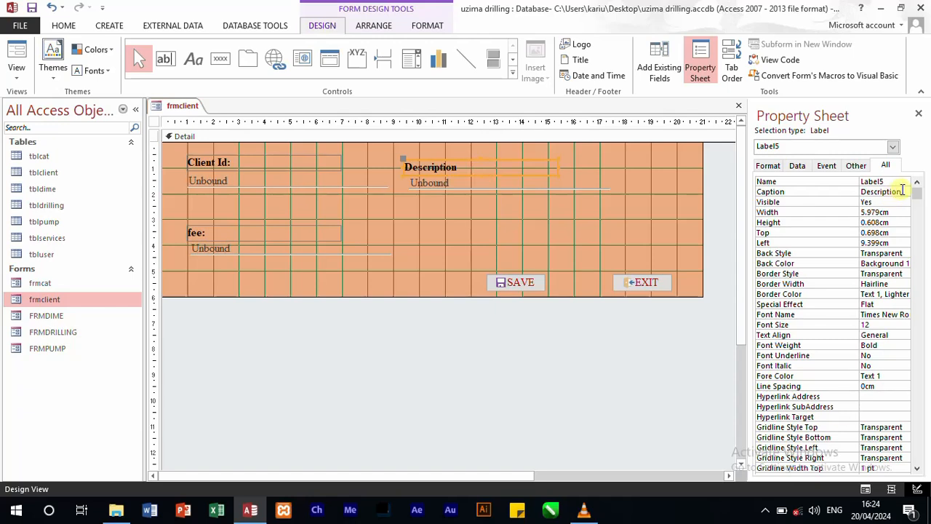
pyautogui.moveTo(902, 191); pyautogui.dragTo(185, 287)
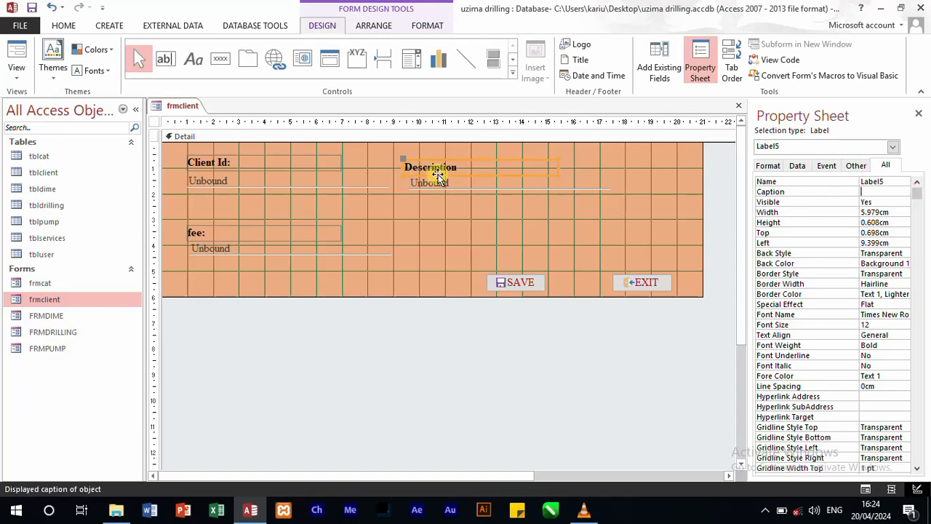
pyautogui.write('Client Name')
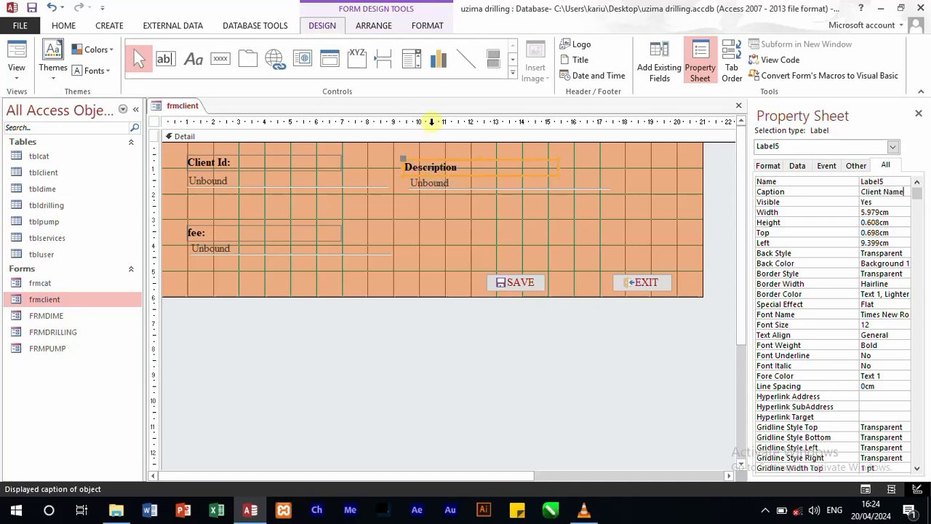
# Step: Check tblclient's field names and name the text box under Client Name as client_name
pyautogui.click(660, 62)
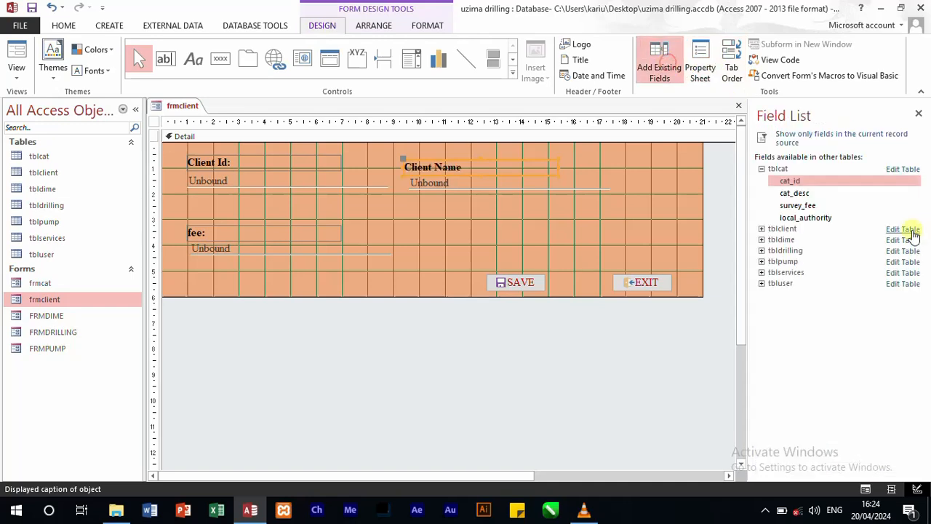
pyautogui.click(763, 230)
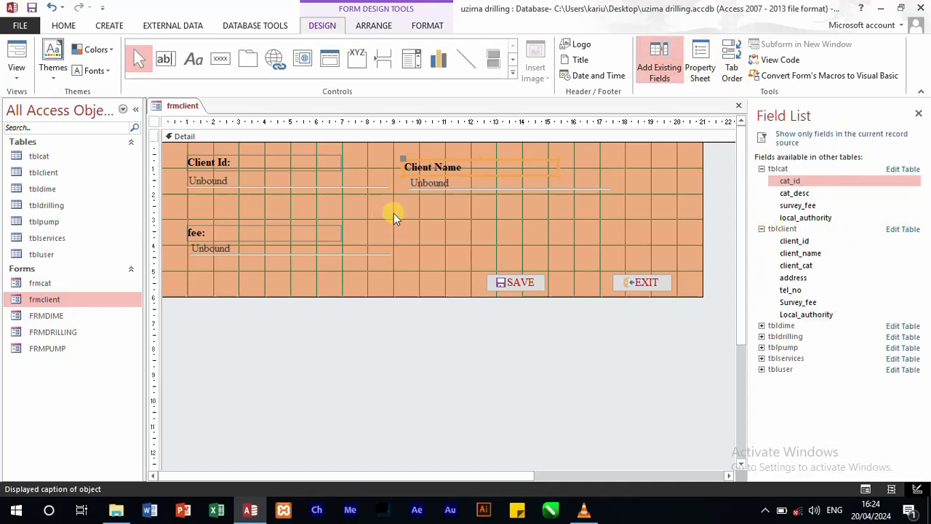
pyautogui.click(445, 188)
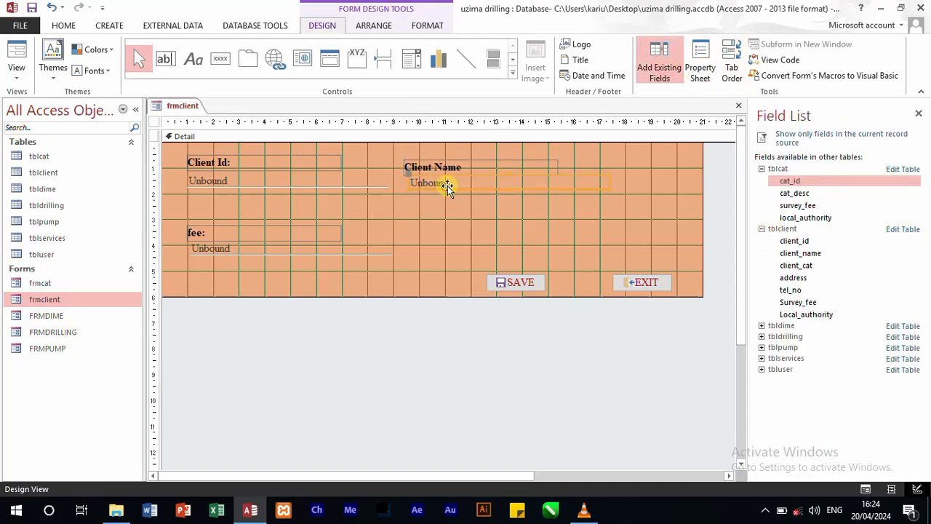
pyautogui.click(697, 64)
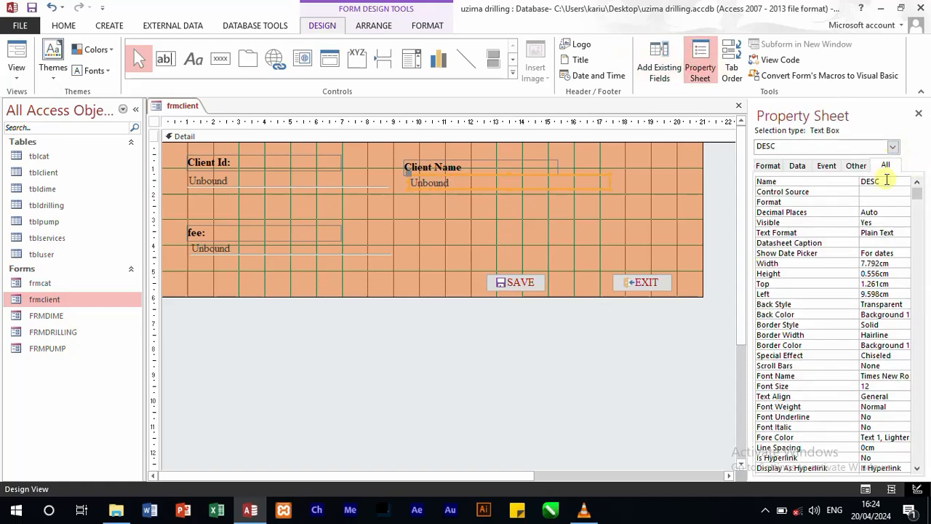
pyautogui.click(884, 181)
pyautogui.write('cl')
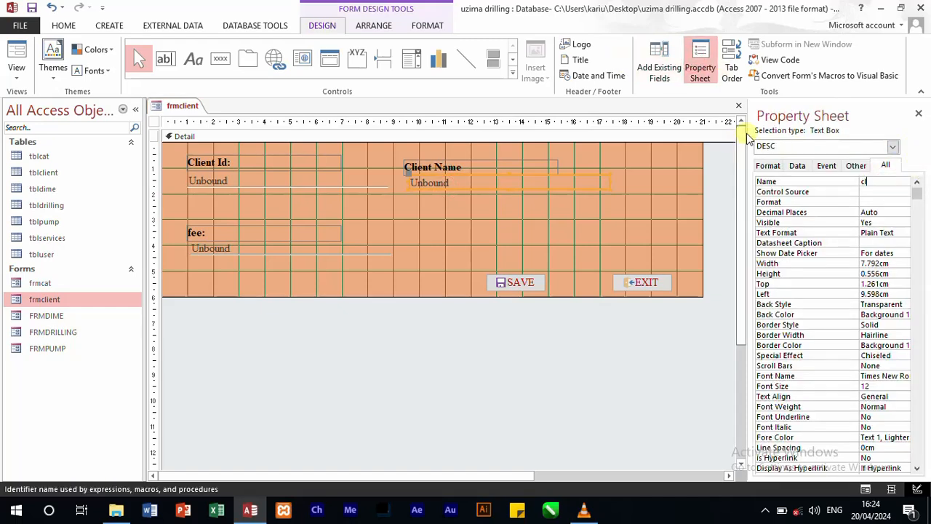
pyautogui.press('BackSpace')
pyautogui.press('BackSpace')
pyautogui.press('BackSpace')
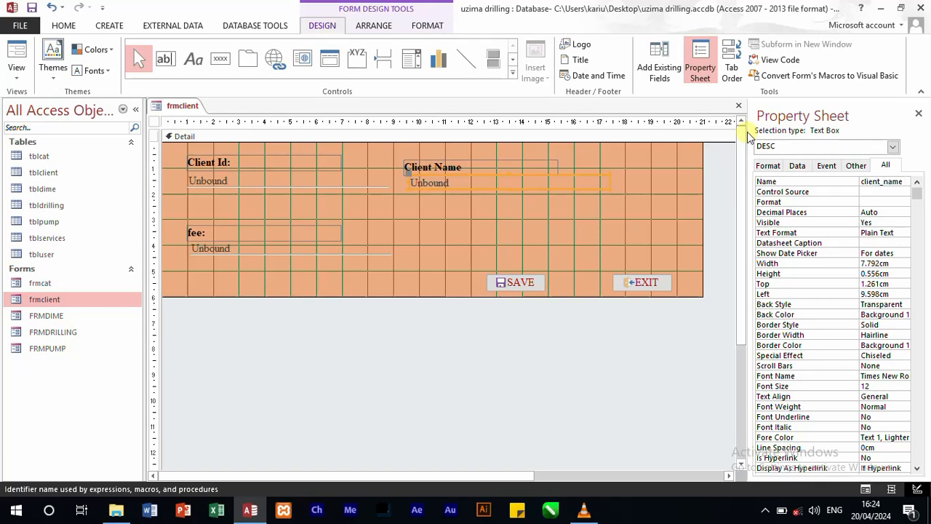
pyautogui.click(704, 206)
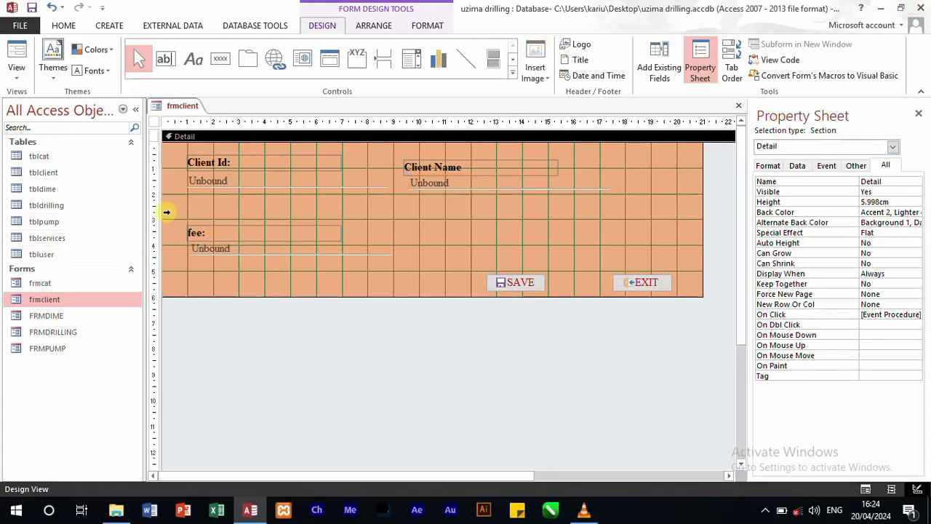
# Step: Move the fee label and text box to the form's lower edge and add a combo box about 7.8 cm wide below Client_id, skipping the wizard
pyautogui.moveTo(166, 208); pyautogui.dragTo(228, 301)
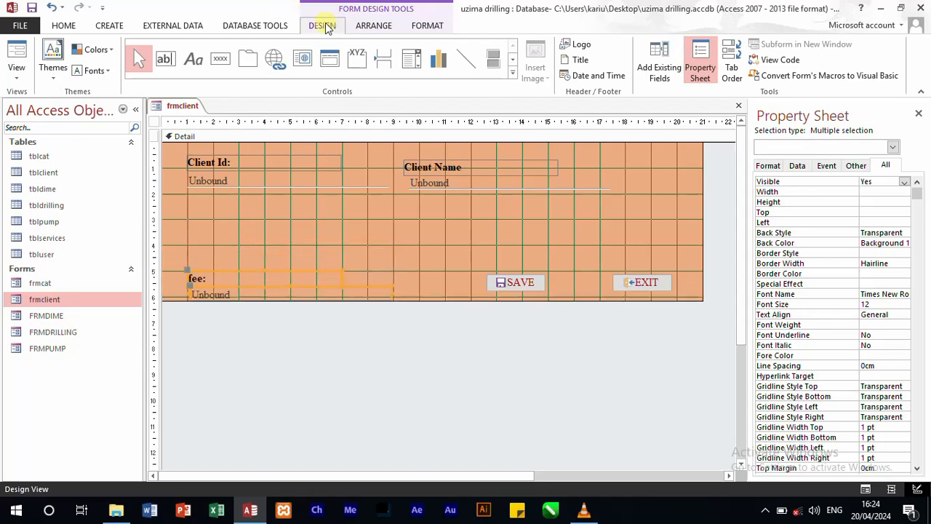
pyautogui.click(412, 60)
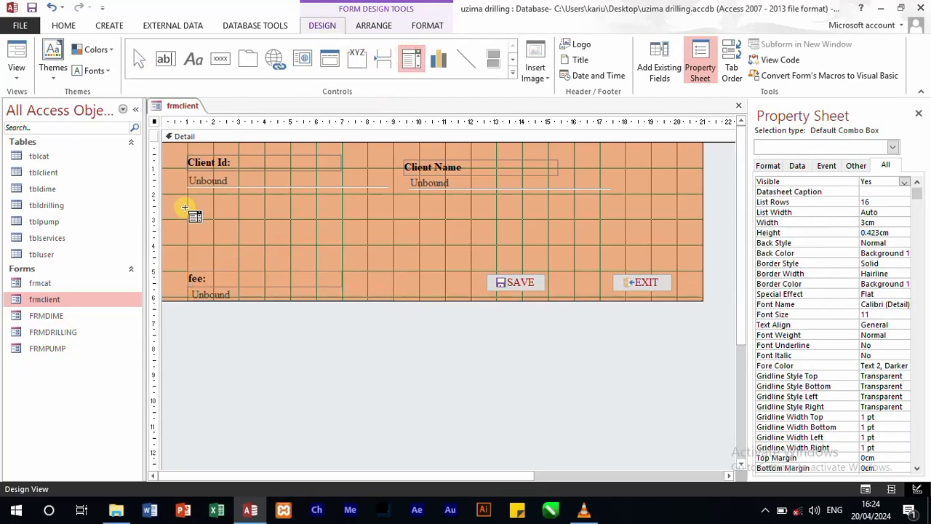
pyautogui.moveTo(186, 203); pyautogui.dragTo(390, 218)
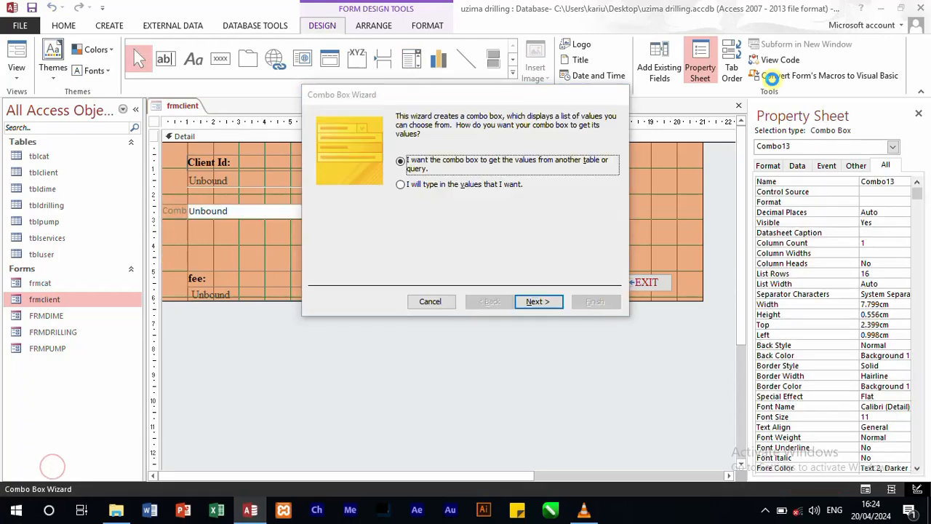
pyautogui.click(432, 305)
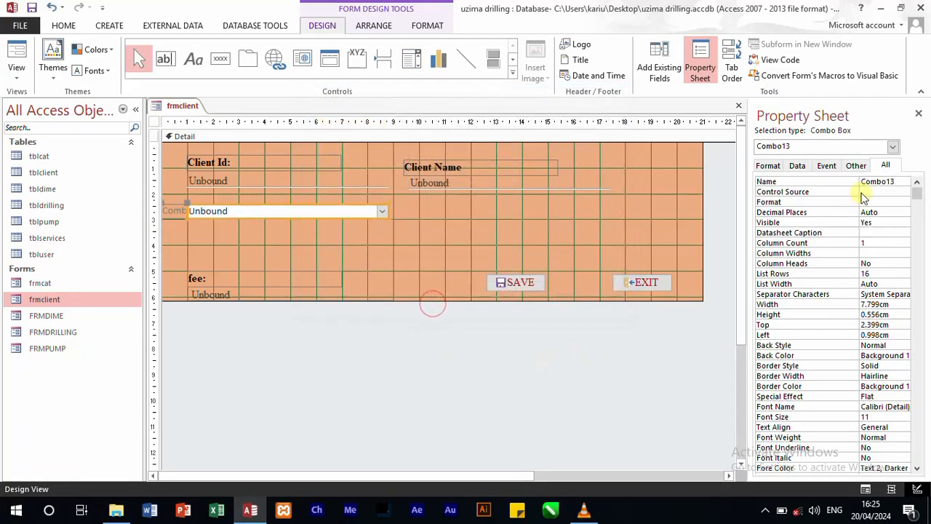
# Step: Name the new combo box client_cat and list tblclient's fields for reference
pyautogui.click(900, 182)
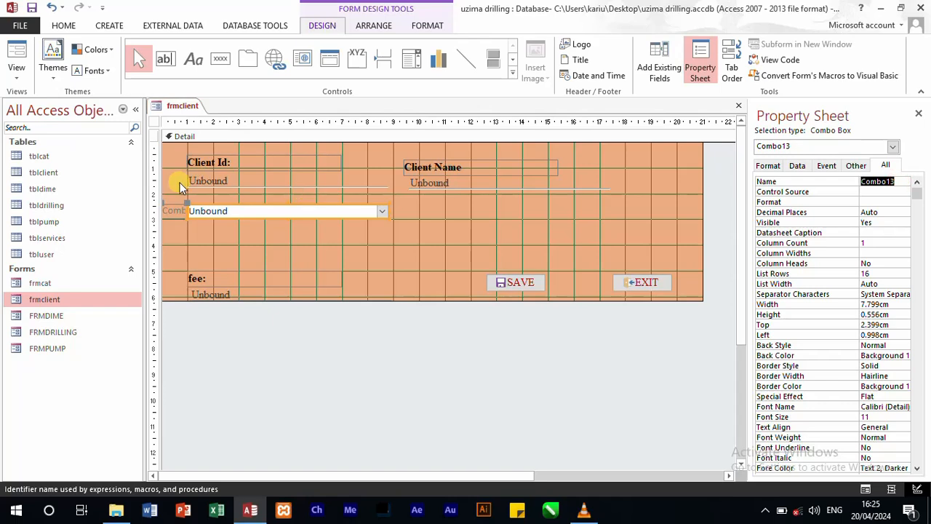
pyautogui.write('client_cat')
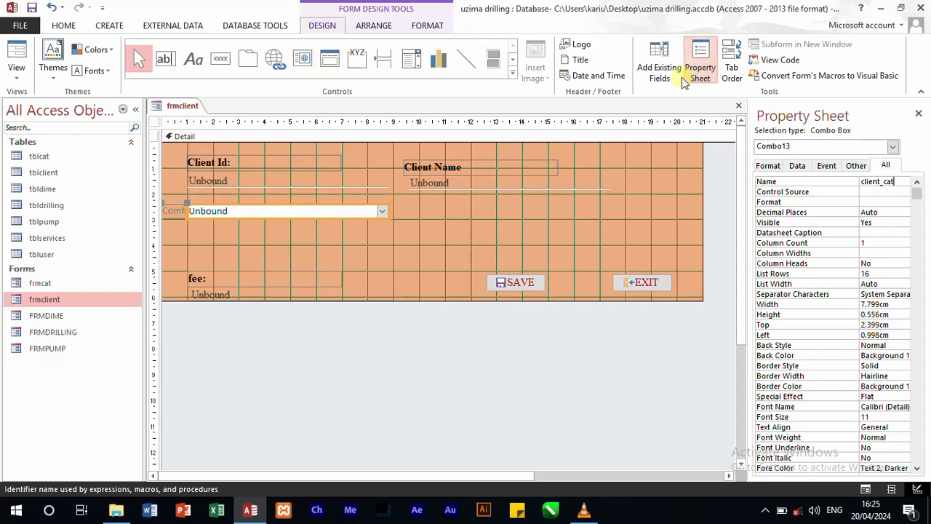
pyautogui.click(668, 62)
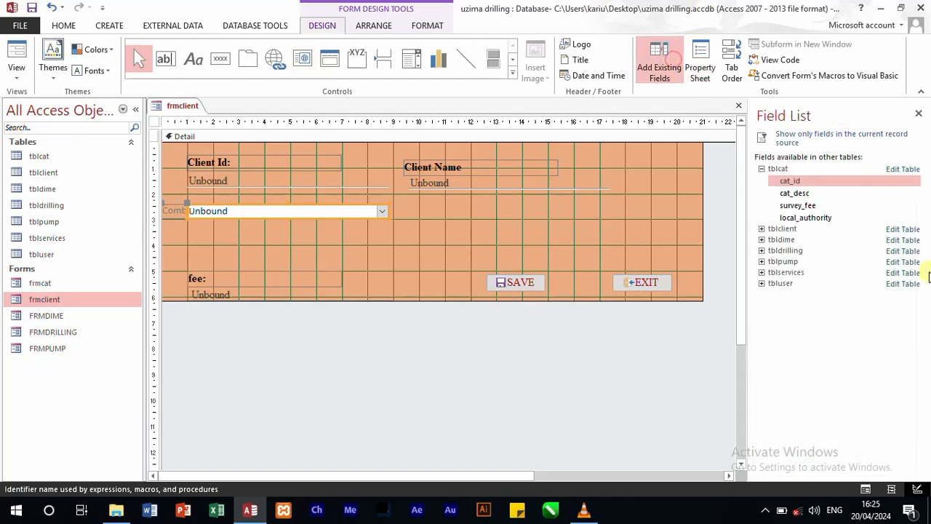
pyautogui.click(761, 229)
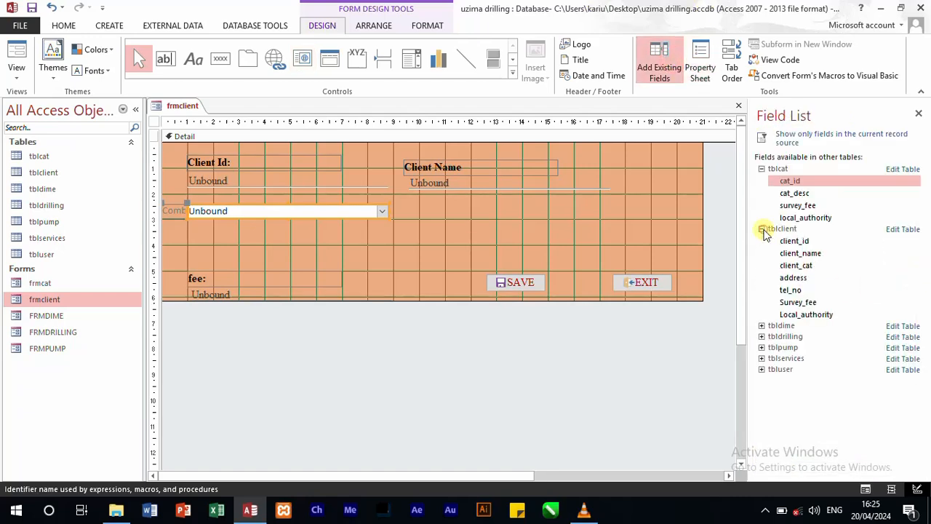
# Step: Remove the combo box's attached label by clearing its text, and select the combo box
pyautogui.click(421, 246)
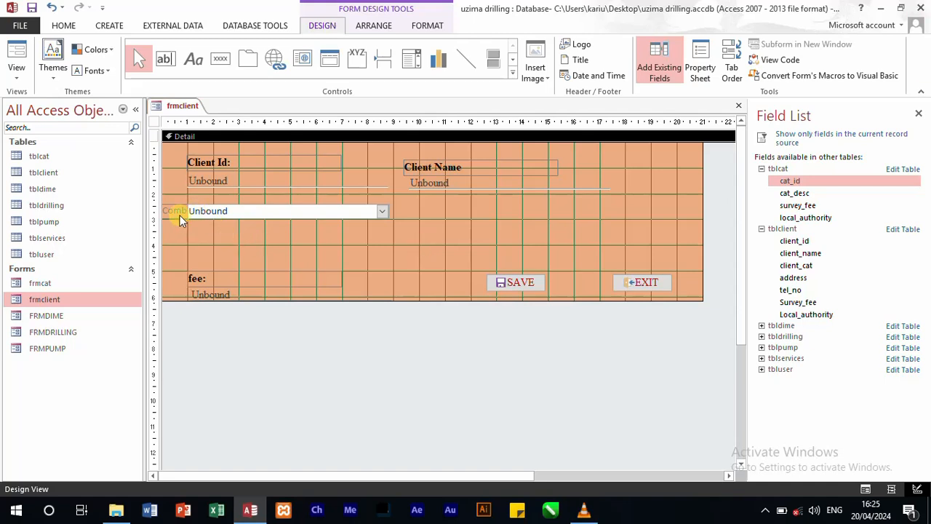
pyautogui.click(179, 211)
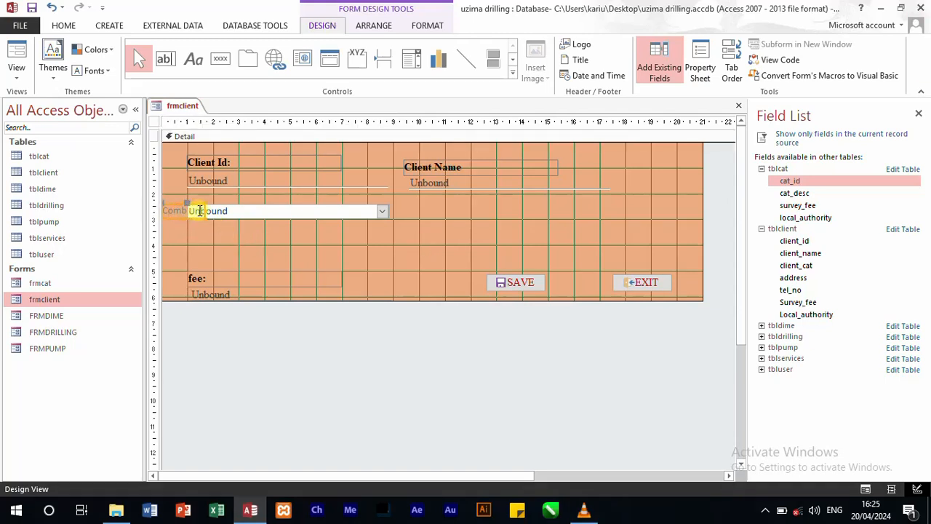
pyautogui.click(199, 210)
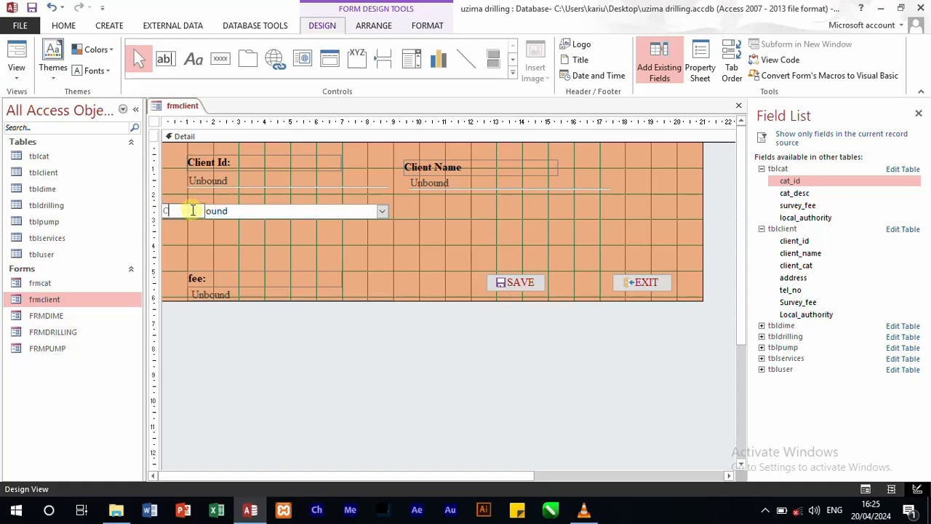
pyautogui.click(302, 249)
pyautogui.click(316, 211)
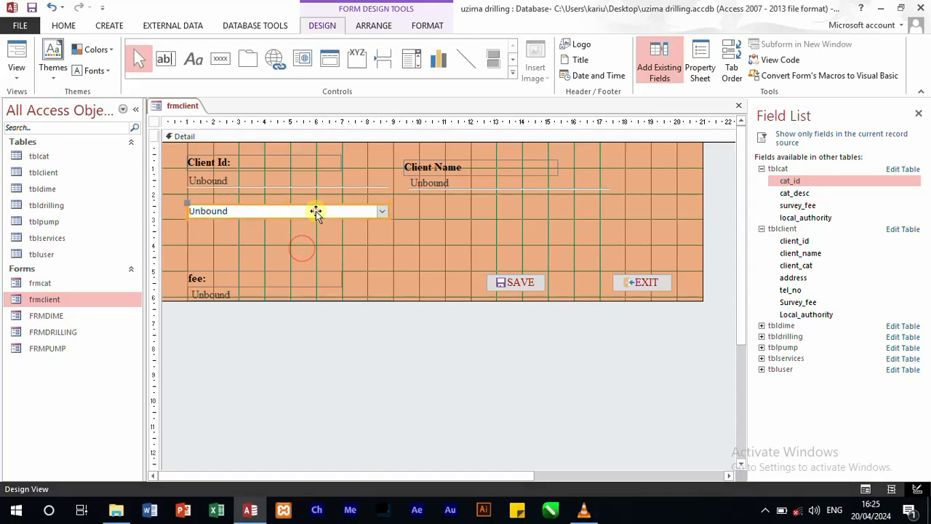
# Step: Set the font size of the client_cat combo box to 12
pyautogui.click(700, 67)
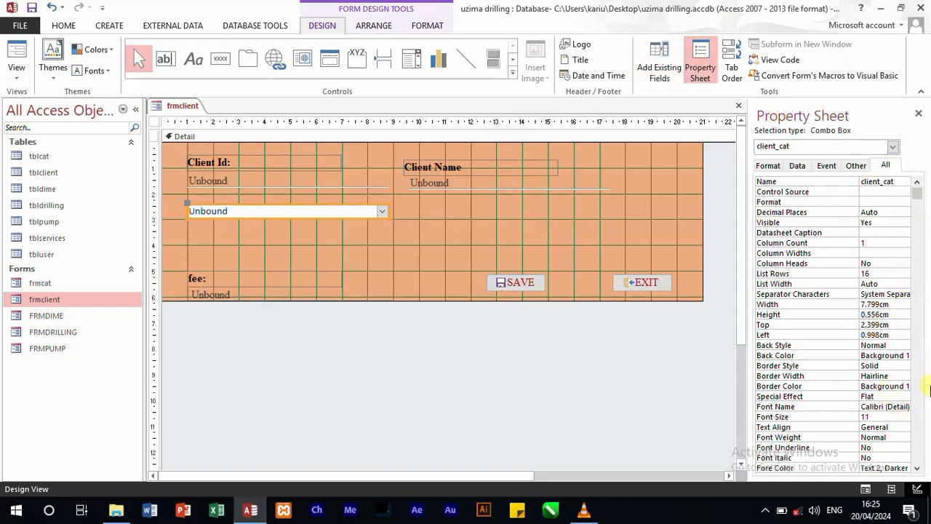
pyautogui.click(815, 417)
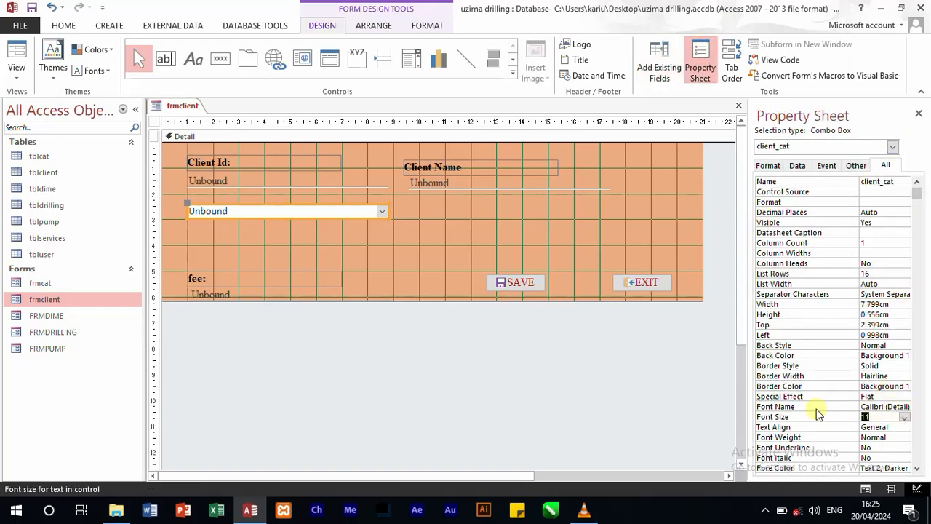
pyautogui.click(829, 427)
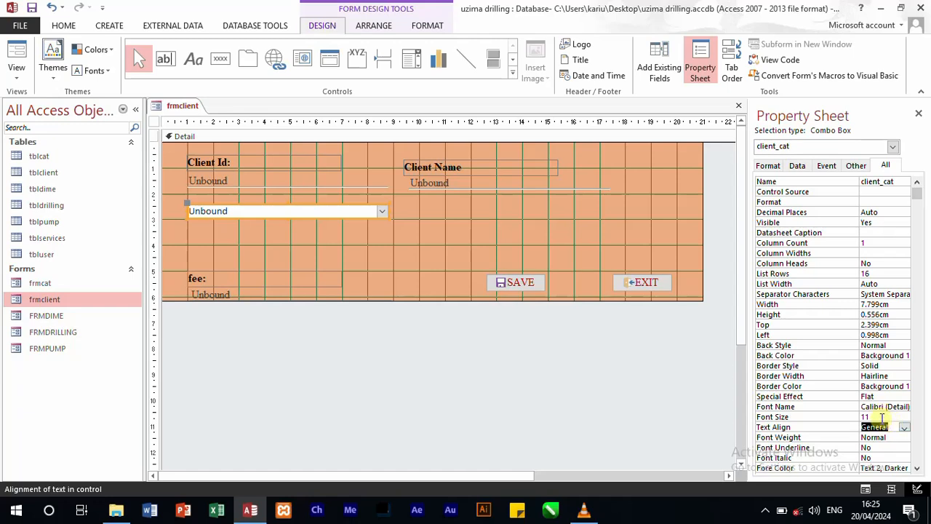
pyautogui.click(882, 418)
pyautogui.click(832, 416)
pyautogui.press('Num_Lock')
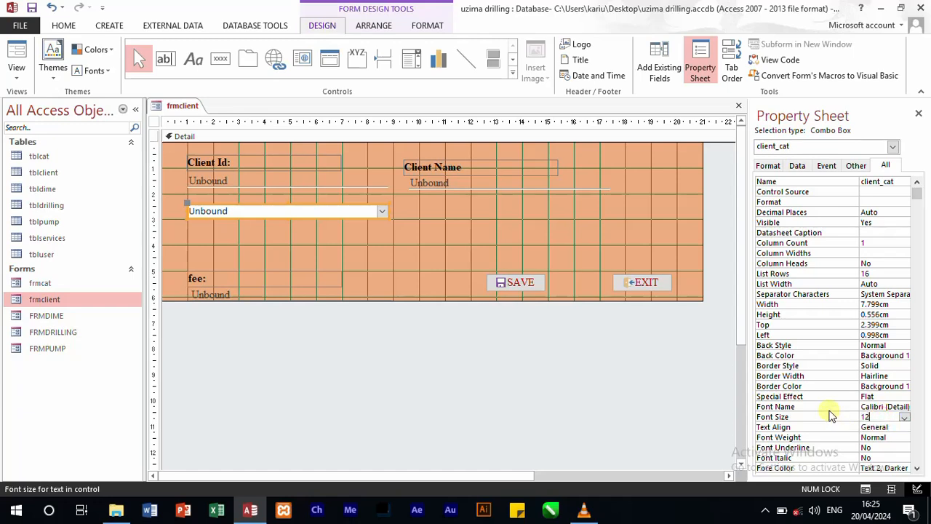
# Step: Open the list of available font names for the client_cat combo box
pyautogui.click(889, 397)
pyautogui.click(889, 406)
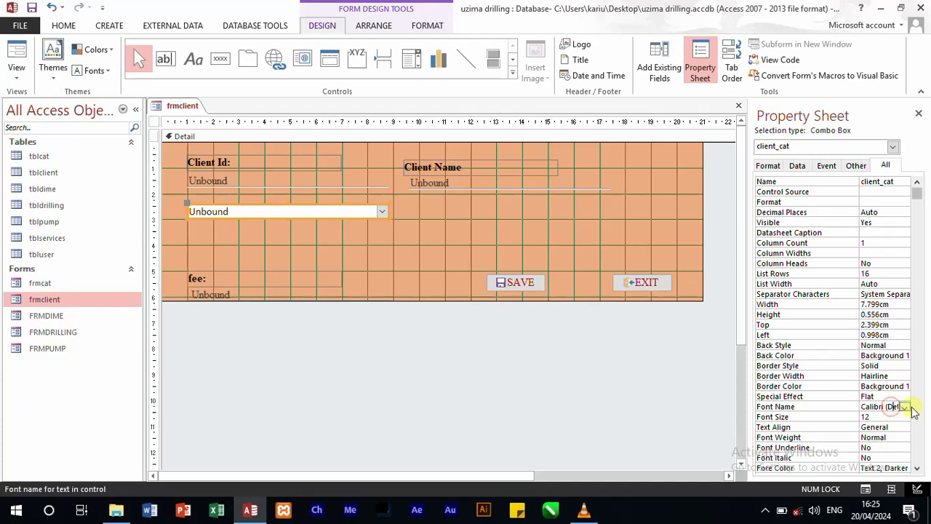
pyautogui.click(905, 408)
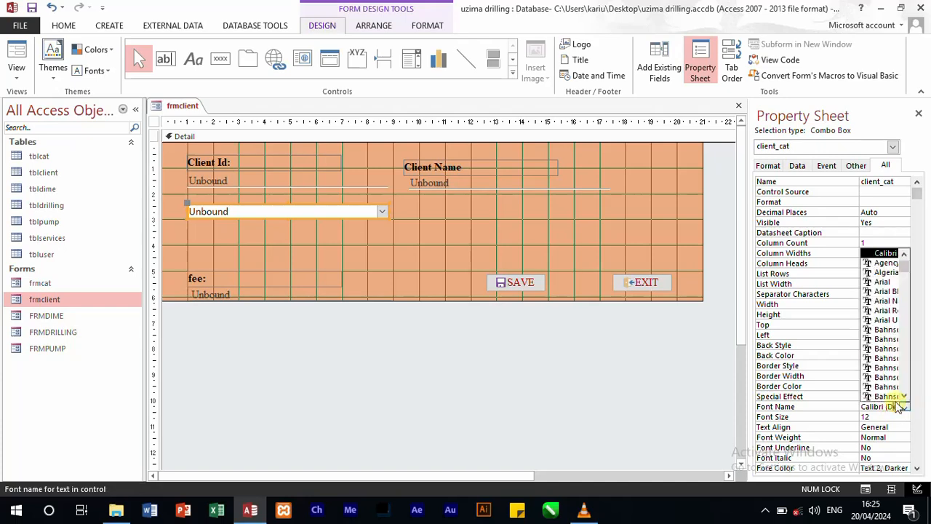
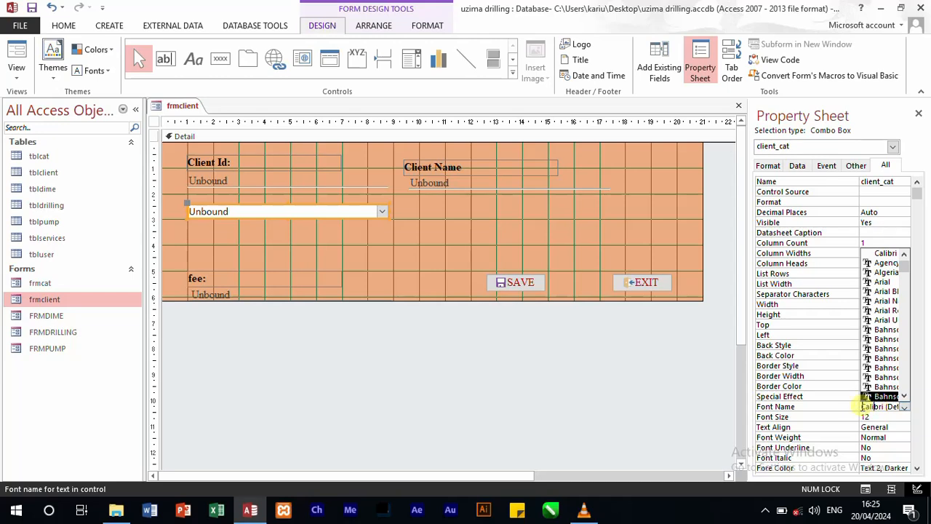
# Step: Set the client_cat combo box's font to Times New Roman and its special effect to Chiseled
pyautogui.moveTo(866, 405); pyautogui.dragTo(916, 412)
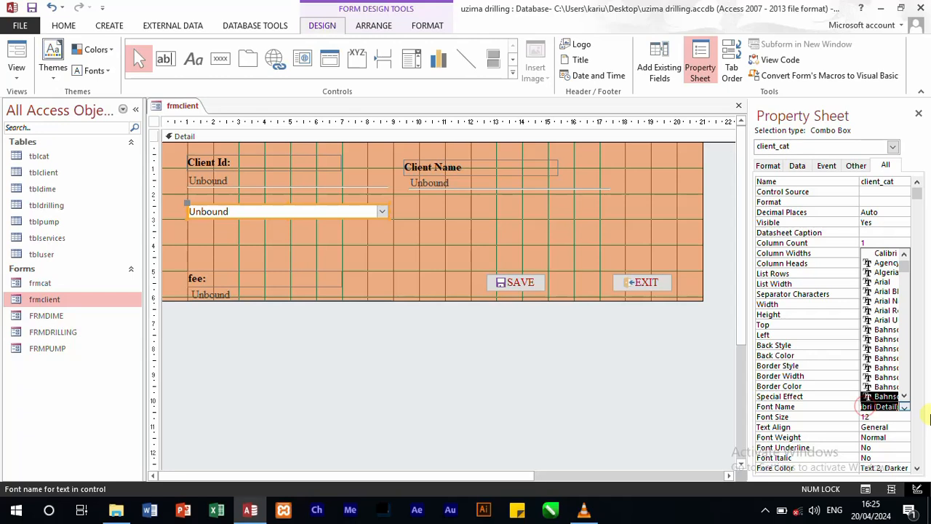
pyautogui.press('BackSpace')
pyautogui.write('times New')
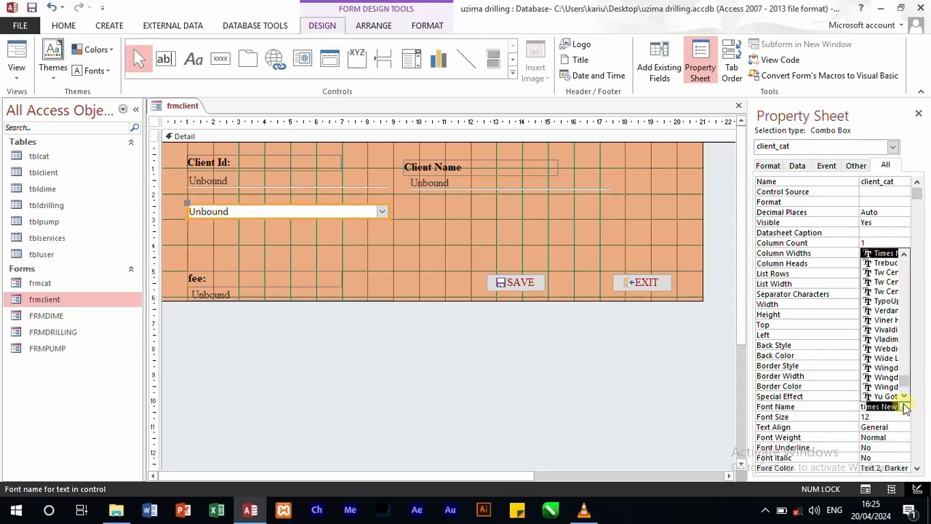
pyautogui.click(881, 254)
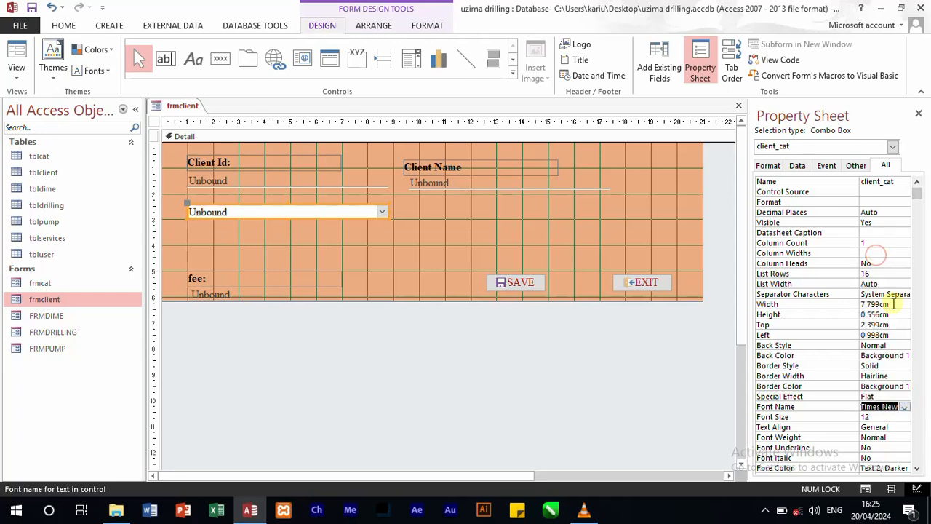
pyautogui.click(884, 396)
pyautogui.click(904, 397)
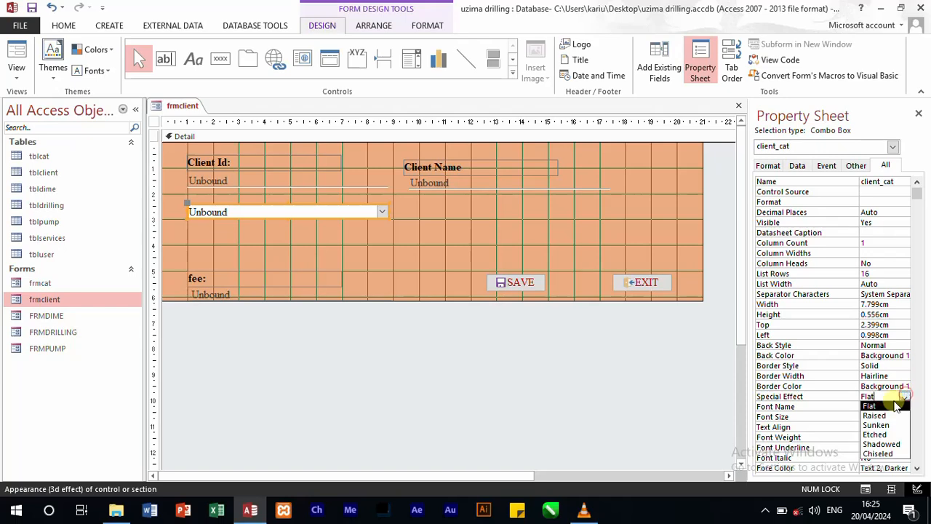
pyautogui.click(884, 454)
pyautogui.click(501, 224)
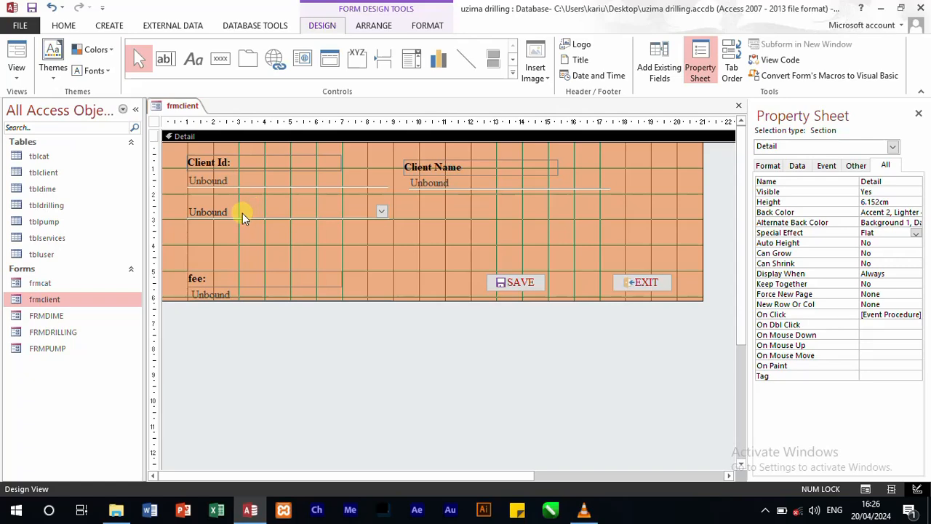
# Step: Shift the client_cat combo box slightly down and place a copy of the Client Id label just above it
pyautogui.moveTo(243, 213); pyautogui.dragTo(240, 216)
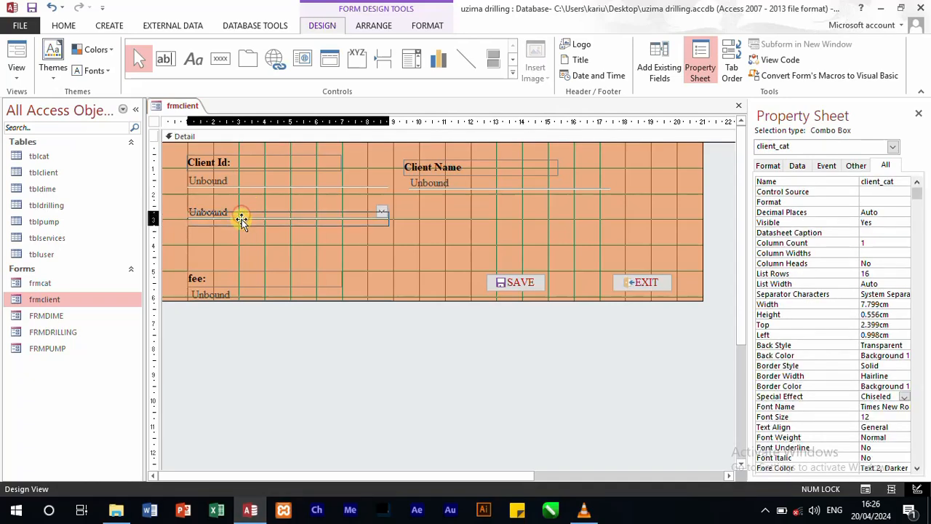
pyautogui.click(209, 162)
pyautogui.hotkey('ctrl', 'c')
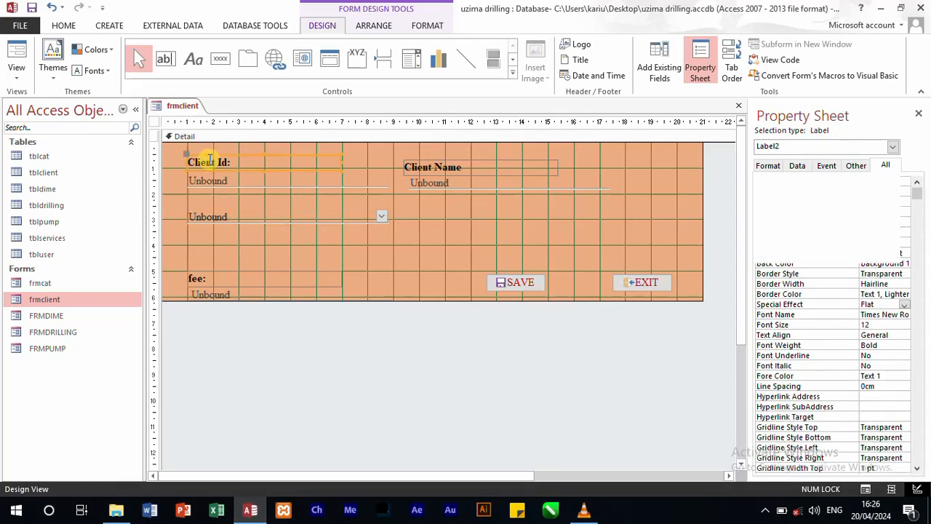
pyautogui.hotkey('ctrl', 'v')
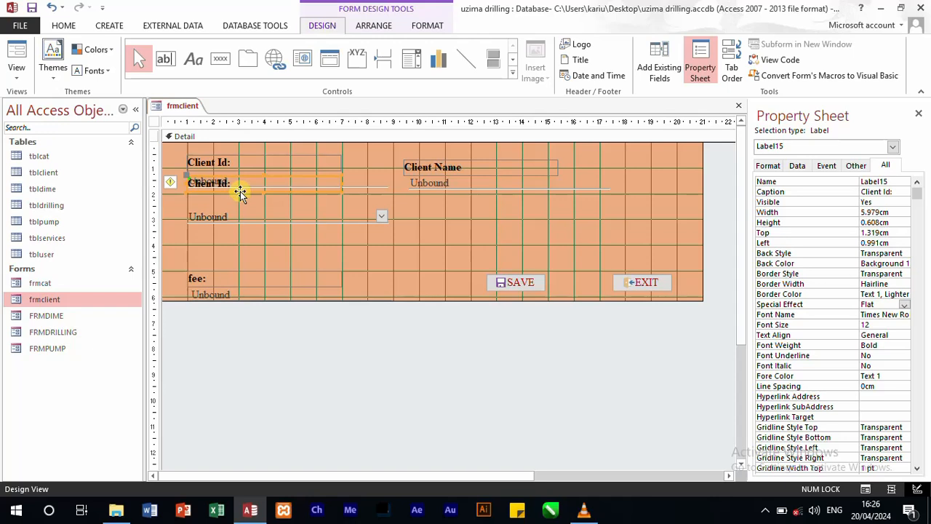
pyautogui.moveTo(239, 192); pyautogui.dragTo(239, 206)
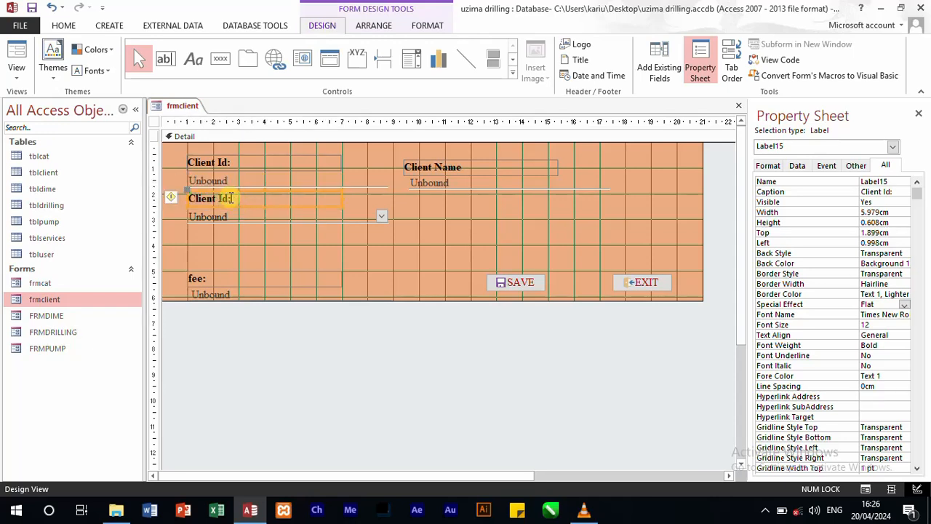
# Step: Change the copied label's text to "Client category:" and move it slightly lower together with the combo box
pyautogui.click(230, 198)
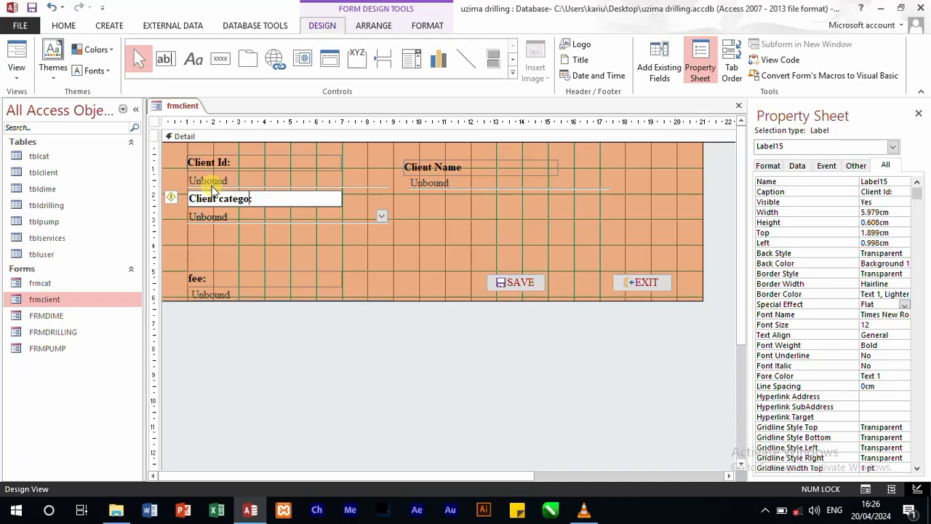
pyautogui.write('y:')
pyautogui.click(318, 248)
pyautogui.moveTo(282, 220)
pyautogui.mouseDown()
pyautogui.moveTo(282, 230)
pyautogui.moveTo(273, 209)
pyautogui.mouseUp()
pyautogui.click(436, 227)
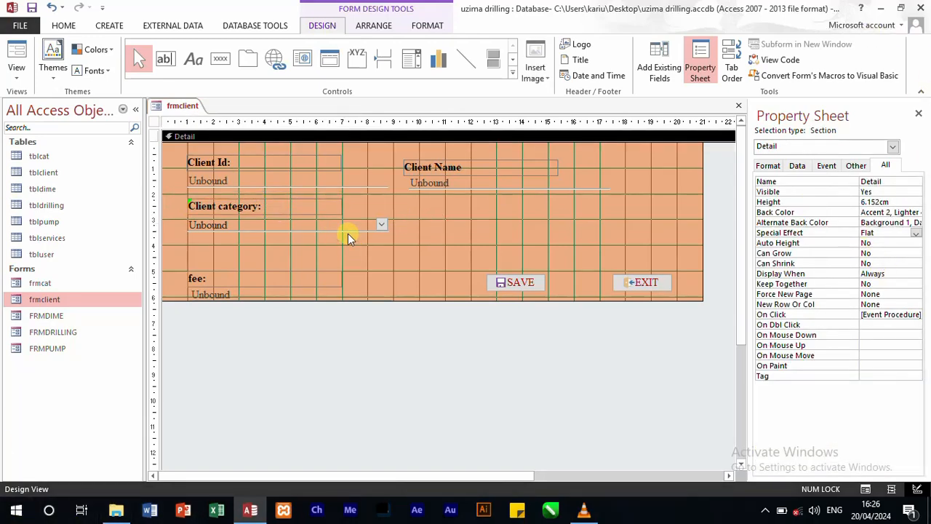
# Step: Start building a row source query for the client_cat combo box and add the tblcat table to it
pyautogui.click(349, 228)
pyautogui.click(769, 166)
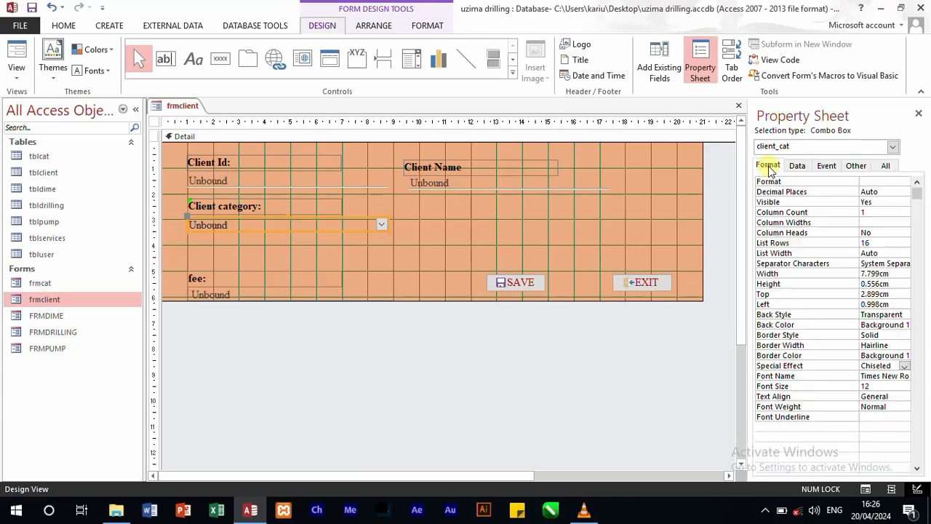
pyautogui.click(798, 166)
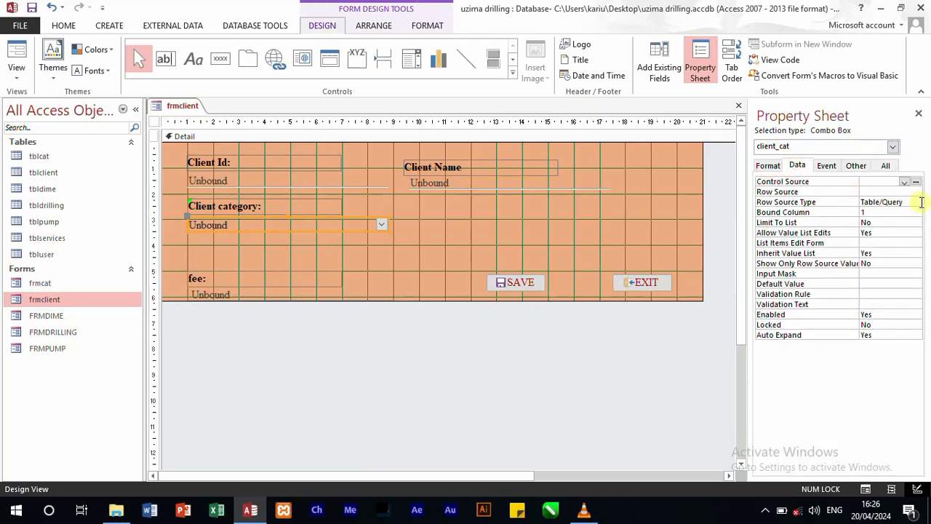
pyautogui.click(911, 191)
pyautogui.click(916, 192)
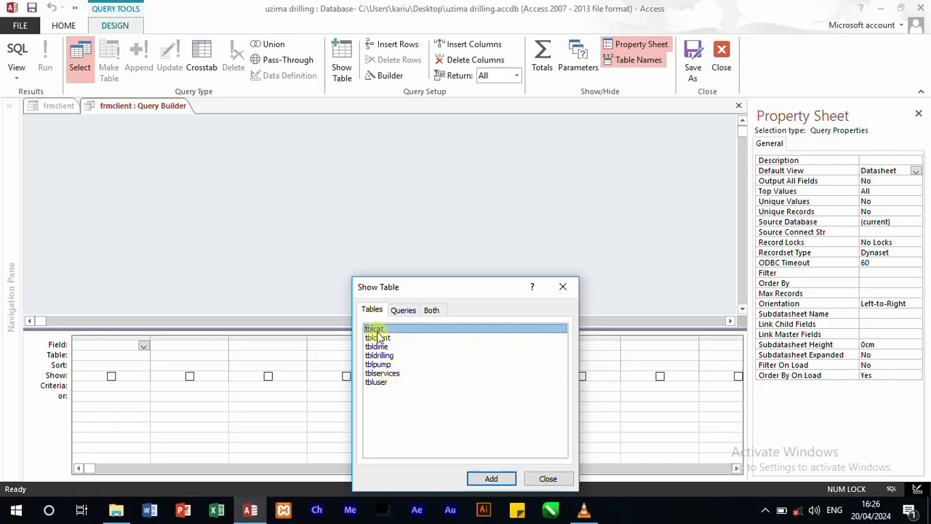
pyautogui.click(491, 478)
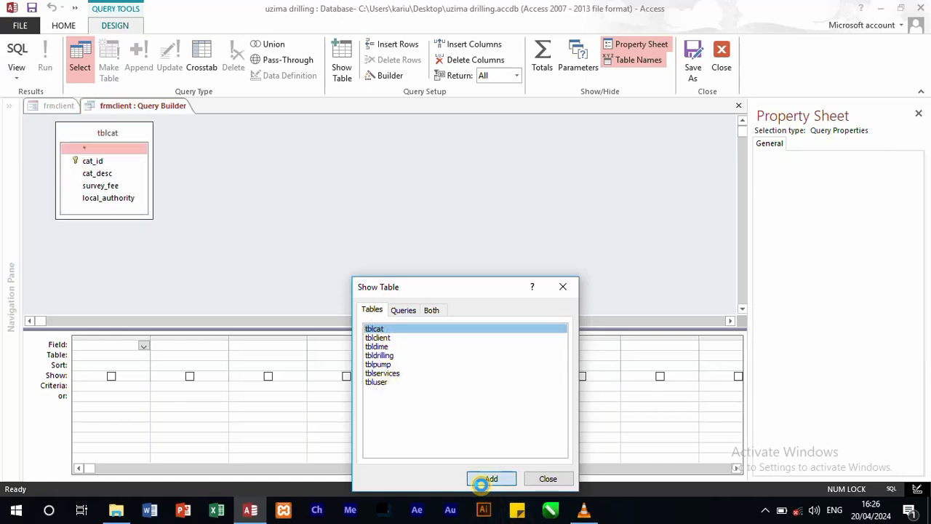
pyautogui.click(565, 287)
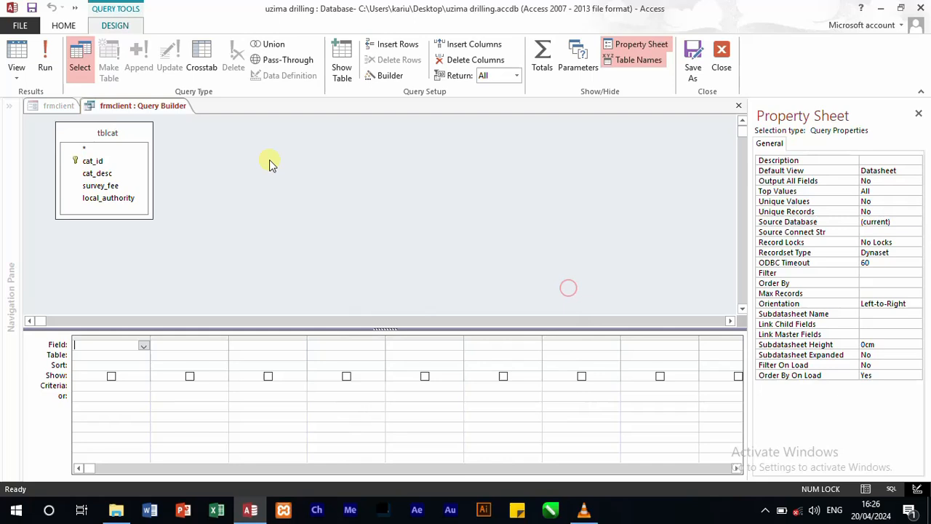
# Step: Add the cat_id and cat_desc fields to the row source query, then close the query and save its changes
pyautogui.doubleClick(102, 162)
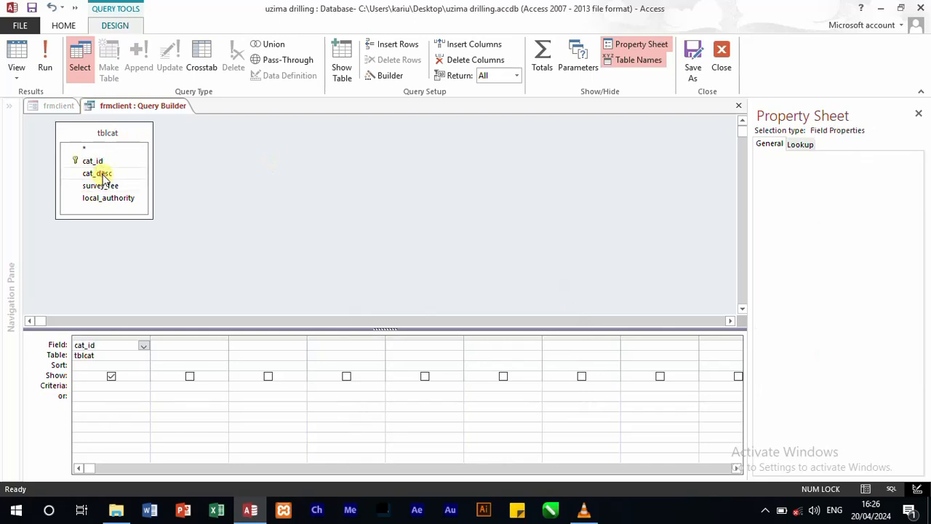
pyautogui.doubleClick(100, 173)
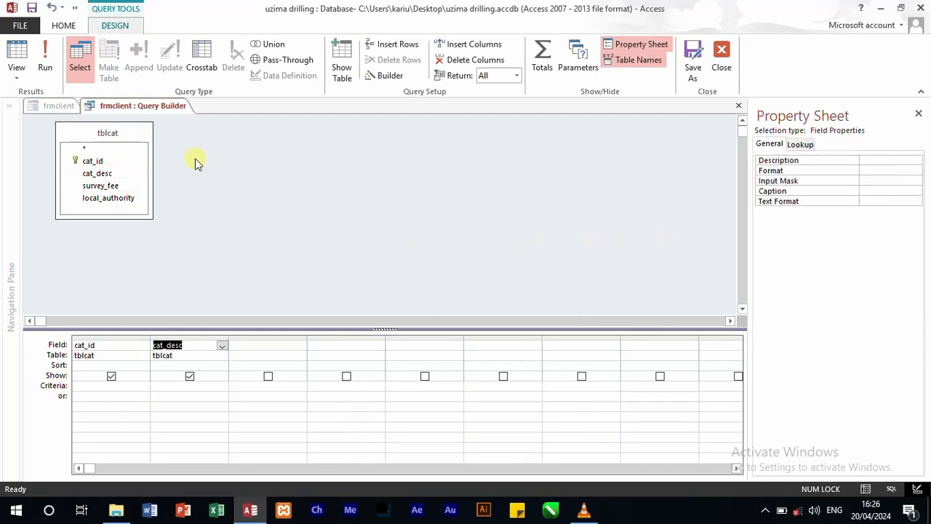
pyautogui.click(721, 58)
pyautogui.click(408, 313)
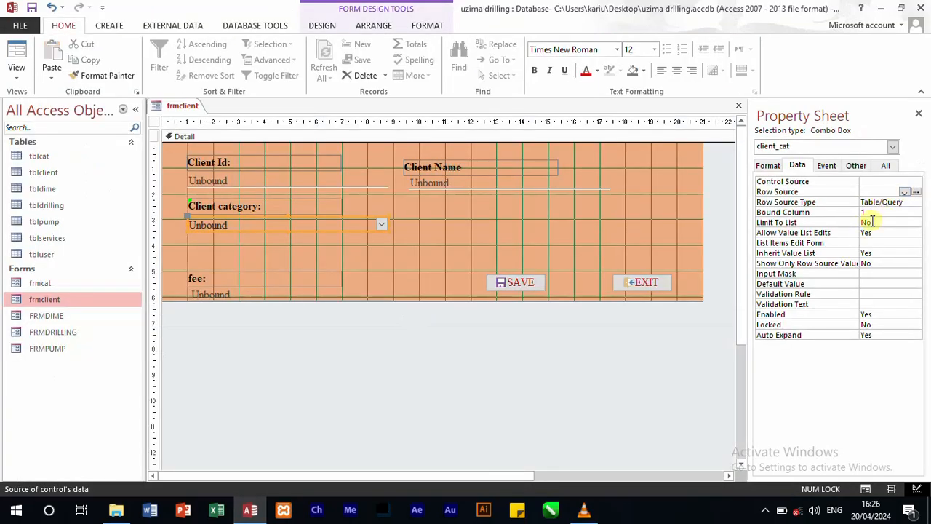
# Step: Set the client_cat combo box's column count to 2 and its column widths to 1.5
pyautogui.click(768, 166)
pyautogui.click(848, 212)
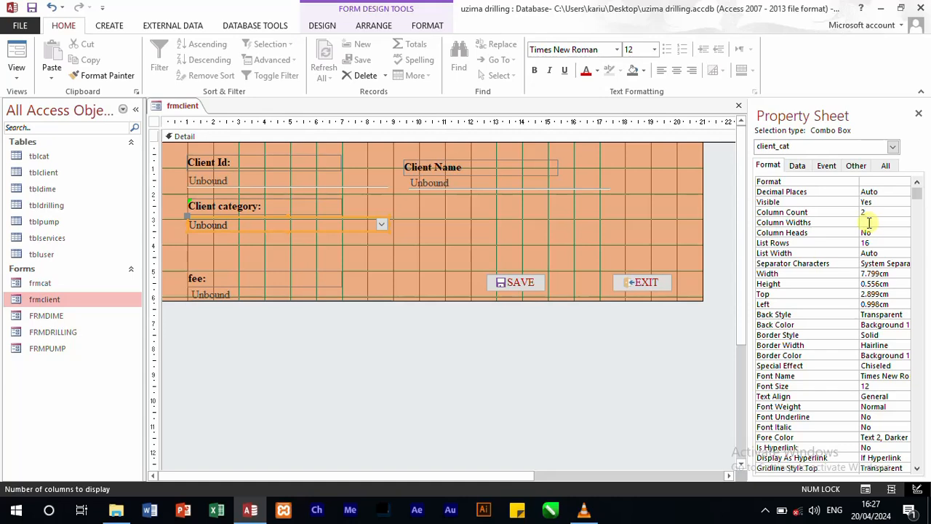
pyautogui.click(869, 223)
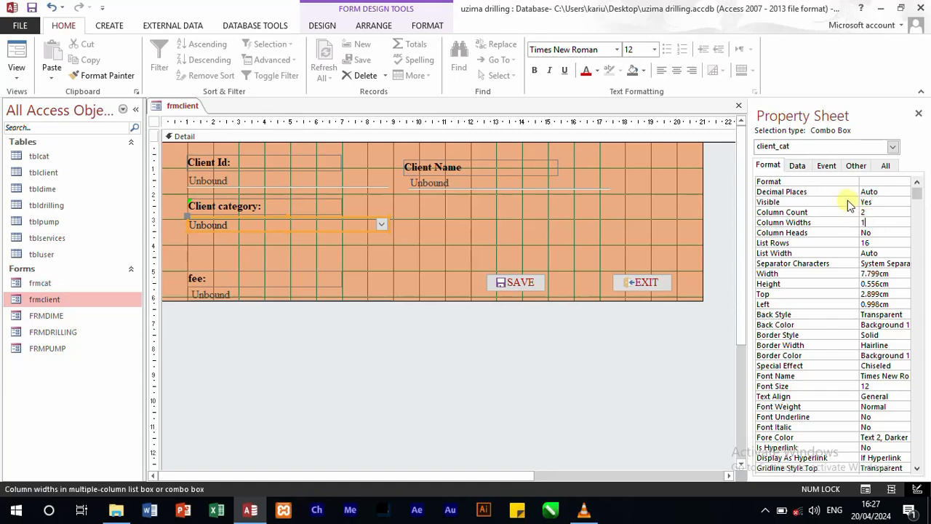
pyautogui.write('1.5')
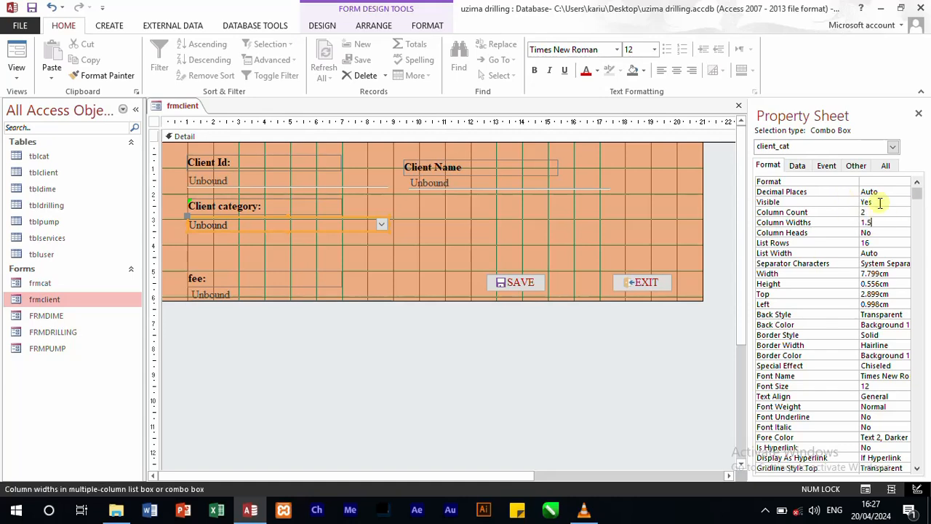
pyautogui.click(422, 339)
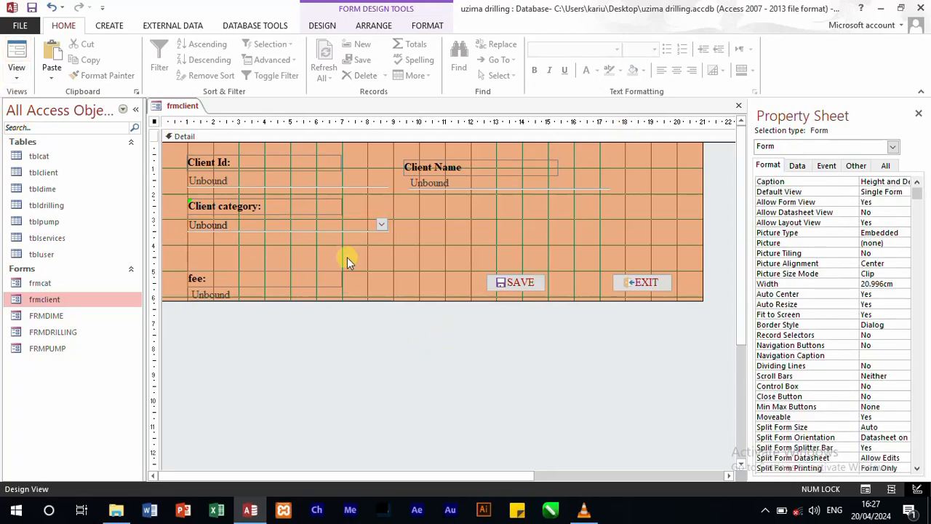
# Step: Move the fee label and its text box together to the space below the Client Name field, level with Client category
pyautogui.rightClick(370, 282)
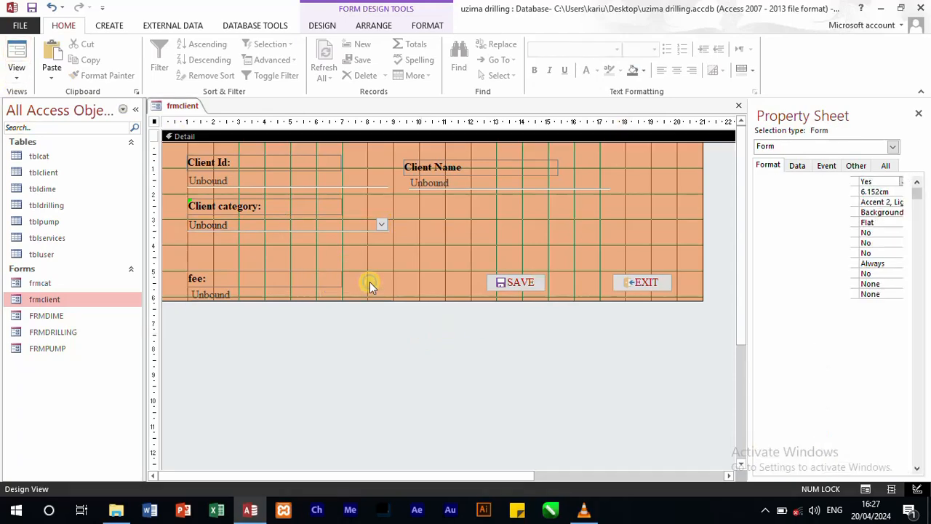
pyautogui.click(280, 317)
pyautogui.moveTo(187, 263); pyautogui.dragTo(337, 303)
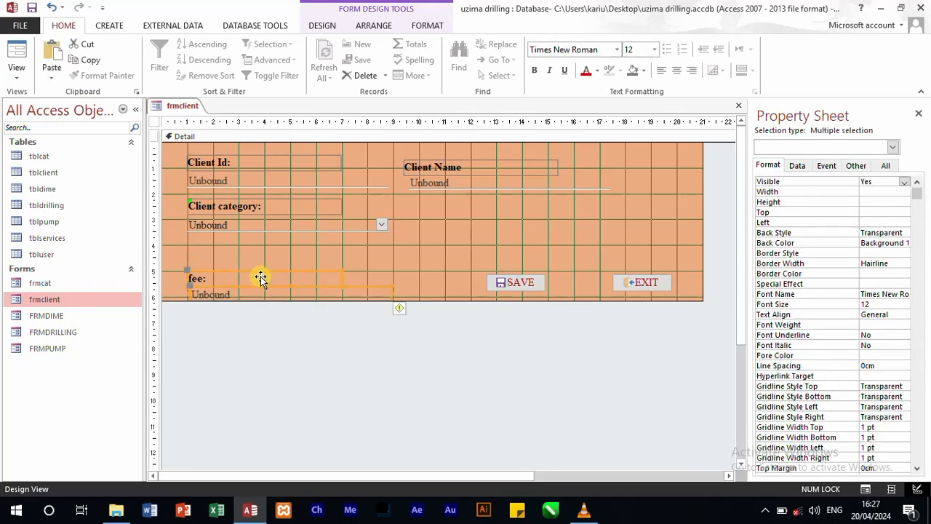
pyautogui.moveTo(216, 274); pyautogui.dragTo(442, 207)
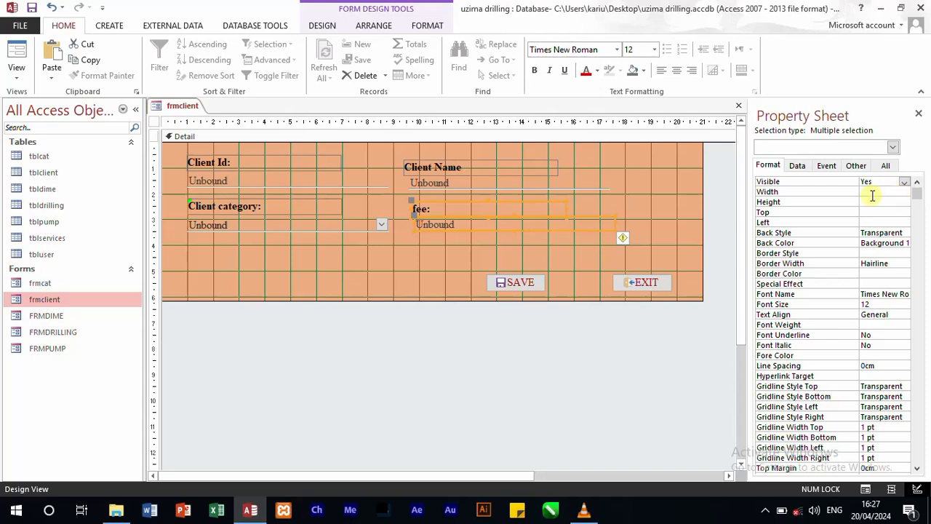
pyautogui.click(548, 247)
# Step: Change the fee label's caption to "Address"
pyautogui.click(546, 205)
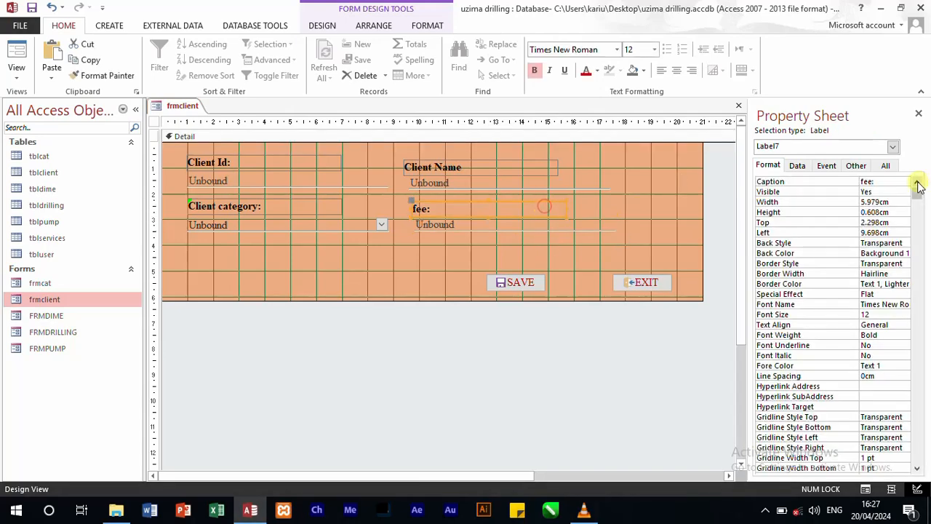
pyautogui.doubleClick(888, 181)
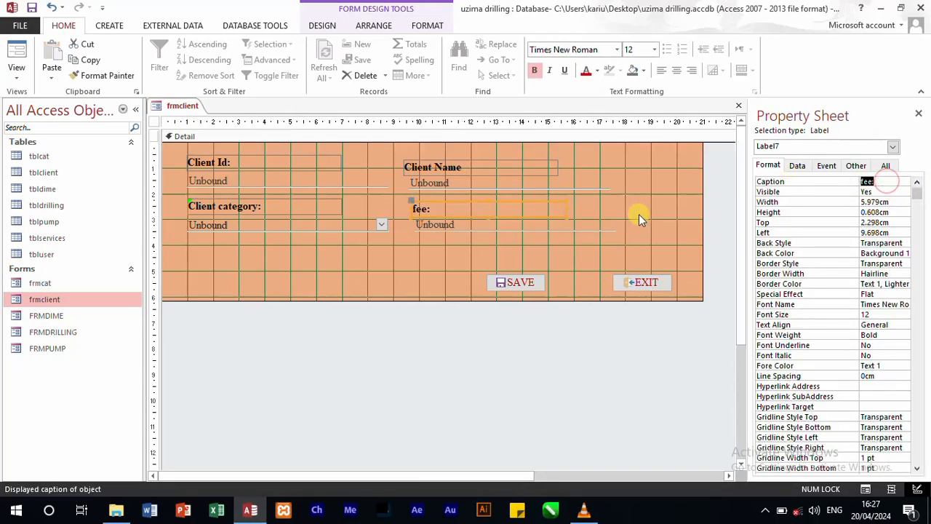
pyautogui.write('a')
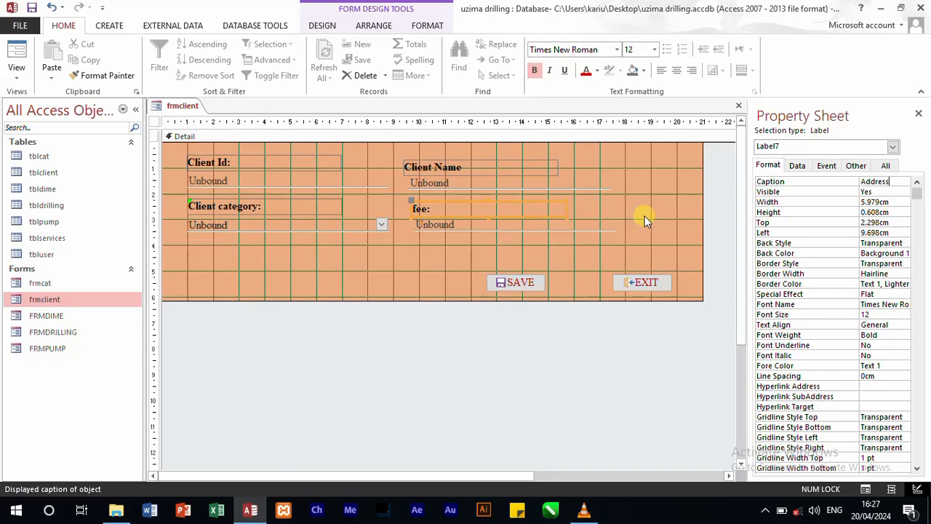
pyautogui.click(646, 359)
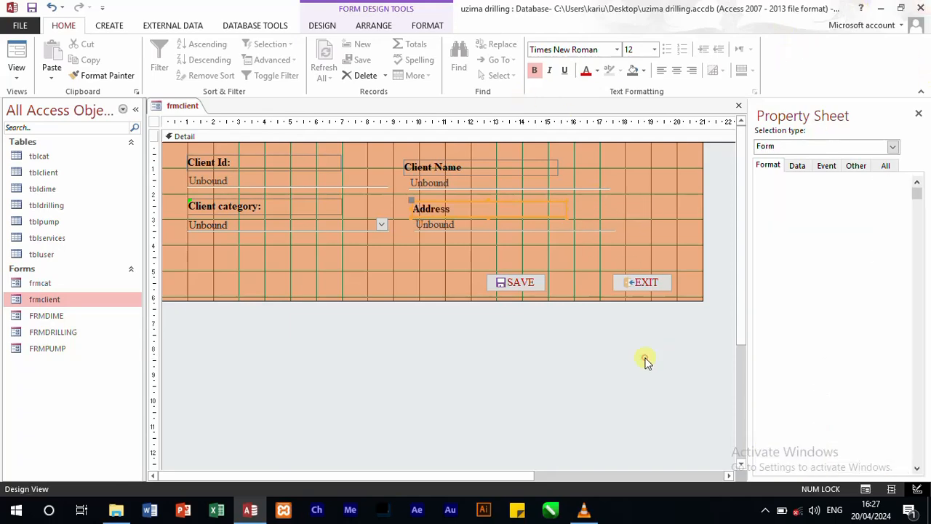
# Step: Select the text box under the Address label and list the existing fields of the tblclient table
pyautogui.click(492, 227)
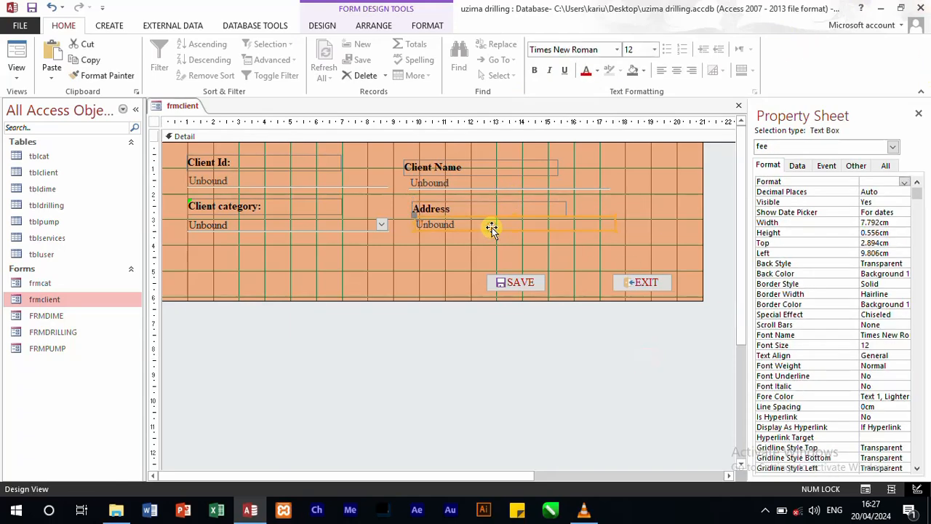
pyautogui.click(323, 27)
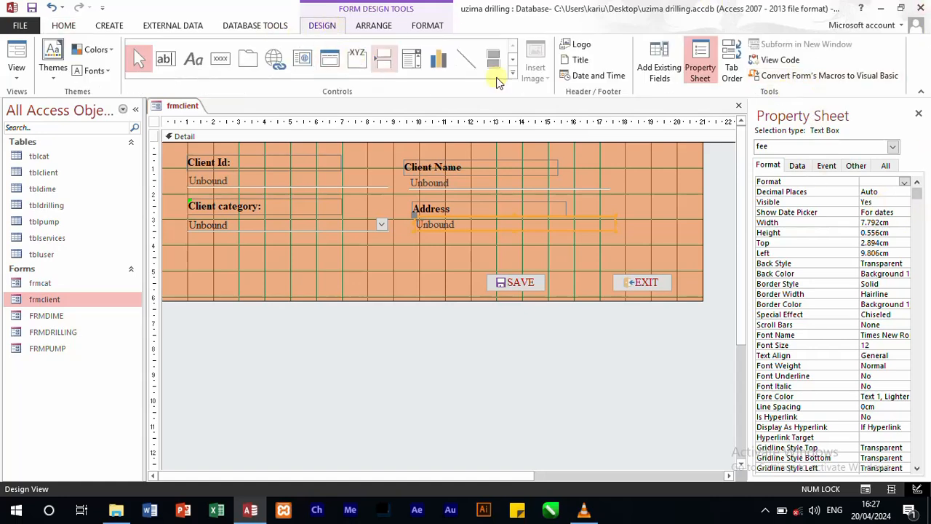
pyautogui.click(671, 69)
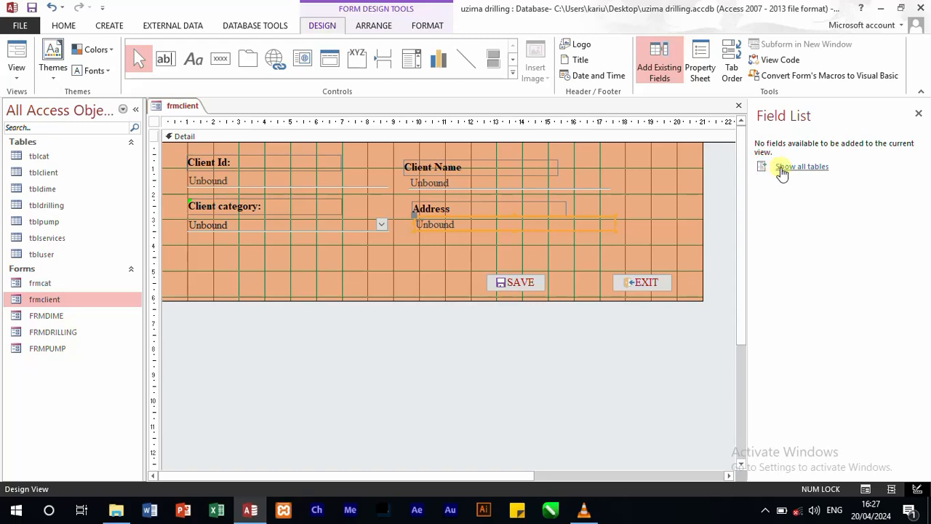
pyautogui.click(781, 171)
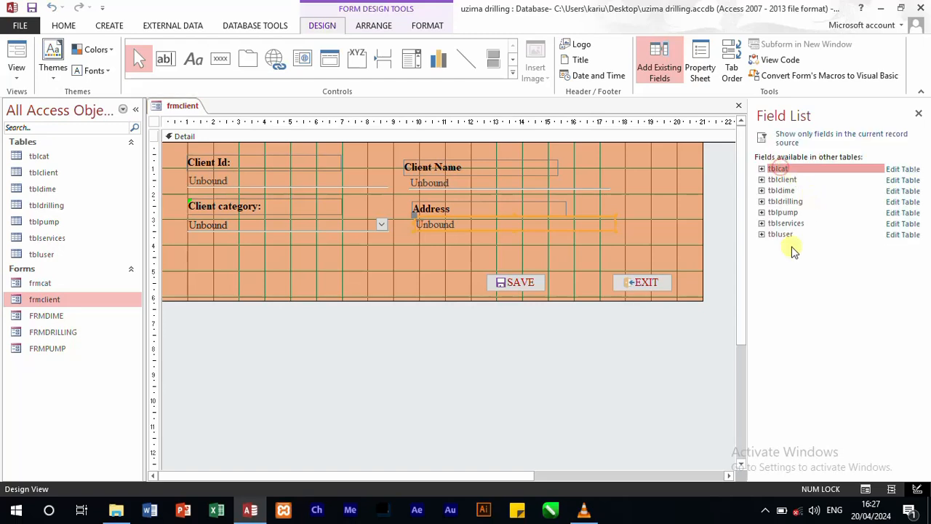
pyautogui.click(762, 180)
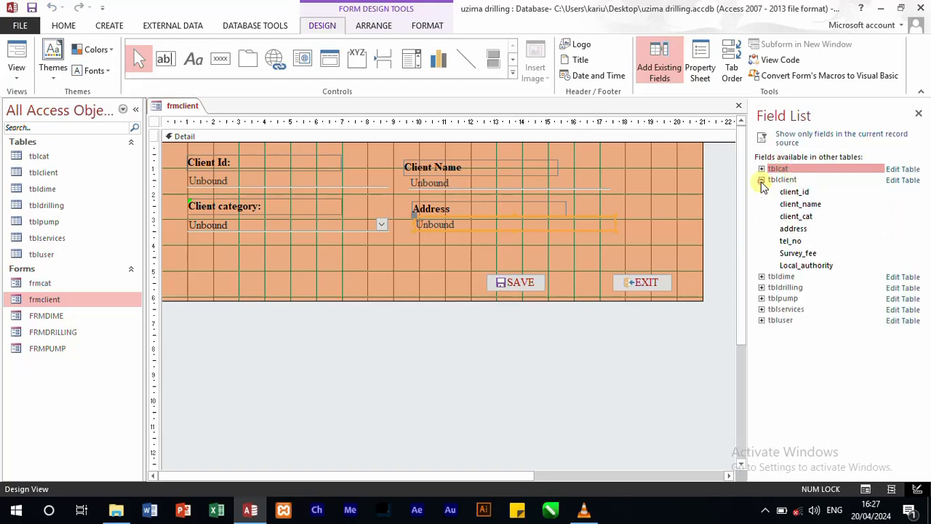
# Step: Rename the text box under the Address label as "address"
pyautogui.click(498, 231)
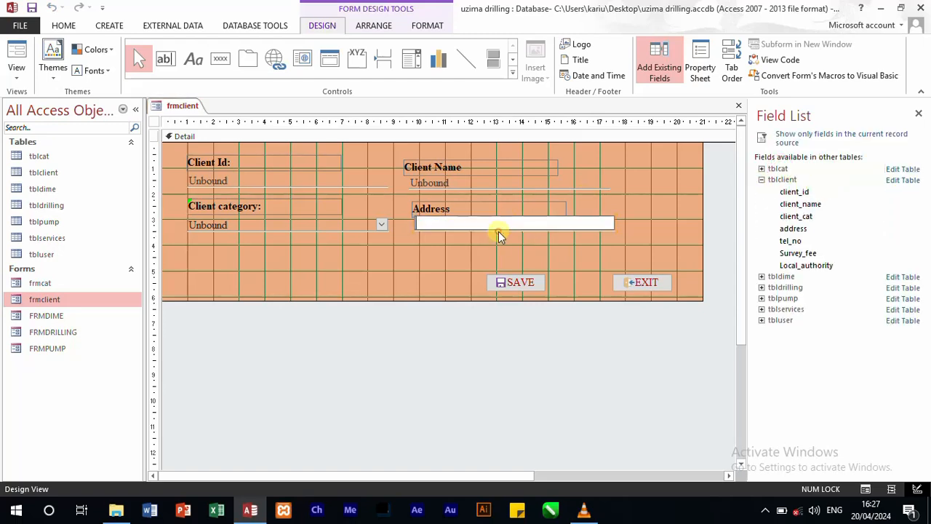
pyautogui.click(702, 73)
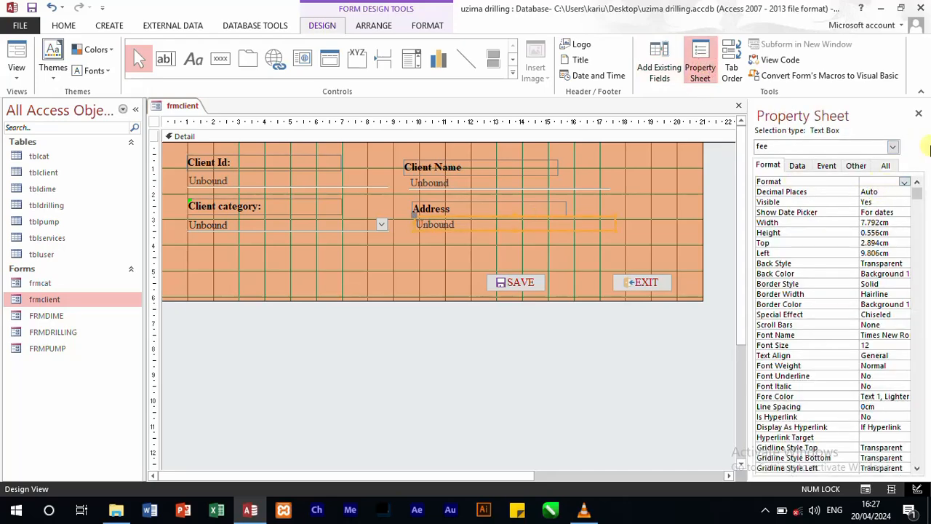
pyautogui.click(886, 166)
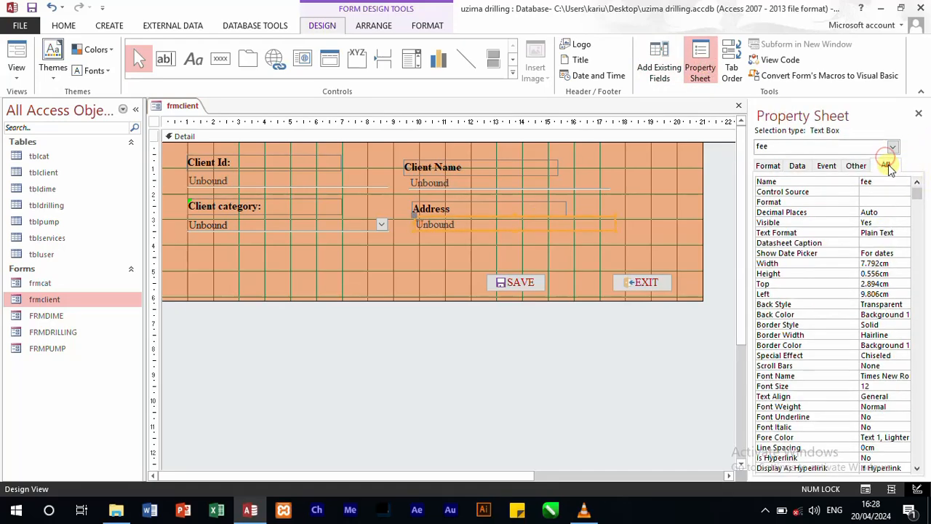
pyautogui.doubleClick(888, 182)
pyautogui.write('a')
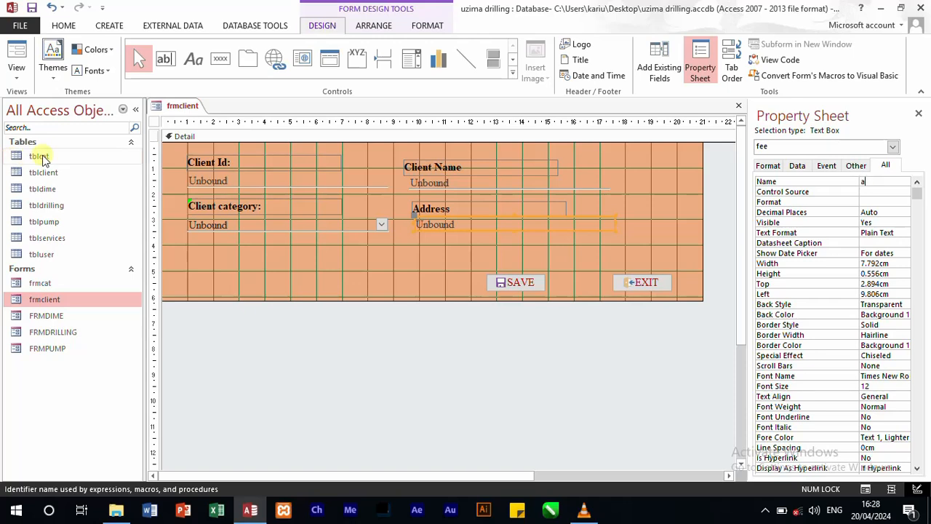
pyautogui.write('ddress')
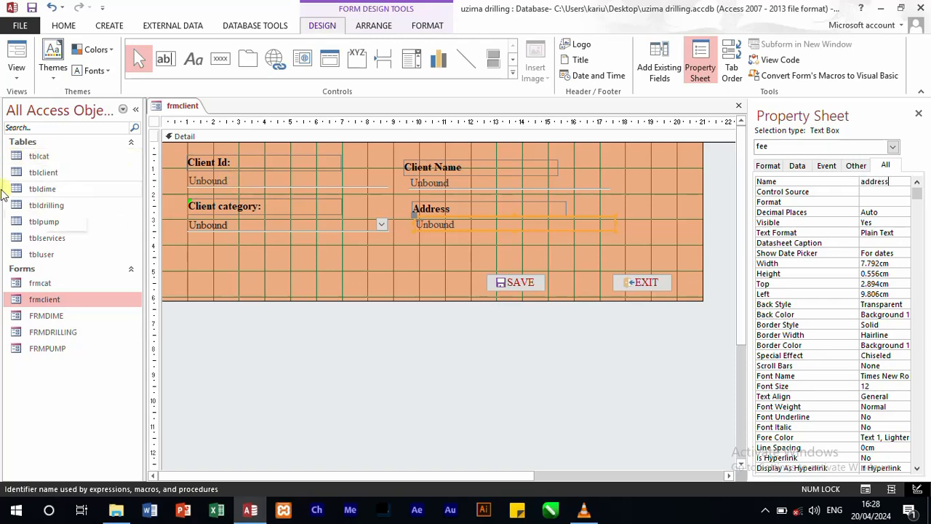
pyautogui.click(246, 250)
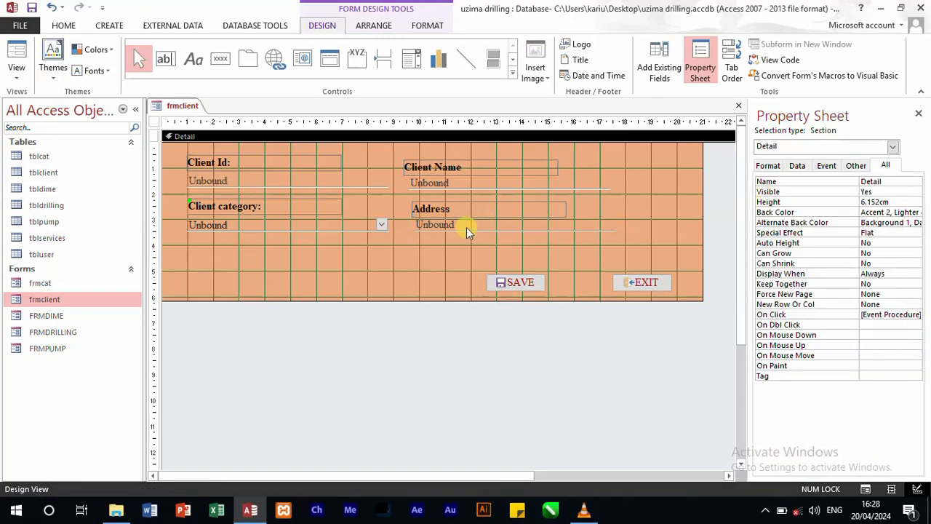
# Step: Nudge the client_cat combo box slightly left and up beneath the Client category label
pyautogui.click(379, 221)
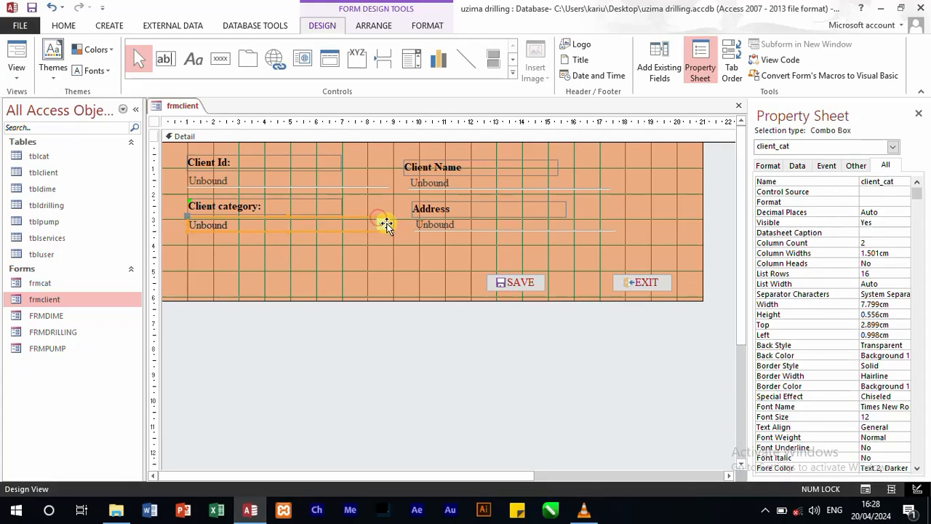
pyautogui.moveTo(386, 224); pyautogui.dragTo(375, 226)
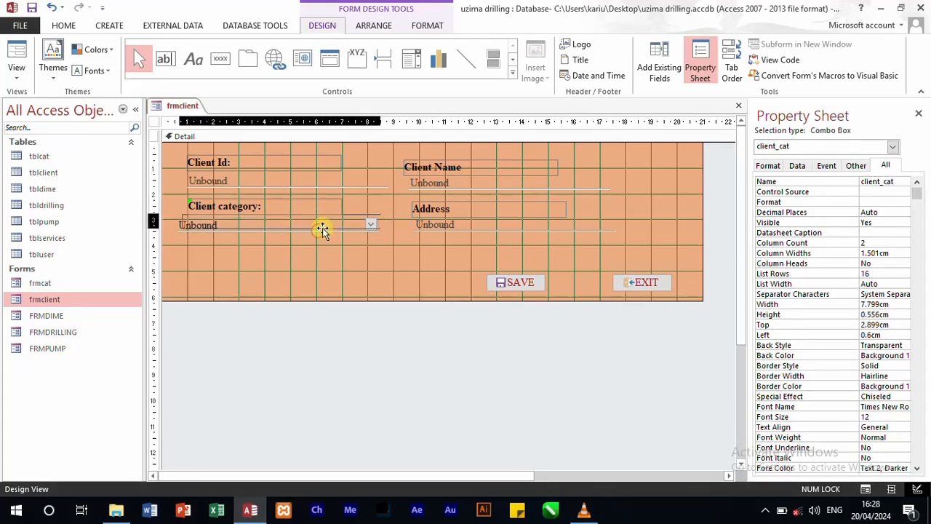
pyautogui.moveTo(322, 229); pyautogui.dragTo(327, 227)
pyautogui.click(352, 237)
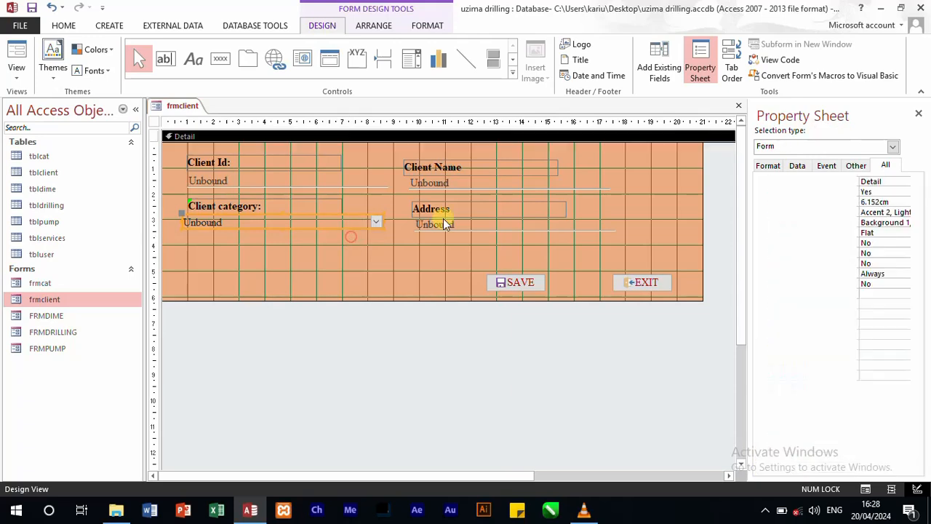
# Step: Narrow the address text box to about 5.1 cm by pulling in its right edge
pyautogui.click(494, 225)
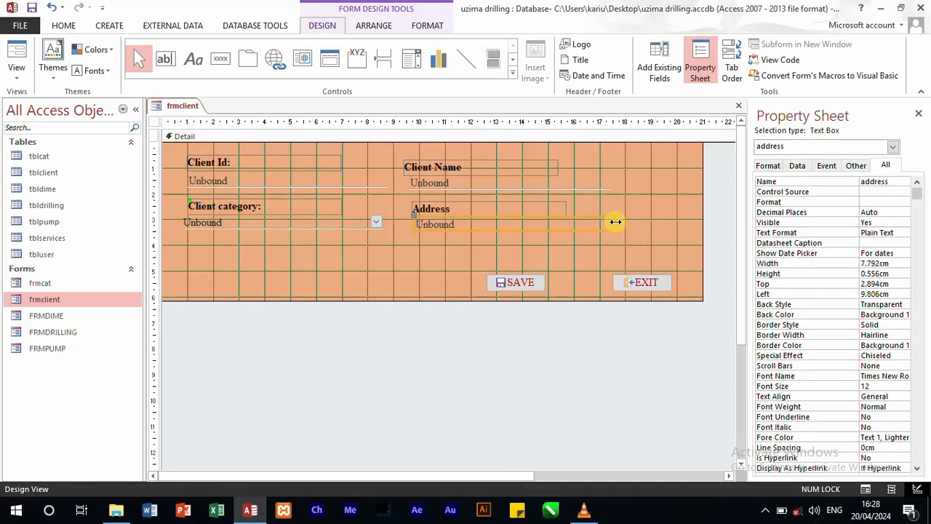
pyautogui.moveTo(615, 223); pyautogui.dragTo(544, 217)
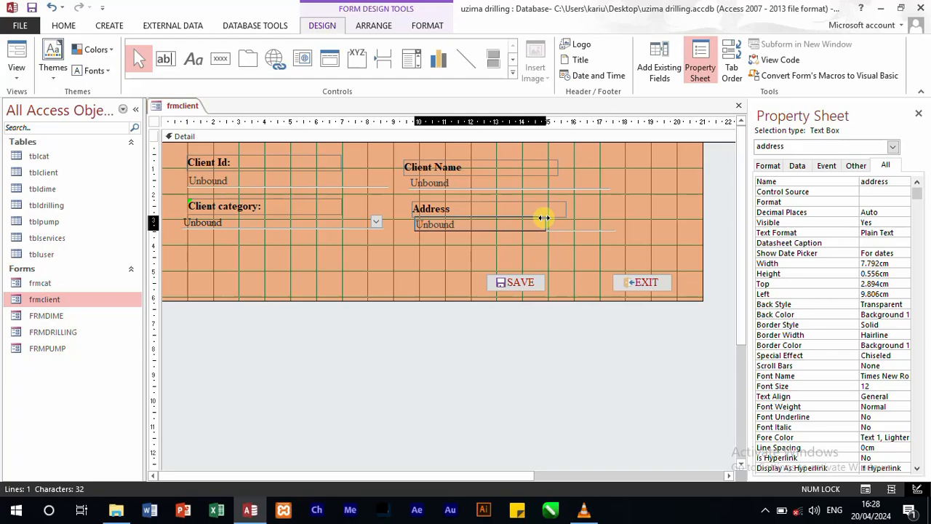
pyautogui.click(591, 225)
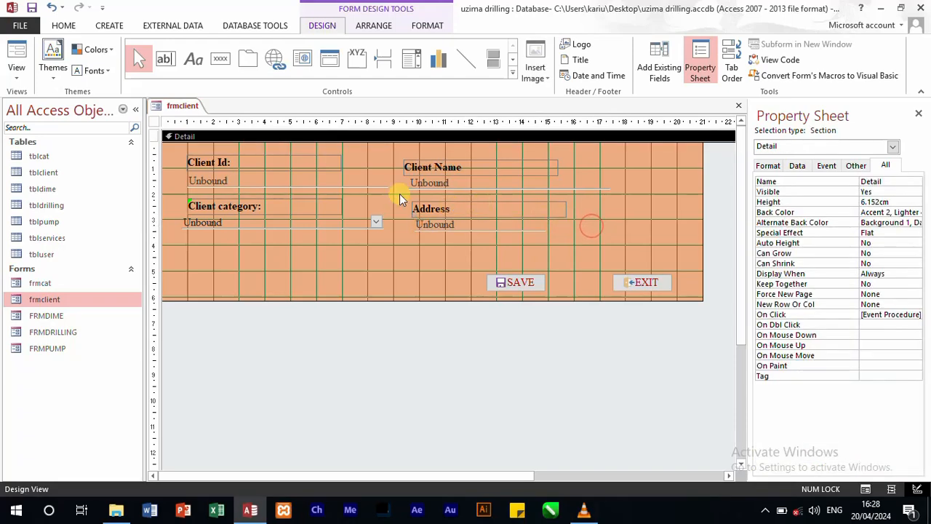
# Step: Duplicate the Address label and its text box and place the copy just right of the original pair
pyautogui.moveTo(409, 202); pyautogui.dragTo(557, 236)
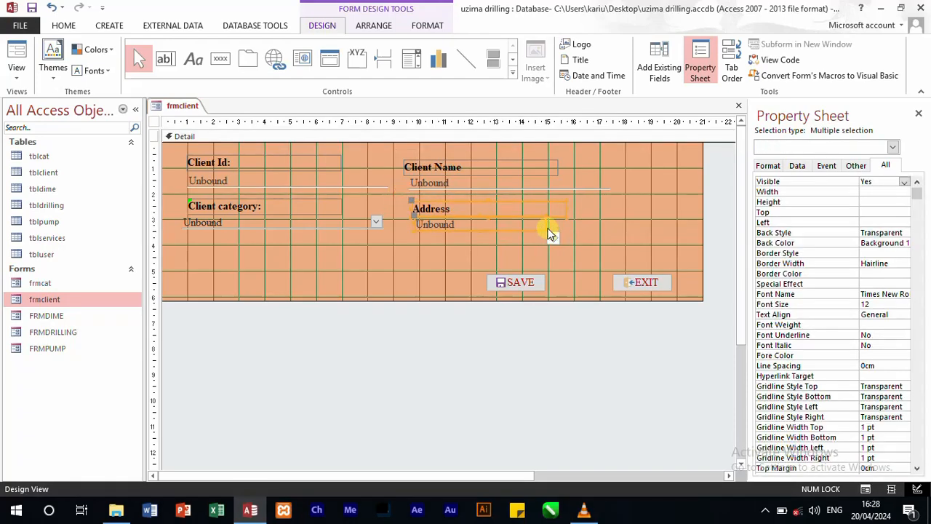
pyautogui.hotkey('ctrl', 'c')
pyautogui.hotkey('ctrl', 'v')
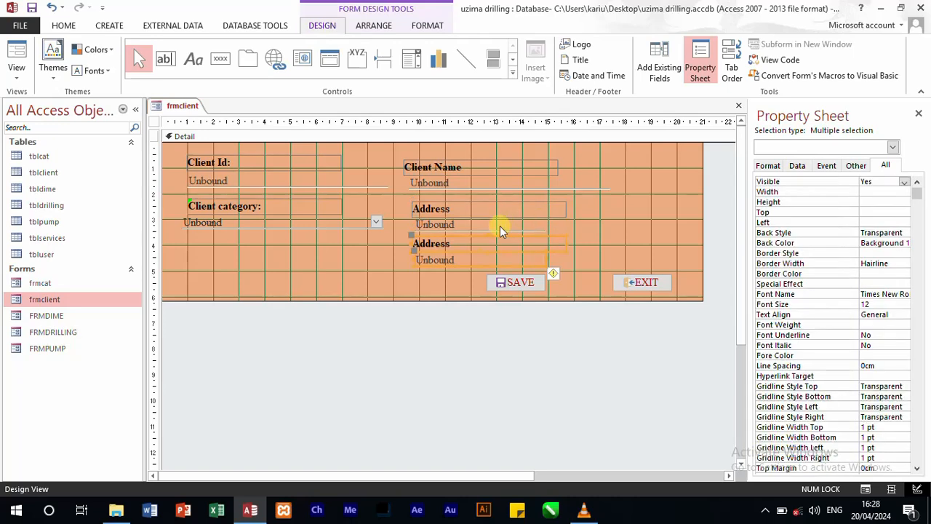
pyautogui.moveTo(500, 241); pyautogui.dragTo(607, 199)
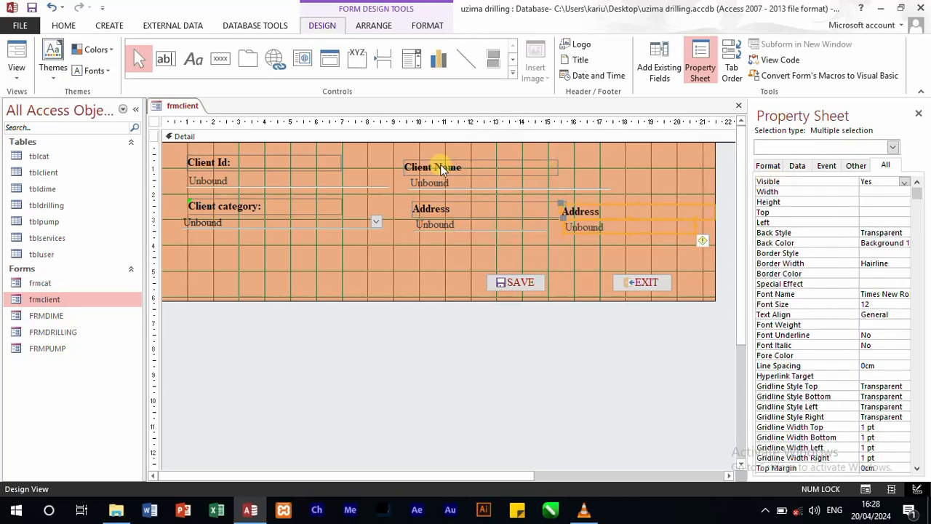
# Step: Spread the top row by moving the Client Name pair to about 12.6 cm from the form's left edge and widening the Client Id and Client Name pairs
pyautogui.moveTo(405, 141); pyautogui.dragTo(568, 178)
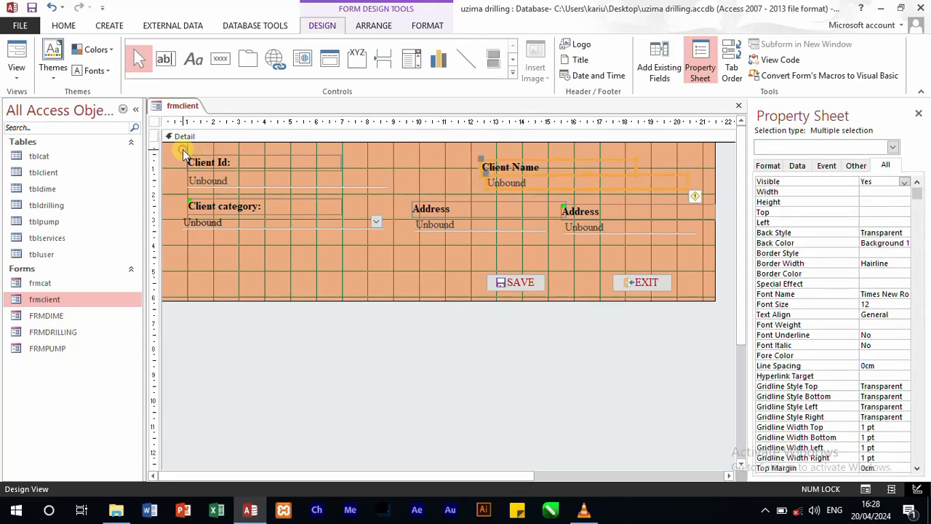
pyautogui.moveTo(183, 152); pyautogui.dragTo(457, 183)
pyautogui.click(593, 173)
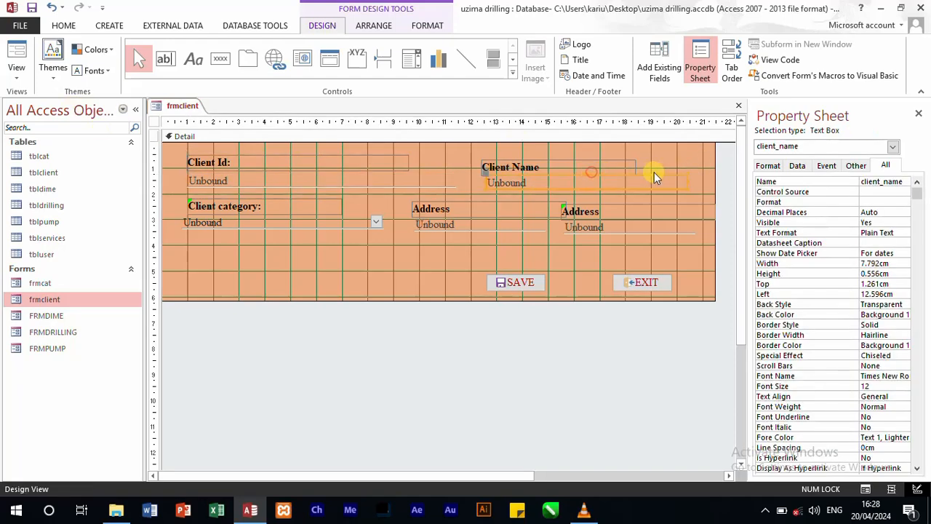
pyautogui.moveTo(484, 151); pyautogui.dragTo(541, 191)
pyautogui.moveTo(686, 179); pyautogui.dragTo(711, 181)
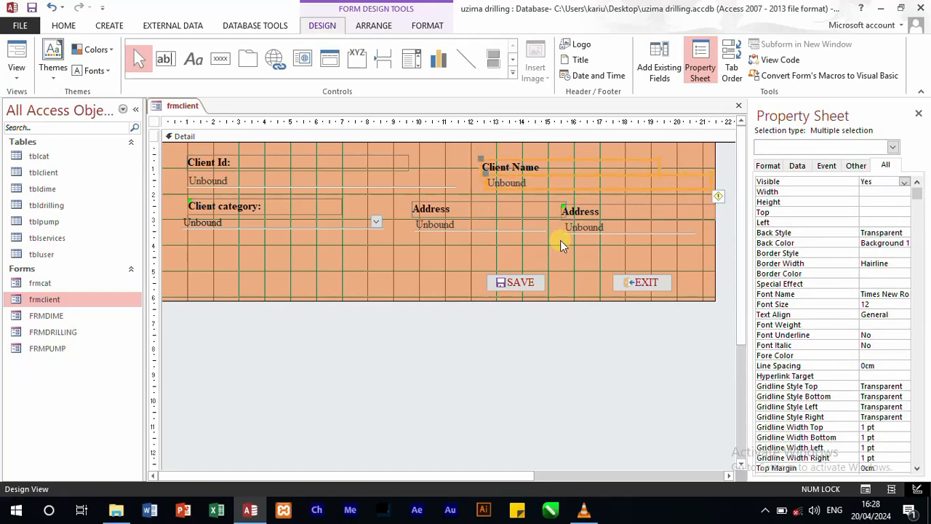
# Step: Move the duplicated Address pair level with the Client category row, about 15.8 cm from the form's left edge
pyautogui.moveTo(616, 240); pyautogui.dragTo(560, 212)
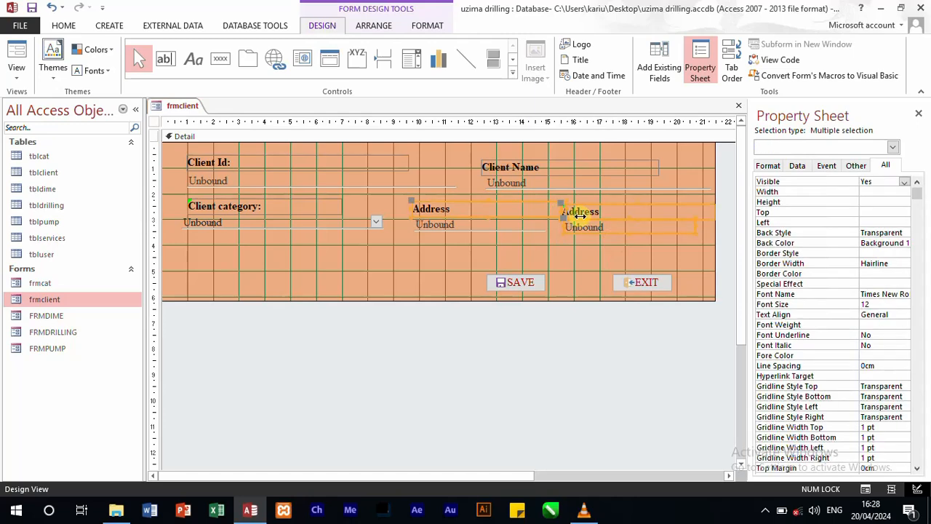
pyautogui.click(580, 218)
pyautogui.click(628, 251)
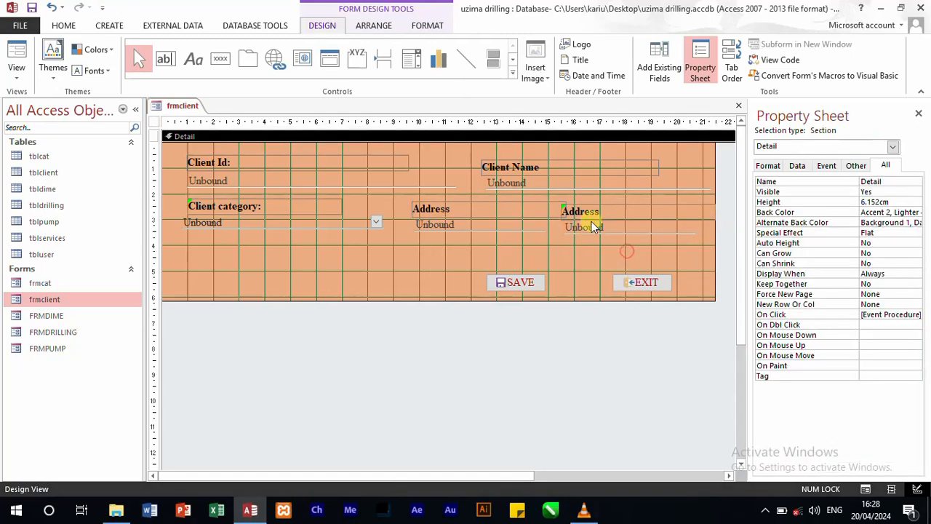
pyautogui.moveTo(634, 237); pyautogui.dragTo(595, 205)
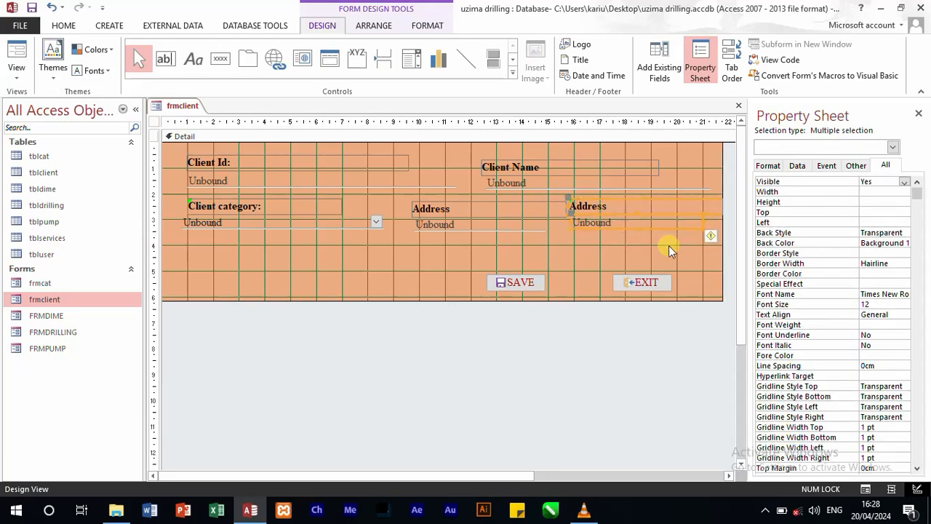
pyautogui.click(651, 246)
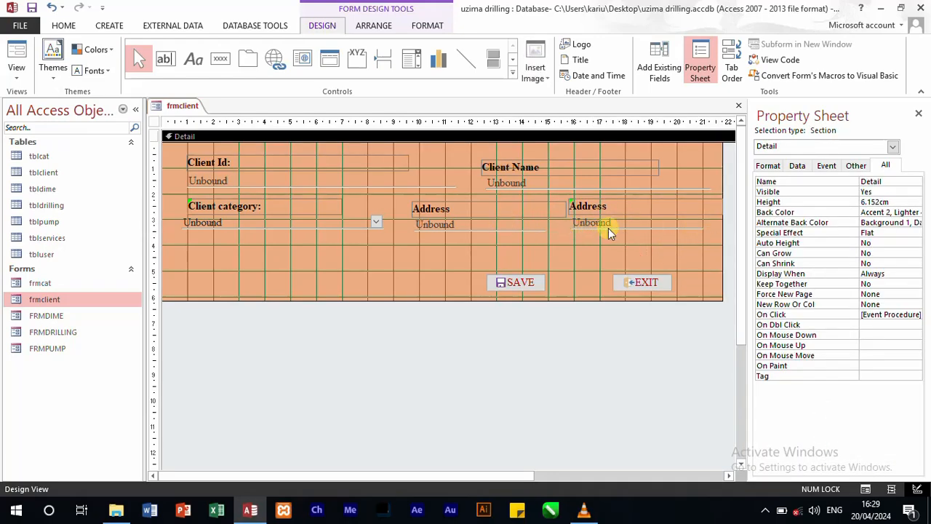
# Step: Change the duplicated Address label's caption to "Telephone"
pyautogui.click(603, 208)
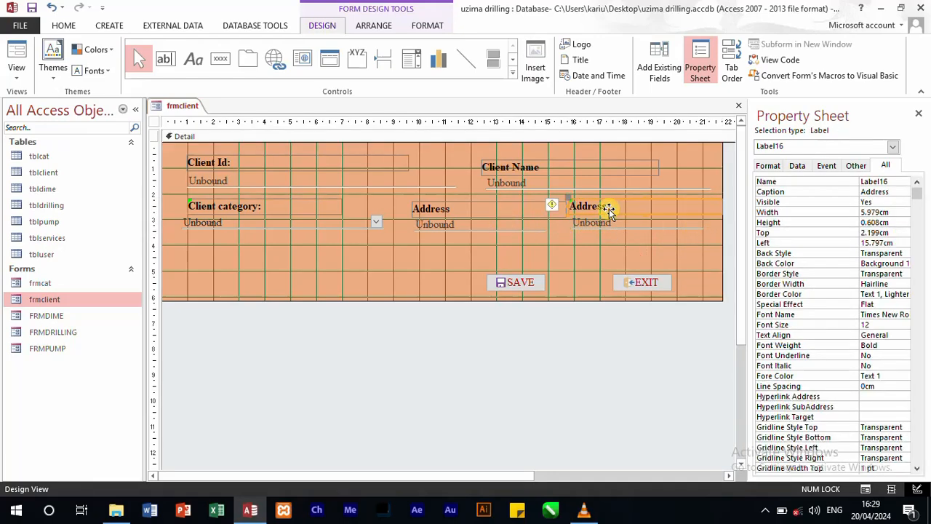
pyautogui.doubleClick(898, 193)
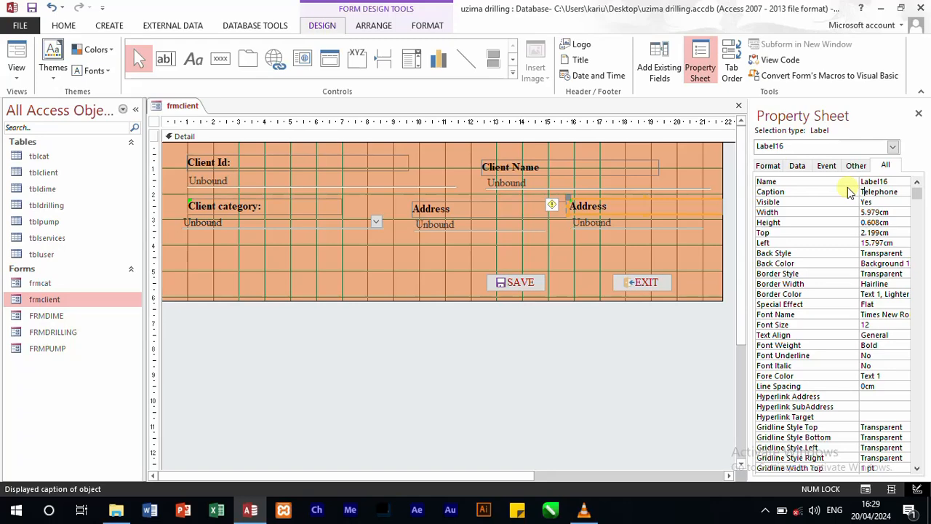
pyautogui.click(454, 370)
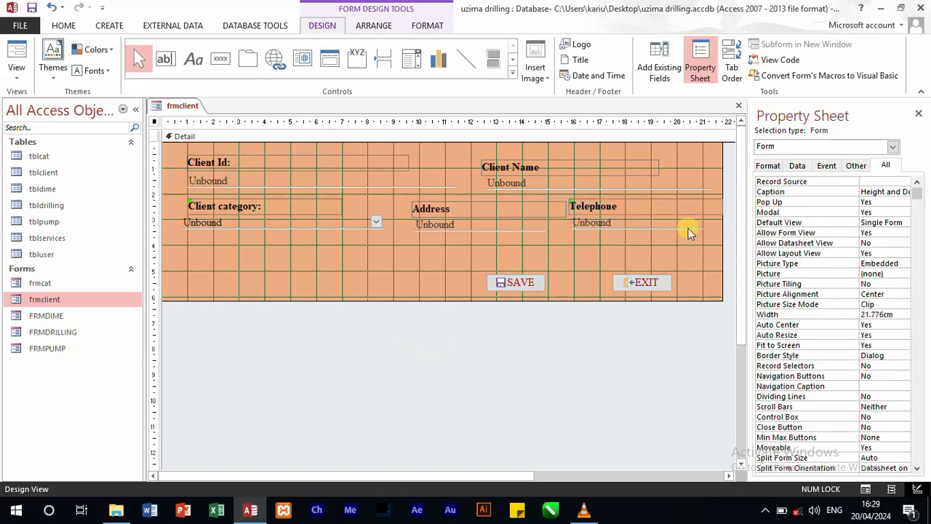
# Step: Check the tblclient field names and rename the text box under Telephone after the matching tel_no field
pyautogui.click(659, 64)
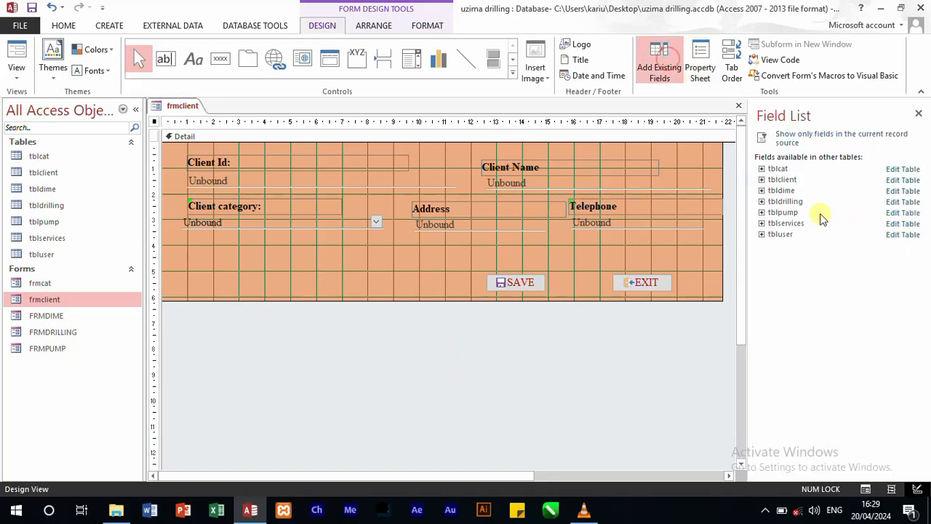
pyautogui.click(761, 180)
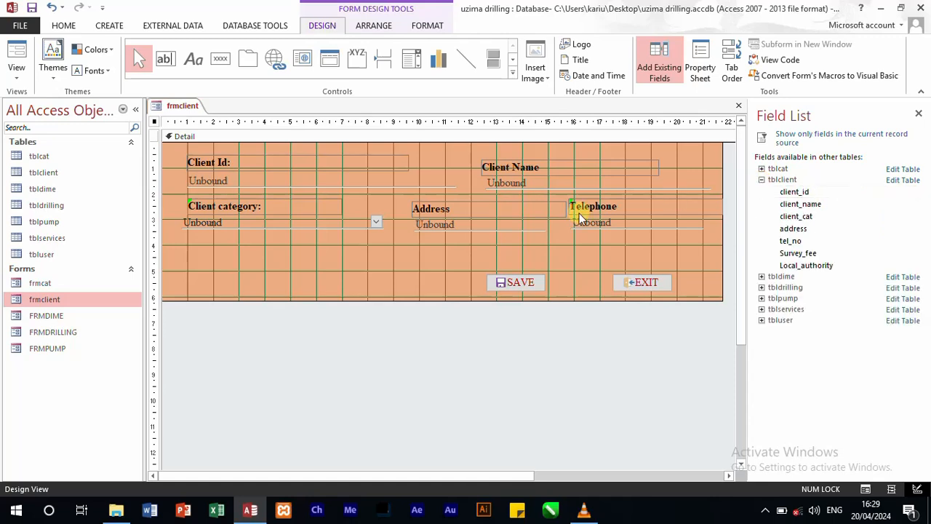
pyautogui.click(626, 224)
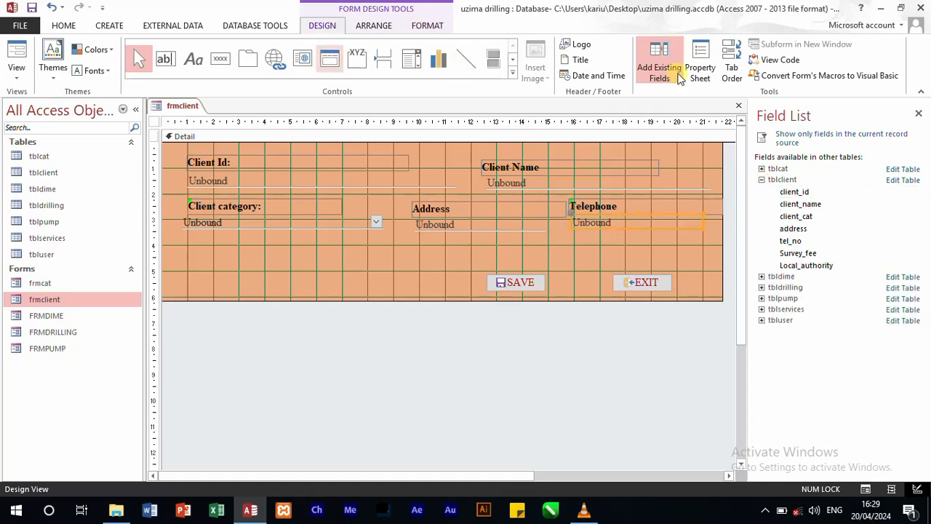
pyautogui.click(700, 69)
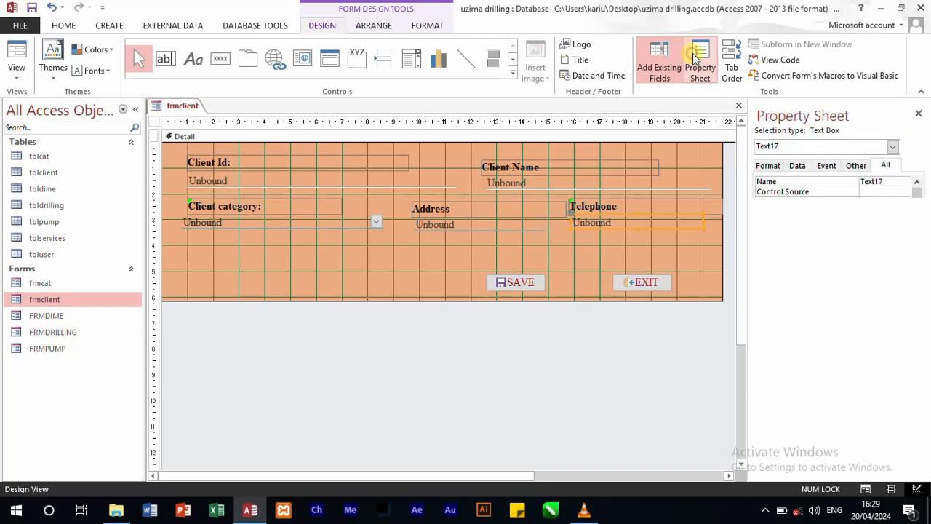
pyautogui.click(894, 182)
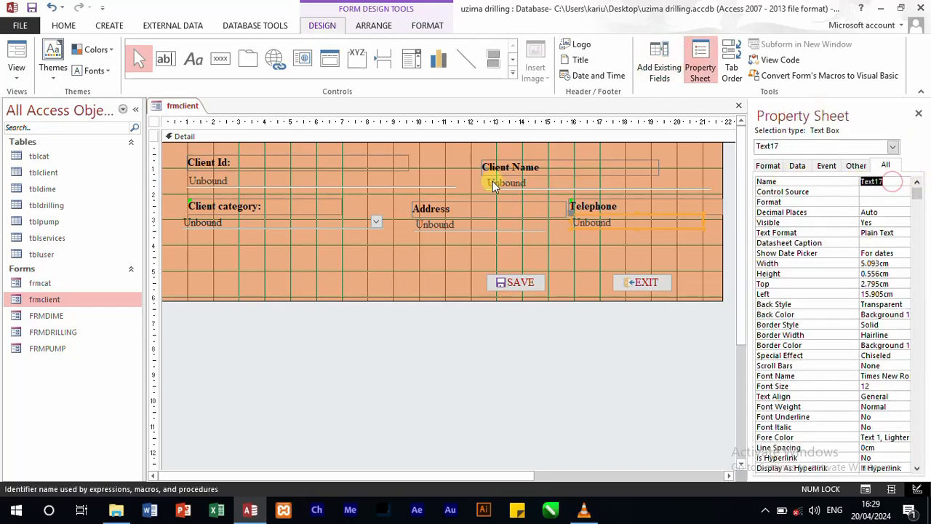
pyautogui.write('tel_no')
pyautogui.click(384, 358)
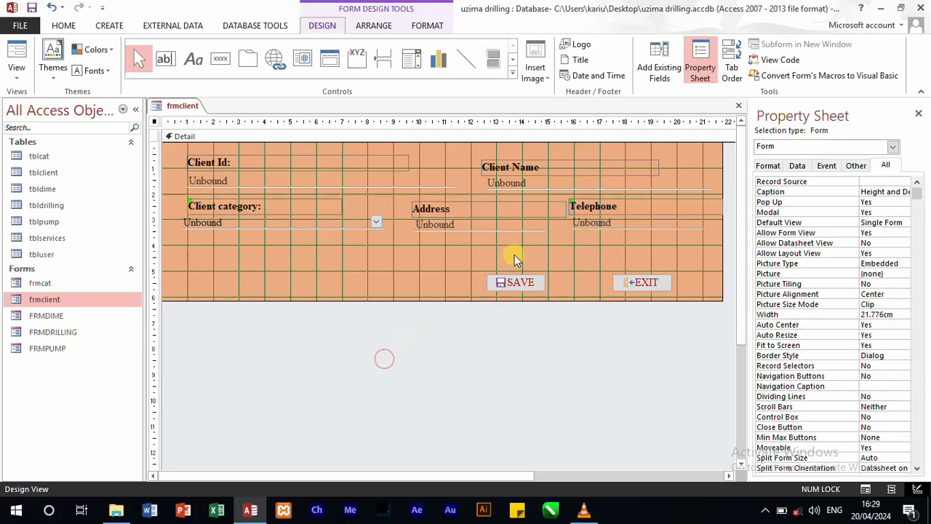
# Step: Duplicate the Address label and text box into the space below Client category, and extend the Detail section's height to about 7.5 cm
pyautogui.moveTo(515, 258); pyautogui.dragTo(418, 205)
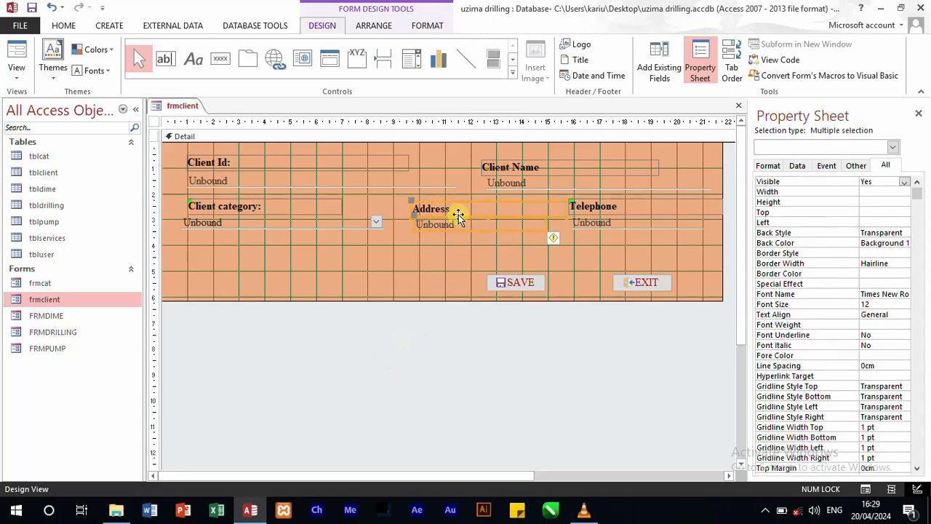
pyautogui.hotkey('ctrl', 'c')
pyautogui.hotkey('ctrl', 'v')
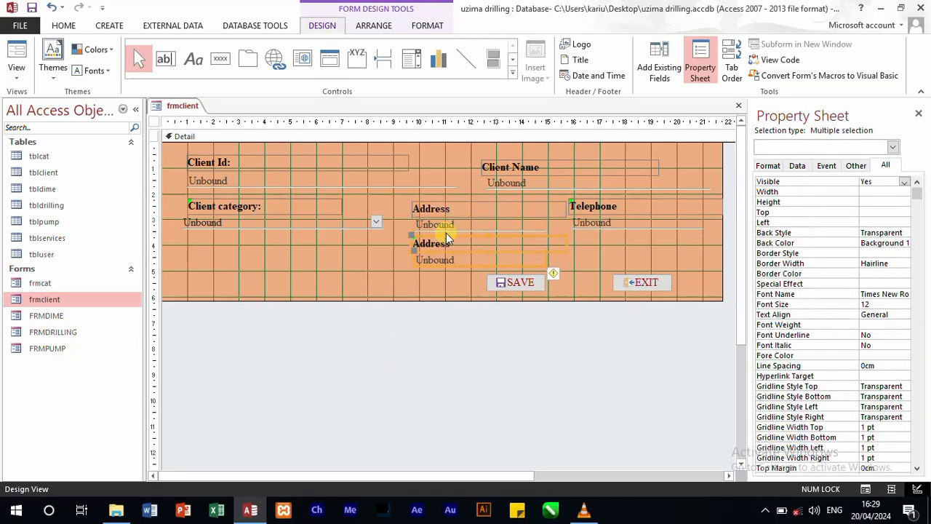
pyautogui.moveTo(448, 238); pyautogui.dragTo(220, 243)
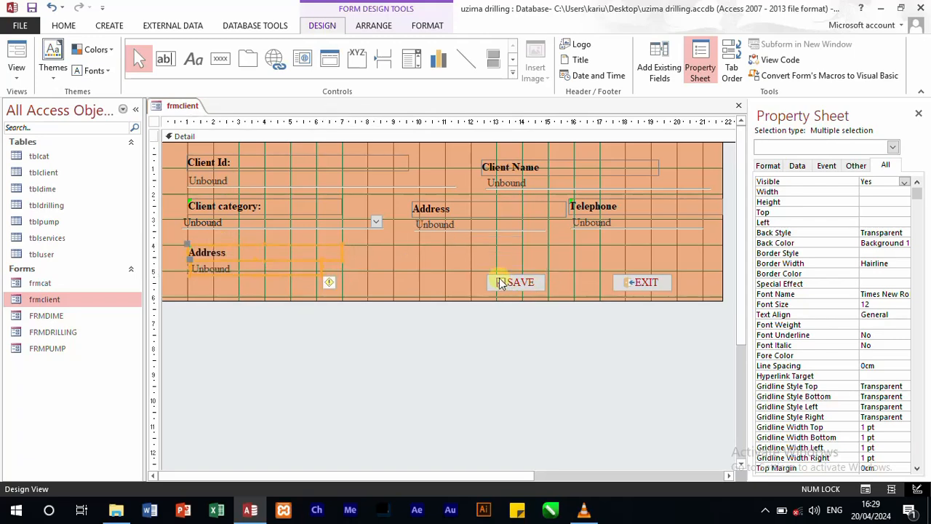
pyautogui.moveTo(465, 300); pyautogui.dragTo(468, 335)
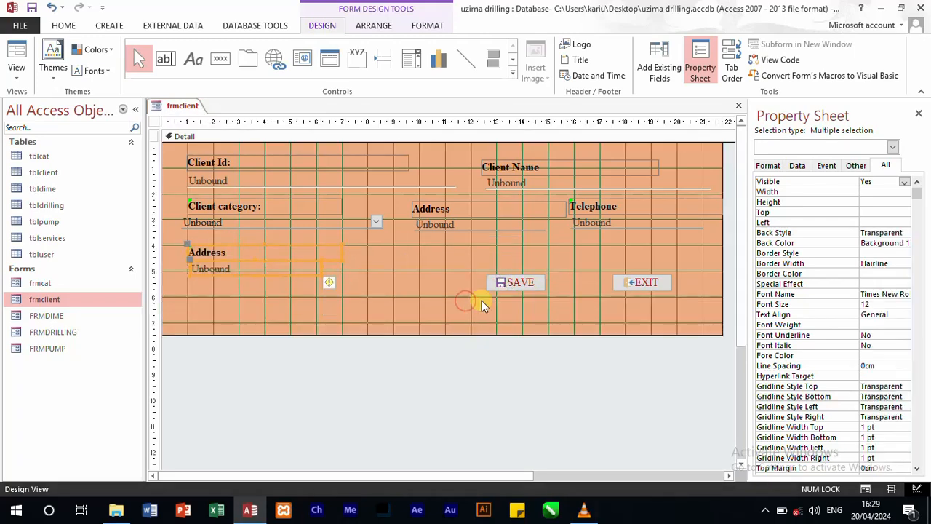
# Step: Move the SAVE and EXIT controls down to about 7.1 cm and change the duplicated Address label's caption to "Survey fee:"
pyautogui.moveTo(475, 266); pyautogui.dragTo(409, 337)
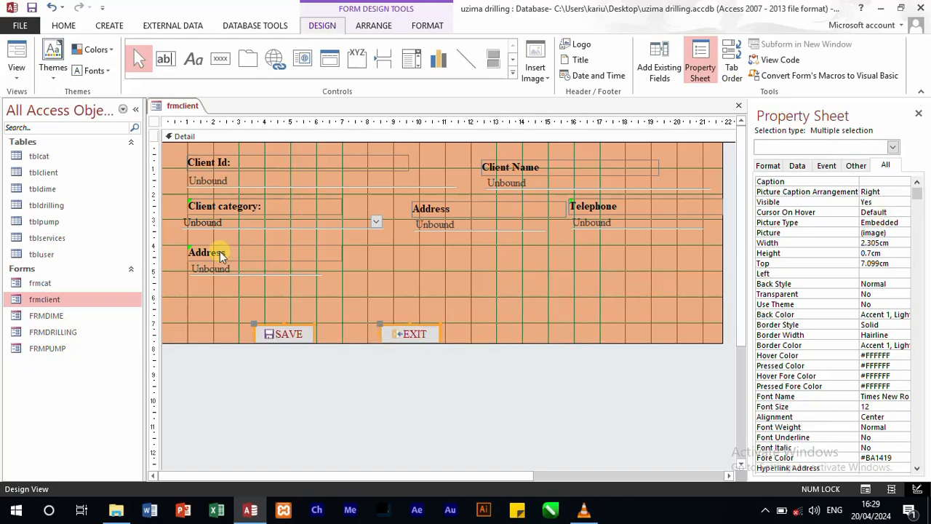
pyautogui.click(218, 252)
pyautogui.click(888, 192)
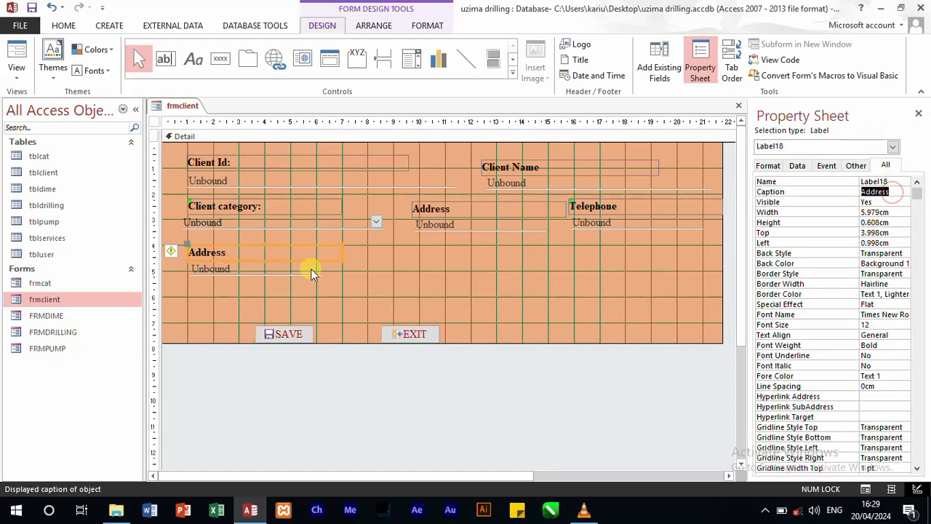
pyautogui.write('Lo')
pyautogui.write('Survey fee')
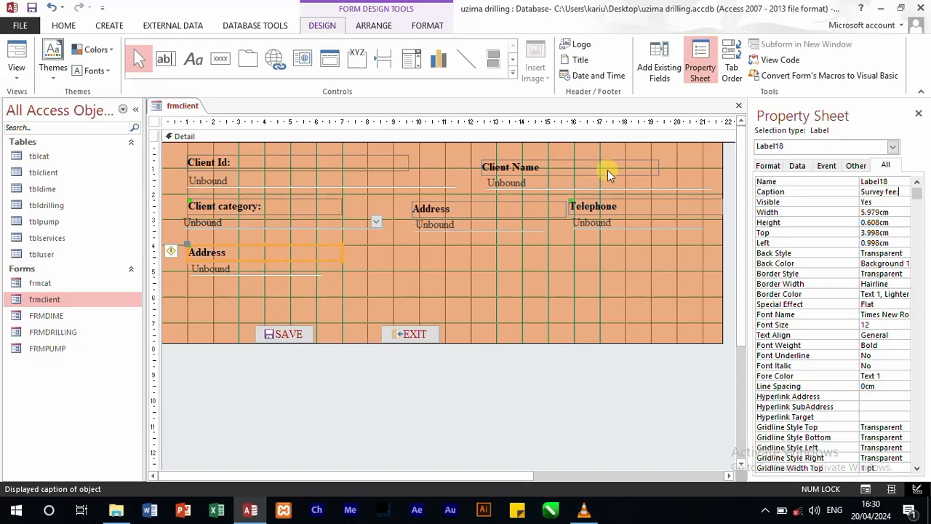
# Step: Rename the text box under the Survey fee label as Survey_fee
pyautogui.click(299, 272)
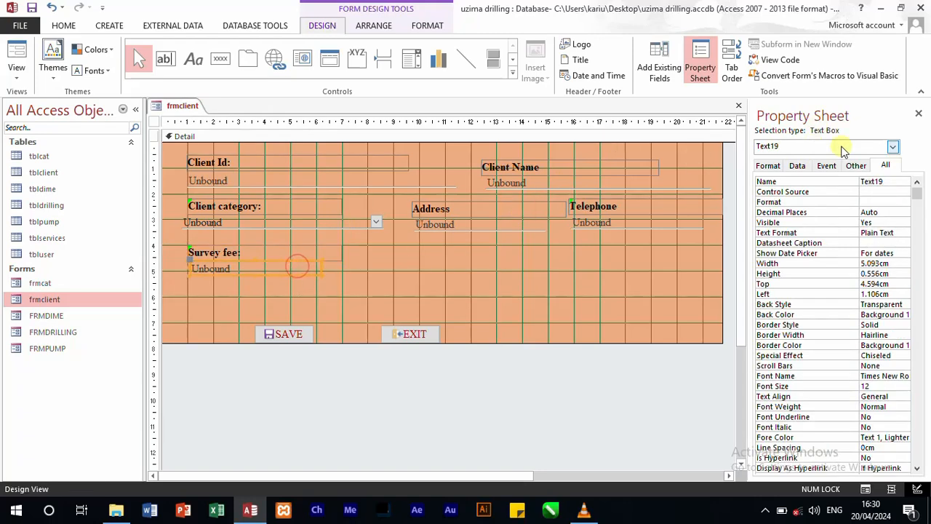
pyautogui.click(758, 181)
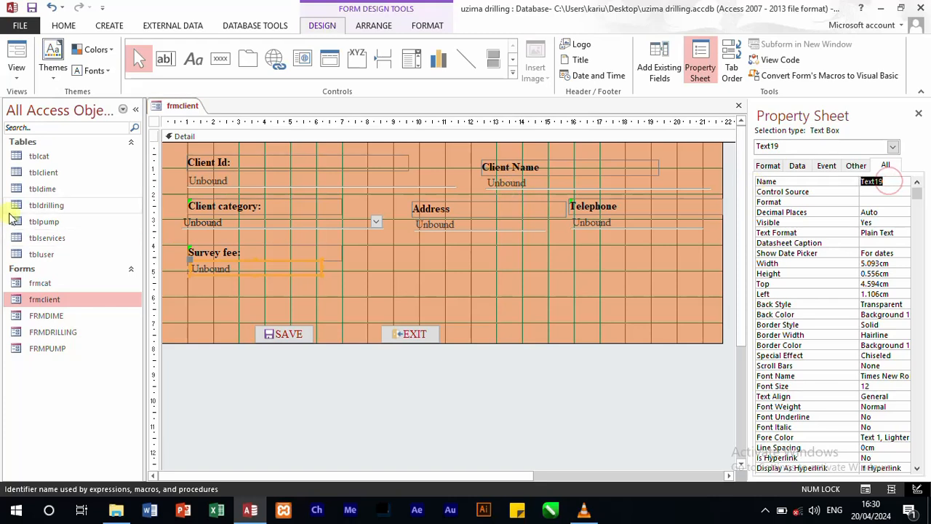
pyautogui.write('s')
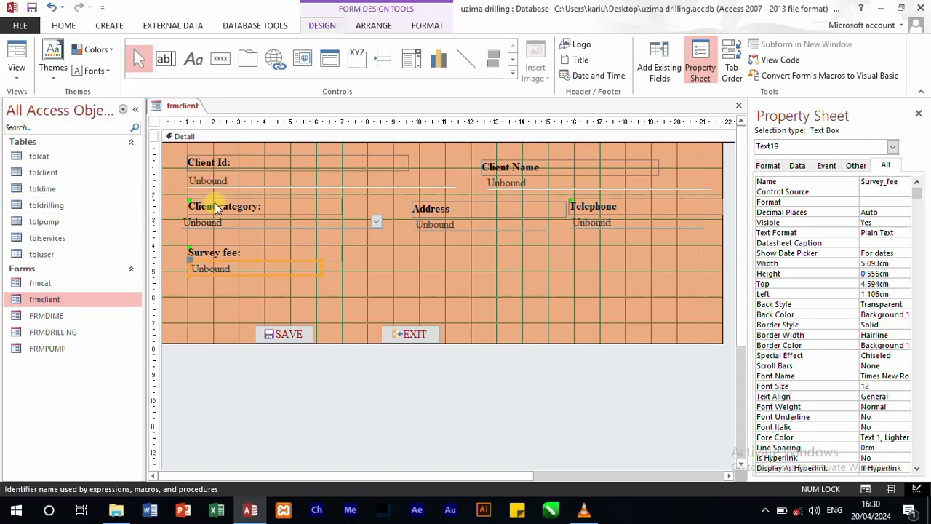
pyautogui.click(367, 292)
# Step: Set the Survey_fee text box's Enabled property to No and its Locked property to Yes
pyautogui.click(262, 271)
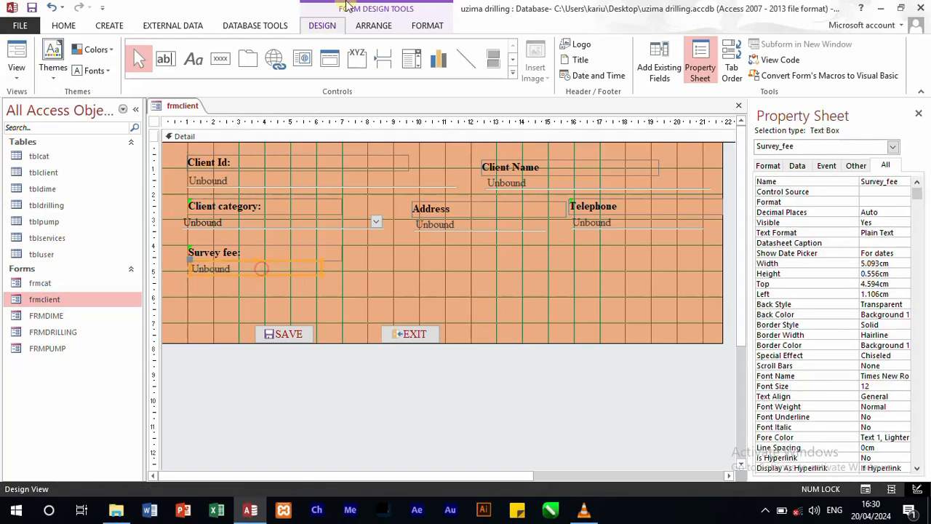
pyautogui.click(796, 165)
pyautogui.click(900, 254)
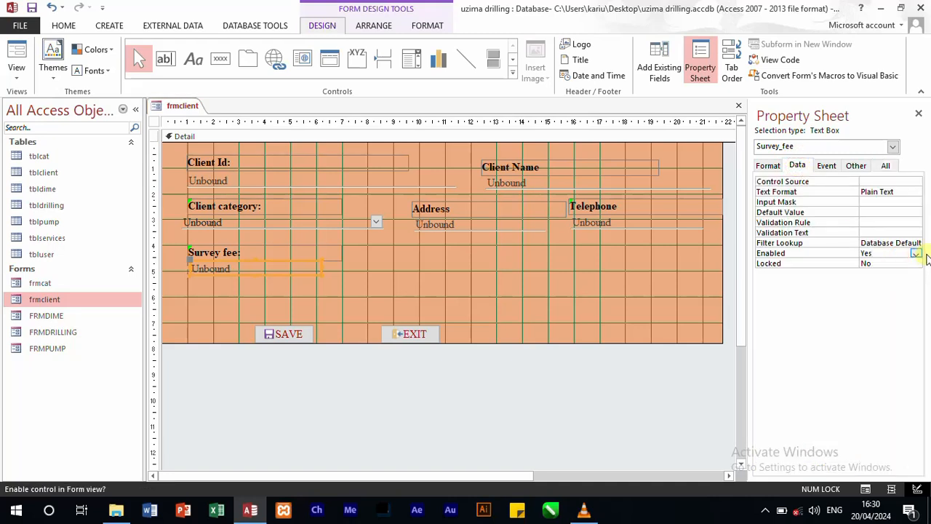
pyautogui.click(916, 254)
pyautogui.click(888, 272)
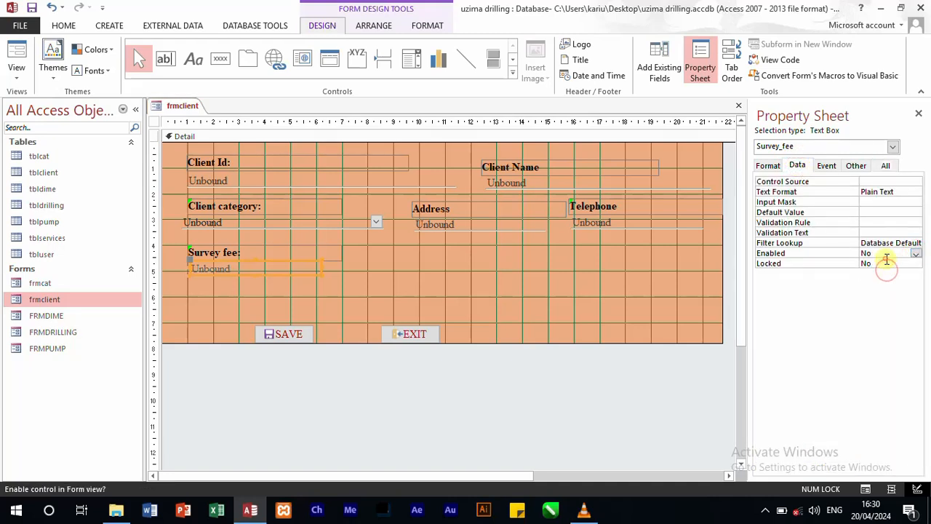
pyautogui.click(885, 263)
pyautogui.click(916, 264)
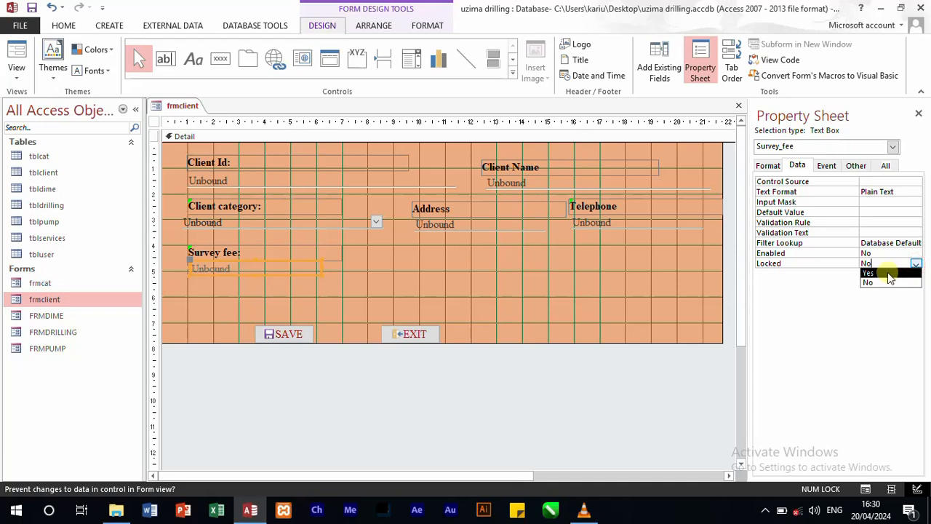
pyautogui.click(888, 273)
pyautogui.click(338, 276)
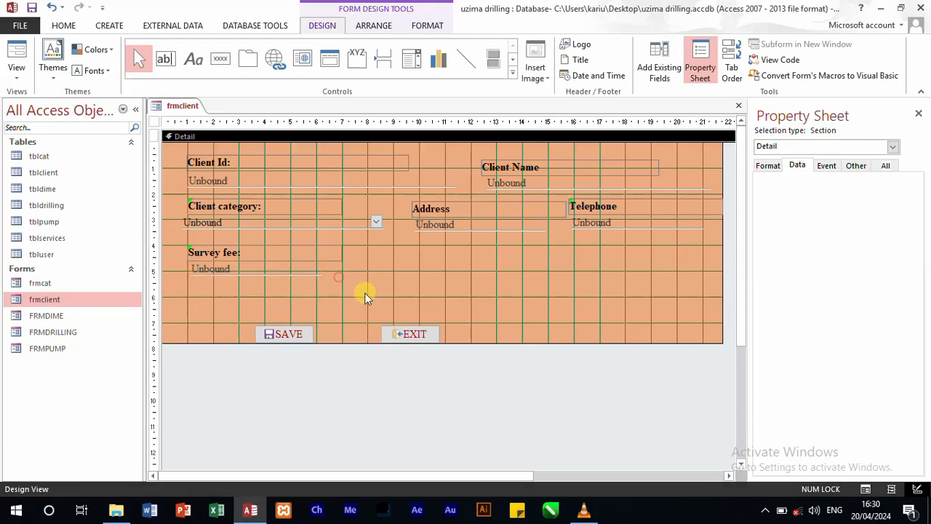
# Step: Duplicate the Survey fee label and text box and place the copy below Address, about 9.9 cm across and 4.1 cm down
pyautogui.moveTo(316, 286); pyautogui.dragTo(186, 244)
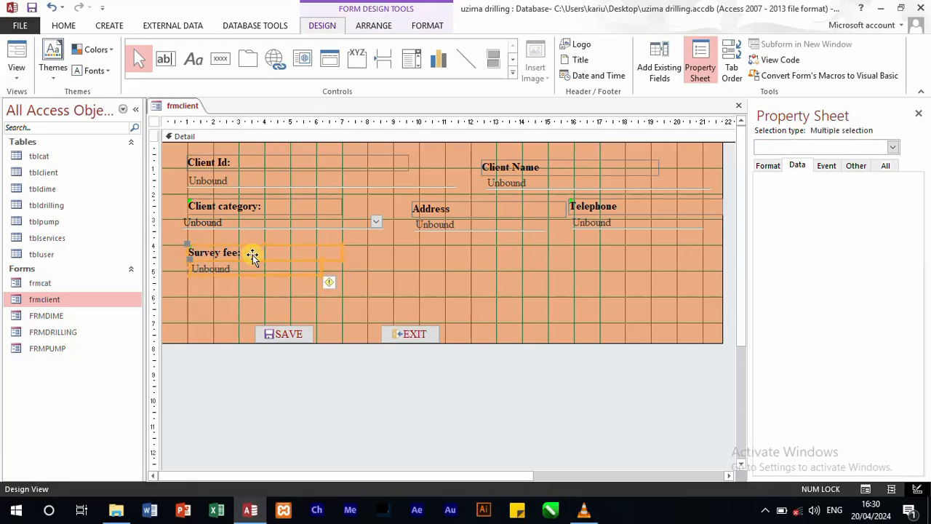
pyautogui.hotkey('ctrl', 'v')
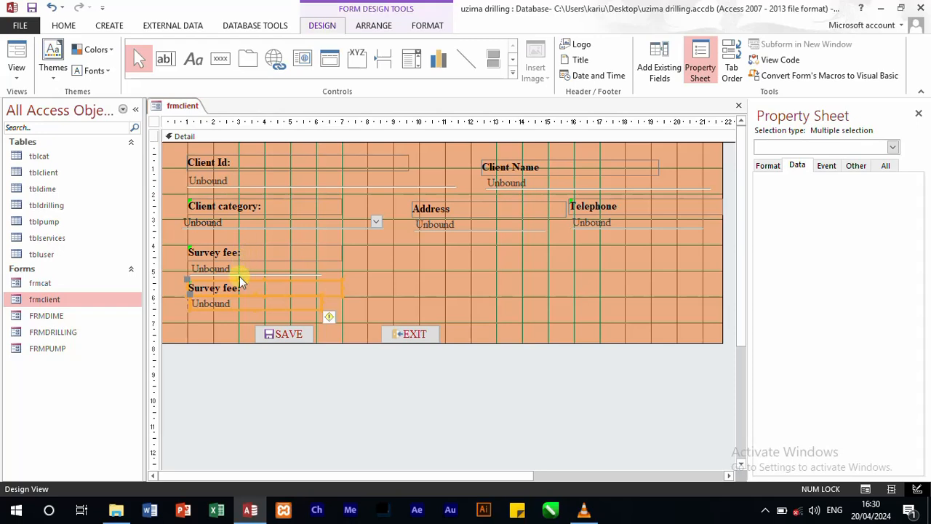
pyautogui.moveTo(235, 286); pyautogui.dragTo(465, 263)
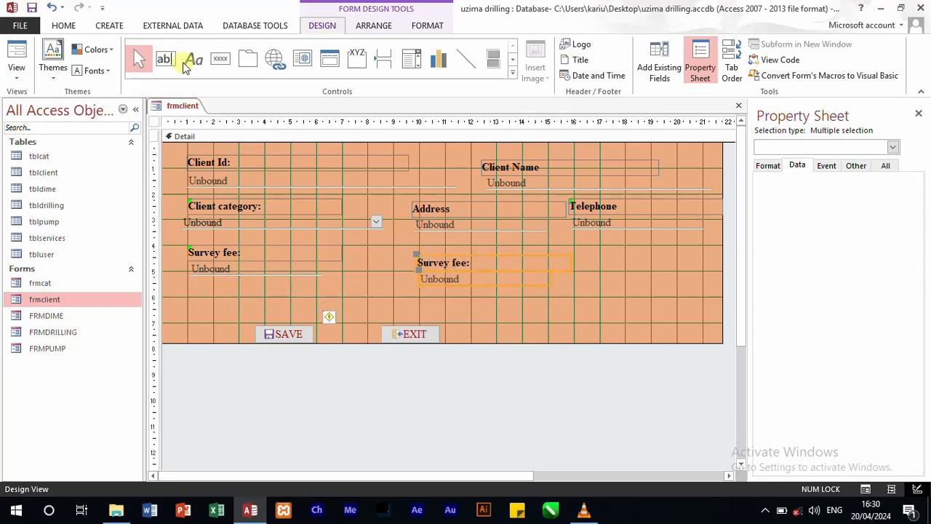
pyautogui.click(606, 300)
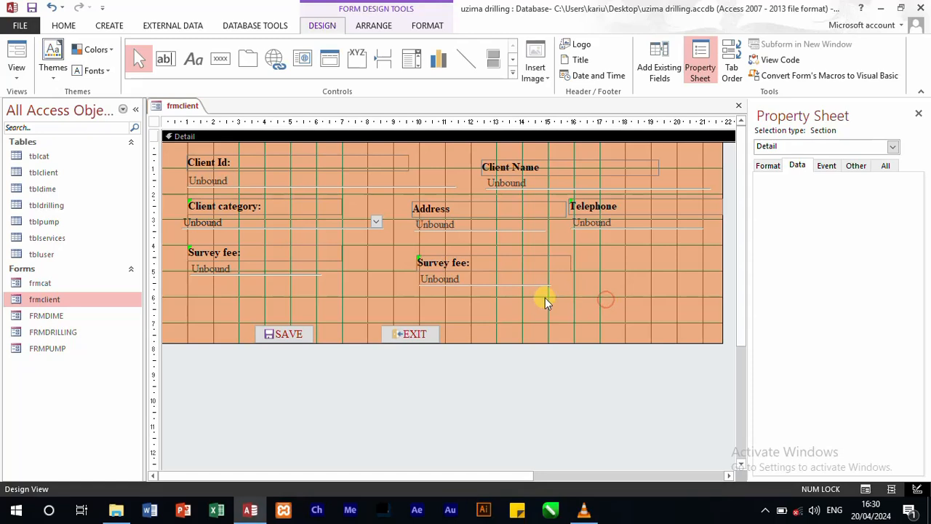
pyautogui.moveTo(545, 298); pyautogui.dragTo(452, 251)
pyautogui.click(490, 318)
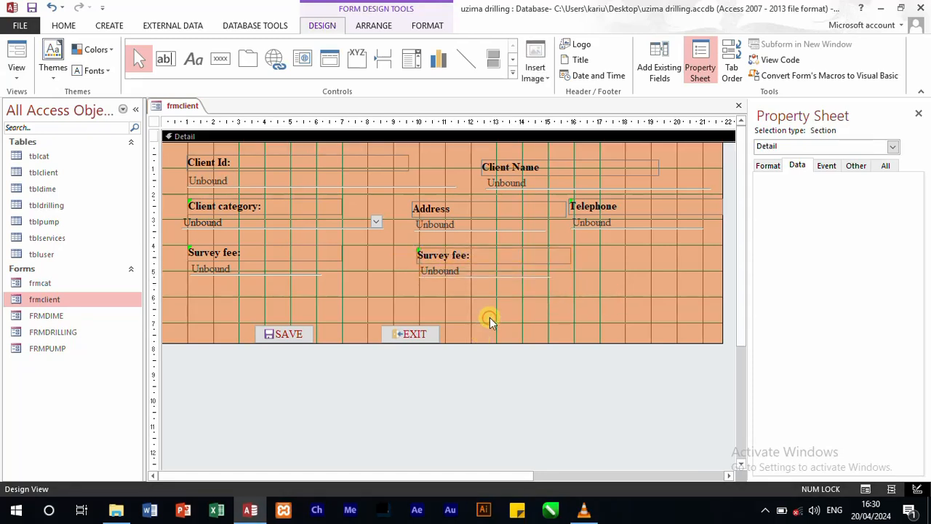
# Step: Change the duplicated Survey fee label's caption to "Local authority fee:"
pyautogui.click(488, 252)
pyautogui.click(767, 166)
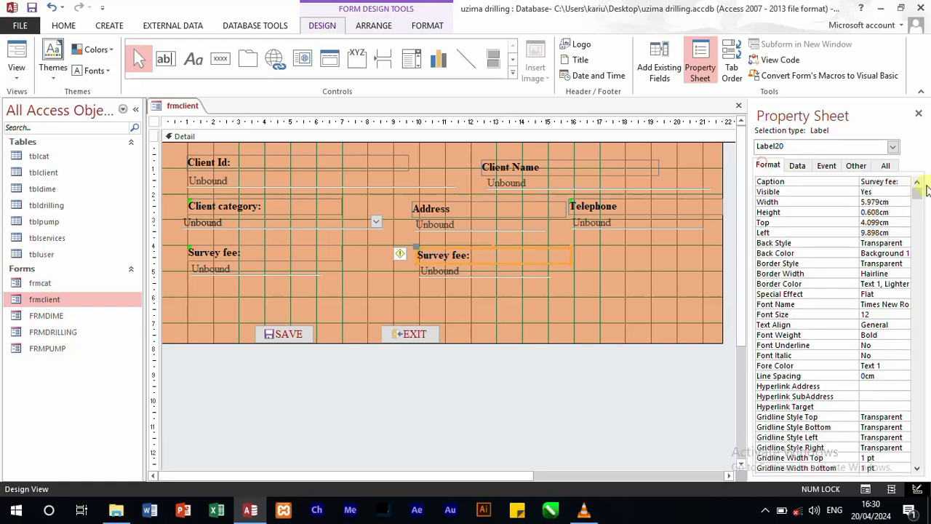
pyautogui.doubleClick(882, 181)
pyautogui.write('Local a')
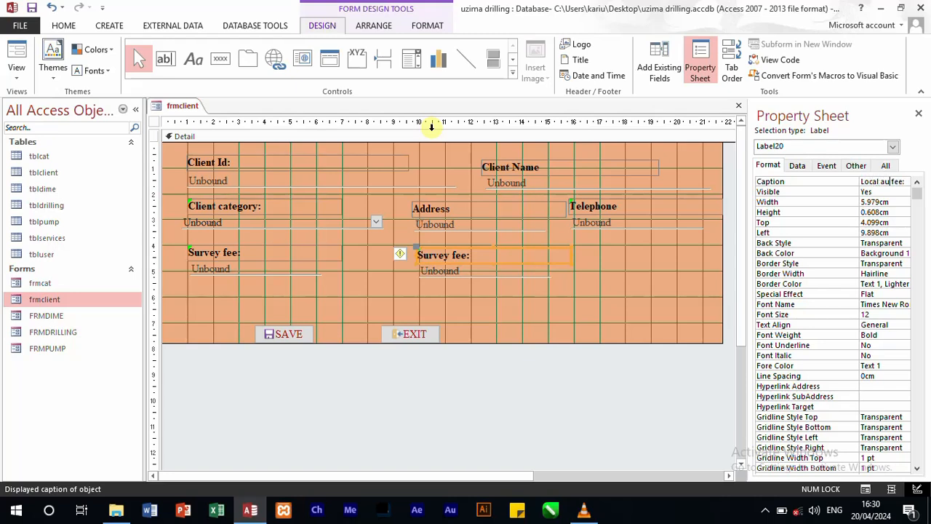
pyautogui.write('uthority')
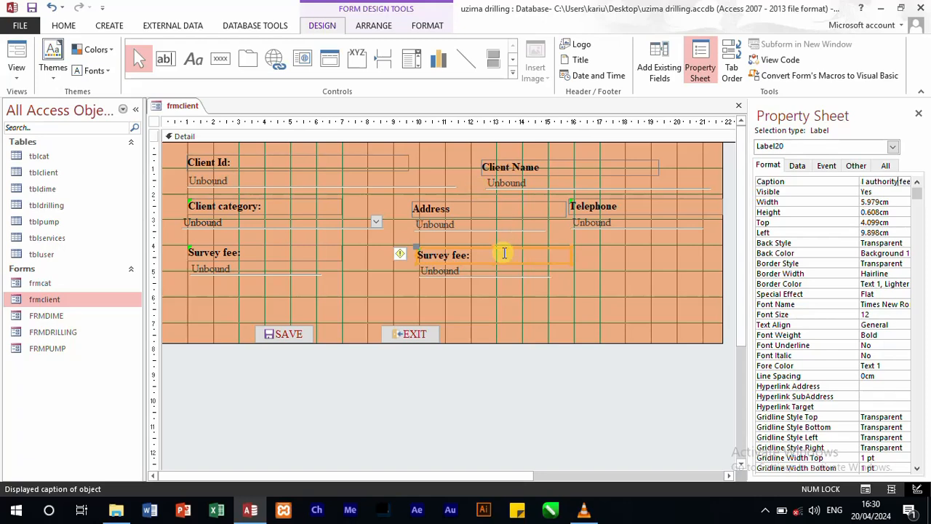
# Step: Rename the text box under the Local authority fee label as Local_auth
pyautogui.click(491, 273)
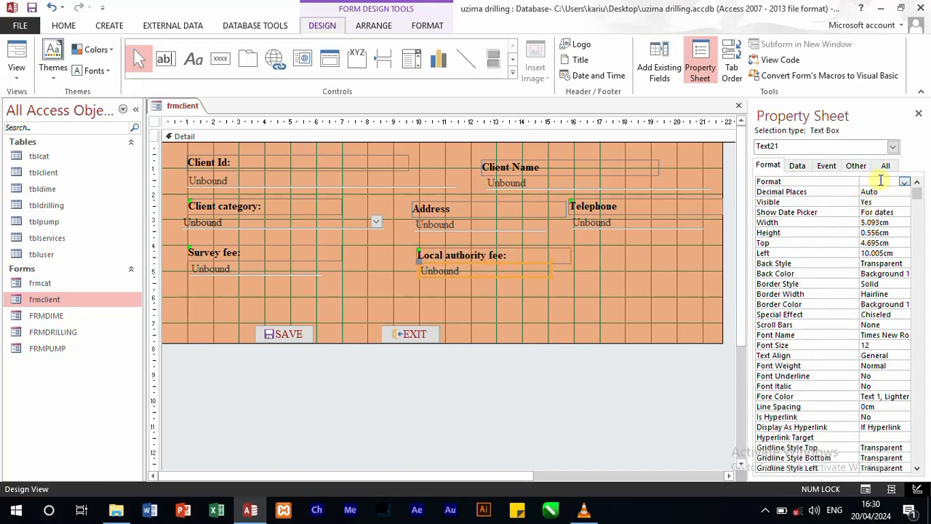
pyautogui.click(884, 167)
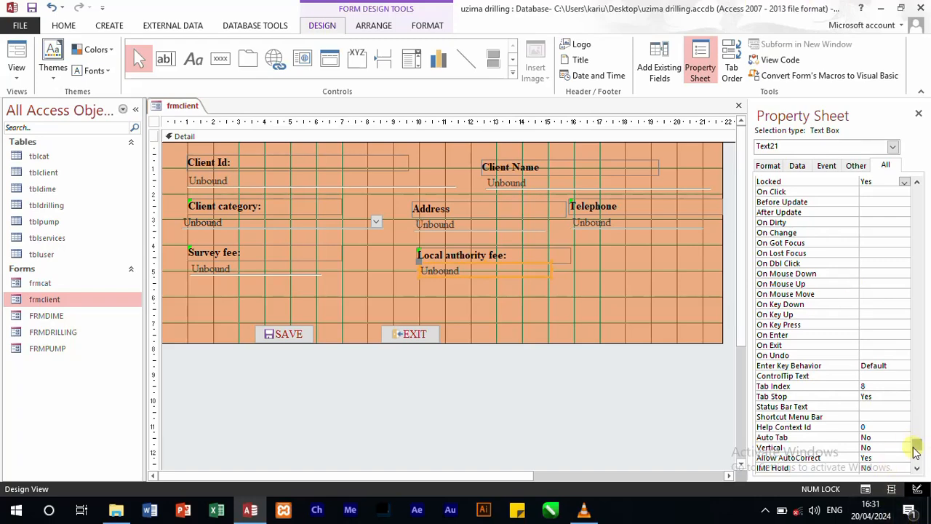
pyautogui.moveTo(916, 449); pyautogui.dragTo(881, 124)
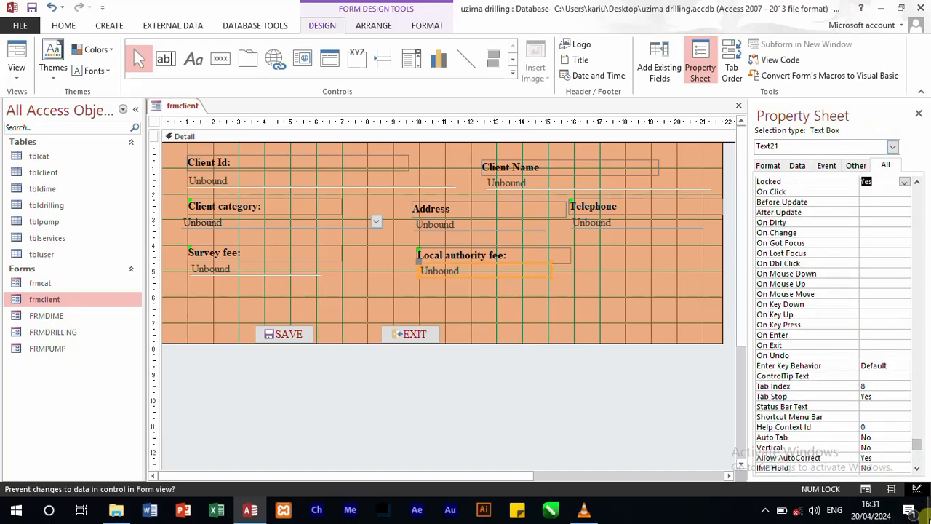
pyautogui.moveTo(914, 445); pyautogui.dragTo(906, 166)
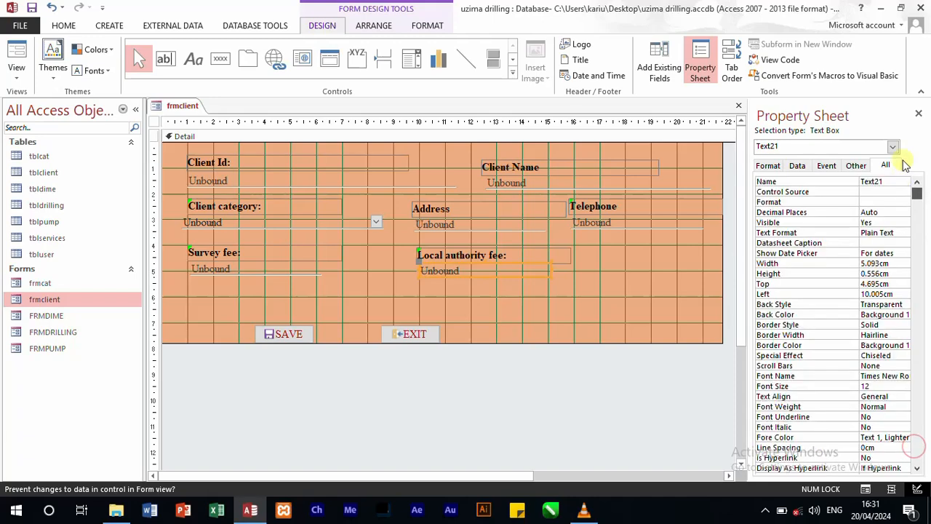
pyautogui.click(897, 181)
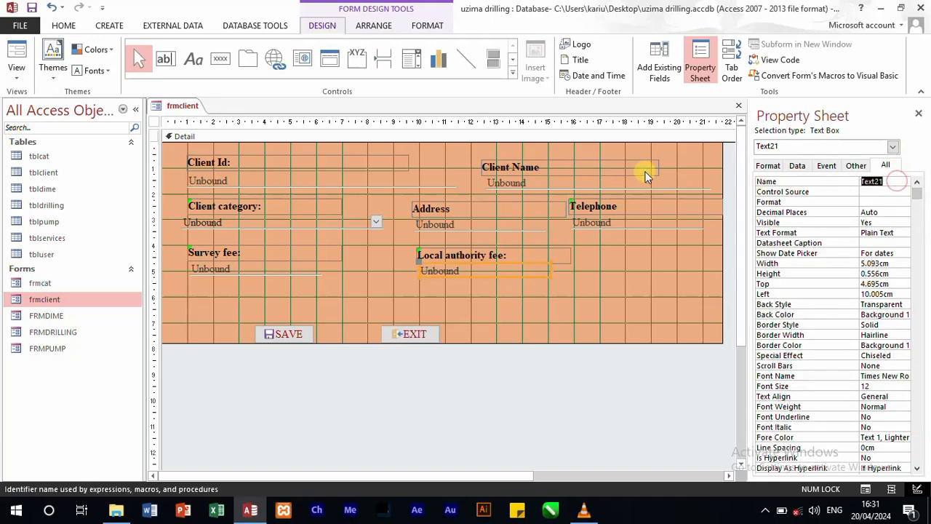
pyautogui.write('Local_auth')
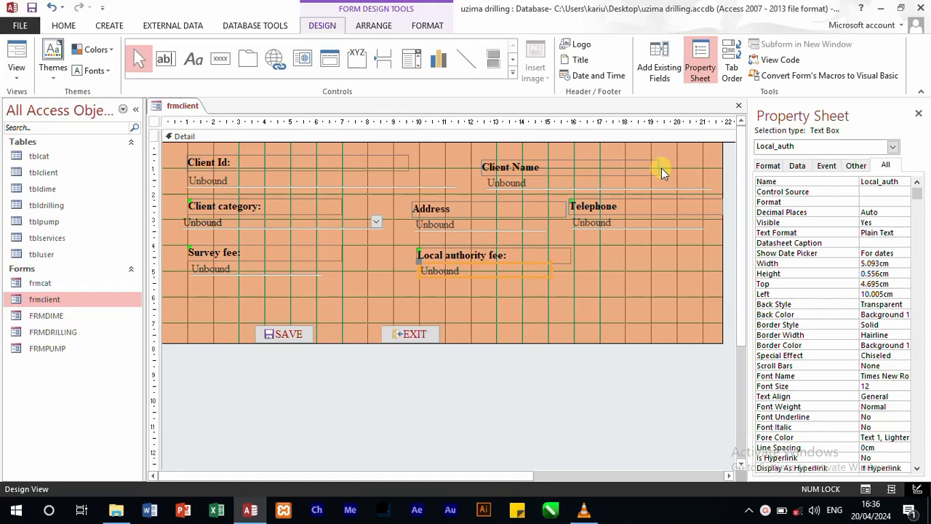
# Step: Extend the Local_auth text box's name by spelling out the abbreviated word "auth"
pyautogui.click(626, 283)
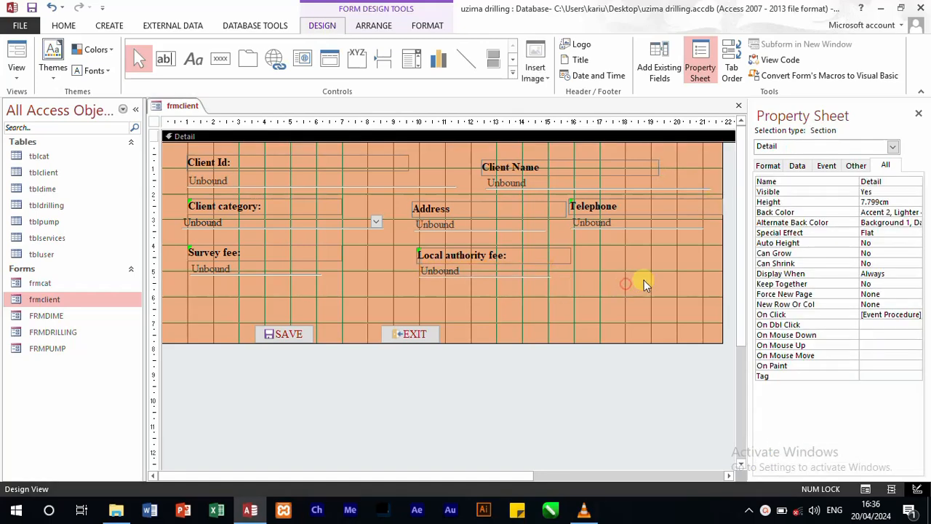
pyautogui.click(486, 271)
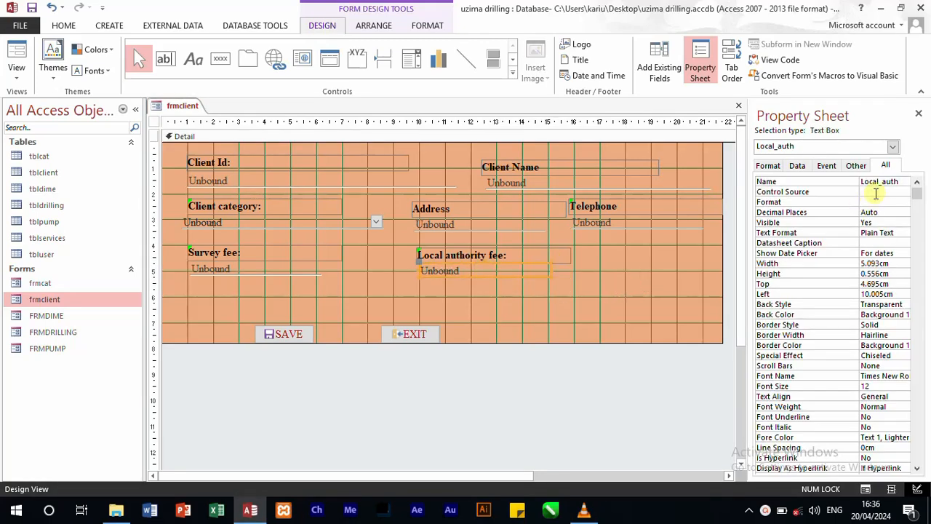
pyautogui.click(901, 181)
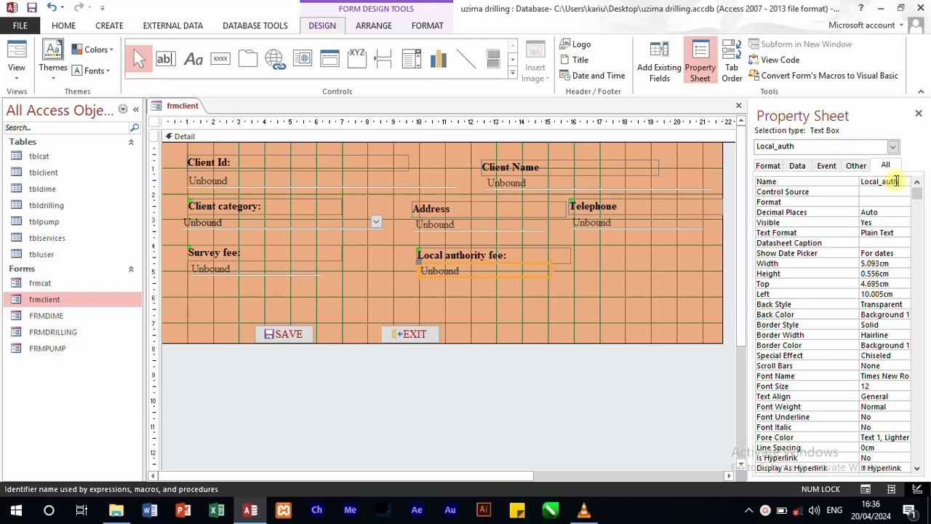
pyautogui.write('ority')
pyautogui.click(545, 333)
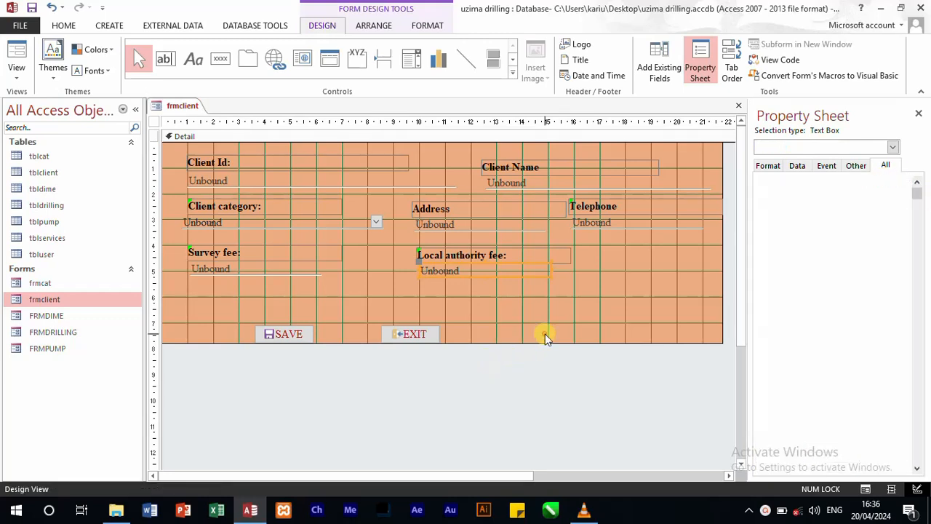
# Step: Open the frmclient form's event code and change the table opened by the Form_Load recordset to "tblclient"
pyautogui.rightClick(509, 308)
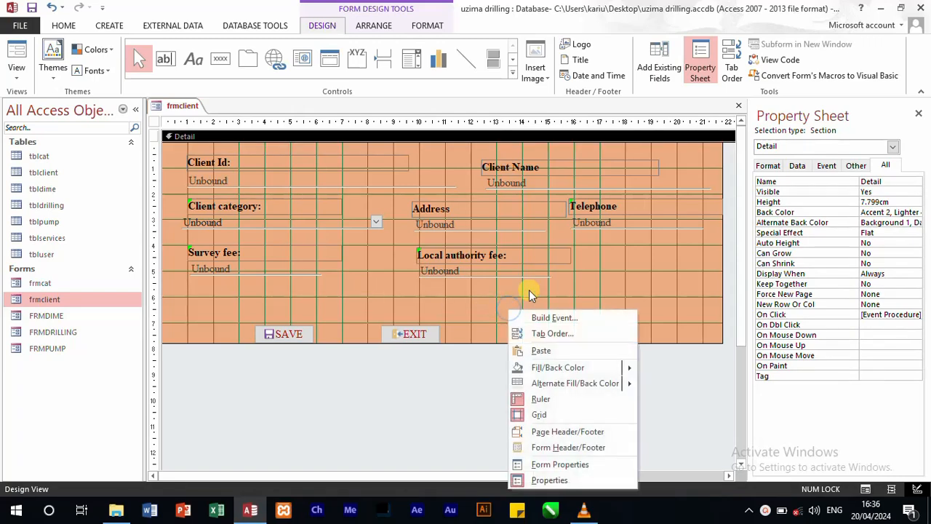
pyautogui.click(555, 319)
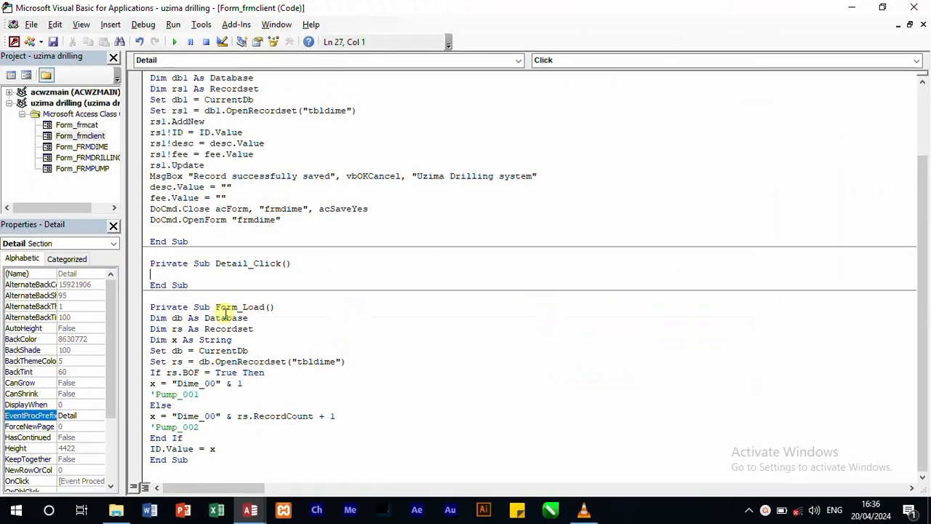
pyautogui.click(337, 361)
pyautogui.write('#')
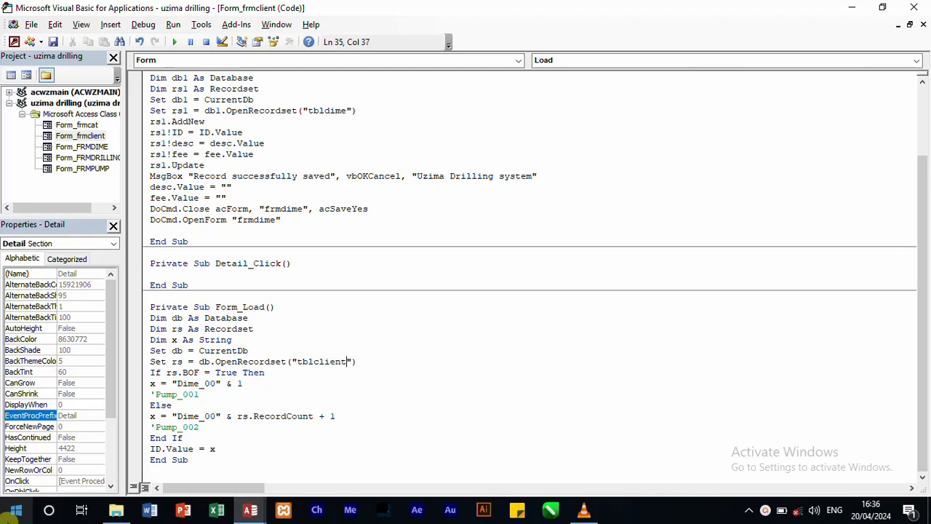
# Step: Check the frmclient design in Access and return to its code in the Visual Basic editor
pyautogui.click(250, 510)
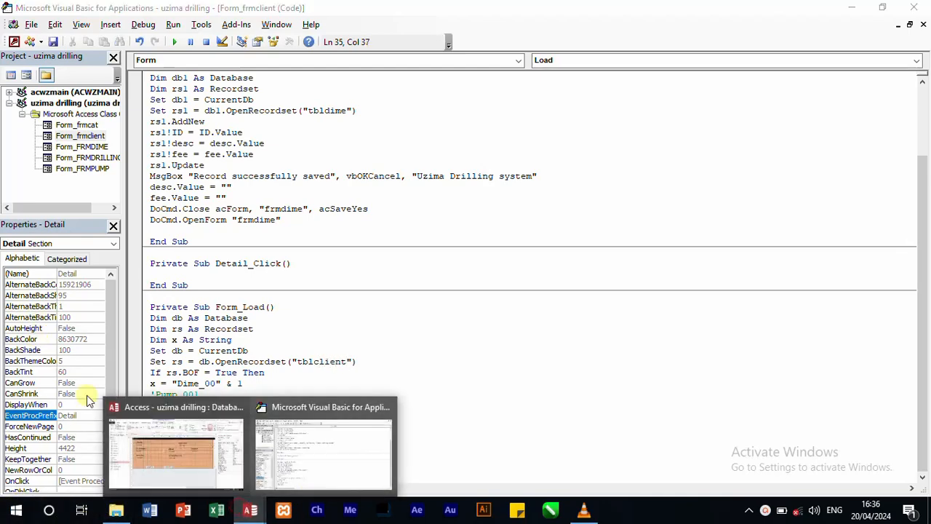
pyautogui.click(185, 451)
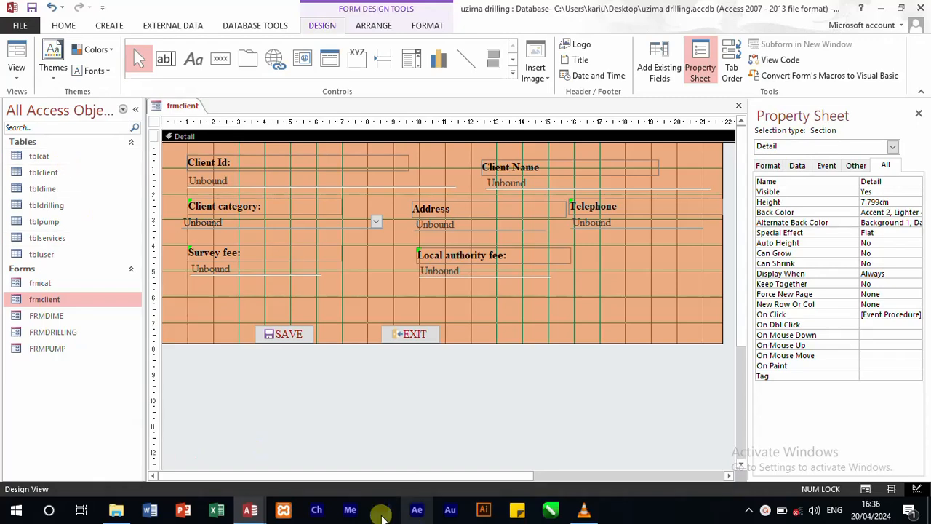
pyautogui.click(250, 509)
pyautogui.click(347, 470)
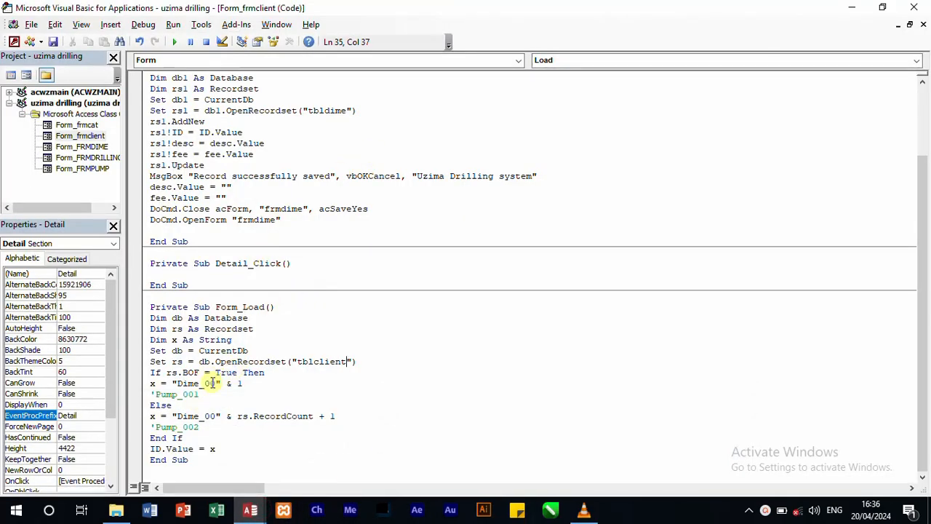
# Step: In Form_Load, change the ID text prefix in the rs.BOF = True branch to "Client_00"
pyautogui.moveTo(198, 383); pyautogui.dragTo(182, 385)
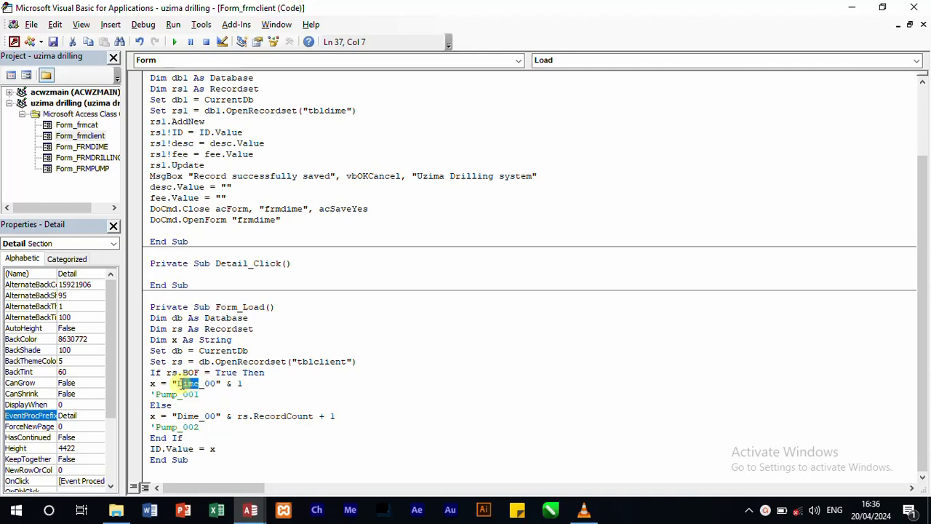
pyautogui.write('clie')
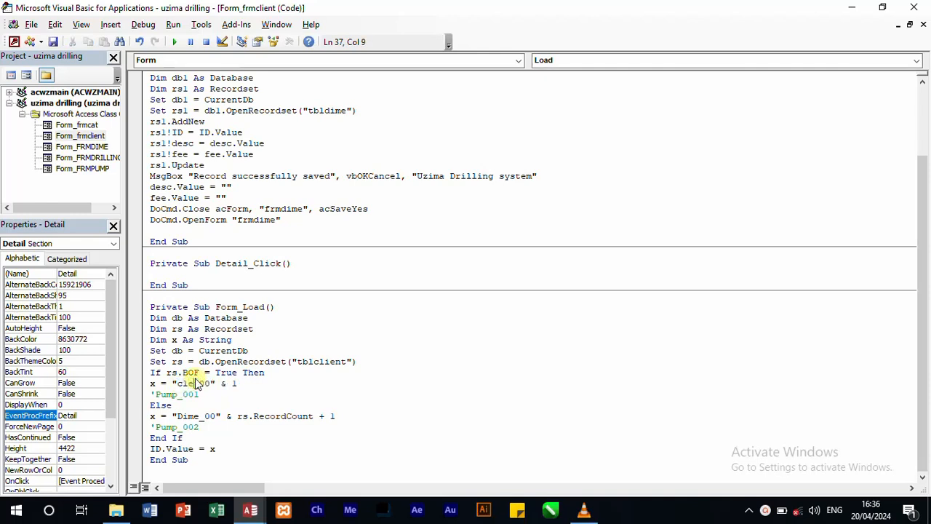
pyautogui.write('t')
pyautogui.press('BackSpace')
pyautogui.press('BackSpace')
pyautogui.press('BackSpace')
pyautogui.write('ient')
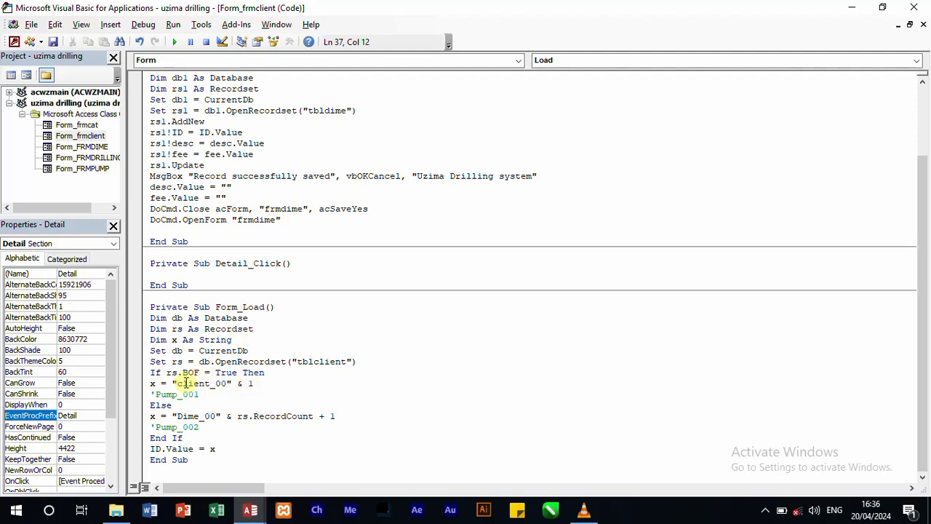
pyautogui.moveTo(183, 383); pyautogui.dragTo(178, 384)
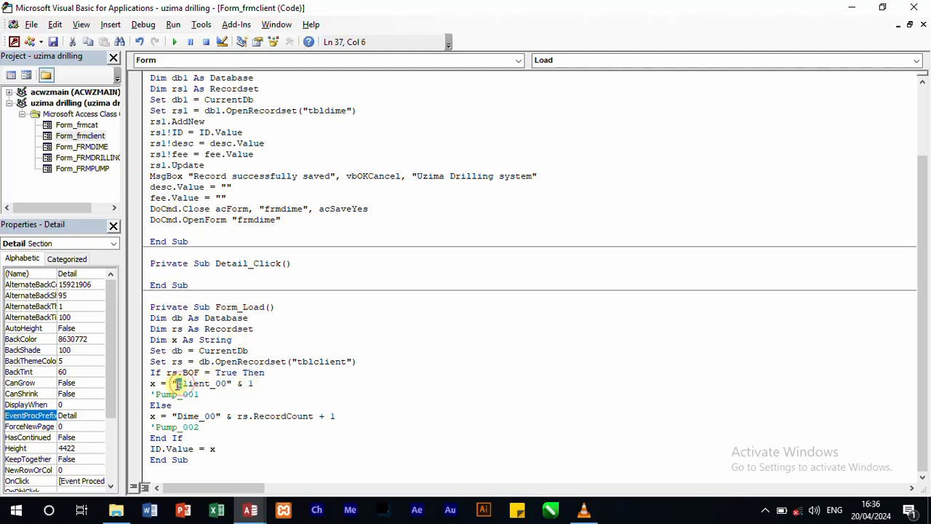
pyautogui.write('C')
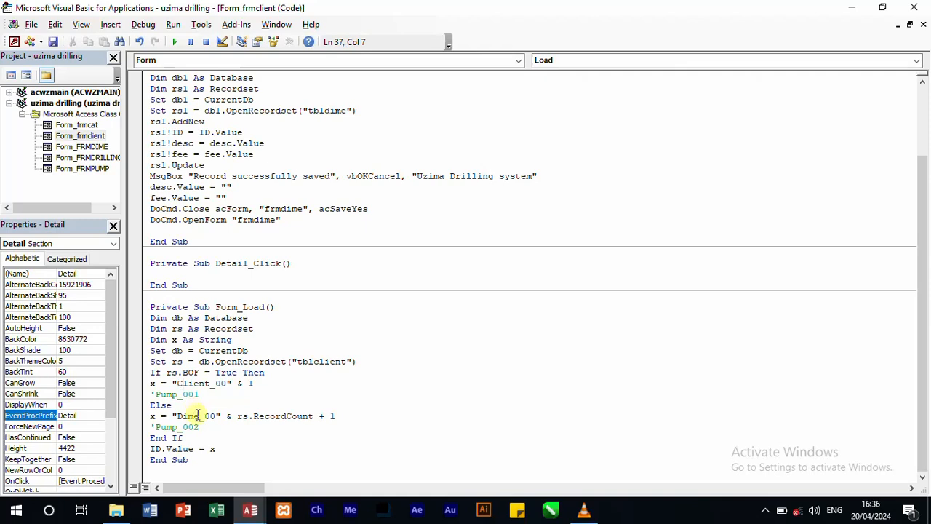
# Step: Change the prefix in the Else branch of Form_Load to "Client_00"
pyautogui.moveTo(200, 416); pyautogui.dragTo(177, 416)
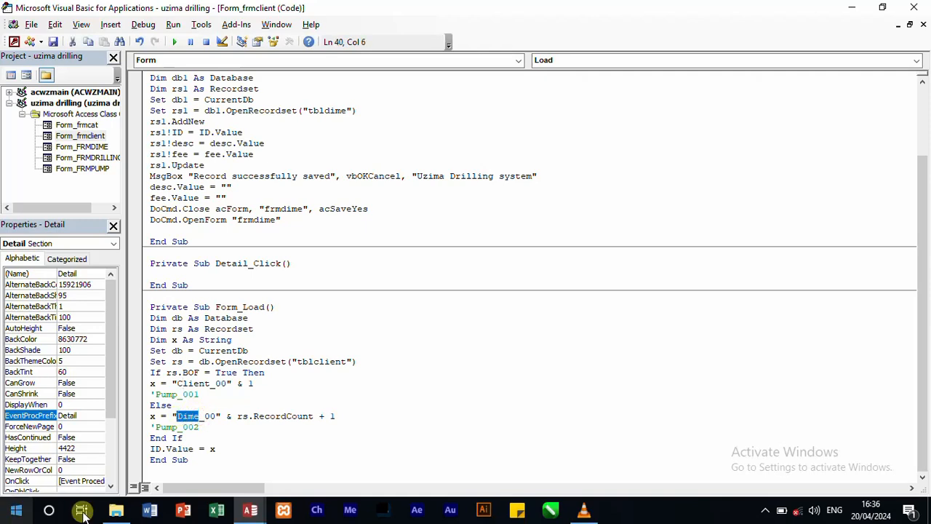
pyautogui.write('C')
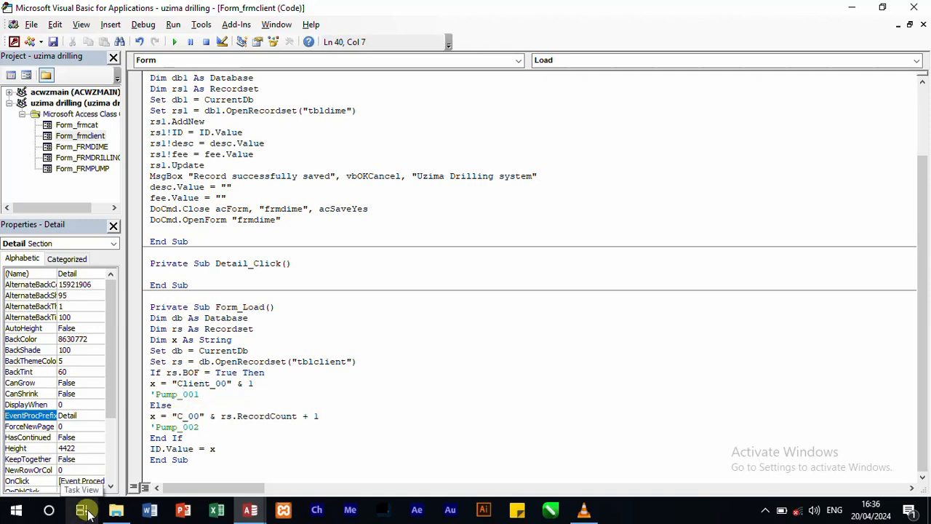
pyautogui.write('lient')
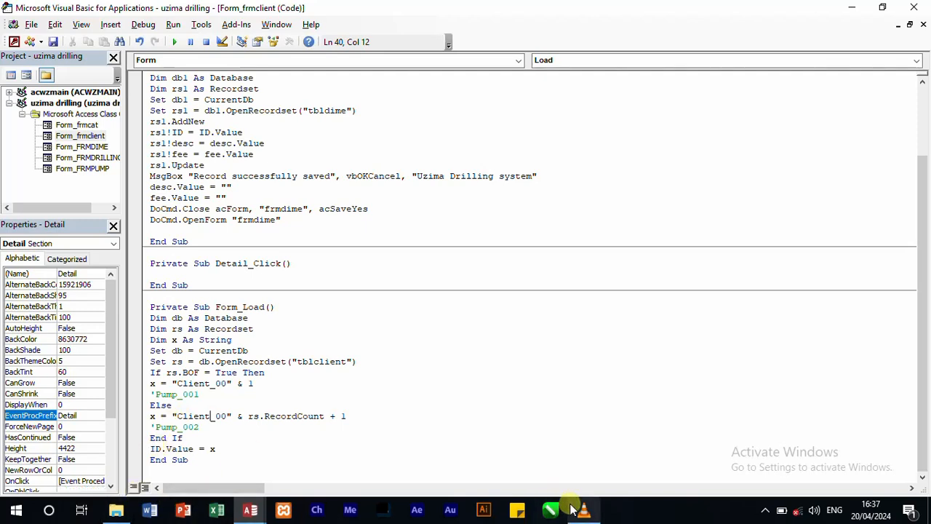
# Step: Check the Client Id text box's name in Access and change Form_Load's last assignment in the Visual Basic editor to client_ID.Value = x
pyautogui.moveTo(255, 513)
pyautogui.click(220, 470)
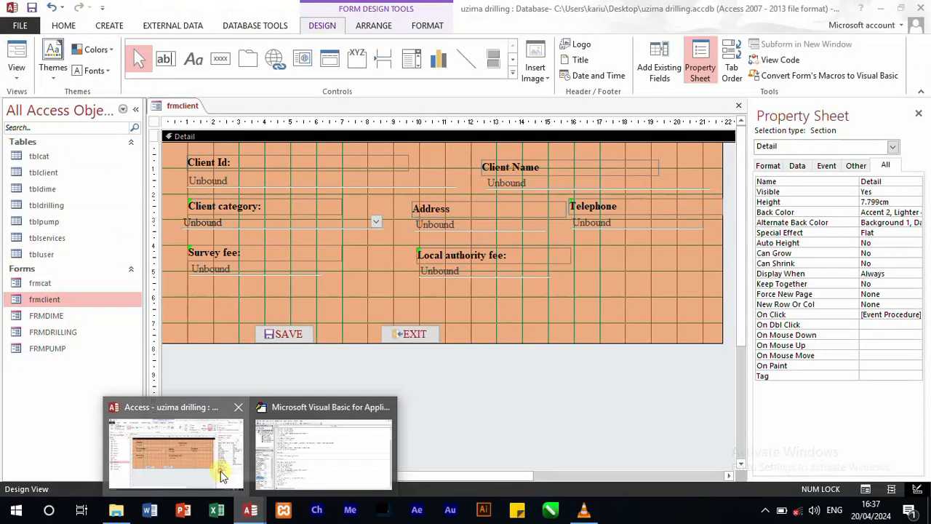
pyautogui.click(240, 179)
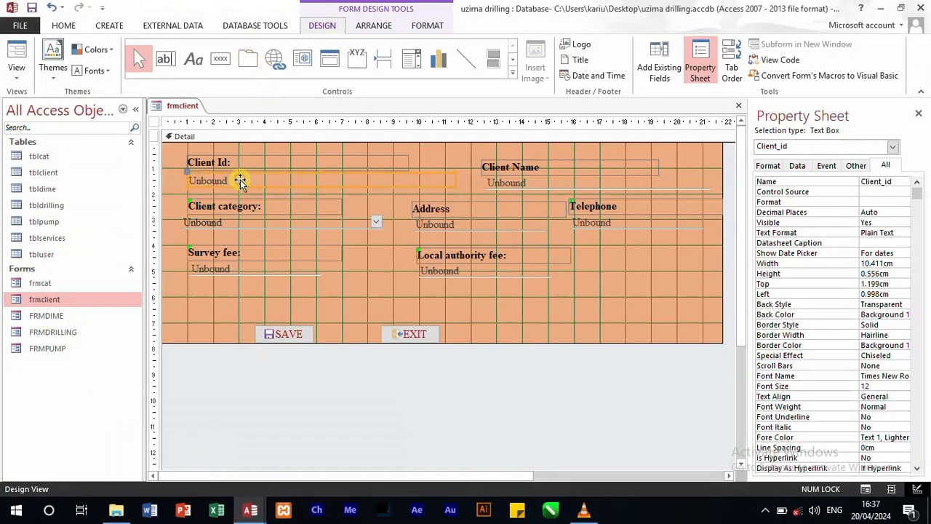
pyautogui.moveTo(251, 510)
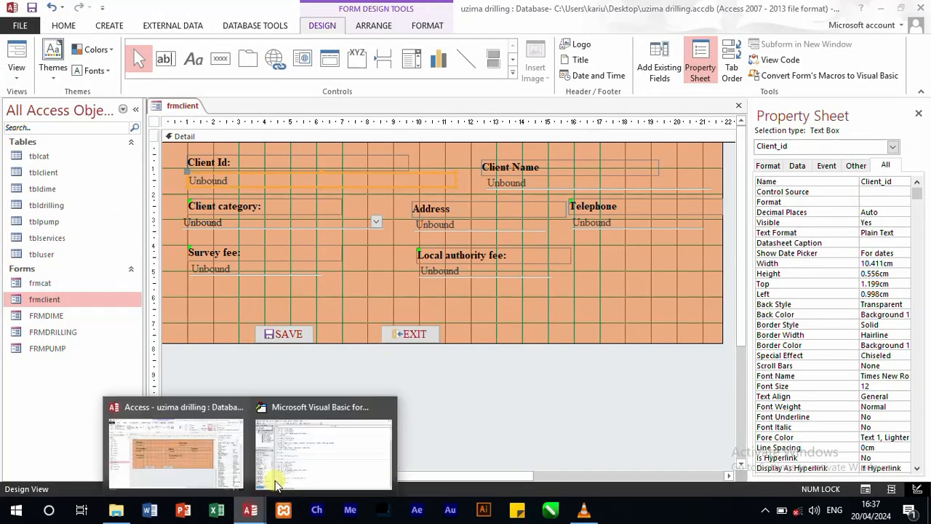
pyautogui.click(306, 456)
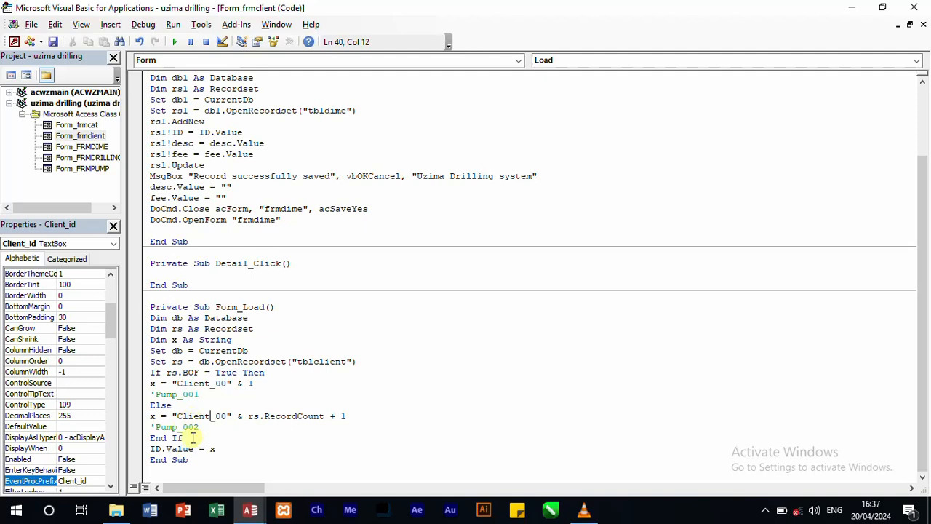
pyautogui.click(152, 448)
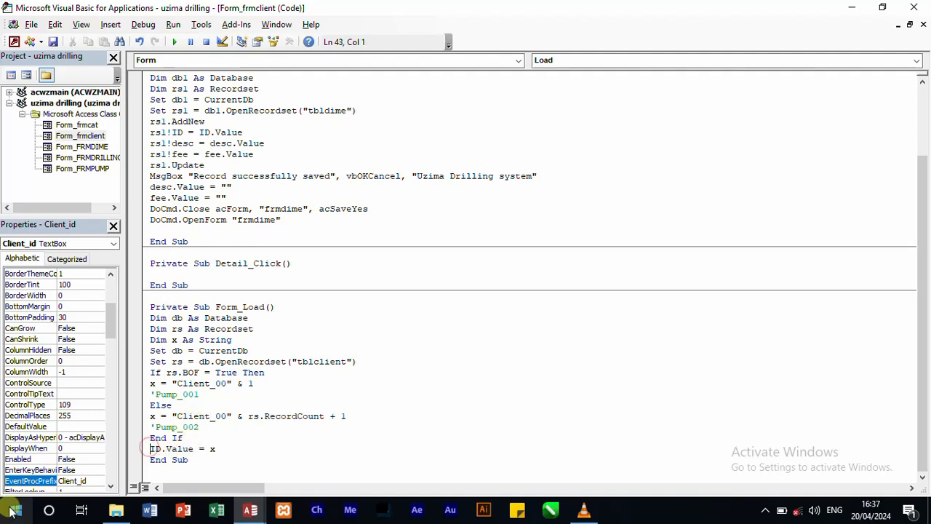
pyautogui.write('cleitn')
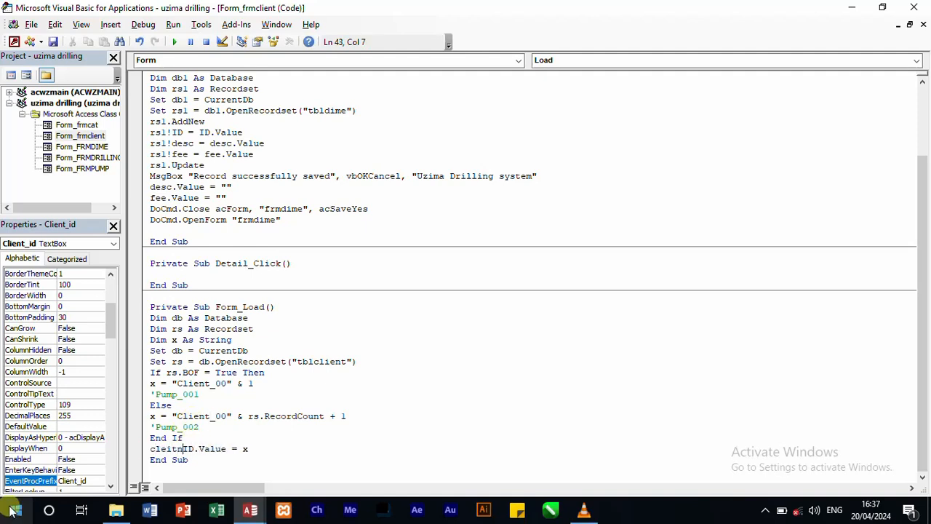
pyautogui.press('BackSpace')
pyautogui.press('BackSpace')
pyautogui.press('BackSpace')
pyautogui.press('BackSpace')
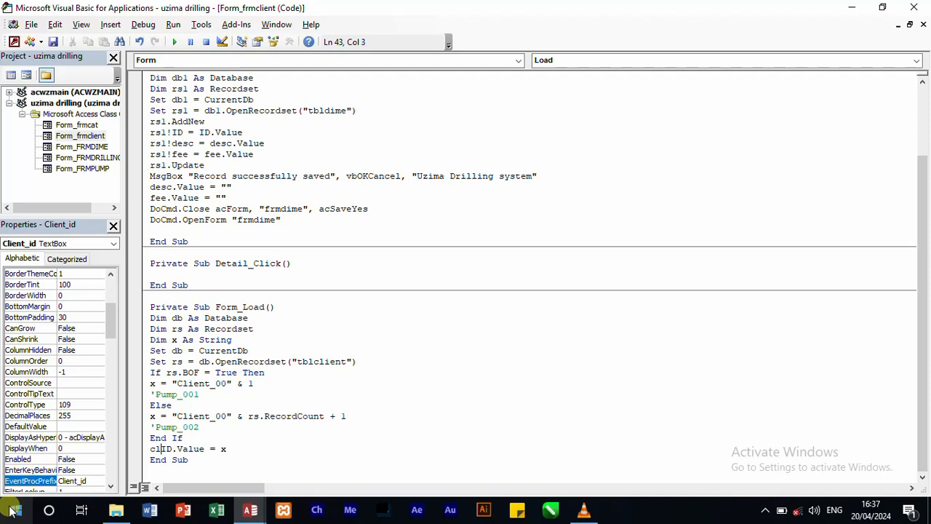
pyautogui.write('ient_if')
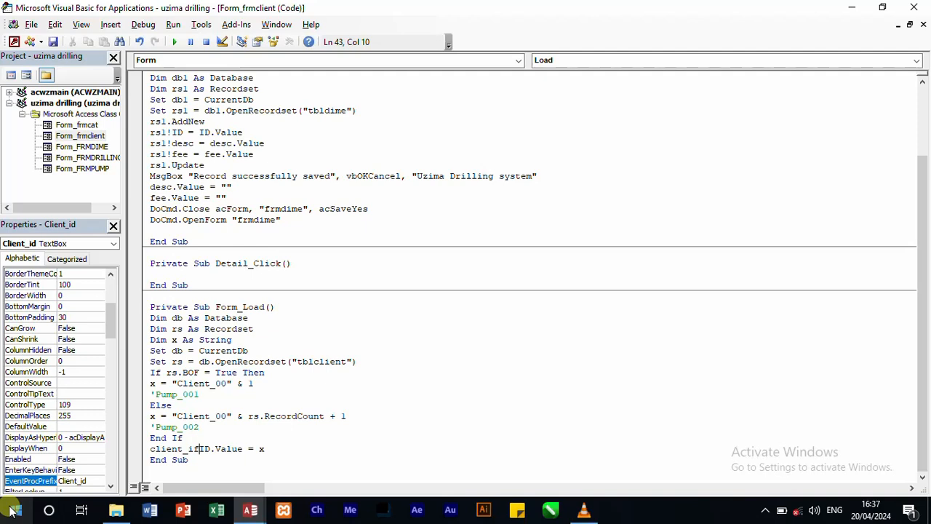
pyautogui.press('BackSpace')
pyautogui.press('BackSpace')
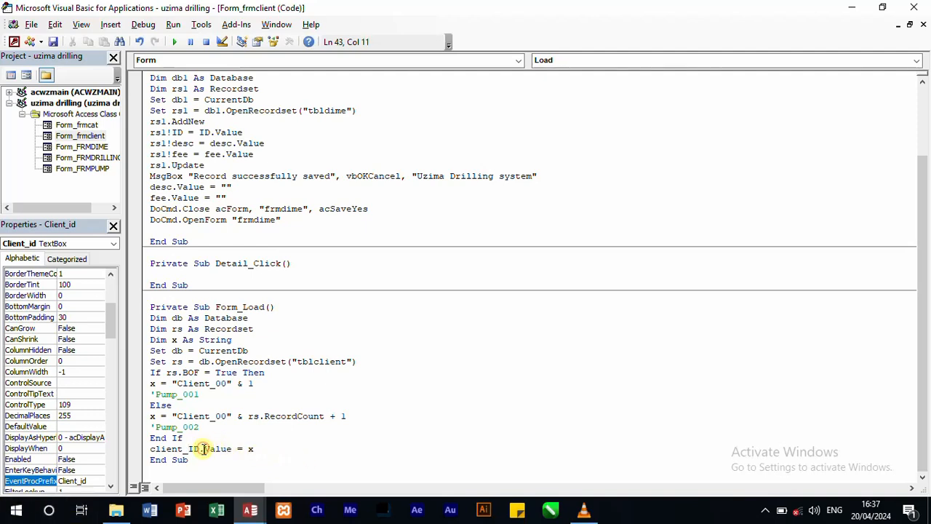
pyautogui.write('.')
pyautogui.press('BackSpace')
pyautogui.press('BackSpace')
pyautogui.write('.')
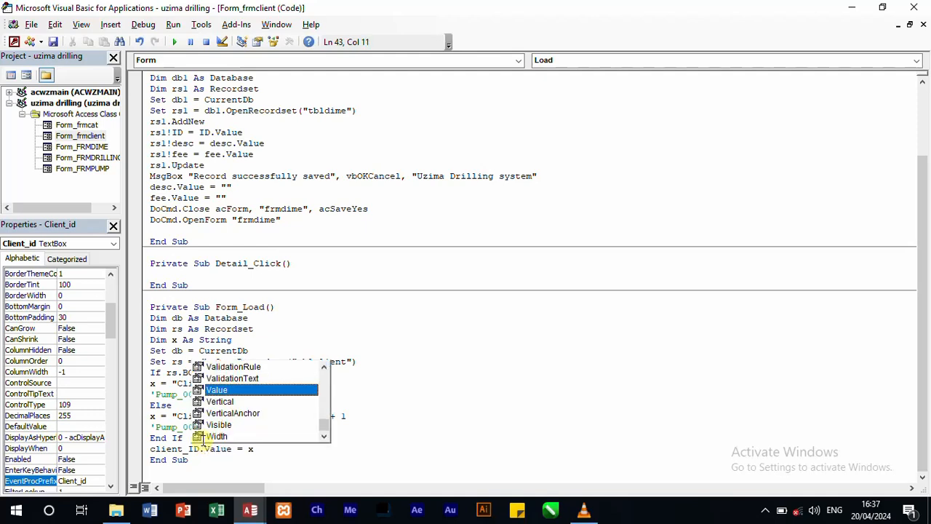
pyautogui.click(476, 294)
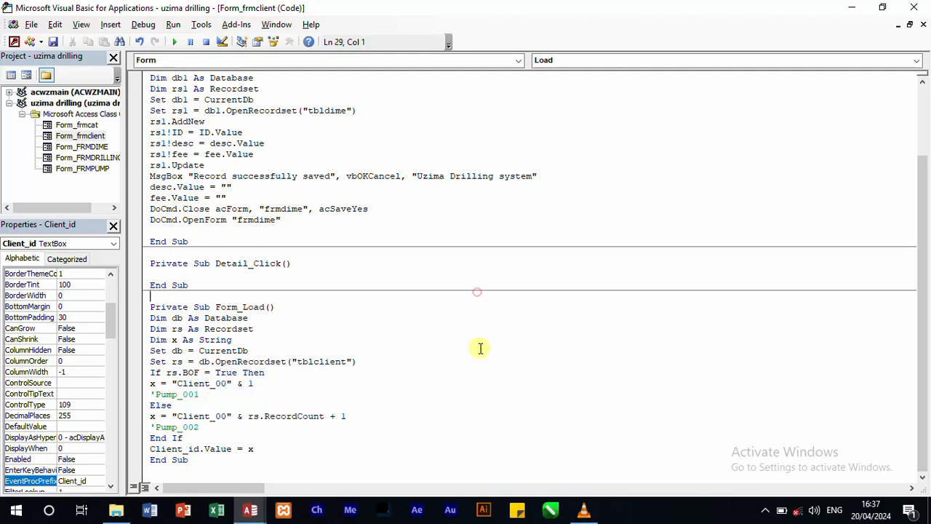
# Step: In btnsave_Click, change the form name in both the DoCmd.OpenForm and DoCmd.Close lines to "frmclient"
pyautogui.click(271, 219)
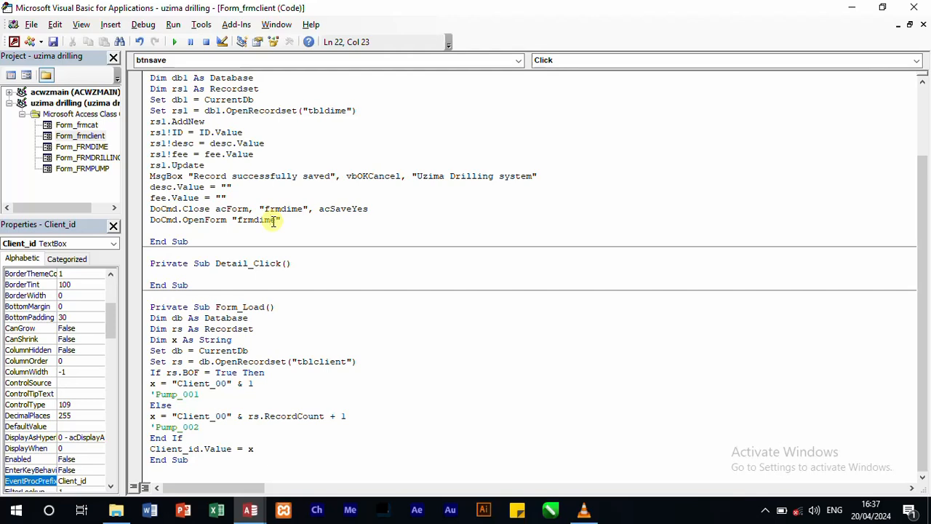
pyautogui.moveTo(275, 221); pyautogui.dragTo(254, 220)
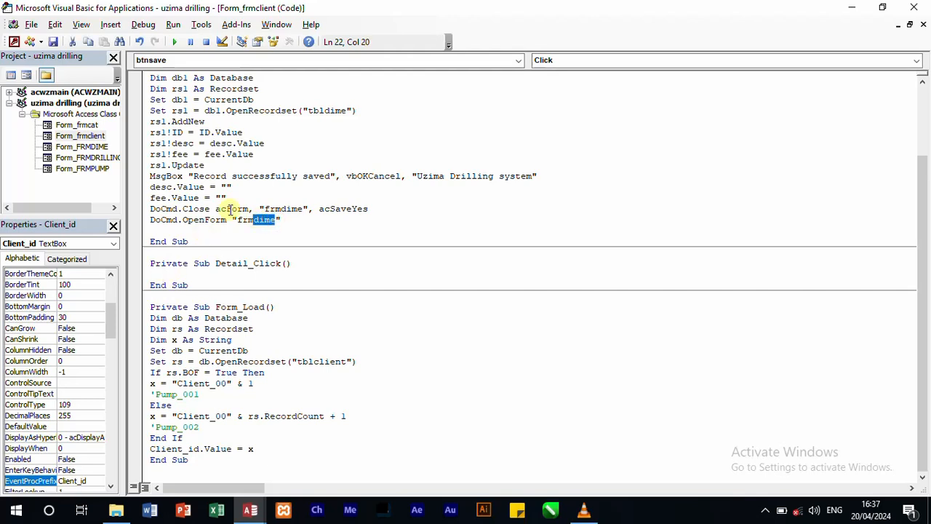
pyautogui.write('clein')
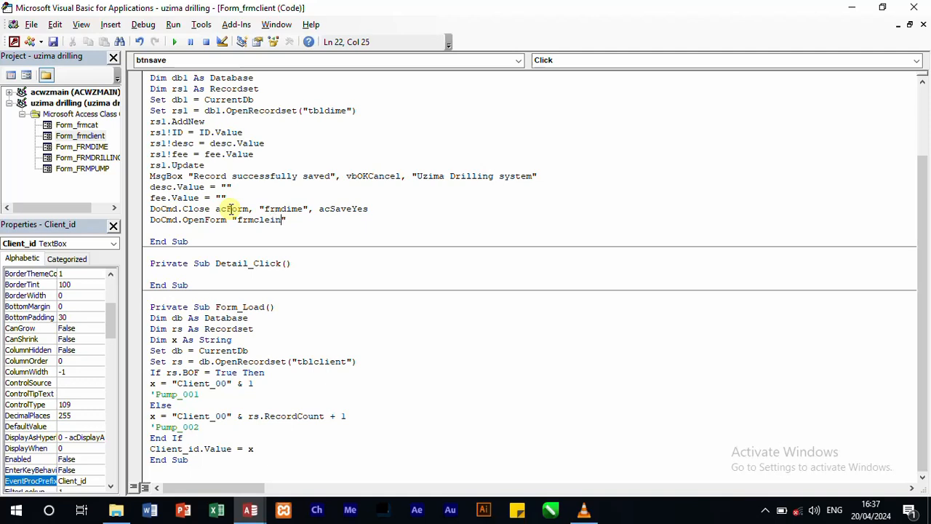
pyautogui.write('ent')
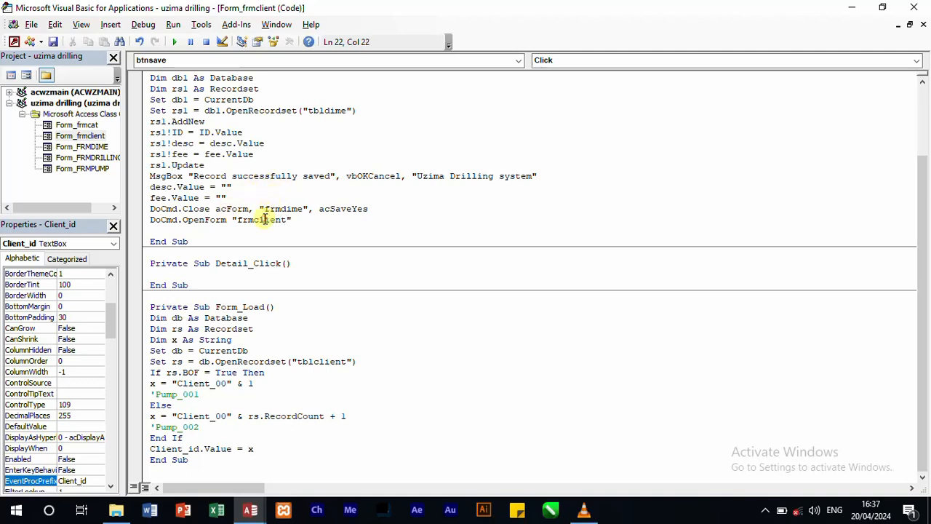
pyautogui.doubleClick(262, 220)
pyautogui.hotkey('ctrl', 'c')
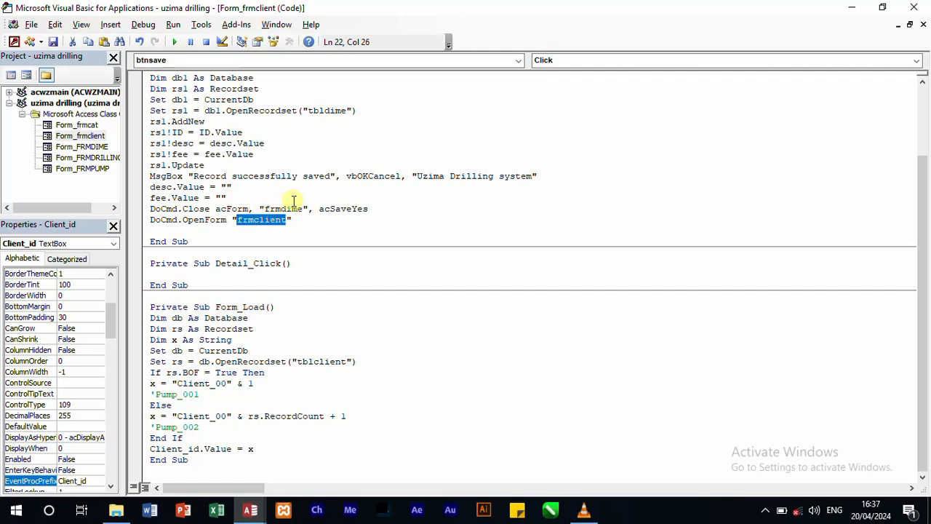
pyautogui.click(267, 209)
pyautogui.doubleClick(280, 209)
pyautogui.hotkey('ctrl', 'v')
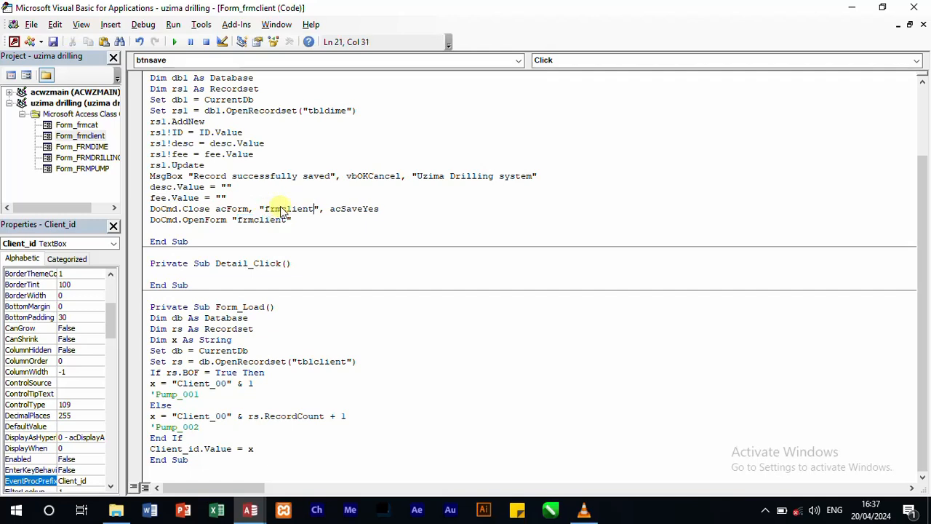
# Step: Replace the form name closed by btnclose_Click with "frmclient"
pyautogui.scroll(3, 458, 183)
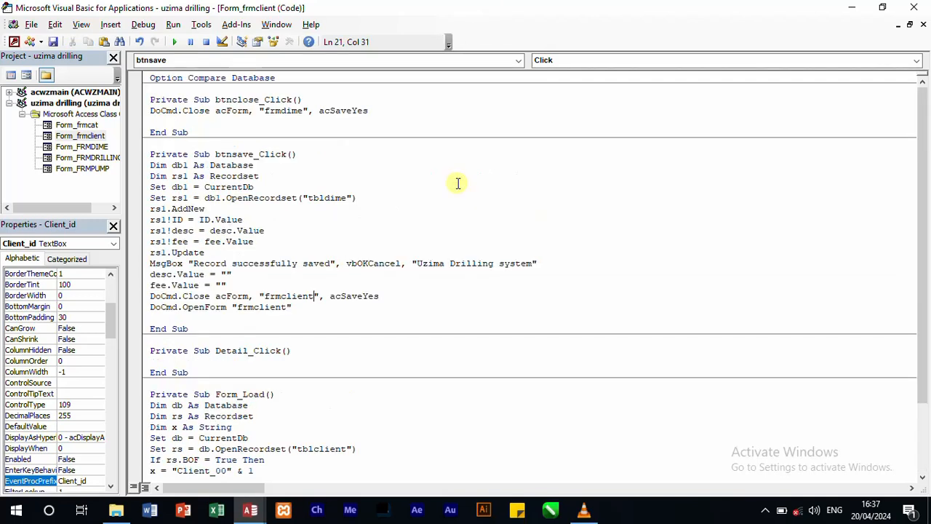
pyautogui.doubleClick(285, 111)
pyautogui.hotkey('ctrl', 'v')
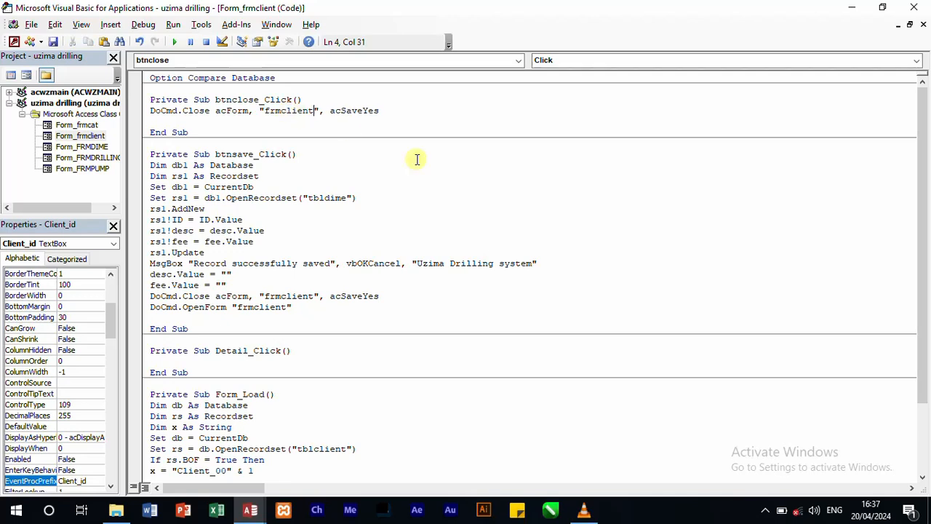
# Step: Change the table opened by the btnsave_Click recordset to "tblclient"
pyautogui.doubleClick(344, 198)
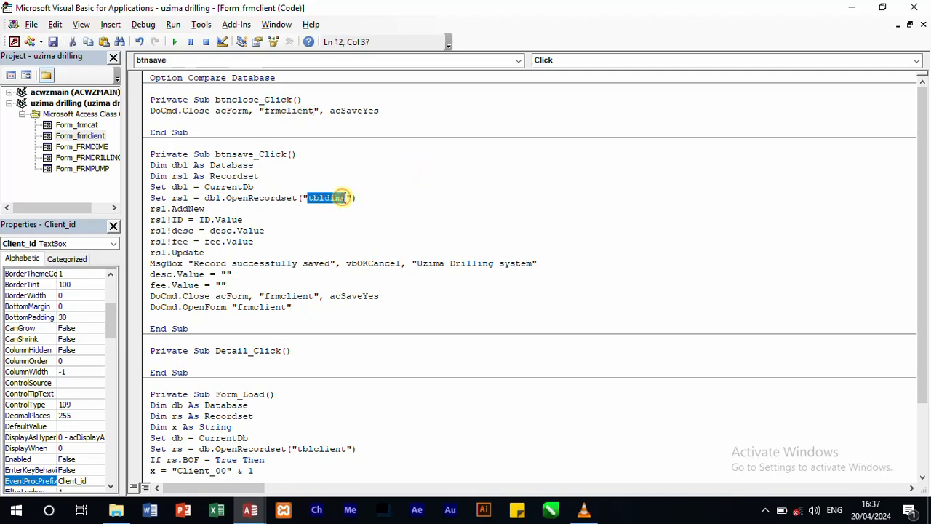
pyautogui.write('t')
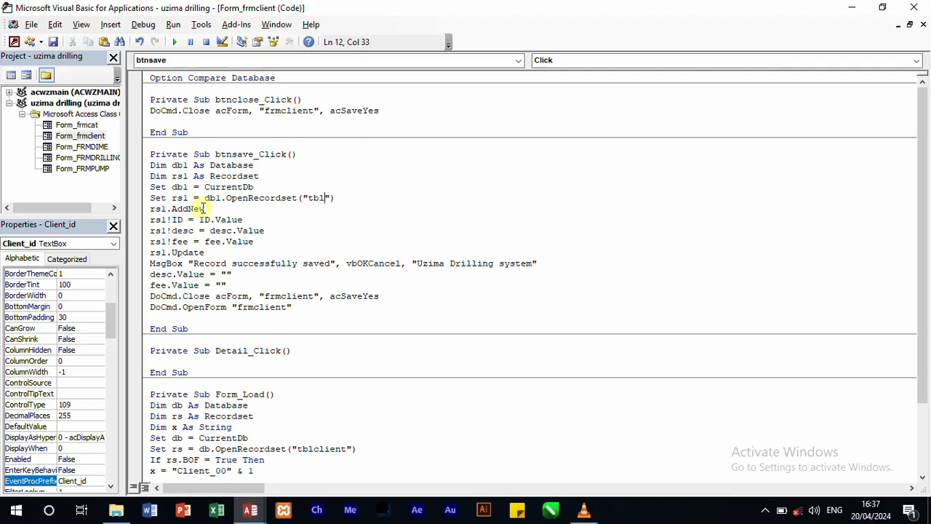
pyautogui.write('blclient')
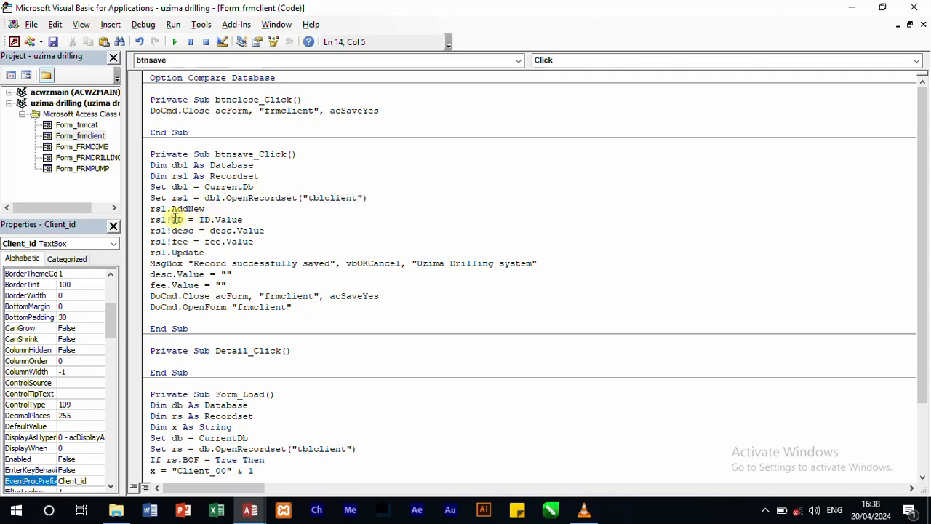
# Step: Change the ID assignment in btnsave_Click to rs1!client_ID = client_id.Value
pyautogui.write('Cliennt')
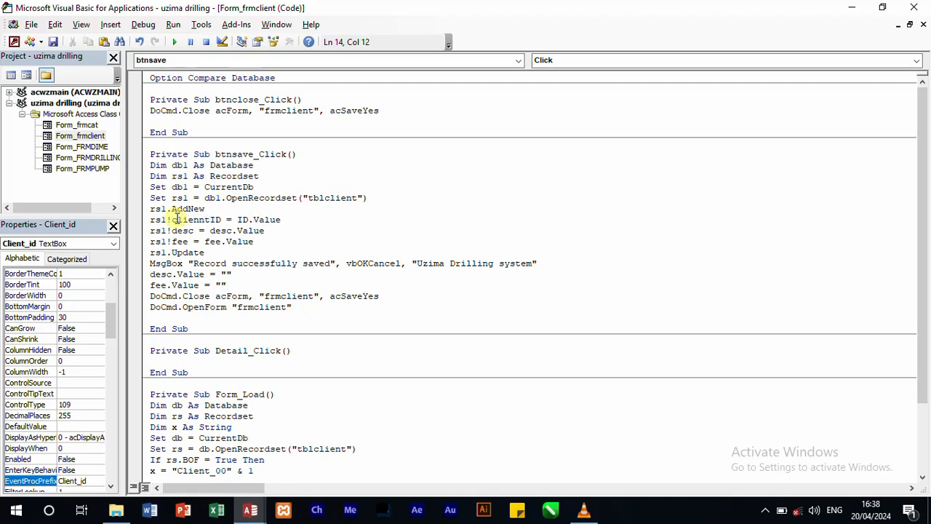
pyautogui.press('BackSpace')
pyautogui.press('BackSpace')
pyautogui.write('t_')
pyautogui.doubleClick(241, 219)
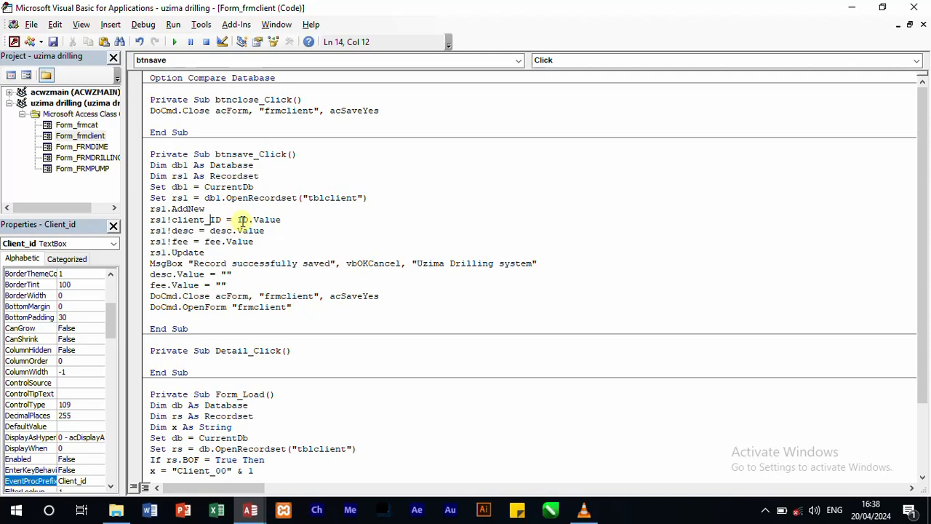
pyautogui.write('client_id.')
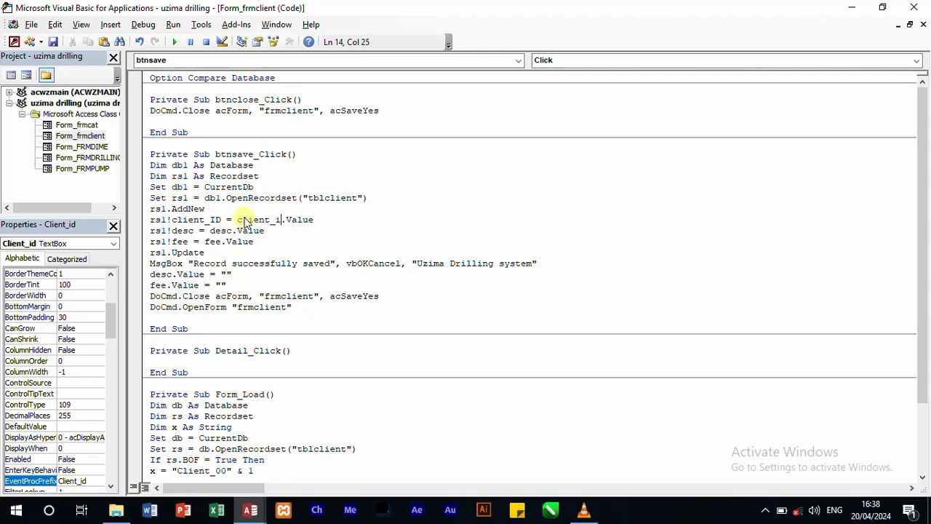
pyautogui.press('BackSpace')
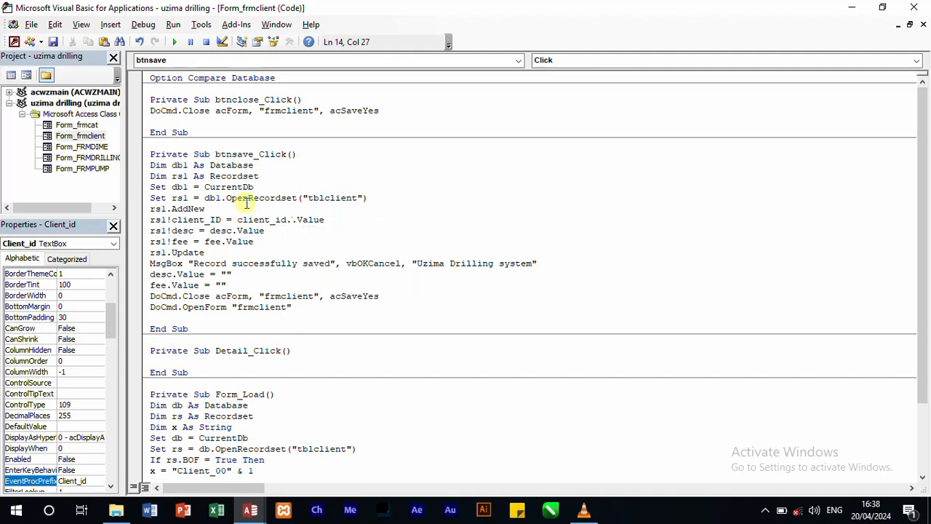
# Step: Change the desc assignment in btnsave_Click to rs1!client_name = client_name.Value
pyautogui.doubleClick(180, 230)
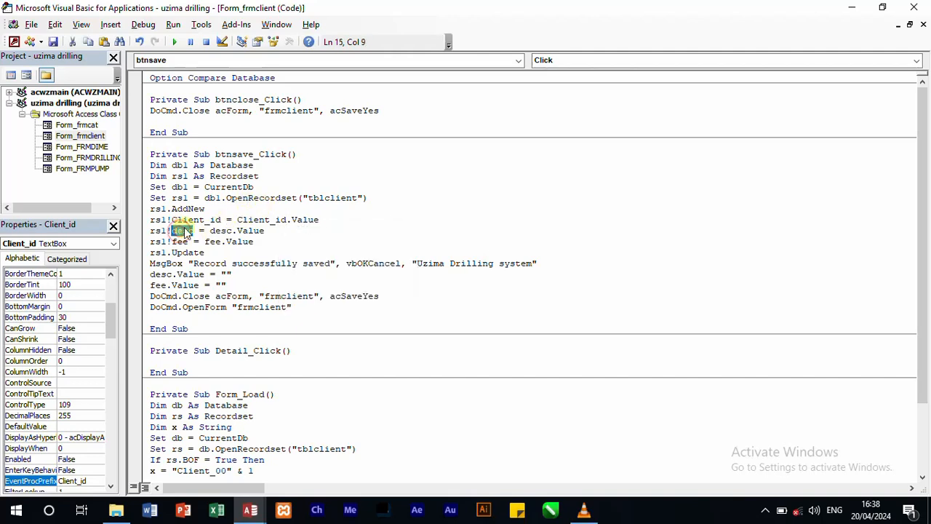
pyautogui.write('clie')
pyautogui.press('BackSpace')
pyautogui.press('BackSpace')
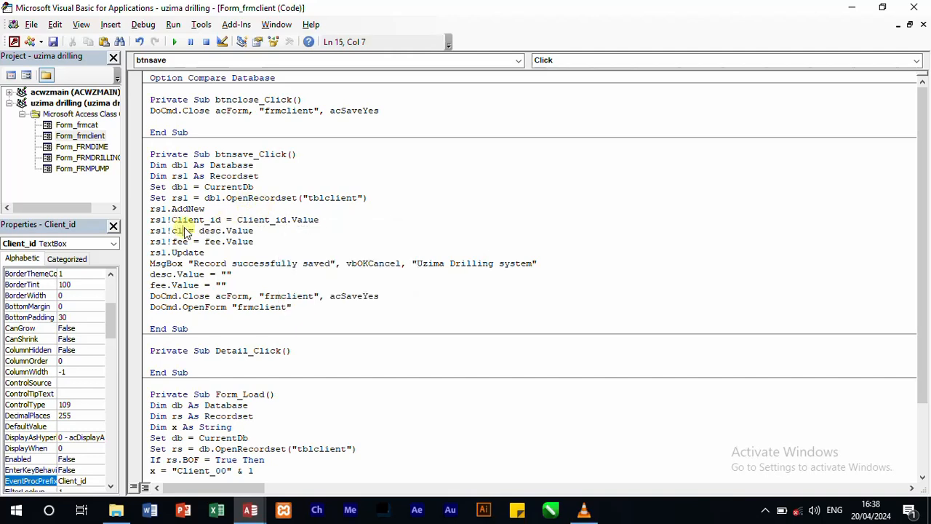
pyautogui.write('ient_name')
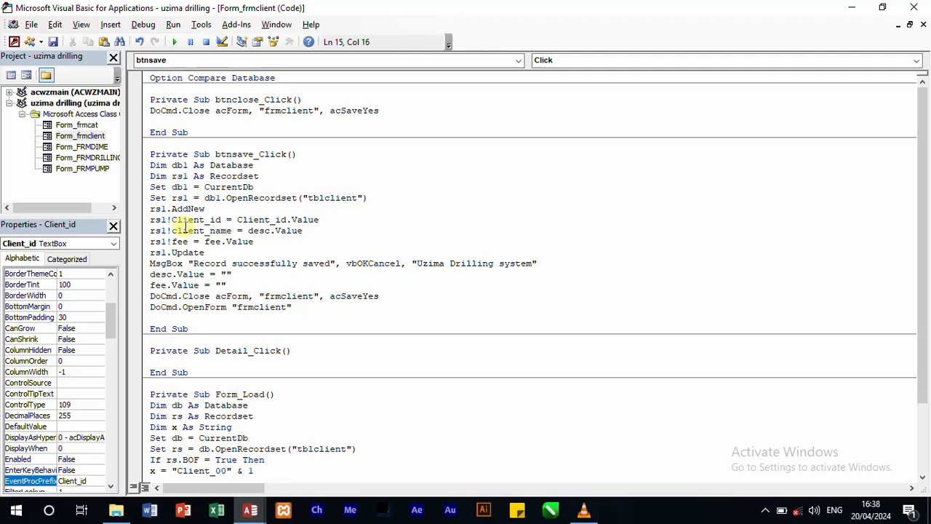
pyautogui.doubleClick(258, 229)
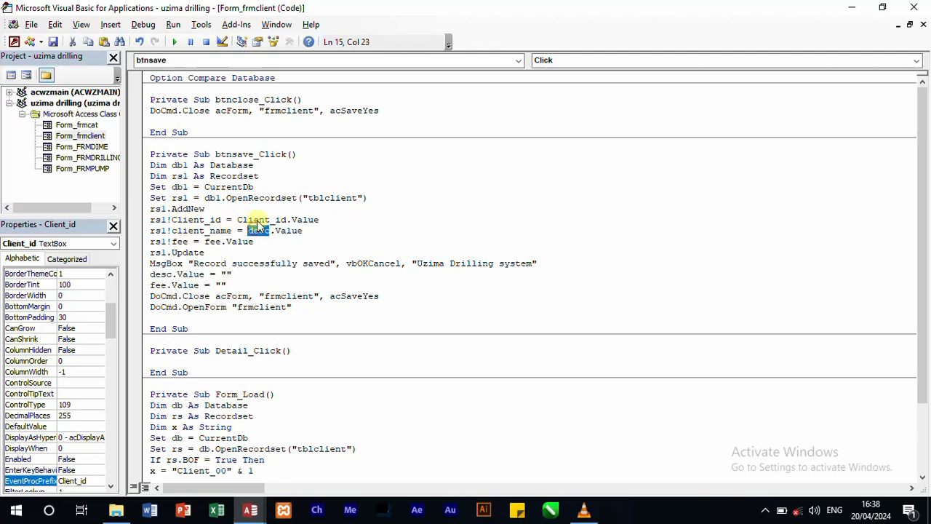
pyautogui.write('client')
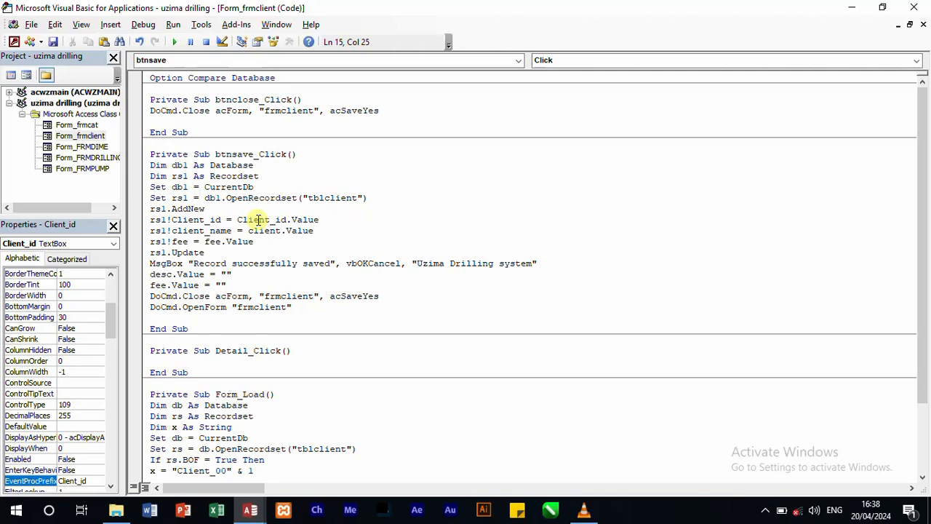
pyautogui.write('_name.')
pyautogui.press('BackSpace')
# Step: Change the fee assignment in btnsave_Click to rs1!client_cat = client_cat.Value
pyautogui.moveTo(172, 242); pyautogui.dragTo(187, 245)
pyautogui.write('clie')
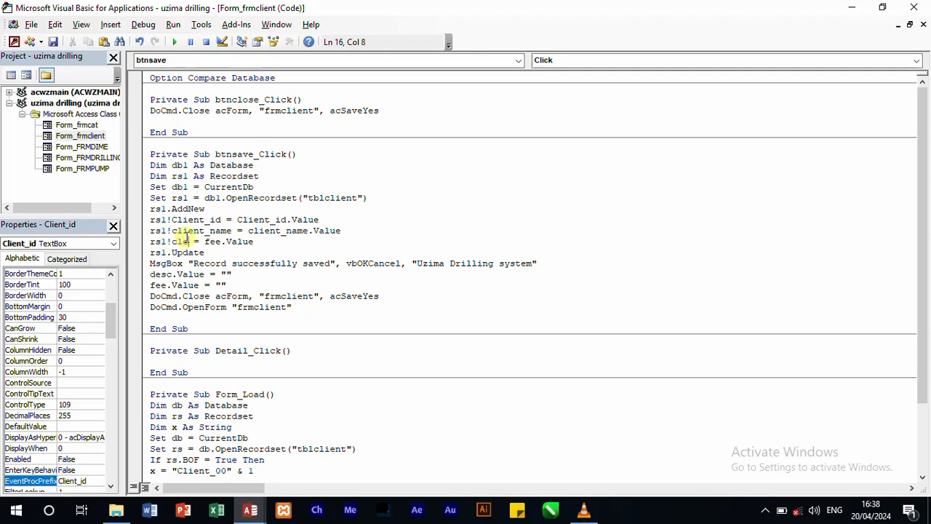
pyautogui.write('n')
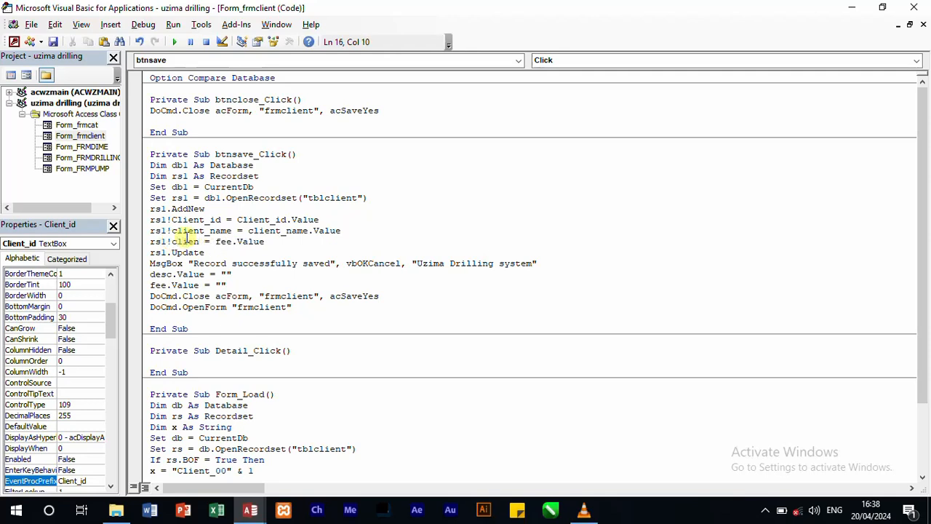
pyautogui.write('t')
pyautogui.write('_cay')
pyautogui.press('BackSpace')
pyautogui.write('t')
pyautogui.doubleClick(251, 242)
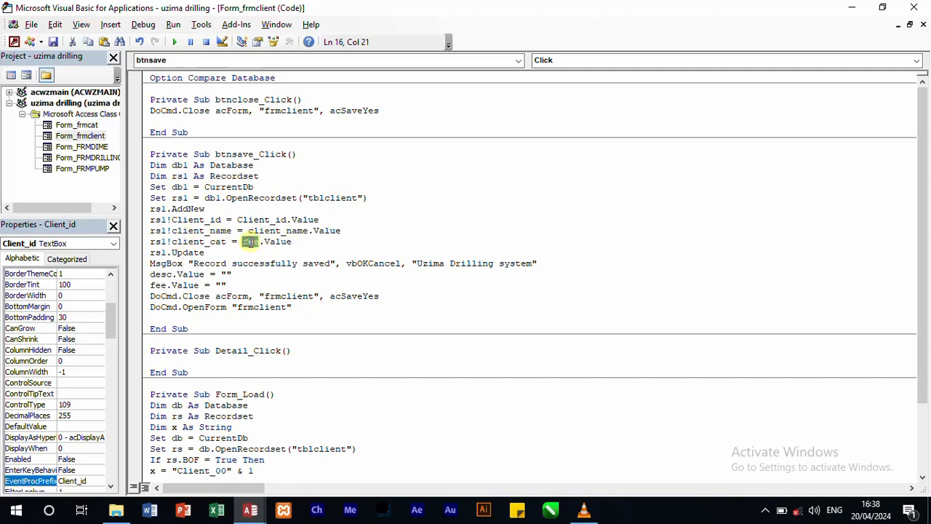
pyautogui.write('client')
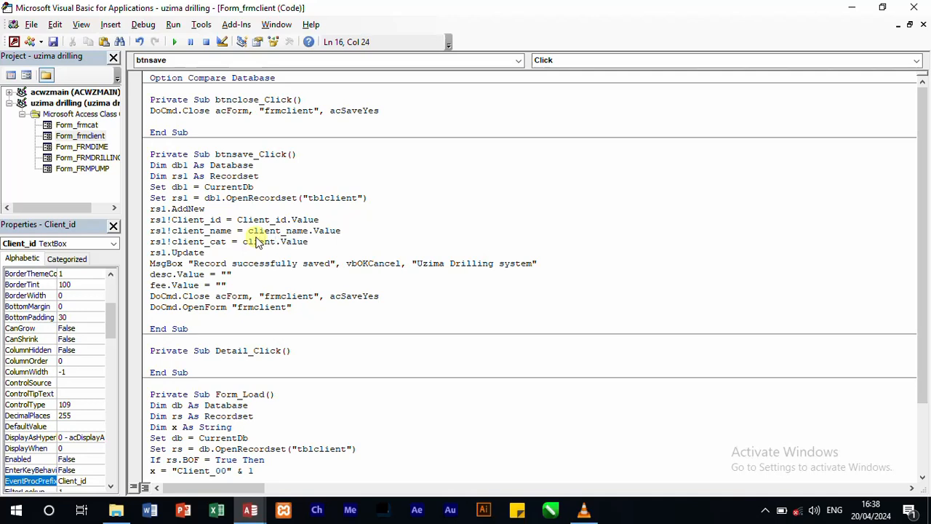
pyautogui.write('_cat.')
pyautogui.press('BackSpace')
# Step: Duplicate the client_cat assignment onto a new line below it and change the copy to rs1!address = address.Value
pyautogui.moveTo(152, 219); pyautogui.dragTo(151, 243)
pyautogui.hotkey('ctrl', 'c')
pyautogui.click(332, 241)
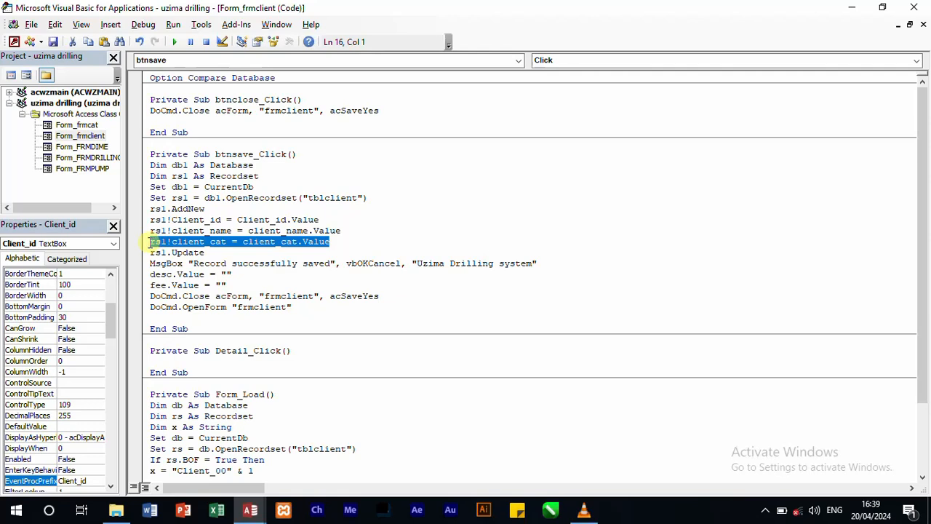
pyautogui.click(331, 241)
pyautogui.press('Return')
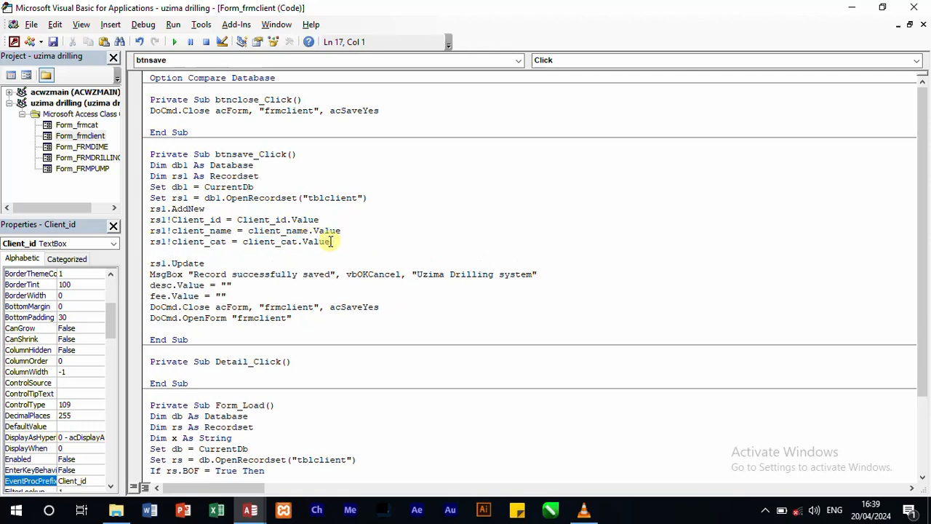
pyautogui.hotkey('ctrl', 'v')
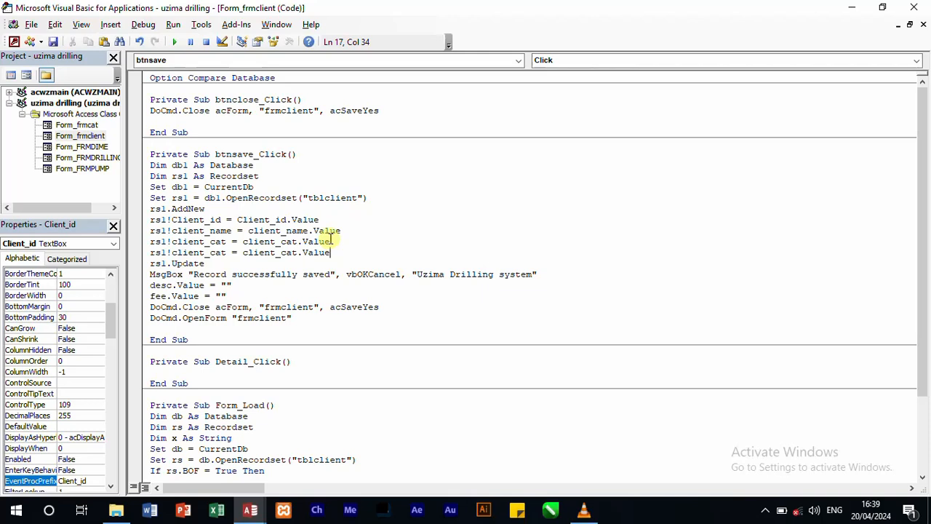
pyautogui.doubleClick(196, 253)
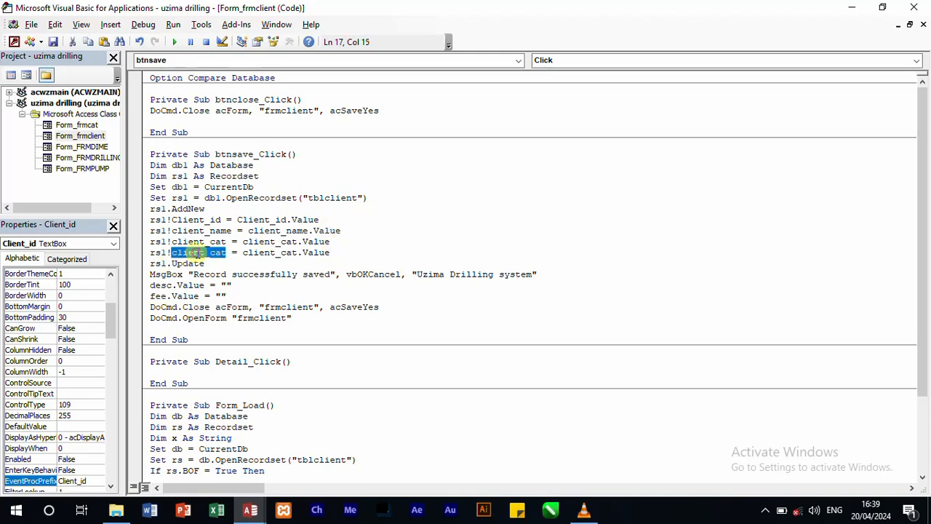
pyautogui.write('addre')
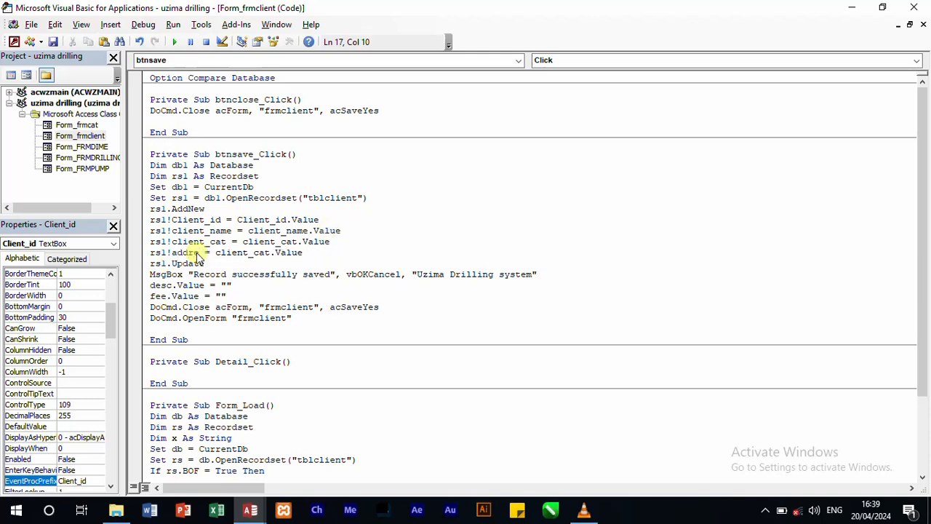
pyautogui.write('ss')
pyautogui.doubleClick(248, 252)
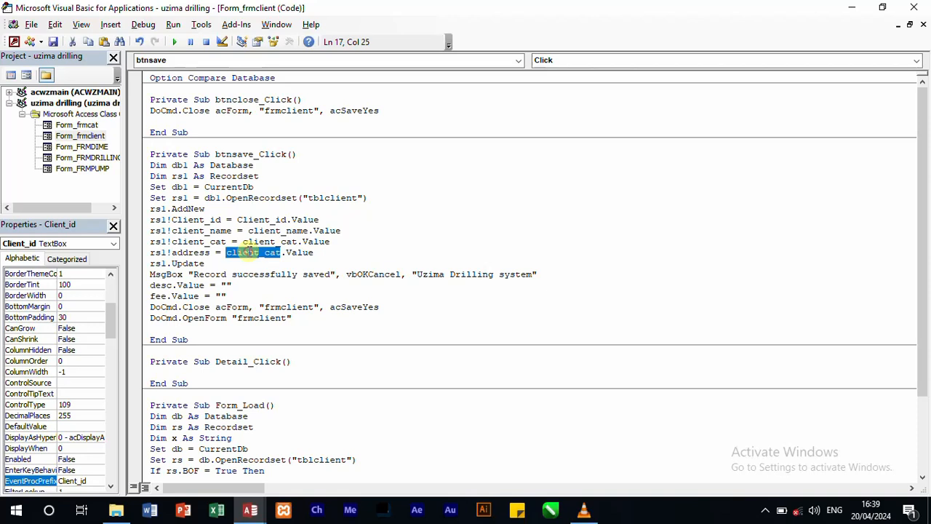
pyautogui.write('address')
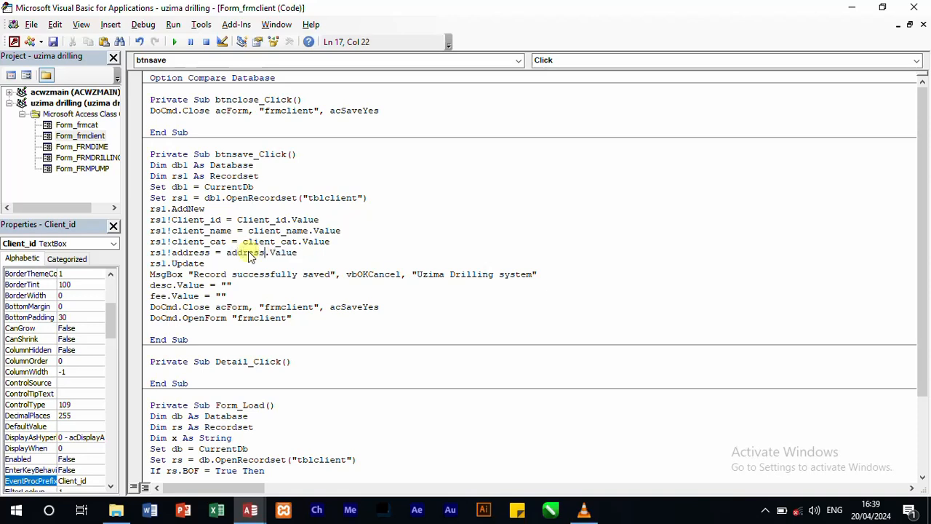
pyautogui.write('.')
pyautogui.press('BackSpace')
# Step: Paste another copy of the assignment below the address line and change it to rs1!tel_no = tel_no.Value
pyautogui.click(309, 254)
pyautogui.press('Return')
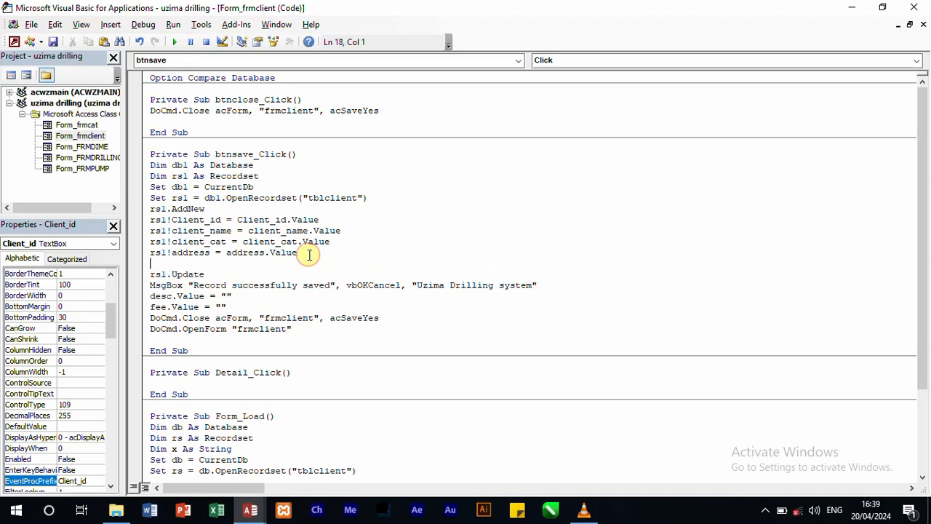
pyautogui.hotkey('ctrl', 'v')
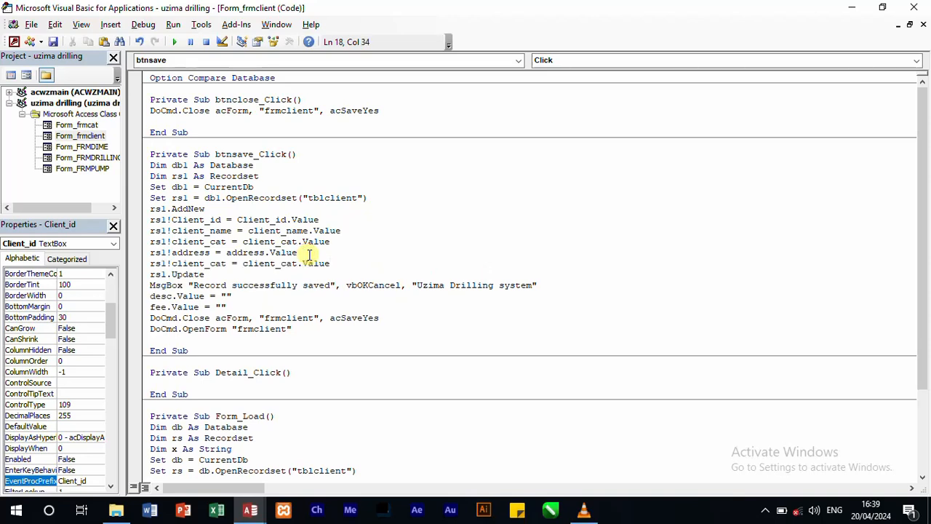
pyautogui.doubleClick(201, 265)
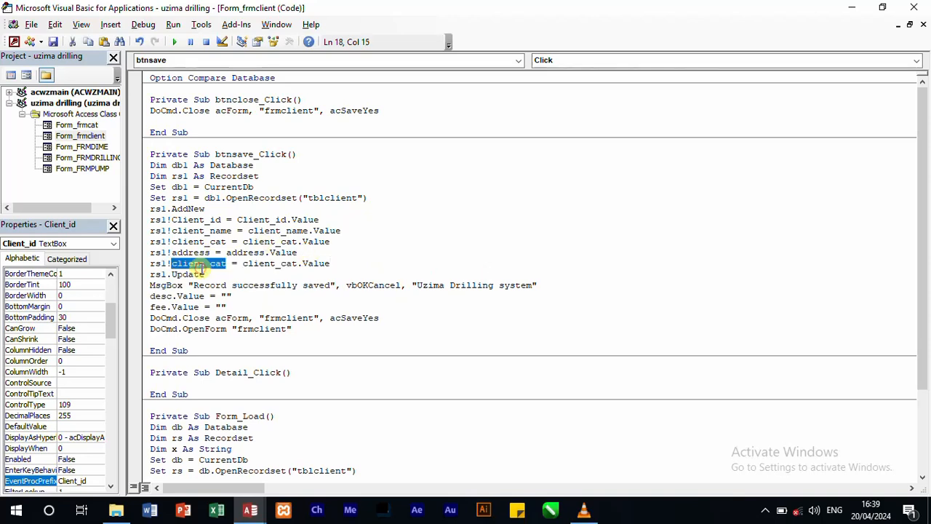
pyautogui.write('tel_n')
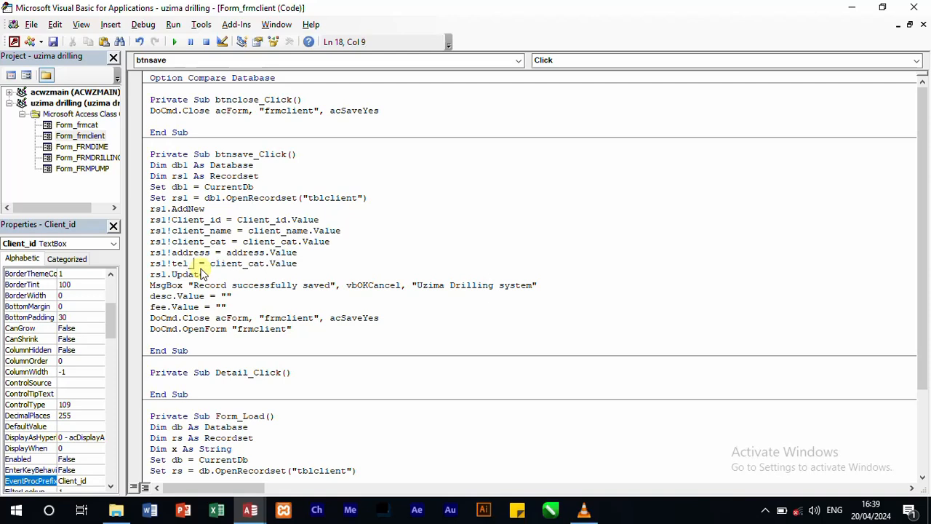
pyautogui.write('o')
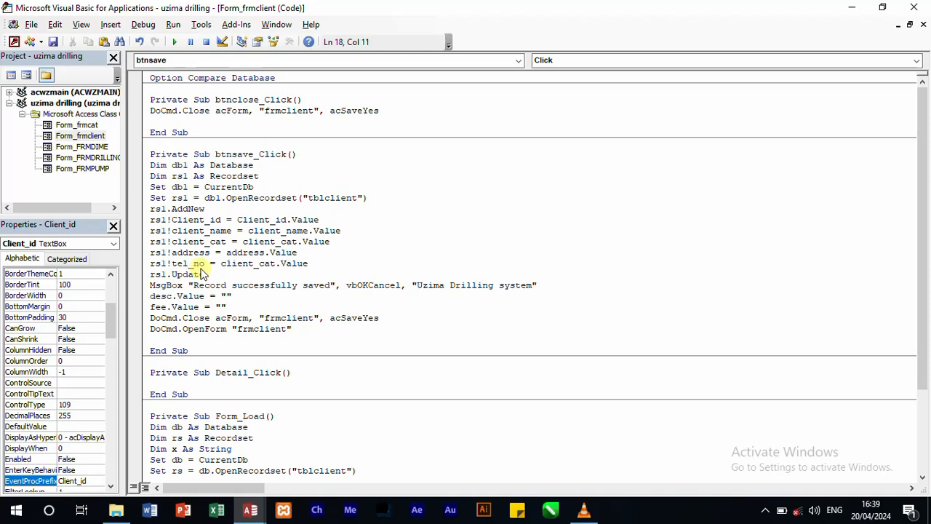
pyautogui.doubleClick(236, 263)
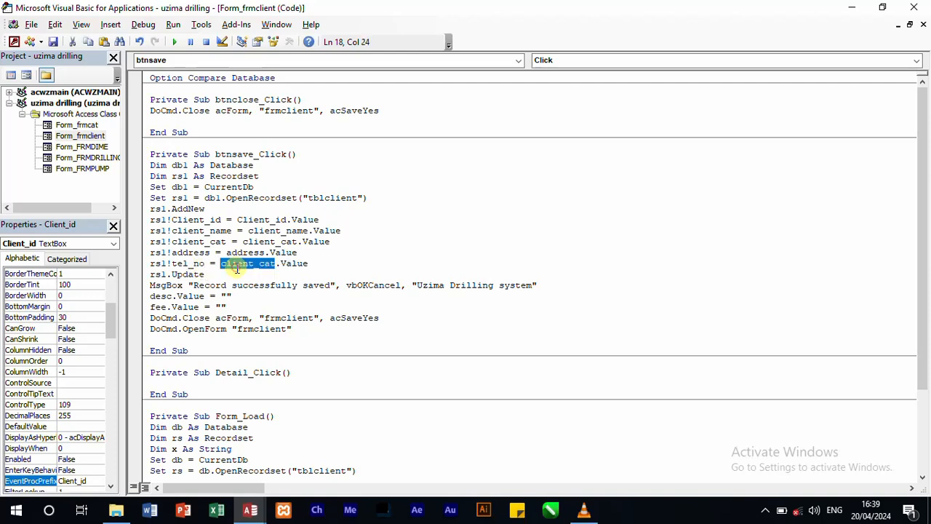
pyautogui.write('tel_no')
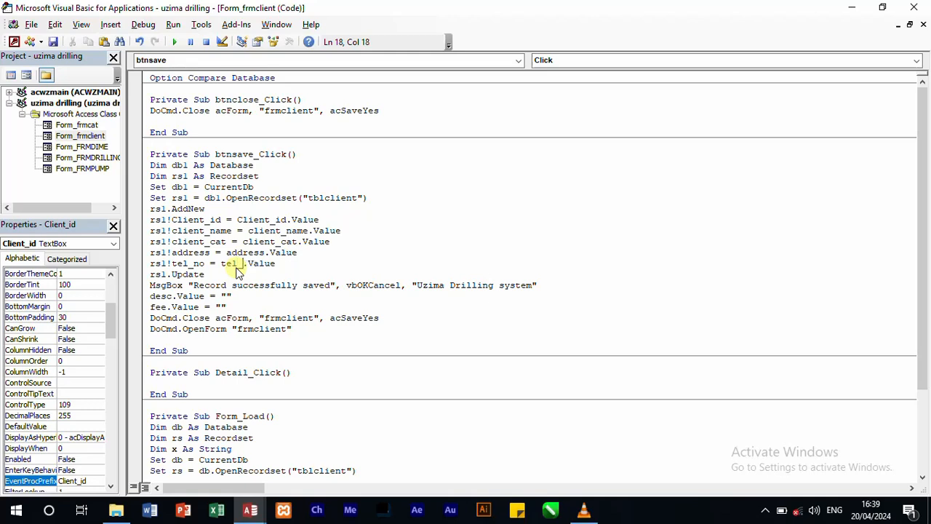
pyautogui.write('.')
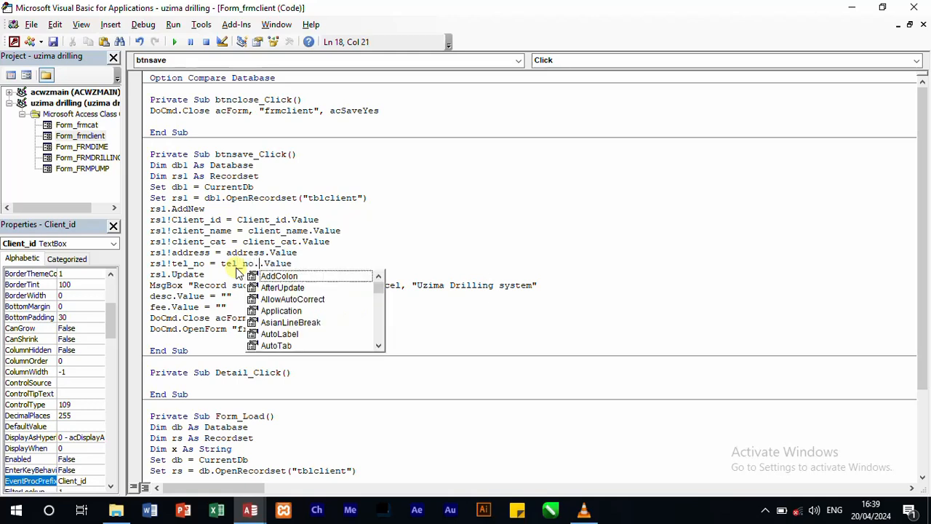
pyautogui.press('BackSpace')
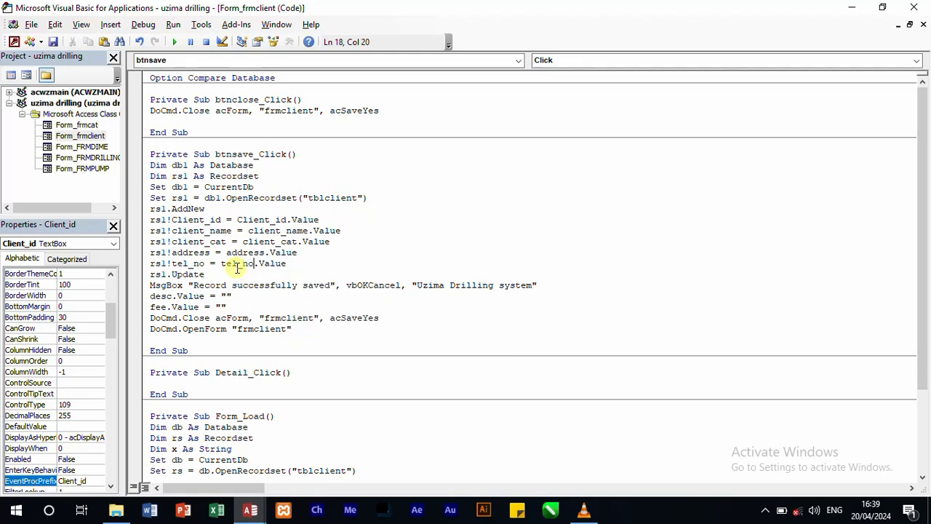
# Step: Paste another copy of the assignment below the tel_no line and change it to rs1!survey_fee = survey_fee.Value
pyautogui.click(296, 263)
pyautogui.press('Return')
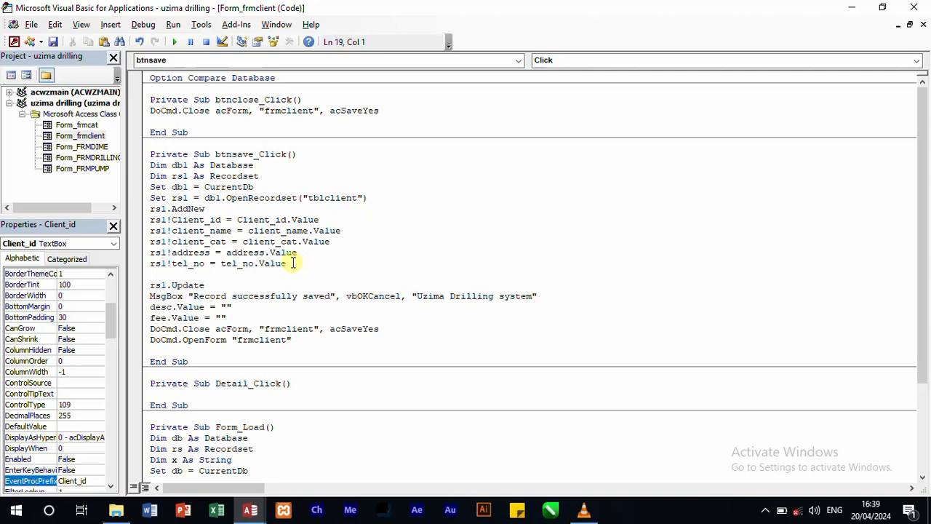
pyautogui.write('rsl!client_cat = client_cat.Value')
pyautogui.click(204, 274)
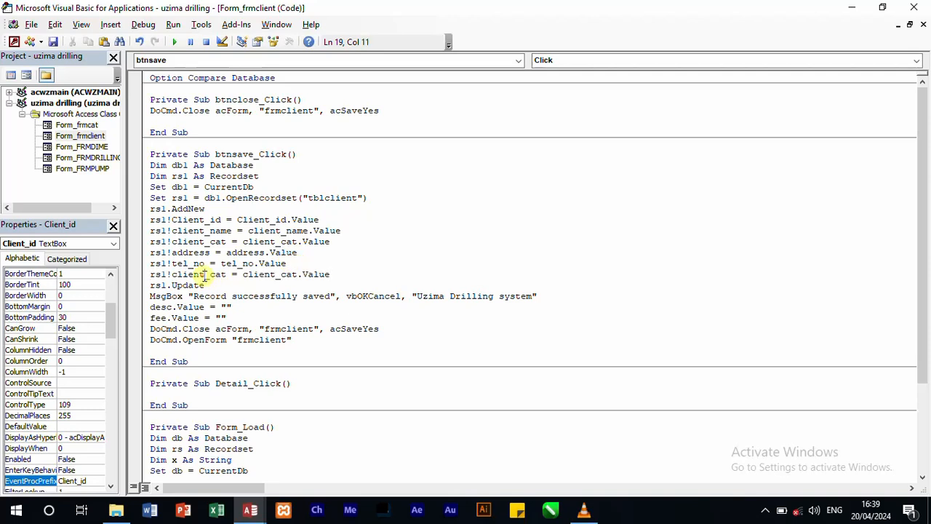
pyautogui.doubleClick(206, 274)
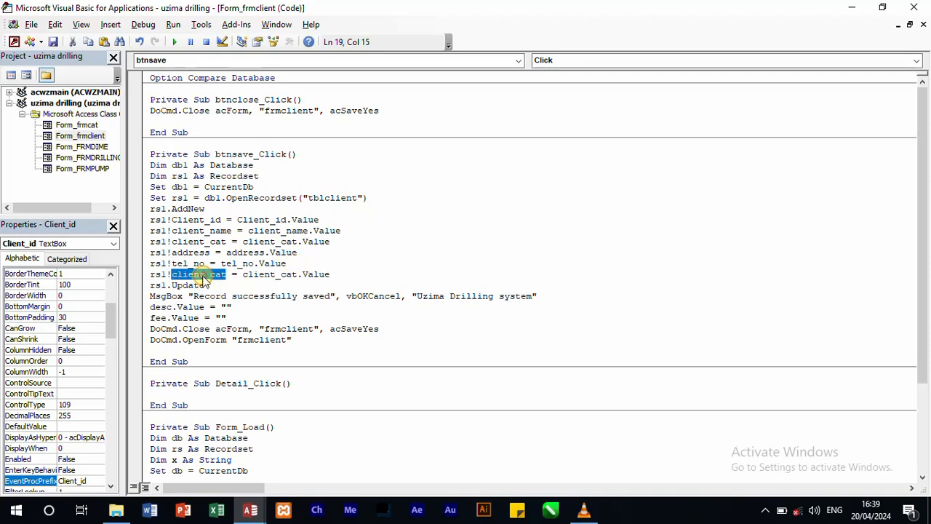
pyautogui.write('survey')
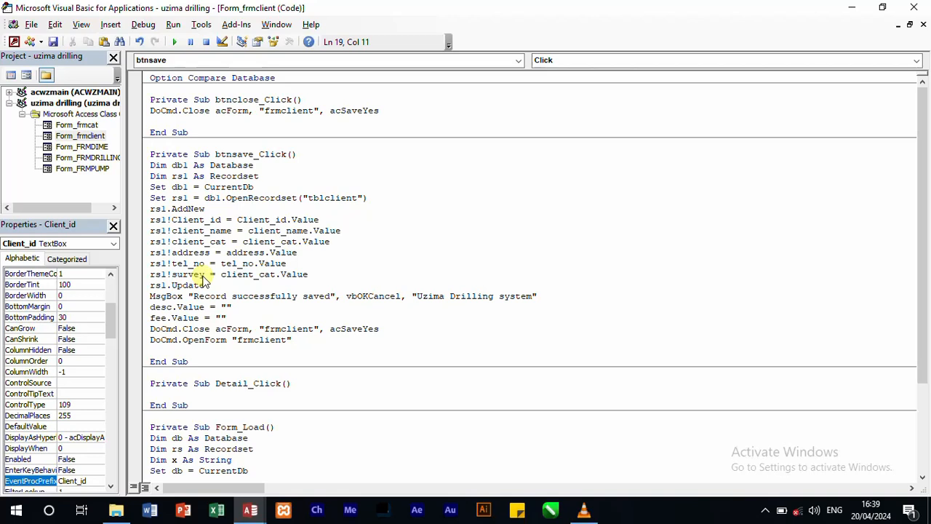
pyautogui.write('_fee')
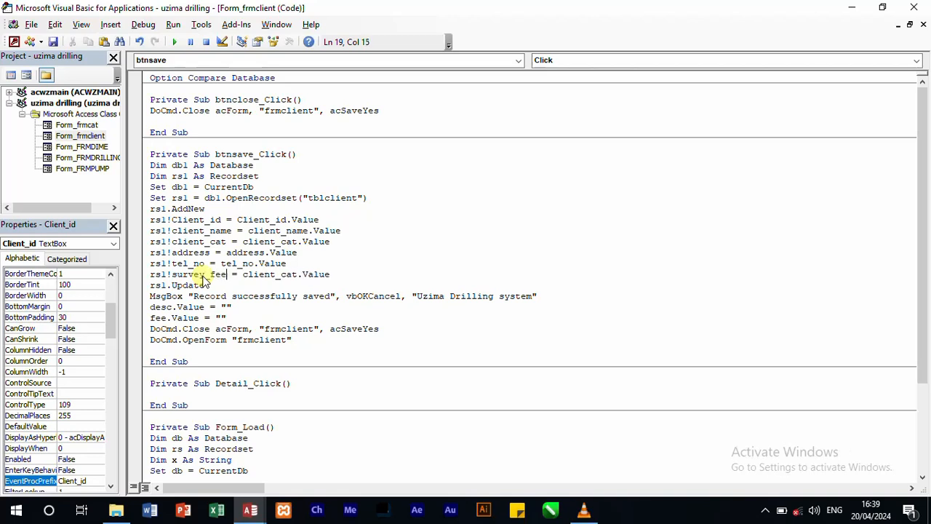
pyautogui.doubleClick(280, 280)
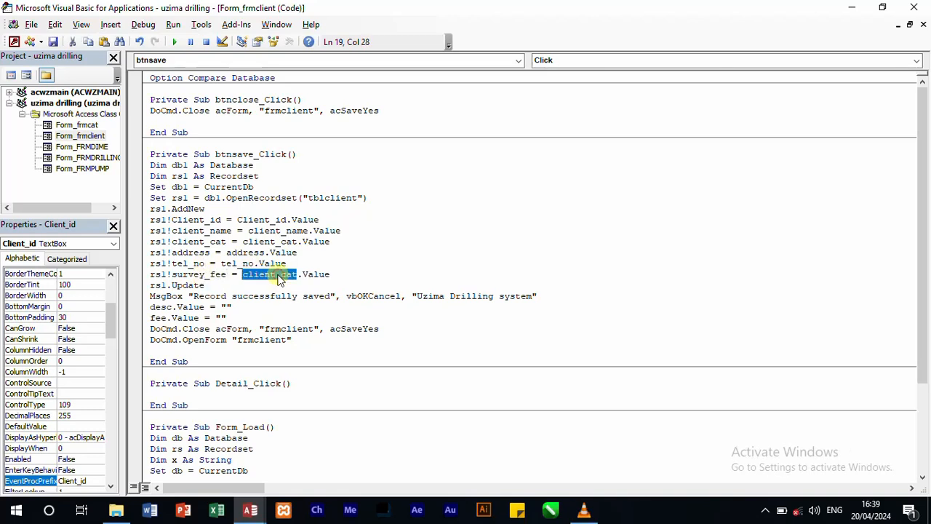
pyautogui.write('Survey_')
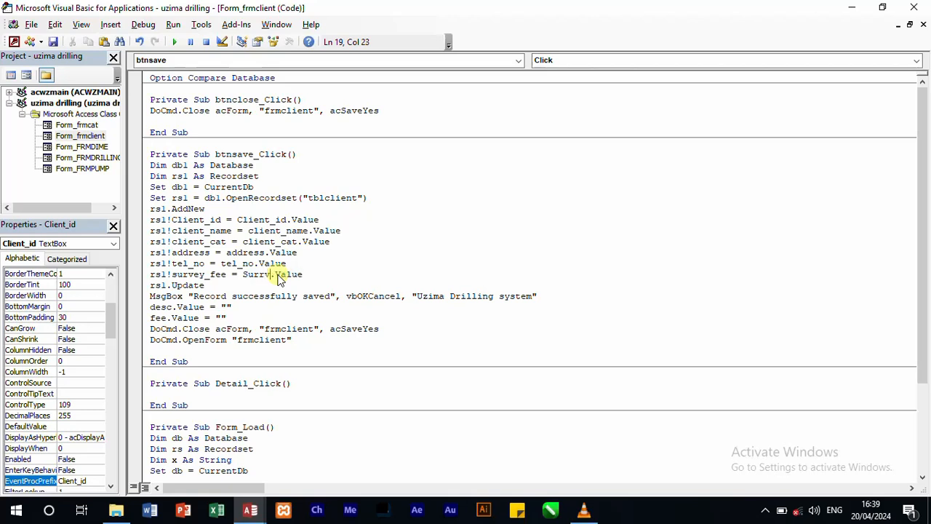
pyautogui.press('BackSpace')
pyautogui.press('BackSpace')
pyautogui.press('BackSpace')
pyautogui.press('BackSpace')
pyautogui.write('vey_fee')
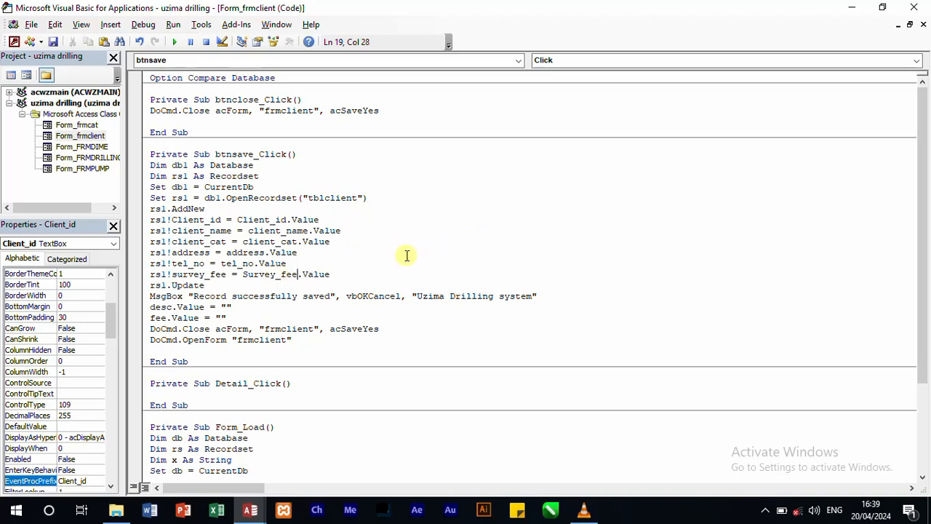
pyautogui.write('.')
pyautogui.press('BackSpace')
# Step: Paste another copy of the client_cat assignment below the survey_fee line and change its recordset field to local_authority
pyautogui.click(365, 267)
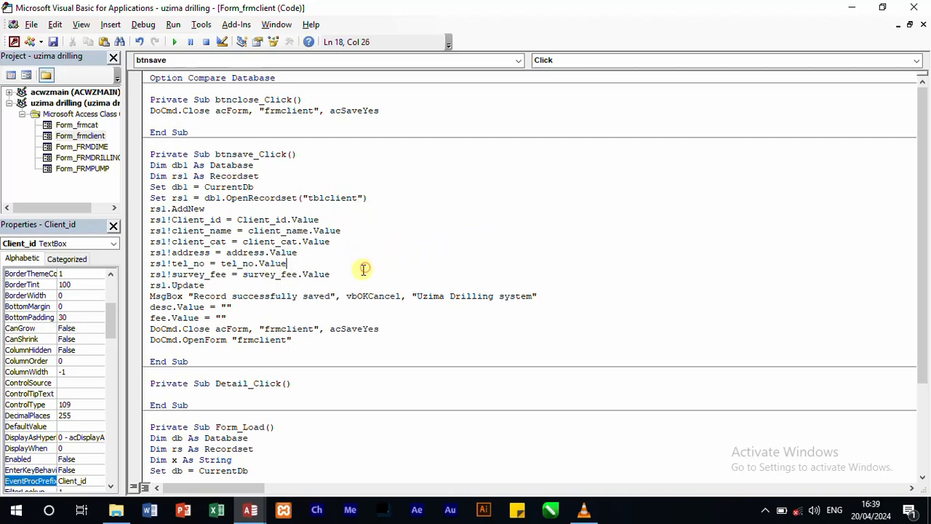
pyautogui.click(364, 269)
pyautogui.press('Return')
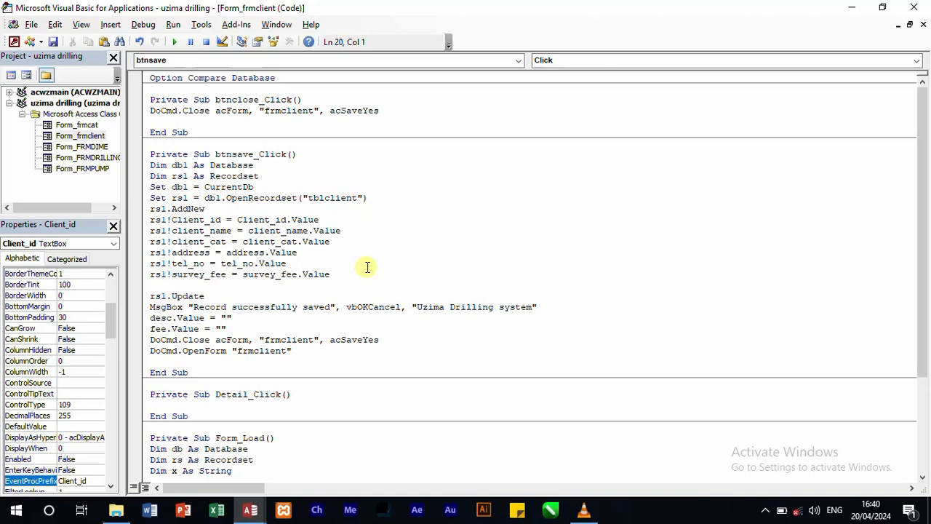
pyautogui.write('rsl!client_cat = client_cat.Value')
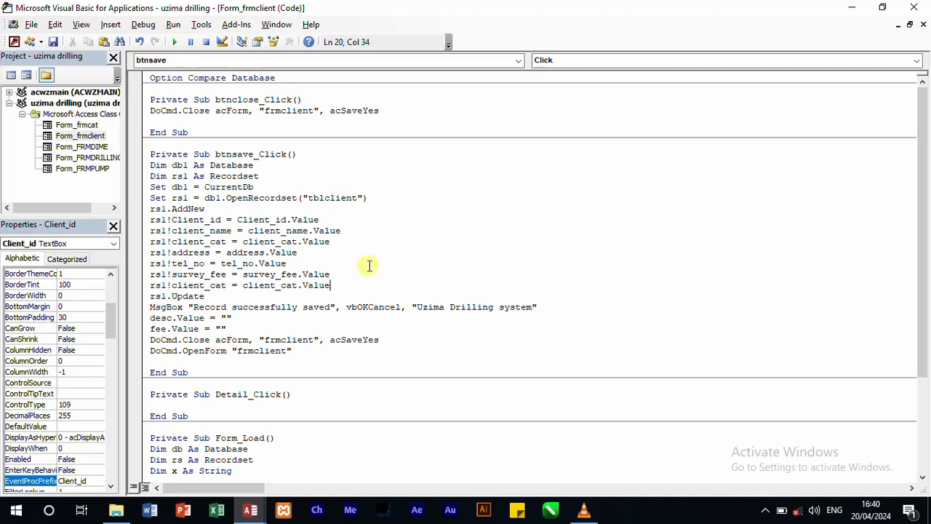
pyautogui.doubleClick(202, 289)
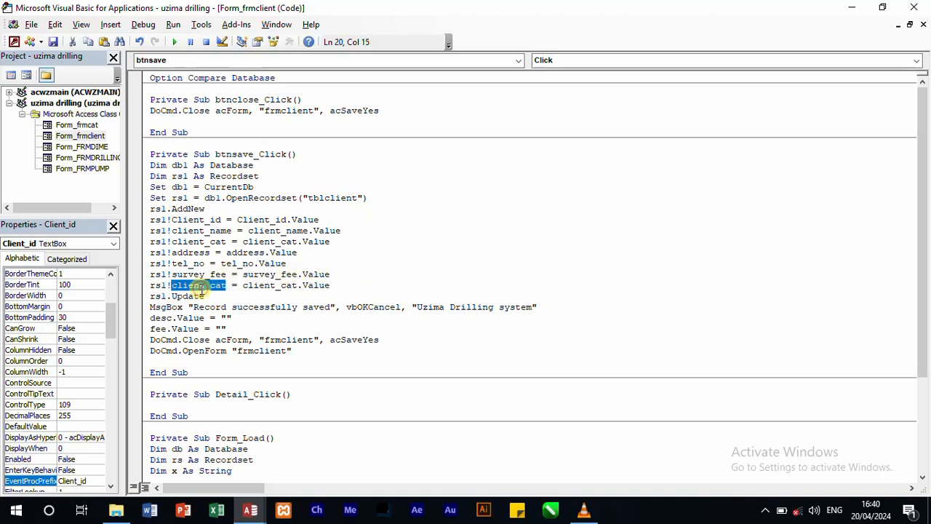
pyautogui.write('local')
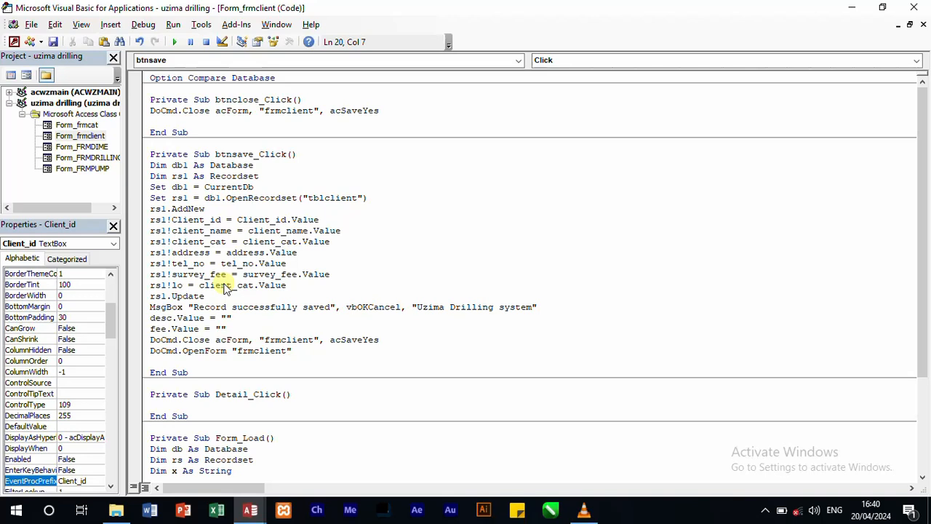
pyautogui.write('_autho')
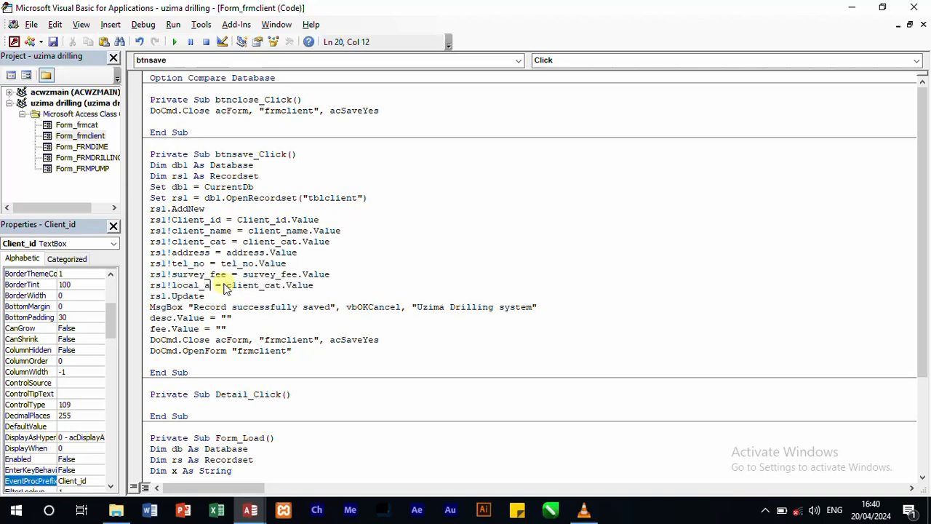
pyautogui.write('rity')
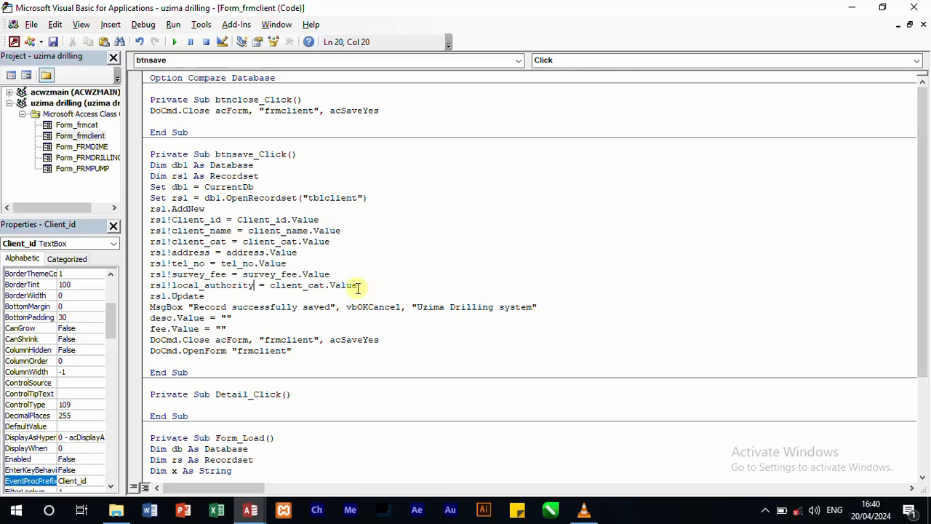
# Step: Change the source control in the rs1!local_authority assignment so it reads local_authority.Value
pyautogui.doubleClick(292, 285)
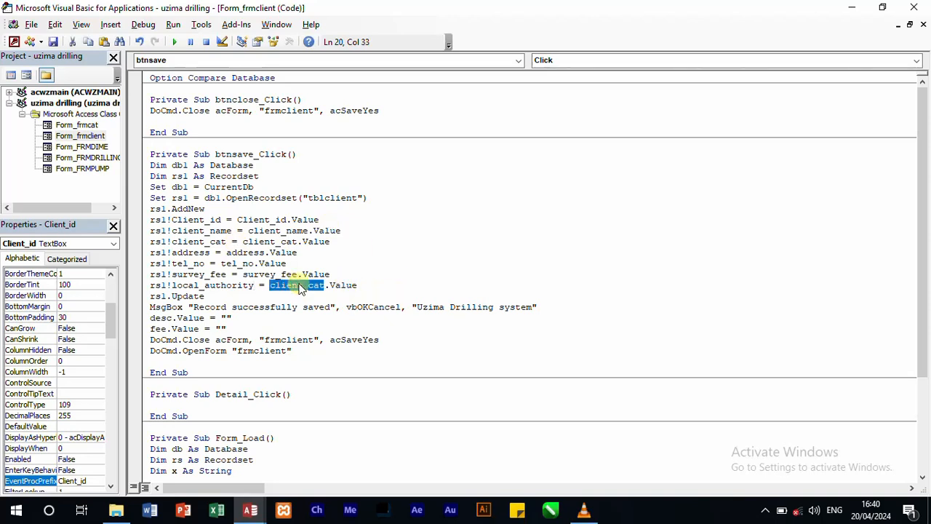
pyautogui.write('local_')
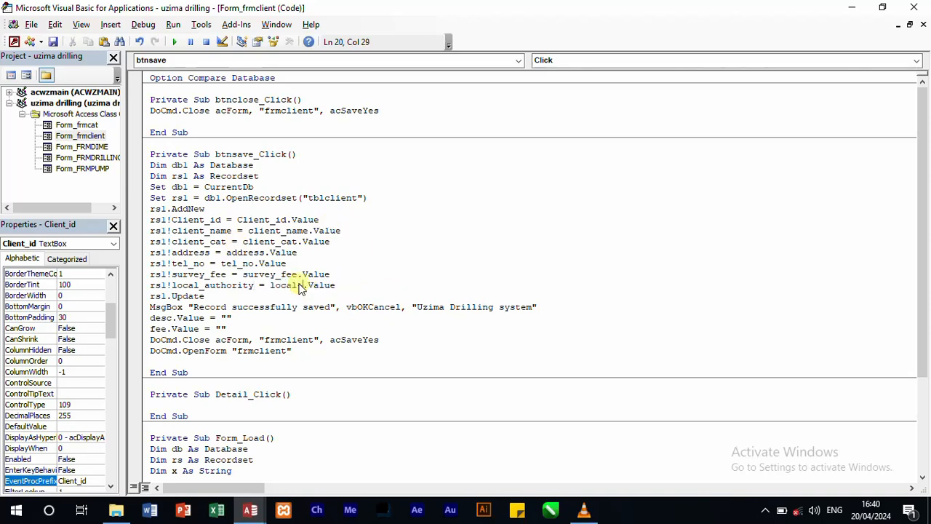
pyautogui.press('BackSpace')
pyautogui.write('_authority.')
pyautogui.press('BackSpace')
# Step: Change the desc clearing line below the MsgBox to client_name.Value = ""
pyautogui.doubleClick(165, 318)
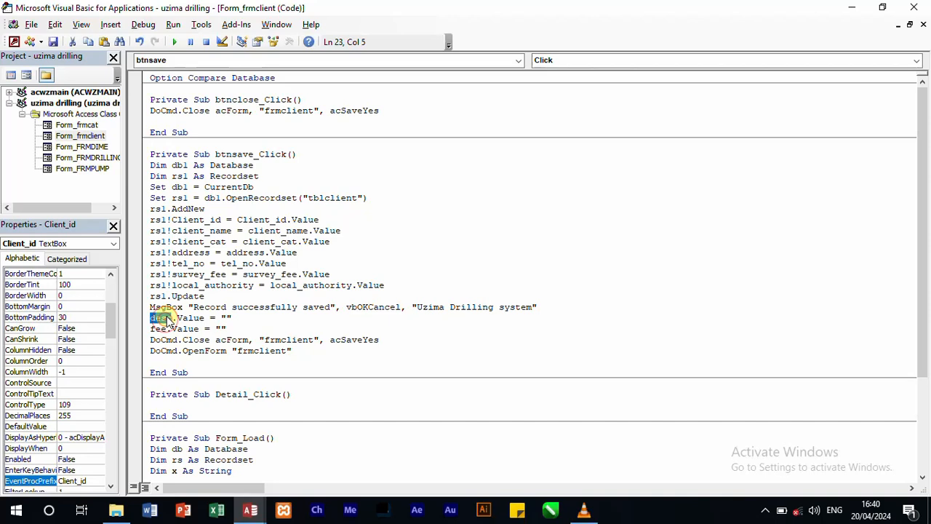
pyautogui.write('cl')
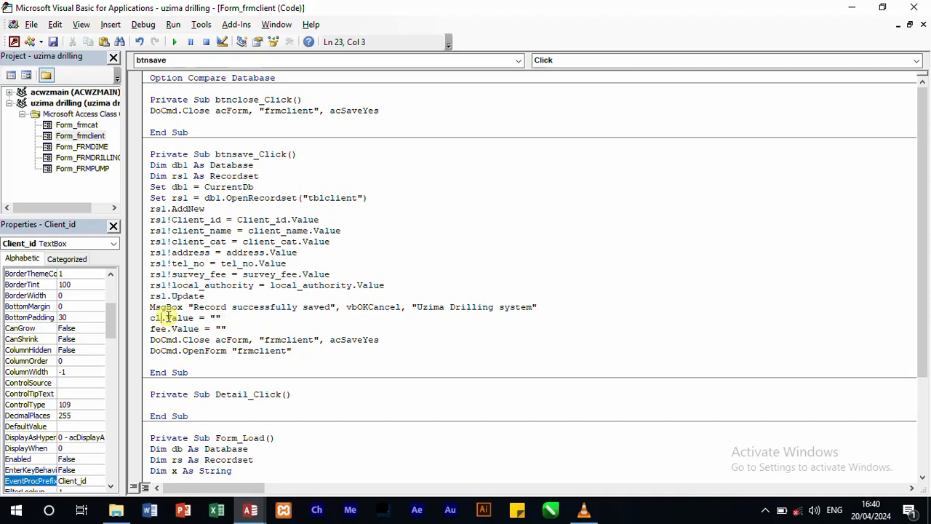
pyautogui.write('ient_name')
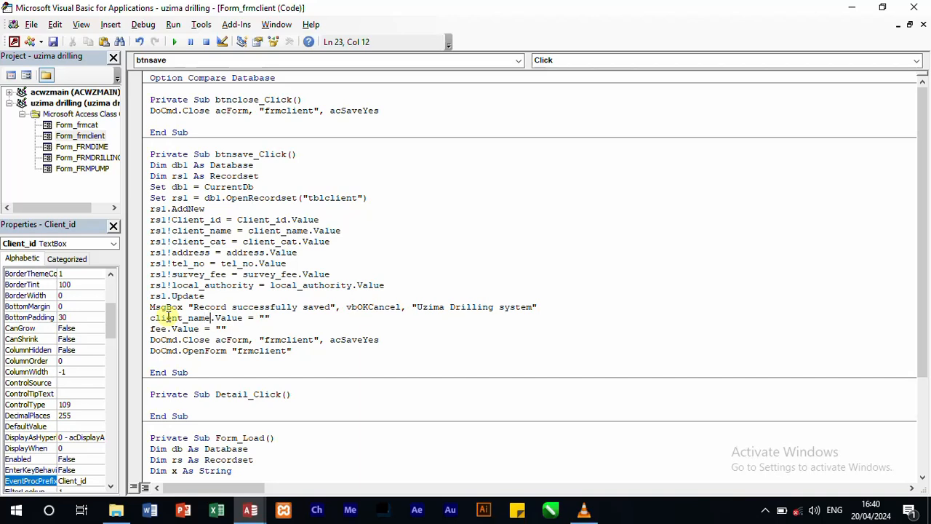
pyautogui.write('.')
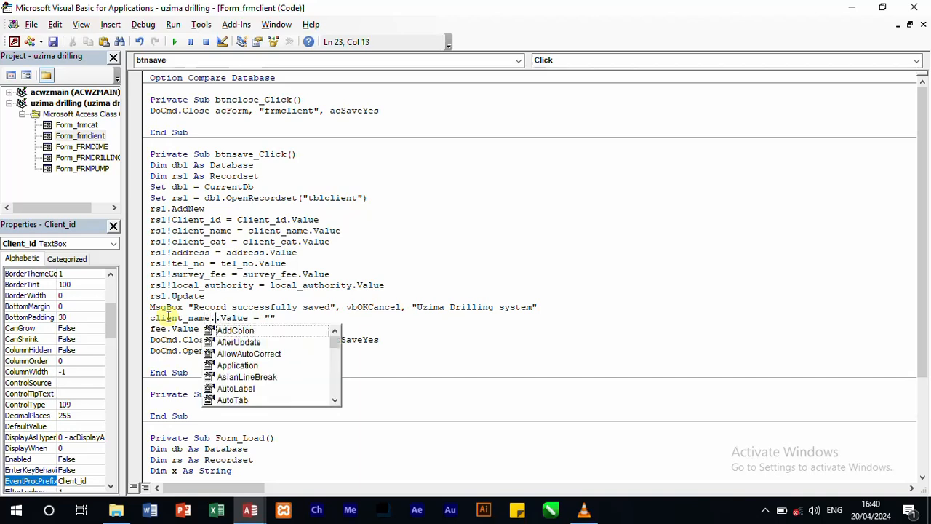
pyautogui.press('BackSpace')
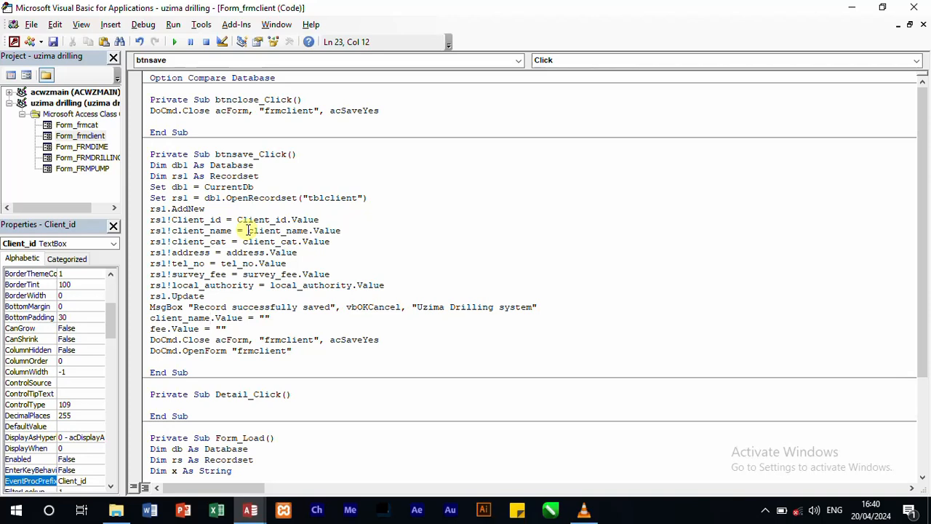
# Step: Replace fee.Value in the second clearing line with client_cat.Value copied from the assignment above
pyautogui.moveTo(248, 231); pyautogui.dragTo(353, 242)
pyautogui.hotkey('ctrl', 'c')
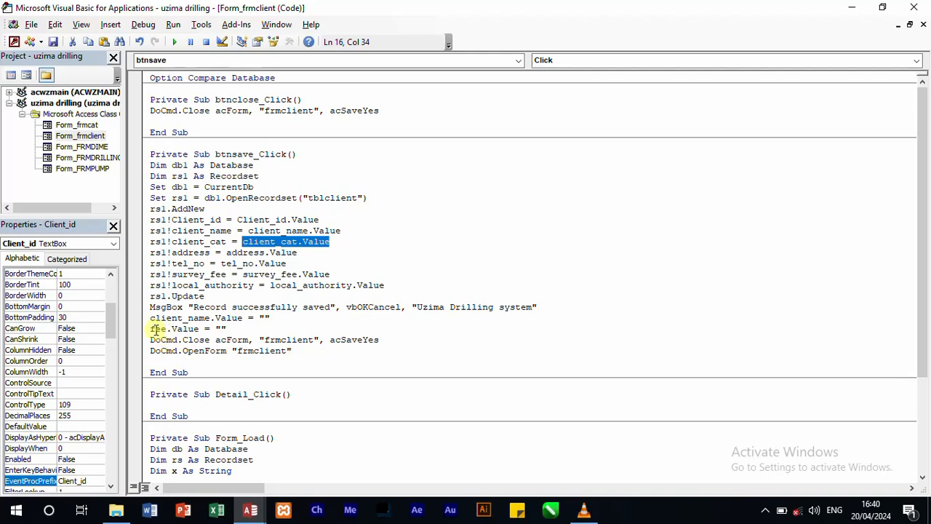
pyautogui.moveTo(151, 330); pyautogui.dragTo(198, 329)
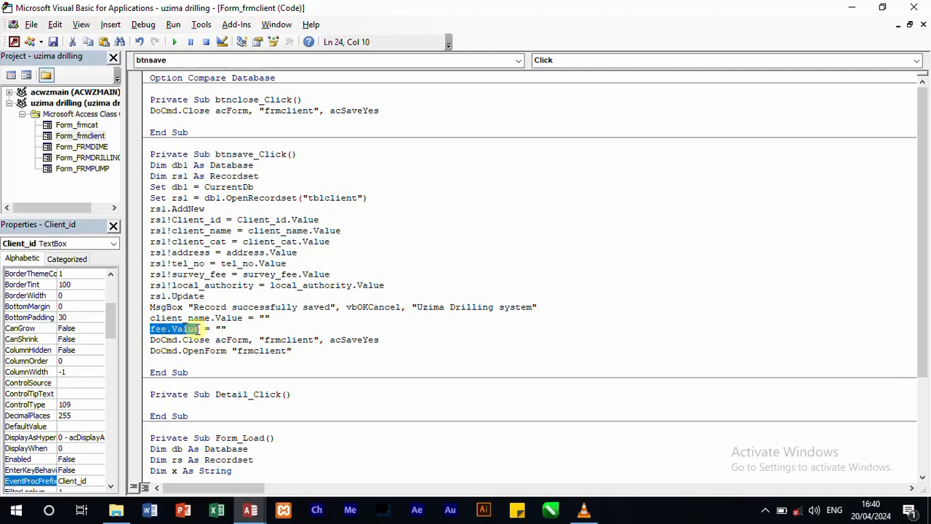
pyautogui.hotkey('ctrl', 'v')
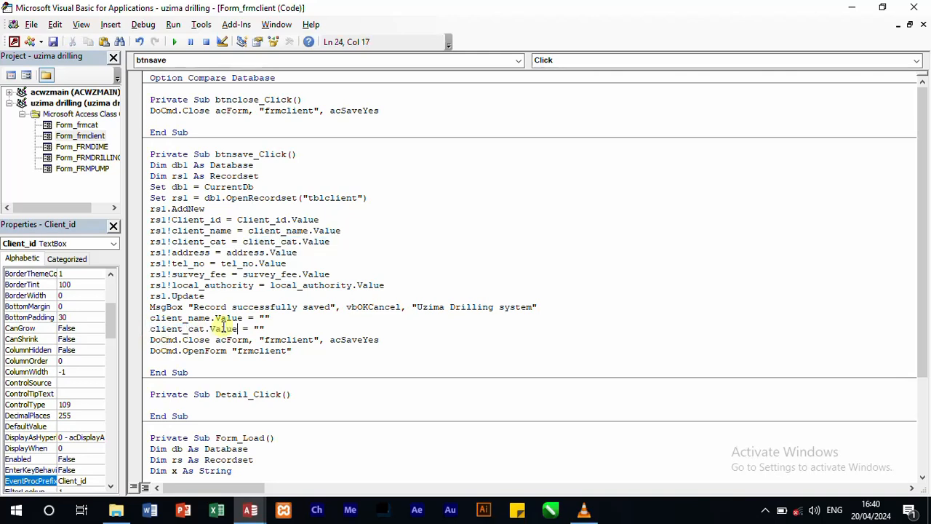
# Step: Add the line address.Value = "" below the client_cat clearing line
pyautogui.click(285, 326)
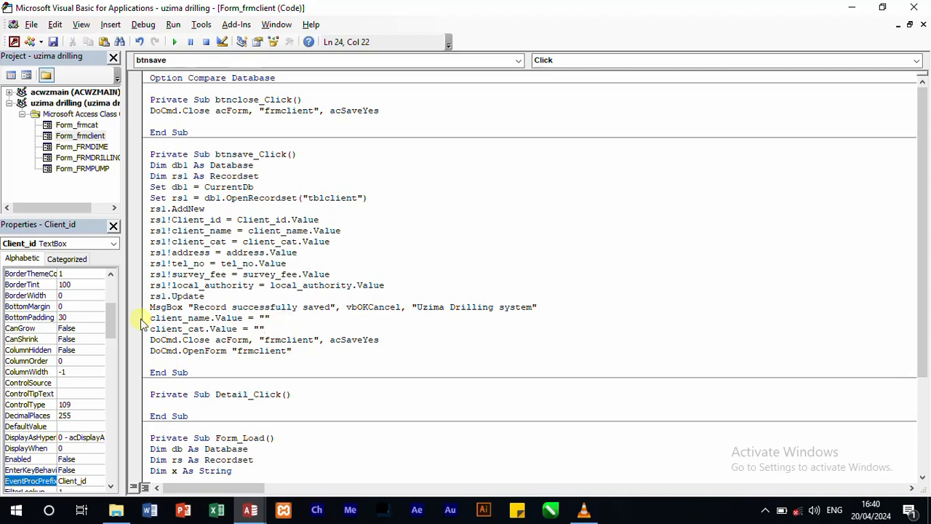
pyautogui.press('Return')
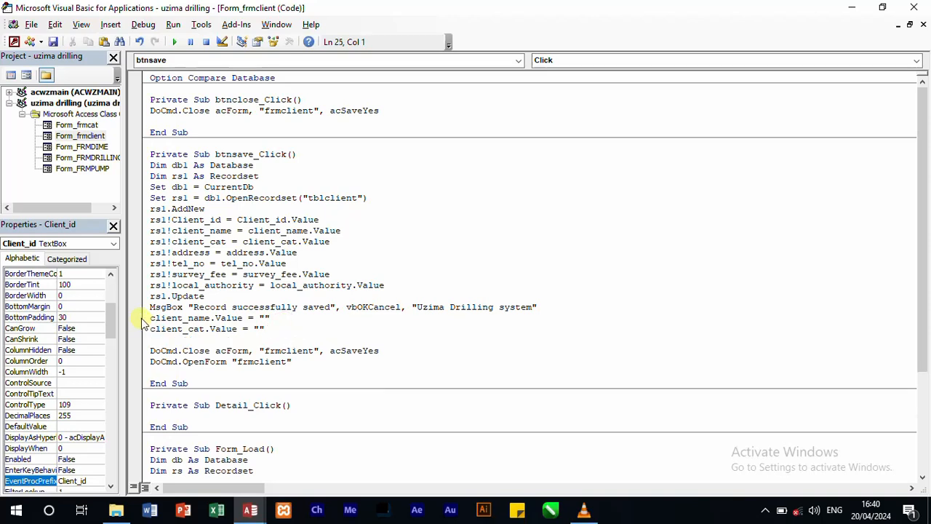
pyautogui.write('addree')
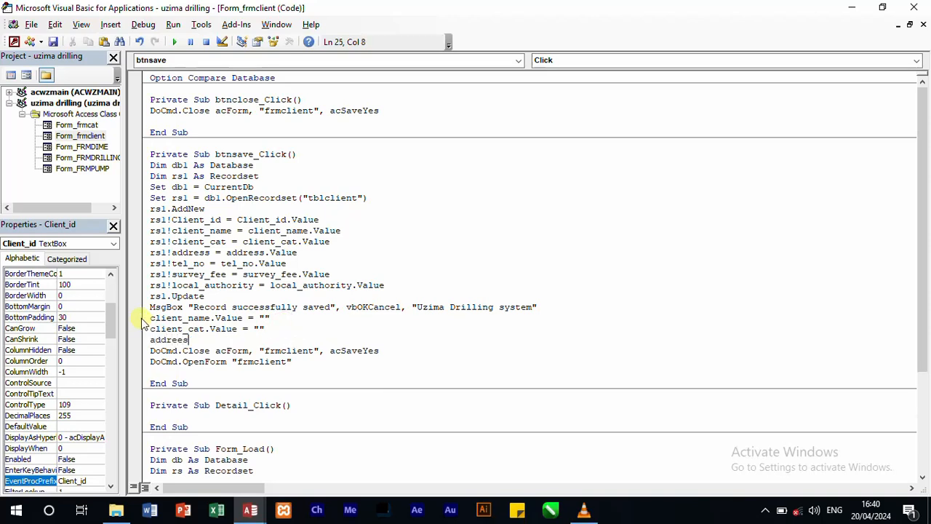
pyautogui.press('BackSpace')
pyautogui.write('s')
pyautogui.write('.')
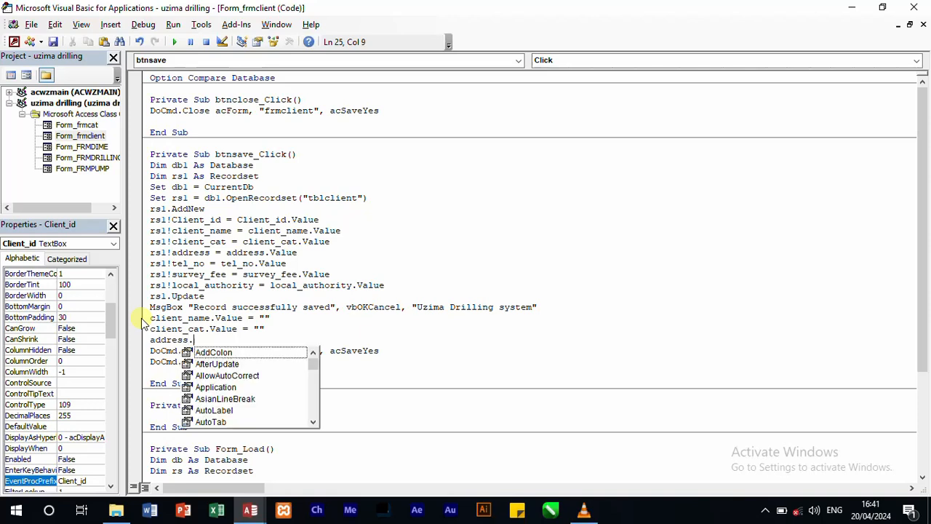
pyautogui.write('value=""')
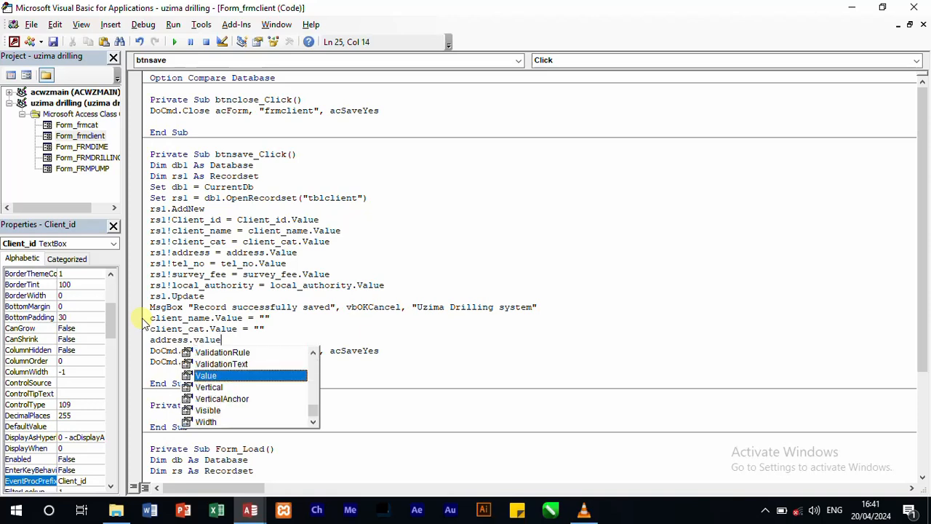
# Step: Add the line tel_no.Value = "" below the address clearing line
pyautogui.press('Return')
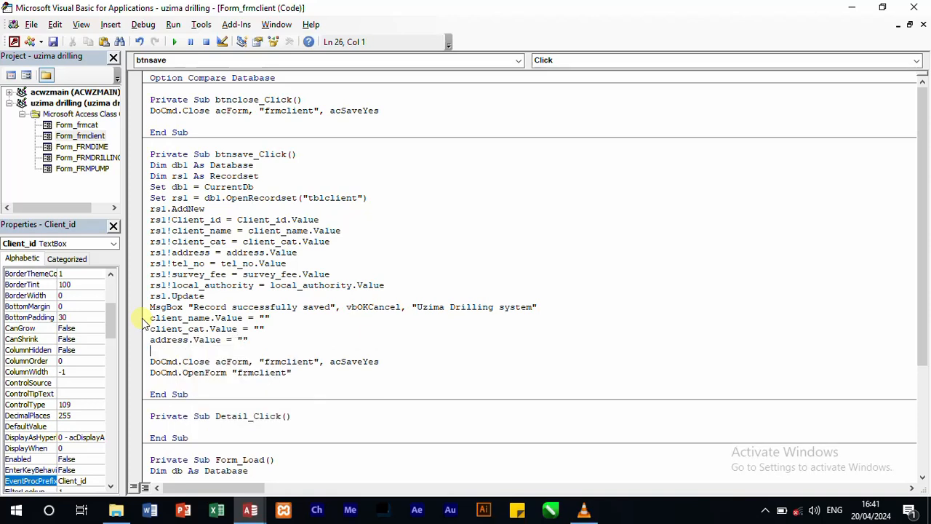
pyautogui.write('tel')
pyautogui.write('.no')
pyautogui.press('BackSpace')
pyautogui.press('BackSpace')
pyautogui.write('_no.')
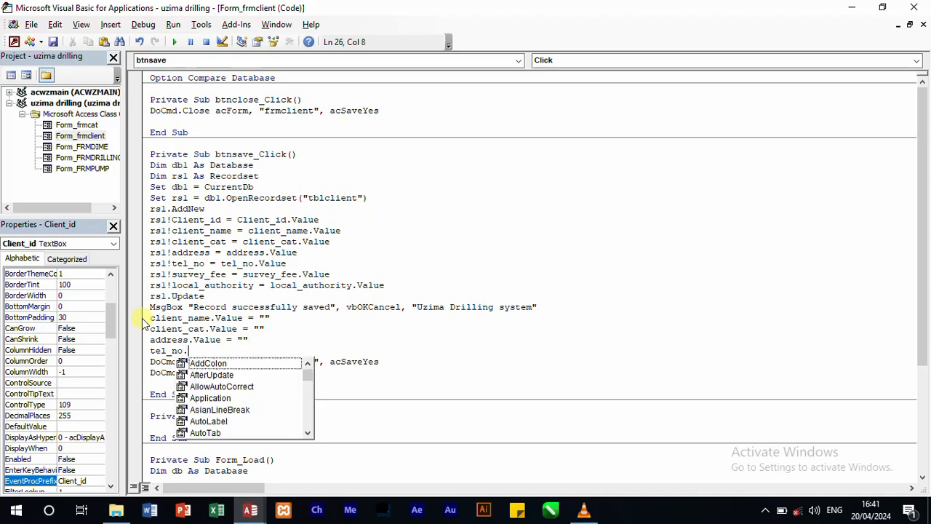
pyautogui.write('value = ""')
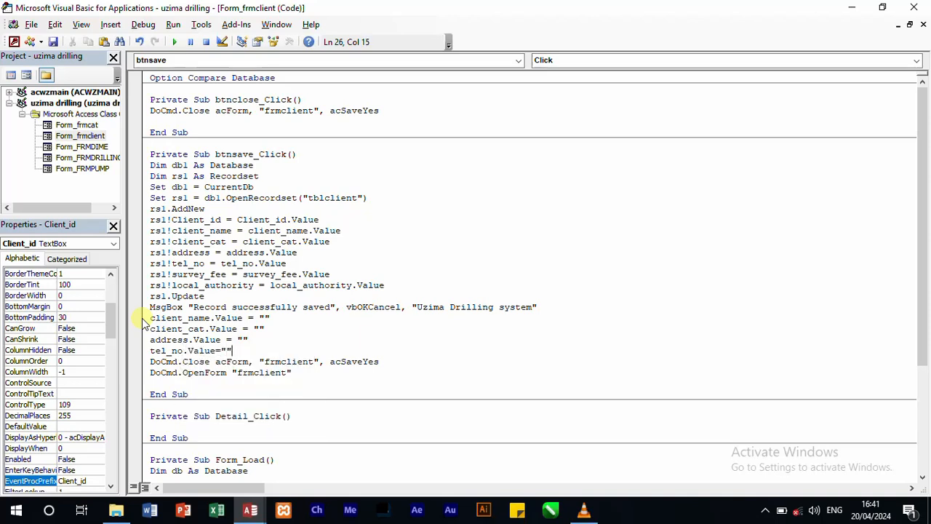
# Step: Add the line survey_fee.Value = "" below the tel_no clearing line
pyautogui.press('Return')
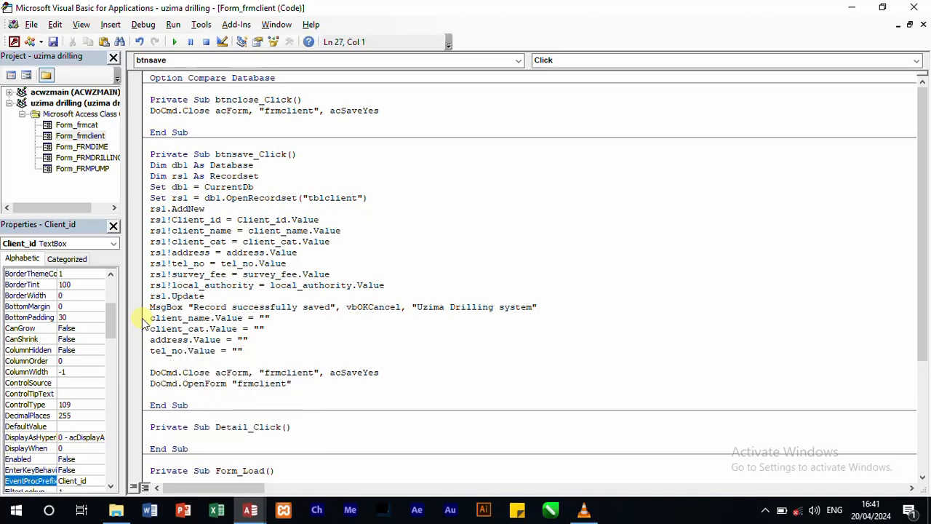
pyautogui.write('survey_fee.al')
pyautogui.press('BackSpace')
pyautogui.press('BackSpace')
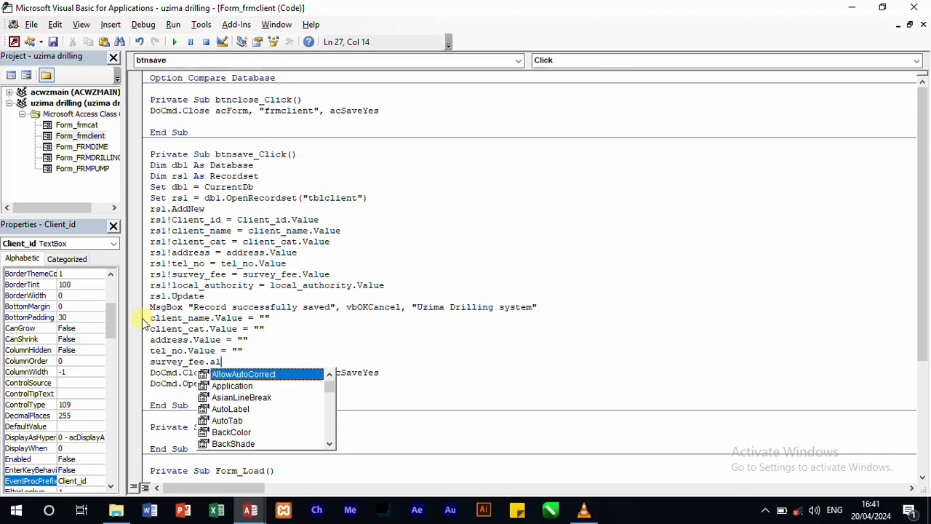
pyautogui.write('vey_fee.Value')
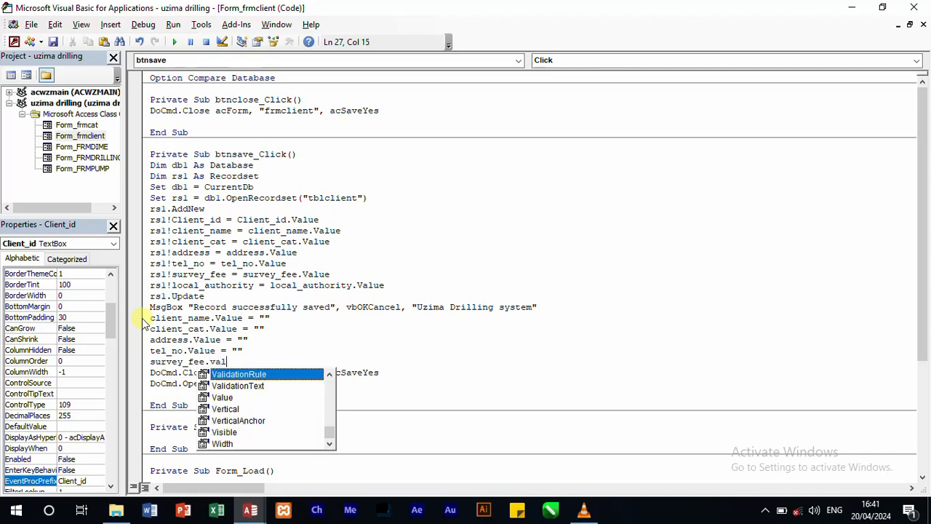
pyautogui.write('=""')
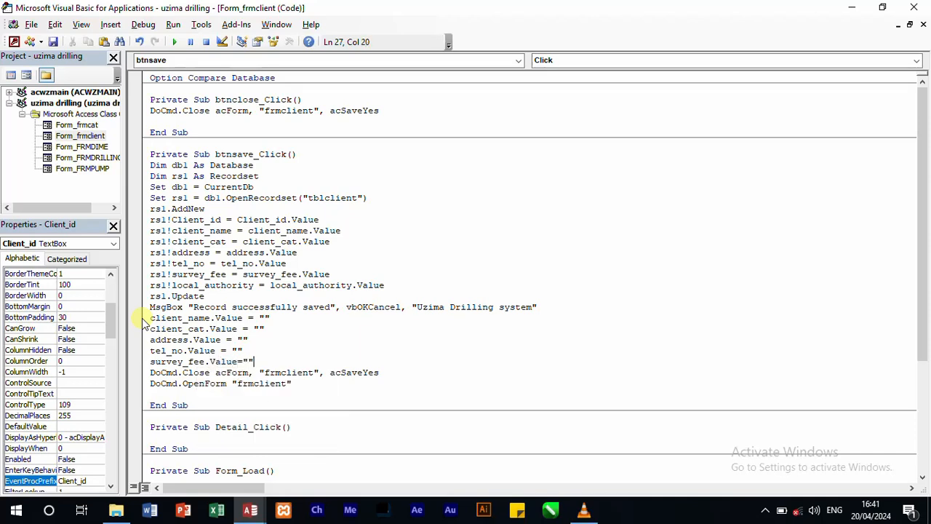
# Step: Add the line local_authority.Value = "" below the survey_fee clearing line, followed by a blank line
pyautogui.press('Return')
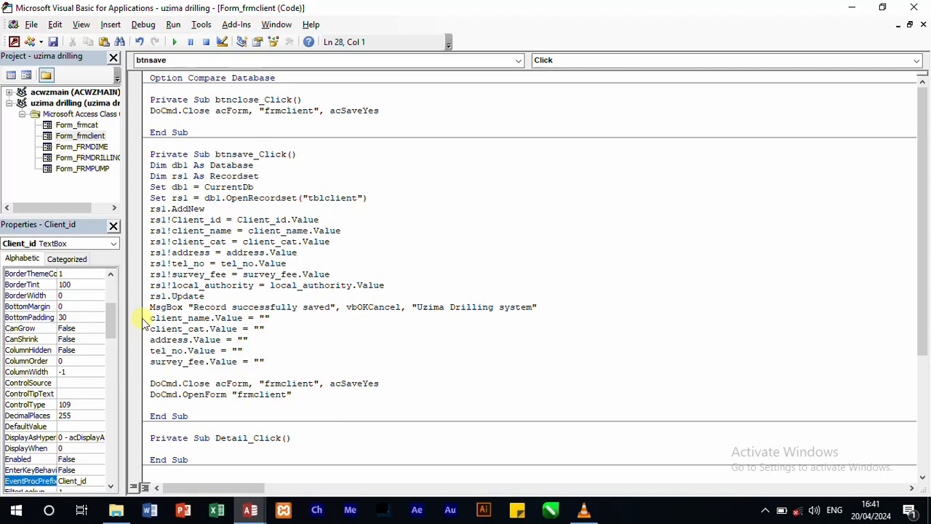
pyautogui.write('local_authority.')
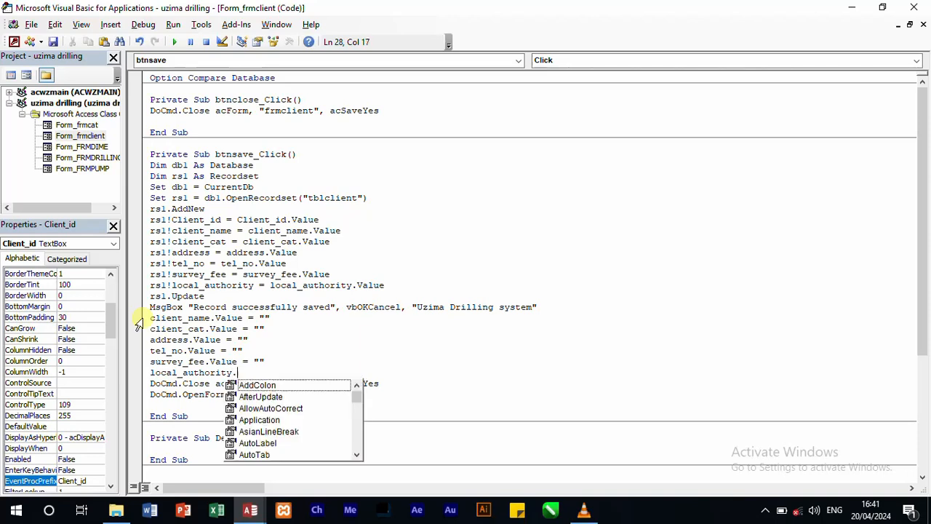
pyautogui.write('value')
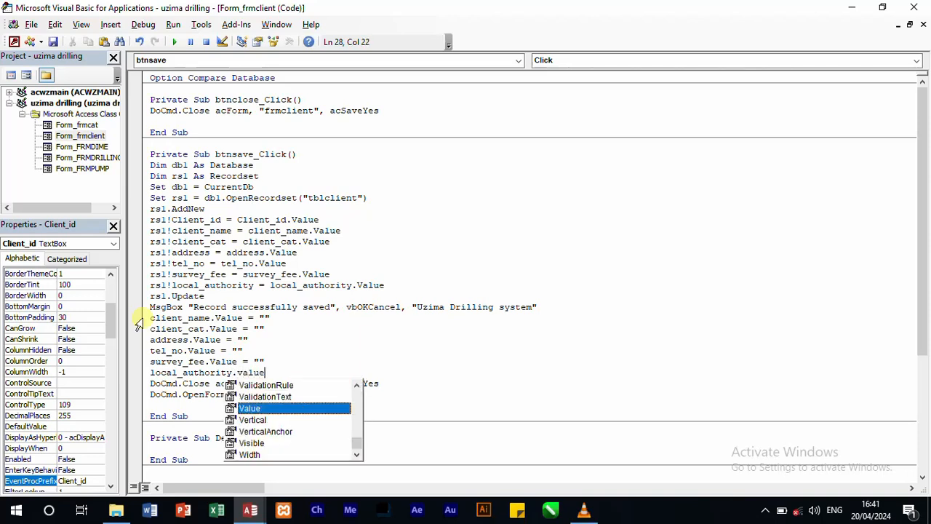
pyautogui.write('=')
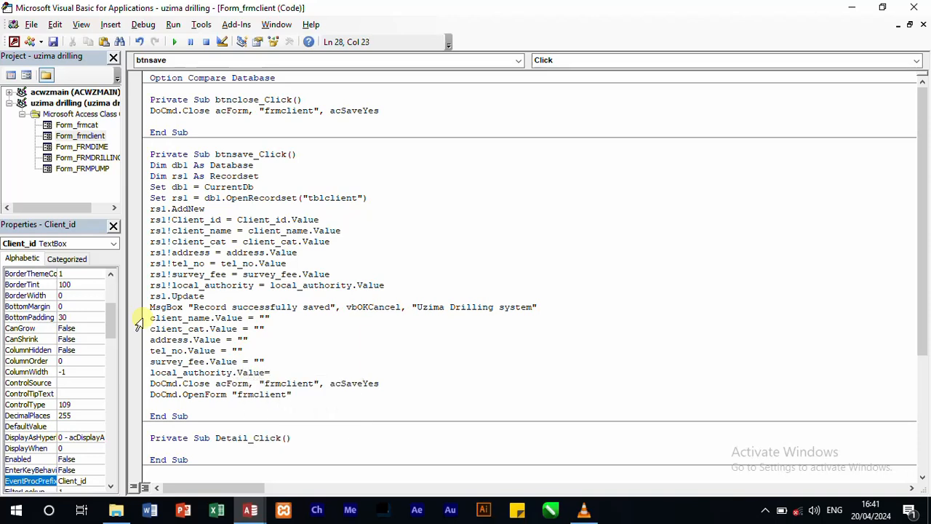
pyautogui.write(' ""')
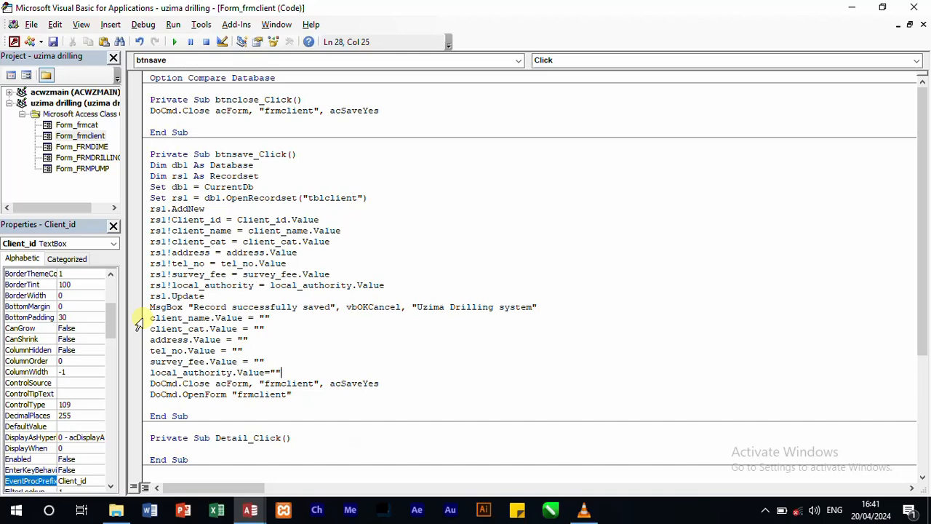
pyautogui.press('Return')
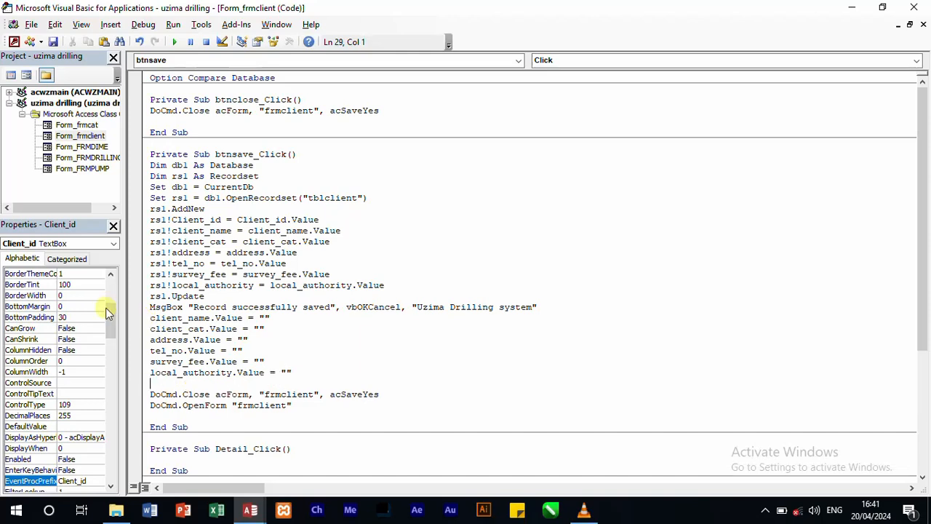
# Step: Insert an event procedure for the client_cat control and open the list of its available events
pyautogui.click(520, 61)
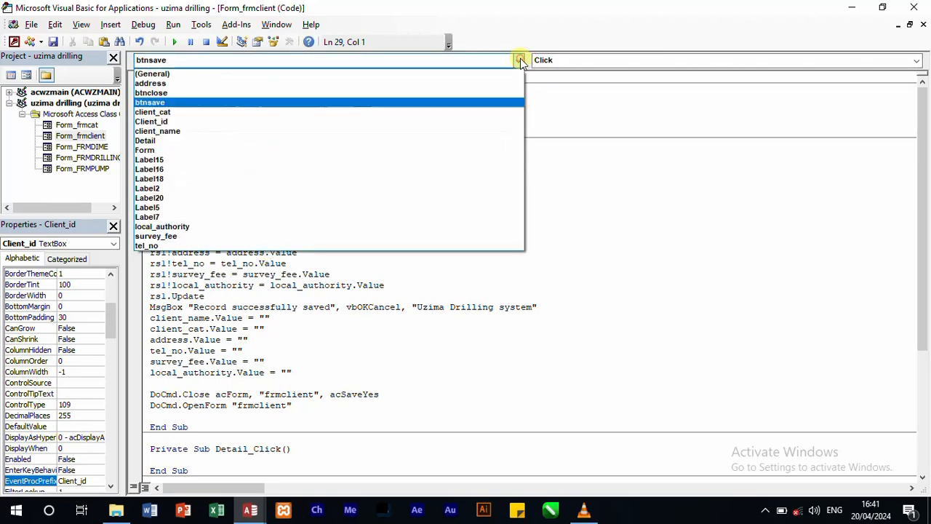
pyautogui.click(389, 114)
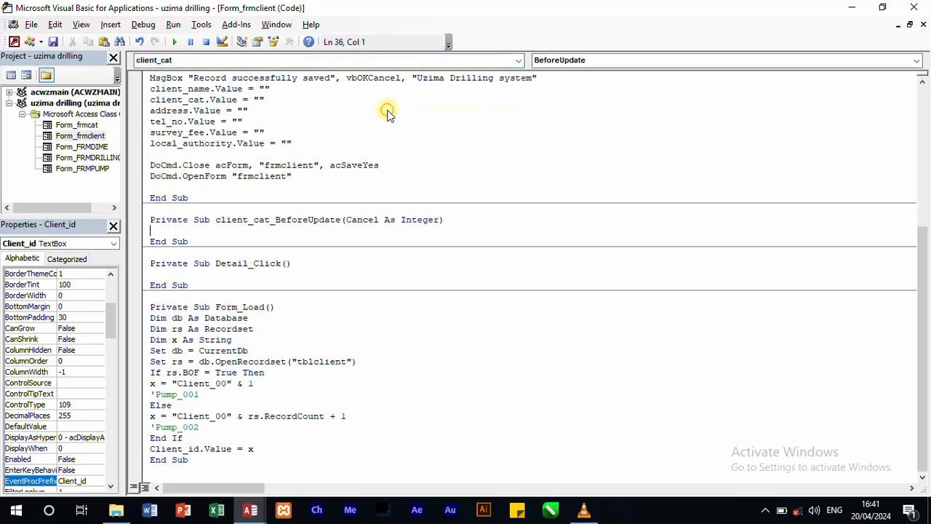
pyautogui.click(916, 61)
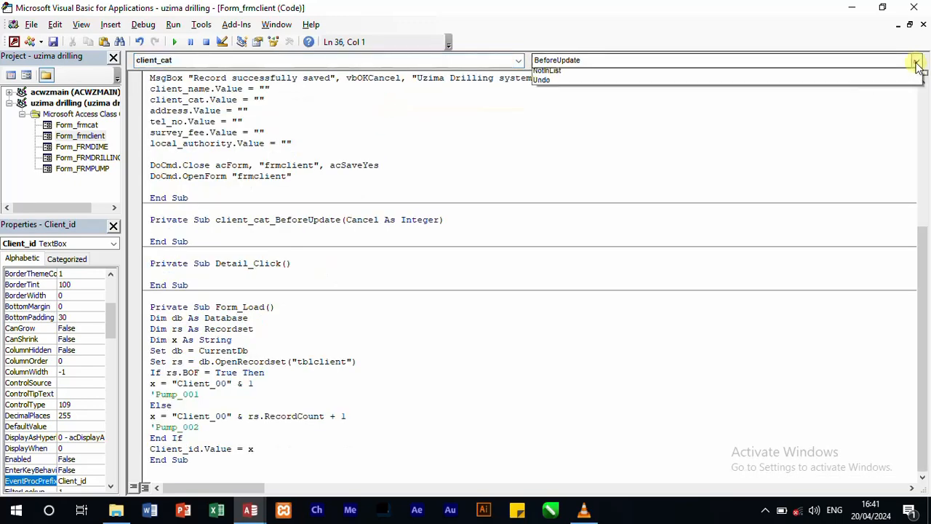
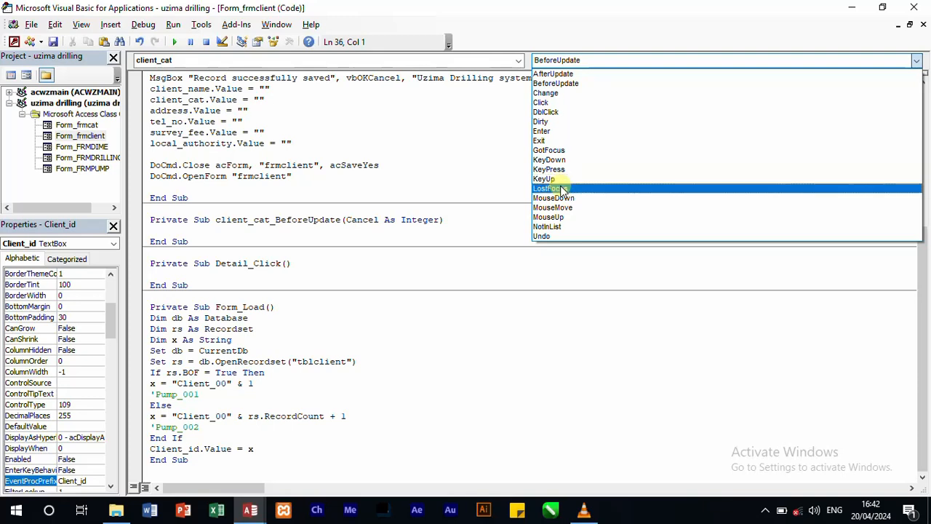
# Step: Create the Exit event procedure for client_cat and declare cr As Database in it
pyautogui.click(551, 140)
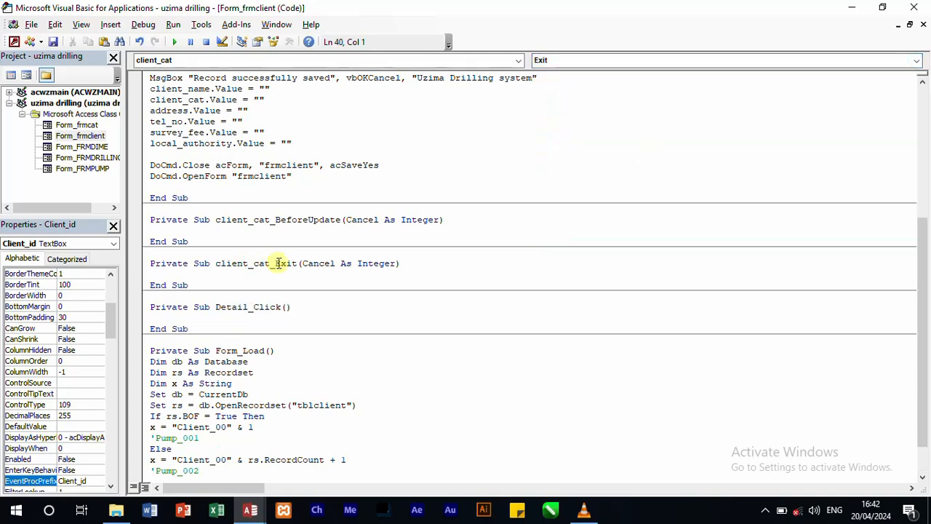
pyautogui.write('dim cr as da')
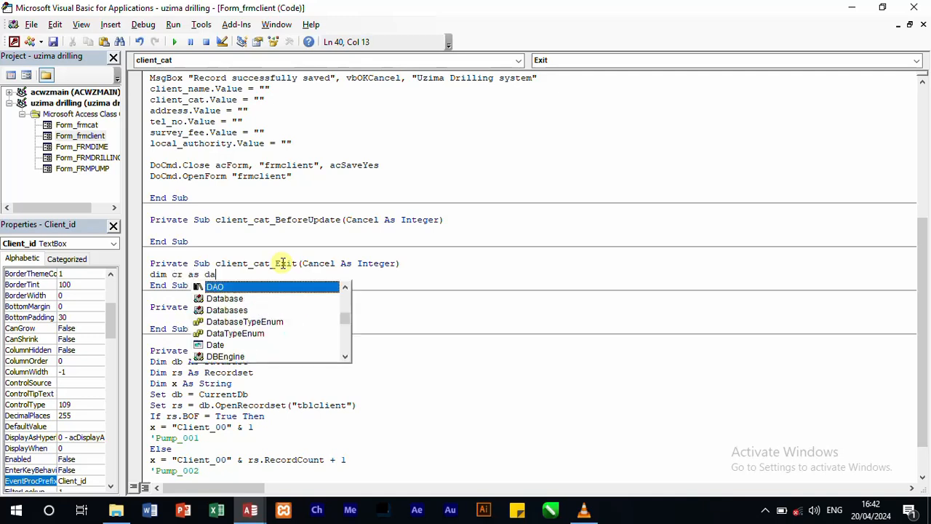
pyautogui.write('tabase')
pyautogui.press('Return')
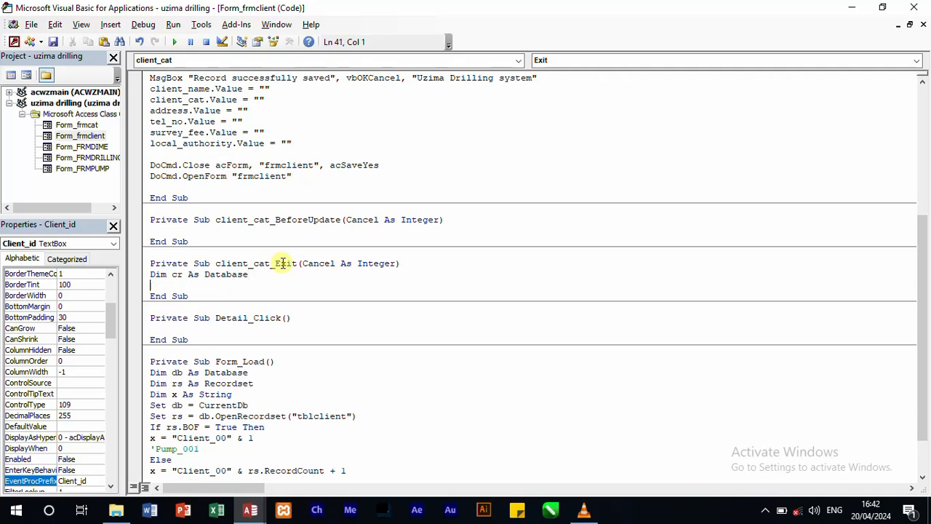
# Step: Declare rr As Recordset below the cr declaration in client_cat_Exit
pyautogui.write('dim rr as recor')
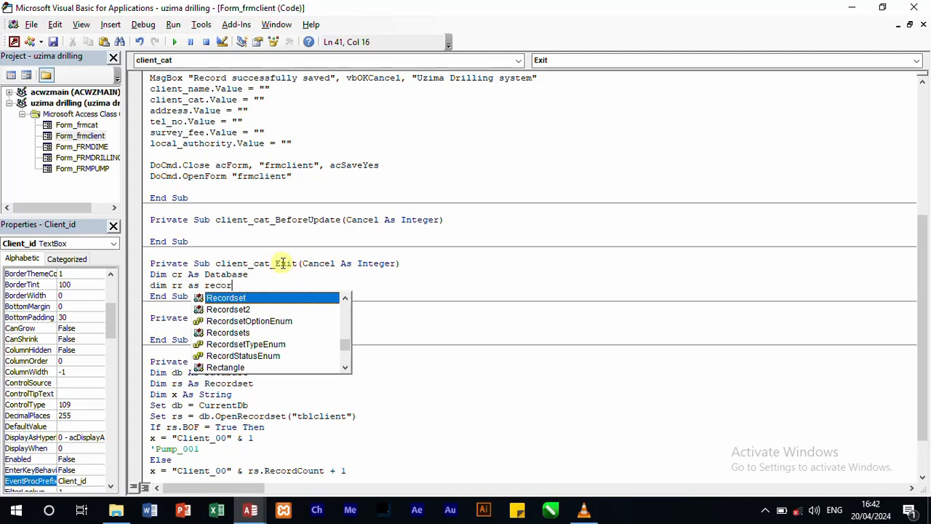
pyautogui.write('dset')
pyautogui.press('Return')
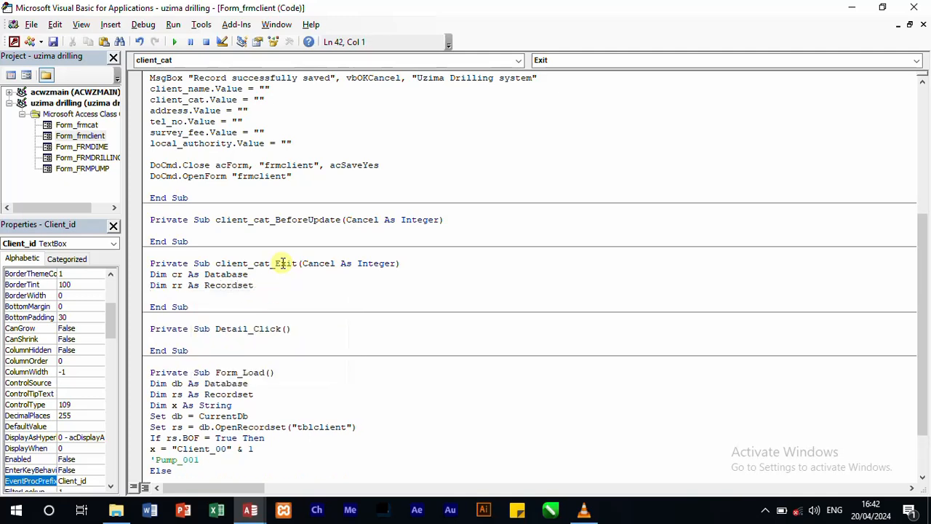
# Step: Declare x As String below the rr declaration in client_cat_Exit
pyautogui.write('di')
pyautogui.write('m x as ')
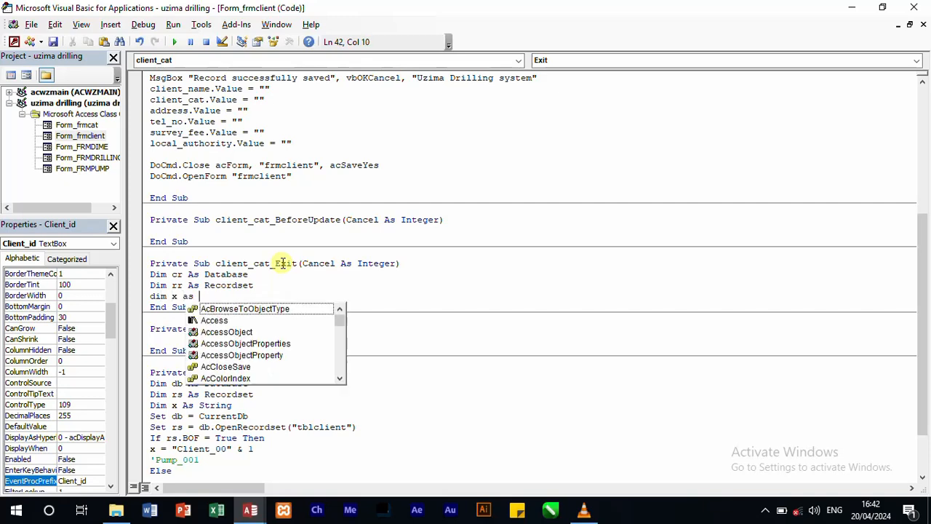
pyautogui.write('string')
pyautogui.press('Return')
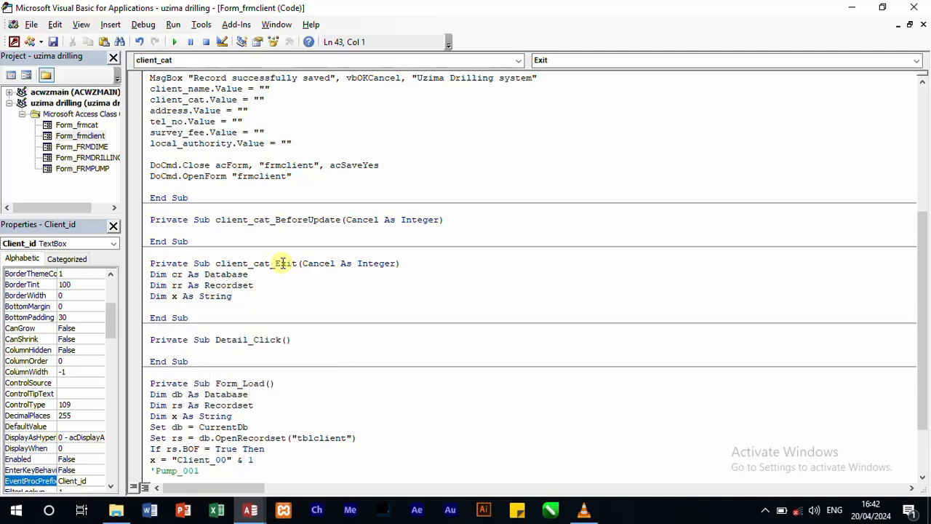
# Step: Add the line Set cr = CurrentDb below the declarations in client_cat_Exit
pyautogui.write('cr= currentdb')
pyautogui.press('Return')
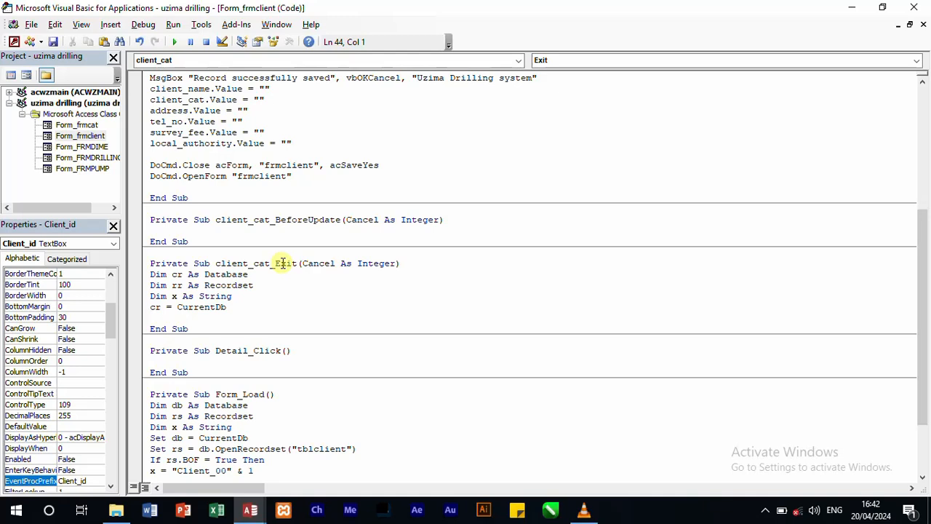
pyautogui.click(151, 307)
pyautogui.write('Set')
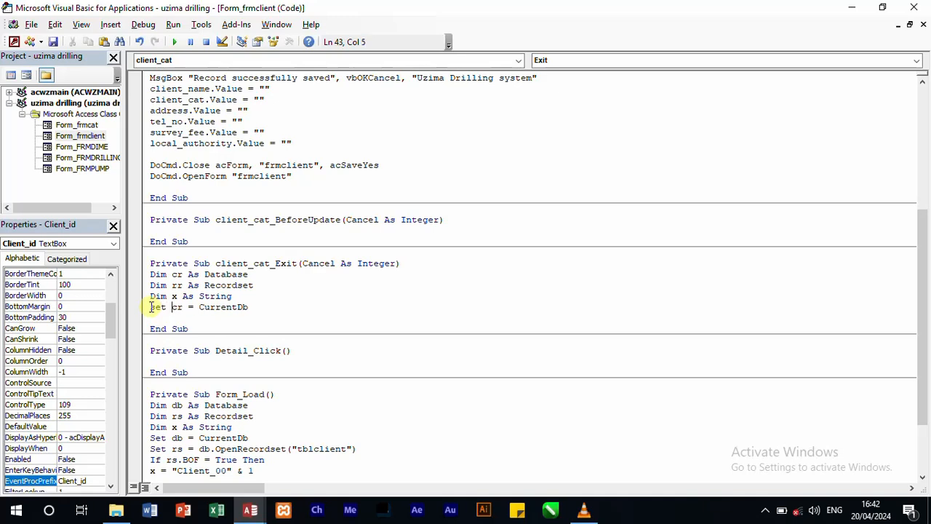
# Step: Begin the line Set rr = cr.OpenRecordset below the CurrentDb line
pyautogui.click(168, 318)
pyautogui.write('s')
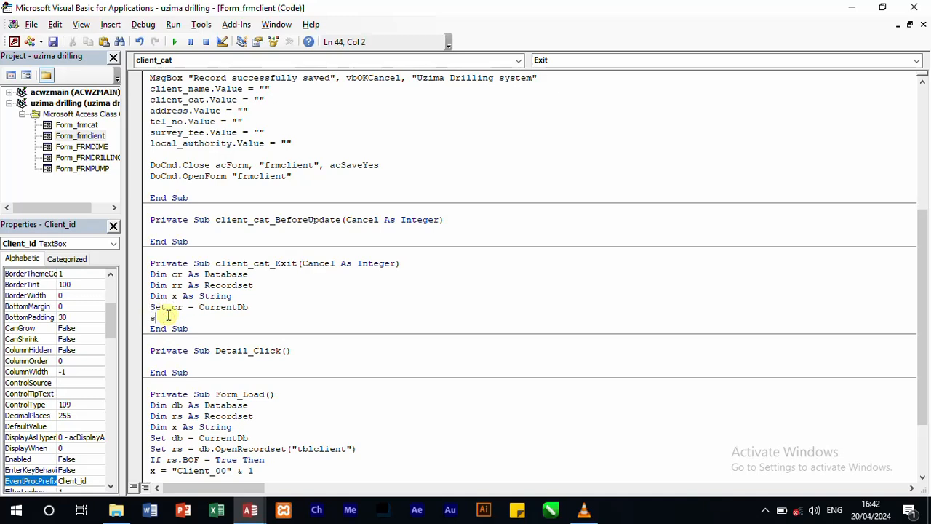
pyautogui.write('et rr = cr.')
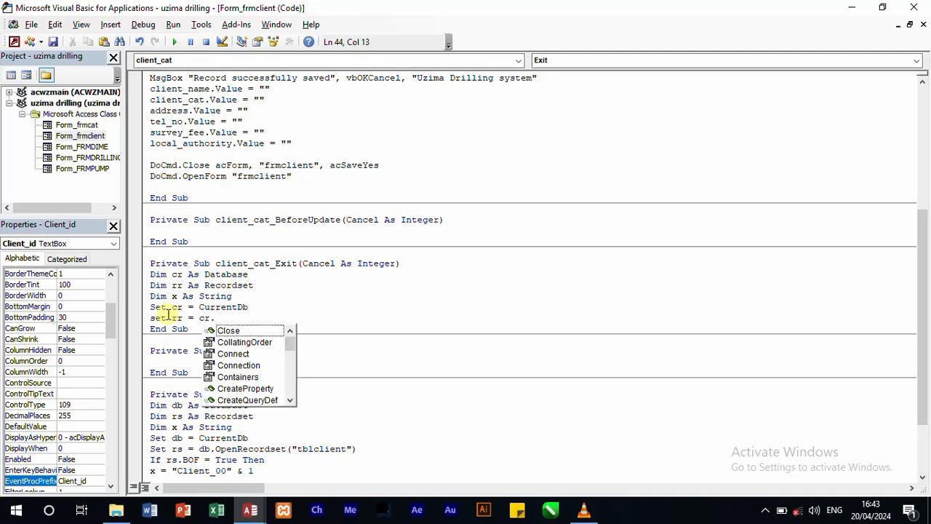
pyautogui.write('open')
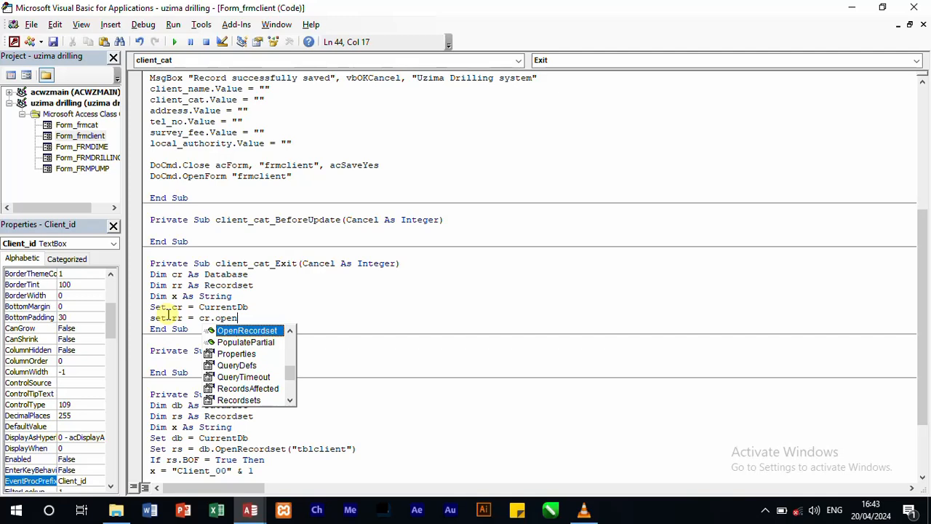
pyautogui.doubleClick(246, 329)
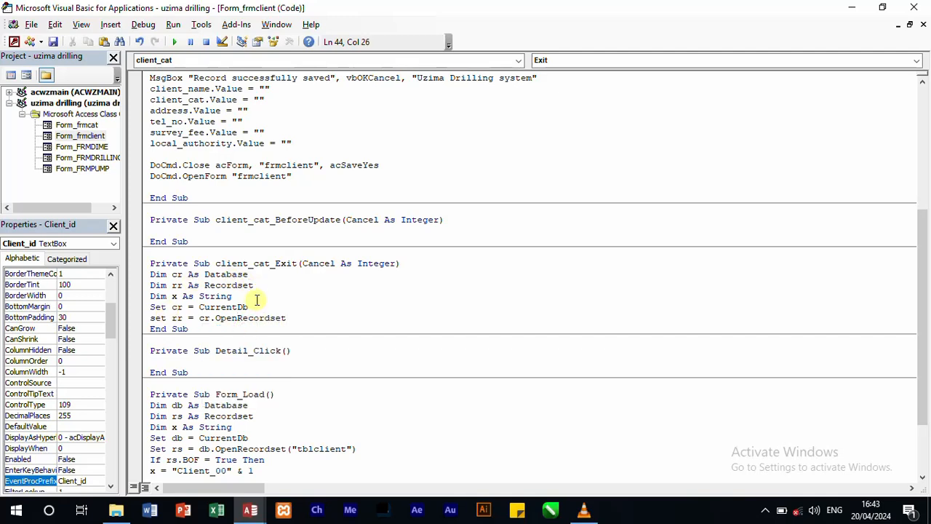
# Step: Complete the OpenRecordset call with the table name ("tblcat")
pyautogui.write('(')
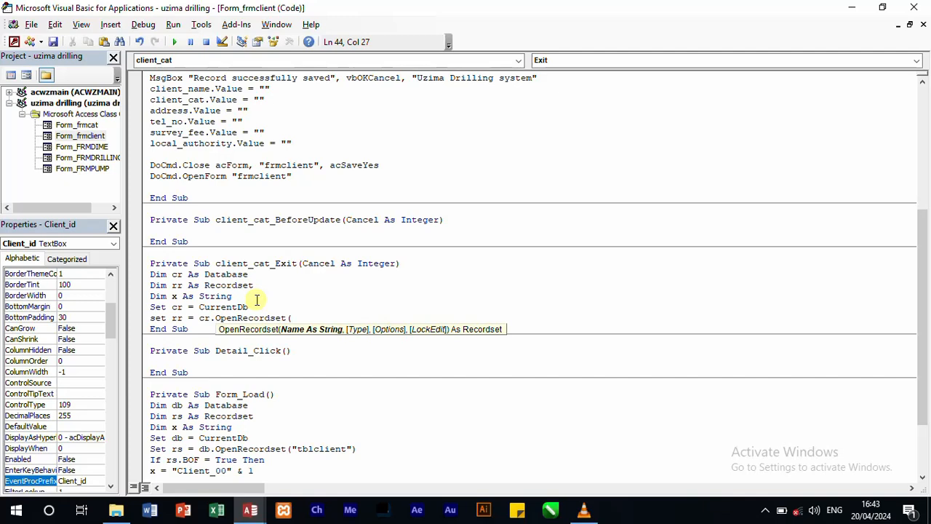
pyautogui.write('"')
pyautogui.write('tblcli')
pyautogui.press('BackSpace')
pyautogui.press('BackSpace')
pyautogui.write('at")')
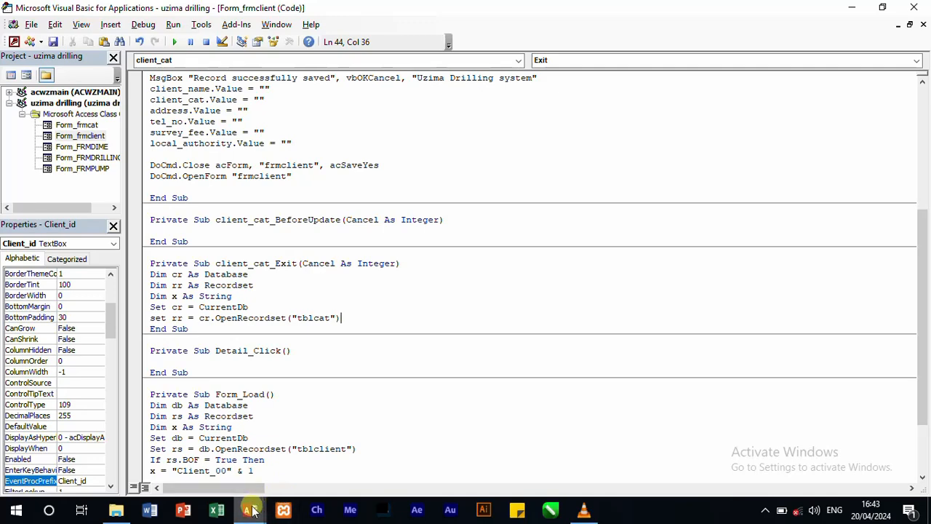
# Step: Check the category table's name in the Access database's table list and return to the Visual Basic code
pyautogui.moveTo(250, 509)
pyautogui.click(202, 450)
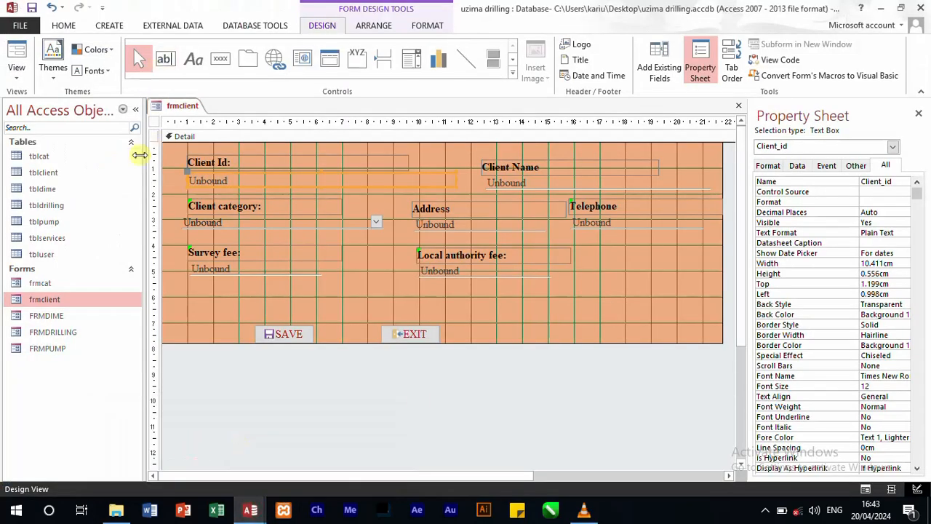
pyautogui.moveTo(251, 509)
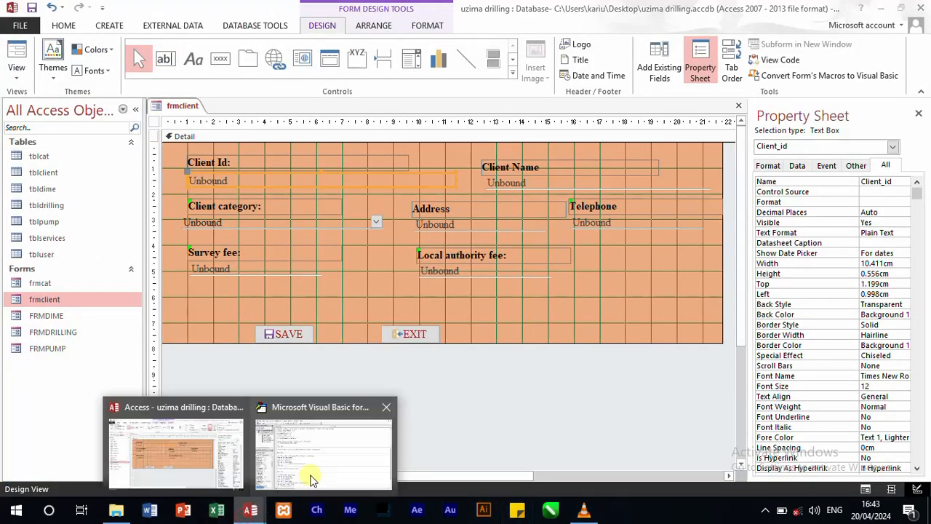
pyautogui.click(313, 473)
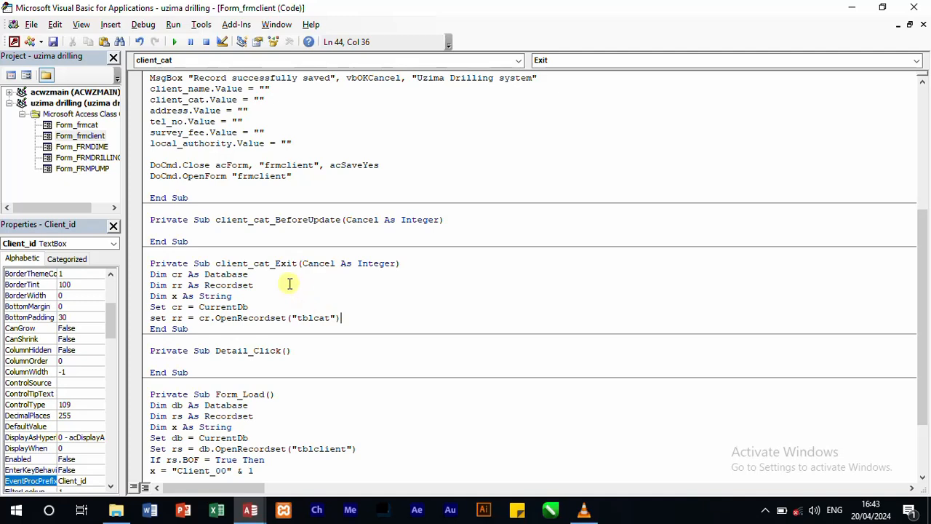
# Step: Add a blank line after the OpenRecordset line and insert x = client_cat.Value below the x declaration
pyautogui.press('Return')
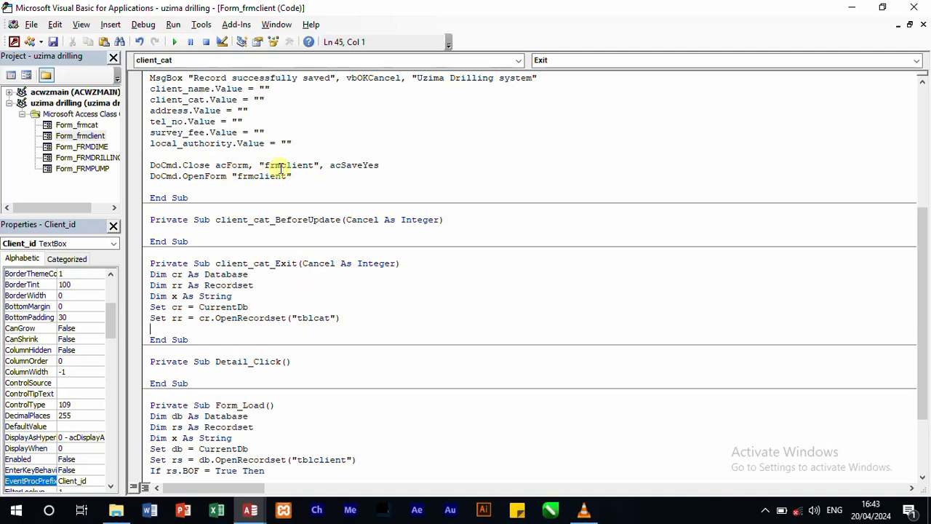
pyautogui.click(247, 291)
pyautogui.press('Return')
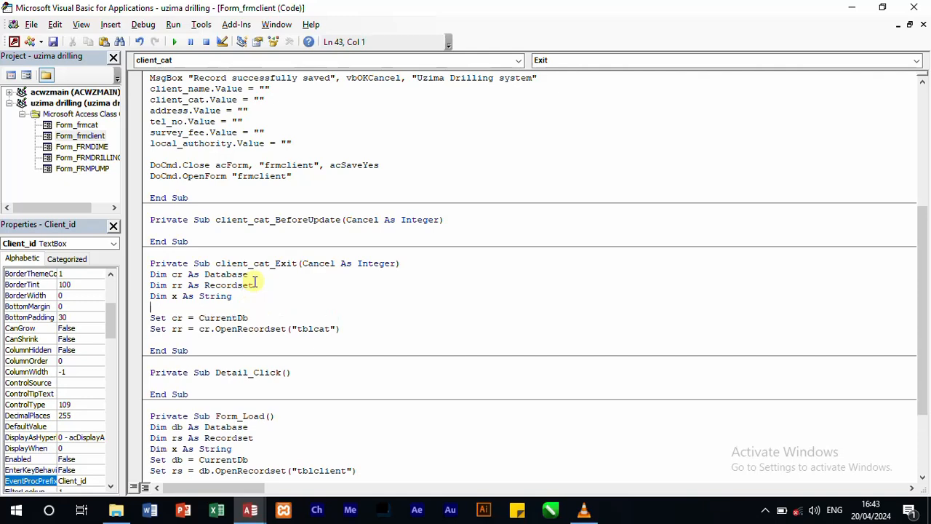
pyautogui.write('x= client_cat.val')
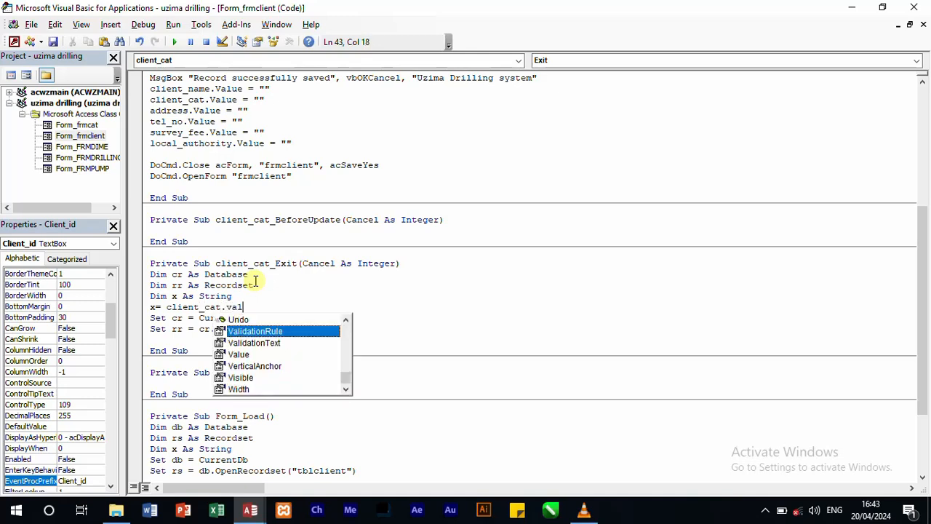
pyautogui.write('ue')
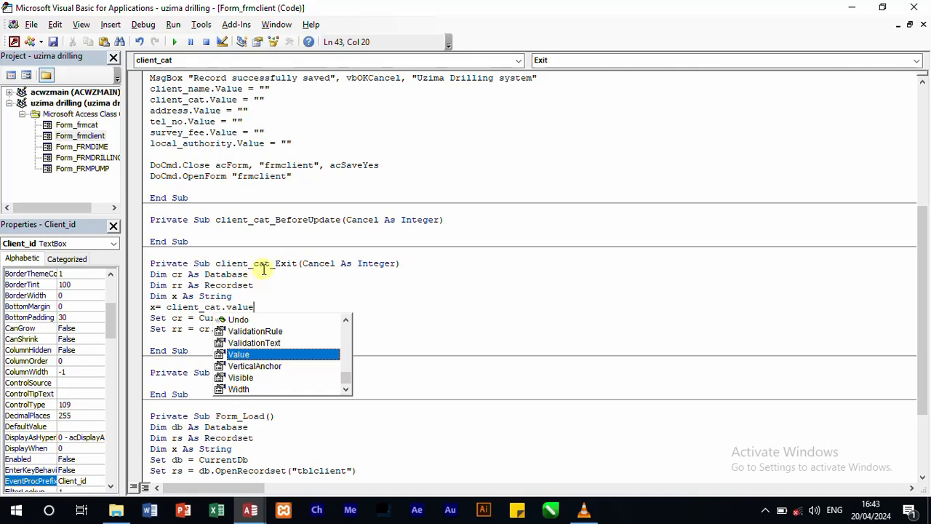
# Step: Add the line rr.Index = "PrimaryKey" below the OpenRecordset line, separated by a blank line
pyautogui.click(178, 339)
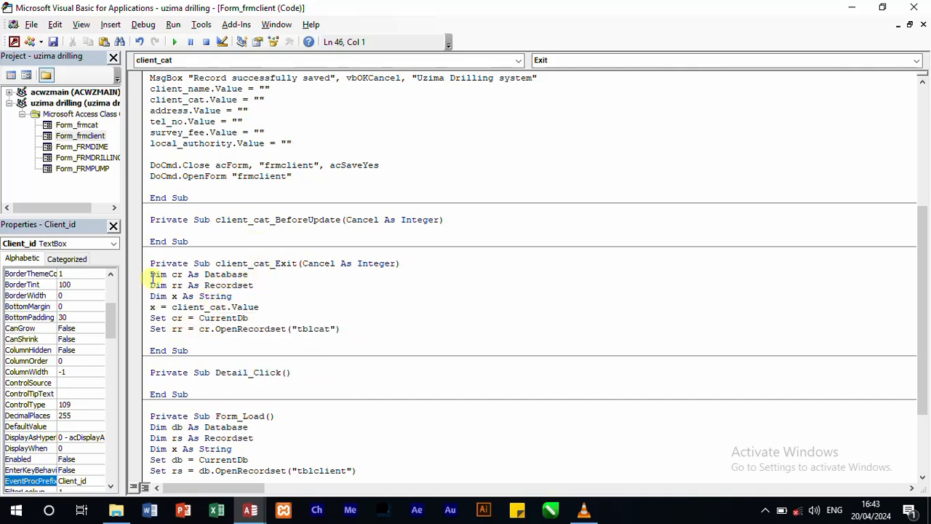
pyautogui.press('Return')
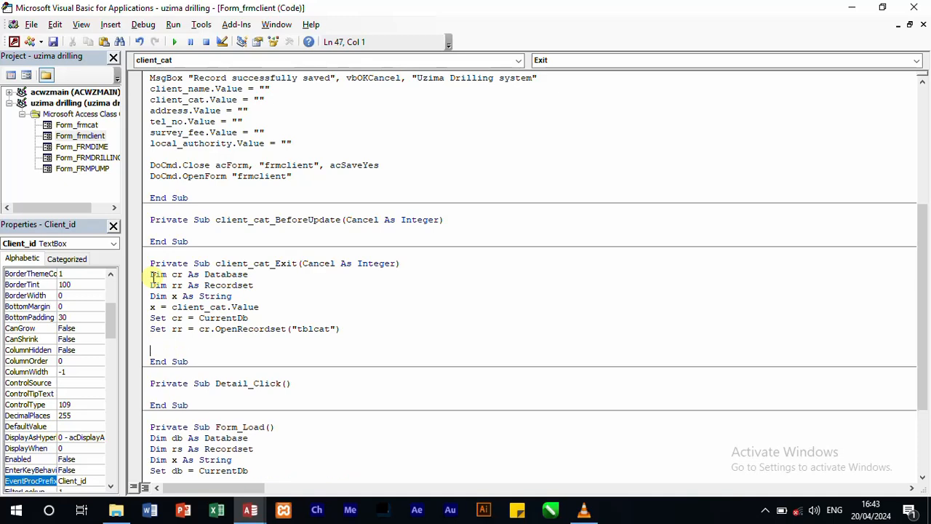
pyautogui.write('rr.in')
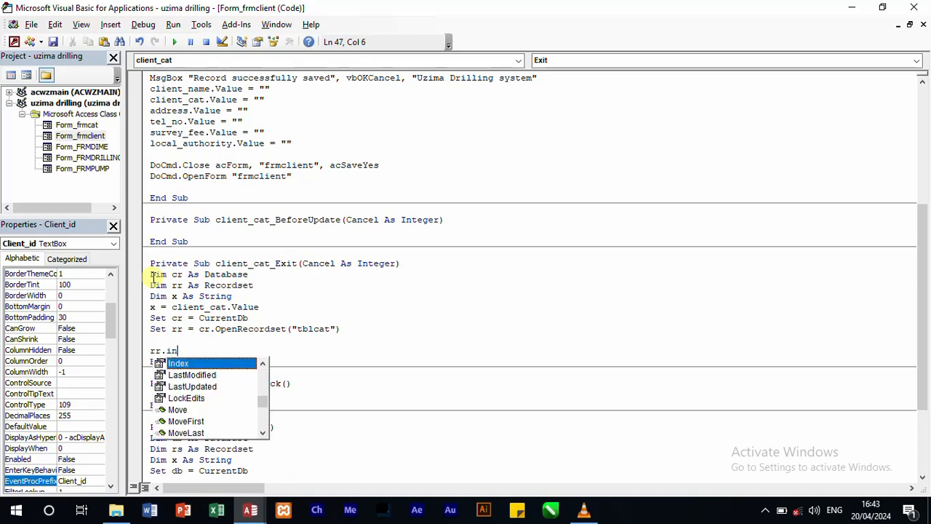
pyautogui.write('dex')
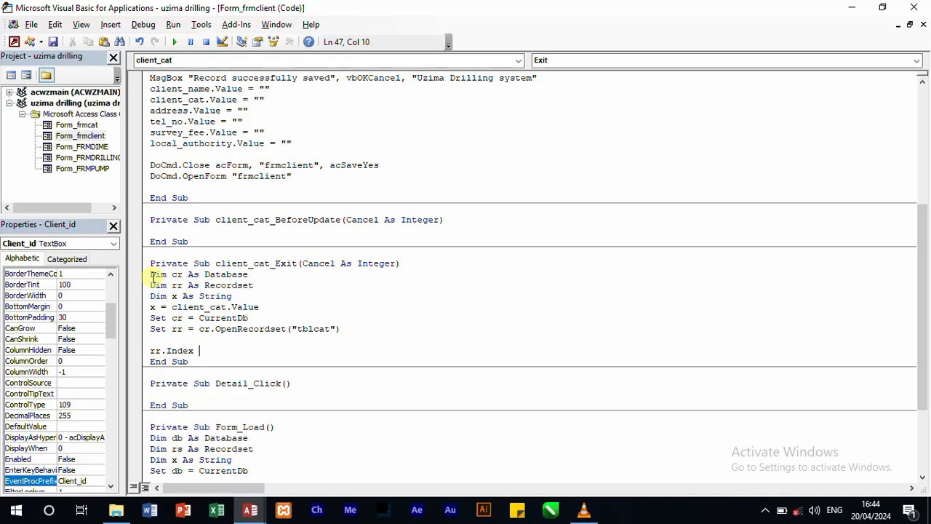
pyautogui.write(' = "PrimaryKey"')
pyautogui.press('Return')
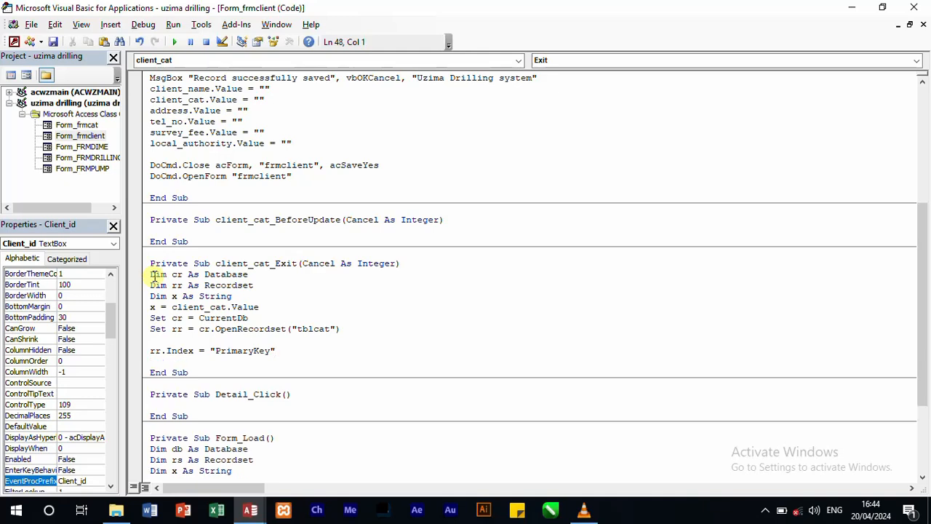
# Step: Add the line rr.Seek "=", x below the index line
pyautogui.write('rr.seel')
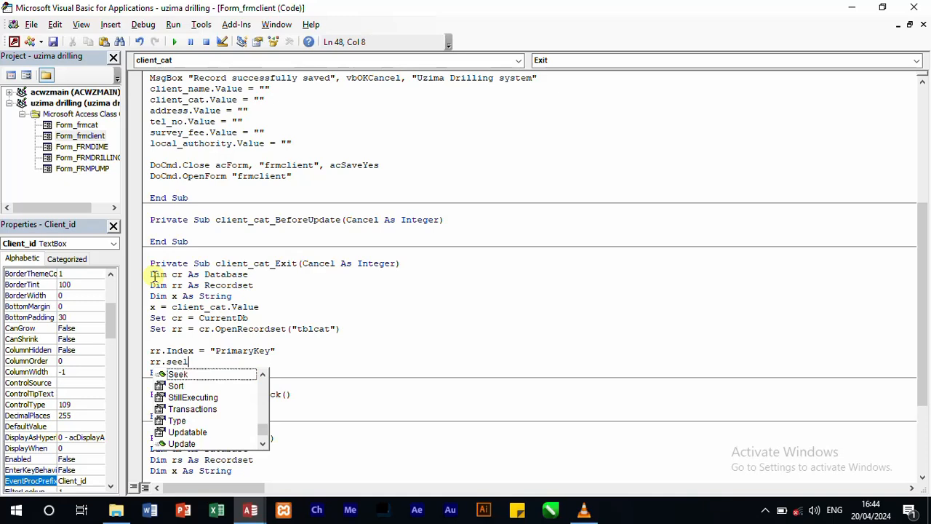
pyautogui.press('BackSpace')
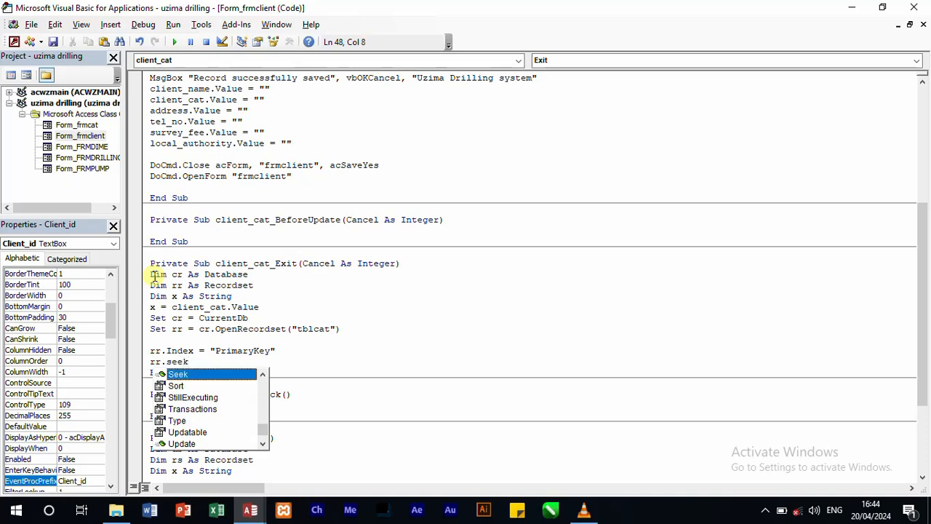
pyautogui.write('"="')
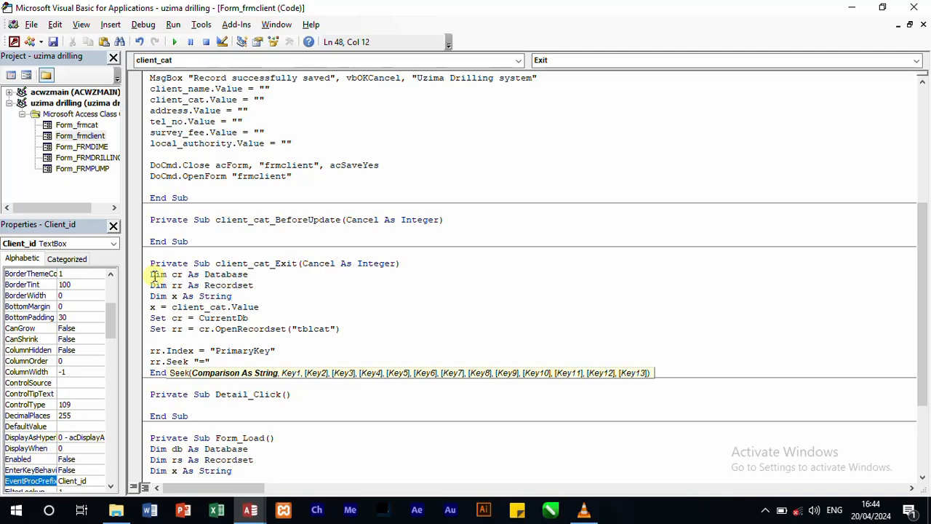
pyautogui.write(',')
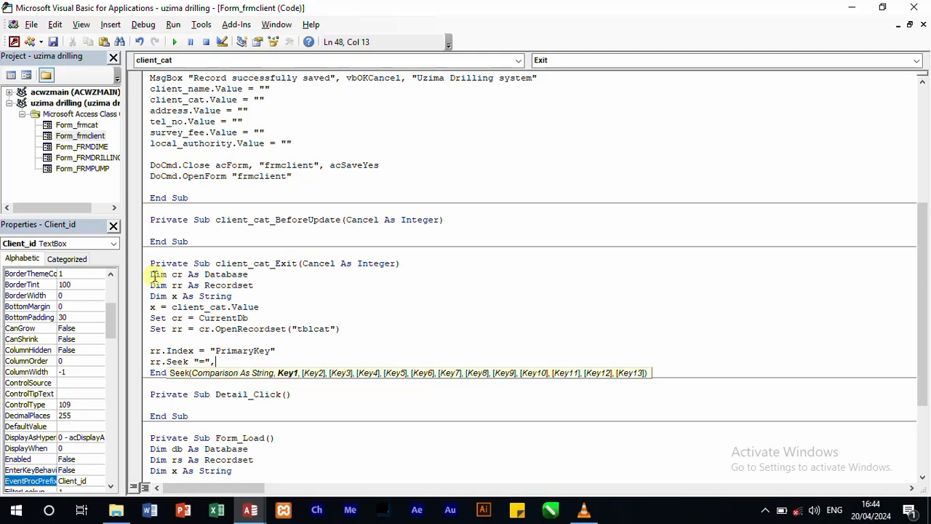
pyautogui.write('x')
pyautogui.press('Return')
# Step: Add the line If rr.NoMatch = False Then below the rr.Seek line in client_cat_Exit
pyautogui.write('if ')
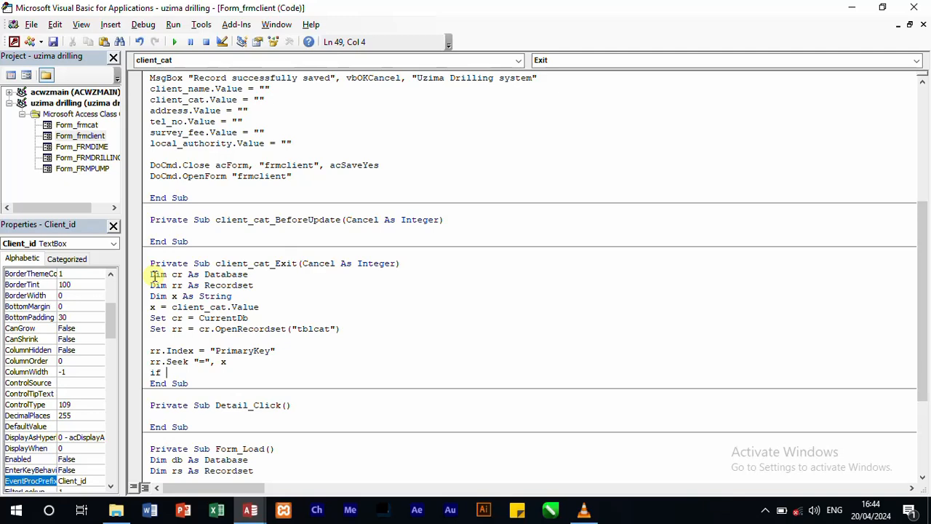
pyautogui.write('rr,')
pyautogui.press('BackSpace')
pyautogui.write('.')
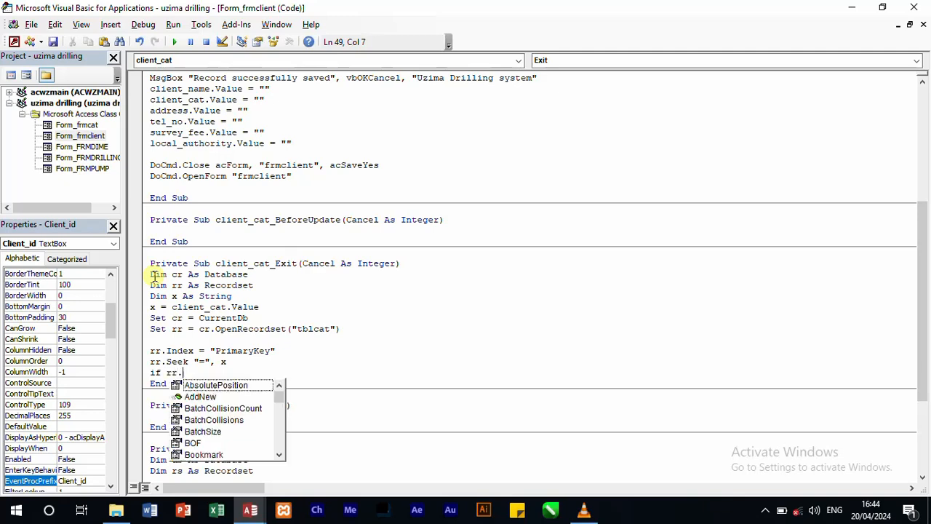
pyautogui.write('nomatc')
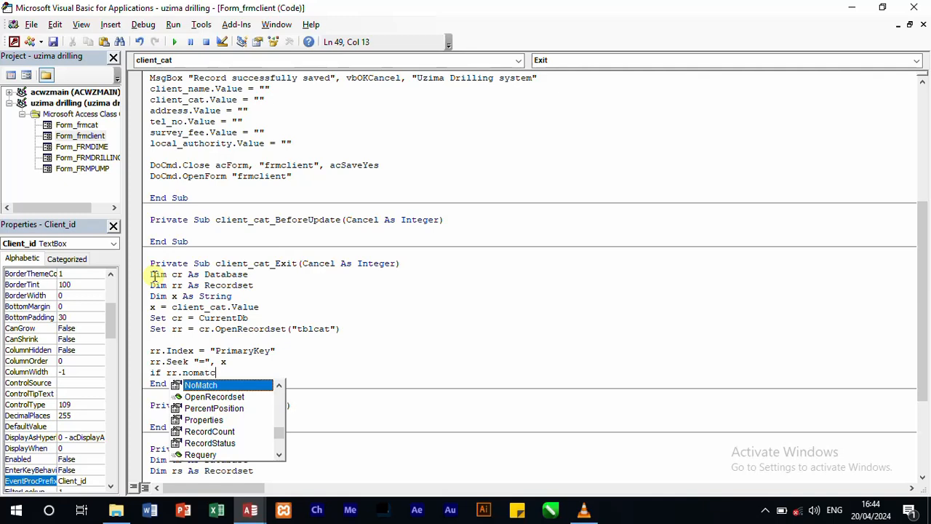
pyautogui.write('h =f')
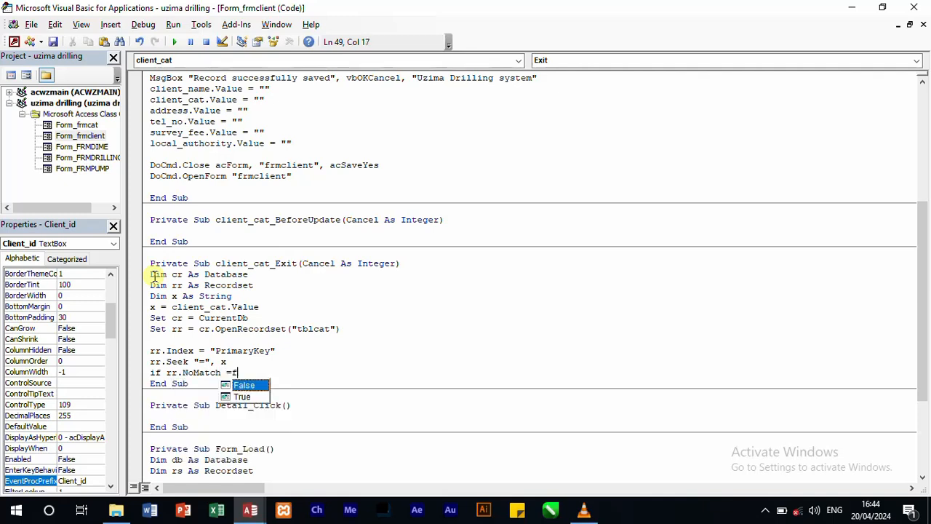
pyautogui.write('alse Then')
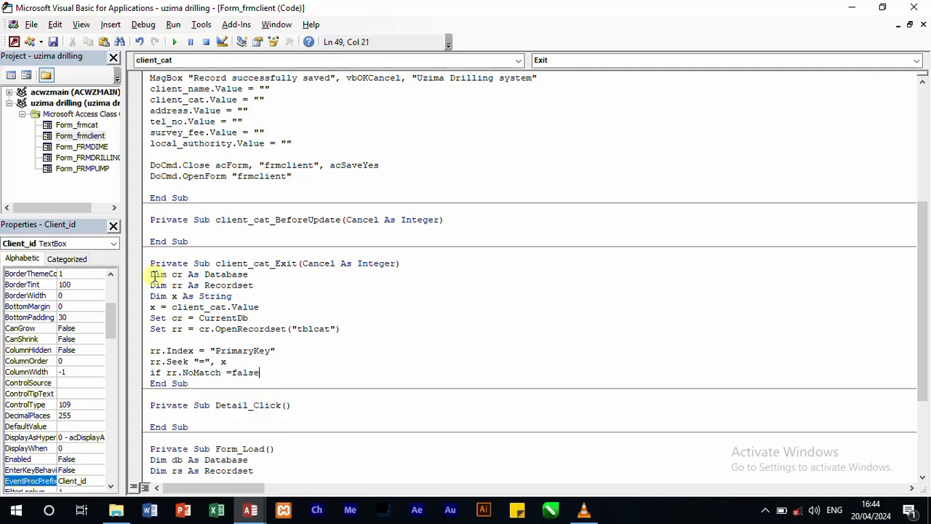
pyautogui.press('Return')
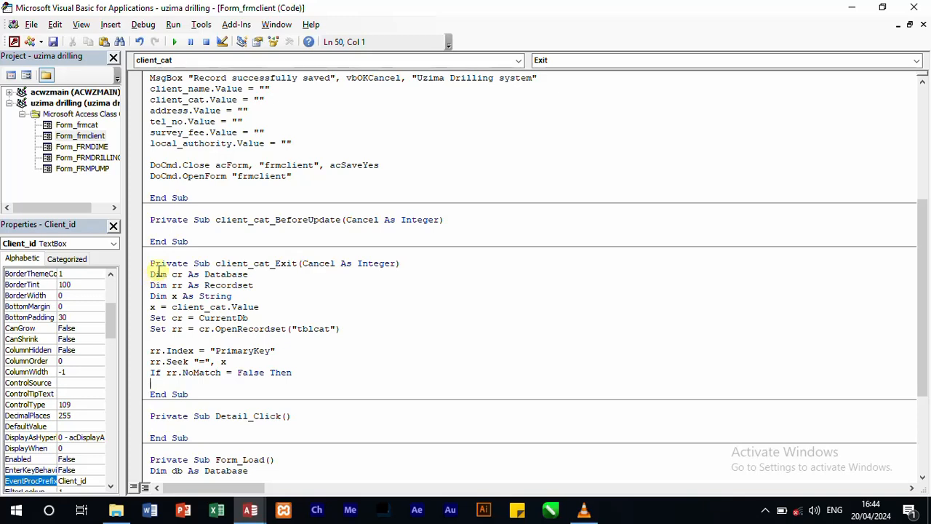
# Step: Inside the If block, add the line survey_fee.Value = rr!survey_fee
pyautogui.write('survey_fee.value')
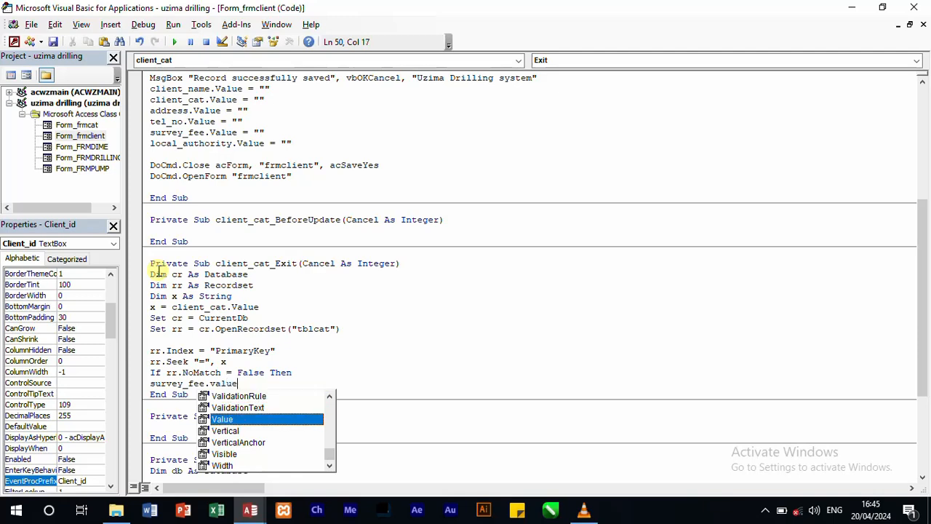
pyautogui.write(' = ')
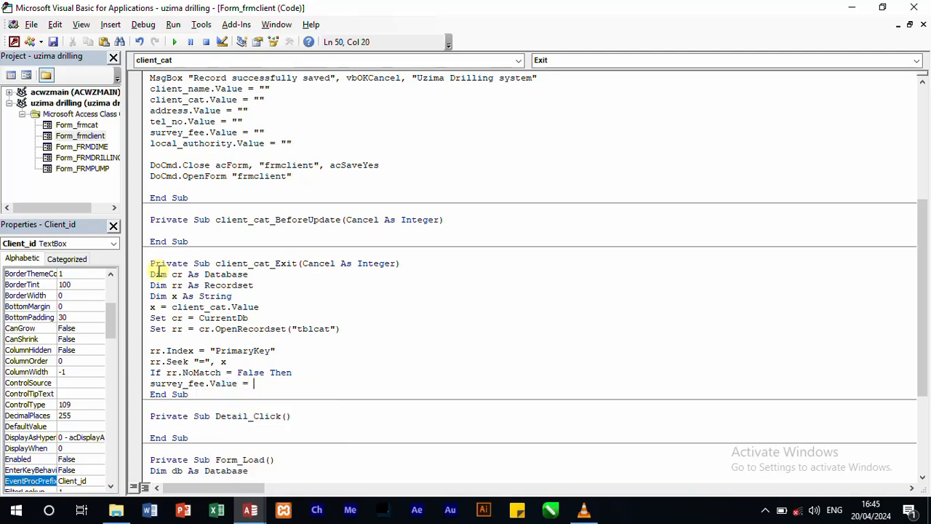
pyautogui.write('rr!survey_fee')
pyautogui.press('Return')
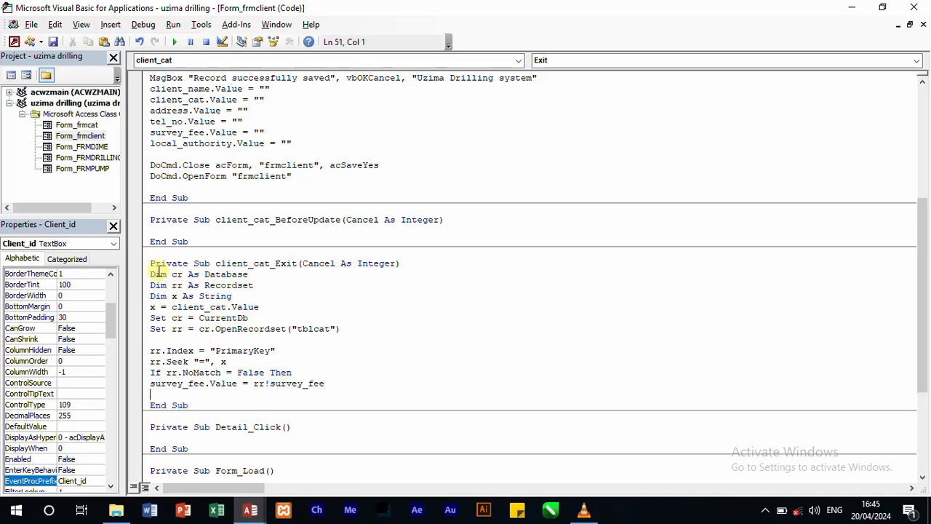
# Step: Add the line local_authority.Value = rr!local_authority below the survey fee assignment
pyautogui.write('local_authority.val')
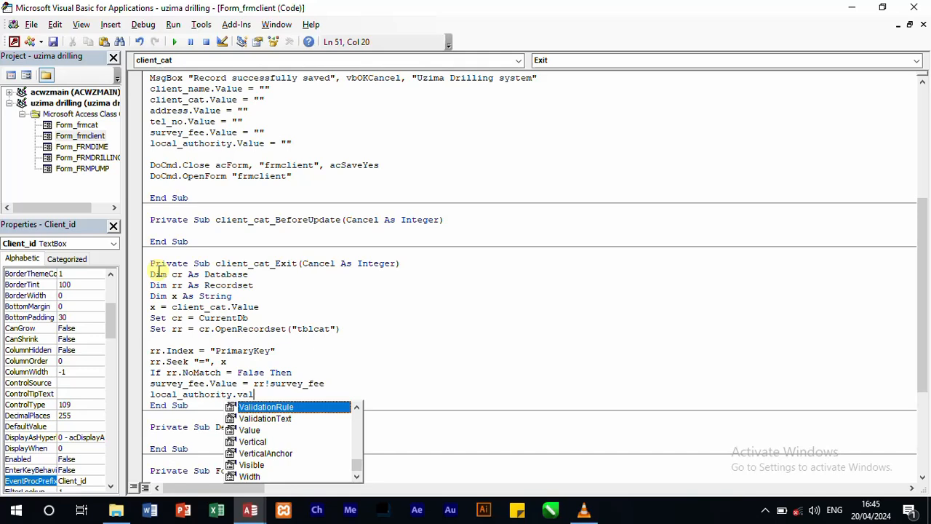
pyautogui.write('ue =')
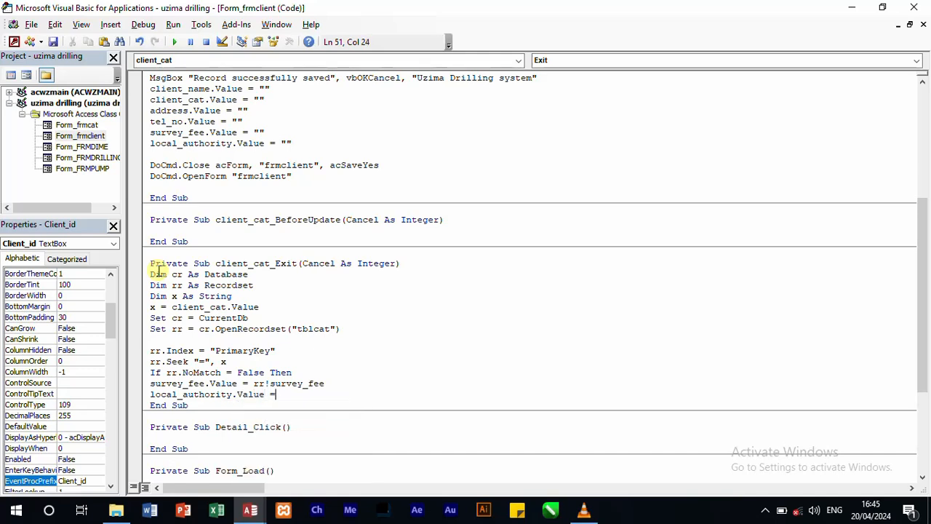
pyautogui.write('rr.')
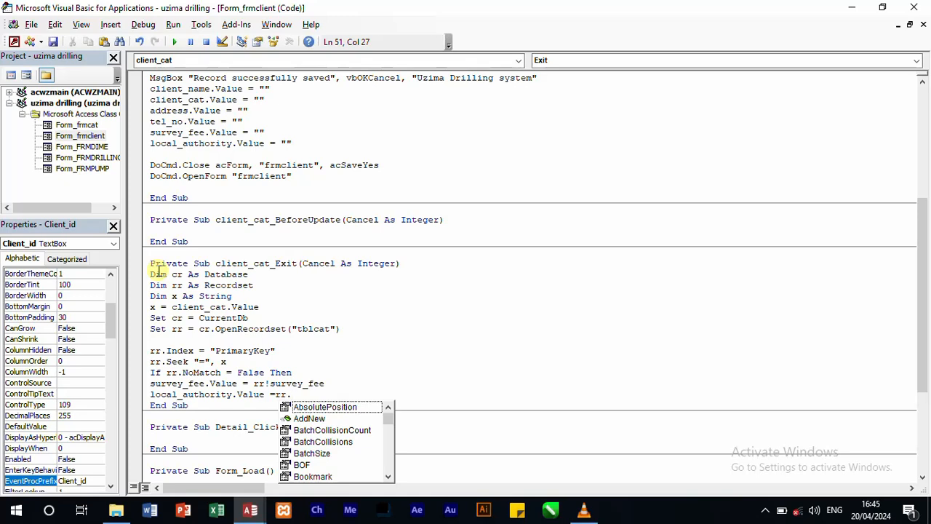
pyautogui.press('BackSpace')
pyautogui.write('!')
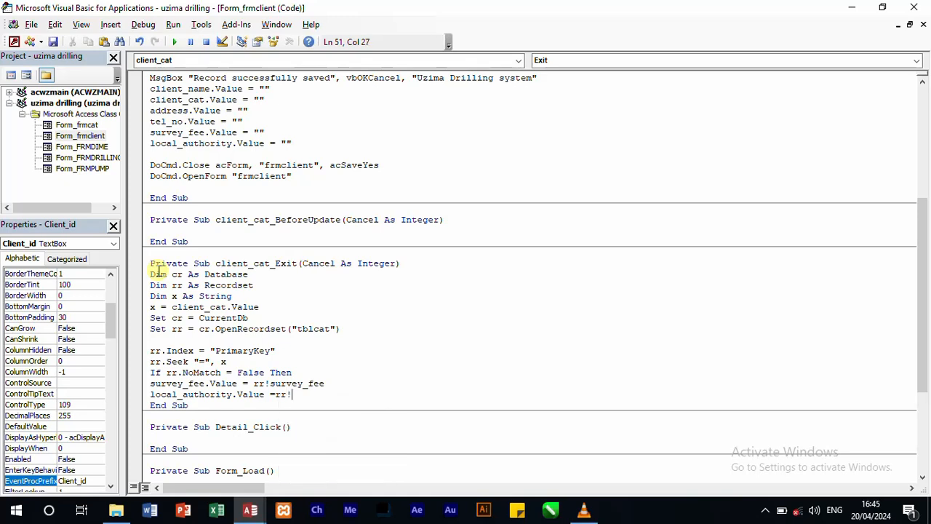
pyautogui.write('local_authority')
pyautogui.press('Return')
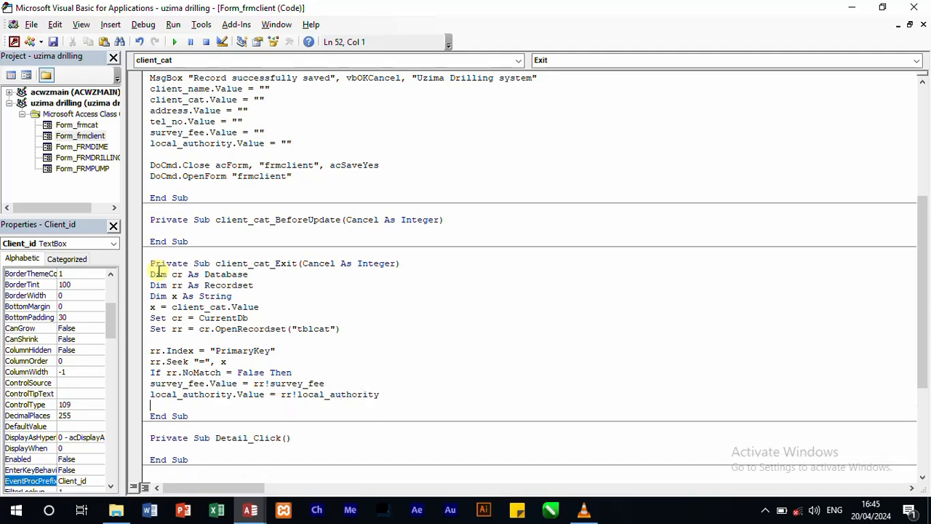
# Step: Add an Else line below the local authority assignment
pyautogui.write('end')
pyautogui.press('BackSpace')
pyautogui.press('BackSpace')
pyautogui.press('BackSpace')
pyautogui.write('else')
pyautogui.press('Return')
# Step: In the Else branch, start a MsgBox statement with the prompt "Record not found"
pyautogui.write('msgbo')
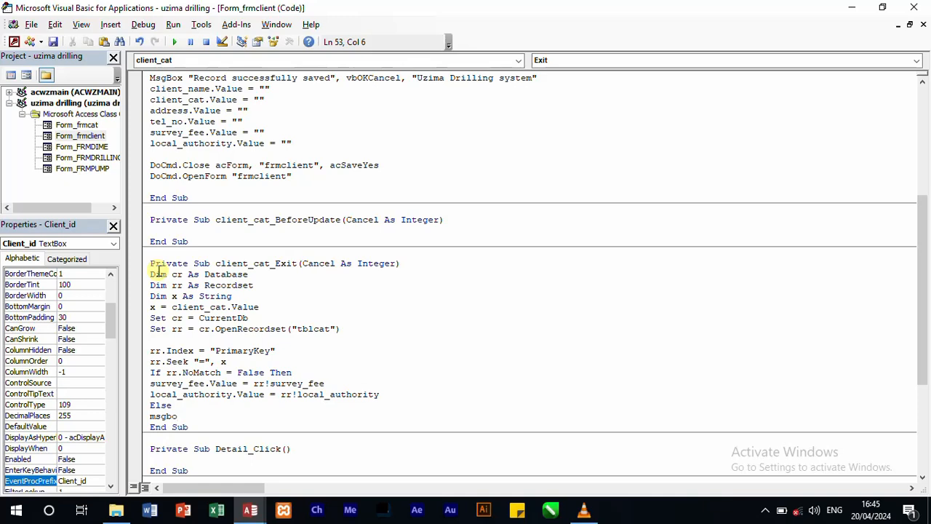
pyautogui.write('x ')
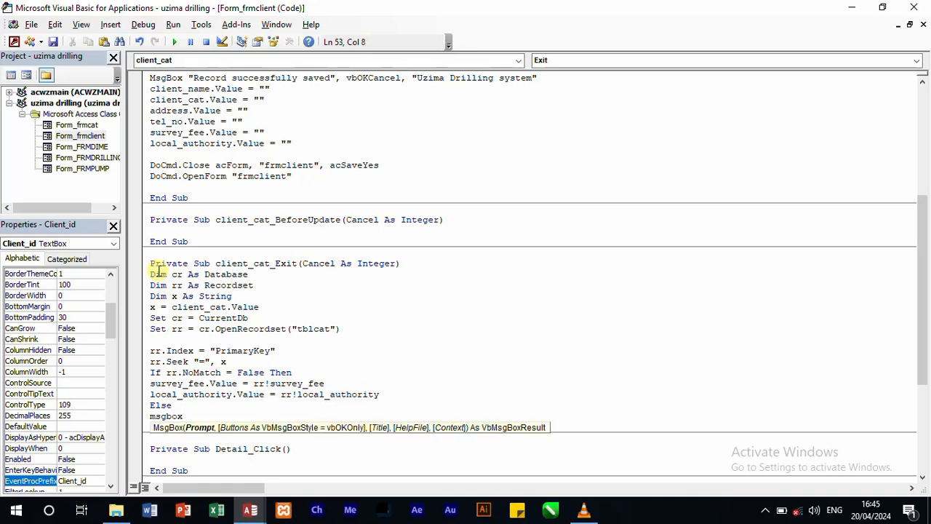
pyautogui.write('"Record no t fund')
pyautogui.press('BackSpace')
pyautogui.press('BackSpace')
pyautogui.press('BackSpace')
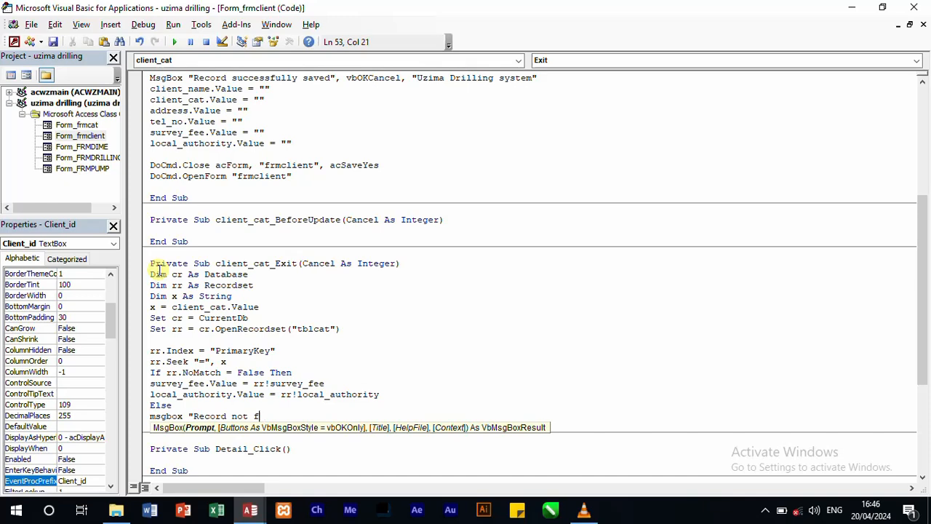
pyautogui.write('ound", vb')
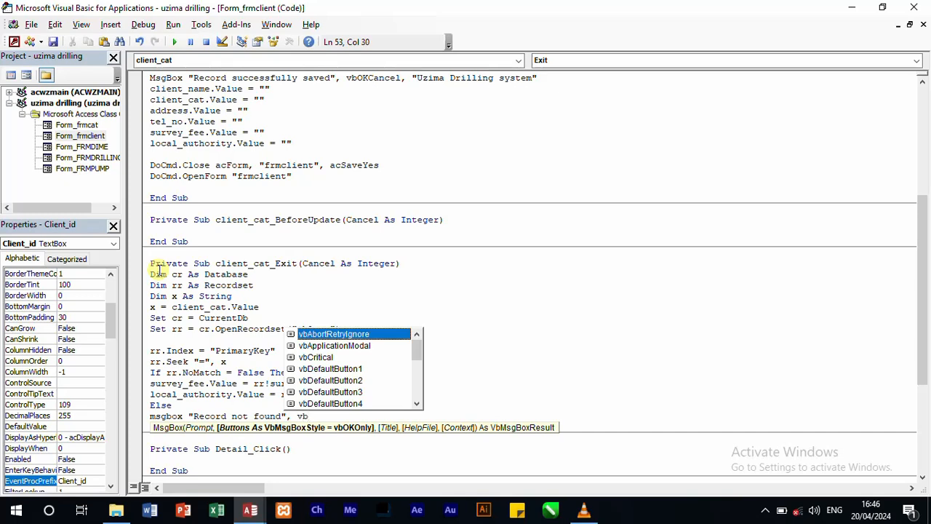
pyautogui.write('in')
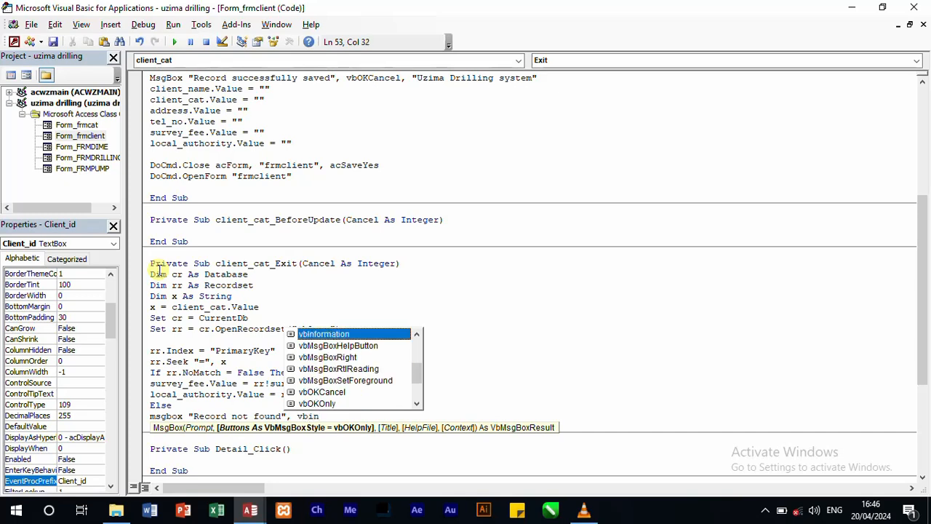
# Step: Complete the MsgBox with vbInformation and the title "Uzima Drilling System", and close the block with End If
pyautogui.doubleClick(309, 335)
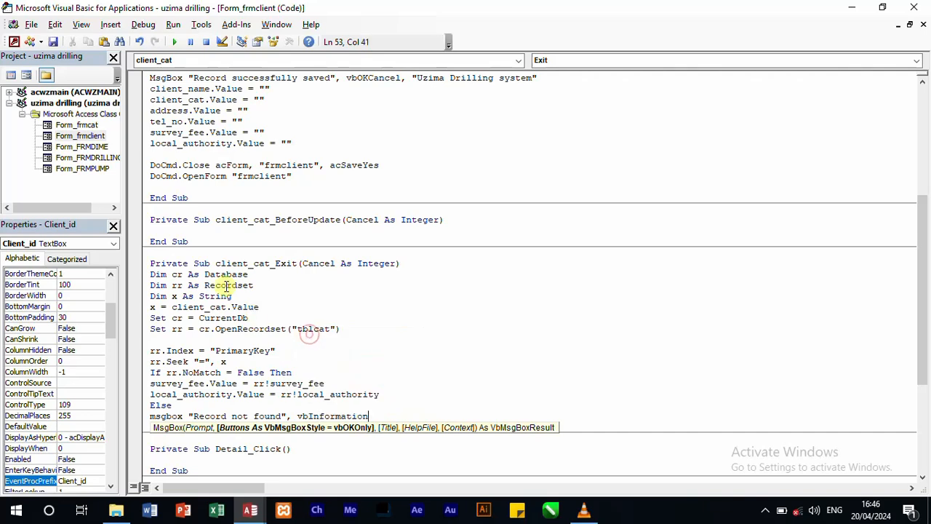
pyautogui.write(',')
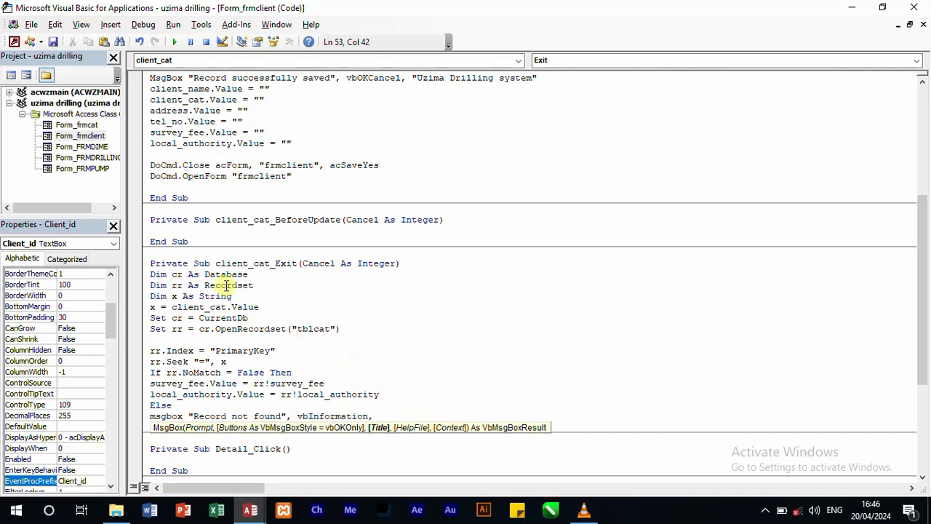
pyautogui.write('"Uzima Drilling System"')
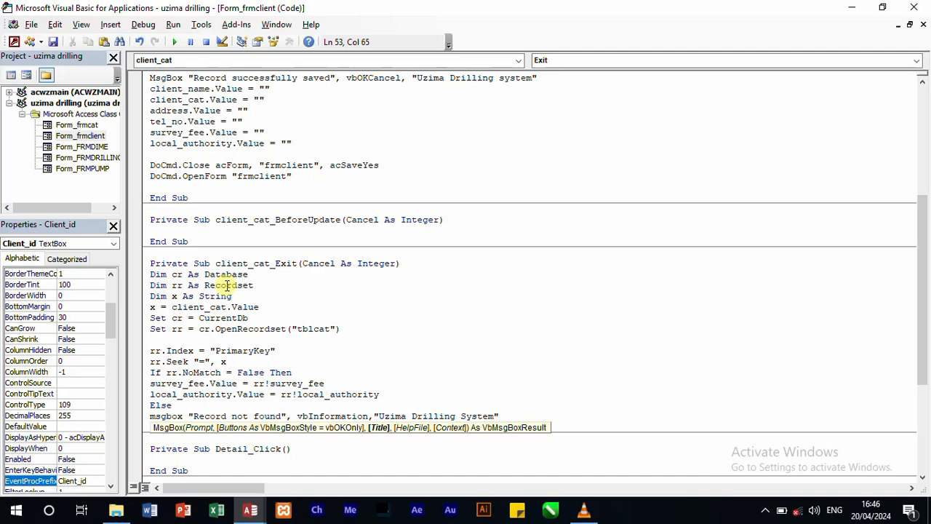
pyautogui.press('Return')
pyautogui.write('endif')
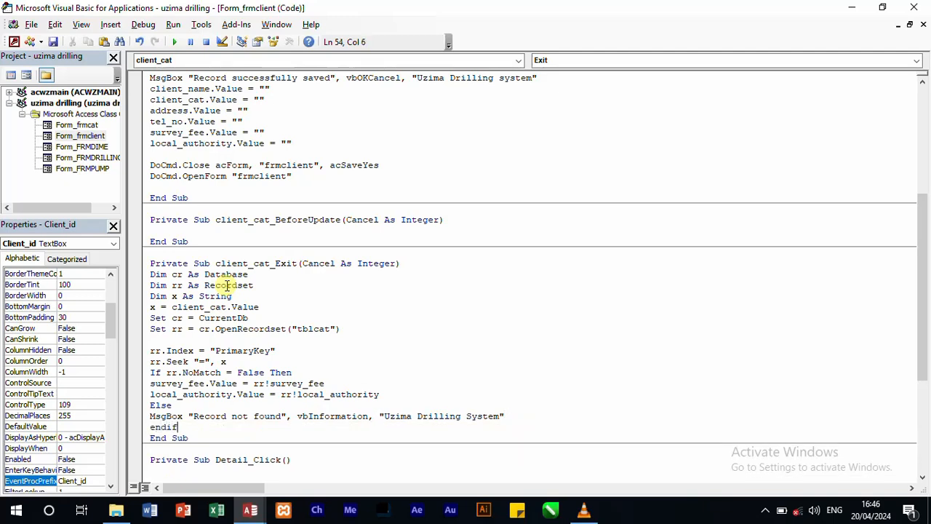
pyautogui.press('Return')
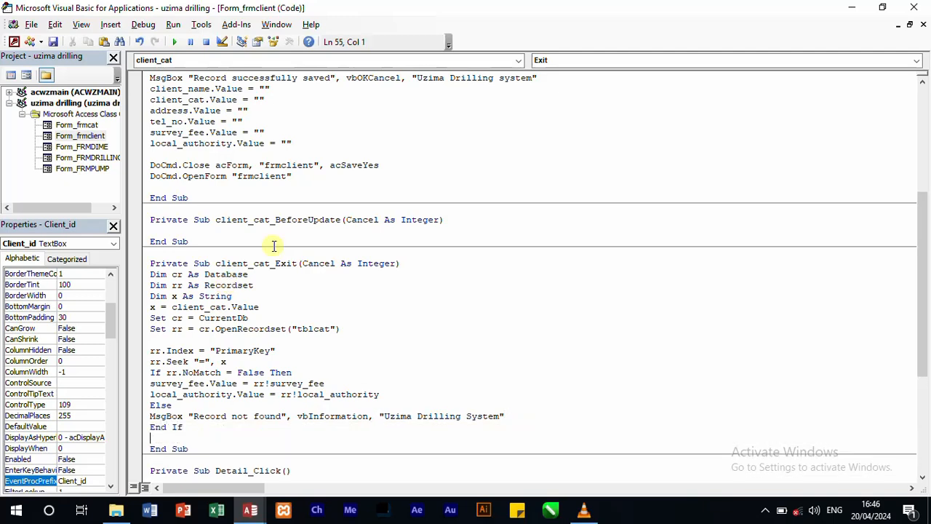
# Step: In the Access window, open tblcat, widen its local_authority column to show the full field name, and close it with the layout saved
pyautogui.moveTo(260, 513)
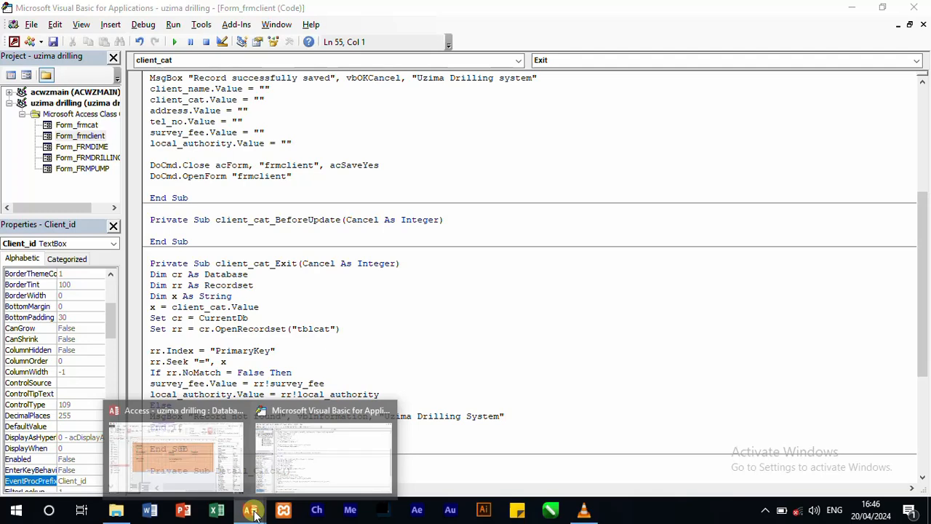
pyautogui.click(217, 467)
pyautogui.doubleClick(73, 157)
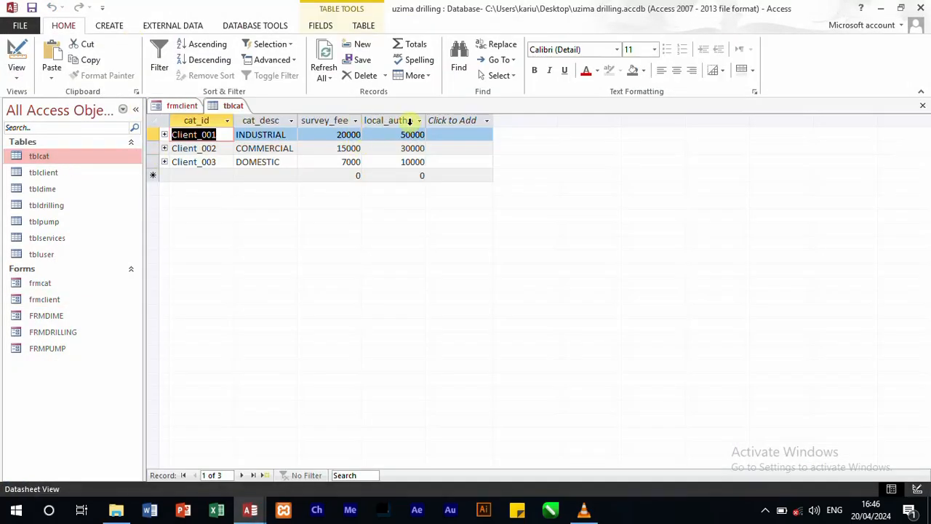
pyautogui.moveTo(428, 120); pyautogui.dragTo(519, 128)
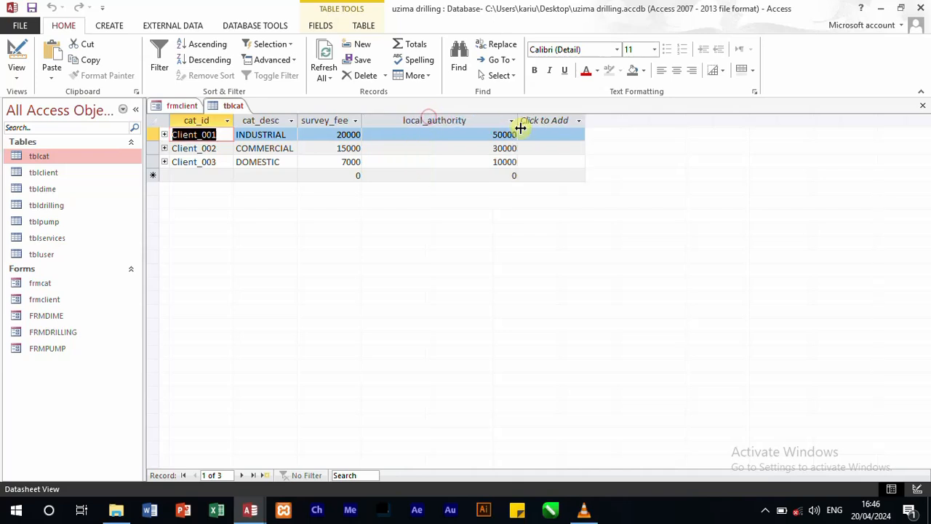
pyautogui.click(922, 106)
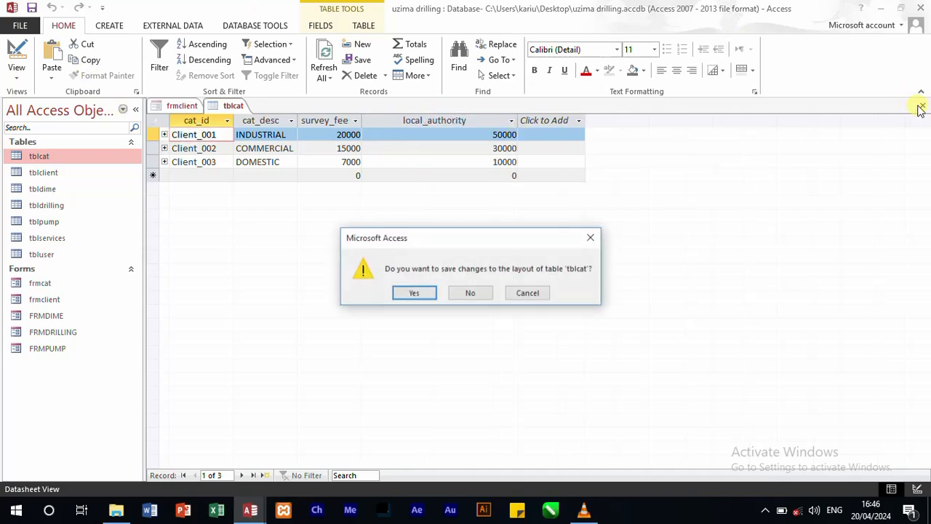
pyautogui.click(415, 294)
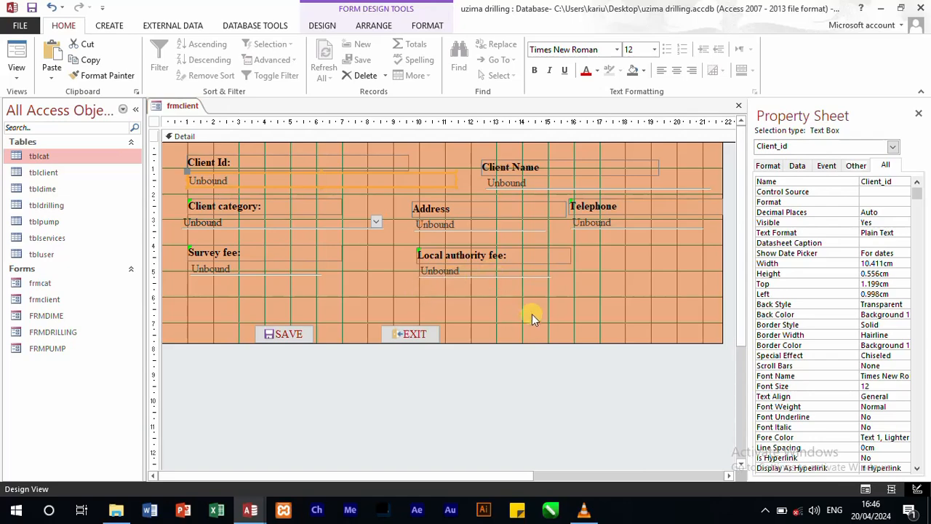
# Step: Run frmclient in Form View and test the category lookup by choosing INDUSTRIAL and moving to the Address field
pyautogui.click(17, 53)
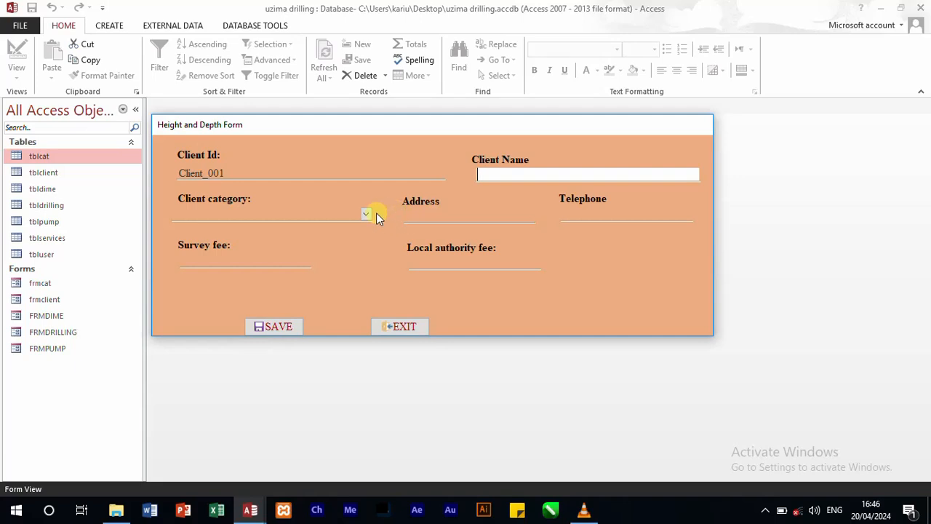
pyautogui.click(368, 217)
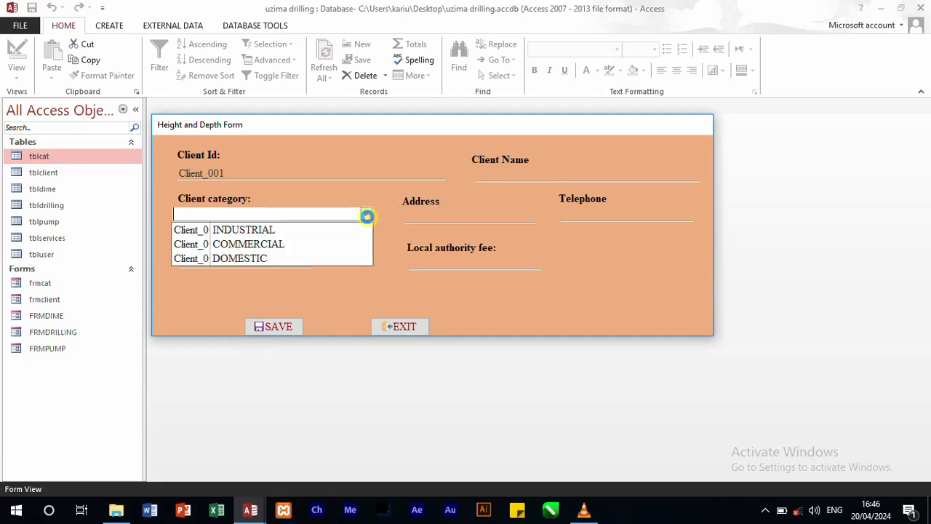
pyautogui.click(332, 230)
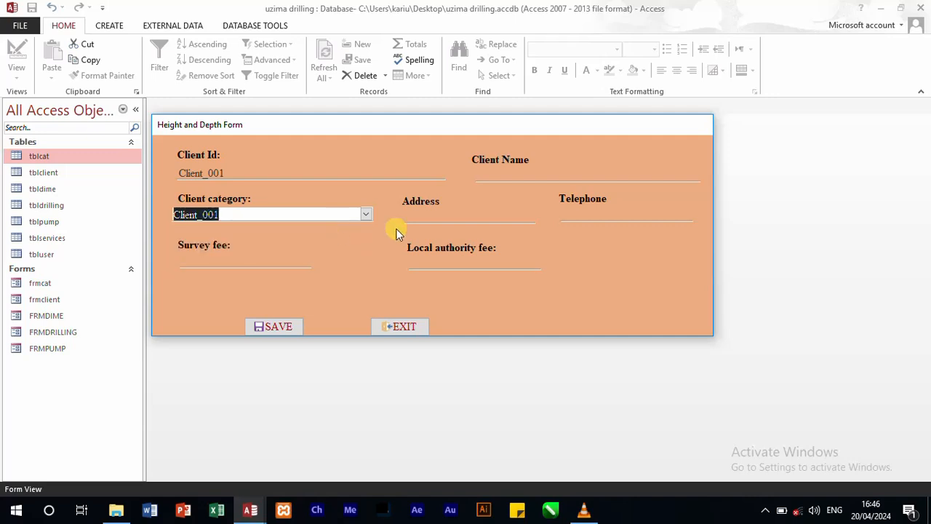
pyautogui.click(449, 216)
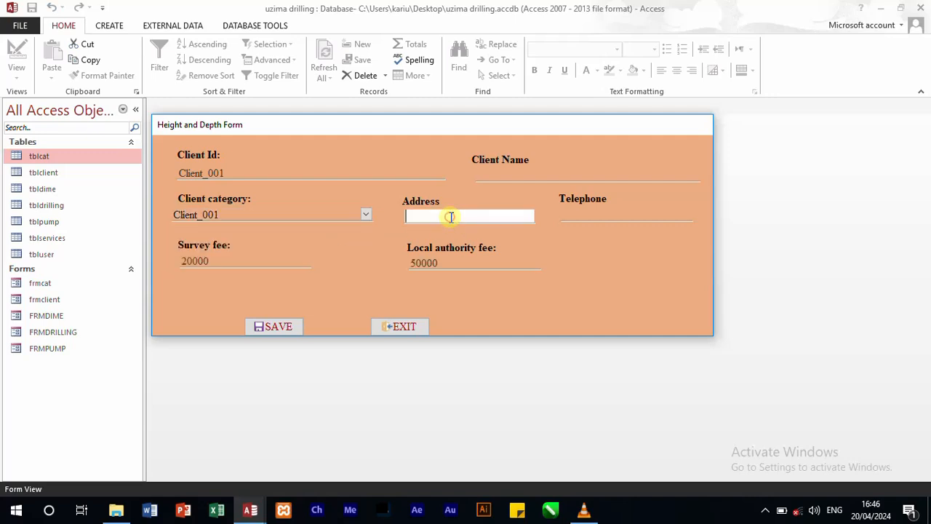
# Step: Change the client category to COMMERCIAL and move to the Address field to test the fee lookup again
pyautogui.click(368, 216)
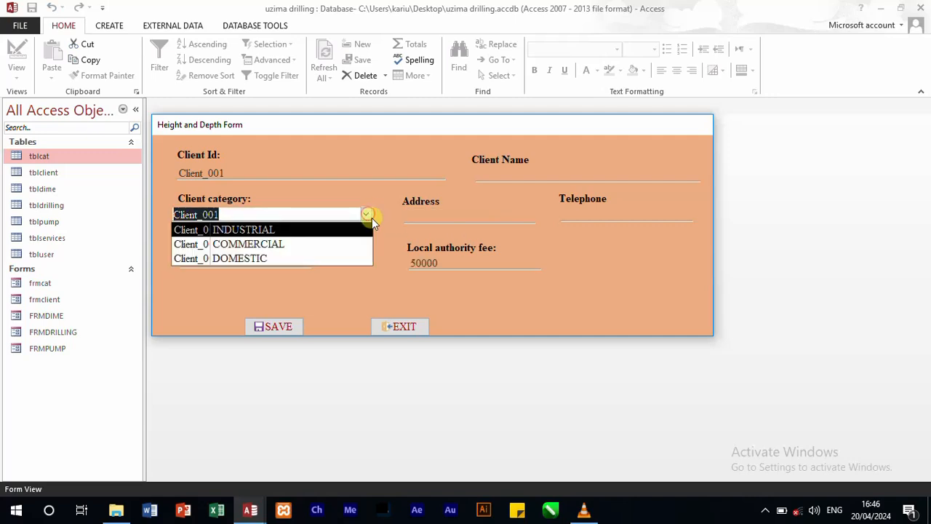
pyautogui.click(327, 248)
pyautogui.click(417, 216)
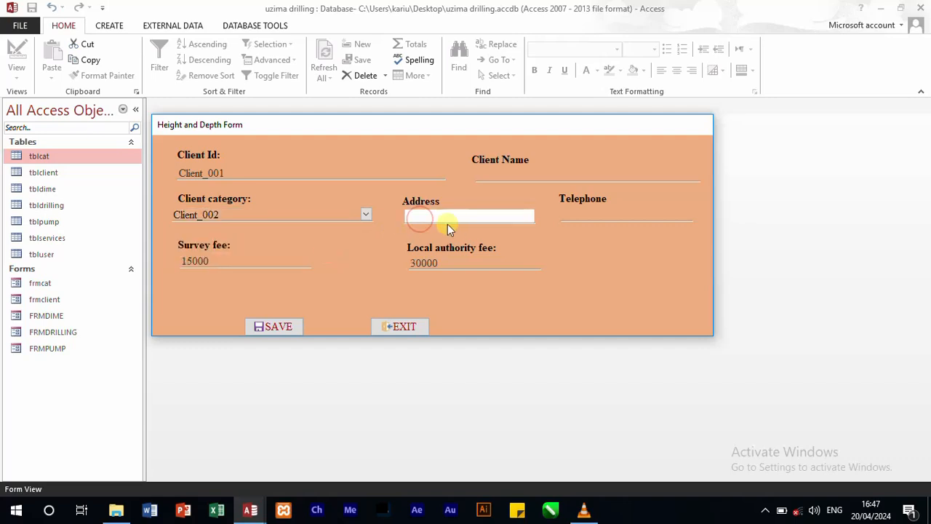
# Step: Change the client category to DOMESTIC and move to the Telephone field to test the fee lookup
pyautogui.click(367, 215)
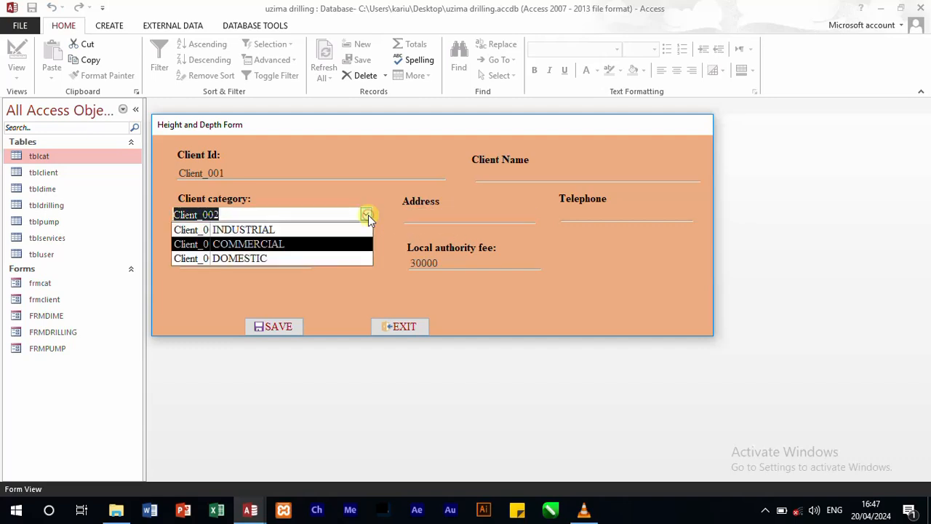
pyautogui.click(326, 256)
pyautogui.click(591, 213)
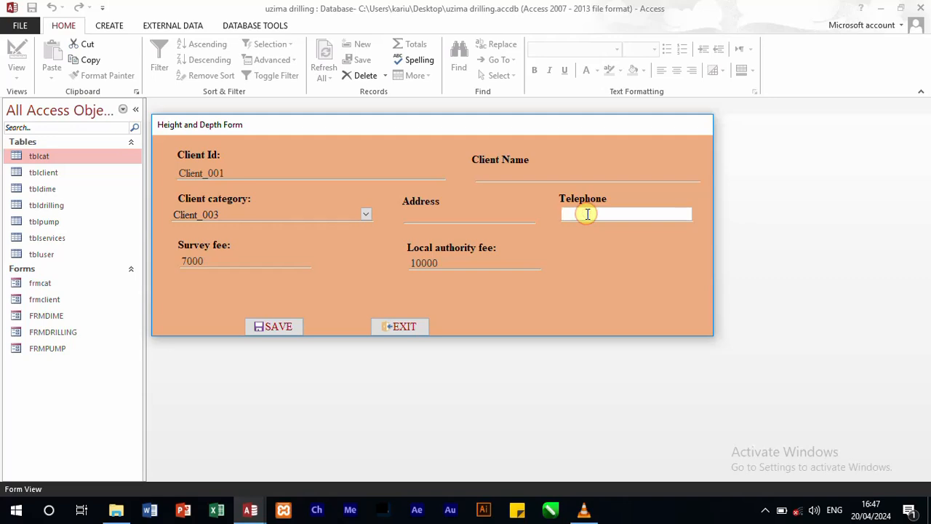
# Step: Enter the client's full name in capitals in the Client Name field
pyautogui.click(509, 175)
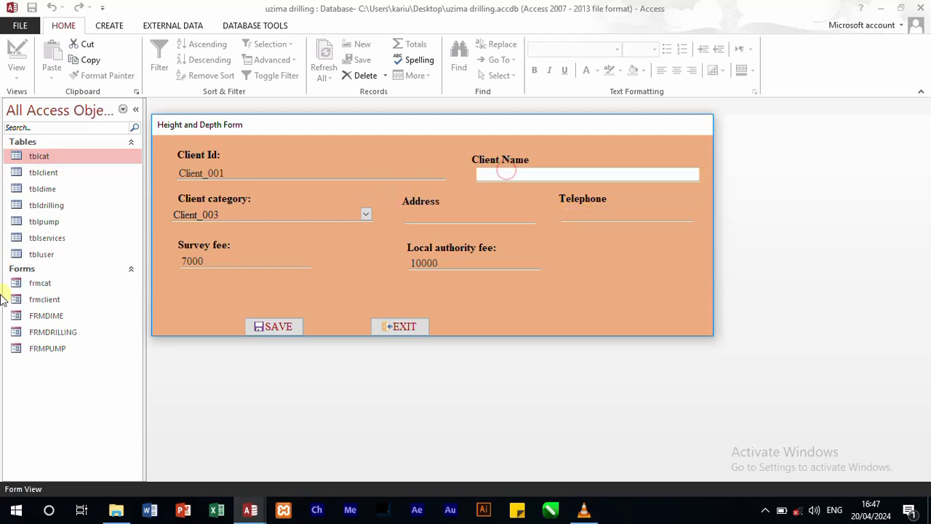
pyautogui.write('jane')
pyautogui.press('BackSpace')
pyautogui.press('BackSpace')
pyautogui.press('BackSpace')
pyautogui.press('capslock')
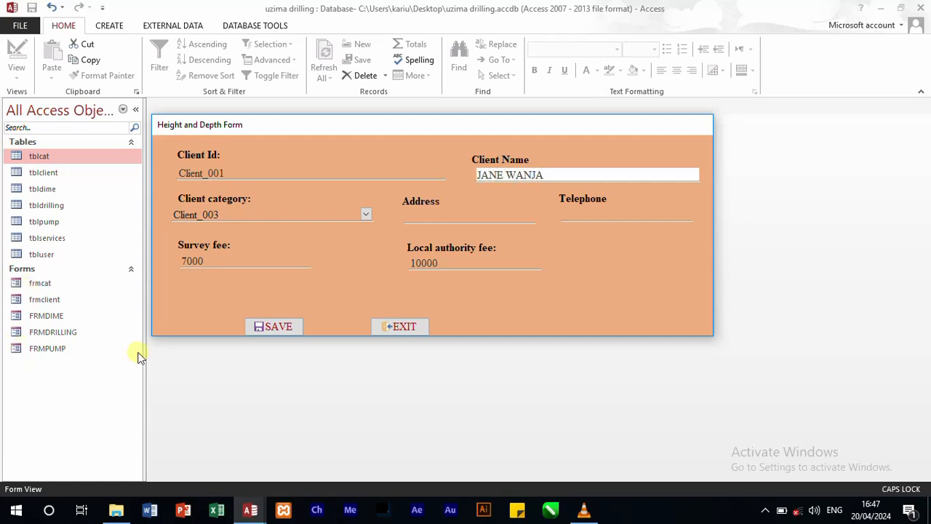
# Step: Set the client category to INDUSTRIAL and enter the client's postal address
pyautogui.click(367, 214)
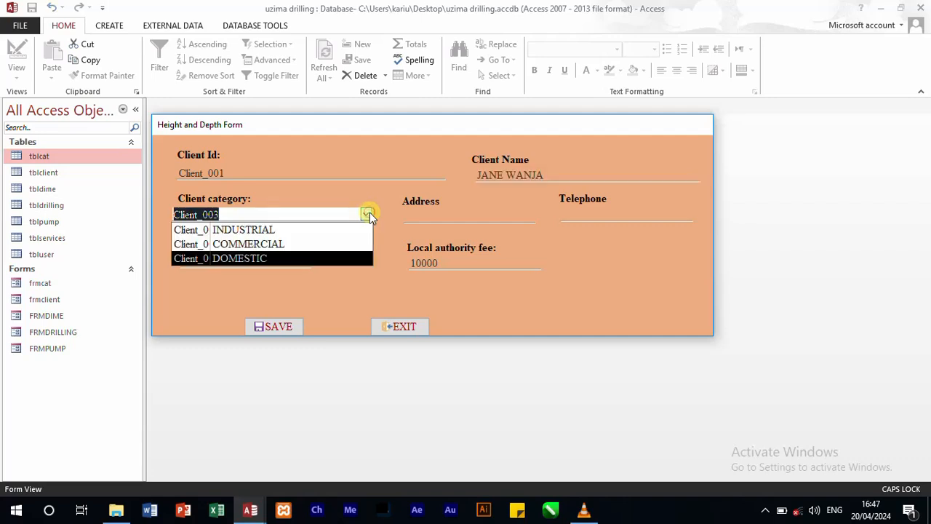
pyautogui.click(364, 232)
pyautogui.click(434, 217)
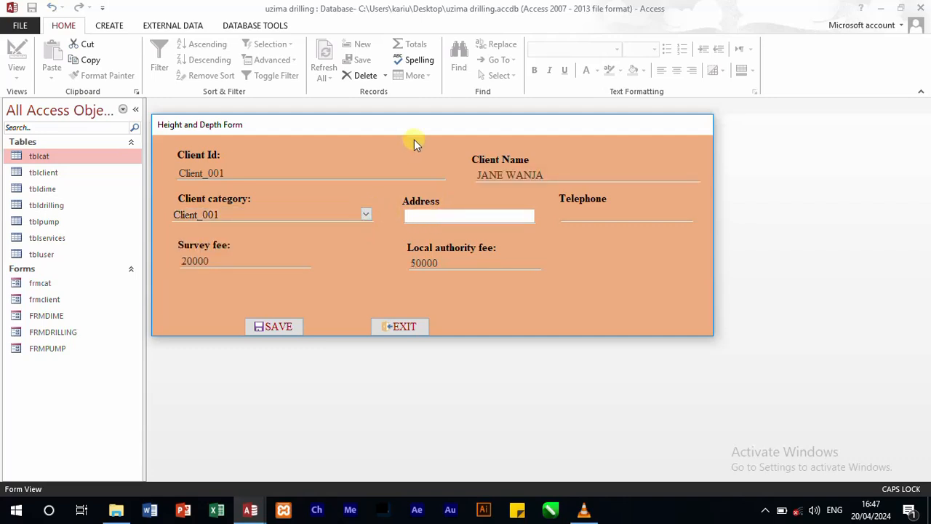
pyautogui.press('Num_Lock')
pyautogui.write('234 THIKA')
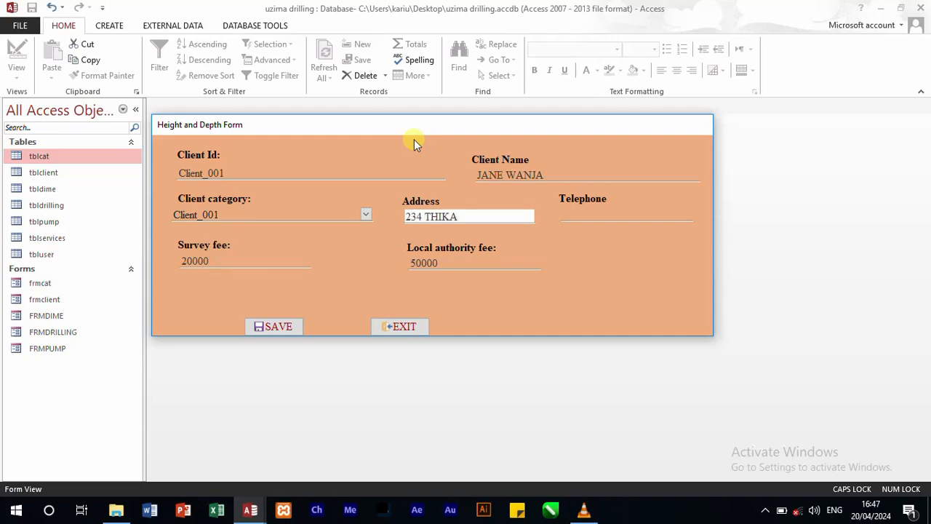
pyautogui.press('Tab')
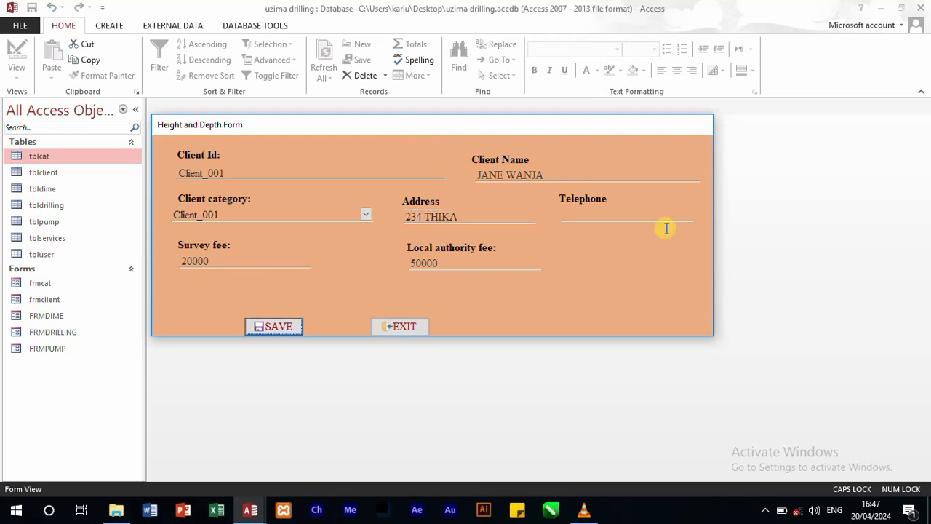
# Step: Enter the client's telephone number, save the record and dismiss the message box
pyautogui.click(618, 214)
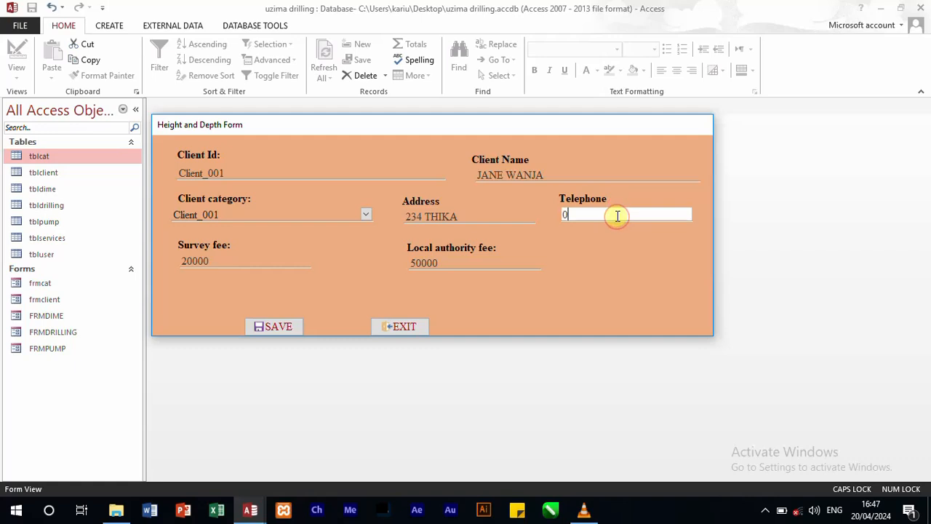
pyautogui.click(296, 325)
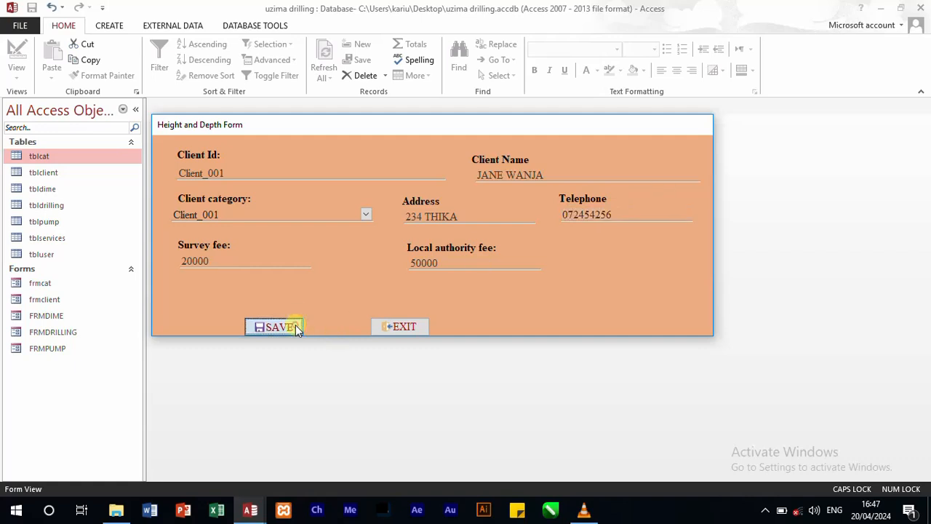
pyautogui.click(441, 297)
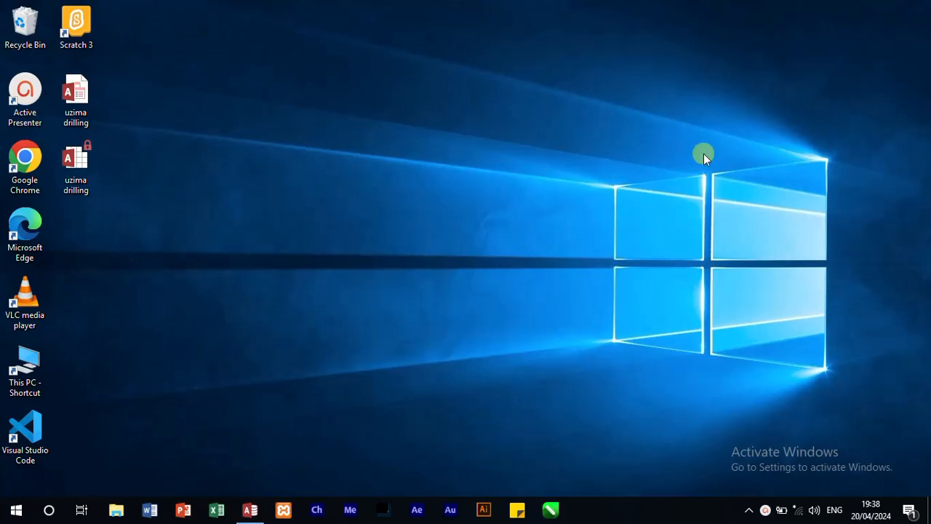
pyautogui.click(251, 511)
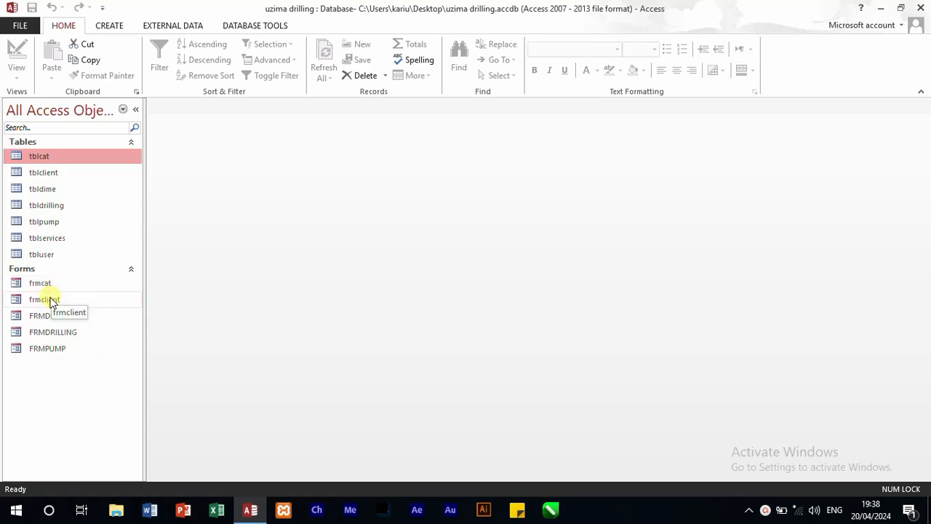
pyautogui.doubleClick(46, 298)
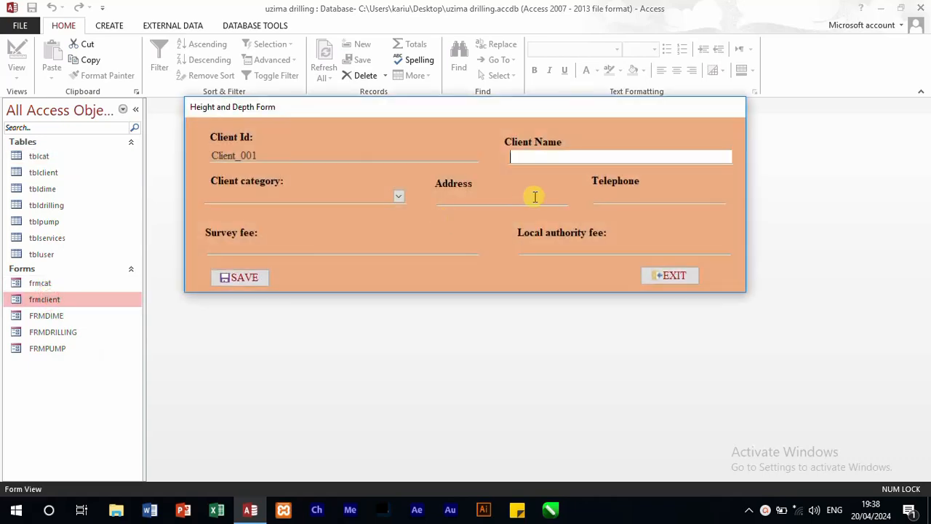
pyautogui.click(534, 196)
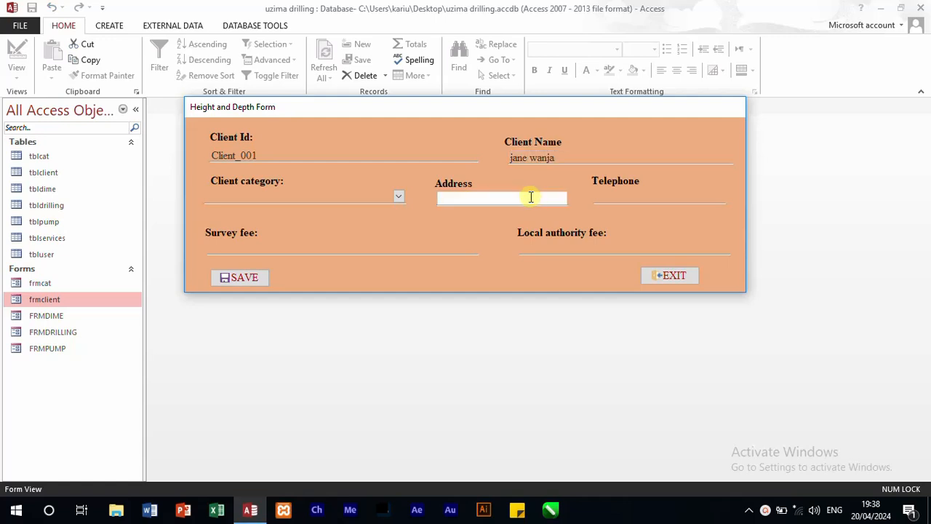
pyautogui.click(399, 196)
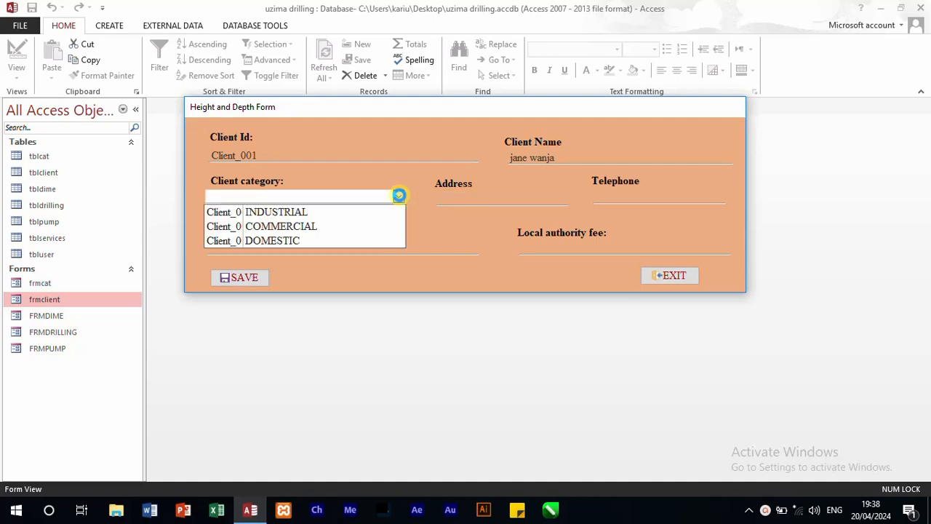
pyautogui.click(372, 211)
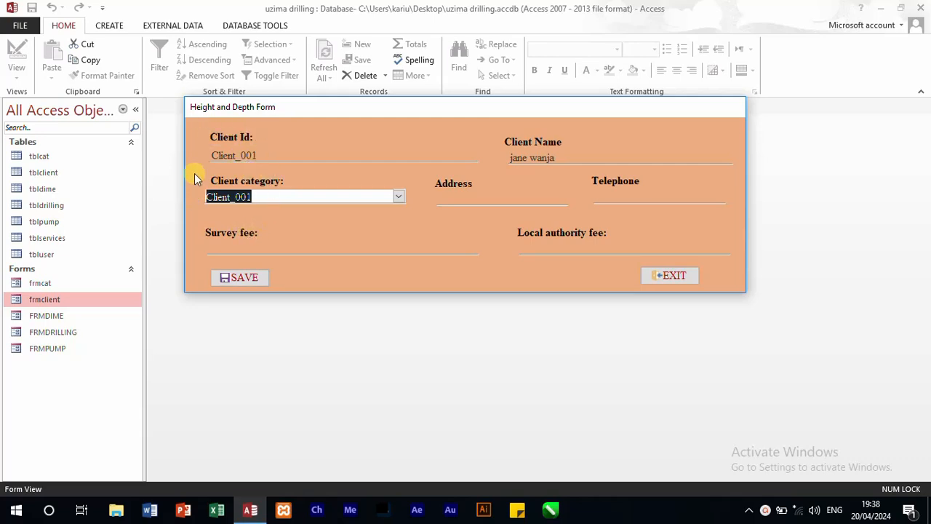
pyautogui.click(669, 274)
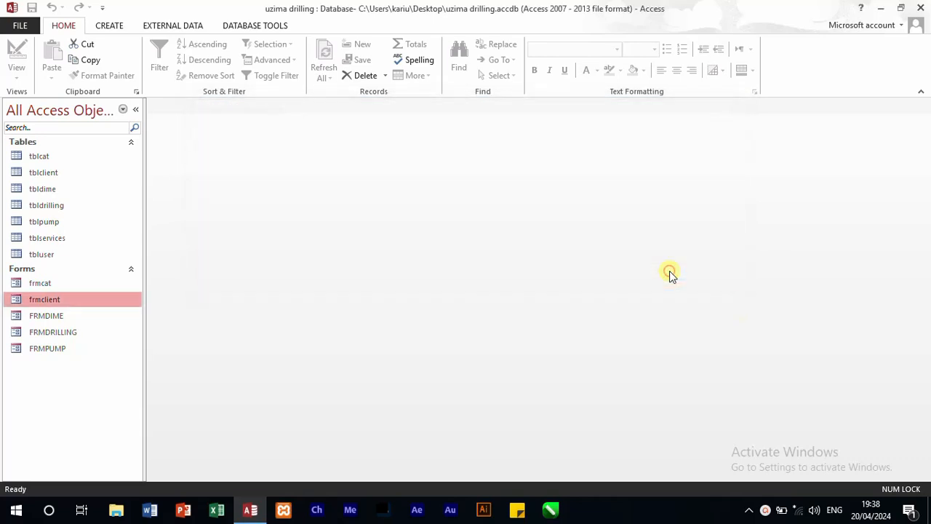
# Step: In tblcat, change the cat_id values for INDUSTRIAL, COMMERCIAL and DOMESTIC to Cat_001, Cat_002 and Cat_003, and close the table
pyautogui.doubleClick(46, 155)
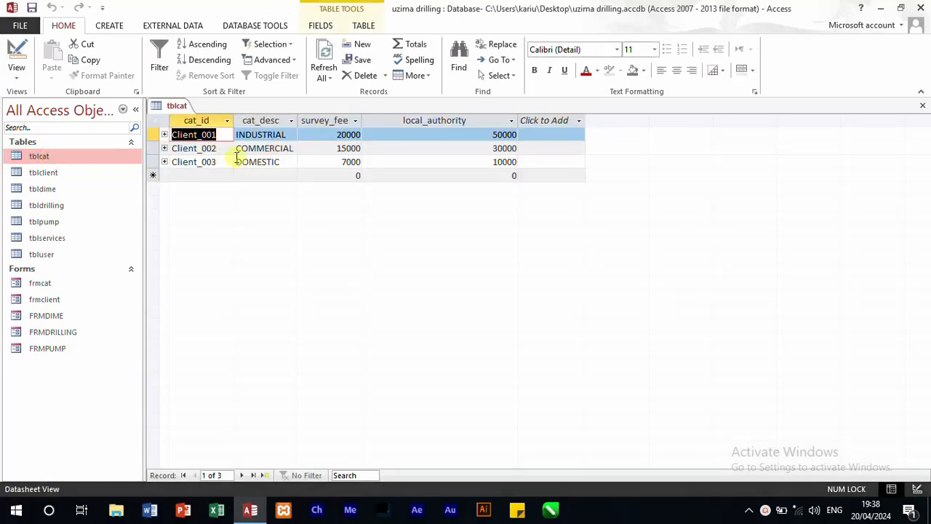
pyautogui.click(223, 134)
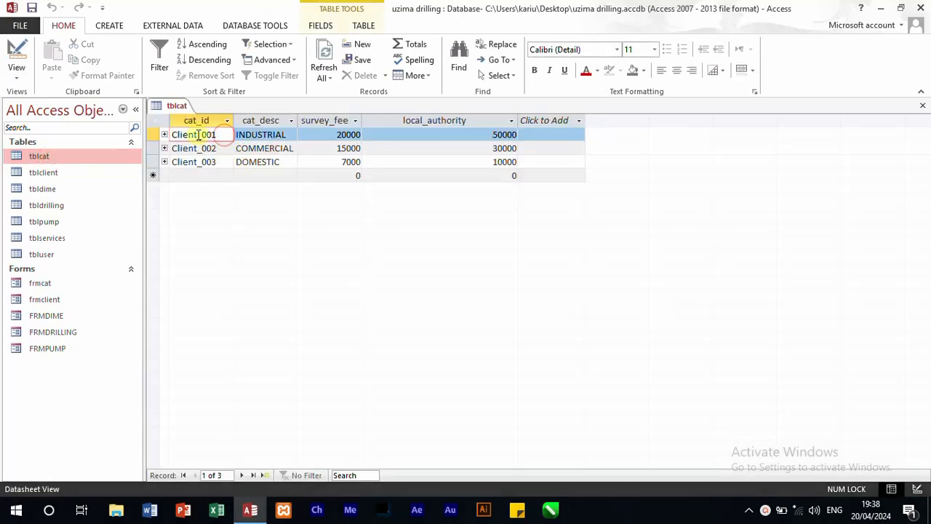
pyautogui.moveTo(198, 136); pyautogui.dragTo(171, 135)
pyautogui.write('cat')
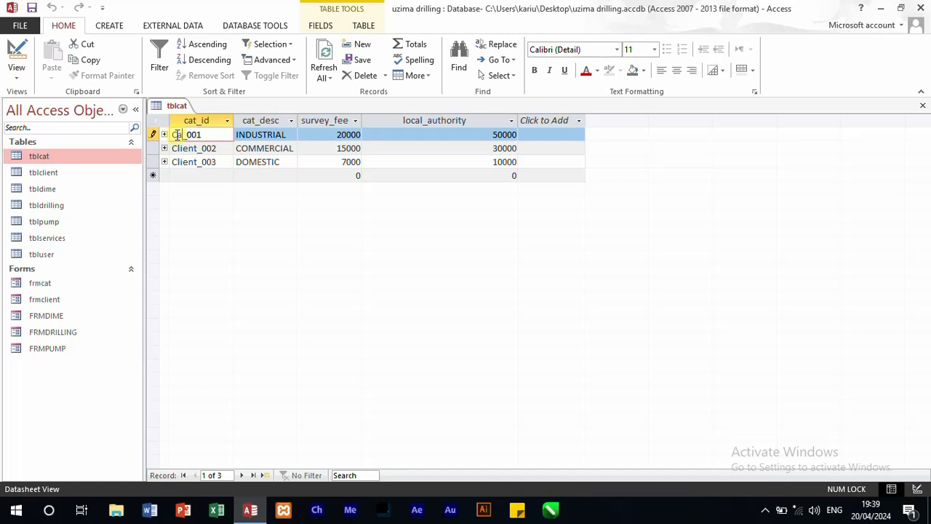
pyautogui.write('C')
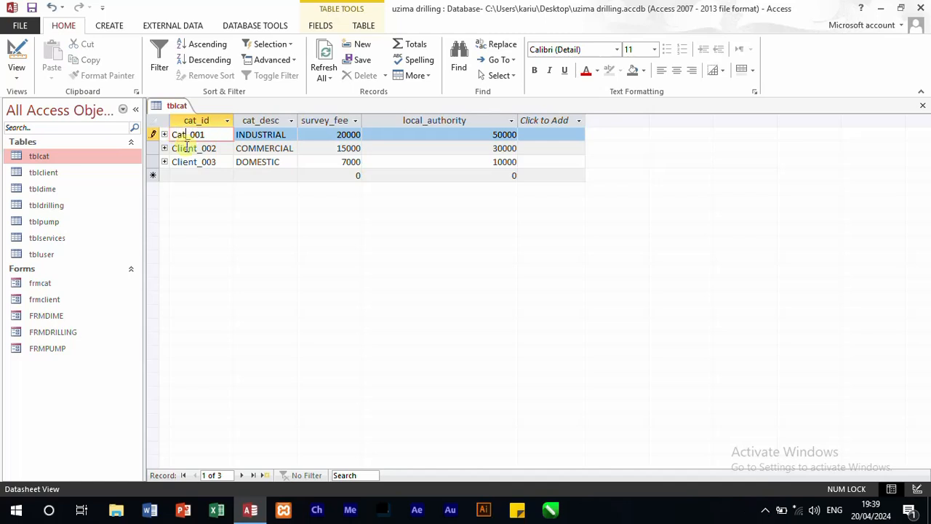
pyautogui.moveTo(195, 147); pyautogui.dragTo(175, 147)
pyautogui.write('a')
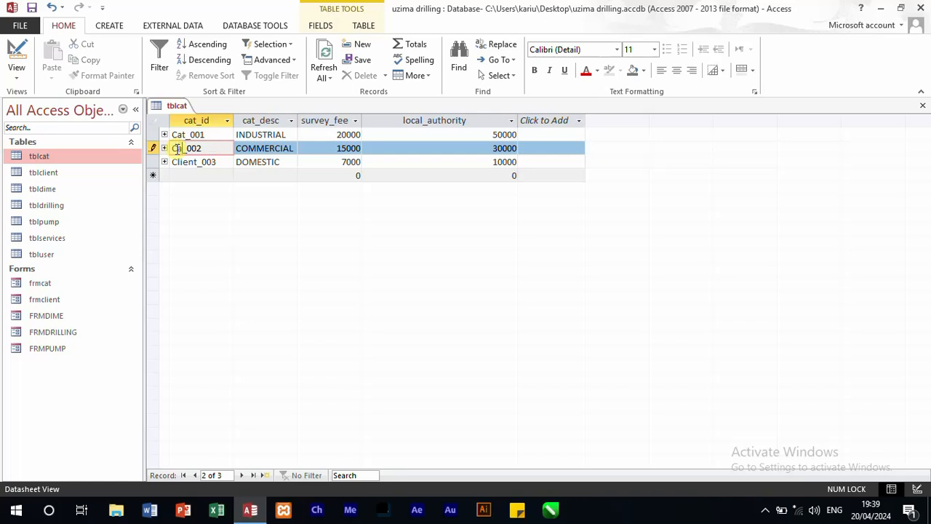
pyautogui.write('t')
pyautogui.moveTo(197, 163); pyautogui.dragTo(174, 161)
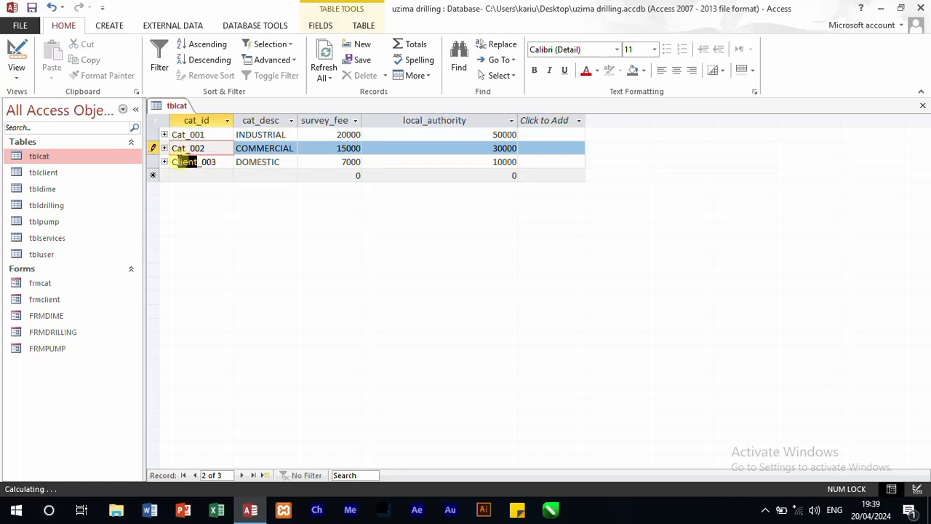
pyautogui.write('Cat')
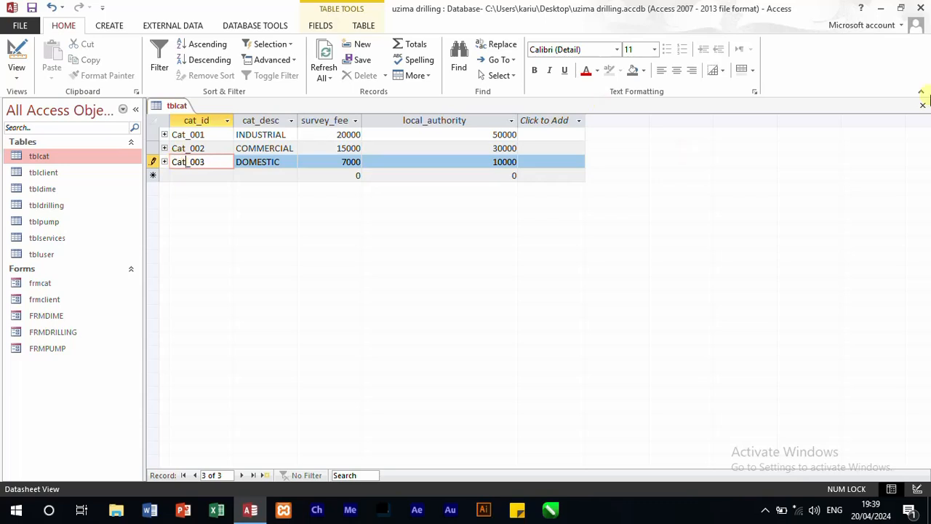
pyautogui.click(922, 106)
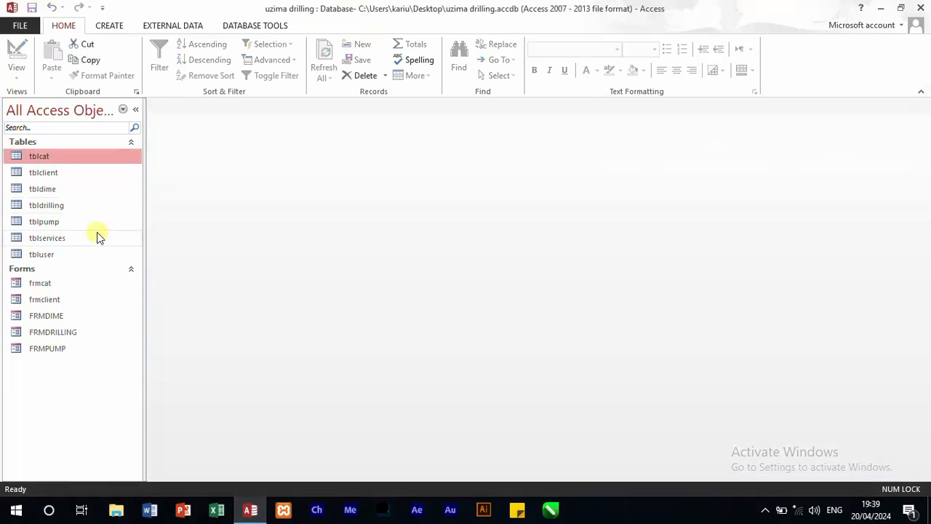
# Step: Open frmclient and enter the client's full name in capitals for the new record
pyautogui.doubleClick(49, 299)
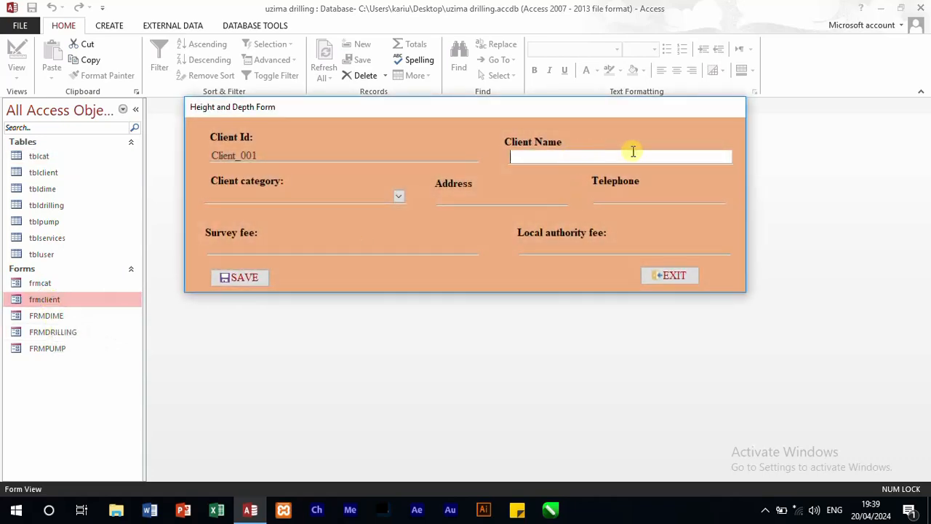
pyautogui.press('capslock')
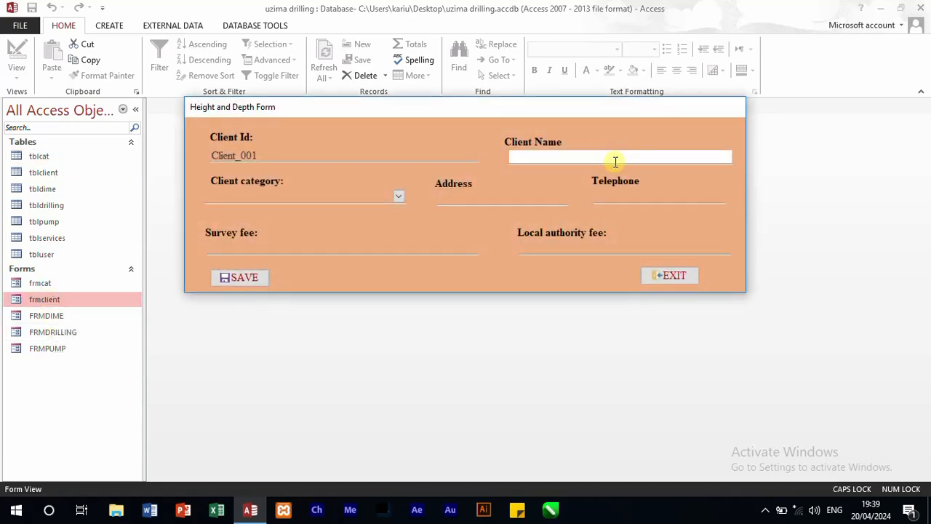
pyautogui.press('Tab')
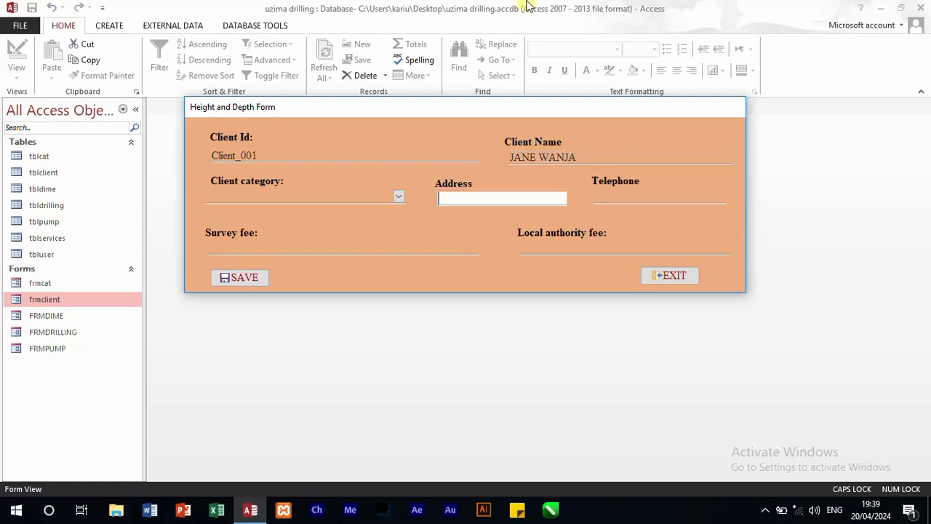
# Step: Choose the INDUSTRIAL category for the client so the fees fill in, and enter the client's postal address
pyautogui.click(397, 197)
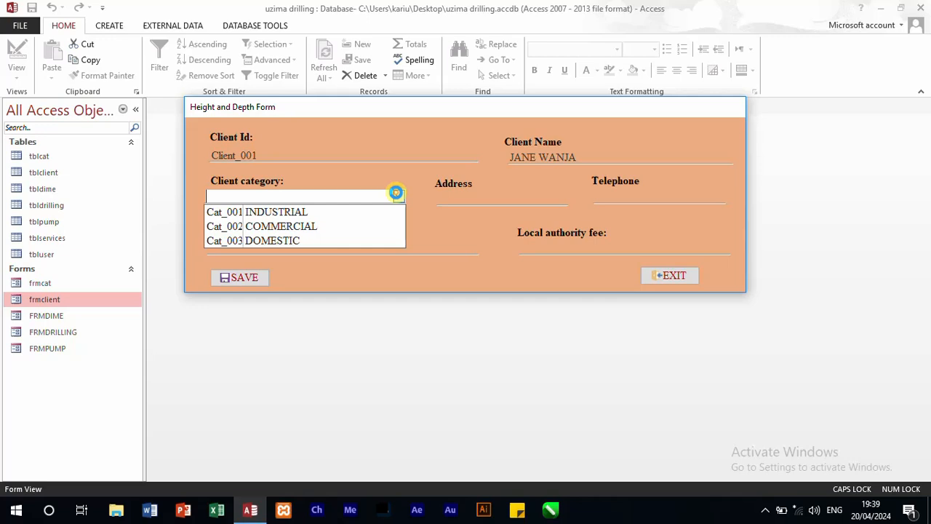
pyautogui.click(274, 210)
pyautogui.click(474, 198)
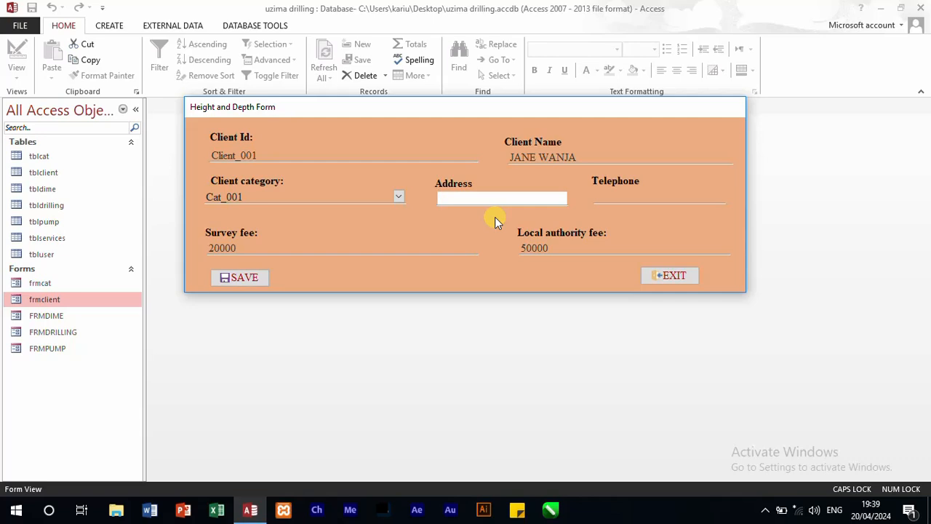
pyautogui.write('35245 THIKA')
pyautogui.press('Tab')
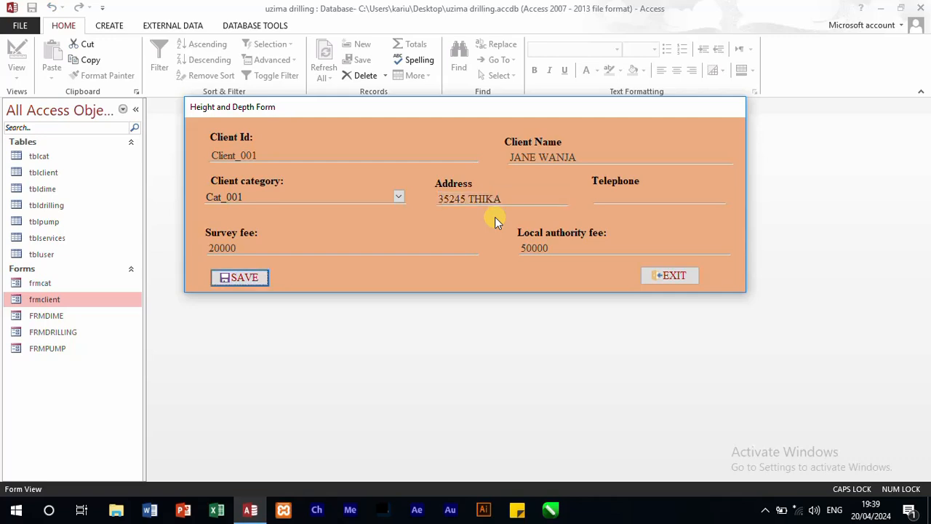
# Step: Enter the client's telephone number, save the client record and acknowledge the message box
pyautogui.click(610, 198)
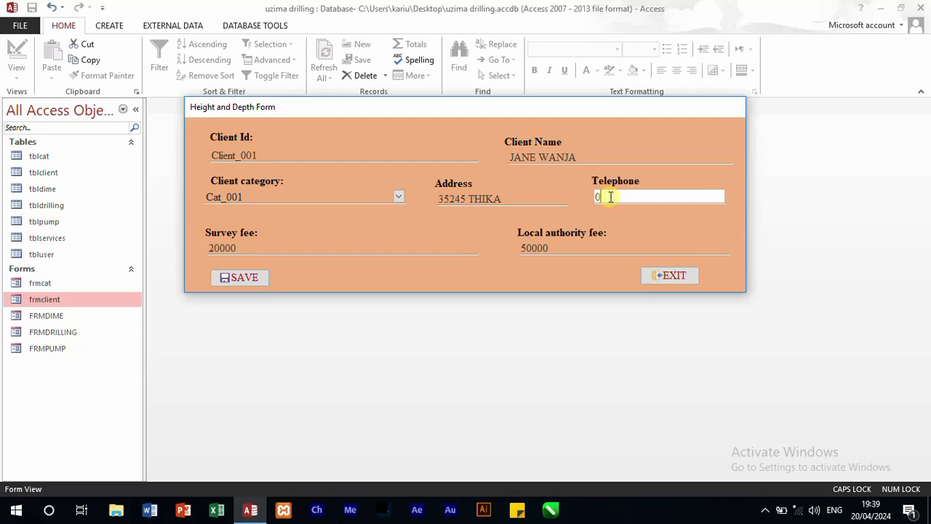
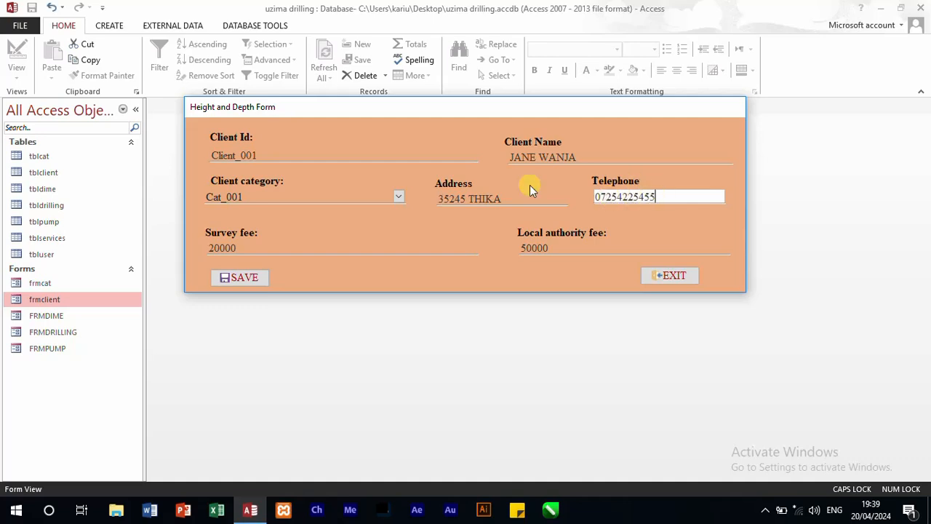
pyautogui.click(241, 277)
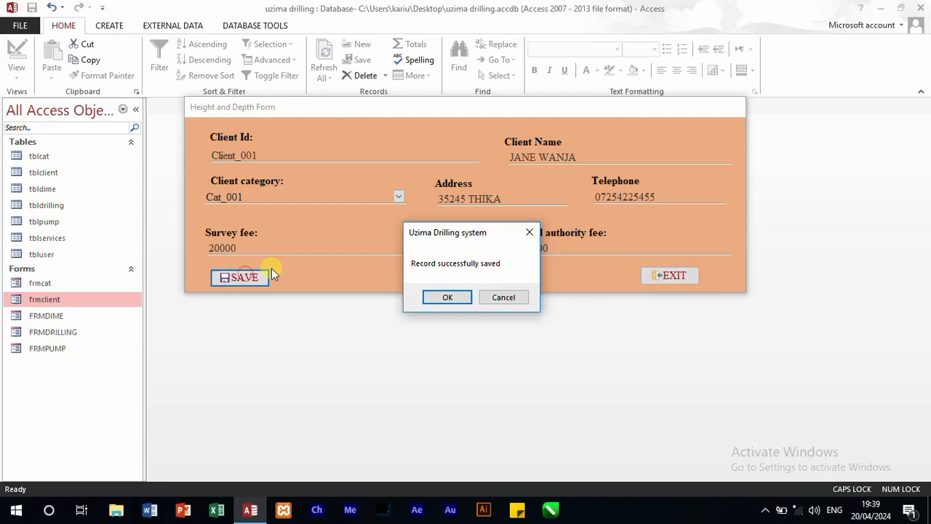
pyautogui.click(470, 296)
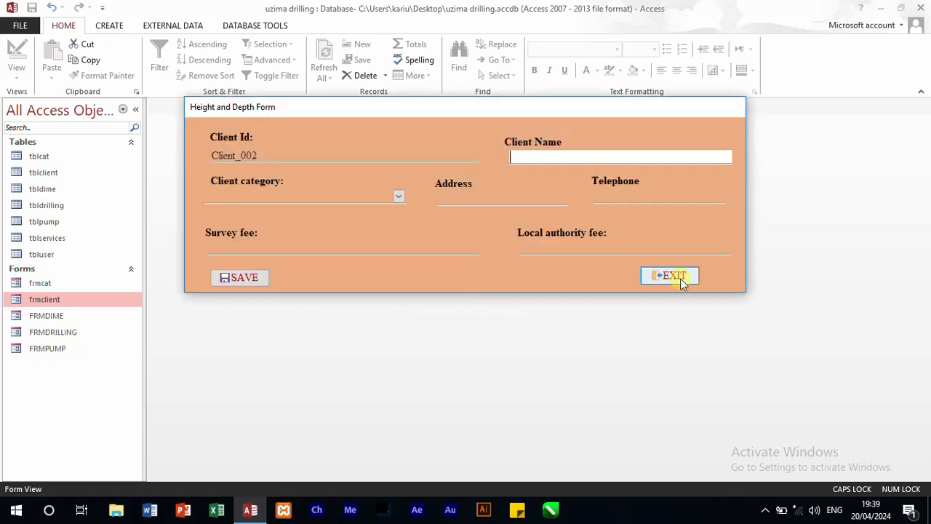
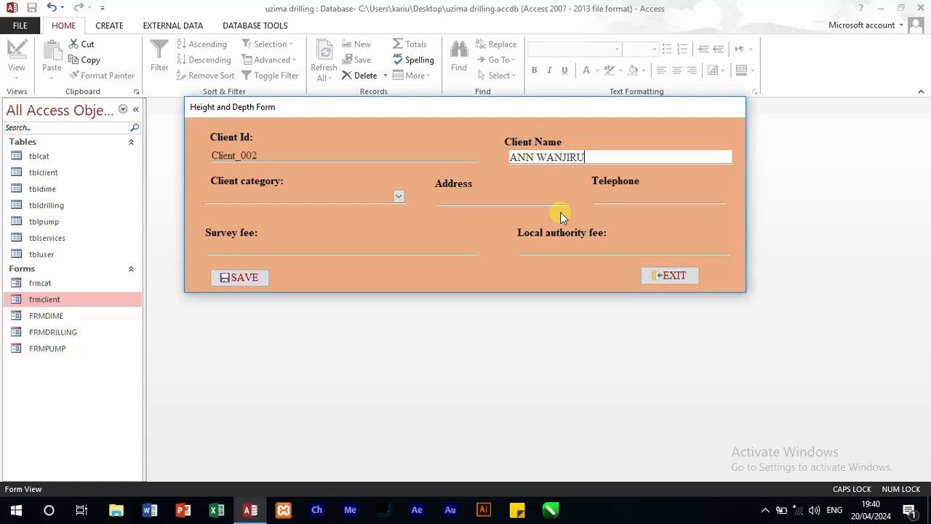
# Step: Enter the second client's full name in capitals and choose client category Cat_003
pyautogui.click(400, 199)
pyautogui.click(360, 240)
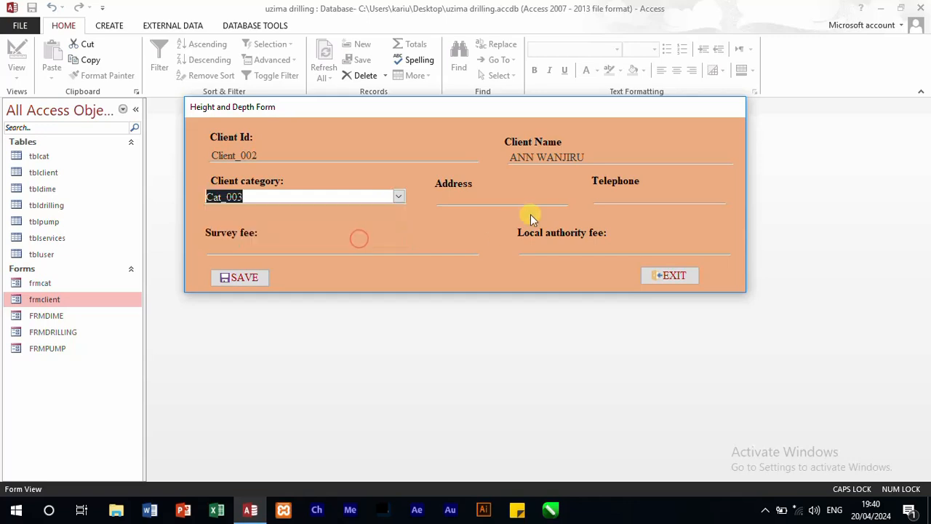
# Step: Fill in the client's postal address and telephone number
pyautogui.click(513, 201)
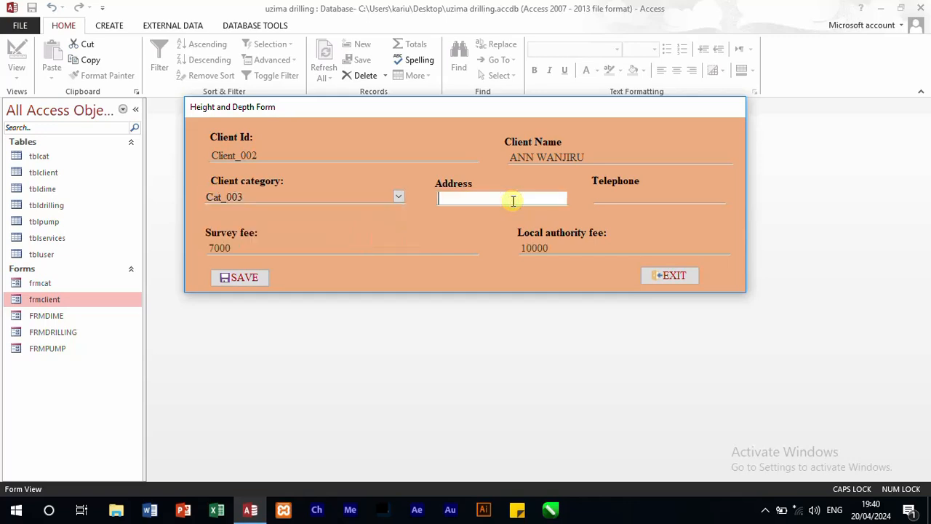
pyautogui.write('23N')
pyautogui.press('BackSpace')
pyautogui.write('NYERI')
pyautogui.click(623, 199)
pyautogui.write('07222552')
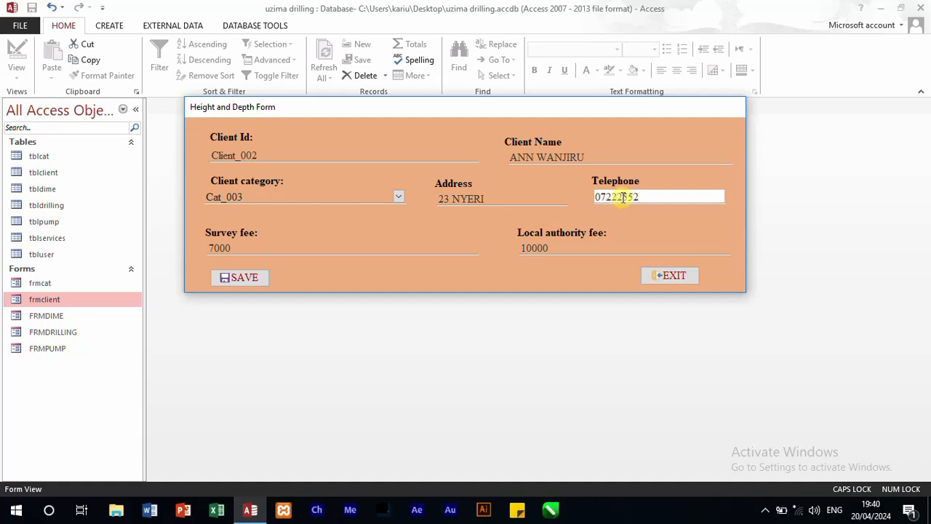
# Step: Save the client record, acknowledge the message box and close the form
pyautogui.click(233, 281)
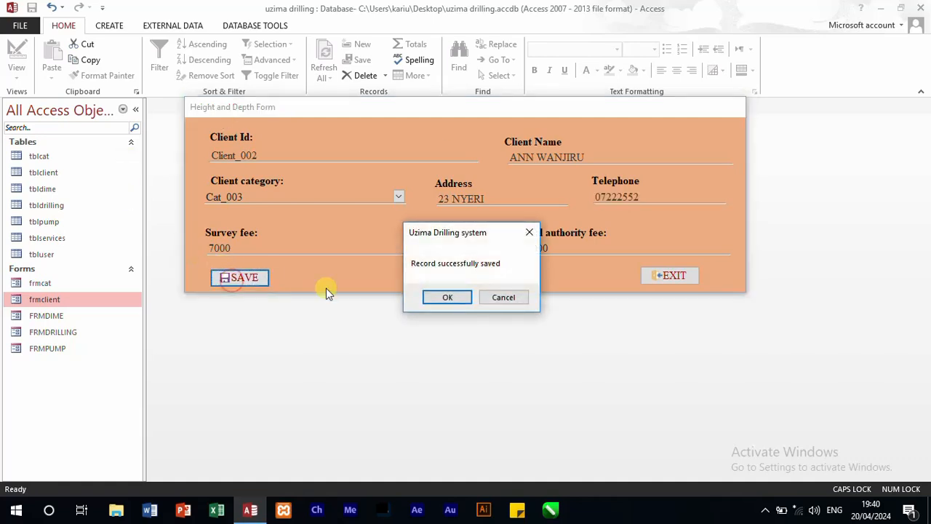
pyautogui.click(446, 297)
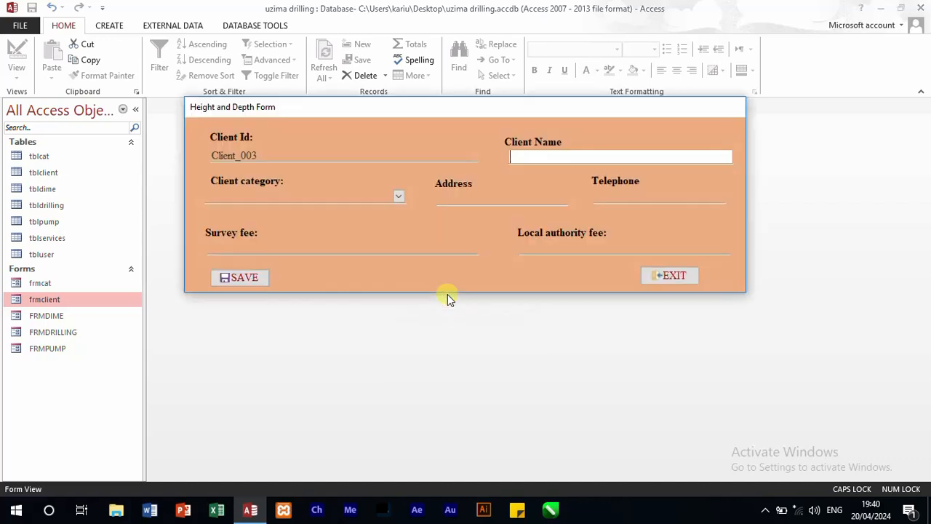
pyautogui.click(681, 278)
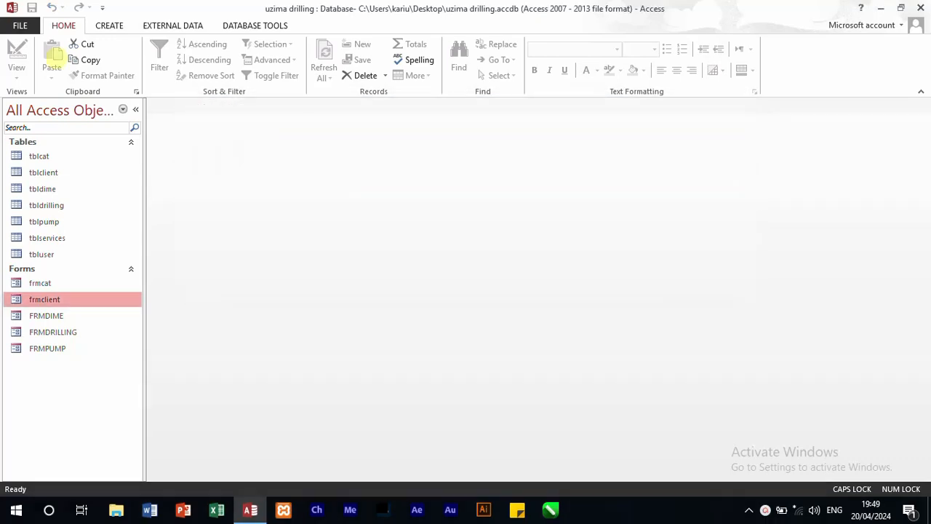
# Step: Duplicate the frmclient form under the name FRMSERVICE
pyautogui.rightClick(63, 302)
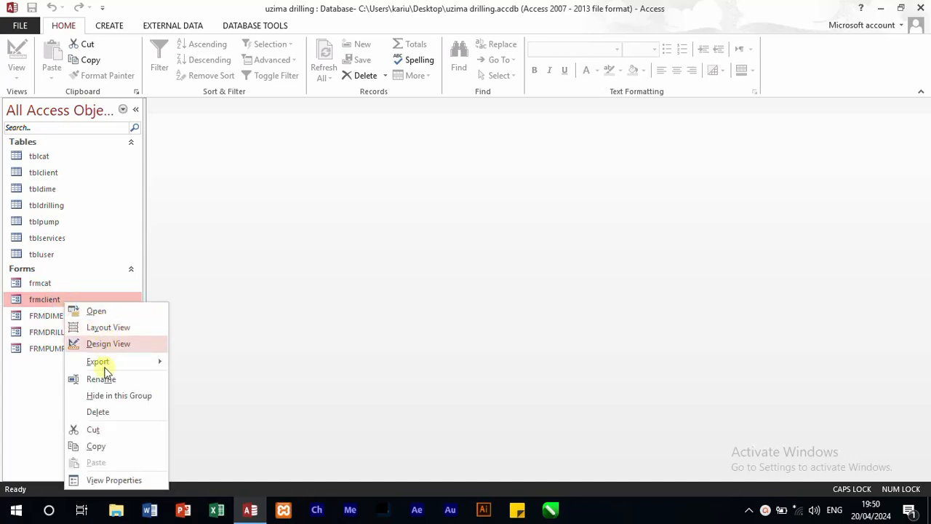
pyautogui.click(108, 447)
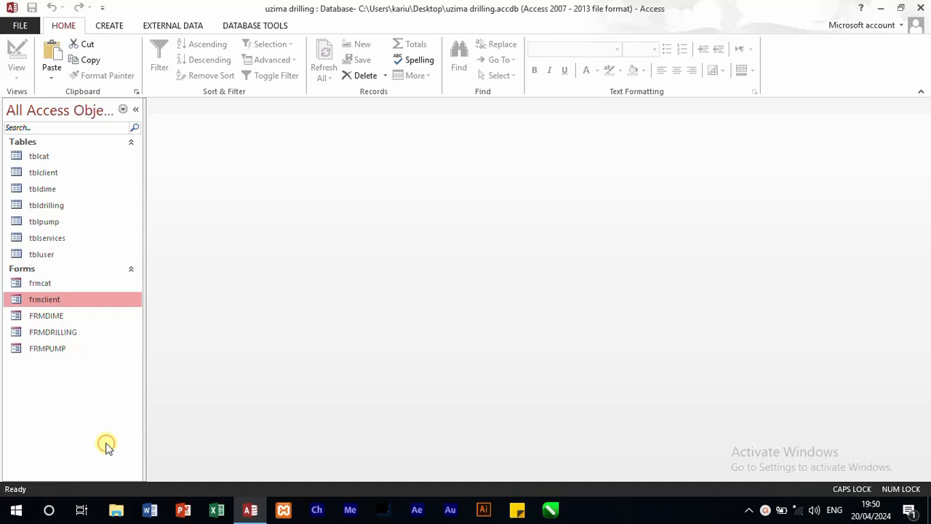
pyautogui.hotkey('ctrl', 'v')
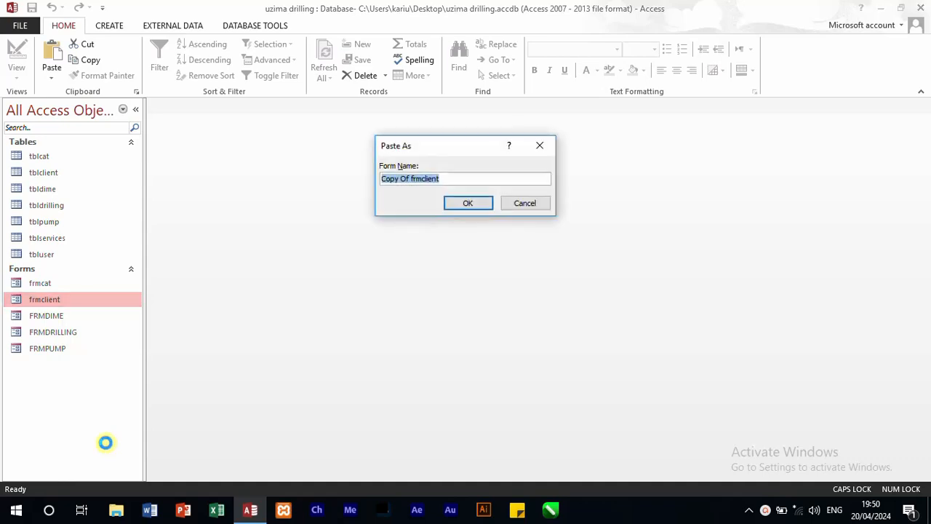
pyautogui.write('FRMSERVICE')
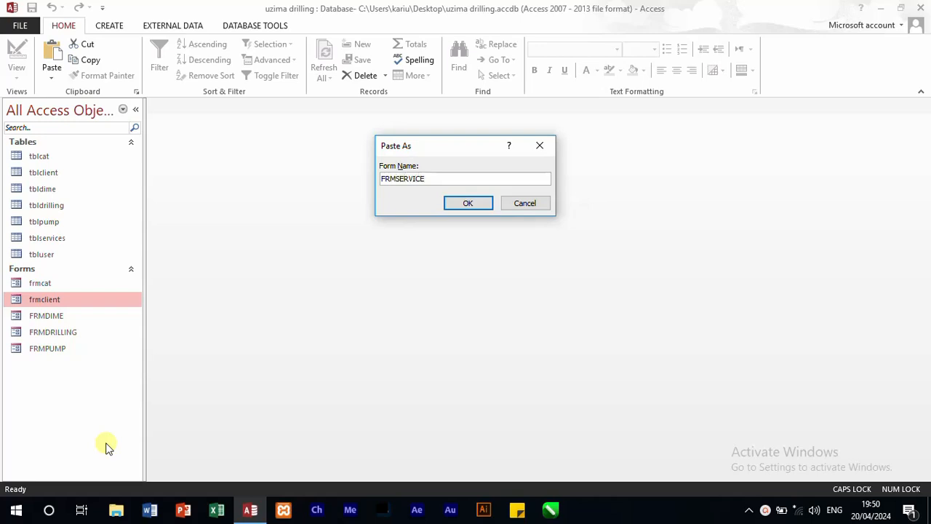
pyautogui.press('Return')
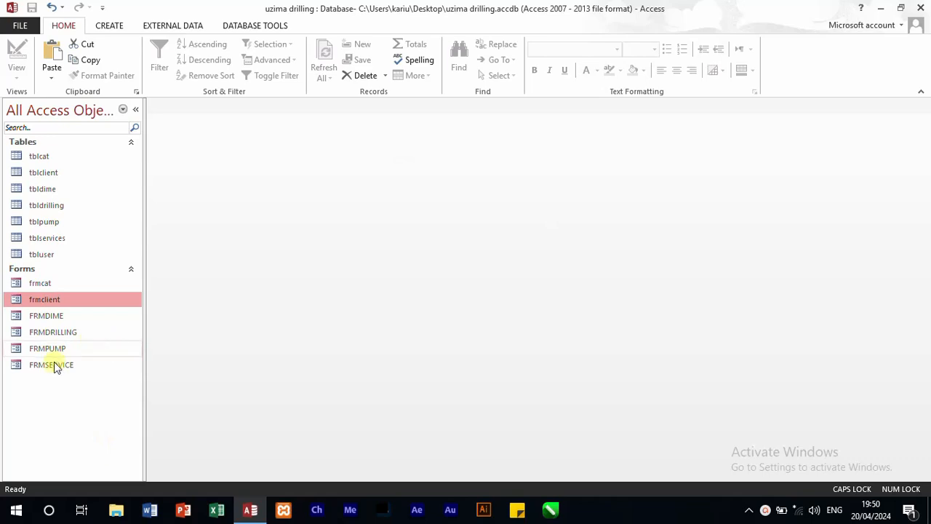
# Step: Open FRMSERVICE in Design View, look through the tblservices fields in the field list and bring back the property sheet
pyautogui.rightClick(55, 366)
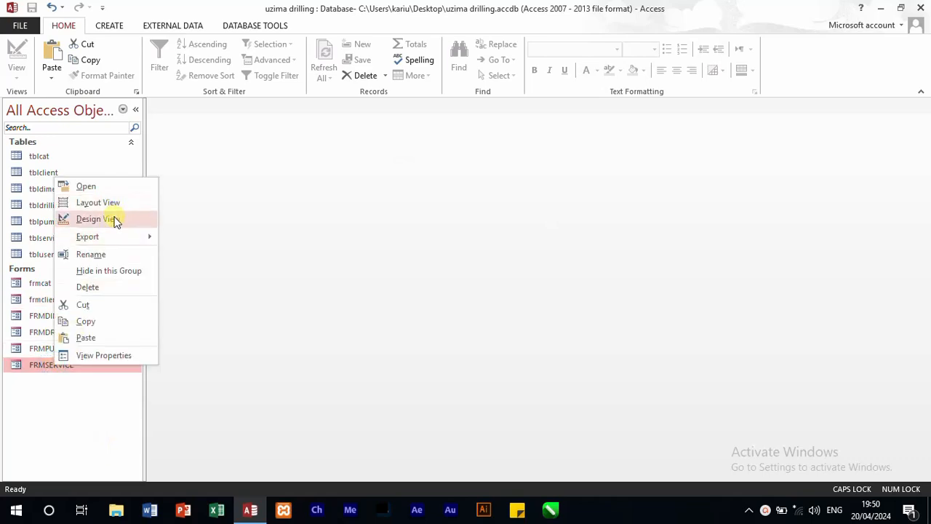
pyautogui.click(114, 220)
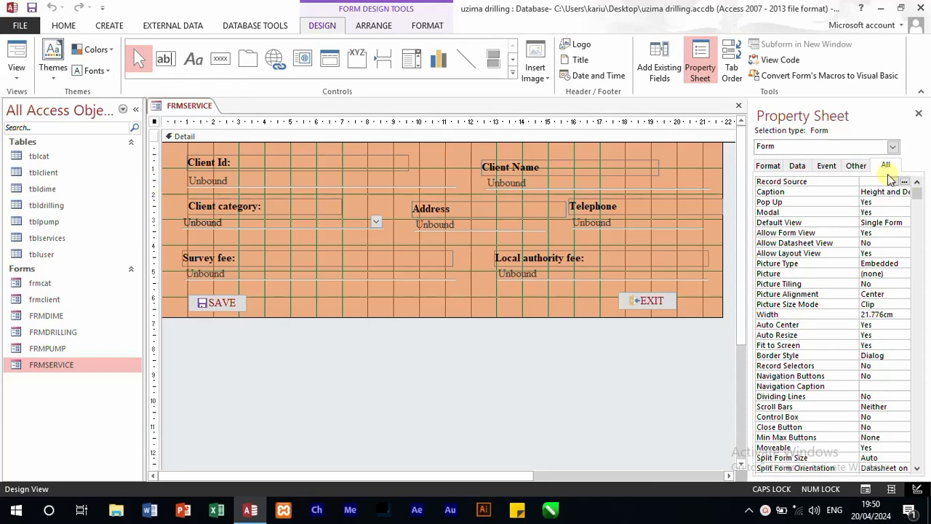
pyautogui.click(660, 61)
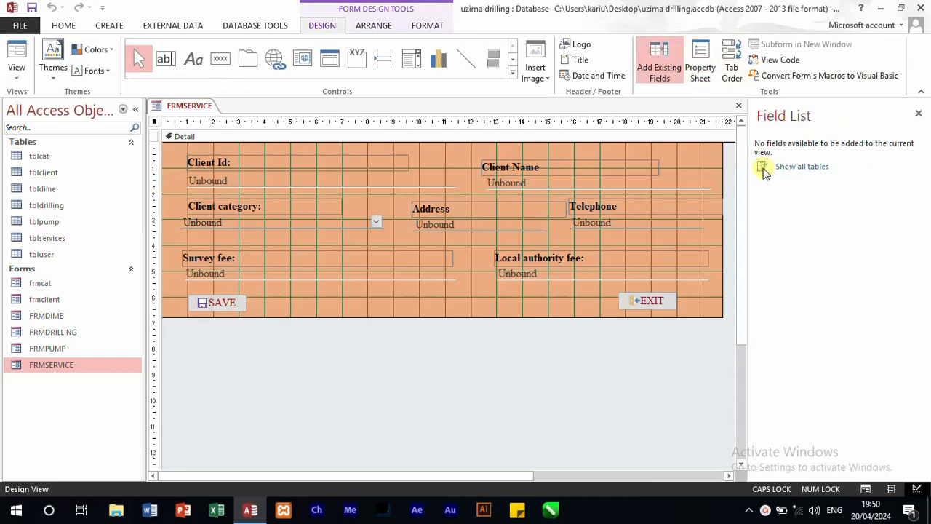
pyautogui.click(789, 168)
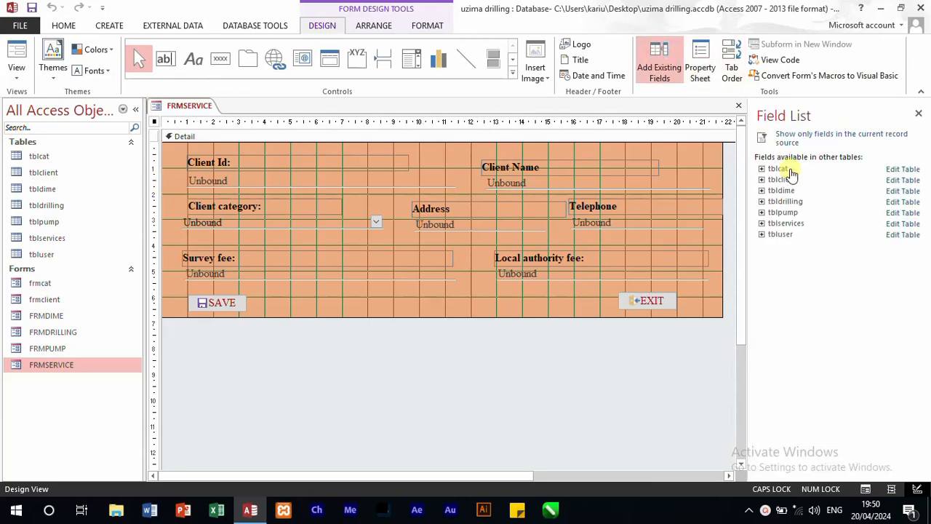
pyautogui.click(762, 223)
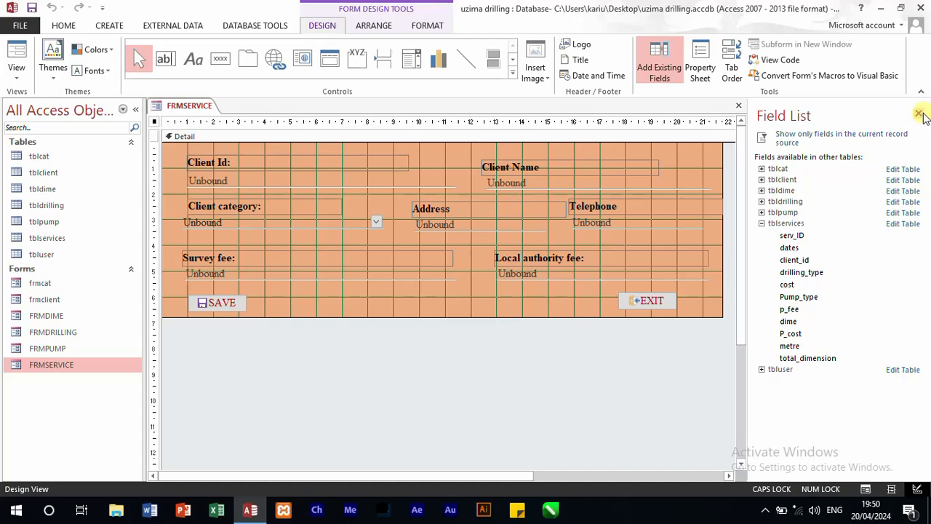
pyautogui.click(919, 114)
pyautogui.click(702, 64)
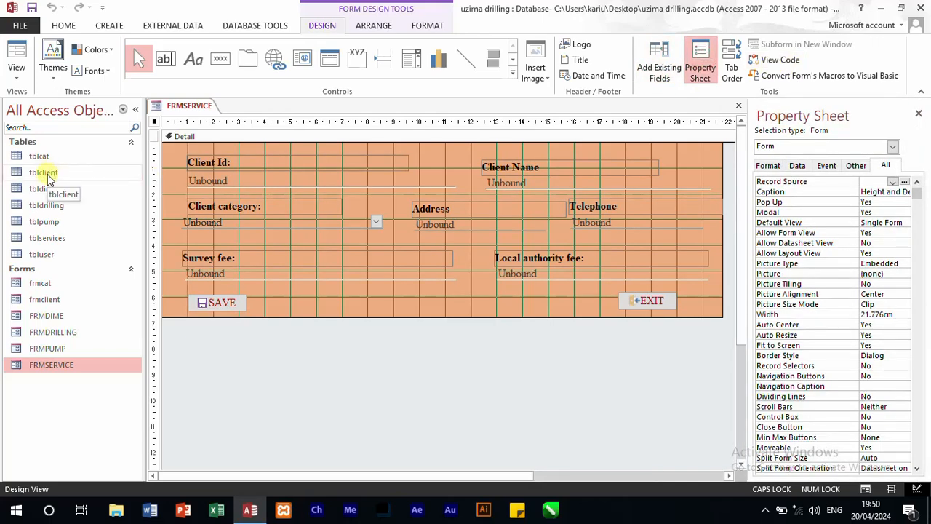
# Step: Look at tblservices as a datasheet, reopen it in Design View to check its fields, and return to FRMSERVICE
pyautogui.doubleClick(48, 238)
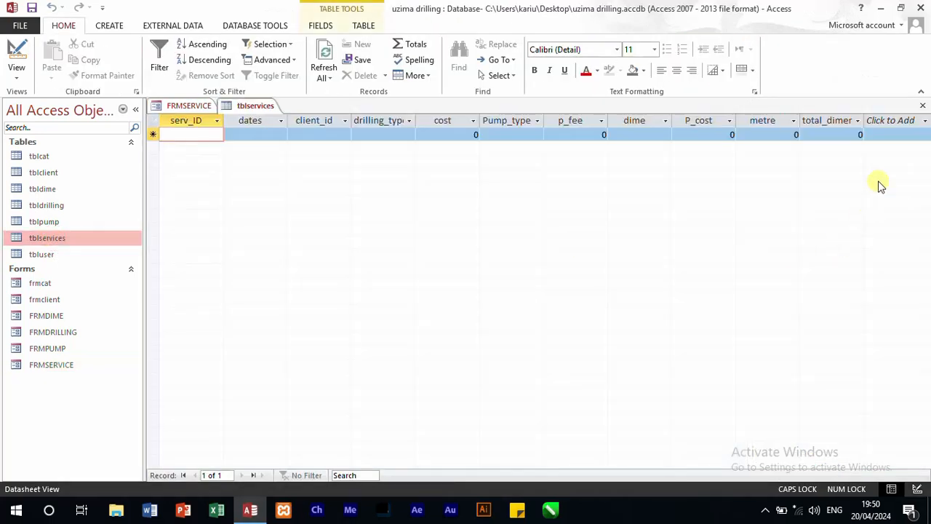
pyautogui.click(922, 105)
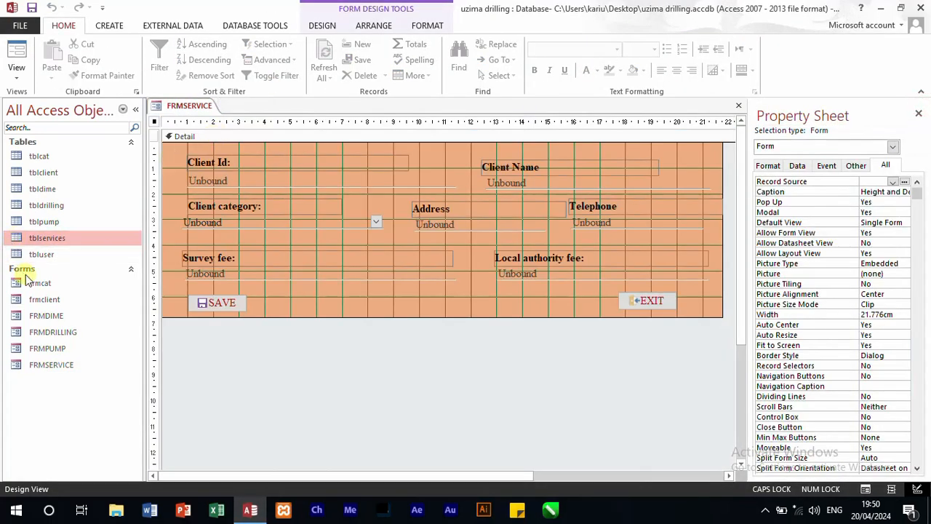
pyautogui.rightClick(52, 238)
pyautogui.click(103, 266)
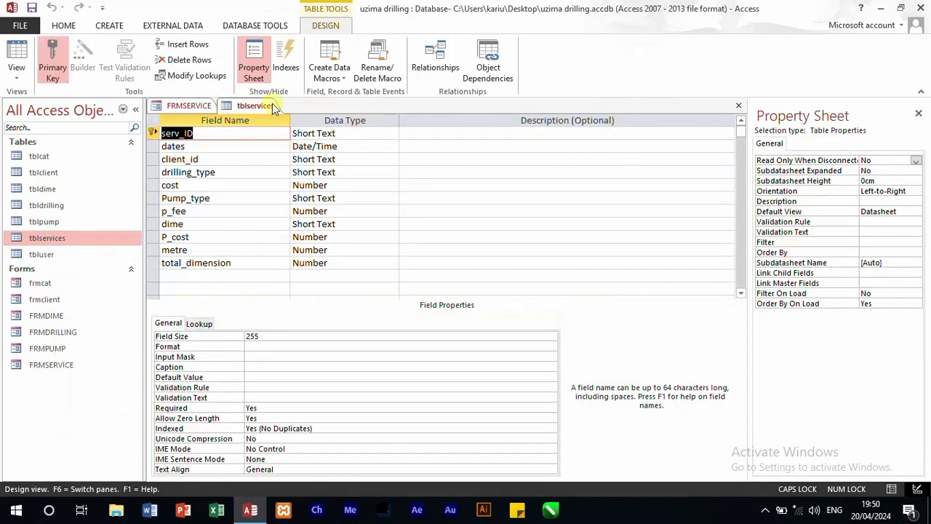
pyautogui.click(184, 106)
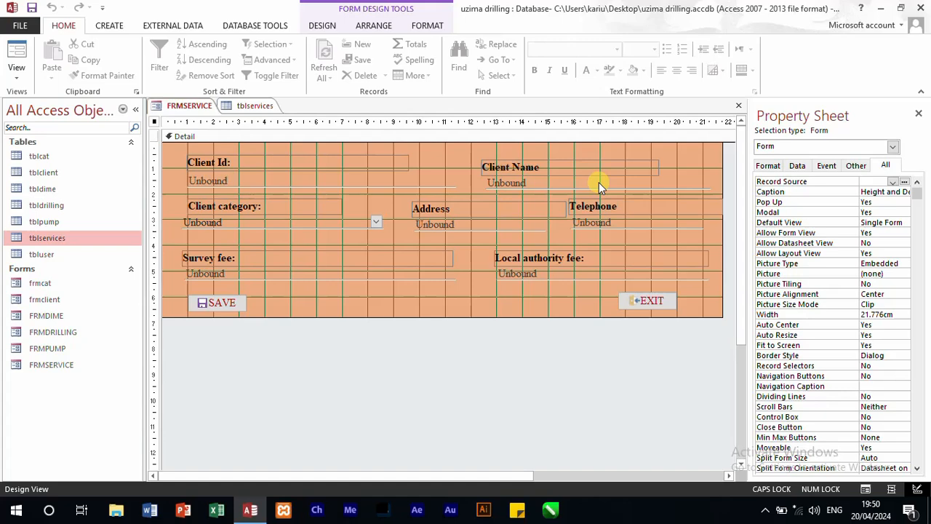
# Step: Name the text box below the Client Id label SERV_id and compare it with the key field in tblservices
pyautogui.click(304, 182)
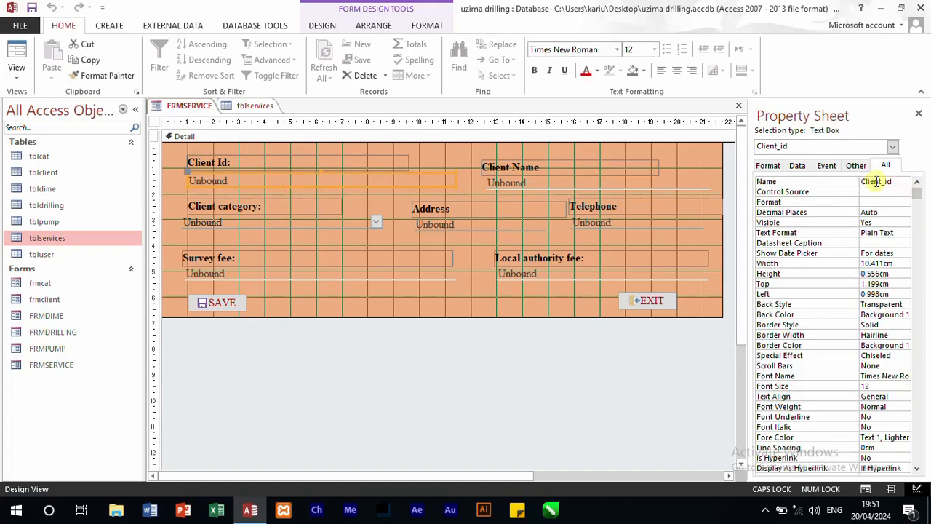
pyautogui.moveTo(879, 181); pyautogui.dragTo(864, 181)
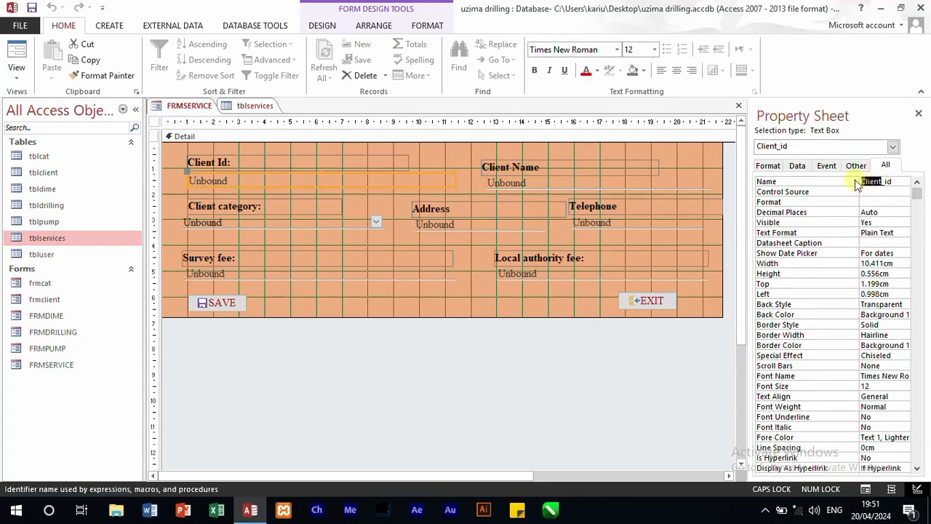
pyautogui.write('SERV')
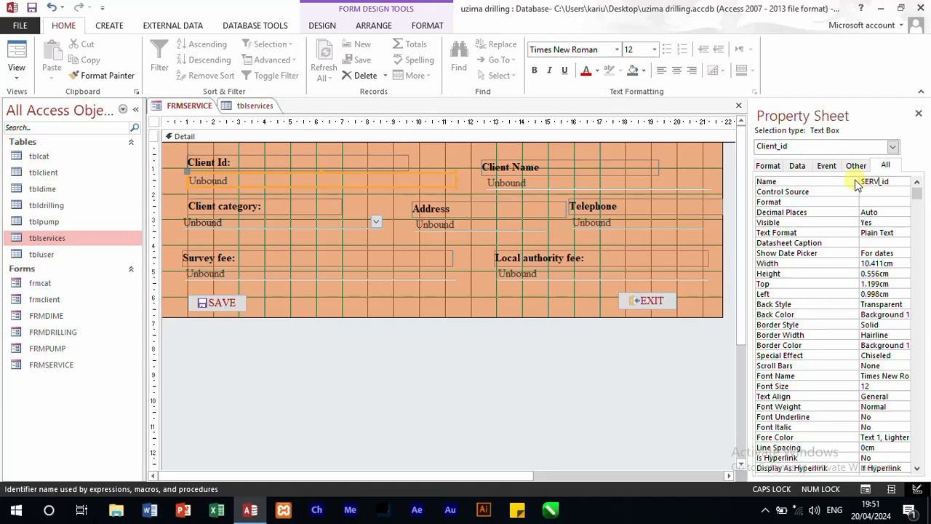
pyautogui.click(244, 106)
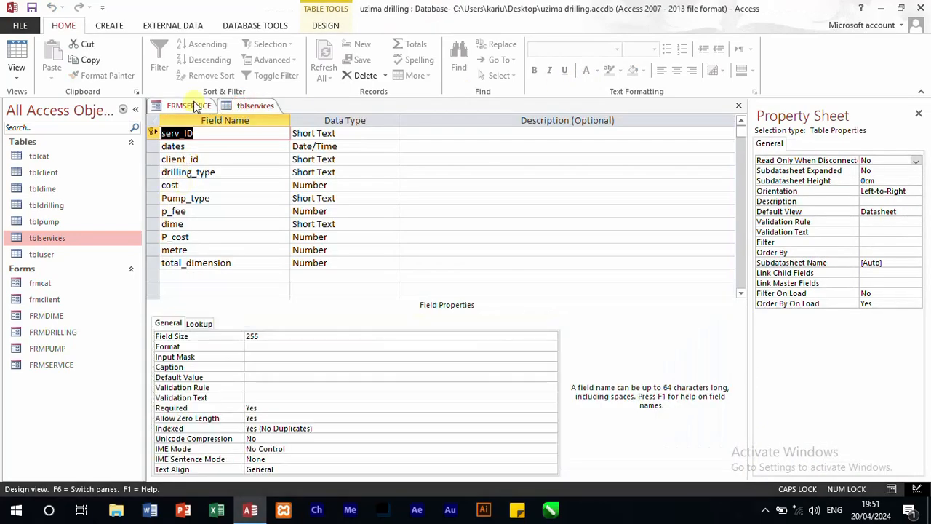
pyautogui.click(186, 106)
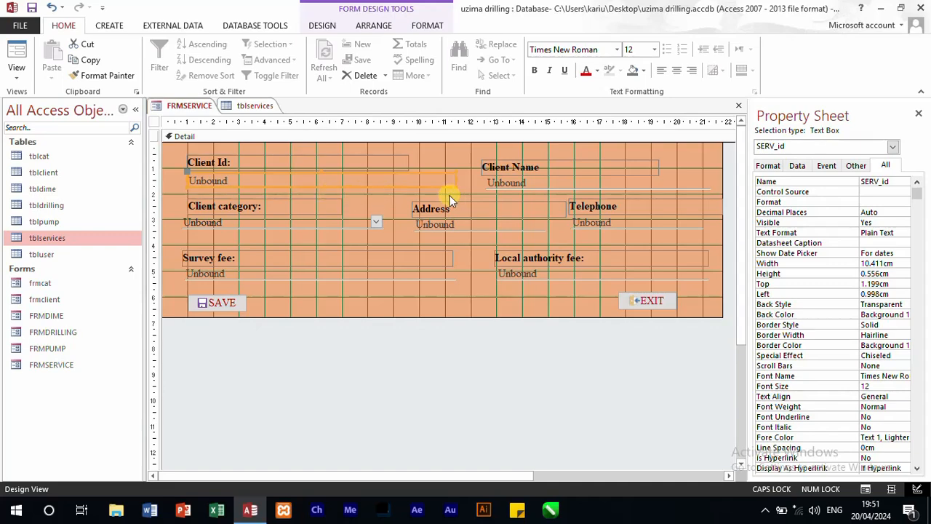
# Step: Change the caption of the Client Id label to "Service Id:"
pyautogui.click(216, 164)
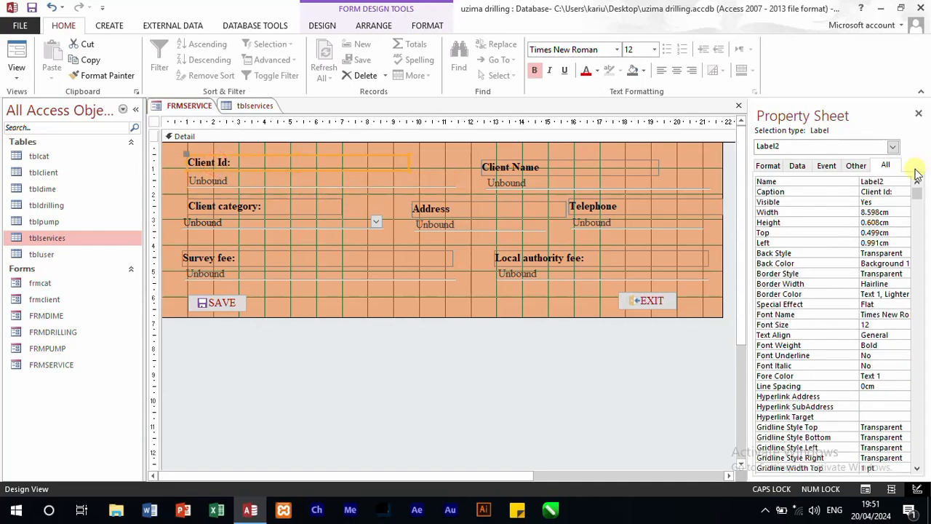
pyautogui.moveTo(882, 191); pyautogui.dragTo(840, 188)
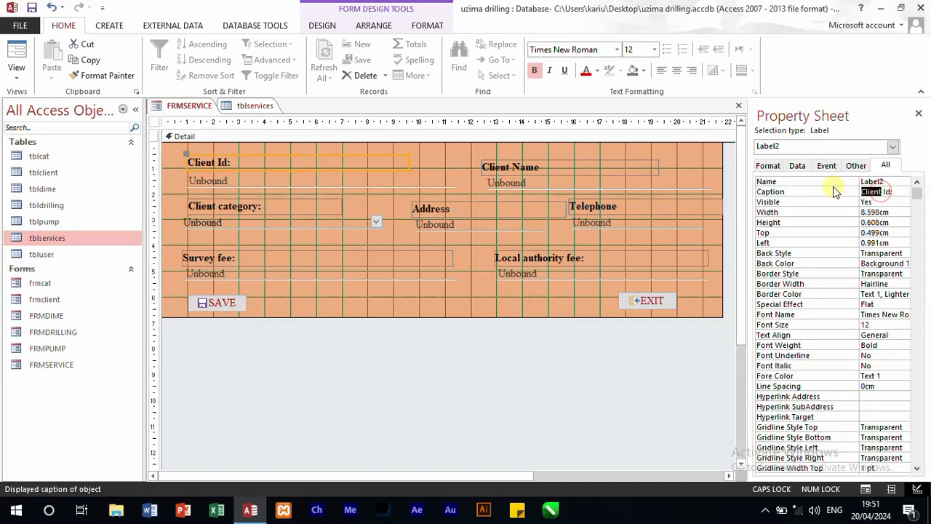
pyautogui.write('S')
pyautogui.press('capslock')
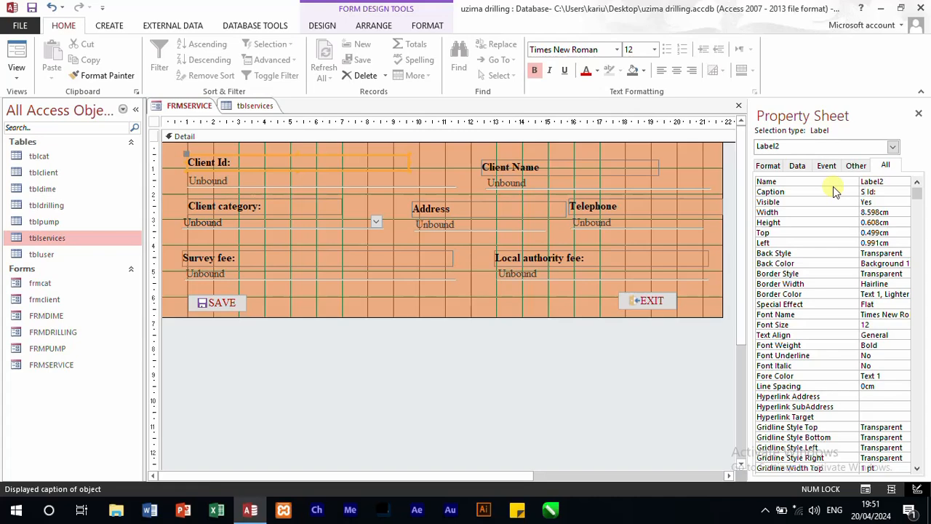
pyautogui.write('ervice')
# Step: Replace the caption of the Client Name label with "Date"
pyautogui.click(559, 167)
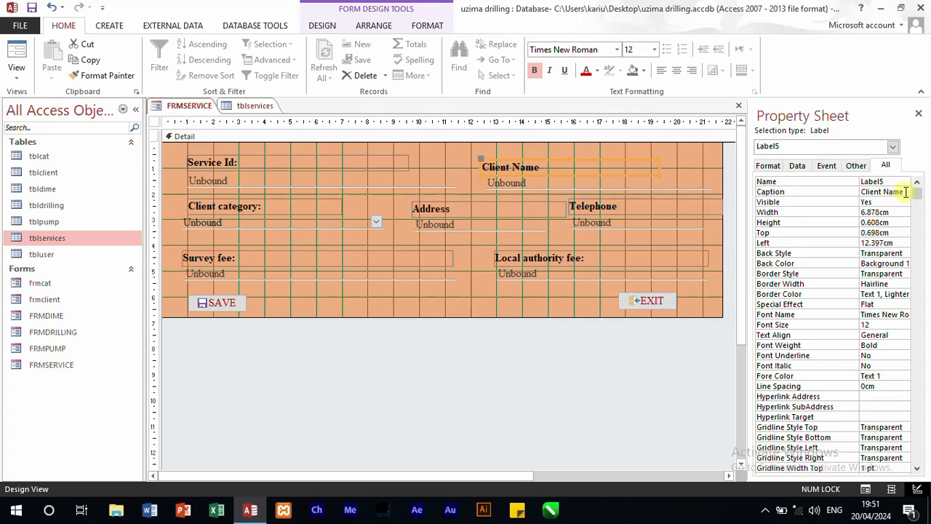
pyautogui.click(837, 193)
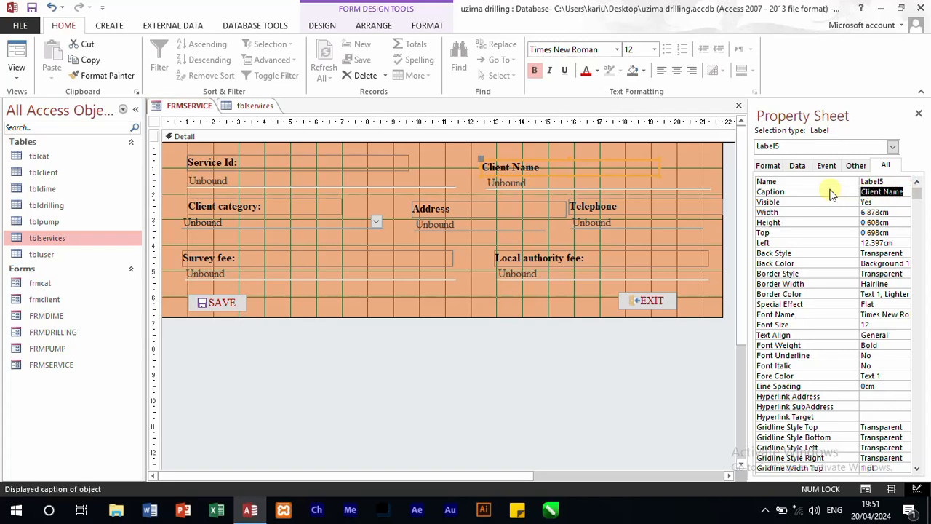
pyautogui.write('da')
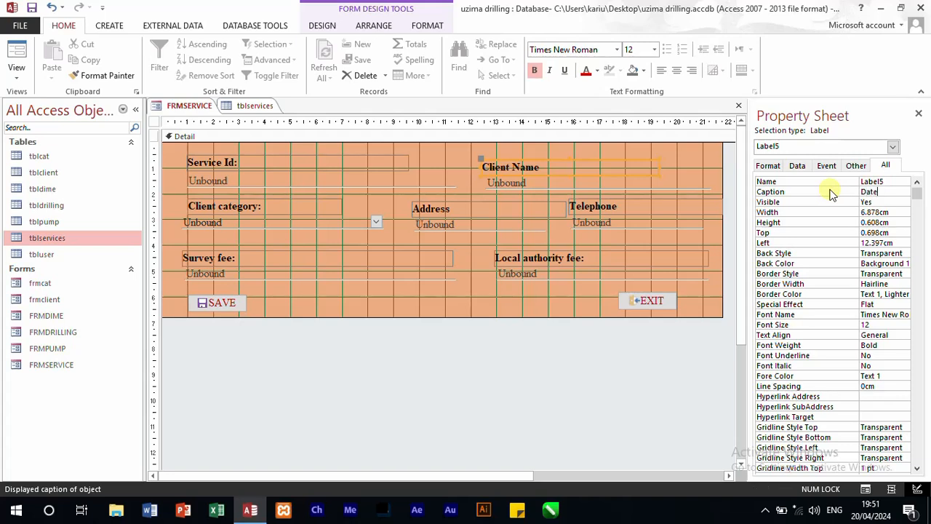
# Step: Name the text box below the Date label dates and set its format to Short Date
pyautogui.click(518, 183)
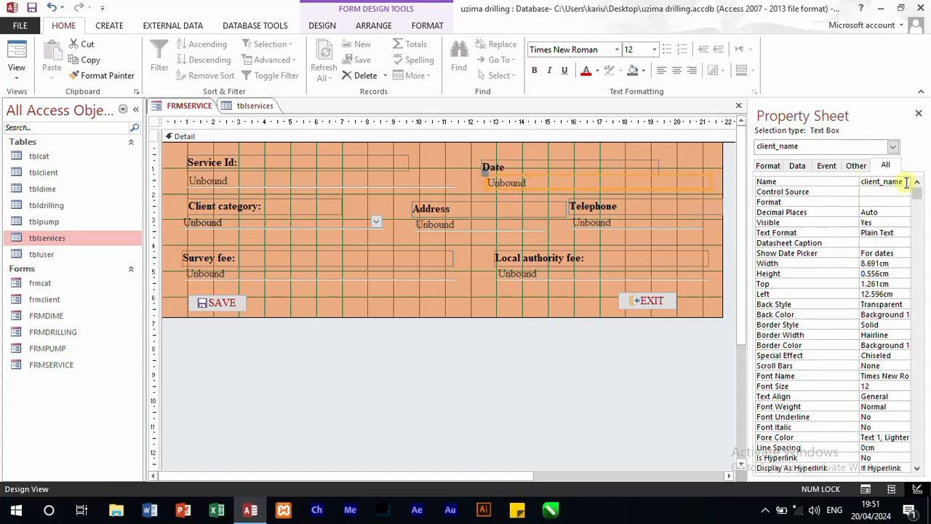
pyautogui.doubleClick(907, 181)
pyautogui.write('dates')
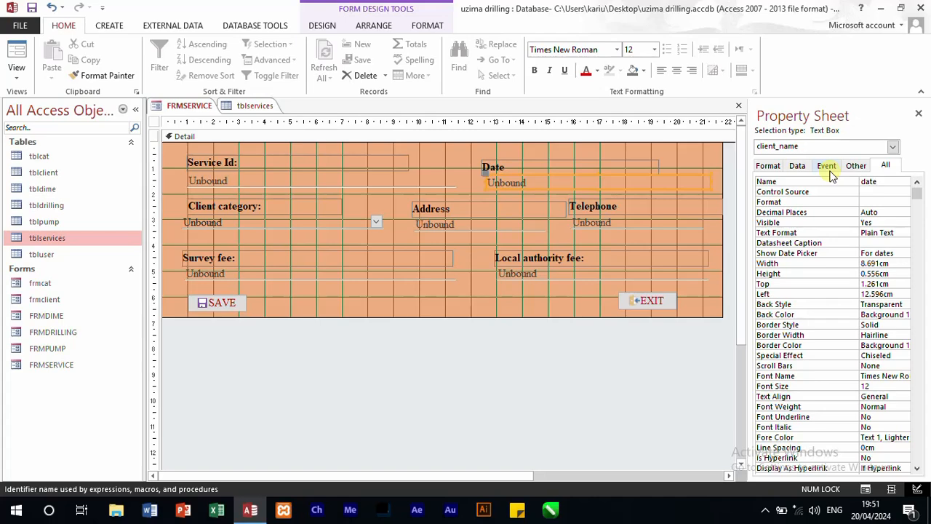
pyautogui.click(873, 202)
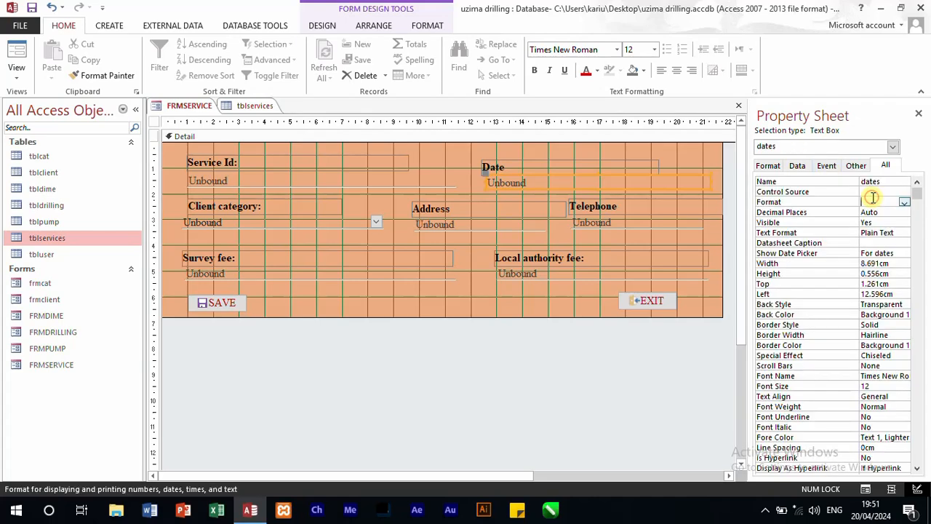
pyautogui.click(904, 201)
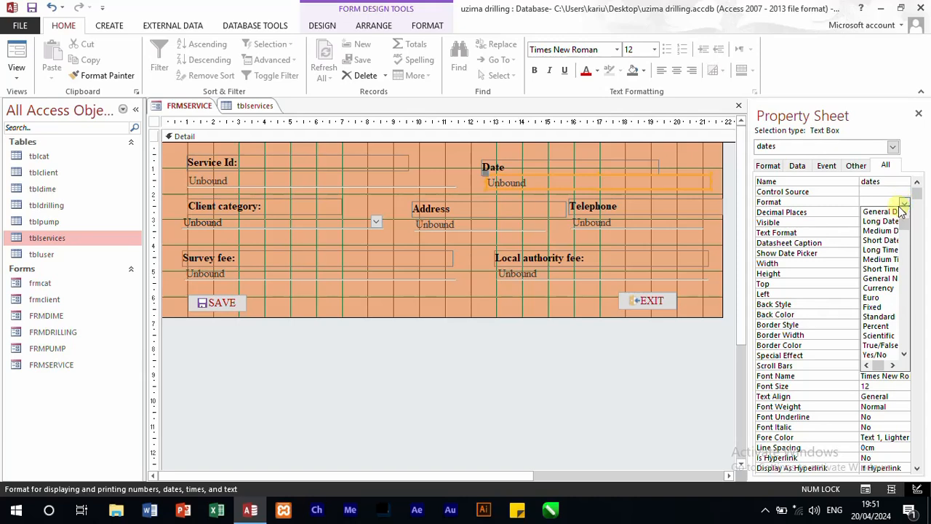
pyautogui.click(884, 244)
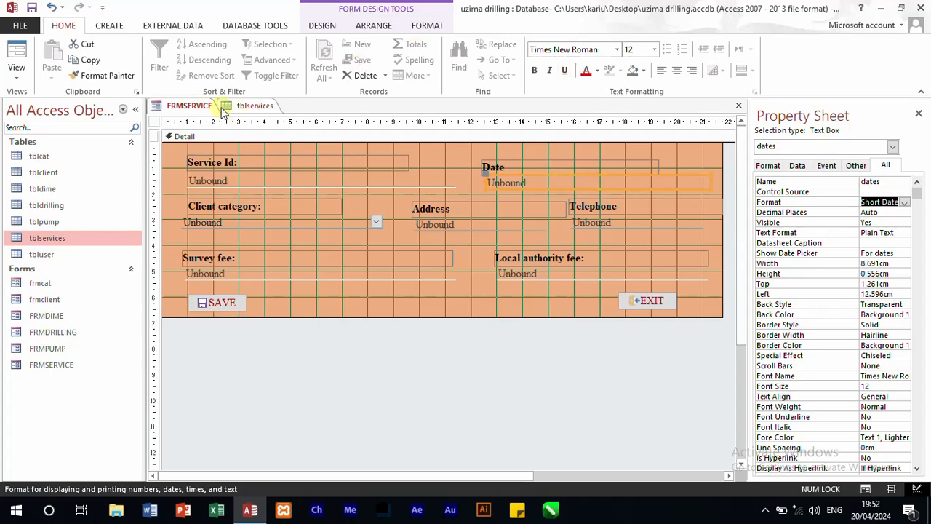
# Step: Check the next field in tblservices and rename the combo box below the Client category label client_id
pyautogui.click(263, 106)
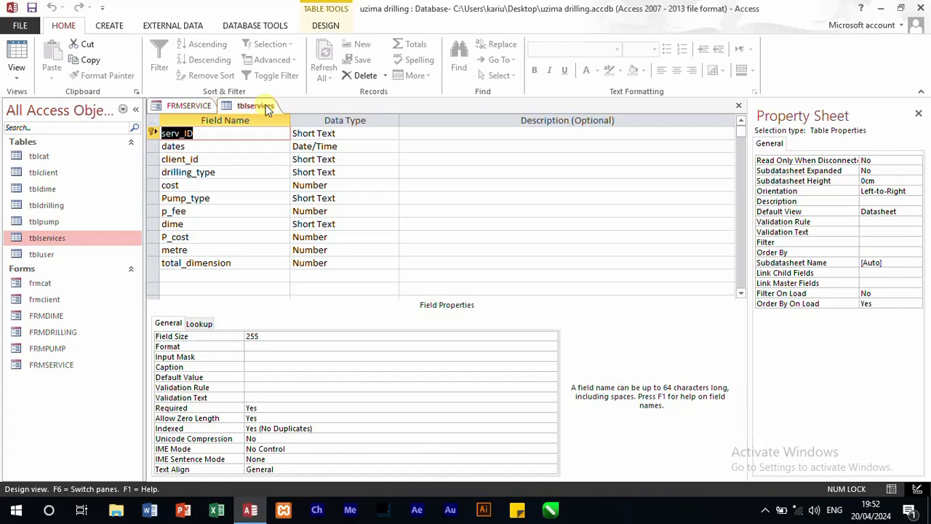
pyautogui.click(182, 105)
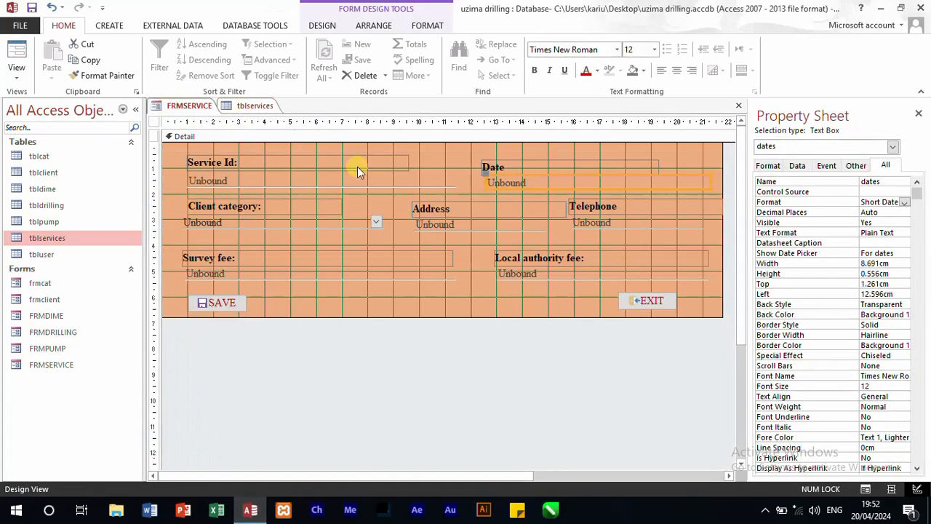
pyautogui.click(231, 220)
pyautogui.click(231, 206)
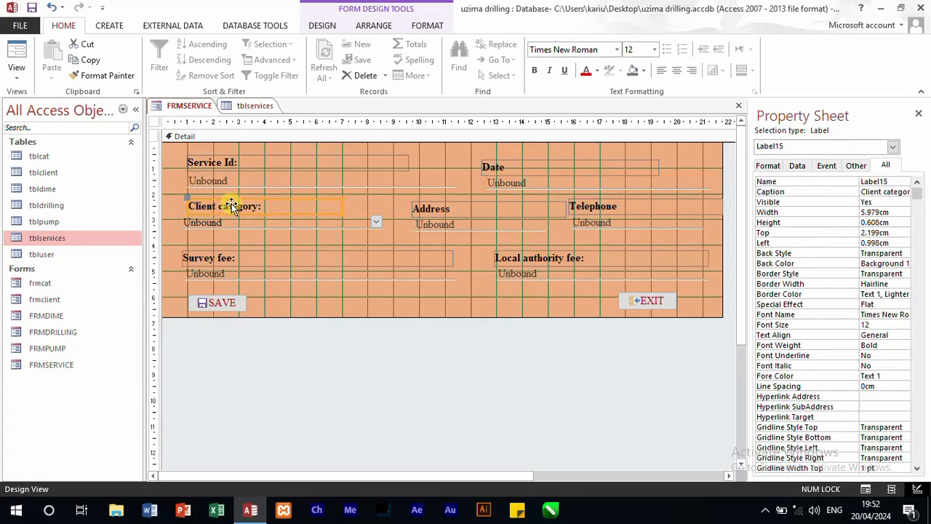
pyautogui.click(243, 224)
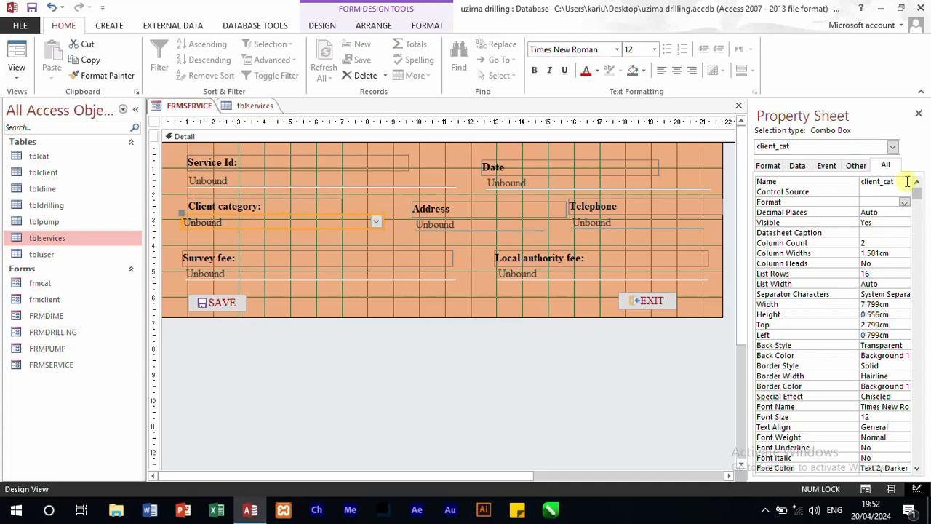
pyautogui.moveTo(898, 182); pyautogui.dragTo(885, 183)
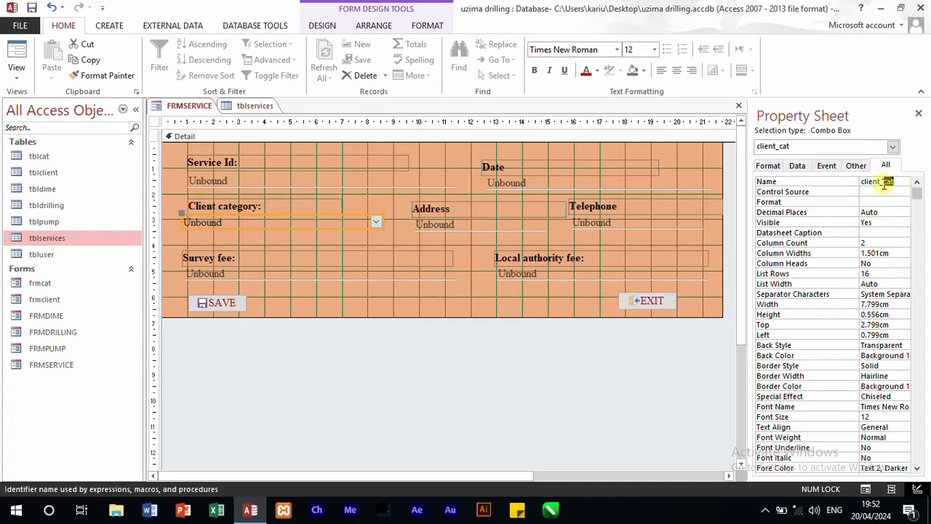
pyautogui.press('BackSpace')
# Step: Shorten the caption of the Client category label to "Client :"
pyautogui.click(244, 208)
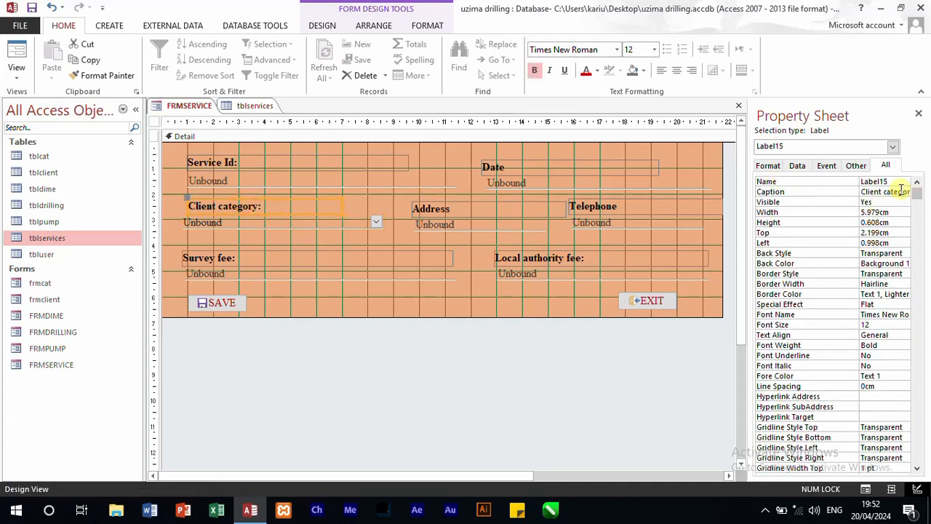
pyautogui.moveTo(887, 191); pyautogui.dragTo(926, 193)
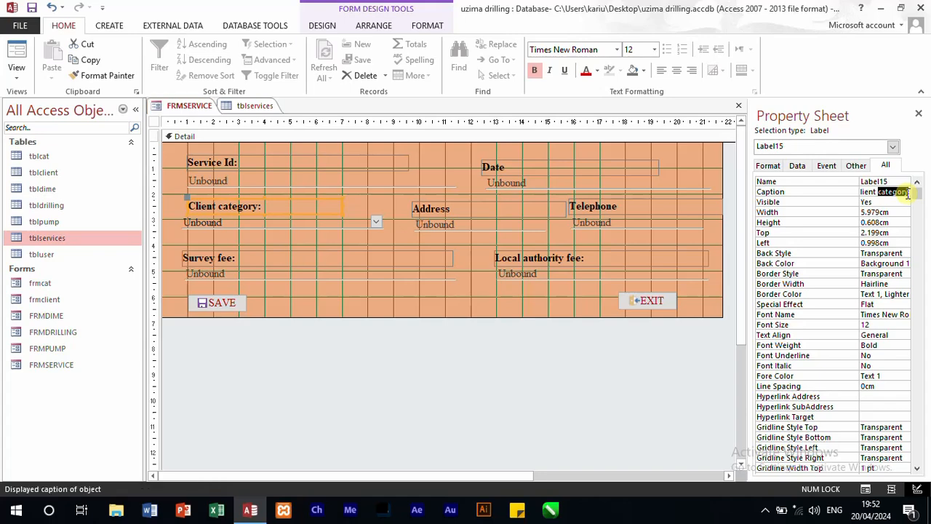
pyautogui.press('BackSpace')
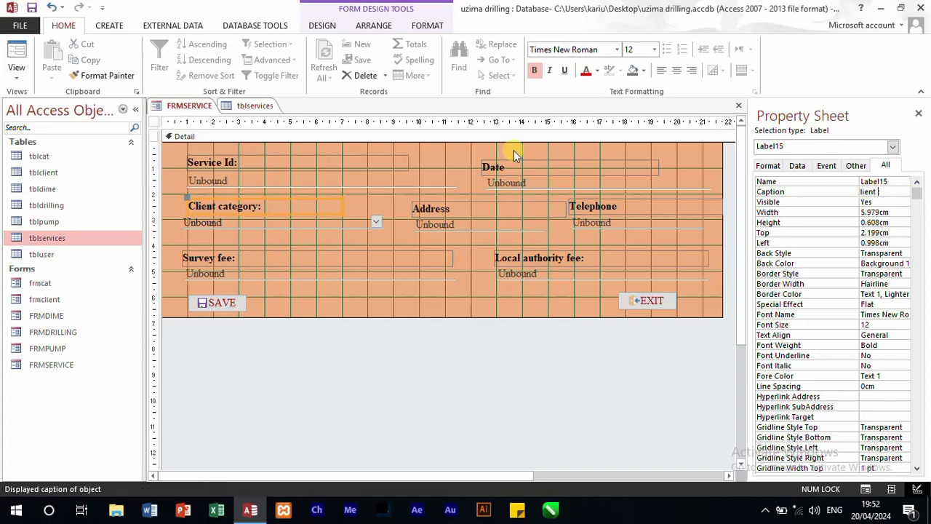
# Step: Open the Row Source query of the client_id combo box and replace the tblcat table with tblclient
pyautogui.click(368, 221)
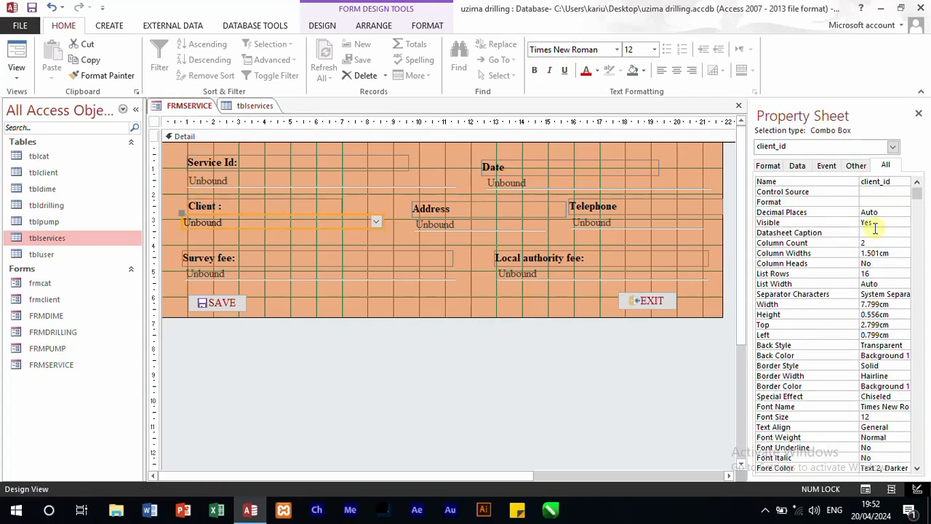
pyautogui.click(798, 165)
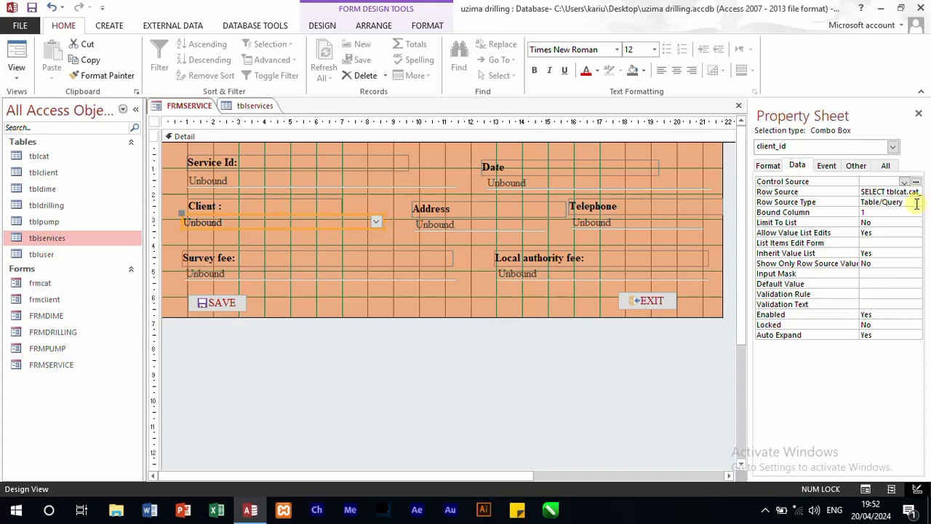
pyautogui.click(915, 192)
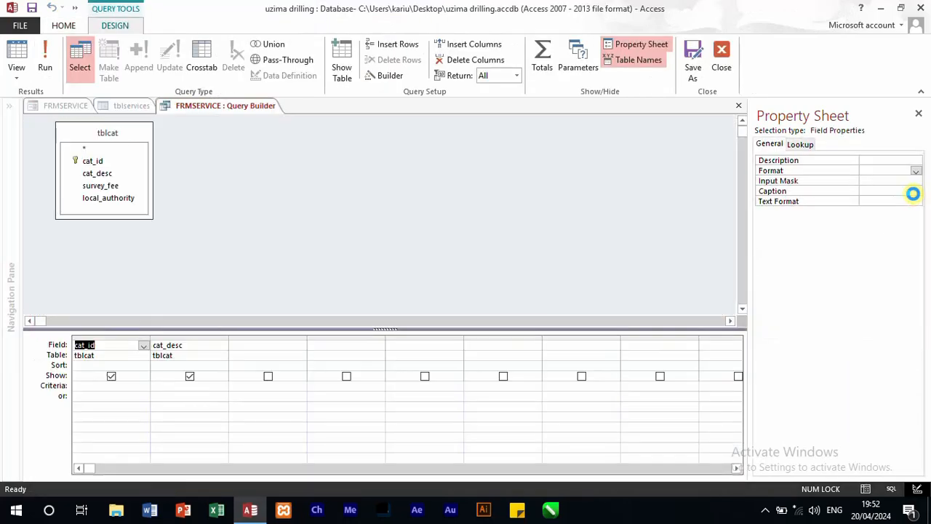
pyautogui.click(102, 132)
pyautogui.rightClick(102, 134)
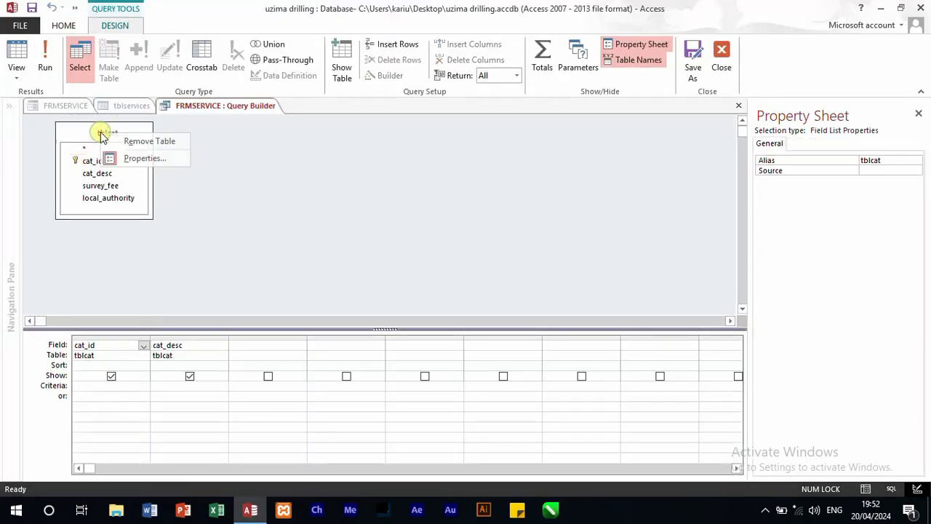
pyautogui.click(135, 141)
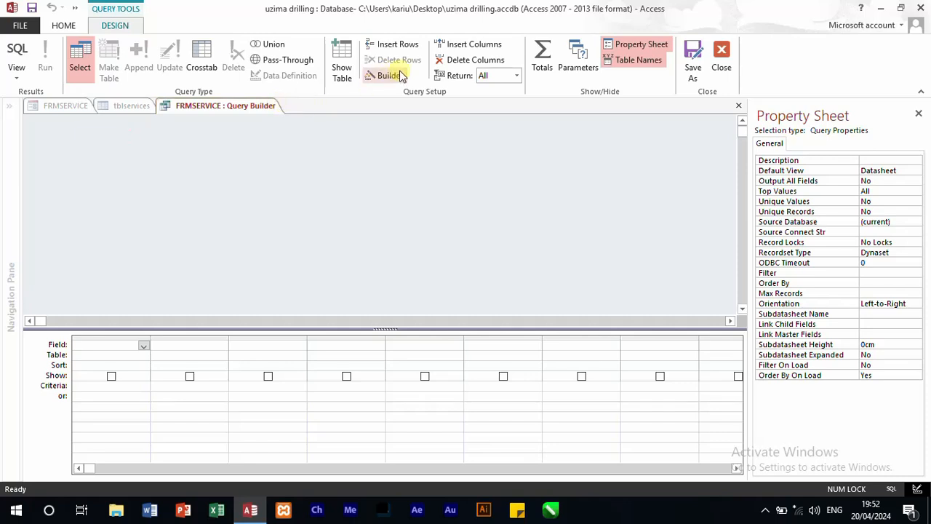
pyautogui.rightClick(213, 169)
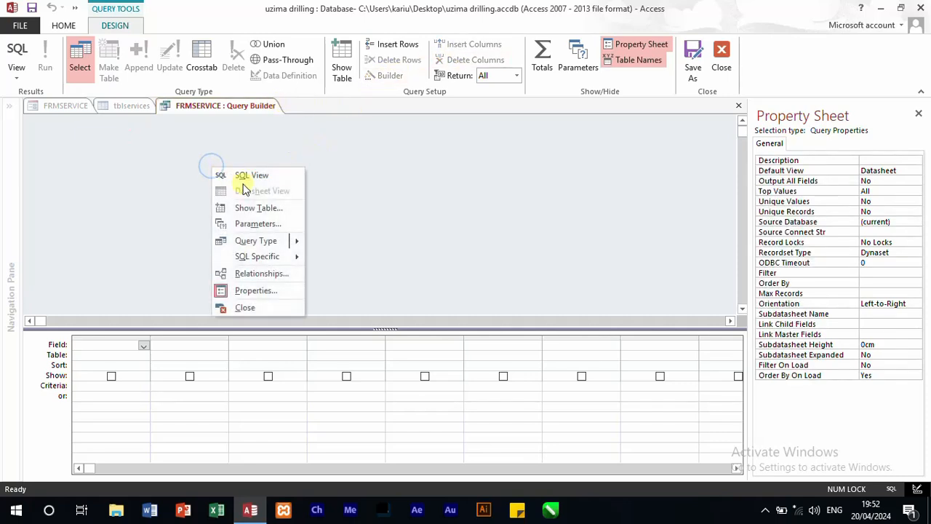
pyautogui.click(259, 208)
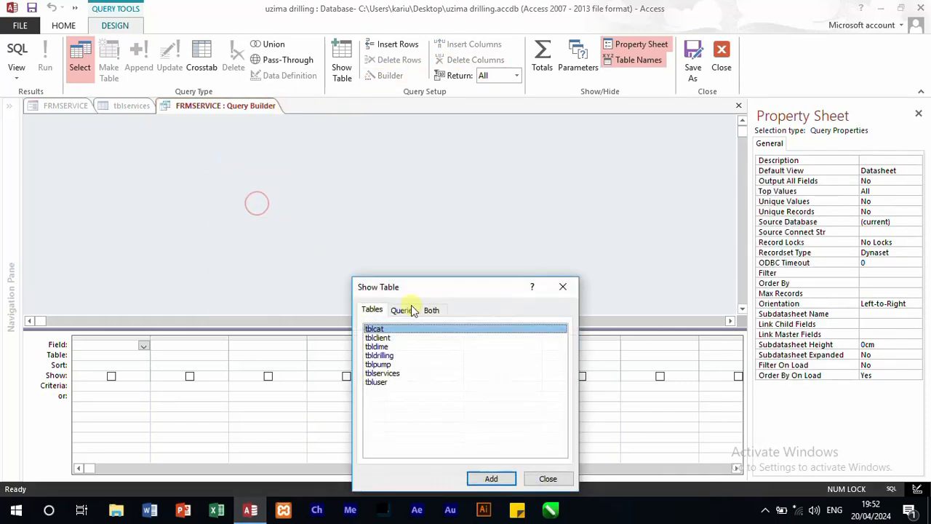
pyautogui.doubleClick(377, 338)
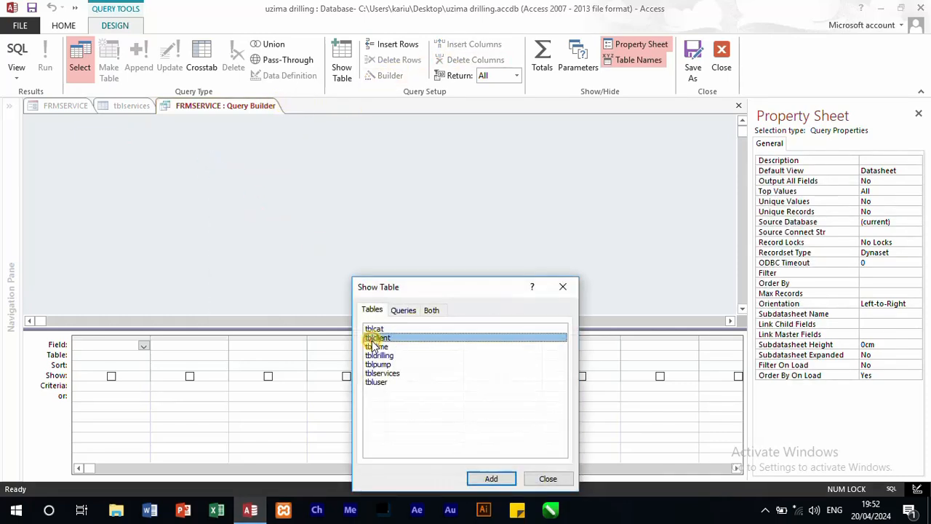
pyautogui.click(564, 289)
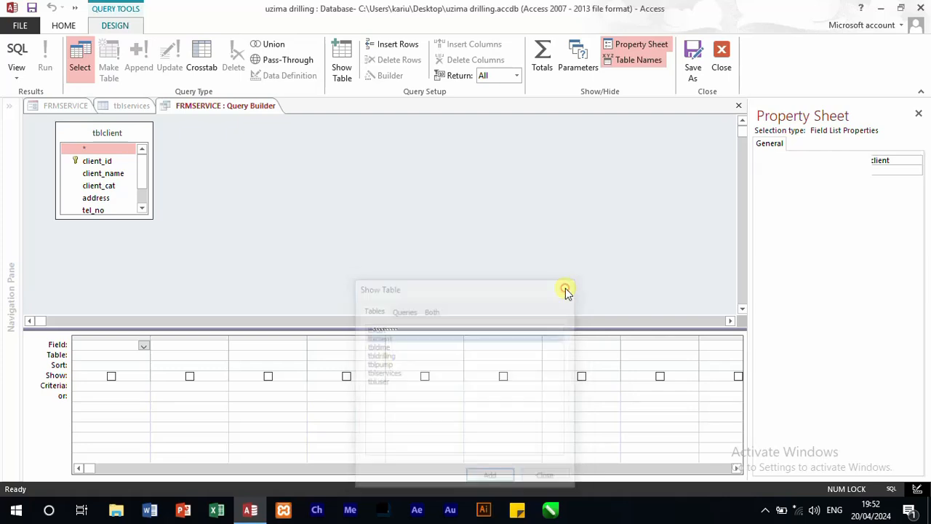
# Step: Add the client_id and client_name fields to the row source query and save it back to the combo box's Row Source property
pyautogui.doubleClick(89, 162)
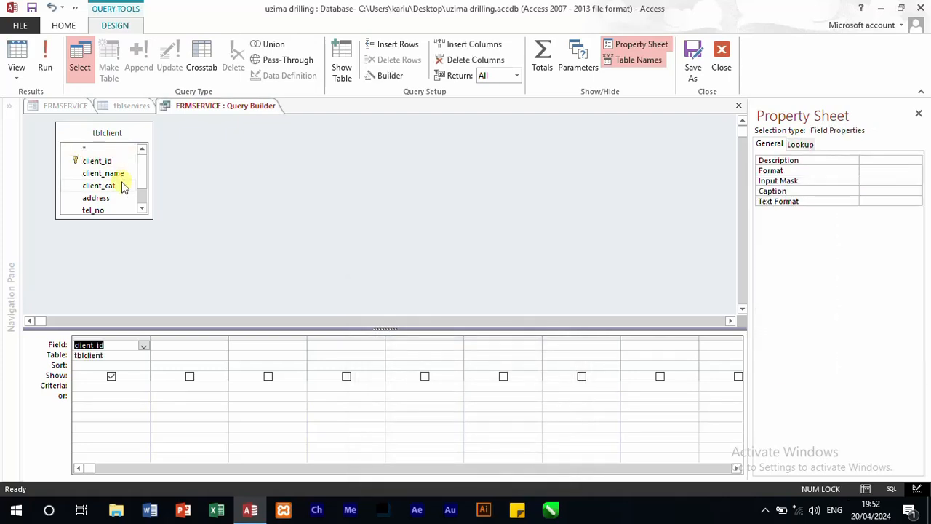
pyautogui.doubleClick(114, 173)
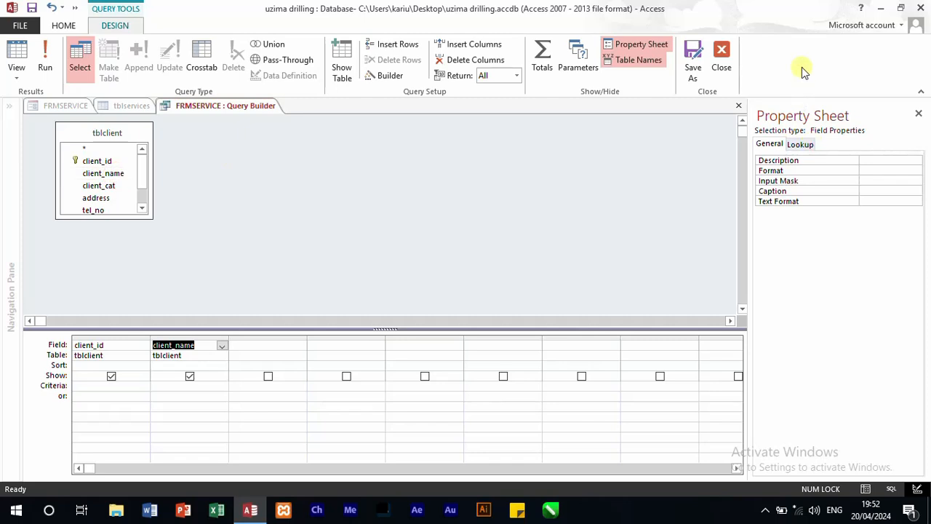
pyautogui.click(731, 61)
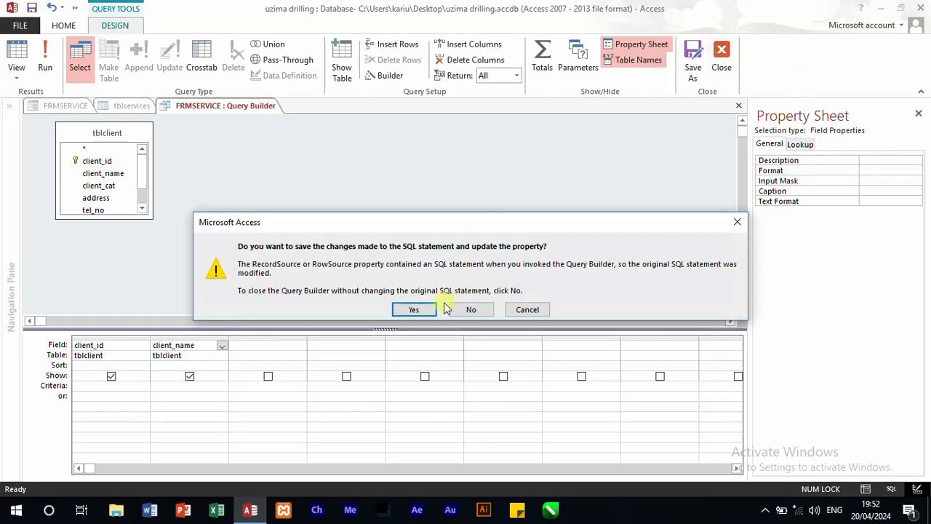
pyautogui.click(413, 310)
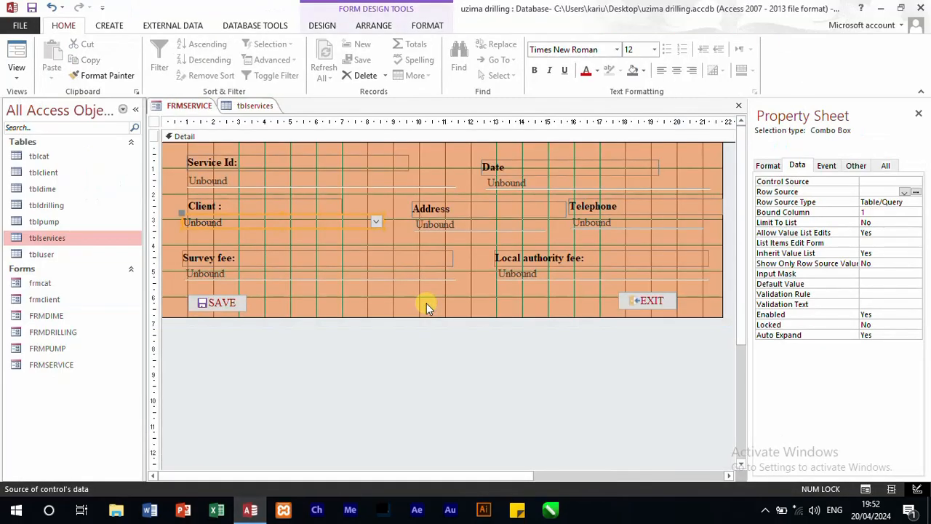
pyautogui.click(768, 165)
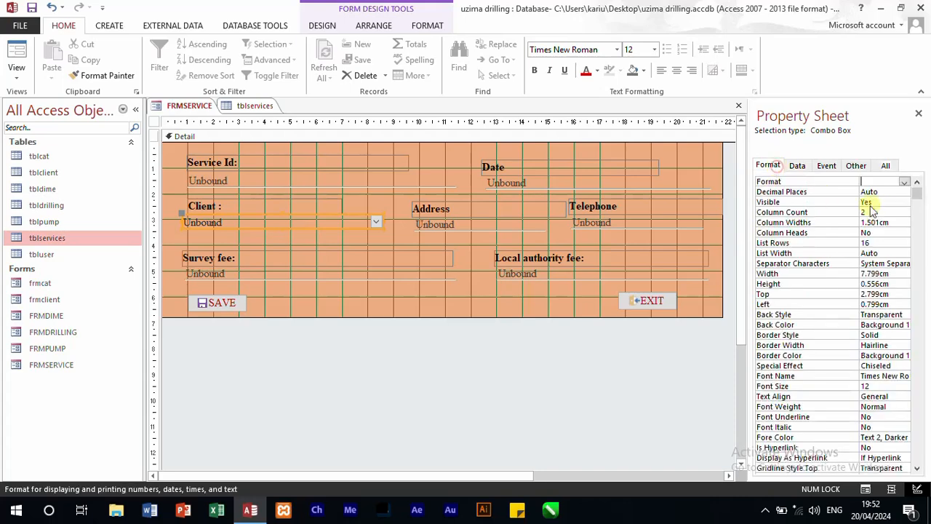
pyautogui.click(495, 258)
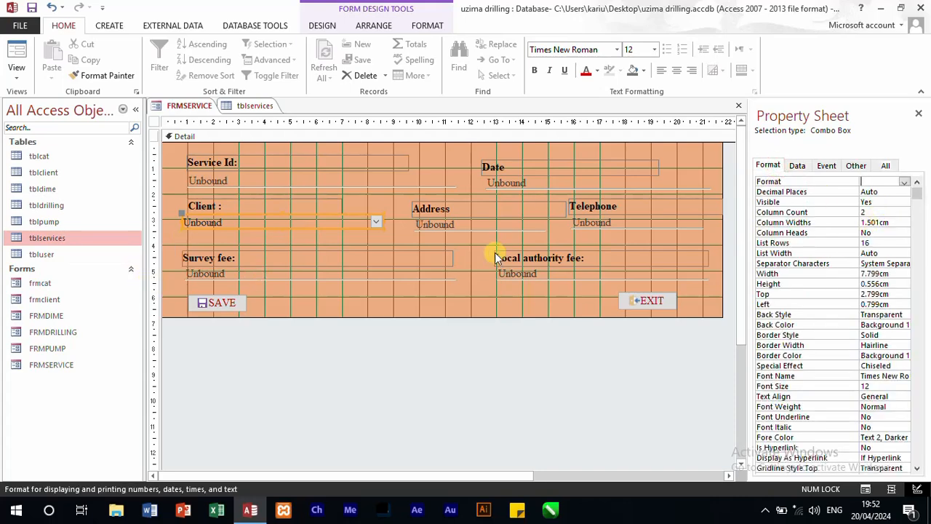
# Step: Review the drilling_type and cost fields in the tblservices design and return to FRMSERVICE
pyautogui.click(243, 107)
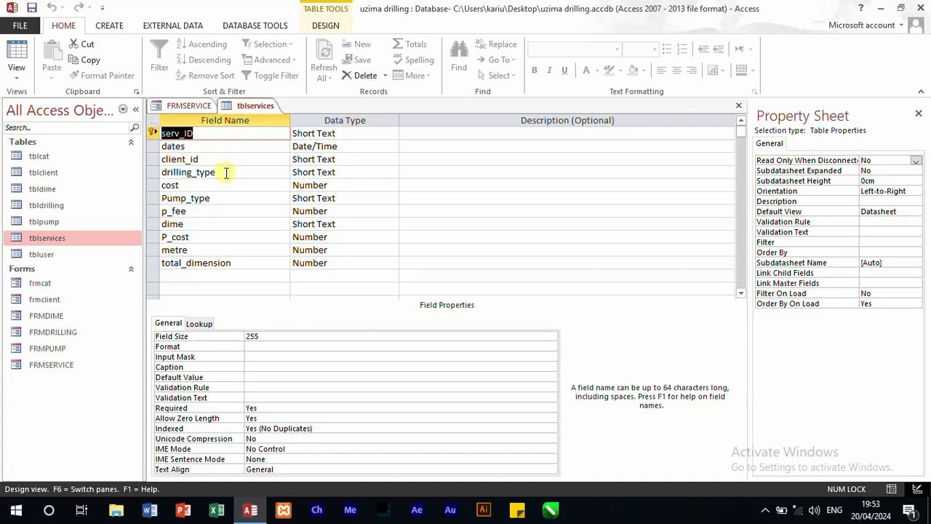
pyautogui.click(227, 175)
pyautogui.click(218, 184)
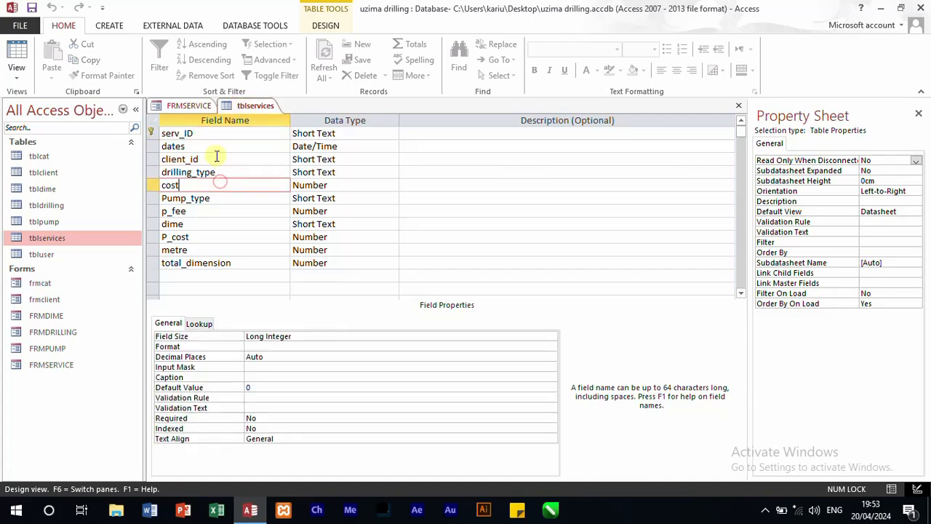
pyautogui.click(189, 107)
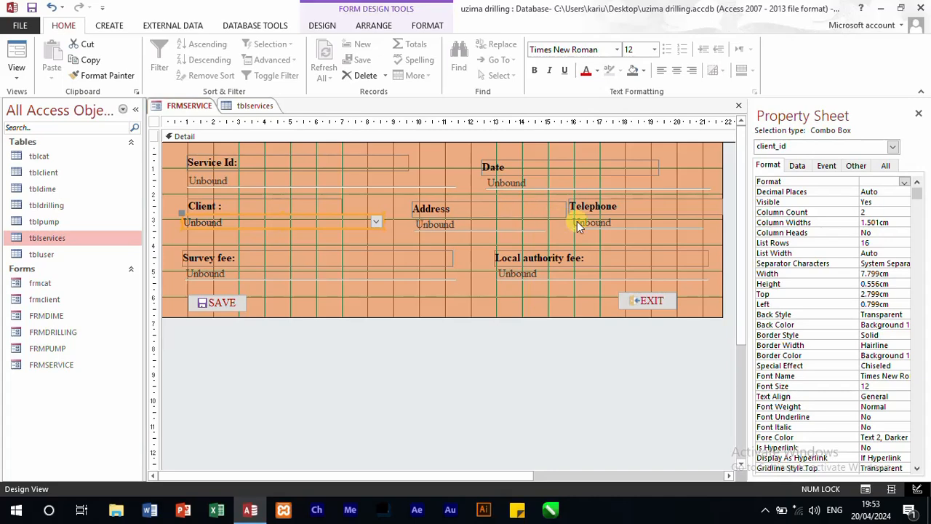
# Step: Extend the Detail section to a height of about 10.6 cm and move the Address label below the Local authority fee text box
pyautogui.click(307, 241)
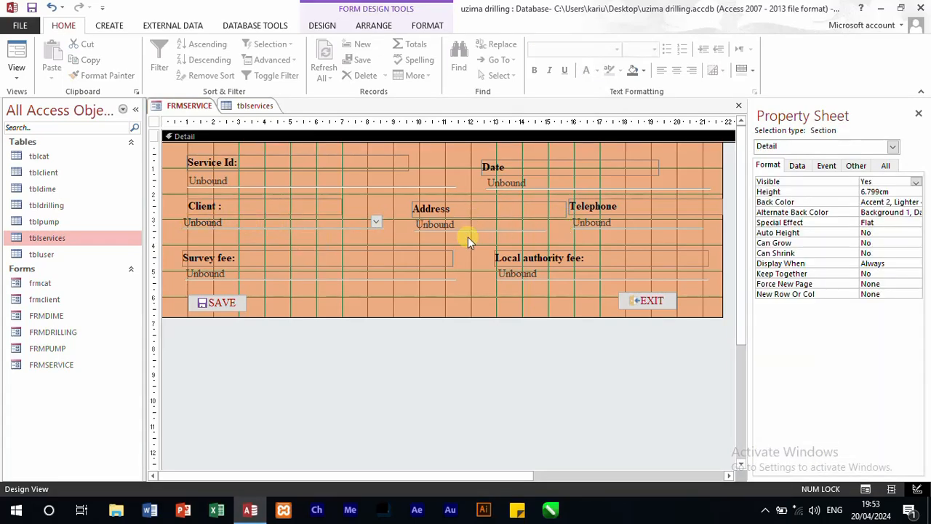
pyautogui.moveTo(414, 318); pyautogui.dragTo(412, 415)
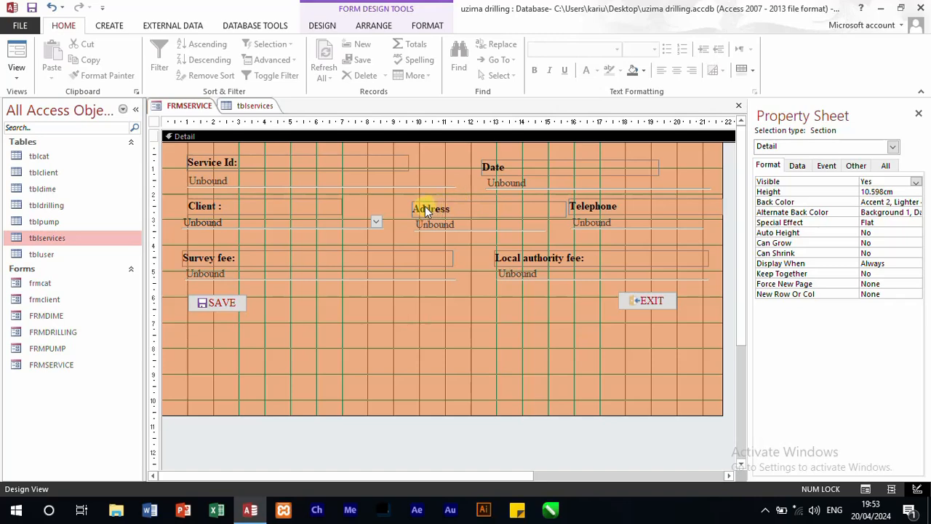
pyautogui.moveTo(426, 209); pyautogui.dragTo(507, 289)
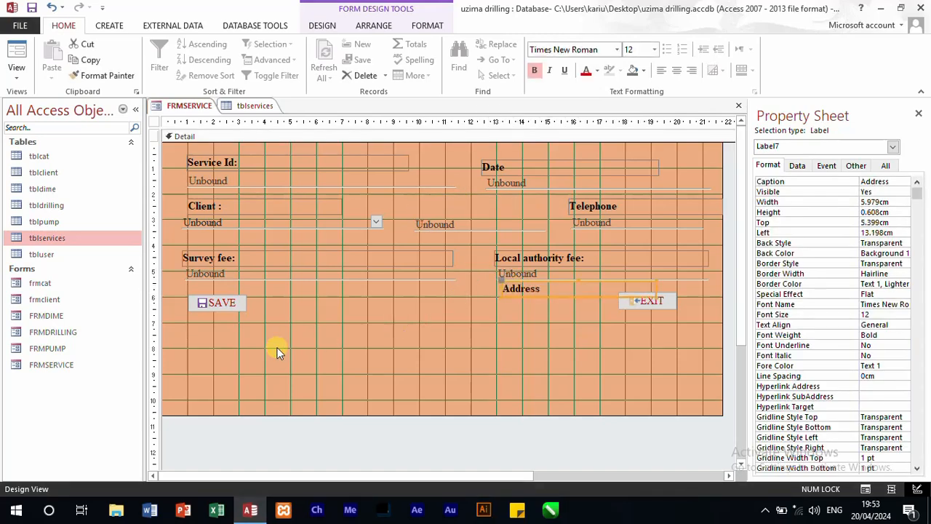
# Step: Undo the Address label move, then shift the fee fields and buttons down, placing the Address and Telephone pairs just above the fee fields
pyautogui.hotkey('ctrl', 'z')
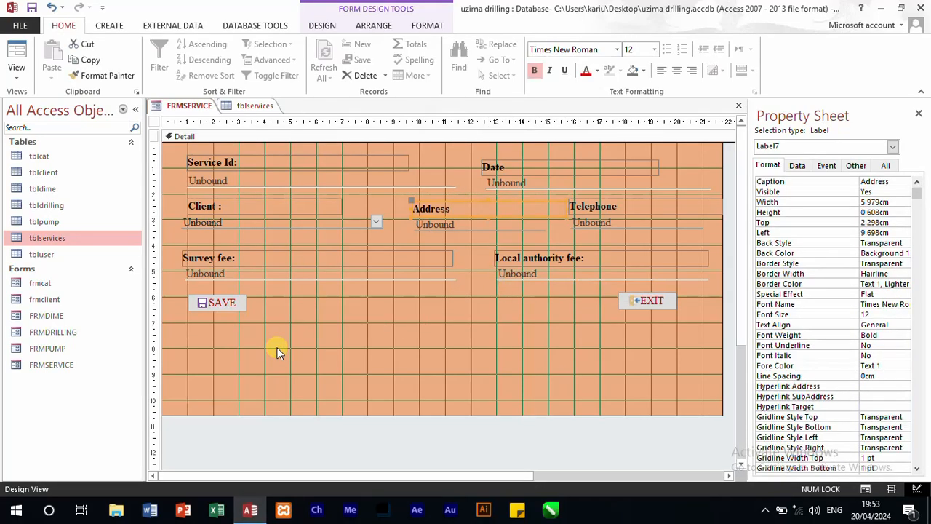
pyautogui.moveTo(648, 341); pyautogui.dragTo(192, 362)
pyautogui.moveTo(673, 276); pyautogui.dragTo(412, 326)
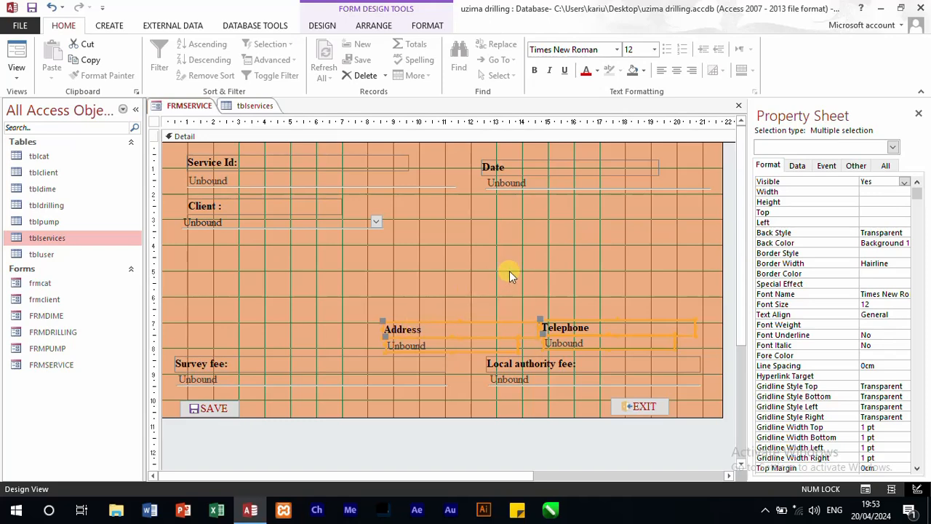
# Step: Narrow the Service Id text box and its label to about 7 cm wide
pyautogui.click(382, 182)
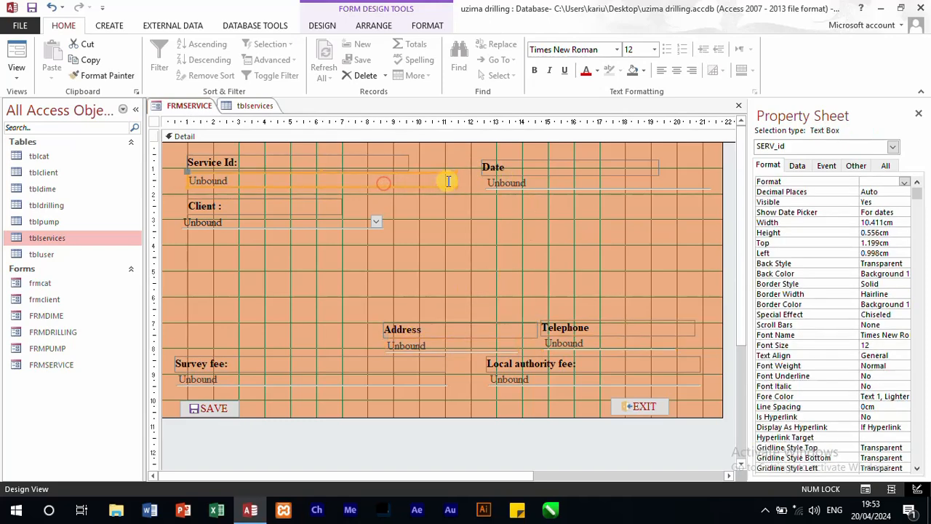
pyautogui.moveTo(453, 178); pyautogui.dragTo(368, 168)
pyautogui.click(370, 160)
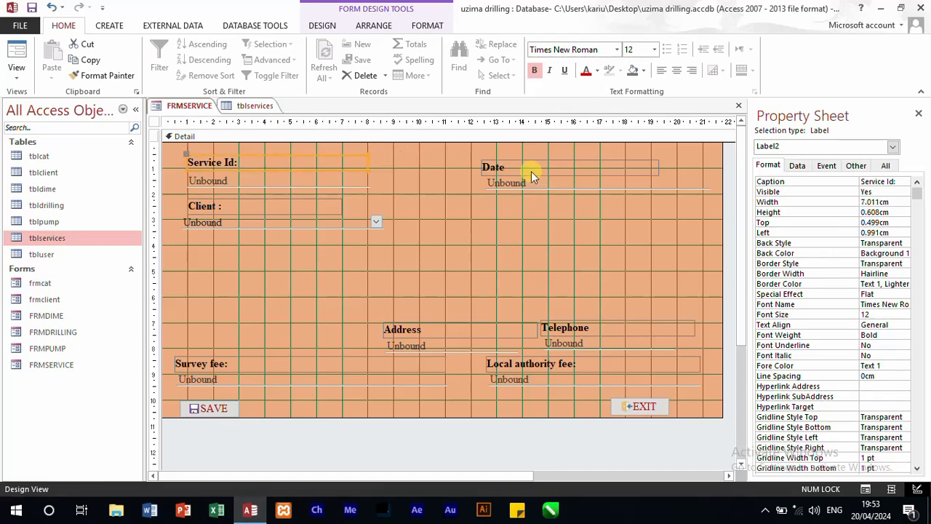
# Step: Move the Date label and text box beside the Service Id field and narrow both, making the text box about 4.4 cm wide
pyautogui.moveTo(540, 199); pyautogui.dragTo(412, 166)
pyautogui.moveTo(557, 168); pyautogui.dragTo(510, 170)
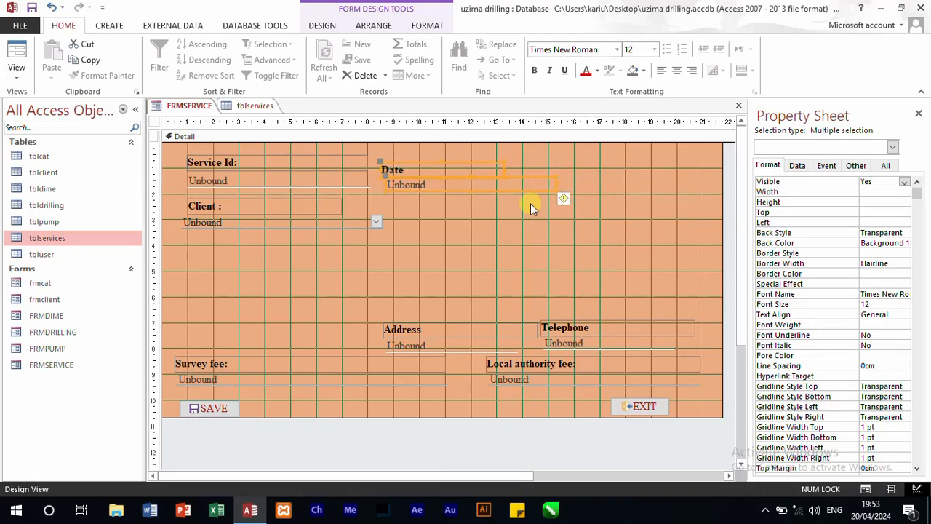
pyautogui.click(512, 193)
pyautogui.click(515, 185)
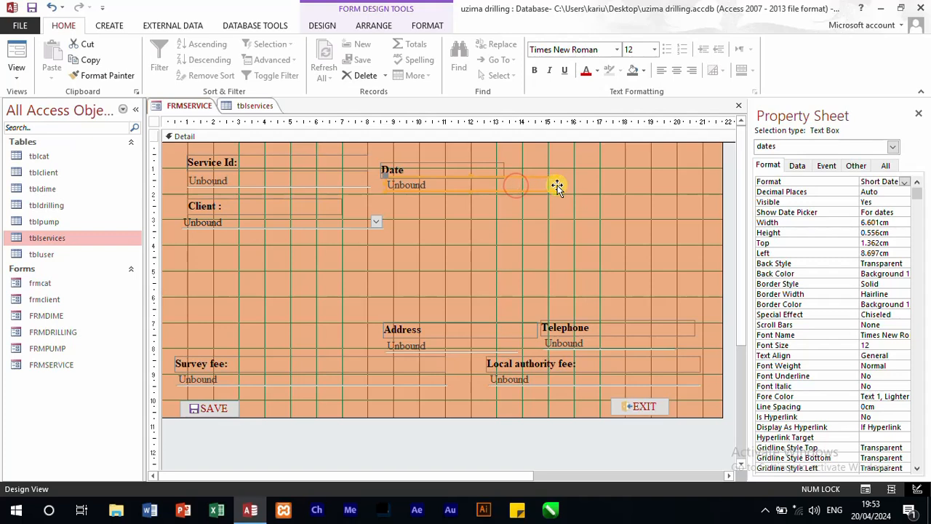
pyautogui.moveTo(554, 183); pyautogui.dragTo(501, 183)
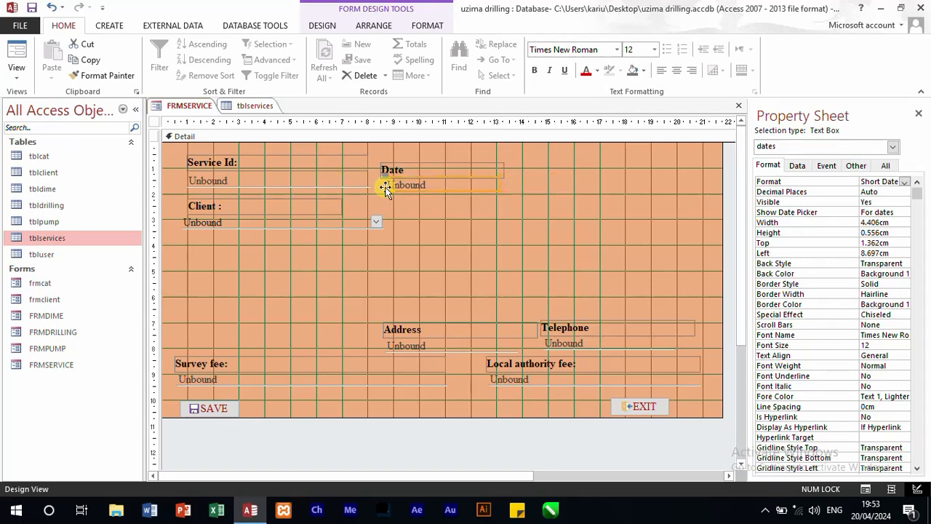
# Step: Move the Client label and combo box into the top row beyond the Date field, widening the form slightly to fit them
pyautogui.moveTo(387, 254); pyautogui.dragTo(543, 178)
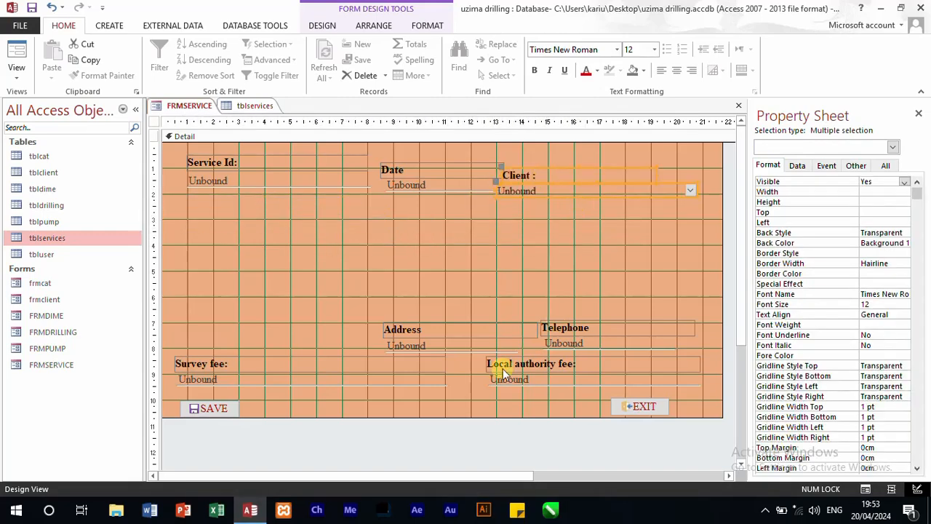
pyautogui.click(468, 470)
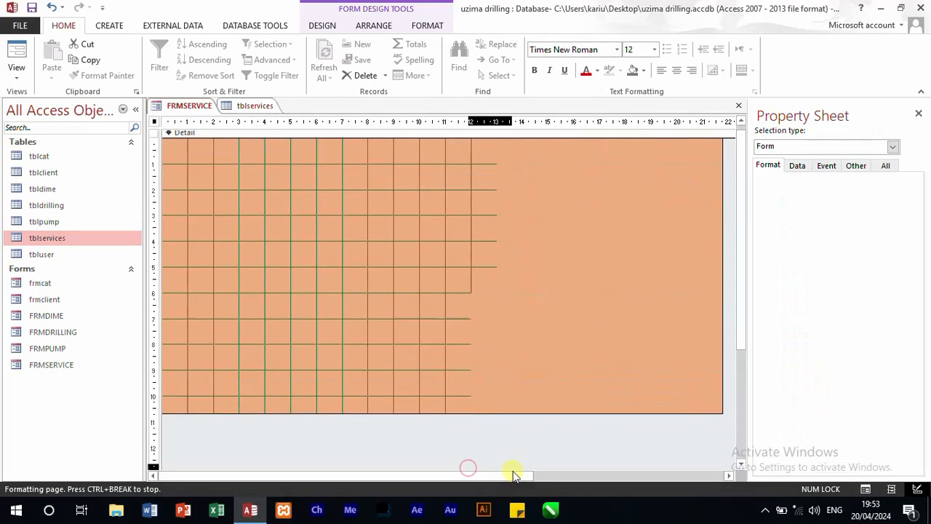
pyautogui.moveTo(462, 473); pyautogui.dragTo(511, 473)
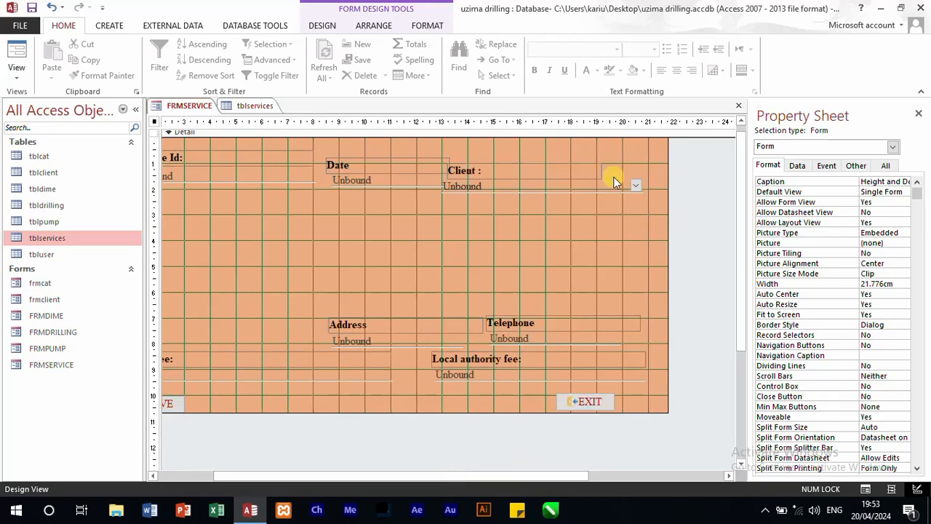
pyautogui.moveTo(667, 197); pyautogui.dragTo(679, 197)
pyautogui.moveTo(608, 206); pyautogui.dragTo(512, 167)
pyautogui.click(562, 207)
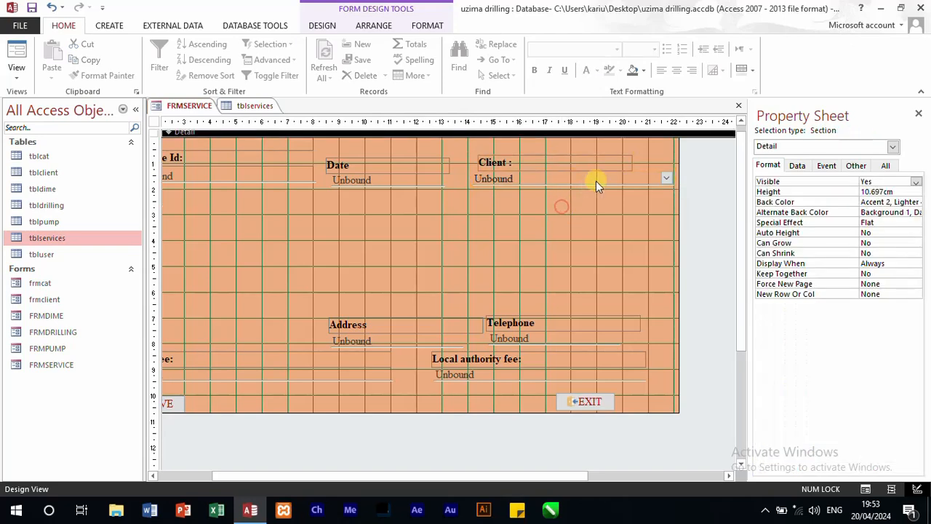
pyautogui.moveTo(590, 200); pyautogui.dragTo(516, 161)
pyautogui.click(540, 208)
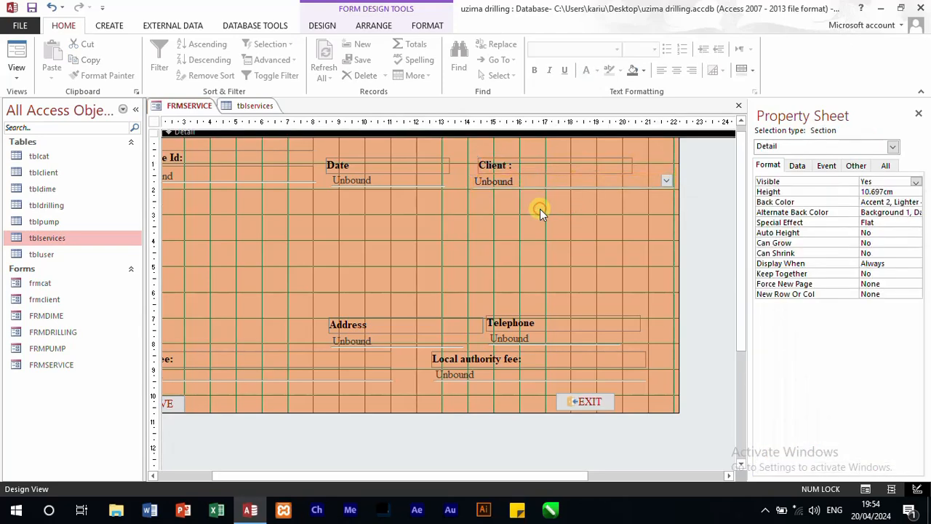
pyautogui.moveTo(575, 208); pyautogui.dragTo(519, 166)
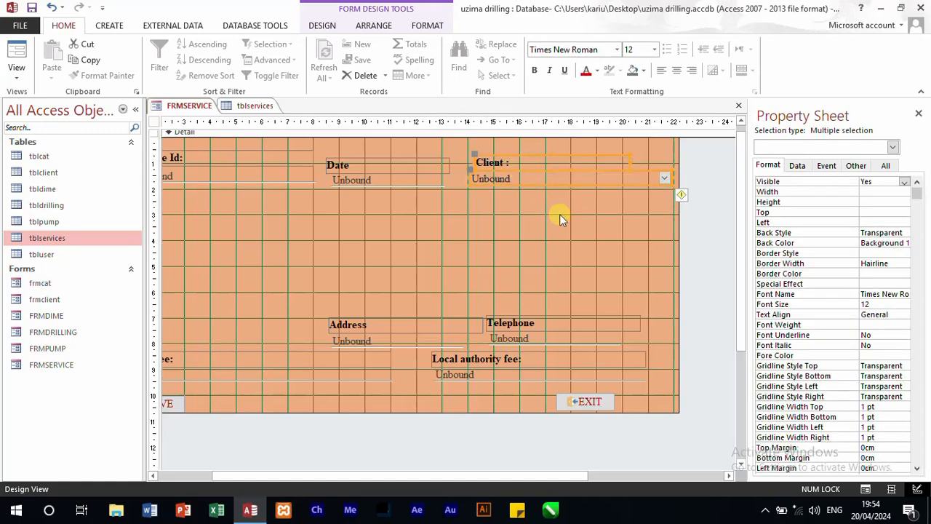
pyautogui.click(568, 220)
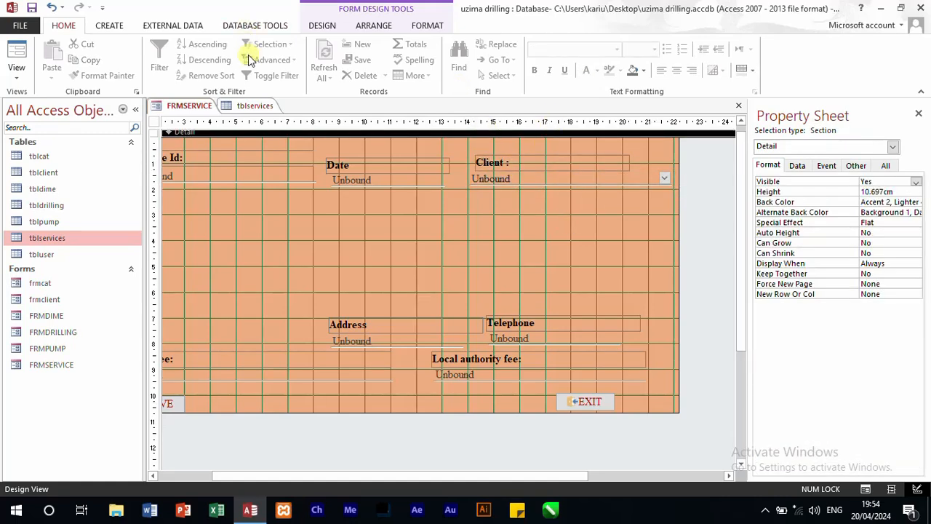
# Step: Draw a horizontal line below the Service Id, Date and Client row and set its width to 20 cm
pyautogui.click(320, 27)
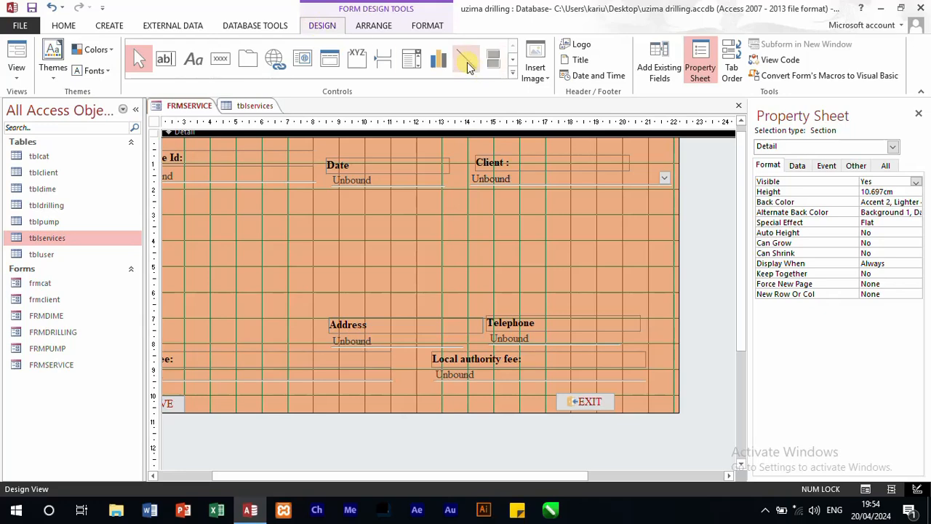
pyautogui.moveTo(528, 477); pyautogui.dragTo(470, 477)
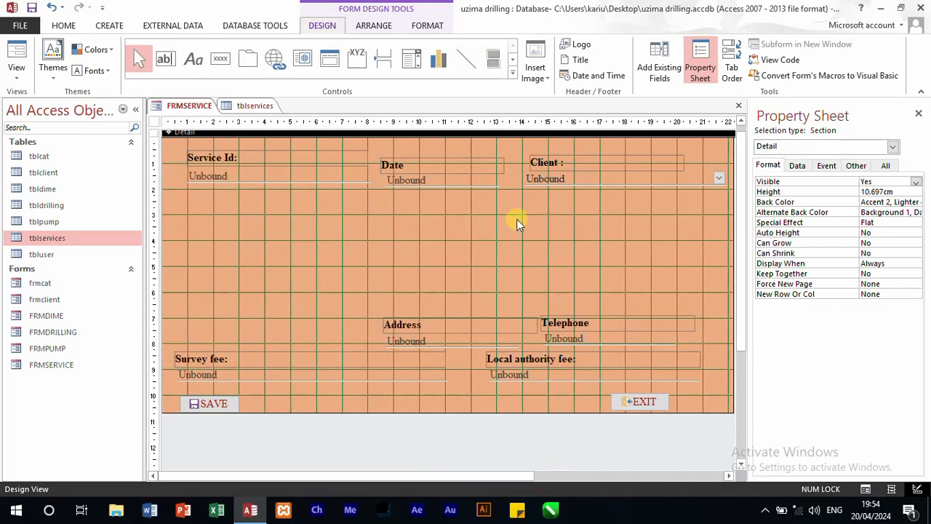
pyautogui.click(469, 59)
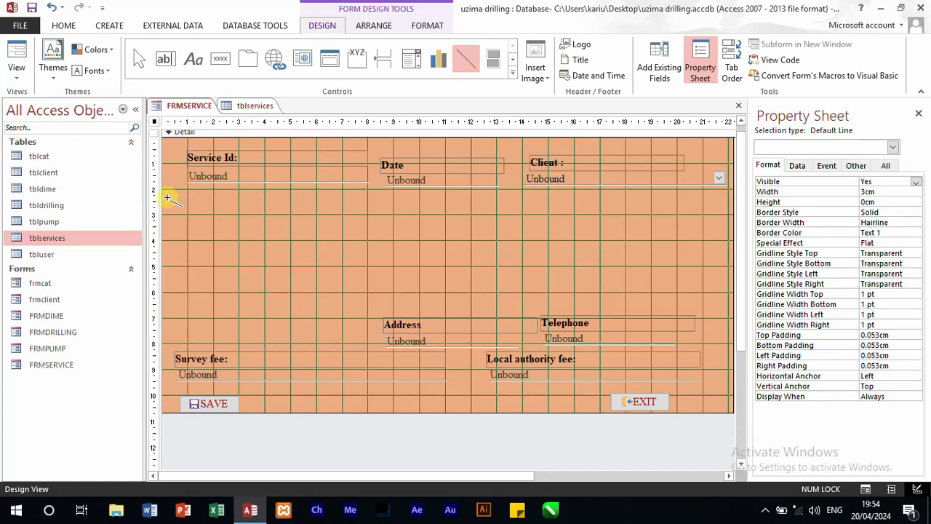
pyautogui.moveTo(167, 198)
pyautogui.mouseDown()
pyautogui.moveTo(305, 207)
pyautogui.moveTo(313, 196)
pyautogui.mouseUp()
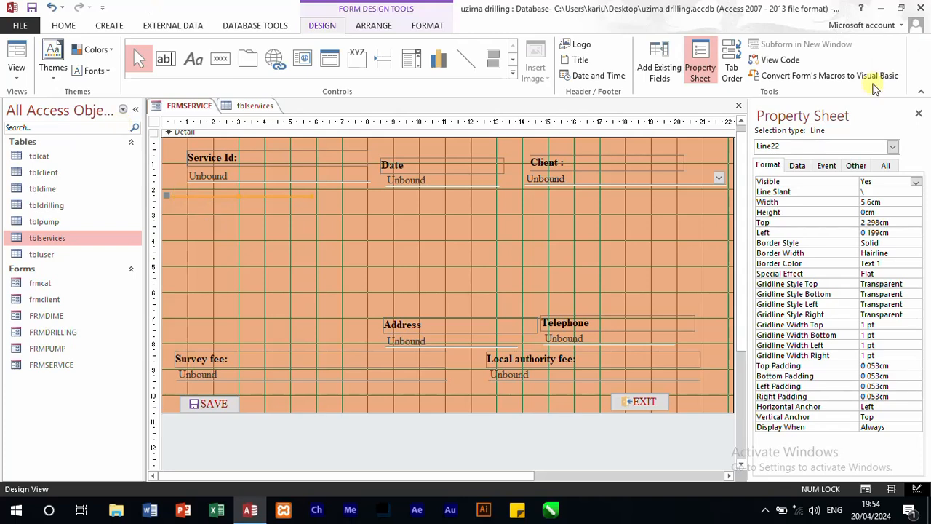
pyautogui.click(889, 203)
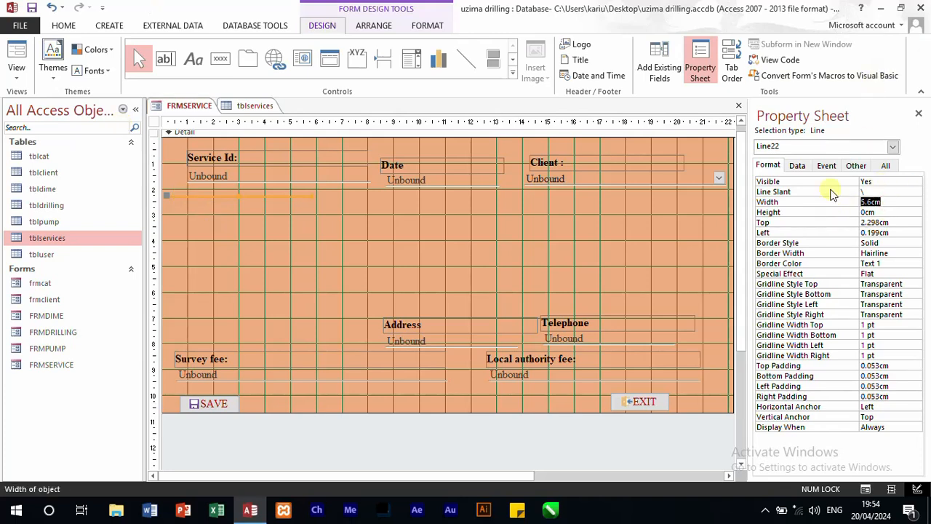
pyautogui.press('Tab')
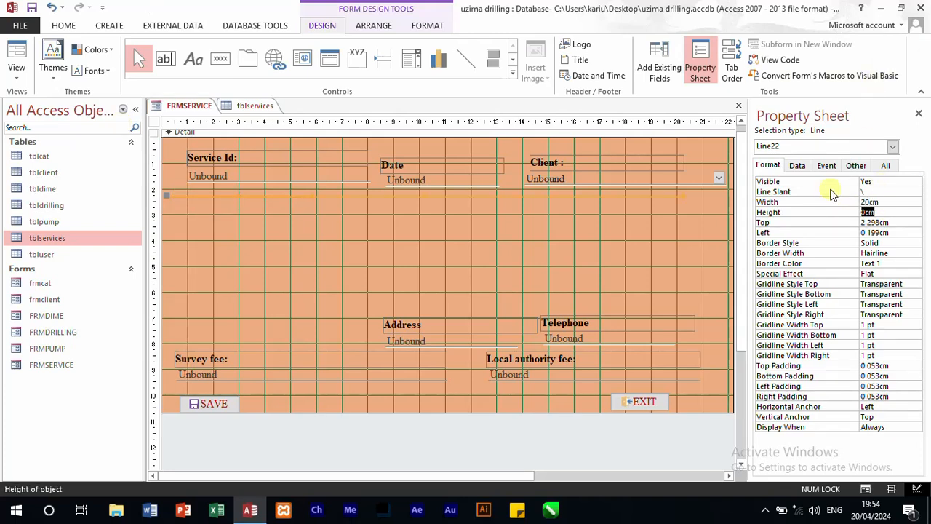
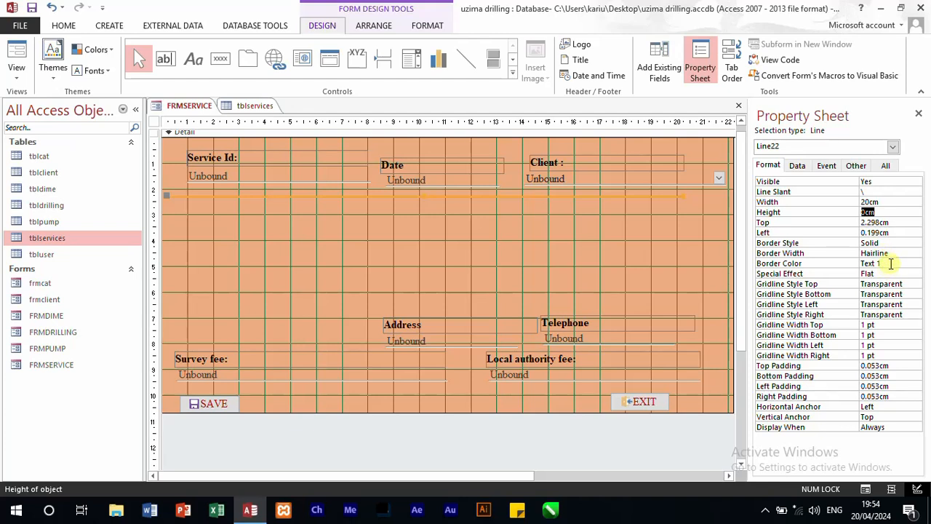
# Step: Set the border color of the horizontal line below the top row to white from the theme colors
pyautogui.click(891, 264)
pyautogui.click(915, 264)
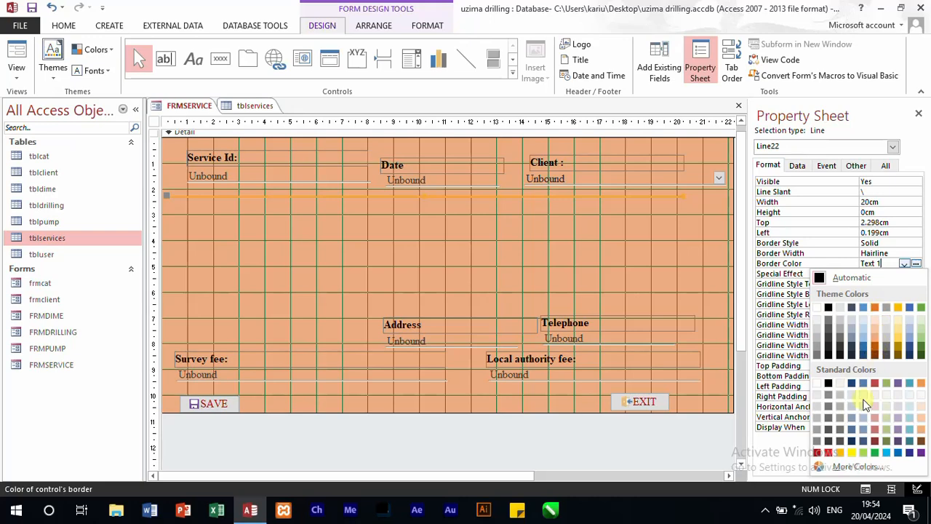
pyautogui.click(817, 308)
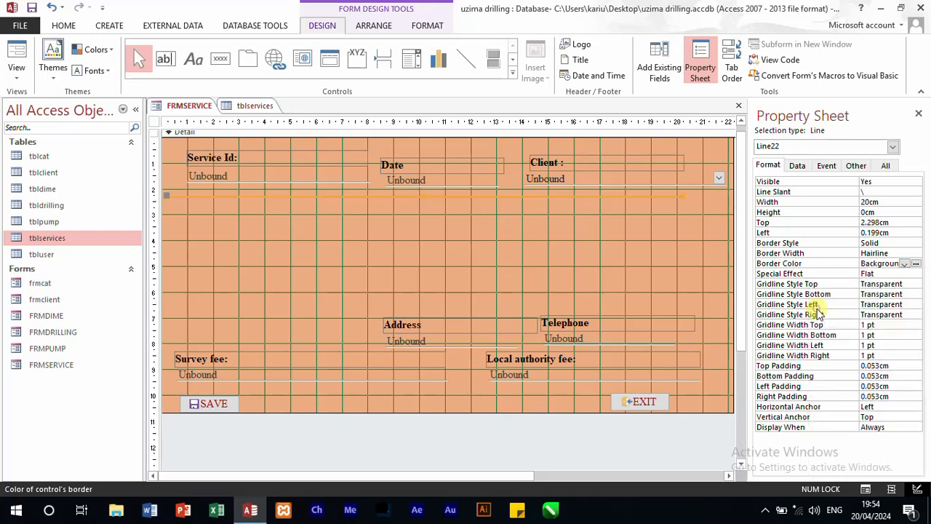
pyautogui.click(484, 244)
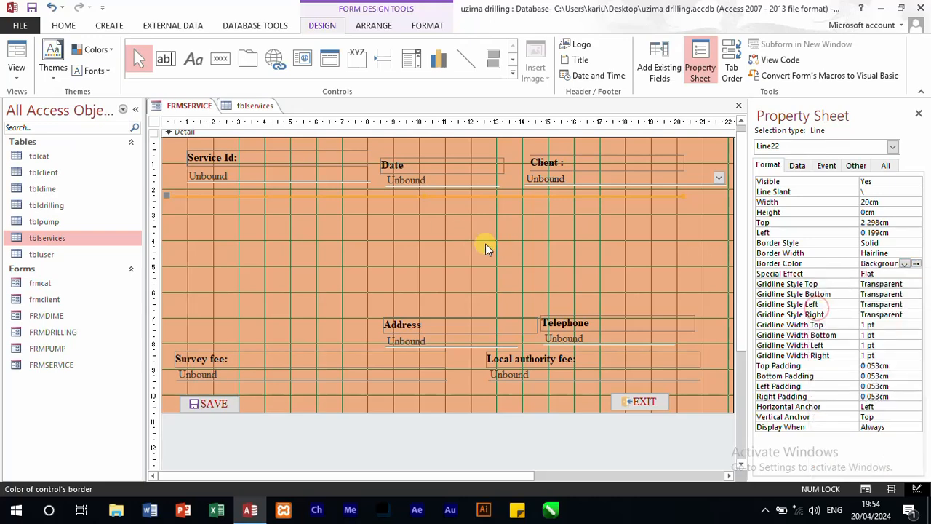
# Step: Shift the white line horizontally along the form to about 1.2 cm from the left edge, keeping its 20 cm width
pyautogui.click(474, 197)
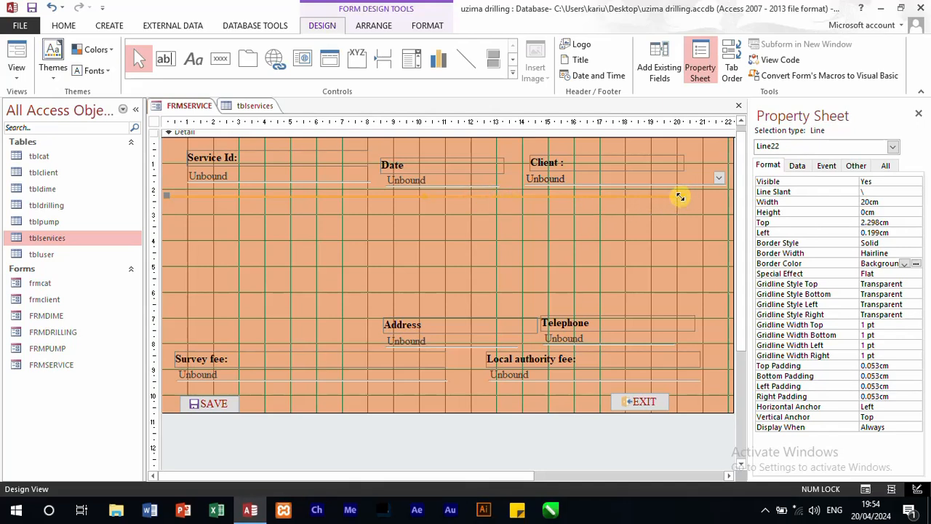
pyautogui.moveTo(679, 196); pyautogui.dragTo(729, 206)
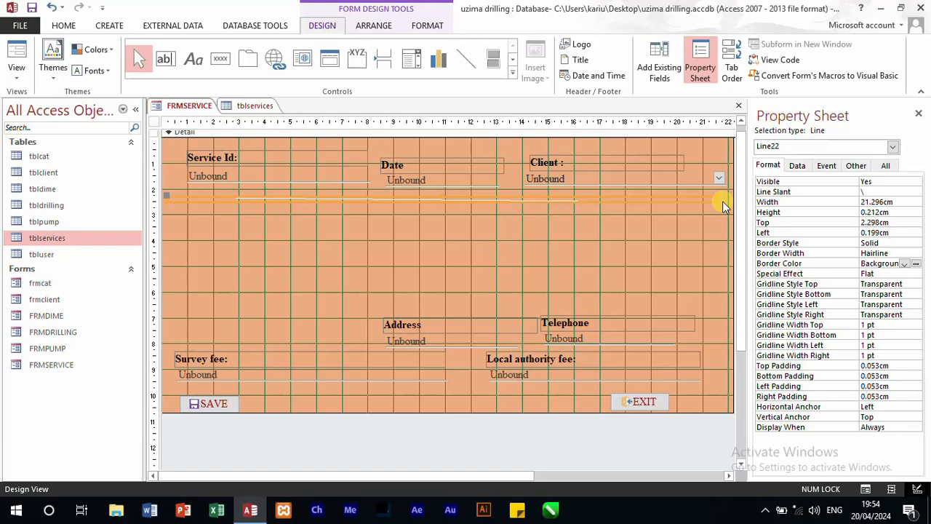
pyautogui.hotkey('ctrl', 'z')
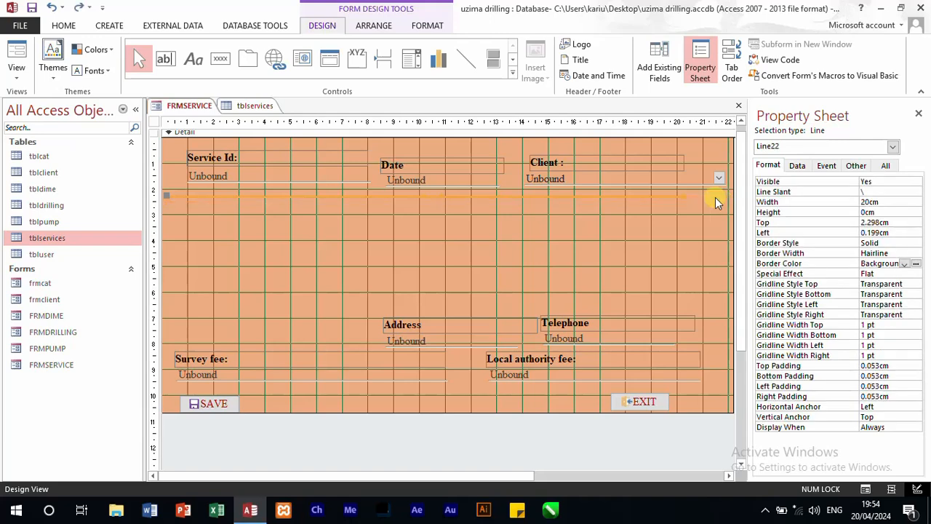
pyautogui.press('Right')
pyautogui.press('Right')
pyautogui.press('Right')
pyautogui.press('Right')
pyautogui.press('Right')
pyautogui.press('Right')
pyautogui.press('Right')
pyautogui.press('Right')
pyautogui.press('Right')
pyautogui.press('Right')
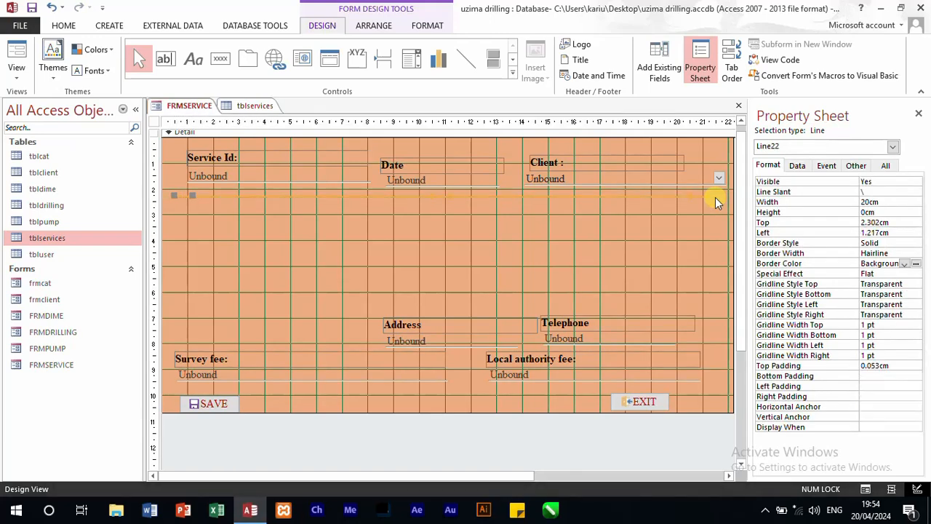
pyautogui.click(608, 262)
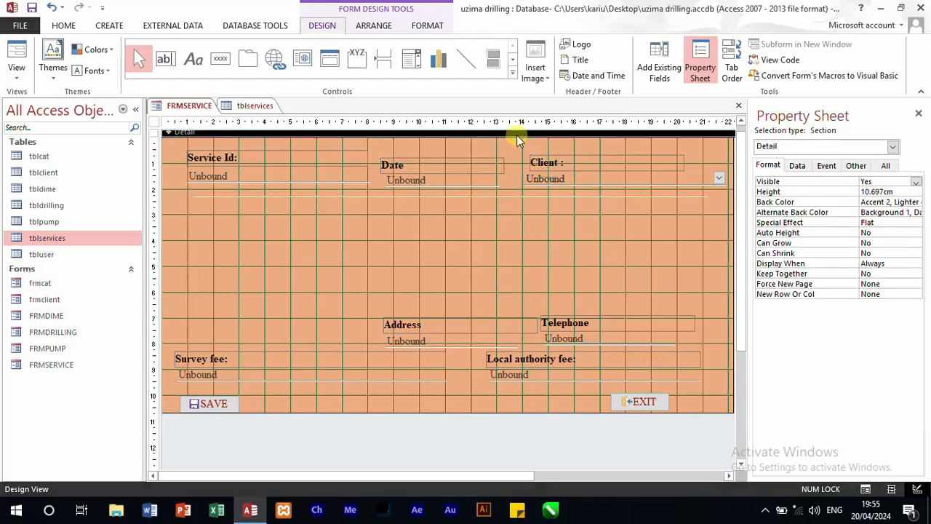
# Step: Duplicate the Client label and combo box and place the copy below the white line, under the Service Id field
pyautogui.moveTo(519, 145); pyautogui.dragTo(582, 187)
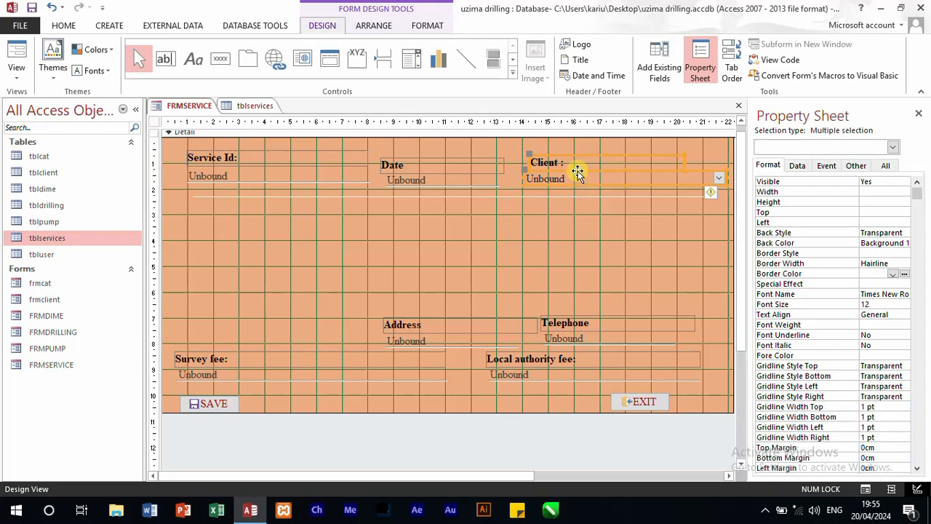
pyautogui.rightClick(581, 181)
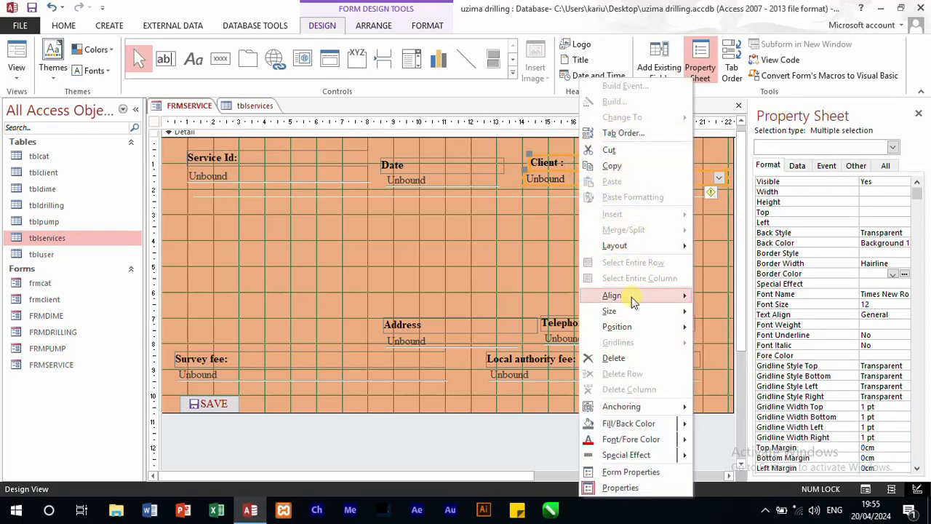
pyautogui.click(610, 166)
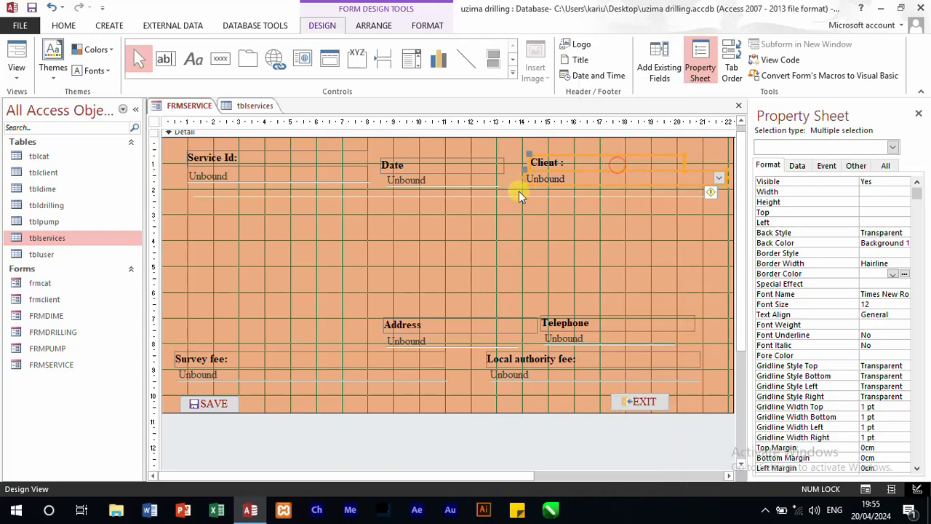
pyautogui.hotkey('ctrl', 'v')
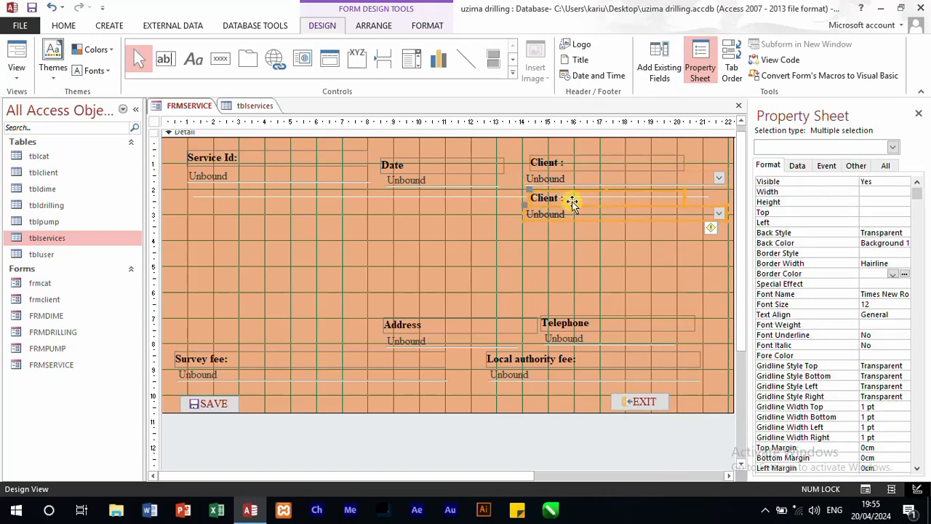
pyautogui.moveTo(590, 205); pyautogui.dragTo(234, 215)
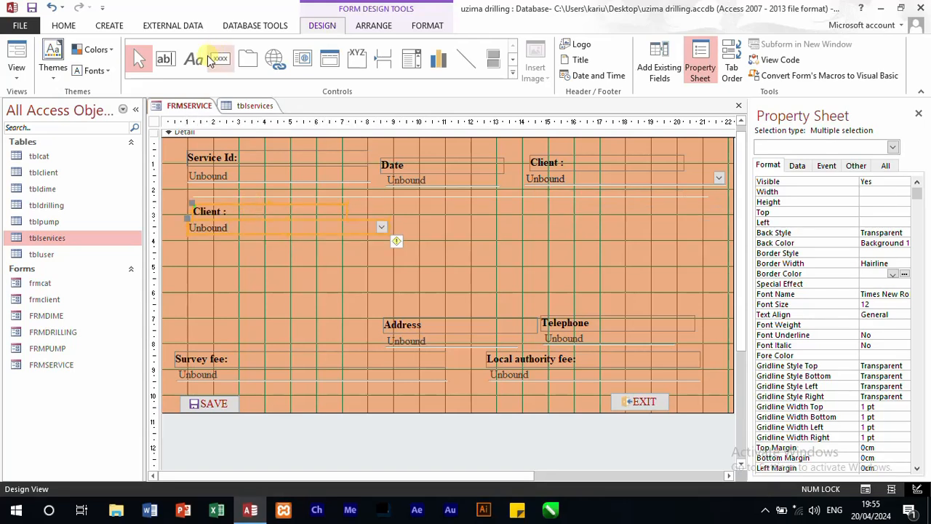
# Step: Check the next field in tblservices and change the duplicated Client label's caption to "Drilling type :"
pyautogui.click(242, 106)
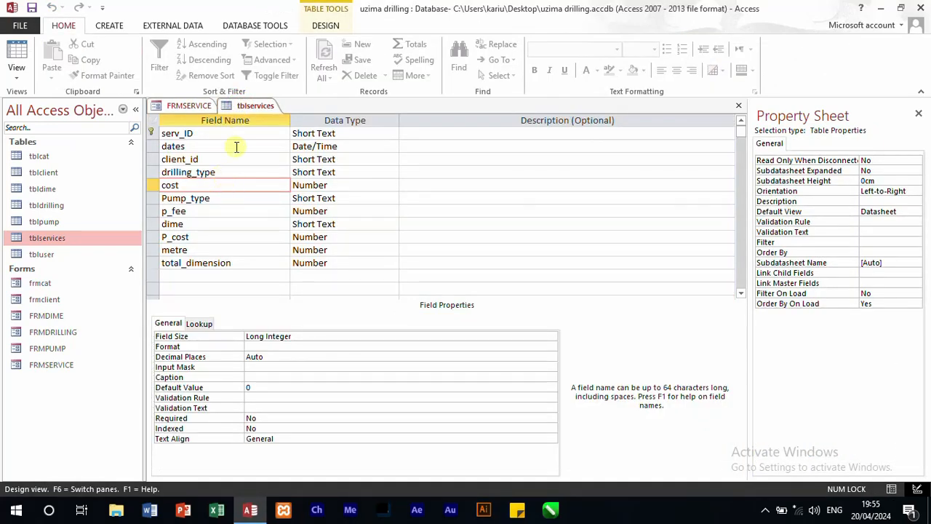
pyautogui.click(185, 106)
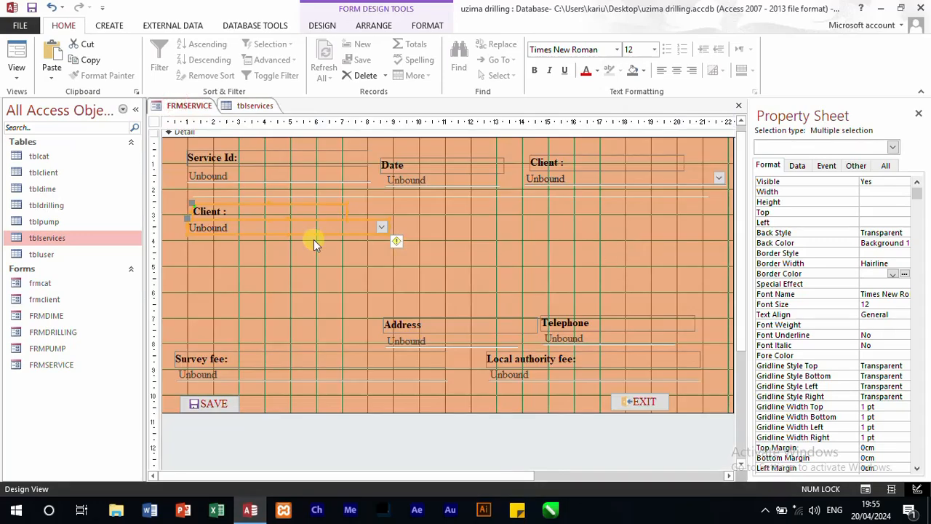
pyautogui.click(219, 213)
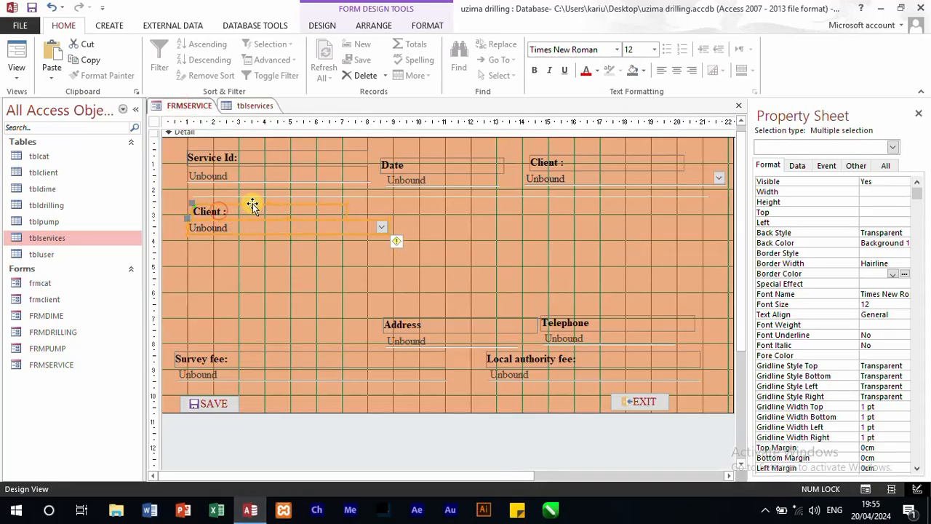
pyautogui.click(533, 221)
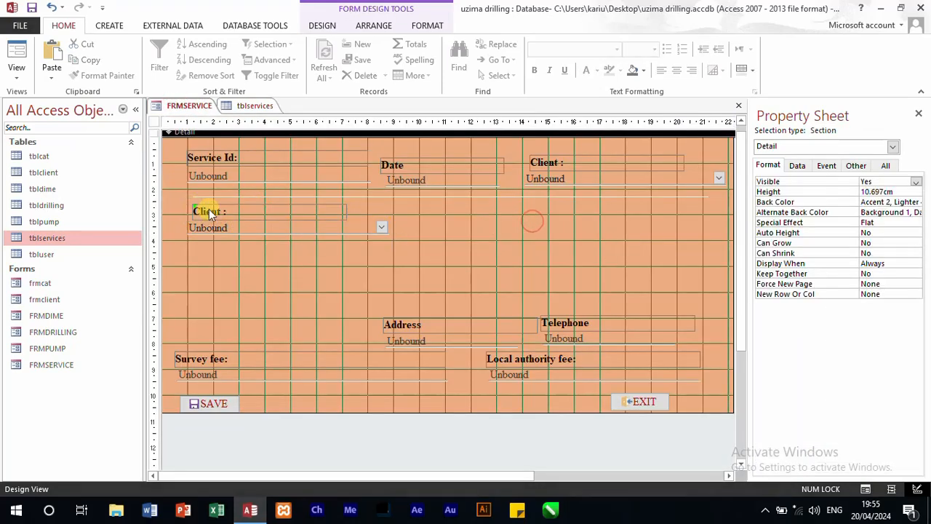
pyautogui.click(210, 210)
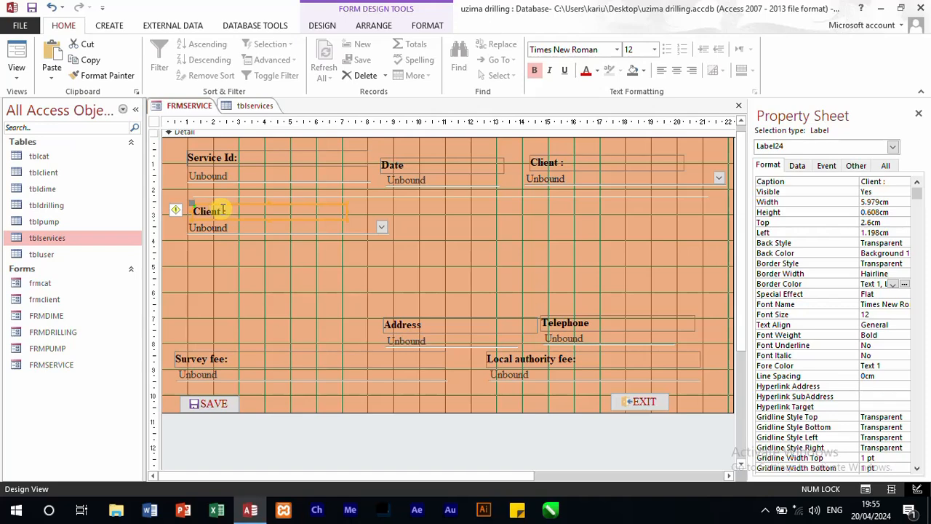
pyautogui.click(223, 210)
pyautogui.moveTo(223, 210); pyautogui.dragTo(190, 210)
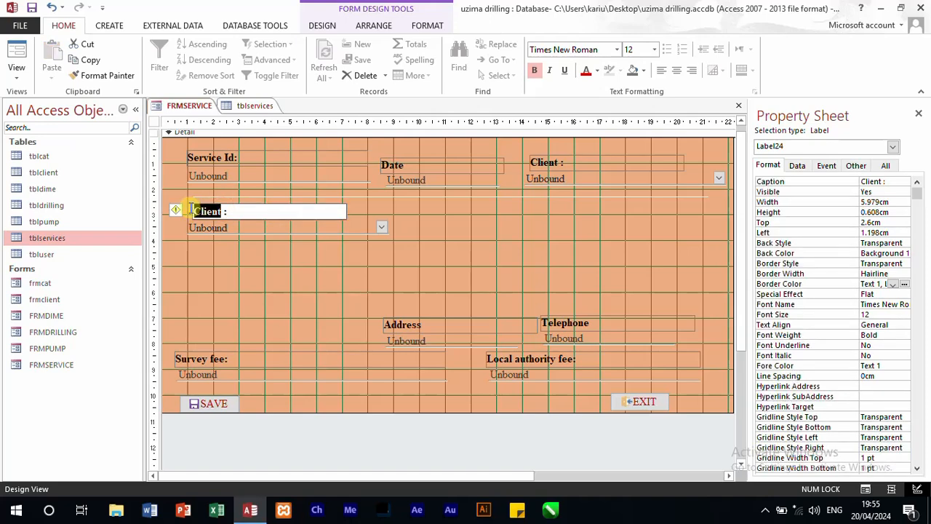
pyautogui.write('Drilliing typ')
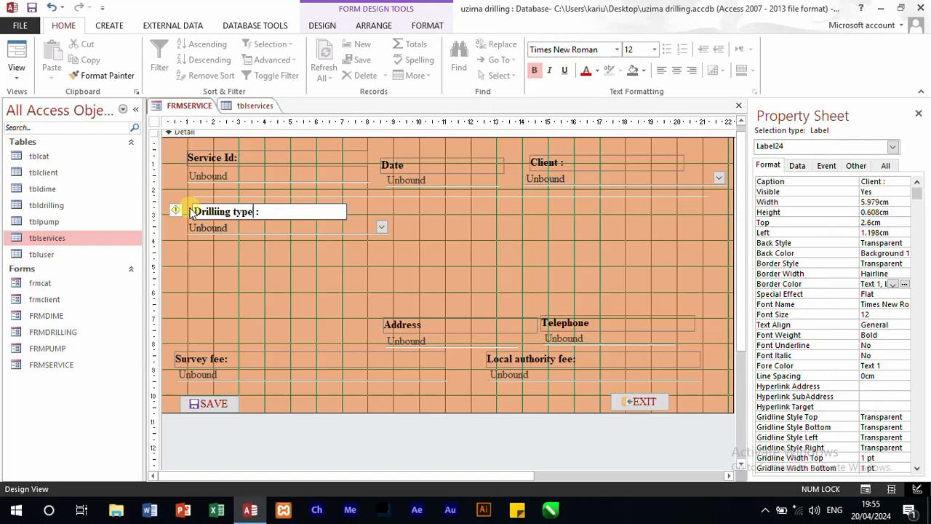
# Step: Name the combo box under the Drilling type label drilling_type, matching the field name in tblservices
pyautogui.click(246, 106)
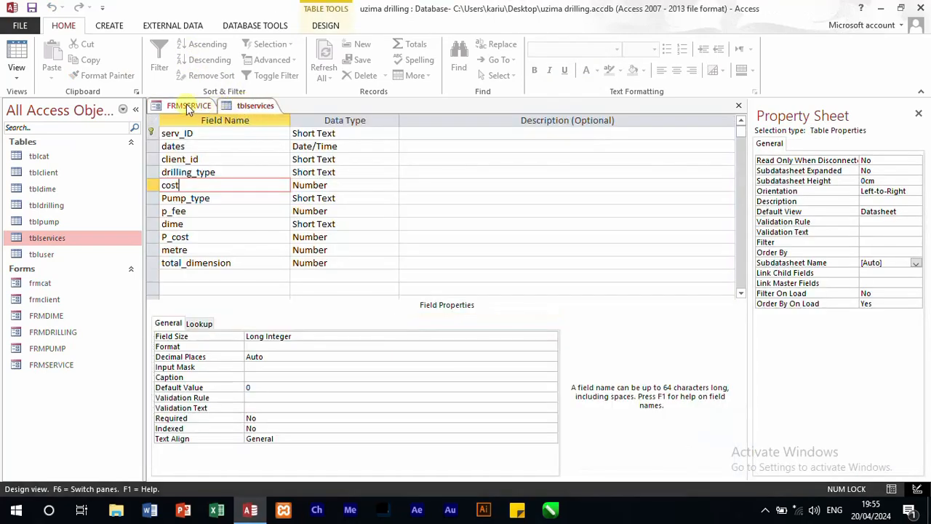
pyautogui.click(188, 106)
pyautogui.click(250, 231)
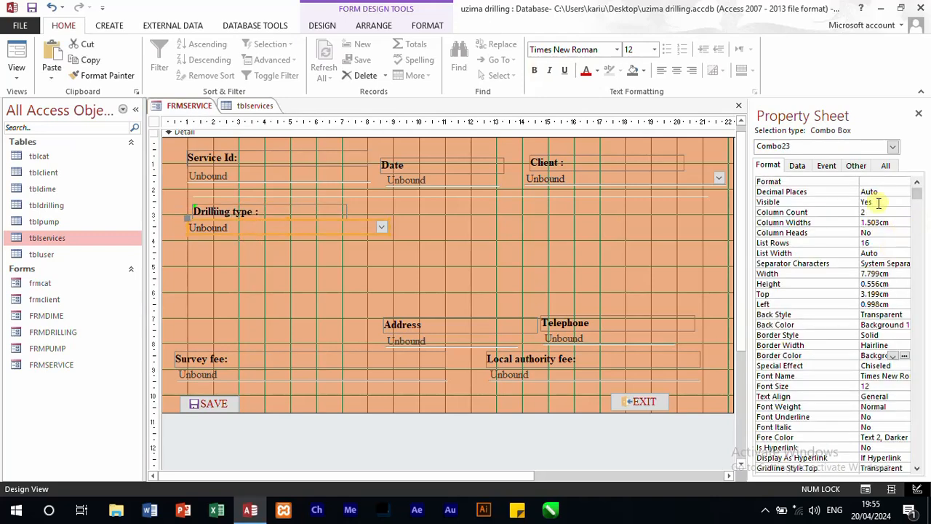
pyautogui.click(797, 166)
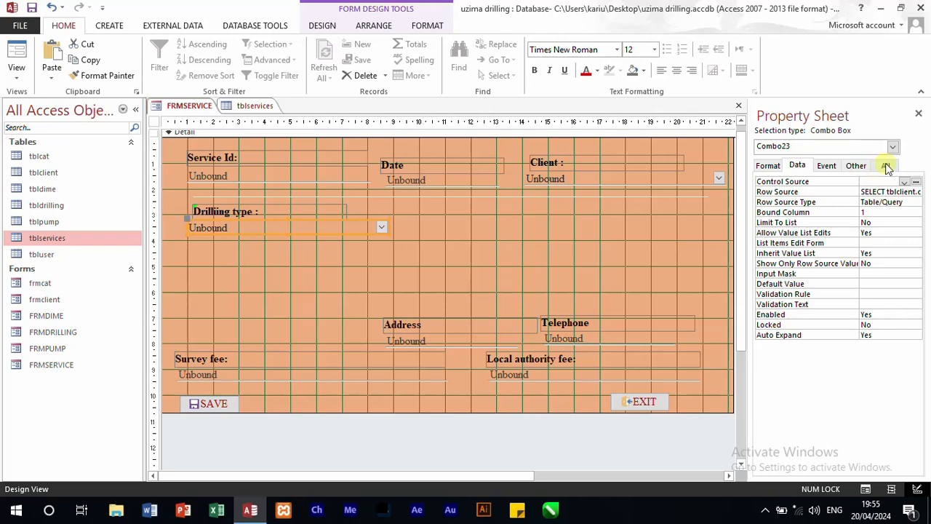
pyautogui.click(887, 166)
pyautogui.click(900, 182)
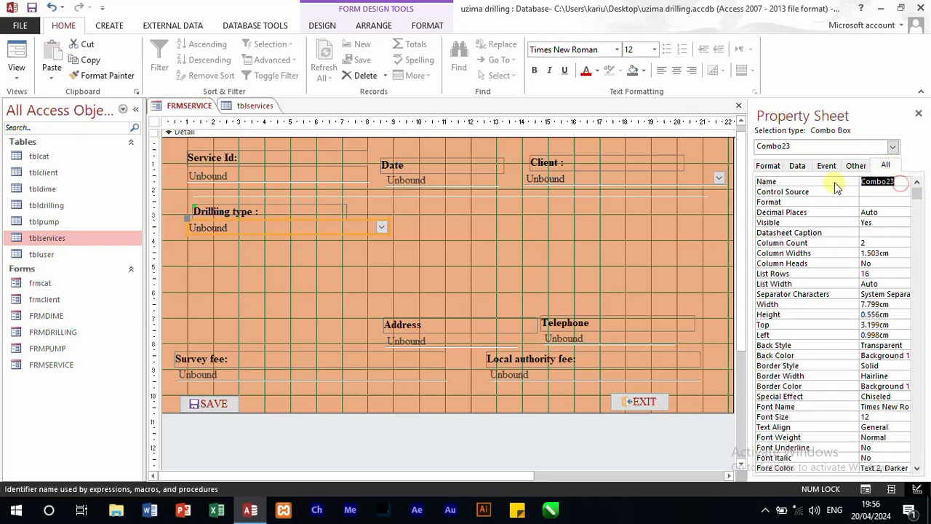
pyautogui.write('drill')
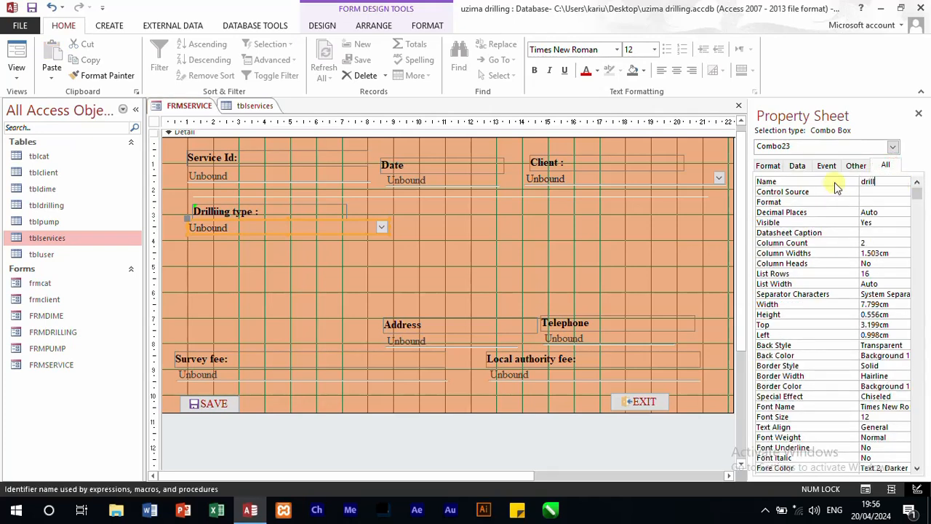
pyautogui.write('ing_type')
pyautogui.click(464, 271)
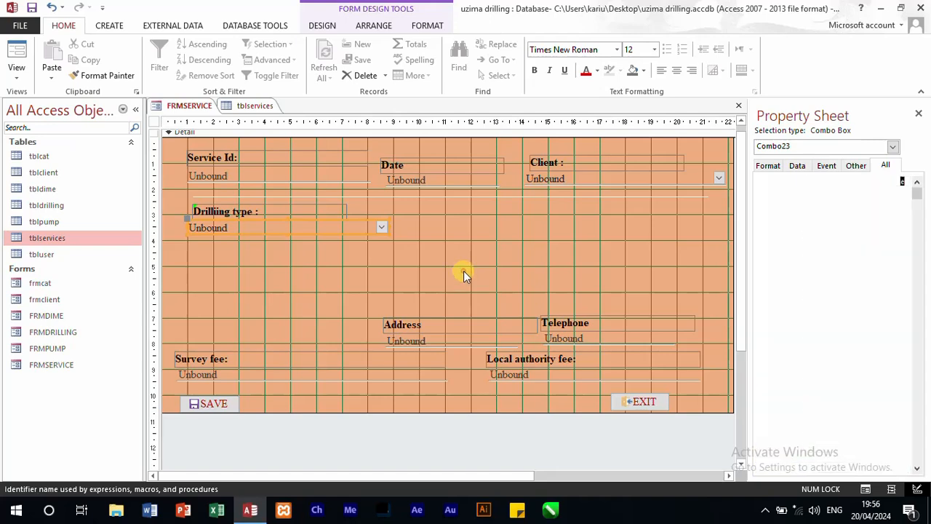
# Step: Move the Survey fee label and text box beside the Drilling type combo box and caption the label "Drilling Cost:"
pyautogui.moveTo(318, 395); pyautogui.dragTo(454, 227)
pyautogui.click(200, 326)
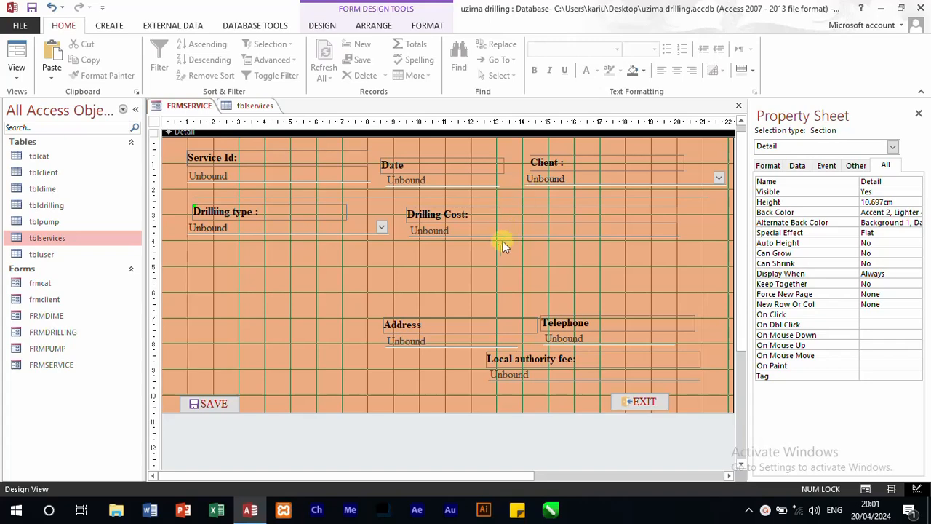
pyautogui.moveTo(498, 246); pyautogui.dragTo(451, 216)
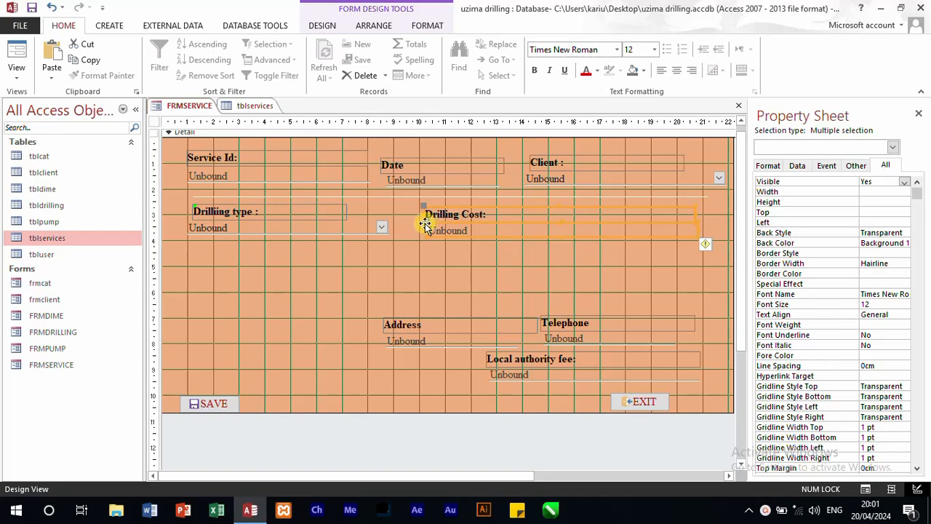
pyautogui.click(515, 268)
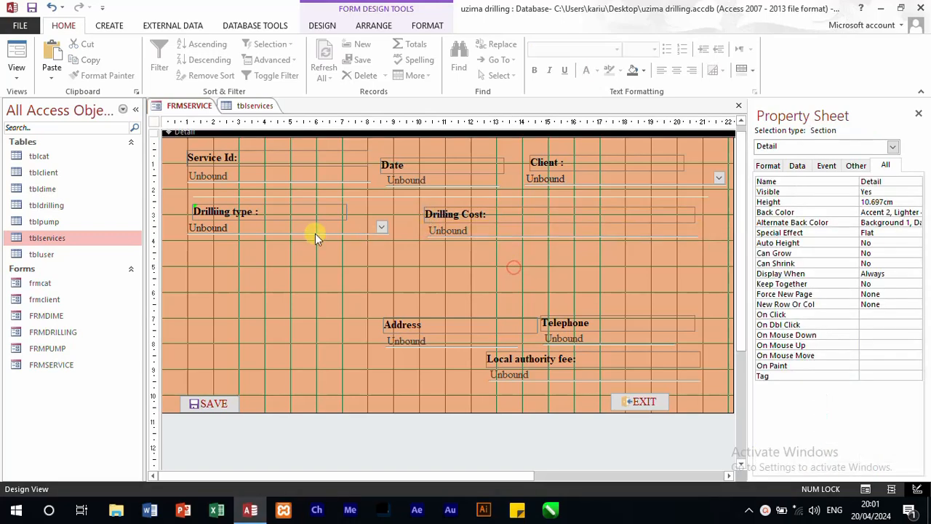
# Step: Duplicate the white separator line and place the copy just below the Drilling type and Drilling Cost row
pyautogui.click(451, 196)
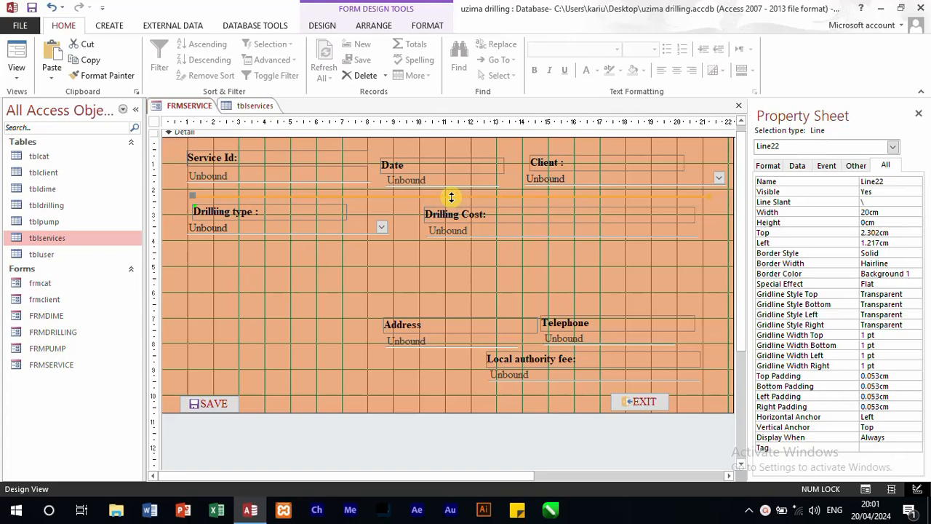
pyautogui.hotkey('ctrl', 'c')
pyautogui.hotkey('ctrl', 'v')
pyautogui.moveTo(426, 236); pyautogui.dragTo(432, 244)
# Step: Duplicate the Drilling type and Drilling Cost controls together with their separator line as a third row below
pyautogui.moveTo(493, 262); pyautogui.dragTo(303, 211)
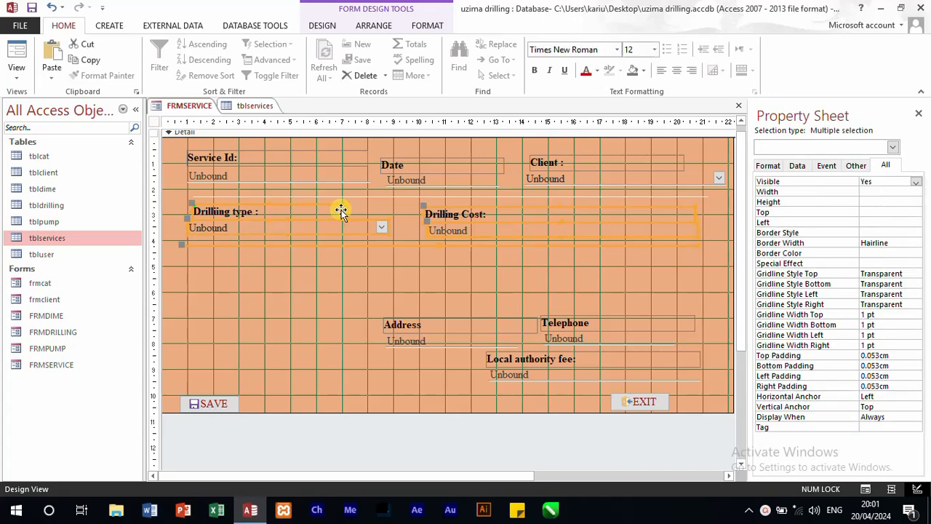
pyautogui.hotkey('ctrl', 'c')
pyautogui.hotkey('ctrl', 'v')
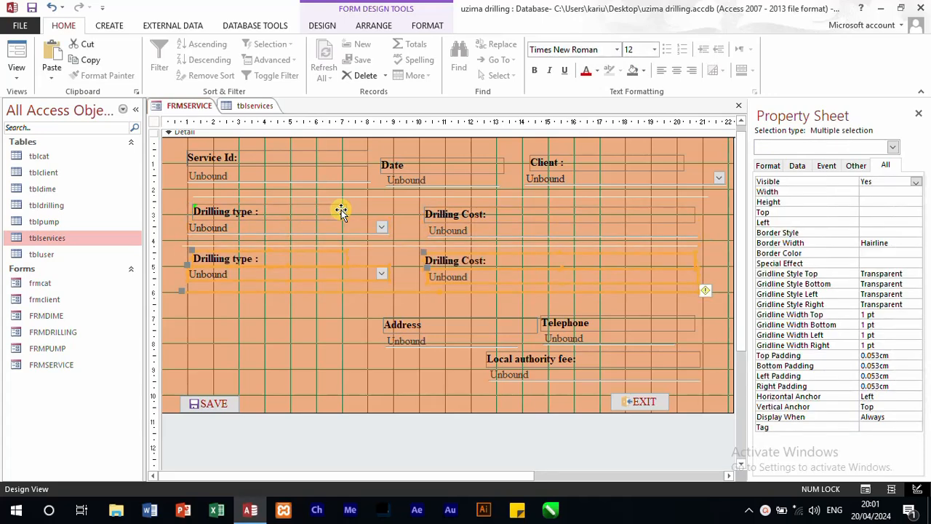
pyautogui.click(262, 327)
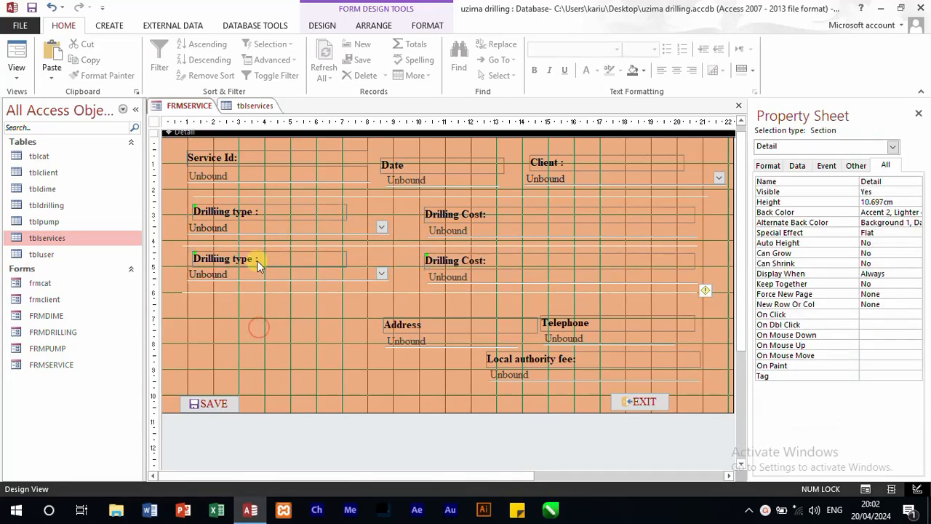
# Step: Check the field names in tblservices and recaption the third row's Drilling type label as "Pump type :"
pyautogui.click(244, 106)
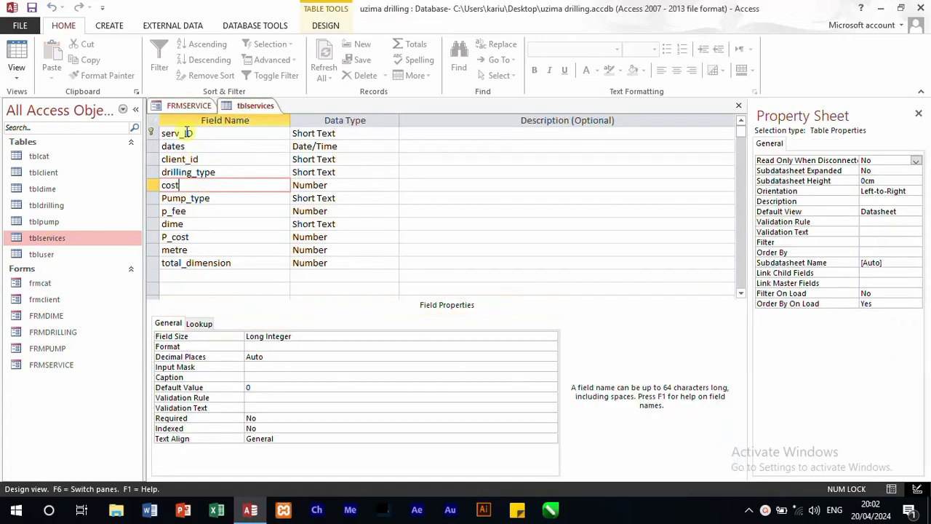
pyautogui.click(187, 106)
pyautogui.click(222, 259)
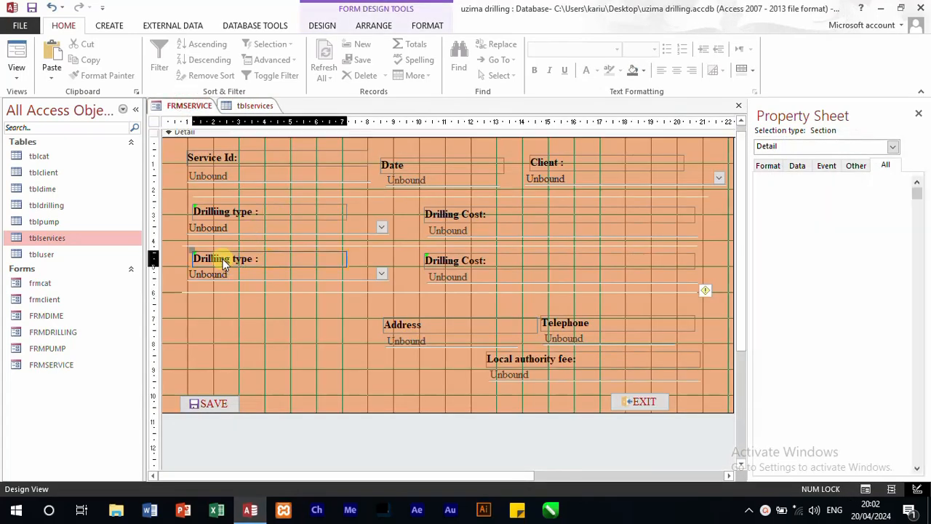
pyautogui.doubleClick(222, 259)
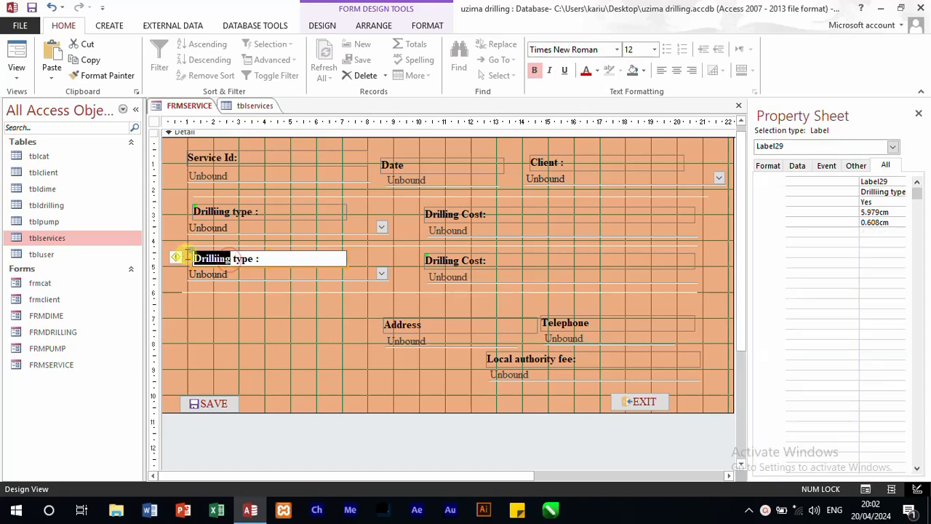
pyautogui.write('Pump')
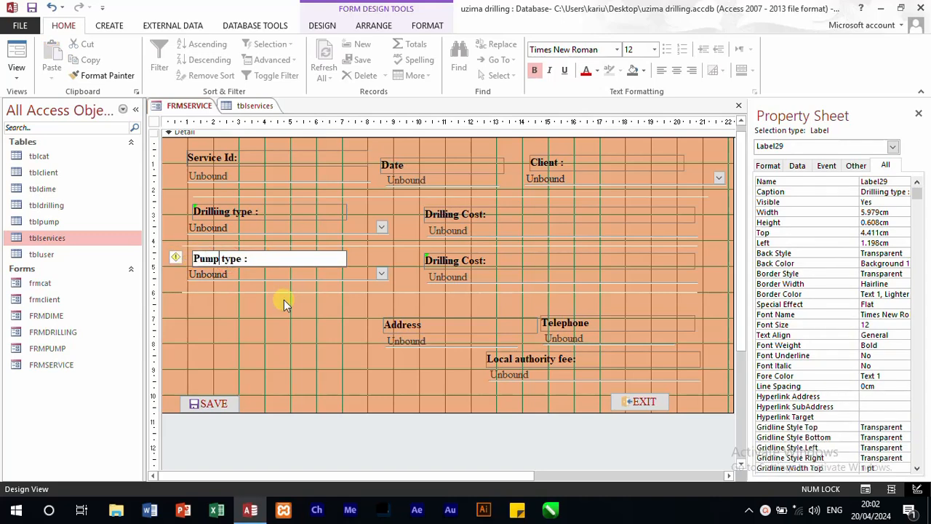
# Step: Check the pump field in tblservices and name the combo box under the Pump type label pump_type
pyautogui.click(251, 105)
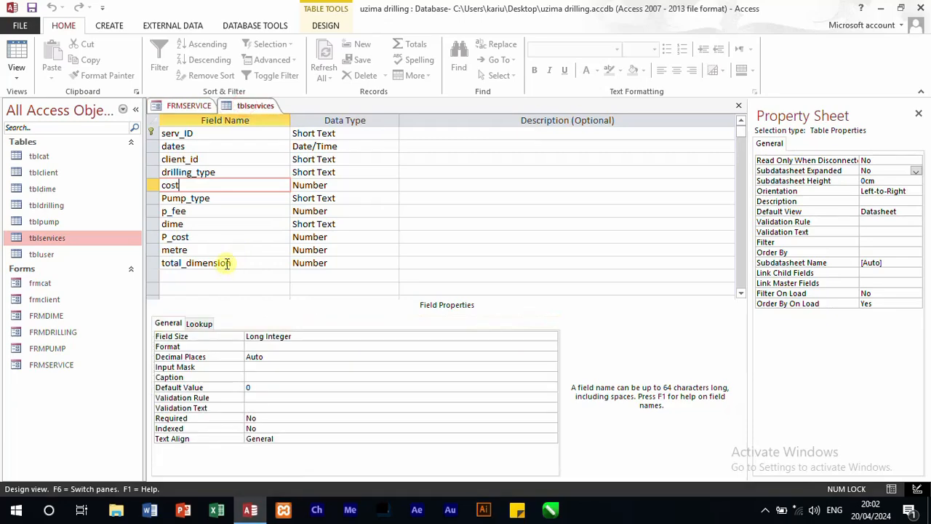
pyautogui.click(188, 106)
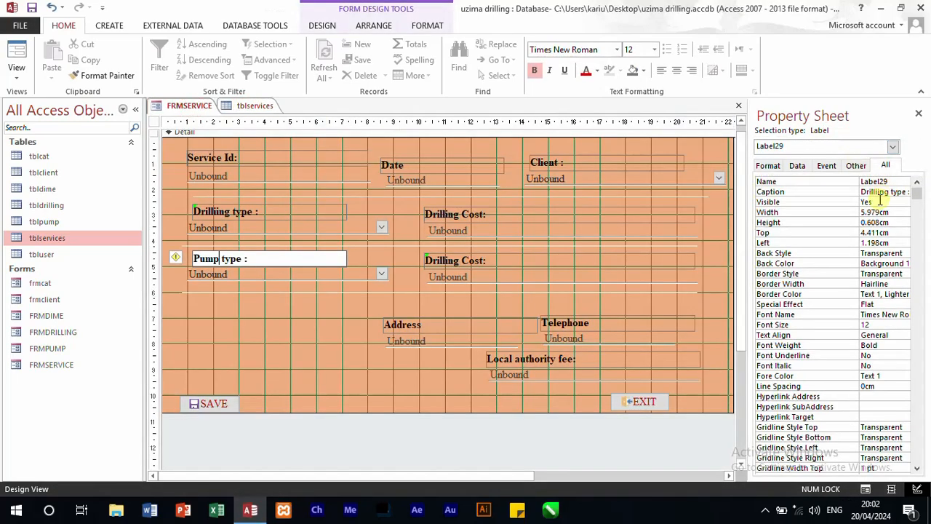
pyautogui.click(261, 277)
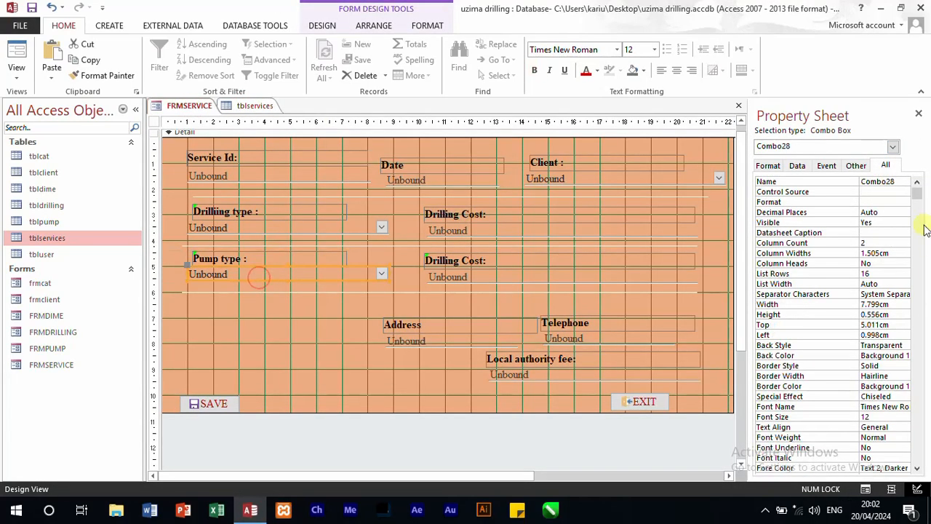
pyautogui.moveTo(901, 183); pyautogui.dragTo(782, 181)
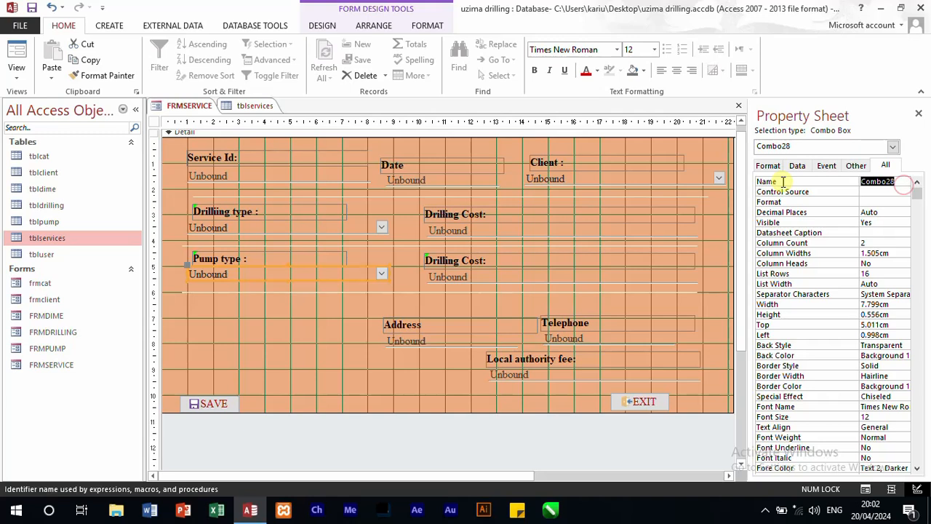
pyautogui.write('pump_type')
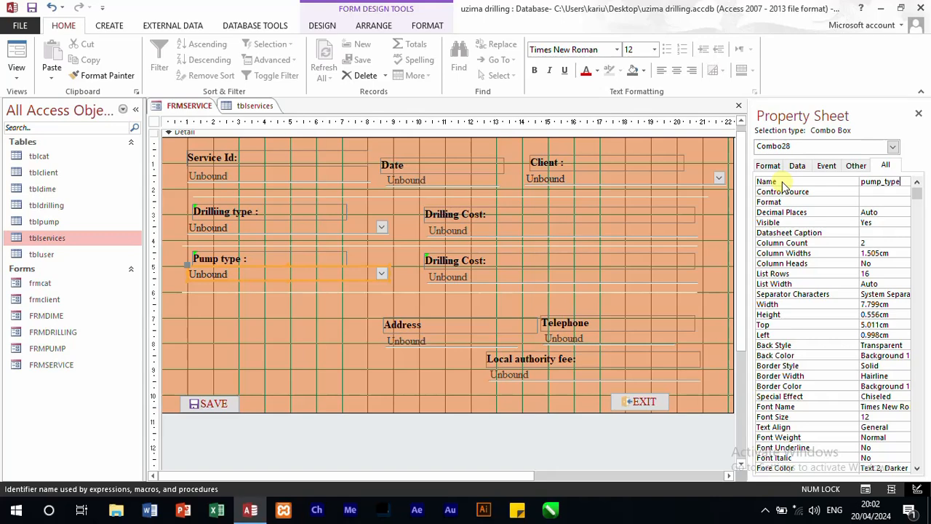
# Step: Set the caption of the third row's Drilling Cost label to "Pump Cost:"
pyautogui.click(509, 263)
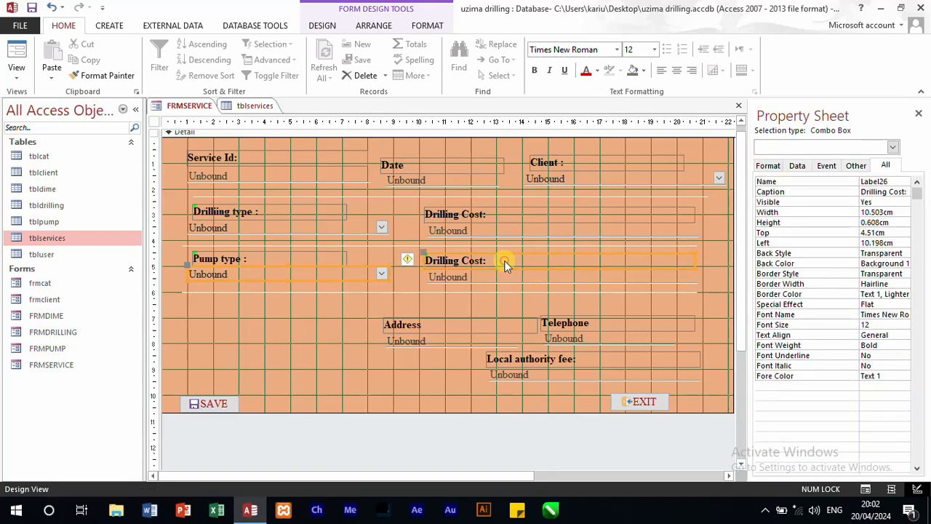
pyautogui.click(887, 190)
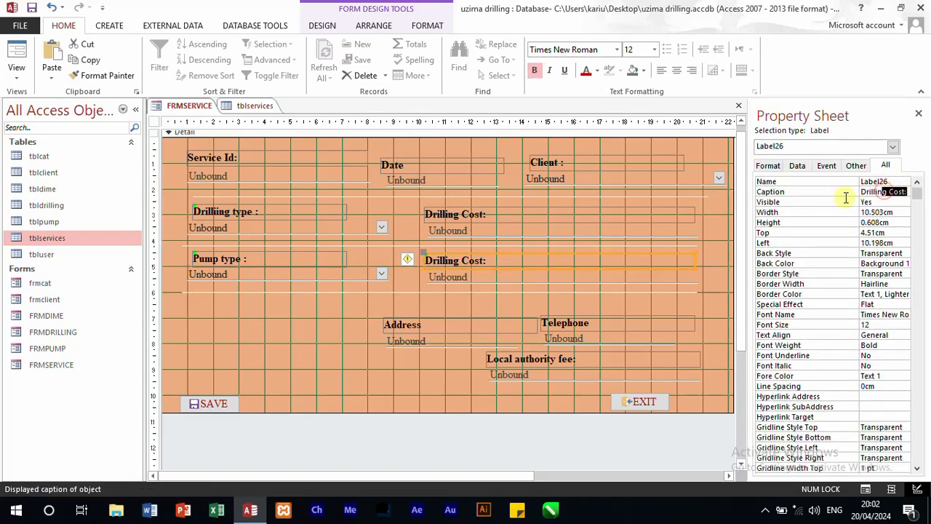
pyautogui.doubleClick(882, 191)
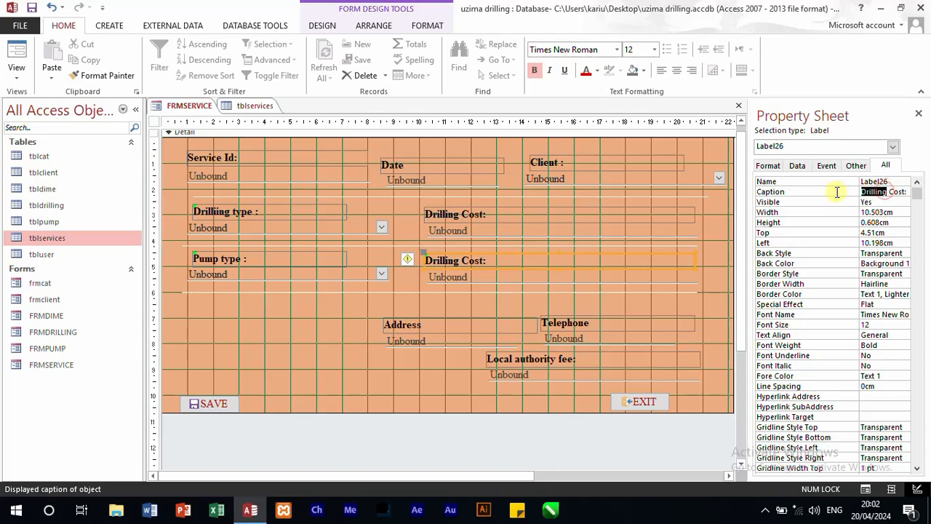
pyautogui.write('Pu')
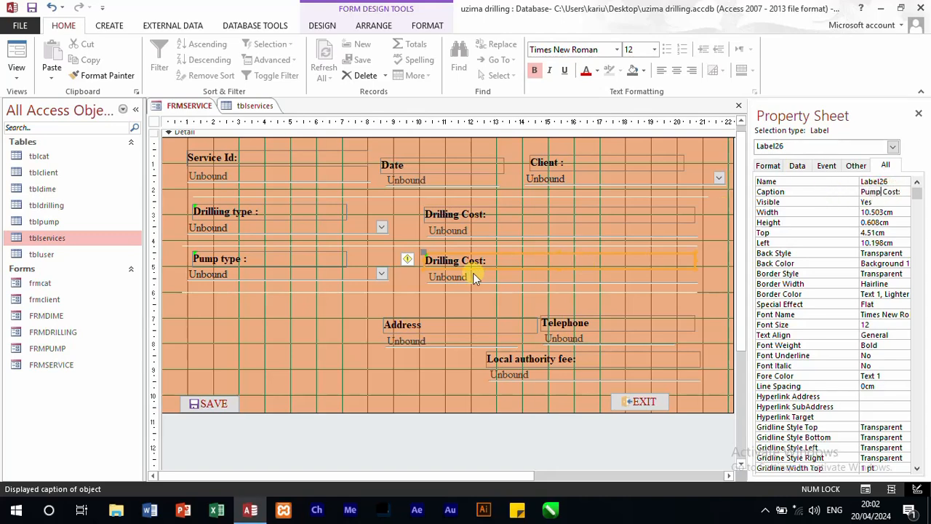
pyautogui.write('mp')
# Step: Name the text box under the Pump Cost label P_cost
pyautogui.click(454, 277)
pyautogui.doubleClick(888, 181)
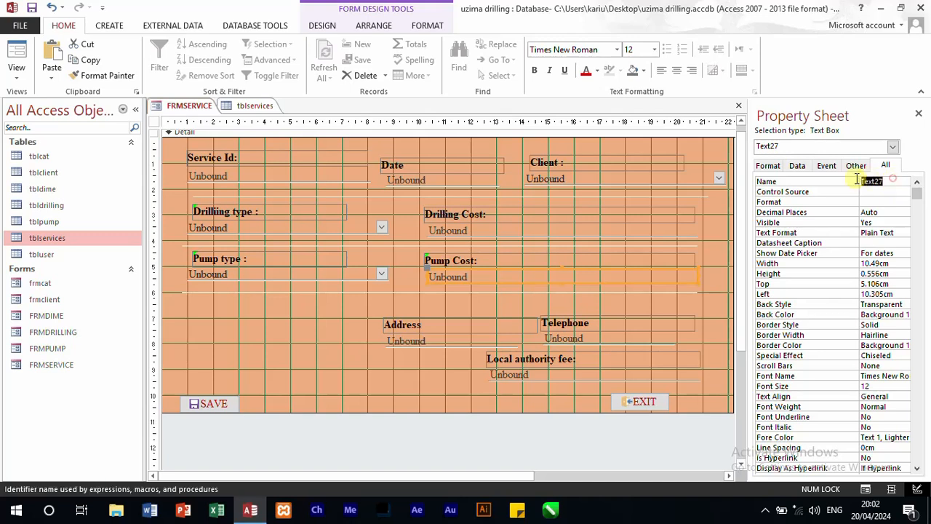
pyautogui.write('p')
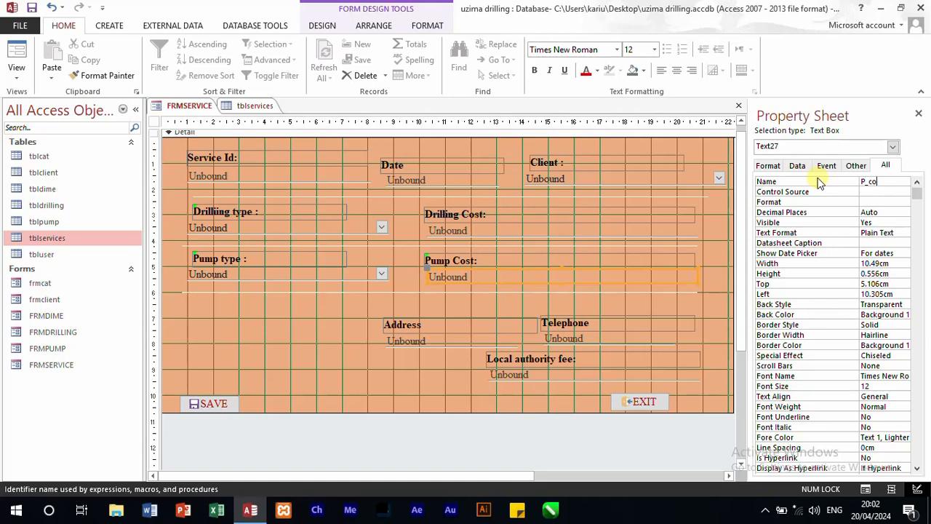
# Step: Check the p_fee field name in tblservices and reopen the Pump Cost text box's name for editing
pyautogui.click(255, 105)
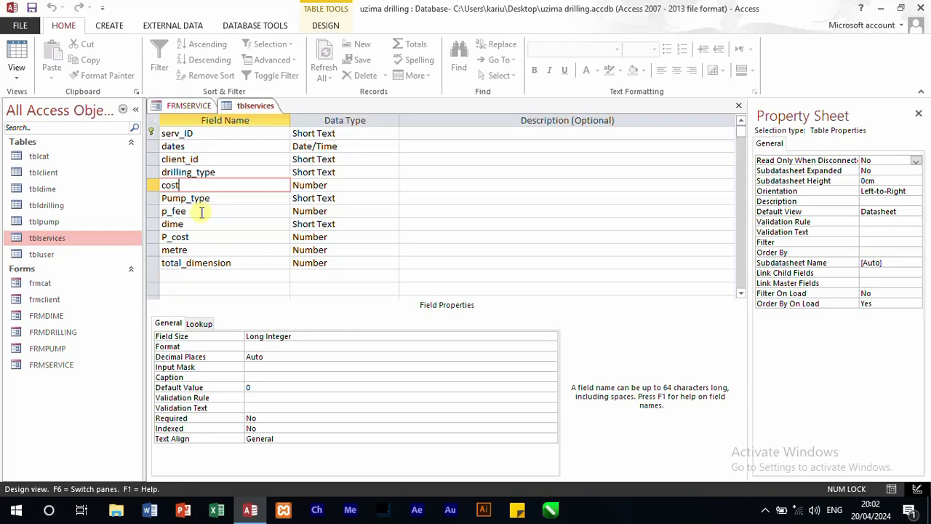
pyautogui.click(200, 211)
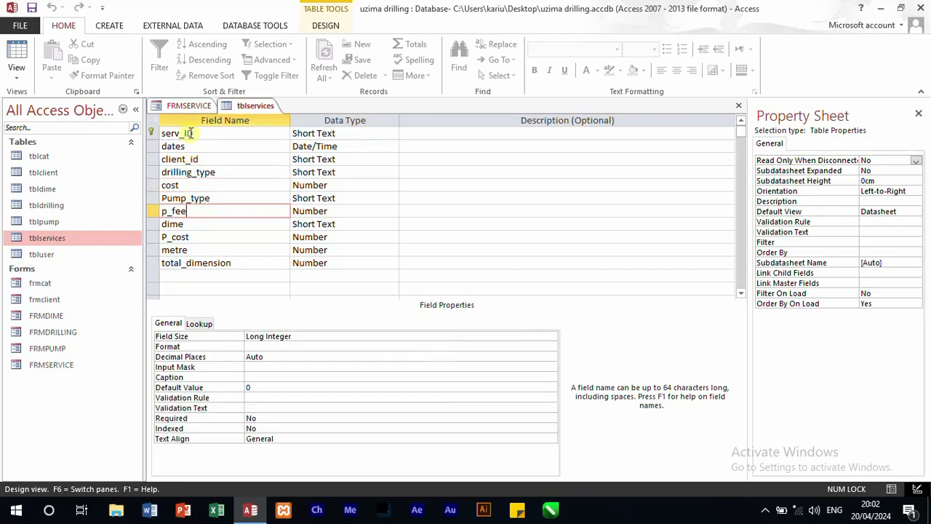
pyautogui.click(188, 107)
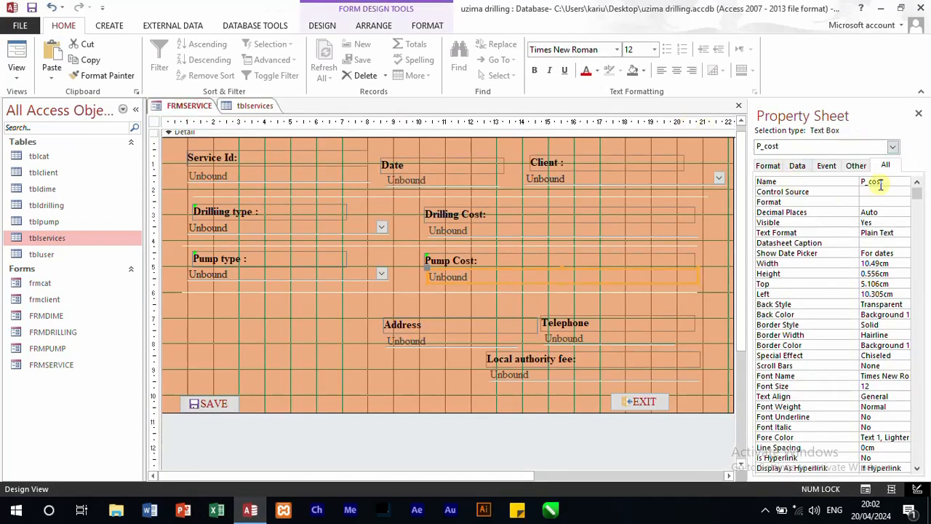
pyautogui.doubleClick(887, 183)
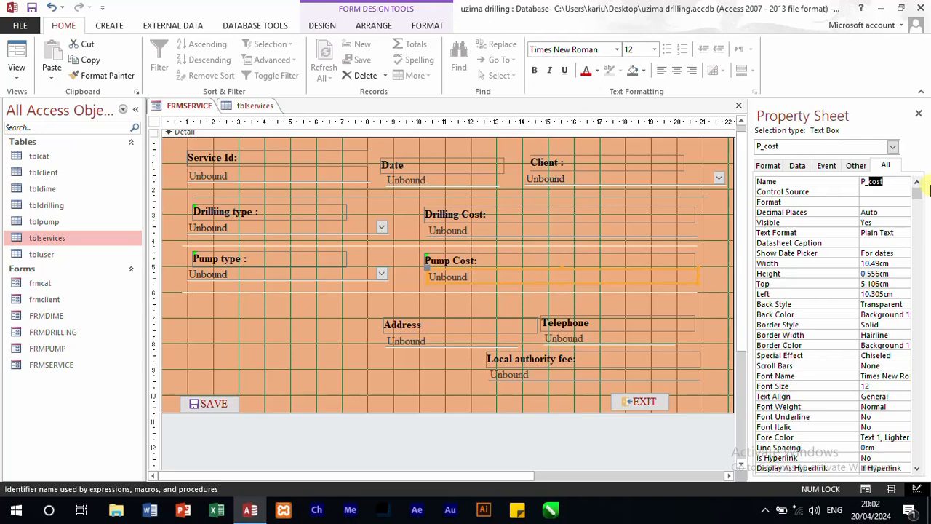
# Step: Extend the Detail section to about 11.9 cm high and move the Address, Telephone and Local authority fee controls down to its lower edge
pyautogui.click(270, 311)
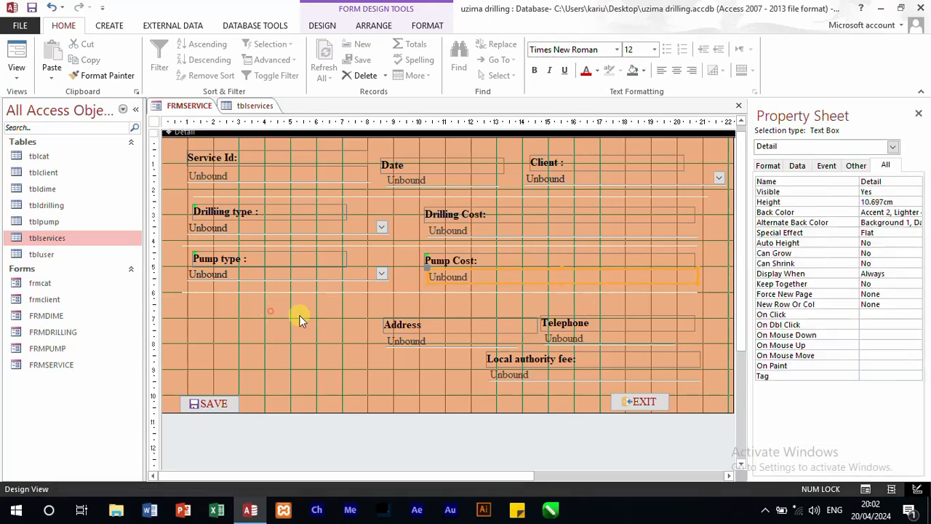
pyautogui.moveTo(396, 427); pyautogui.dragTo(393, 444)
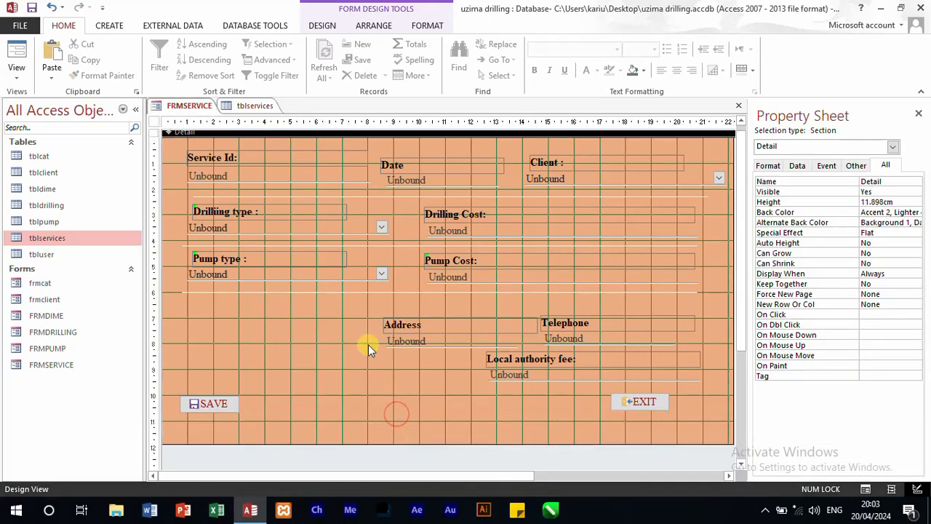
pyautogui.click(363, 309)
pyautogui.moveTo(363, 309); pyautogui.dragTo(580, 385)
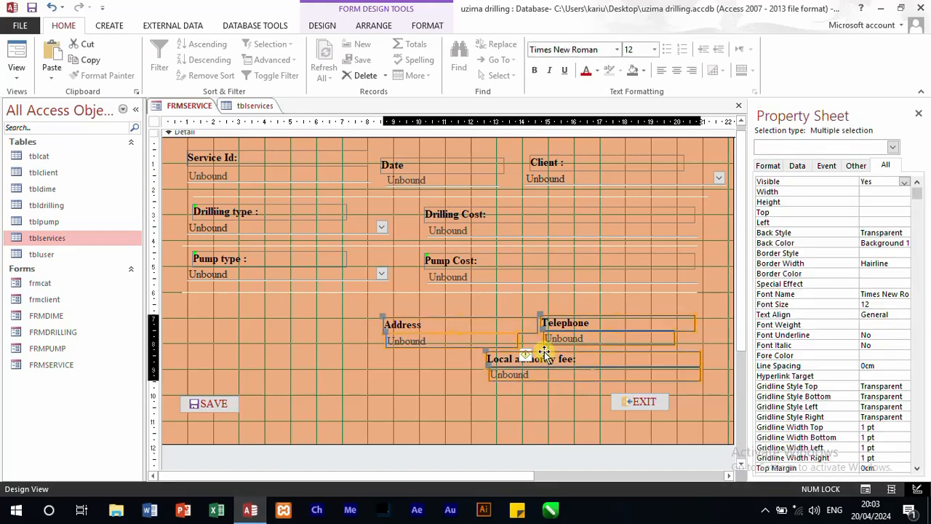
pyautogui.moveTo(544, 352); pyautogui.dragTo(531, 425)
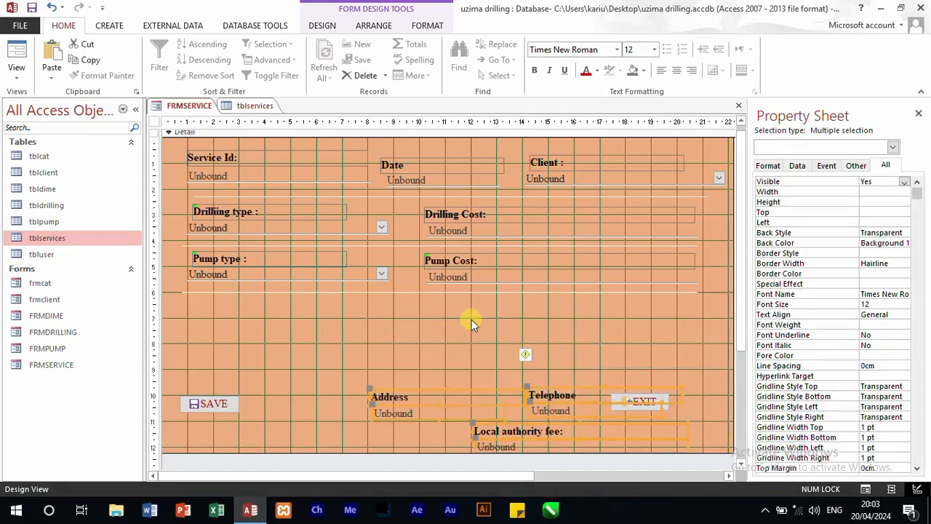
# Step: Duplicate the Pump type and Pump Cost controls together with their separator line as a fourth row directly below
pyautogui.click(393, 296)
pyautogui.moveTo(459, 312); pyautogui.dragTo(300, 260)
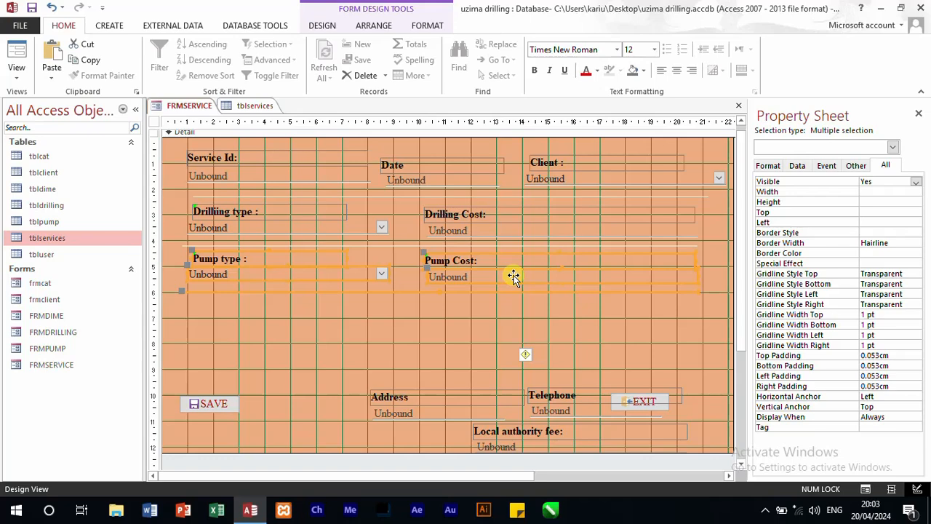
pyautogui.hotkey('ctrl', 'c')
pyautogui.hotkey('ctrl', 'v')
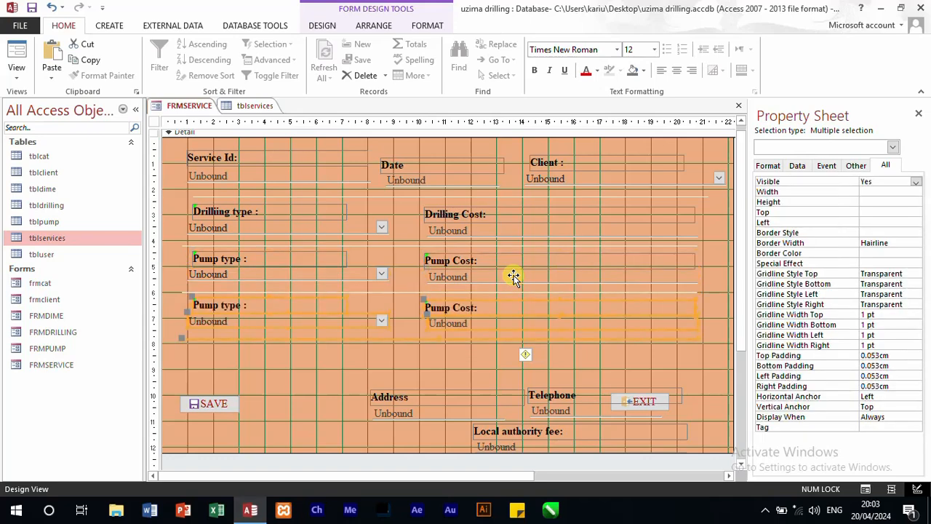
# Step: Set the caption of the fourth row's Pump type label to "Dimension type :"
pyautogui.click(214, 306)
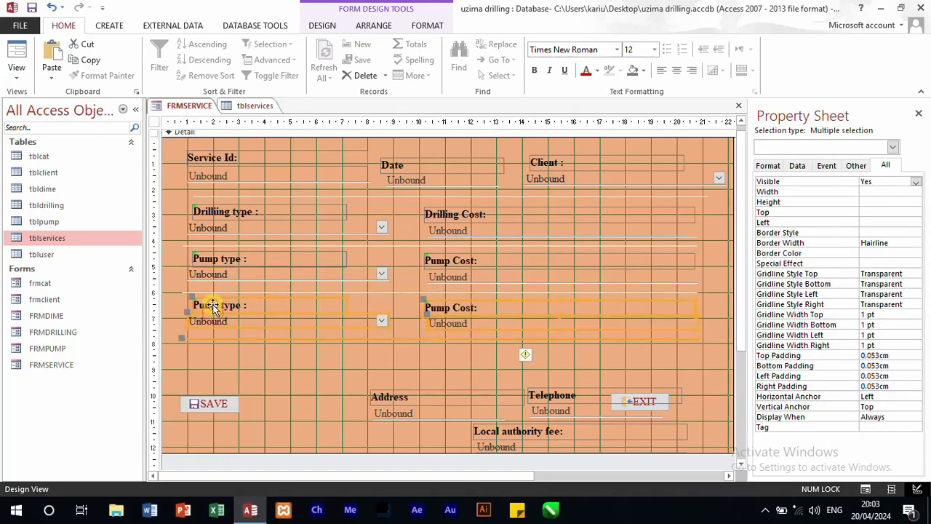
pyautogui.click(266, 363)
pyautogui.click(210, 303)
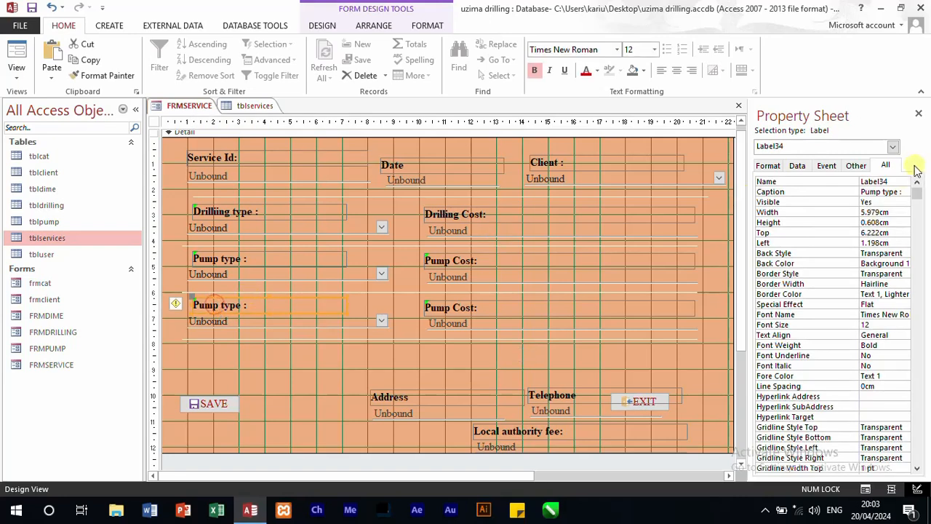
pyautogui.click(879, 193)
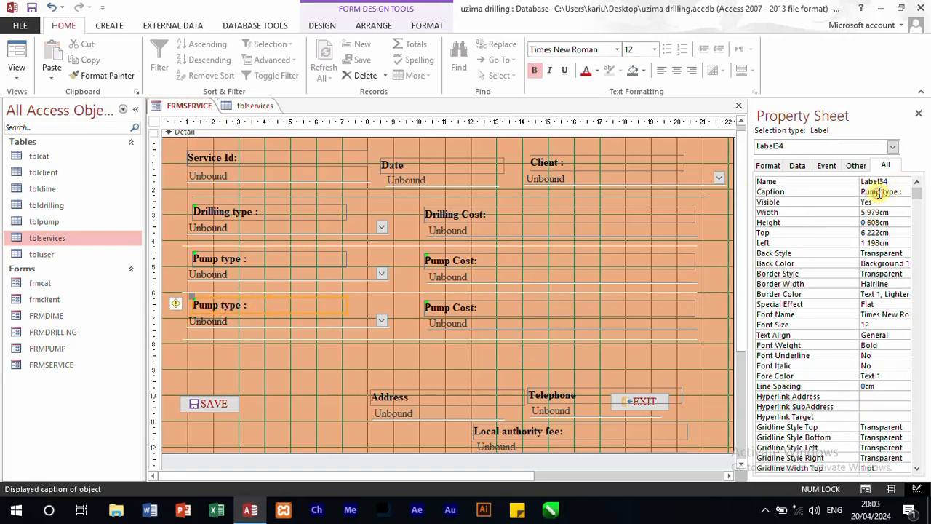
pyautogui.doubleClick(873, 192)
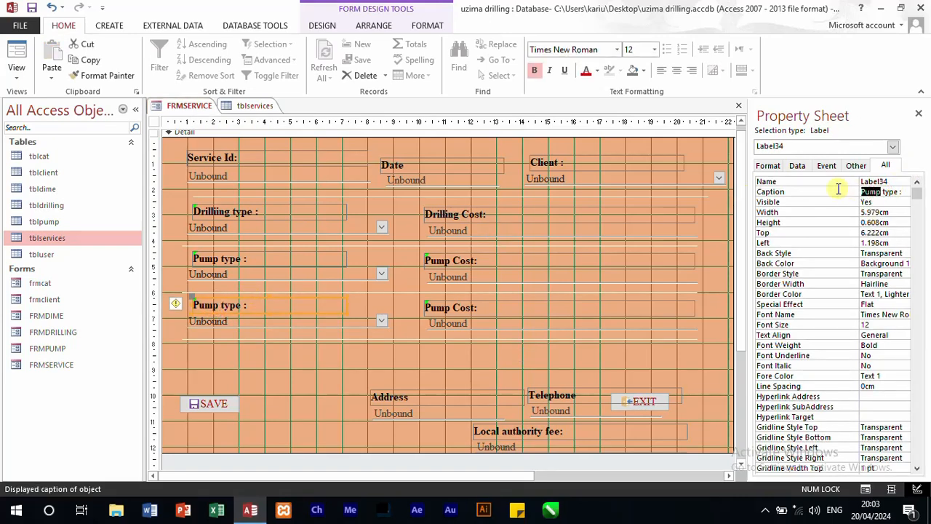
pyautogui.write('Dime')
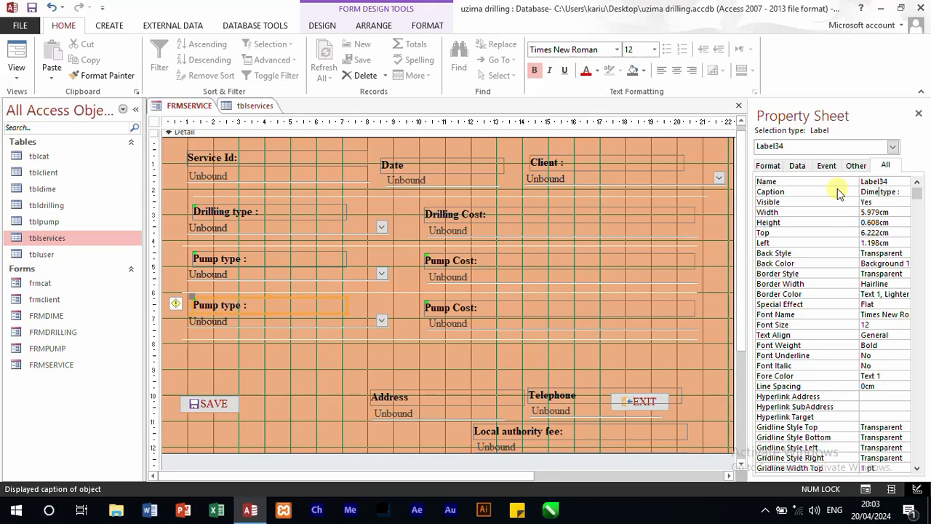
pyautogui.write('nsion')
# Step: Name the combo box under the Dimension type label dime, matching the field name in tblservices
pyautogui.click(274, 322)
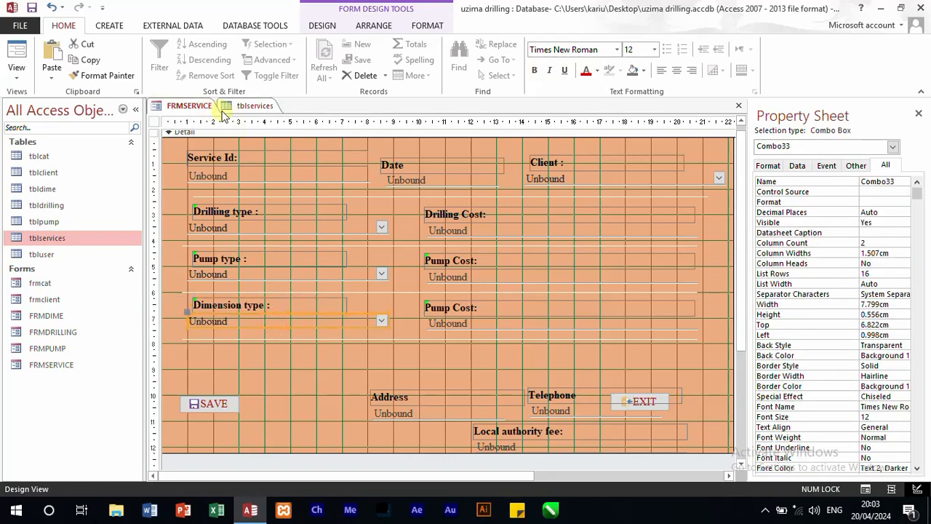
pyautogui.click(246, 106)
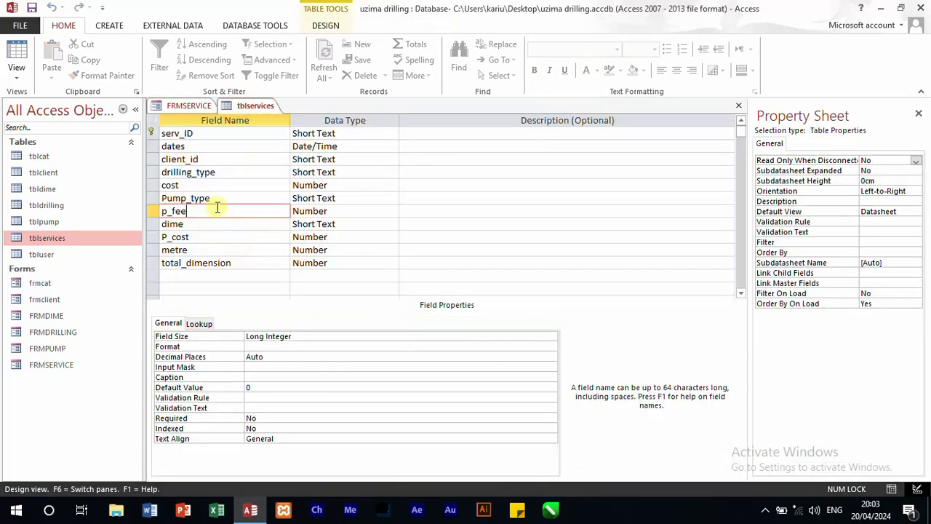
pyautogui.click(182, 106)
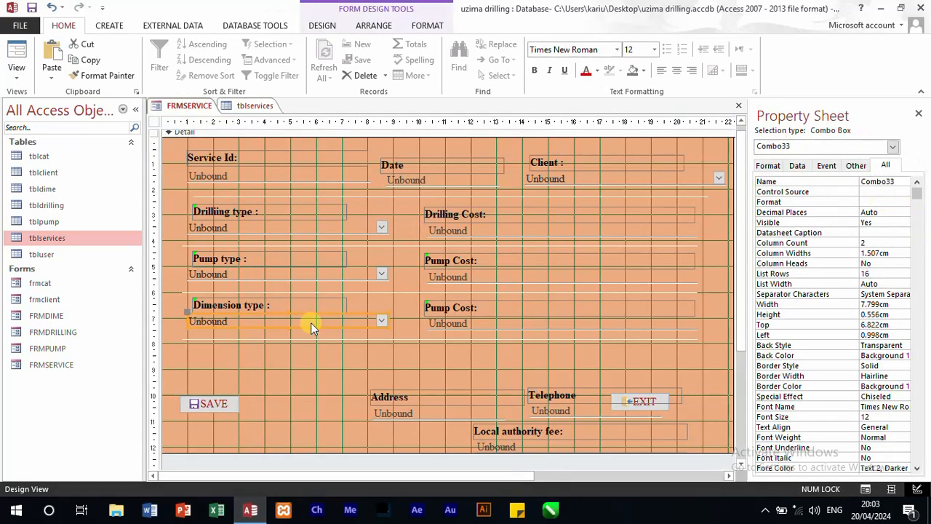
pyautogui.doubleClick(904, 182)
pyautogui.write('dime')
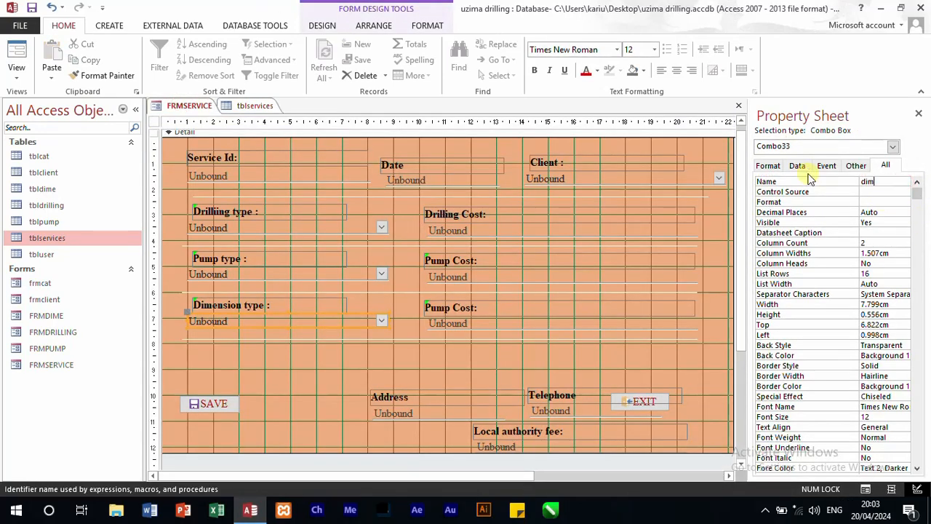
# Step: Name the text box under the fourth row's Pump Cost label p_cost, matching its field in tblservices
pyautogui.click(340, 343)
pyautogui.click(450, 310)
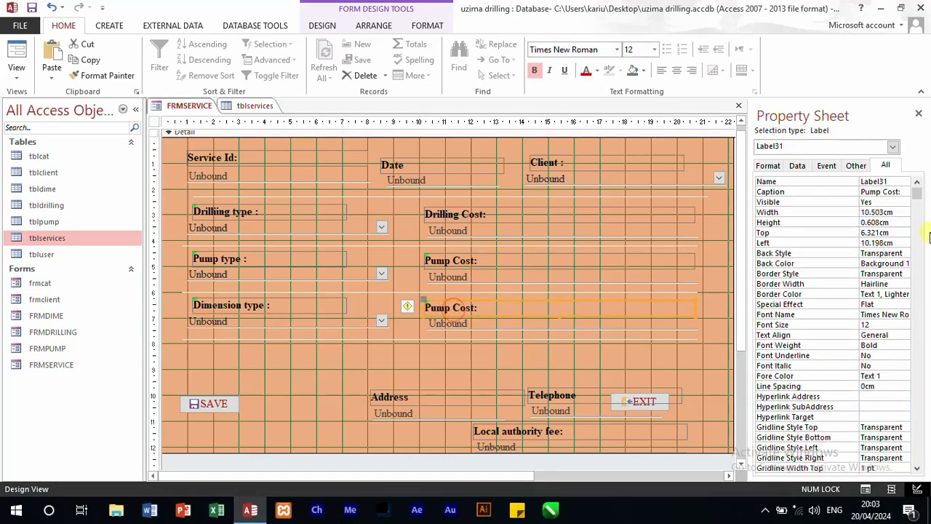
pyautogui.click(249, 108)
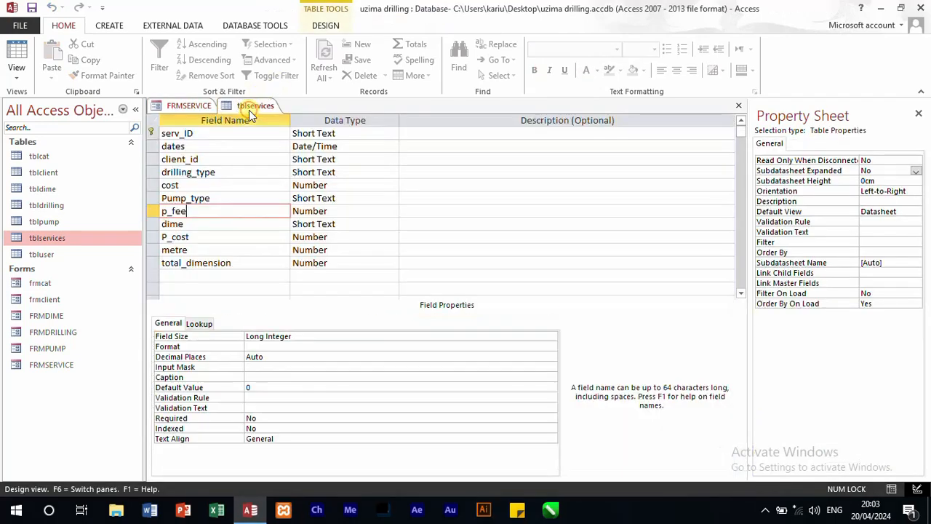
pyautogui.click(193, 108)
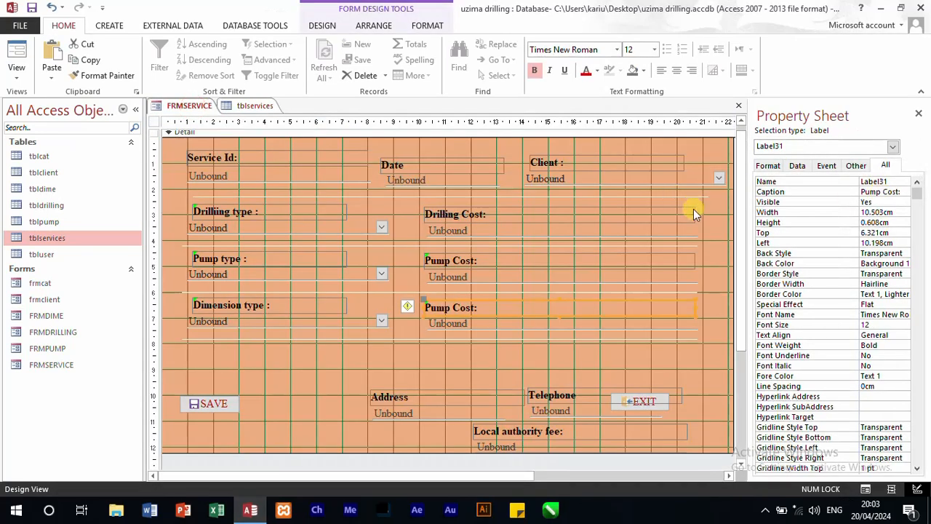
pyautogui.click(505, 231)
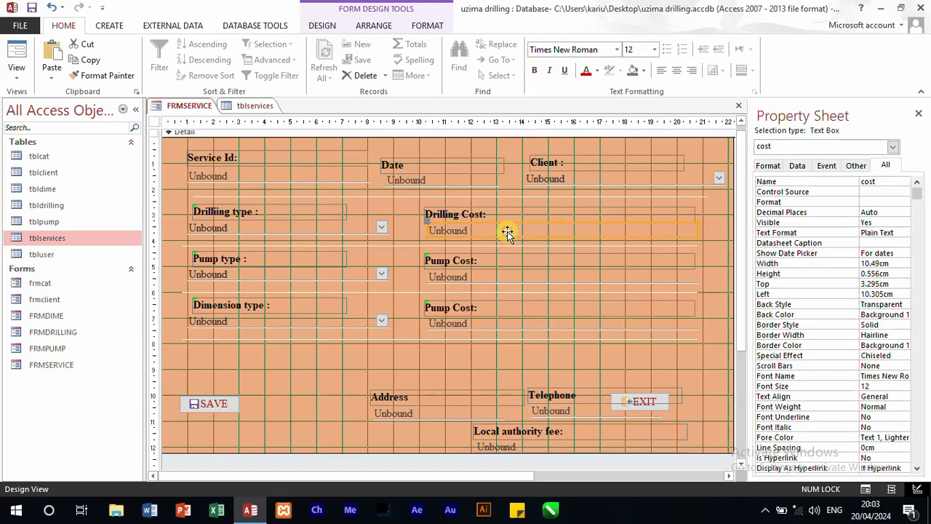
pyautogui.click(475, 335)
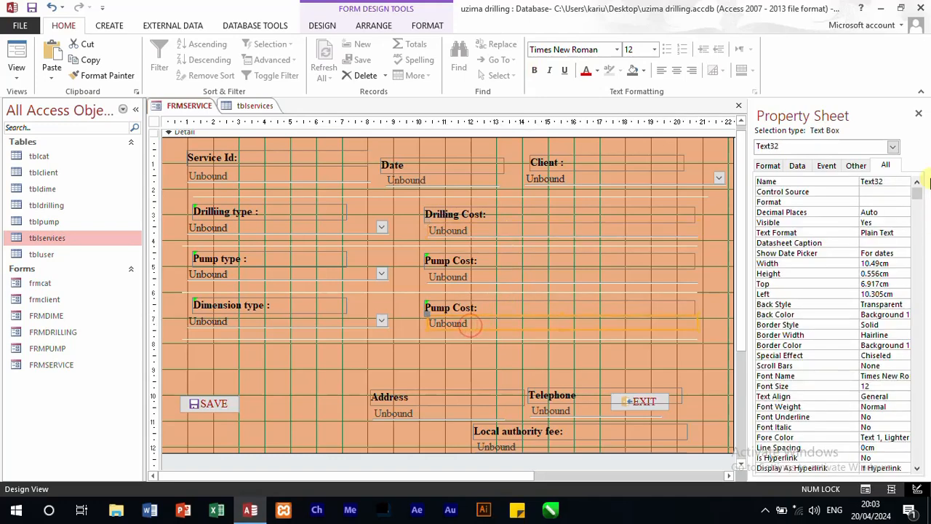
pyautogui.doubleClick(891, 180)
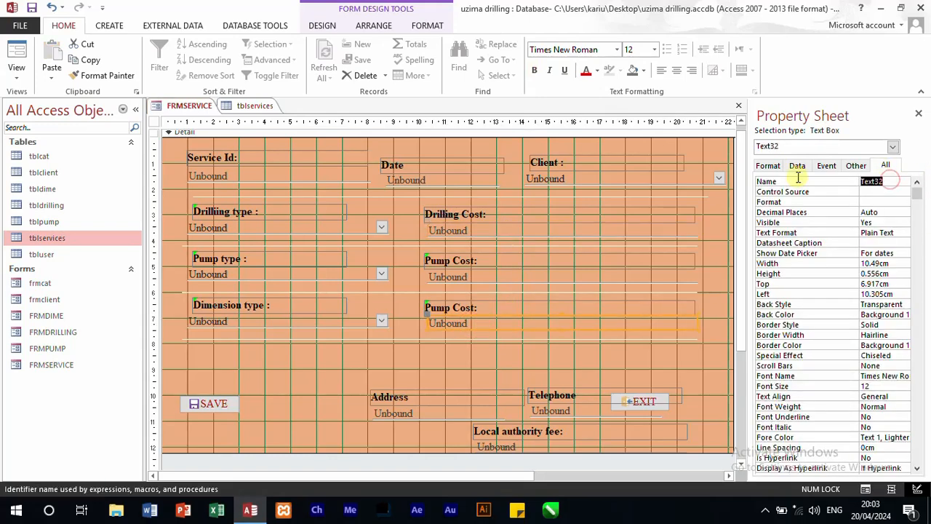
pyautogui.write('p_cost')
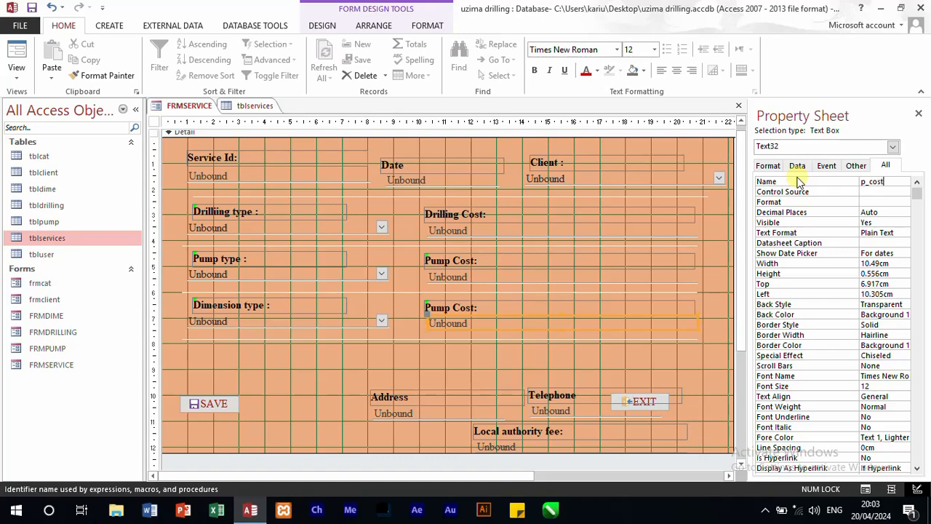
# Step: Set the caption of the fourth row's Pump Cost label to "Cost Per Metre:"
pyautogui.click(510, 302)
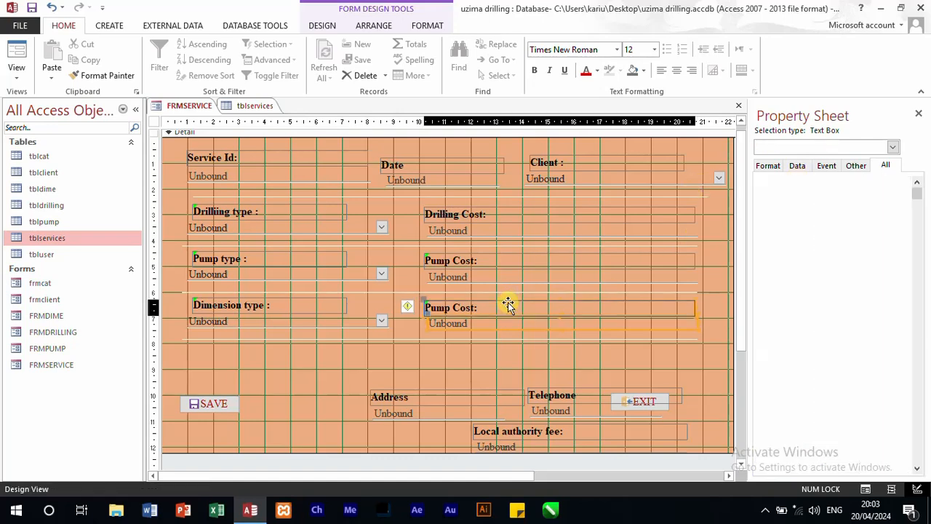
pyautogui.moveTo(900, 192); pyautogui.dragTo(859, 192)
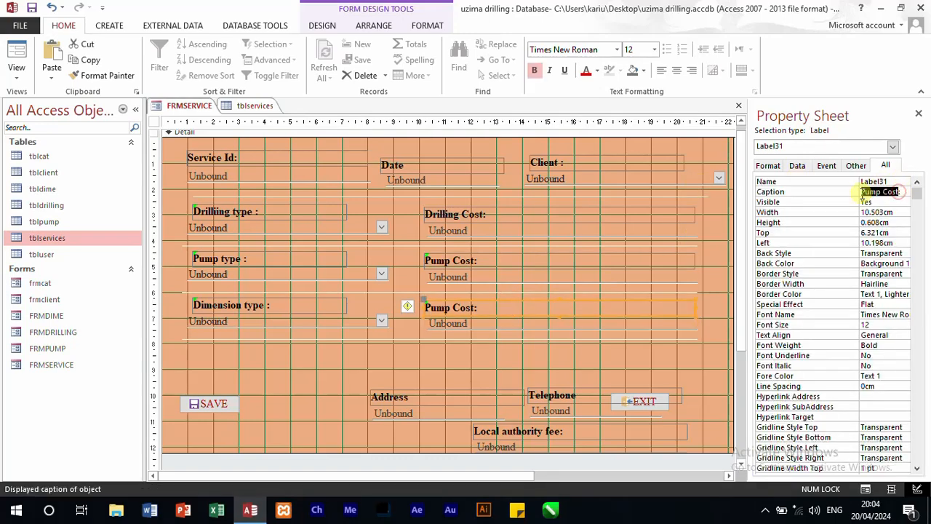
pyautogui.write('Cost Per')
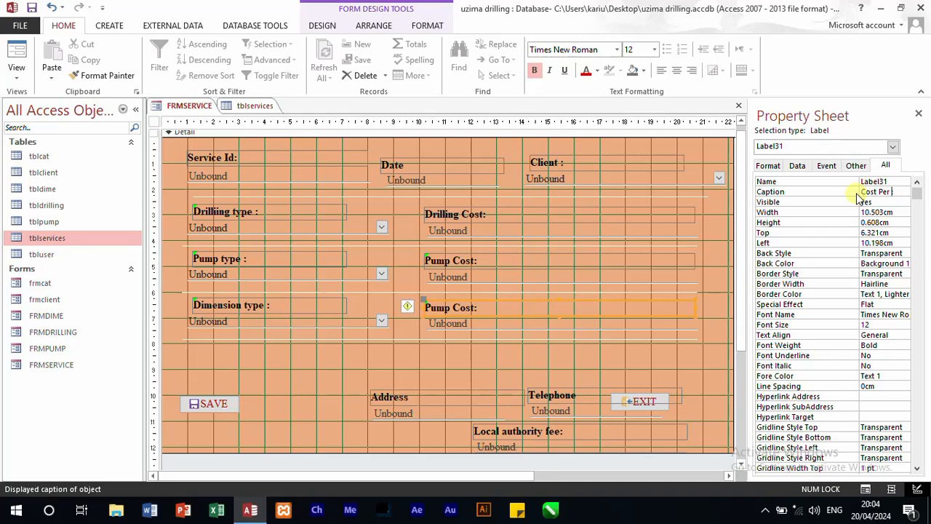
pyautogui.write('tre:')
# Step: Move the Address controls directly beneath the Dimension type row, and shift the SAVE button and the lowest separator line below them
pyautogui.moveTo(235, 396); pyautogui.dragTo(233, 417)
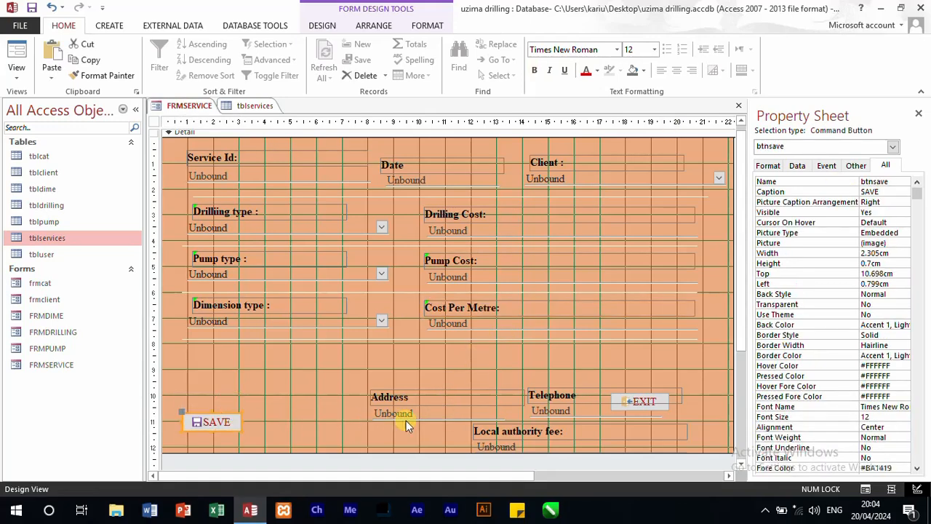
pyautogui.moveTo(409, 427); pyautogui.dragTo(203, 358)
pyautogui.click(300, 340)
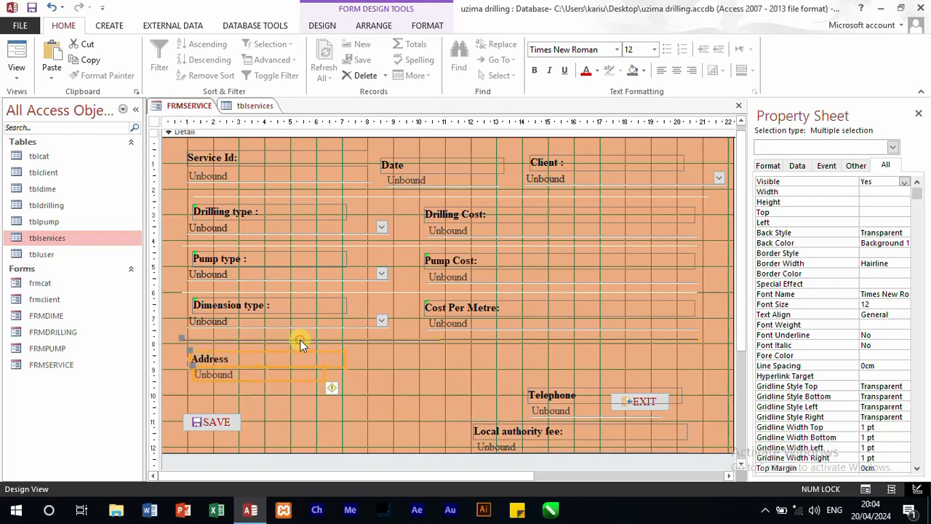
pyautogui.moveTo(299, 339); pyautogui.dragTo(305, 392)
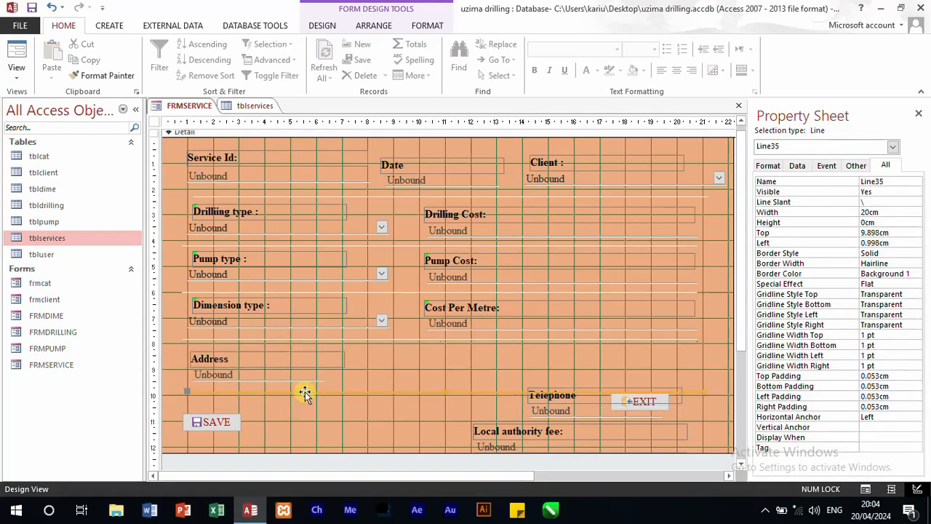
# Step: Set the caption of the Address label below the Dimension type row to "Client"
pyautogui.click(227, 358)
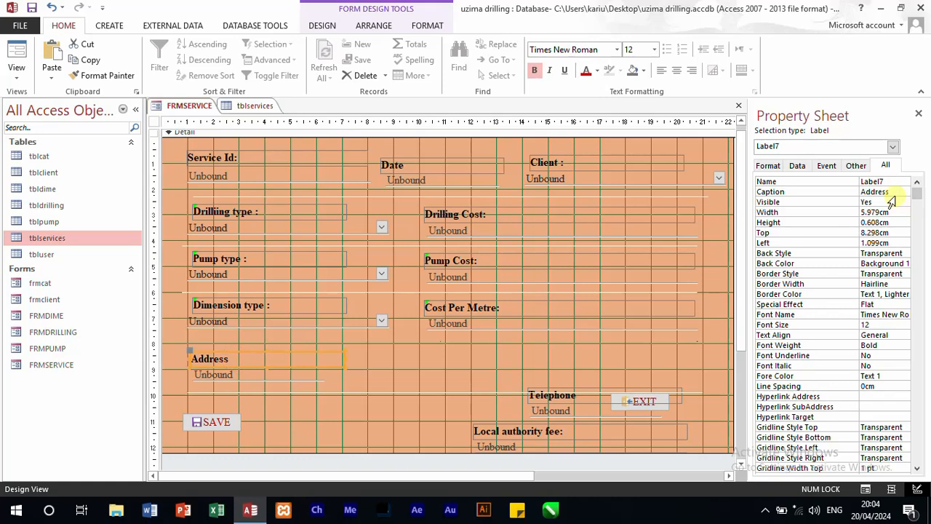
pyautogui.doubleClick(895, 192)
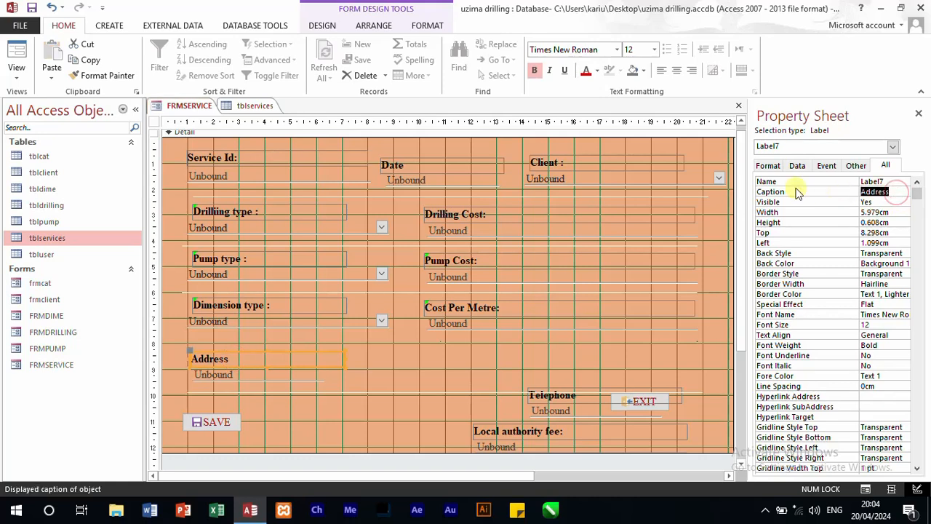
pyautogui.write('Client')
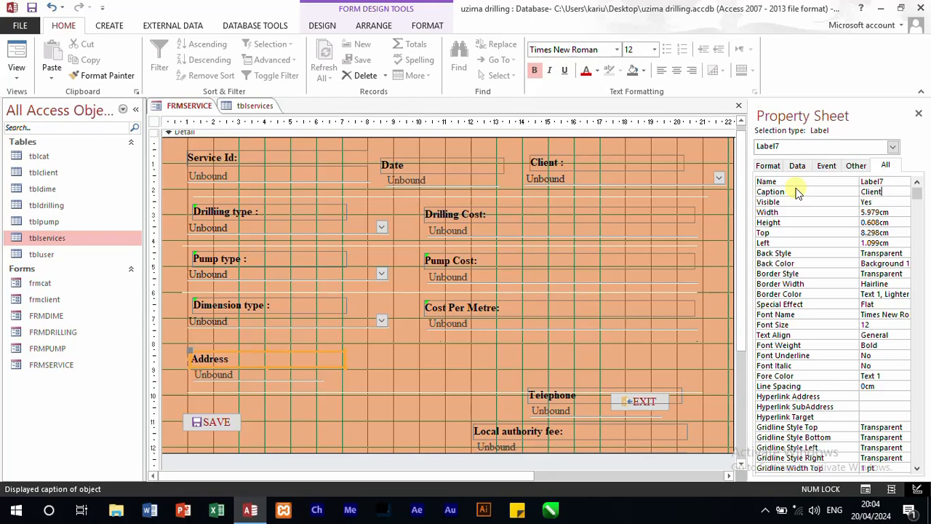
pyautogui.click(378, 361)
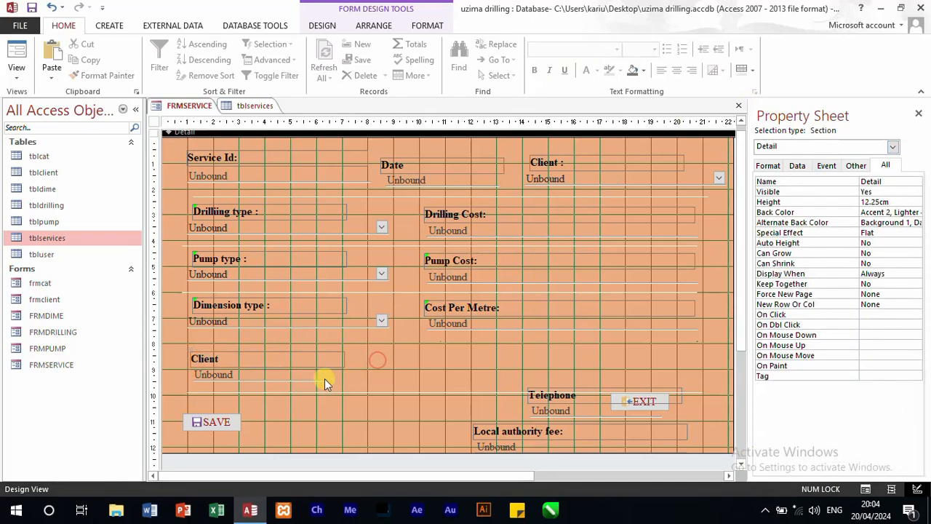
# Step: Widen the lower Client label and its text box, making the box about 6.7 cm wide, and move them up under the Dimension type row
pyautogui.moveTo(355, 388); pyautogui.dragTo(386, 357)
pyautogui.click(417, 375)
pyautogui.moveTo(304, 384); pyautogui.dragTo(262, 355)
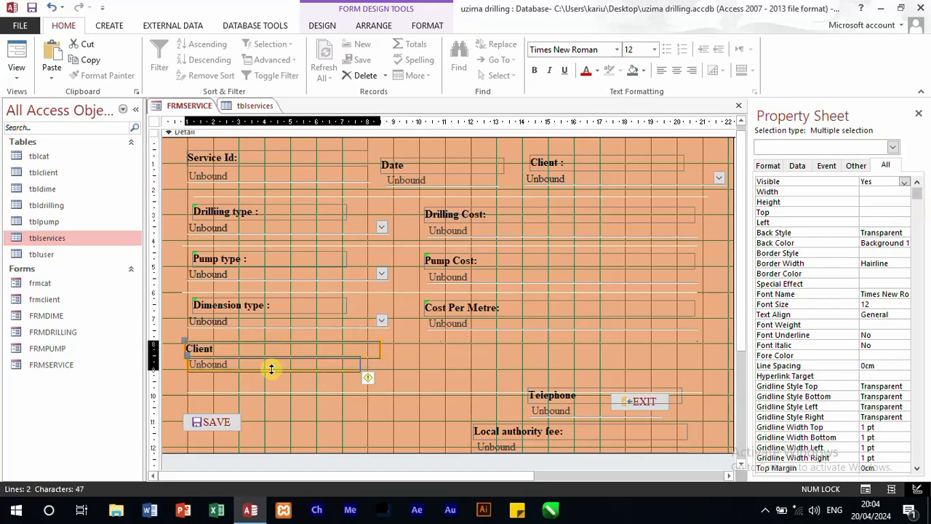
pyautogui.click(249, 353)
pyautogui.click(276, 382)
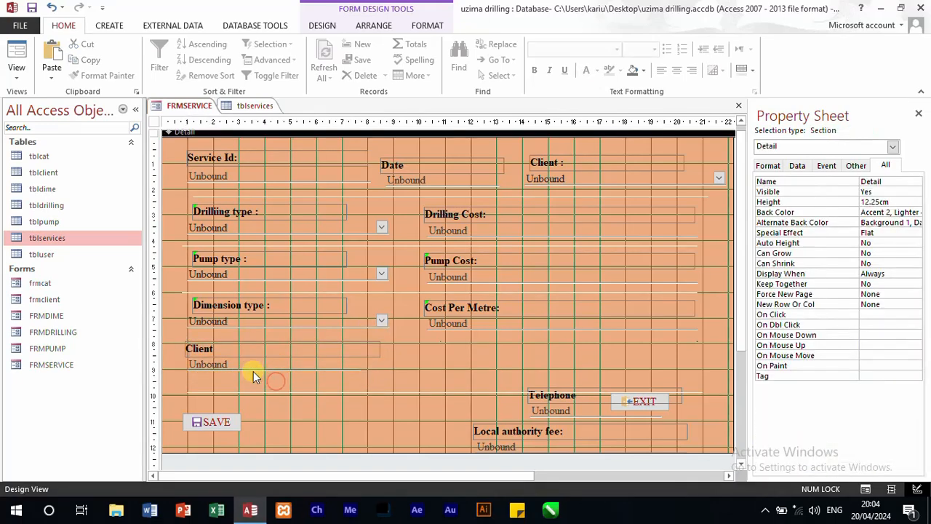
# Step: Name the text box under the lower Client label metre, matching its field in tblservices
pyautogui.click(252, 368)
pyautogui.click(244, 107)
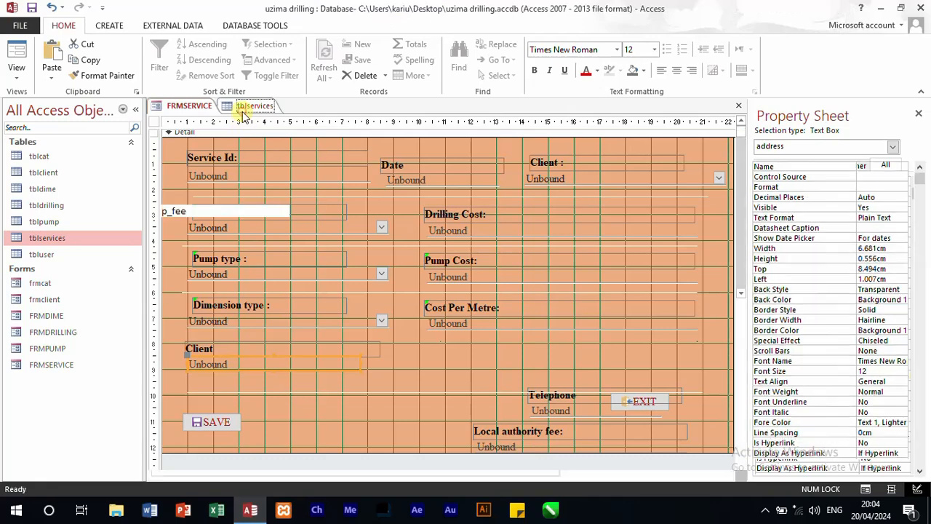
pyautogui.click(191, 104)
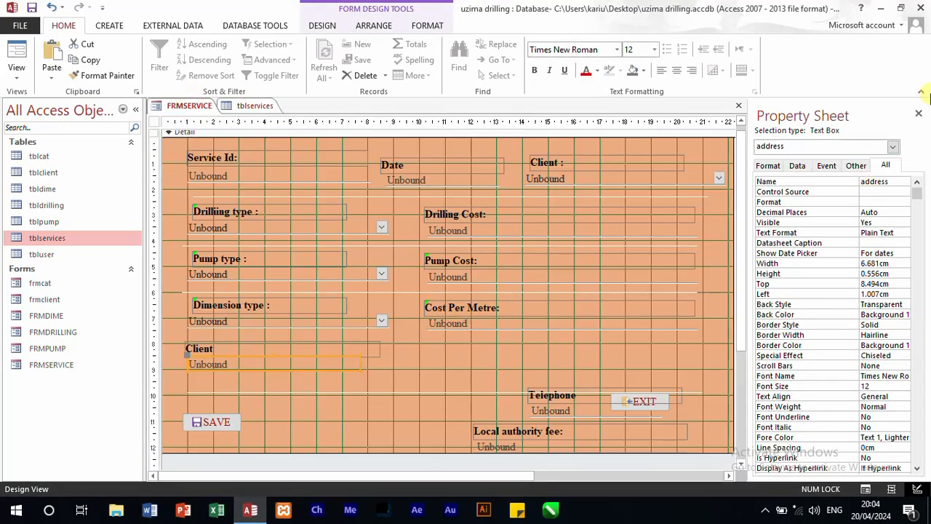
pyautogui.doubleClick(876, 182)
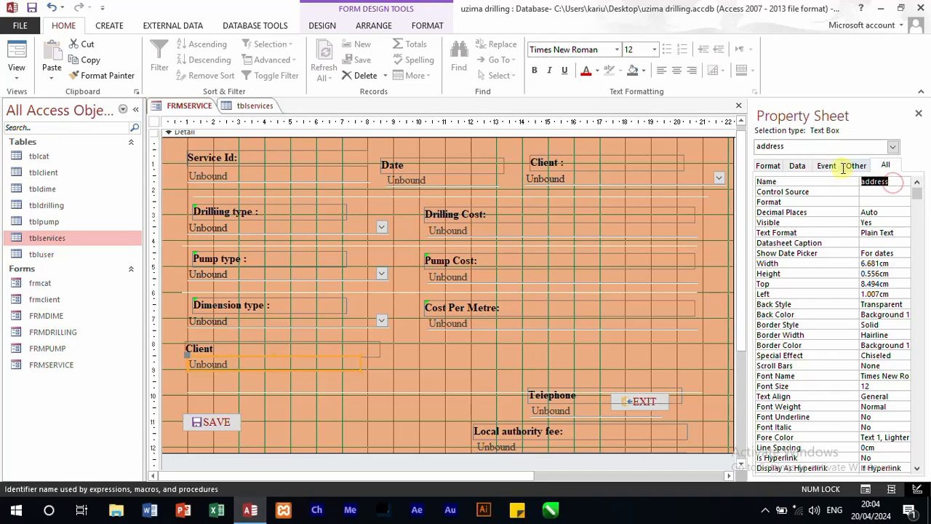
pyautogui.write('metre')
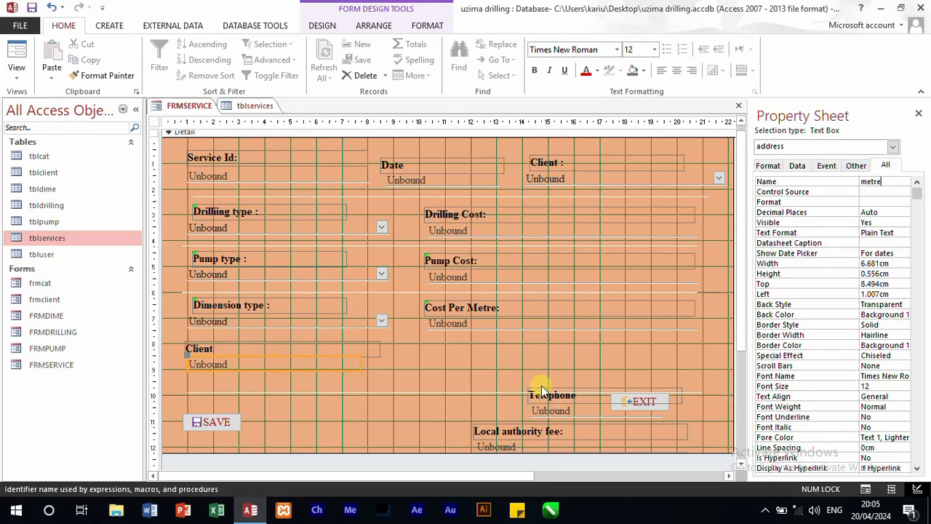
# Step: Duplicate the lower Client label and text box, place the copy under Cost Per Metre, and narrow its text box to about 4.6 cm
pyautogui.moveTo(524, 379); pyautogui.dragTo(557, 415)
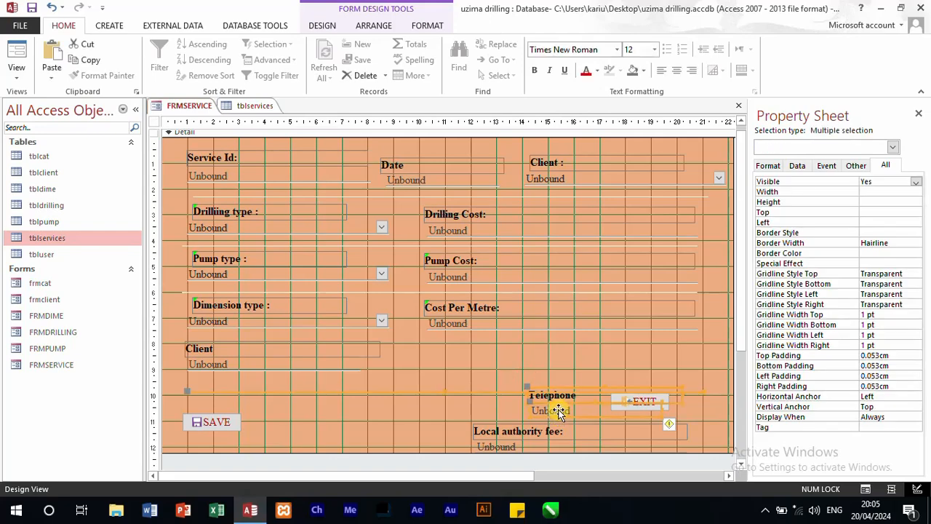
pyautogui.click(495, 362)
pyautogui.moveTo(346, 382); pyautogui.dragTo(256, 343)
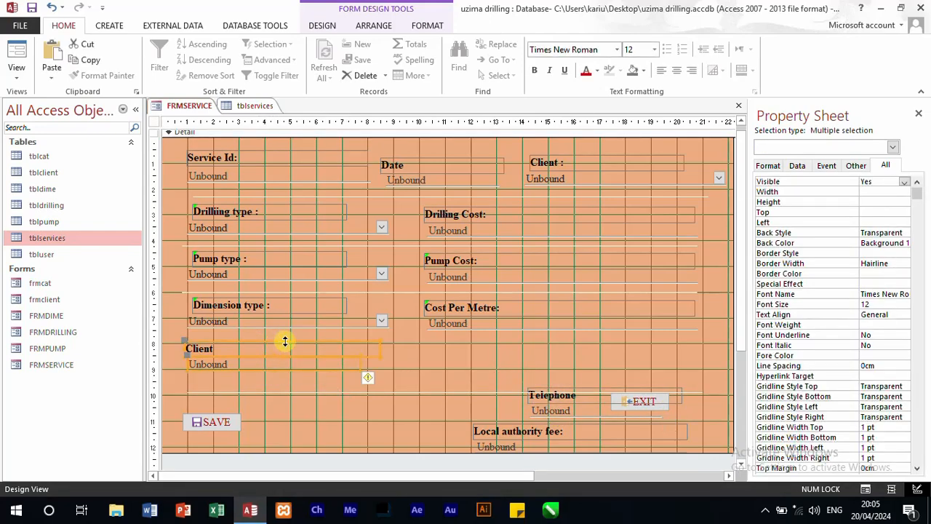
pyautogui.hotkey('ctrl', 'v')
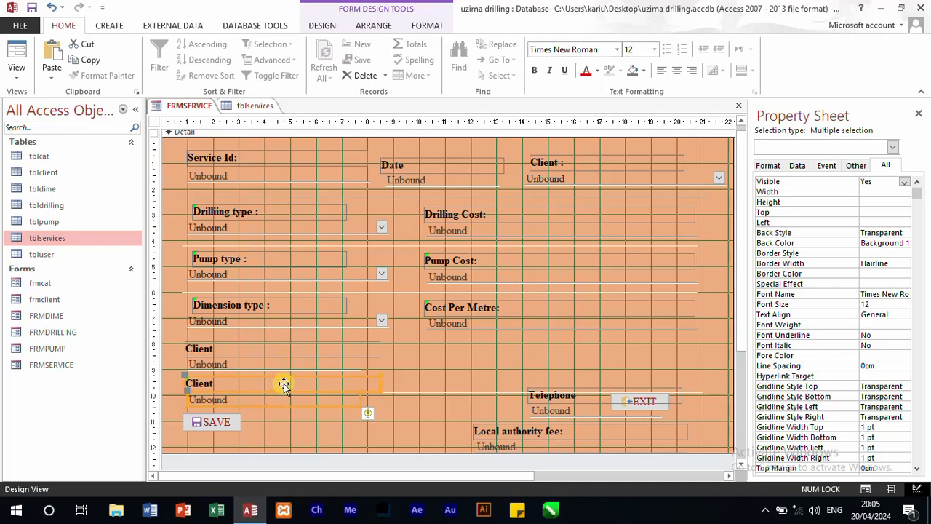
pyautogui.moveTo(283, 386); pyautogui.dragTo(521, 346)
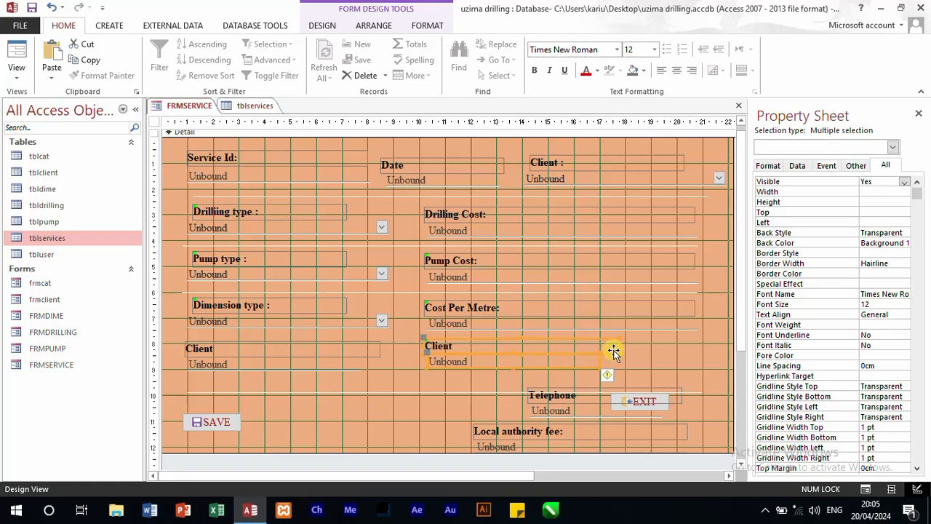
pyautogui.moveTo(620, 345); pyautogui.dragTo(556, 342)
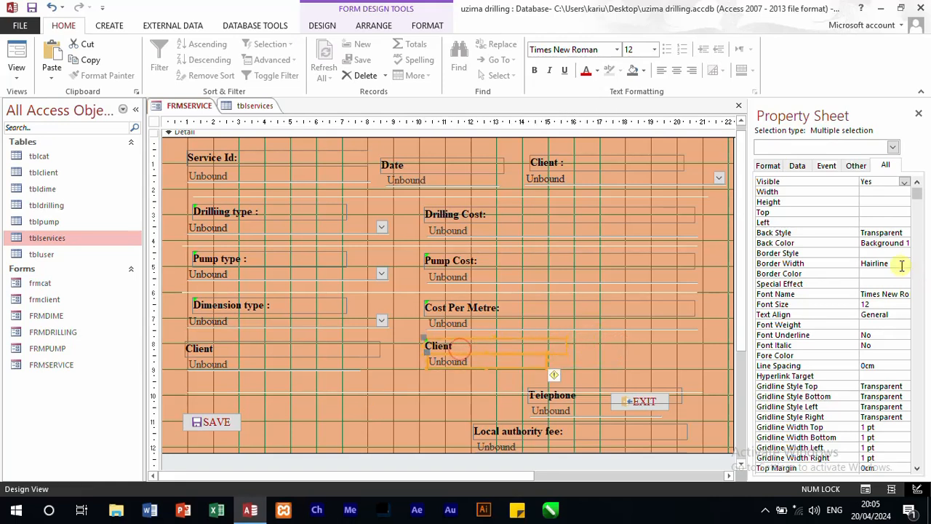
pyautogui.click(517, 341)
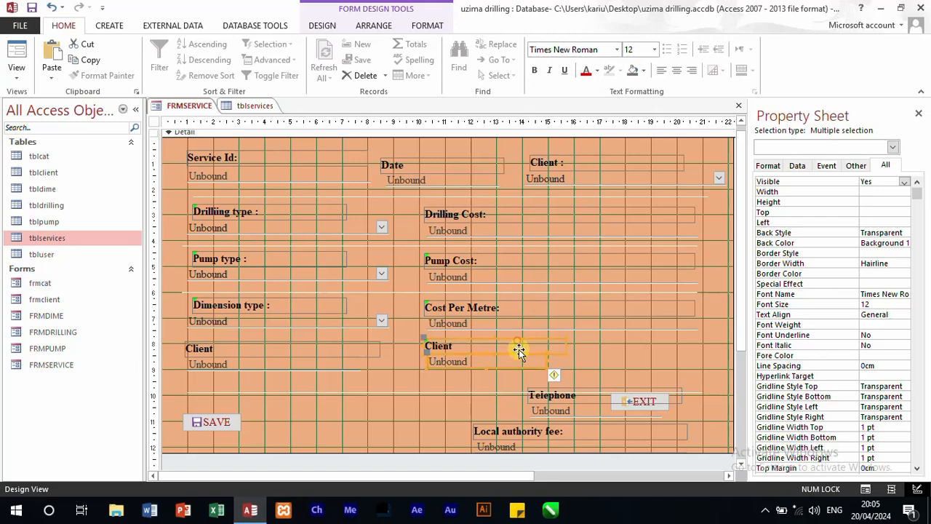
pyautogui.click(615, 348)
# Step: Name the copied text box below Cost Per Metre total_dimension, matching its field in tblservices
pyautogui.click(527, 358)
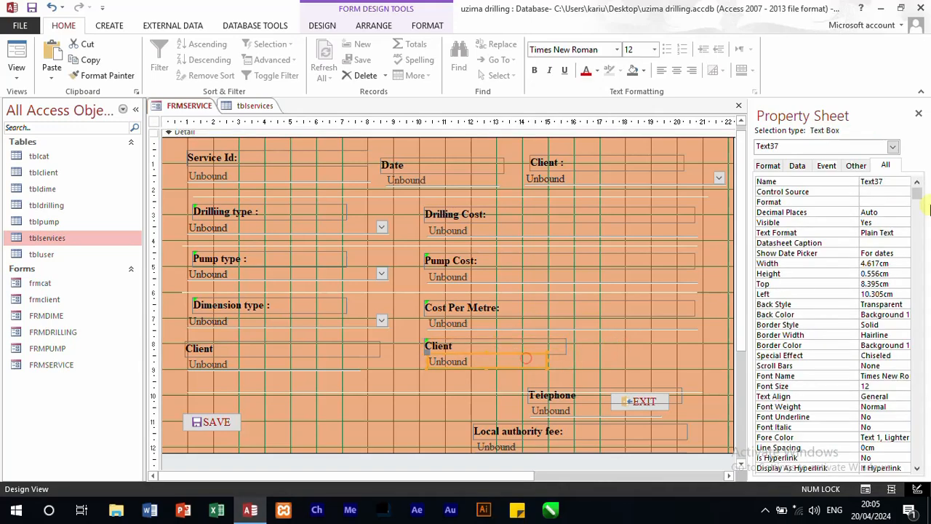
pyautogui.doubleClick(896, 182)
pyautogui.write('total_dime')
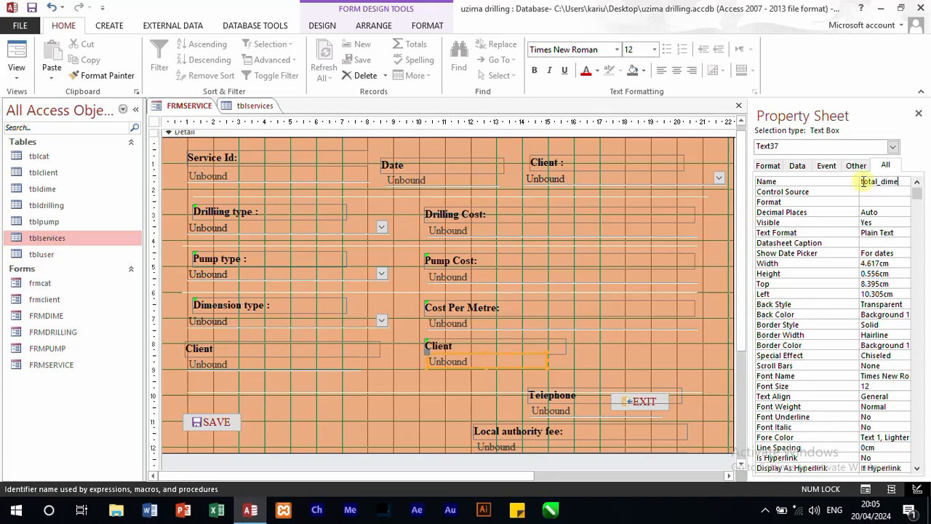
pyautogui.click(243, 107)
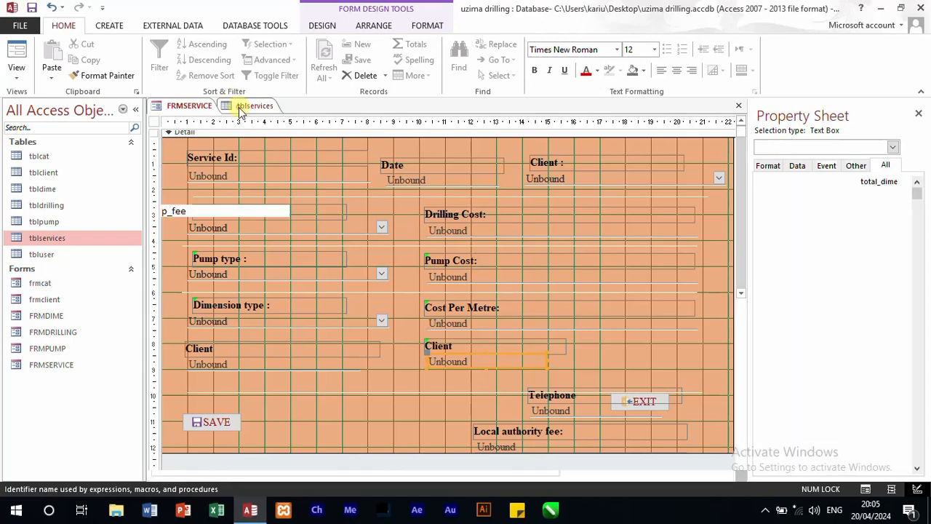
pyautogui.click(189, 105)
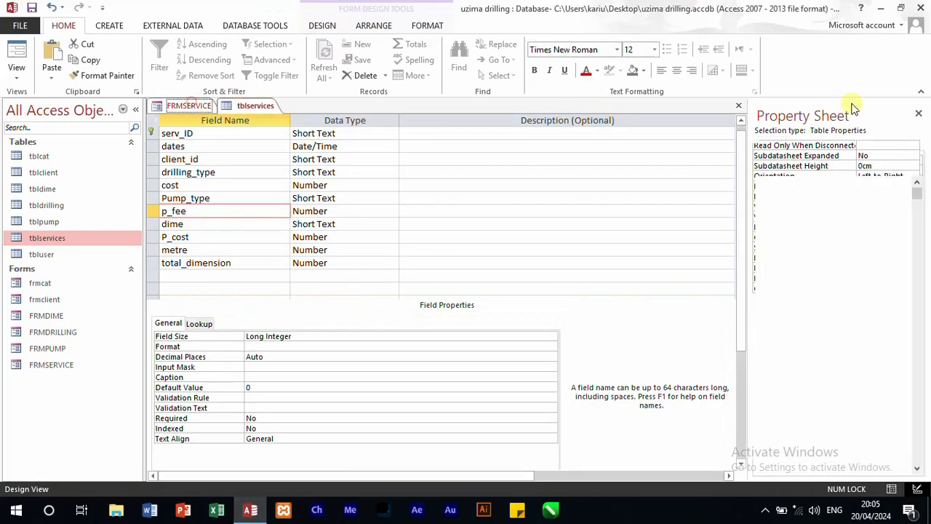
pyautogui.click(901, 181)
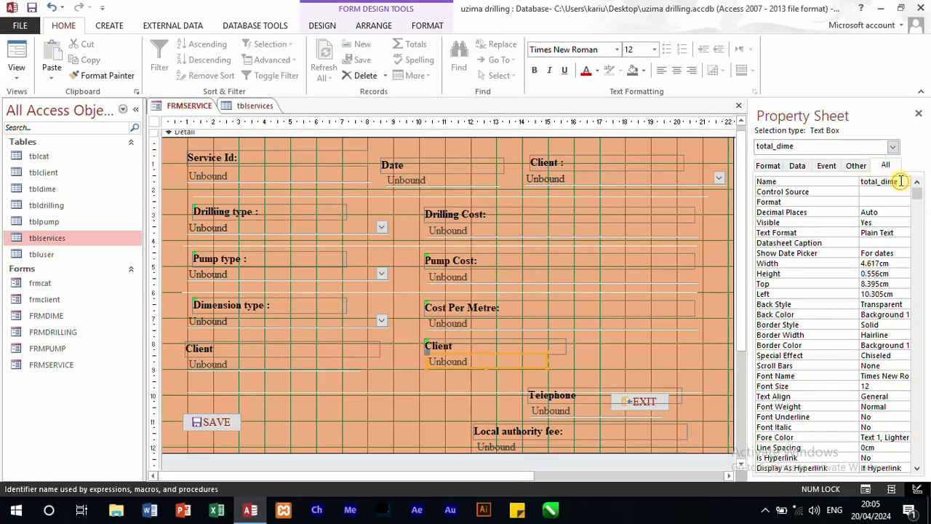
pyautogui.write('nsion')
# Step: Set the caption of the Client label above the total_dimension text box to Total Dimension
pyautogui.click(441, 345)
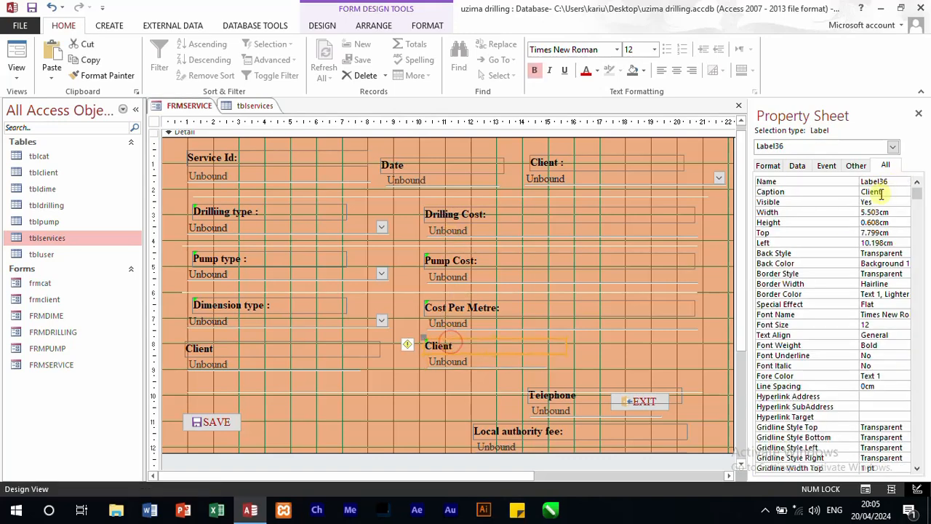
pyautogui.doubleClick(898, 193)
pyautogui.write('tot')
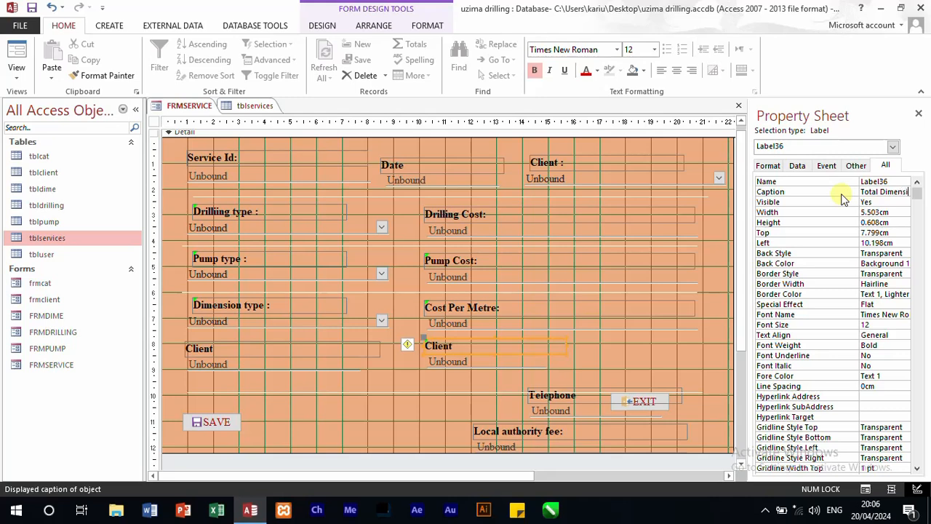
pyautogui.write('on')
pyautogui.click(627, 355)
pyautogui.click(526, 365)
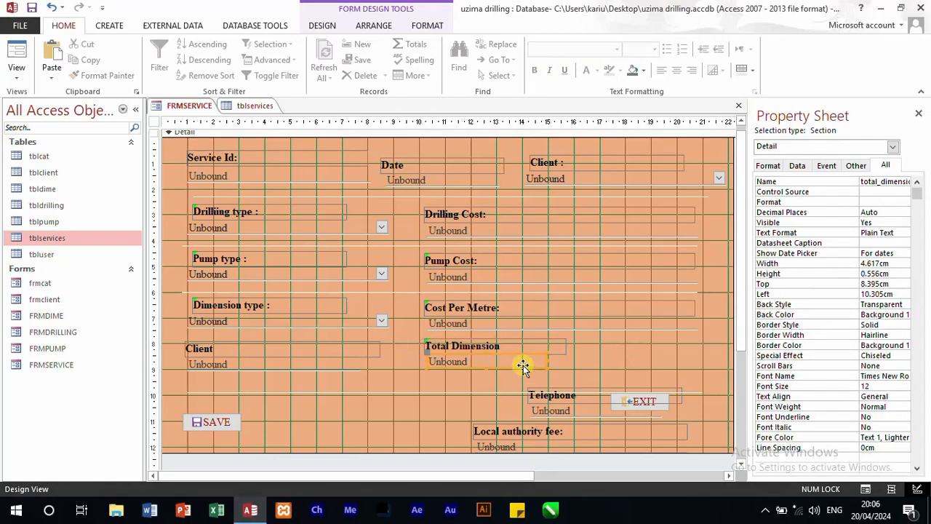
# Step: Duplicate the SAVE button and place the copy beside the Total Dimension label and text box
pyautogui.click(227, 422)
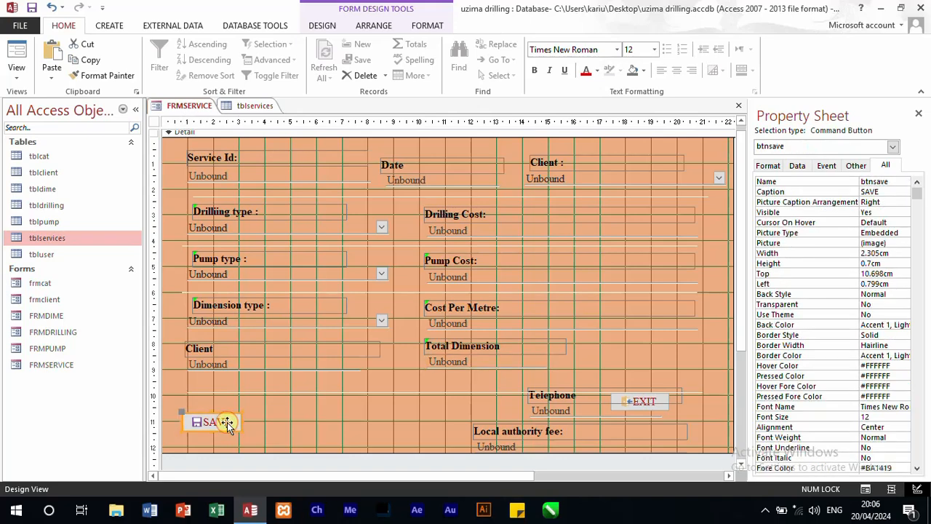
pyautogui.hotkey('ctrl', 'c')
pyautogui.hotkey('ctrl', 'v')
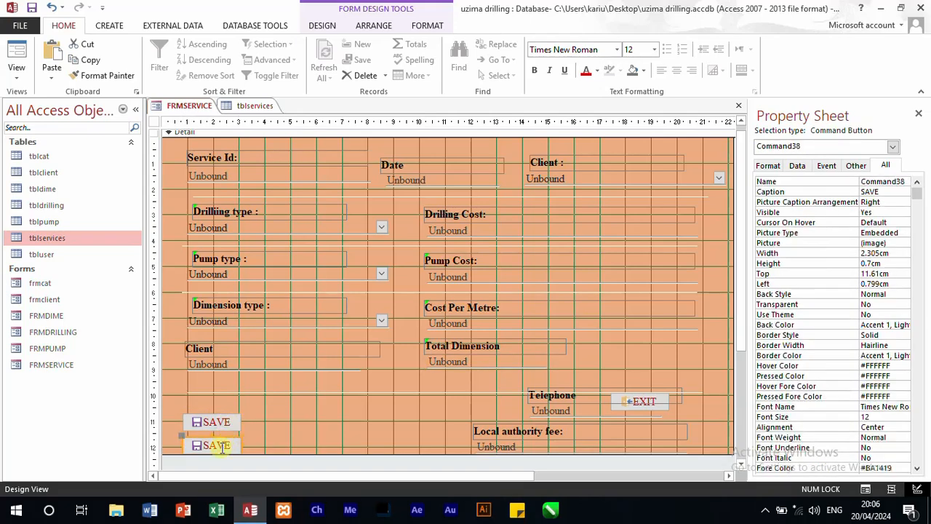
pyautogui.click(243, 436)
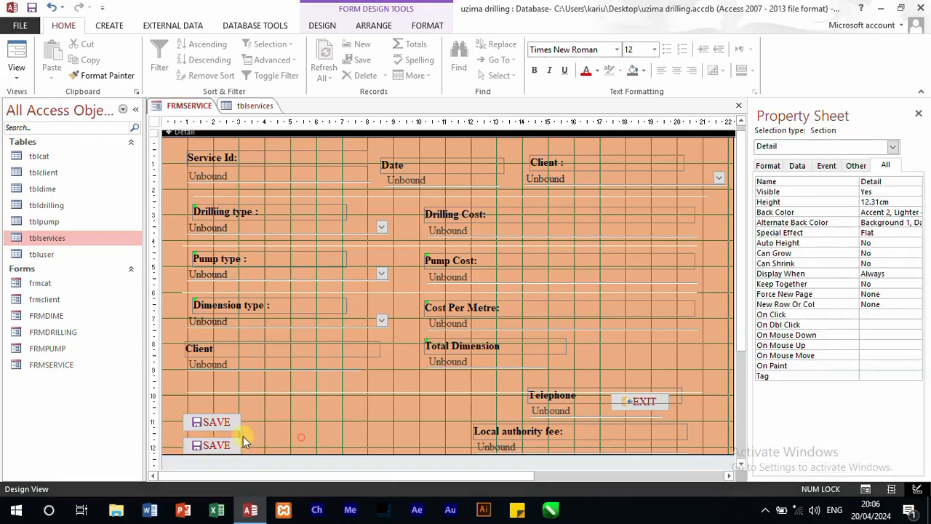
pyautogui.moveTo(218, 443); pyautogui.dragTo(622, 349)
# Step: Give the copied SAVE button the caption Calculate and the name btncalculate
pyautogui.doubleClick(899, 190)
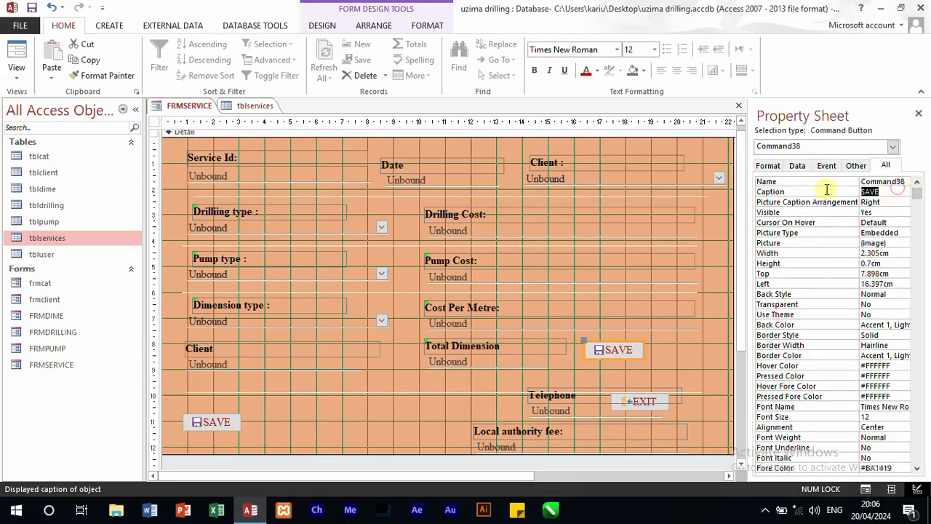
pyautogui.write('cal')
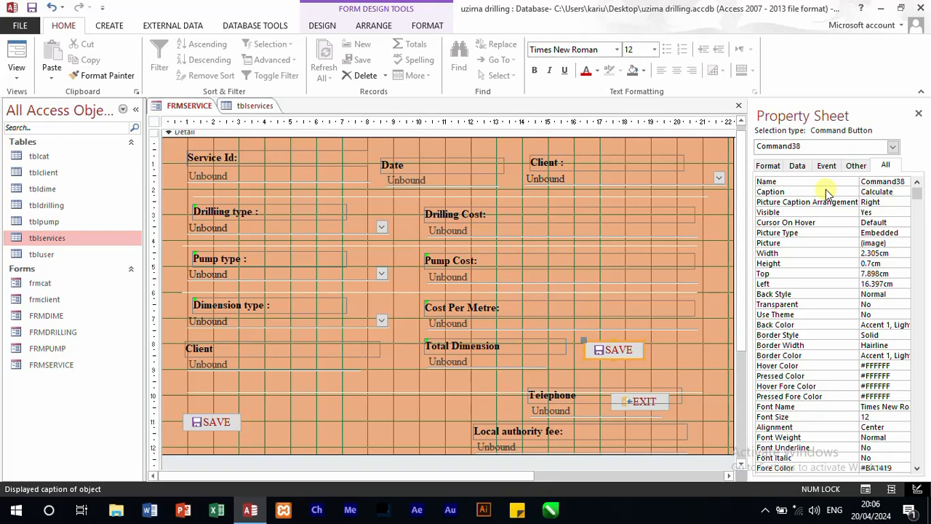
pyautogui.click(905, 182)
pyautogui.moveTo(906, 182); pyautogui.dragTo(811, 181)
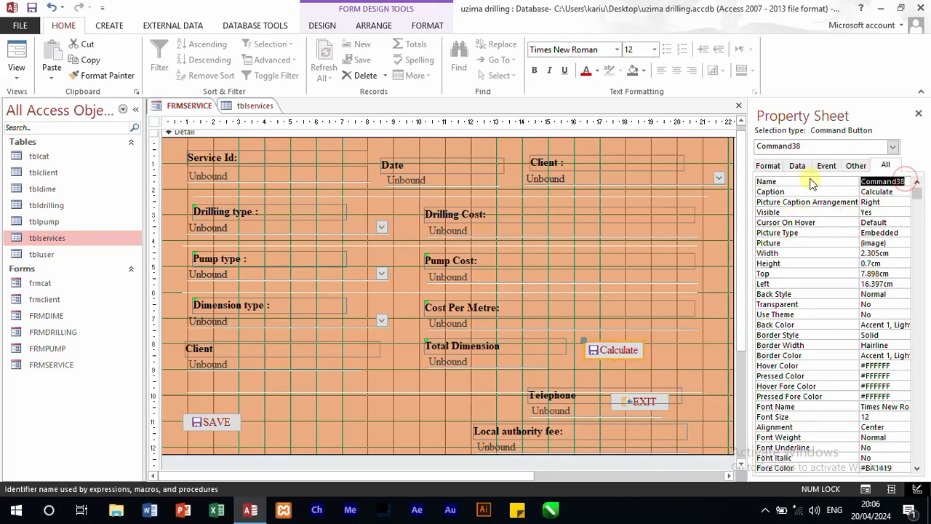
pyautogui.write('btncalculate')
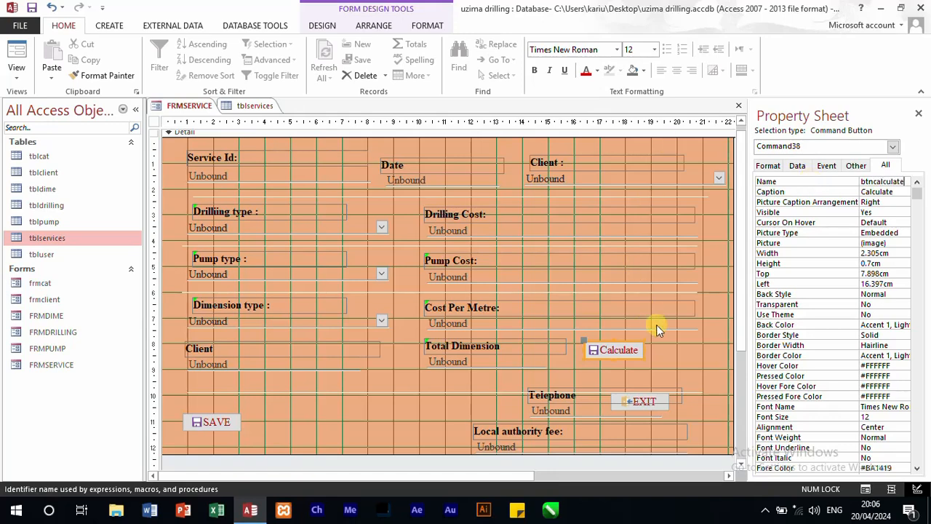
pyautogui.click(685, 338)
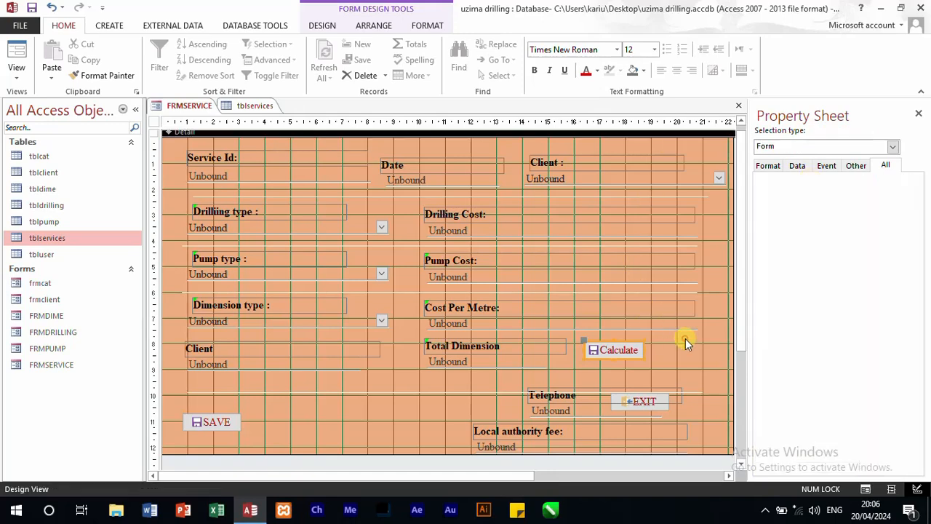
# Step: Delete the leftover Telephone and Local authority fee labels together with their text boxes
pyautogui.click(595, 391)
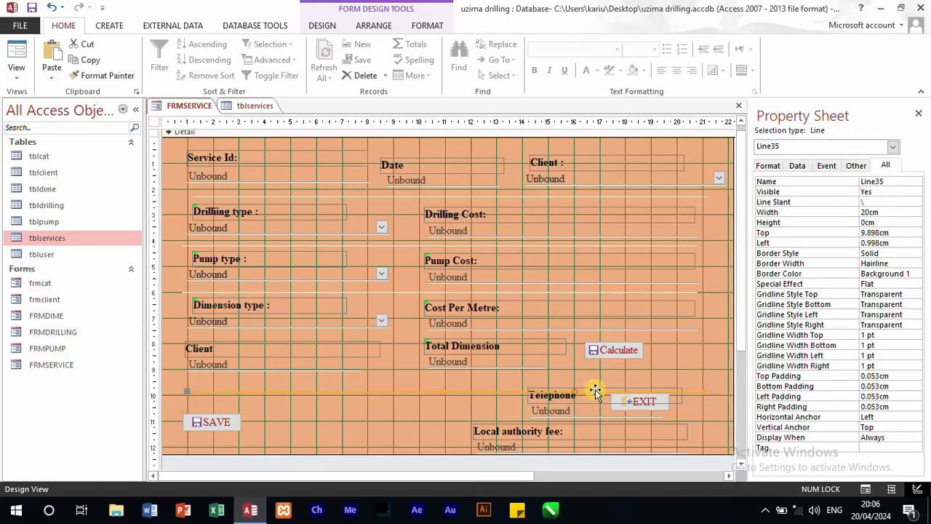
pyautogui.click(597, 393)
pyautogui.moveTo(596, 393); pyautogui.dragTo(595, 405)
pyautogui.press('Delete')
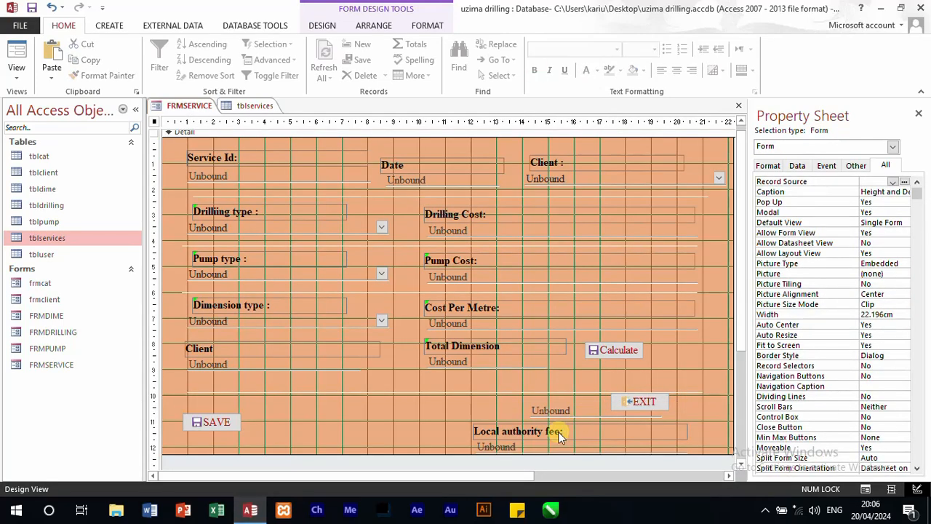
pyautogui.click(566, 413)
pyautogui.press('Delete')
pyautogui.click(536, 430)
pyautogui.press('Delete')
pyautogui.click(524, 446)
pyautogui.press('Delete')
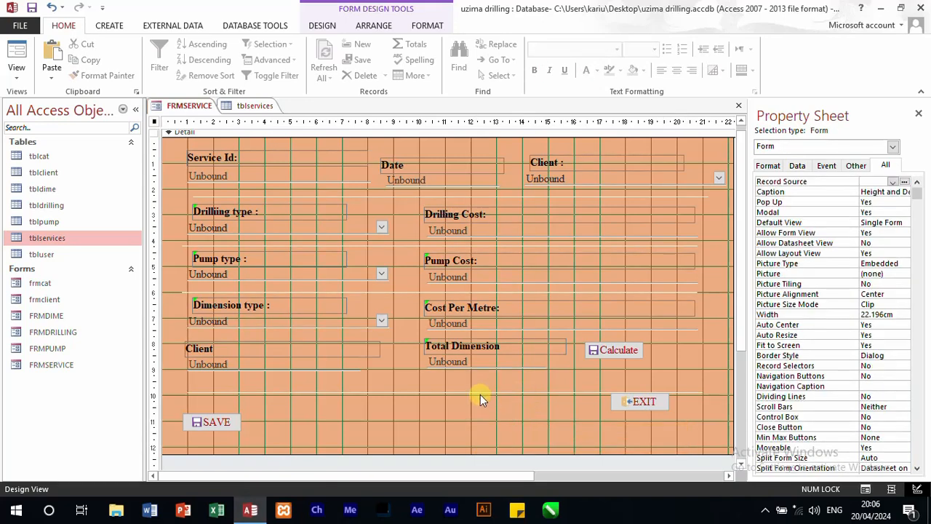
# Step: Move the lowest separator line and the SAVE and EXIT buttons up under the Total Dimension row, and shorten the Detail section to about 10.8 cm
pyautogui.moveTo(481, 391); pyautogui.dragTo(478, 378)
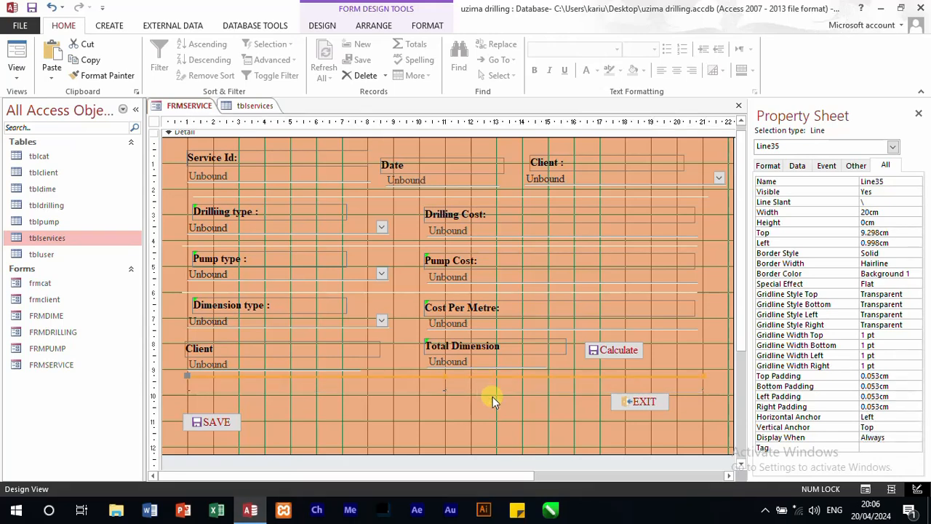
pyautogui.click(493, 396)
pyautogui.moveTo(204, 435); pyautogui.dragTo(240, 401)
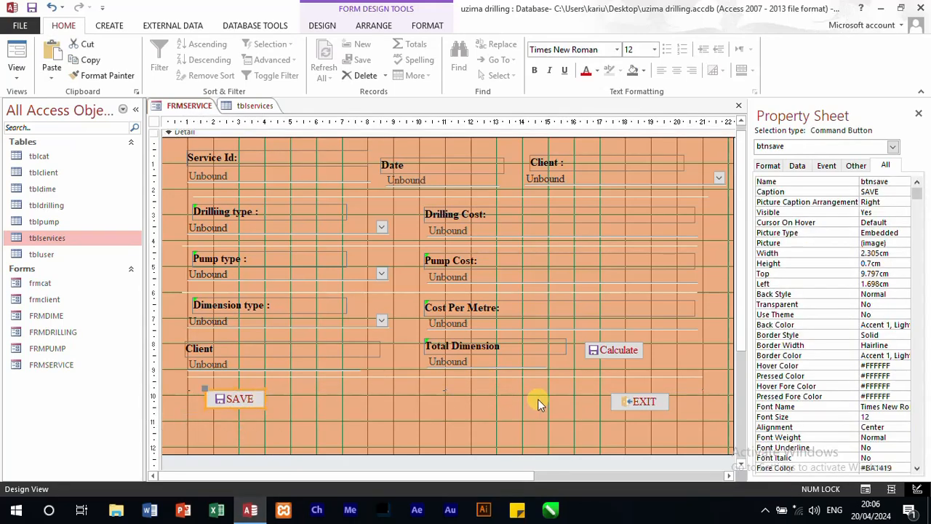
pyautogui.moveTo(620, 411); pyautogui.dragTo(519, 408)
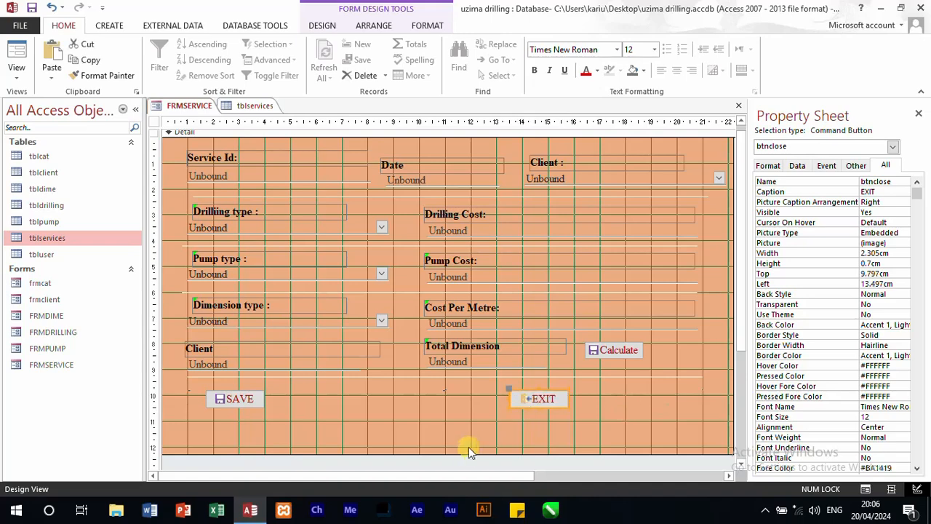
pyautogui.moveTo(467, 456); pyautogui.dragTo(470, 415)
# Step: Open the form's VBA code by building a Detail section event with the Code Builder
pyautogui.rightClick(431, 400)
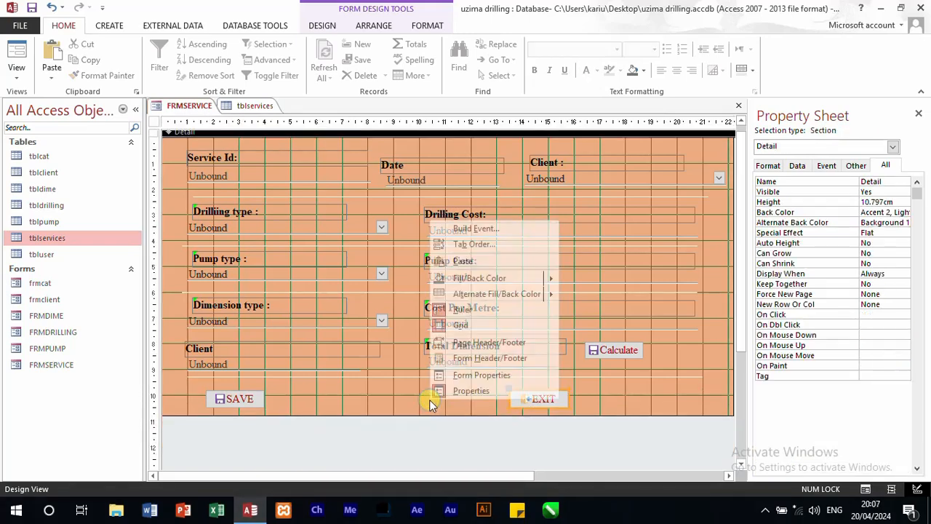
pyautogui.click(484, 228)
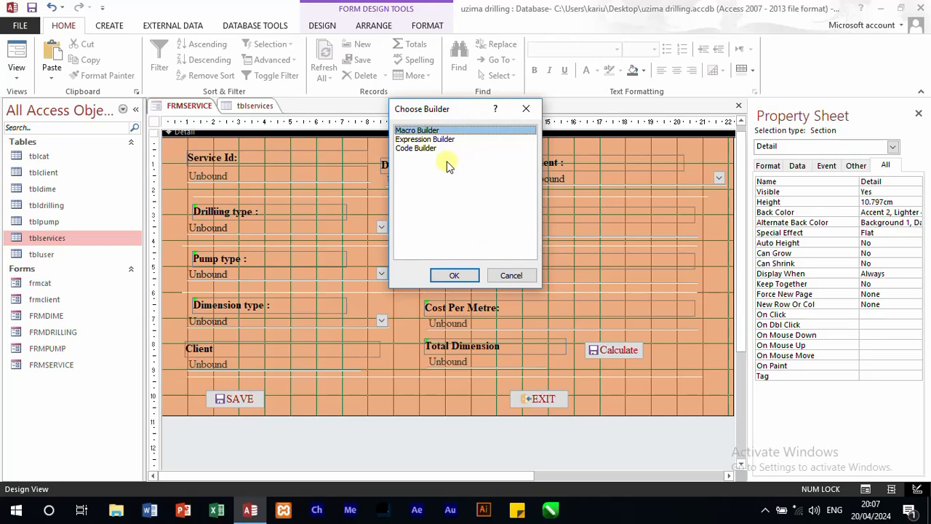
pyautogui.click(424, 150)
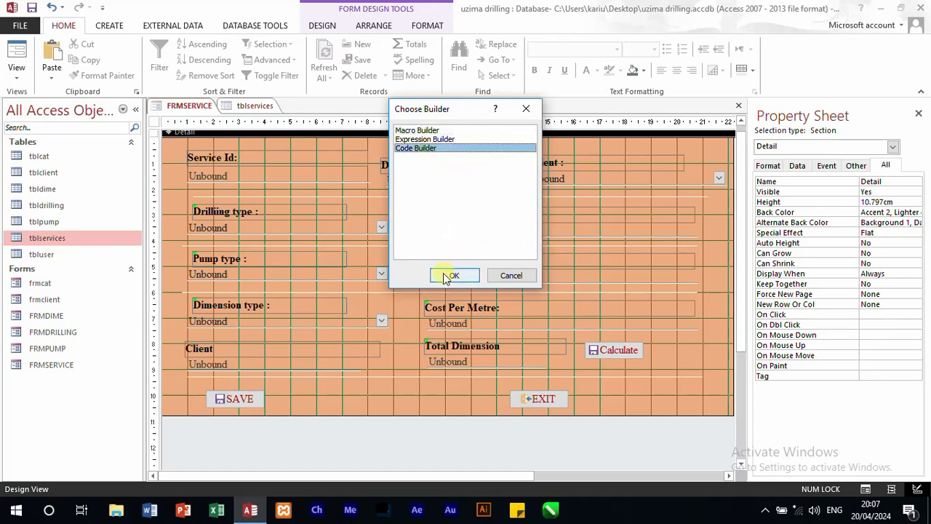
pyautogui.click(448, 276)
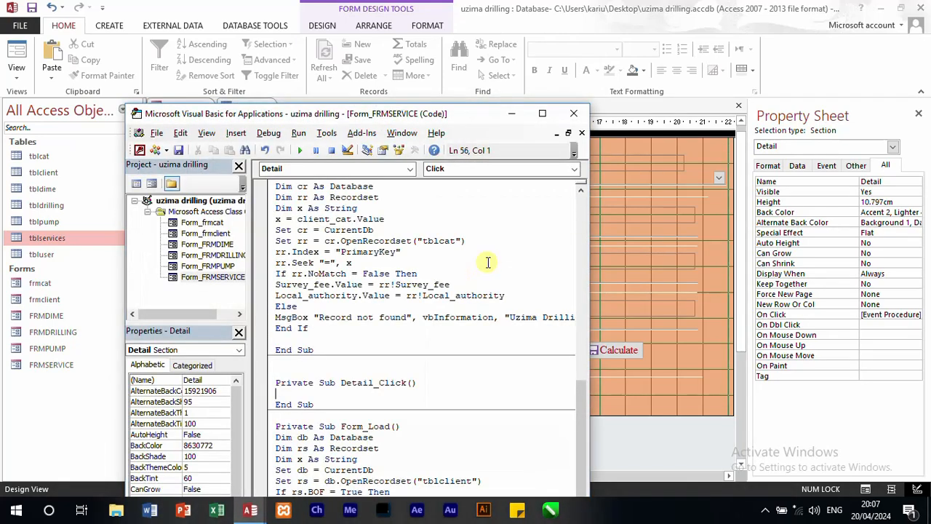
# Step: Change the table opened by the recordset in Form_Load to tblservices
pyautogui.scroll(-1, 393, 403)
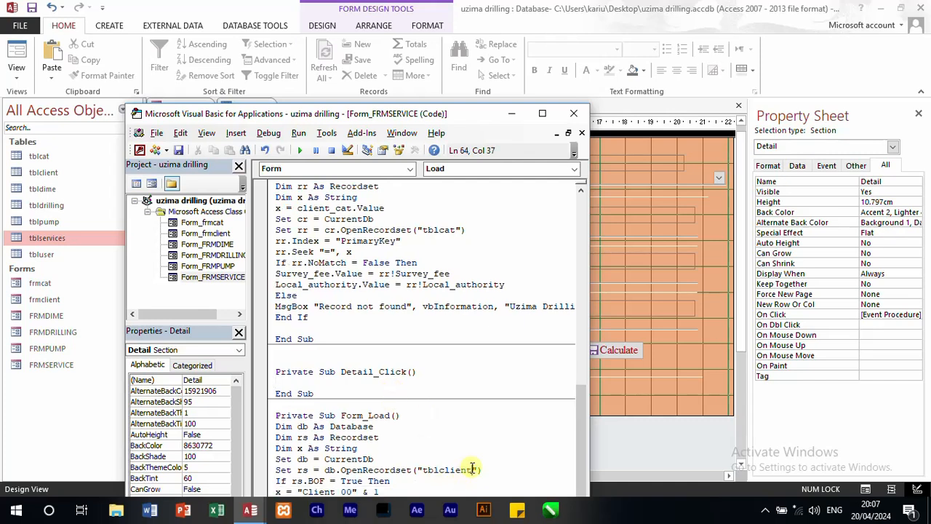
pyautogui.moveTo(472, 467); pyautogui.dragTo(440, 468)
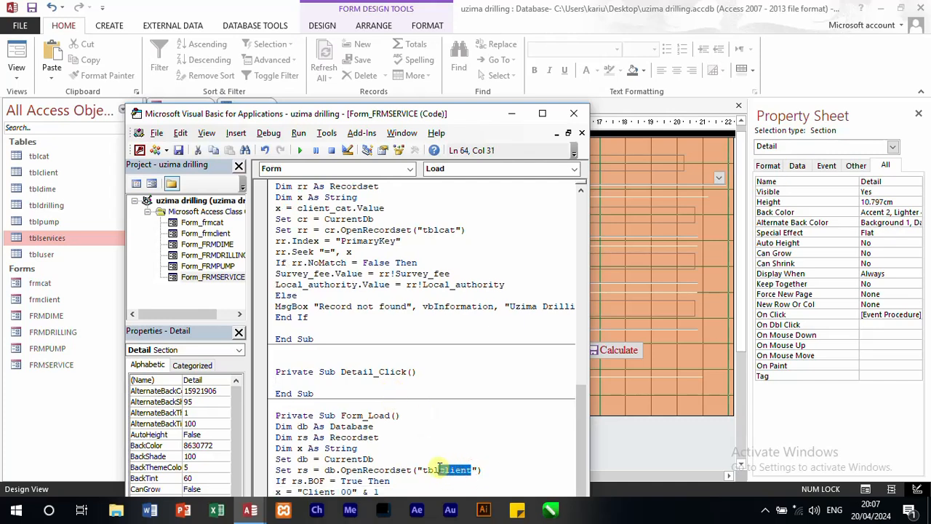
pyautogui.write('services')
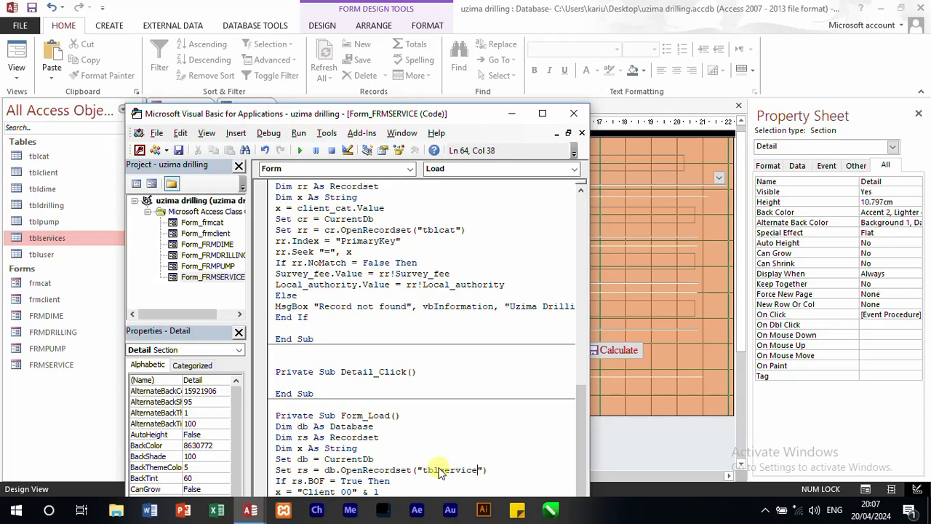
# Step: Change the Client_ and Pump_ prefixes to serv_ in both ID assignments and their comments in Form_Load
pyautogui.click(542, 114)
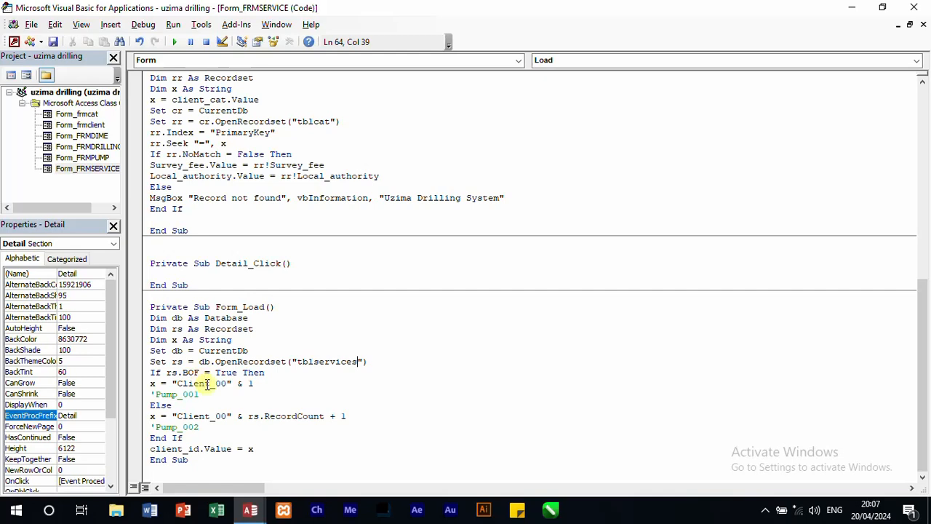
pyautogui.moveTo(210, 384); pyautogui.dragTo(177, 383)
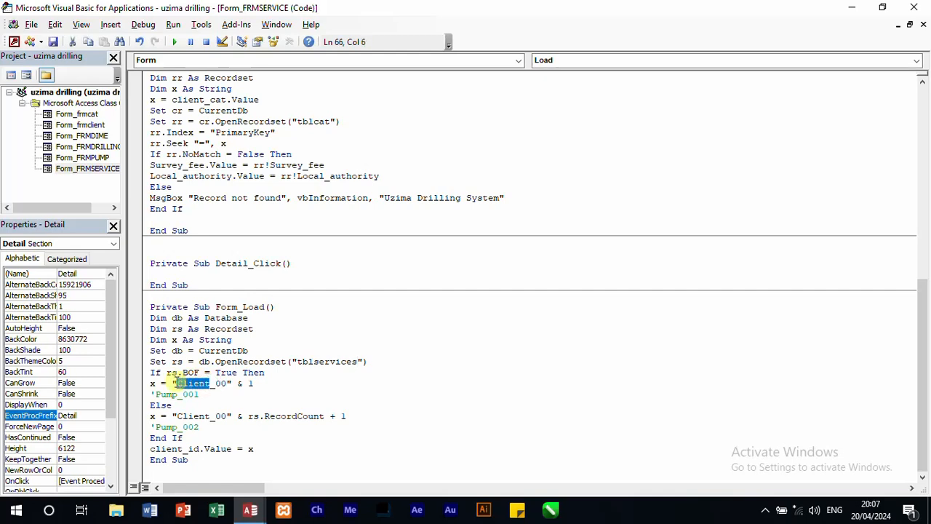
pyautogui.write('Serv')
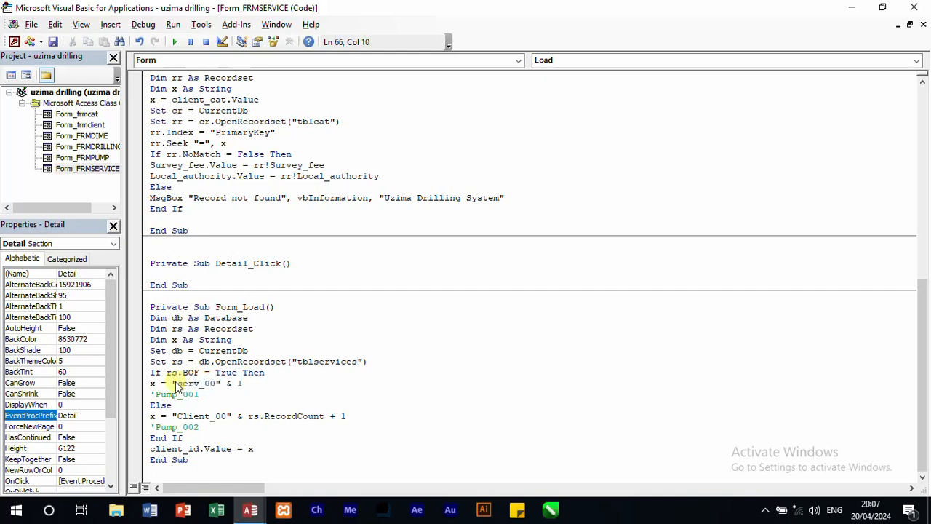
pyautogui.moveTo(178, 395); pyautogui.dragTo(155, 395)
pyautogui.write('s')
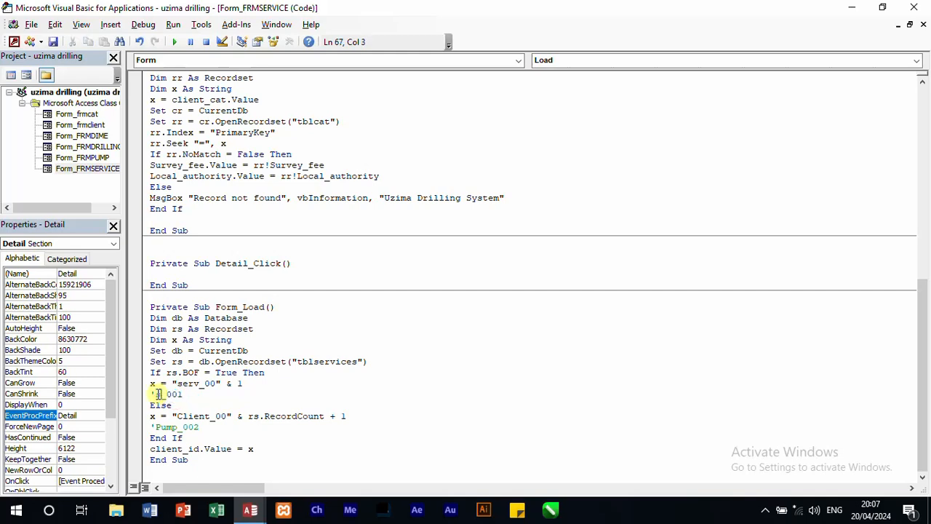
pyautogui.write('erv')
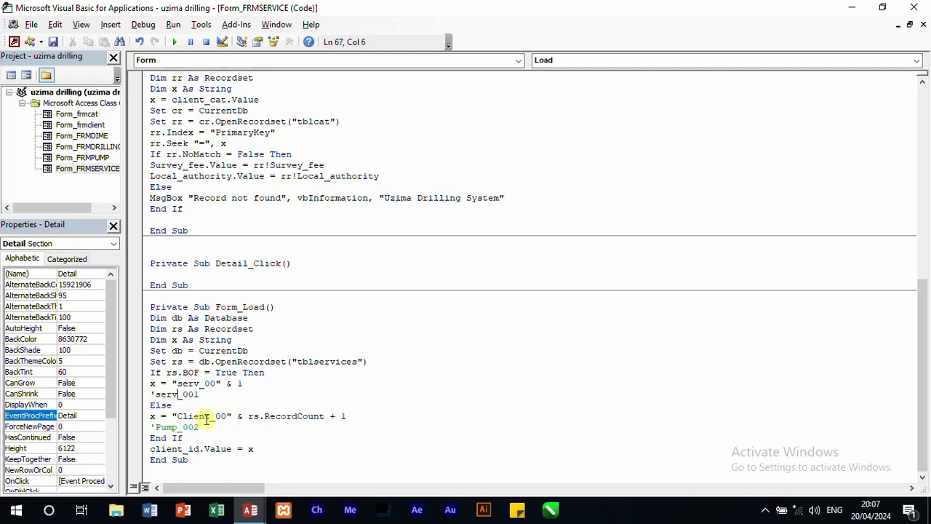
pyautogui.moveTo(210, 416); pyautogui.dragTo(176, 417)
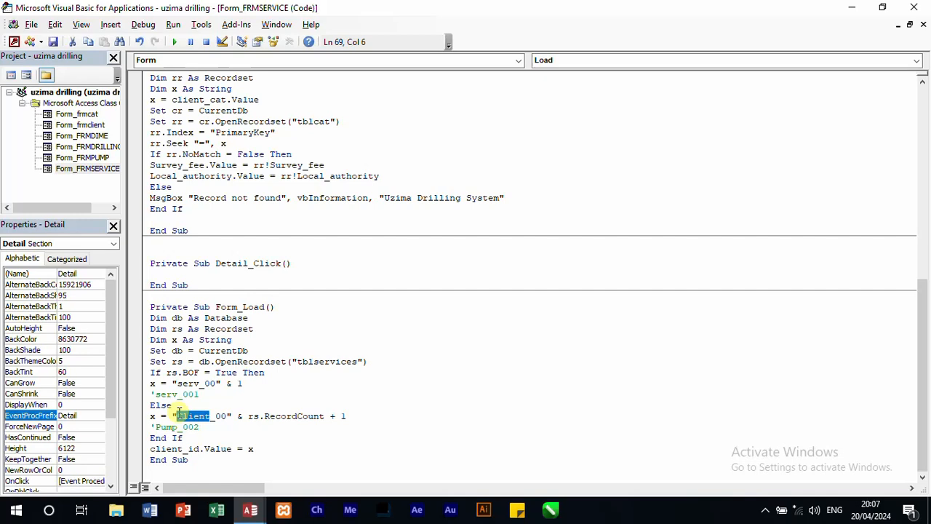
pyautogui.write('serv')
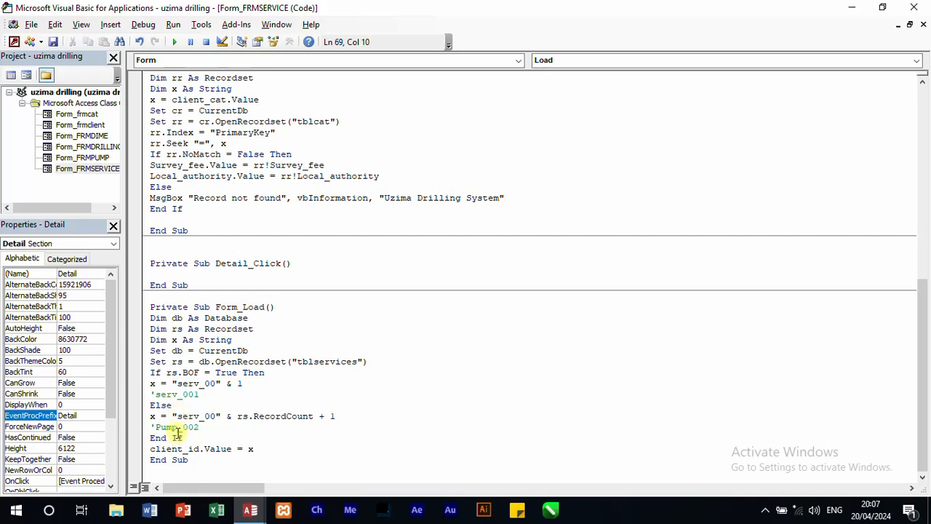
pyautogui.moveTo(177, 430); pyautogui.dragTo(157, 428)
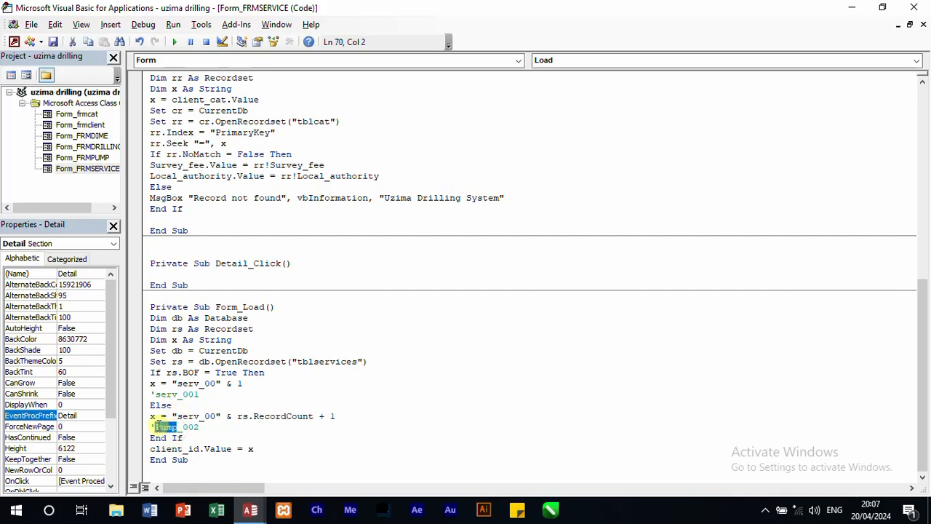
pyautogui.write('serv')
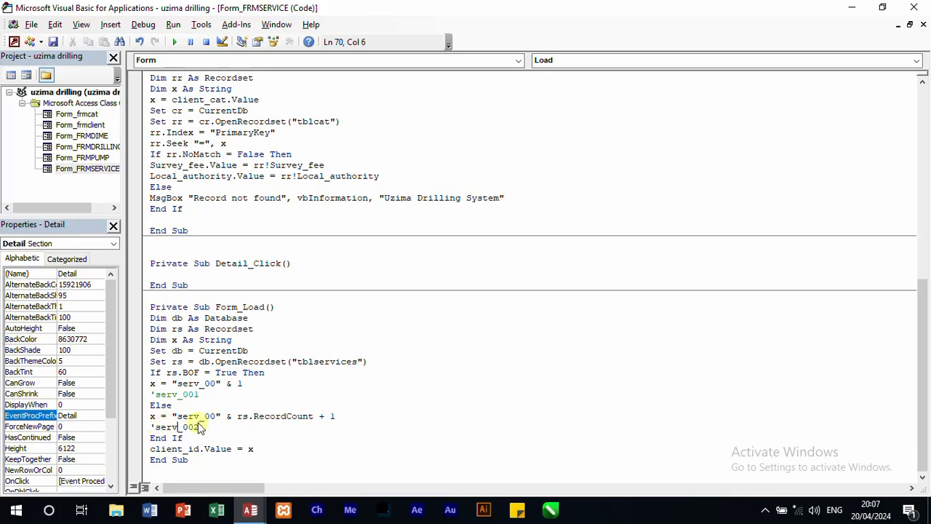
# Step: Replace client_id with service in the Form_Load line that assigns x to the ID control
pyautogui.click(301, 436)
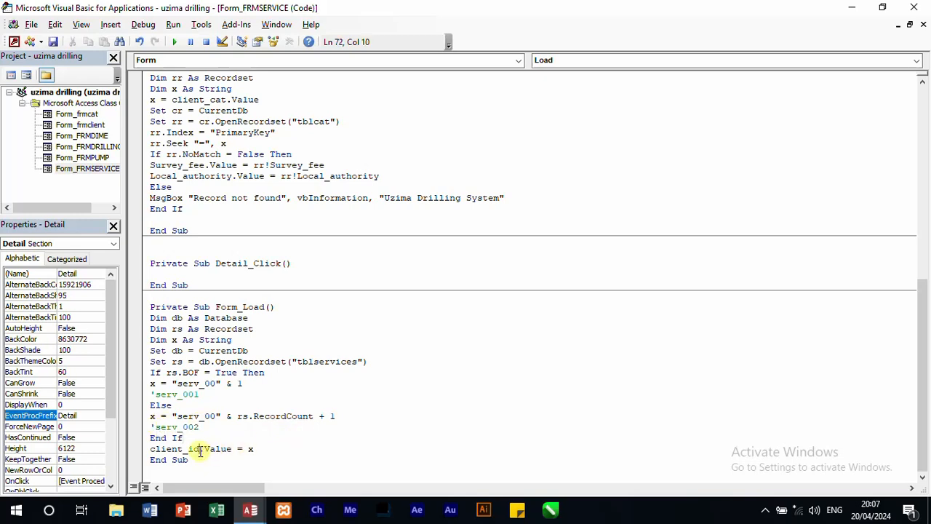
pyautogui.moveTo(199, 451); pyautogui.dragTo(155, 449)
pyautogui.write('service')
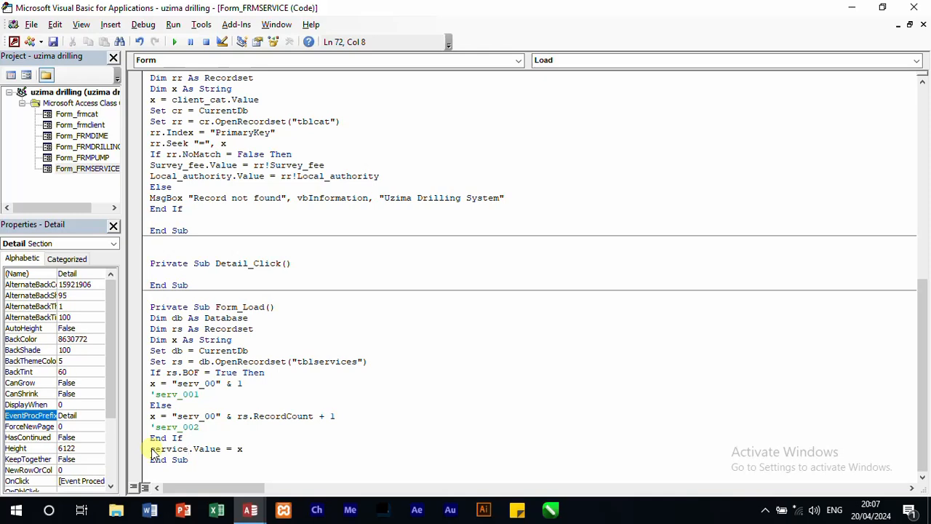
pyautogui.write('_id')
pyautogui.write('.')
# Step: Complete the control name in the final Form_Load assignment as serv_id, checking it against the form's list of objects
pyautogui.press('BackSpace')
pyautogui.press('BackSpace')
pyautogui.press('BackSpace')
pyautogui.press('BackSpace')
pyautogui.write('id.')
pyautogui.press('BackSpace')
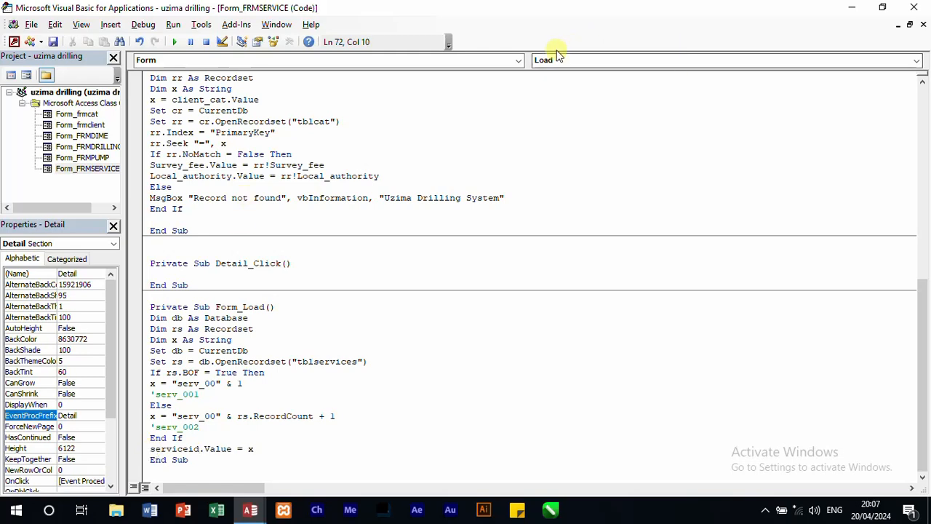
pyautogui.click(519, 62)
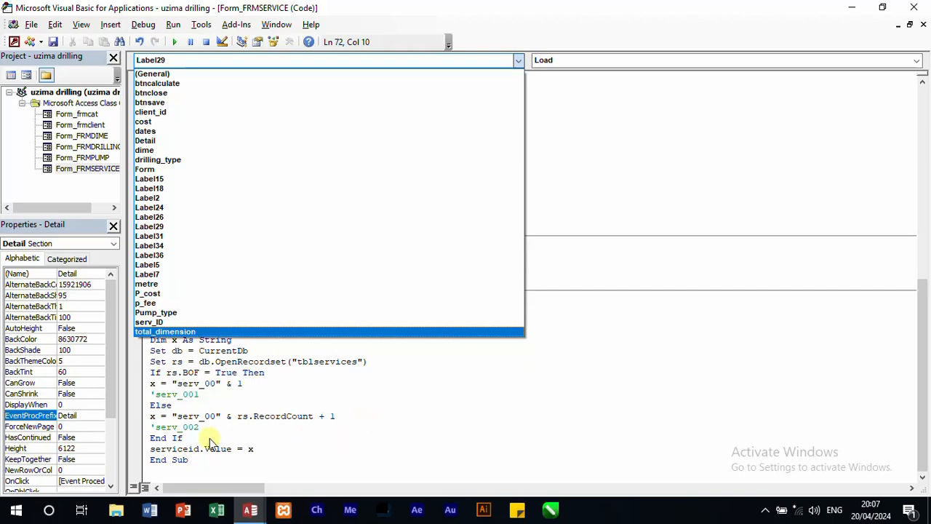
pyautogui.click(182, 447)
pyautogui.moveTo(188, 449); pyautogui.dragTo(173, 450)
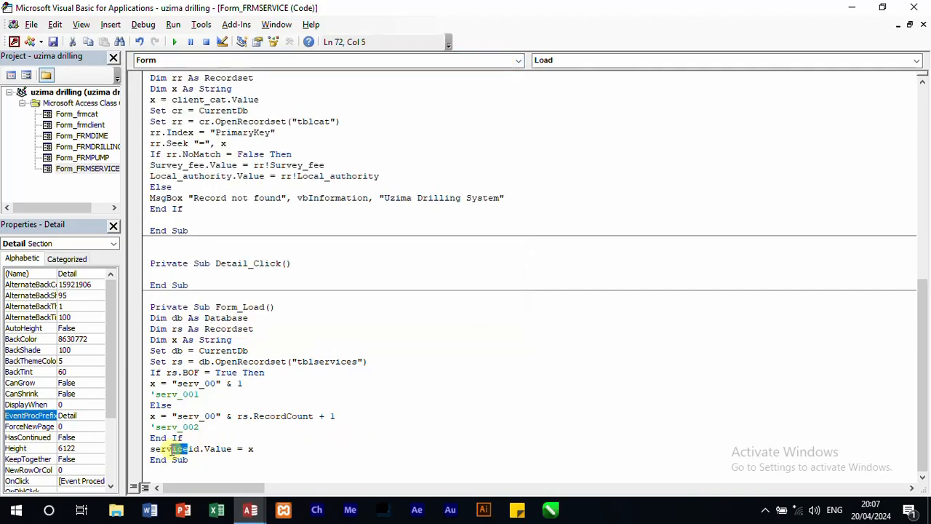
pyautogui.write('__')
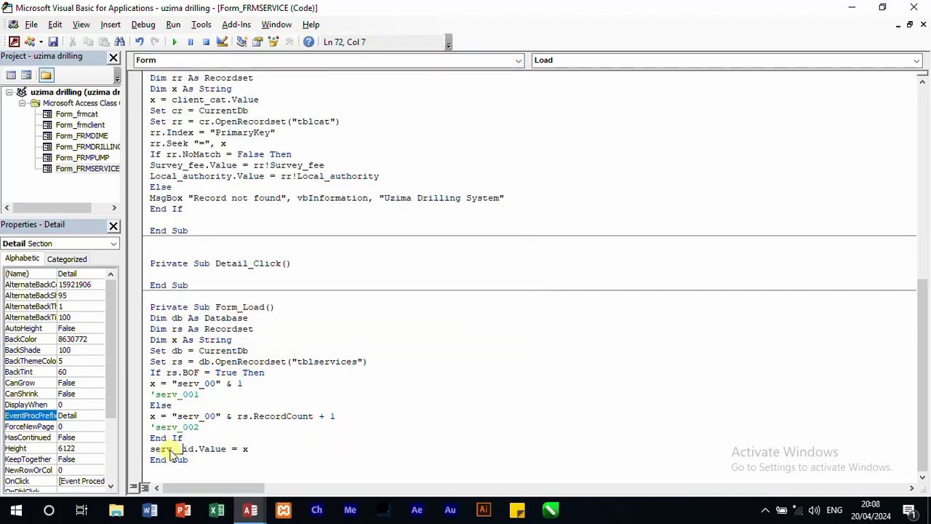
pyautogui.press('BackSpace')
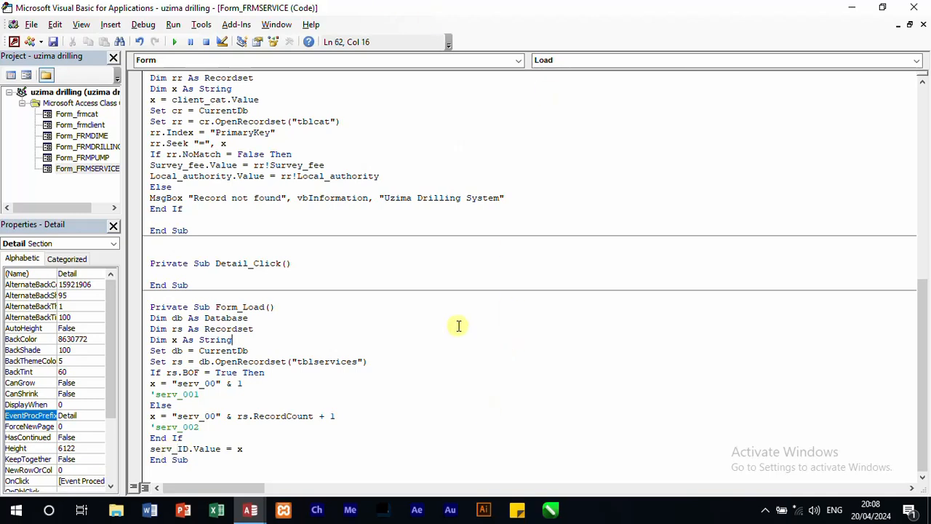
# Step: Switch to Access to check the drilling type combo box and Drilling Cost field on FRMSERVICE, and return to the VBA code
pyautogui.scroll(3, 457, 326)
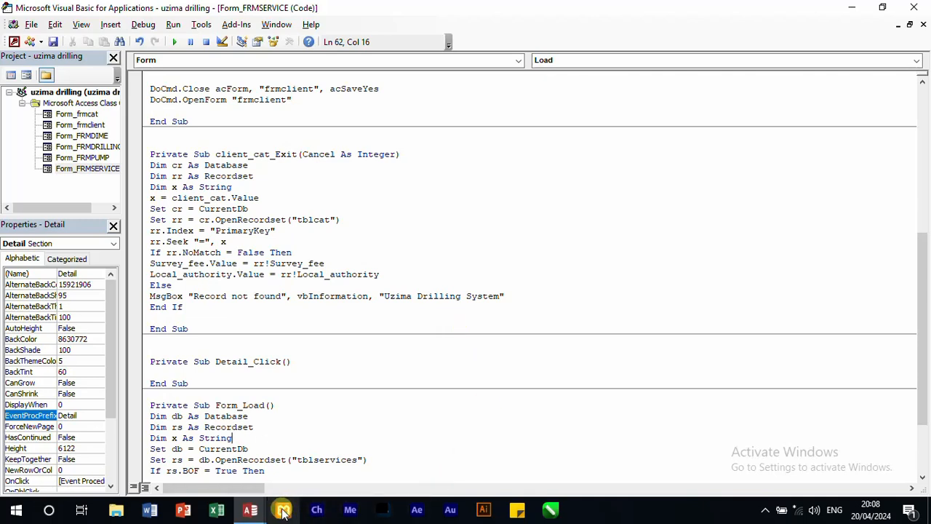
pyautogui.moveTo(250, 510)
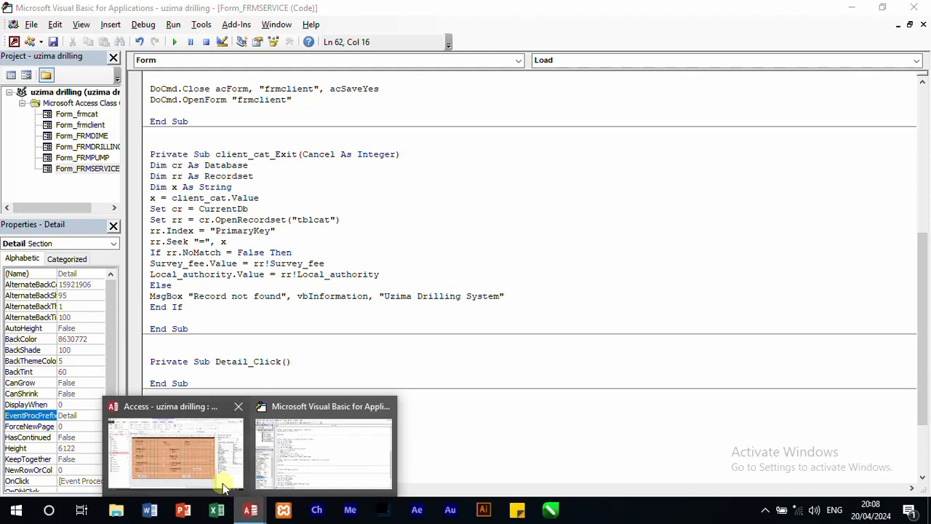
pyautogui.click(205, 471)
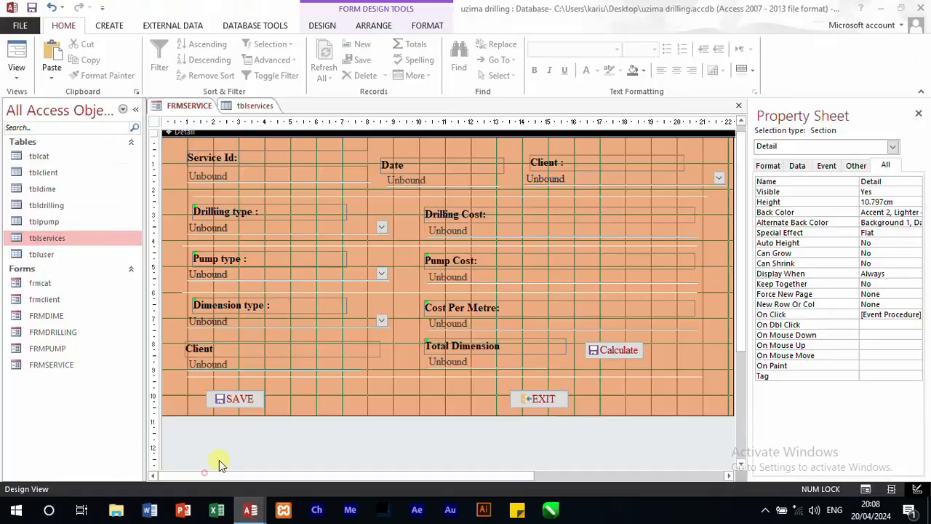
pyautogui.click(241, 230)
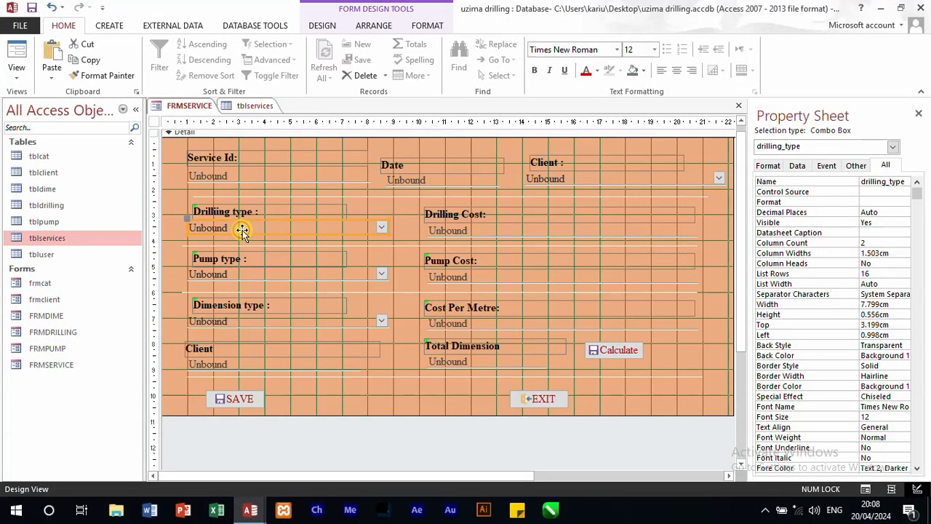
pyautogui.click(474, 226)
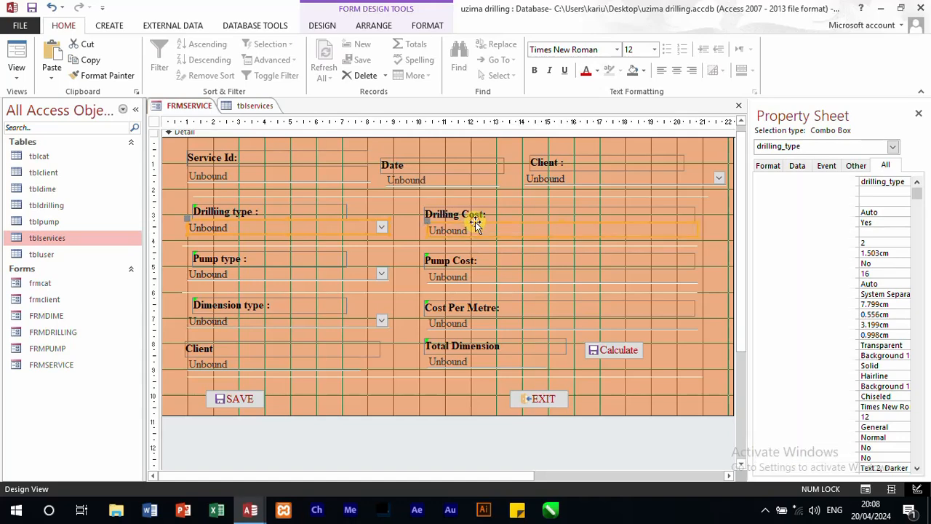
pyautogui.click(324, 227)
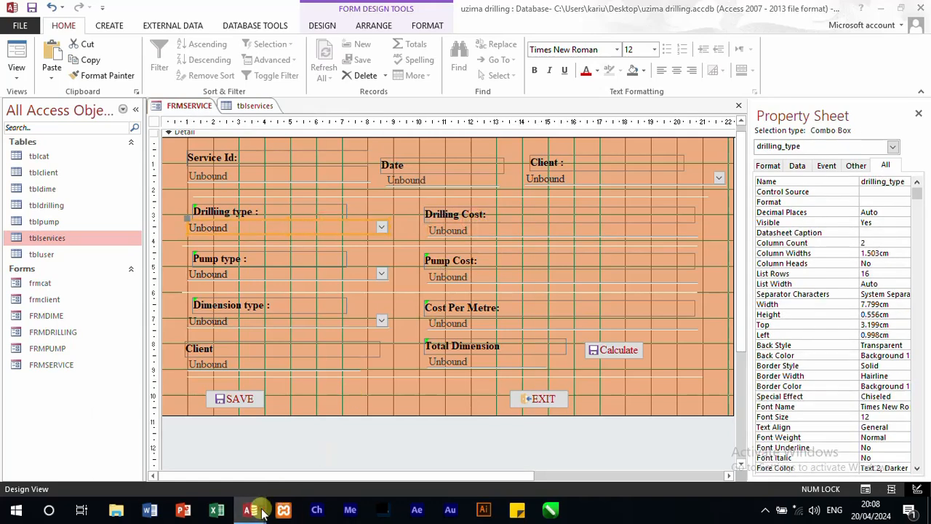
pyautogui.moveTo(250, 509)
pyautogui.click(265, 463)
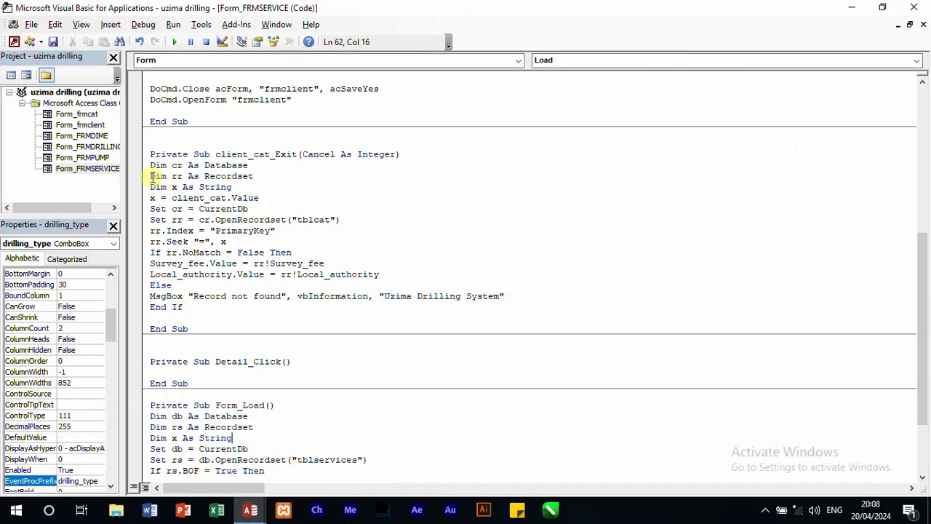
# Step: Move the whole lookup code out of client_cat_Exit into a new Exit event procedure for drilling_type
pyautogui.moveTo(150, 166); pyautogui.dragTo(270, 309)
pyautogui.hotkey('ctrl', 'c')
pyautogui.rightClick(231, 263)
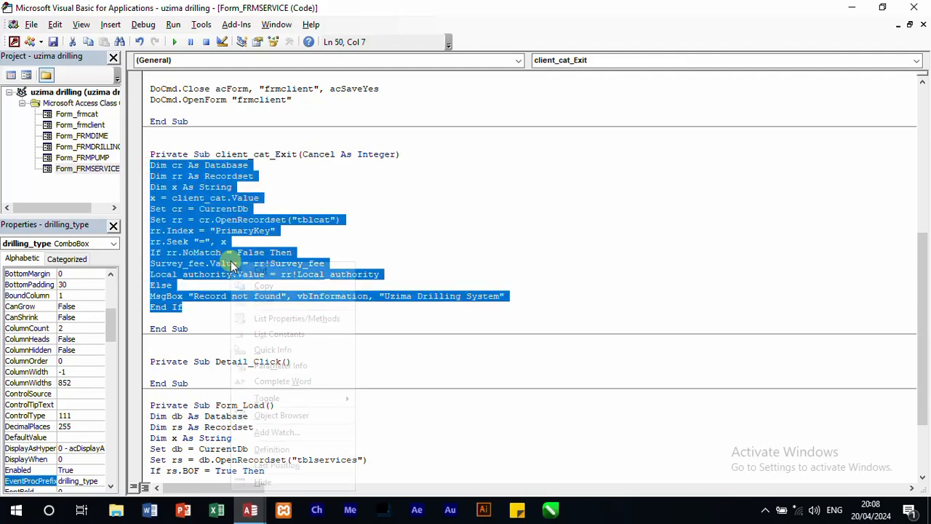
pyautogui.click(284, 269)
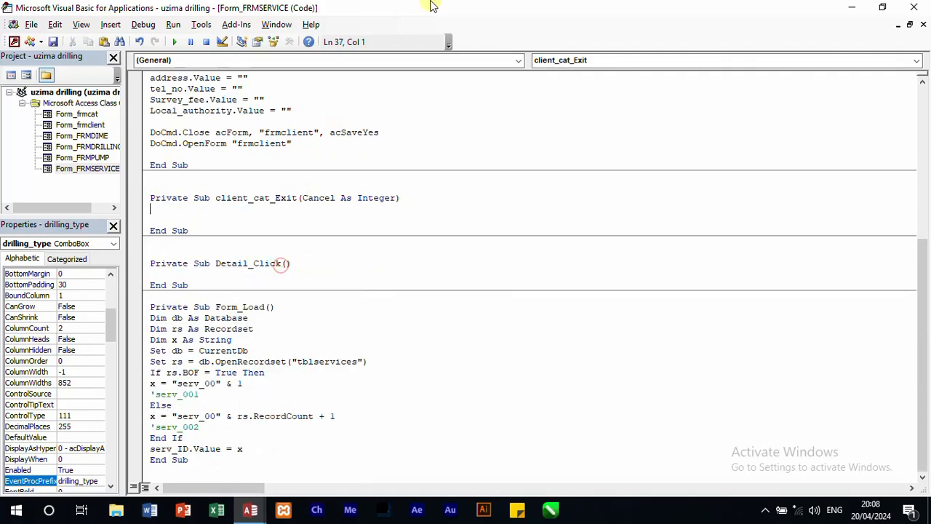
pyautogui.click(513, 59)
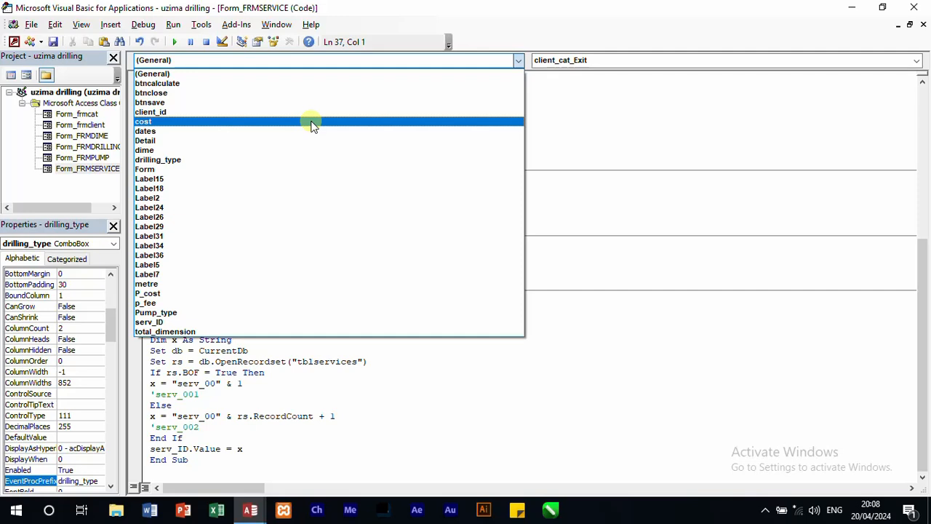
pyautogui.click(268, 160)
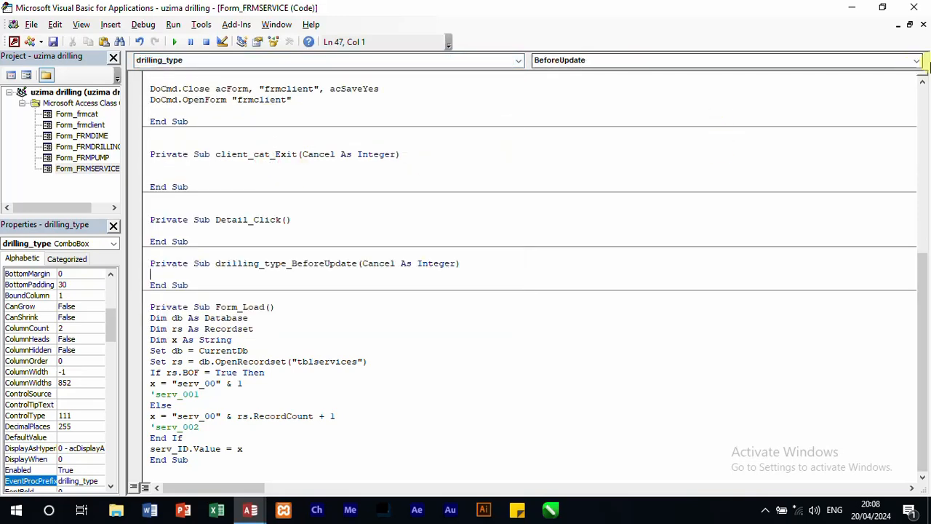
pyautogui.click(919, 60)
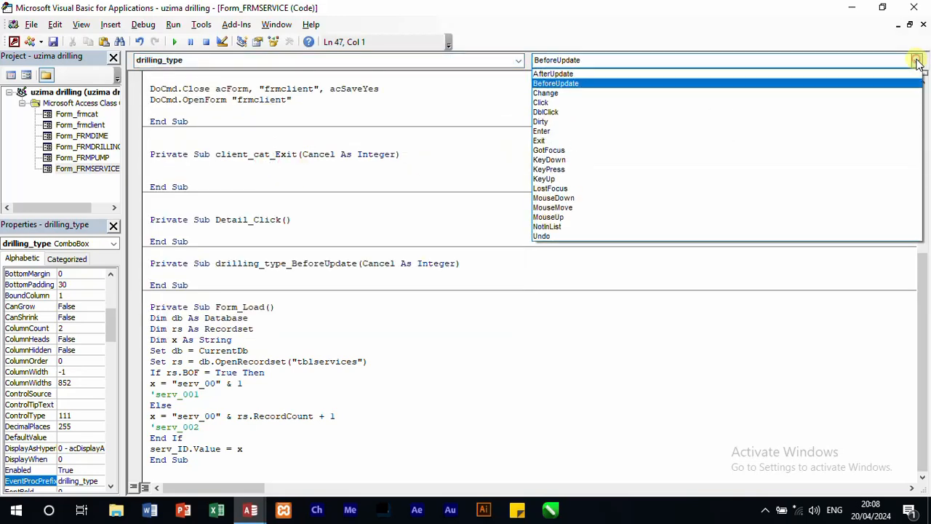
pyautogui.click(598, 141)
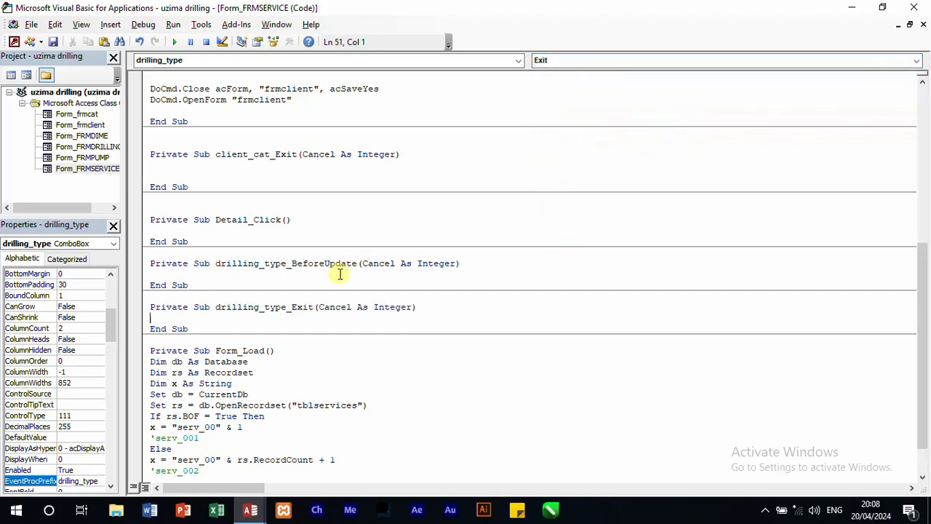
pyautogui.hotkey('ctrl', 'v')
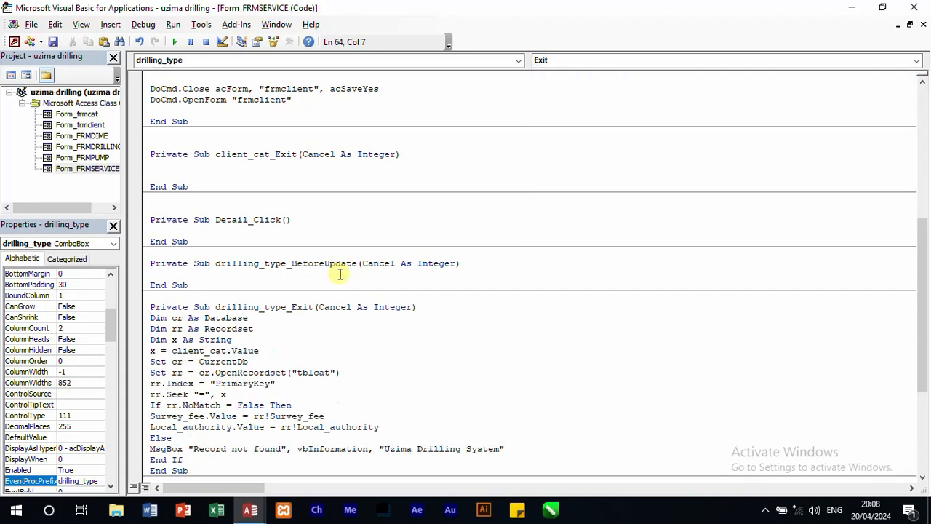
# Step: Change the recordset table in drilling_type_Exit to tbldrilling and check that table's field names in Access
pyautogui.moveTo(330, 372); pyautogui.dragTo(322, 369)
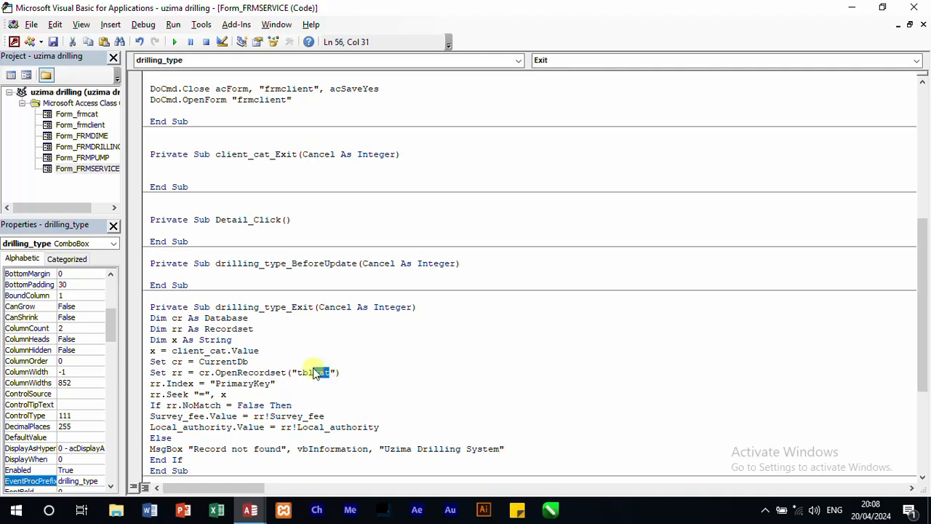
pyautogui.write('cli')
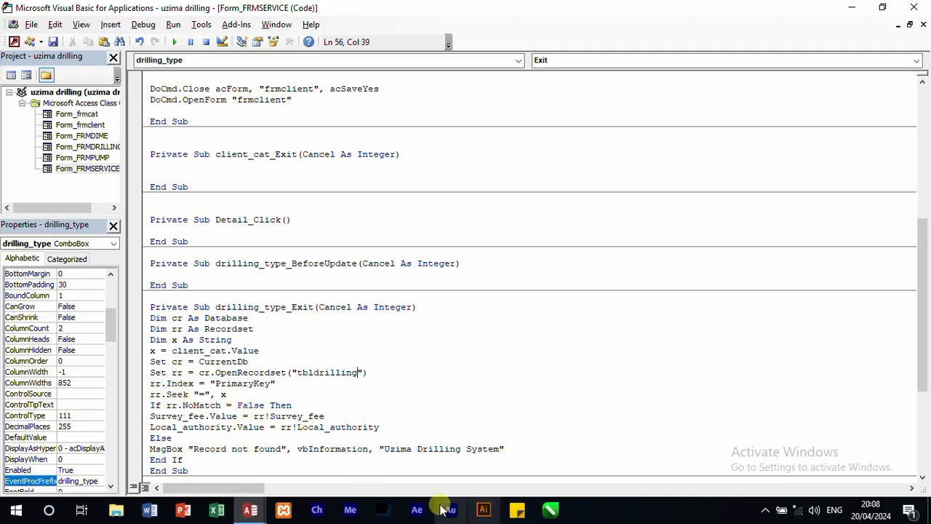
pyautogui.moveTo(250, 508)
pyautogui.click(206, 470)
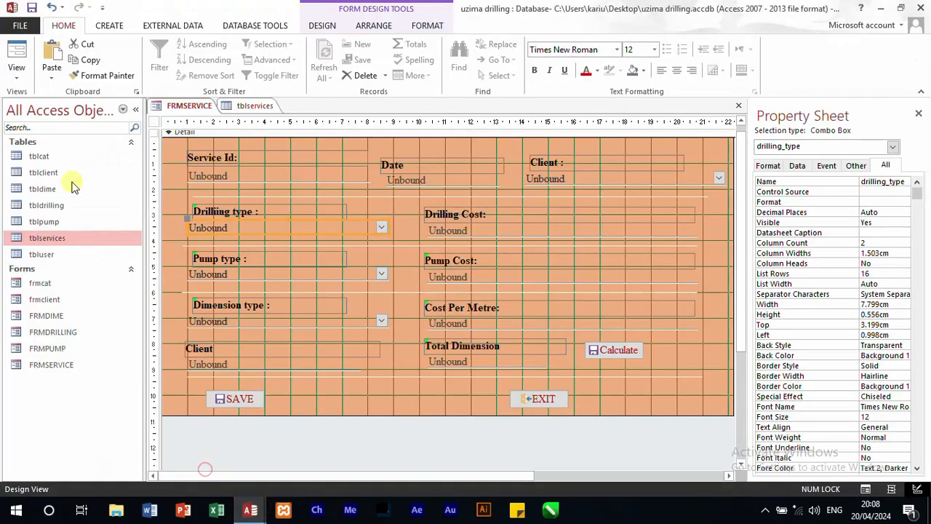
pyautogui.doubleClick(63, 205)
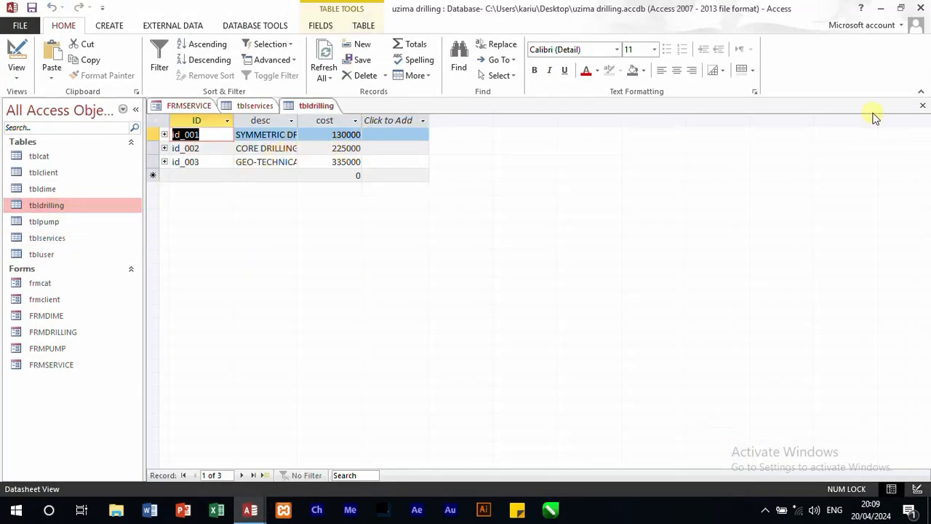
pyautogui.click(923, 106)
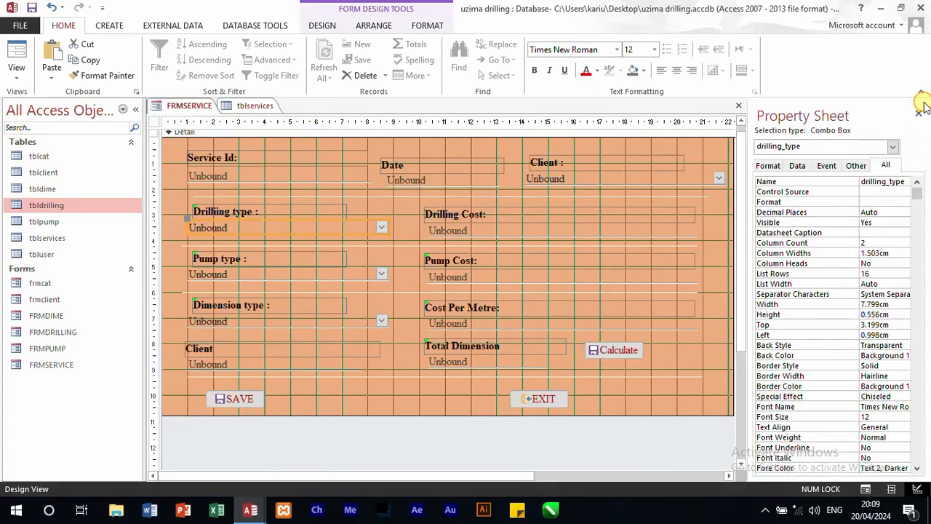
pyautogui.moveTo(251, 510)
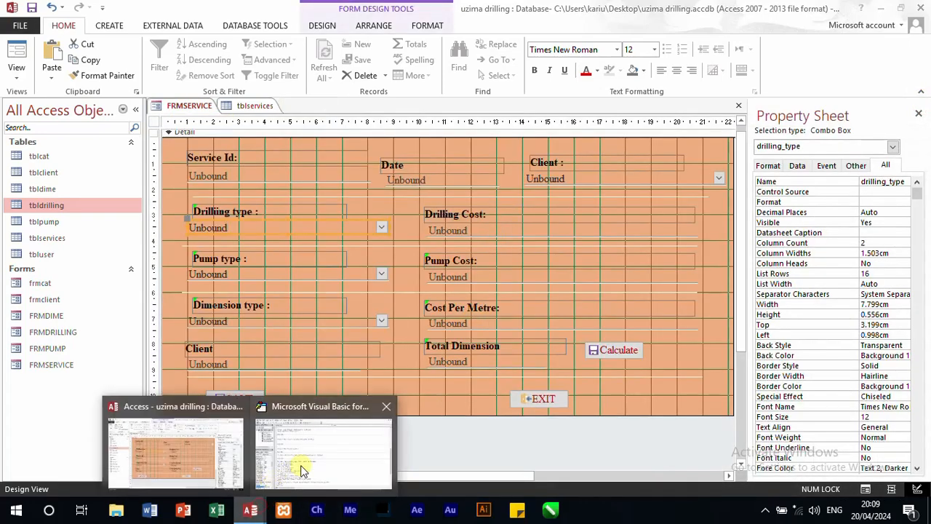
pyautogui.click(304, 466)
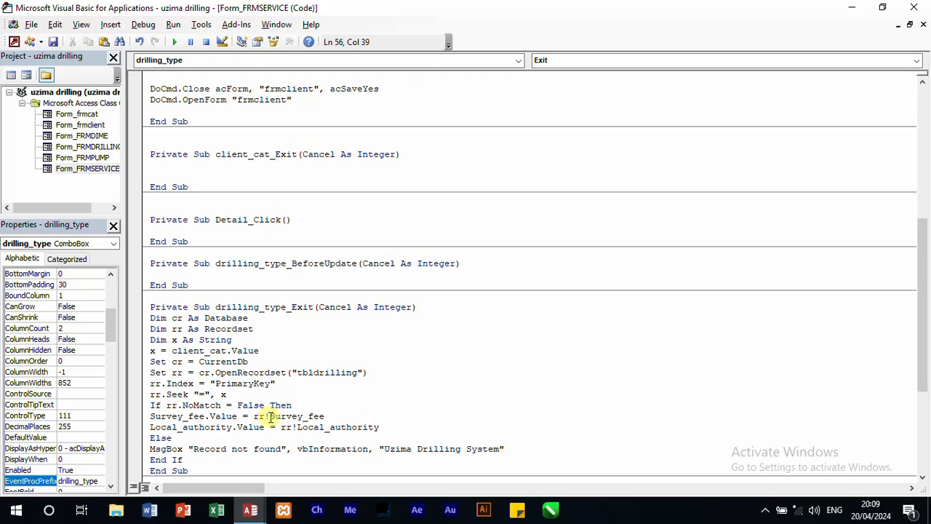
# Step: Change the Survey_fee line in drilling_type_Exit to cost.Value = rr!cost and delete the Local_authority line
pyautogui.moveTo(269, 416); pyautogui.dragTo(325, 416)
pyautogui.write('c')
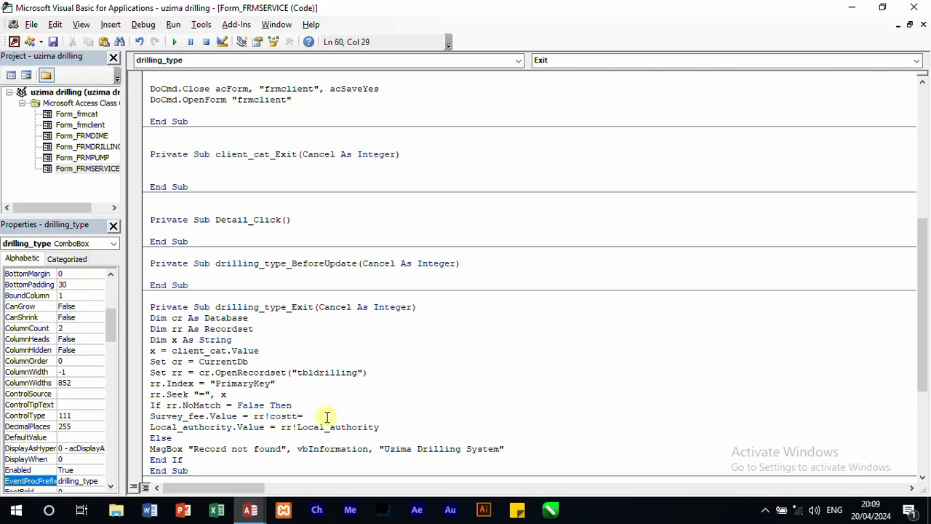
pyautogui.write('ost')
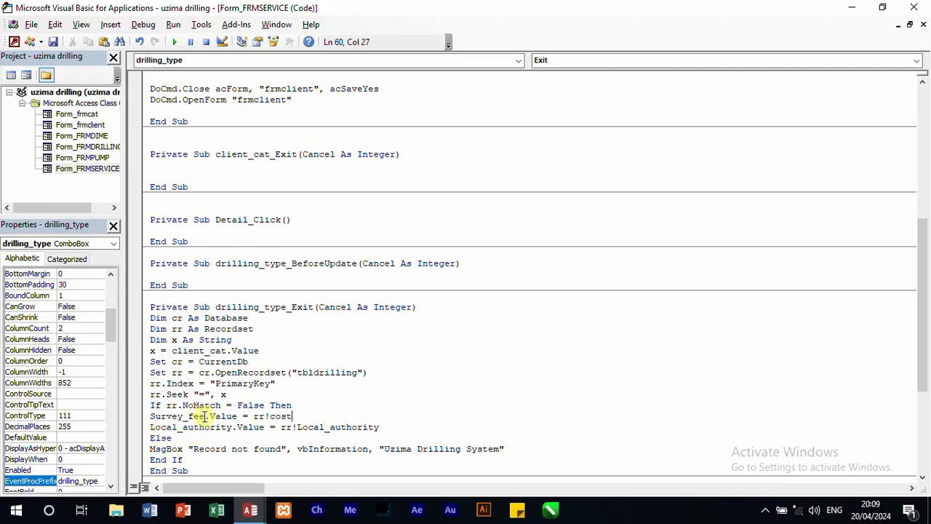
pyautogui.moveTo(207, 416); pyautogui.dragTo(159, 418)
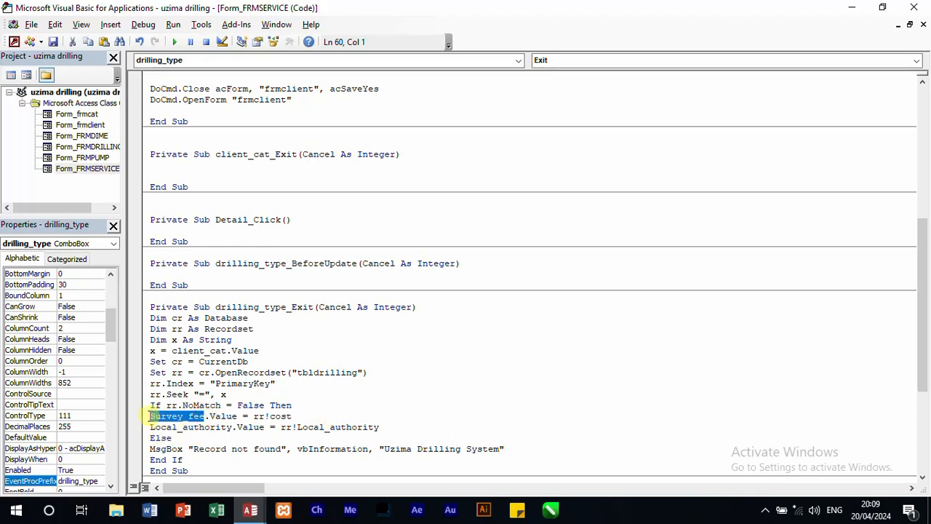
pyautogui.write('cost')
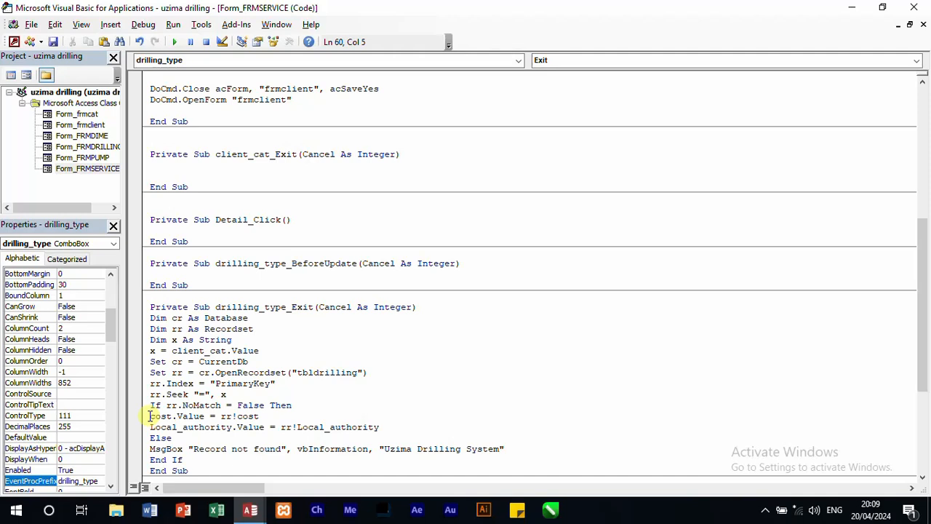
pyautogui.write('.')
pyautogui.press('BackSpace')
pyautogui.click(141, 428)
pyautogui.press('Delete')
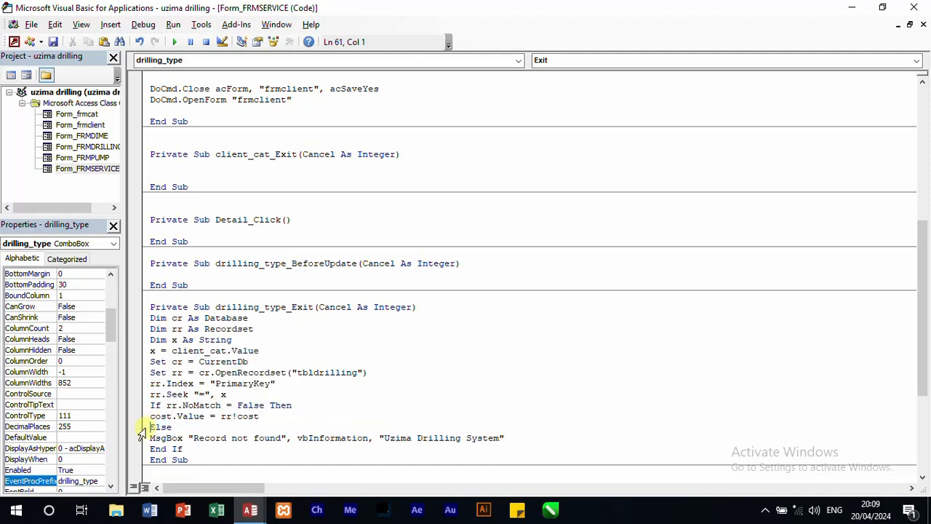
pyautogui.click(525, 390)
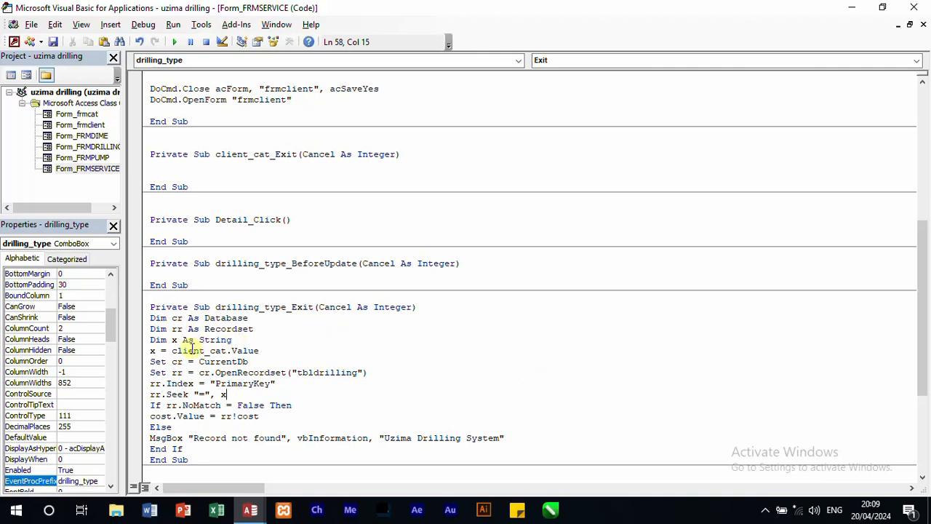
# Step: Copy the whole lookup code from drilling_type_Exit into a new Exit event procedure for Pump_type
pyautogui.moveTo(152, 318); pyautogui.dragTo(227, 449)
pyautogui.rightClick(206, 400)
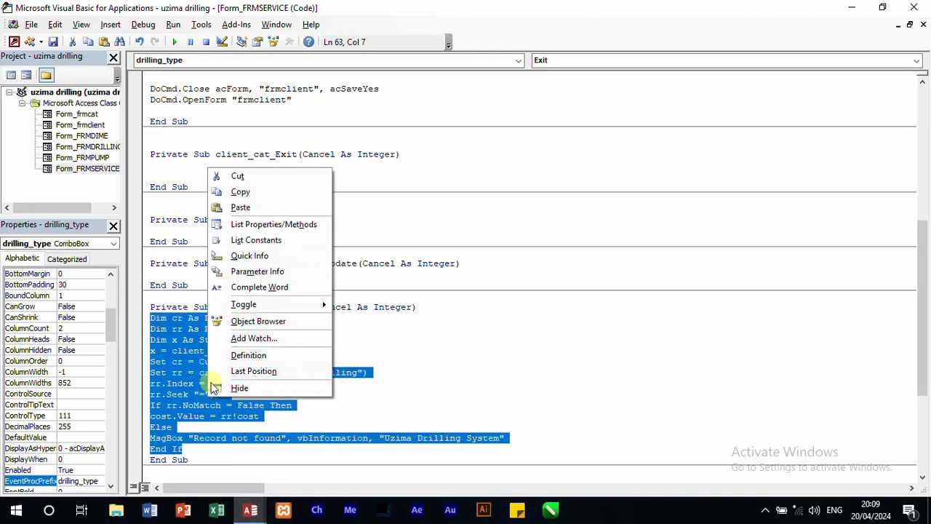
pyautogui.click(246, 191)
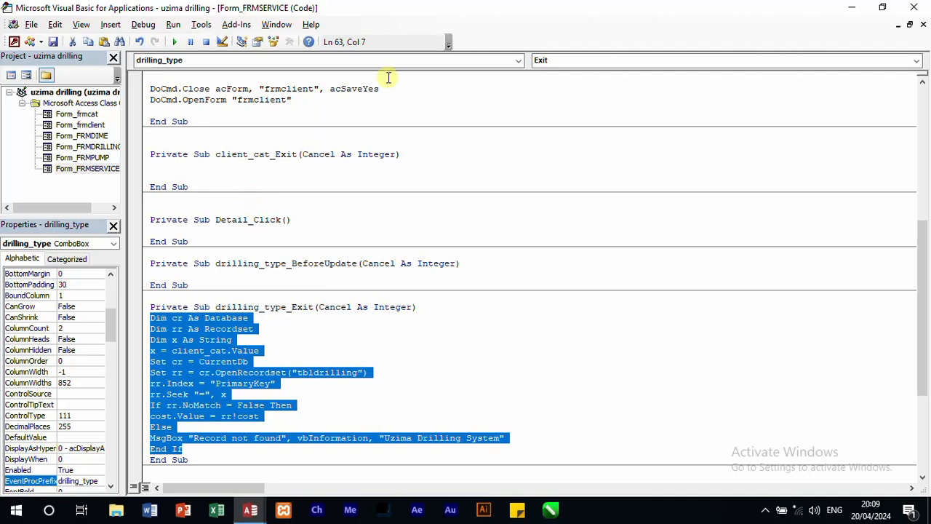
pyautogui.click(515, 62)
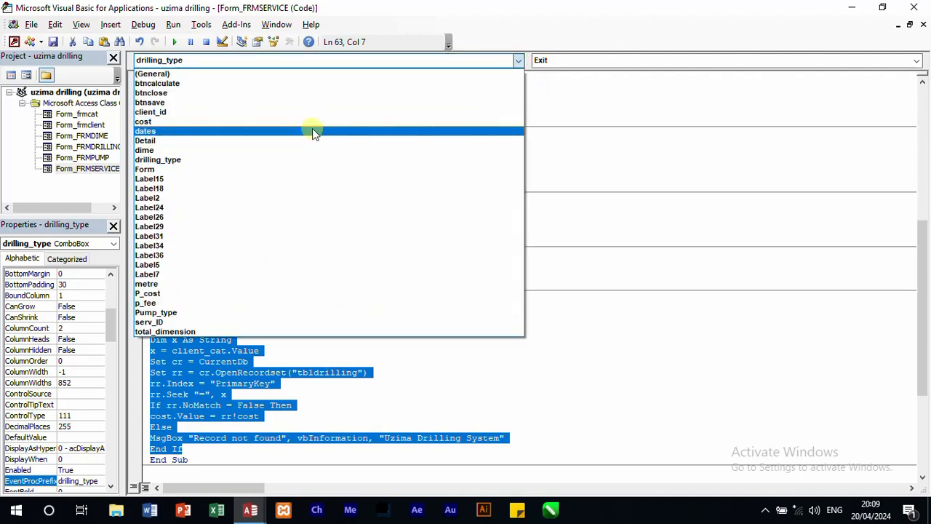
pyautogui.click(193, 312)
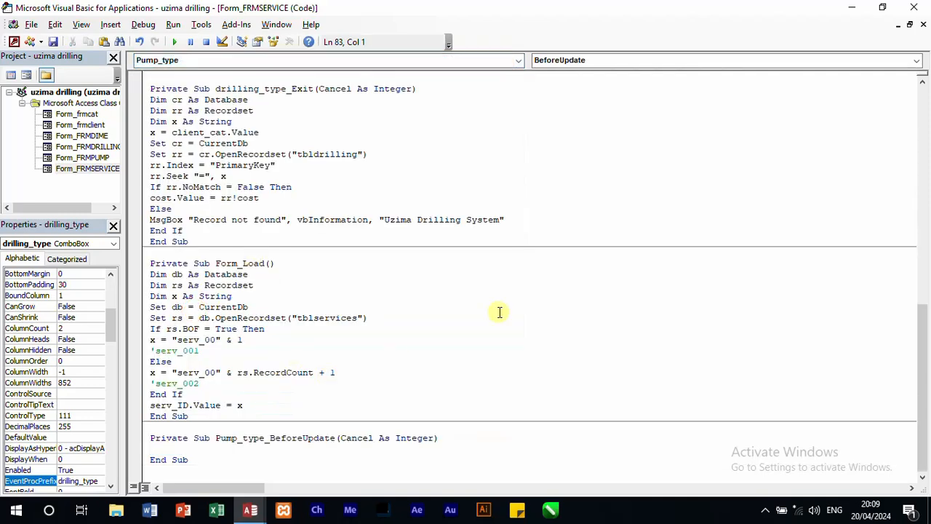
pyautogui.click(920, 61)
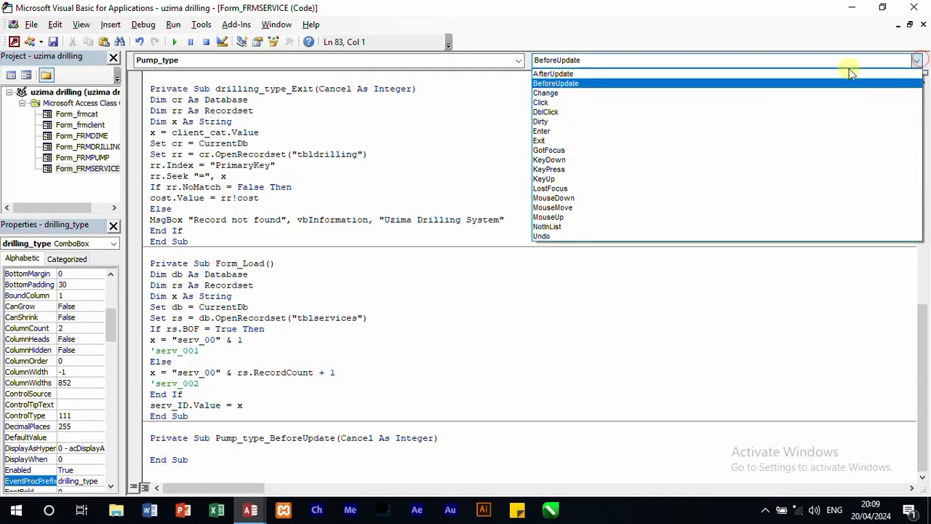
pyautogui.click(562, 141)
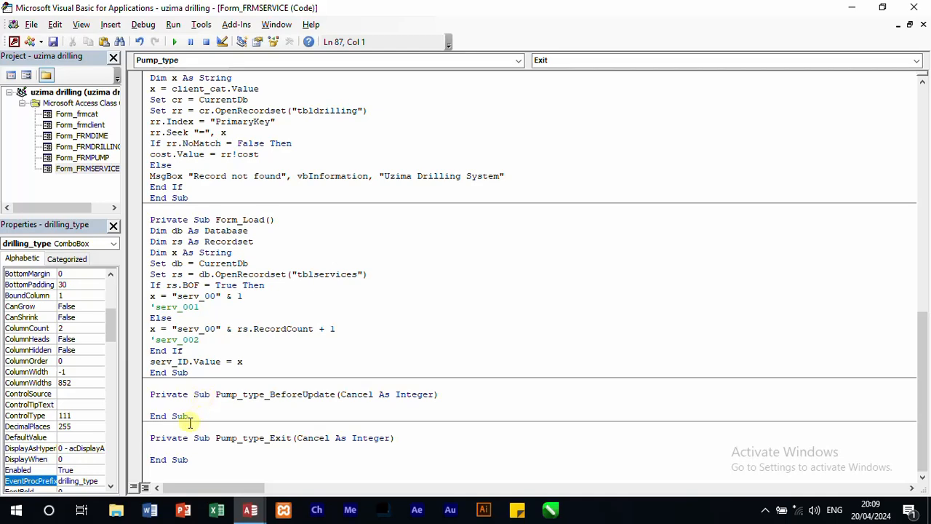
pyautogui.hotkey('ctrl', 'v')
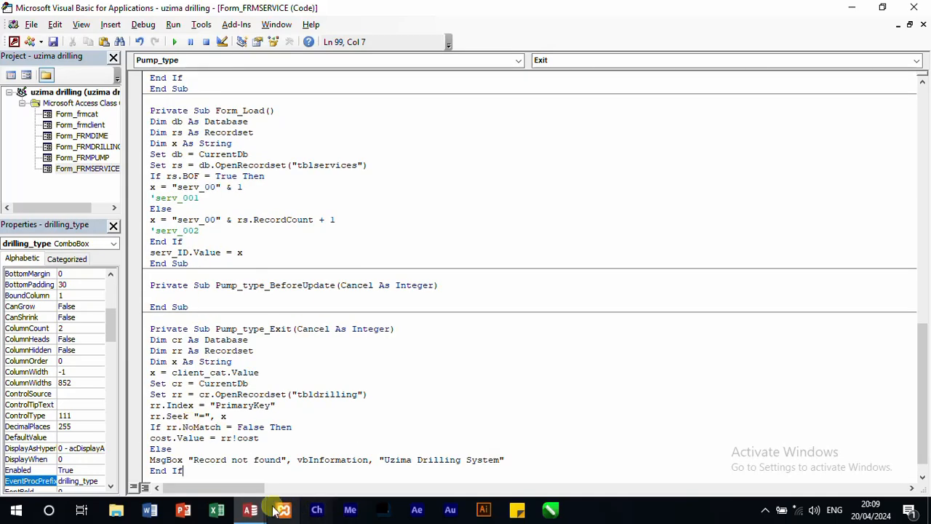
# Step: Switch to Access to check the field names of tblpump, and return to the VBA code
pyautogui.moveTo(250, 510)
pyautogui.click(202, 466)
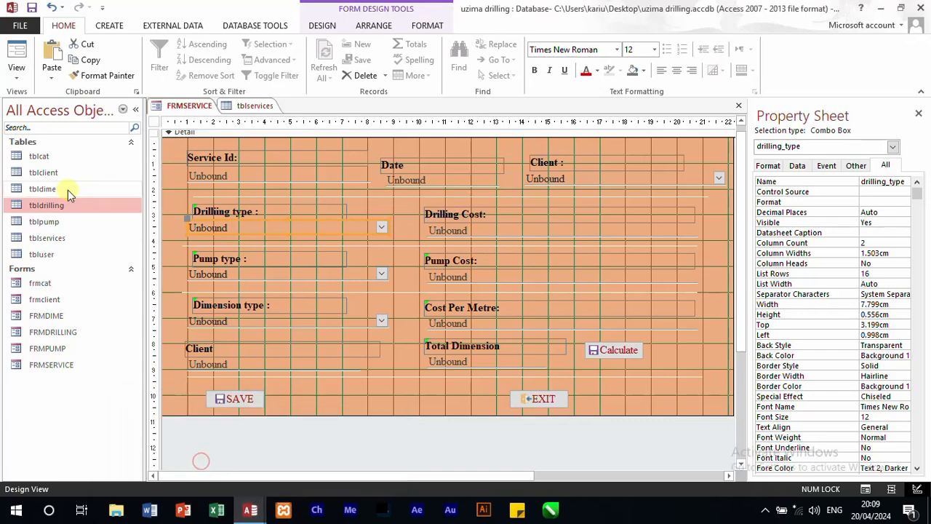
pyautogui.doubleClick(57, 224)
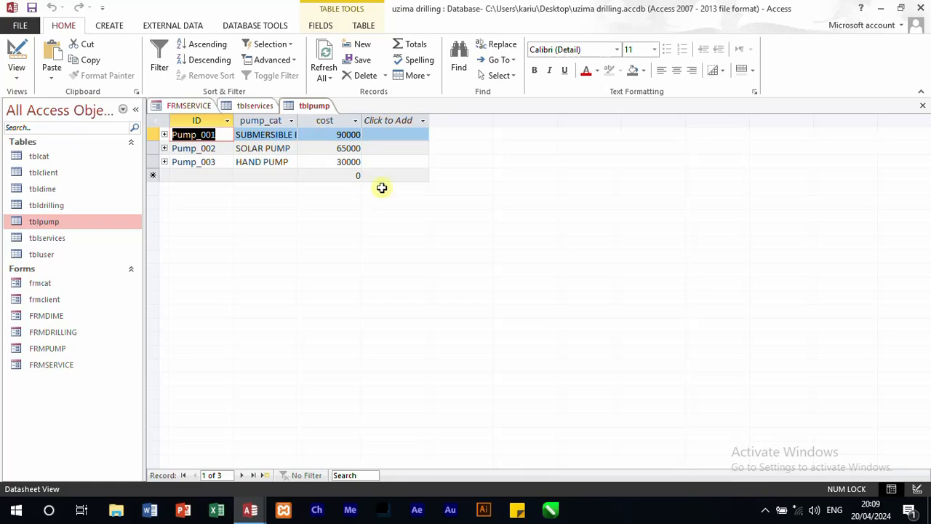
pyautogui.moveTo(251, 511)
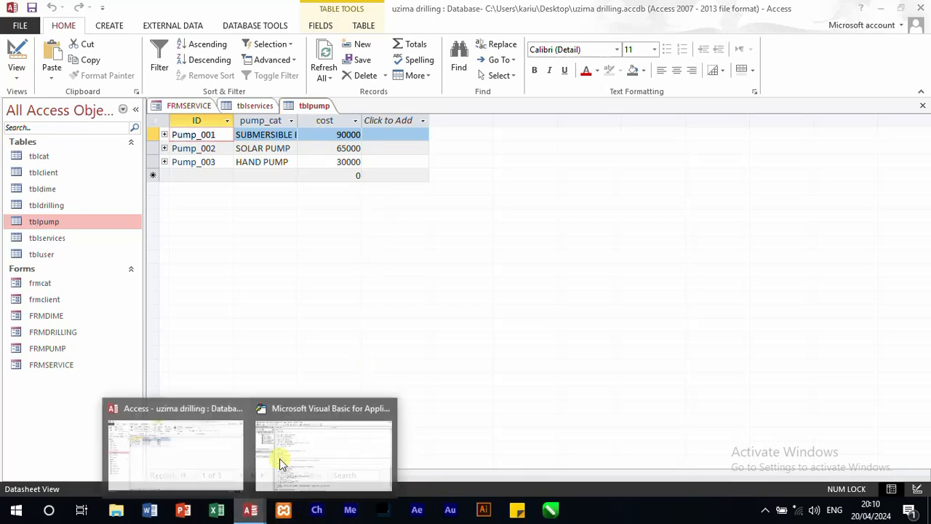
pyautogui.click(285, 437)
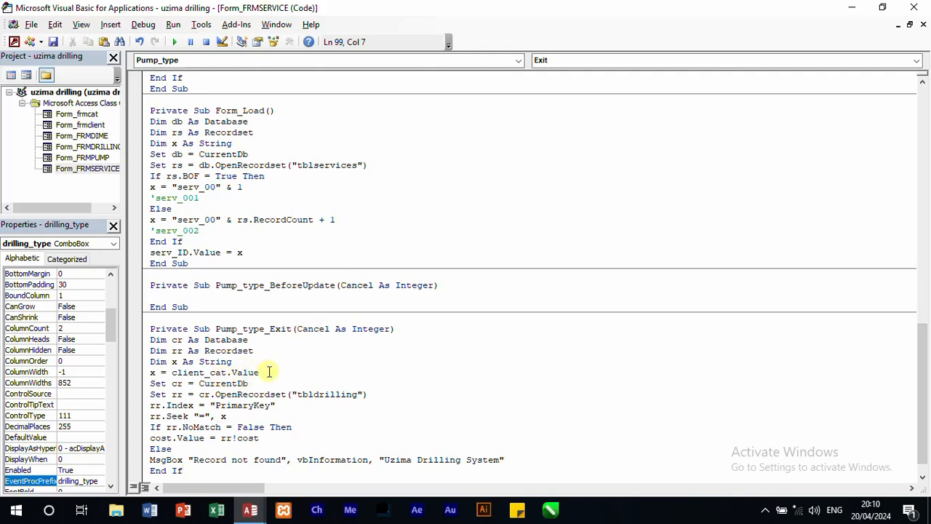
# Step: In Pump_type_Exit, set x to Pump_type.Value and change the recordset table to tblpump
pyautogui.doubleClick(221, 372)
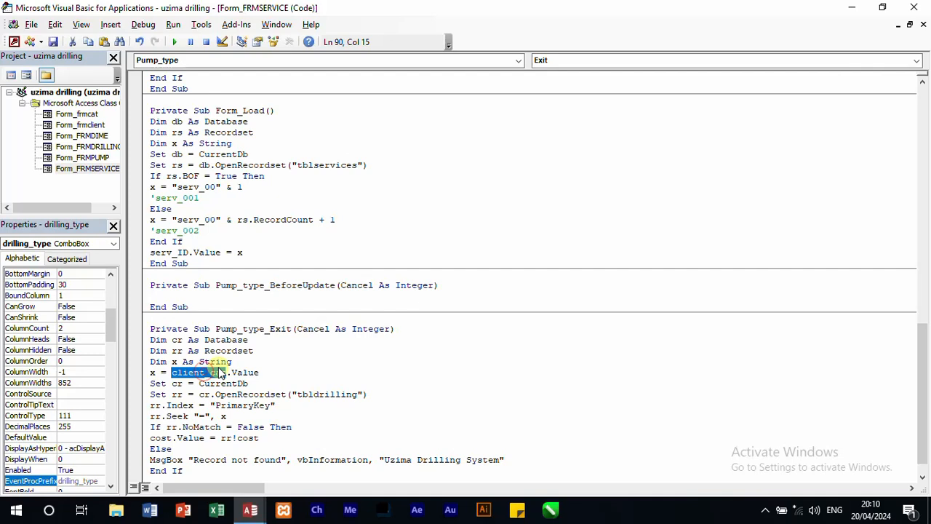
pyautogui.write('pump')
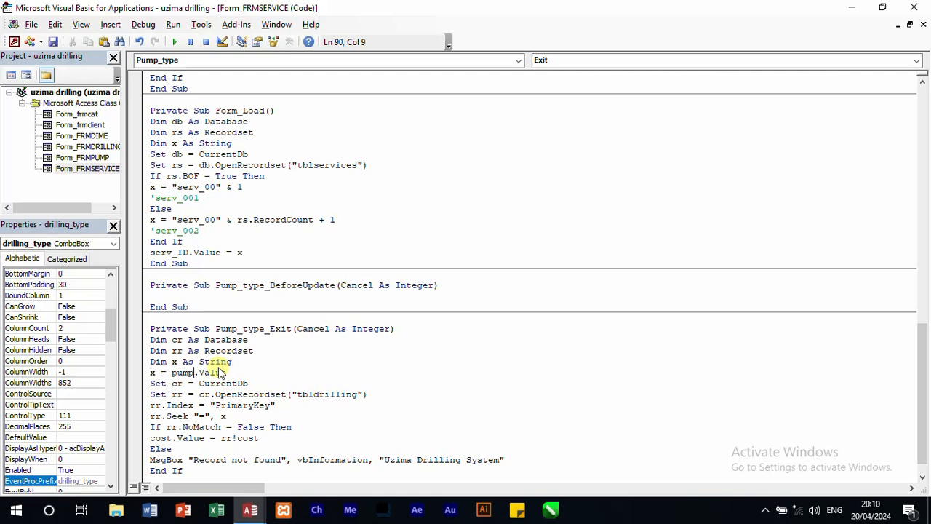
pyautogui.write('_type.')
pyautogui.press('BackSpace')
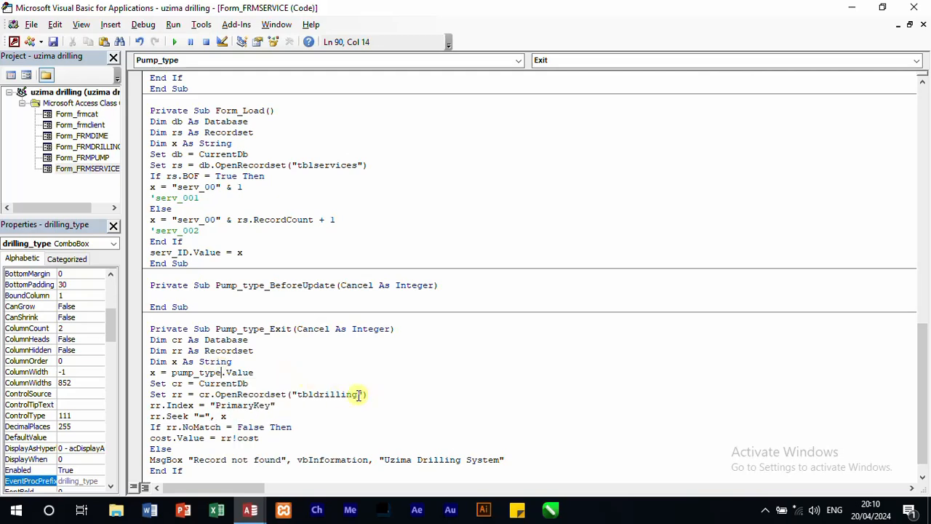
pyautogui.moveTo(358, 394); pyautogui.dragTo(308, 396)
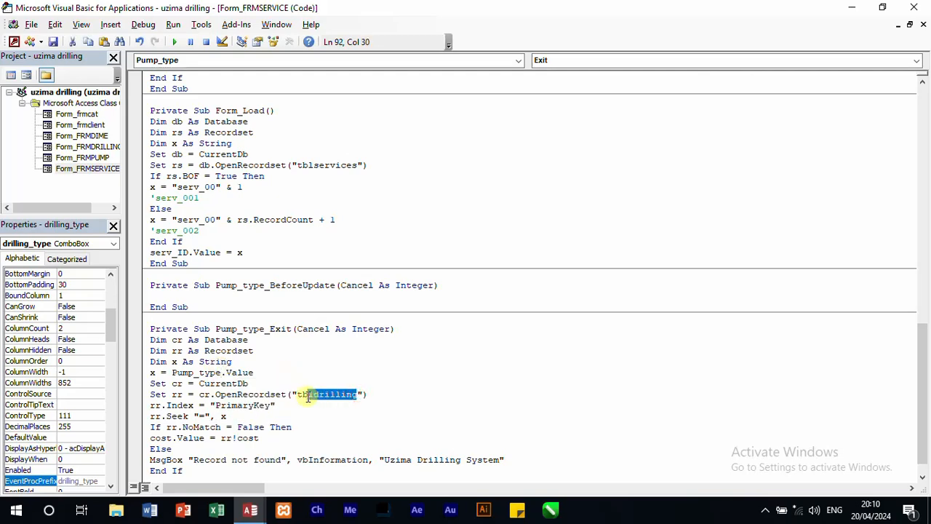
pyautogui.press('BackSpace')
pyautogui.write('lpump')
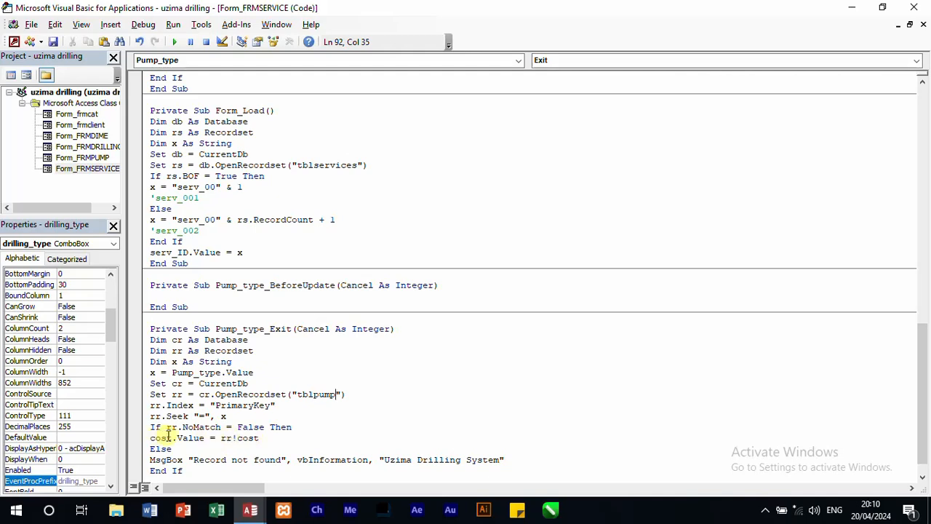
# Step: Check the Pump Cost text box's name on FRMSERVICE and change the cost line in Pump_type_Exit to p_fee.Value = rr!cost
pyautogui.moveTo(169, 437); pyautogui.dragTo(140, 438)
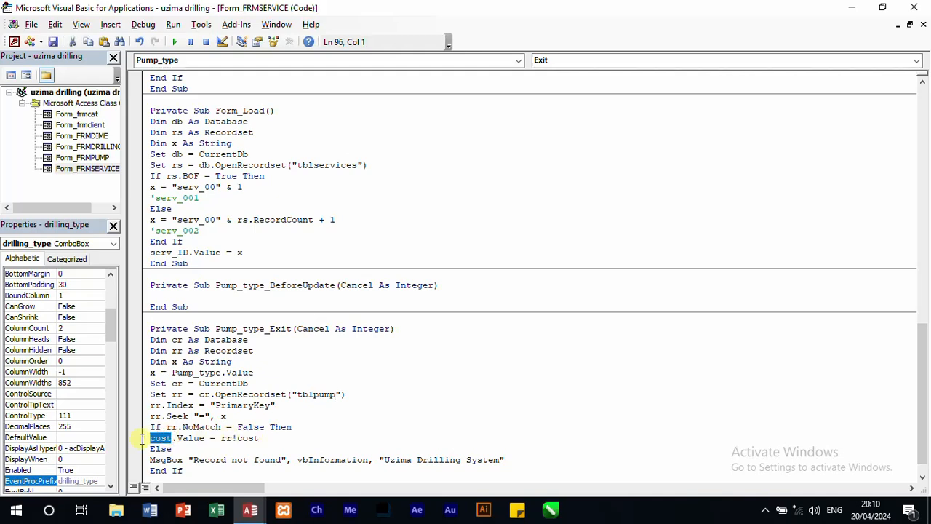
pyautogui.write('P')
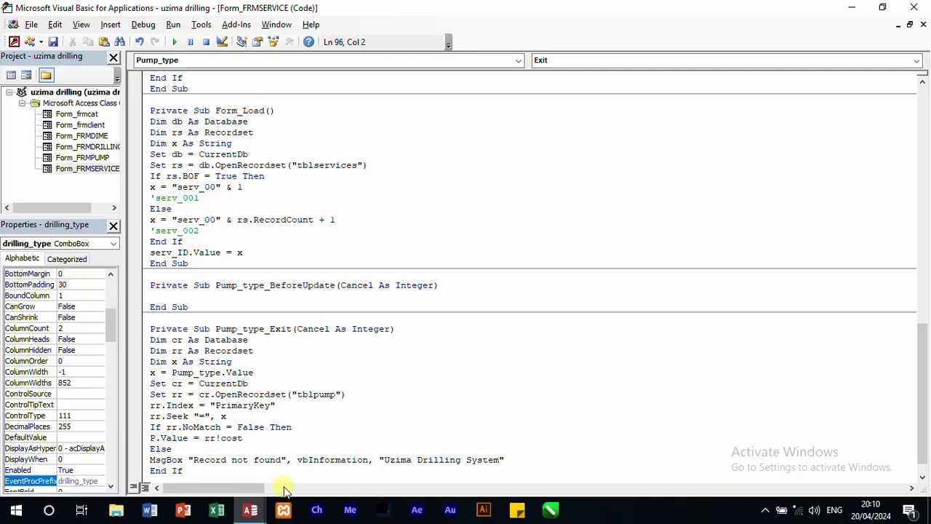
pyautogui.moveTo(250, 511)
pyautogui.click(220, 475)
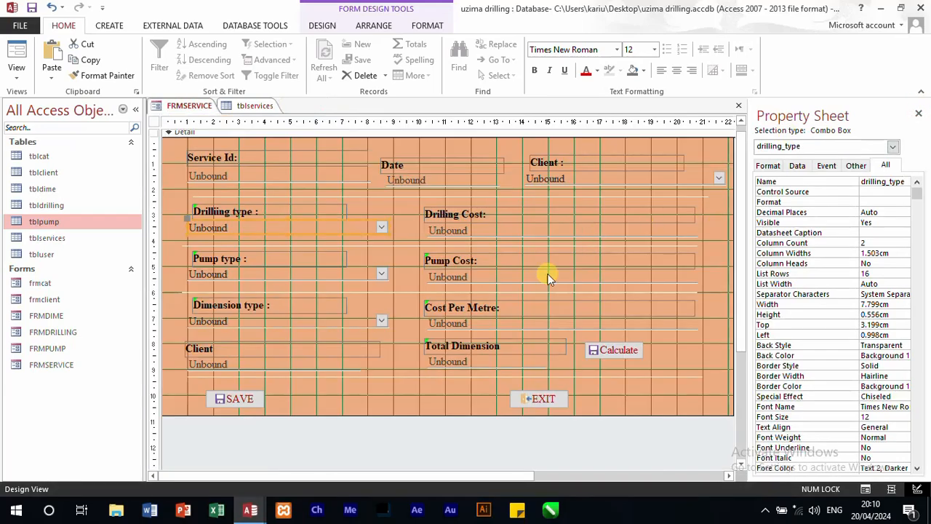
pyautogui.click(473, 282)
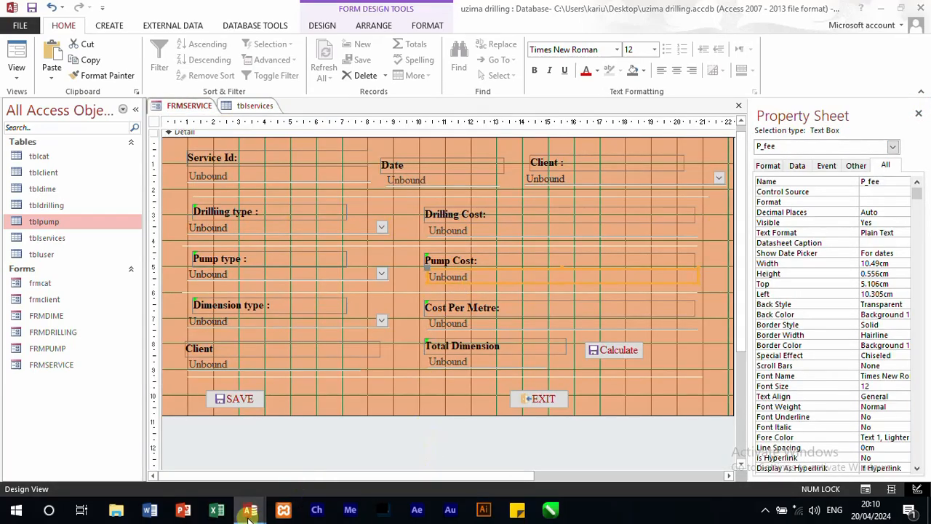
pyautogui.moveTo(250, 510)
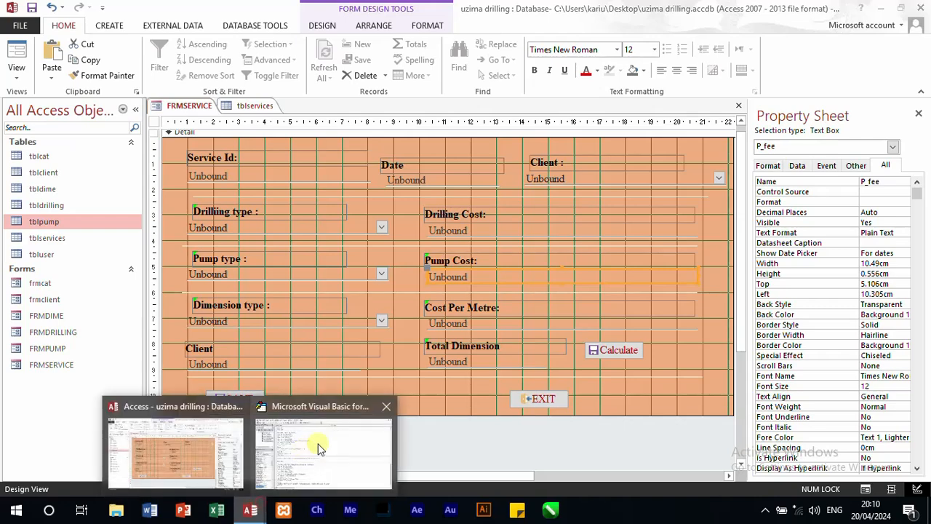
pyautogui.click(318, 448)
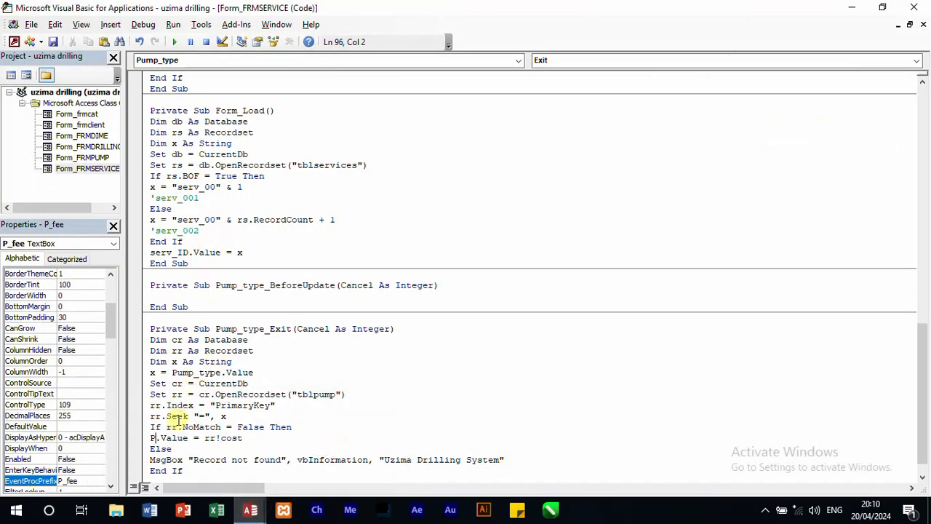
pyautogui.write('_fee')
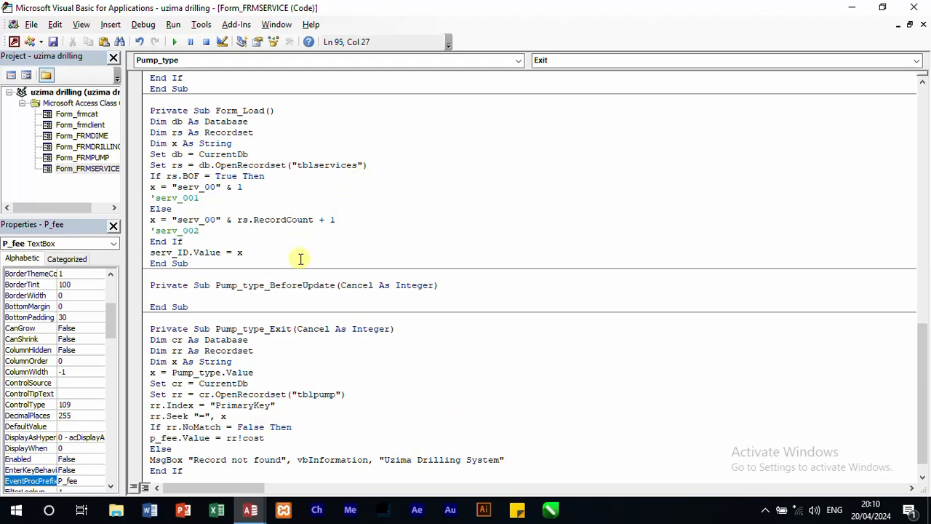
# Step: Change the x assignment in drilling_type_Exit to x = drilling_type
pyautogui.scroll(-1, 310, 360)
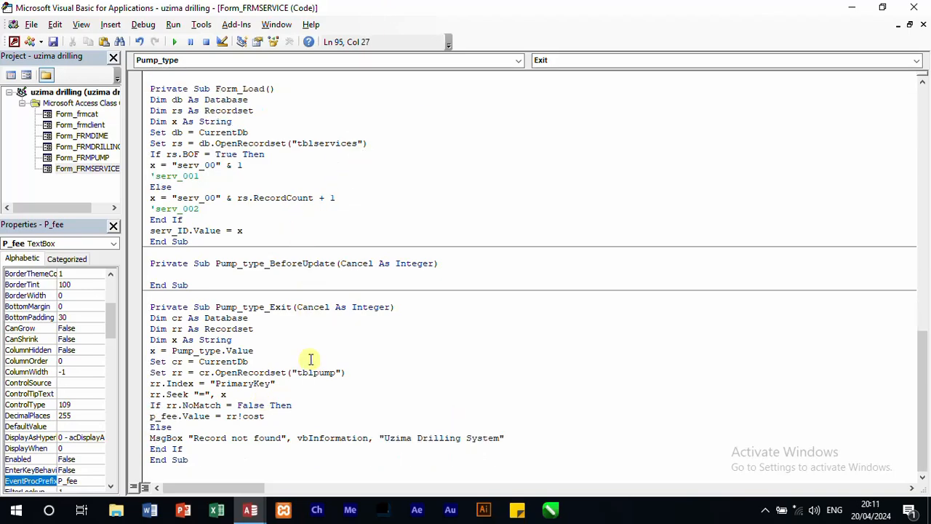
pyautogui.scroll(9, 310, 358)
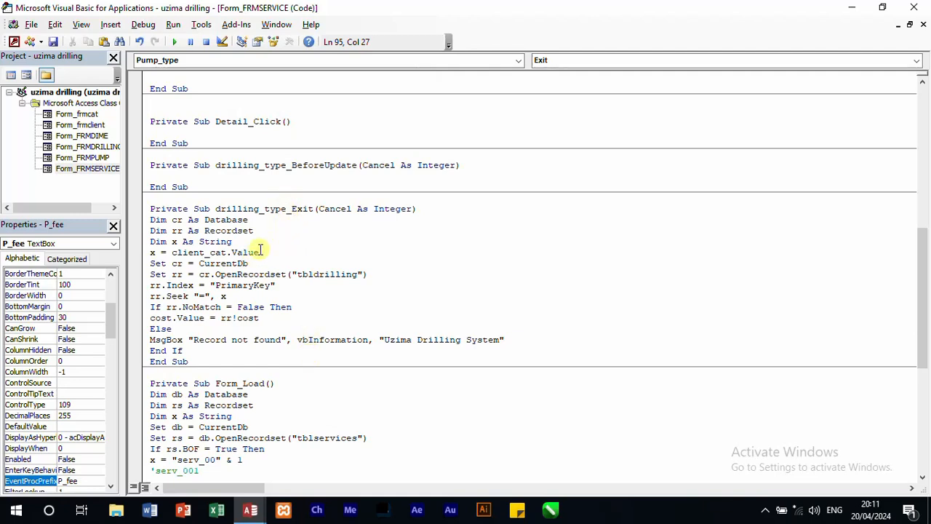
pyautogui.moveTo(263, 252); pyautogui.dragTo(173, 252)
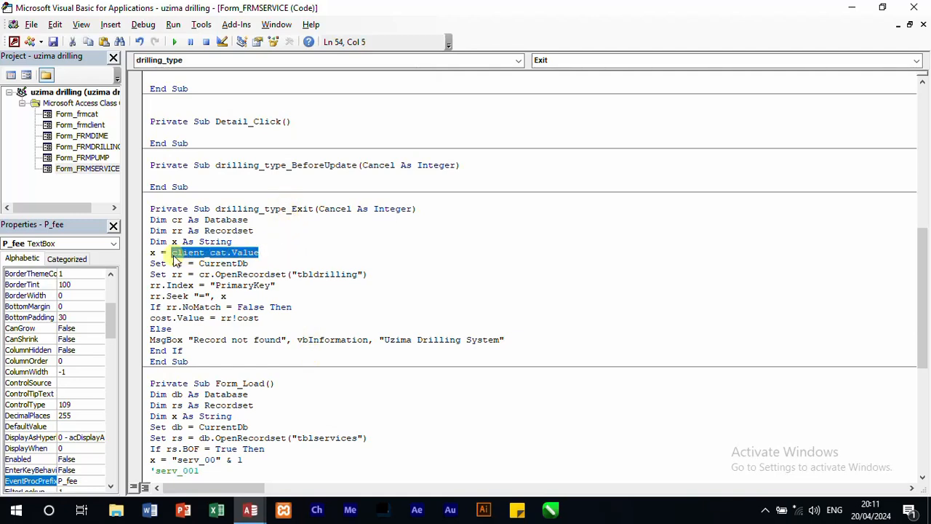
pyautogui.write('dr')
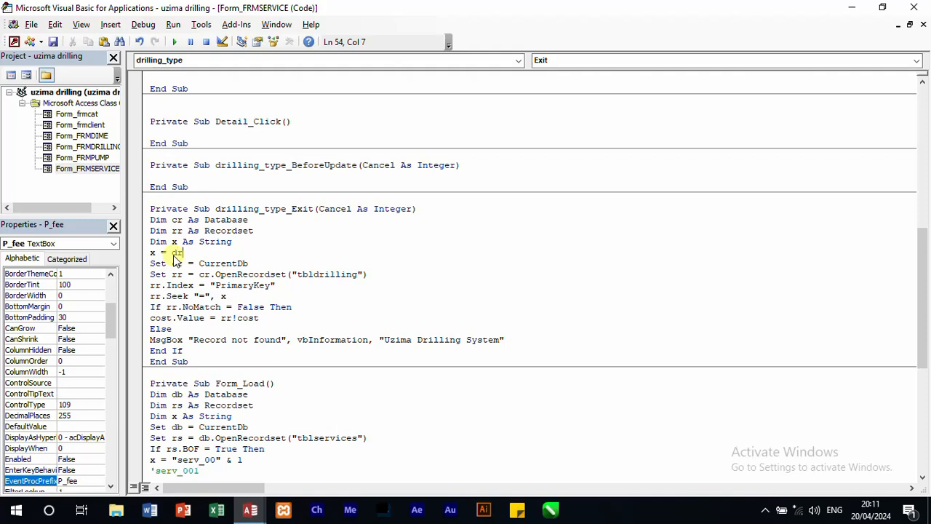
pyautogui.write('illing_type')
pyautogui.click(510, 248)
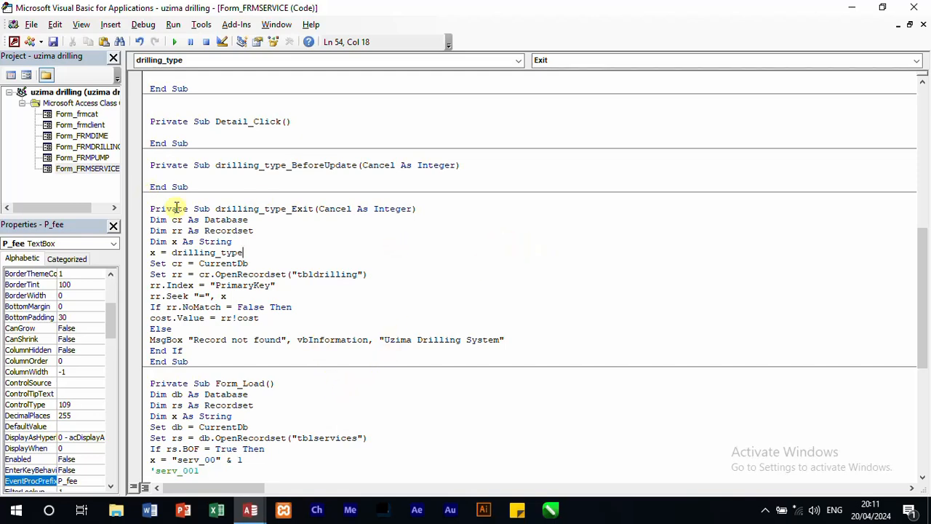
# Step: Switch to Access to check the name of FRMSERVICE's Dimension type combo box, and return to the VBA code
pyautogui.click(517, 60)
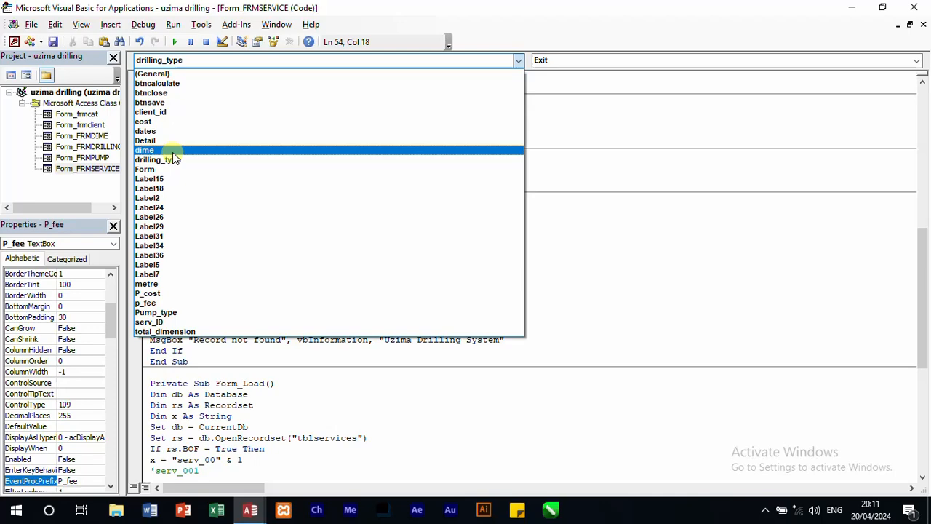
pyautogui.click(250, 510)
pyautogui.click(220, 468)
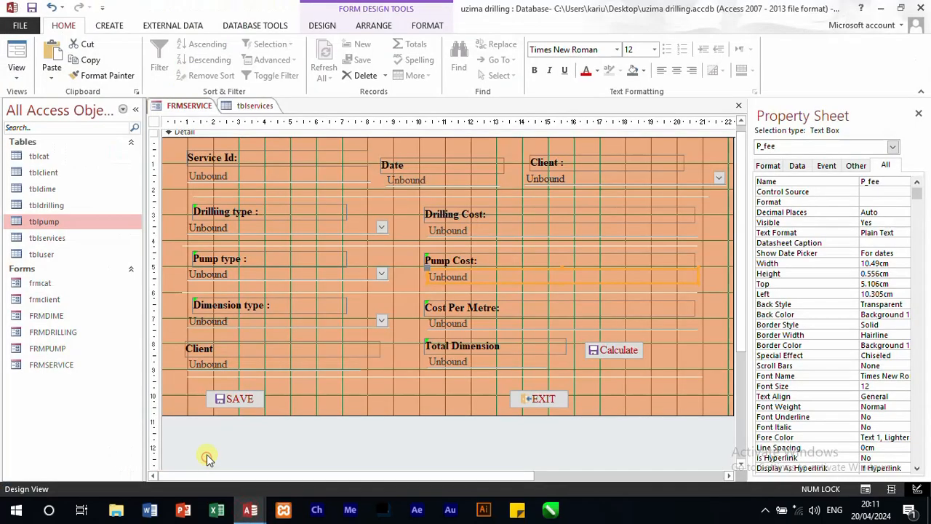
pyautogui.click(273, 326)
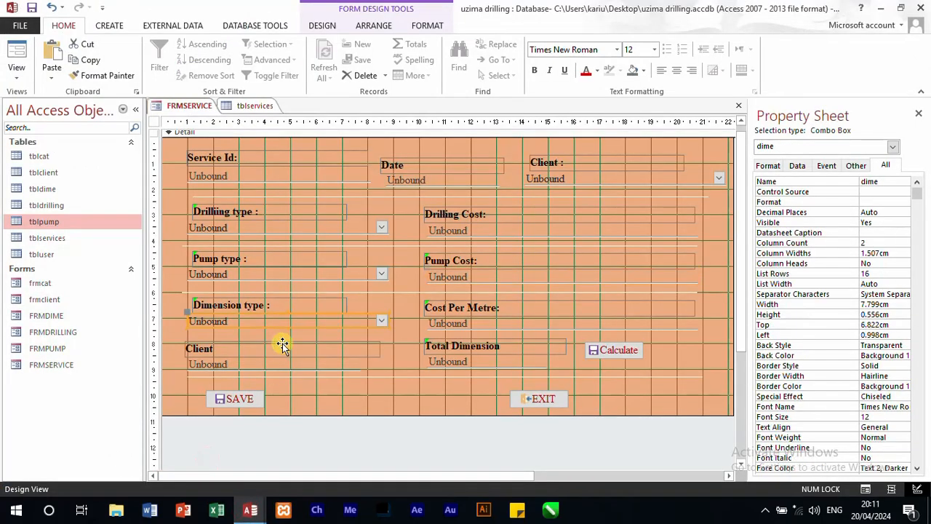
pyautogui.click(256, 513)
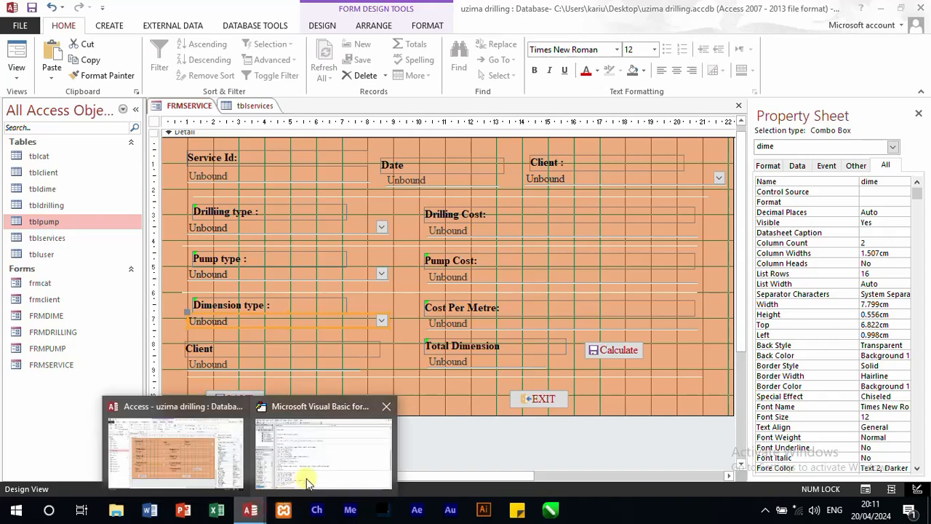
pyautogui.click(305, 478)
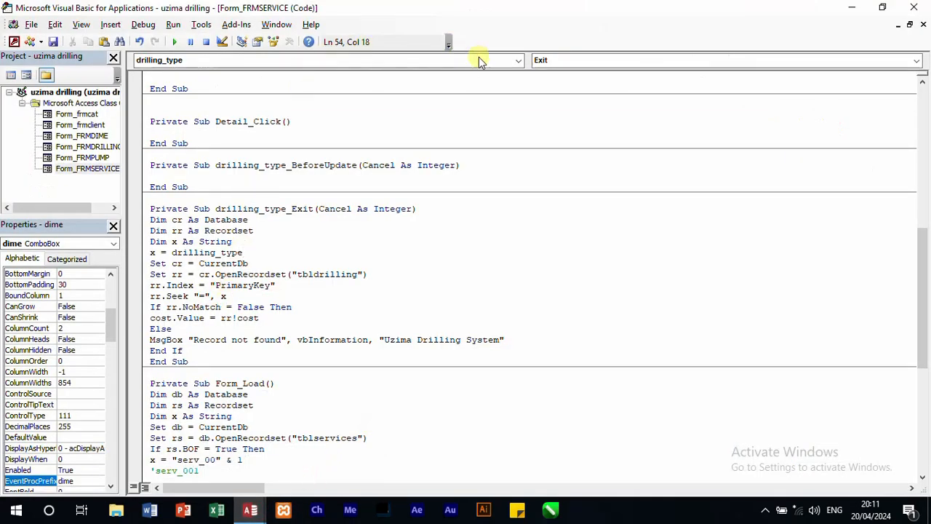
# Step: Create an Exit event procedure for the dime combo box and paste the copied lookup code into it
pyautogui.click(518, 60)
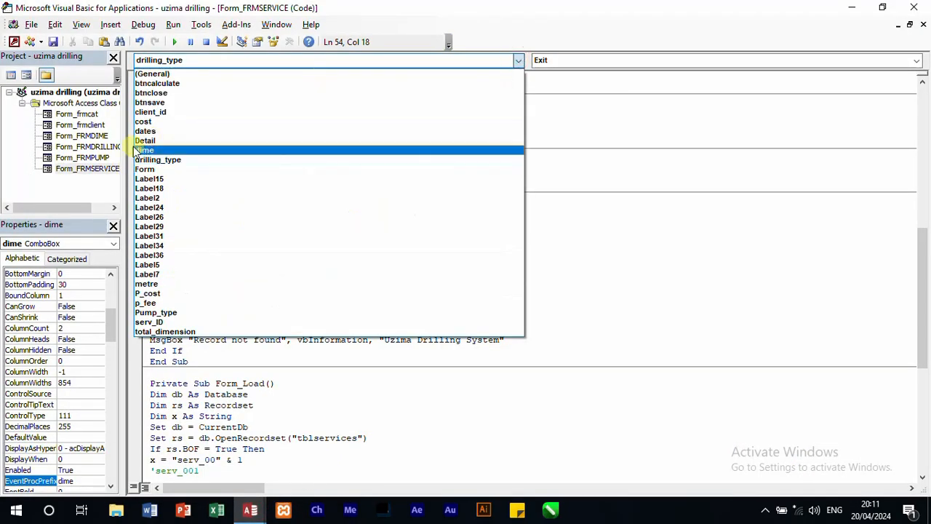
pyautogui.click(150, 151)
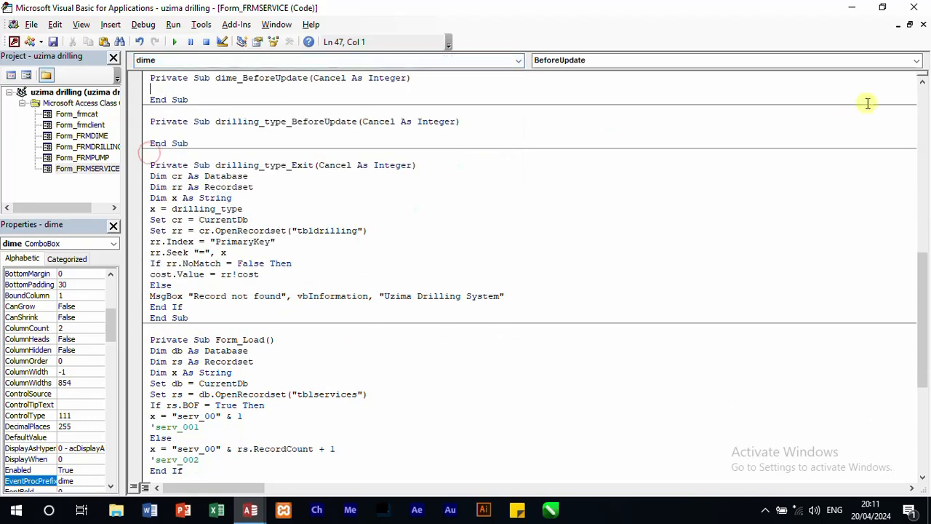
pyautogui.click(916, 61)
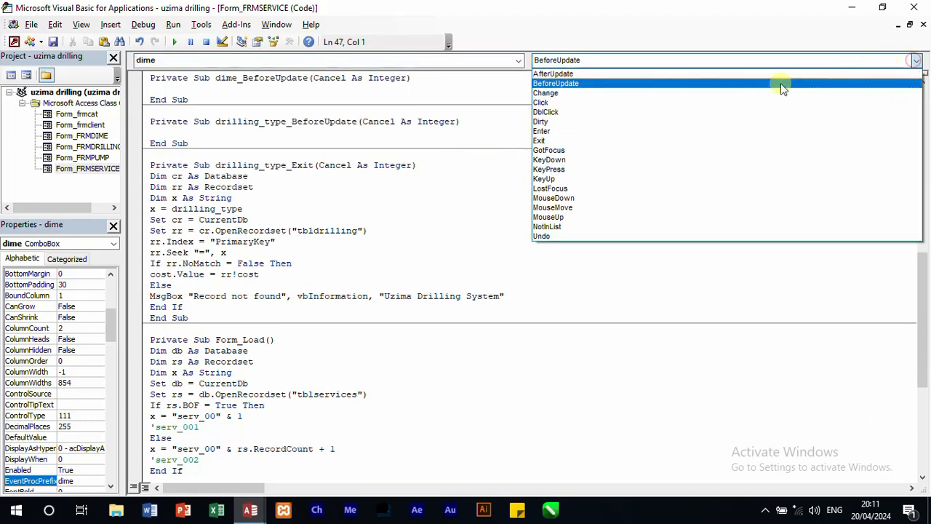
pyautogui.click(639, 140)
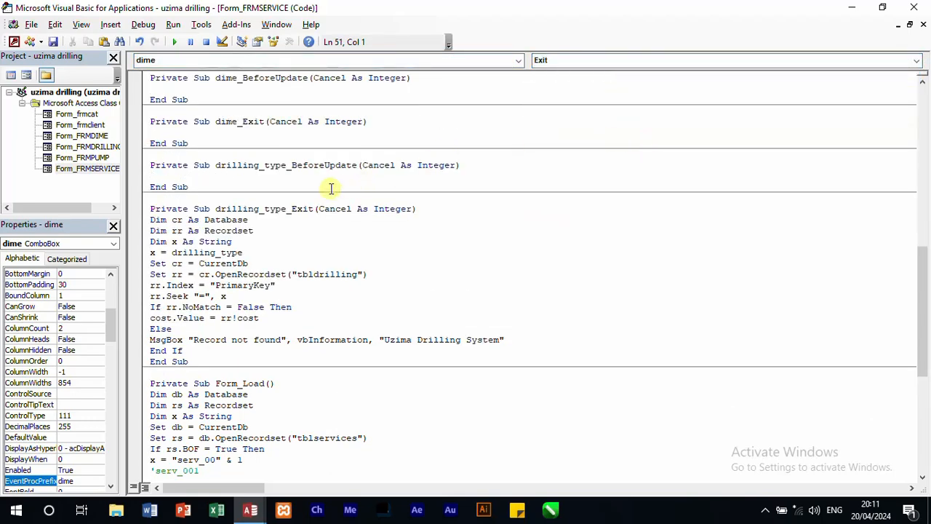
pyautogui.write('Dim cr As Database Dim rr As Recordset Dim x As String x = client_cat.Value Set cr = CurrentDb Set rr = cr.OpenRecordset("tbldrilling") rr.Index = "PrimaryKey" rr.Seek "=", x If rr.NoMatch = False Then cost.Value = rr!cost Else MsgBox "Record not found", vbInformation, "Uzima Drilling System" End If')
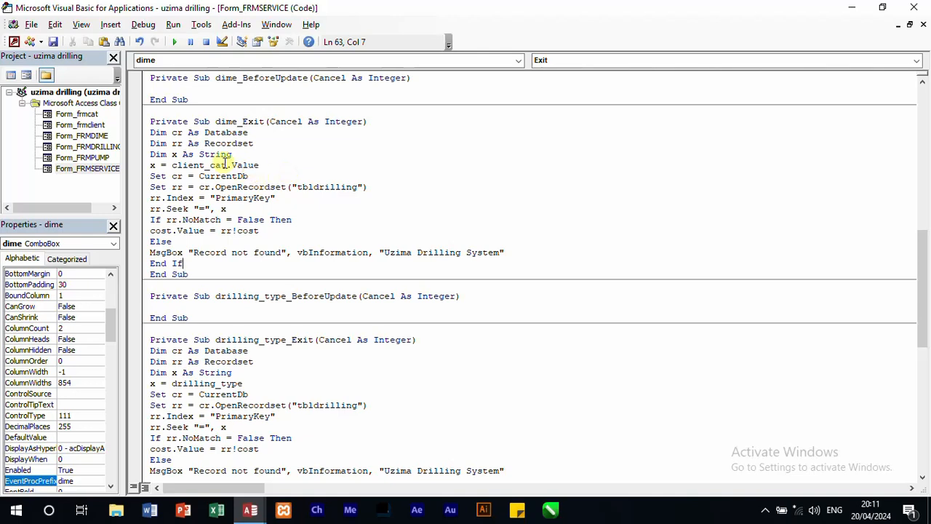
# Step: In dime_Exit, set x to dime.Value and change the recordset table to tbldimension
pyautogui.moveTo(227, 165); pyautogui.dragTo(173, 166)
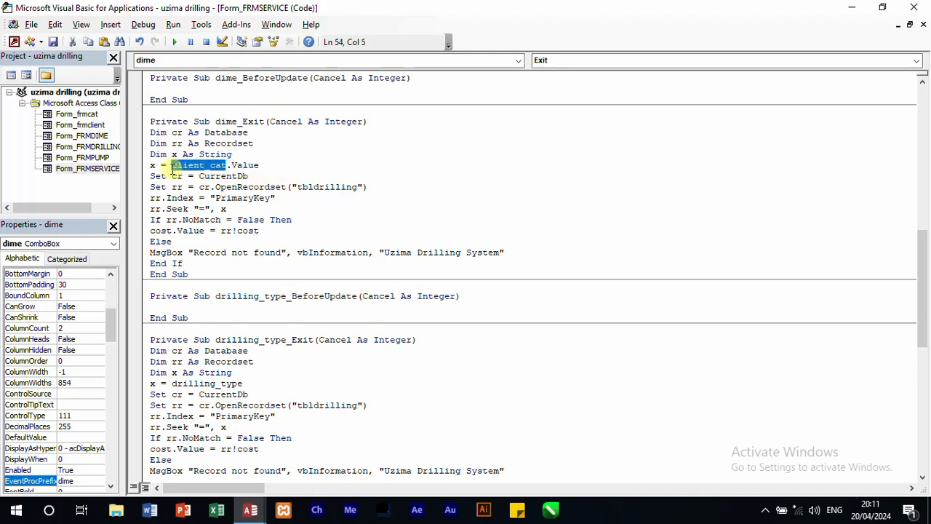
pyautogui.write('dime')
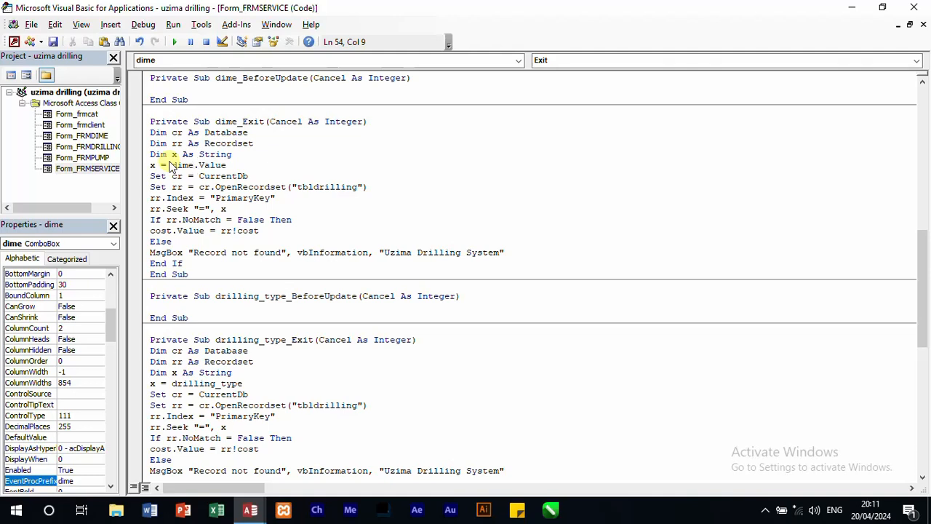
pyautogui.click(304, 197)
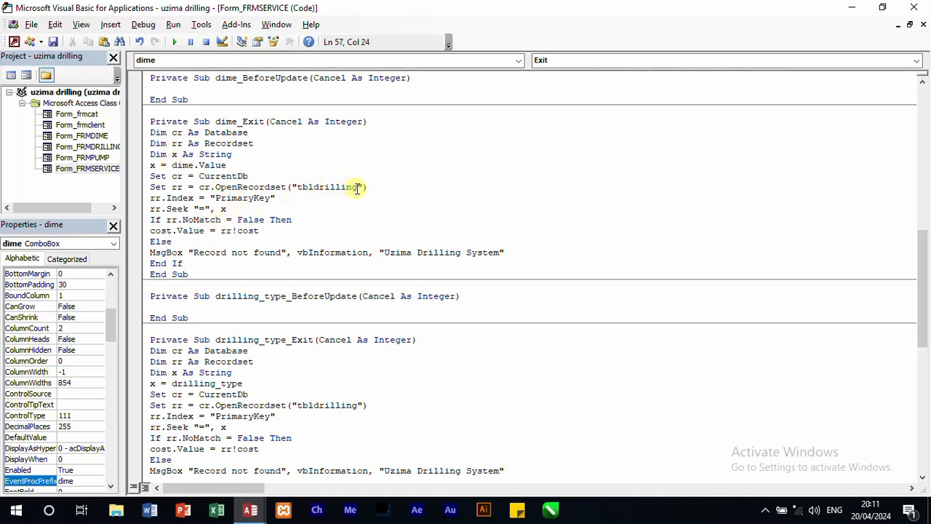
pyautogui.moveTo(358, 187); pyautogui.dragTo(316, 187)
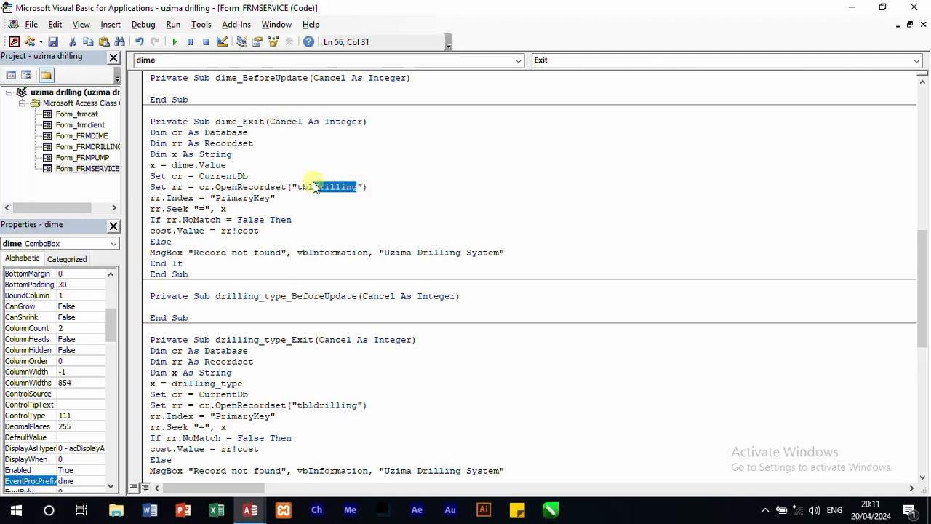
pyautogui.write('se')
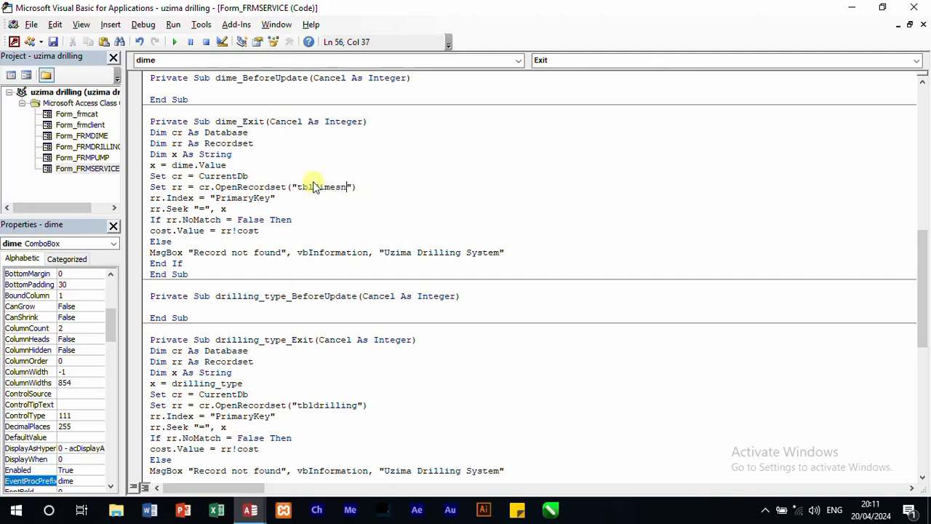
pyautogui.press('BackSpace')
pyautogui.press('BackSpace')
pyautogui.write('nsio')
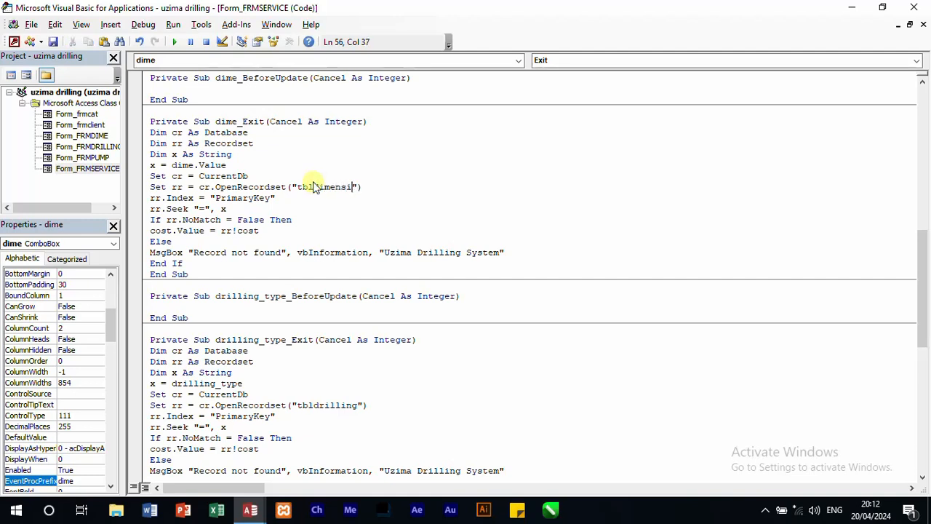
pyautogui.write('n')
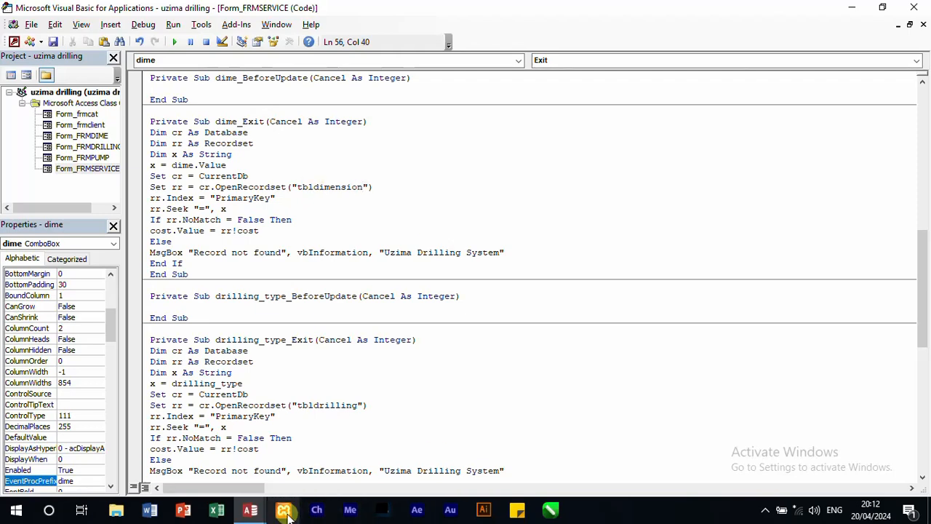
# Step: Switch to Access to check the name and field names of the tbldime table, and return to the VBA code
pyautogui.moveTo(252, 513)
pyautogui.click(208, 474)
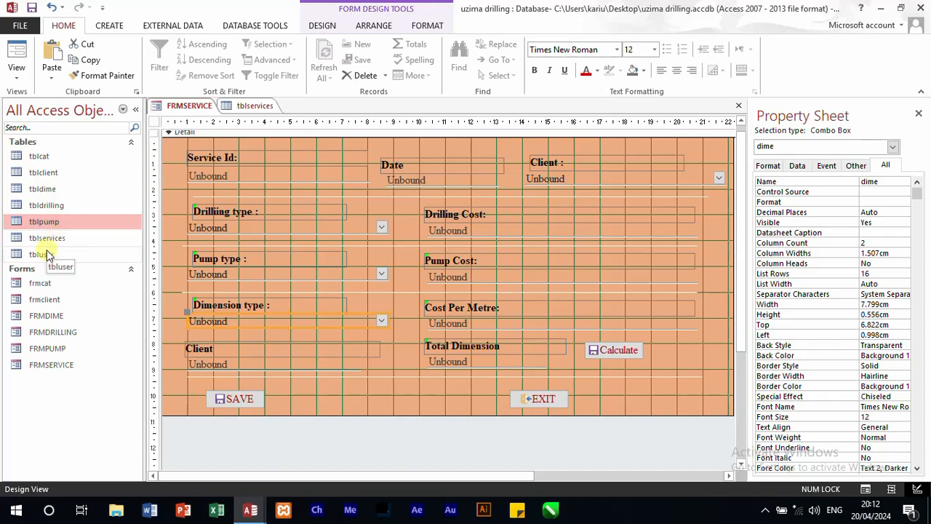
pyautogui.doubleClick(44, 188)
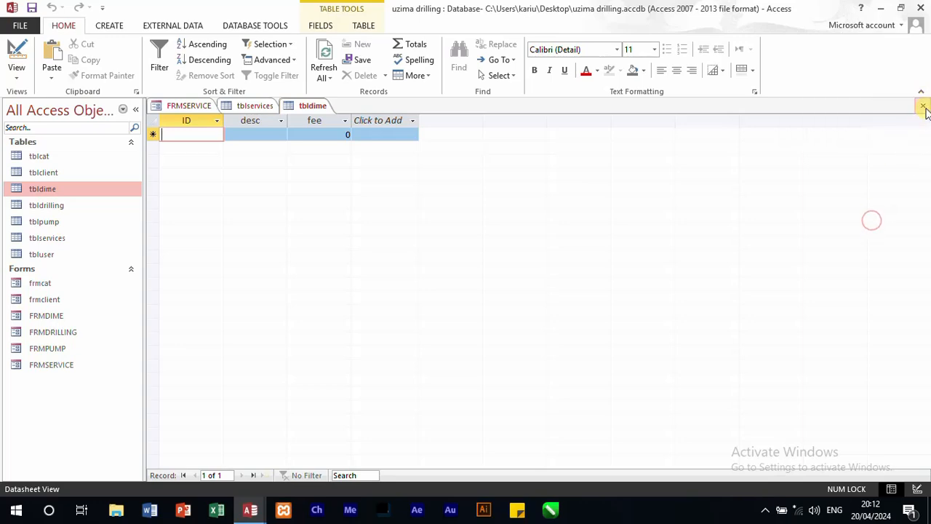
pyautogui.click(925, 108)
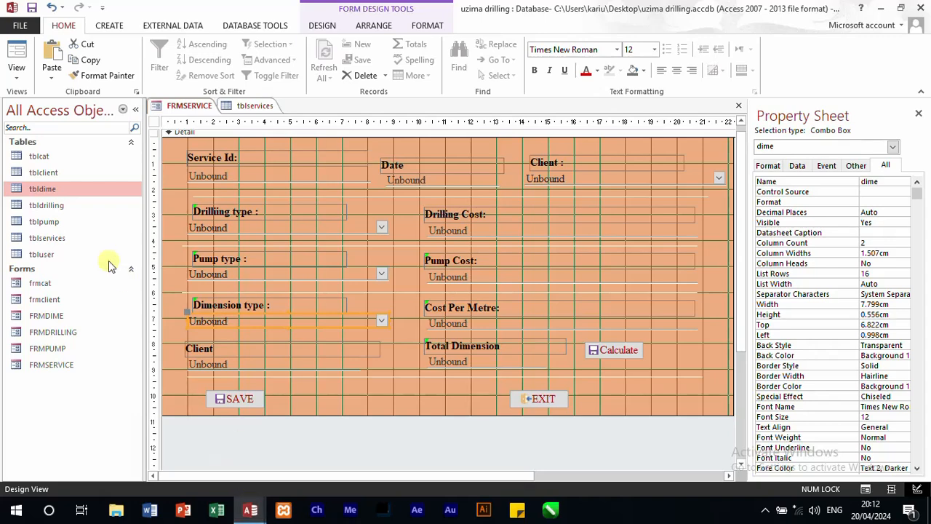
pyautogui.click(66, 189)
pyautogui.doubleClick(66, 189)
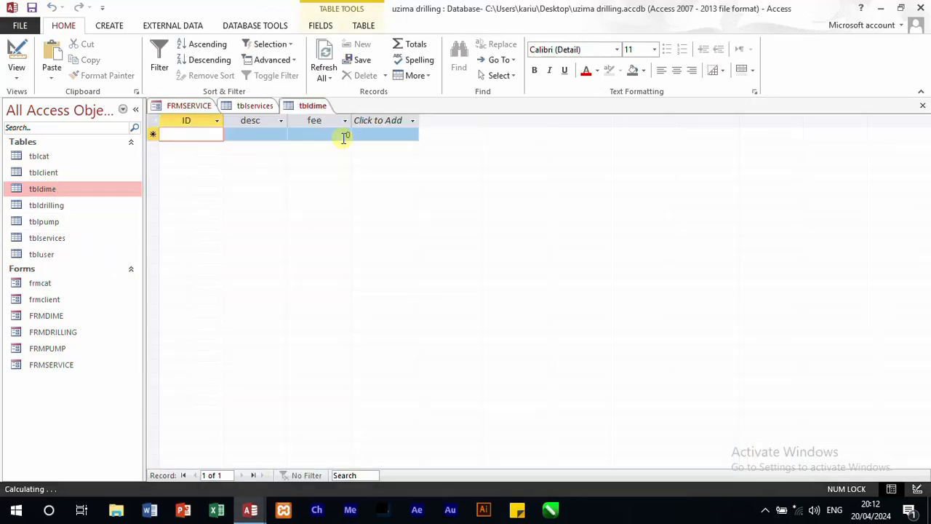
pyautogui.click(923, 106)
pyautogui.moveTo(291, 513)
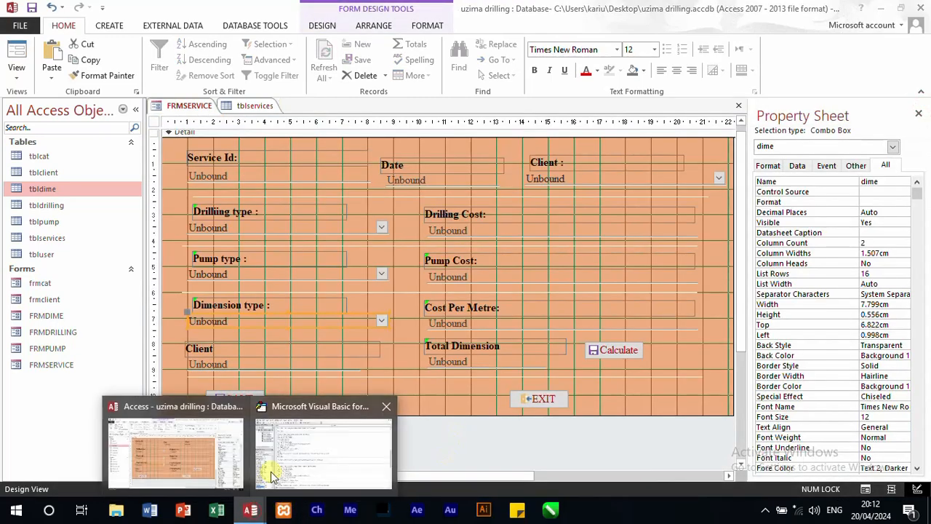
pyautogui.click(279, 466)
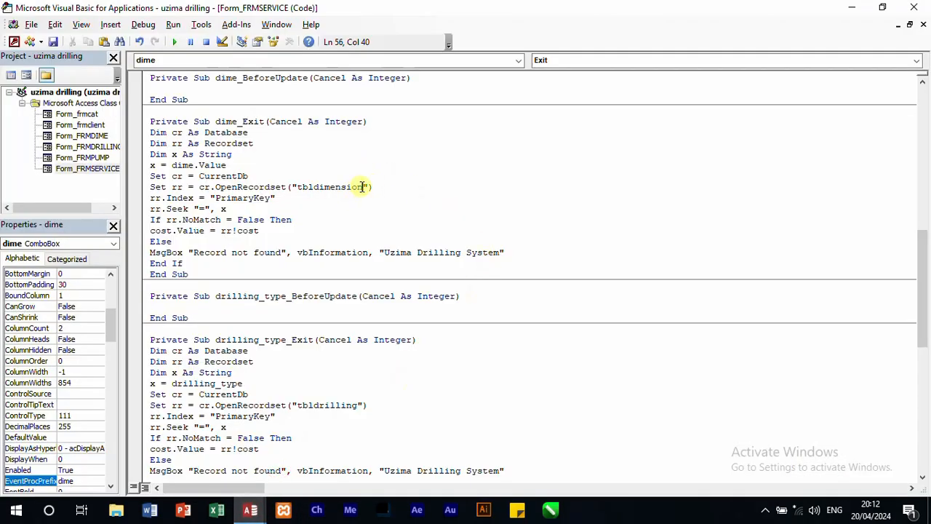
# Step: Correct the recordset table name in dime_Exit to tbldime
pyautogui.press('BackSpace')
pyautogui.press('BackSpace')
pyautogui.press('BackSpace')
pyautogui.press('BackSpace')
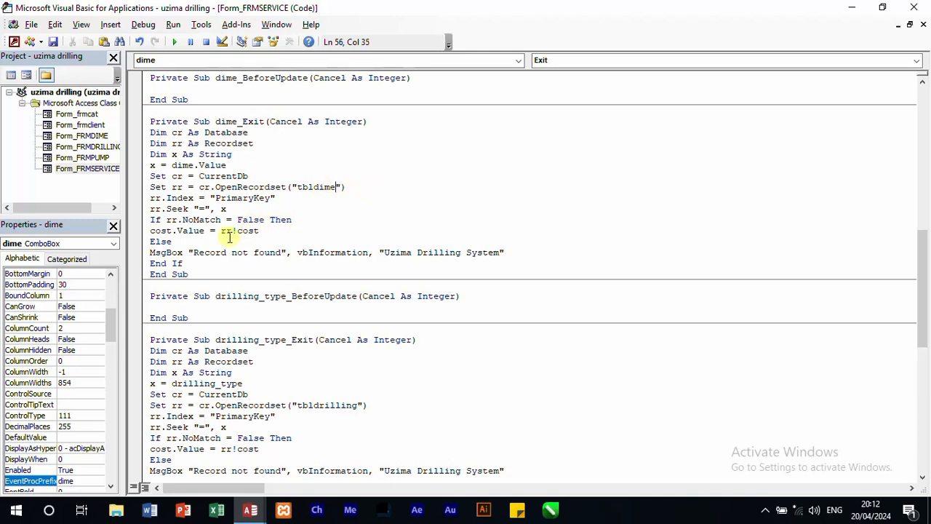
# Step: Change the cost line in dime_Exit to P_cost.Value = rr!fee
pyautogui.doubleClick(247, 230)
pyautogui.write('fee')
pyautogui.doubleClick(161, 230)
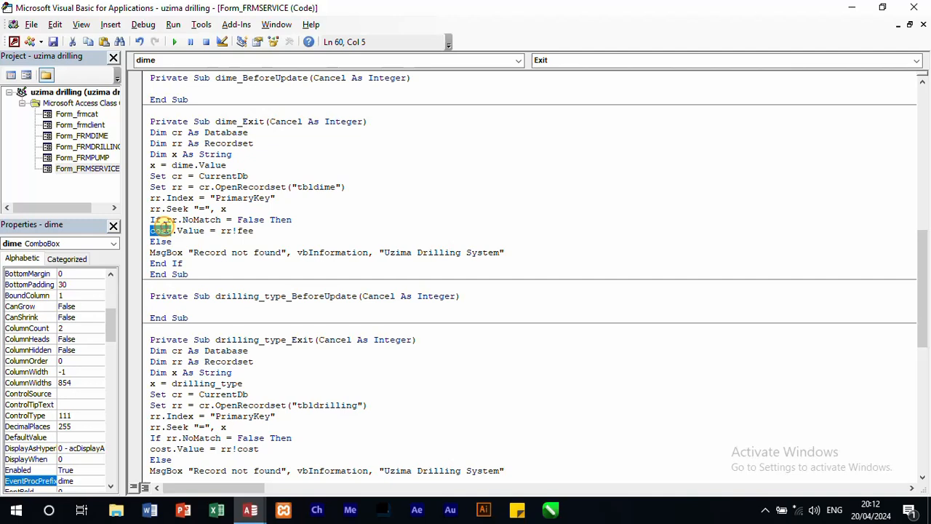
pyautogui.write('F')
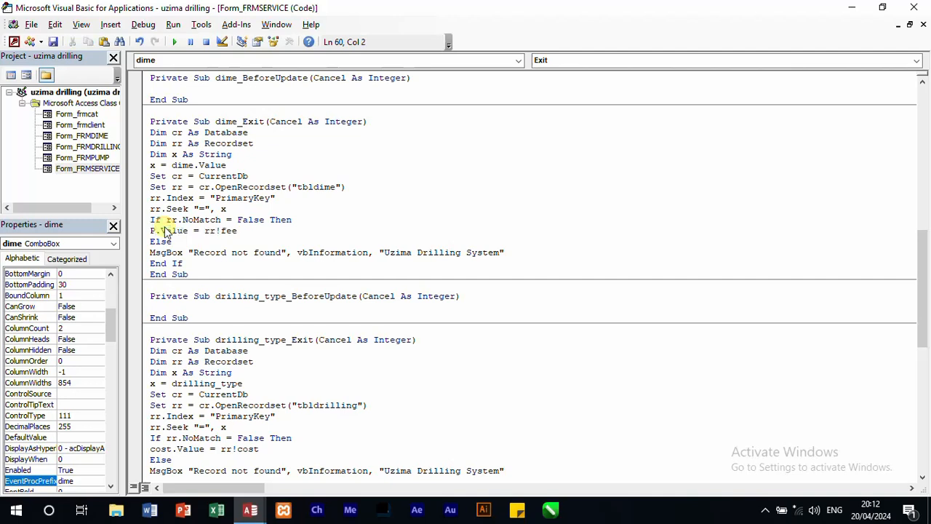
pyautogui.write('e')
pyautogui.write('ees')
pyautogui.write('t')
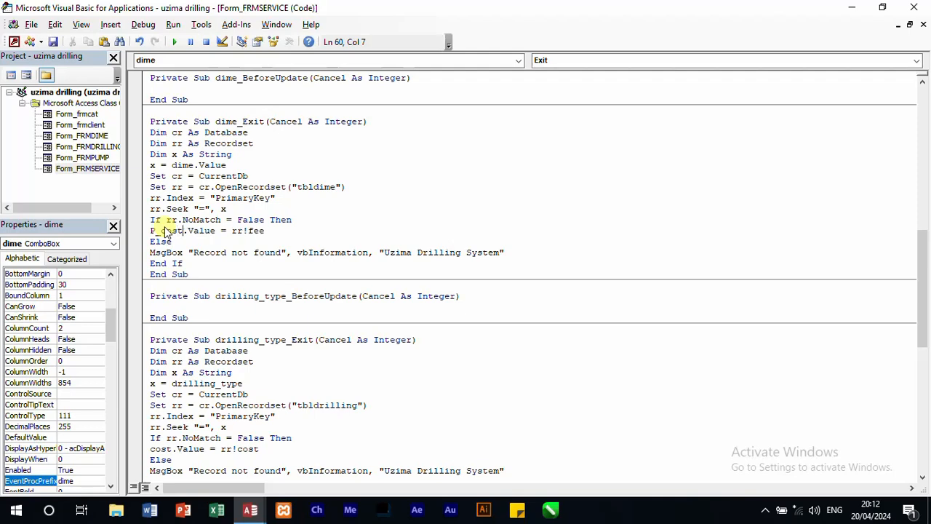
# Step: Check the names of the Cost Per Metre, Pump Cost and Drilling Cost text boxes on FRMSERVICE in Access, and return to the code
pyautogui.moveTo(250, 509)
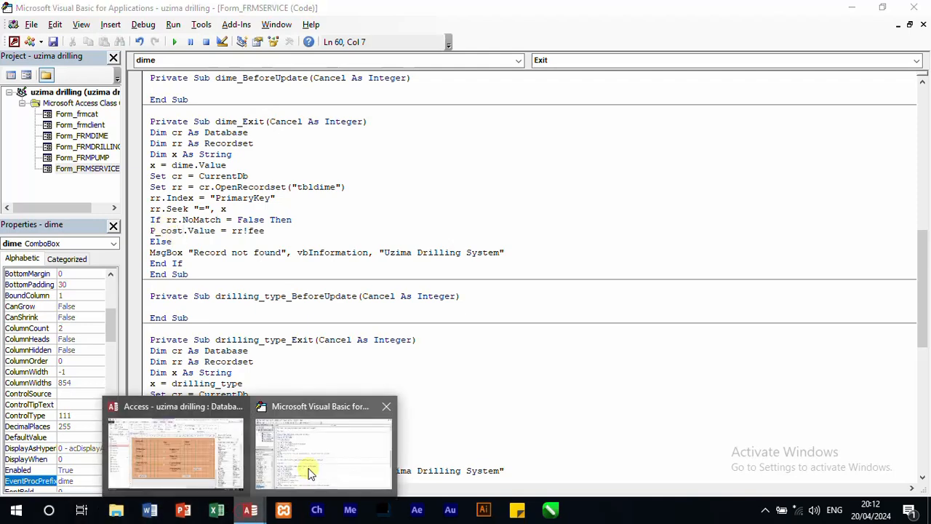
pyautogui.click(242, 462)
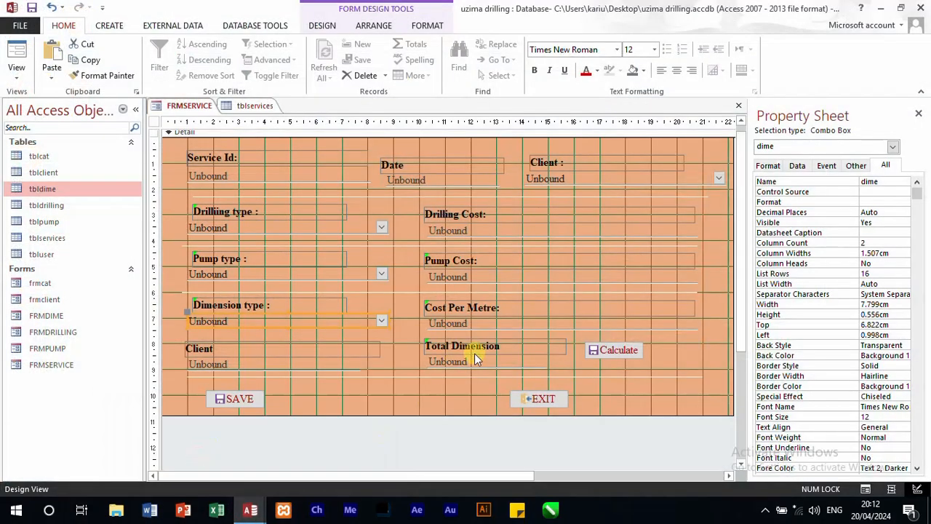
pyautogui.click(493, 324)
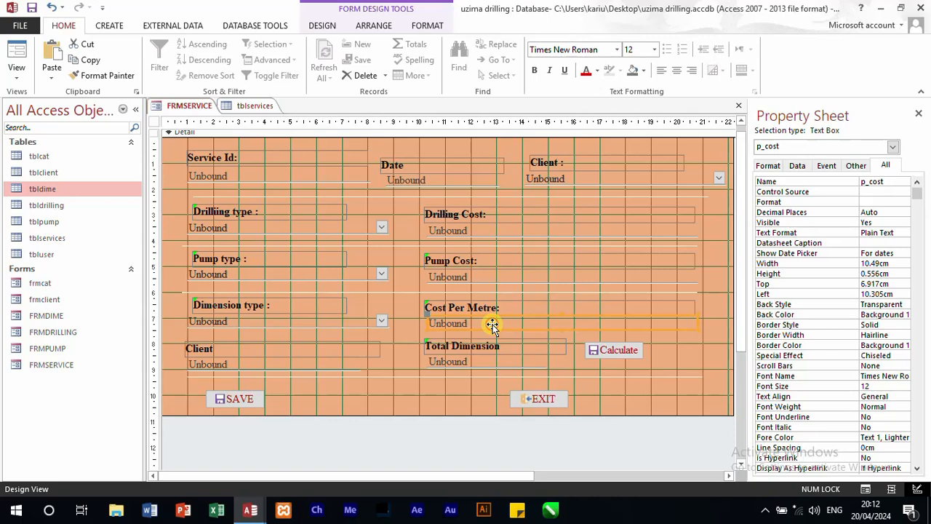
pyautogui.click(463, 278)
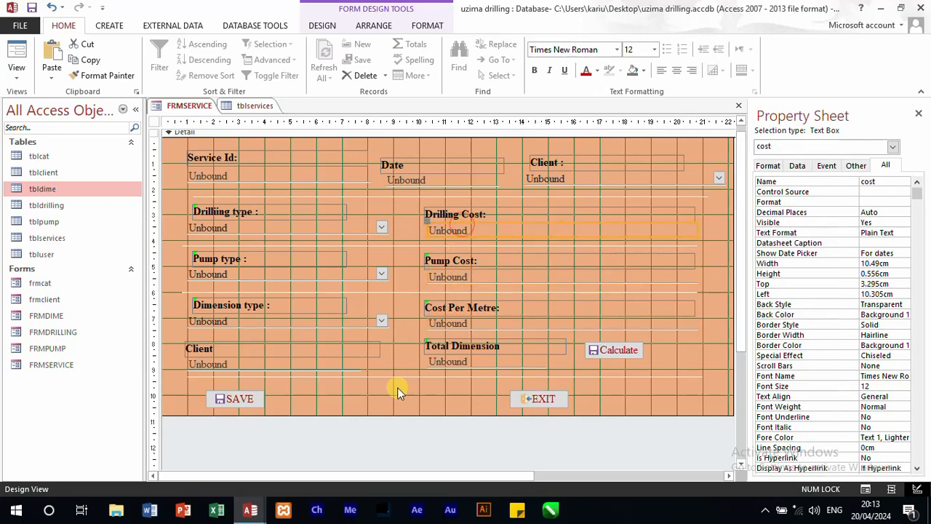
pyautogui.moveTo(249, 510)
pyautogui.click(284, 462)
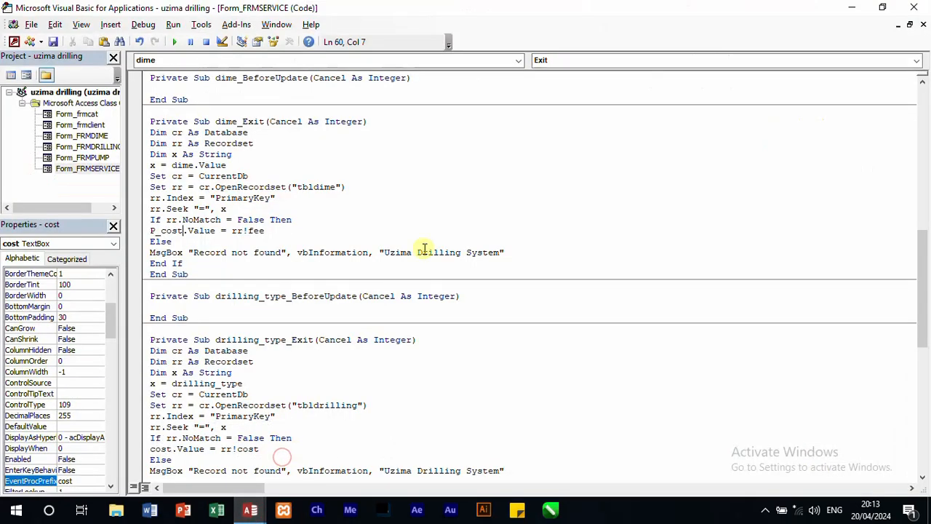
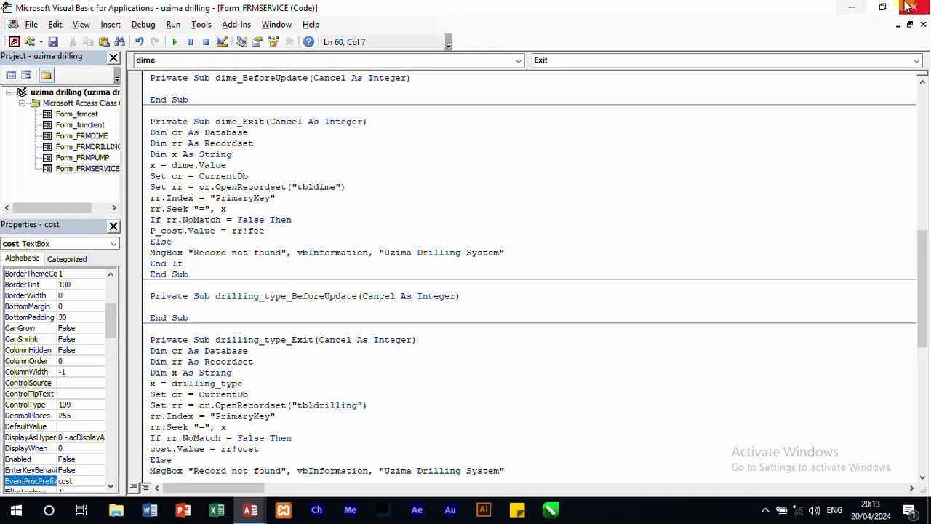
# Step: Save the VBA code, run FRMSERVICE in Form view from Access, and end execution at the run-time error
pyautogui.click(55, 41)
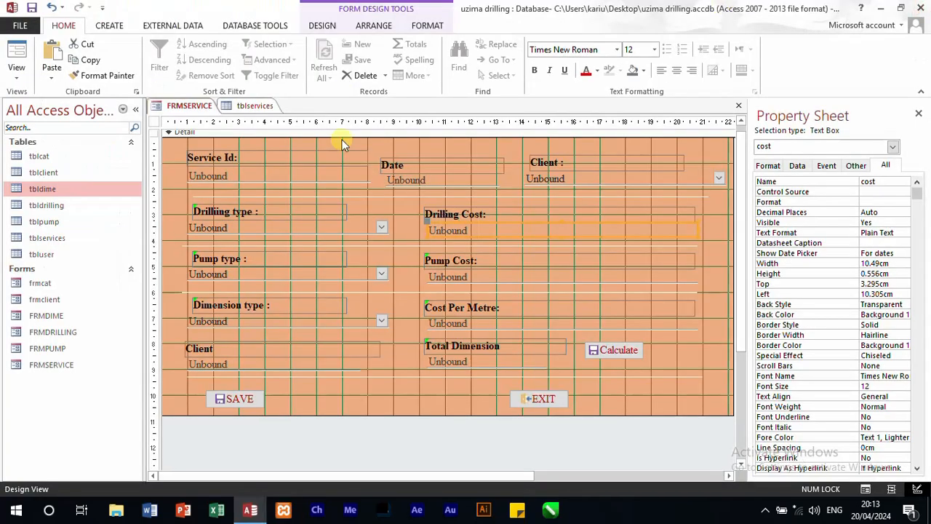
pyautogui.click(16, 55)
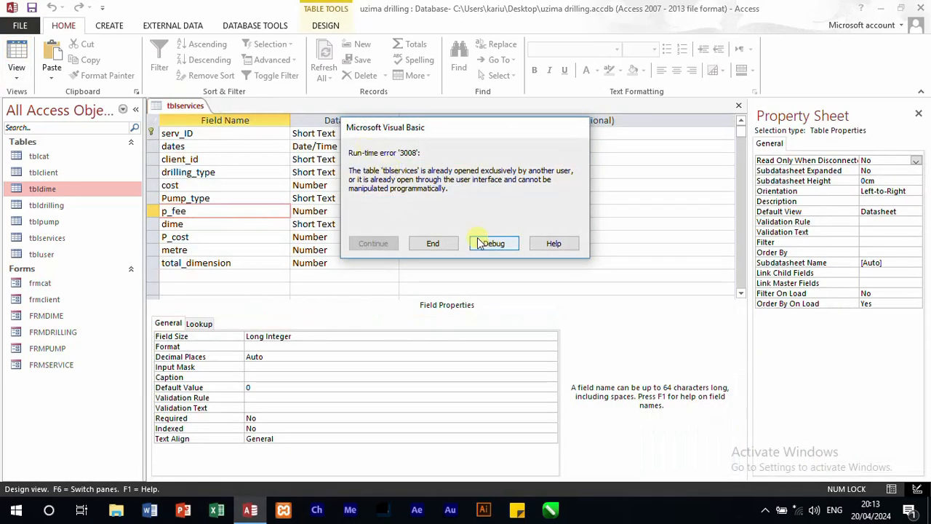
pyautogui.click(481, 243)
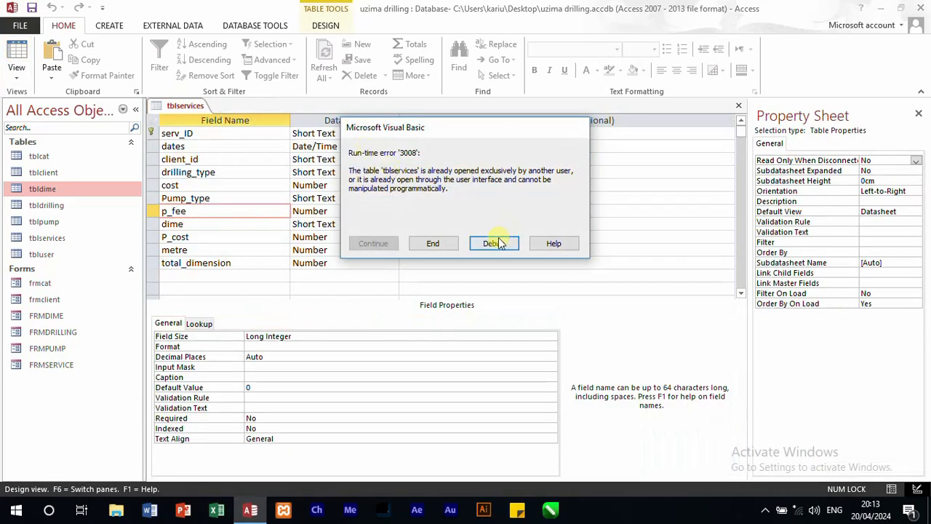
pyautogui.click(432, 243)
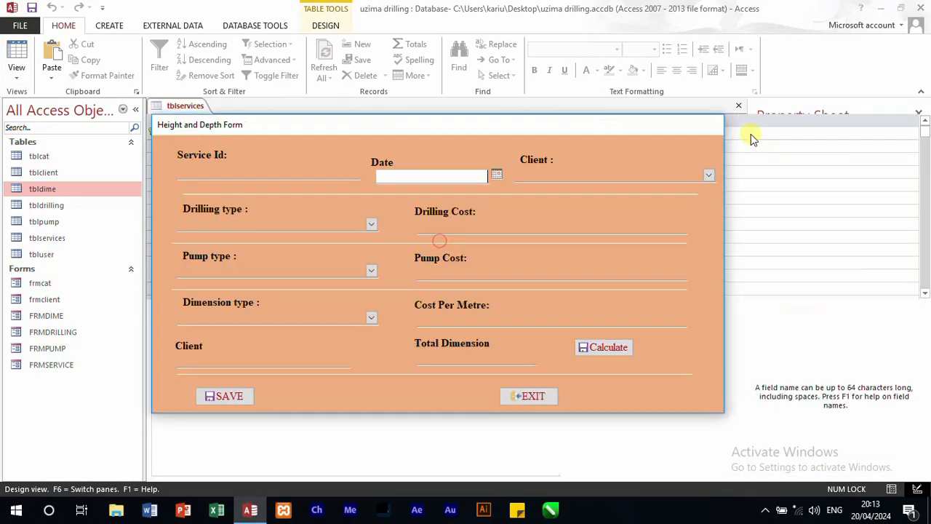
# Step: Close the running FRMSERVICE form and the tblservices table design
pyautogui.click(523, 396)
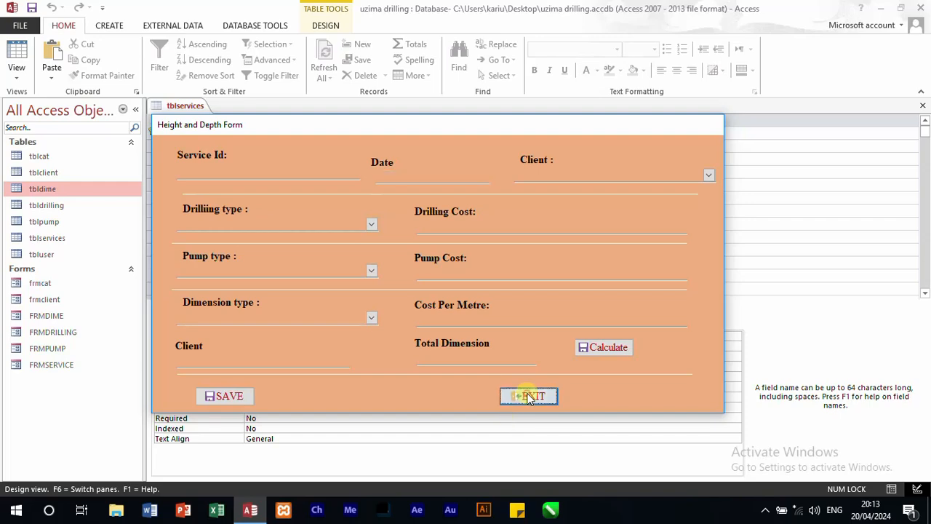
pyautogui.rightClick(624, 137)
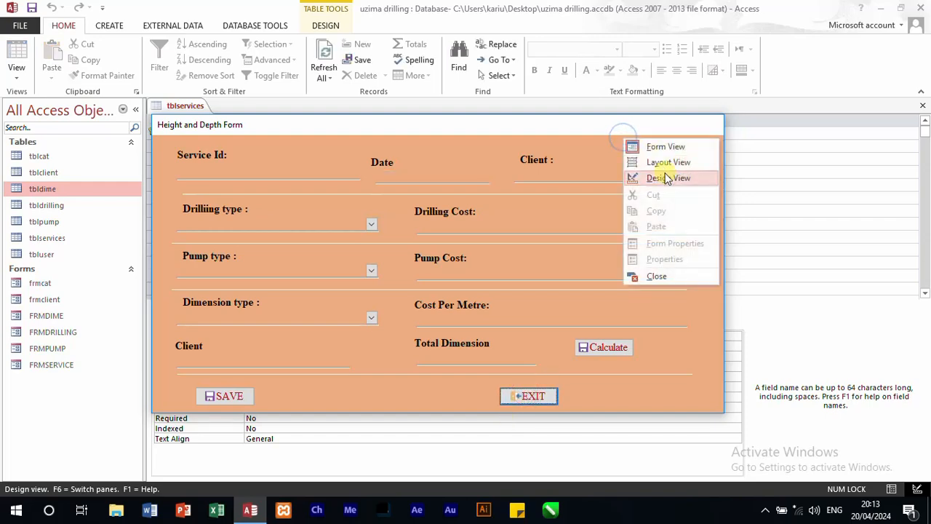
pyautogui.click(659, 277)
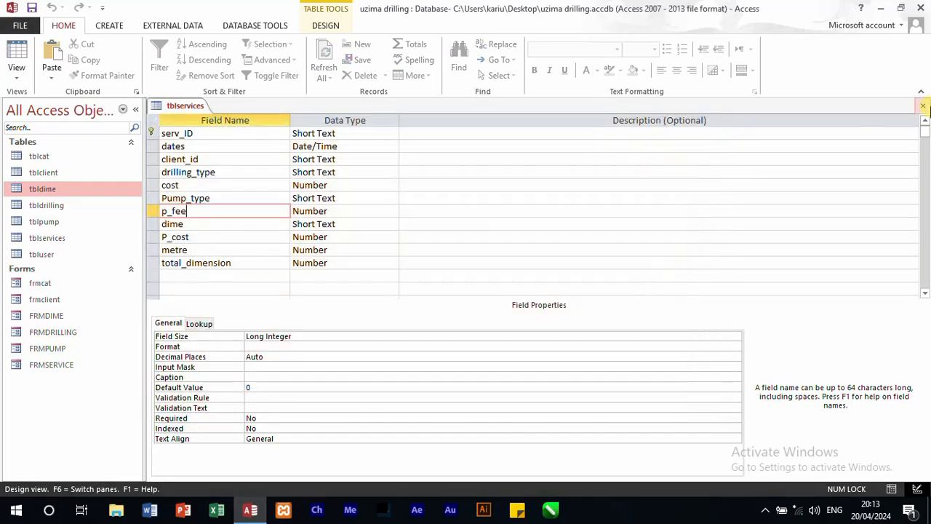
pyautogui.click(924, 107)
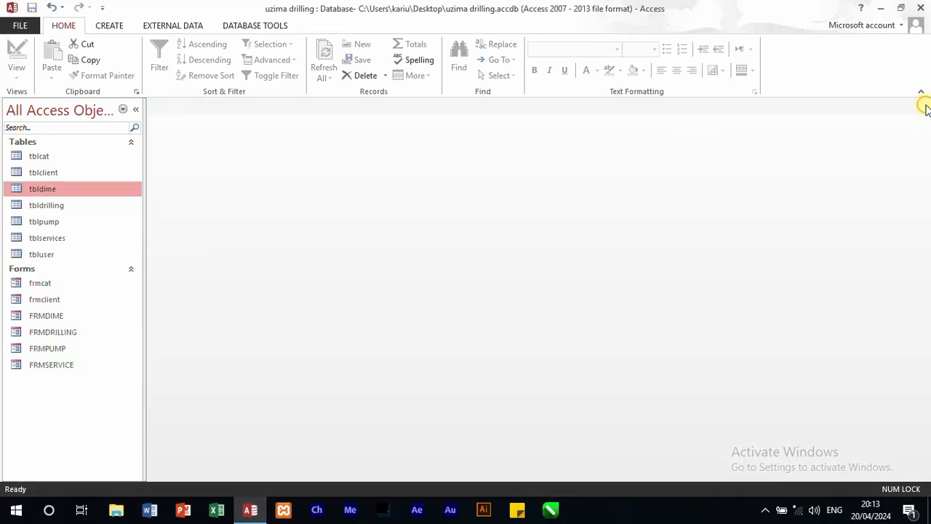
# Step: Reopen FRMSERVICE and test it with the date 20/04/2024 and the first listed client
pyautogui.doubleClick(46, 364)
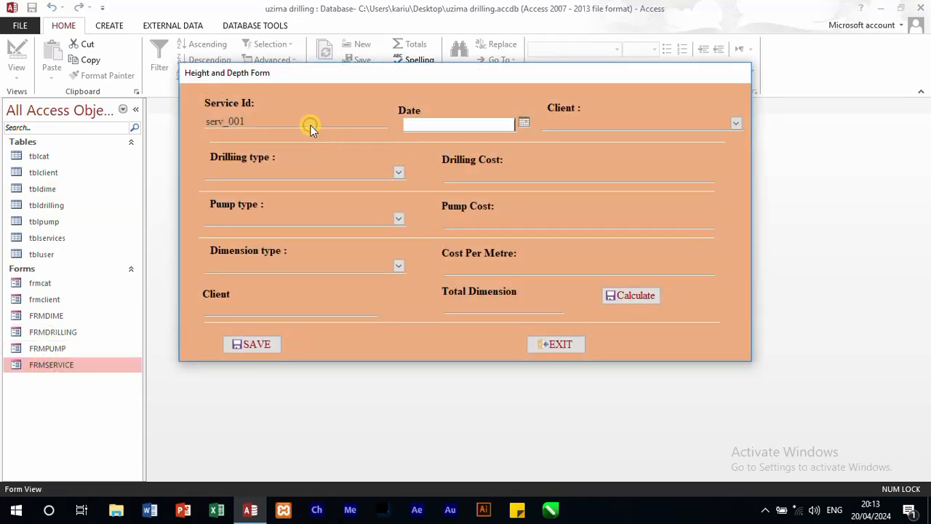
pyautogui.click(525, 123)
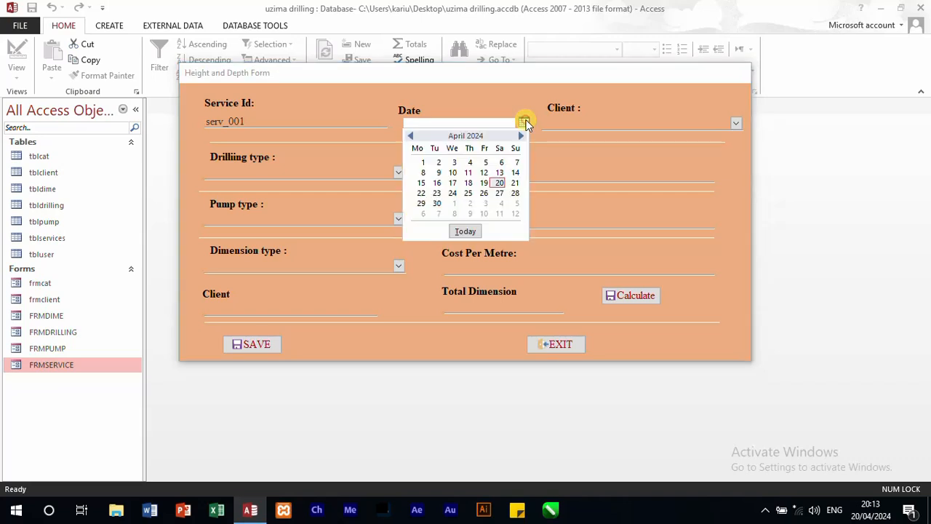
pyautogui.click(498, 182)
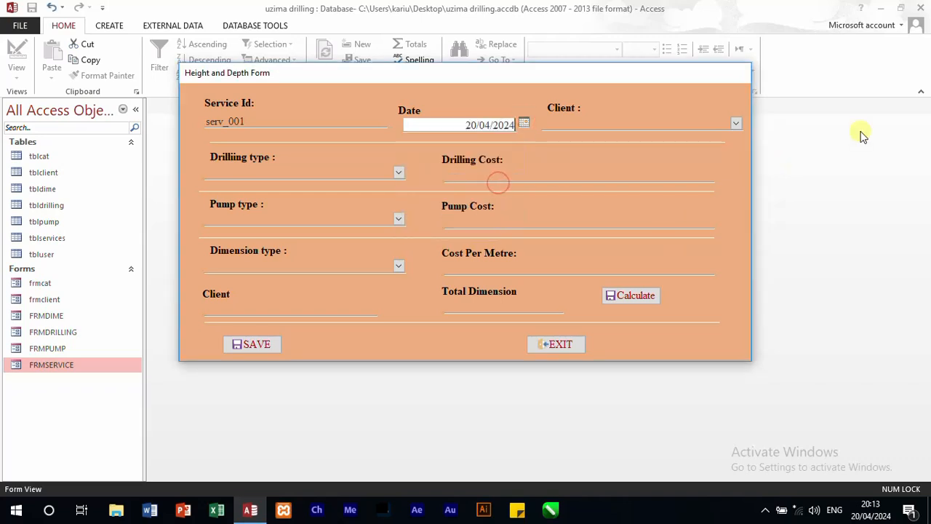
pyautogui.click(736, 123)
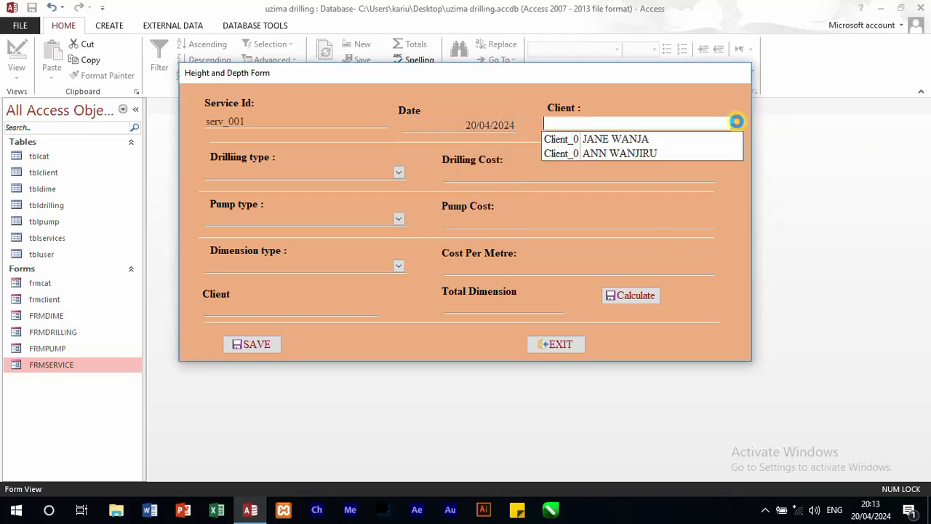
pyautogui.click(677, 142)
# Step: Test the Drilling type and Pump type lists, picking the first entry for Drilling type
pyautogui.click(398, 173)
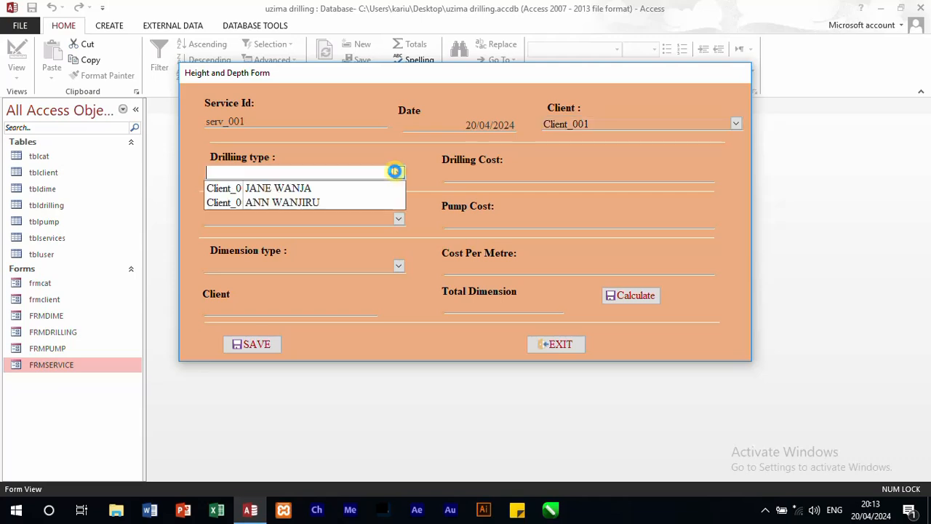
pyautogui.click(310, 190)
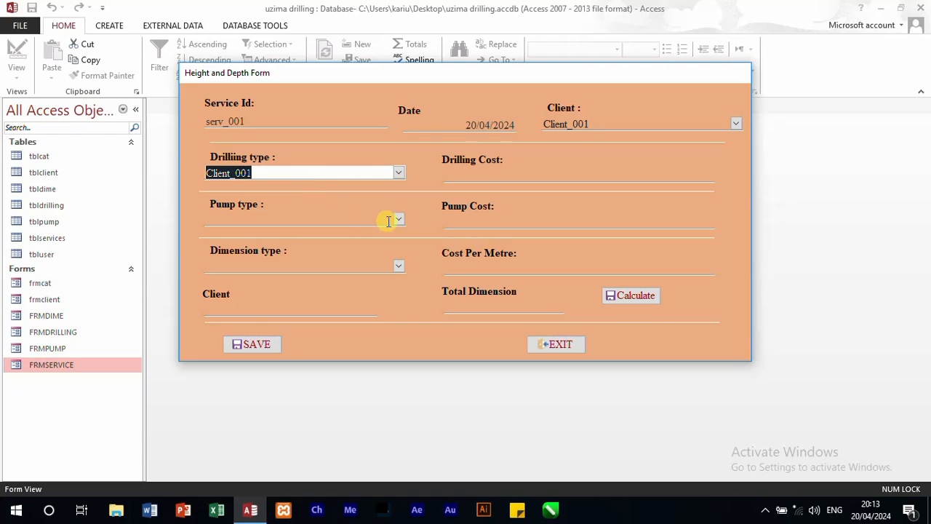
pyautogui.click(399, 219)
pyautogui.click(499, 303)
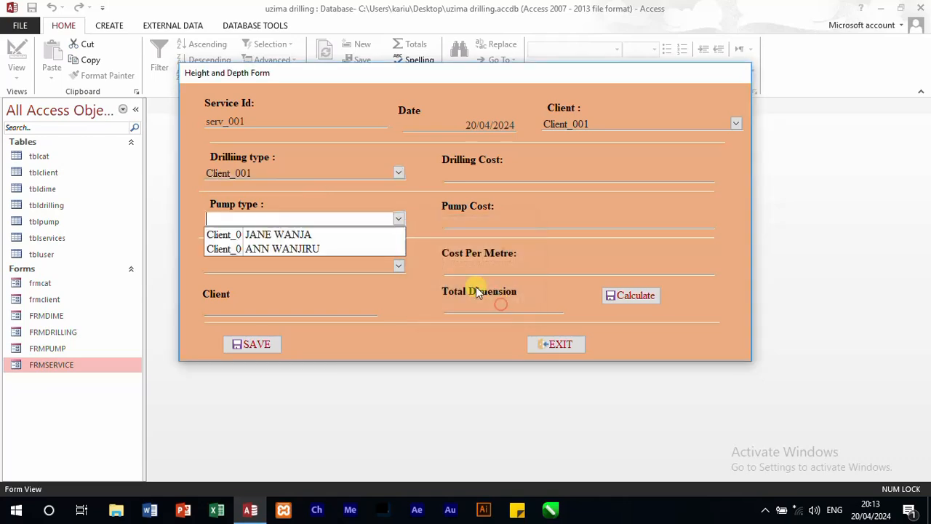
pyautogui.click(392, 207)
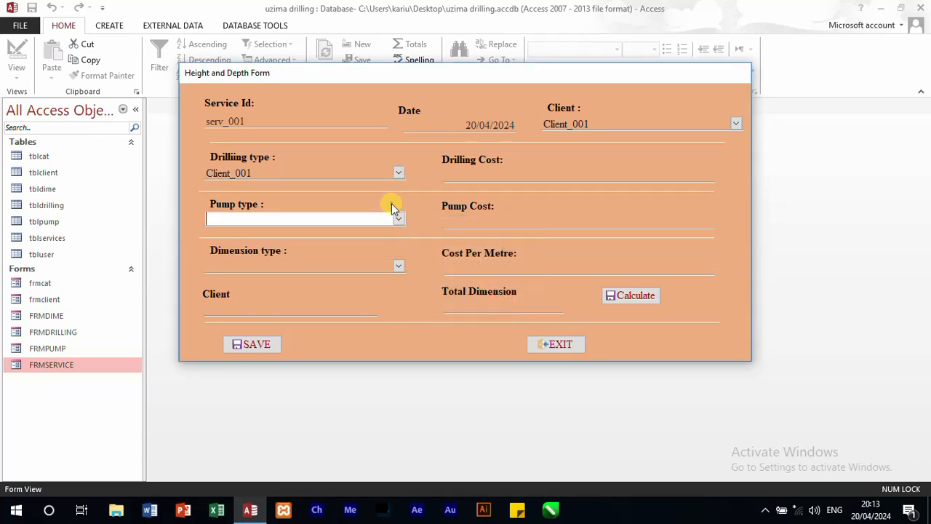
# Step: In FRMSERVICE's Design view, remove tblclient from the row source query of the Drilling type combo box
pyautogui.rightClick(643, 345)
pyautogui.click(688, 386)
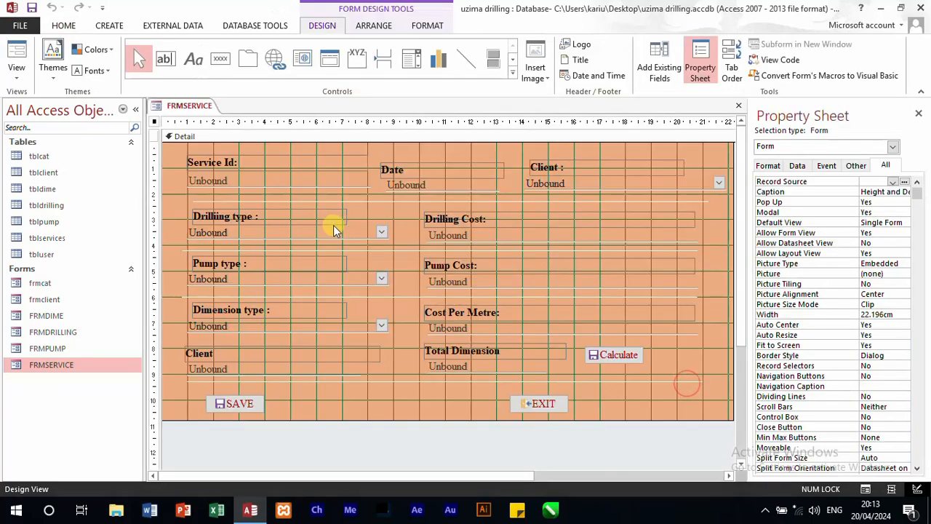
pyautogui.click(277, 233)
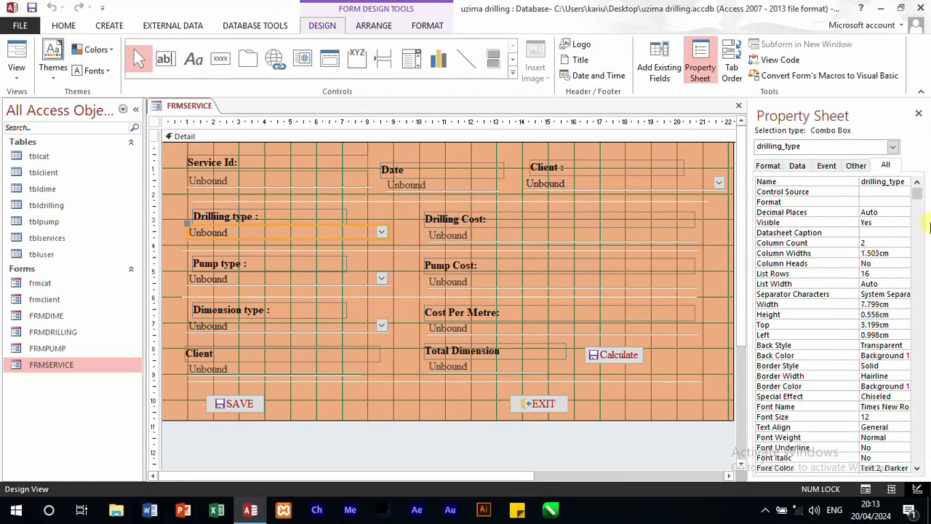
pyautogui.click(797, 165)
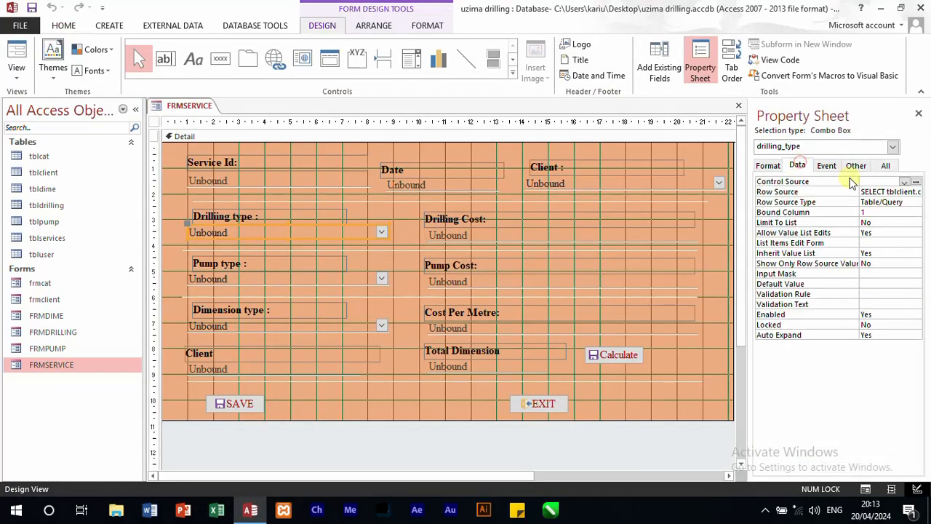
pyautogui.click(903, 191)
pyautogui.click(917, 193)
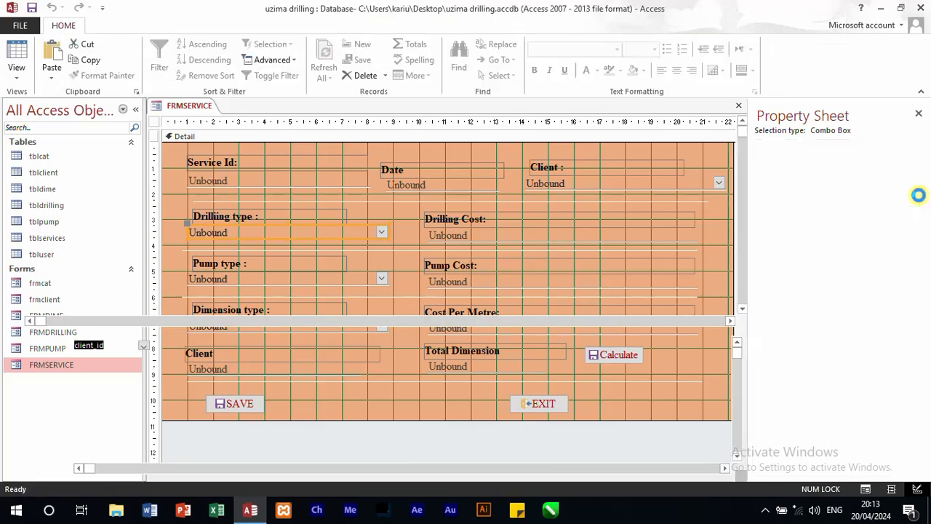
pyautogui.rightClick(140, 136)
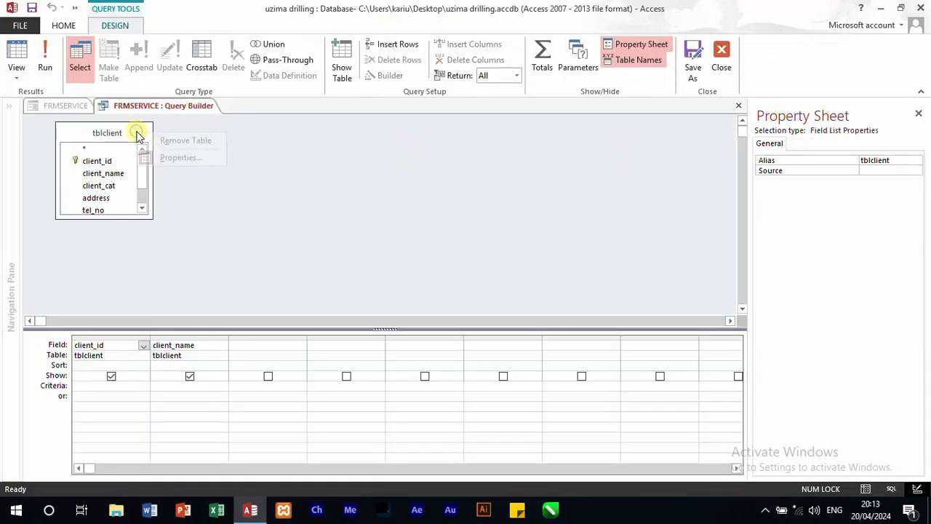
pyautogui.click(171, 142)
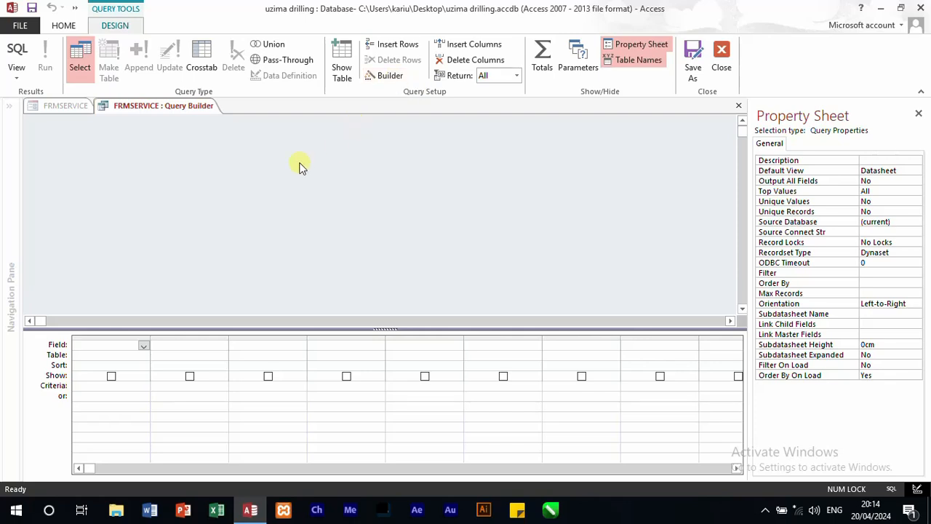
# Step: Add tbldrilling with its ID and desc fields to the Drilling type query and save the updated row source
pyautogui.click(342, 58)
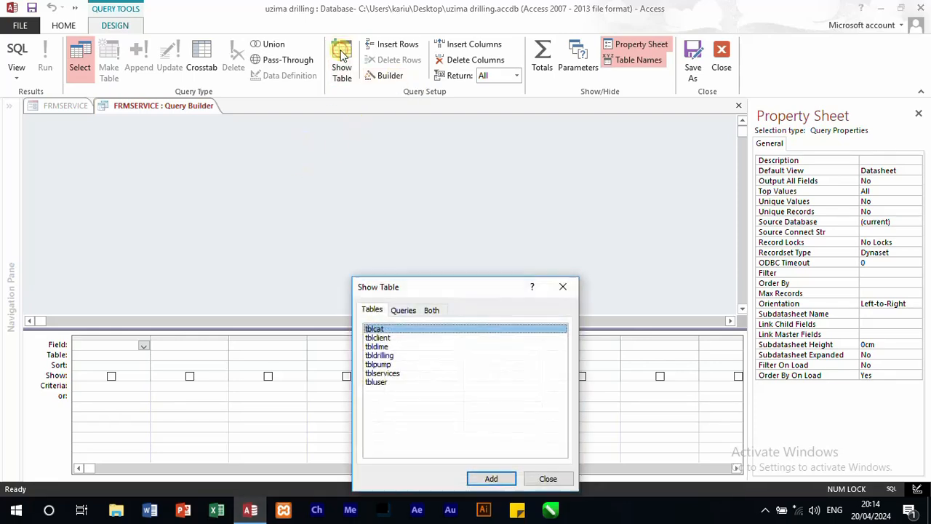
pyautogui.doubleClick(378, 357)
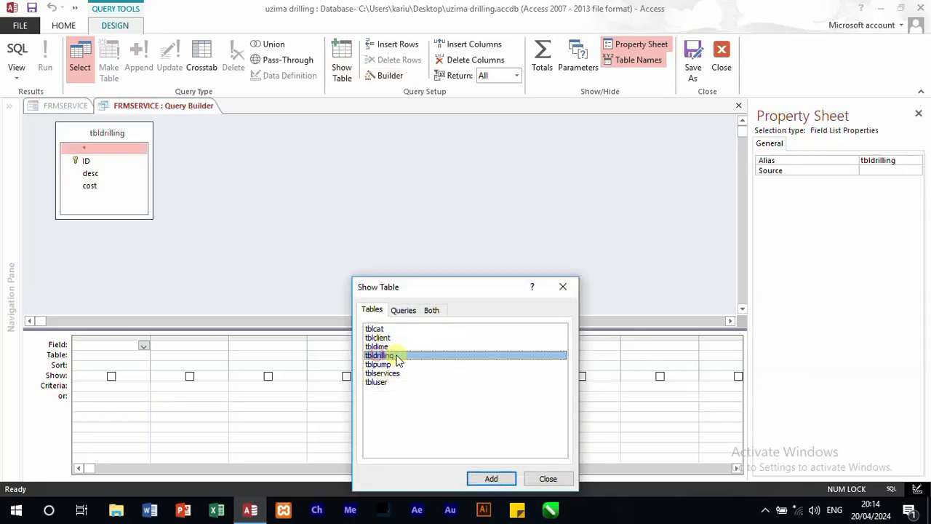
pyautogui.click(563, 286)
pyautogui.doubleClick(86, 161)
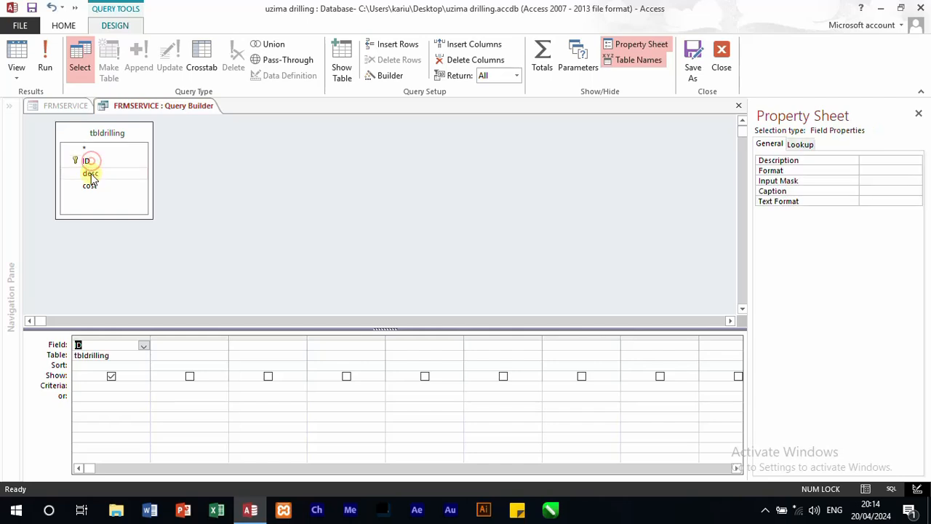
pyautogui.doubleClick(90, 175)
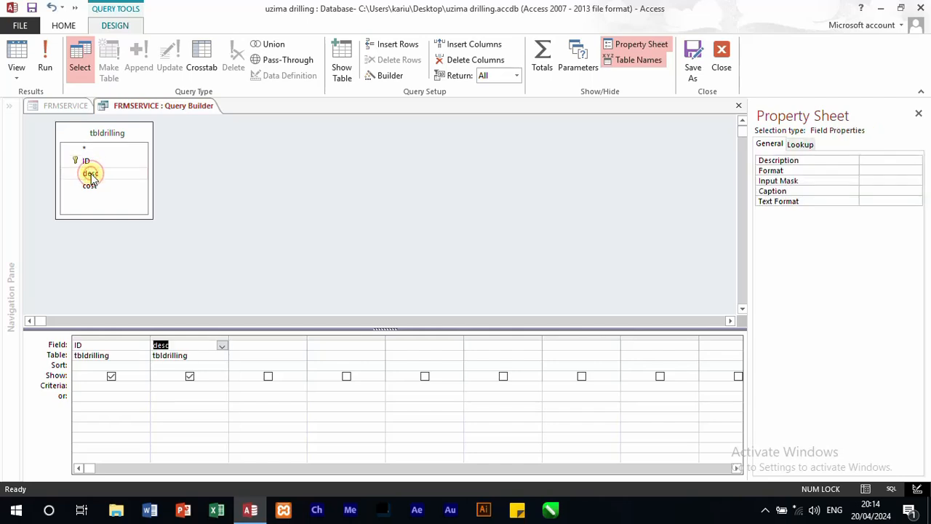
pyautogui.click(723, 60)
pyautogui.click(414, 309)
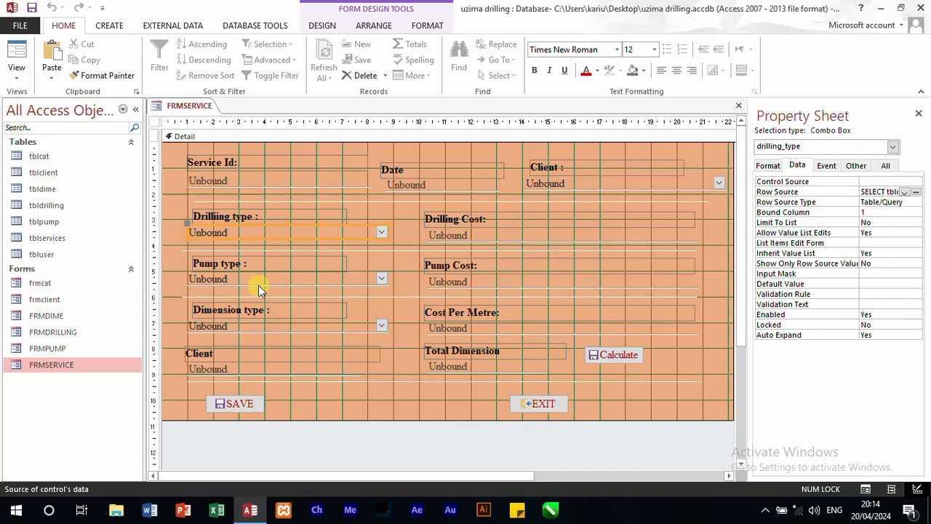
# Step: Open the row source query of the Pump type combo box and remove tblclient from it
pyautogui.click(258, 282)
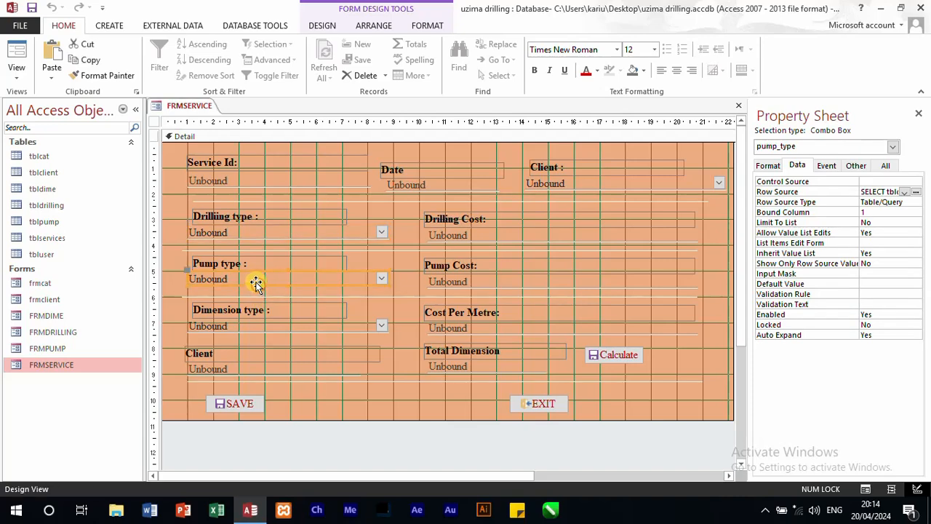
pyautogui.click(915, 193)
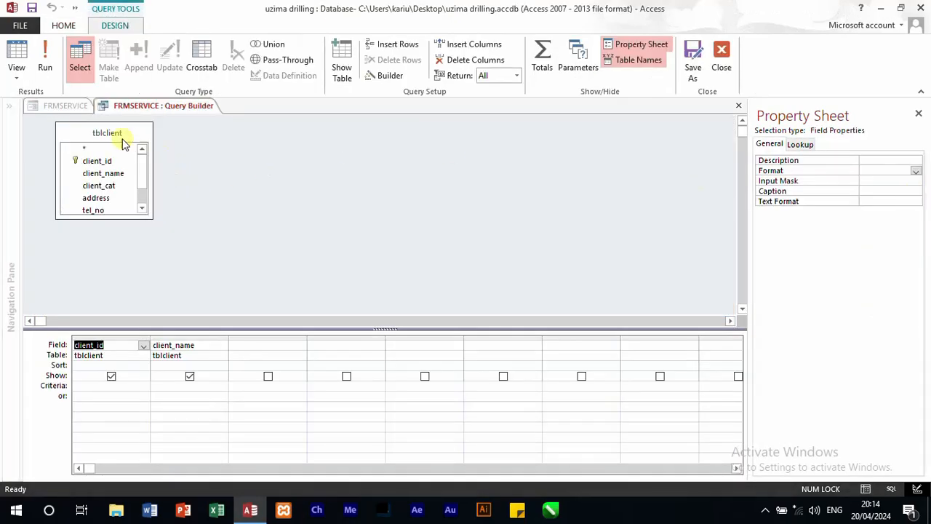
pyautogui.click(117, 135)
pyautogui.rightClick(114, 133)
pyautogui.click(151, 143)
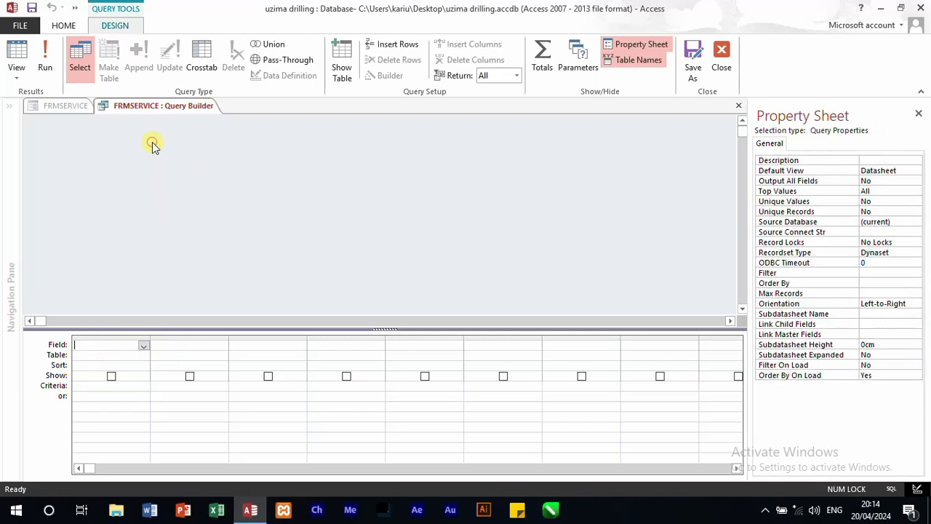
# Step: Add tbldrilling with its ID and desc fields to the Pump type query and save the updated row source
pyautogui.click(342, 64)
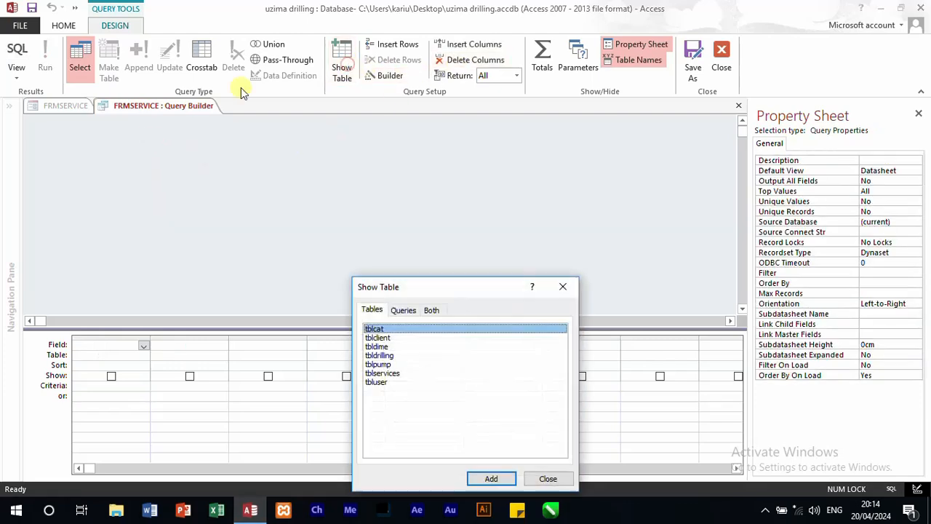
pyautogui.doubleClick(380, 355)
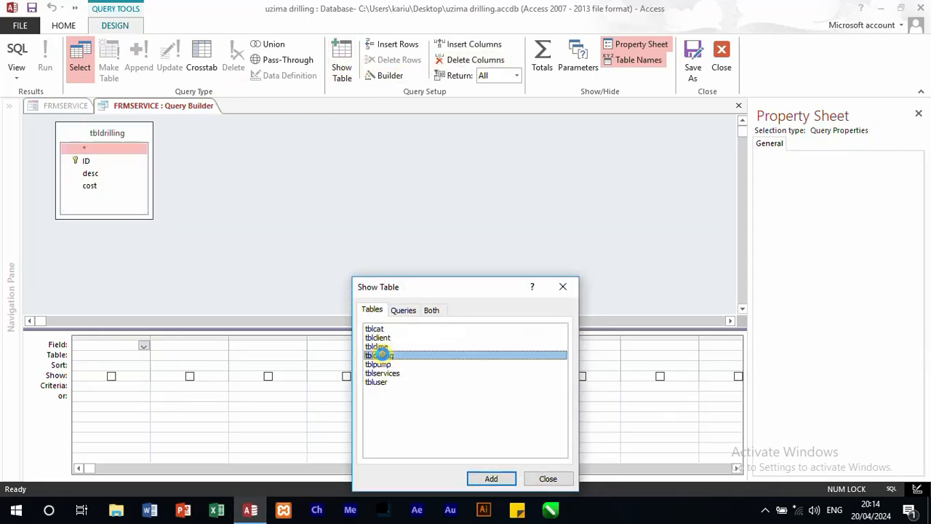
pyautogui.click(560, 287)
pyautogui.doubleClick(98, 160)
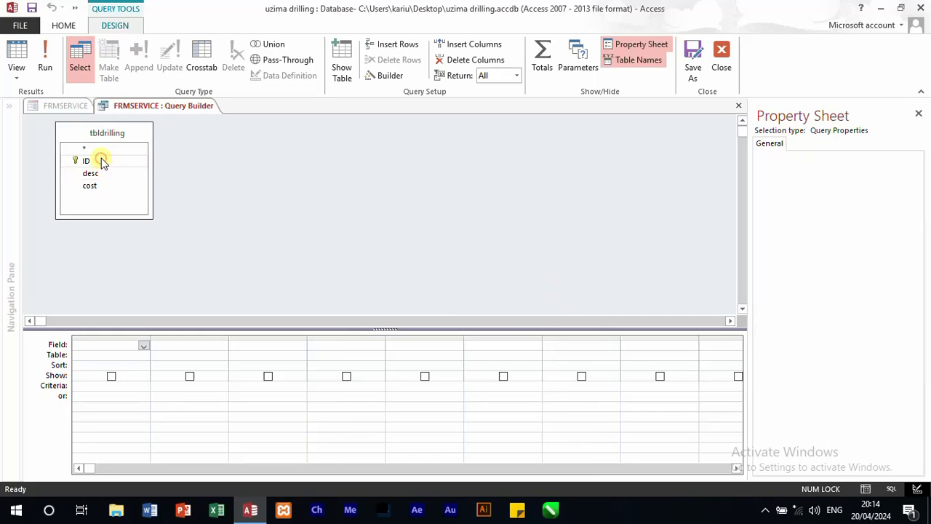
pyautogui.doubleClick(102, 175)
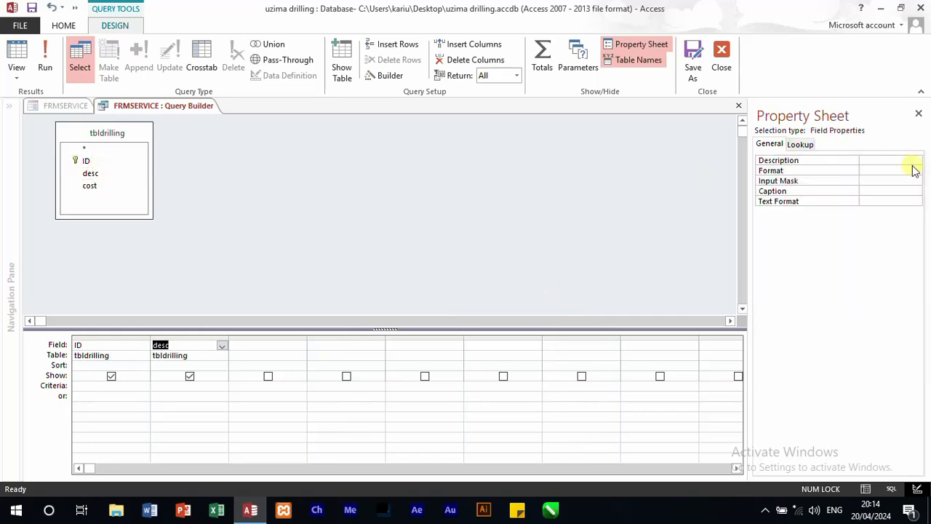
pyautogui.click(721, 58)
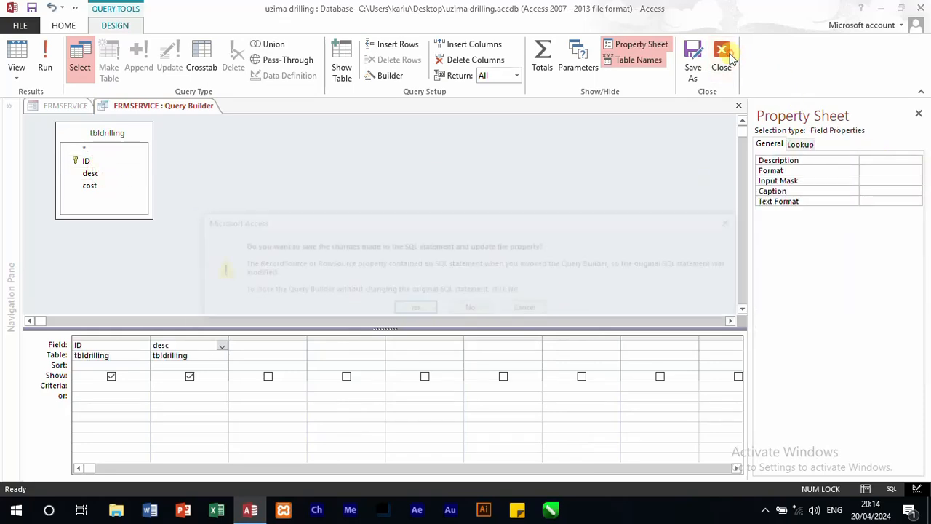
pyautogui.click(414, 309)
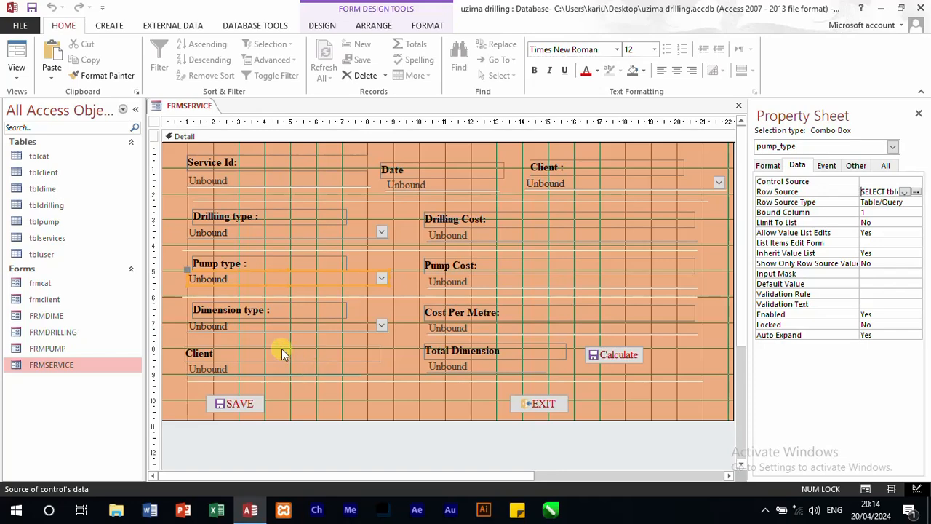
# Step: Open the row source query of the Dimension type combo box and remove tblclient from it
pyautogui.click(274, 326)
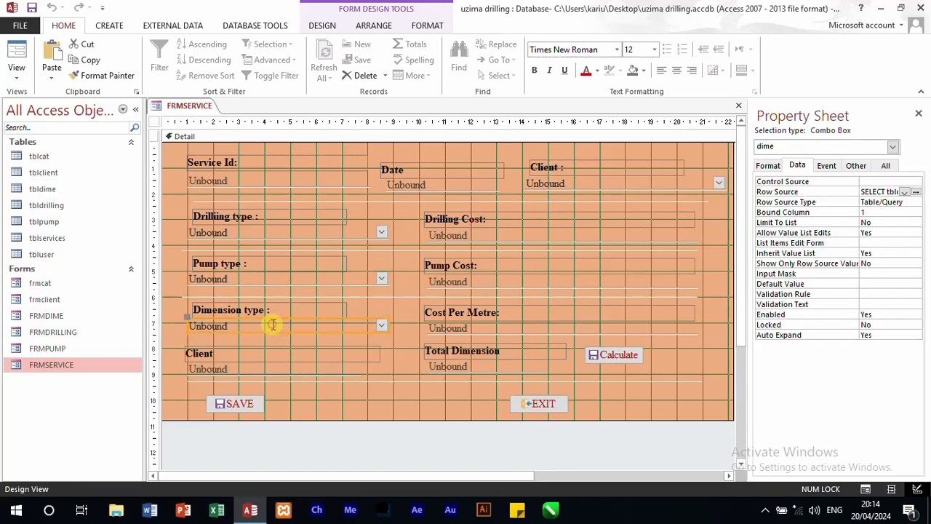
pyautogui.click(917, 193)
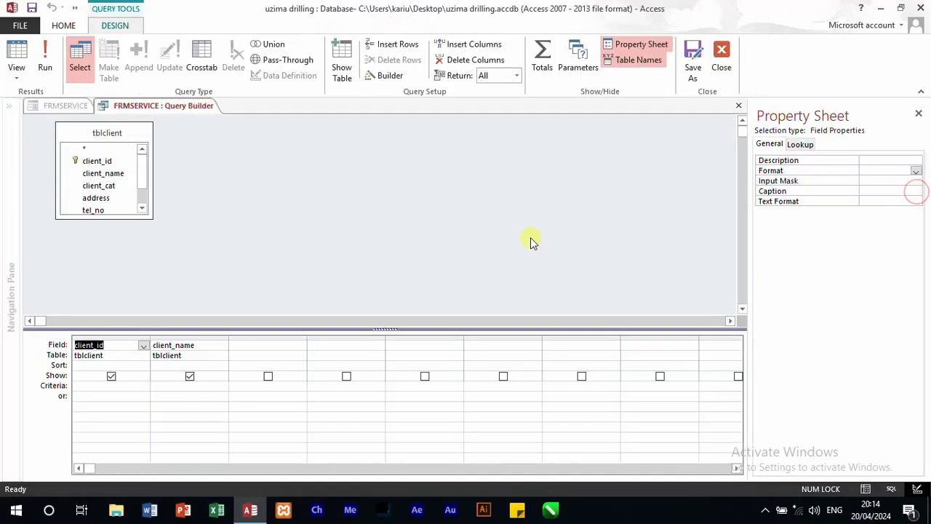
pyautogui.rightClick(144, 136)
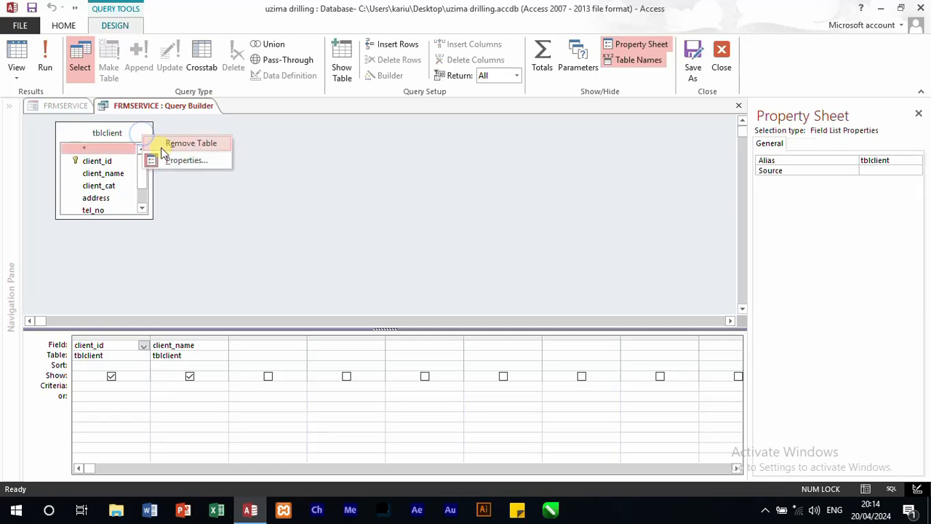
pyautogui.click(180, 143)
# Step: Add tbldime with its ID and desc fields to the Dimension type query and save the updated row source
pyautogui.click(342, 69)
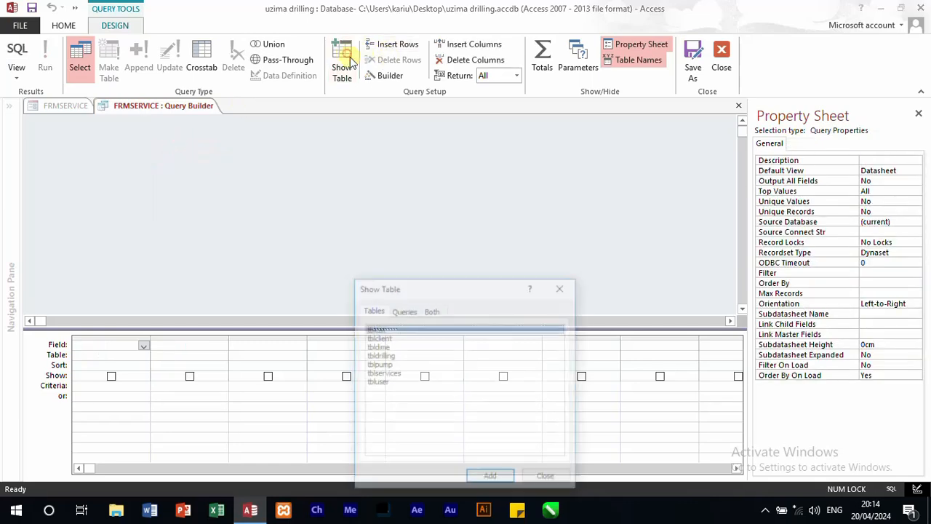
pyautogui.doubleClick(377, 347)
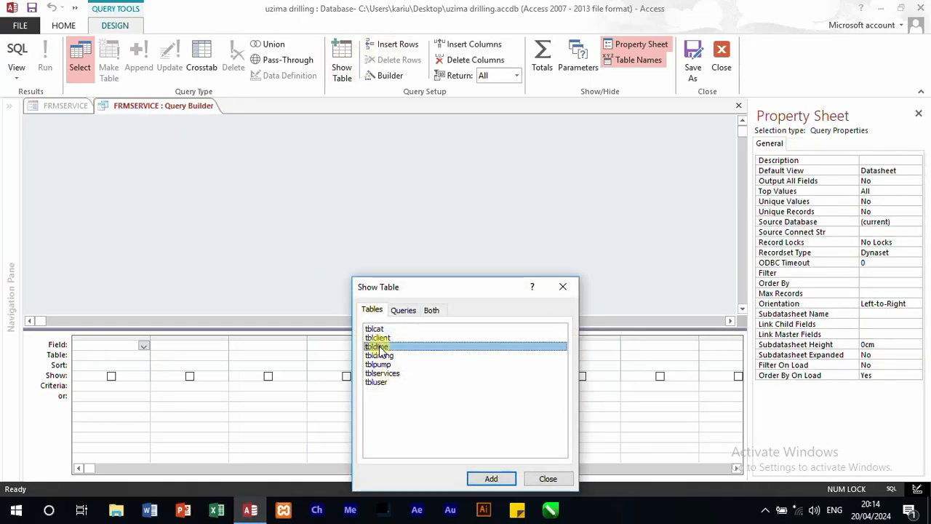
pyautogui.click(565, 289)
pyautogui.doubleClick(92, 159)
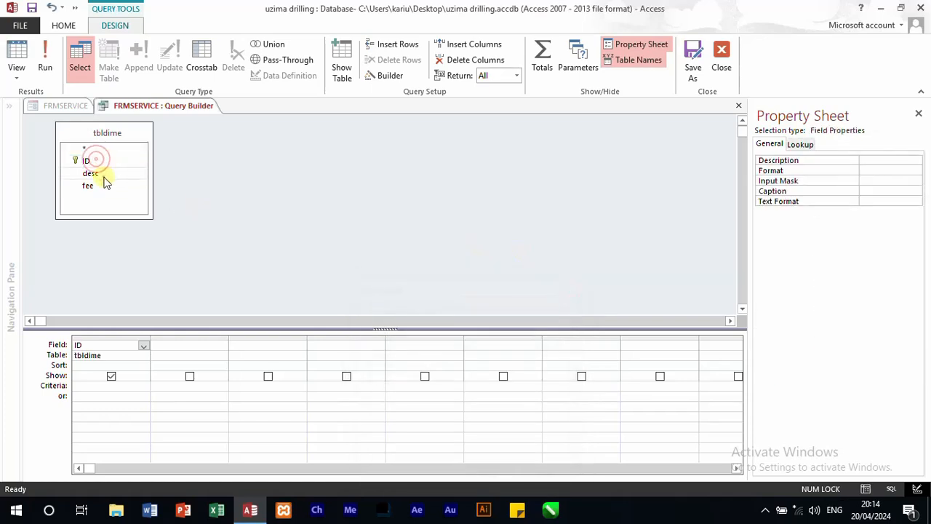
pyautogui.doubleClick(102, 176)
pyautogui.click(721, 61)
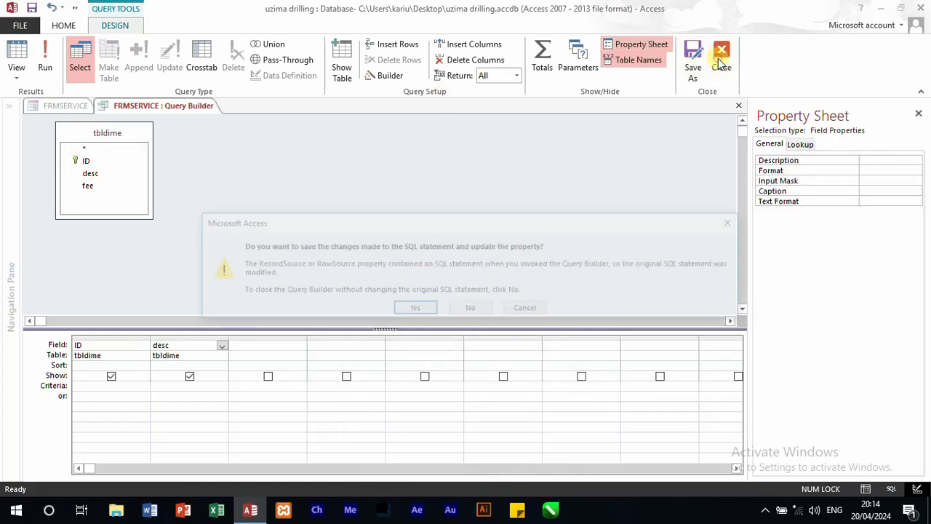
pyautogui.click(424, 308)
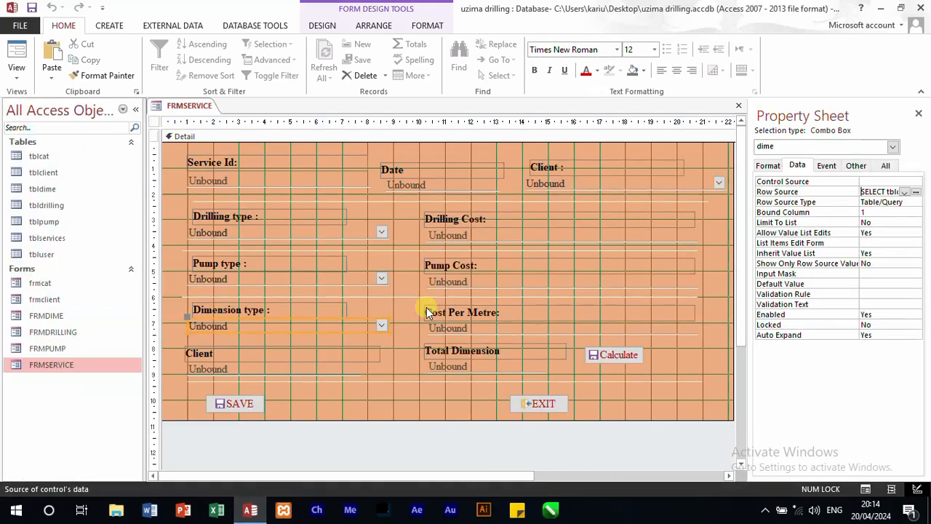
# Step: Run FRMSERVICE in Form view, choose id_001 SYMMETRIC DRILLING as the Drilling type, and check the Pump type list
pyautogui.click(26, 67)
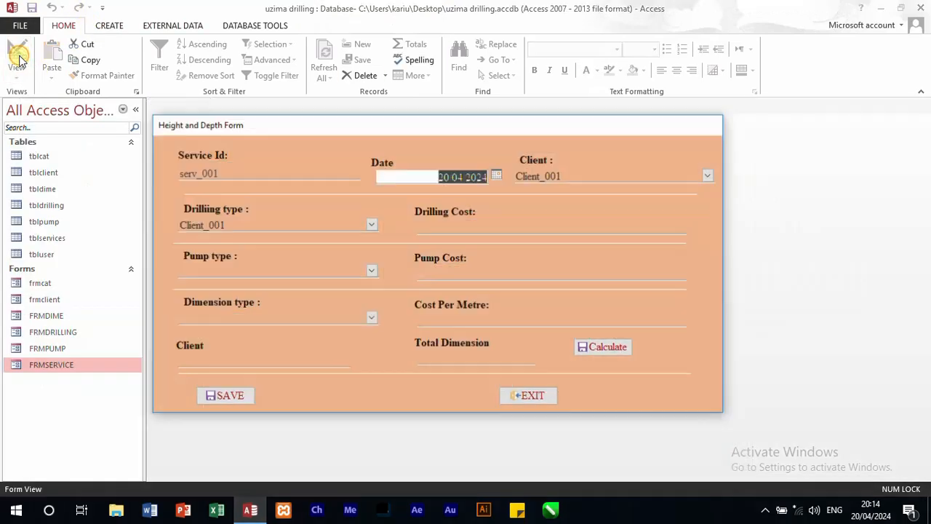
pyautogui.click(372, 226)
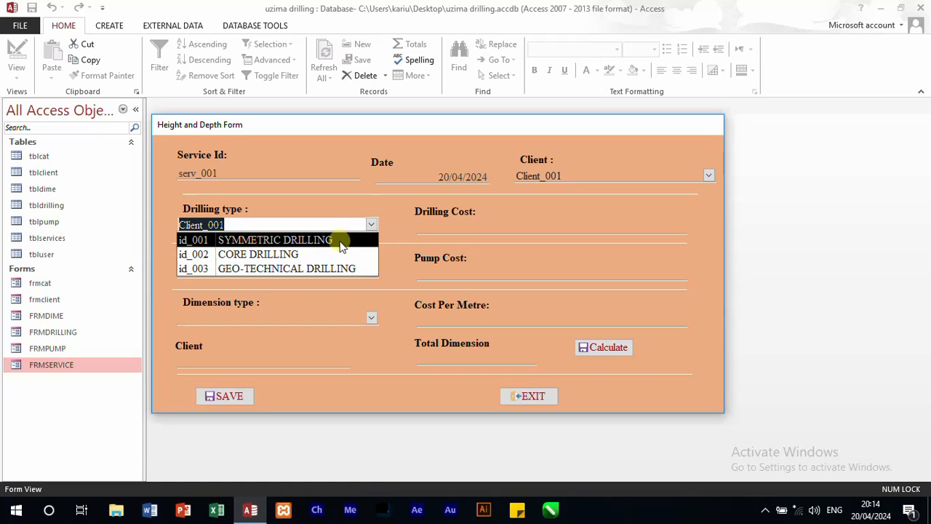
pyautogui.click(340, 241)
pyautogui.click(371, 270)
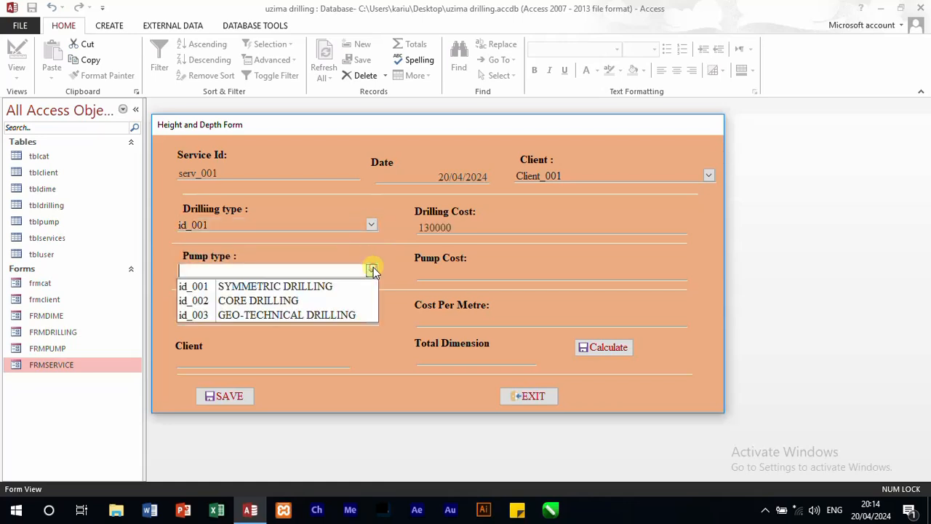
pyautogui.click(373, 225)
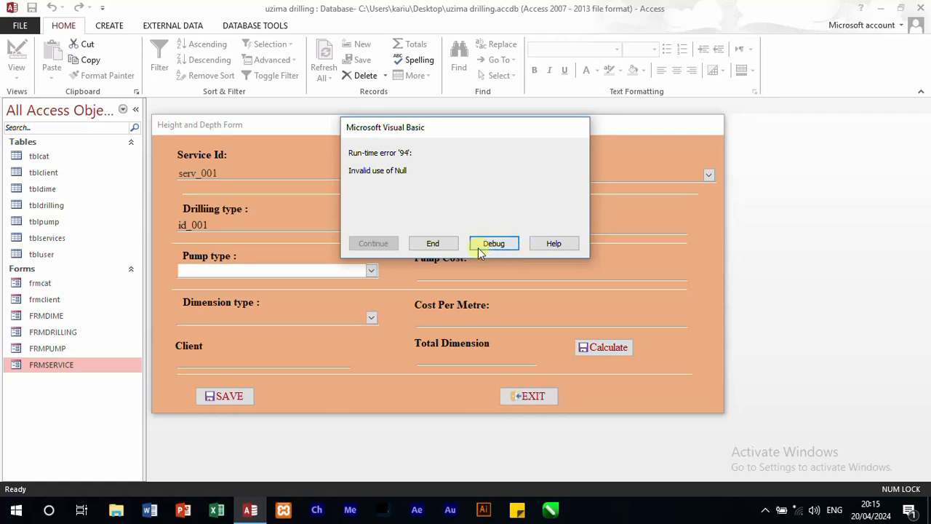
pyautogui.click(444, 244)
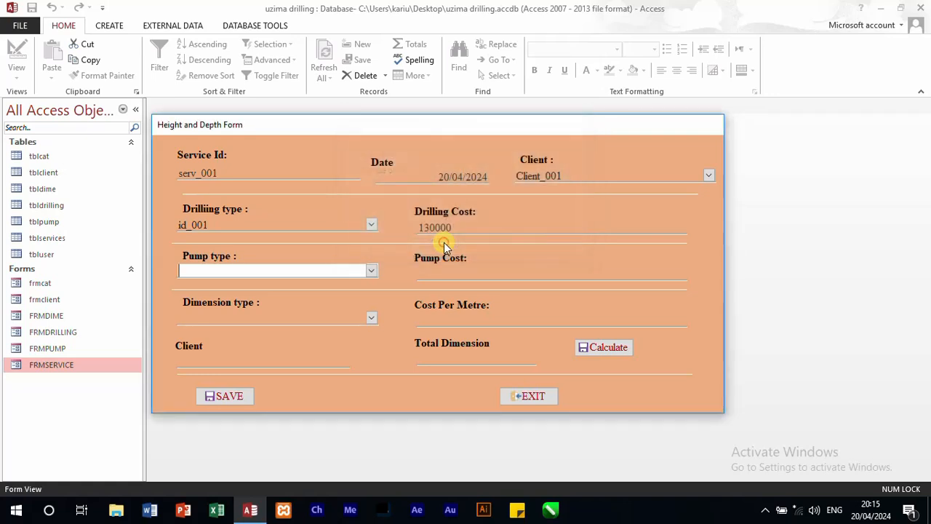
# Step: Test the Pump type lookup with id_001 and check the Dimension type list, dismissing any messages
pyautogui.click(370, 271)
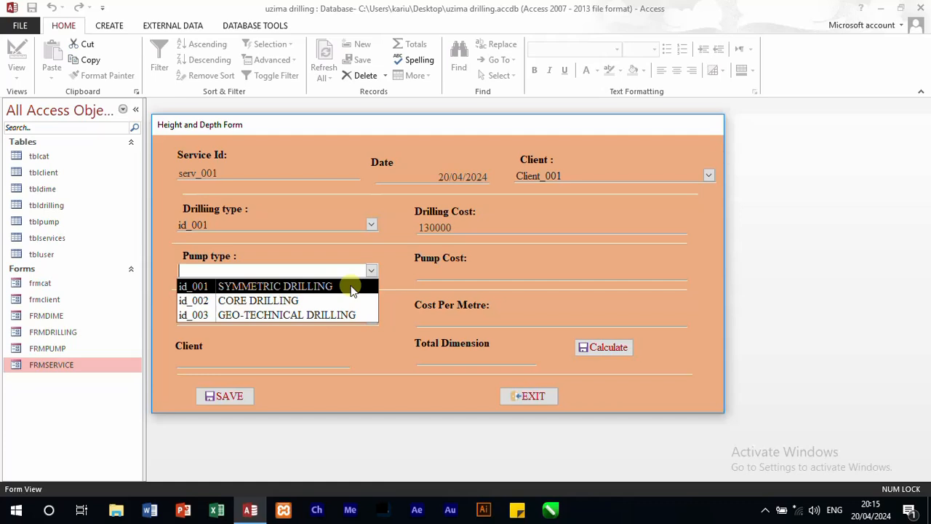
pyautogui.click(350, 287)
pyautogui.click(375, 319)
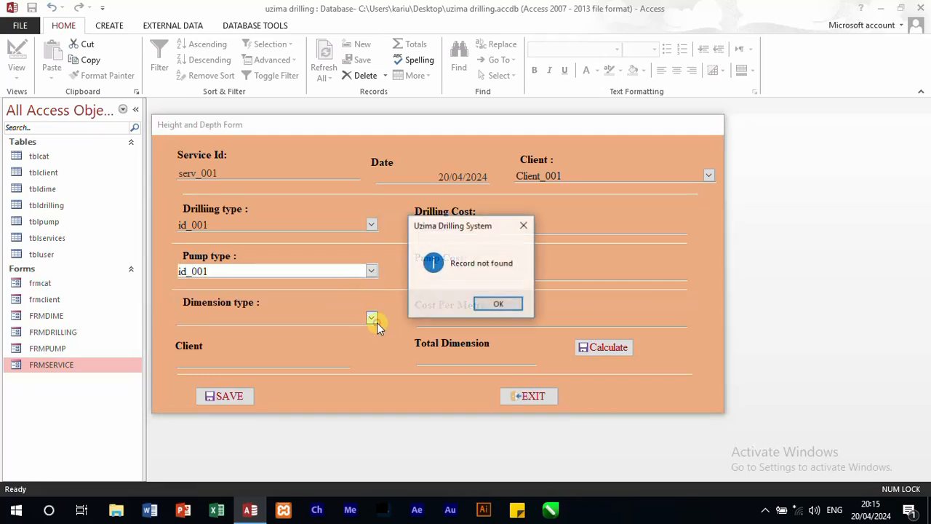
pyautogui.click(486, 305)
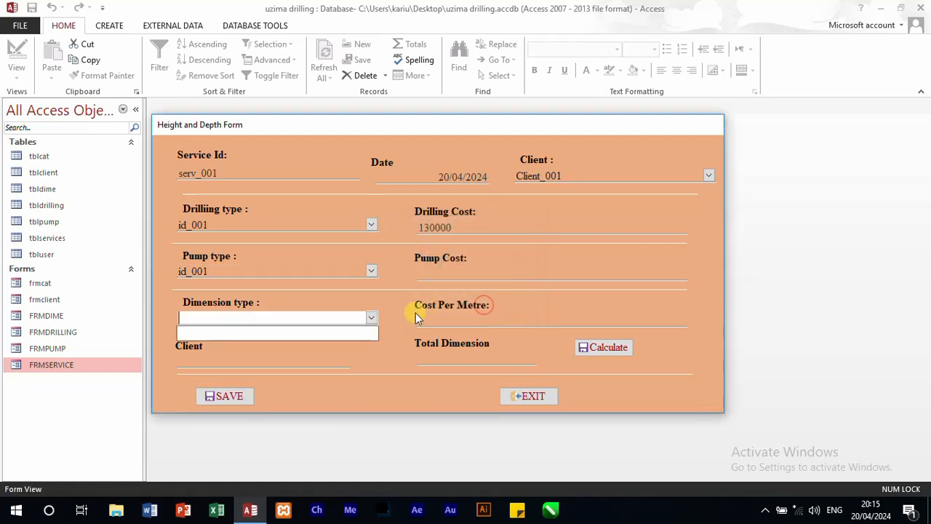
pyautogui.click(372, 317)
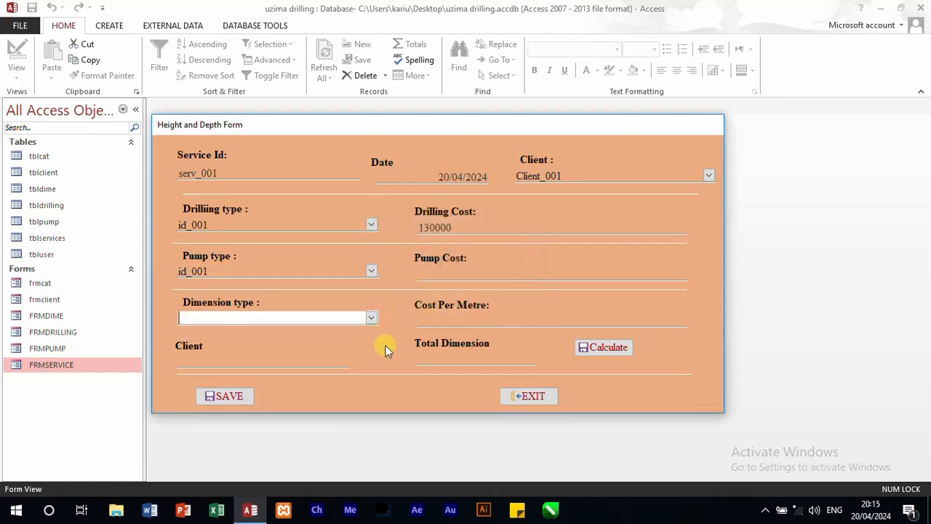
pyautogui.click(371, 272)
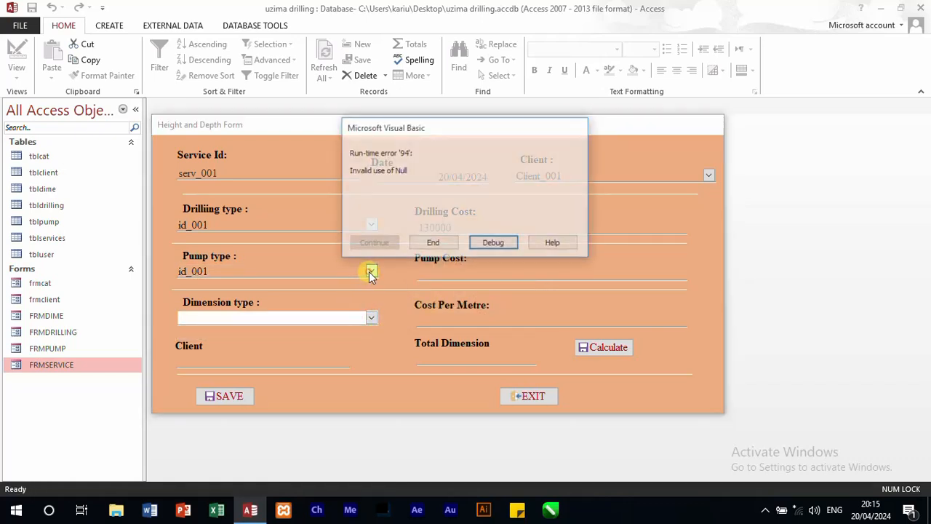
pyautogui.click(432, 245)
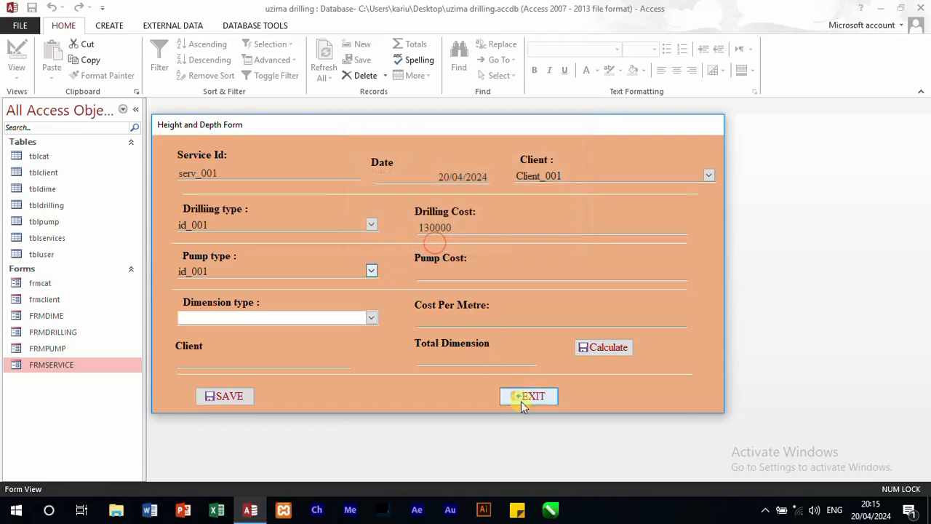
# Step: Close FRMSERVICE with its design changes saved, ending the debugger on the dime_Exit code
pyautogui.rightClick(632, 162)
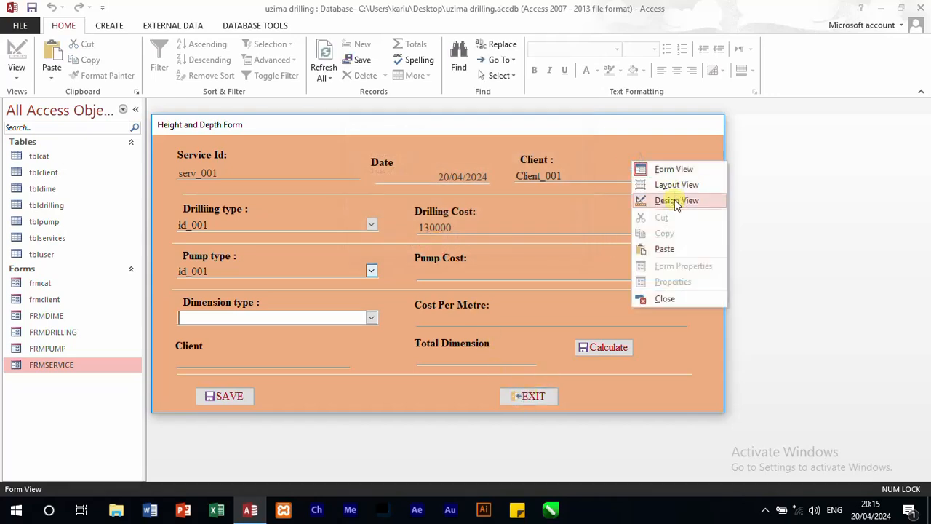
pyautogui.click(671, 303)
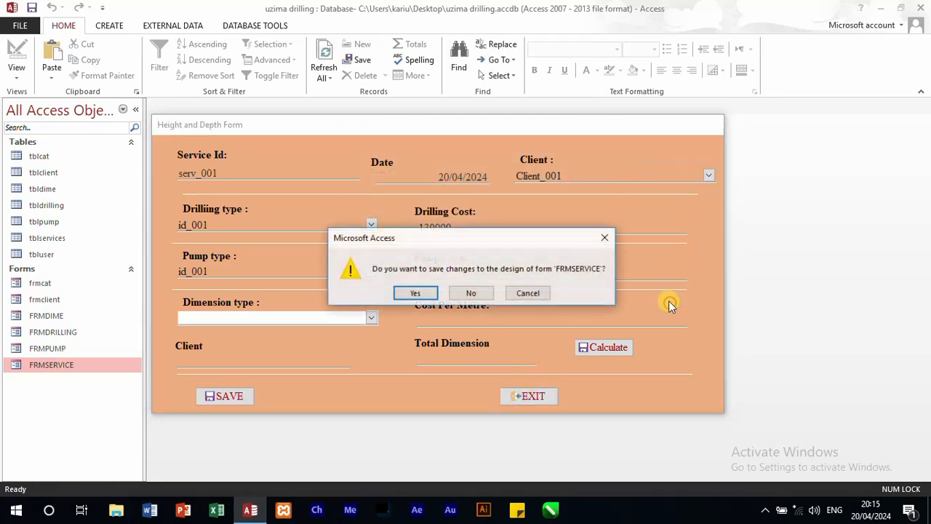
pyautogui.click(423, 292)
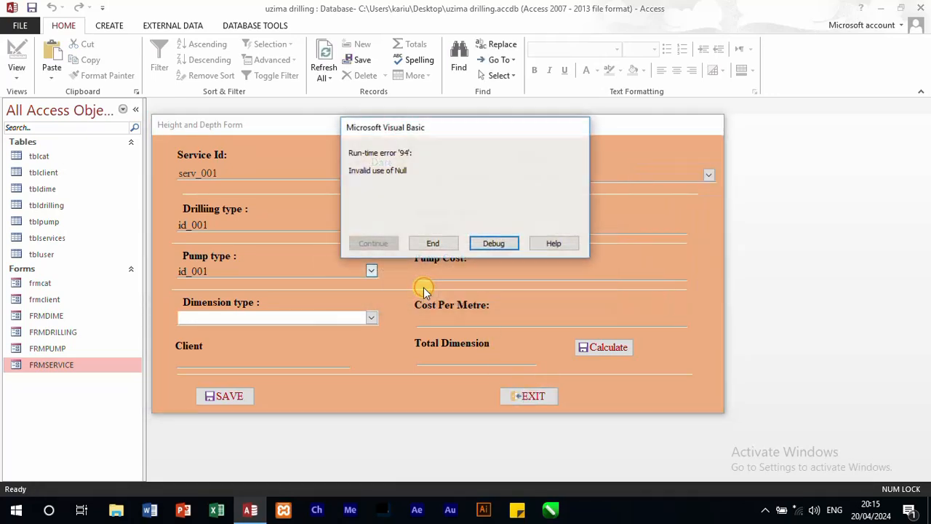
pyautogui.click(492, 244)
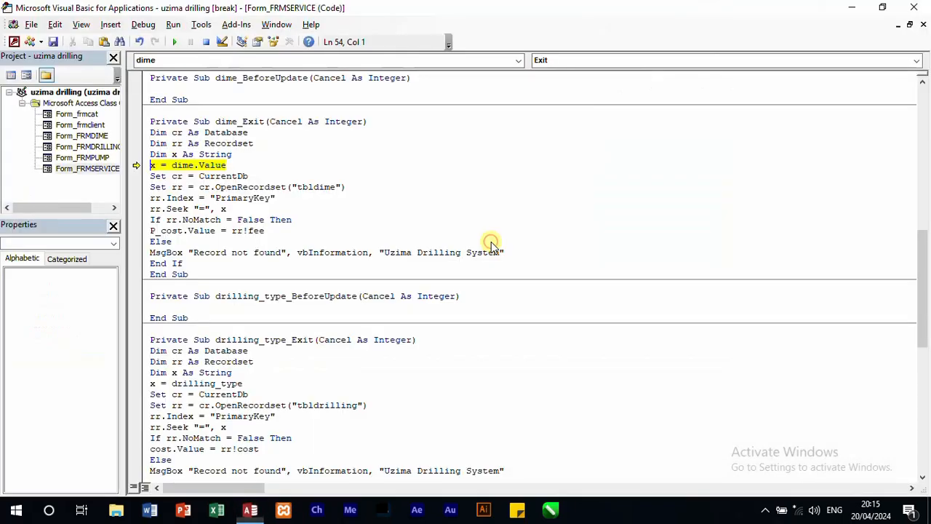
pyautogui.click(923, 7)
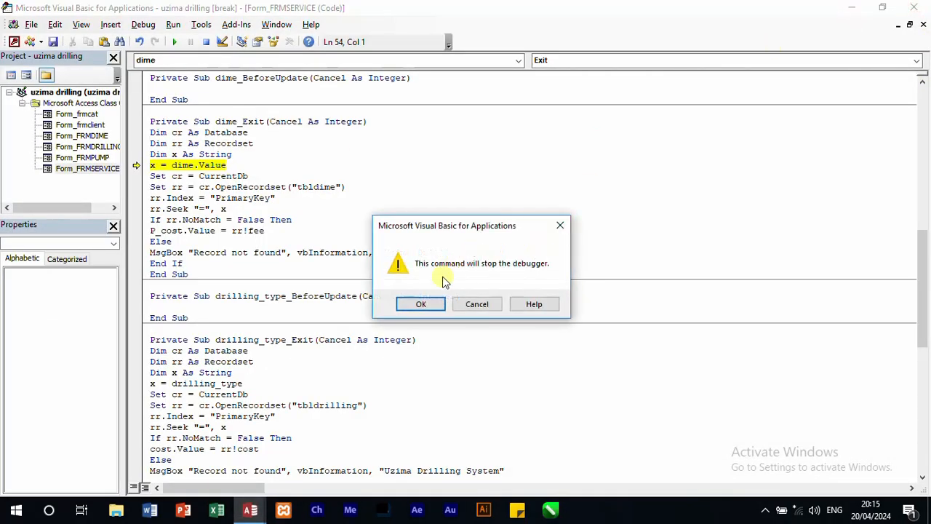
pyautogui.click(421, 306)
pyautogui.click(444, 241)
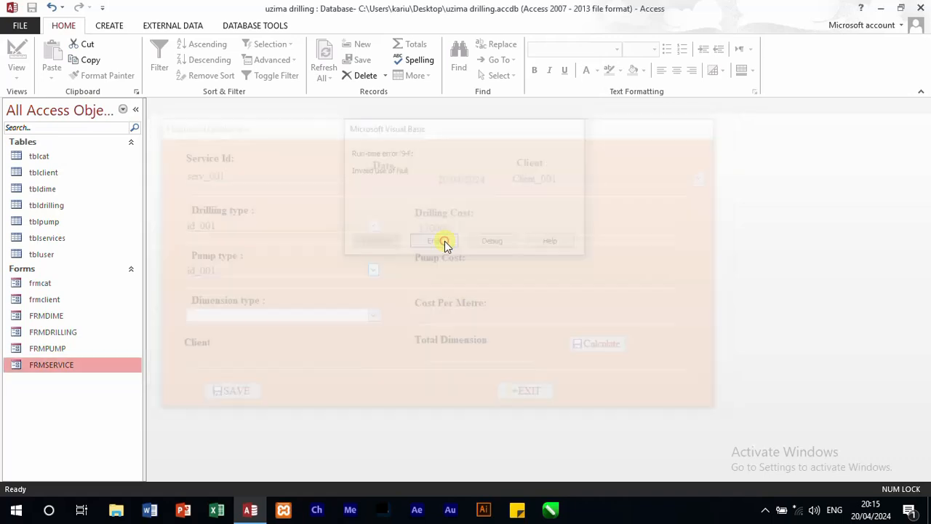
# Step: Open FRMSERVICE in Design view and remove the tbldrilling table from the Pump type combo box's row source query
pyautogui.rightClick(56, 365)
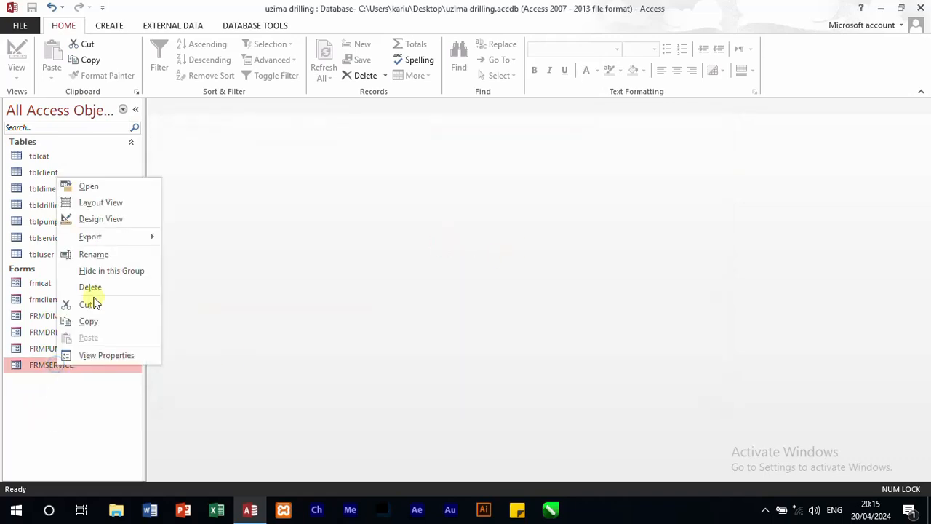
pyautogui.click(116, 218)
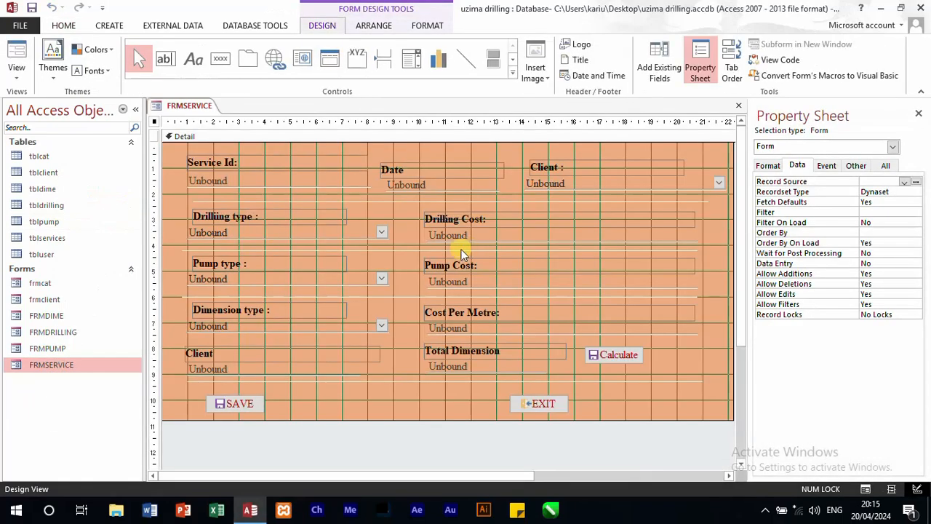
pyautogui.click(313, 279)
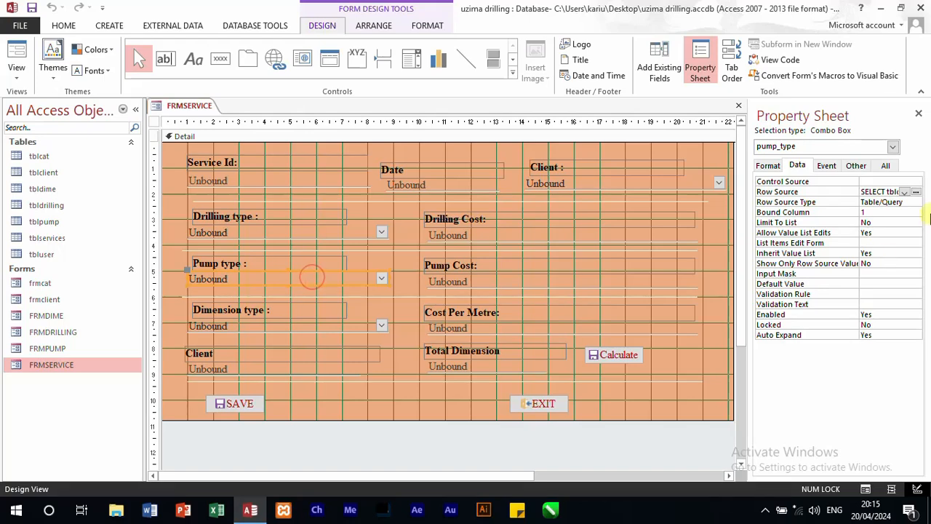
pyautogui.click(917, 193)
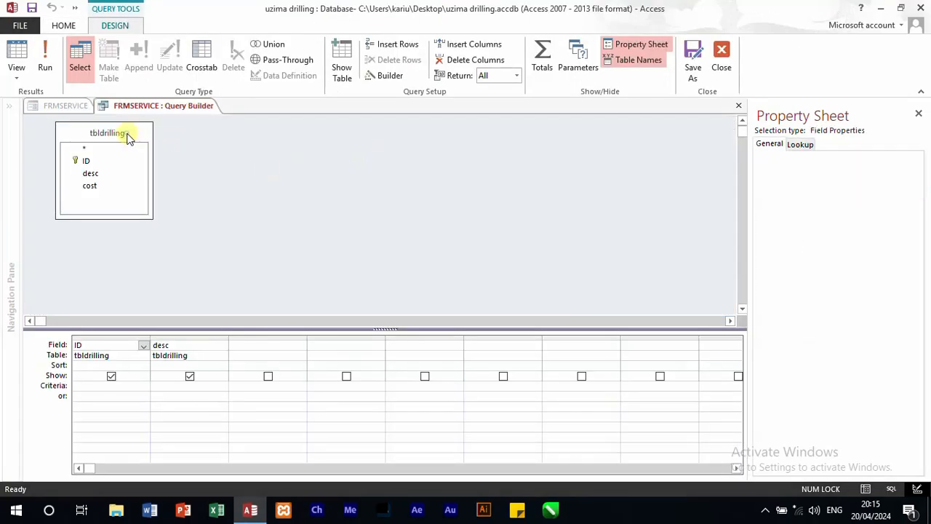
pyautogui.rightClick(128, 133)
pyautogui.click(151, 143)
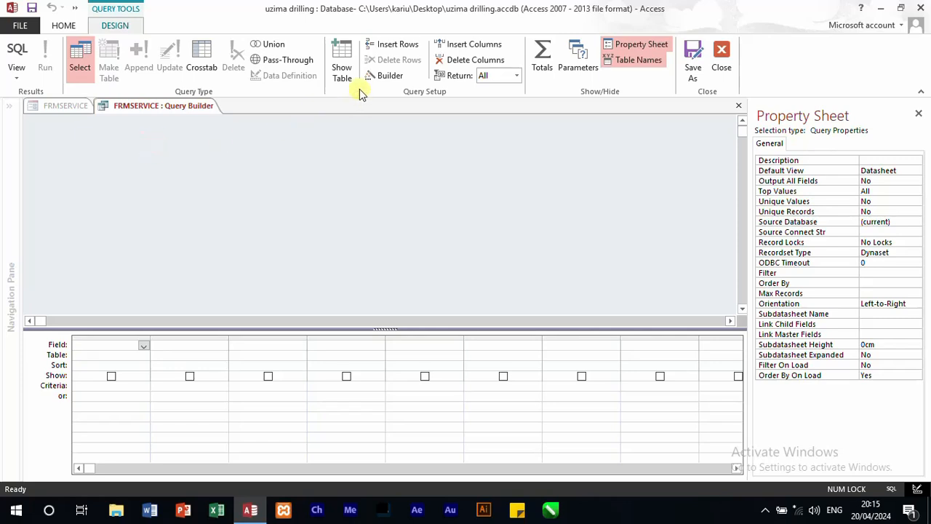
# Step: Add tblpump with its ID and pump_cat fields to the Pump type query and save the updated row source
pyautogui.click(342, 67)
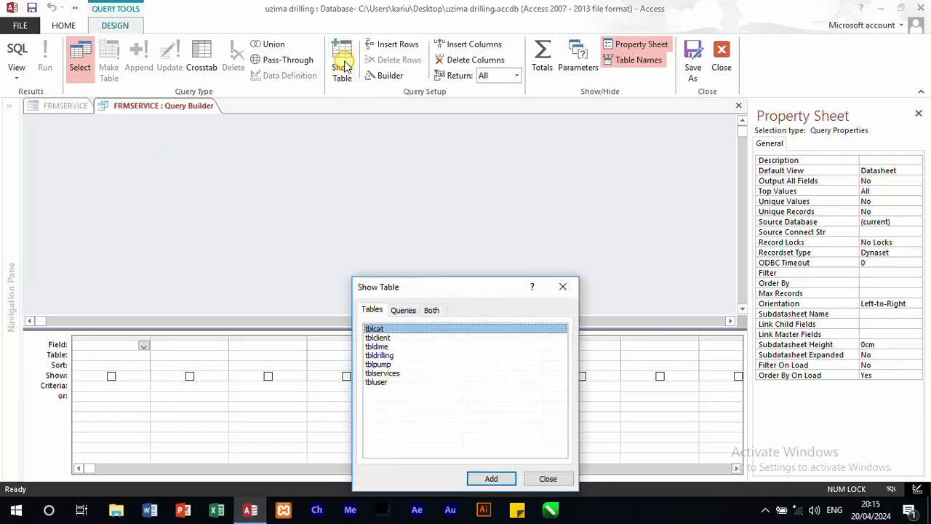
pyautogui.doubleClick(378, 364)
pyautogui.click(564, 289)
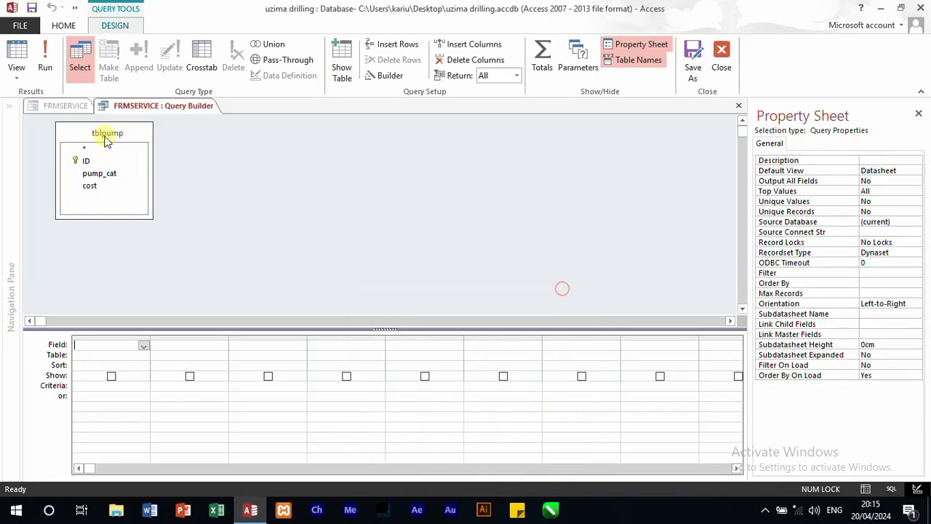
pyautogui.doubleClick(85, 161)
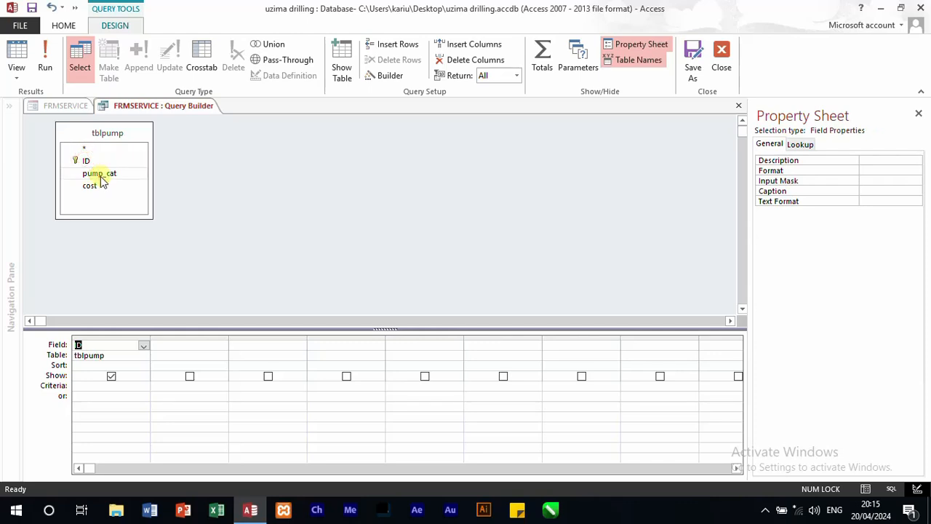
pyautogui.doubleClick(100, 174)
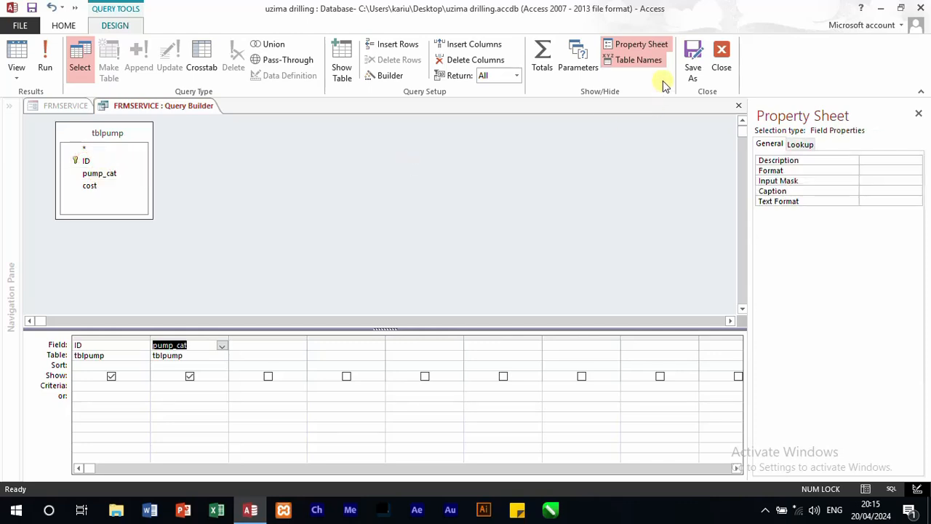
pyautogui.click(720, 58)
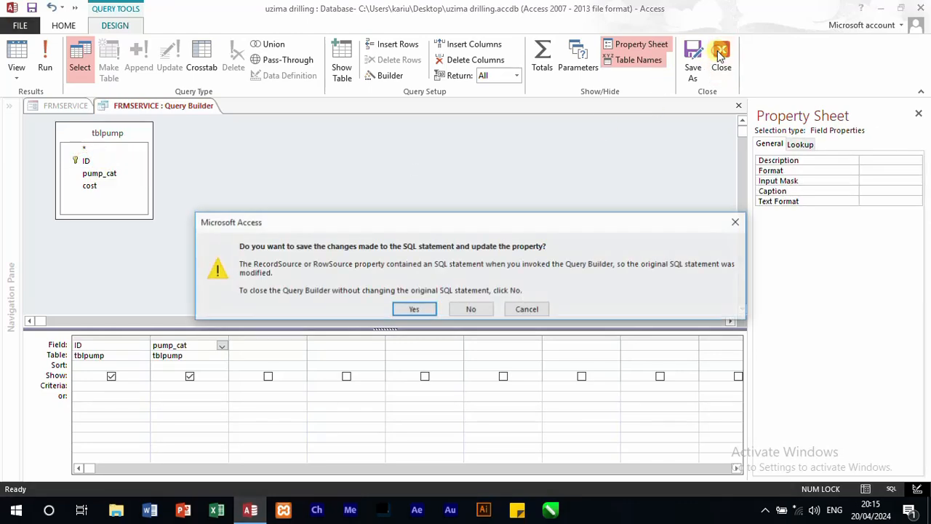
pyautogui.click(420, 309)
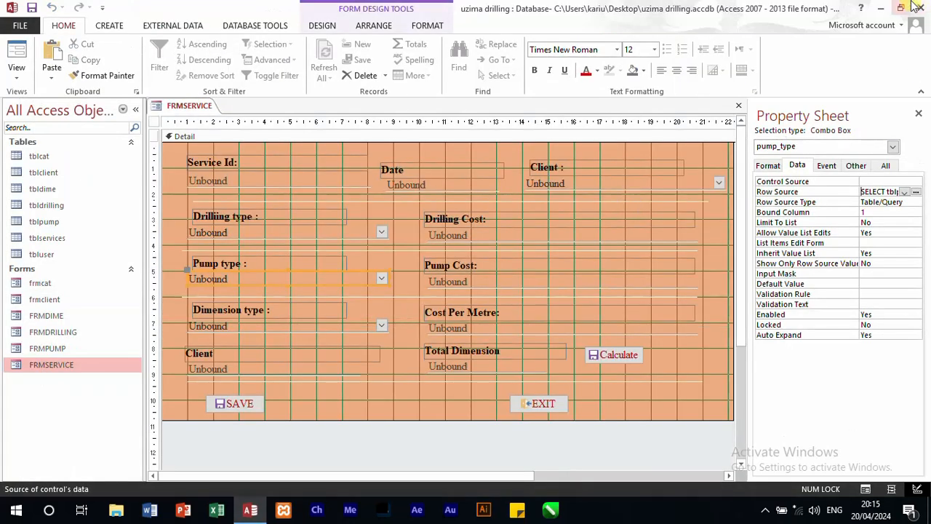
# Step: Minimize Access, launch Google Chrome, and open the 451-3QP file from Local Disk (E:) in it
pyautogui.click(875, 10)
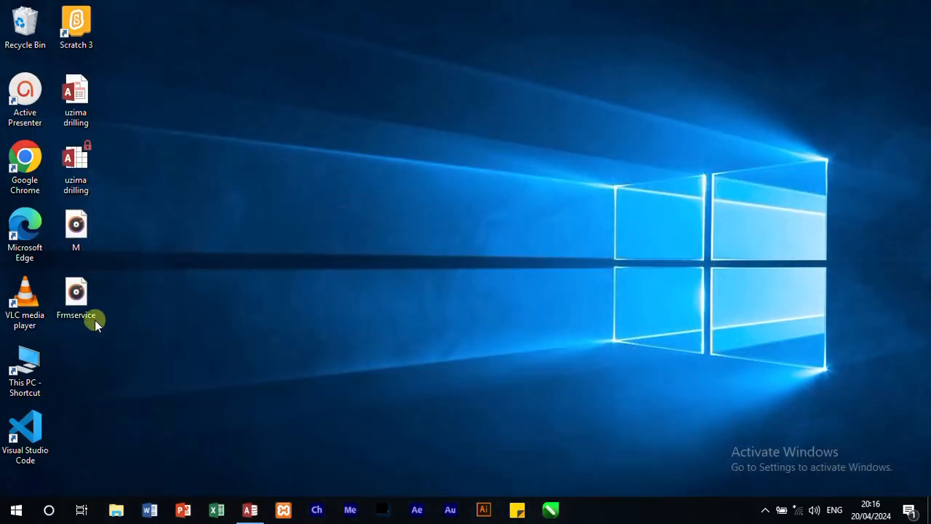
pyautogui.doubleClick(38, 180)
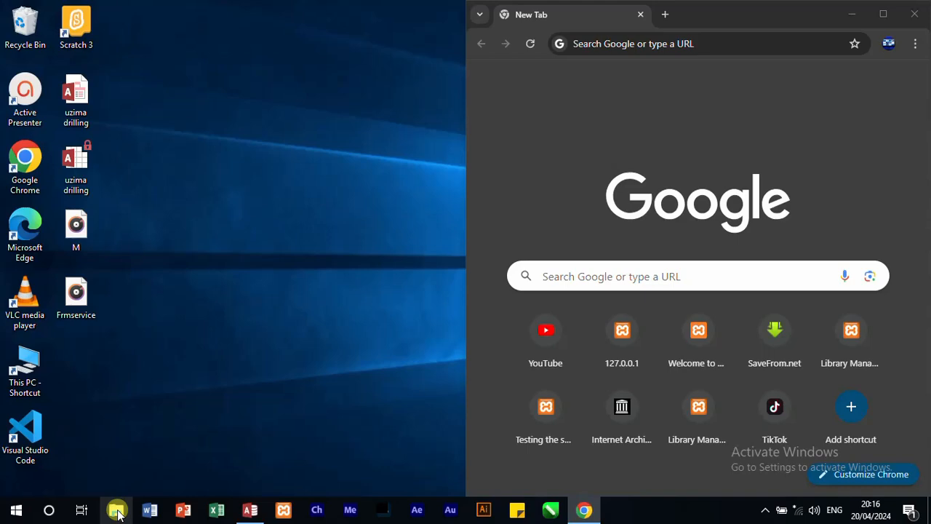
pyautogui.click(117, 510)
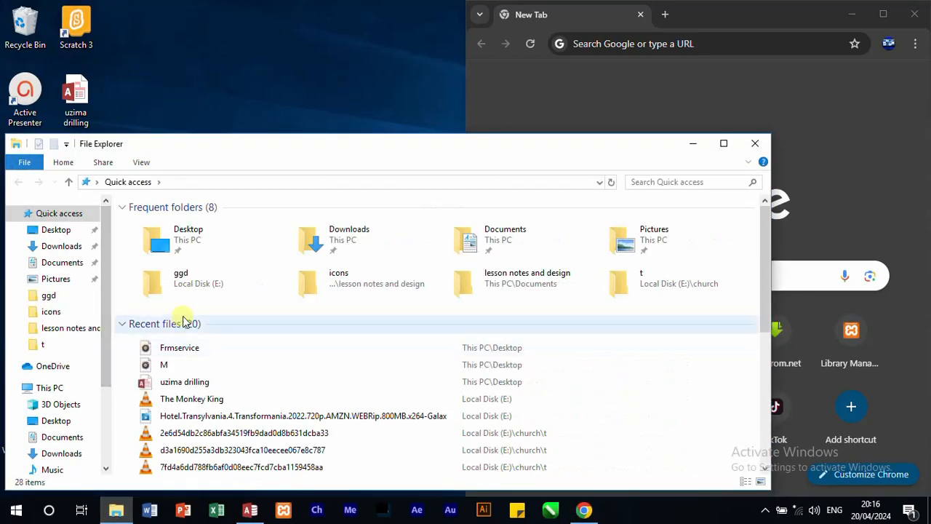
pyautogui.scroll(-3, 102, 343)
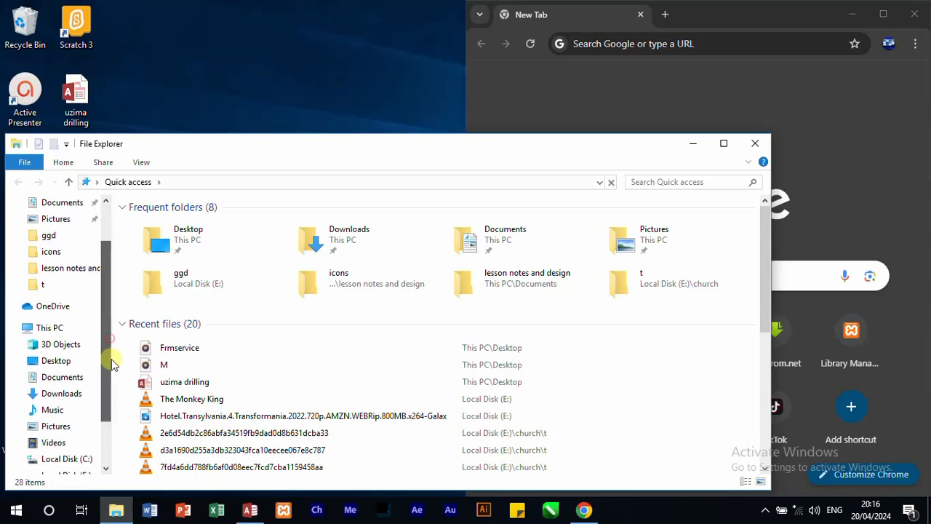
pyautogui.click(88, 430)
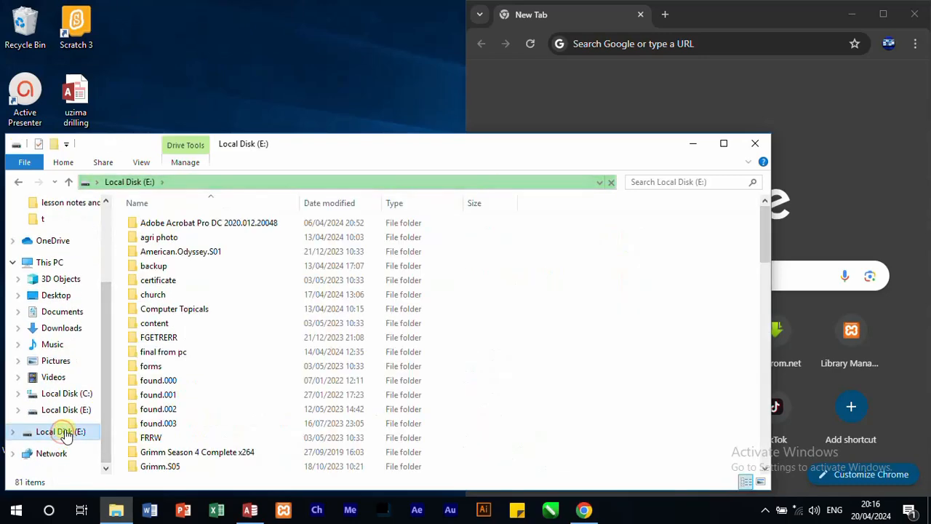
pyautogui.scroll(-15, 179, 409)
pyautogui.moveTo(155, 366); pyautogui.dragTo(837, 177)
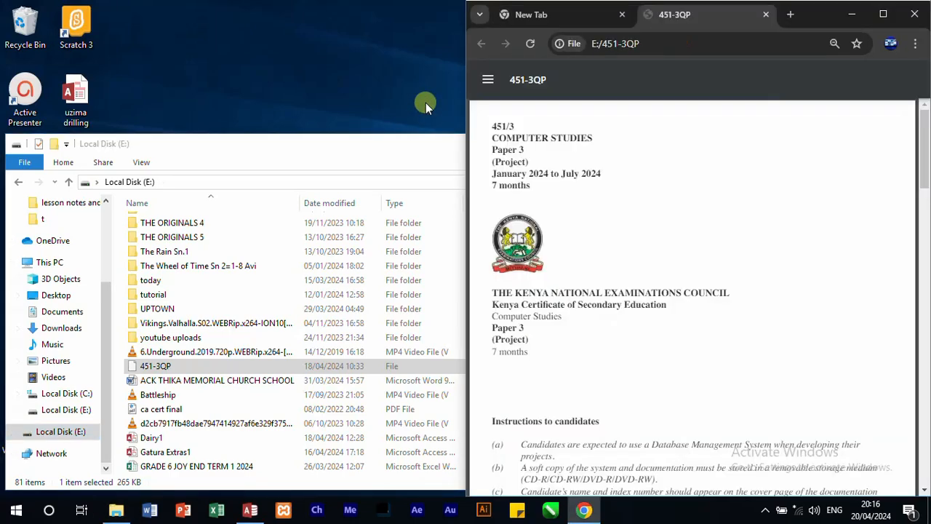
# Step: Close File Explorer and go to the Pump Installation and Depth and Height in Metres tables in the 451-3QP paper
pyautogui.click(440, 154)
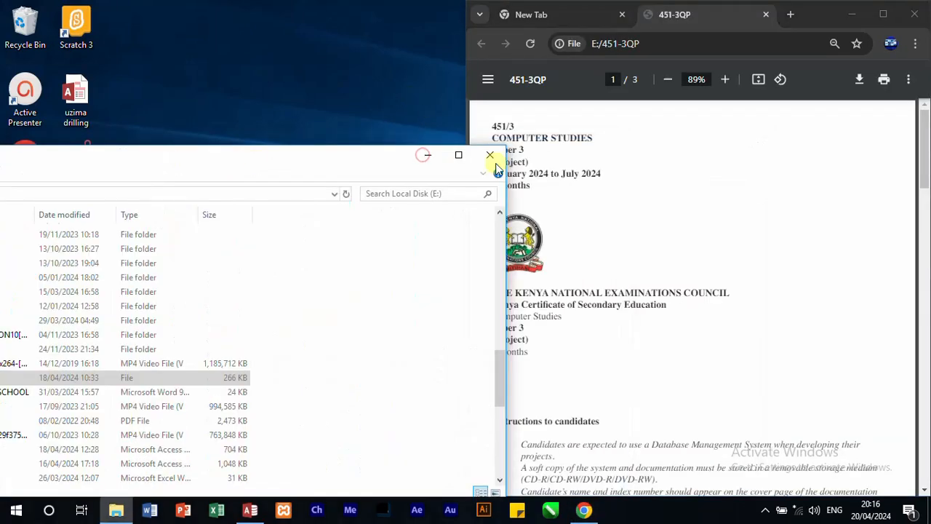
pyautogui.click(490, 155)
pyautogui.scroll(-15, 630, 243)
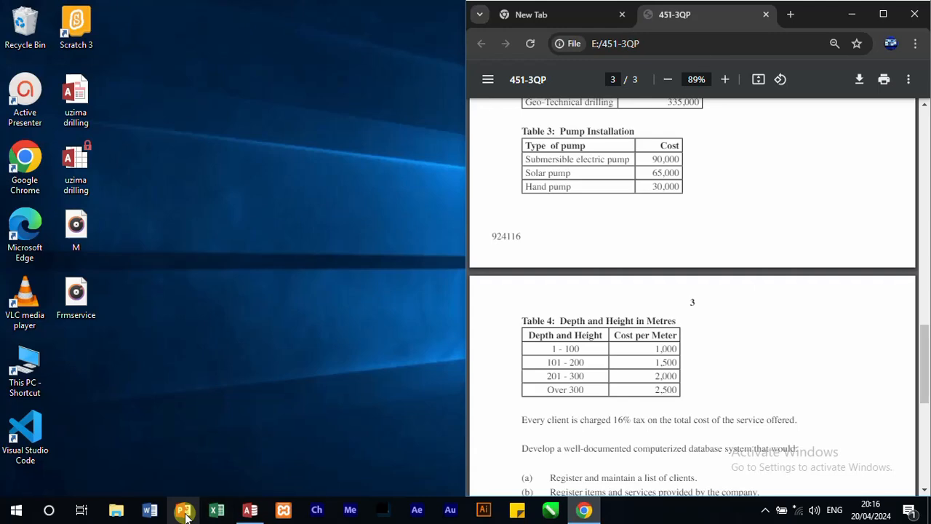
# Step: Switch to Access, arrange it side by side with Chrome, hide the property sheet, and close FRMSERVICE with its design changes saved
pyautogui.click(247, 512)
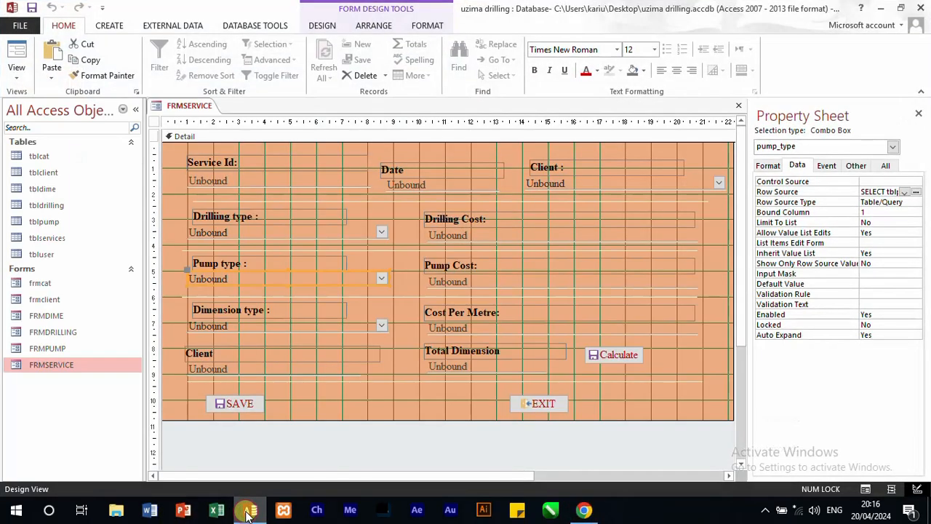
pyautogui.press('super+Left')
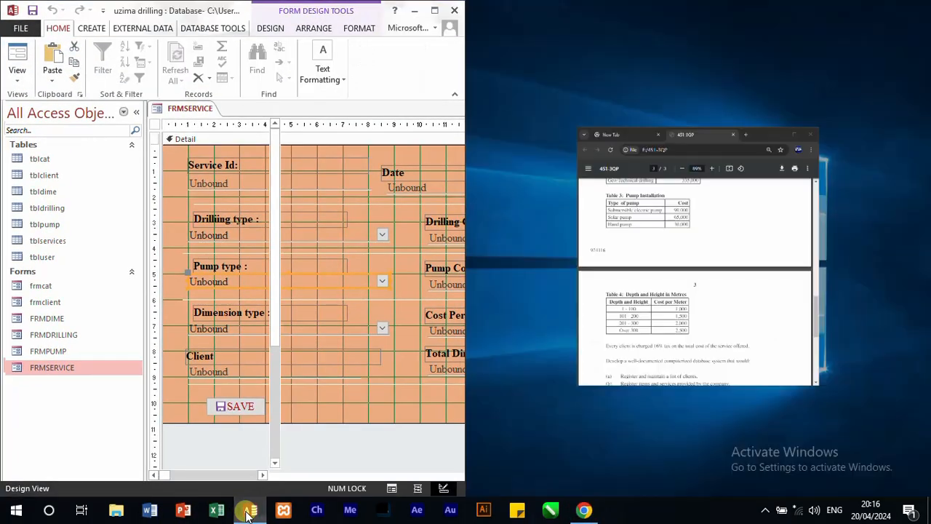
pyautogui.click(575, 428)
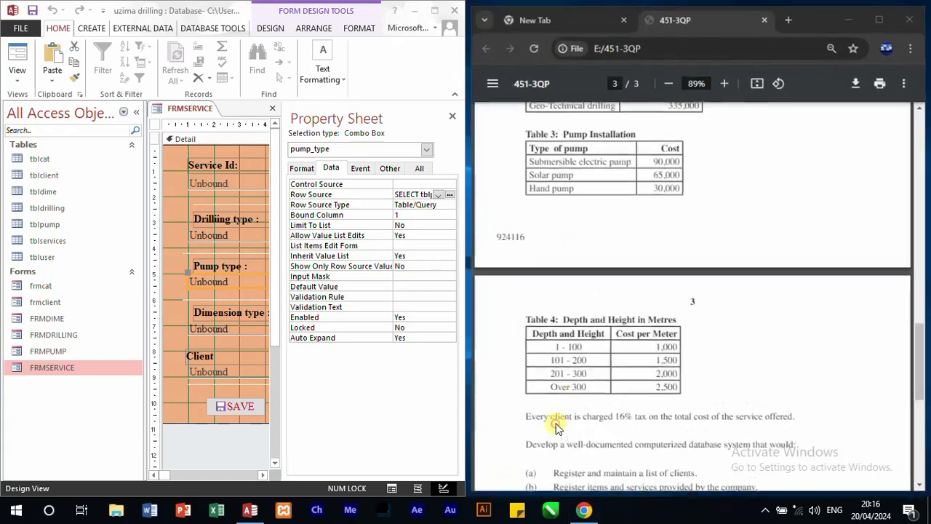
pyautogui.click(452, 116)
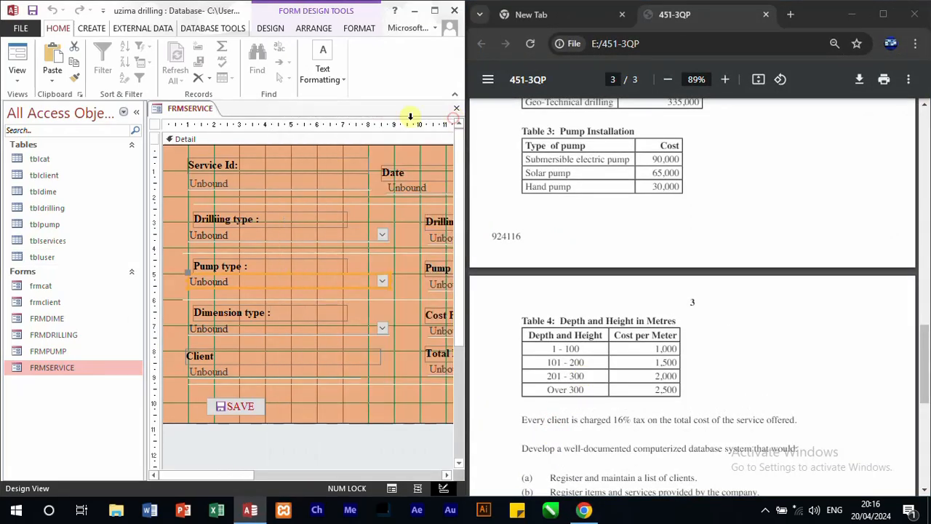
pyautogui.click(456, 107)
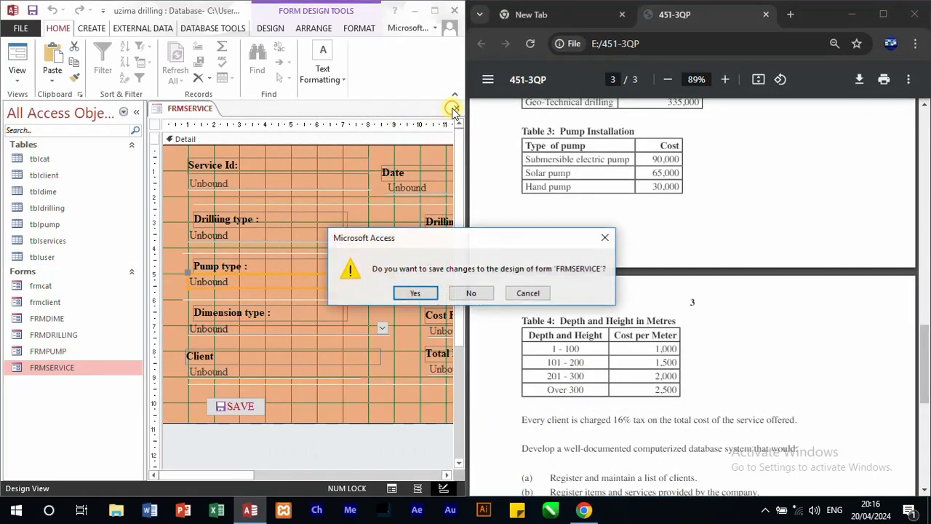
pyautogui.click(414, 293)
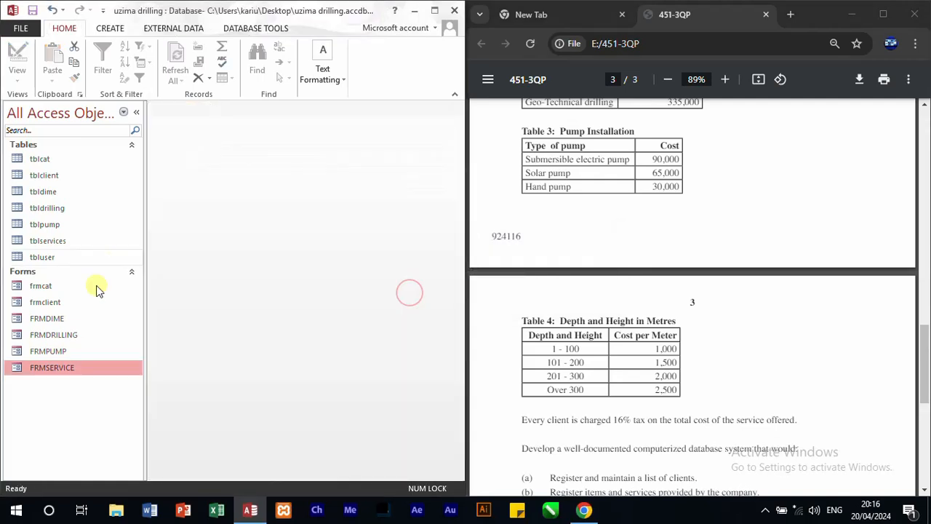
# Step: Open FRMDIME and save a Height and Depth record with description 1 - 100 and fee 1000
pyautogui.click(56, 322)
pyautogui.doubleClick(55, 321)
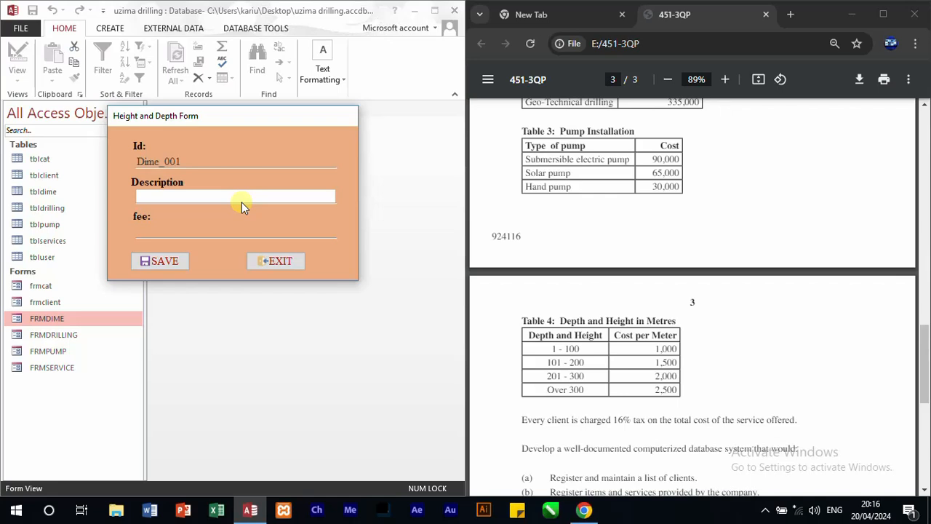
pyautogui.write('1 - 100')
pyautogui.press('Tab')
pyautogui.write('10')
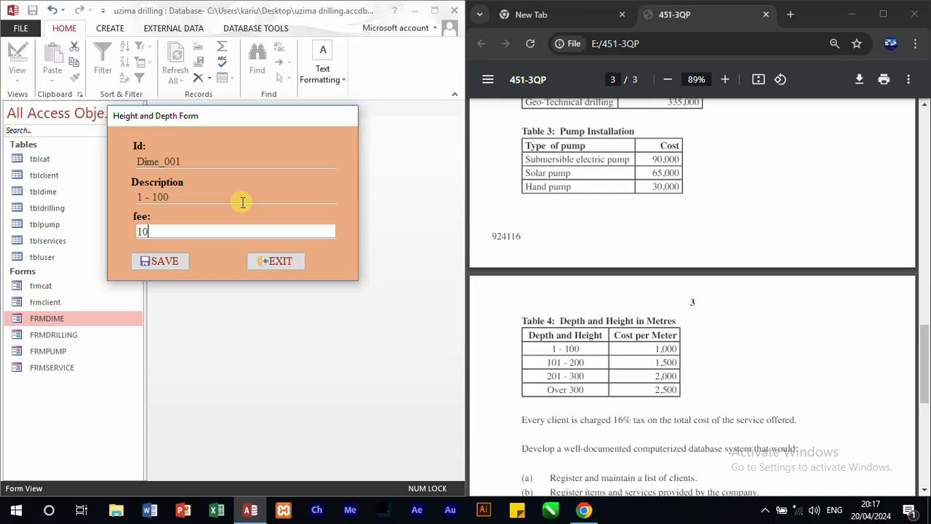
pyautogui.write('00')
pyautogui.click(160, 261)
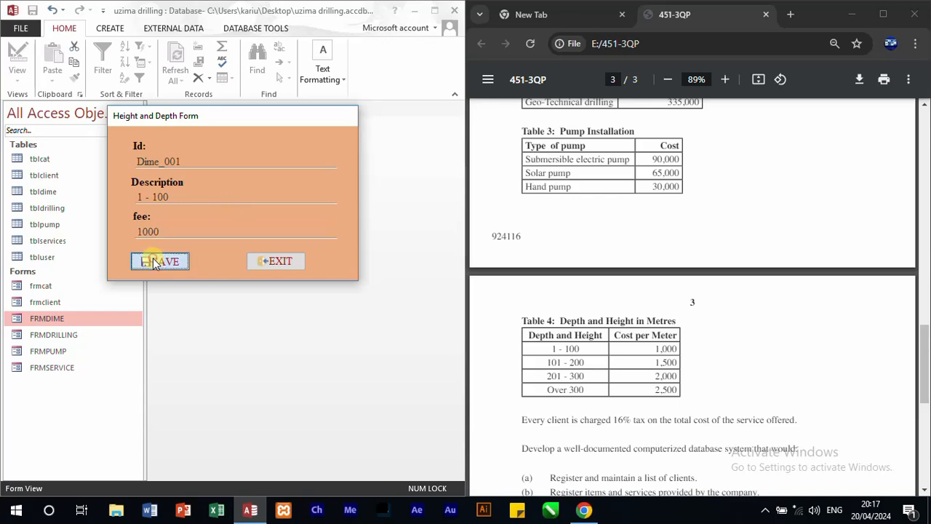
pyautogui.click(446, 296)
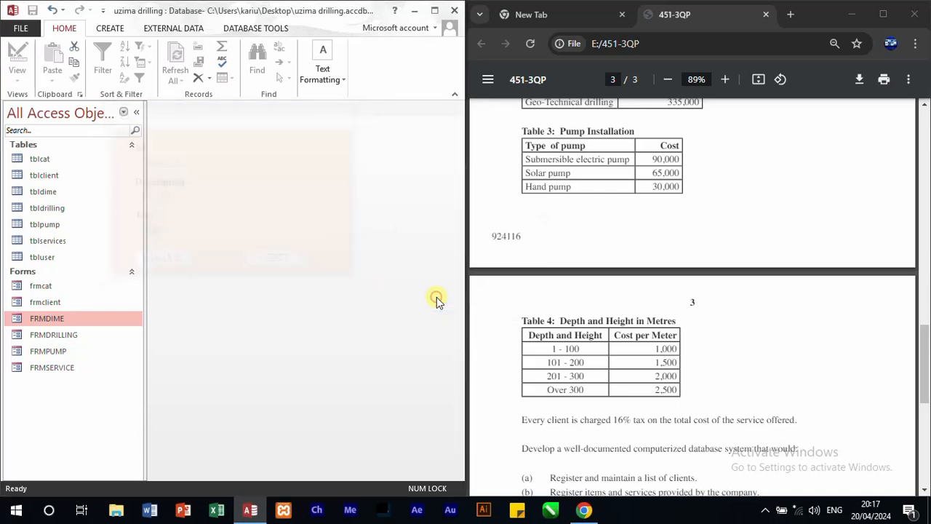
# Step: Save a second Height and Depth record with description 101-200 and fee 1500
pyautogui.write('1')
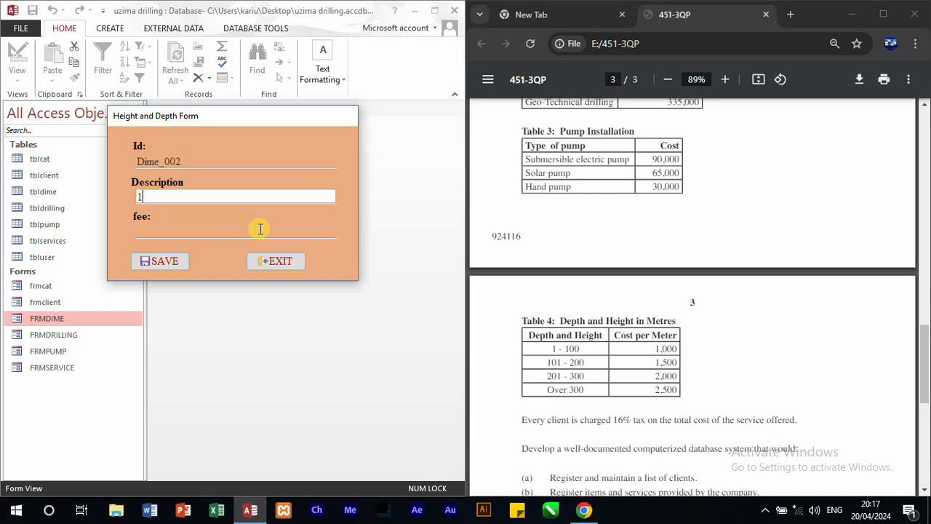
pyautogui.write('01-200')
pyautogui.click(260, 230)
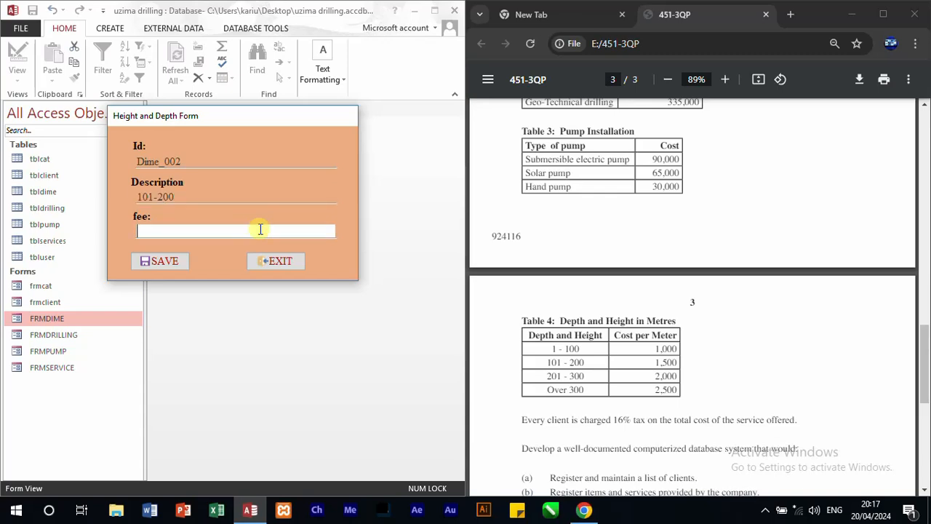
pyautogui.write('1500')
pyautogui.click(158, 259)
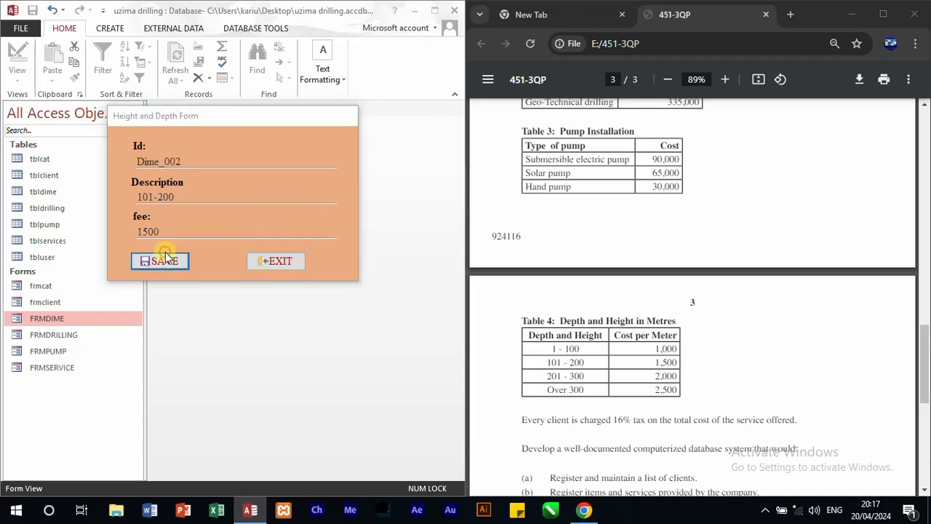
pyautogui.click(446, 292)
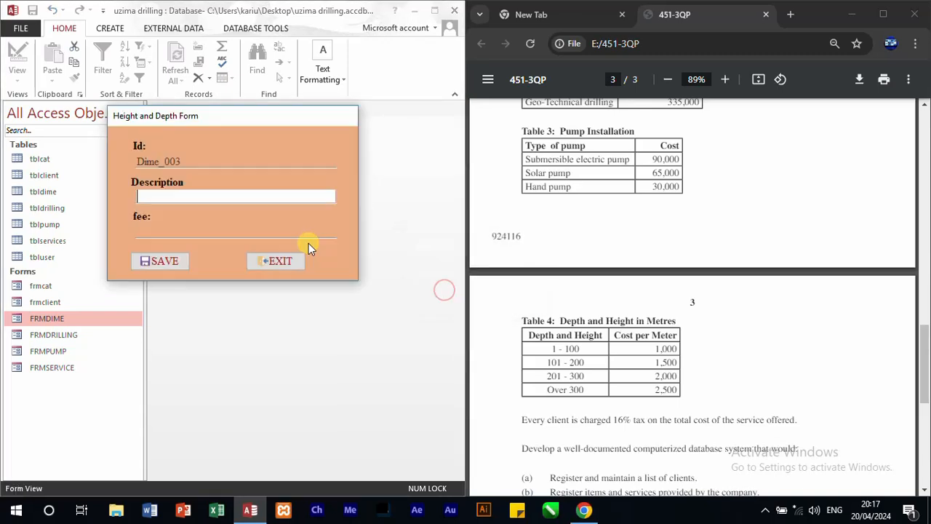
# Step: Save a third Height and Depth record with description 201 - 300 and fee 2000
pyautogui.write('20')
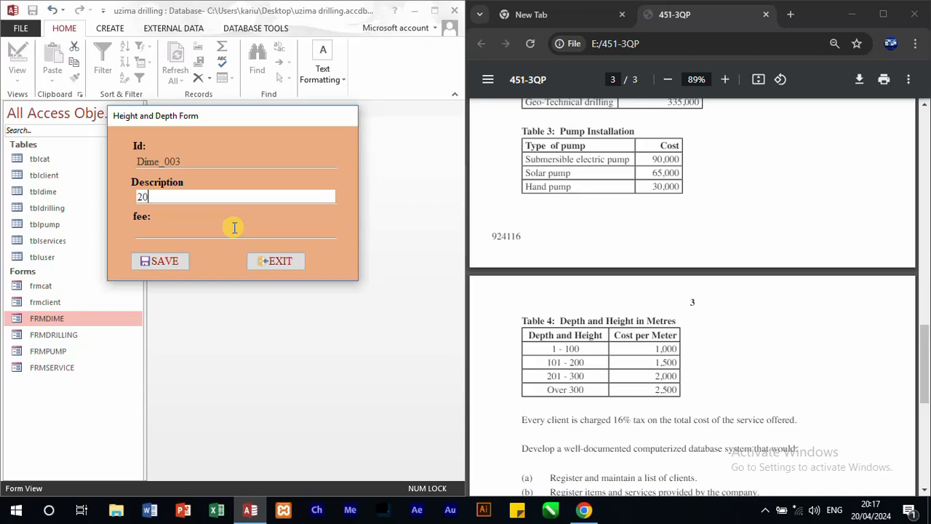
pyautogui.write('1 - 300')
pyautogui.press('Tab')
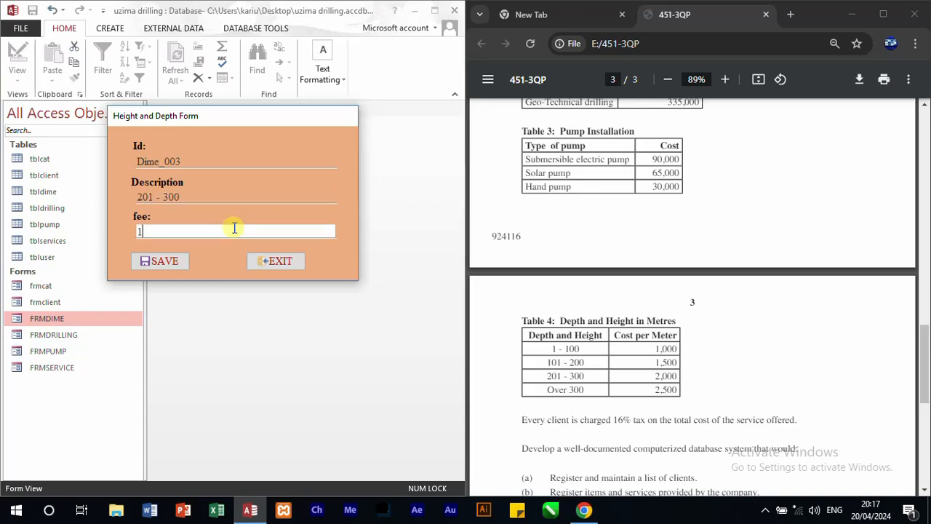
pyautogui.write('2000')
pyautogui.click(172, 263)
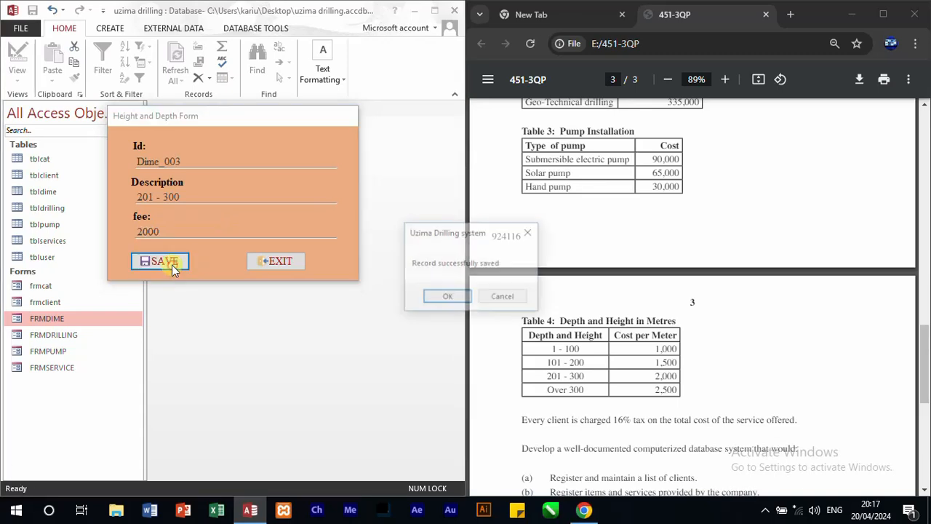
pyautogui.click(447, 297)
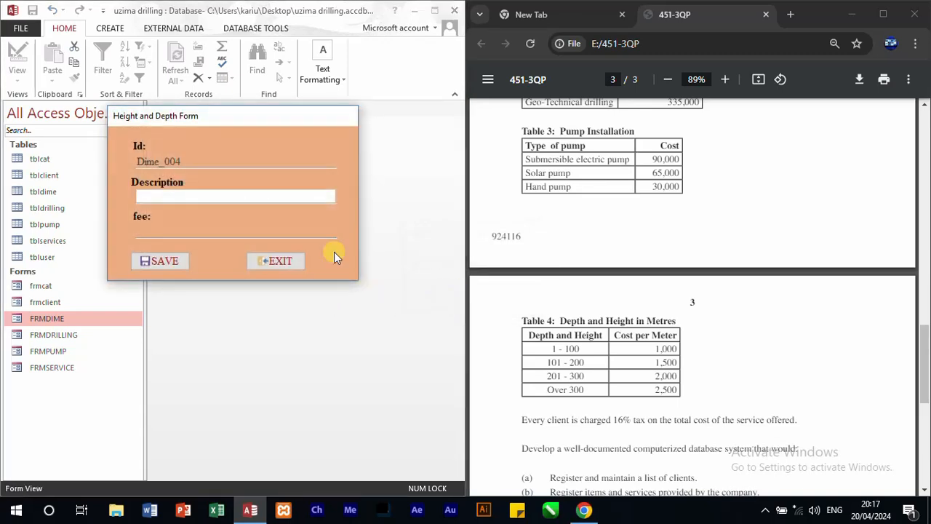
# Step: Save a fourth Height and Depth record with description over 300 and fee 2500, and exit the form
pyautogui.write('over 300')
pyautogui.press('Tab')
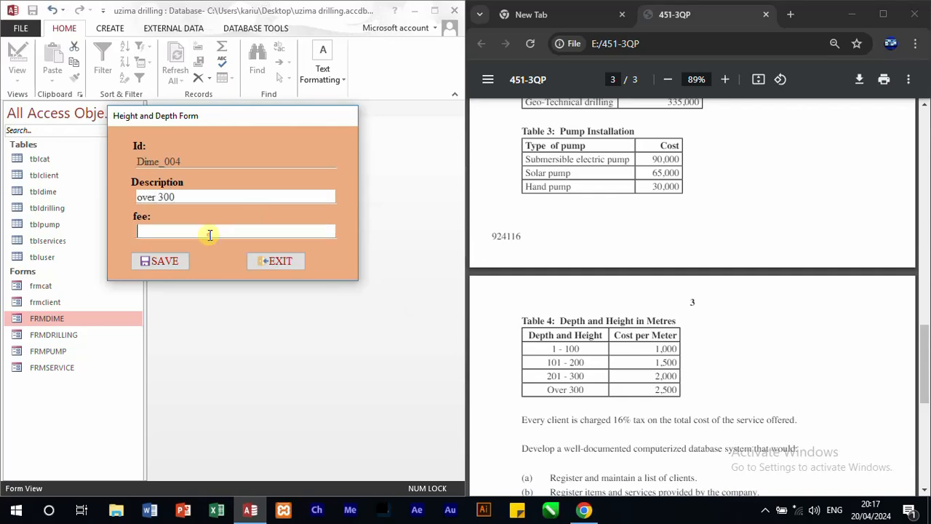
pyautogui.write('25000')
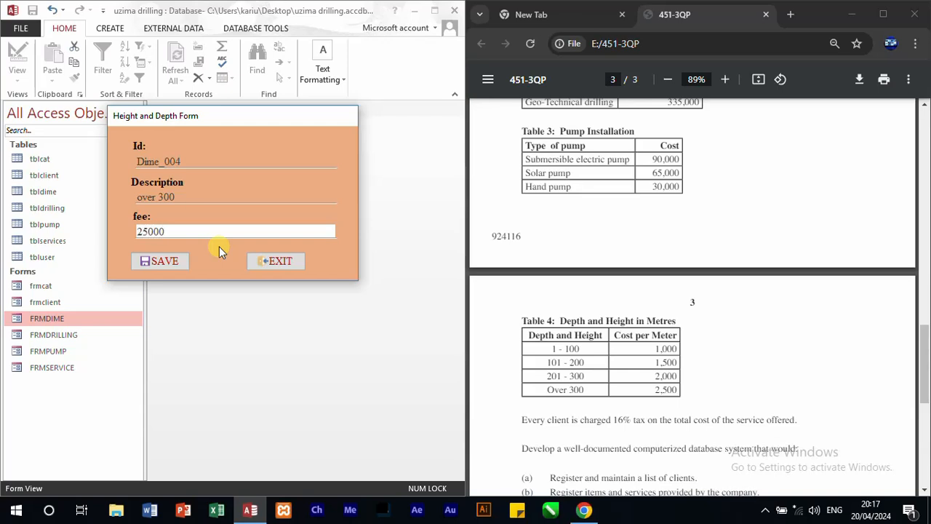
pyautogui.press('BackSpace')
pyautogui.click(174, 260)
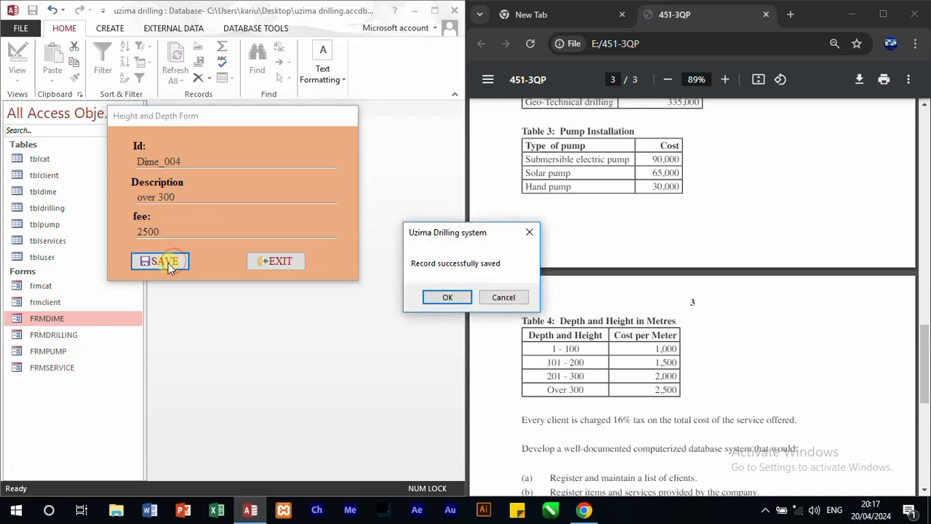
pyautogui.click(442, 297)
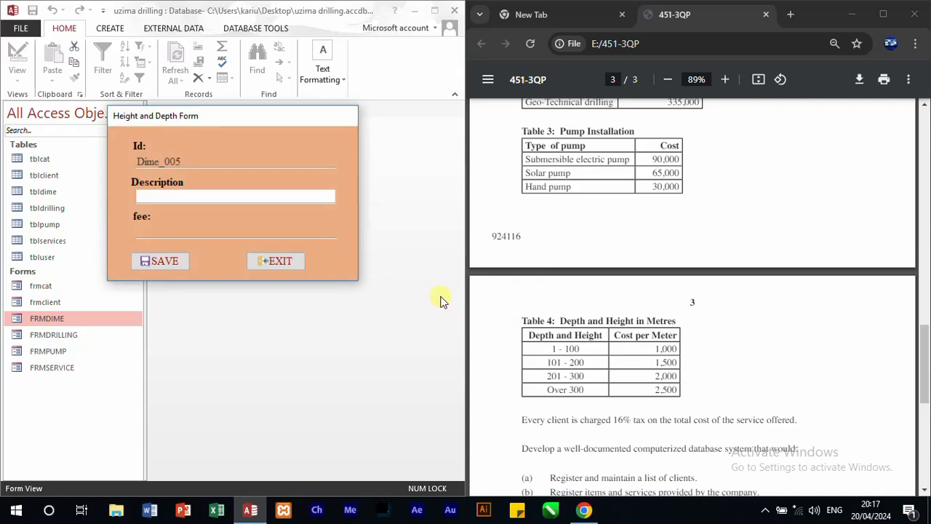
pyautogui.click(287, 260)
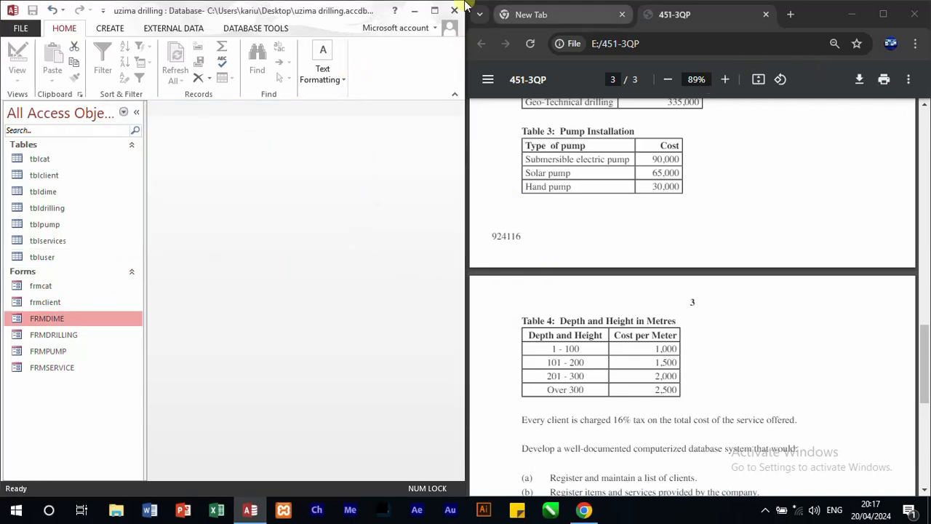
# Step: Maximize Access, open FRMSERVICE, and choose drilling type id_001 and the SOLAR PUMP pump type to test the cost lookups
pyautogui.click(435, 11)
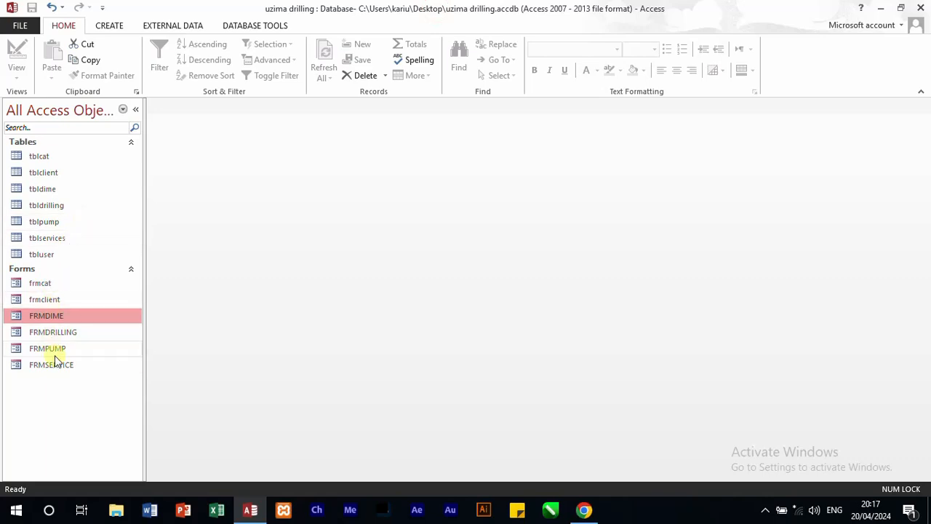
pyautogui.click(55, 364)
pyautogui.doubleClick(55, 363)
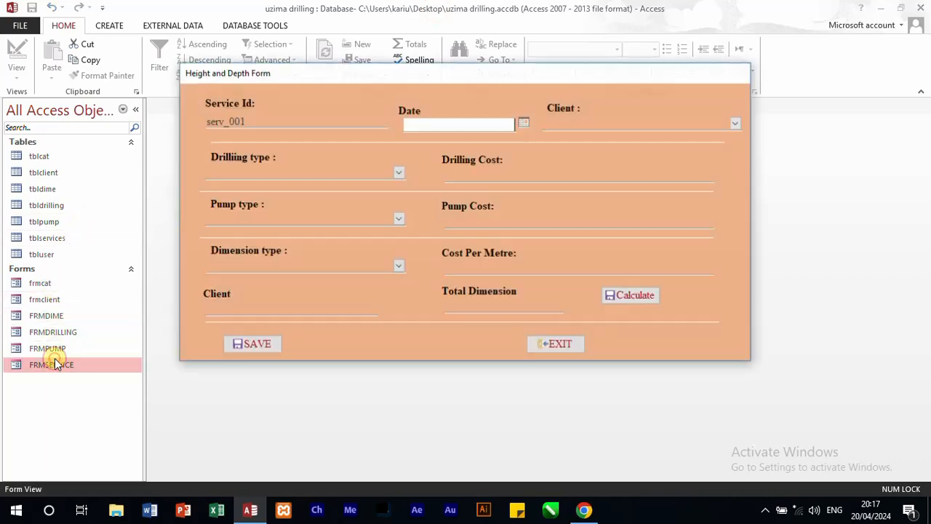
pyautogui.click(399, 173)
pyautogui.click(369, 189)
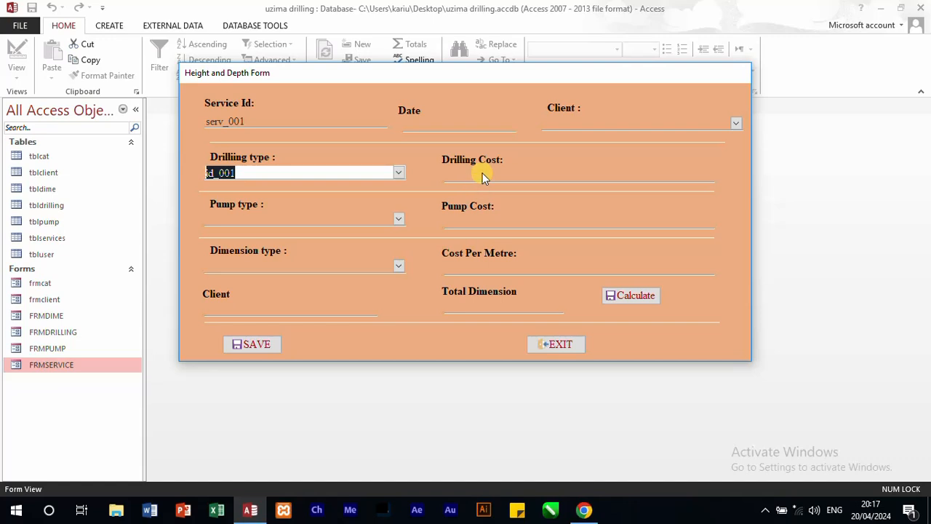
pyautogui.click(398, 218)
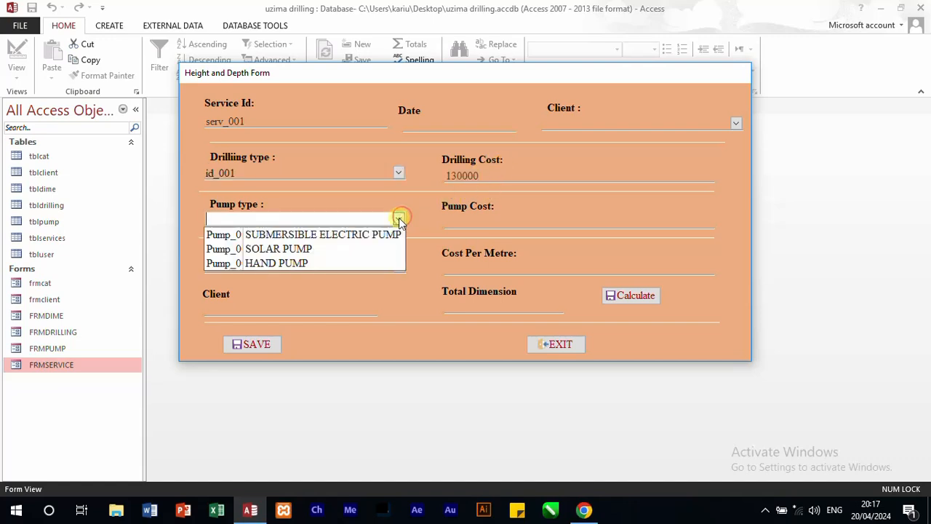
pyautogui.click(371, 248)
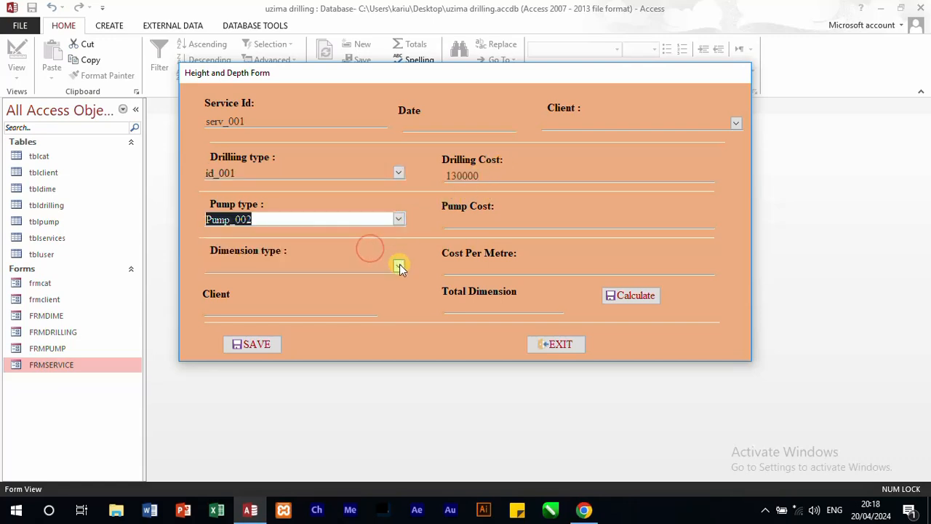
# Step: Test the cost-per-metre lookup with dimension types 1 - 100 and 101-200, and enter 200 in the Client field below Dimension type
pyautogui.click(400, 264)
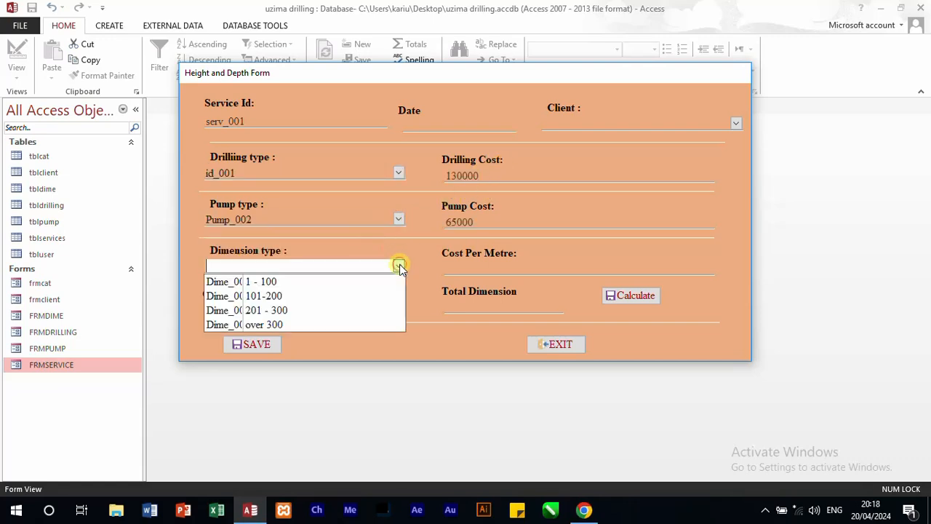
pyautogui.click(344, 284)
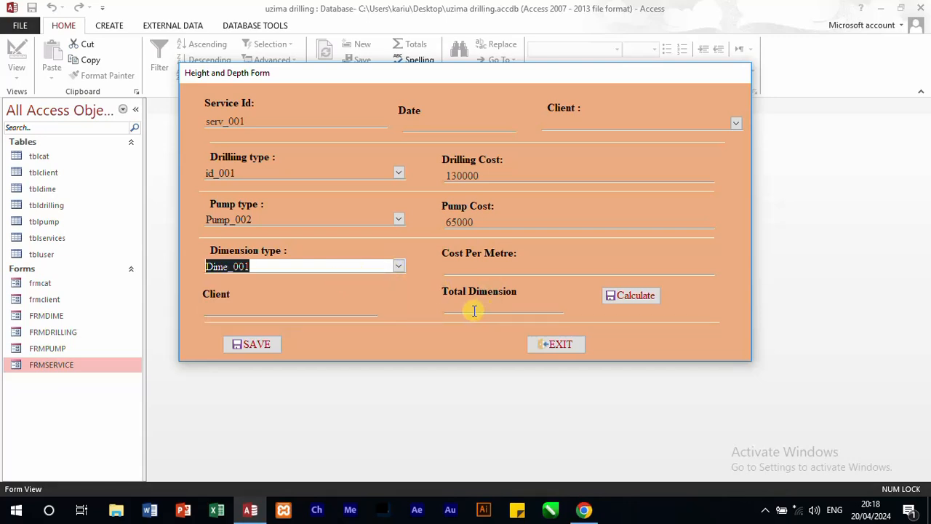
pyautogui.click(320, 309)
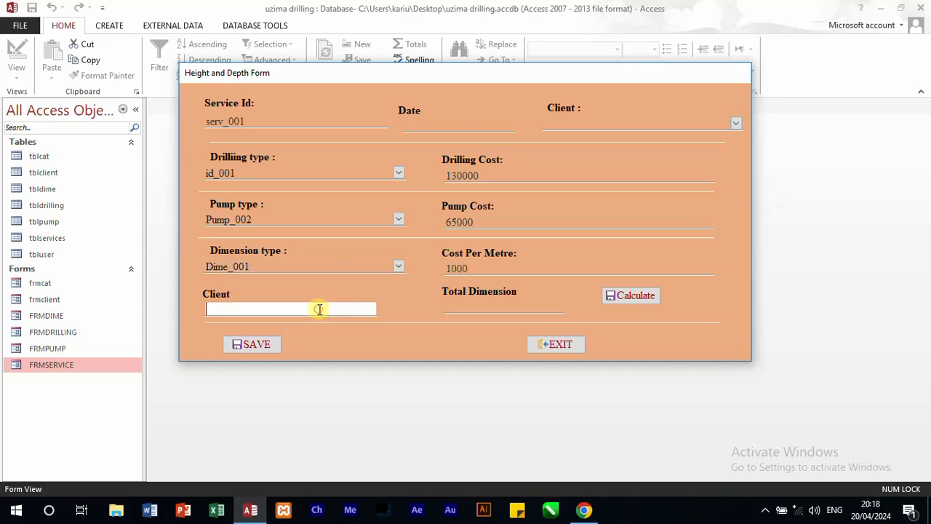
pyautogui.click(399, 267)
pyautogui.click(318, 295)
pyautogui.click(280, 308)
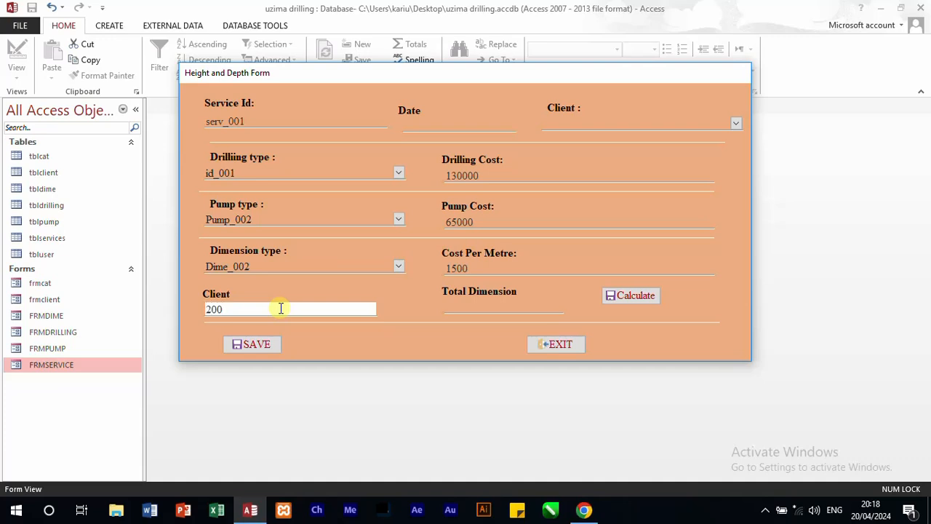
pyautogui.click(447, 307)
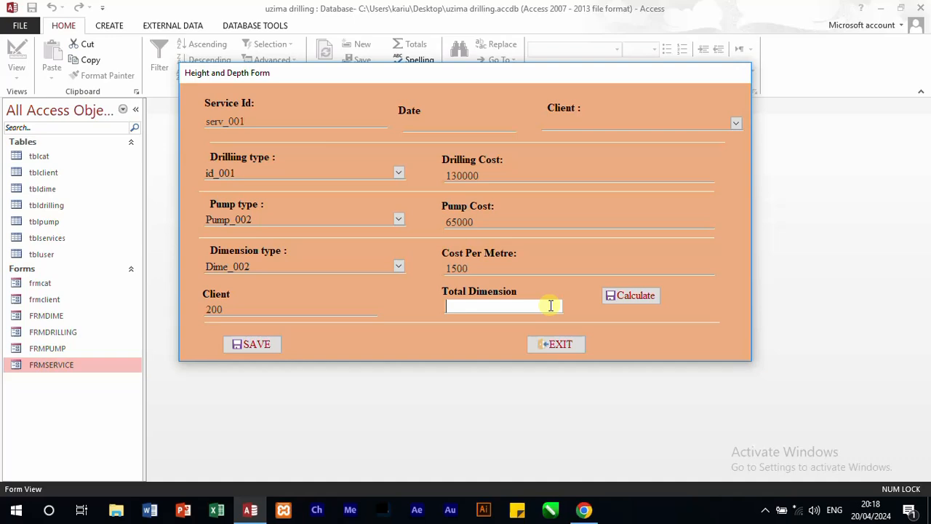
# Step: Switch FRMSERVICE to Design View and set the Total Dimension text box's Enabled to No and Locked to Yes
pyautogui.rightClick(462, 334)
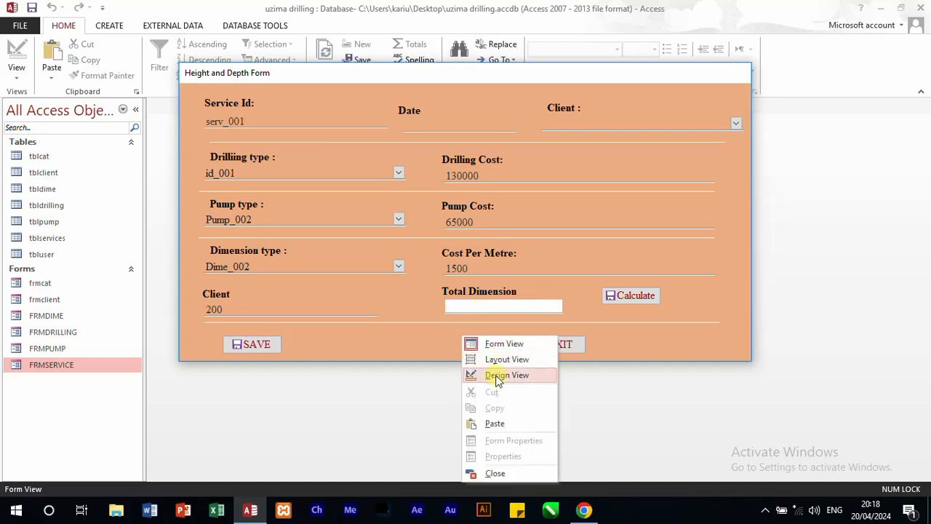
pyautogui.click(497, 375)
pyautogui.click(479, 369)
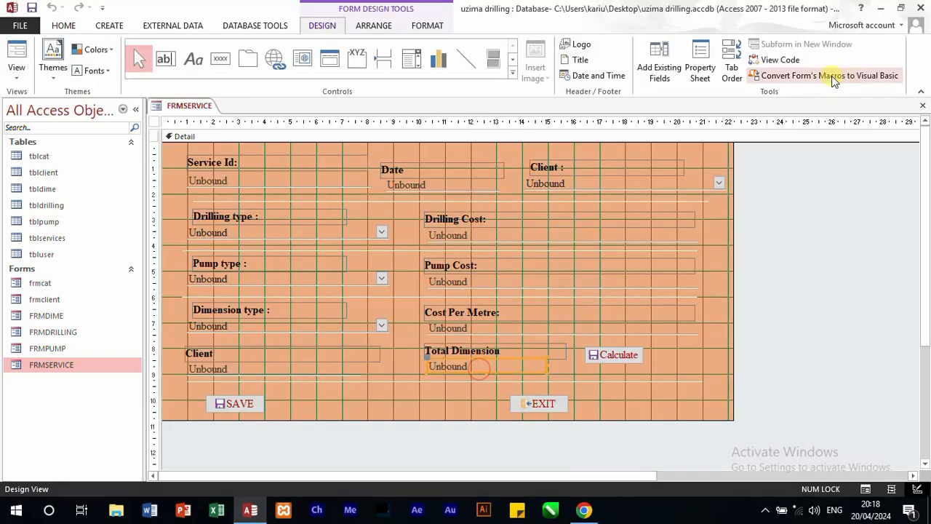
pyautogui.click(701, 62)
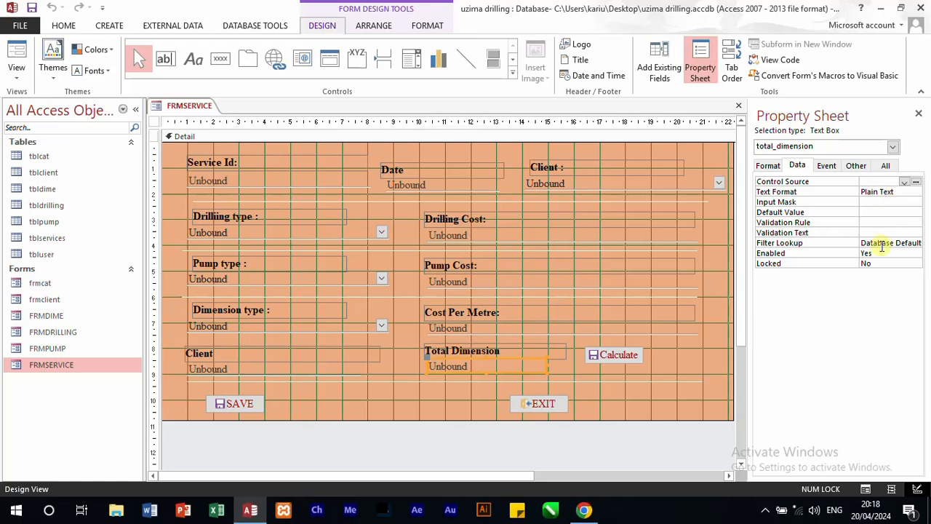
pyautogui.click(877, 253)
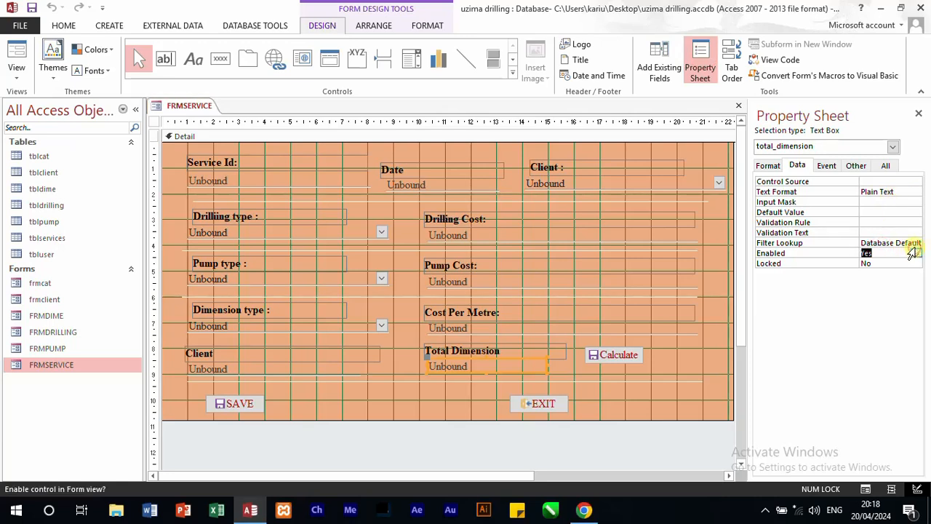
pyautogui.click(916, 252)
pyautogui.click(884, 270)
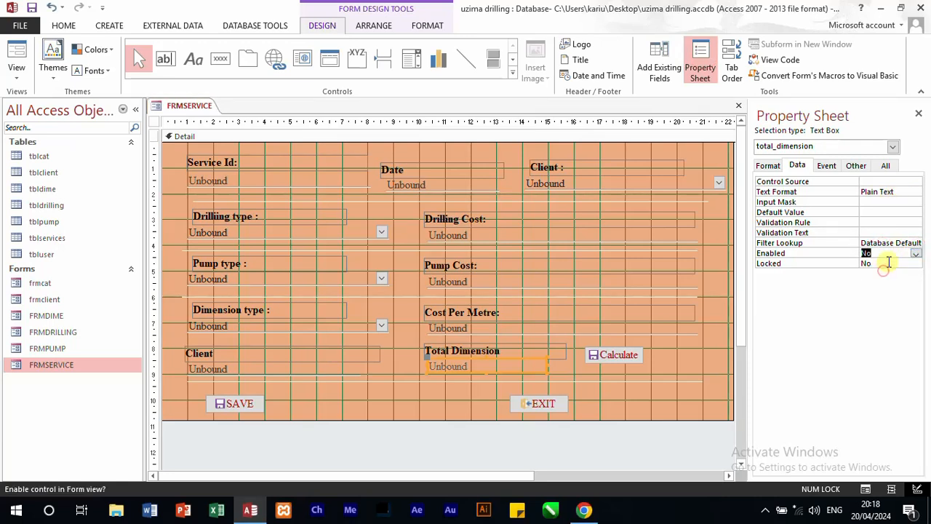
pyautogui.click(889, 263)
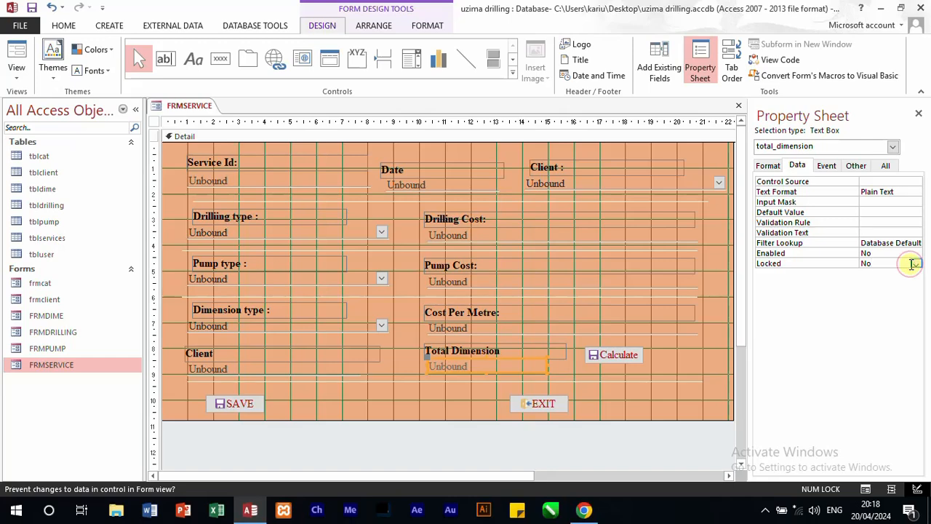
pyautogui.click(915, 263)
pyautogui.click(882, 273)
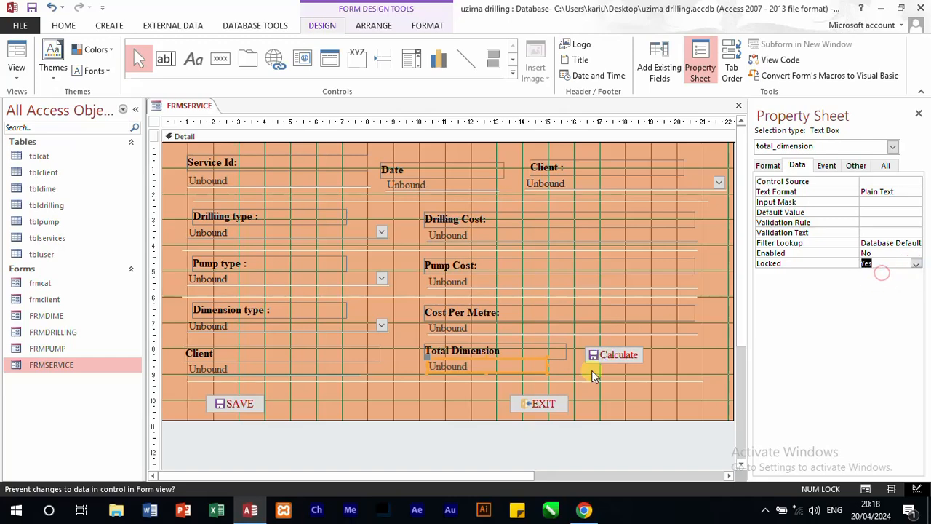
# Step: Create the Calculate button's click event procedure with the Code Builder
pyautogui.rightClick(598, 355)
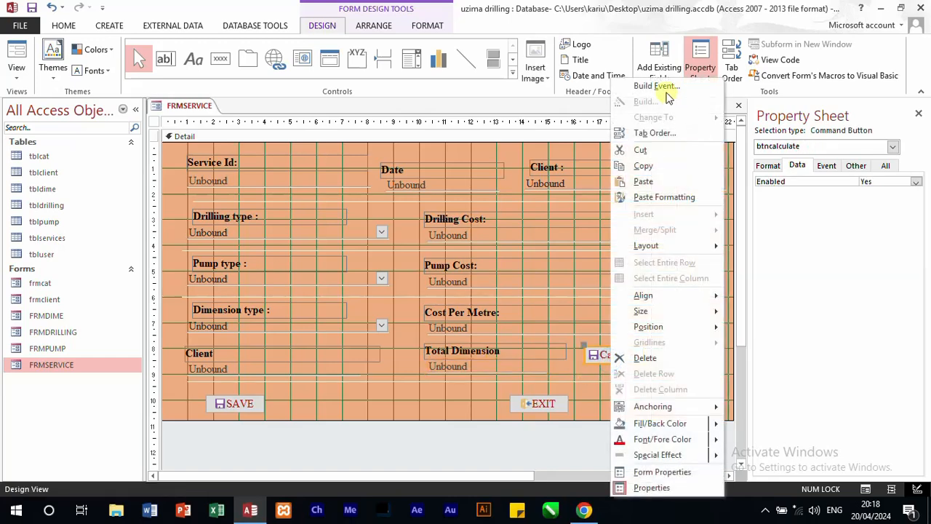
pyautogui.click(664, 87)
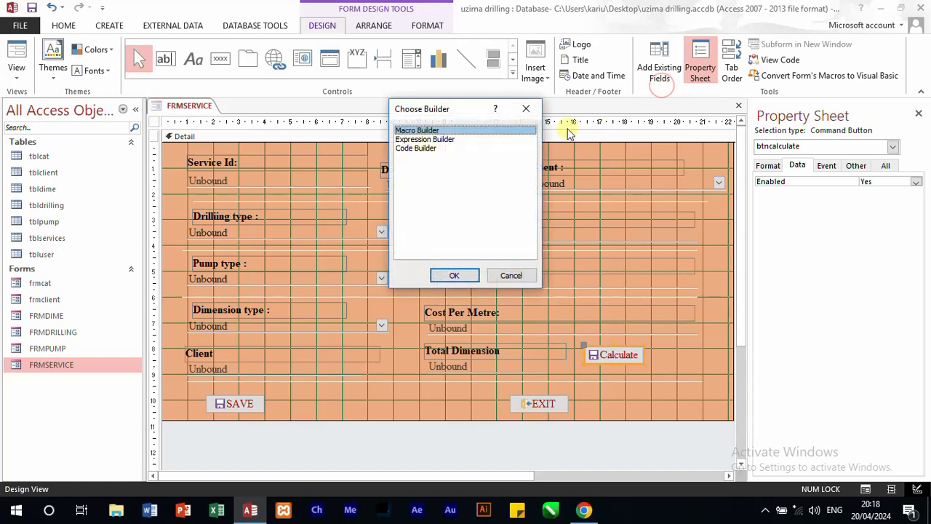
pyautogui.click(421, 149)
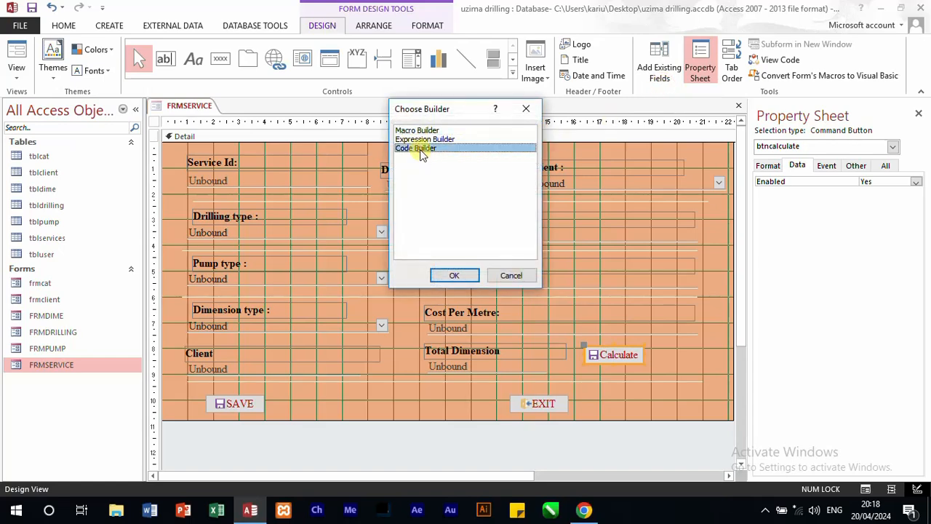
pyautogui.click(452, 273)
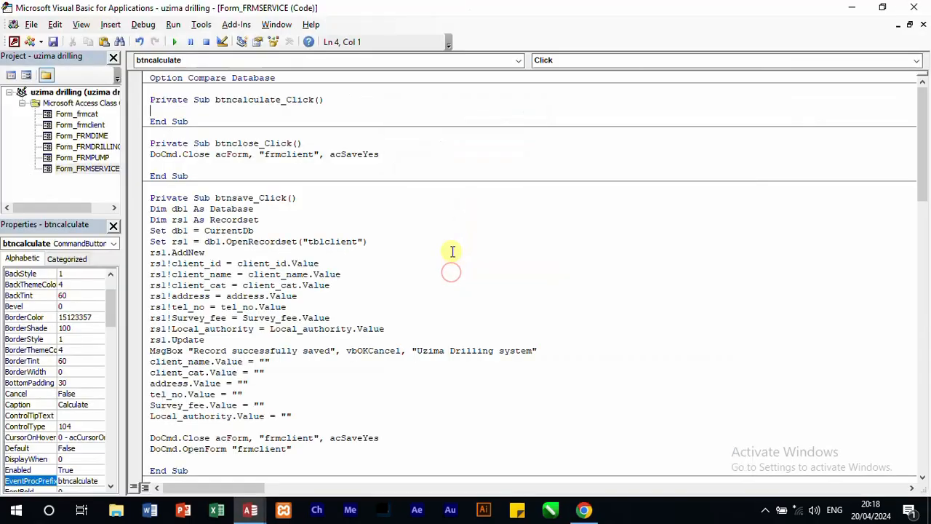
# Step: Declare the variables a, b and c As Double in the btncalculate_Click procedure
pyautogui.write('dim x')
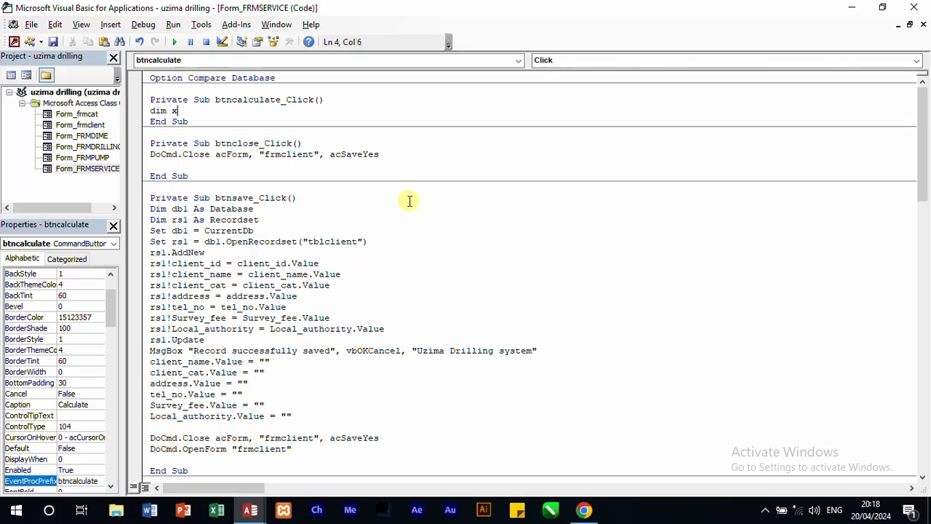
pyautogui.press('BackSpace')
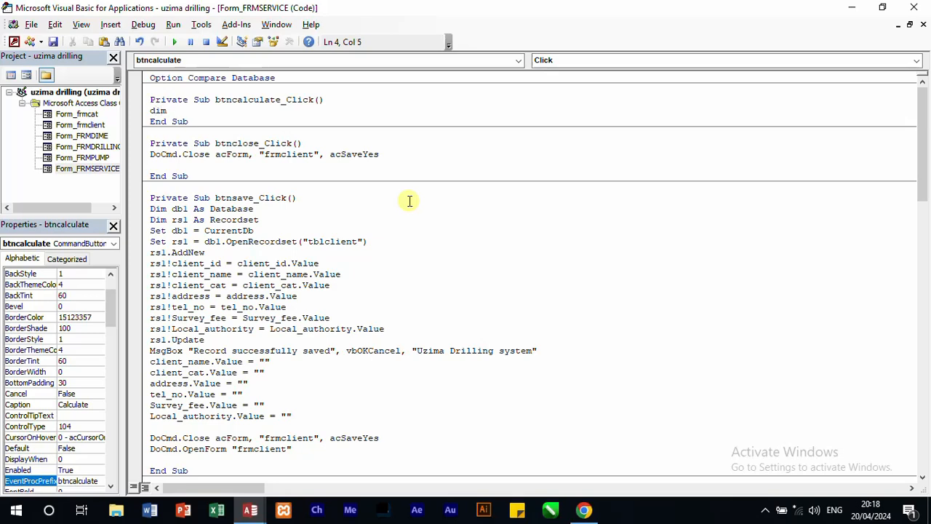
pyautogui.write('a,')
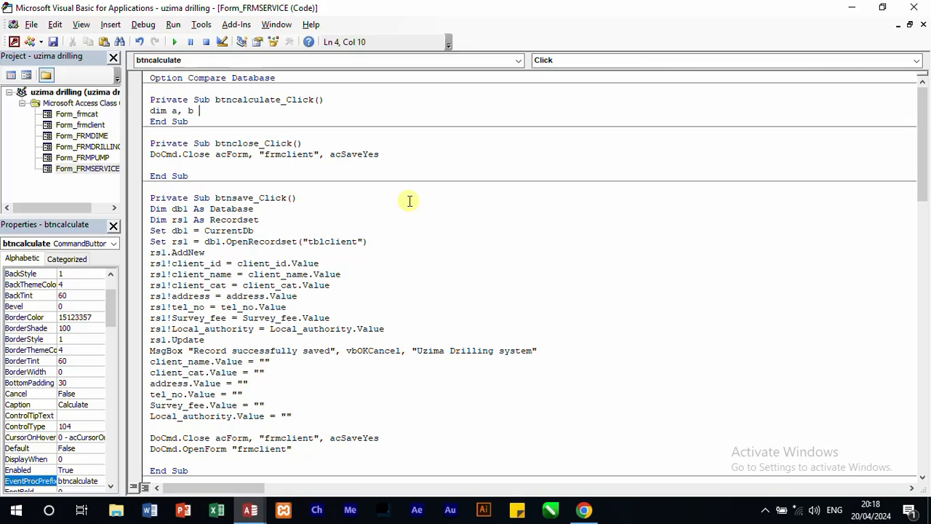
pyautogui.write(' b, c as ')
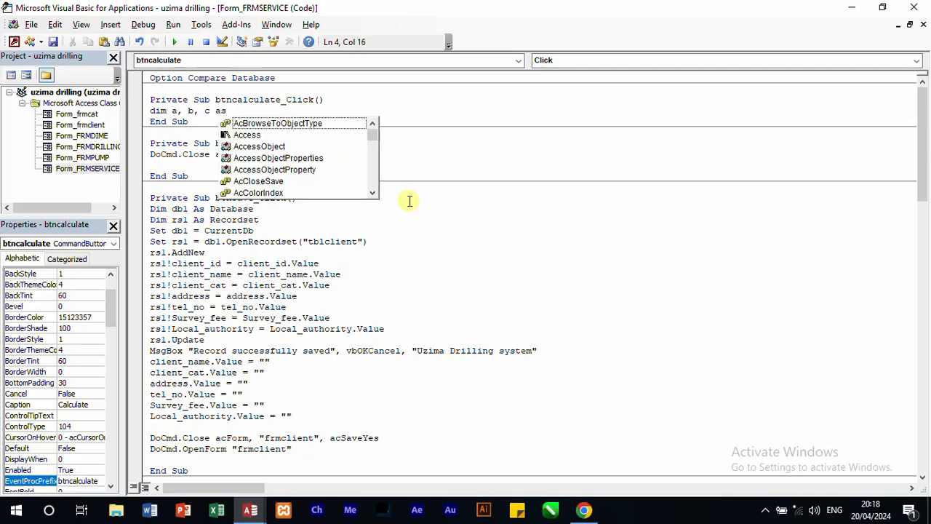
pyautogui.write('double')
pyautogui.press('Return')
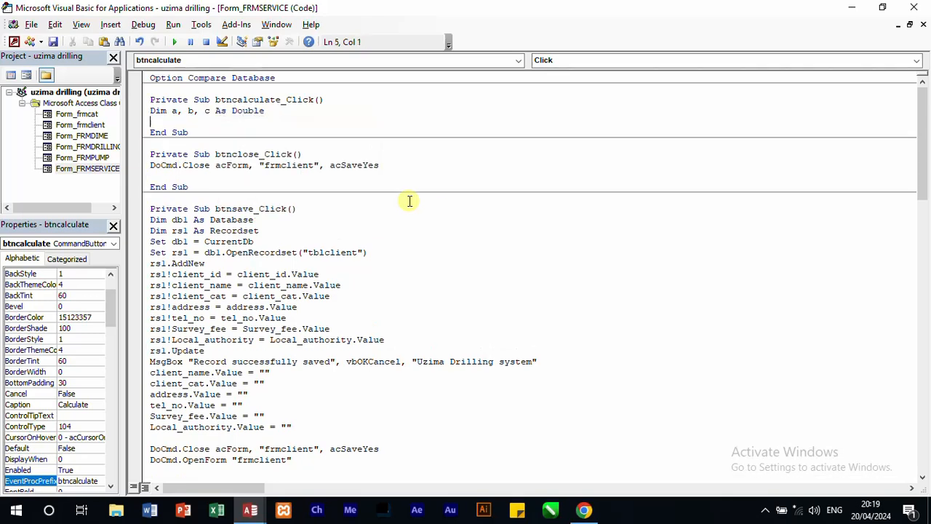
# Step: Assign the Cost Per Metre text box's value to variable a in btncalculate_Click with a = P_cost.Value
pyautogui.write('a =')
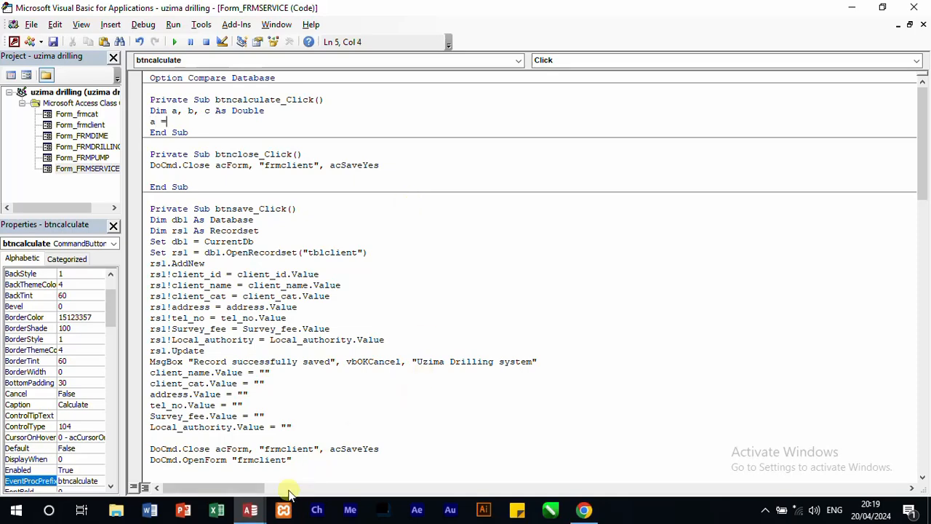
pyautogui.moveTo(250, 510)
pyautogui.click(216, 452)
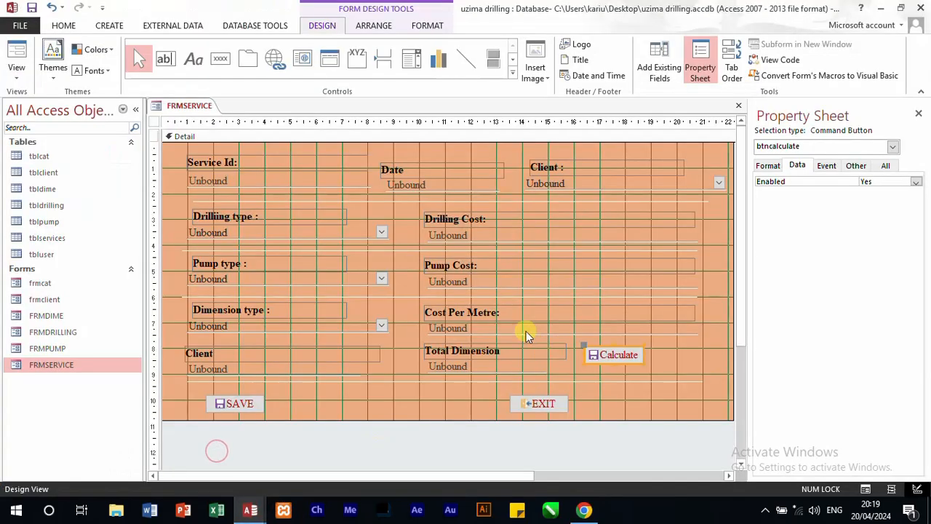
pyautogui.click(495, 331)
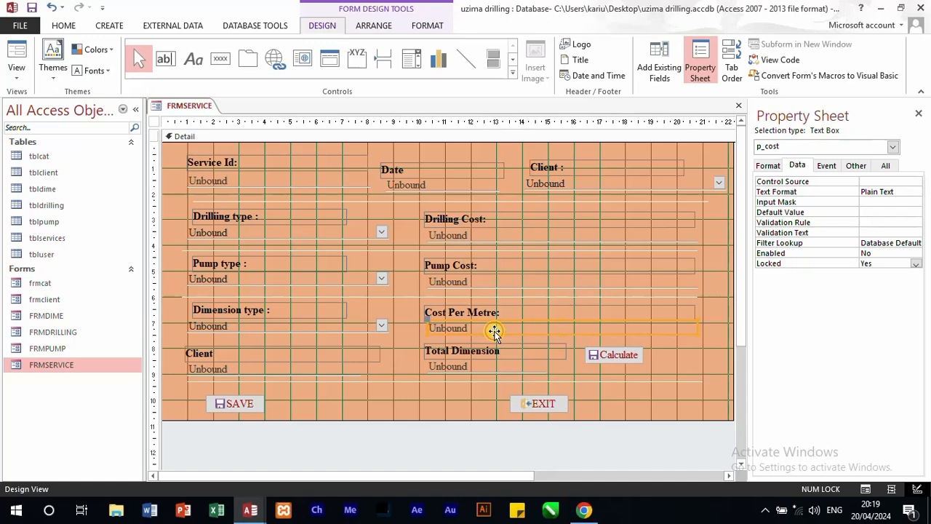
pyautogui.moveTo(250, 506)
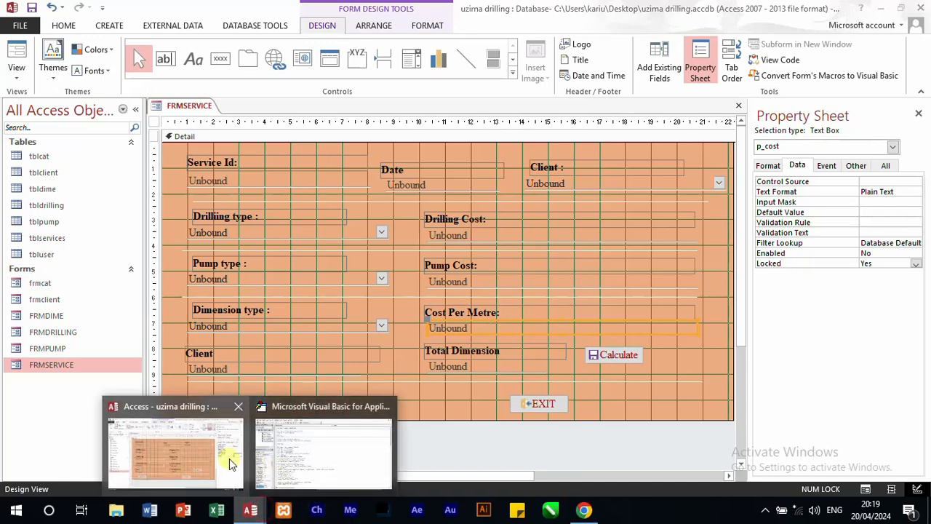
pyautogui.click(320, 458)
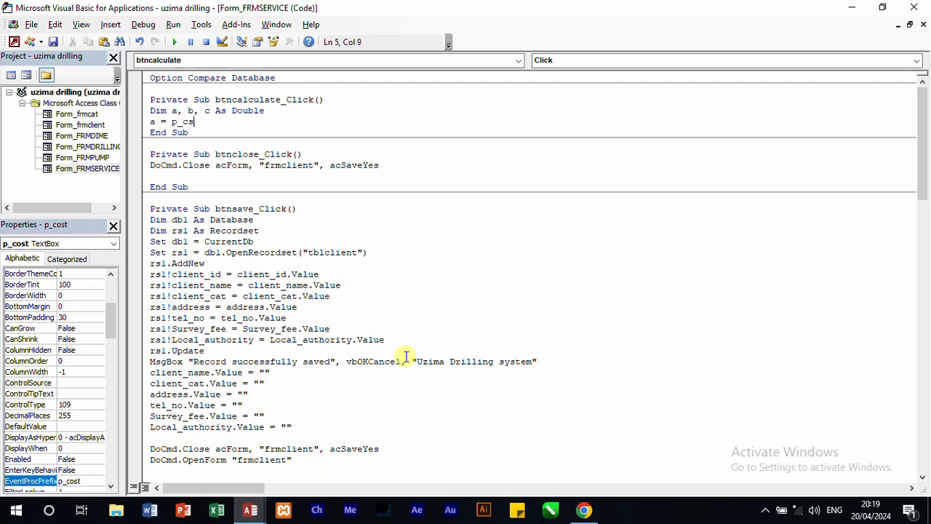
pyautogui.write('o')
pyautogui.write('ost.val')
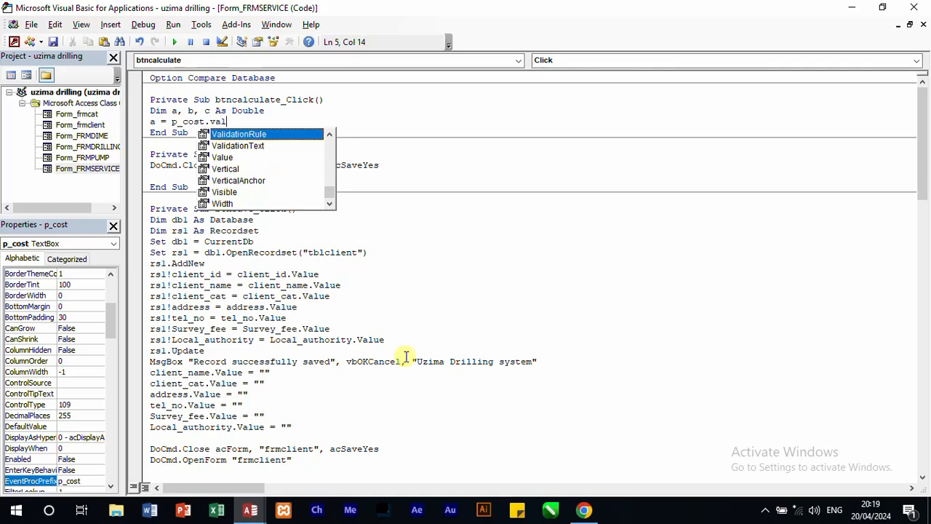
pyautogui.write('ue')
pyautogui.press('Return')
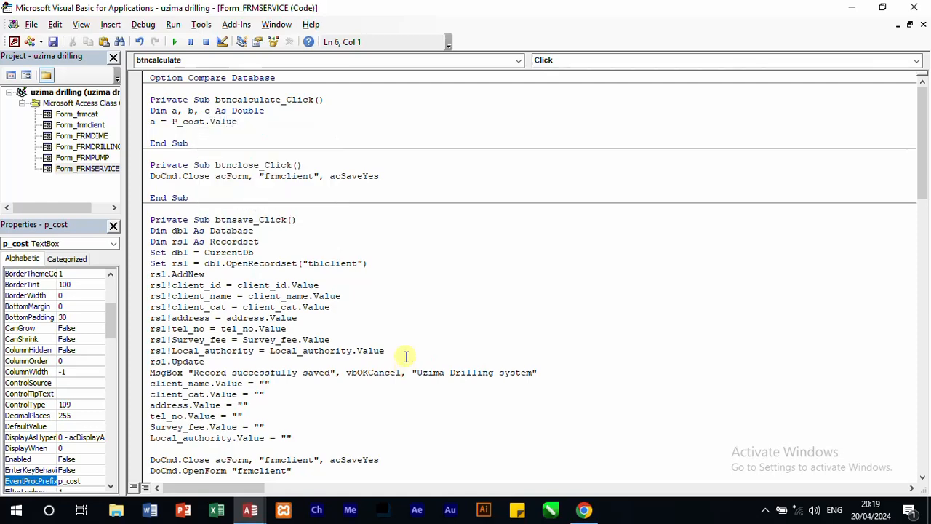
# Step: Assign the value of the text box below Dimension type to variable b with b = metre.Value
pyautogui.write('b =')
pyautogui.moveTo(250, 509)
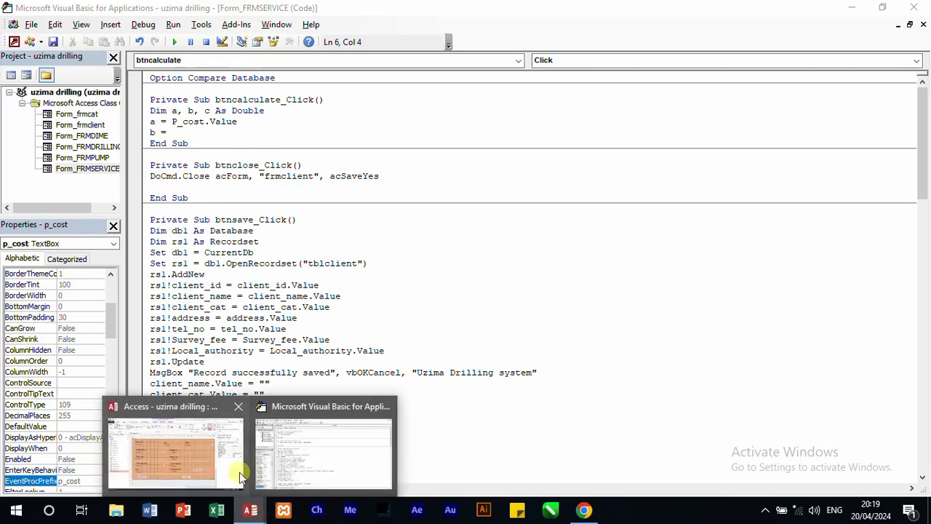
pyautogui.click(239, 472)
pyautogui.click(280, 367)
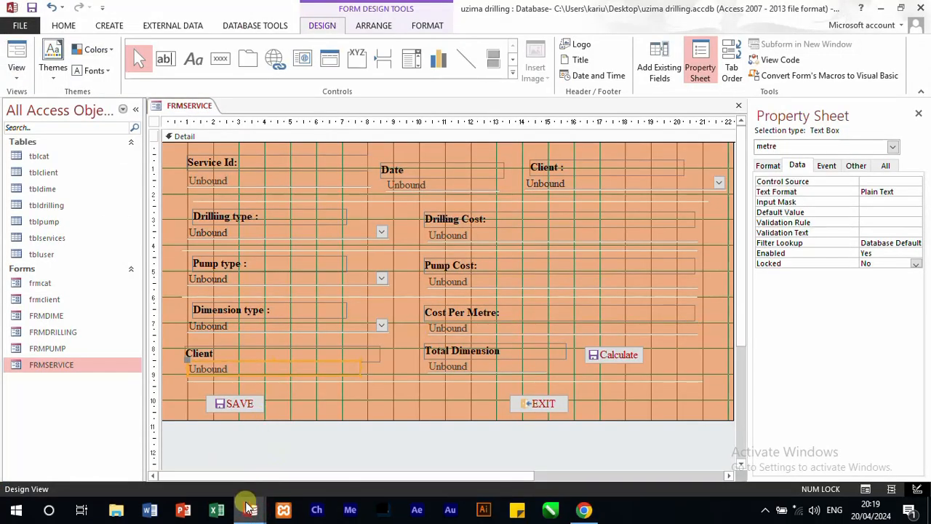
pyautogui.moveTo(250, 510)
pyautogui.click(282, 455)
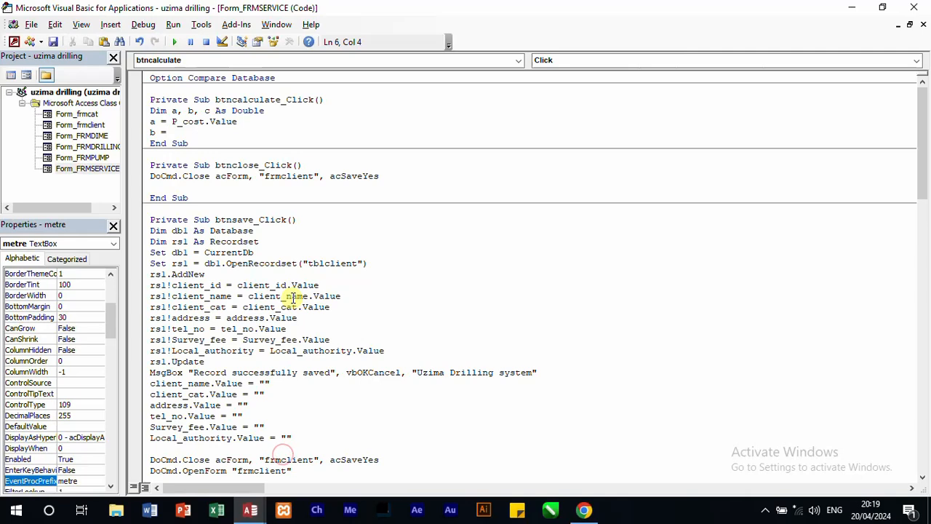
pyautogui.write('metre.value')
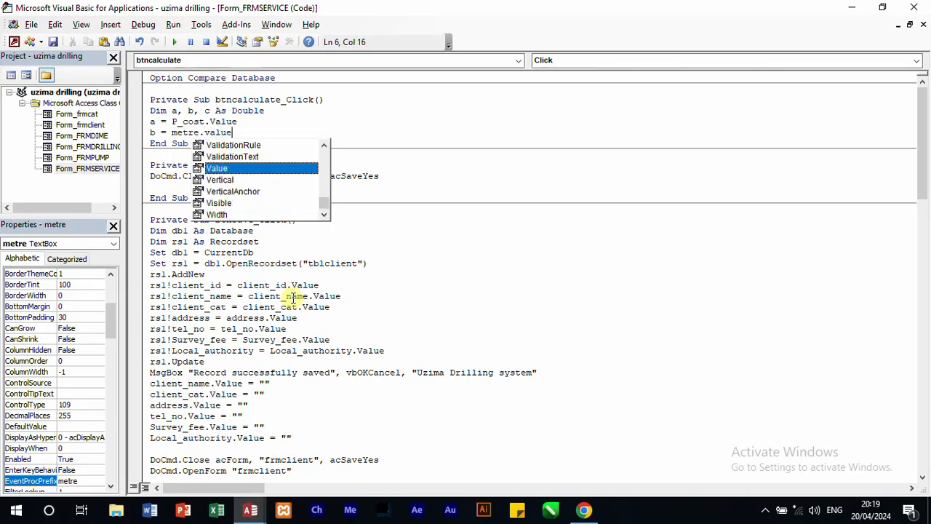
pyautogui.press('Return')
# Step: Compute the product of the two variables in btncalculate_Click with c = Val(a * b)
pyautogui.write('c')
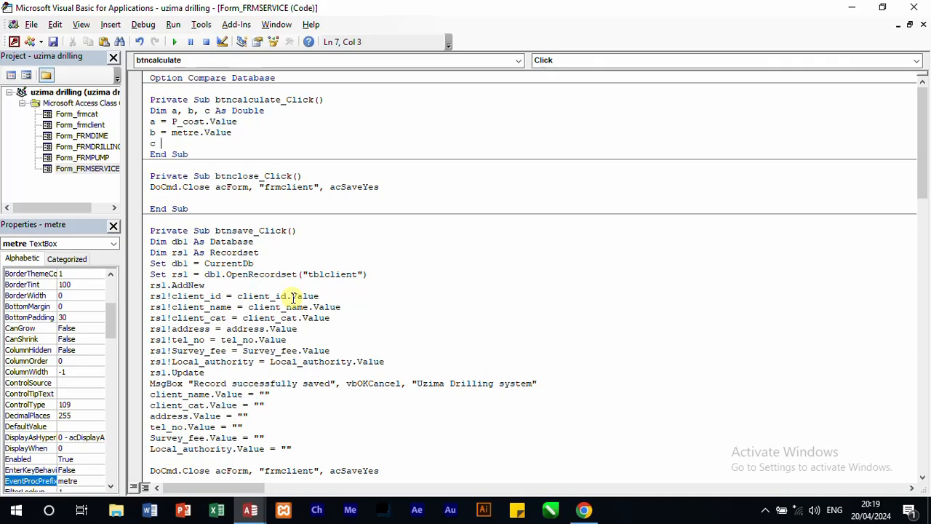
pyautogui.write('l(')
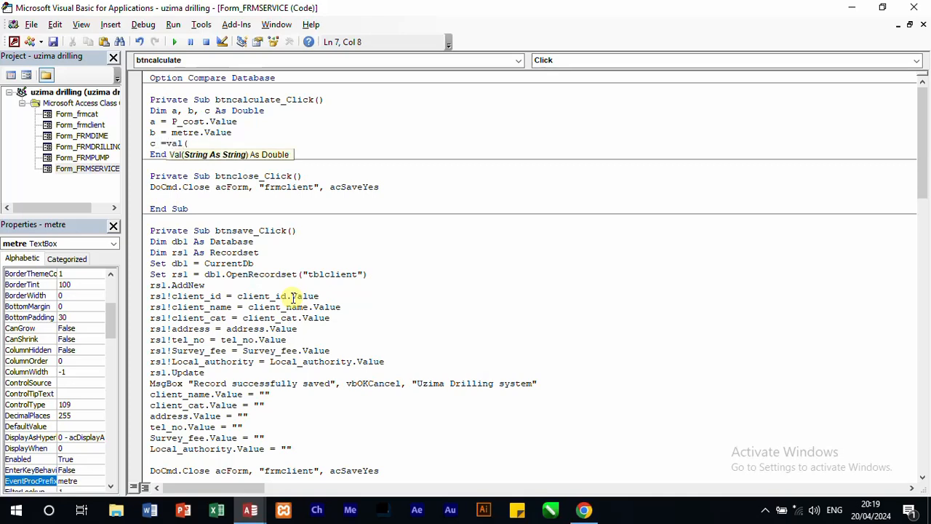
pyautogui.write('a*')
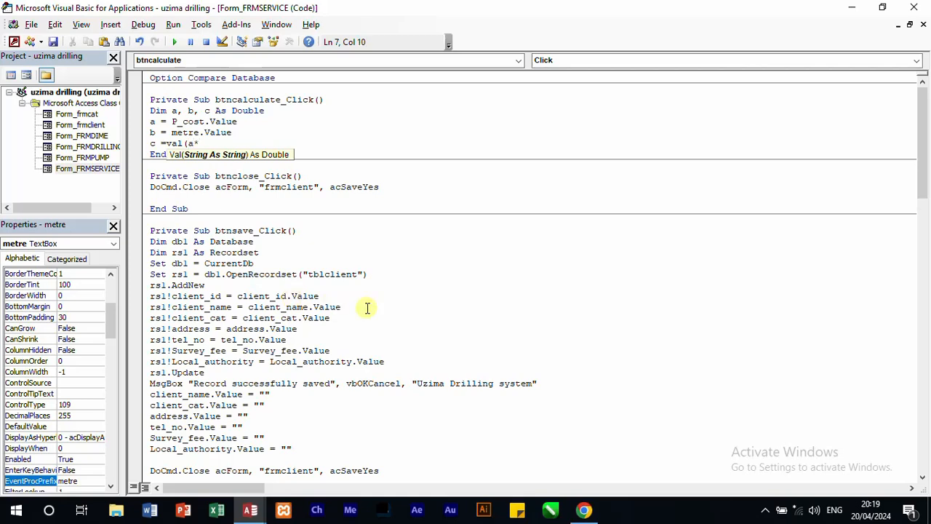
pyautogui.write('b)')
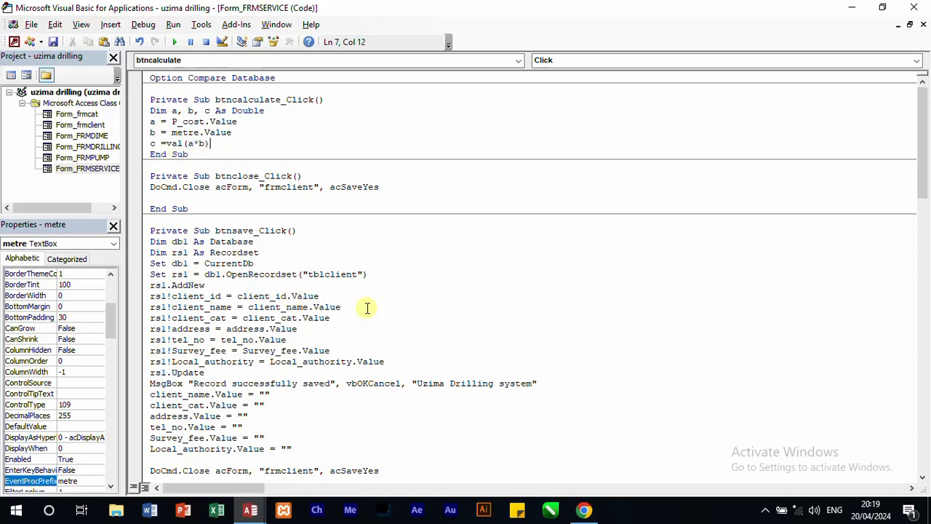
pyautogui.press('Return')
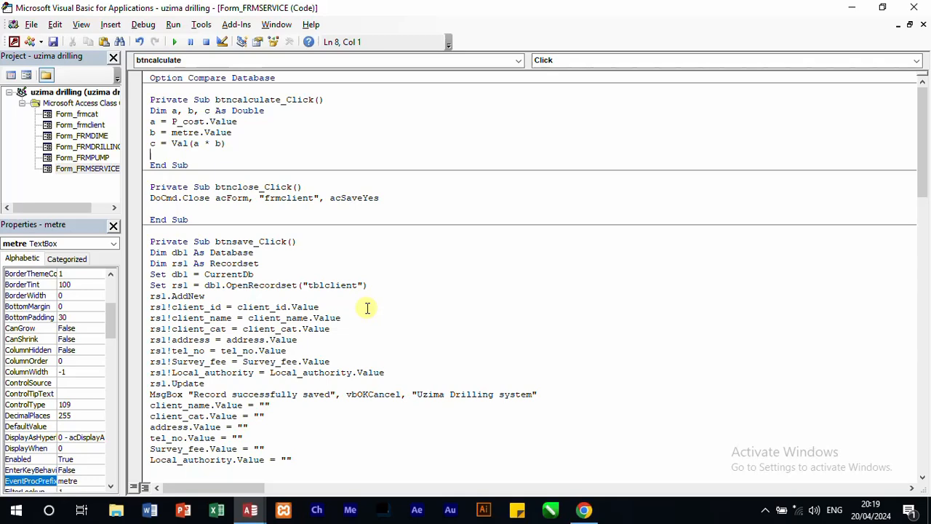
# Step: Output the result to the Total Dimension text box by adding the line total_dimension.Value = c
pyautogui.click(250, 509)
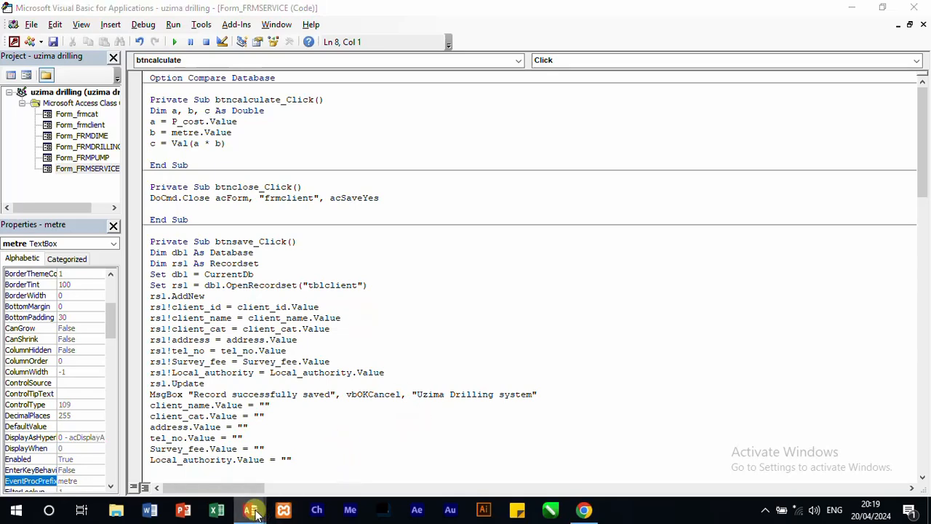
pyautogui.click(244, 470)
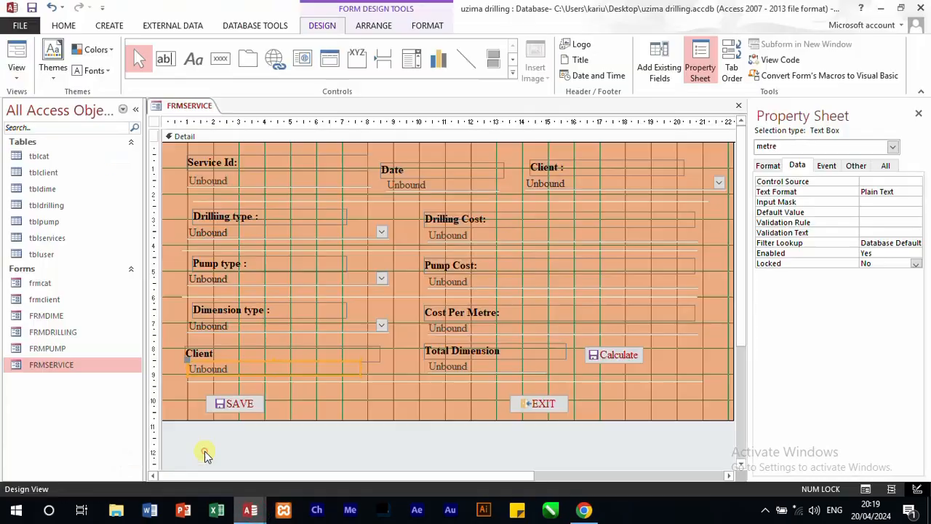
pyautogui.click(494, 366)
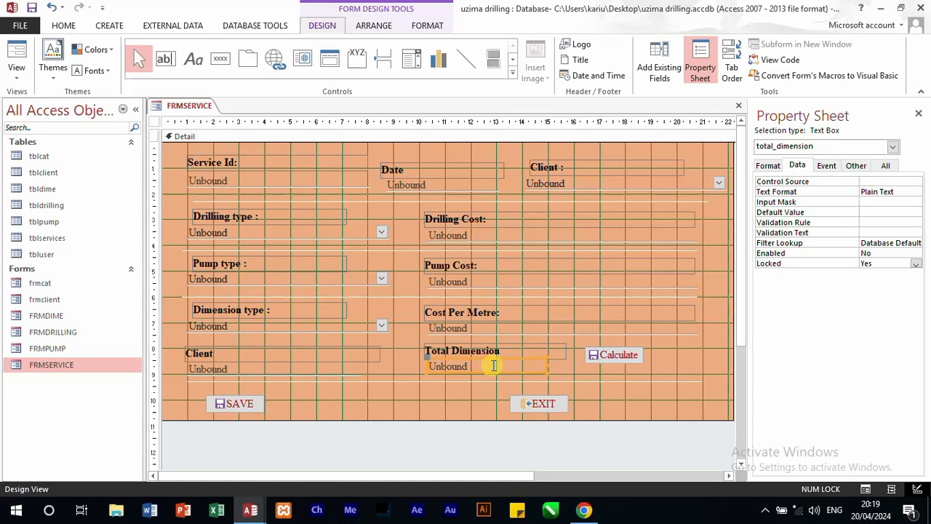
pyautogui.click(250, 510)
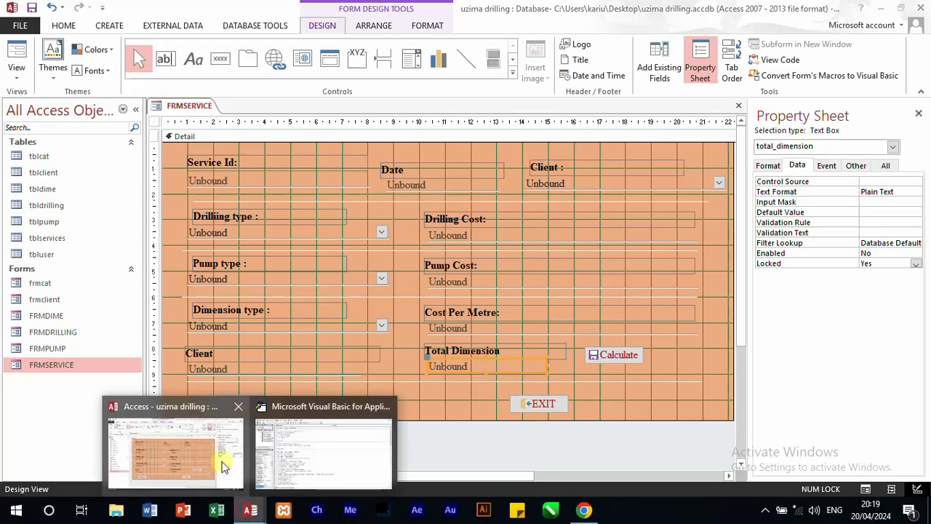
pyautogui.click(211, 458)
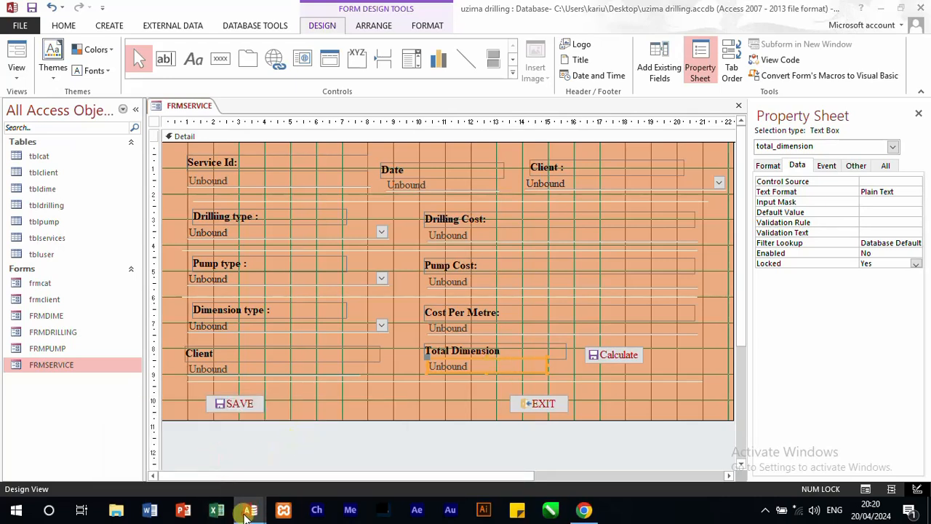
pyautogui.moveTo(247, 508)
pyautogui.click(211, 492)
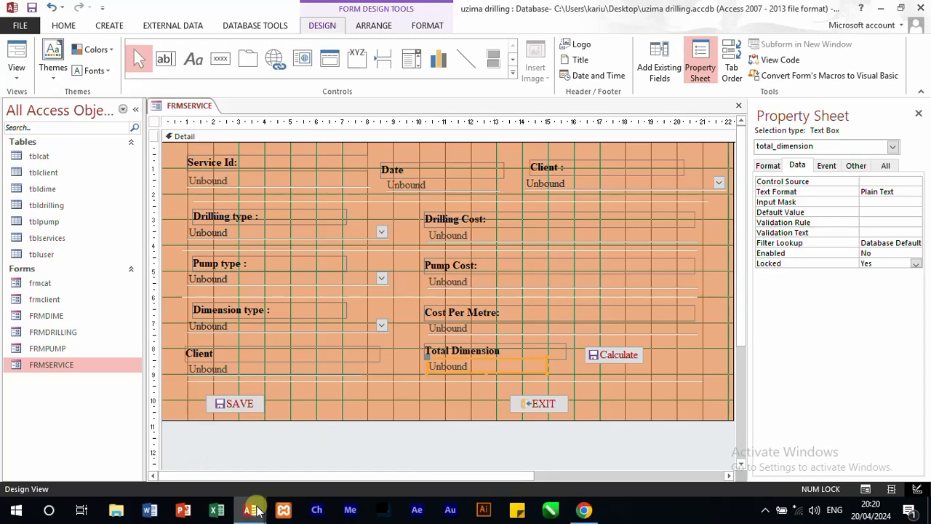
pyautogui.click(289, 486)
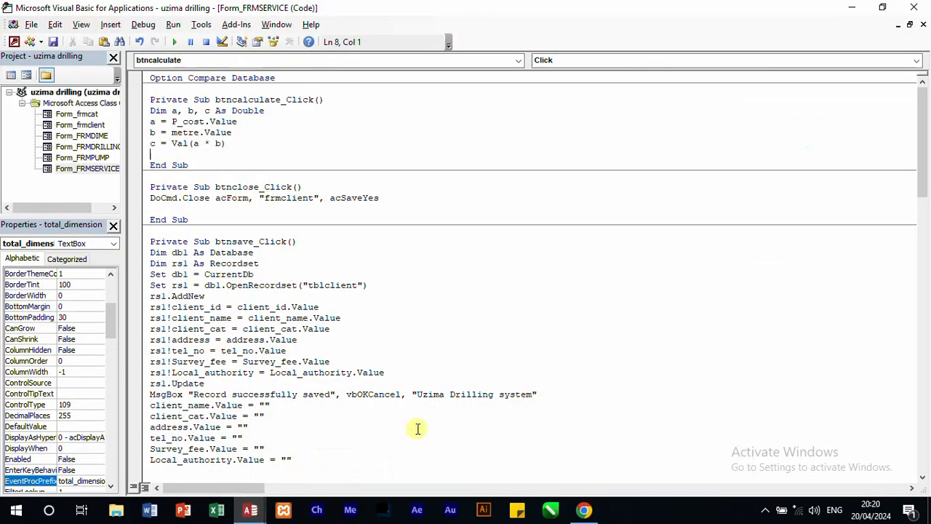
pyautogui.write('total_dimen')
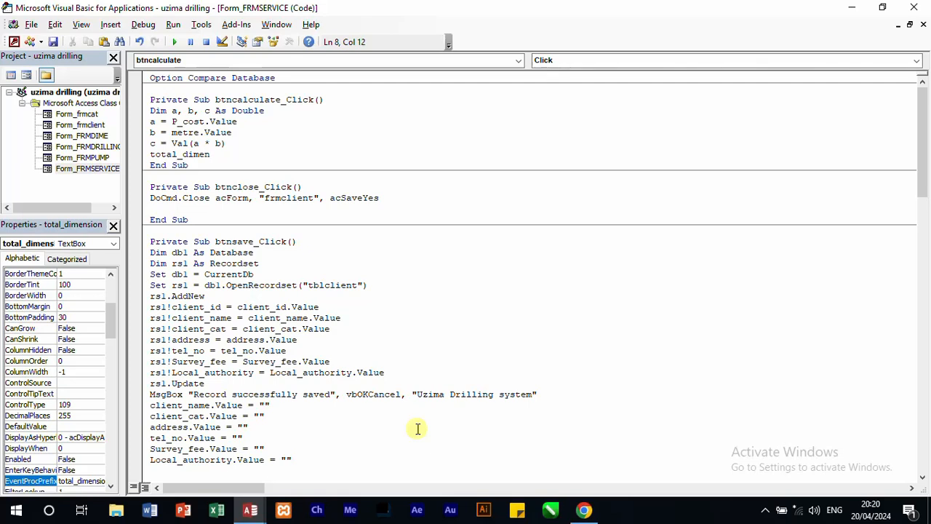
pyautogui.write('sio.n.value')
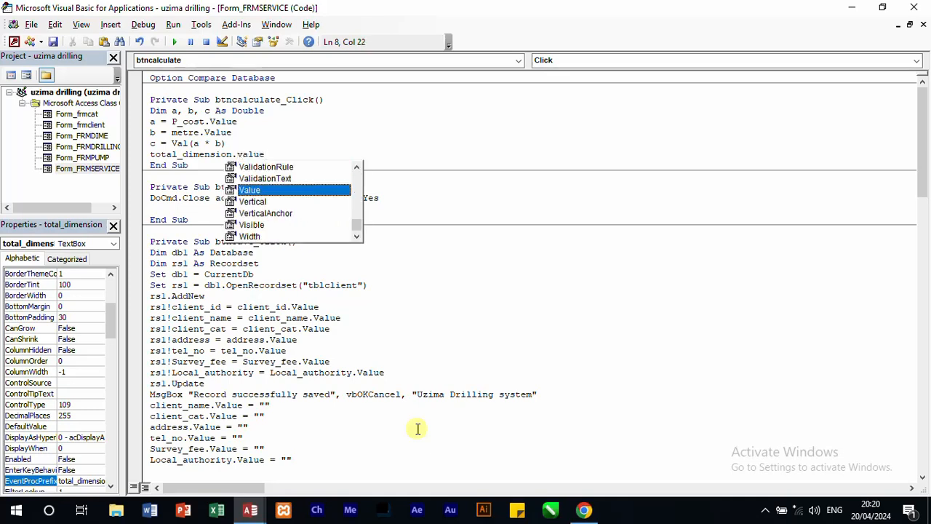
pyautogui.write('=c')
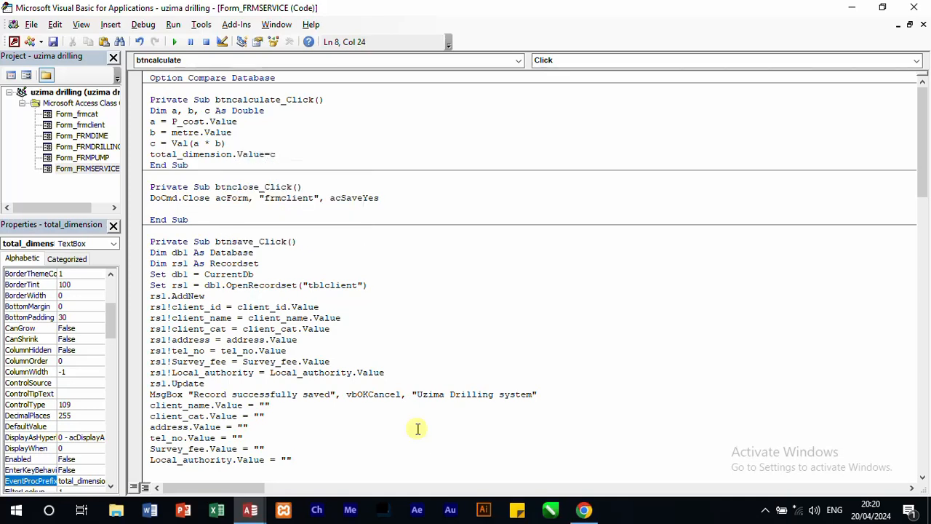
pyautogui.press('Return')
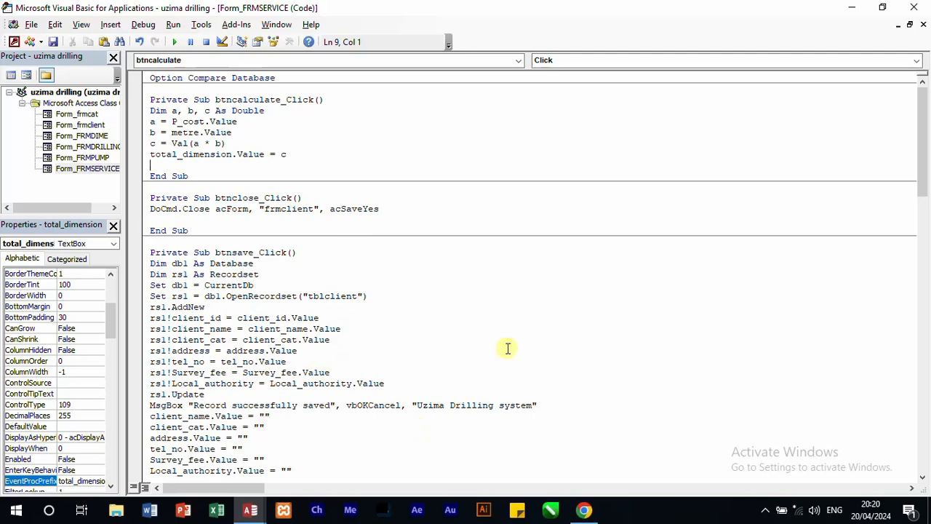
# Step: Close the code editor and test the Calculate button in FRMSERVICE's Form View with Dime_002 and 200
pyautogui.click(673, 338)
pyautogui.click(914, 7)
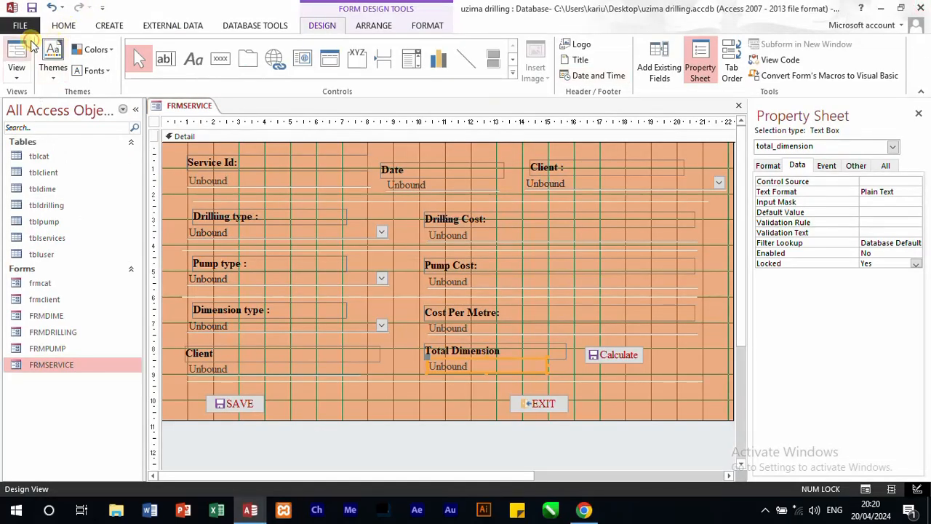
pyautogui.click(31, 44)
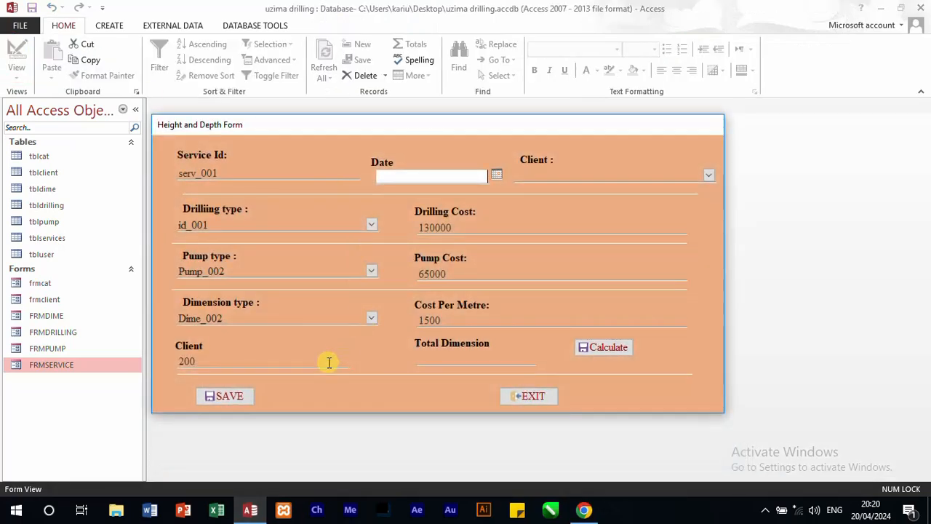
pyautogui.click(596, 349)
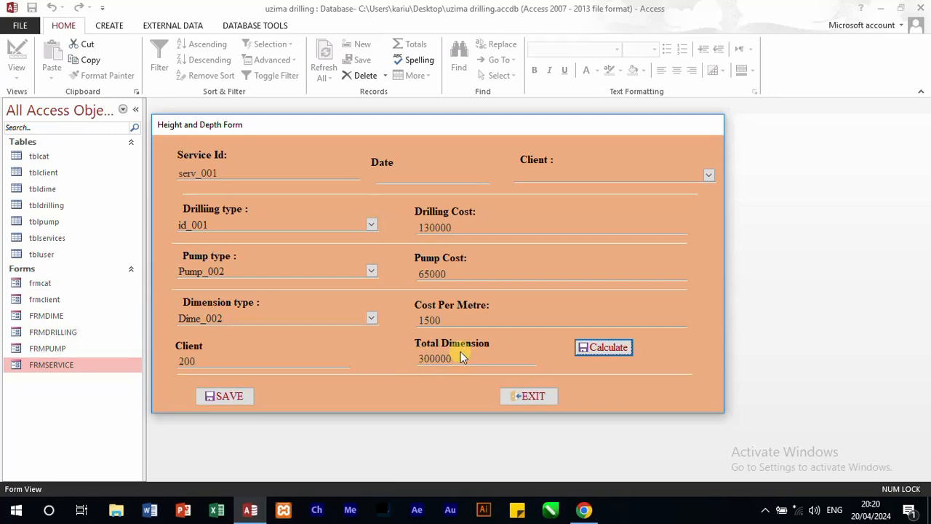
# Step: Change the dimension type to 1 - 100 and recalculate the total dimension cost with 200 metres
pyautogui.click(375, 321)
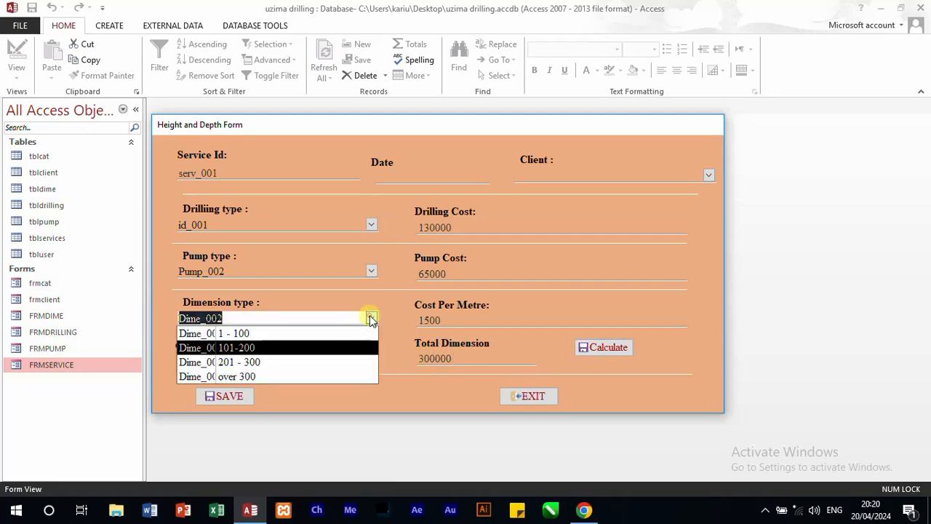
pyautogui.click(286, 336)
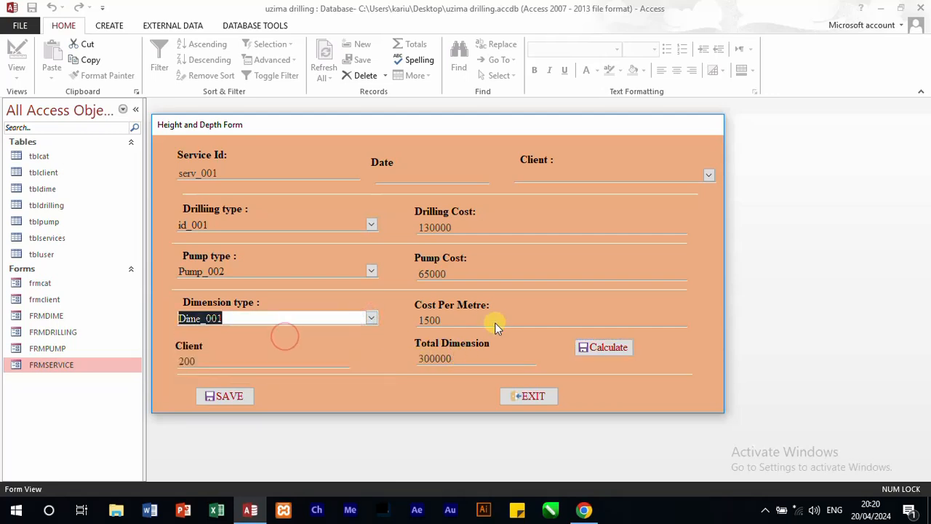
pyautogui.click(313, 362)
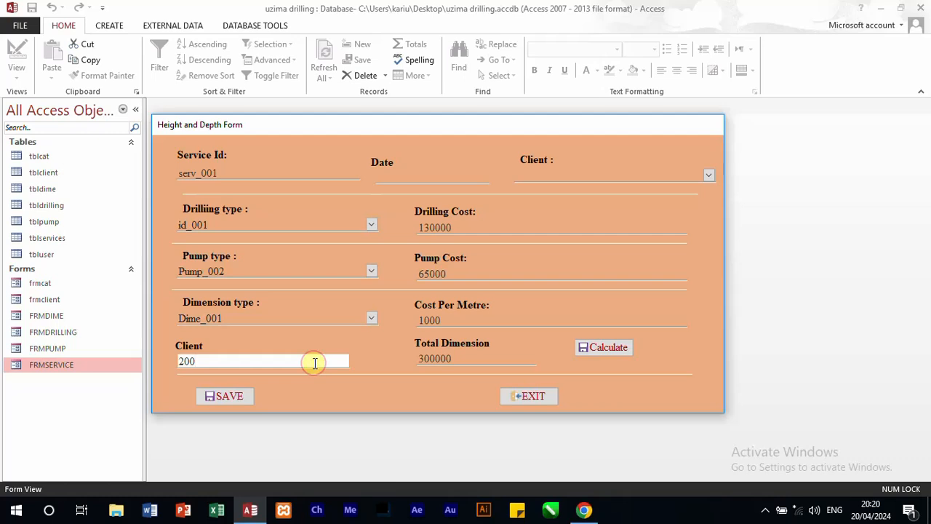
pyautogui.click(615, 348)
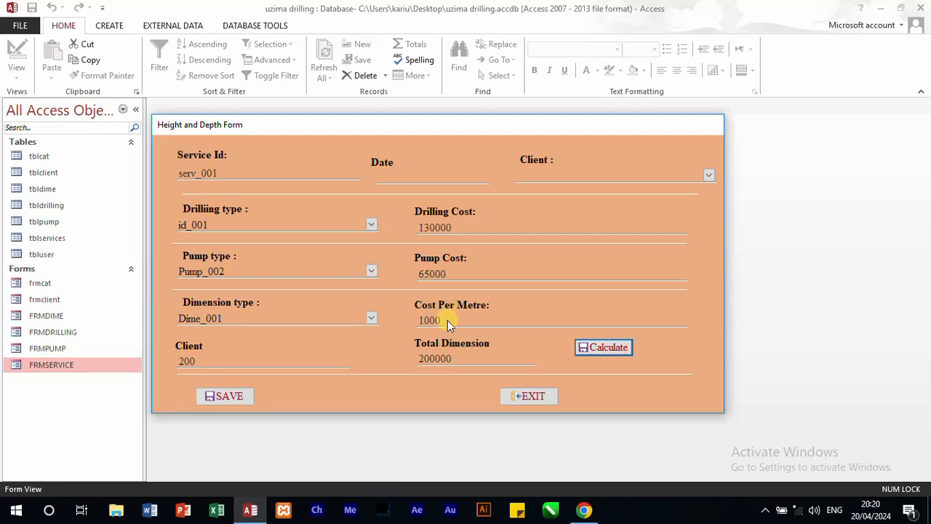
pyautogui.click(203, 362)
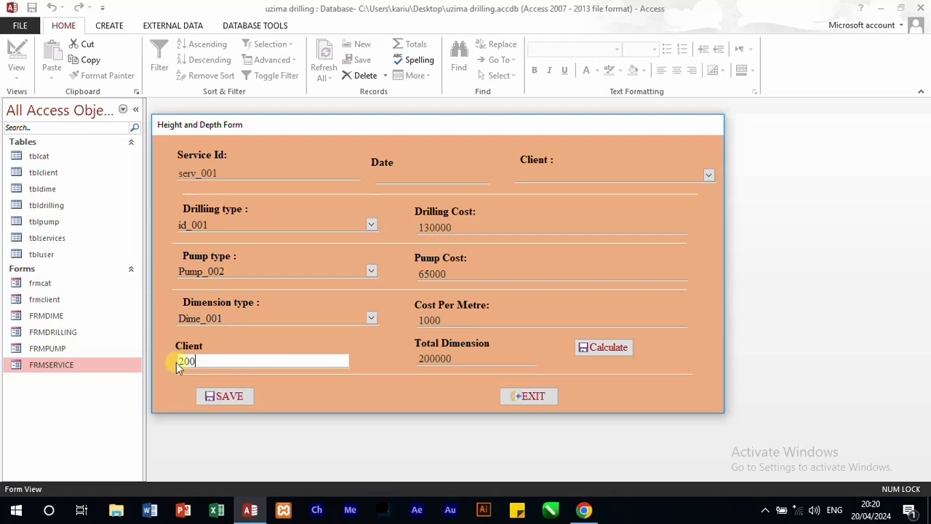
# Step: Switch FRMSERVICE from Form View to Design View
pyautogui.click(237, 318)
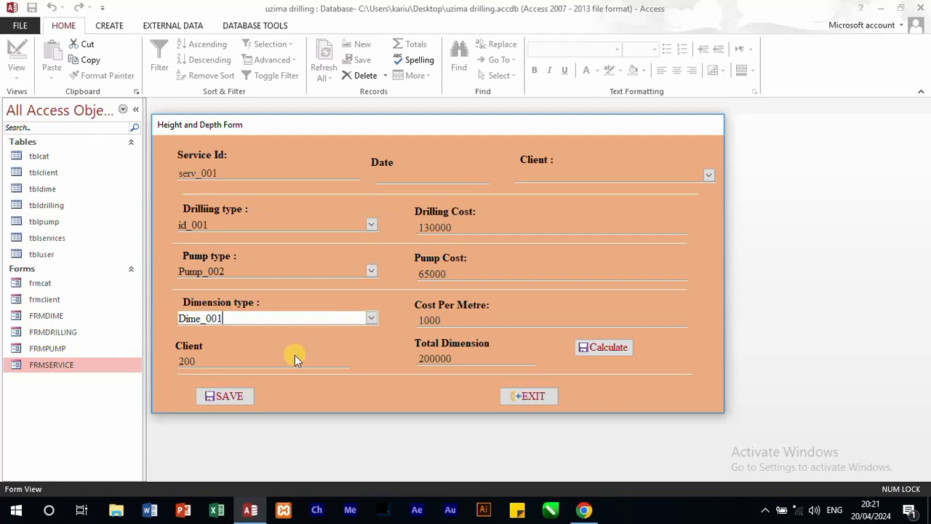
pyautogui.click(207, 364)
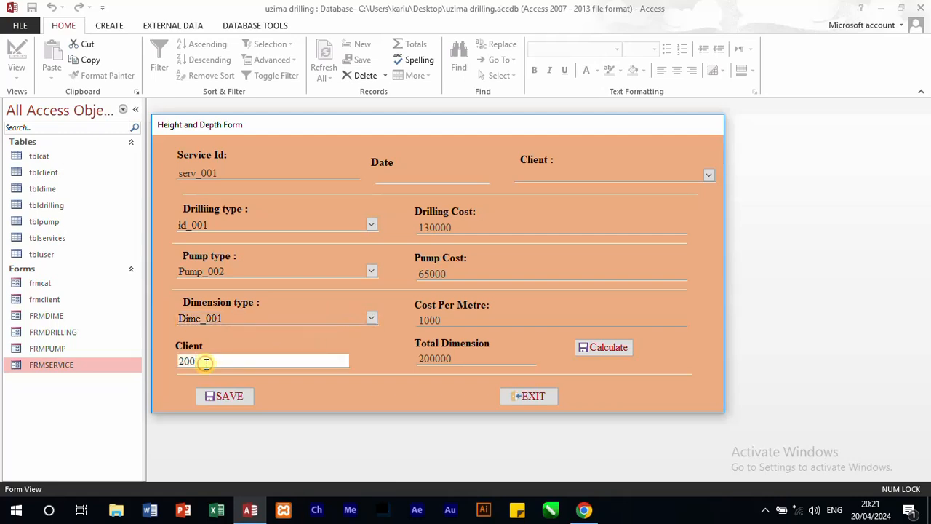
pyautogui.rightClick(323, 385)
pyautogui.click(364, 280)
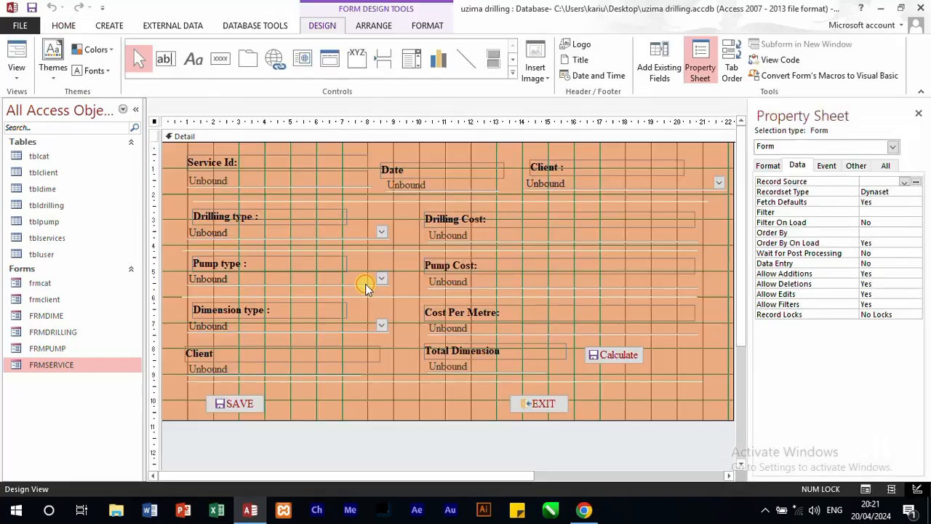
# Step: Create an Exit event procedure for the metre text box with the Code Builder
pyautogui.rightClick(259, 370)
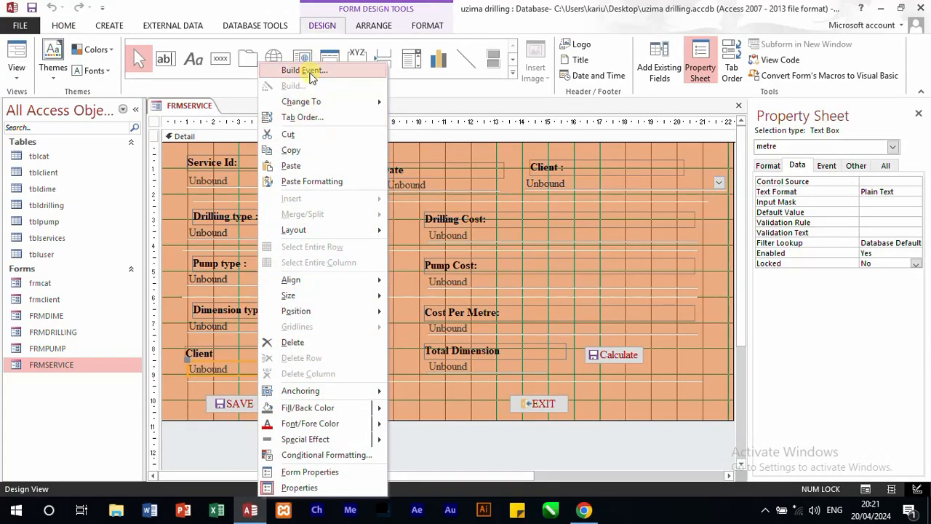
pyautogui.click(313, 70)
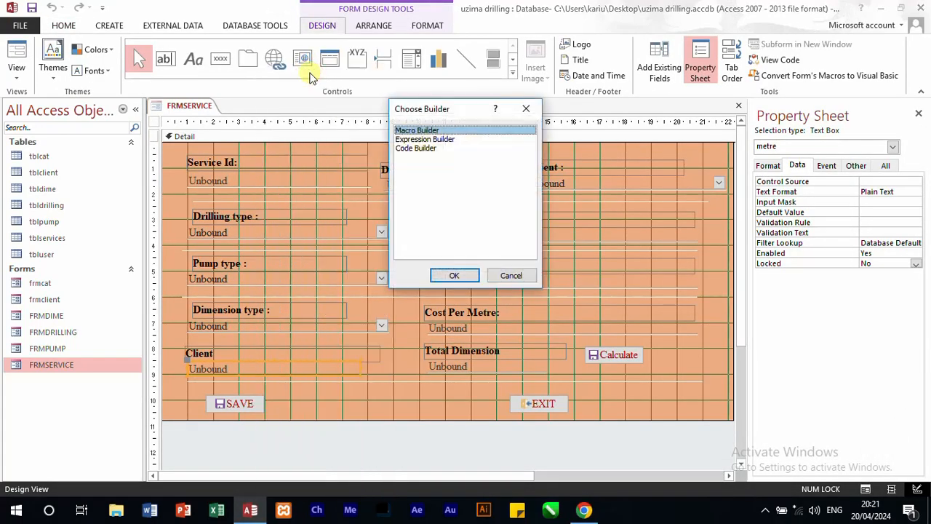
pyautogui.click(417, 150)
pyautogui.click(455, 275)
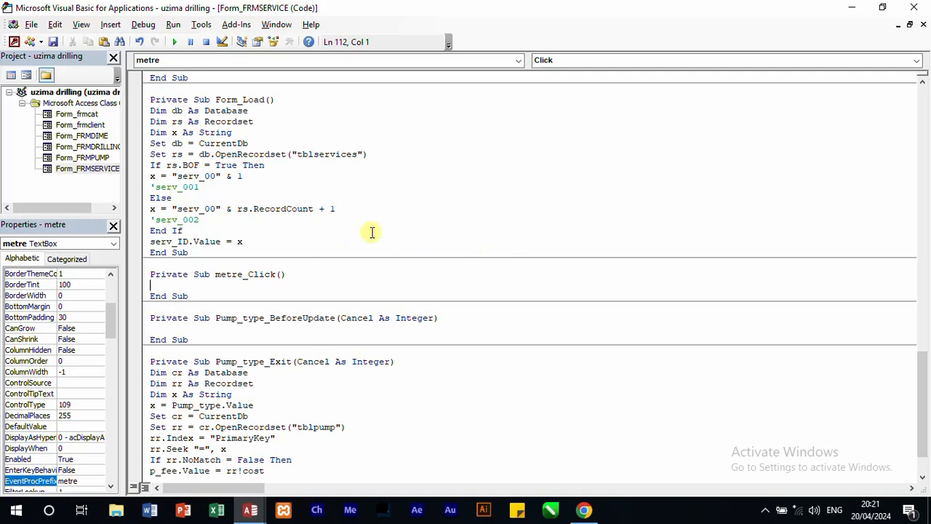
pyautogui.click(919, 61)
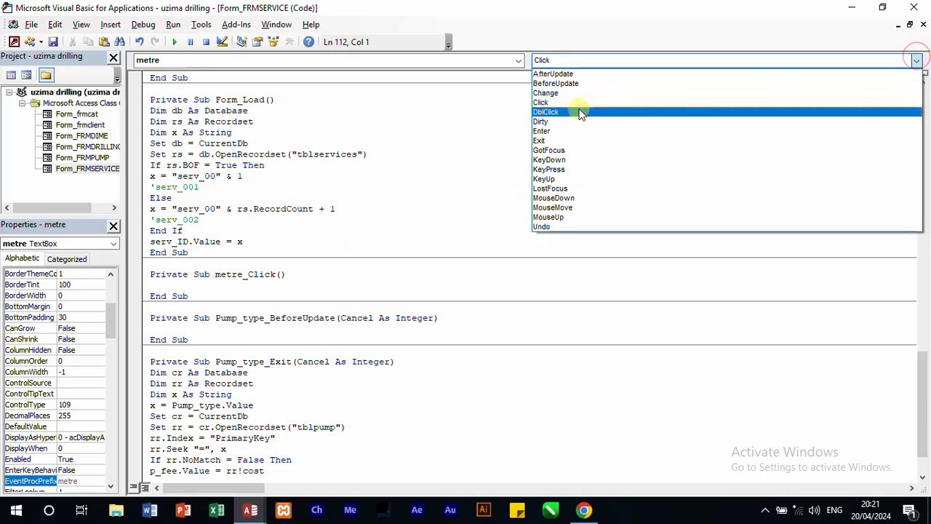
pyautogui.click(559, 141)
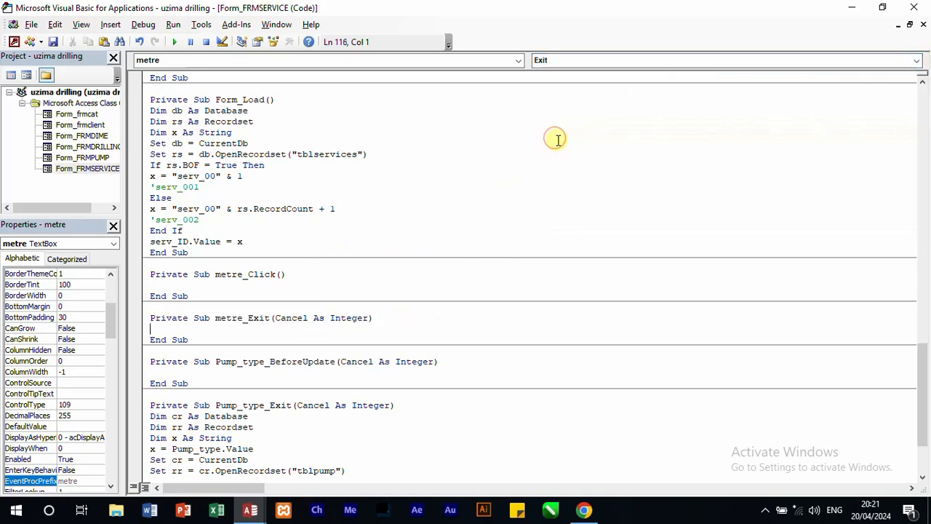
pyautogui.write('if')
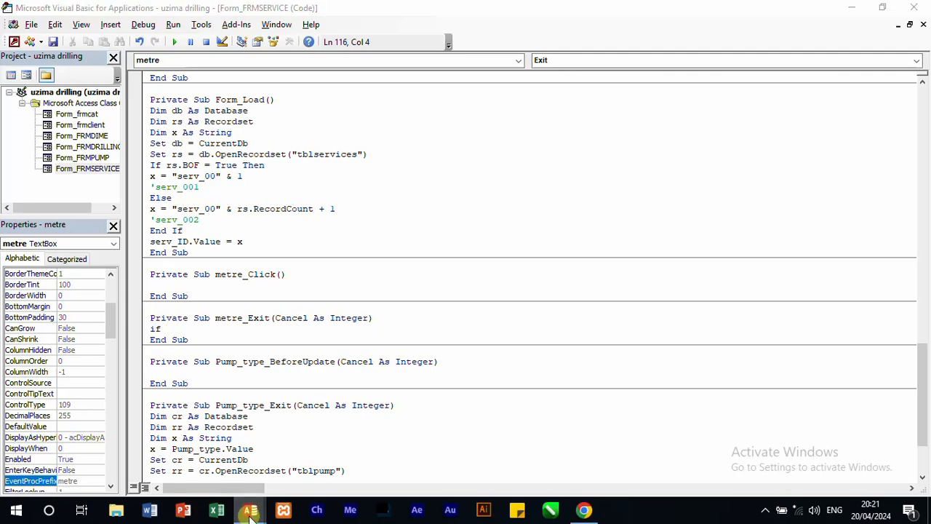
# Step: Open the tbldime table, examine its dimension IDs and metre ranges, and return to the code editor
pyautogui.moveTo(250, 510)
pyautogui.click(189, 467)
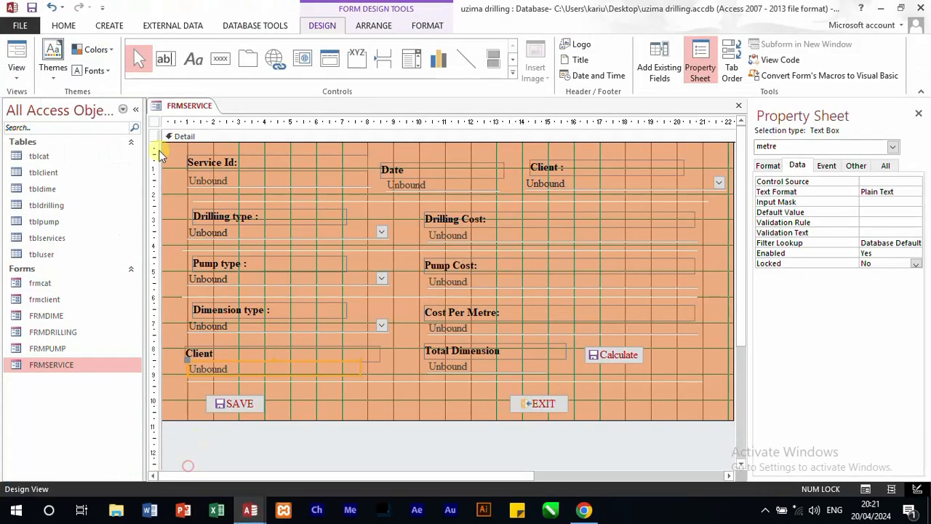
pyautogui.click(45, 193)
pyautogui.doubleClick(45, 194)
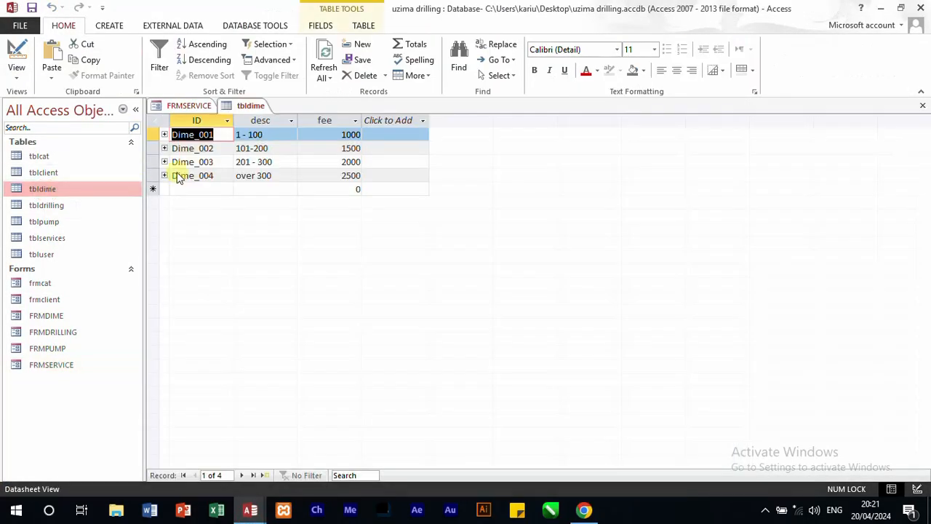
pyautogui.moveTo(218, 177); pyautogui.dragTo(190, 141)
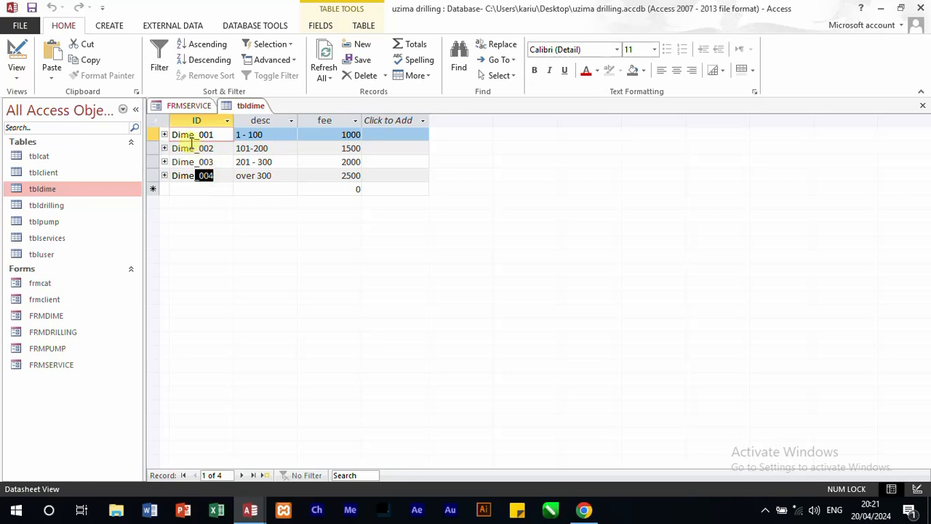
pyautogui.click(275, 175)
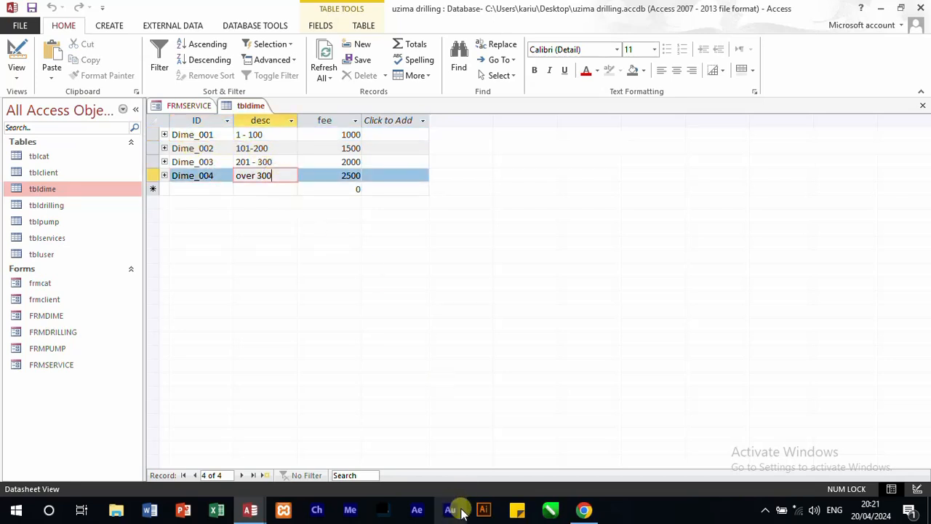
pyautogui.moveTo(249, 510)
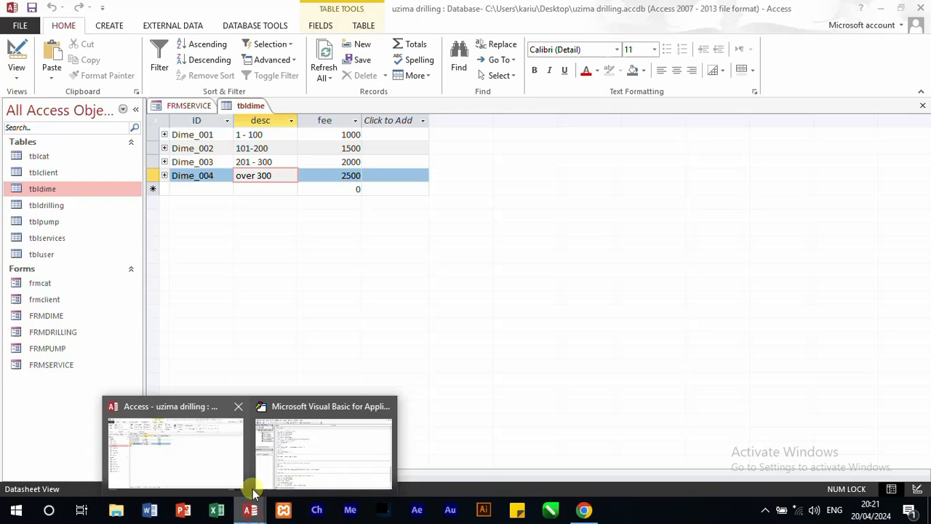
pyautogui.click(220, 460)
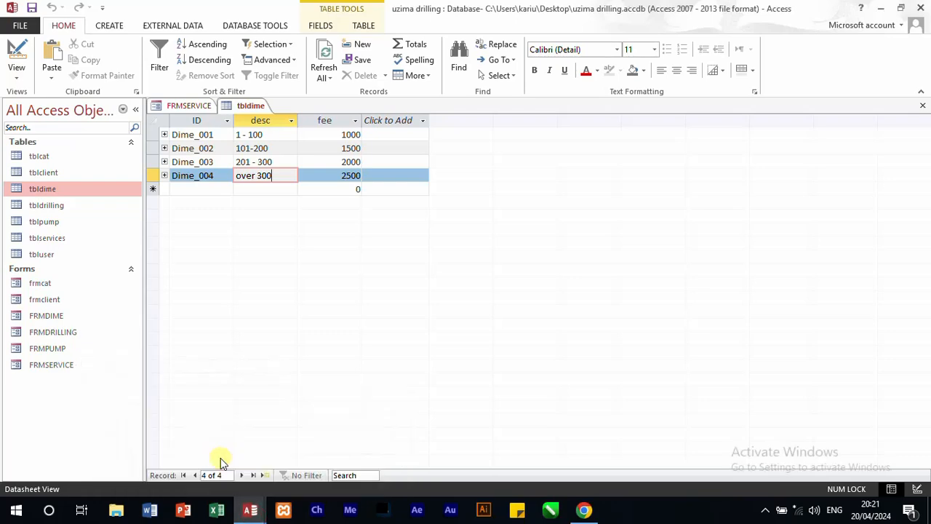
pyautogui.moveTo(249, 509)
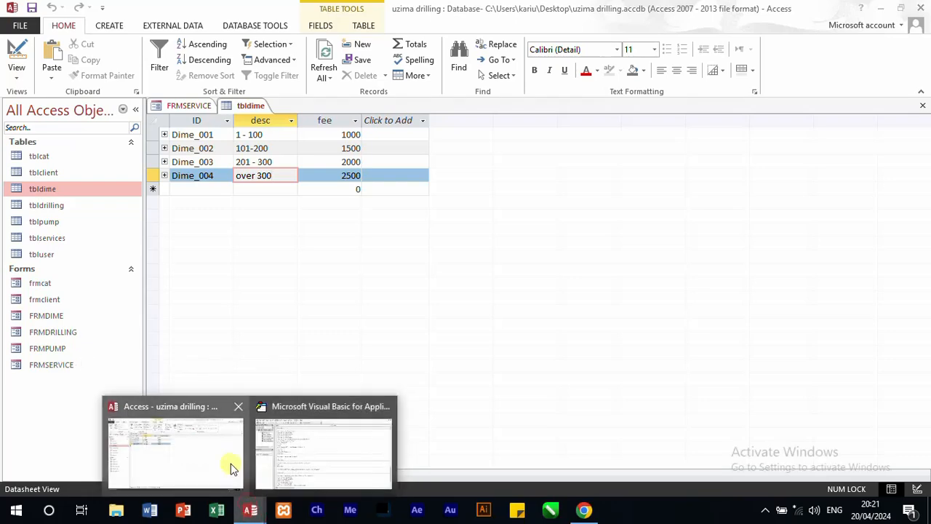
pyautogui.click(282, 451)
# Step: Replace the started If line in metre_Exit with the declaration Dim d As String
pyautogui.moveTo(179, 329); pyautogui.dragTo(148, 329)
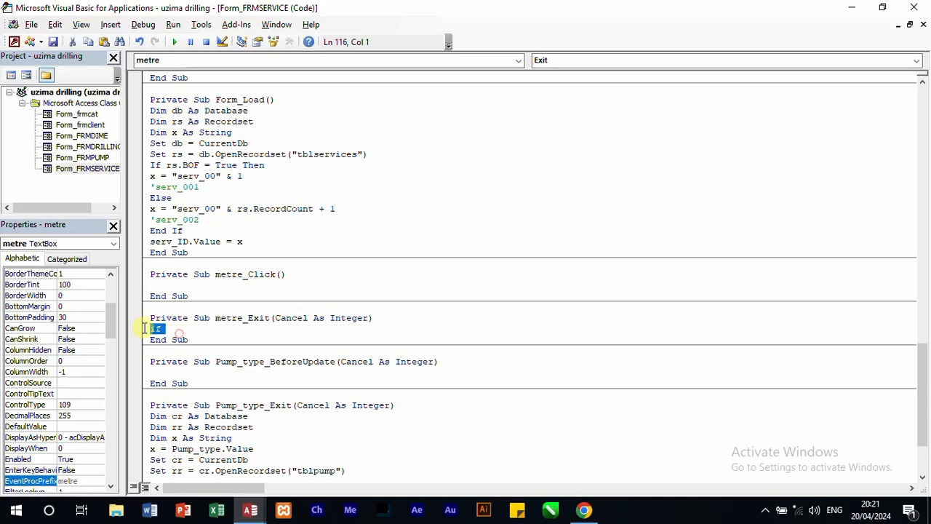
pyautogui.press('BackSpace')
pyautogui.write('dim')
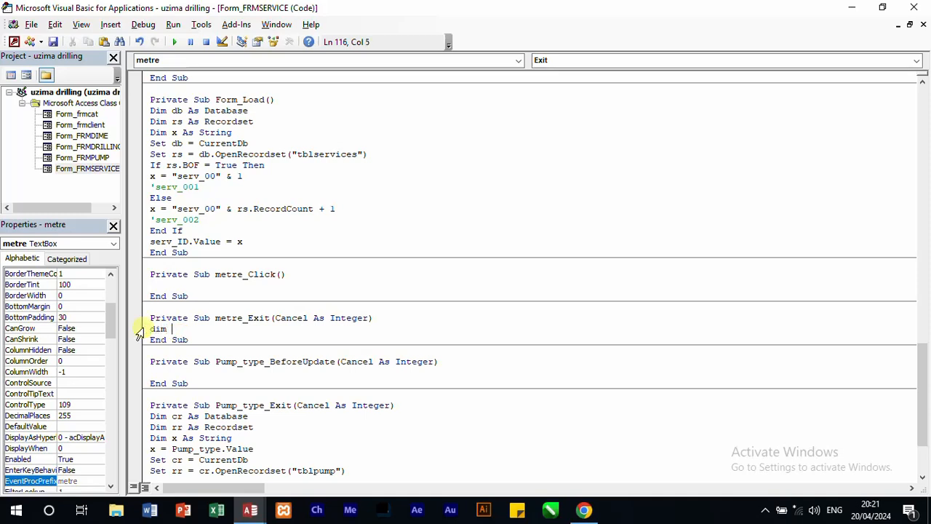
pyautogui.write(' d as ')
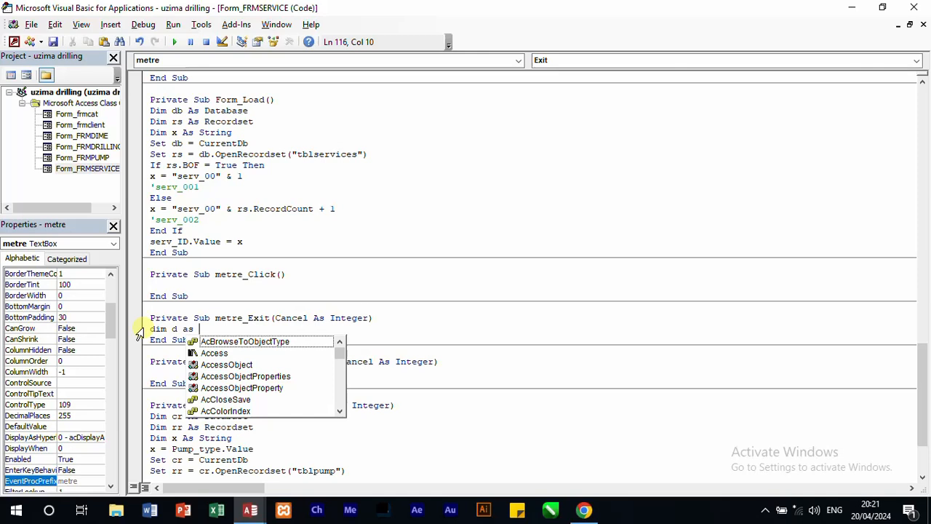
pyautogui.write('strin')
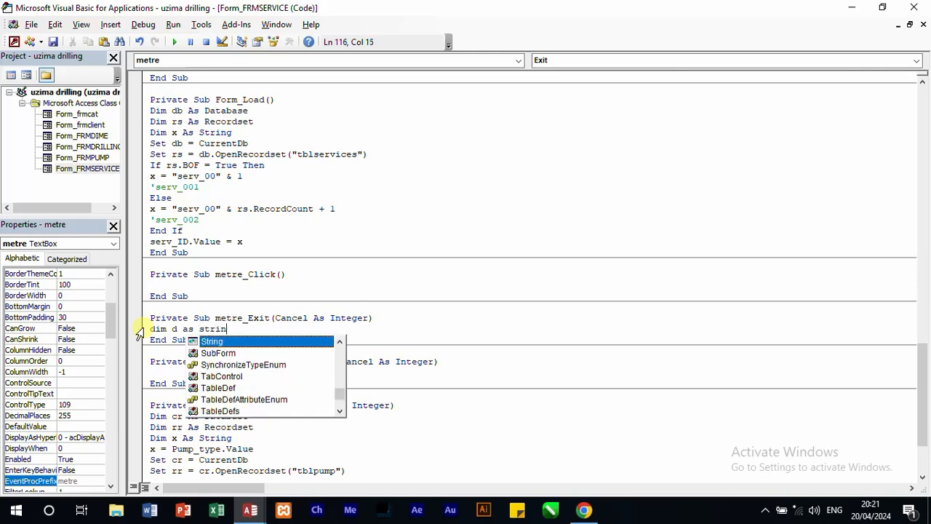
pyautogui.write('g')
pyautogui.press('Return')
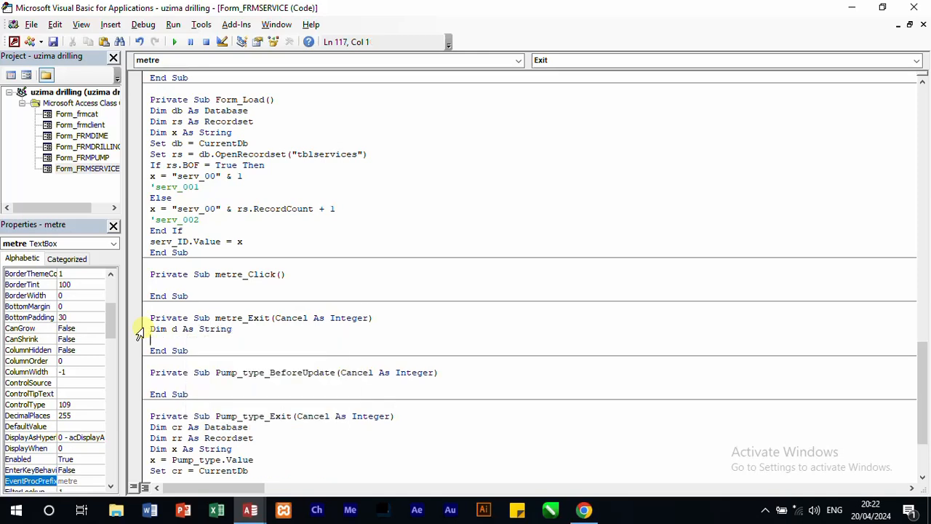
# Step: Assign the selected dimension type to the variable by adding the line d = dime.Value
pyautogui.write('d=')
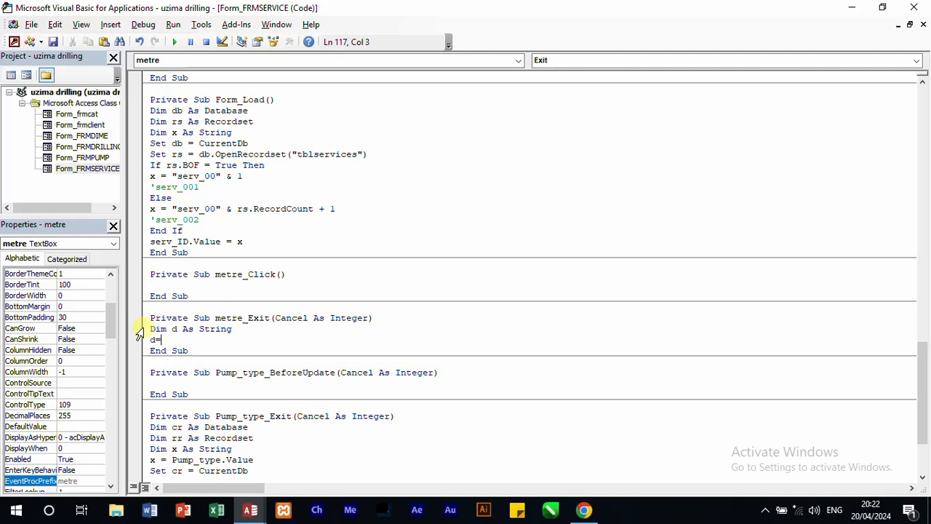
pyautogui.write('dime.vale')
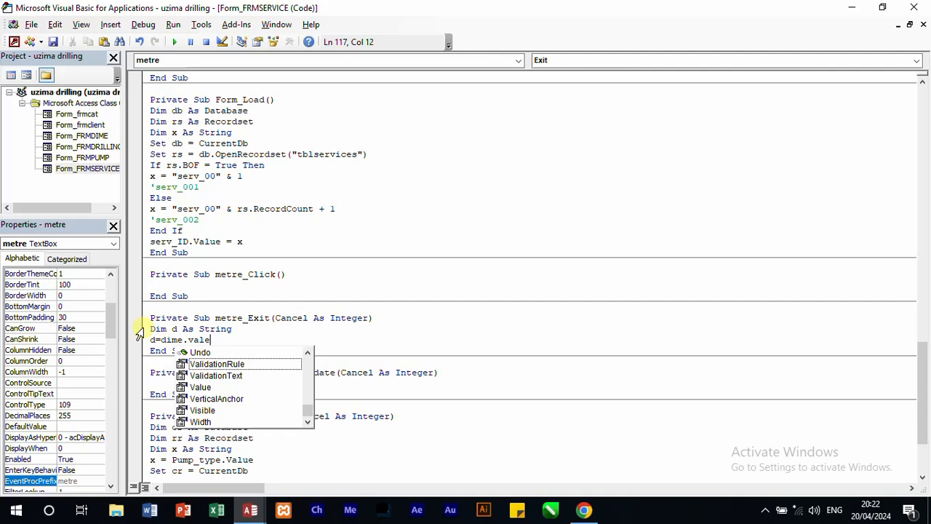
pyautogui.press('BackSpace')
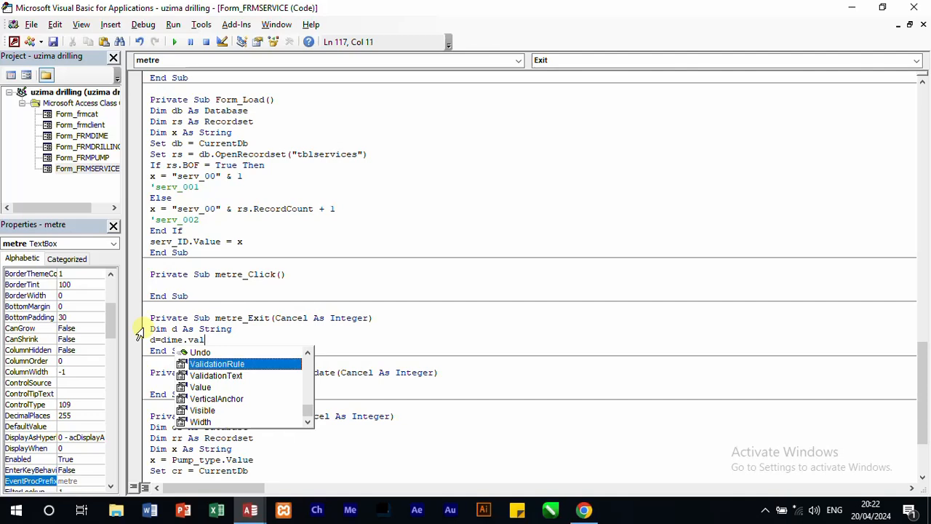
pyautogui.write('ue')
pyautogui.press('Return')
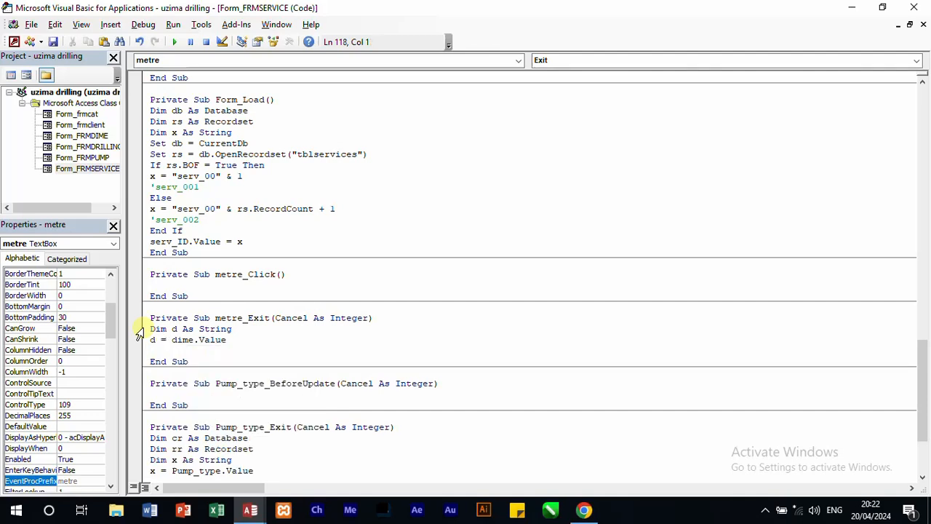
# Step: Begin an If condition in metre_Exit that checks whether d = dime_001
pyautogui.write('if d=')
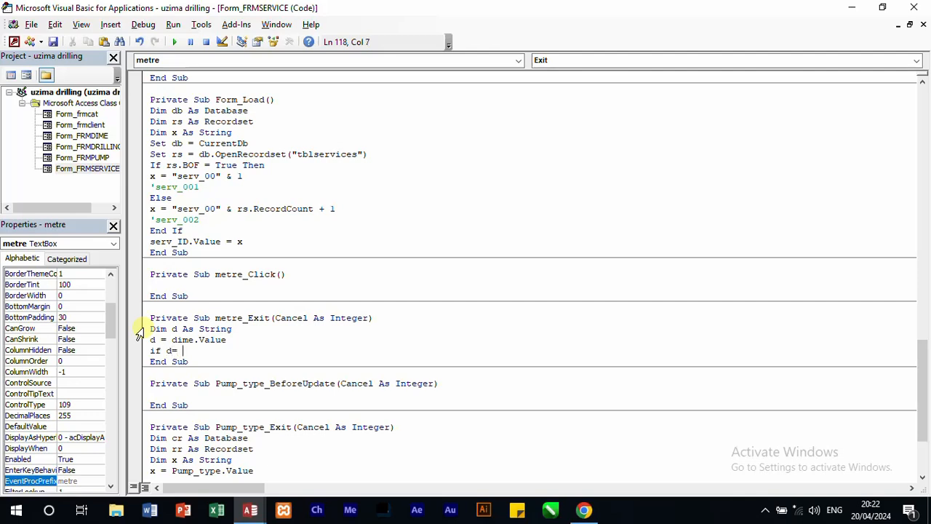
pyautogui.write(' dime')
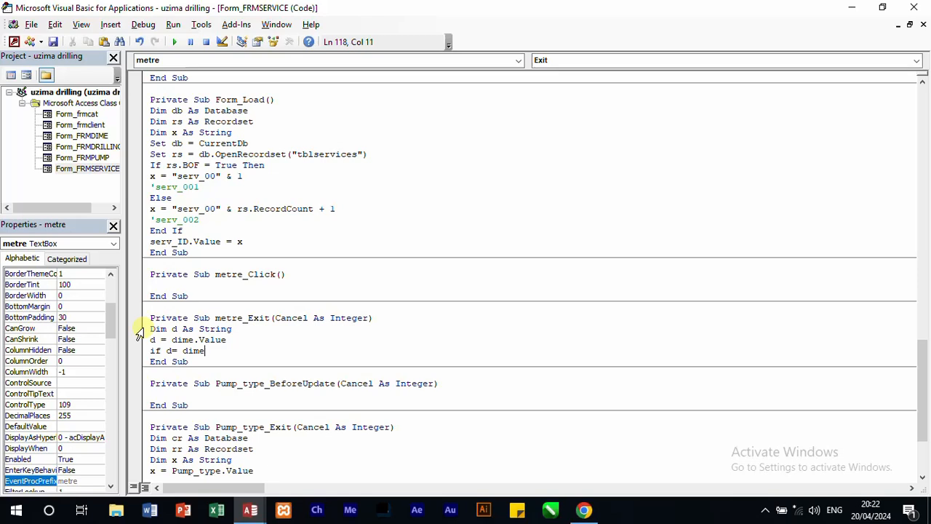
pyautogui.write('_3')
pyautogui.write('0')
pyautogui.write('1 an')
pyautogui.write('d m')
pyautogui.write('etre')
pyautogui.press('BackSpace')
pyautogui.press('BackSpace')
# Step: Complete the If d = dime_001 line with Then
pyautogui.press('BackSpace')
pyautogui.press('BackSpace')
pyautogui.press('BackSpace')
pyautogui.press('BackSpace')
pyautogui.press('BackSpace')
pyautogui.press('BackSpace')
pyautogui.press('BackSpace')
pyautogui.write('theb')
pyautogui.press('BackSpace')
pyautogui.write('n')
# Step: Declare a second variable in metre_Exit with Dim e As Double, below the declaration of d
pyautogui.click(233, 328)
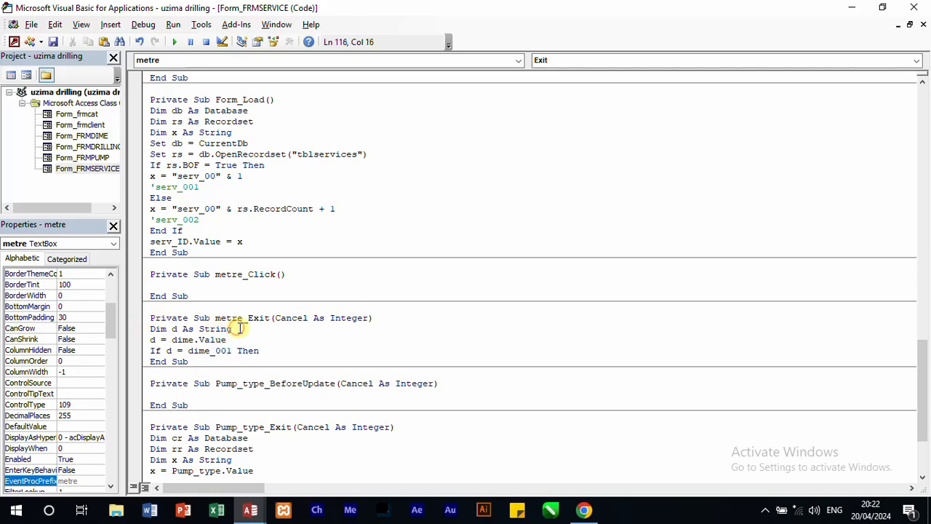
pyautogui.press('Return')
pyautogui.write('dim')
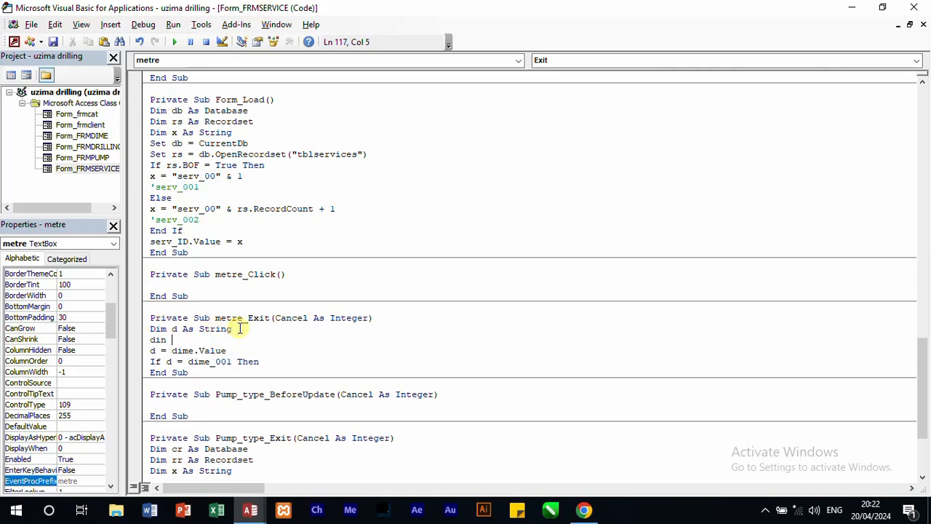
pyautogui.write('n')
pyautogui.press('BackSpace')
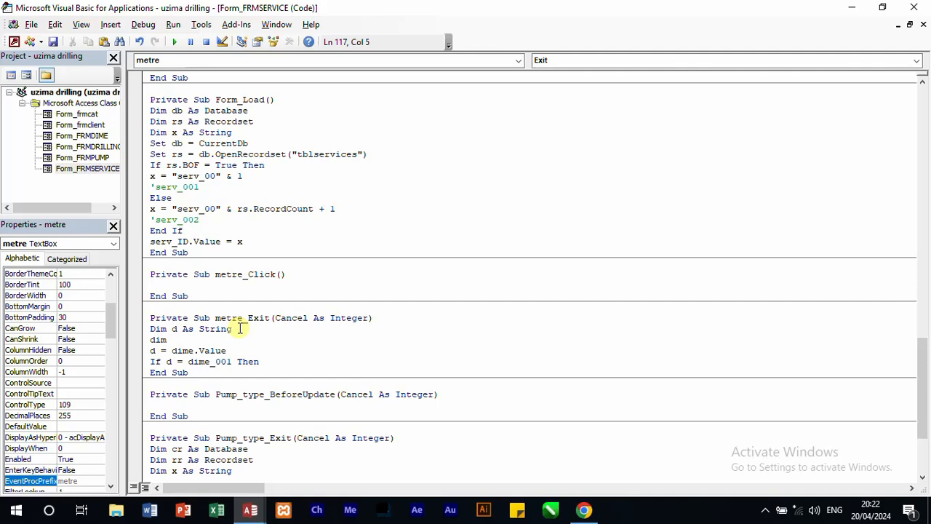
pyautogui.write('e as double')
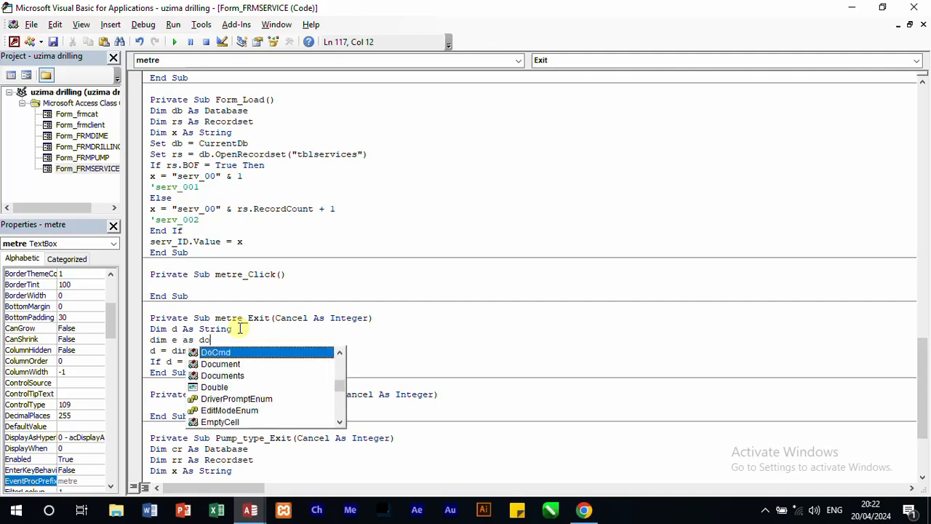
pyautogui.click(454, 372)
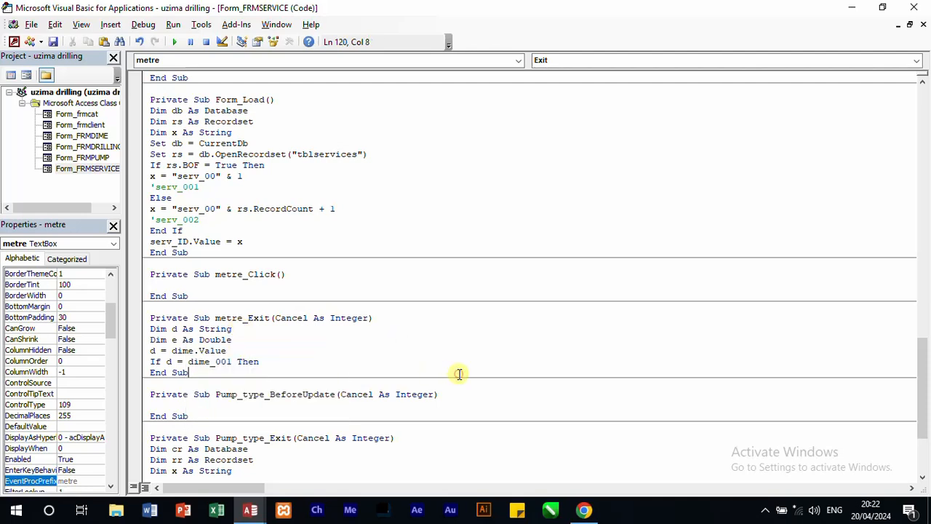
# Step: Assign the entered metres to the second variable by adding e = metre.Value above the If line
pyautogui.click(243, 350)
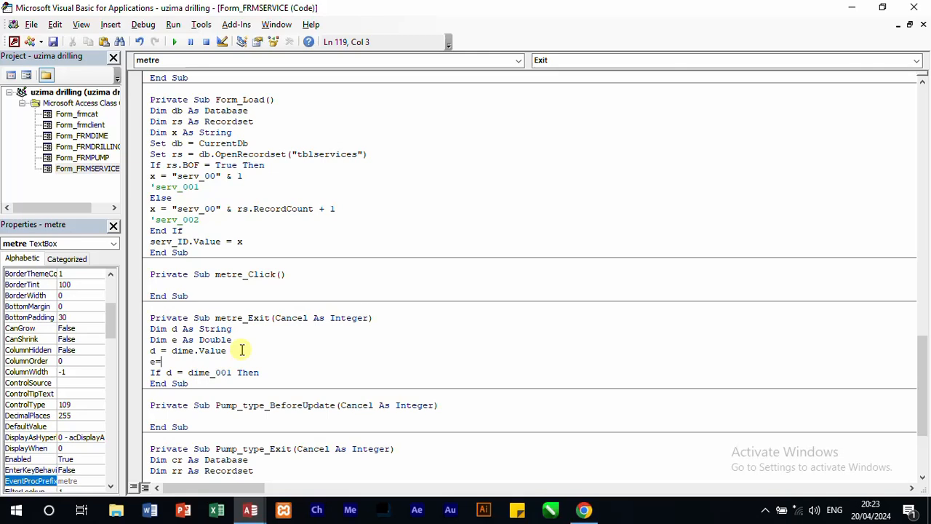
pyautogui.write('metre.value')
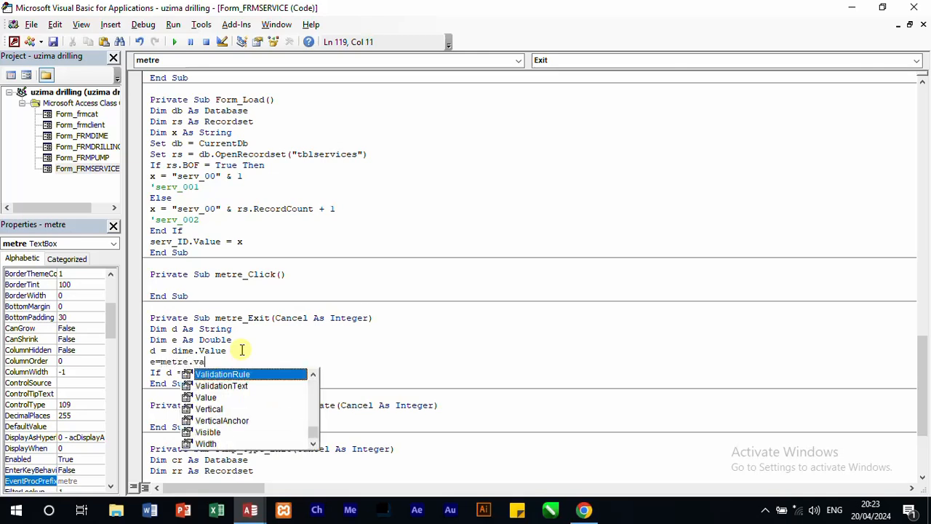
pyautogui.click(356, 352)
# Step: Extend the If condition in metre_Exit with and e>100, before Then
pyautogui.click(270, 374)
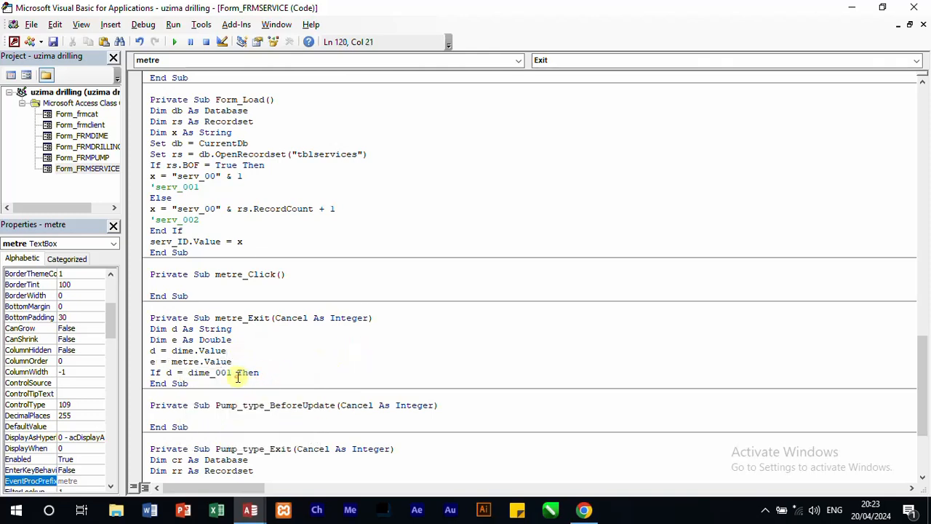
pyautogui.click(238, 372)
# Step: Finish the dime_001 If line in metre_Exit with Then and add a MsgBox reading "Value can not exceed 100" beneath it
pyautogui.write('and e>100')
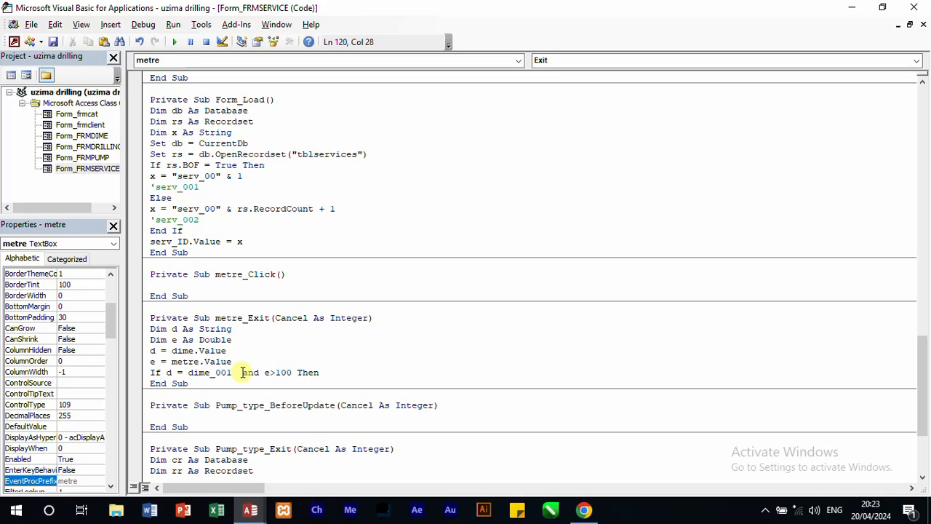
# Step: Finish the dime_001 If line in metre_Exit with Then and add a MsgBox reading "Value can not exceed 100" beneath it
pyautogui.write(' Then')
pyautogui.press('Return')
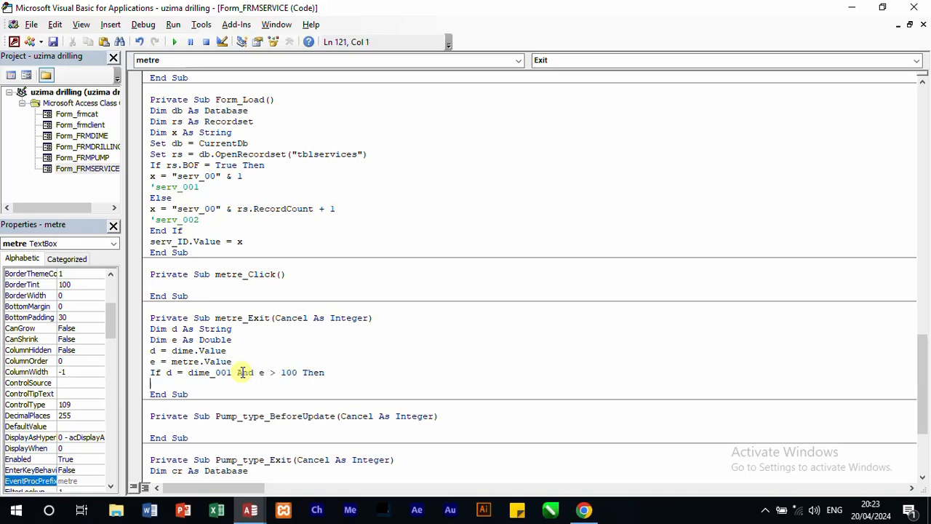
pyautogui.write('@')
pyautogui.write('"')
pyautogui.write('m')
pyautogui.press('BackSpace')
pyautogui.press('BackSpace')
pyautogui.write('msgbox"Value can no')
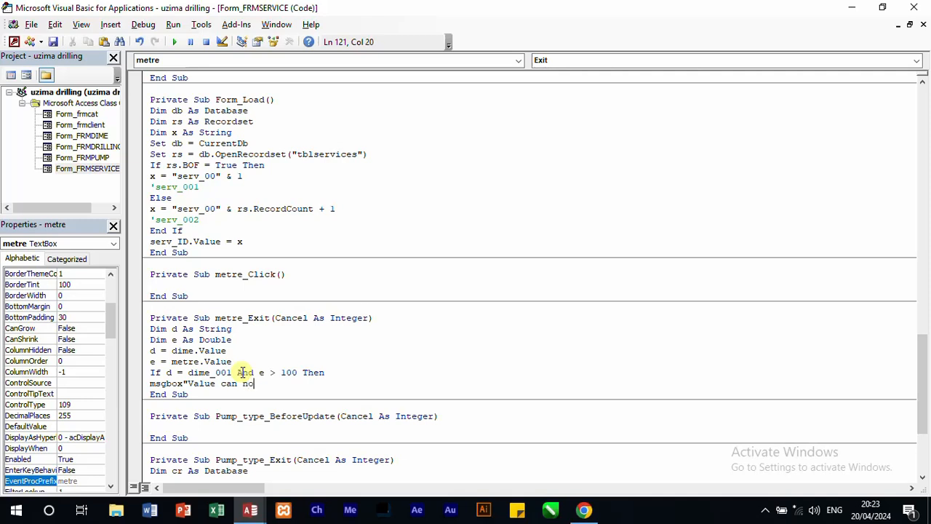
pyautogui.write('t exceed 100", ')
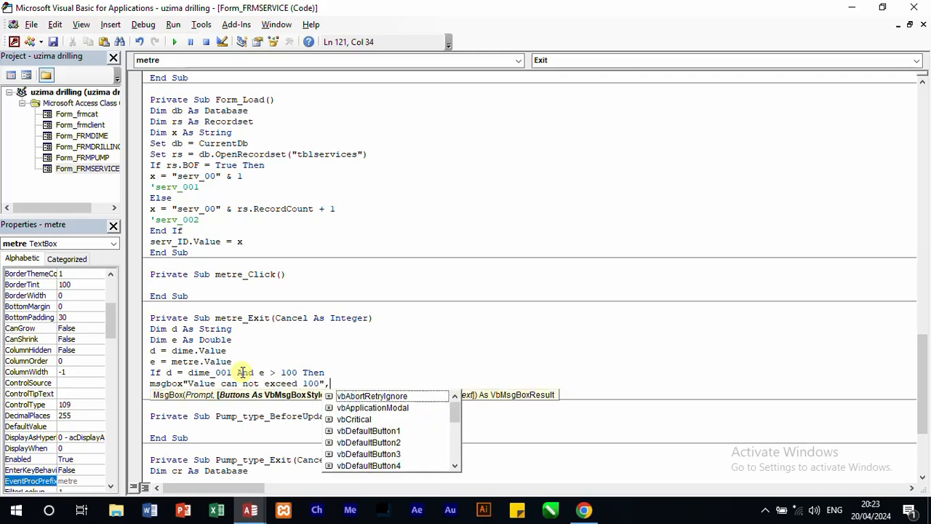
pyautogui.write('V')
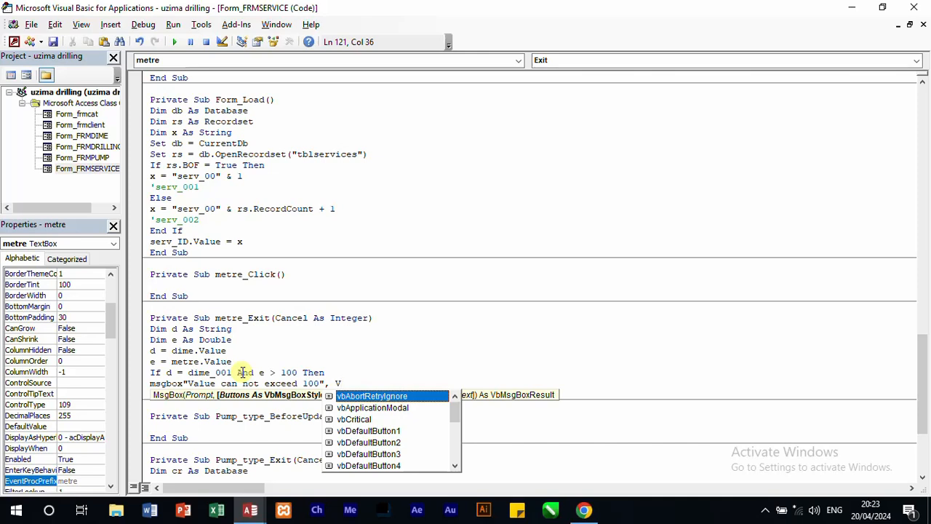
pyautogui.write('bex')
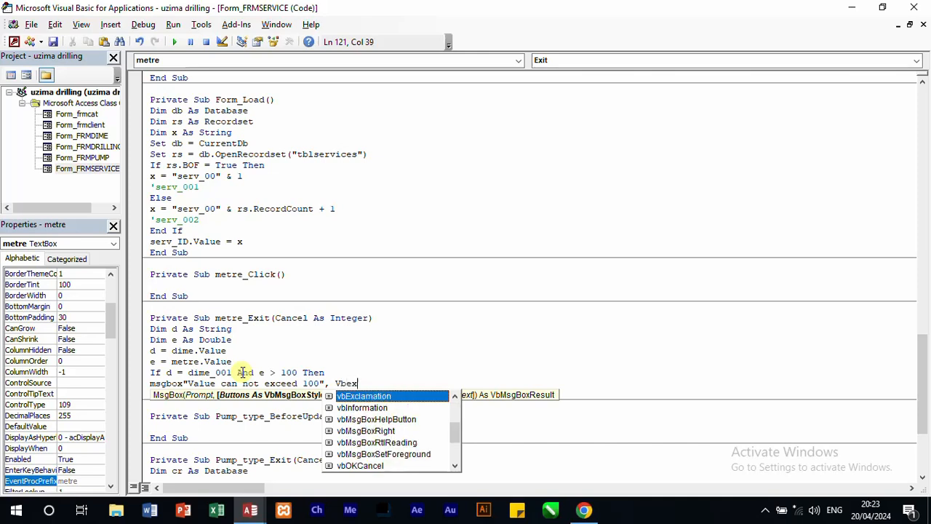
# Step: Give the MsgBox the button style vbExclamation+vbOKOnly
pyautogui.doubleClick(352, 398)
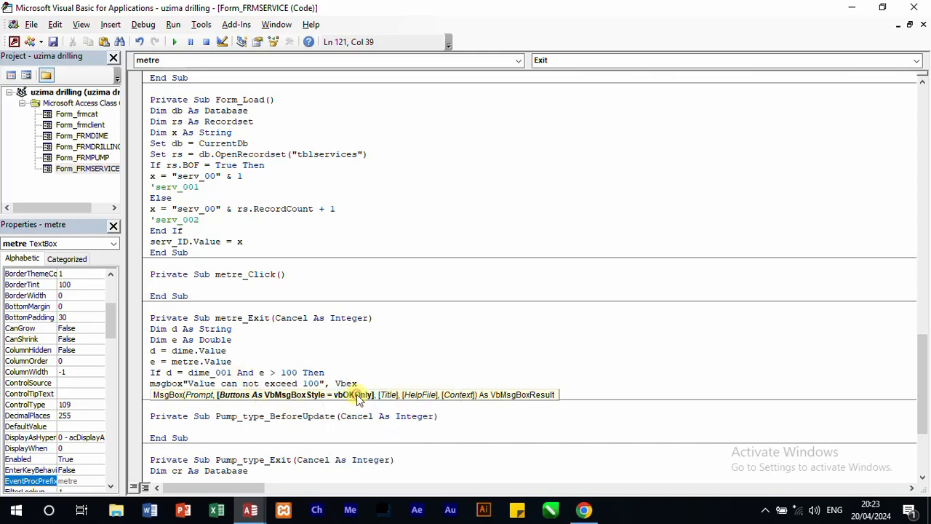
pyautogui.write('+v')
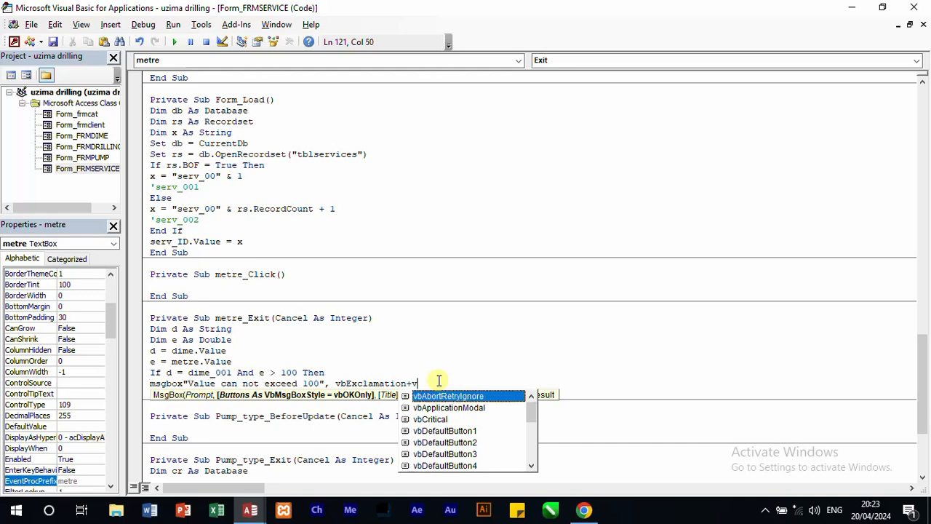
pyautogui.write('bo')
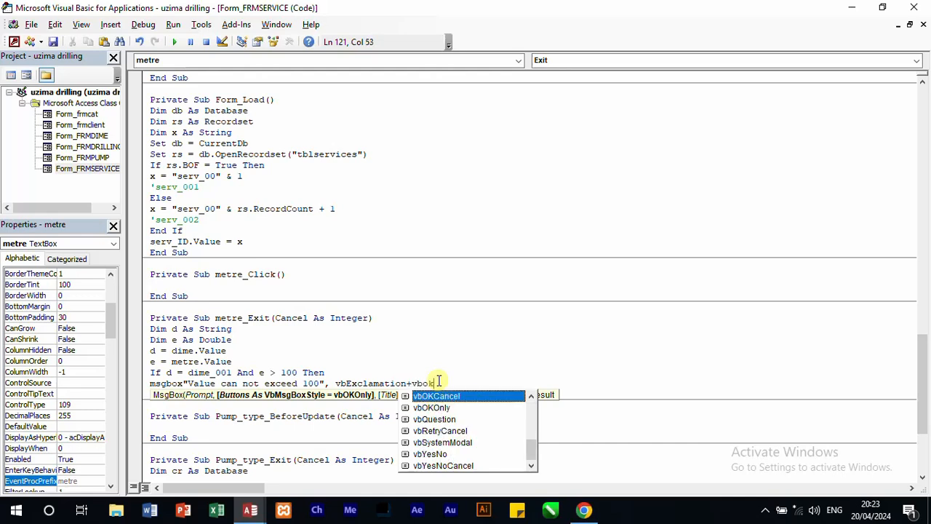
pyautogui.write('k')
pyautogui.doubleClick(435, 408)
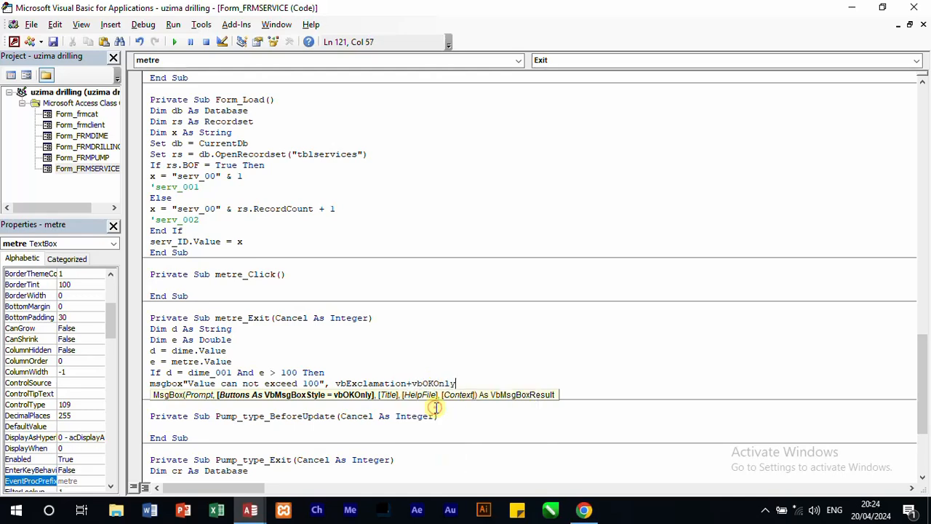
# Step: Add "Uzima Drilling System" as the title argument of the MsgBox and end the line
pyautogui.write(',')
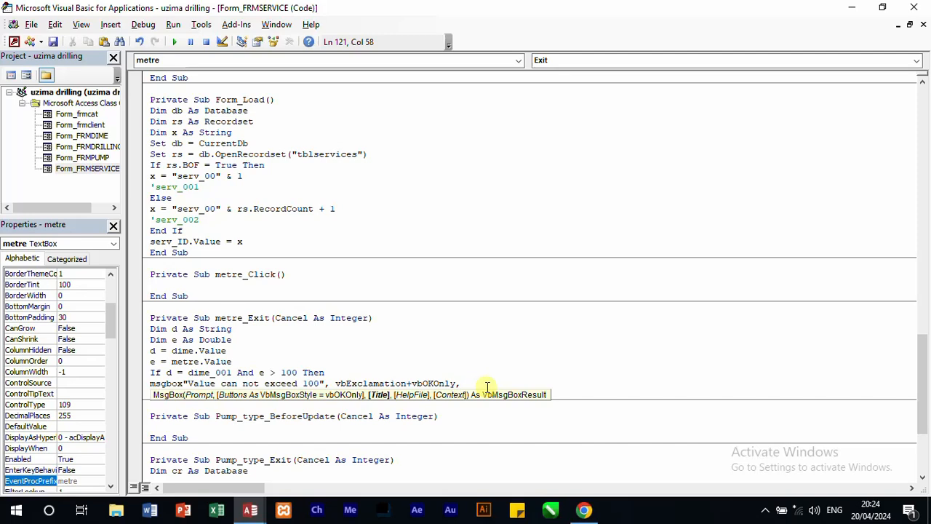
pyautogui.write('2')
pyautogui.write('Uzima ')
pyautogui.write('Drilling ')
pyautogui.write('Syst')
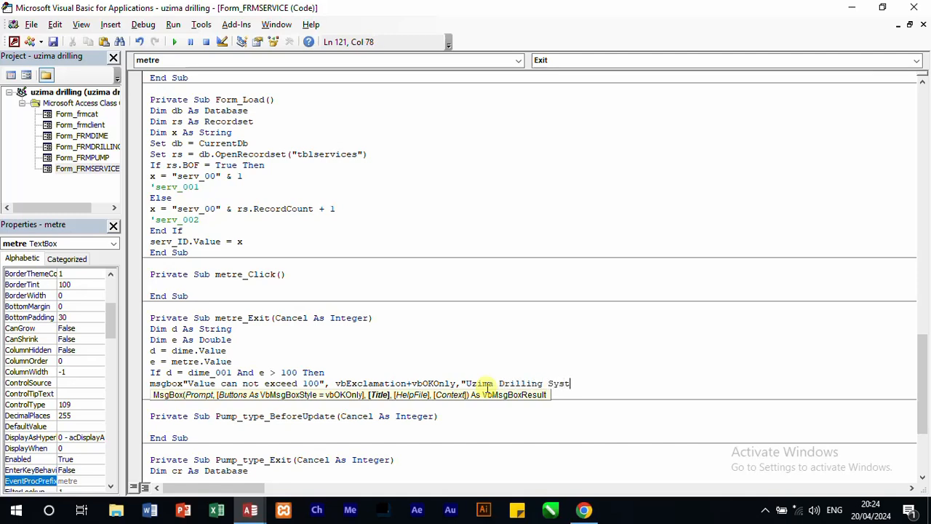
pyautogui.write('em"')
pyautogui.press('Return')
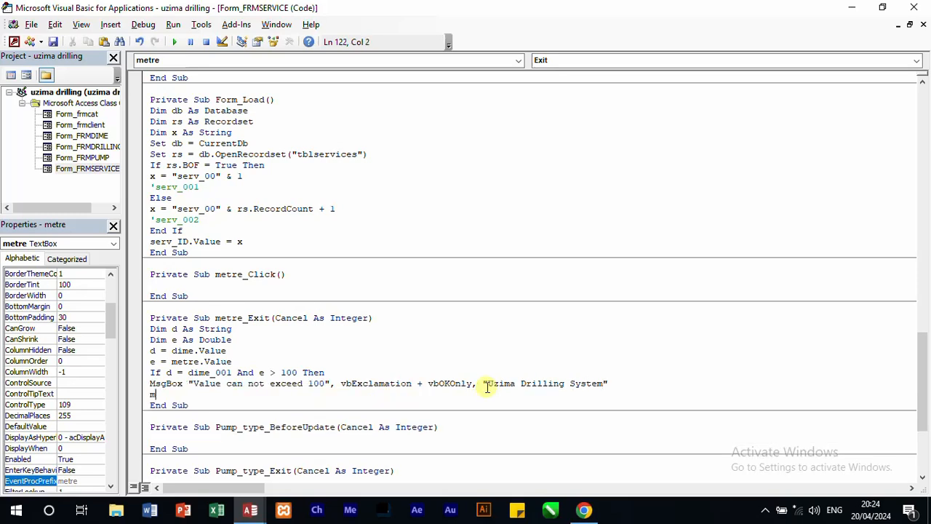
# Step: Add a line after the MsgBox that empties the field with metre.Value = ""
pyautogui.write('metre.')
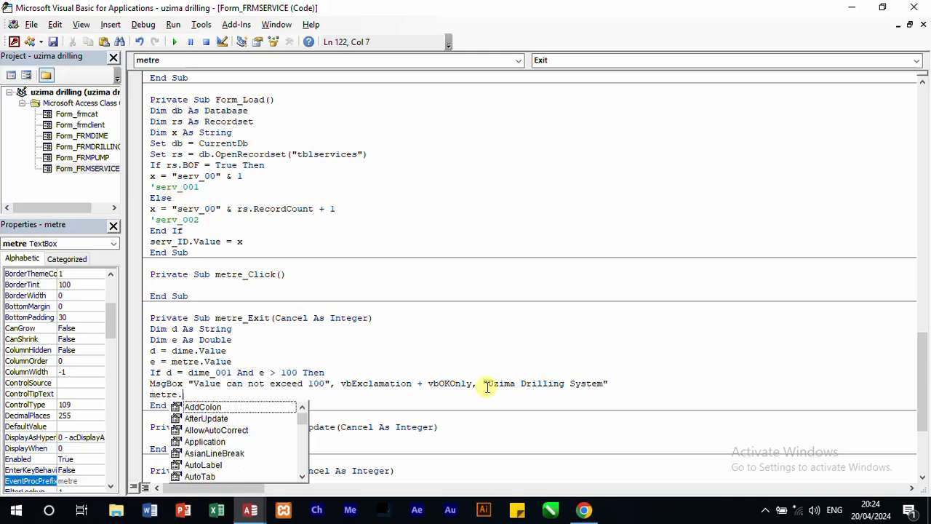
pyautogui.write('valu')
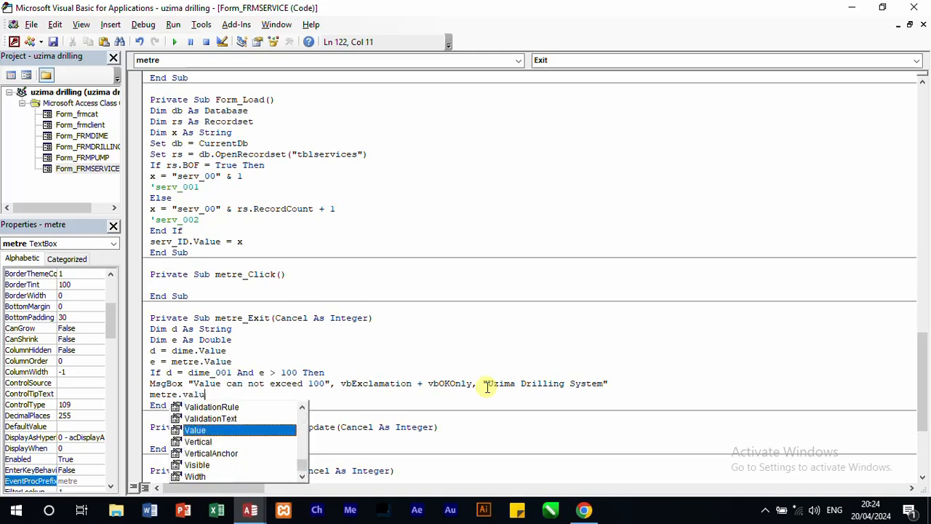
pyautogui.write('e=')
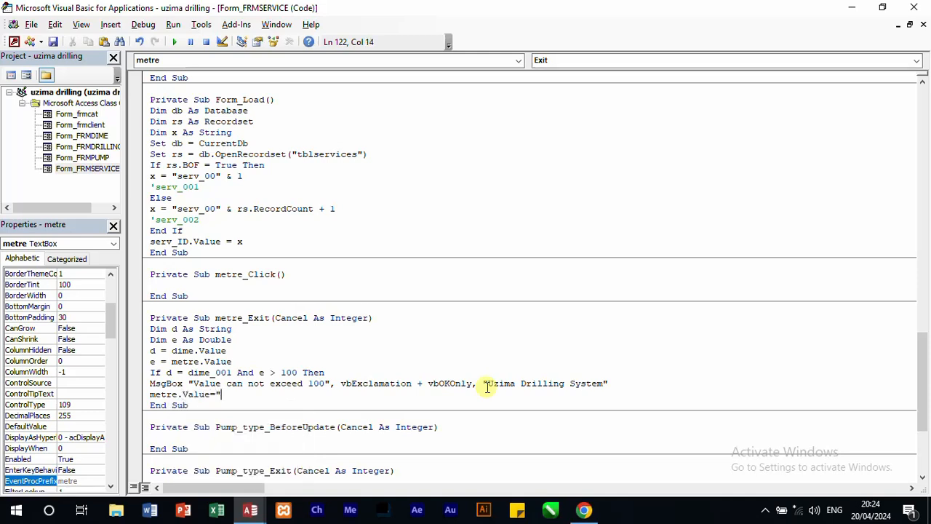
pyautogui.write('""')
pyautogui.press('Return')
# Step: Return the focus to the field with metre.SetFocus and close the block with End If
pyautogui.write('me')
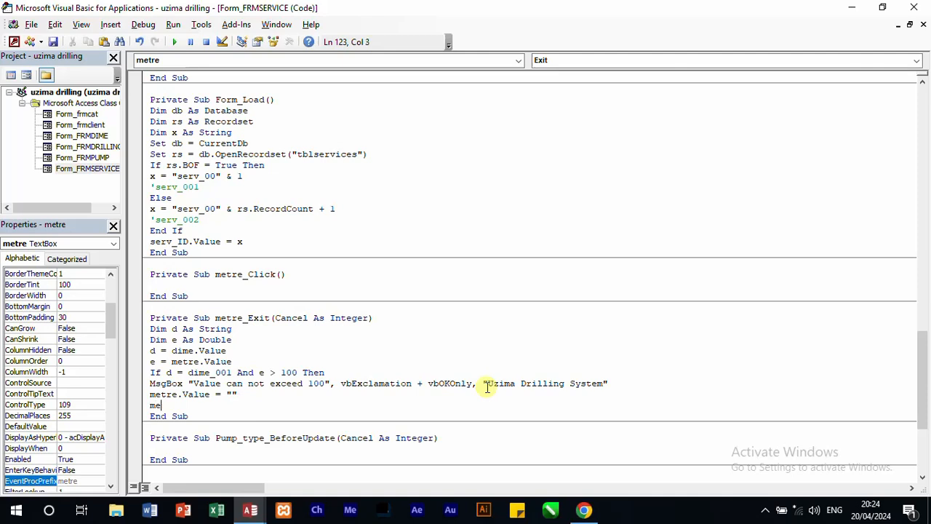
pyautogui.write('tre.set')
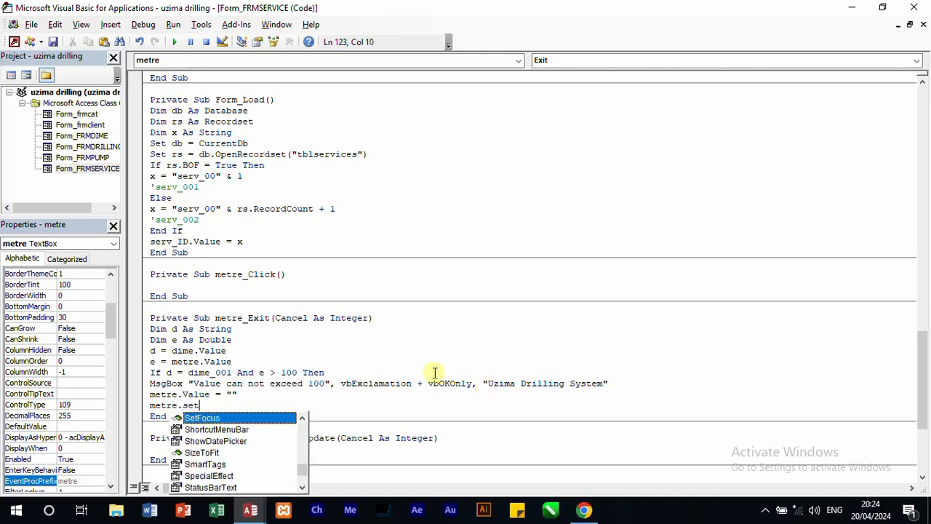
pyautogui.doubleClick(209, 418)
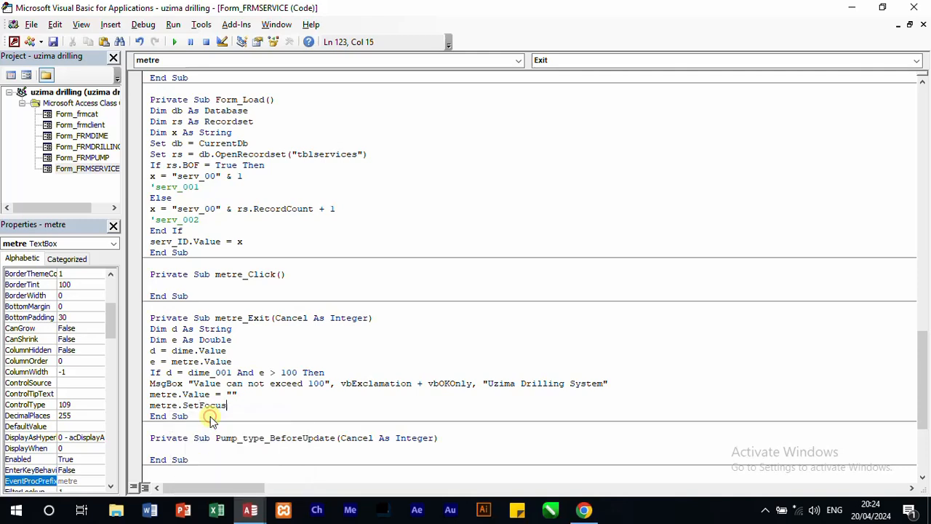
pyautogui.press('Return')
pyautogui.write('end if')
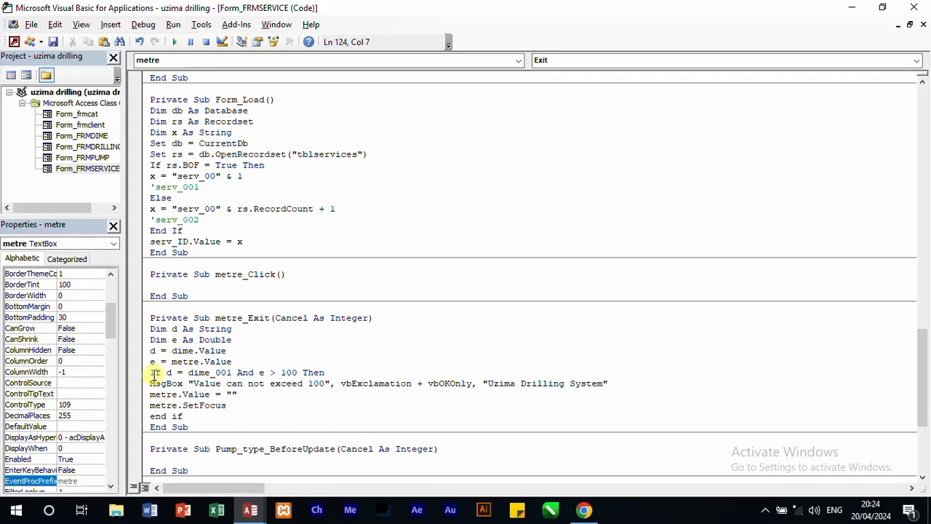
# Step: Duplicate the whole dime_001 If block directly below its End If in metre_Exit
pyautogui.moveTo(152, 374); pyautogui.dragTo(149, 413)
pyautogui.hotkey('ctrl', 'c')
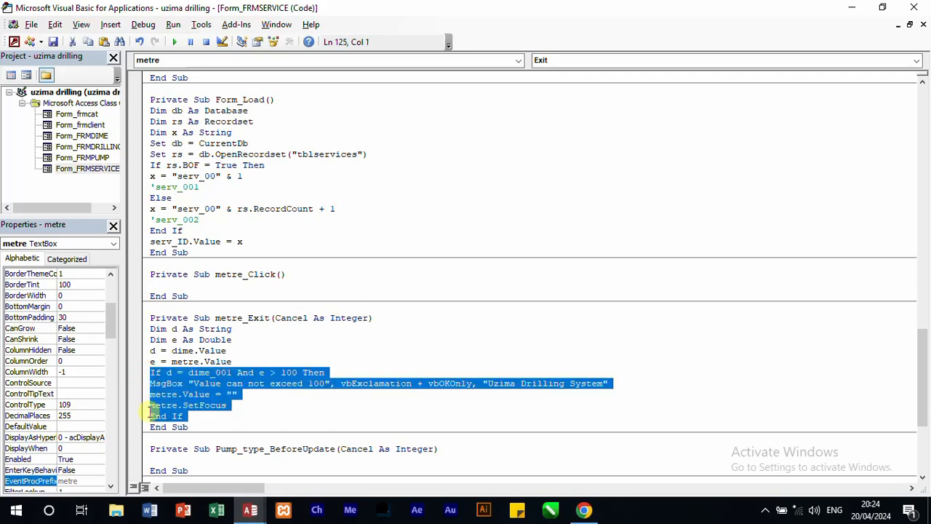
pyautogui.click(207, 417)
pyautogui.press('Return')
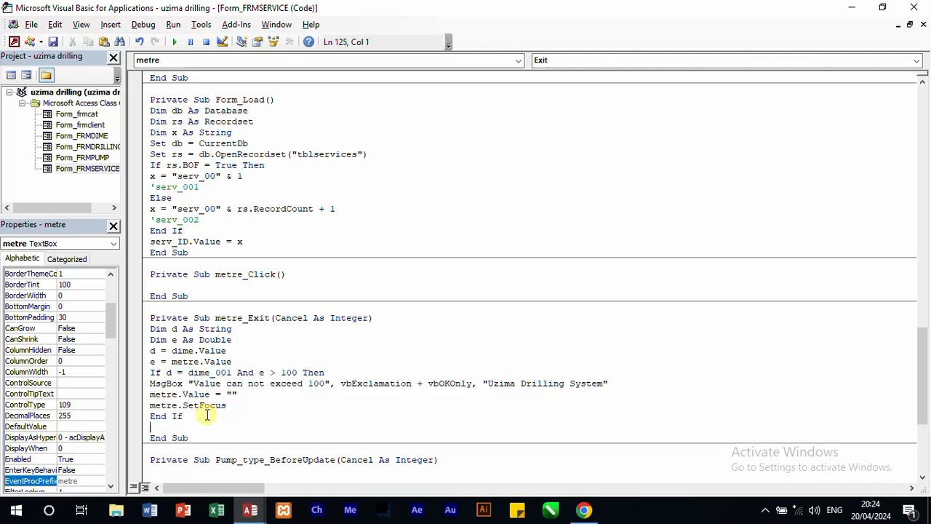
pyautogui.hotkey('ctrl', 'v')
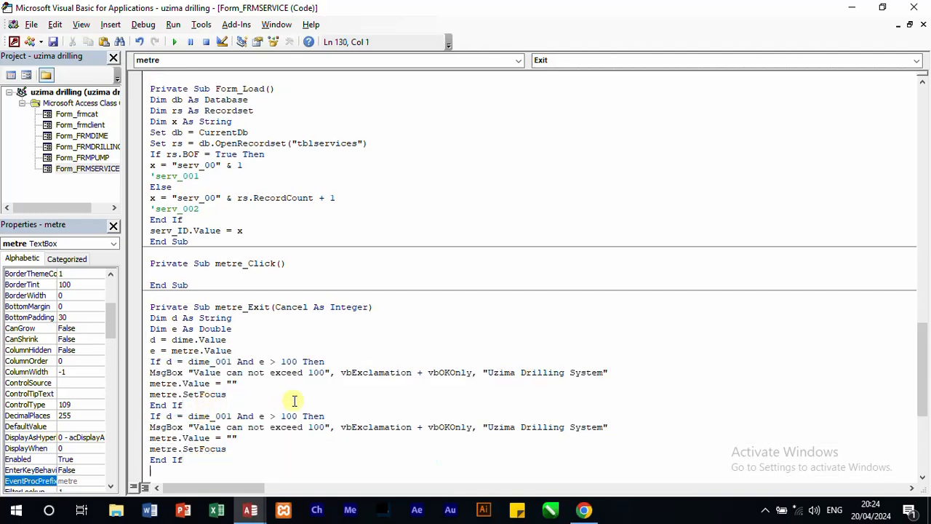
# Step: Change the condition on e in the duplicated If line to e < 101 and e > 200
pyautogui.moveTo(275, 414); pyautogui.dragTo(270, 416)
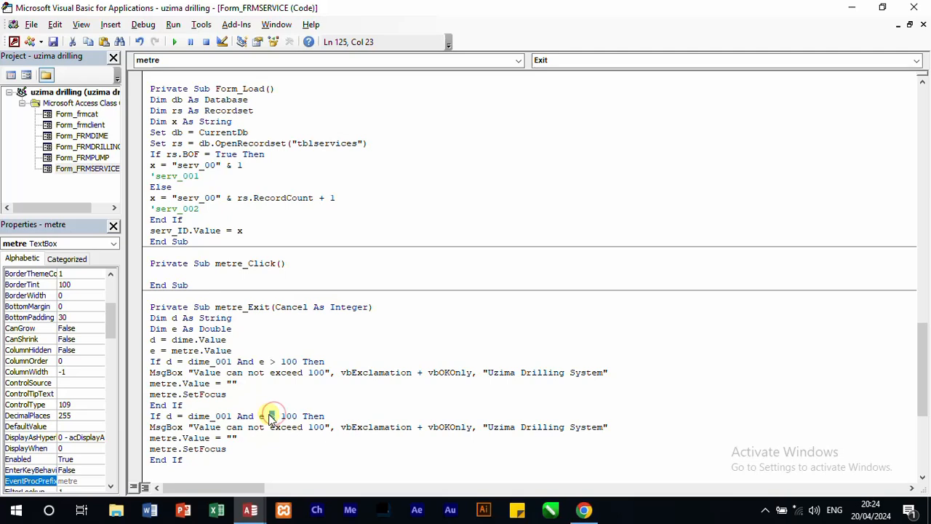
pyautogui.write('<')
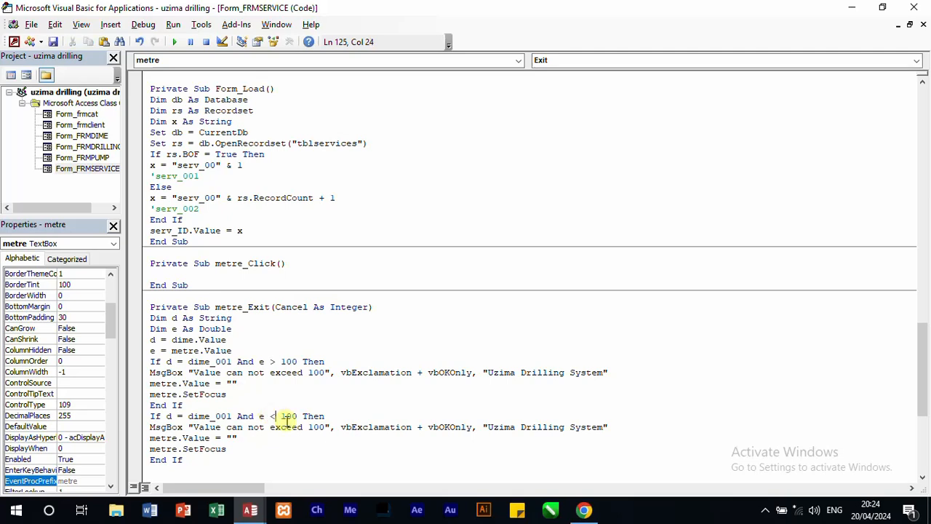
pyautogui.moveTo(298, 415); pyautogui.dragTo(293, 416)
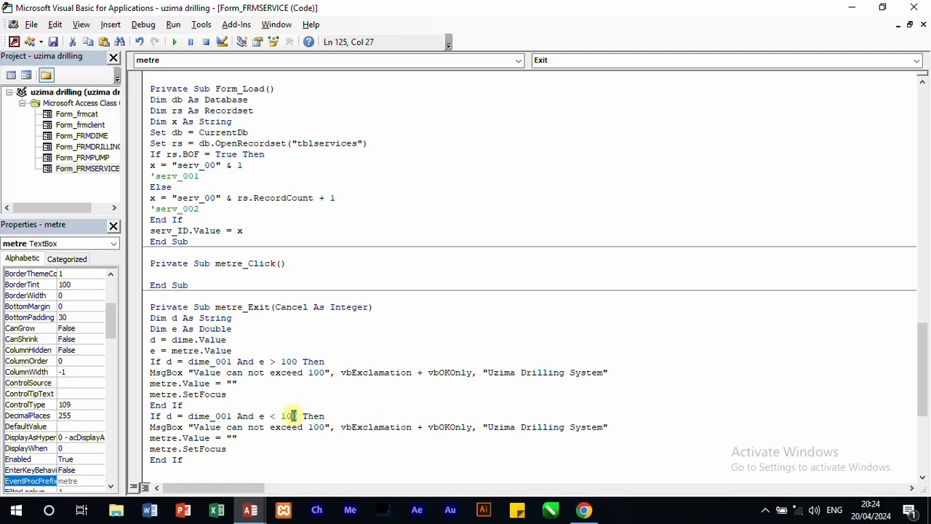
pyautogui.write('1')
pyautogui.write(' AS')
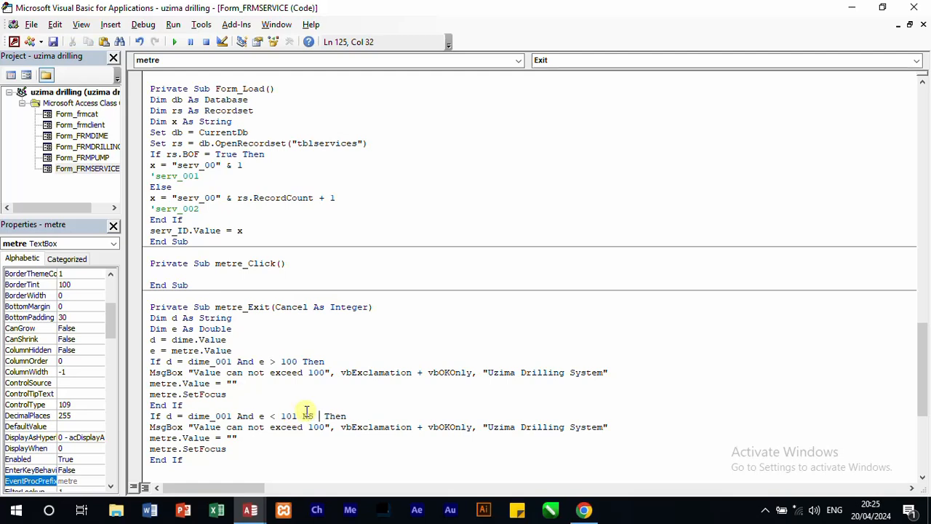
pyautogui.doubleClick(307, 413)
pyautogui.press('Delete')
pyautogui.write('and ')
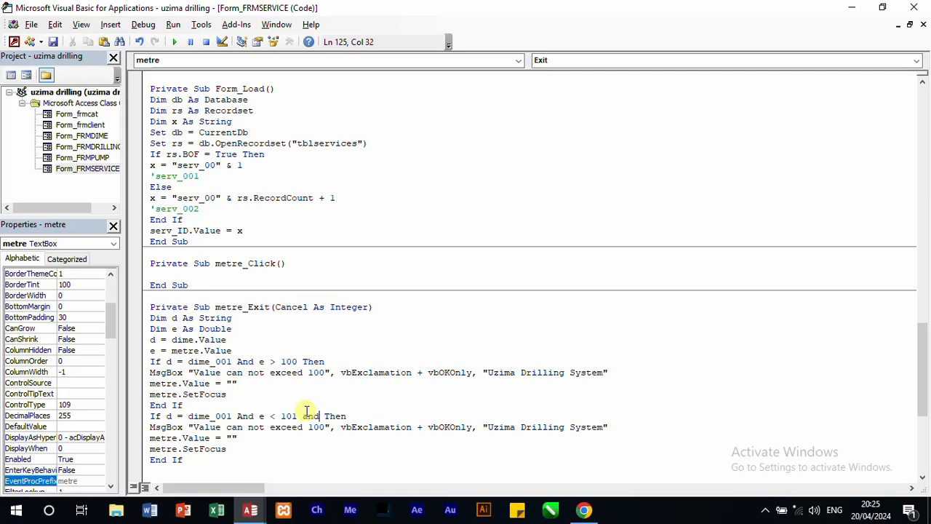
pyautogui.write('e>200')
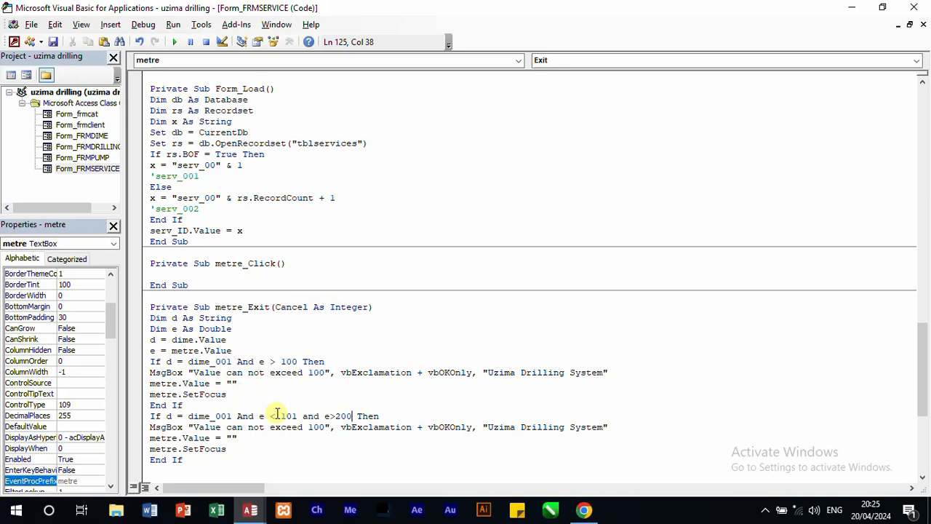
# Step: Change the duplicated block's message text to "Value be below 101 and can not exceed 200"
pyautogui.click(315, 426)
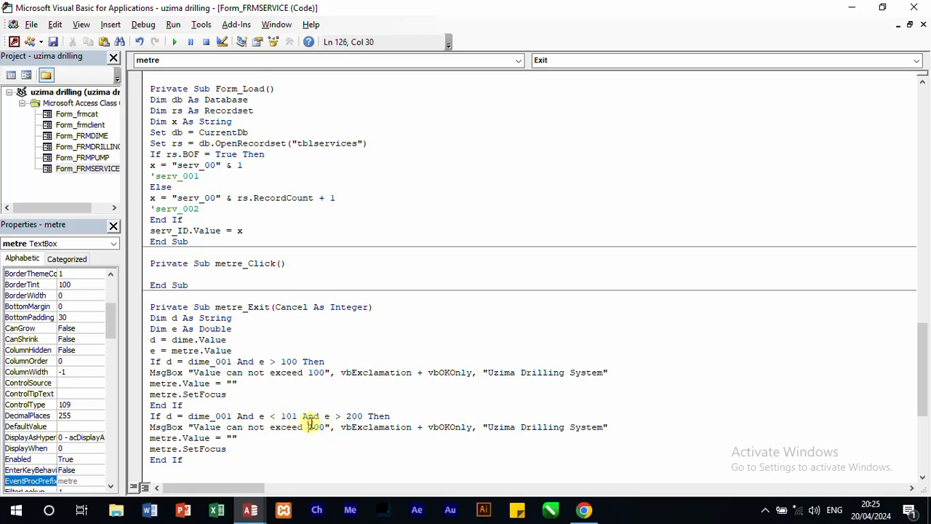
pyautogui.hotkey('shift', 'Right')
pyautogui.write('2')
pyautogui.click(228, 428)
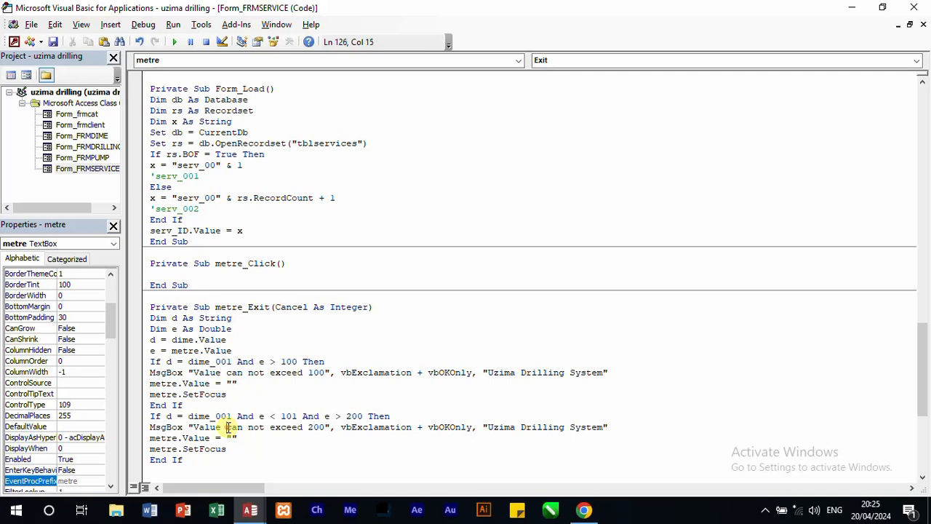
pyautogui.write('be ')
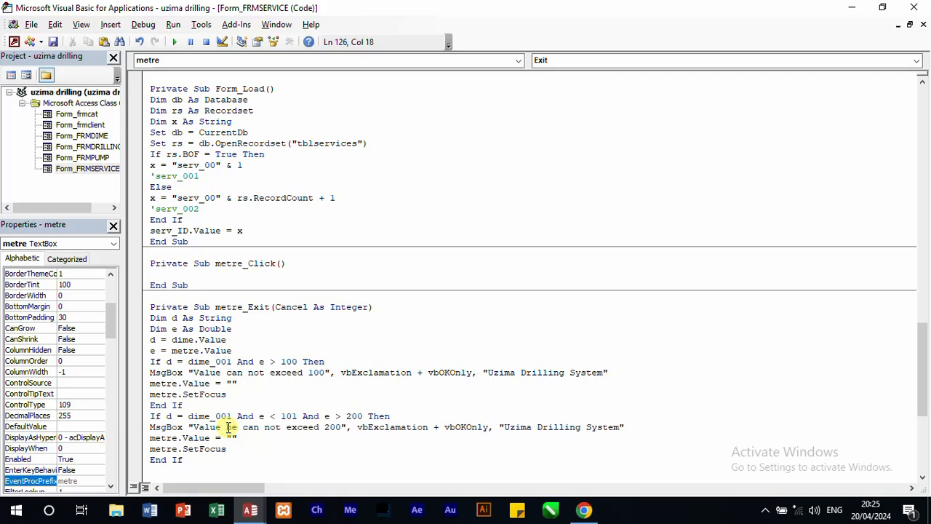
pyautogui.write('below ')
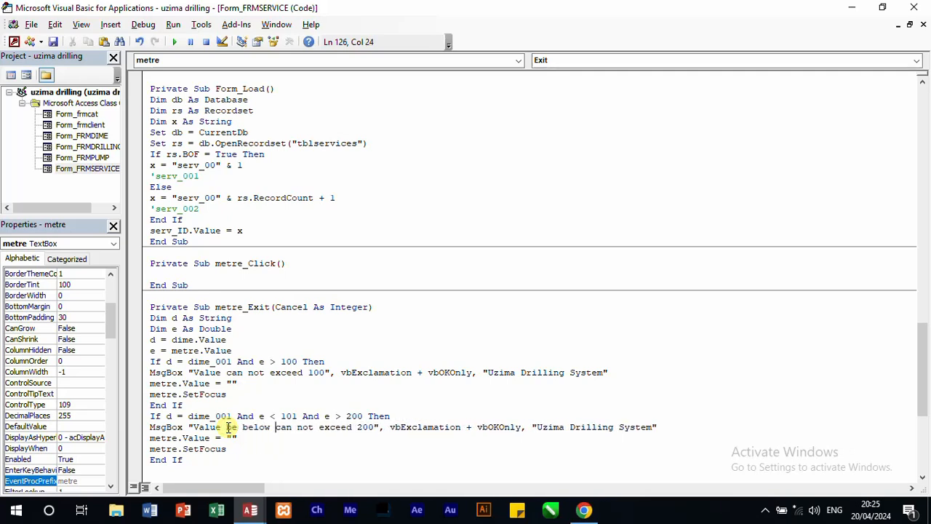
pyautogui.write('101 and')
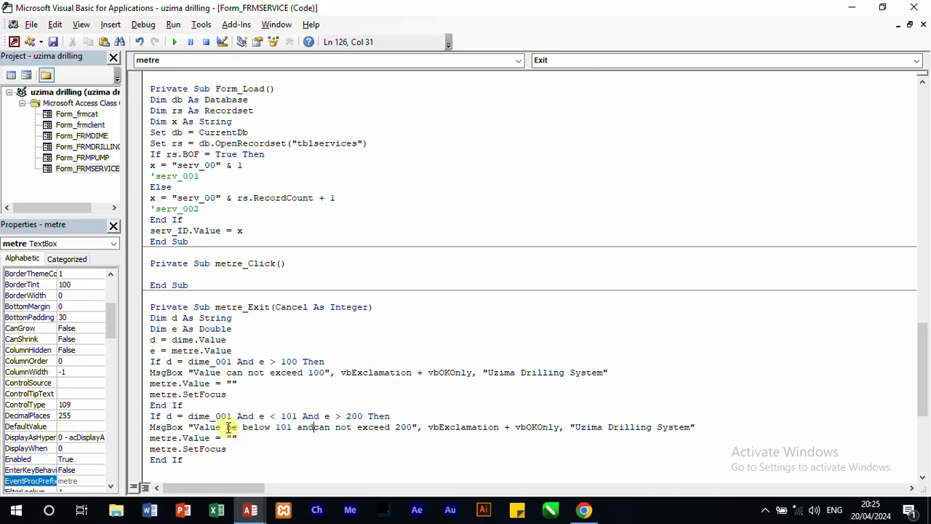
pyautogui.press('Home')
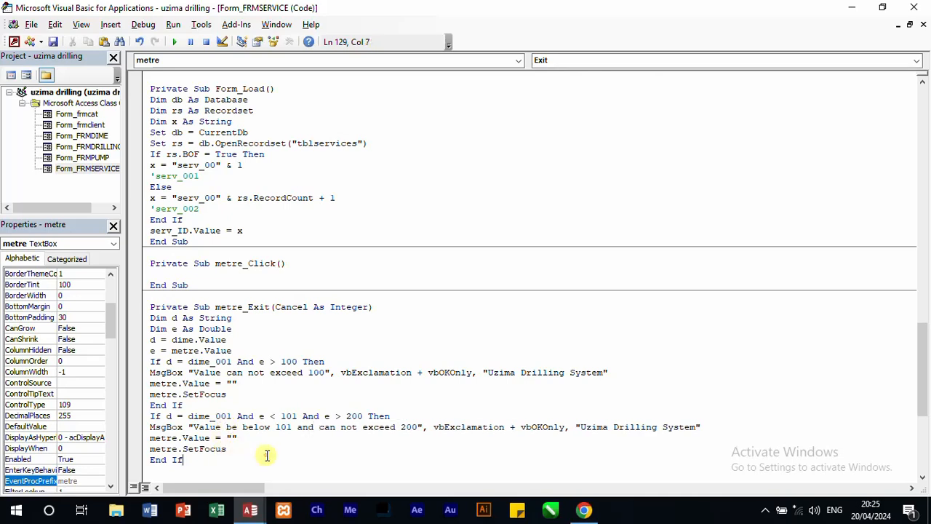
# Step: Duplicate the second dime_001 If block directly below its End If in metre_Exit
pyautogui.click(144, 416)
pyautogui.moveTo(144, 421)
pyautogui.mouseDown()
pyautogui.moveTo(143, 449)
pyautogui.moveTo(160, 438)
pyautogui.moveTo(151, 417)
pyautogui.mouseUp()
pyautogui.hotkey('ctrl', 'c')
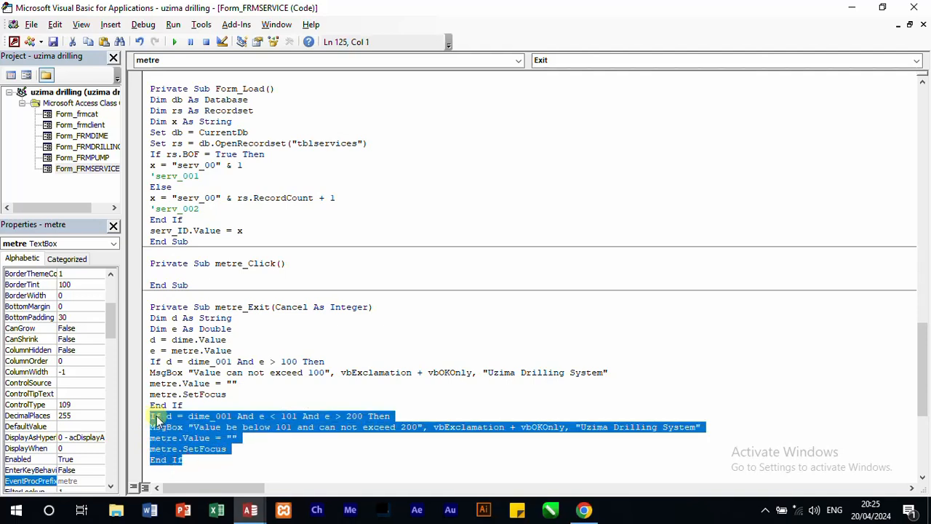
pyautogui.click(198, 458)
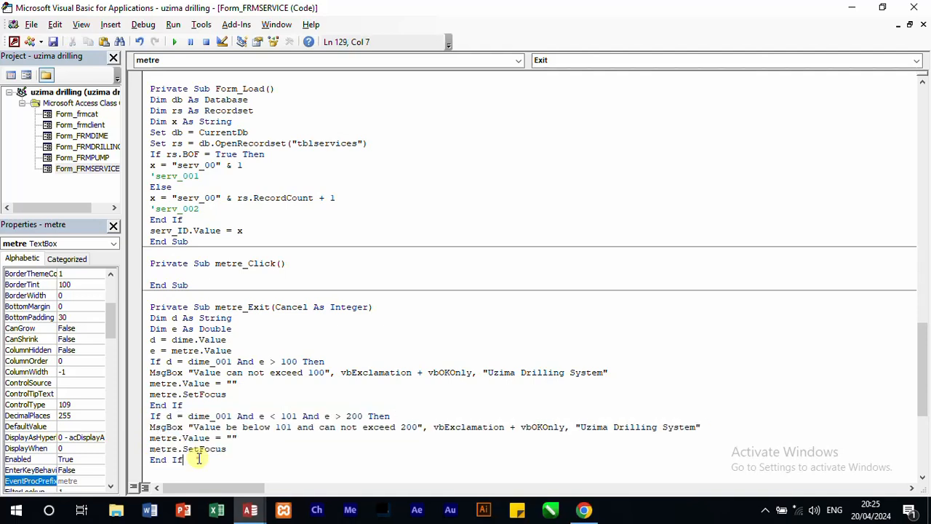
pyautogui.press('Return')
pyautogui.hotkey('ctrl', 'v')
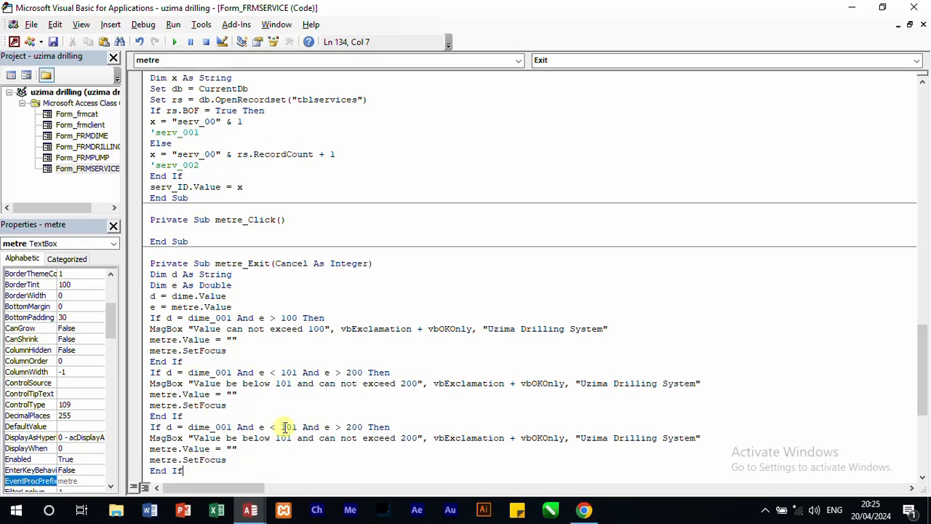
# Step: Change the condition on e in the third If block to e < 201 And e > 300
pyautogui.moveTo(287, 427); pyautogui.dragTo(283, 427)
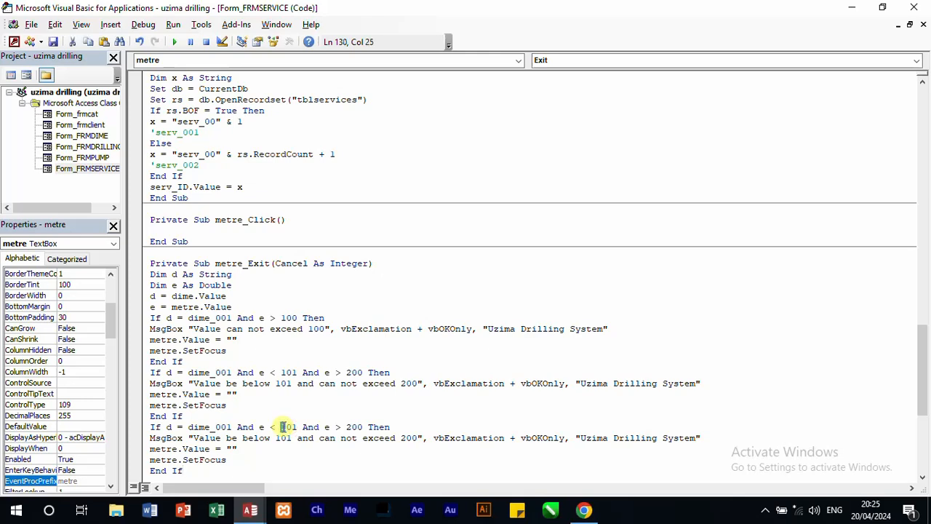
pyautogui.write('2')
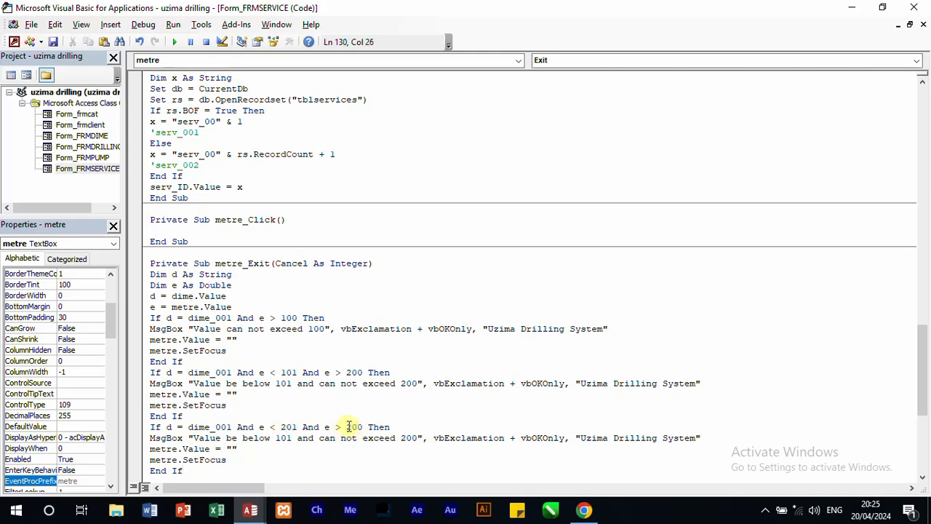
pyautogui.moveTo(346, 427); pyautogui.dragTo(353, 428)
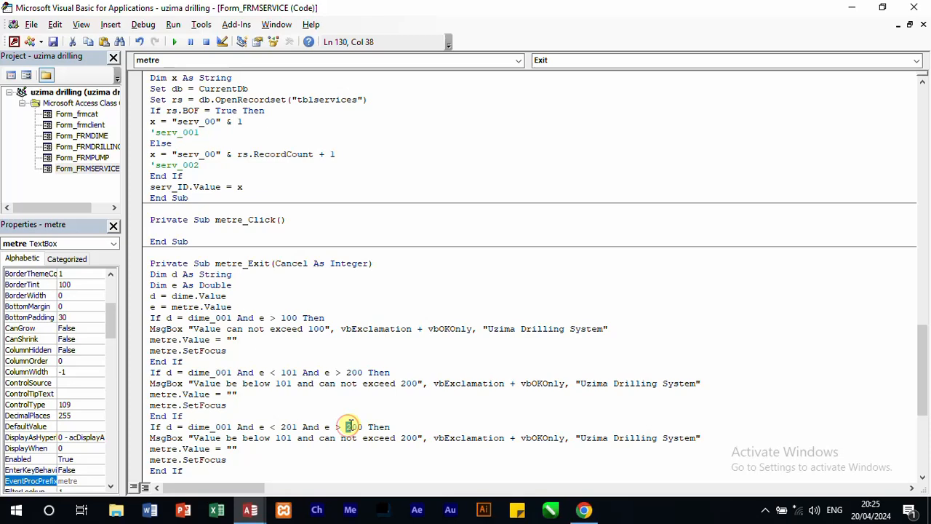
pyautogui.write('3')
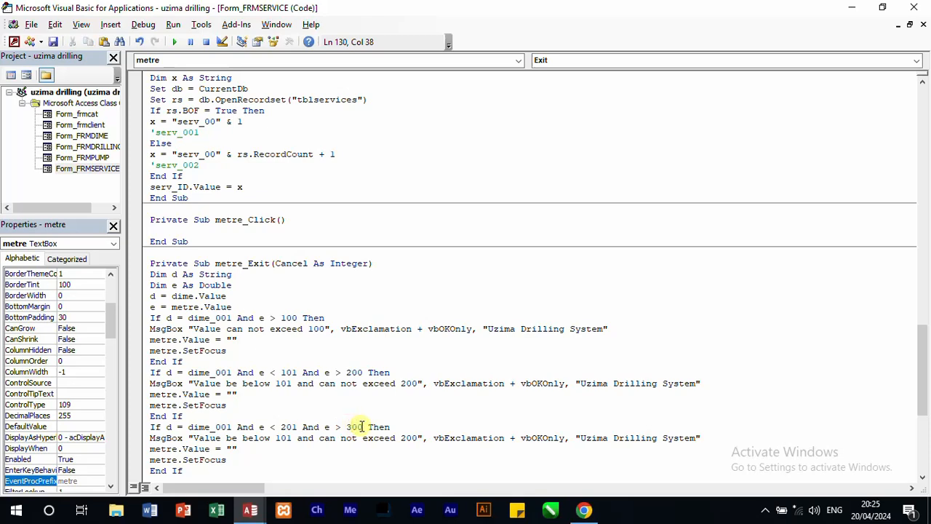
# Step: Change the third block's message text to "Value be below 201 and can not exceed 300"
pyautogui.click(281, 437)
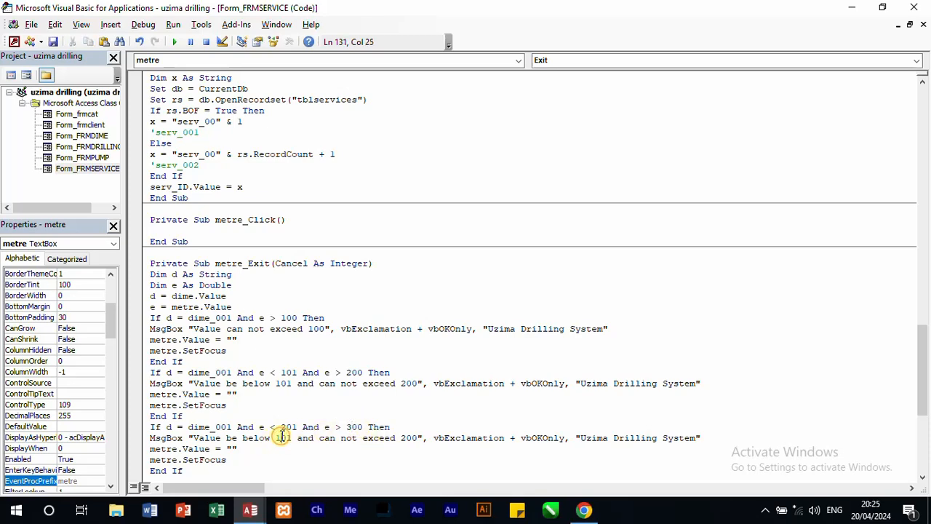
pyautogui.moveTo(281, 437); pyautogui.dragTo(276, 438)
pyautogui.write('2')
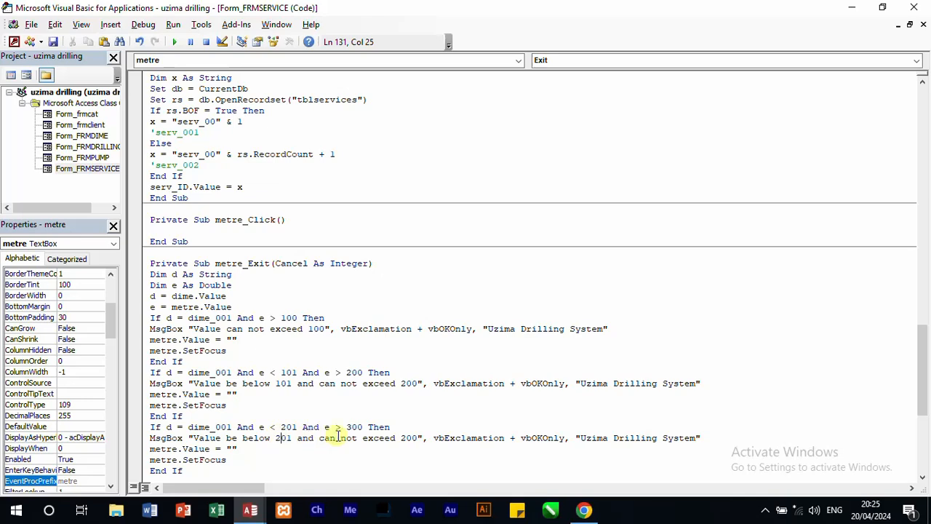
pyautogui.click(406, 437)
pyautogui.moveTo(406, 437); pyautogui.dragTo(401, 437)
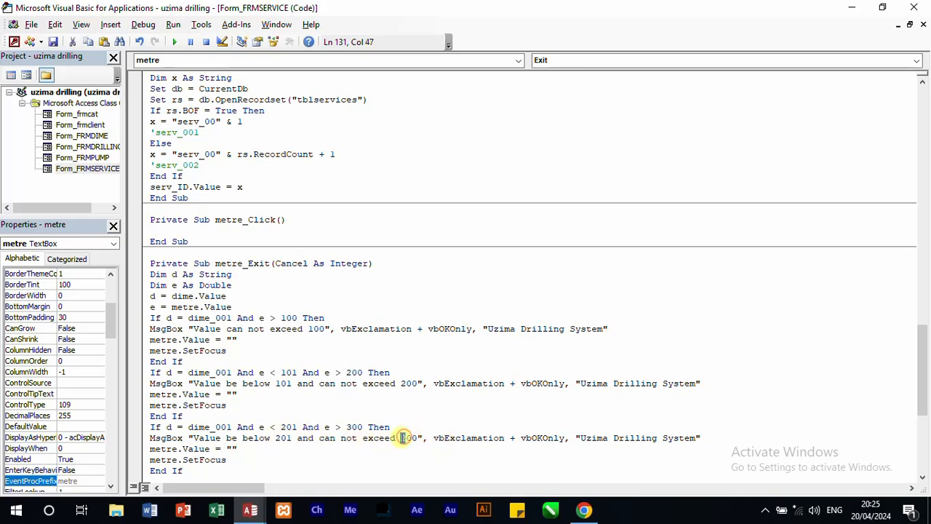
pyautogui.write('3')
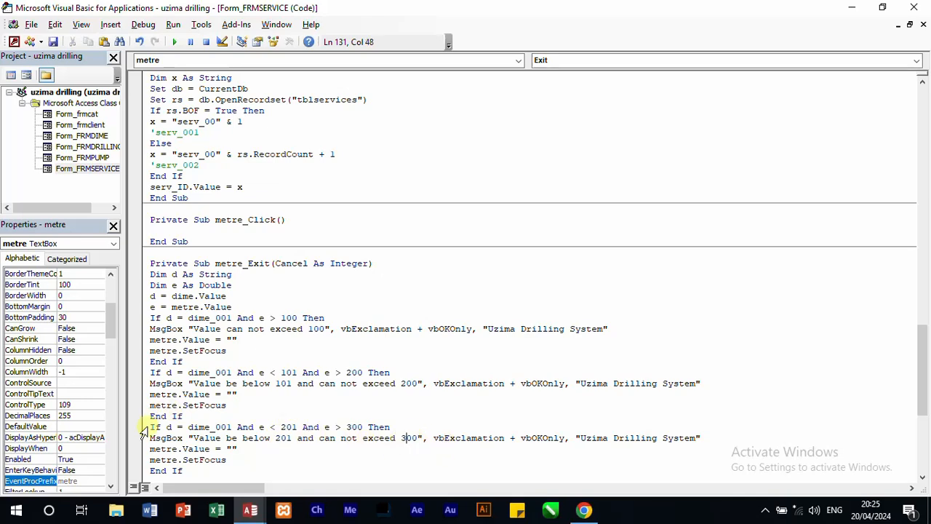
# Step: Duplicate the third If block directly below its End If to form a fourth block
pyautogui.moveTo(144, 428); pyautogui.dragTo(205, 352)
pyautogui.hotkey('ctrl', 'c')
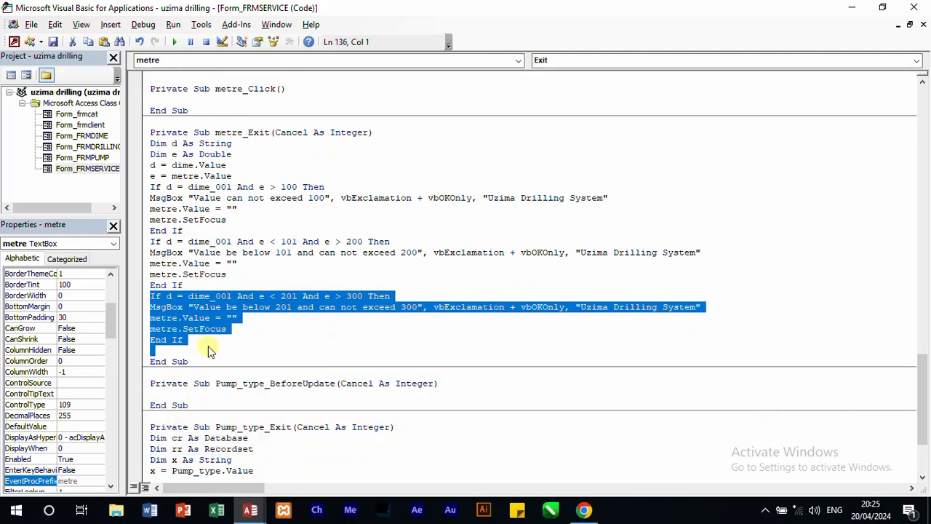
pyautogui.click(198, 355)
pyautogui.hotkey('ctrl', 'v')
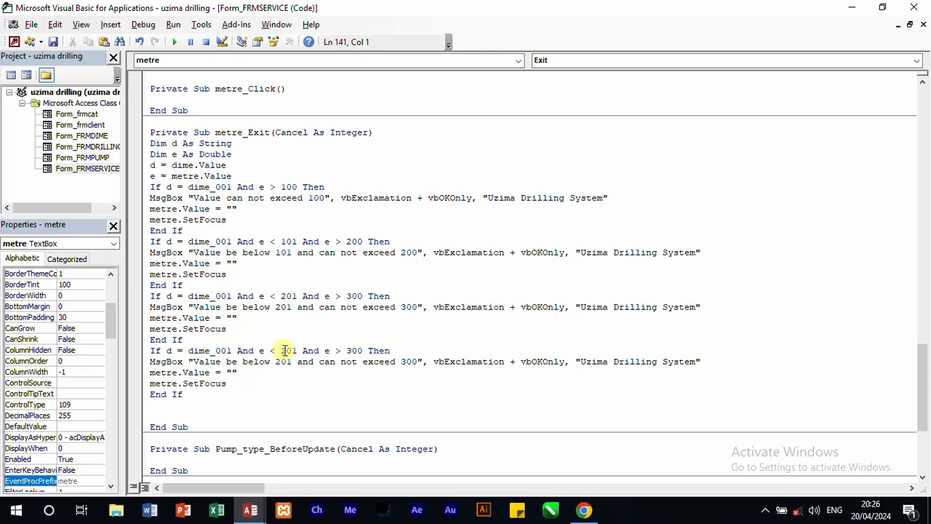
# Step: Reduce the fourth block's condition on e to just e < 300, checking the last range in tbldime and closing that table
pyautogui.moveTo(297, 351); pyautogui.dragTo(284, 351)
pyautogui.write('150')
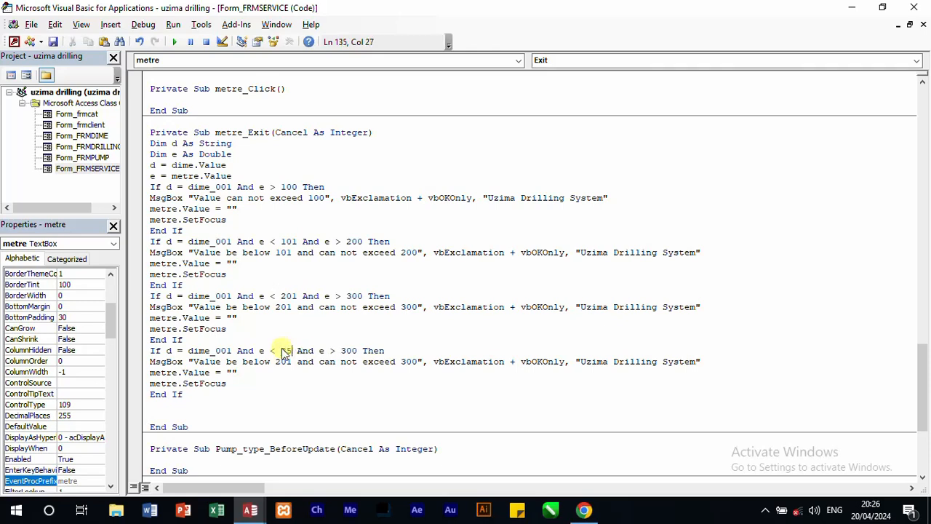
pyautogui.press('BackSpace')
pyautogui.press('BackSpace')
pyautogui.moveTo(250, 509)
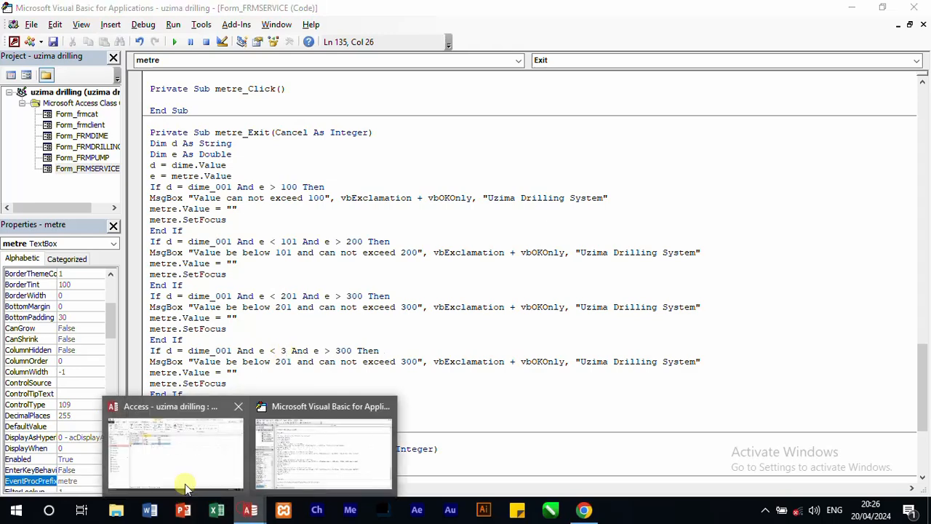
pyautogui.click(173, 474)
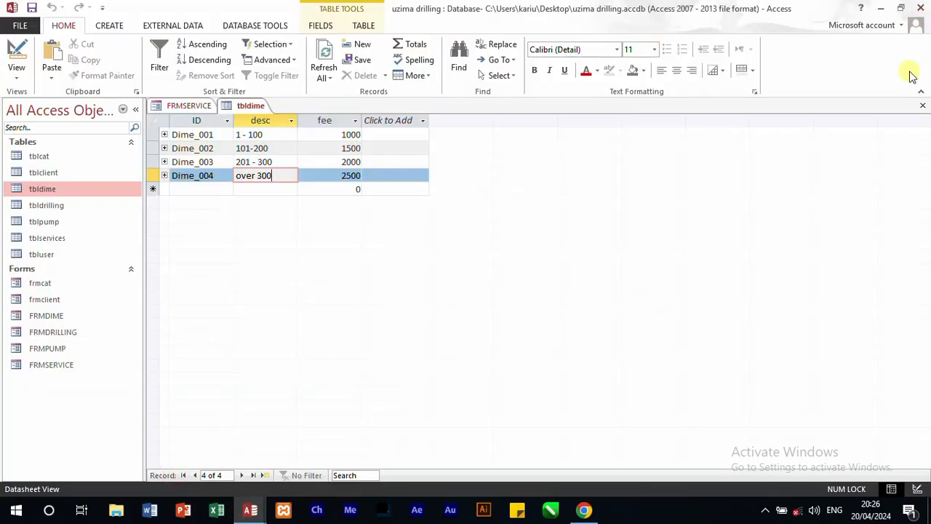
pyautogui.click(923, 106)
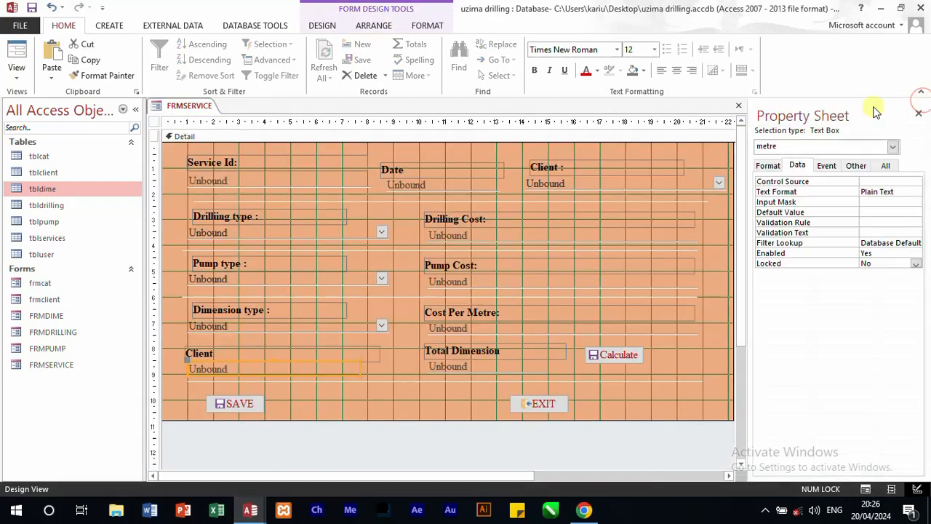
pyautogui.moveTo(251, 509)
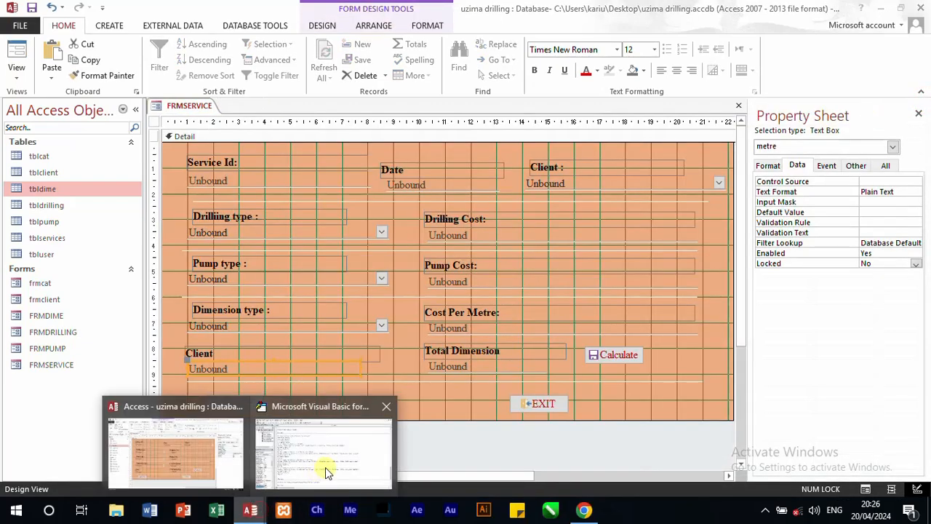
pyautogui.click(325, 467)
pyautogui.write('001 And e < 300 And e > 300 Then')
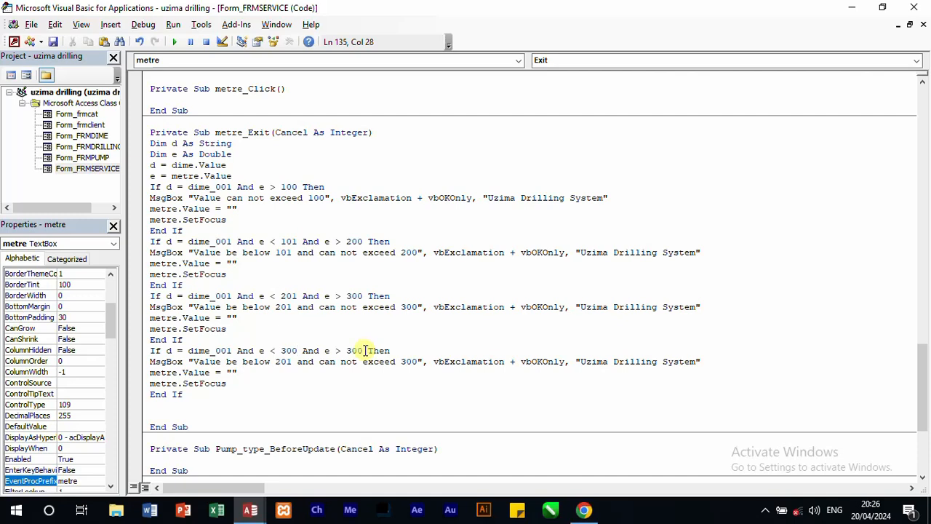
pyautogui.moveTo(364, 351); pyautogui.dragTo(308, 349)
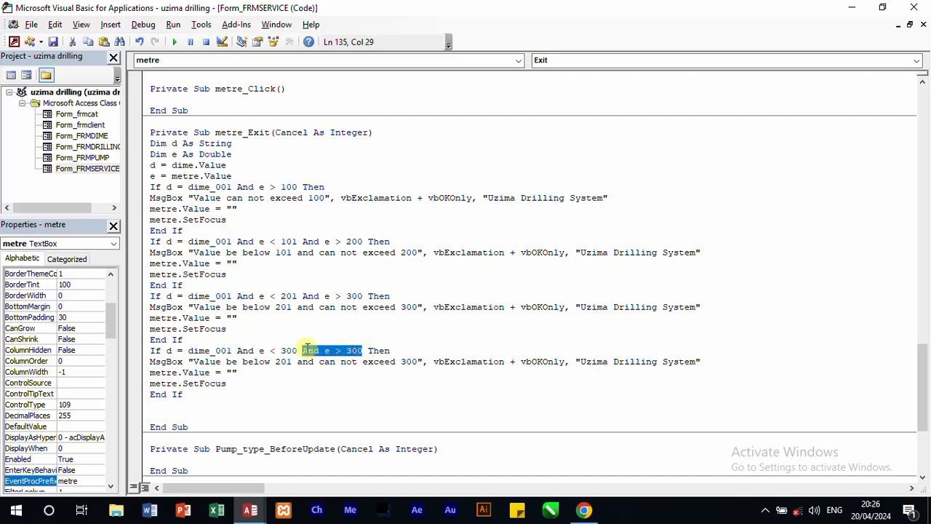
pyautogui.press('BackSpace')
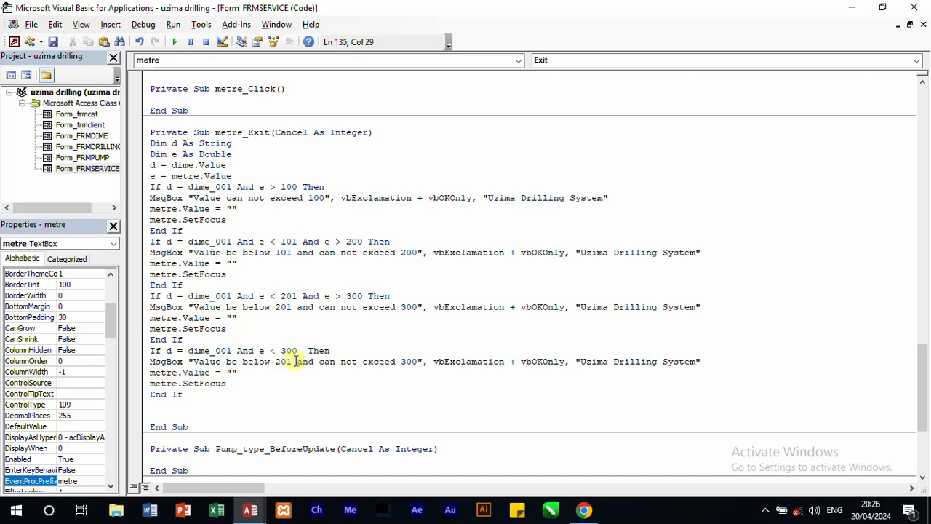
# Step: Shorten the fourth block's message text to "Value be below 300", removing the upper-limit wording
pyautogui.moveTo(292, 362); pyautogui.dragTo(277, 362)
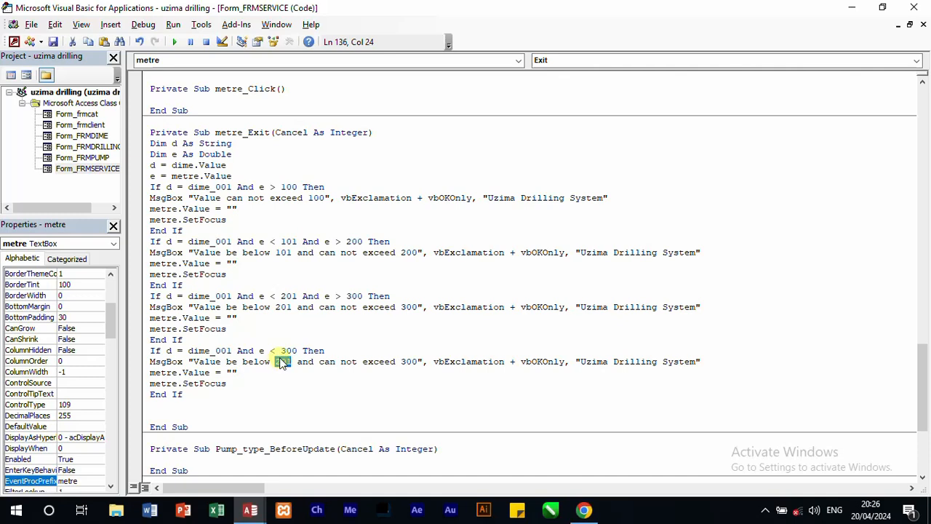
pyautogui.write('300')
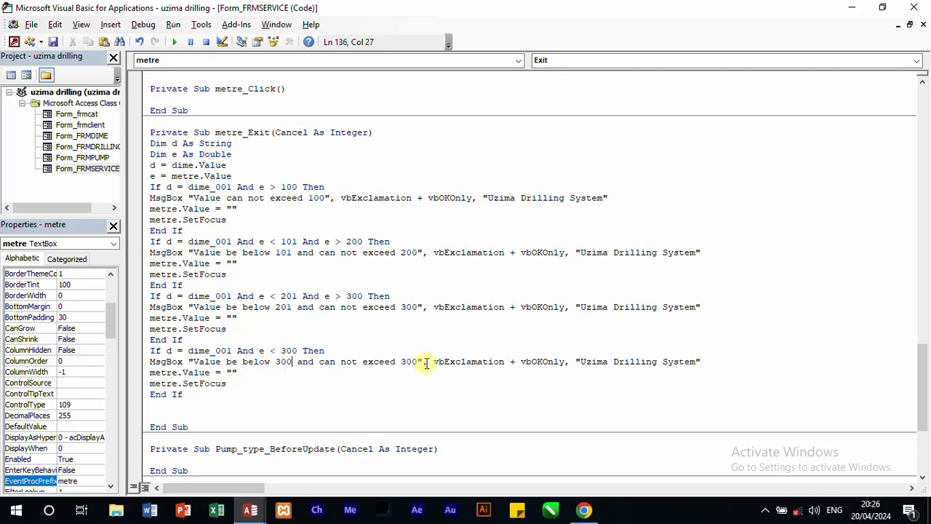
pyautogui.moveTo(416, 362); pyautogui.dragTo(299, 368)
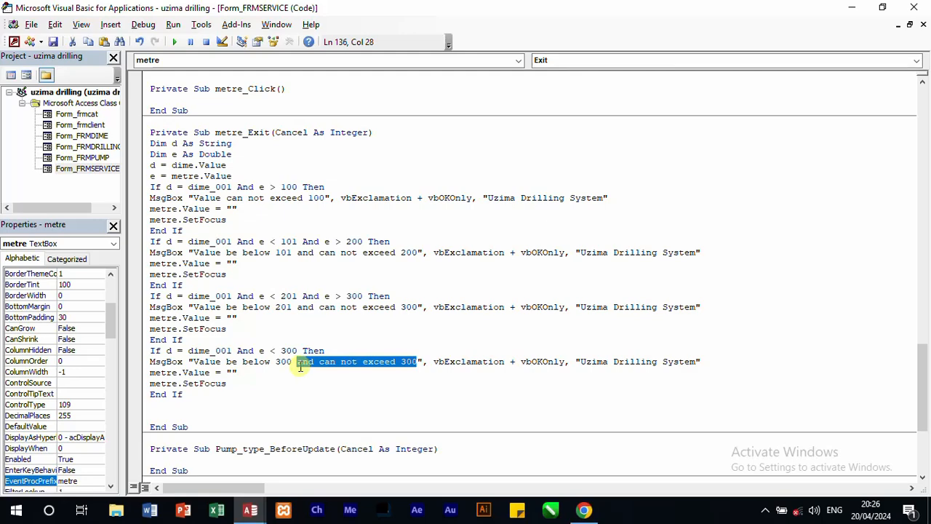
pyautogui.press('Delete')
pyautogui.click(491, 395)
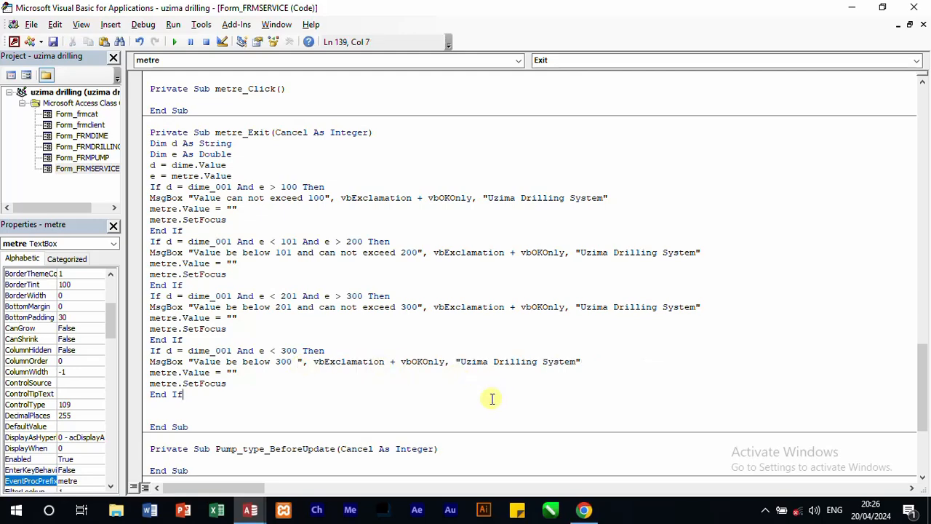
# Step: Close the code editor and test the service form in Form View with dimension type Dime_002 and 100 metres, calculating the total
pyautogui.click(914, 7)
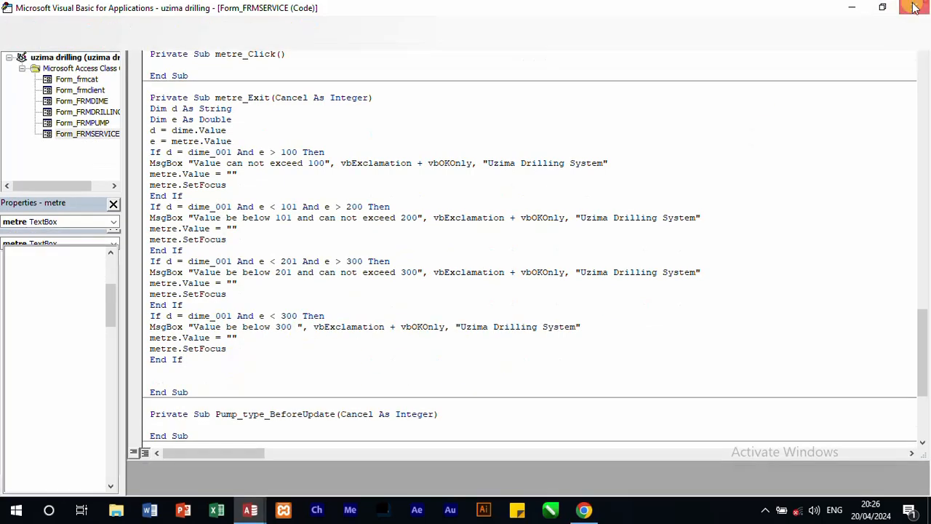
pyautogui.click(16, 54)
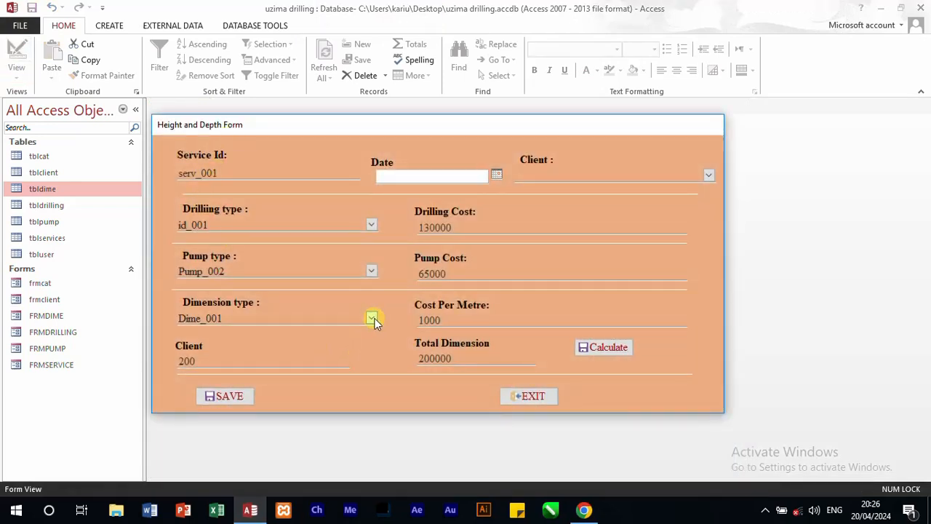
pyautogui.click(371, 319)
pyautogui.click(287, 349)
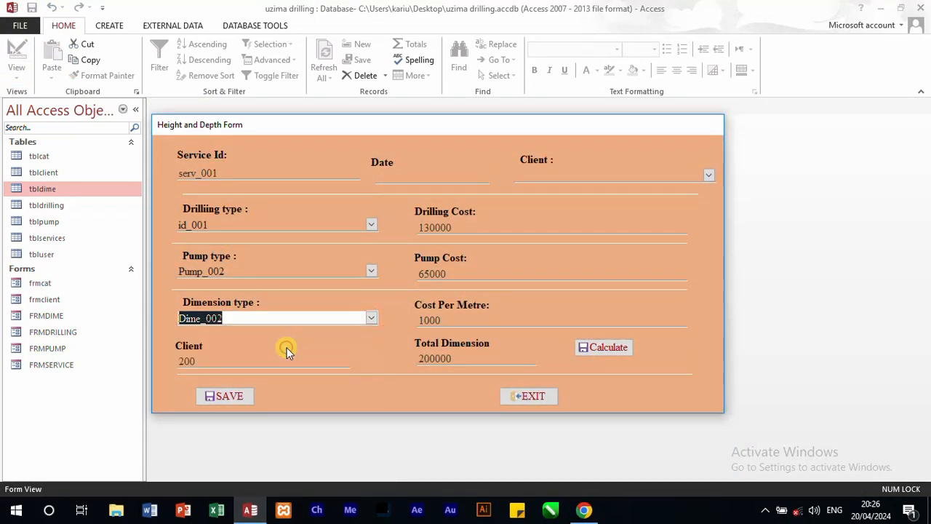
pyautogui.moveTo(266, 368); pyautogui.dragTo(158, 363)
pyautogui.write('1')
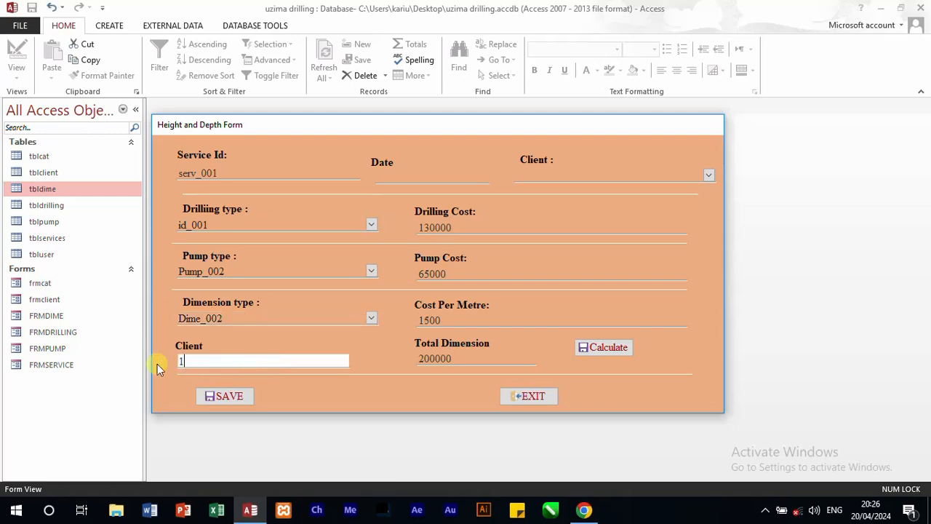
pyautogui.write('00')
pyautogui.click(617, 351)
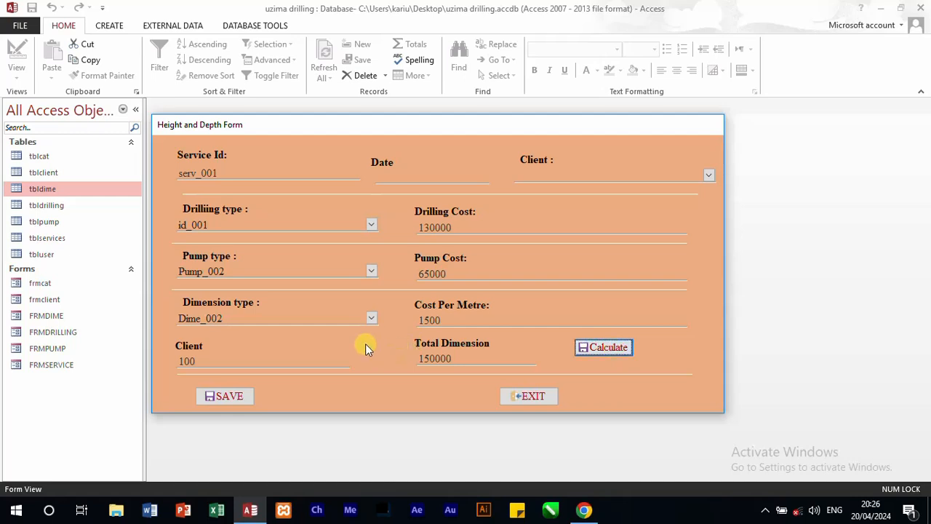
# Step: Return the service form to Design View and reopen the event code of the metre text box
pyautogui.rightClick(340, 386)
pyautogui.click(378, 280)
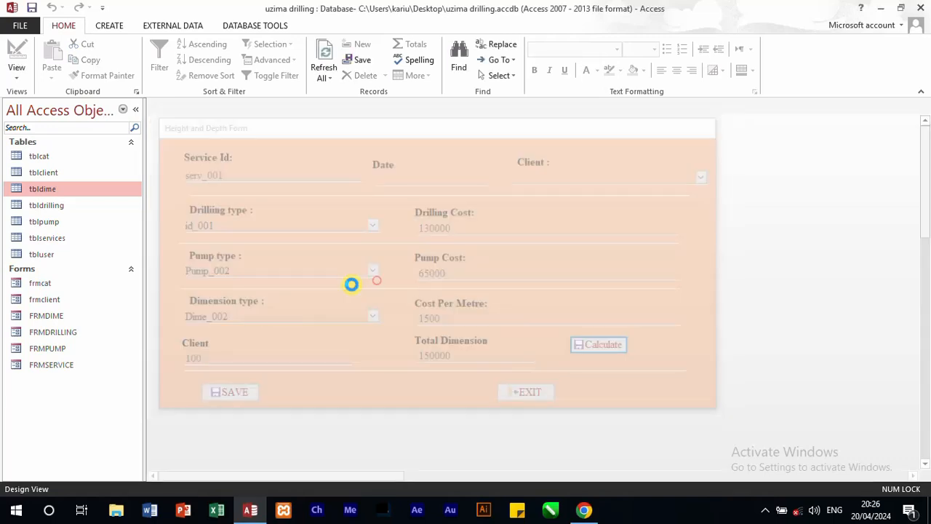
pyautogui.click(232, 367)
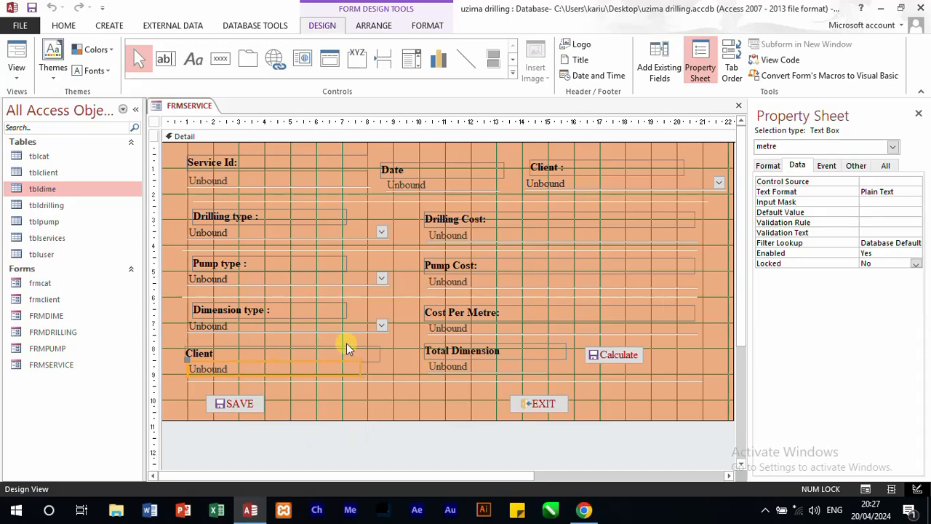
pyautogui.click(250, 509)
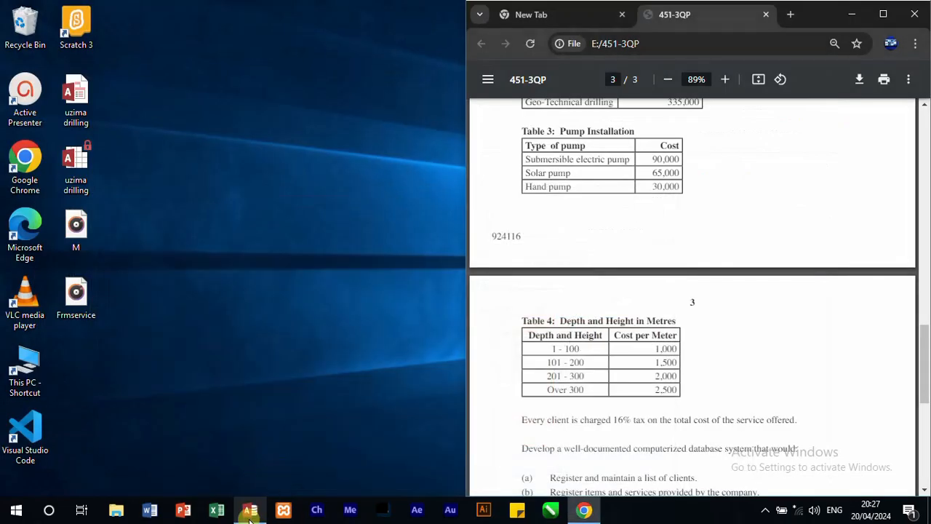
pyautogui.click(250, 513)
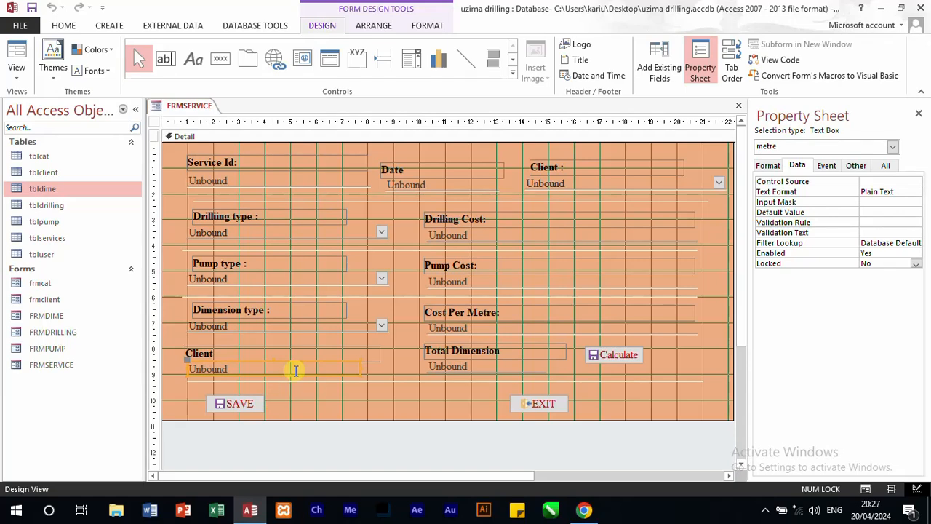
pyautogui.rightClick(296, 371)
pyautogui.click(377, 70)
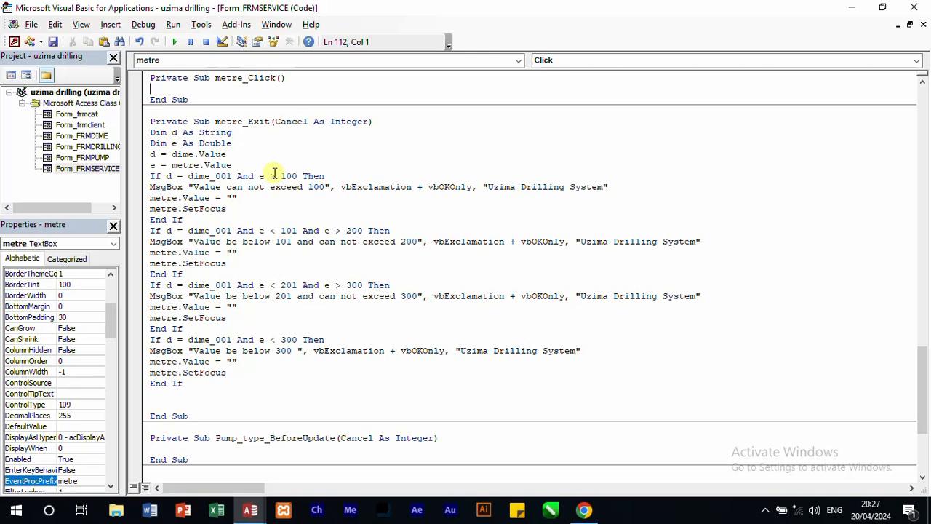
# Step: Change the dimension codes in the second, third and fourth If conditions of metre_Exit to dime_002, dime_003 and dime_004
pyautogui.click(228, 230)
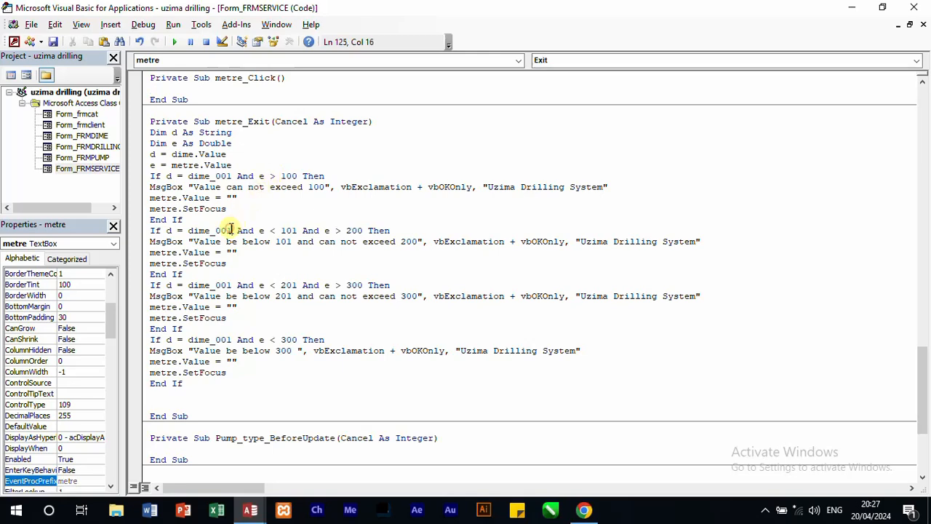
pyautogui.write('2')
pyautogui.write('3')
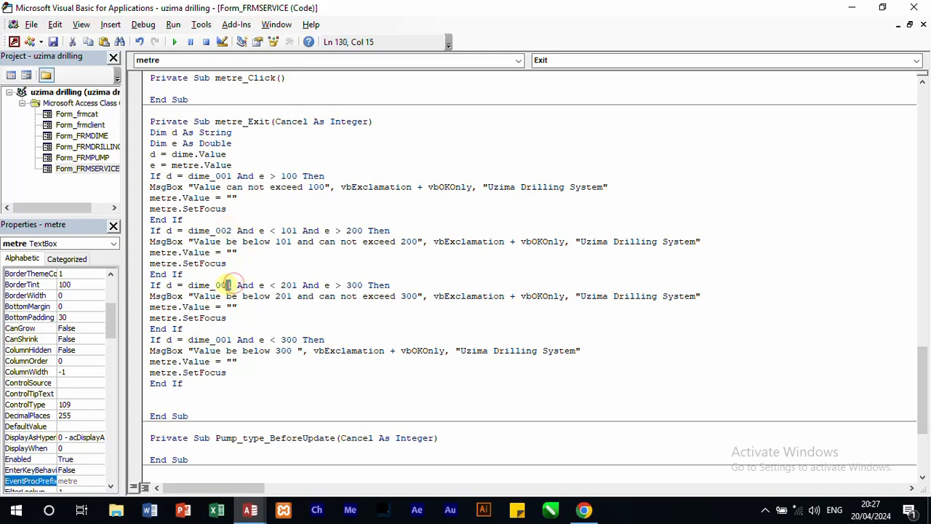
pyautogui.moveTo(238, 339); pyautogui.dragTo(228, 340)
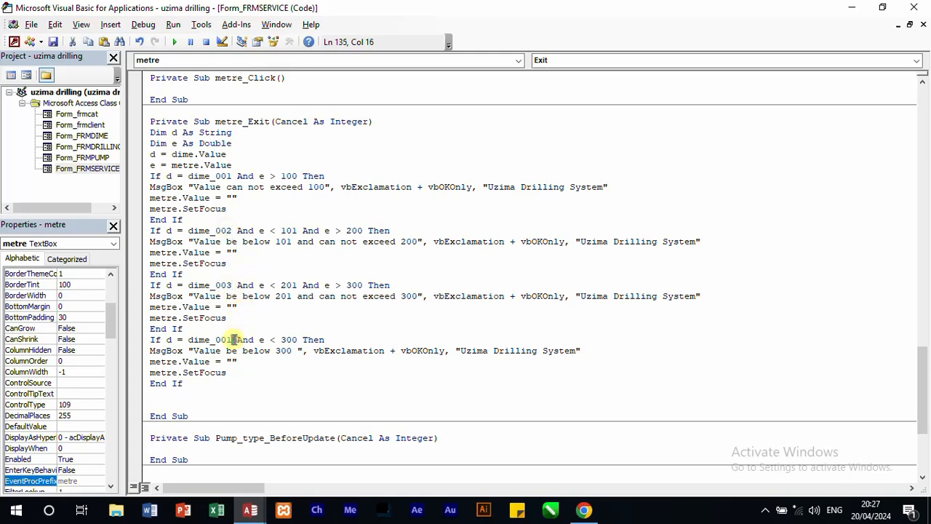
pyautogui.write('4')
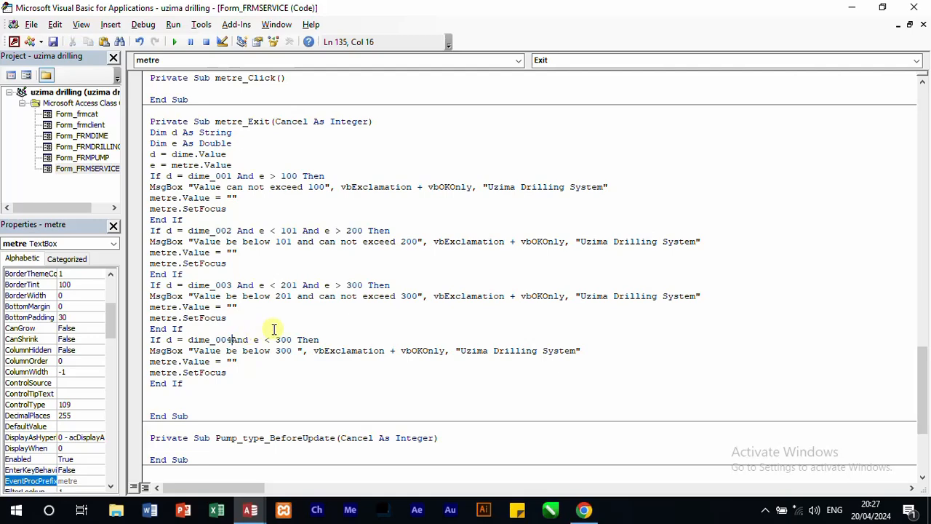
pyautogui.click(495, 324)
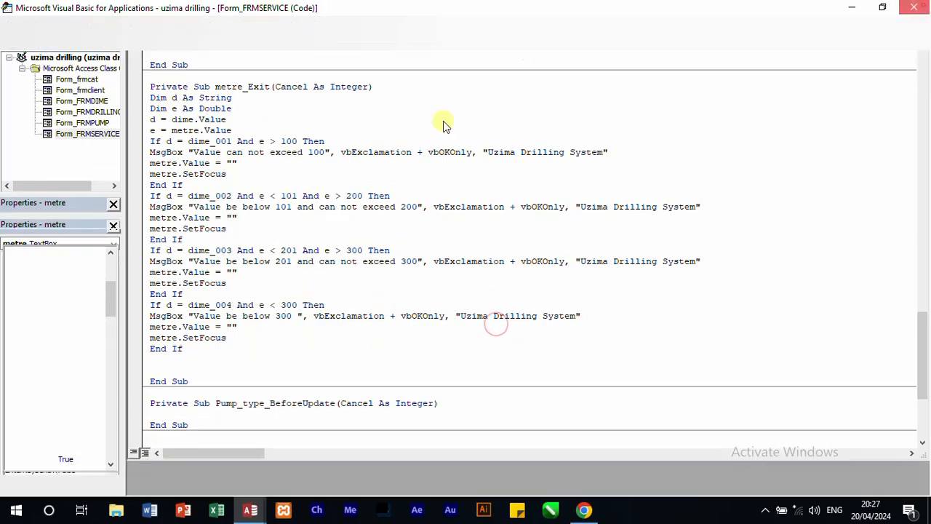
# Step: Switch to the service form in Form View, reselect dimension type Dime_002, recalculate the total and try the form's exit command
pyautogui.hotkey('alt', 'F11')
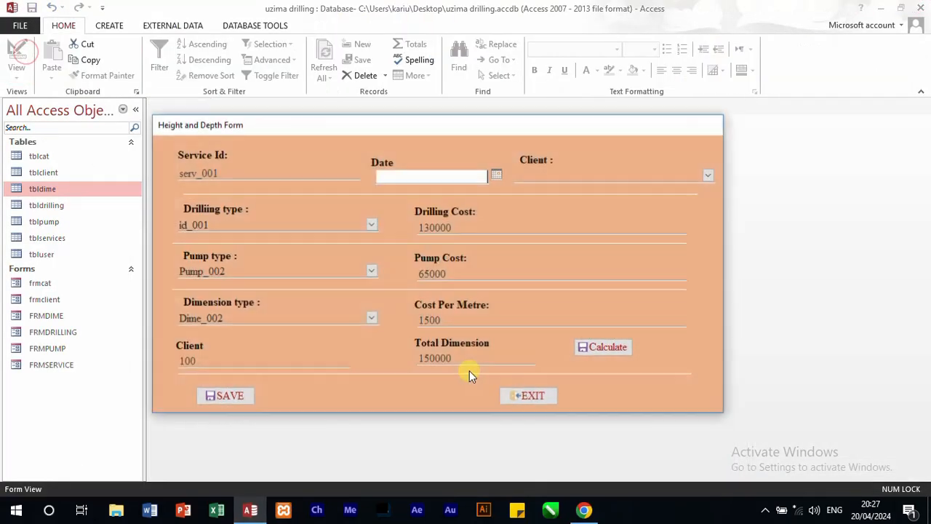
pyautogui.click(373, 321)
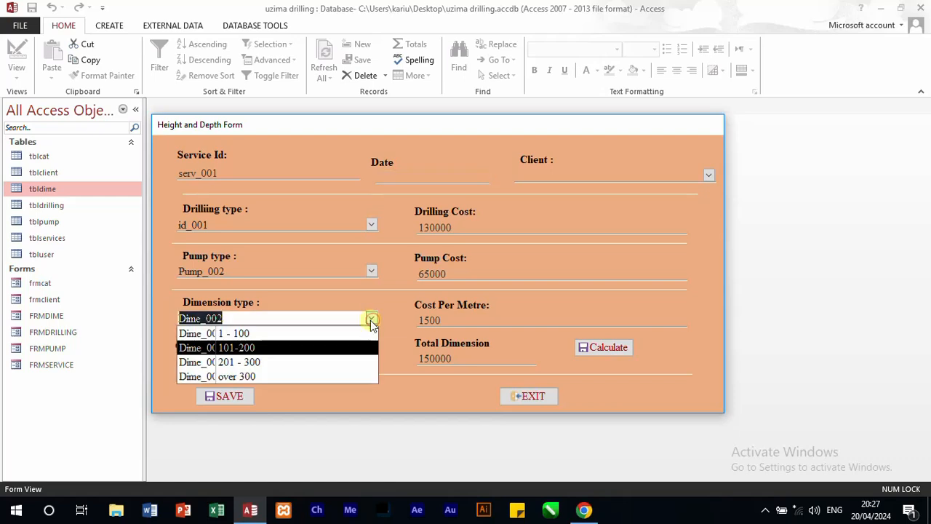
pyautogui.click(310, 349)
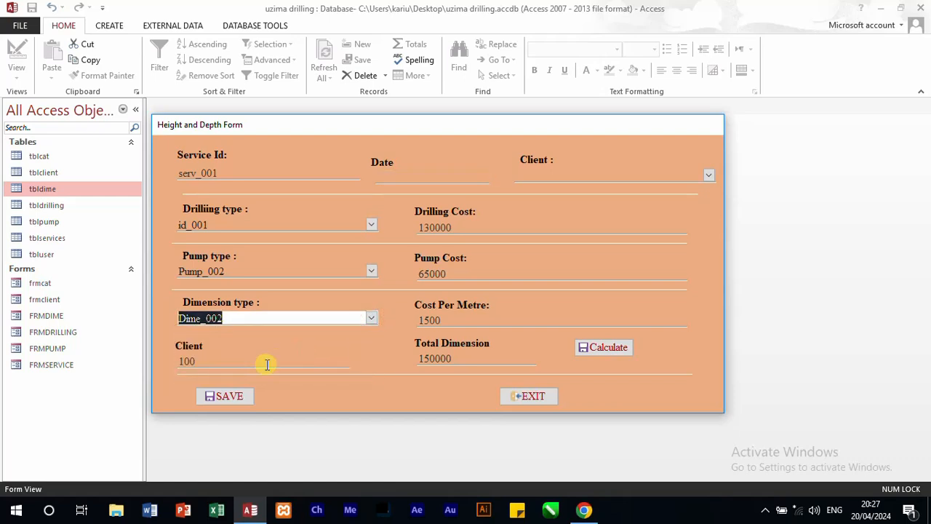
pyautogui.click(587, 349)
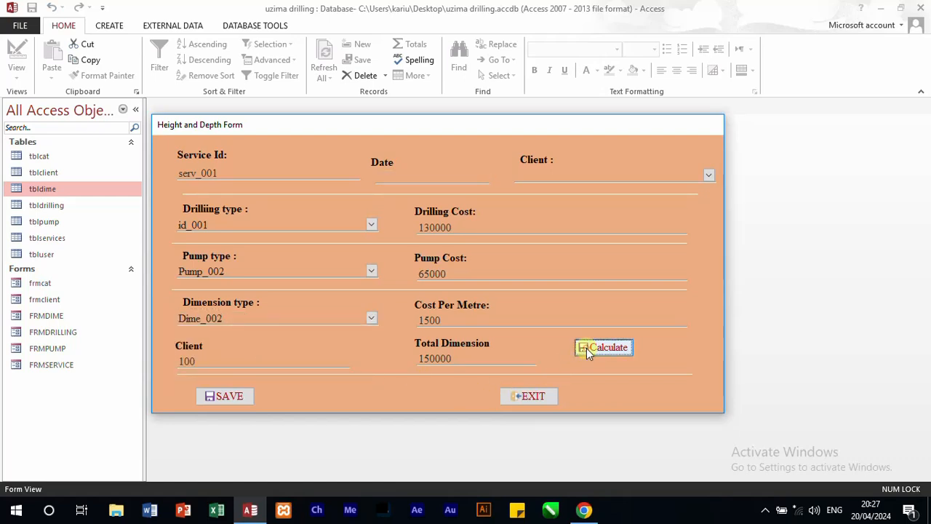
pyautogui.click(547, 395)
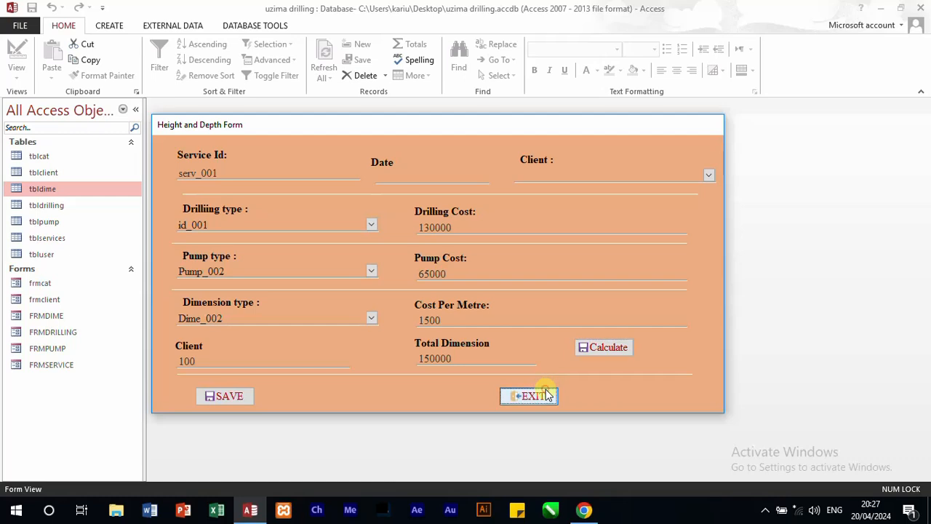
# Step: Close all open objects, saving the design changes to FRMSERVICE, and reopen that form
pyautogui.rightClick(613, 135)
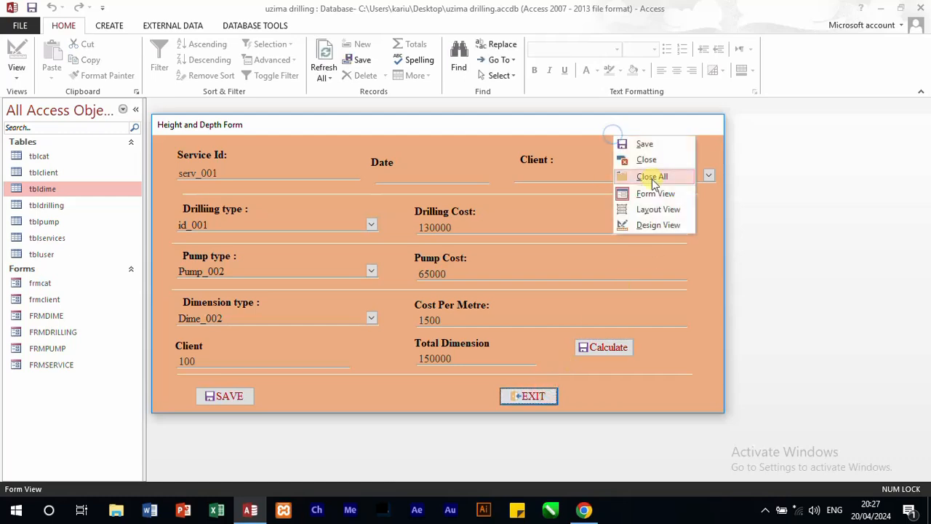
pyautogui.click(652, 177)
pyautogui.click(415, 293)
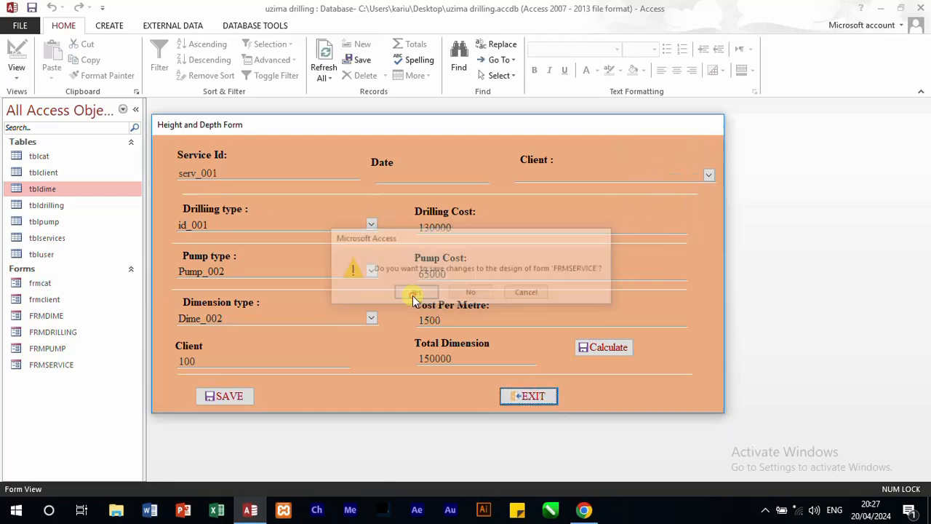
pyautogui.doubleClick(62, 366)
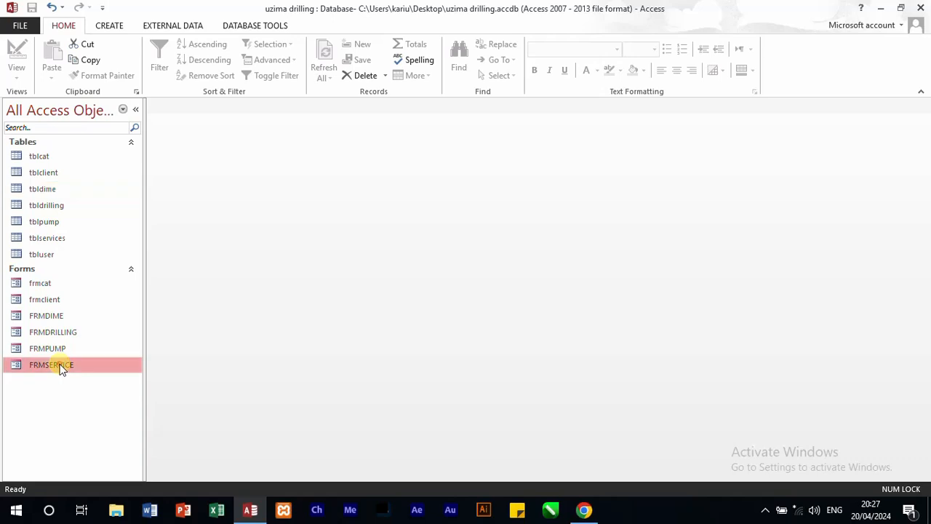
# Step: Test the metre validation with dimension type Dime_001 and 200 metres, calculating the total dimension
pyautogui.click(398, 266)
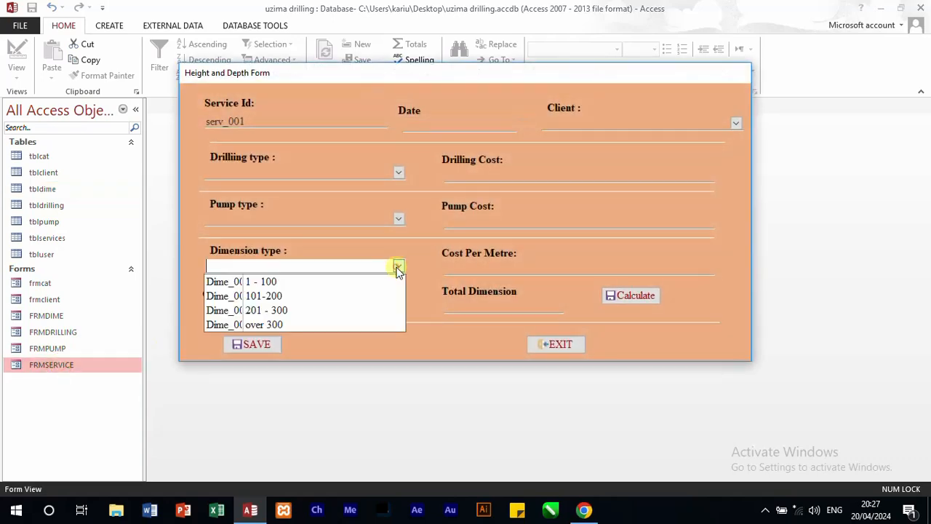
pyautogui.click(337, 284)
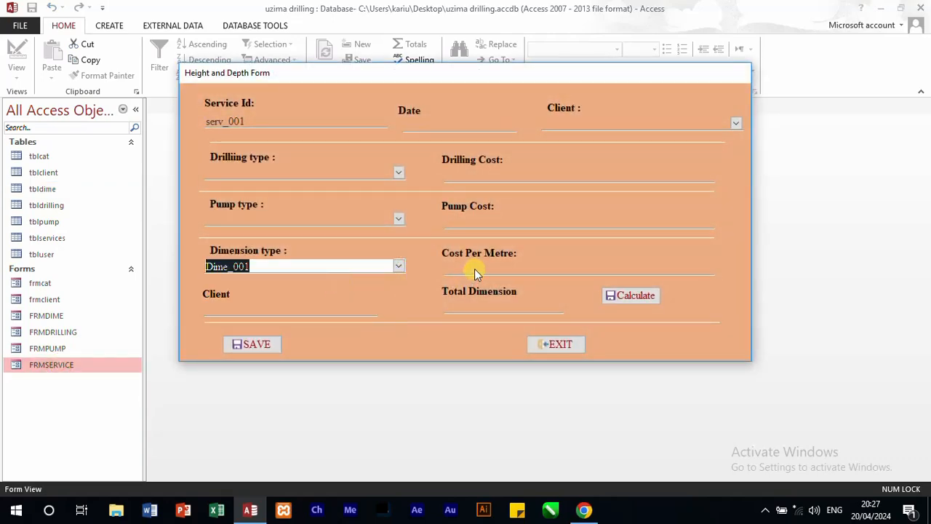
pyautogui.click(291, 307)
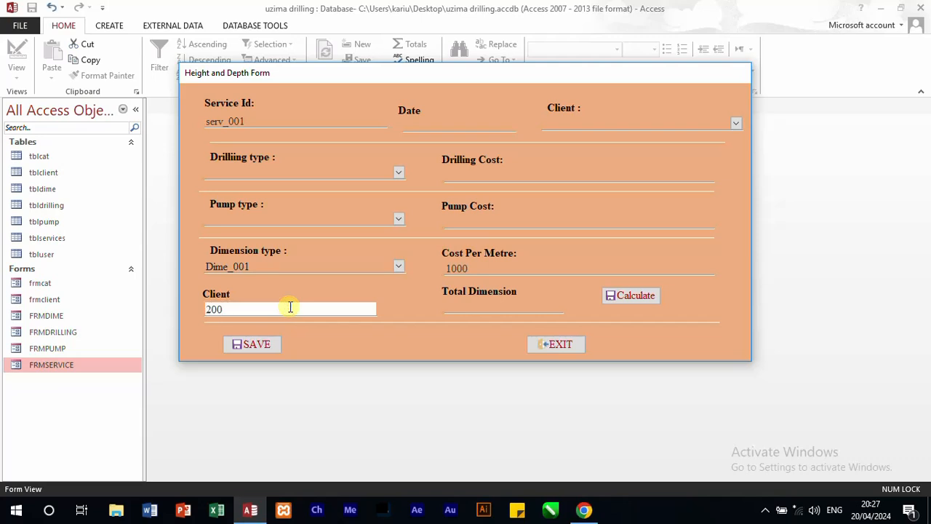
pyautogui.click(612, 301)
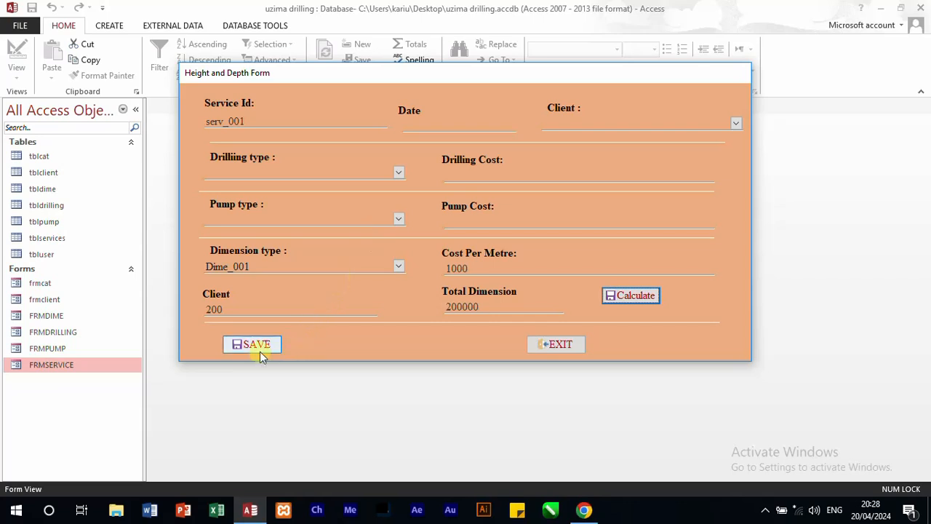
# Step: Return the service form to Design View and open the event code of its SAVE command
pyautogui.rightClick(340, 355)
pyautogui.click(405, 247)
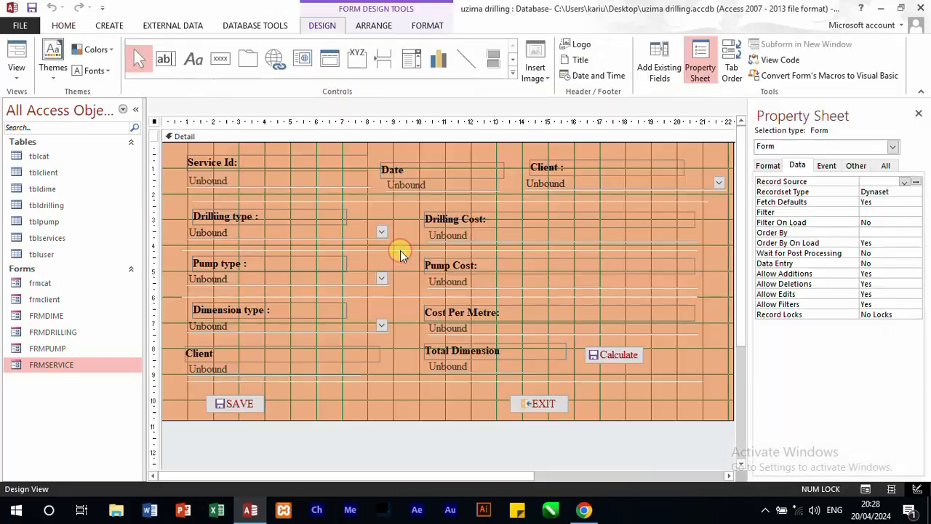
pyautogui.rightClick(246, 401)
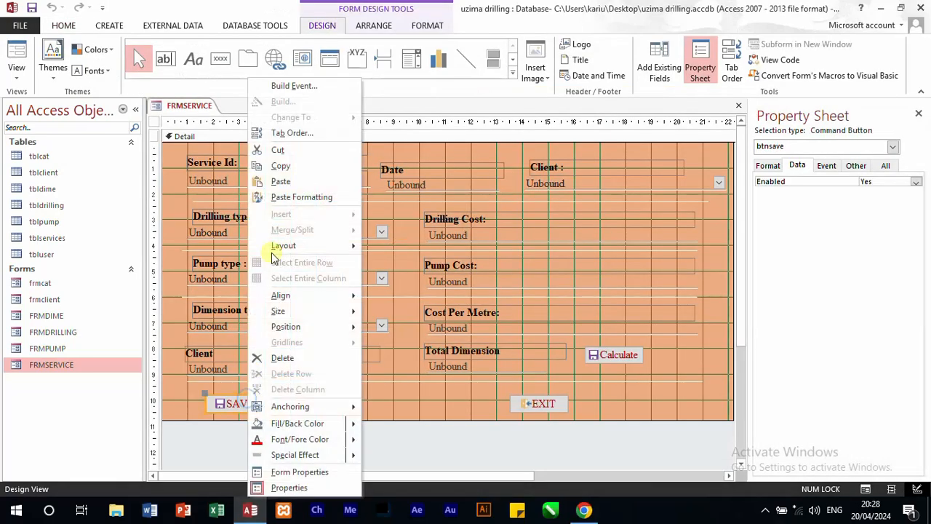
pyautogui.click(308, 95)
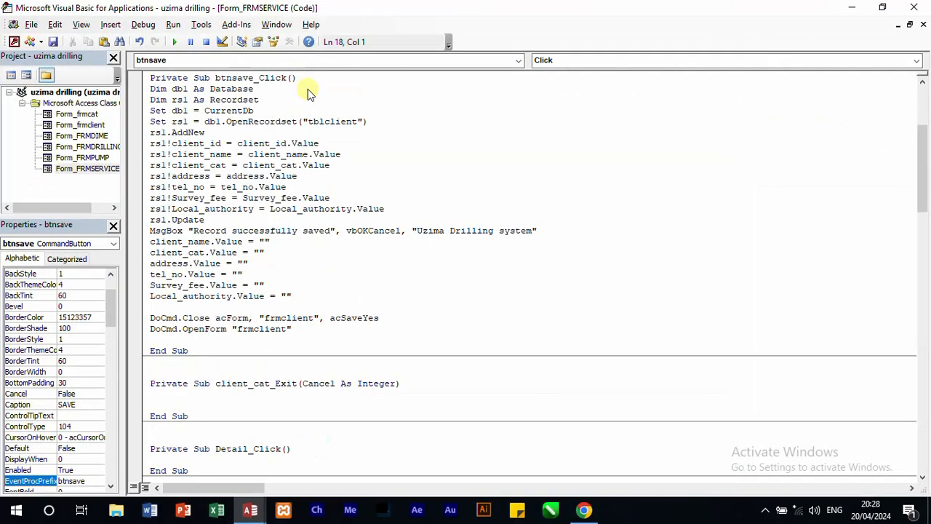
# Step: Change the table opened by OpenRecordset in btnsave_Click to "tblservices"
pyautogui.moveTo(358, 122); pyautogui.dragTo(329, 125)
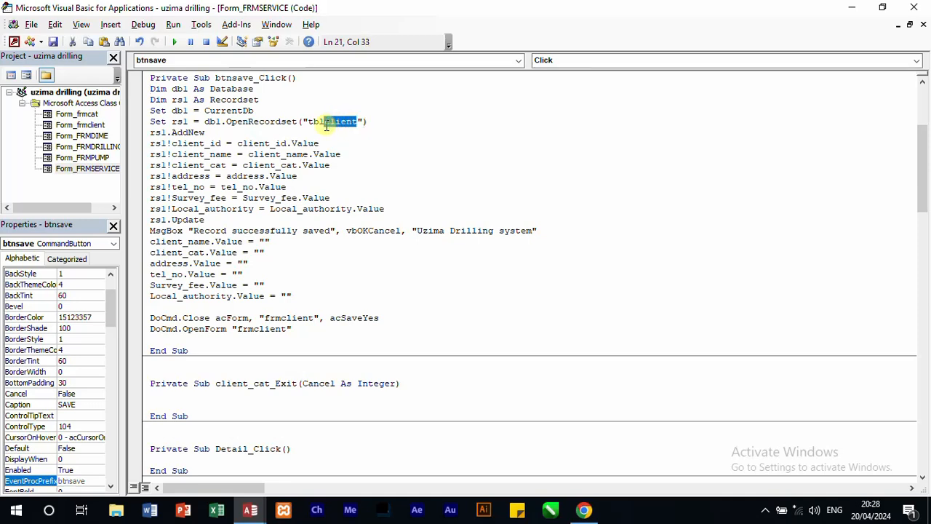
pyautogui.write('serv')
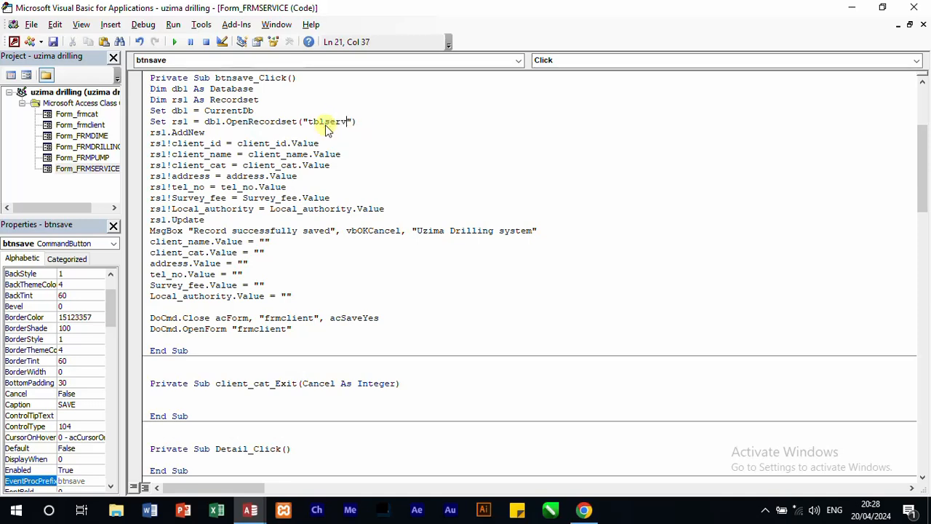
pyautogui.write('ices')
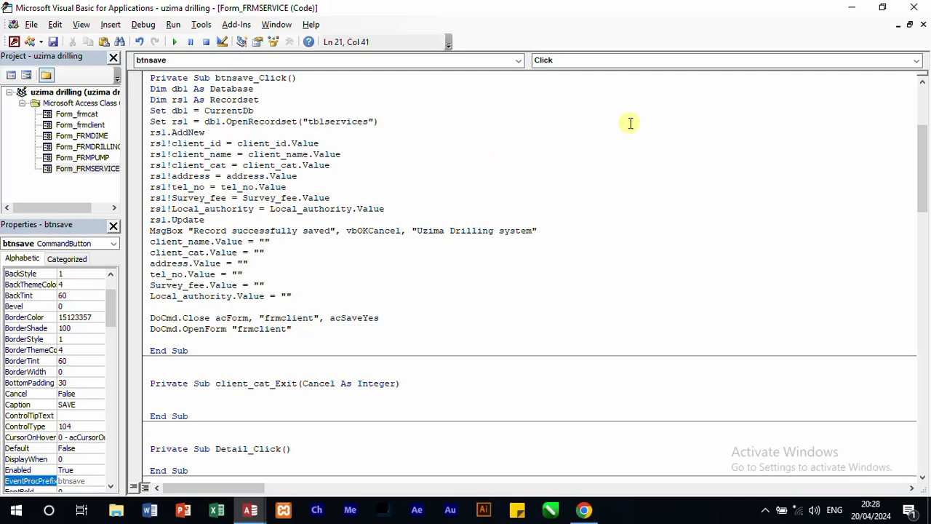
pyautogui.click(603, 220)
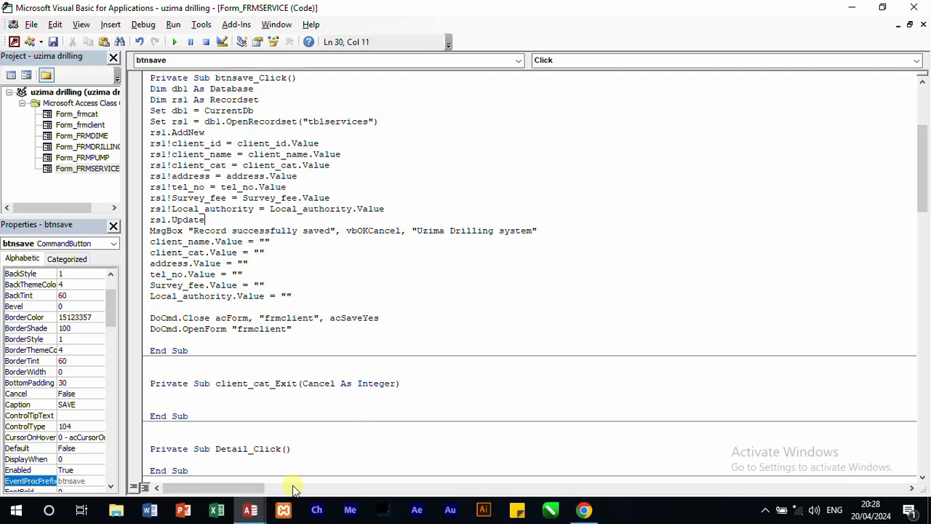
# Step: Switch to the Access database, examine the field names of tblservices in Design View, and close the table
pyautogui.moveTo(249, 509)
pyautogui.click(140, 468)
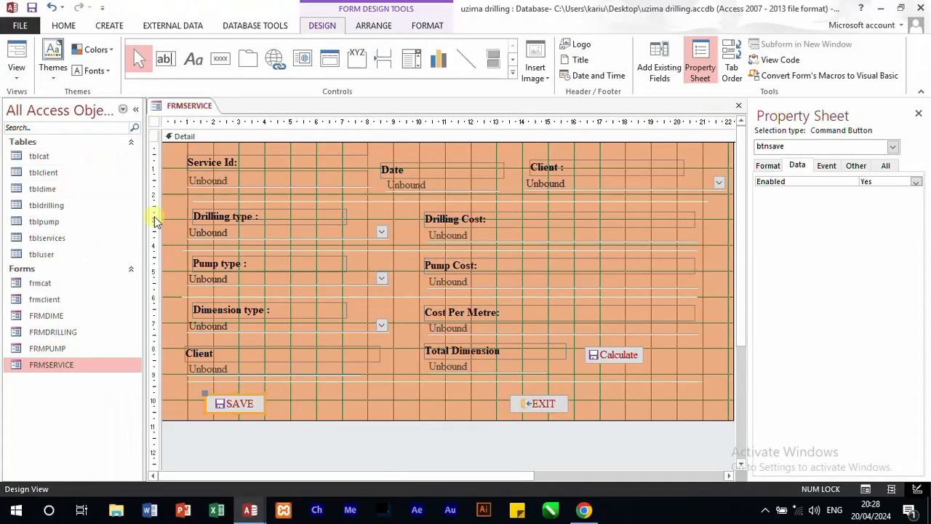
pyautogui.doubleClick(62, 240)
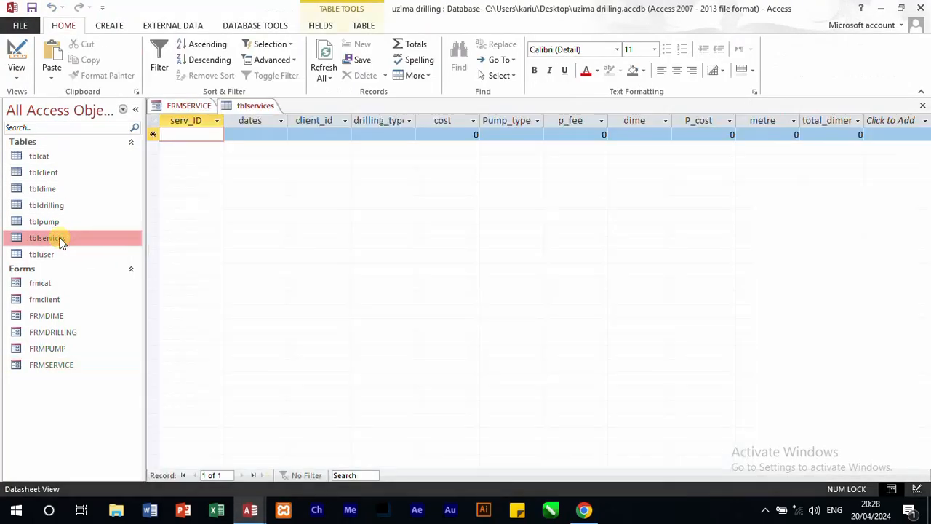
pyautogui.rightClick(63, 239)
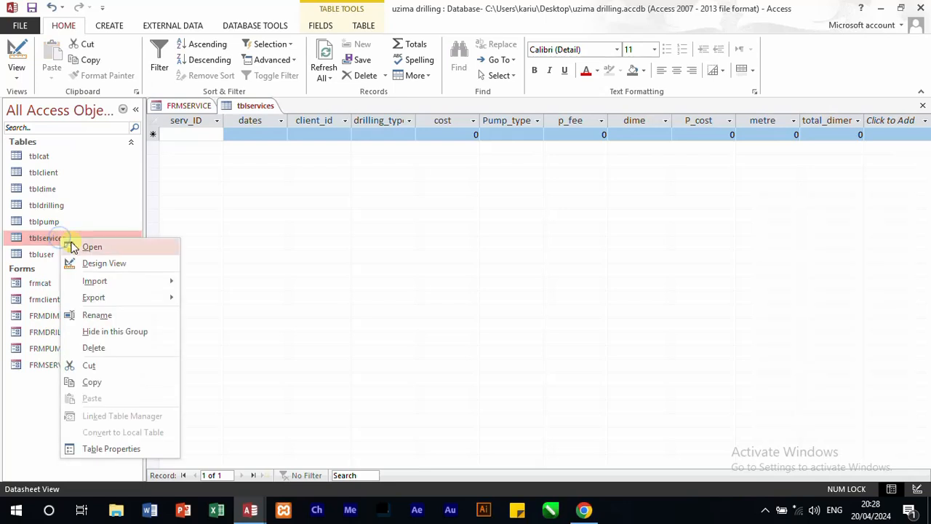
pyautogui.click(97, 265)
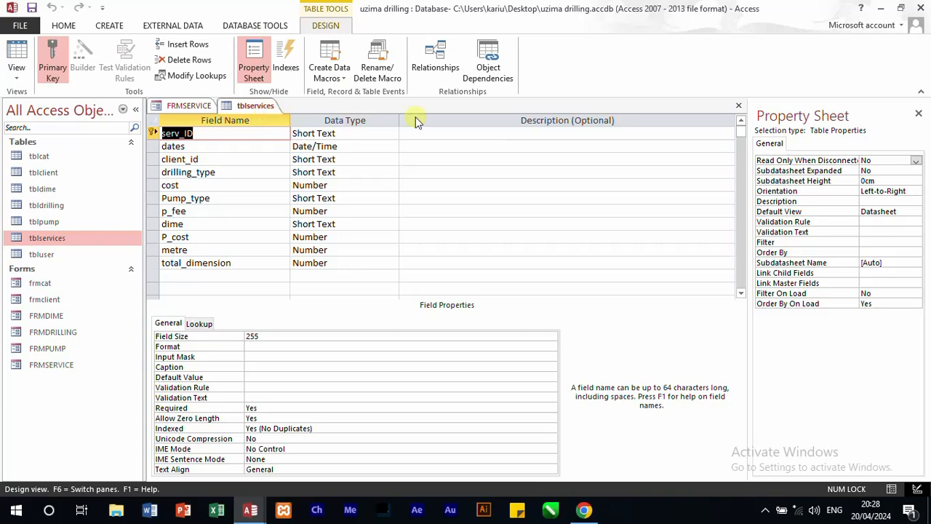
pyautogui.click(738, 106)
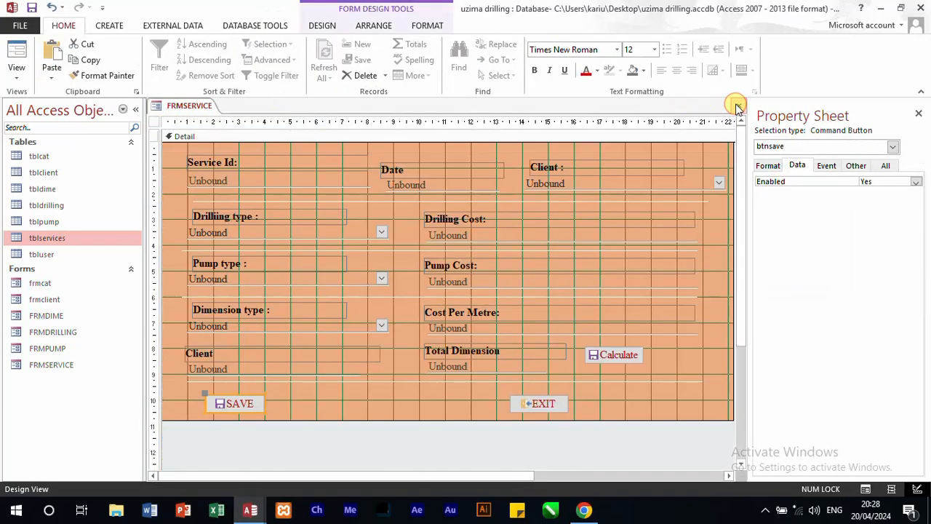
# Step: Show the list of existing fields beside the service form design and expand tblservices to view its field names
pyautogui.click(564, 216)
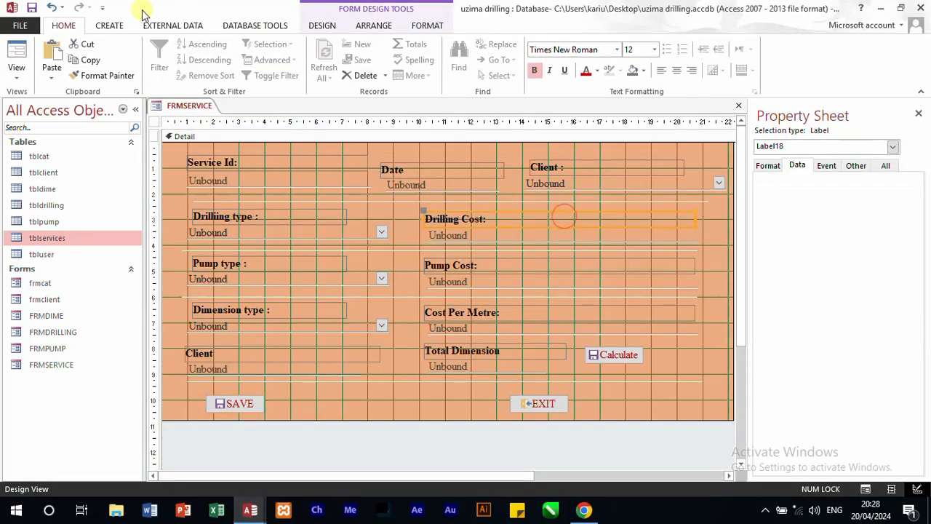
pyautogui.click(322, 25)
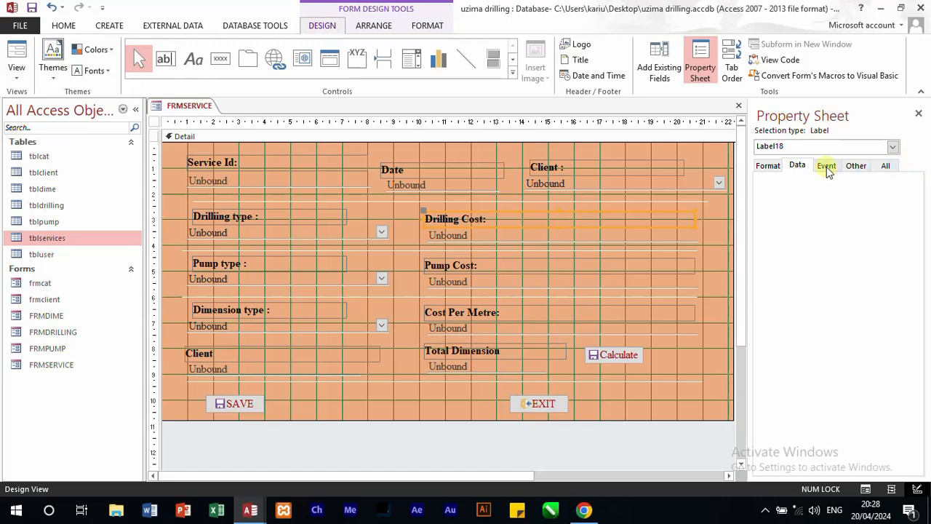
pyautogui.click(662, 66)
pyautogui.click(781, 166)
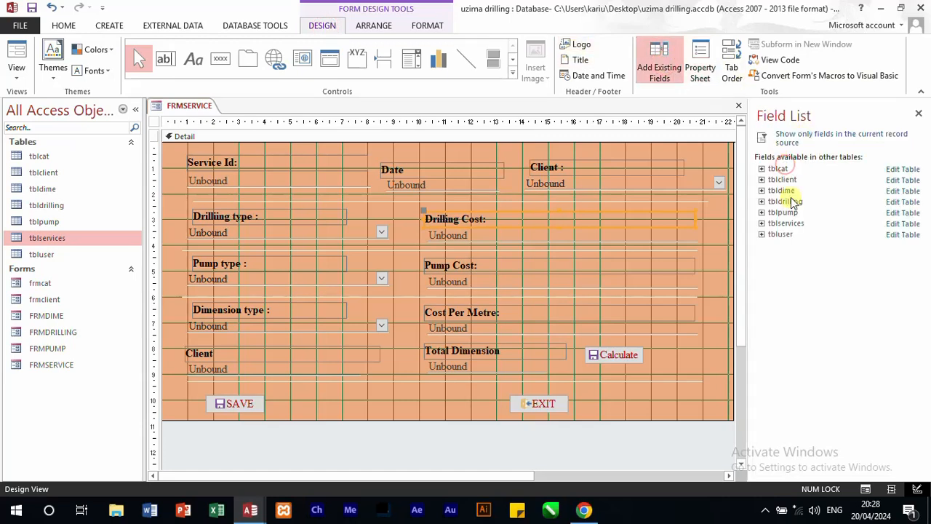
pyautogui.click(761, 223)
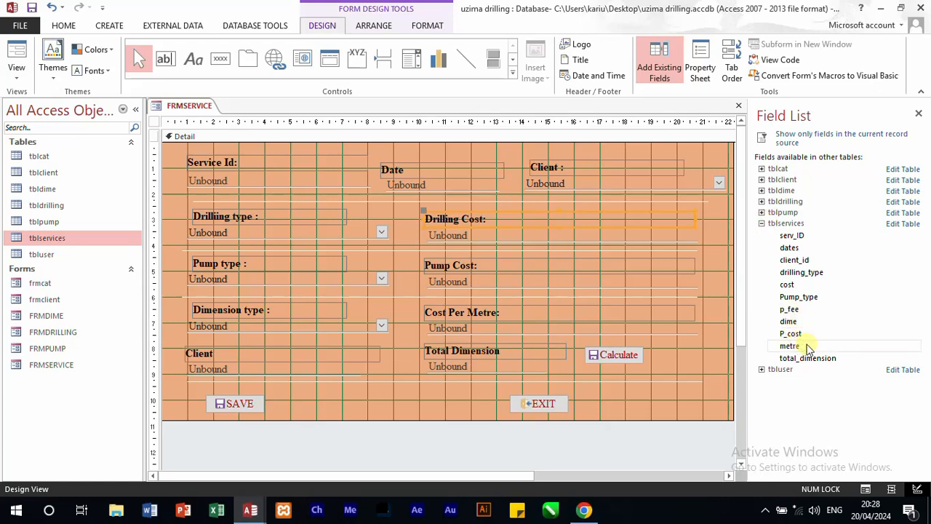
pyautogui.click(823, 356)
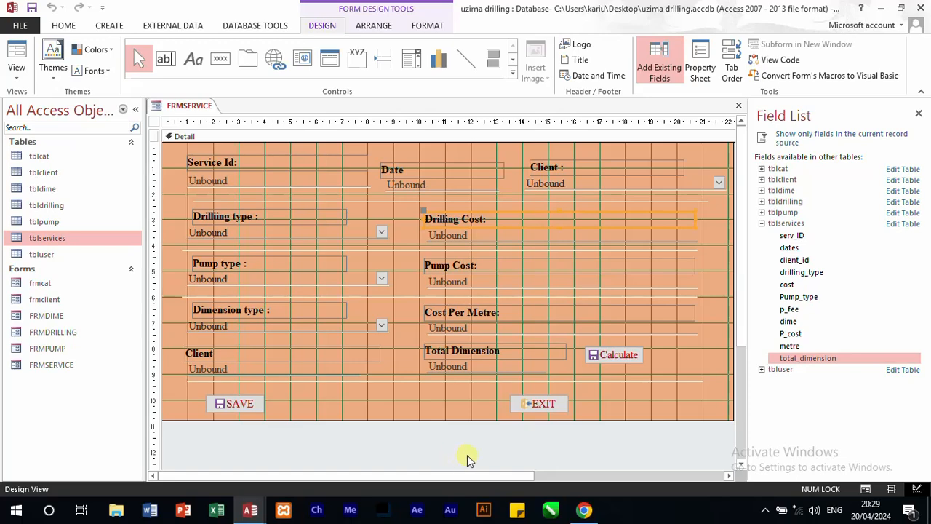
pyautogui.moveTo(251, 510)
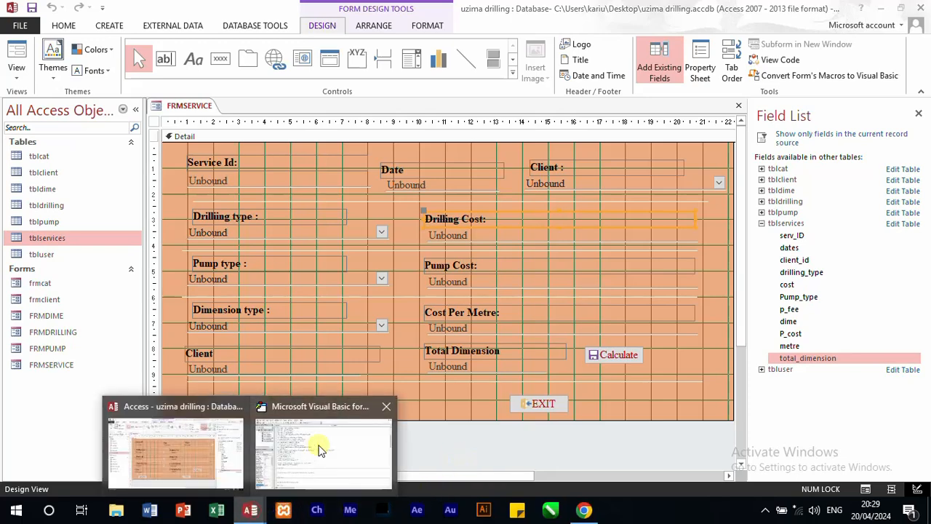
# Step: Switch to the Visual Basic editor and place it as a smaller window so the form's field list stays visible beside the code
pyautogui.click(320, 449)
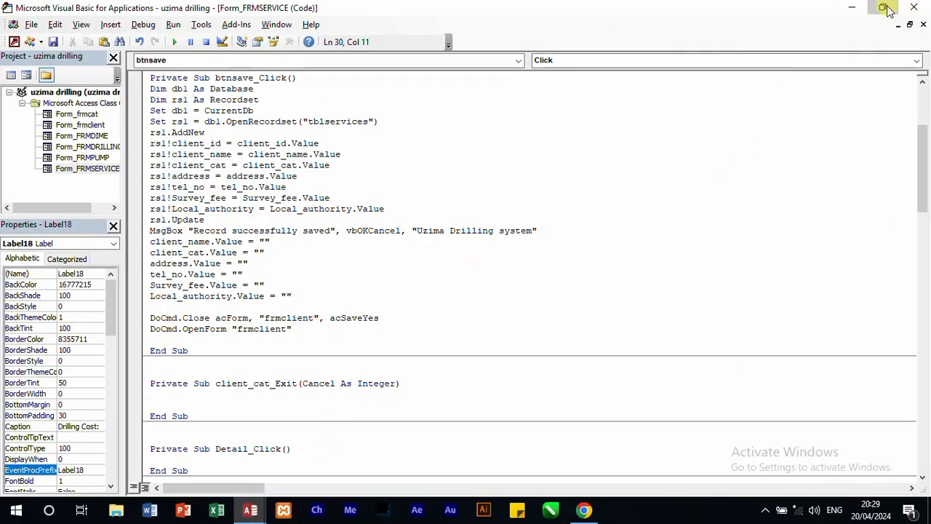
pyautogui.click(885, 8)
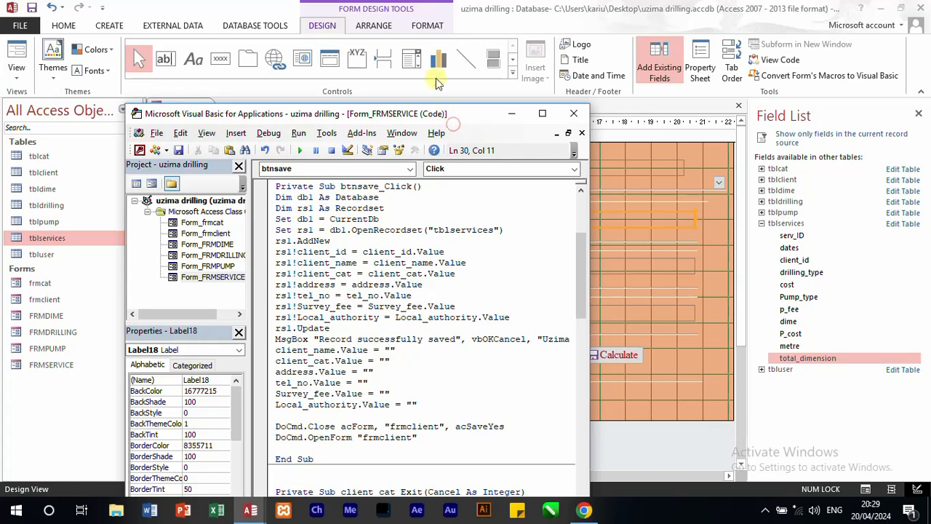
pyautogui.moveTo(447, 114); pyautogui.dragTo(425, 38)
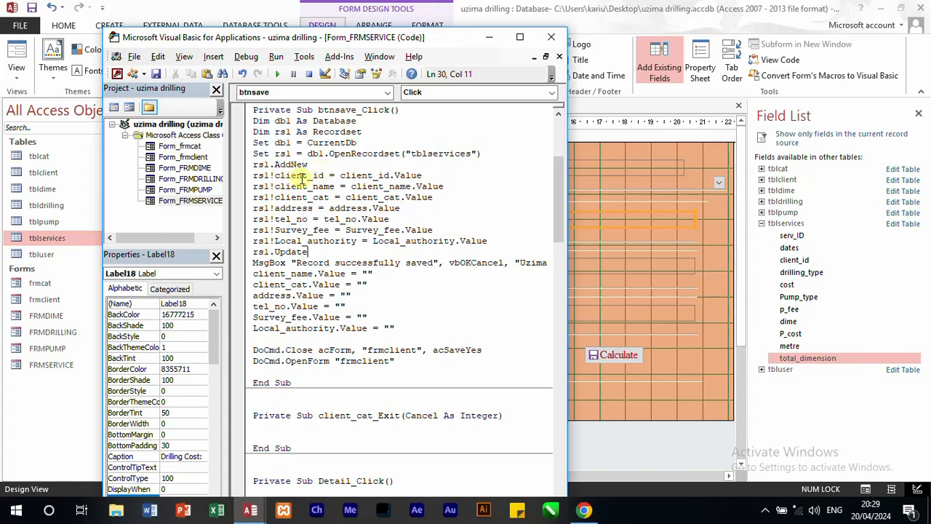
# Step: Change the first field assignment after rs1.AddNew in btnsave_Click to rs1!serv_id = serv_id.Value
pyautogui.moveTo(308, 176); pyautogui.dragTo(276, 172)
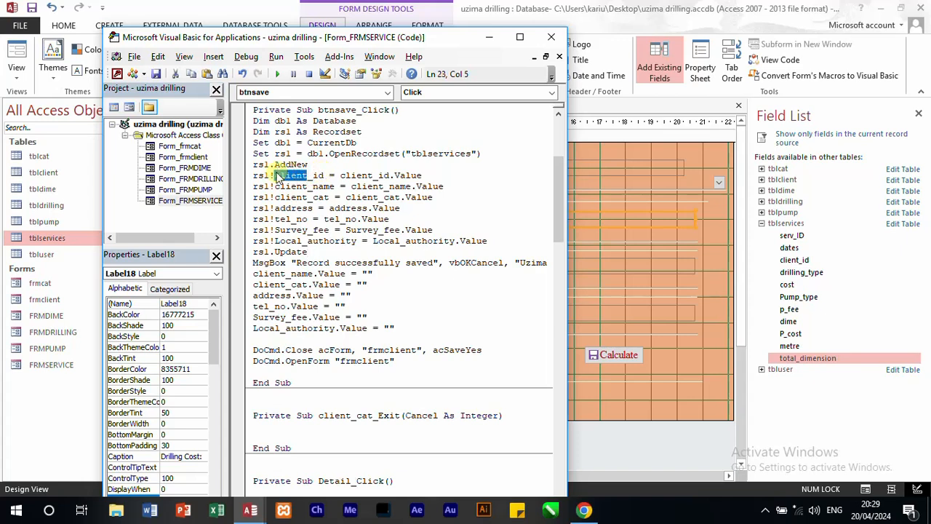
pyautogui.write('ser')
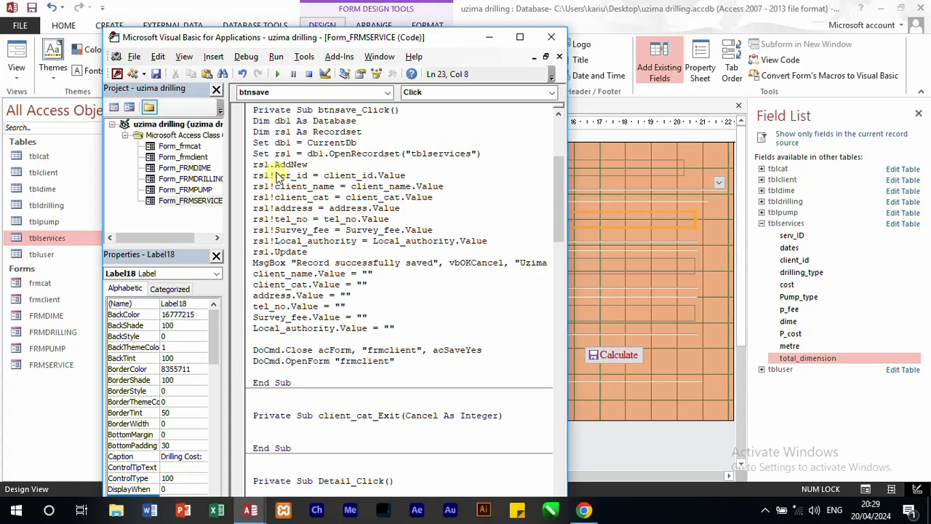
pyautogui.write('v')
pyautogui.doubleClick(359, 176)
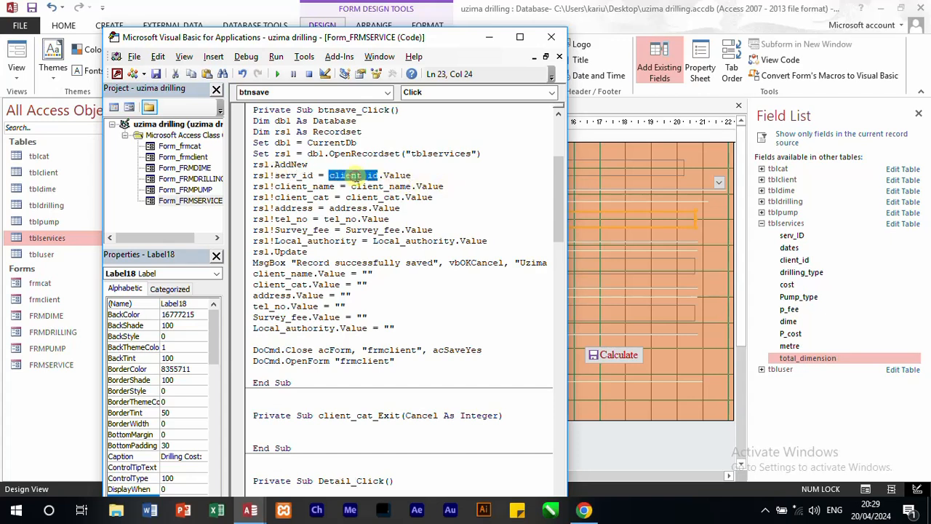
pyautogui.write('serv')
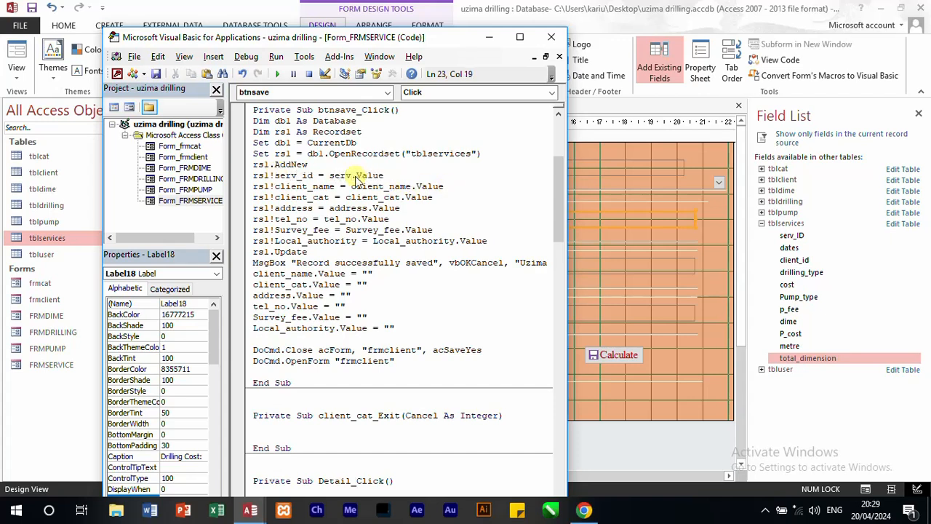
pyautogui.write('_id')
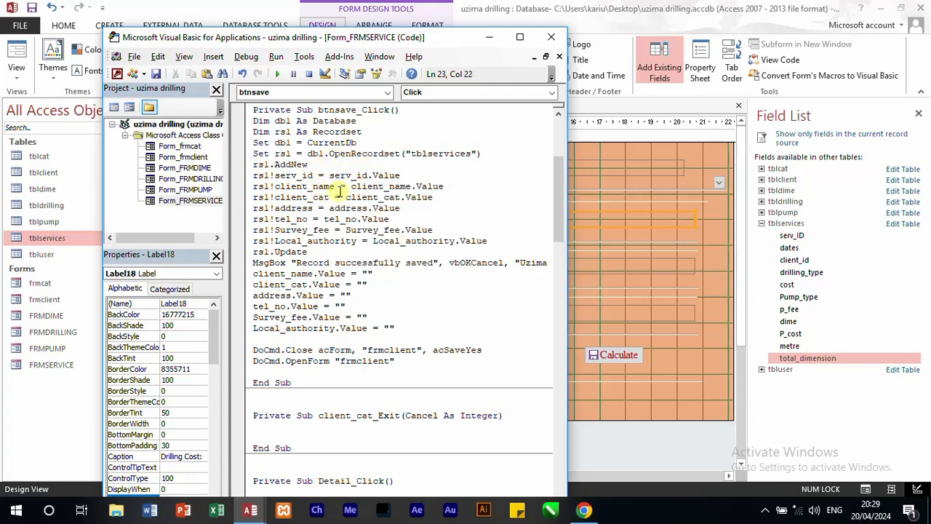
# Step: Replace client_name with dates on both sides of the second rs1 assignment, giving rs1!dates = dates.Value
pyautogui.moveTo(337, 187); pyautogui.dragTo(278, 186)
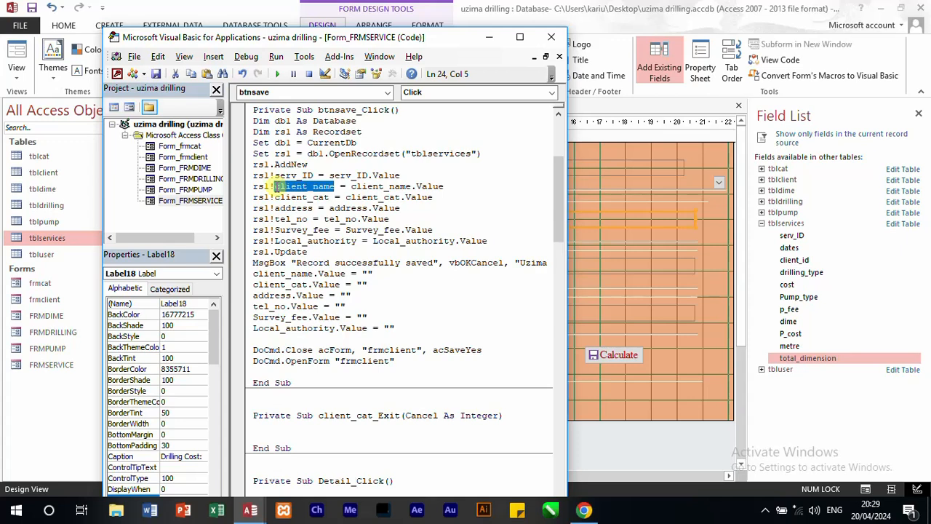
pyautogui.write('dates')
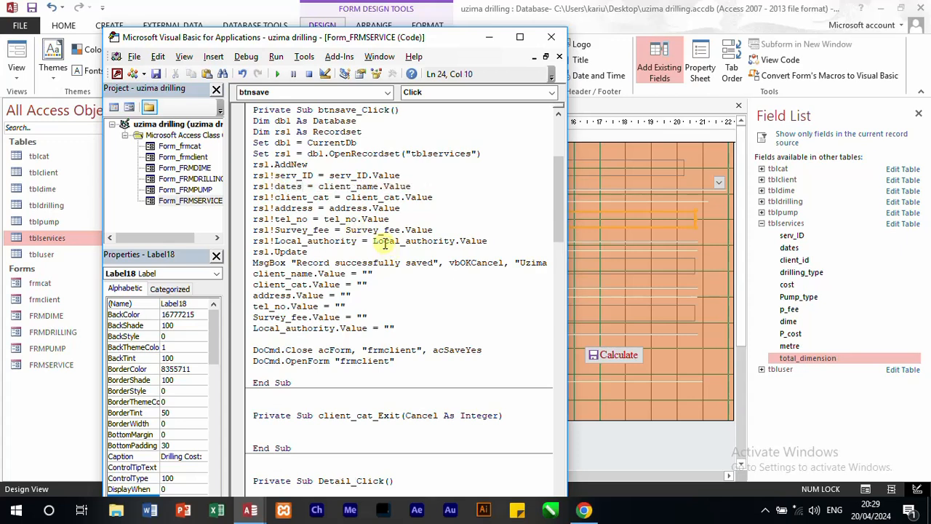
pyautogui.doubleClick(365, 188)
pyautogui.write('dates')
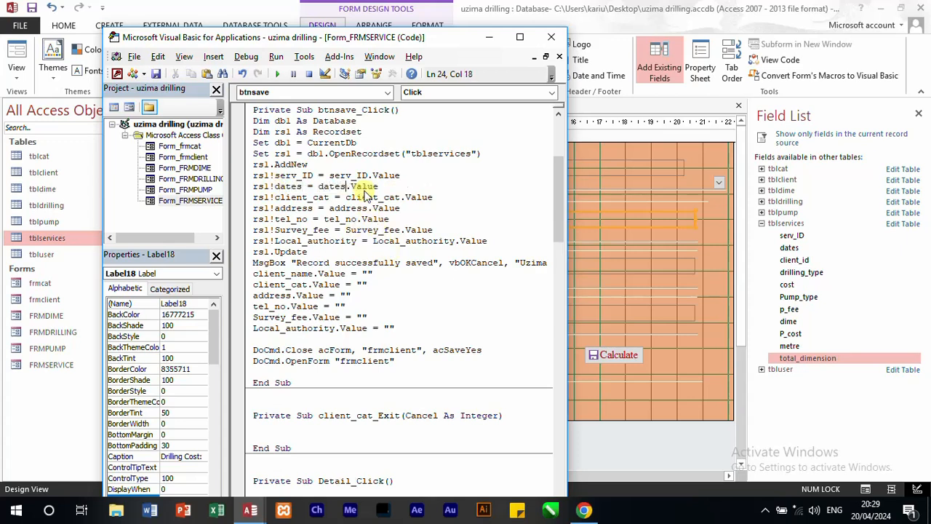
# Step: Replace client_cat with client_id in the third recordset assignment so it reads rs1!client_id = client_id.Value
pyautogui.doubleClick(318, 198)
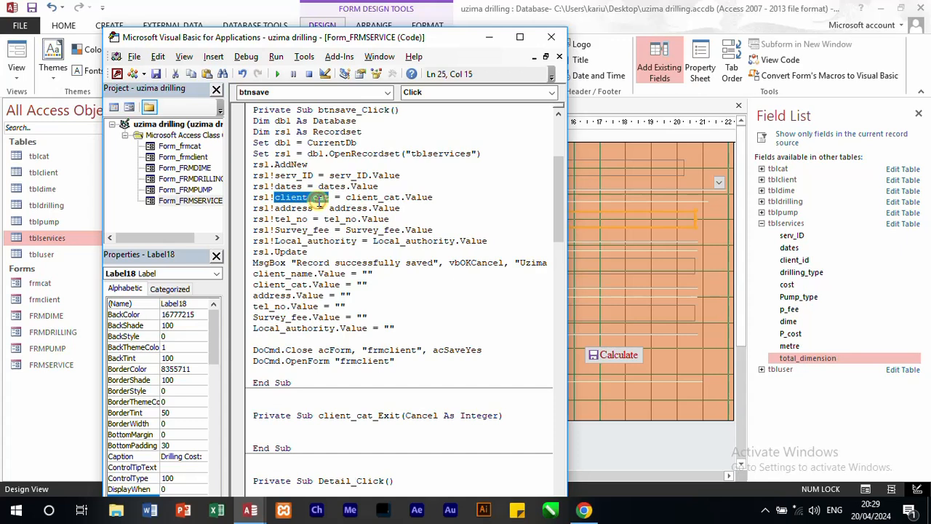
pyautogui.write('lient')
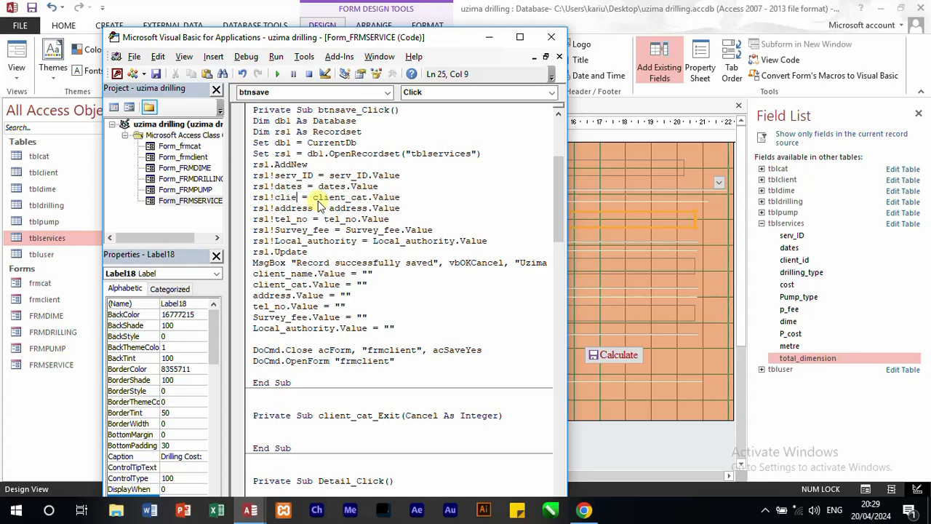
pyautogui.write('_id')
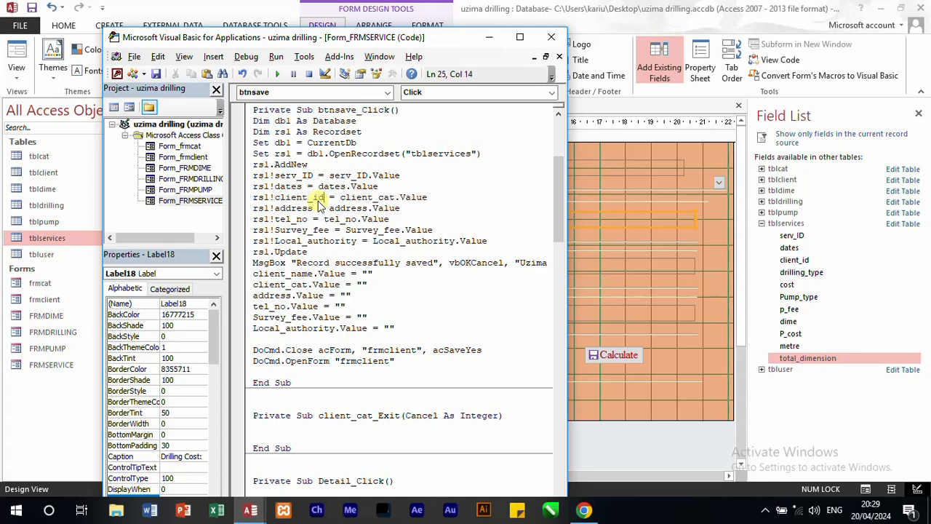
pyautogui.doubleClick(356, 197)
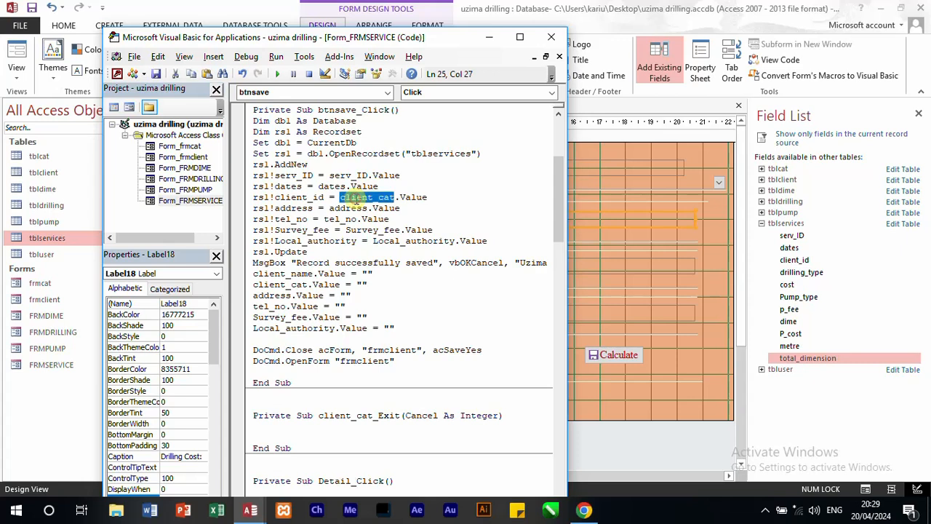
pyautogui.write('client')
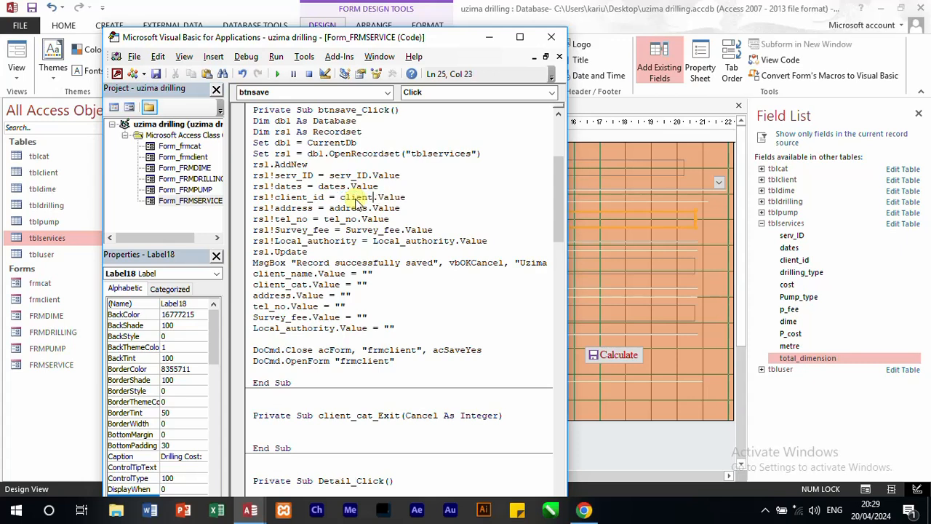
pyautogui.write('_id')
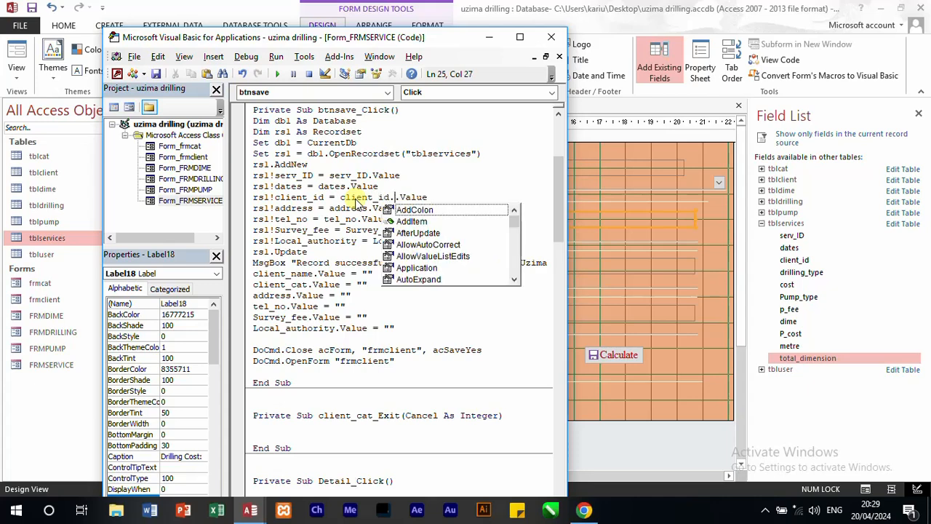
# Step: Rewrite the address assignment in the save code as rs1!Drilling_type = Drilling_type.Value
pyautogui.click(297, 207)
pyautogui.doubleClick(297, 208)
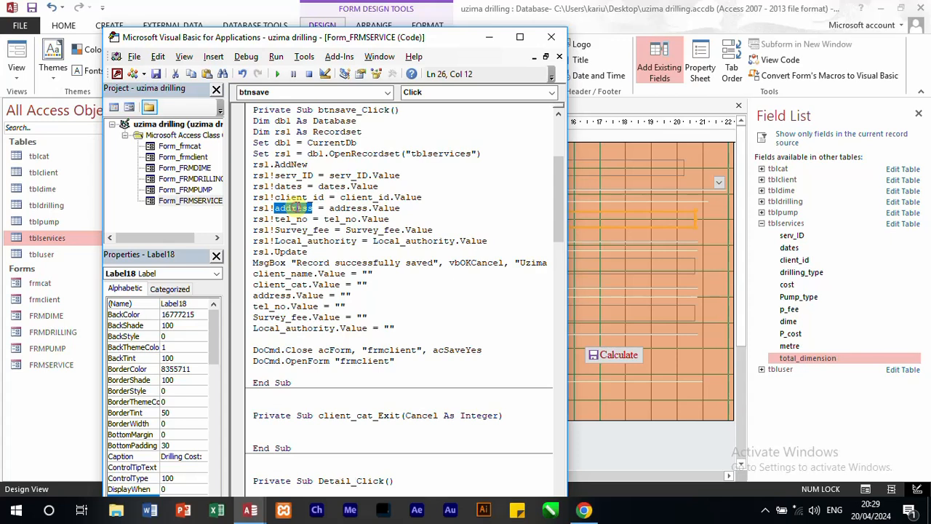
pyautogui.write('Drillin')
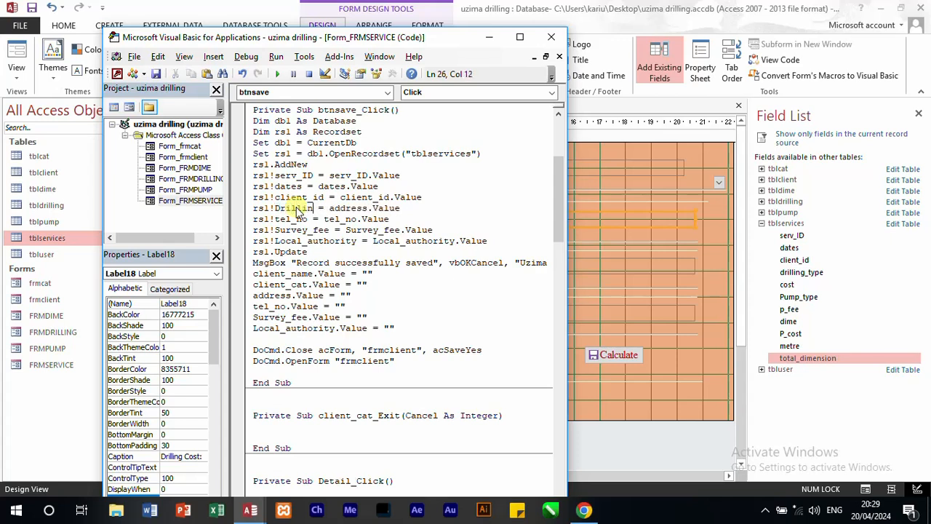
pyautogui.write('g_type')
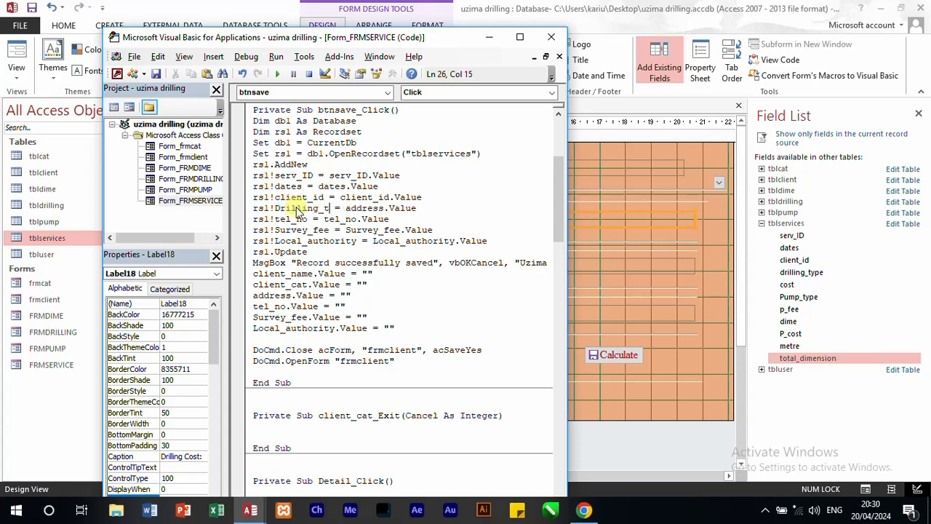
pyautogui.doubleClick(377, 209)
pyautogui.write('Dr')
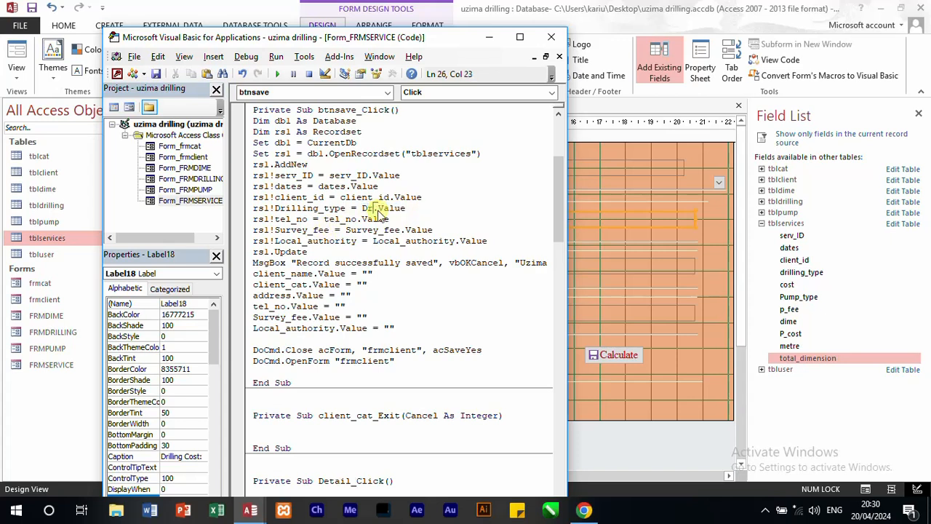
pyautogui.write('illing_type.')
pyautogui.press('BackSpace')
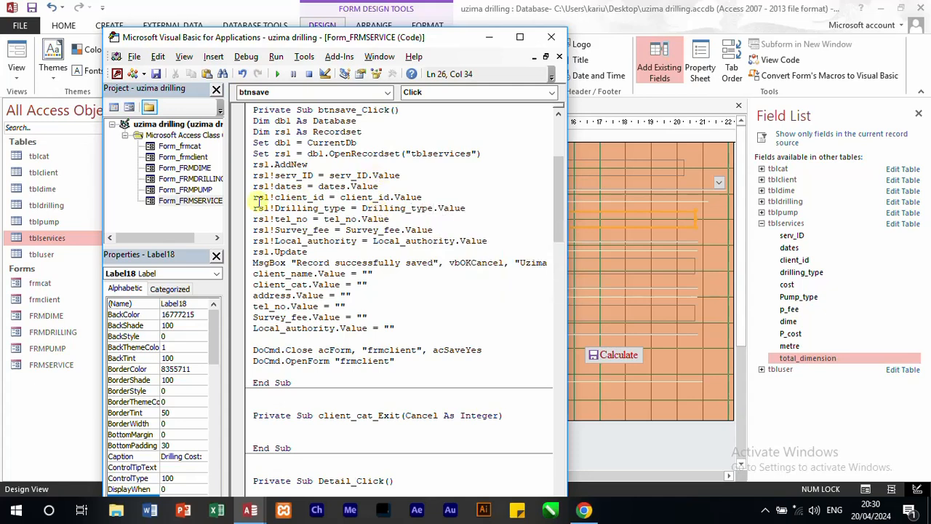
# Step: Change the tel_no assignment in the save code to rs1!cost = cost.Value
pyautogui.doubleClick(298, 219)
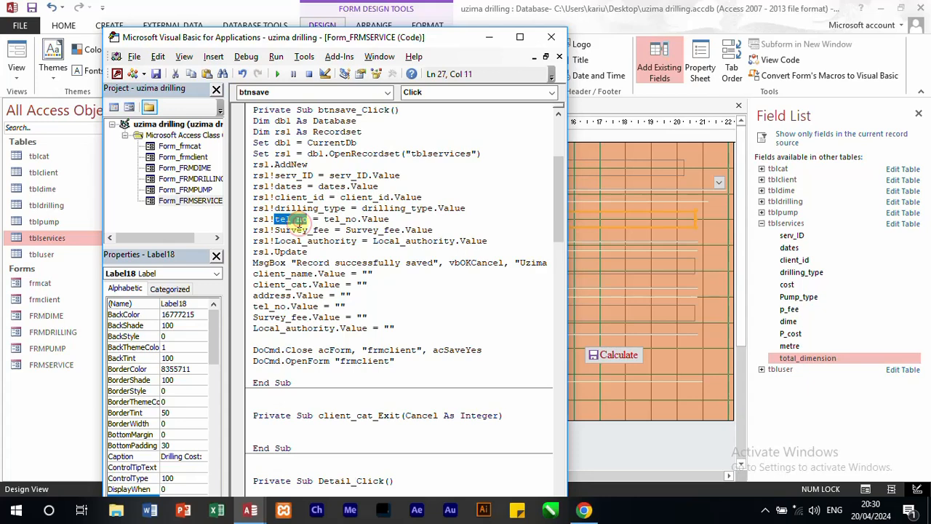
pyautogui.write('cost')
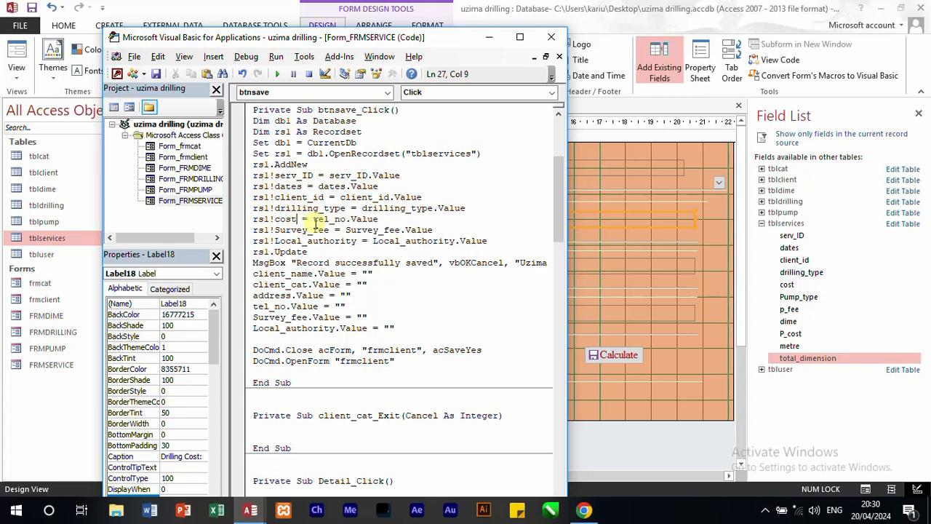
pyautogui.doubleClick(324, 219)
pyautogui.write('cost')
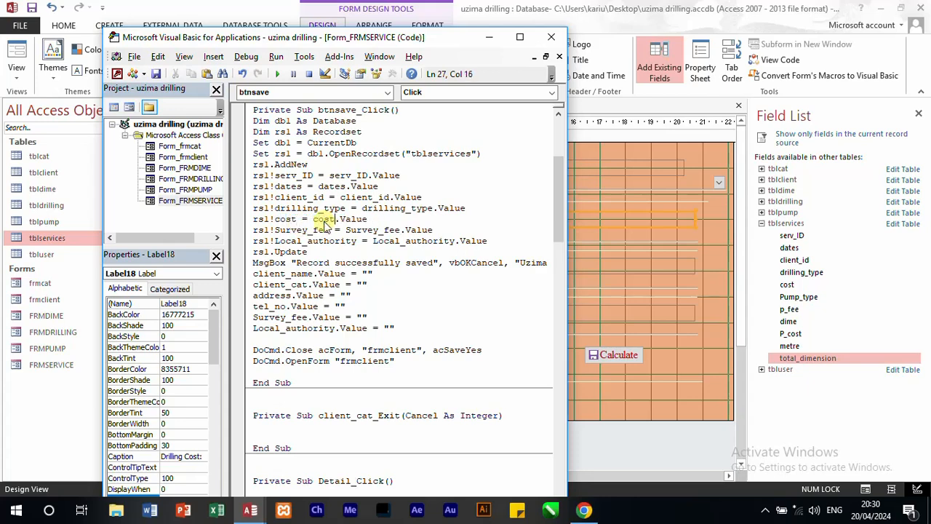
pyautogui.write('.')
pyautogui.press('BackSpace')
# Step: Replace Survey_fee with Pump_type in its recordset assignment, giving rs1!Pump_type = Pump_type.Value
pyautogui.doubleClick(302, 230)
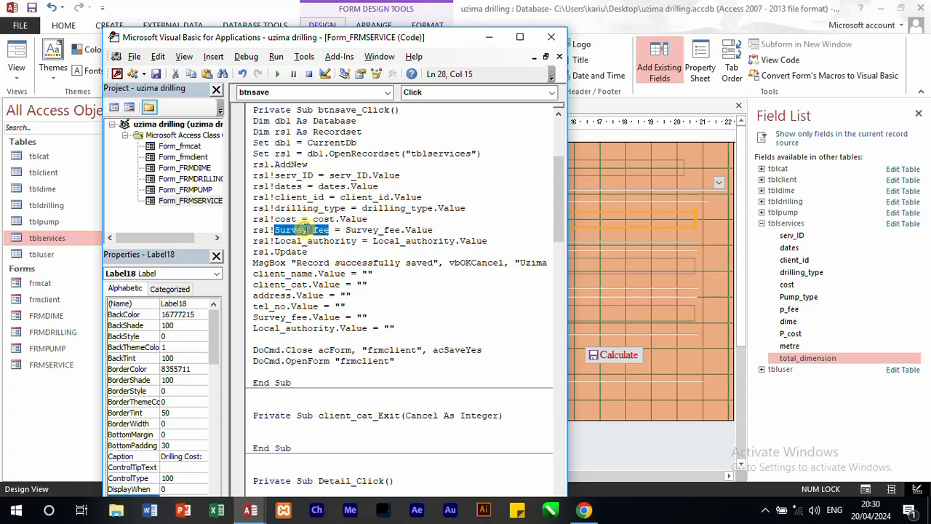
pyautogui.write('Pump')
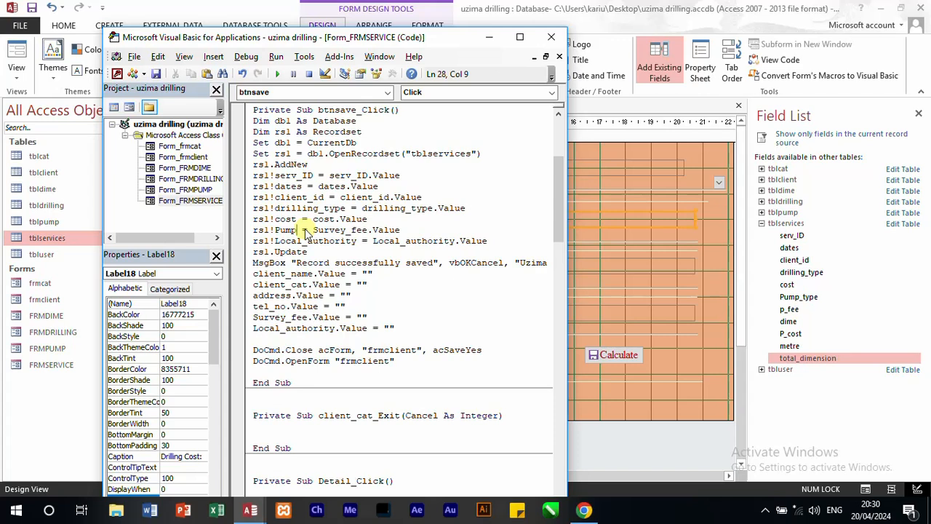
pyautogui.write('_type')
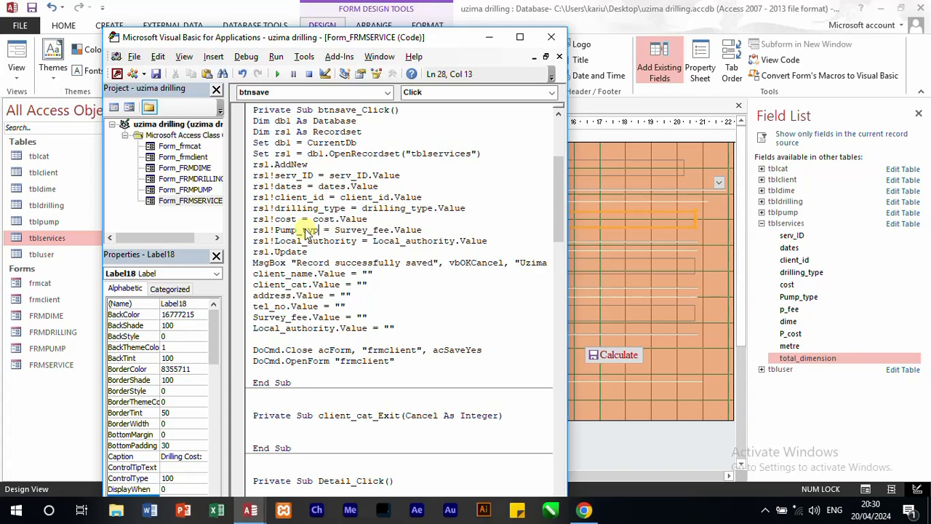
pyautogui.doubleClick(342, 231)
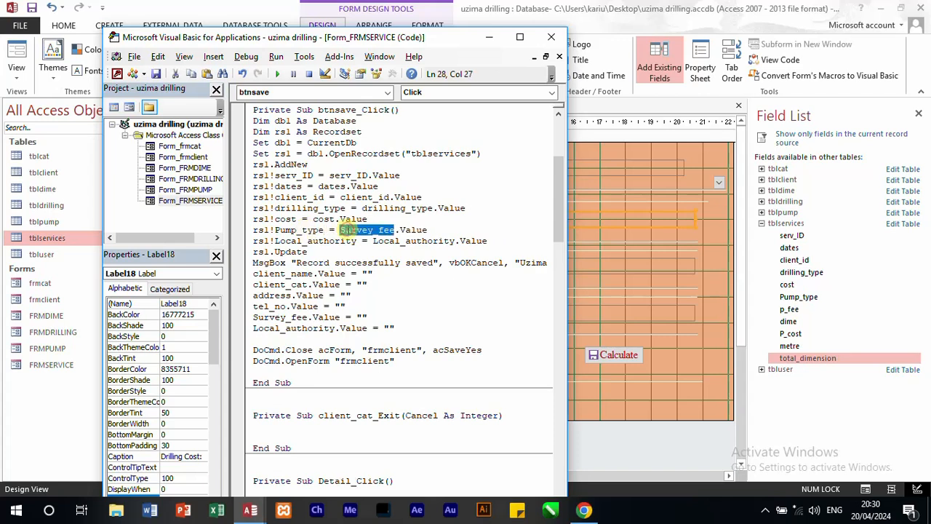
pyautogui.write('pump')
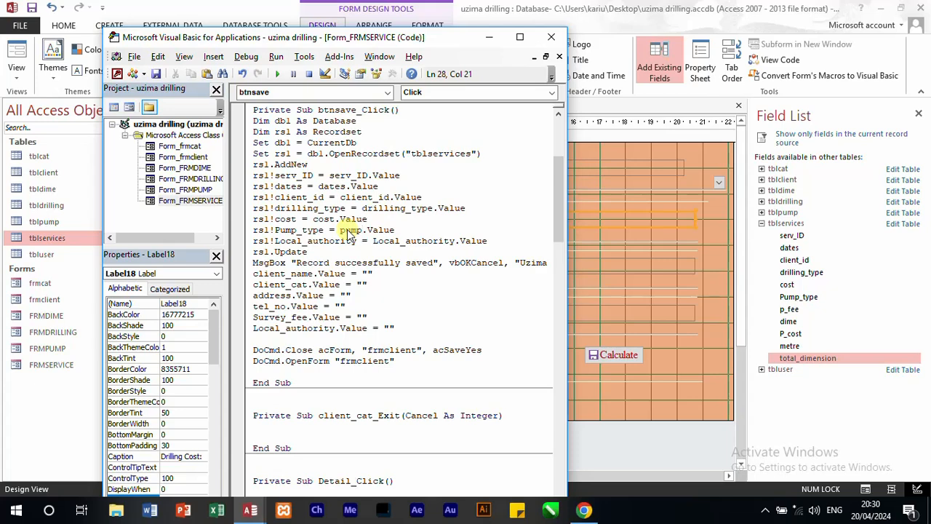
pyautogui.write('_type.')
pyautogui.press('BackSpace')
# Step: Change the Local_authority assignment above rs1.Update to rs1!P_fee = P_fee.Value
pyautogui.doubleClick(326, 241)
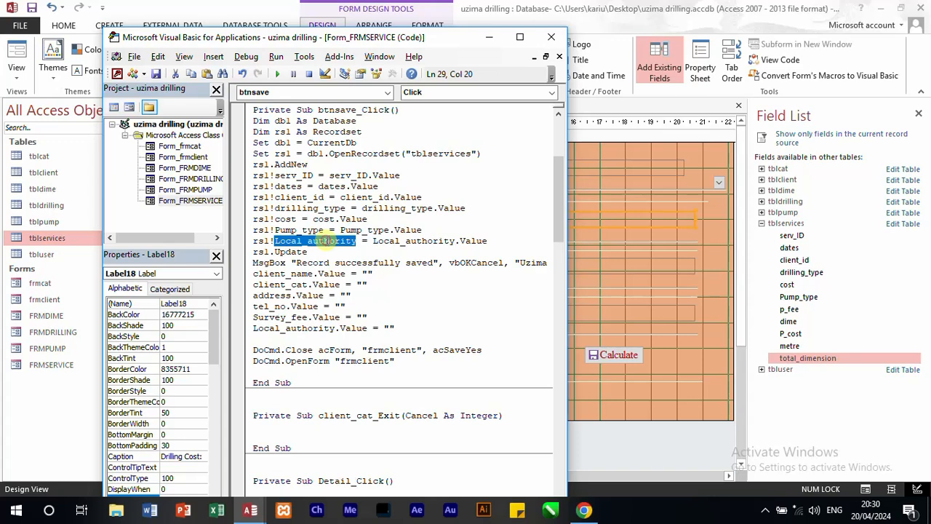
pyautogui.write('P_f')
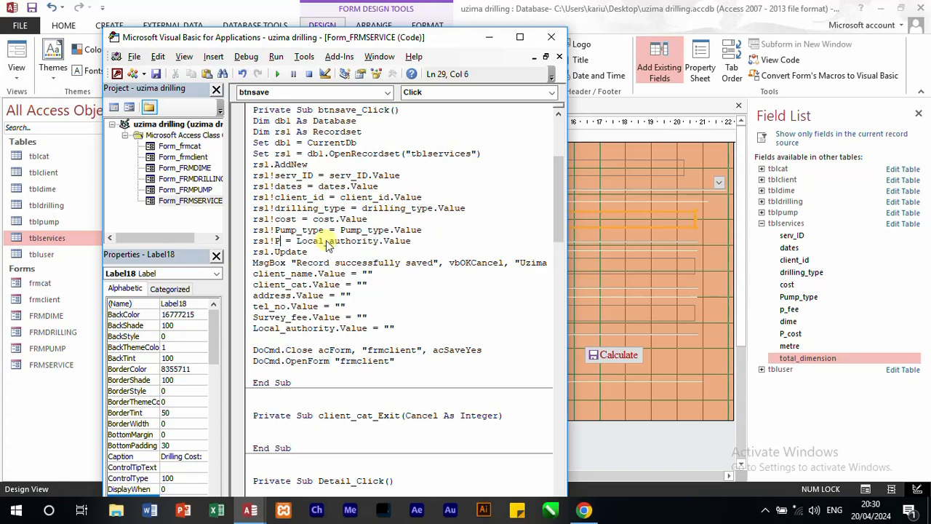
pyautogui.write('ee')
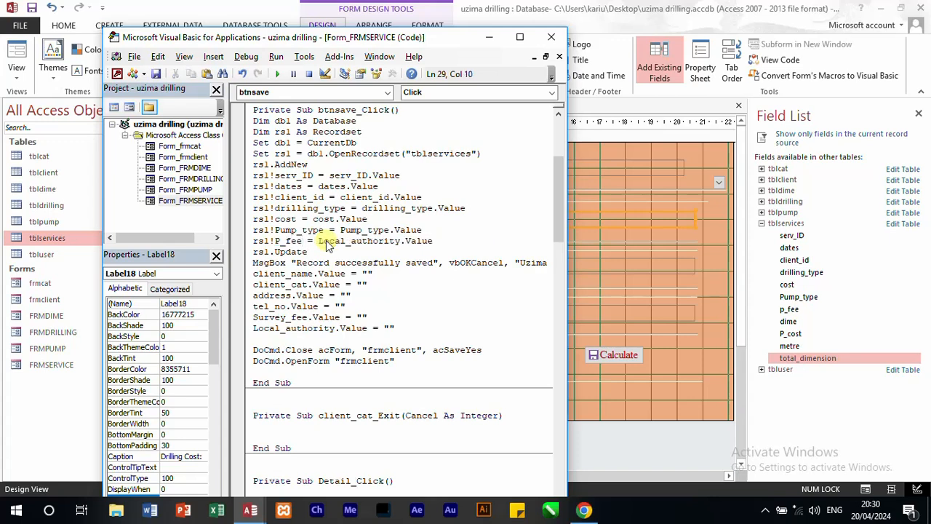
pyautogui.doubleClick(353, 243)
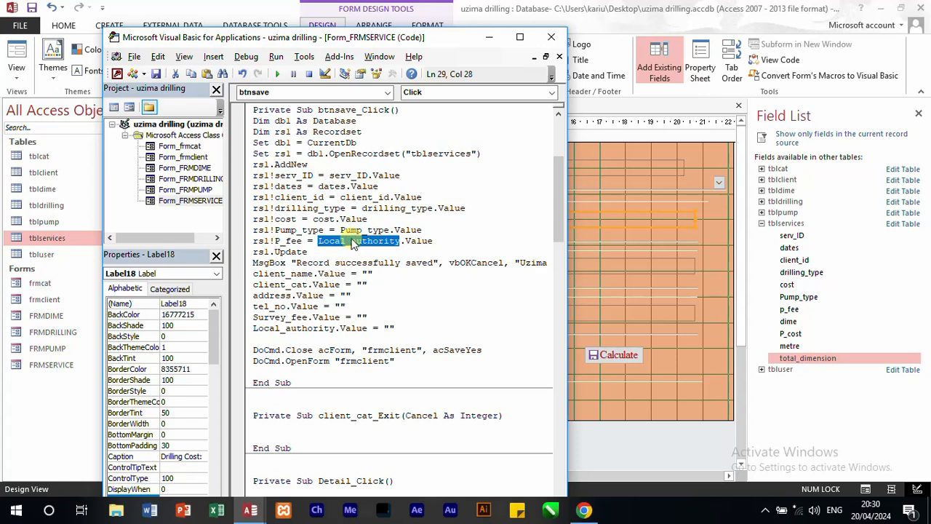
pyautogui.write('P_fee')
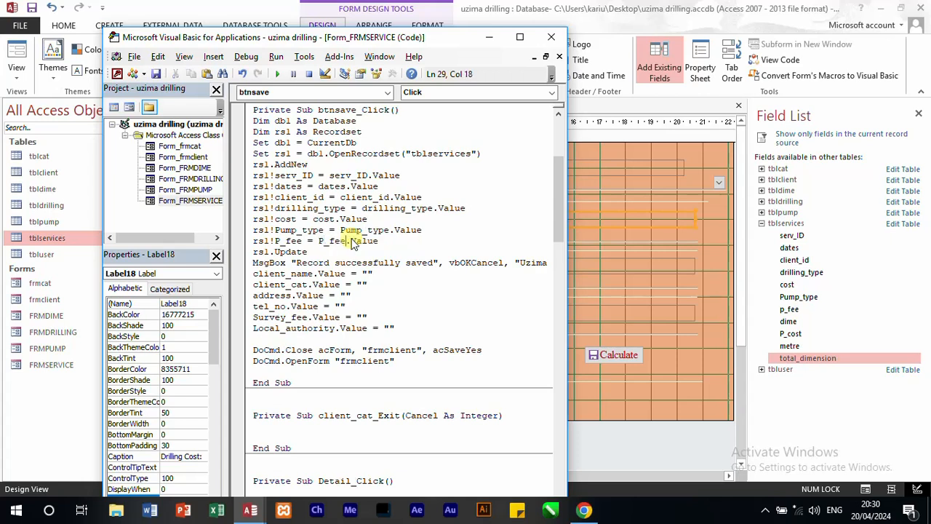
pyautogui.press('End')
pyautogui.click(344, 240)
pyautogui.write('.')
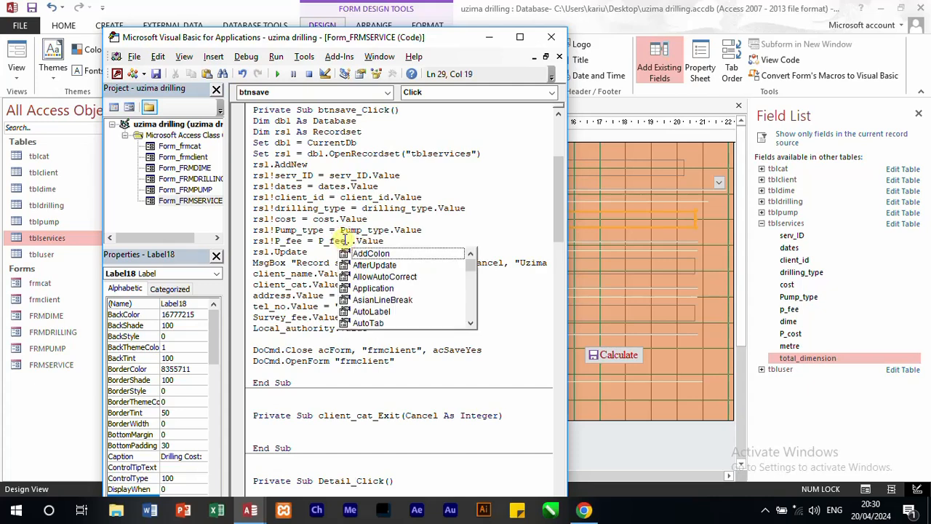
pyautogui.press('BackSpace')
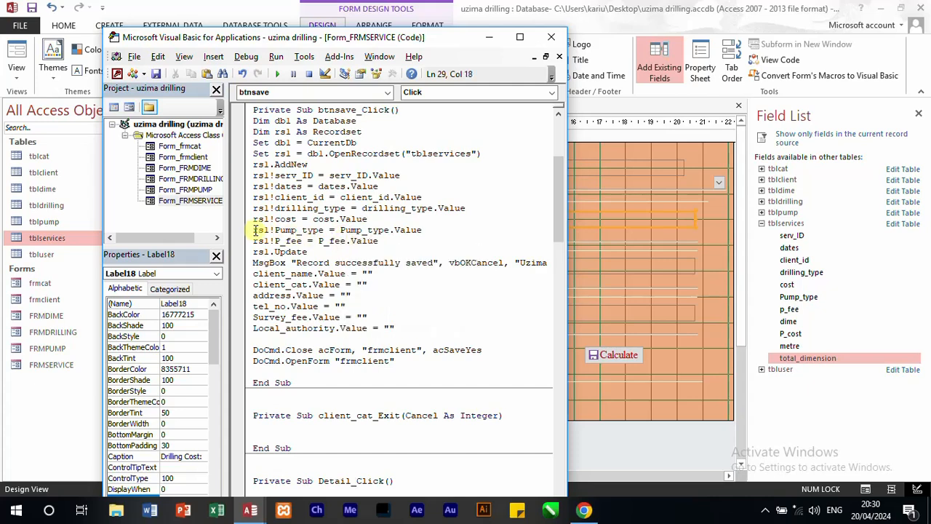
# Step: Duplicate the Pump_type and p_fee recordset assignments directly below the p_fee line in the save code
pyautogui.moveTo(251, 231); pyautogui.dragTo(384, 241)
pyautogui.hotkey('ctrl', 'c')
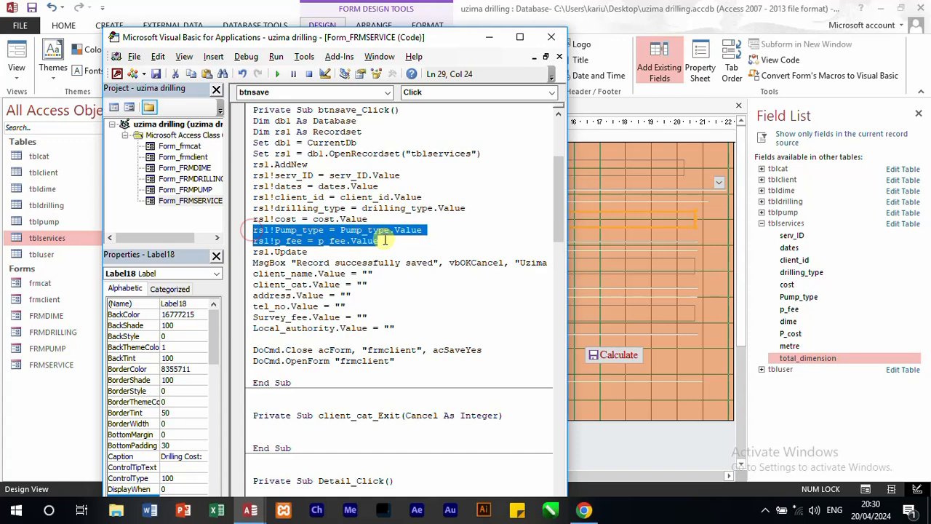
pyautogui.click(384, 241)
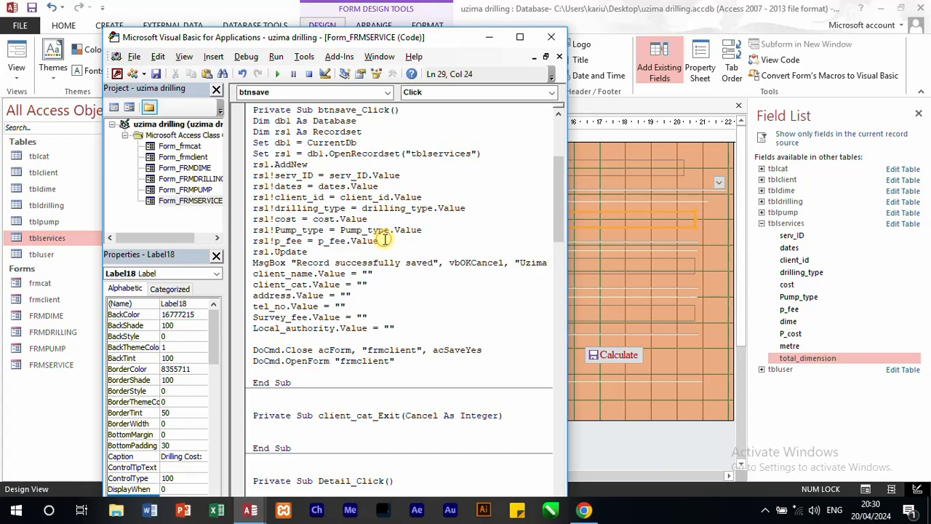
pyautogui.press('Return')
pyautogui.hotkey('ctrl', 'v')
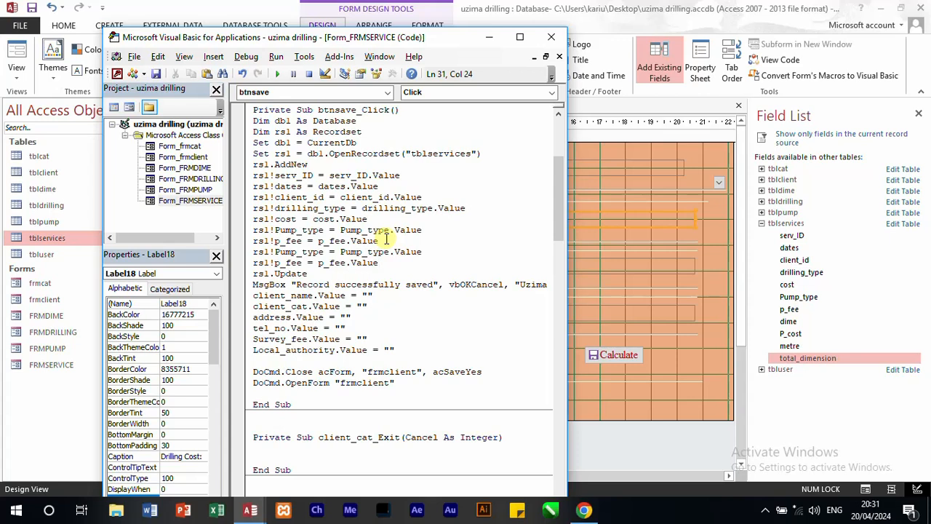
# Step: Change the duplicated Pump_type assignment to rs1!dime = dime.Value
pyautogui.doubleClick(299, 253)
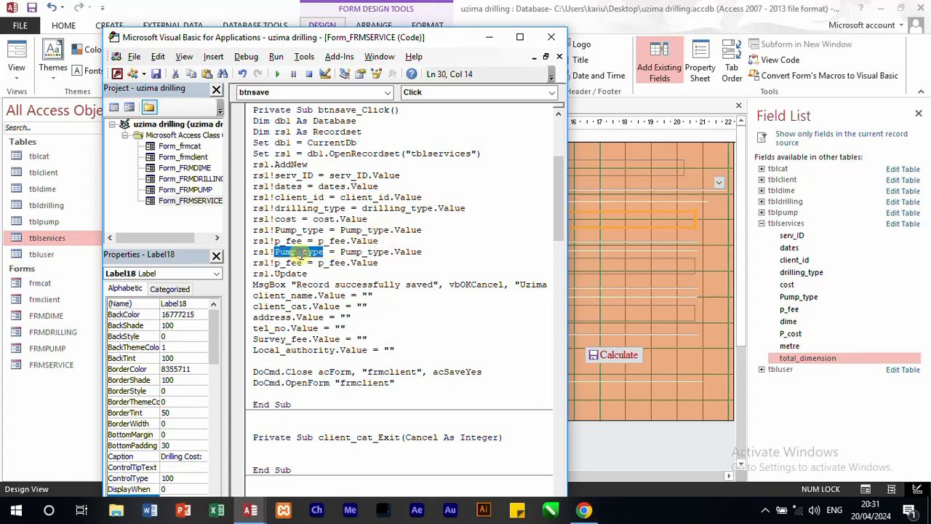
pyautogui.write('dime')
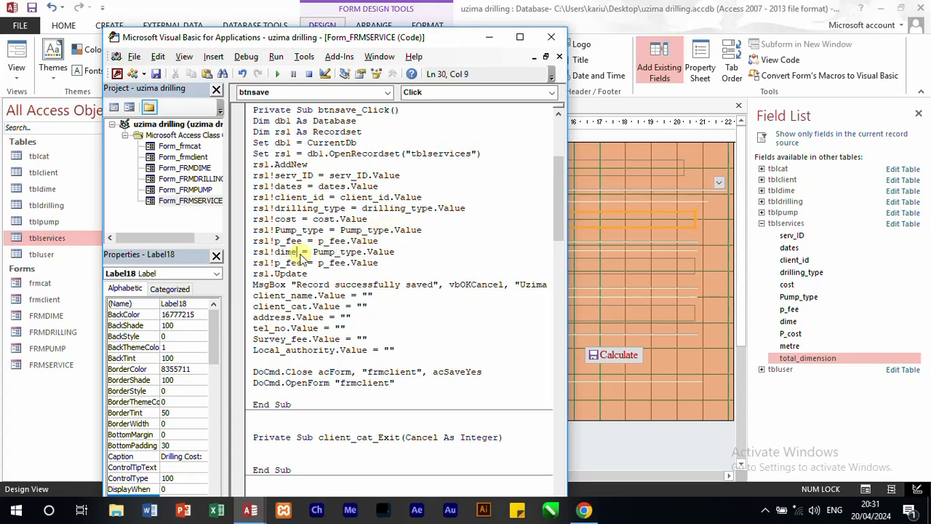
pyautogui.doubleClick(331, 251)
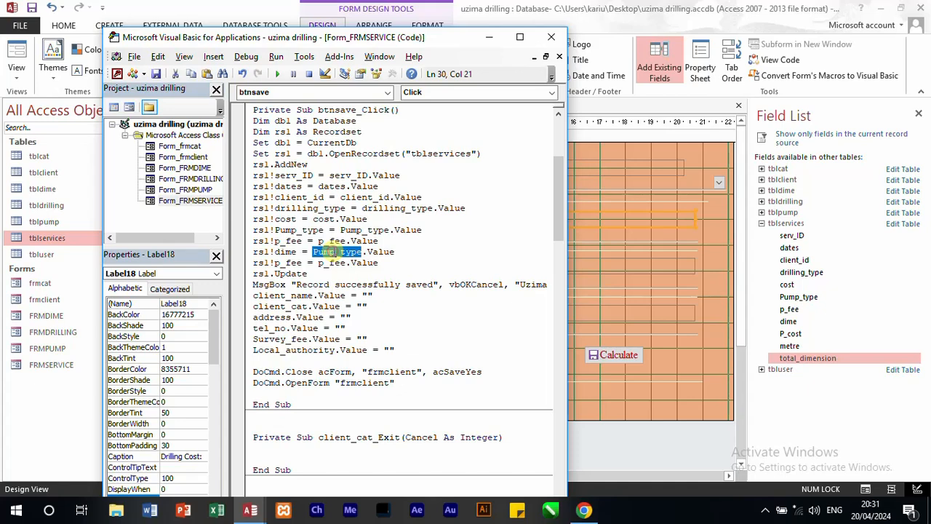
pyautogui.write('dime')
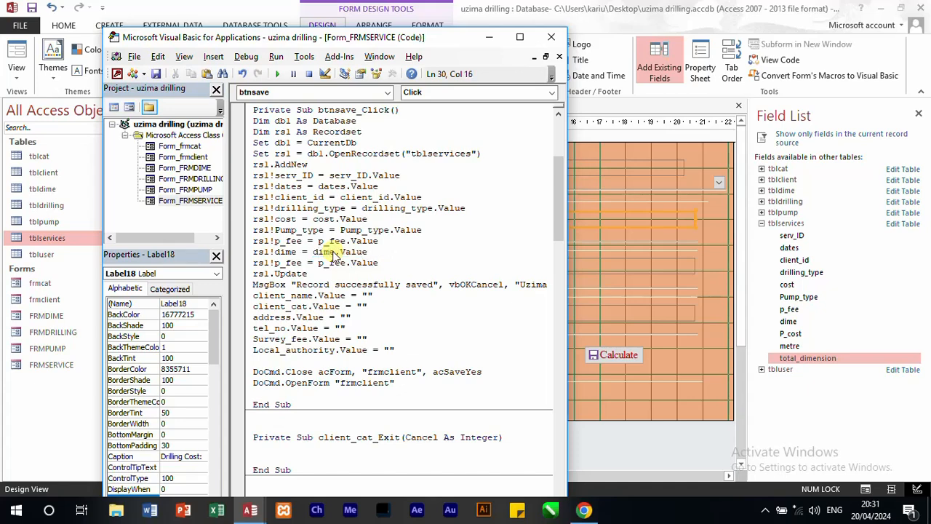
pyautogui.write('.')
pyautogui.press('BackSpace')
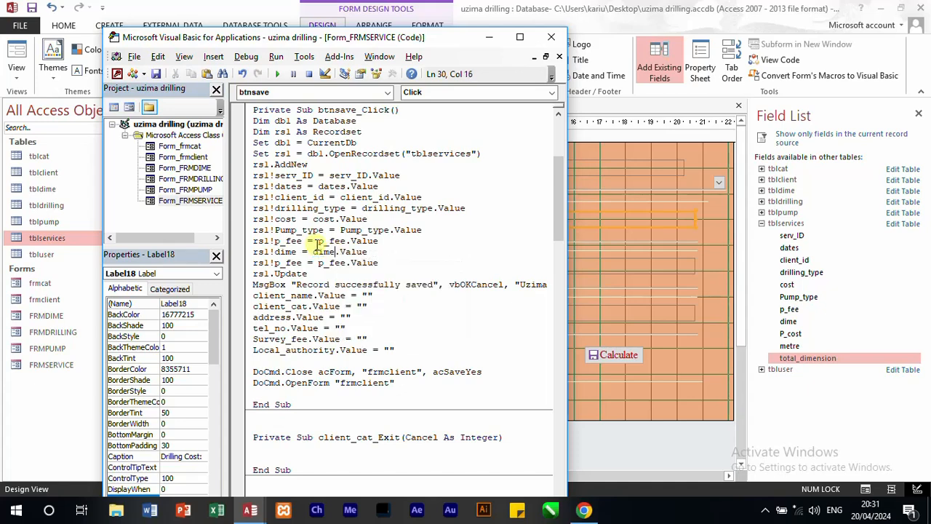
# Step: Change the duplicated p_fee assignment to rs1!metre = metre.Value
pyautogui.doubleClick(283, 263)
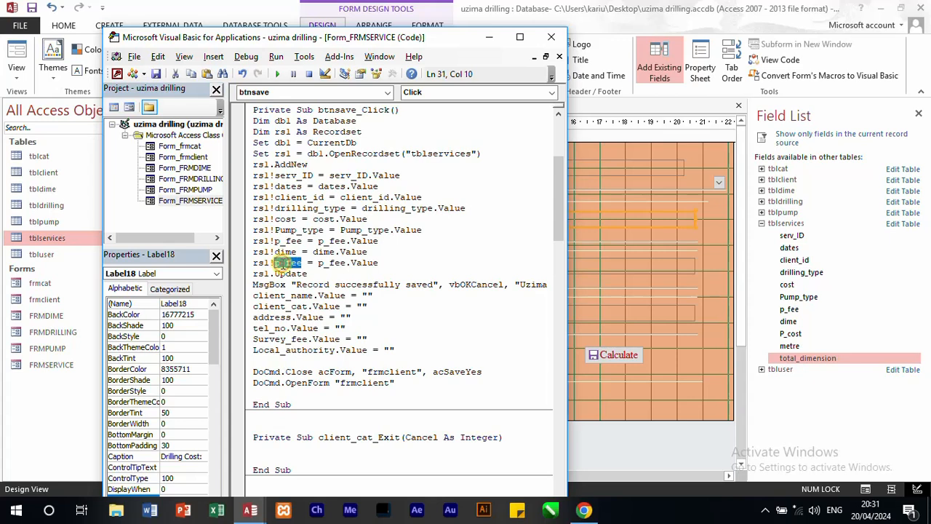
pyautogui.write('metre')
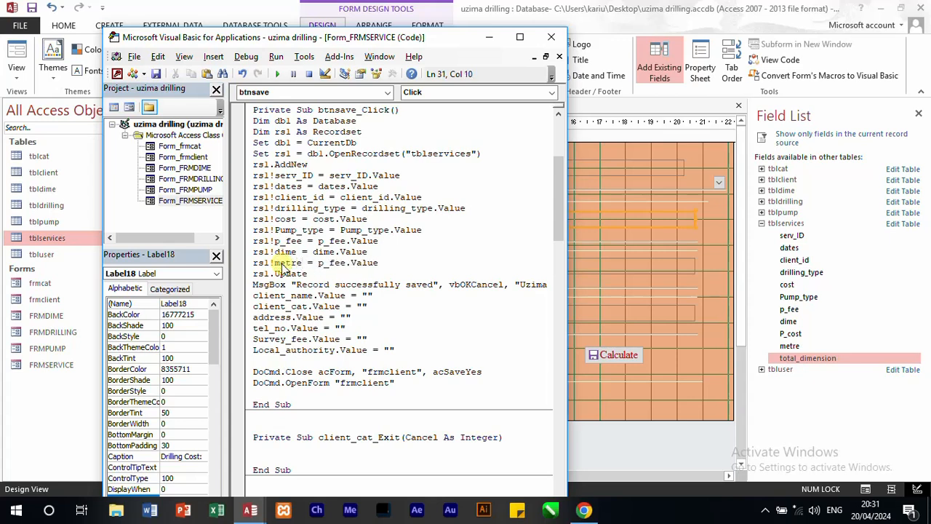
pyautogui.doubleClick(325, 263)
pyautogui.write('metre')
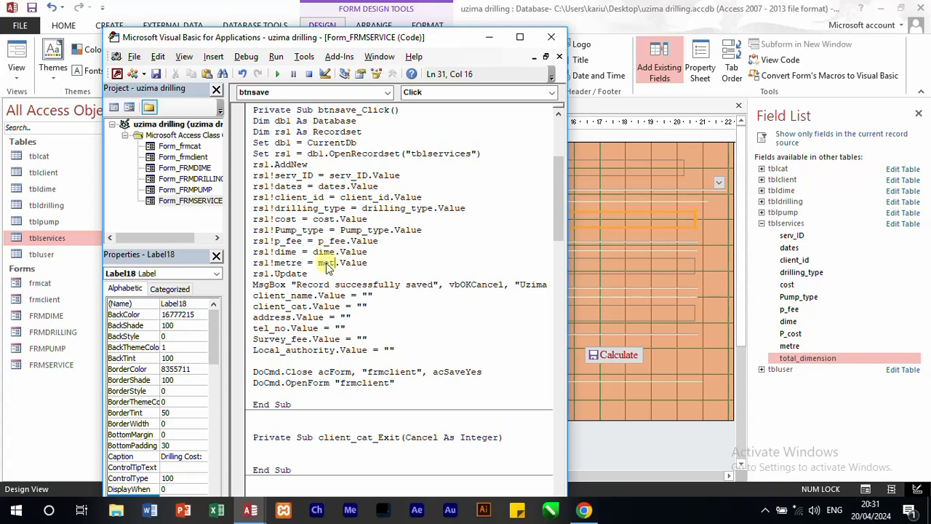
# Step: Add a new line reading total_dimension below the metre assignment in the save code
pyautogui.click(422, 266)
pyautogui.press('Return')
pyautogui.write('t')
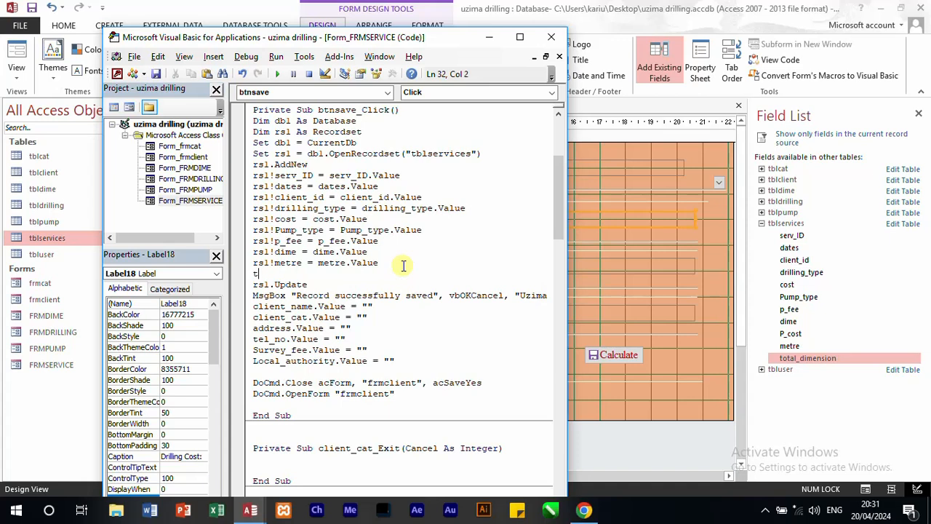
pyautogui.write('otal_dimension')
# Step: Prefix the new total_dimension line with rs1! so it refers to the recordset field
pyautogui.click(254, 273)
pyautogui.write('rs')
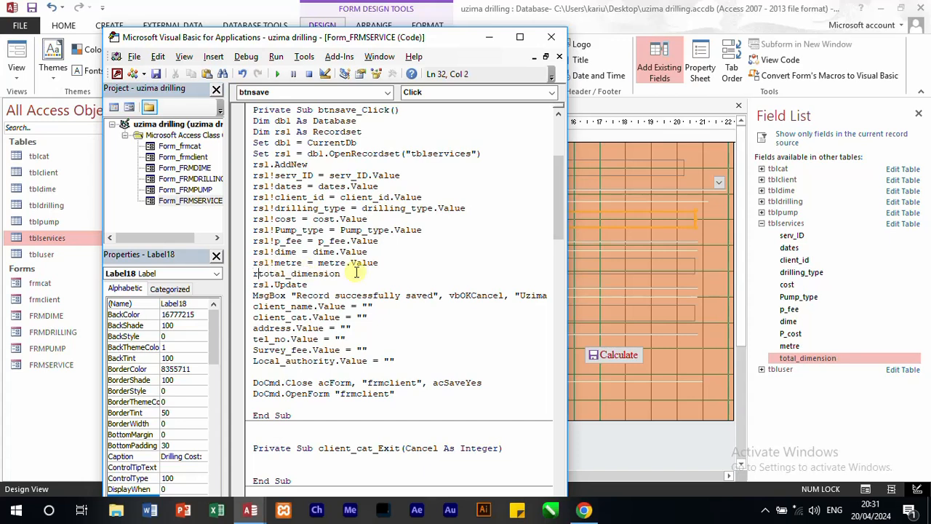
pyautogui.write('l!')
# Step: Append =dimension. to the rs1!total_dimension line as the beginning of its assignment
pyautogui.click(386, 275)
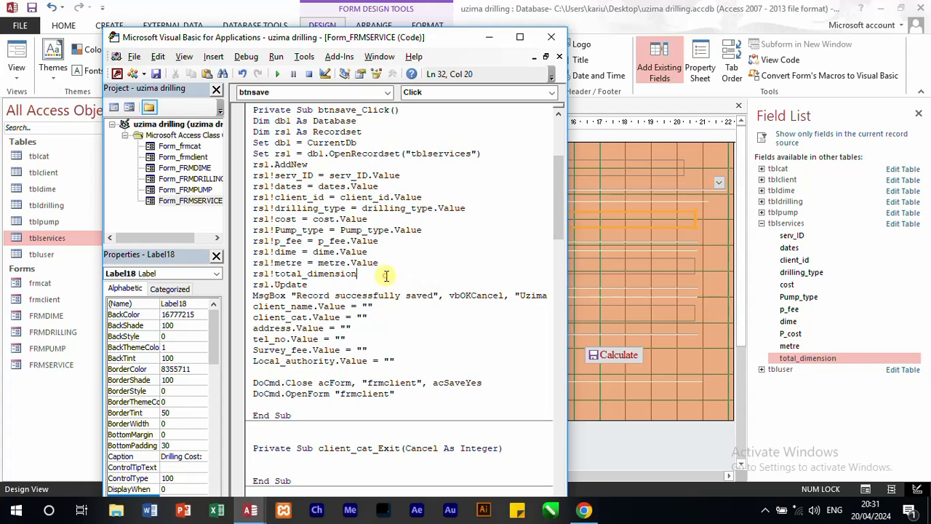
pyautogui.write('=dimension.v')
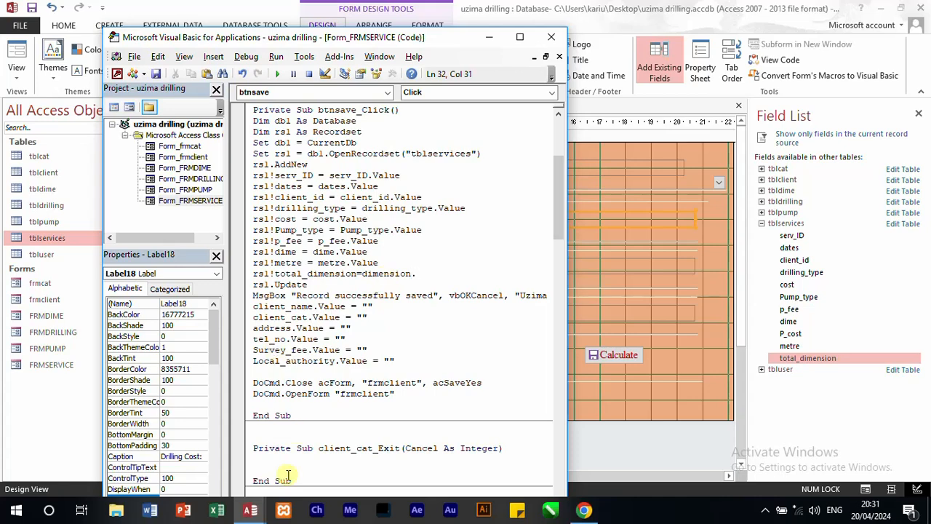
# Step: Check the control name of the Total Dimension text box in its form properties, and return to the save code
pyautogui.moveTo(250, 509)
pyautogui.click(228, 450)
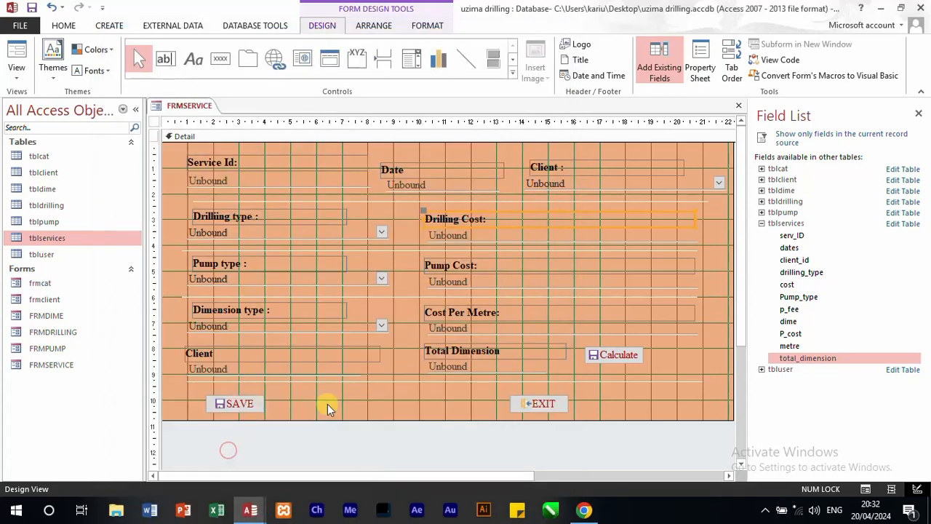
pyautogui.click(494, 367)
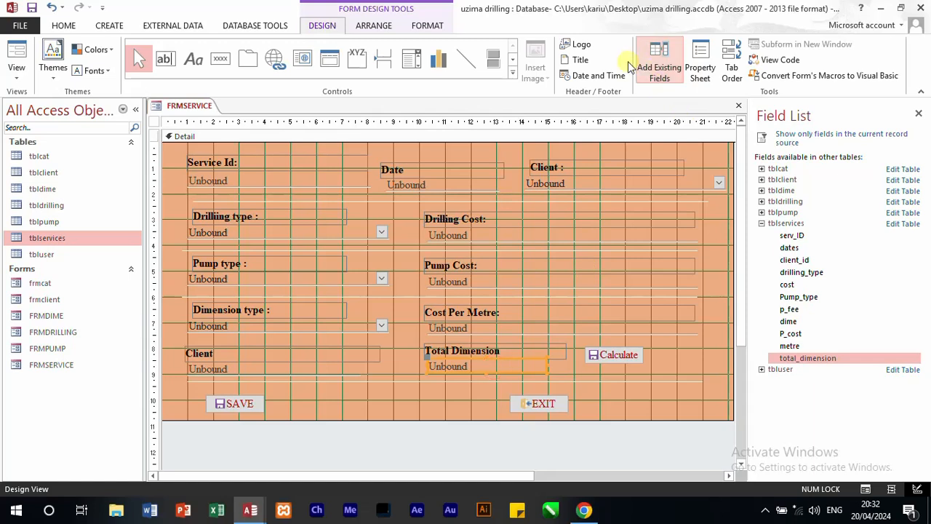
pyautogui.click(696, 72)
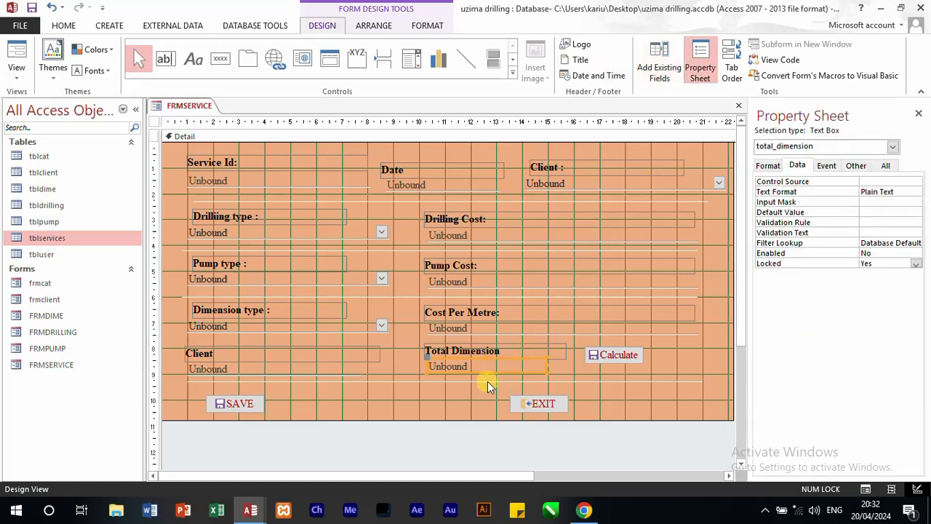
pyautogui.moveTo(251, 508)
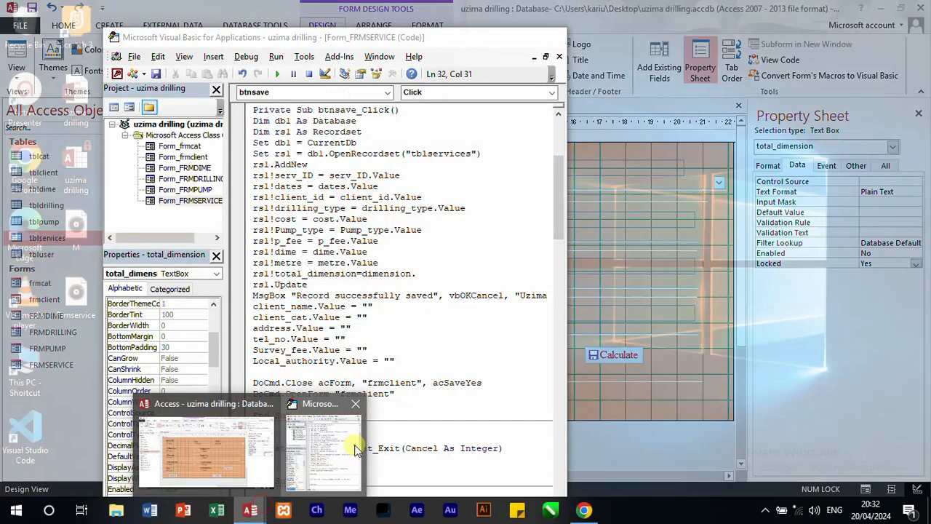
pyautogui.click(357, 449)
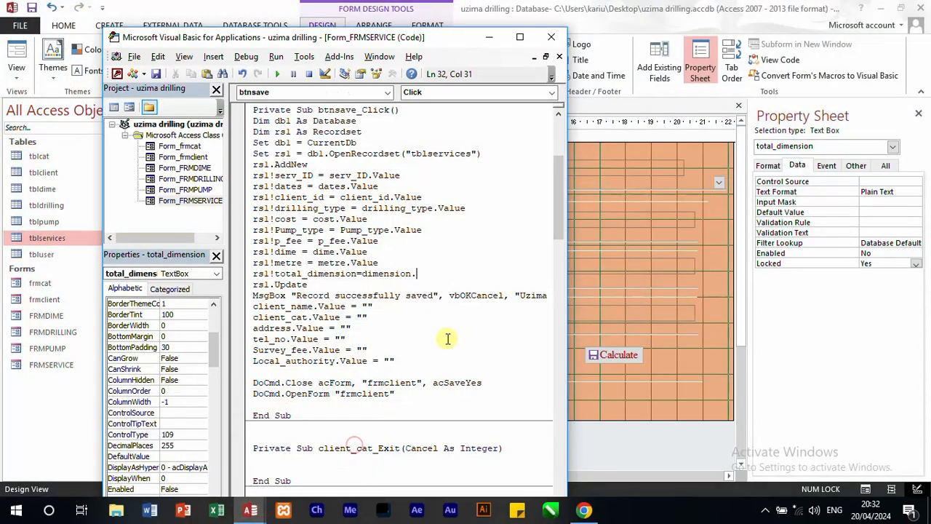
# Step: Complete the new assignment as rs1!total_dimension = total_dimension.Value
pyautogui.click(364, 275)
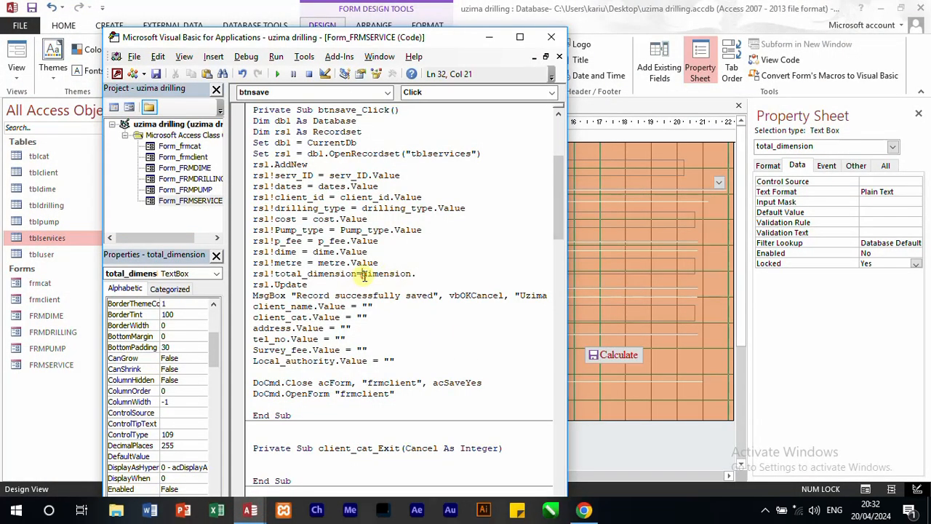
pyautogui.write('Total_')
pyautogui.press('BackSpace')
pyautogui.write('.')
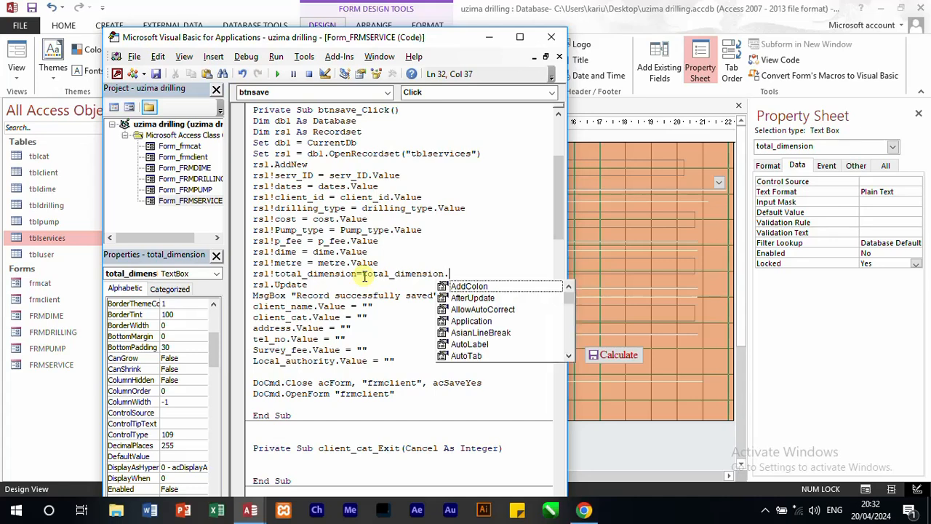
pyautogui.write('value')
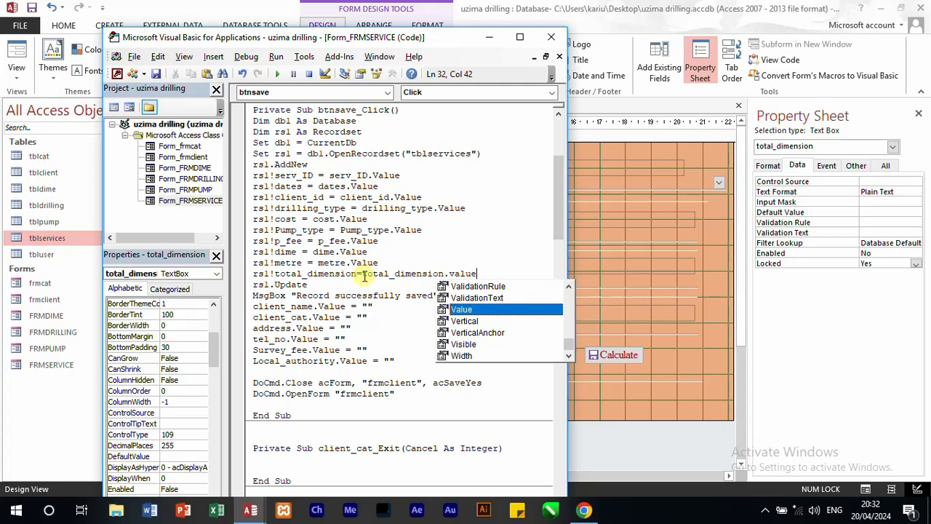
pyautogui.click(357, 349)
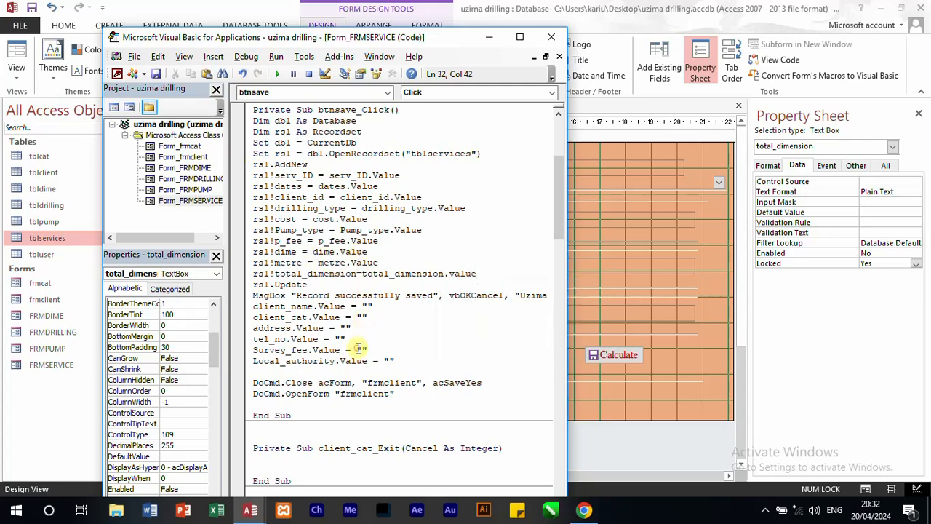
# Step: Replace client_name with dates and client_cat with client_id in the field-clearing lines below the message box
pyautogui.doubleClick(299, 307)
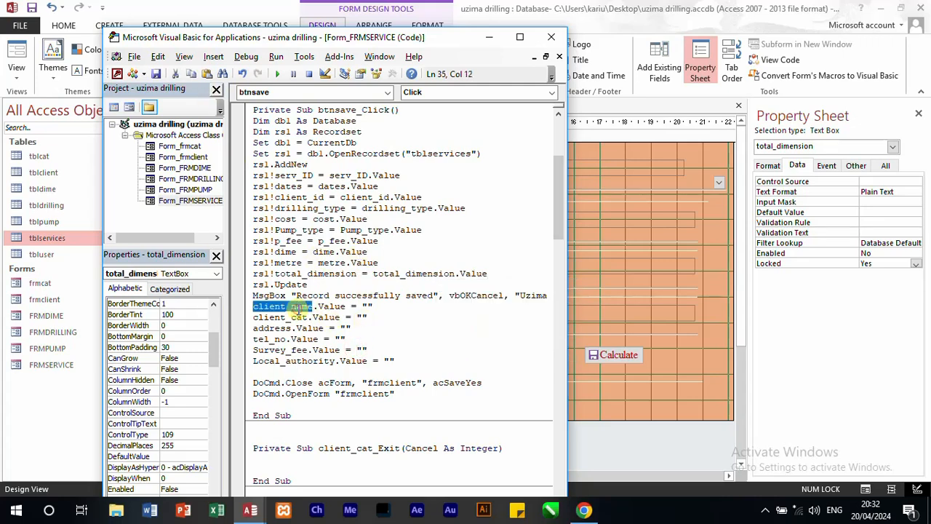
pyautogui.write('dates')
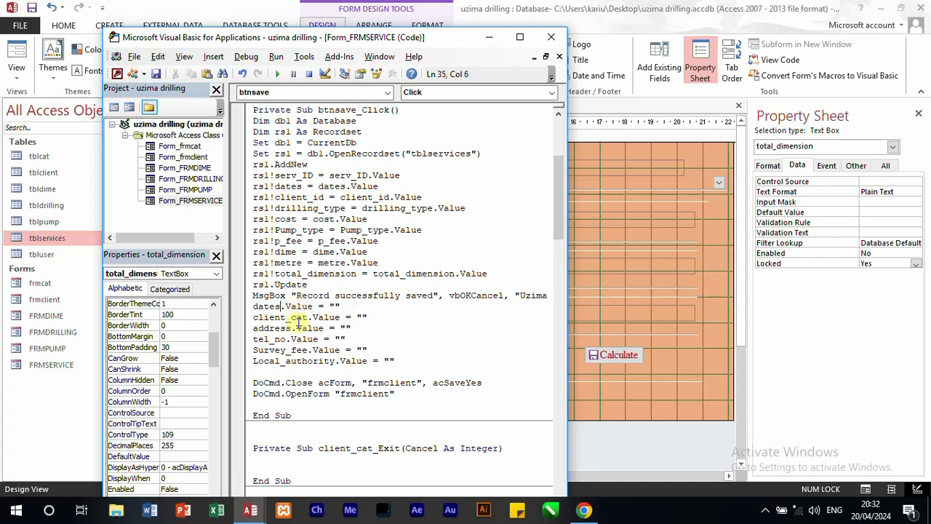
pyautogui.doubleClick(296, 318)
pyautogui.write('client_id')
# Step: Replace address with drilling_type in its field-clearing line, giving drilling_type.Value = ""
pyautogui.doubleClick(279, 329)
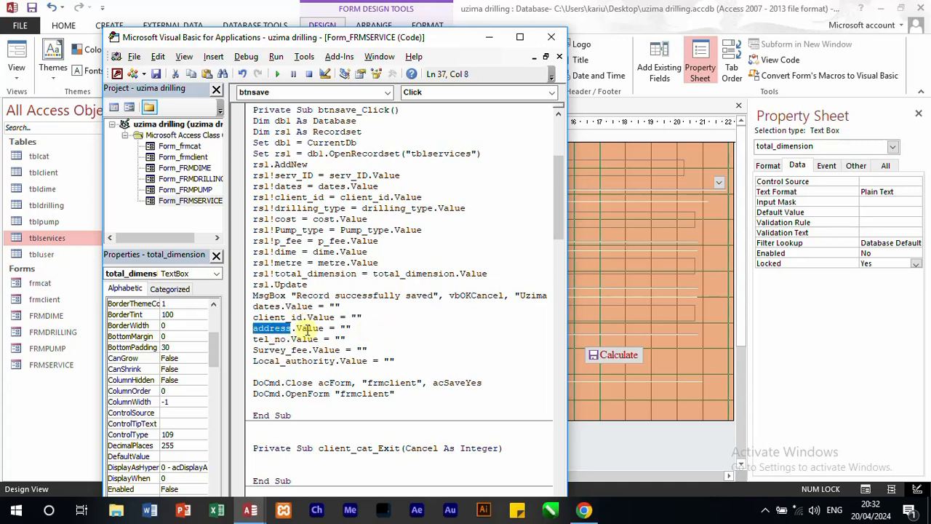
pyautogui.write('drilling')
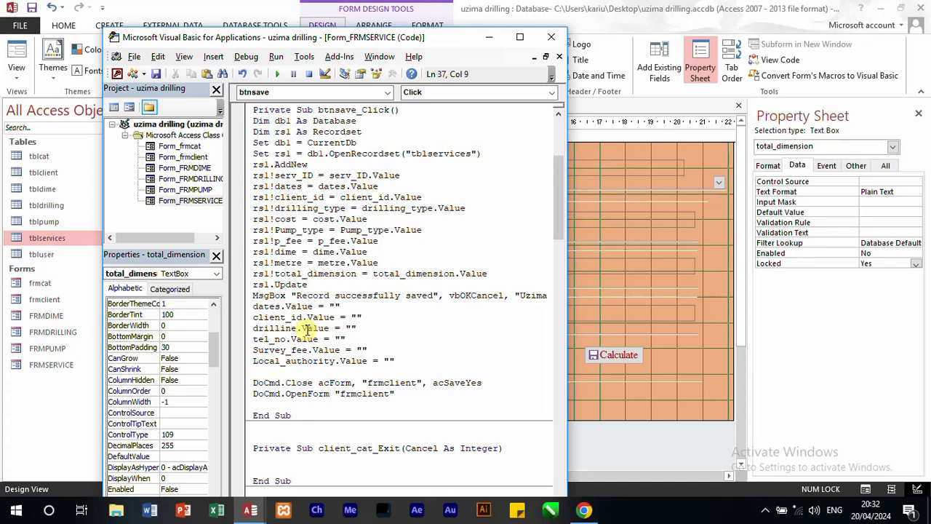
pyautogui.write('_ID')
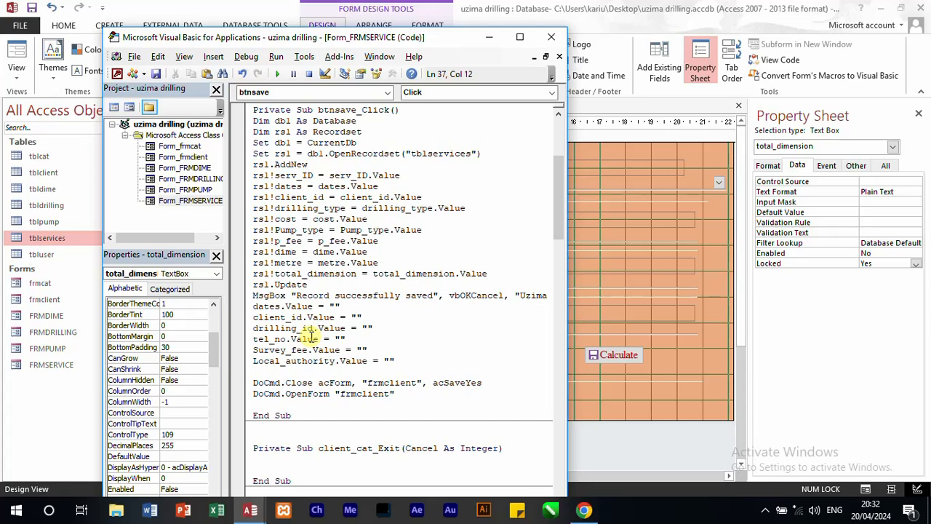
pyautogui.press('BackSpace')
pyautogui.press('BackSpace')
pyautogui.write('type')
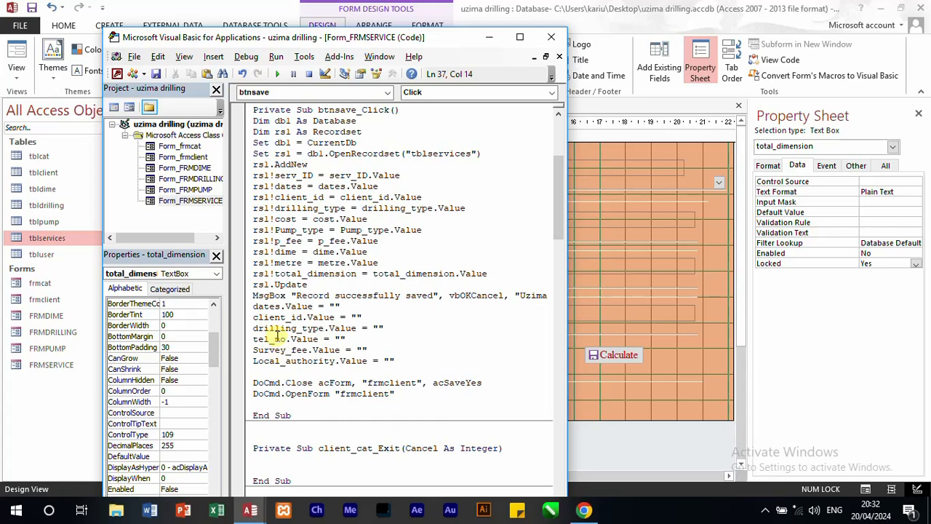
# Step: Replace tel_no with cost in its field-clearing line, giving cost.Value = ""
pyautogui.doubleClick(282, 338)
pyautogui.write('cost.')
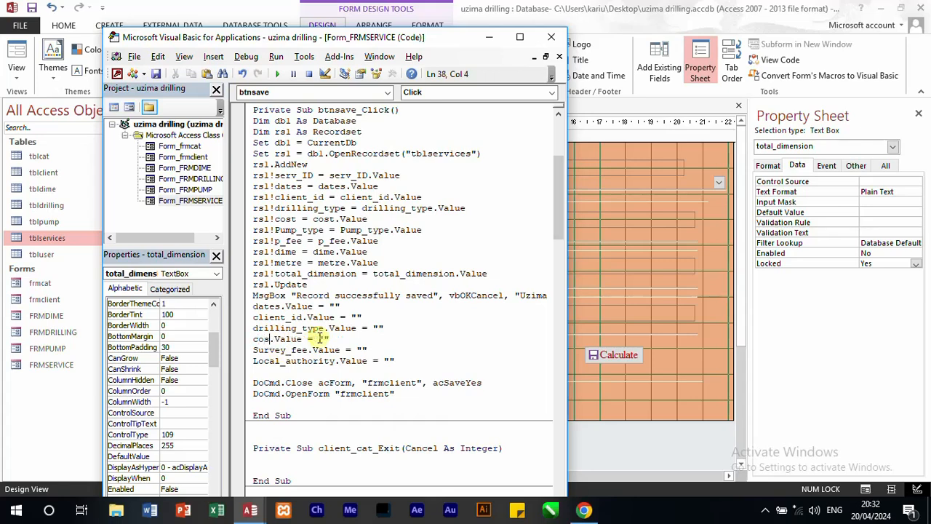
pyautogui.press('BackSpace')
# Step: Replace Survey_fee with Pump_type and Local_authority with p_fee in their field-clearing lines
pyautogui.doubleClick(276, 350)
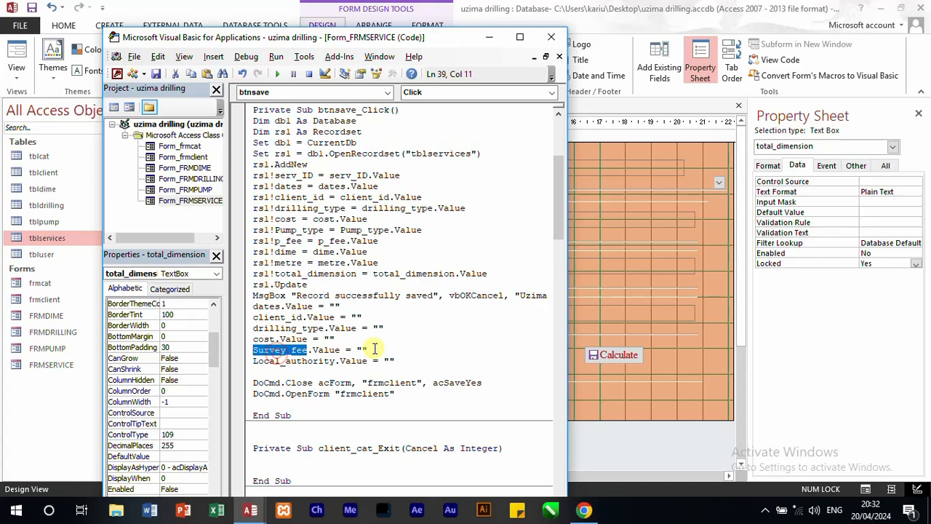
pyautogui.write('pu')
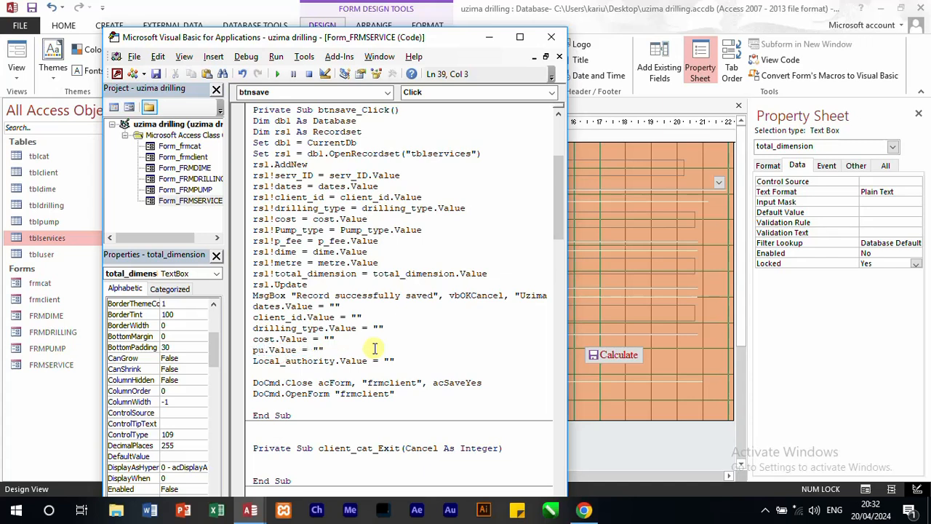
pyautogui.write('mp_')
pyautogui.write('type')
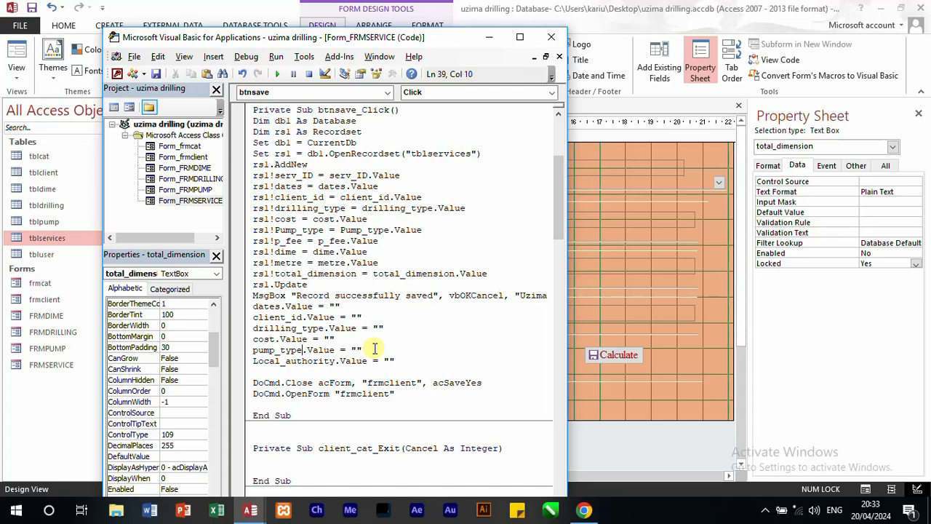
pyautogui.write('.')
pyautogui.press('BackSpace')
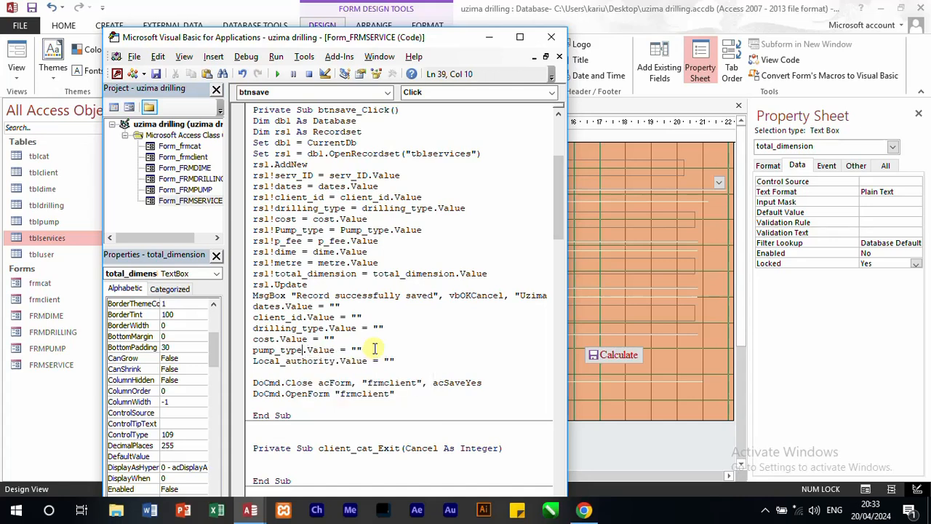
pyautogui.doubleClick(309, 361)
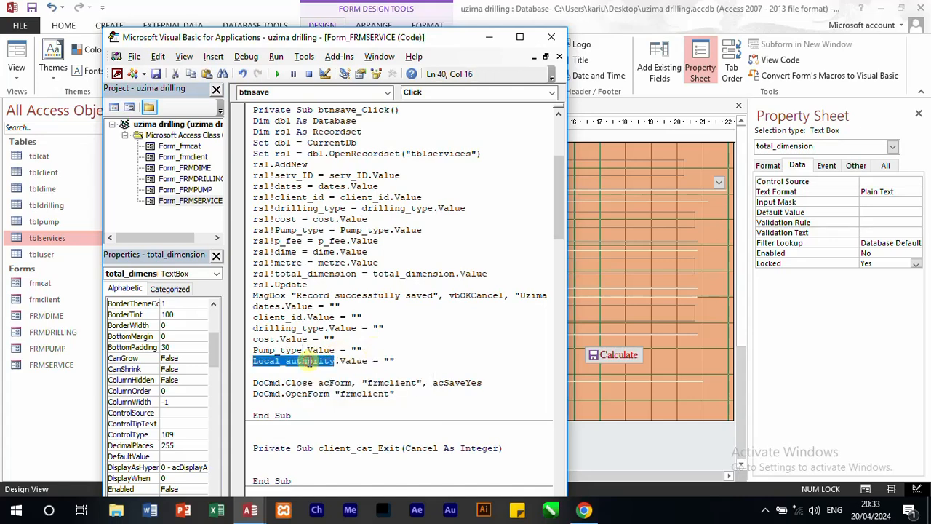
pyautogui.write('p_fee')
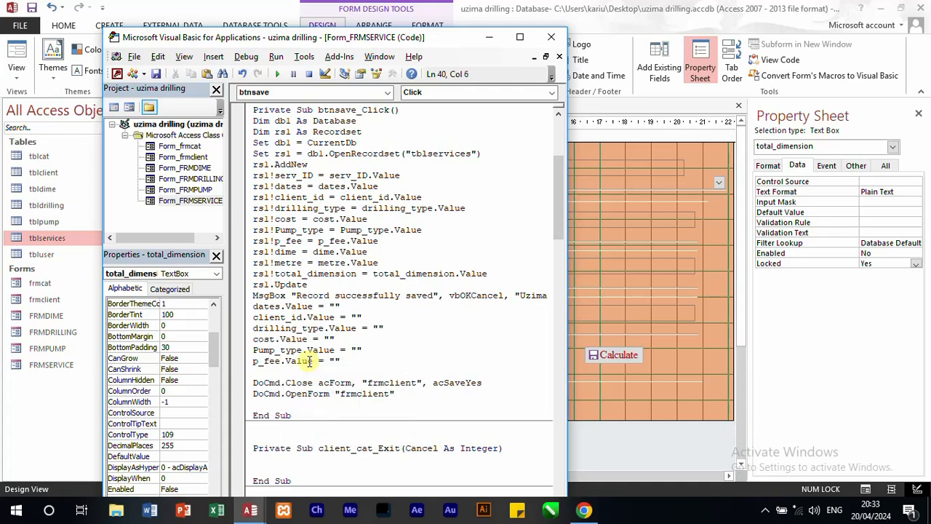
# Step: Add the clearing lines dime.Value = "" and metre.Value = "" below the p_fee line
pyautogui.press('Down')
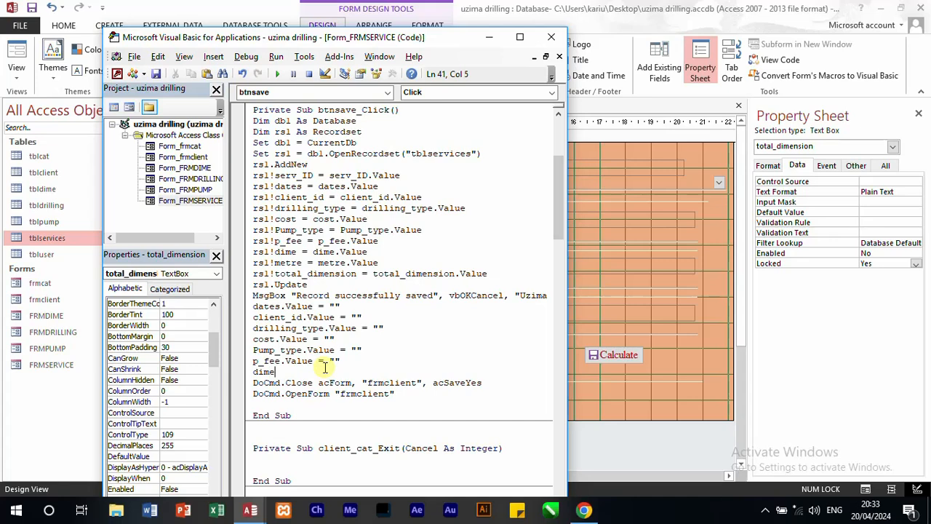
pyautogui.write('dime.Value = ')
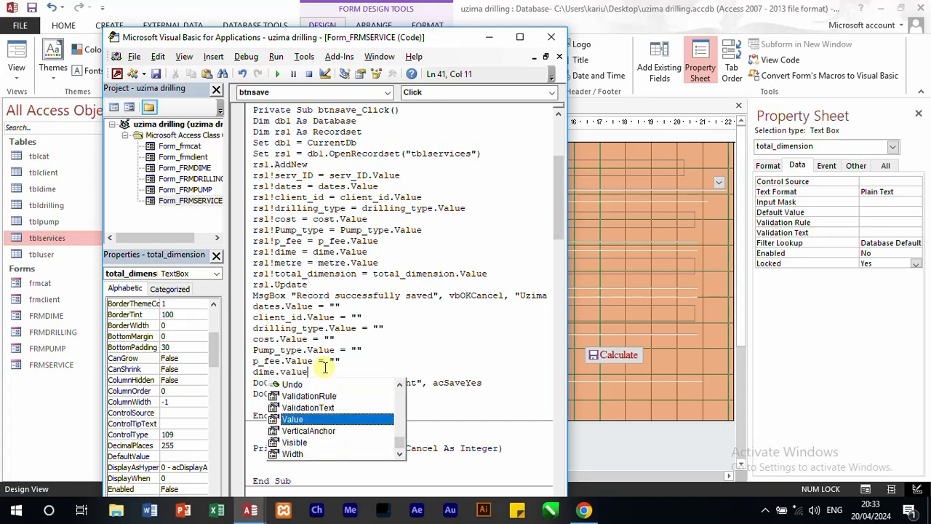
pyautogui.write('""')
pyautogui.press('Return')
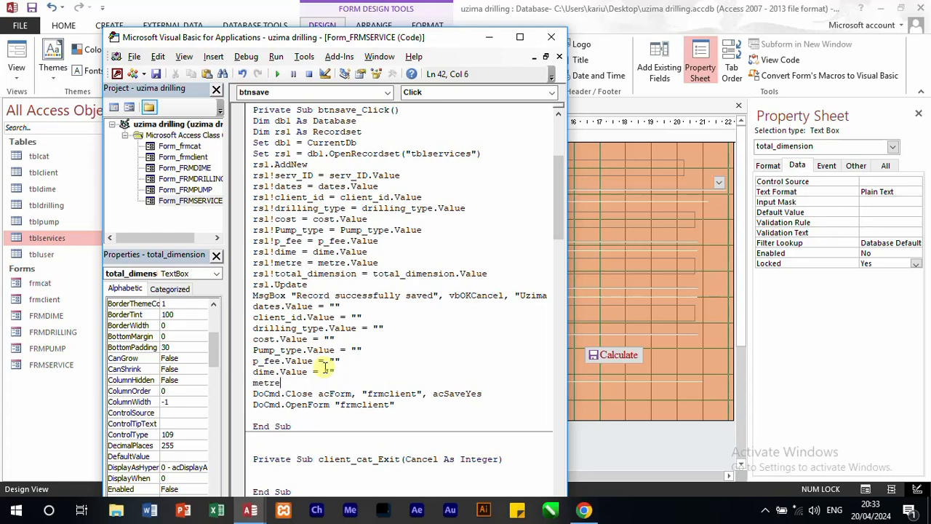
pyautogui.write('metre.value')
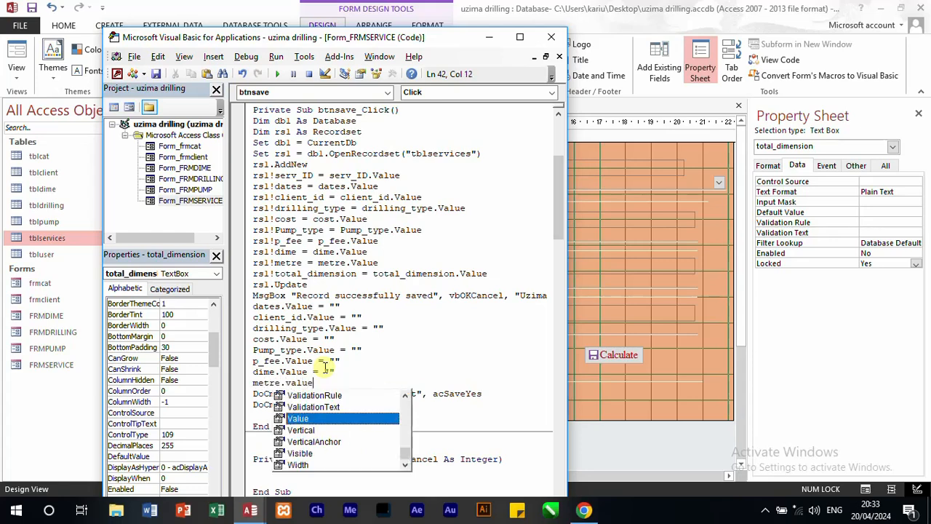
pyautogui.write('=')
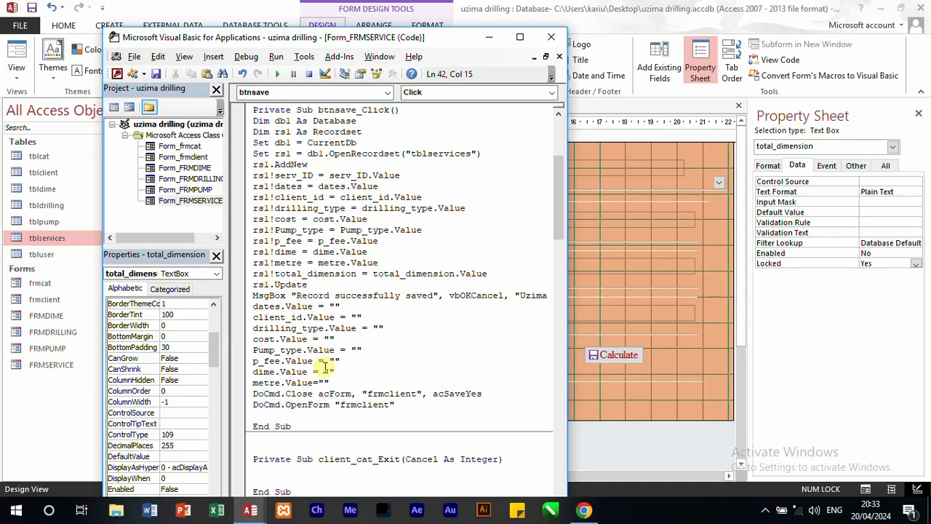
pyautogui.write('""')
pyautogui.press('Return')
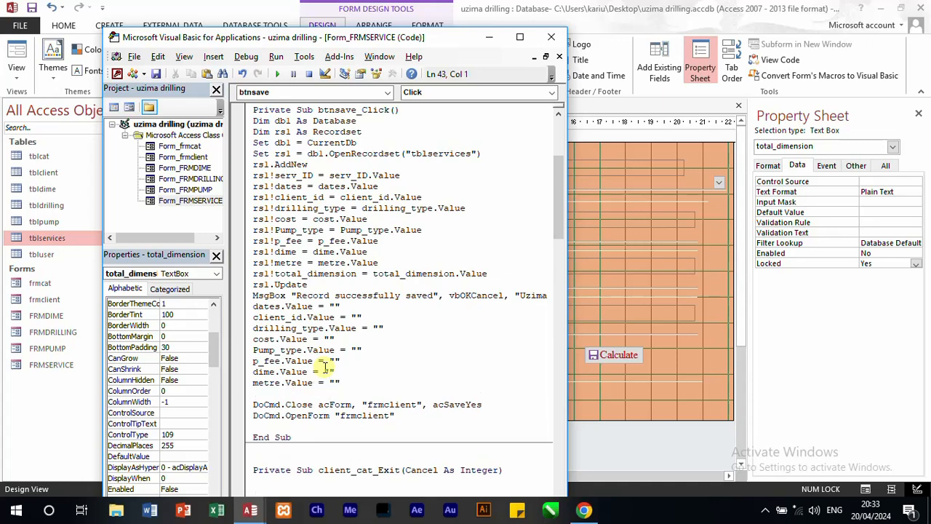
# Step: Add the clearing line total_dimension.Value = "" below the metre line
pyautogui.write('total_dimes')
pyautogui.write('ion.value')
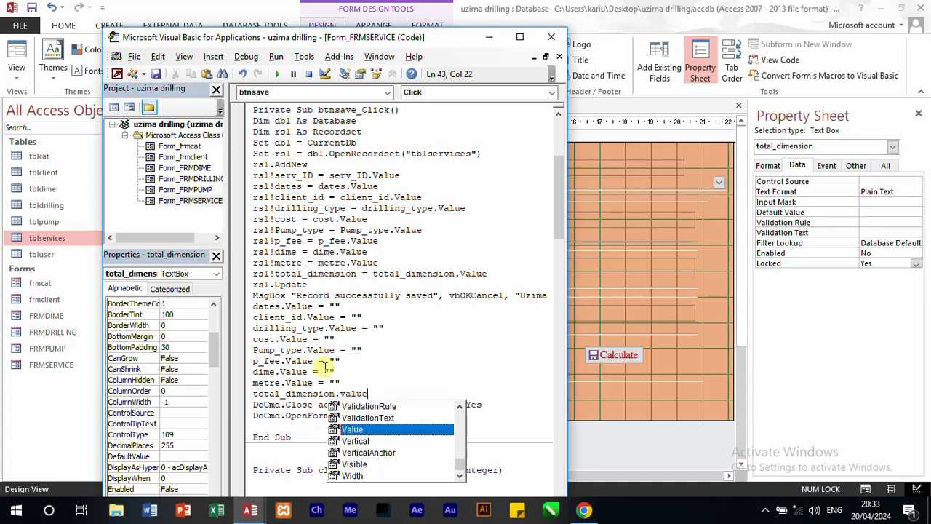
pyautogui.write('=')
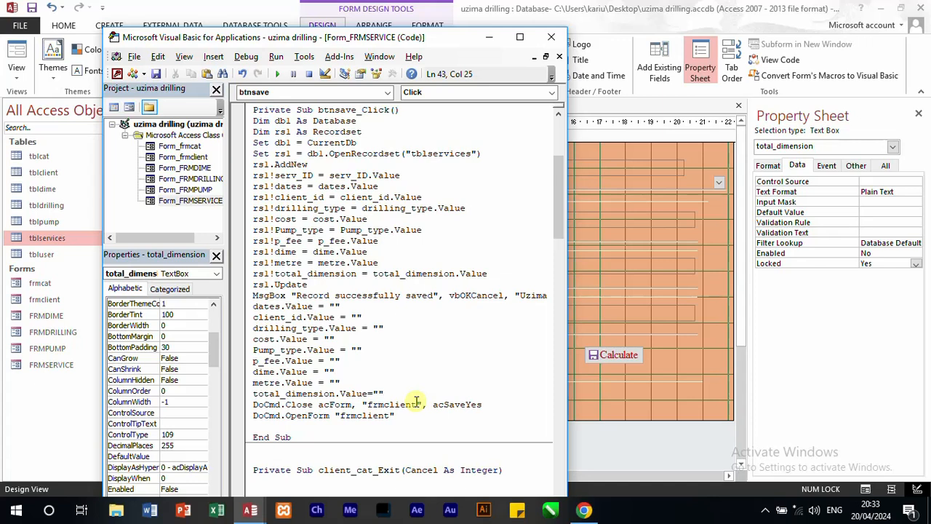
# Step: Change the form name to "frmservice" in both the DoCmd.Close and DoCmd.OpenForm lines of btnsave_Click
pyautogui.moveTo(417, 404); pyautogui.dragTo(368, 412)
pyautogui.write('frmserv')
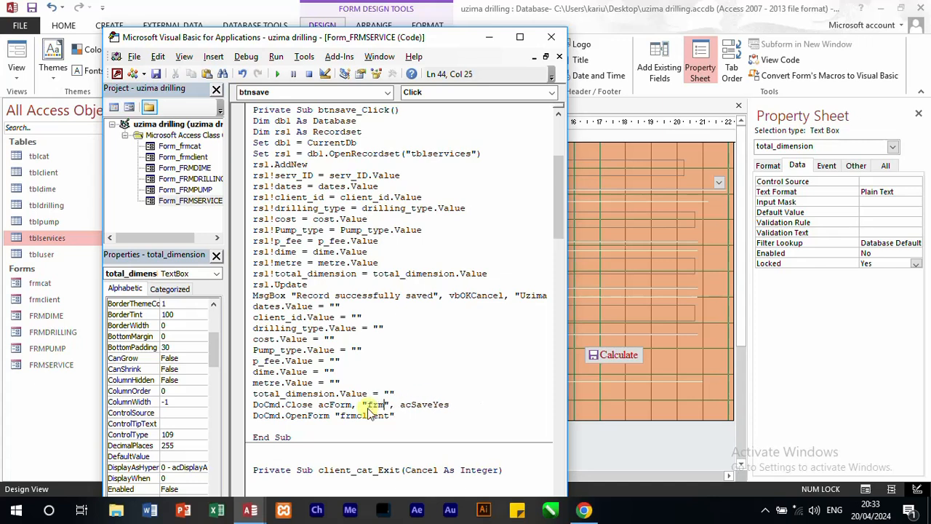
pyautogui.write('ice')
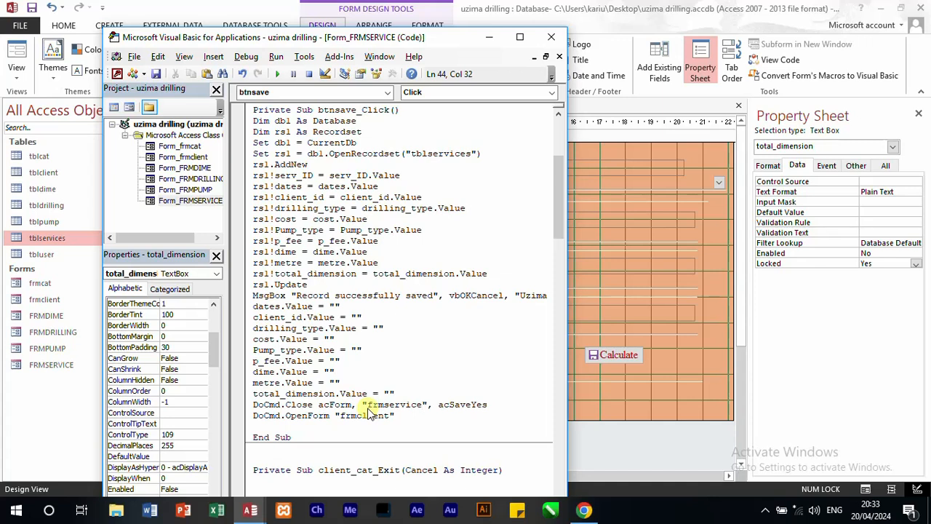
pyautogui.doubleClick(388, 404)
pyautogui.hotkey('ctrl', 'c')
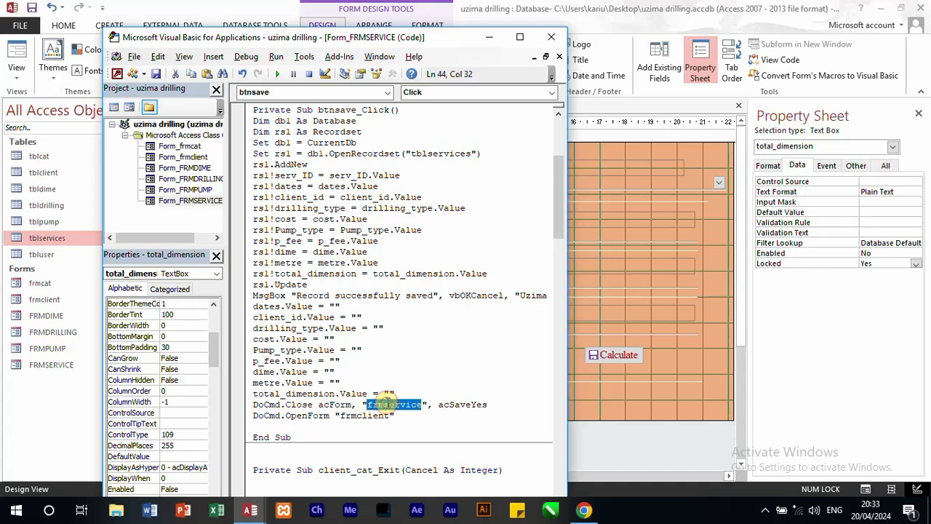
pyautogui.doubleClick(369, 416)
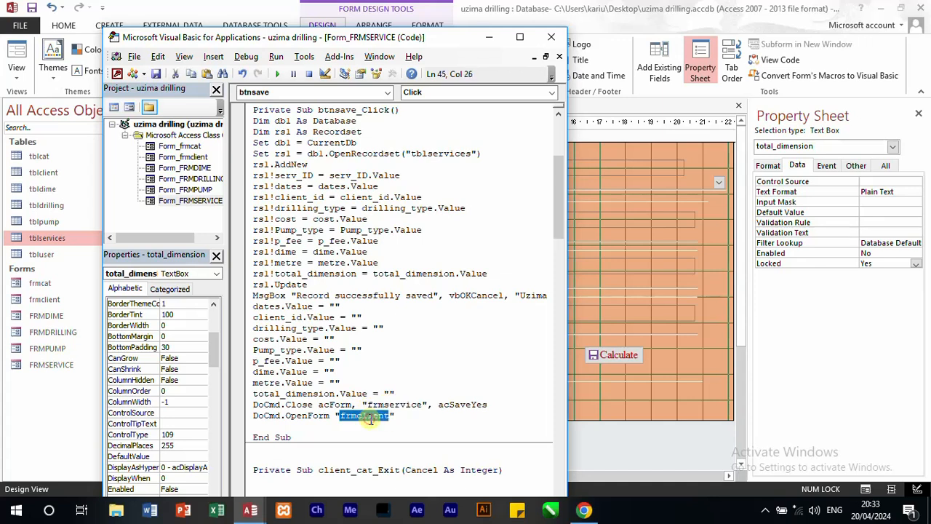
pyautogui.hotkey('ctrl', 'v')
# Step: Replace frmclient with frmservice in the DoCmd.Close line of btnclose_Click and close the code editor
pyautogui.scroll(4, 402, 379)
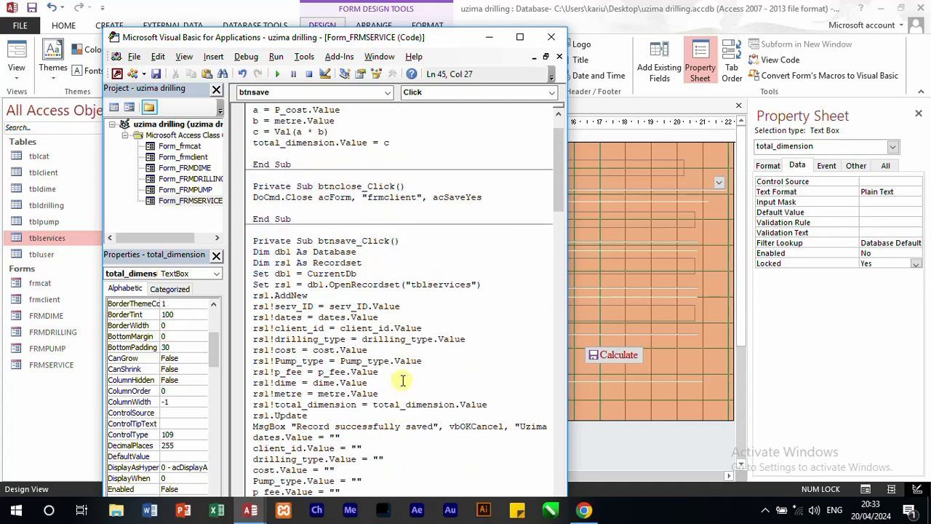
pyautogui.doubleClick(393, 198)
pyautogui.hotkey('ctrl', 'v')
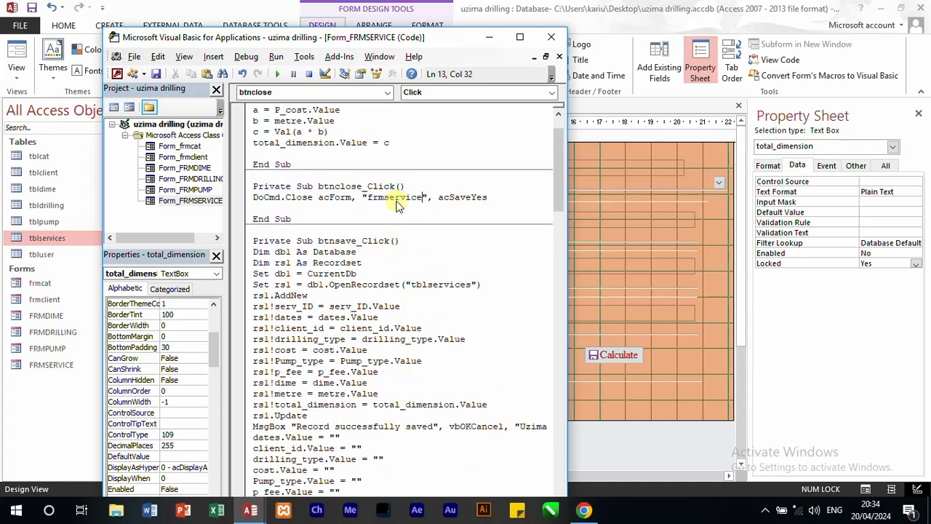
pyautogui.click(551, 36)
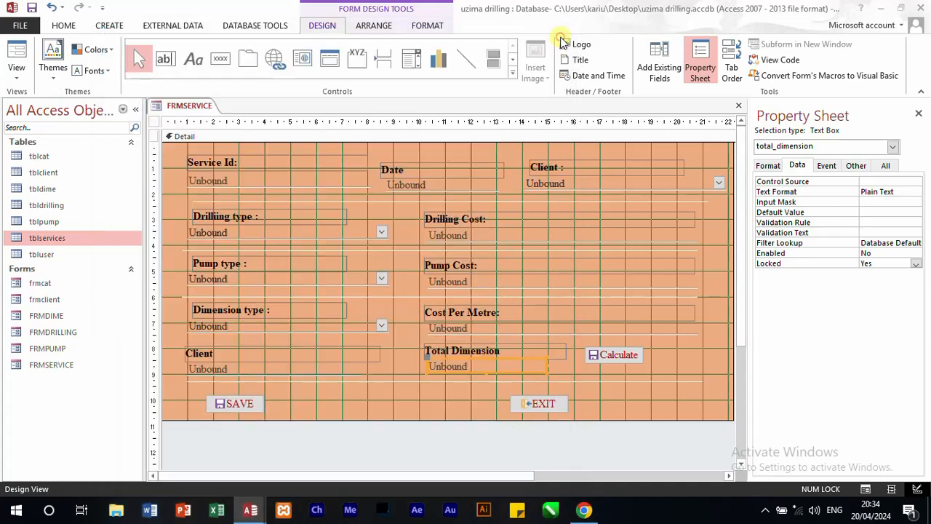
# Step: Switch FRMSERVICE to Form View, set the date to 19/04/2024 and choose the first listed client
pyautogui.click(17, 57)
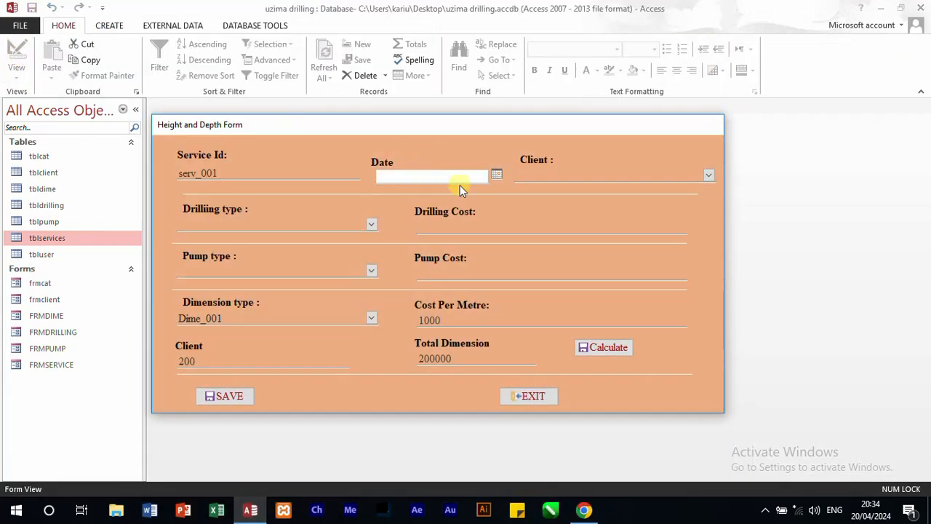
pyautogui.click(495, 174)
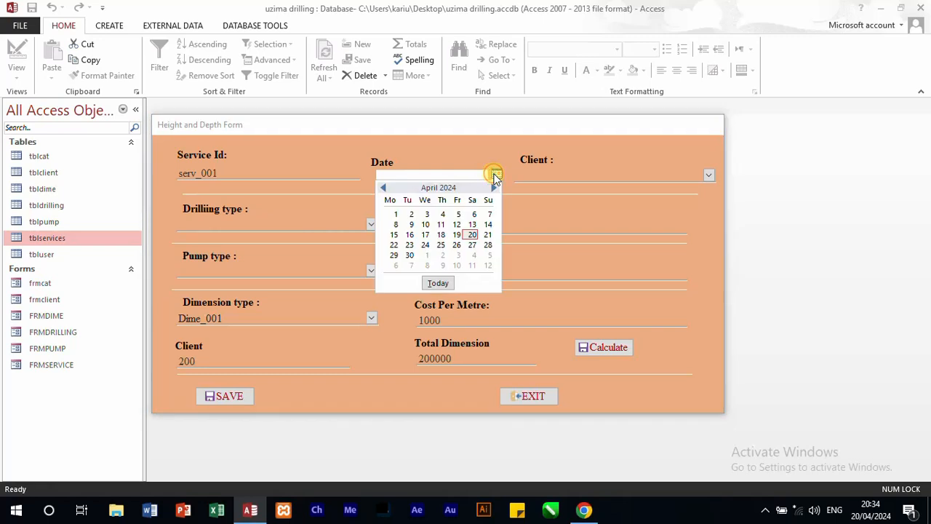
pyautogui.click(457, 234)
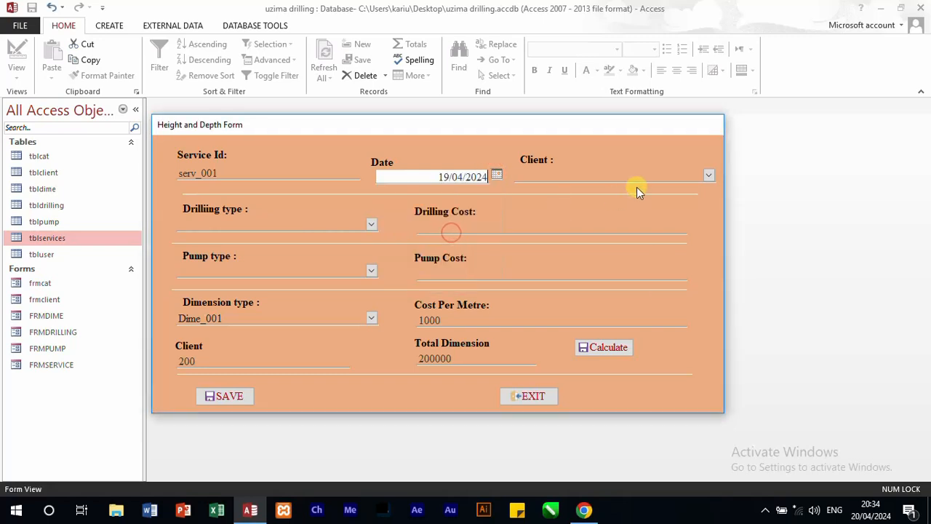
pyautogui.click(707, 176)
pyautogui.click(619, 191)
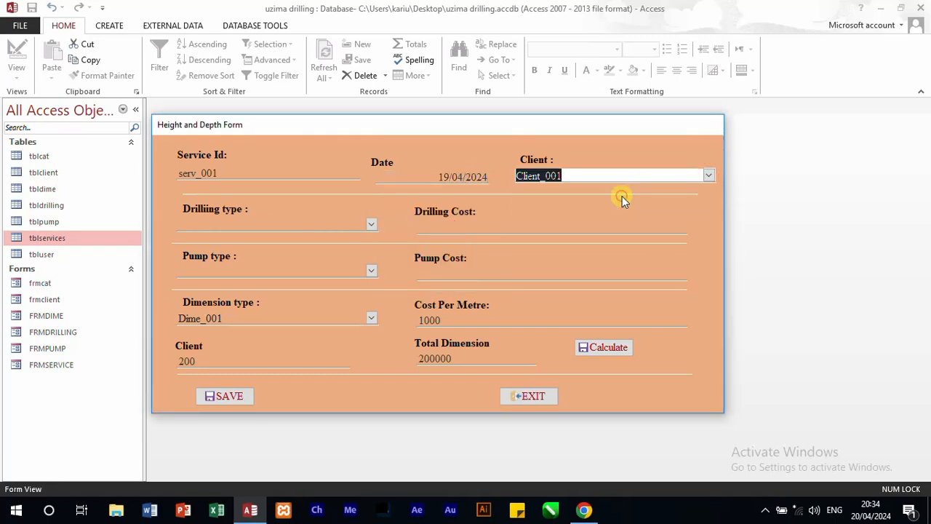
# Step: Set the drilling type to id_001 SYMMETRIC DRILLING and the pump type to Pump_001
pyautogui.click(372, 224)
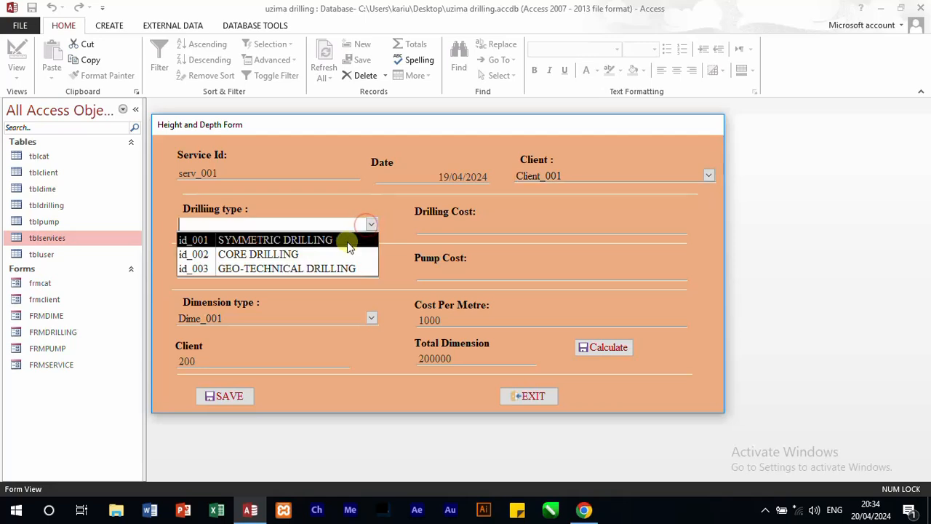
pyautogui.click(346, 243)
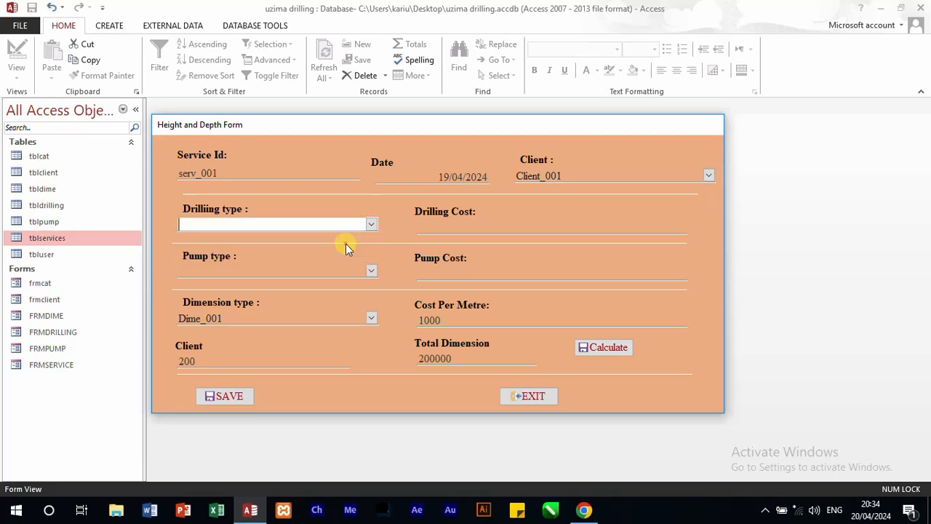
pyautogui.click(371, 270)
pyautogui.click(354, 287)
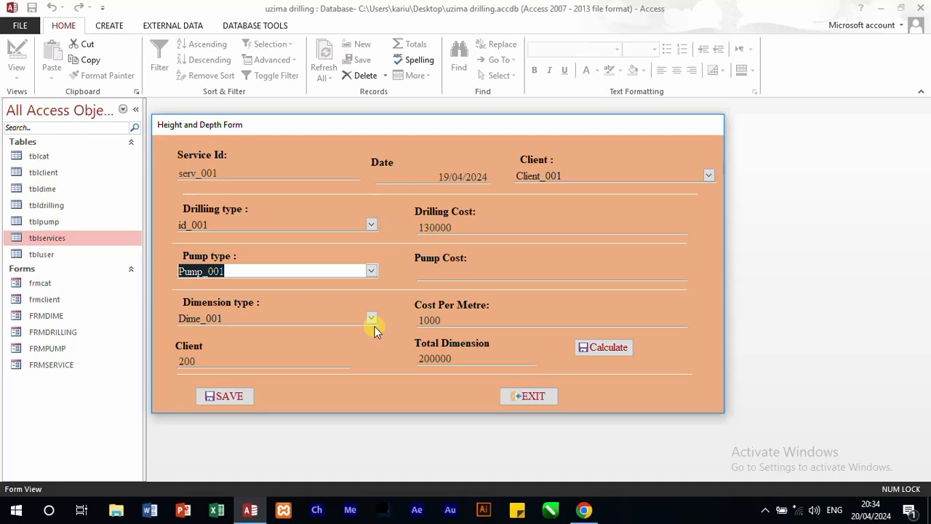
# Step: Set the dimension type to Dime_003 (201 - 300) and enter 205 in the metre box below it
pyautogui.click(371, 319)
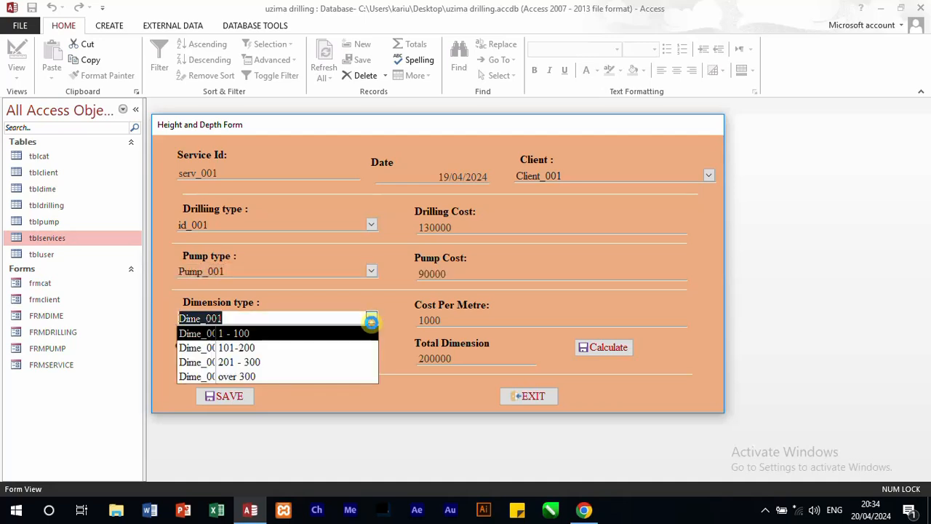
pyautogui.click(308, 359)
pyautogui.click(294, 358)
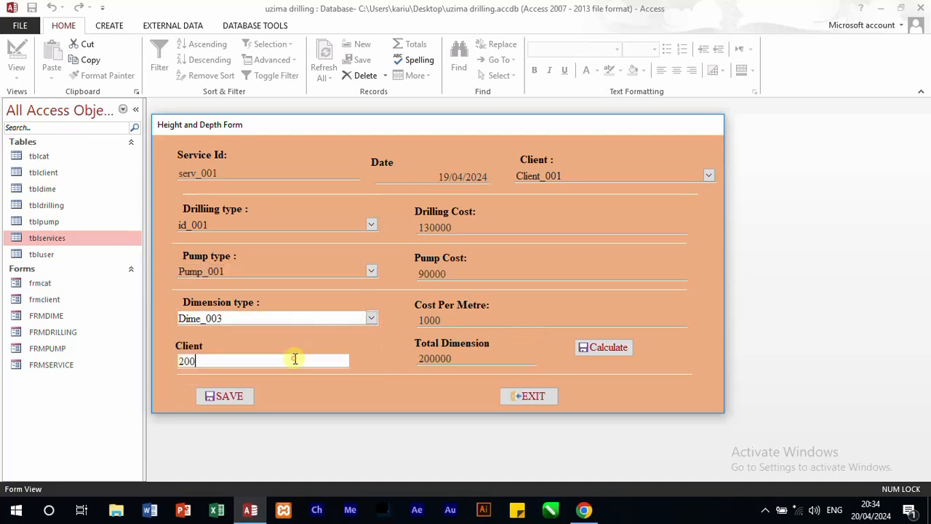
pyautogui.moveTo(295, 358); pyautogui.dragTo(176, 357)
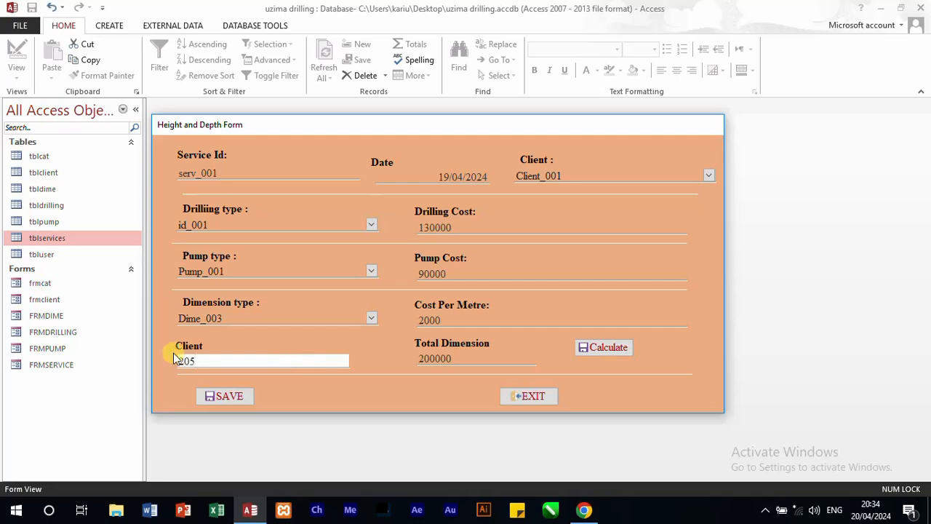
# Step: Calculate the total dimension, save the service record and acknowledge the confirmation message
pyautogui.click(604, 347)
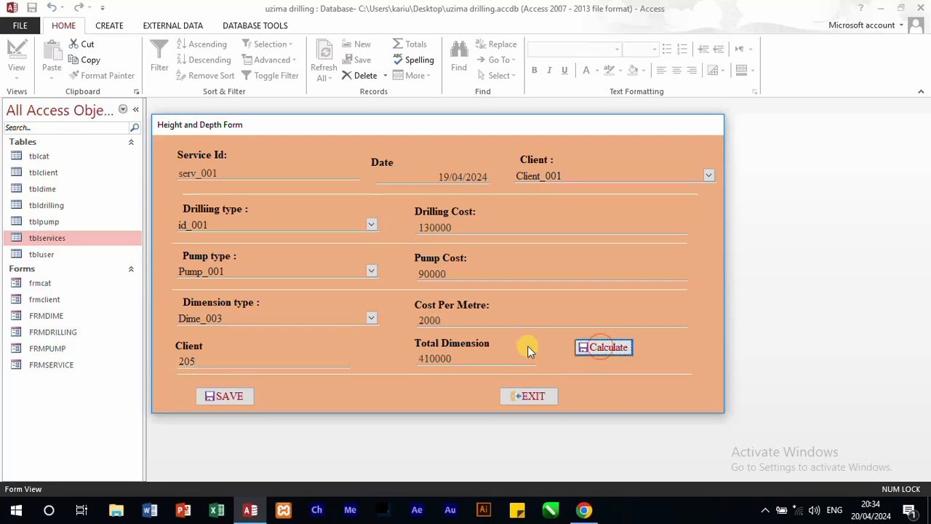
pyautogui.click(241, 398)
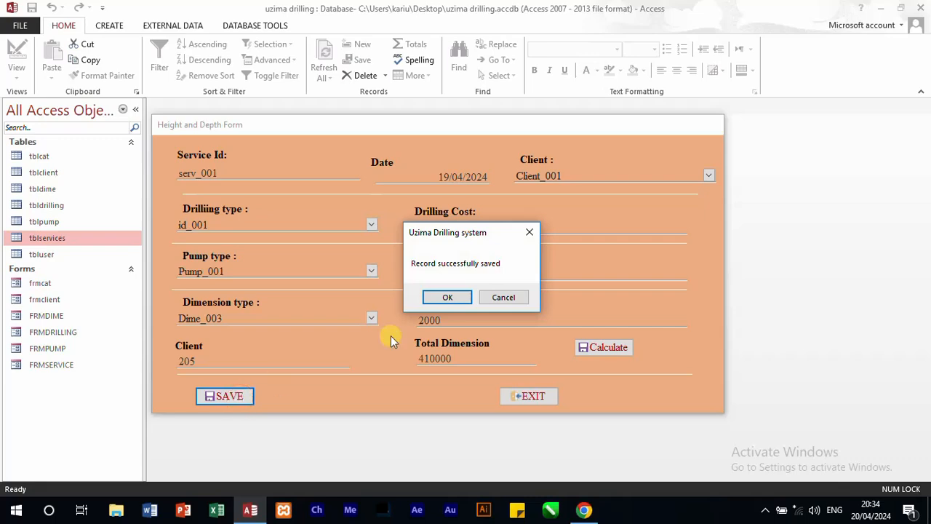
pyautogui.click(450, 297)
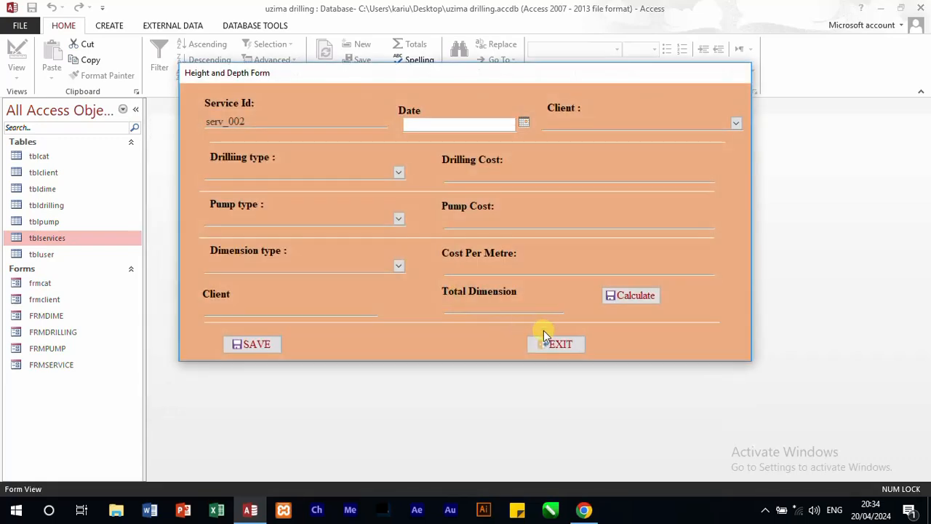
# Step: Exit the service form and open the tblservices table to check the saved record
pyautogui.click(550, 342)
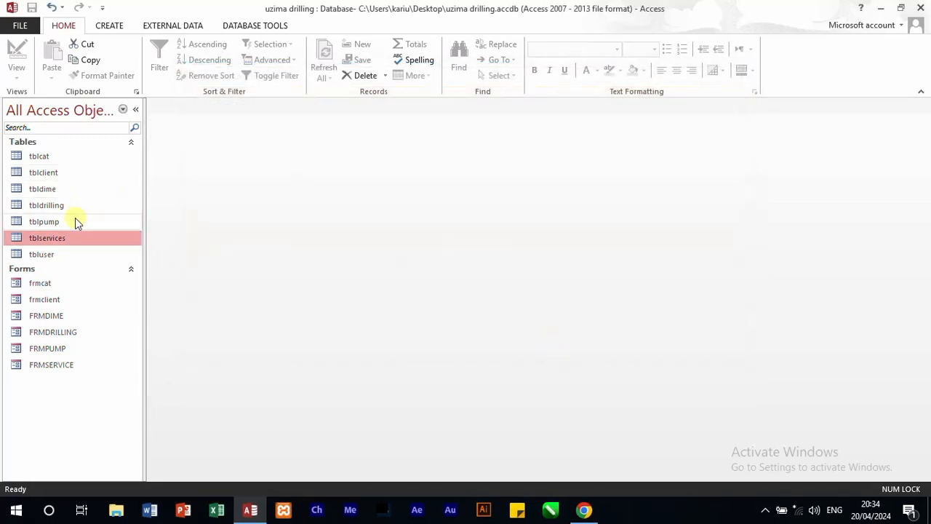
pyautogui.doubleClick(64, 238)
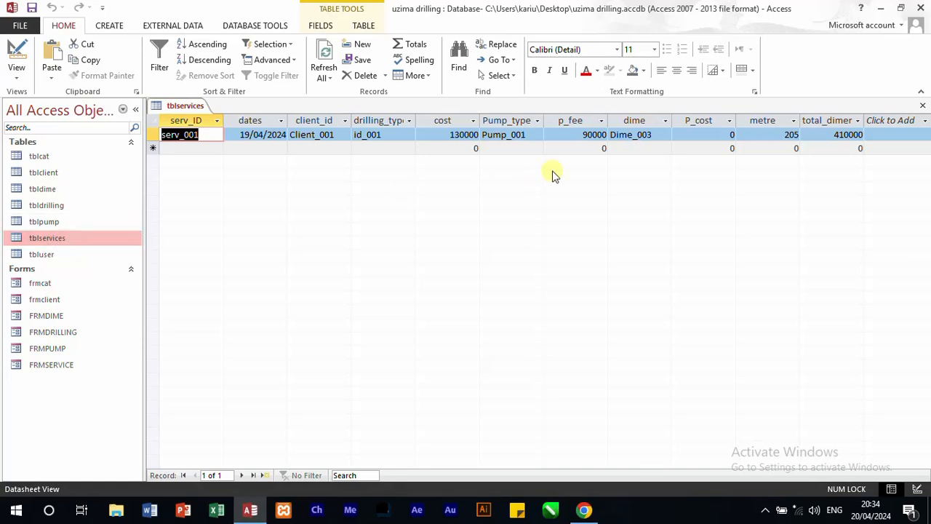
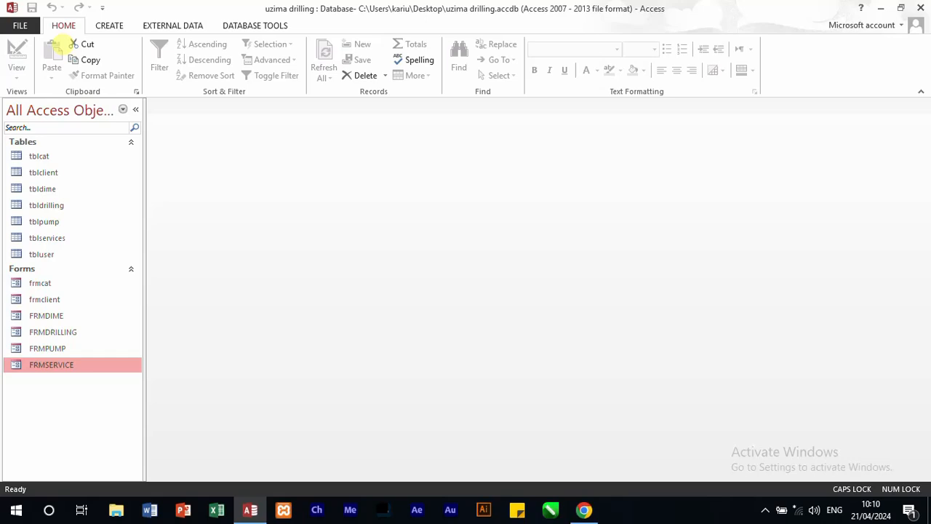
# Step: Review the 451-3QP paper's requirements on the client list and each client's total amount in Chrome, and return to Access
pyautogui.click(586, 510)
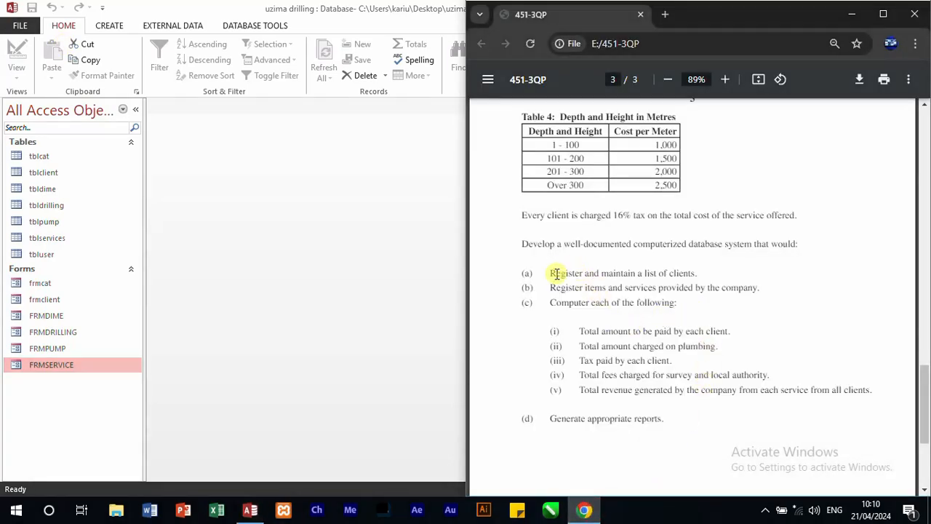
pyautogui.moveTo(551, 274); pyautogui.dragTo(695, 274)
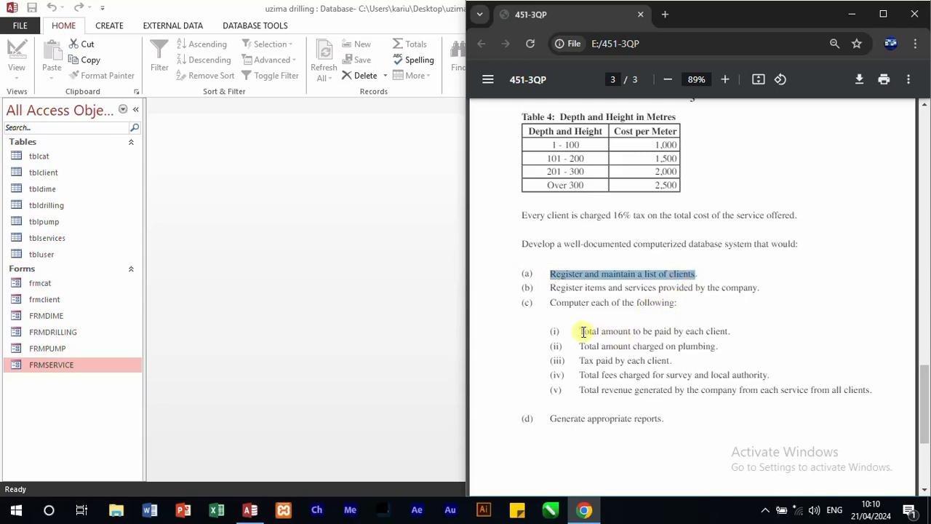
pyautogui.moveTo(579, 332); pyautogui.dragTo(730, 332)
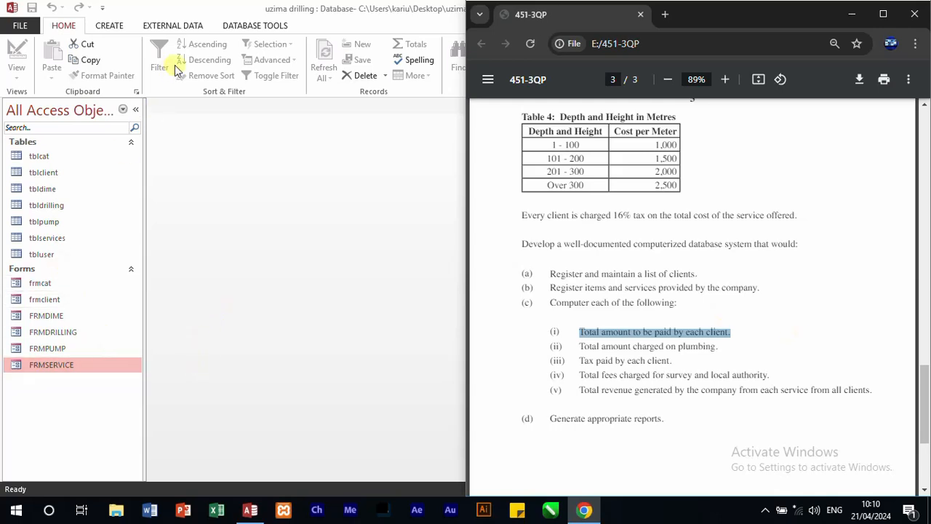
pyautogui.click(413, 13)
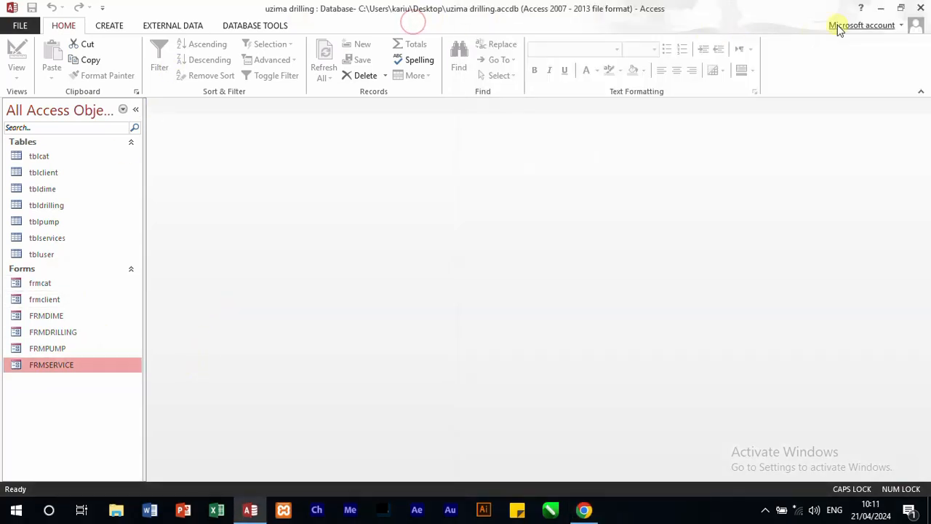
# Step: Create a new query in design view with the tables tblclient, tblcat, tblservices, tblpump, tbldrilling and tbldime
pyautogui.click(113, 27)
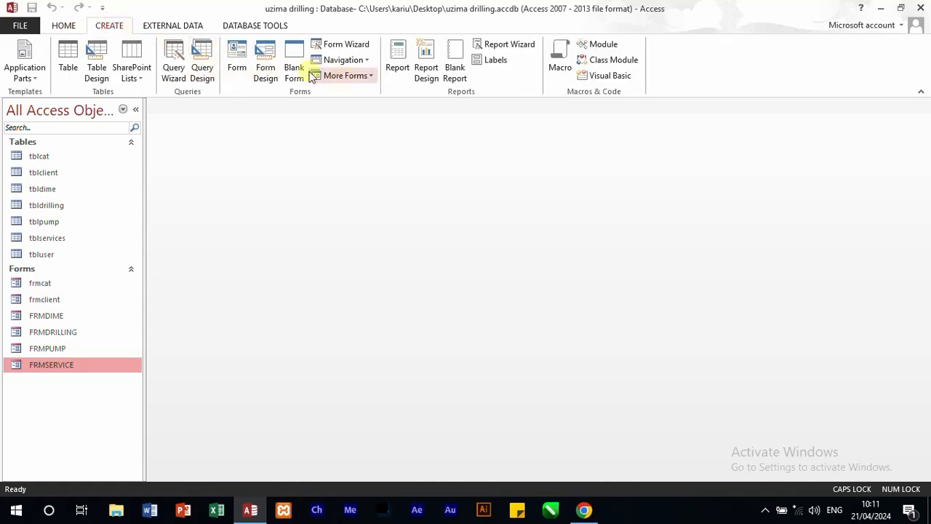
pyautogui.click(203, 64)
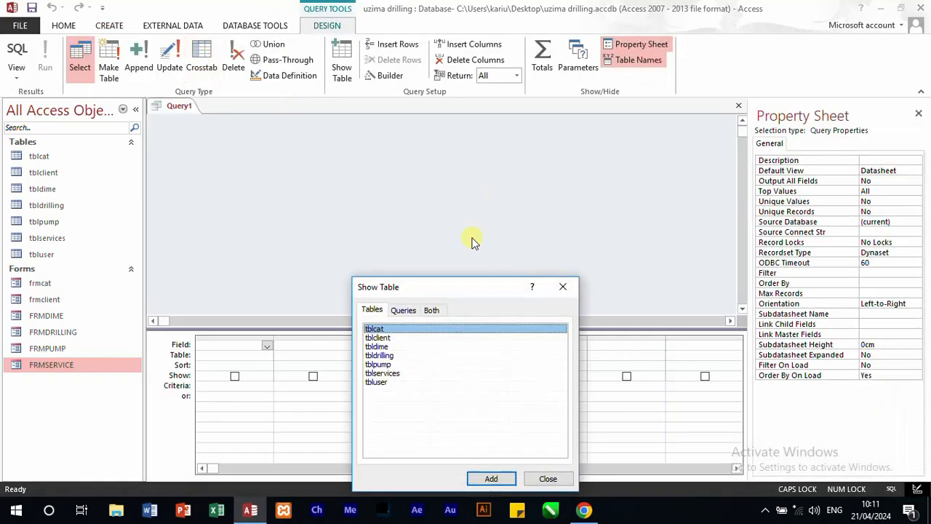
pyautogui.doubleClick(385, 338)
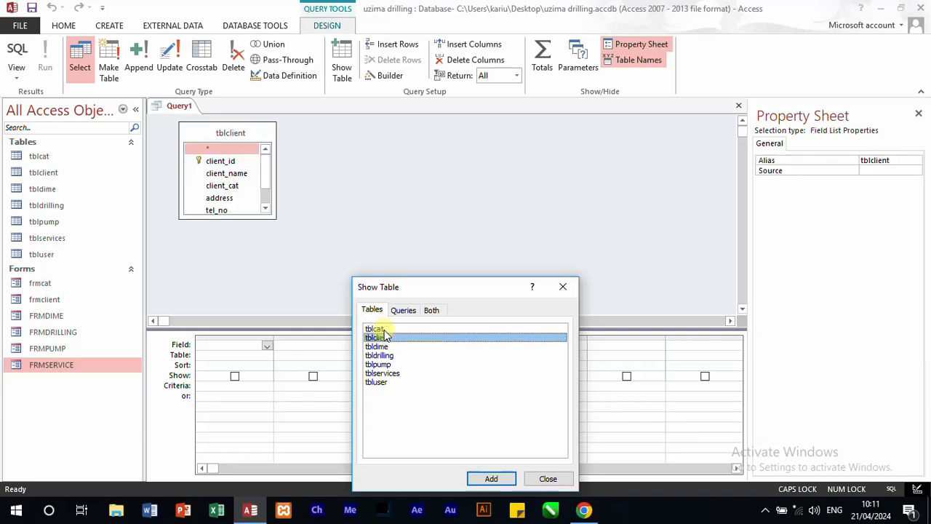
pyautogui.doubleClick(381, 329)
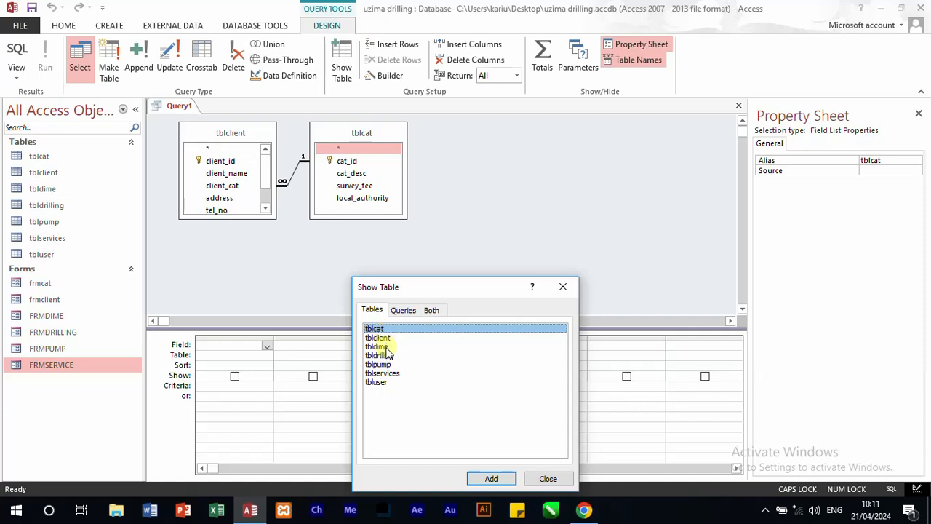
pyautogui.doubleClick(392, 374)
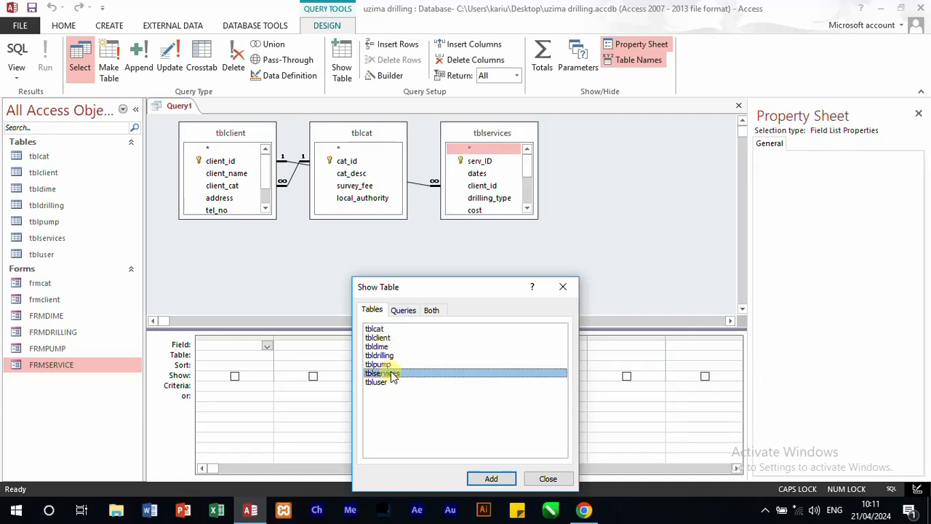
pyautogui.click(383, 364)
pyautogui.doubleClick(383, 365)
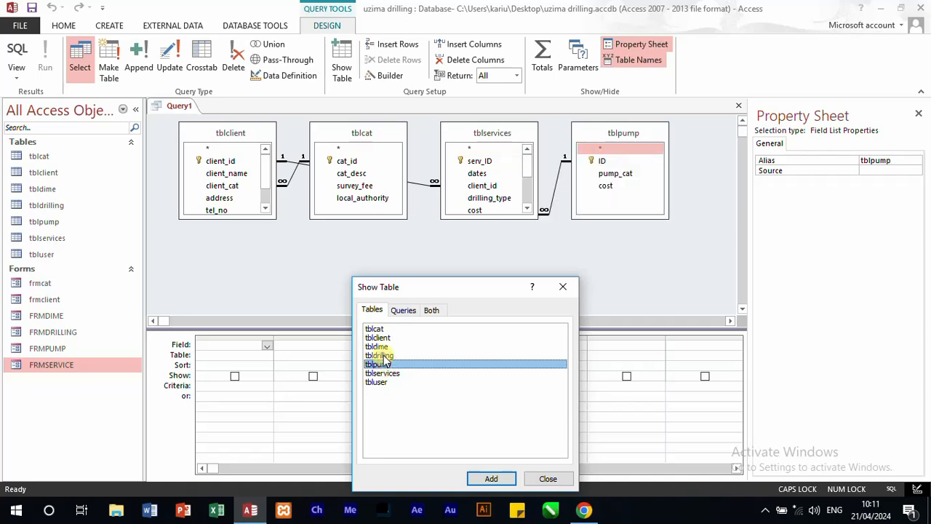
pyautogui.doubleClick(384, 356)
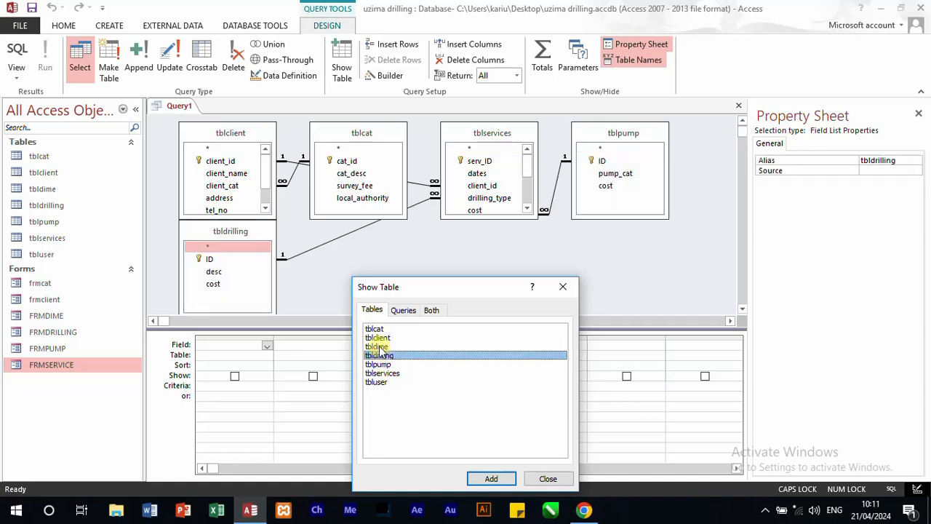
pyautogui.doubleClick(380, 346)
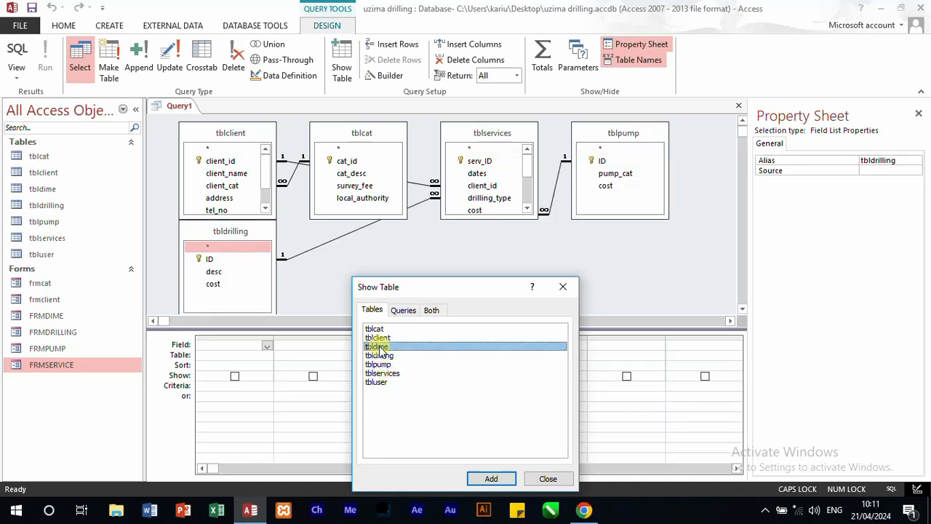
pyautogui.click(563, 287)
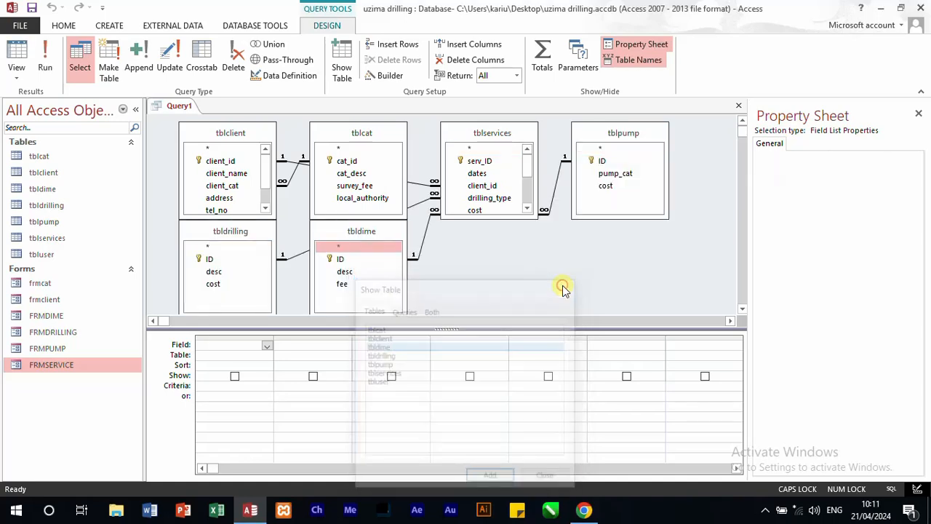
# Step: Add client_name from tblclient, cat_desc from tblcat and dates from tblservices to the query grid
pyautogui.click(232, 174)
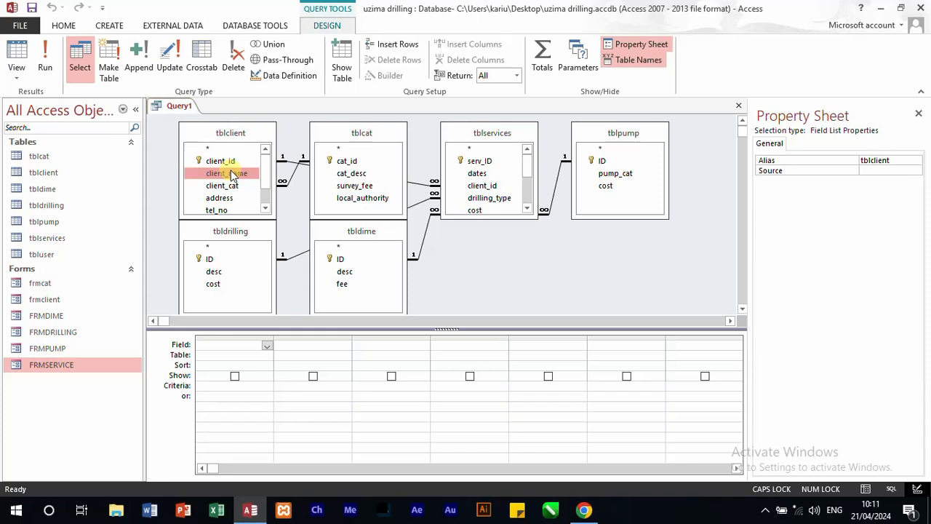
pyautogui.doubleClick(231, 175)
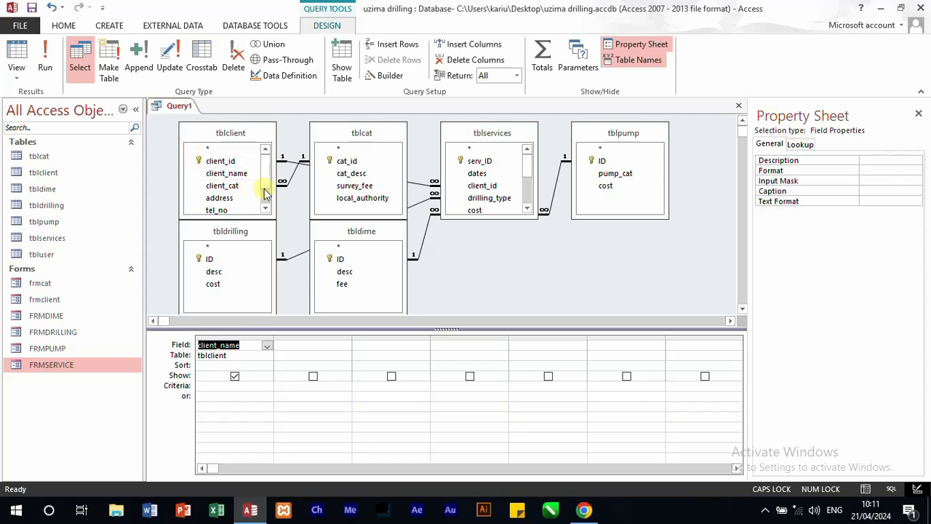
pyautogui.doubleClick(348, 175)
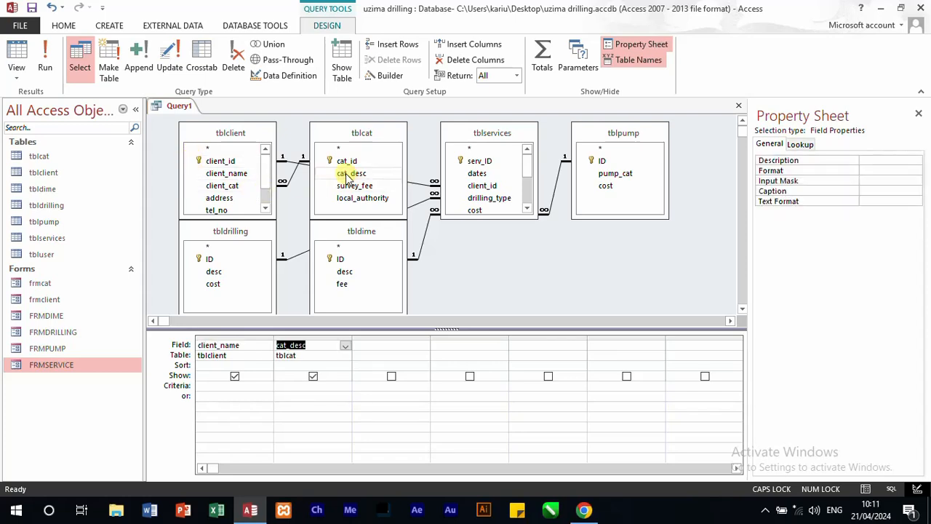
pyautogui.doubleClick(486, 175)
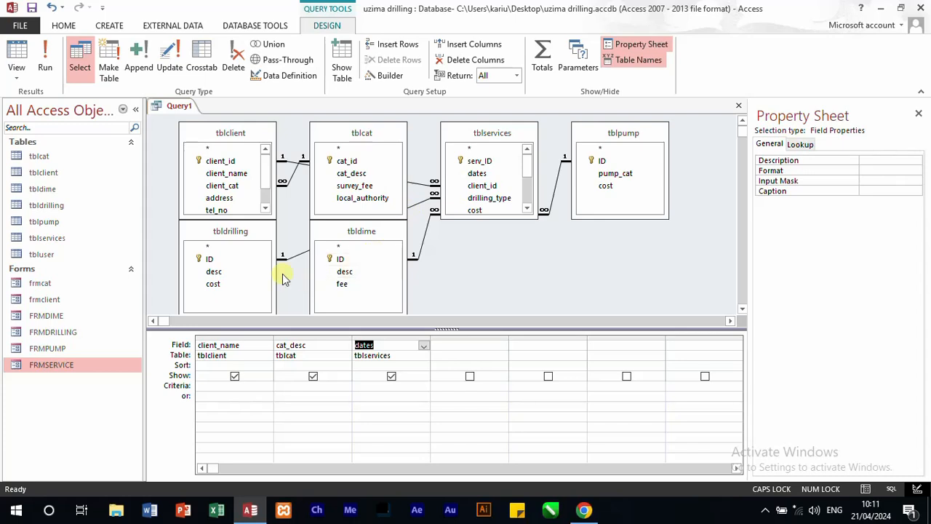
# Step: Add desc and cost from tbldrilling and pump_cat and cost from tblpump to the query, and lengthen the tblservices field list
pyautogui.doubleClick(237, 275)
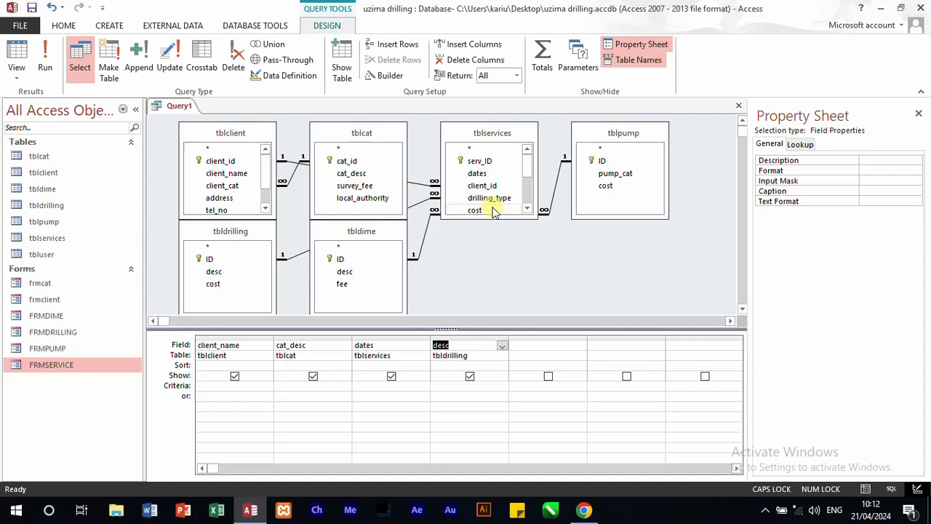
pyautogui.doubleClick(212, 283)
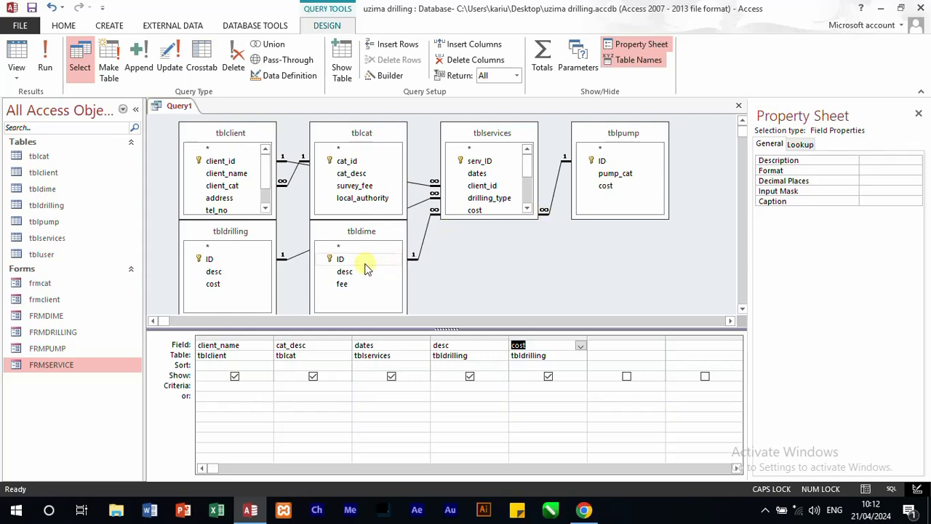
pyautogui.doubleClick(640, 174)
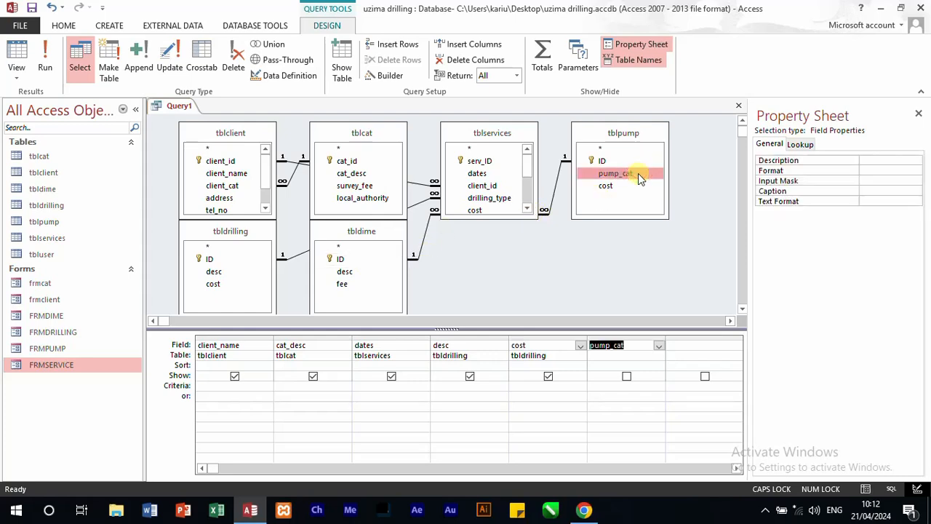
pyautogui.doubleClick(606, 186)
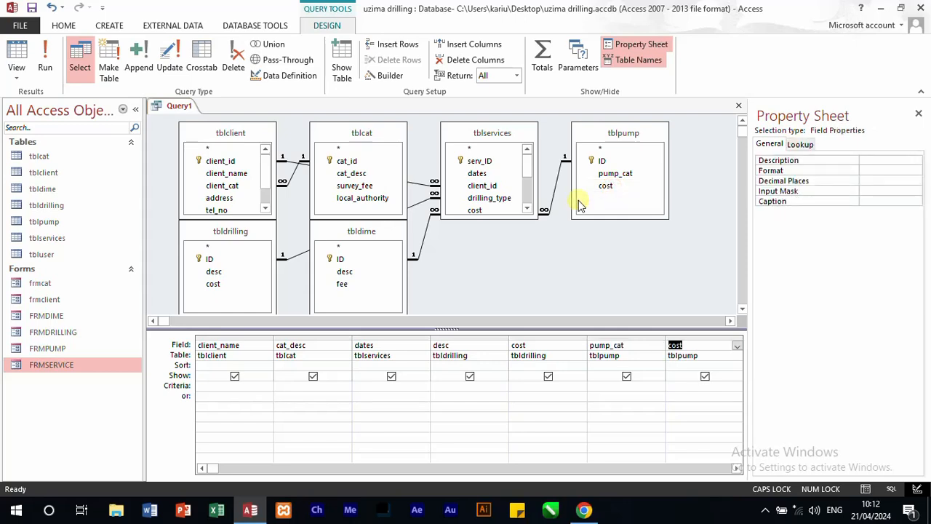
pyautogui.moveTo(539, 216); pyautogui.dragTo(528, 280)
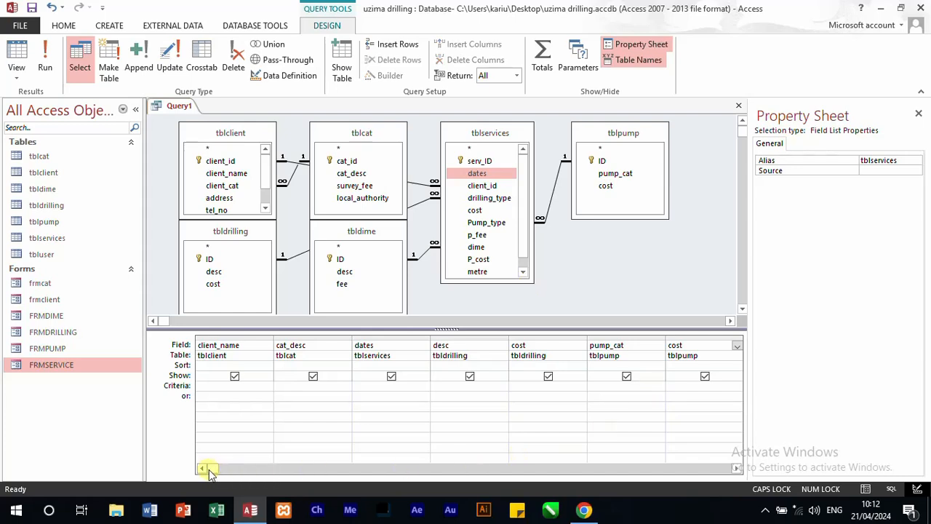
pyautogui.moveTo(209, 469); pyautogui.dragTo(246, 469)
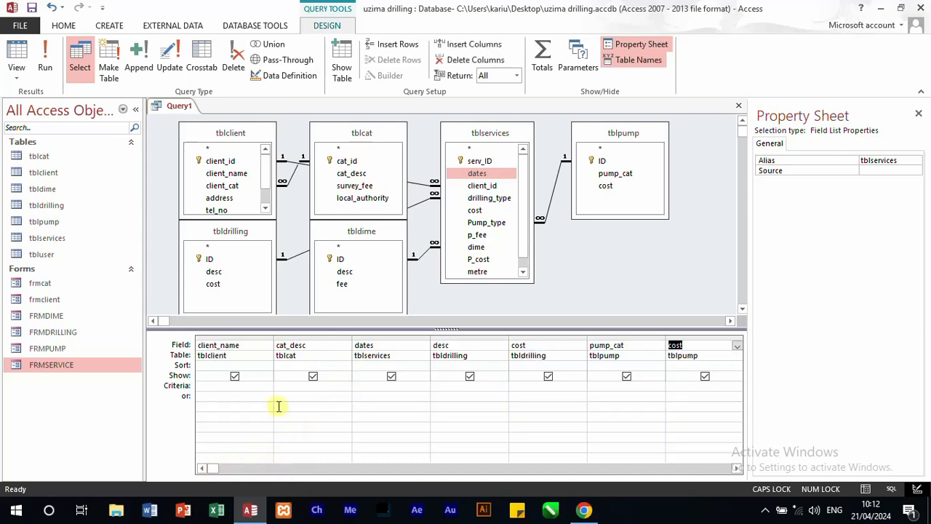
# Step: Insert a column before dates in the query grid and fill it with the Survey_fee field of tblclient
pyautogui.click(312, 335)
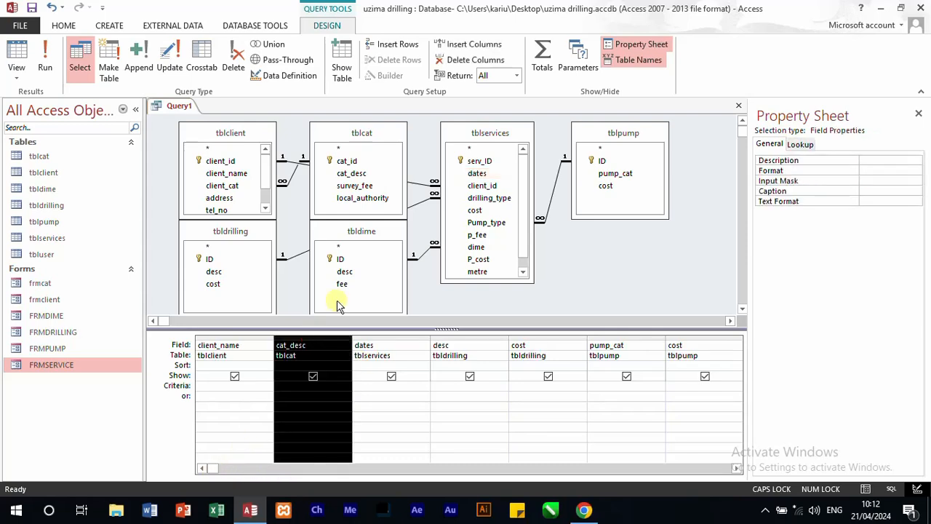
pyautogui.click(383, 336)
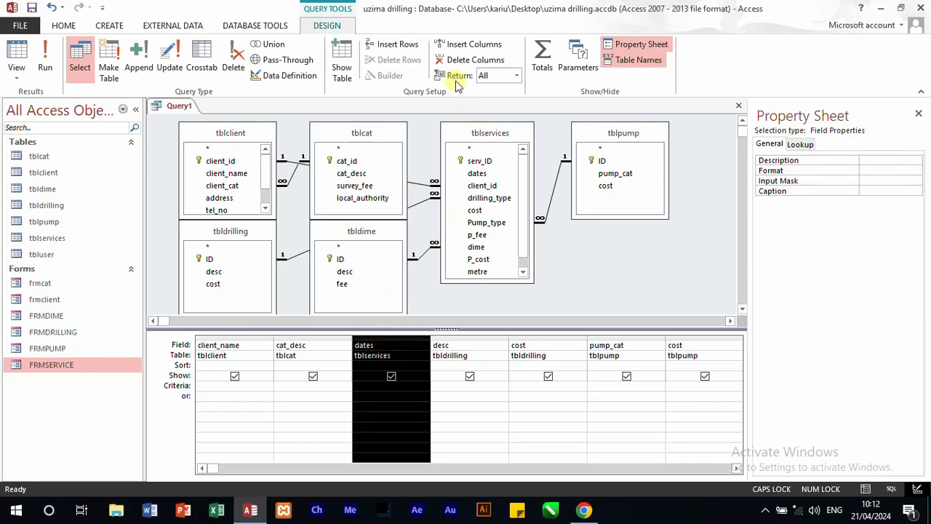
pyautogui.click(452, 43)
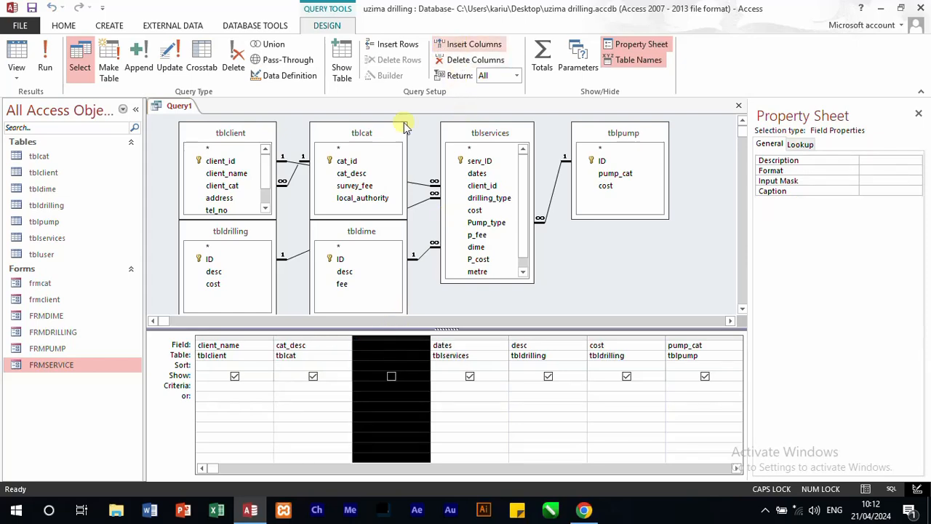
pyautogui.click(403, 355)
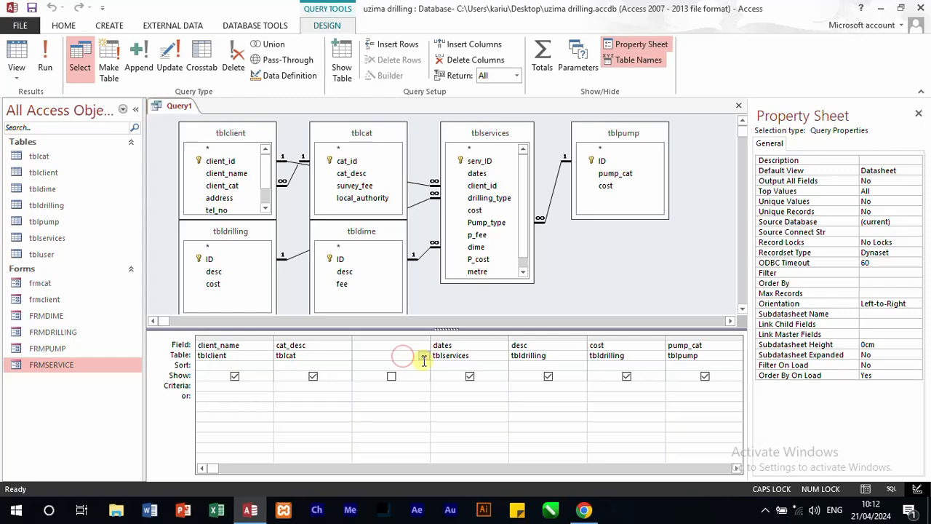
pyautogui.click(423, 357)
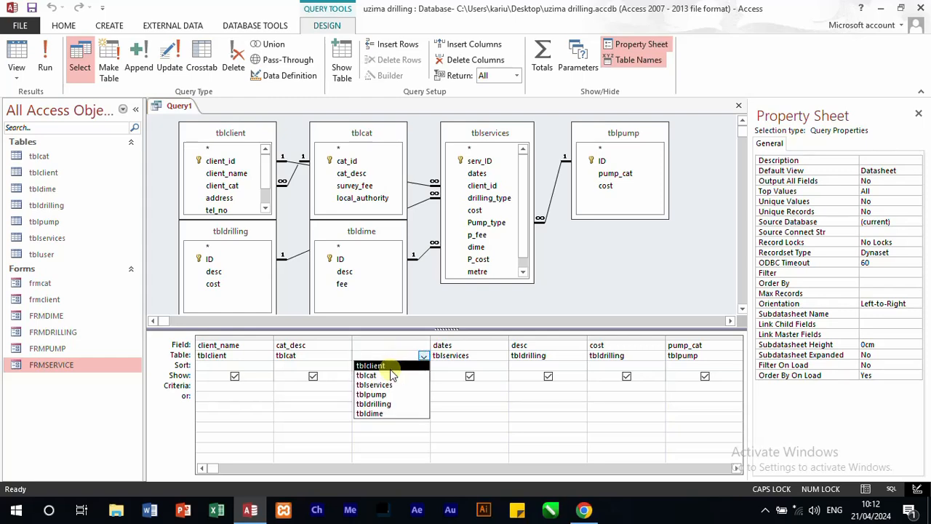
pyautogui.click(379, 365)
pyautogui.click(407, 346)
pyautogui.click(423, 347)
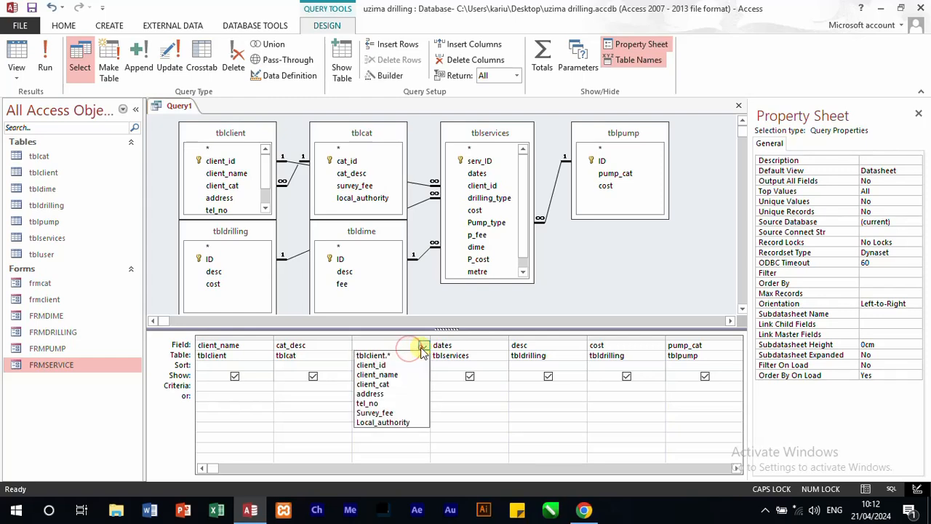
pyautogui.click(395, 413)
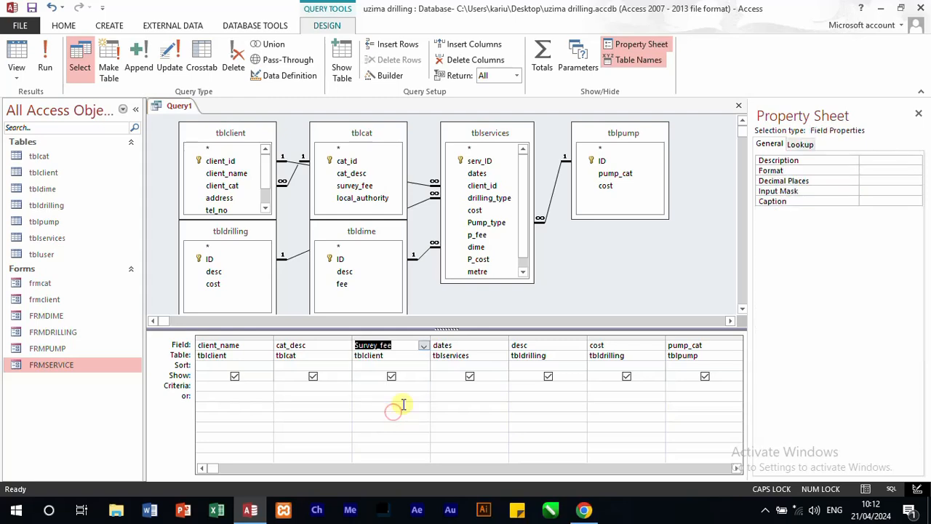
# Step: Insert a column before dates in the query grid and fill it with the Local_authority field of tblclient
pyautogui.click(457, 345)
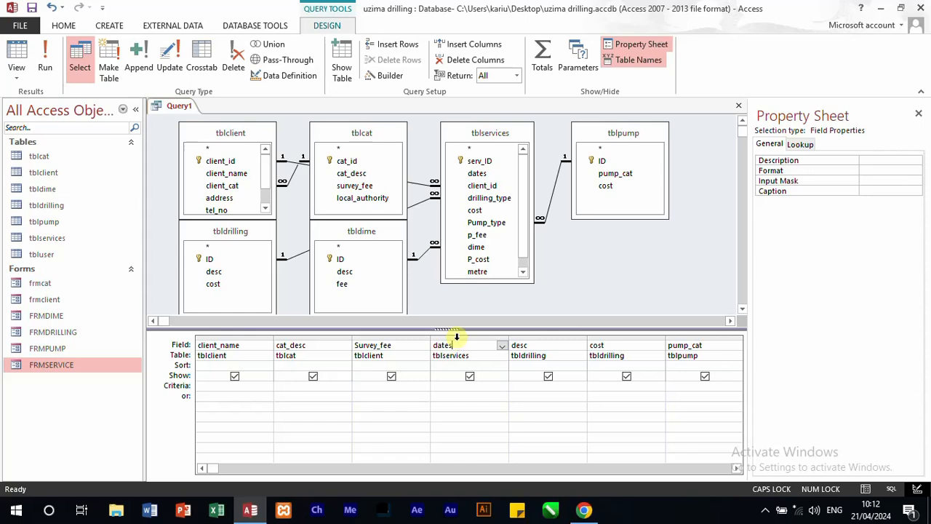
pyautogui.click(454, 336)
pyautogui.click(487, 44)
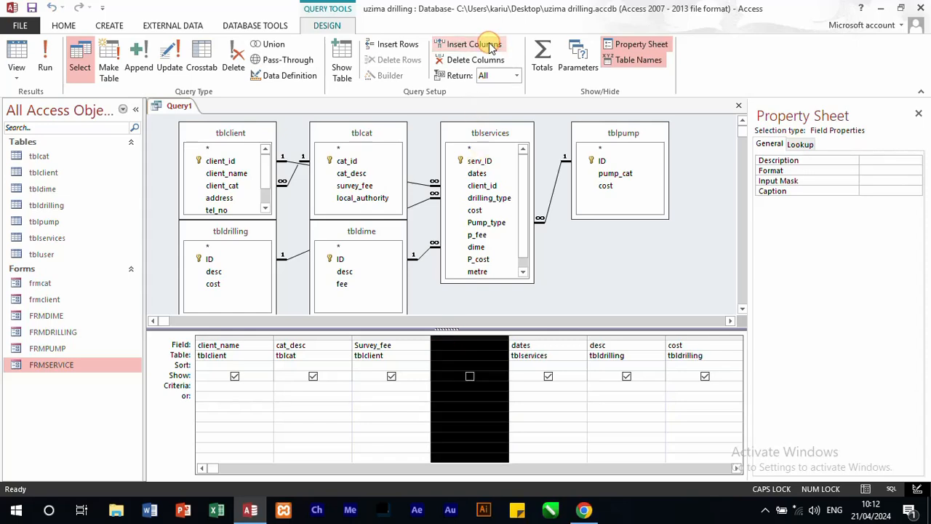
pyautogui.click(451, 355)
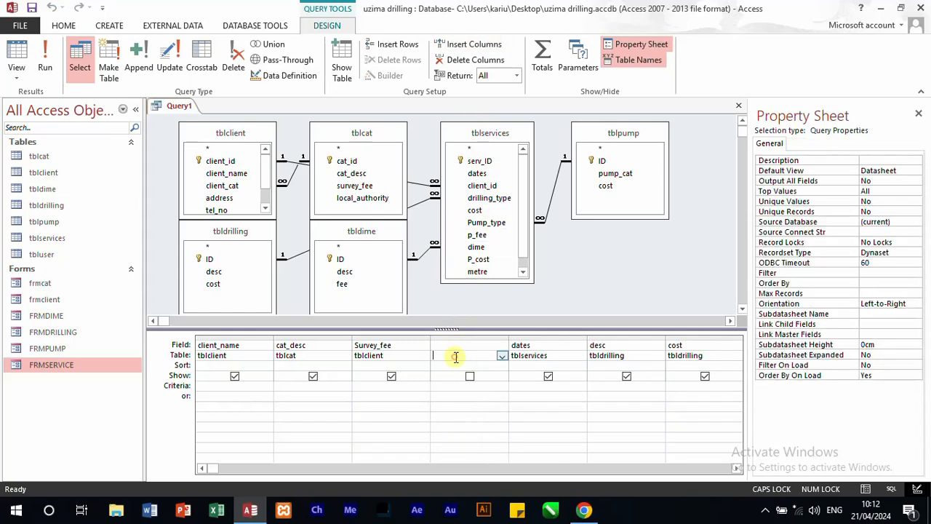
pyautogui.click(502, 355)
pyautogui.click(455, 366)
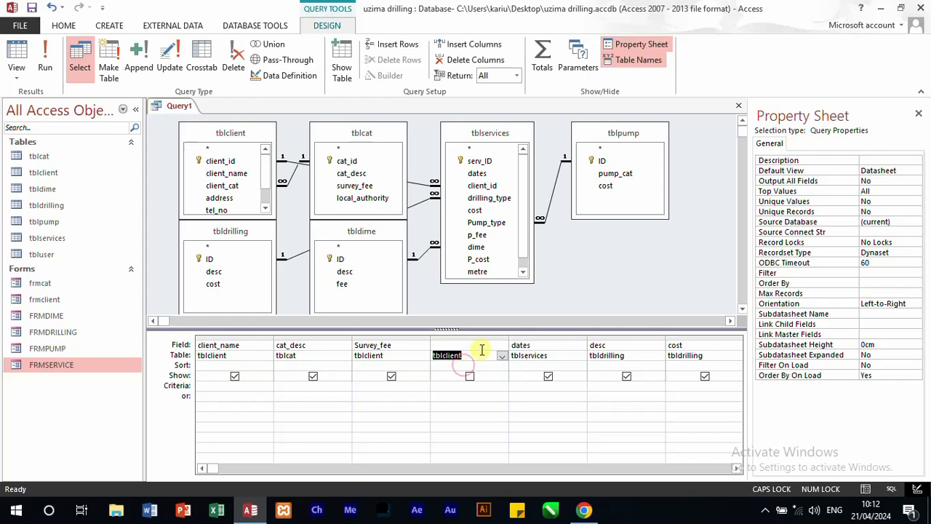
pyautogui.click(480, 346)
pyautogui.click(502, 345)
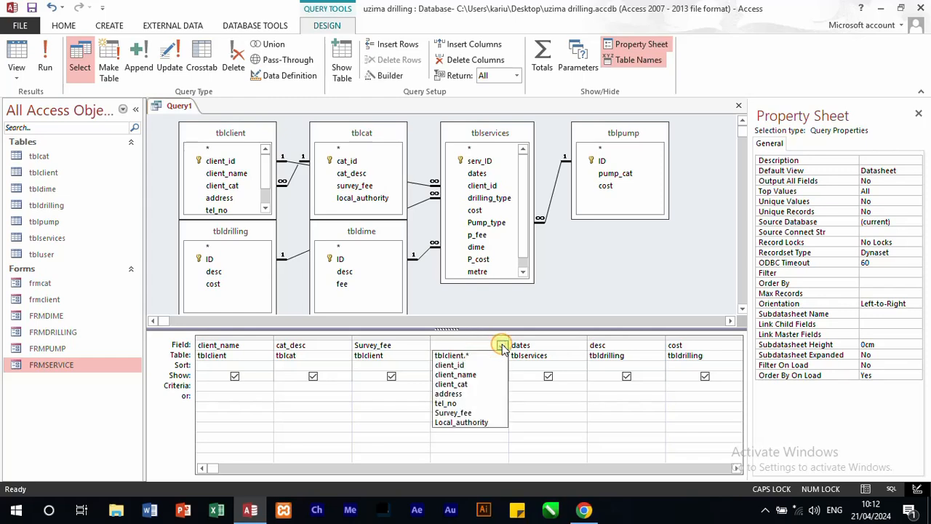
pyautogui.click(476, 422)
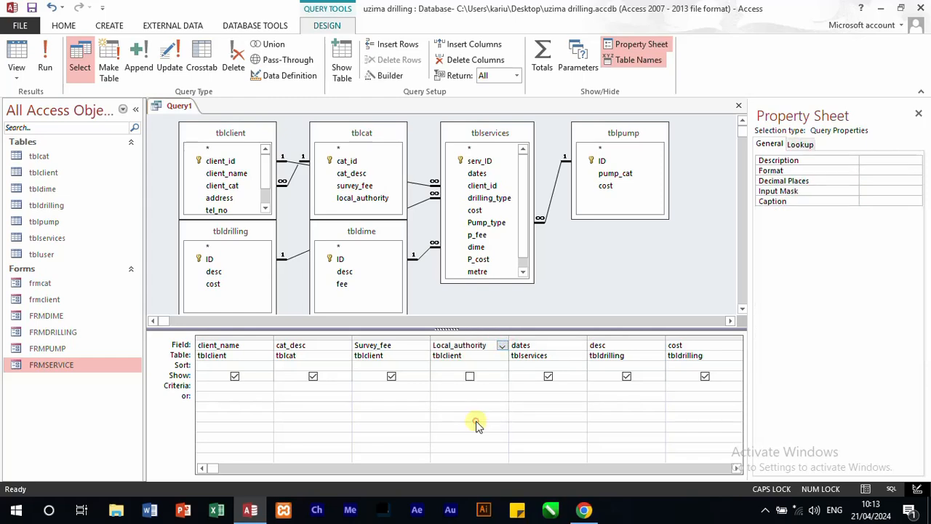
pyautogui.click(532, 411)
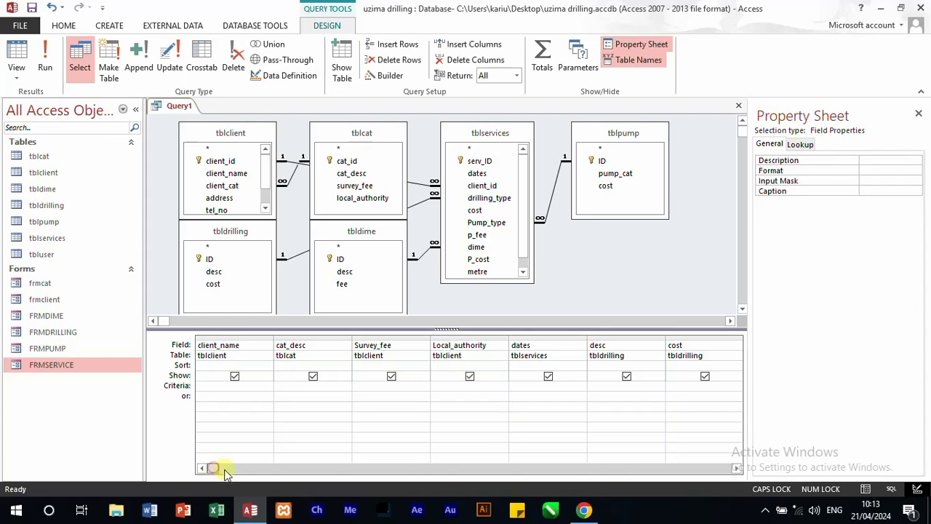
# Step: Add desc and fee from tbldime and metre and total_dimension from tblservices to the end of the query grid
pyautogui.moveTo(215, 468); pyautogui.dragTo(507, 465)
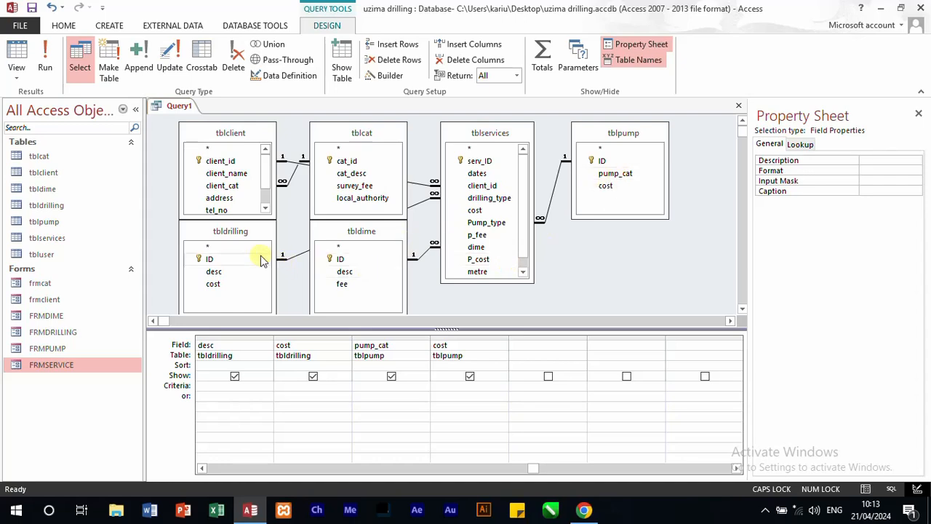
pyautogui.doubleClick(345, 276)
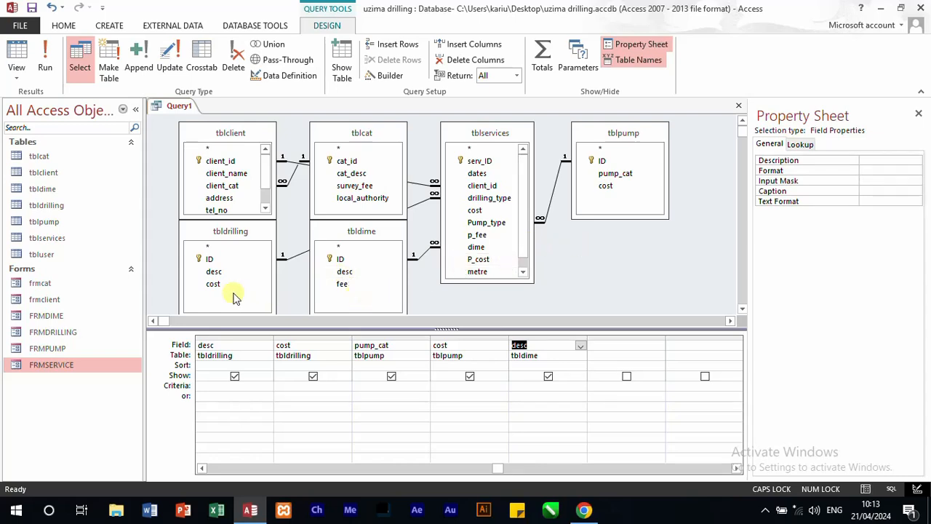
pyautogui.doubleClick(342, 285)
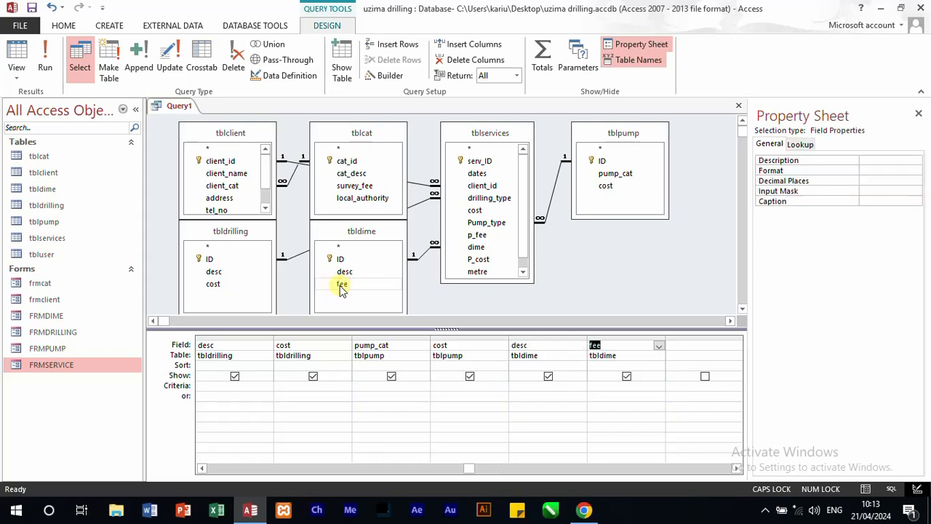
pyautogui.doubleClick(483, 274)
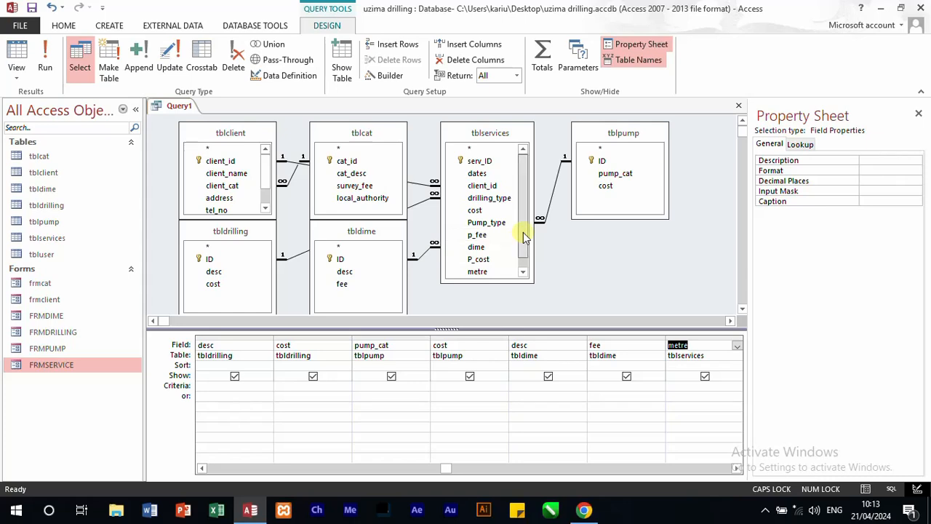
pyautogui.moveTo(526, 236); pyautogui.dragTo(522, 254)
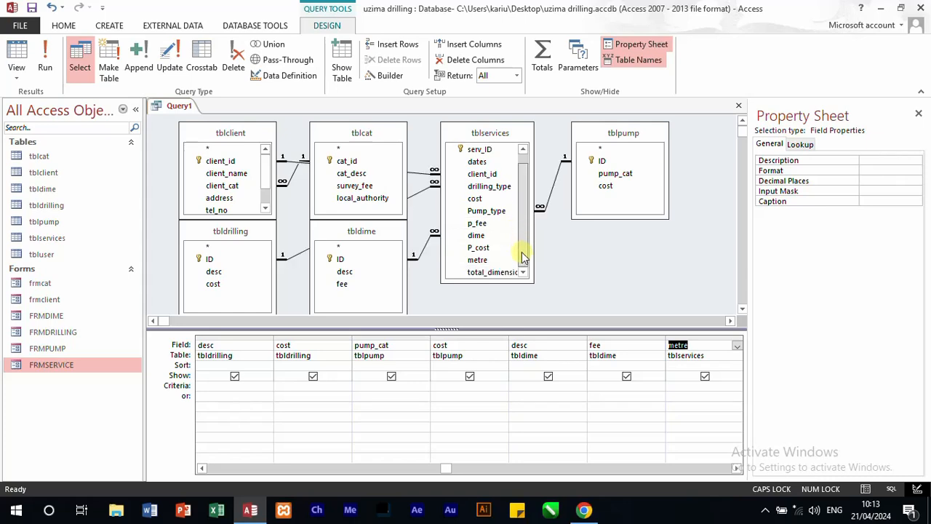
pyautogui.doubleClick(486, 273)
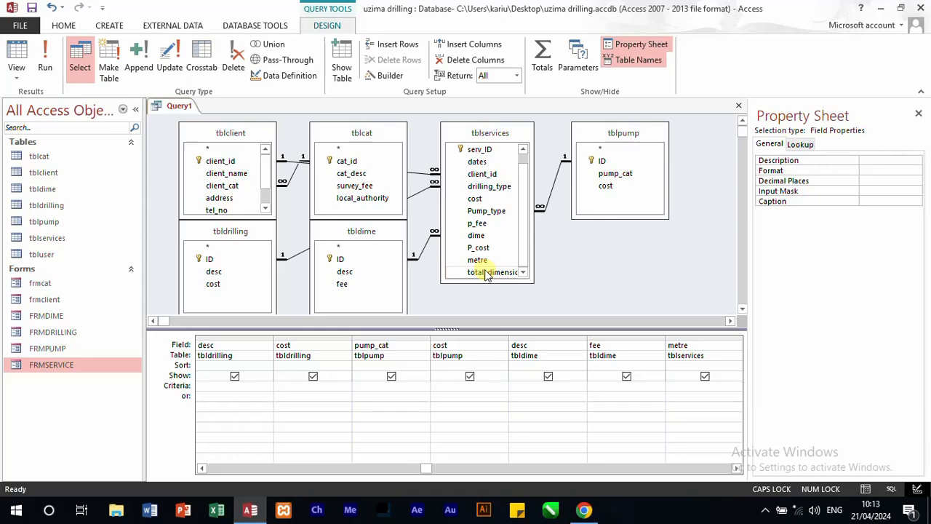
# Step: Run the query to check the records of the joined tables, and return to design view
pyautogui.click(48, 52)
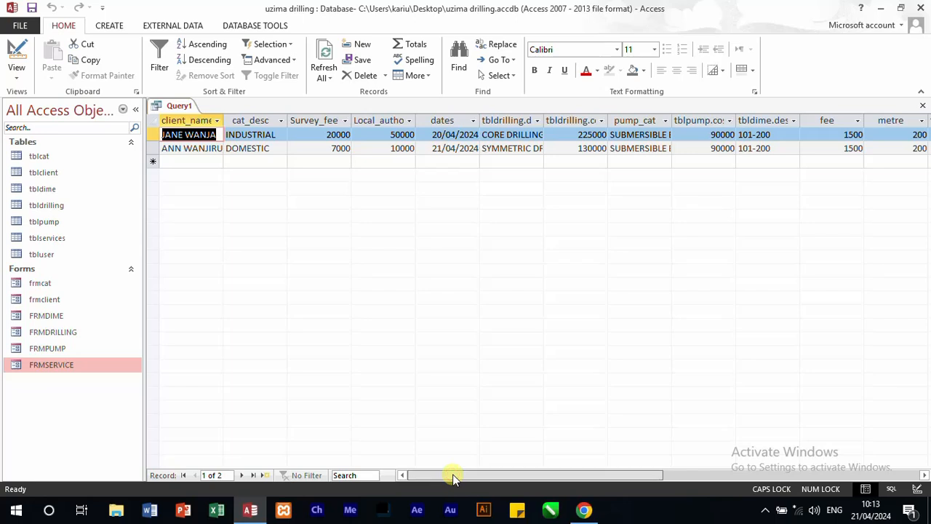
pyautogui.moveTo(453, 478); pyautogui.dragTo(409, 467)
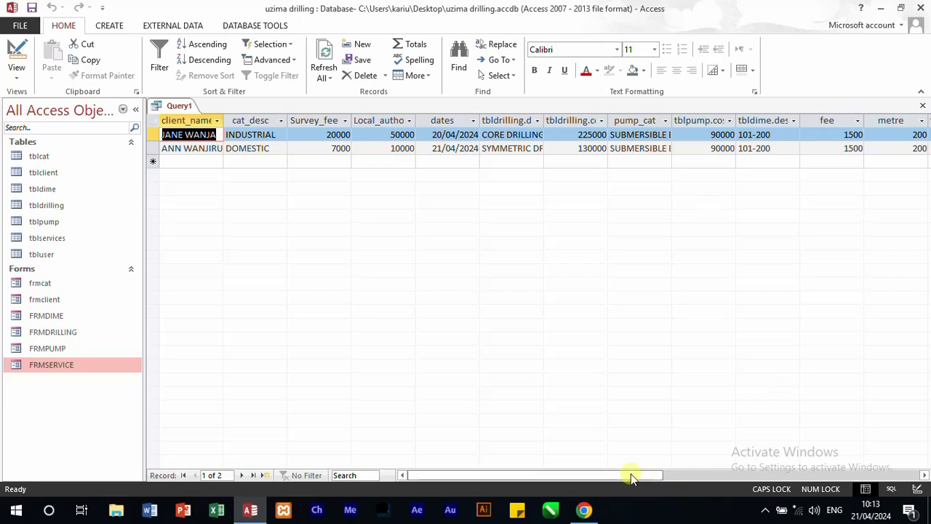
pyautogui.moveTo(630, 474); pyautogui.dragTo(488, 474)
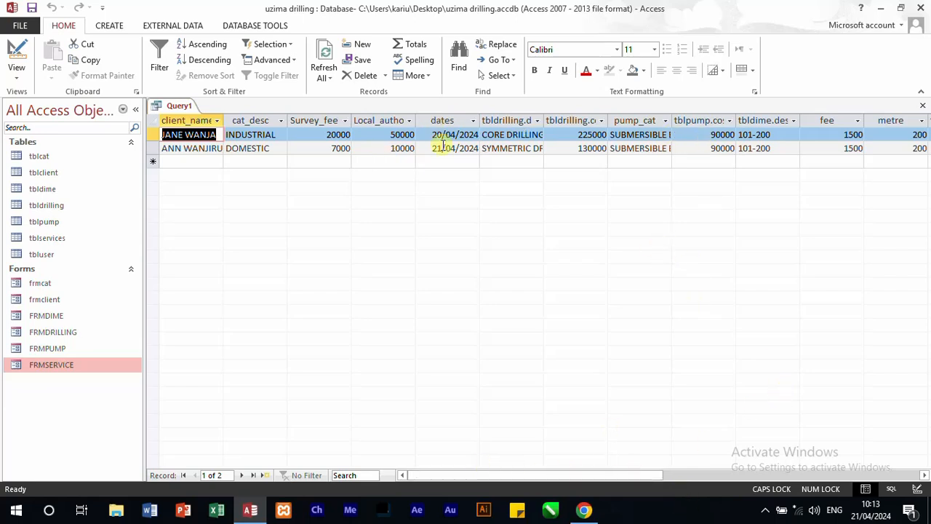
pyautogui.rightClick(179, 107)
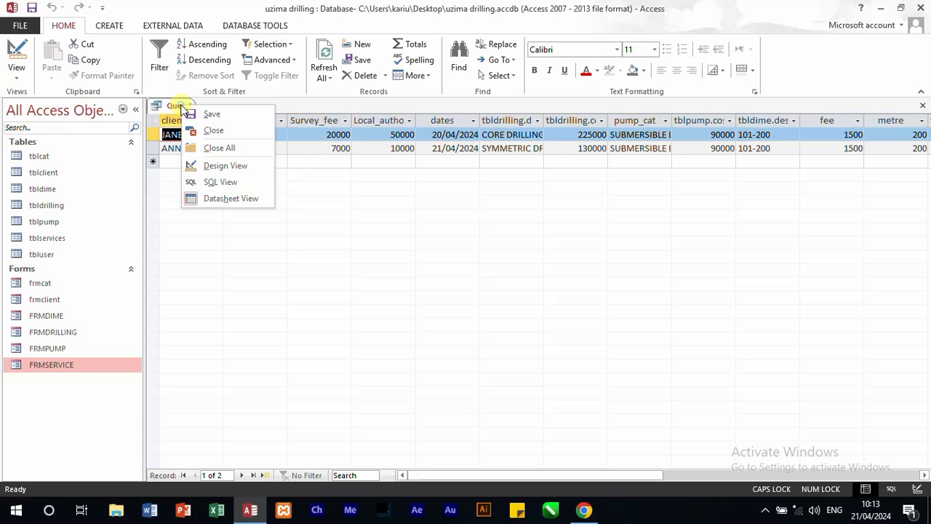
pyautogui.click(225, 167)
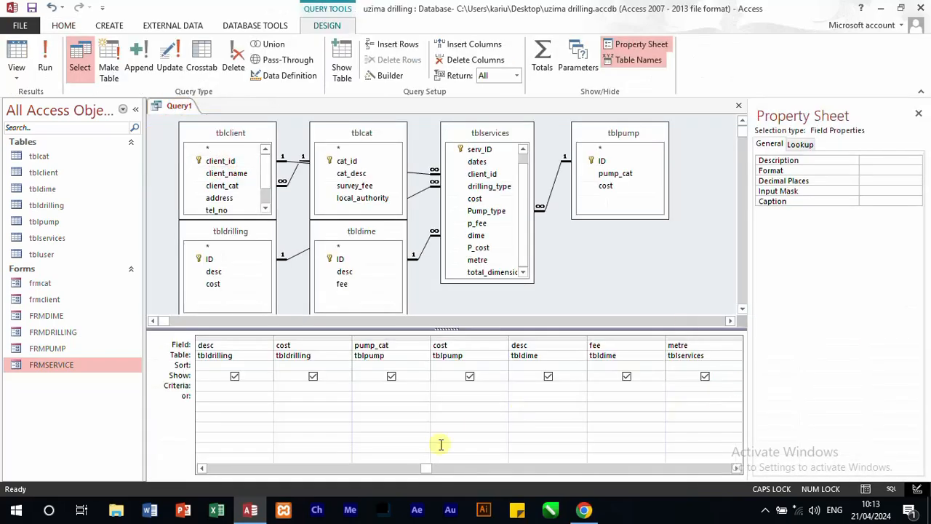
# Step: Start a calculated field named TOTAL_PAID after total_dimension, with TBLCLIENT.SURVEY_FEE as its first term
pyautogui.moveTo(427, 469); pyautogui.dragTo(598, 471)
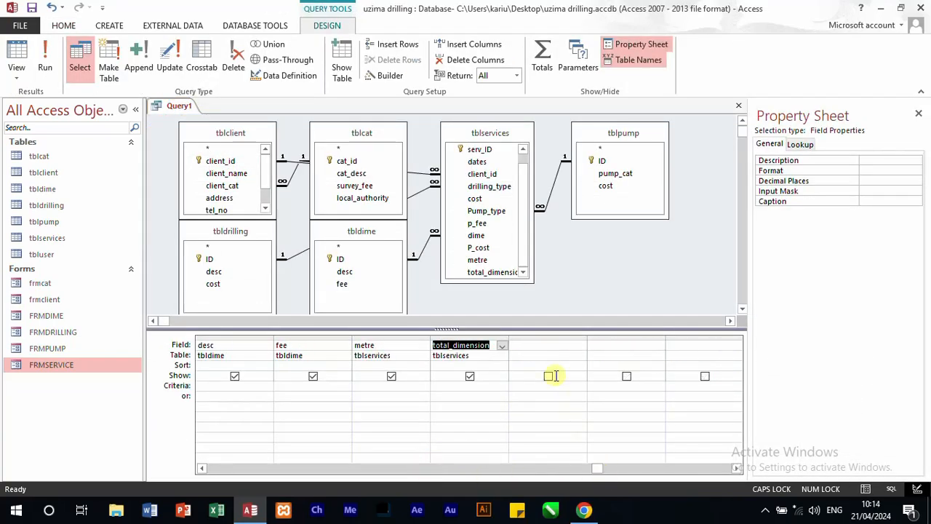
pyautogui.click(524, 343)
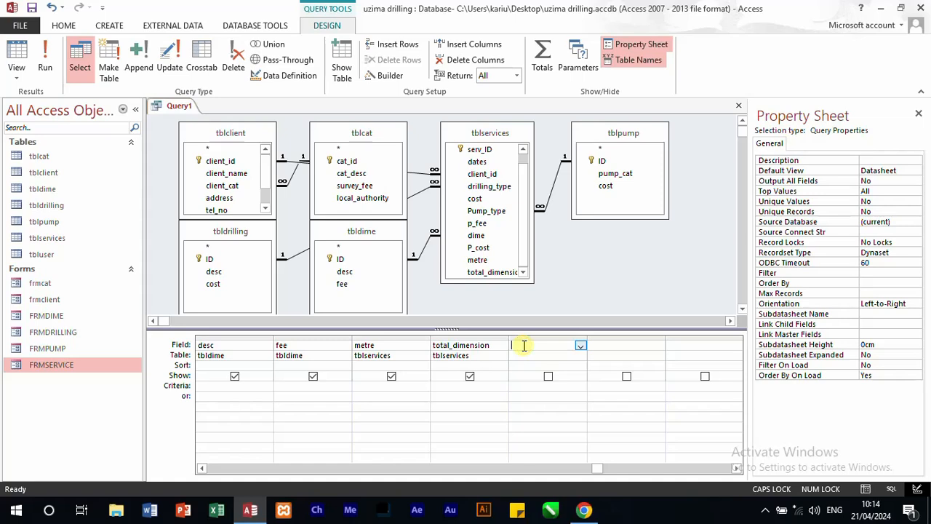
pyautogui.write('TOT')
pyautogui.write('L')
pyautogui.write('CLIENNT')
pyautogui.write('SURVE')
pyautogui.write('Y_FEE')
pyautogui.write('+')
pyautogui.write('TBL')
pyautogui.write('CLIENT')
pyautogui.write('.')
pyautogui.write('LOCA')
pyautogui.write('L_AUTH')
pyautogui.write('OI')
# Step: Add TBLCLIENT.LOCAL_AUTHORITY to the sum in the calculated field and widen its column
pyautogui.press('BackSpace')
pyautogui.press('BackSpace')
pyautogui.press('BackSpace')
pyautogui.moveTo(588, 340); pyautogui.dragTo(700, 351)
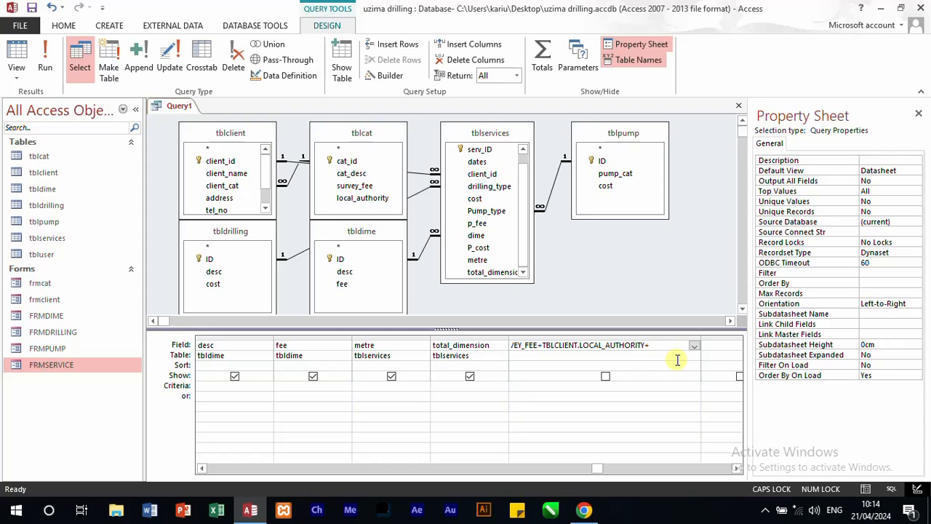
# Step: Extend the TOTAL_PAID sum with TBLPUMP.COST and TBLDRILLING.COST
pyautogui.moveTo(596, 472); pyautogui.dragTo(469, 471)
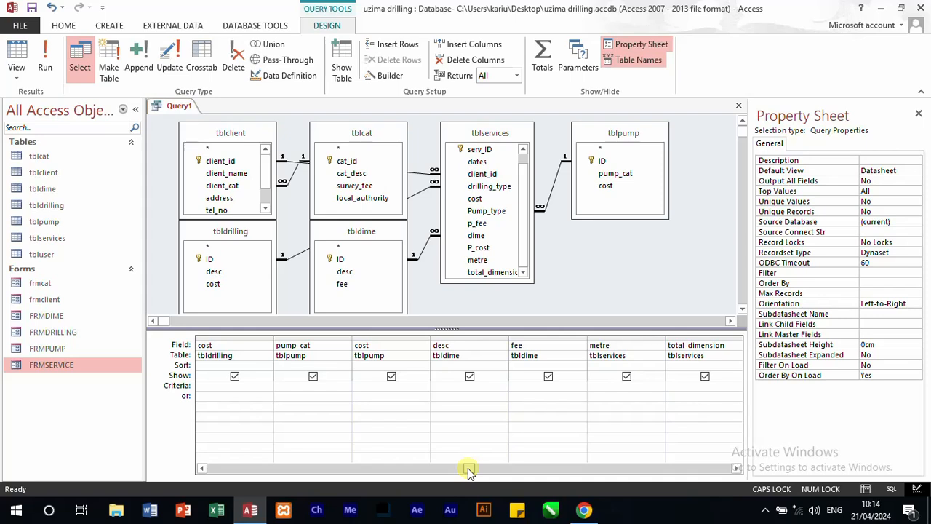
pyautogui.moveTo(470, 472); pyautogui.dragTo(644, 470)
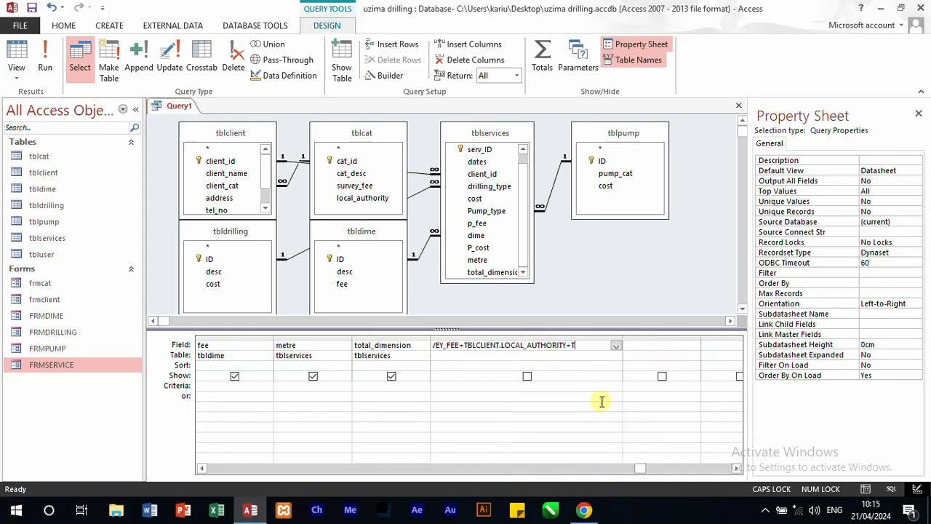
pyautogui.write('BLPUMP.COS')
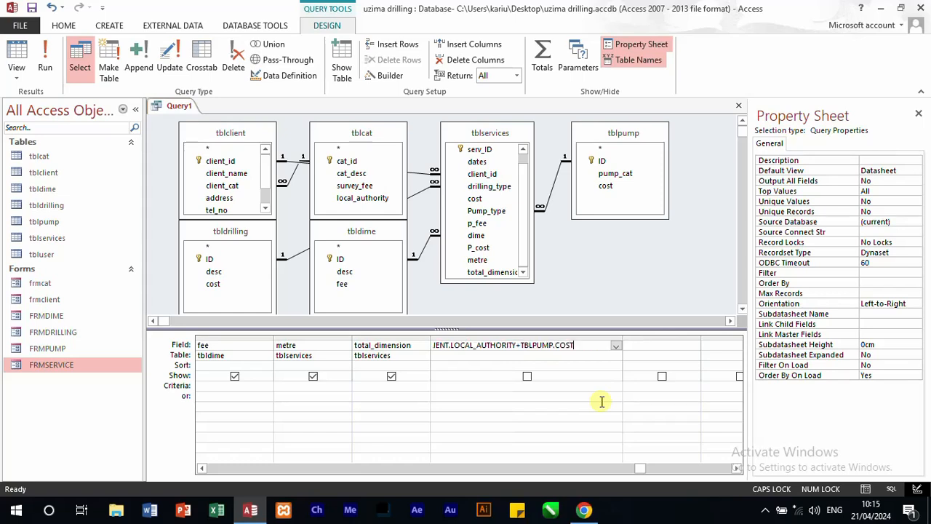
pyautogui.write('T+')
pyautogui.write('TBLDRILLING')
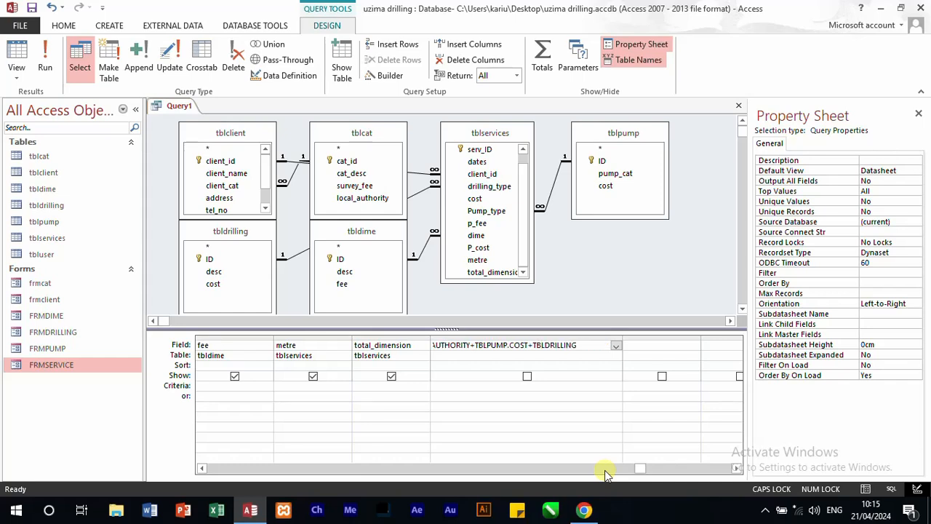
pyautogui.write('.COST+')
# Step: Complete the TOTAL_PAID sum with TBLSERVICES.TOTAL_DIMENSION and include the calculated column in the query output
pyautogui.write('TBLS')
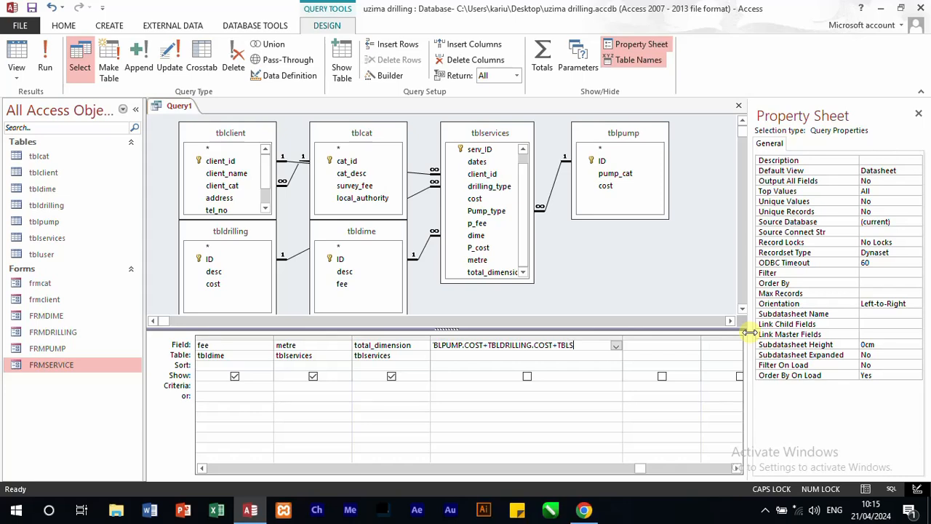
pyautogui.write('ICES.TOTAL')
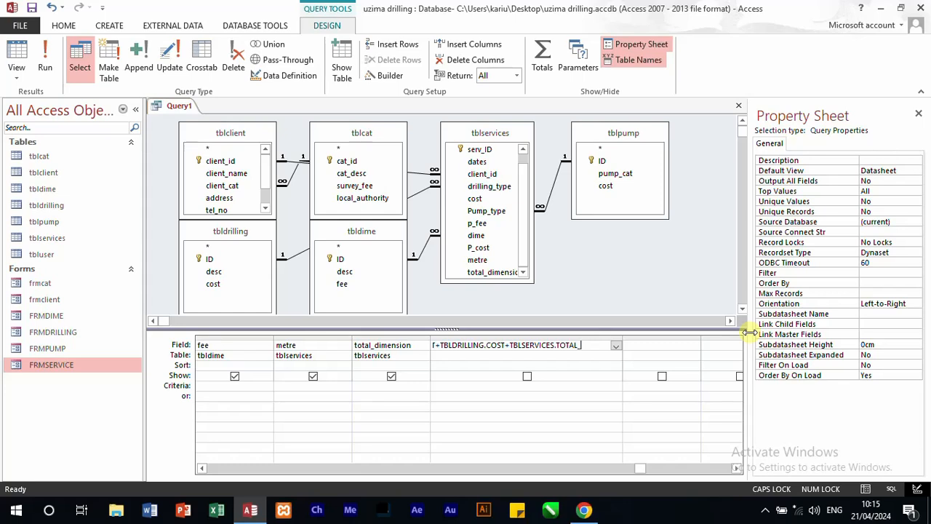
pyautogui.write('_DIMENSION')
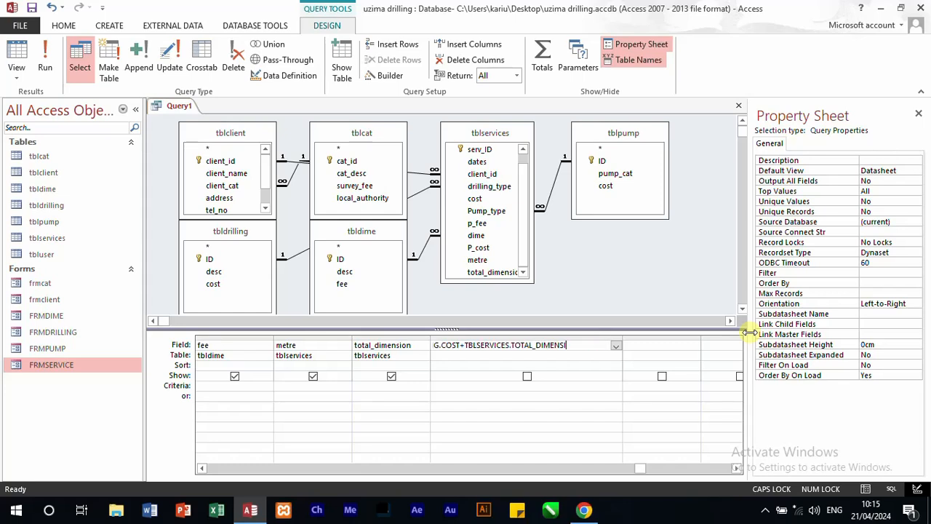
pyautogui.click(527, 376)
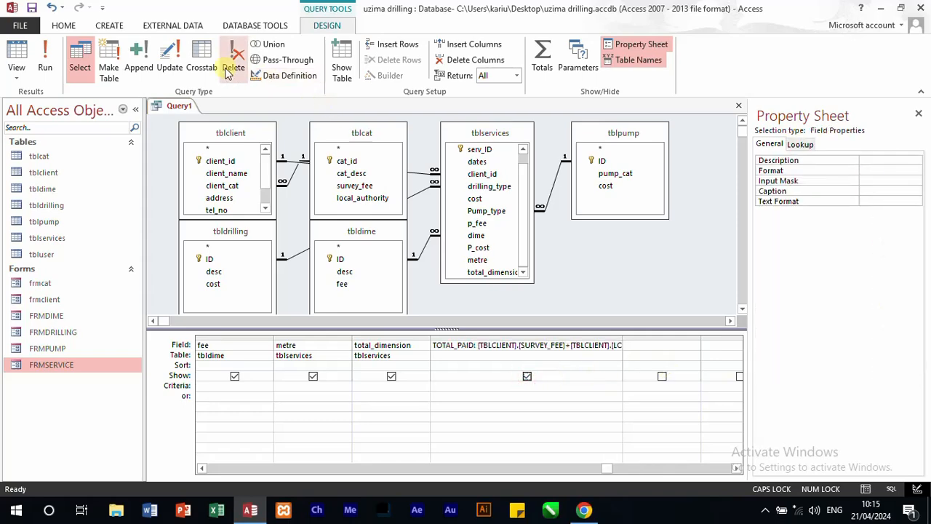
# Step: Run the query and examine the TOTAL_PAID column against the cost columns of each client
pyautogui.click(45, 60)
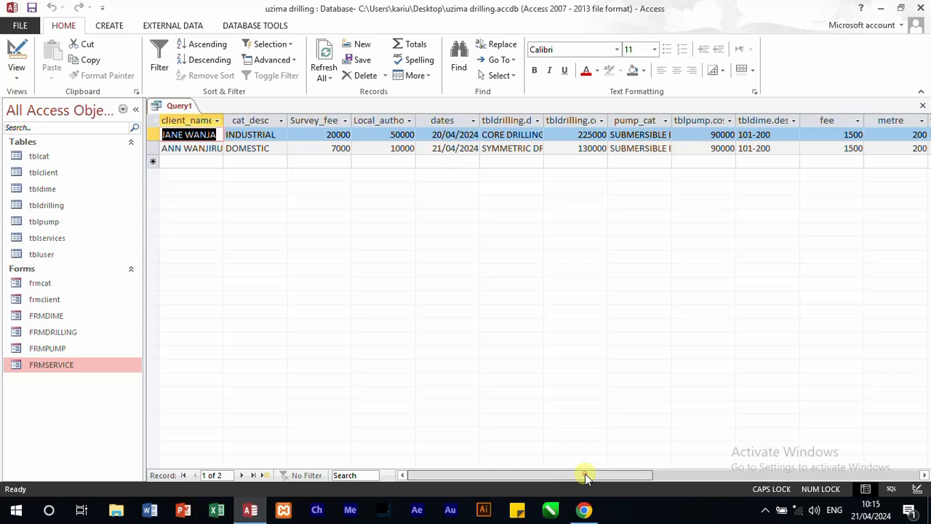
pyautogui.moveTo(587, 477); pyautogui.dragTo(691, 459)
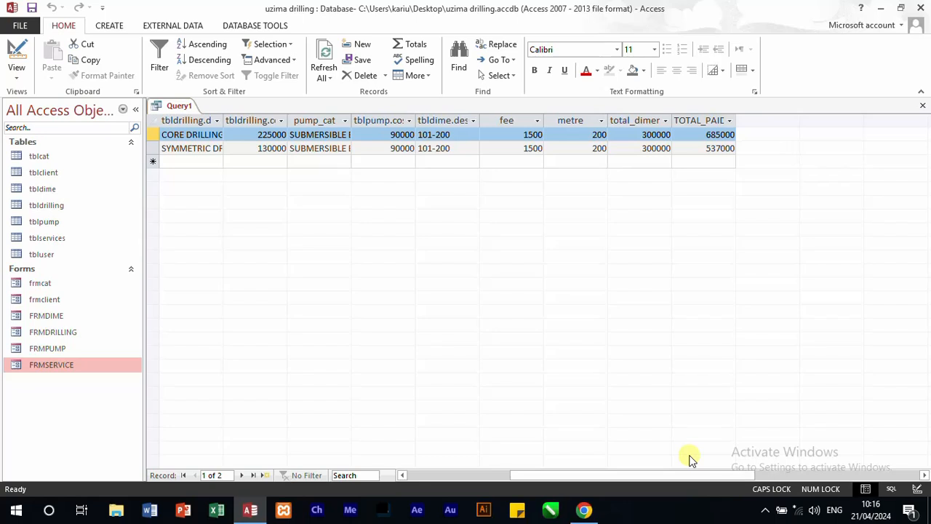
pyautogui.hscroll(-5, 691, 460)
# Step: Open the Windows Calculator by running calc
pyautogui.press('super+r')
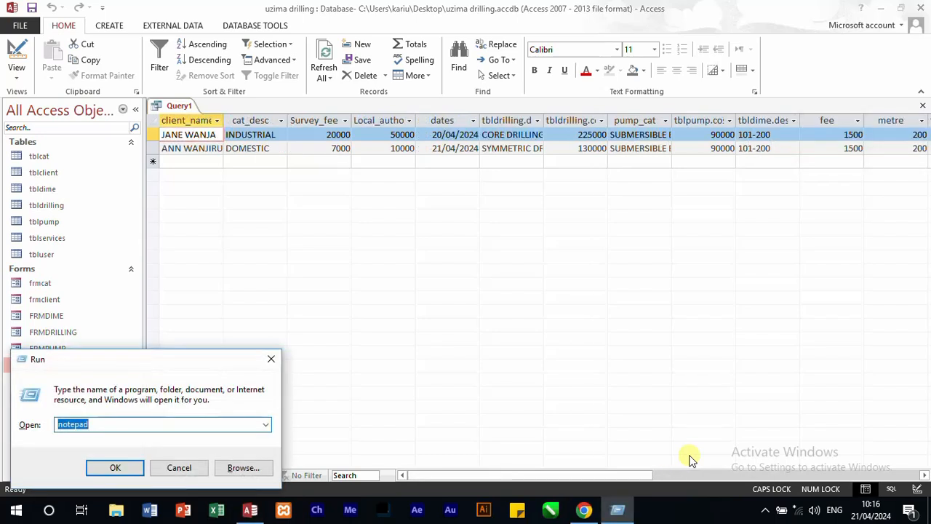
pyautogui.write('cmd')
pyautogui.press('BackSpace')
pyautogui.press('BackSpace')
pyautogui.press('BackSpace')
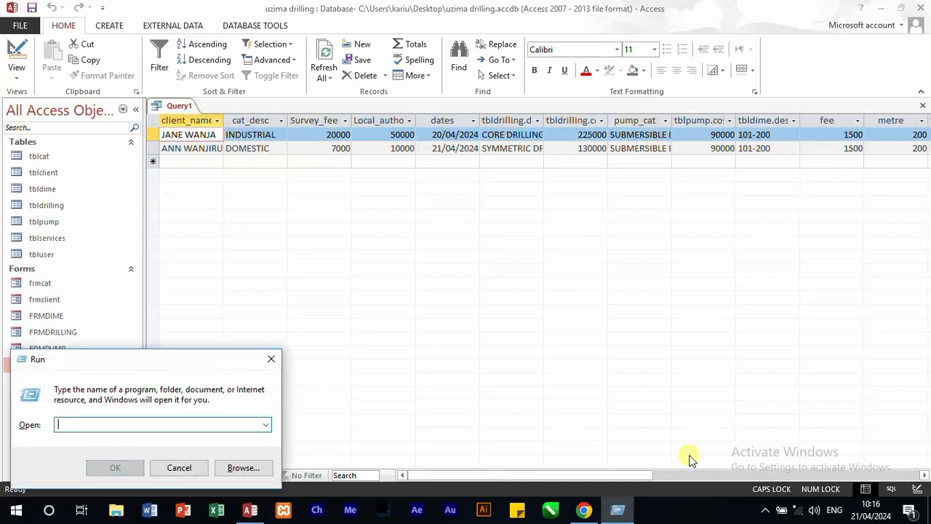
pyautogui.write('CAL')
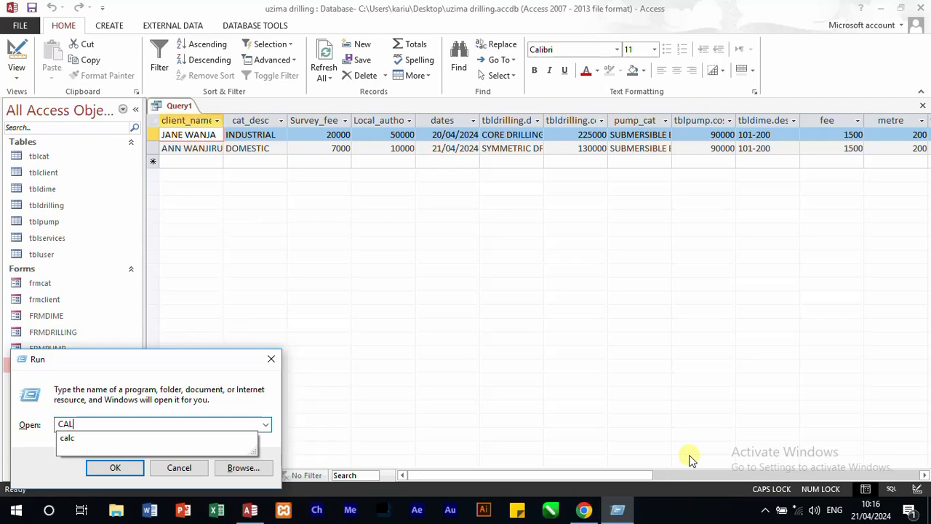
pyautogui.write('C')
pyautogui.press('Return')
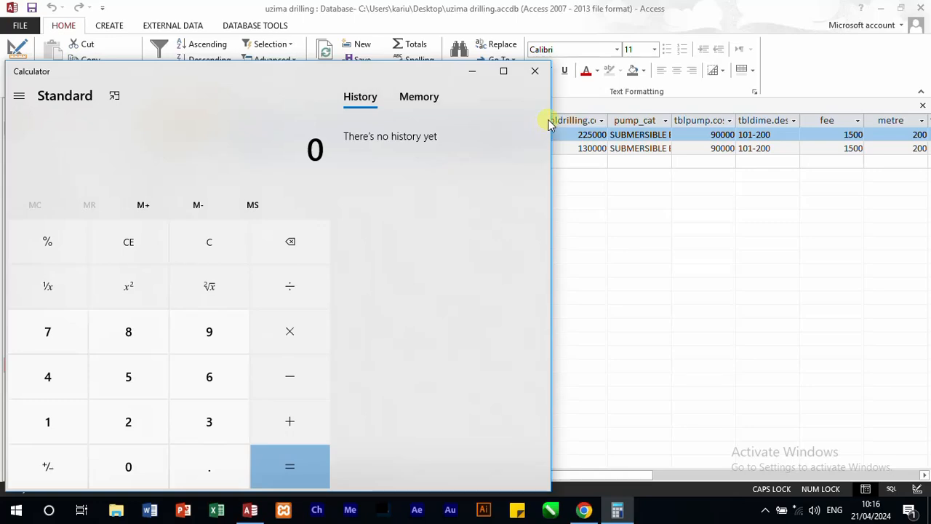
# Step: Move the Calculator window clear of the query rows and check the survey and local authority fees in the 451-3QP question paper
pyautogui.moveTo(292, 74); pyautogui.dragTo(544, 243)
pyautogui.click(586, 511)
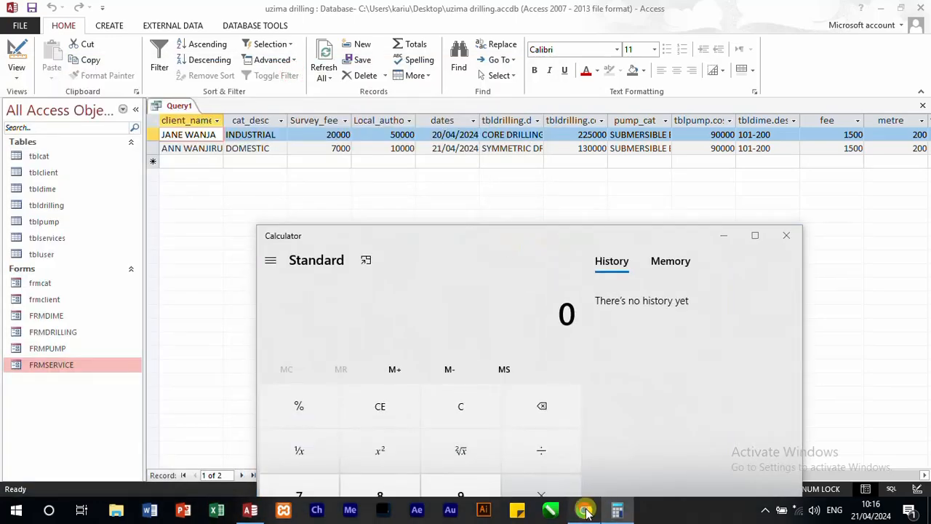
pyautogui.scroll(5, 661, 262)
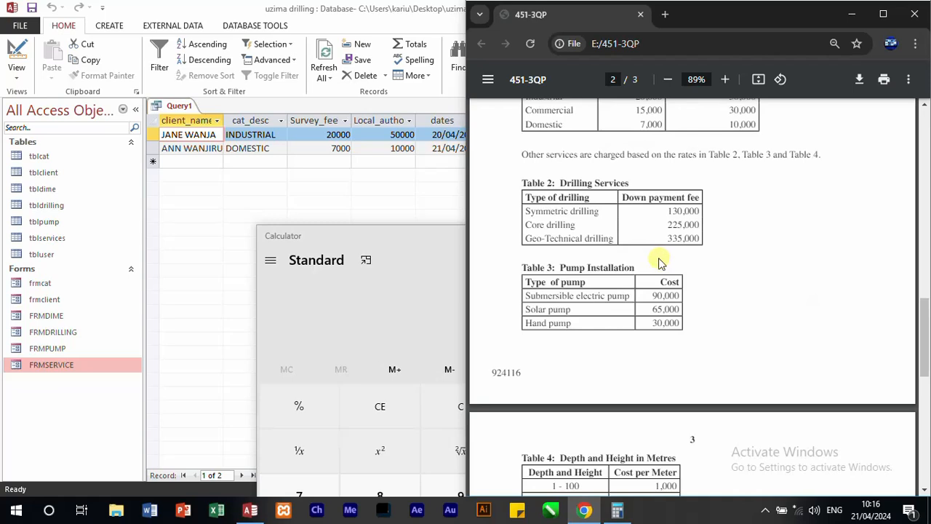
pyautogui.scroll(2, 618, 240)
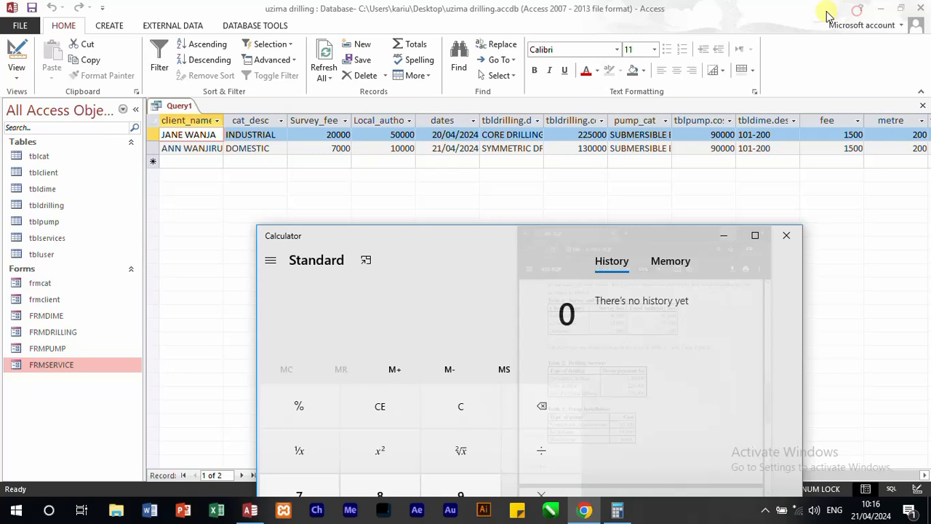
pyautogui.click(852, 13)
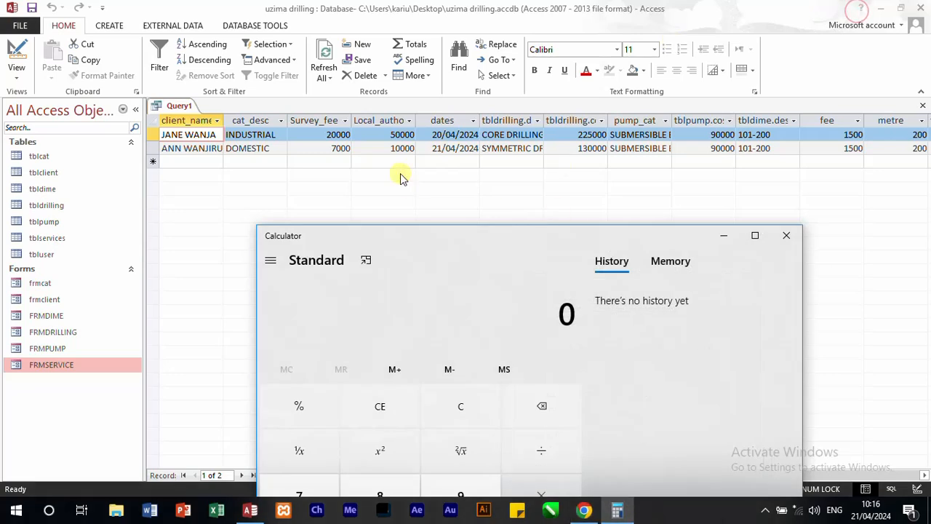
# Step: Start an addition in Calculator with 70000 for the industrial client's survey and local authority fees
pyautogui.write('7')
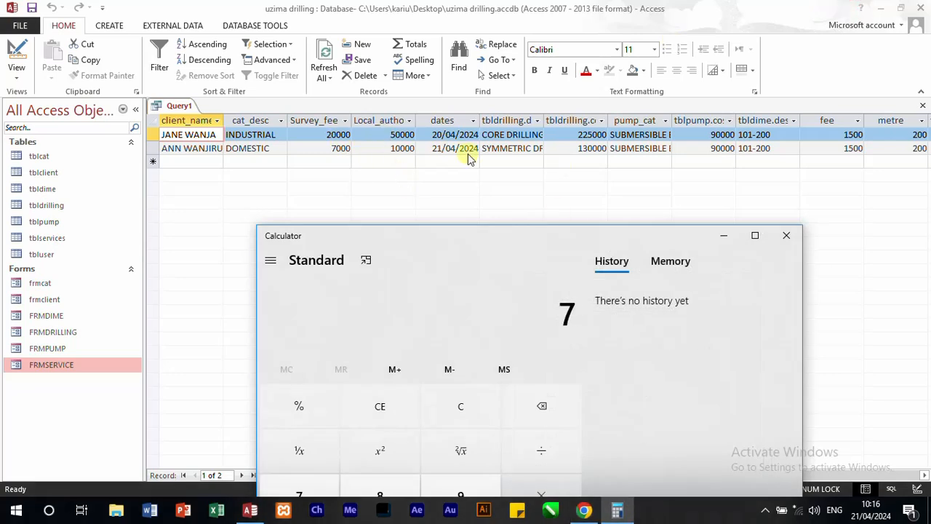
pyautogui.write('0')
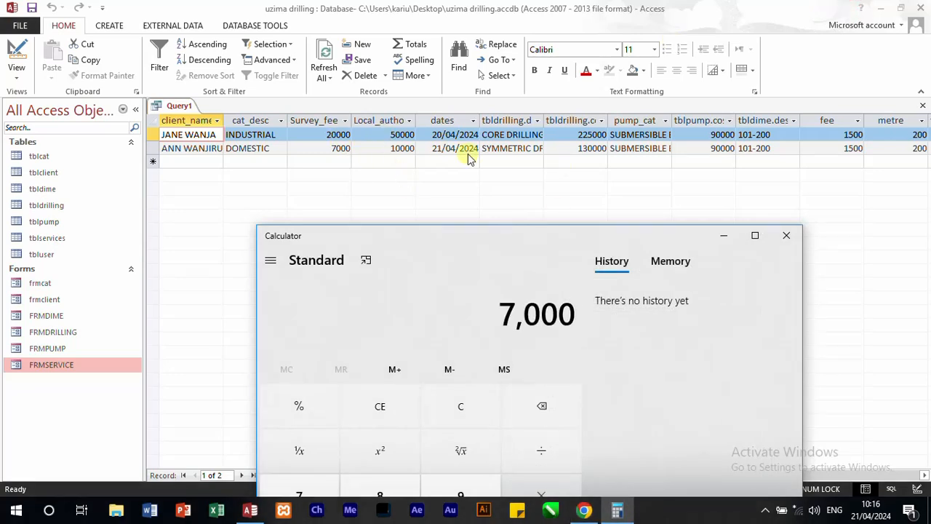
pyautogui.write(',000')
pyautogui.press('+')
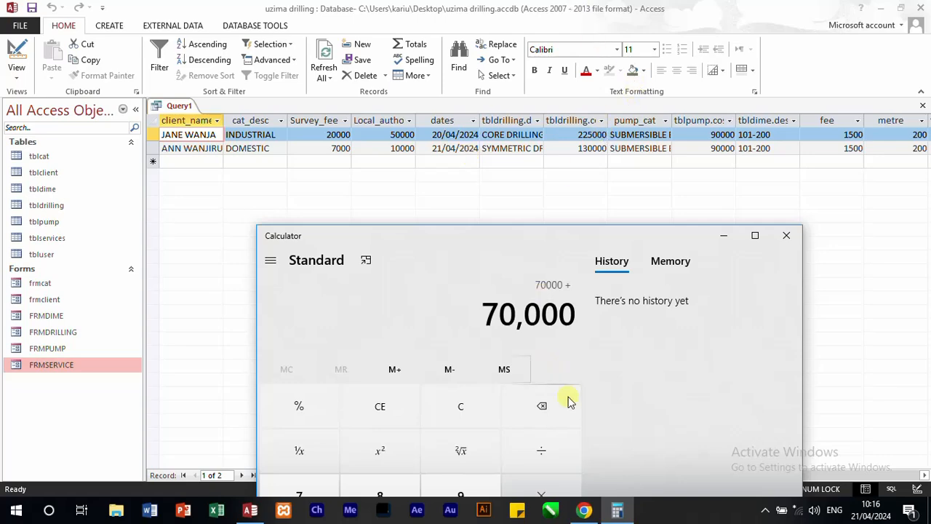
# Step: Add the core drilling cost of 225000 to the Calculator sum and continue the addition
pyautogui.click(585, 509)
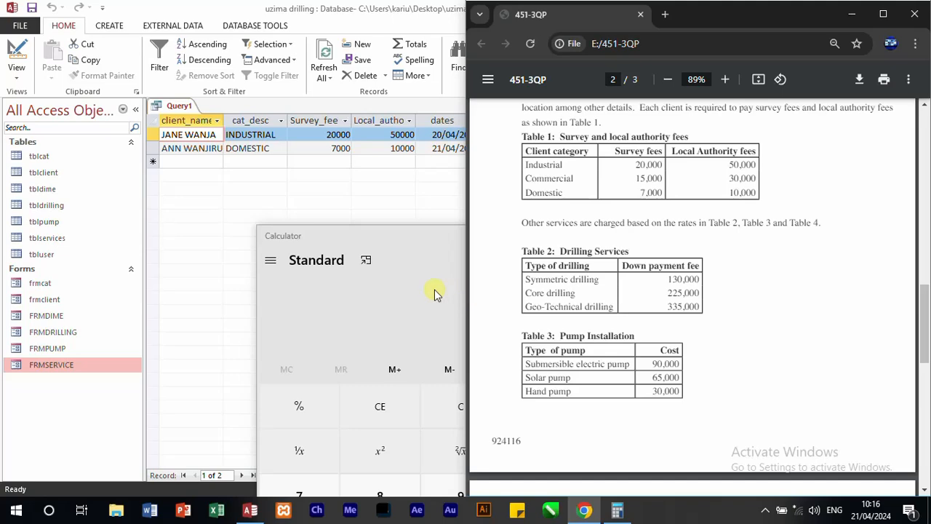
pyautogui.click(414, 230)
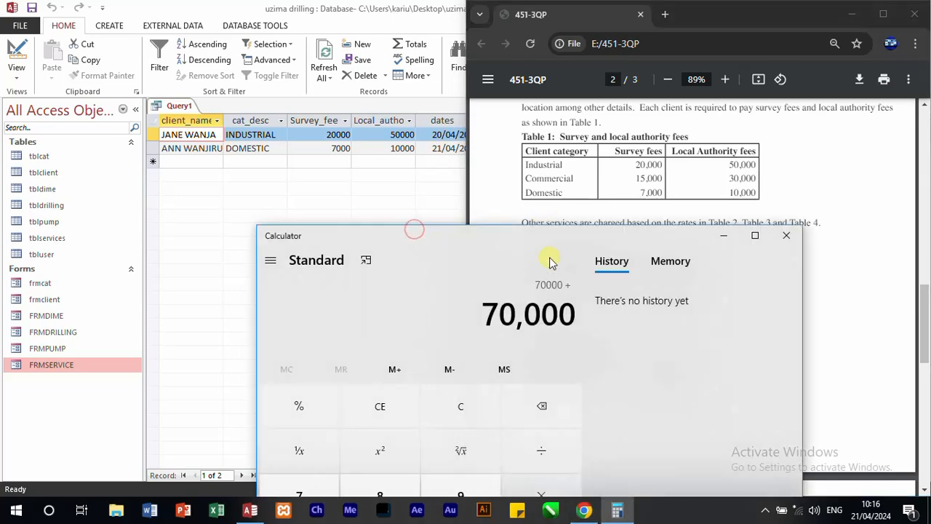
pyautogui.click(426, 187)
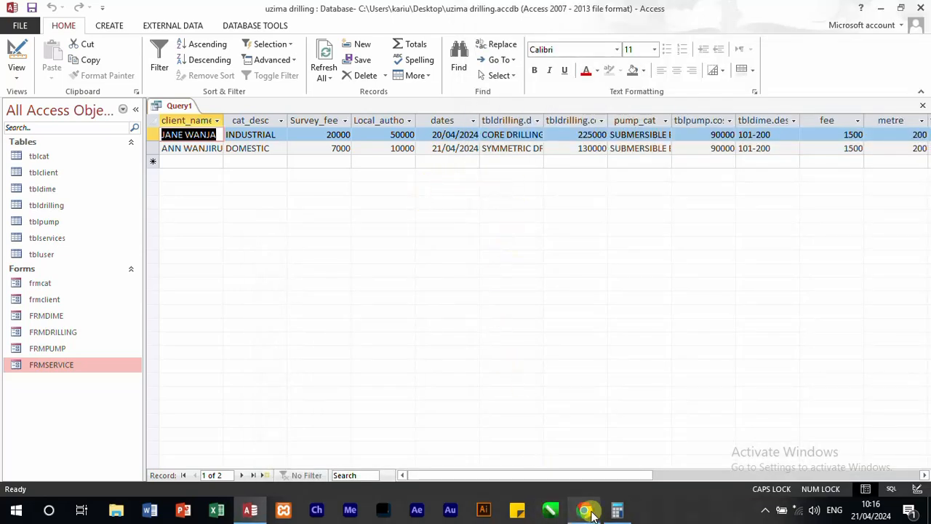
pyautogui.click(617, 510)
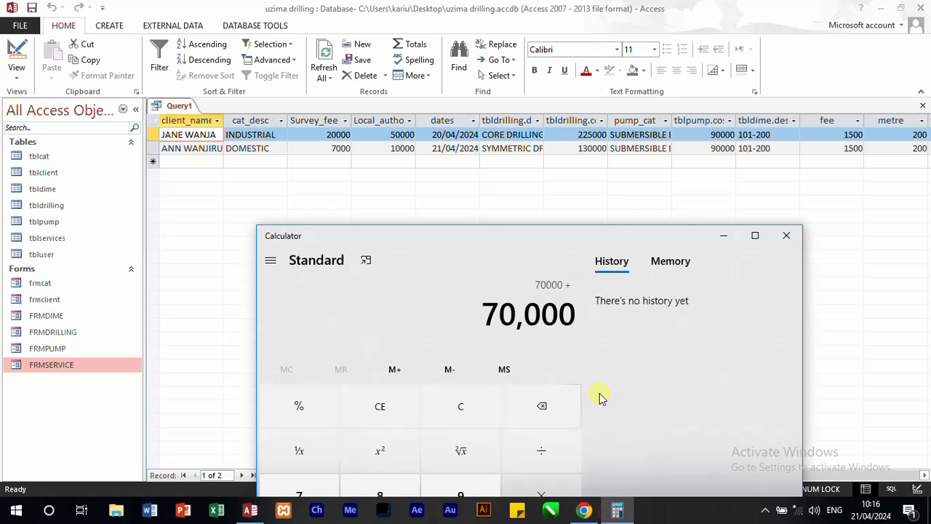
pyautogui.write('22')
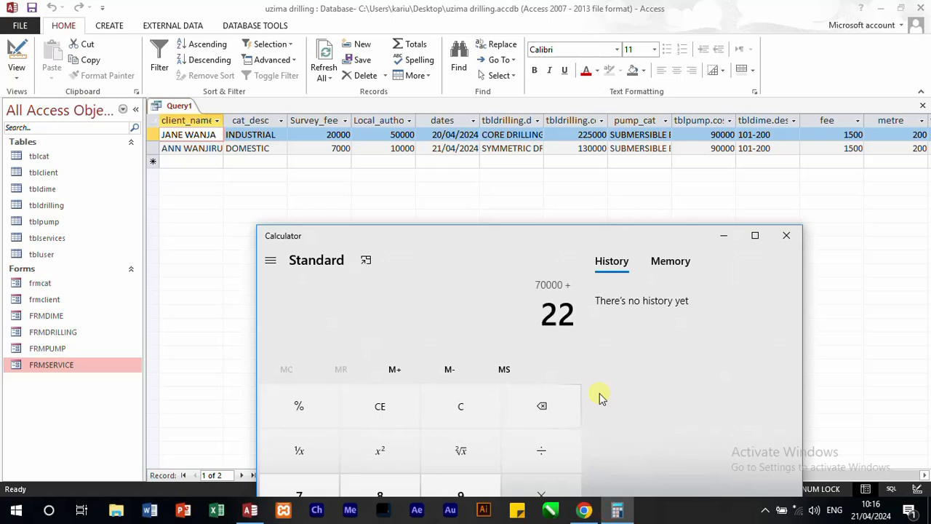
pyautogui.write('5,000')
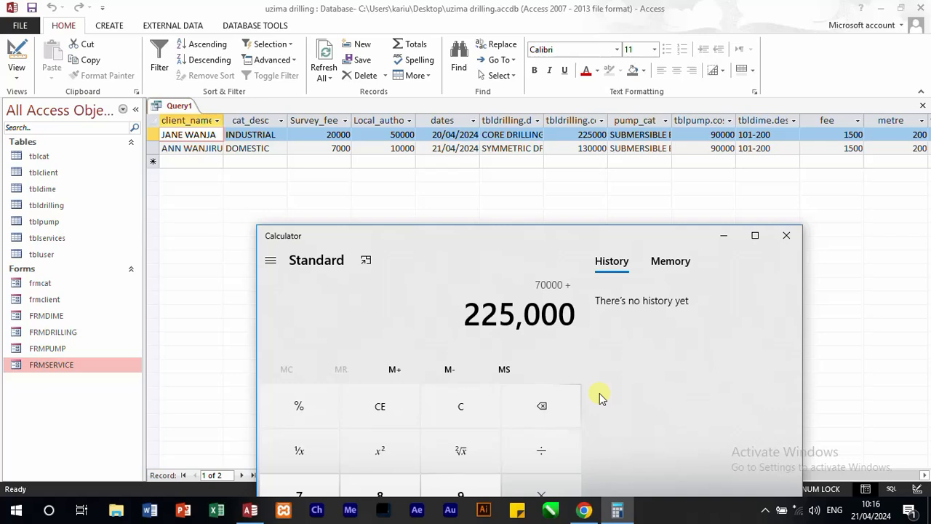
pyautogui.press('+')
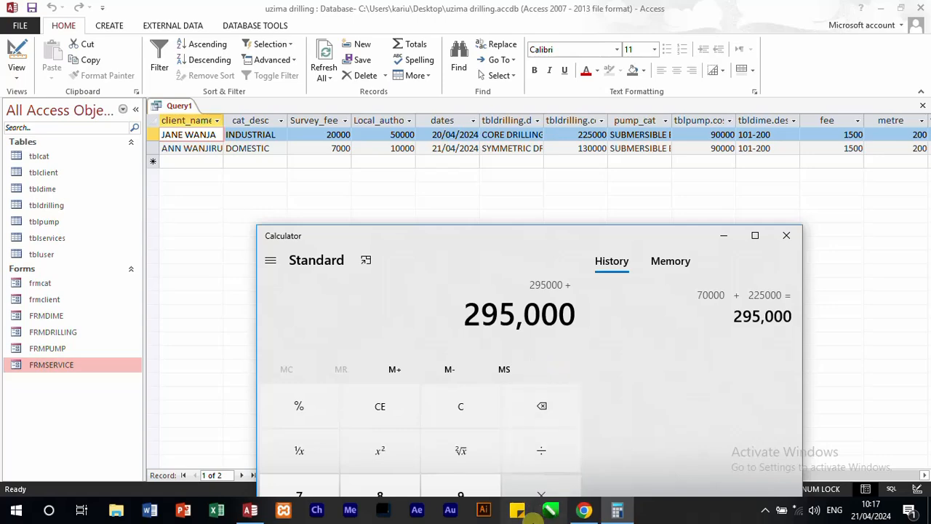
# Step: Check the pump costs in the question paper and enter 90000 as the next amount in the Calculator sum
pyautogui.click(584, 510)
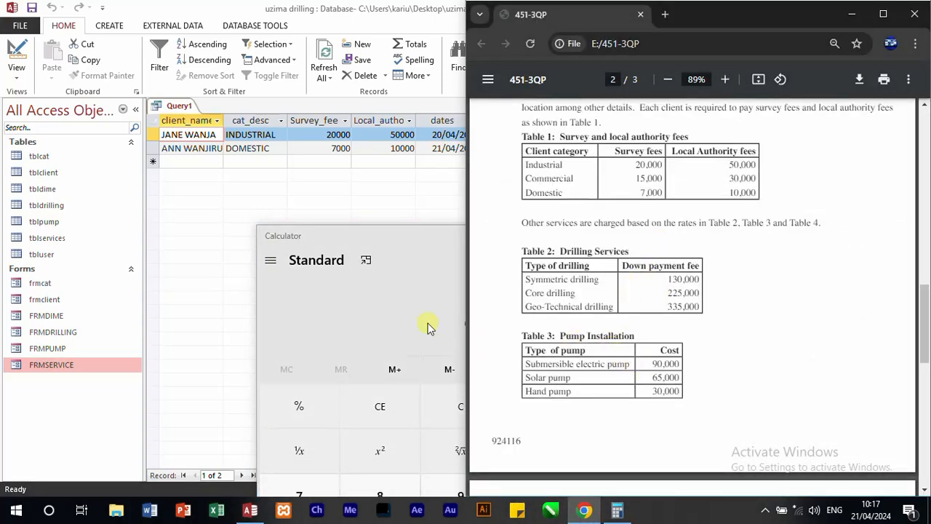
pyautogui.click(439, 250)
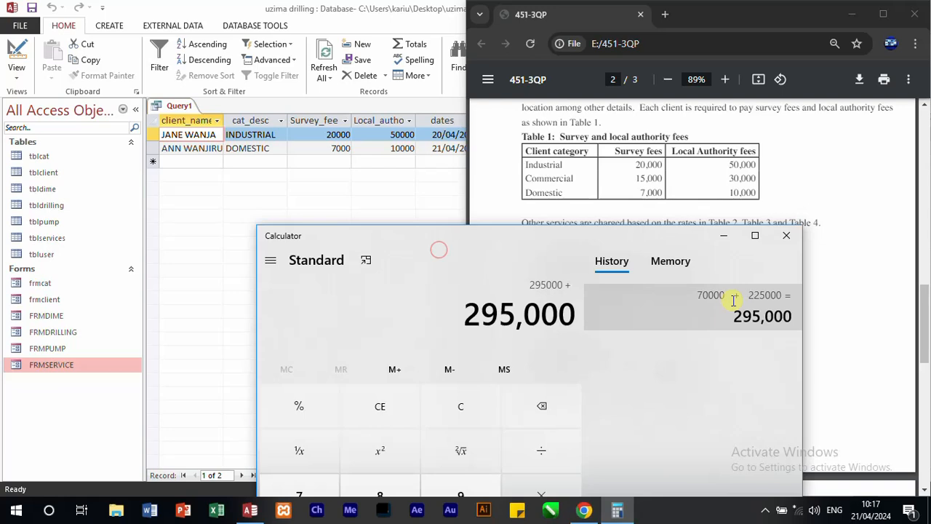
pyautogui.write('90')
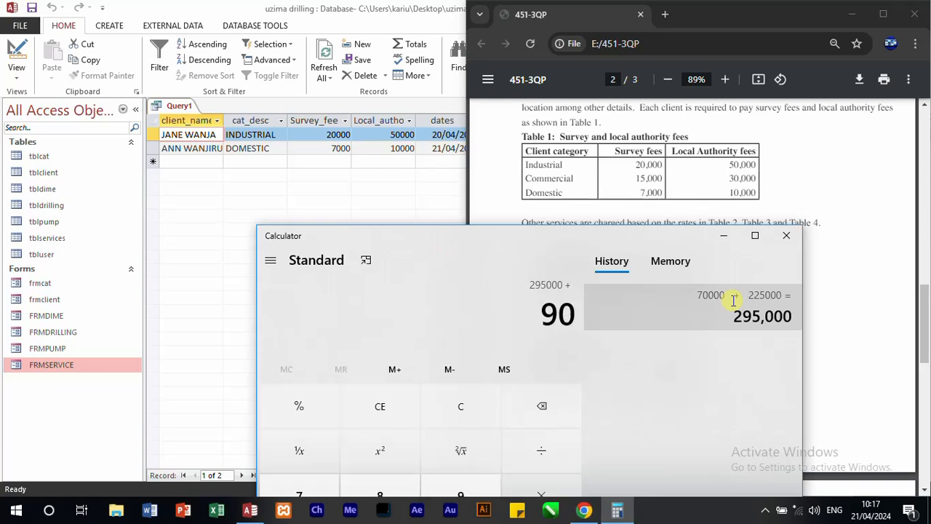
pyautogui.write('000')
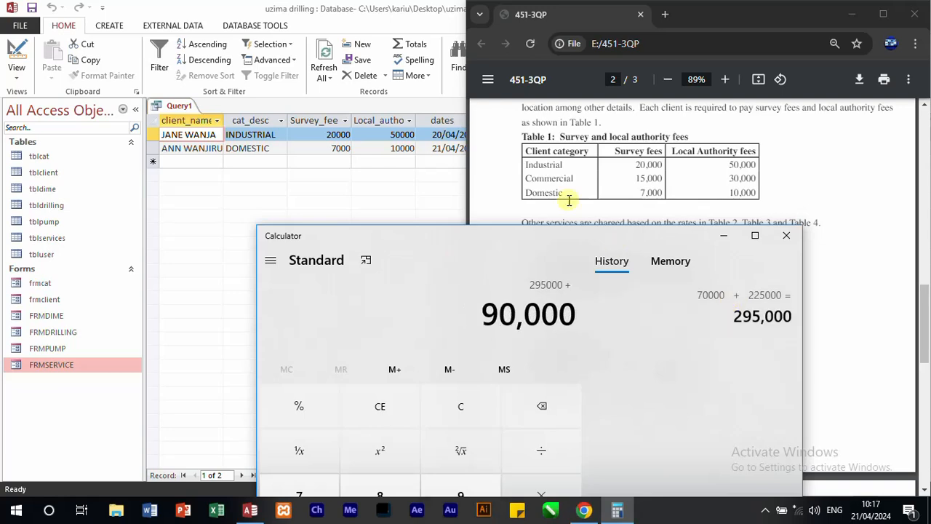
# Step: Examine the cost per metre in Table 4 of the question paper and the query's total dimension and TOTAL_PAID columns
pyautogui.click(438, 205)
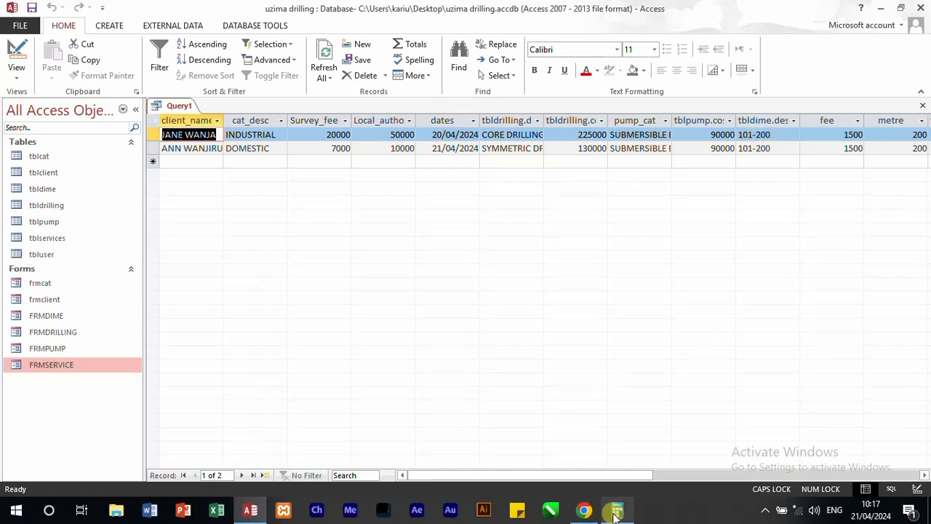
pyautogui.click(584, 510)
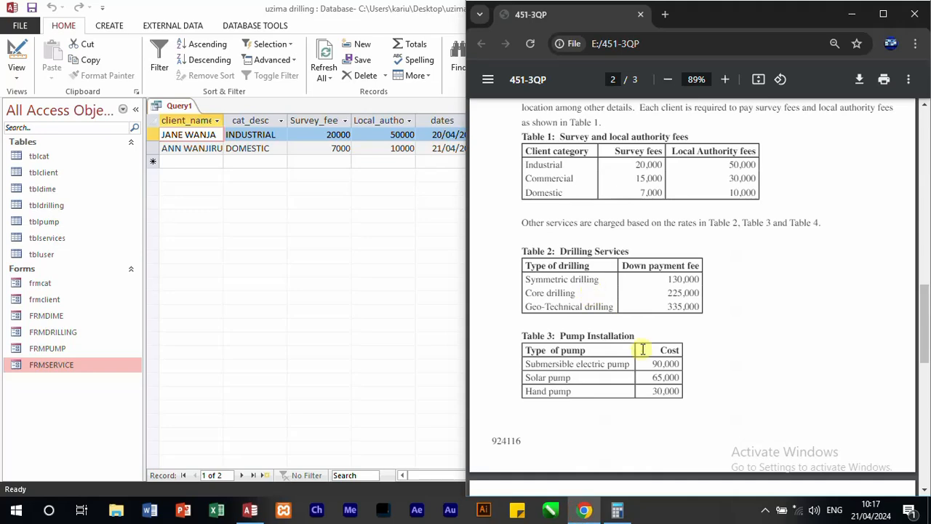
pyautogui.scroll(-3, 650, 397)
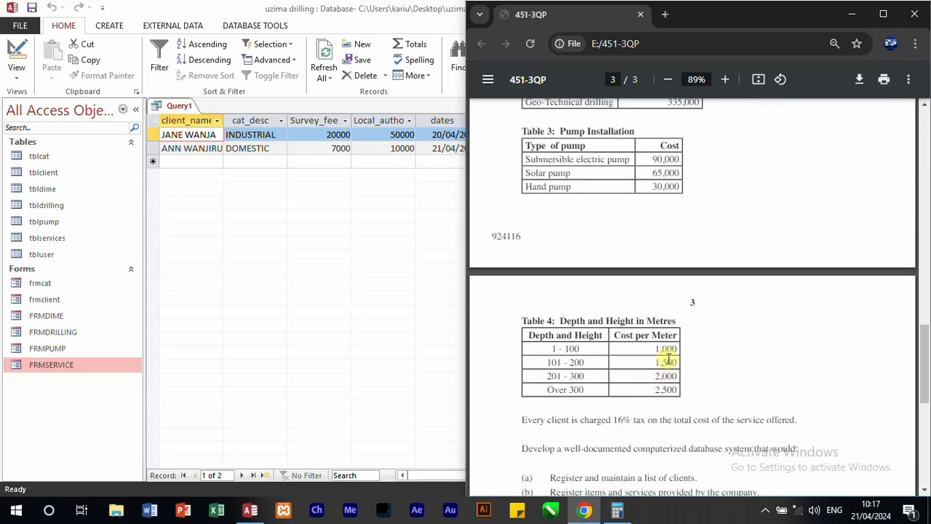
pyautogui.click(354, 332)
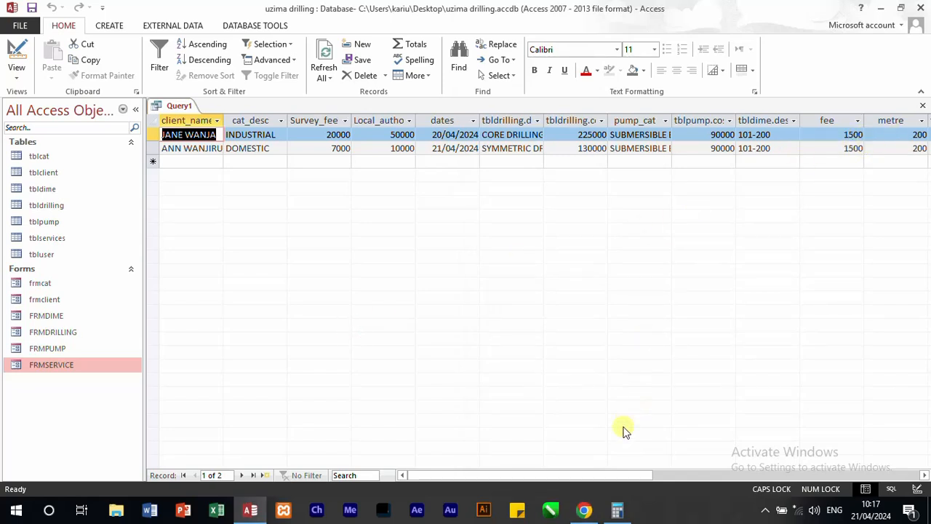
pyautogui.moveTo(610, 514)
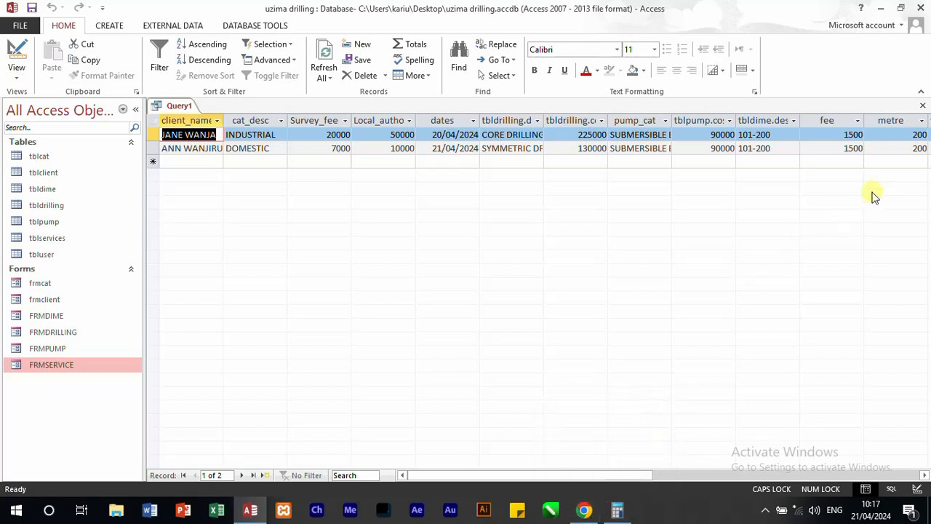
pyautogui.moveTo(619, 475); pyautogui.dragTo(686, 475)
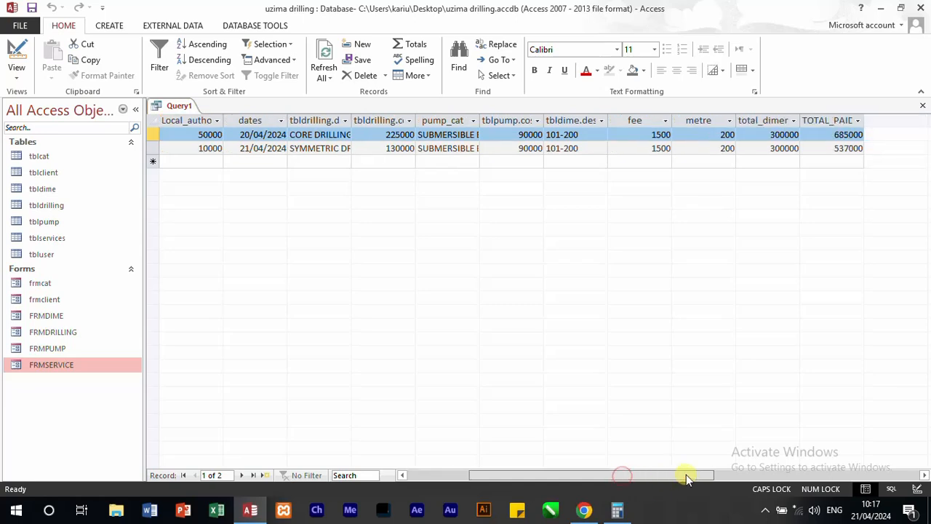
pyautogui.click(593, 514)
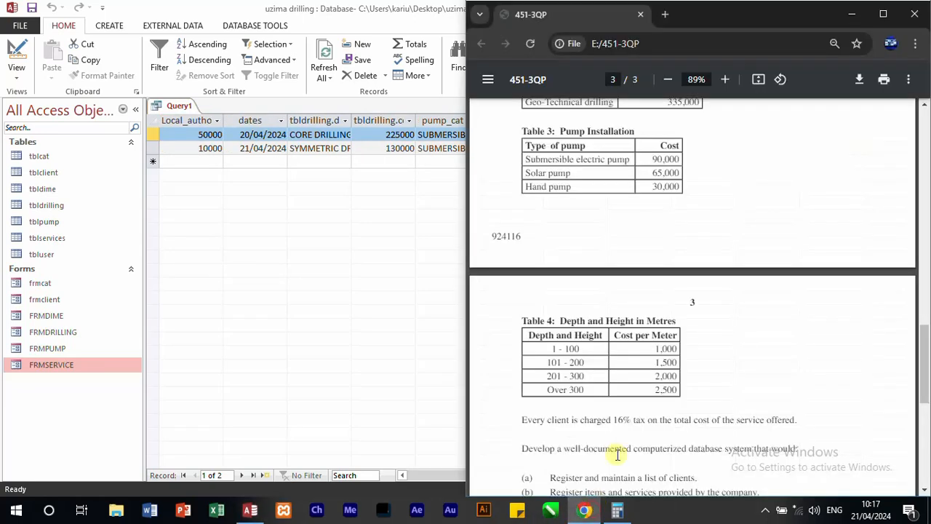
pyautogui.click(615, 514)
pyautogui.click(460, 185)
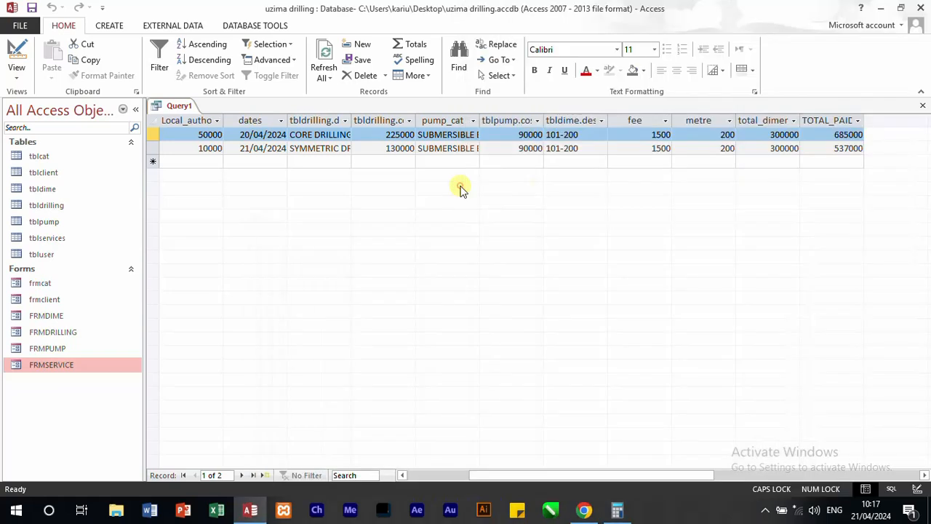
# Step: Evaluate the Calculator sum with the 90000 pump cost, then clear the calculation
pyautogui.click(617, 509)
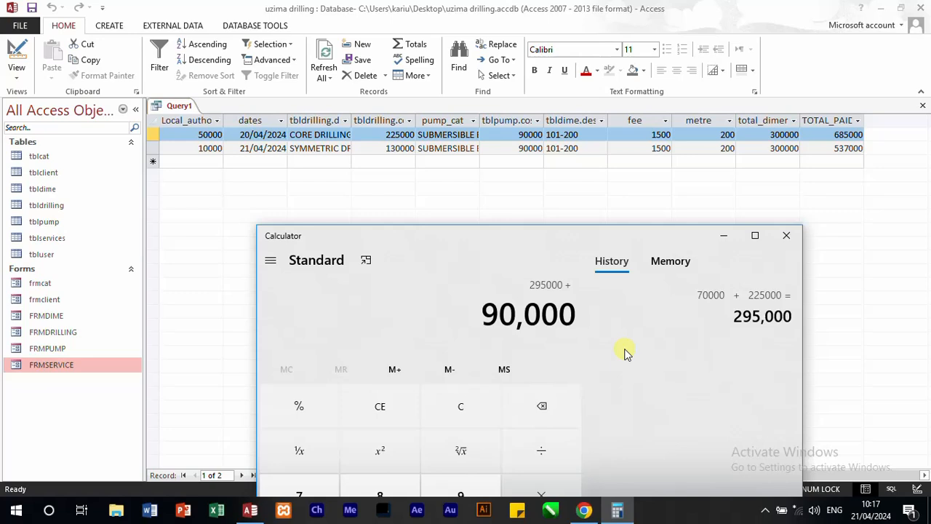
pyautogui.write('3')
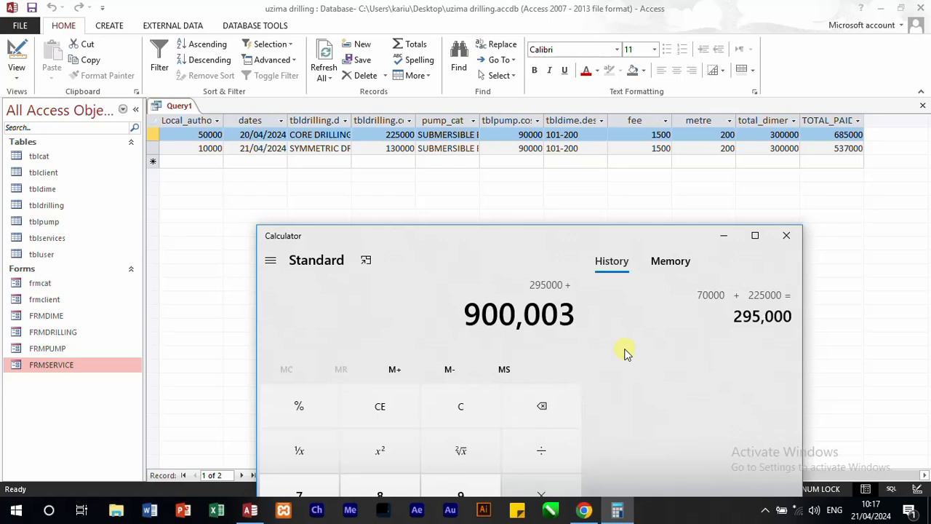
pyautogui.write('0')
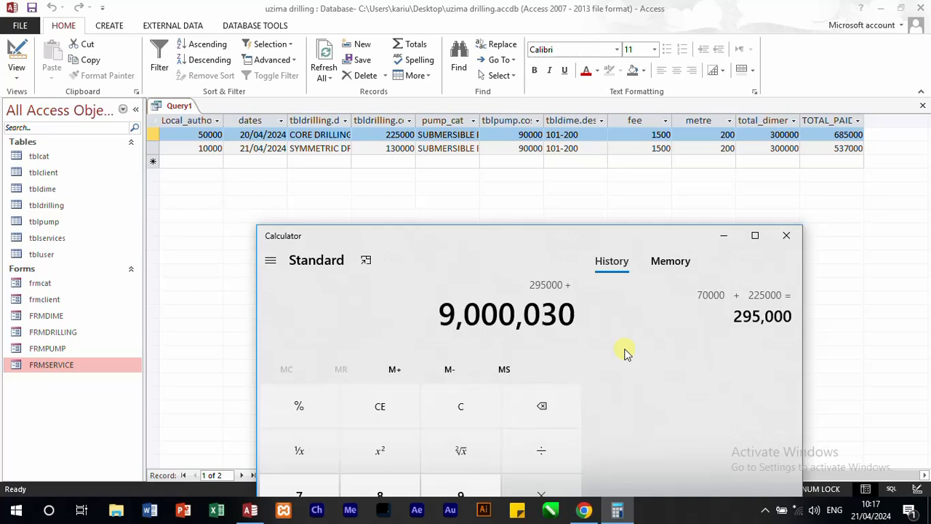
pyautogui.press('BackSpace')
pyautogui.press('BackSpace')
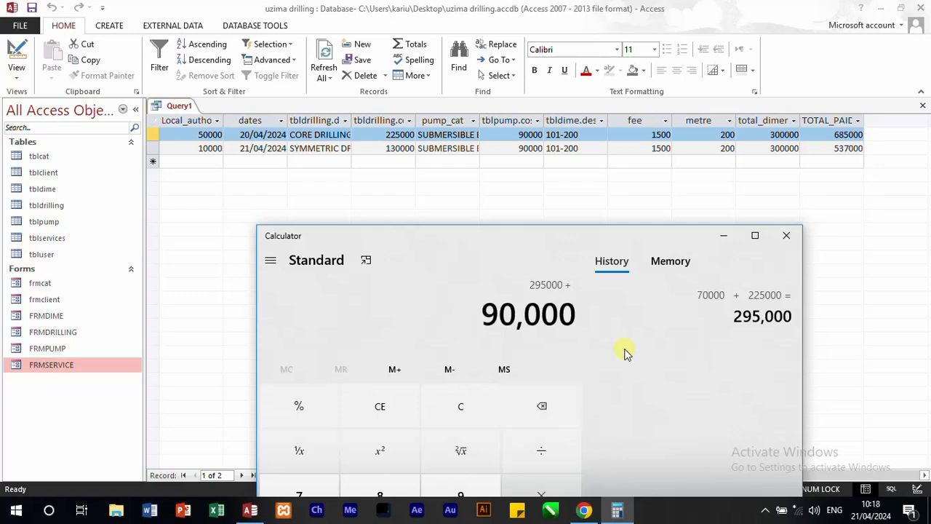
pyautogui.press('Return')
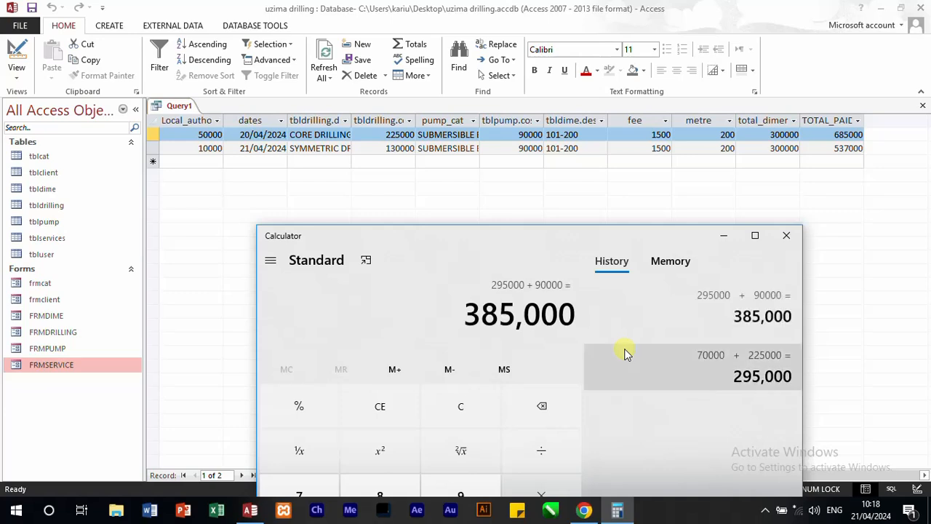
pyautogui.press('Escape')
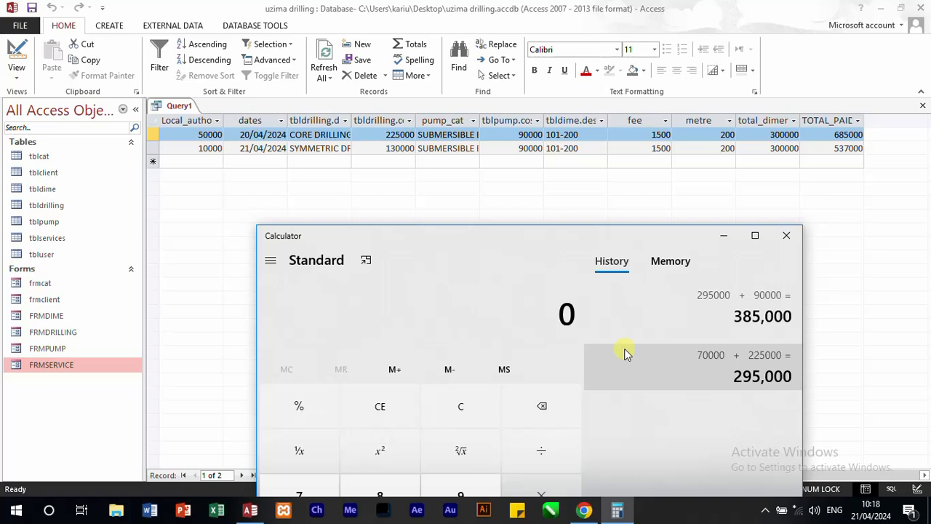
# Step: Recalculate the first client's total in Calculator by adding 70000, 225000, 90000 and 300000
pyautogui.write('700000')
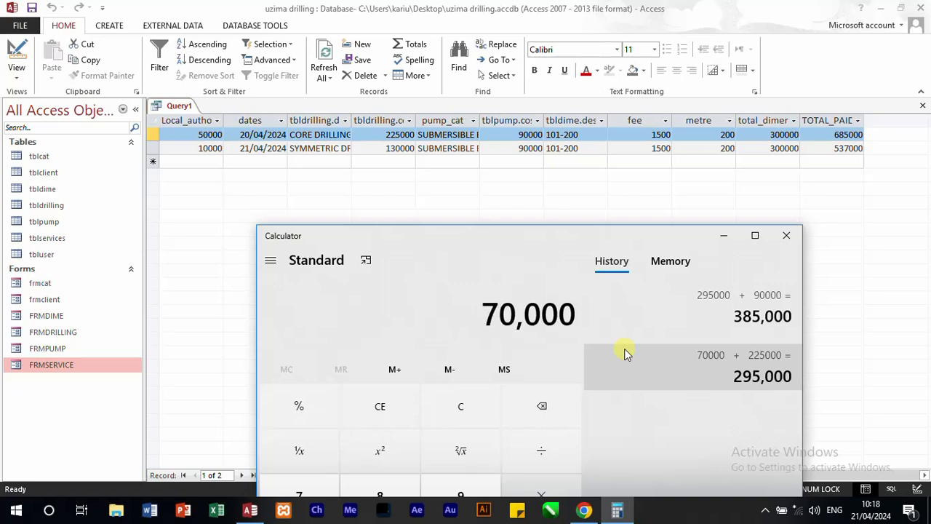
pyautogui.press('+')
pyautogui.write('22,500,0')
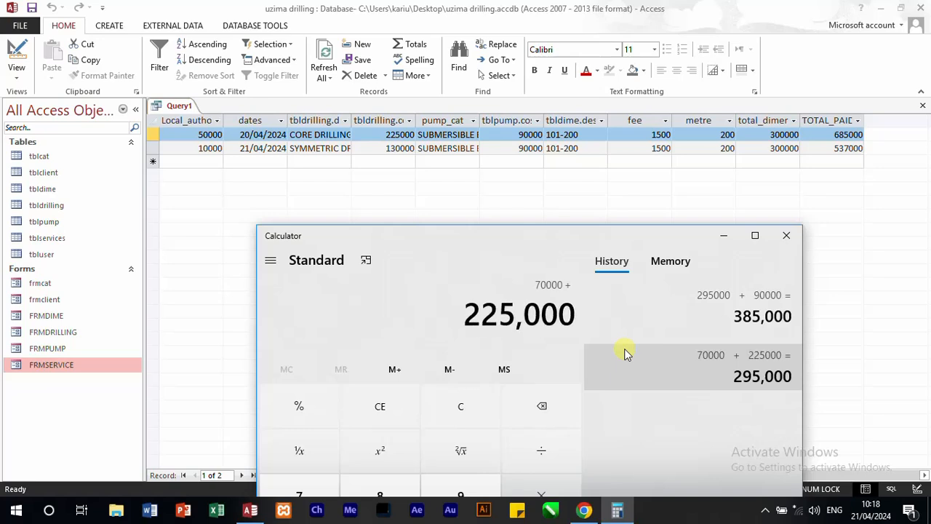
pyautogui.write('90')
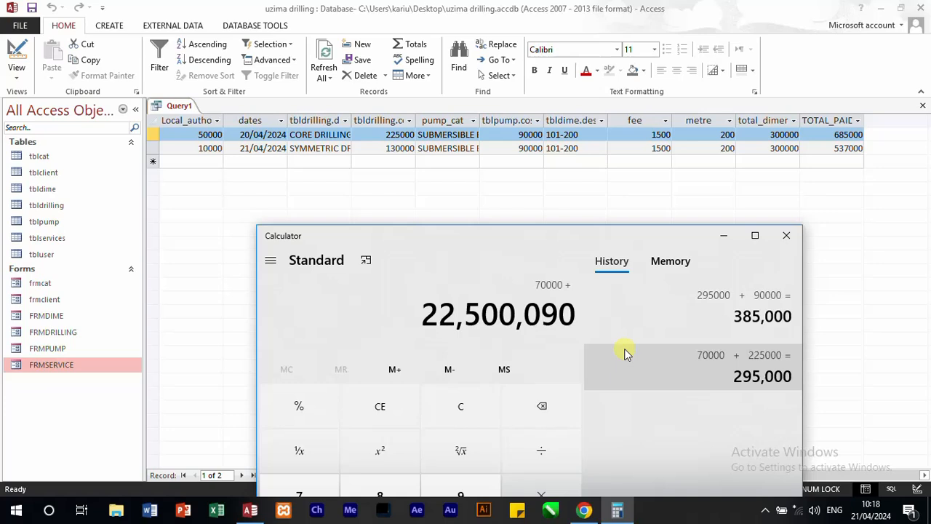
pyautogui.press('BackSpace')
pyautogui.press('BackSpace')
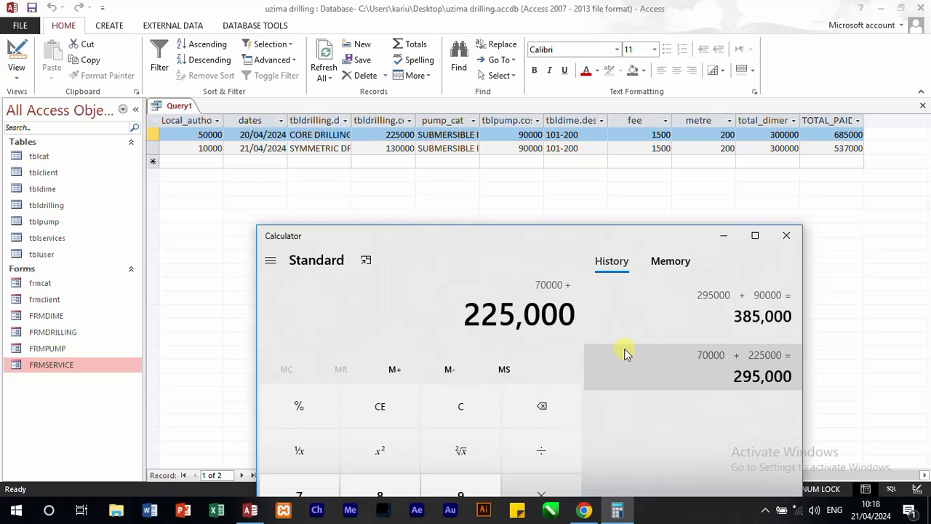
pyautogui.press('+')
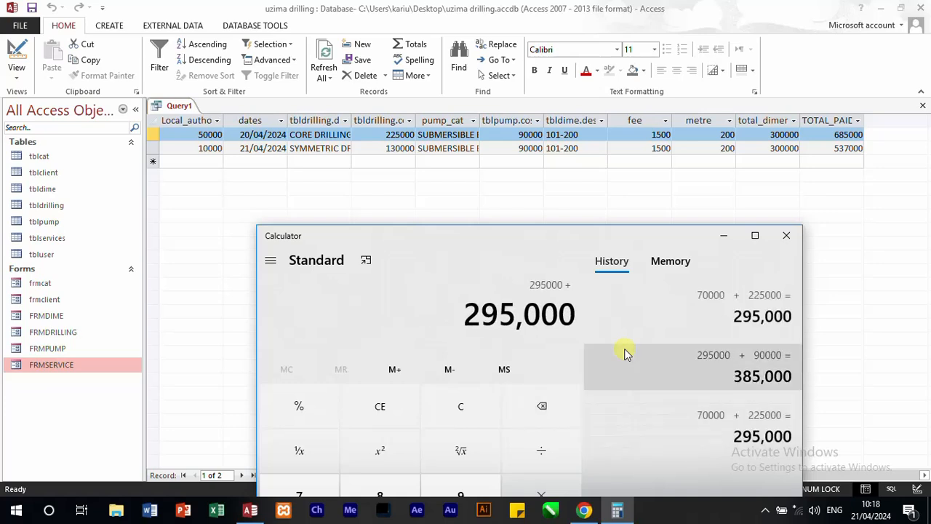
pyautogui.write('90000')
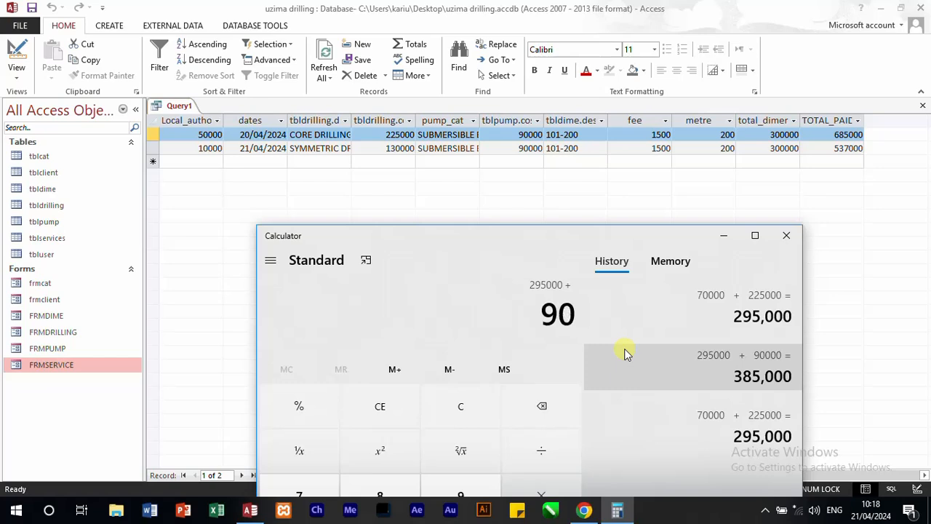
pyautogui.press('+')
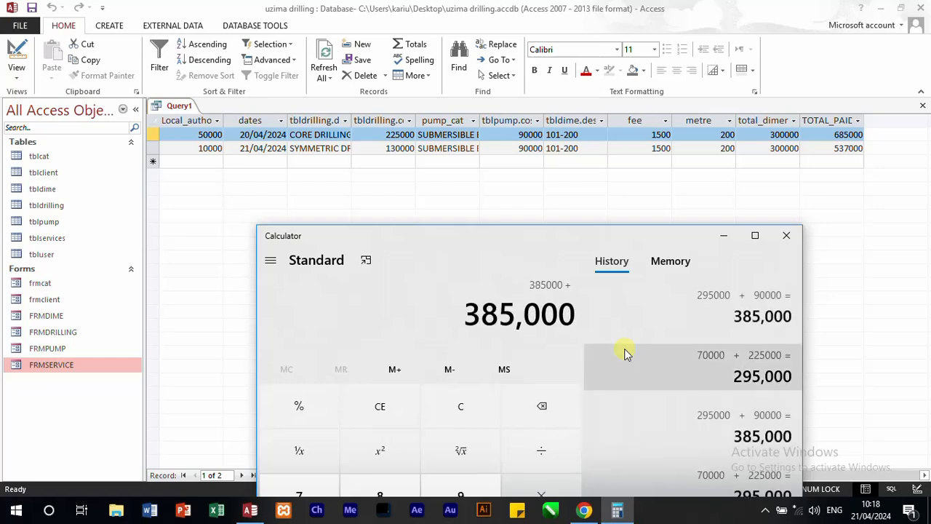
pyautogui.write('30000')
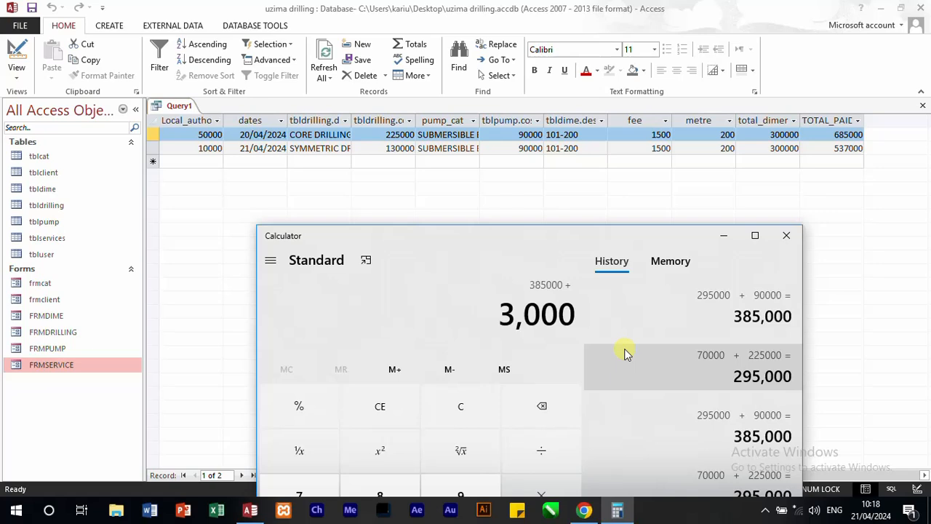
pyautogui.write('00')
pyautogui.press('Return')
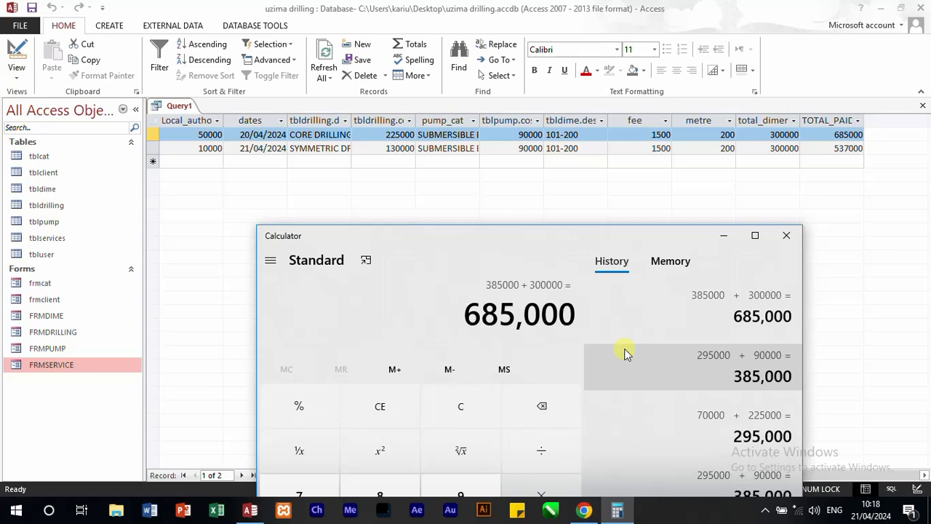
# Step: Check the tax rule and the list of required computations in the question paper
pyautogui.click(214, 398)
pyautogui.click(584, 510)
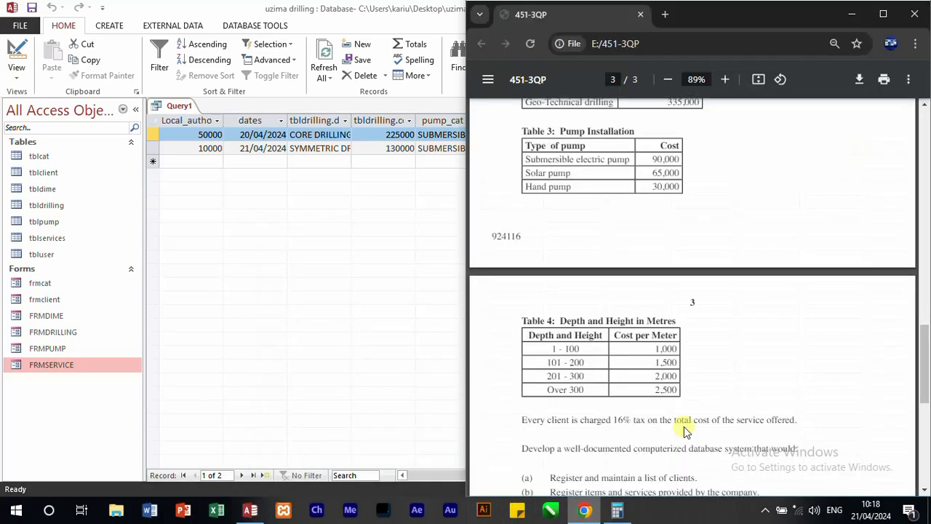
pyautogui.scroll(-3, 716, 346)
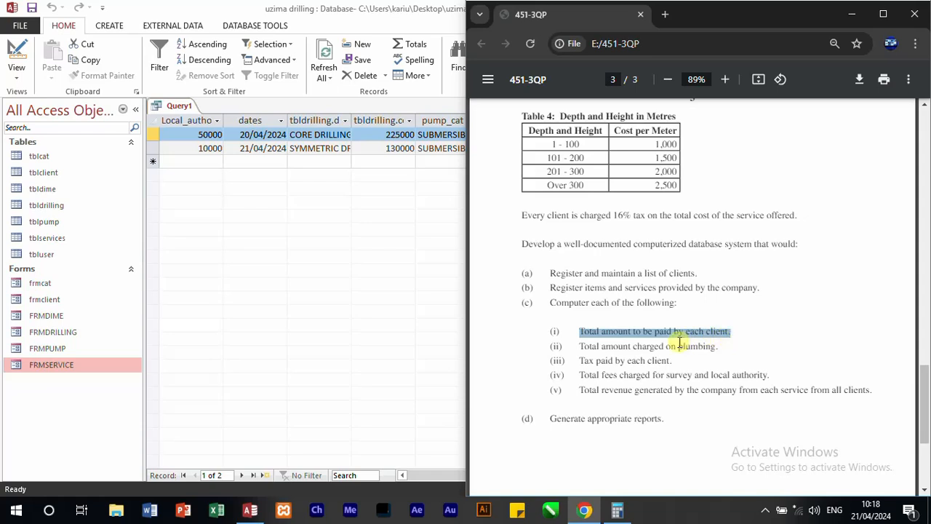
# Step: Reopen the query's design and add a shown calculated field TAX: 0.16*TOTAL_PAID after the TOTAL_PAID column
pyautogui.click(347, 266)
pyautogui.rightClick(175, 107)
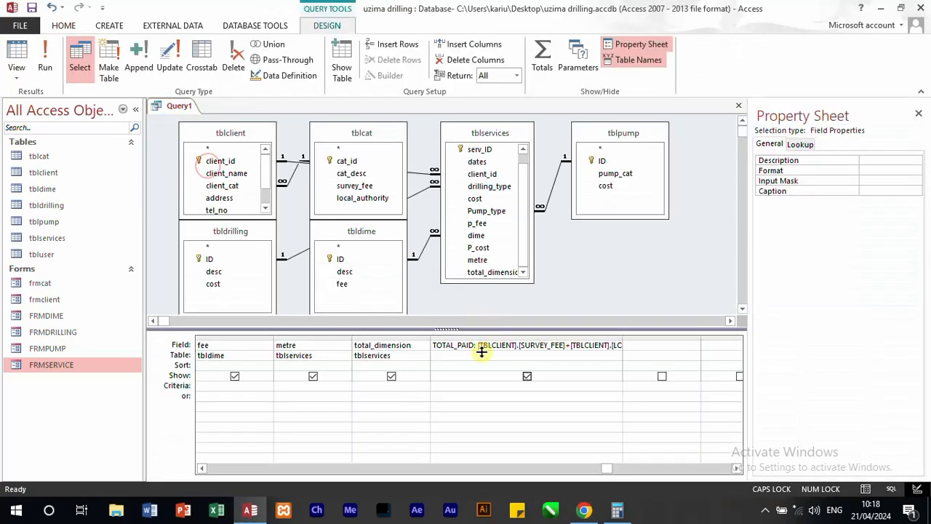
pyautogui.click(649, 344)
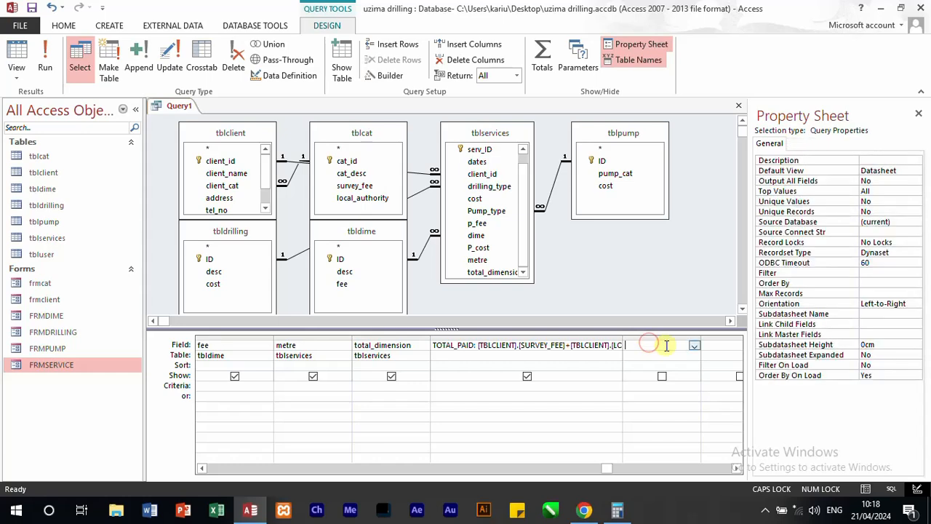
pyautogui.write('TAX:0.16*TOTAL')
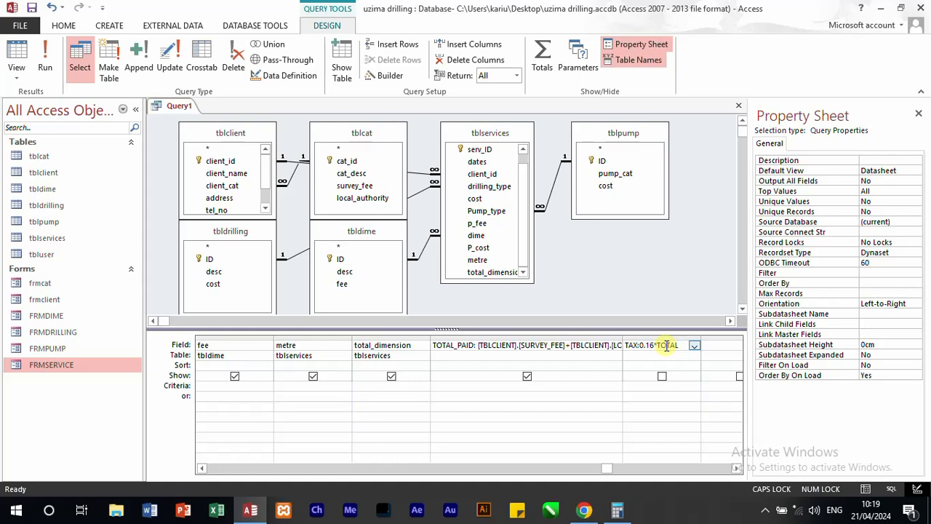
pyautogui.write('_PAID')
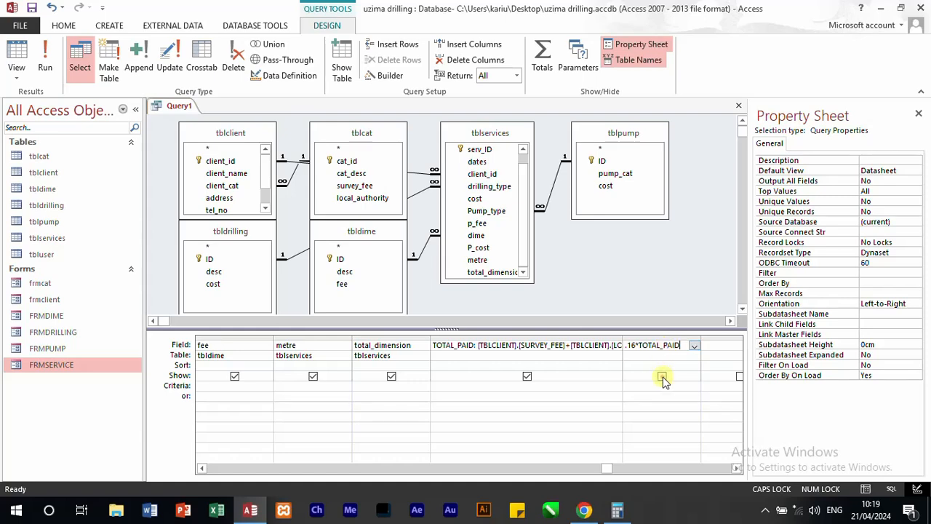
pyautogui.click(663, 376)
pyautogui.click(662, 376)
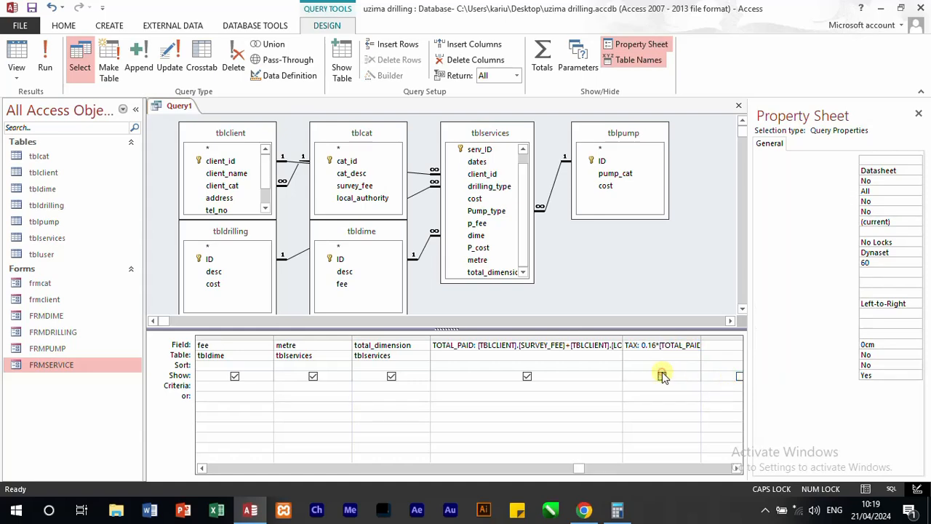
# Step: Run the query and examine the TAX column next to each client's TOTAL_PAID
pyautogui.click(42, 56)
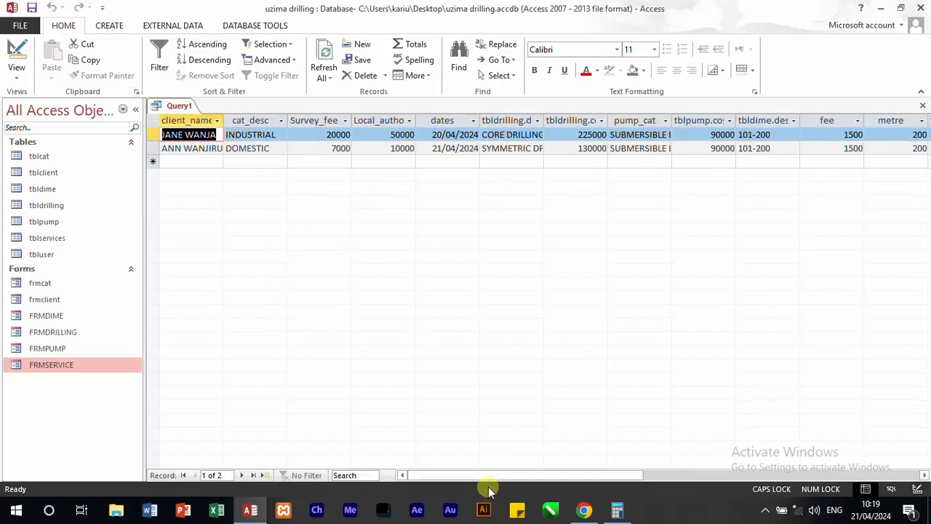
pyautogui.moveTo(498, 475); pyautogui.dragTo(671, 476)
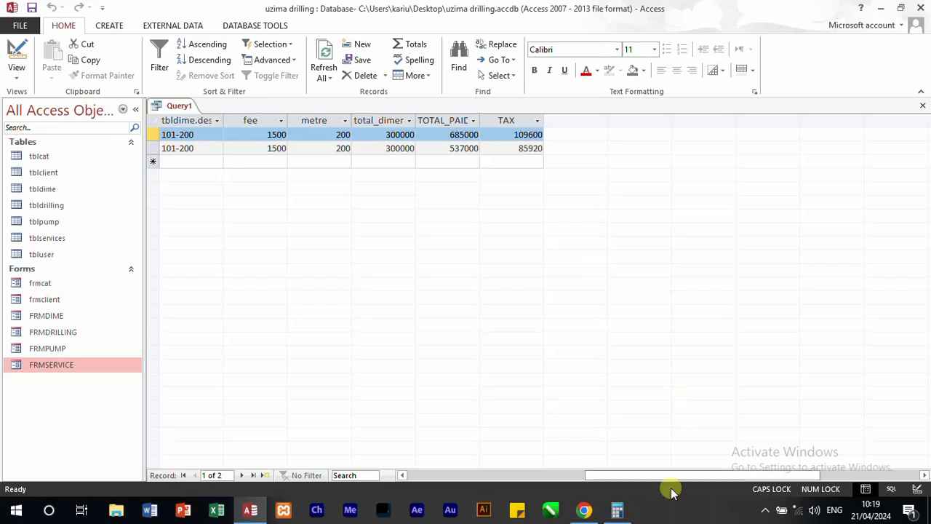
pyautogui.moveTo(635, 482); pyautogui.dragTo(472, 474)
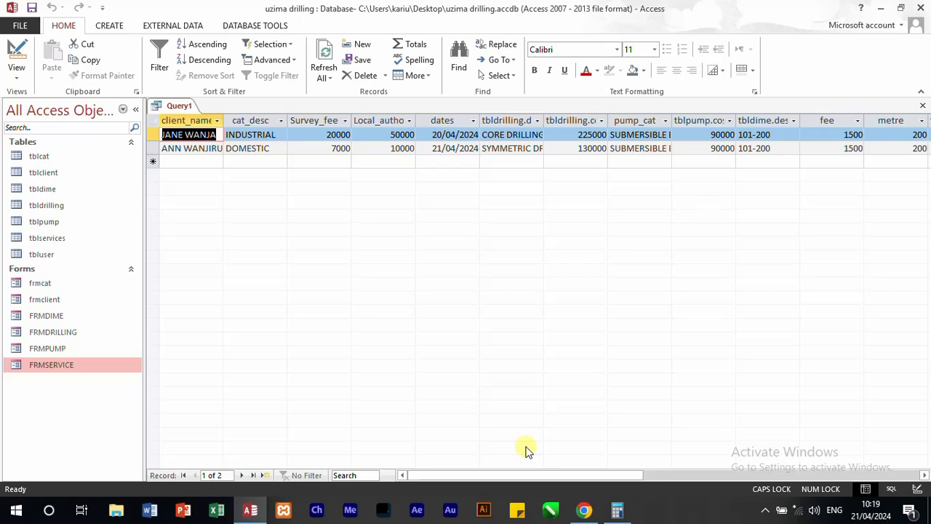
# Step: Return to the query's design and add a calculated field TOTAL_AMOUNT: TOTAL_PAID+TAX after the TAX column
pyautogui.rightClick(179, 109)
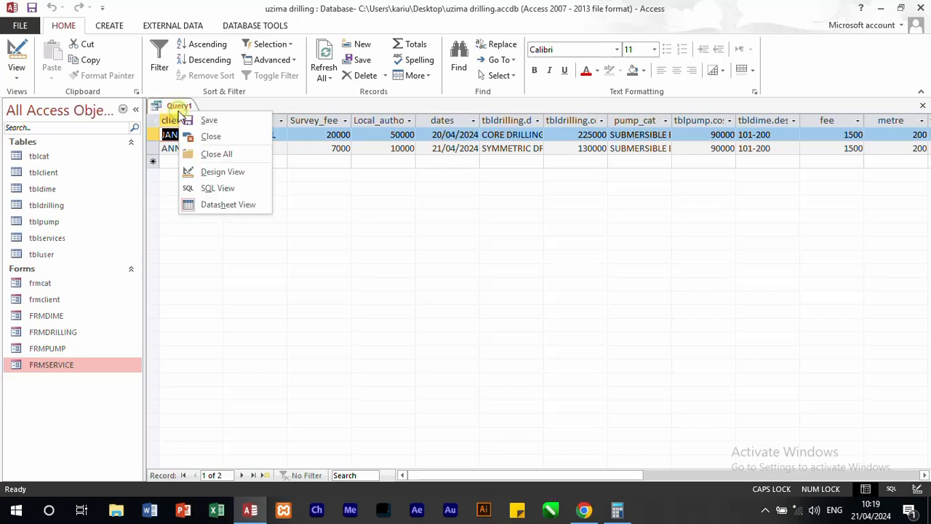
pyautogui.click(228, 178)
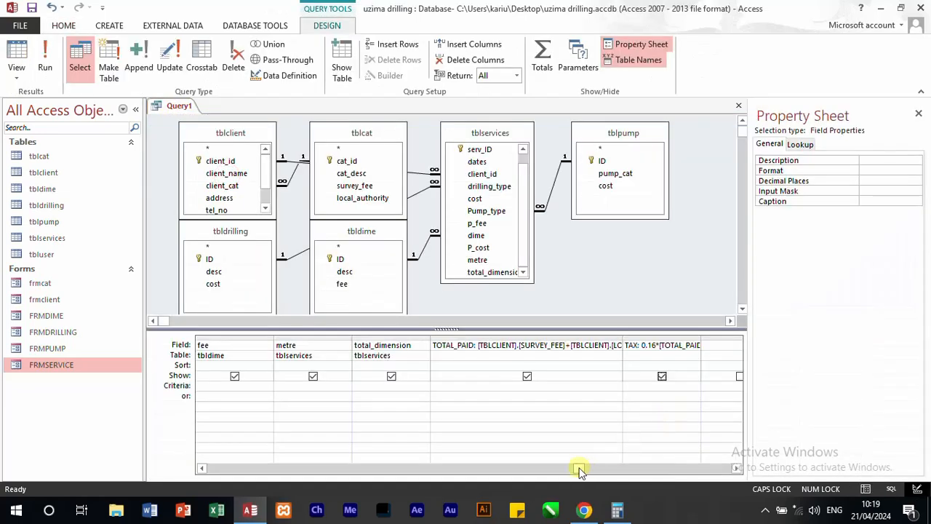
pyautogui.moveTo(579, 472); pyautogui.dragTo(605, 474)
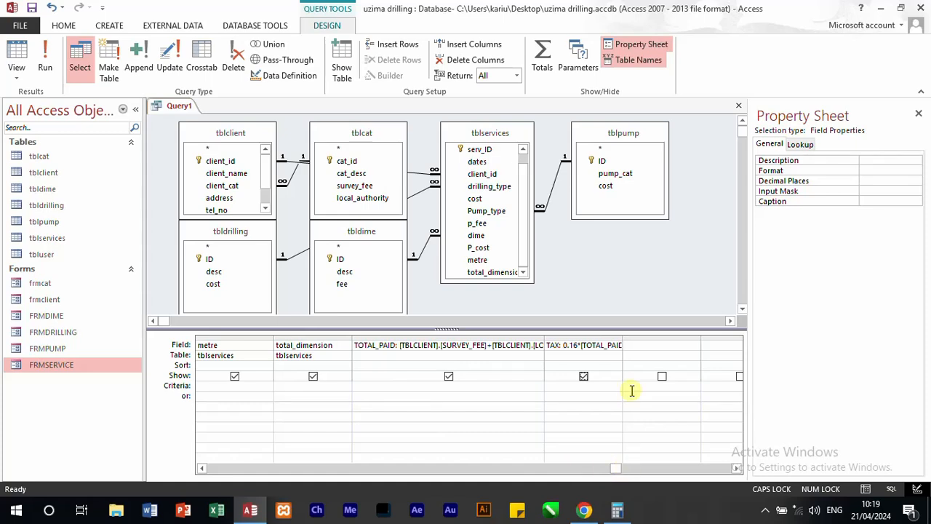
pyautogui.click(643, 348)
pyautogui.write('TOTA')
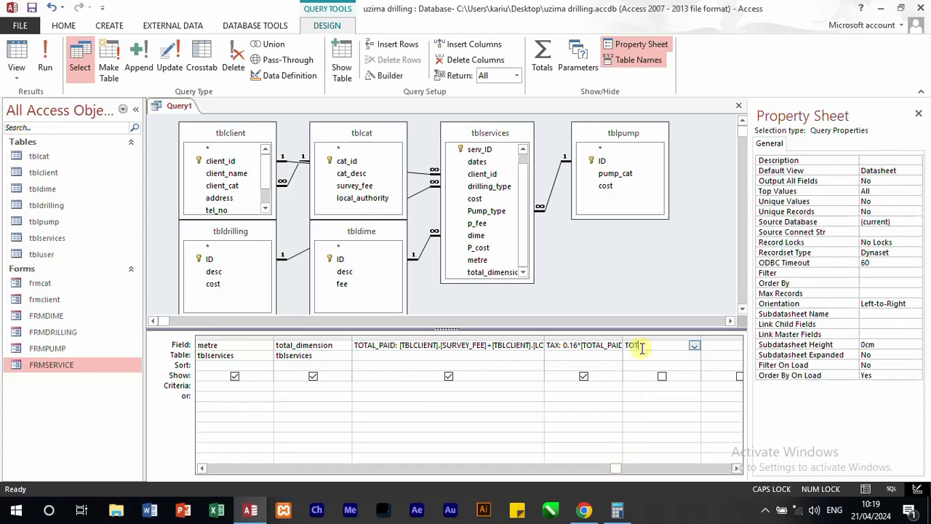
pyautogui.write('L_AMON')
pyautogui.press('BackSpace')
pyautogui.write('UNT')
pyautogui.write(':TOTAL')
pyautogui.write('_PAID')
pyautogui.write('+')
pyautogui.write('TAX')
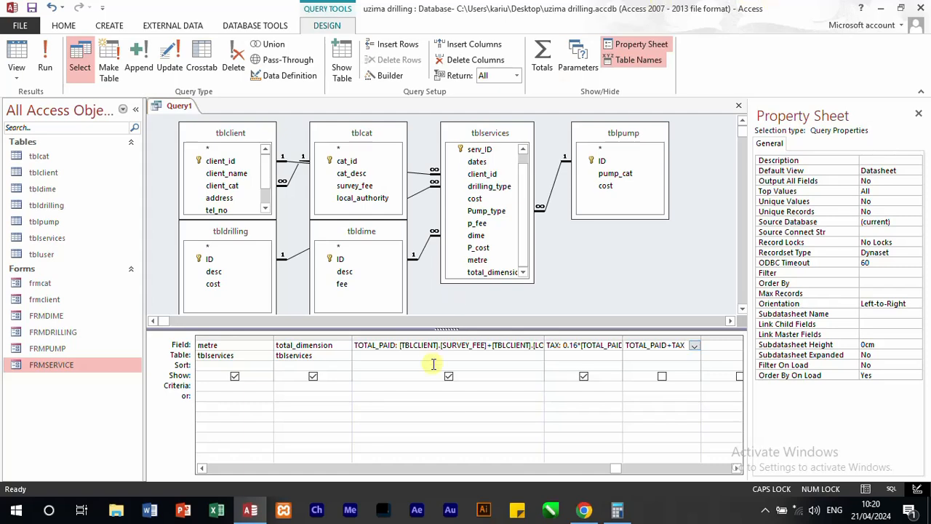
# Step: Review the TOTAL_PAID, TAX and TOTAL_AMOUNT fields in the design, then run the query and examine their results
pyautogui.click(382, 338)
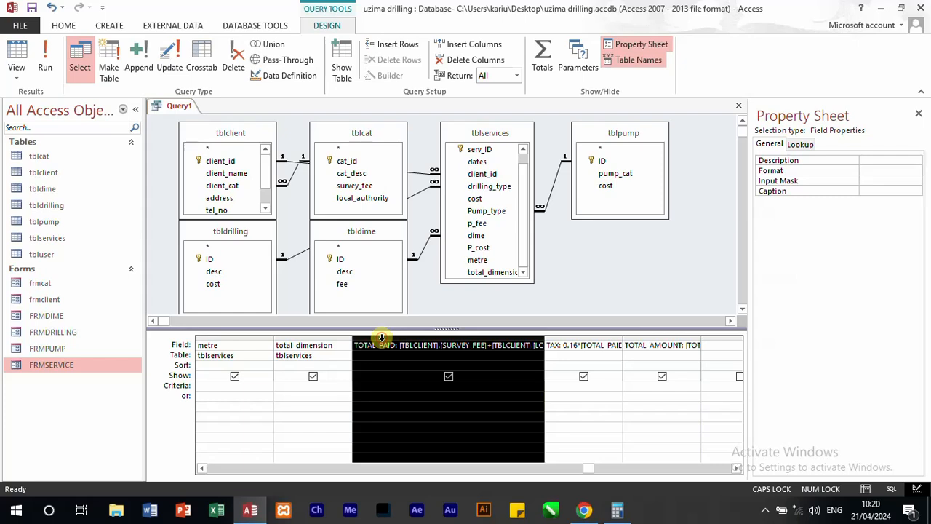
pyautogui.click(566, 337)
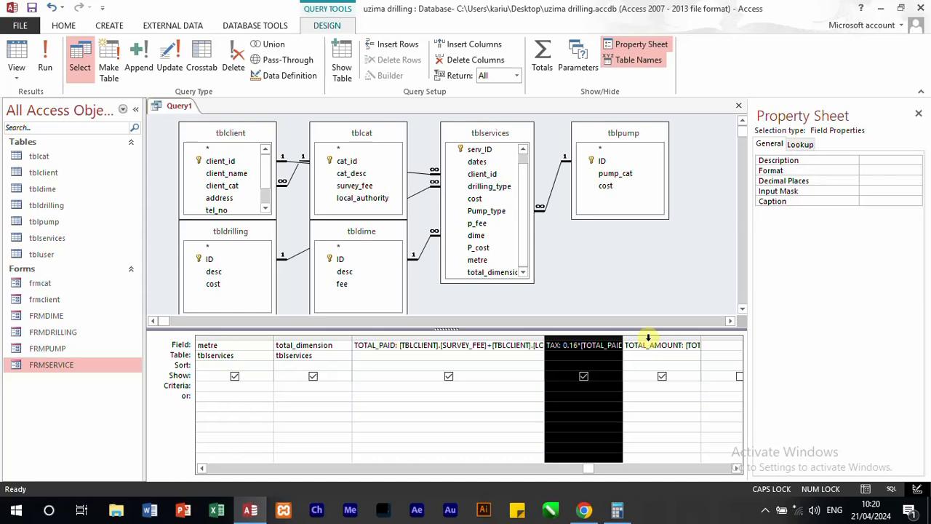
pyautogui.click(648, 338)
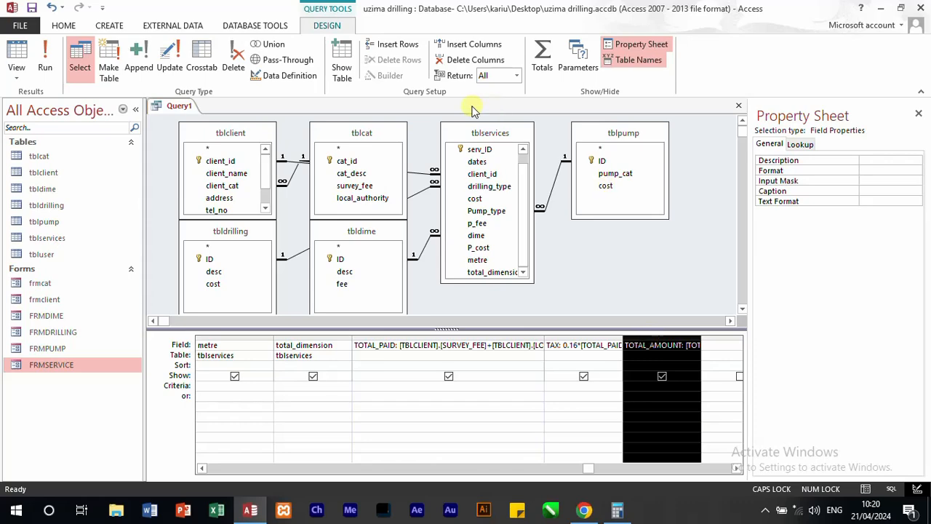
pyautogui.click(45, 55)
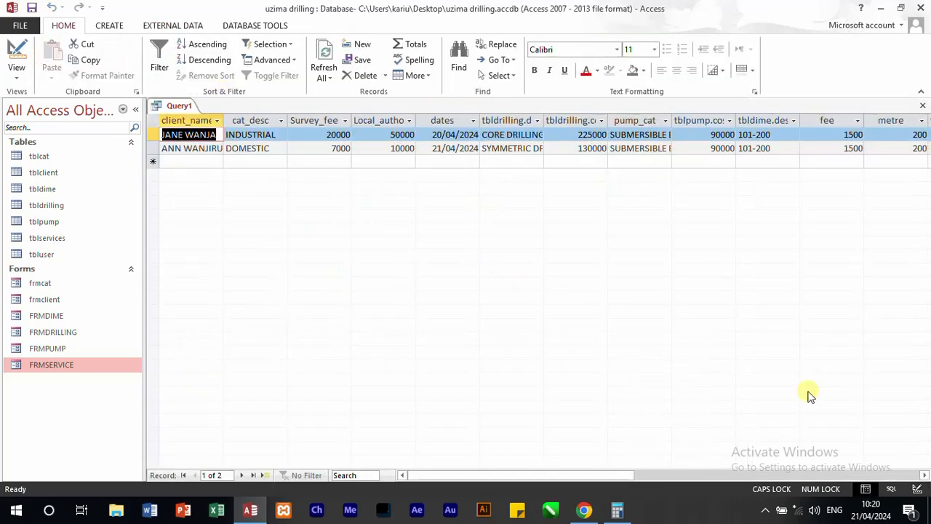
pyautogui.moveTo(580, 474); pyautogui.dragTo(765, 475)
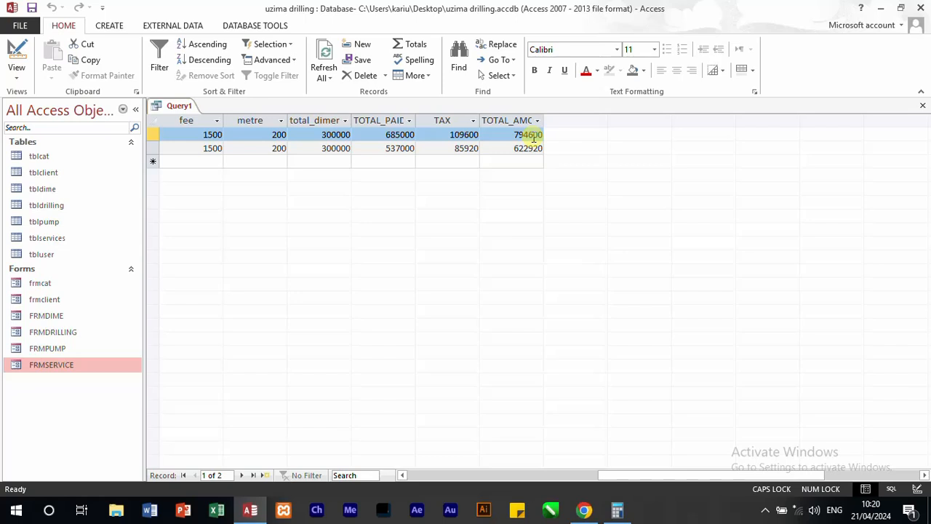
# Step: Save the query under the name TOTAL_PER CLIENT
pyautogui.hotkey('ctrl', 's')
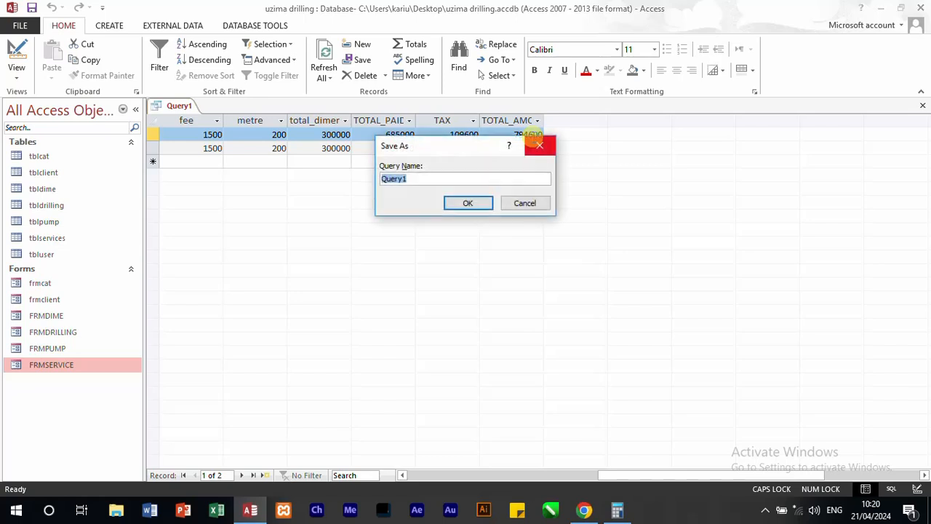
pyautogui.write('TOTAL_PER CLIEN')
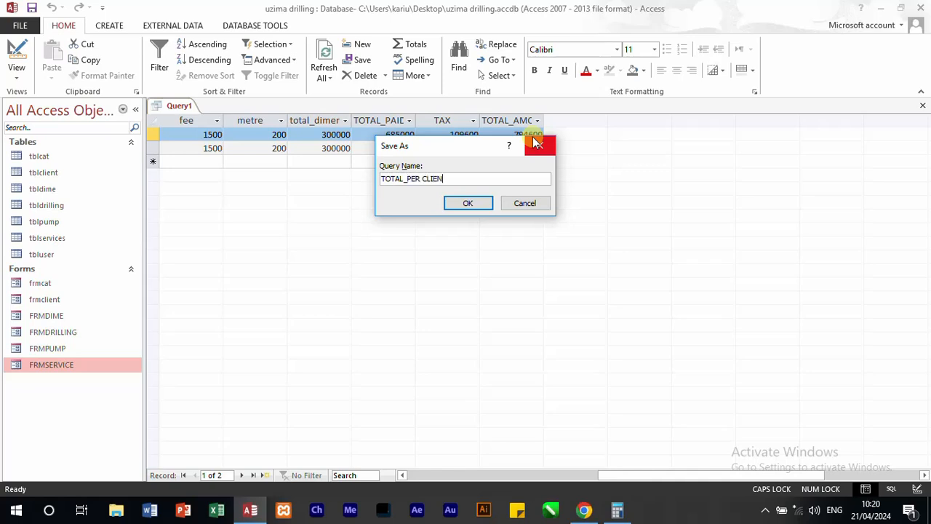
pyautogui.write('T')
pyautogui.press('Return')
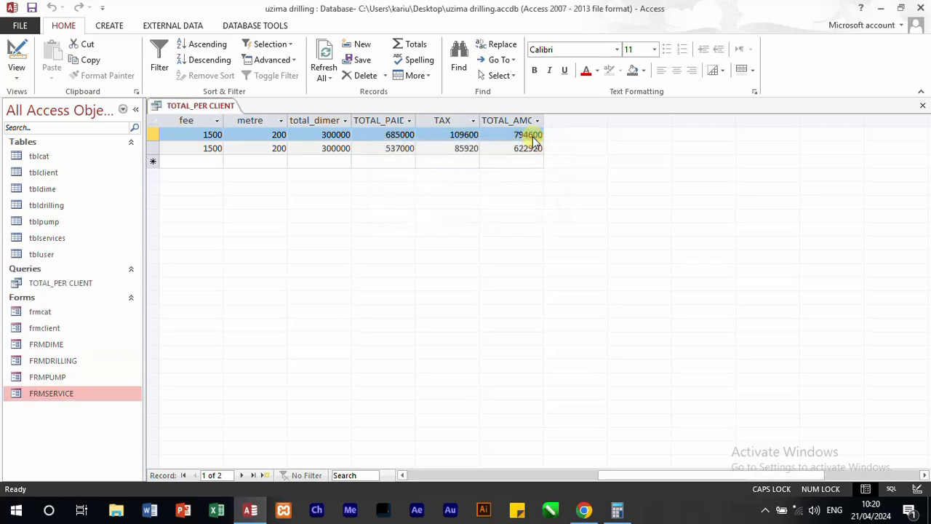
# Step: Highlight requirement (ii), the total amount charged on plumbing, in the question paper
pyautogui.click(584, 510)
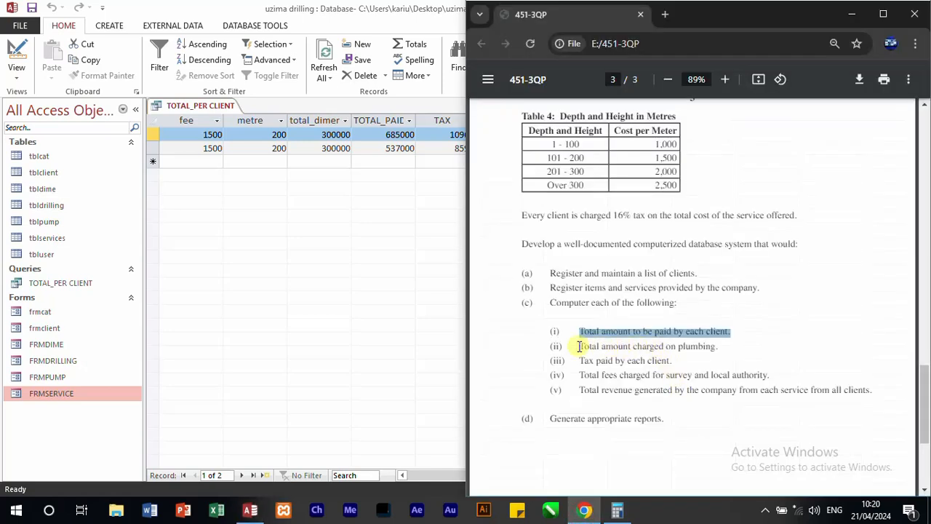
pyautogui.moveTo(579, 346); pyautogui.dragTo(720, 350)
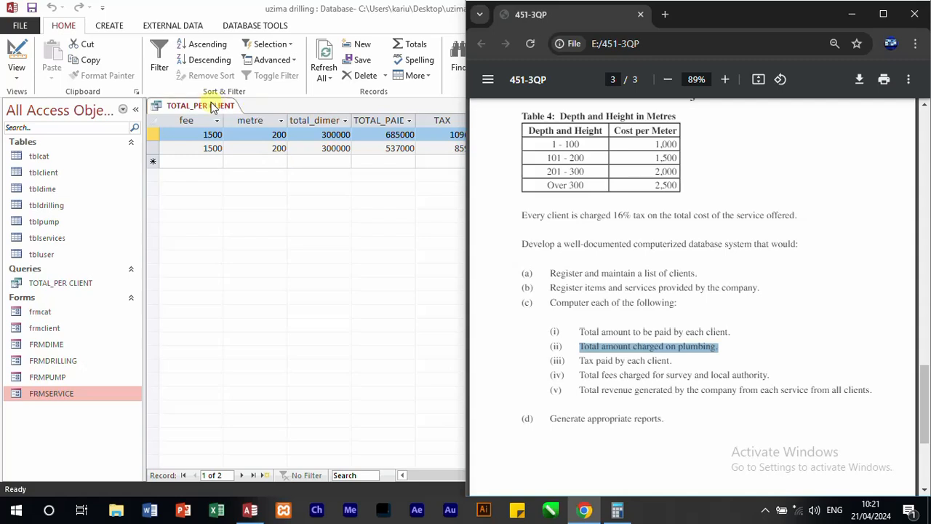
# Step: Close the TOTAL_PER CLIENT query, then start a new query on tblservices containing the p_fee field
pyautogui.click(852, 14)
pyautogui.click(923, 105)
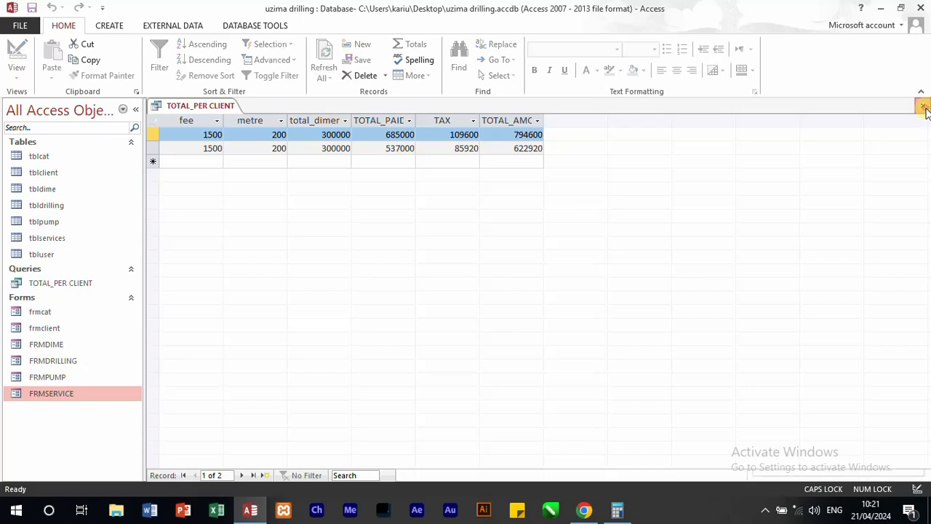
pyautogui.click(110, 27)
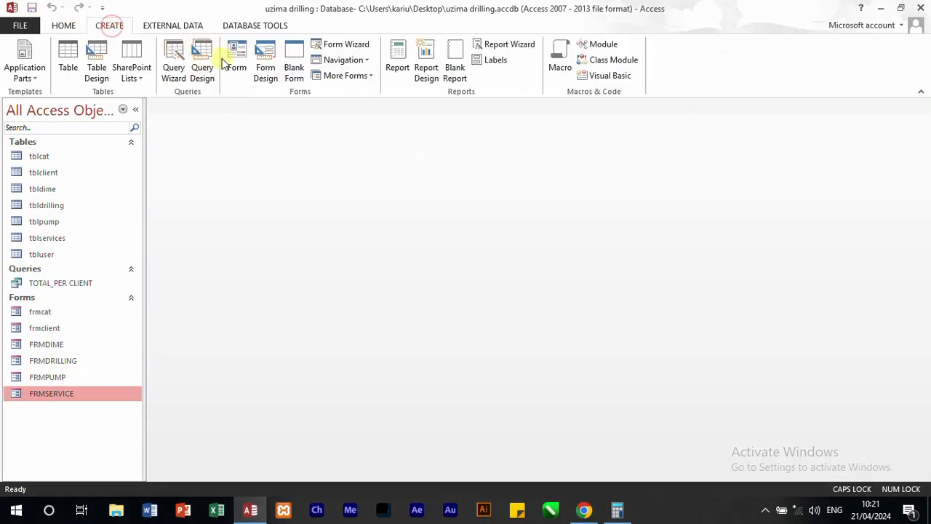
pyautogui.click(202, 64)
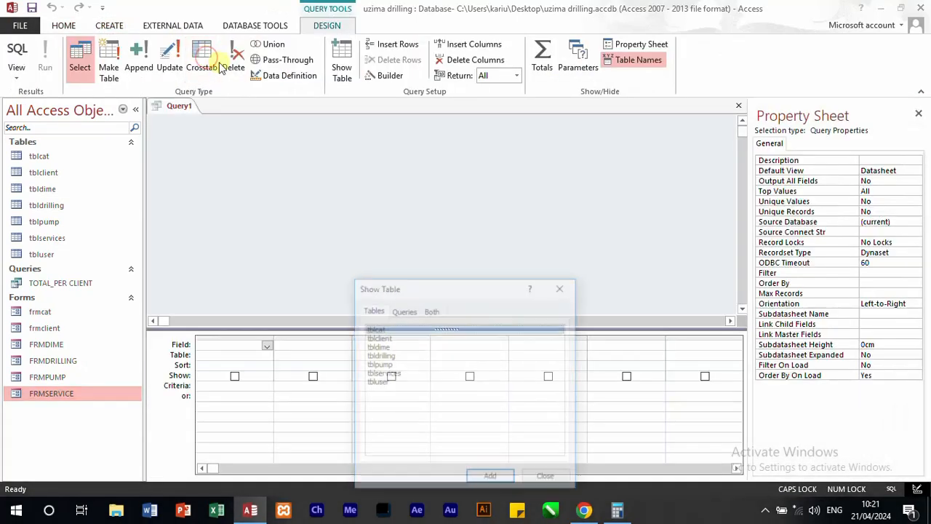
pyautogui.doubleClick(385, 373)
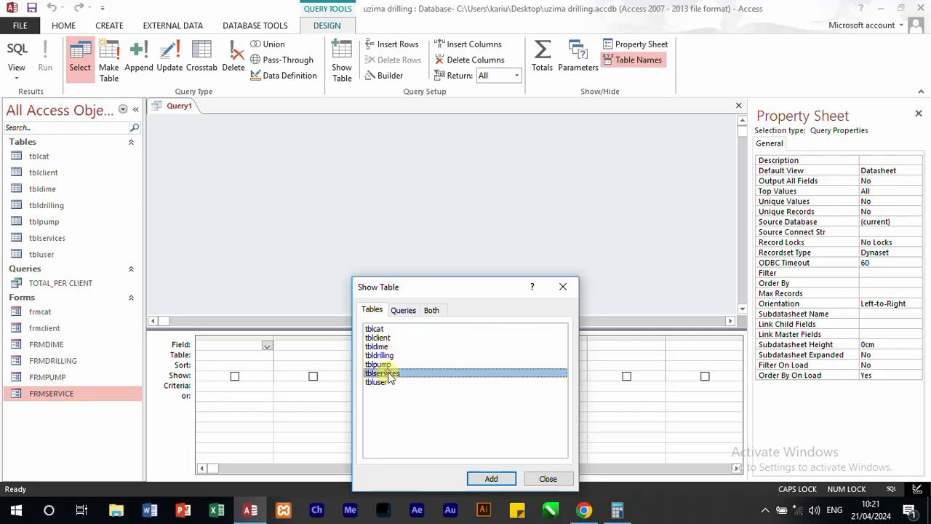
pyautogui.click(561, 288)
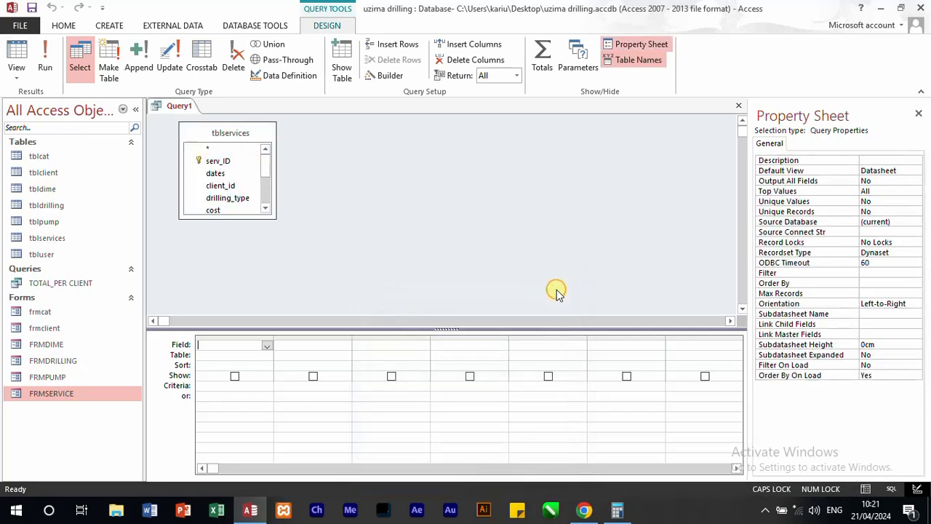
pyautogui.click(267, 179)
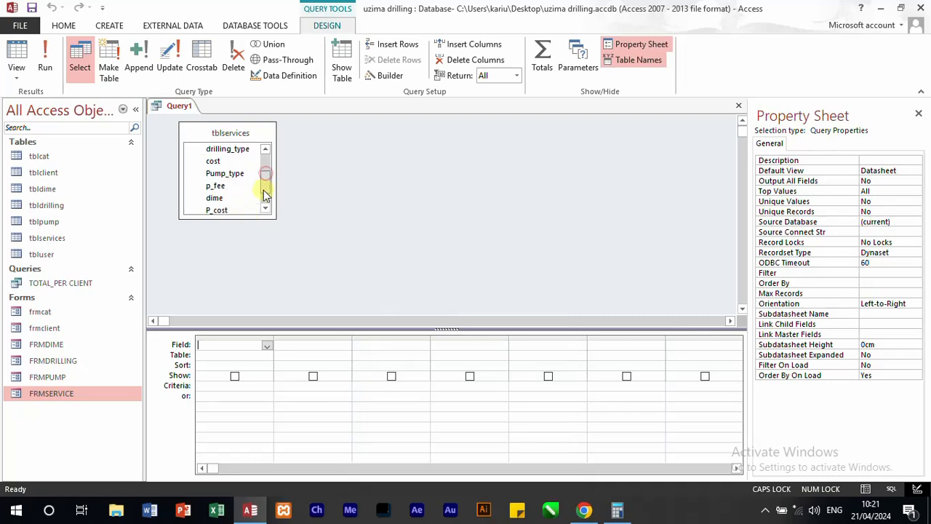
pyautogui.doubleClick(221, 188)
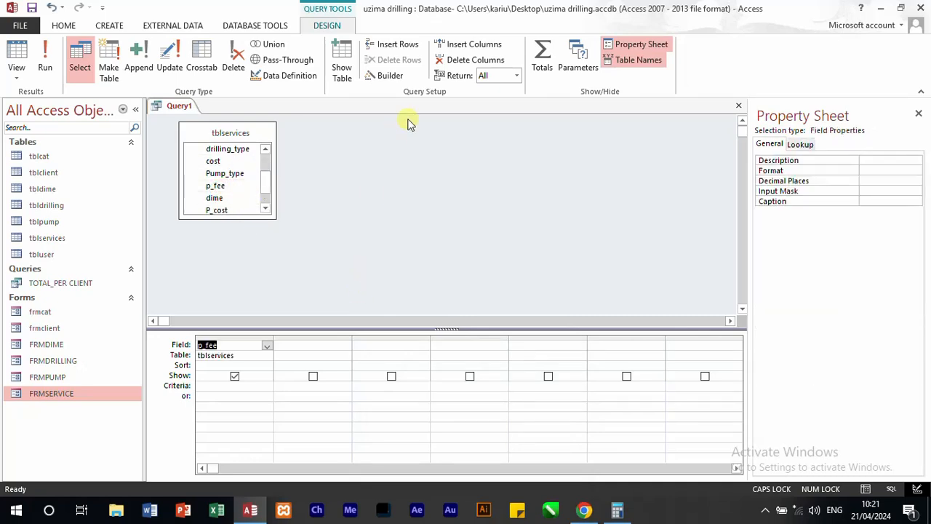
# Step: Show the Total row in the query design and set the p_fee column's total to Sum
pyautogui.click(542, 67)
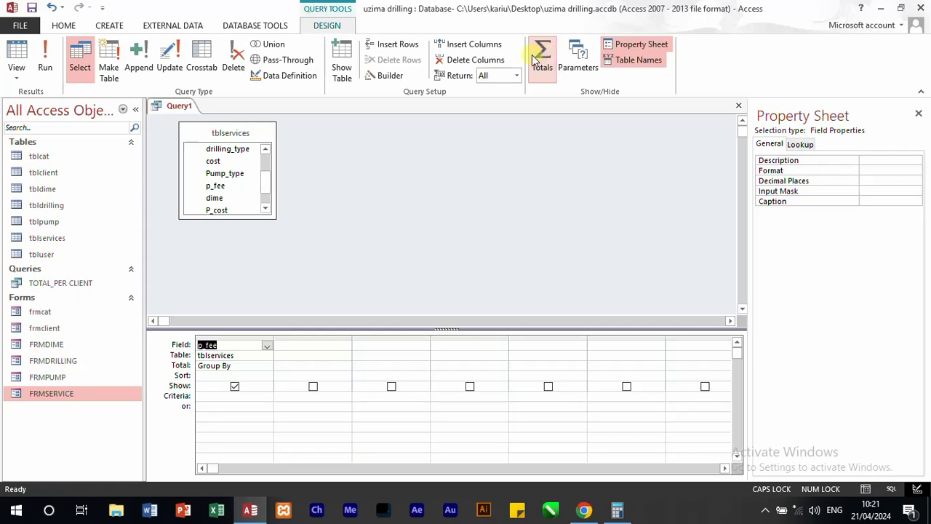
pyautogui.click(258, 369)
pyautogui.click(267, 366)
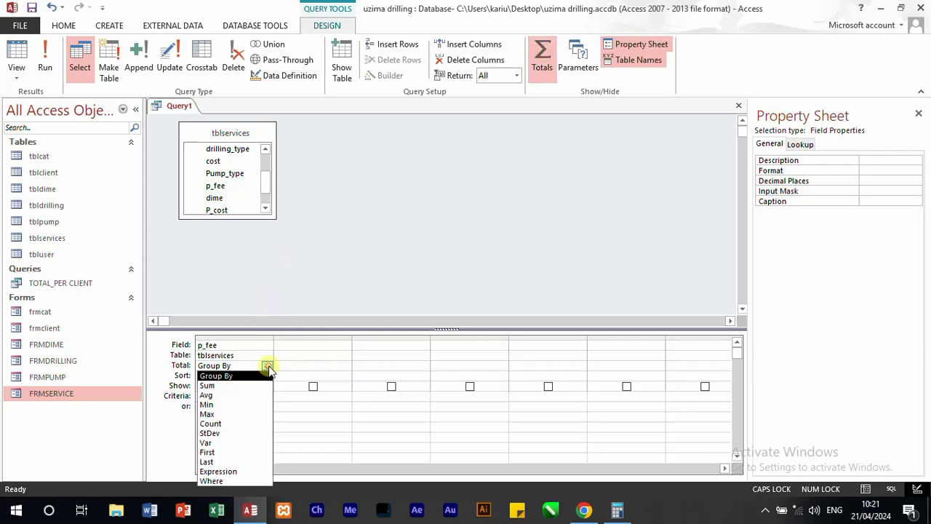
pyautogui.click(244, 391)
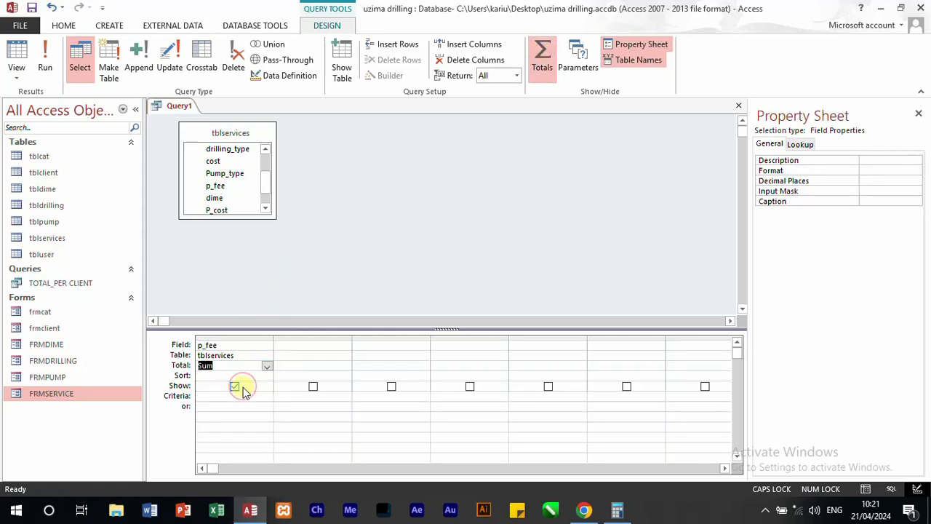
# Step: Change the summed field's alias to TOTAL_PLUMP in the query's SQL statement and run the query
pyautogui.rightClick(166, 111)
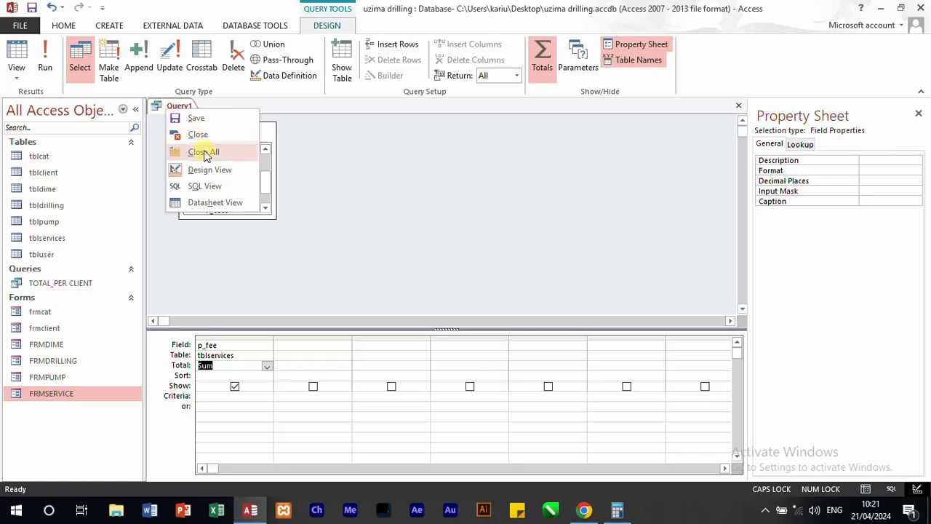
pyautogui.click(209, 188)
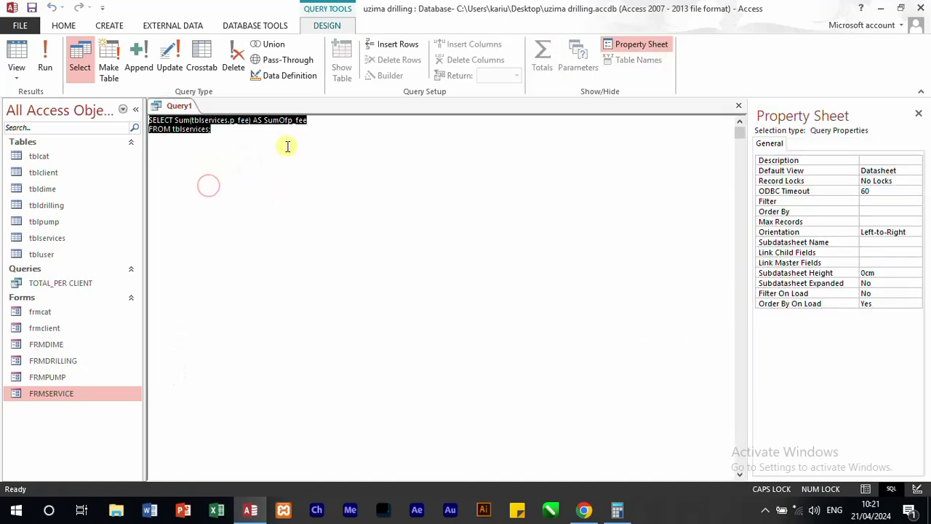
pyautogui.moveTo(306, 120); pyautogui.dragTo(265, 123)
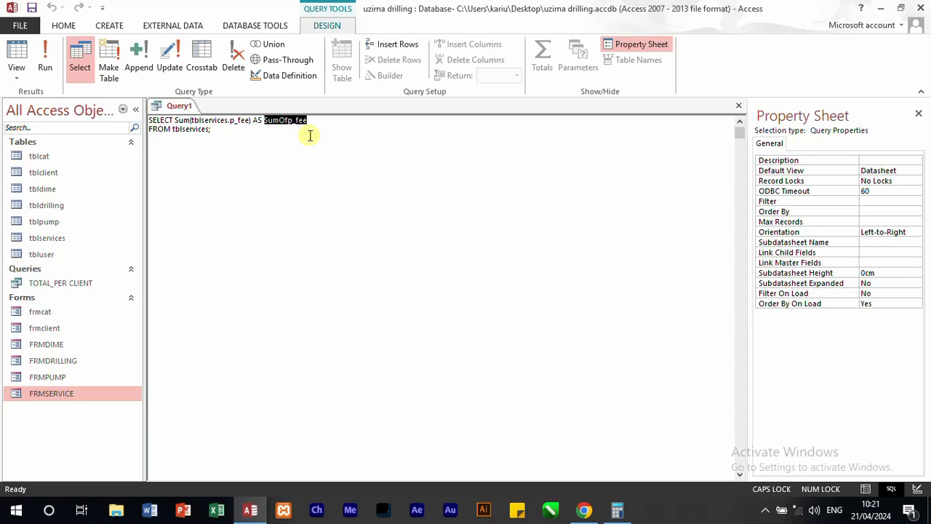
pyautogui.write('TOTAL_PLUMP')
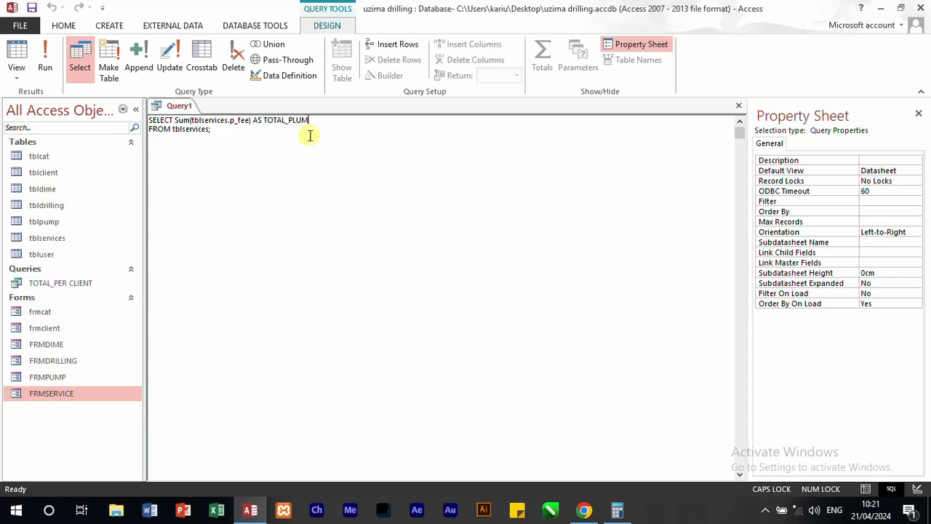
pyautogui.click(43, 53)
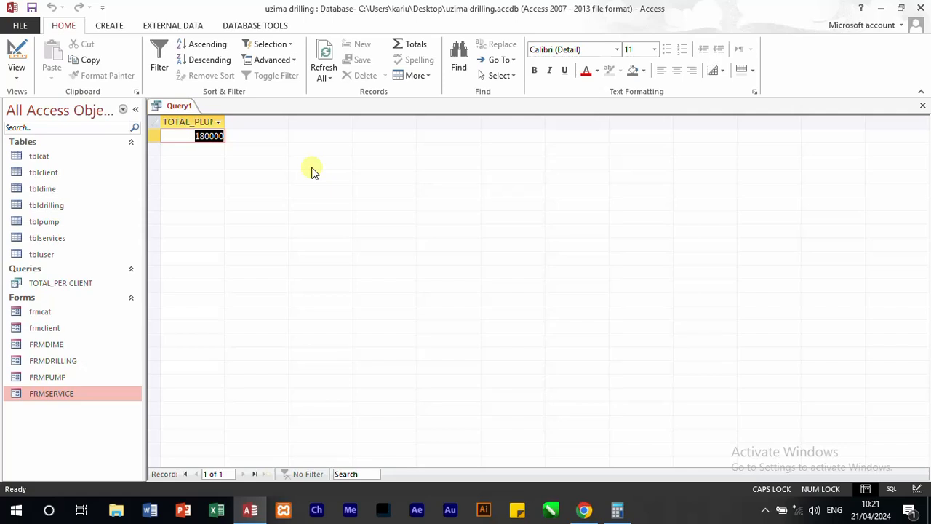
# Step: Save the query under the name TOTAL_PLUMB and close it
pyautogui.hotkey('ctrl', 's')
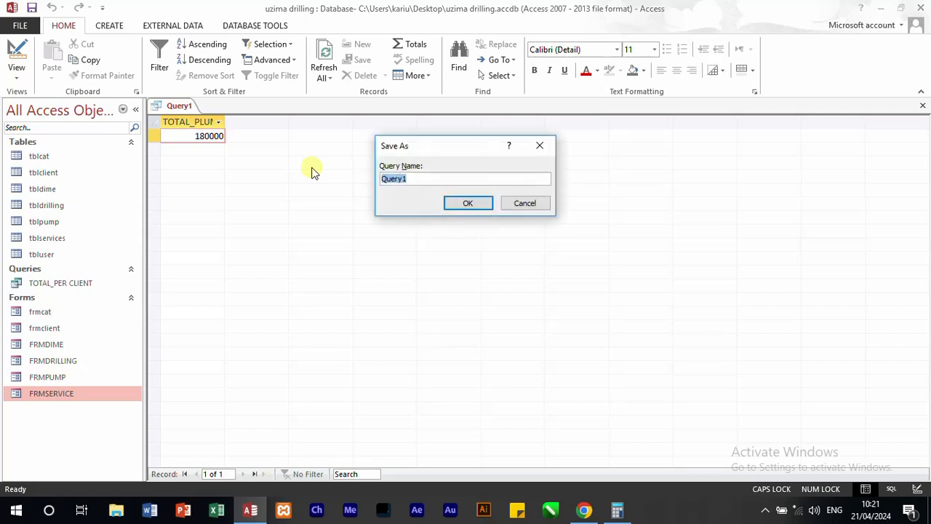
pyautogui.write('TOTAL_PLUMB')
pyautogui.click(478, 203)
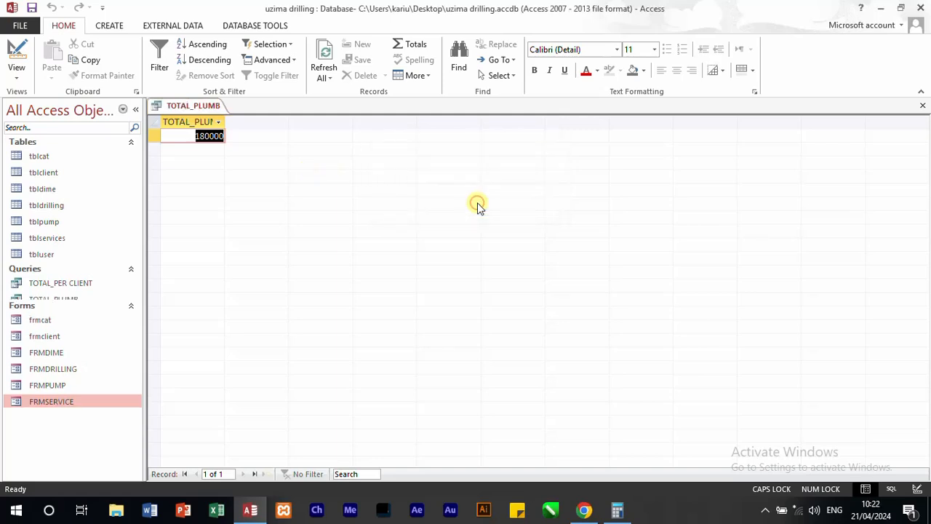
pyautogui.click(922, 107)
# Step: Examine the service records stored in tblservices, then bring up the question paper's list of required computations
pyautogui.doubleClick(54, 237)
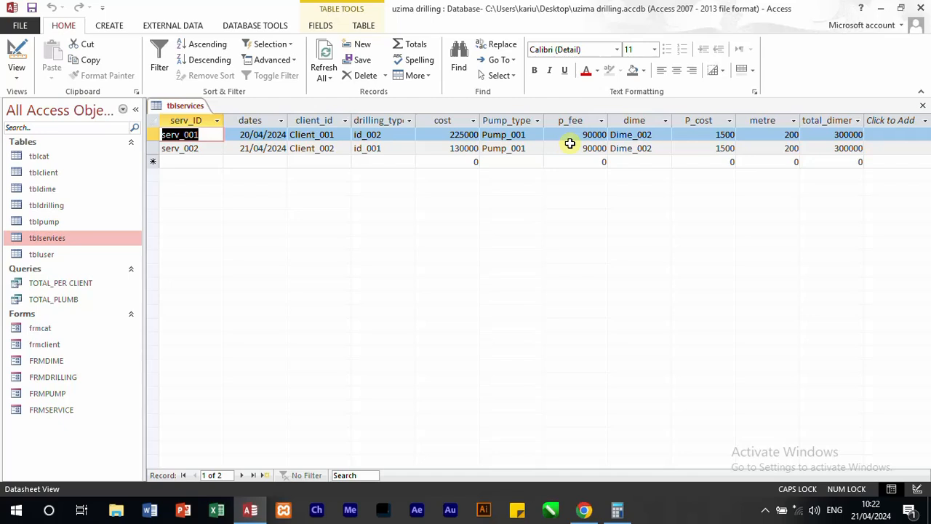
pyautogui.click(923, 107)
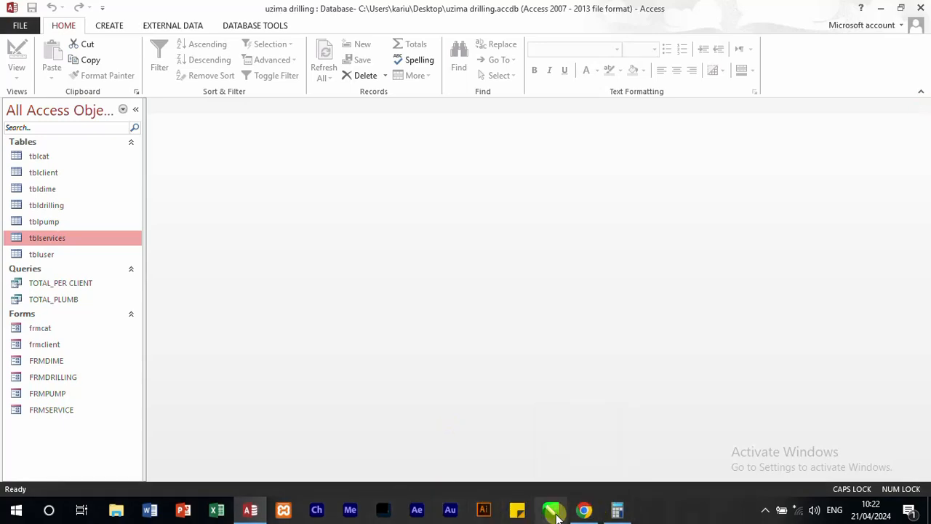
pyautogui.click(584, 511)
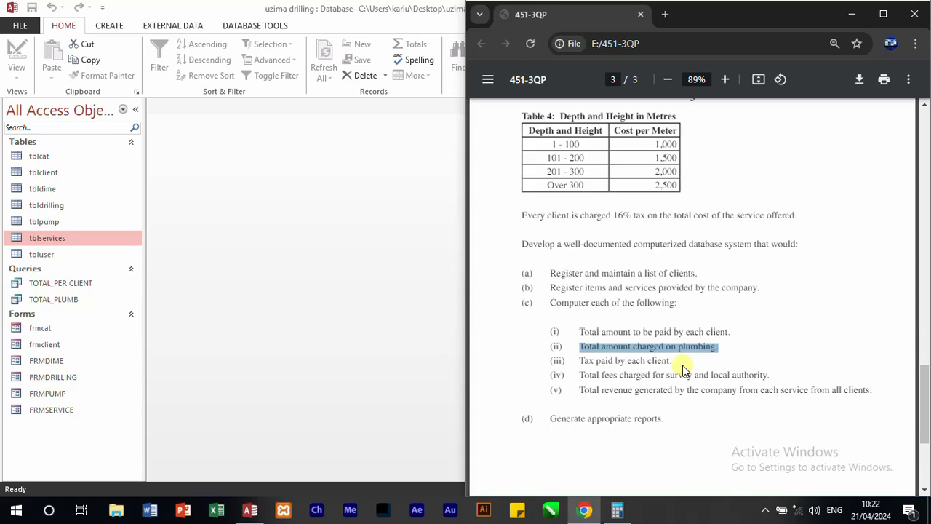
# Step: Open the TOTAL_PER CLIENT query, examine its TAX column for the tax paid by each client, and close it
pyautogui.doubleClick(68, 284)
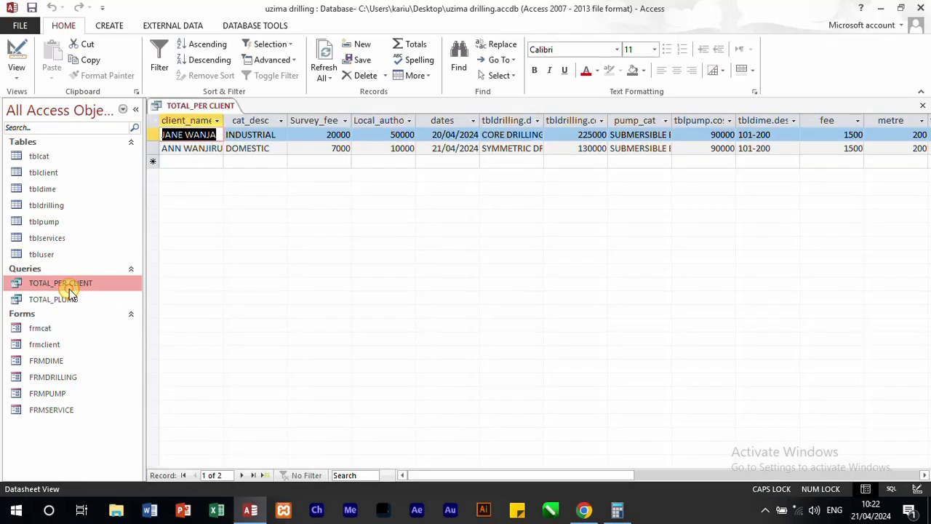
pyautogui.moveTo(566, 478); pyautogui.dragTo(759, 471)
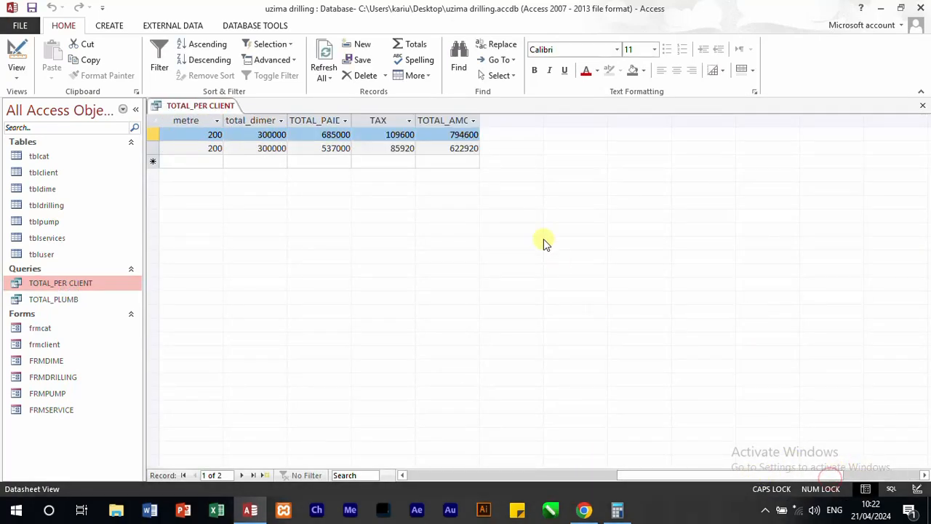
pyautogui.click(391, 121)
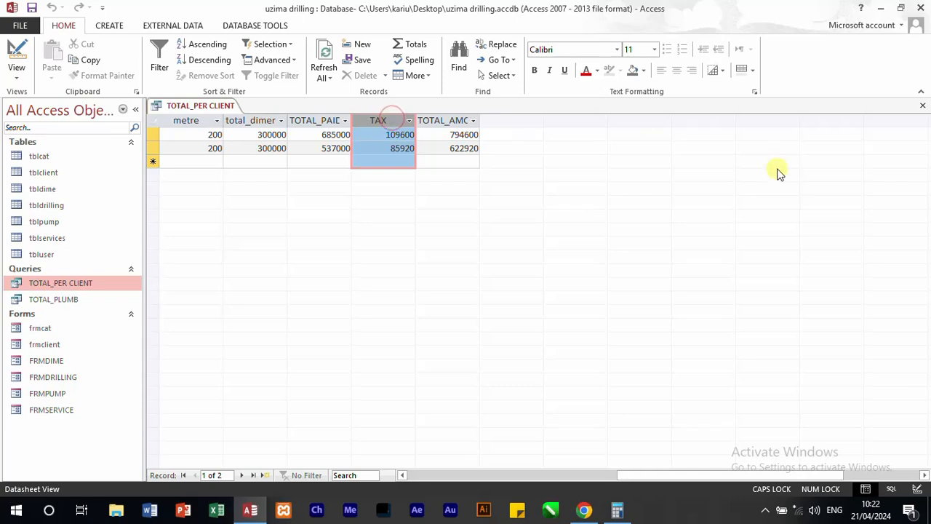
pyautogui.click(923, 107)
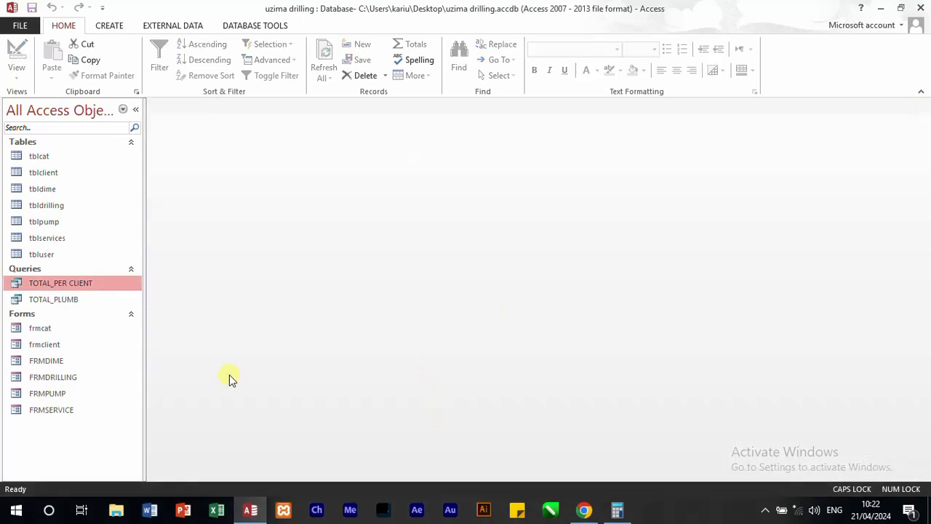
# Step: Highlight requirement (iv), the total fees charged for survey and local authority, in the question paper, and return to the Access database
pyautogui.click(593, 510)
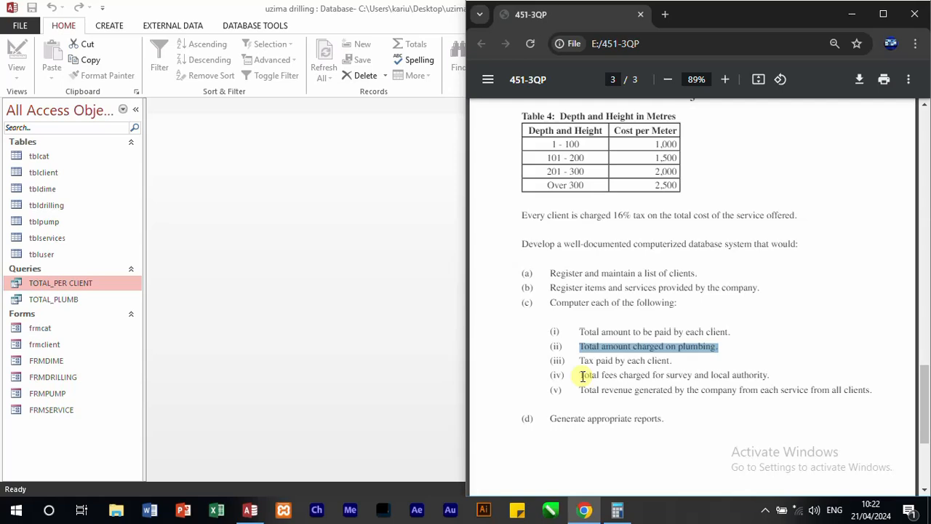
pyautogui.moveTo(582, 376); pyautogui.dragTo(777, 377)
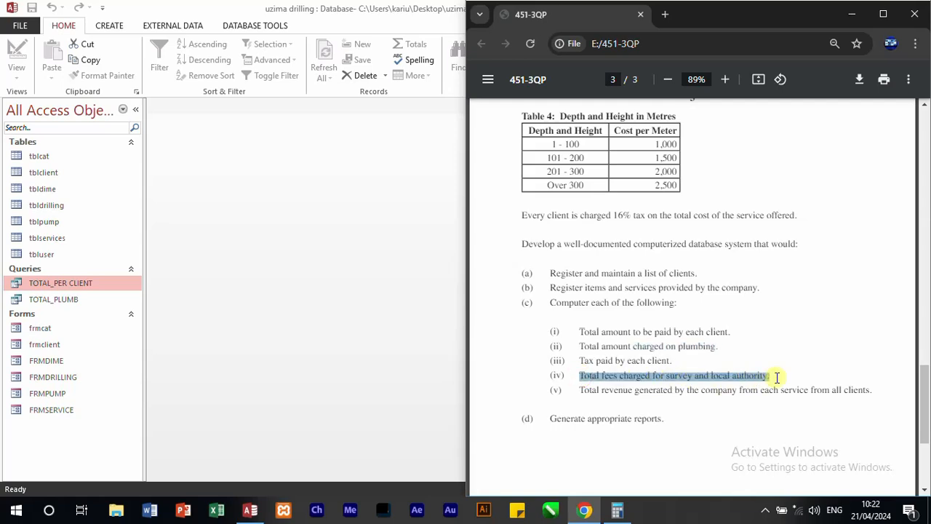
pyautogui.click(359, 260)
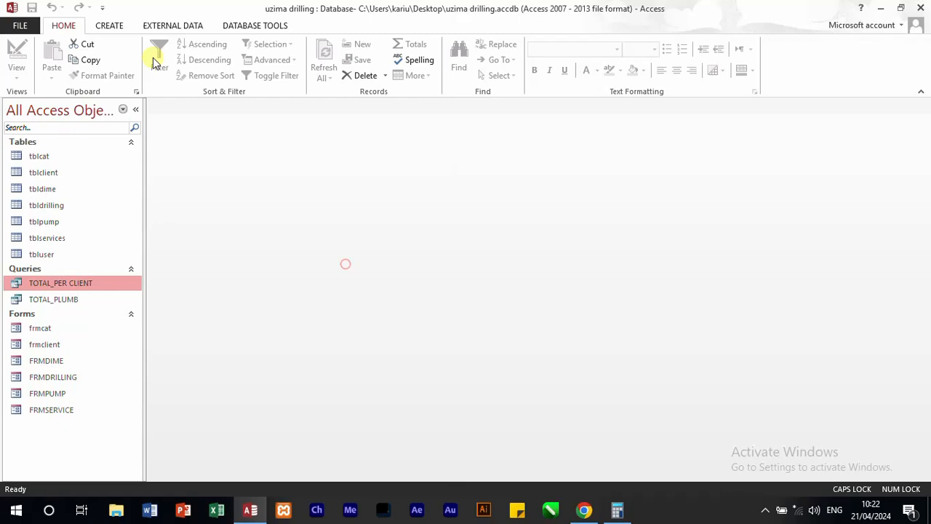
# Step: Create a new query on tblclient containing the Survey_fee and Local_authority fields
pyautogui.click(120, 29)
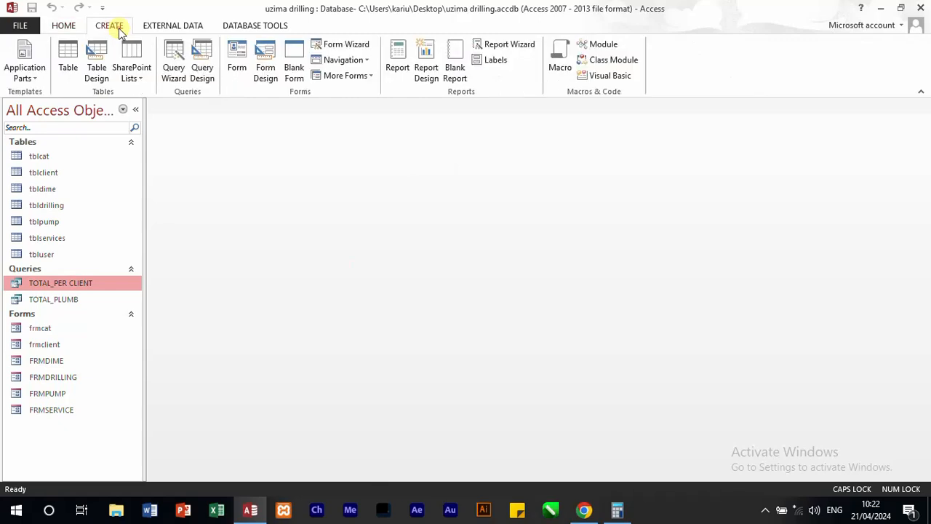
pyautogui.click(207, 64)
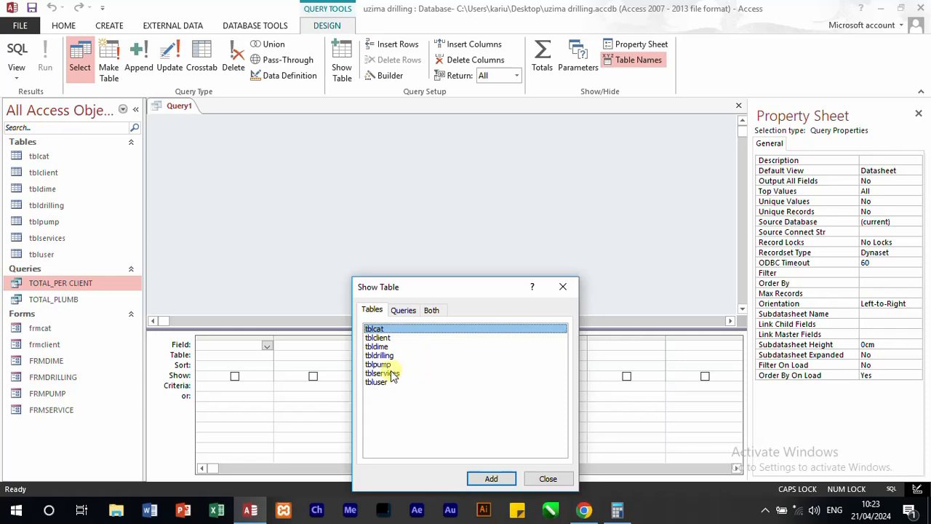
pyautogui.doubleClick(377, 337)
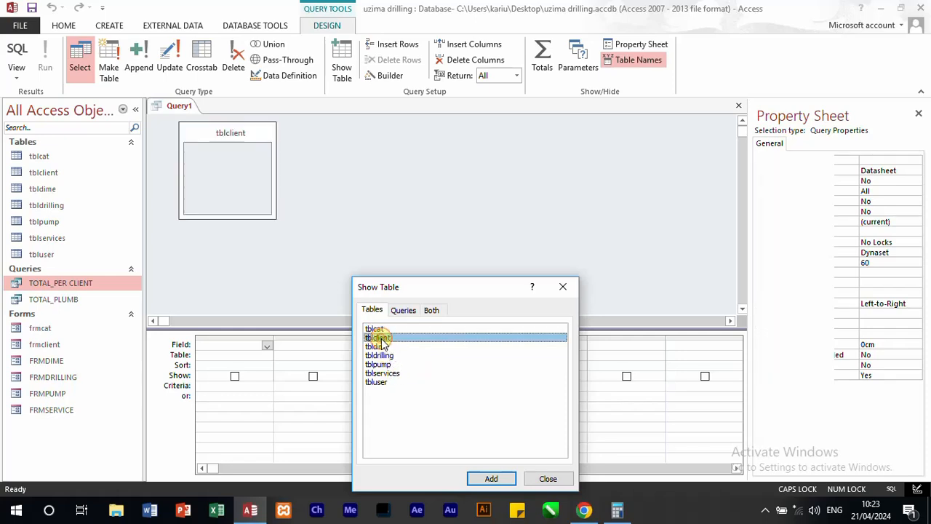
pyautogui.click(565, 290)
pyautogui.moveTo(273, 218); pyautogui.dragTo(277, 264)
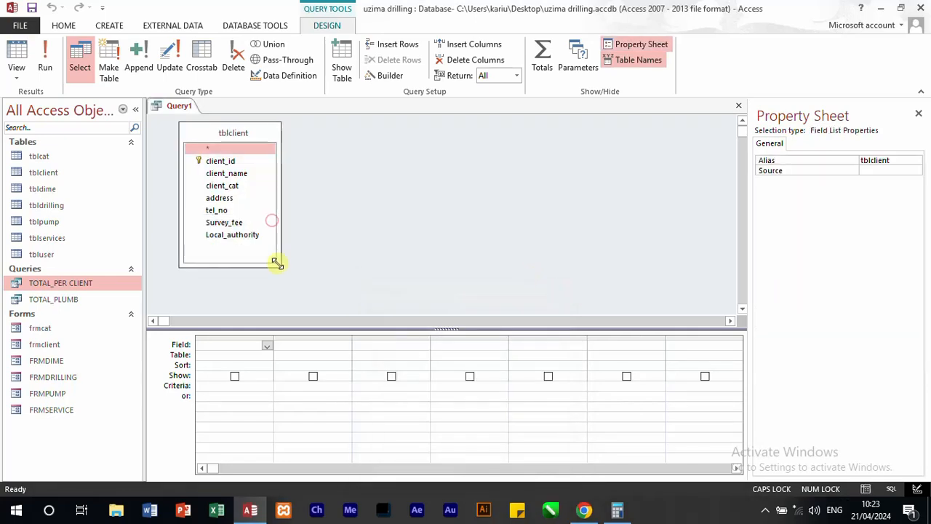
pyautogui.doubleClick(234, 223)
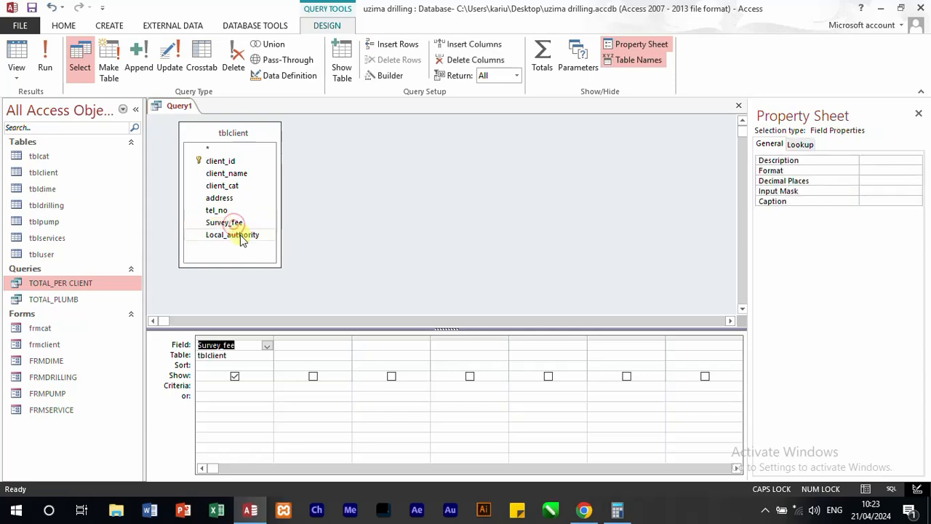
pyautogui.doubleClick(241, 236)
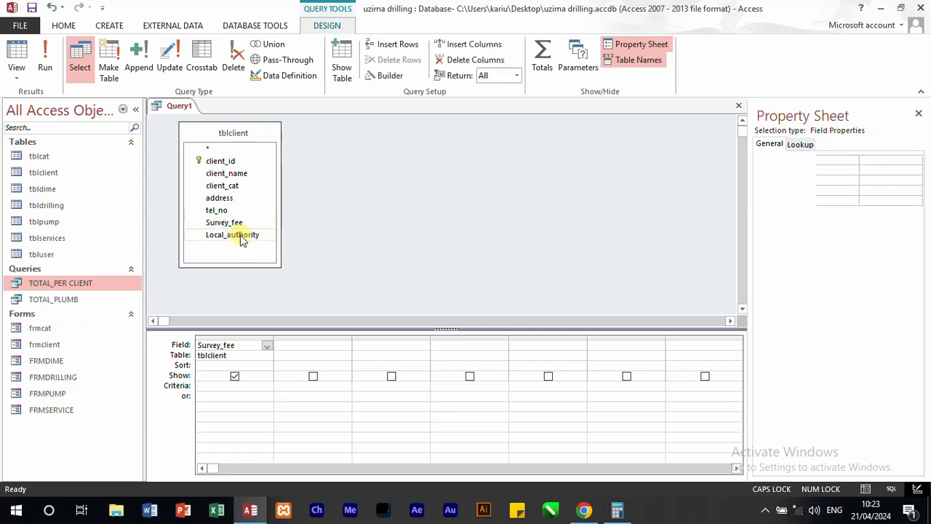
# Step: Turn on totals for the query, set both Survey_fee and Local_authority to Sum, and run it
pyautogui.click(250, 365)
pyautogui.click(265, 366)
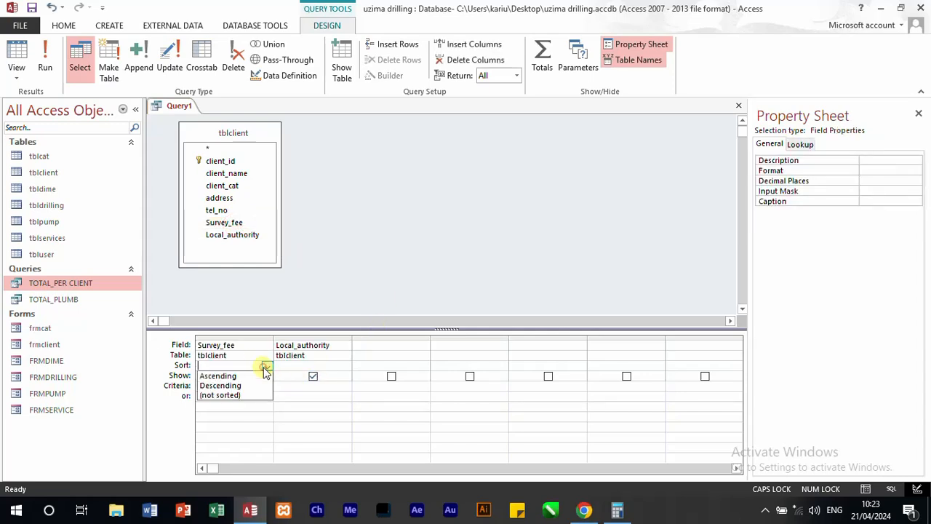
pyautogui.click(542, 61)
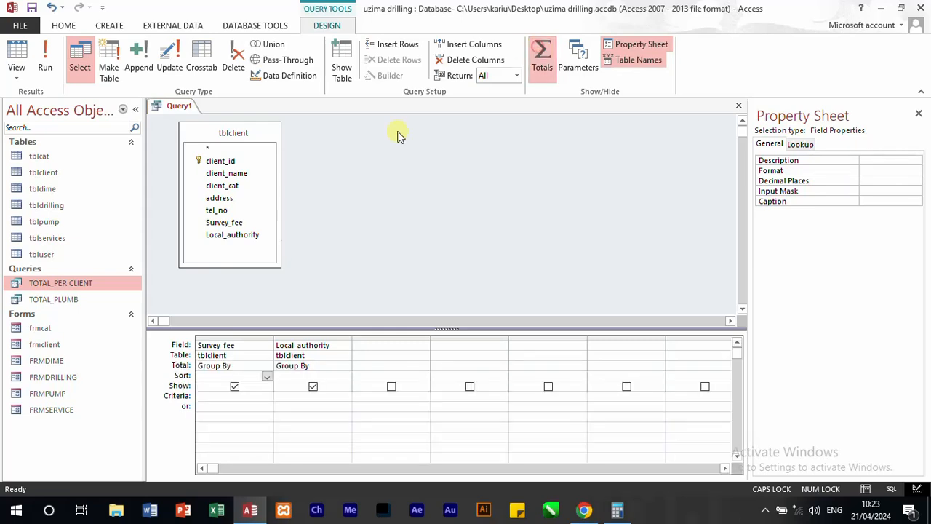
pyautogui.click(267, 366)
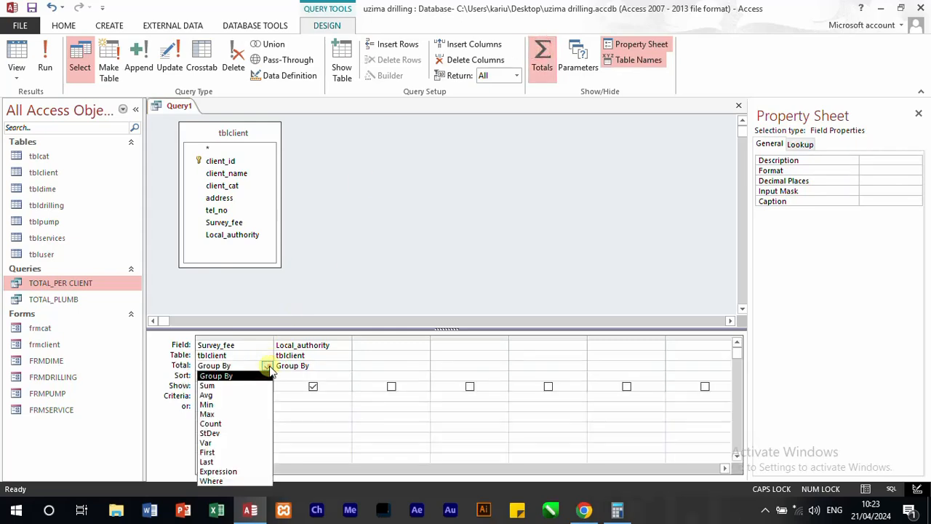
pyautogui.click(240, 385)
pyautogui.click(339, 367)
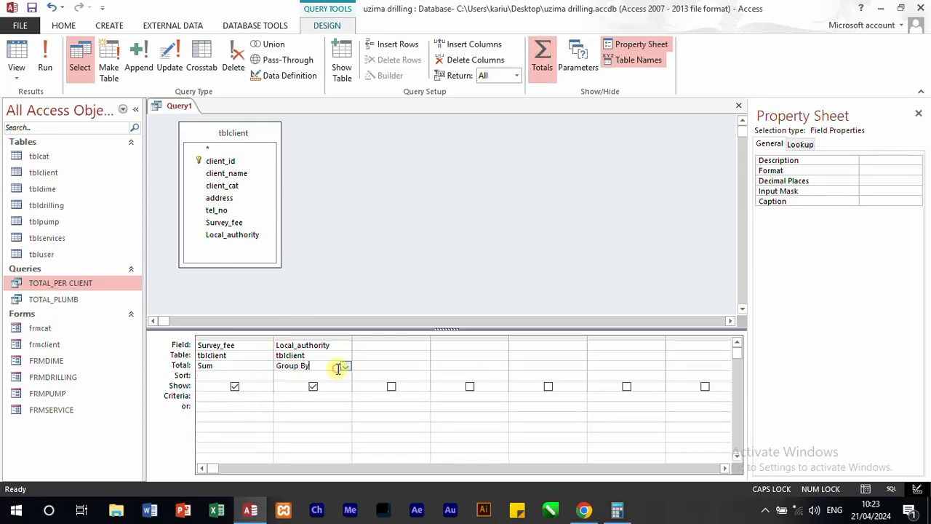
pyautogui.click(344, 367)
pyautogui.click(322, 387)
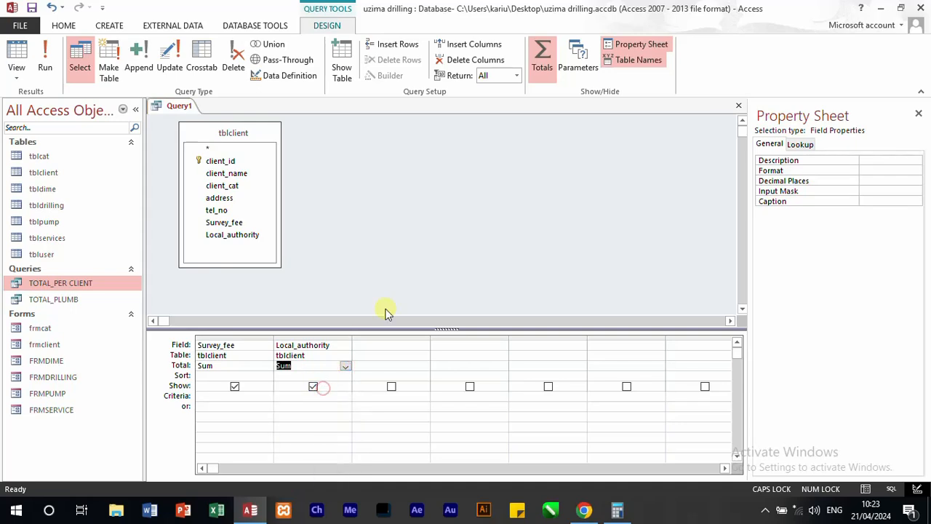
pyautogui.click(387, 311)
pyautogui.click(52, 54)
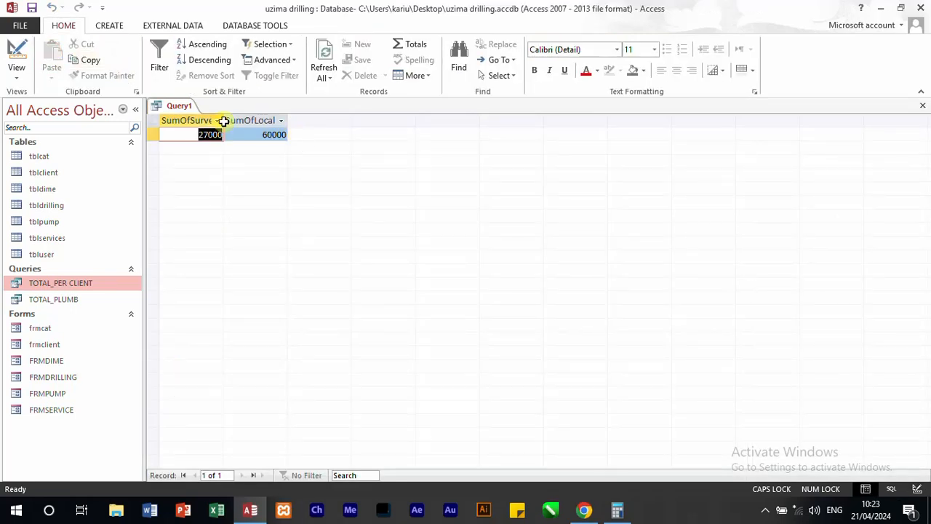
# Step: Switch the query to its SQL text and rename the Survey_fee sum alias to TOTAL_SURVEY
pyautogui.rightClick(181, 106)
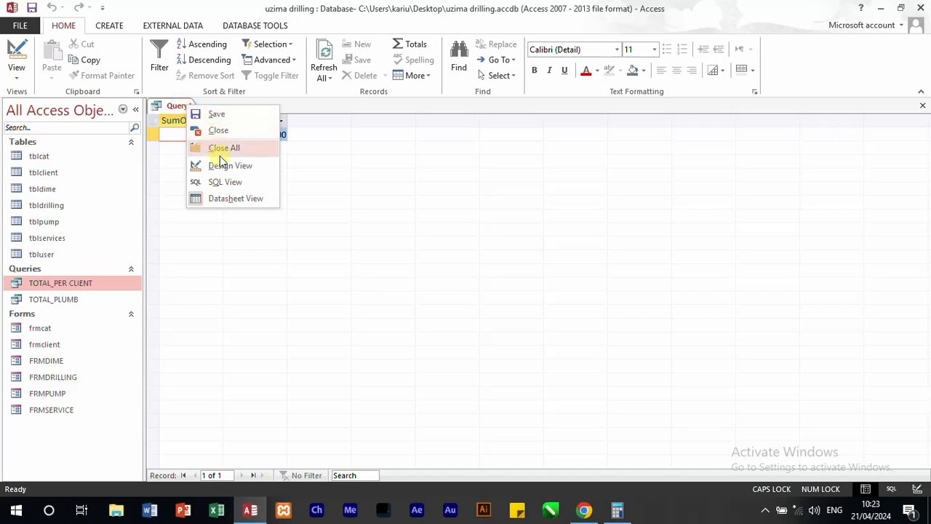
pyautogui.click(230, 182)
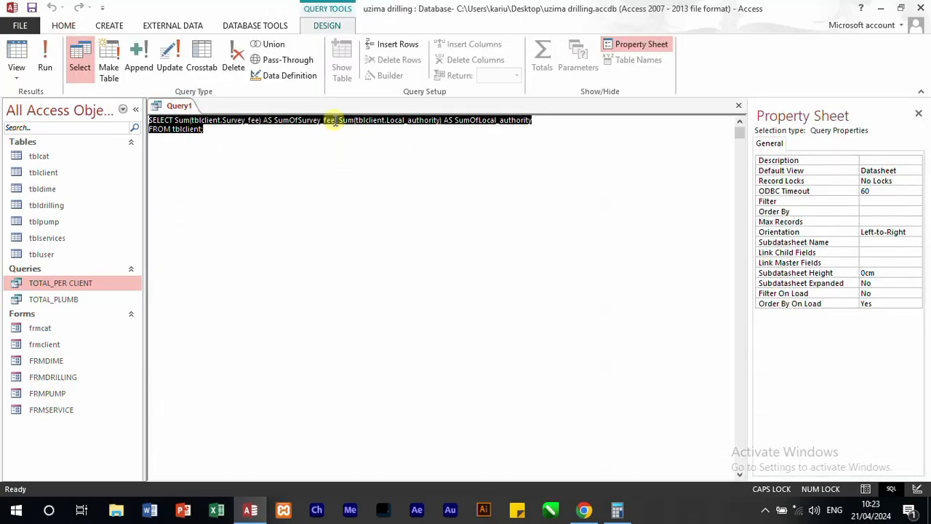
pyautogui.moveTo(334, 120); pyautogui.dragTo(276, 124)
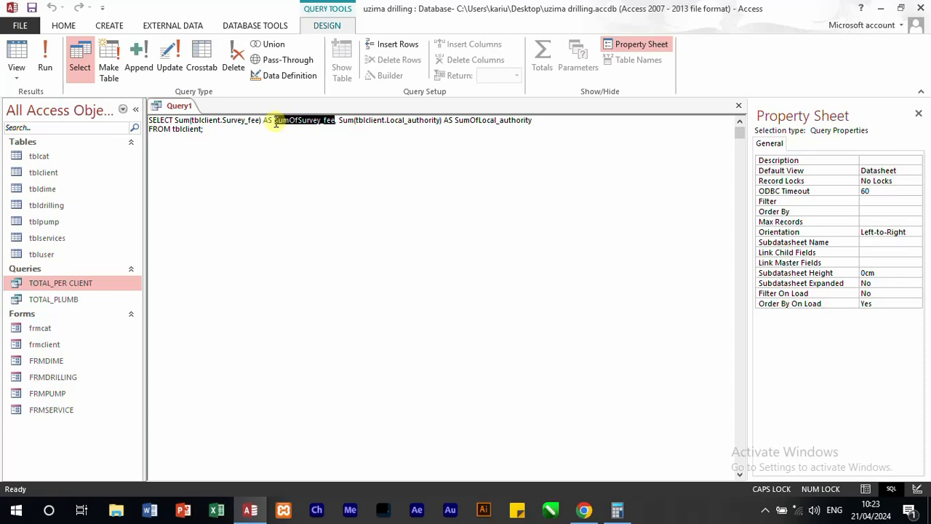
pyautogui.write('TOTAL')
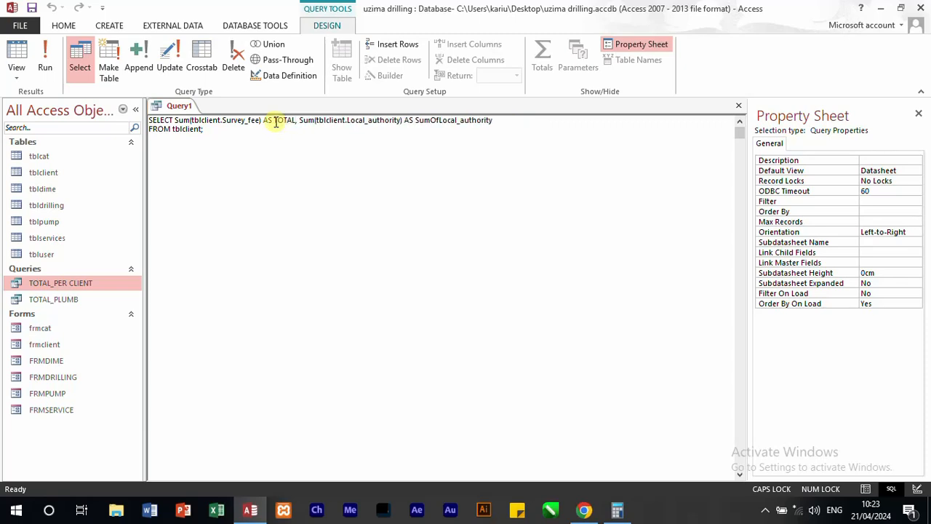
pyautogui.write('_SURVEY')
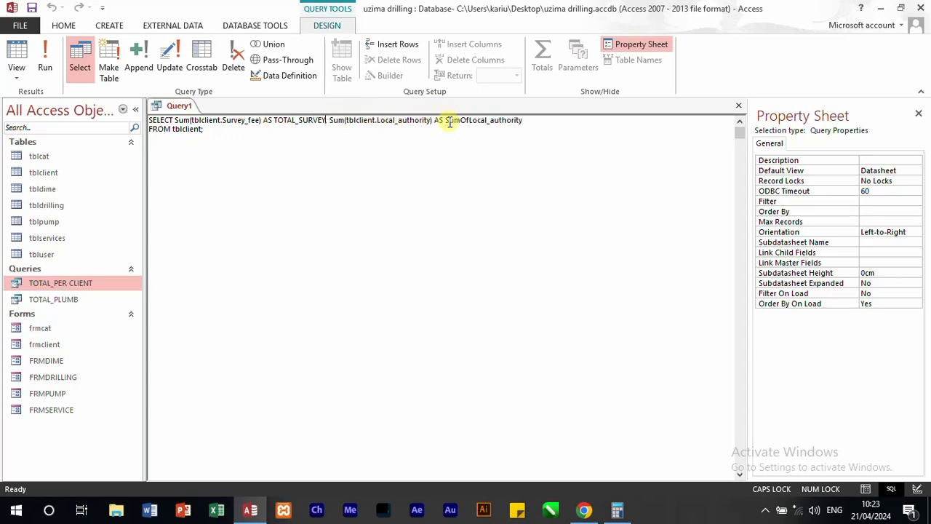
# Step: Rename the Local_authority sum alias in the SQL statement to TOTAL_AUTHORITY
pyautogui.moveTo(522, 119); pyautogui.dragTo(451, 119)
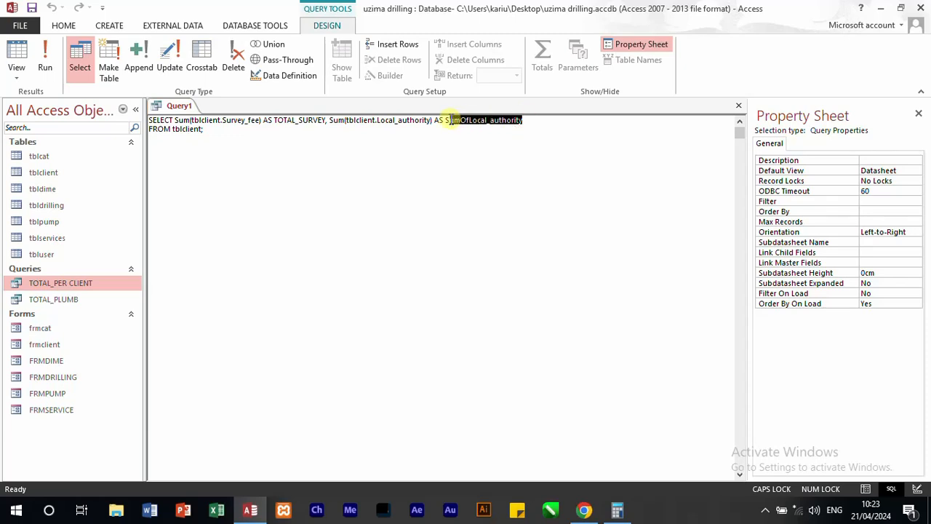
pyautogui.write('TOTA')
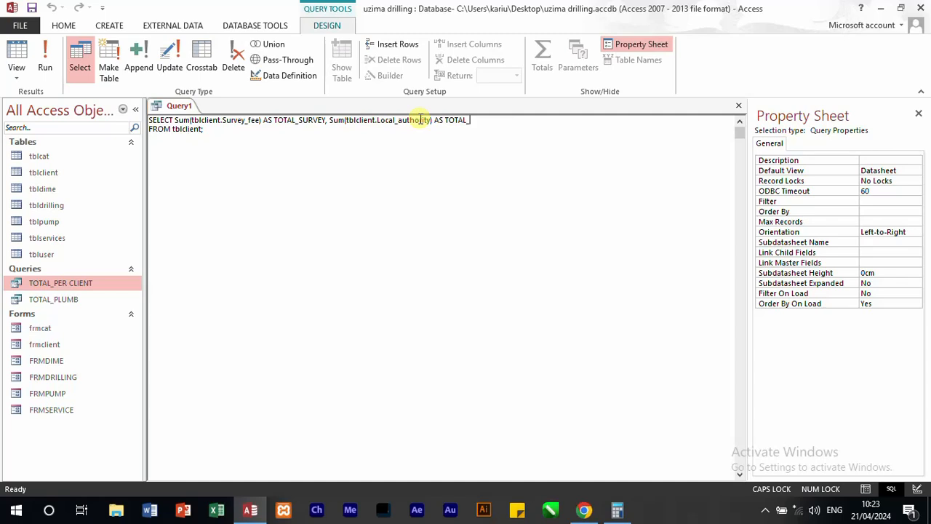
pyautogui.write('L_AUTHORITY')
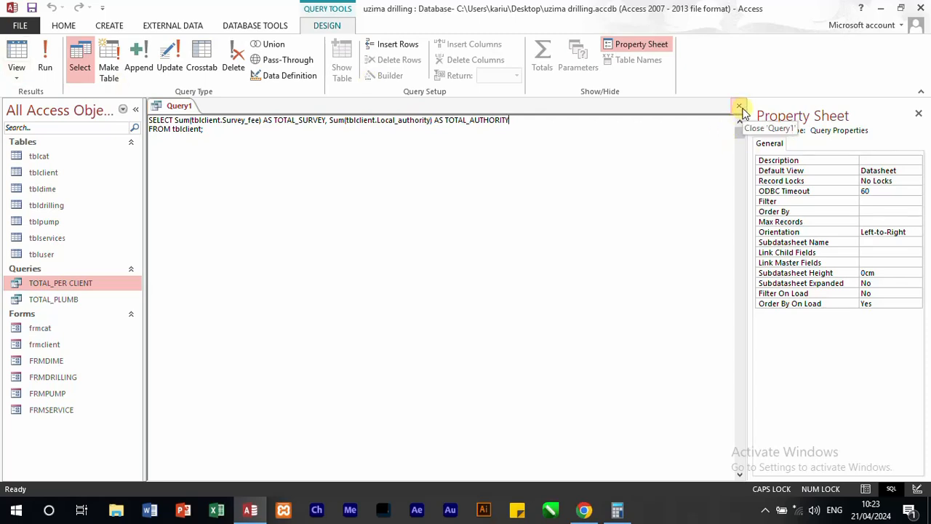
# Step: Save the query as TOTAL_LOCAL_AUTHORITY and close it
pyautogui.hotkey('ctrl', 's')
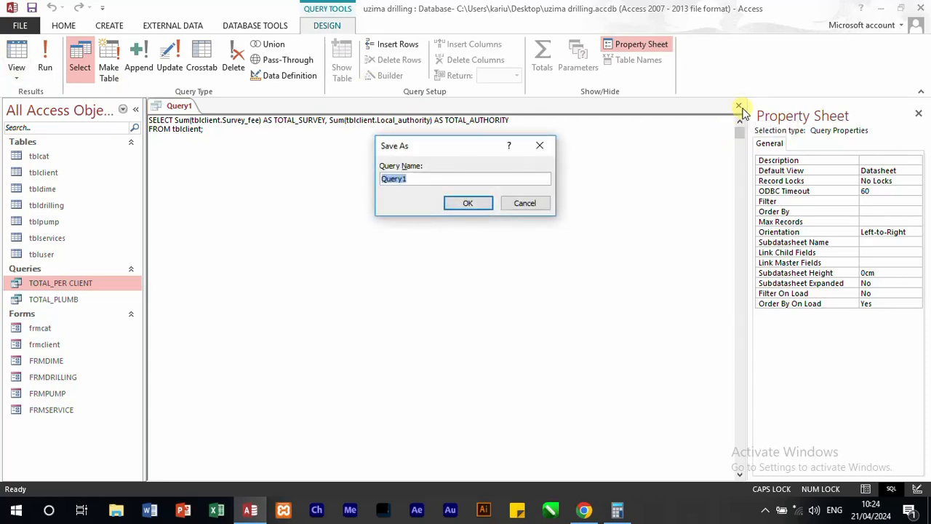
pyautogui.write('TOTAL_LOCAL_AUTH')
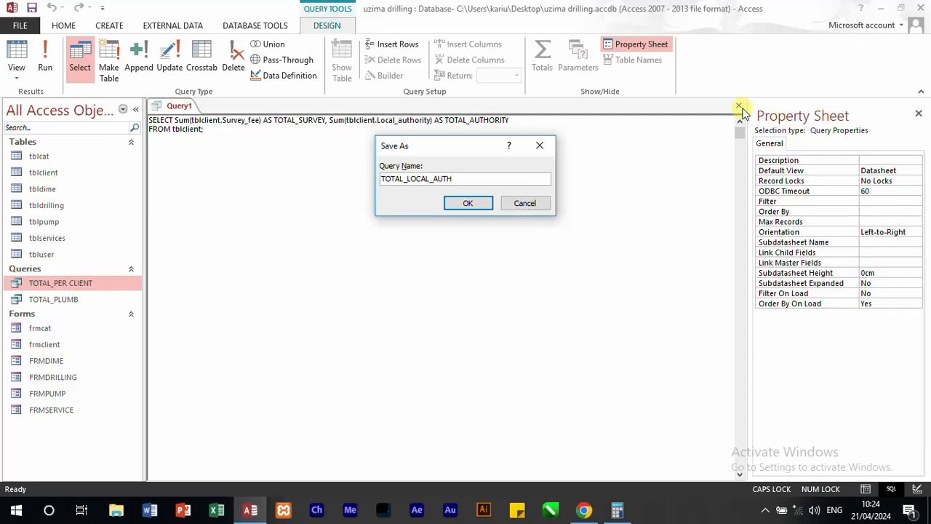
pyautogui.write('ORITY')
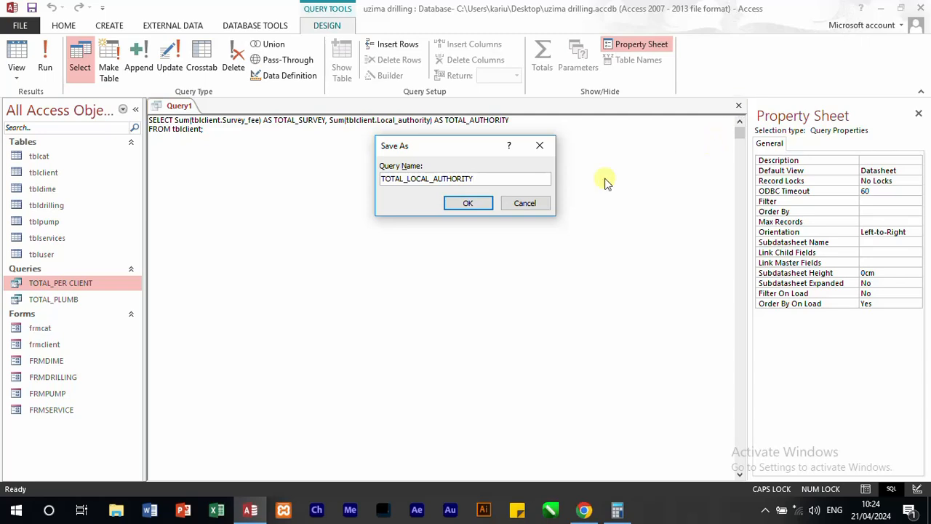
pyautogui.click(477, 204)
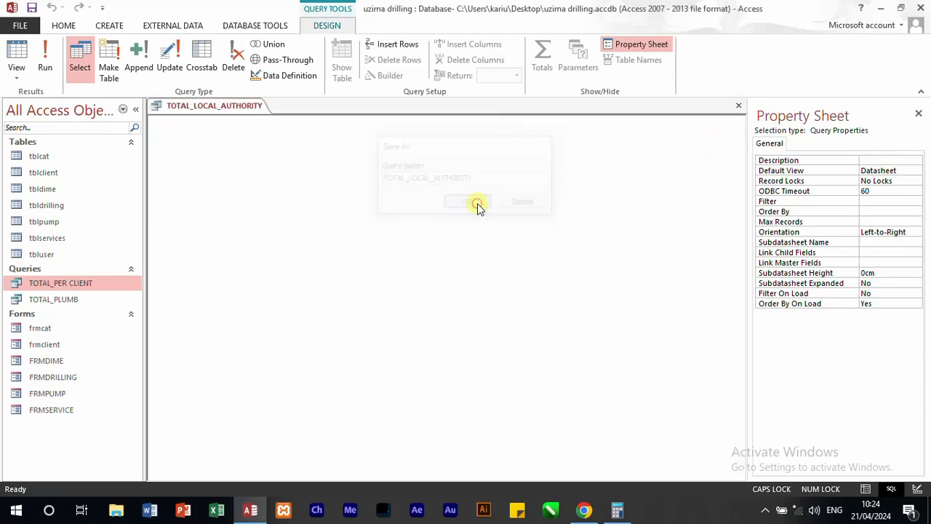
pyautogui.click(738, 109)
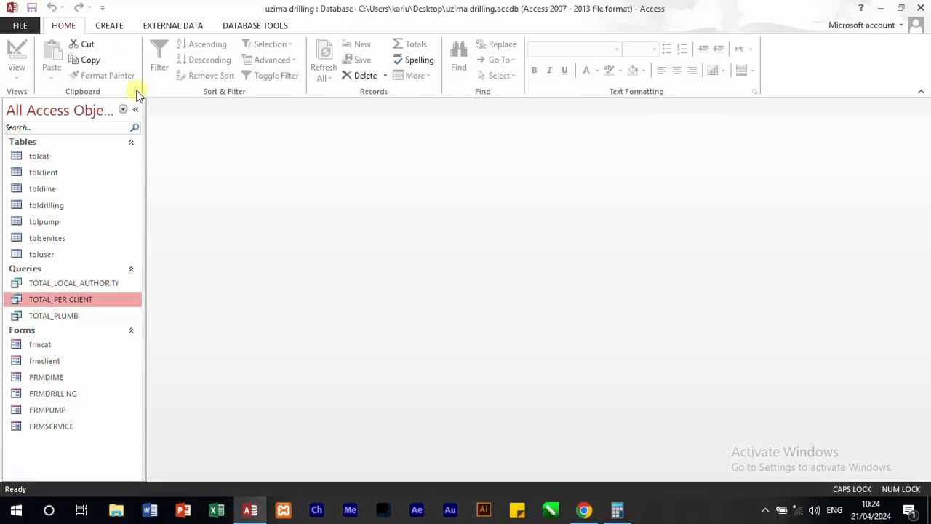
# Step: Create a new query based on the TOTAL_LOCAL_AUTHORITY query, containing its TOTAL_SURVEY and TOTAL_AUTHORITY fields
pyautogui.click(112, 28)
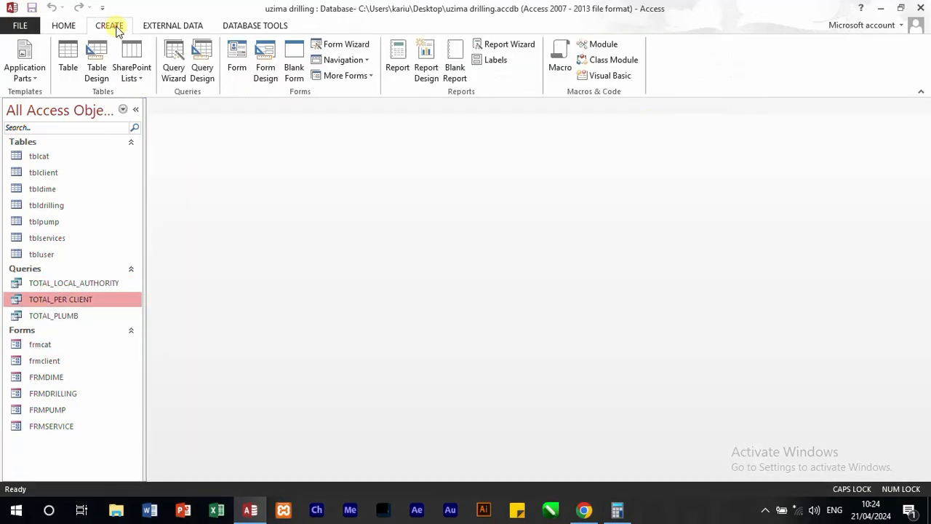
pyautogui.click(204, 62)
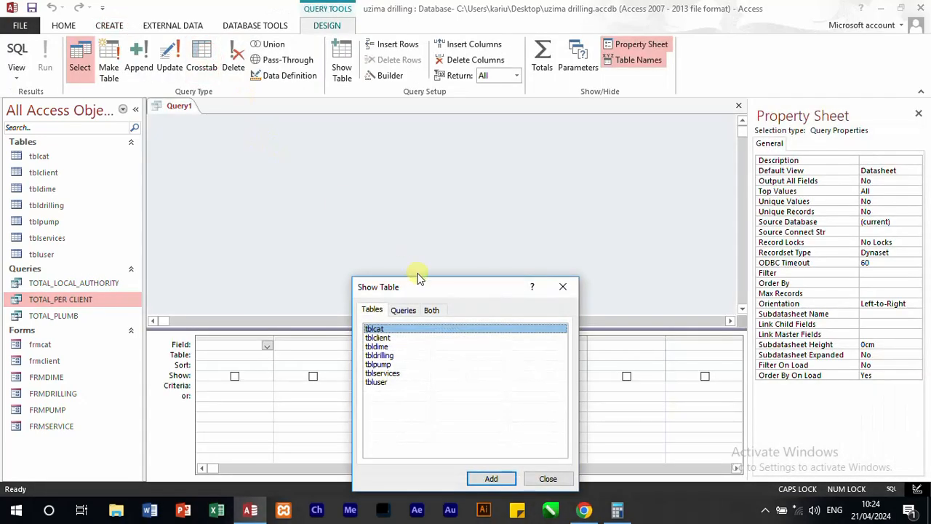
pyautogui.click(403, 309)
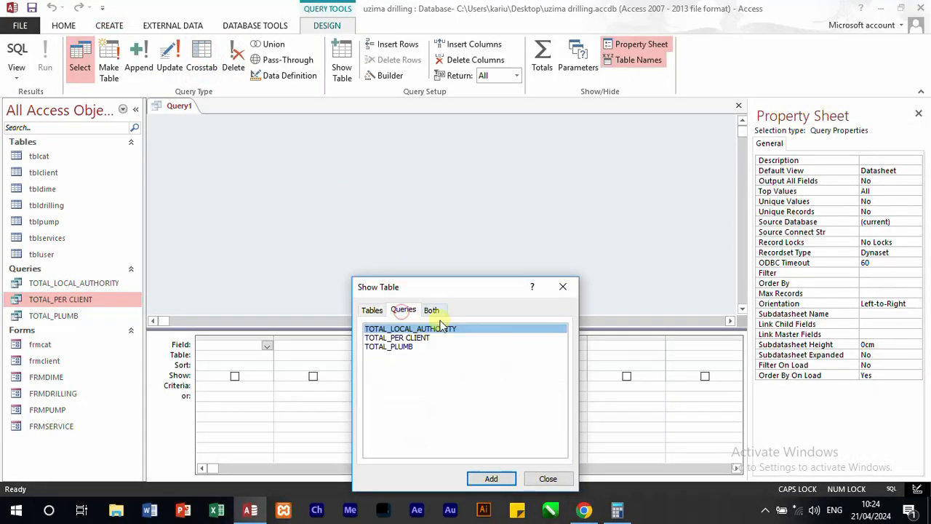
pyautogui.doubleClick(401, 329)
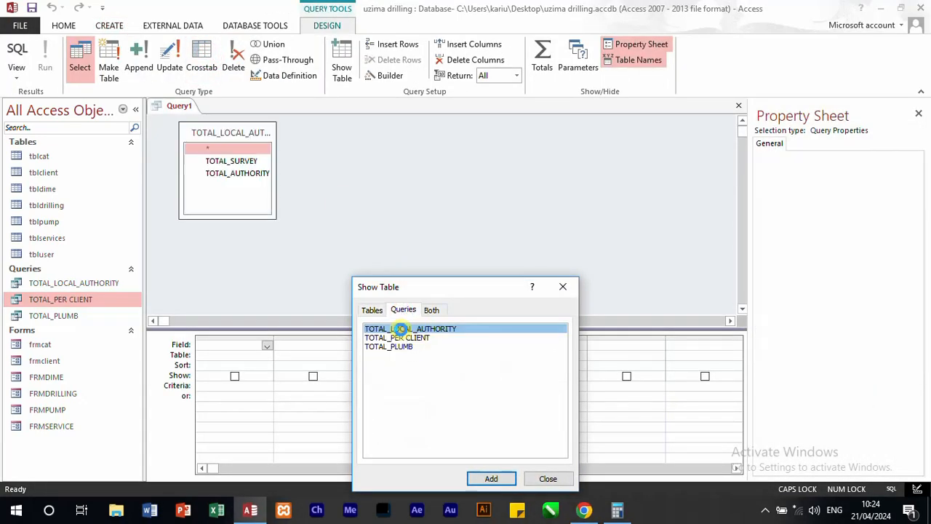
pyautogui.click(562, 287)
pyautogui.doubleClick(220, 161)
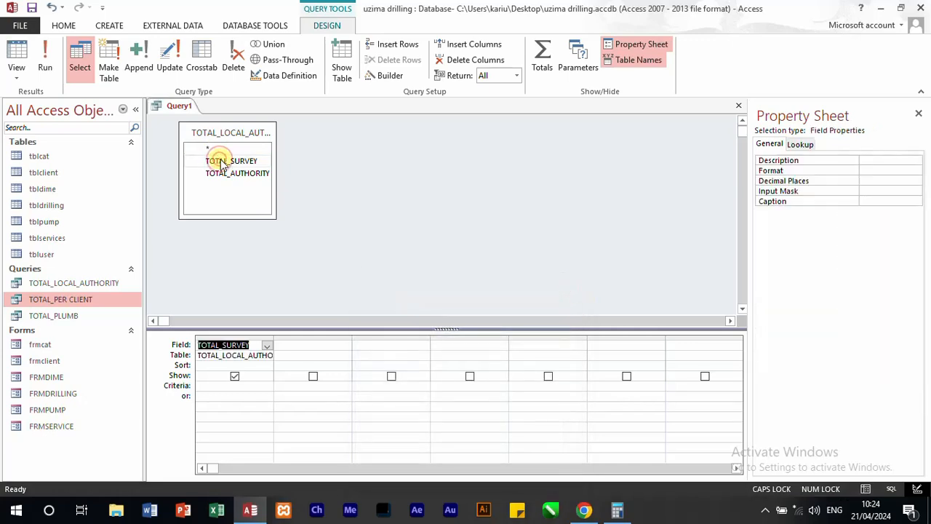
pyautogui.doubleClick(242, 175)
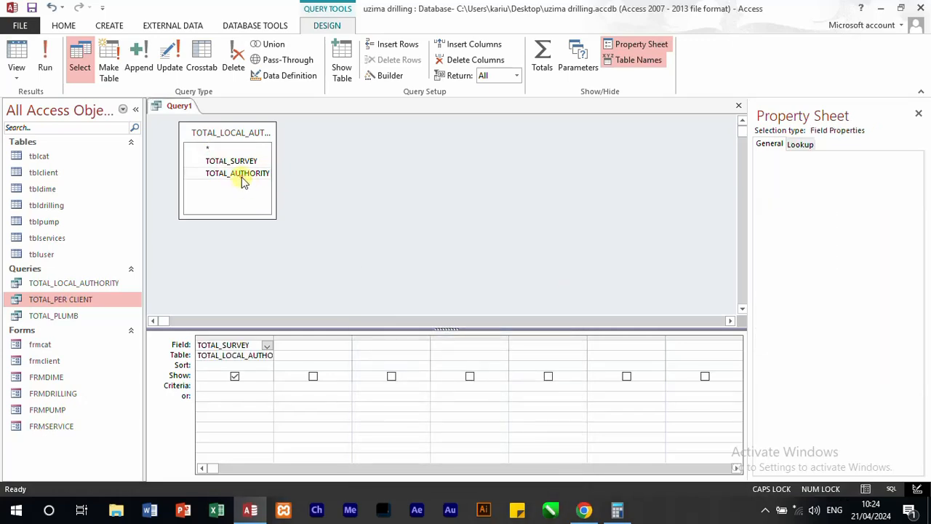
# Step: Add the calculated field TOTAL_PAID:TOTAL_SURVEY+TOTAL_AUTHORITY in the third column, set it to show, and run the query
pyautogui.click(386, 342)
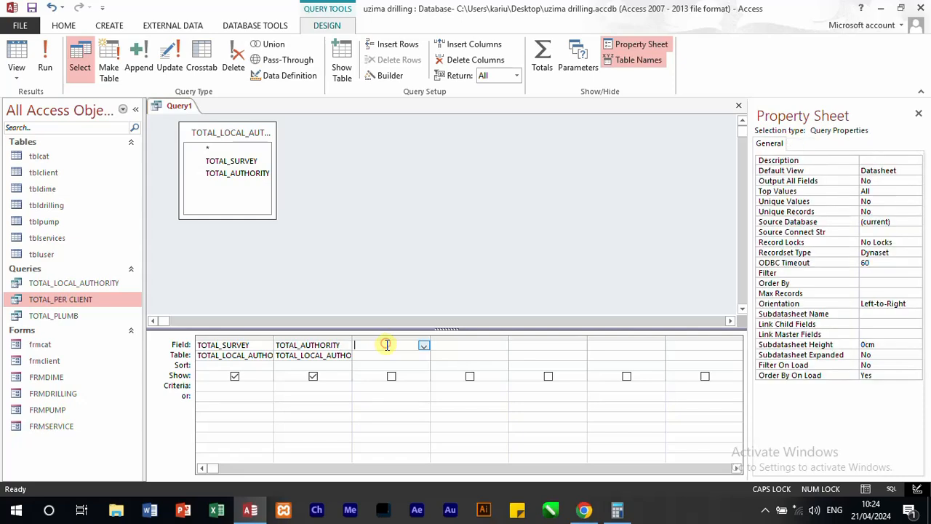
pyautogui.doubleClick(387, 343)
pyautogui.write('TOAL')
pyautogui.press('BackSpace')
pyautogui.write('TA')
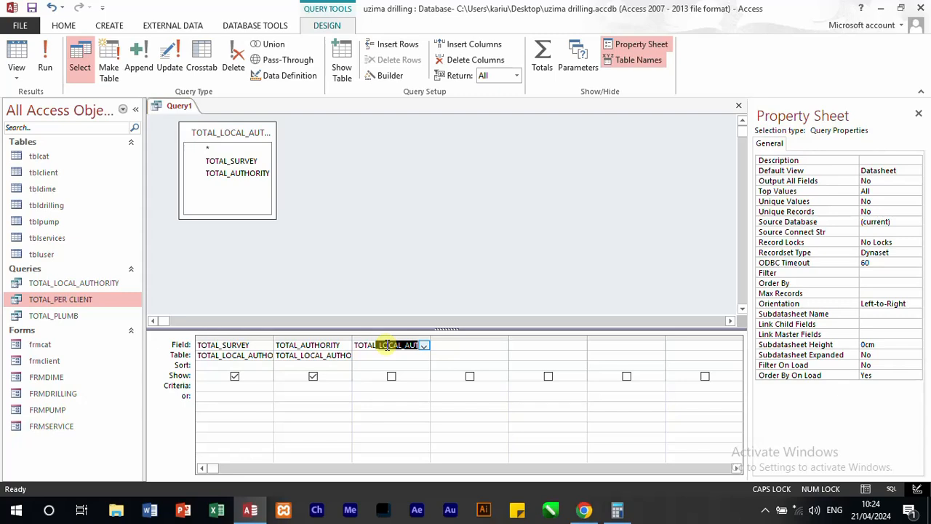
pyautogui.press('BackSpace')
pyautogui.write('L_')
pyautogui.press('BackSpace')
pyautogui.write('PAID:TOTAL_S')
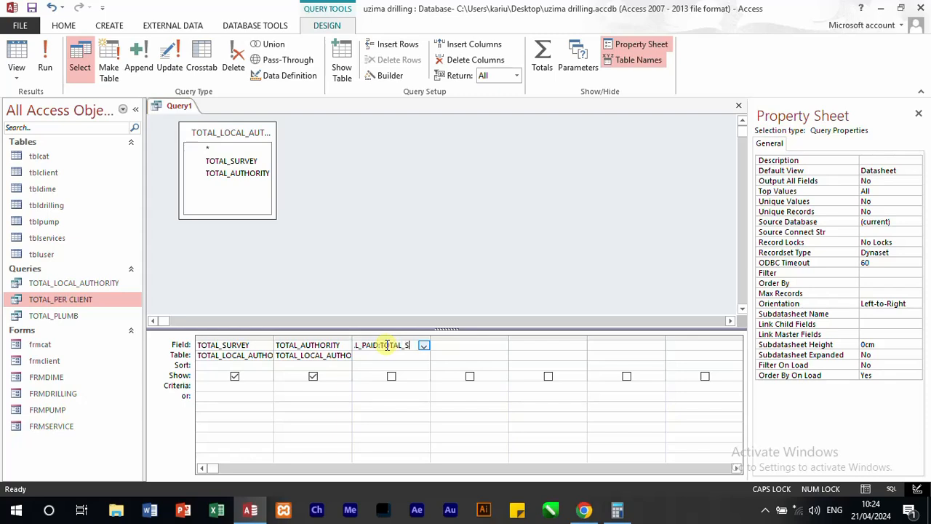
pyautogui.write('UR')
pyautogui.write('VEY+')
pyautogui.write('T')
pyautogui.write('OTA')
pyautogui.write('L_AUTHO')
pyautogui.write('RITY')
pyautogui.click(391, 376)
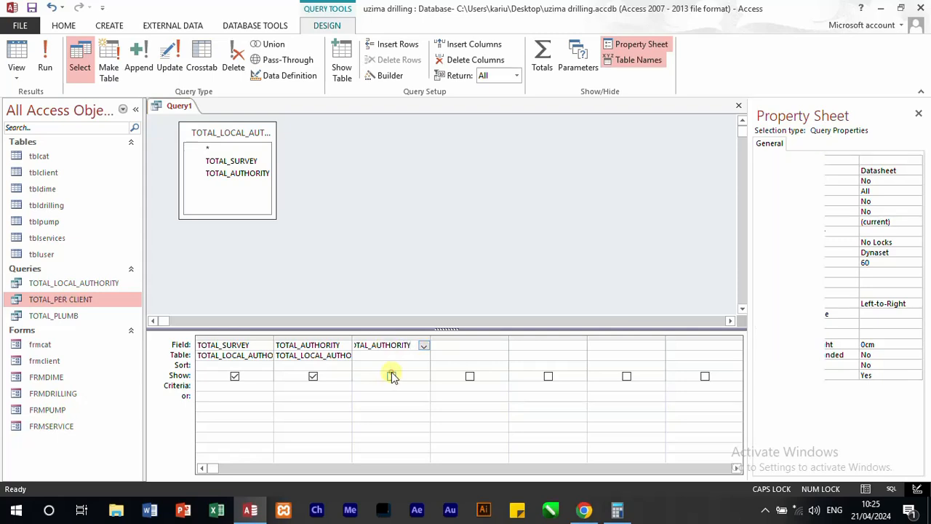
pyautogui.click(391, 376)
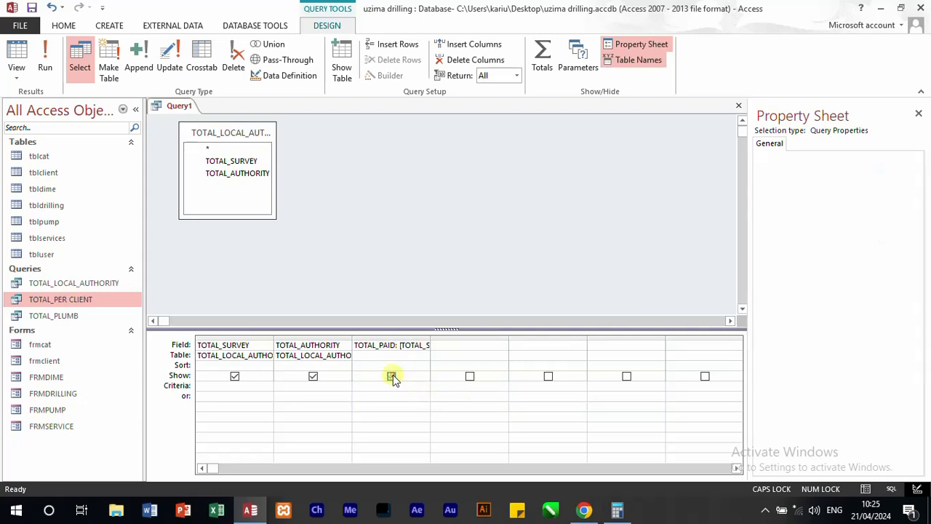
pyautogui.click(44, 57)
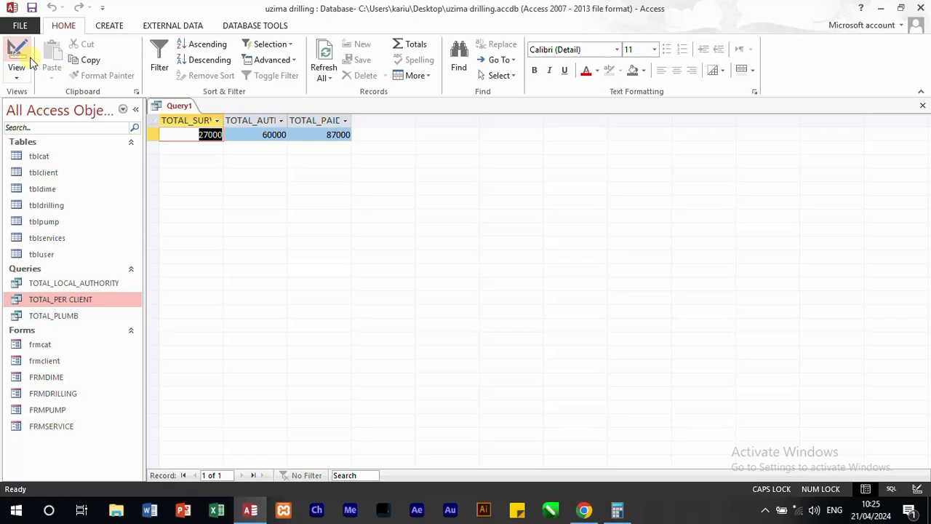
# Step: Save the query as TOTAL_SURVEY_LOCAL
pyautogui.hotkey('ctrl', 's')
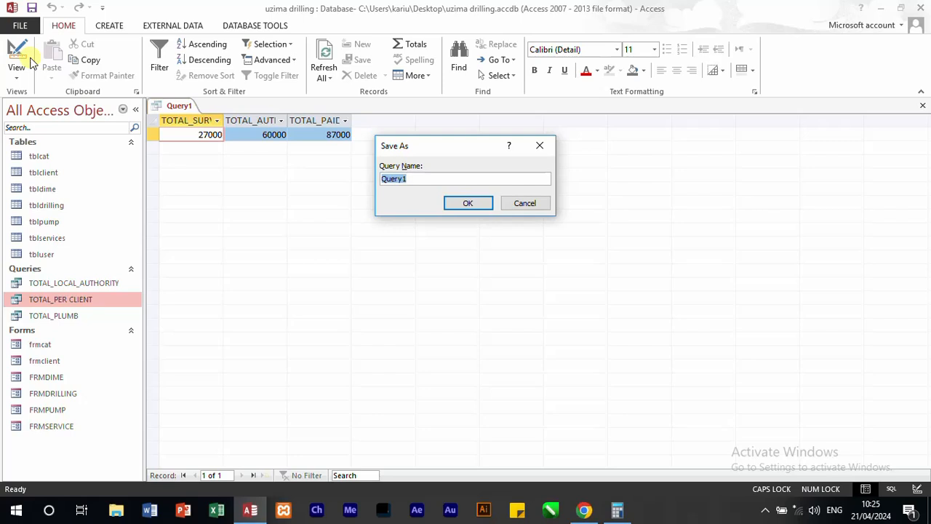
pyautogui.write('TOTAL_SURVER')
pyautogui.press('BackSpace')
pyautogui.write('Y_LOCAL')
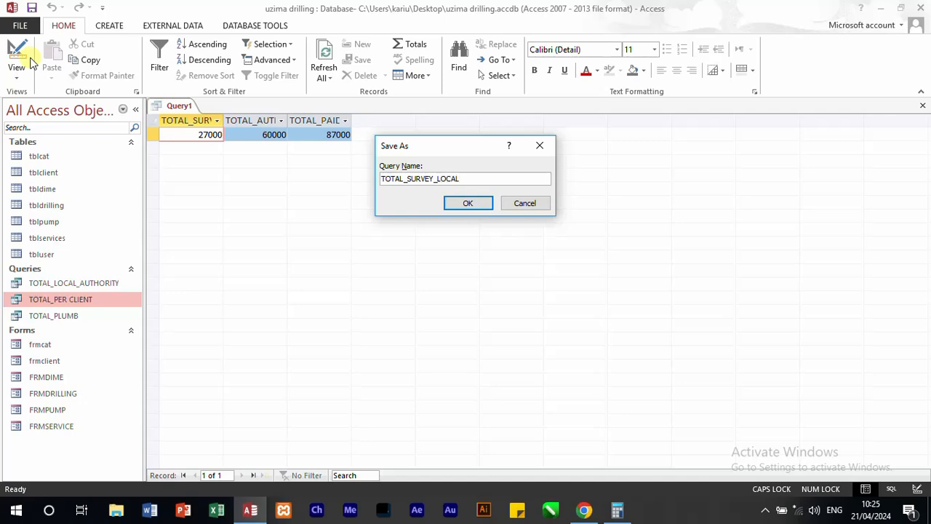
pyautogui.press('Return')
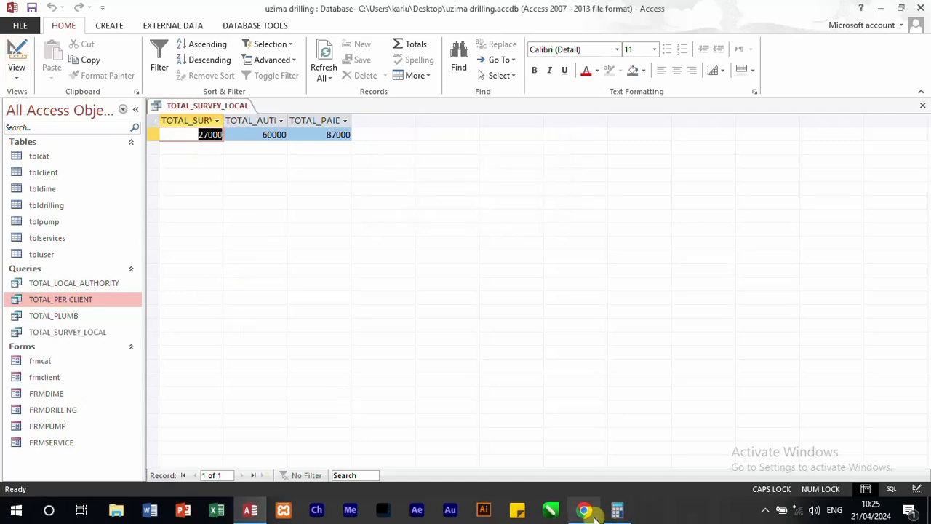
# Step: Switch to the question paper in Chrome and highlight requirement (v), the total revenue generated from each service from all clients
pyautogui.click(586, 510)
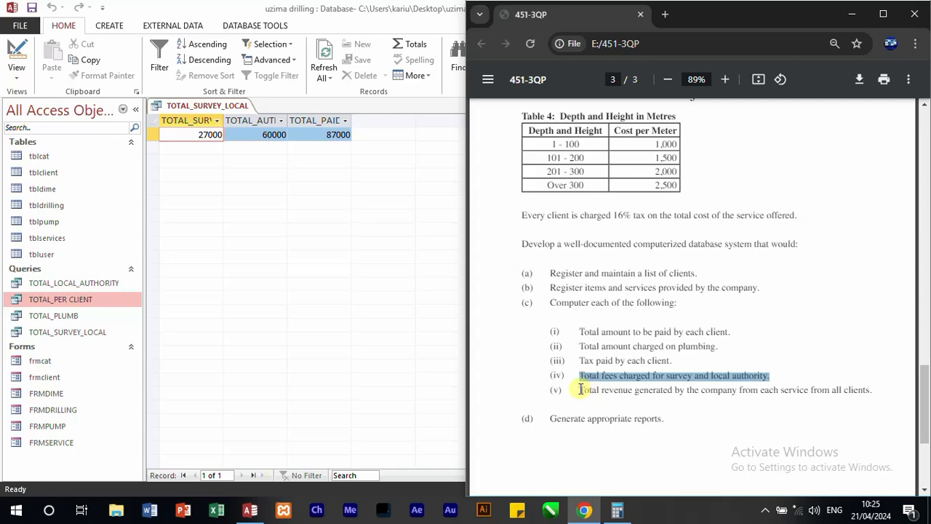
pyautogui.moveTo(581, 389); pyautogui.dragTo(877, 399)
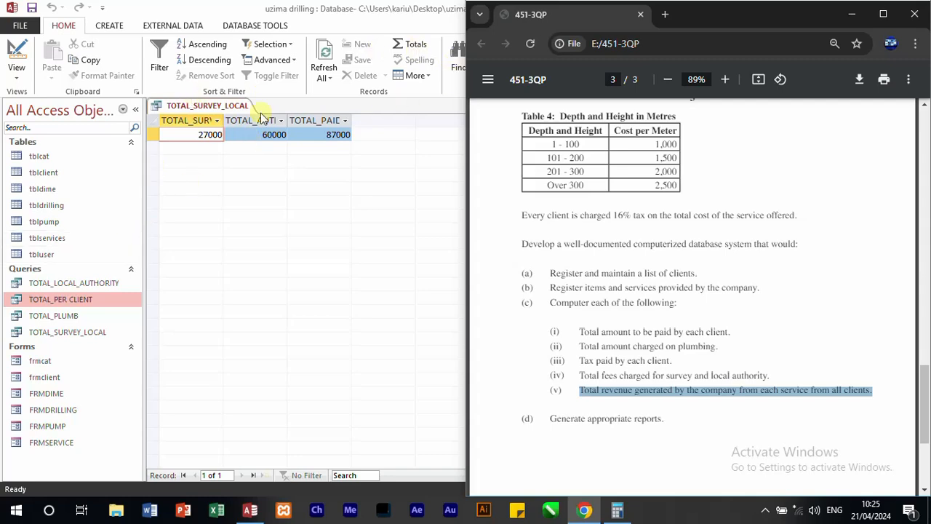
# Step: Close the TOTAL_SURVEY_LOCAL query and create a new query in Design view based on the TOTAL_PER CLIENT query
pyautogui.click(369, 110)
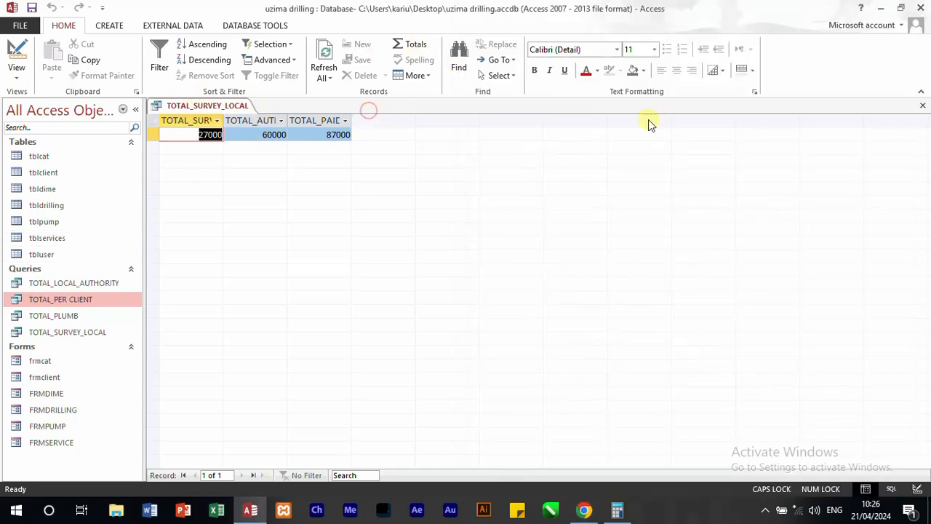
pyautogui.click(924, 107)
pyautogui.click(115, 28)
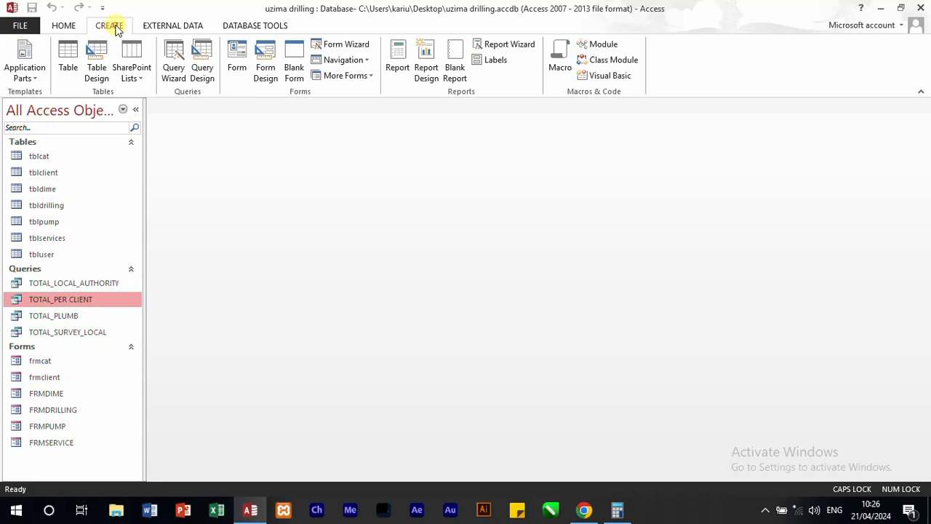
pyautogui.click(203, 67)
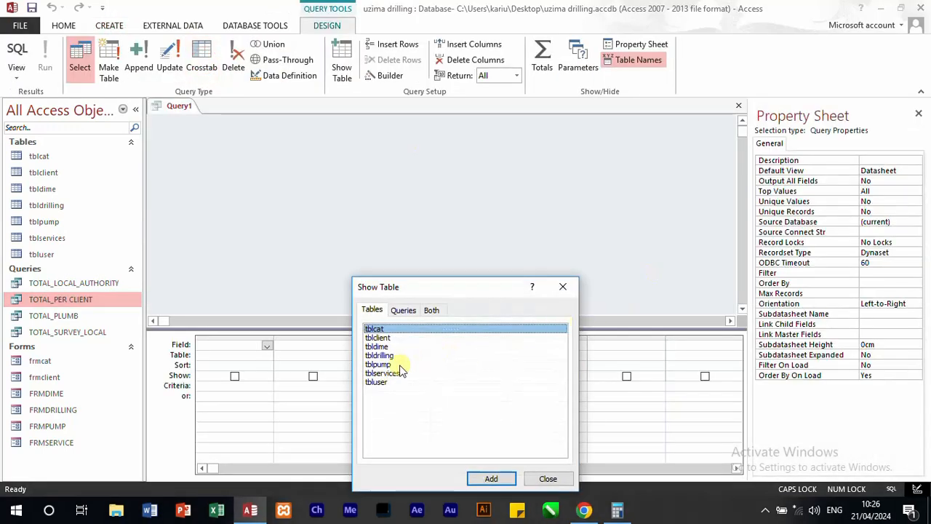
pyautogui.click(404, 311)
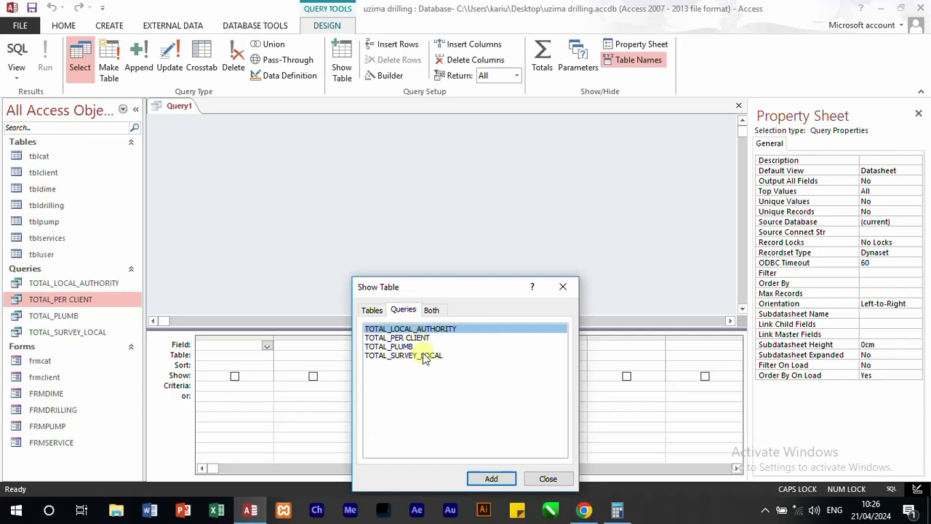
pyautogui.doubleClick(415, 339)
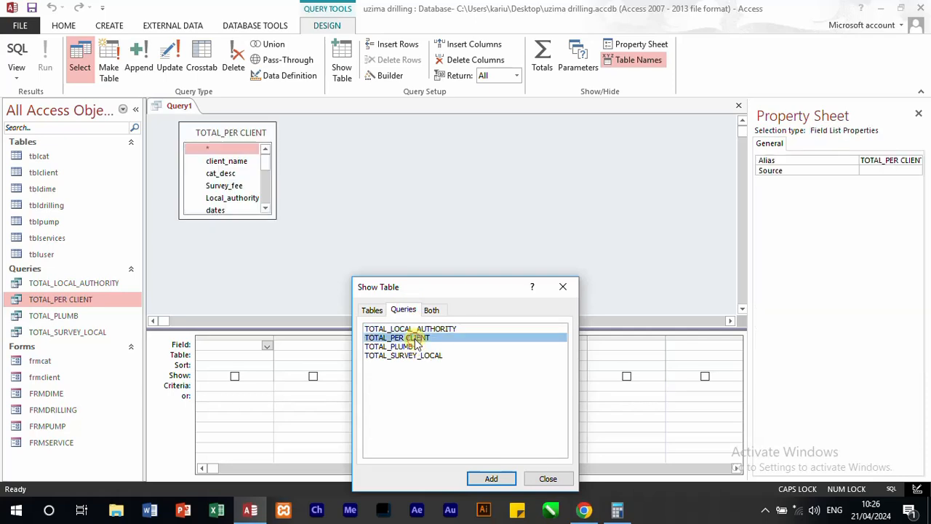
pyautogui.click(562, 286)
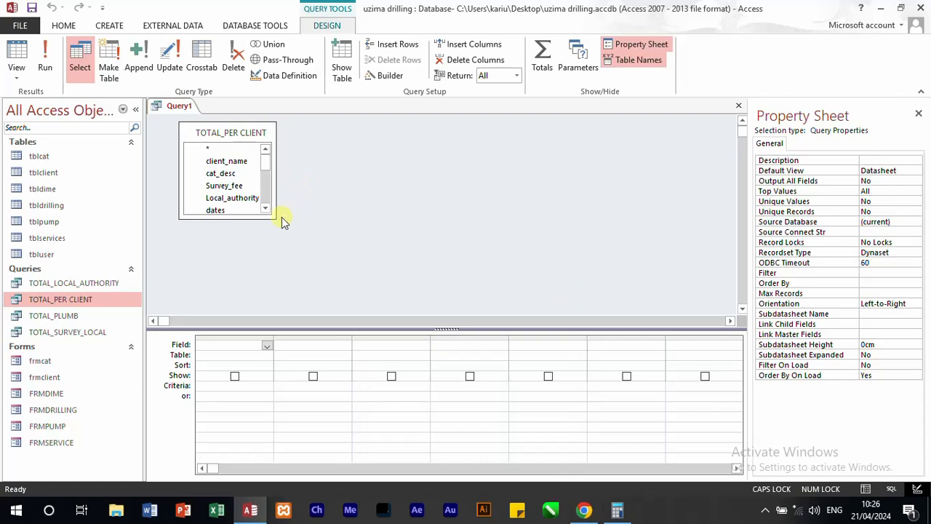
# Step: Enlarge the field list and add Survey_fee, Local_authority, tbldrilling.cost, tblpump.cost and total_dimension to the query grid
pyautogui.moveTo(271, 212); pyautogui.dragTo(341, 260)
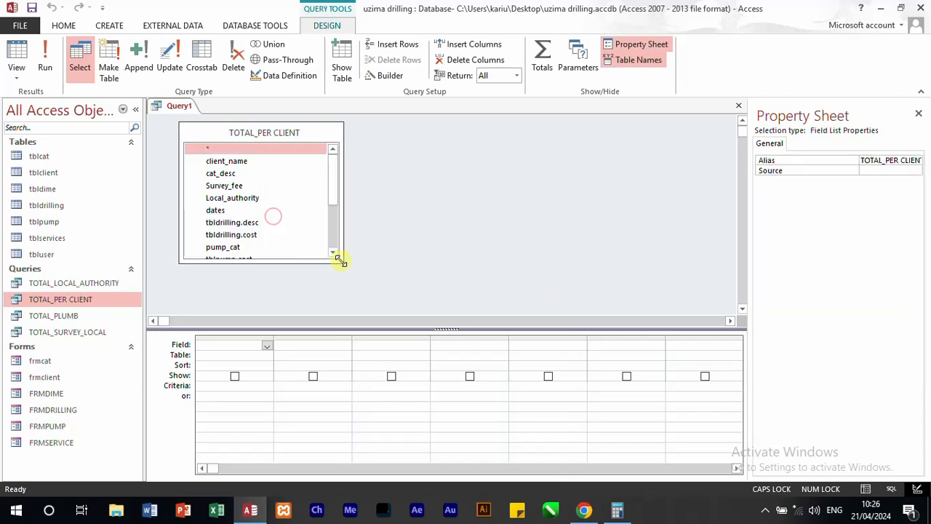
pyautogui.doubleClick(241, 186)
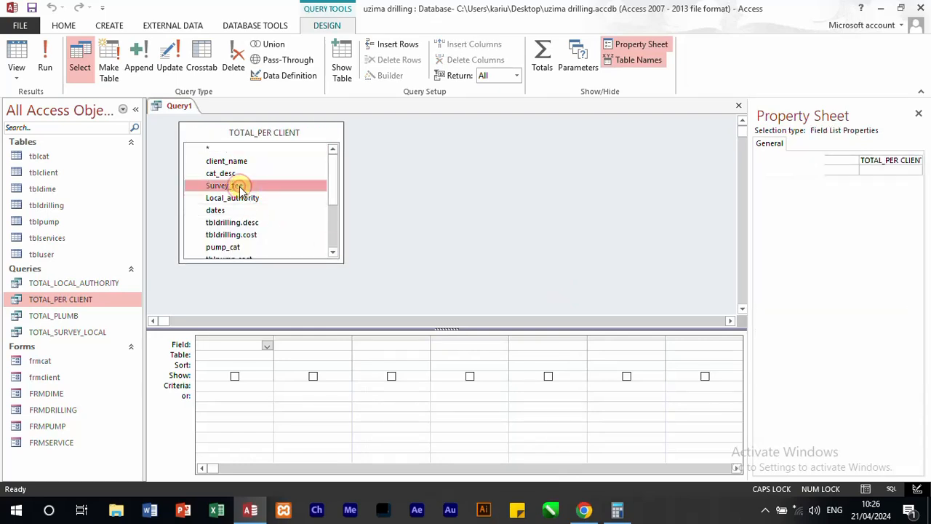
pyautogui.doubleClick(254, 203)
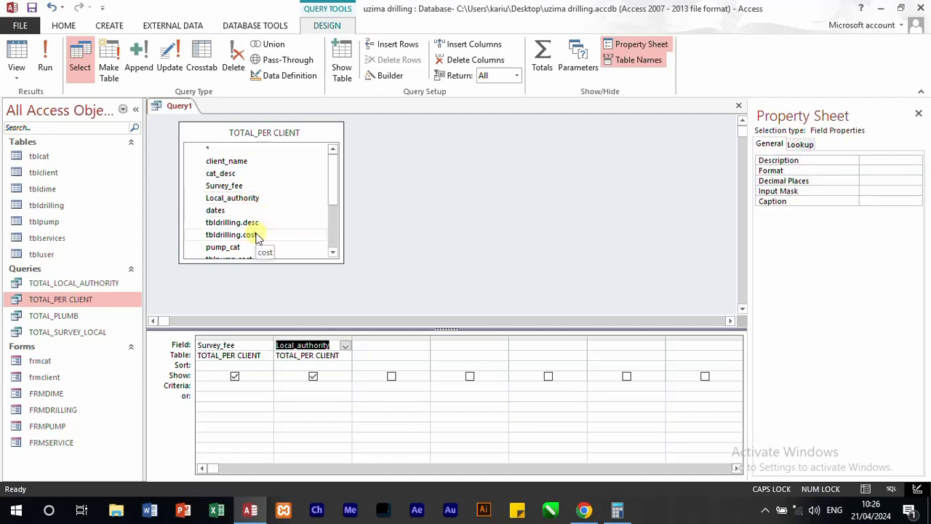
pyautogui.doubleClick(255, 235)
pyautogui.moveTo(332, 183); pyautogui.dragTo(333, 209)
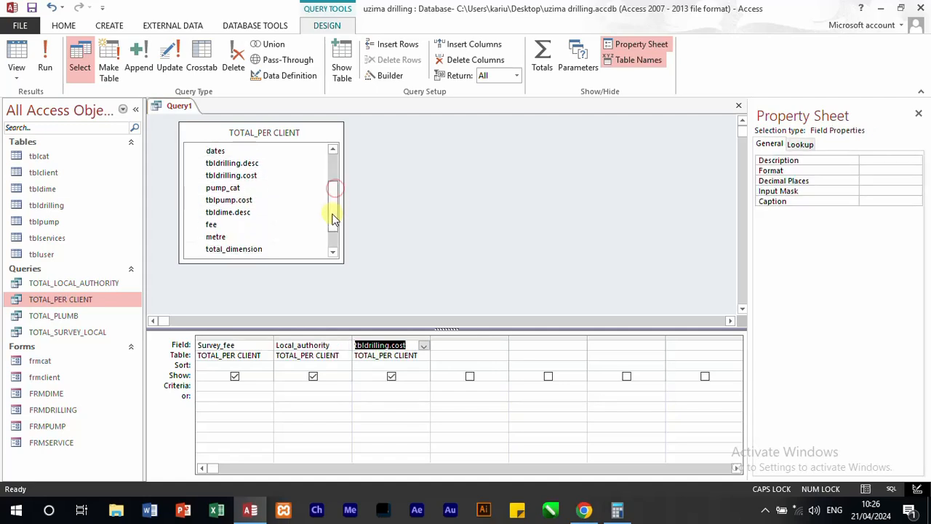
pyautogui.doubleClick(241, 202)
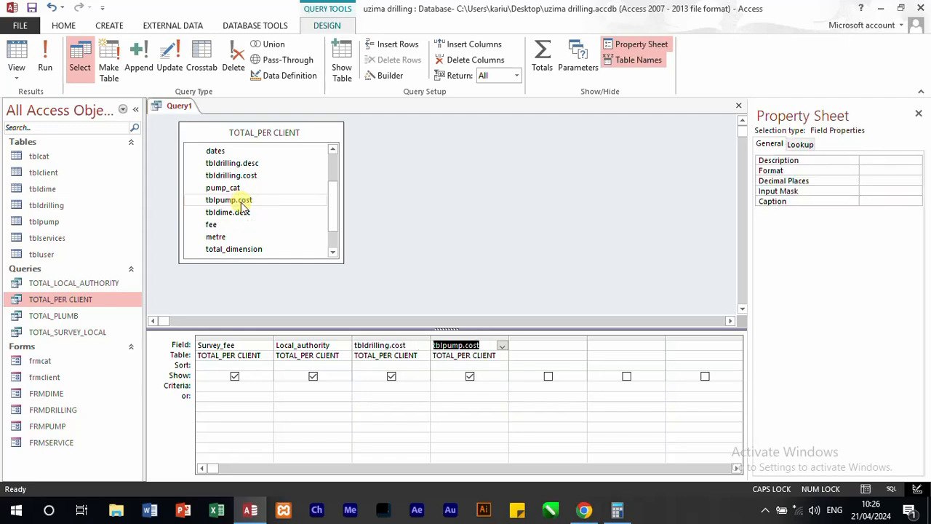
pyautogui.doubleClick(249, 249)
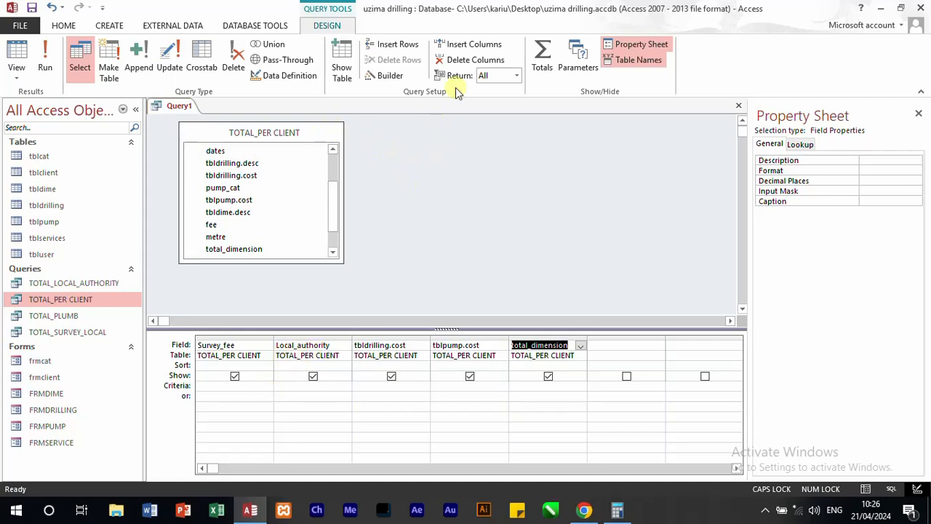
# Step: Show the Total row and set it to Sum for the Survey_fee and Local_authority fields
pyautogui.click(542, 58)
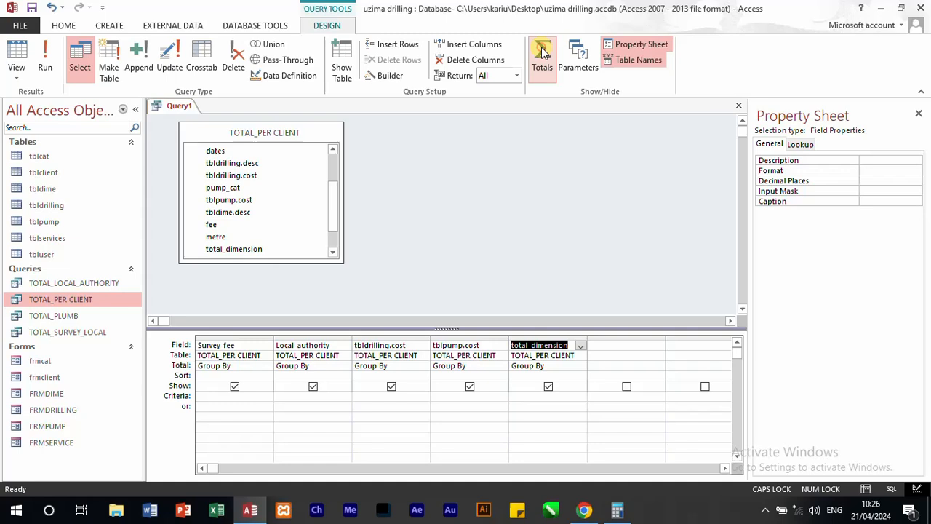
pyautogui.click(235, 366)
pyautogui.click(267, 366)
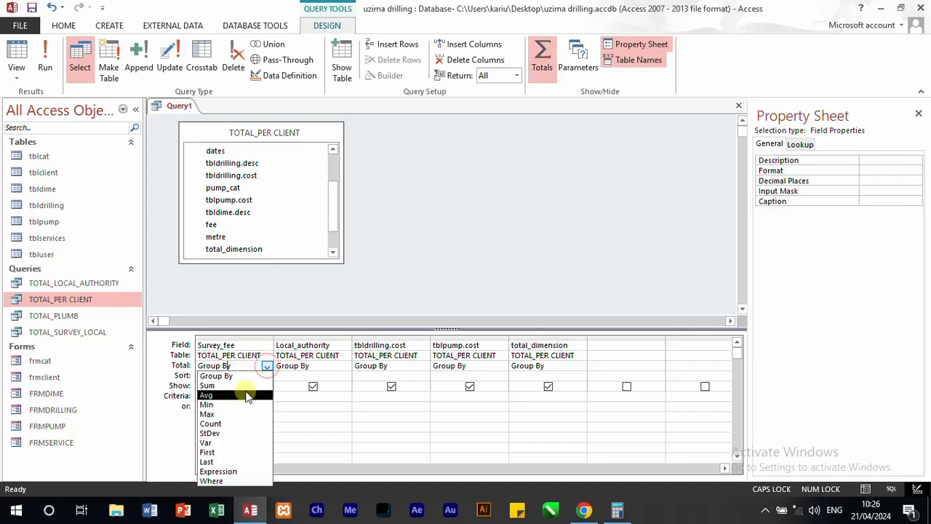
pyautogui.click(235, 385)
pyautogui.click(320, 366)
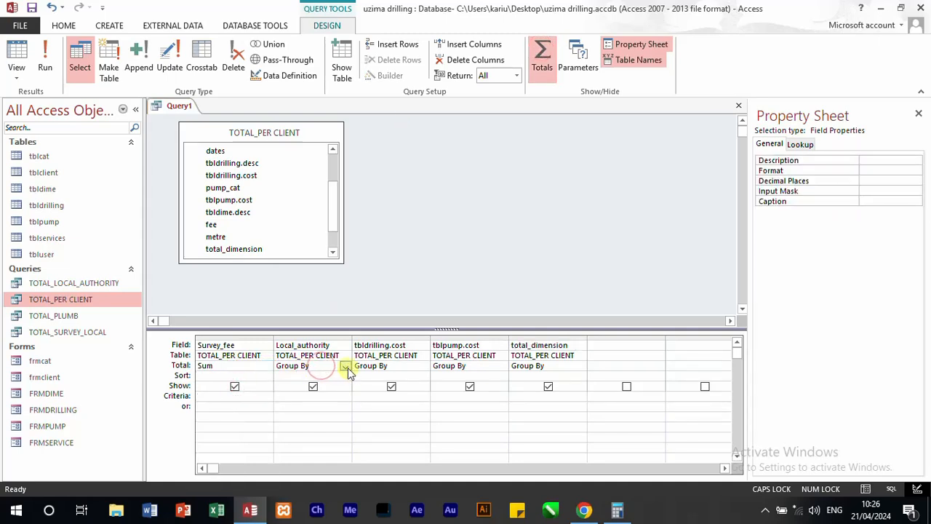
pyautogui.click(346, 368)
pyautogui.click(313, 386)
# Step: Set the total to Sum for the tbldrilling.cost, tblpump.cost and total_dimension fields
pyautogui.click(405, 367)
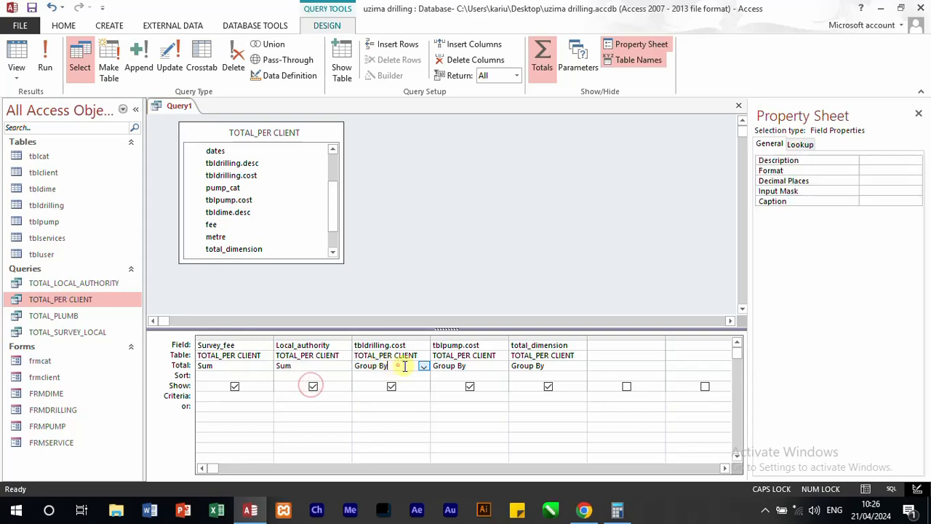
pyautogui.click(424, 366)
pyautogui.click(398, 388)
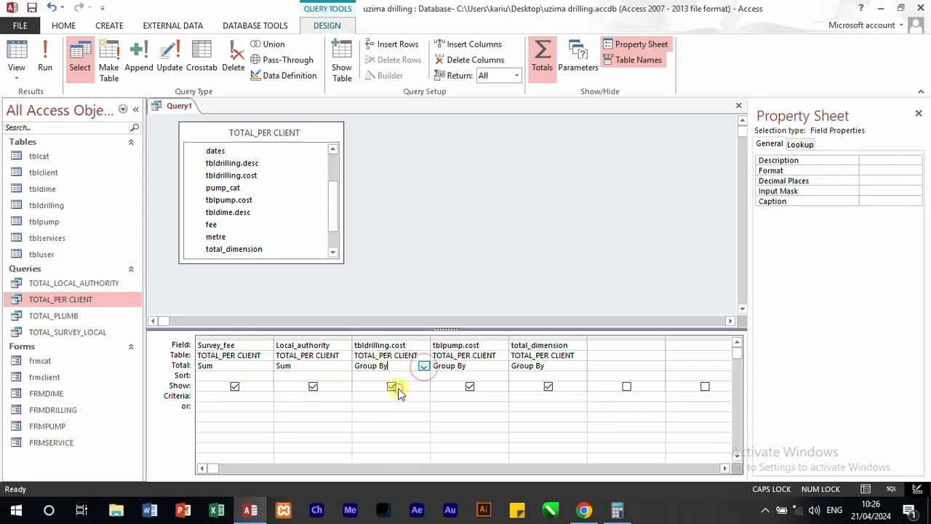
pyautogui.click(491, 368)
pyautogui.click(502, 366)
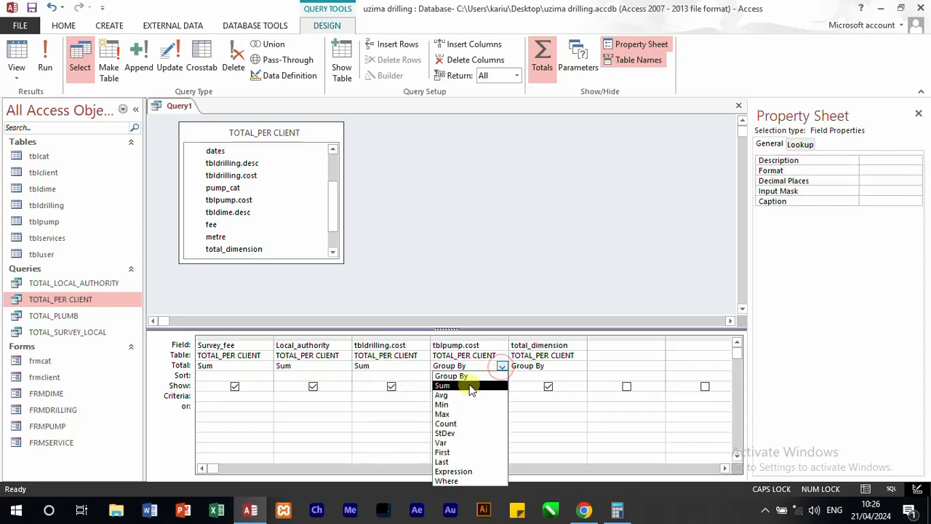
pyautogui.click(470, 386)
pyautogui.click(555, 368)
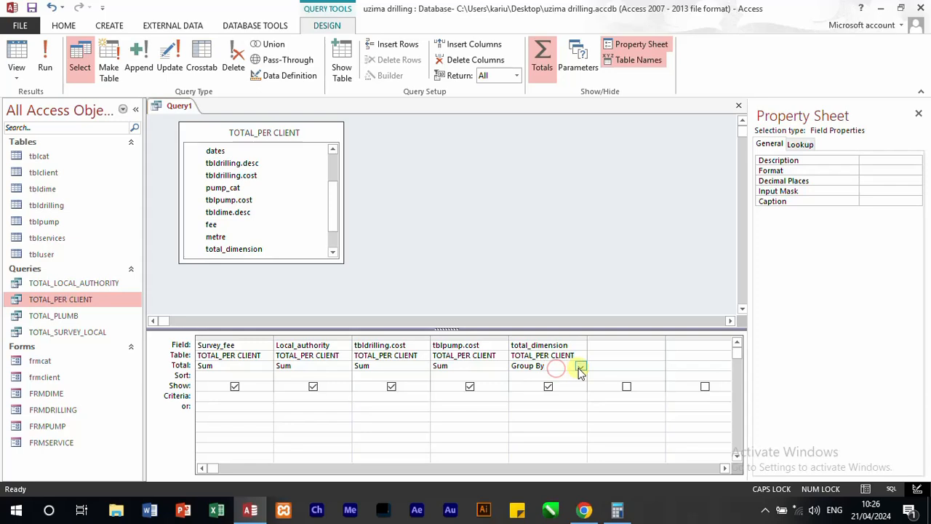
pyautogui.click(580, 367)
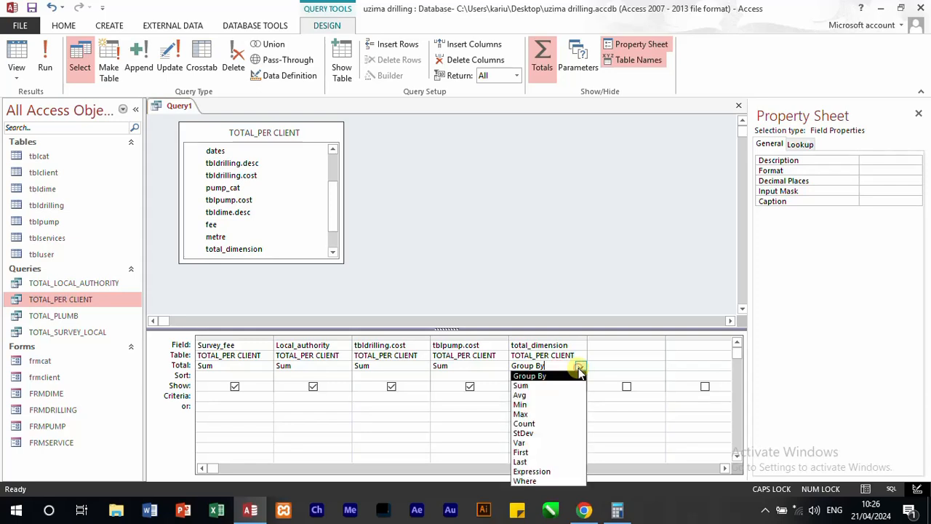
pyautogui.click(535, 385)
# Step: Run the query and check its totals against requirement (v) of the question paper in Chrome, then return to Access
pyautogui.click(483, 283)
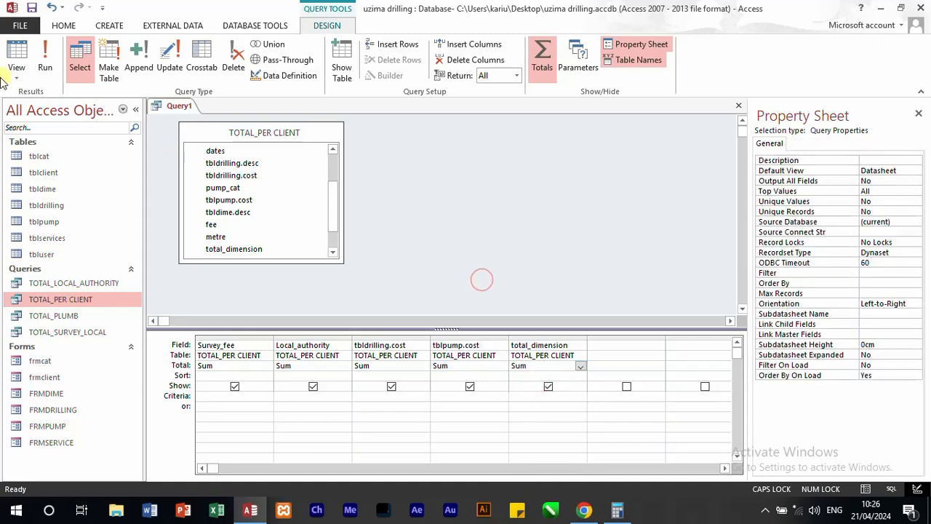
pyautogui.click(44, 58)
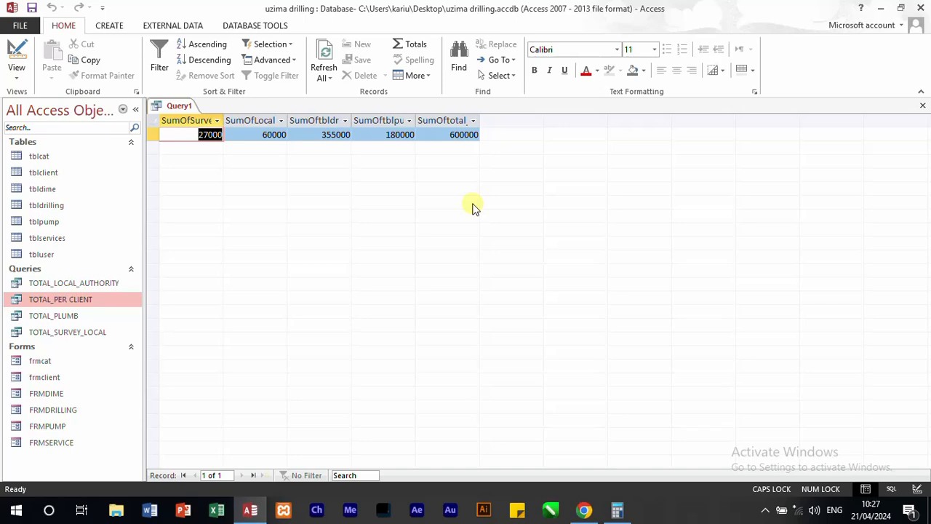
pyautogui.click(585, 506)
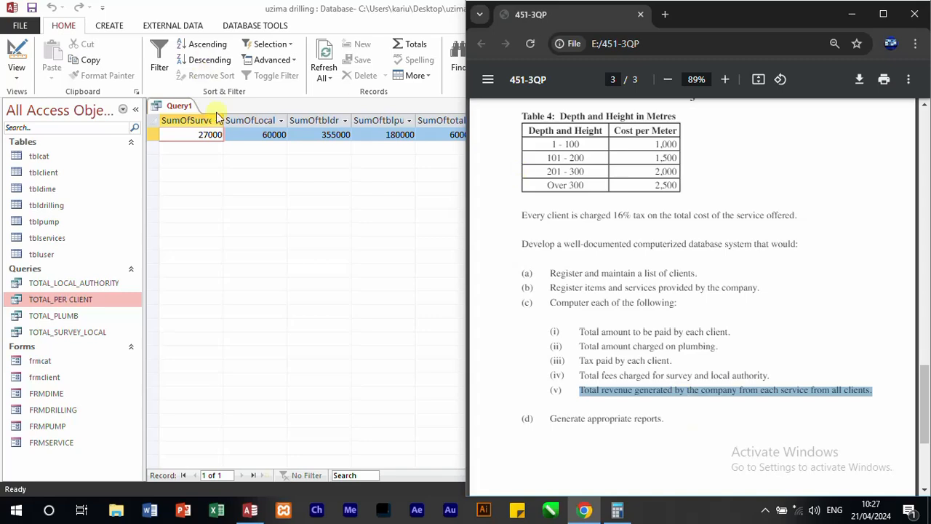
pyautogui.click(852, 14)
# Step: Open the query's SQL statement and rename the alias SumOfSurvey_fee to t_SURVEY
pyautogui.rightClick(174, 107)
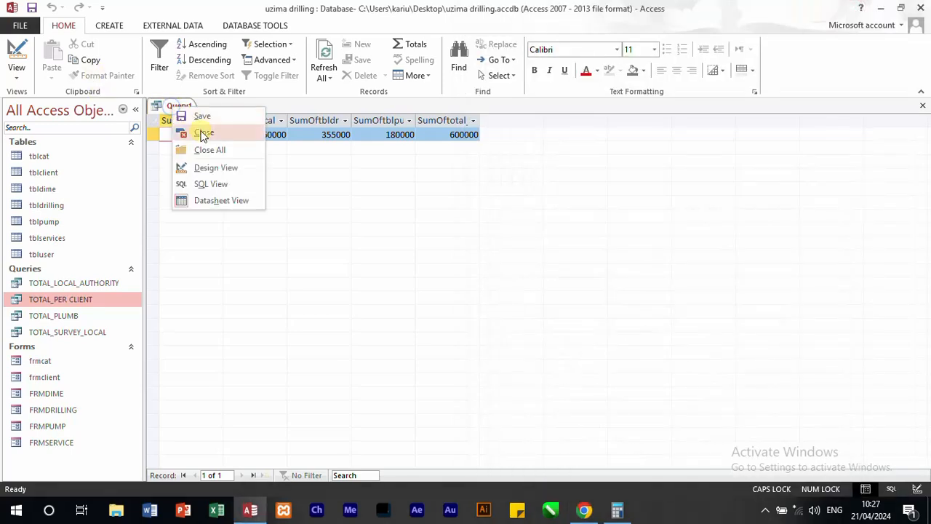
pyautogui.click(212, 182)
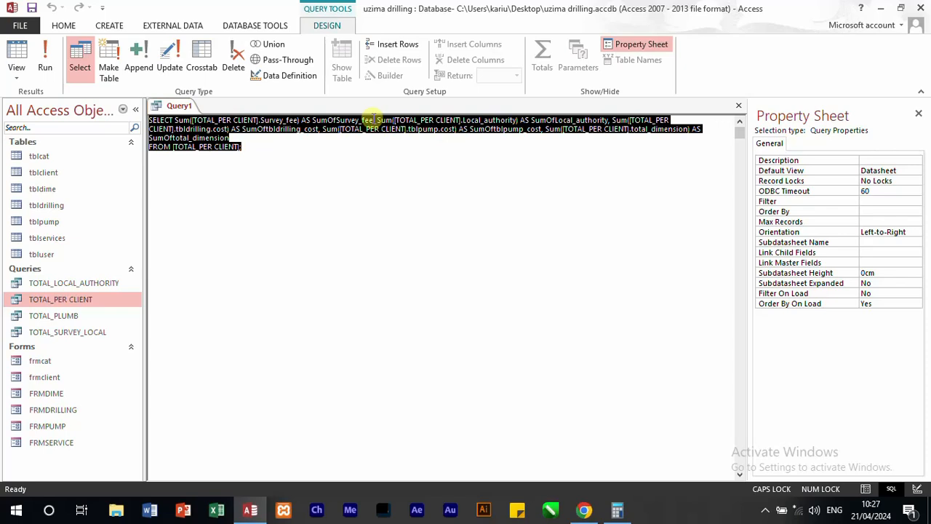
pyautogui.moveTo(373, 119); pyautogui.dragTo(312, 120)
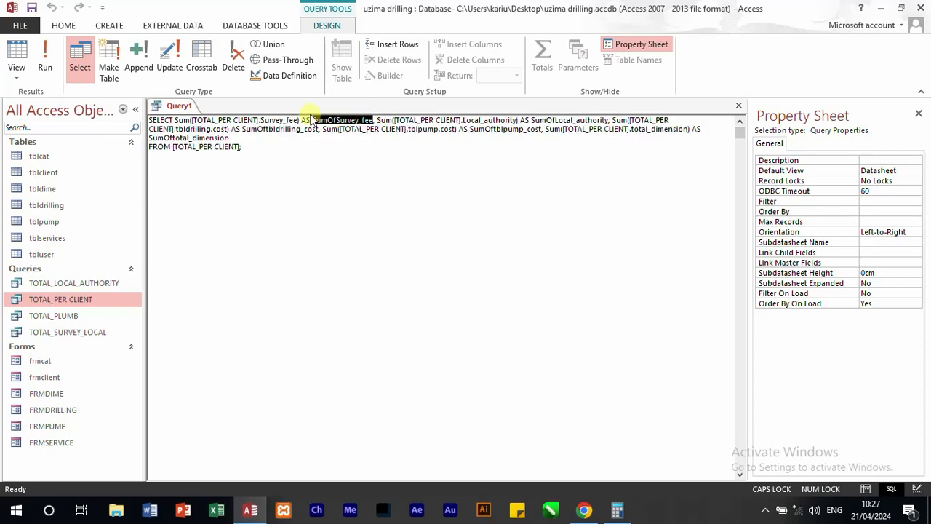
pyautogui.press('Delete')
pyautogui.press('Delete')
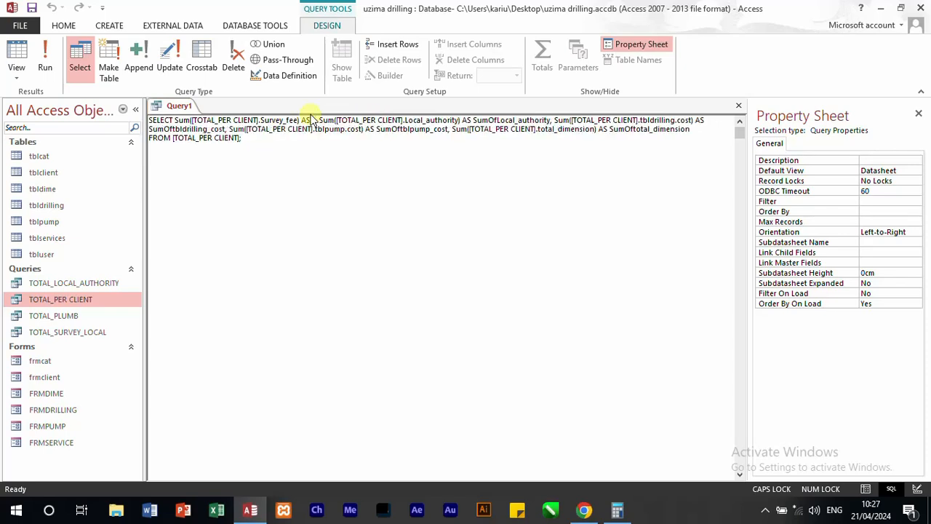
pyautogui.write('SURV')
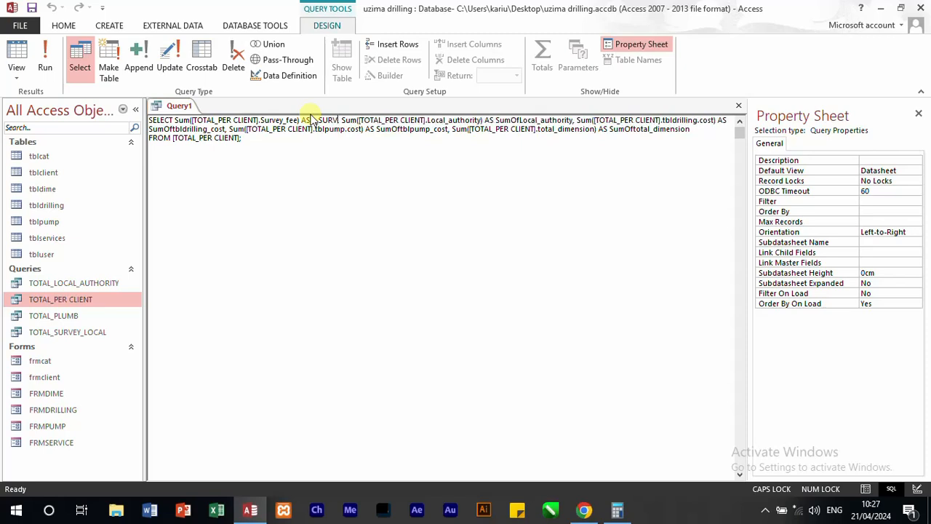
pyautogui.write('EY,')
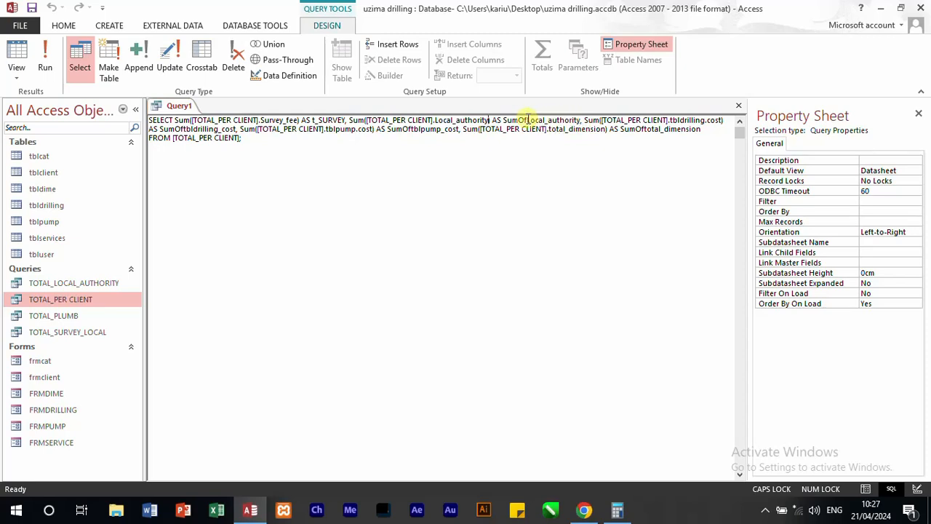
# Step: Rename the alias SumOfLocal_authority to T_LOCAL in the SQL statement
pyautogui.moveTo(529, 120); pyautogui.dragTo(519, 120)
pyautogui.moveTo(580, 121); pyautogui.dragTo(493, 119)
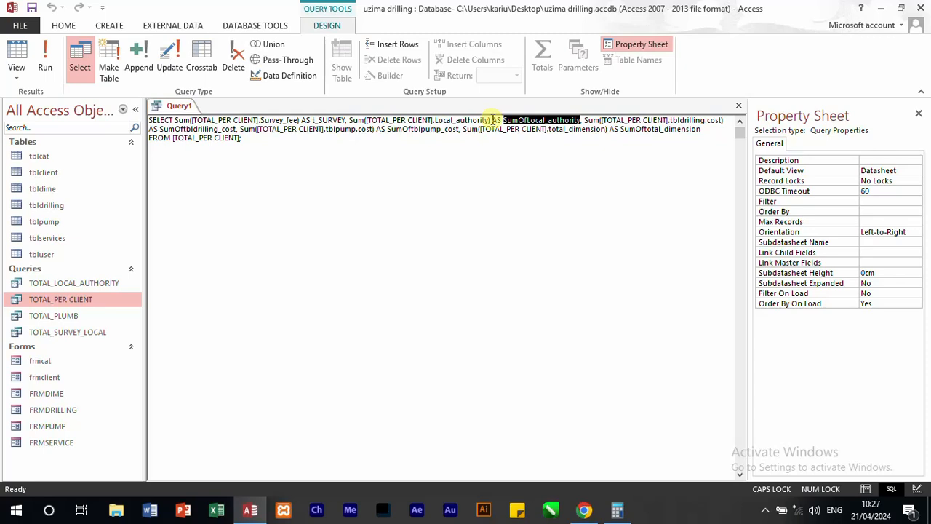
pyautogui.write('T_S')
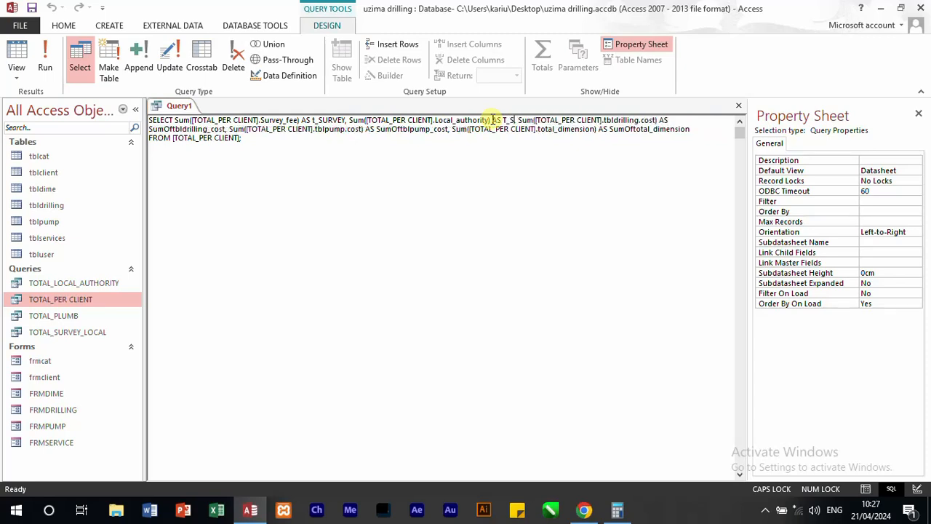
pyautogui.press('Delete')
pyautogui.press('BackSpace')
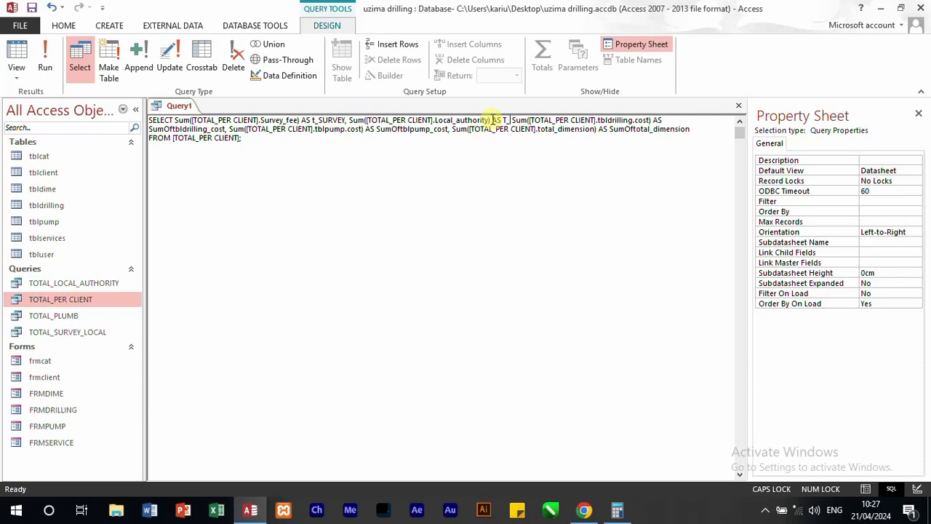
pyautogui.hotkey('ctrl', 'z')
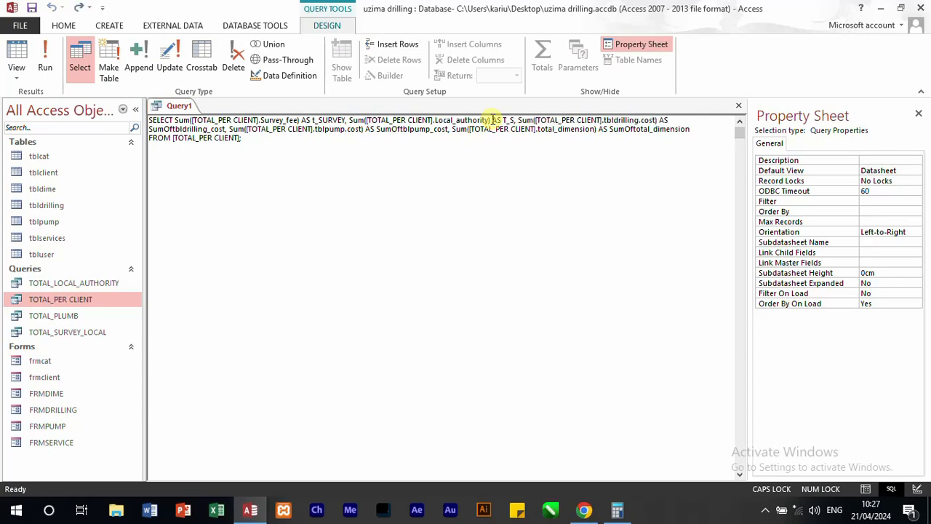
pyautogui.press('BackSpace')
pyautogui.write('LOCAL')
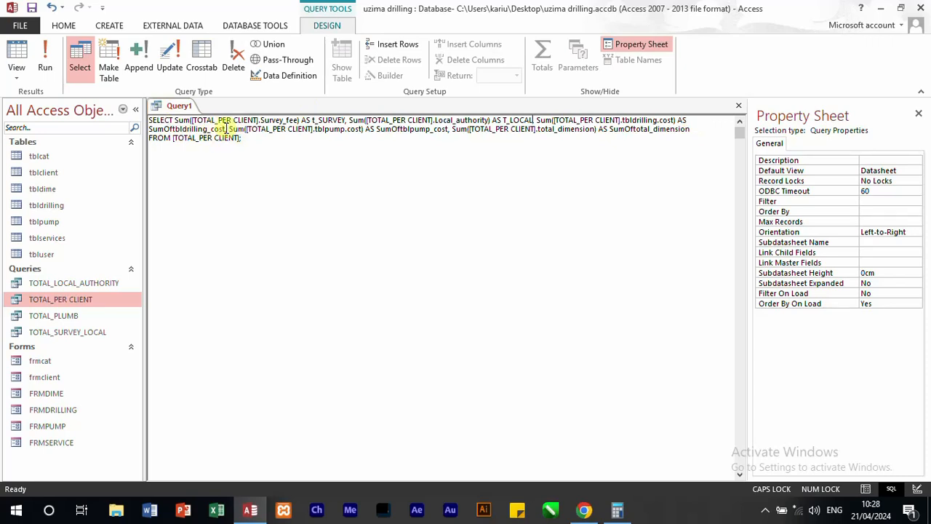
# Step: Rename the alias SumOftbldrilling_cost to T_DRILLING in the SQL statement
pyautogui.moveTo(226, 129); pyautogui.dragTo(148, 131)
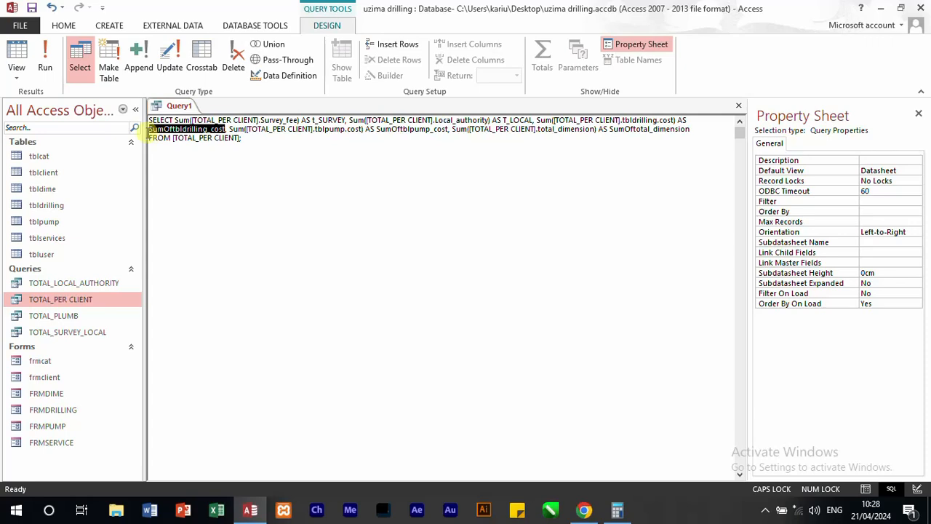
pyautogui.write('TOT')
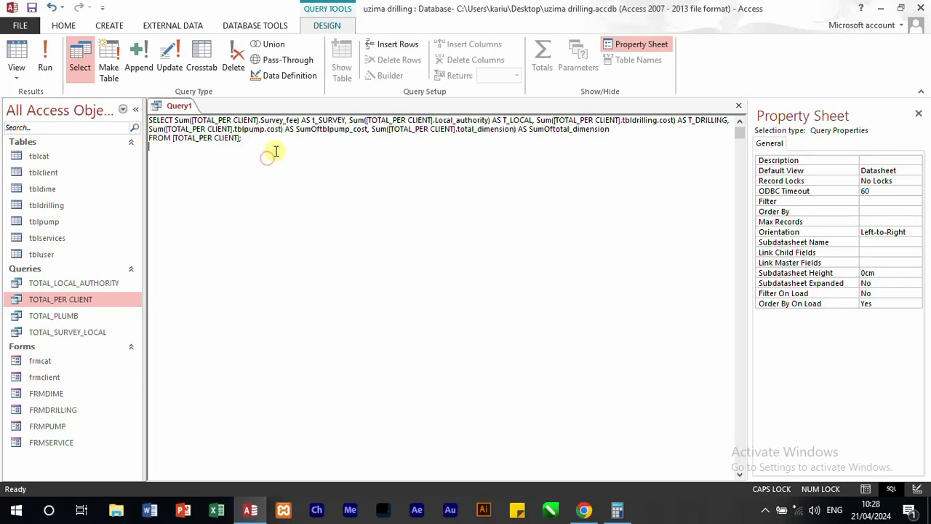
pyautogui.click(352, 130)
pyautogui.press('BackSpace')
pyautogui.write('_')
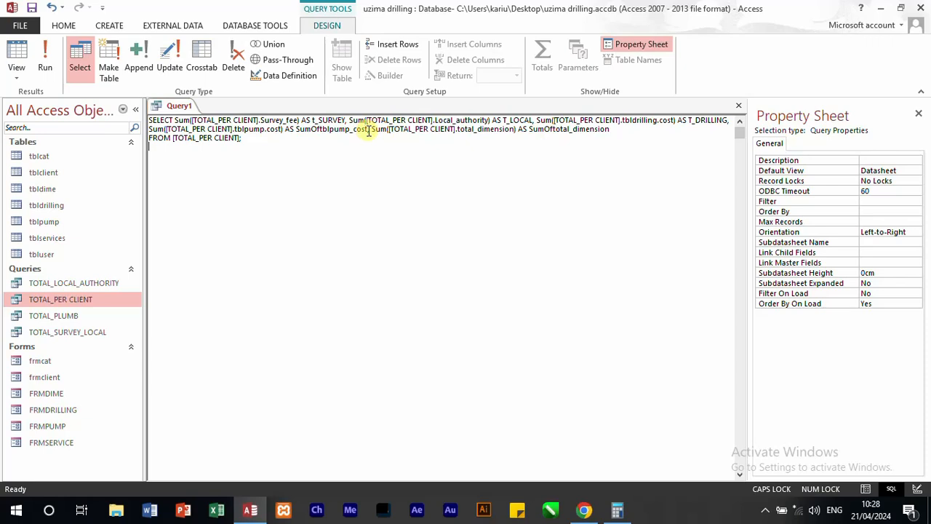
# Step: Rename the alias SumOftblpump_cost to T_PLUMB in the SQL statement
pyautogui.moveTo(369, 130); pyautogui.dragTo(297, 131)
pyautogui.press('BackSpace')
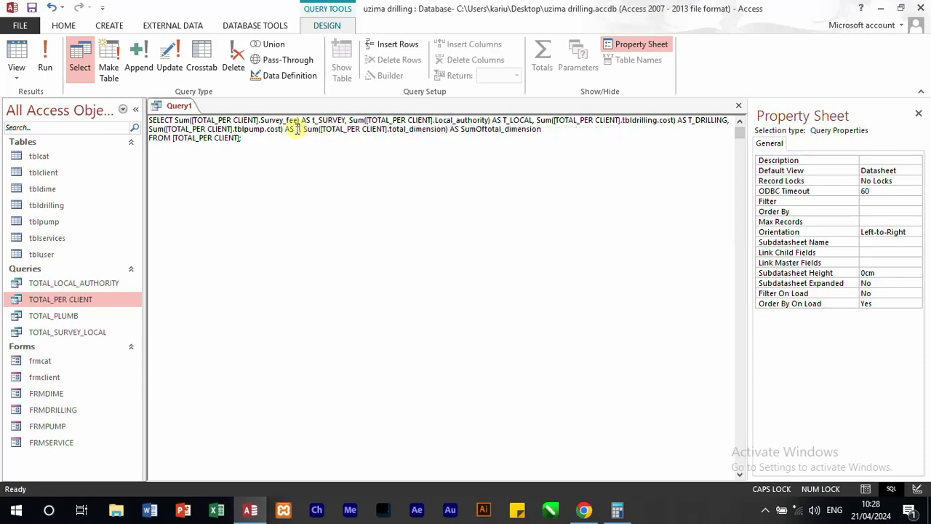
pyautogui.write('T_PLUM')
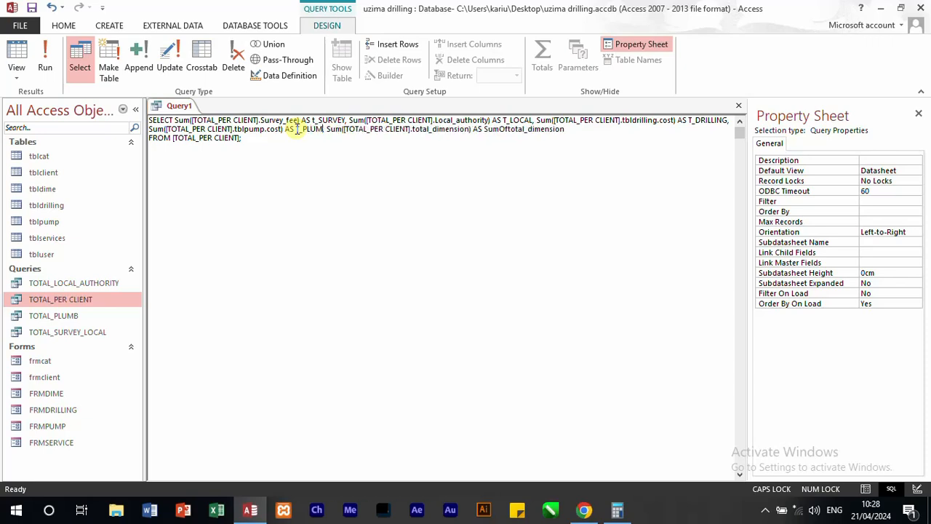
pyautogui.write('B')
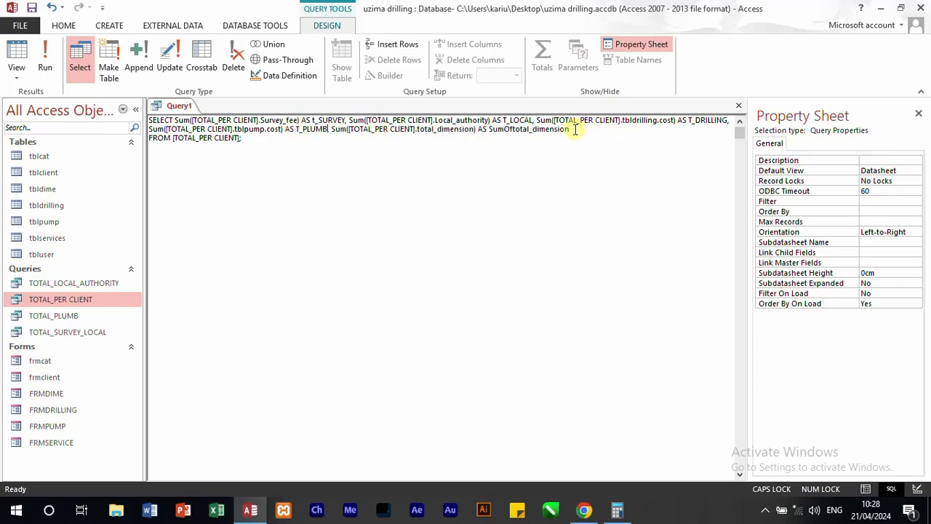
# Step: Rename the alias SumOftotal_dimension to T_DIME, keeping a space after AS, and run the query
pyautogui.moveTo(575, 129); pyautogui.dragTo(483, 125)
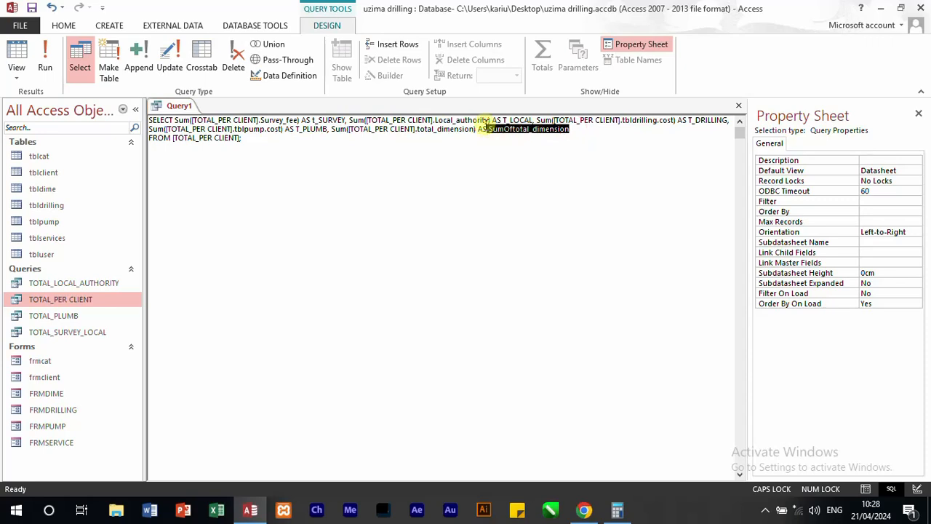
pyautogui.press('BackSpace')
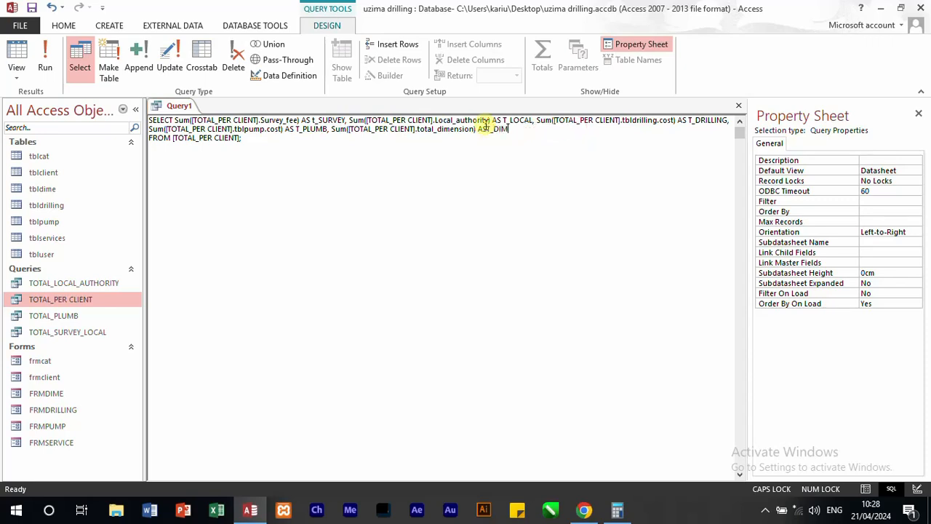
pyautogui.click(48, 55)
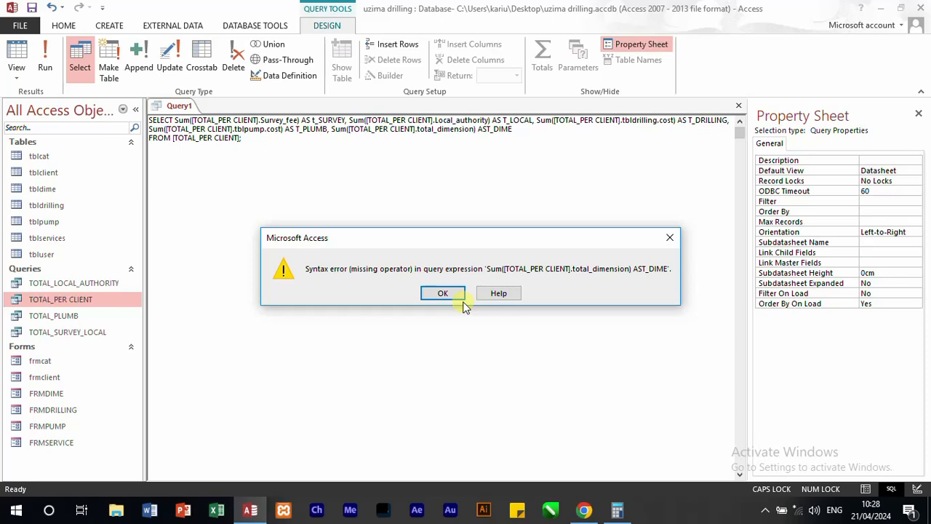
pyautogui.click(445, 294)
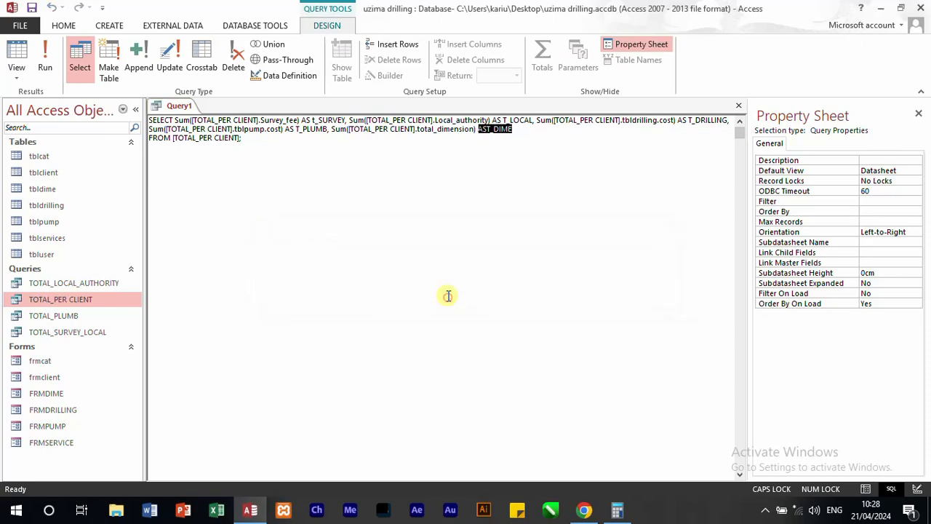
pyautogui.click(488, 129)
pyautogui.click(573, 208)
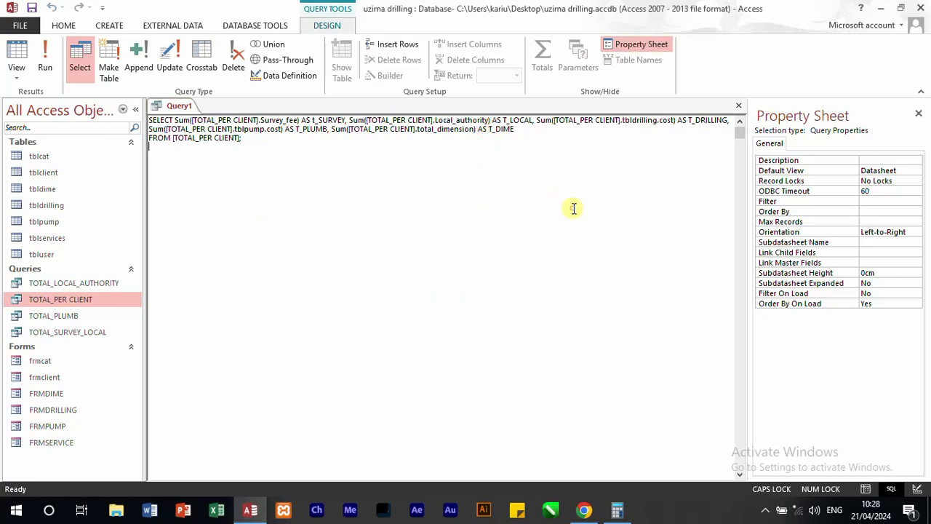
pyautogui.click(44, 58)
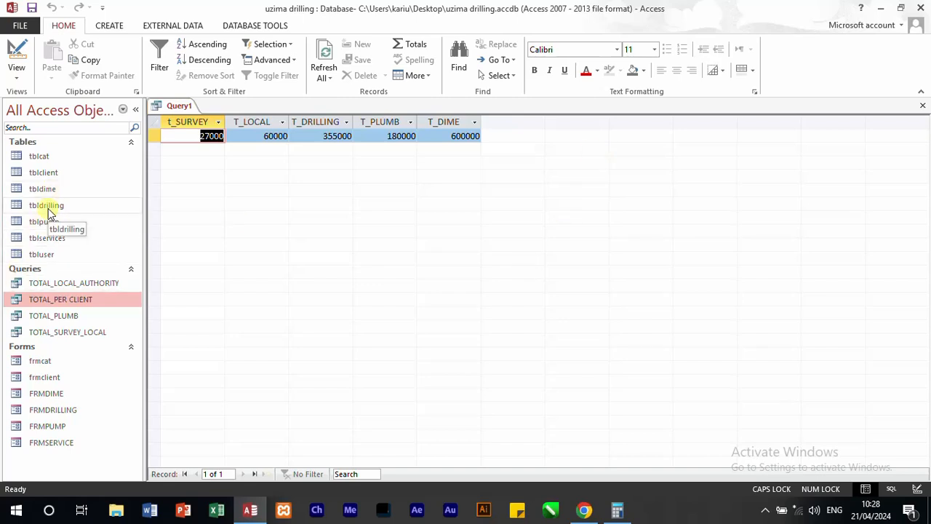
# Step: Compare the query's survey and local authority totals with the TOTAL_LOCAL_AUTHORITY and TOTAL_PER CLIENT query results
pyautogui.doubleClick(73, 282)
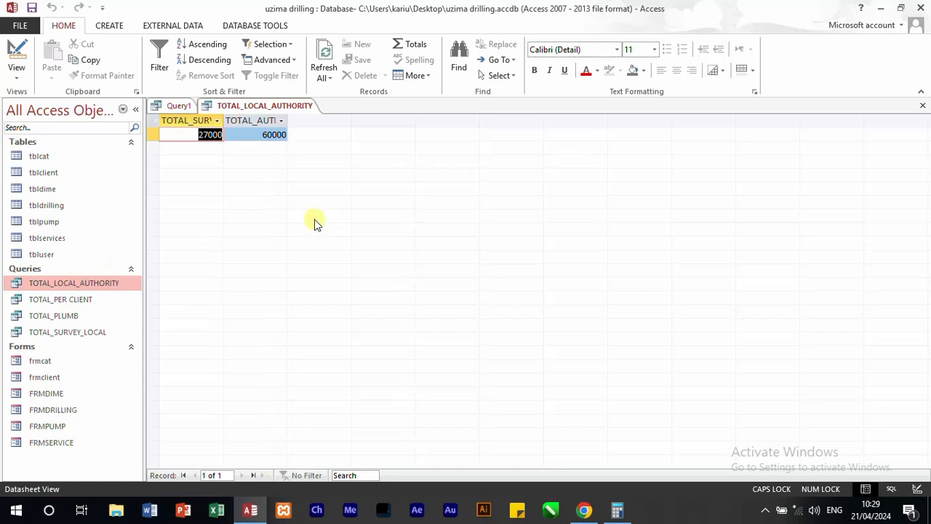
pyautogui.click(923, 105)
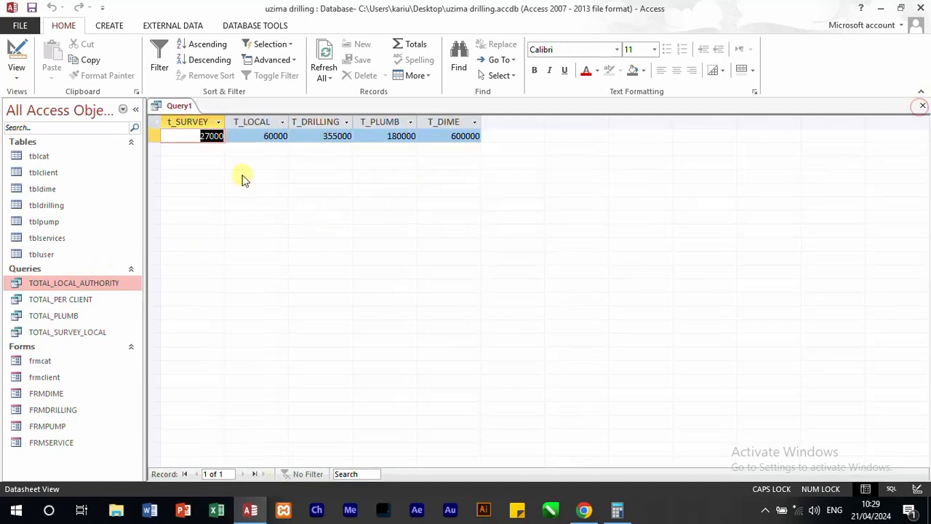
pyautogui.click(63, 300)
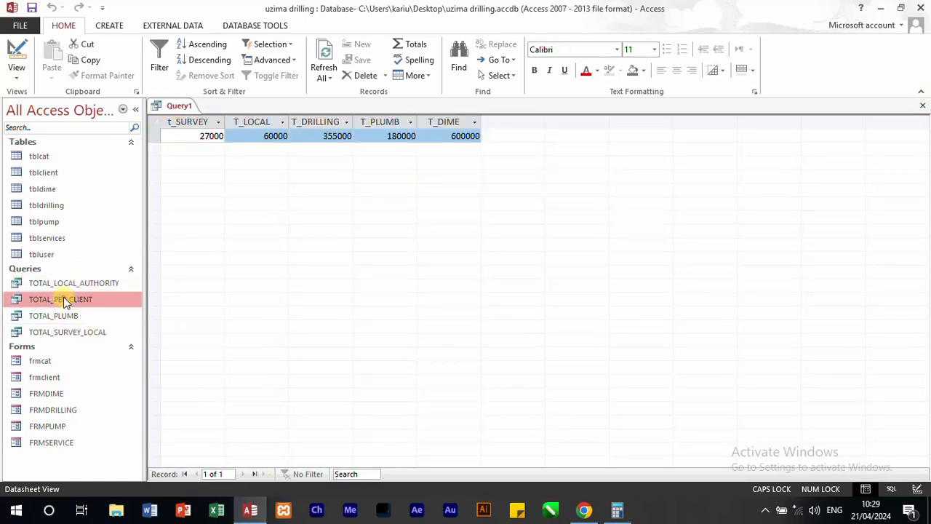
pyautogui.doubleClick(64, 300)
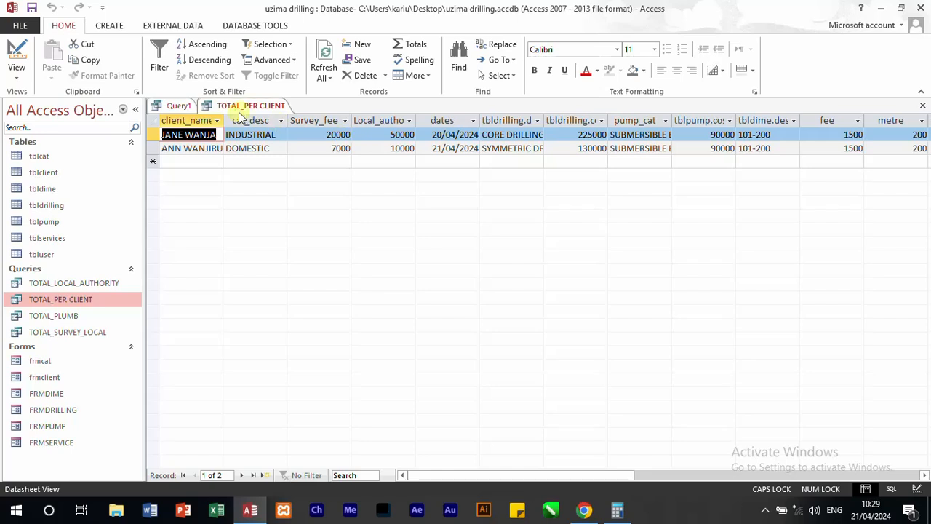
pyautogui.click(179, 106)
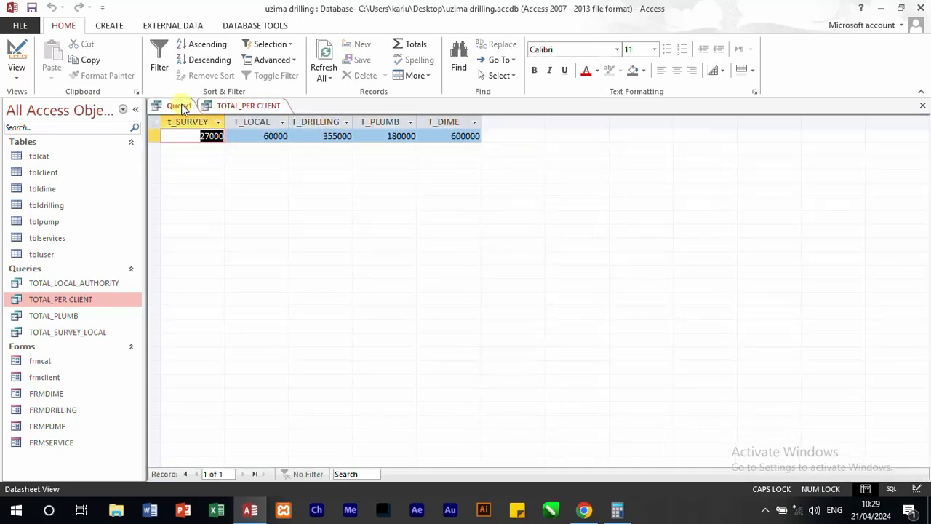
pyautogui.click(245, 106)
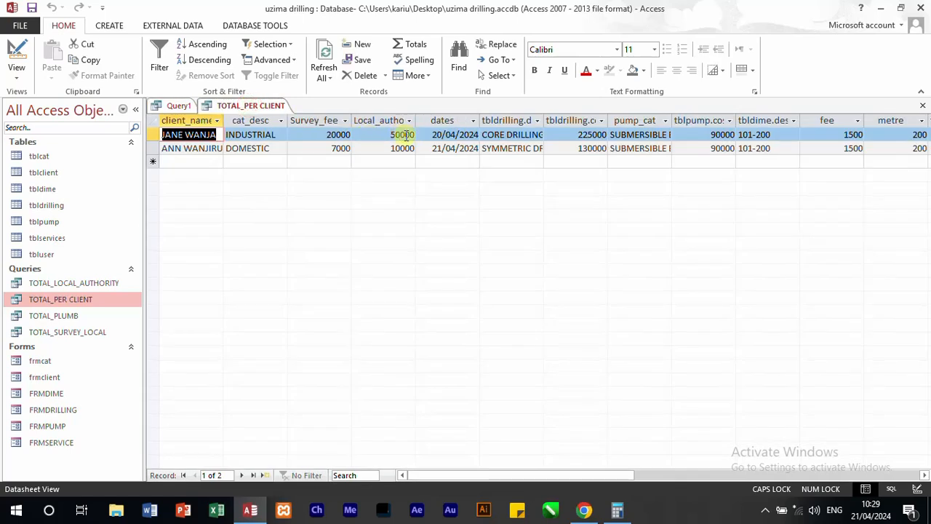
pyautogui.click(179, 106)
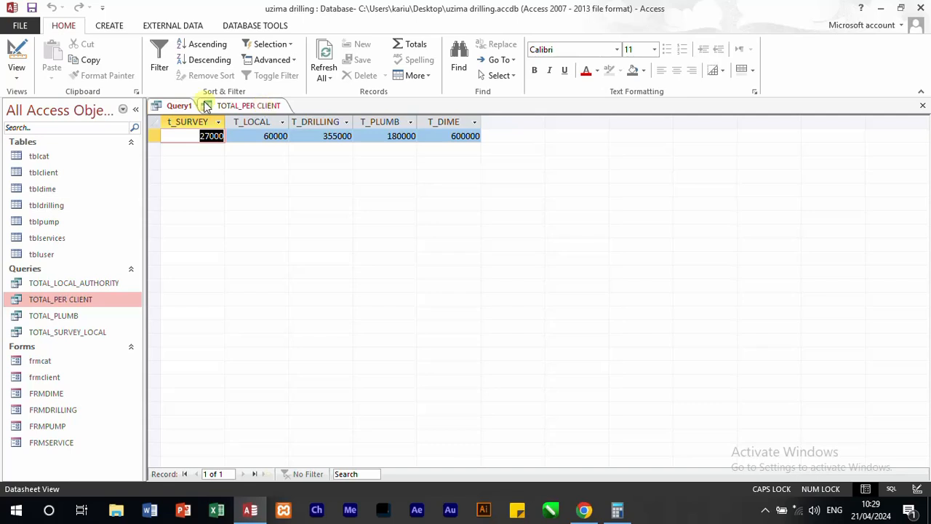
# Step: Compare the drilling, plumbing and dimension totals with the individual client amounts in TOTAL_PER CLIENT
pyautogui.click(247, 107)
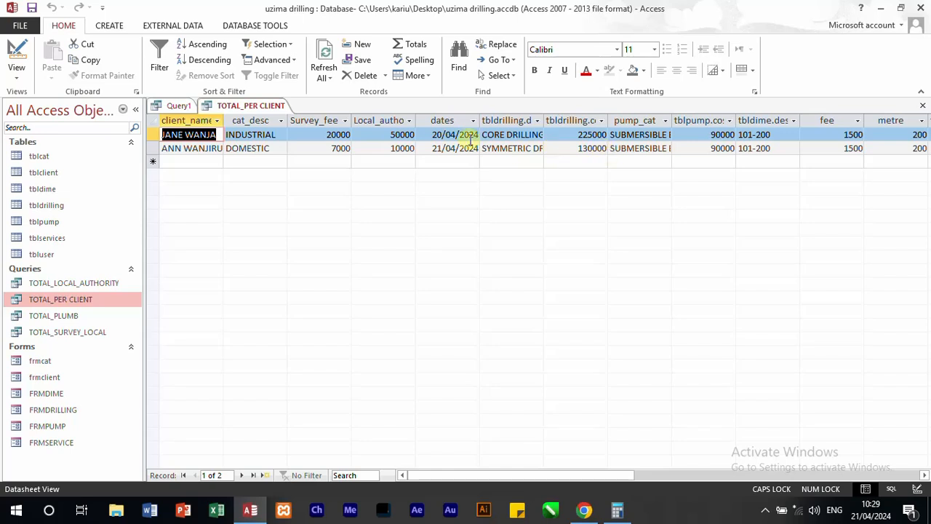
pyautogui.click(178, 106)
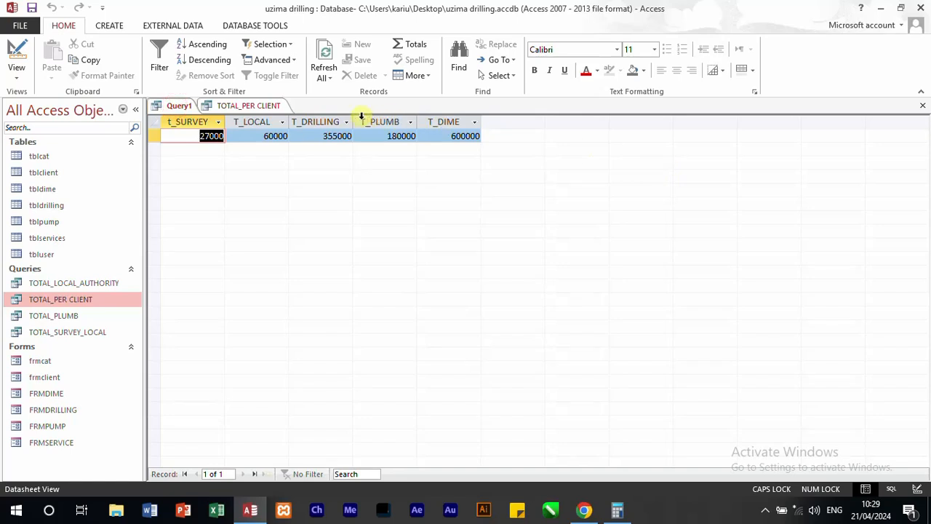
pyautogui.click(243, 106)
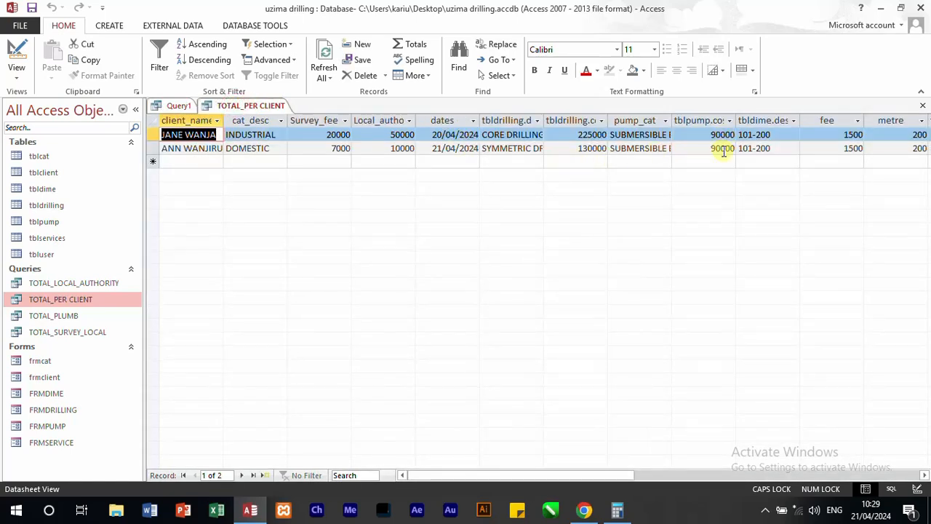
pyautogui.click(178, 106)
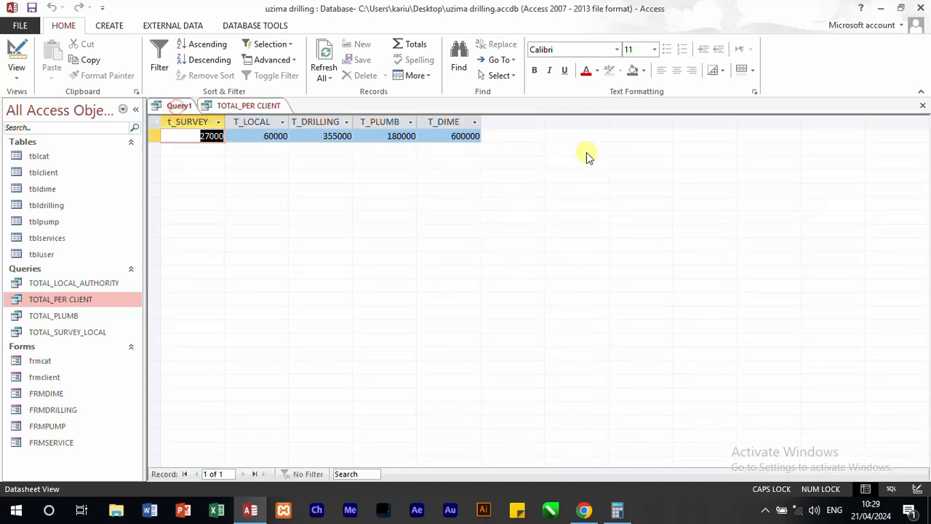
pyautogui.click(239, 106)
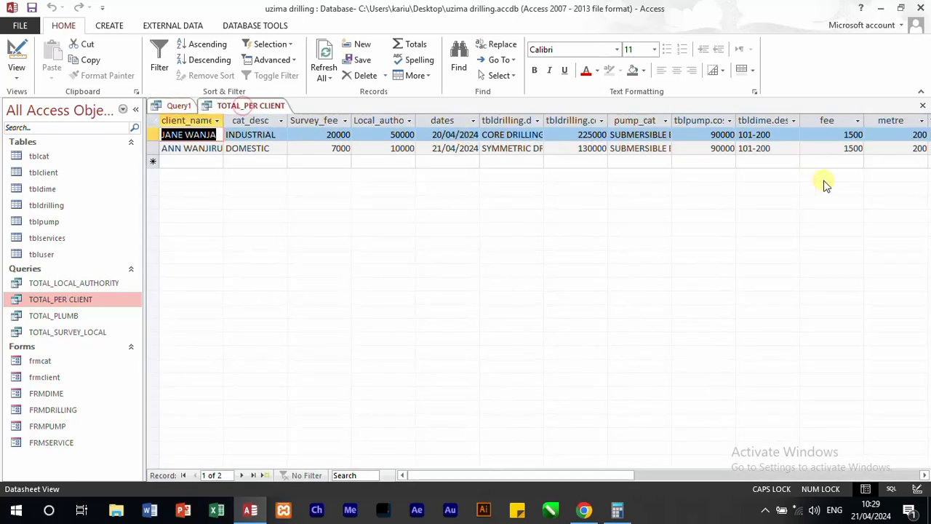
pyautogui.moveTo(601, 475); pyautogui.dragTo(695, 475)
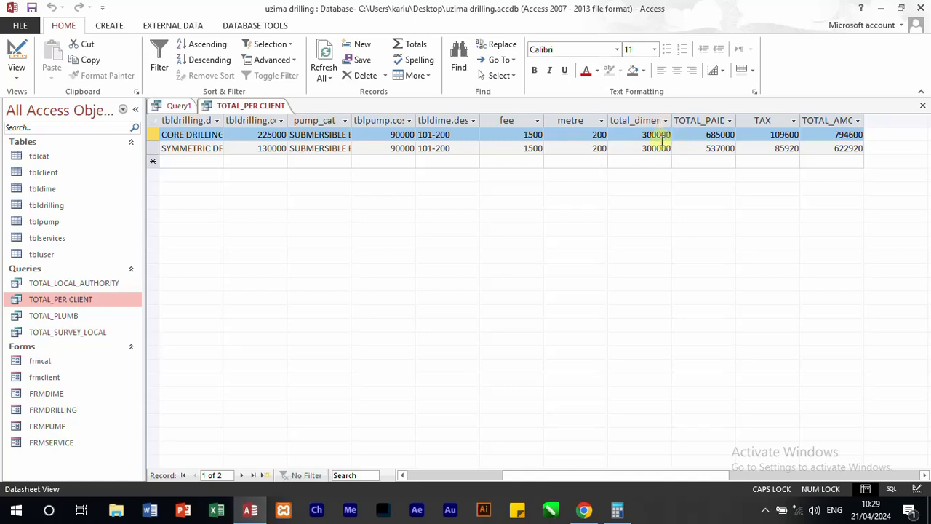
pyautogui.click(179, 106)
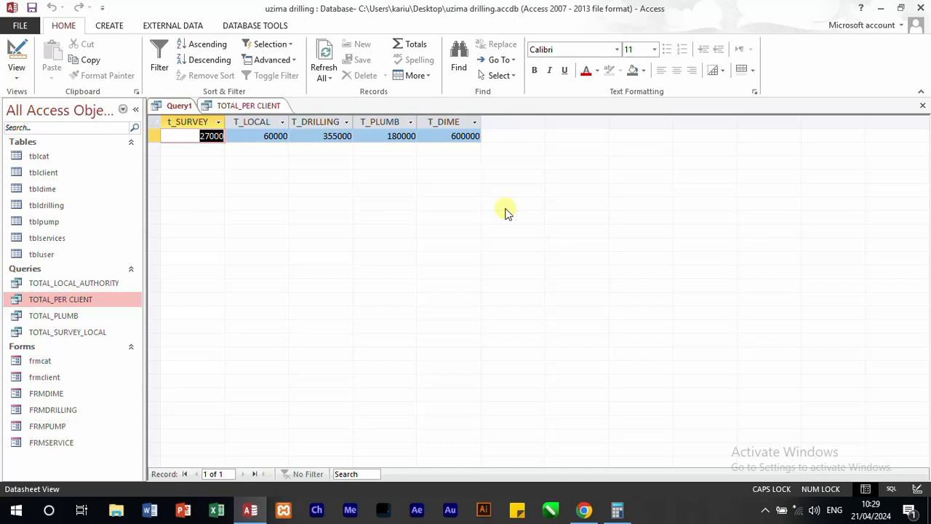
# Step: Save the query under the name TOTAL_PER_SERVICE
pyautogui.hotkey('ctrl', 's')
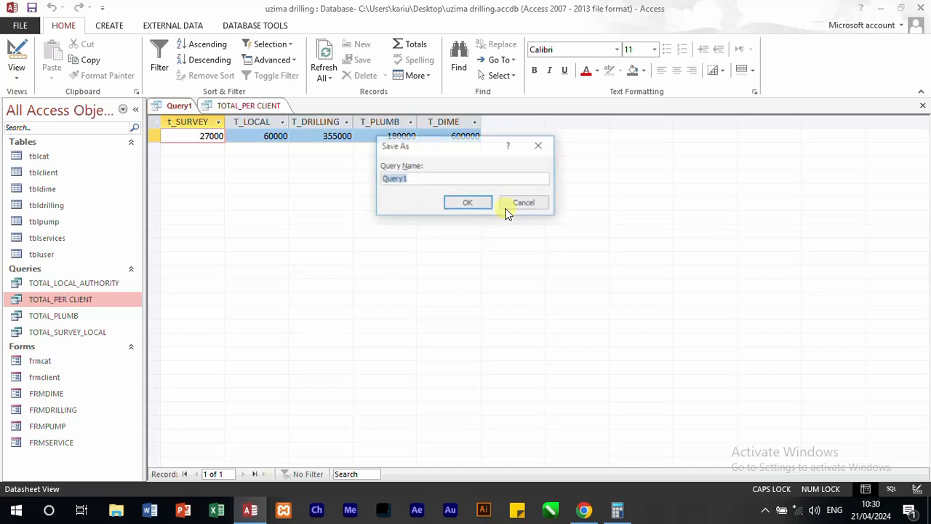
pyautogui.write('TOTAL_')
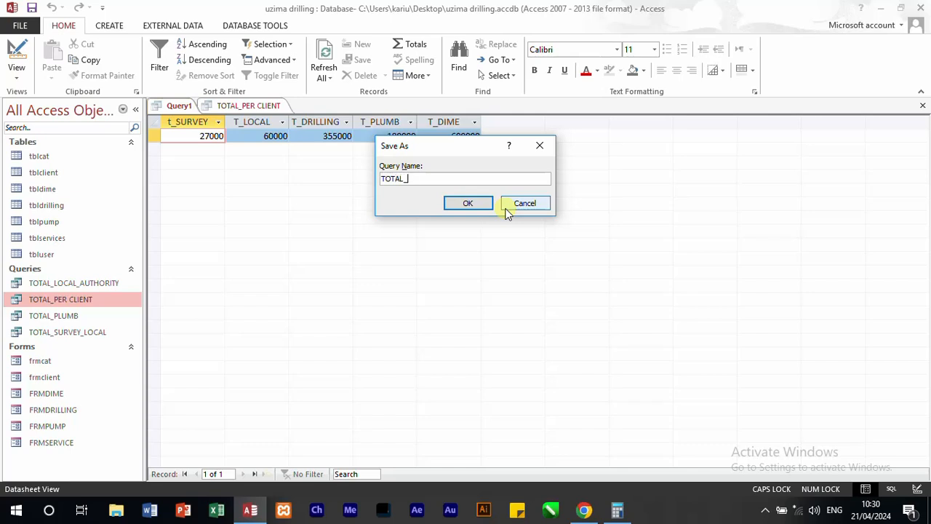
pyautogui.write('CLIENT')
pyautogui.press('BackSpace')
pyautogui.press('BackSpace')
pyautogui.press('BackSpace')
pyautogui.press('BackSpace')
pyautogui.write('PER_SERVI')
pyautogui.press('Return')
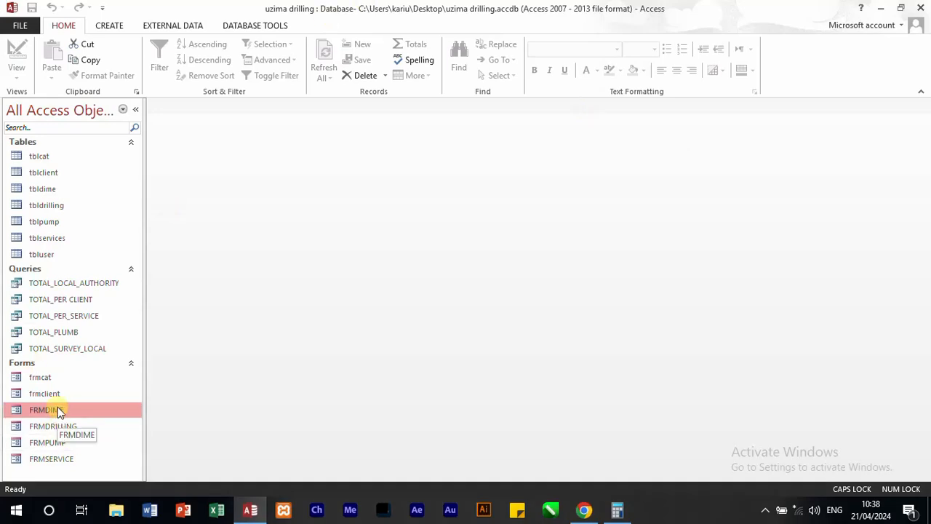
# Step: Open the FRMDRILLING form to view its header and footer styling, and close it again
pyautogui.doubleClick(56, 425)
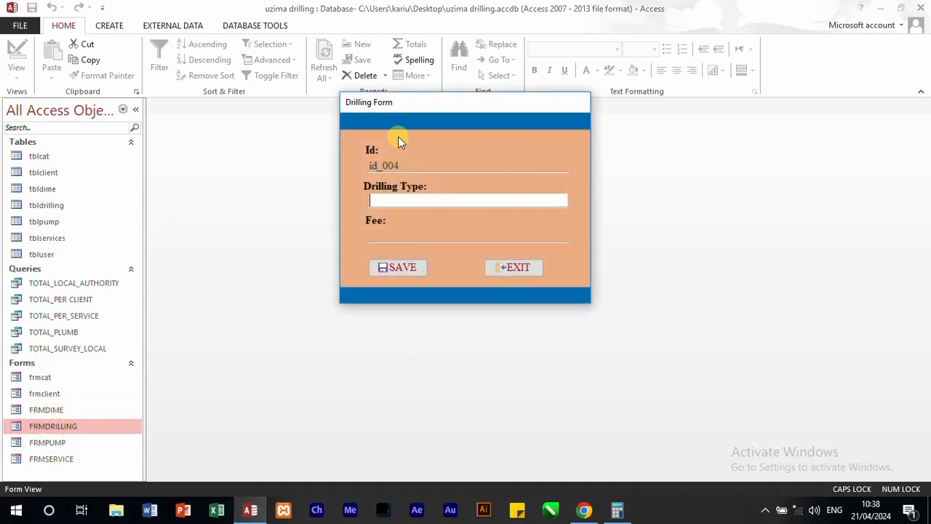
pyautogui.rightClick(495, 99)
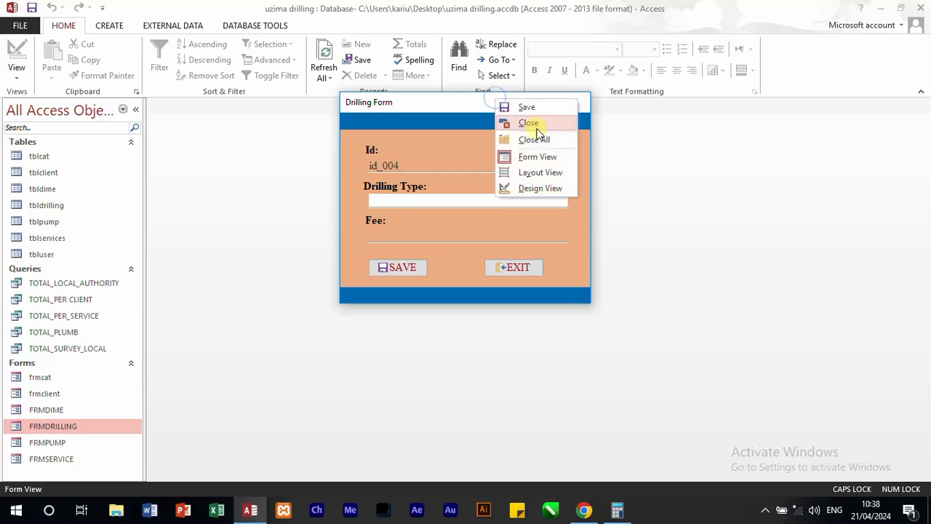
pyautogui.click(529, 123)
# Step: Open the frmclient form in Design View and add a form header and footer to it
pyautogui.click(62, 412)
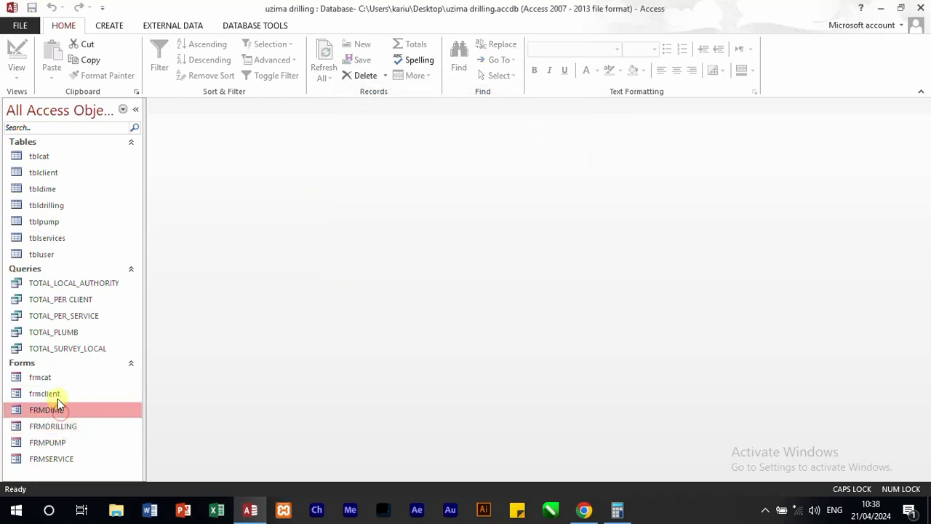
pyautogui.rightClick(56, 396)
pyautogui.click(111, 251)
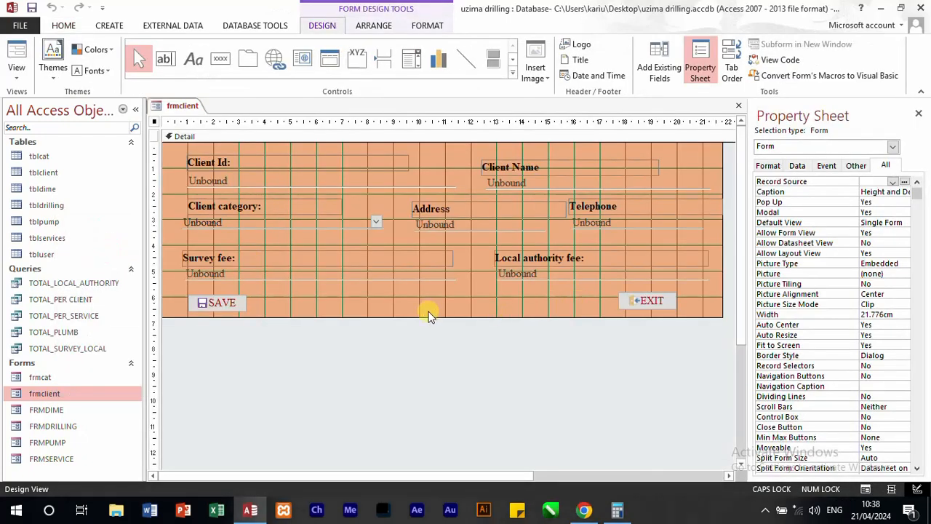
pyautogui.rightClick(429, 315)
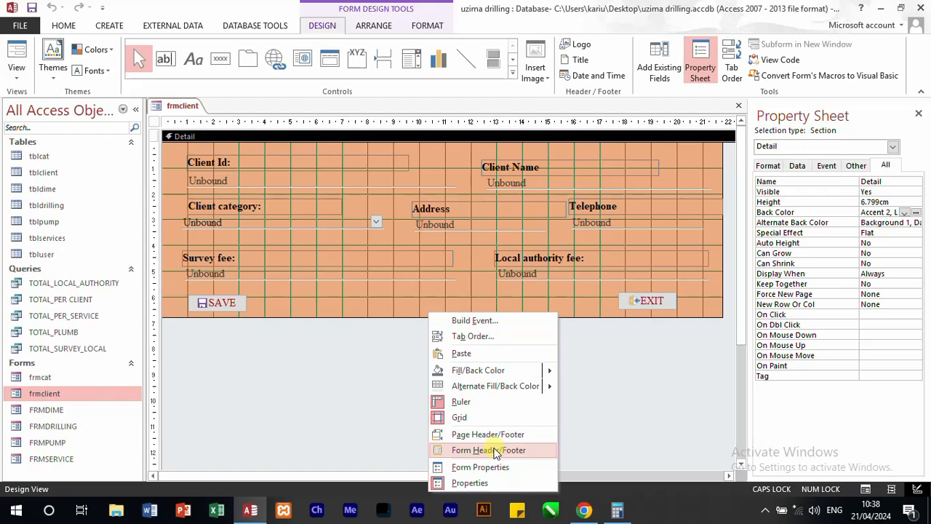
pyautogui.click(494, 450)
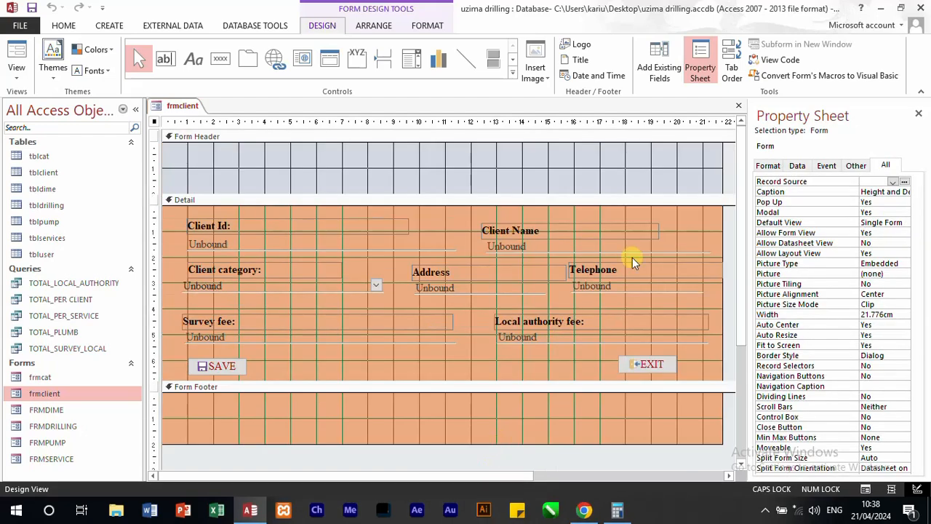
# Step: Set the frmclient form header's back color to #0072BC and reduce the header's height to a narrow band
pyautogui.click(619, 170)
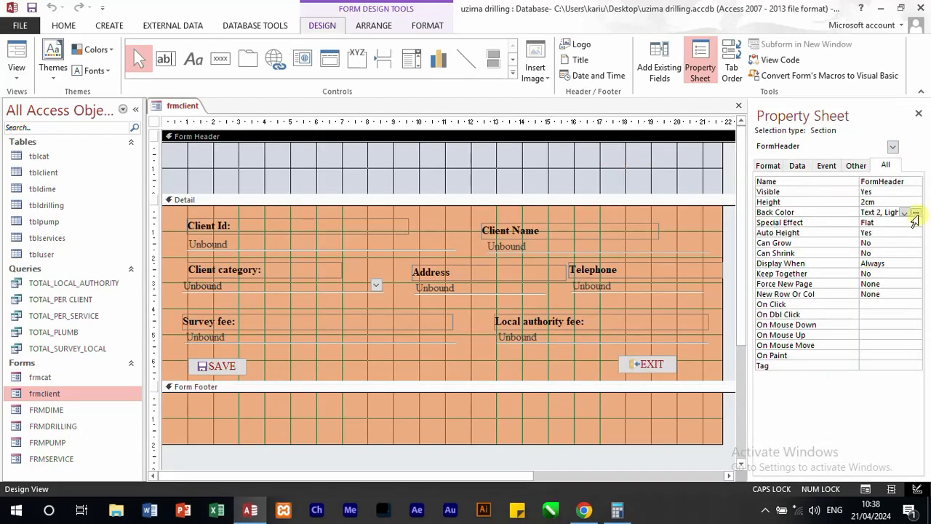
pyautogui.click(916, 212)
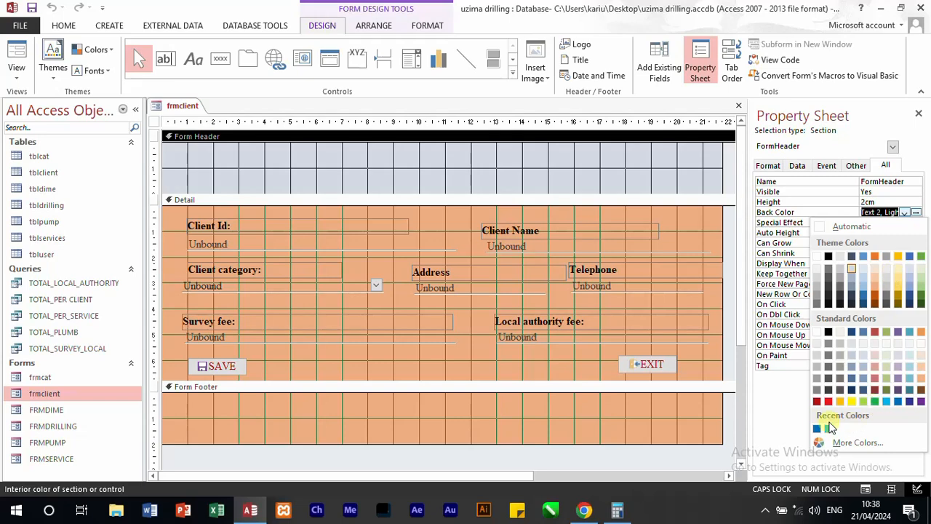
pyautogui.click(816, 429)
pyautogui.click(555, 193)
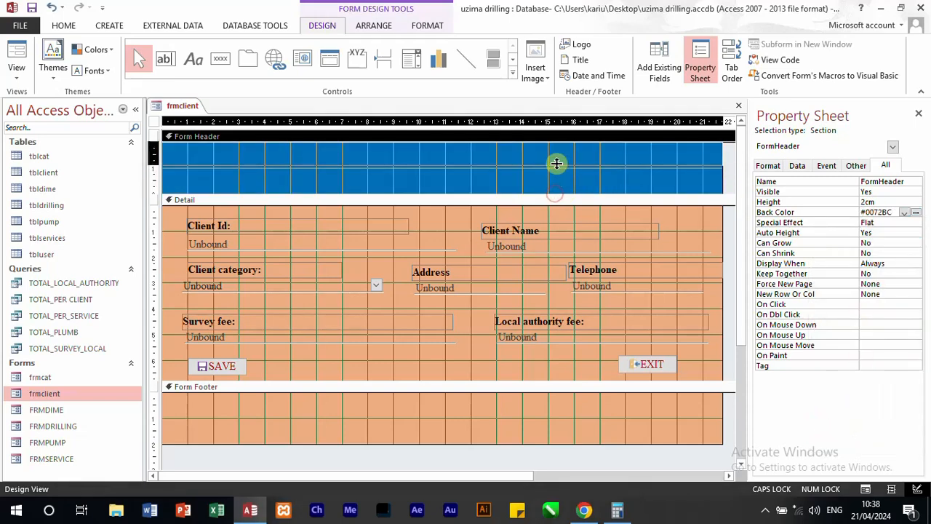
pyautogui.moveTo(555, 193); pyautogui.dragTo(558, 158)
# Step: Set the frmclient form footer's back color to #0072BC and reduce its height to about 0.8 cm, checking the result in Form View
pyautogui.click(502, 385)
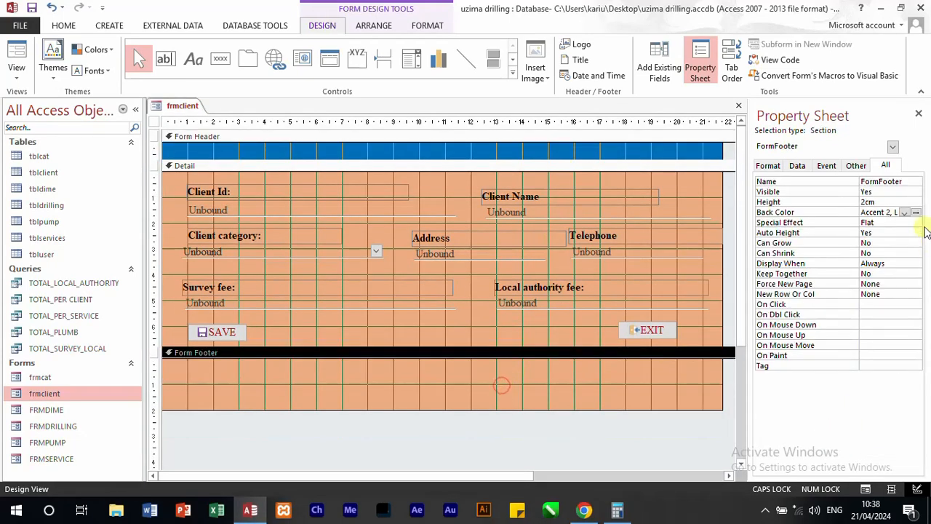
pyautogui.click(916, 212)
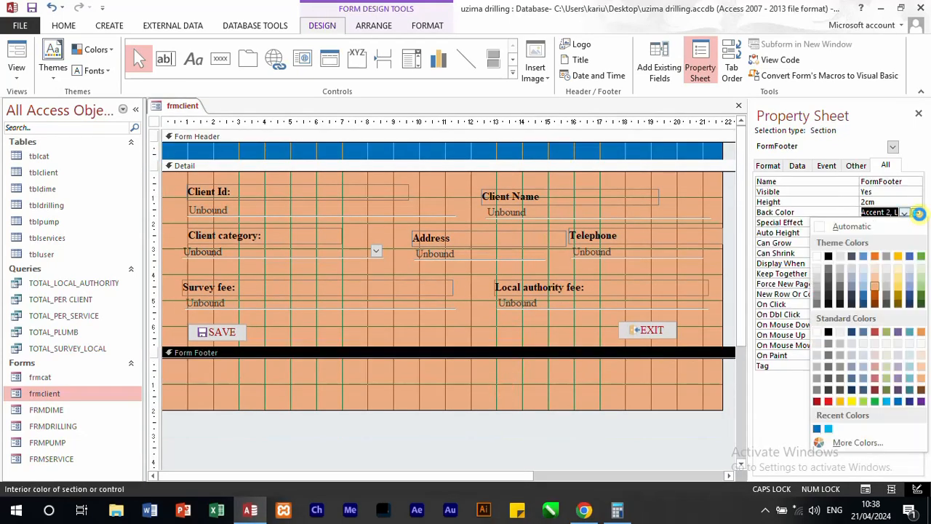
pyautogui.click(820, 431)
pyautogui.click(502, 409)
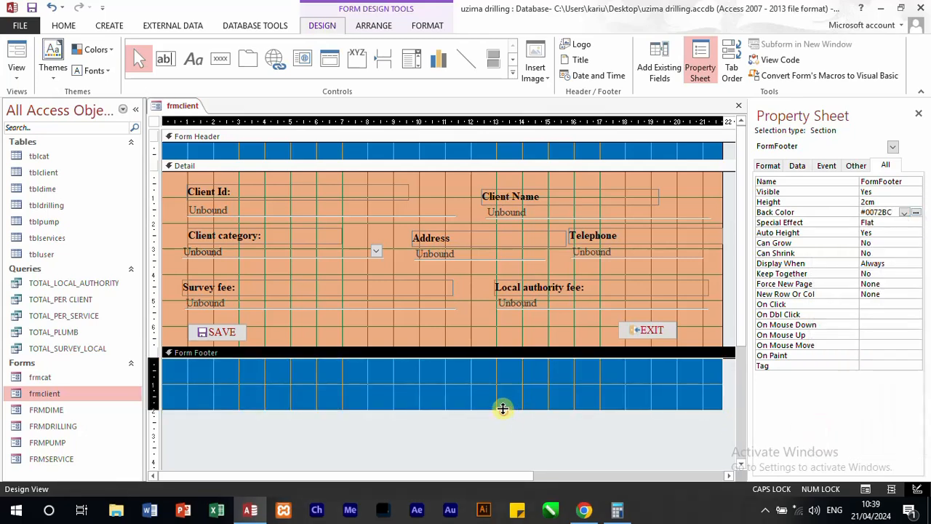
pyautogui.moveTo(509, 379); pyautogui.dragTo(510, 376)
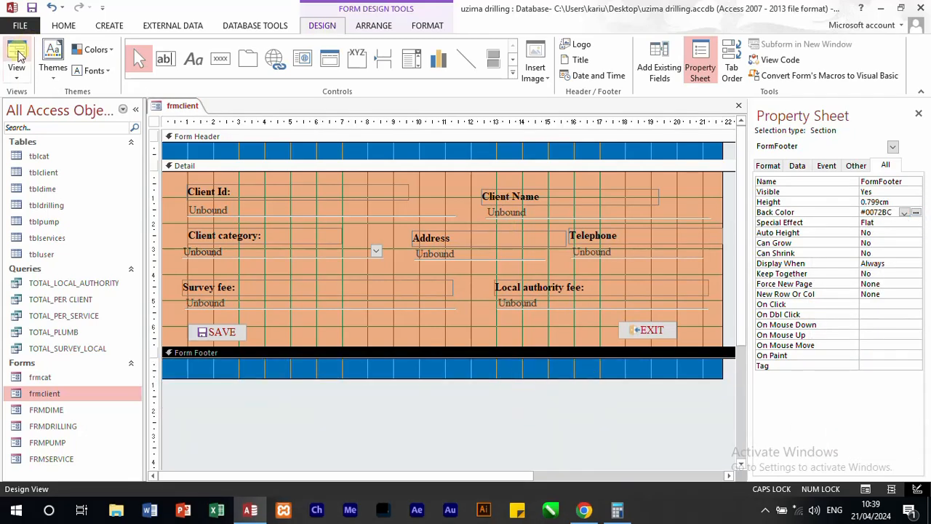
pyautogui.click(18, 57)
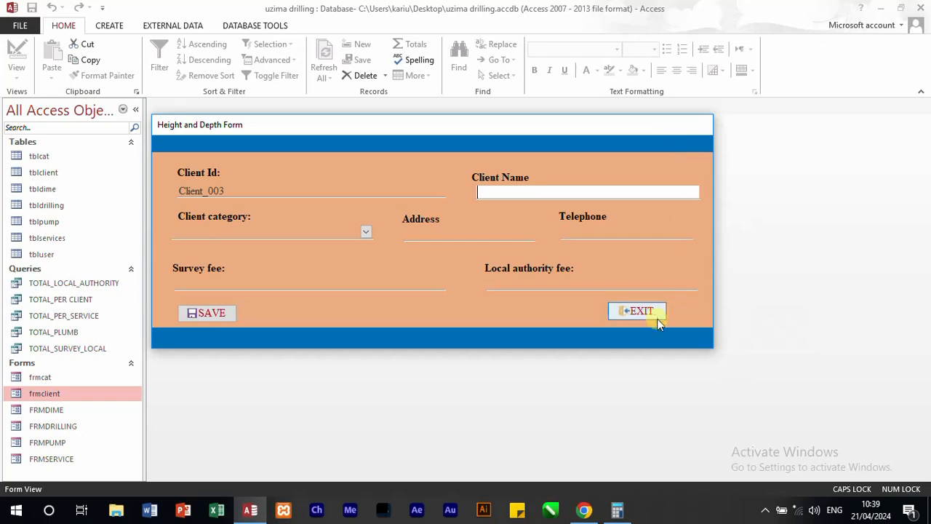
pyautogui.click(651, 312)
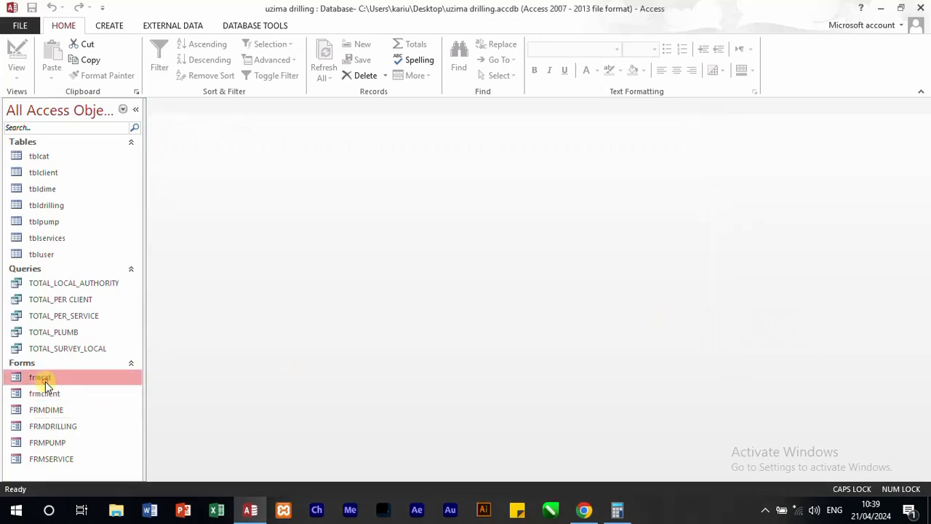
# Step: Open the frmcat form in Design View and add a form header and footer to it
pyautogui.rightClick(45, 382)
pyautogui.click(86, 236)
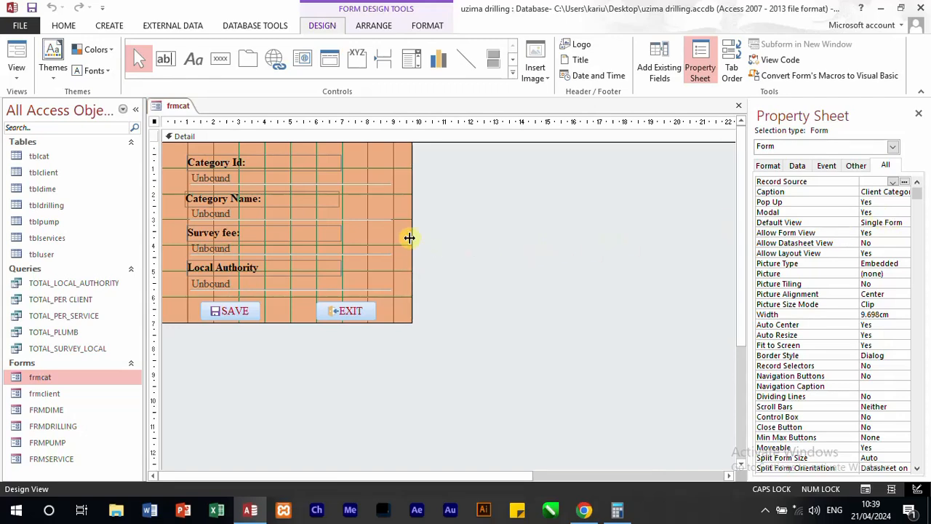
pyautogui.rightClick(413, 243)
pyautogui.click(445, 248)
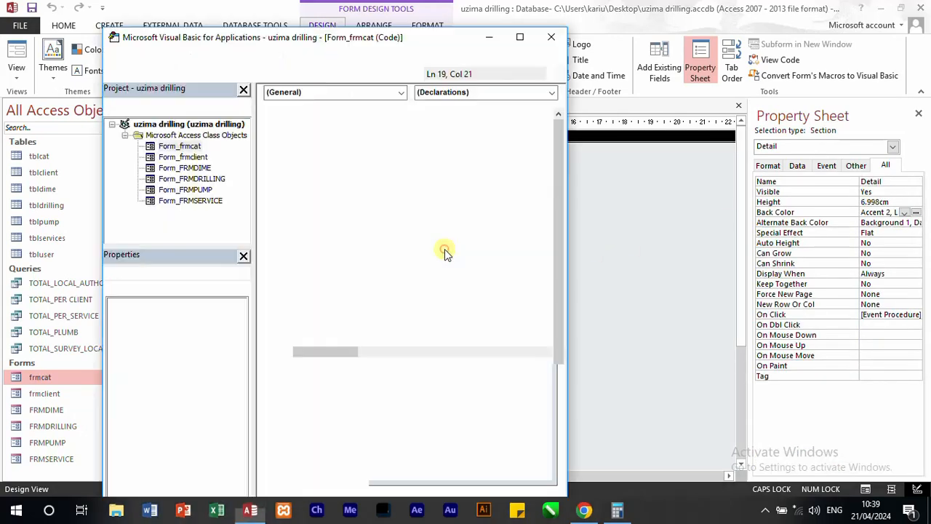
pyautogui.click(552, 37)
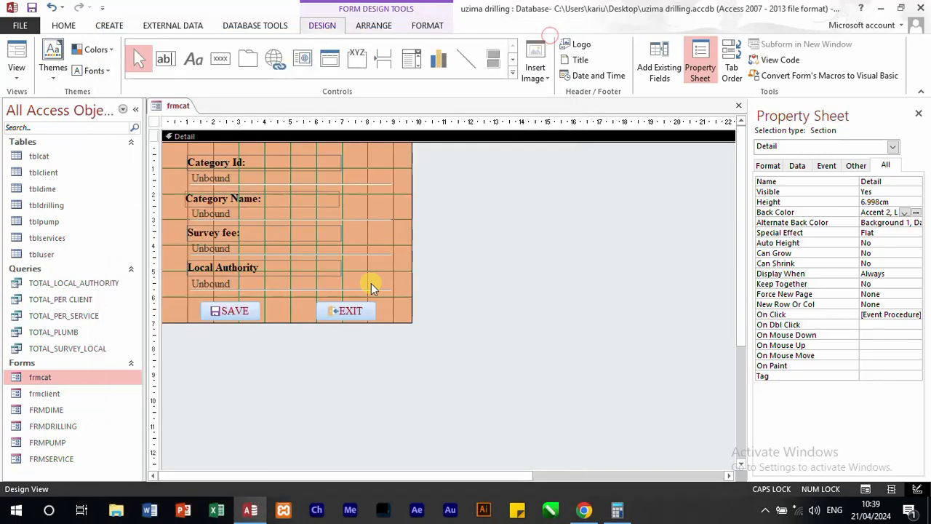
pyautogui.rightClick(390, 300)
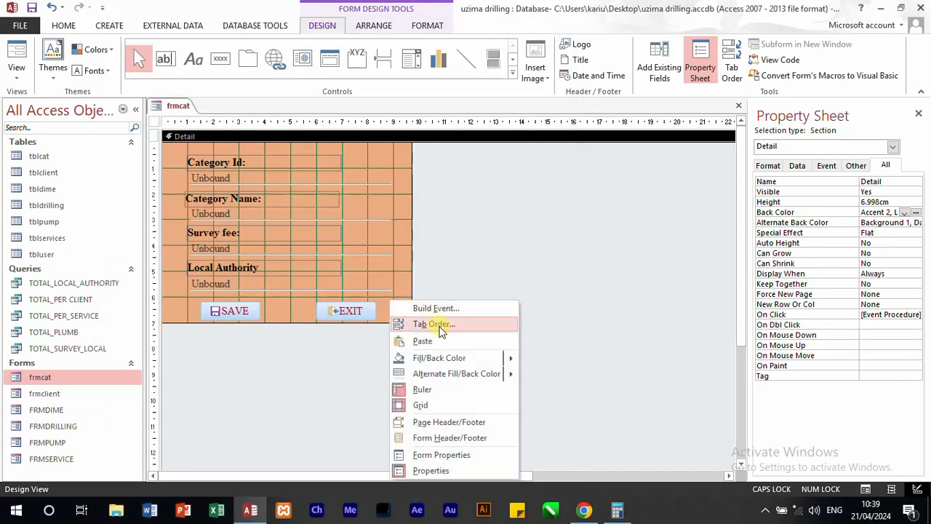
pyautogui.click(449, 438)
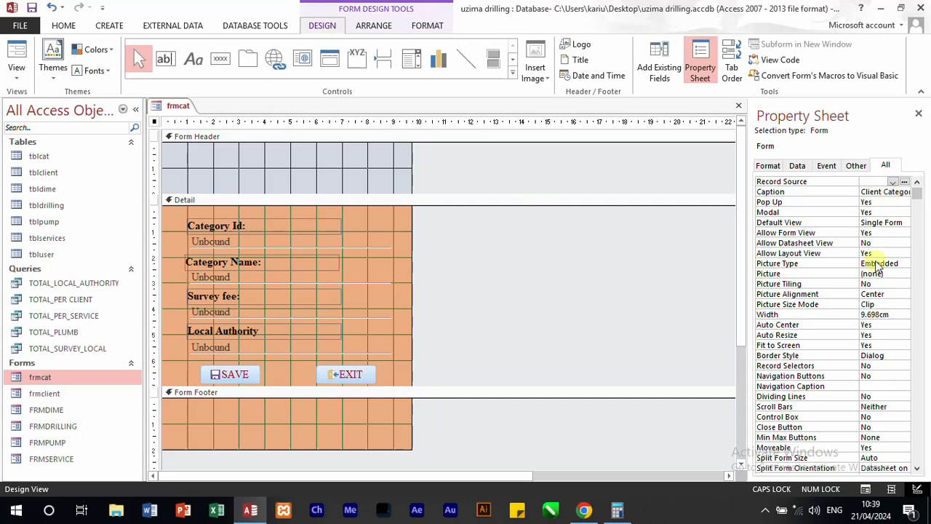
# Step: Set the back color of both the frmcat form header and form footer to #0072BC
pyautogui.click(293, 173)
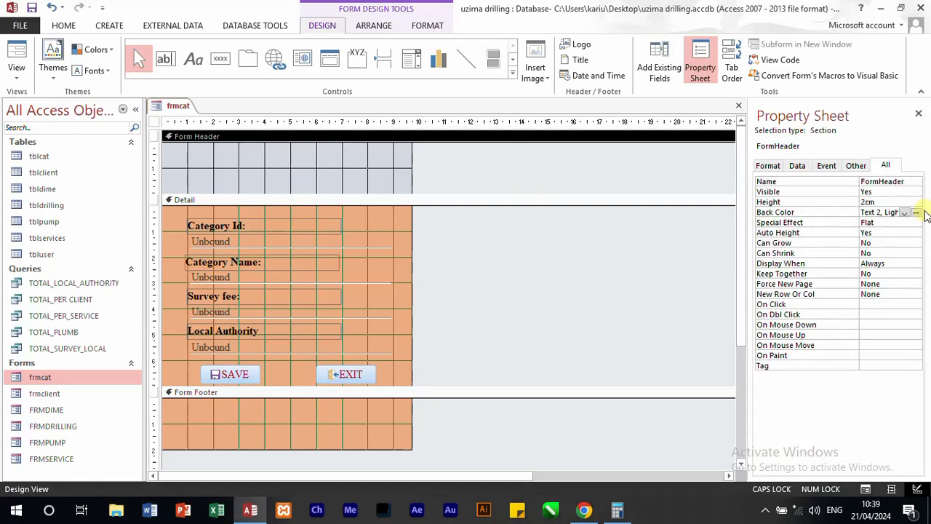
pyautogui.click(905, 212)
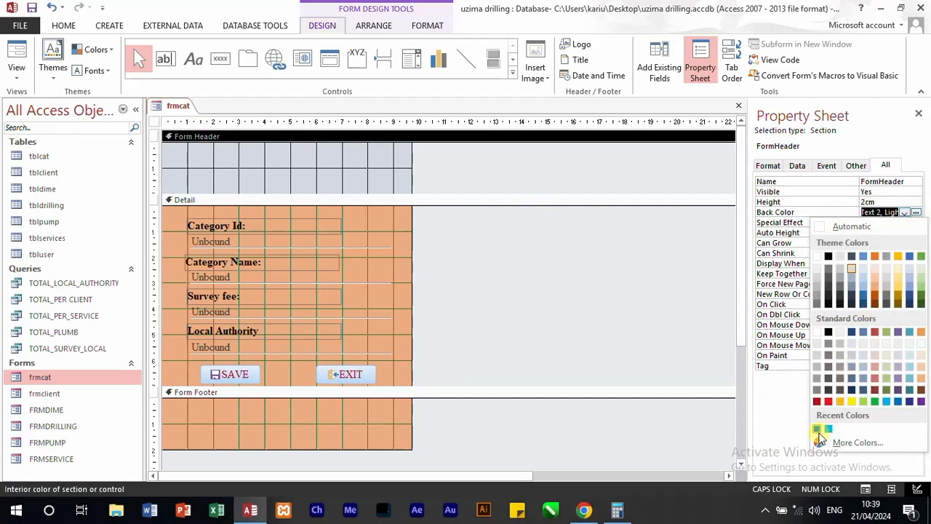
pyautogui.click(827, 429)
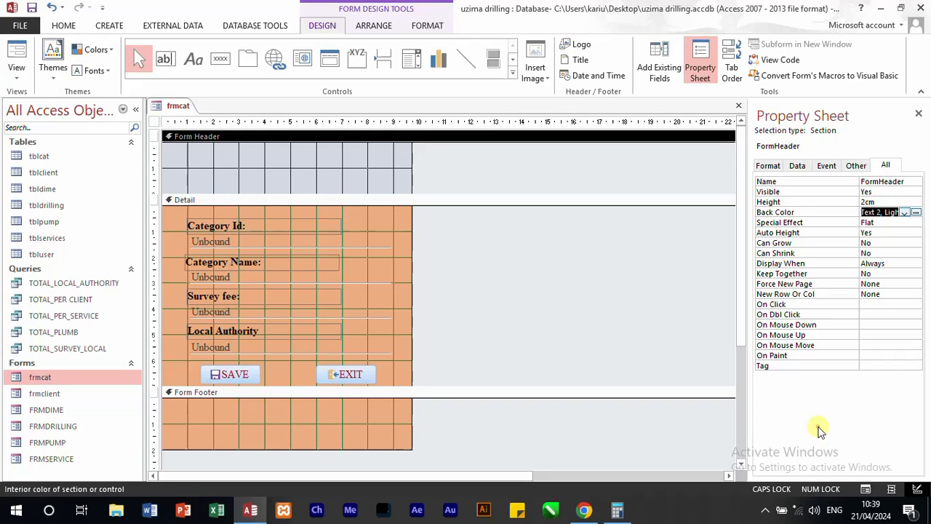
pyautogui.click(293, 414)
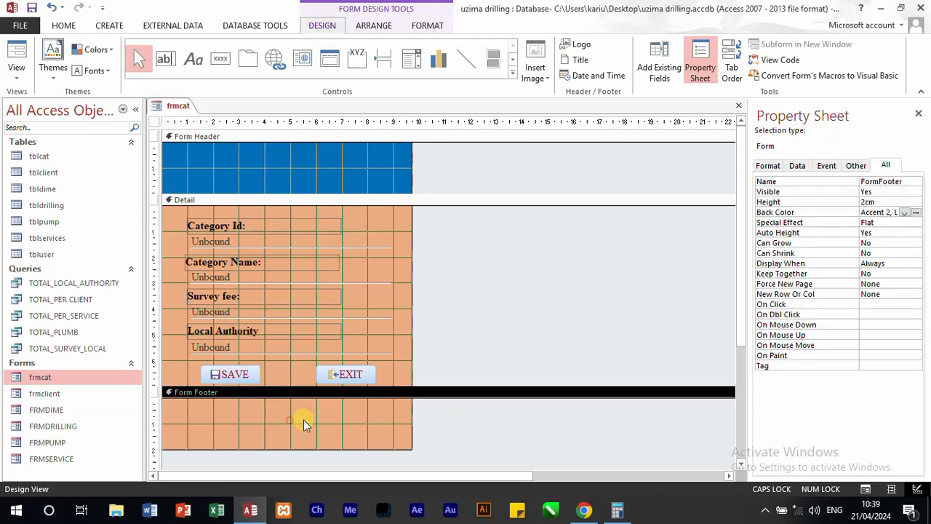
pyautogui.click(916, 212)
pyautogui.click(820, 429)
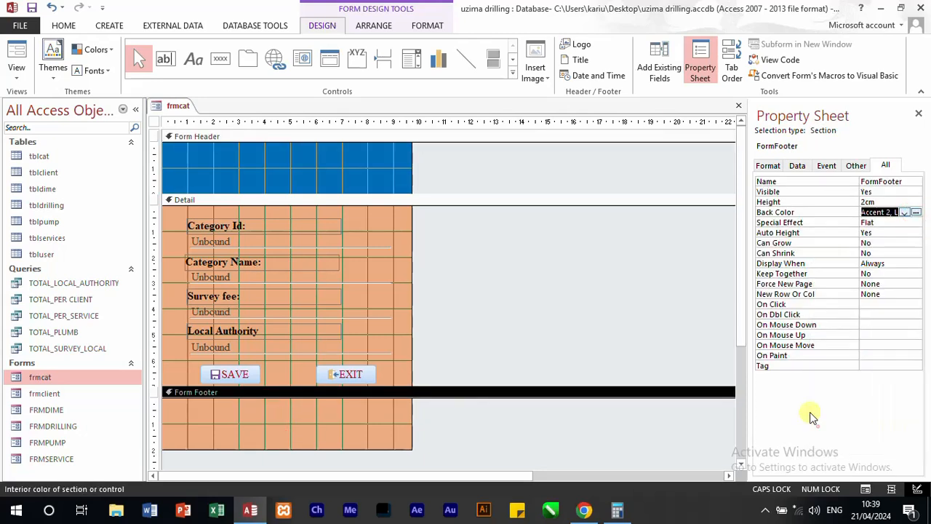
# Step: Reduce the frmcat header and footer to narrow bands, then check the form in Form View and exit it
pyautogui.click(285, 158)
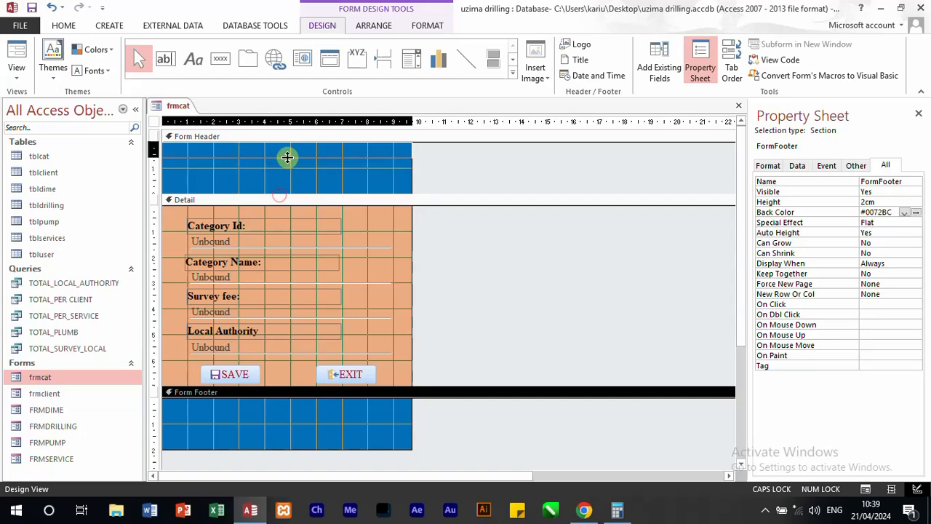
pyautogui.moveTo(288, 157); pyautogui.dragTo(288, 158)
pyautogui.click(283, 418)
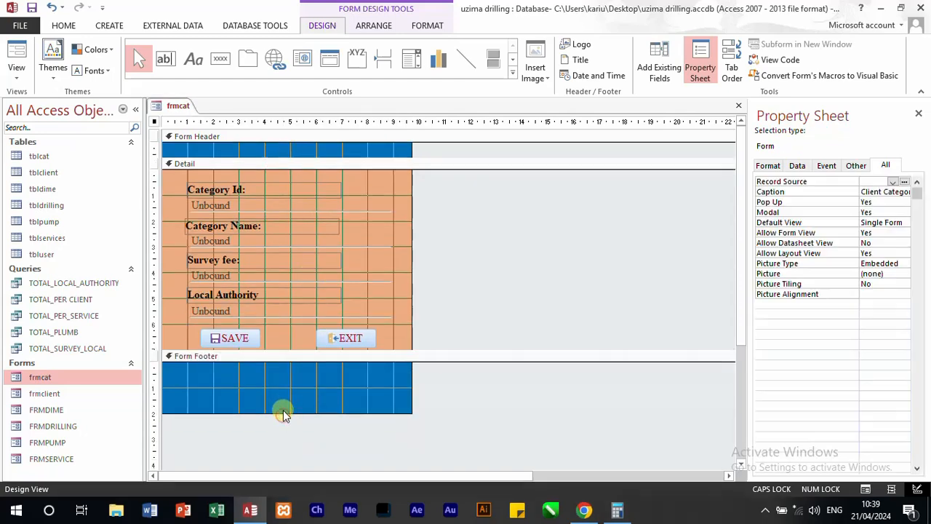
pyautogui.click(275, 413)
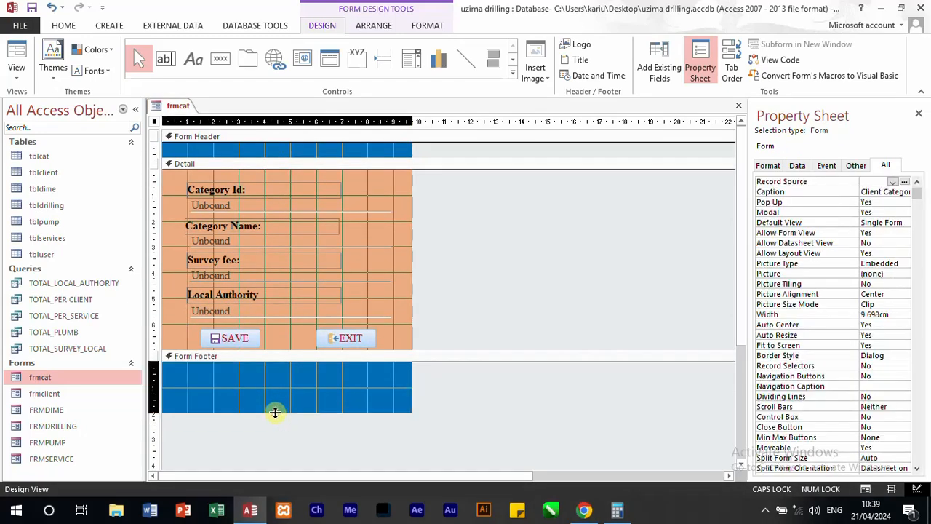
pyautogui.moveTo(275, 412); pyautogui.dragTo(291, 376)
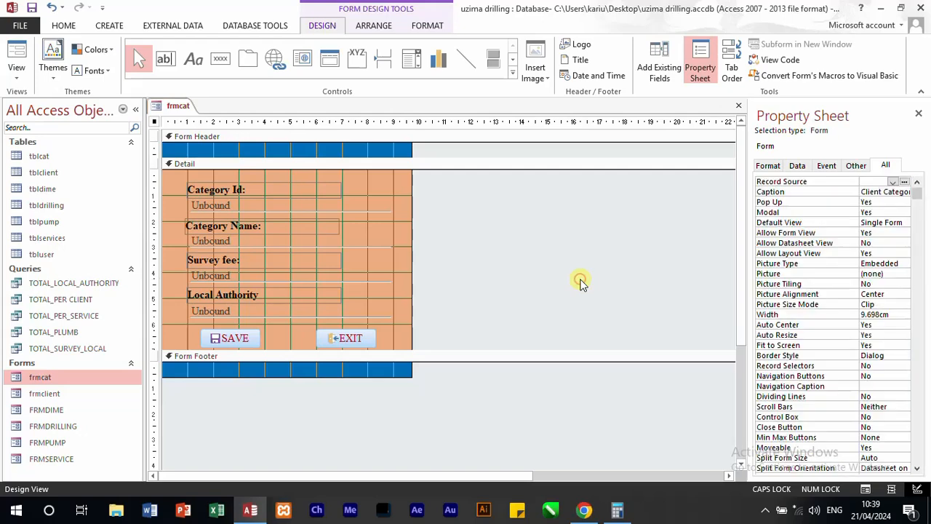
pyautogui.click(11, 53)
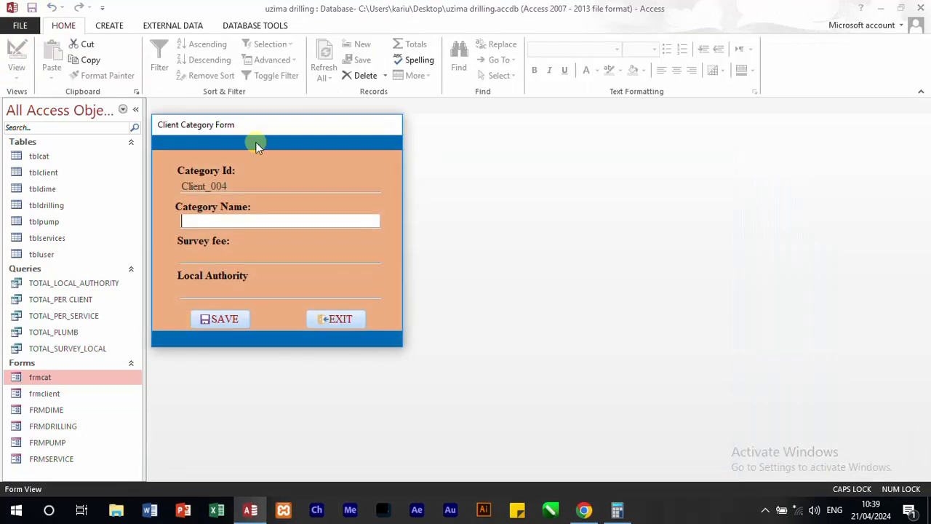
pyautogui.click(338, 327)
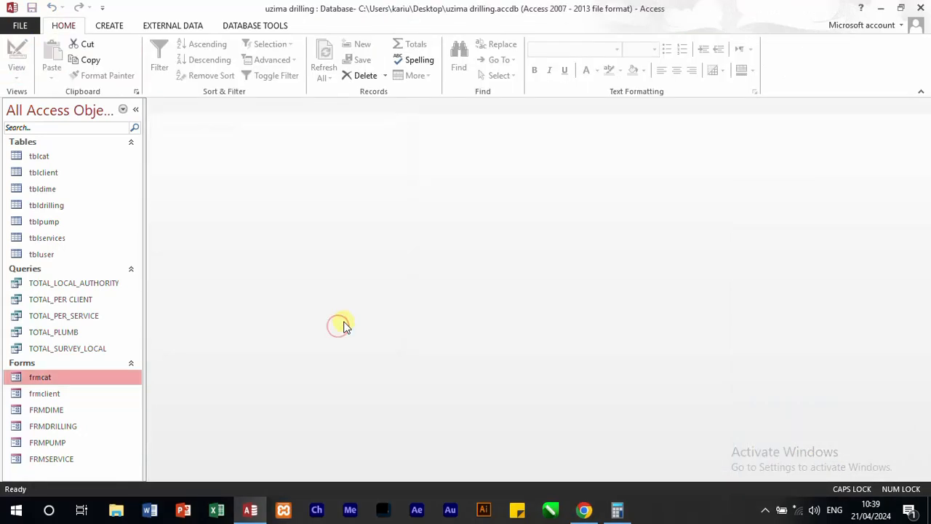
pyautogui.click(110, 26)
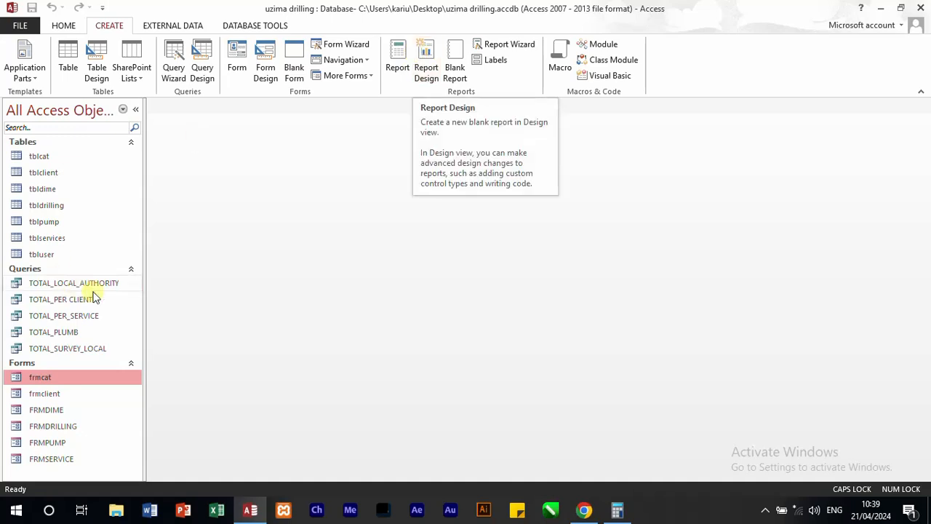
pyautogui.click(176, 292)
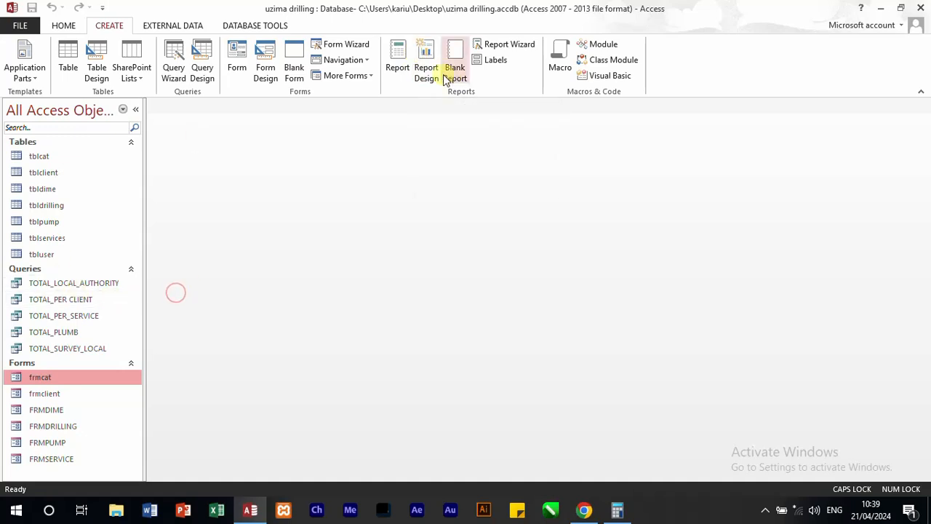
pyautogui.click(399, 58)
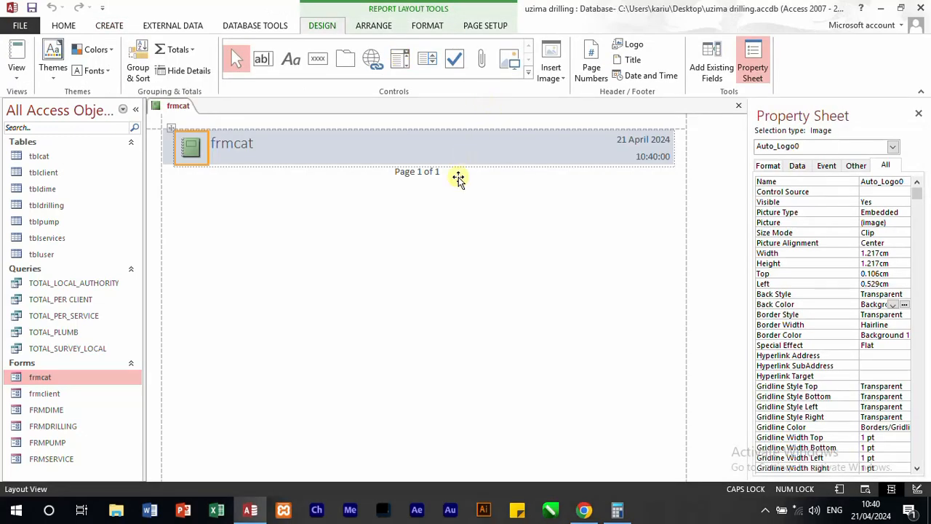
pyautogui.click(739, 106)
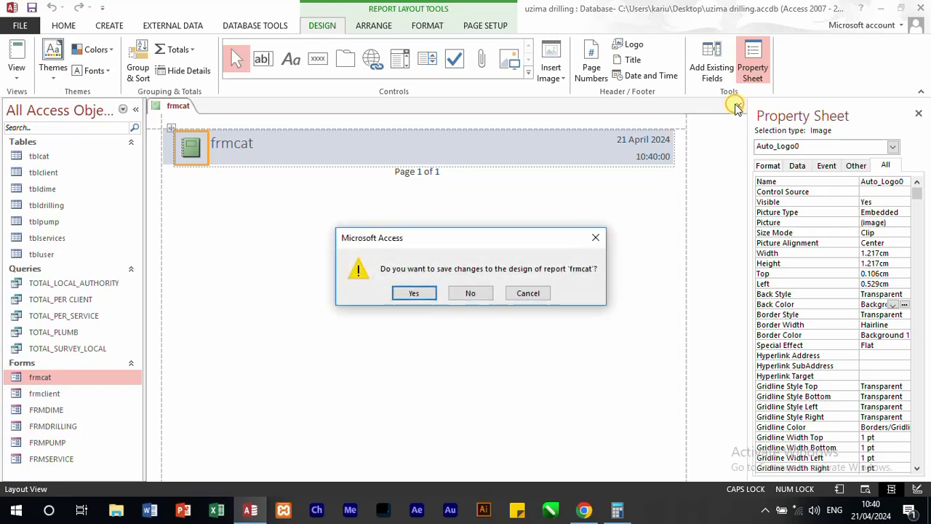
pyautogui.click(472, 292)
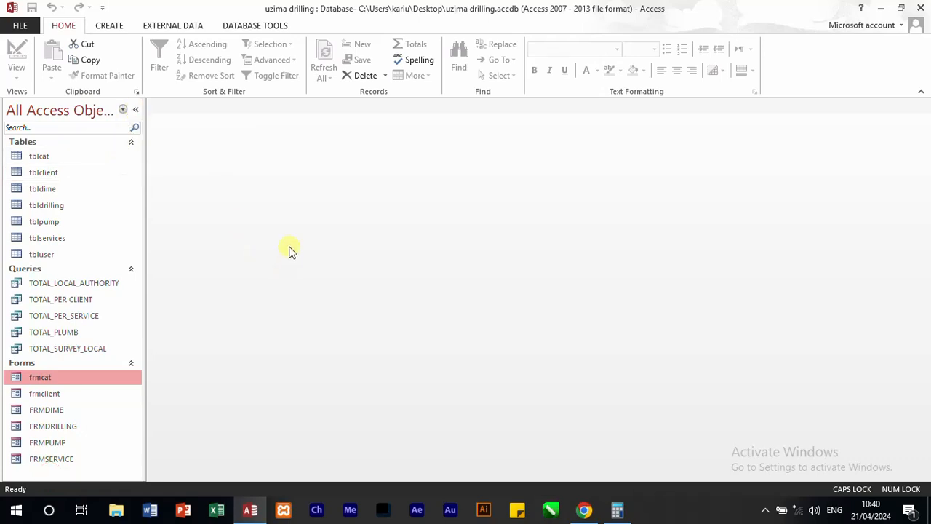
# Step: Create a blank report and add the client_id field from tblclient to it
pyautogui.click(109, 25)
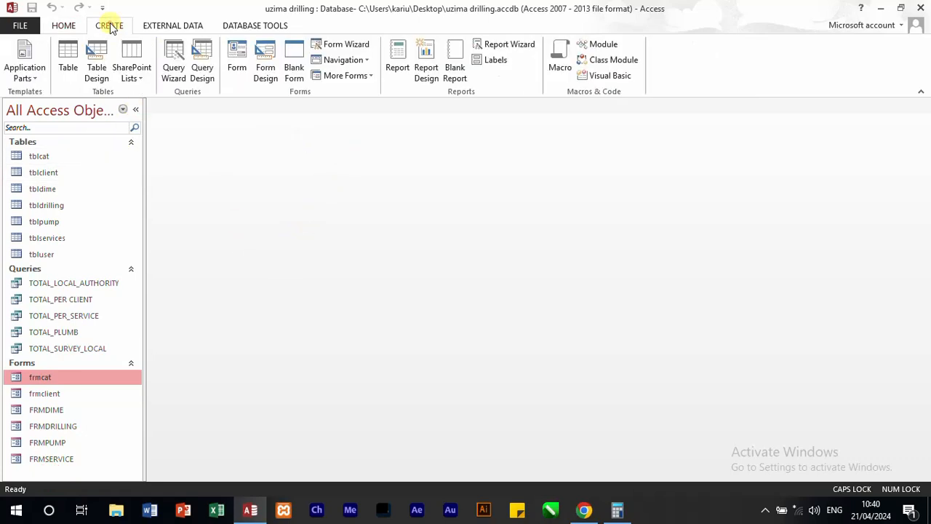
pyautogui.click(454, 61)
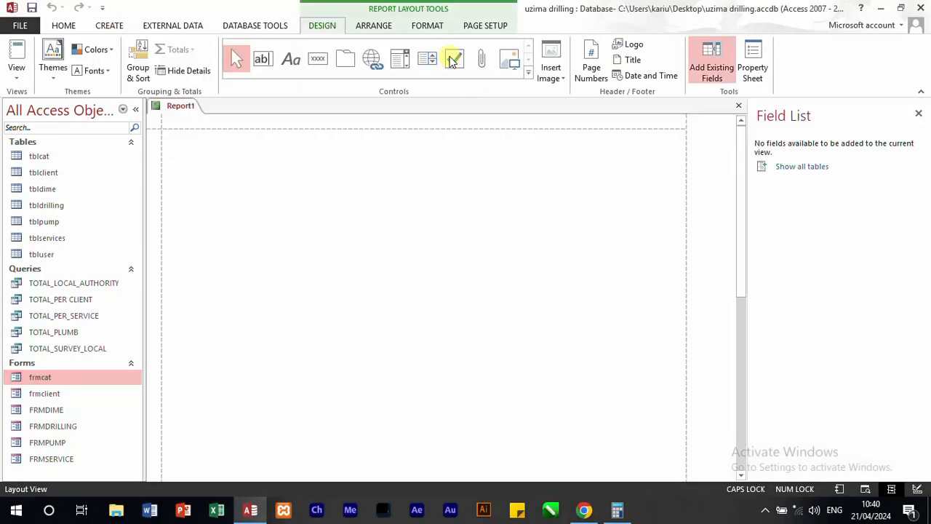
pyautogui.click(787, 173)
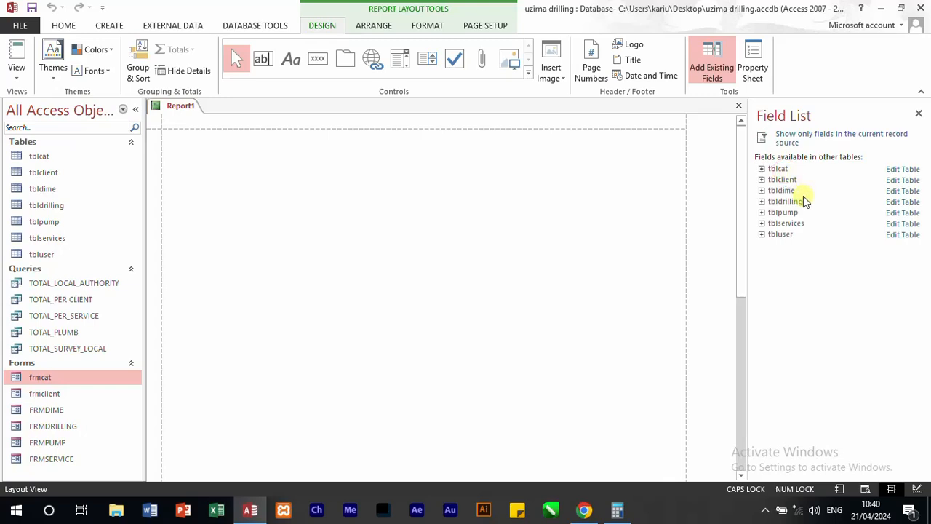
pyautogui.click(762, 180)
pyautogui.moveTo(792, 192); pyautogui.dragTo(339, 195)
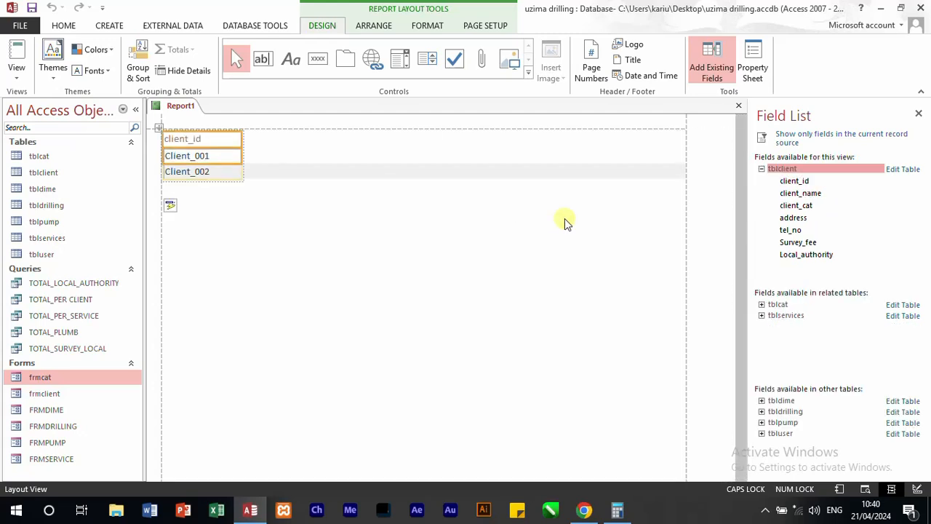
# Step: Close the blank client report without saving its design
pyautogui.click(241, 145)
pyautogui.press('Delete')
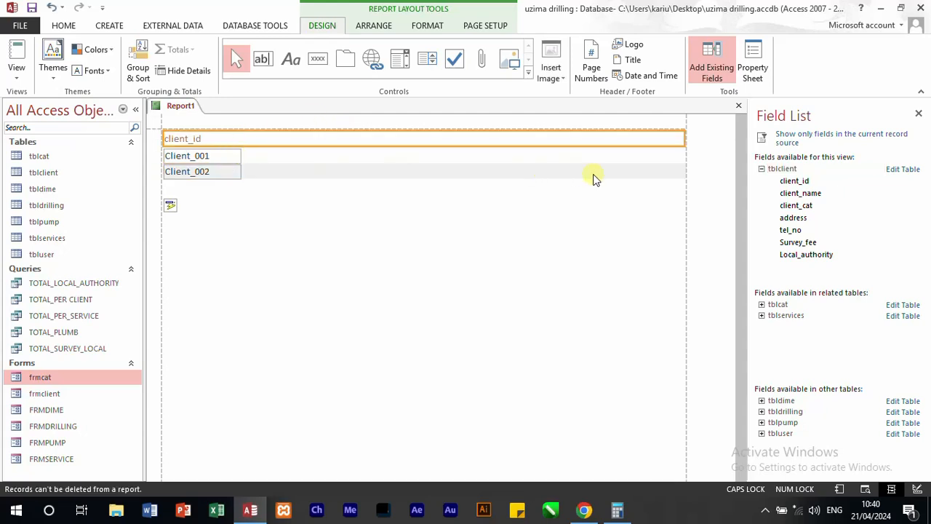
pyautogui.click(738, 107)
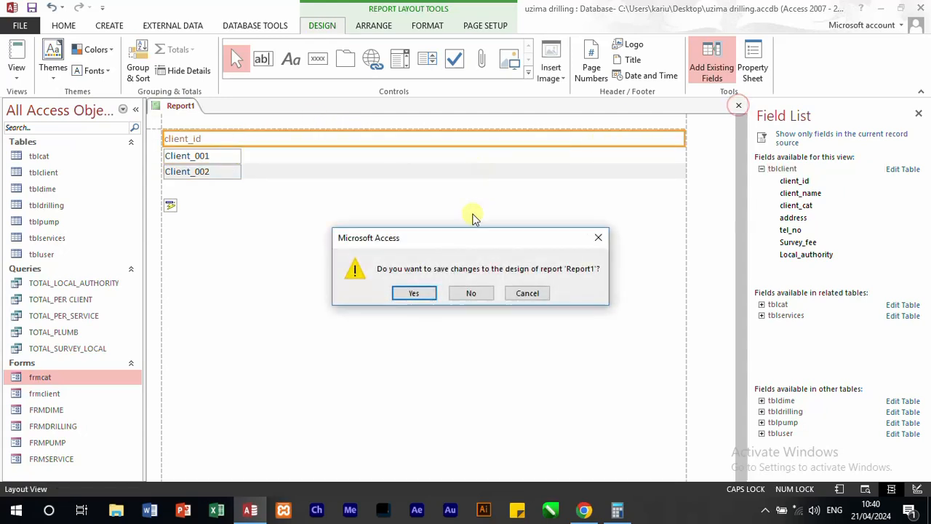
pyautogui.click(470, 292)
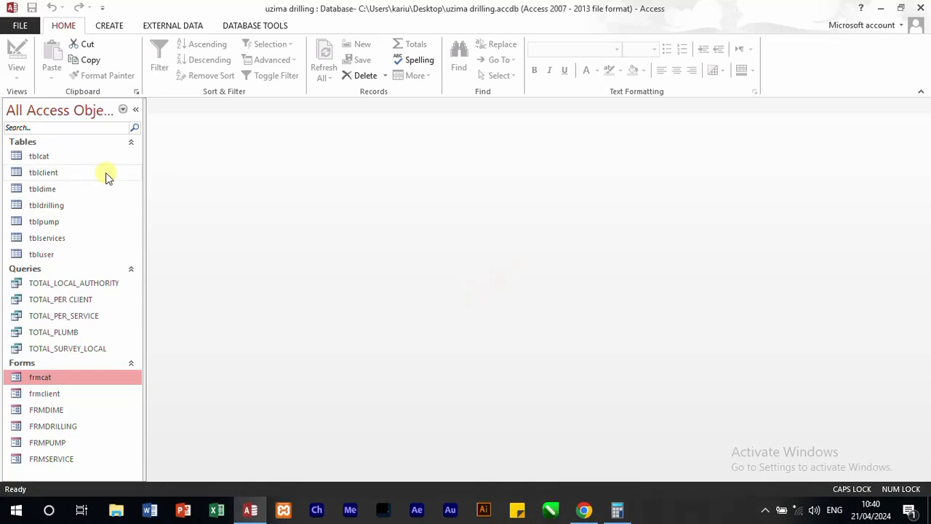
# Step: Open the tblclient table and generate an automatic report from it
pyautogui.doubleClick(44, 175)
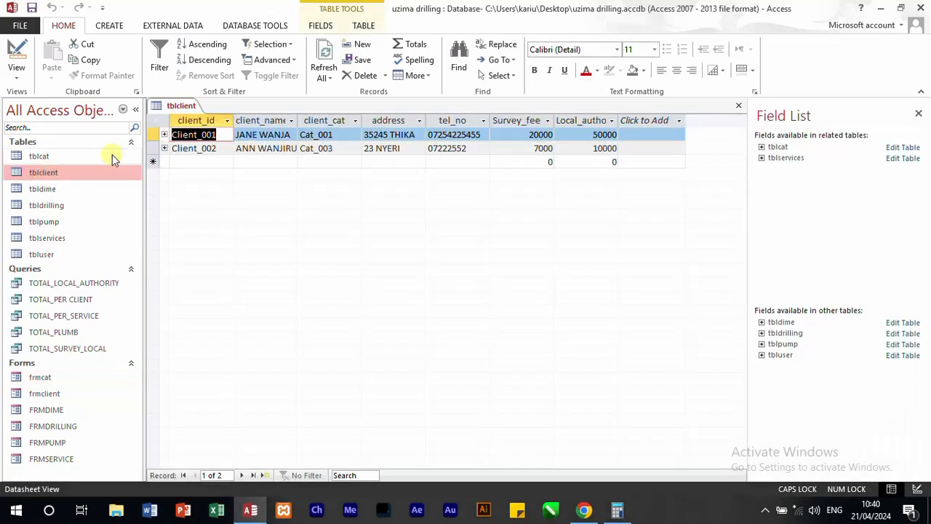
pyautogui.click(115, 28)
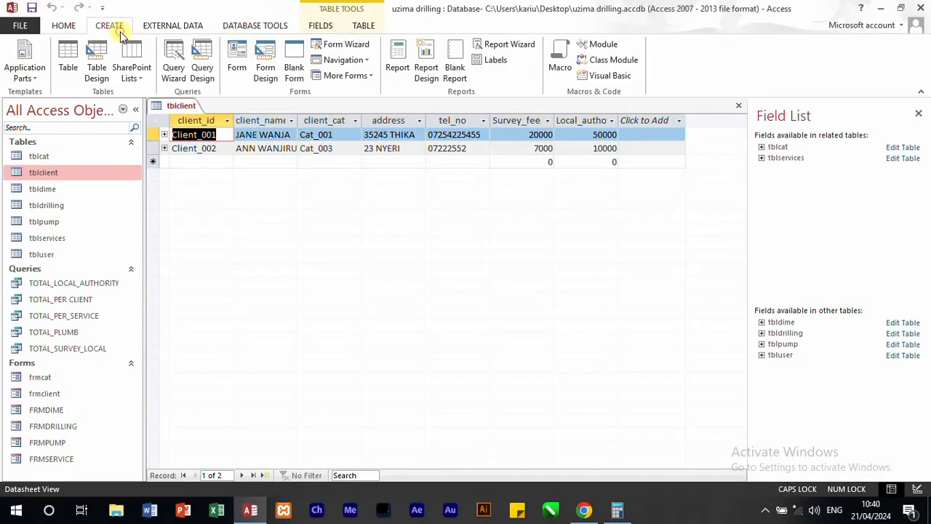
pyautogui.click(399, 56)
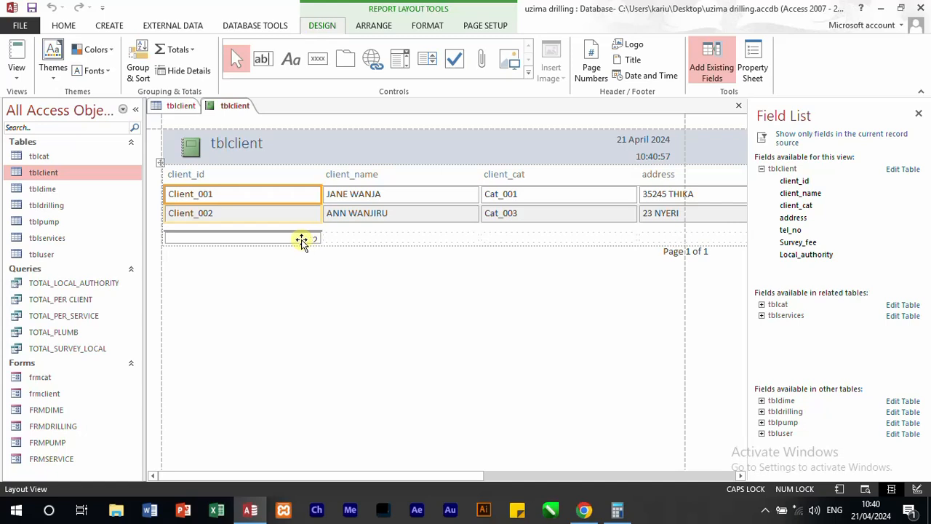
# Step: Change the caption of the report's title label to ALL CLIENT REPORTS
pyautogui.click(265, 143)
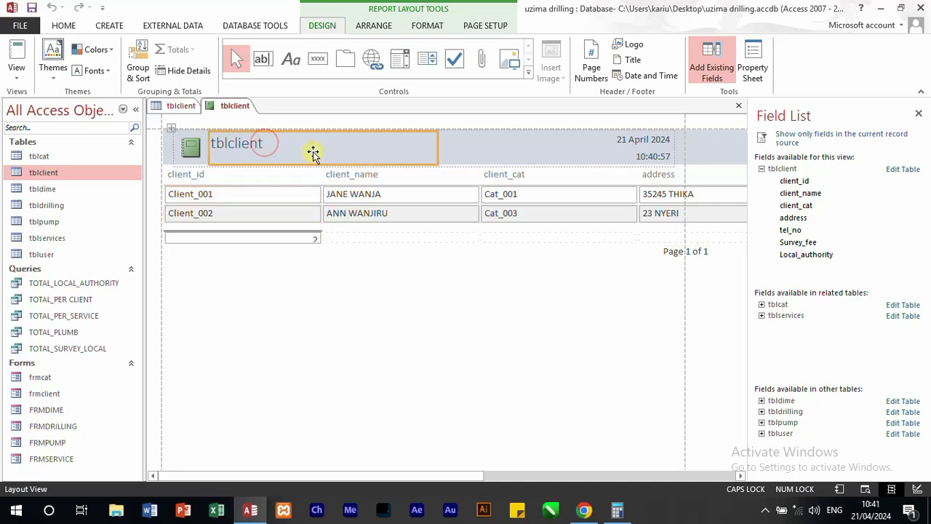
pyautogui.click(919, 114)
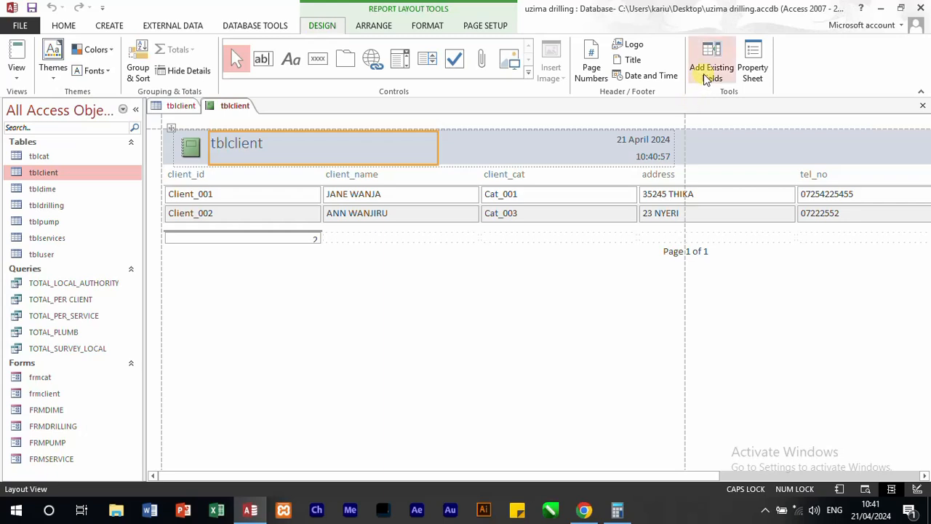
pyautogui.click(752, 70)
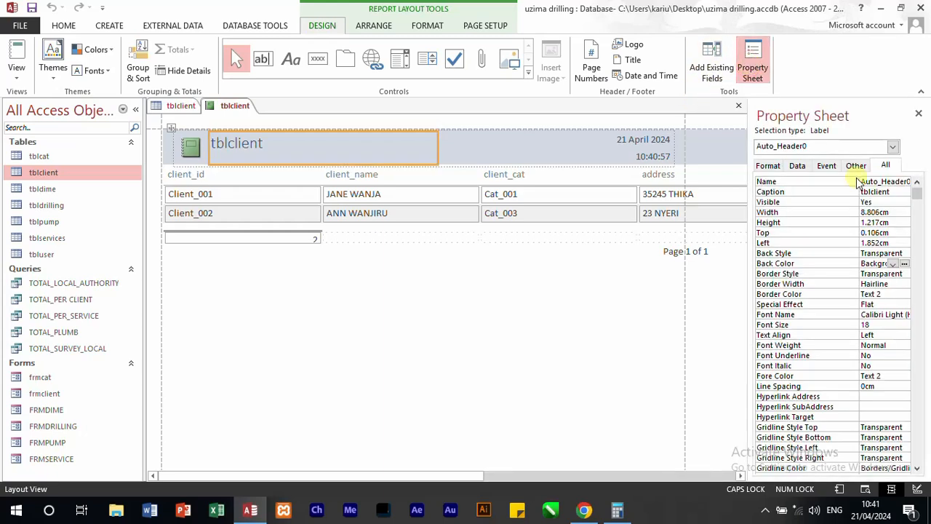
pyautogui.click(809, 186)
pyautogui.press('BackSpace')
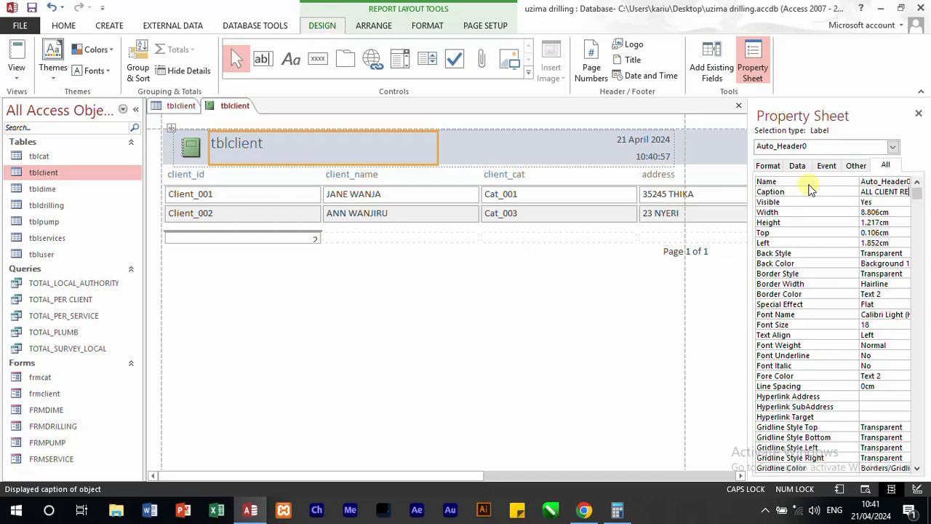
pyautogui.write('PORTS')
pyautogui.click(401, 281)
pyautogui.click(298, 149)
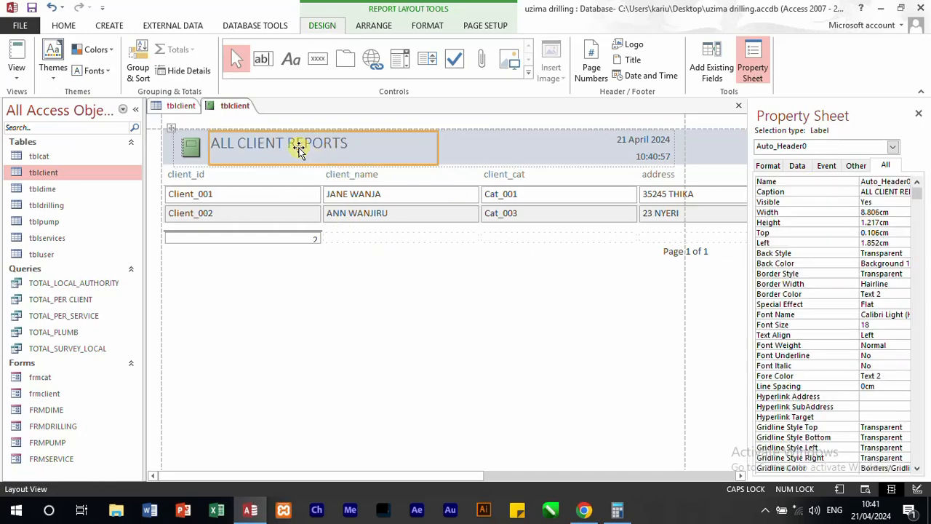
# Step: Set the back color of the ReportHeader section to the recently used dark blue
pyautogui.click(523, 154)
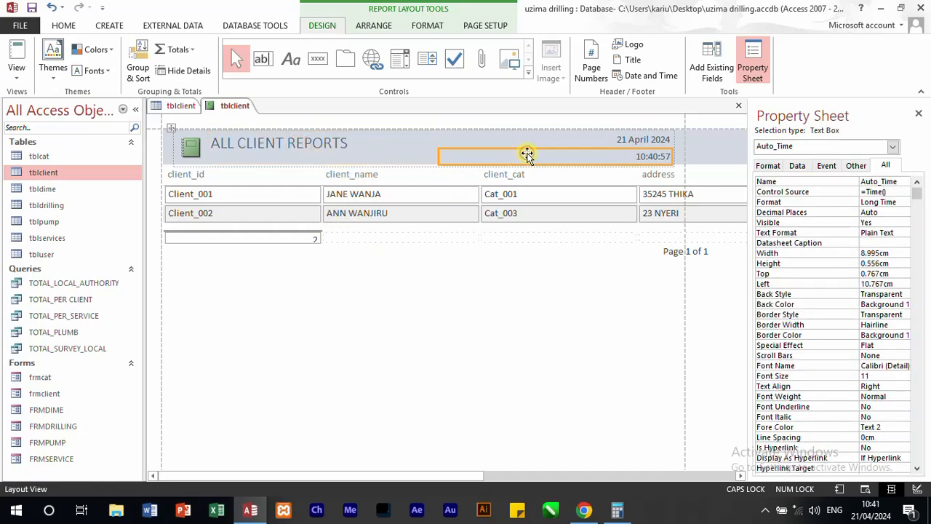
pyautogui.click(163, 148)
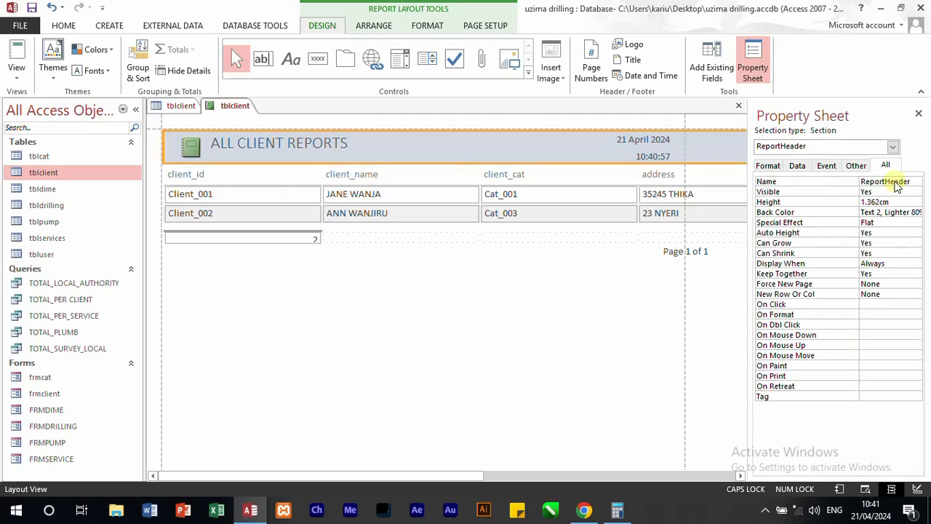
pyautogui.click(915, 213)
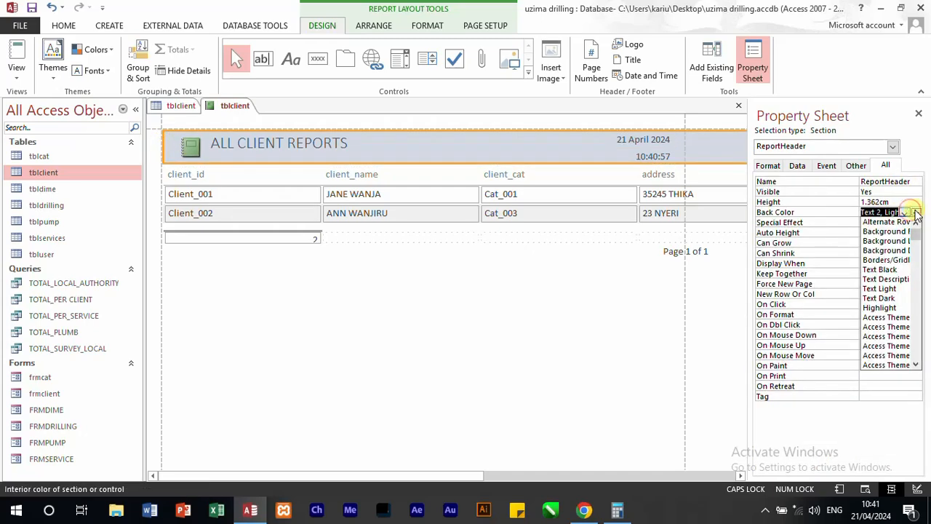
pyautogui.click(916, 211)
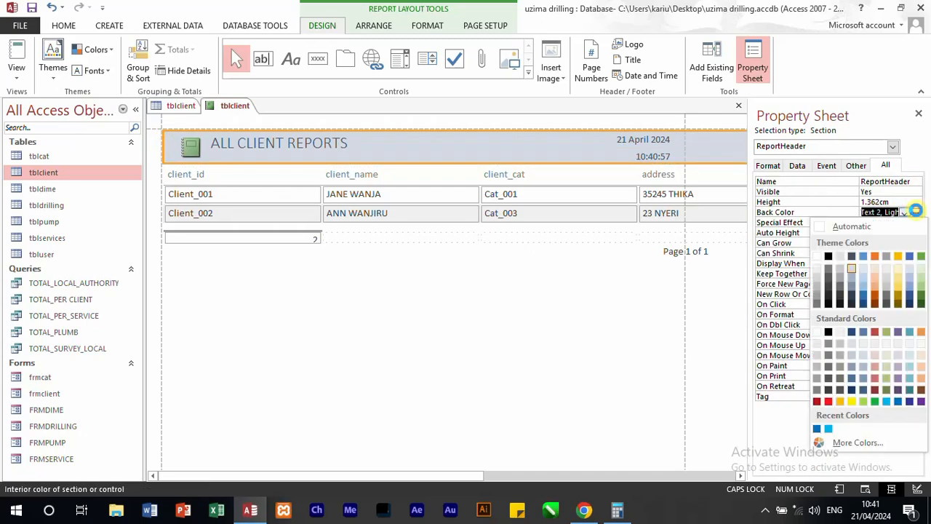
pyautogui.click(816, 429)
pyautogui.click(405, 306)
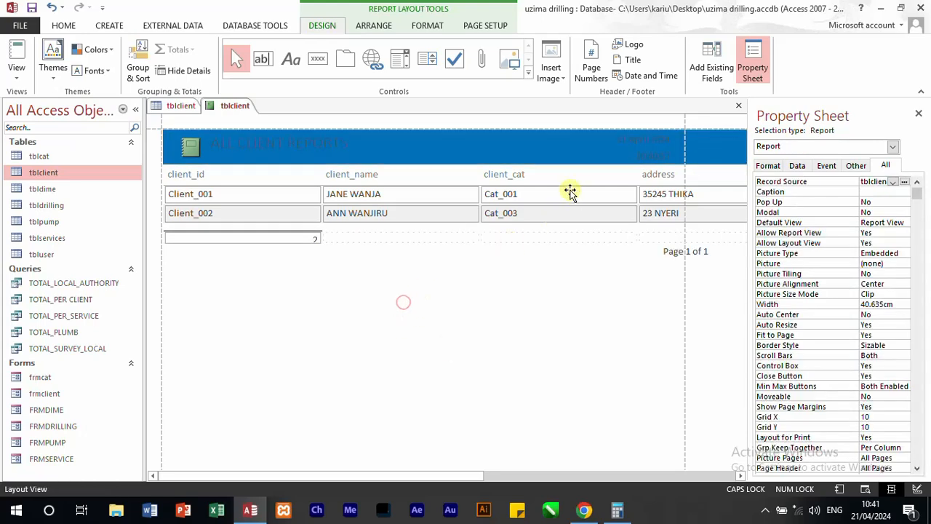
# Step: Set the fore color of the ALL CLIENT REPORTS title to white, after trying a dark orange
pyautogui.click(303, 150)
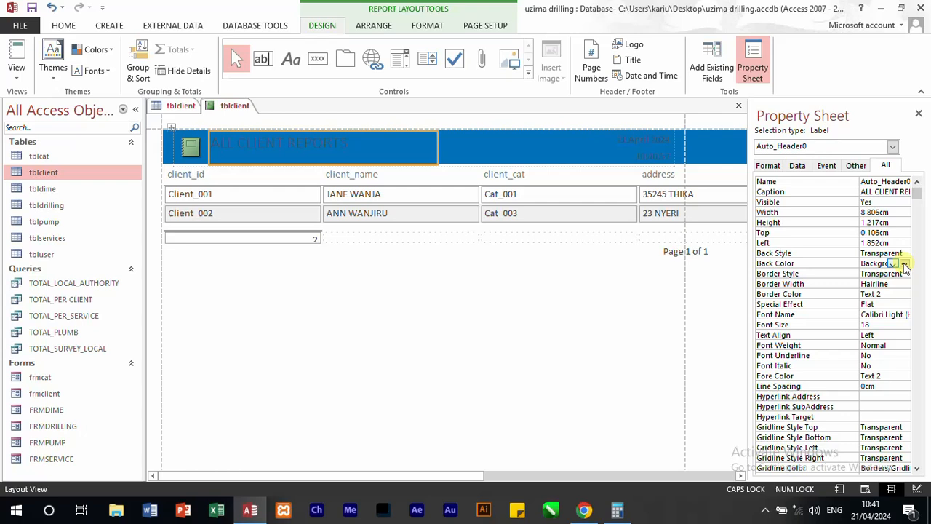
pyautogui.click(905, 375)
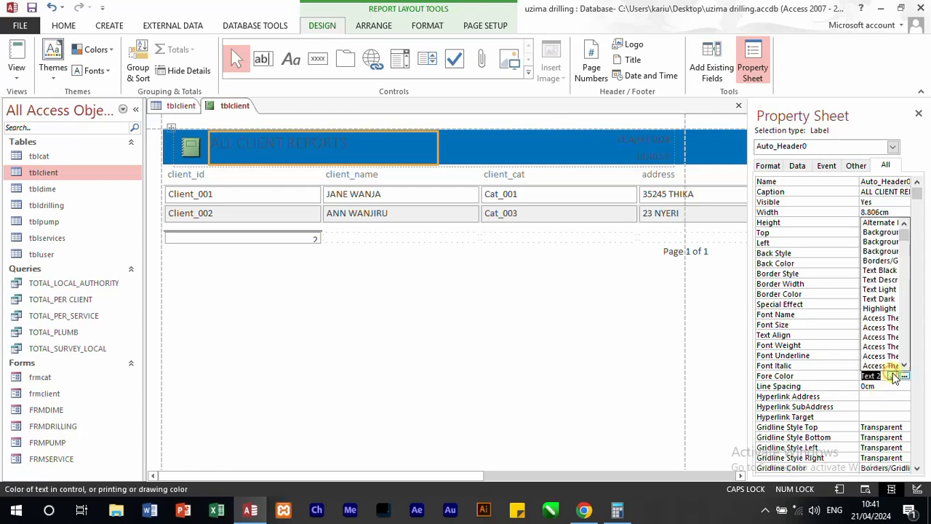
pyautogui.click(905, 375)
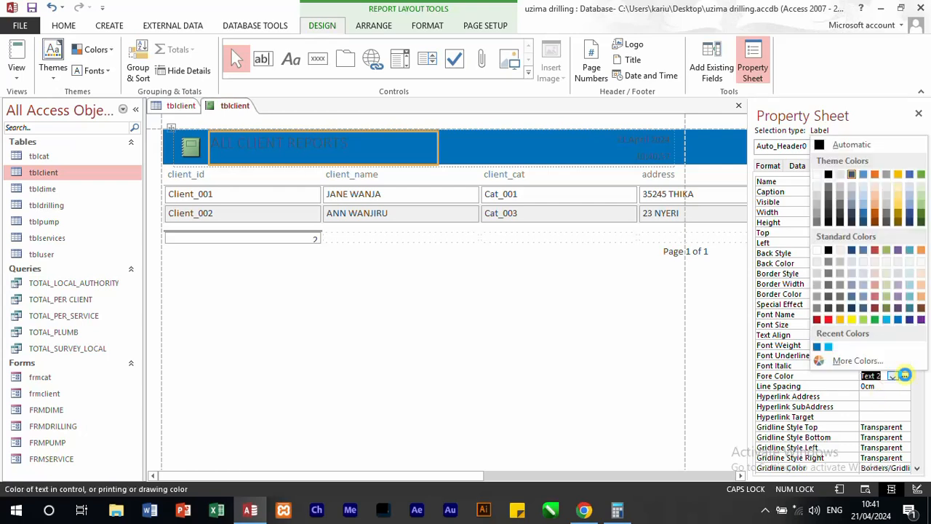
pyautogui.click(875, 213)
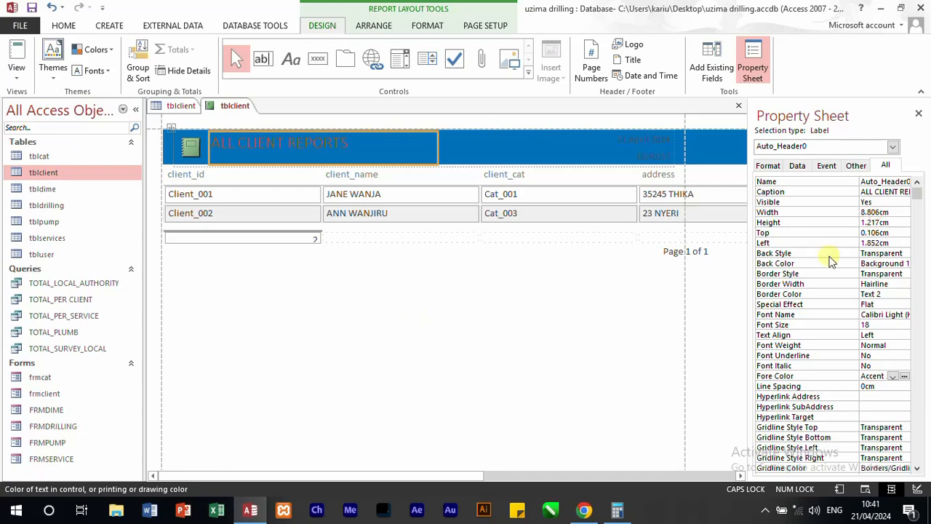
pyautogui.click(905, 376)
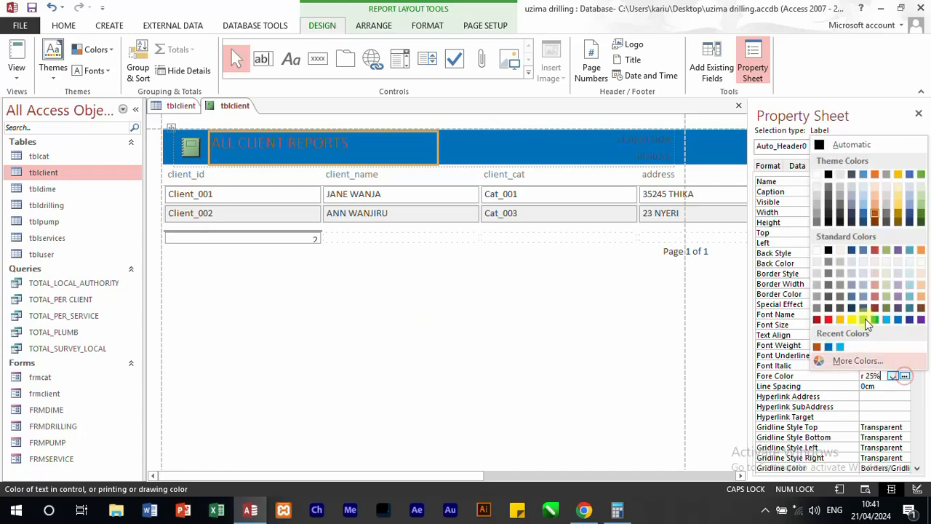
pyautogui.click(819, 175)
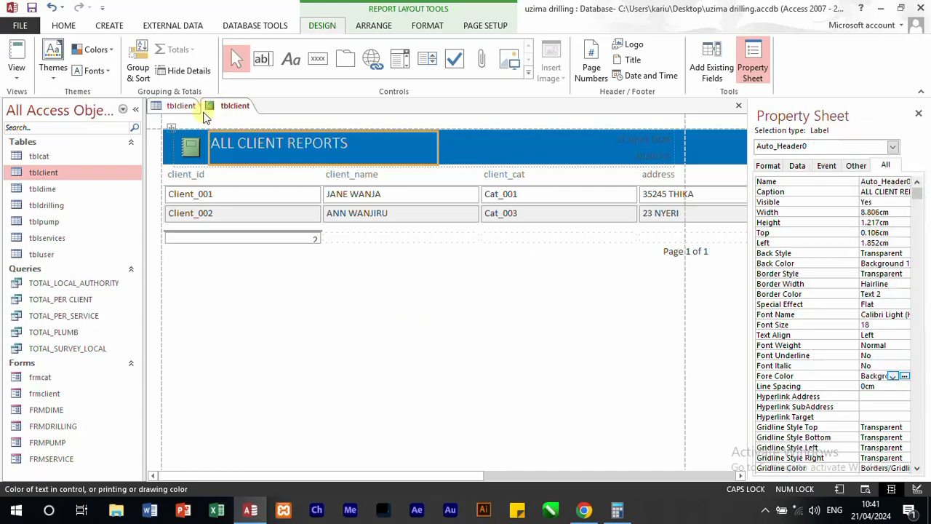
# Step: Delete the logo from the report header and the record count box below the client_id column
pyautogui.click(194, 146)
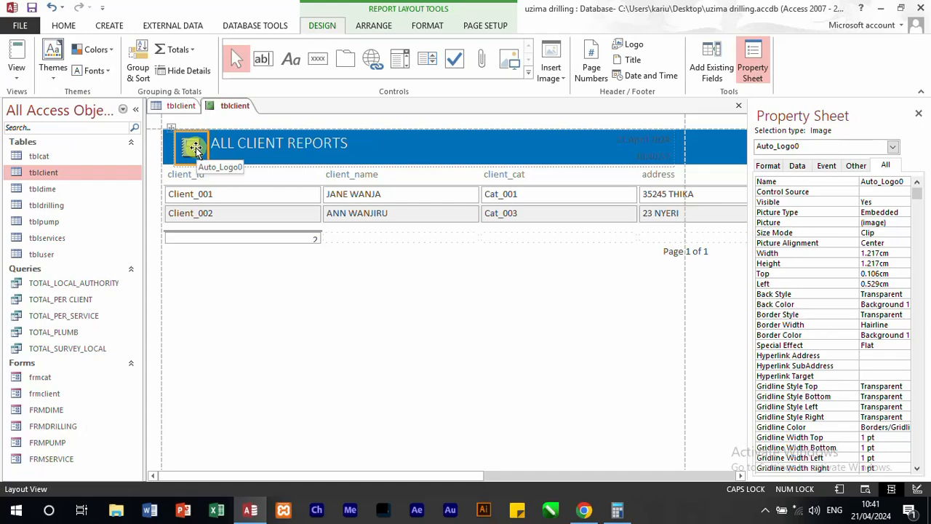
pyautogui.press('Delete')
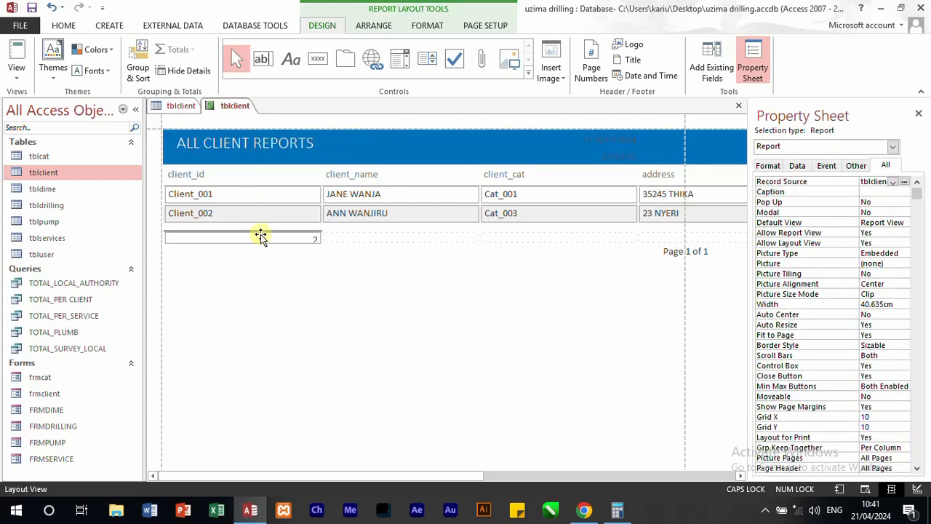
pyautogui.click(261, 238)
pyautogui.press('Delete')
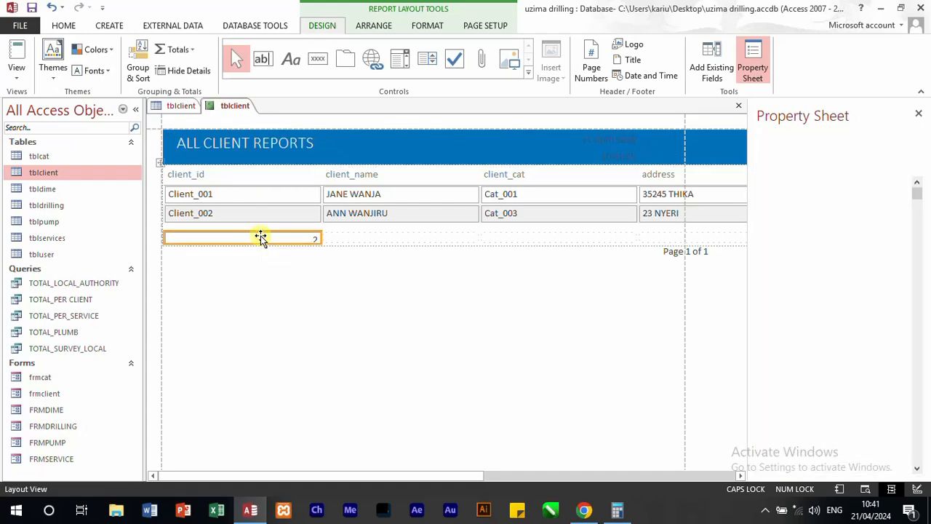
# Step: Narrow the client_id column to about 3.07 cm and set its heading caption to CLIENT ID:
pyautogui.click(311, 199)
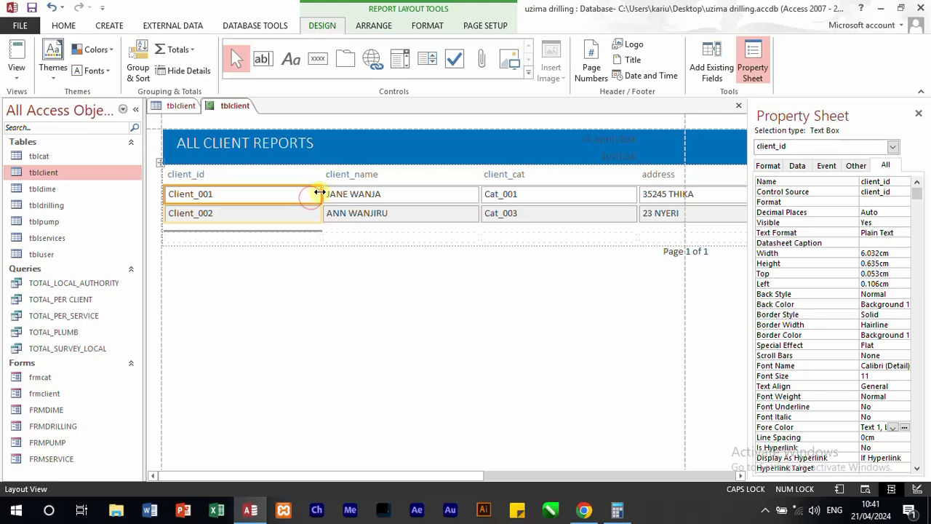
pyautogui.moveTo(313, 196); pyautogui.dragTo(246, 182)
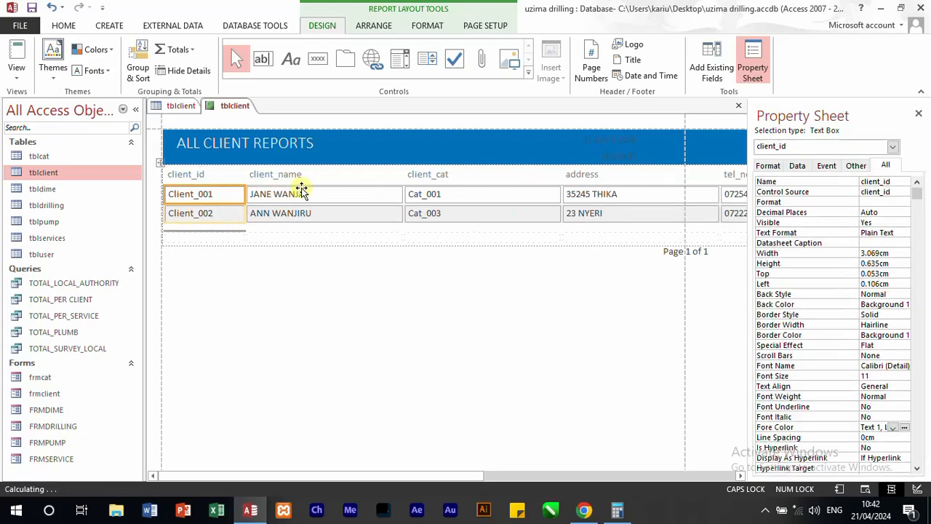
pyautogui.click(198, 175)
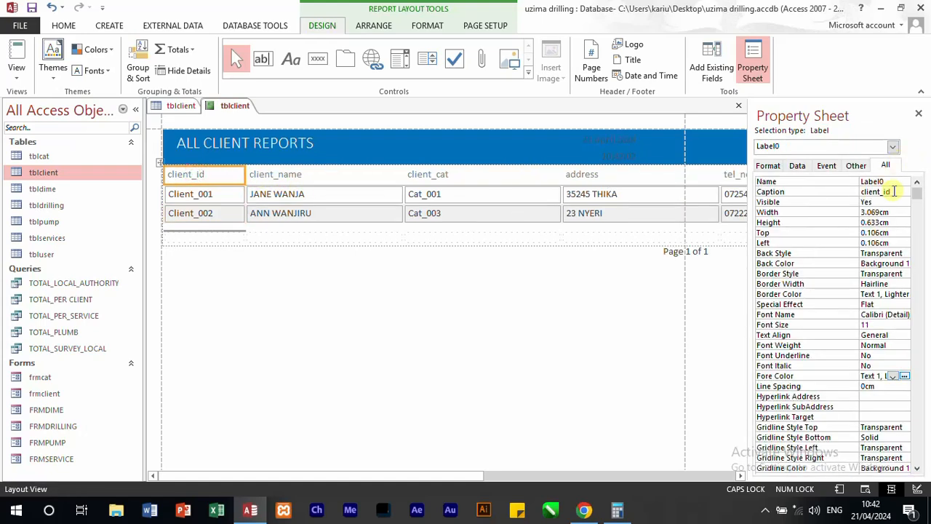
pyautogui.click(797, 191)
pyautogui.write('CLIENT ID:')
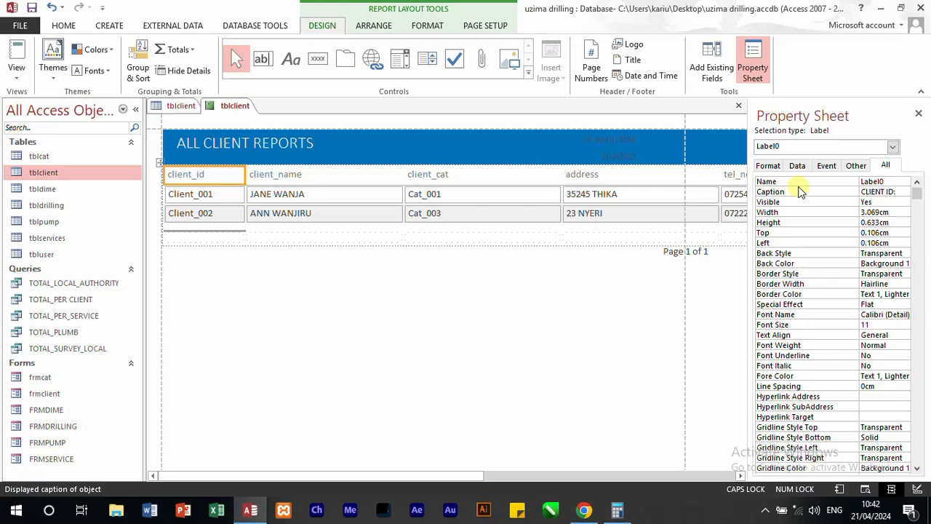
# Step: Set the client_name column heading's caption to NAME and narrow that column to fit the names
pyautogui.click(322, 175)
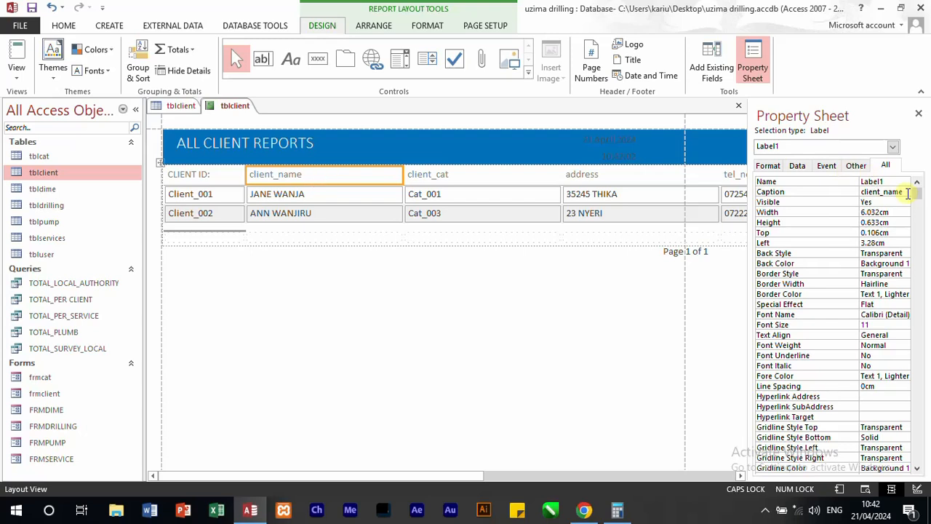
pyautogui.click(908, 193)
pyautogui.write('NAME')
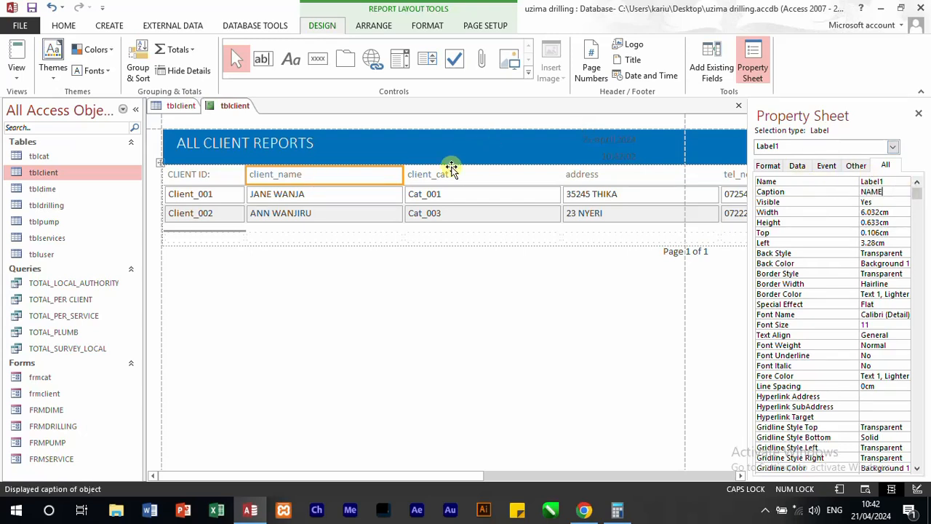
pyautogui.click(444, 250)
pyautogui.click(394, 179)
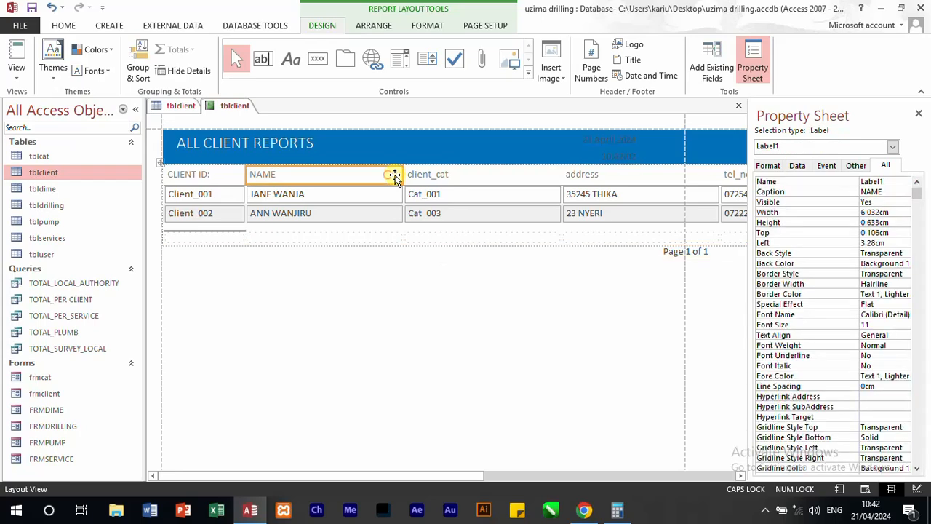
pyautogui.moveTo(401, 173); pyautogui.dragTo(364, 175)
pyautogui.click(419, 182)
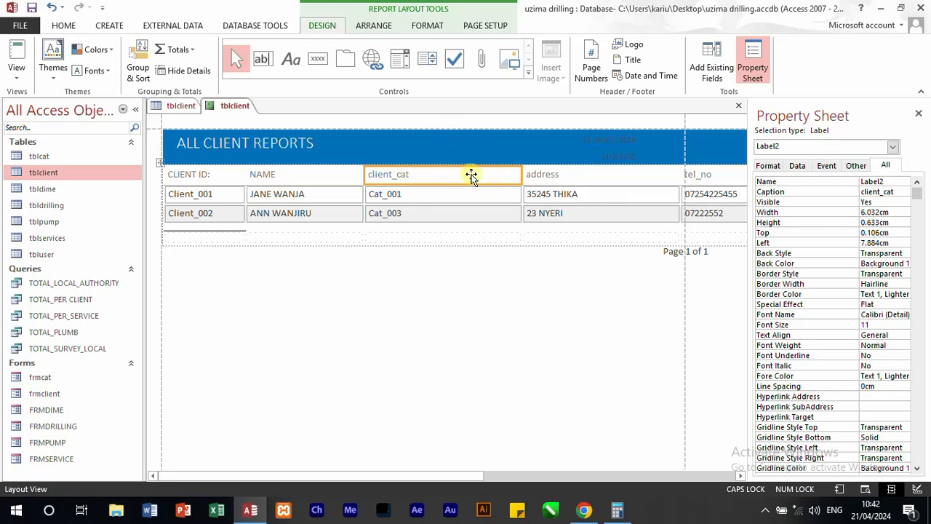
pyautogui.click(601, 199)
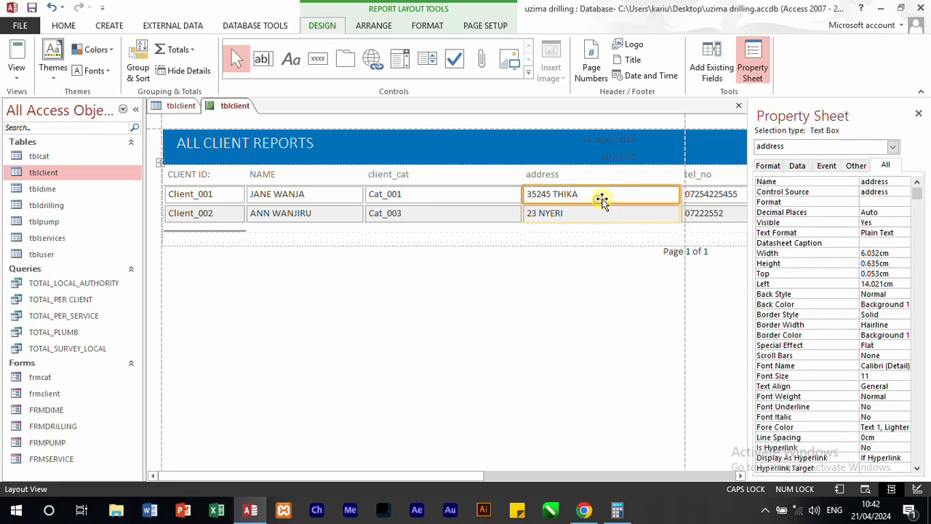
pyautogui.click(702, 193)
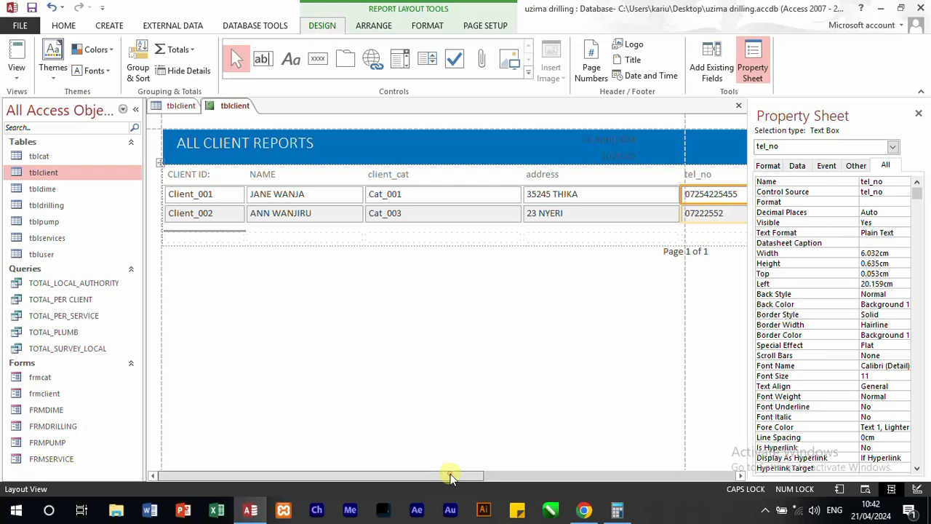
# Step: Close the tblclient report without saving its design, and close the tblclient table
pyautogui.moveTo(446, 474); pyautogui.dragTo(620, 477)
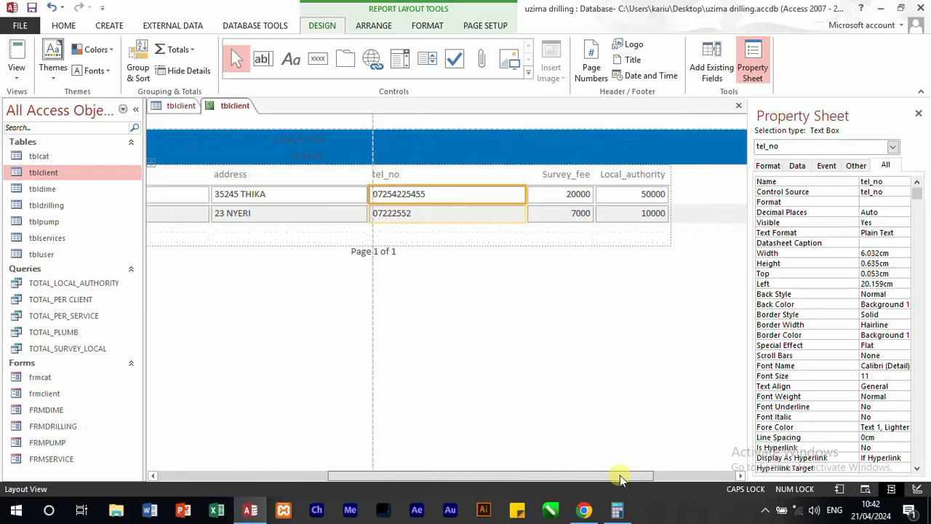
pyautogui.click(739, 105)
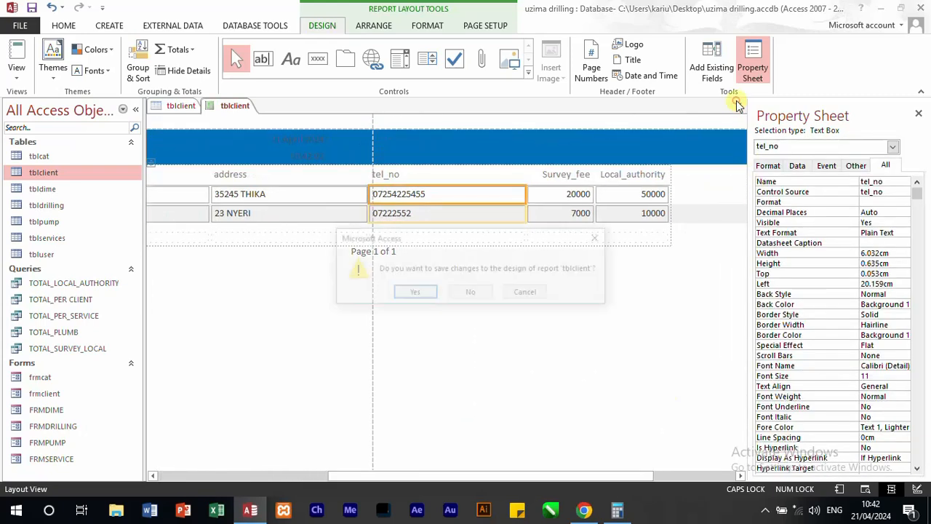
pyautogui.click(478, 293)
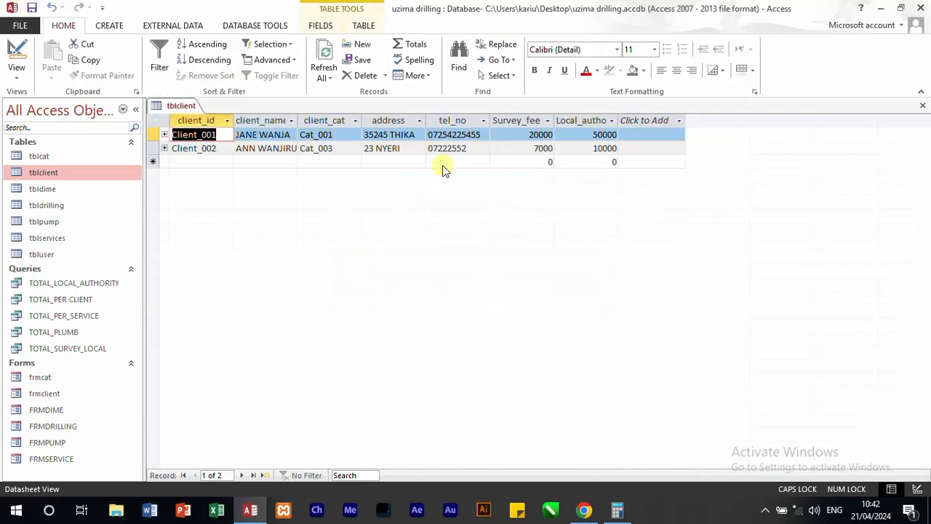
pyautogui.click(924, 108)
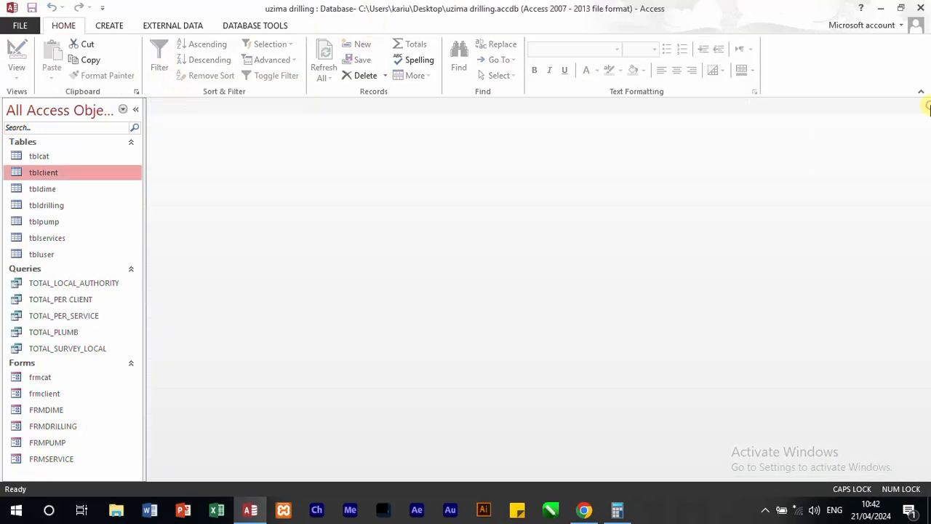
# Step: Start a new query in design view based on the tblcat and tblclient tables
pyautogui.click(111, 27)
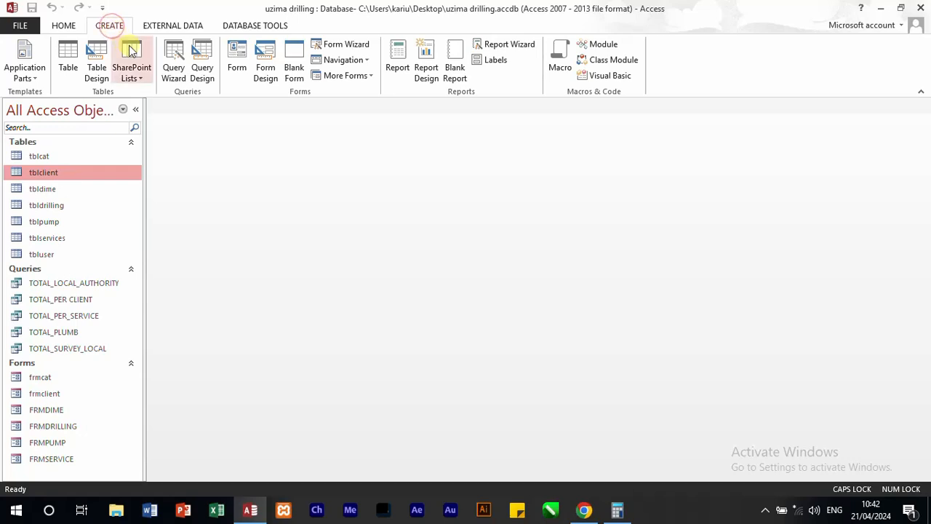
pyautogui.click(202, 66)
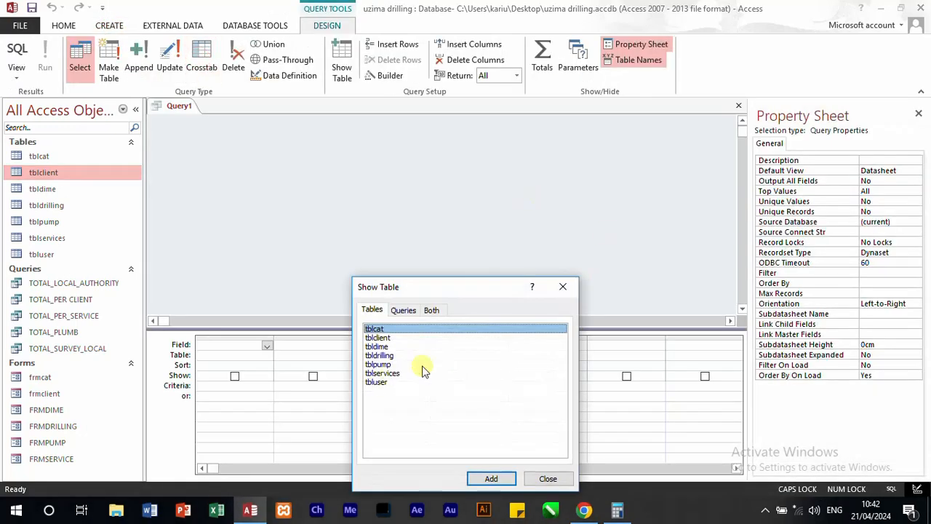
pyautogui.doubleClick(374, 329)
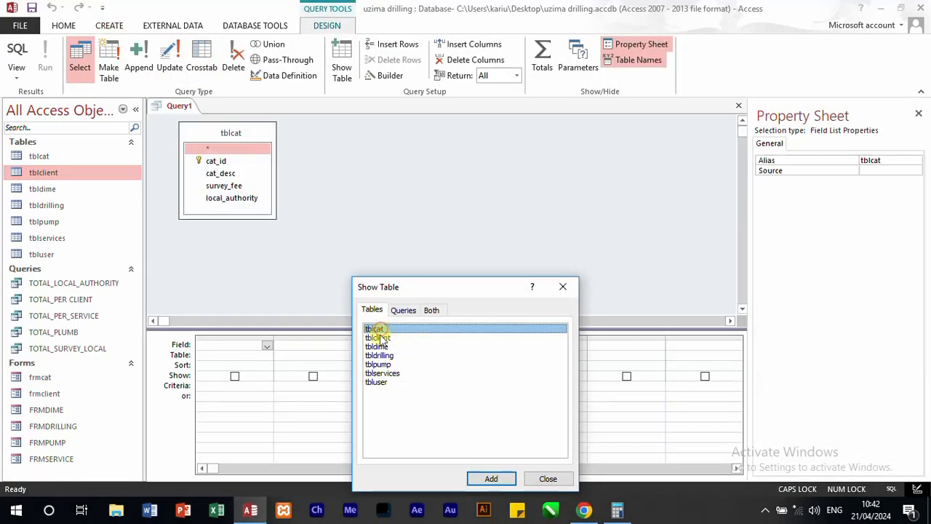
pyautogui.doubleClick(377, 337)
pyautogui.click(564, 289)
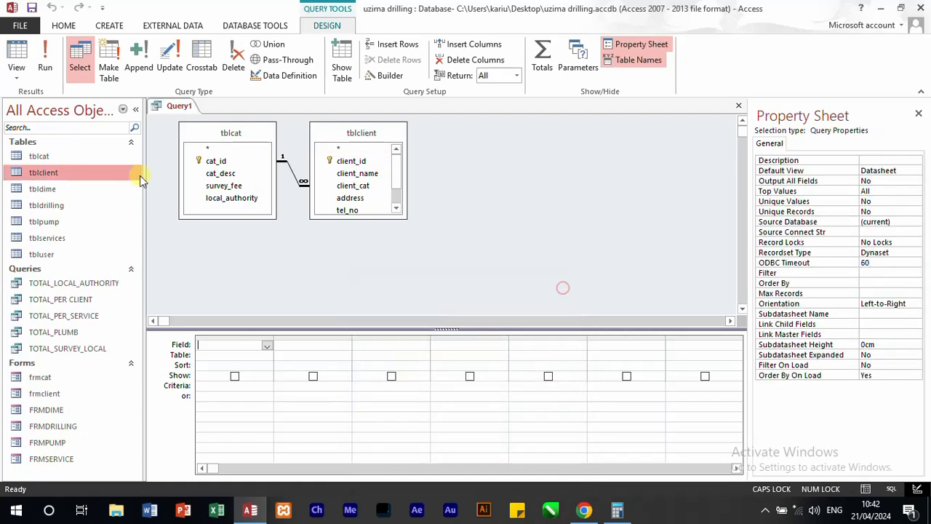
# Step: Add client_id and client_name from tblclient, cat_desc from tblcat, and address and tel_no from tblclient to the query
pyautogui.doubleClick(354, 161)
pyautogui.click(361, 175)
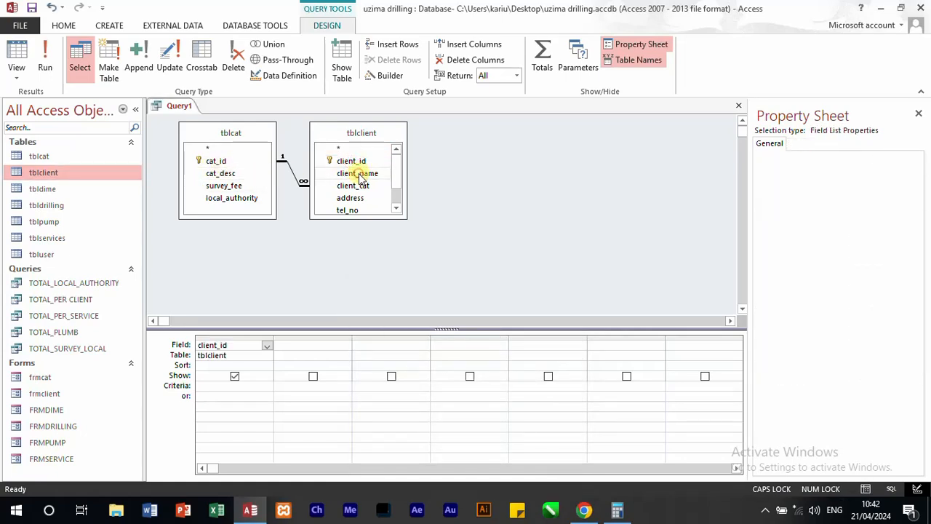
pyautogui.doubleClick(360, 175)
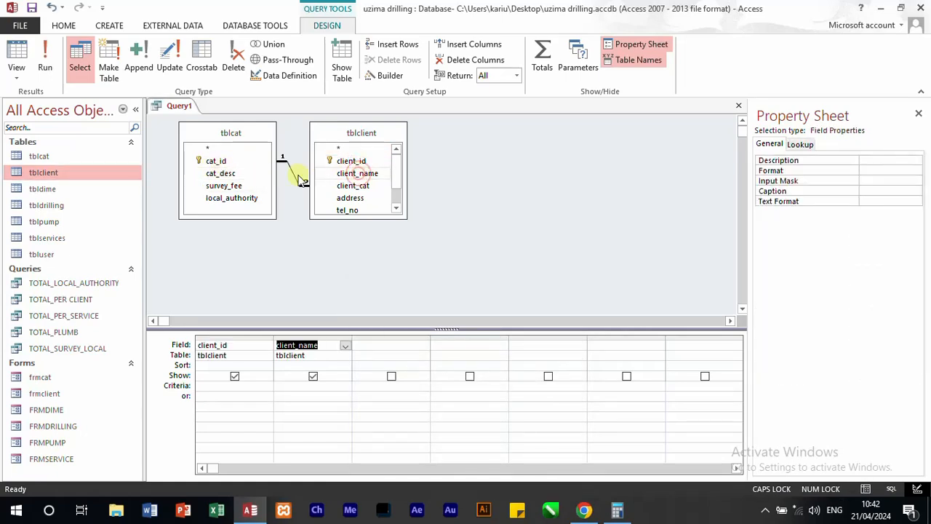
pyautogui.doubleClick(227, 174)
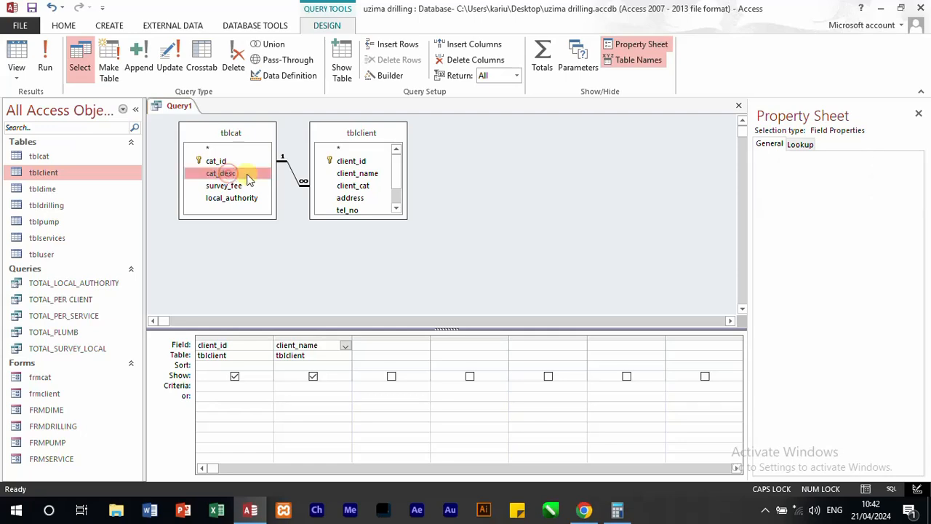
pyautogui.doubleClick(359, 199)
pyautogui.doubleClick(352, 210)
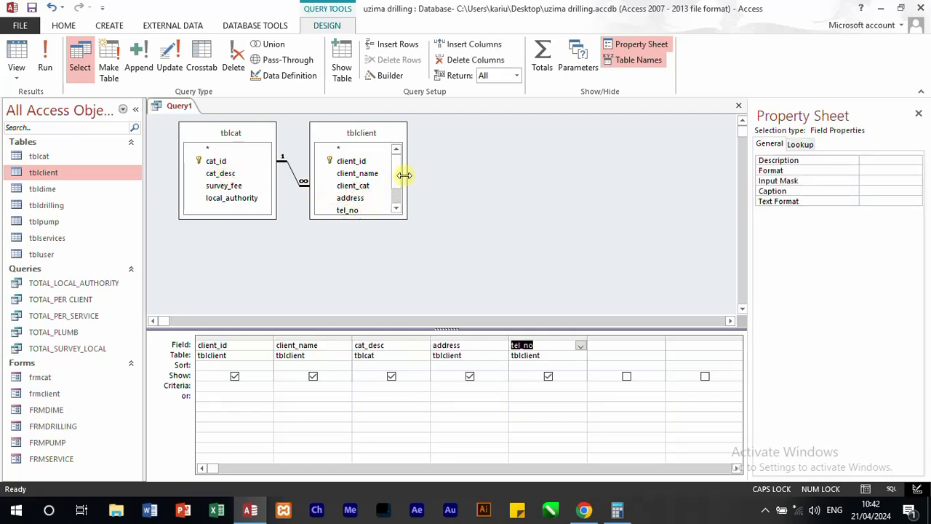
# Step: Add survey_fee and local_authority from tblcat to the query and run it
pyautogui.scroll(-2, 403, 176)
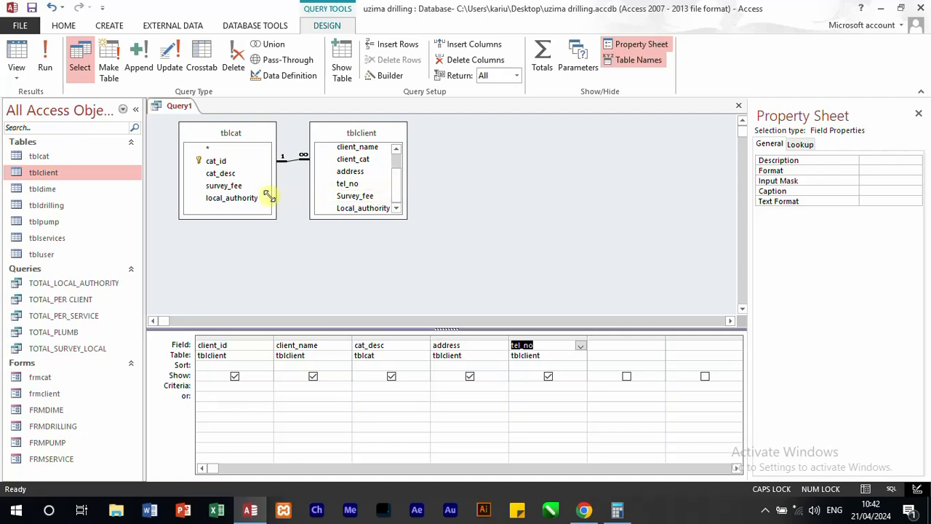
pyautogui.click(235, 185)
pyautogui.doubleClick(246, 198)
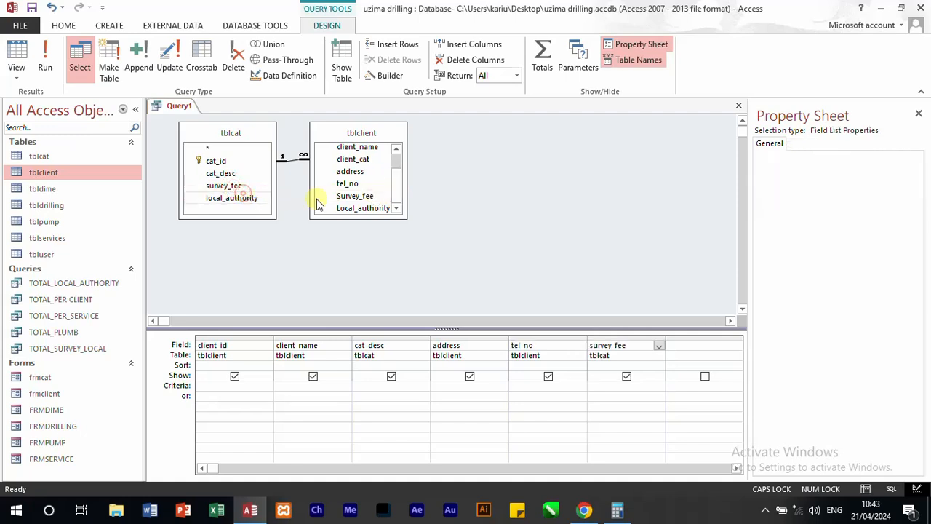
pyautogui.click(520, 189)
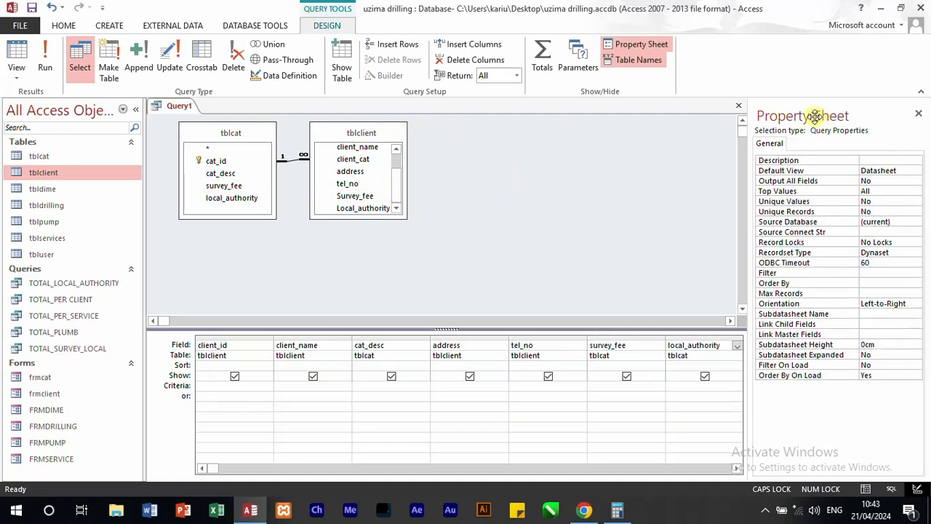
pyautogui.click(46, 57)
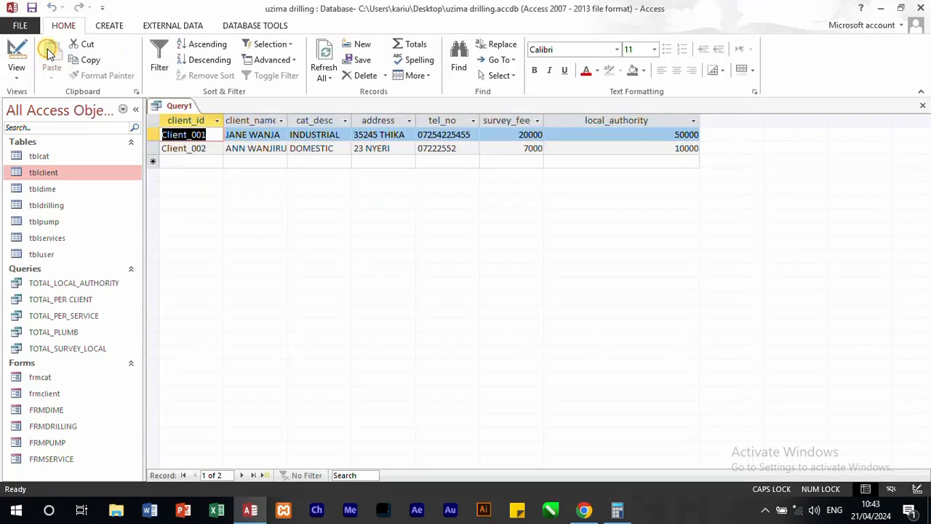
# Step: Close the query and save it as LISTCLIENT
pyautogui.click(923, 106)
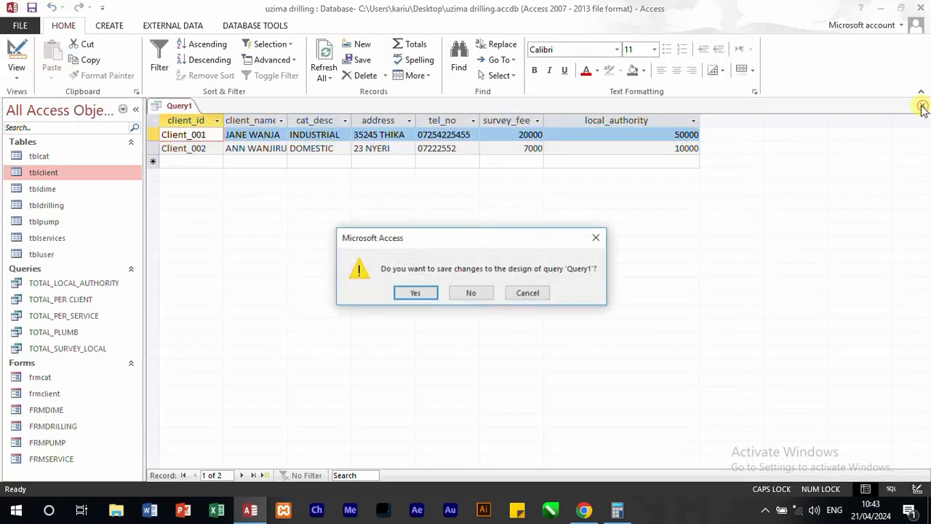
pyautogui.click(414, 293)
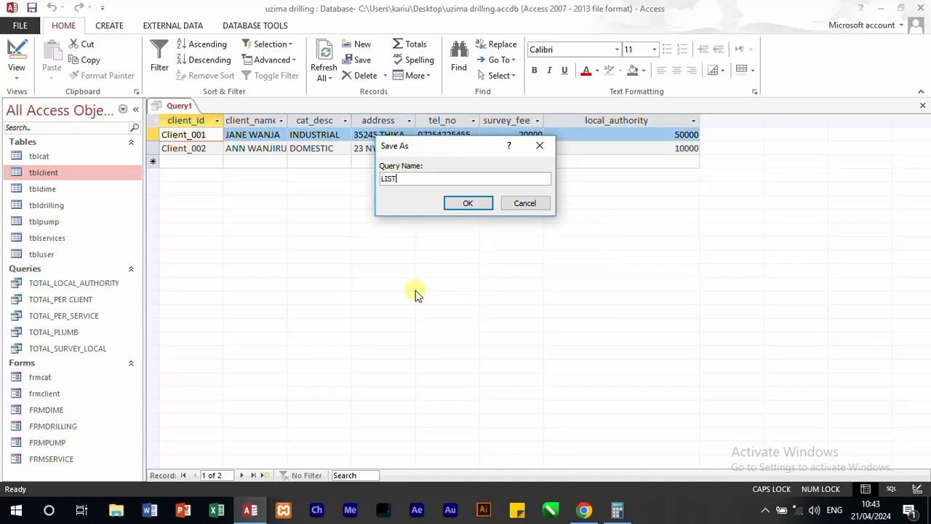
pyautogui.write('LISTCLIENT')
pyautogui.press('Return')
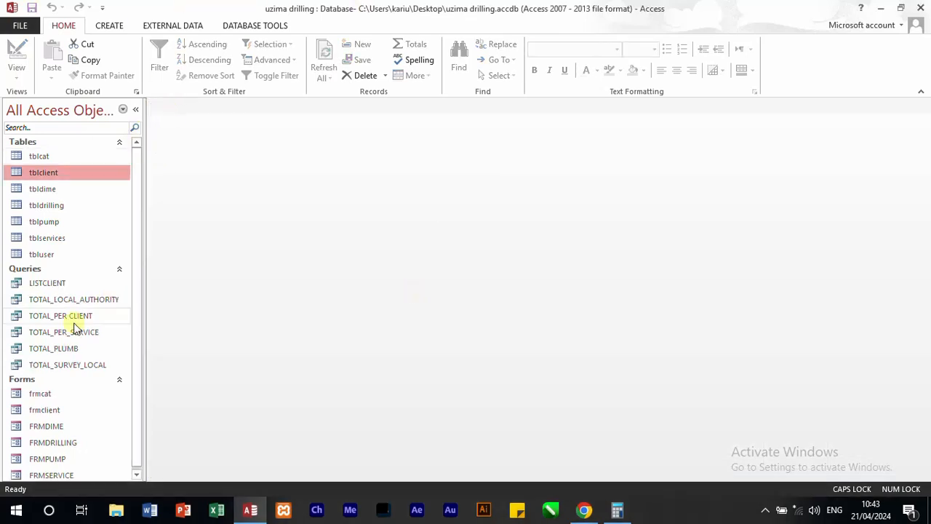
# Step: Open the LISTCLIENT query and create a report from it
pyautogui.click(48, 285)
pyautogui.doubleClick(48, 285)
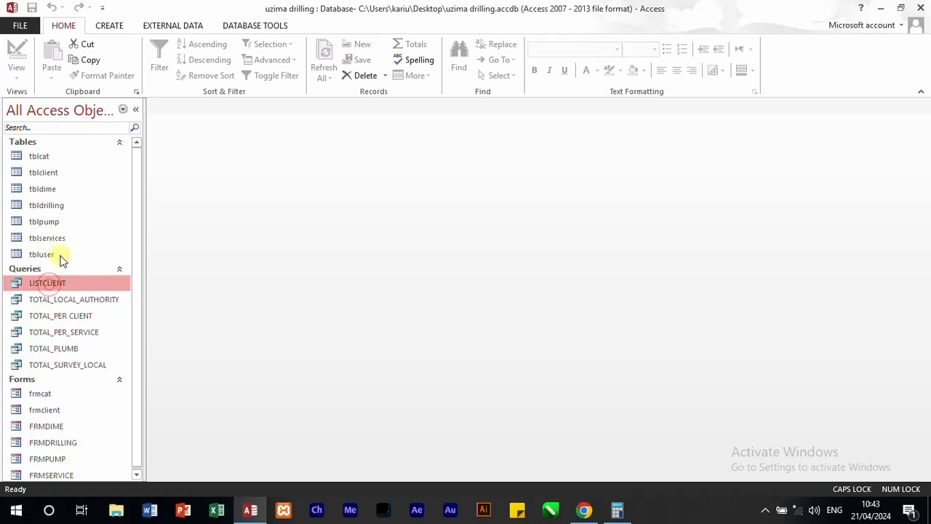
pyautogui.click(110, 27)
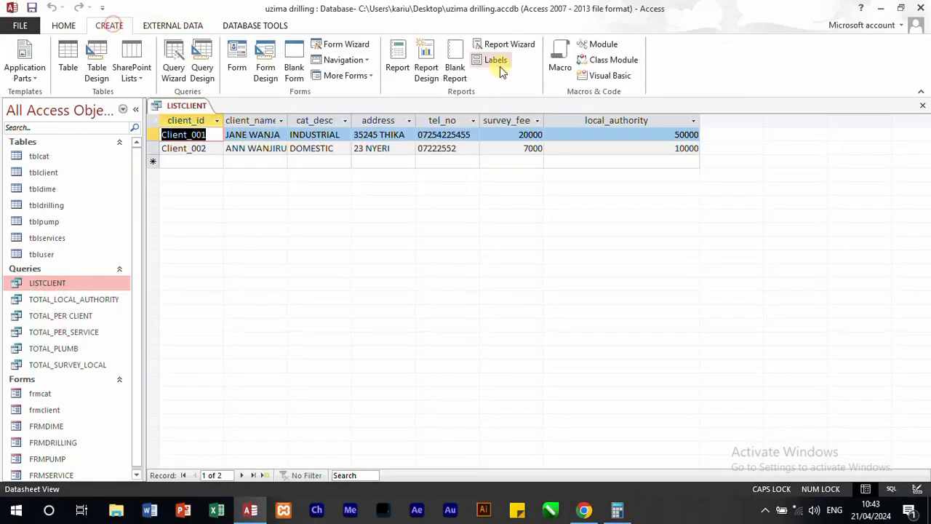
pyautogui.click(397, 59)
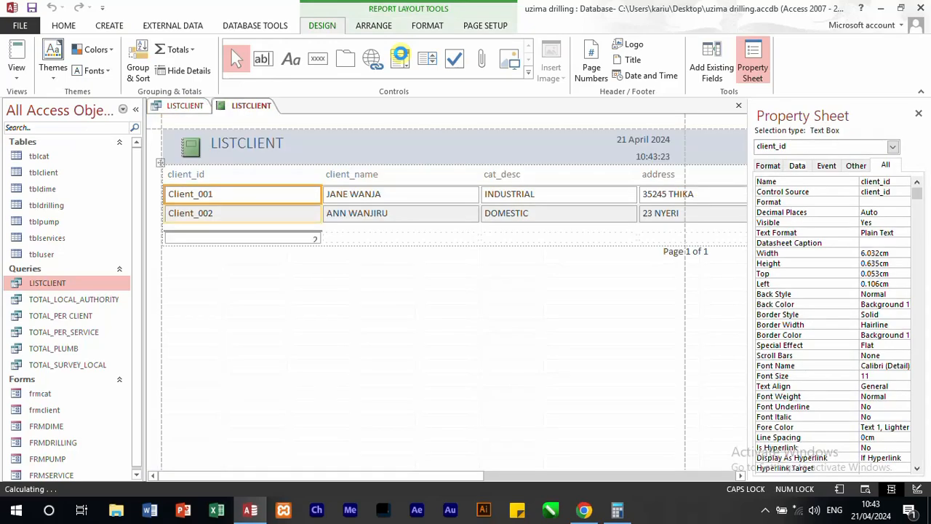
# Step: Set the caption of the report's title label to ALL CLIENT
pyautogui.click(353, 150)
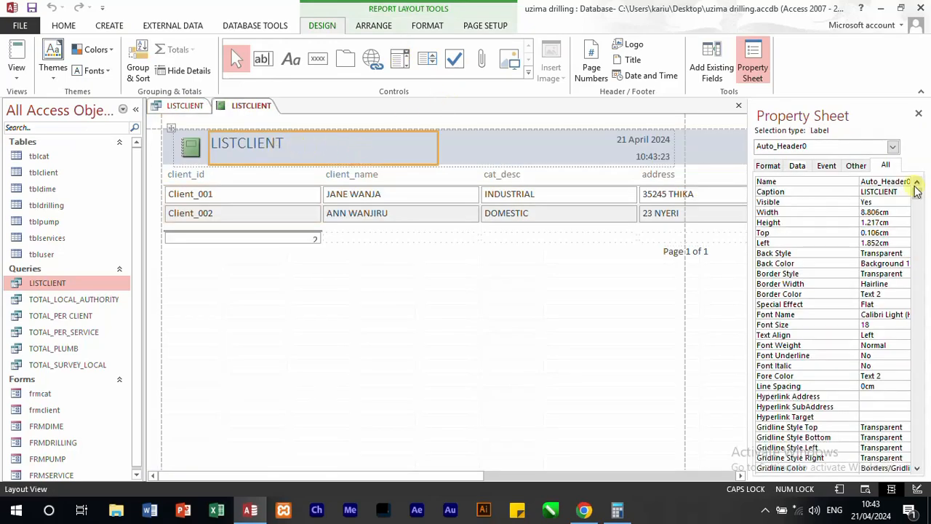
pyautogui.click(901, 191)
pyautogui.click(782, 191)
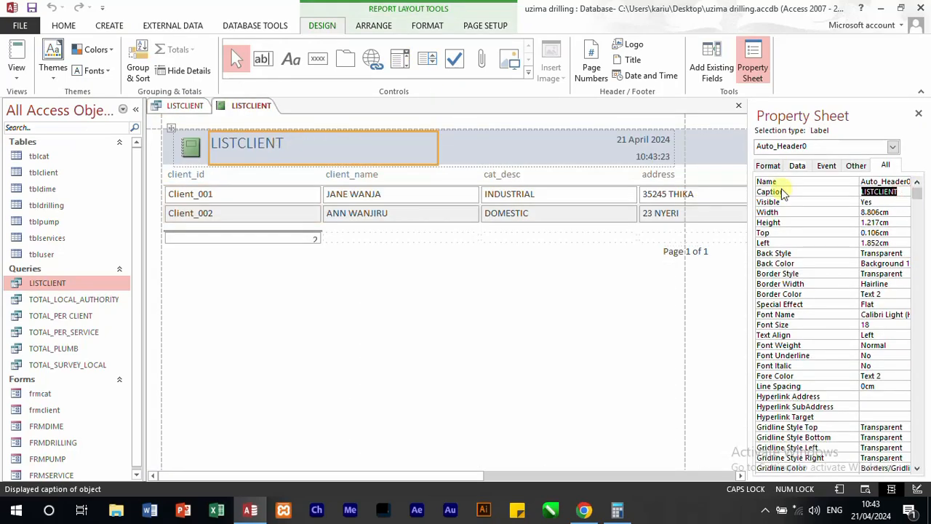
pyautogui.write('ALL CLIENT')
# Step: Delete the logo, the date and the time from the report header
pyautogui.click(191, 144)
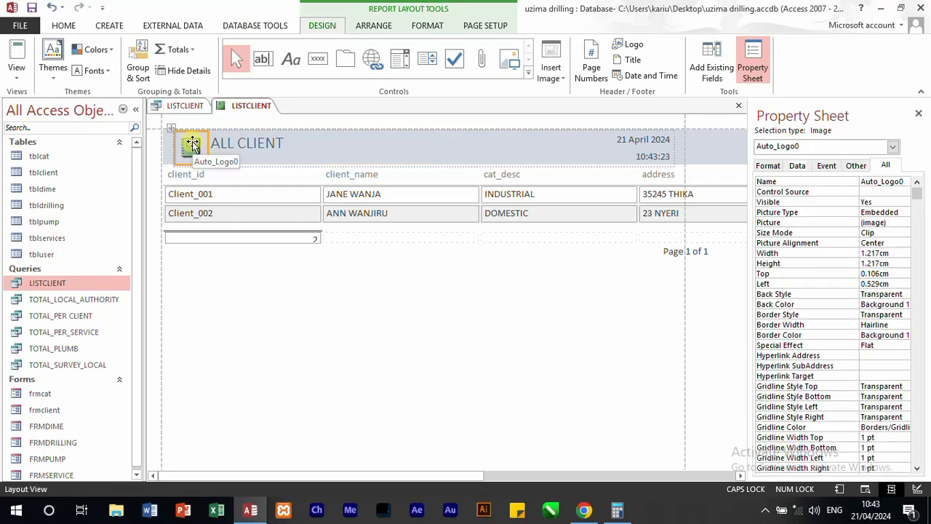
pyautogui.press('Delete')
pyautogui.click(603, 140)
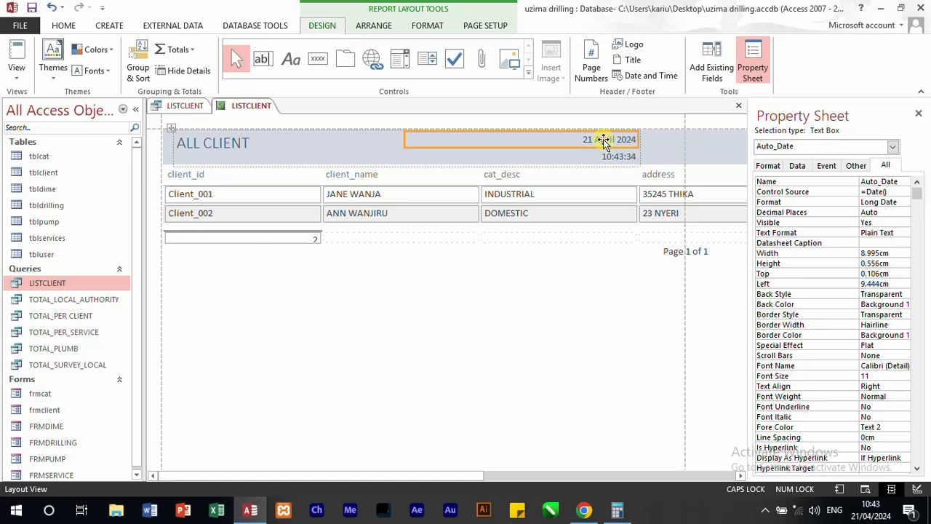
pyautogui.press('Delete')
pyautogui.click(617, 156)
pyautogui.press('Delete')
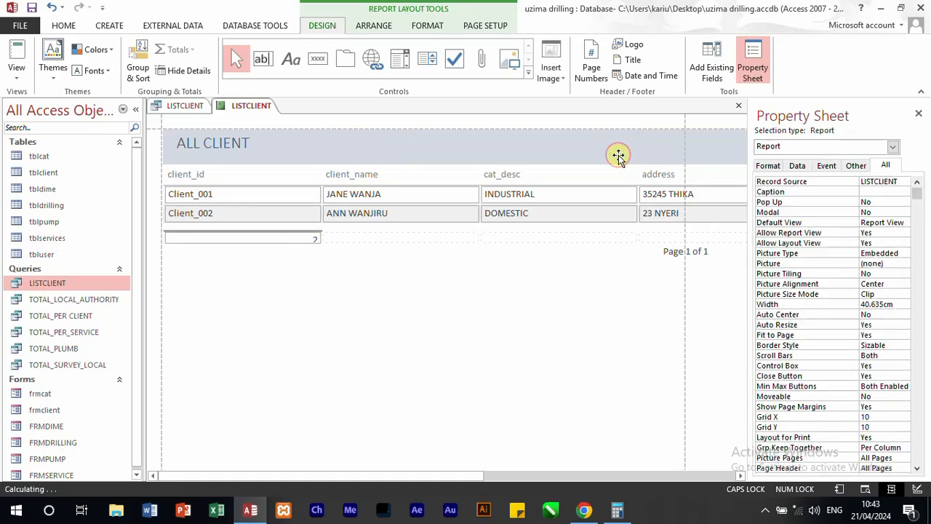
# Step: Set the report header's back color to the recently used blue, #0072BC
pyautogui.click(198, 142)
pyautogui.click(161, 146)
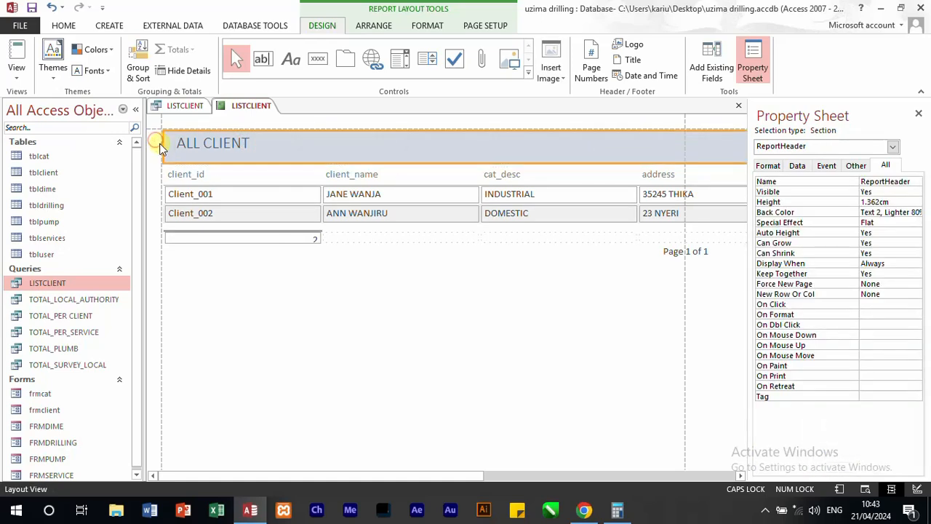
pyautogui.click(913, 211)
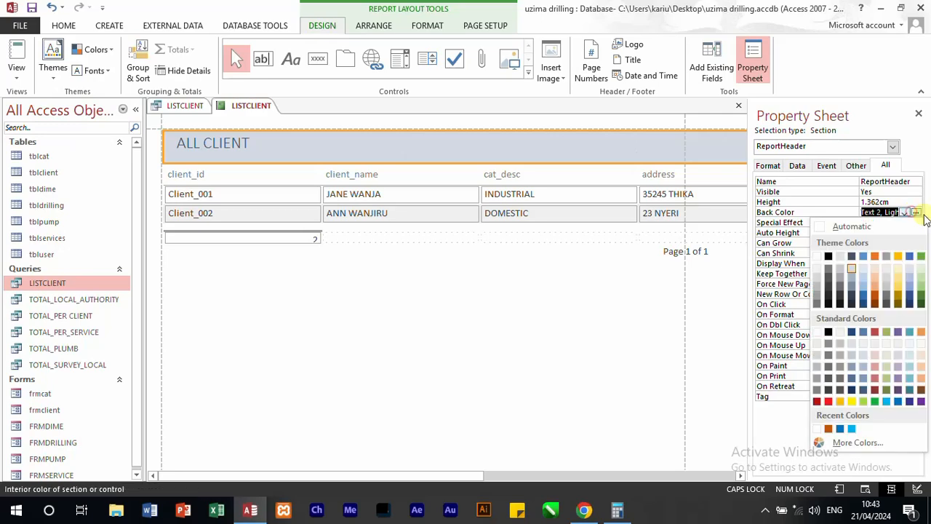
pyautogui.click(842, 430)
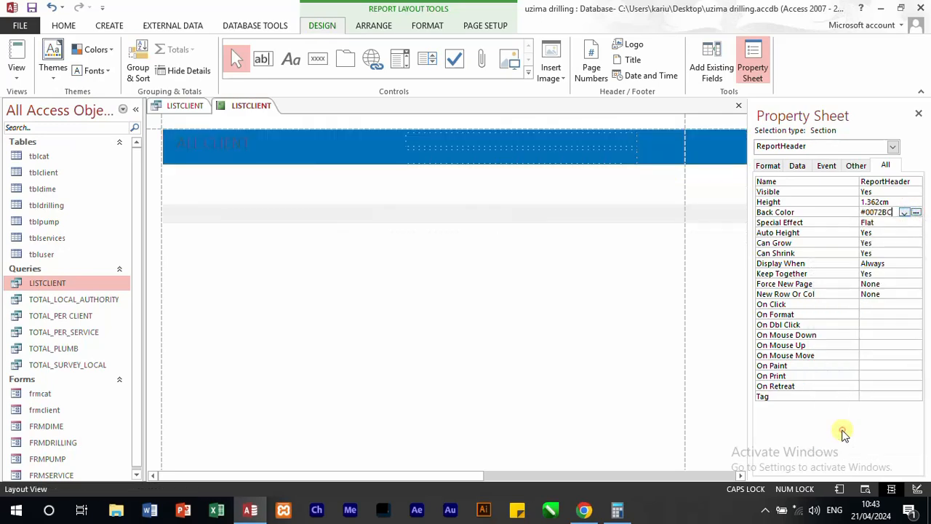
# Step: Set the fore color of the ALL CLIENT title to white
pyautogui.click(204, 148)
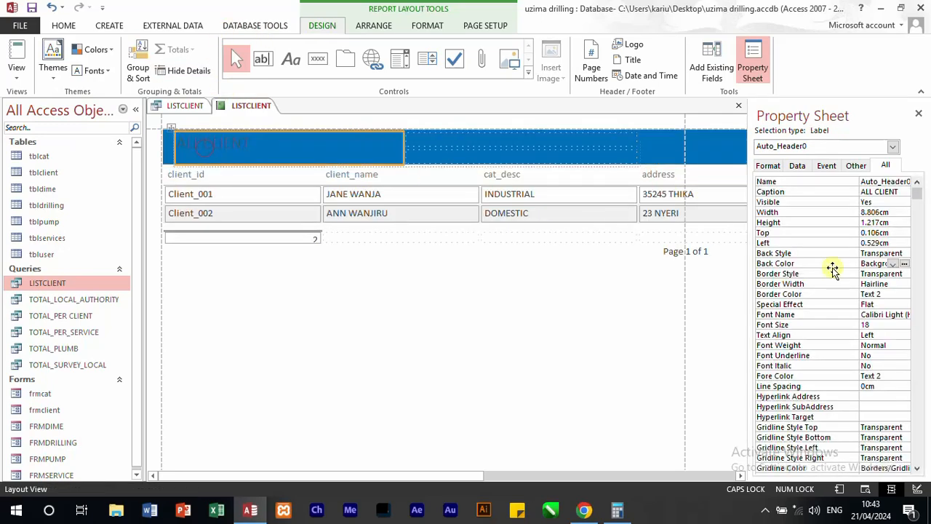
pyautogui.click(895, 376)
pyautogui.click(893, 376)
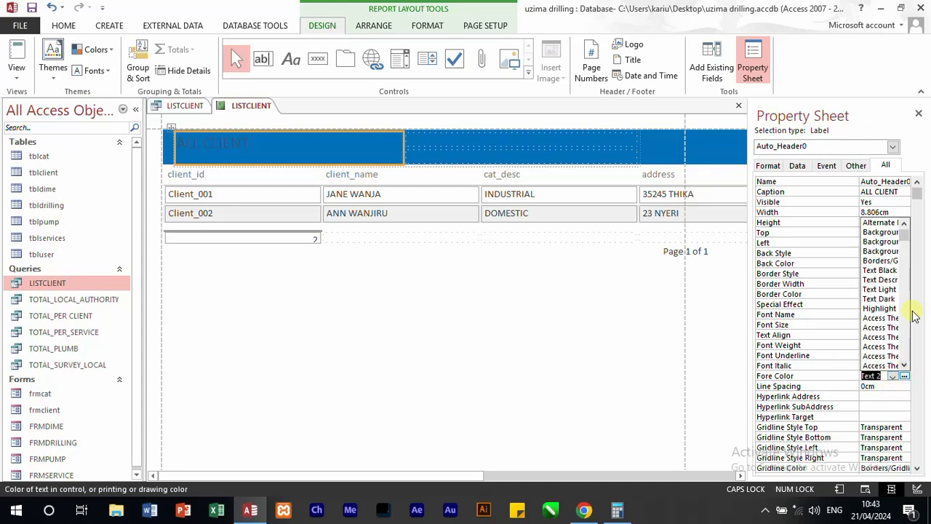
pyautogui.click(905, 376)
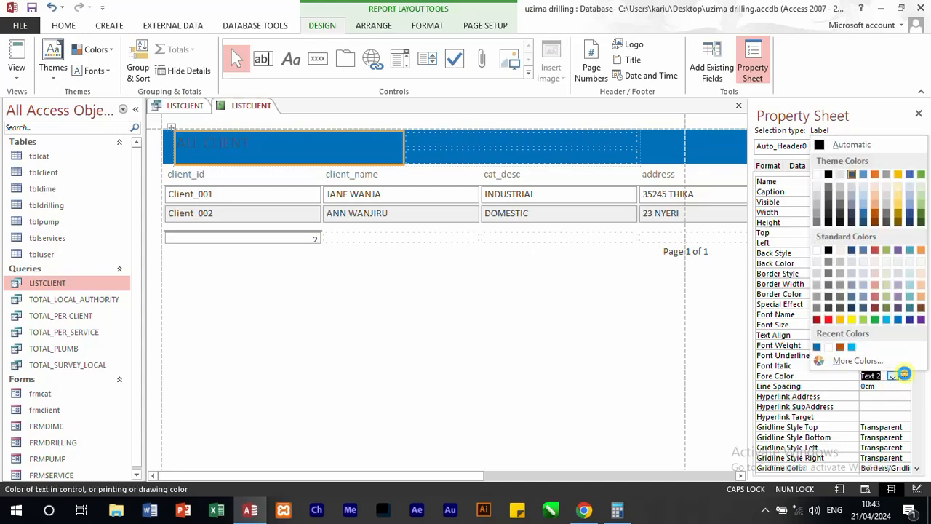
pyautogui.click(817, 176)
pyautogui.click(413, 283)
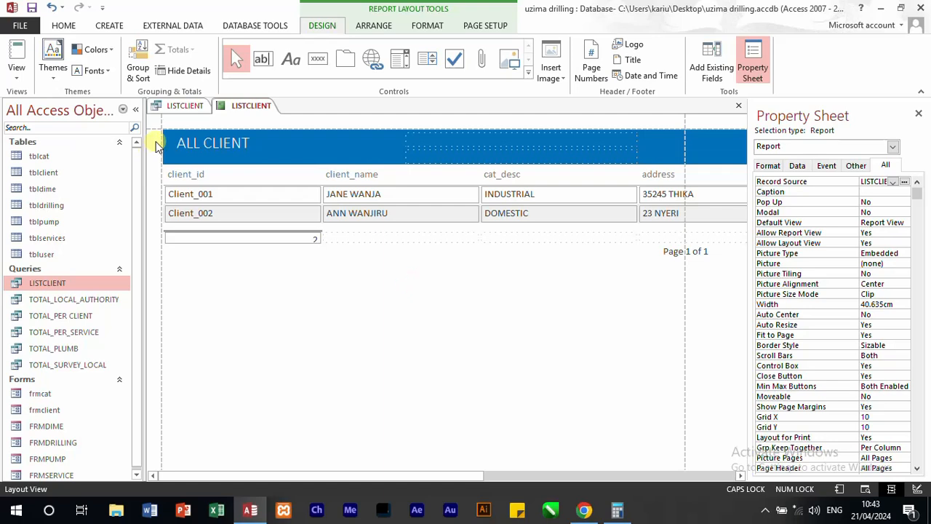
# Step: Set the caption of the client_id column heading to CLIENT NO and narrow the column to about 3.3 cm
pyautogui.click(187, 179)
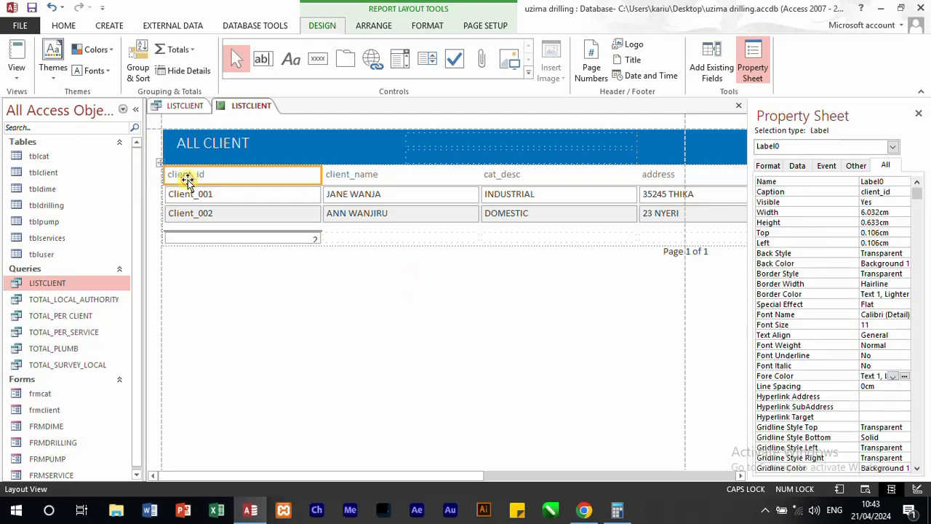
pyautogui.click(906, 192)
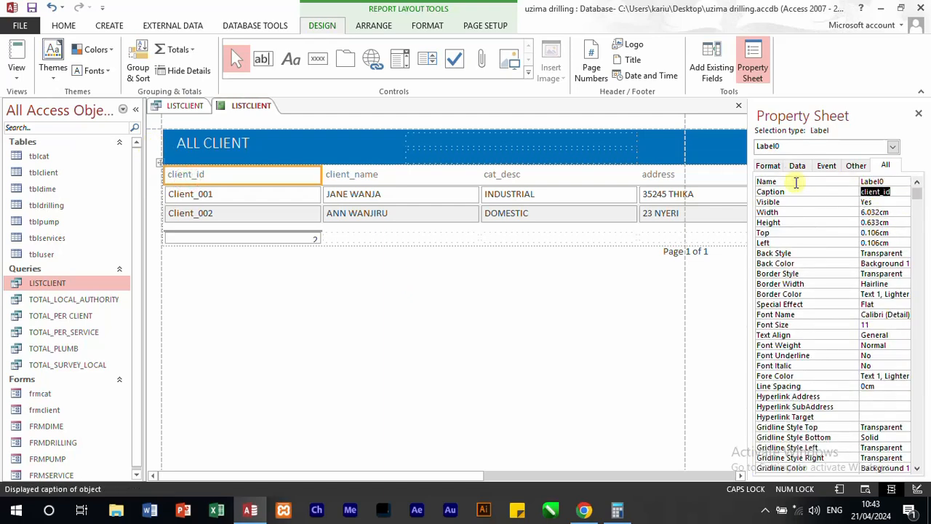
pyautogui.write('CLIENT NO')
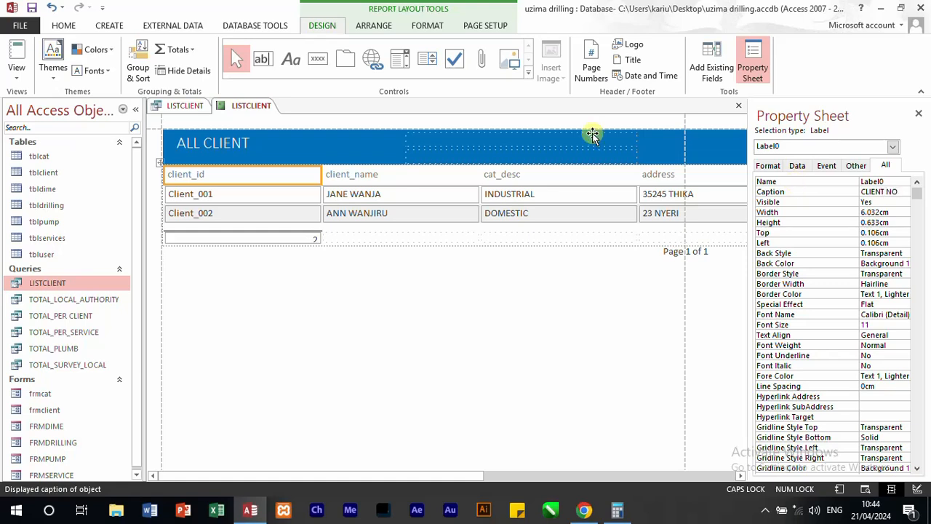
pyautogui.moveTo(324, 174); pyautogui.dragTo(250, 176)
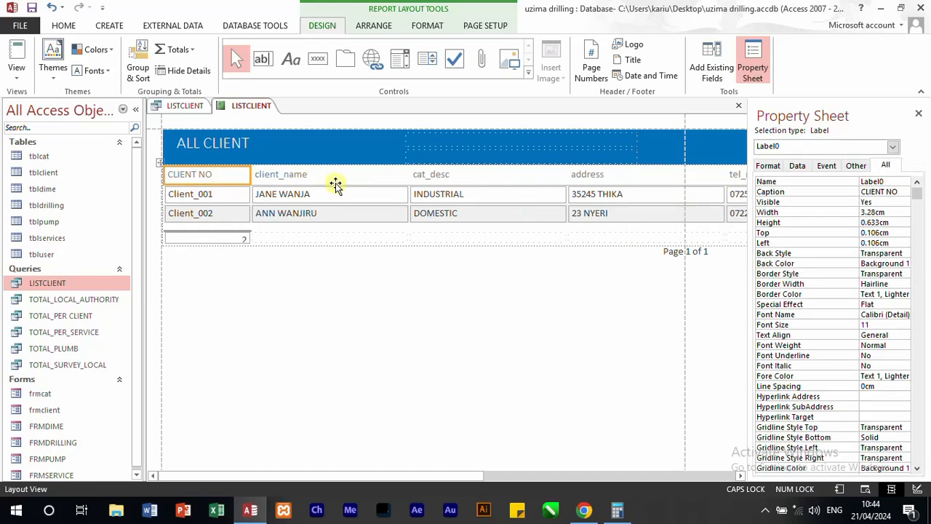
# Step: Set the caption of the client_name heading to NAMES and narrow the column to about 4.3 cm
pyautogui.click(332, 181)
pyautogui.doubleClick(905, 192)
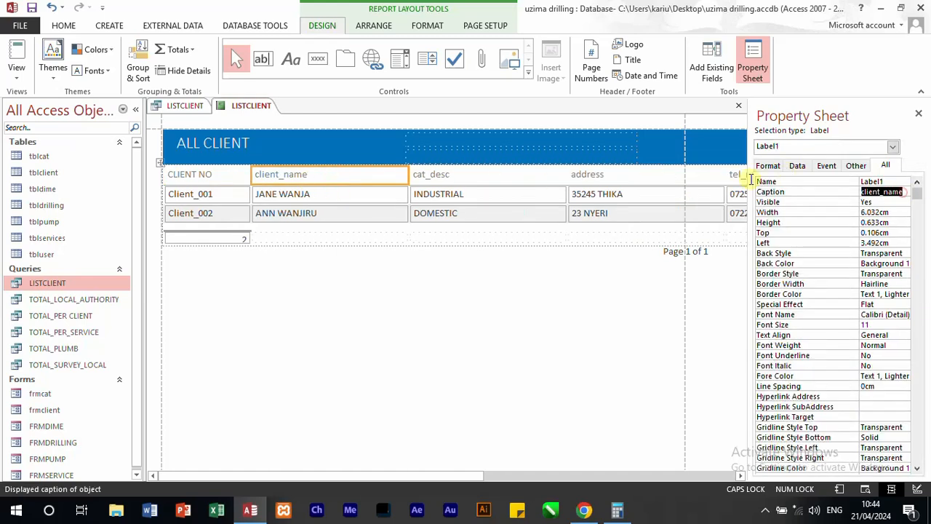
pyautogui.write('AMES')
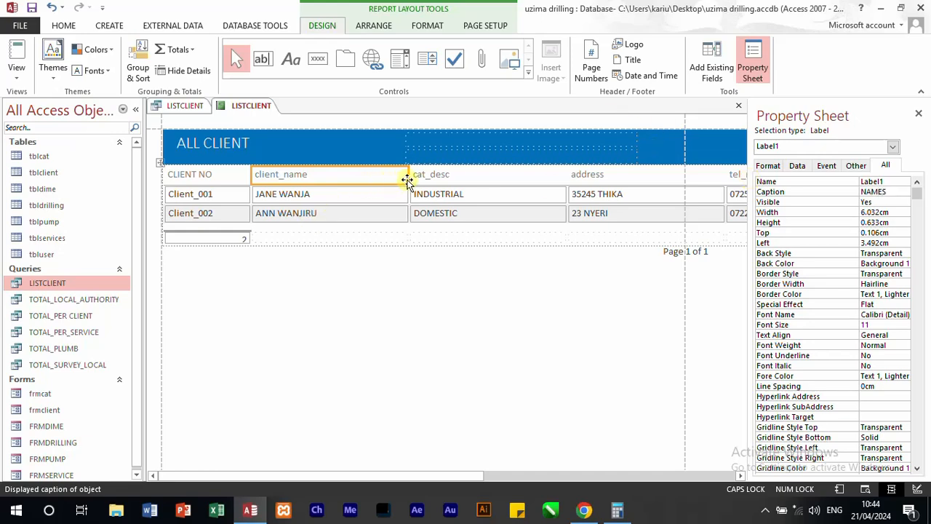
pyautogui.moveTo(408, 177); pyautogui.dragTo(364, 177)
# Step: Set the caption of the cat_desc heading to CLIENT CATEGORY and narrow that column close to its heading text
pyautogui.click(441, 180)
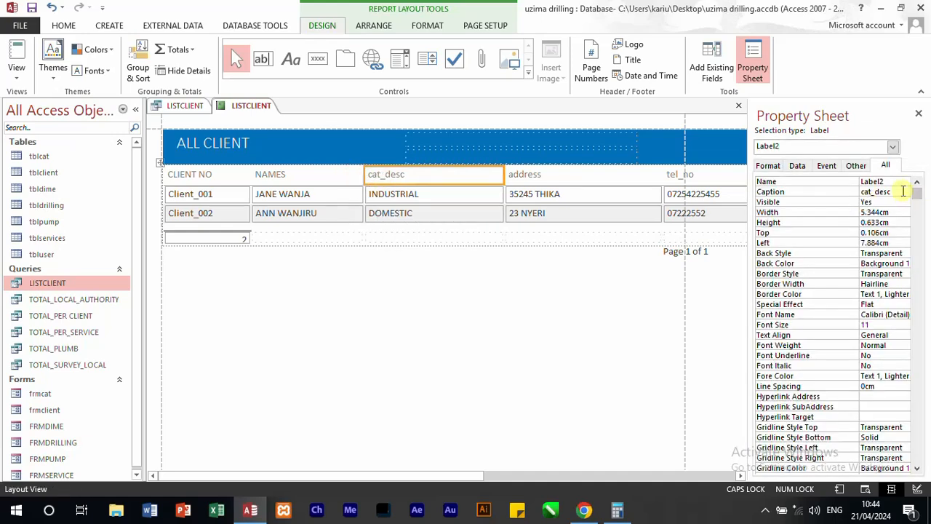
pyautogui.moveTo(903, 191); pyautogui.dragTo(837, 191)
pyautogui.write('CL')
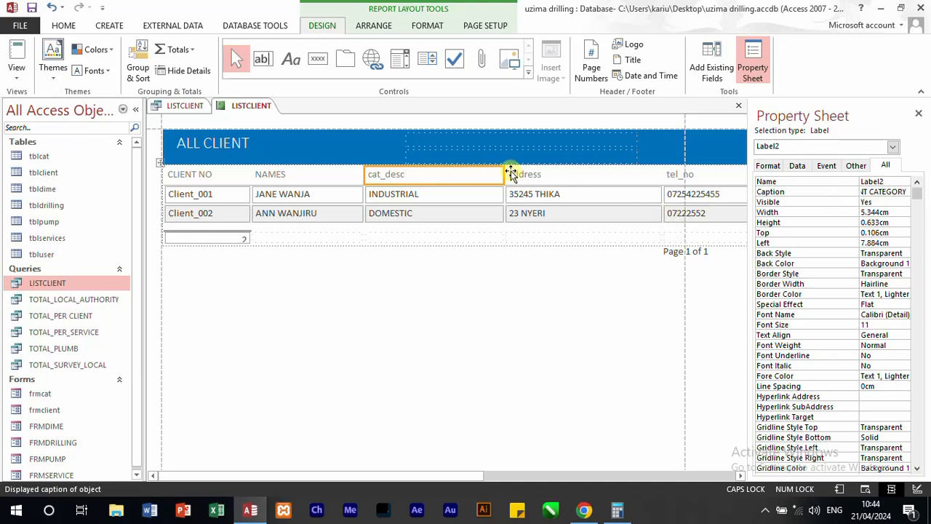
pyautogui.moveTo(505, 176); pyautogui.dragTo(465, 177)
# Step: Set the caption of the address heading to ADDRESS and narrow the column to about 3.8 cm
pyautogui.click(536, 179)
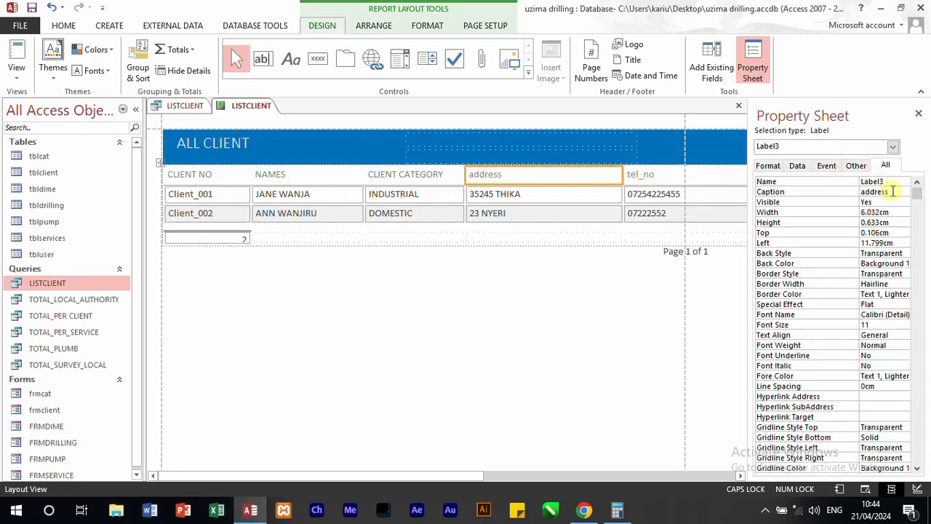
pyautogui.click(826, 195)
pyautogui.write('ADDRESS')
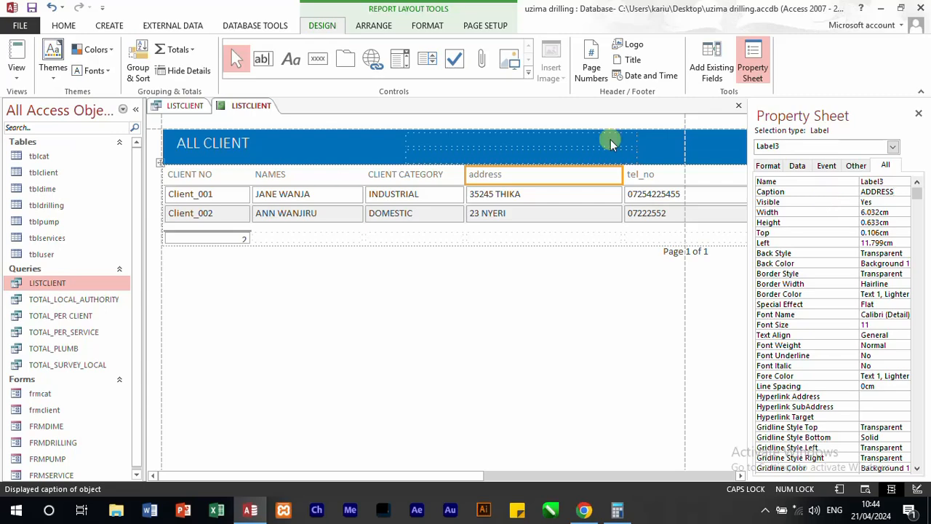
pyautogui.moveTo(619, 175); pyautogui.dragTo(566, 173)
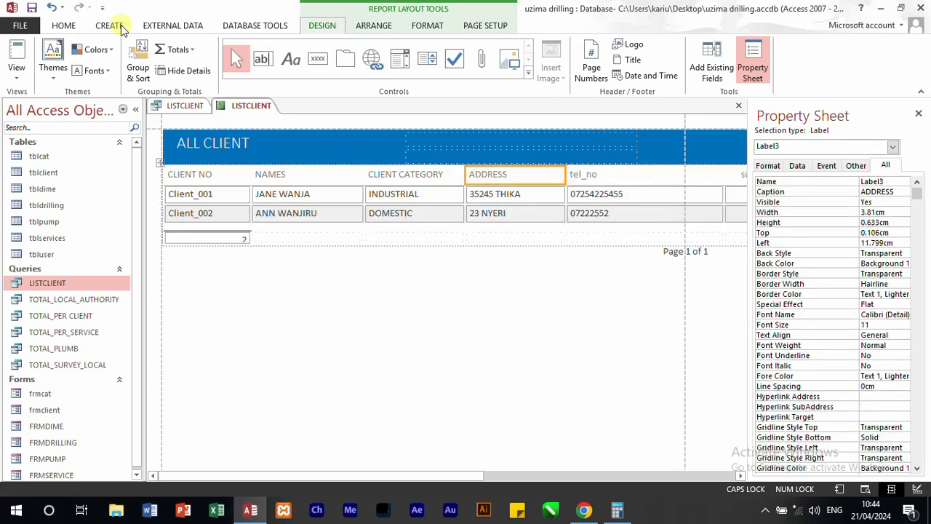
# Step: Set the caption of the tel_no heading to TELEPHONE and narrow the column to about 3.4 cm
pyautogui.click(67, 27)
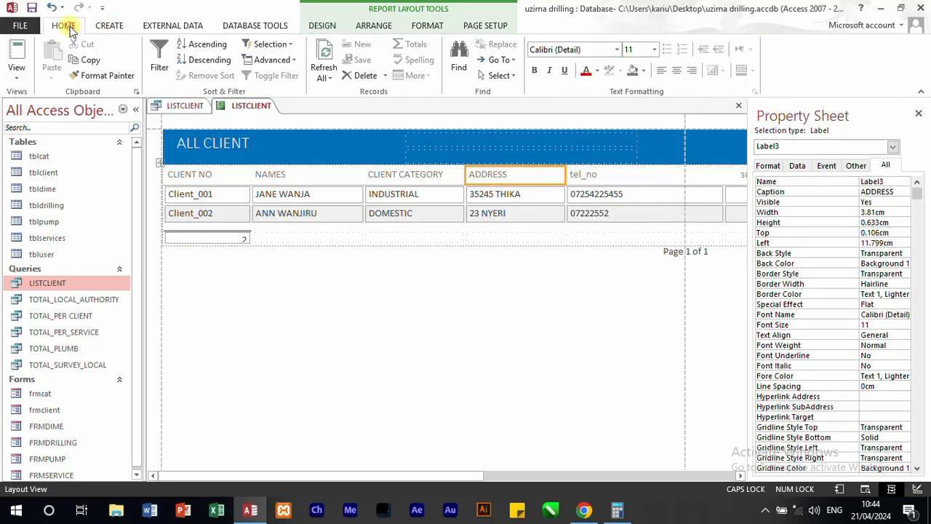
pyautogui.click(604, 178)
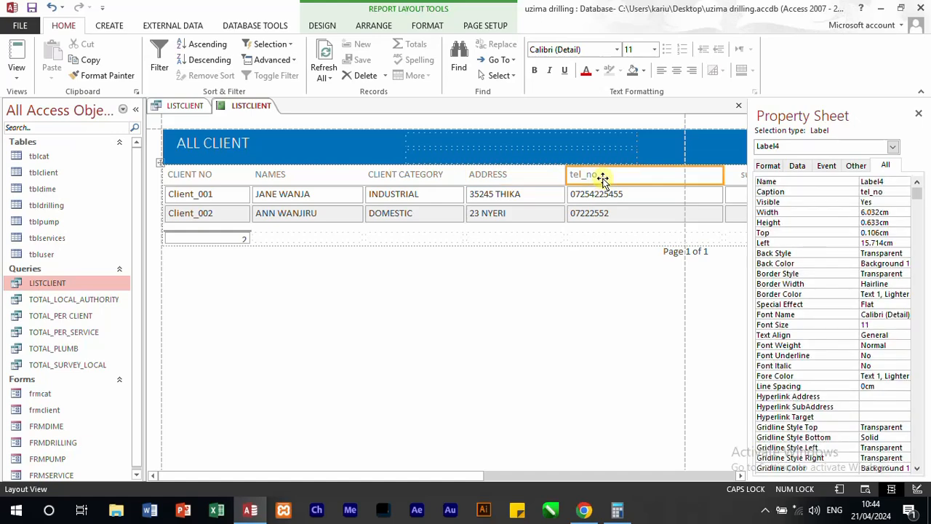
pyautogui.click(890, 191)
pyautogui.write('TELEPHONE')
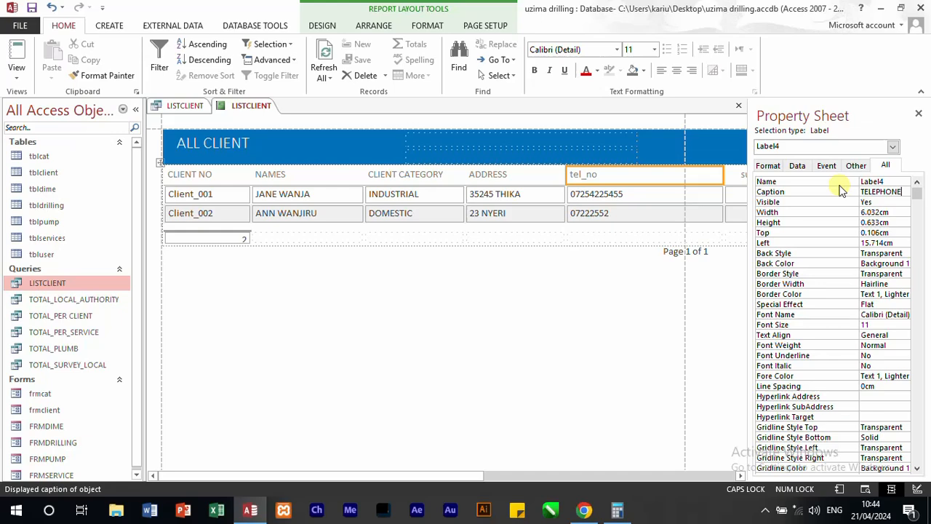
pyautogui.moveTo(723, 179); pyautogui.dragTo(657, 183)
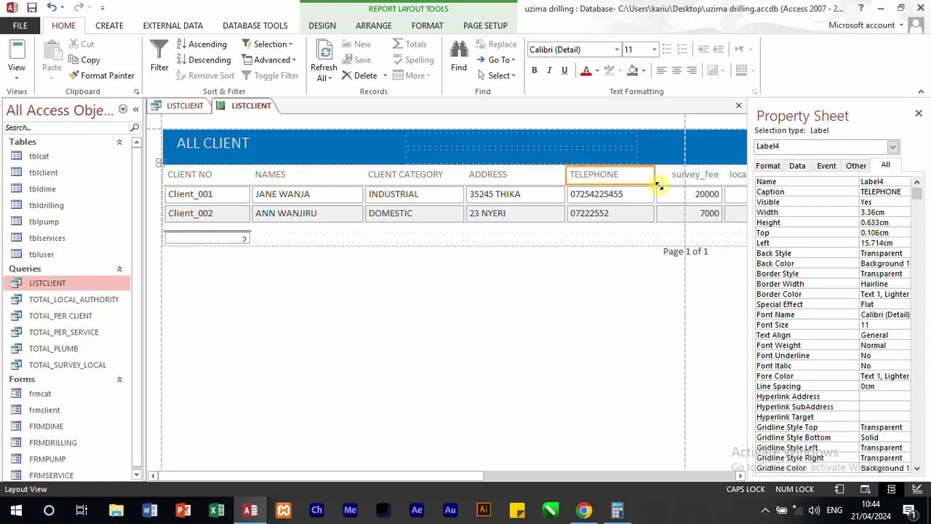
pyautogui.click(619, 262)
# Step: Set the caption of the survey_fee column heading to SURVEY FEE
pyautogui.moveTo(472, 484); pyautogui.dragTo(586, 480)
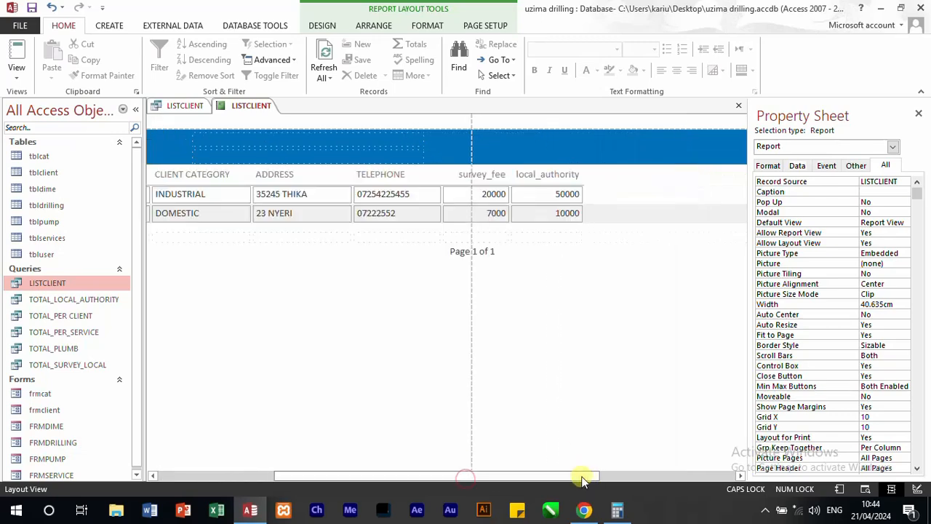
pyautogui.click(482, 195)
pyautogui.click(493, 176)
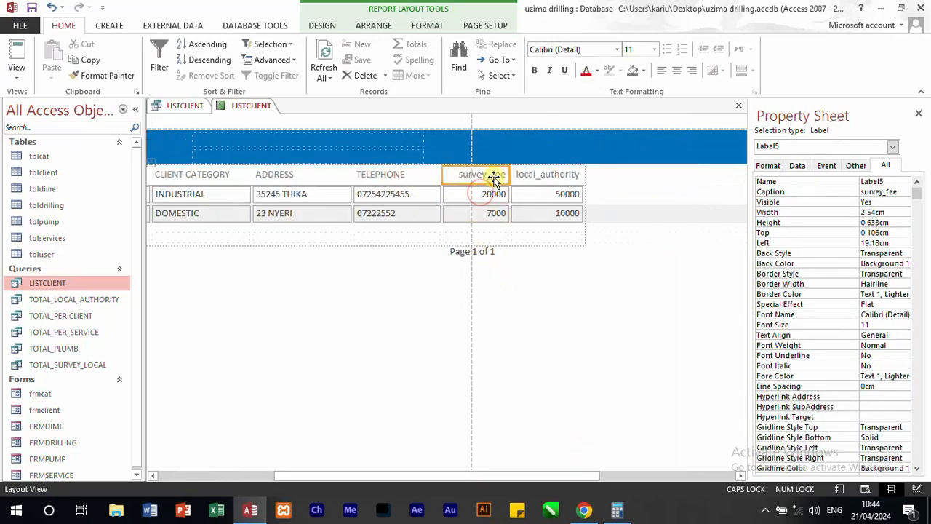
pyautogui.click(901, 192)
pyautogui.moveTo(901, 193); pyautogui.dragTo(818, 192)
pyautogui.write('SURVEY FEE')
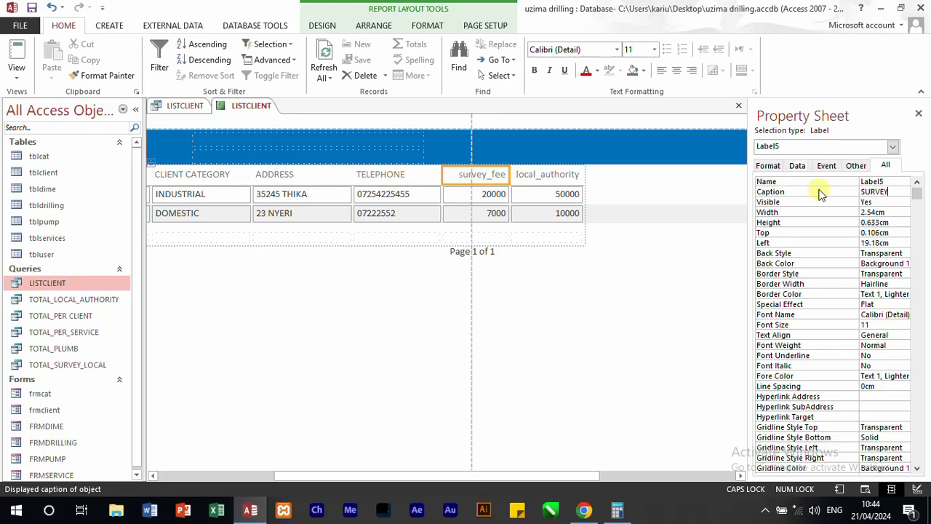
pyautogui.click(617, 270)
# Step: Narrow the SURVEY FEE column and reduce the TELEPHONE column to just fit its numbers
pyautogui.click(510, 176)
pyautogui.moveTo(511, 177); pyautogui.dragTo(492, 175)
pyautogui.click(439, 198)
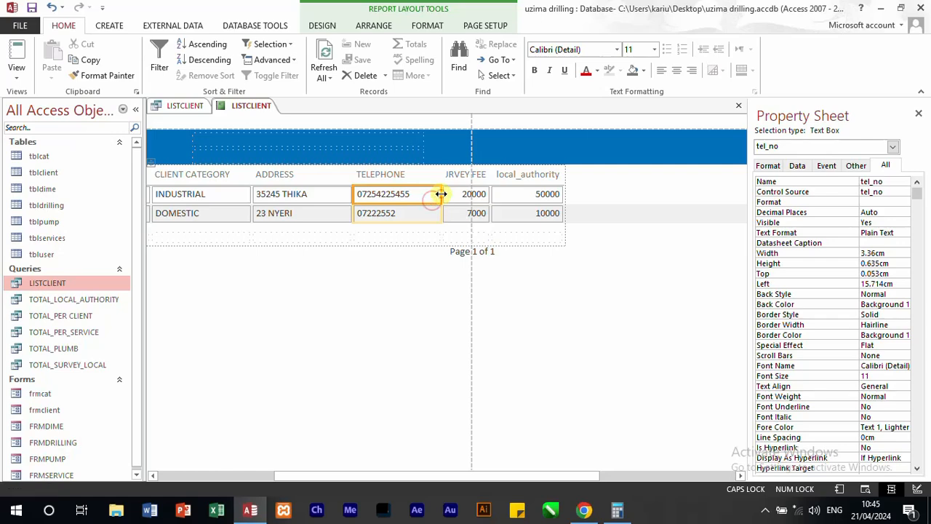
pyautogui.moveTo(439, 198); pyautogui.dragTo(418, 196)
pyautogui.click(517, 198)
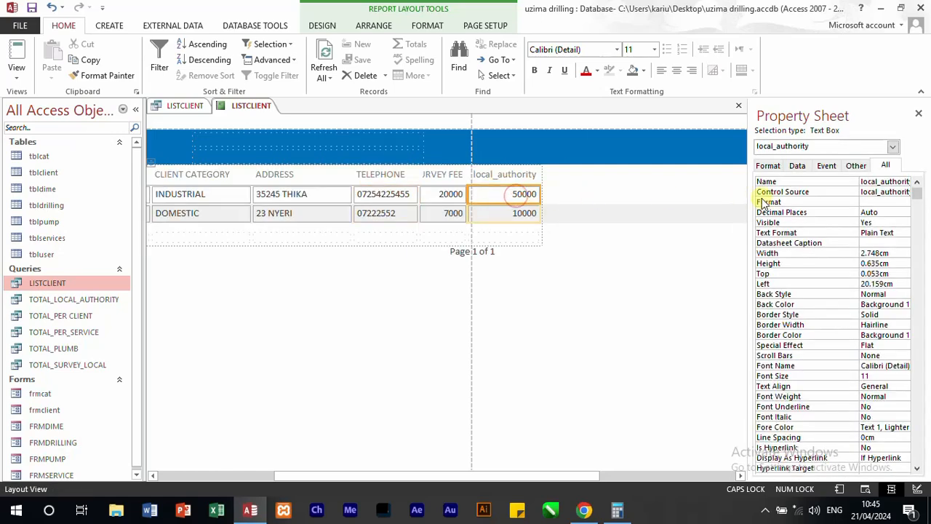
pyautogui.moveTo(866, 189); pyautogui.dragTo(920, 191)
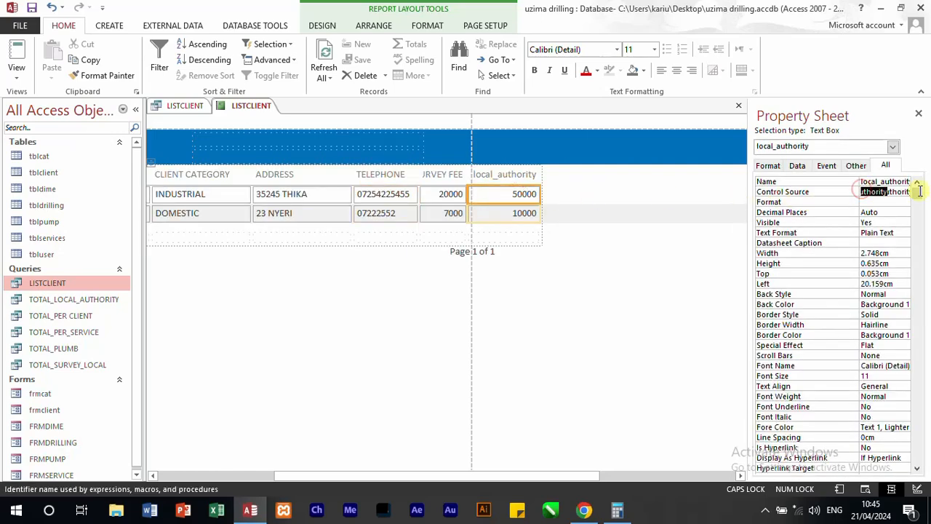
pyautogui.press('Delete')
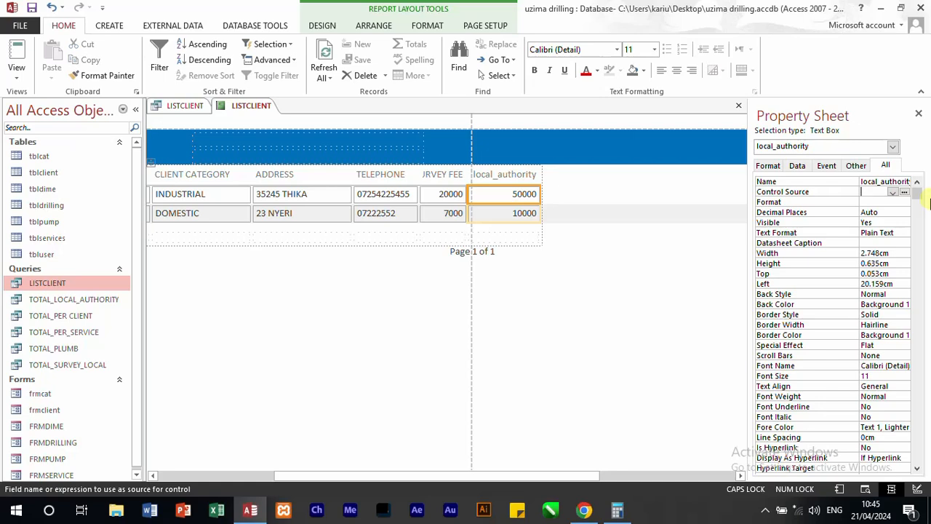
pyautogui.write('LO')
pyautogui.press('BackSpace')
pyautogui.press('BackSpace')
pyautogui.press('BackSpace')
pyautogui.press('BackSpace')
pyautogui.press('BackSpace')
pyautogui.press('BackSpace')
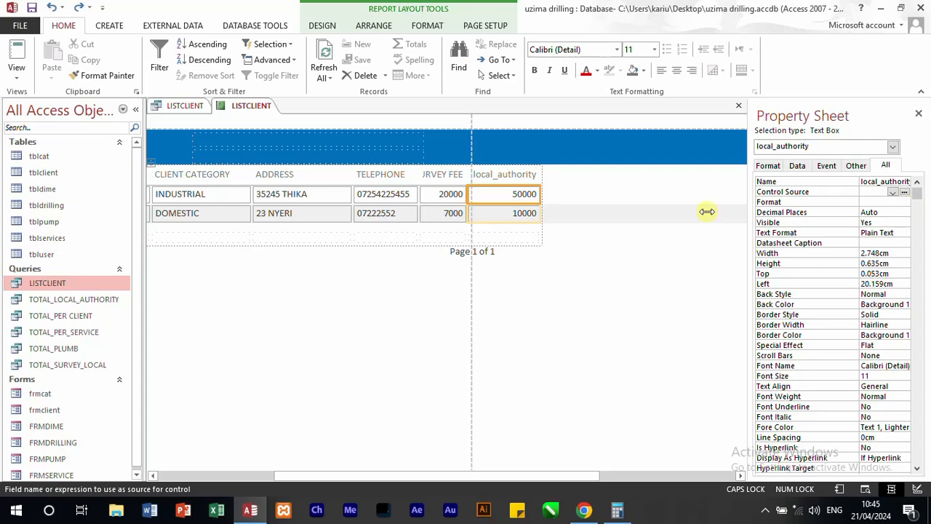
pyautogui.click(625, 250)
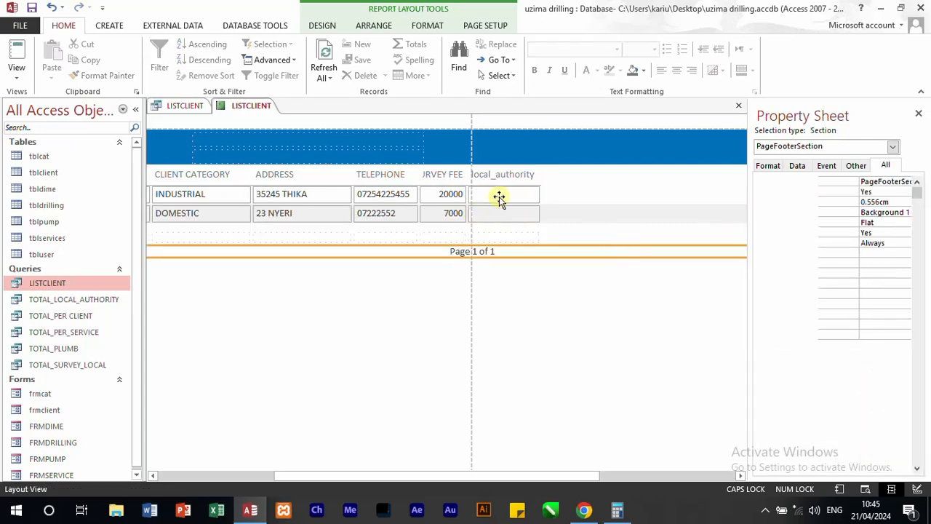
pyautogui.click(499, 198)
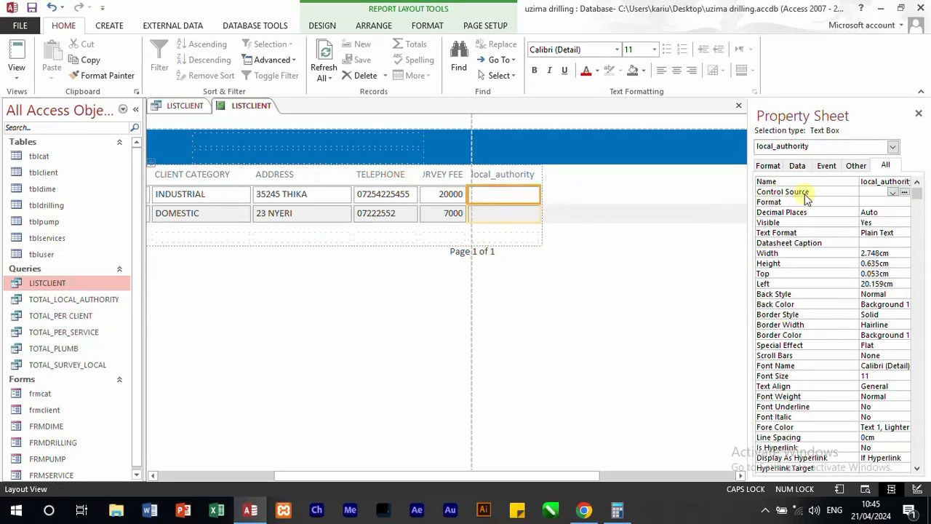
pyautogui.click(893, 193)
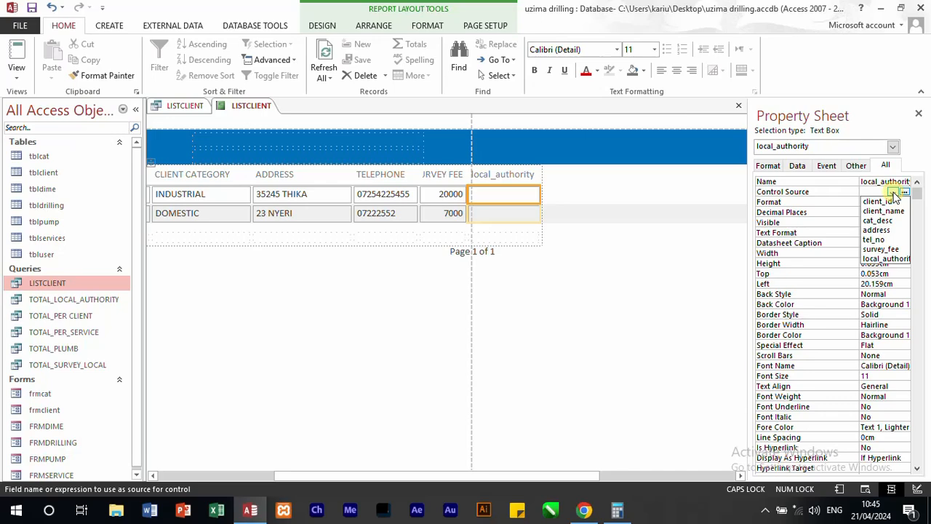
pyautogui.click(887, 259)
pyautogui.click(604, 254)
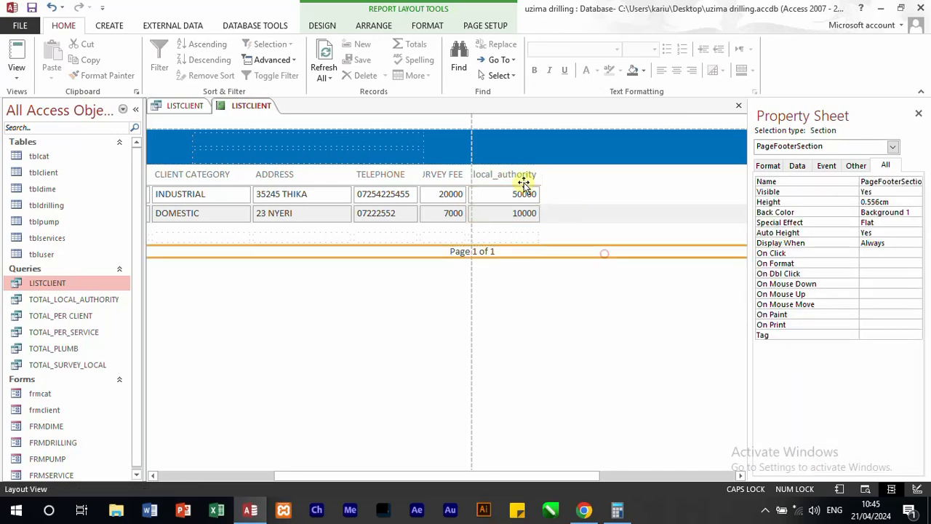
# Step: Set the caption of the local_authority column heading to LOCAL AUTHORITY
pyautogui.click(517, 177)
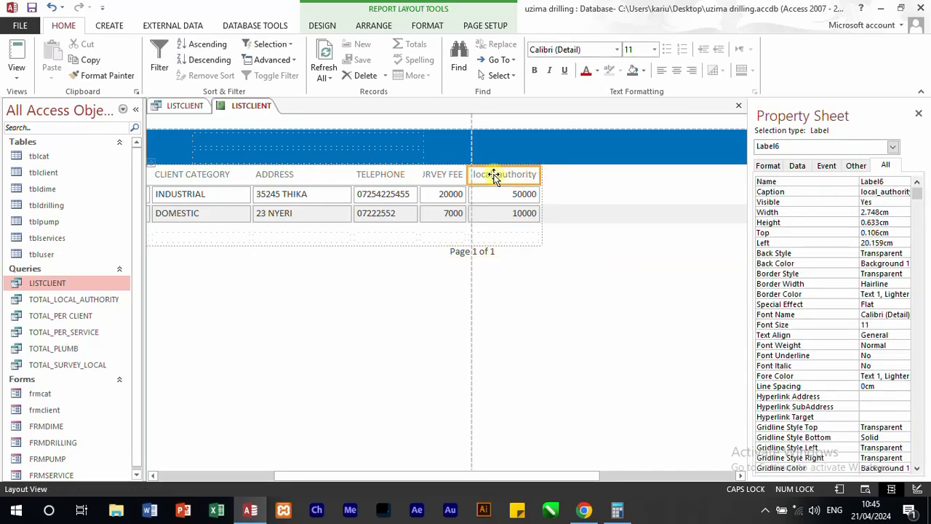
pyautogui.click(864, 191)
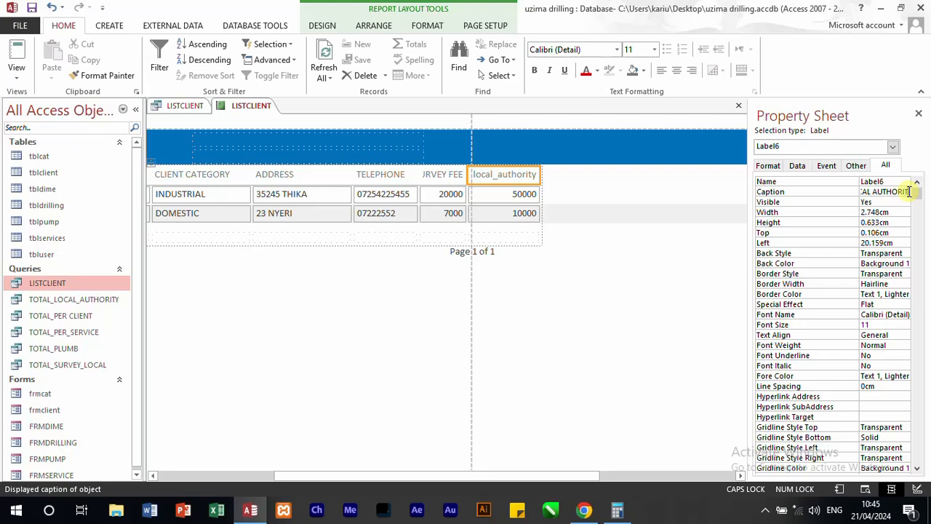
pyautogui.click(620, 231)
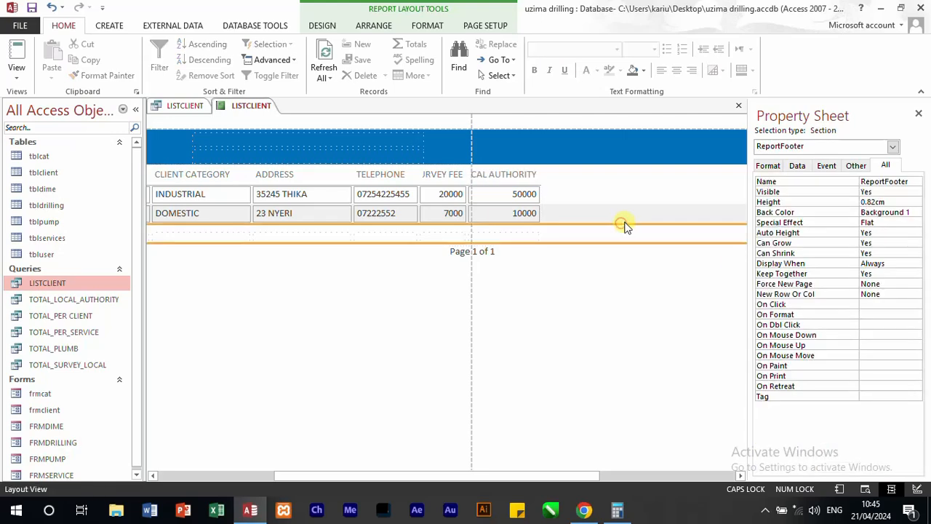
# Step: Narrow the CLIENT NO column slightly and reduce the NAMES column to about 3.5 cm
pyautogui.moveTo(323, 477); pyautogui.dragTo(171, 457)
pyautogui.click(233, 212)
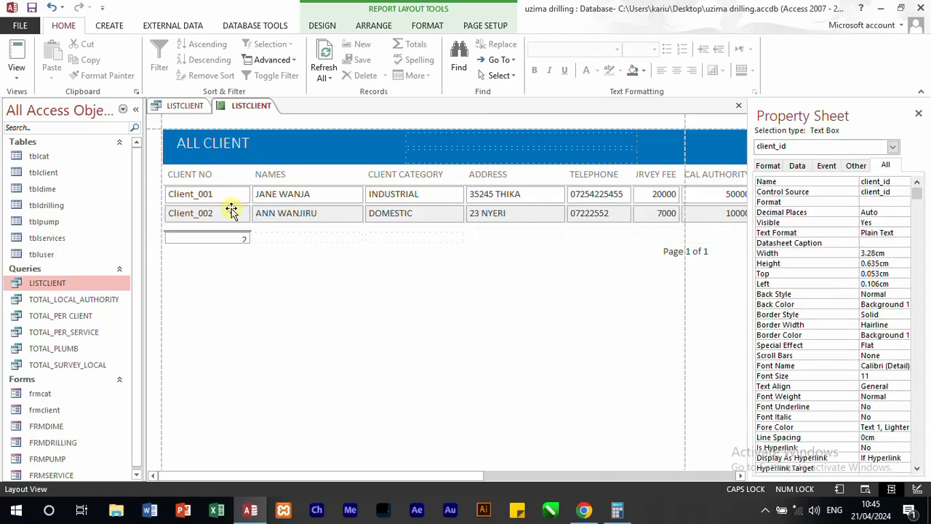
pyautogui.moveTo(244, 192); pyautogui.dragTo(234, 193)
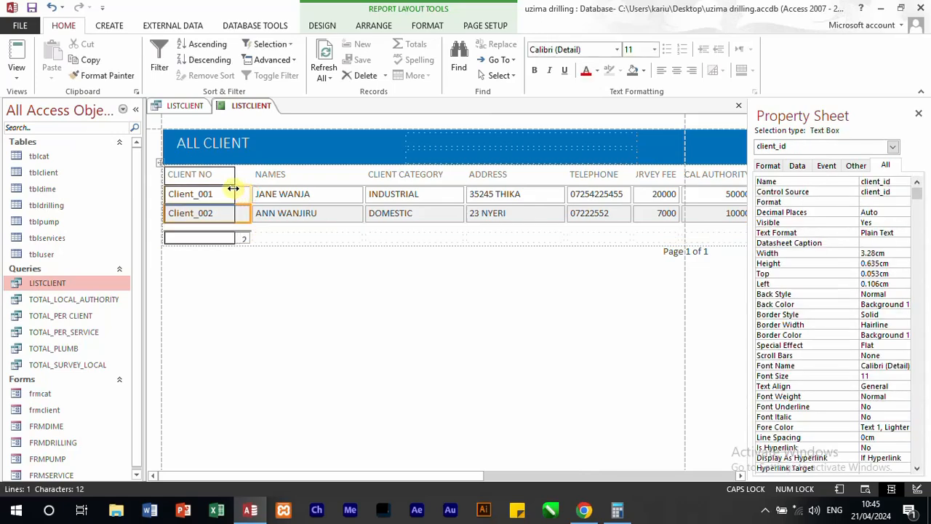
pyautogui.click(324, 193)
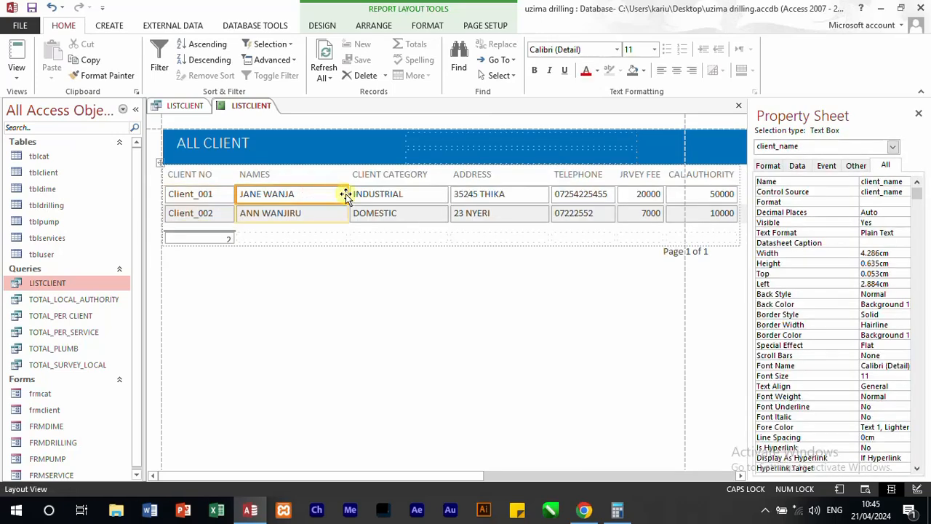
pyautogui.moveTo(347, 194); pyautogui.dragTo(329, 194)
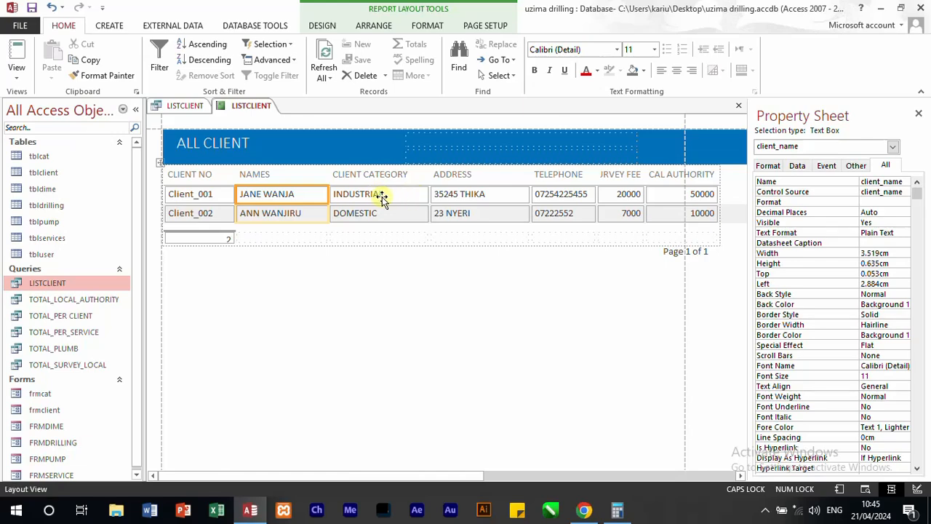
# Step: Narrow the CLIENT CATEGORY column to about 3.2 cm and the ADDRESS column to about 3.3 cm
pyautogui.click(379, 194)
pyautogui.moveTo(427, 194); pyautogui.dragTo(413, 194)
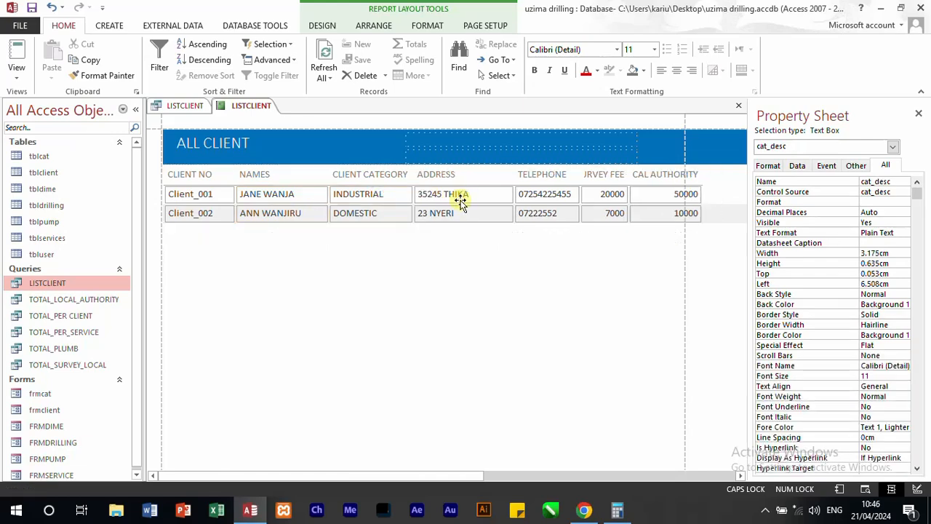
pyautogui.click(474, 198)
pyautogui.moveTo(510, 194); pyautogui.dragTo(501, 194)
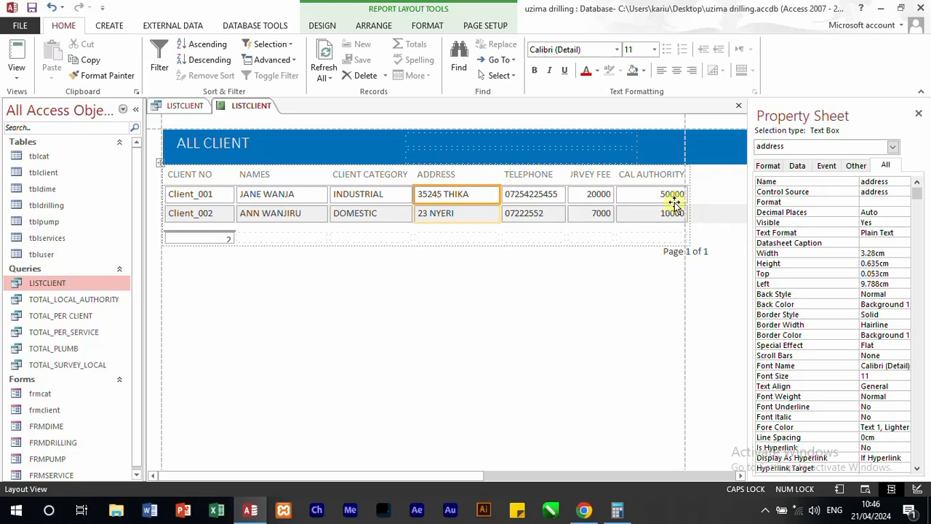
pyautogui.click(603, 200)
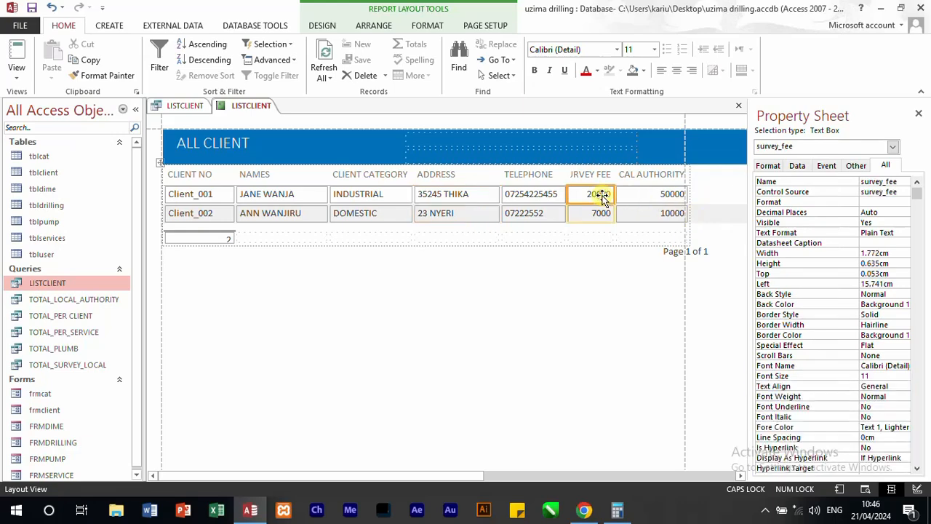
pyautogui.click(327, 25)
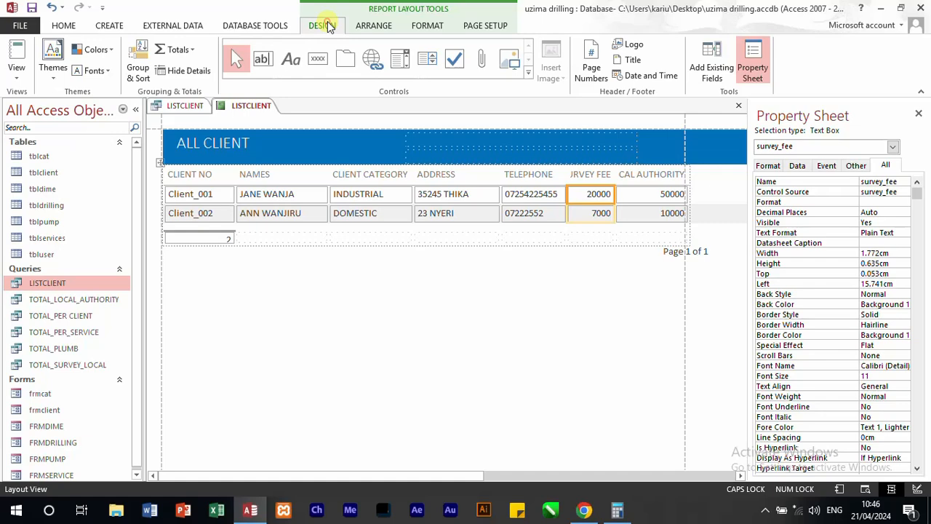
pyautogui.click(616, 231)
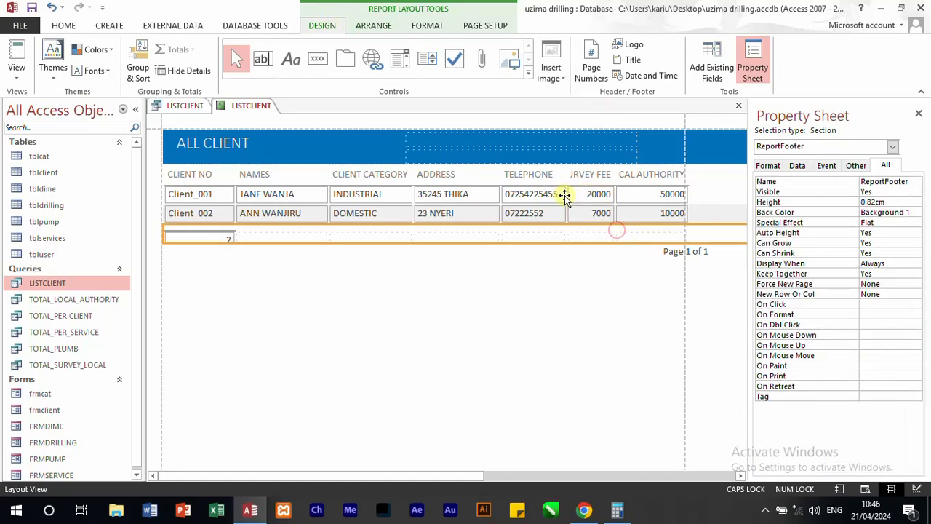
pyautogui.click(495, 290)
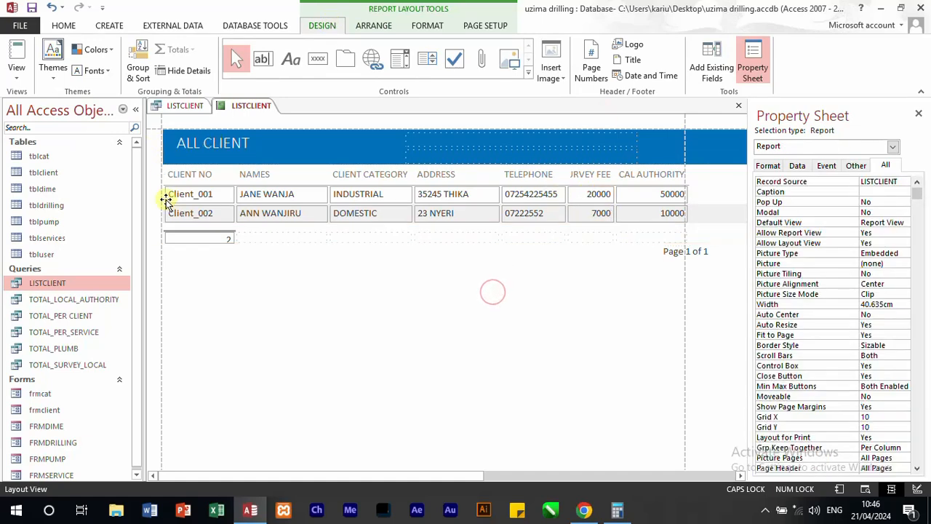
pyautogui.click(17, 67)
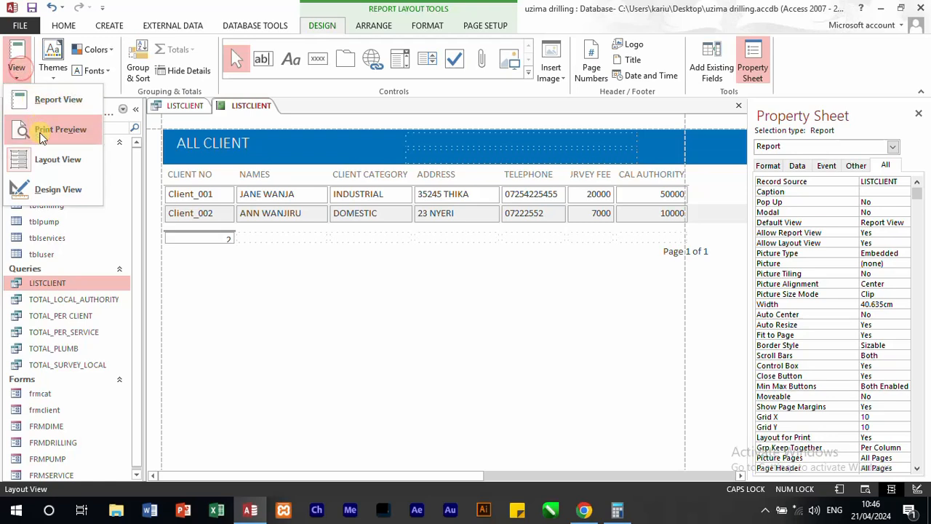
pyautogui.click(40, 160)
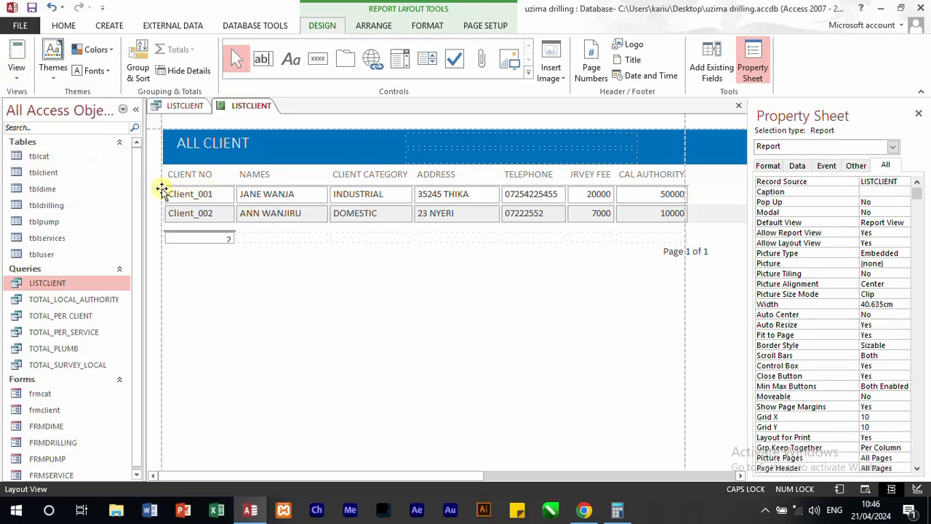
# Step: Switch the report to Design View and set the font size of all the Detail section fields to 10
pyautogui.click(17, 74)
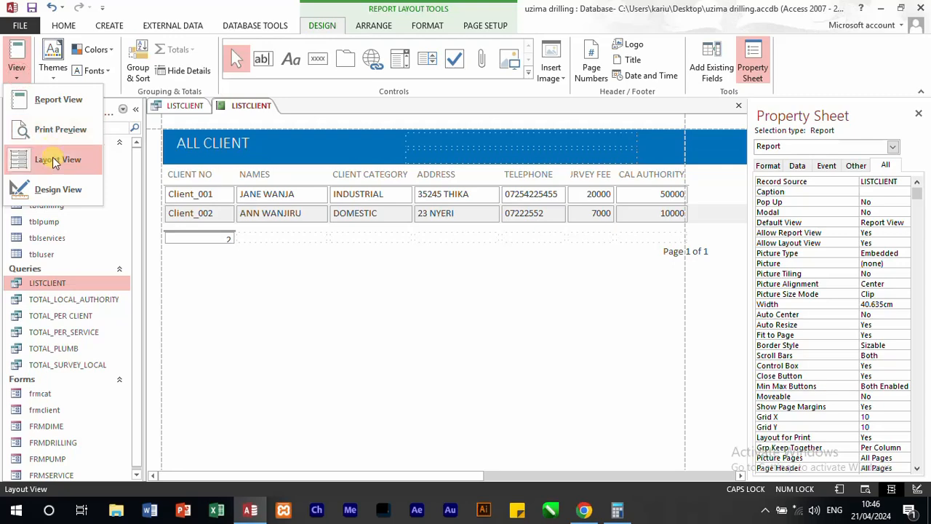
pyautogui.click(60, 189)
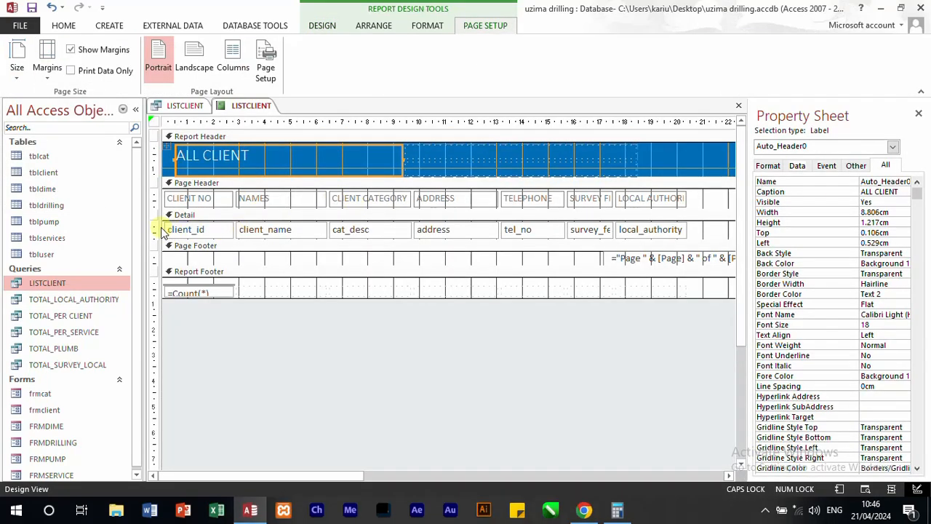
pyautogui.click(157, 228)
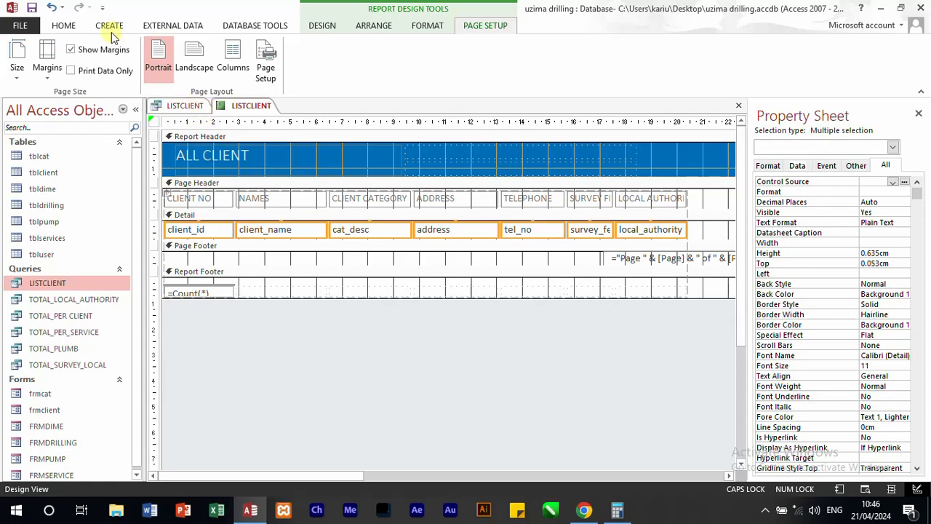
pyautogui.click(65, 24)
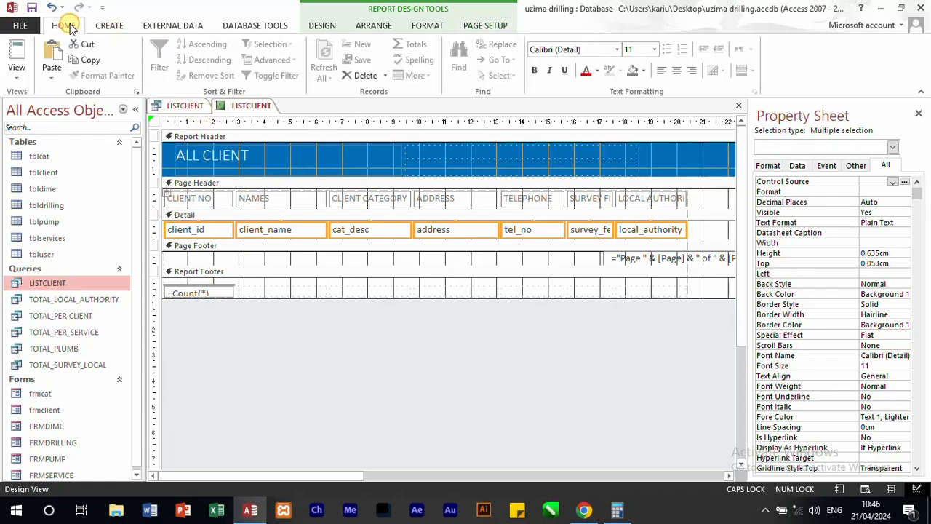
pyautogui.click(656, 50)
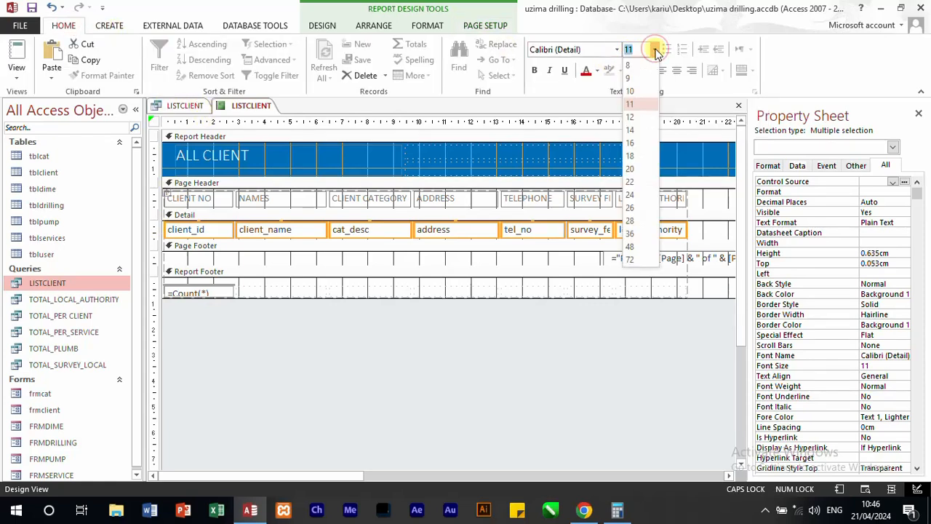
pyautogui.click(631, 91)
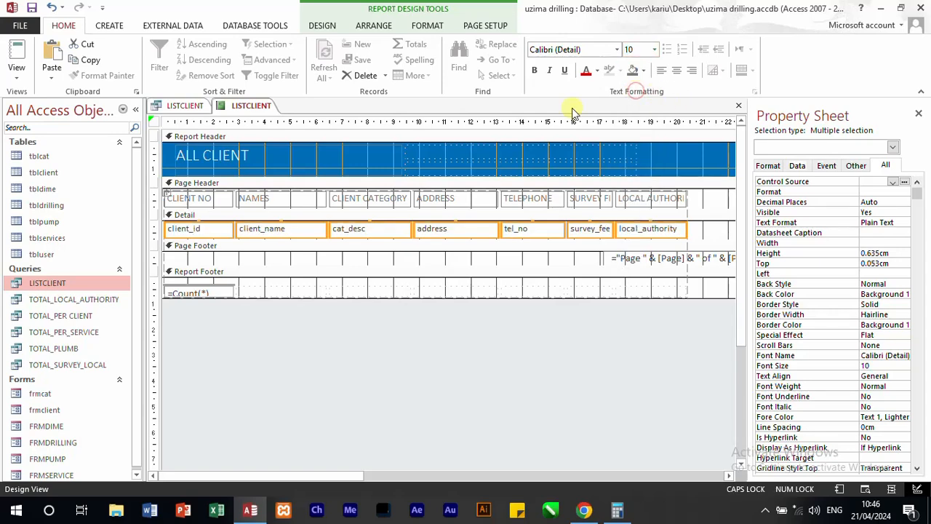
# Step: Set the font size of all the column headings in the Page Header to 10
pyautogui.click(161, 202)
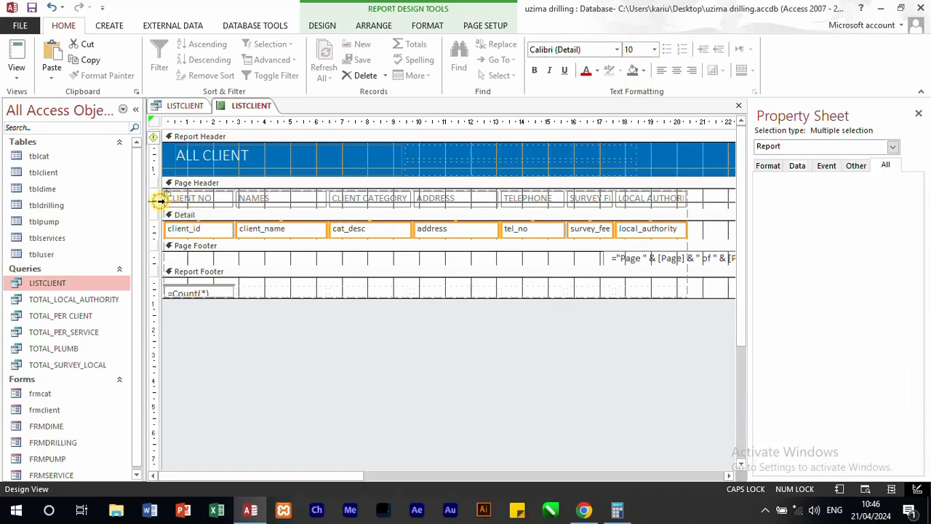
pyautogui.click(653, 50)
pyautogui.click(633, 92)
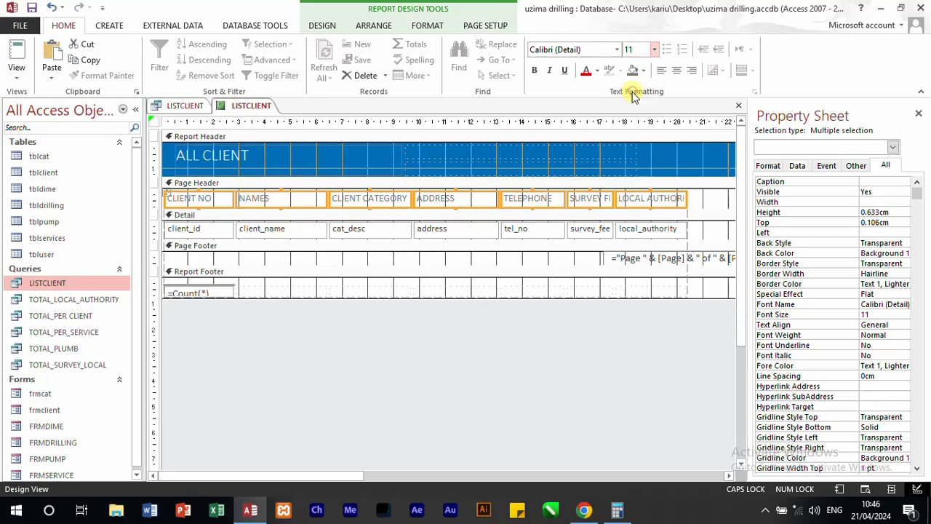
# Step: Delete the record count text box from the Report Footer
pyautogui.click(662, 259)
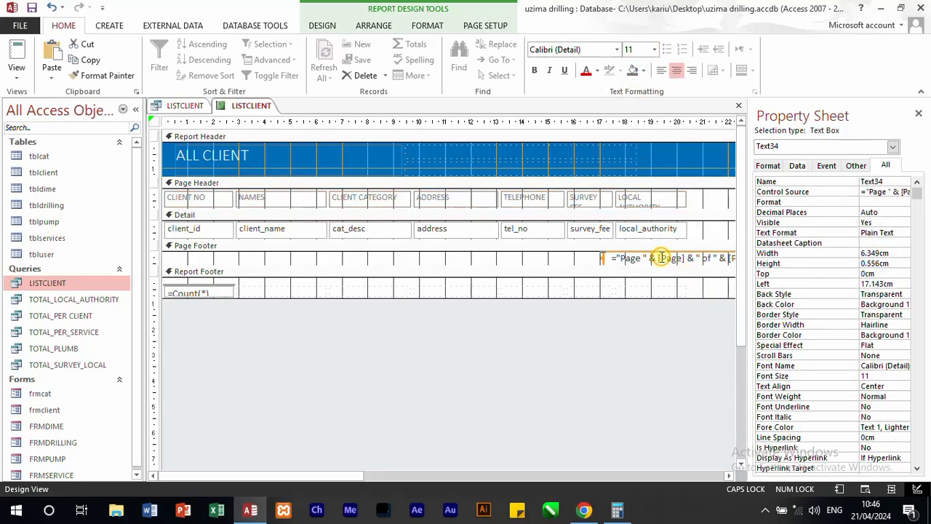
pyautogui.click(208, 292)
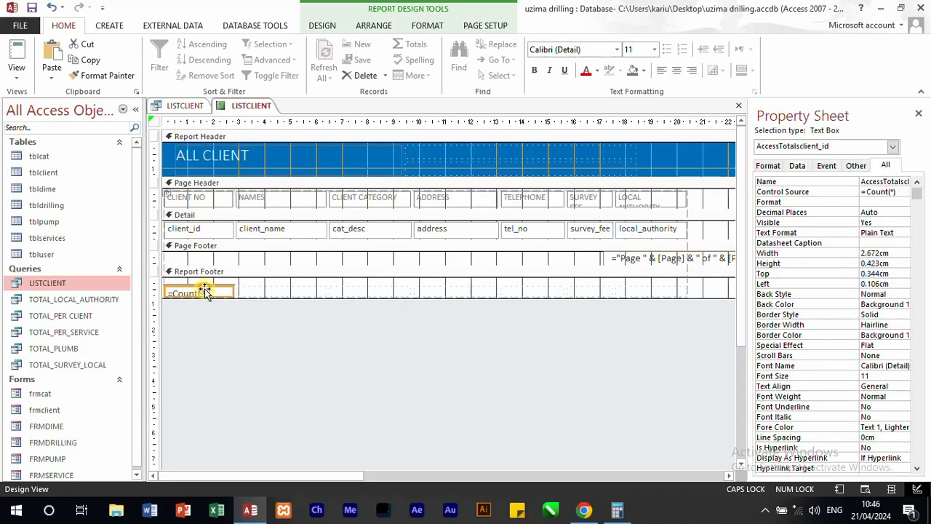
pyautogui.press('Delete')
# Step: Shift the page number box left to about 11.6 cm and narrow the report to just past the local_authority field
pyautogui.moveTo(315, 477); pyautogui.dragTo(562, 484)
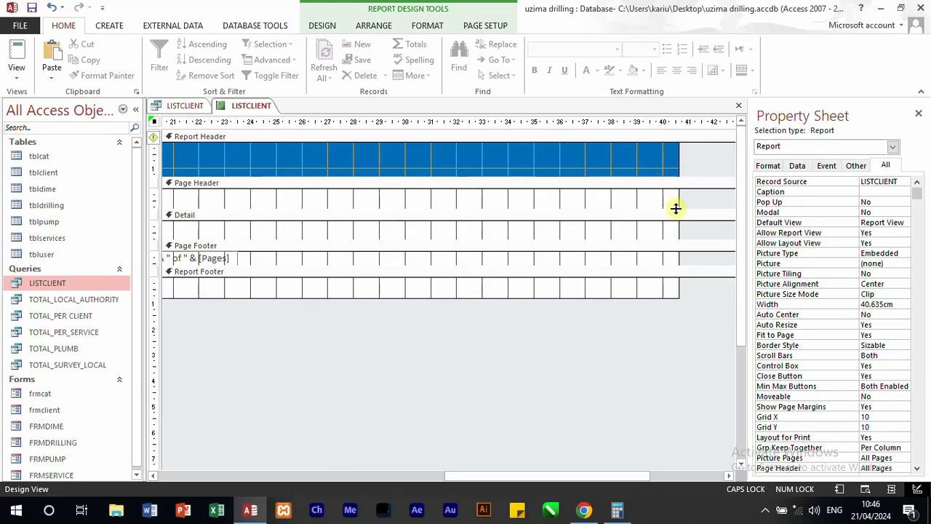
pyautogui.moveTo(679, 204); pyautogui.dragTo(390, 191)
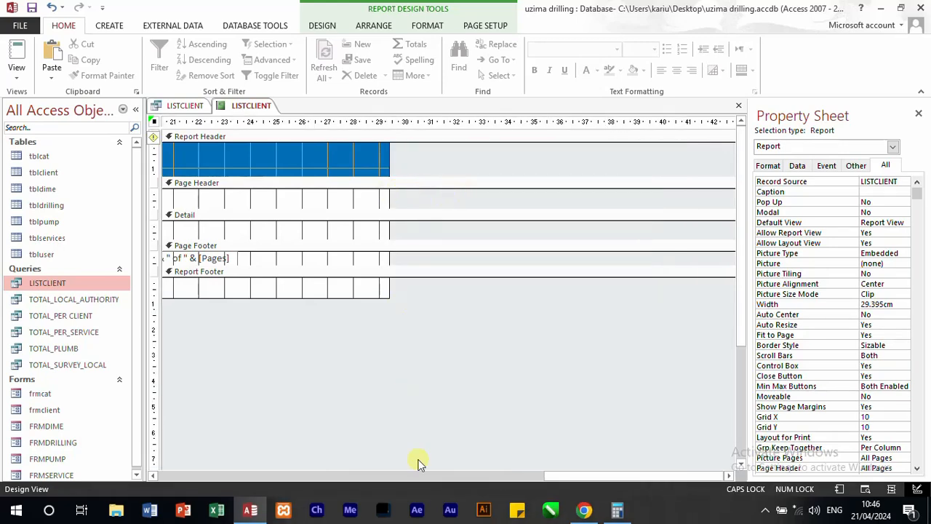
pyautogui.moveTo(574, 474); pyautogui.dragTo(443, 472)
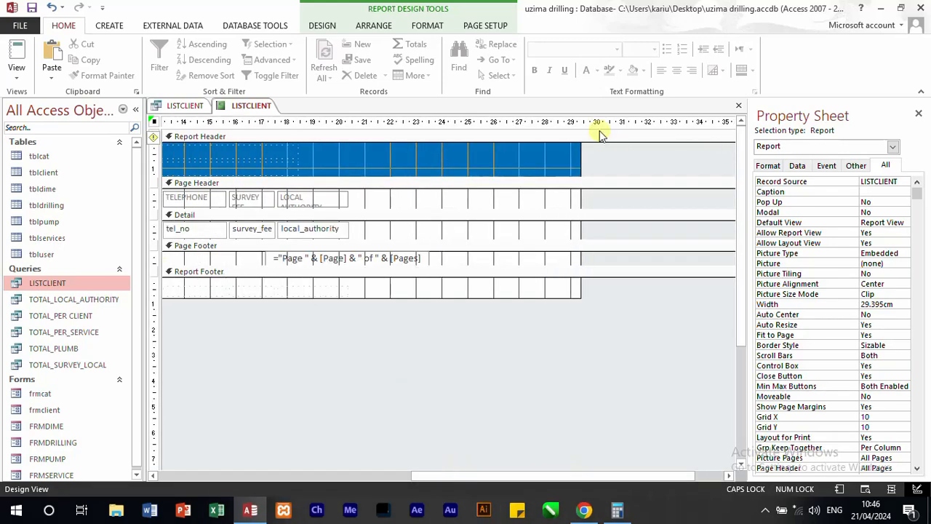
pyautogui.moveTo(580, 165); pyautogui.dragTo(427, 228)
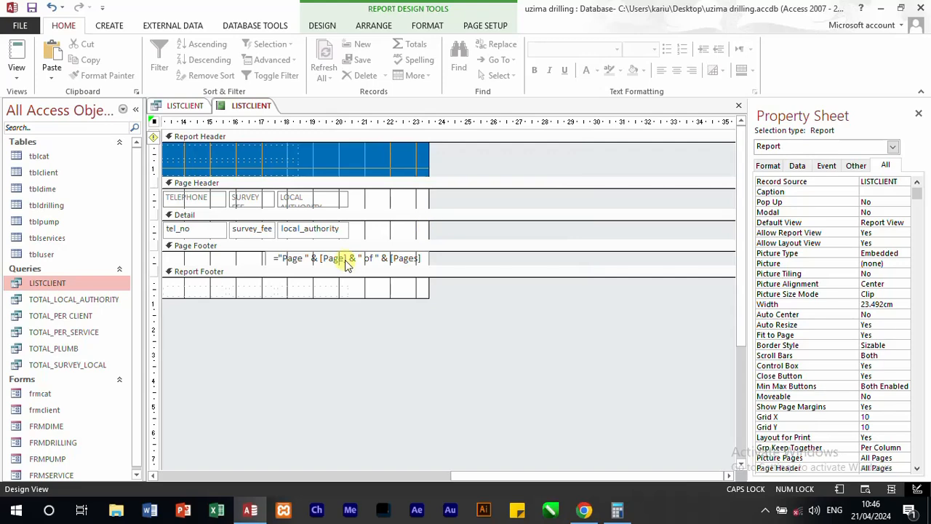
pyautogui.moveTo(346, 264); pyautogui.dragTo(204, 251)
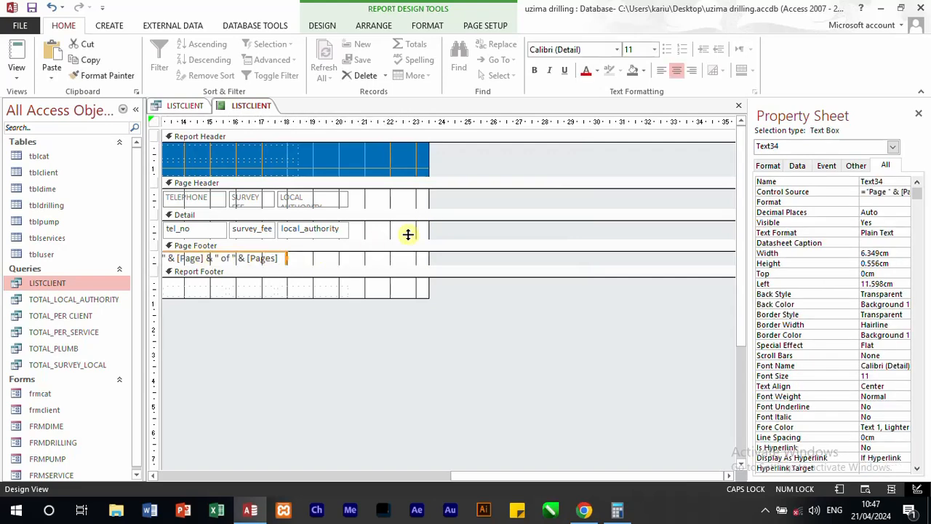
pyautogui.click(333, 230)
pyautogui.moveTo(429, 212); pyautogui.dragTo(357, 211)
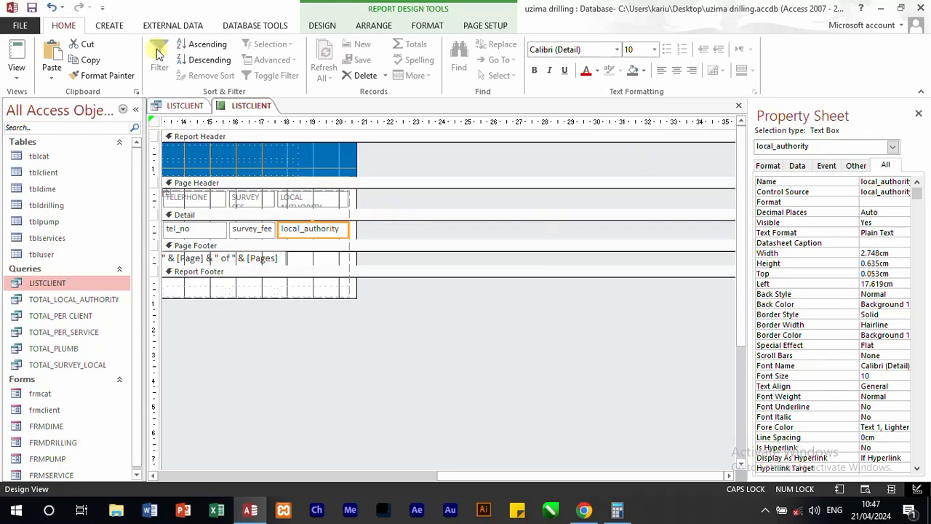
# Step: Check the report in Report View and return to Layout View
pyautogui.click(16, 67)
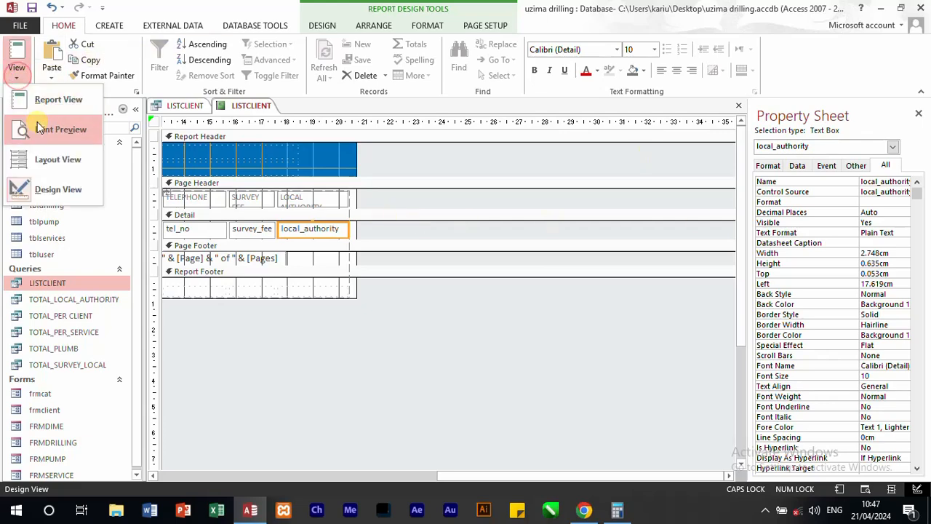
pyautogui.click(48, 103)
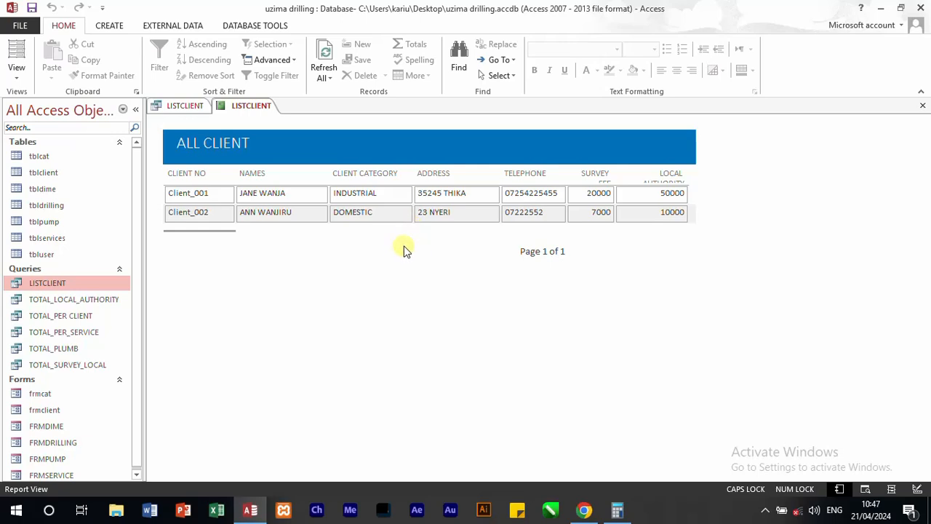
pyautogui.click(18, 76)
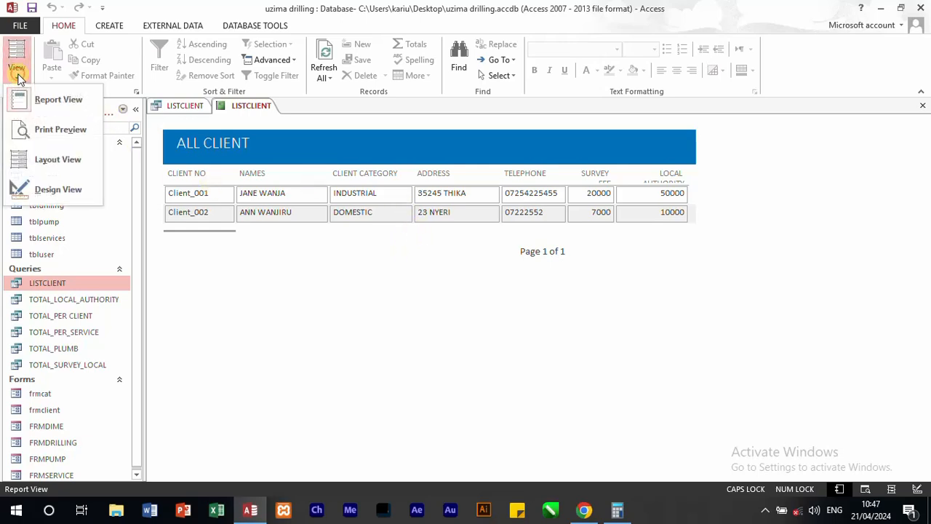
pyautogui.click(59, 159)
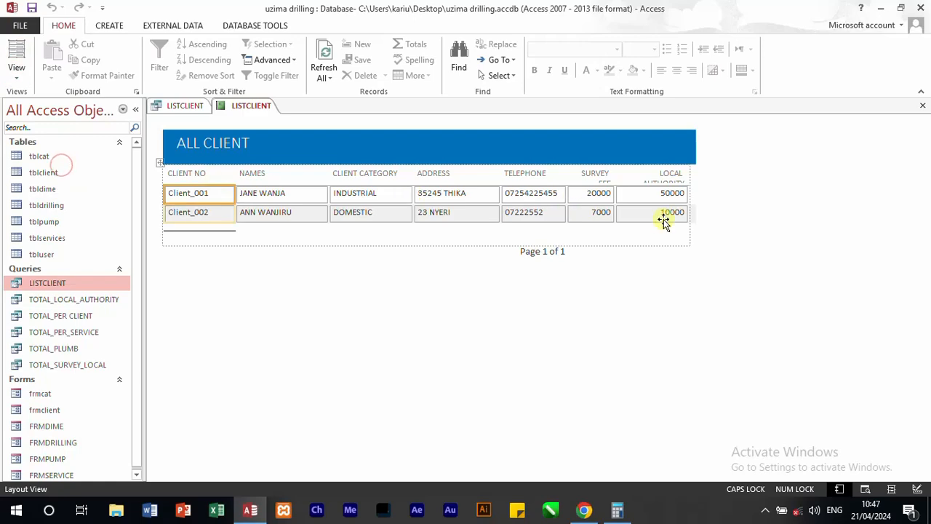
# Step: Narrow the ADDRESS column to about 3 cm and the CLIENT NO column to about 2.3 cm
pyautogui.click(452, 177)
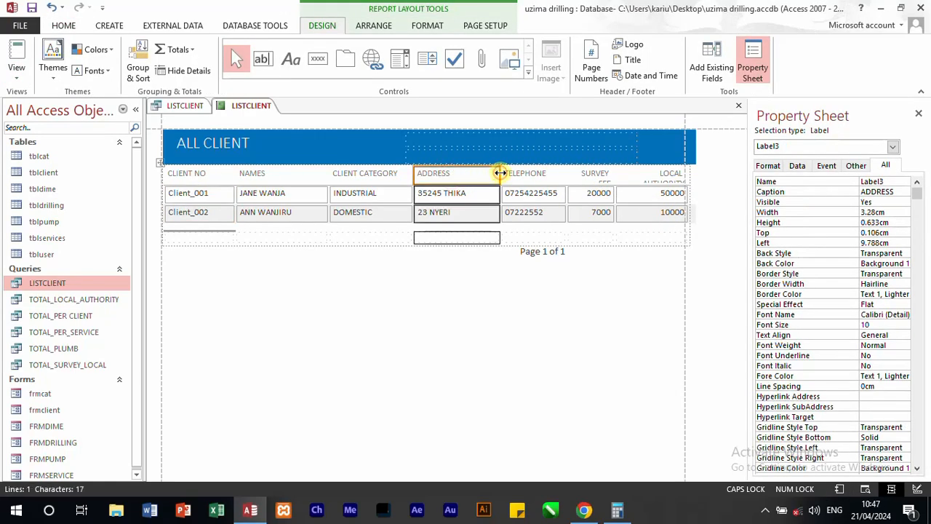
pyautogui.moveTo(497, 174); pyautogui.dragTo(491, 174)
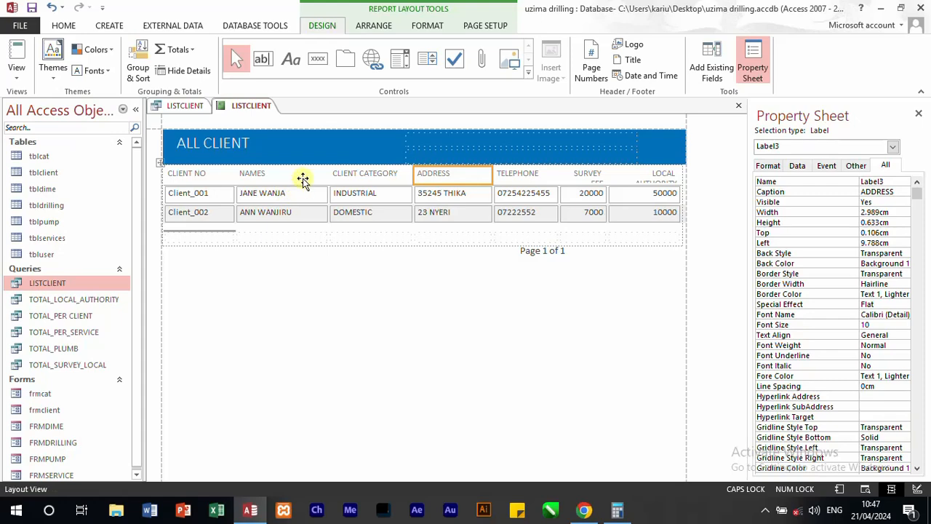
pyautogui.click(219, 178)
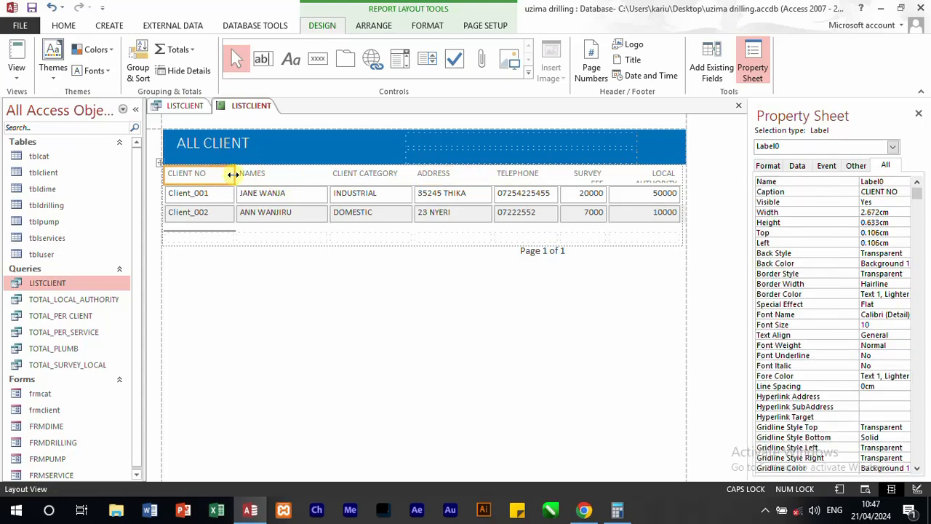
pyautogui.moveTo(233, 175); pyautogui.dragTo(226, 175)
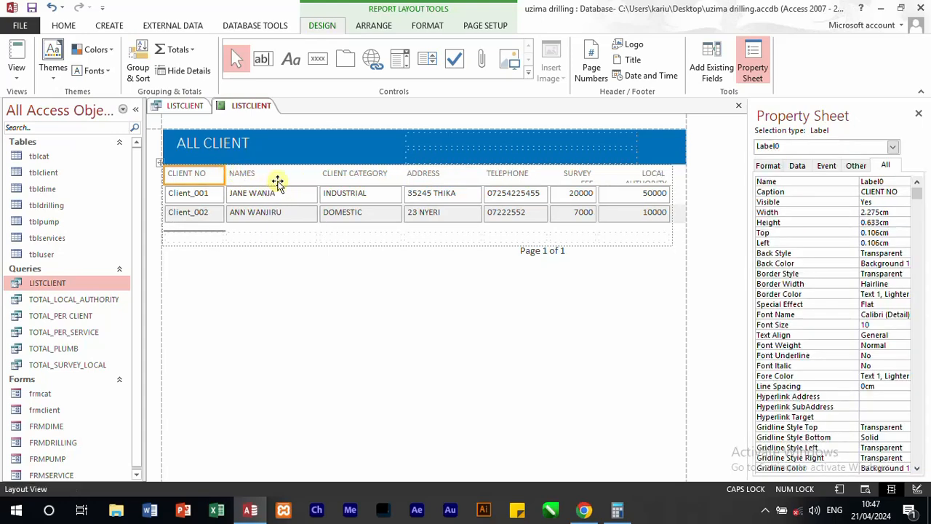
# Step: Narrow the NAMES column slightly and reduce the CLIENT CATEGORY column to about 2.75 cm
pyautogui.click(277, 181)
pyautogui.moveTo(316, 179); pyautogui.dragTo(305, 178)
pyautogui.click(358, 180)
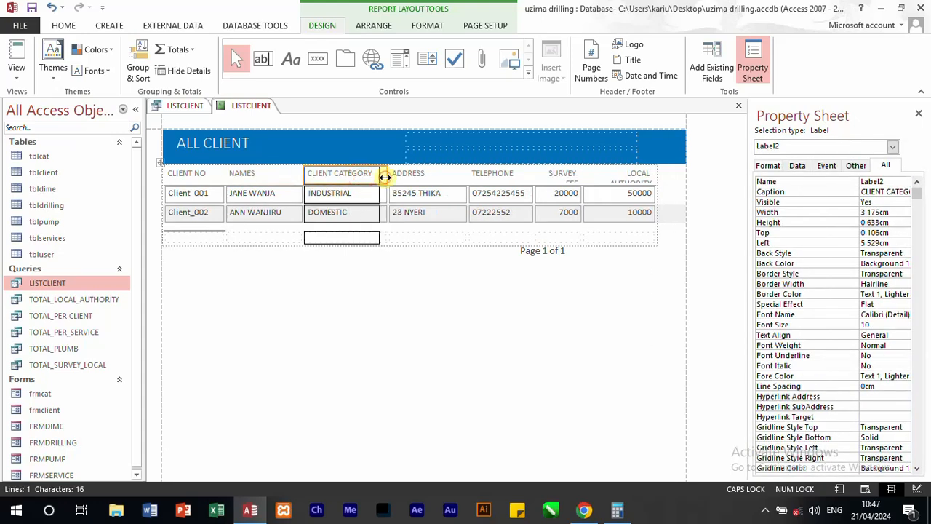
pyautogui.moveTo(385, 176); pyautogui.dragTo(372, 175)
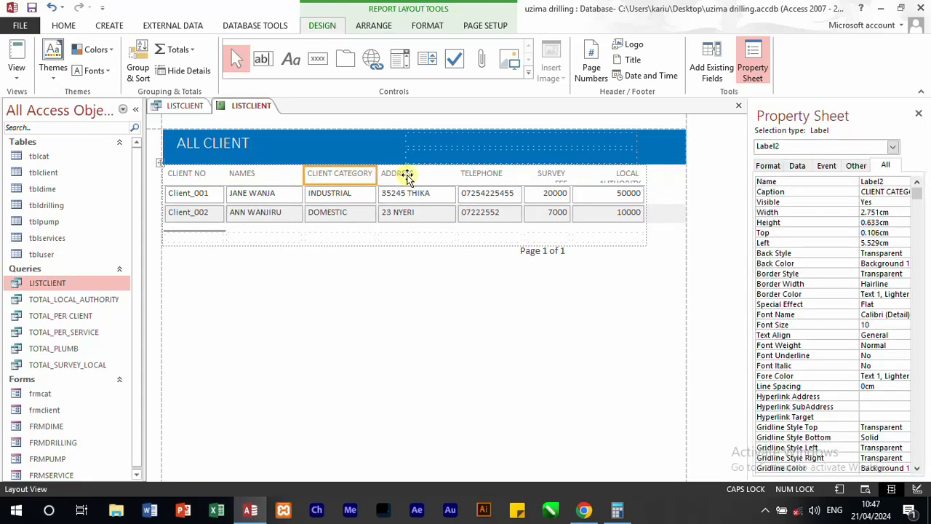
# Step: Narrow the ADDRESS column further so it just fits its entries
pyautogui.click(406, 177)
pyautogui.moveTo(456, 178); pyautogui.dragTo(442, 177)
pyautogui.click(491, 175)
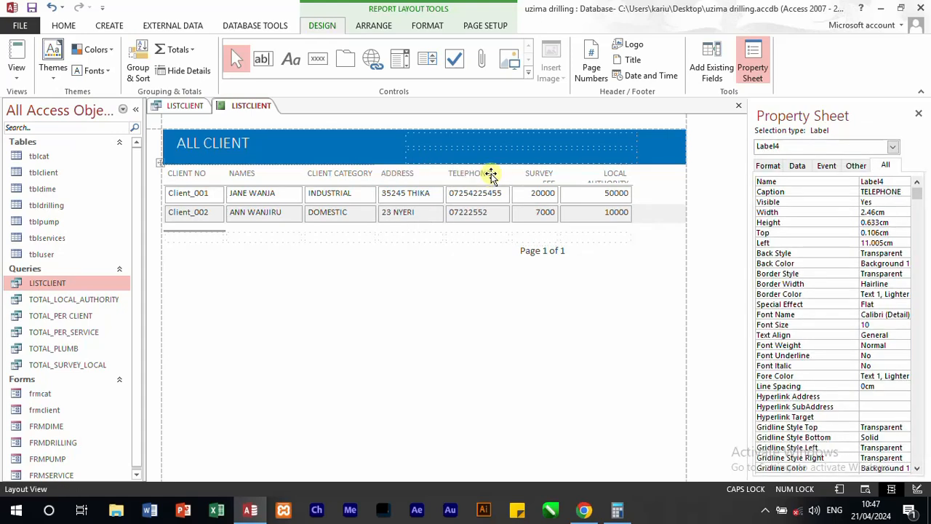
# Step: Widen the SURVEY FEE column to fit its heading on one line and the LOCAL AUTHORITY column to about 3.6 cm
pyautogui.click(545, 176)
pyautogui.moveTo(559, 176); pyautogui.dragTo(574, 176)
pyautogui.click(623, 179)
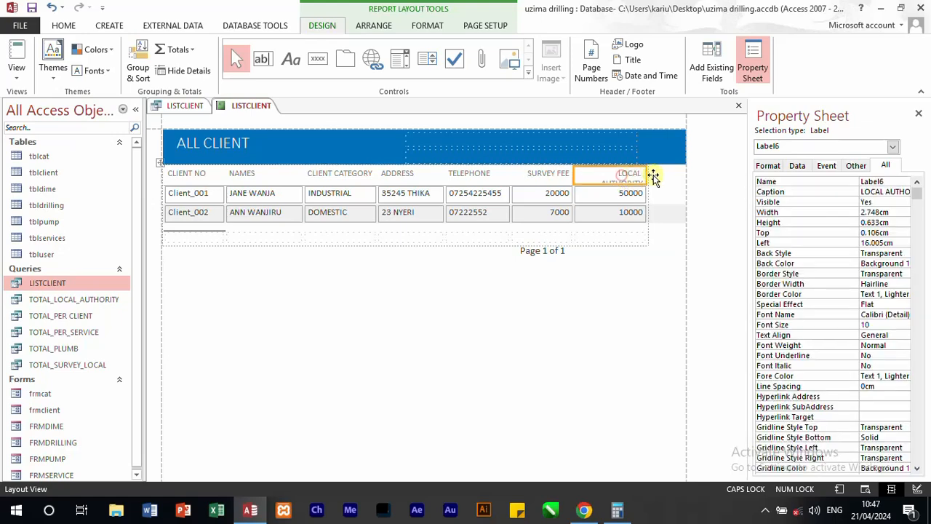
pyautogui.moveTo(647, 176); pyautogui.dragTo(666, 176)
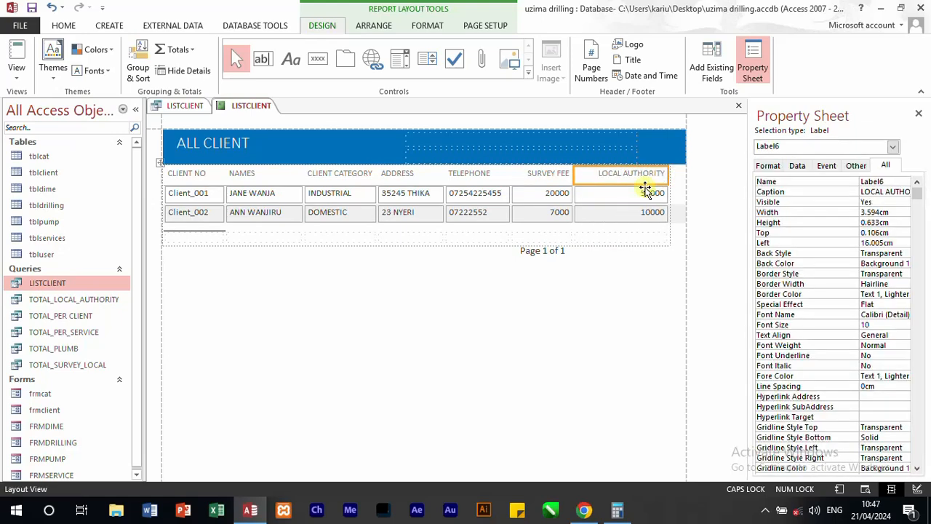
pyautogui.click(611, 311)
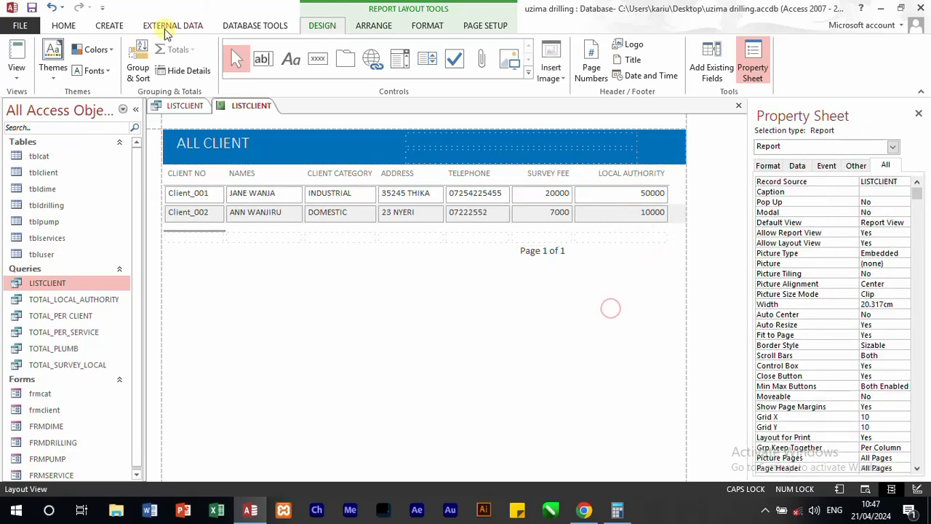
pyautogui.click(64, 25)
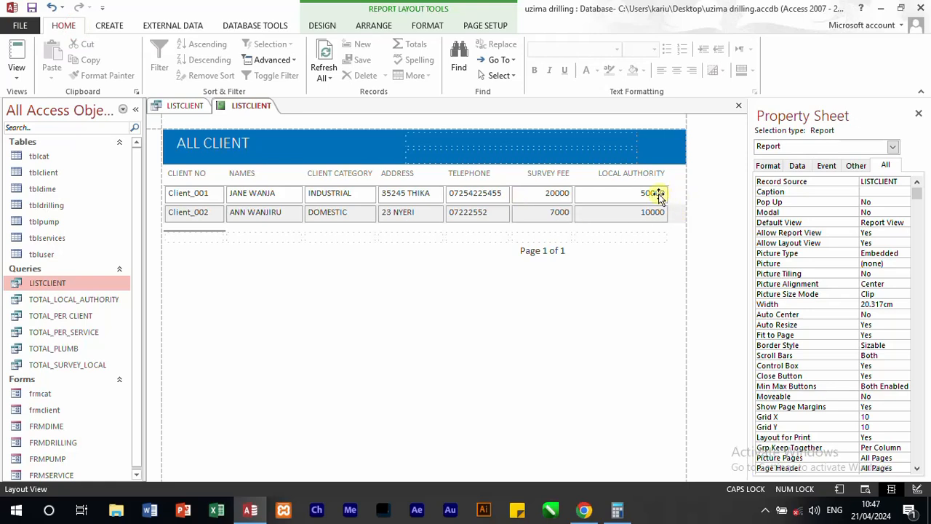
pyautogui.click(642, 212)
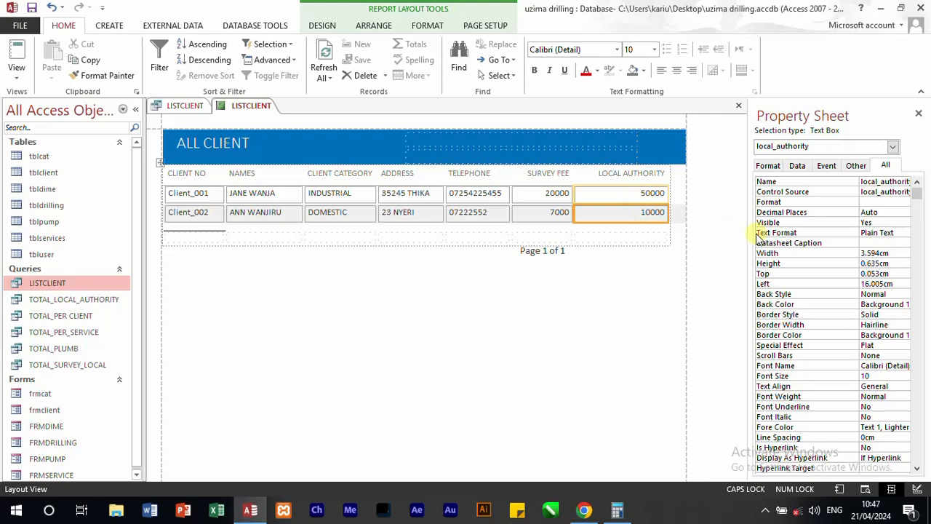
pyautogui.click(493, 295)
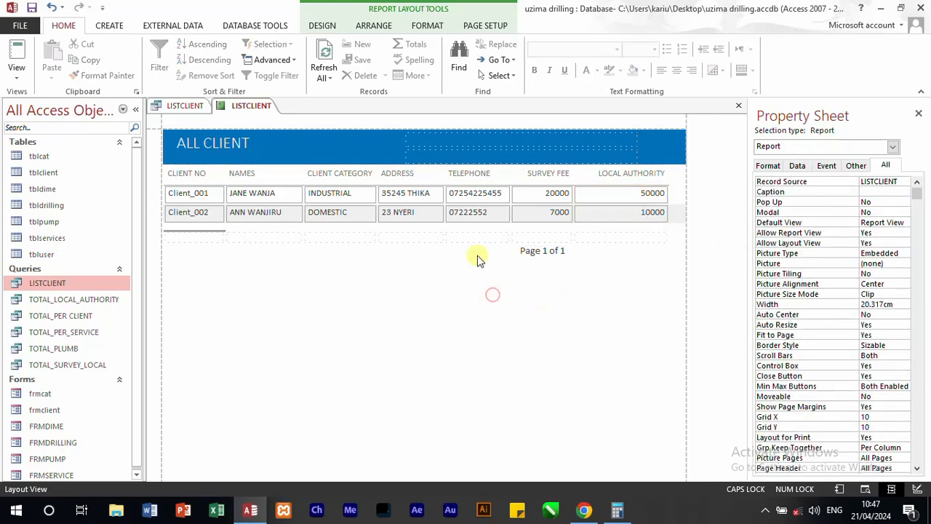
# Step: Set the back colour of the report's page header section to the orange Accent 2 theme colour
pyautogui.click(161, 176)
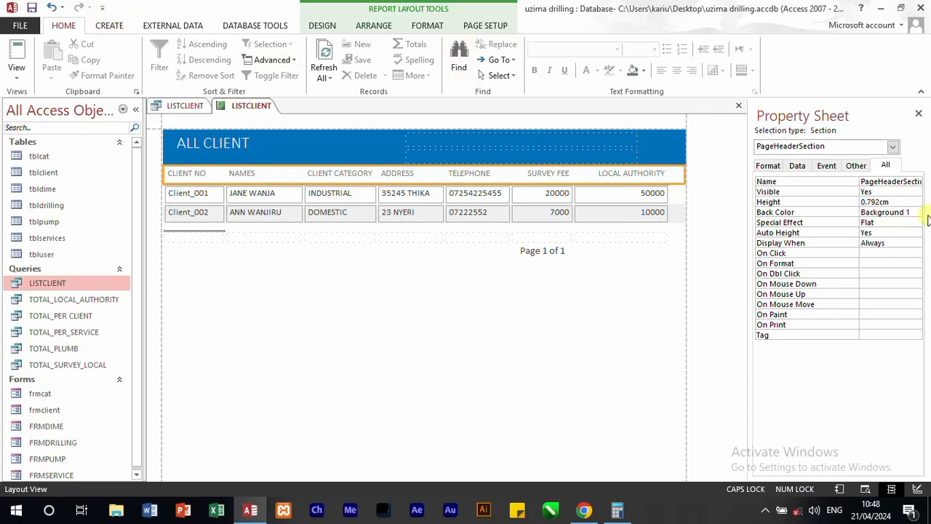
pyautogui.click(767, 168)
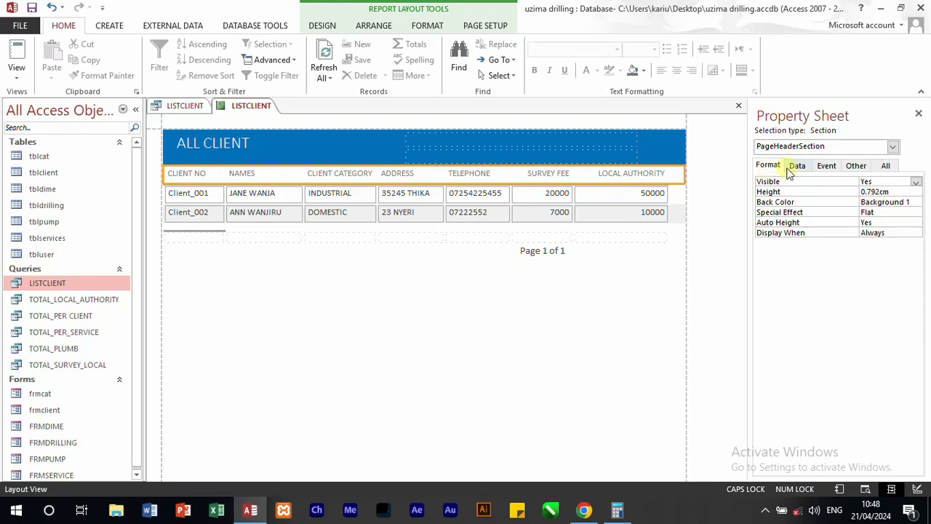
pyautogui.click(897, 201)
pyautogui.click(915, 201)
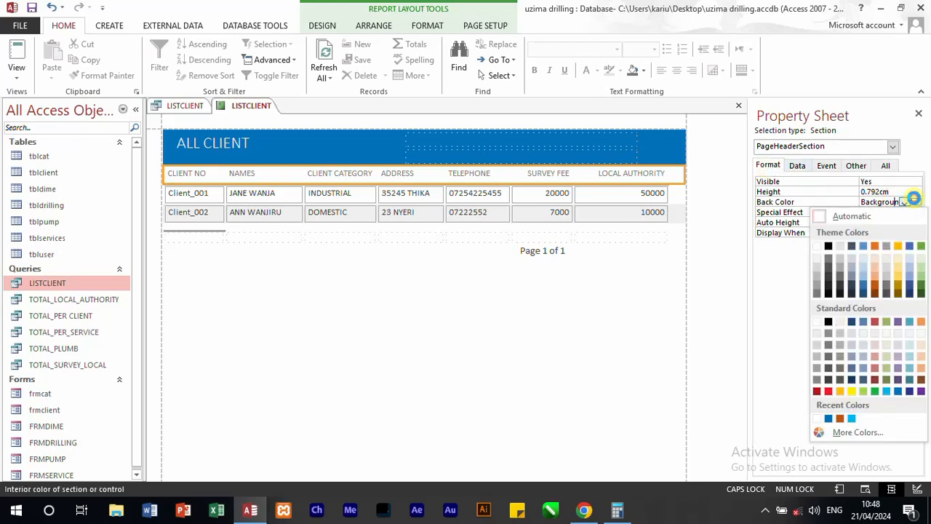
pyautogui.click(876, 246)
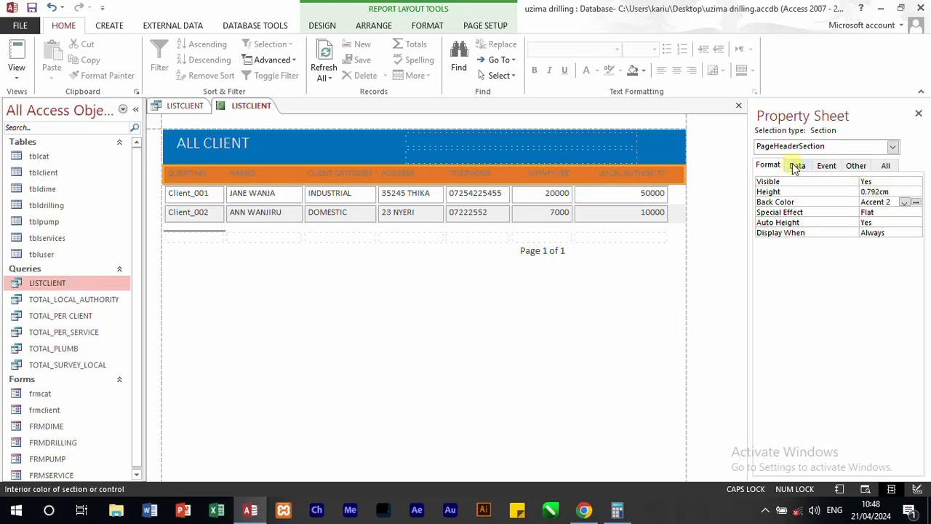
pyautogui.click(887, 166)
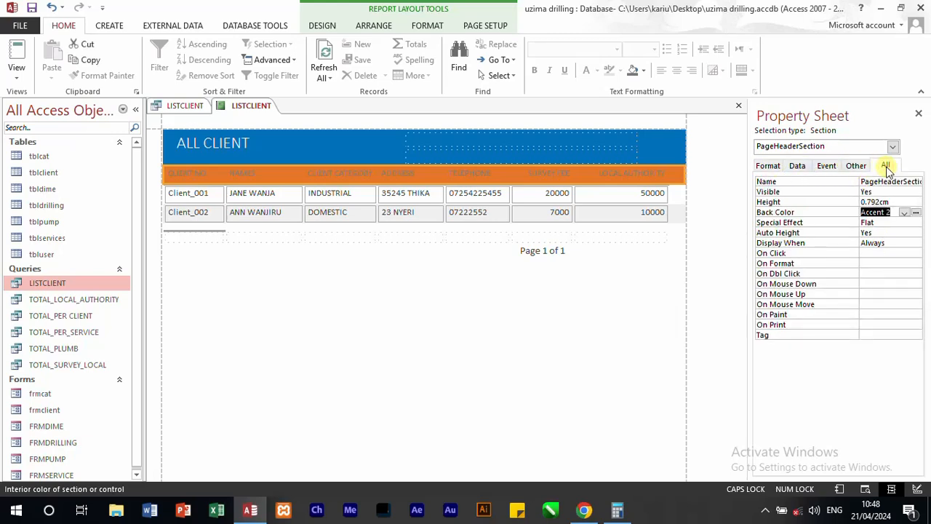
pyautogui.click(370, 340)
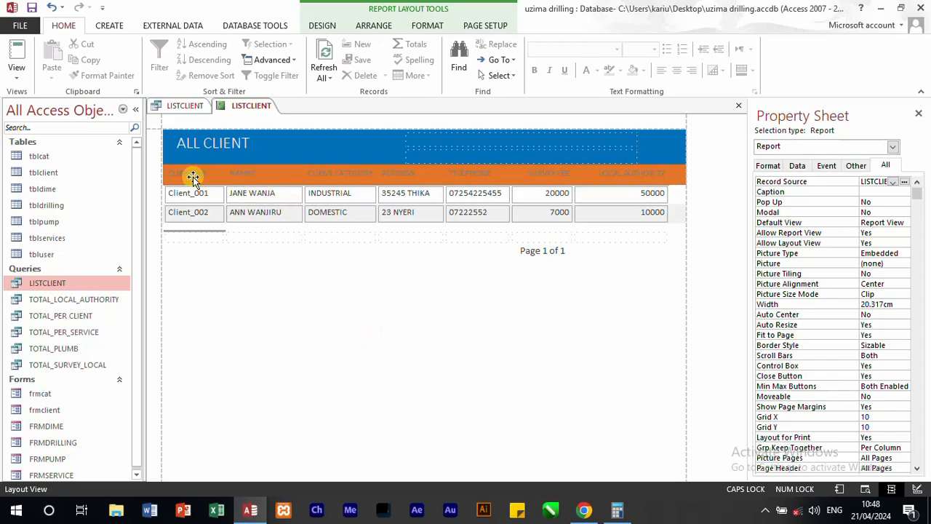
# Step: Switch the report to Design View and set the fore colour of all the page header's column headings to white
pyautogui.click(16, 75)
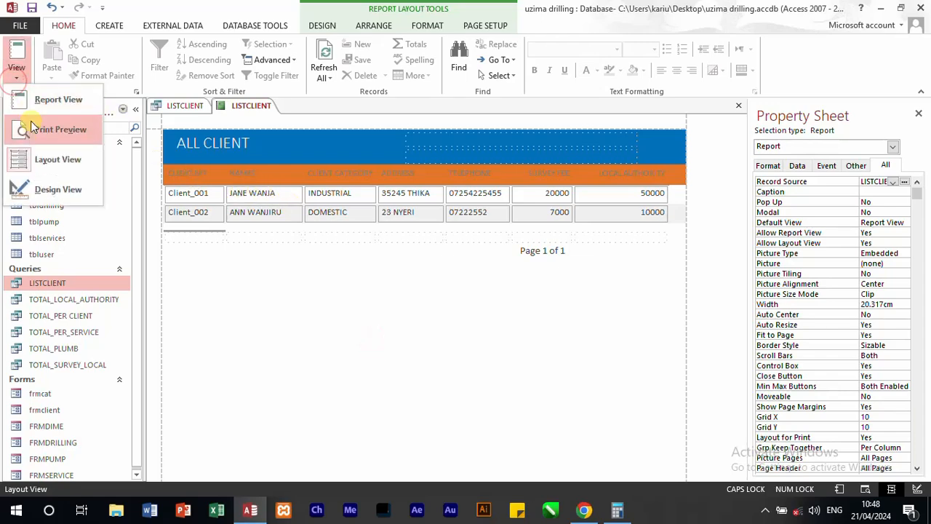
pyautogui.click(46, 190)
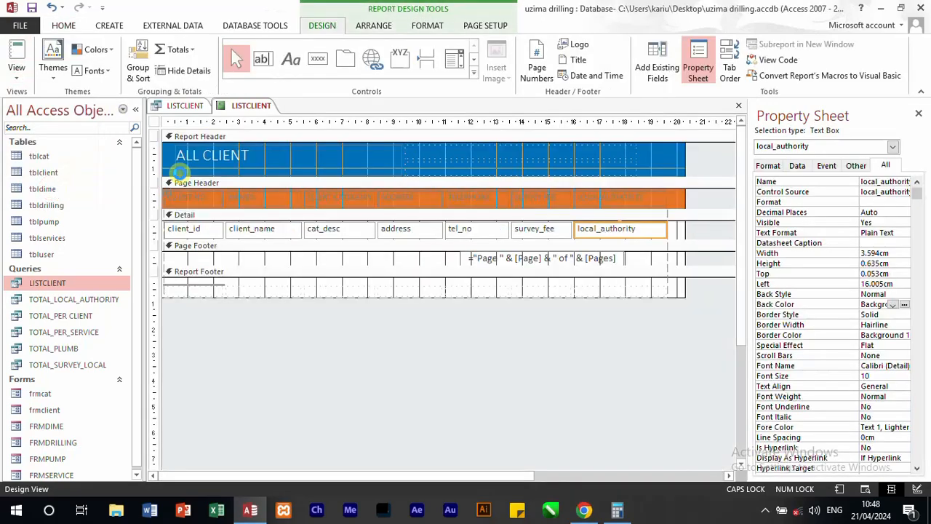
pyautogui.click(156, 199)
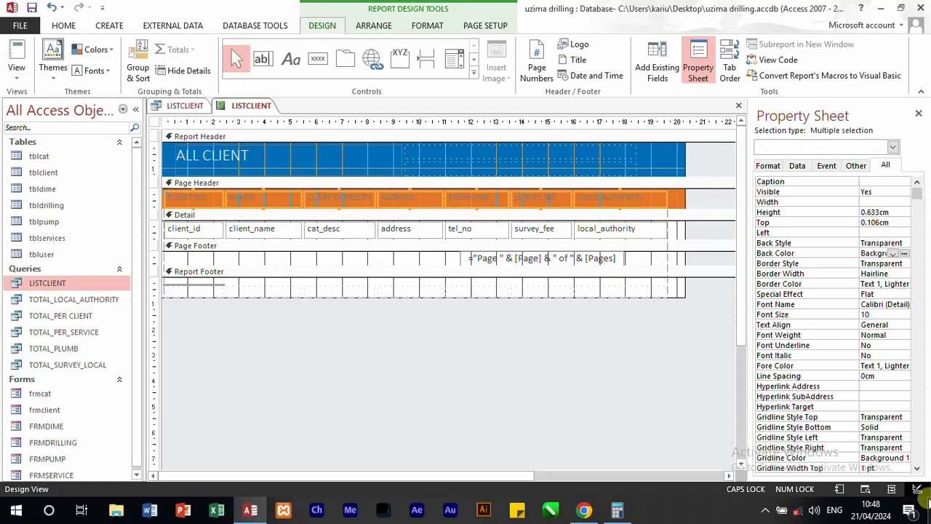
pyautogui.click(895, 366)
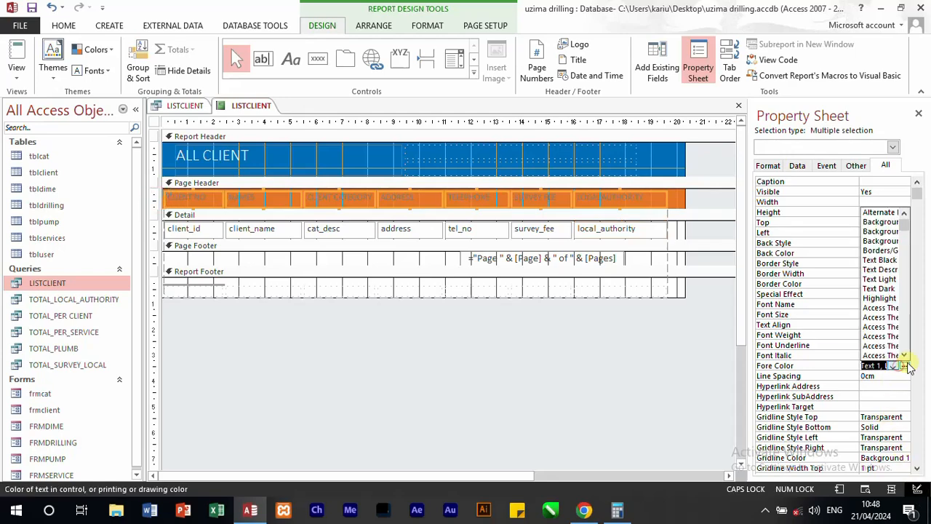
pyautogui.click(910, 366)
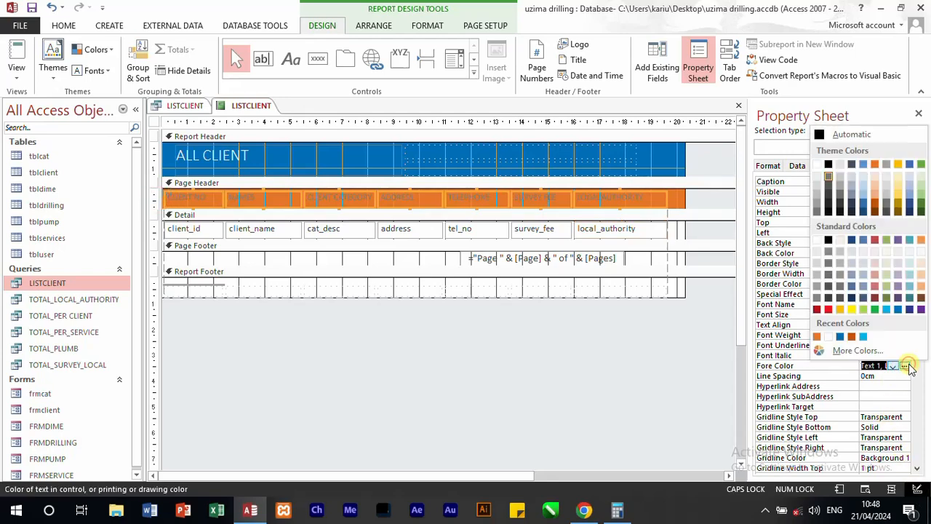
pyautogui.click(822, 167)
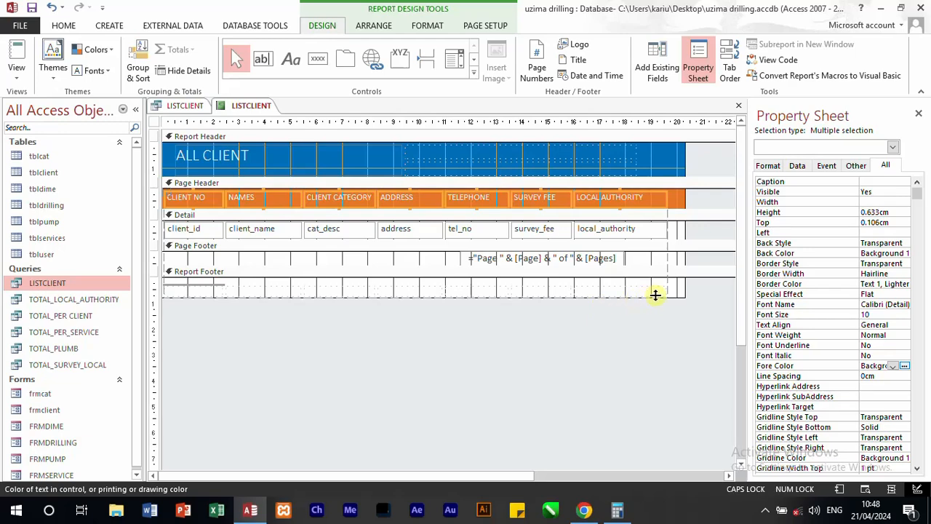
pyautogui.click(582, 330)
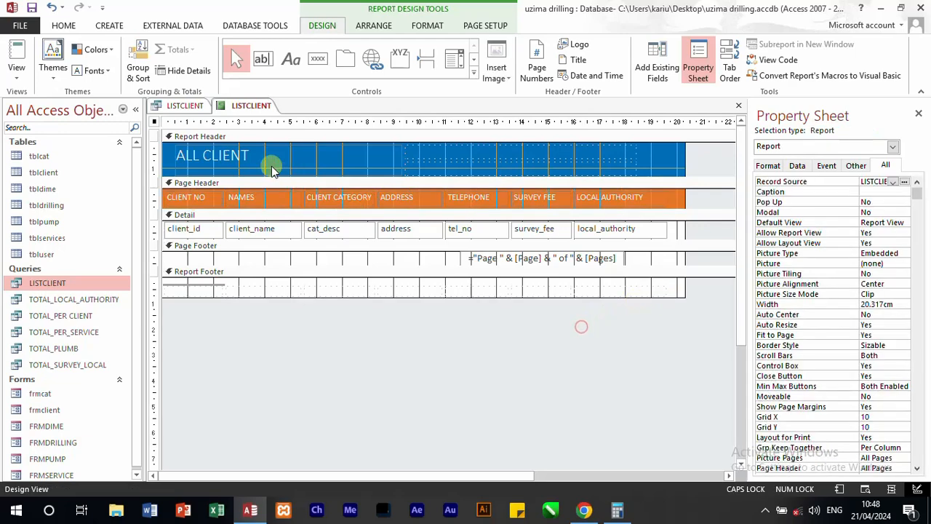
# Step: Select the ALL CLIENT title label in the report header
pyautogui.click(228, 159)
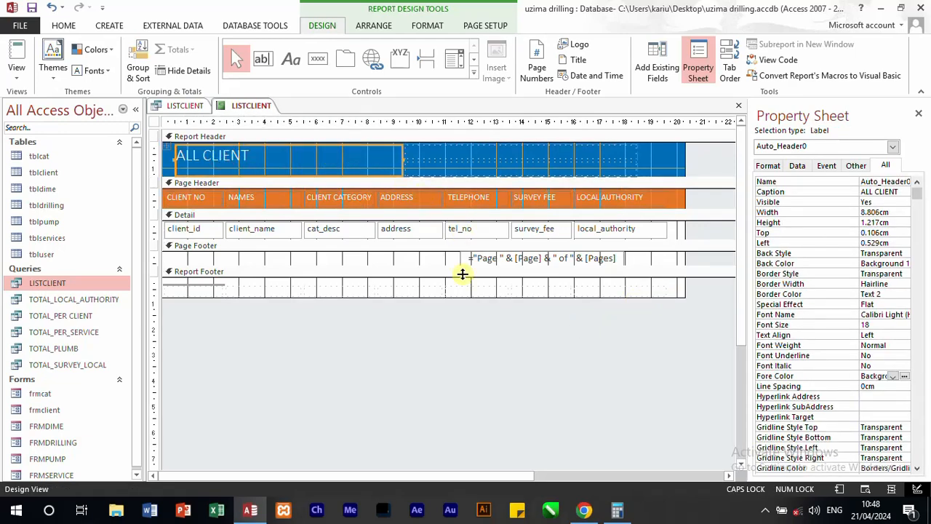
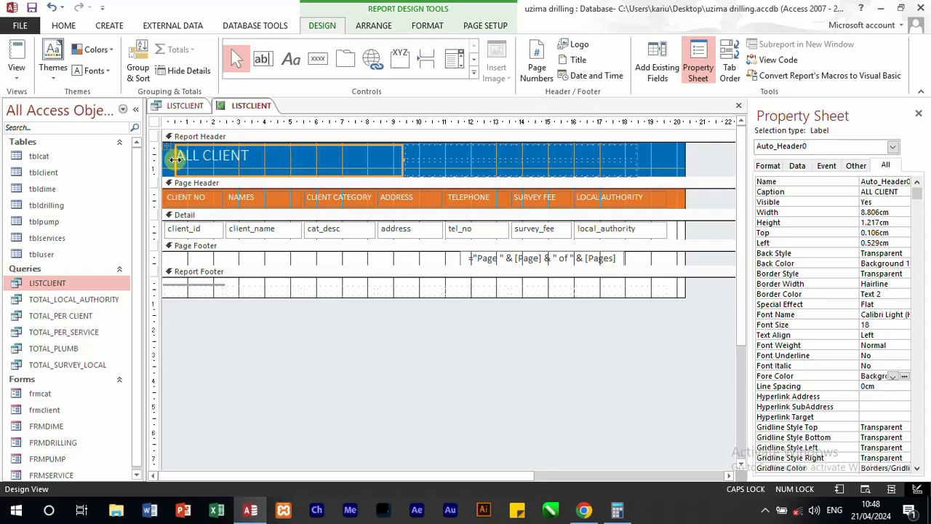
# Step: Widen the ALL CLIENT title label in the report header to about 14.15 cm and centre its text
pyautogui.moveTo(401, 160); pyautogui.dragTo(541, 161)
pyautogui.click(64, 25)
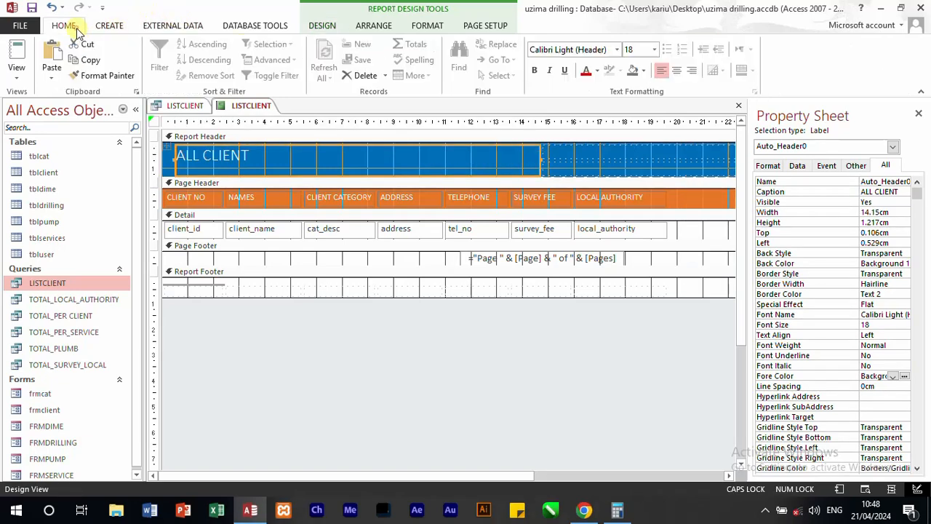
pyautogui.click(677, 71)
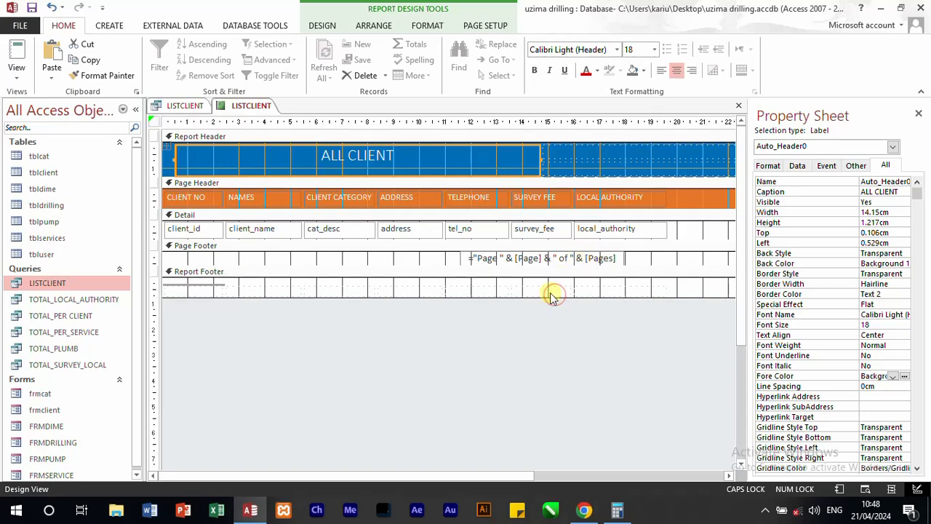
pyautogui.click(571, 136)
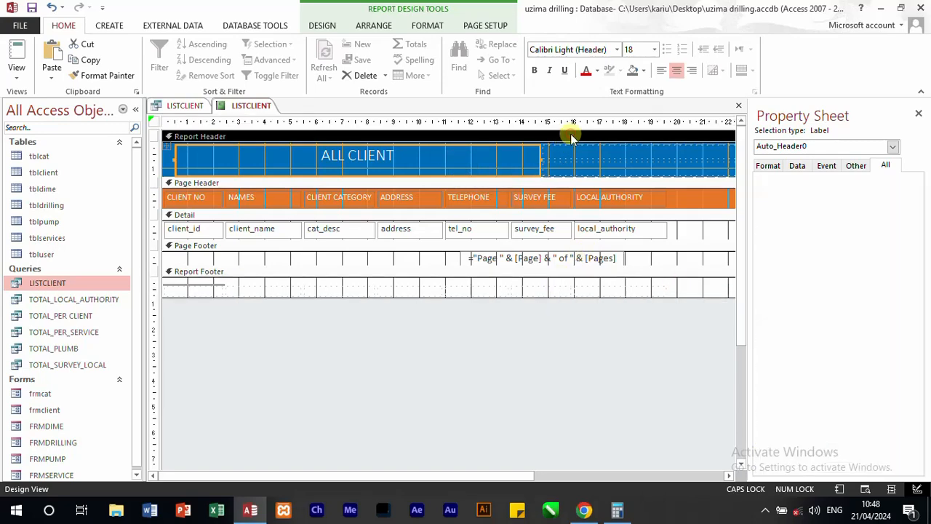
pyautogui.click(635, 284)
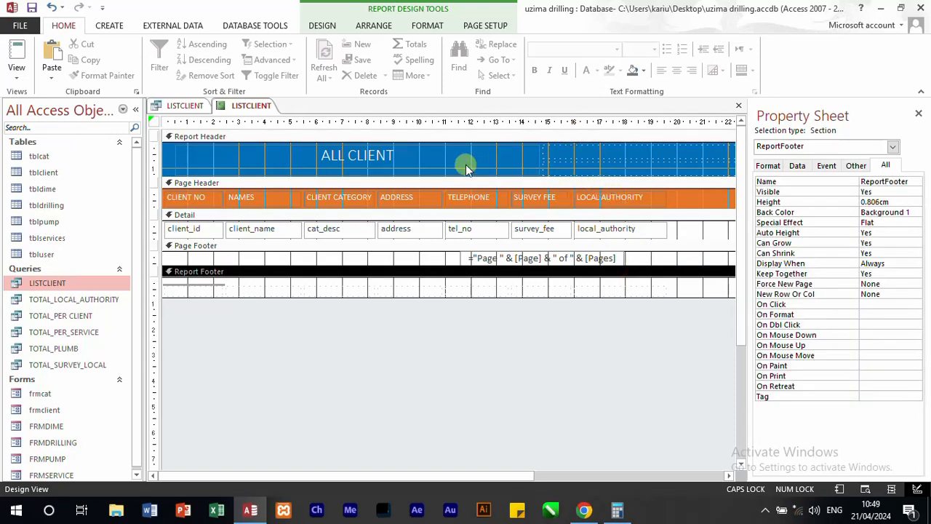
# Step: Select the whole report as the object being edited and set its Pop Up and Modal properties to Yes
pyautogui.click(893, 147)
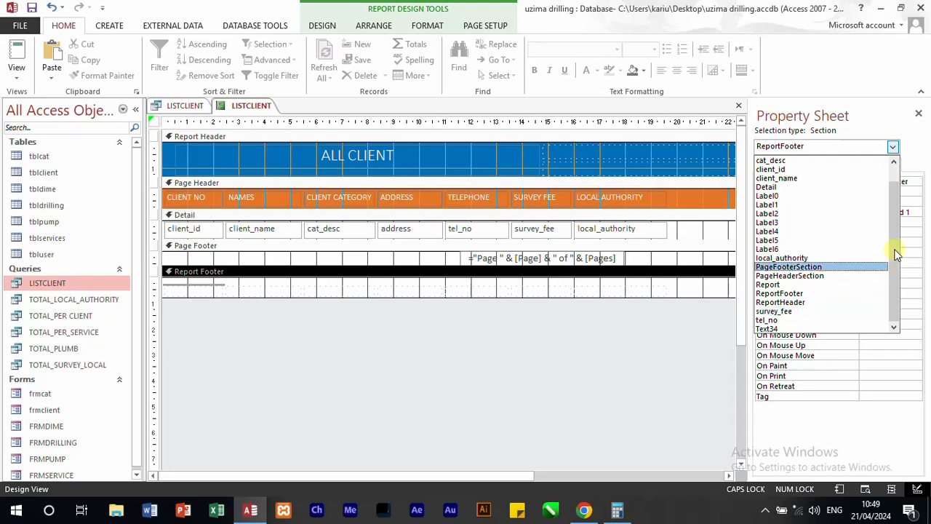
pyautogui.moveTo(898, 254); pyautogui.dragTo(892, 227)
pyautogui.moveTo(894, 191); pyautogui.dragTo(900, 262)
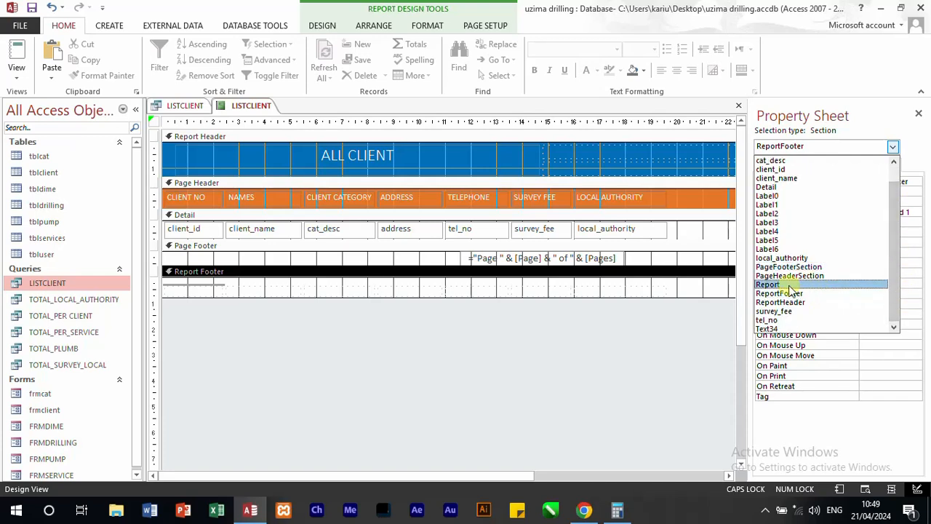
pyautogui.click(777, 285)
pyautogui.click(892, 202)
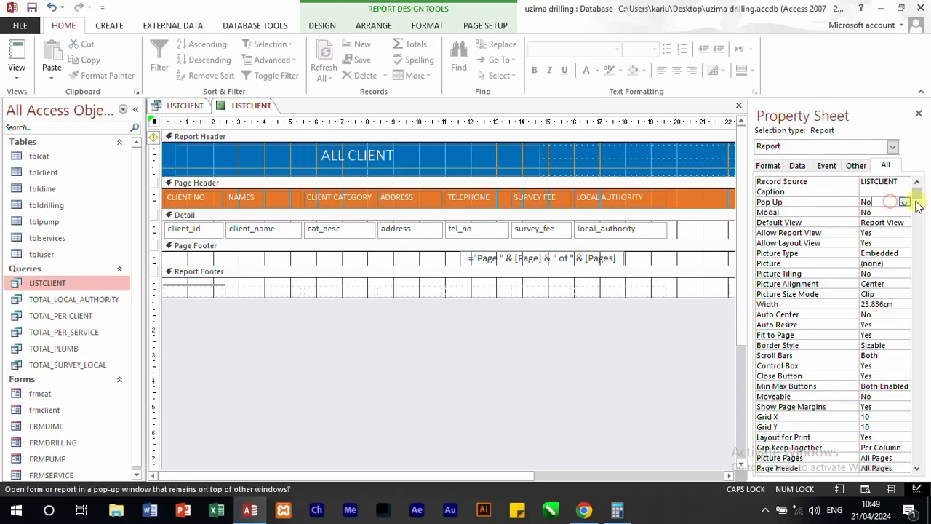
pyautogui.click(904, 202)
pyautogui.click(895, 214)
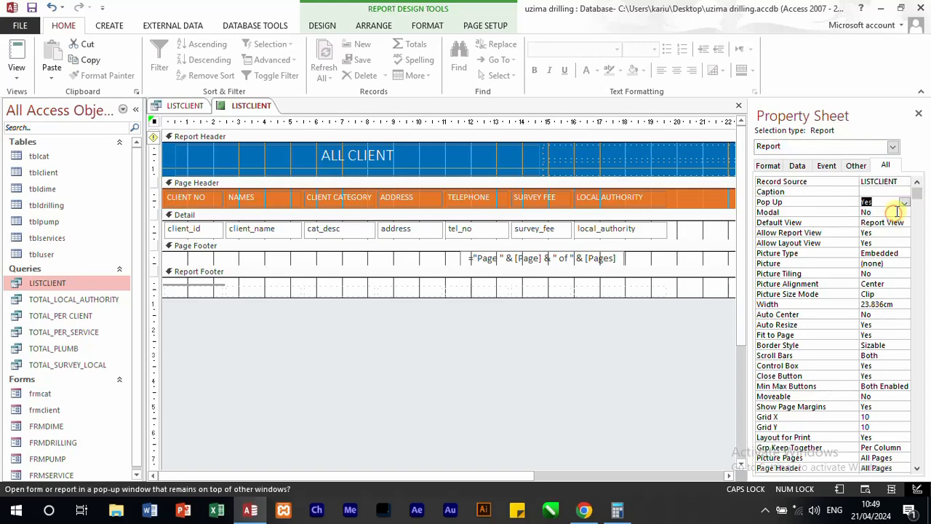
pyautogui.click(901, 212)
pyautogui.click(904, 212)
pyautogui.click(884, 222)
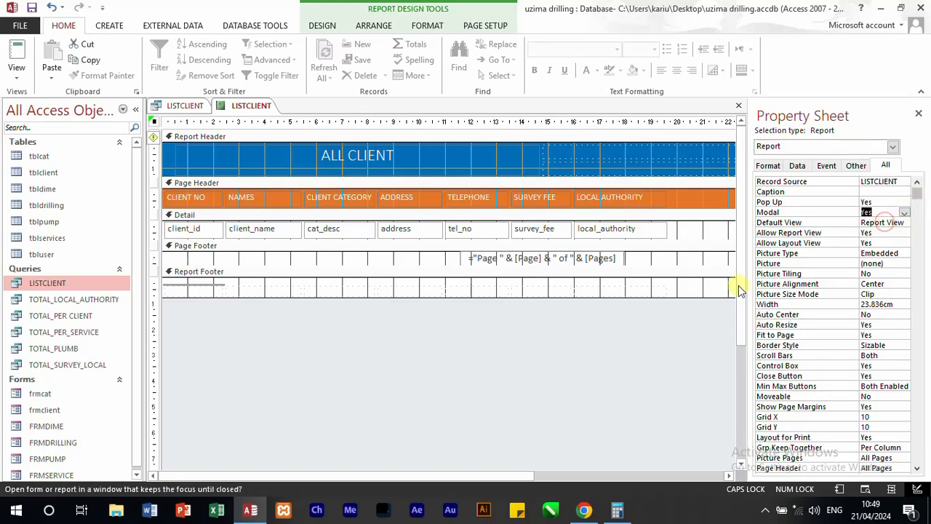
# Step: Show the report in Report View, save it as RPTCLIENTS, and close it together with the LISTCLIENT query
pyautogui.click(13, 54)
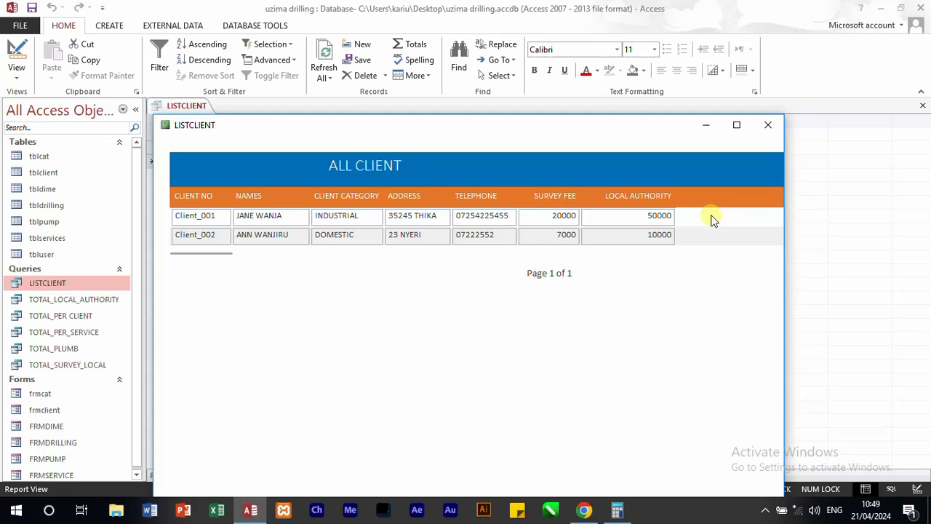
pyautogui.hotkey('ctrl', 's')
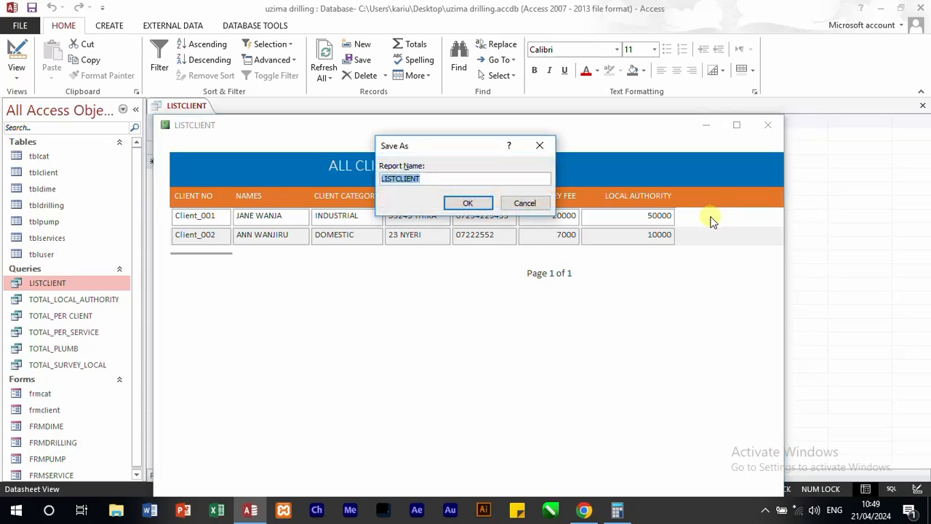
pyautogui.write('RP')
pyautogui.click(464, 203)
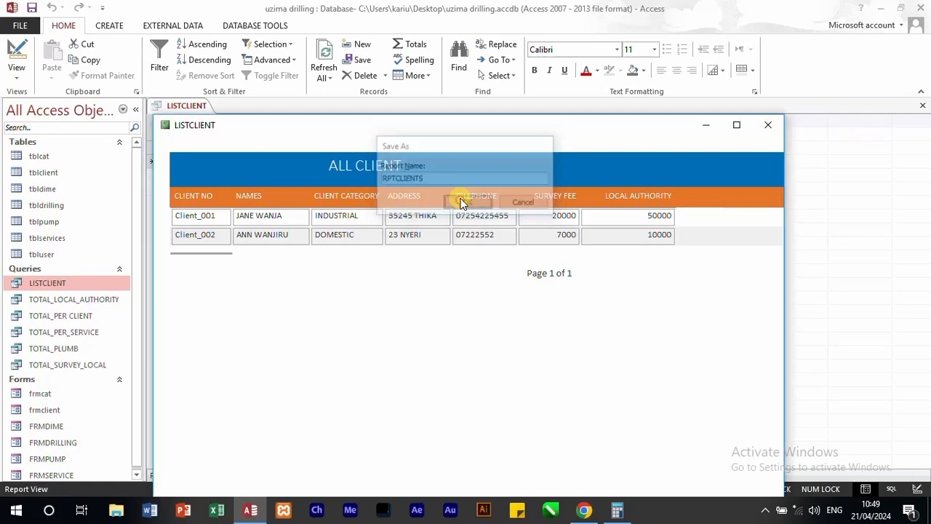
pyautogui.click(769, 126)
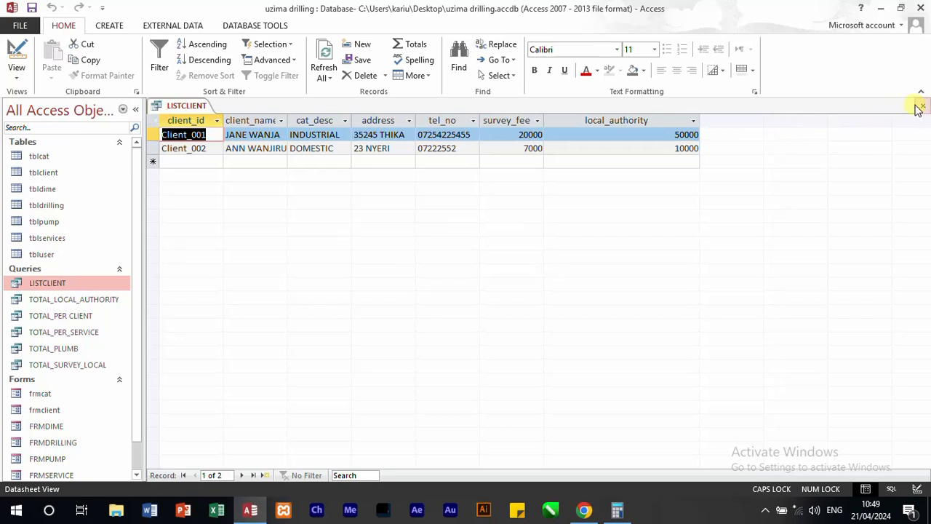
pyautogui.click(920, 107)
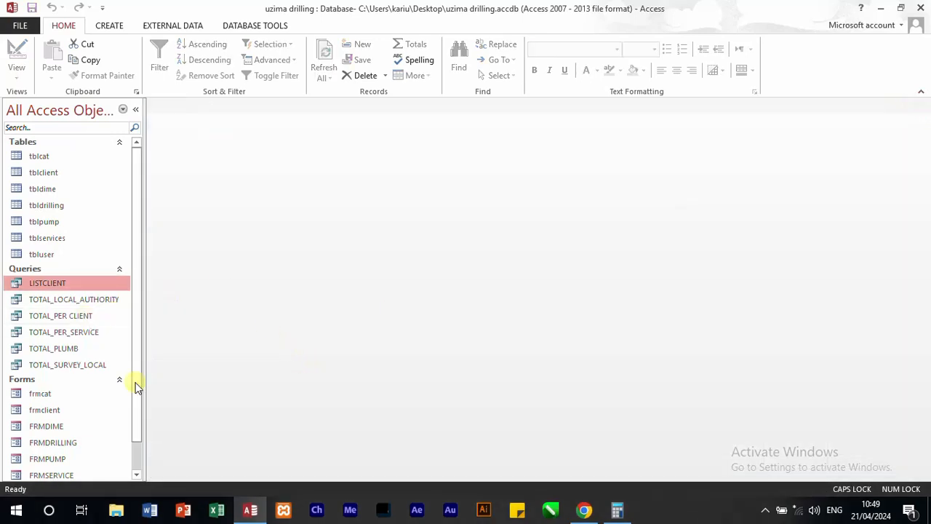
pyautogui.scroll(-2, 136, 357)
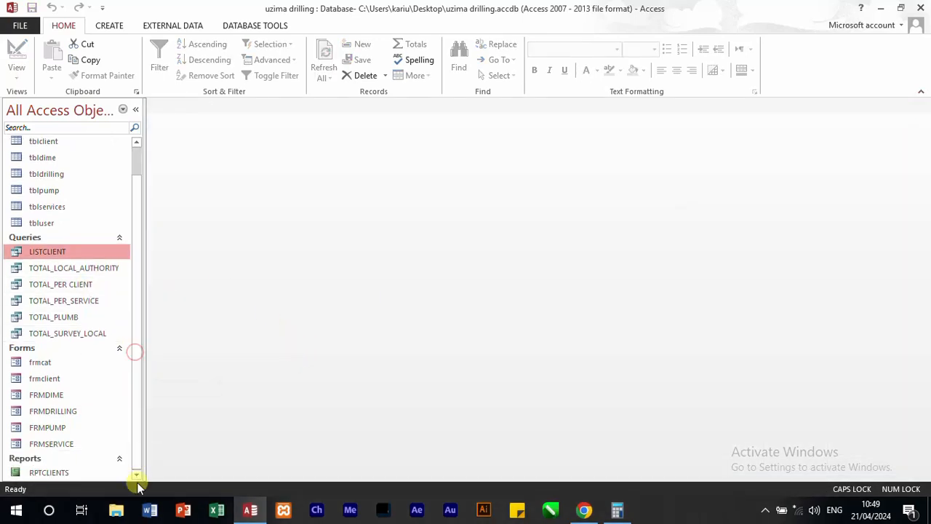
pyautogui.rightClick(56, 472)
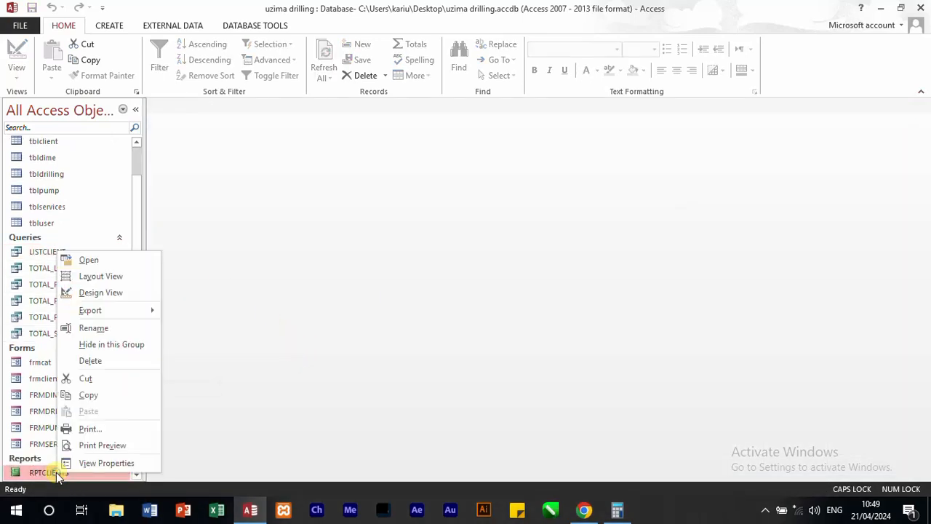
pyautogui.click(113, 293)
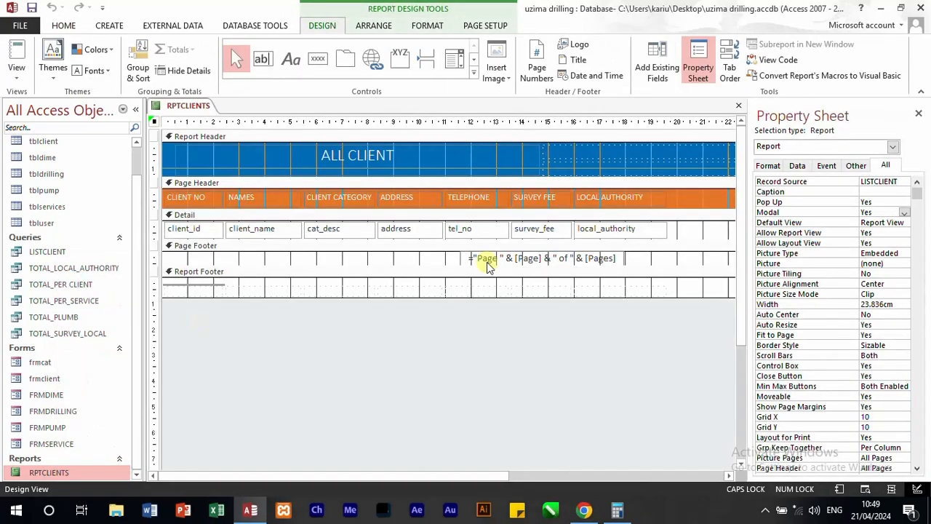
pyautogui.click(739, 107)
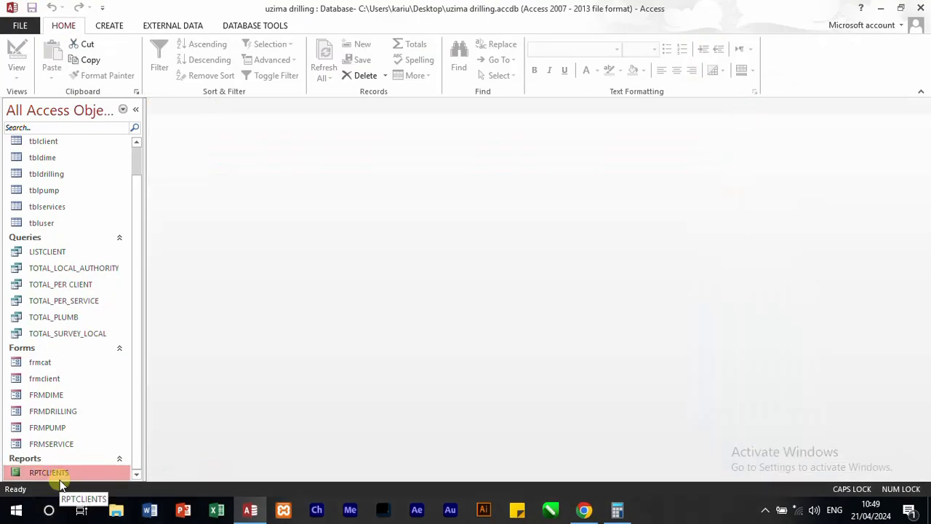
# Step: Duplicate the RPTCLIENTS report under the name RPTTOTAL_PER_SERVICE
pyautogui.rightClick(61, 475)
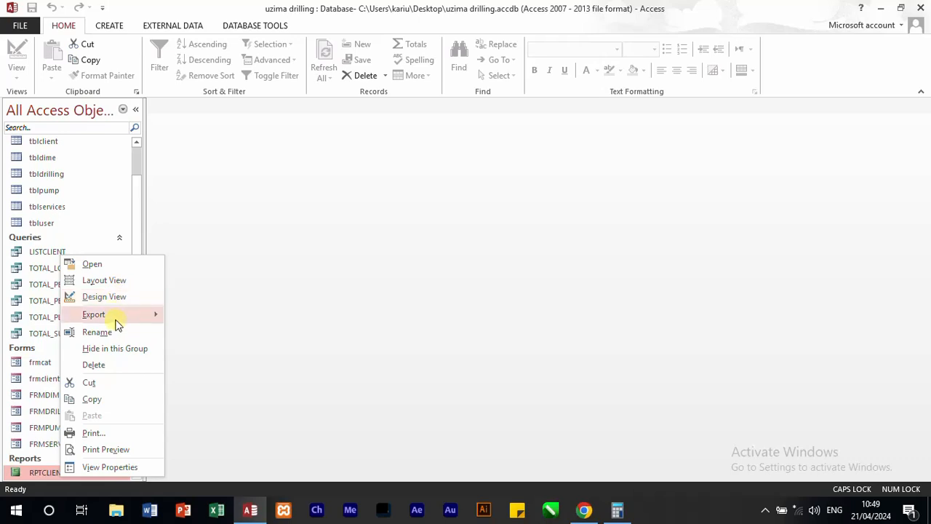
pyautogui.click(98, 398)
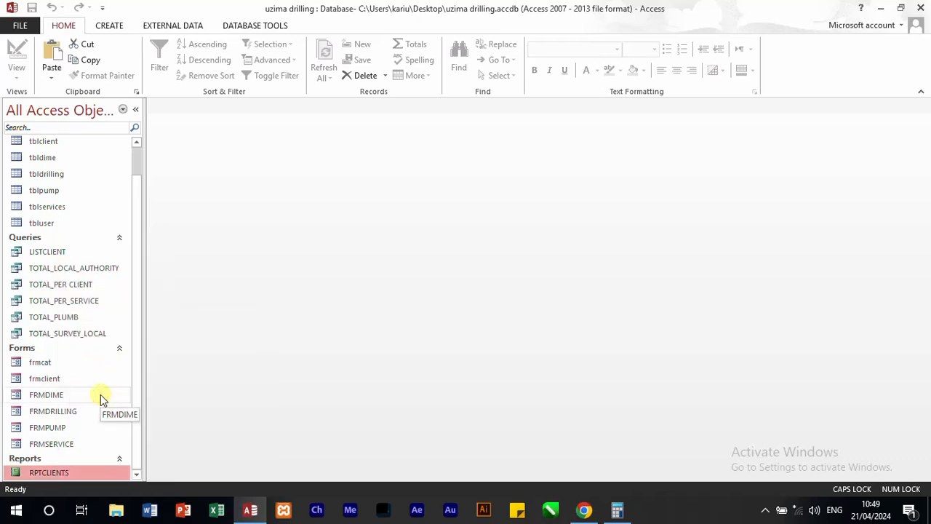
pyautogui.hotkey('ctrl', 'v')
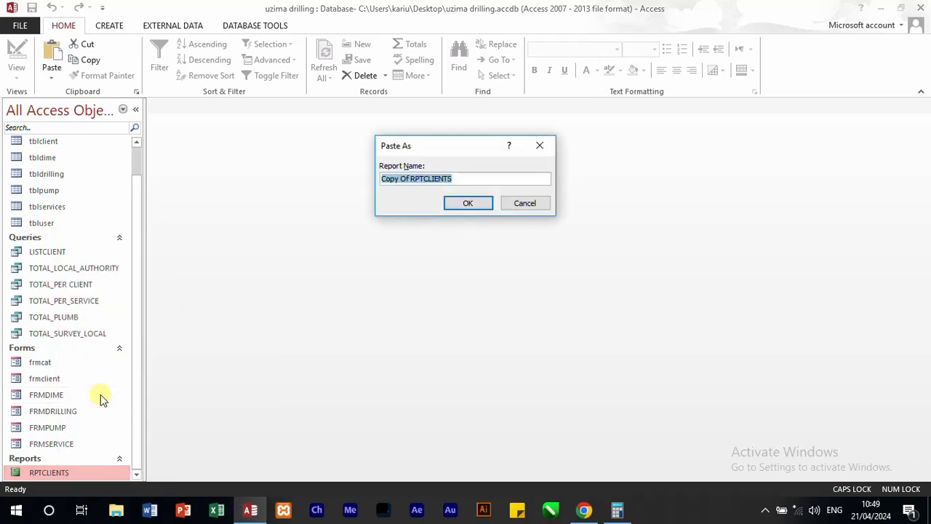
pyautogui.write('RPTTOTAL_PER_S')
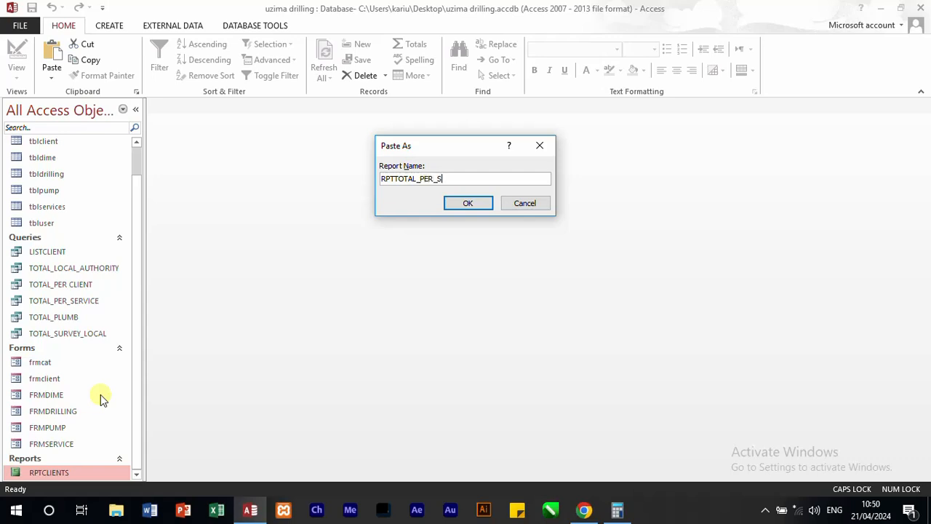
pyautogui.write('ERVIC')
pyautogui.press('Return')
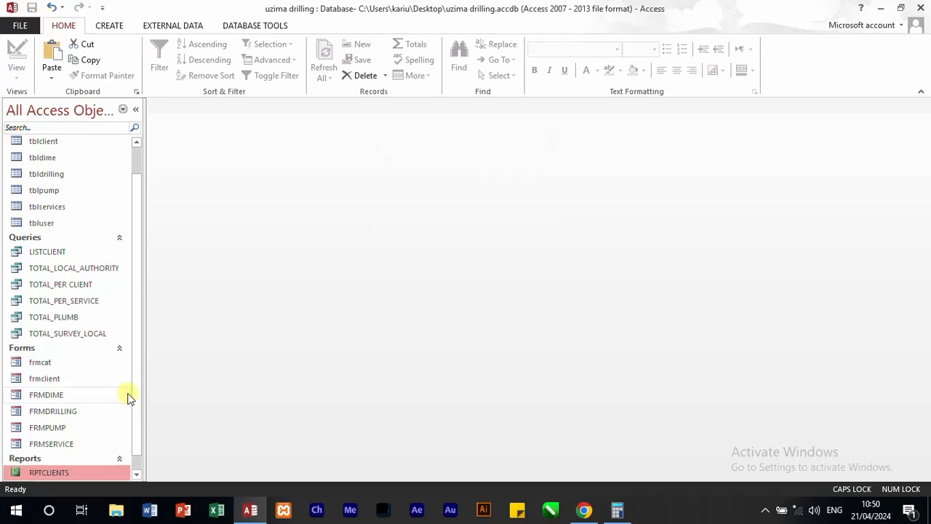
# Step: Open the RPTTOTAL_PER_SERVICE report in Design View and set its record source to the TOTAL_PER_SERVICE query
pyautogui.moveTo(137, 383); pyautogui.dragTo(142, 459)
pyautogui.click(79, 472)
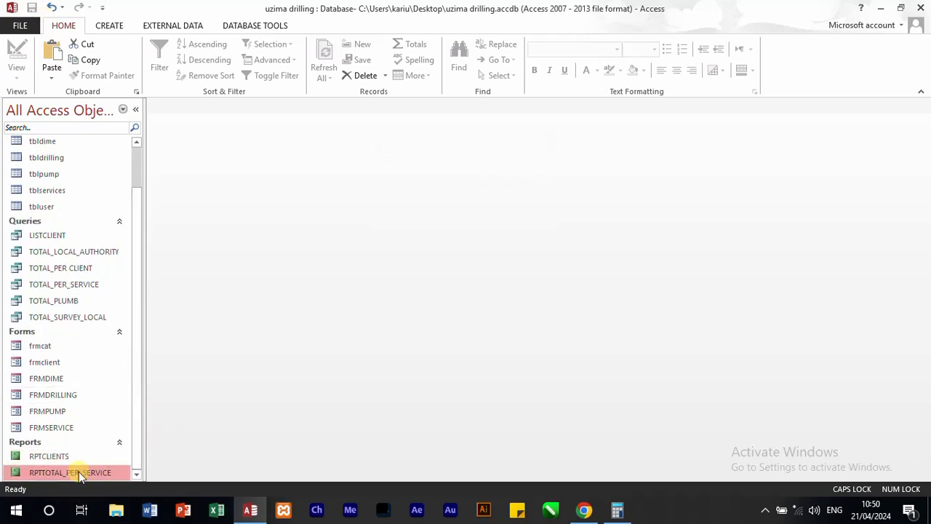
pyautogui.rightClick(79, 472)
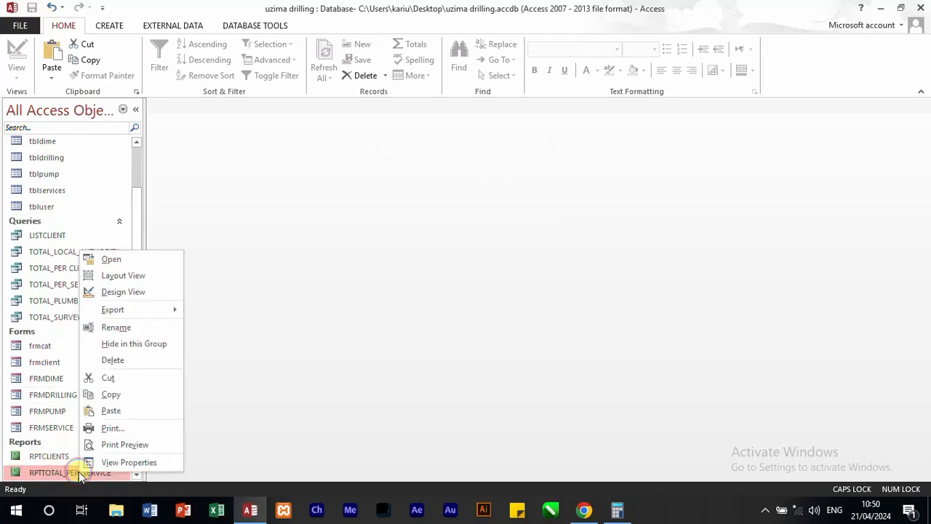
pyautogui.click(114, 297)
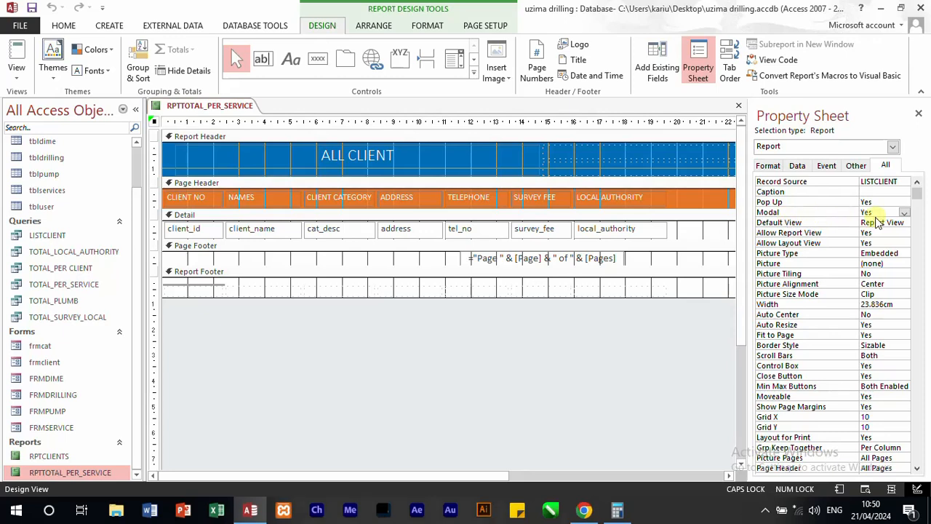
pyautogui.click(797, 166)
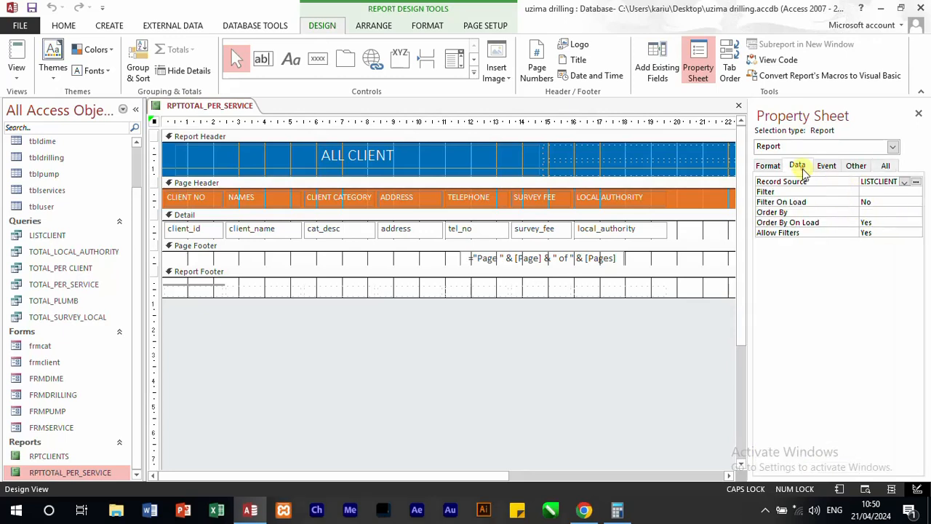
pyautogui.click(905, 182)
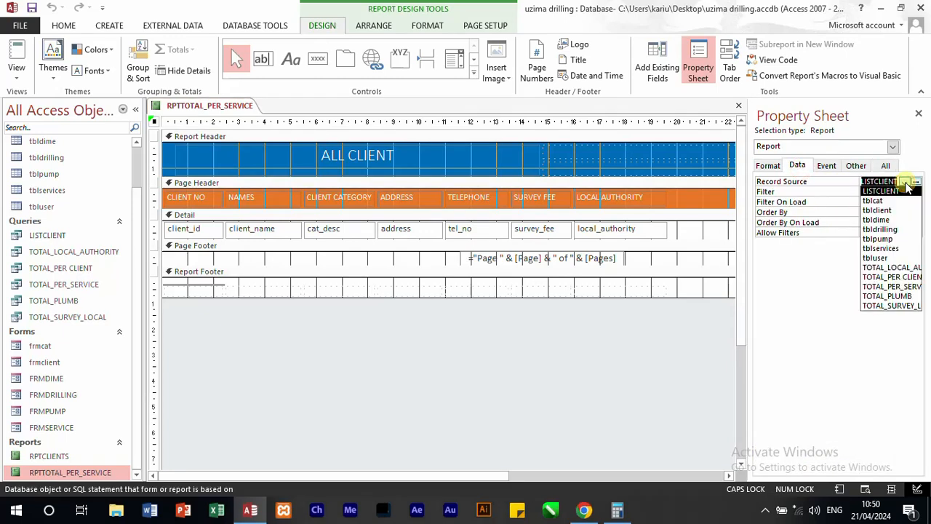
pyautogui.click(909, 286)
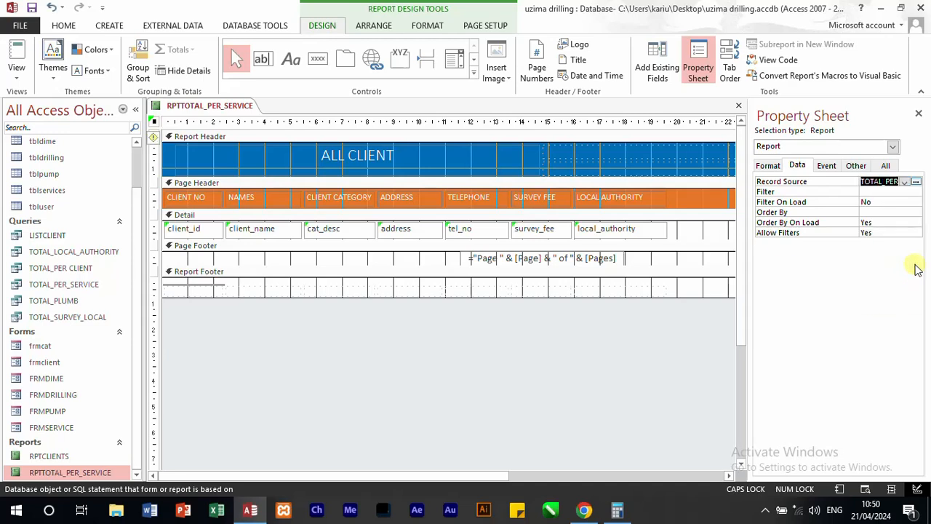
# Step: Set the control source of the client_id text box in the Detail section to t_SURVEY
pyautogui.click(199, 198)
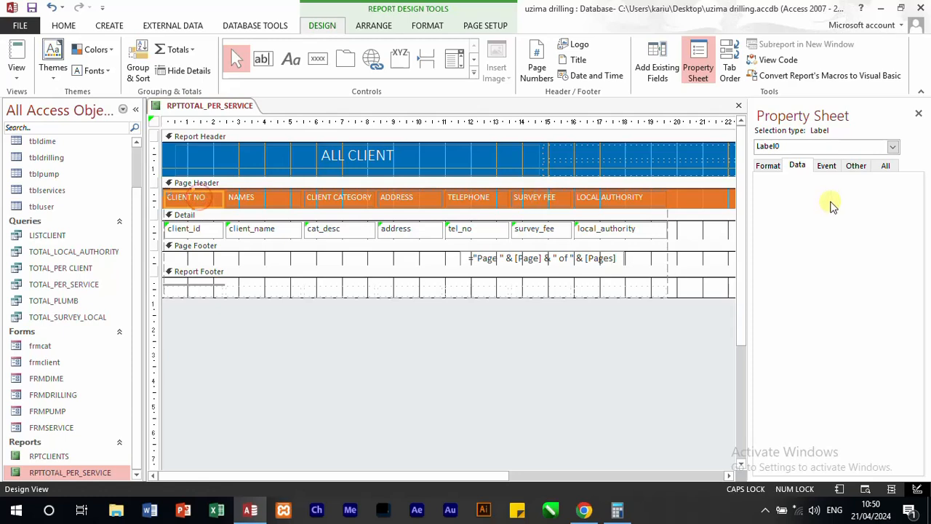
pyautogui.click(775, 165)
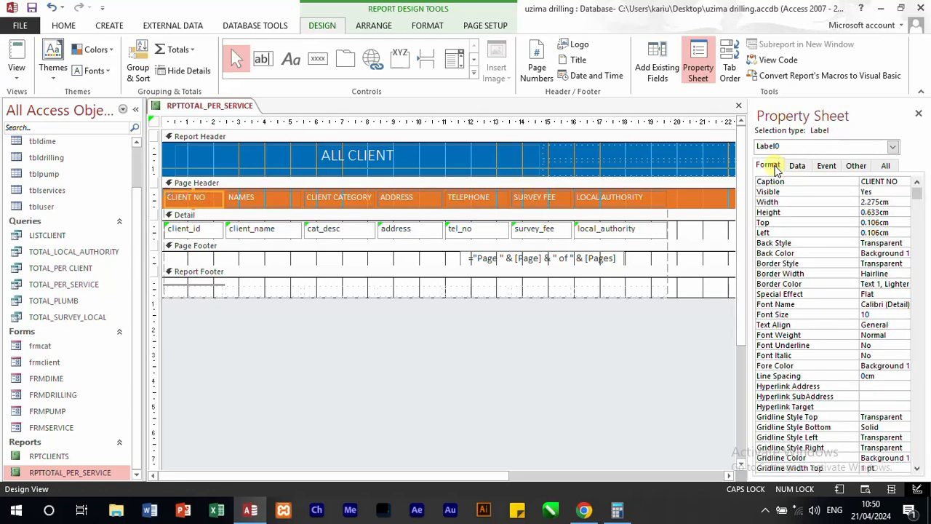
pyautogui.click(797, 166)
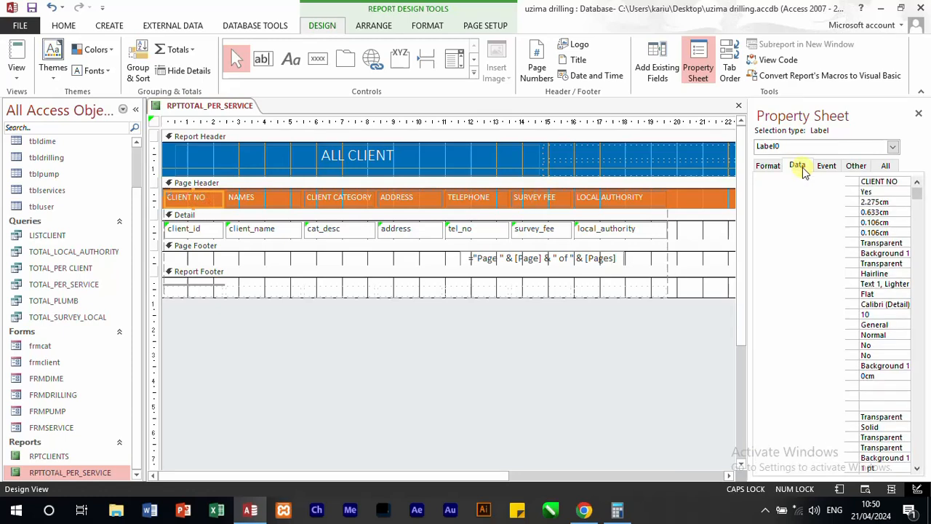
pyautogui.click(182, 229)
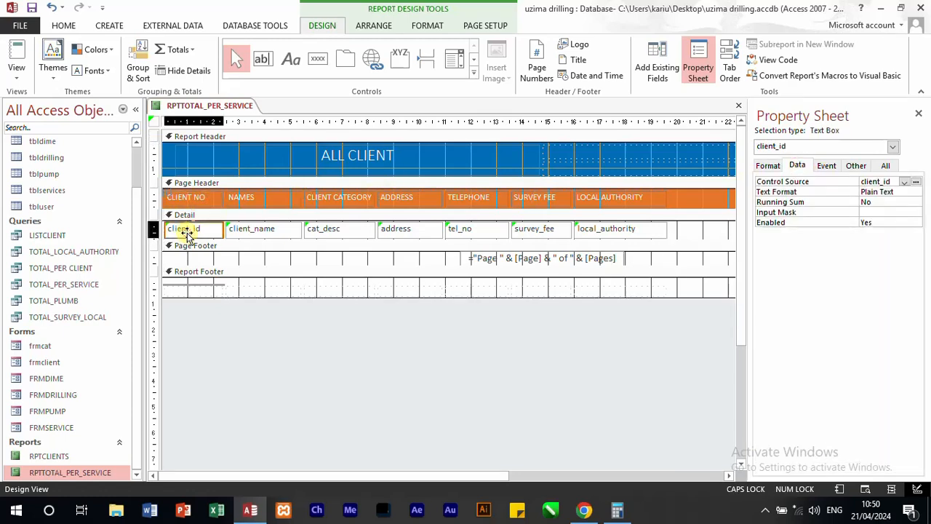
pyautogui.click(905, 182)
pyautogui.click(899, 195)
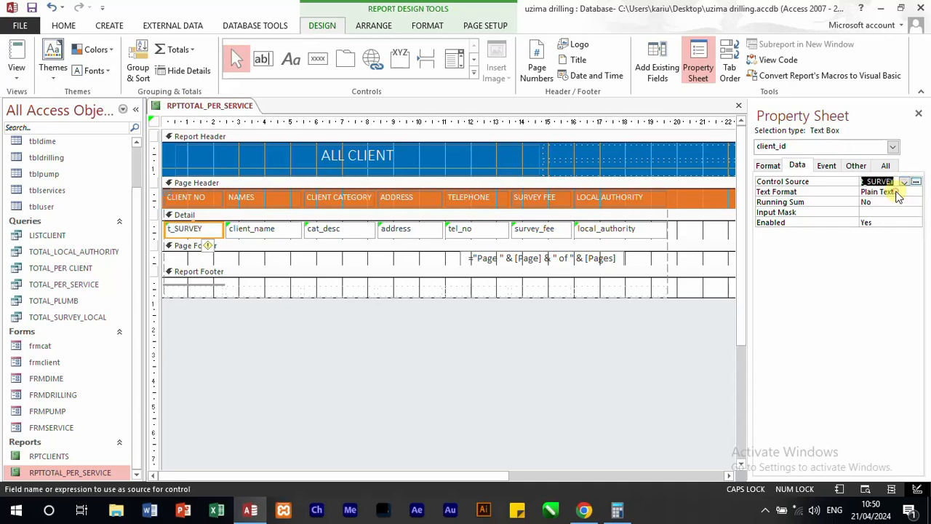
# Step: Change the CLIENT NO label in the page header to TOTAL SURVEY FEE and widen its column to fit on one line
pyautogui.click(187, 197)
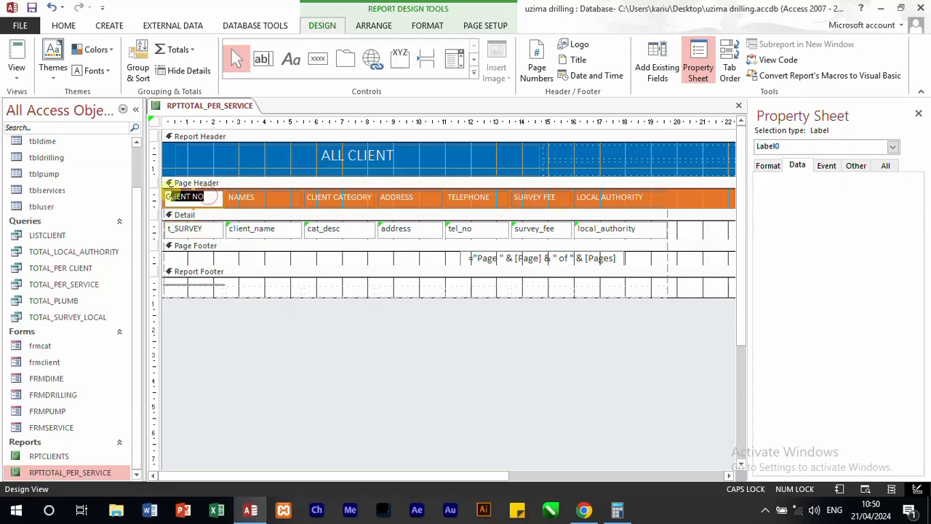
pyautogui.write('TOTAL SURVEY FEE')
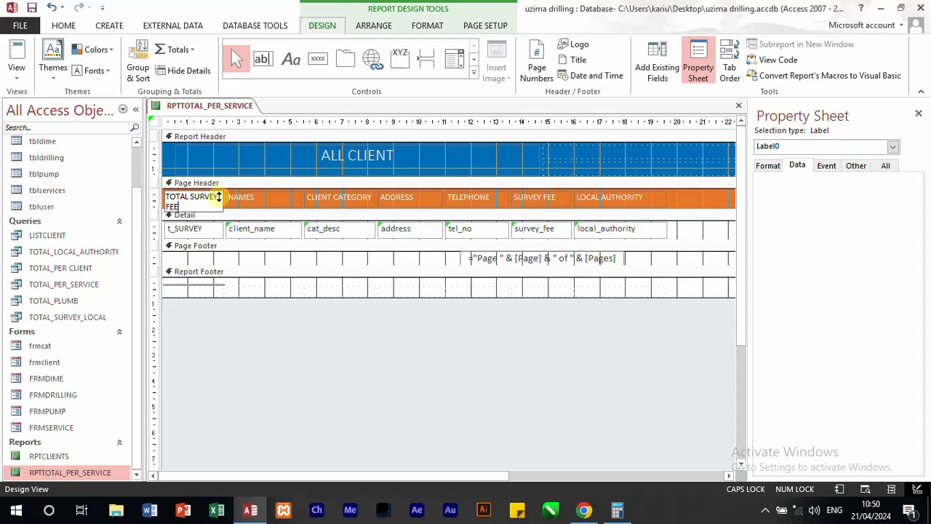
pyautogui.press('Return')
pyautogui.moveTo(221, 199); pyautogui.dragTo(247, 202)
# Step: Set the control source of the client_name text box in the Detail section to T_LOCAL
pyautogui.click(275, 238)
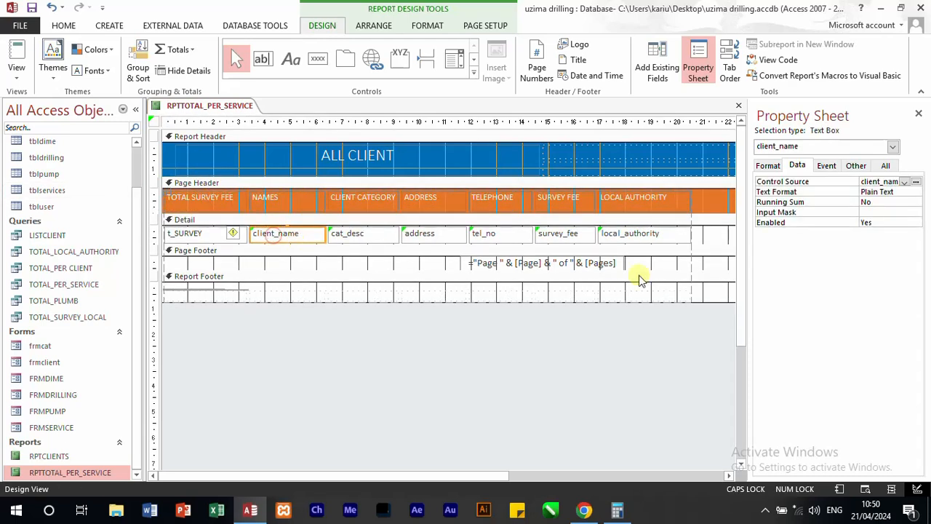
pyautogui.click(904, 182)
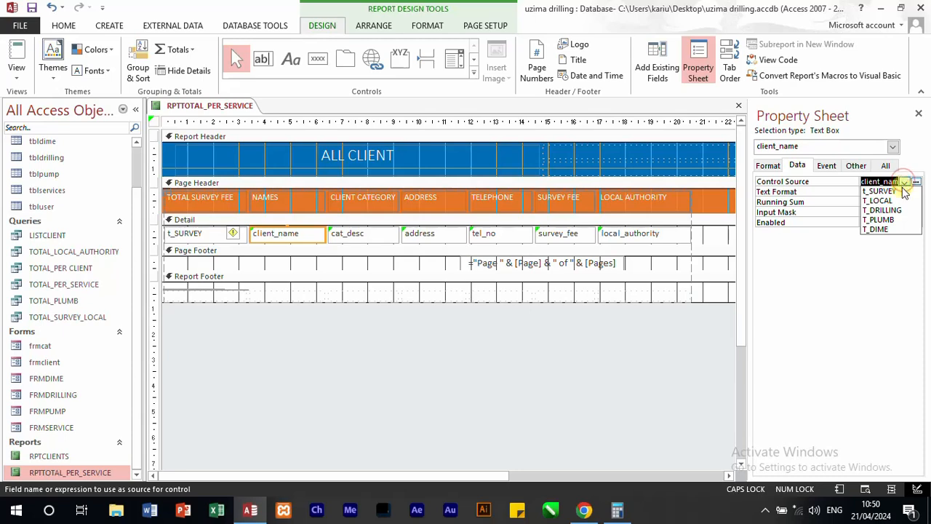
pyautogui.click(892, 201)
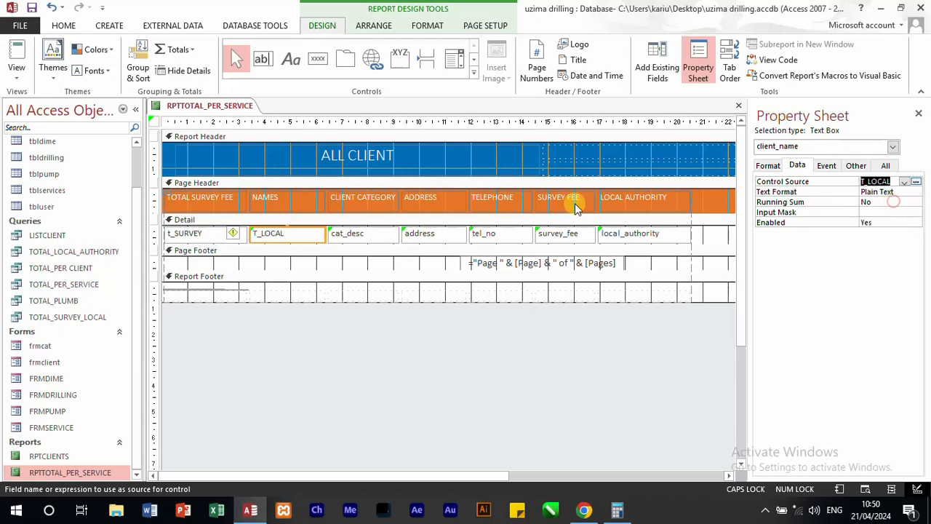
# Step: Change the NAMES label in the page header to TOTAL LOCAL AUHTORITY and widen its column so the text fits on one line
pyautogui.click(288, 201)
pyautogui.doubleClick(291, 199)
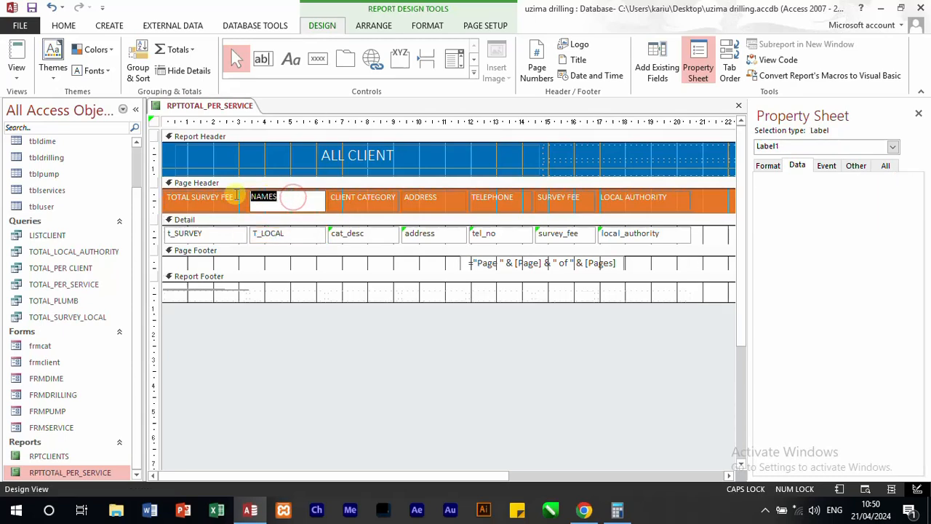
pyautogui.write('TOTAL LOCAL AUHTORITY')
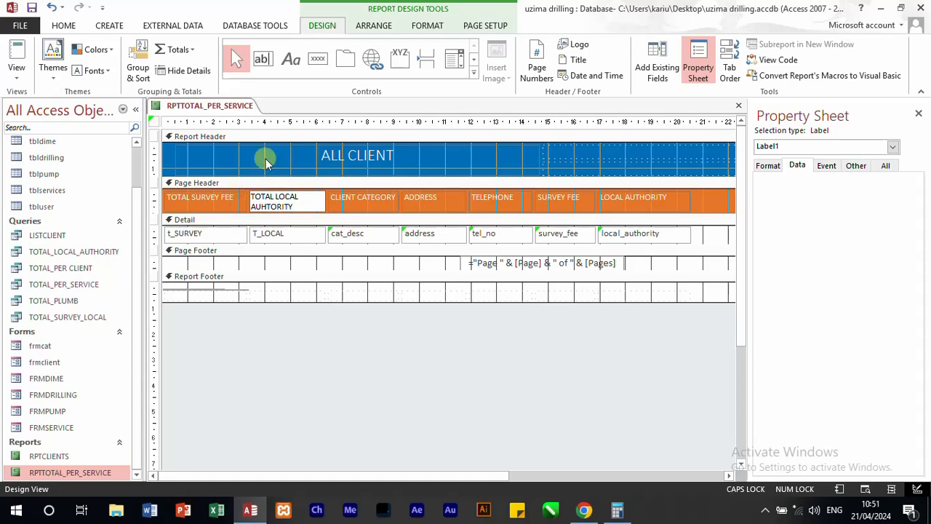
pyautogui.click(326, 249)
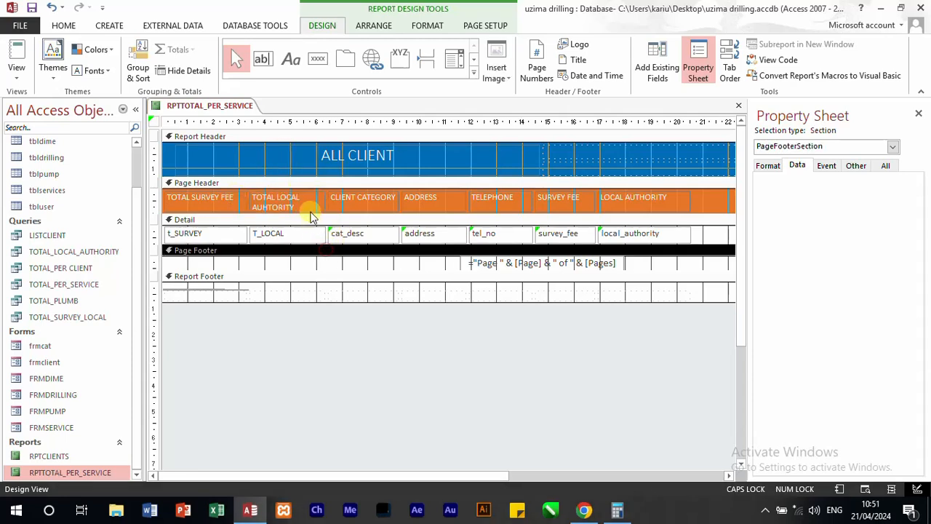
pyautogui.click(309, 211)
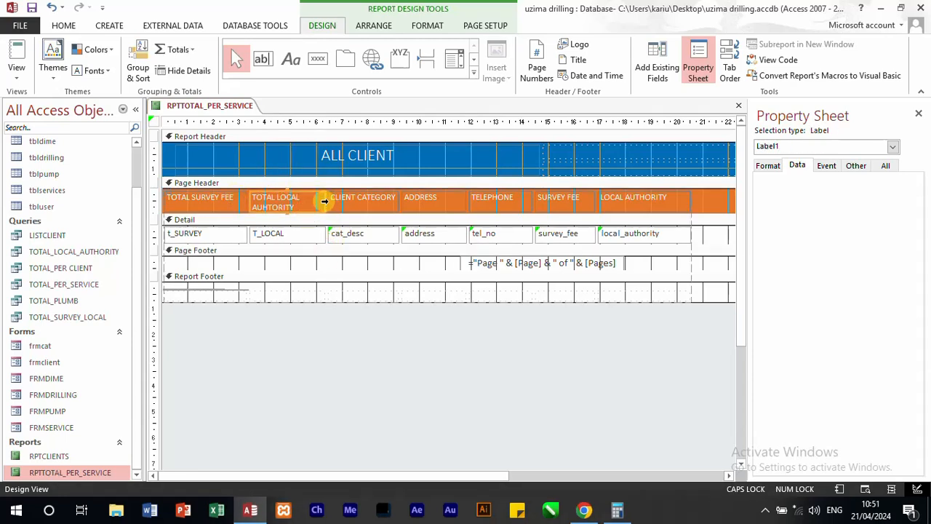
pyautogui.moveTo(323, 202); pyautogui.dragTo(393, 206)
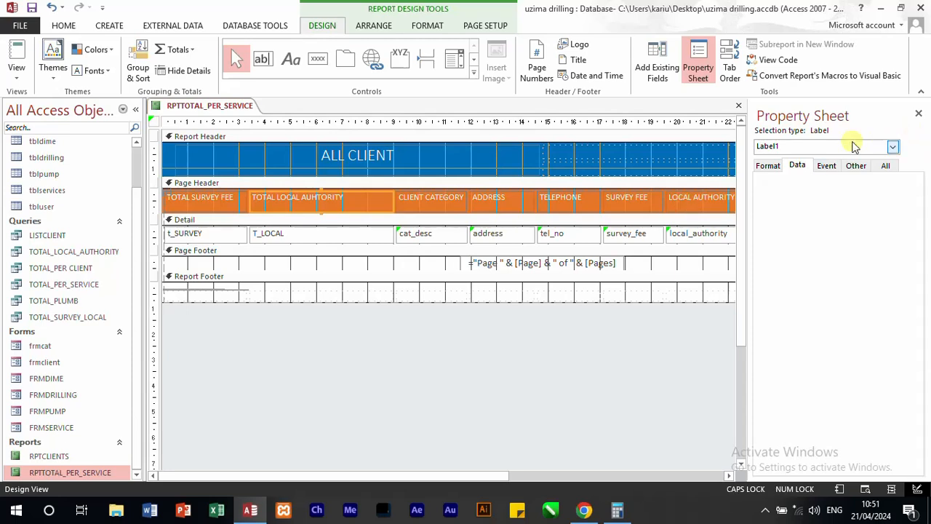
# Step: Reselect the TOTAL_PER_SERVICE query as the record source of the whole report
pyautogui.click(799, 166)
pyautogui.click(329, 234)
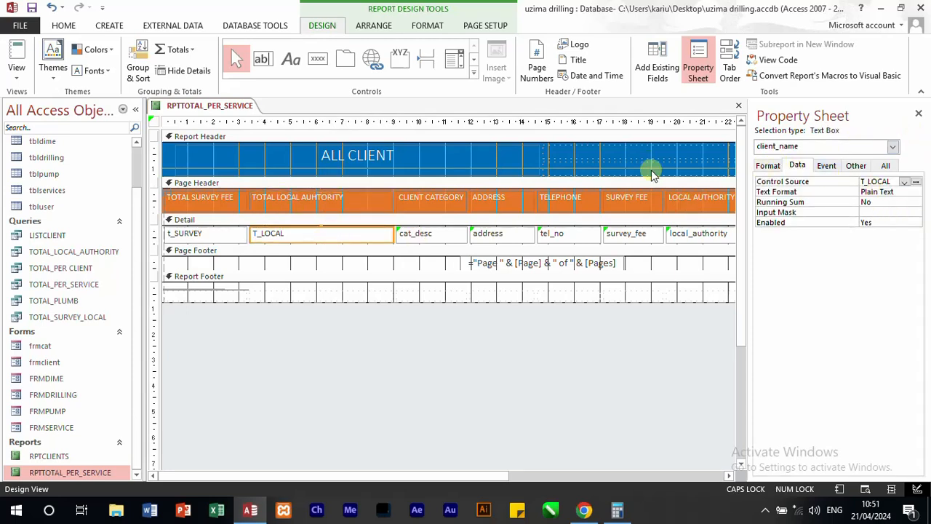
pyautogui.click(892, 146)
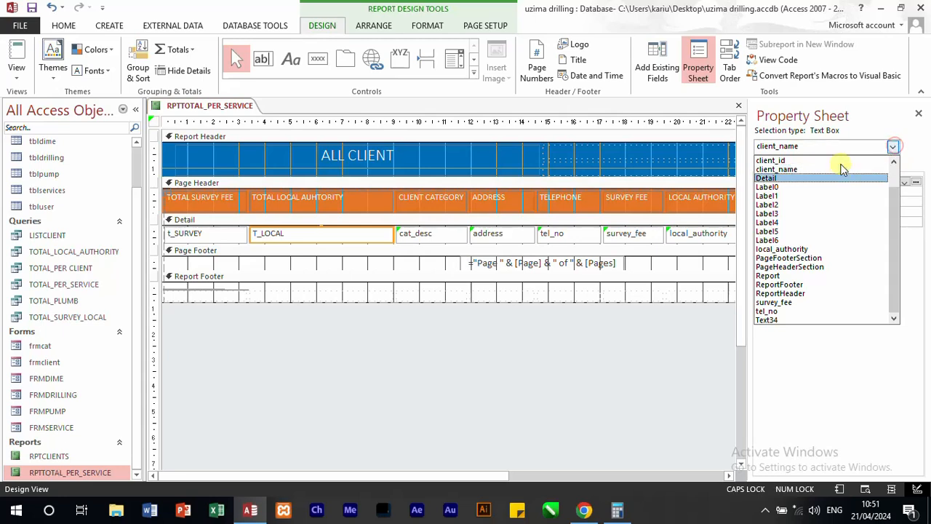
pyautogui.click(769, 275)
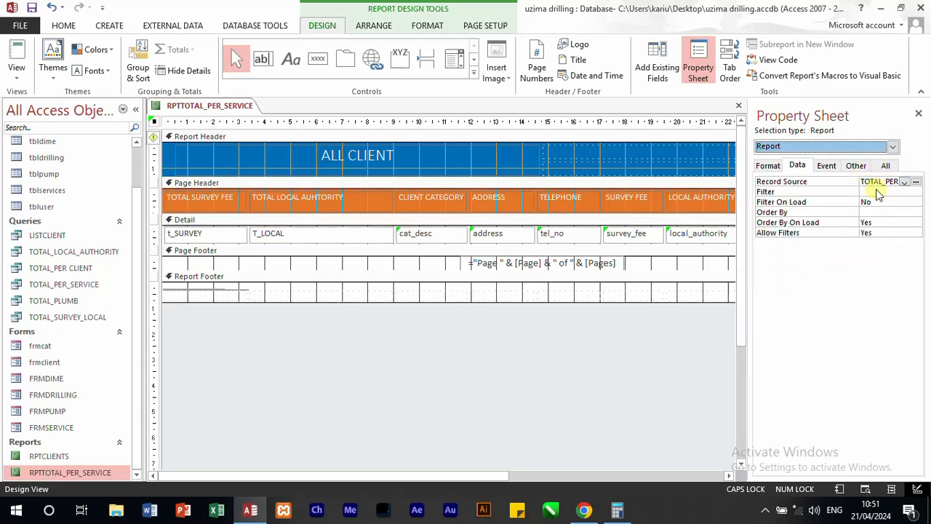
pyautogui.click(905, 182)
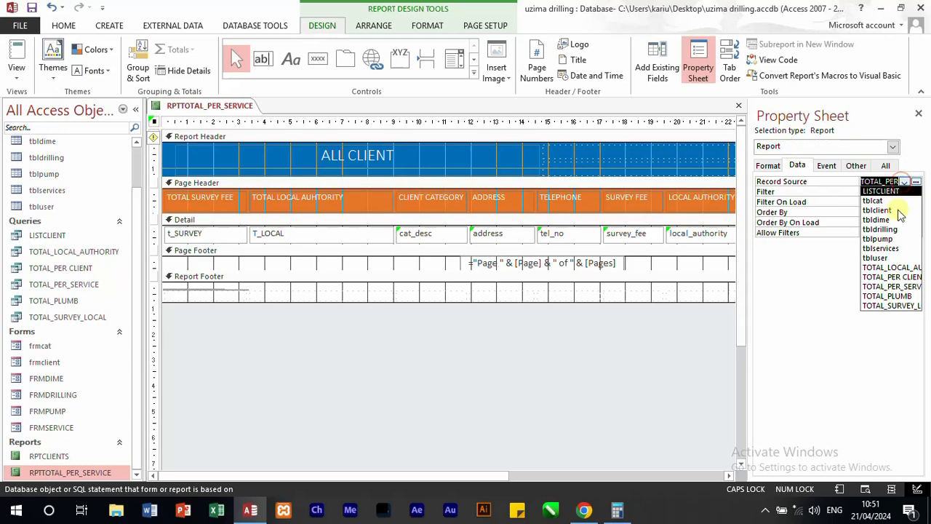
pyautogui.click(898, 289)
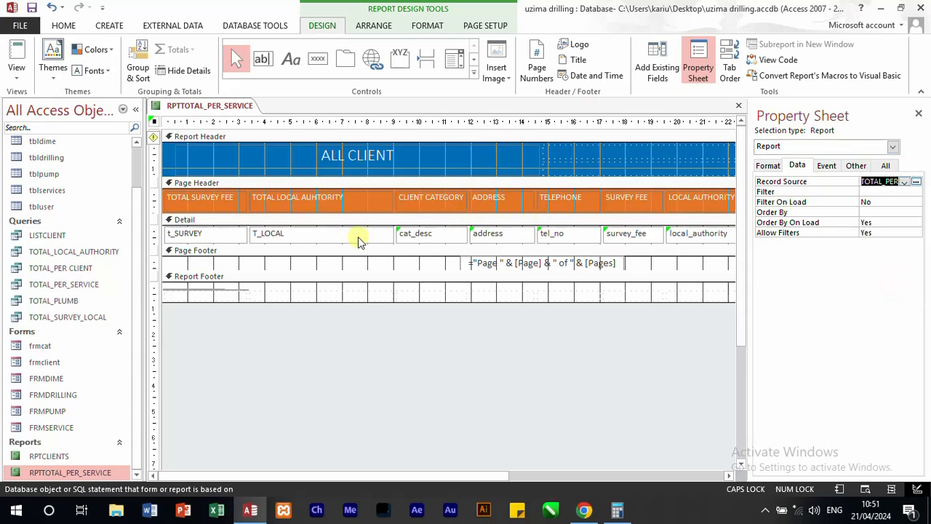
# Step: Narrow the TOTAL LOCAL AUHTORITY column slightly, keeping its header text on one line
pyautogui.click(380, 198)
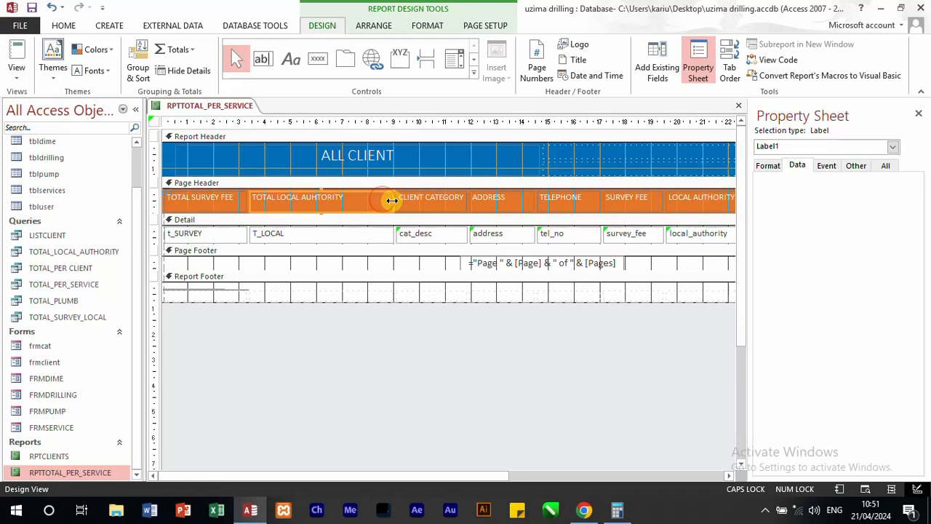
pyautogui.moveTo(385, 200); pyautogui.dragTo(368, 201)
pyautogui.click(411, 329)
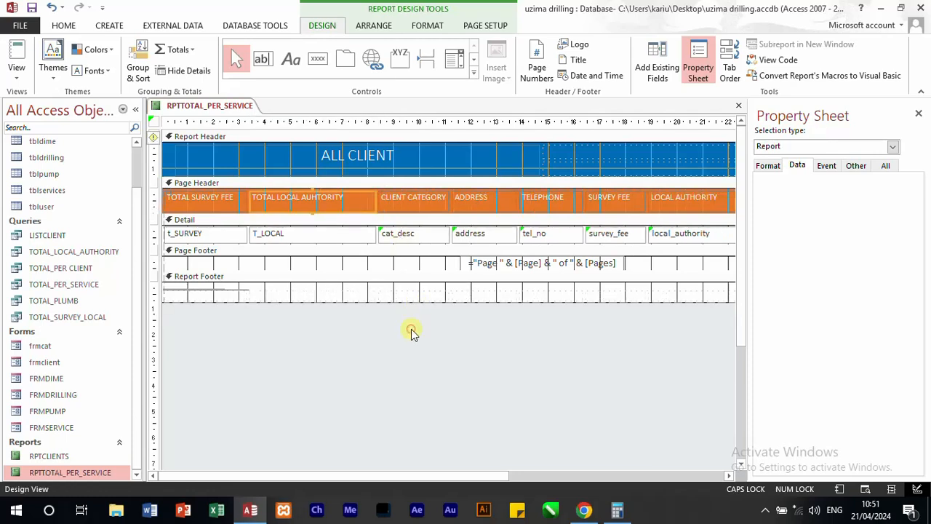
# Step: Set the control source of the cat_desc text box in the Detail section to T_DRILLING
pyautogui.click(340, 232)
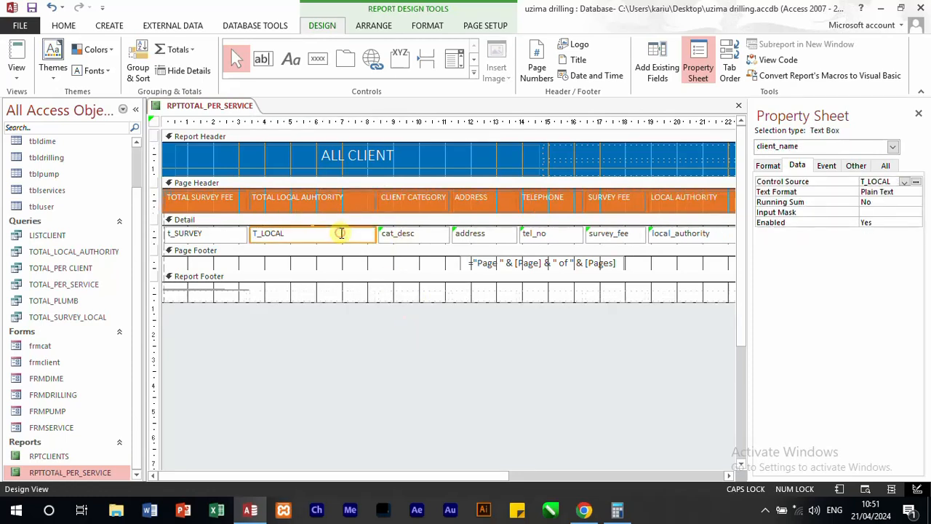
pyautogui.click(428, 234)
pyautogui.click(904, 182)
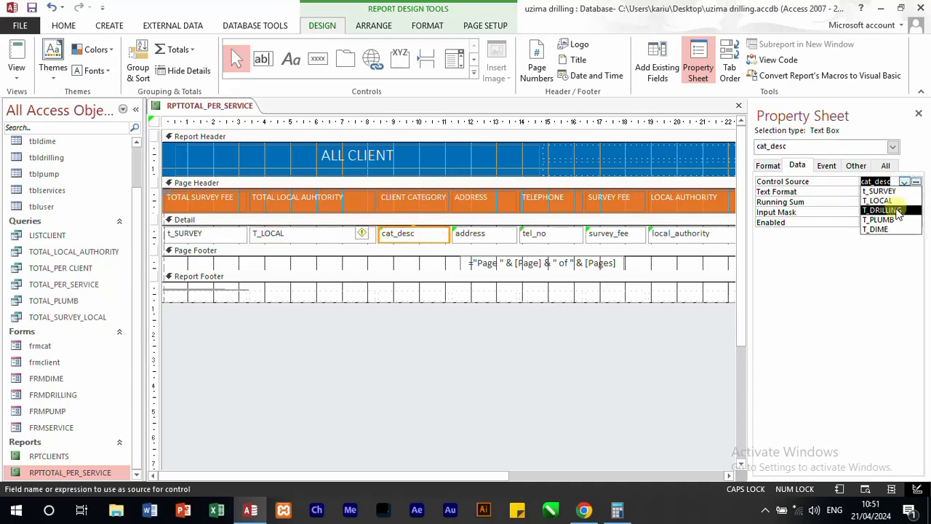
pyautogui.click(898, 211)
# Step: Change the caption of the CLIENT CATEGORY label in the page header to TOTAL DRILLING
pyautogui.click(402, 197)
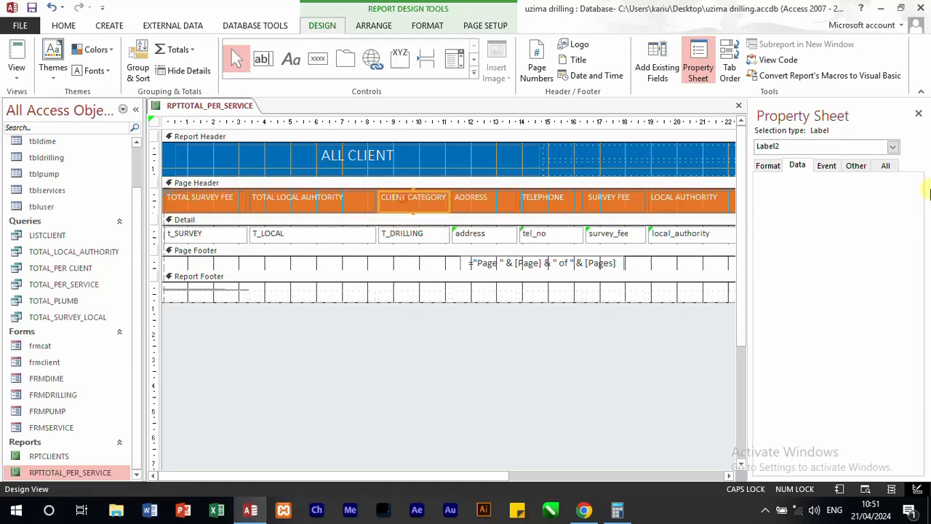
pyautogui.click(768, 166)
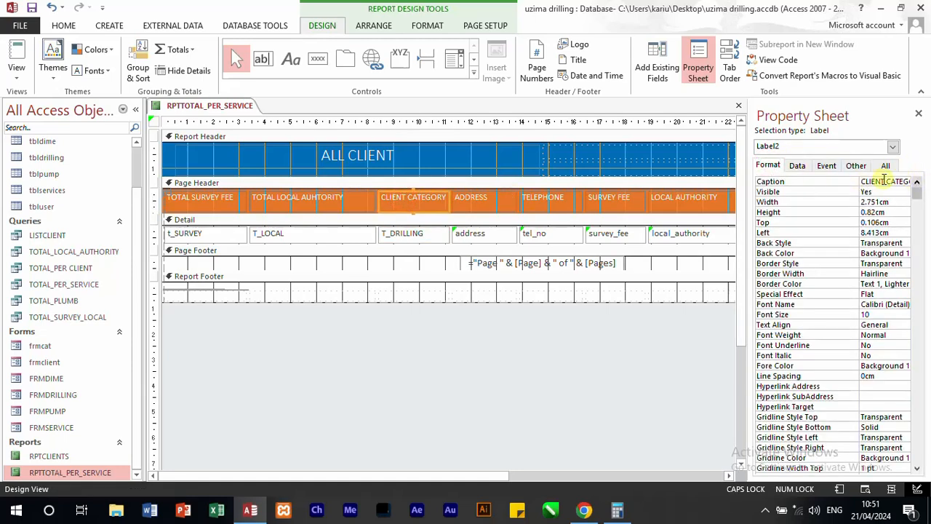
pyautogui.moveTo(864, 180); pyautogui.dragTo(928, 178)
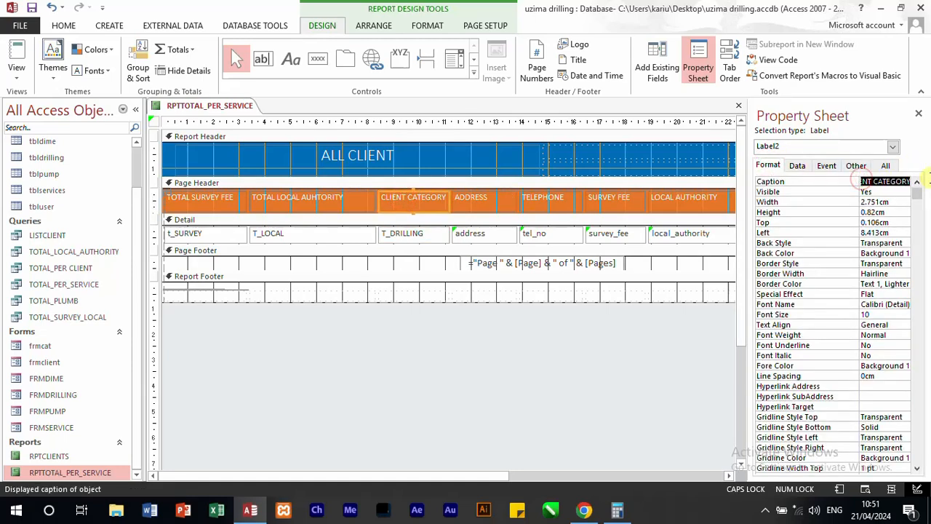
pyautogui.write('T')
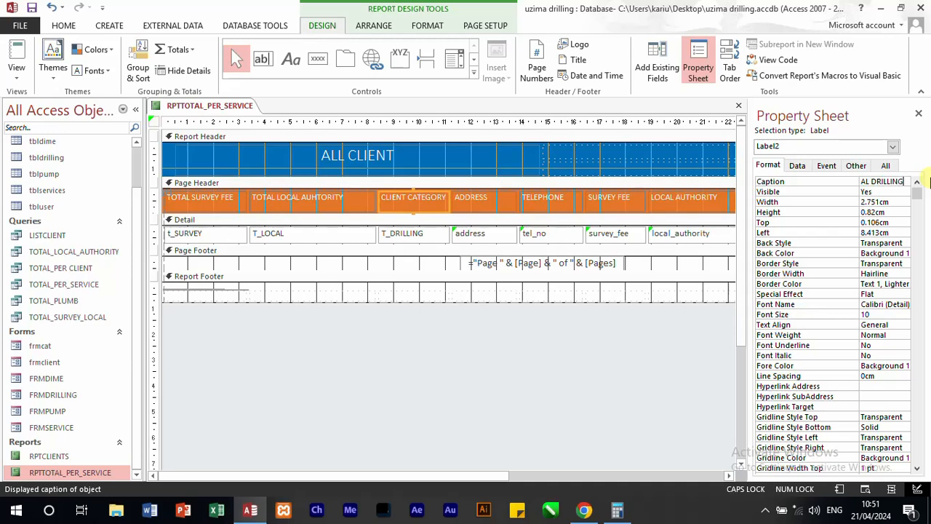
pyautogui.click(449, 294)
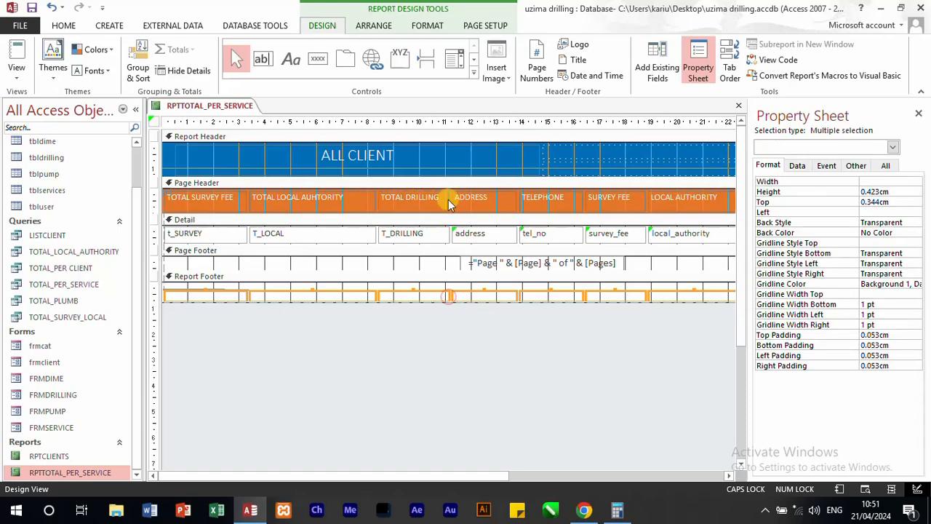
pyautogui.click(446, 200)
pyautogui.click(446, 204)
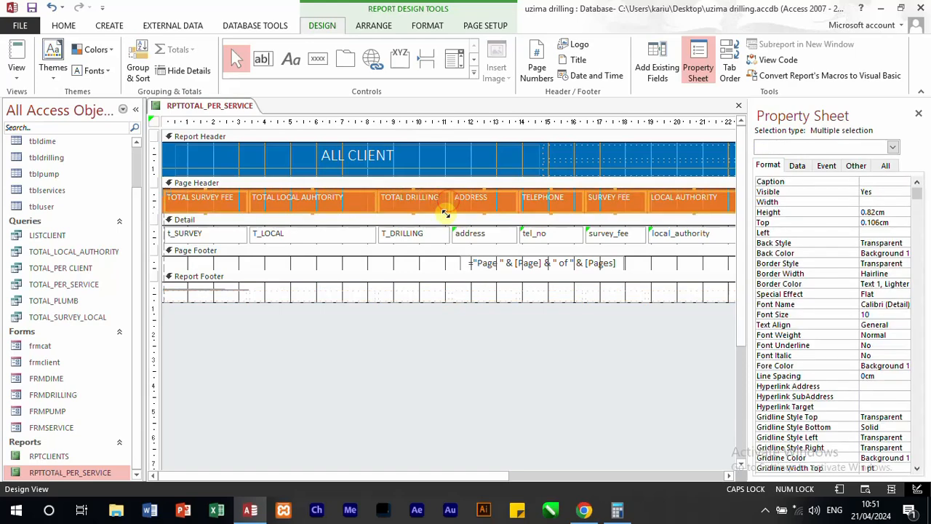
pyautogui.click(441, 232)
pyautogui.click(442, 201)
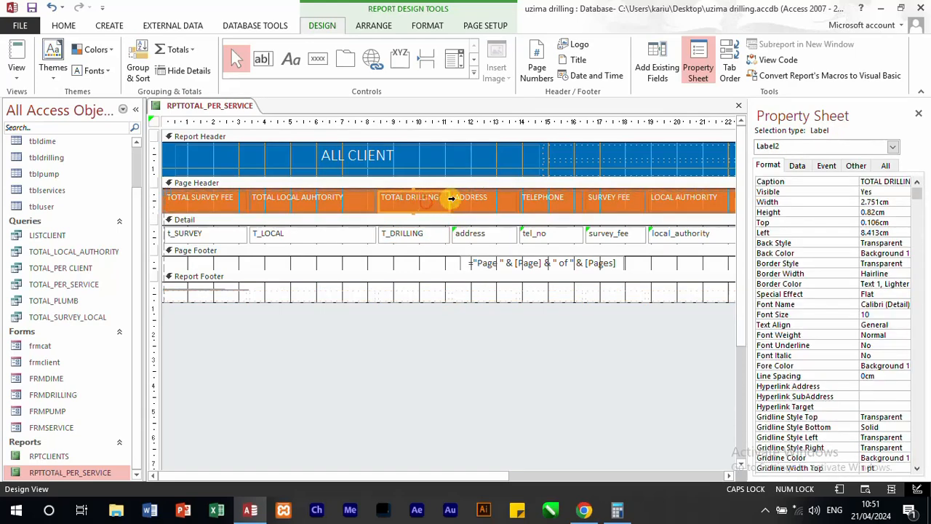
# Step: Set the control source of the address text box in the Detail section to T_PLUMB
pyautogui.click(477, 234)
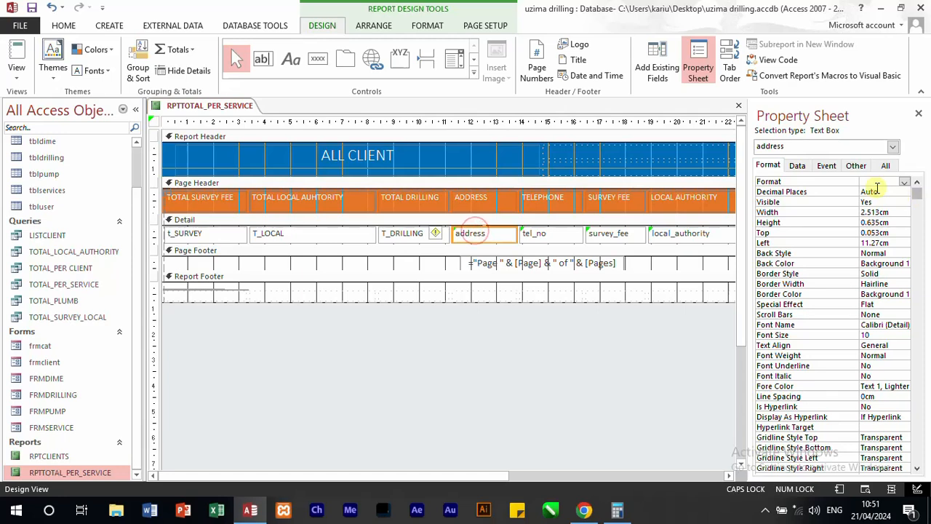
pyautogui.click(799, 166)
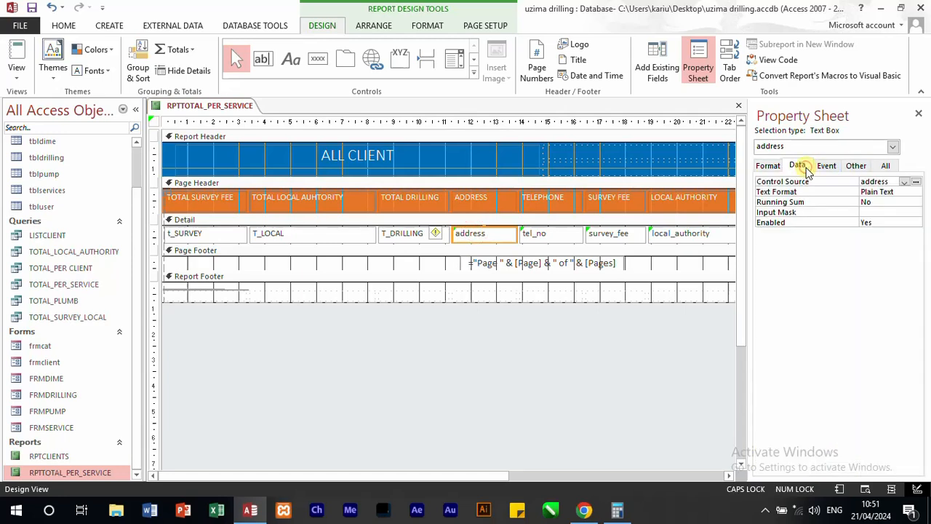
pyautogui.click(905, 182)
pyautogui.click(898, 217)
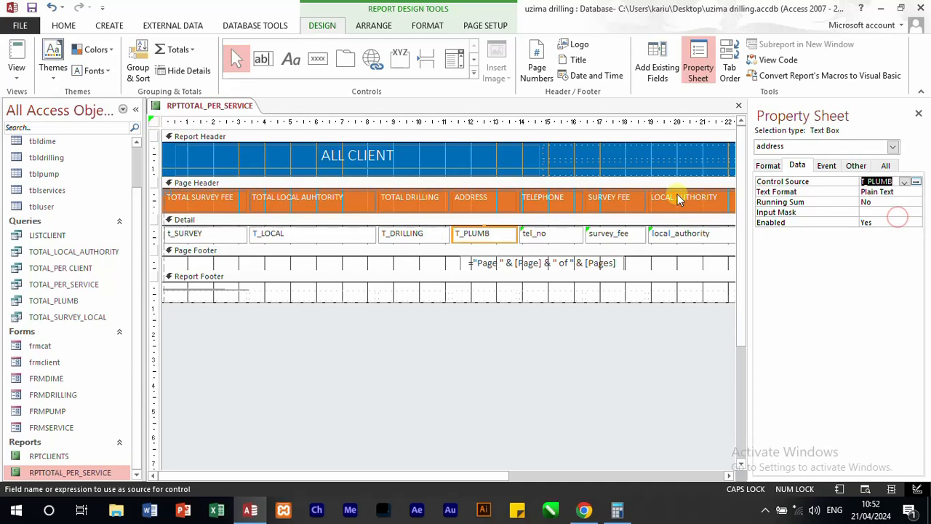
# Step: Change the ADDRESS label in the page header to TOTAL PLUMBING and leave the label selected
pyautogui.click(490, 195)
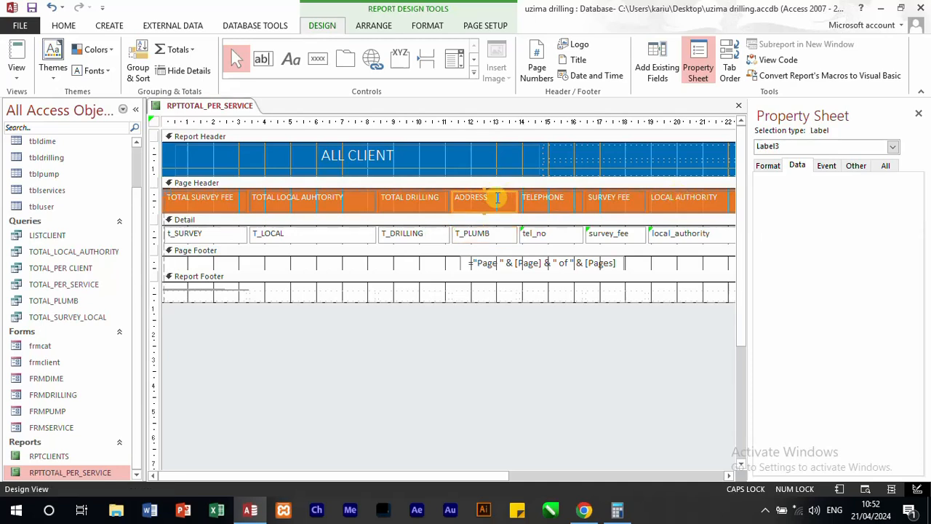
pyautogui.doubleClick(494, 196)
pyautogui.write('TOTAL PLUMB')
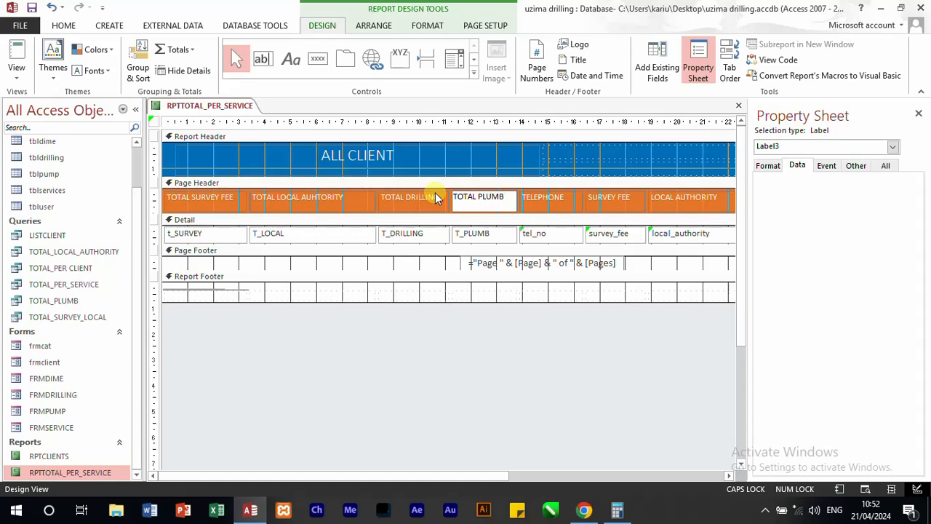
pyautogui.write('ING')
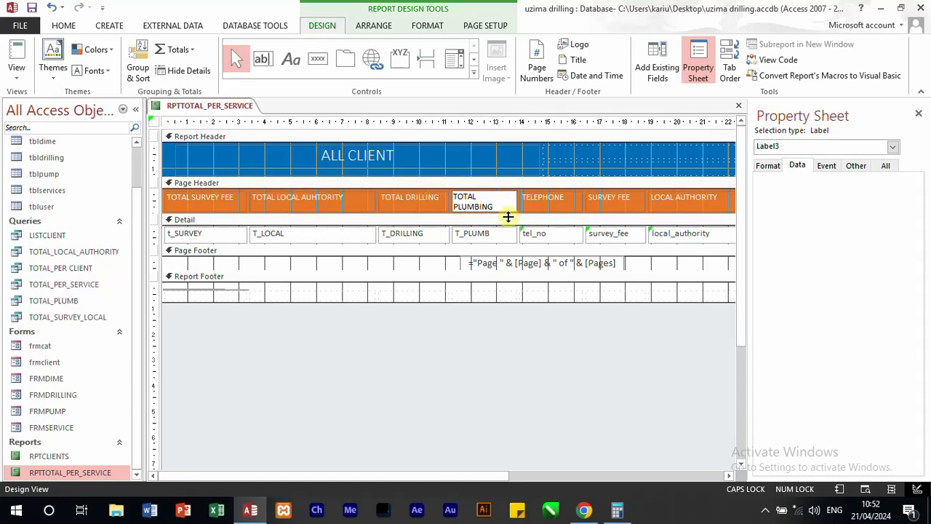
pyautogui.click(512, 301)
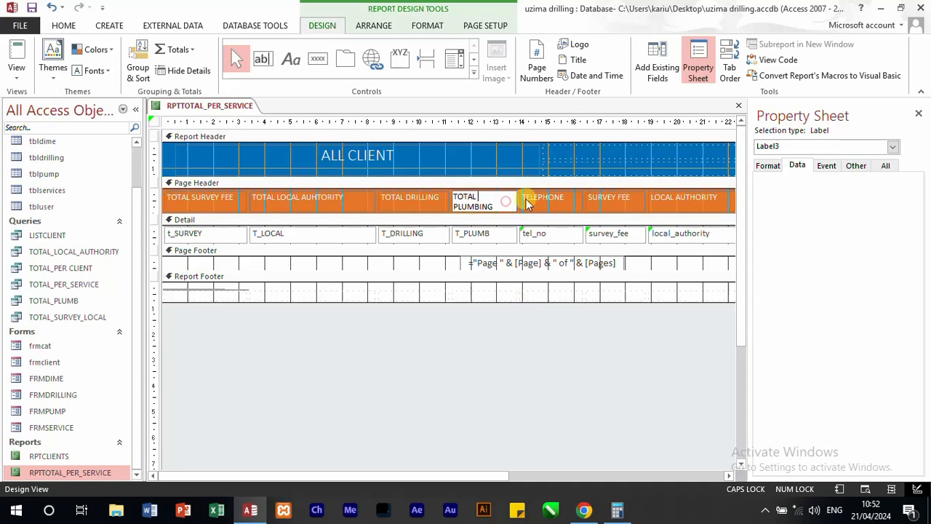
pyautogui.click(553, 312)
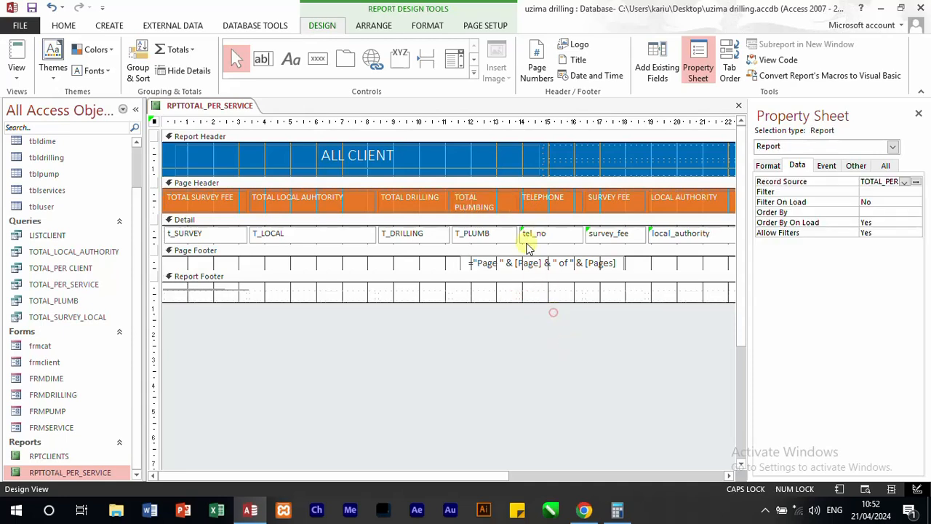
pyautogui.click(507, 196)
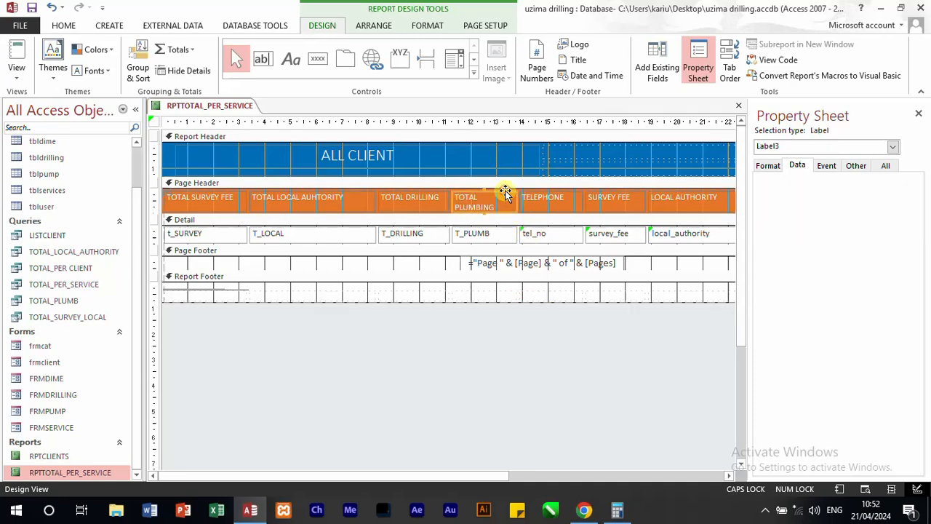
# Step: Widen the TOTAL PLUMBING column to fit its heading on one line and set the tel_no text box's control source to T_DIME
pyautogui.moveTo(534, 201); pyautogui.dragTo(545, 201)
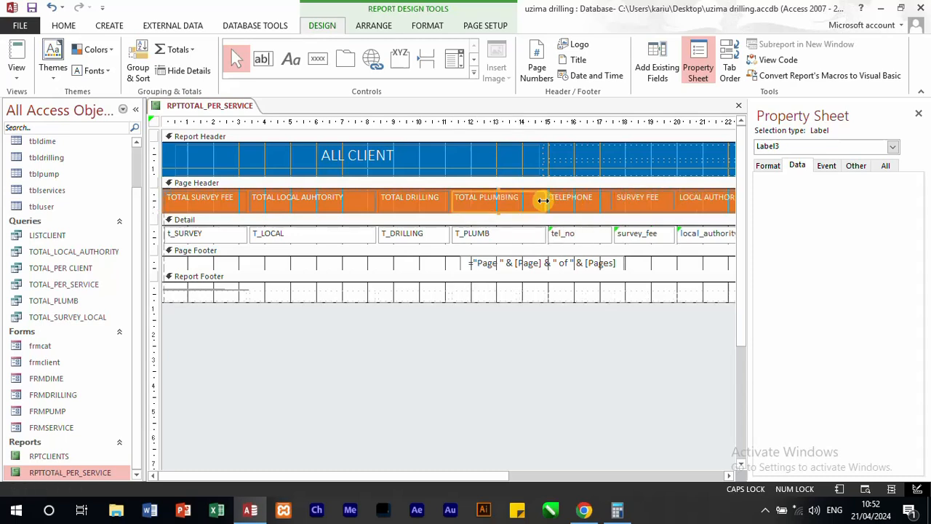
pyautogui.click(603, 196)
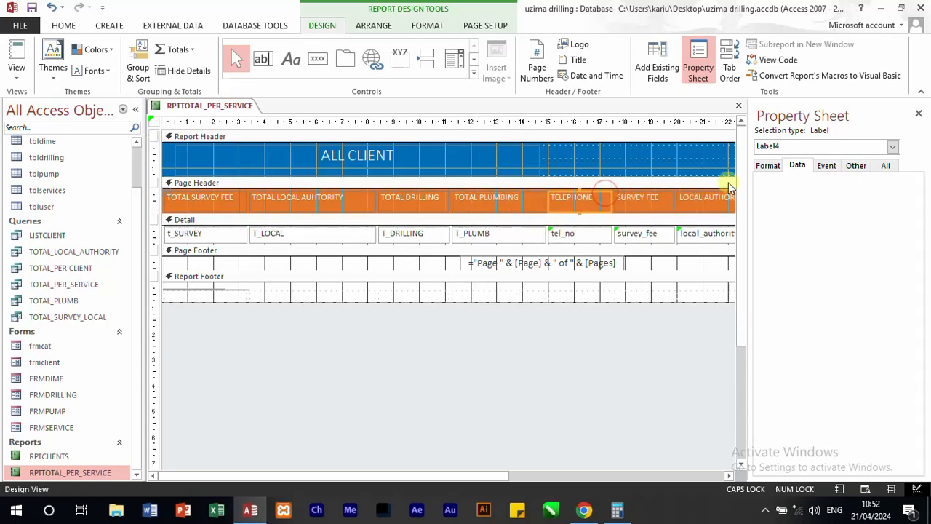
pyautogui.click(569, 234)
pyautogui.click(905, 182)
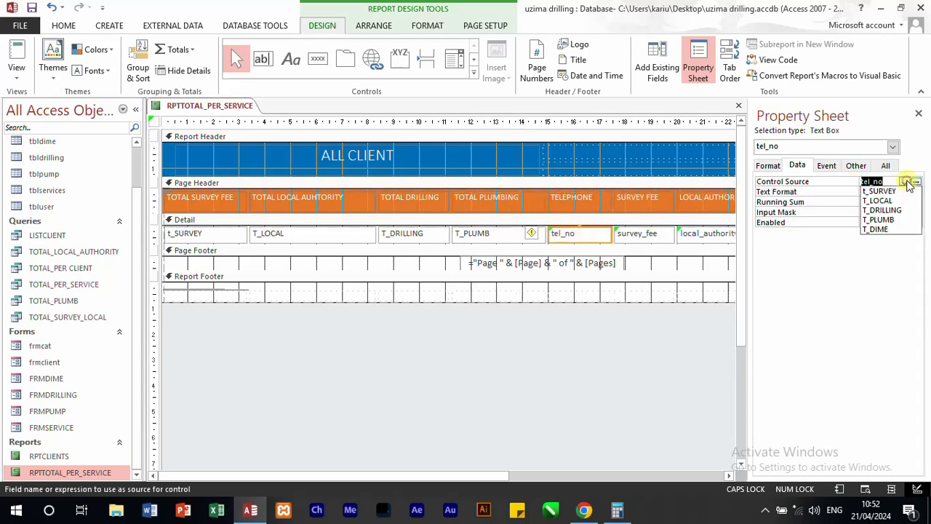
pyautogui.click(885, 230)
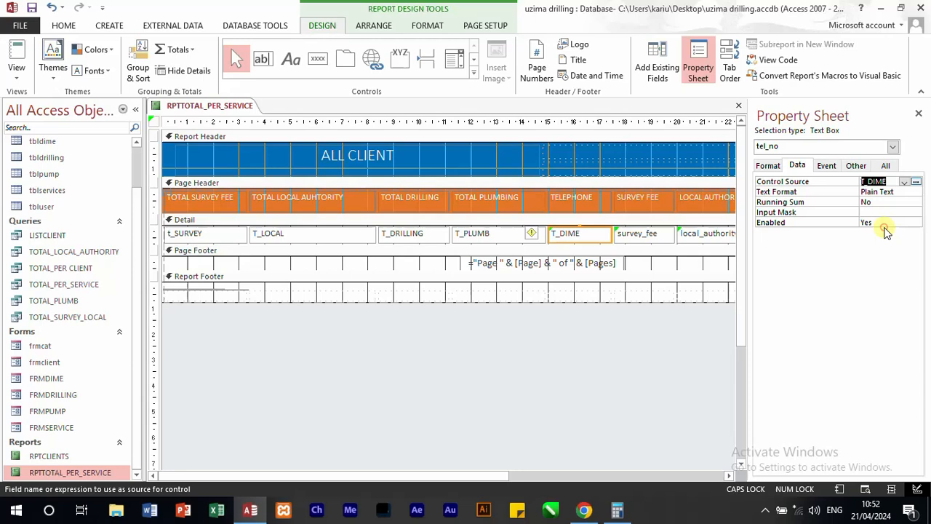
# Step: Change the caption of the TELEPHONE label in the page header to TOTAL DIMENSION
pyautogui.click(579, 202)
pyautogui.click(777, 166)
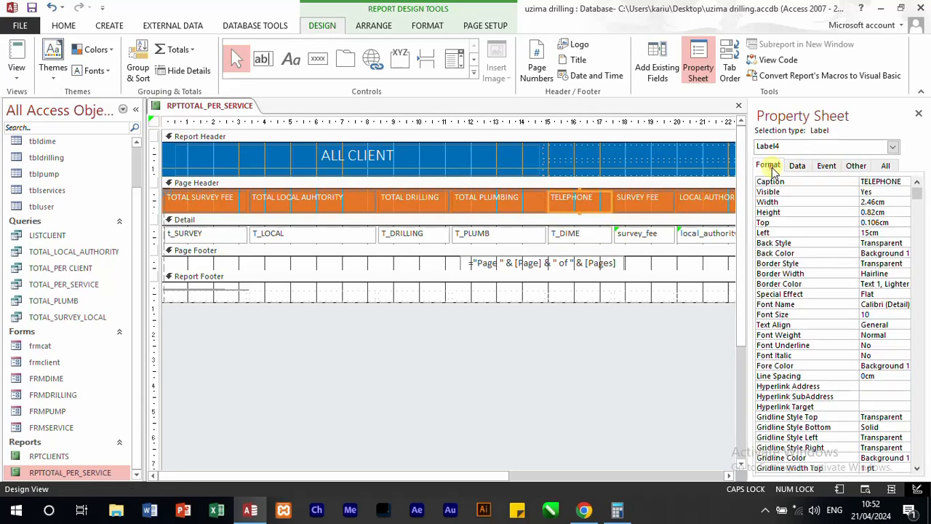
pyautogui.doubleClick(905, 182)
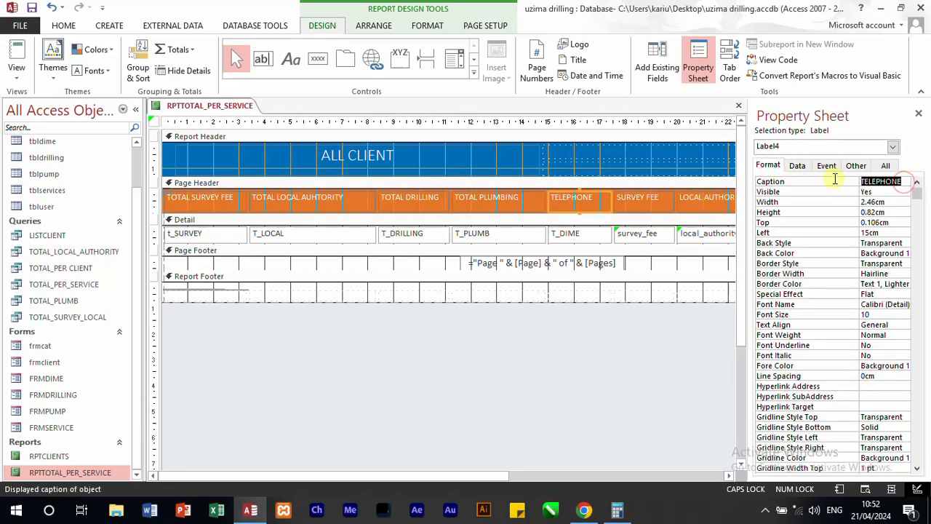
pyautogui.write('T')
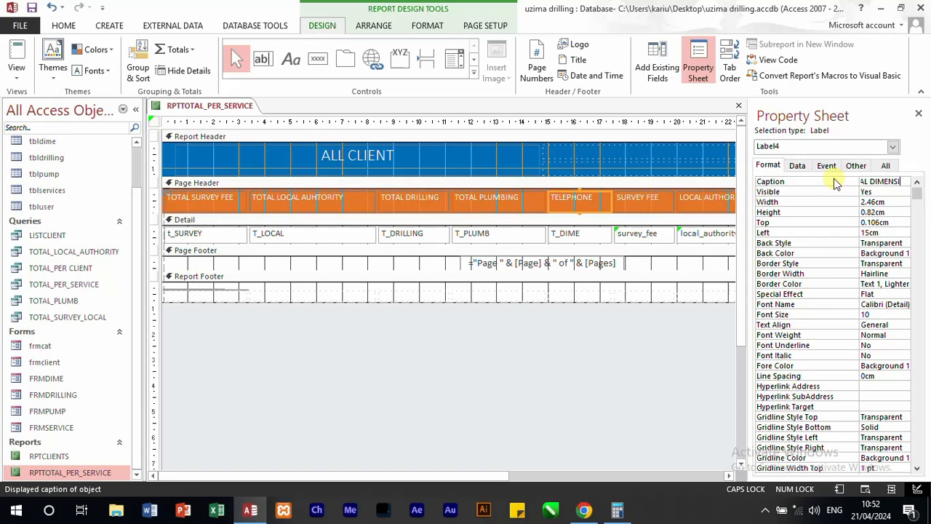
pyautogui.write('N')
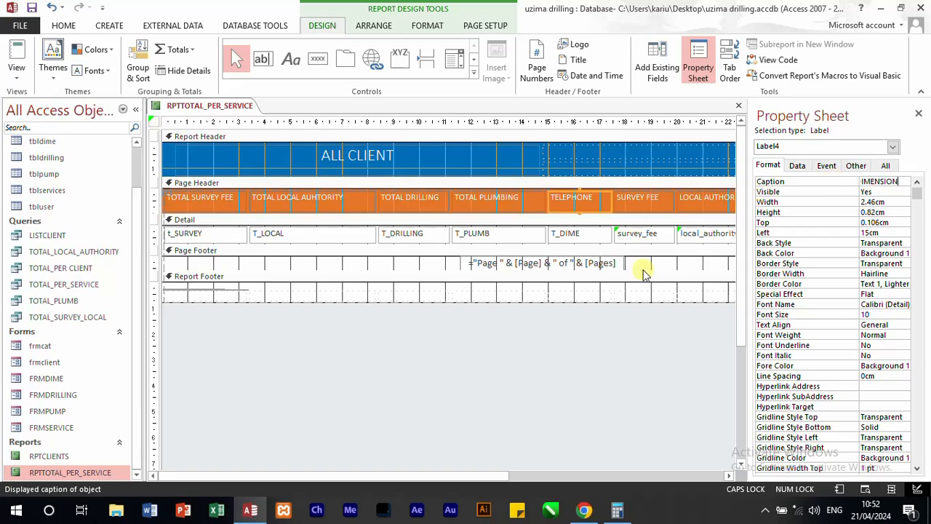
pyautogui.click(645, 292)
# Step: Delete the SURVEY FEE and LOCAL AUTHORITY labels from the page header along with the survey_fee and local_authority text boxes in the Detail section
pyautogui.click(651, 201)
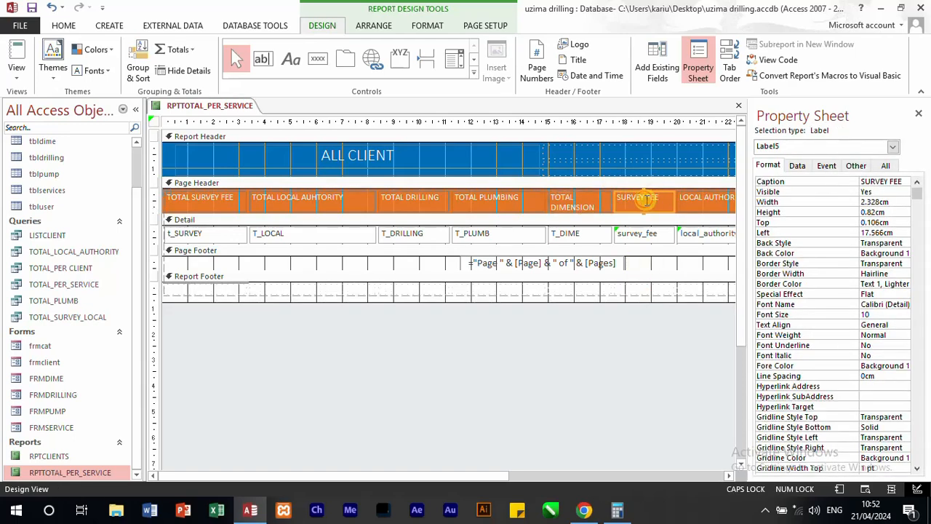
pyautogui.press('Delete')
pyautogui.click(645, 233)
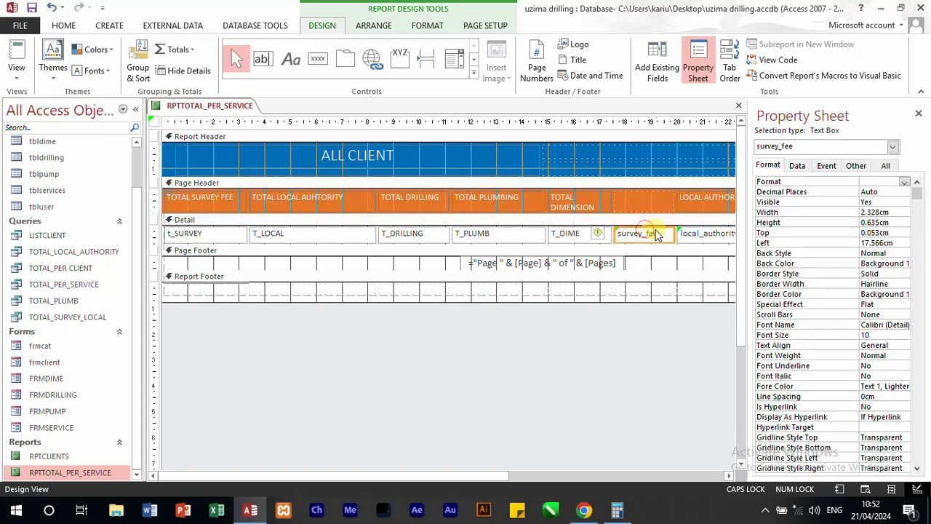
pyautogui.press('Delete')
pyautogui.click(684, 205)
pyautogui.press('Delete')
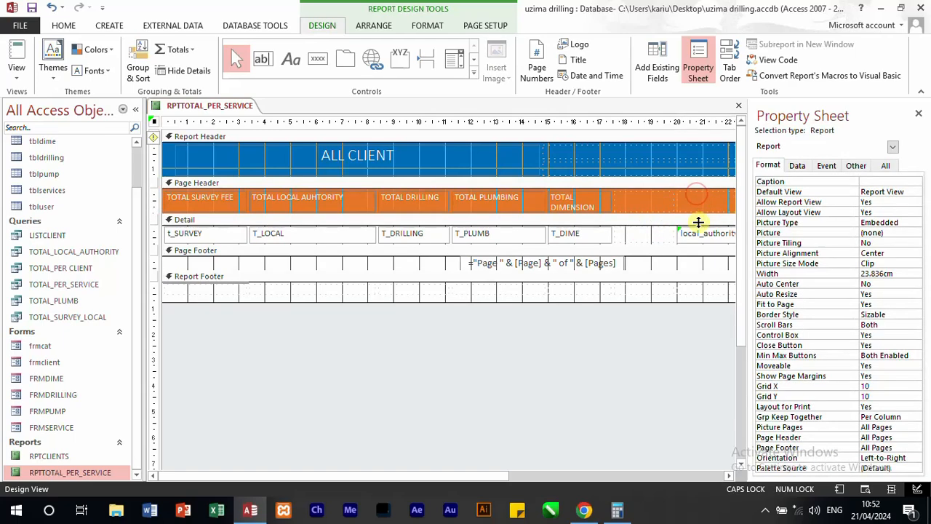
pyautogui.click(699, 232)
pyautogui.press('Delete')
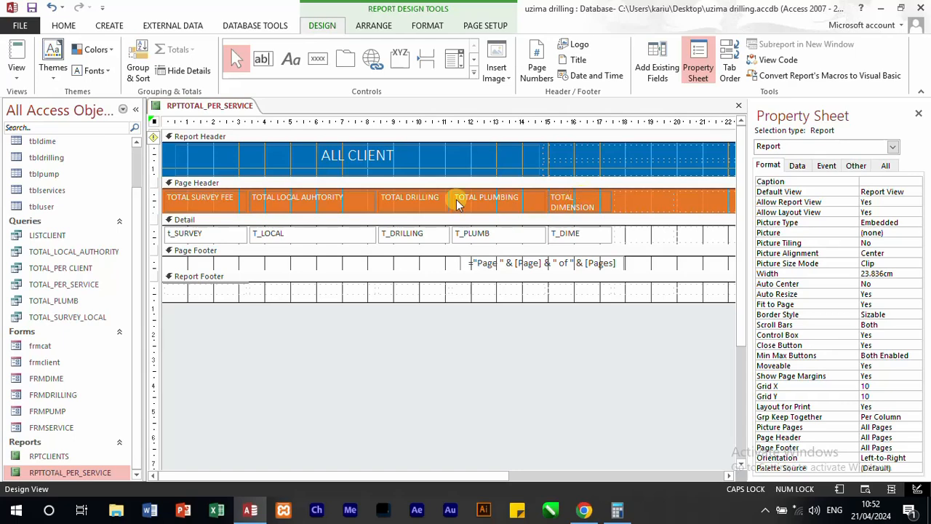
# Step: Set the font size of all the page header labels to 12
pyautogui.click(153, 198)
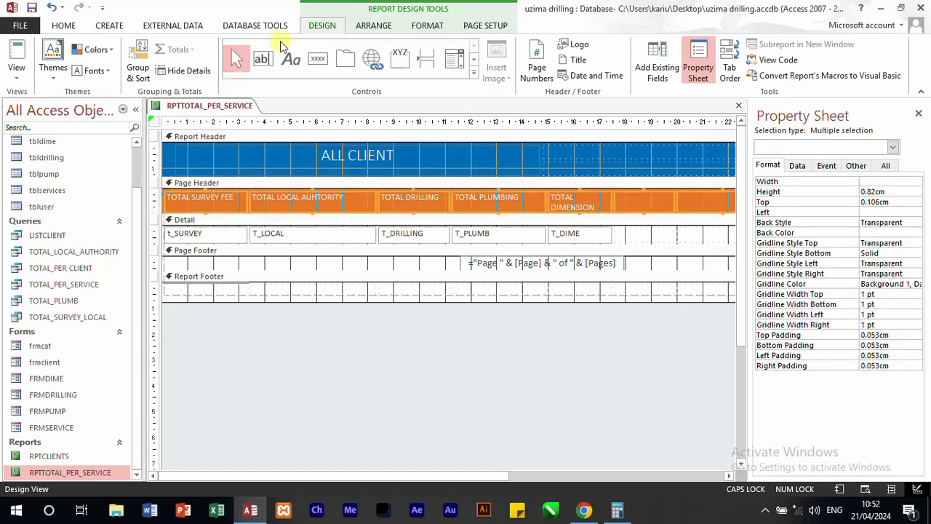
pyautogui.click(70, 25)
pyautogui.click(654, 50)
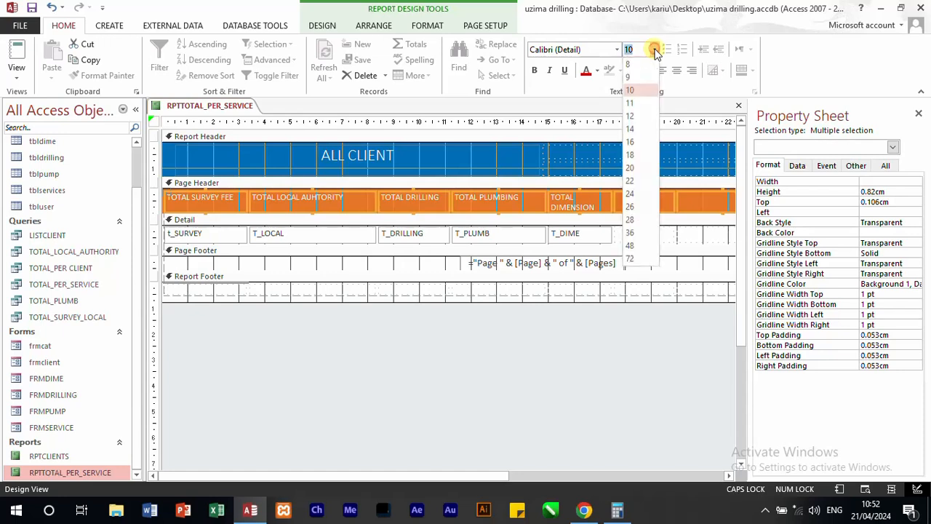
pyautogui.click(630, 117)
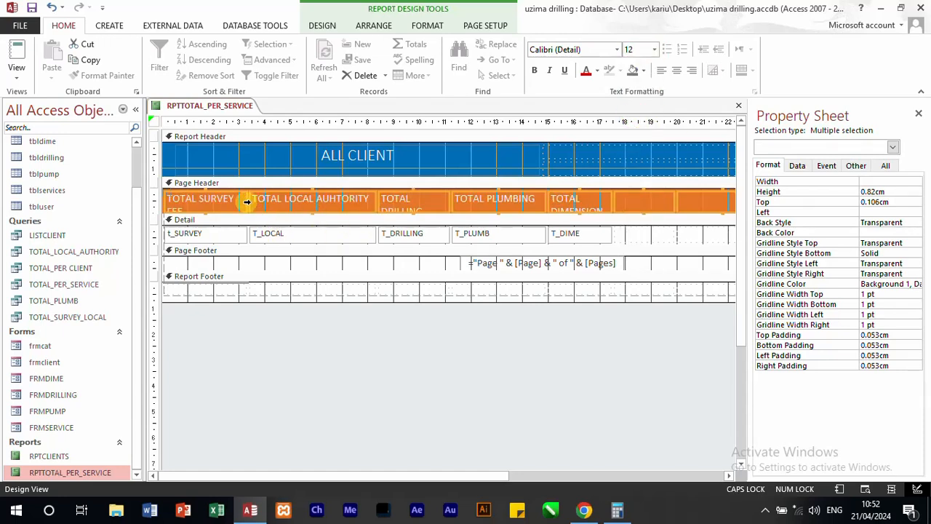
pyautogui.click(650, 198)
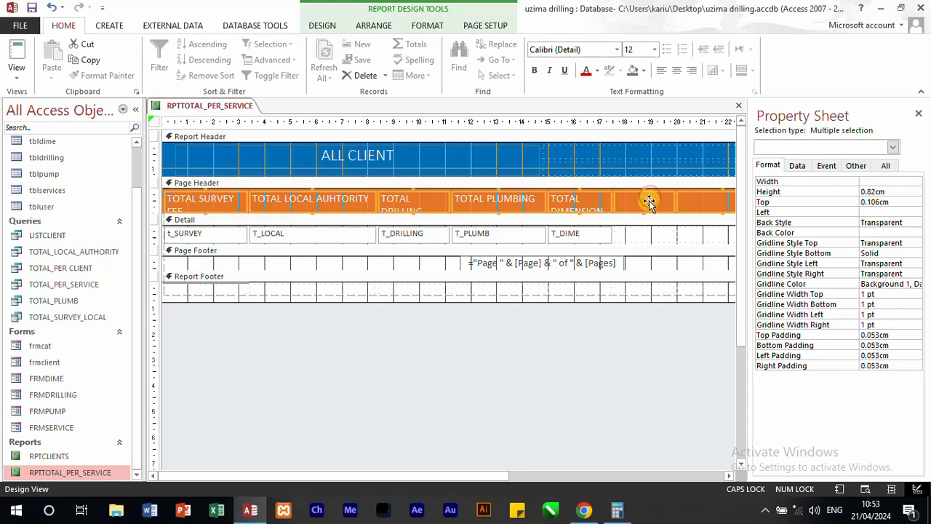
# Step: Switch the report to Layout View and remove the empty column cells after TOTAL DIMENSION
pyautogui.click(24, 75)
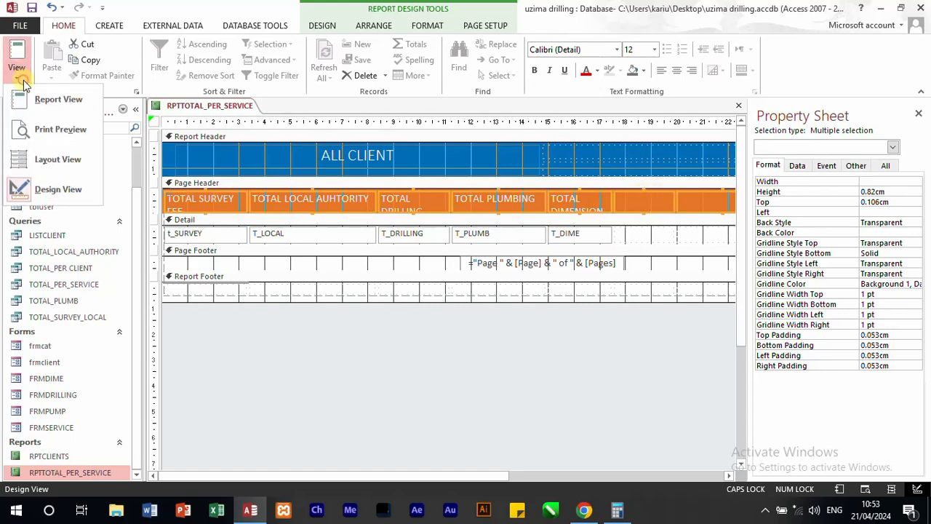
pyautogui.click(46, 159)
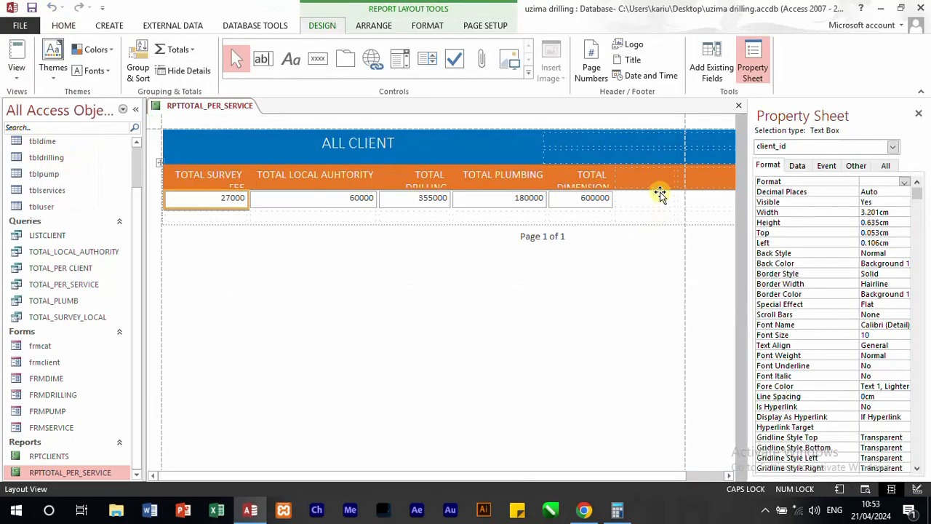
pyautogui.click(659, 180)
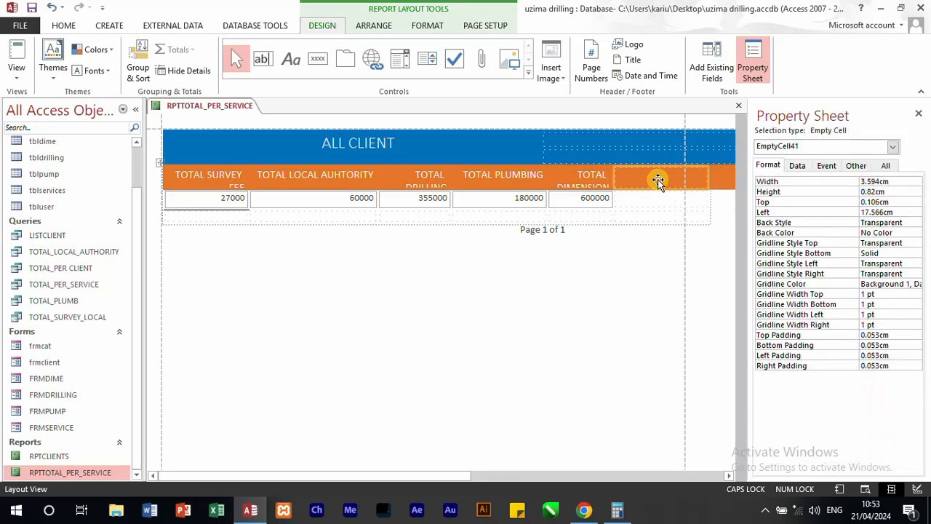
# Step: Widen the five columns from TOTAL SURVEY FEE to TOTAL DIMENSION so that each heading fits on one line
pyautogui.click(222, 176)
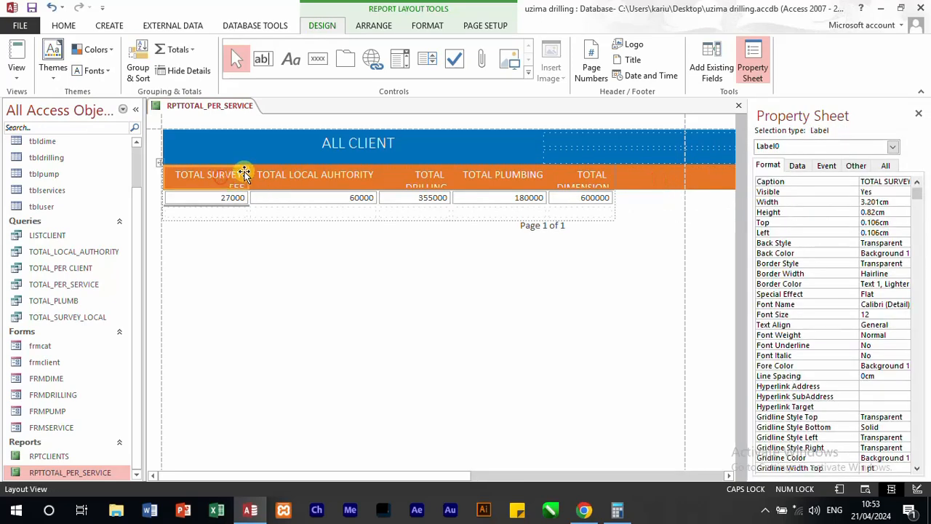
pyautogui.moveTo(246, 174); pyautogui.dragTo(283, 174)
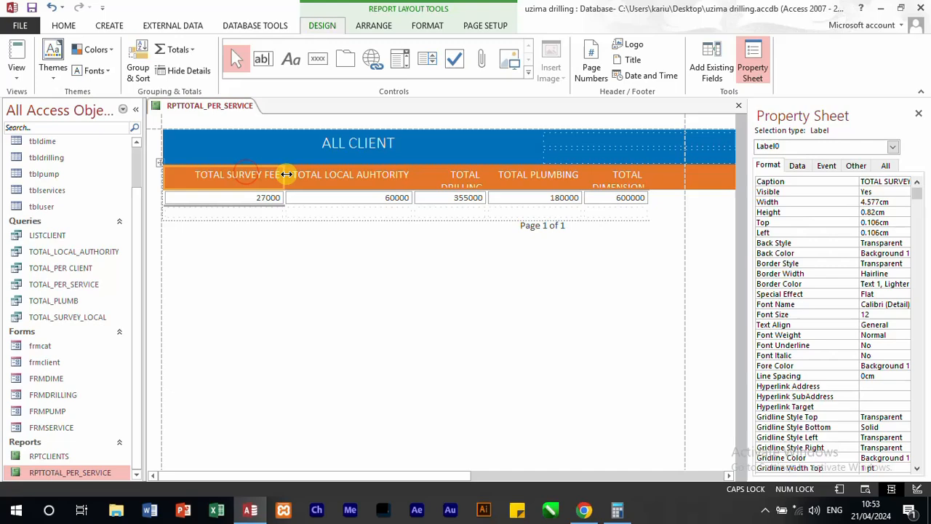
pyautogui.click(353, 176)
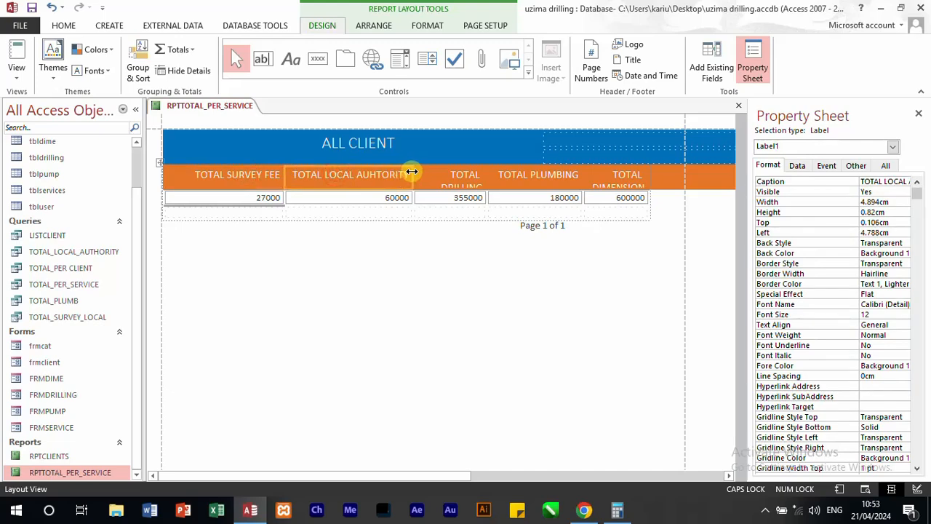
pyautogui.moveTo(412, 171); pyautogui.dragTo(424, 174)
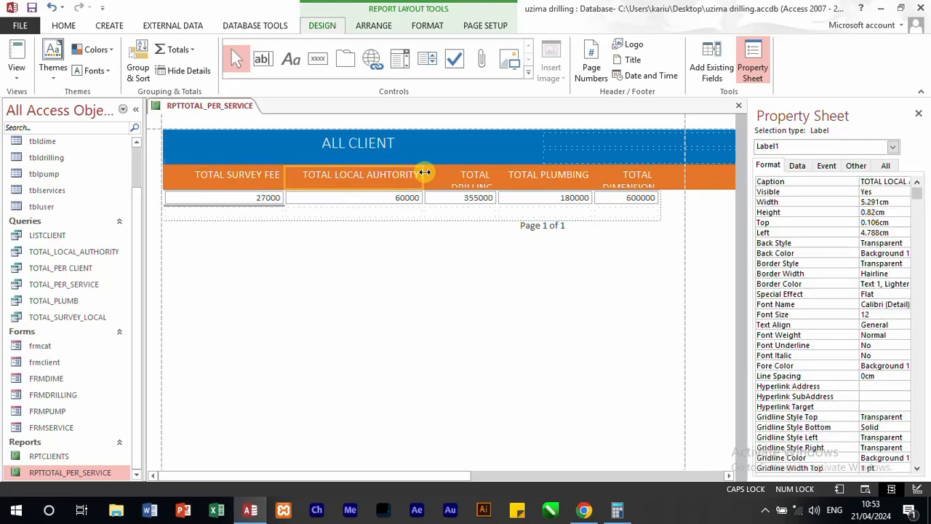
pyautogui.click(496, 179)
pyautogui.moveTo(497, 178); pyautogui.dragTo(521, 175)
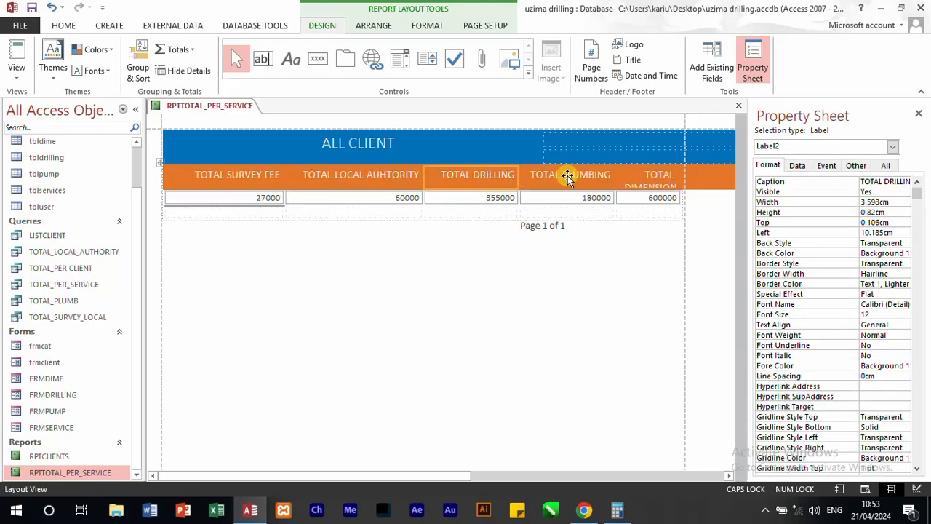
pyautogui.click(568, 176)
pyautogui.moveTo(611, 177); pyautogui.dragTo(619, 176)
pyautogui.click(645, 178)
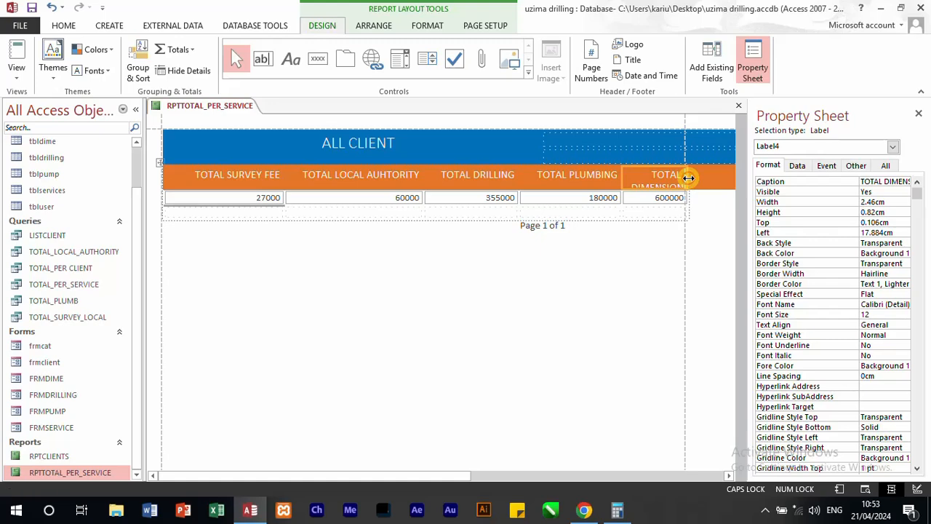
pyautogui.moveTo(687, 179); pyautogui.dragTo(721, 179)
# Step: Narrow the TOTAL SURVEY FEE column to about 3.65 cm and the total local authority column to about 4.92 cm
pyautogui.click(248, 181)
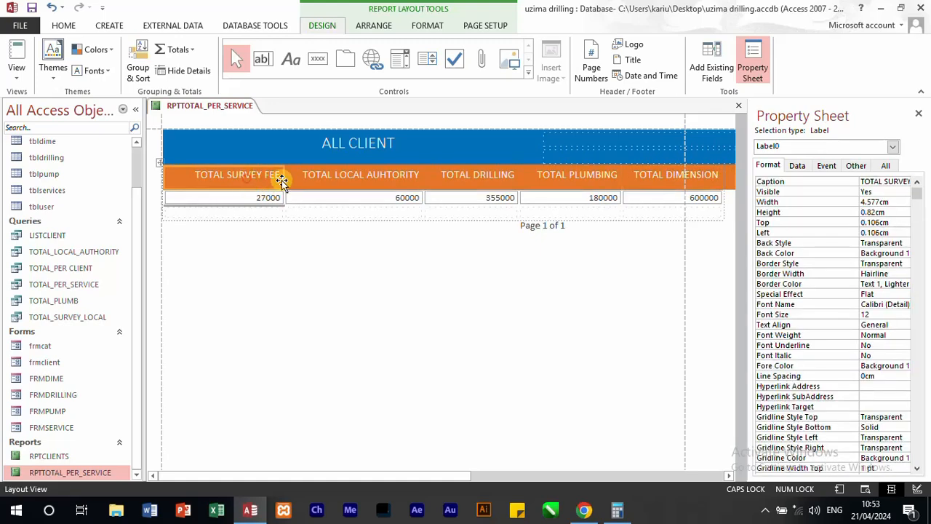
pyautogui.moveTo(279, 178); pyautogui.dragTo(258, 181)
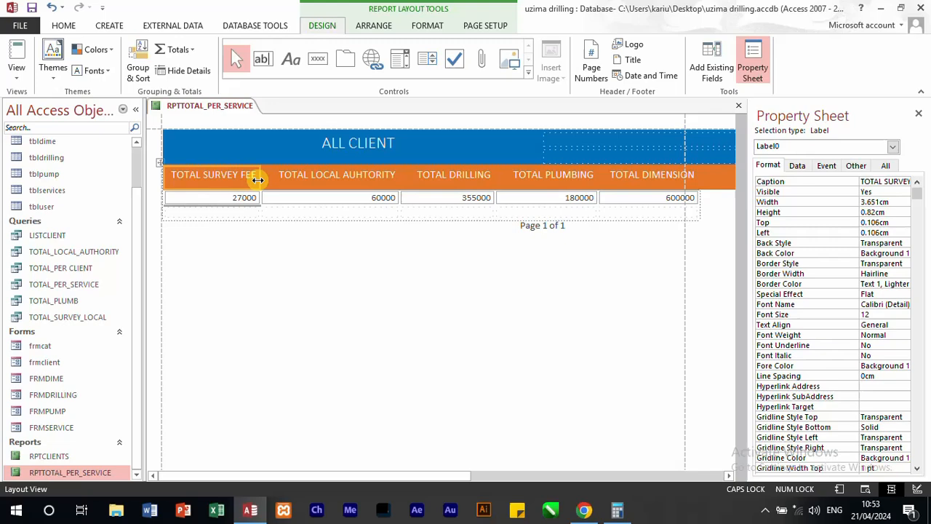
pyautogui.click(349, 177)
pyautogui.moveTo(399, 178)
pyautogui.mouseDown()
pyautogui.moveTo(381, 179)
pyautogui.moveTo(390, 180)
pyautogui.mouseUp()
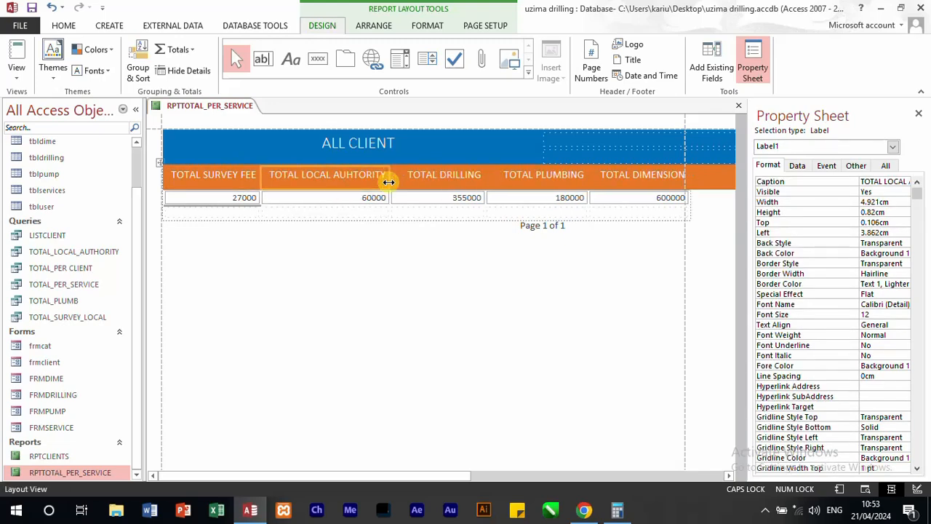
# Step: Set the font size of all five column heading labels to 11
pyautogui.click(165, 177)
pyautogui.click(160, 175)
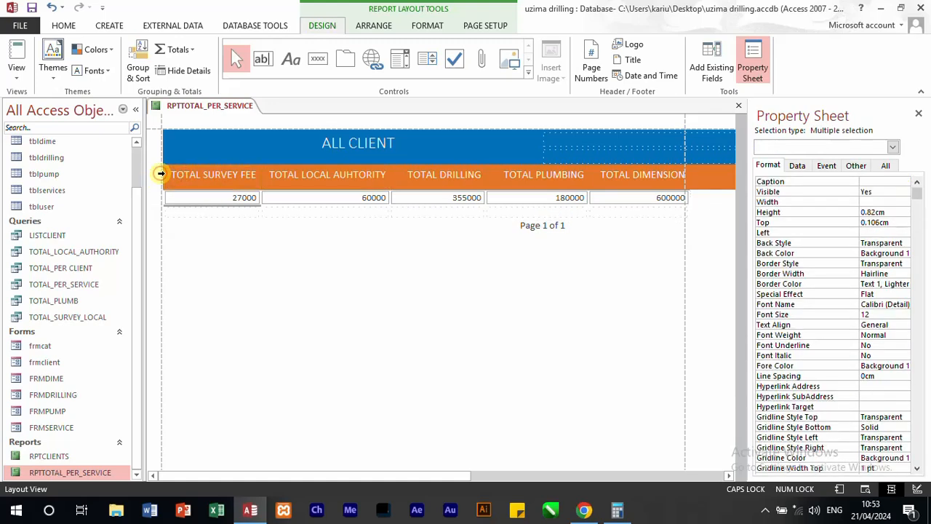
pyautogui.click(61, 26)
pyautogui.click(653, 50)
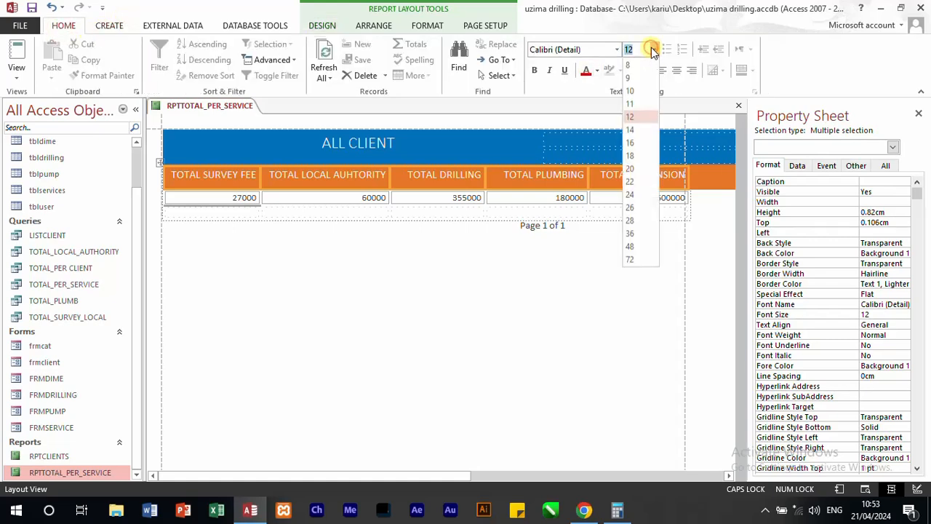
pyautogui.click(631, 104)
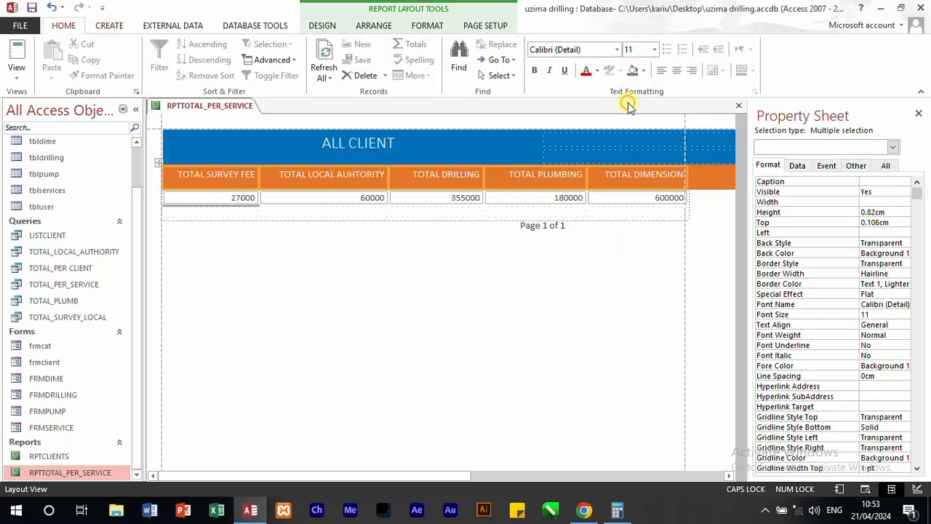
pyautogui.click(384, 258)
# Step: Correct the misspelled TOTAL LOCAL AUHTORITY heading to TOTAL LOCAL AUTHORITY and leave the label selected
pyautogui.click(372, 172)
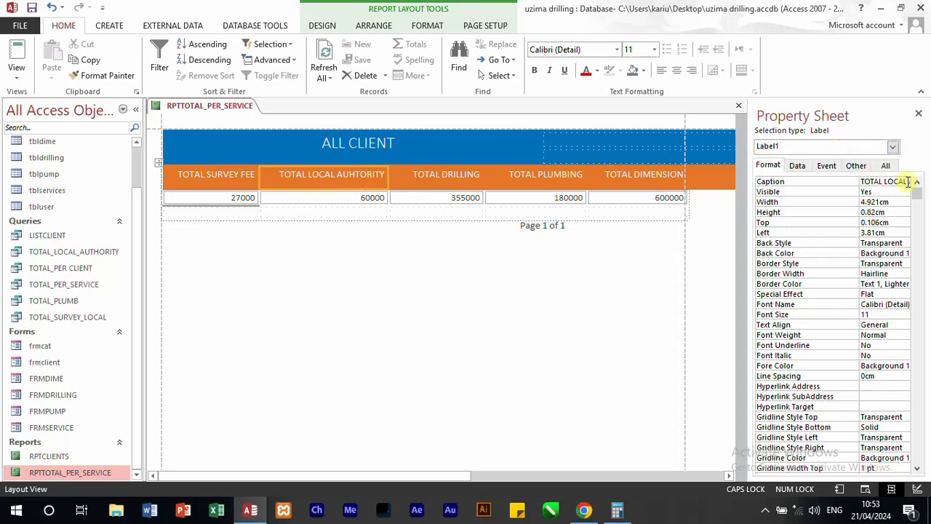
pyautogui.press('Delete')
pyautogui.click(376, 172)
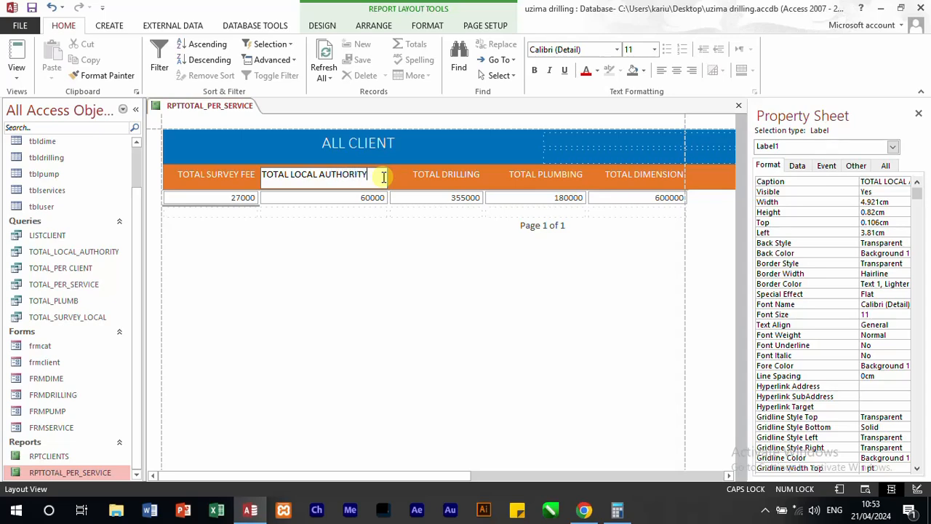
pyautogui.click(374, 248)
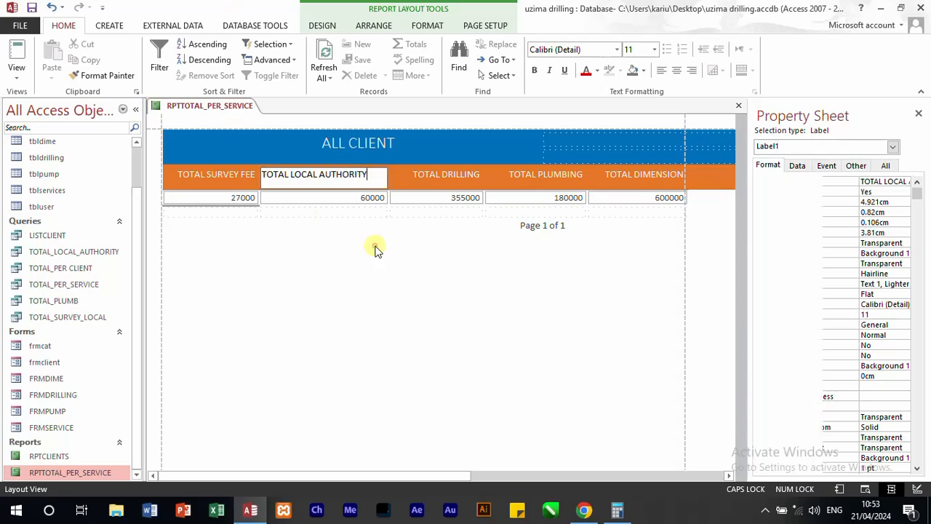
pyautogui.click(358, 180)
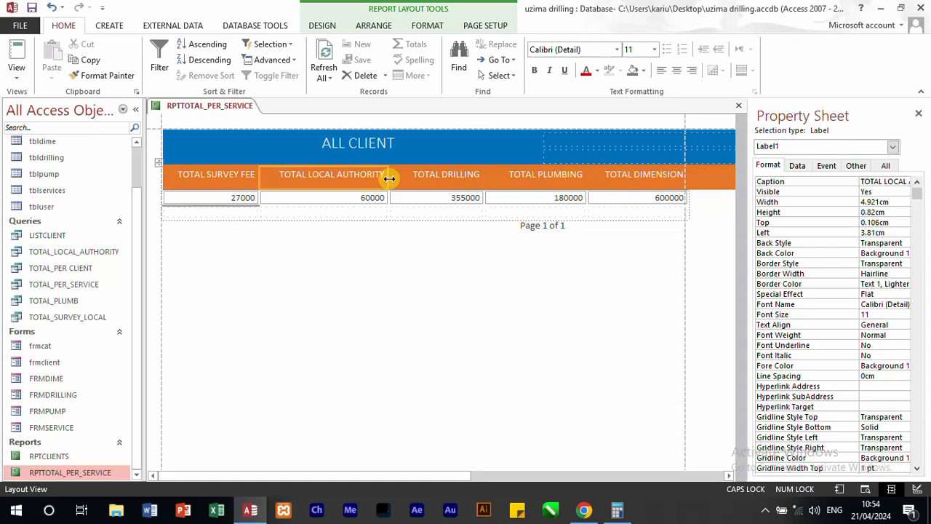
# Step: Narrow the TOTAL LOCAL AUTHORITY and TOTAL DRILLING columns slightly, and the TOTAL PLUMBING column to about 3.49 cm
pyautogui.moveTo(390, 179)
pyautogui.mouseDown()
pyautogui.moveTo(369, 177)
pyautogui.moveTo(386, 175)
pyautogui.mouseUp()
pyautogui.click(437, 174)
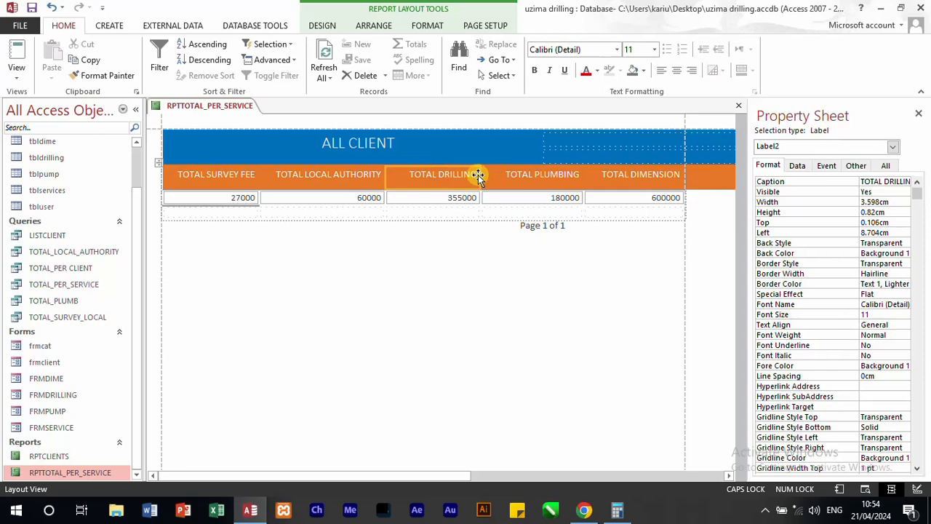
pyautogui.moveTo(477, 176); pyautogui.dragTo(469, 176)
pyautogui.click(566, 176)
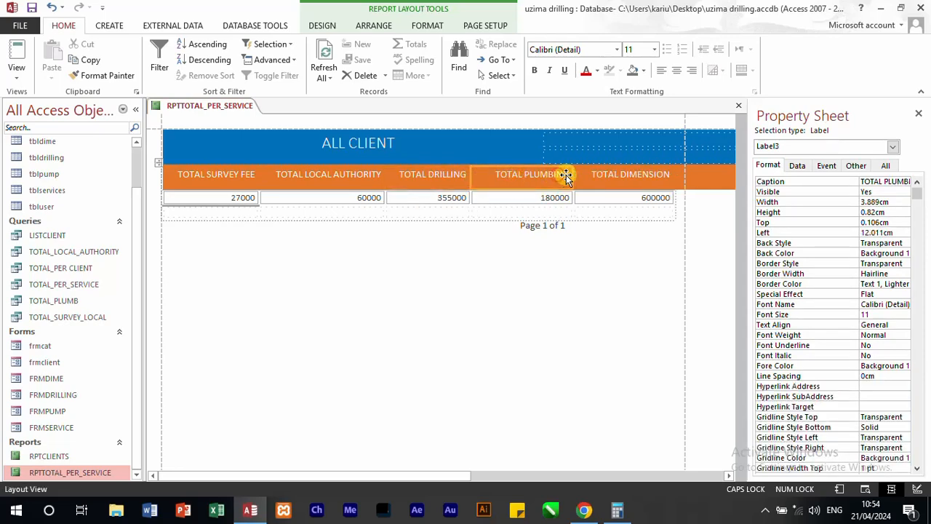
pyautogui.moveTo(572, 175); pyautogui.dragTo(563, 176)
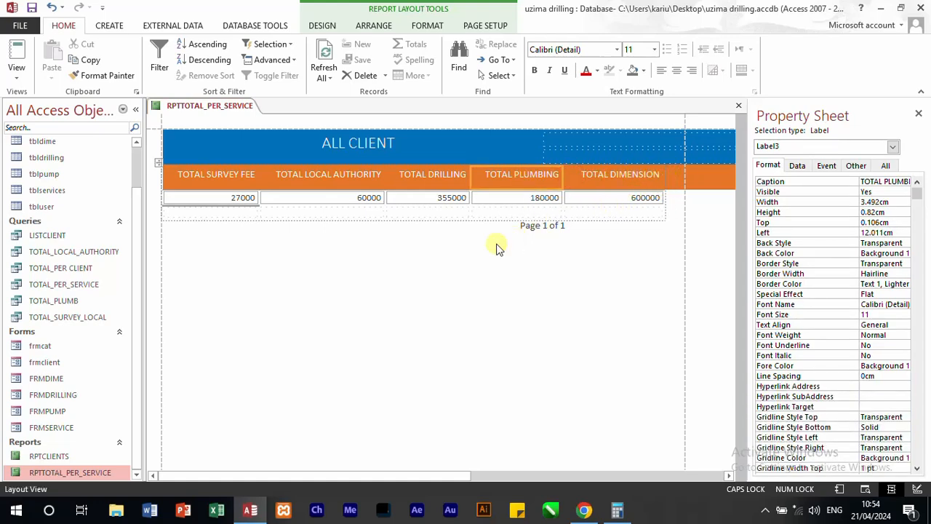
pyautogui.click(381, 246)
# Step: Change the caption of the report header title to TOTAL PER SERVICE FOR ALL CLIENTS
pyautogui.click(375, 144)
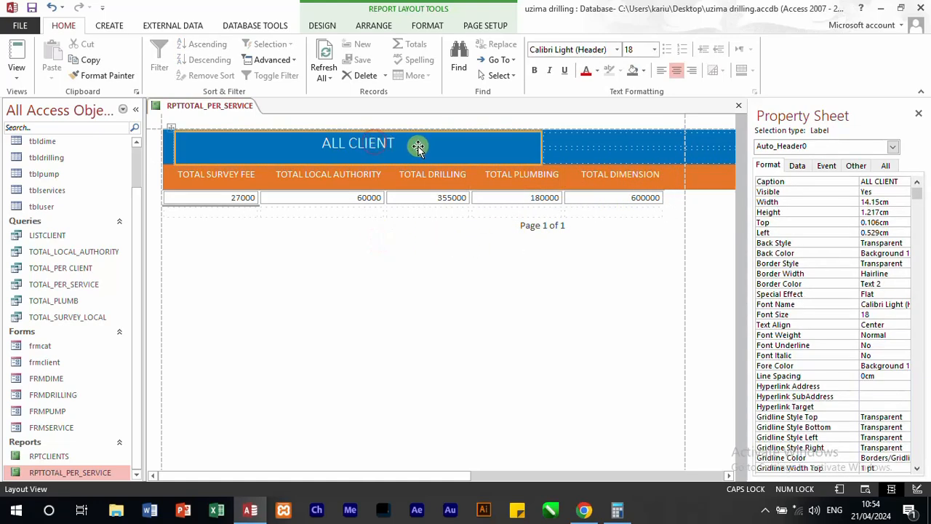
pyautogui.moveTo(906, 182); pyautogui.dragTo(811, 184)
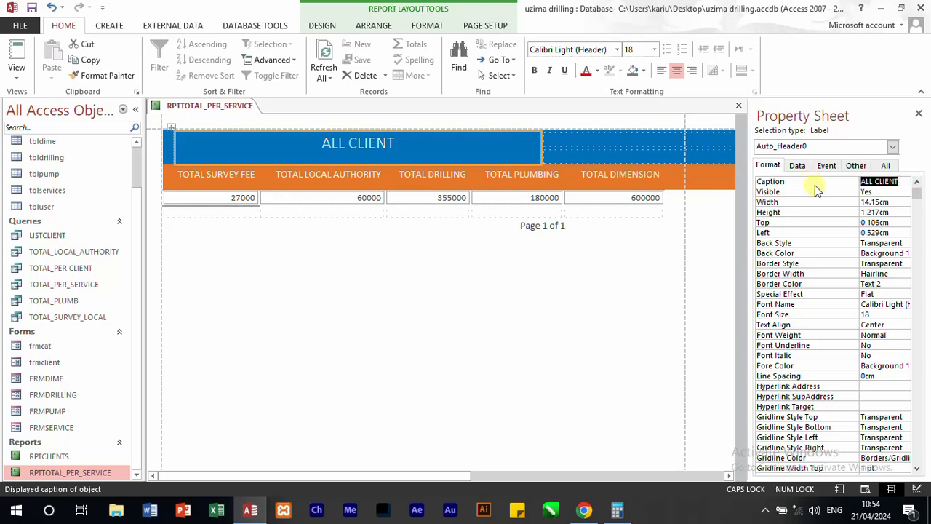
pyautogui.write('T')
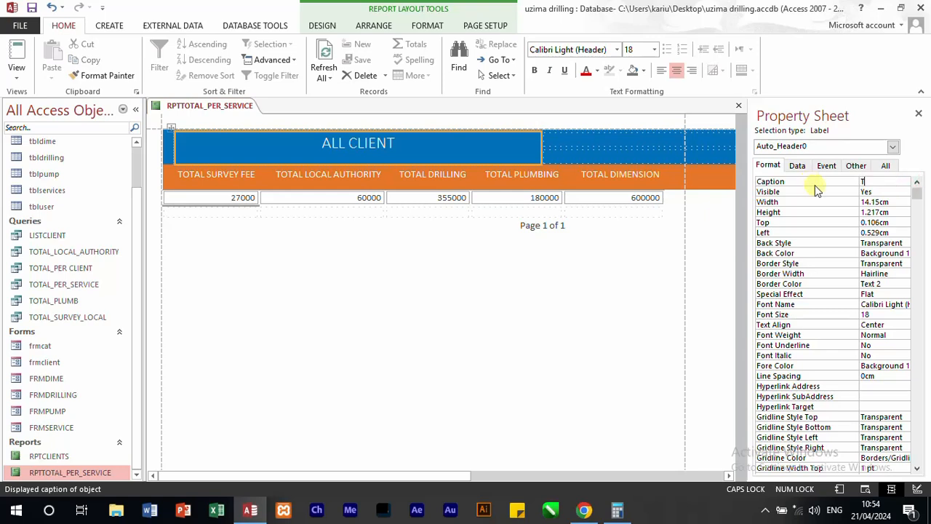
pyautogui.write('OAL')
pyautogui.press('BackSpace')
pyautogui.press('BackSpace')
pyautogui.write('TAL FOR ALL SERICES')
pyautogui.press('BackSpace')
pyautogui.press('BackSpace')
pyautogui.press('BackSpace')
pyautogui.press('BackSpace')
pyautogui.write('V')
pyautogui.press('BackSpace')
pyautogui.press('BackSpace')
pyautogui.press('BackSpace')
pyautogui.press('BackSpace')
pyautogui.press('BackSpace')
pyautogui.press('BackSpace')
pyautogui.press('BackSpace')
pyautogui.press('BackSpace')
pyautogui.press('BackSpace')
pyautogui.press('BackSpace')
pyautogui.press('BackSpace')
pyautogui.press('BackSpace')
pyautogui.press('BackSpace')
pyautogui.write('PER SERV')
pyautogui.write('ICE FOR ')
pyautogui.write('ALL CLI')
pyautogui.write('ENTS')
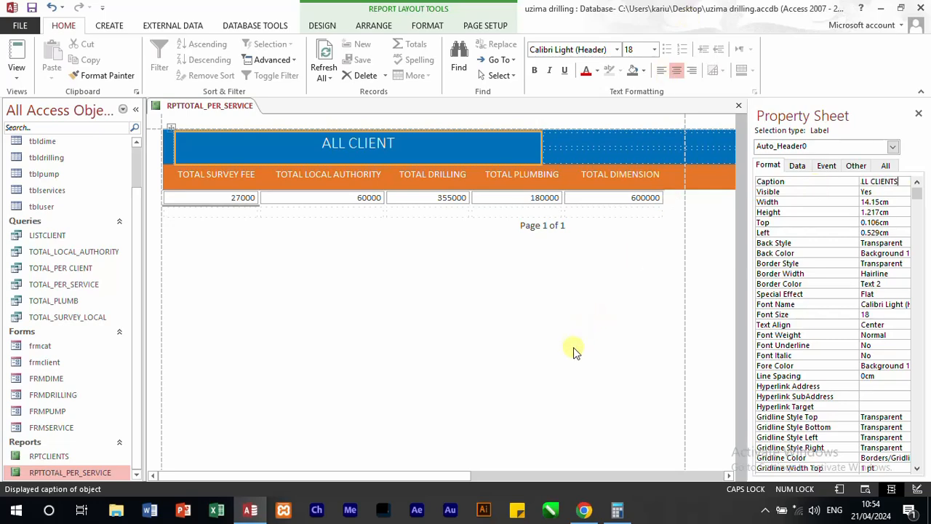
pyautogui.click(539, 367)
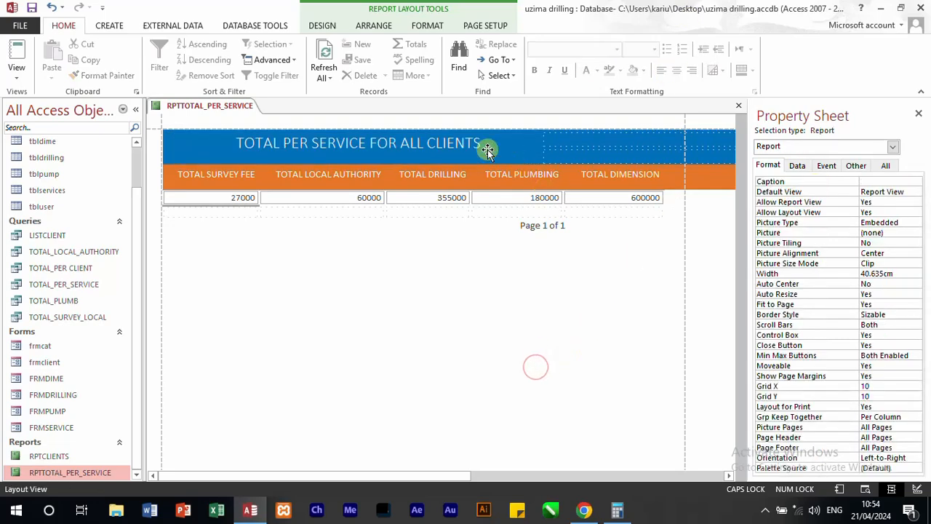
# Step: Widen the report title label to about 19.44 cm and delete the empty header cell beside it
pyautogui.click(544, 148)
pyautogui.moveTo(540, 147); pyautogui.dragTo(677, 144)
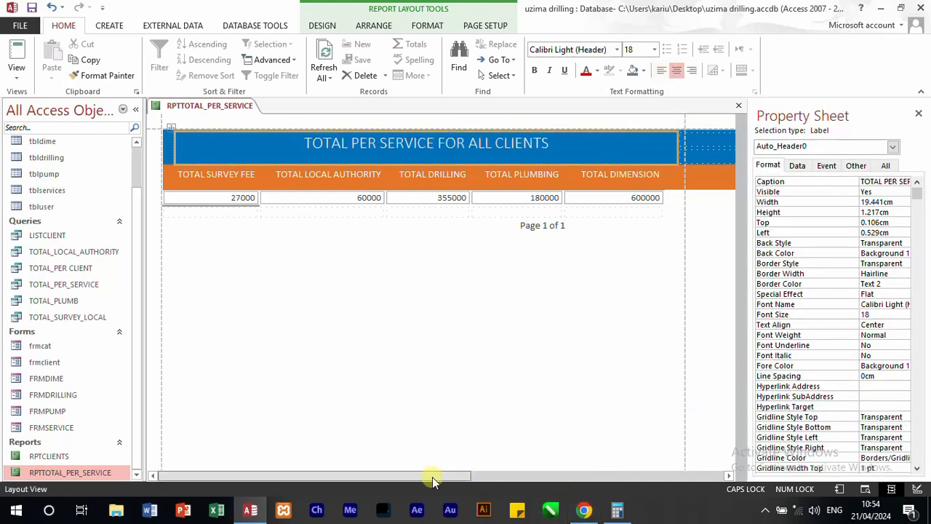
pyautogui.moveTo(432, 475); pyautogui.dragTo(651, 484)
pyautogui.click(453, 159)
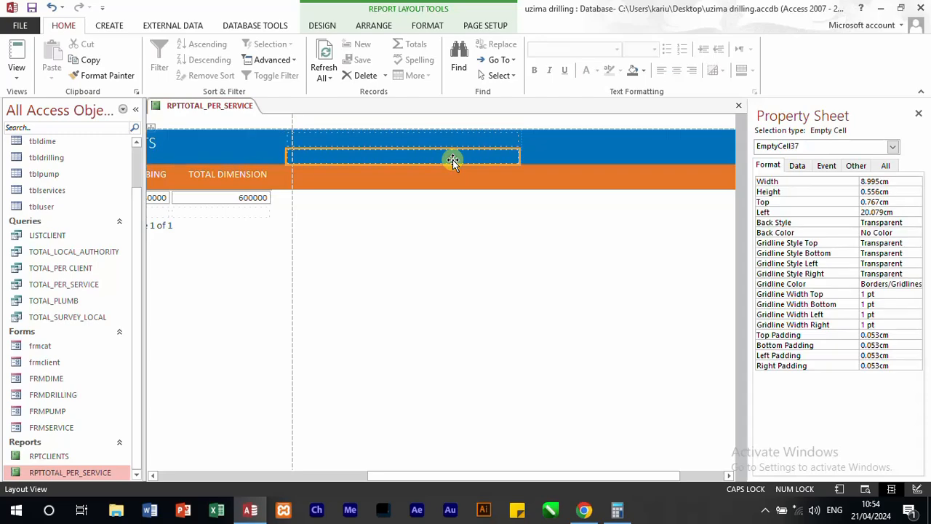
pyautogui.press('Delete')
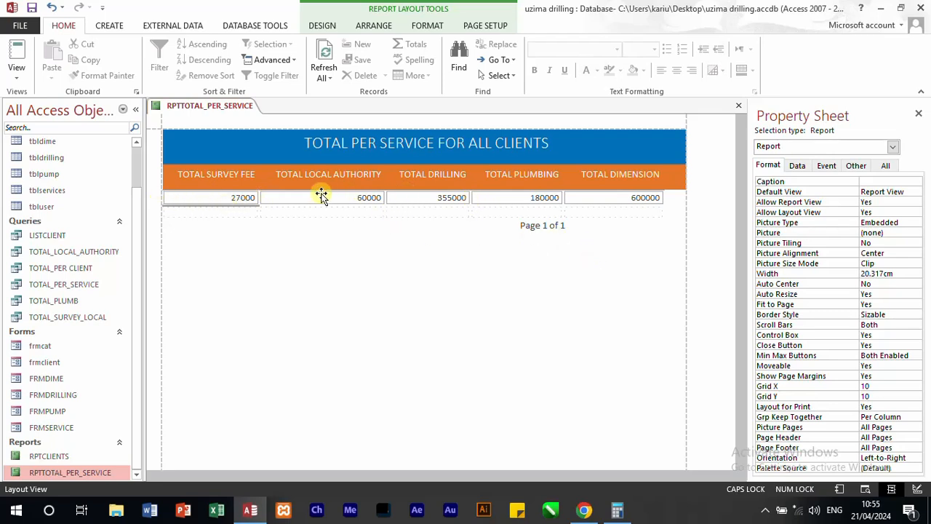
# Step: Set Running Sum to Over All for the five total fields in the detail row and view the report
pyautogui.click(165, 196)
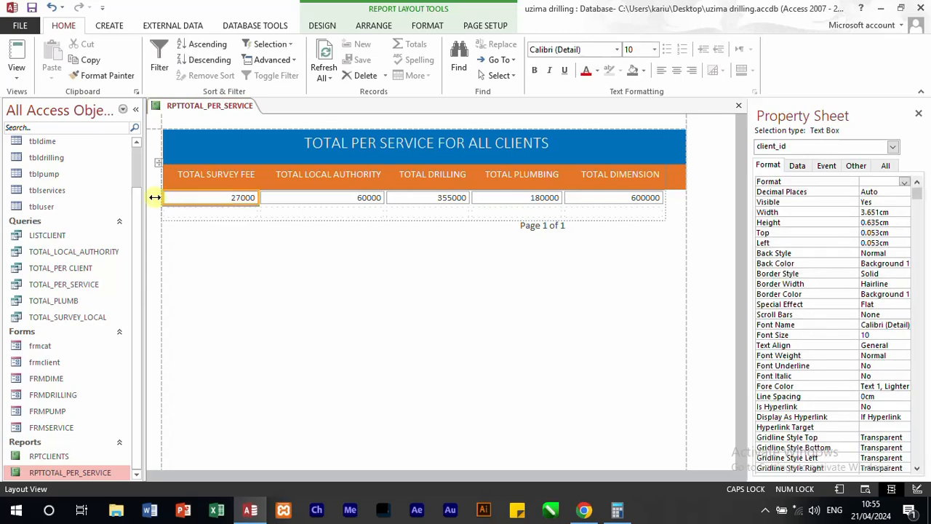
pyautogui.click(160, 197)
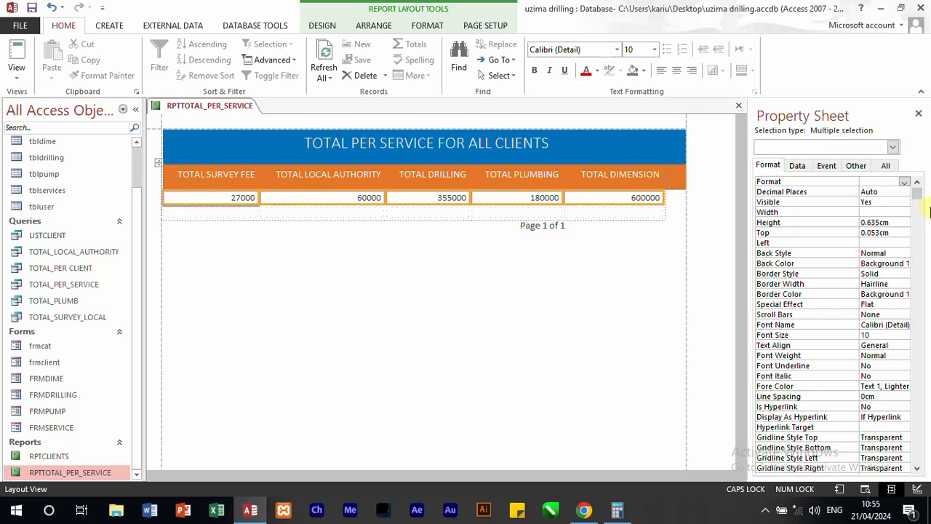
pyautogui.click(797, 166)
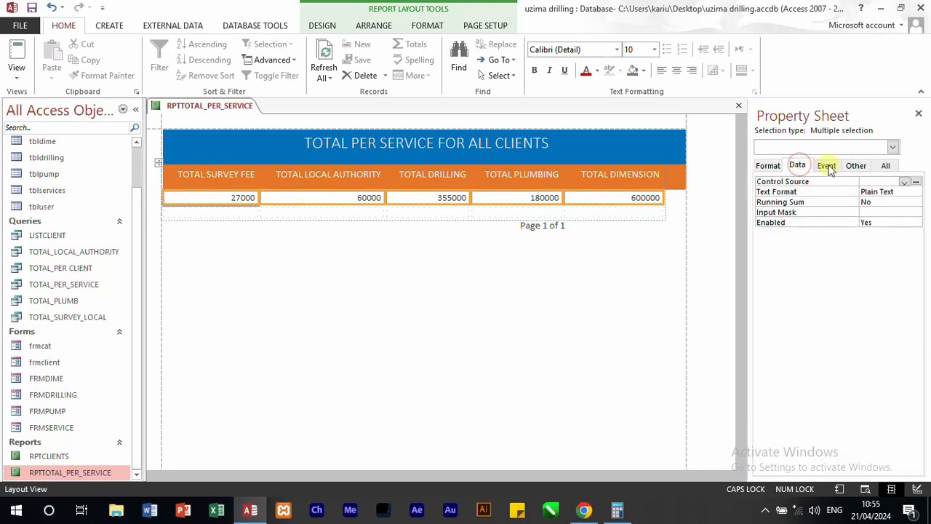
pyautogui.click(875, 201)
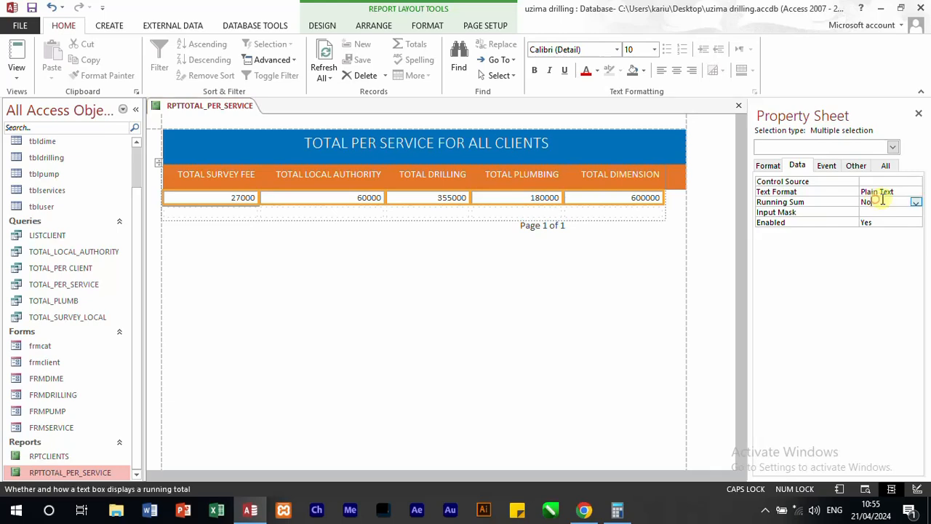
pyautogui.click(917, 203)
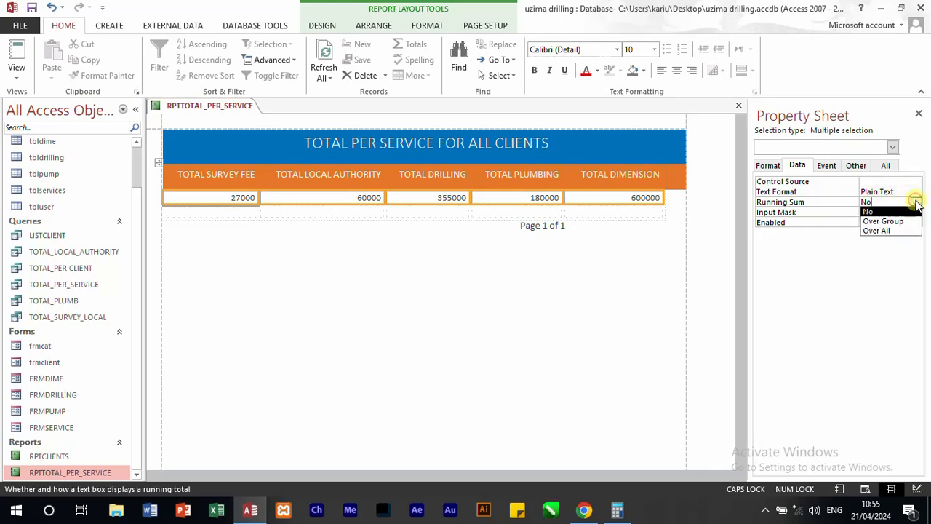
pyautogui.click(890, 230)
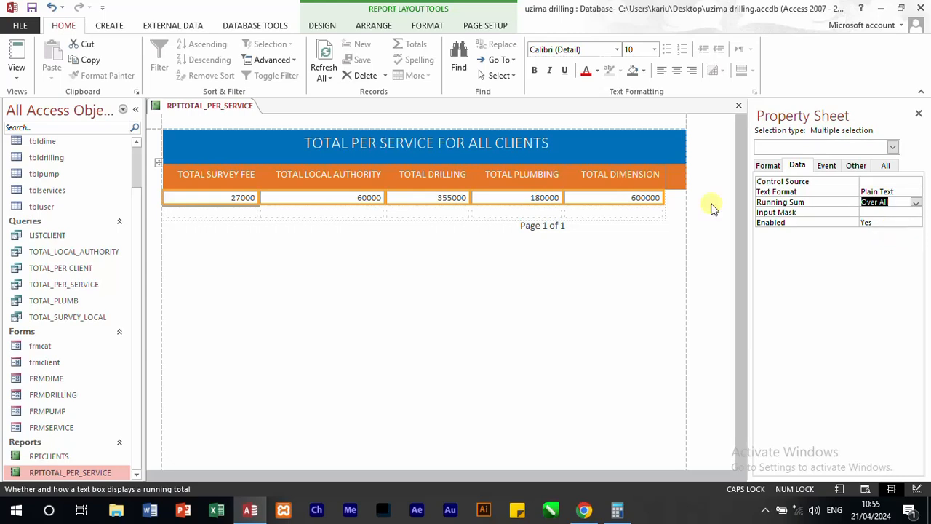
pyautogui.click(18, 54)
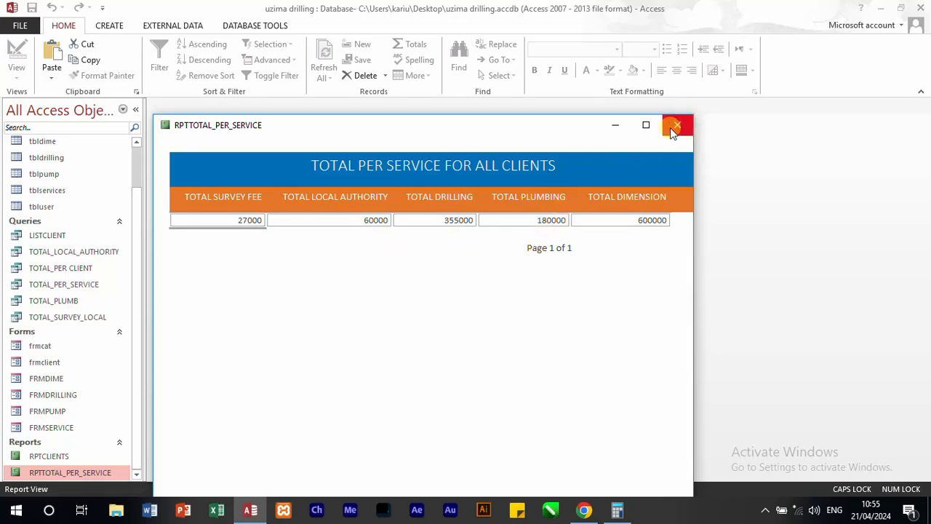
# Step: Open the report in Design View and set Running Sum back to No for the five detail fields
pyautogui.rightClick(580, 141)
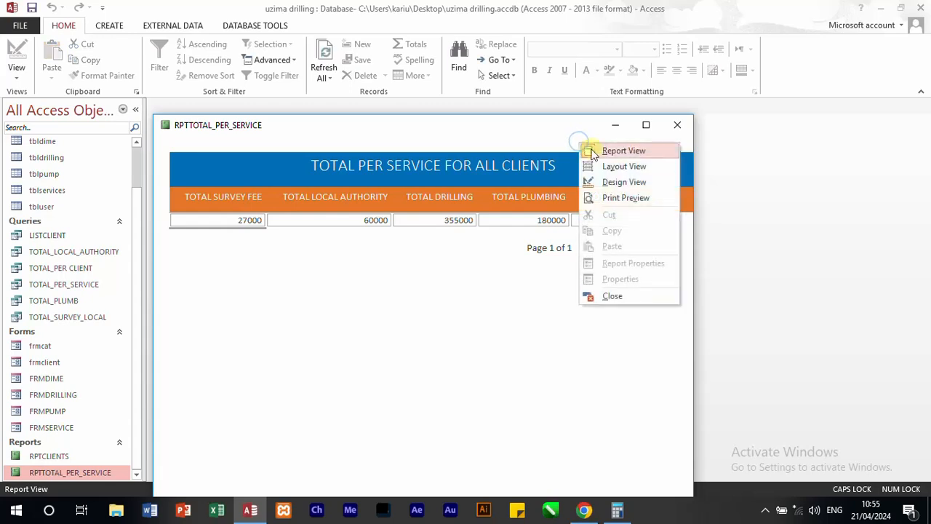
pyautogui.click(622, 183)
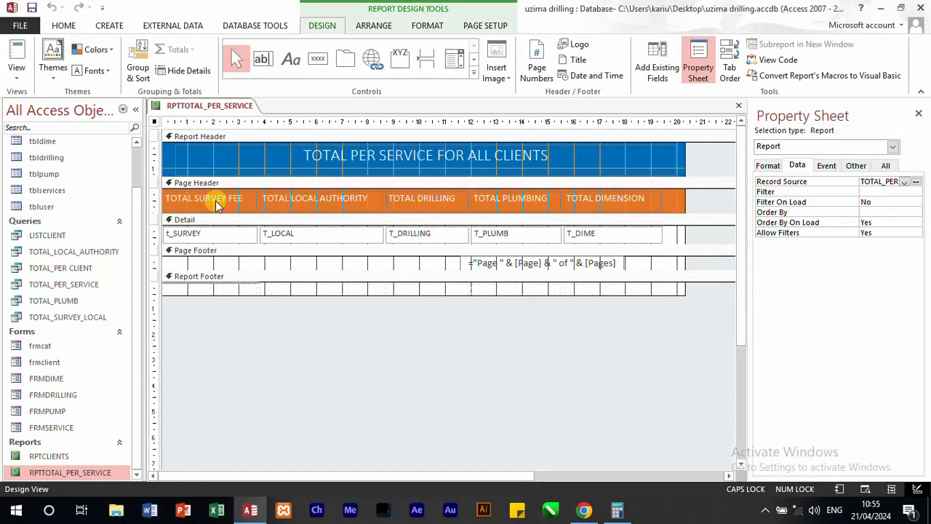
pyautogui.click(158, 232)
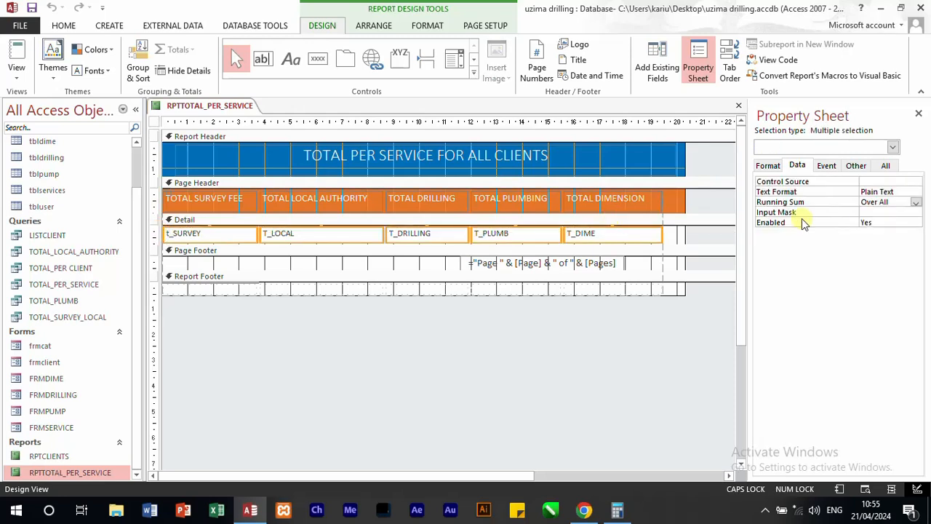
pyautogui.click(916, 202)
pyautogui.click(886, 211)
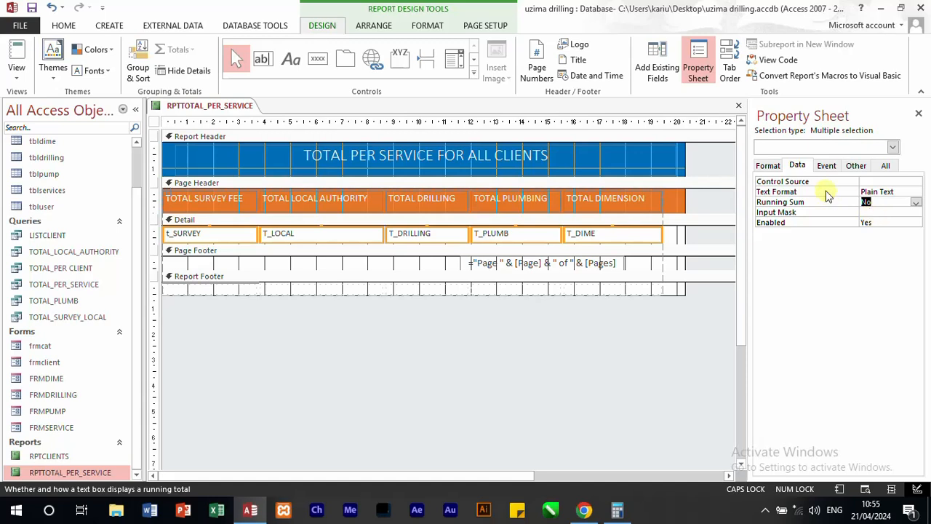
# Step: Set Decimal Places to 2 for the five detail fields and check the result in Report View
pyautogui.click(890, 191)
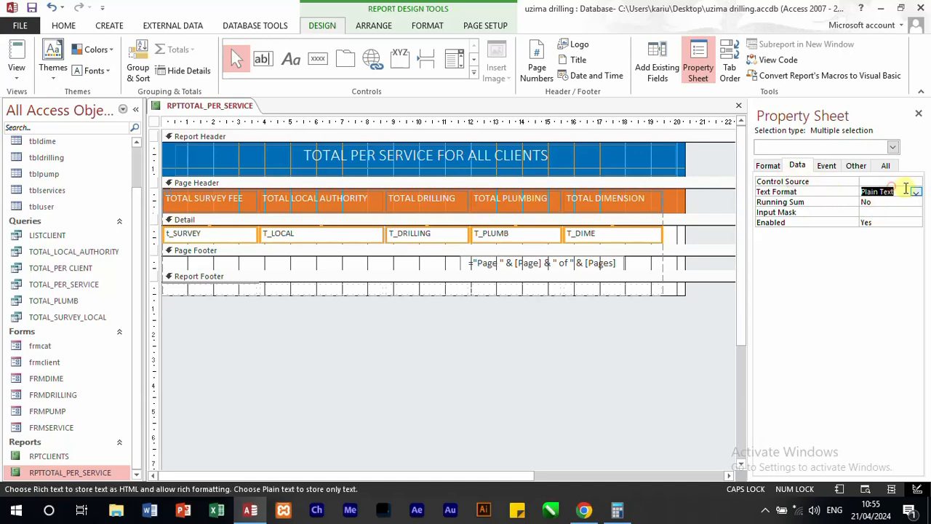
pyautogui.click(915, 192)
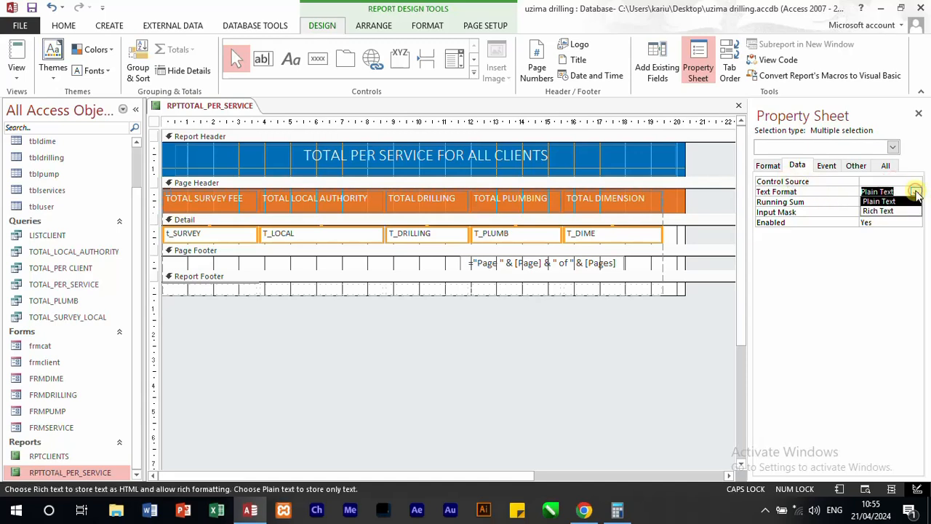
pyautogui.click(769, 165)
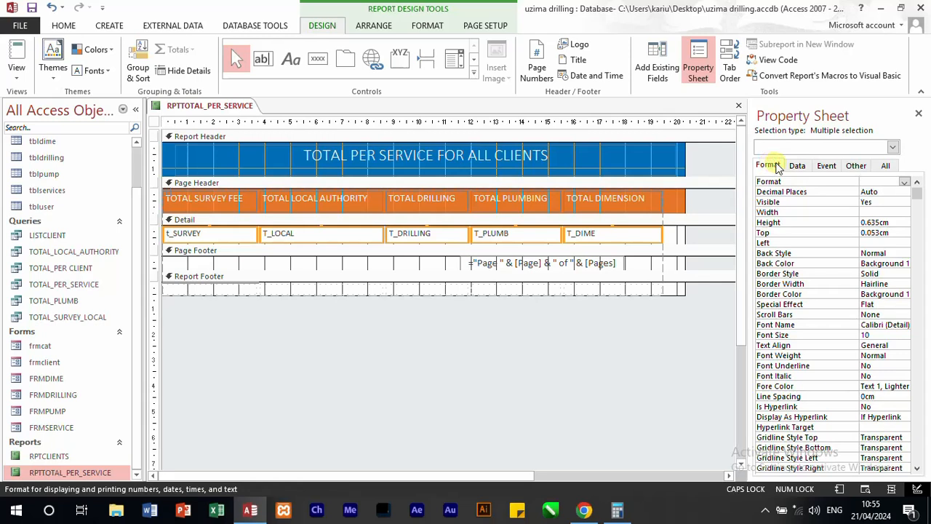
pyautogui.click(889, 193)
pyautogui.click(905, 191)
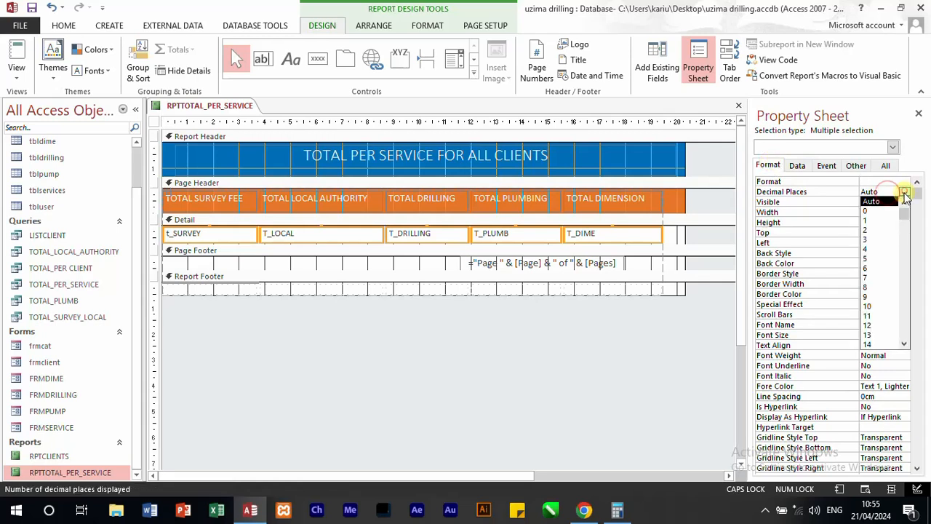
pyautogui.click(877, 232)
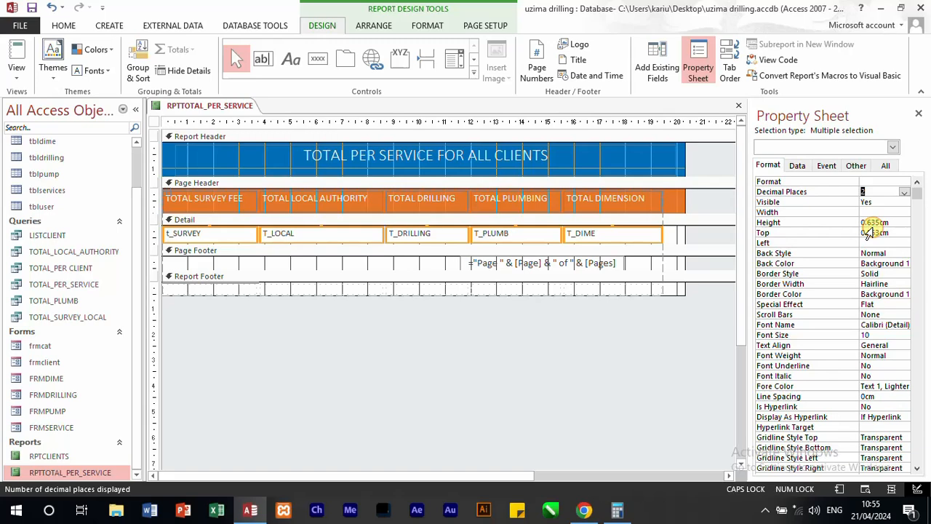
pyautogui.click(607, 339)
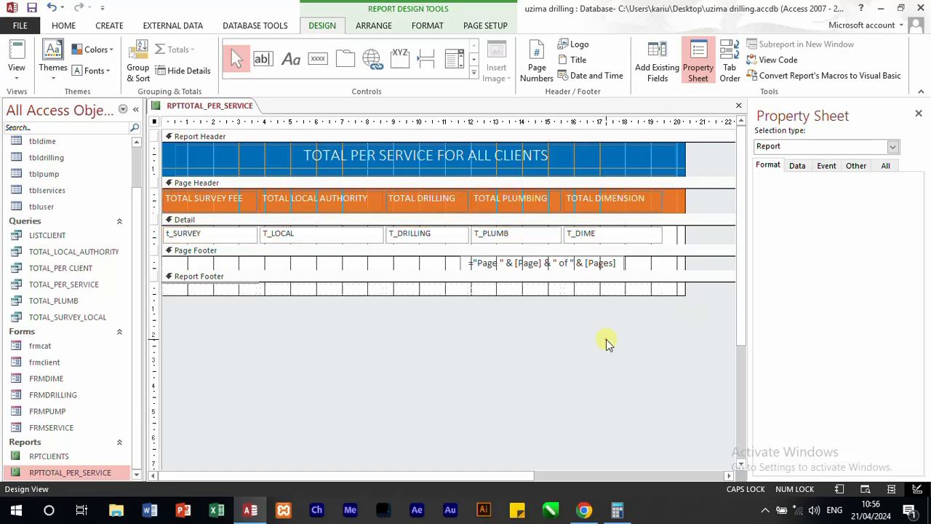
pyautogui.click(12, 48)
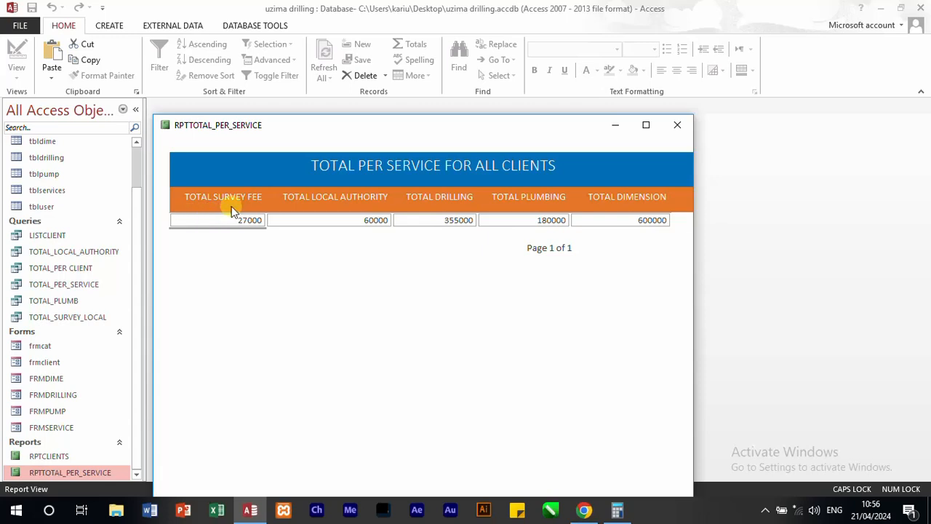
# Step: Reopen the report in Layout View and change the decimal places of all five total fields to 3
pyautogui.click(561, 220)
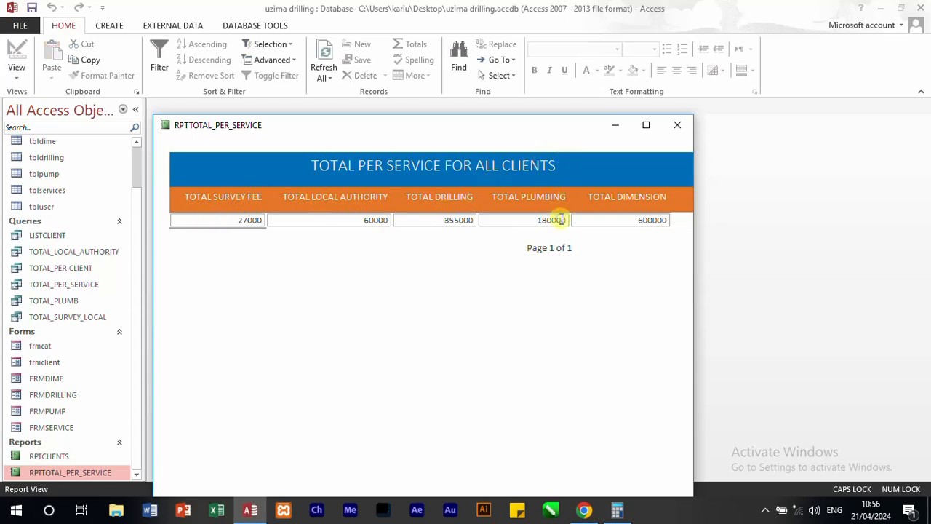
pyautogui.rightClick(560, 220)
pyautogui.rightClick(579, 140)
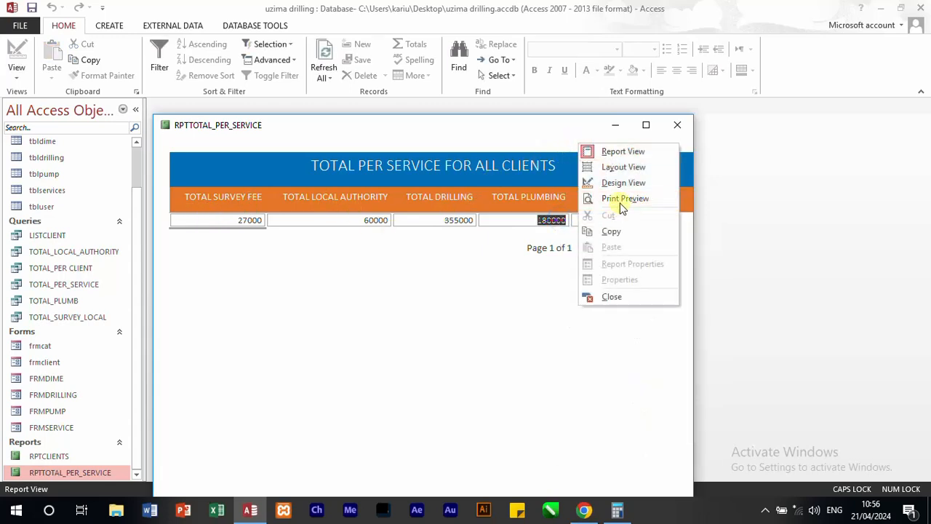
pyautogui.click(617, 168)
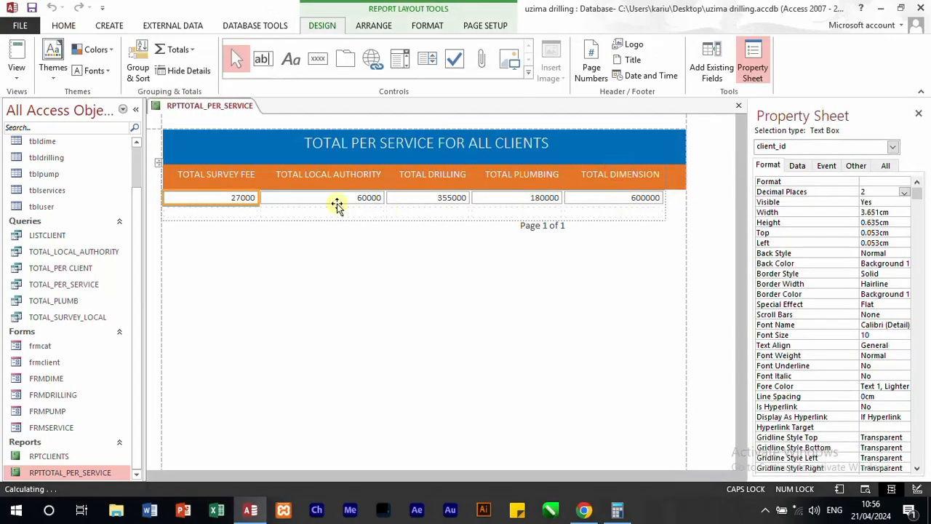
pyautogui.click(161, 198)
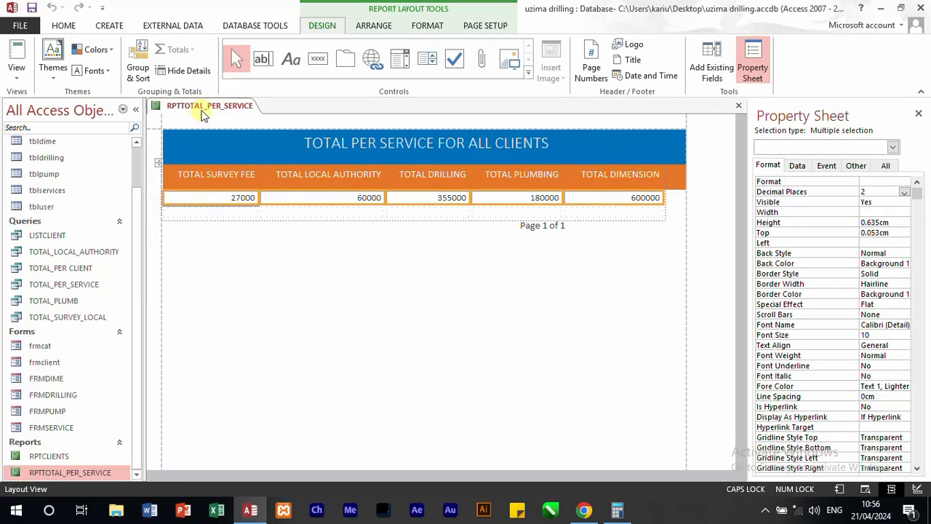
pyautogui.click(428, 27)
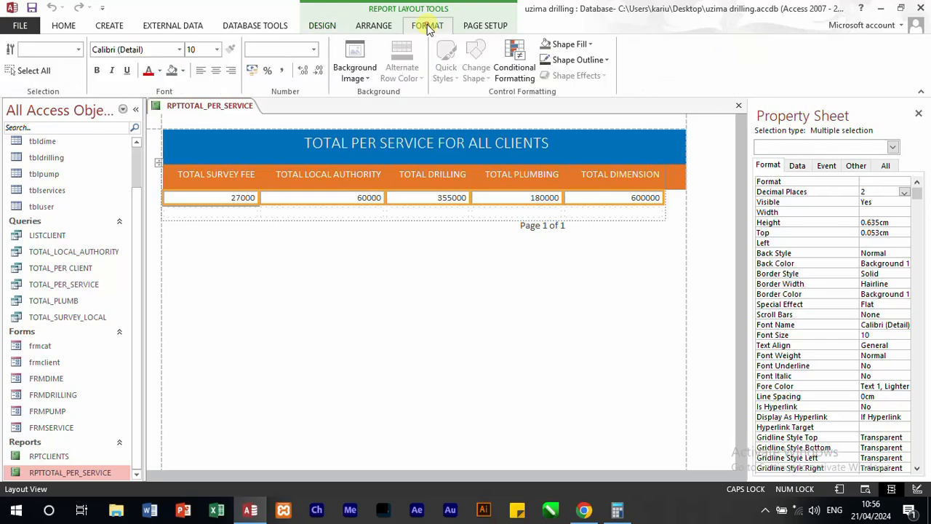
pyautogui.click(316, 70)
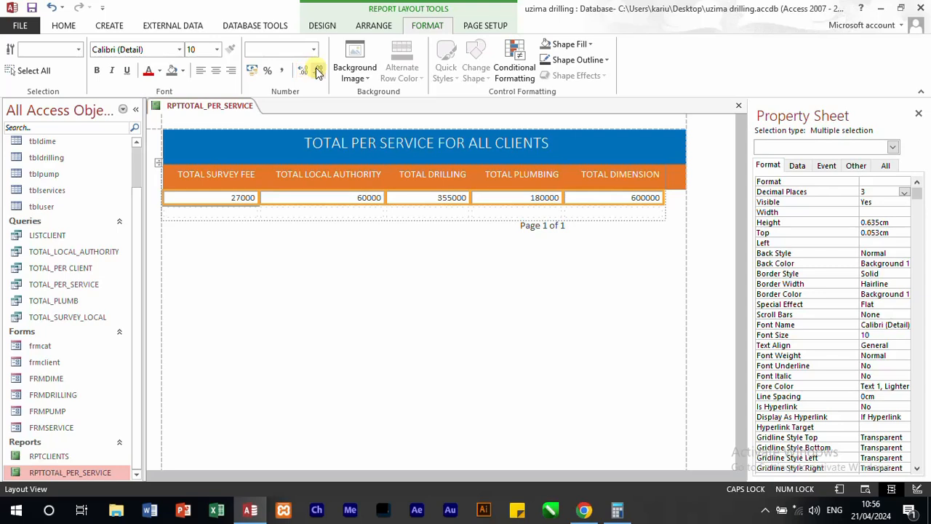
# Step: Format all five total fields as Standard numbers with thousands separators and 2 decimal places
pyautogui.click(317, 70)
pyautogui.click(286, 73)
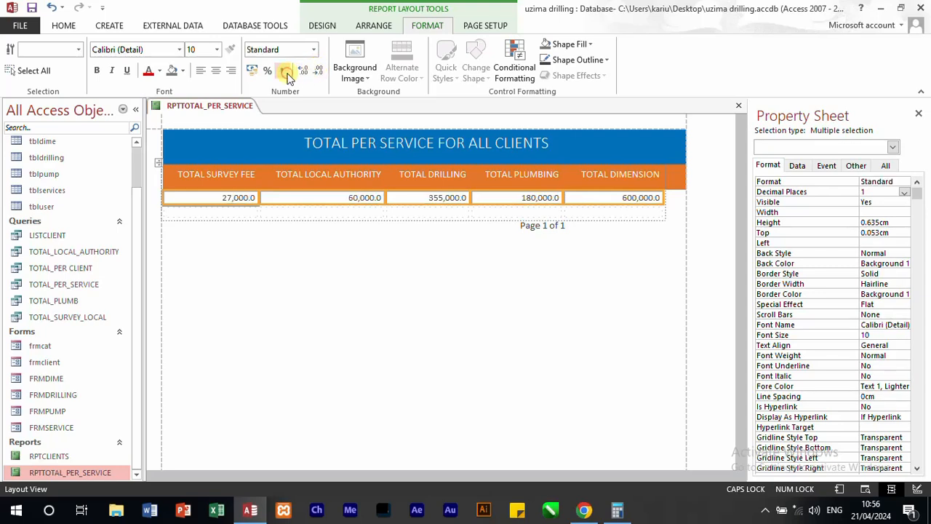
pyautogui.click(303, 71)
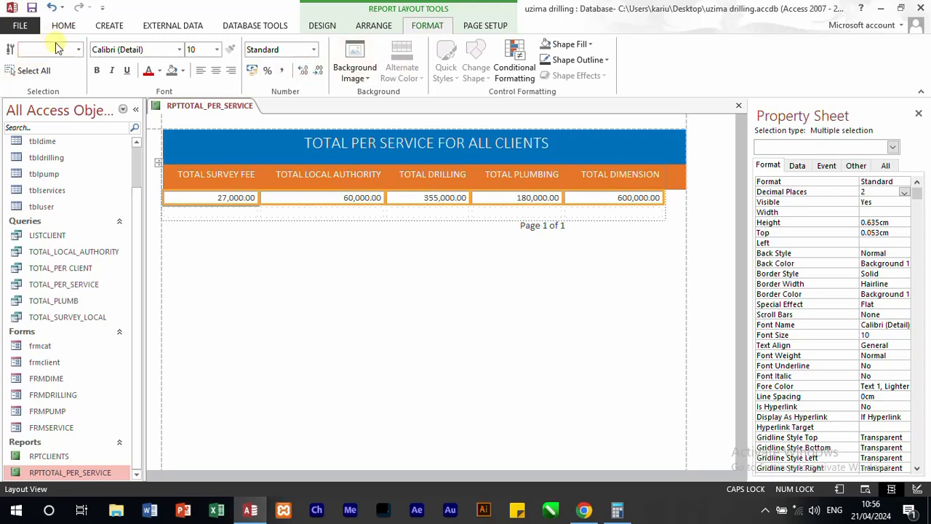
# Step: Check the formatted totals in Report View, then close RPTTOTAL_PER_SERVICE and save its design changes
pyautogui.click(62, 32)
pyautogui.click(16, 69)
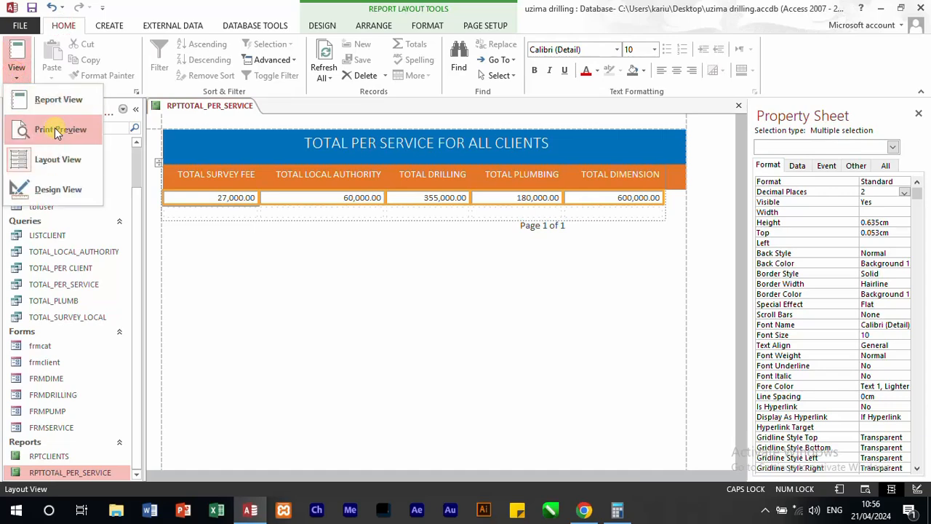
pyautogui.click(59, 99)
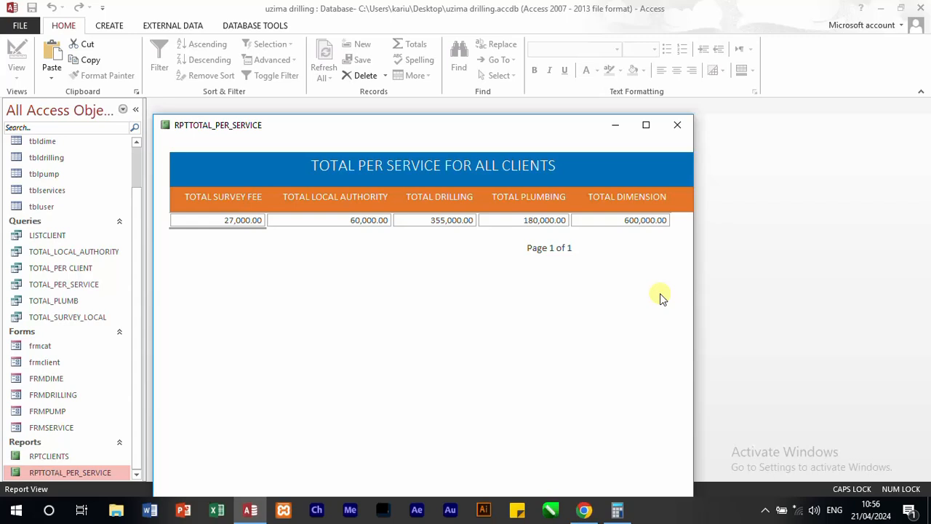
pyautogui.click(688, 127)
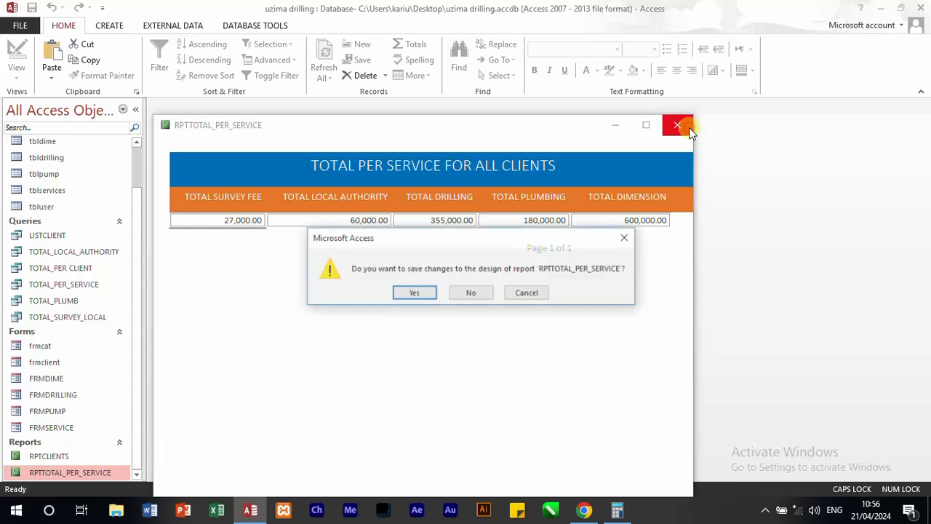
pyautogui.click(415, 292)
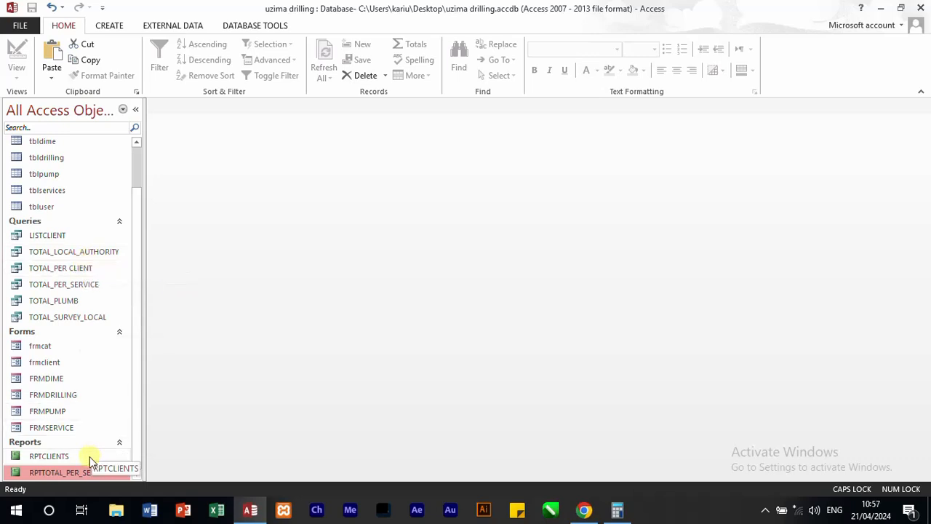
# Step: Duplicate the RPTTOTAL_PER_SERVICE report under the name TOTAL_PER_CLIENT
pyautogui.rightClick(75, 475)
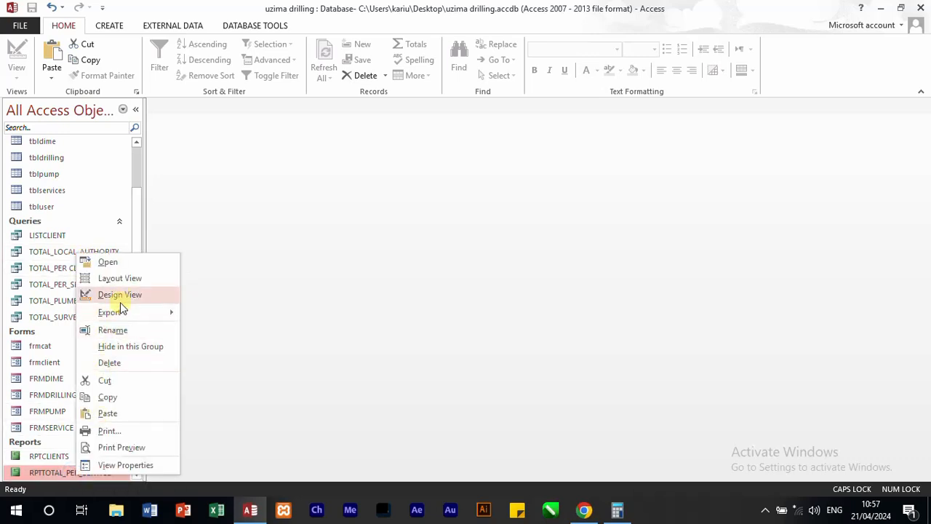
pyautogui.click(115, 397)
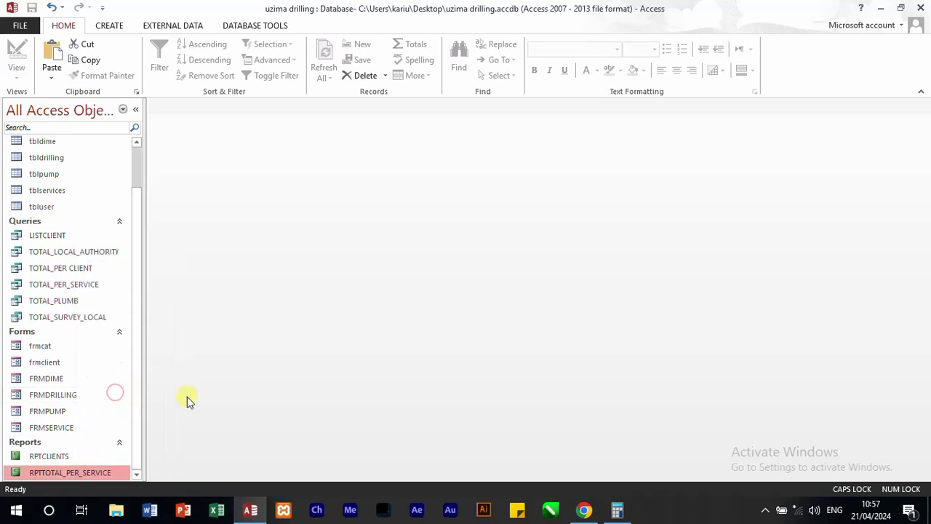
pyautogui.hotkey('ctrl', 'v')
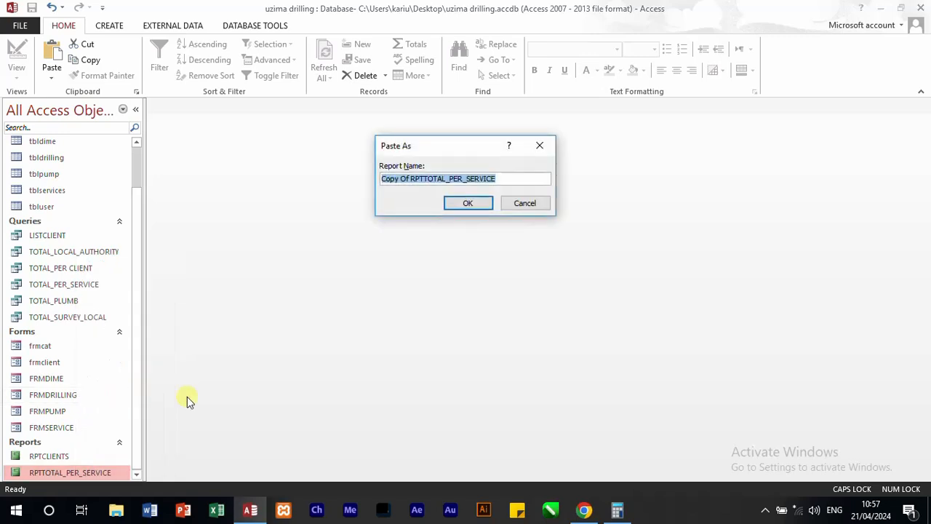
pyautogui.write('TOTAL_PER_CLIENT')
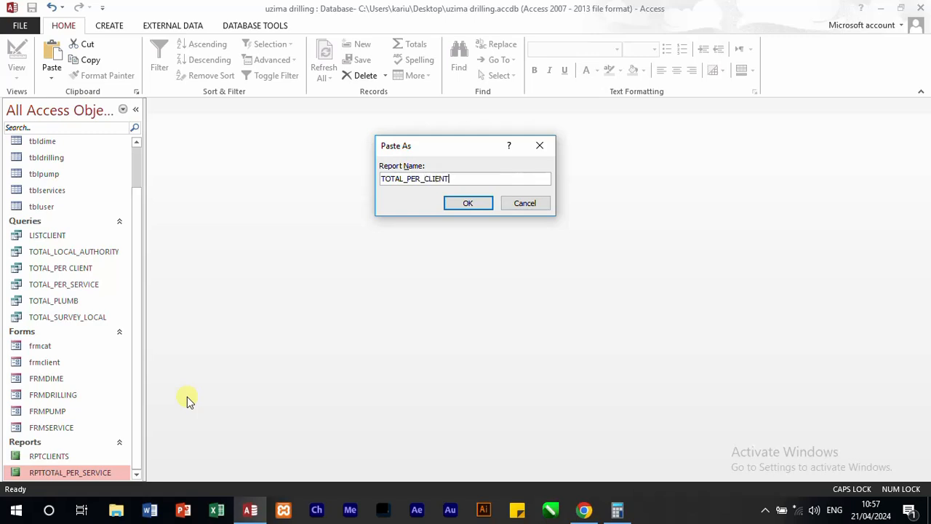
pyautogui.press('Return')
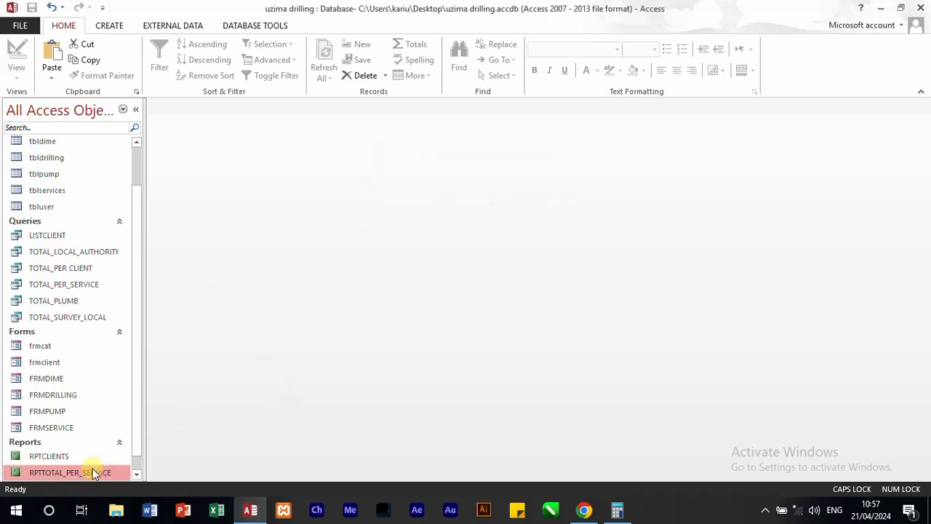
# Step: Open the TOTAL_PER_CLIENT report in Design View and change its report header title to TOTAL PER CLIENT
pyautogui.click(137, 420)
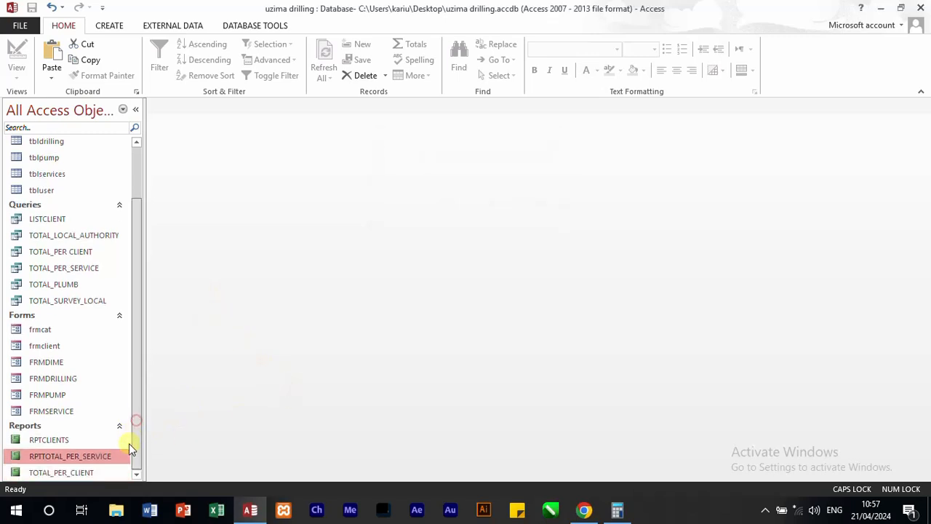
pyautogui.rightClick(69, 469)
pyautogui.click(125, 291)
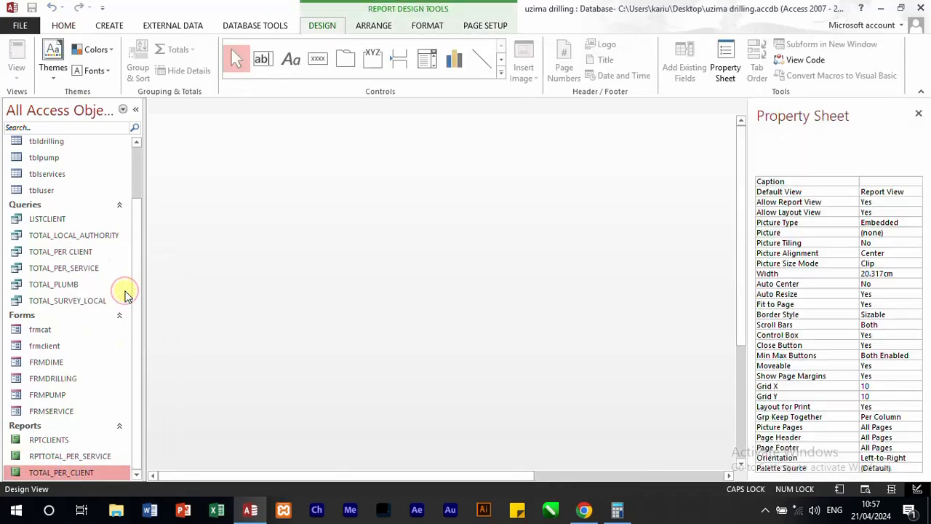
pyautogui.click(478, 157)
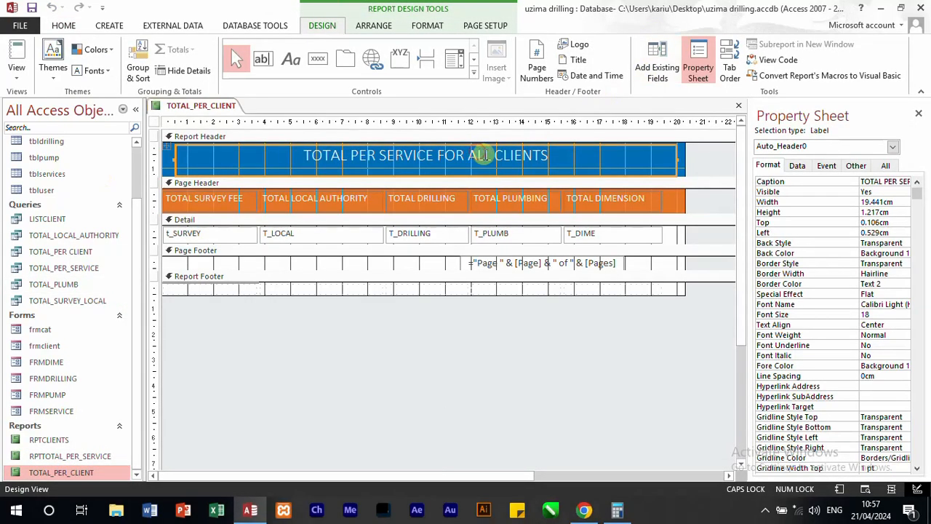
pyautogui.click(455, 156)
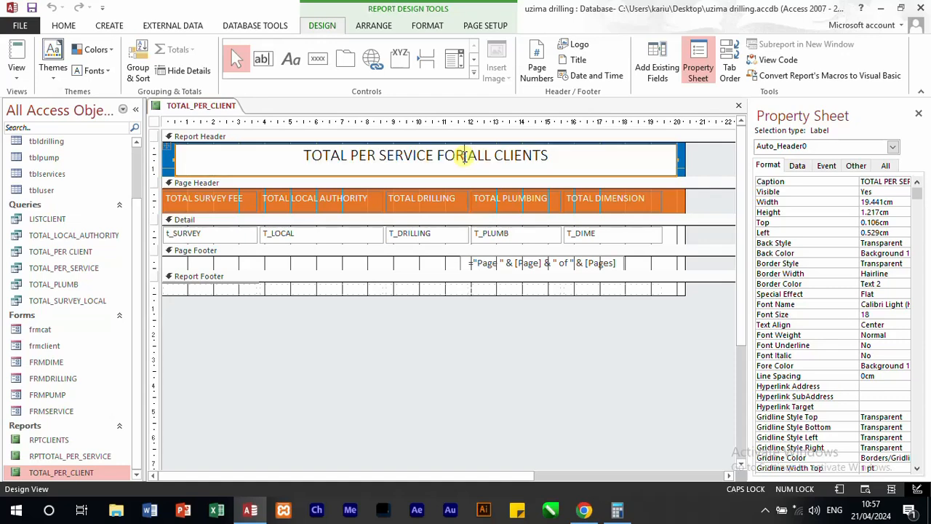
pyautogui.moveTo(464, 157); pyautogui.dragTo(355, 159)
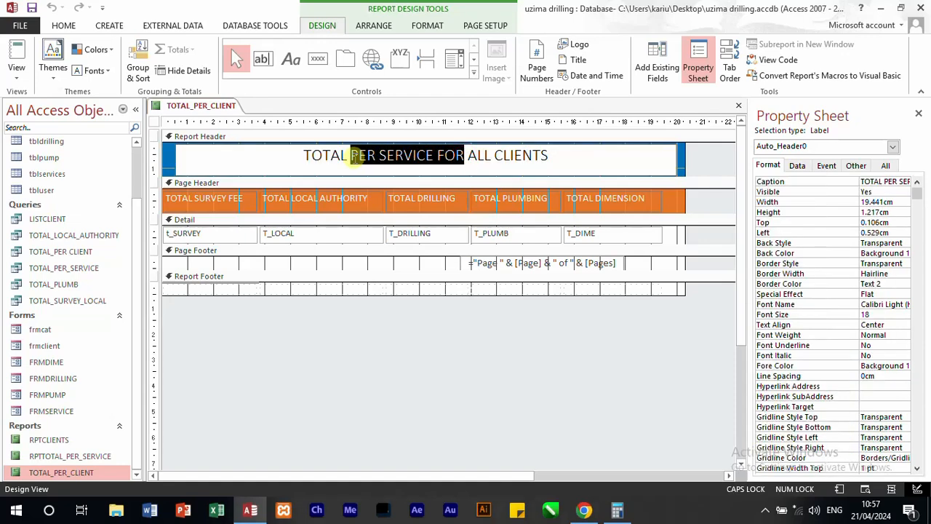
pyautogui.press('BackSpace')
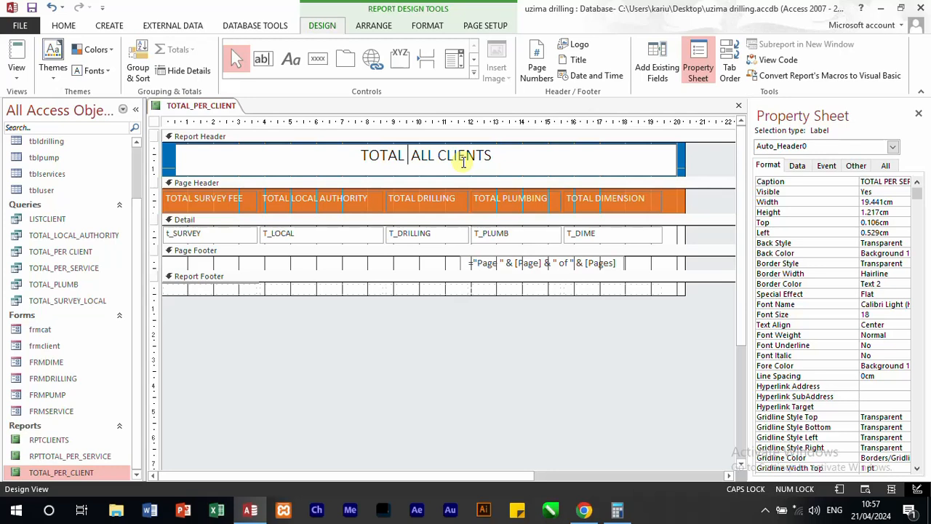
pyautogui.doubleClick(424, 156)
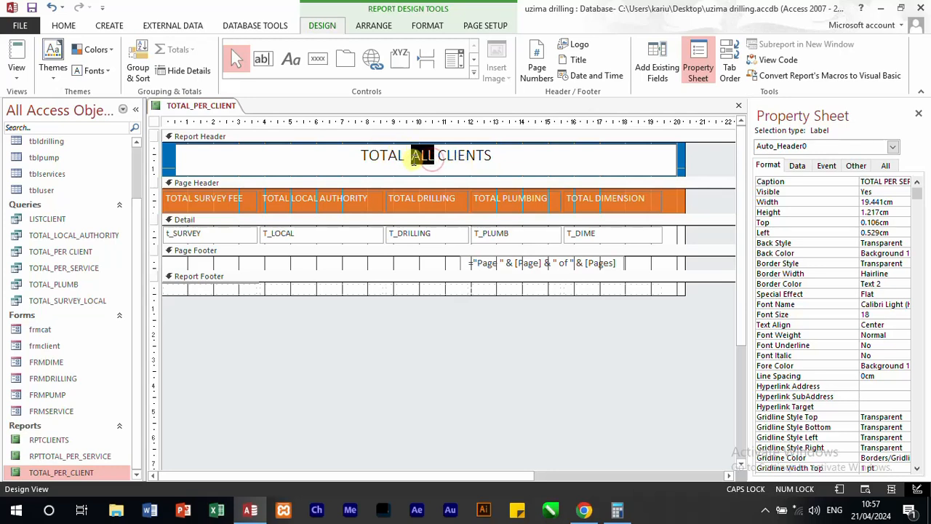
pyautogui.write('PER')
pyautogui.click(522, 164)
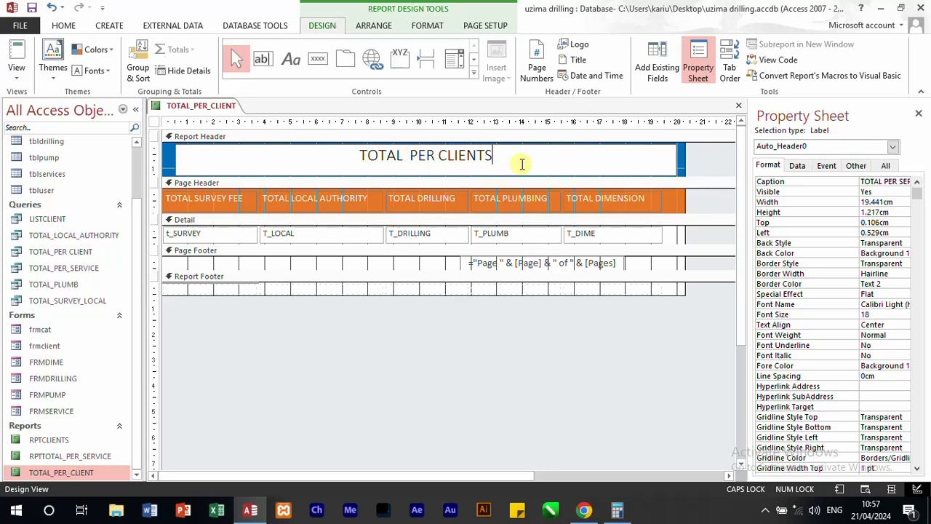
pyautogui.click(523, 164)
pyautogui.press('BackSpace')
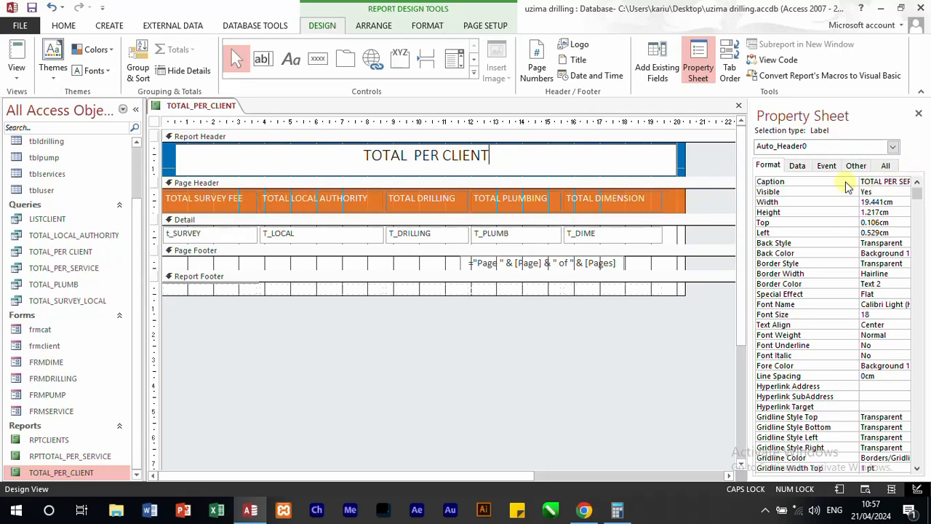
# Step: Set the report's Record Source to the TOTAL_PER CLIENT query
pyautogui.click(797, 166)
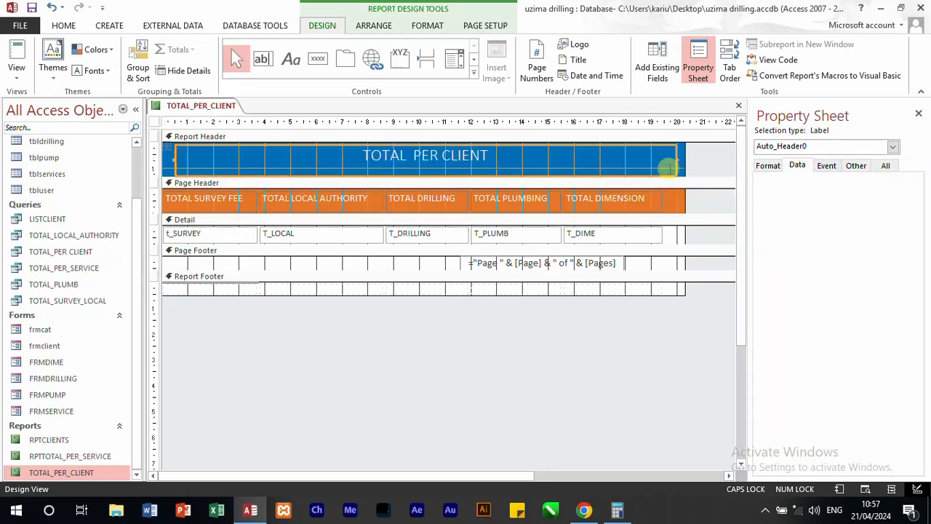
pyautogui.click(893, 146)
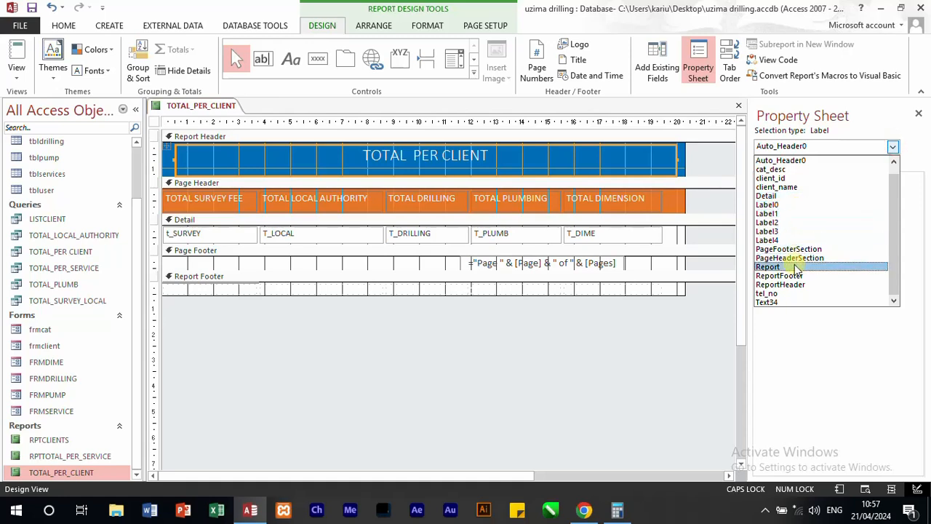
pyautogui.click(769, 267)
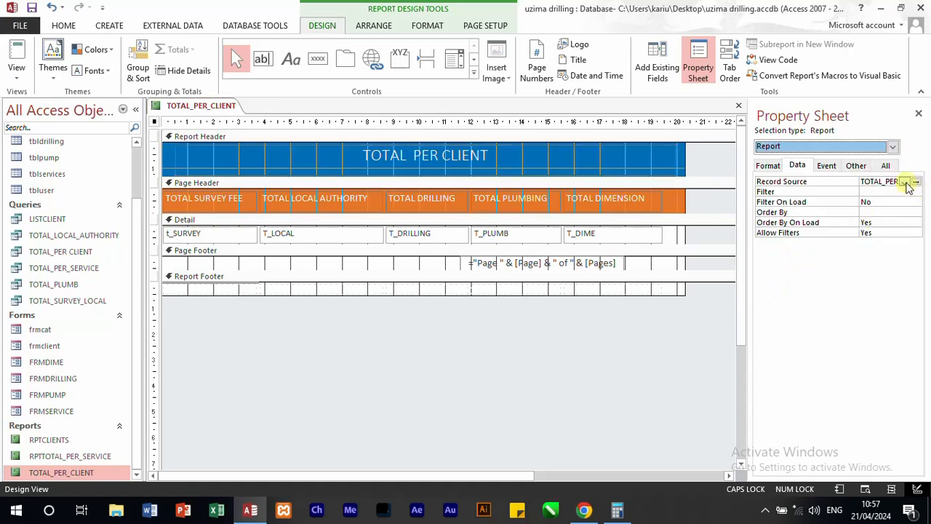
pyautogui.click(905, 182)
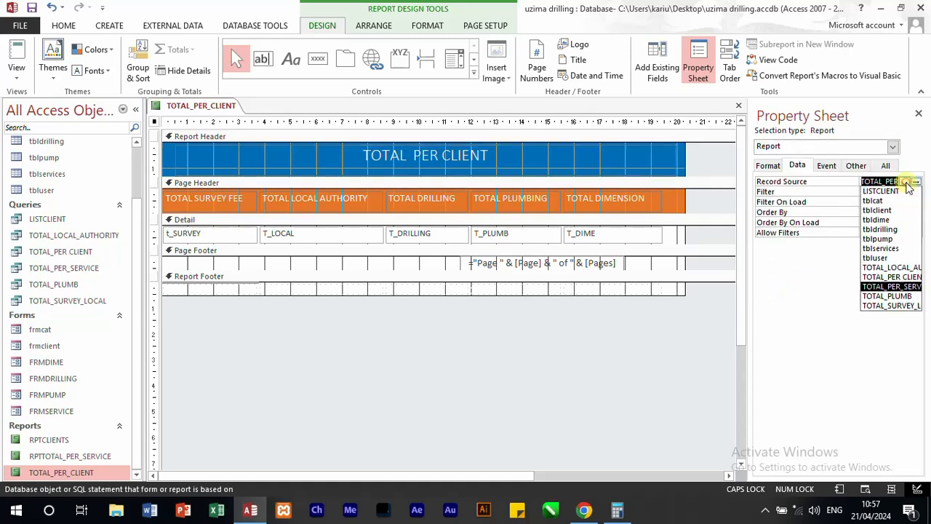
pyautogui.click(907, 281)
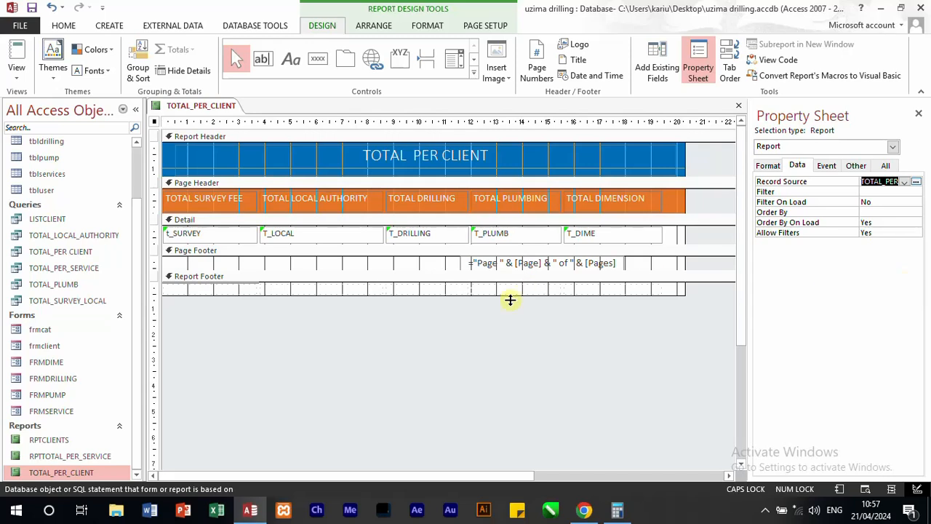
# Step: Set the first detail field's Control Source to client_name and caption its column heading CLIENT NAME
pyautogui.click(212, 234)
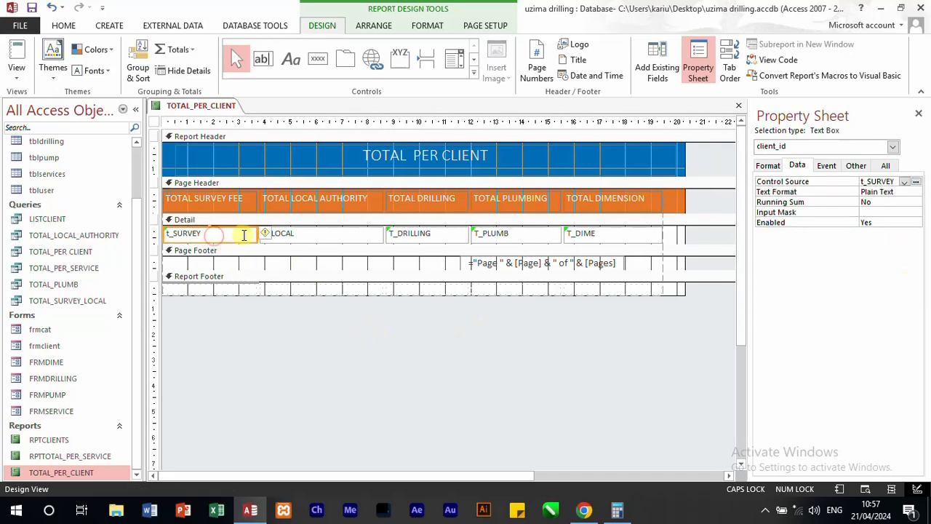
pyautogui.click(906, 182)
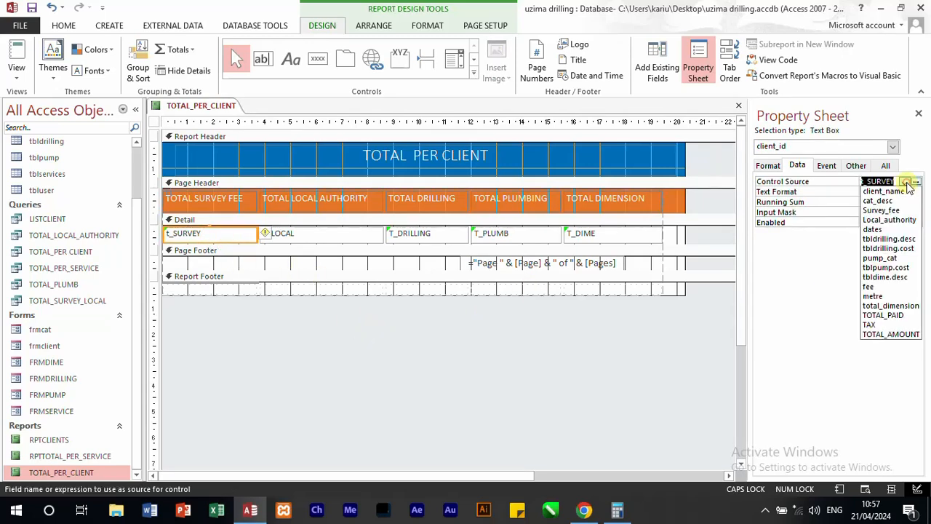
pyautogui.click(893, 192)
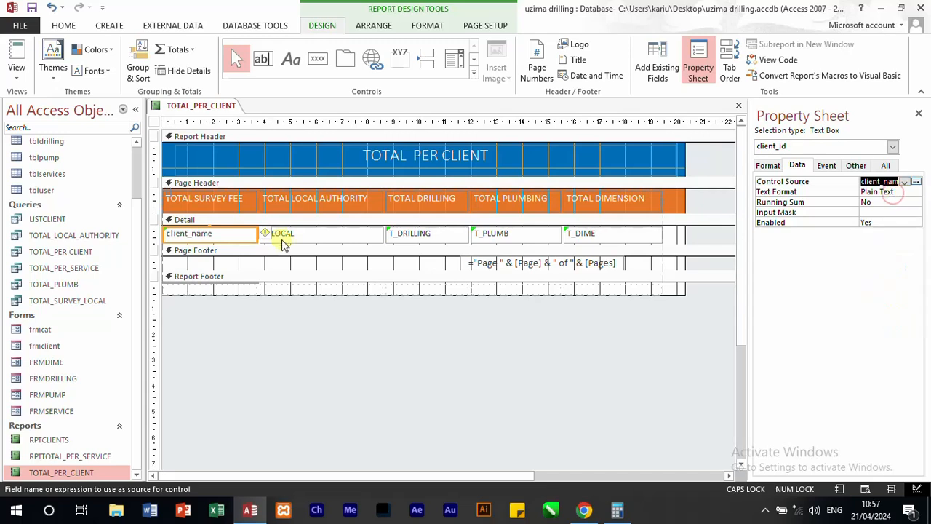
pyautogui.click(218, 203)
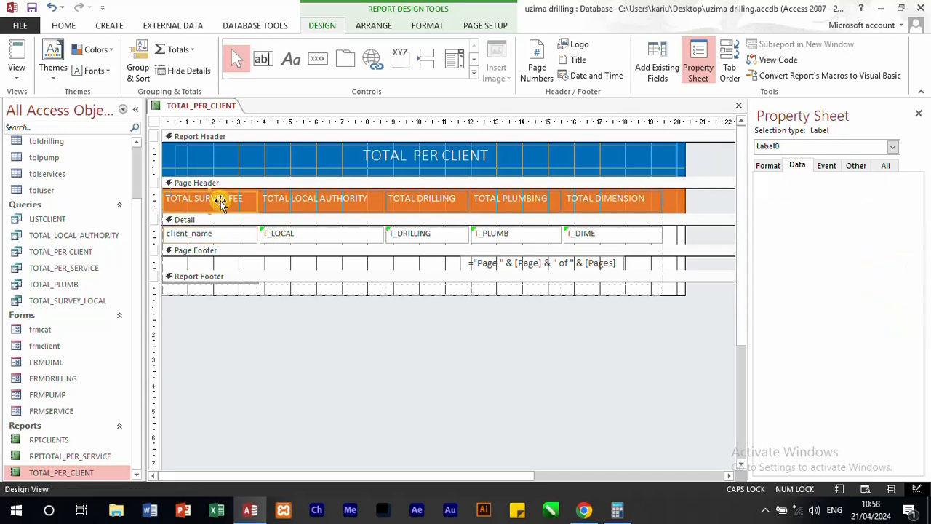
pyautogui.click(768, 166)
pyautogui.moveTo(863, 182); pyautogui.dragTo(928, 175)
pyautogui.write('CLIENT NAME')
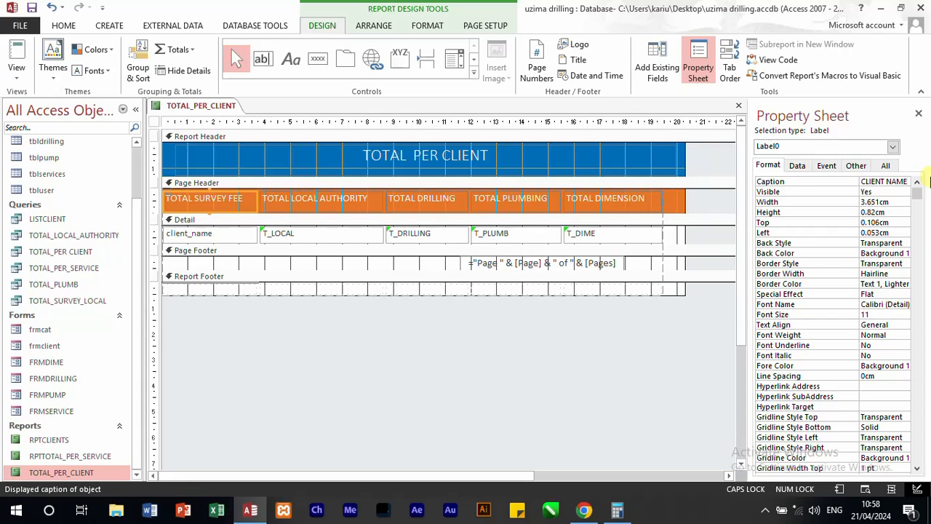
# Step: Set the Control Source of the second detail field, T_LOCAL, to Survey_fee
pyautogui.click(316, 201)
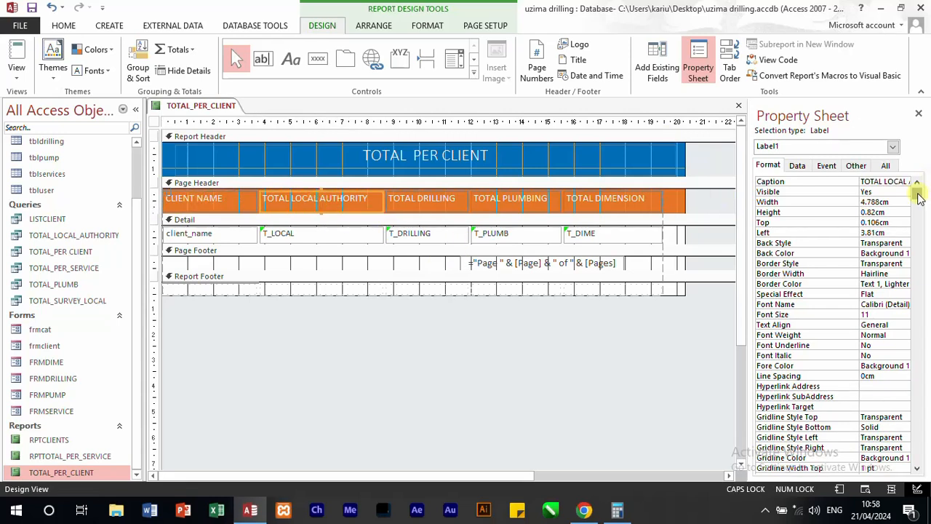
pyautogui.click(797, 166)
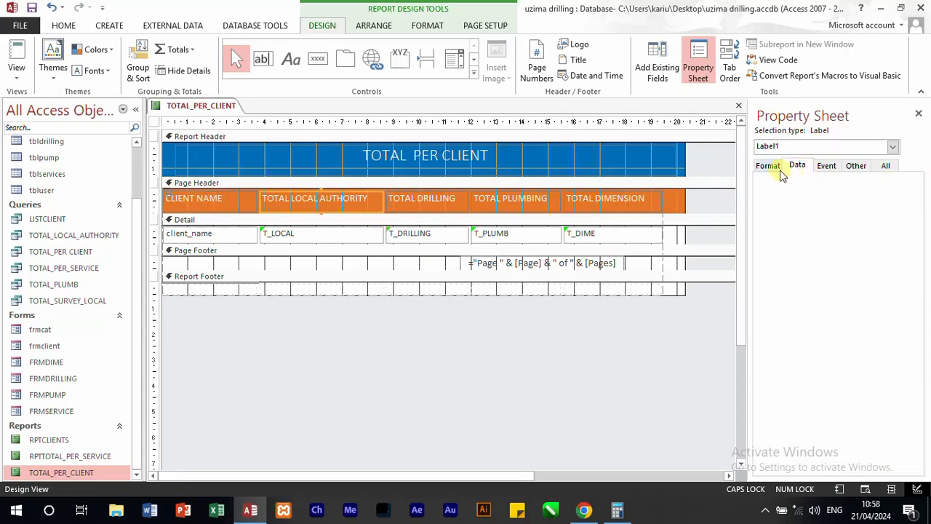
pyautogui.click(357, 233)
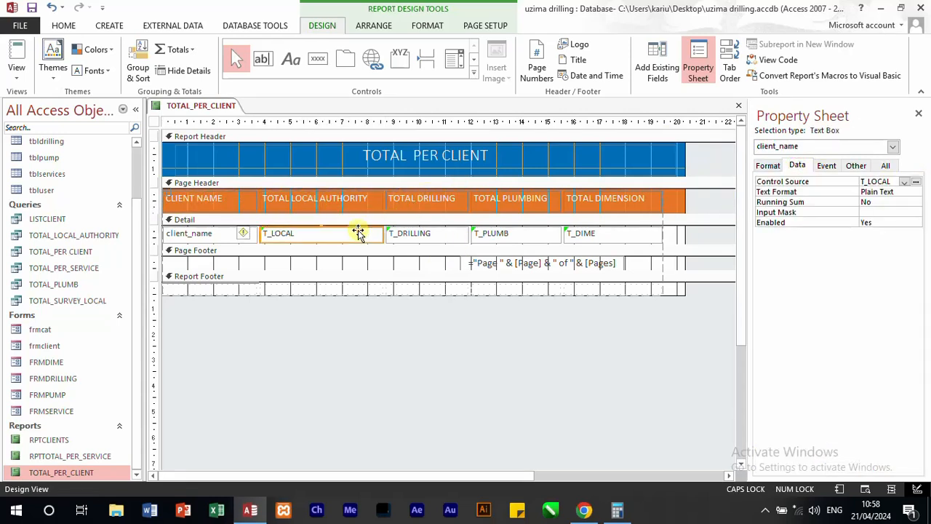
pyautogui.click(905, 183)
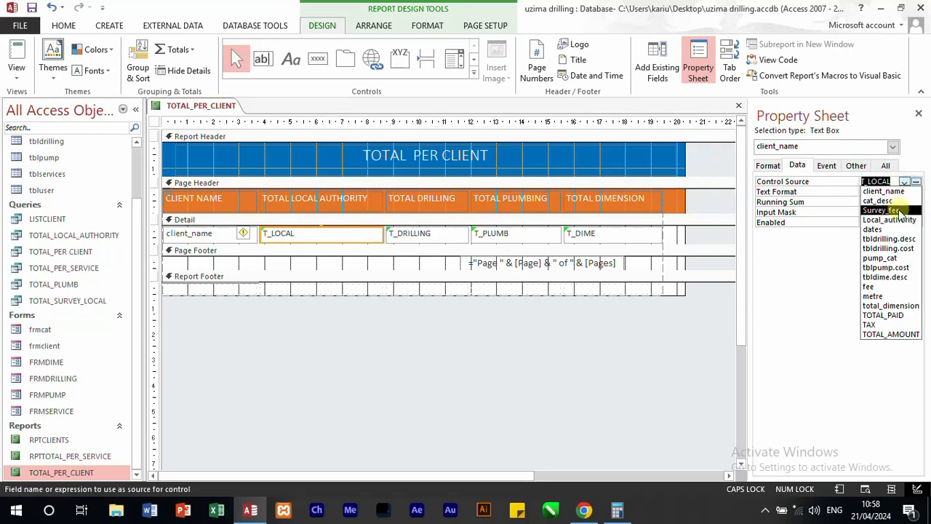
pyautogui.click(900, 210)
# Step: Change the TOTAL LOCAL AUTHORITY column heading to SURVEY FEE
pyautogui.click(327, 203)
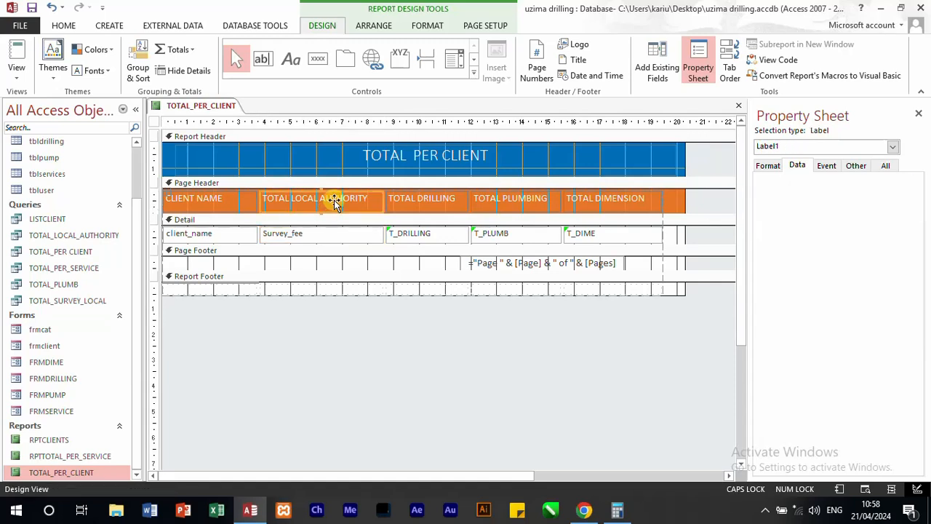
pyautogui.click(369, 198)
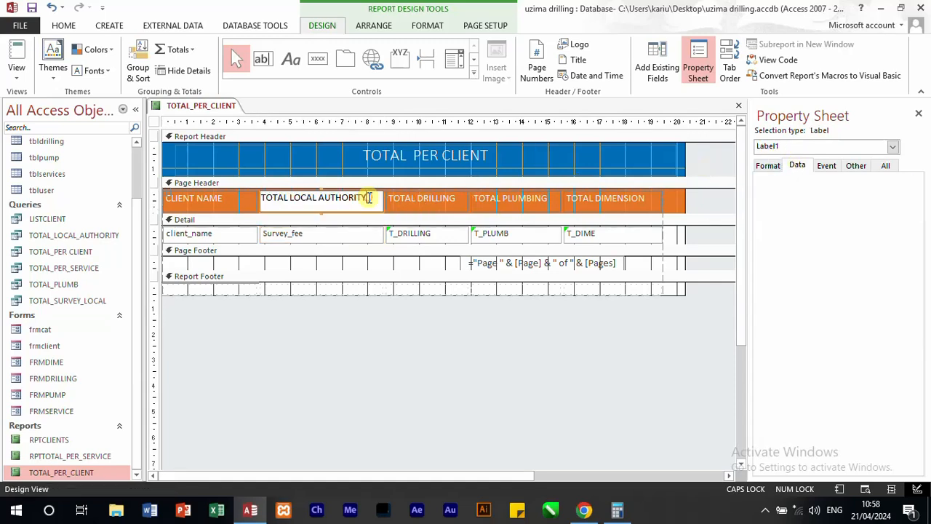
pyautogui.moveTo(369, 199); pyautogui.dragTo(236, 198)
pyautogui.write('SU')
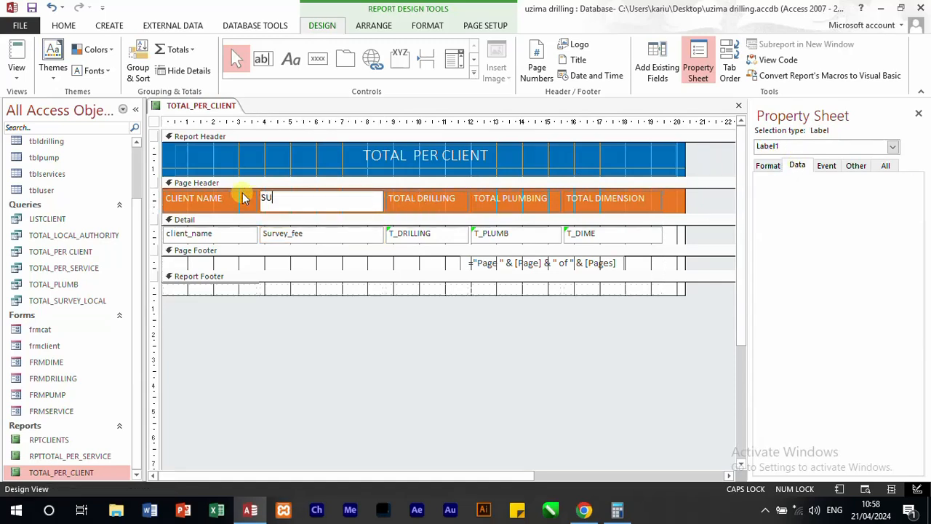
pyautogui.write('RVEY FEE')
pyautogui.click(247, 198)
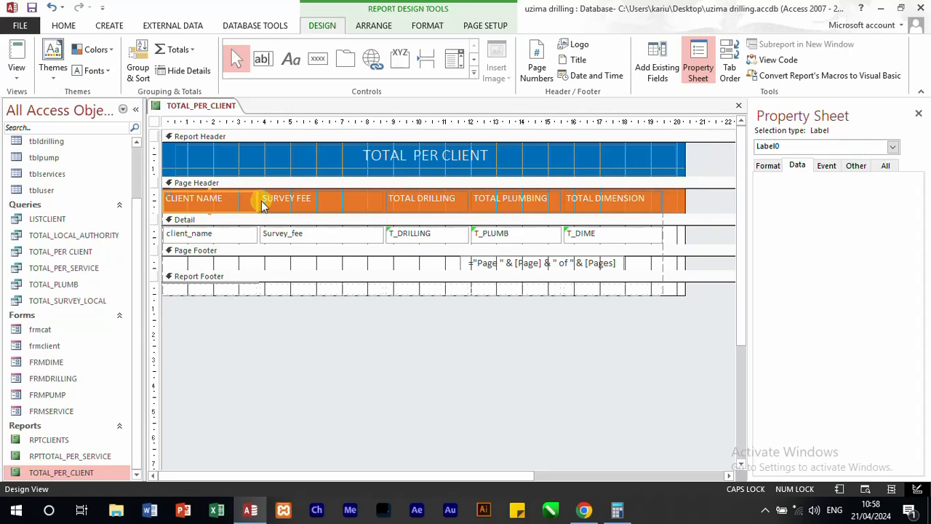
# Step: Narrow the SURVEY FEE column to about 4 cm wide
pyautogui.click(333, 202)
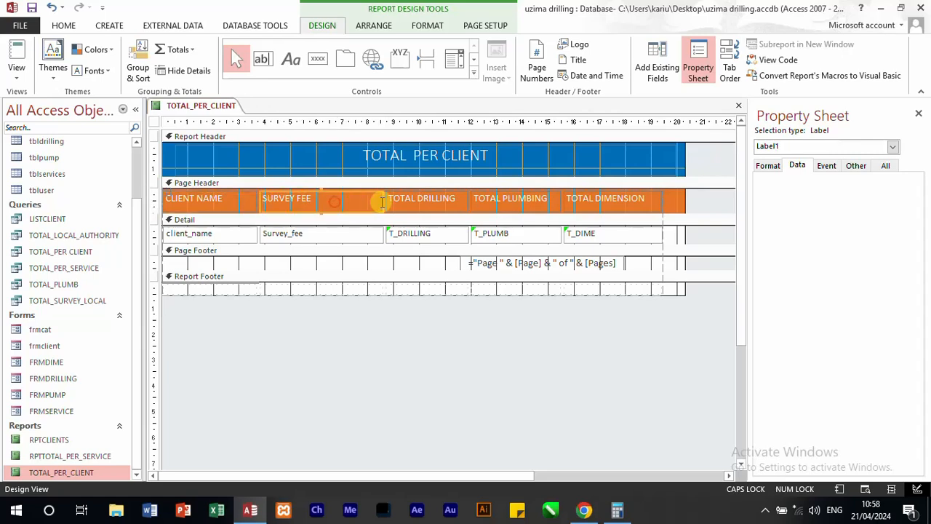
pyautogui.click(343, 233)
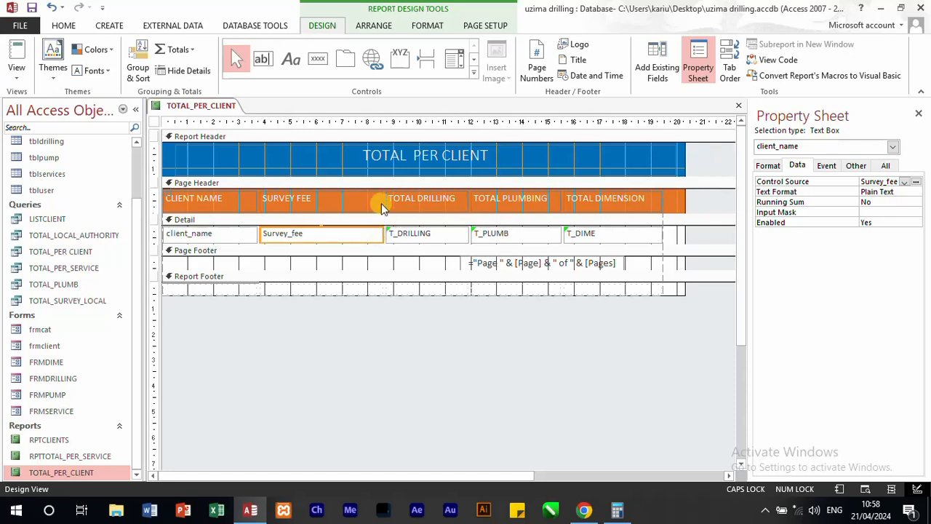
pyautogui.click(380, 202)
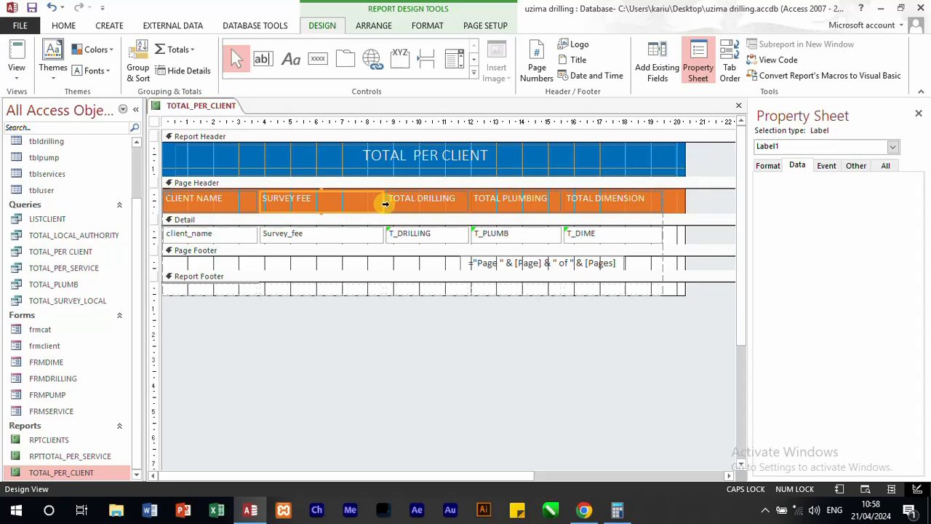
pyautogui.moveTo(382, 203); pyautogui.dragTo(364, 202)
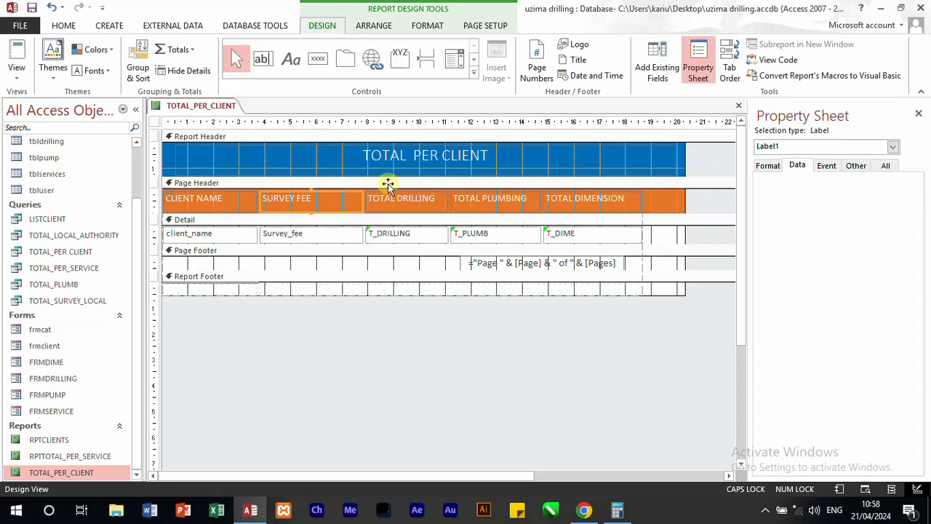
# Step: Set the Control Source of the third detail field, T_DRILLING, to Local_authority
pyautogui.click(404, 238)
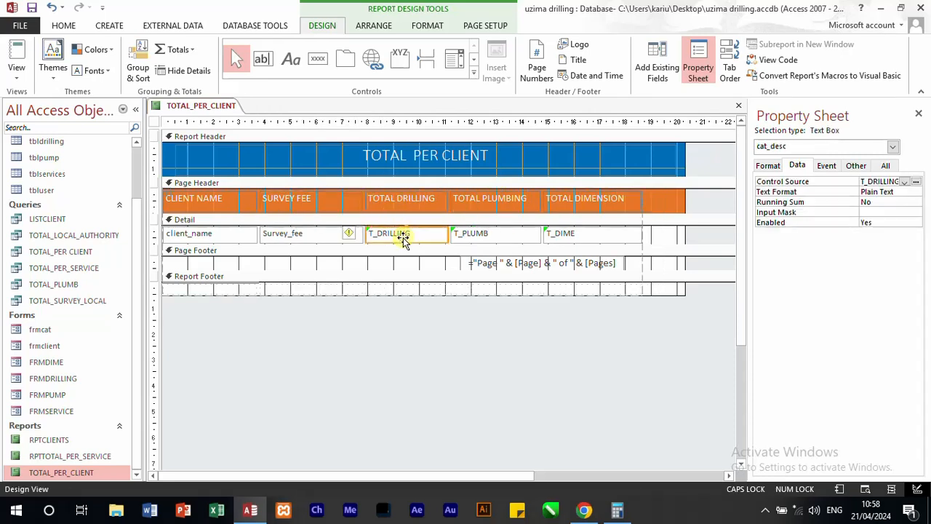
pyautogui.click(905, 183)
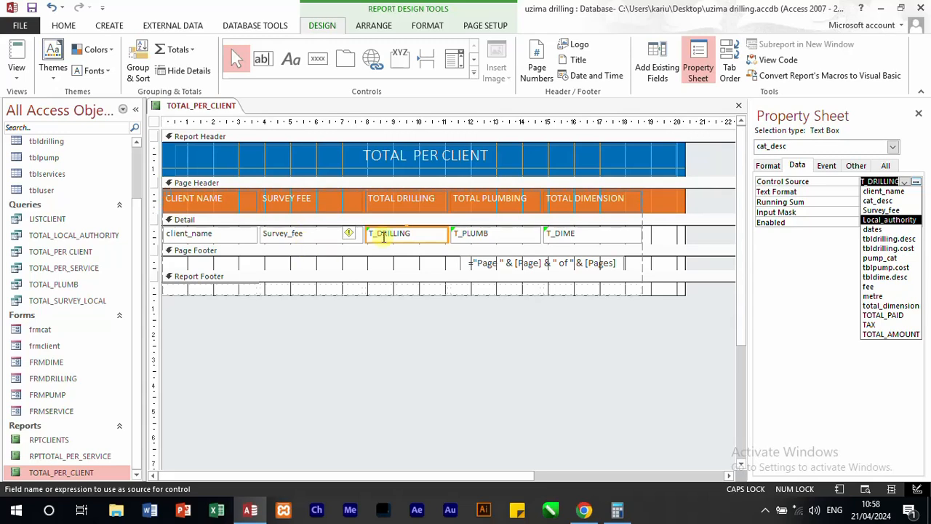
pyautogui.click(415, 233)
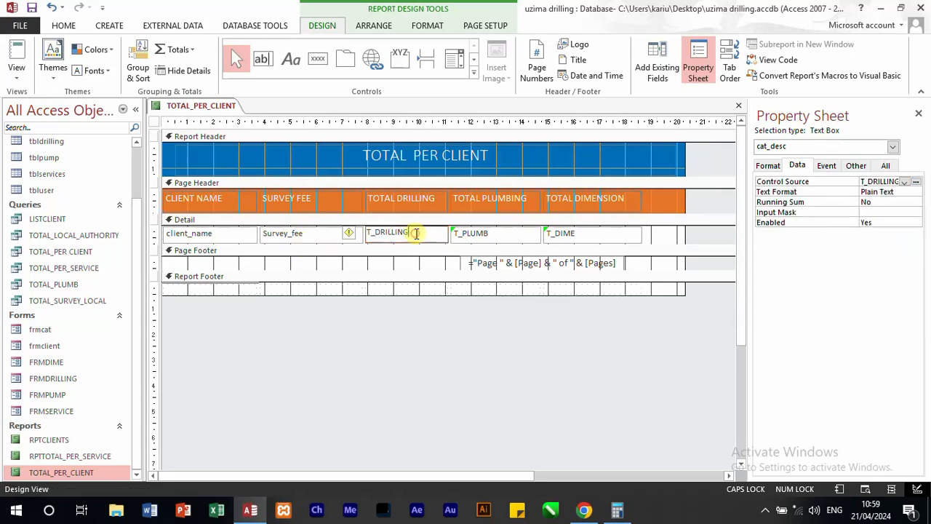
pyautogui.click(904, 182)
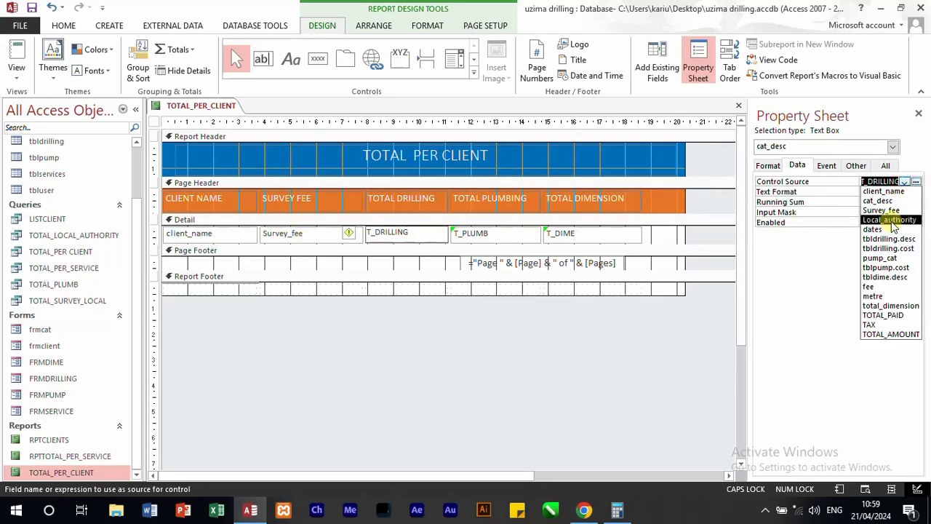
pyautogui.click(890, 220)
# Step: Change the caption of the TOTAL DRILLING column heading to LOCAL AUTHORITY
pyautogui.click(401, 203)
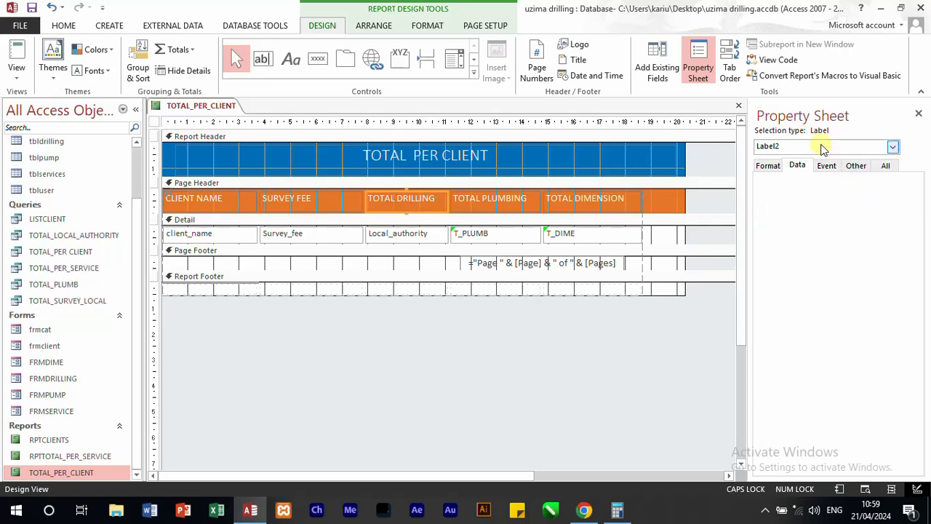
pyautogui.click(768, 166)
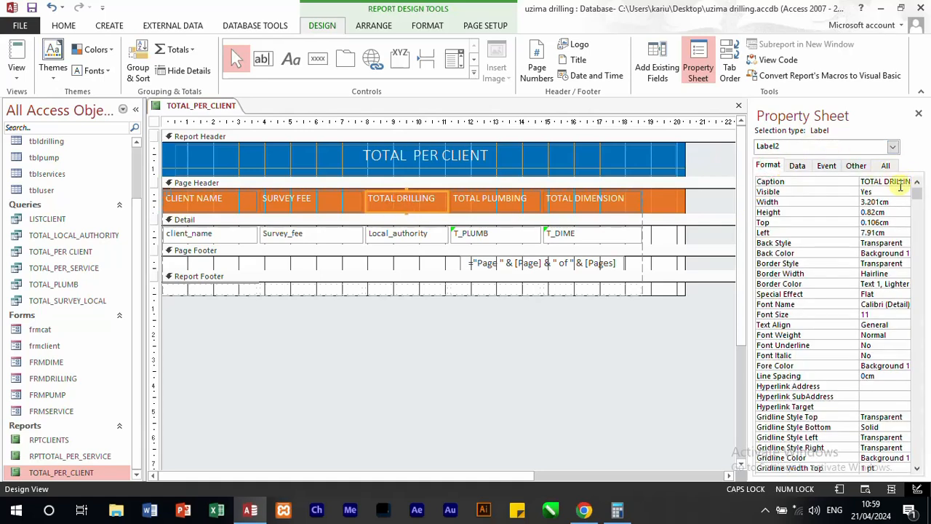
pyautogui.click(907, 181)
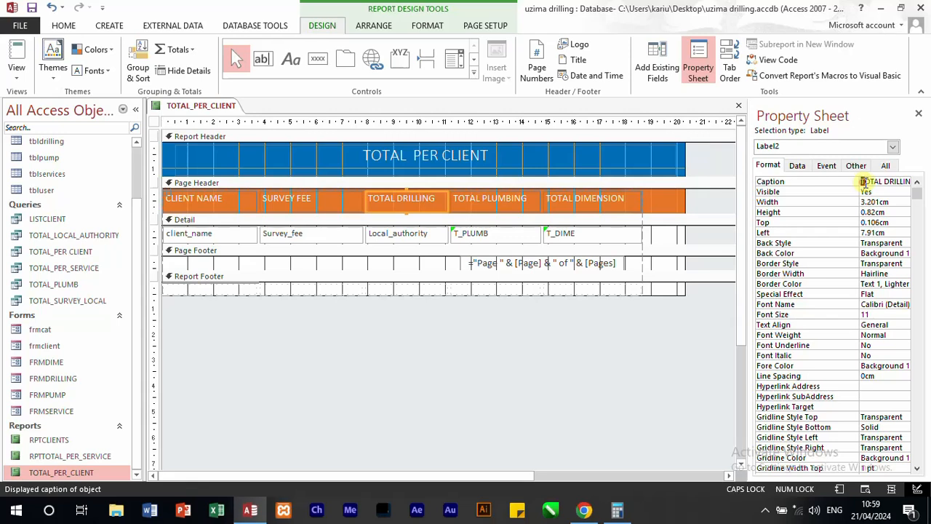
pyautogui.moveTo(864, 181); pyautogui.dragTo(928, 186)
pyautogui.write('LOCAL AU')
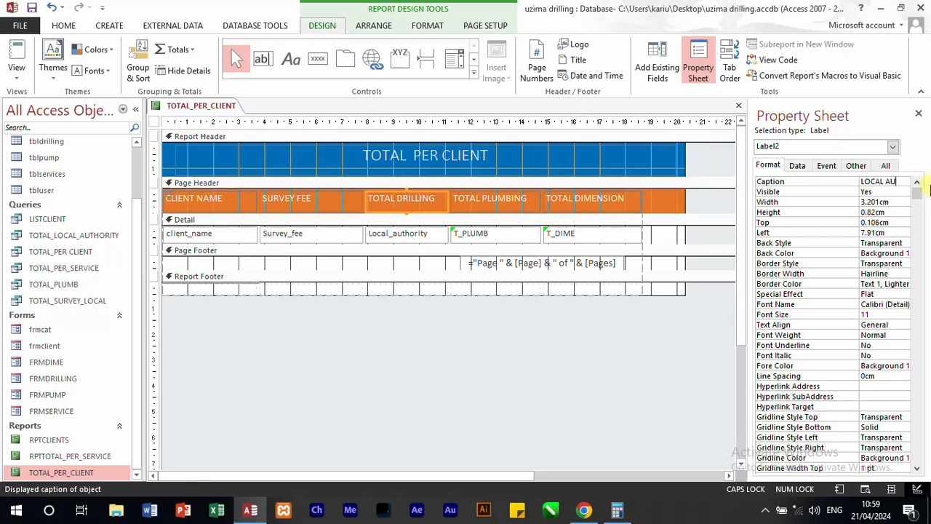
pyautogui.write('THO')
pyautogui.write('RITY')
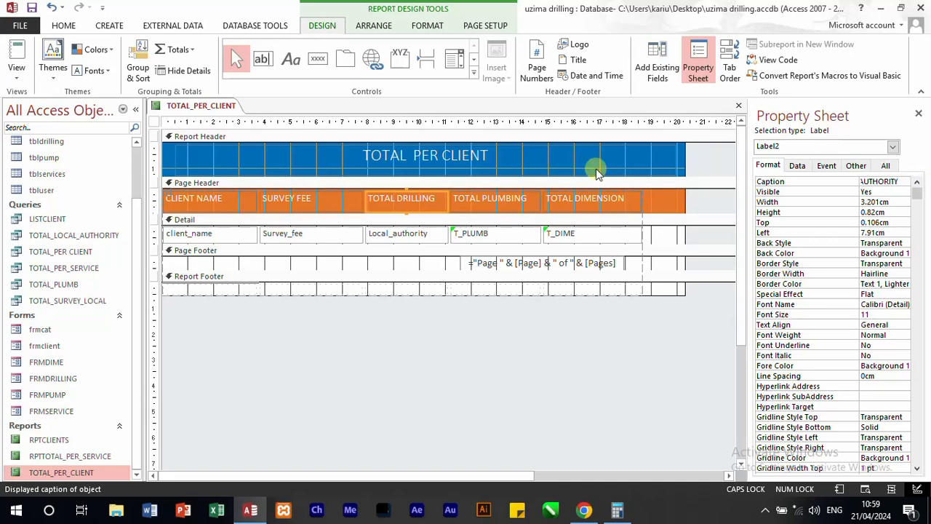
pyautogui.click(437, 239)
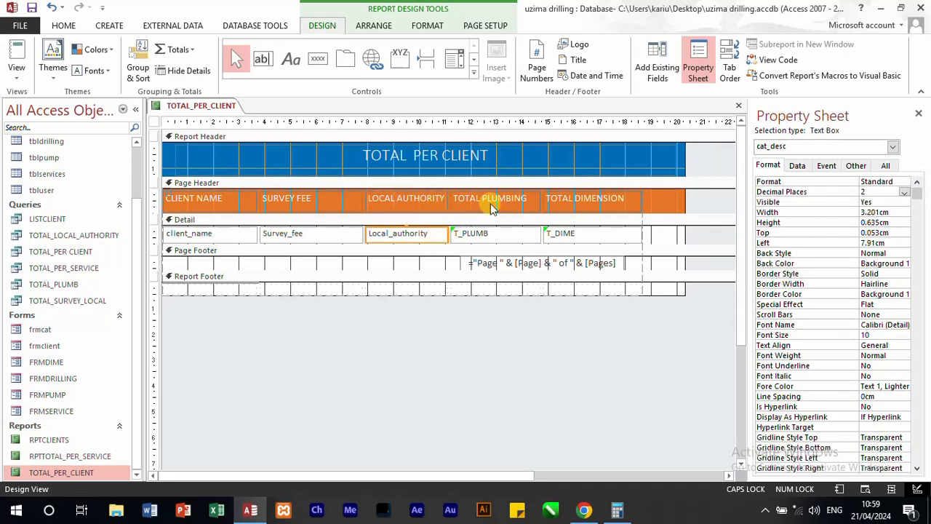
# Step: Set the Control Source of the fourth detail field, T_PLUMB, to tbldrilling.cost
pyautogui.click(500, 237)
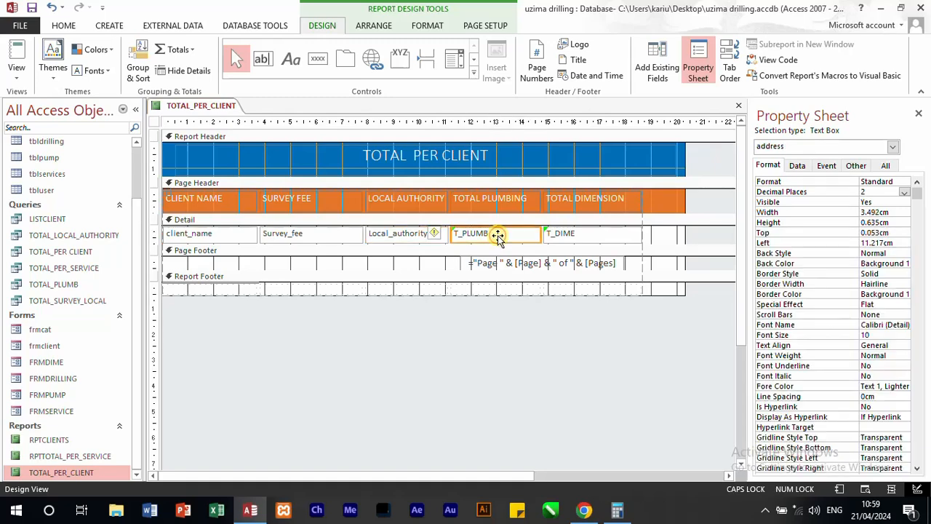
pyautogui.click(801, 168)
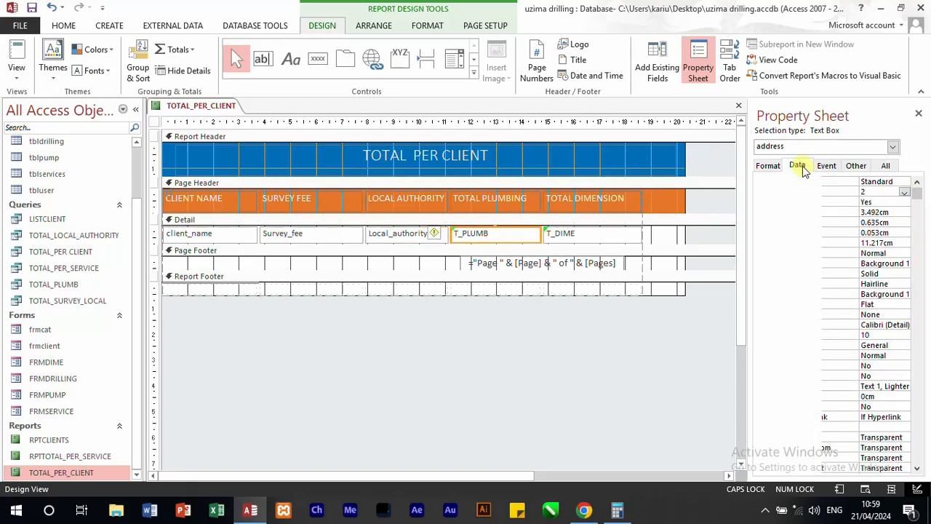
pyautogui.click(905, 182)
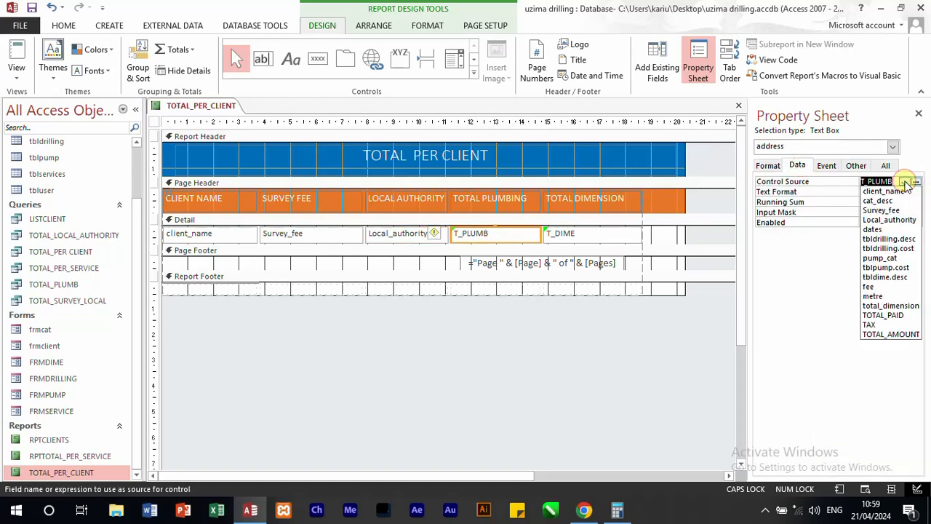
pyautogui.click(911, 249)
# Step: Change the caption of the TOTAL PLUMBING column heading to DRILLING COST
pyautogui.click(513, 201)
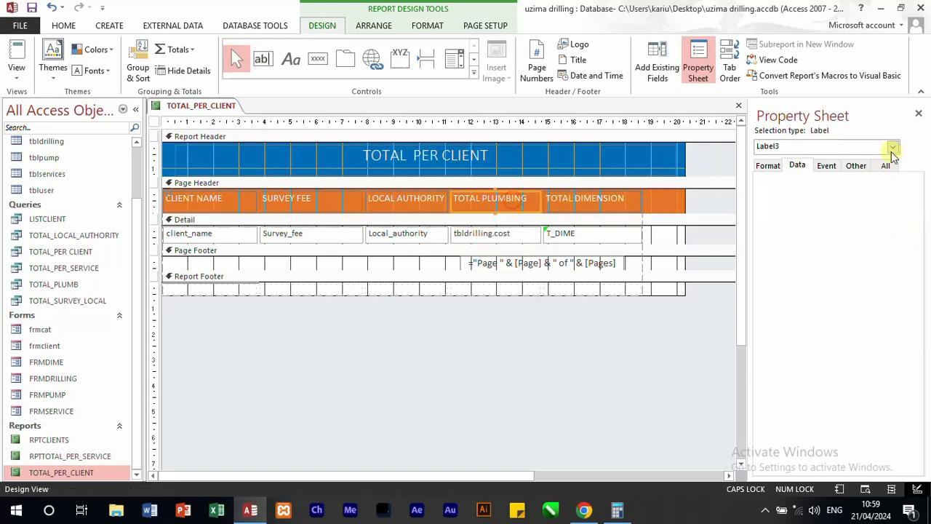
pyautogui.click(768, 166)
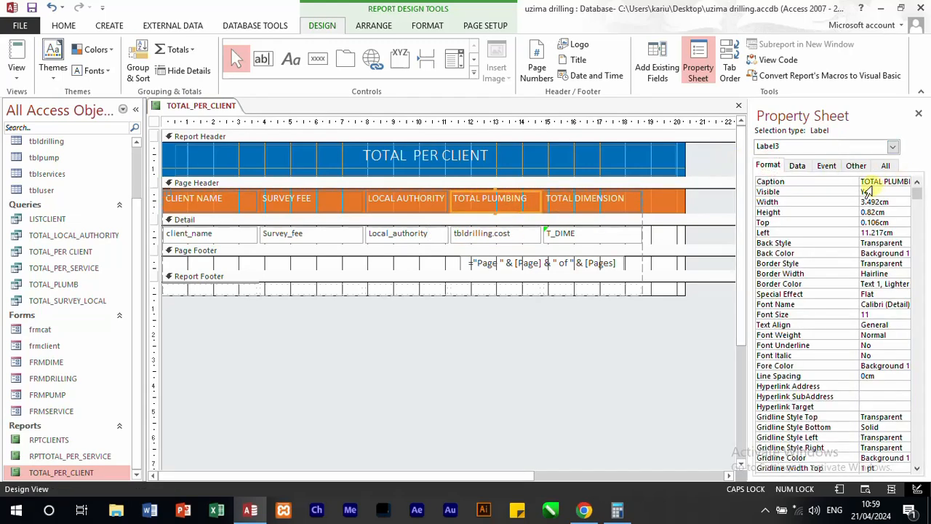
pyautogui.moveTo(862, 181); pyautogui.dragTo(929, 180)
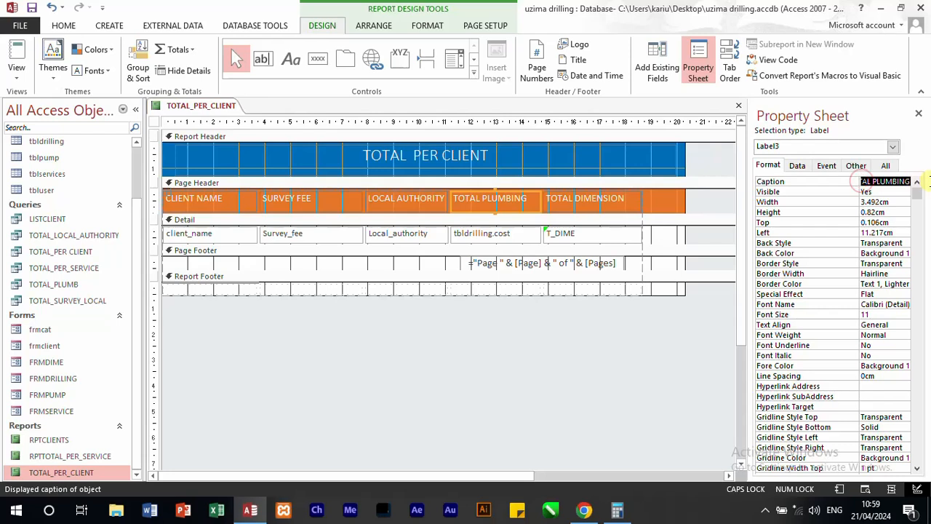
pyautogui.write('DR')
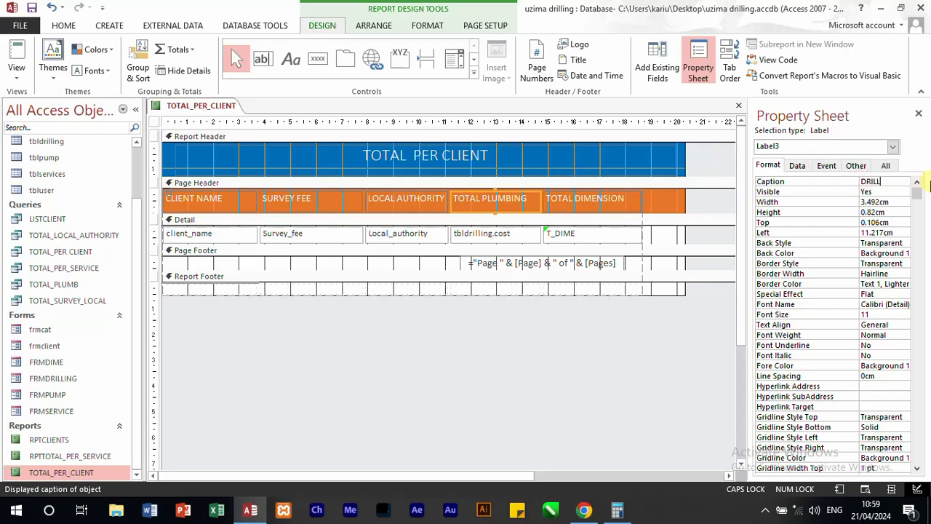
pyautogui.write('ILLING COST')
# Step: Set the Control Source of the fifth detail field, T_DIME, to tblpump.cost
pyautogui.click(611, 241)
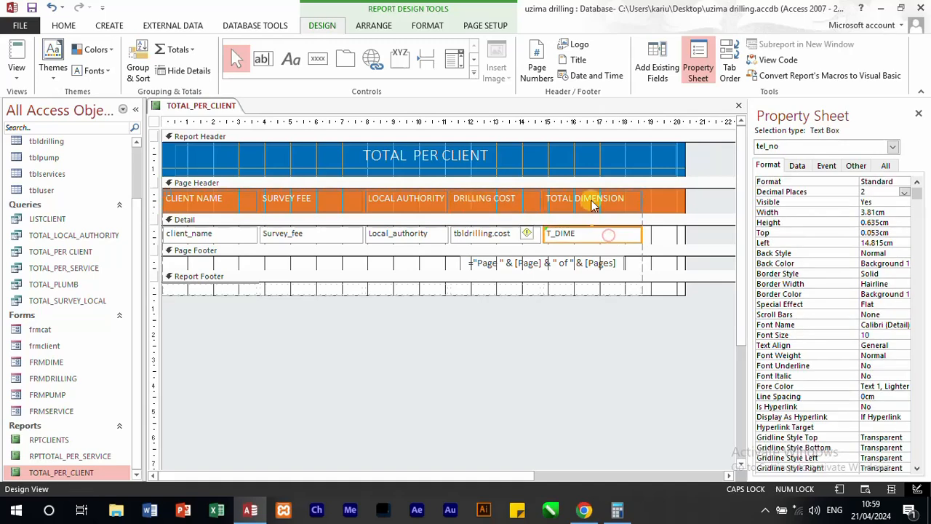
pyautogui.click(590, 197)
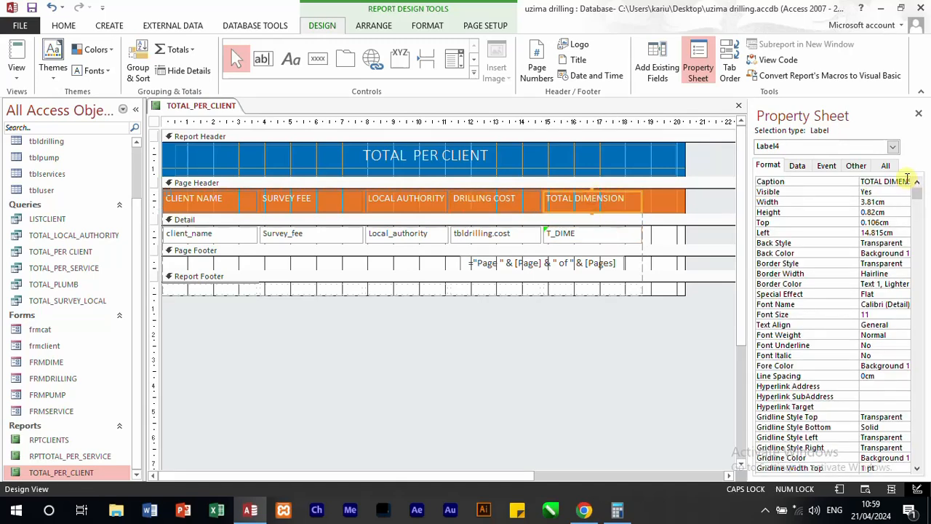
pyautogui.click(615, 237)
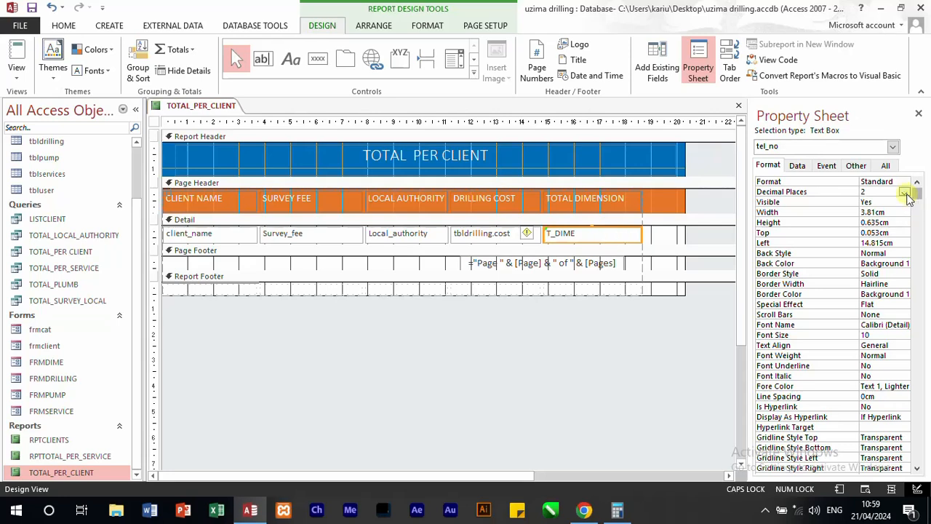
pyautogui.click(906, 194)
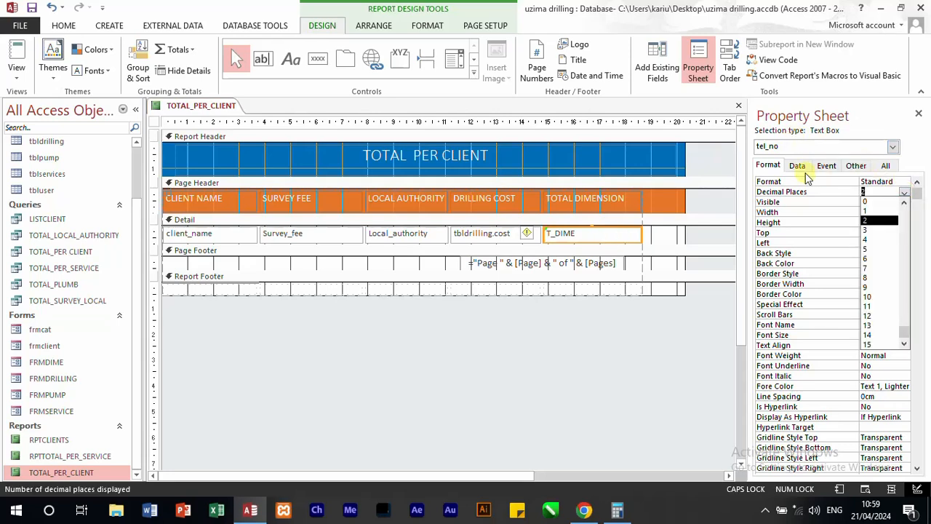
pyautogui.click(799, 166)
pyautogui.click(904, 182)
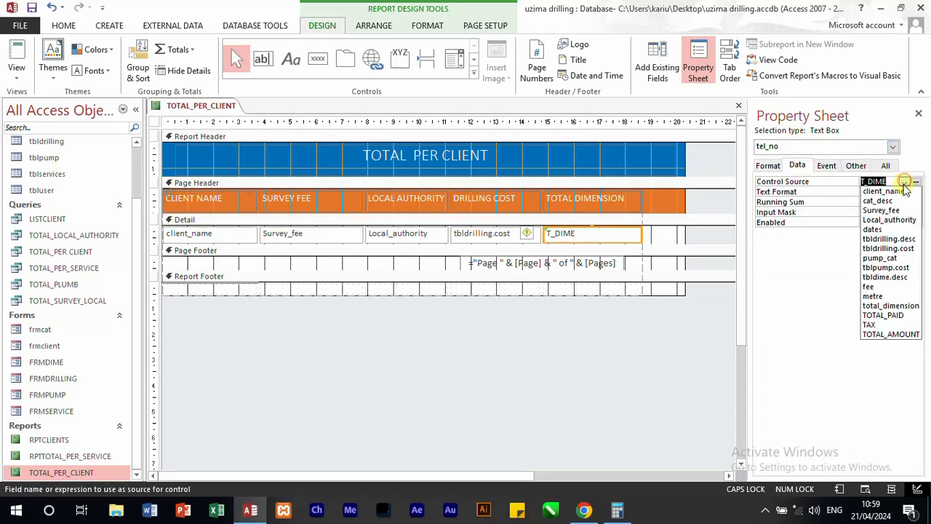
pyautogui.click(899, 268)
pyautogui.click(591, 204)
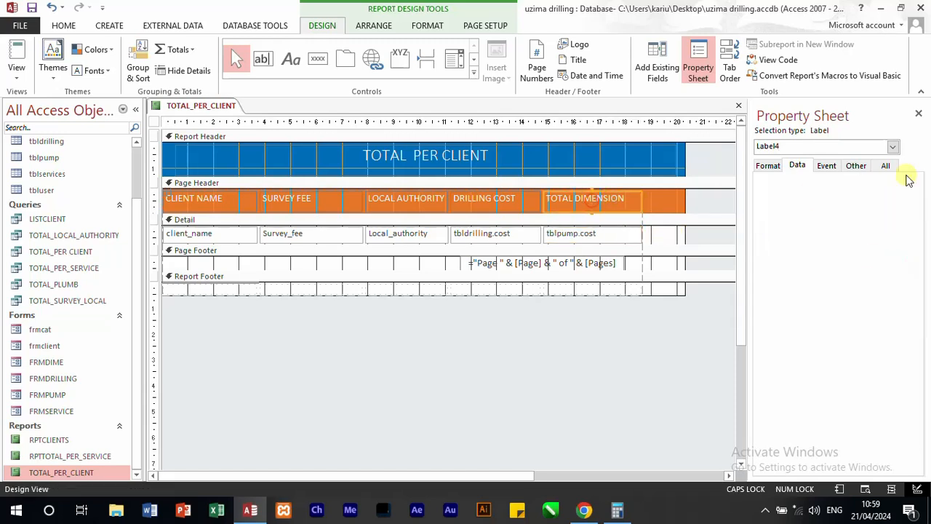
# Step: Change the caption of the TOTAL DIMENSION column heading to PLUMBING COST
pyautogui.click(770, 166)
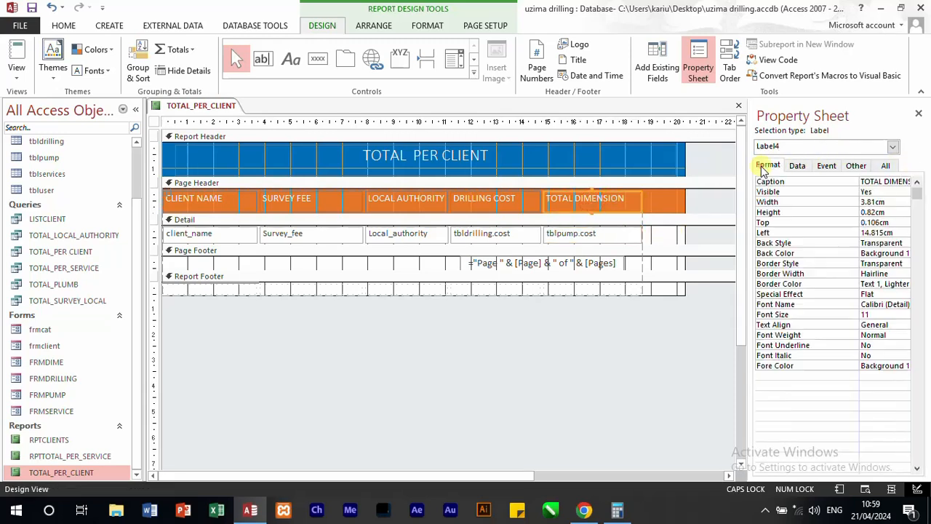
pyautogui.click(863, 182)
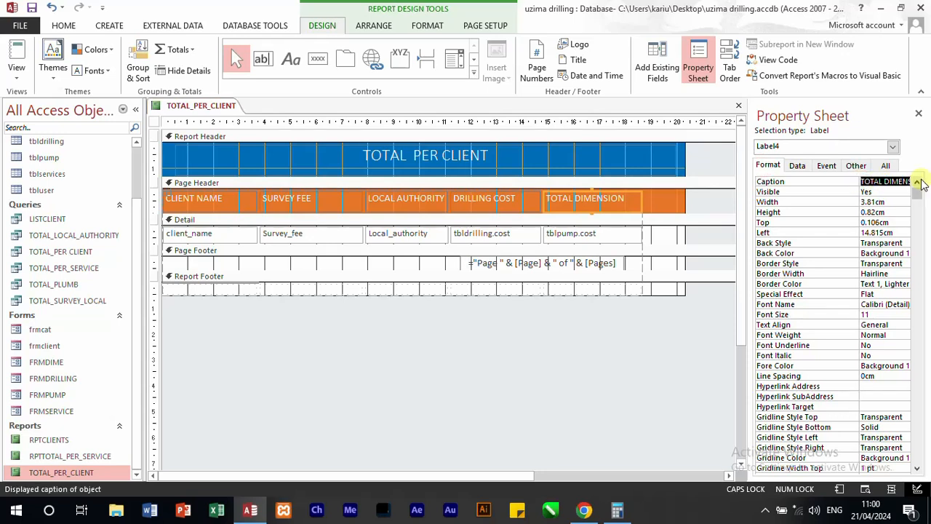
pyautogui.write('PLUM')
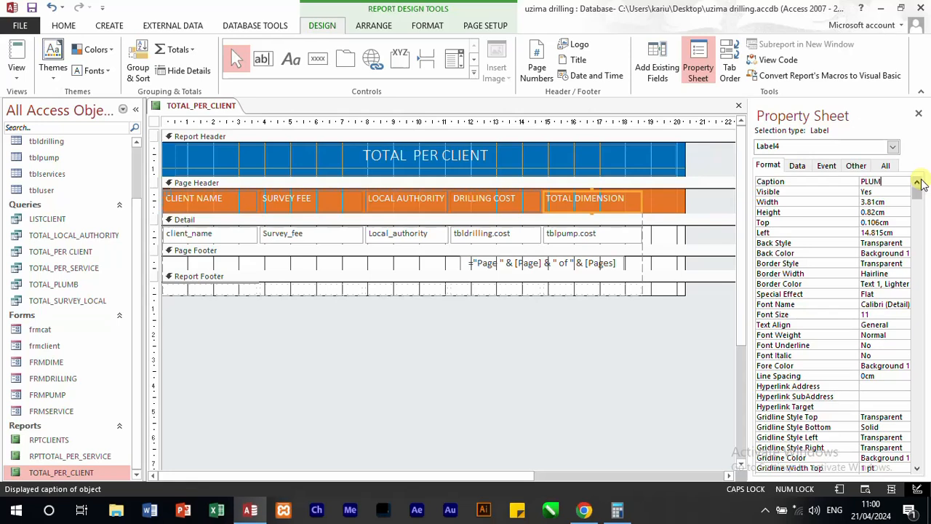
pyautogui.write('BING COST')
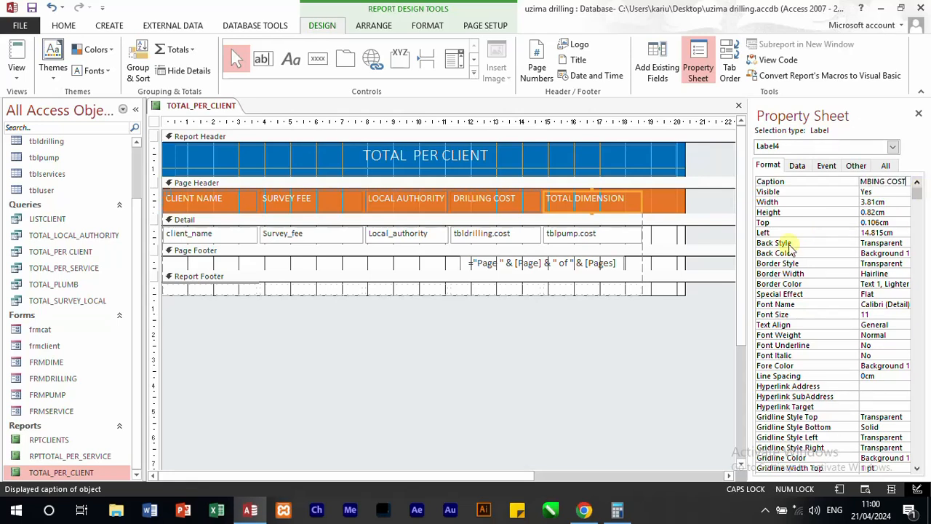
# Step: Widen the report's design area to about 27 cm to make room for more columns
pyautogui.moveTo(685, 161); pyautogui.dragTo(731, 160)
pyautogui.moveTo(405, 473); pyautogui.dragTo(588, 475)
pyautogui.moveTo(555, 161); pyautogui.dragTo(663, 161)
pyautogui.click(483, 233)
pyautogui.click(449, 254)
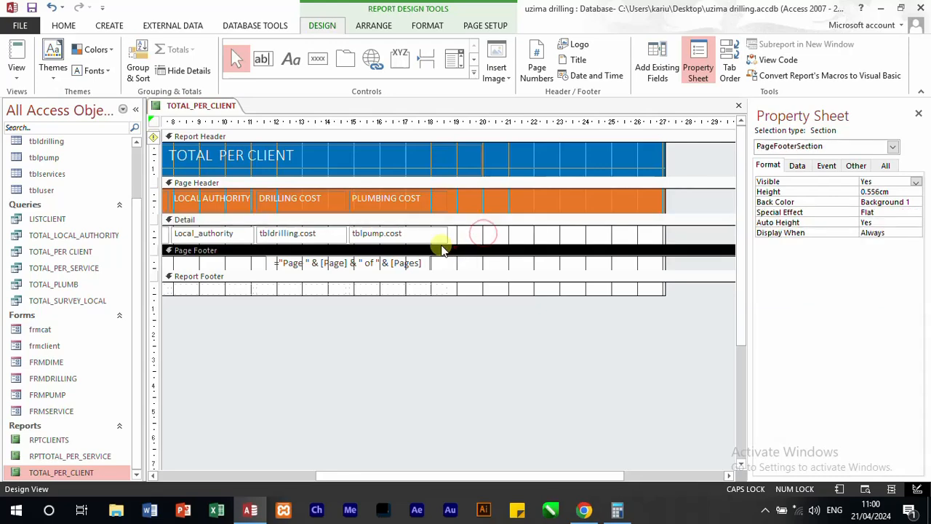
# Step: Duplicate the PLUMBING COST heading and place the copy in the Page Header just after the original, on the same row
pyautogui.click(434, 202)
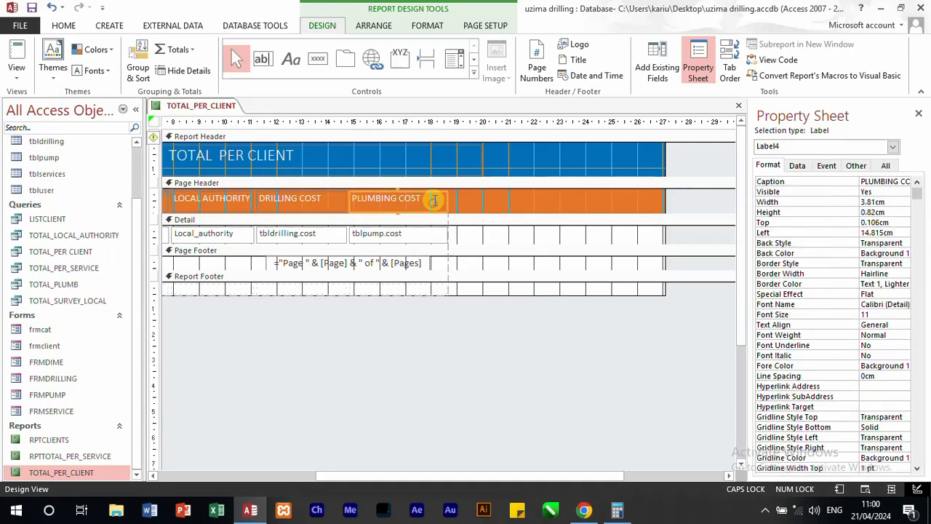
pyautogui.hotkey('ctrl', 'c')
pyautogui.hotkey('ctrl', 'v')
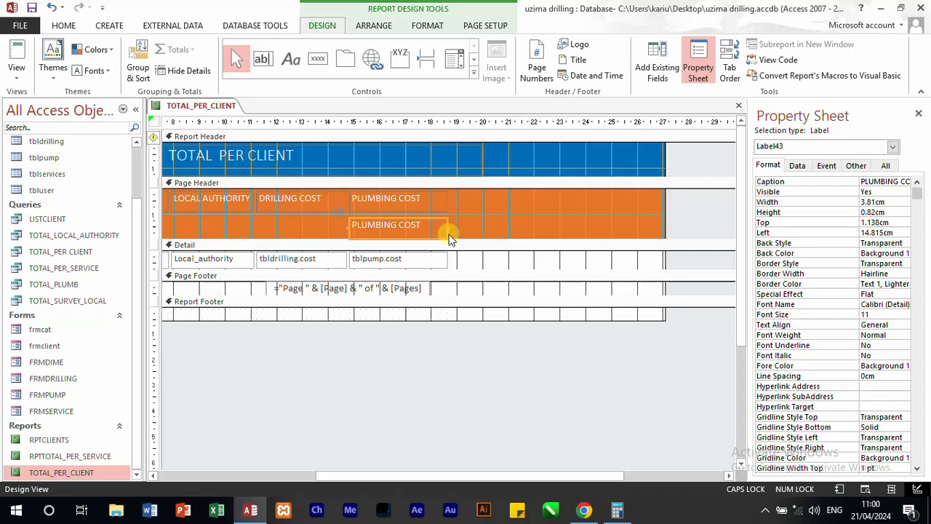
pyautogui.moveTo(440, 238); pyautogui.dragTo(440, 240)
pyautogui.click(434, 222)
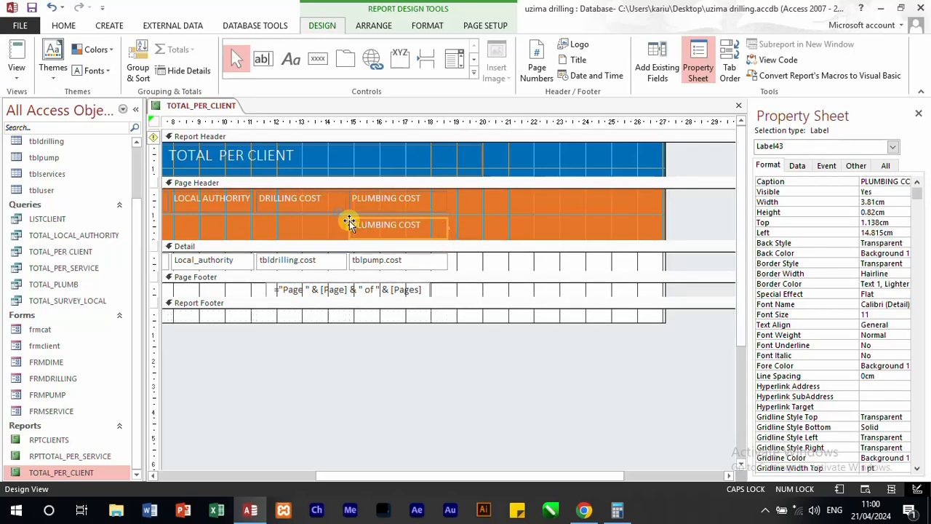
pyautogui.moveTo(354, 214); pyautogui.dragTo(459, 193)
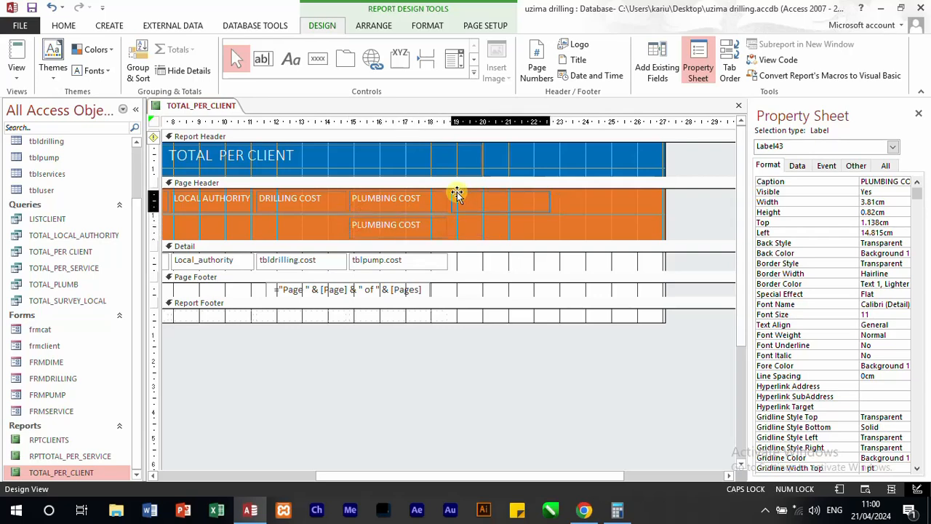
# Step: Duplicate the tblpump.cost detail field, place the copy beside the original, and set its Control Source to total_dimension
pyautogui.click(422, 266)
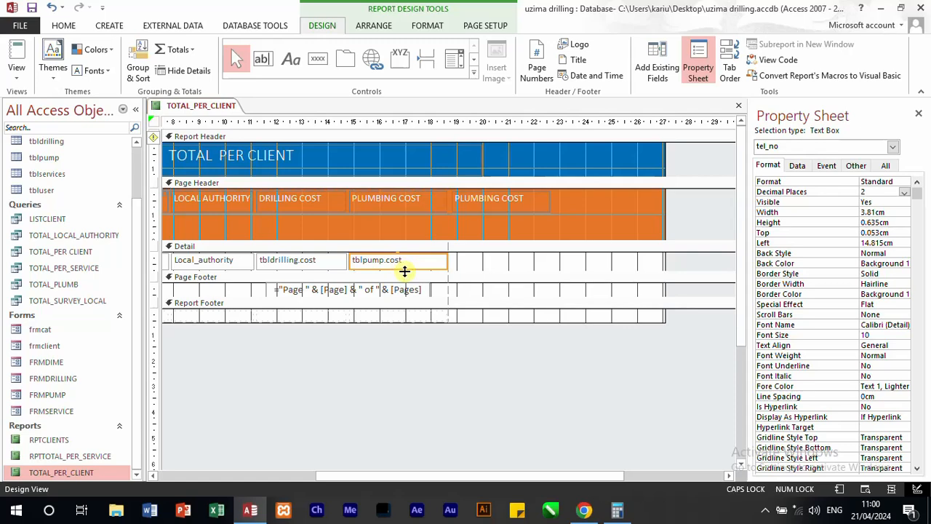
pyautogui.hotkey('ctrl', 'v')
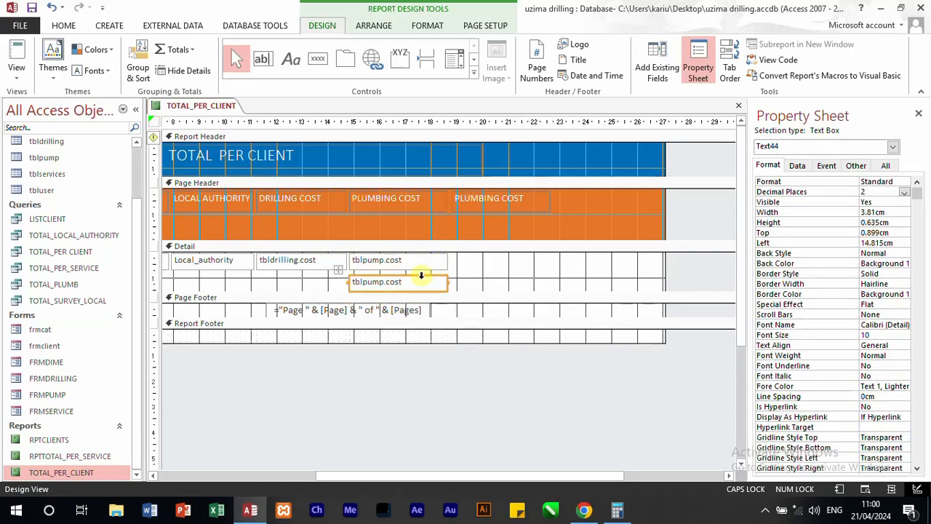
pyautogui.moveTo(415, 275); pyautogui.dragTo(523, 254)
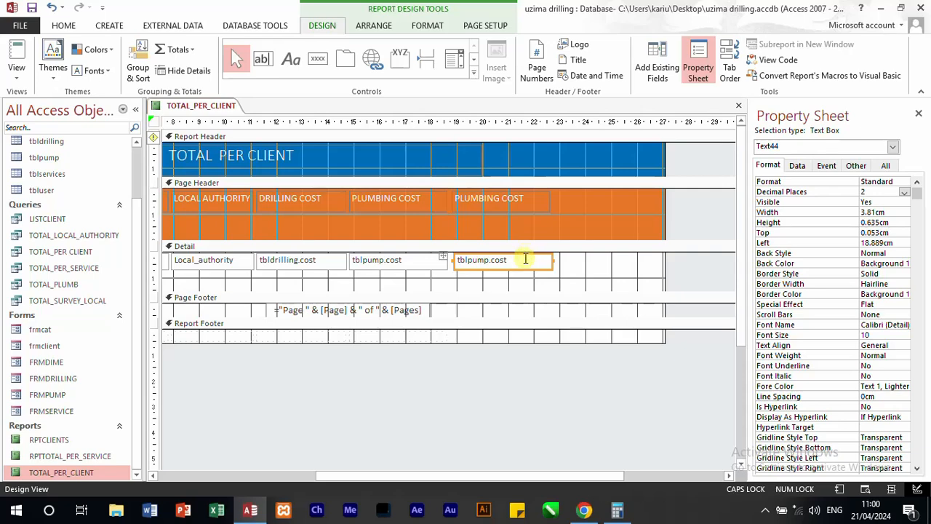
pyautogui.click(523, 257)
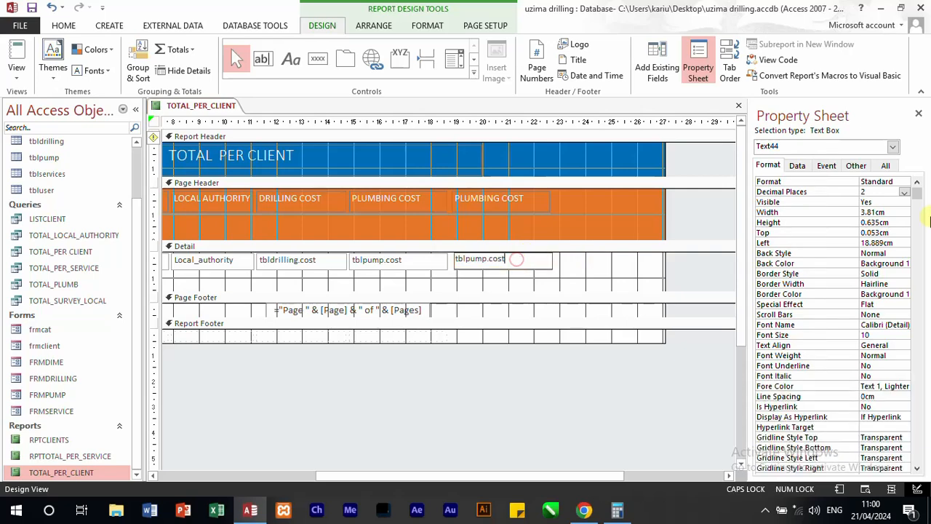
pyautogui.click(796, 164)
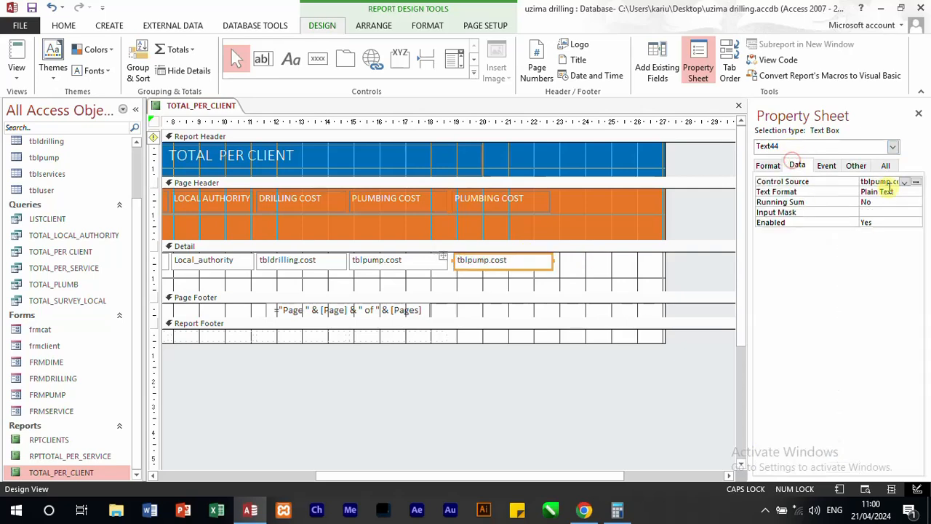
pyautogui.click(904, 181)
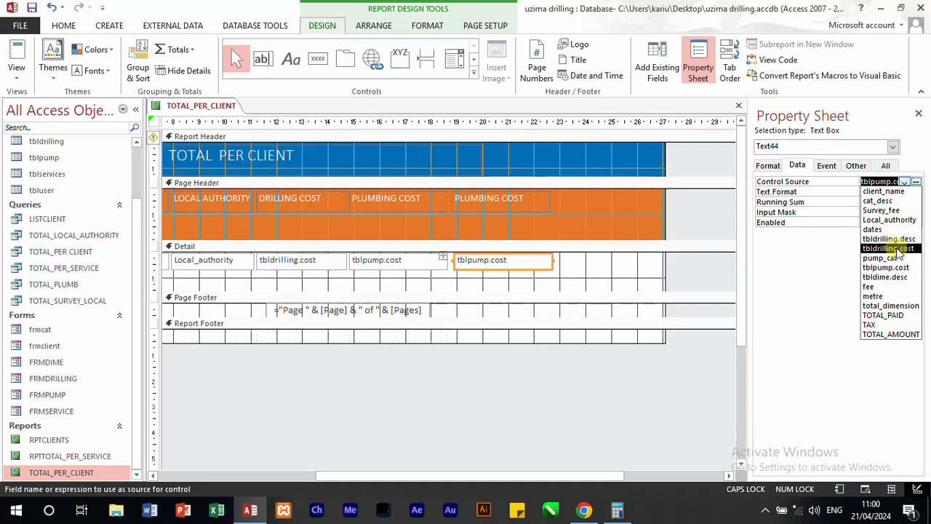
pyautogui.click(893, 307)
# Step: Change the text of the copied PLUMBING COST heading above total_dimension to COST FOR HEIGHT
pyautogui.click(530, 201)
pyautogui.moveTo(530, 201); pyautogui.dragTo(421, 187)
pyautogui.write('C')
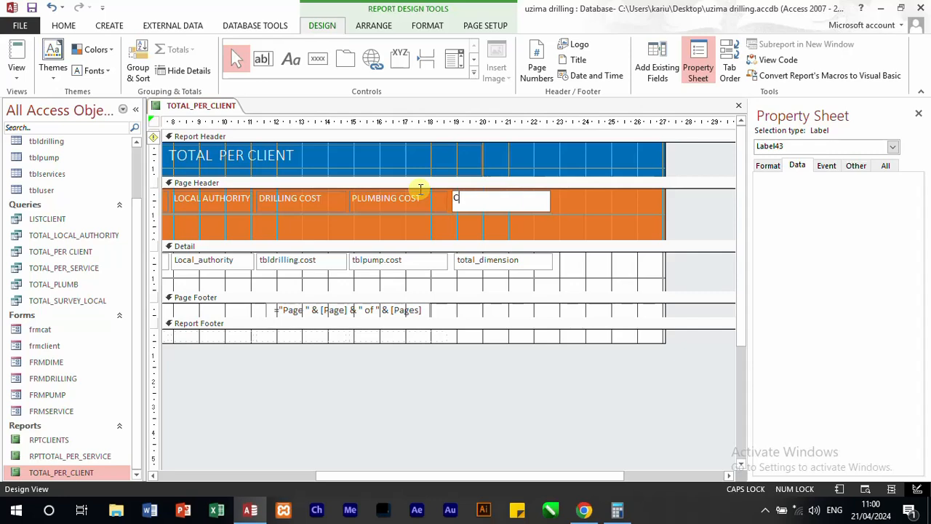
pyautogui.write('OST FOR HEIGHT')
pyautogui.click(587, 216)
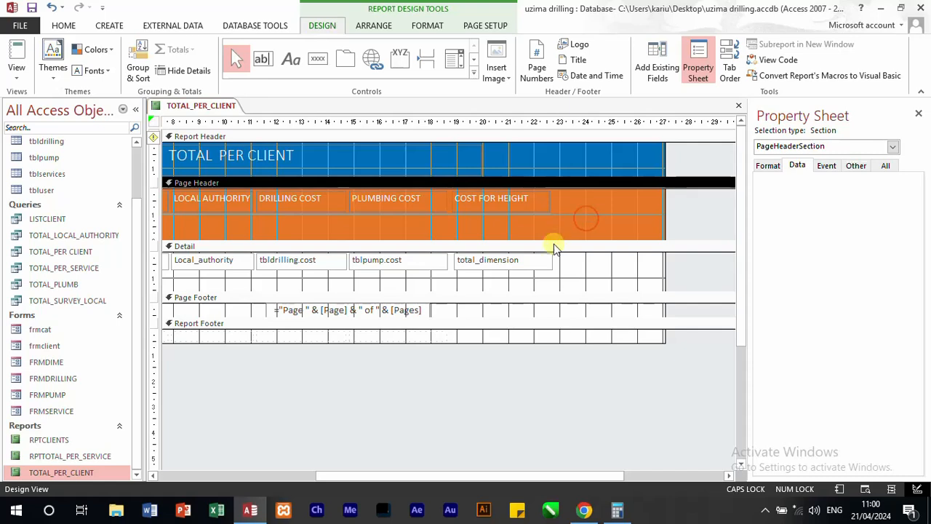
# Step: Duplicate the total_dimension detail field, place the copy beside the original, and set its Control Source to TOTAL_AMOUNT
pyautogui.click(538, 272)
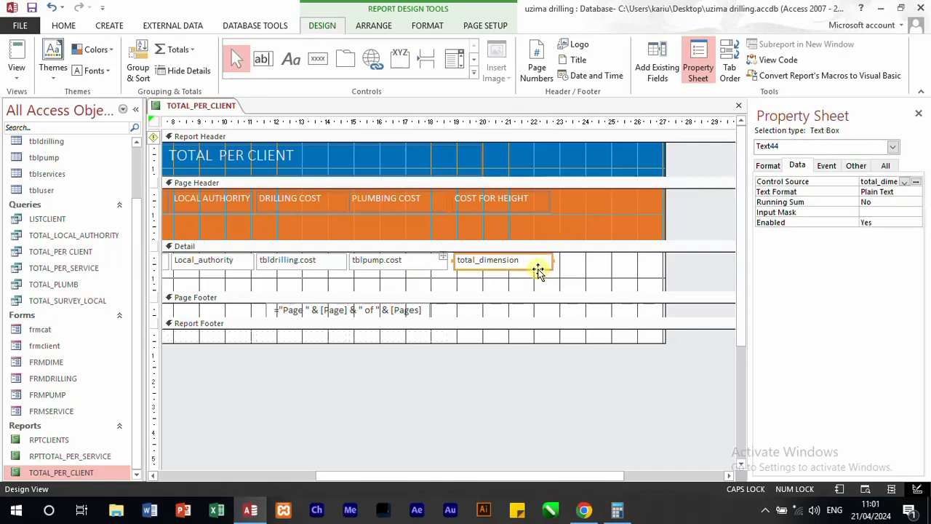
pyautogui.hotkey('ctrl', 'c')
pyautogui.hotkey('ctrl', 'v')
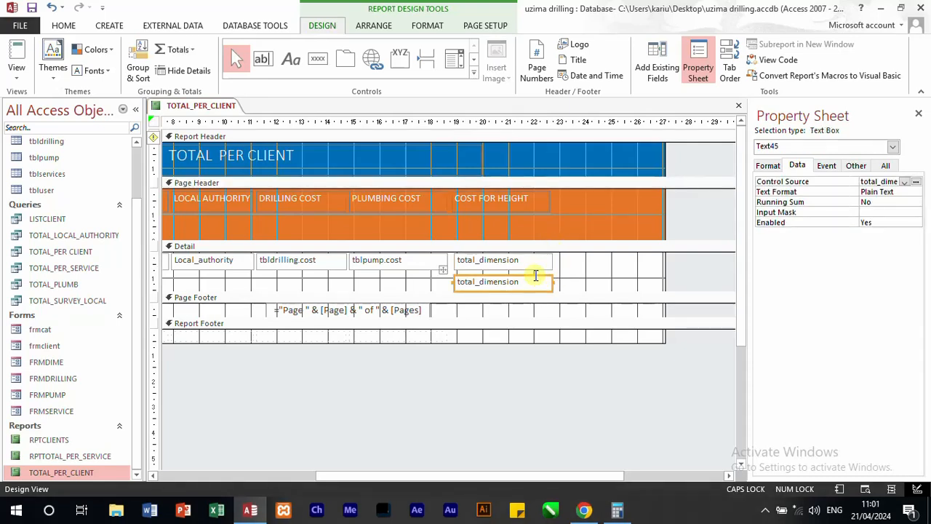
pyautogui.moveTo(537, 277); pyautogui.dragTo(637, 252)
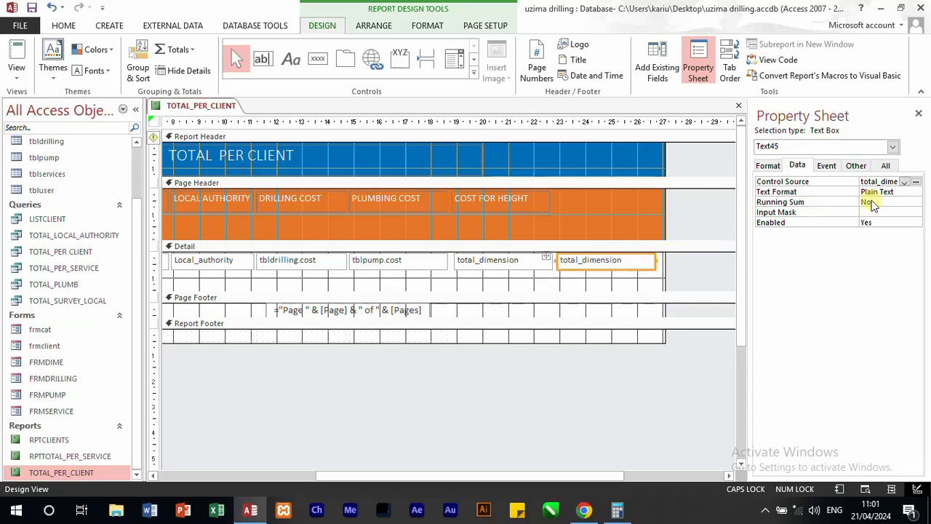
pyautogui.click(906, 182)
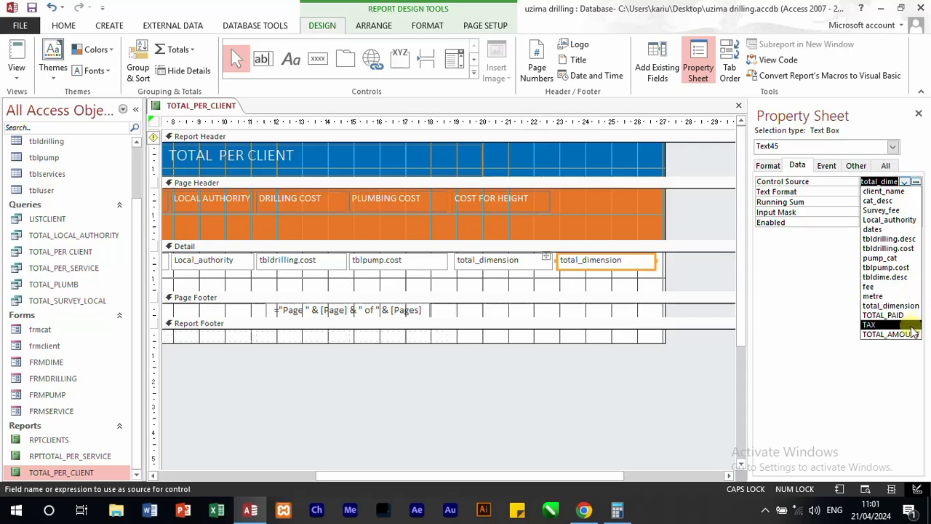
pyautogui.click(891, 334)
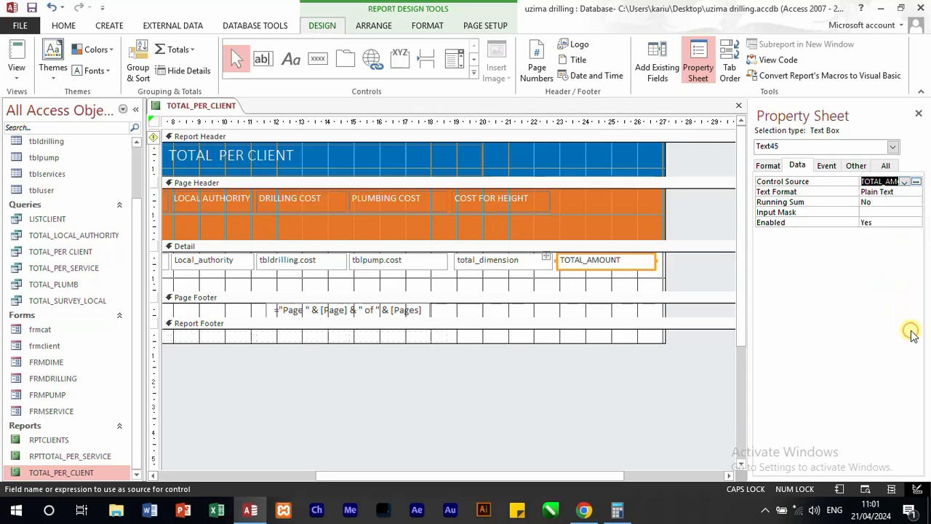
# Step: Duplicate the COST FOR HEIGHT heading, place the copy above the TOTAL_AMOUNT field, and change its caption to TOTAL PAID
pyautogui.click(518, 206)
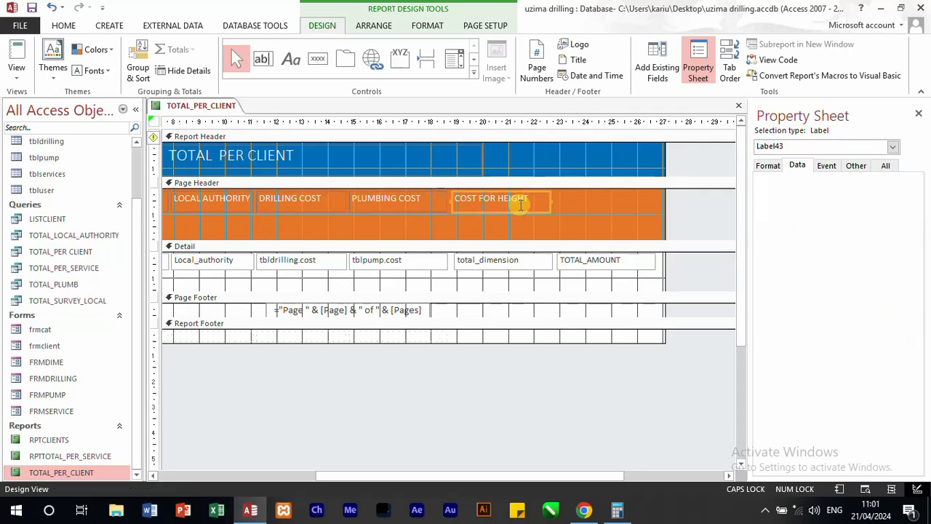
pyautogui.hotkey('ctrl', 'c')
pyautogui.hotkey('ctrl', 'v')
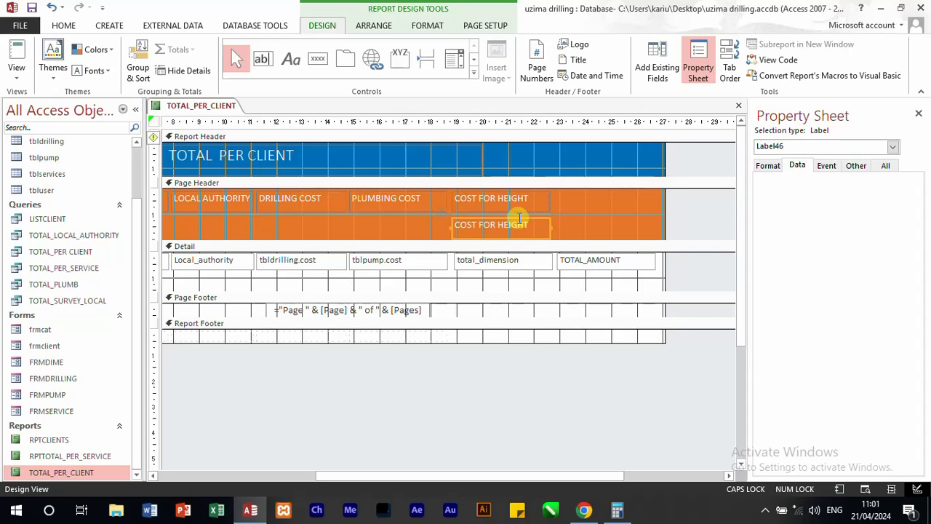
pyautogui.moveTo(519, 218); pyautogui.dragTo(620, 192)
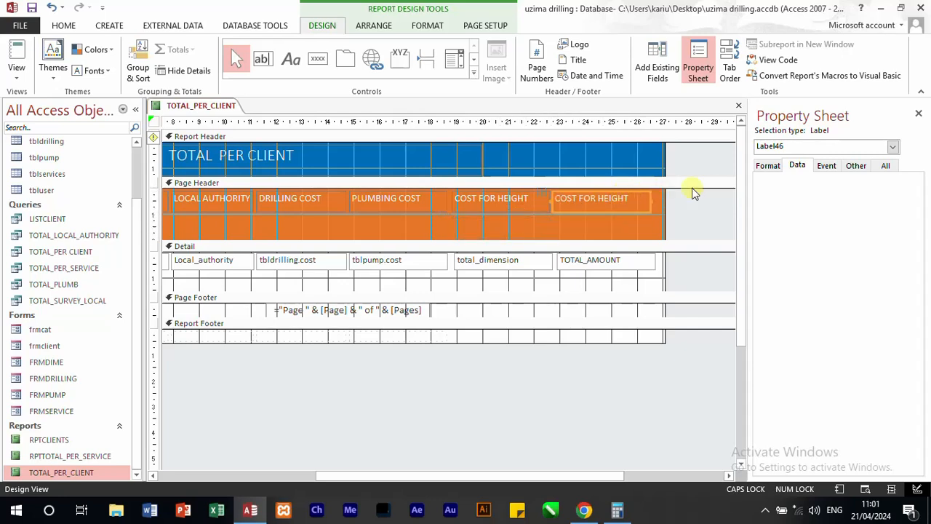
pyautogui.click(776, 165)
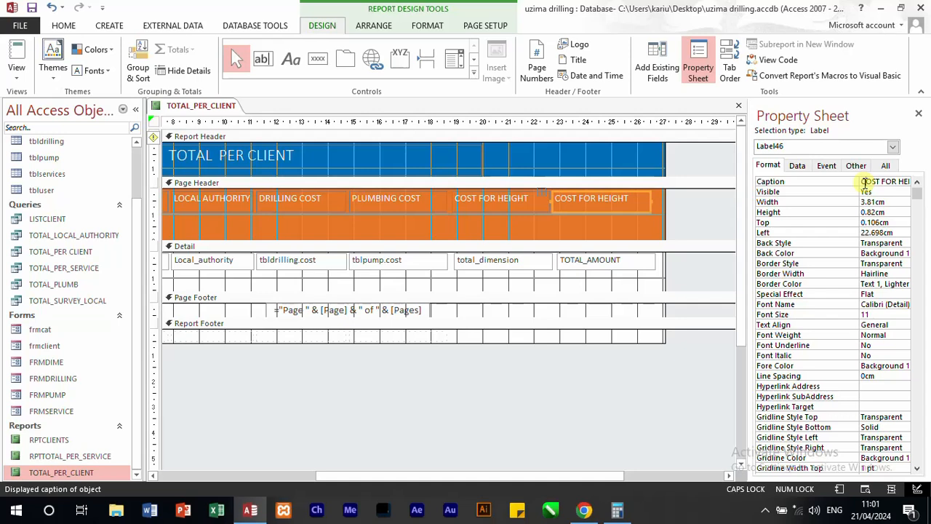
pyautogui.tripleClick(863, 181)
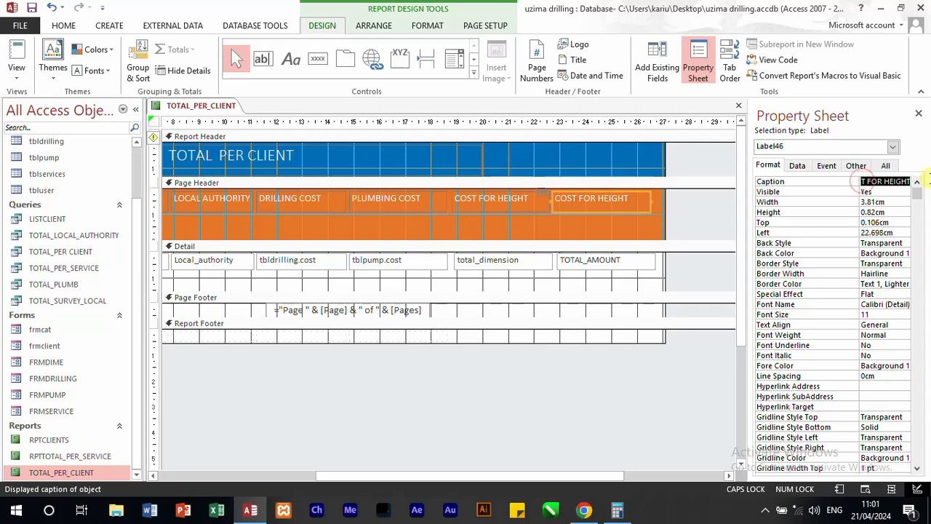
pyautogui.write('TOTAL PAID')
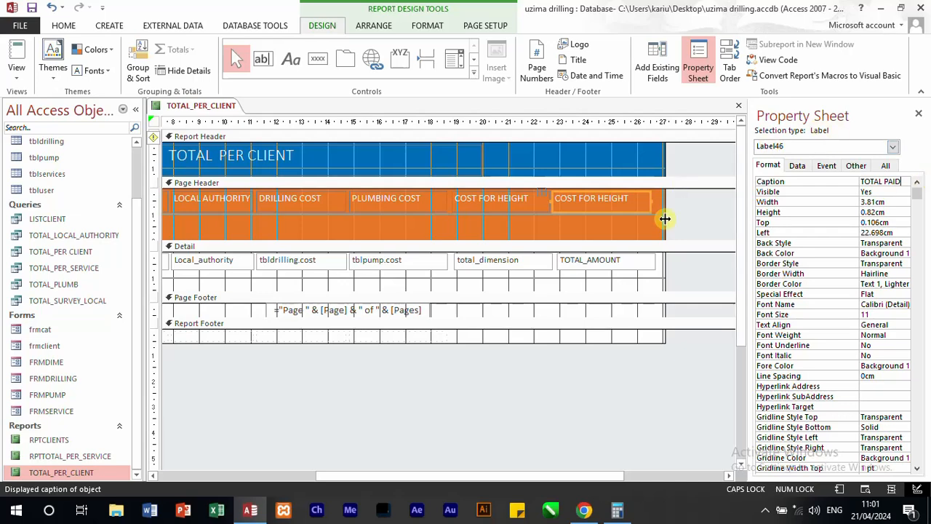
# Step: Narrow the report to about 26.8 cm so its edge sits just past the last column
pyautogui.moveTo(667, 219); pyautogui.dragTo(659, 220)
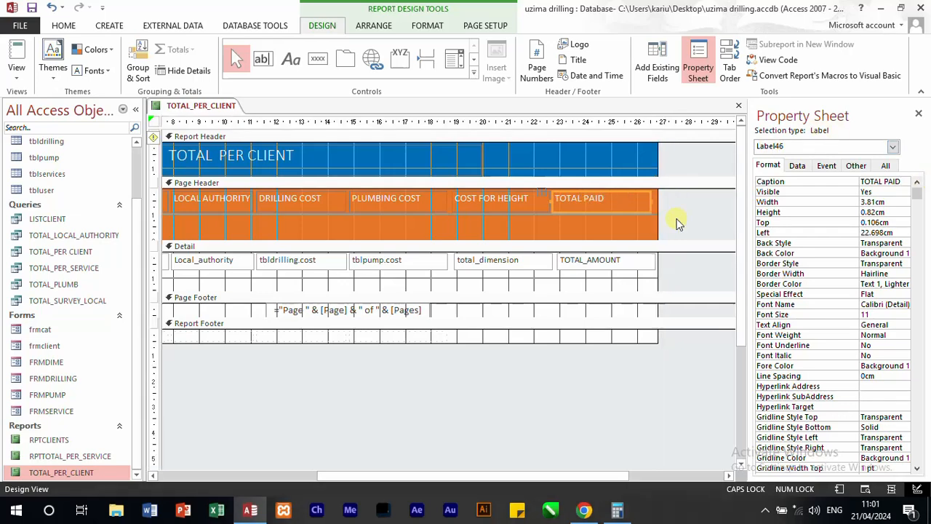
pyautogui.click(697, 216)
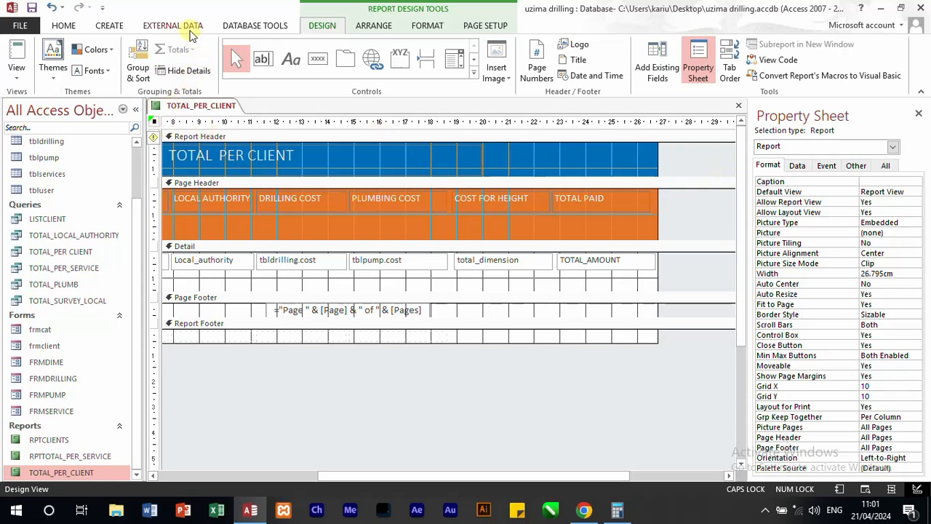
pyautogui.click(425, 27)
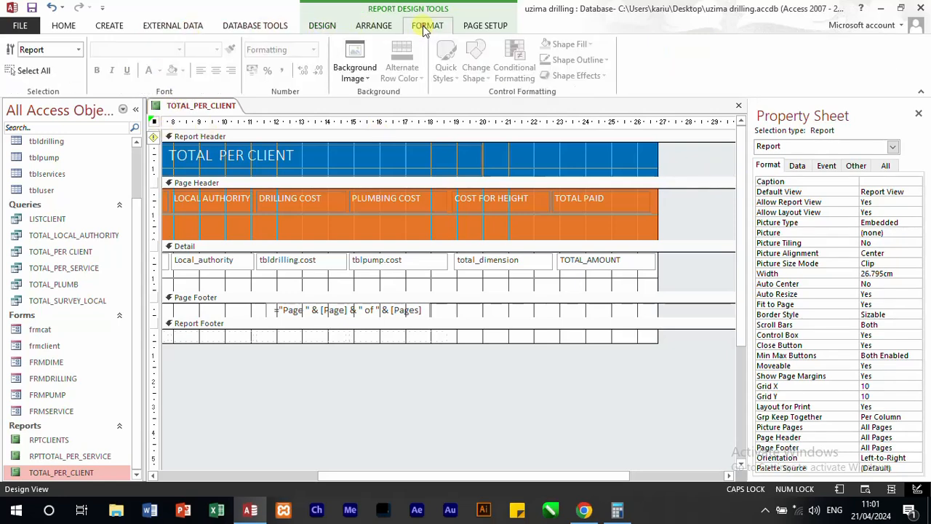
pyautogui.click(374, 27)
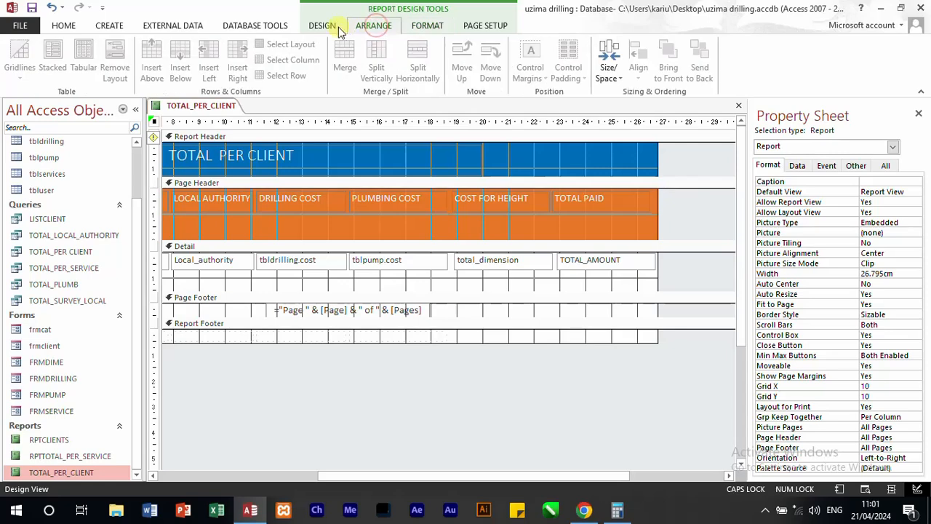
pyautogui.click(338, 27)
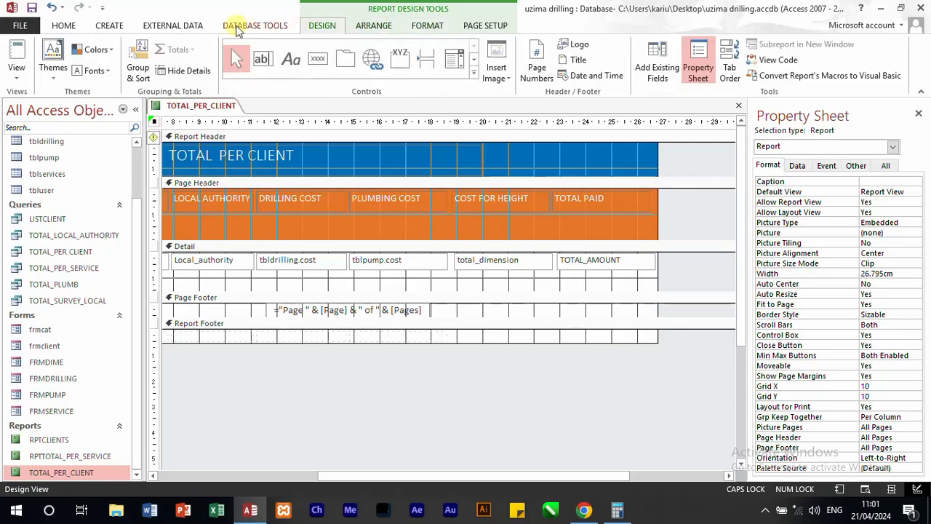
pyautogui.click(237, 28)
pyautogui.click(172, 26)
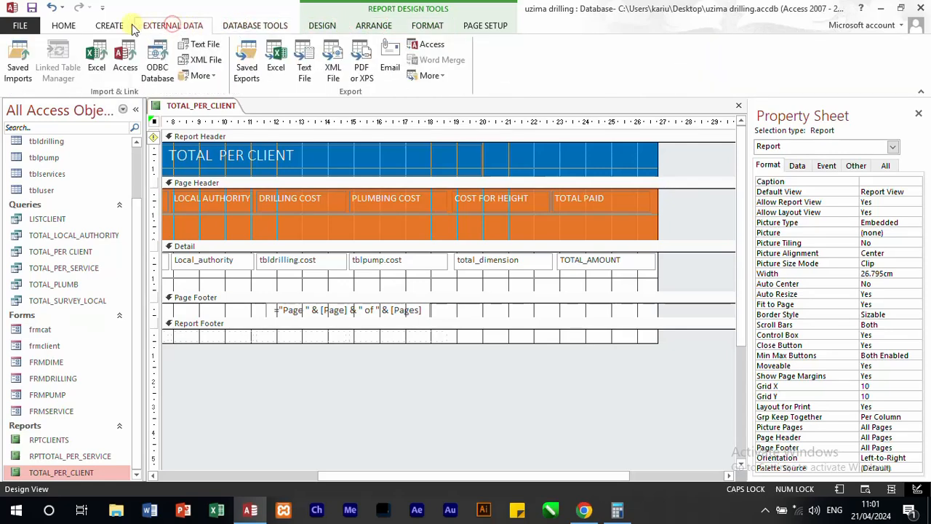
pyautogui.click(110, 27)
pyautogui.click(64, 26)
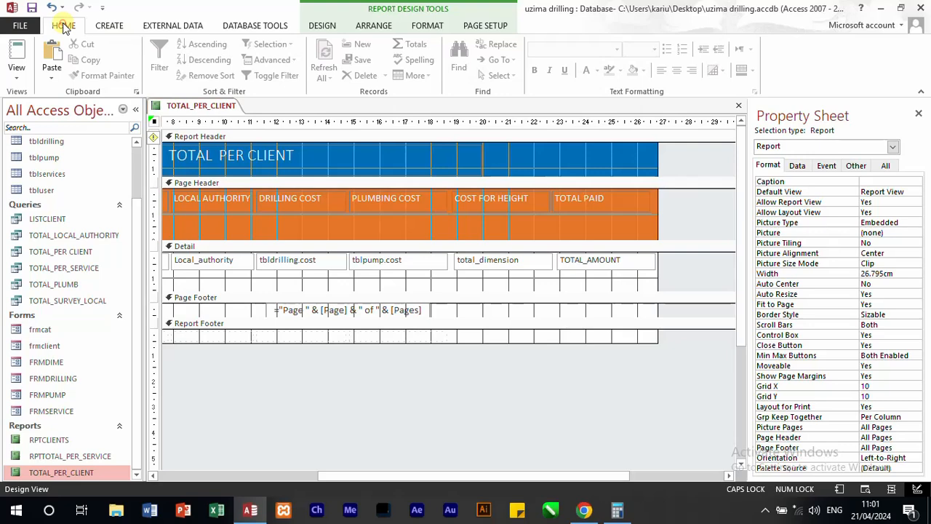
# Step: Shorten the Page Header and Detail sections of TOTAL_PER_CLIENT to remove excess space below their controls, and check the layout in Report View
pyautogui.click(16, 57)
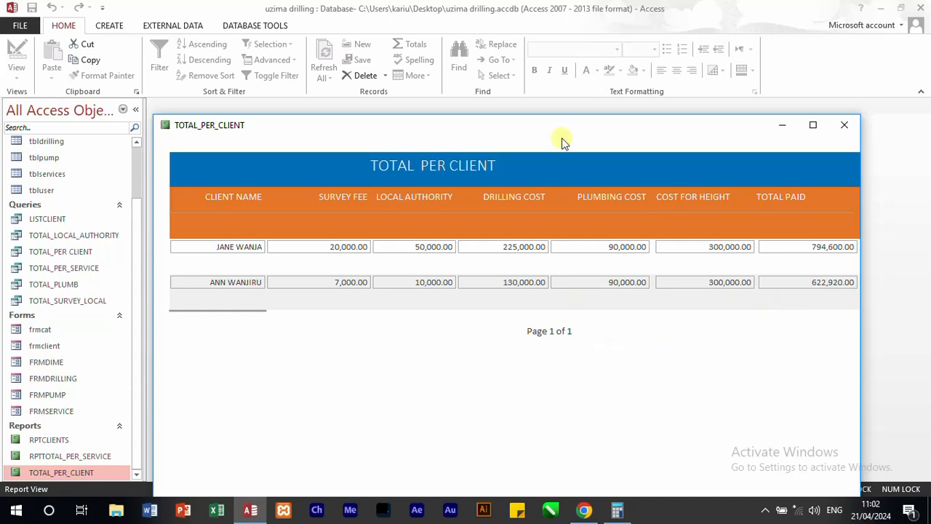
pyautogui.rightClick(512, 127)
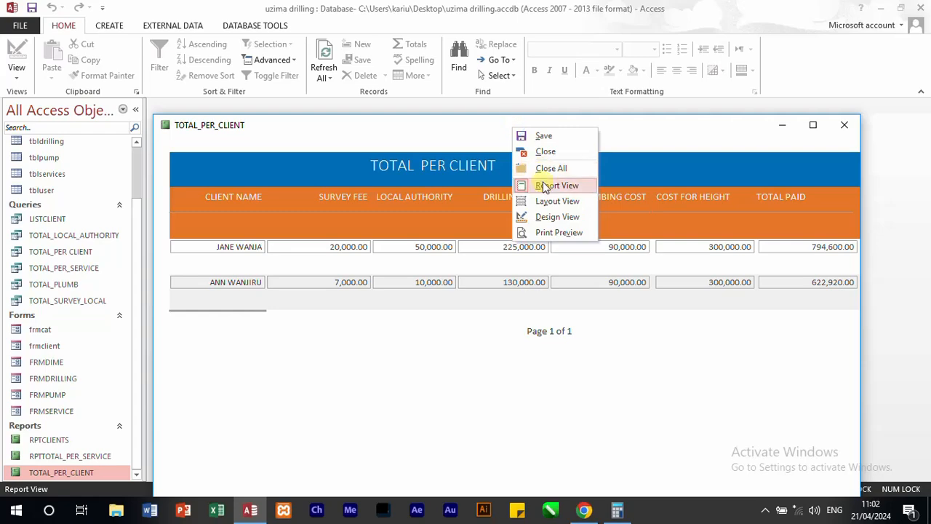
pyautogui.click(551, 216)
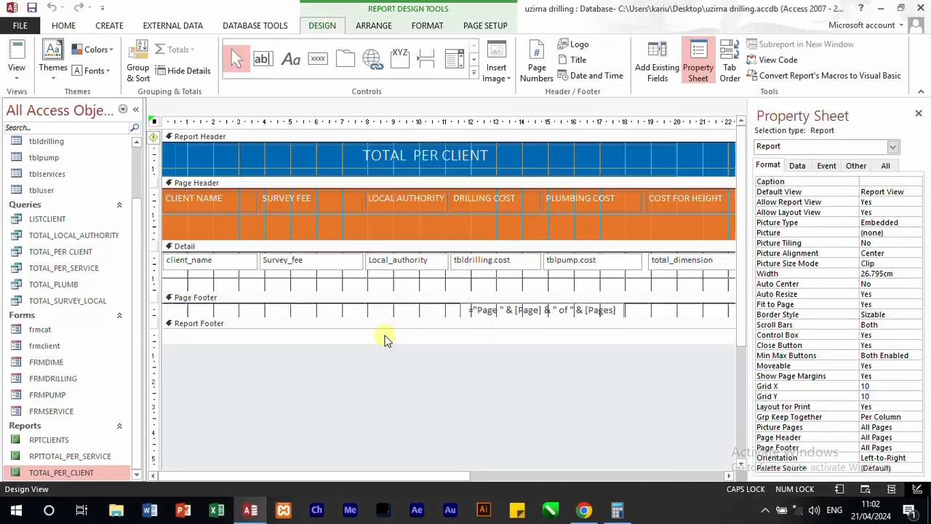
pyautogui.moveTo(350, 241); pyautogui.dragTo(357, 213)
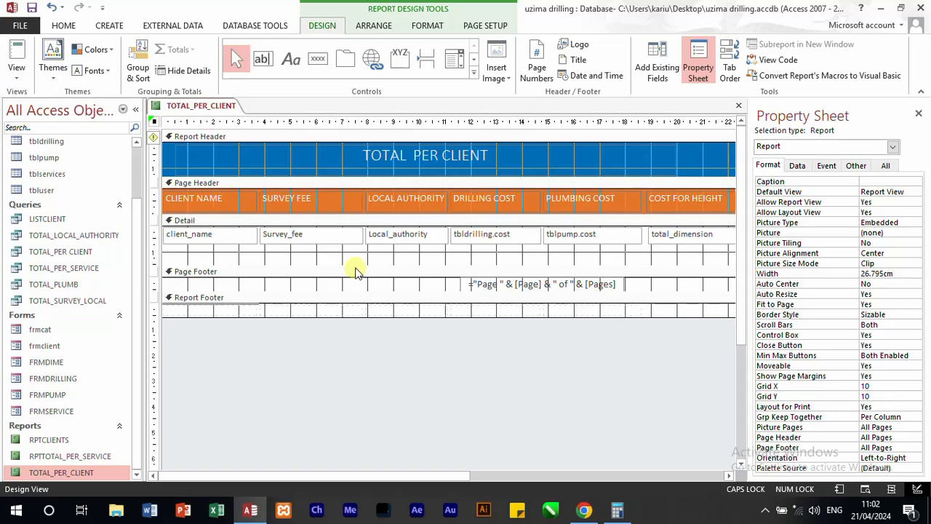
pyautogui.moveTo(355, 267); pyautogui.dragTo(364, 250)
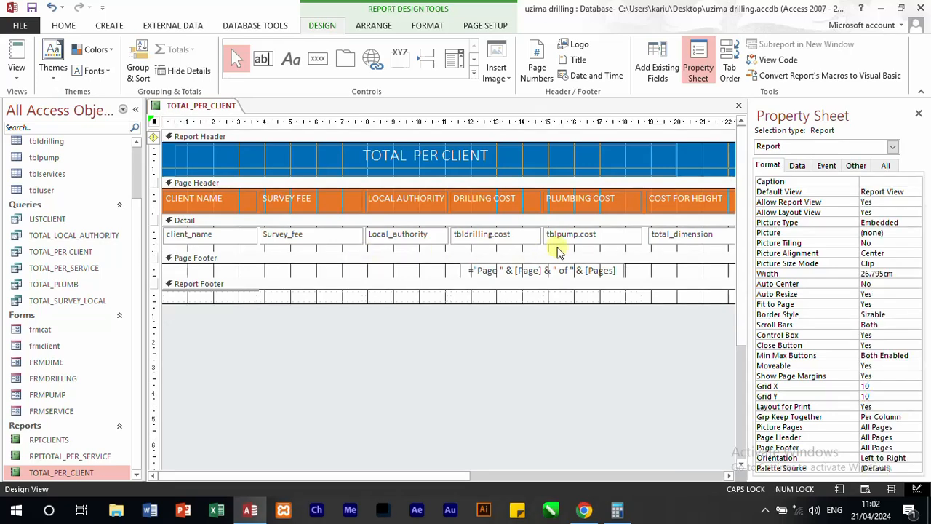
pyautogui.click(17, 58)
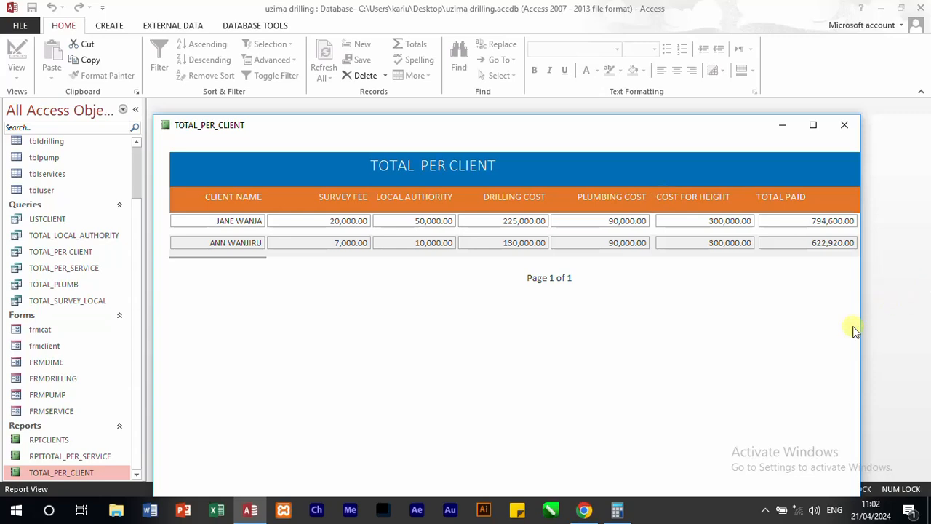
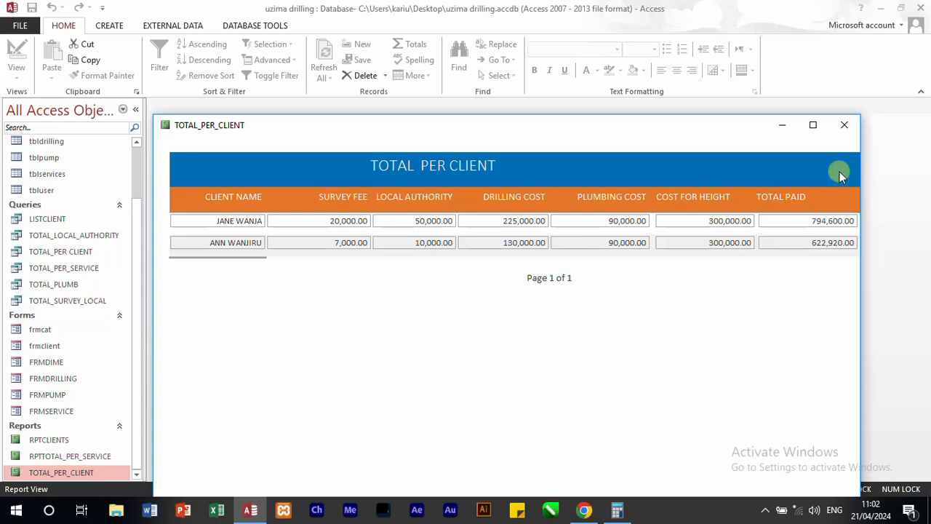
# Step: Close the TOTAL_PER_CLIENT report and save its design changes
pyautogui.click(845, 127)
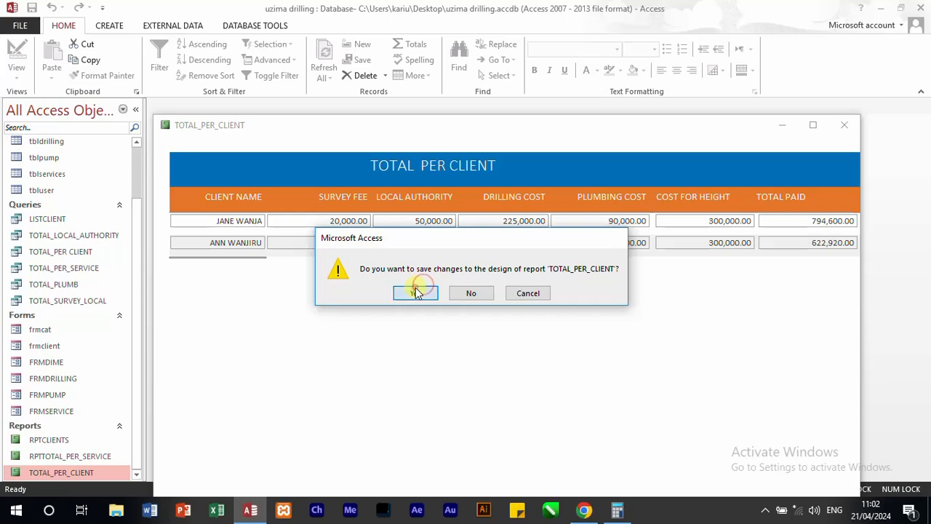
pyautogui.click(417, 291)
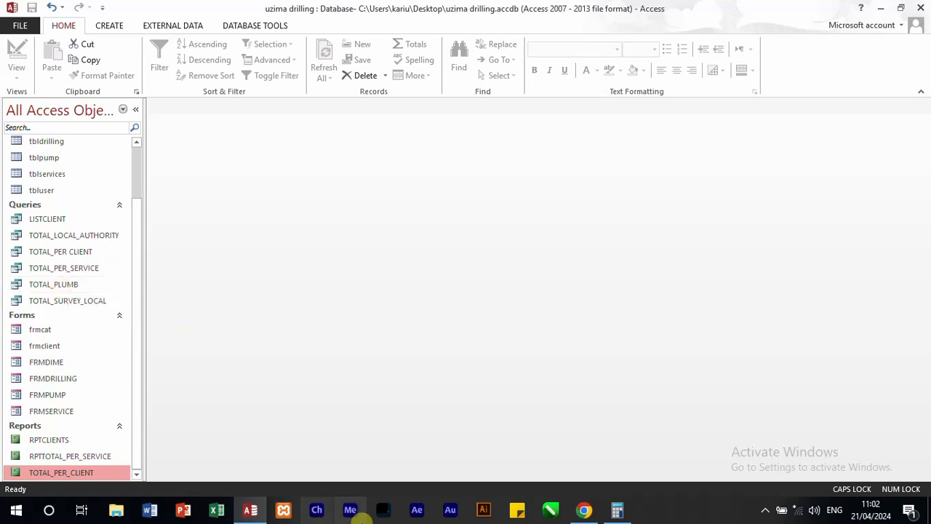
# Step: Review the required computations in the 451-3QP paper in Chrome, and create a basic report from the tblpump table in Access
pyautogui.click(585, 510)
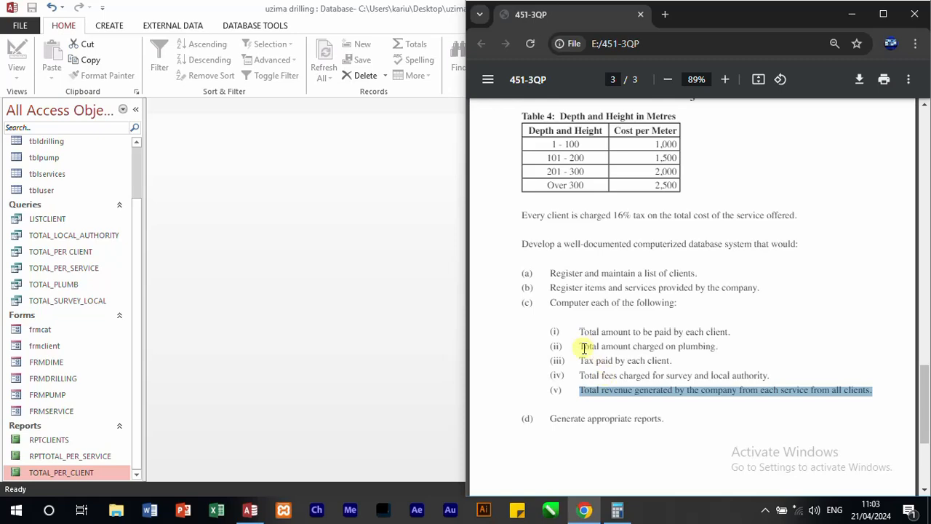
pyautogui.moveTo(580, 356); pyautogui.dragTo(606, 375)
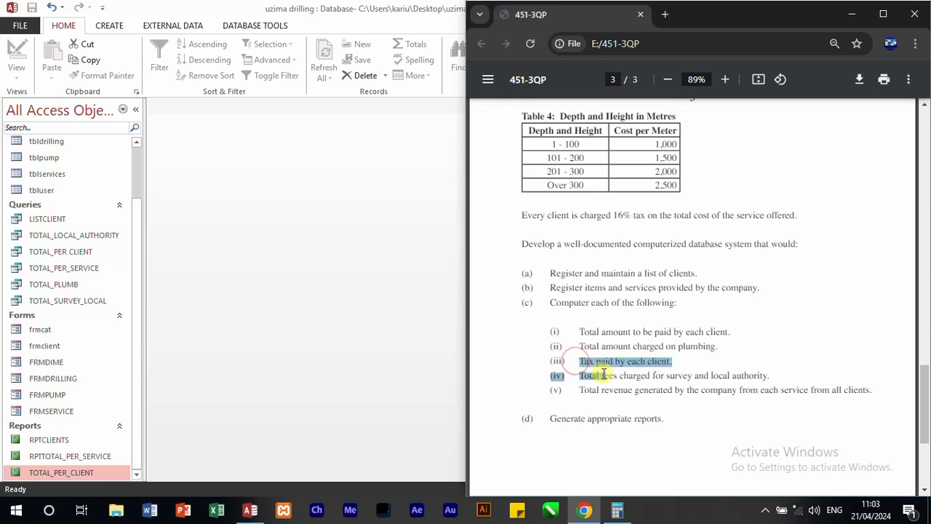
pyautogui.click(586, 345)
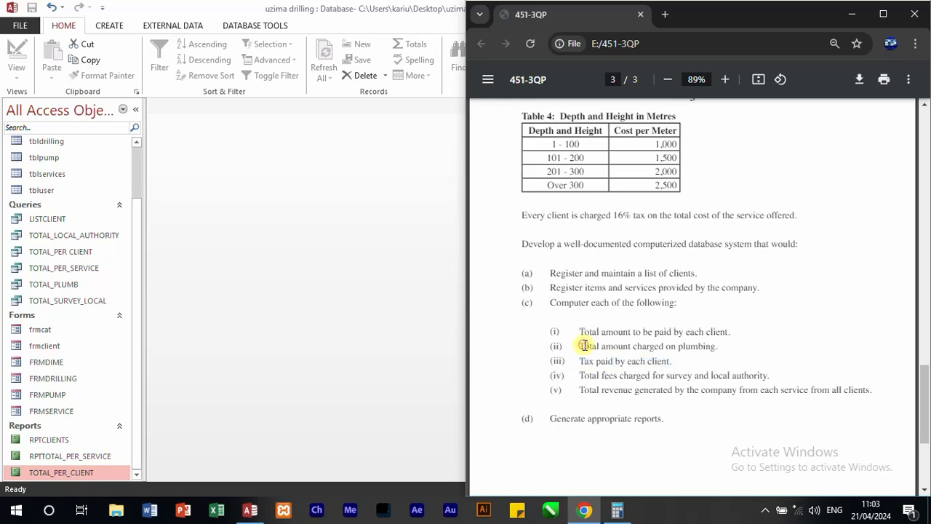
pyautogui.click(142, 234)
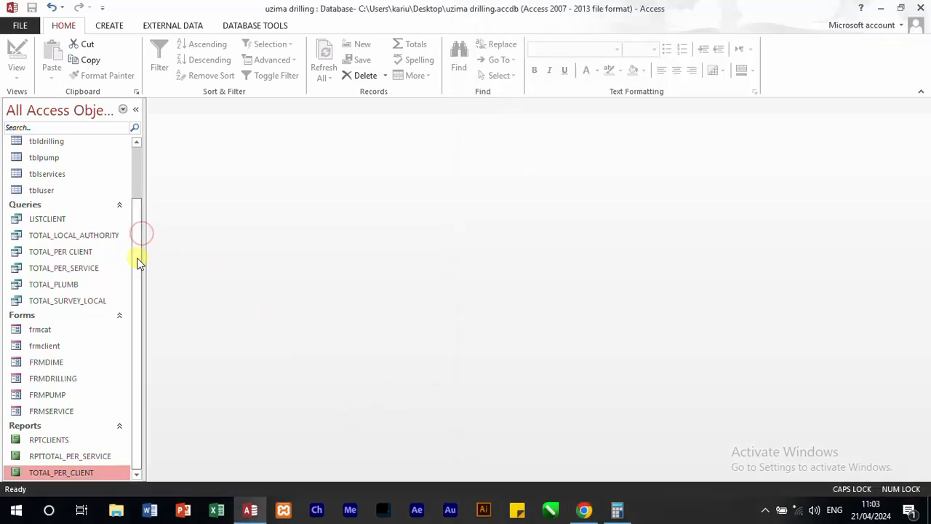
pyautogui.doubleClick(43, 161)
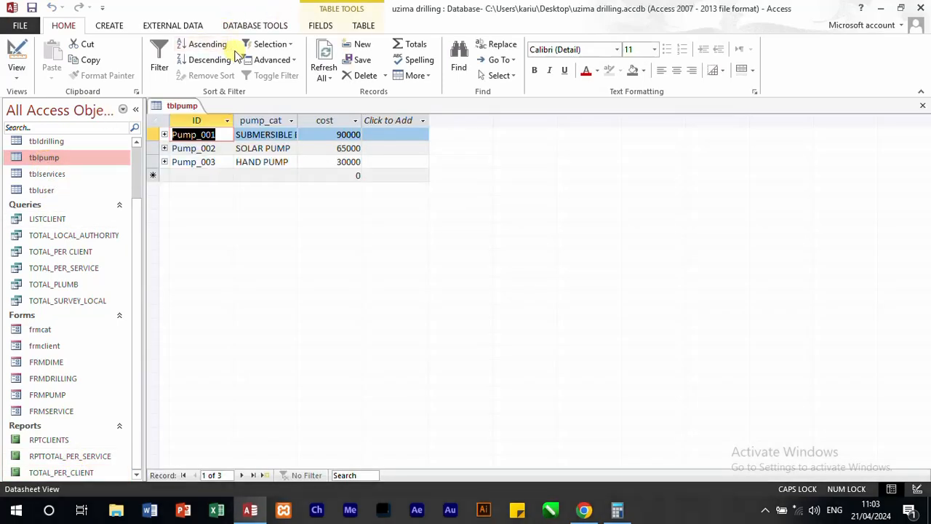
pyautogui.click(113, 24)
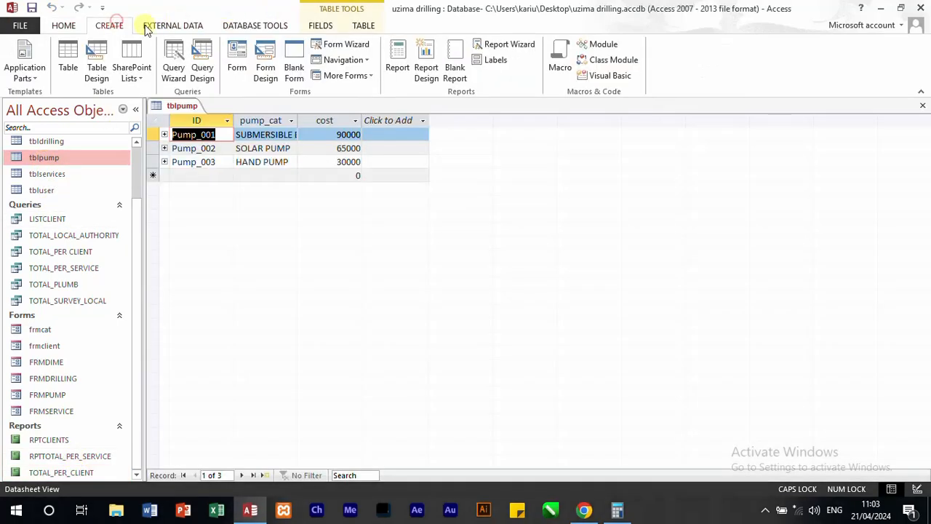
pyautogui.click(398, 66)
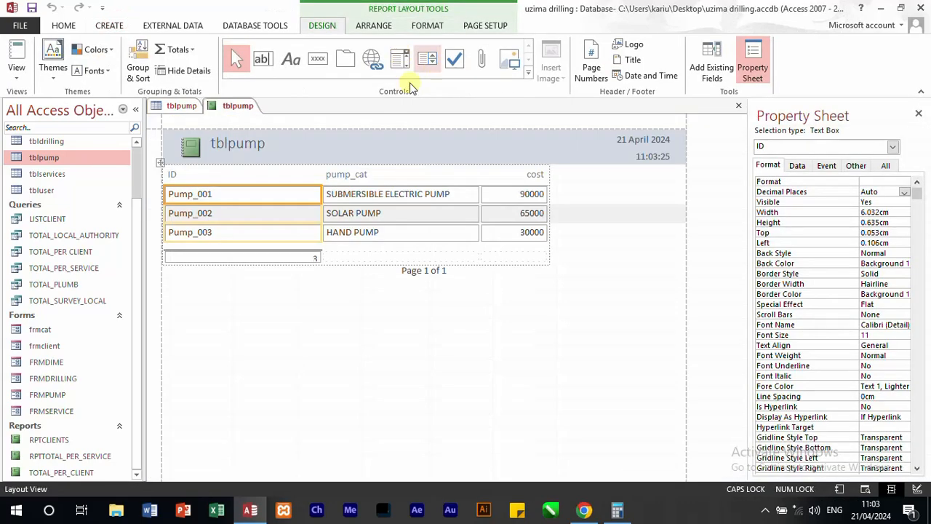
# Step: Retitle the report header as PLUMBING SERVICES and delete the logo beside the title
pyautogui.click(262, 147)
pyautogui.click(268, 147)
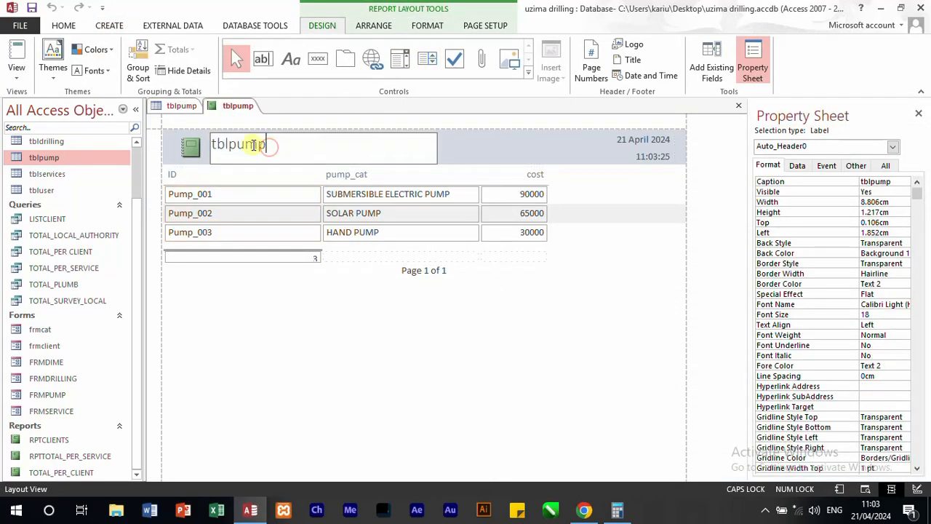
pyautogui.moveTo(267, 147); pyautogui.dragTo(181, 138)
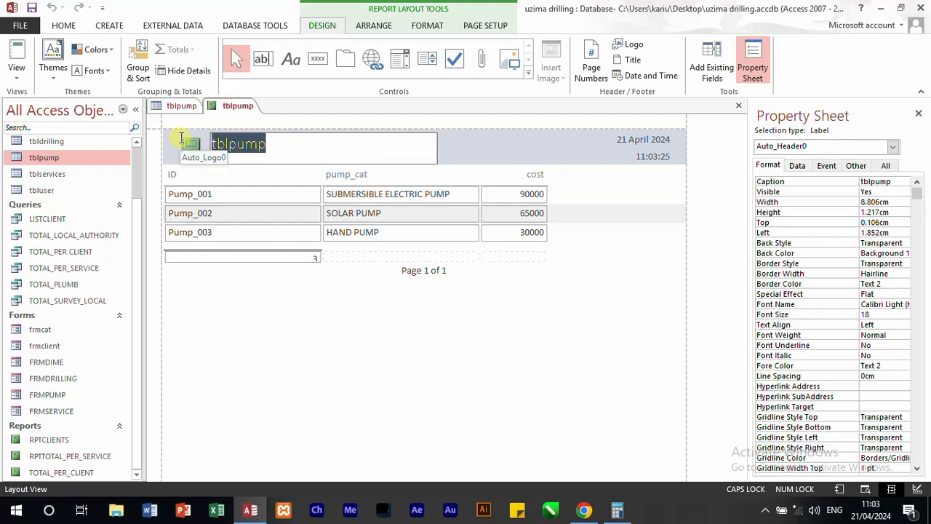
pyautogui.write('PL')
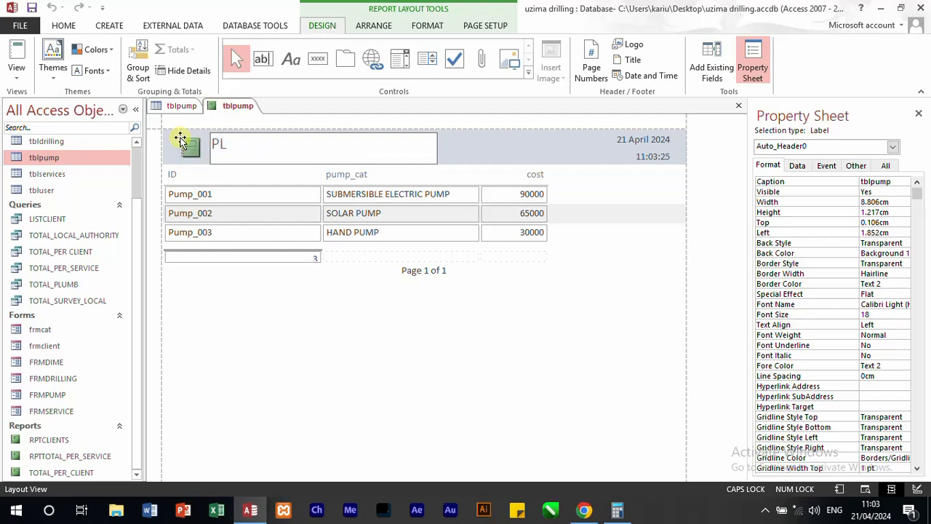
pyautogui.write('UMBING CATEG')
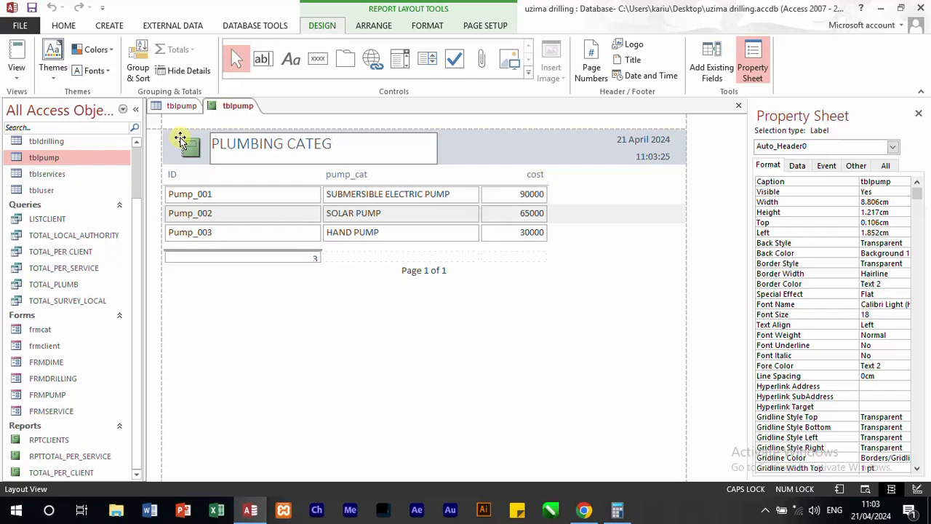
pyautogui.press('BackSpace')
pyautogui.press('BackSpace')
pyautogui.press('BackSpace')
pyautogui.press('BackSpace')
pyautogui.press('BackSpace')
pyautogui.write('SERVICES')
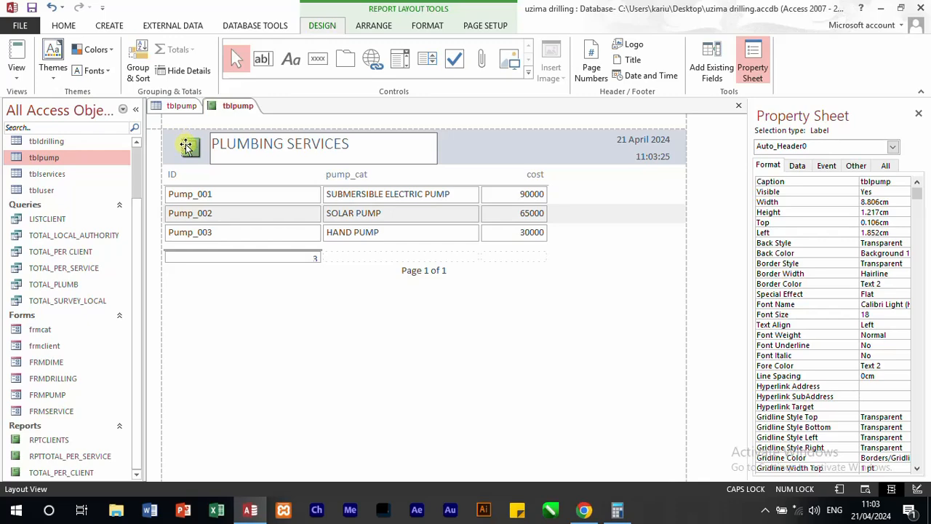
pyautogui.click(186, 145)
pyautogui.press('Delete')
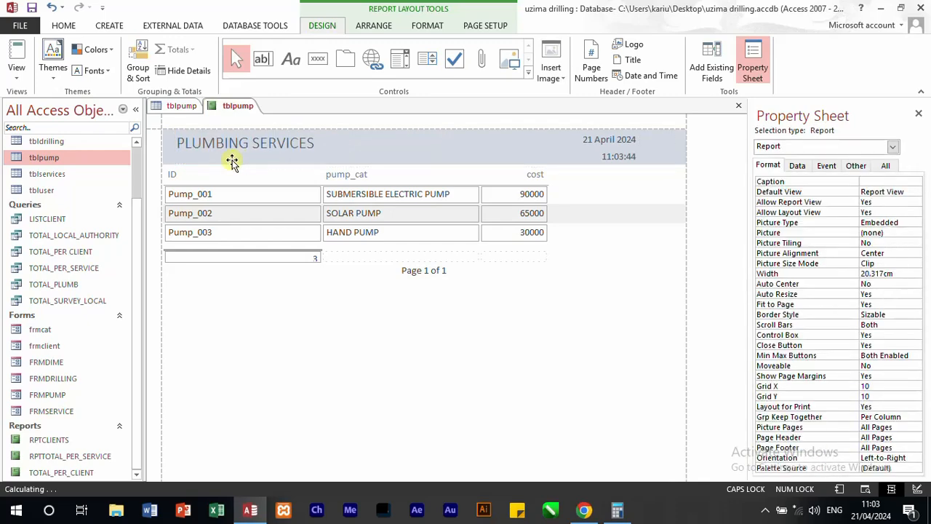
# Step: Set the report header section's back colour to the recently used blue
pyautogui.click(153, 149)
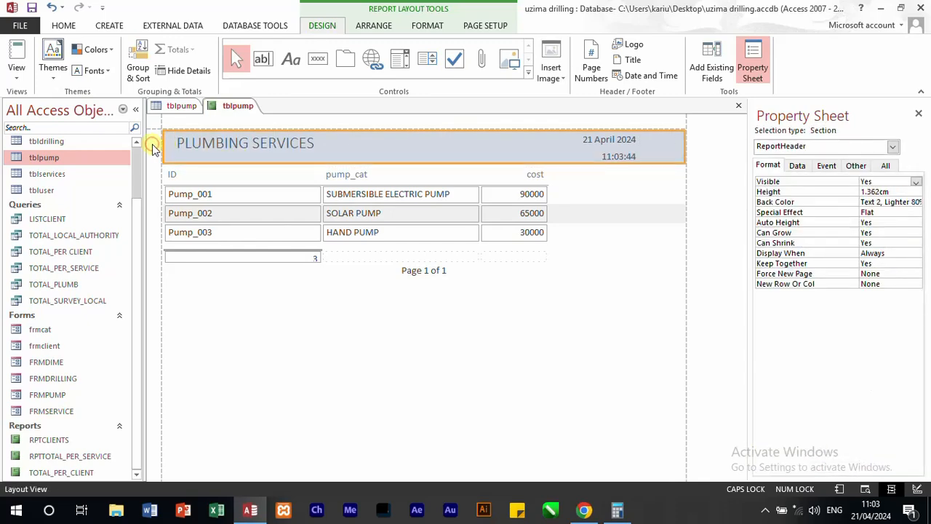
pyautogui.click(905, 202)
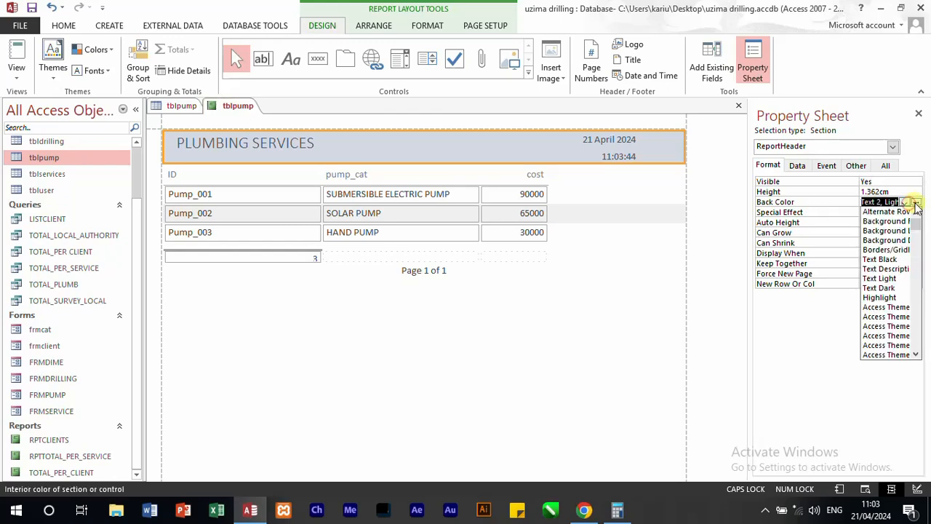
pyautogui.click(916, 203)
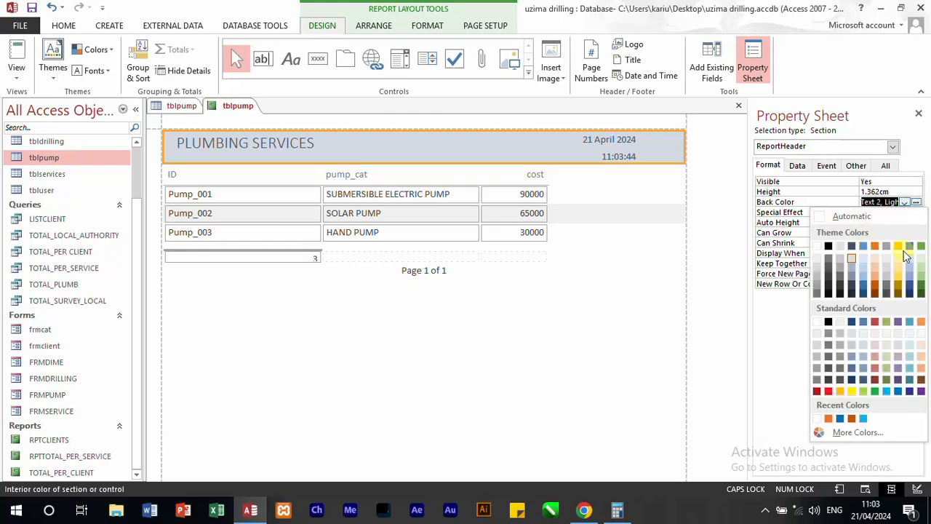
pyautogui.click(840, 419)
# Step: Set the back colour of the ID, pump_cat and cost column headings to the accent orange
pyautogui.click(162, 174)
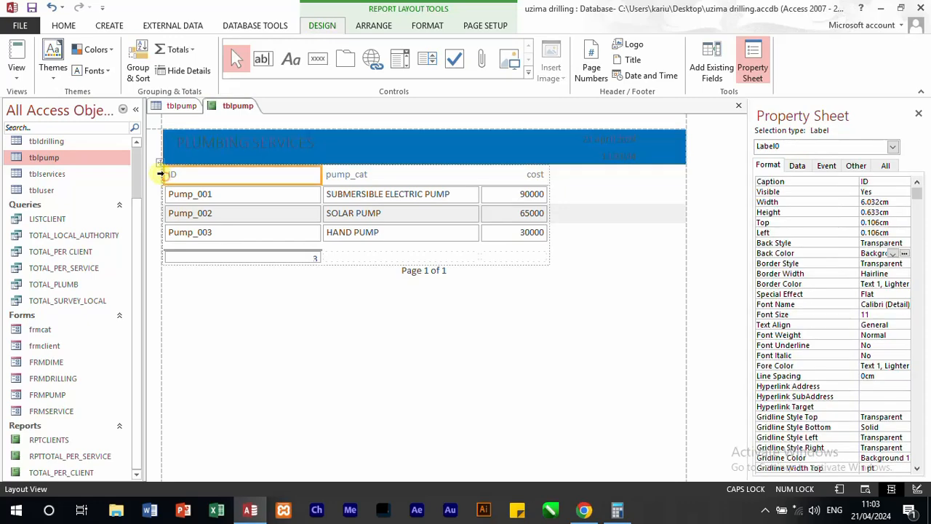
pyautogui.click(162, 175)
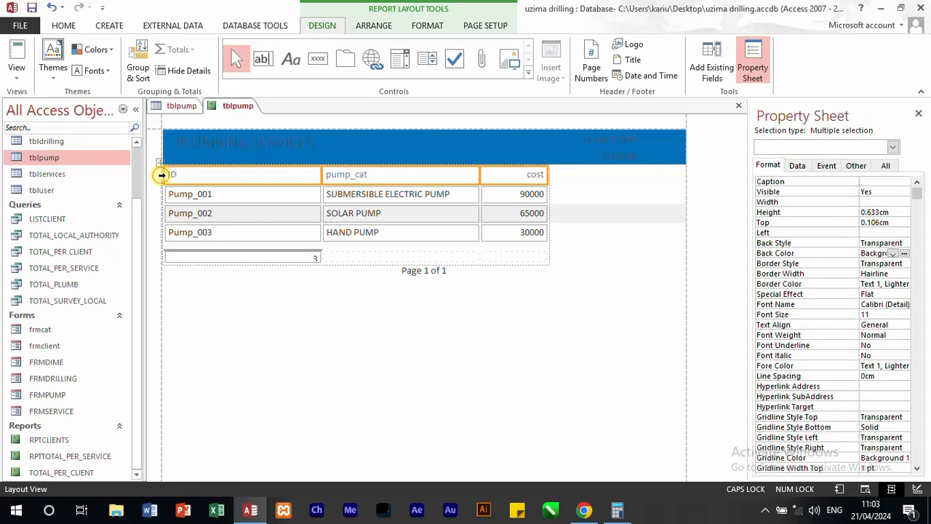
pyautogui.click(906, 254)
pyautogui.click(840, 470)
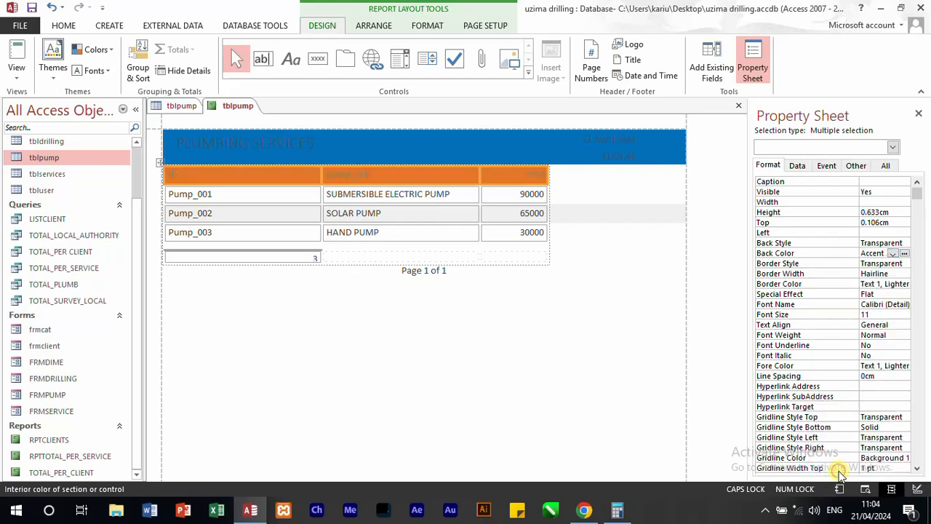
# Step: Set the fore colour of the PLUMBING SERVICES title to white
pyautogui.click(259, 145)
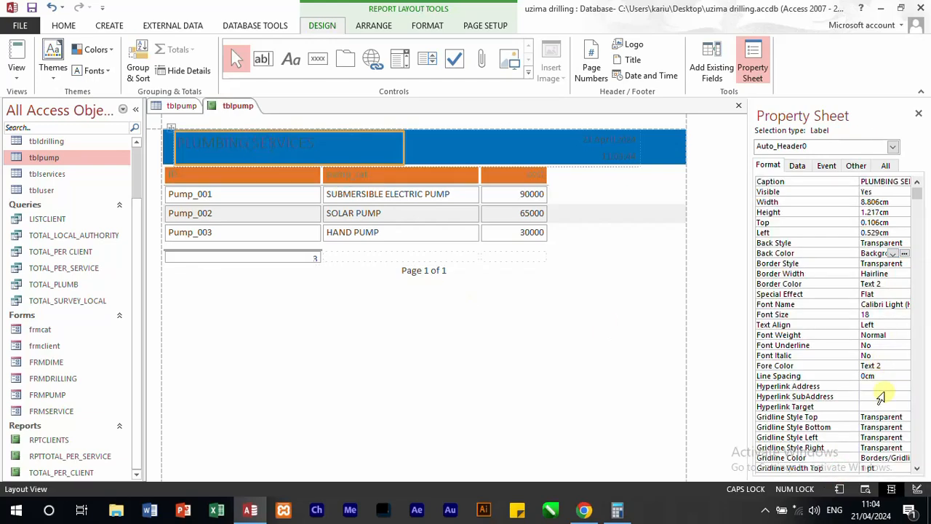
pyautogui.click(890, 365)
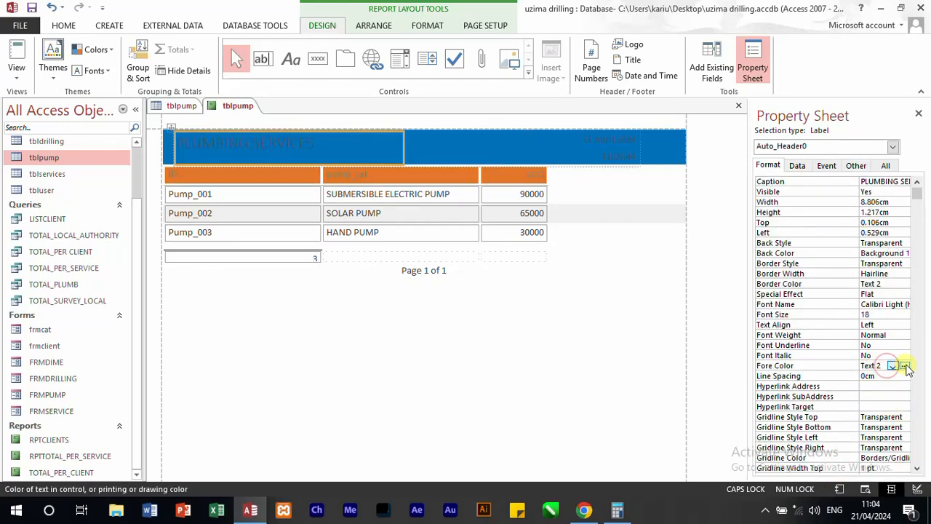
pyautogui.click(906, 366)
pyautogui.click(820, 162)
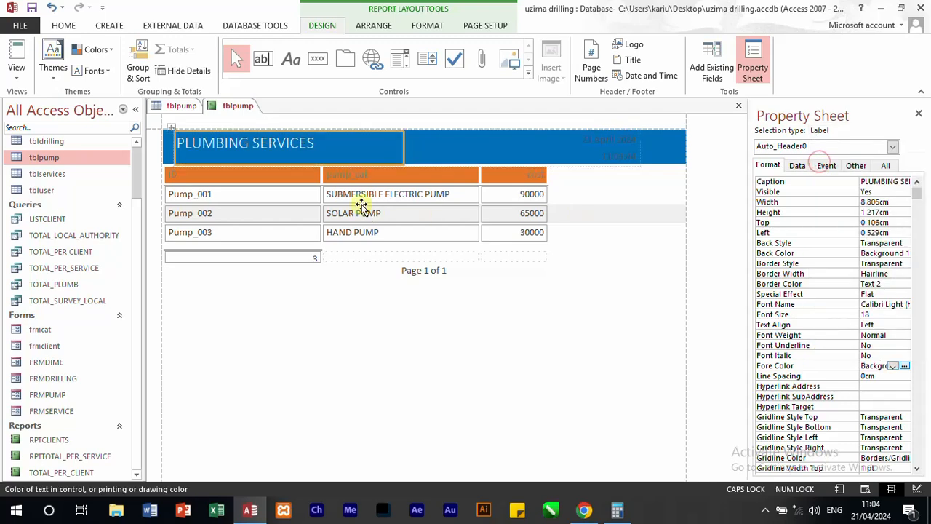
pyautogui.click(154, 178)
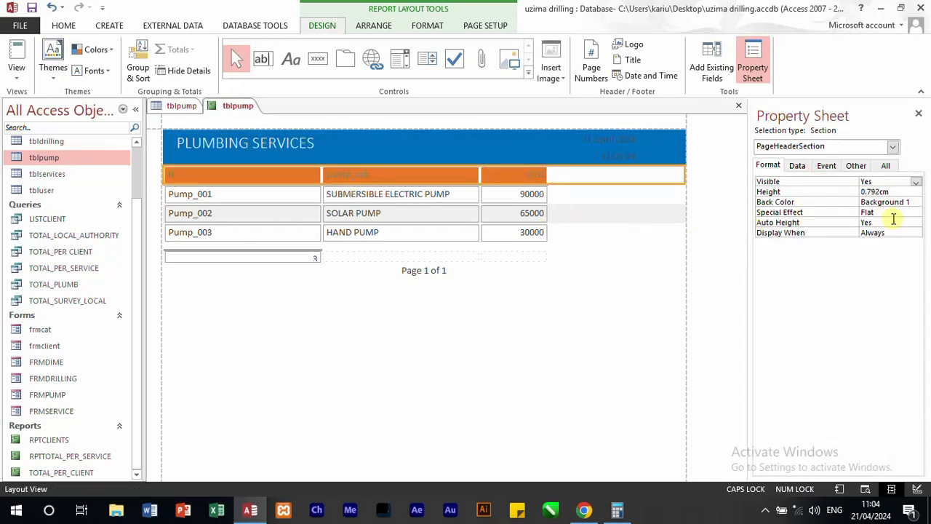
pyautogui.click(233, 182)
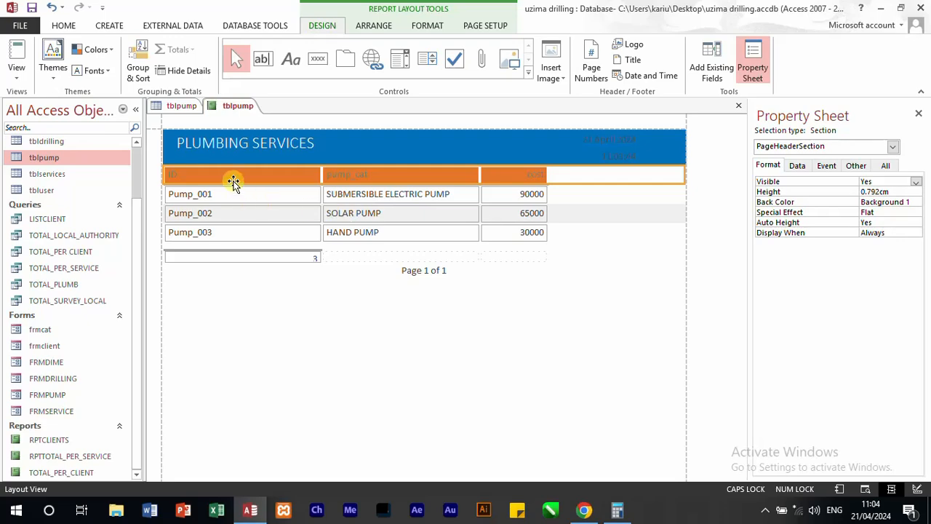
pyautogui.click(193, 175)
pyautogui.click(618, 315)
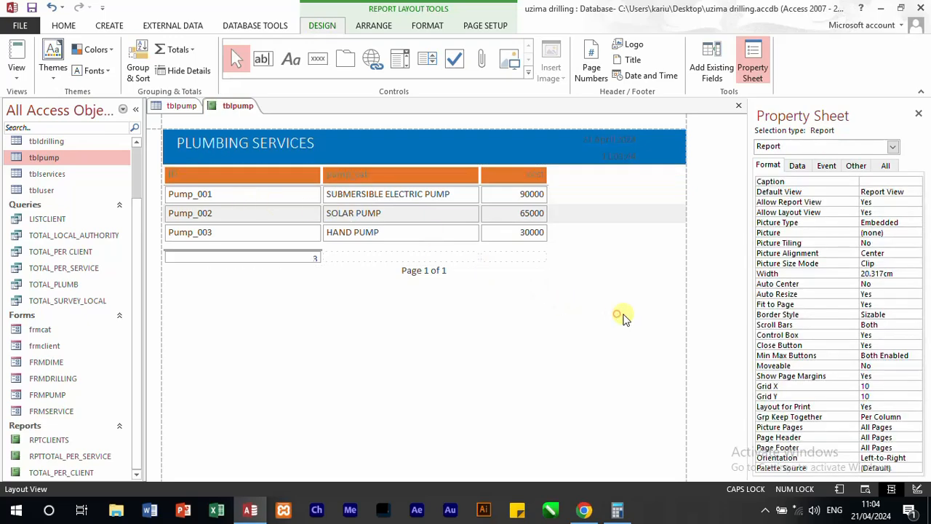
# Step: Show the plumbing report in Report View and save it as RPTPUMBING
pyautogui.click(14, 57)
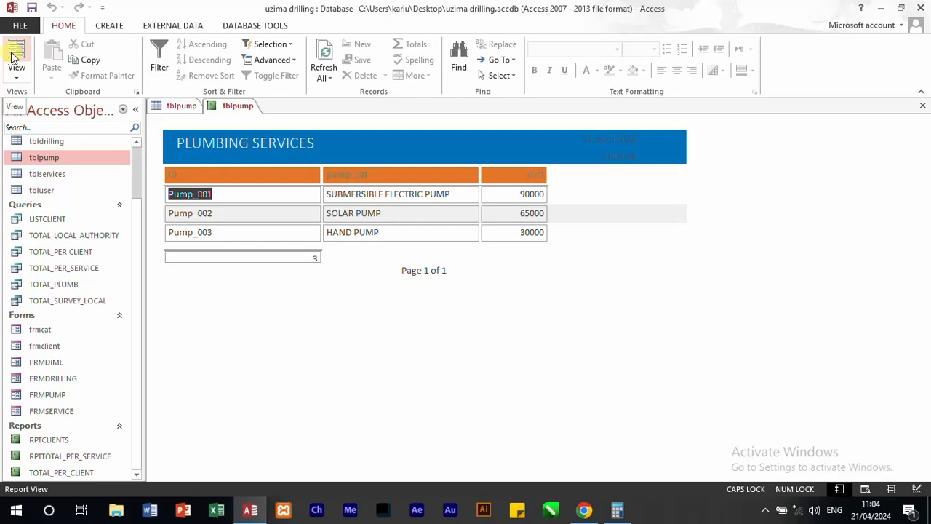
pyautogui.hotkey('ctrl', 's')
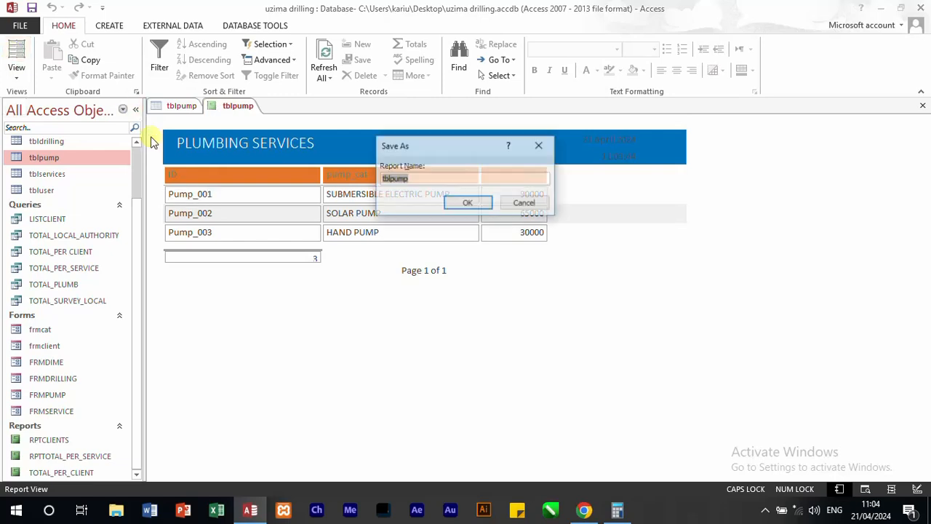
pyautogui.write('RPTPUMBING')
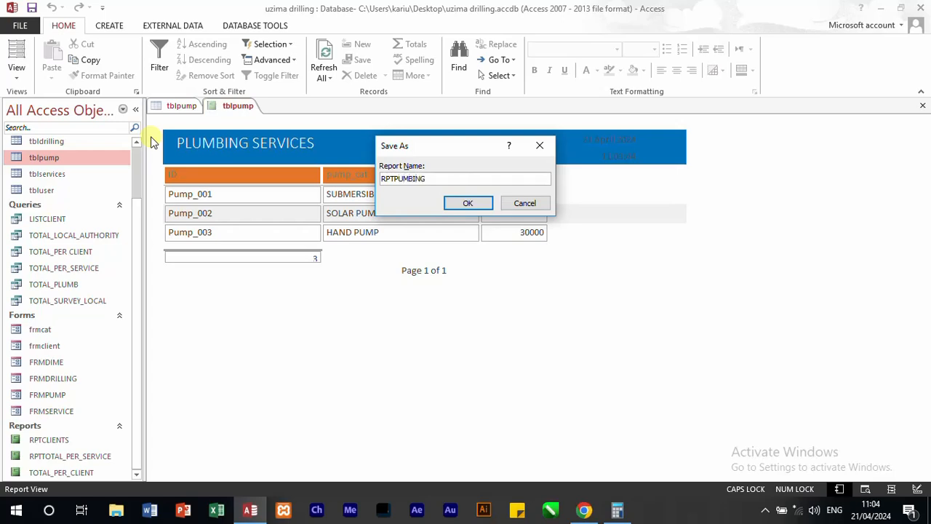
pyautogui.press('Return')
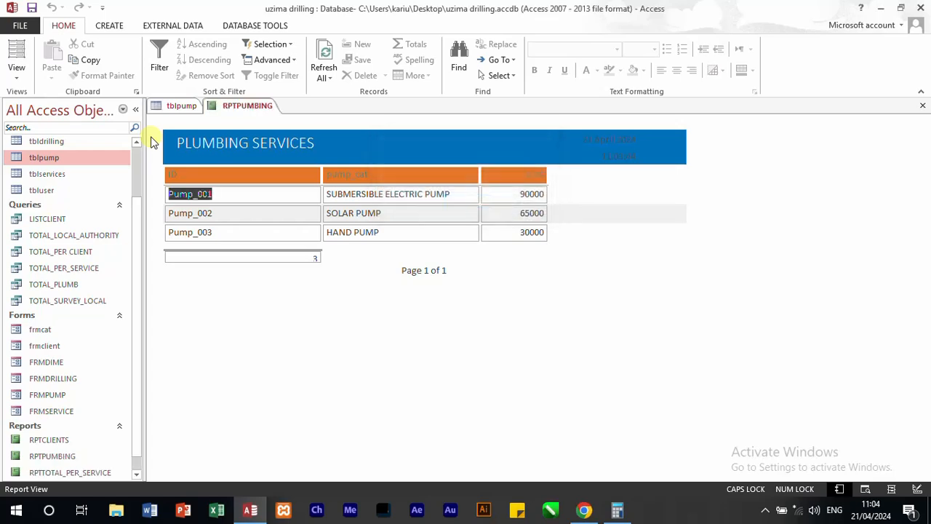
# Step: Open RPTPUMBING in Design View and delete the =Count(*) text box from the report footer
pyautogui.click(17, 75)
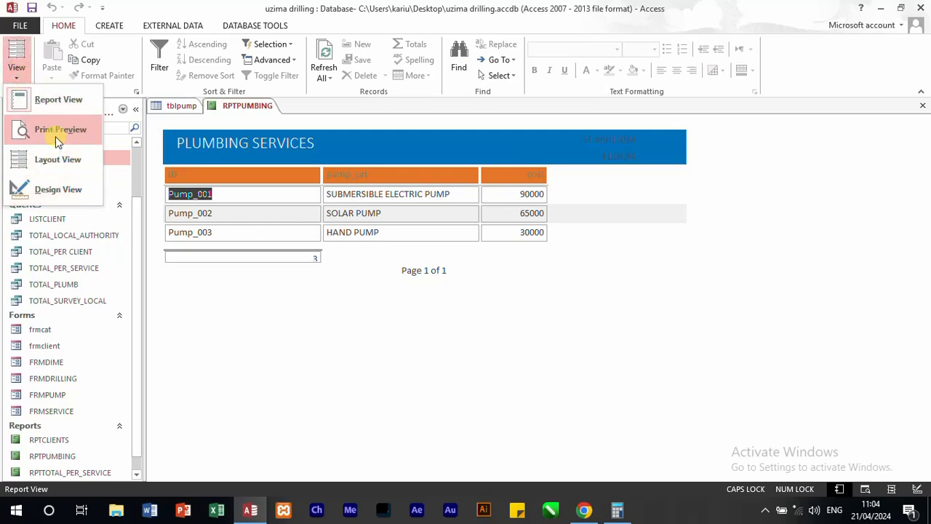
pyautogui.click(67, 191)
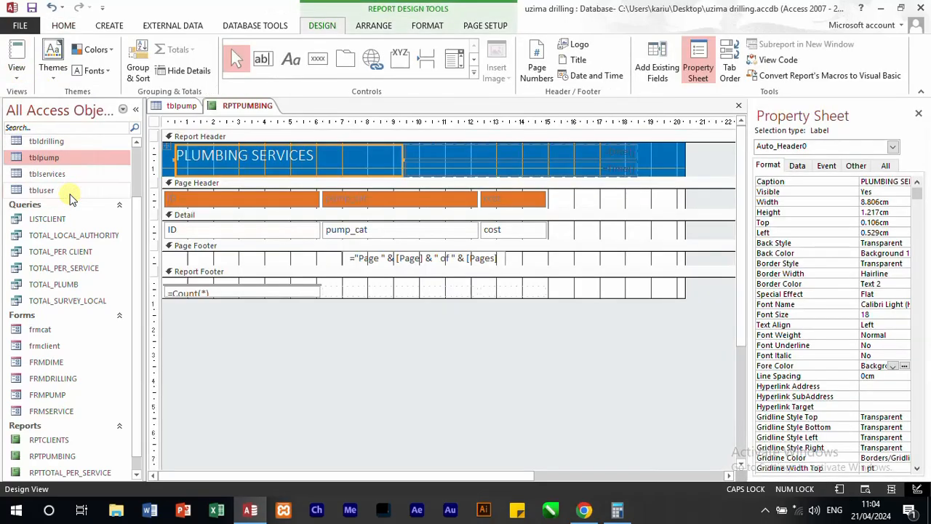
pyautogui.click(273, 291)
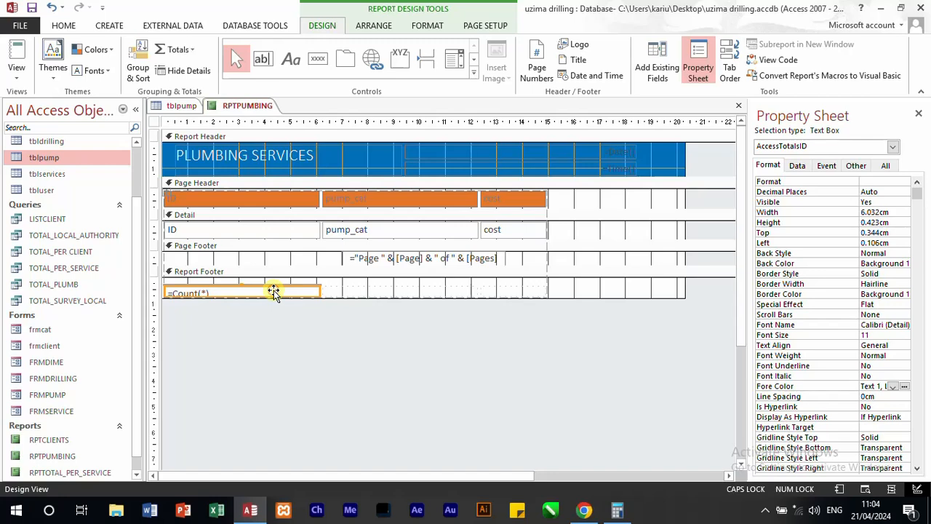
pyautogui.press('Delete')
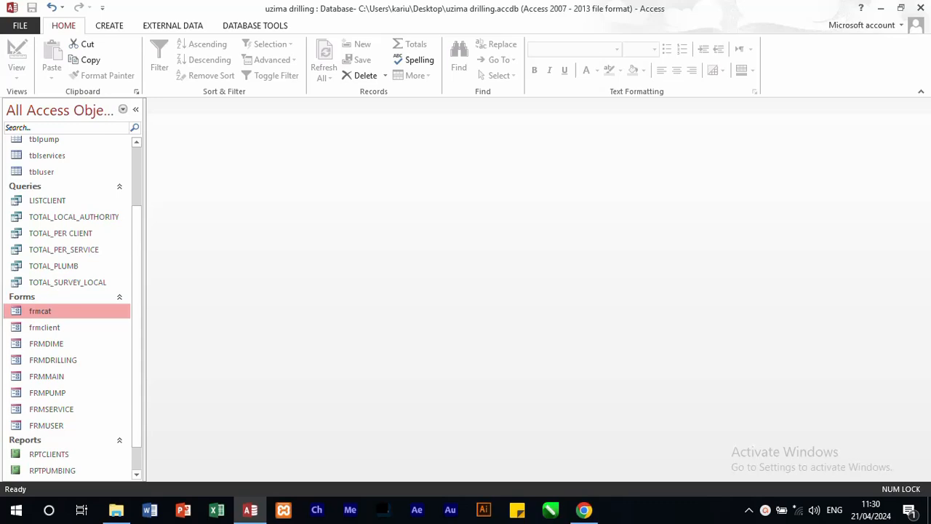
# Step: Open the FRMMAIN form and switch it to Design View
pyautogui.doubleClick(46, 376)
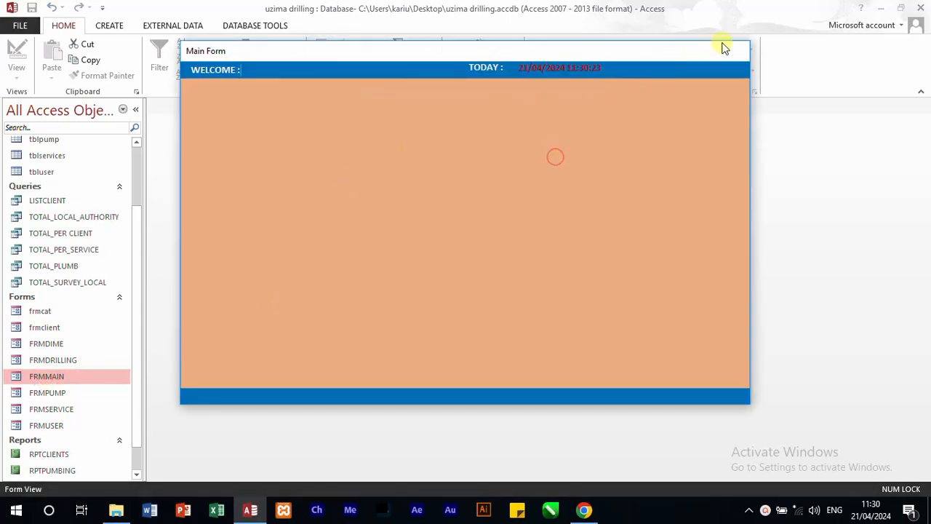
pyautogui.rightClick(536, 257)
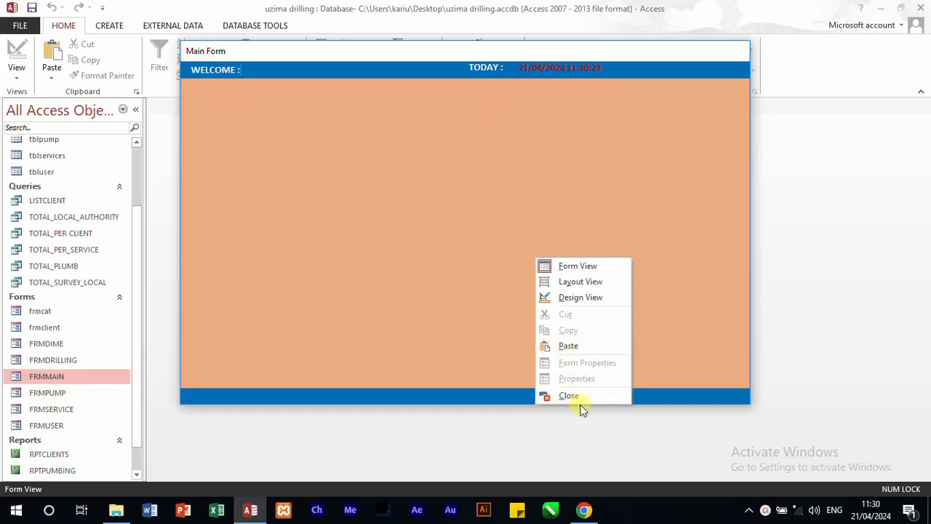
pyautogui.rightClick(520, 126)
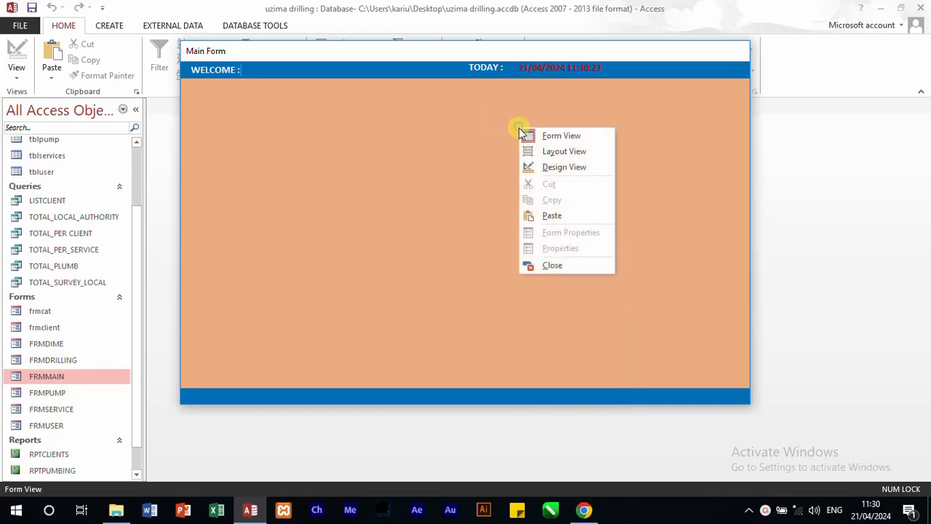
pyautogui.click(555, 167)
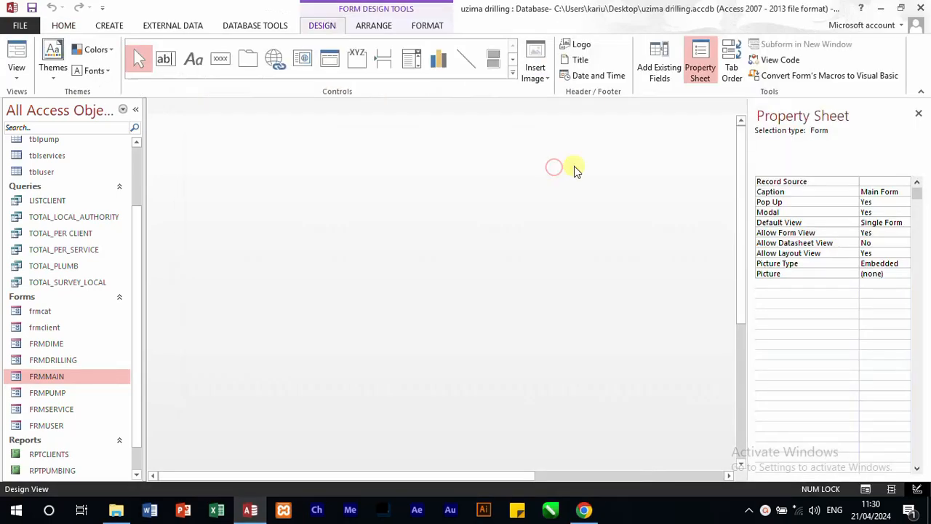
# Step: Examine the FRMMAIN form's event code, including the TXTDATE line in Form_Load, and close the code editor
pyautogui.rightClick(483, 243)
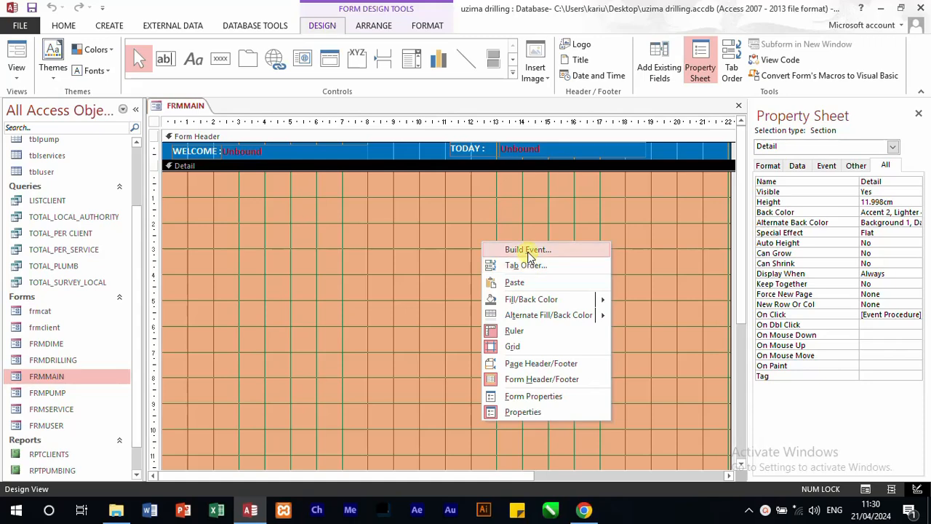
pyautogui.click(530, 249)
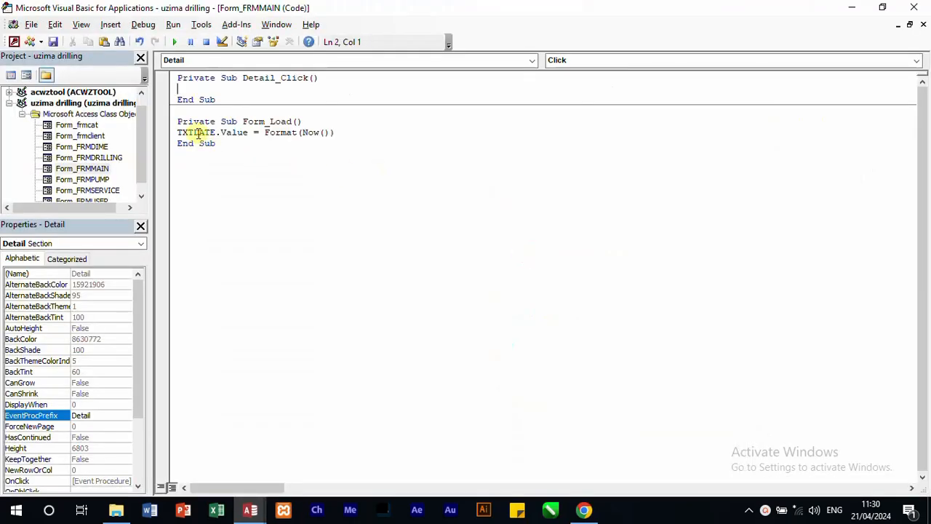
pyautogui.moveTo(176, 132); pyautogui.dragTo(231, 132)
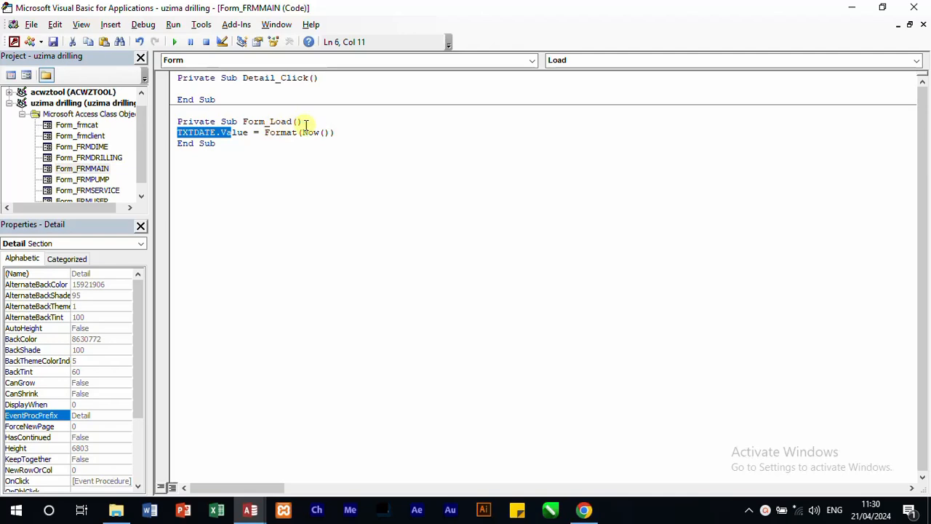
pyautogui.click(914, 7)
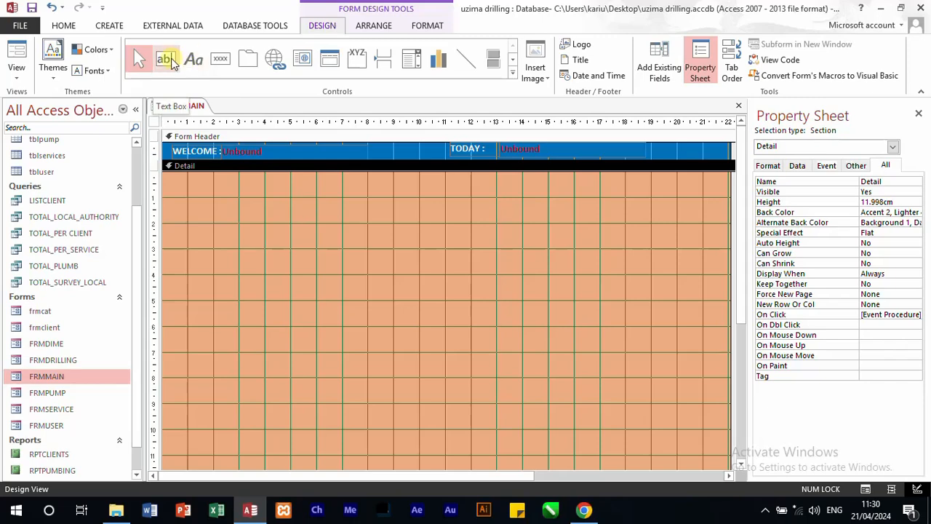
# Step: Add a label reading Forms near the upper-left corner of FRMMAIN's Detail section
pyautogui.click(167, 58)
pyautogui.click(190, 62)
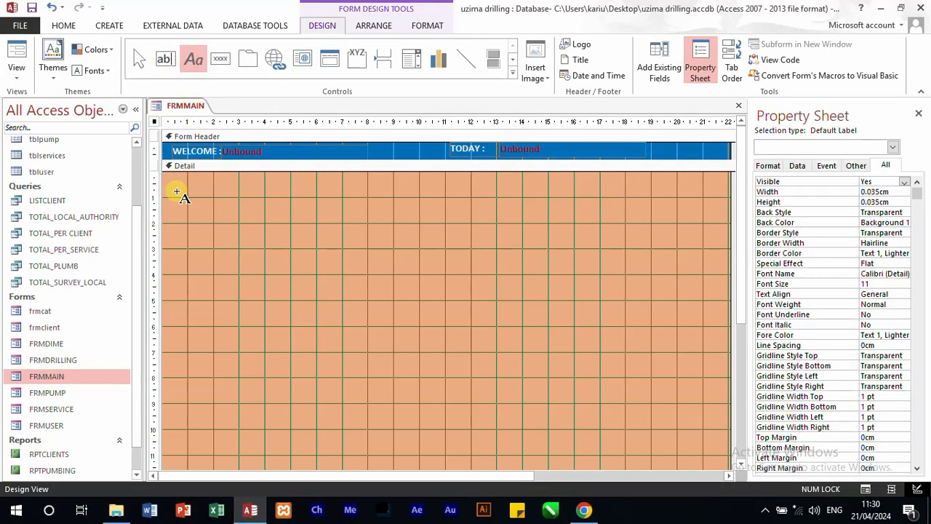
pyautogui.click(178, 191)
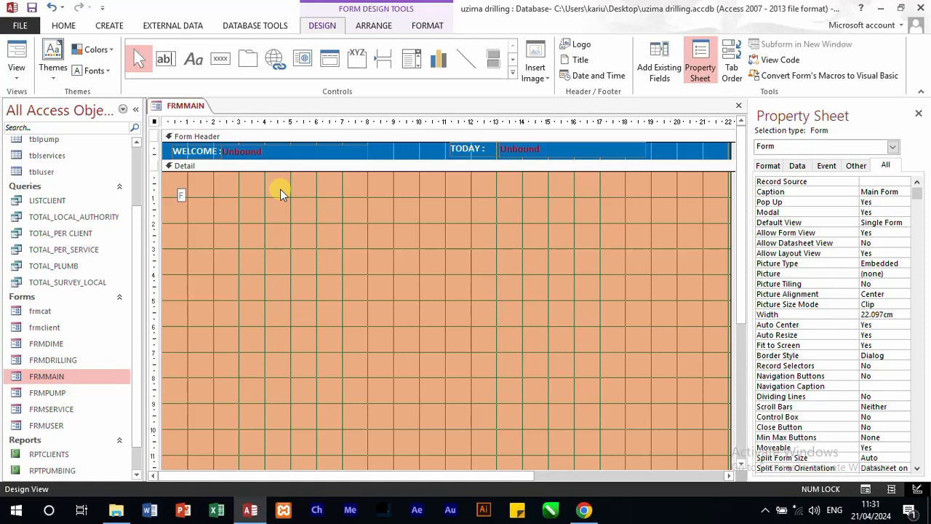
pyautogui.write('Forms')
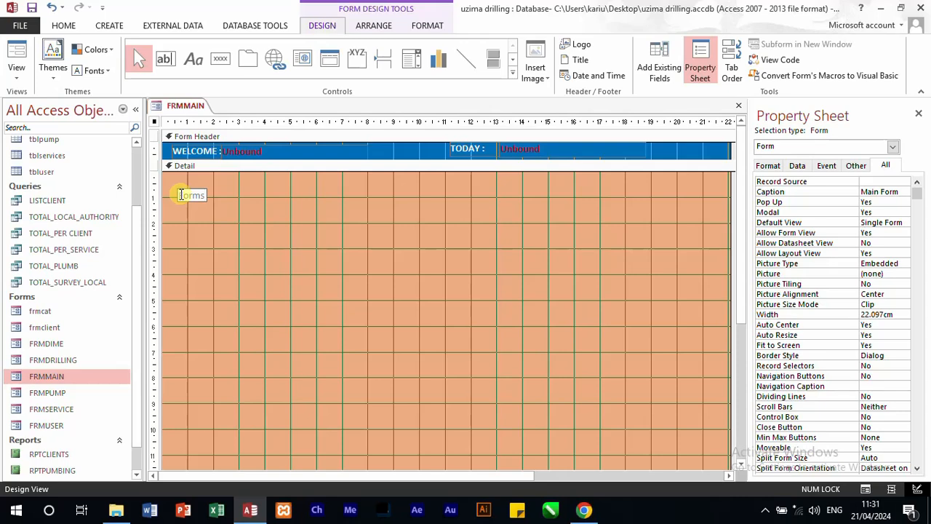
# Step: Set the Forms label's font size to 14 and its font to Times New Roman
pyautogui.moveTo(180, 195); pyautogui.dragTo(211, 195)
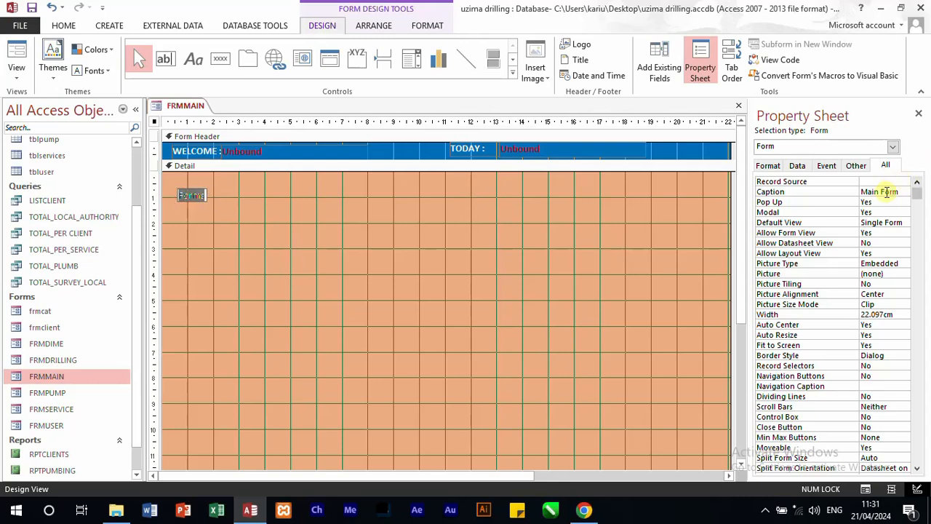
pyautogui.click(770, 166)
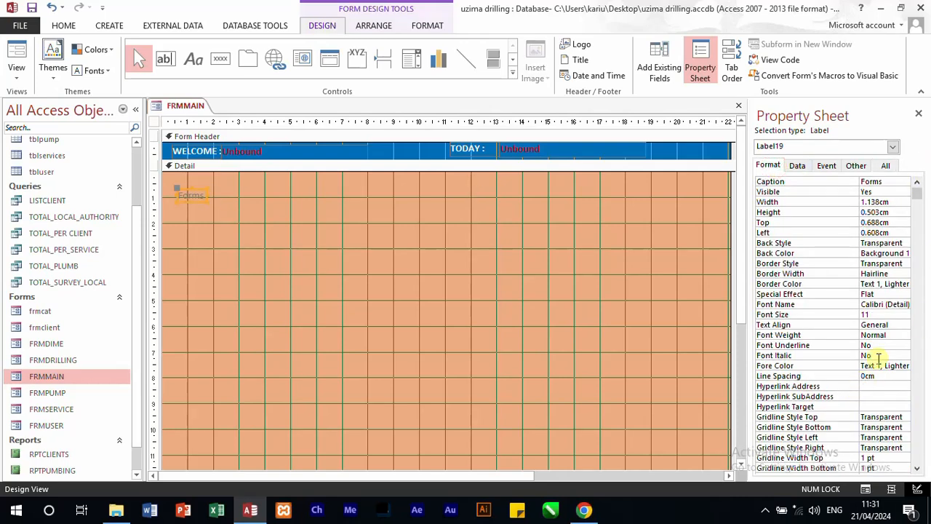
pyautogui.click(882, 315)
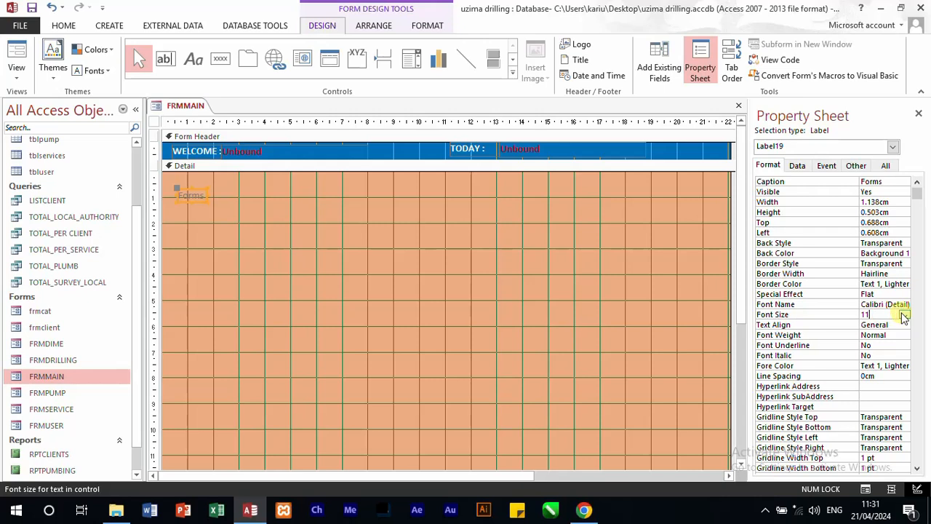
pyautogui.click(904, 315)
pyautogui.click(882, 375)
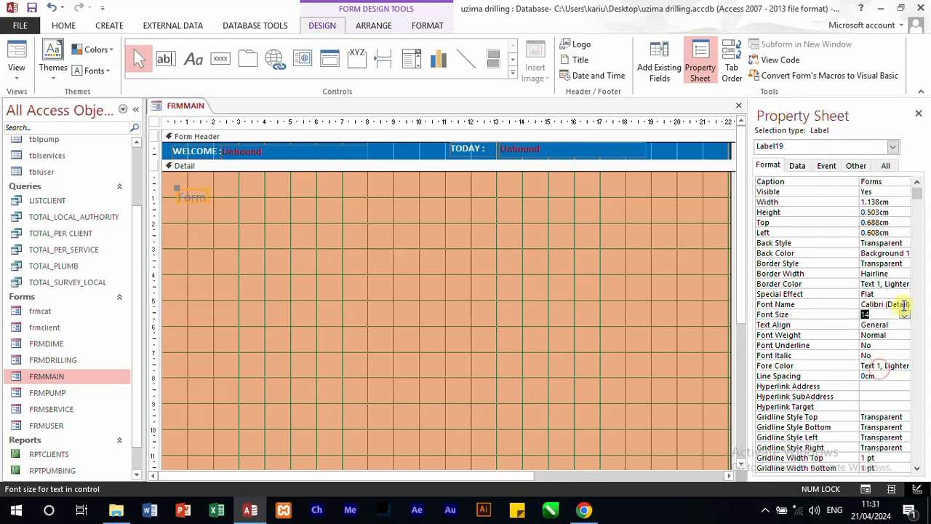
pyautogui.click(904, 305)
pyautogui.write('times New')
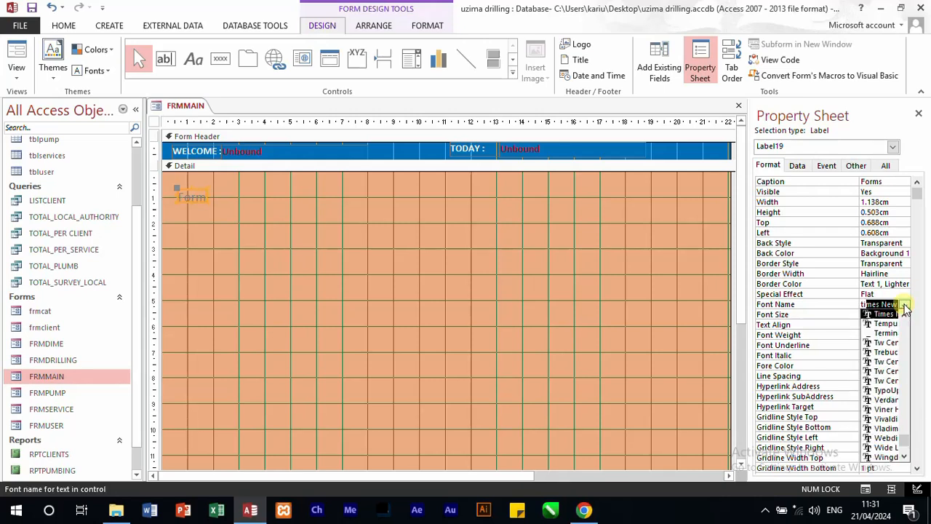
pyautogui.press('Return')
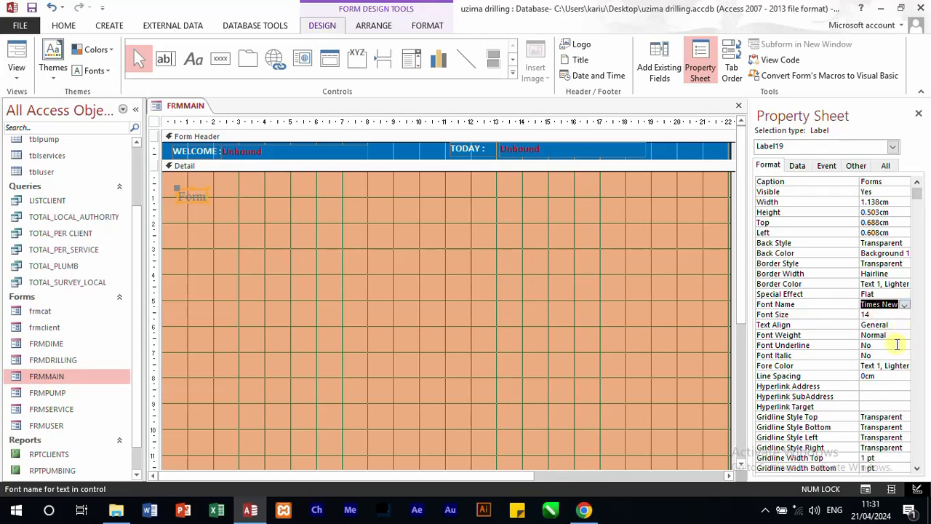
# Step: Set the Forms label's fore colour to dark red and enlarge it to about 2.67 cm wide and 0.61 cm high
pyautogui.click(893, 365)
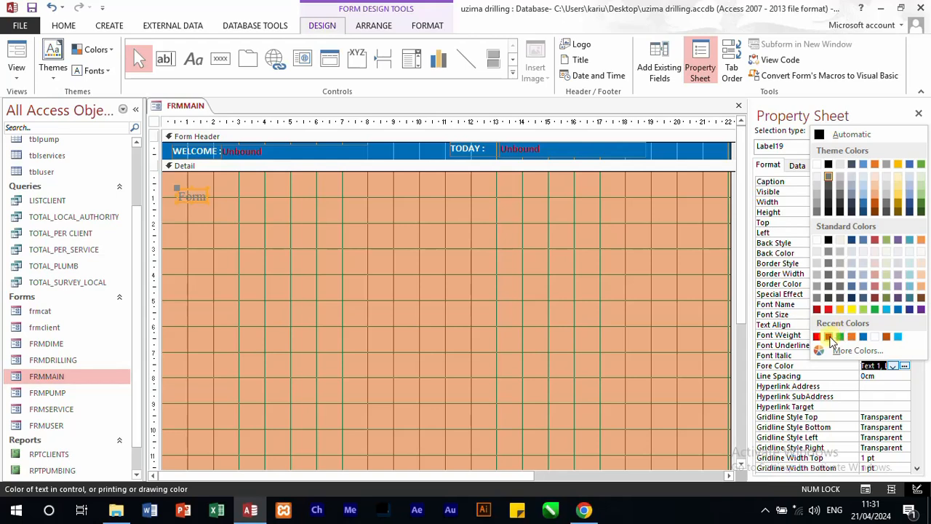
pyautogui.click(829, 336)
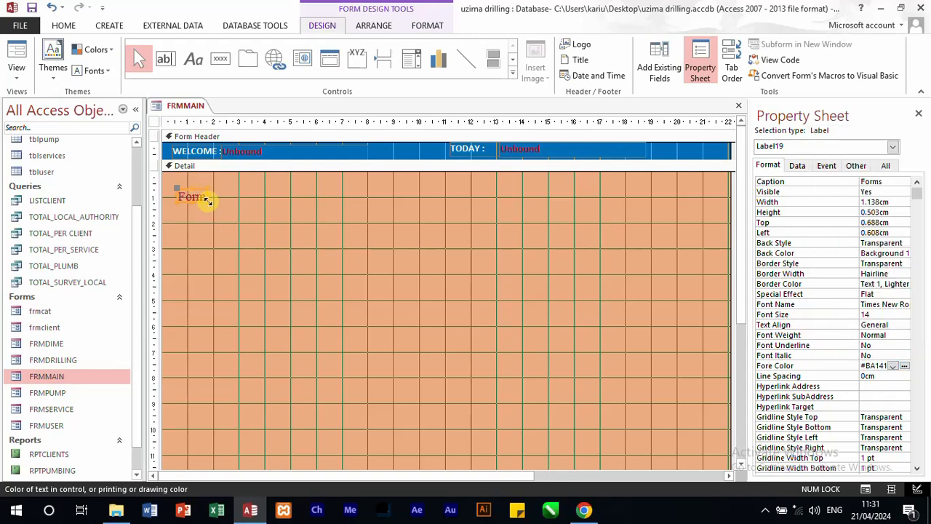
pyautogui.moveTo(207, 201); pyautogui.dragTo(246, 204)
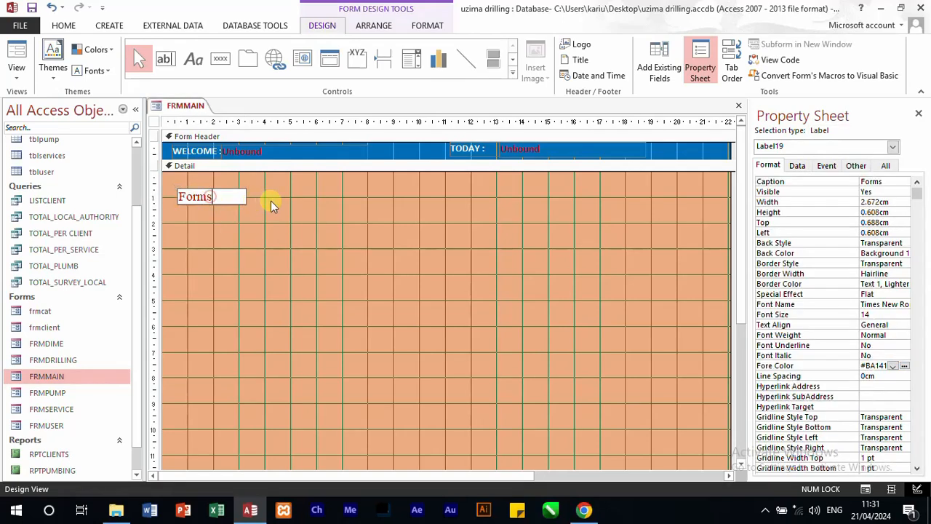
pyautogui.click(271, 206)
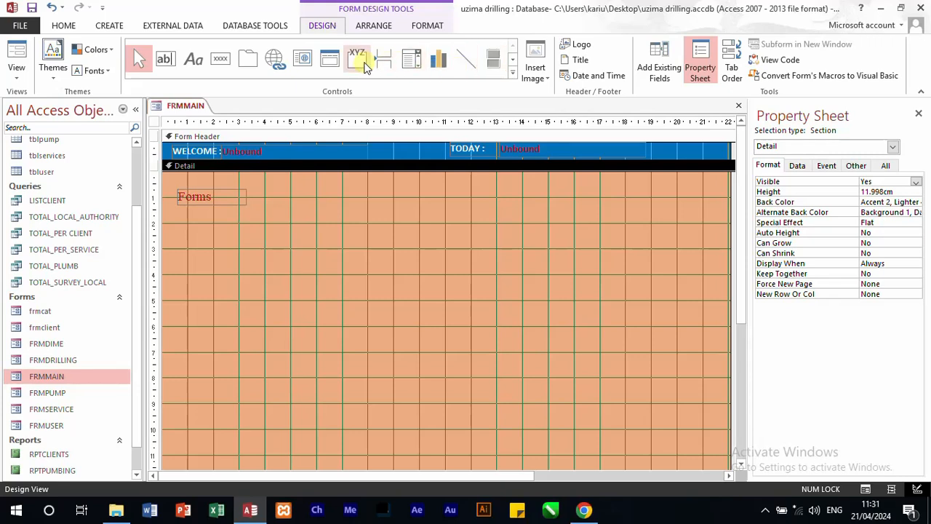
# Step: Draw a rectangle about 5.5 cm wide and 6.7 cm high directly below the Forms label
pyautogui.click(511, 75)
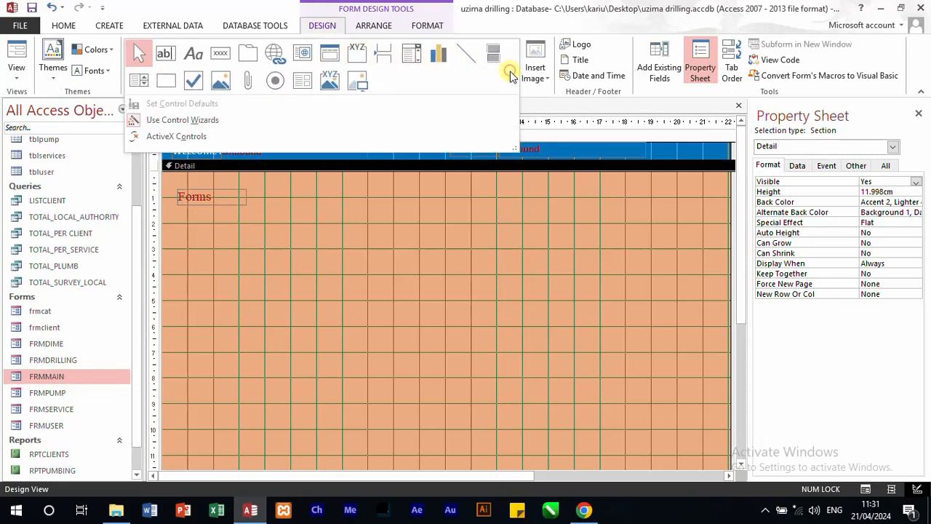
pyautogui.click(173, 79)
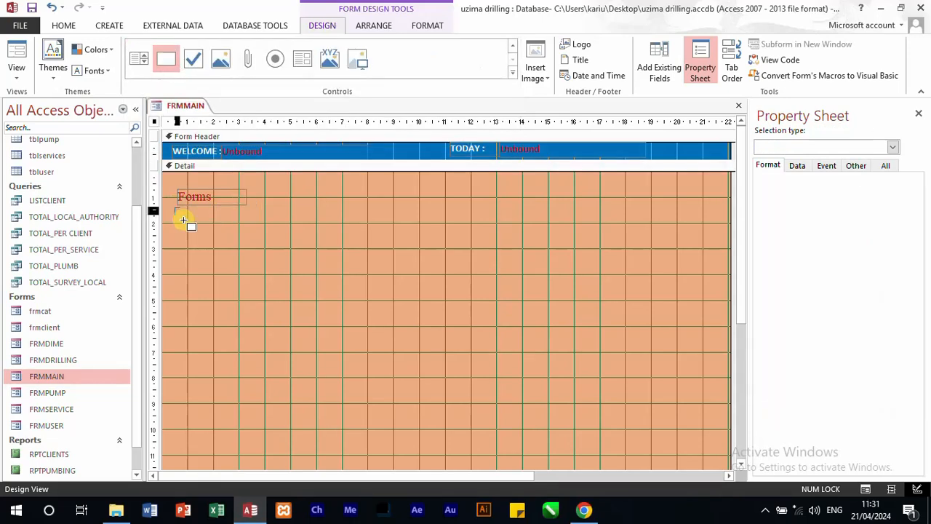
pyautogui.moveTo(184, 220)
pyautogui.mouseDown()
pyautogui.moveTo(287, 299)
pyautogui.moveTo(316, 380)
pyautogui.mouseUp()
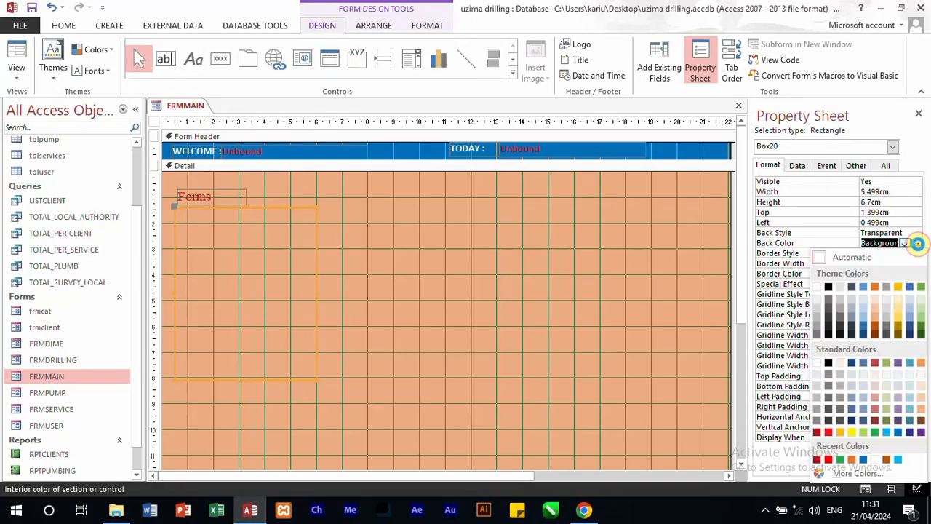
# Step: Set the rectangle's back colour to Accent 2, Lighter 60%, after trying the 40% shade
pyautogui.click(875, 311)
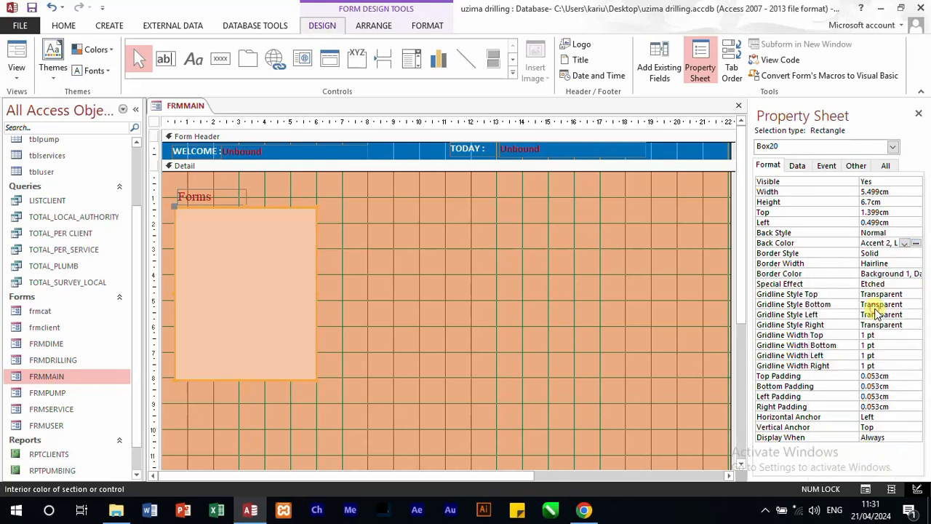
pyautogui.click(905, 244)
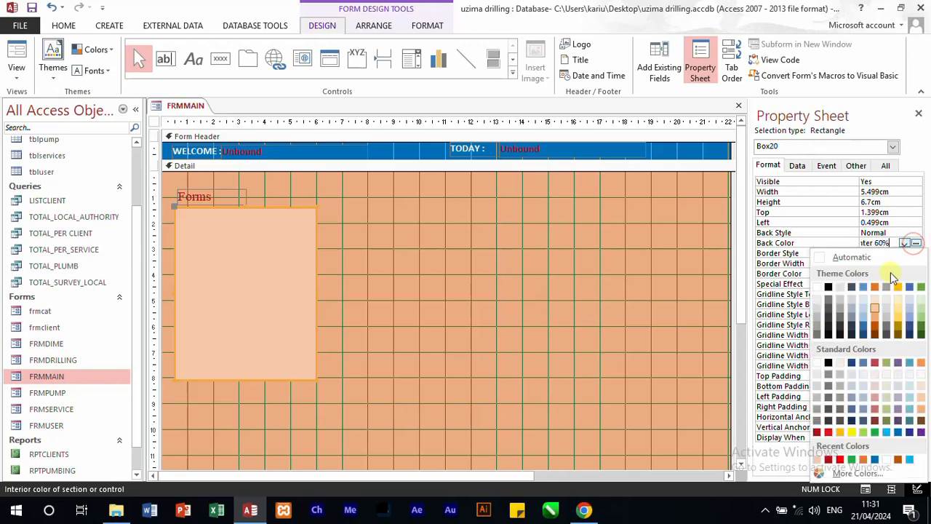
pyautogui.click(875, 318)
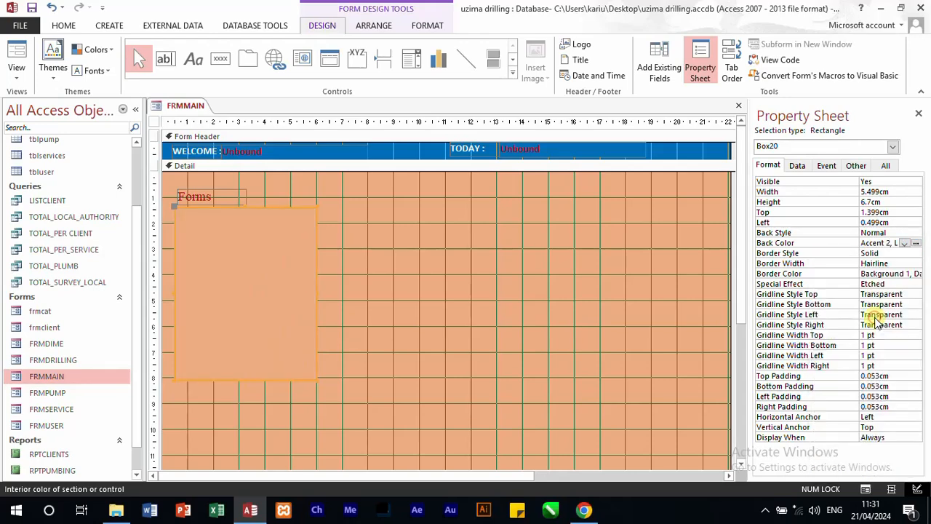
pyautogui.click(905, 244)
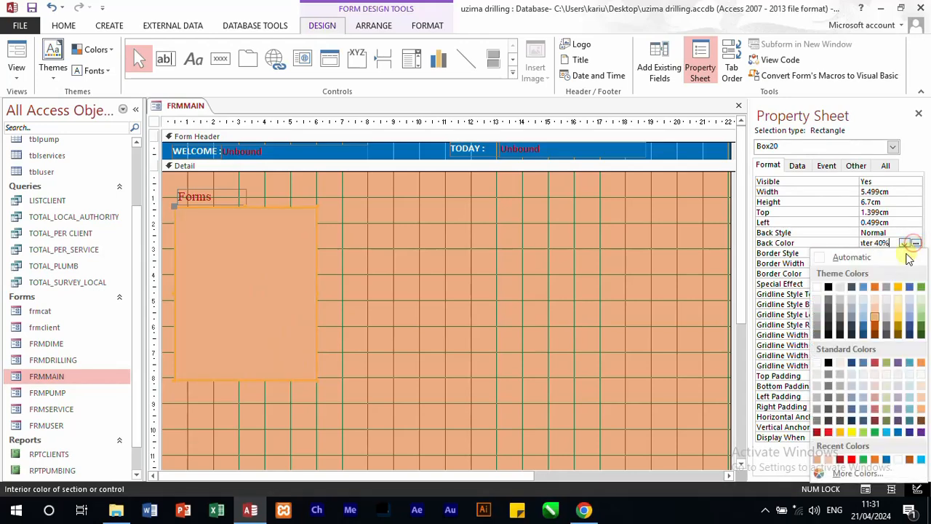
pyautogui.click(877, 314)
pyautogui.click(322, 280)
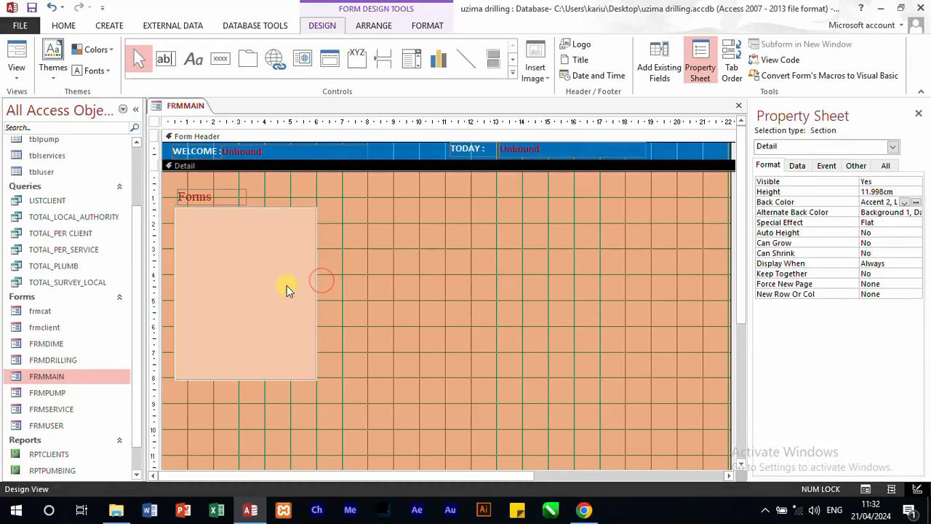
# Step: Narrow the rectangle to about 4.6 cm wide and set its border style to Transparent
pyautogui.click(309, 285)
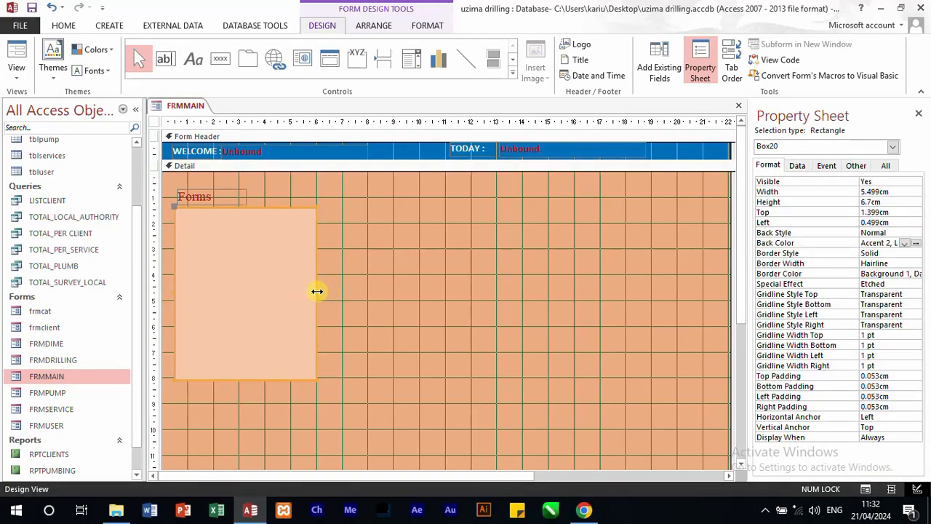
pyautogui.moveTo(317, 291); pyautogui.dragTo(293, 288)
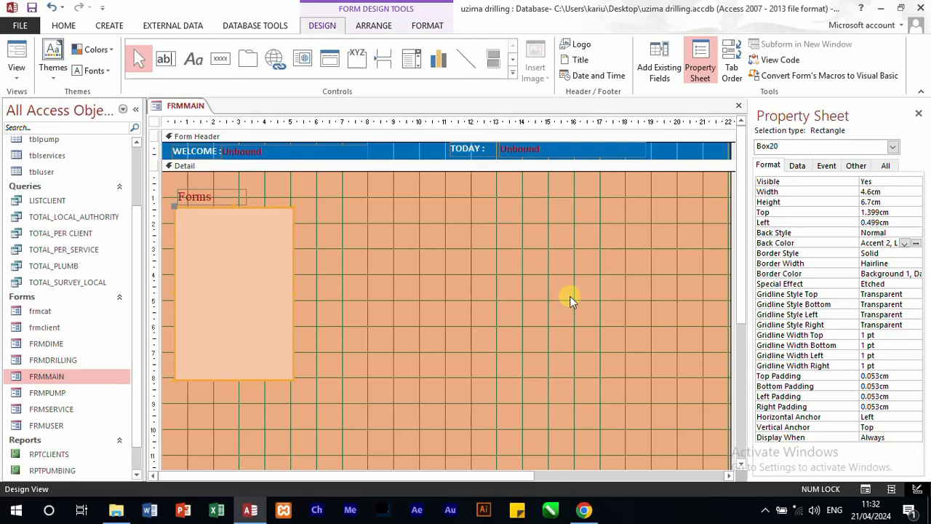
pyautogui.click(902, 253)
pyautogui.click(916, 253)
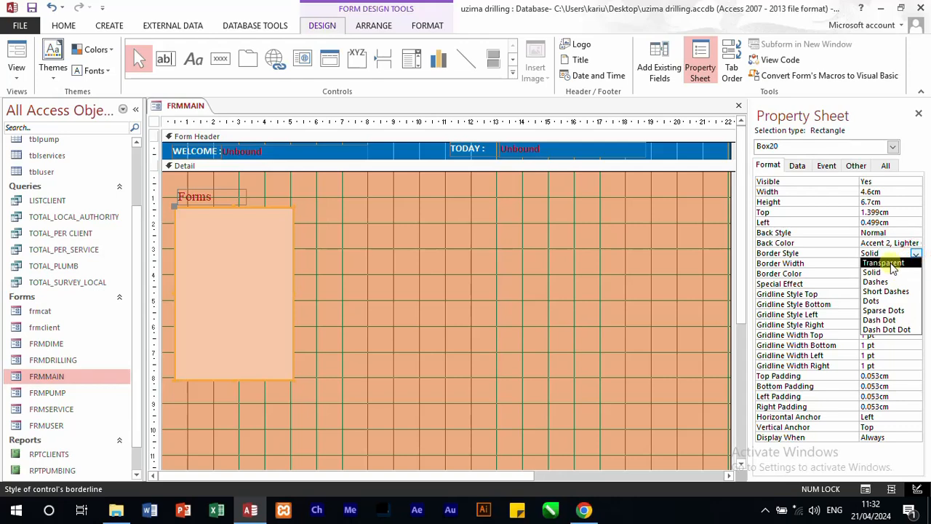
pyautogui.click(892, 265)
pyautogui.click(593, 287)
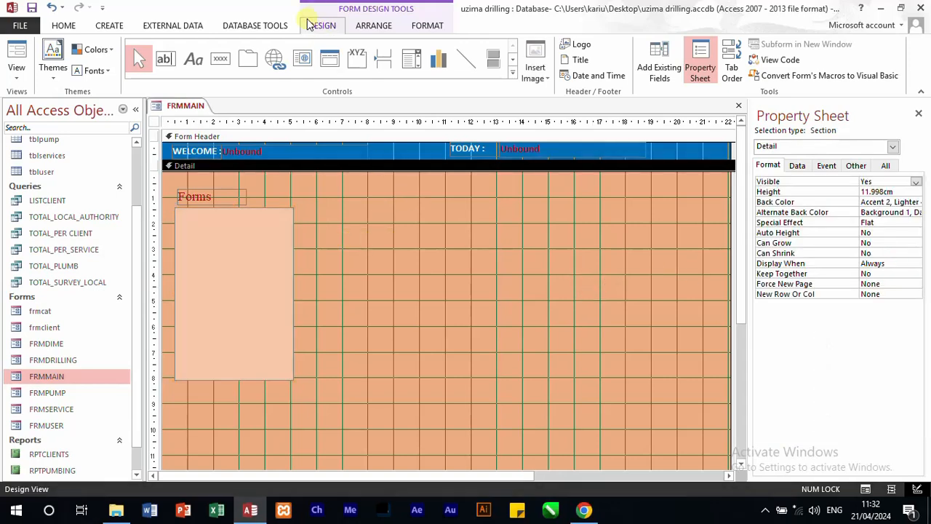
# Step: Add a command button about 3.3 cm wide and 0.8 cm high at the rectangle's upper edge, with the Open Form action for frmclient
pyautogui.click(220, 58)
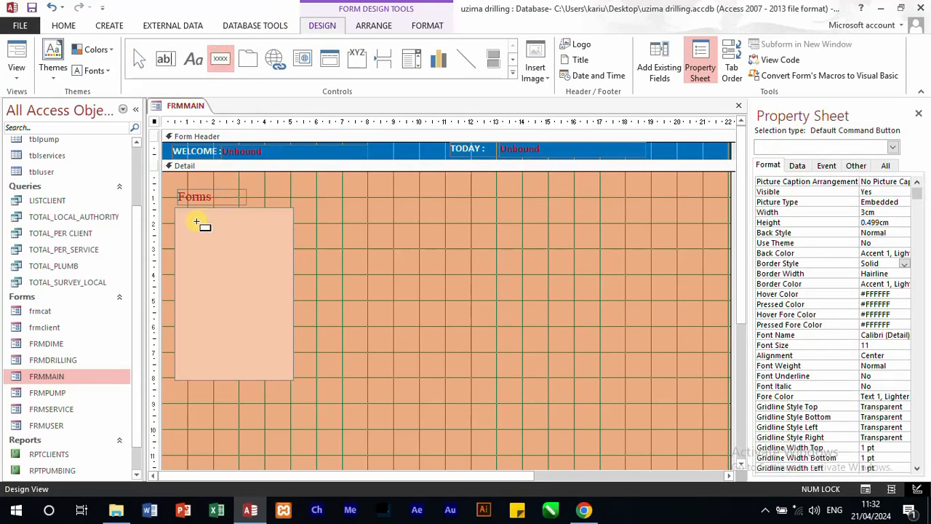
pyautogui.moveTo(185, 217); pyautogui.dragTo(271, 237)
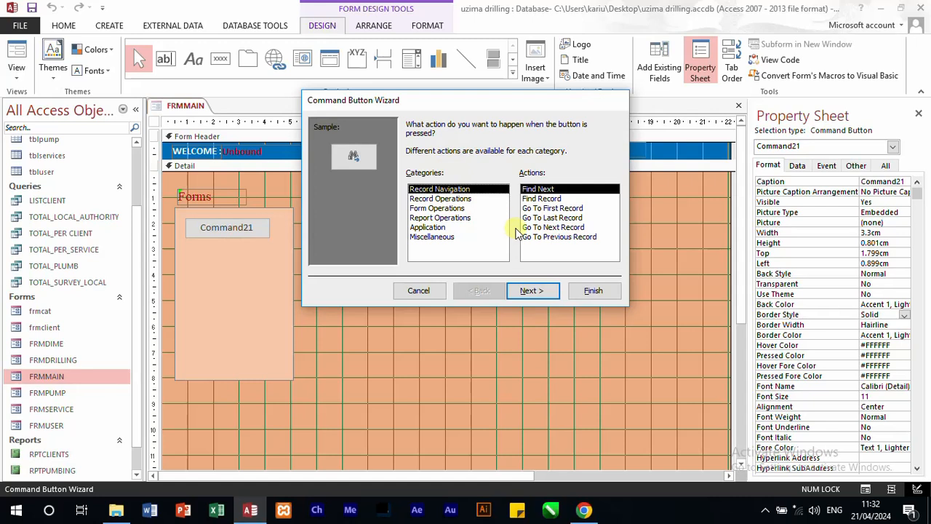
pyautogui.click(454, 209)
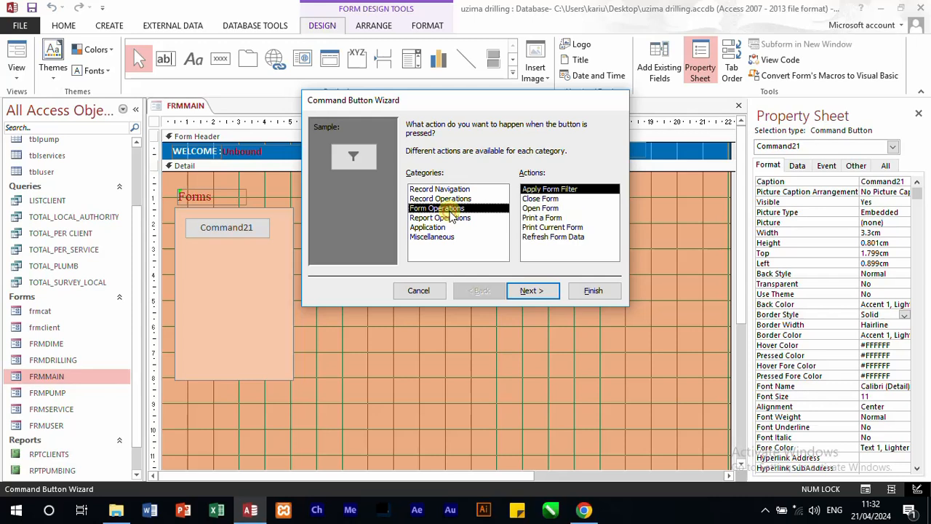
pyautogui.click(535, 208)
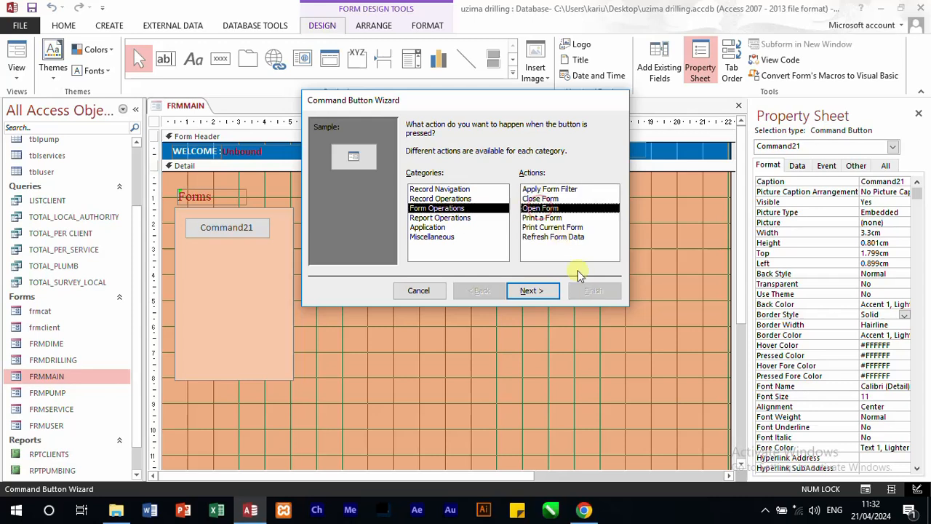
pyautogui.click(537, 291)
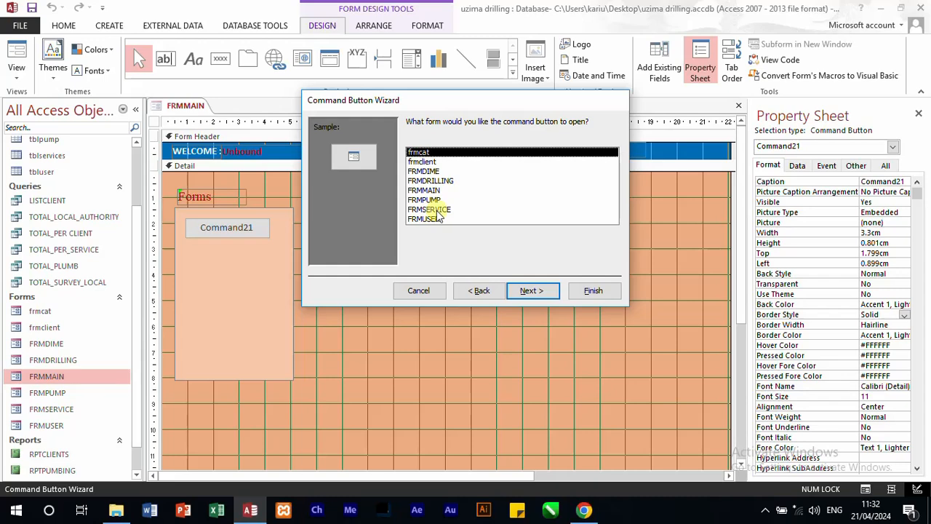
pyautogui.click(425, 162)
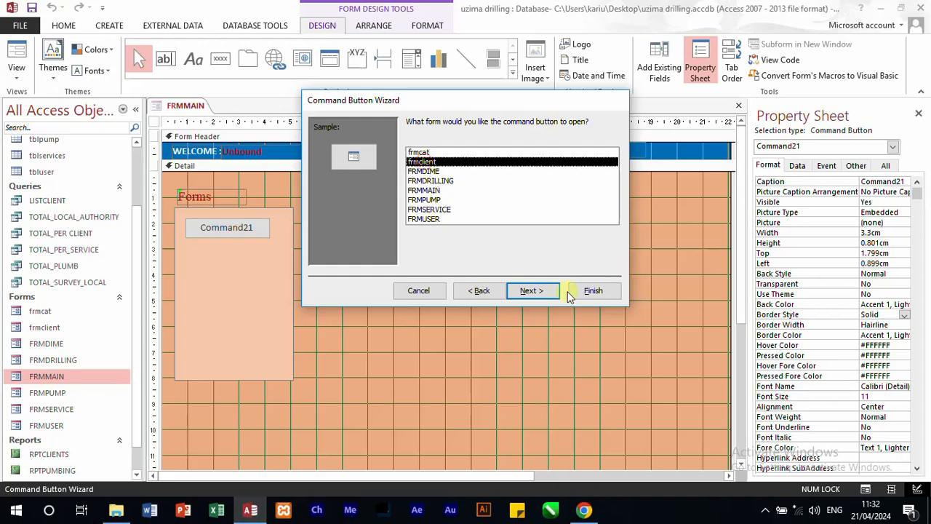
pyautogui.click(533, 292)
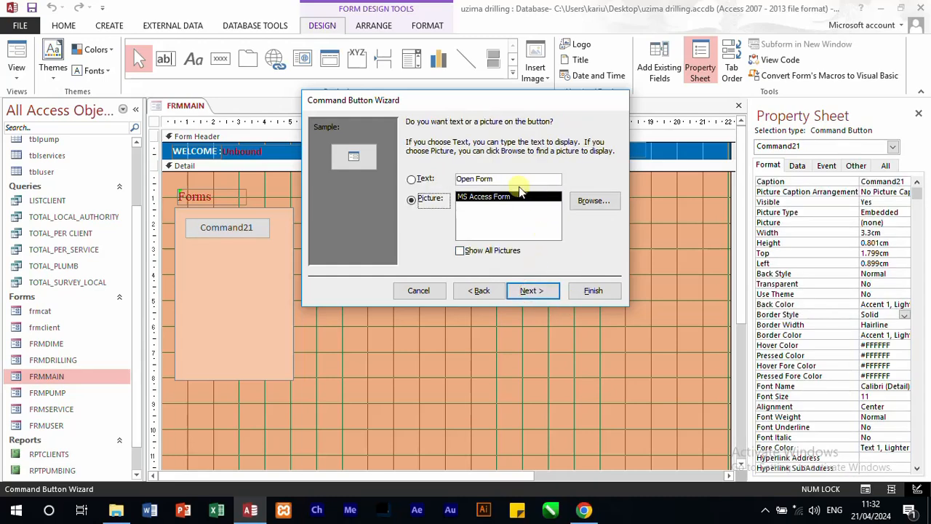
# Step: Give the new command button the text Register Client, name it btnclient and finish the wizard
pyautogui.click(414, 179)
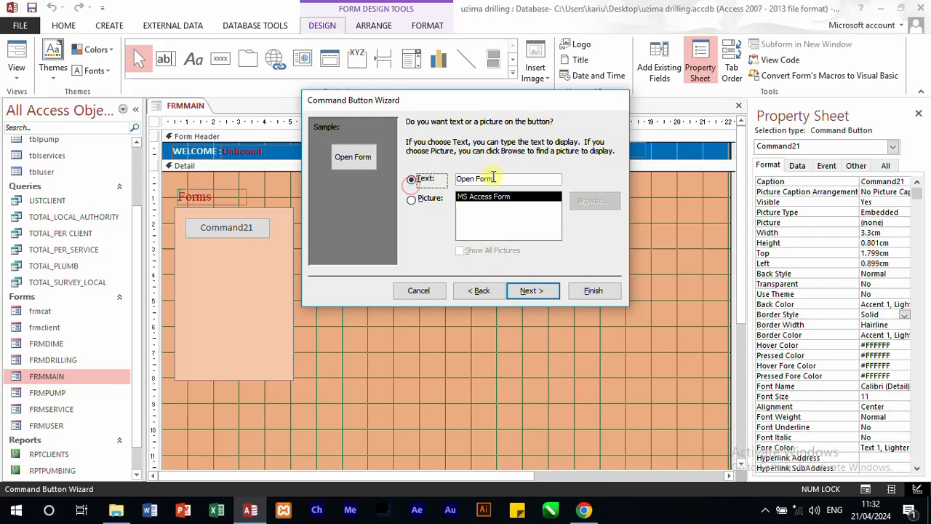
pyautogui.moveTo(494, 179); pyautogui.dragTo(422, 171)
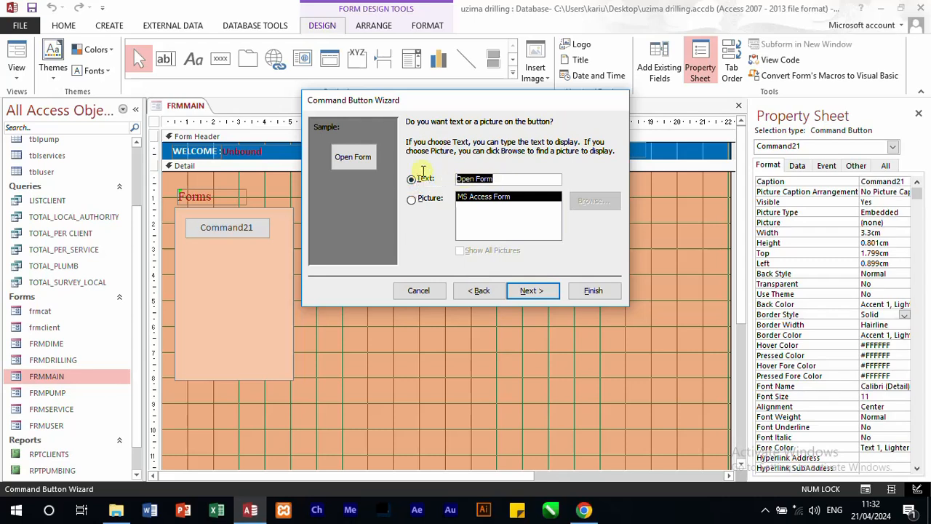
pyautogui.write('Re')
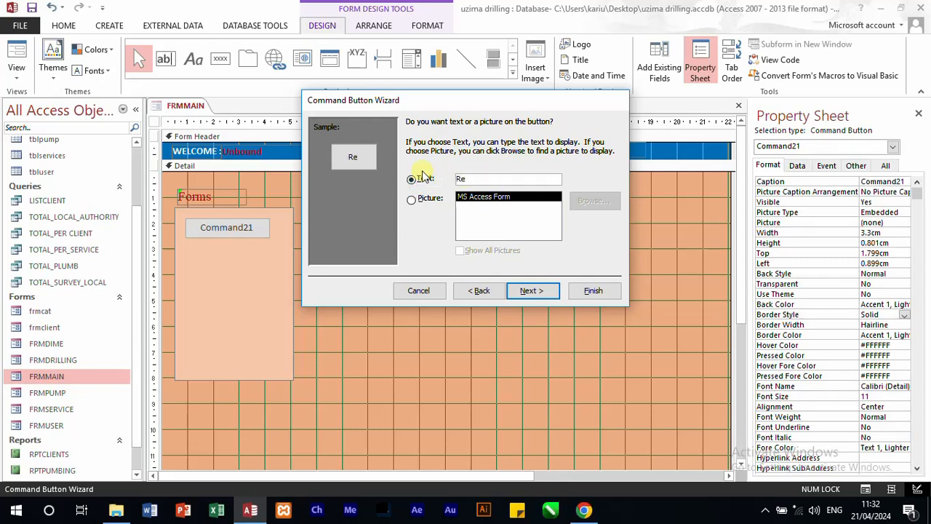
pyautogui.write('gister Client')
pyautogui.click(532, 290)
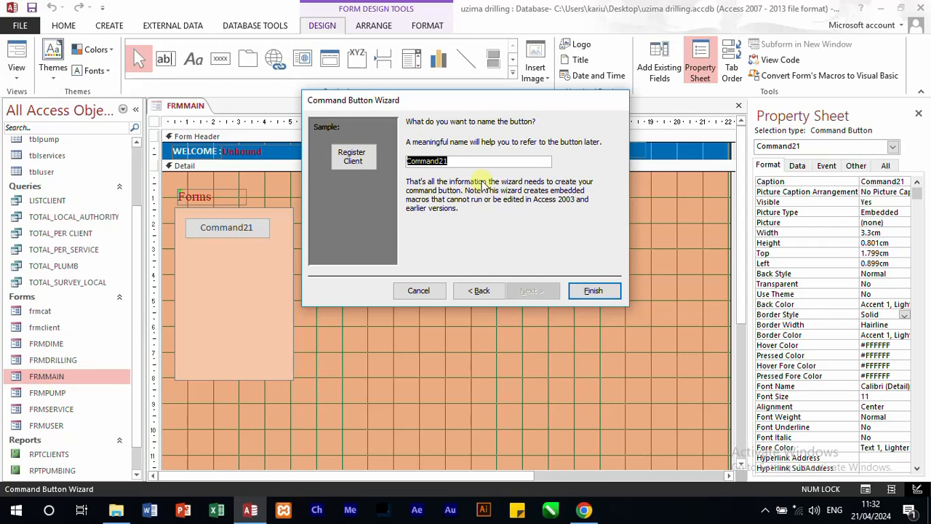
pyautogui.write('btnclient')
pyautogui.click(601, 293)
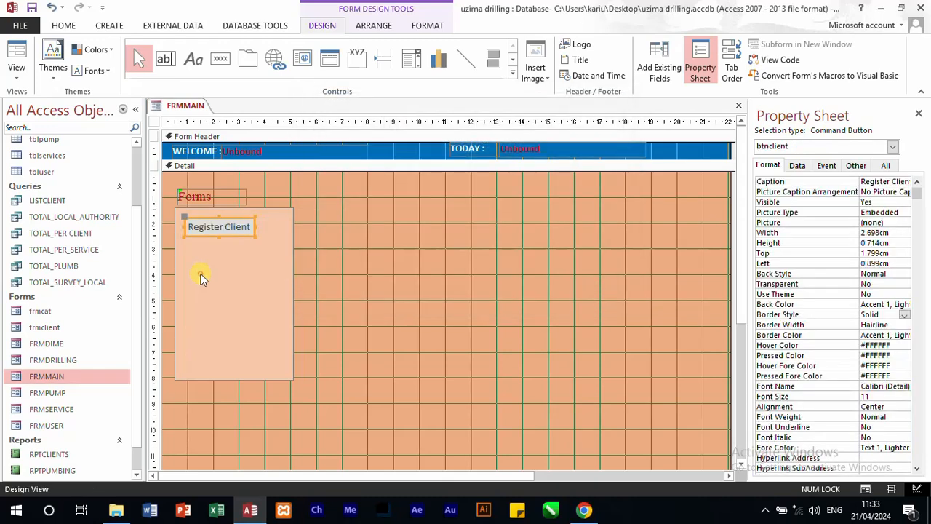
# Step: Enlarge the Register Client button to about 3.41 cm wide and 0.82 cm high
pyautogui.click(201, 272)
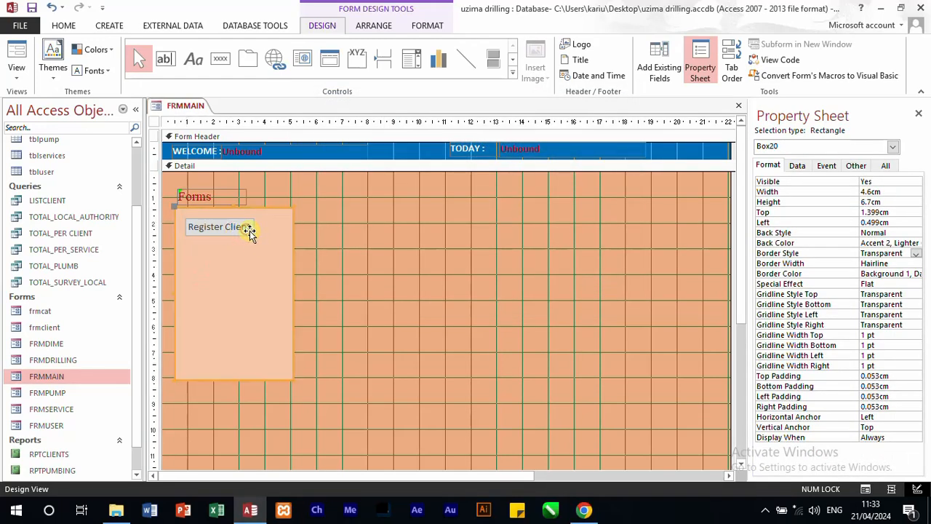
pyautogui.click(385, 259)
pyautogui.click(242, 229)
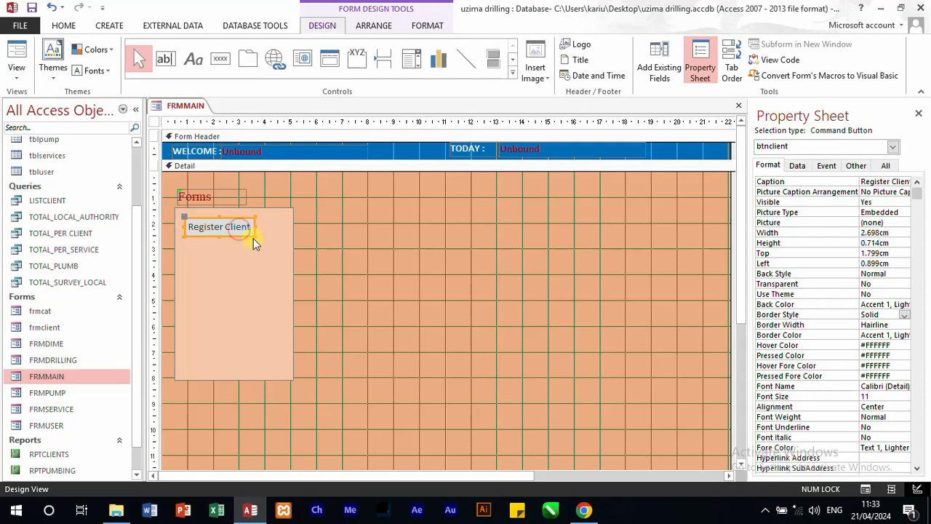
pyautogui.moveTo(254, 238); pyautogui.dragTo(275, 241)
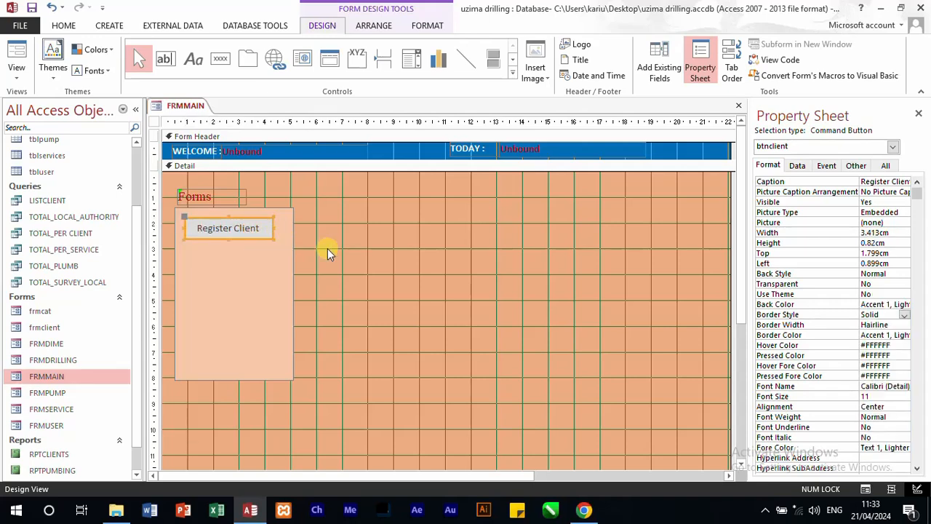
pyautogui.click(327, 249)
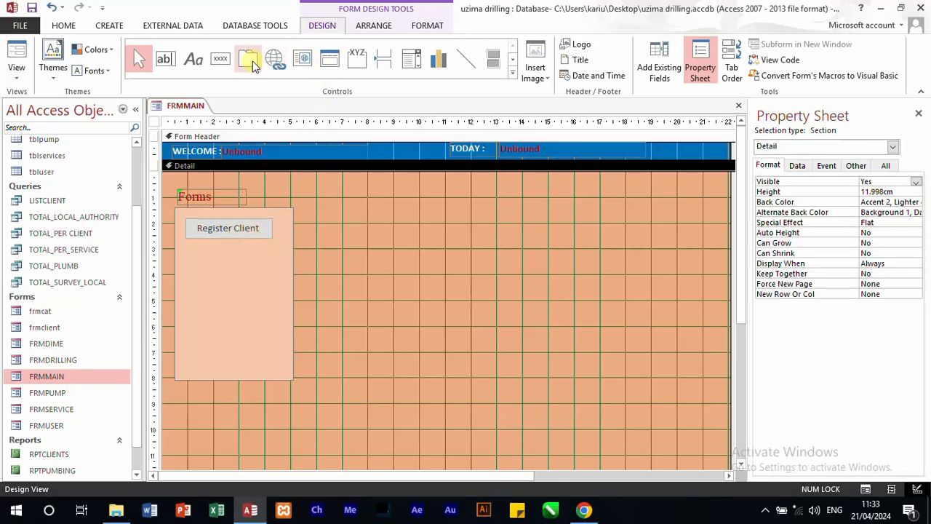
# Step: Add a command button about 3.5 cm wide and 0.9 cm high below Register Client, with the Open Form action for FRMSERVICE
pyautogui.click(222, 59)
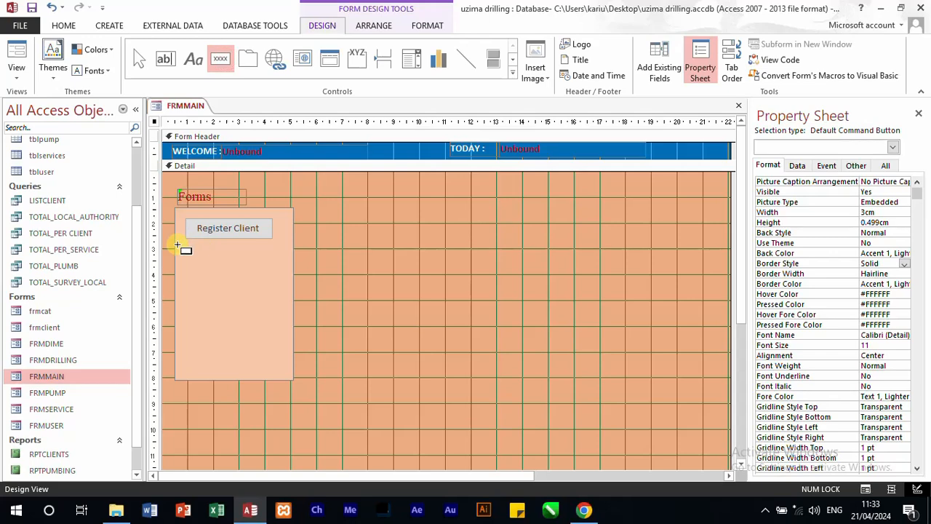
pyautogui.moveTo(182, 247)
pyautogui.mouseDown()
pyautogui.moveTo(208, 264)
pyautogui.moveTo(271, 267)
pyautogui.mouseUp()
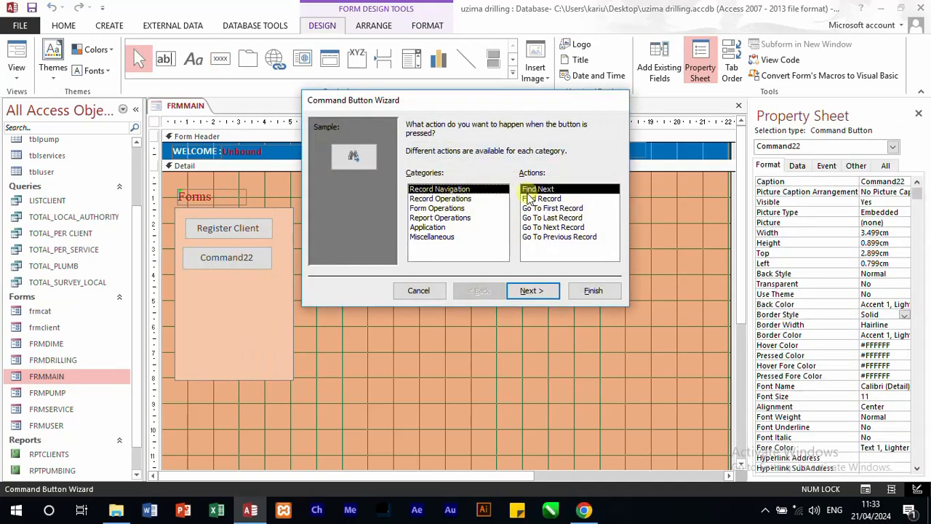
pyautogui.click(439, 208)
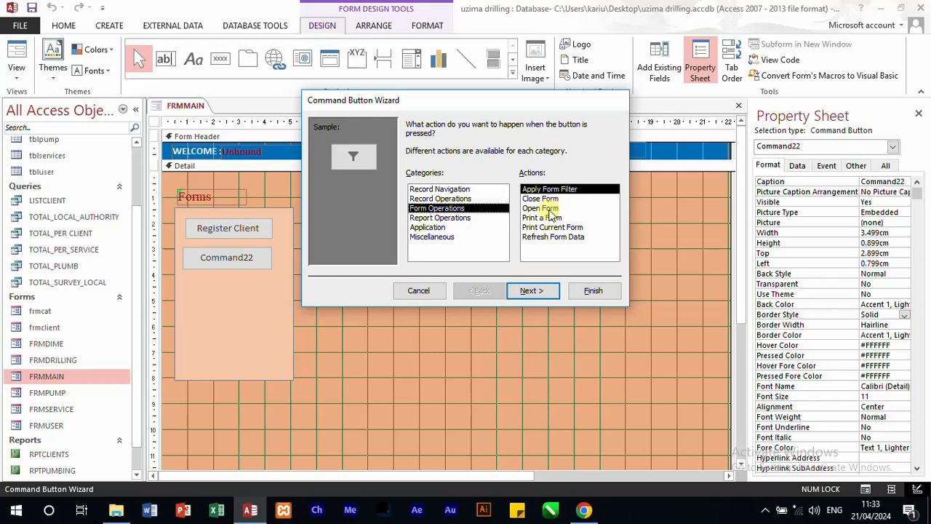
pyautogui.click(549, 209)
pyautogui.click(533, 290)
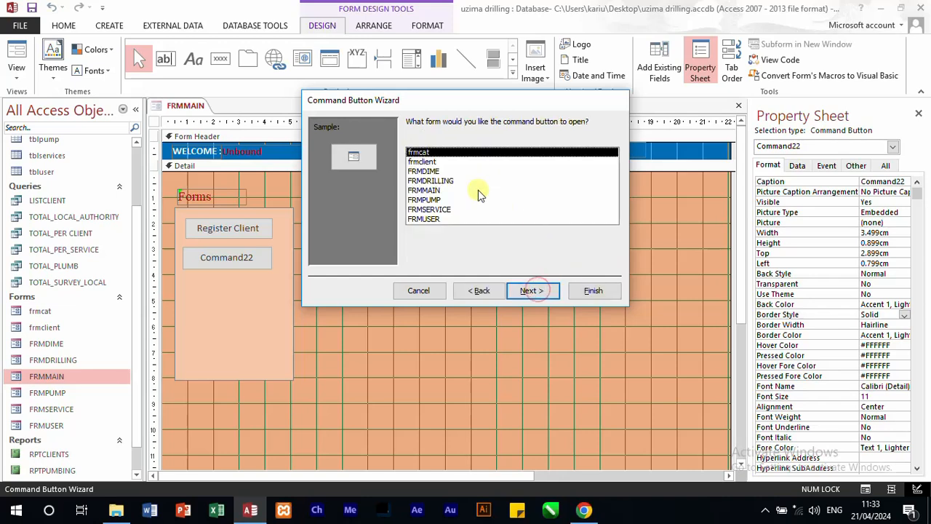
pyautogui.click(436, 209)
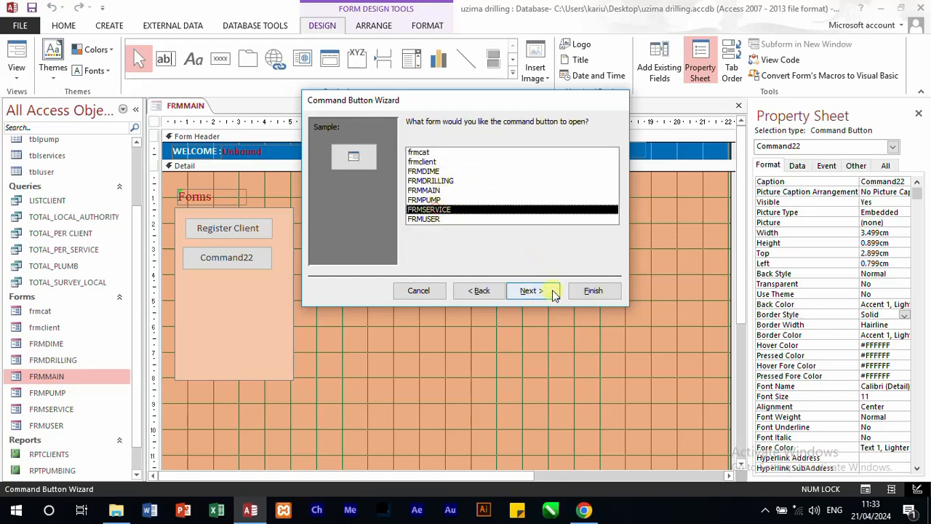
pyautogui.click(537, 291)
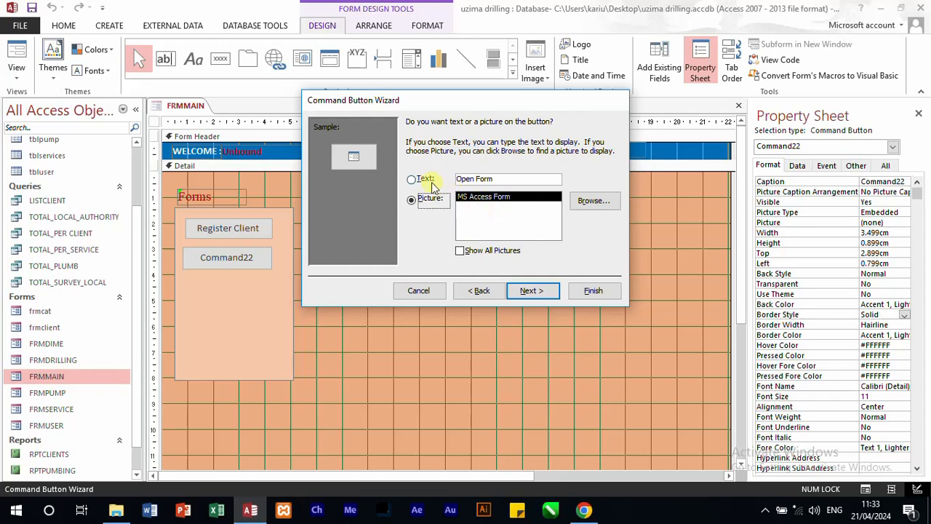
# Step: Give the second command button the text Register Service, name it btnserv and finish the wizard
pyautogui.click(431, 183)
pyautogui.moveTo(515, 182); pyautogui.dragTo(456, 179)
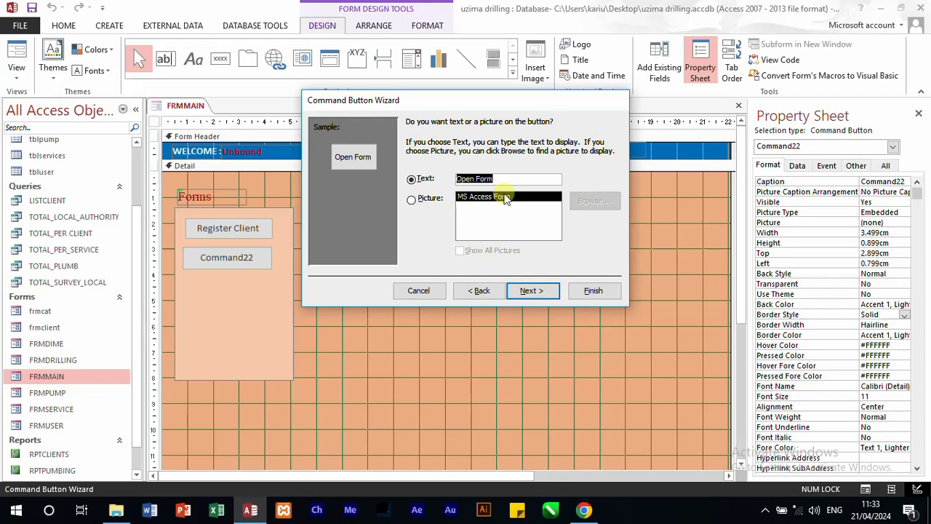
pyautogui.write('Service')
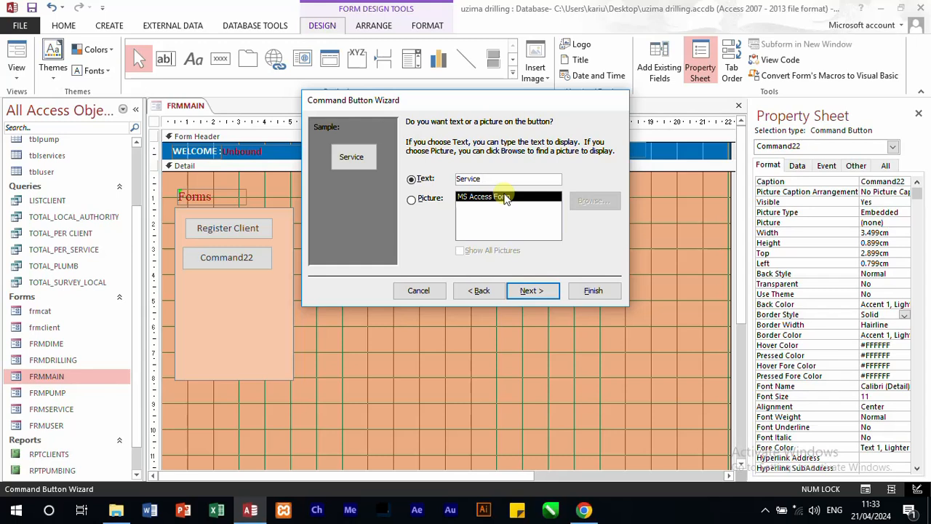
pyautogui.click(458, 179)
pyautogui.write('re')
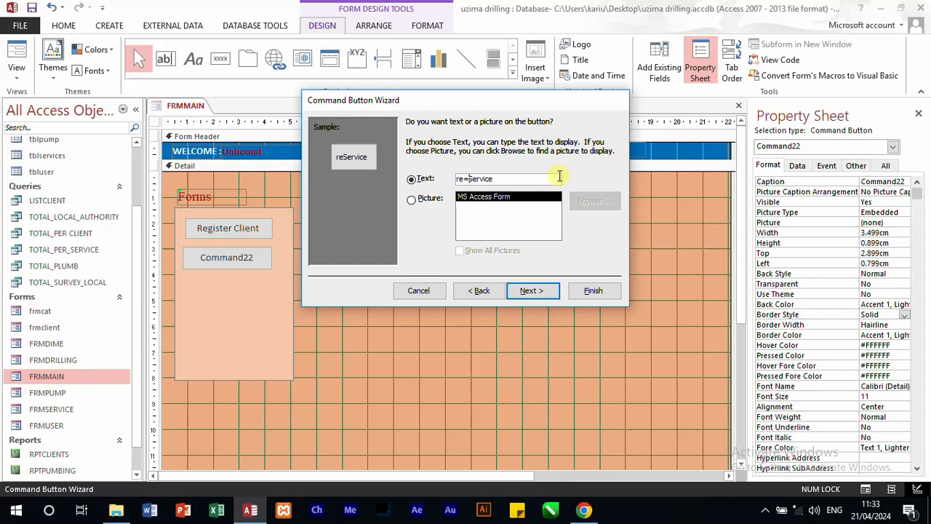
pyautogui.press('BackSpace')
pyautogui.press('BackSpace')
pyautogui.press('BackSpace')
pyautogui.write('Register')
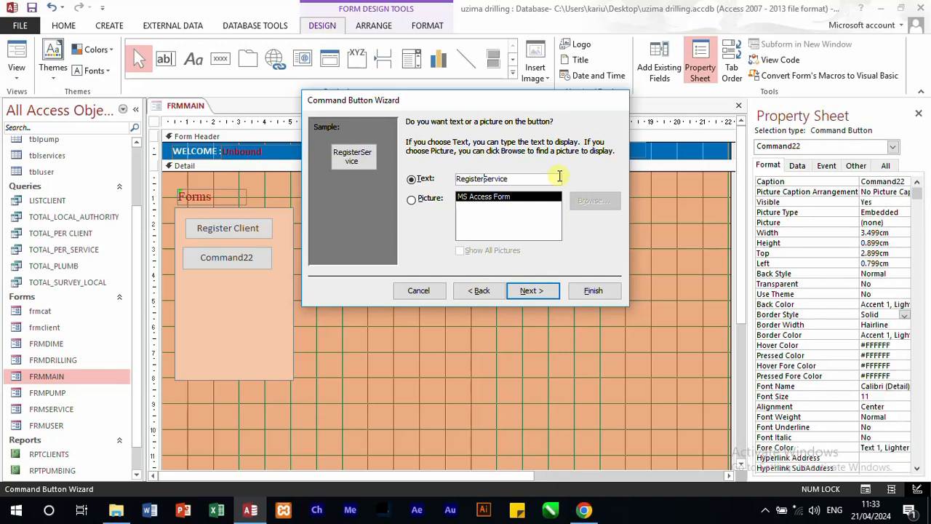
pyautogui.click(548, 290)
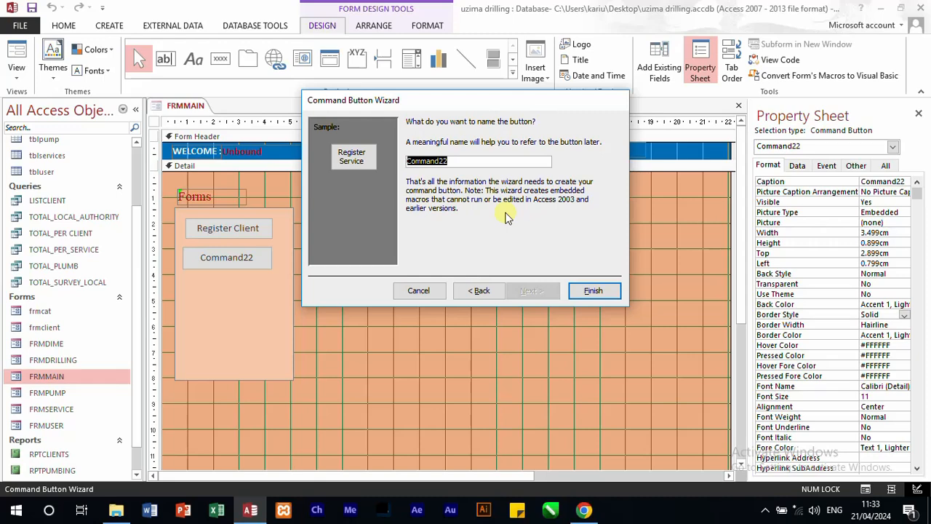
pyautogui.write('btnserv')
pyautogui.click(591, 290)
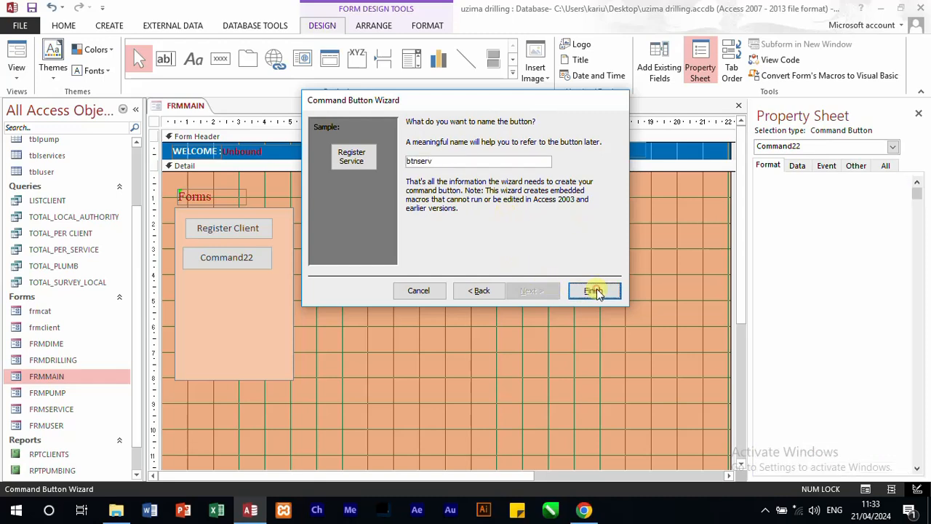
# Step: Move the Register Service button closer beneath Register Client, about 1 cm from the form's left edge, and widen it slightly
pyautogui.click(212, 267)
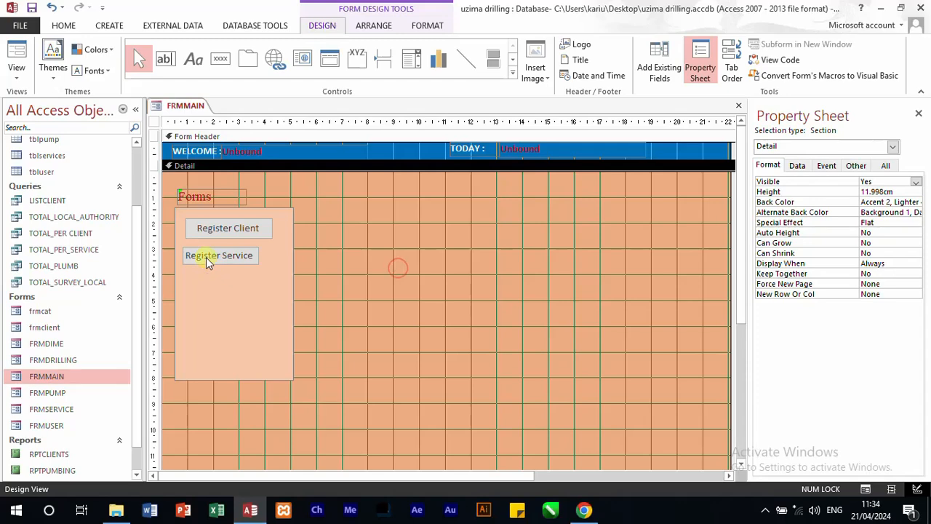
pyautogui.moveTo(205, 257); pyautogui.dragTo(213, 254)
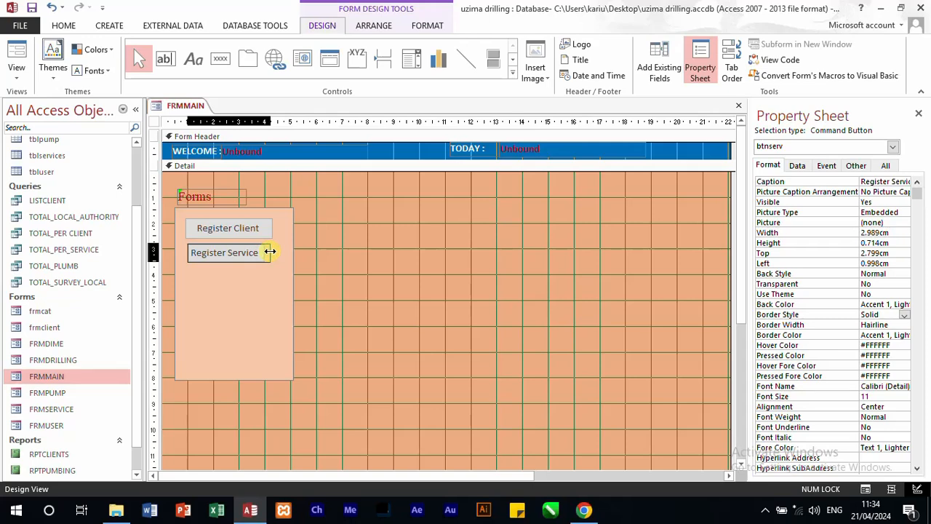
pyautogui.click(406, 288)
# Step: Move the panel rectangle aside from the two command buttons and set both buttons' back color to blue #0072BC
pyautogui.click(280, 268)
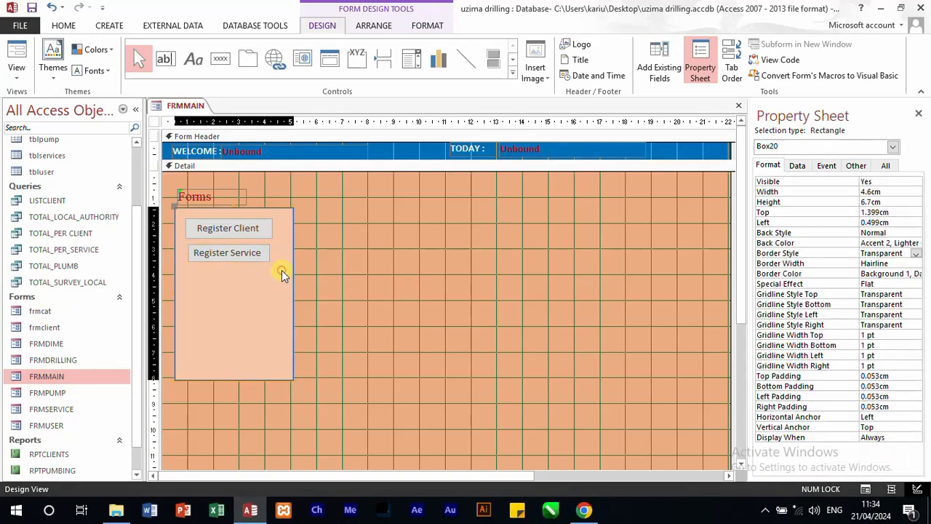
pyautogui.moveTo(279, 270); pyautogui.dragTo(204, 226)
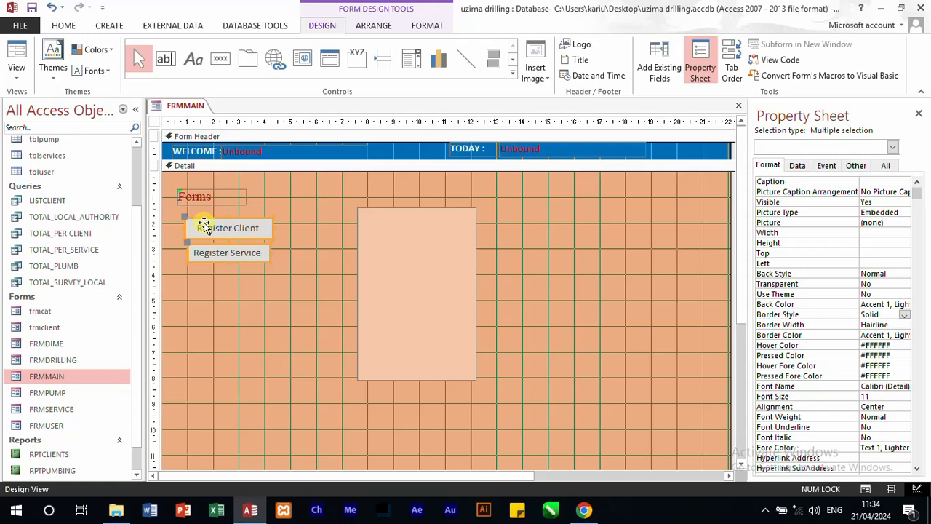
pyautogui.click(910, 306)
pyautogui.click(906, 304)
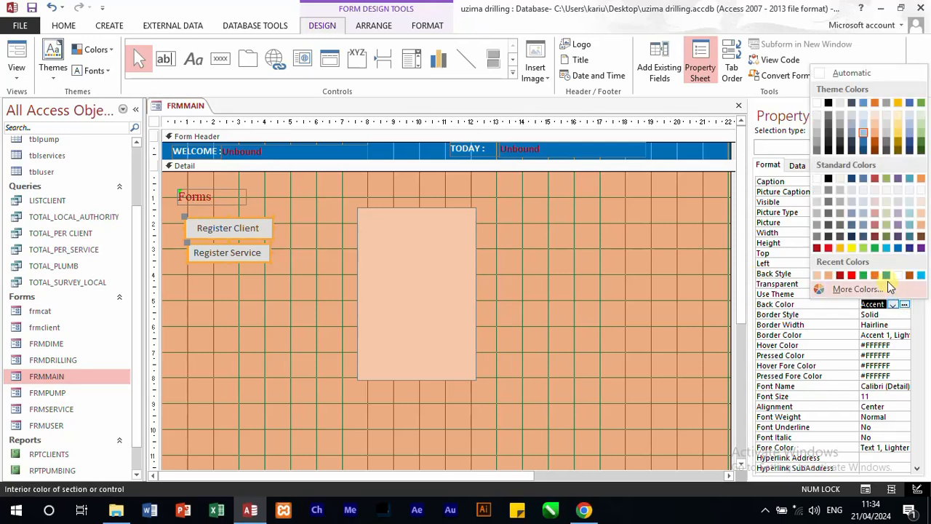
pyautogui.click(886, 275)
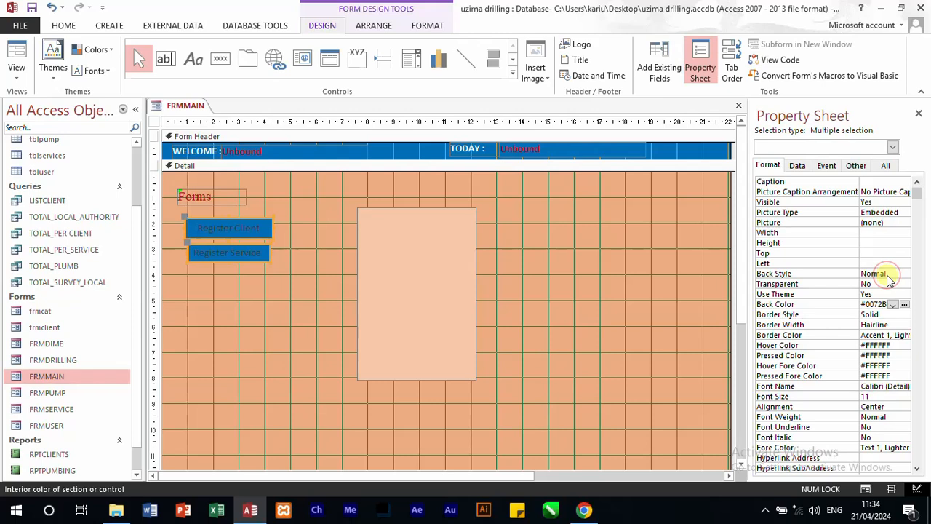
# Step: Set both buttons' hover color to yellow #FFF200 and their hover fore color to black #000000
pyautogui.click(902, 346)
pyautogui.click(906, 347)
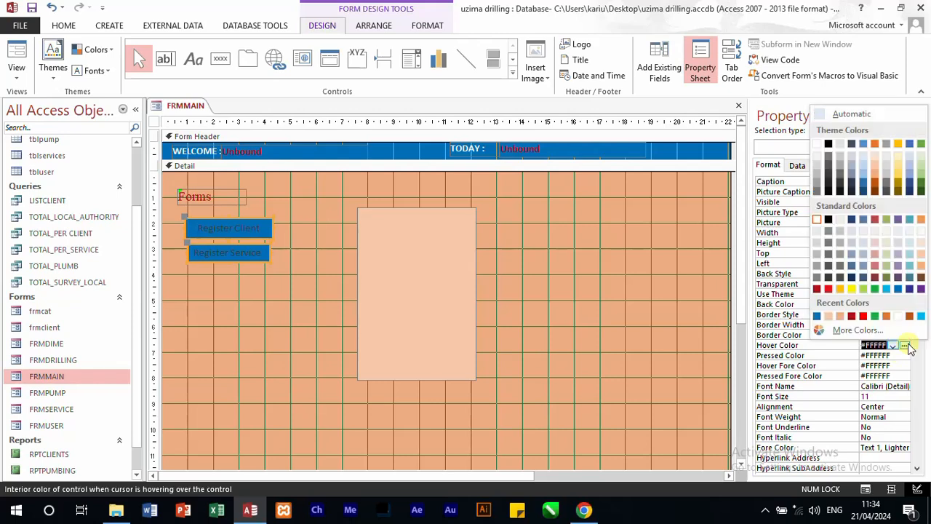
pyautogui.click(852, 289)
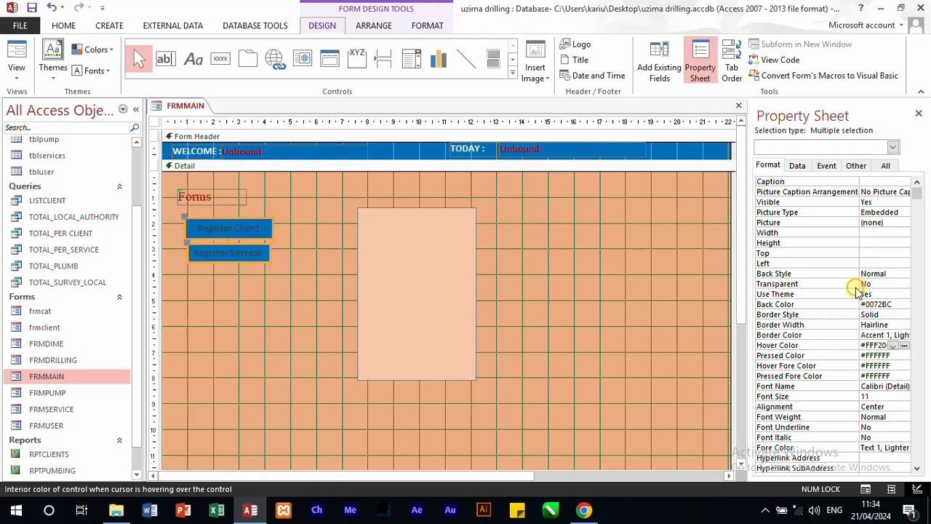
pyautogui.click(900, 366)
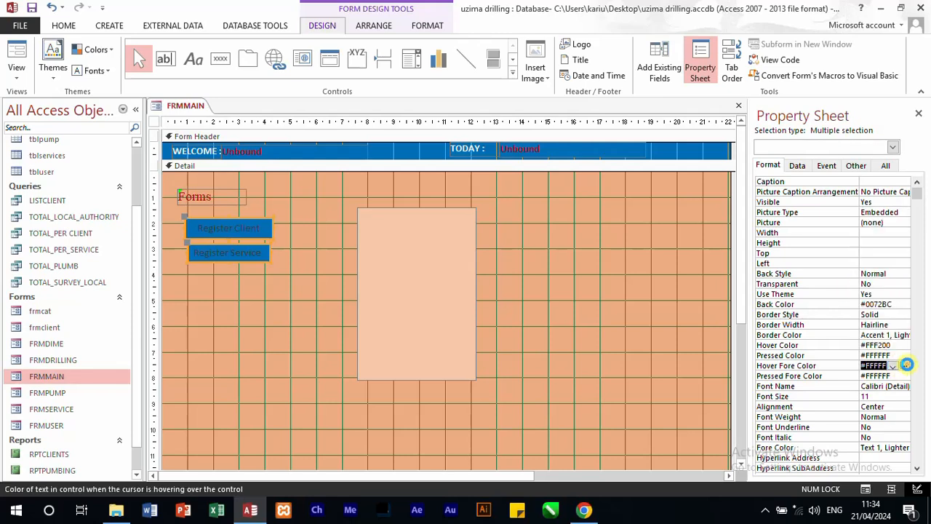
pyautogui.click(905, 366)
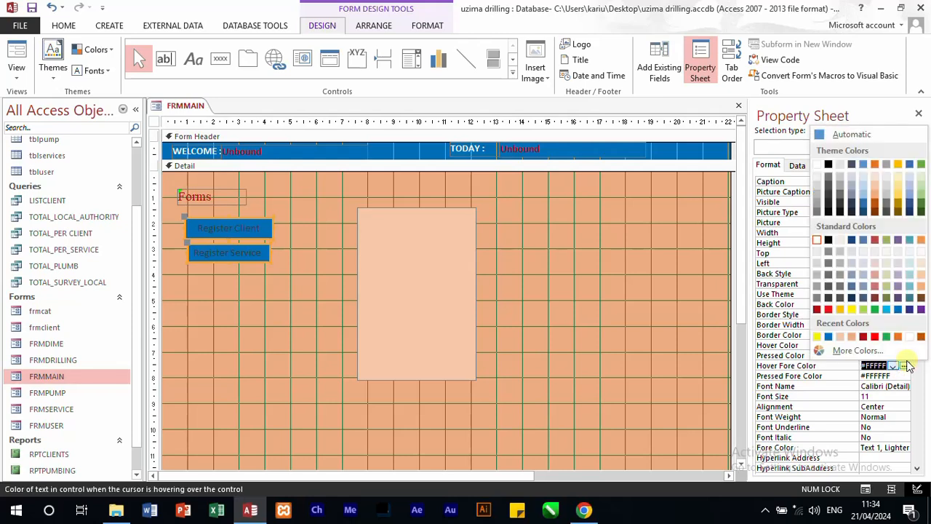
pyautogui.click(828, 239)
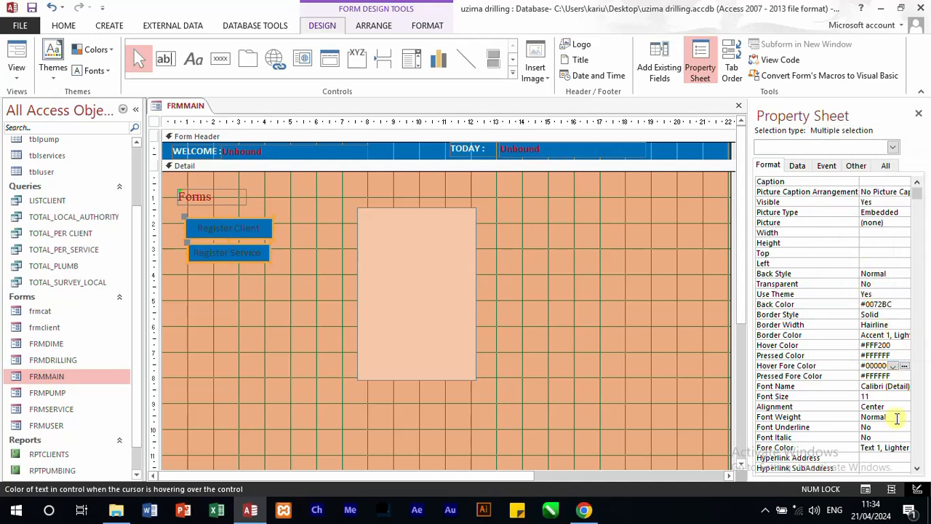
# Step: Set the fore color of both command buttons to the white theme color Background 1
pyautogui.click(894, 448)
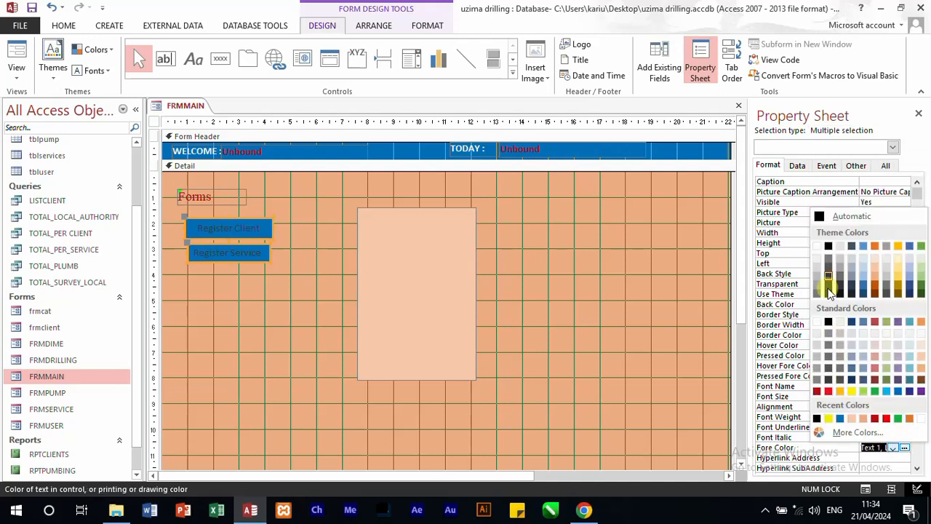
pyautogui.click(817, 245)
pyautogui.click(594, 271)
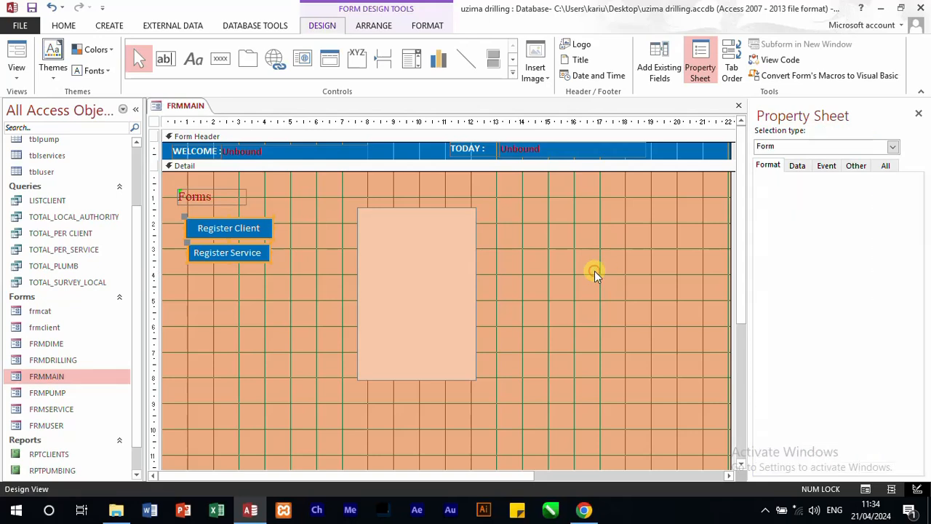
# Step: Add the Bell (Reminder) picture from the Picture Builder to the Register Client button
pyautogui.click(241, 227)
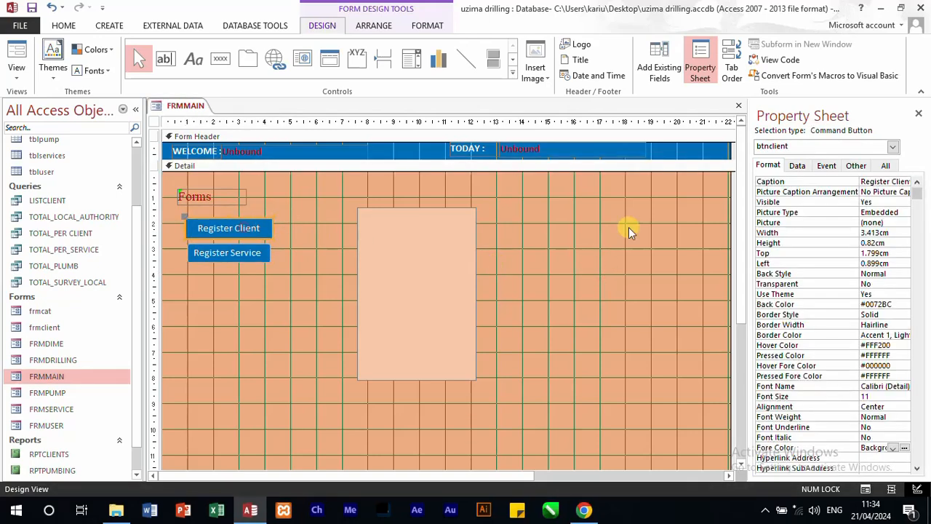
pyautogui.click(892, 222)
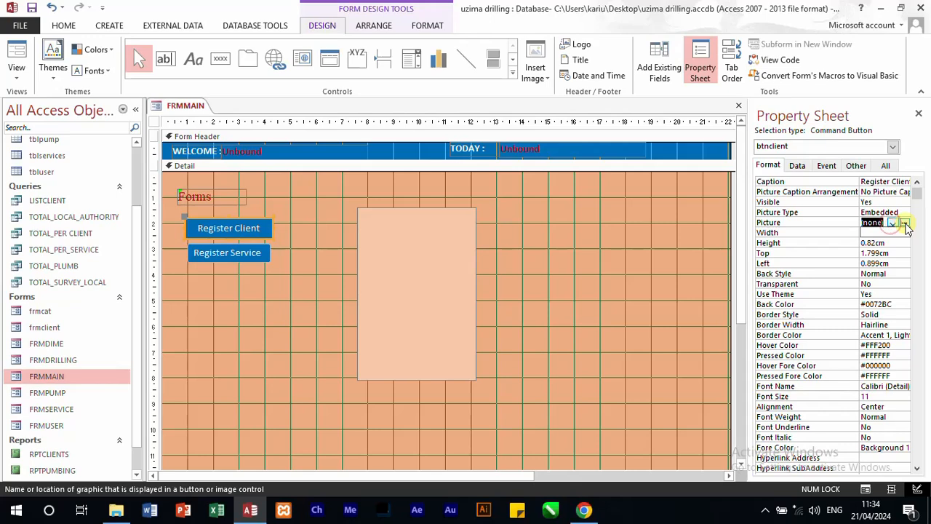
pyautogui.click(904, 223)
pyautogui.click(418, 219)
pyautogui.click(420, 229)
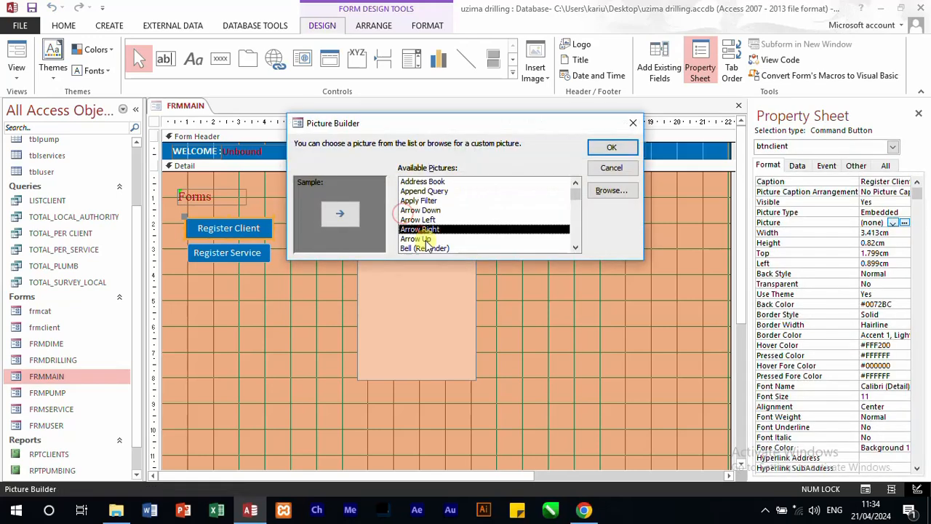
pyautogui.click(424, 239)
pyautogui.scroll(-1, 450, 222)
pyautogui.click(431, 229)
pyautogui.click(428, 240)
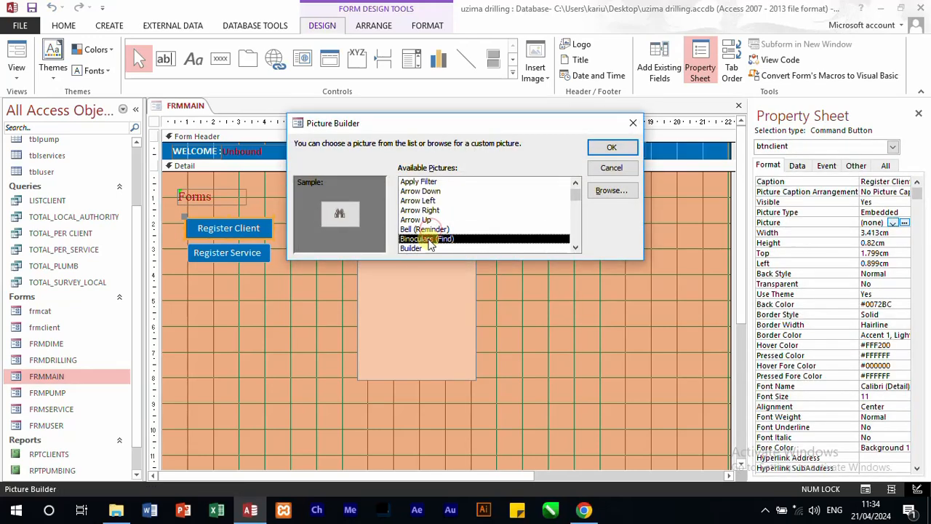
pyautogui.click(420, 229)
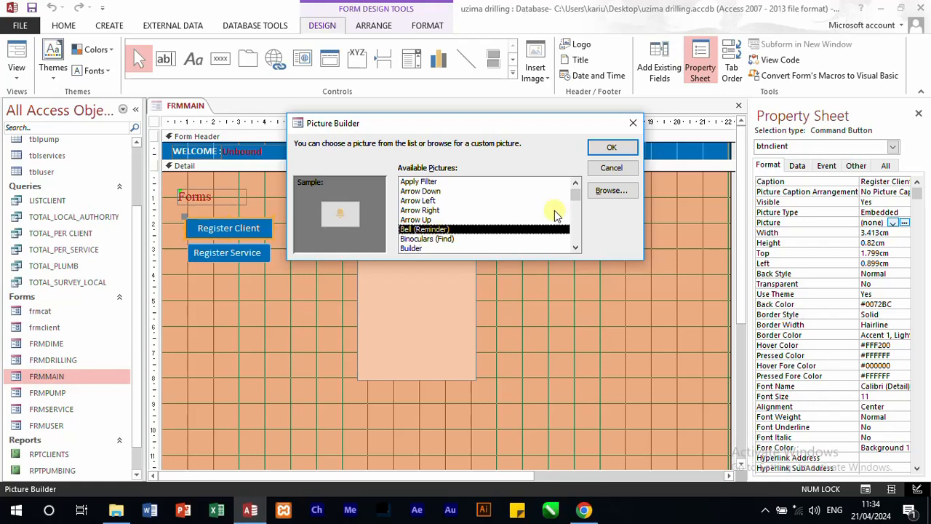
pyautogui.click(614, 148)
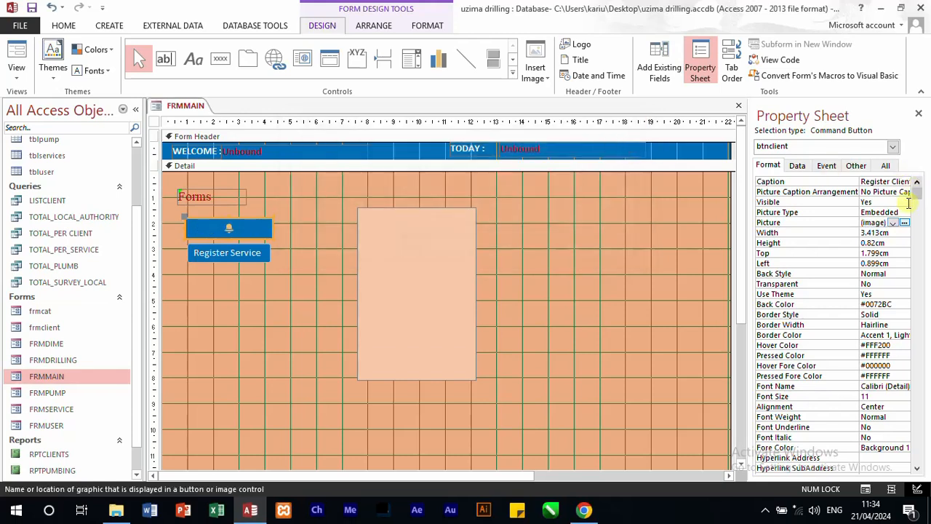
# Step: Set the Register Client button's picture caption arrangement to Right
pyautogui.click(899, 192)
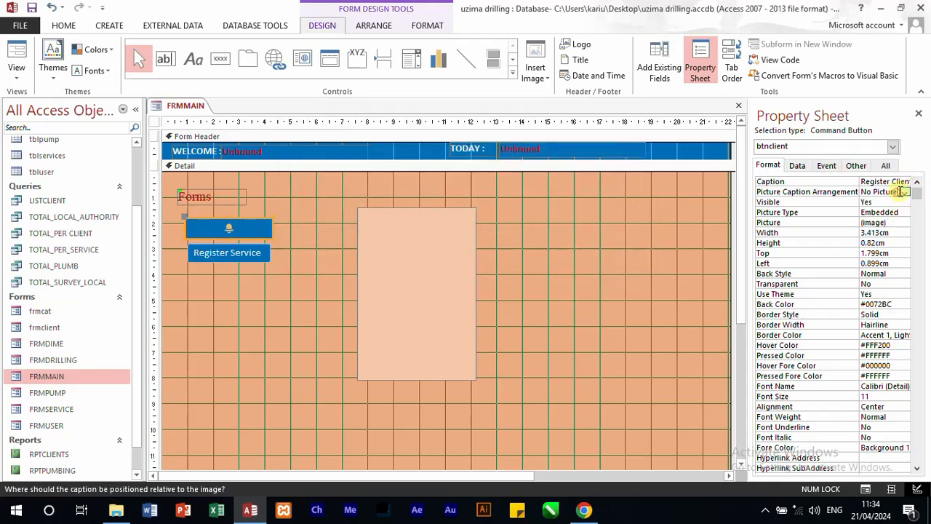
pyautogui.click(904, 193)
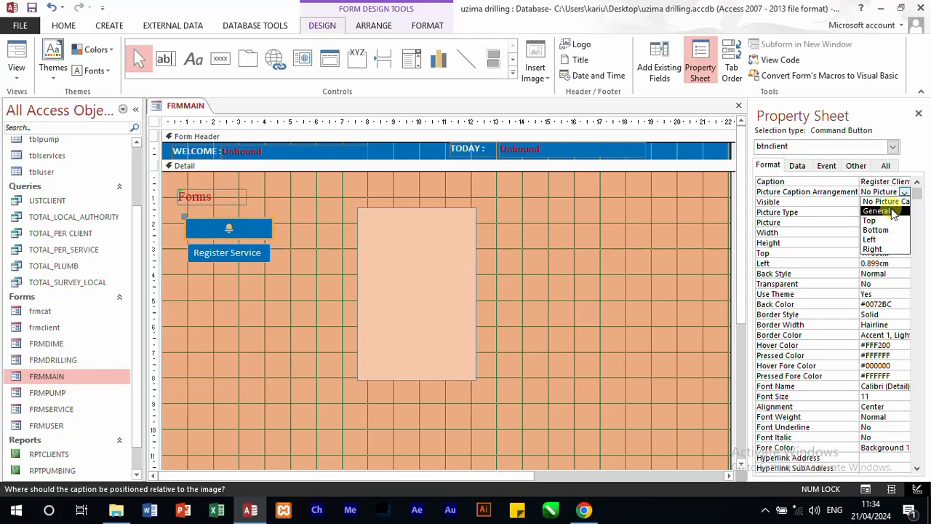
pyautogui.click(872, 249)
# Step: Add the Builder picture from the Picture Builder to the Register Service button
pyautogui.click(206, 255)
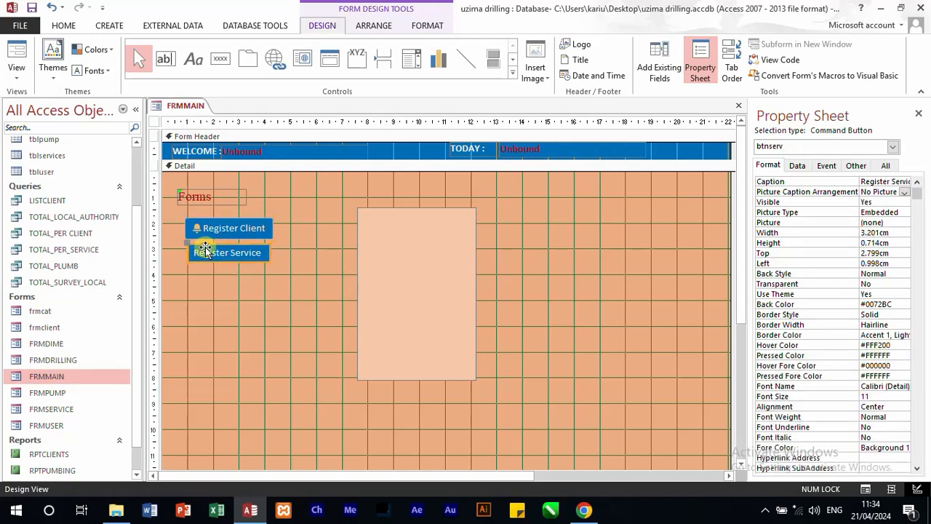
pyautogui.click(900, 222)
pyautogui.click(905, 222)
pyautogui.click(442, 201)
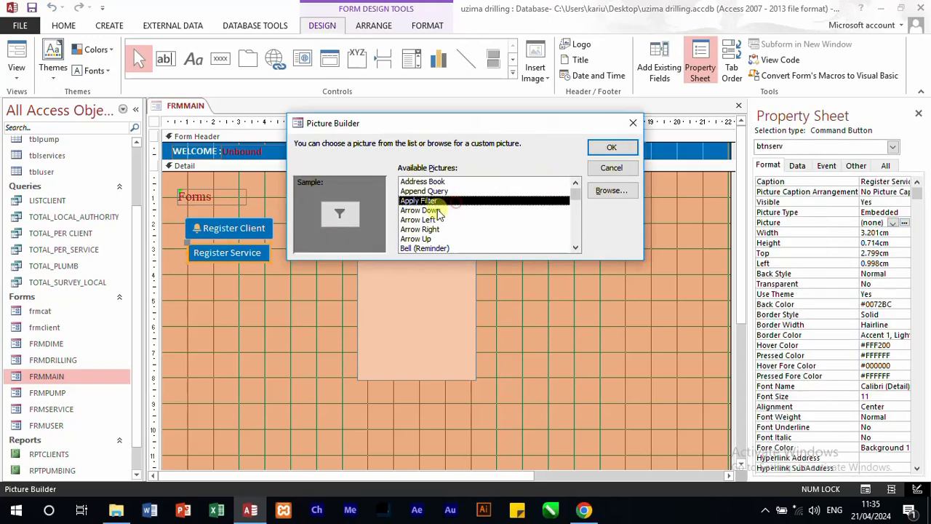
pyautogui.click(437, 220)
pyautogui.click(444, 230)
pyautogui.click(440, 230)
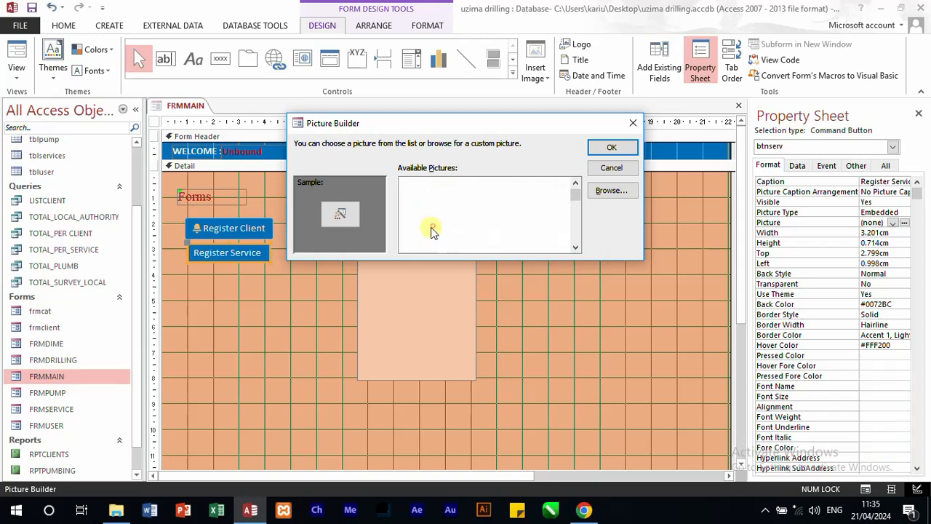
pyautogui.click(425, 228)
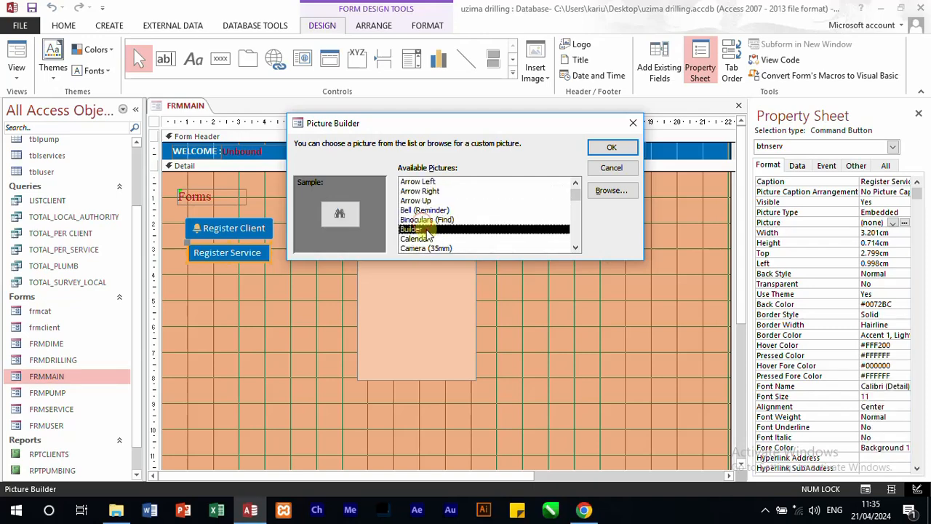
pyautogui.click(610, 150)
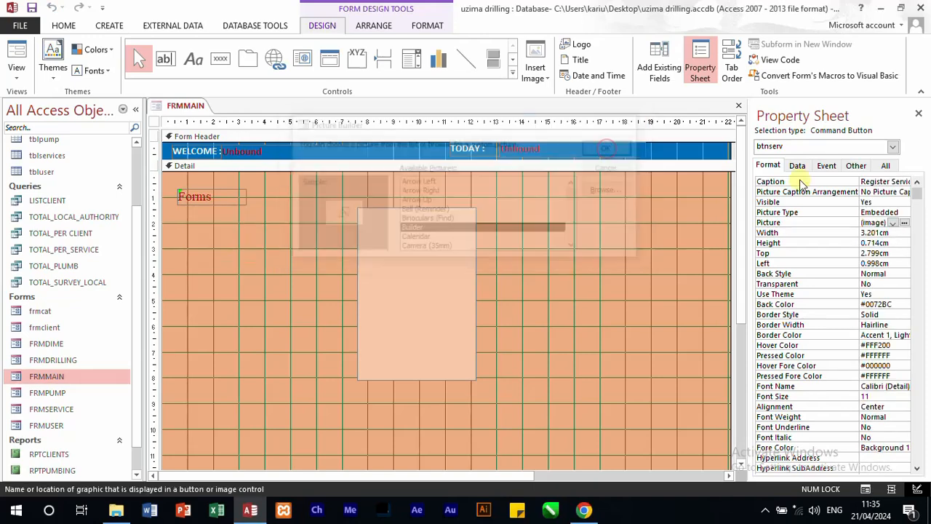
# Step: Set Register Service's picture caption arrangement to Right and widen the button to about 3.41 cm, with its left edge at about 0.89 cm
pyautogui.click(905, 193)
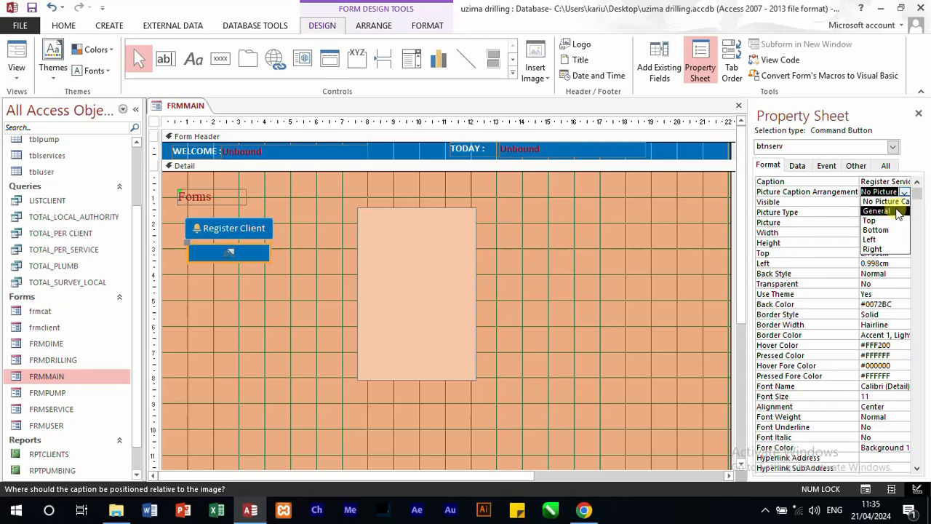
pyautogui.click(873, 249)
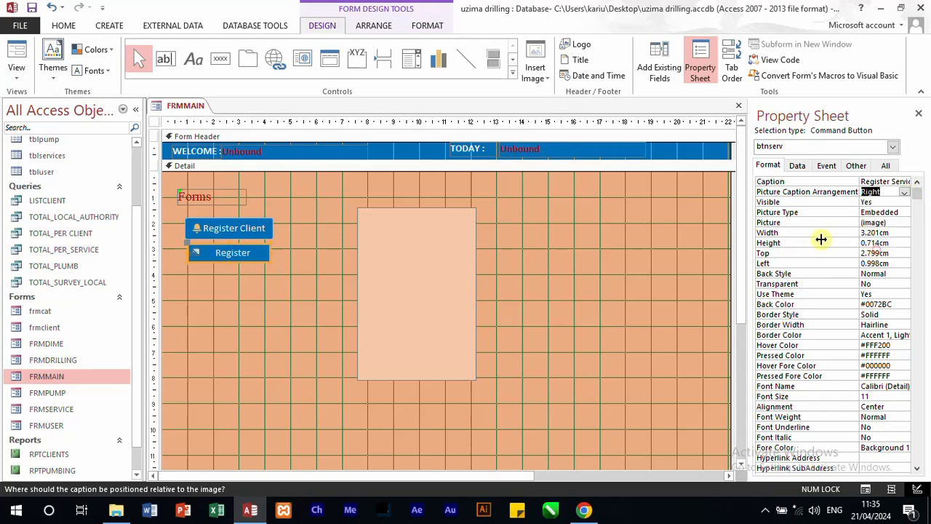
pyautogui.click(234, 289)
pyautogui.click(262, 256)
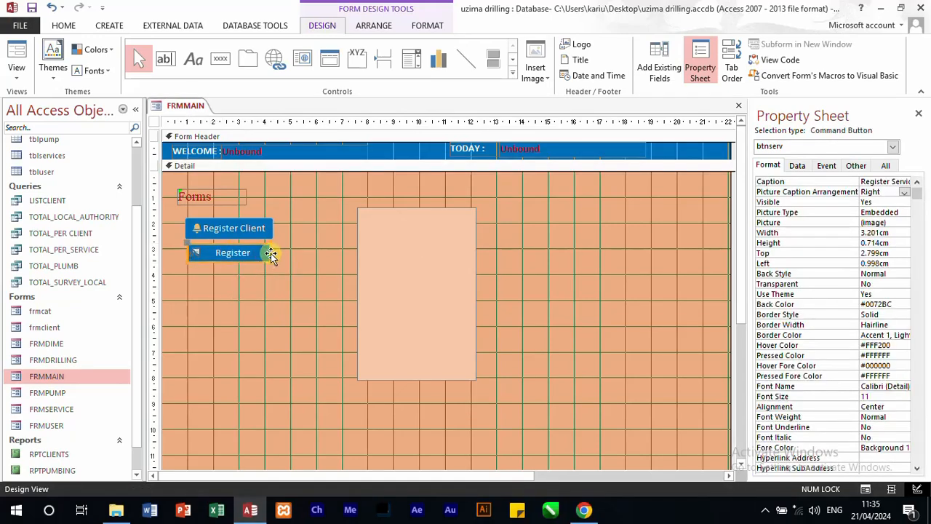
pyautogui.doubleClick(274, 252)
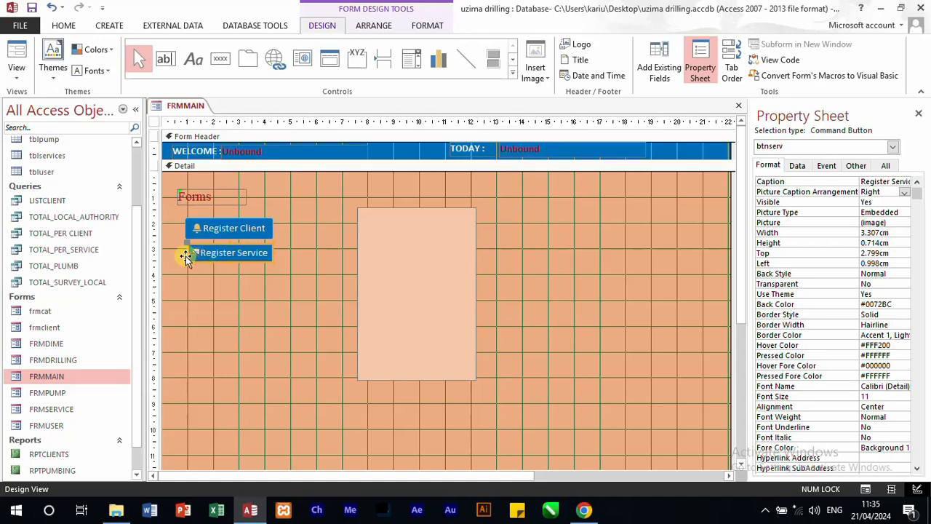
pyautogui.moveTo(187, 252); pyautogui.dragTo(183, 253)
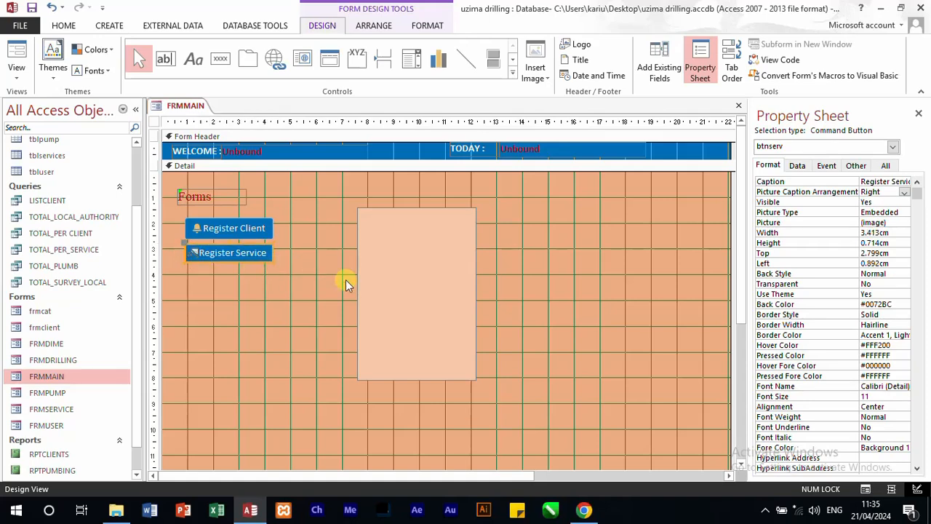
# Step: Move the panel rectangle back behind the two buttons, about 0.7 cm from the left and 1.6 cm down, and narrow it toward the buttons
pyautogui.moveTo(419, 284); pyautogui.dragTo(245, 292)
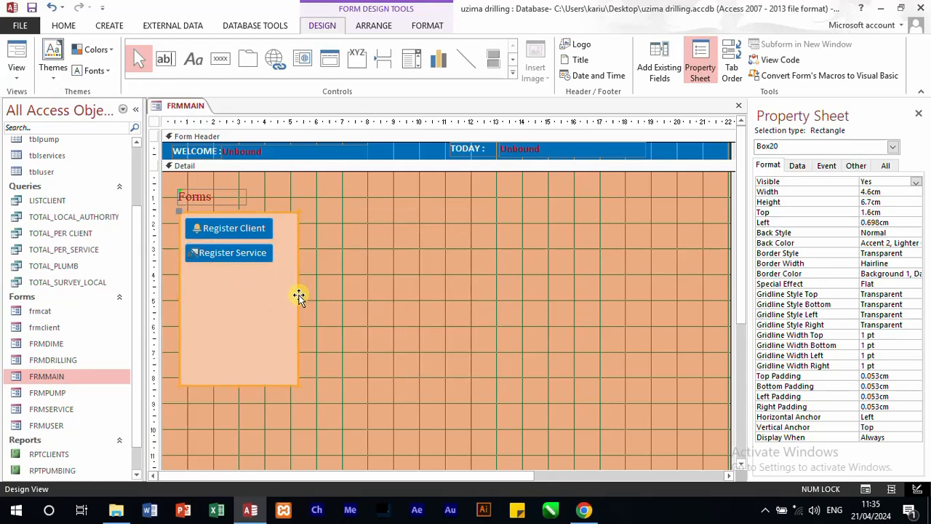
pyautogui.moveTo(297, 298); pyautogui.dragTo(279, 295)
pyautogui.click(367, 303)
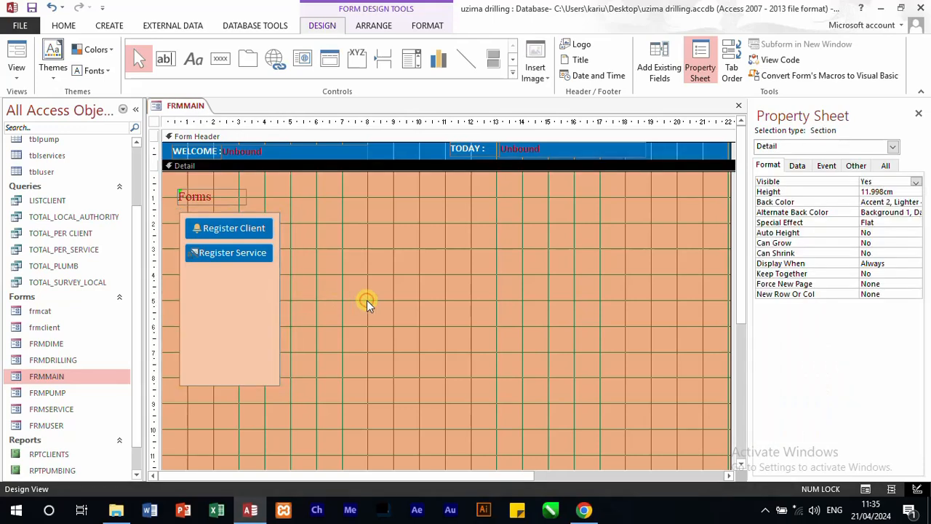
# Step: Move the Forms label down onto the panel's upper edge, at about 0.79 cm left and 1 cm top
pyautogui.click(233, 201)
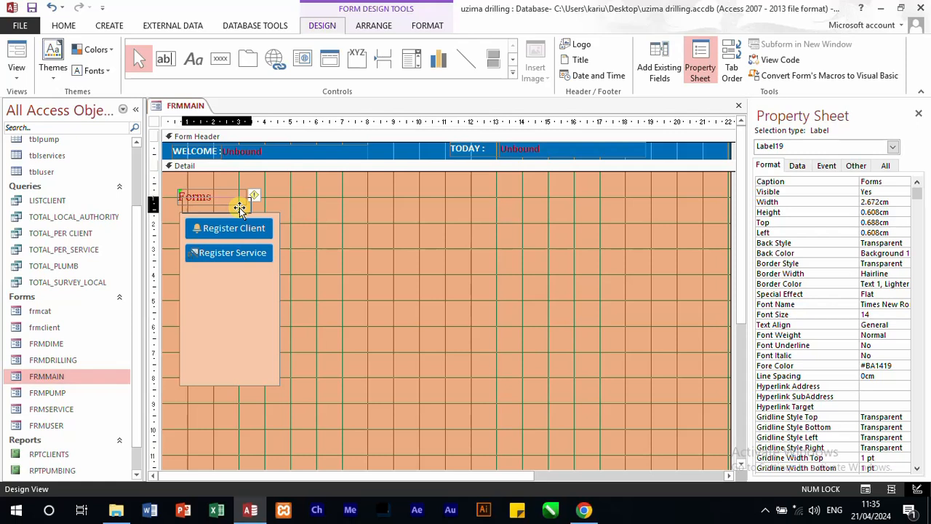
pyautogui.moveTo(238, 208); pyautogui.dragTo(239, 216)
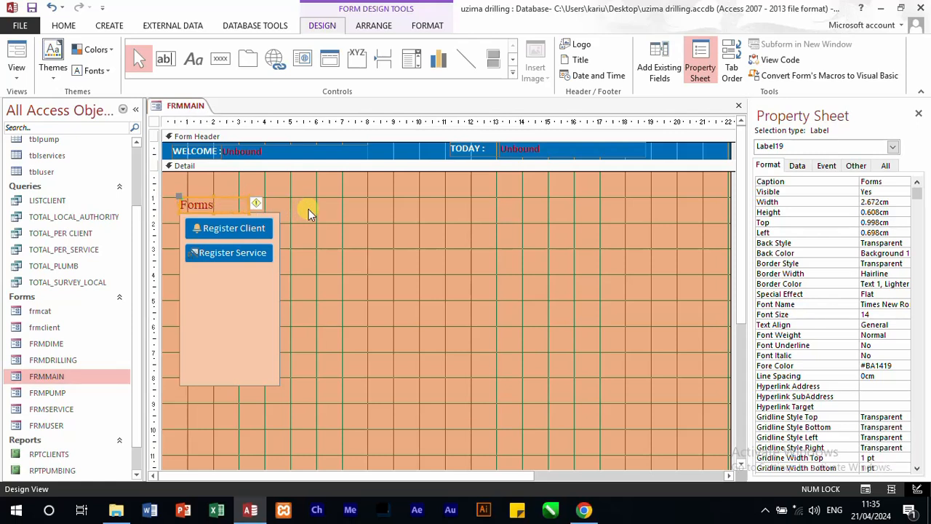
pyautogui.press('Right')
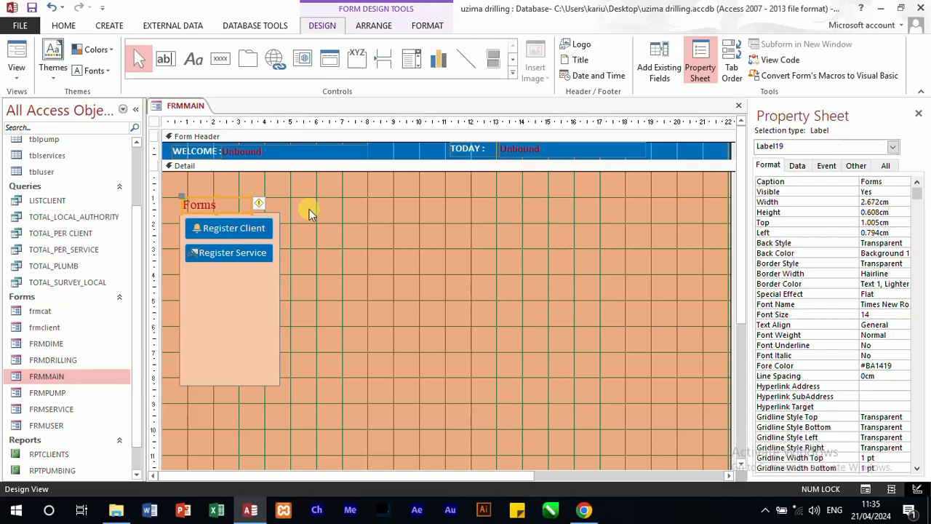
pyautogui.click(366, 249)
pyautogui.click(466, 59)
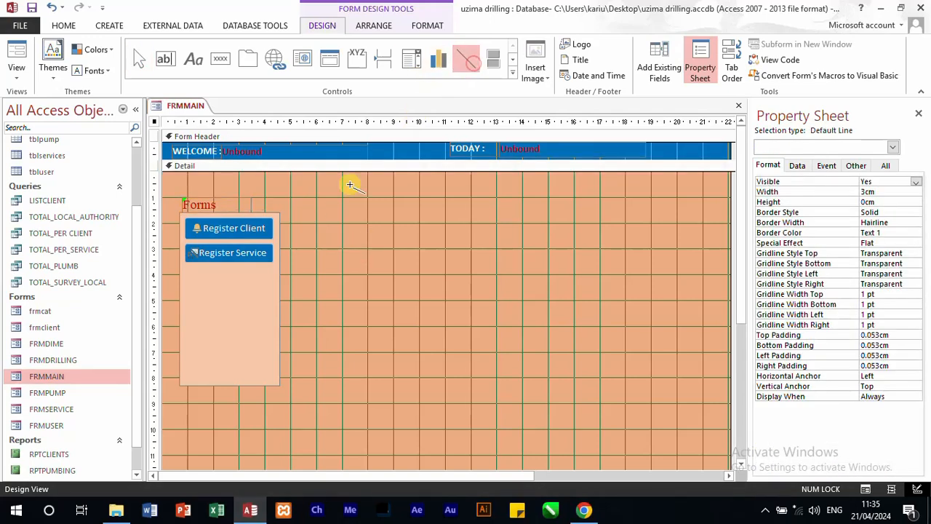
pyautogui.moveTo(182, 280); pyautogui.dragTo(216, 281)
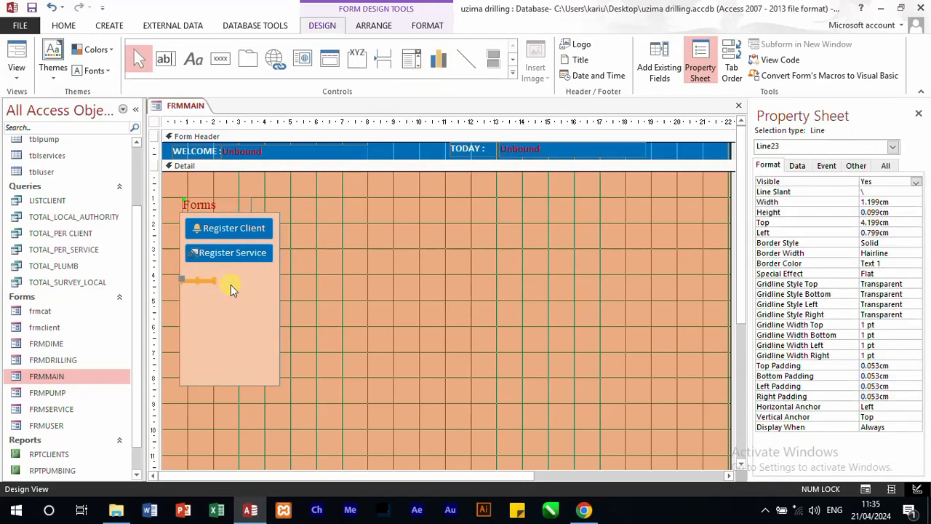
pyautogui.doubleClick(900, 206)
pyautogui.write('3')
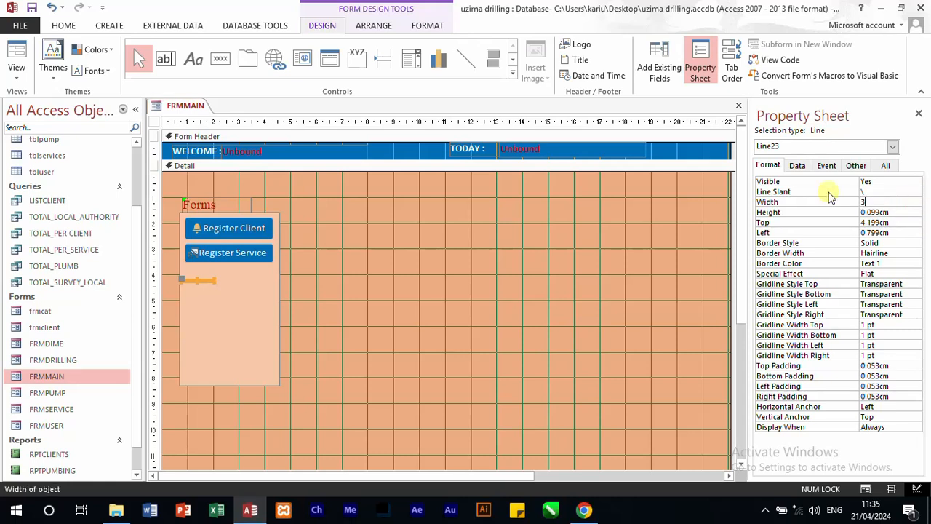
pyautogui.press('Tab')
pyautogui.click(810, 203)
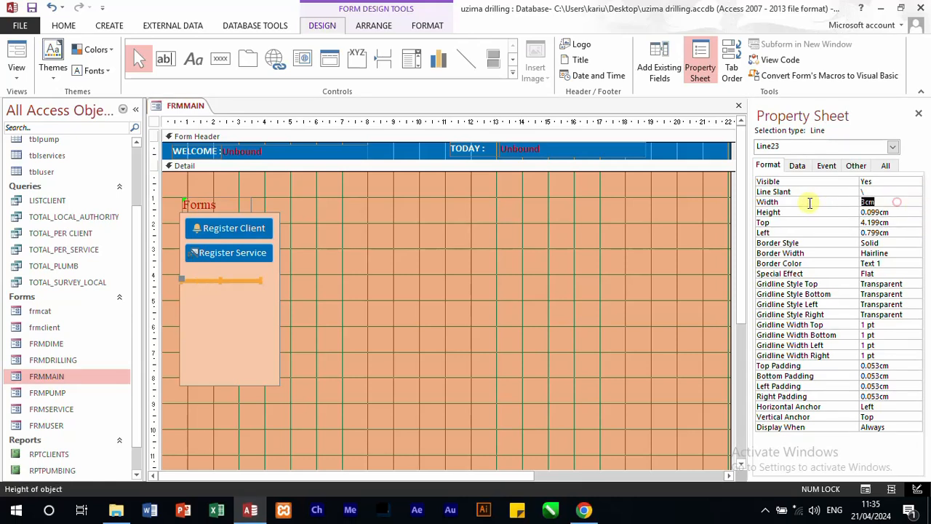
pyautogui.write('4')
pyautogui.press('Tab')
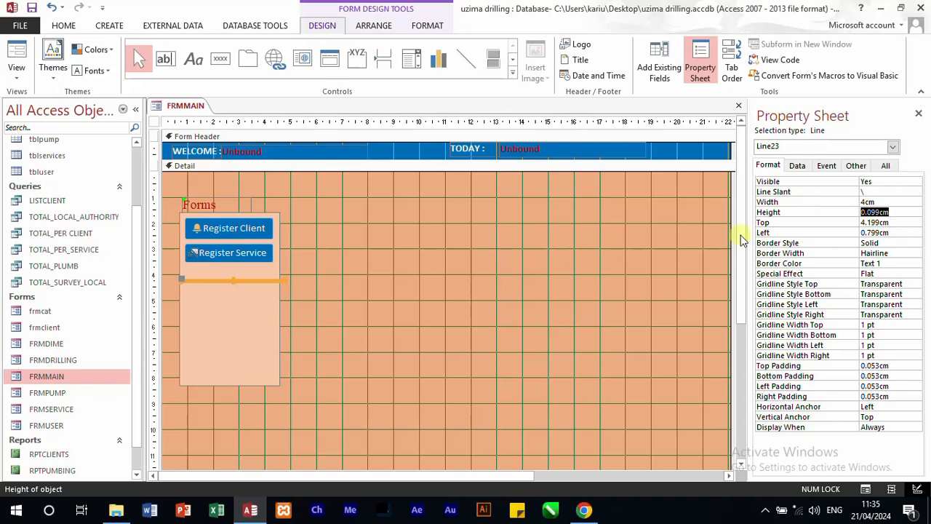
pyautogui.click(440, 335)
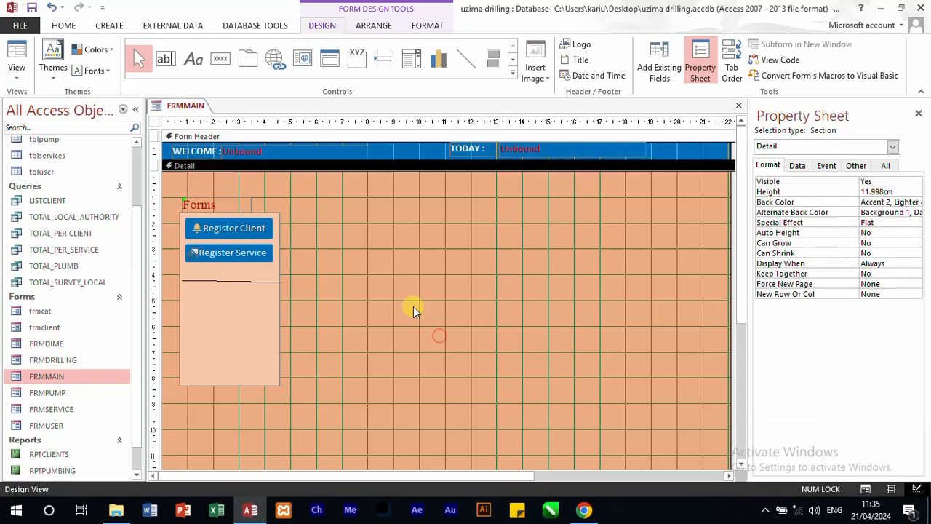
pyautogui.click(251, 283)
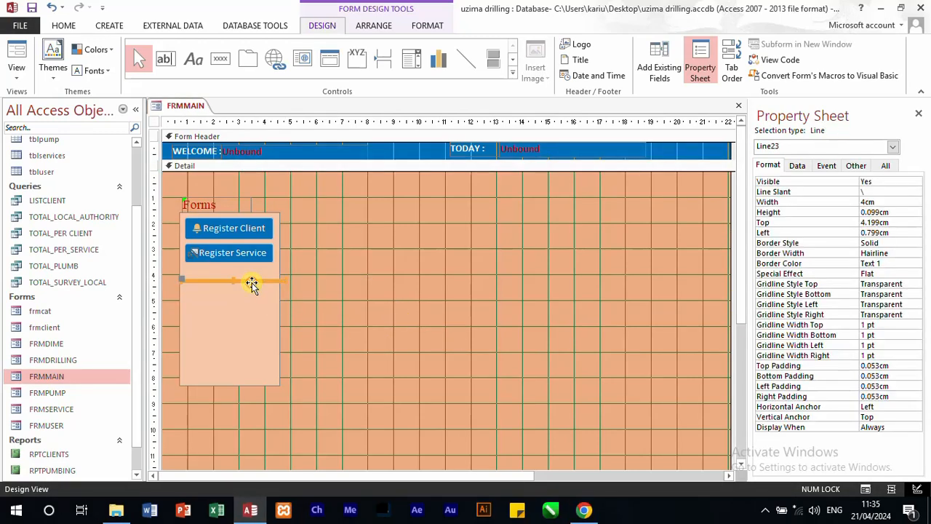
pyautogui.press('Delete')
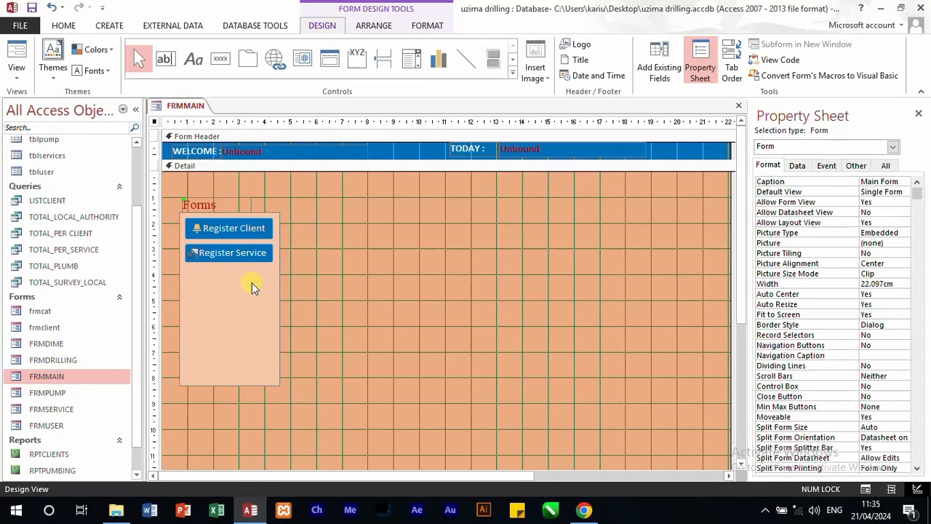
# Step: Shorten the panel rectangle behind the two buttons to about 2.28 cm high and place a copy of it directly below
pyautogui.click(243, 384)
pyautogui.moveTo(234, 386); pyautogui.dragTo(235, 272)
pyautogui.click(324, 308)
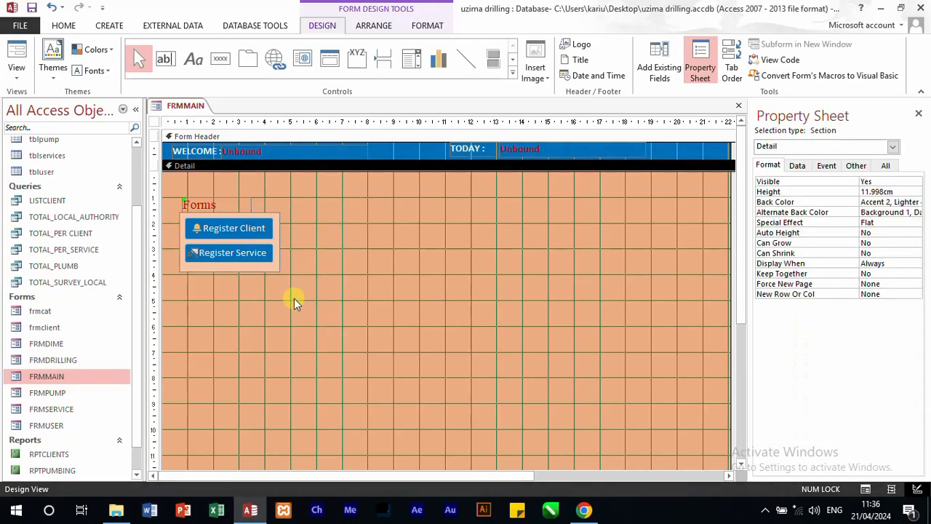
pyautogui.click(274, 261)
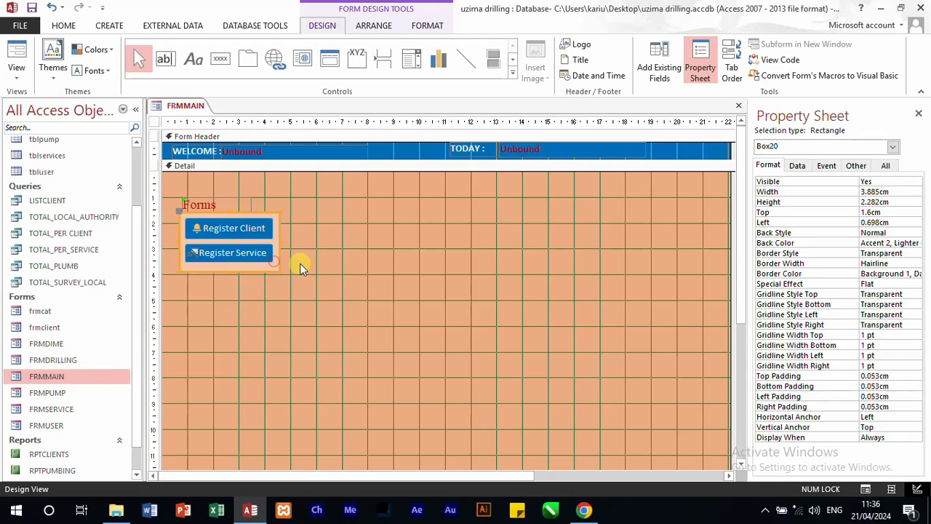
pyautogui.hotkey('ctrl', 'c')
pyautogui.hotkey('ctrl', 'v')
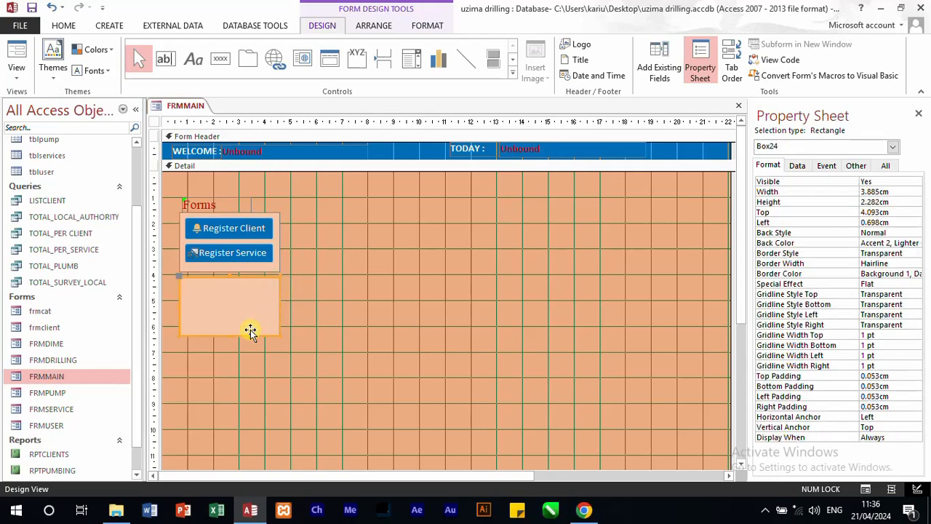
# Step: Draw a command button about 3 cm by 0.9 cm in the lower panel, with the Open Form action targeting FRMPUMP
pyautogui.click(220, 59)
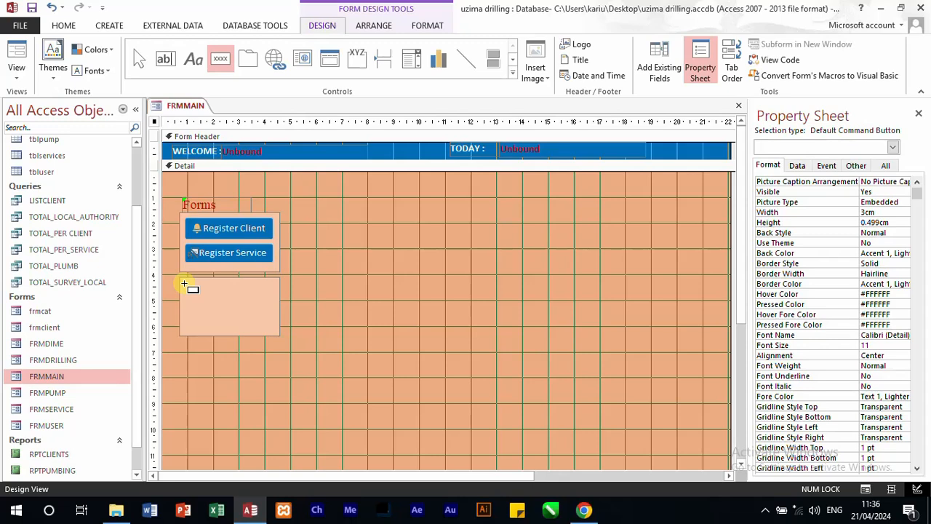
pyautogui.moveTo(188, 282); pyautogui.dragTo(267, 300)
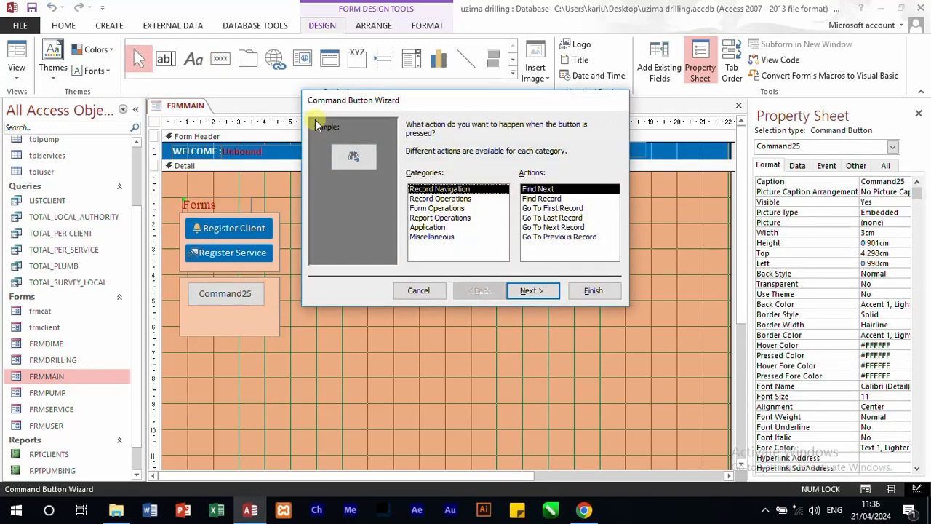
pyautogui.click(451, 208)
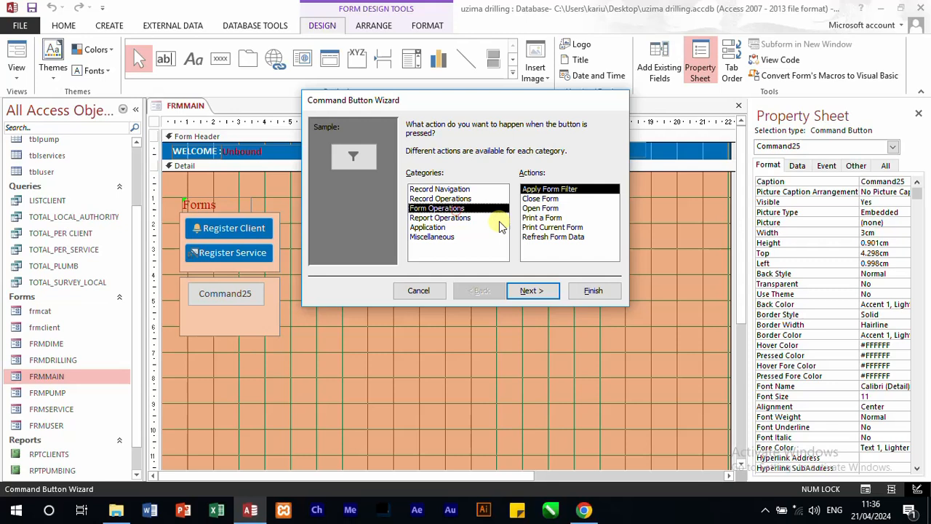
pyautogui.click(540, 209)
pyautogui.click(532, 292)
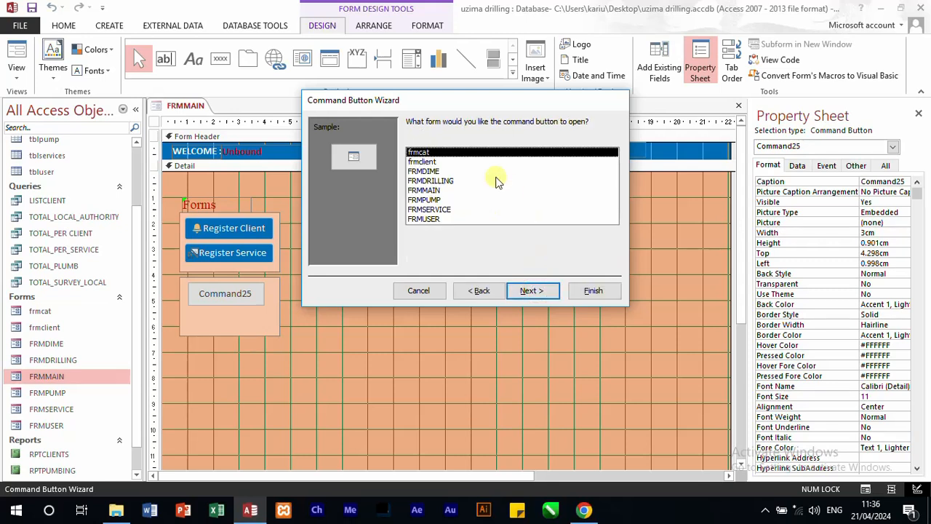
pyautogui.click(430, 200)
pyautogui.click(531, 292)
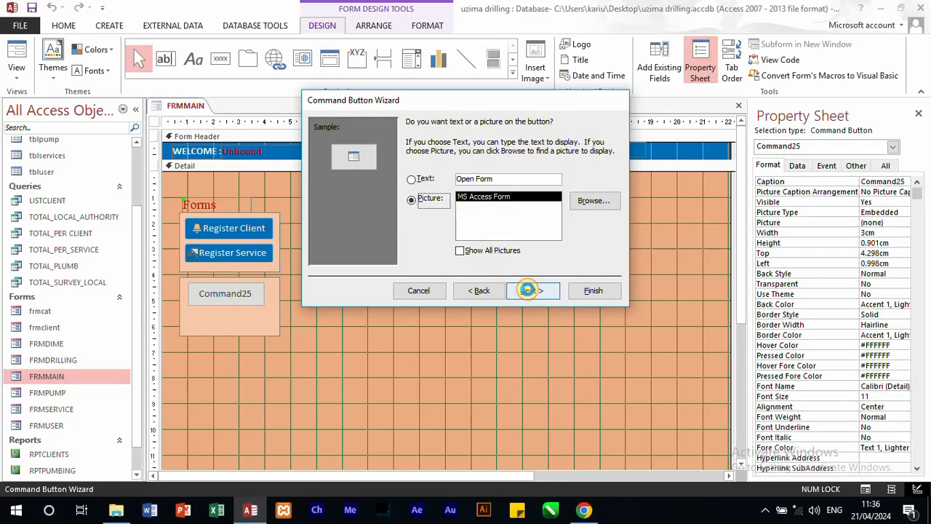
# Step: Give the new button the text Plumbing Entry, name it btnplumb and finish the wizard
pyautogui.doubleClick(519, 182)
pyautogui.moveTo(444, 167); pyautogui.dragTo(412, 159)
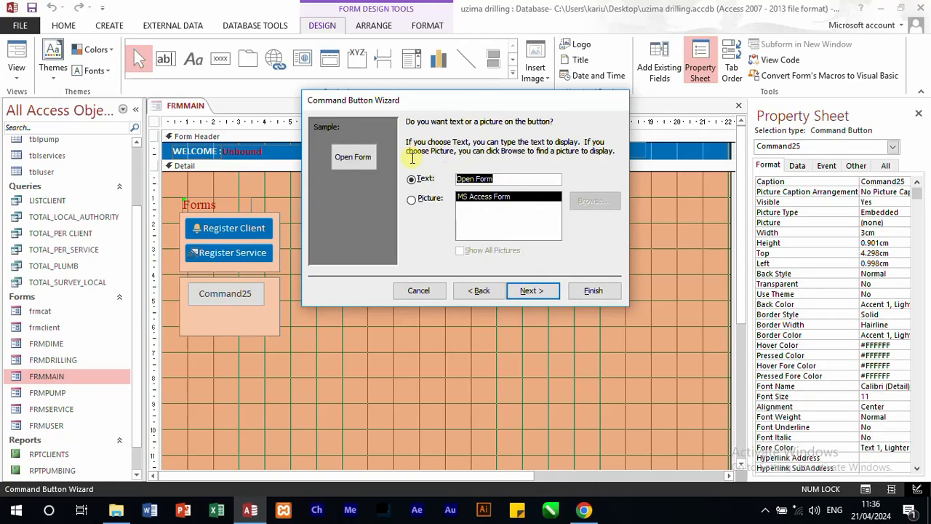
pyautogui.write('Pump')
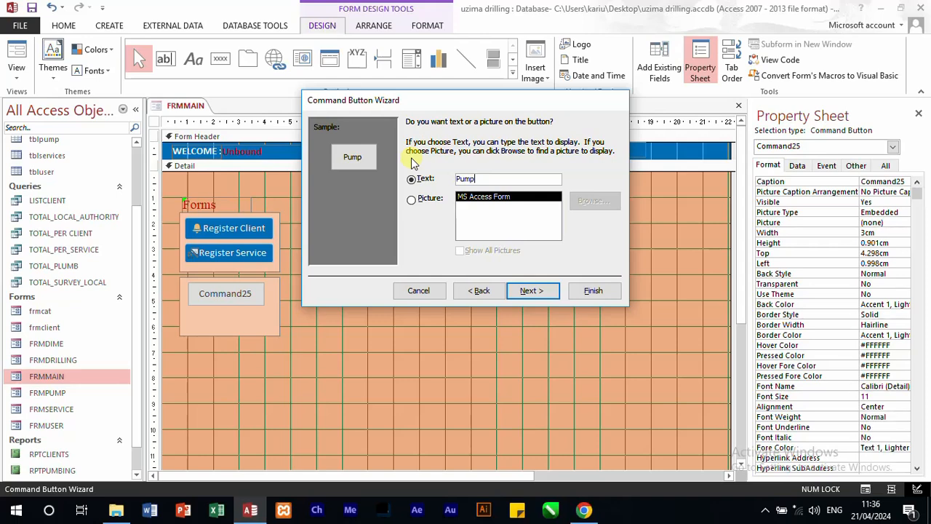
pyautogui.write(' de')
pyautogui.press('BackSpace')
pyautogui.press('BackSpace')
pyautogui.press('BackSpace')
pyautogui.press('BackSpace')
pyautogui.press('BackSpace')
pyautogui.press('capslock')
pyautogui.write('lumbing Entry')
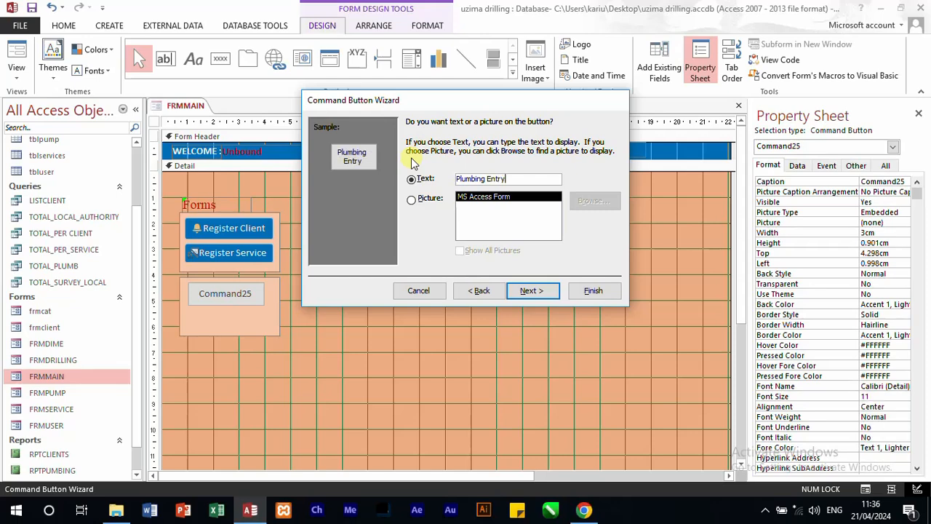
pyautogui.click(530, 291)
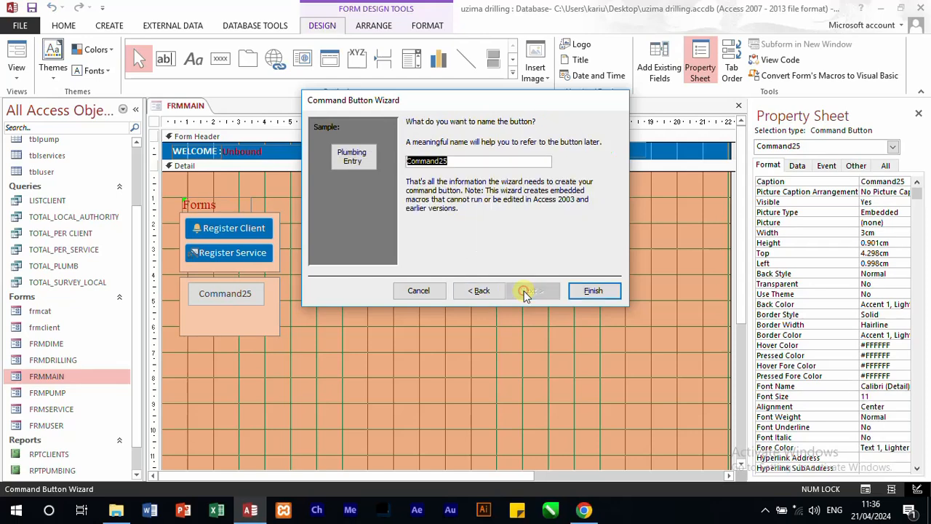
pyautogui.write('b')
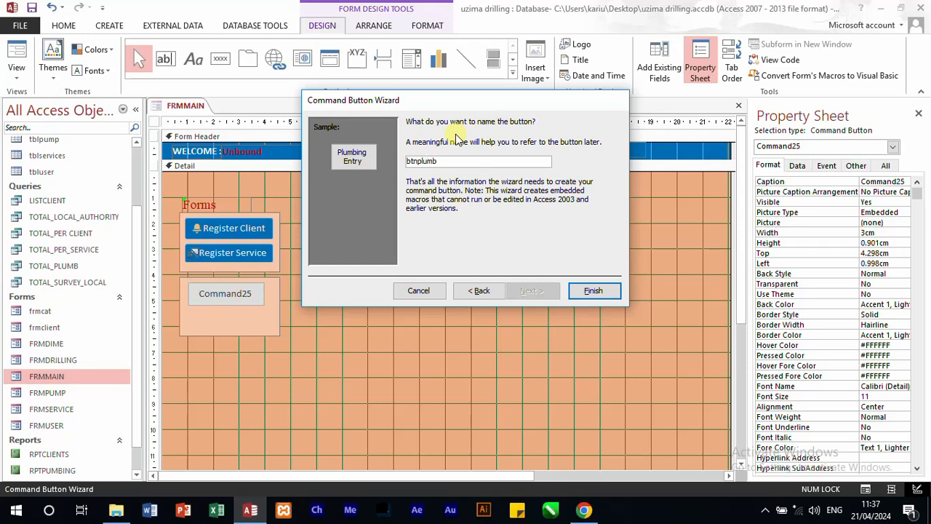
pyautogui.write('tnplumb')
pyautogui.press('Return')
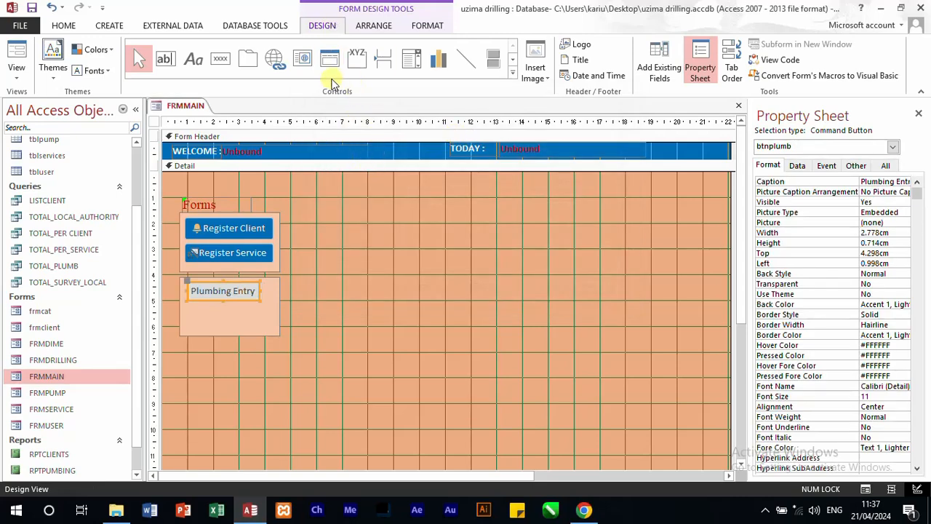
# Step: Draw a command button about 2.7 cm by 0.7 cm below Plumbing Entry, with the Open Form action targeting FRMDRILLING
pyautogui.click(220, 58)
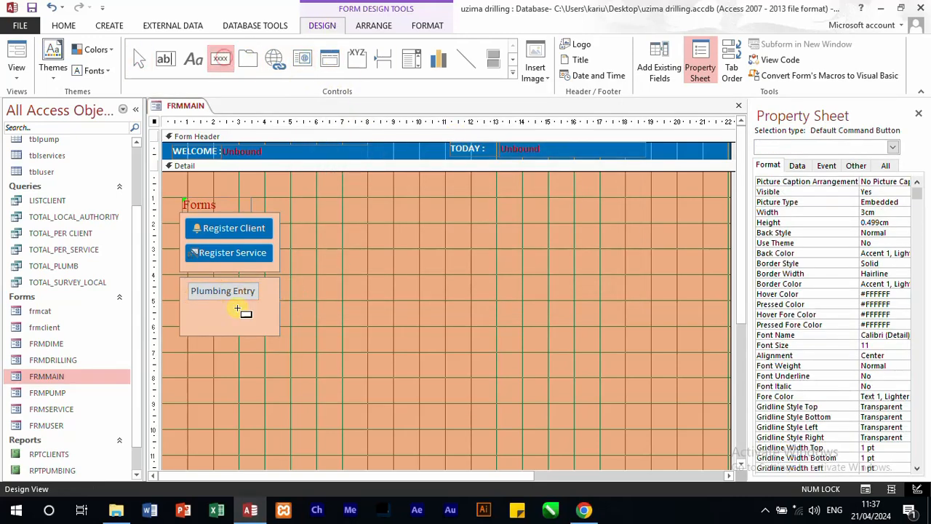
pyautogui.moveTo(190, 304); pyautogui.dragTo(260, 316)
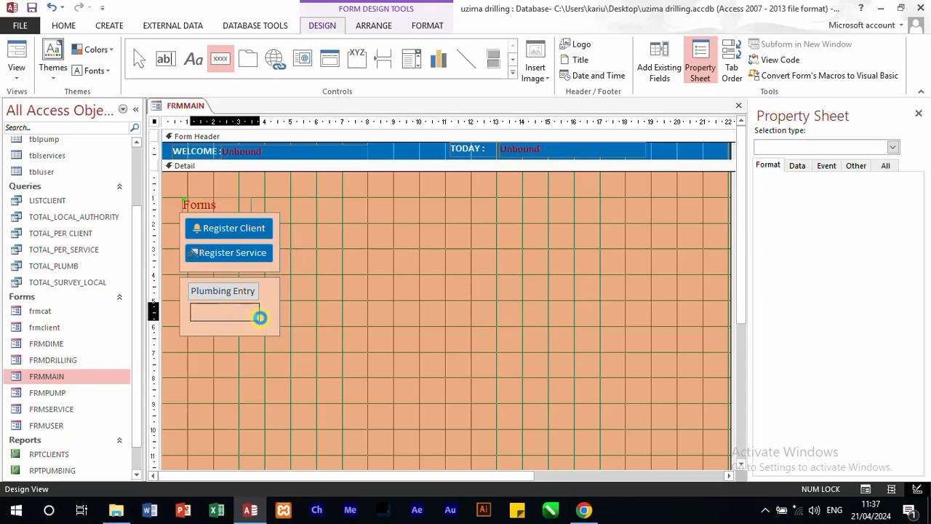
pyautogui.click(437, 208)
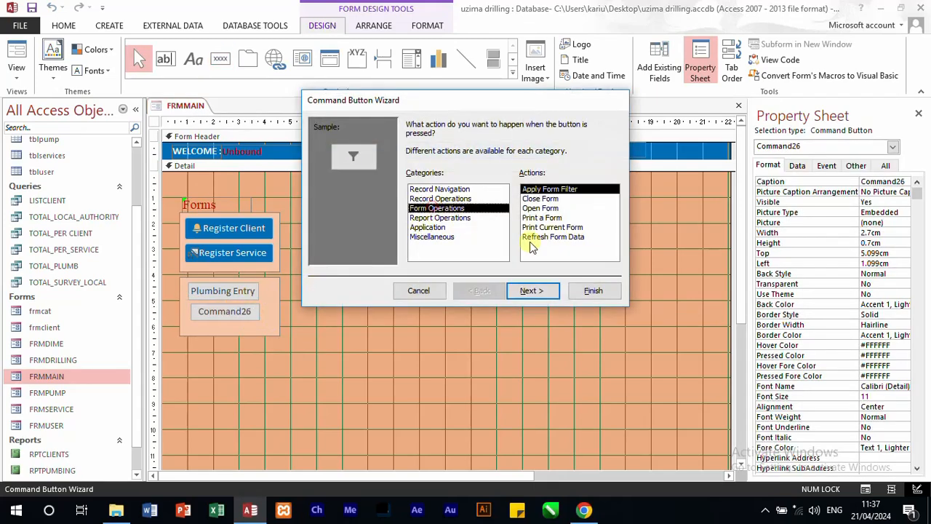
pyautogui.click(540, 208)
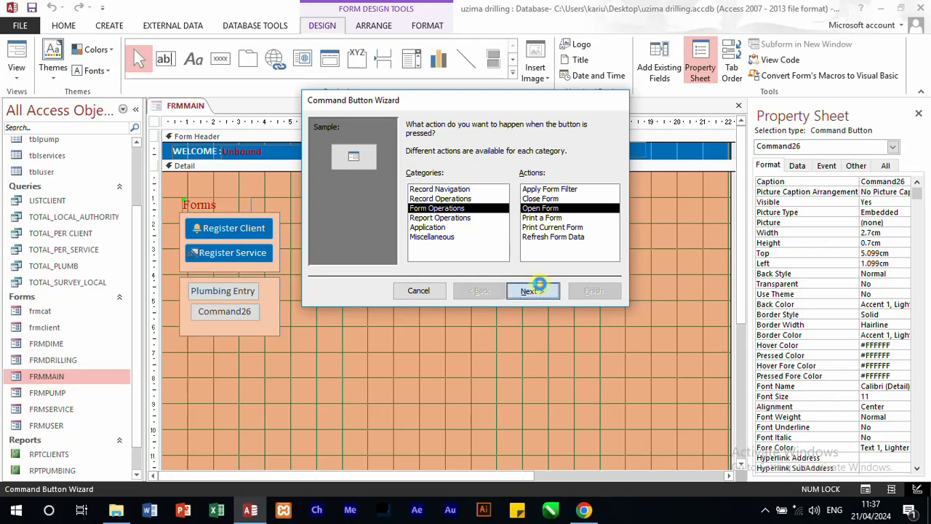
pyautogui.click(531, 290)
pyautogui.click(437, 181)
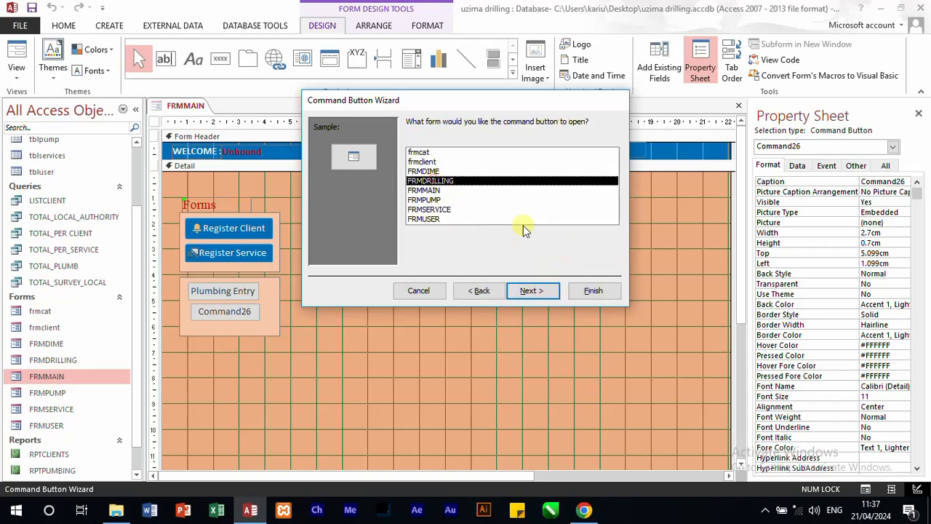
pyautogui.click(532, 291)
# Step: Give the second button the text Drilling Entry, name it brndrill and finish the wizard
pyautogui.click(413, 179)
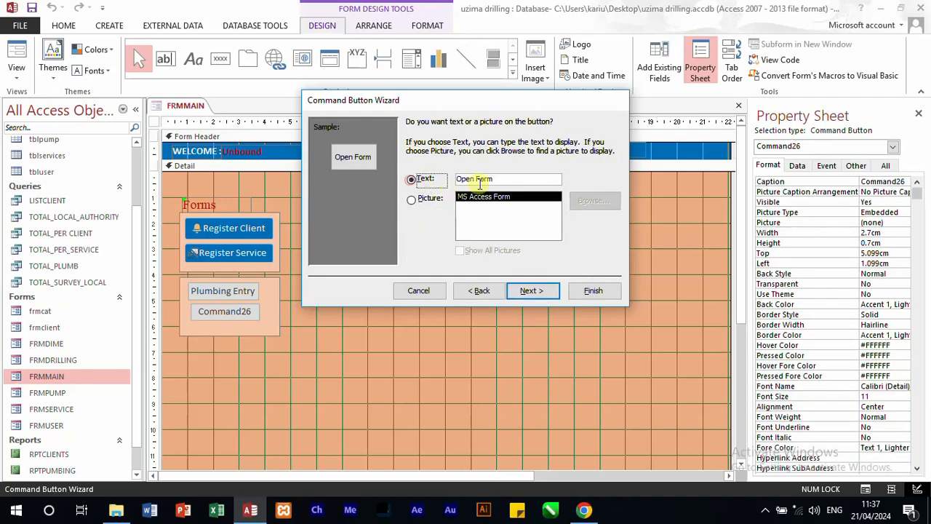
pyautogui.moveTo(502, 181); pyautogui.dragTo(438, 184)
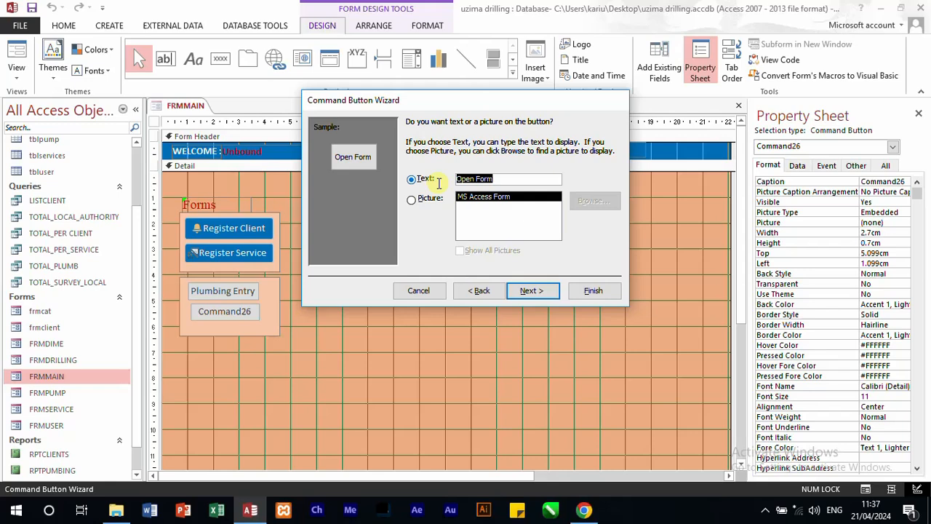
pyautogui.write('Dri')
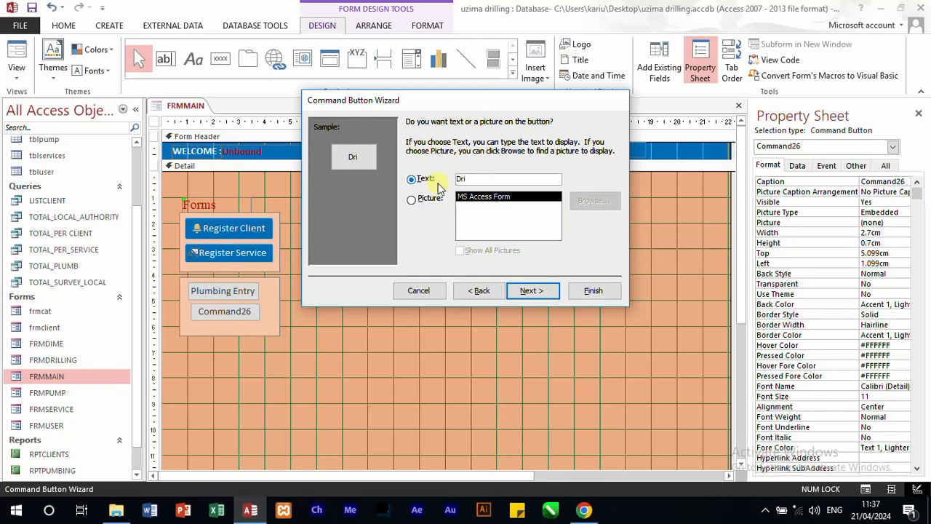
pyautogui.write('lling Entry')
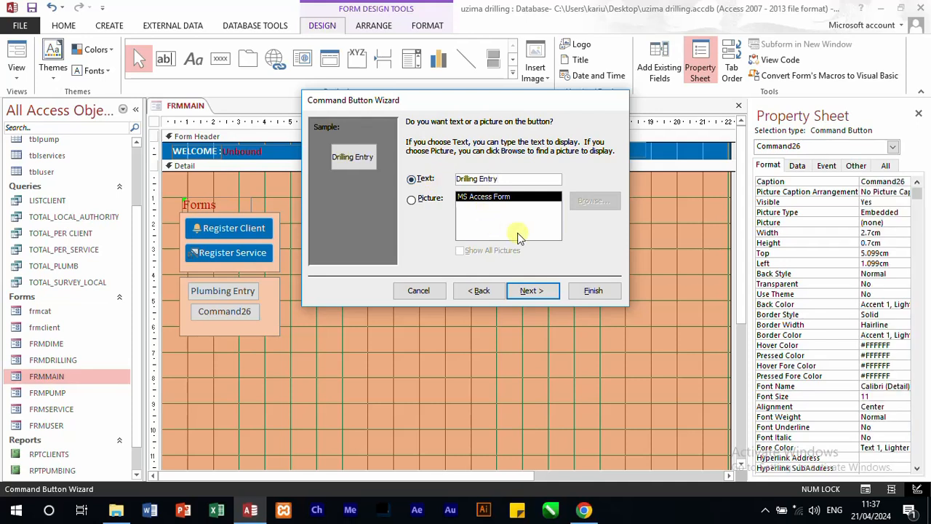
pyautogui.click(536, 291)
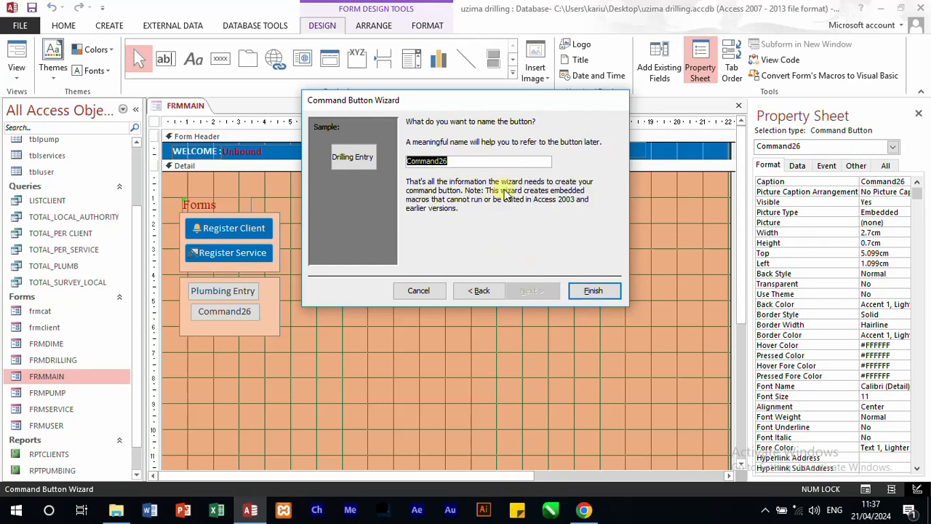
pyautogui.write('brndrill')
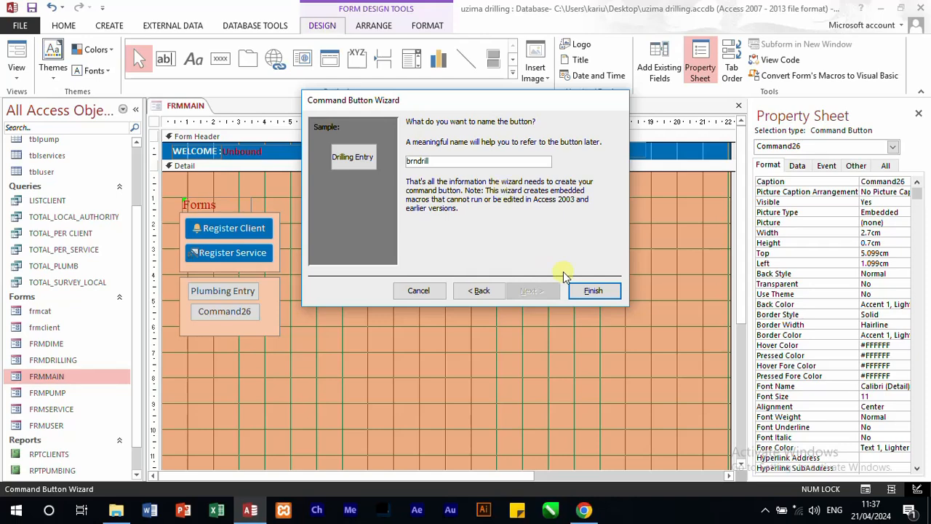
pyautogui.click(601, 293)
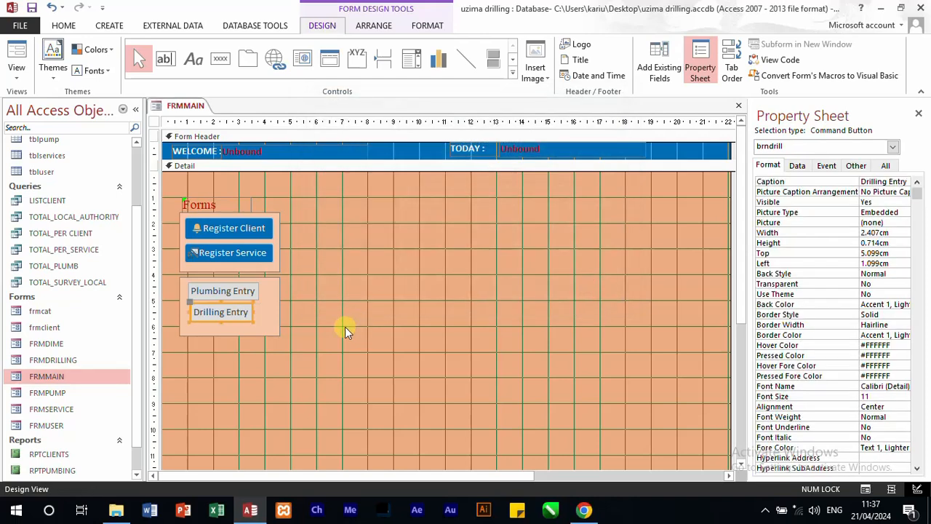
# Step: Widen the Plumbing Entry button to about 3.2 cm and the Drilling Entry button to about 3.1 cm, lining up their left edges
pyautogui.moveTo(252, 313); pyautogui.dragTo(271, 298)
pyautogui.click(249, 294)
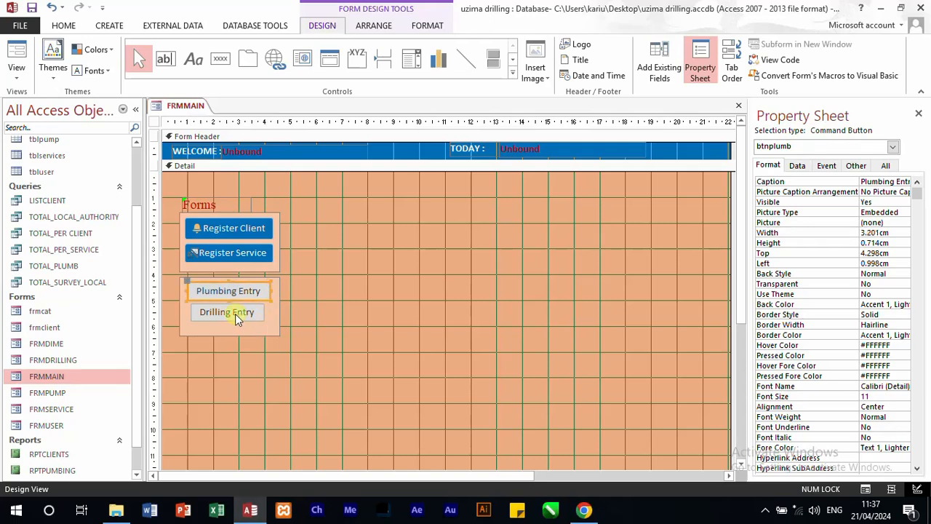
pyautogui.click(235, 315)
pyautogui.moveTo(190, 322); pyautogui.dragTo(188, 321)
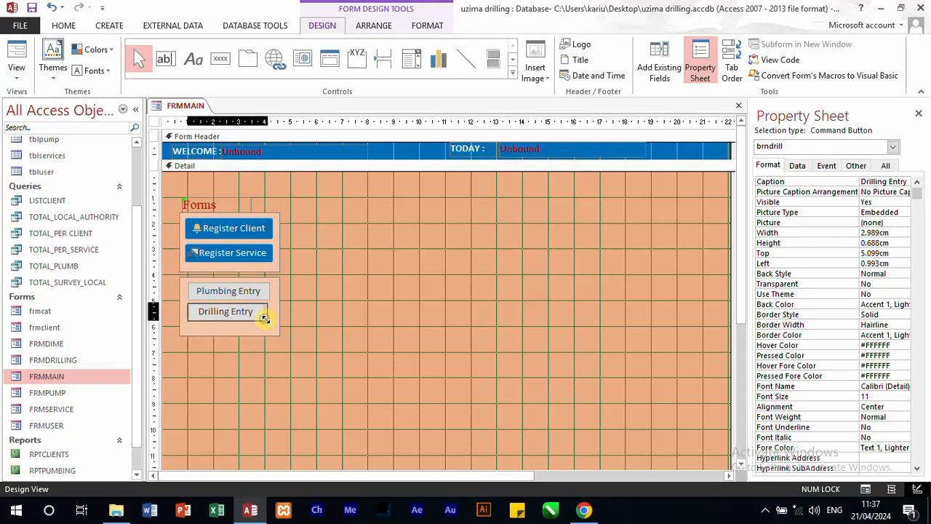
pyautogui.click(328, 310)
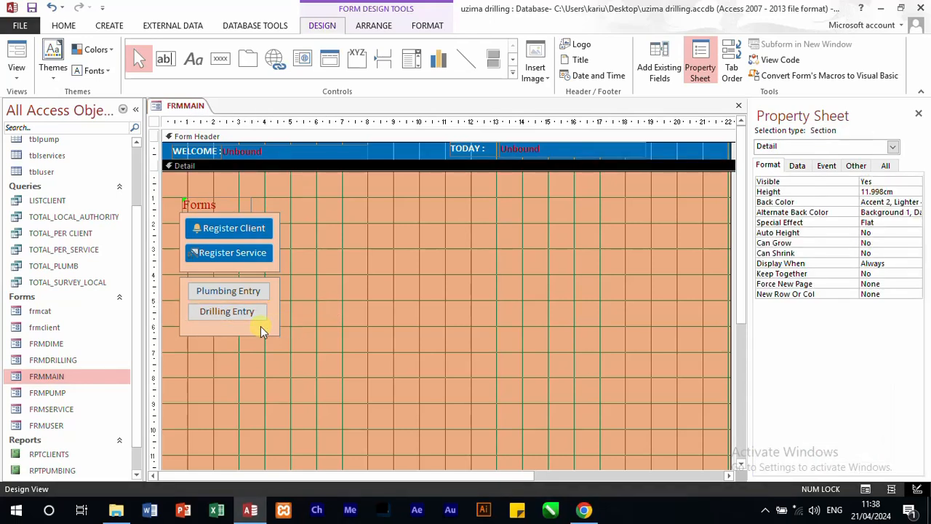
# Step: Draw a command button about 2.9 cm by 0.3 cm below Drilling Entry, with the Open Form action targeting FRMDIME
pyautogui.click(220, 58)
pyautogui.moveTo(192, 324); pyautogui.dragTo(271, 335)
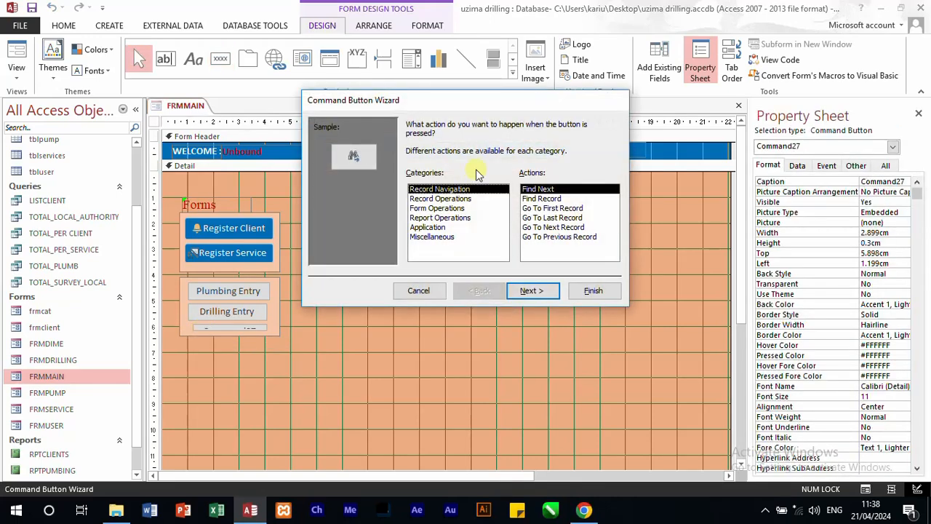
pyautogui.click(441, 208)
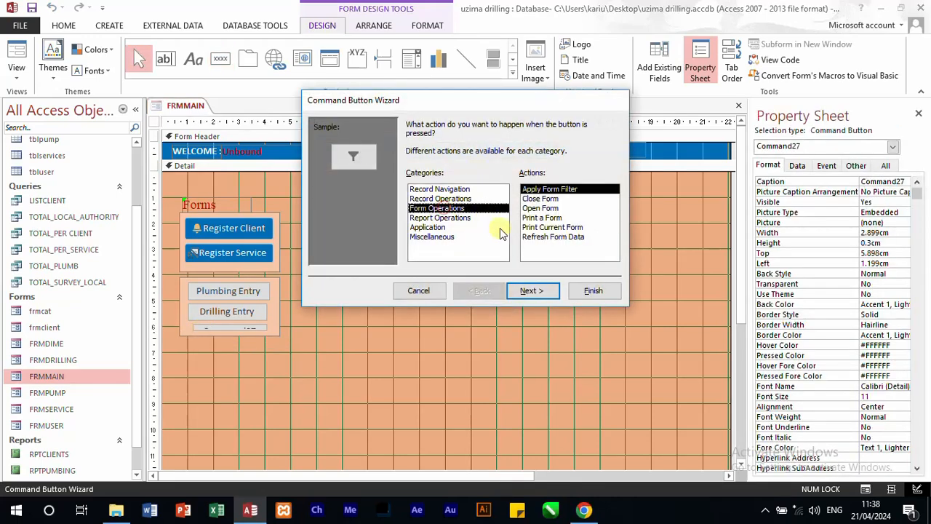
pyautogui.click(542, 209)
pyautogui.click(534, 290)
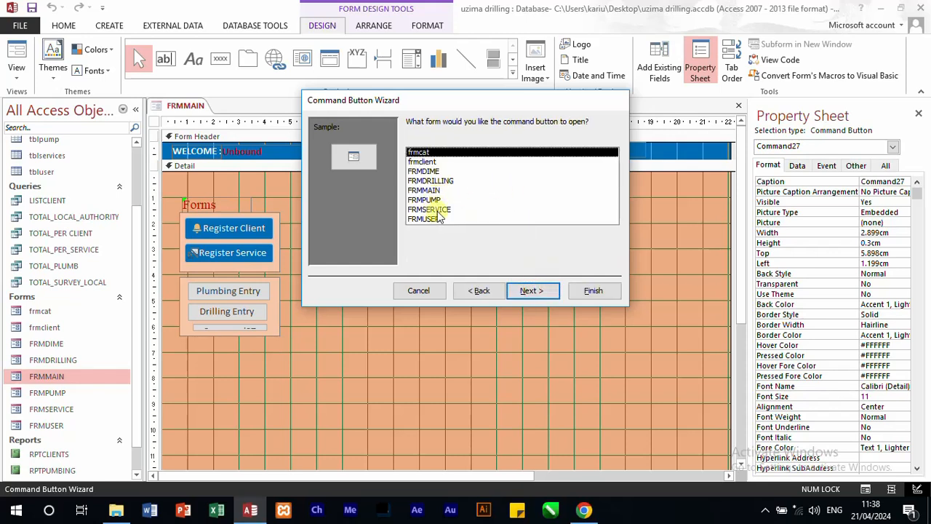
pyautogui.click(430, 171)
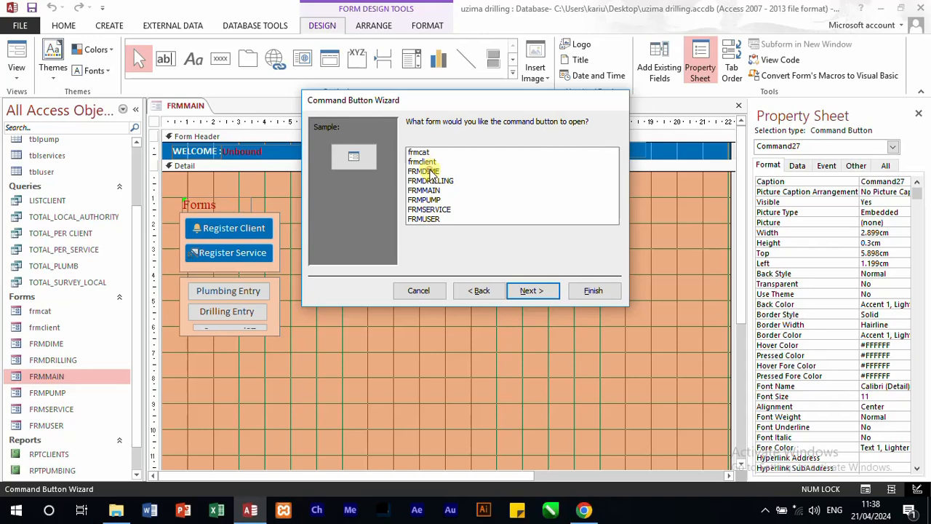
pyautogui.click(538, 284)
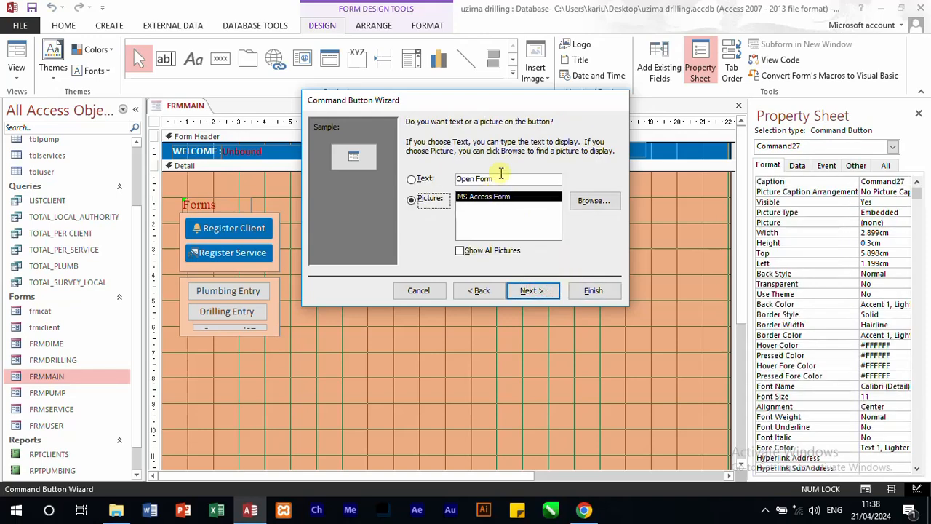
# Step: Give the new button the text Height entry and finish the wizard with the default button name
pyautogui.moveTo(506, 178); pyautogui.dragTo(329, 165)
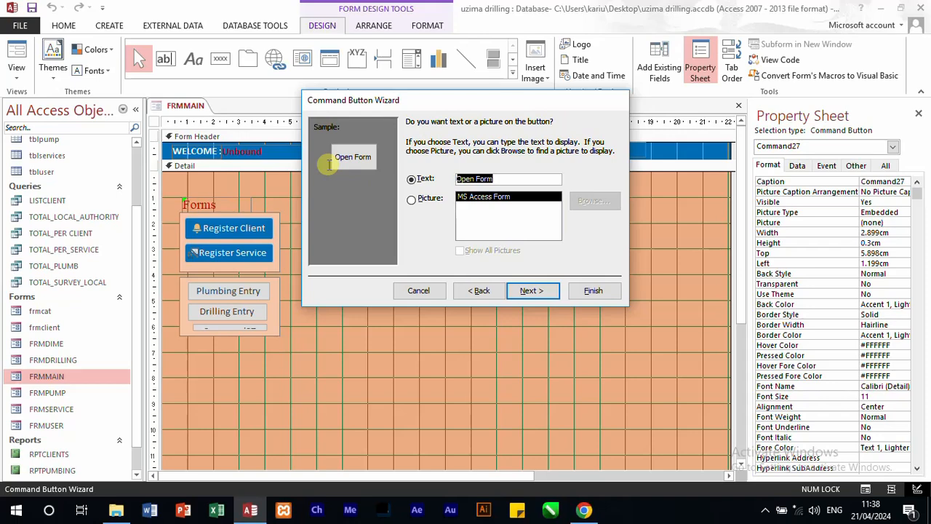
pyautogui.write('Height')
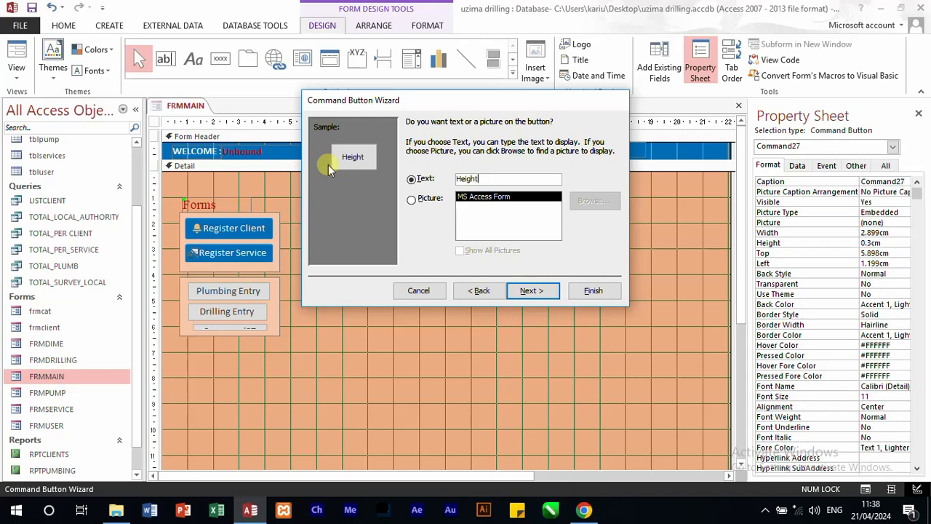
pyautogui.write('entry')
pyautogui.click(531, 291)
pyautogui.click(594, 291)
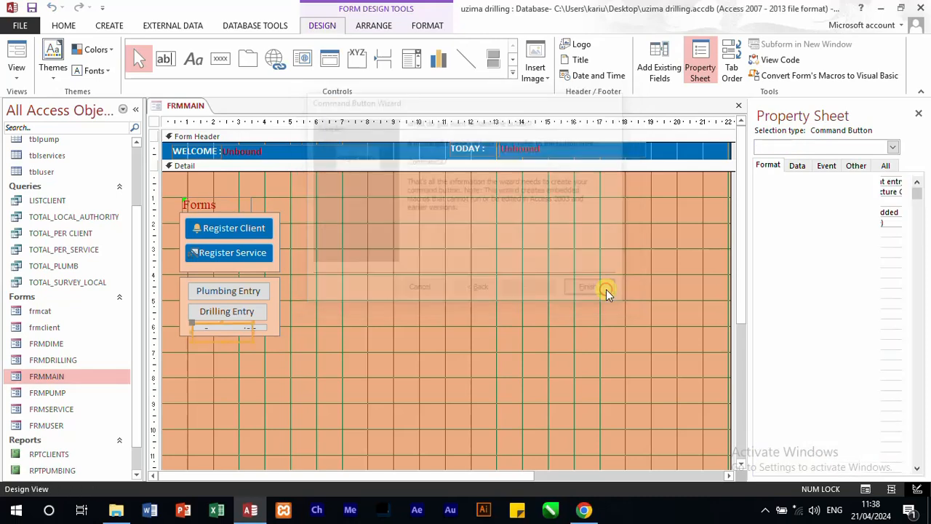
# Step: Widen the Height entry button to about 2.9 cm and enlarge the lower panel to about 3.9 cm by 2.6 cm
pyautogui.moveTo(254, 333); pyautogui.dragTo(266, 330)
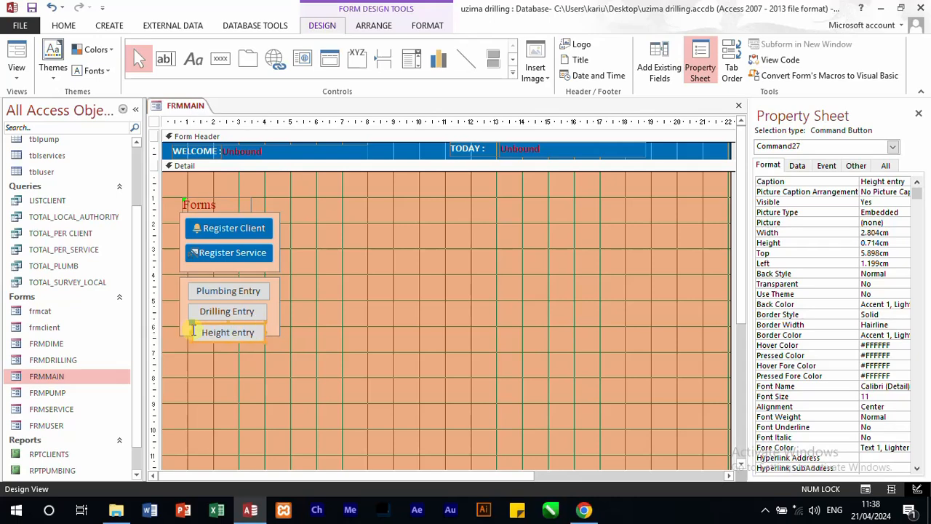
pyautogui.moveTo(191, 331); pyautogui.dragTo(189, 331)
pyautogui.click(274, 332)
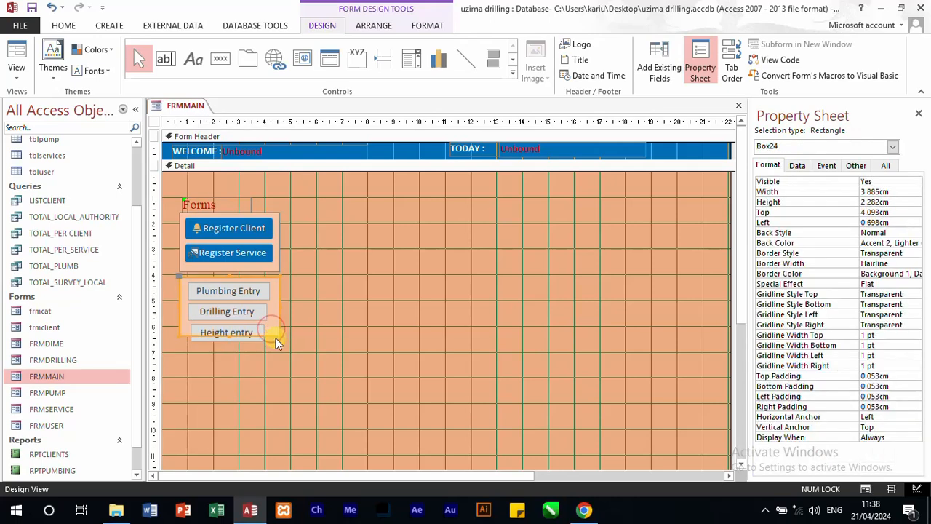
pyautogui.moveTo(276, 336); pyautogui.dragTo(279, 344)
pyautogui.click(244, 339)
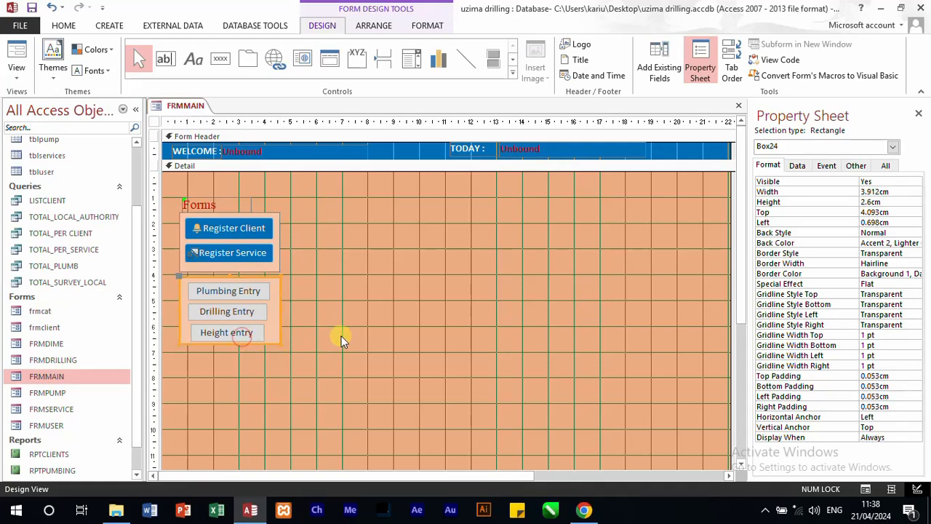
# Step: Move the lower panel rectangle clear of the three entry buttons, about 9.7 cm from the form's left edge
pyautogui.click(221, 333)
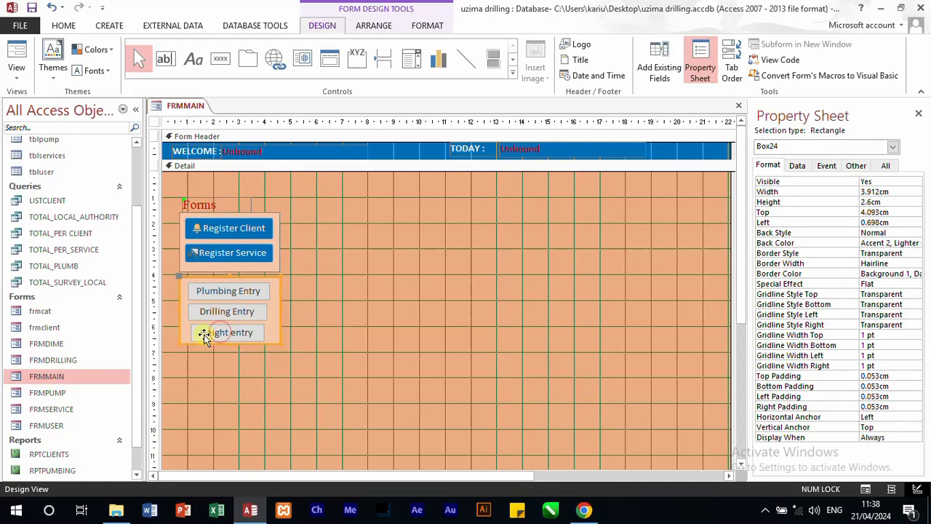
pyautogui.click(324, 343)
pyautogui.moveTo(278, 333); pyautogui.dragTo(510, 339)
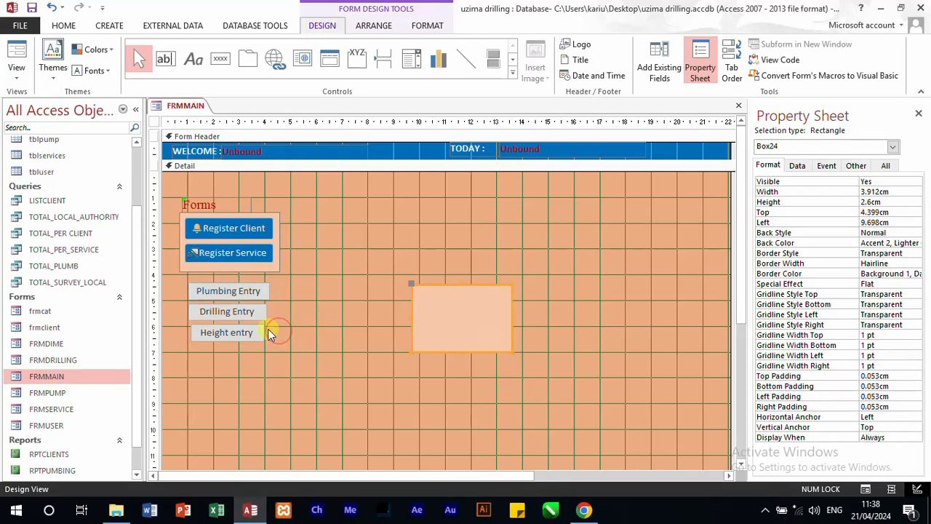
# Step: Widen the Height entry button slightly and the Drilling Entry button to about 3.2 cm
pyautogui.click(255, 334)
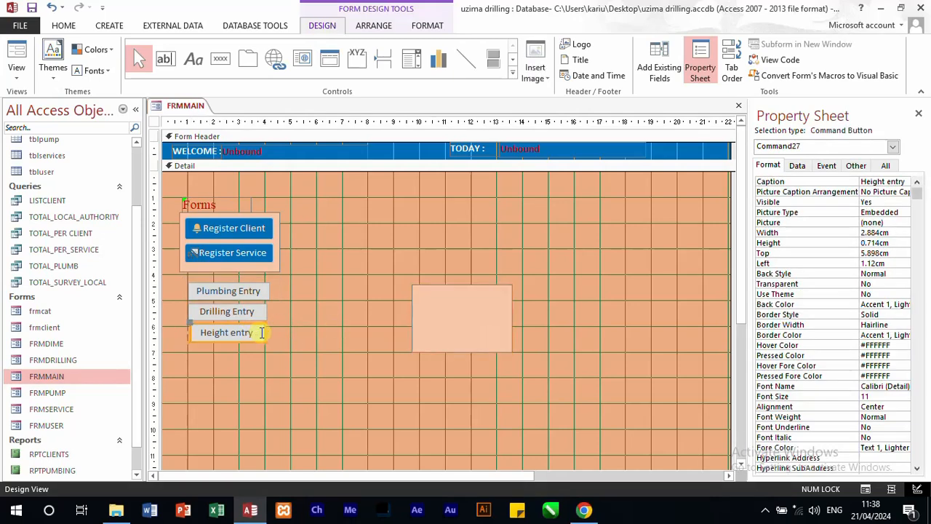
pyautogui.moveTo(265, 333); pyautogui.dragTo(269, 310)
pyautogui.click(264, 313)
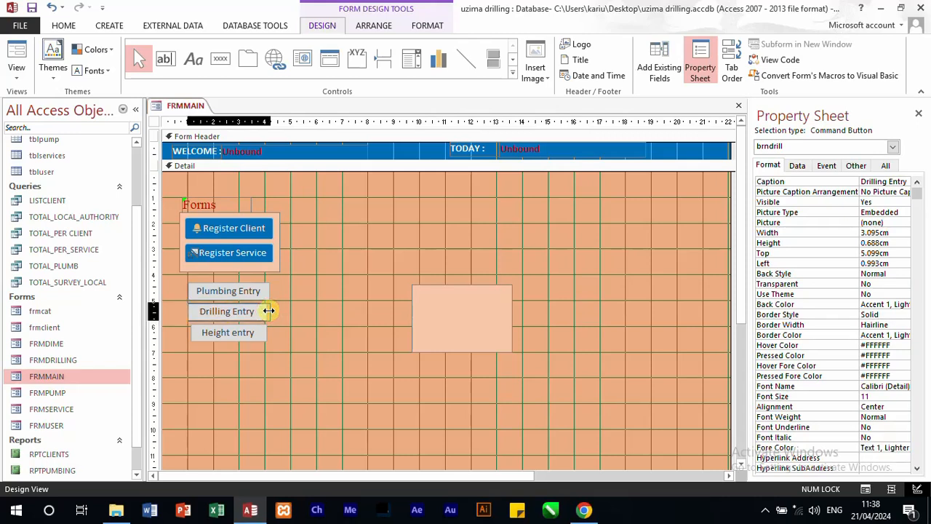
pyautogui.moveTo(268, 311); pyautogui.dragTo(272, 311)
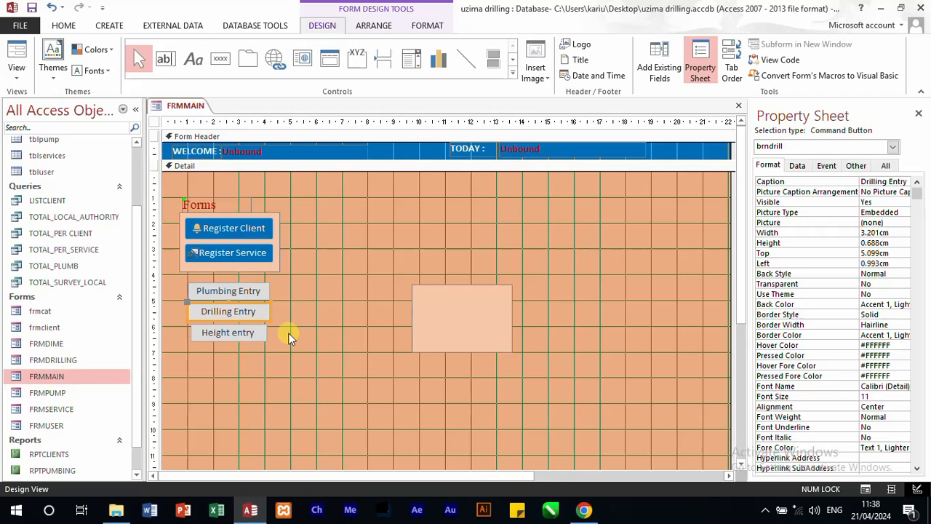
# Step: Reposition the Drilling Entry button so its edges line up with the Plumbing Entry button above it
pyautogui.hotkey('ctrl', 'z')
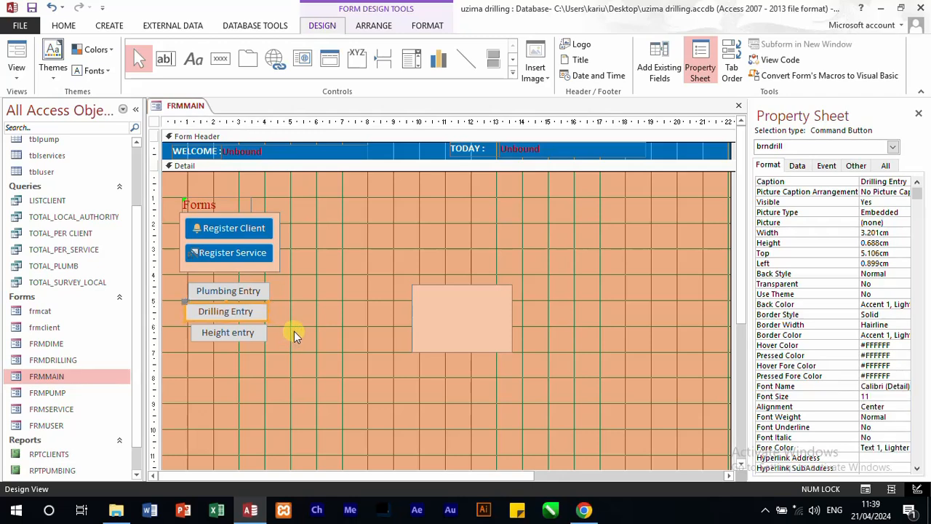
pyautogui.click(294, 331)
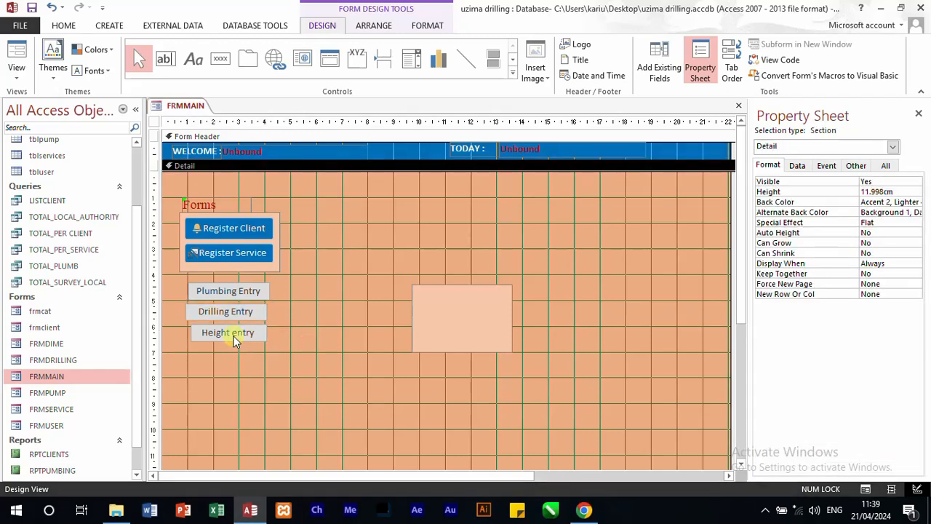
pyautogui.click(218, 313)
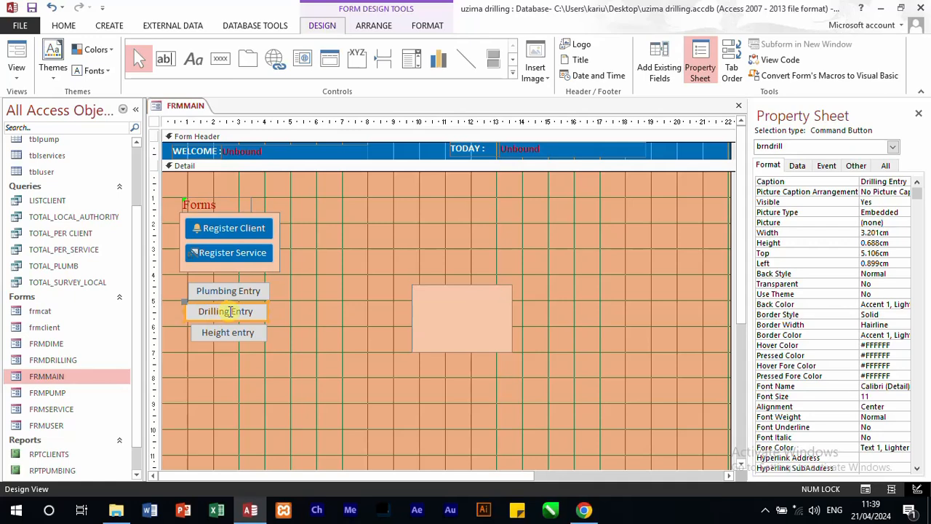
pyautogui.moveTo(230, 311); pyautogui.dragTo(253, 321)
pyautogui.click(282, 337)
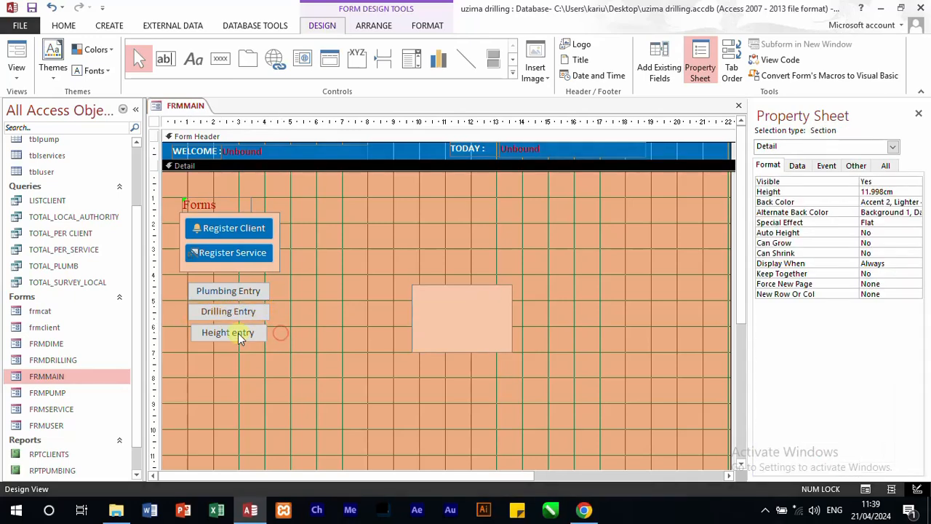
# Step: Extend both sides of the Height entry button to about 3.2 cm wide, matching the two buttons above it
pyautogui.click(229, 333)
pyautogui.moveTo(189, 332); pyautogui.dragTo(187, 332)
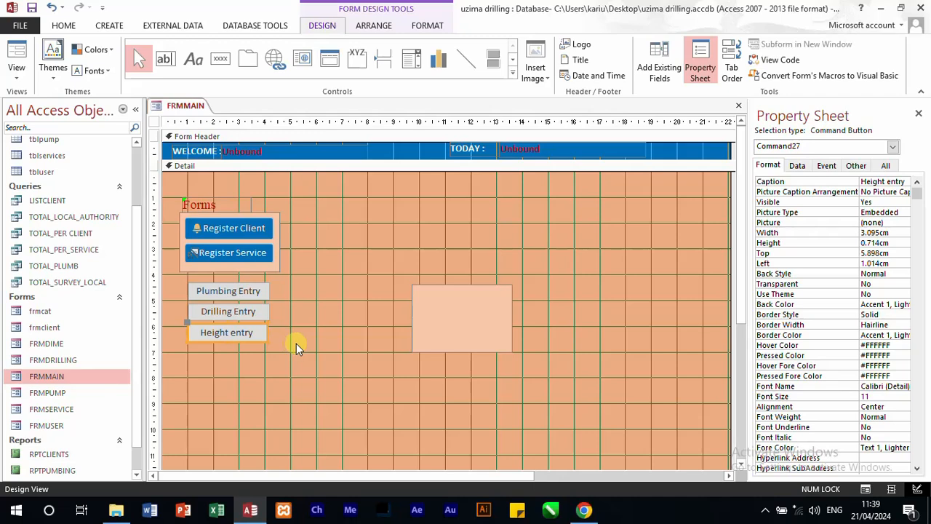
pyautogui.click(297, 343)
pyautogui.click(260, 336)
pyautogui.moveTo(266, 332); pyautogui.dragTo(267, 333)
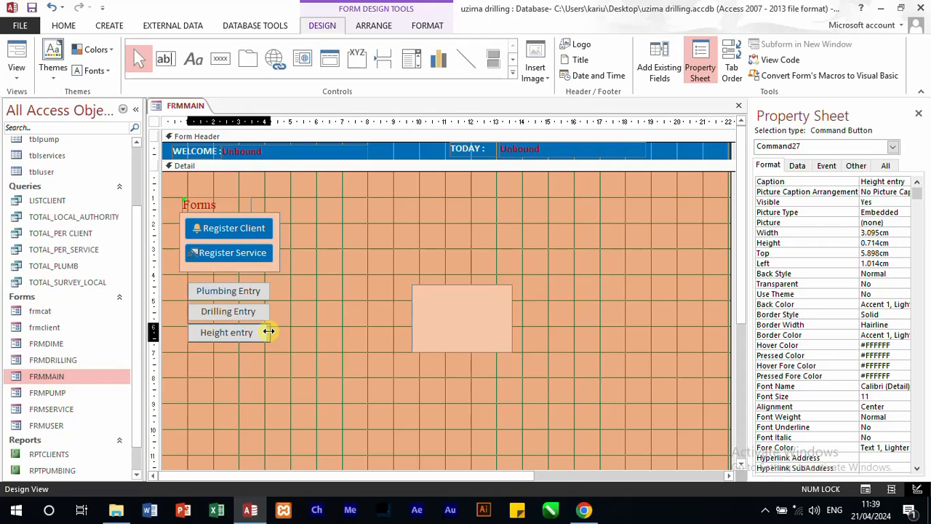
pyautogui.moveTo(269, 331); pyautogui.dragTo(268, 331)
pyautogui.click(296, 327)
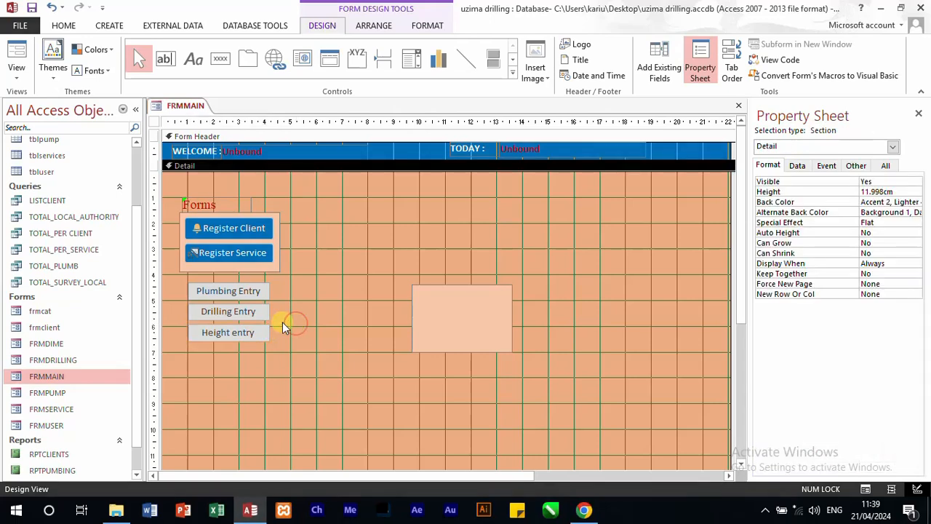
pyautogui.click(264, 313)
pyautogui.moveTo(269, 310); pyautogui.dragTo(269, 311)
# Step: Try the panel rectangle behind the three entry buttons, then place it beside them, about 6.4 cm from the form's left edge
pyautogui.moveTo(436, 335); pyautogui.dragTo(209, 328)
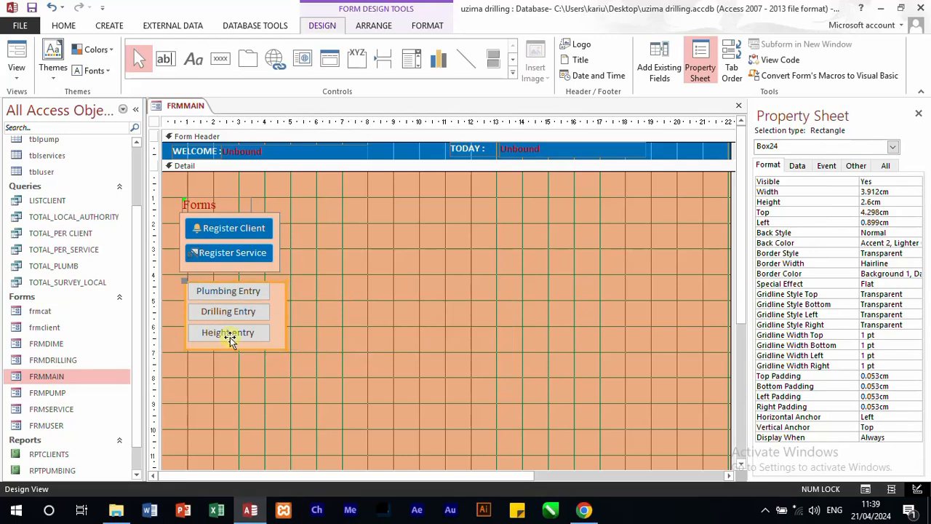
pyautogui.moveTo(280, 333); pyautogui.dragTo(421, 345)
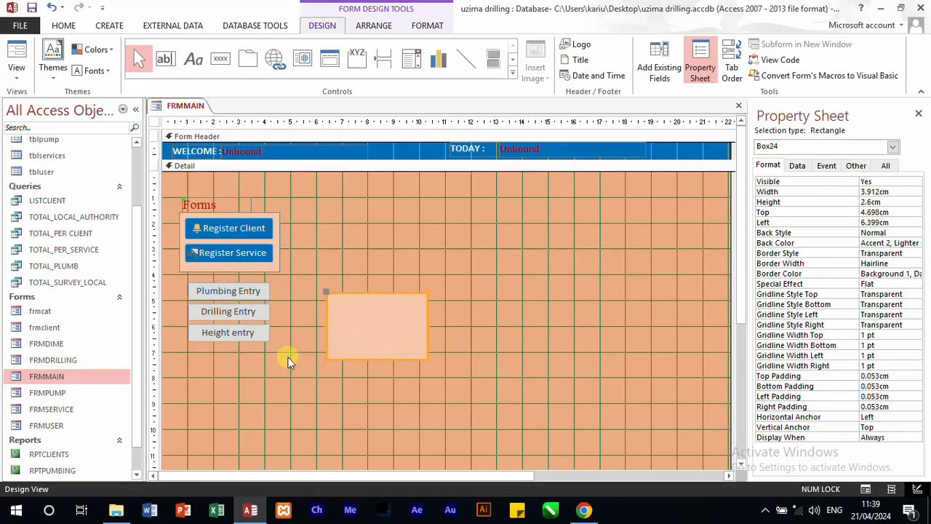
pyautogui.click(287, 357)
# Step: Set the back color of the Plumbing Entry, Drilling Entry and Height entry buttons to blue #0072BC
pyautogui.moveTo(193, 283); pyautogui.dragTo(275, 340)
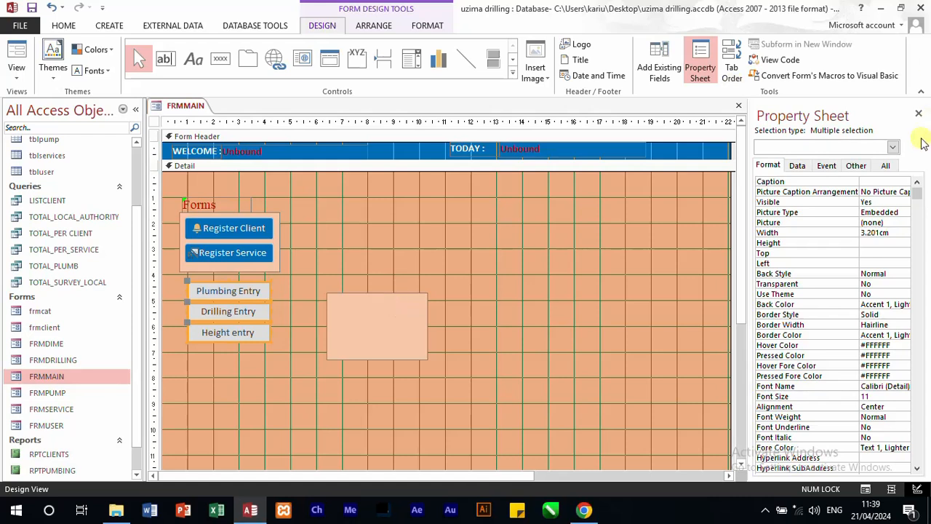
pyautogui.click(902, 305)
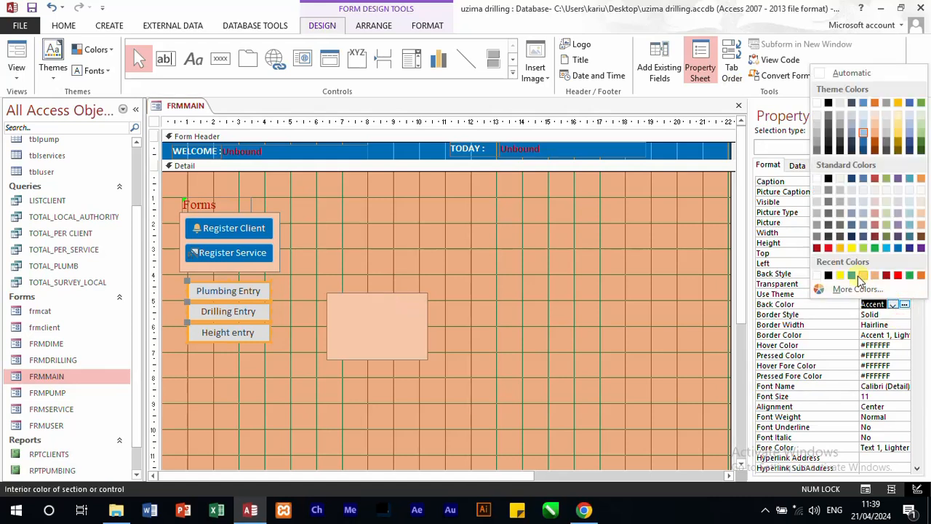
pyautogui.click(851, 276)
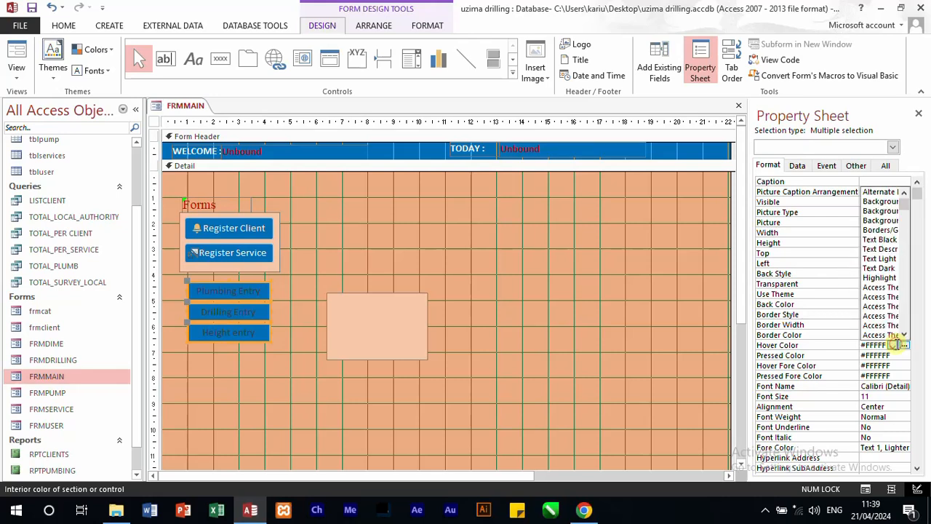
# Step: Set the three entry buttons' hover color to yellow #FFF200 and their hover fore color to black
pyautogui.click(897, 345)
pyautogui.click(893, 344)
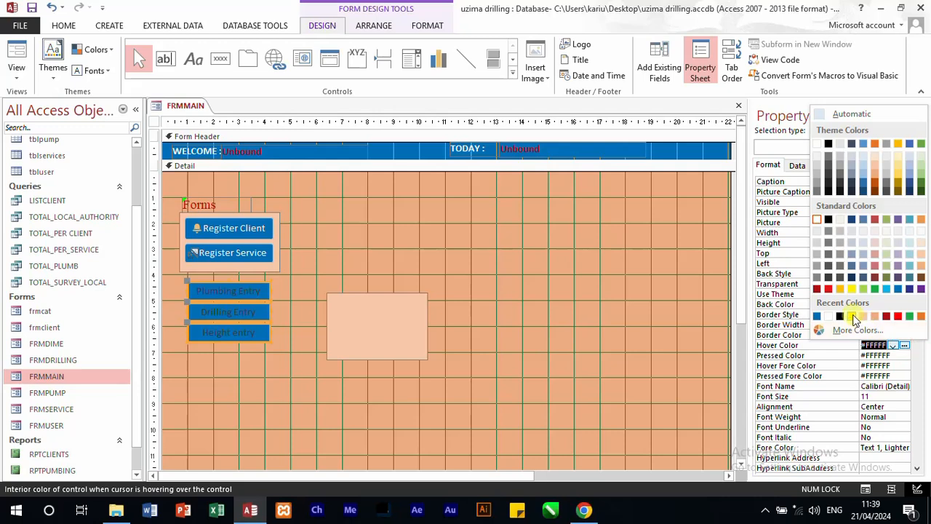
pyautogui.click(863, 318)
pyautogui.click(903, 365)
pyautogui.click(894, 365)
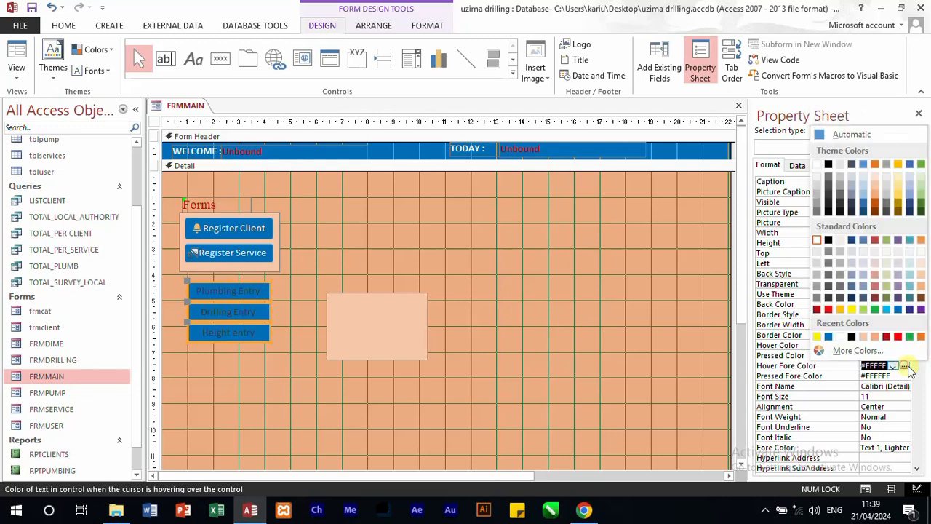
pyautogui.click(851, 337)
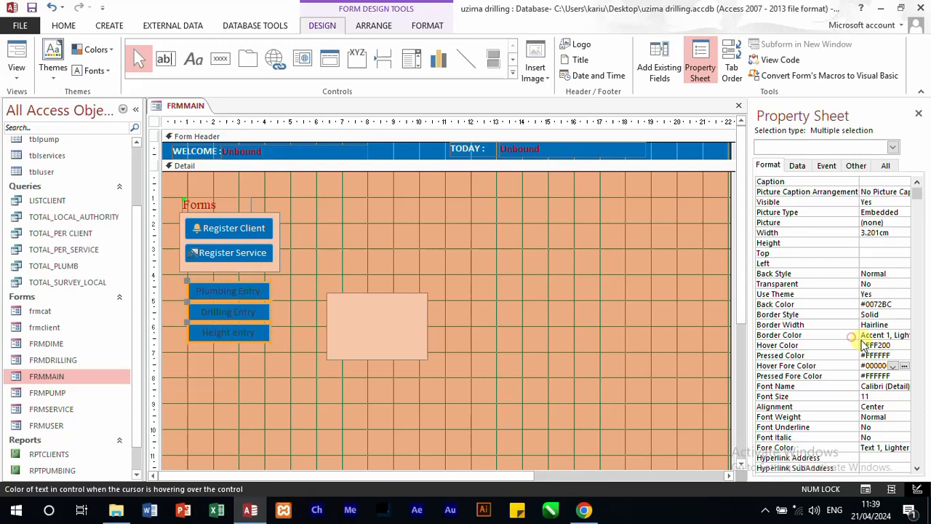
# Step: Set the fore color of the Plumbing Entry, Drilling Entry and Height entry buttons to the white Background 1 theme color
pyautogui.click(906, 449)
pyautogui.click(894, 447)
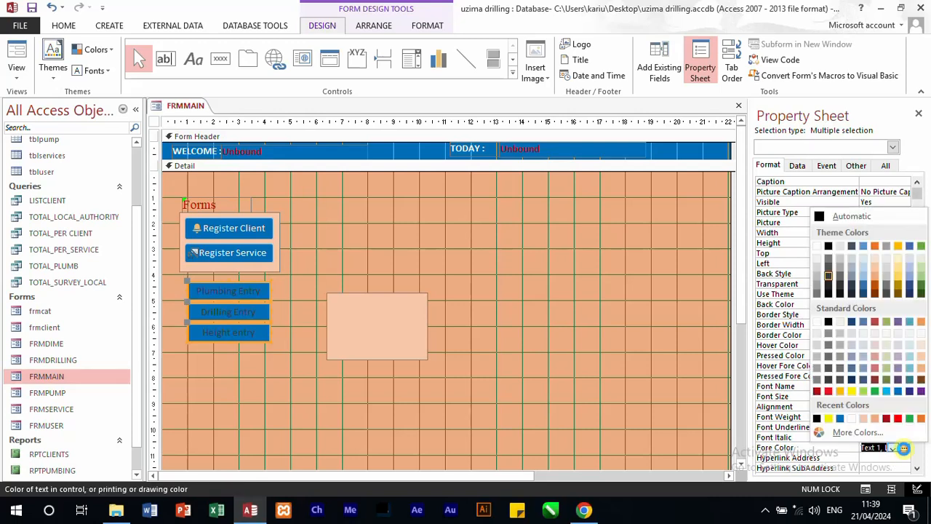
pyautogui.click(821, 250)
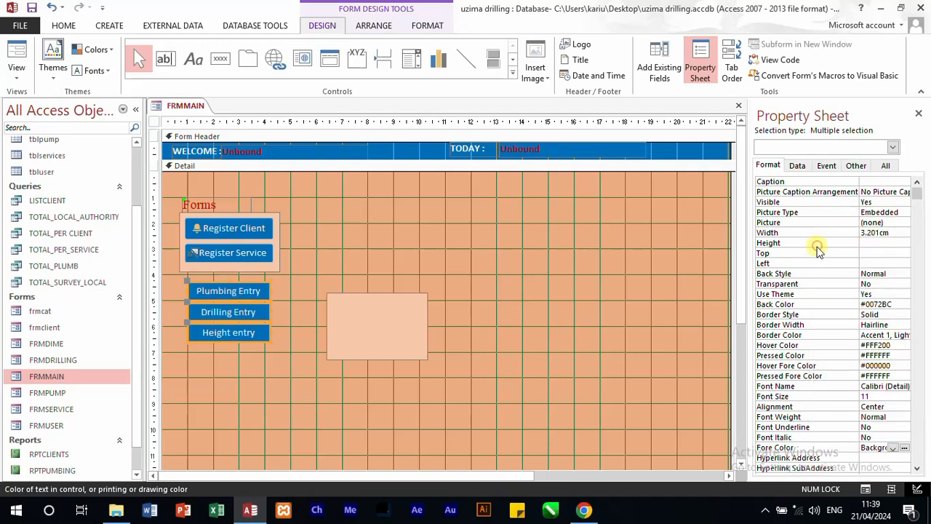
pyautogui.click(263, 380)
# Step: Give the Plumbing Entry button the Binoculars (Find) picture and set its picture caption arrangement to Right
pyautogui.click(242, 291)
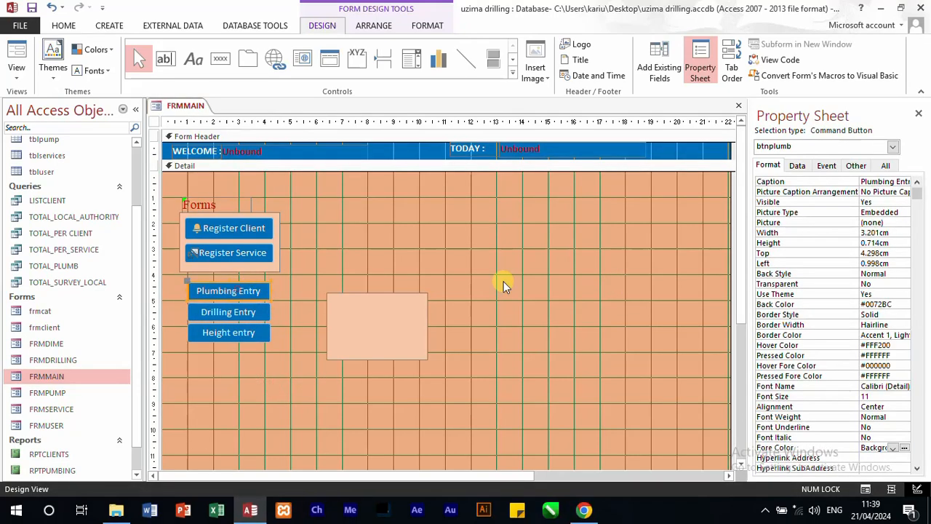
pyautogui.click(895, 223)
pyautogui.click(905, 222)
pyautogui.click(422, 210)
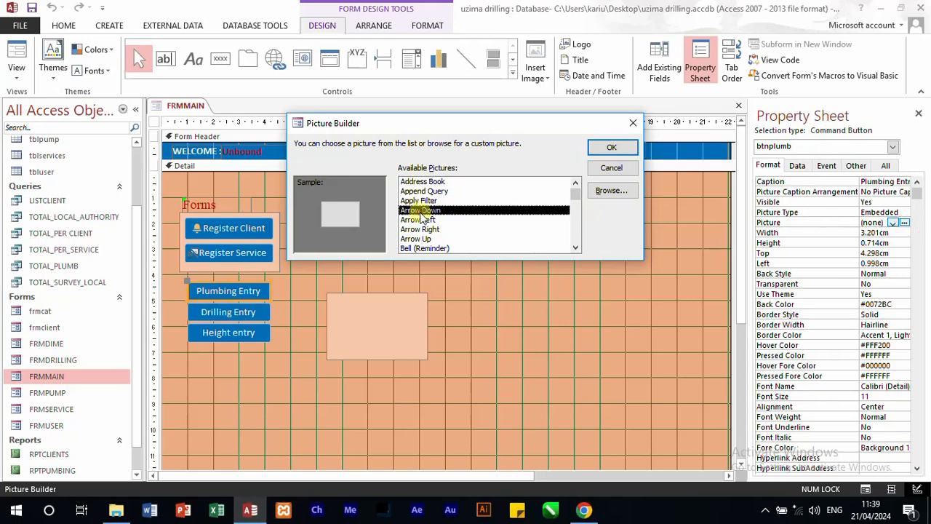
pyautogui.click(425, 230)
pyautogui.scroll(-1, 441, 221)
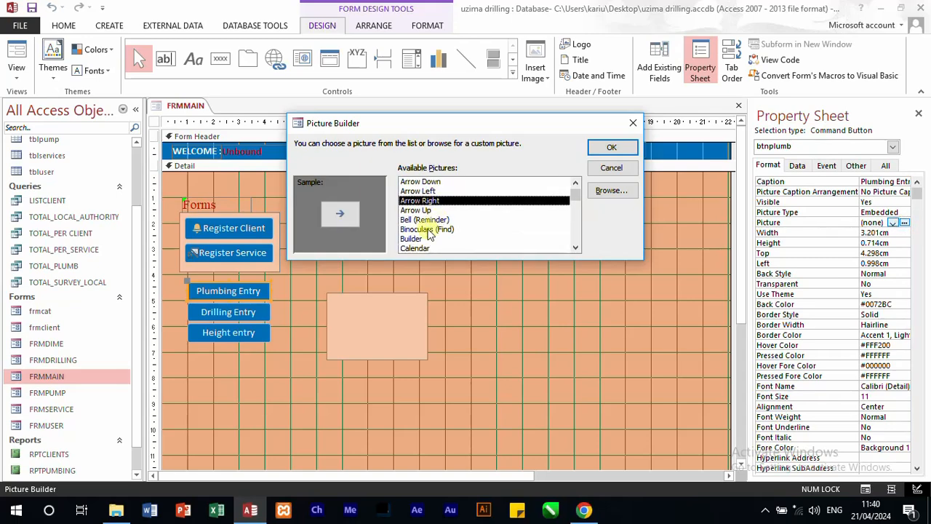
pyautogui.click(437, 229)
pyautogui.click(435, 238)
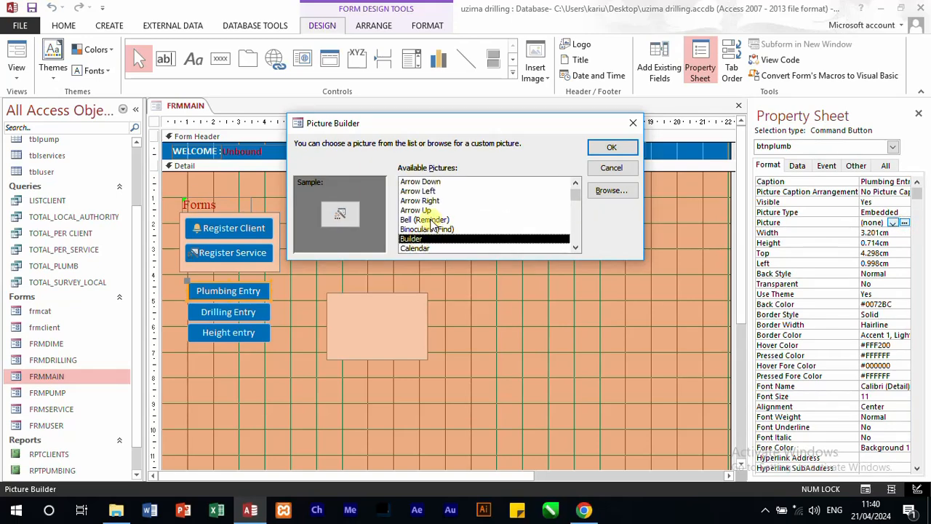
pyautogui.click(612, 147)
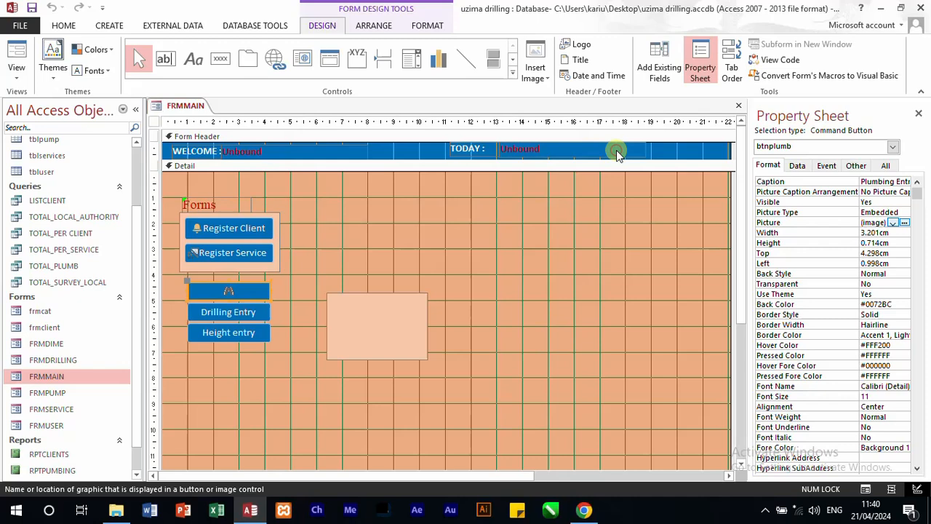
pyautogui.click(906, 192)
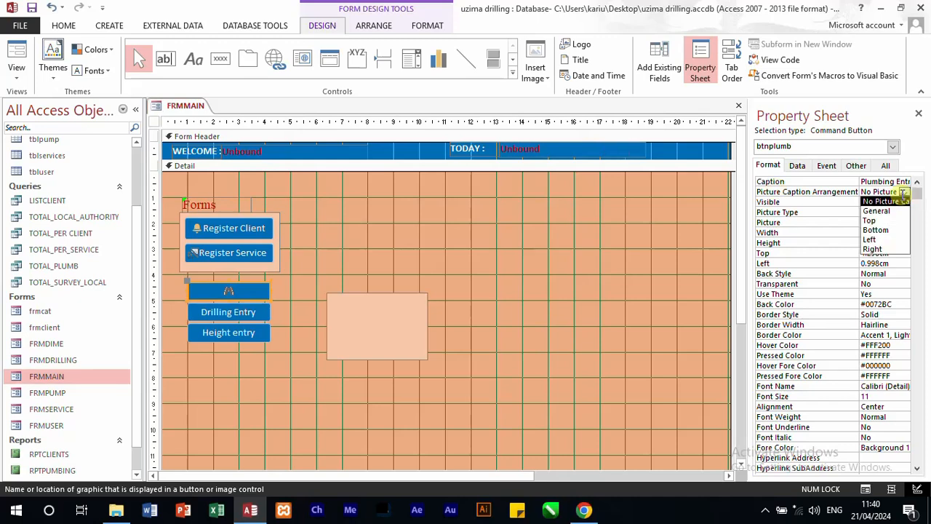
pyautogui.click(882, 249)
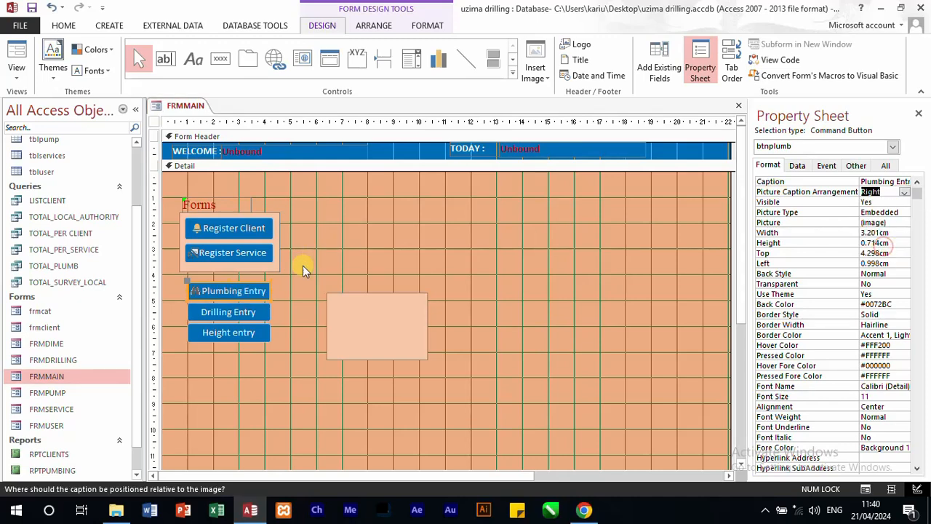
# Step: Give the Drilling Entry button the Chart picture from the Picture Builder
pyautogui.click(228, 317)
pyautogui.click(902, 223)
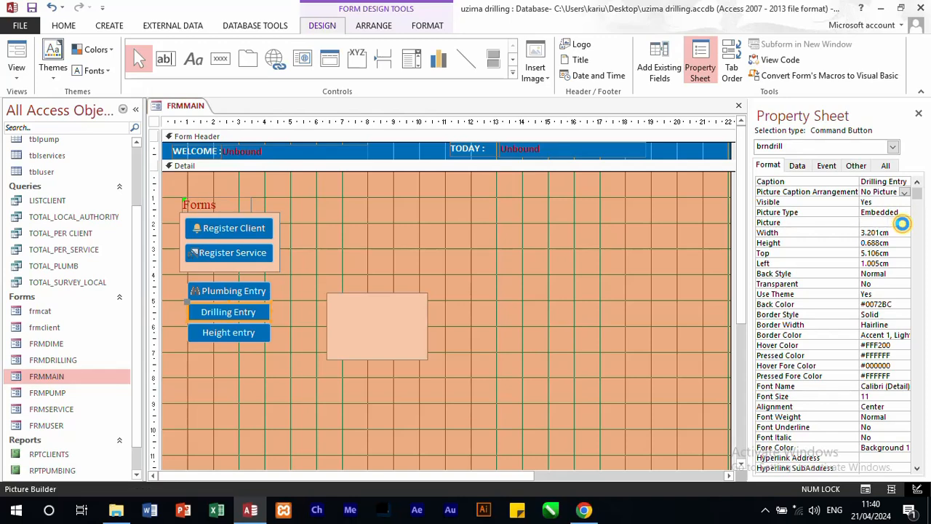
pyautogui.click(904, 223)
pyautogui.click(419, 210)
pyautogui.scroll(-3, 424, 240)
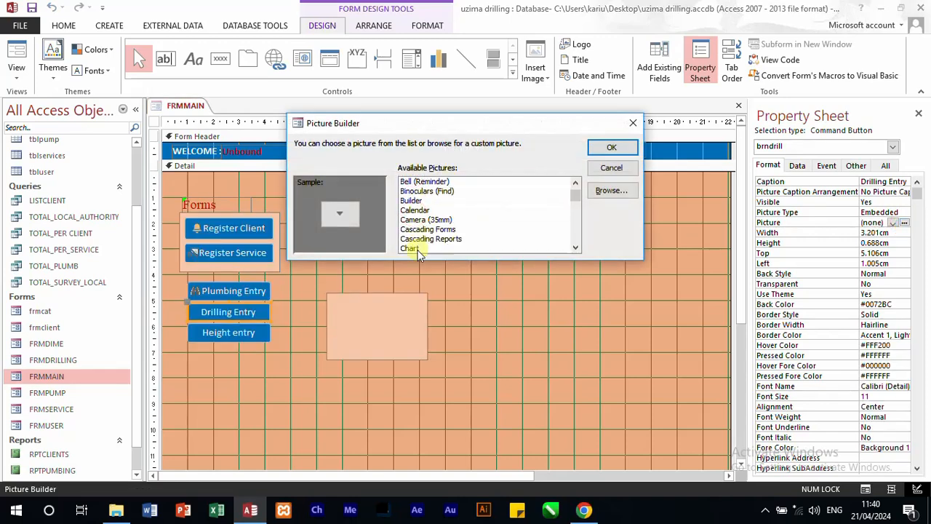
pyautogui.click(421, 239)
pyautogui.click(420, 229)
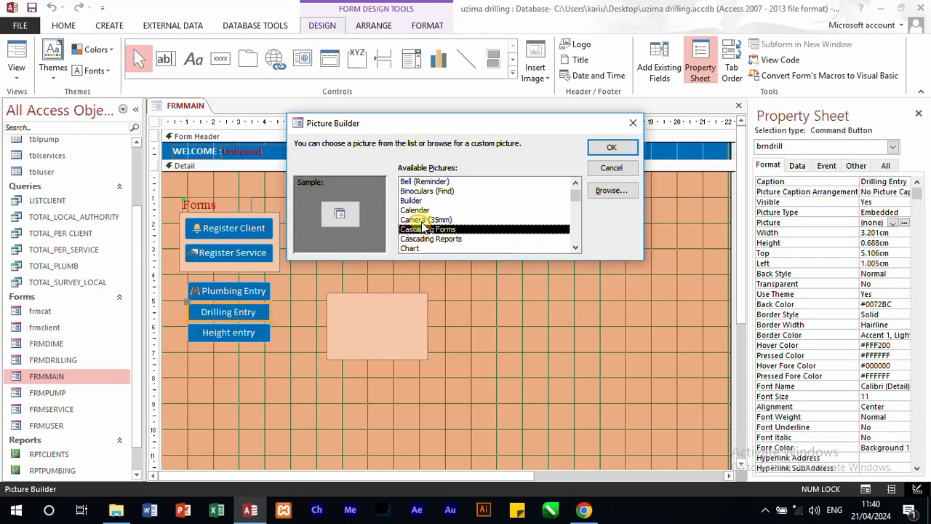
pyautogui.click(423, 219)
pyautogui.click(416, 210)
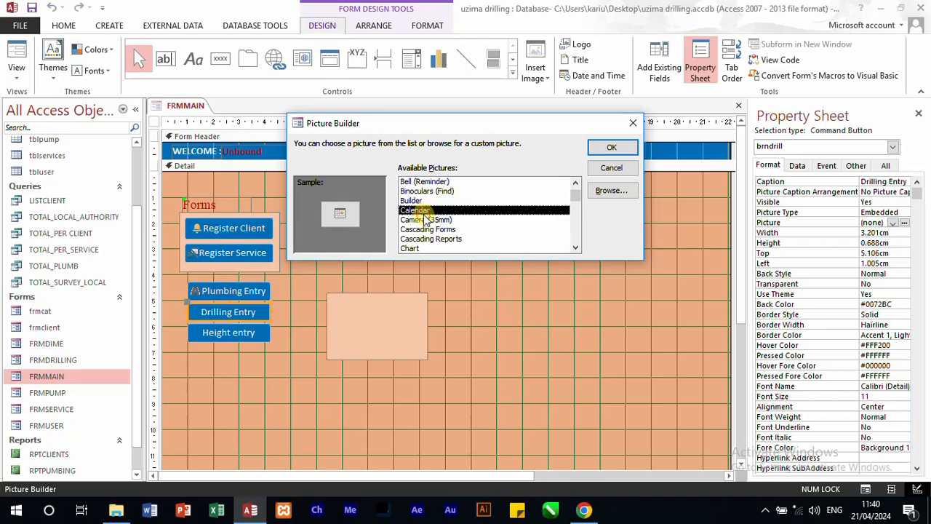
pyautogui.click(421, 230)
pyautogui.click(423, 239)
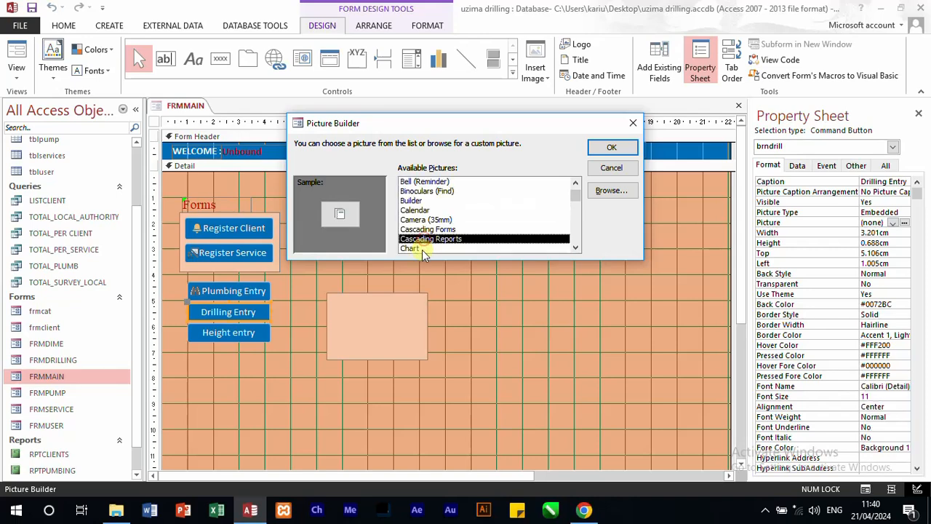
pyautogui.click(612, 147)
# Step: Set the Drilling Entry button's picture caption arrangement to Right
pyautogui.click(891, 192)
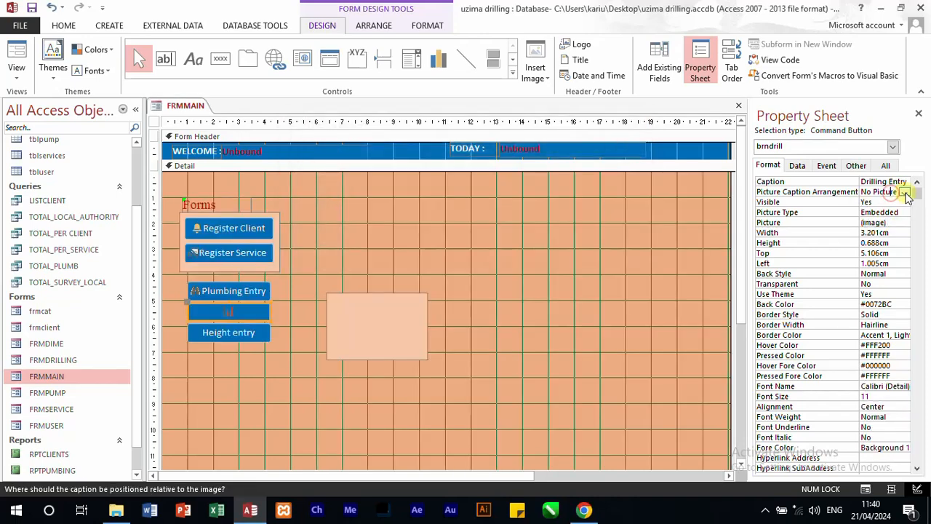
pyautogui.click(904, 192)
pyautogui.click(877, 249)
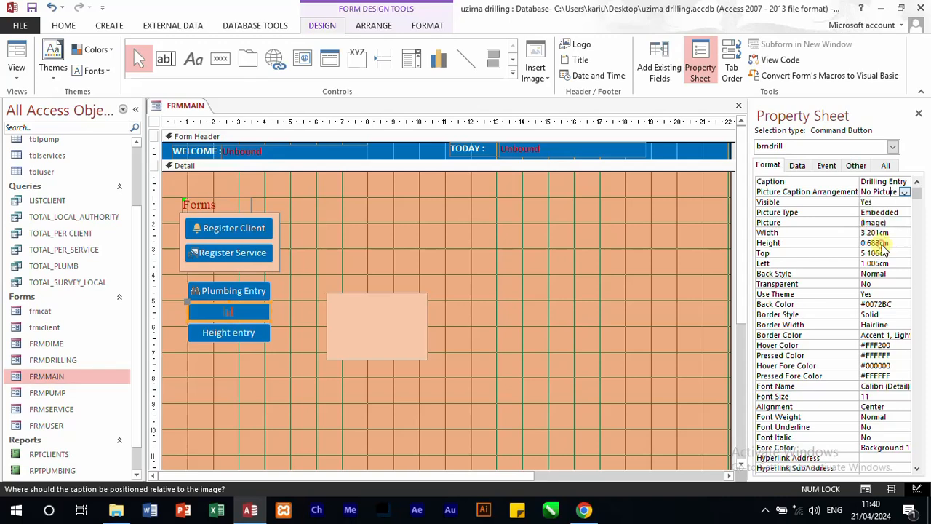
# Step: Give the Height entry button the round multicoloured picture from the Picture Builder
pyautogui.click(242, 333)
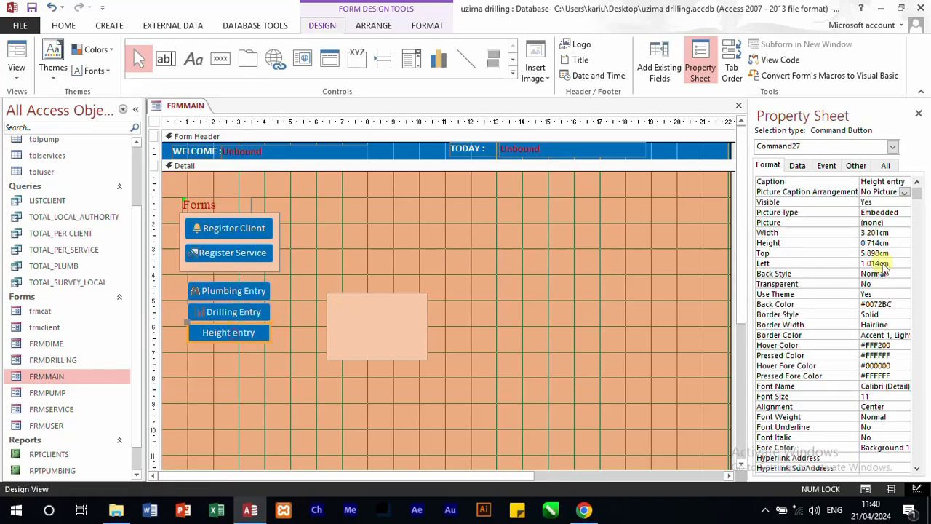
pyautogui.click(905, 223)
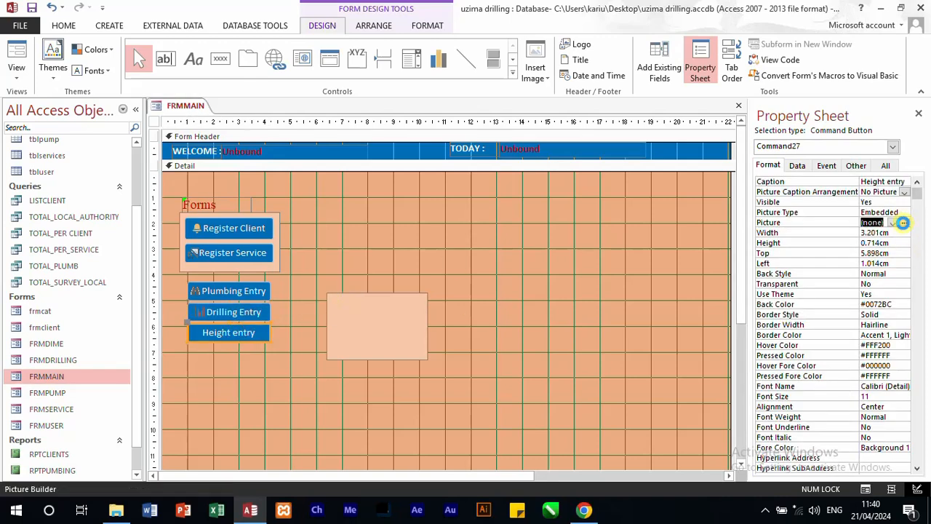
pyautogui.click(904, 222)
pyautogui.click(423, 230)
pyautogui.scroll(-3, 447, 230)
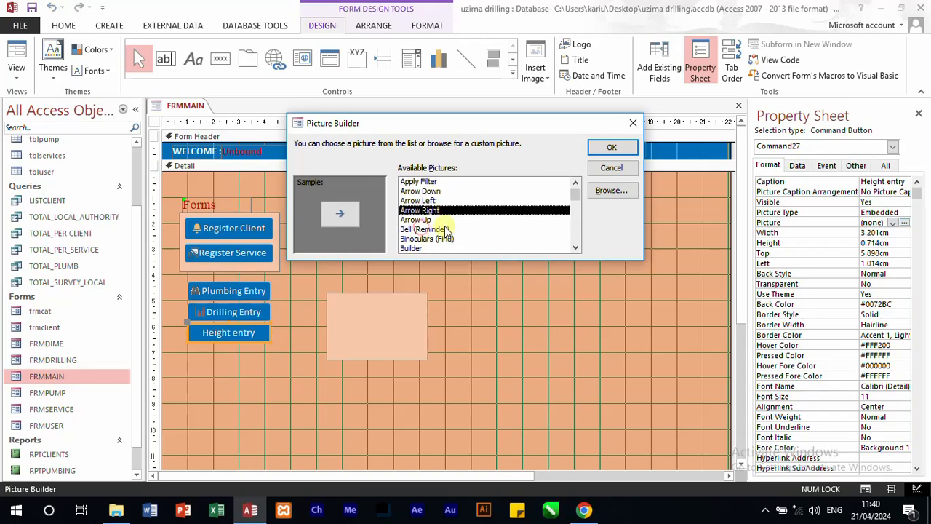
pyautogui.click(408, 229)
pyautogui.click(411, 239)
pyautogui.scroll(-2, 413, 244)
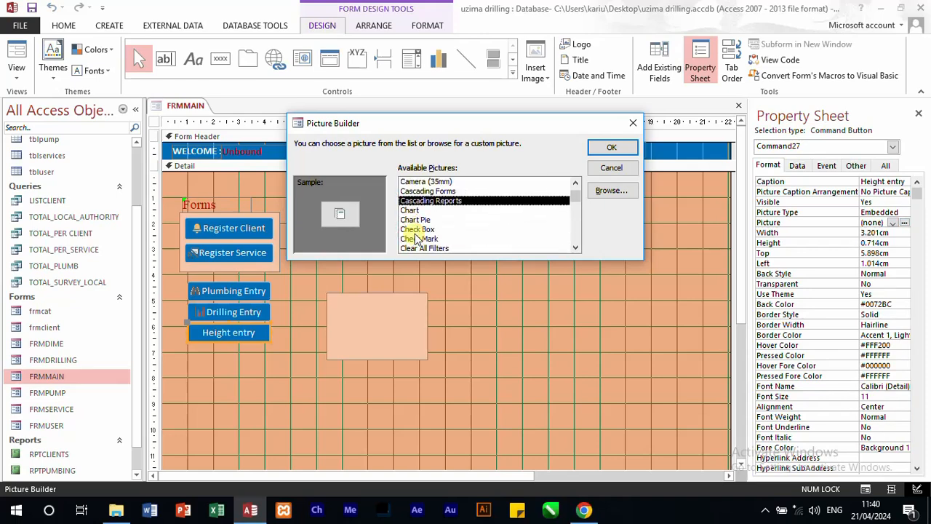
pyautogui.click(415, 240)
pyautogui.click(420, 248)
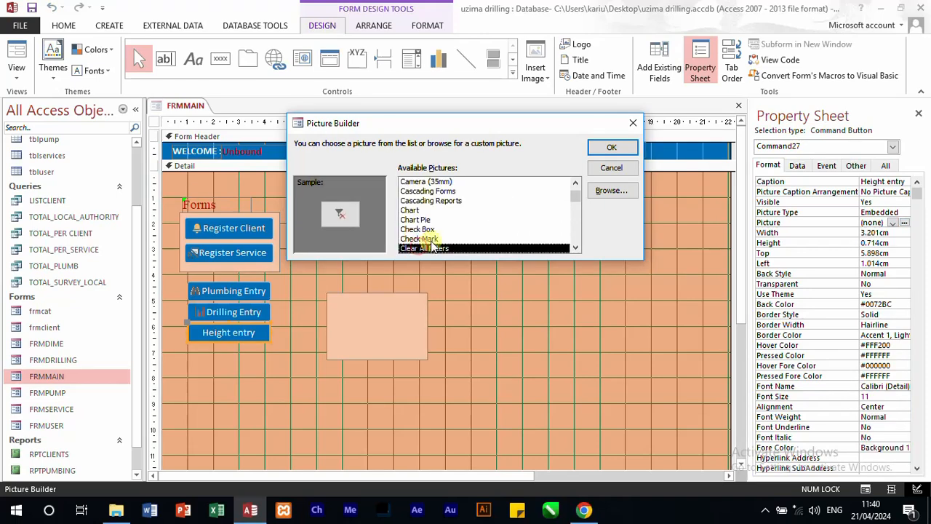
pyautogui.scroll(-2, 420, 240)
pyautogui.click(423, 220)
pyautogui.click(427, 230)
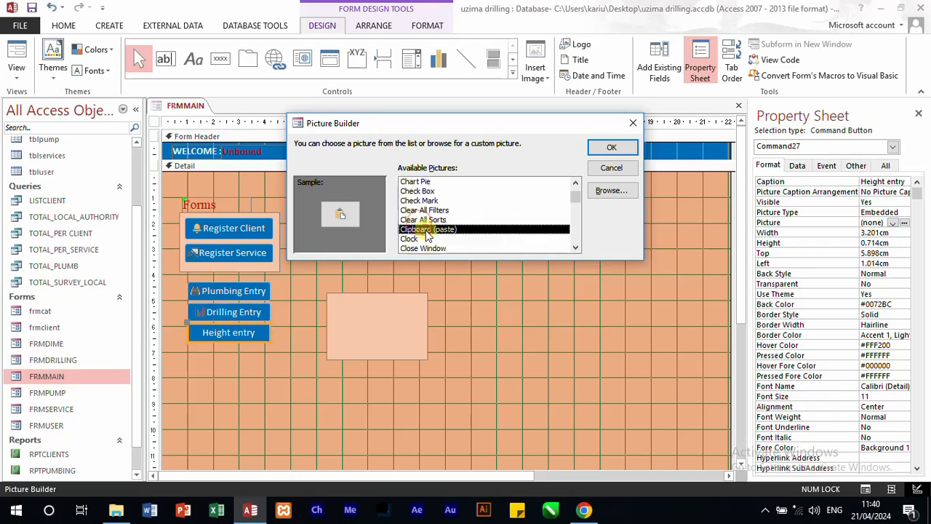
pyautogui.click(428, 239)
pyautogui.click(437, 248)
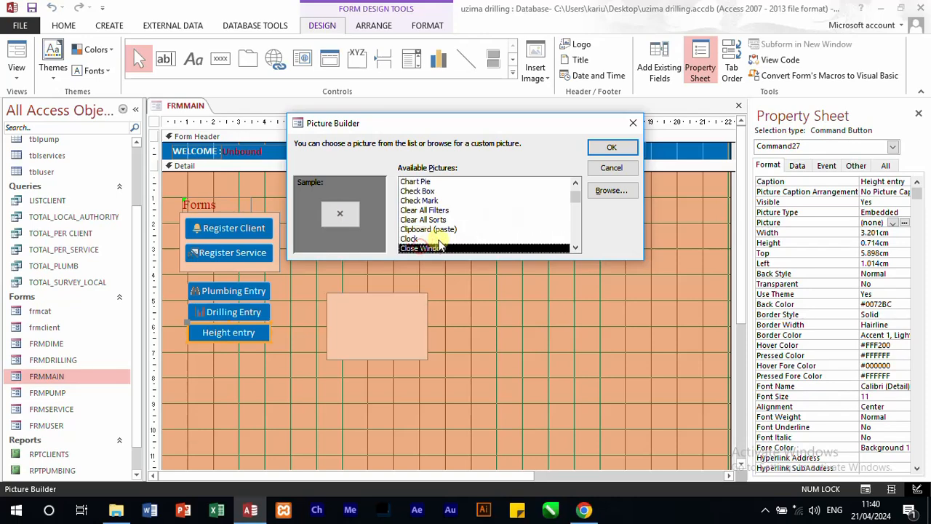
pyautogui.scroll(-1, 440, 244)
pyautogui.click(434, 230)
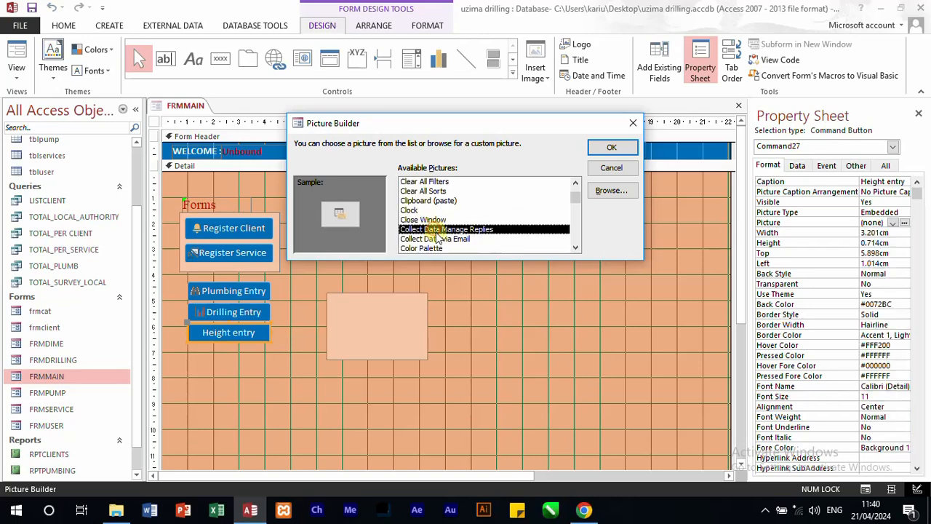
pyautogui.click(439, 239)
pyautogui.scroll(-1, 440, 243)
pyautogui.click(428, 230)
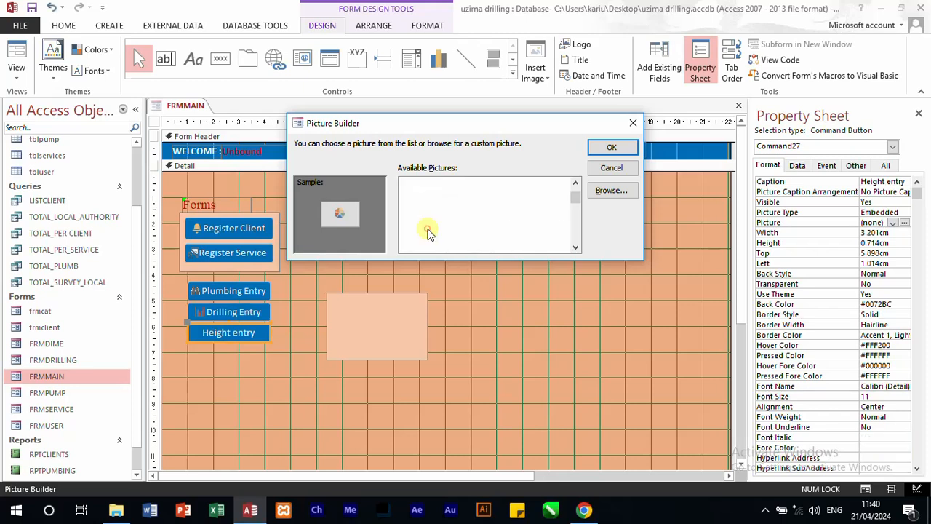
pyautogui.click(620, 148)
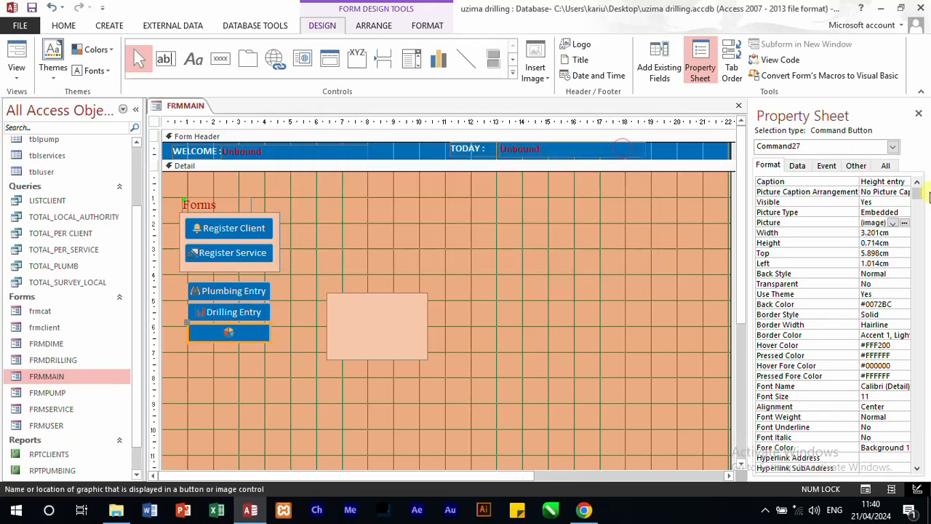
# Step: Set the Height entry button's picture caption arrangement to Right
pyautogui.click(907, 190)
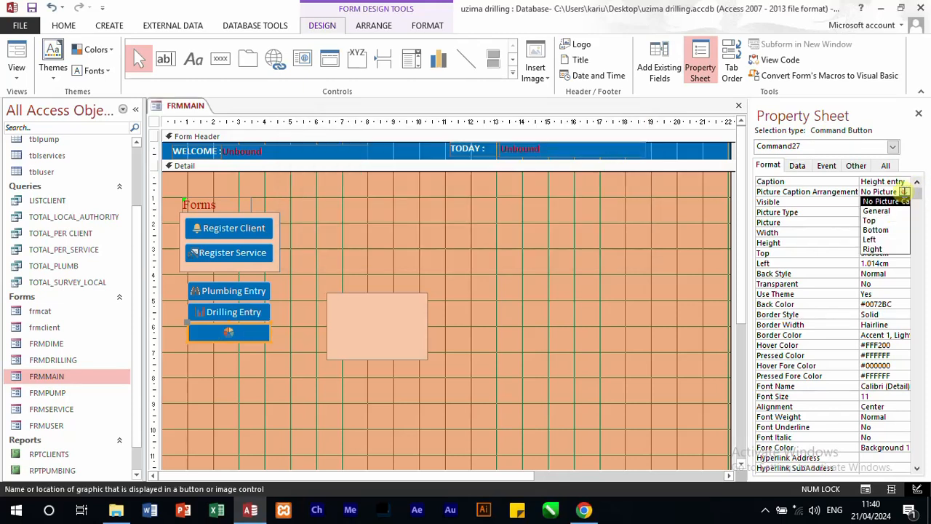
pyautogui.click(878, 249)
pyautogui.click(471, 324)
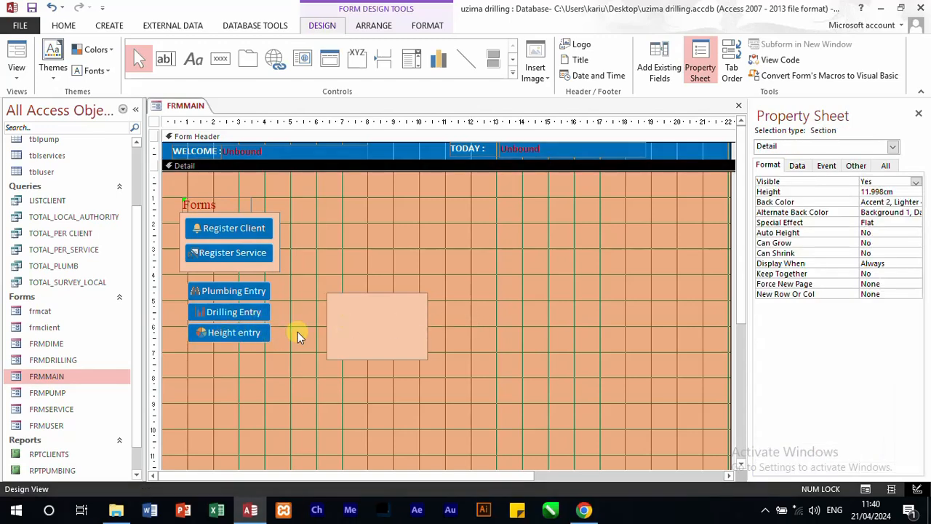
# Step: Move the panel rectangle behind the three entry buttons, about 4.2 cm from the section's top, and nudge it slightly left
pyautogui.moveTo(351, 329); pyautogui.dragTo(205, 314)
pyautogui.click(333, 318)
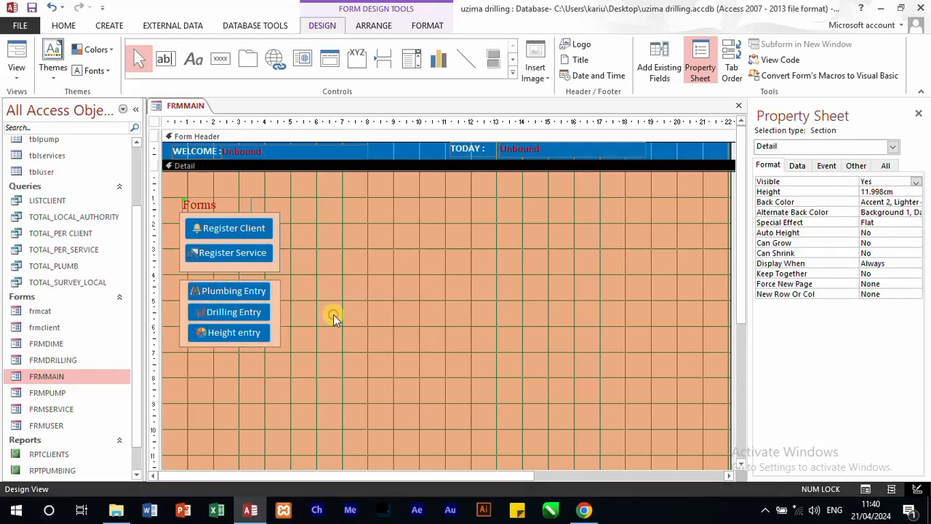
pyautogui.click(273, 314)
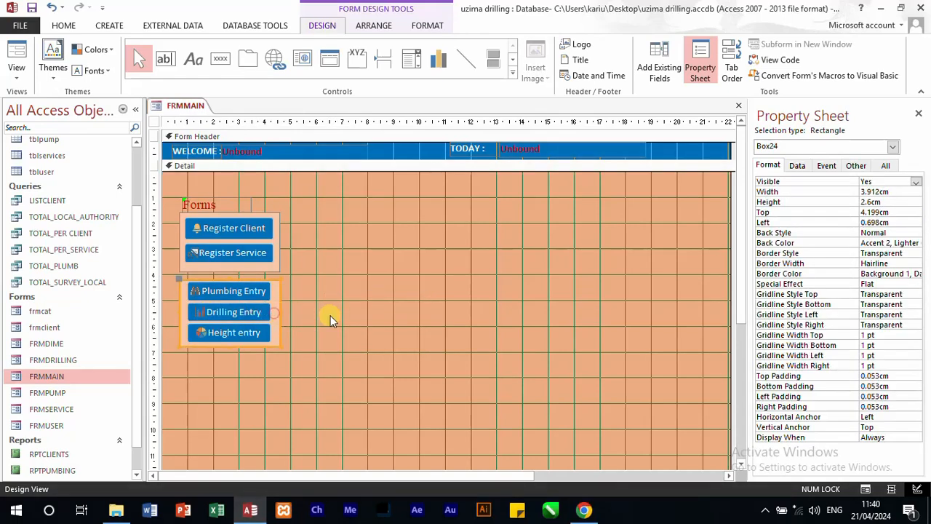
pyautogui.press('Left')
pyautogui.click(370, 330)
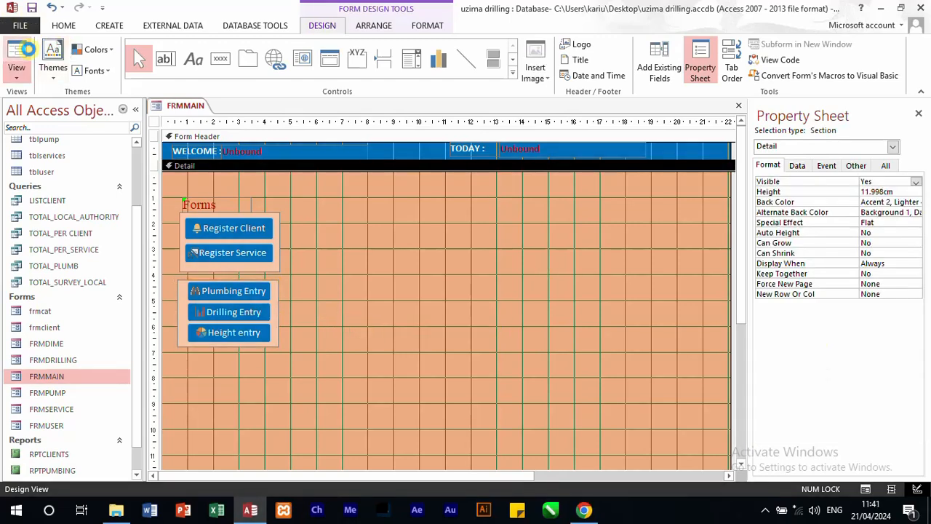
# Step: Show FRMMAIN in Form View and test the Register Client and Register Service buttons, exiting each form they open
pyautogui.click(27, 48)
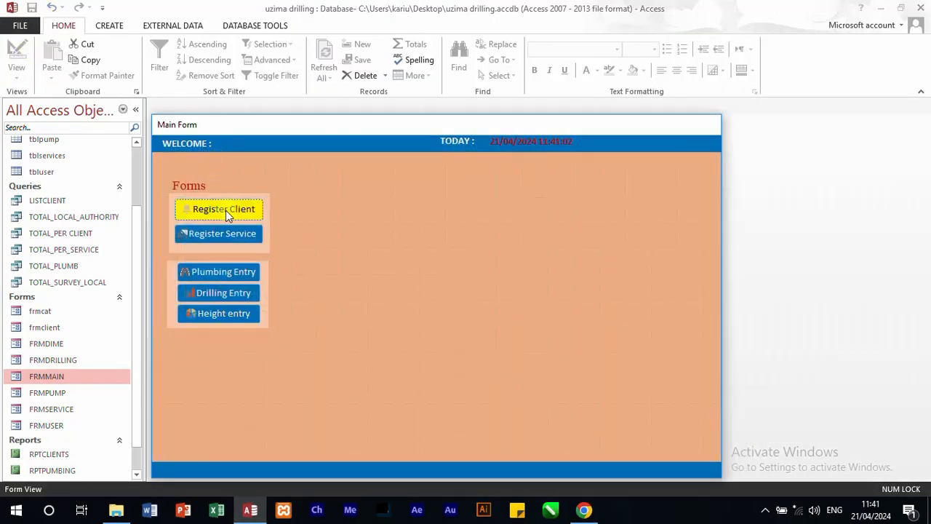
pyautogui.click(225, 210)
pyautogui.click(672, 281)
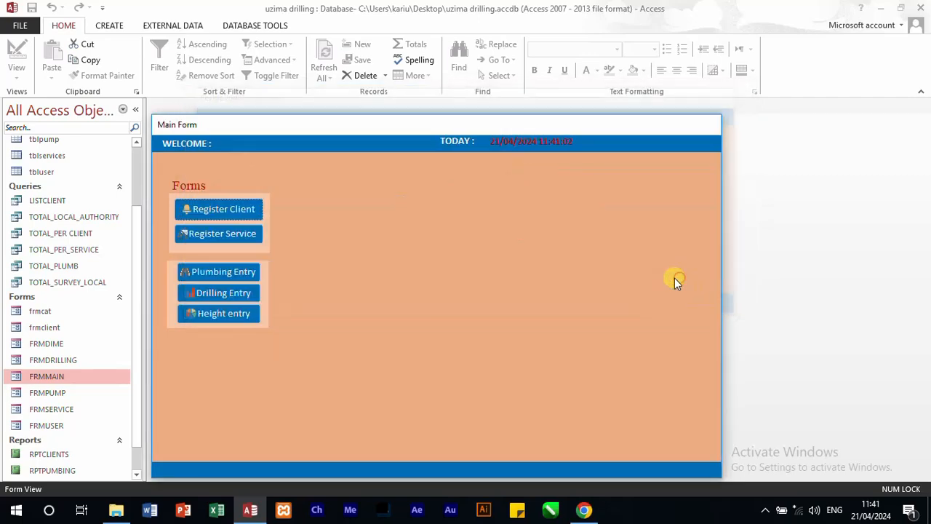
pyautogui.click(213, 236)
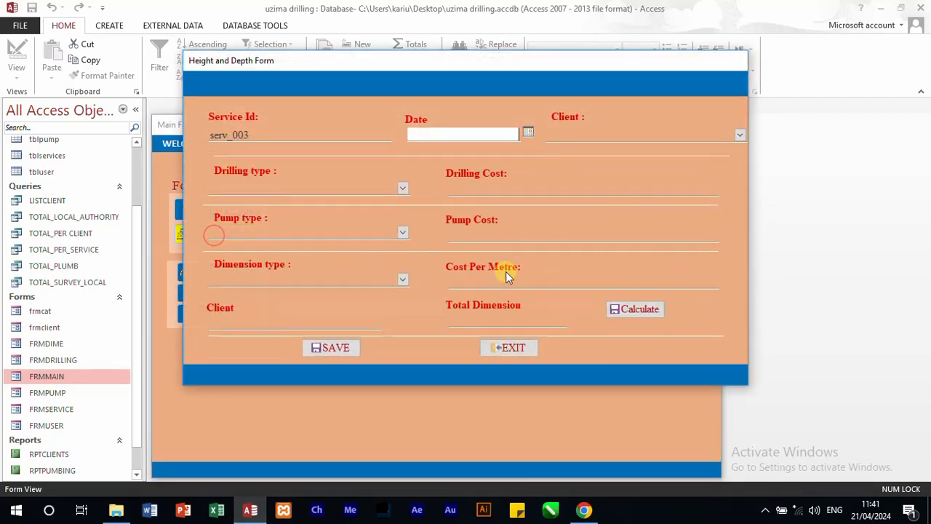
pyautogui.click(509, 346)
# Step: Test the Plumbing Entry, Drilling Entry and Height entry buttons, exiting each form they open
pyautogui.click(235, 274)
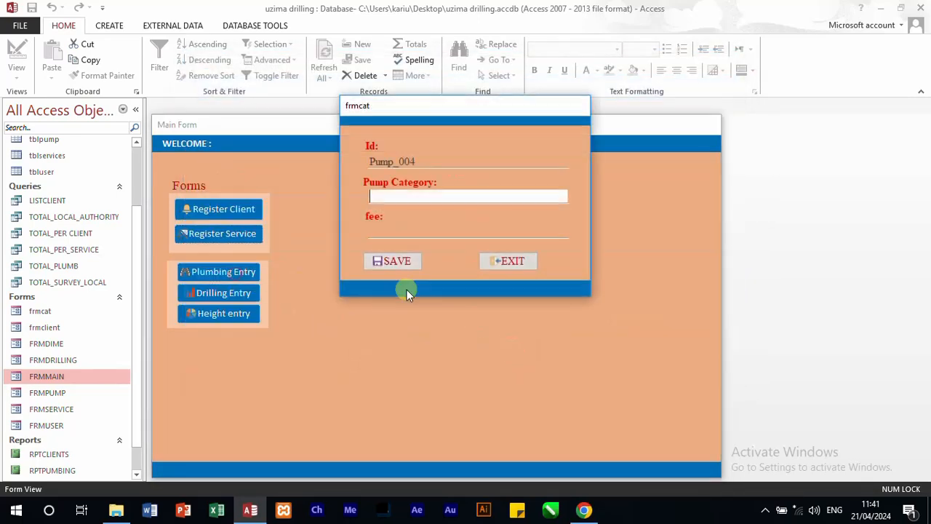
pyautogui.click(510, 262)
pyautogui.click(232, 294)
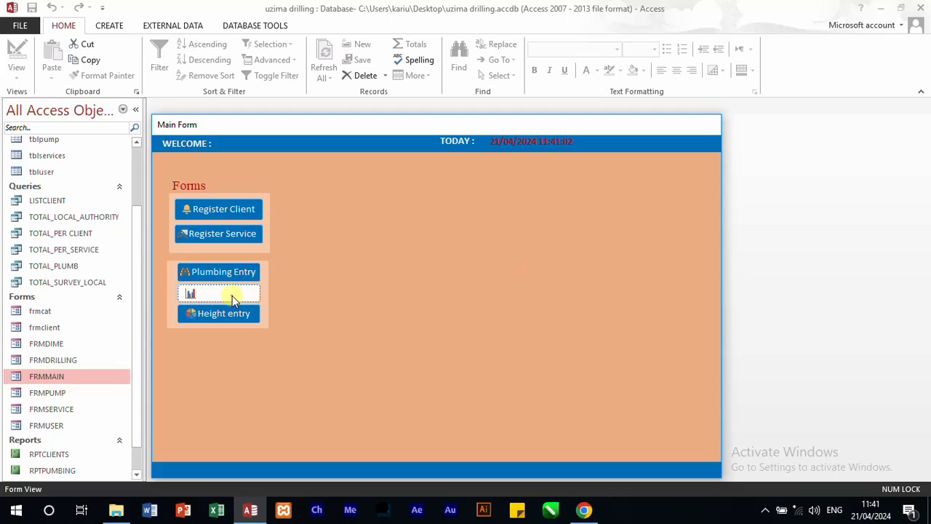
pyautogui.click(506, 273)
pyautogui.click(254, 313)
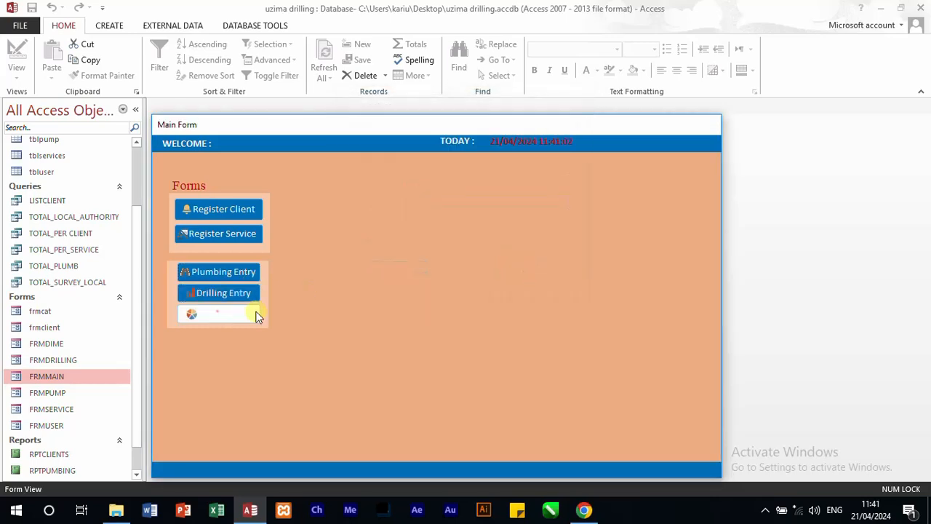
pyautogui.click(499, 264)
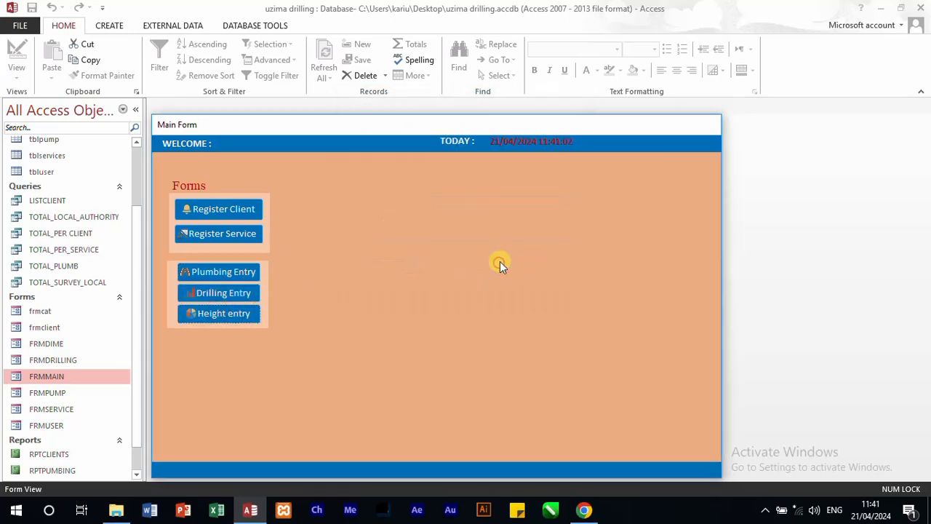
# Step: In Design View, widen FRMMAIN to about 35.8 cm and extend its Detail section downward past the 15 cm mark
pyautogui.rightClick(444, 240)
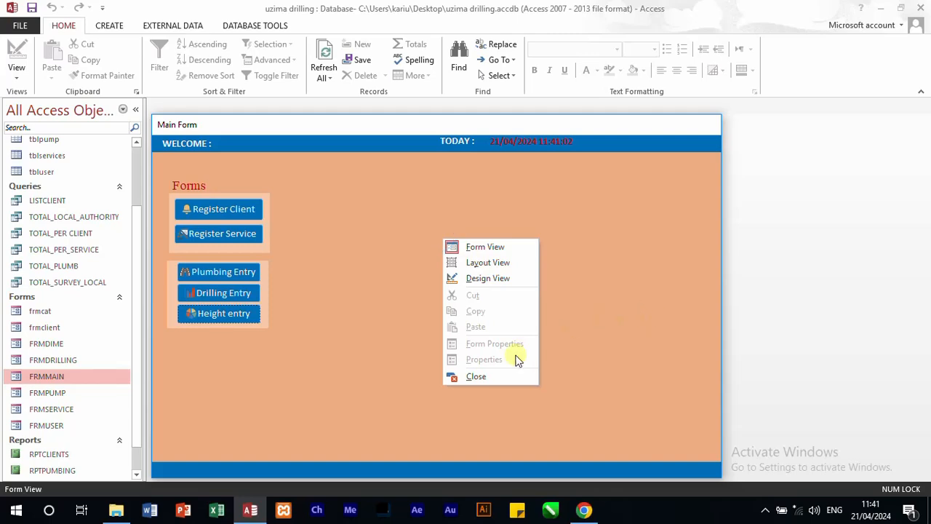
pyautogui.click(497, 284)
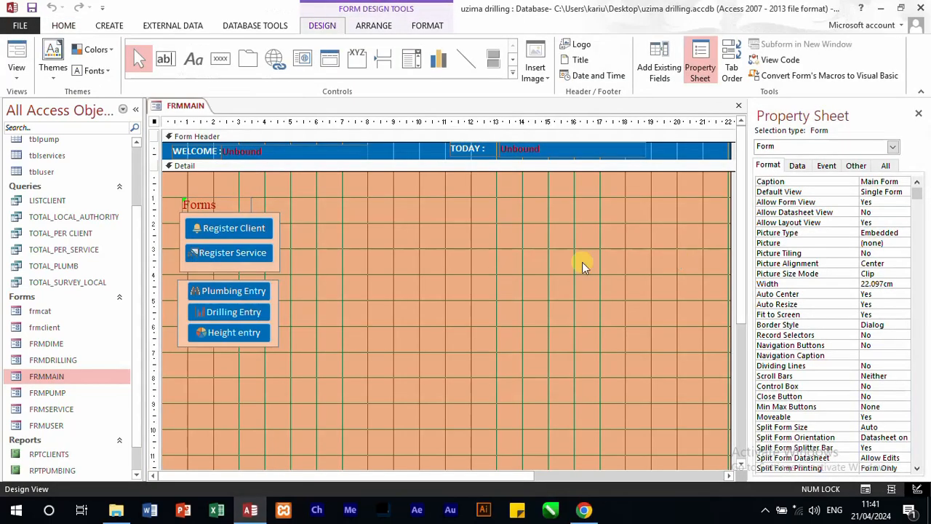
pyautogui.scroll(-3, 733, 313)
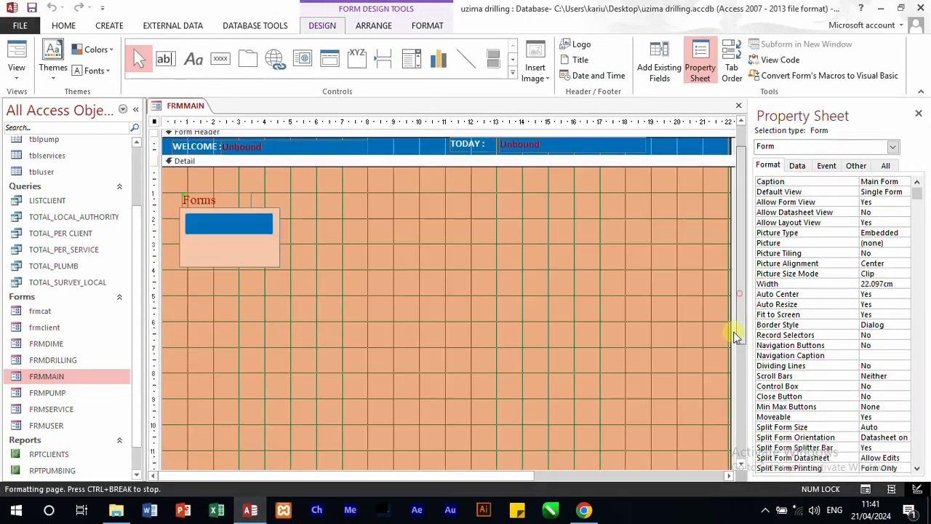
pyautogui.moveTo(489, 477); pyautogui.dragTo(599, 477)
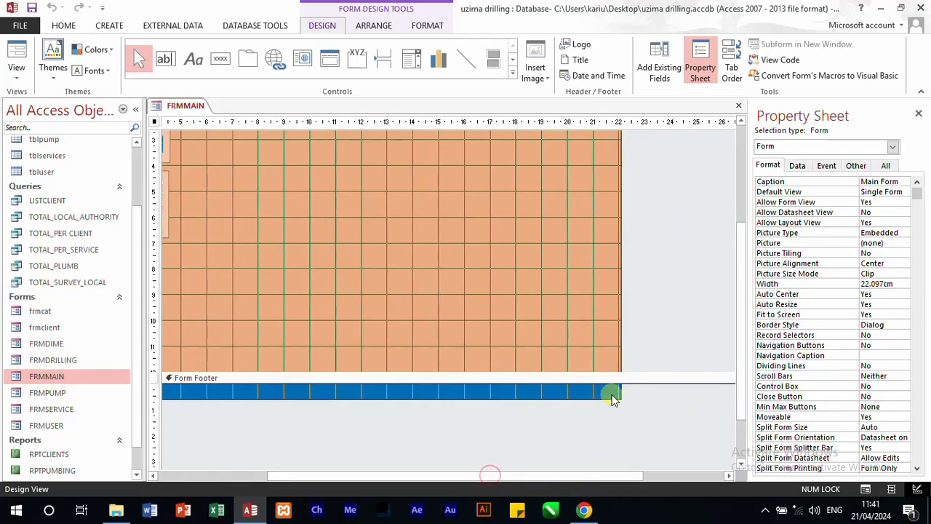
pyautogui.moveTo(621, 367); pyautogui.dragTo(719, 424)
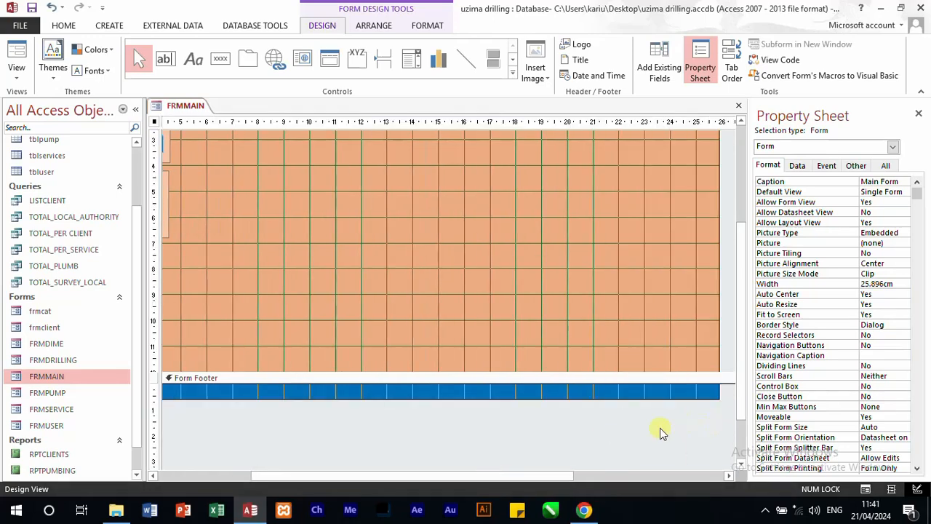
pyautogui.moveTo(546, 474); pyautogui.dragTo(742, 474)
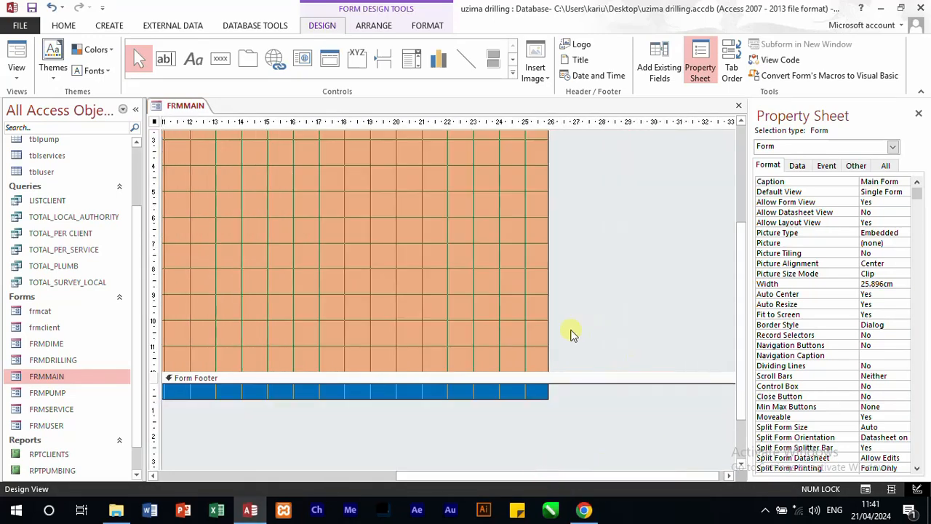
pyautogui.moveTo(547, 334); pyautogui.dragTo(713, 414)
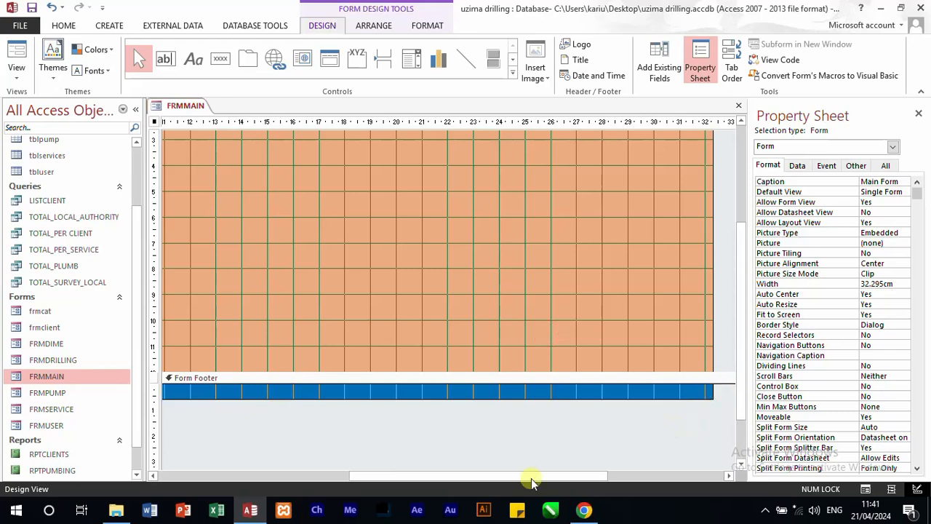
pyautogui.moveTo(511, 477); pyautogui.dragTo(627, 478)
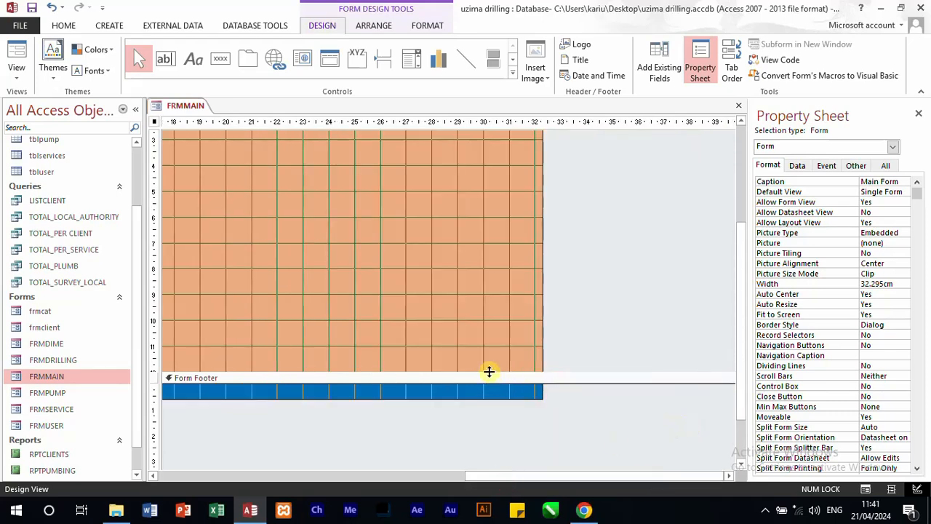
pyautogui.moveTo(490, 372); pyautogui.dragTo(633, 412)
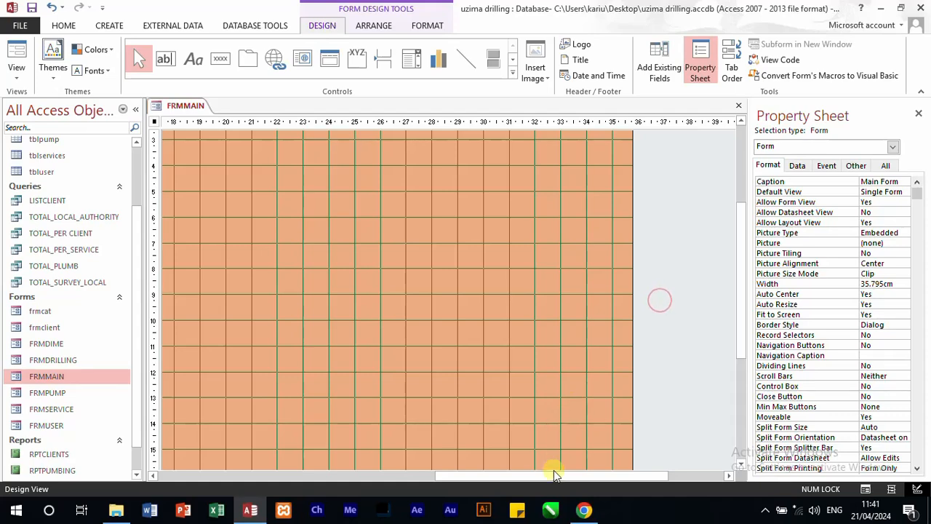
# Step: Duplicate the entry buttons' panel rectangle, enlarge the copy to about 4 × 5.8 cm and place it about 8.9 cm across and 10.4 cm down
pyautogui.moveTo(458, 476); pyautogui.dragTo(177, 446)
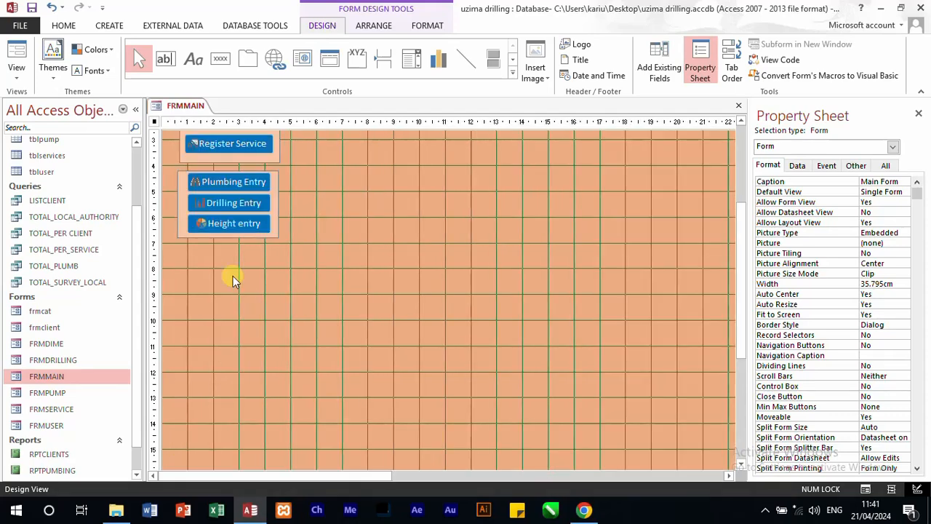
pyautogui.click(277, 210)
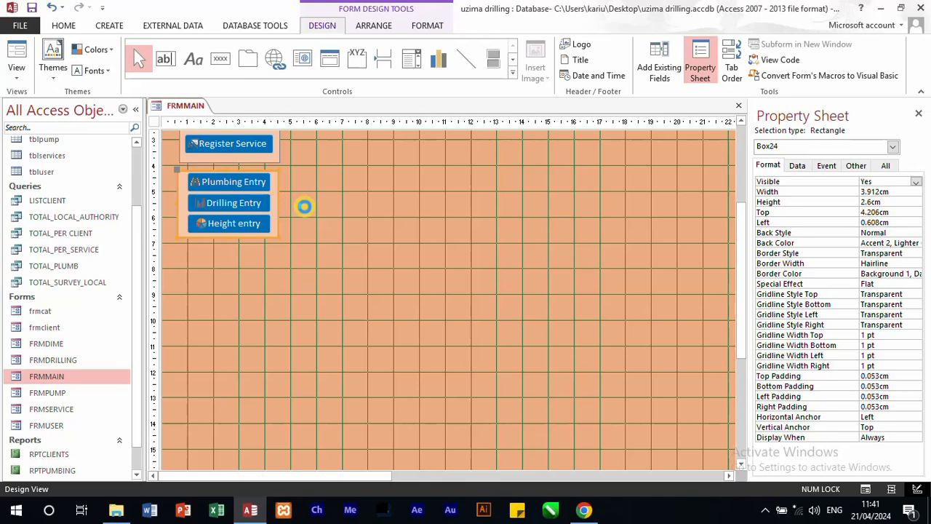
pyautogui.hotkey('ctrl', 'c')
pyautogui.hotkey('ctrl', 'v')
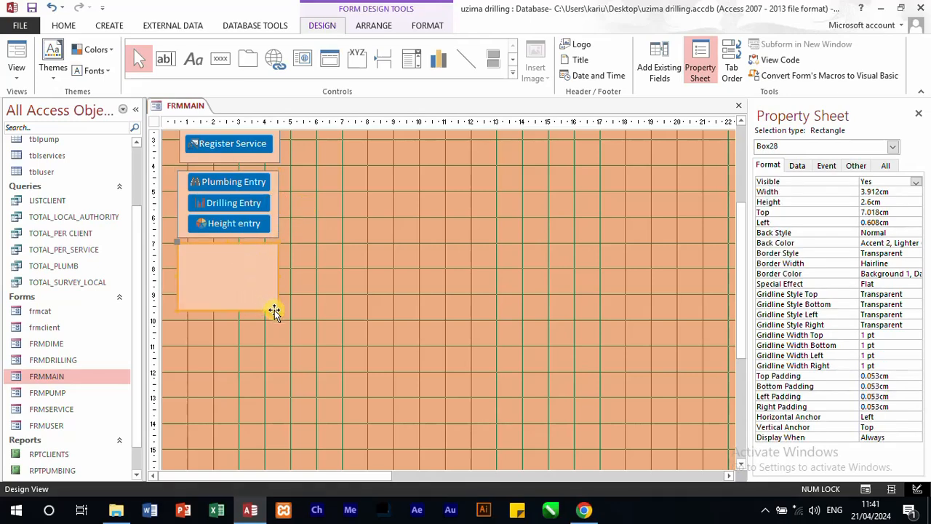
pyautogui.moveTo(277, 310); pyautogui.dragTo(332, 315)
pyautogui.moveTo(284, 332); pyautogui.dragTo(281, 393)
pyautogui.moveTo(234, 313); pyautogui.dragTo(441, 388)
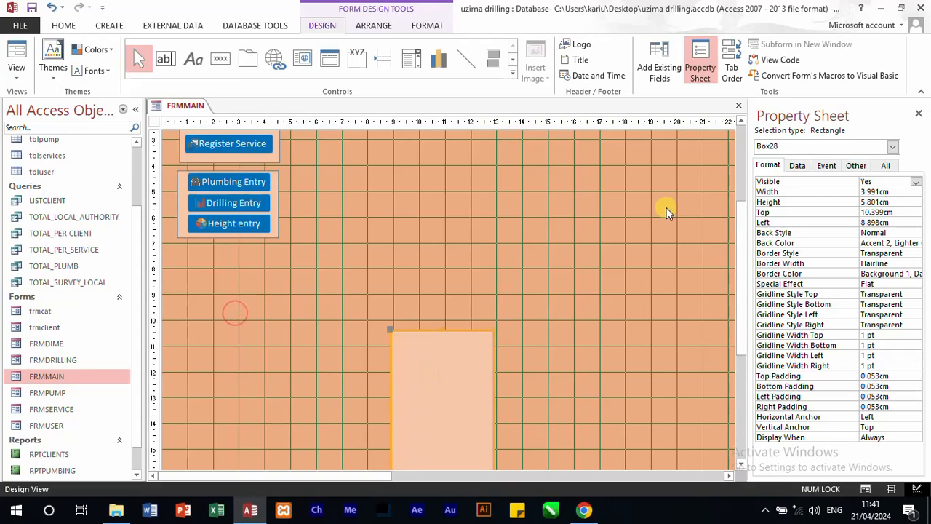
# Step: Duplicate the Forms label and place the copy below the entry buttons' panel, about 7.4 cm from the section's top
pyautogui.moveTo(736, 272); pyautogui.dragTo(747, 192)
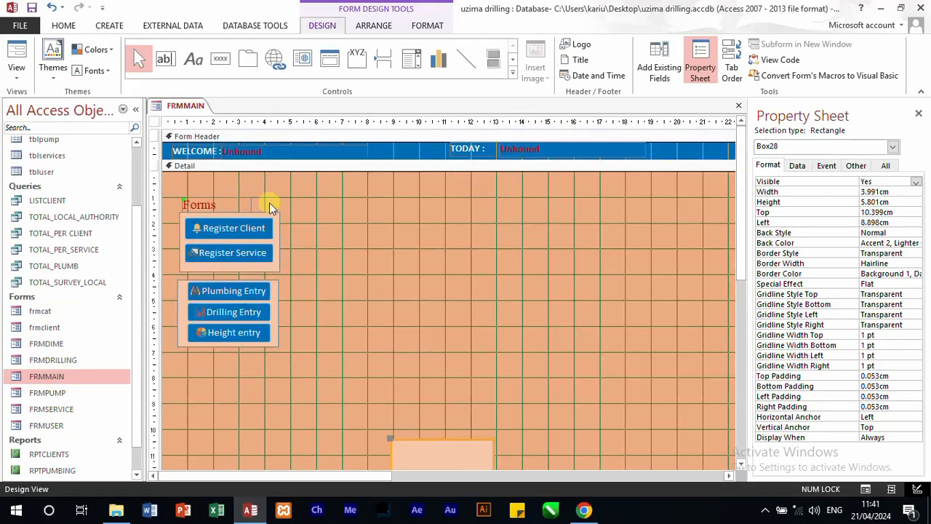
pyautogui.click(219, 202)
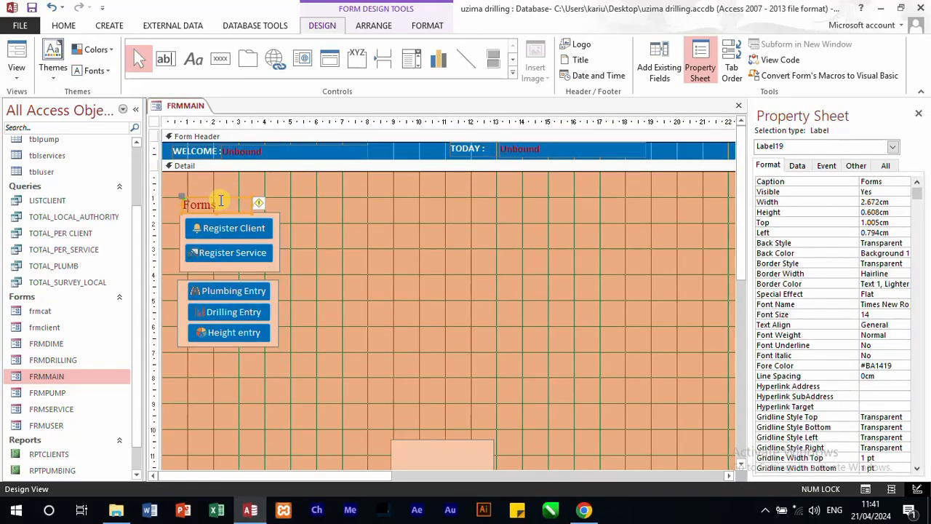
pyautogui.moveTo(221, 202); pyautogui.dragTo(223, 223)
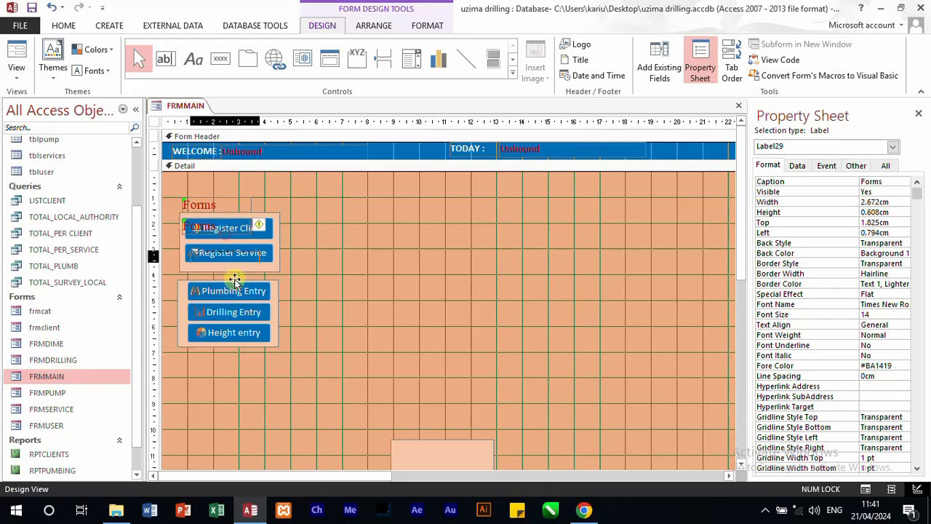
pyautogui.moveTo(235, 281)
pyautogui.mouseDown()
pyautogui.moveTo(240, 376)
pyautogui.moveTo(222, 370)
pyautogui.mouseUp()
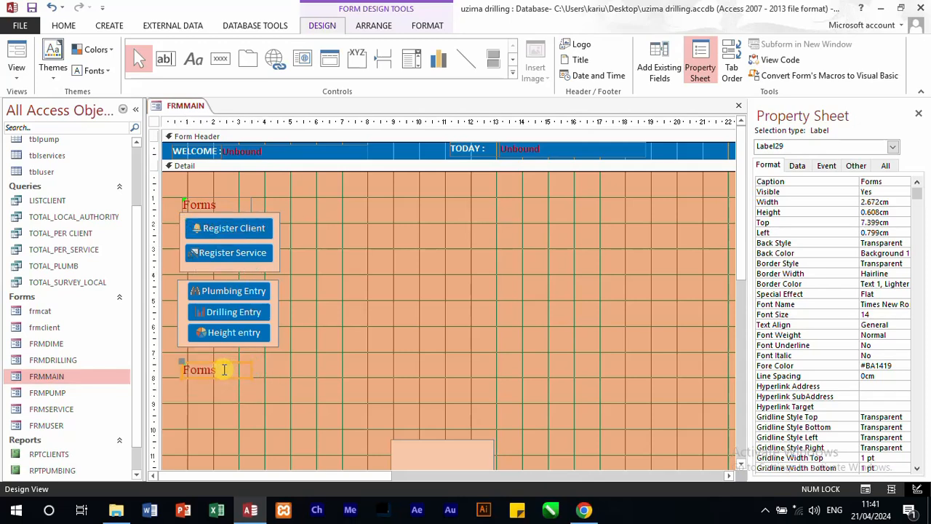
# Step: Replace the copied label's caption with text beginning "Re"
pyautogui.doubleClick(223, 370)
pyautogui.write('Report')
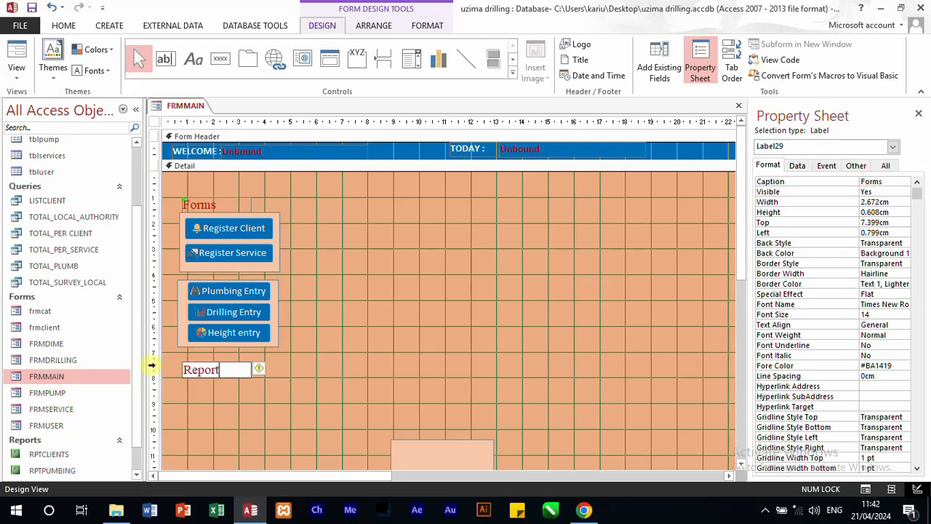
# Step: Add a command button about 3.1 × 0.7 cm below the Reports label that opens the RPTCLIENTS report
pyautogui.click(352, 309)
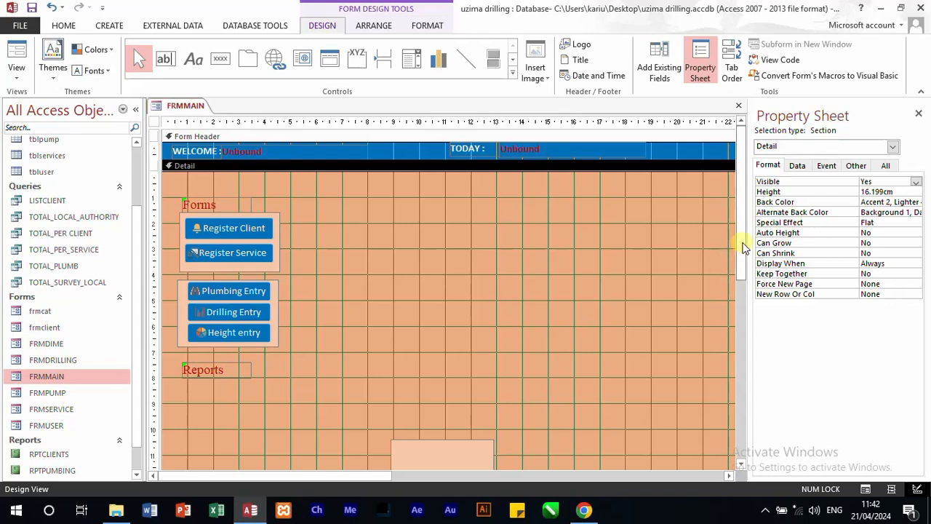
pyautogui.moveTo(743, 248); pyautogui.dragTo(744, 291)
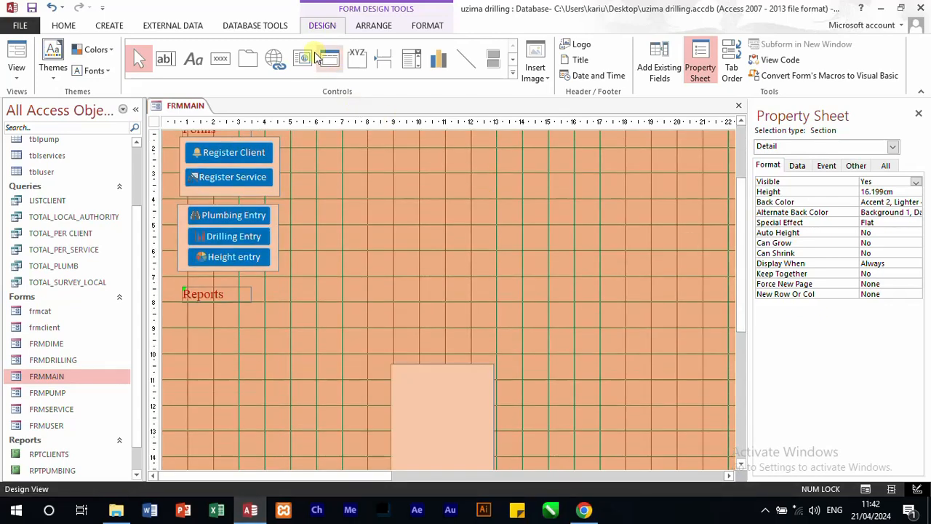
pyautogui.click(222, 60)
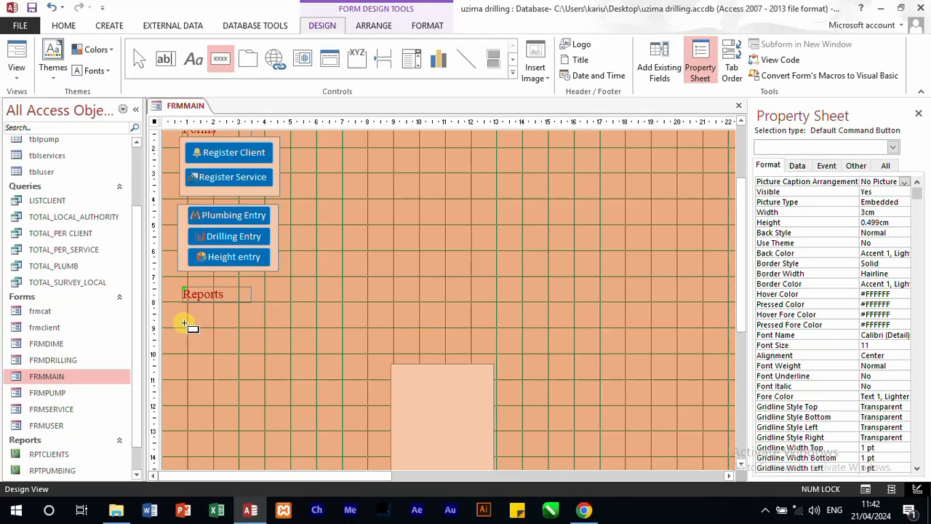
pyautogui.moveTo(185, 322)
pyautogui.mouseDown()
pyautogui.moveTo(276, 347)
pyautogui.moveTo(265, 339)
pyautogui.mouseUp()
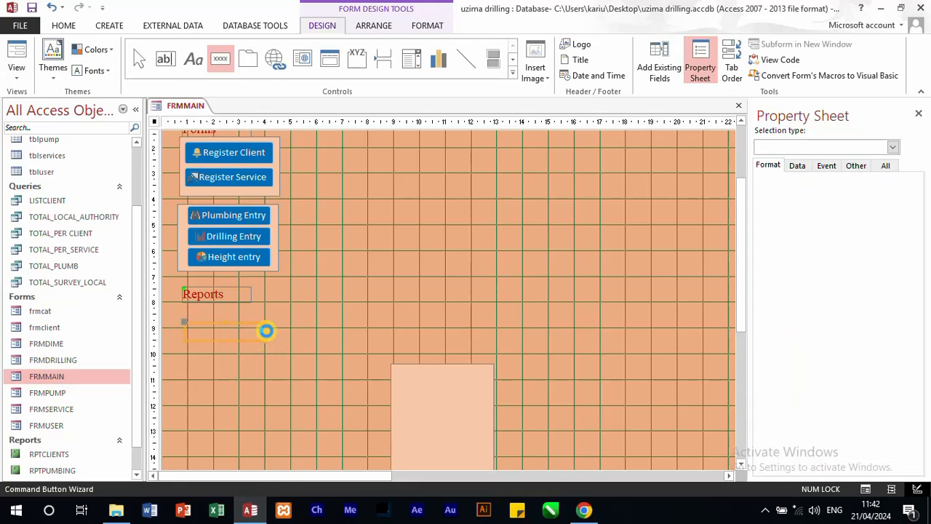
pyautogui.click(440, 219)
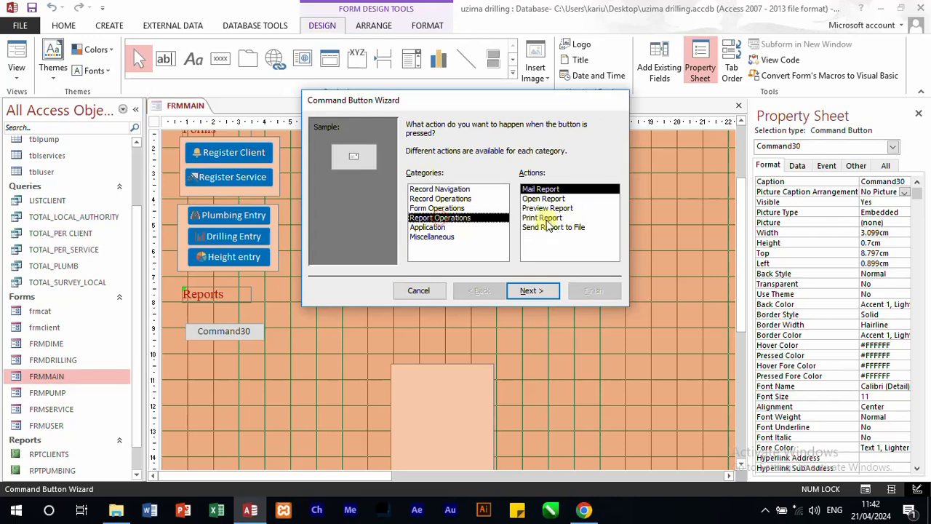
pyautogui.click(545, 199)
pyautogui.click(538, 291)
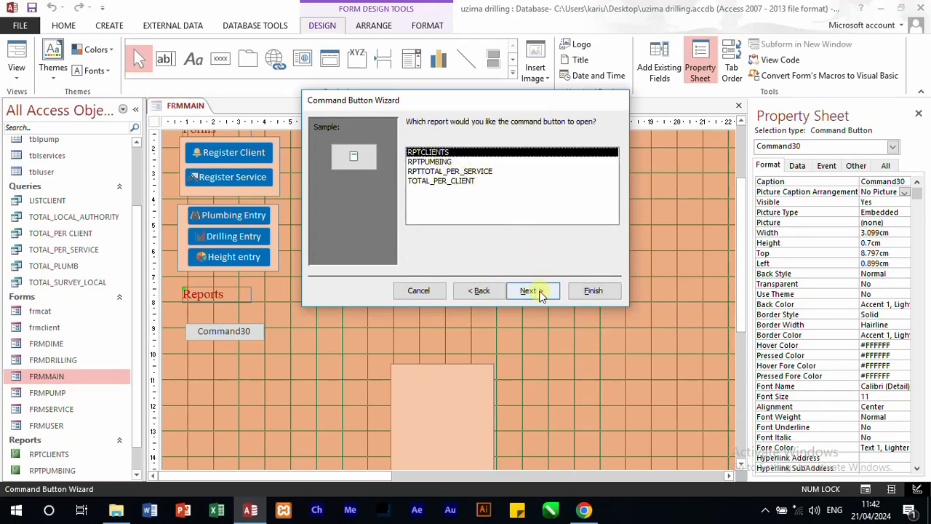
pyautogui.click(542, 291)
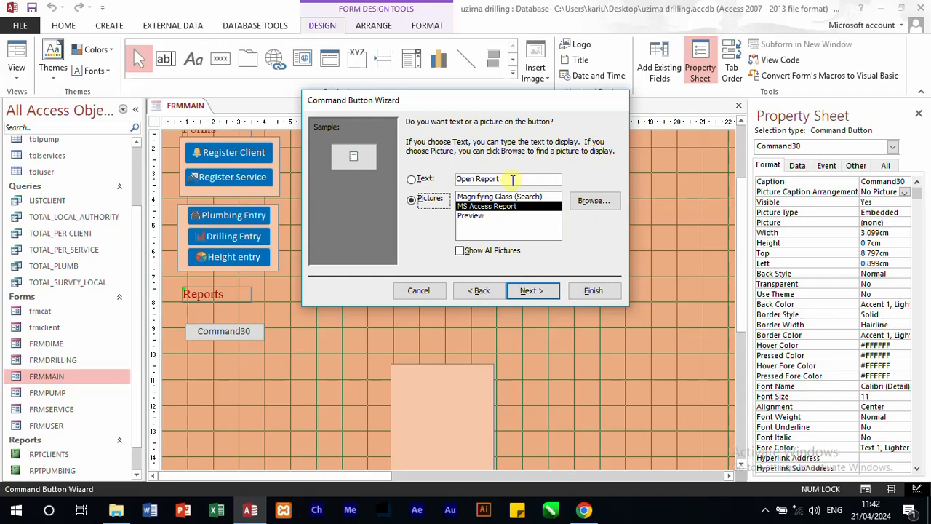
# Step: Caption the new report button "All Clients", finish its wizard and widen the button to about 3.1 cm
pyautogui.click(410, 177)
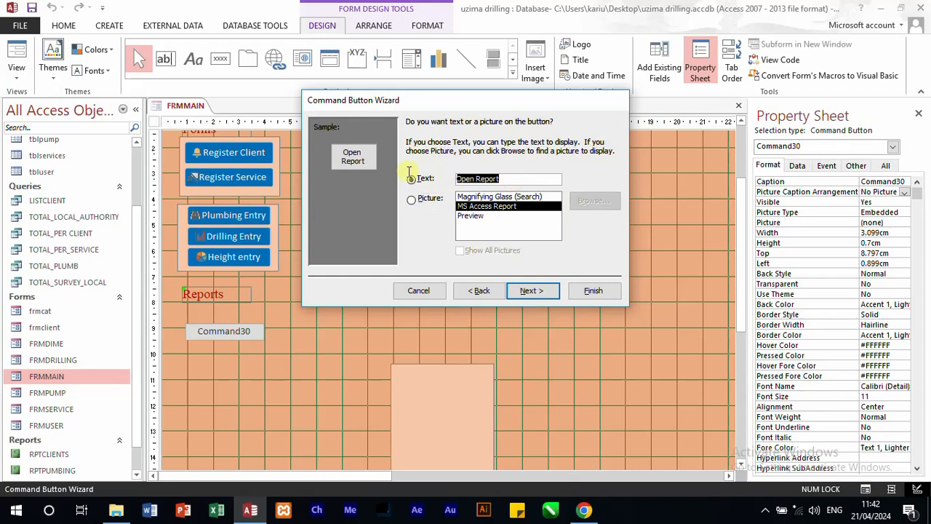
pyautogui.write('All')
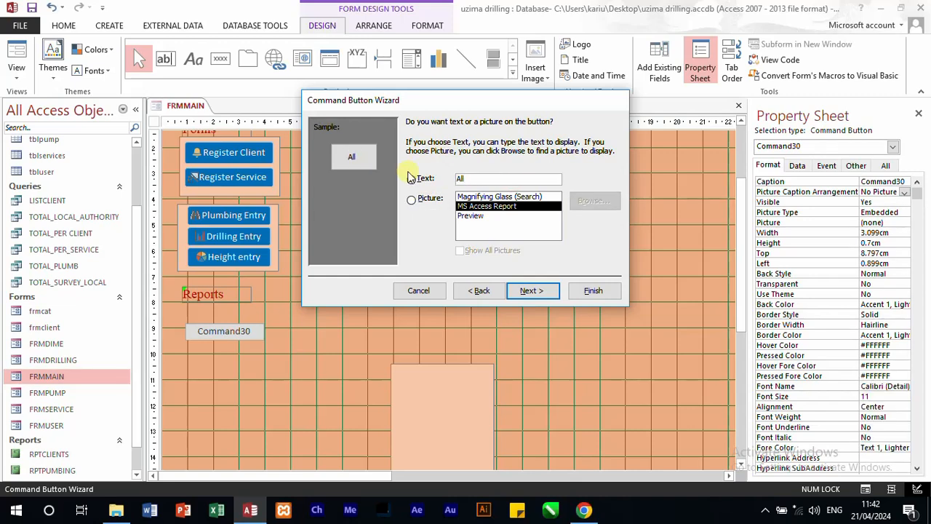
pyautogui.write(' Cl')
pyautogui.write('ie')
pyautogui.write('e')
pyautogui.click(535, 291)
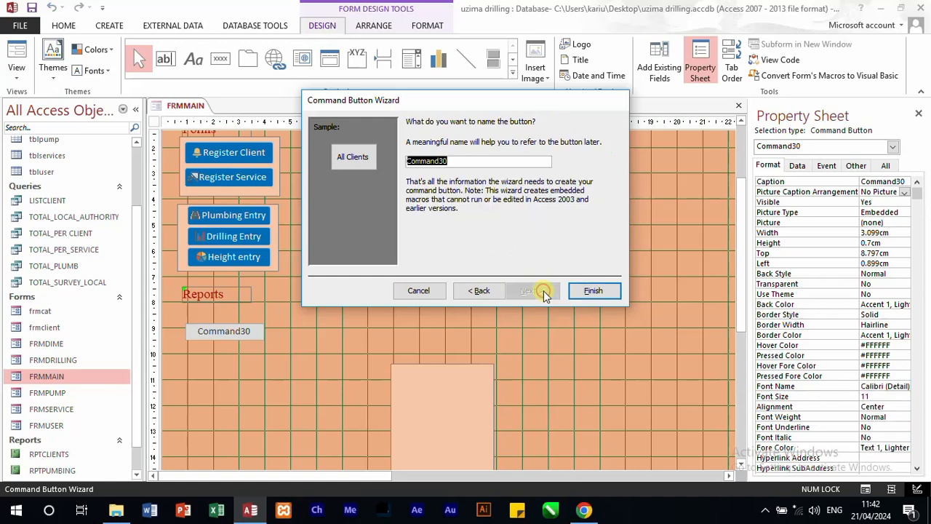
pyautogui.click(577, 291)
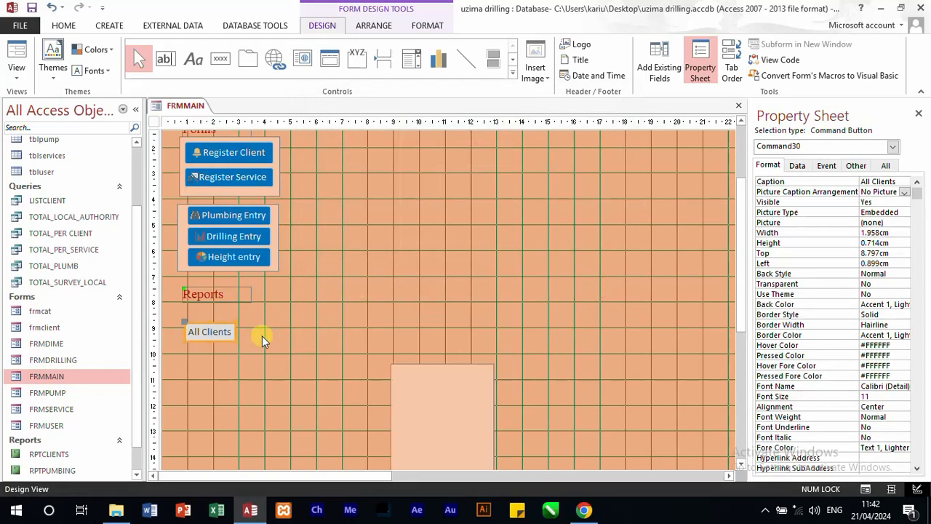
pyautogui.moveTo(234, 330); pyautogui.dragTo(265, 329)
pyautogui.click(229, 355)
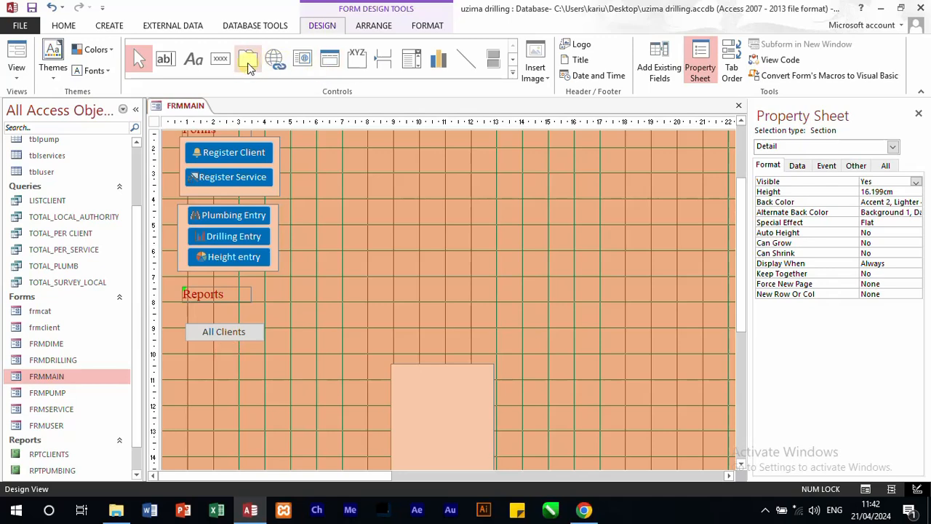
# Step: Add a command button about 3.1 × 0.6 cm beneath All Clients that opens the RPTPUMBING report
pyautogui.click(221, 59)
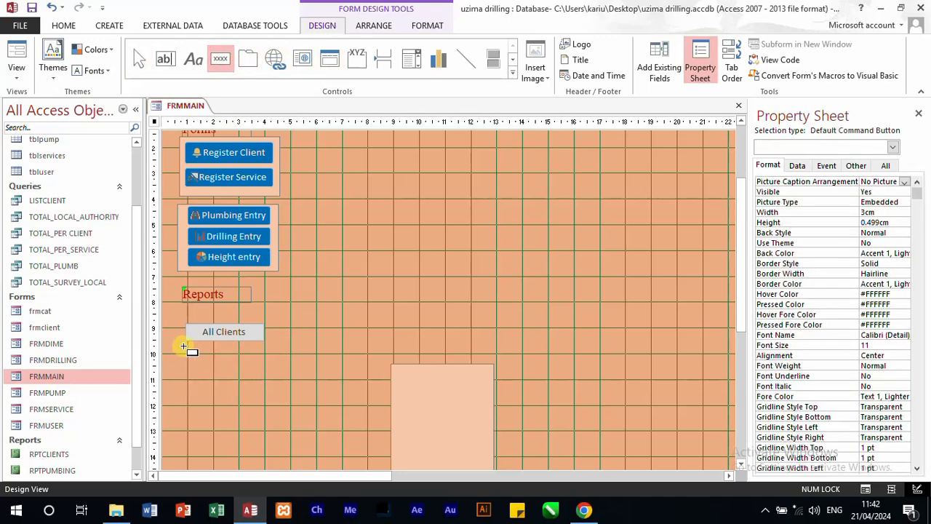
pyautogui.moveTo(185, 347)
pyautogui.mouseDown()
pyautogui.moveTo(212, 368)
pyautogui.moveTo(265, 362)
pyautogui.mouseUp()
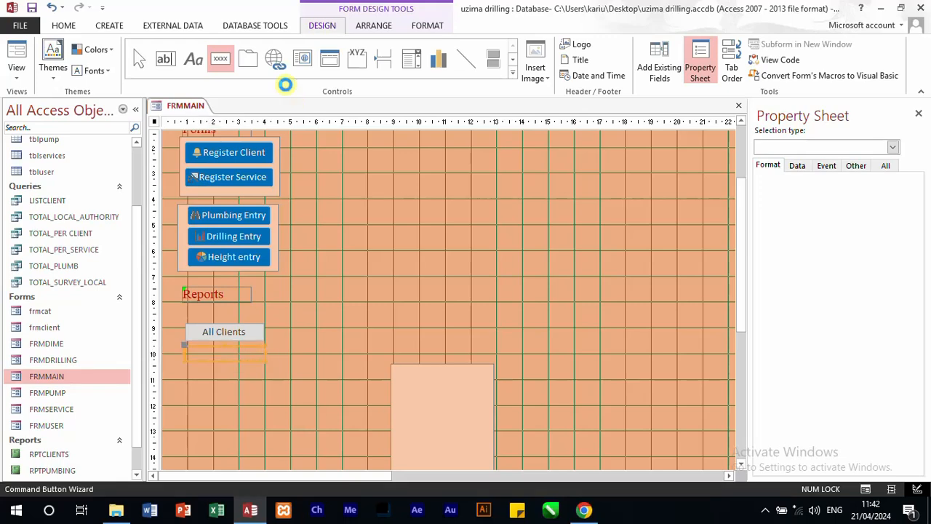
pyautogui.click(440, 218)
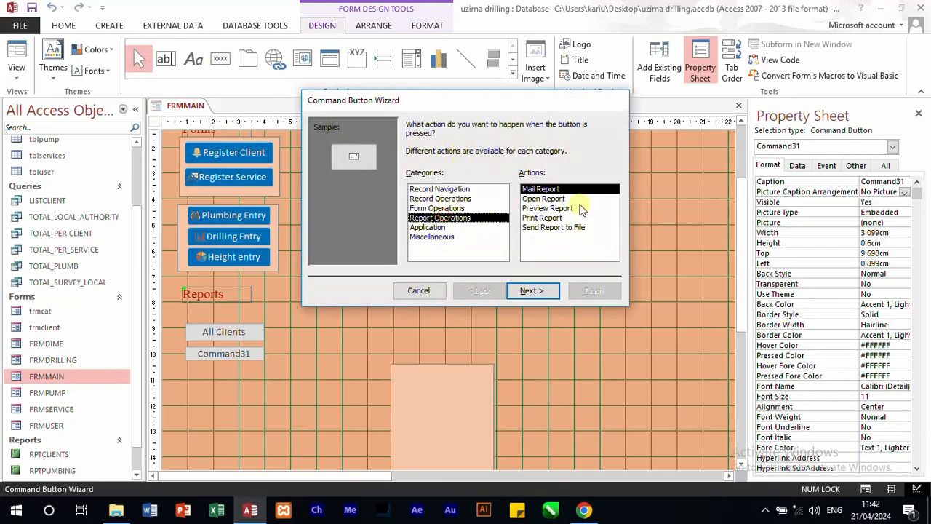
pyautogui.click(557, 200)
pyautogui.click(537, 290)
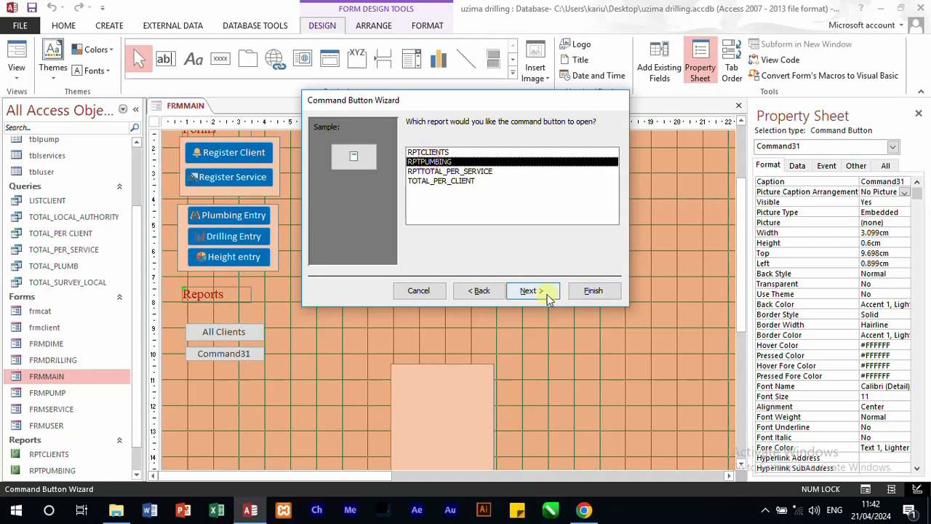
pyautogui.click(545, 290)
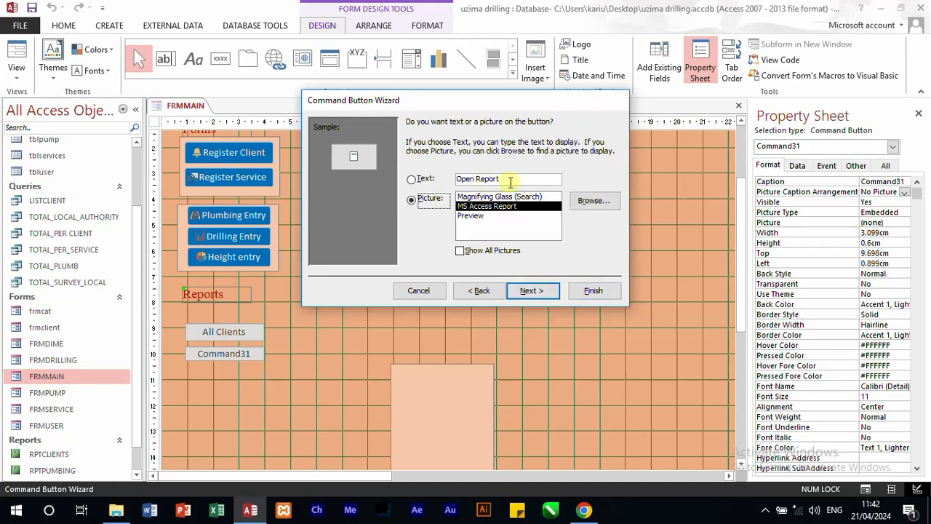
# Step: Give the second report button the text "Plumbing reports" and finish its wizard with the default name
pyautogui.click(412, 179)
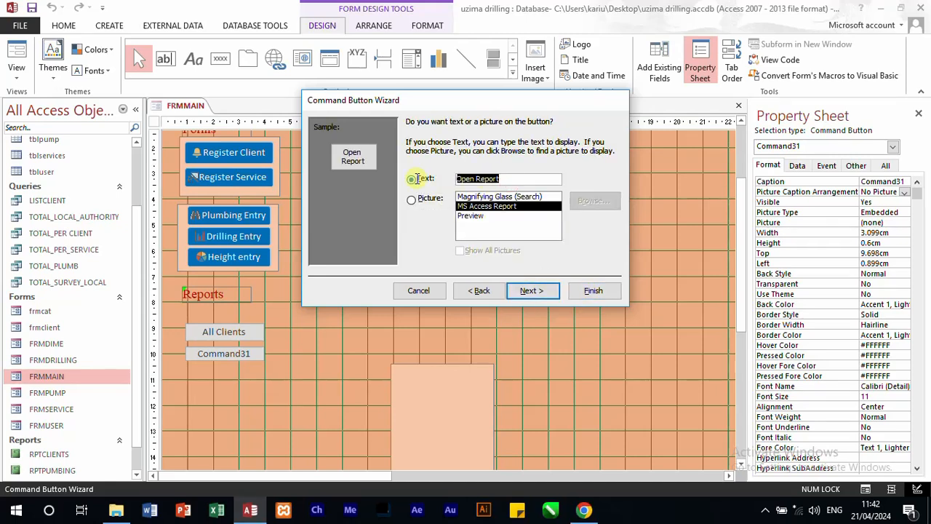
pyautogui.write('plu')
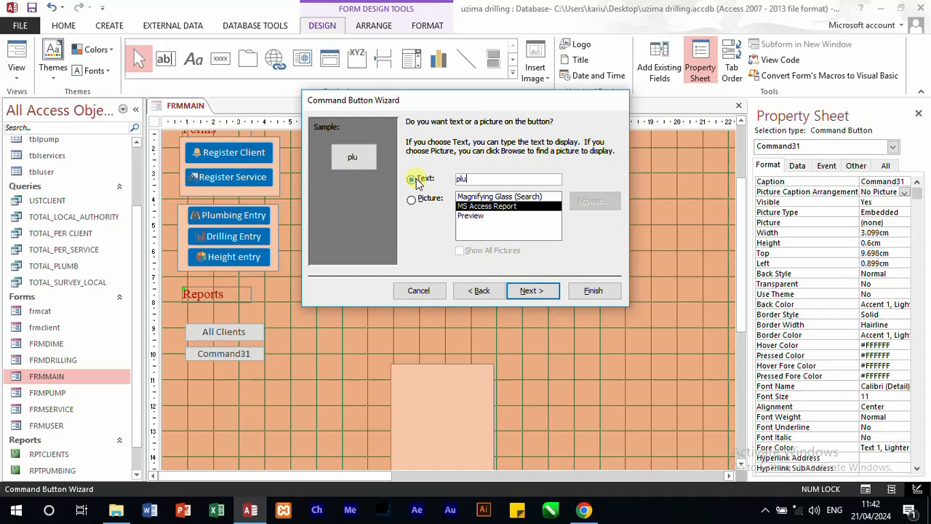
pyautogui.write('mbing')
pyautogui.press('BackSpace')
pyautogui.press('BackSpace')
pyautogui.press('BackSpace')
pyautogui.press('BackSpace')
pyautogui.press('BackSpace')
pyautogui.press('BackSpace')
pyautogui.press('BackSpace')
pyautogui.press('BackSpace')
pyautogui.write('Plumbing reports')
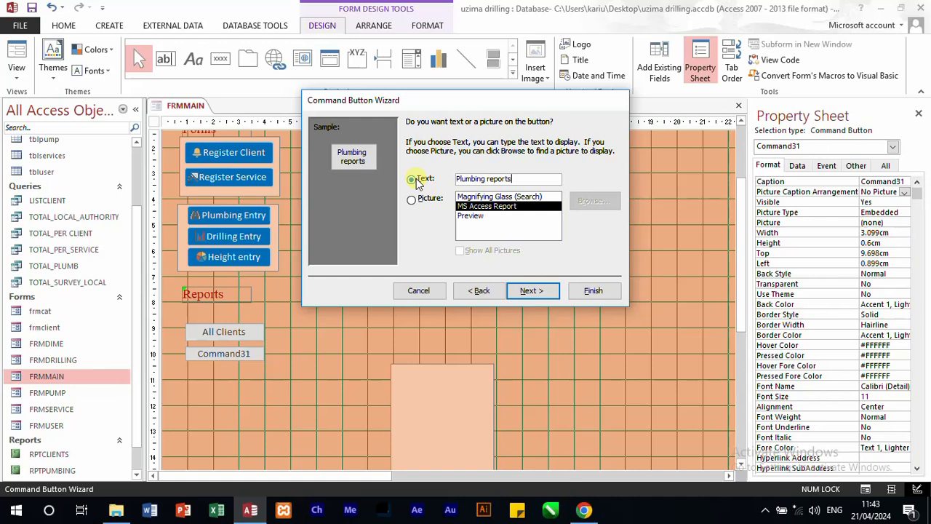
pyautogui.click(555, 291)
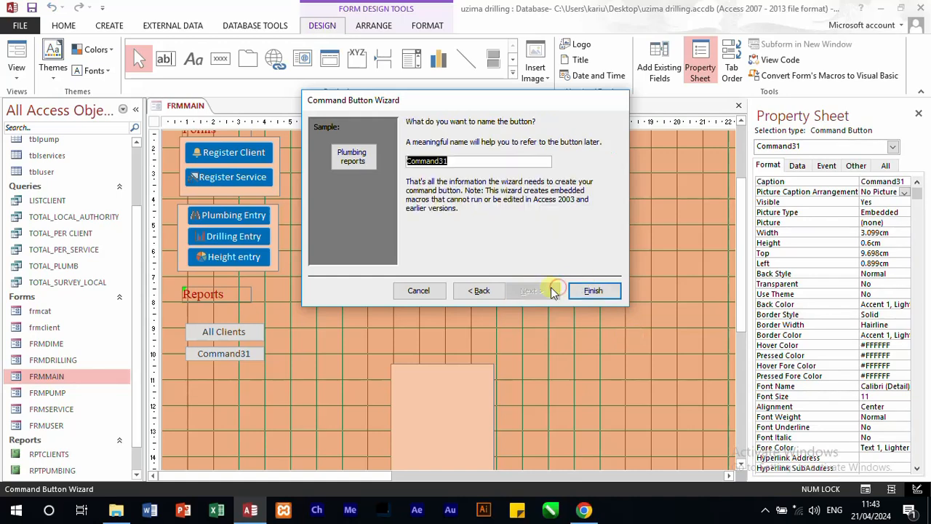
pyautogui.click(593, 291)
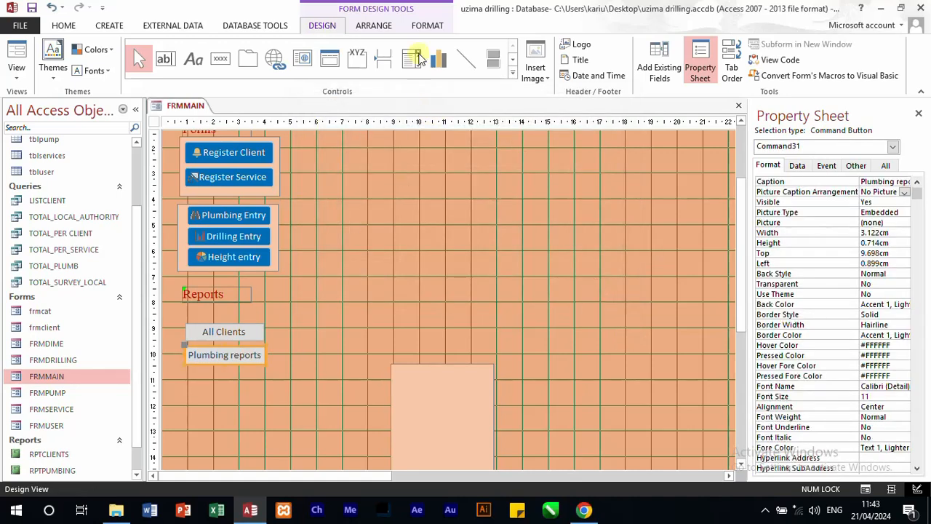
# Step: Add a command button about 3 × 0.7 cm beneath Plumbing reports that opens the RPTTOTAL_PER_SERVICE report
pyautogui.click(220, 58)
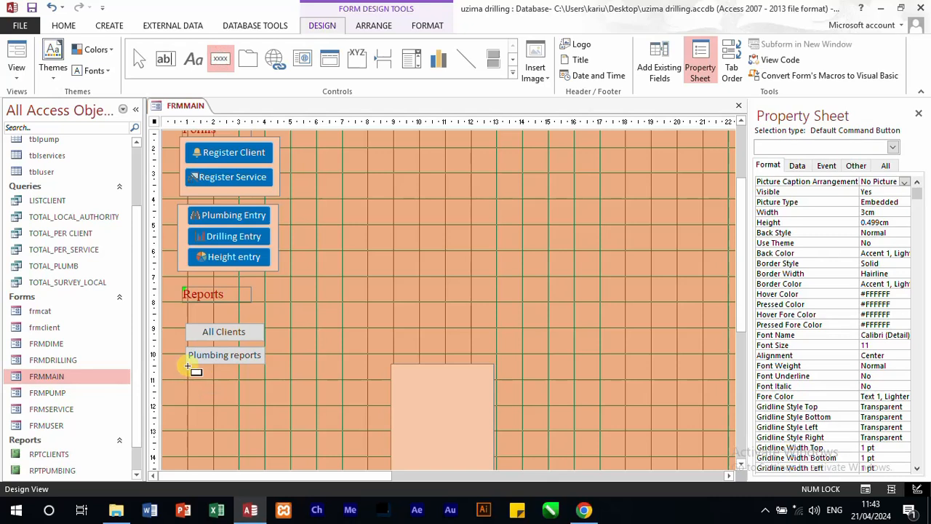
pyautogui.moveTo(187, 368)
pyautogui.mouseDown()
pyautogui.moveTo(250, 395)
pyautogui.moveTo(266, 386)
pyautogui.mouseUp()
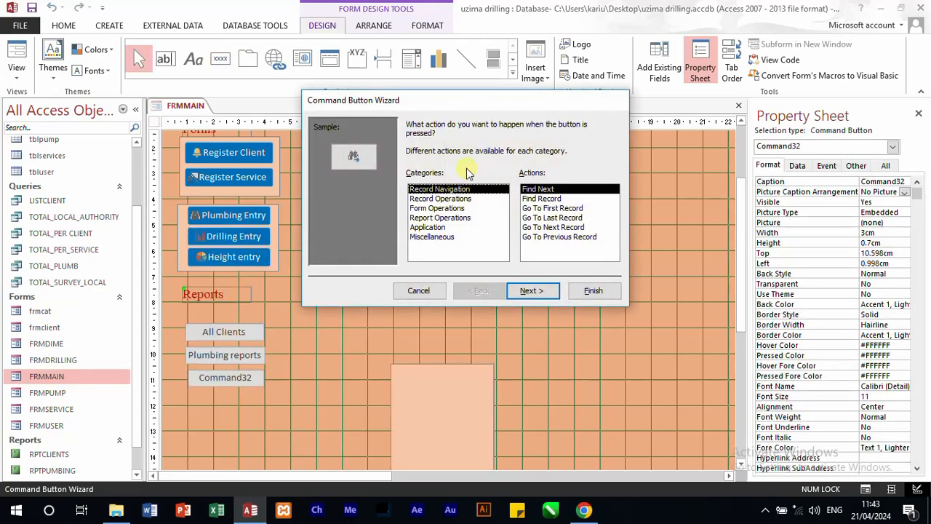
pyautogui.click(436, 218)
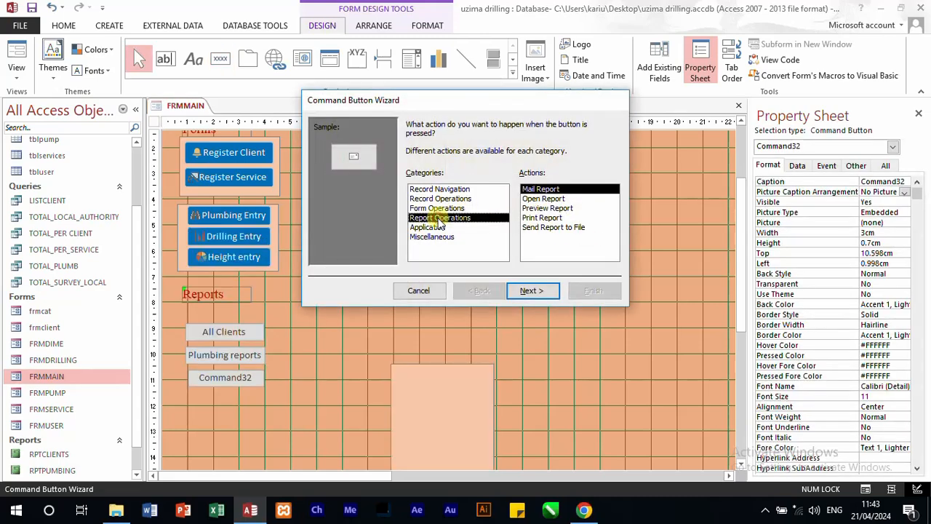
pyautogui.click(544, 198)
pyautogui.click(540, 290)
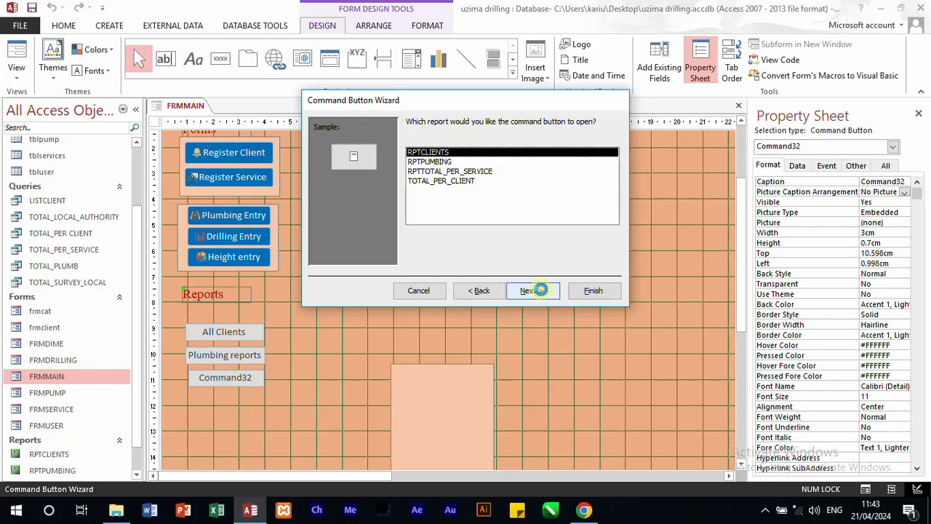
pyautogui.click(456, 172)
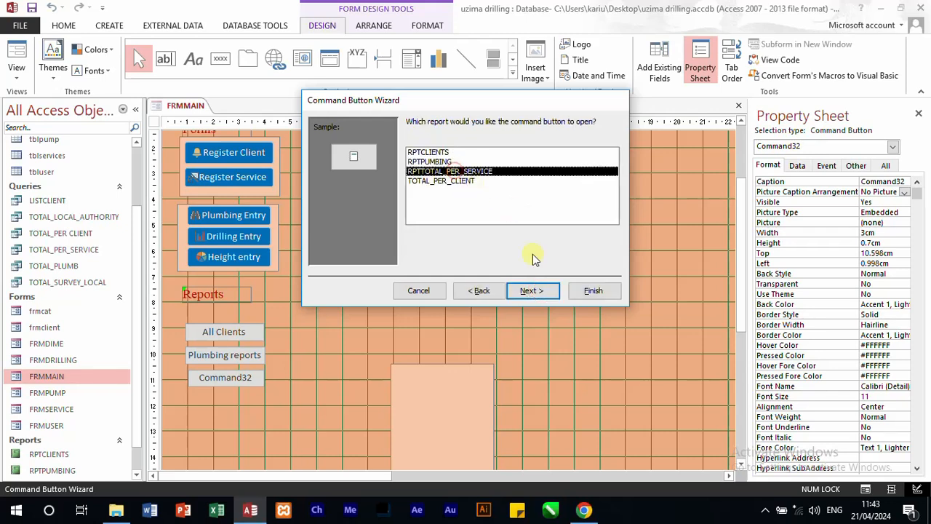
pyautogui.click(530, 292)
# Step: Give the third report button the text "Total per service" and finish its wizard with the default name
pyautogui.moveTo(512, 174); pyautogui.dragTo(395, 170)
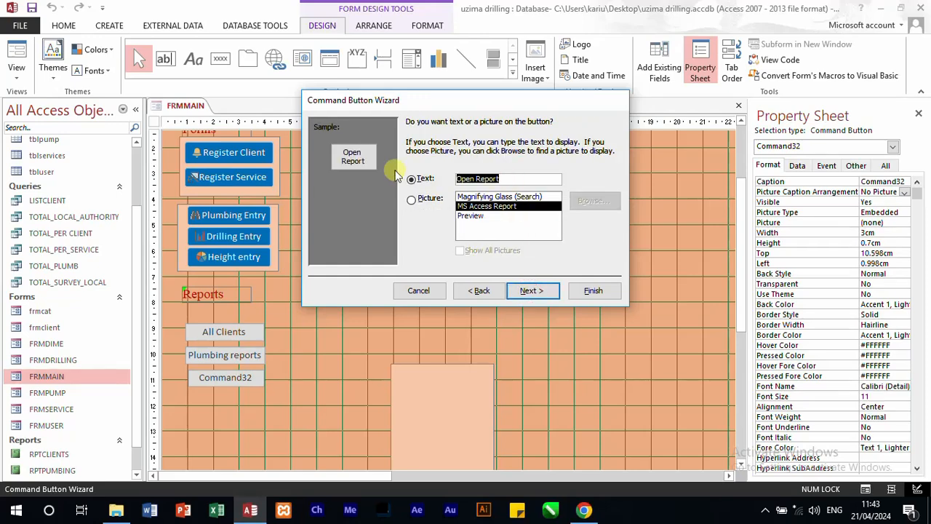
pyautogui.write('To')
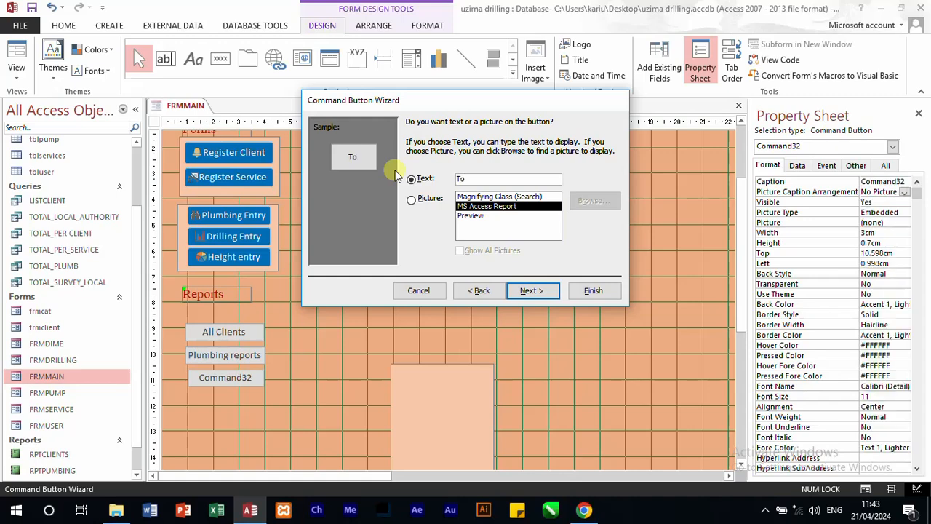
pyautogui.write('tal amount')
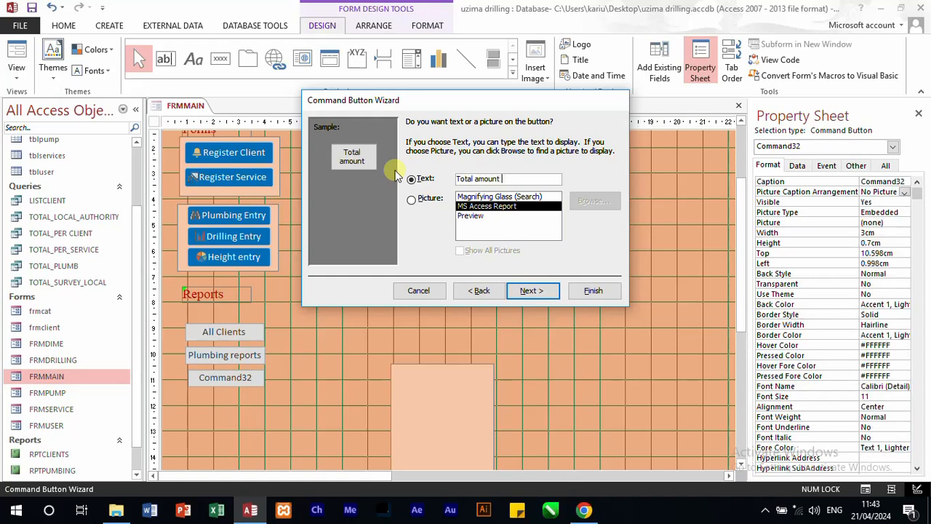
pyautogui.press('BackSpace')
pyautogui.press('BackSpace')
pyautogui.press('BackSpace')
pyautogui.press('BackSpace')
pyautogui.press('BackSpace')
pyautogui.press('BackSpace')
pyautogui.press('BackSpace')
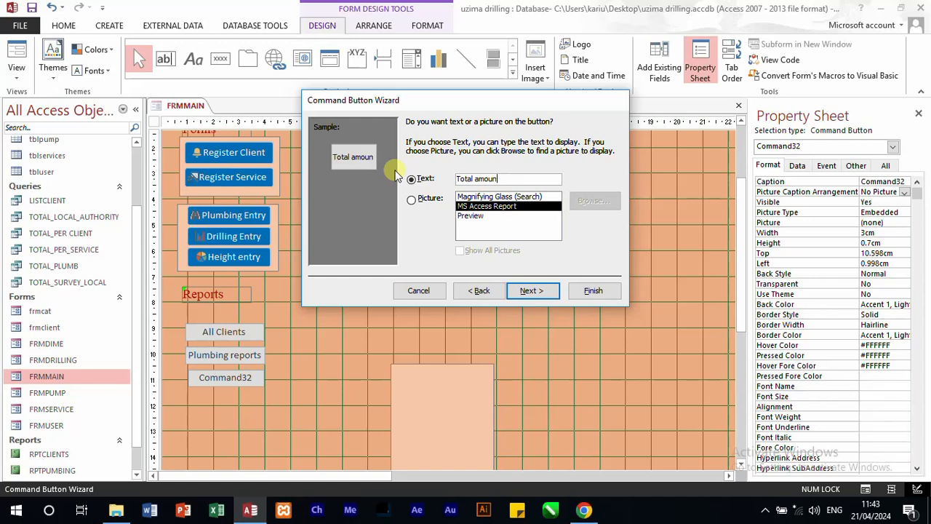
pyautogui.write('pe')
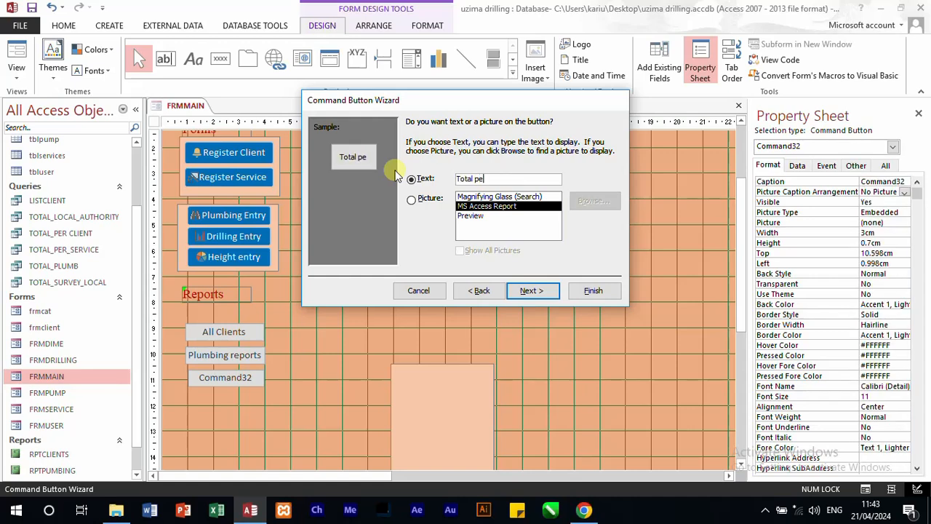
pyautogui.write('r service')
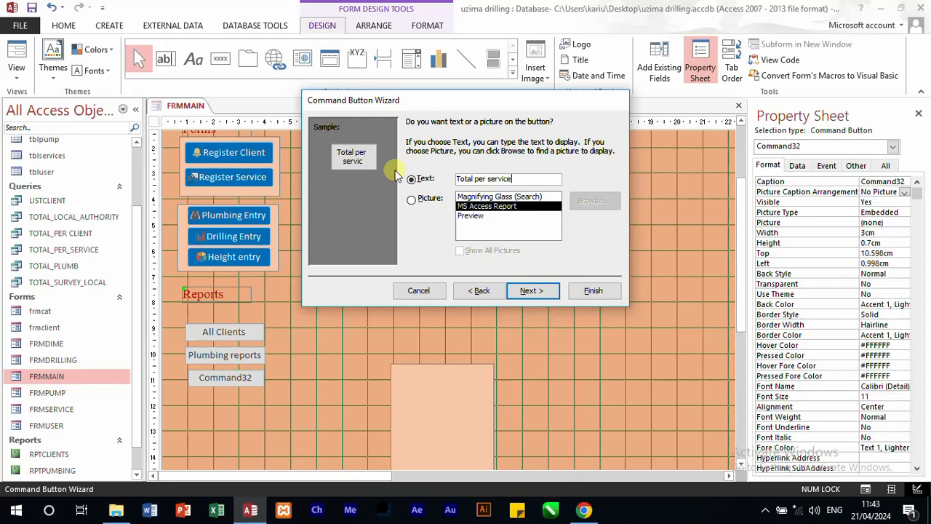
pyautogui.click(537, 291)
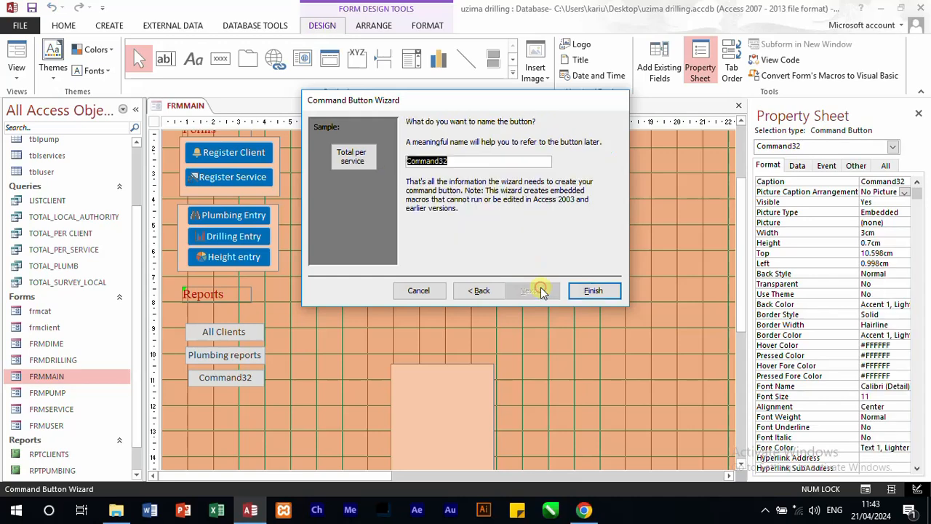
pyautogui.click(593, 291)
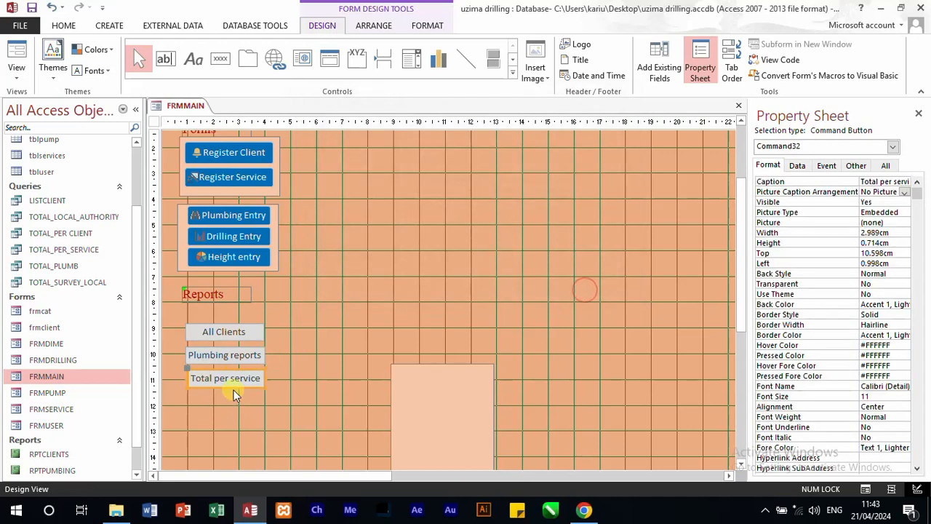
# Step: Add a command button about 2.9 × 0.6 cm beneath Total per service that opens the TOTAL_PER_CLIENT report
pyautogui.click(221, 58)
pyautogui.moveTo(191, 394); pyautogui.dragTo(264, 408)
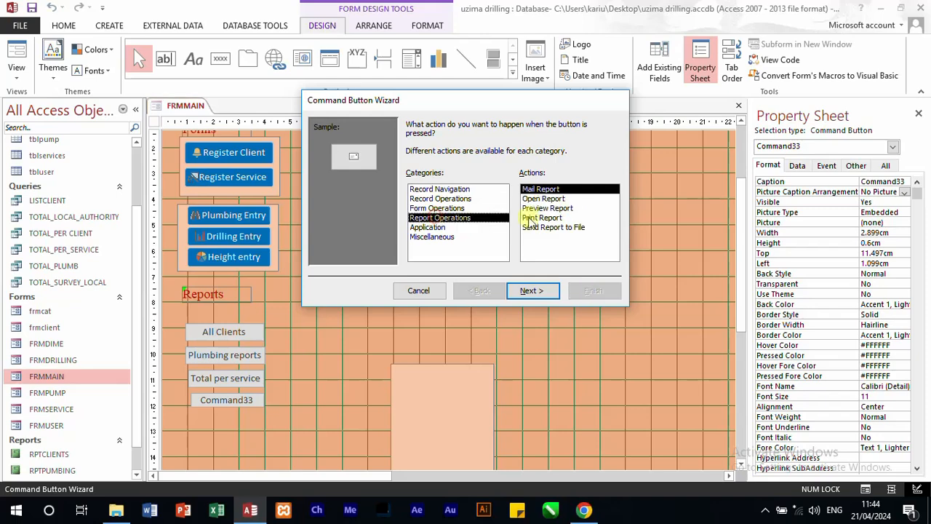
pyautogui.click(437, 217)
pyautogui.click(542, 199)
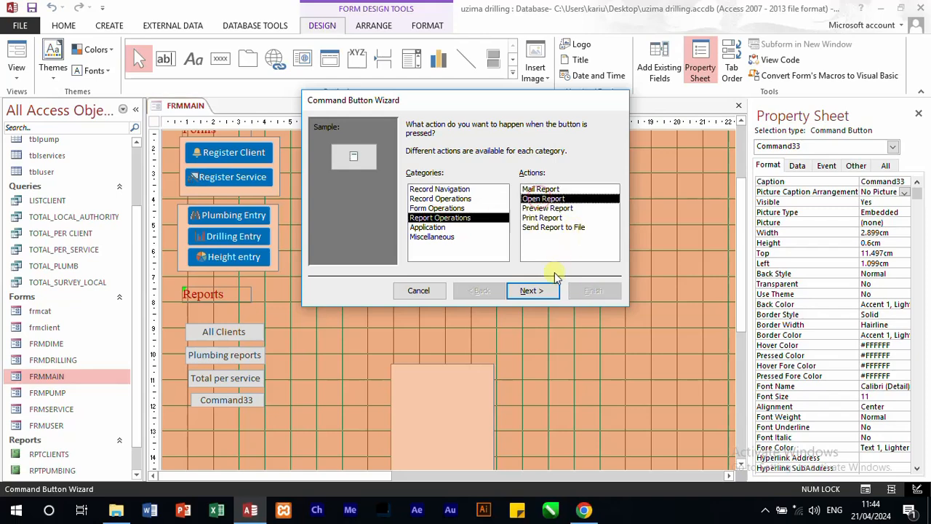
pyautogui.click(534, 291)
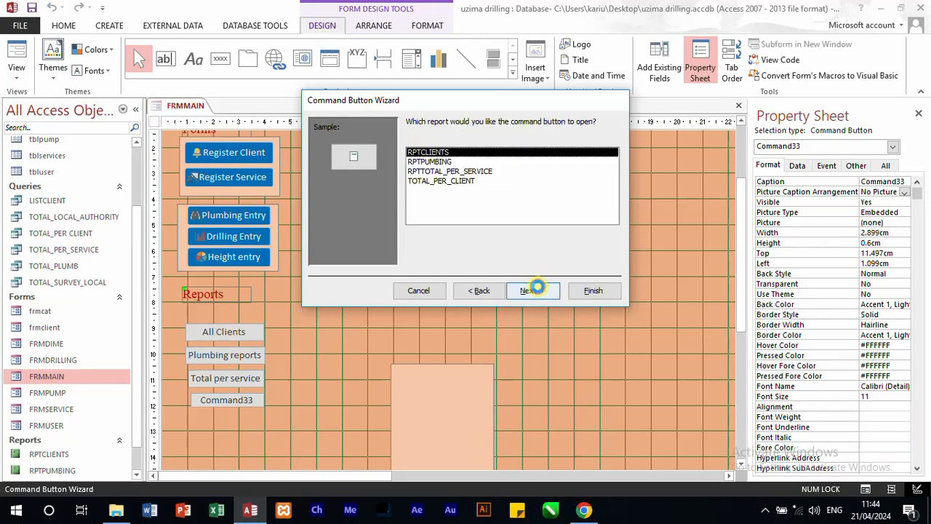
pyautogui.click(465, 180)
pyautogui.click(542, 294)
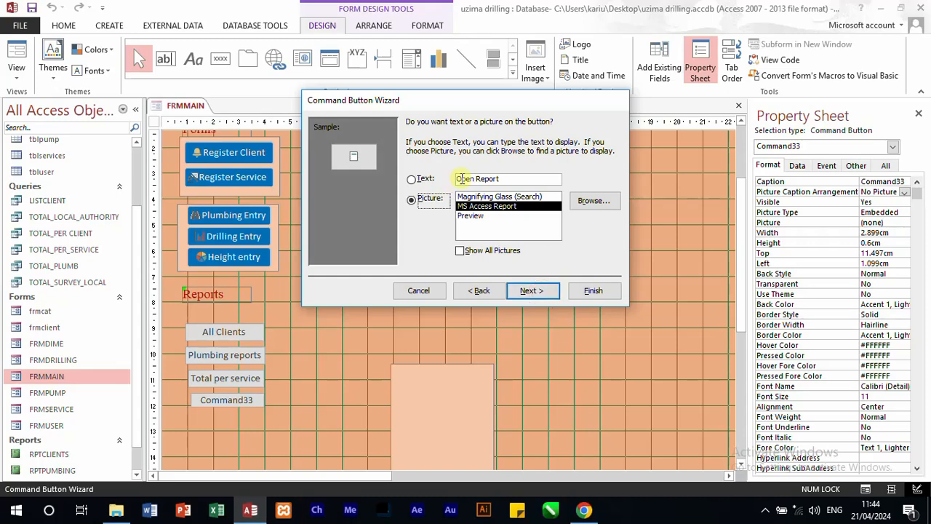
# Step: Give the fourth report button the text "Total Per client" and finish its wizard with the default name
pyautogui.click(423, 179)
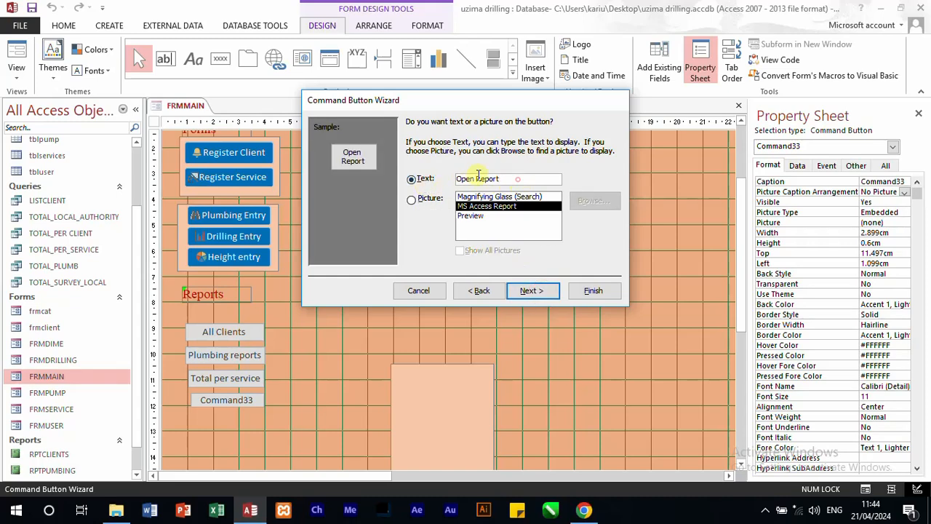
pyautogui.moveTo(502, 179); pyautogui.dragTo(455, 179)
pyautogui.write('totsl')
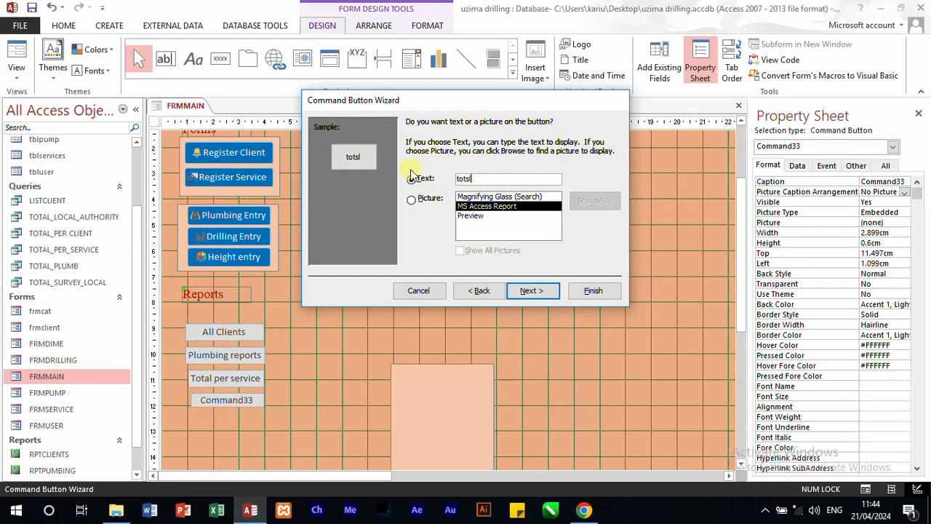
pyautogui.press('BackSpace')
pyautogui.press('BackSpace')
pyautogui.press('BackSpace')
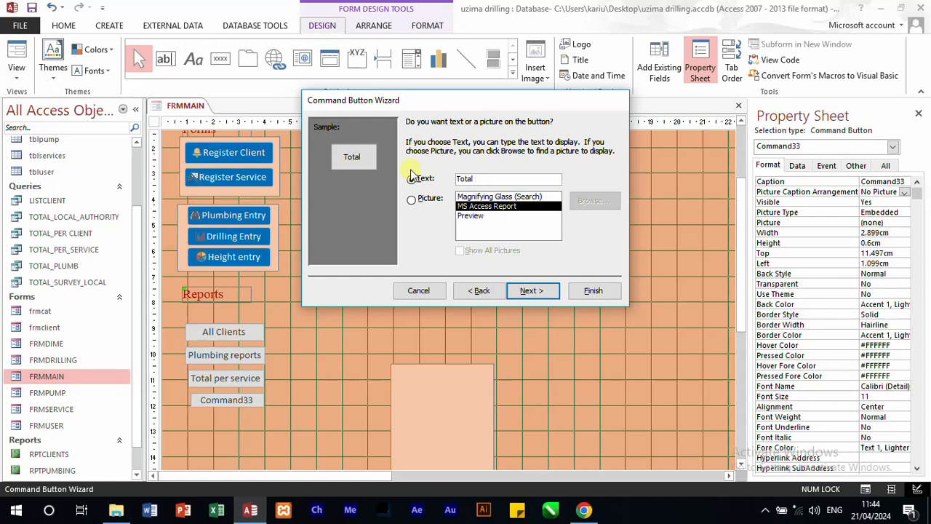
pyautogui.write('Total Per client')
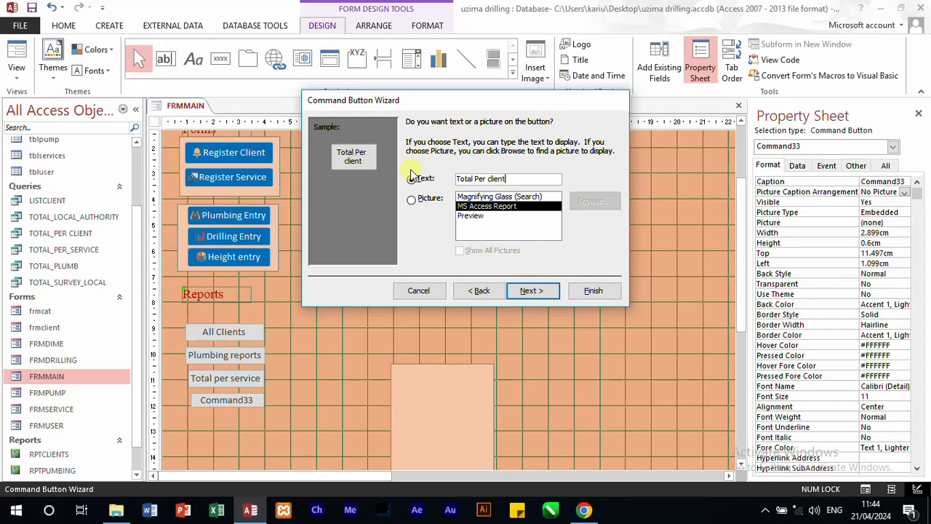
pyautogui.click(517, 291)
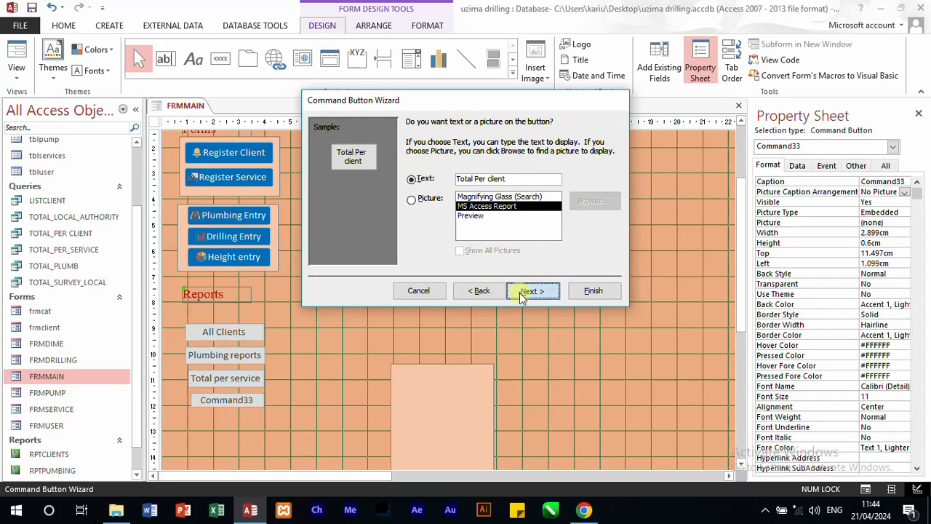
pyautogui.click(593, 293)
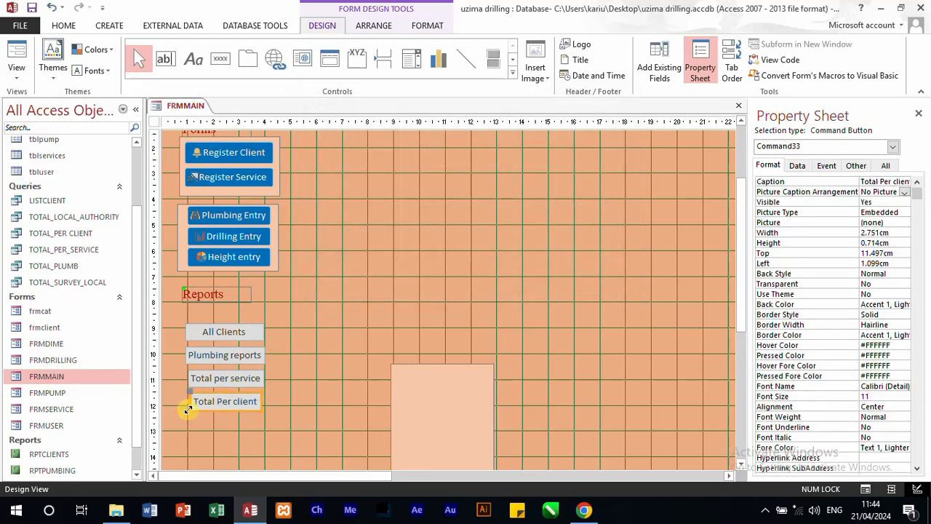
# Step: Widen the Total Per client button to about 3.1 cm and give all four report buttons the dark red background #BA1419
pyautogui.moveTo(187, 410); pyautogui.dragTo(184, 410)
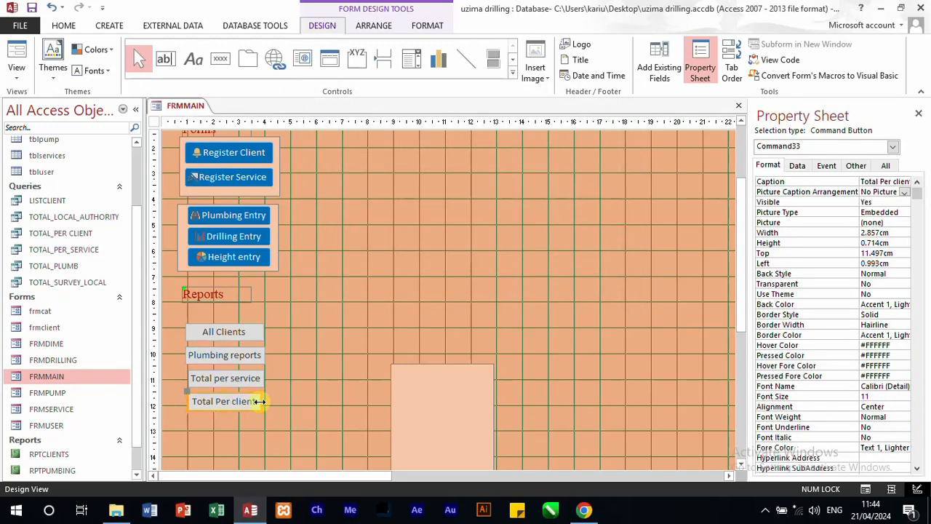
pyautogui.moveTo(260, 401); pyautogui.dragTo(204, 329)
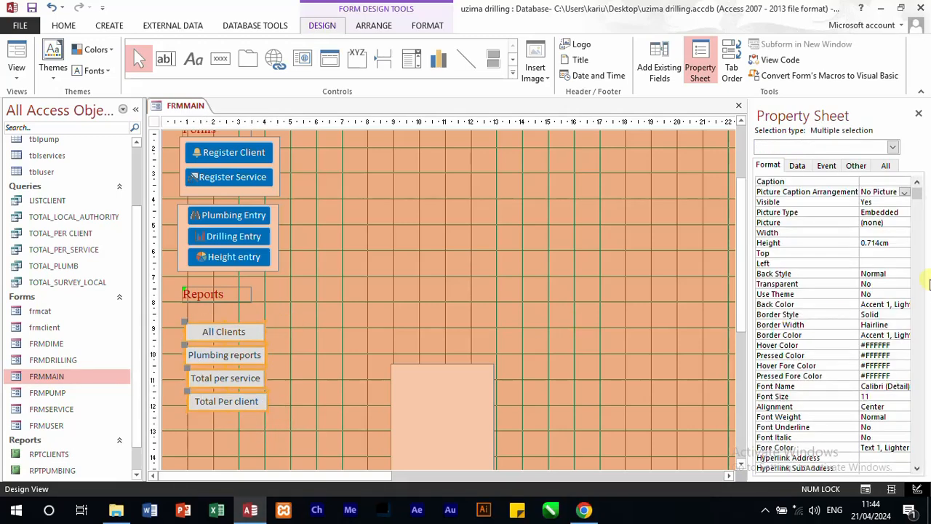
pyautogui.click(898, 306)
pyautogui.click(903, 304)
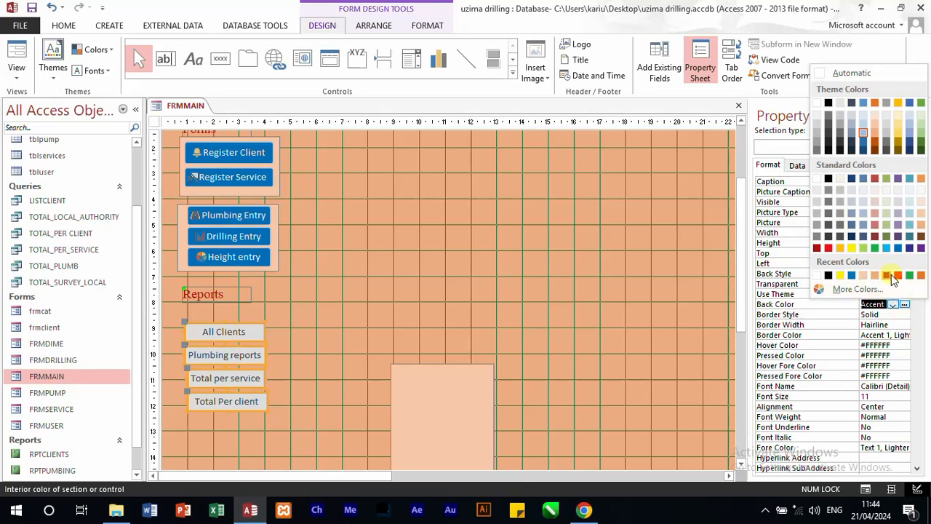
pyautogui.click(893, 276)
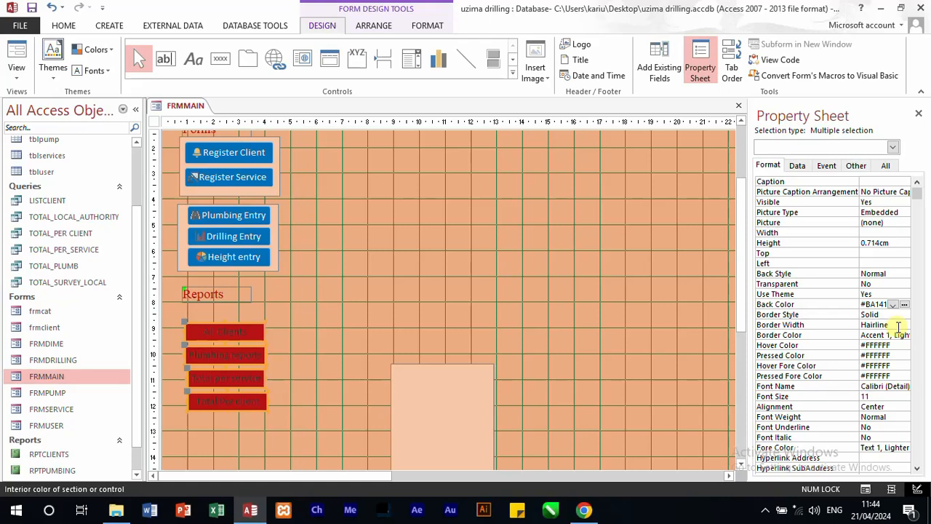
# Step: Set the four report buttons' text colour to white and their hover colour to the blue #0072BC
pyautogui.click(900, 447)
pyautogui.click(903, 449)
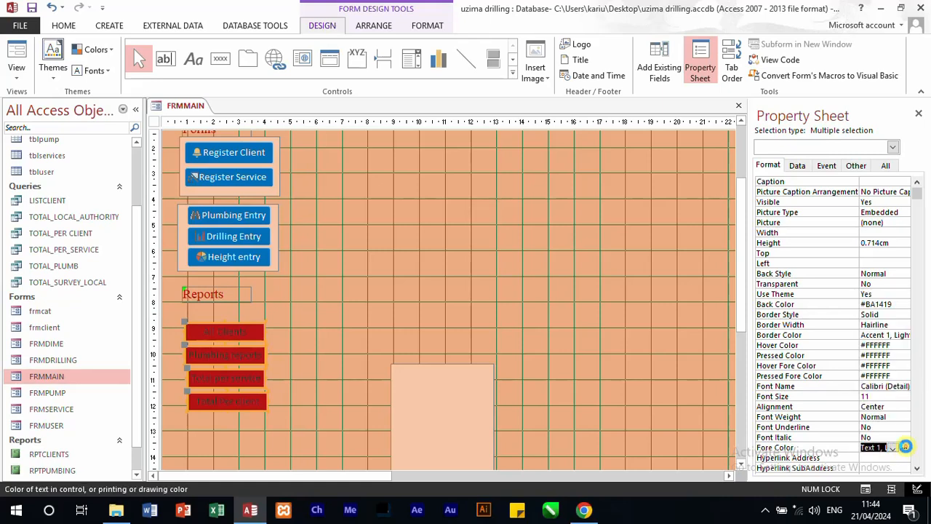
pyautogui.click(818, 322)
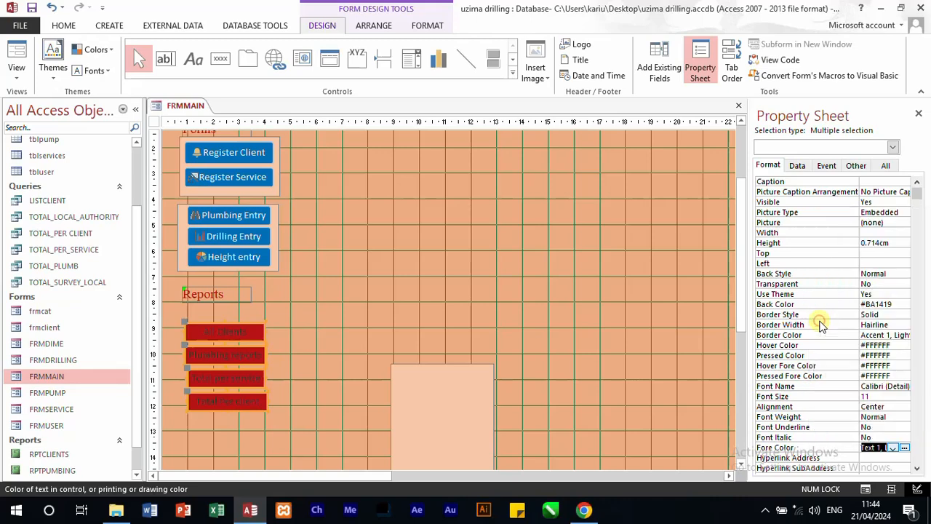
pyautogui.click(902, 345)
pyautogui.click(905, 346)
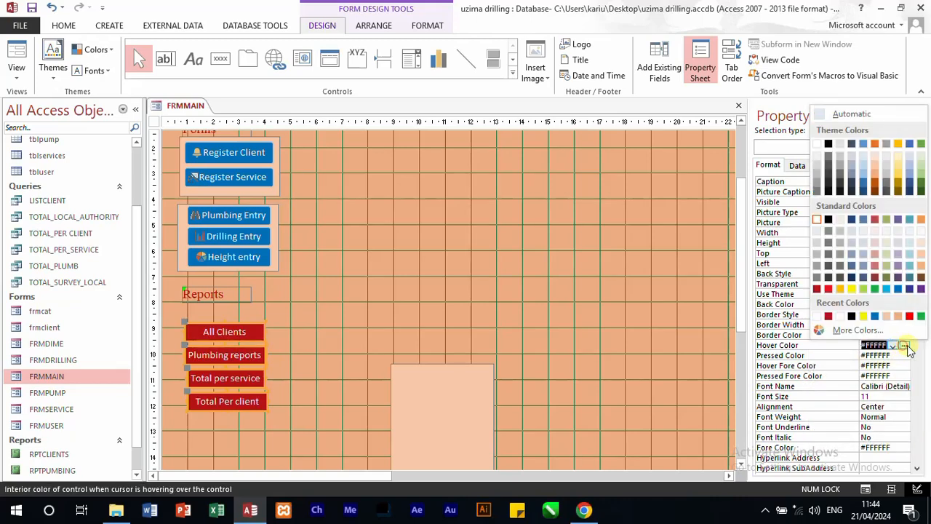
pyautogui.click(875, 316)
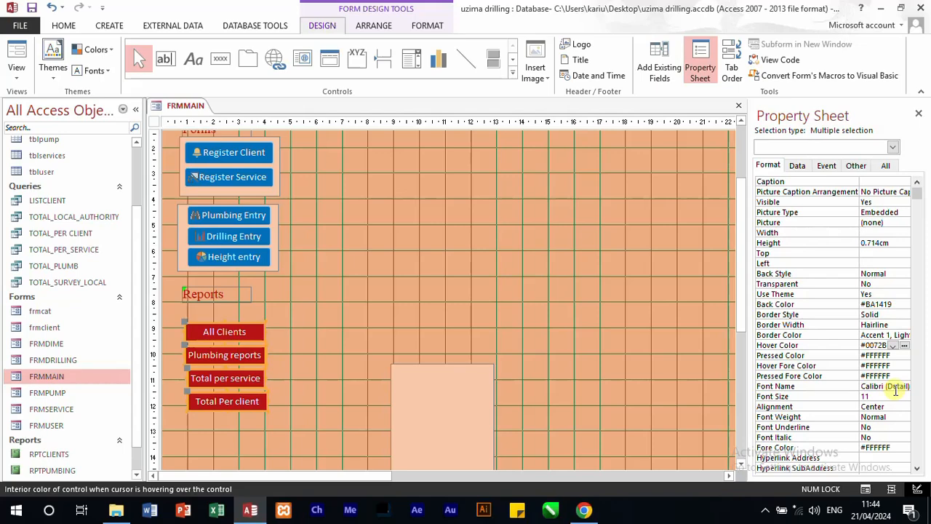
pyautogui.click(411, 333)
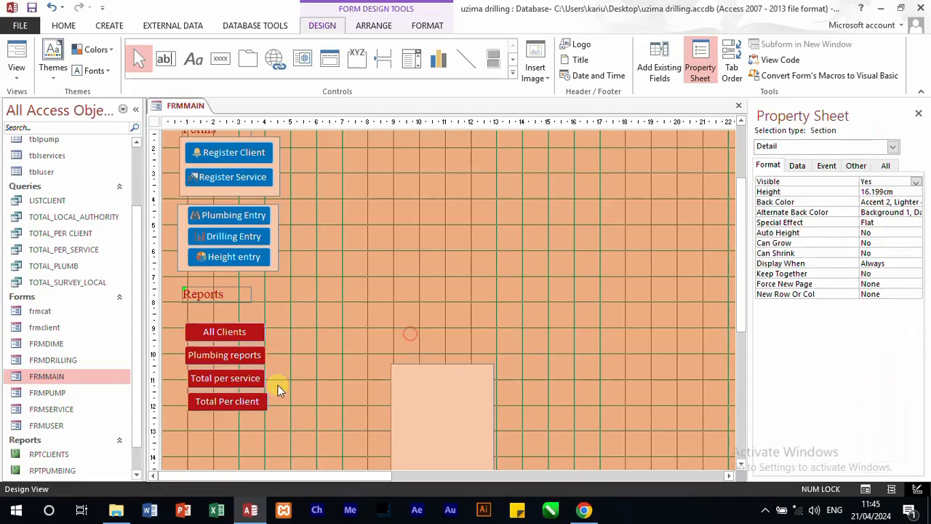
# Step: Align the left edges of the Total Per client and Total per service buttons with the report buttons above them
pyautogui.click(208, 401)
pyautogui.moveTo(206, 402); pyautogui.dragTo(203, 402)
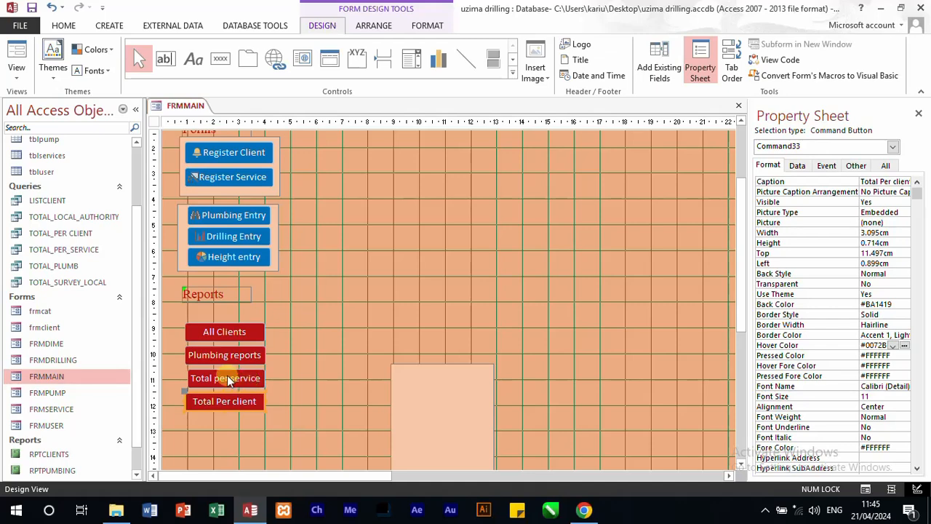
pyautogui.click(227, 376)
pyautogui.moveTo(187, 378); pyautogui.dragTo(188, 378)
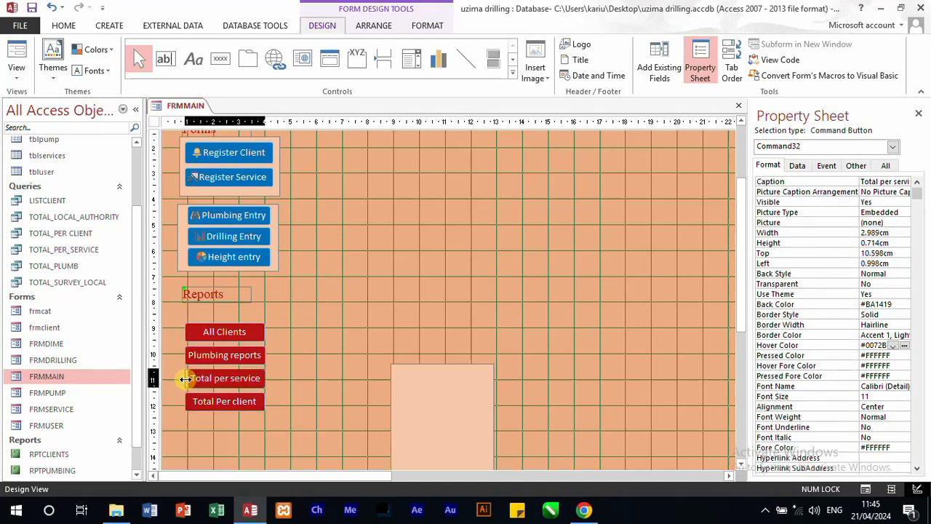
pyautogui.moveTo(187, 379); pyautogui.dragTo(187, 379)
pyautogui.click(297, 400)
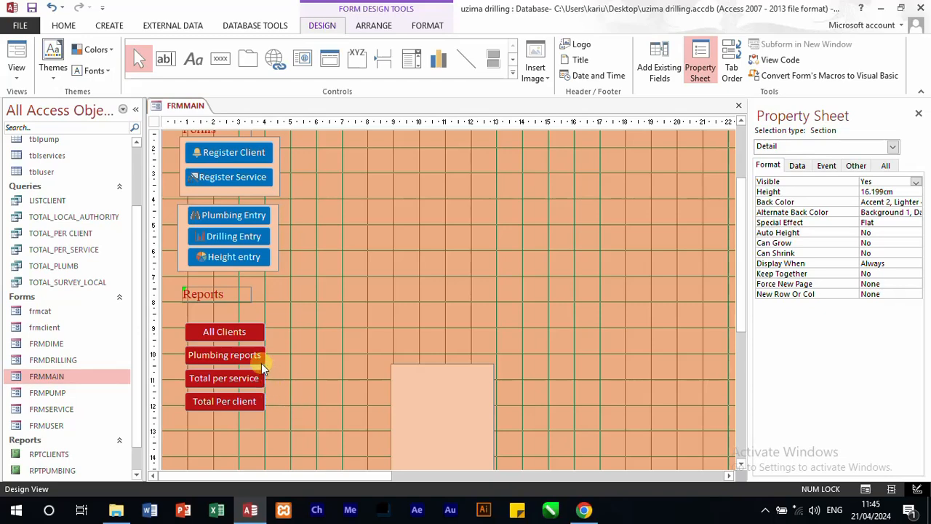
# Step: Move the light rectangle behind the four report buttons, about 0.6 cm from the form's left edge, and narrow it to about 3.8 cm
pyautogui.moveTo(410, 403); pyautogui.dragTo(223, 358)
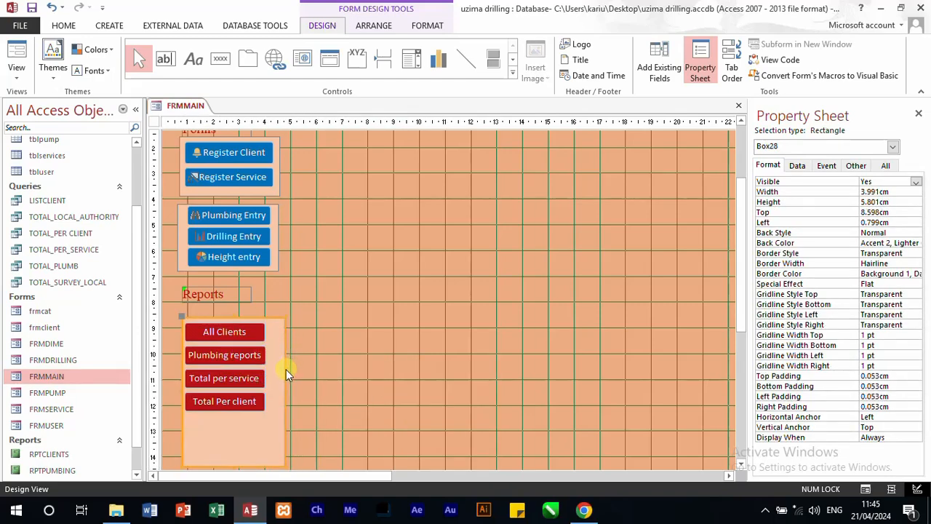
pyautogui.moveTo(283, 381); pyautogui.dragTo(276, 385)
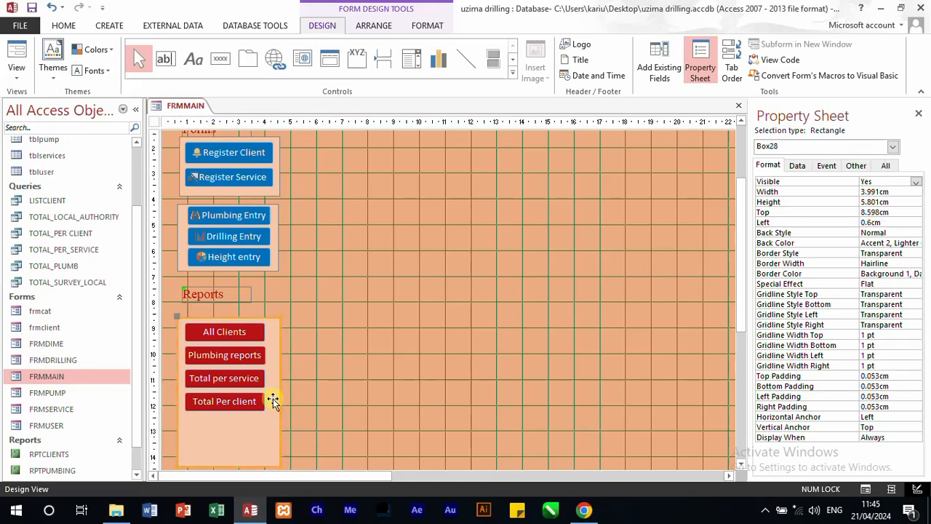
pyautogui.click(345, 401)
pyautogui.click(280, 389)
pyautogui.moveTo(279, 387); pyautogui.dragTo(273, 389)
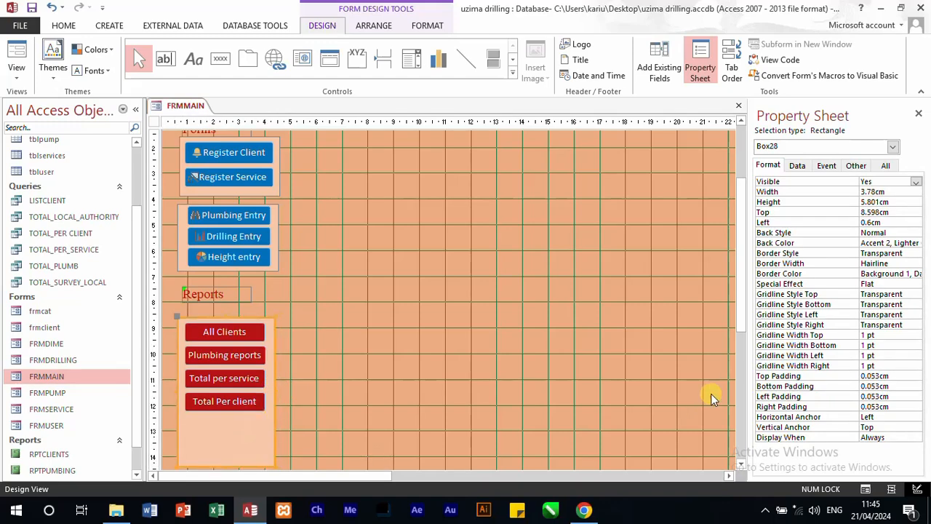
# Step: Shorten the report panel to end just below Total Per client and lower the Reports label to sit directly above the panel
pyautogui.moveTo(744, 306); pyautogui.dragTo(737, 403)
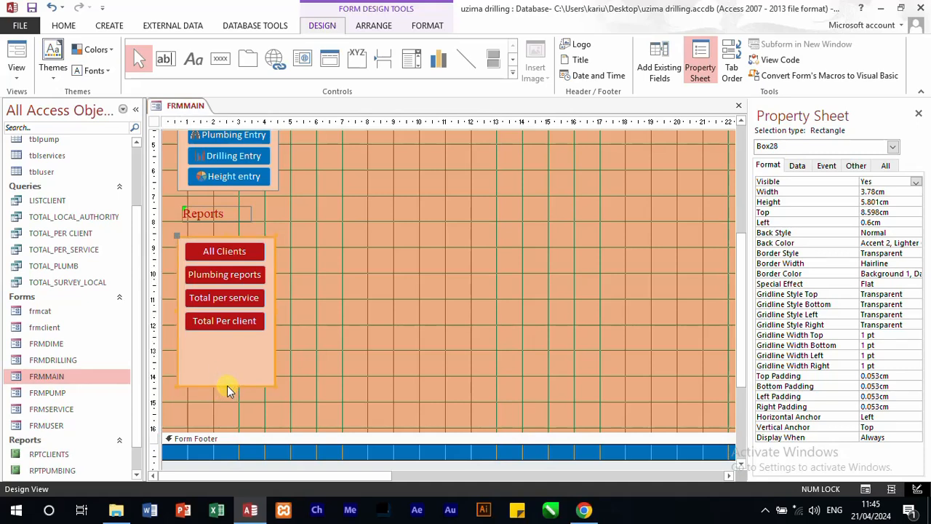
pyautogui.moveTo(228, 387); pyautogui.dragTo(231, 340)
pyautogui.click(305, 216)
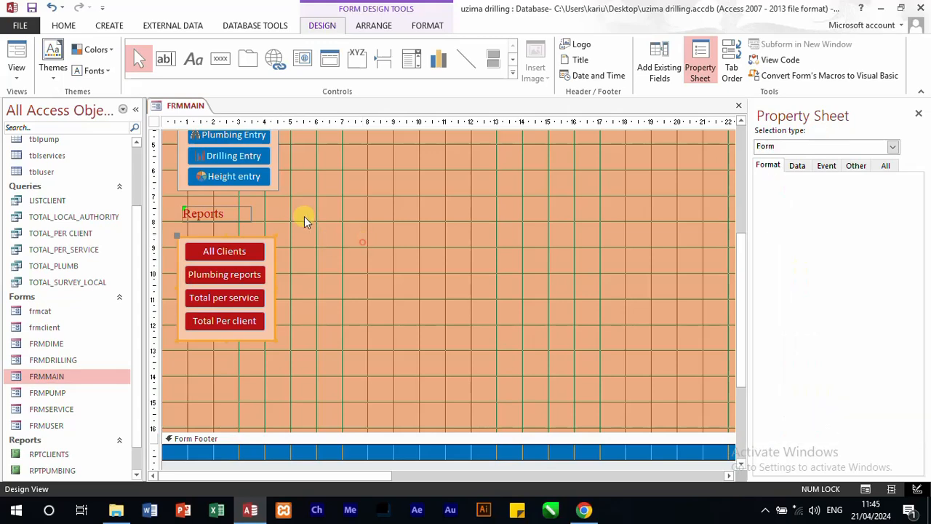
pyautogui.moveTo(227, 214); pyautogui.dragTo(227, 226)
# Step: Give the All Clients button the Builder picture and set its picture caption arrangement to Right
pyautogui.click(243, 252)
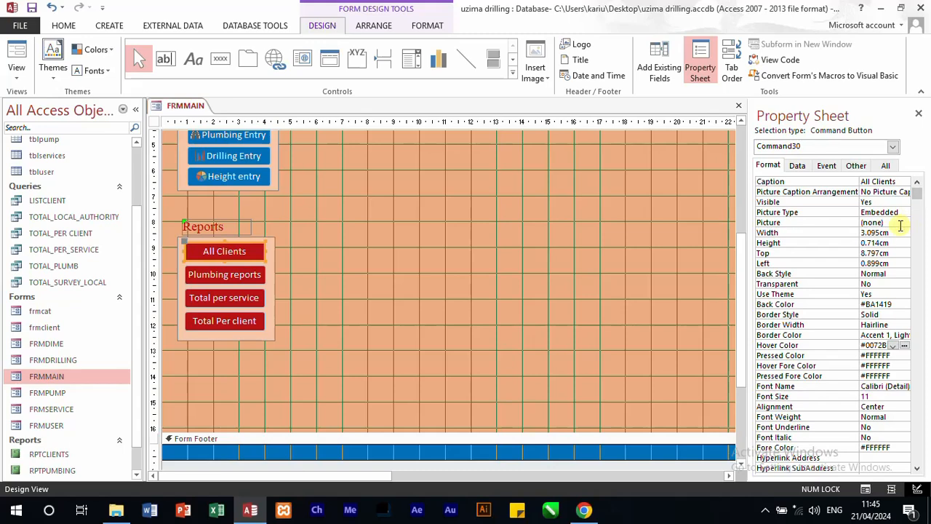
pyautogui.doubleClick(900, 226)
pyautogui.click(437, 220)
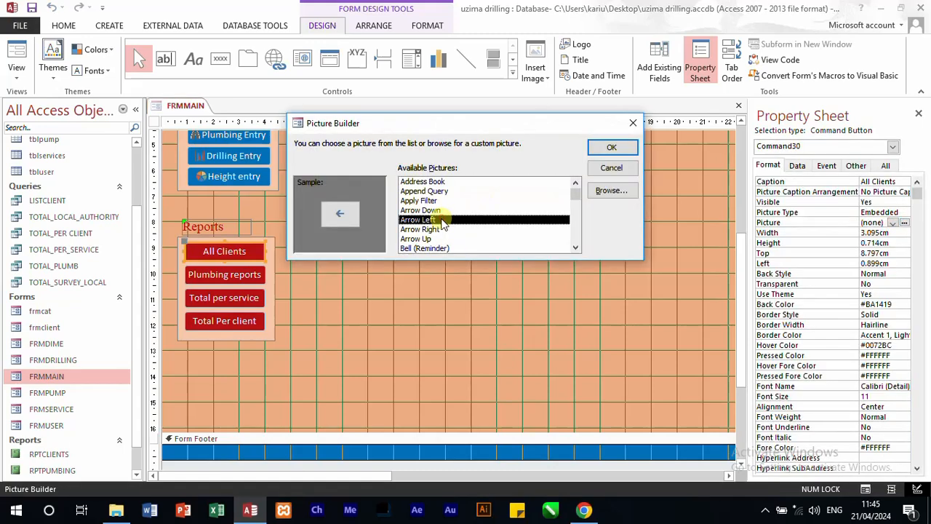
pyautogui.click(429, 229)
pyautogui.click(427, 237)
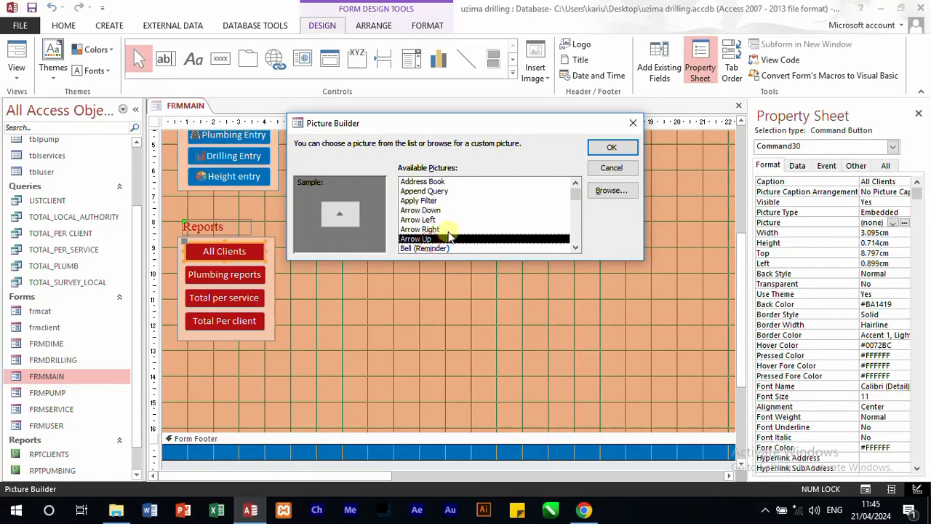
pyautogui.scroll(-1, 449, 235)
pyautogui.click(435, 229)
pyautogui.click(428, 239)
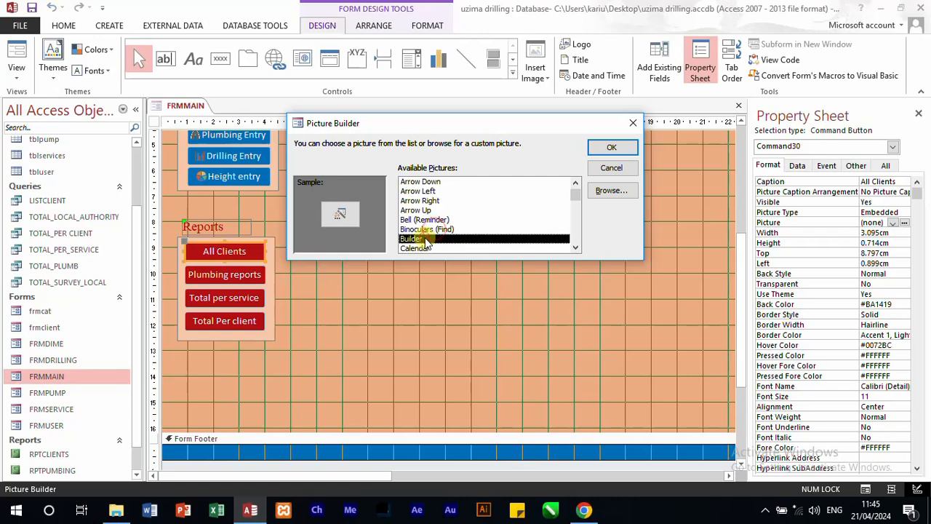
pyautogui.click(612, 149)
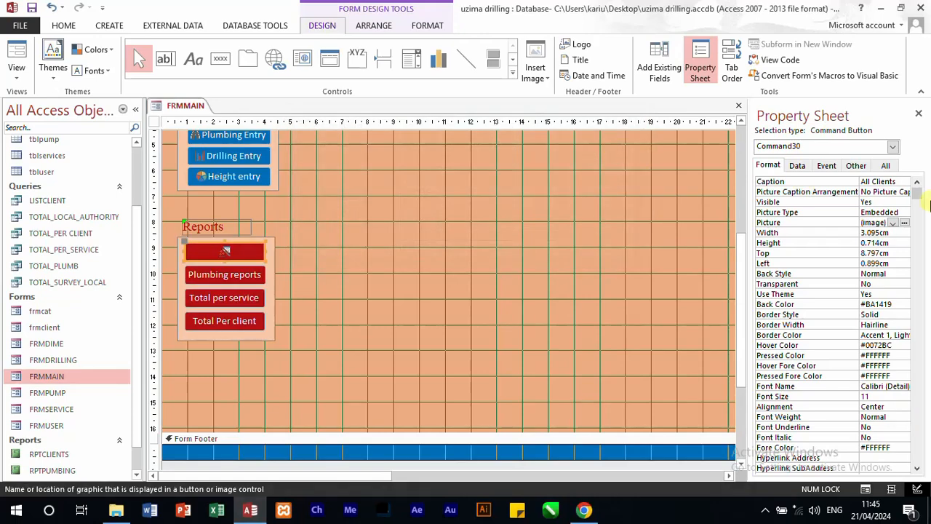
pyautogui.click(908, 191)
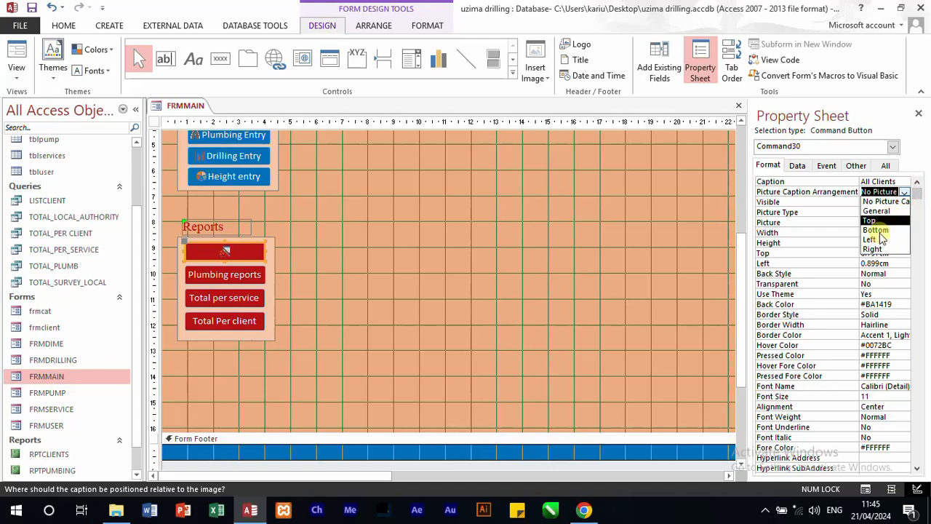
pyautogui.click(875, 250)
# Step: Give the Plumbing reports button the Wand (Wizard) picture and set its picture caption arrangement to Right
pyautogui.click(239, 276)
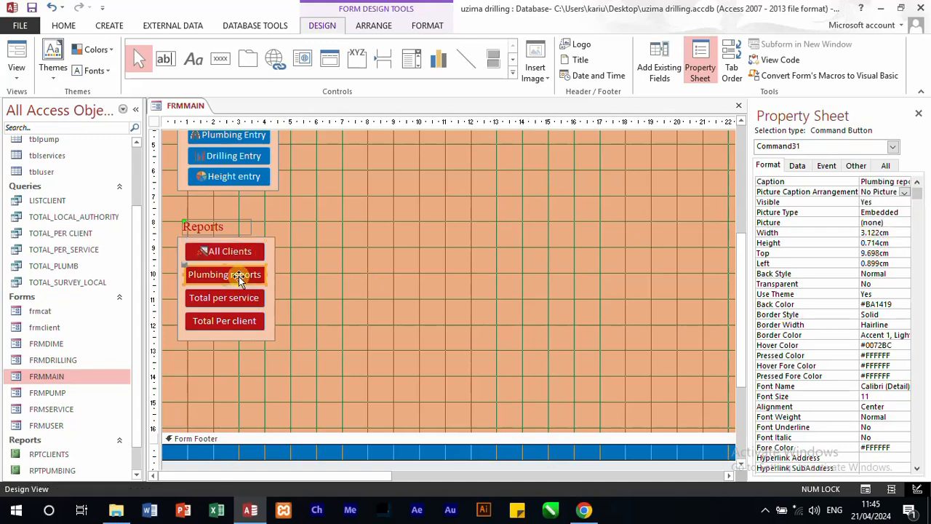
pyautogui.click(900, 224)
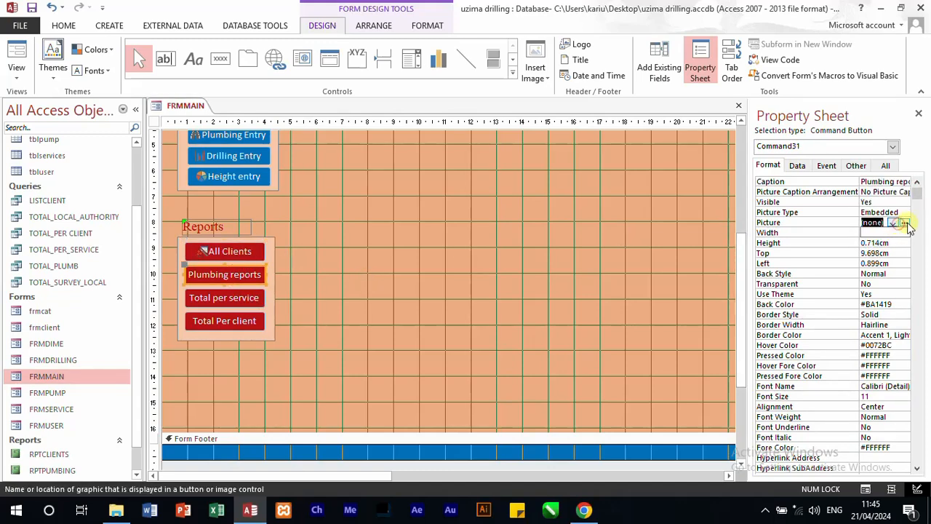
pyautogui.click(906, 223)
pyautogui.click(420, 240)
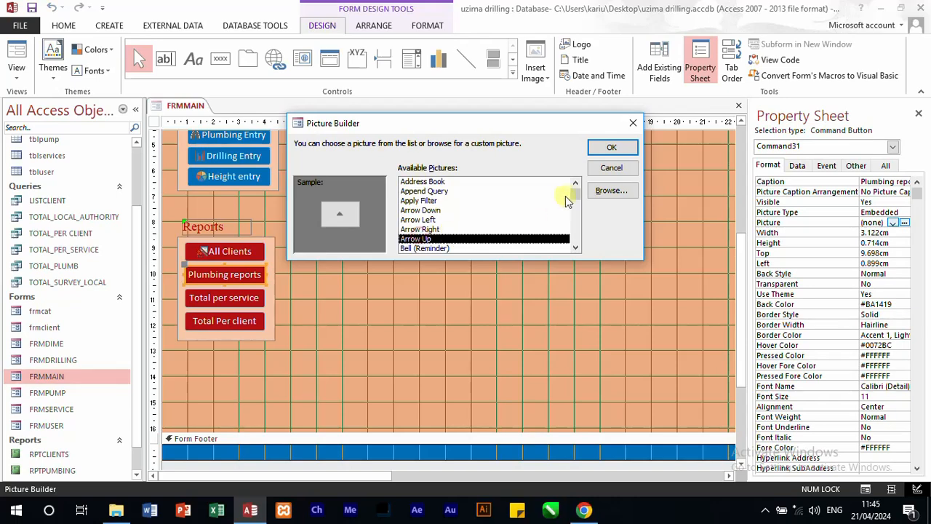
pyautogui.moveTo(574, 227); pyautogui.dragTo(529, 235)
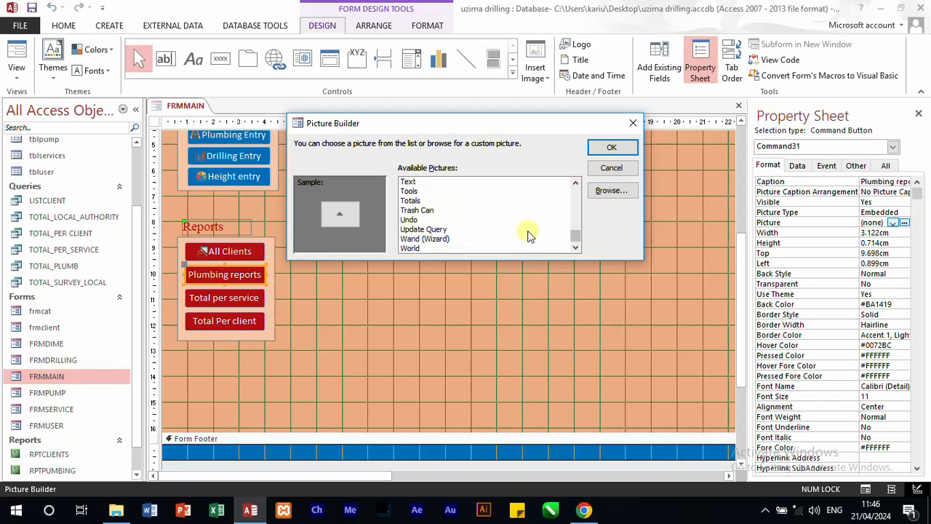
pyautogui.click(426, 239)
pyautogui.click(616, 148)
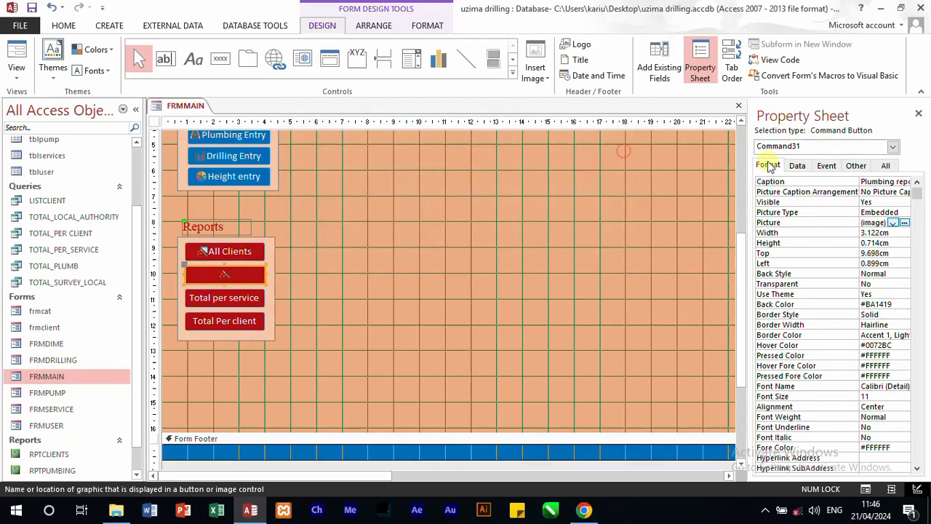
pyautogui.click(900, 192)
pyautogui.click(904, 193)
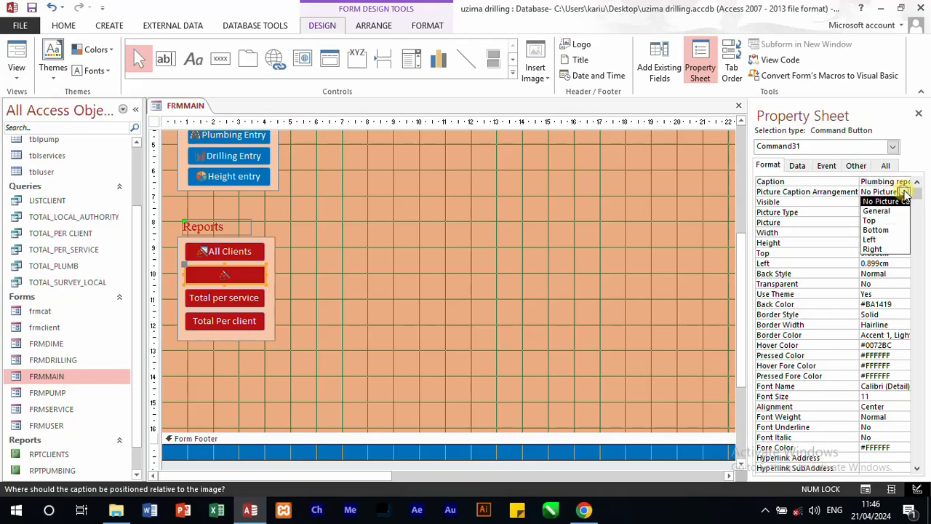
pyautogui.click(879, 251)
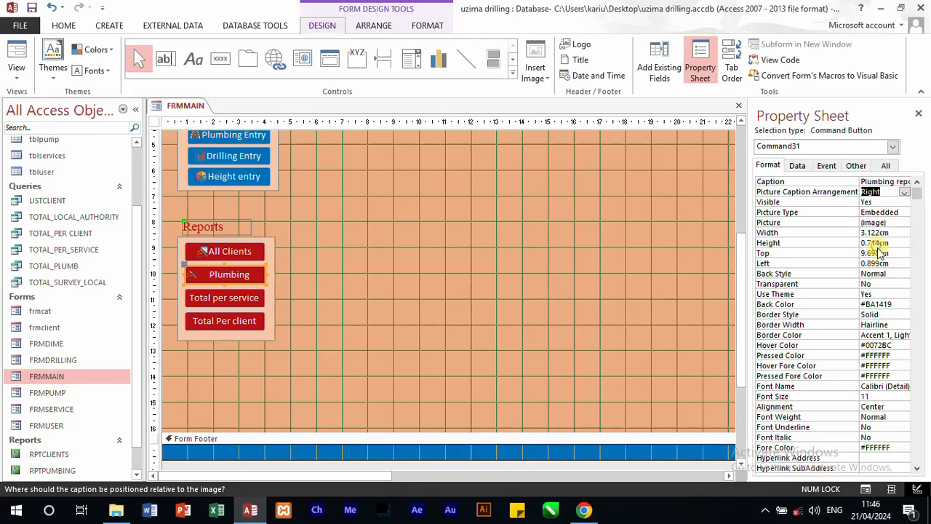
# Step: Give the Total per service button the Calendar picture and set its picture caption arrangement to Right
pyautogui.click(233, 308)
pyautogui.click(305, 301)
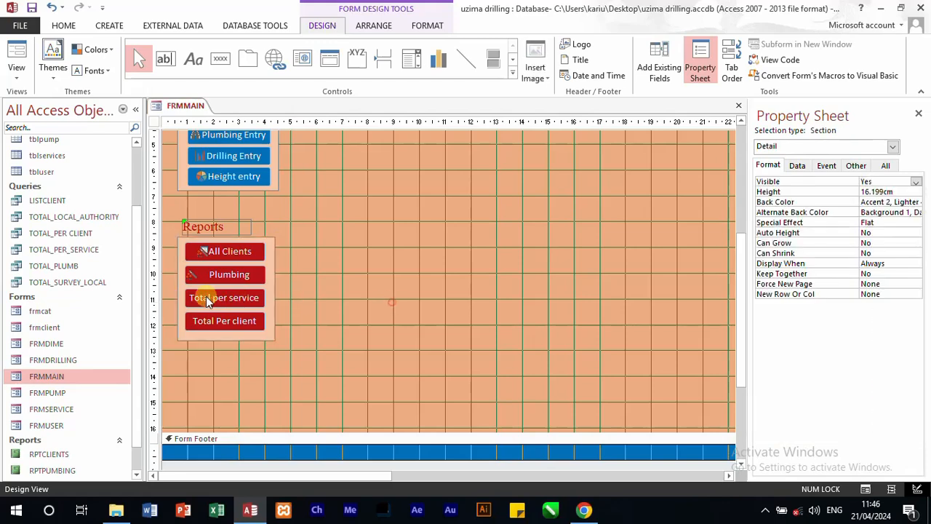
pyautogui.click(206, 298)
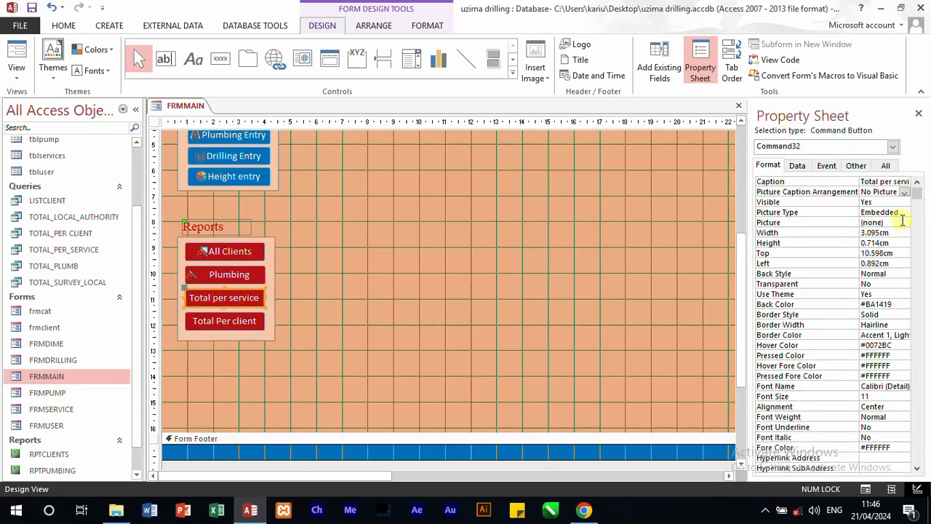
pyautogui.click(903, 221)
pyautogui.click(905, 223)
pyautogui.click(430, 228)
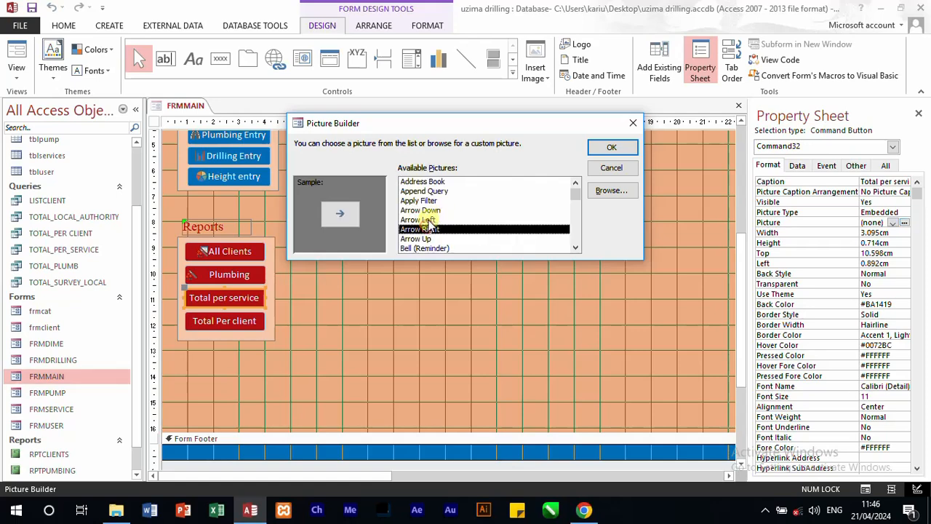
pyautogui.scroll(-2, 426, 226)
pyautogui.click(426, 240)
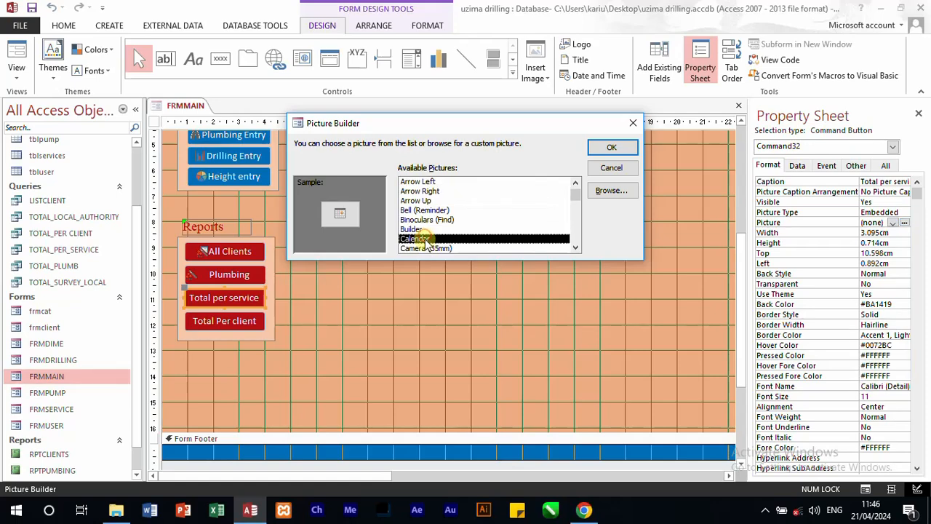
pyautogui.click(612, 147)
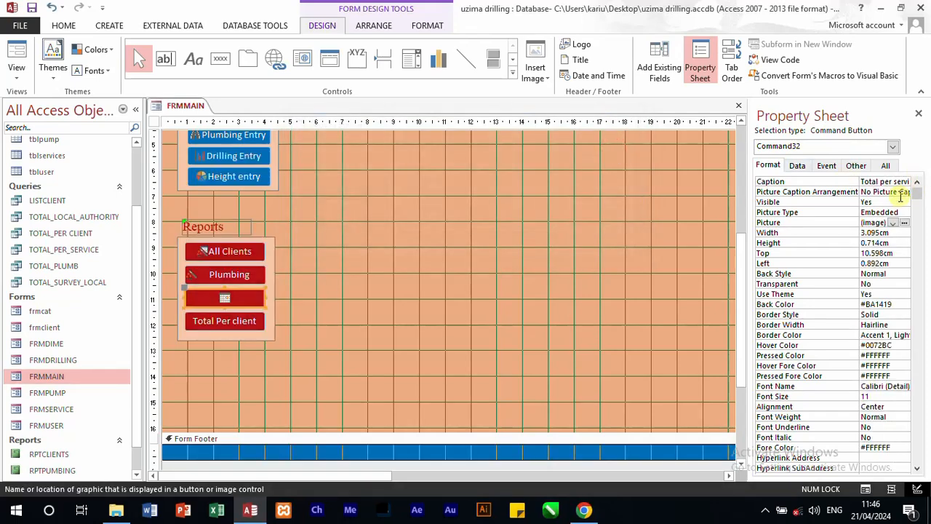
pyautogui.click(901, 194)
pyautogui.click(906, 192)
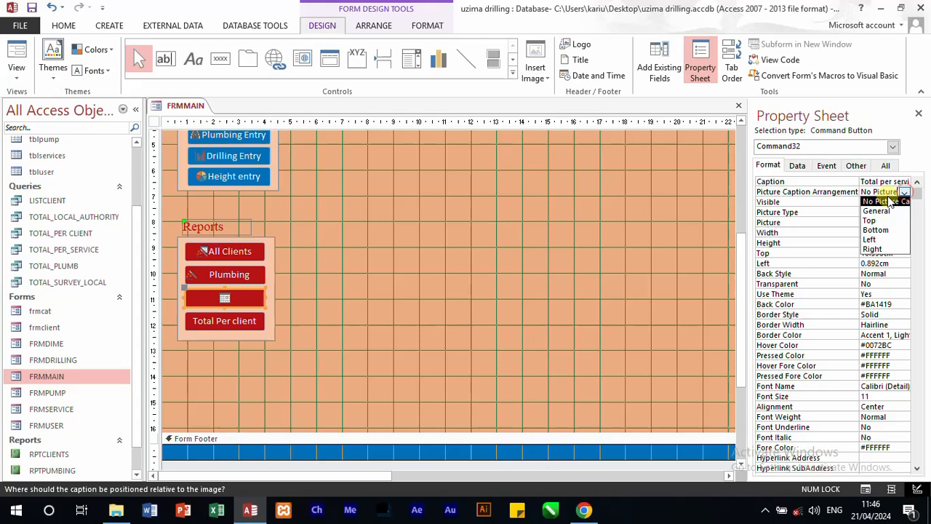
pyautogui.click(873, 250)
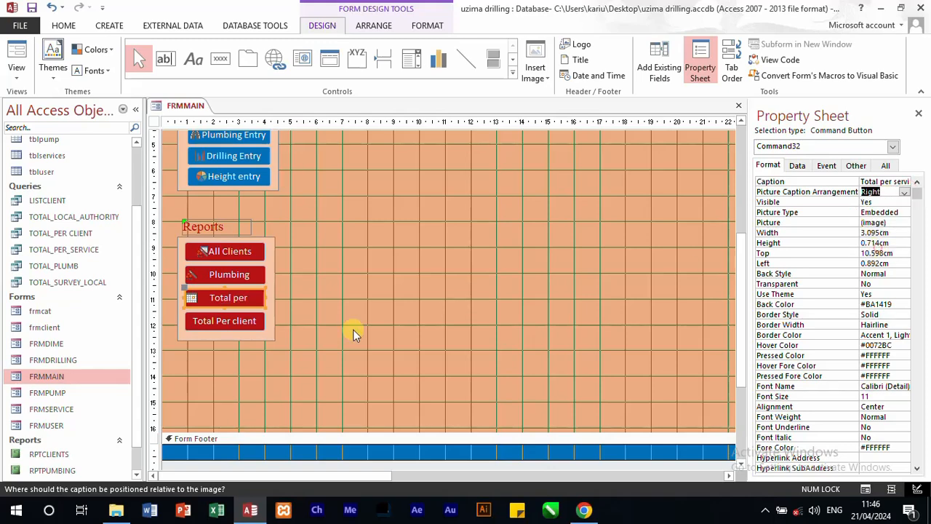
# Step: Widen the Total per service button to about 3.4 cm and extend the Plumbing reports and All Clients buttons to nearly the same width
pyautogui.click(225, 325)
pyautogui.click(240, 300)
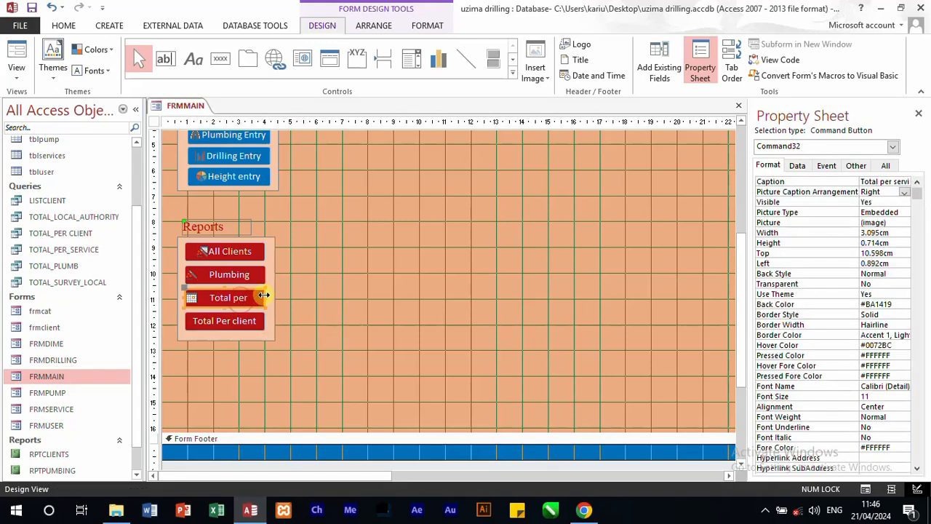
pyautogui.moveTo(264, 294); pyautogui.dragTo(272, 297)
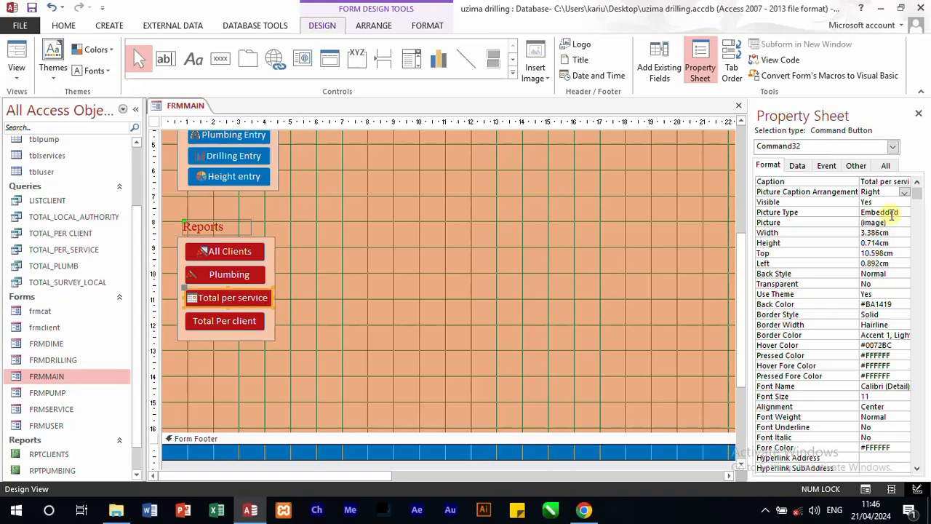
pyautogui.click(248, 274)
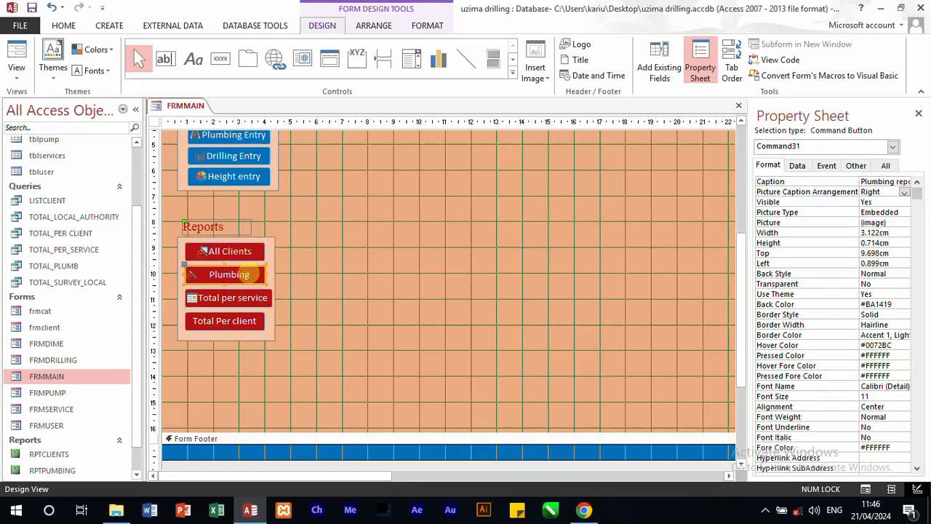
pyautogui.moveTo(265, 272); pyautogui.dragTo(271, 248)
pyautogui.click(253, 249)
pyautogui.click(346, 312)
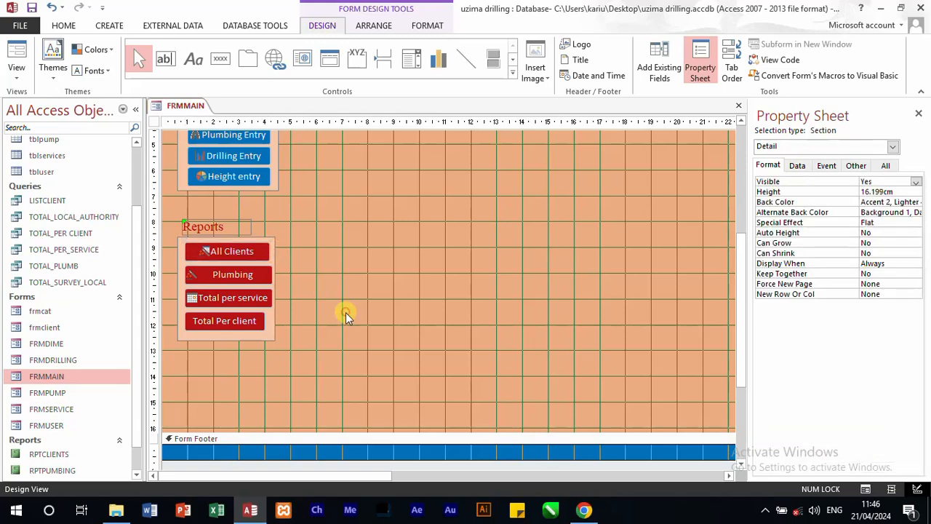
# Step: Give the Total Per client button the Update Query picture with its caption arranged Right, and widen the button to about 3.3 cm
pyautogui.click(228, 320)
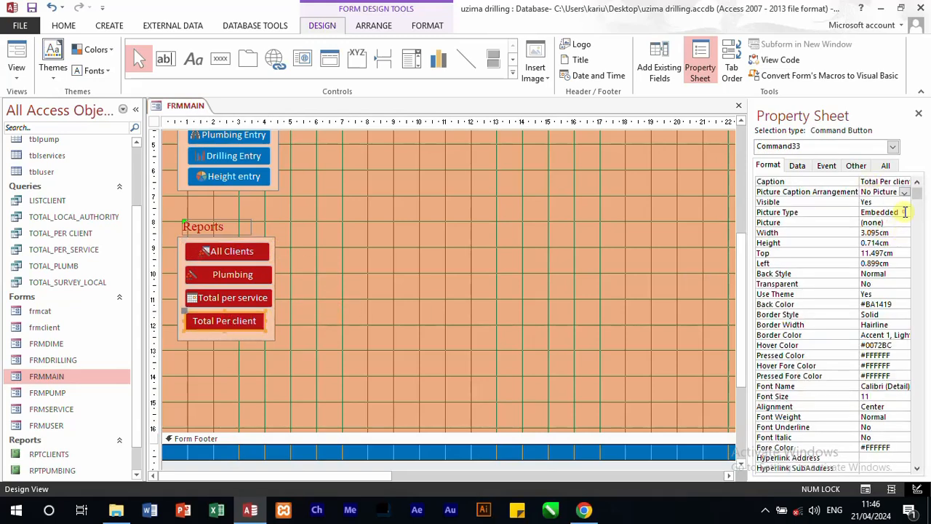
pyautogui.click(905, 212)
pyautogui.click(906, 224)
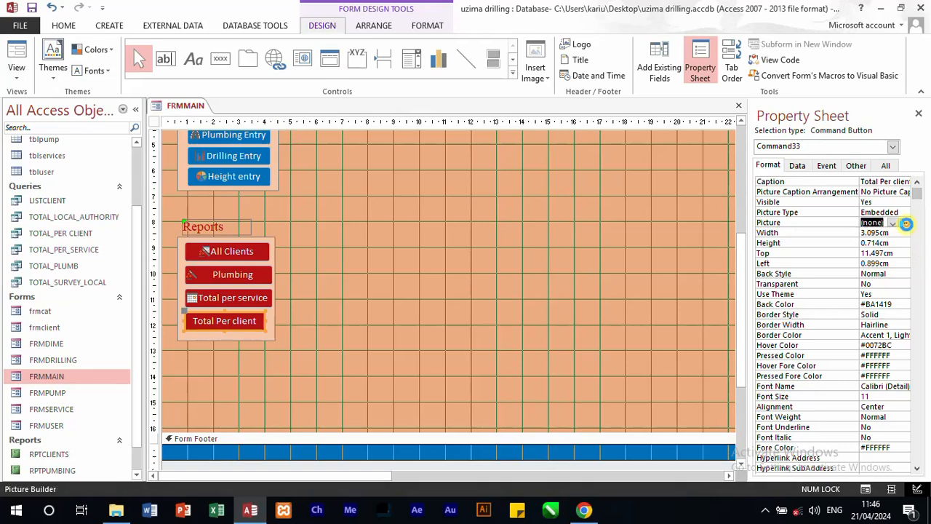
pyautogui.click(440, 239)
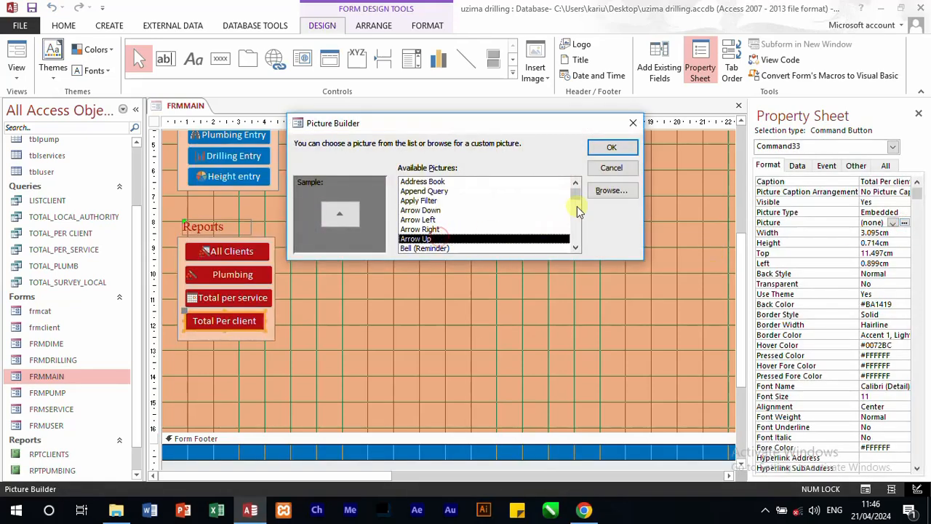
pyautogui.moveTo(578, 191); pyautogui.dragTo(585, 267)
pyautogui.click(440, 231)
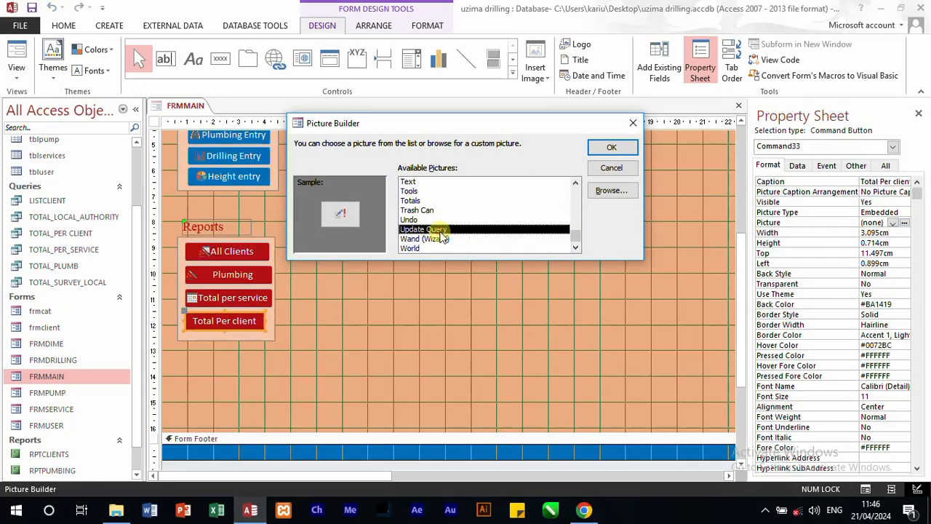
pyautogui.click(614, 149)
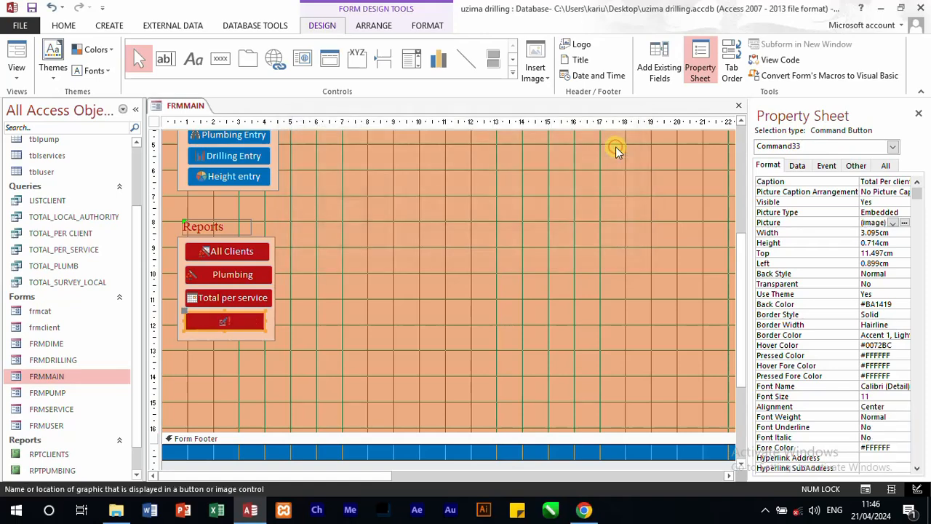
pyautogui.click(900, 191)
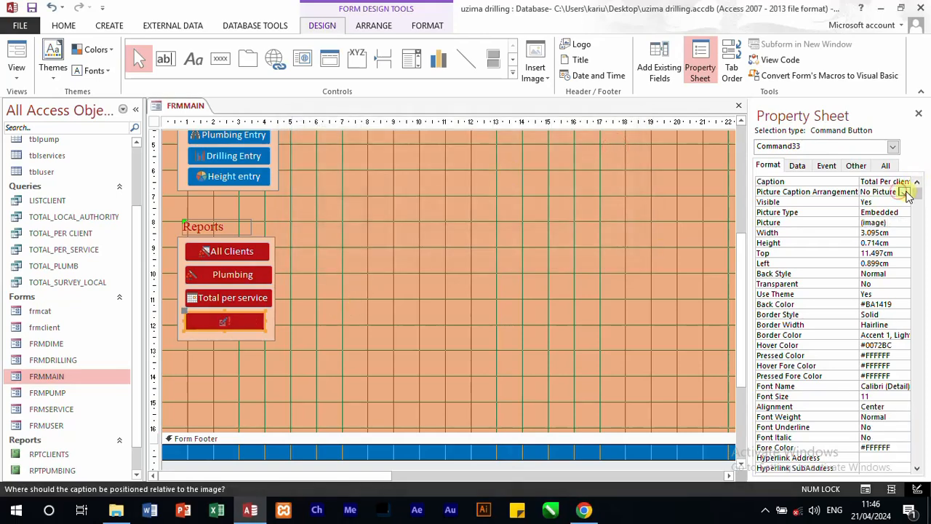
pyautogui.click(905, 191)
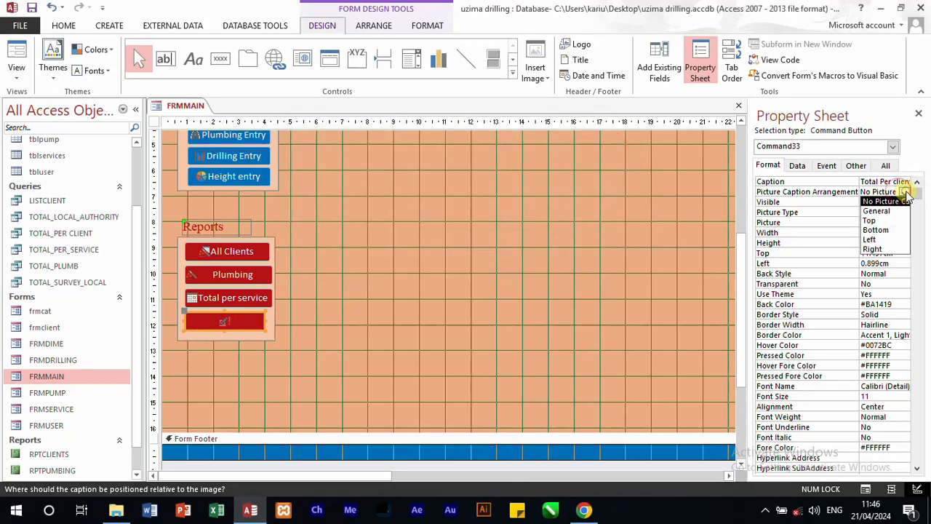
pyautogui.click(882, 248)
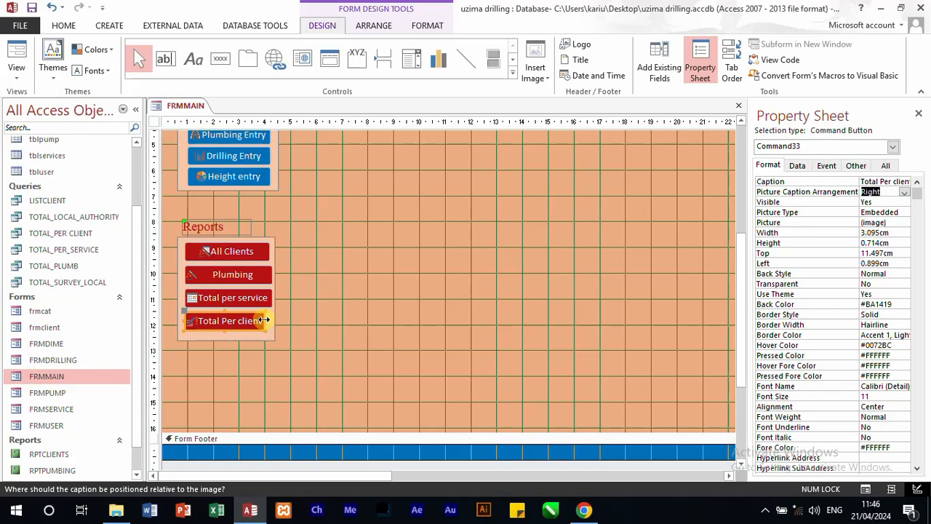
pyautogui.click(264, 320)
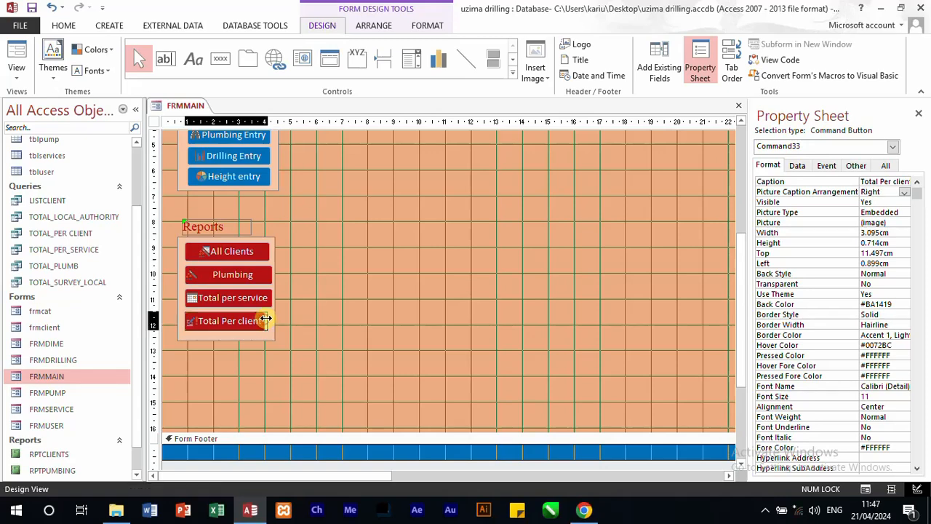
pyautogui.click(379, 315)
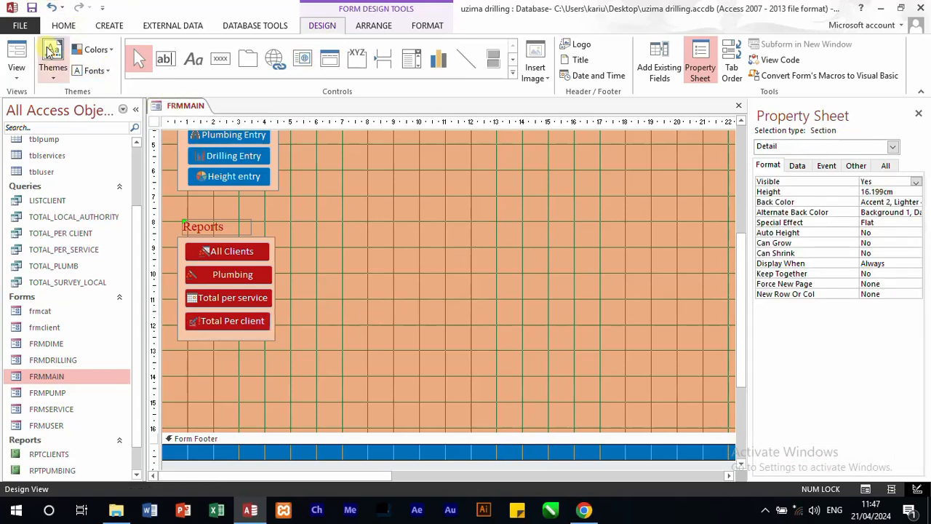
# Step: Show the main form in Form view and test its All Clients button, closing the report it opens
pyautogui.click(19, 51)
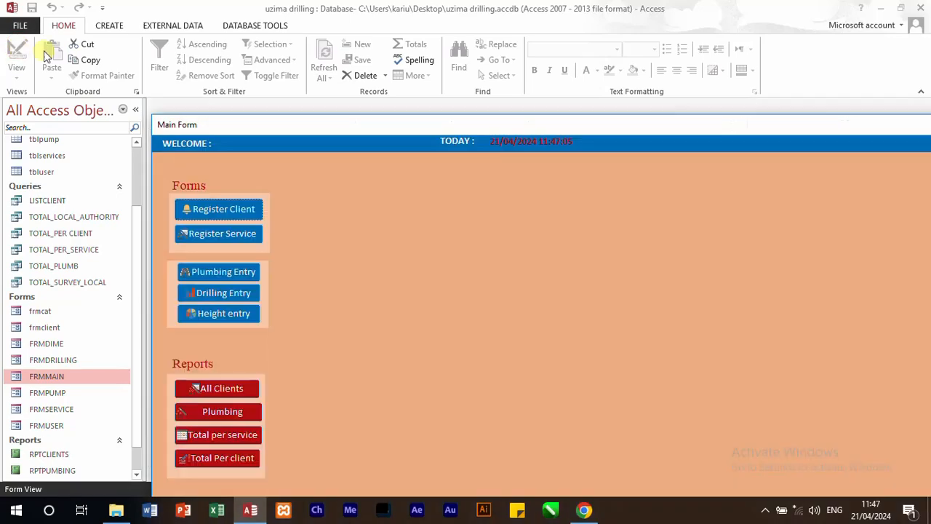
pyautogui.click(230, 391)
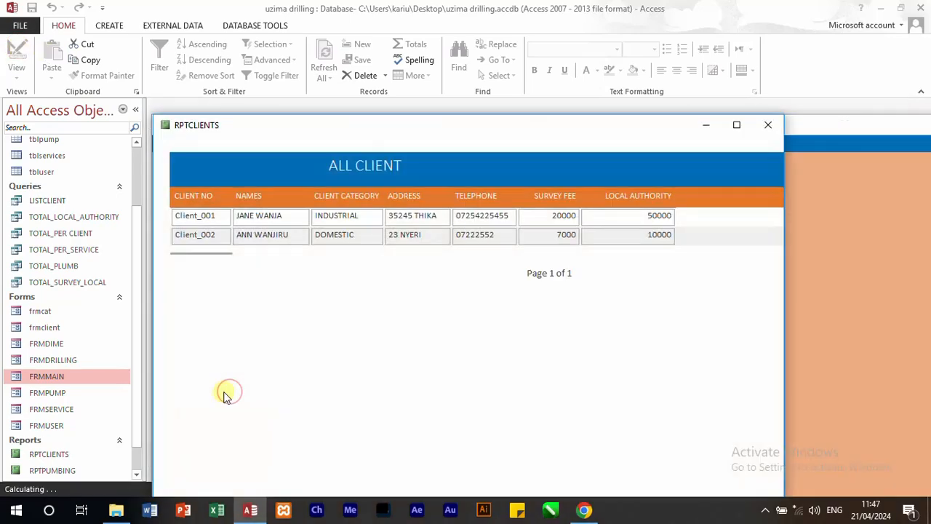
pyautogui.click(772, 128)
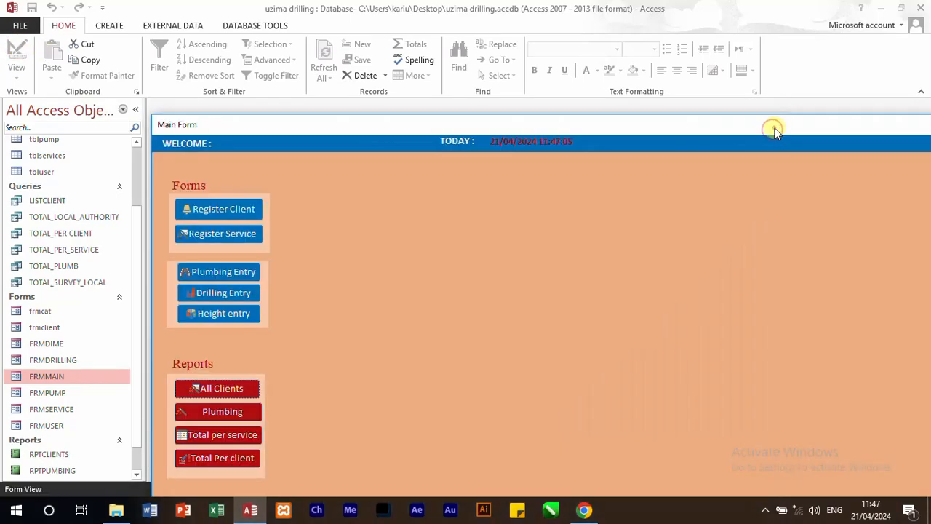
# Step: Move the main form window clear of the navigation list and test the Plumbing and Total per service buttons, closing the service totals report
pyautogui.moveTo(775, 128); pyautogui.dragTo(627, 45)
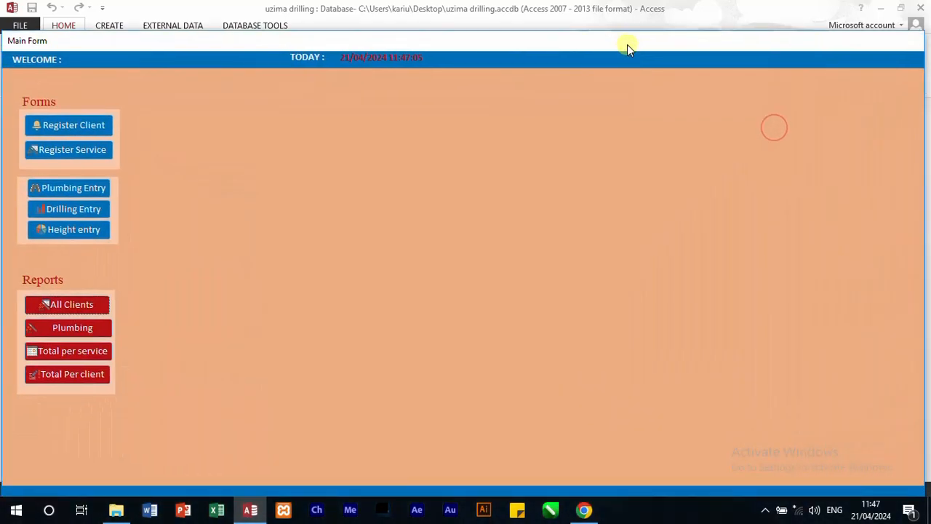
pyautogui.click(77, 326)
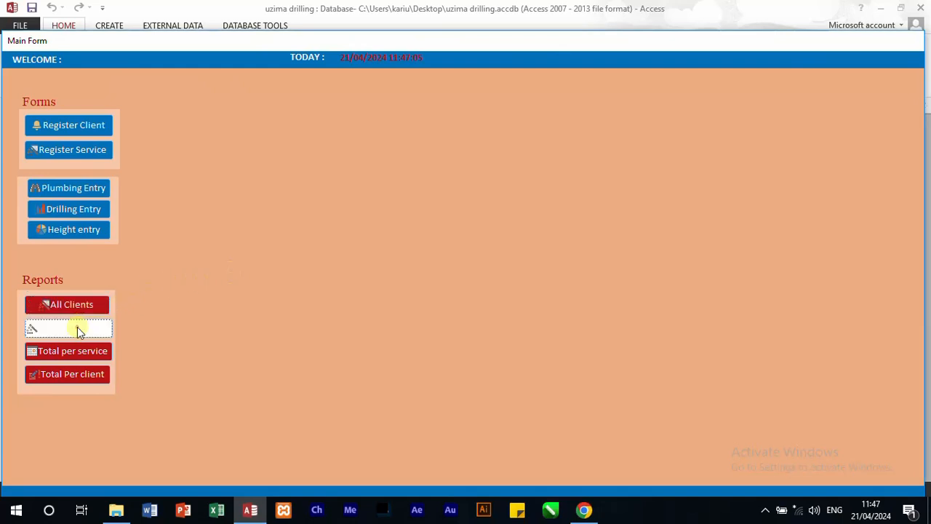
pyautogui.click(80, 352)
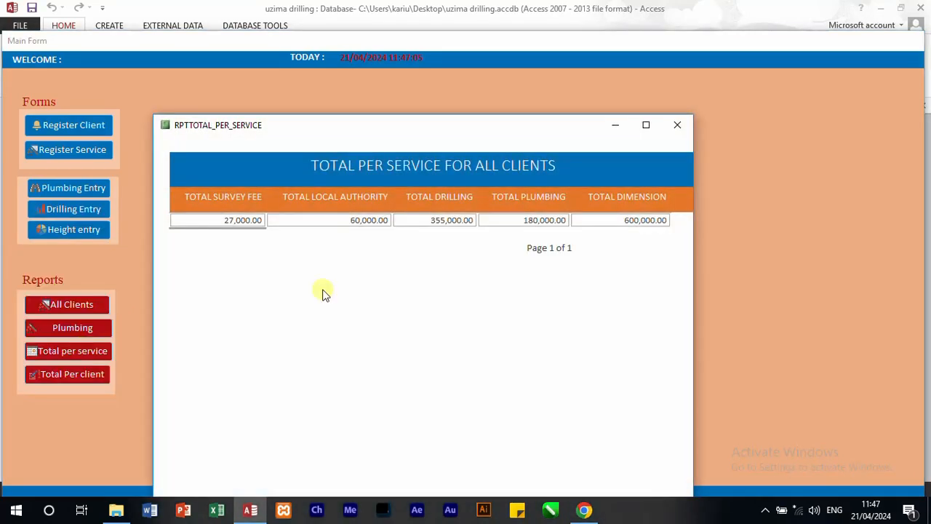
pyautogui.click(674, 126)
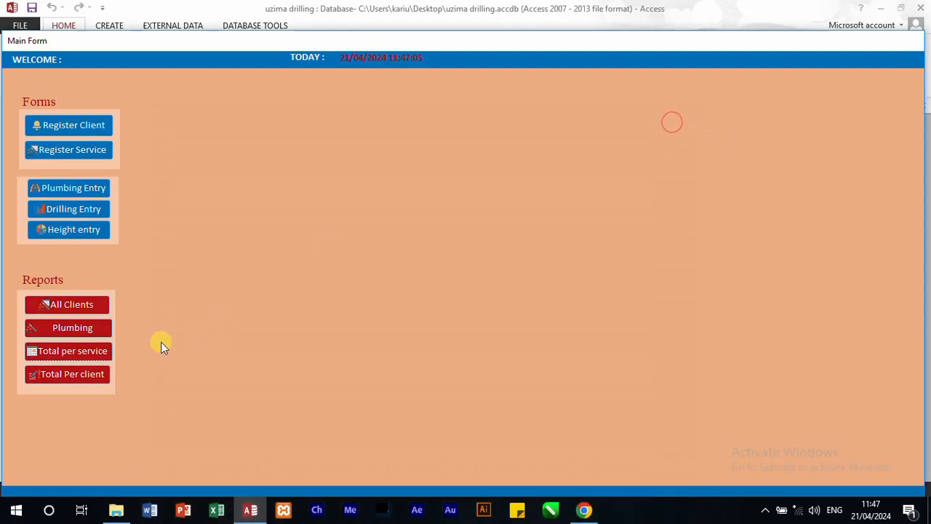
# Step: Test the main form's Total Per client button, closing its report, and close the main form with its design changes saved
pyautogui.click(82, 375)
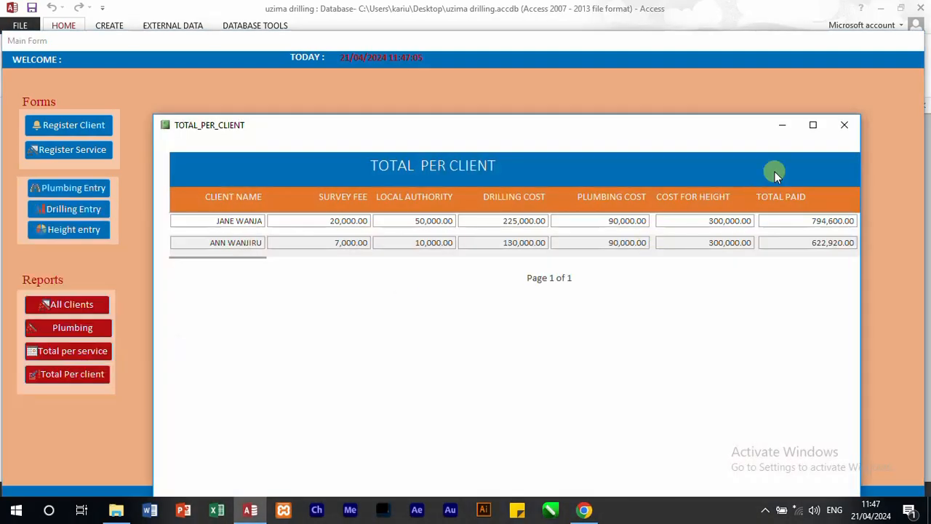
pyautogui.click(846, 125)
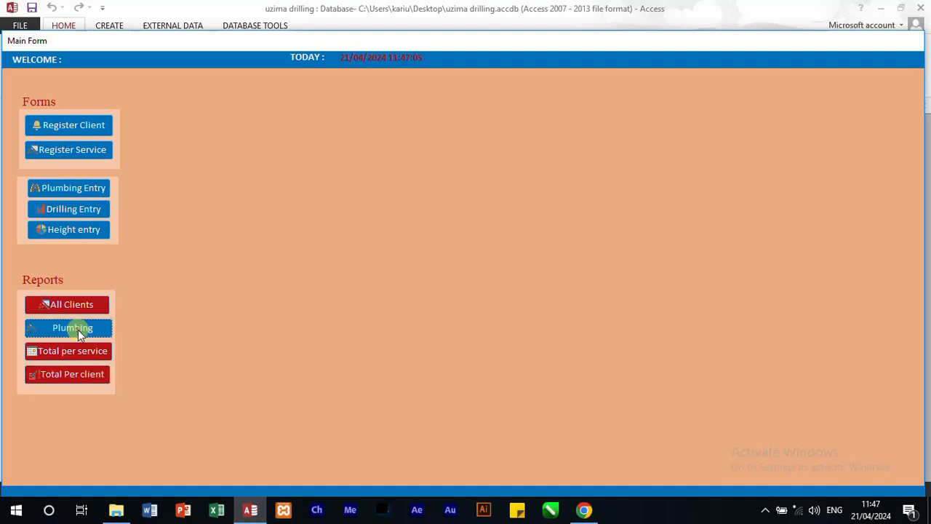
pyautogui.rightClick(383, 152)
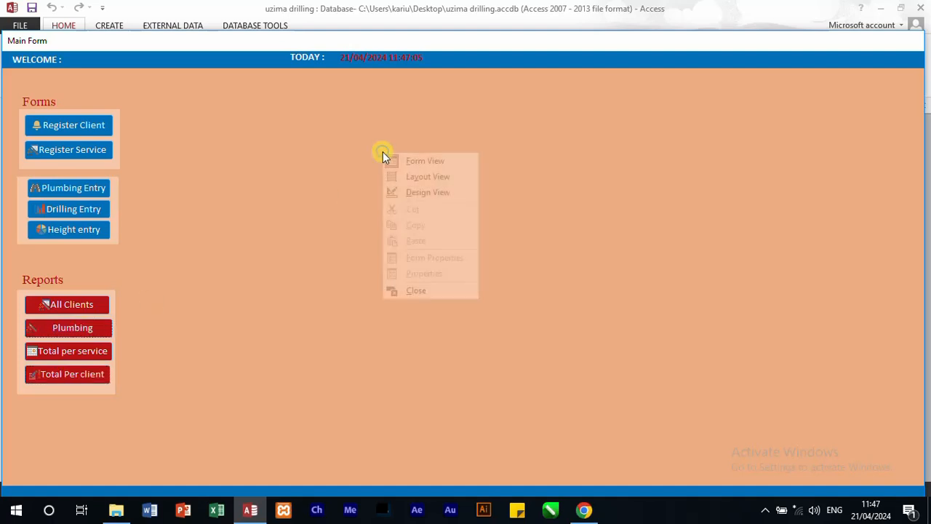
pyautogui.click(408, 290)
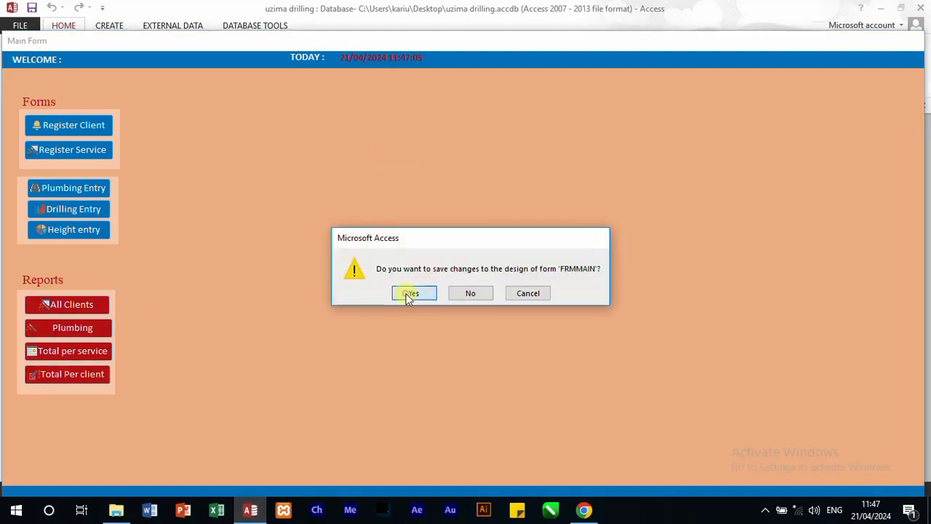
pyautogui.click(410, 294)
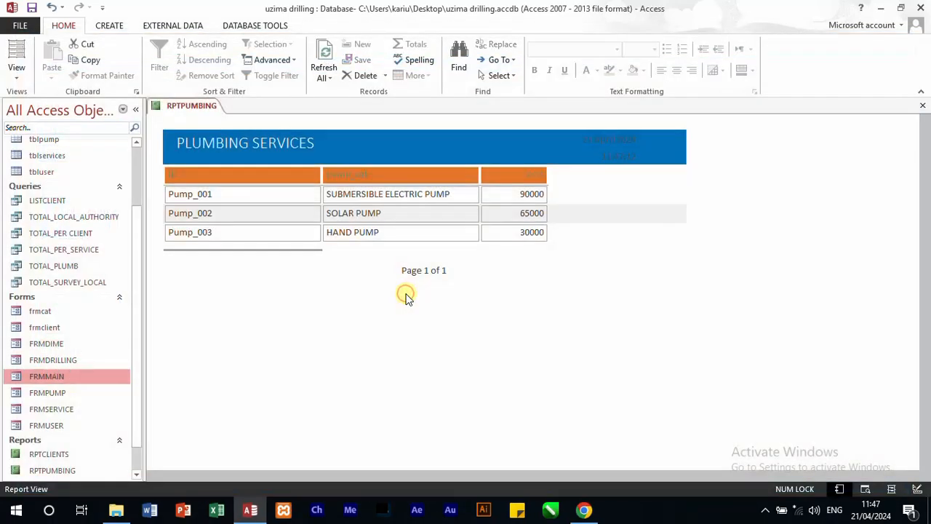
# Step: Close the open plumbing services report and reopen RPTPUMBING in Design view
pyautogui.click(923, 107)
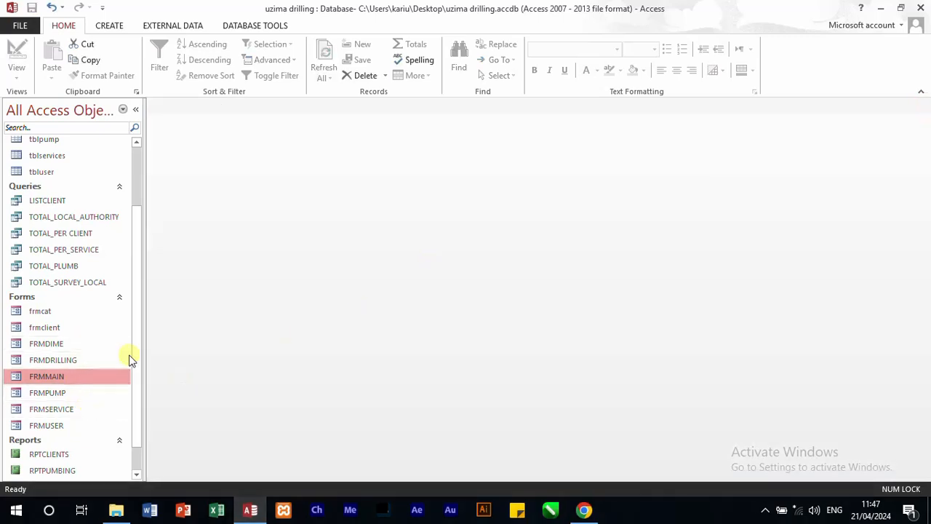
pyautogui.scroll(-1, 135, 349)
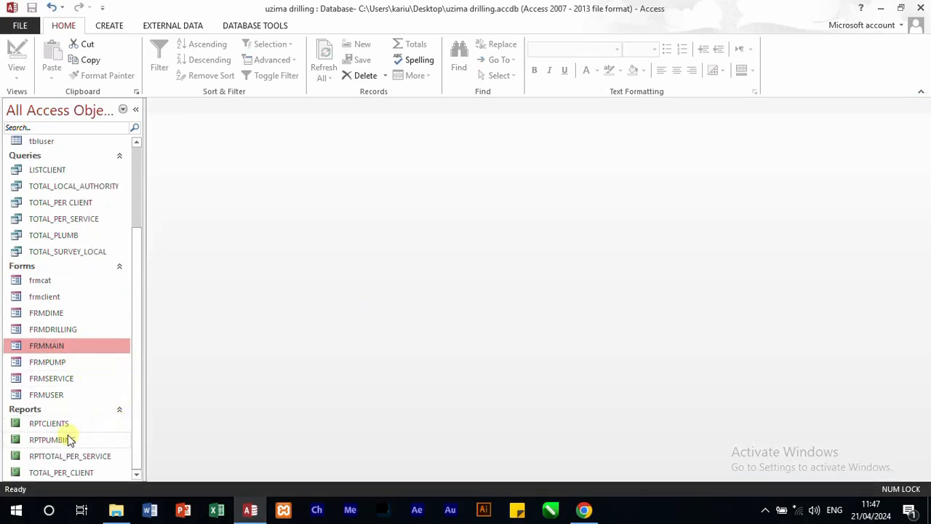
pyautogui.rightClick(68, 440)
pyautogui.click(125, 256)
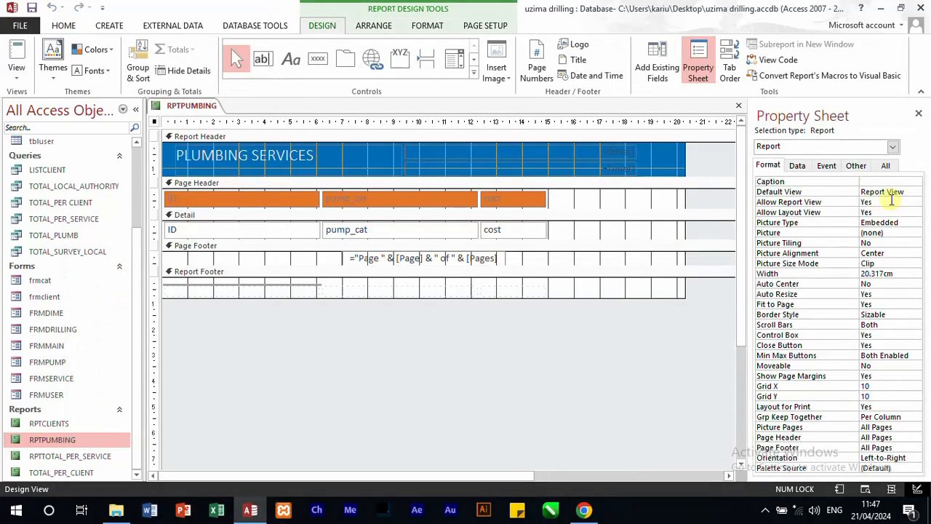
# Step: Set the RPTPUMBING report's Pop Up and Modal properties to Yes, and close it with the changes saved
pyautogui.click(885, 166)
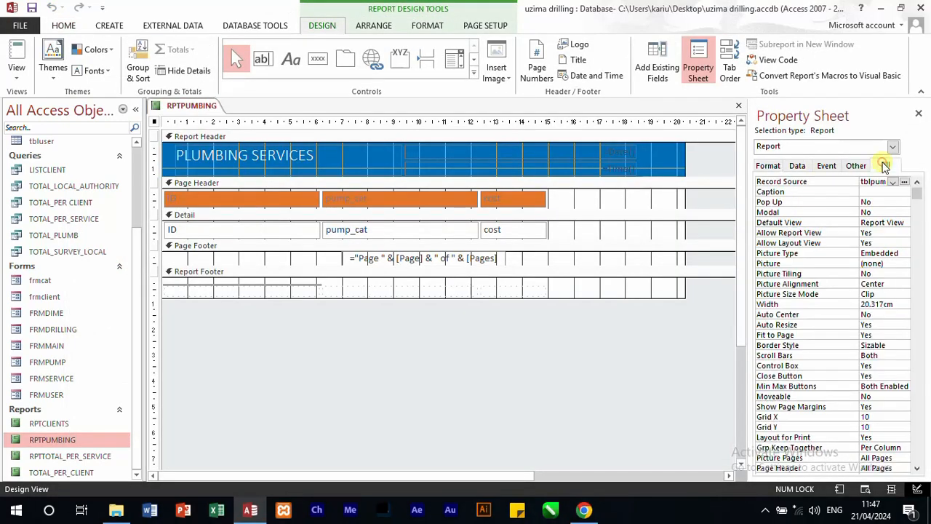
pyautogui.click(885, 201)
pyautogui.click(903, 202)
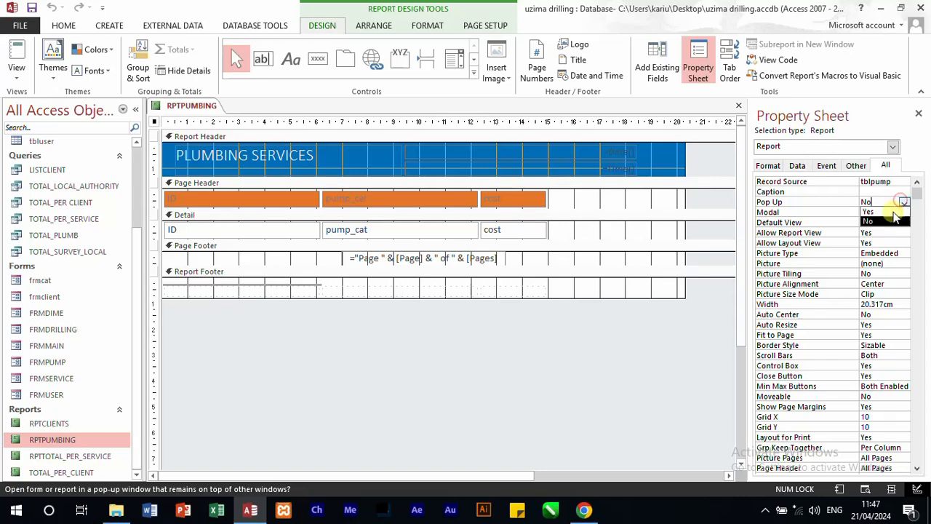
pyautogui.click(888, 217)
pyautogui.click(903, 212)
pyautogui.click(901, 221)
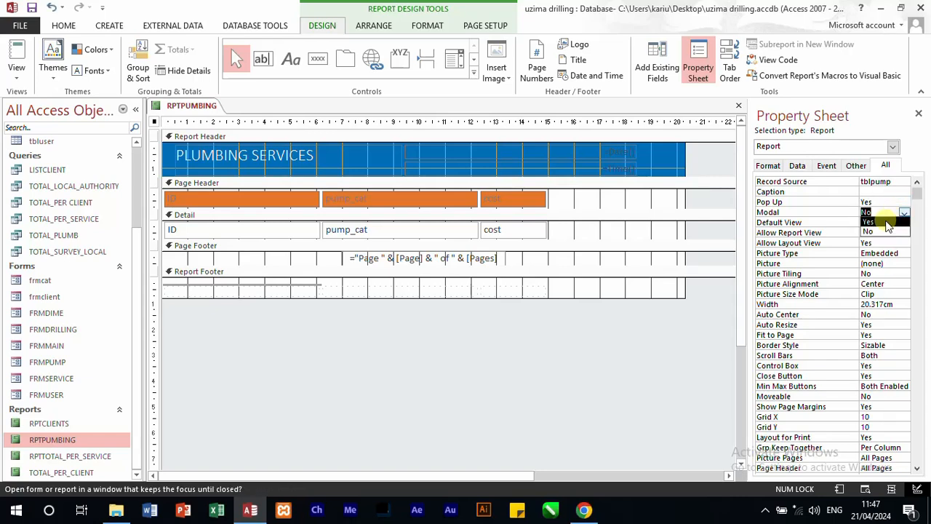
pyautogui.click(639, 329)
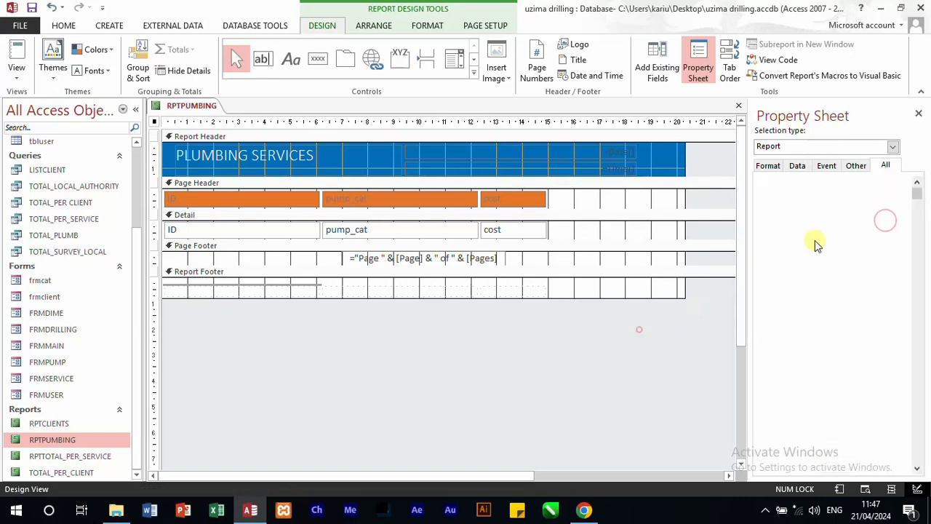
pyautogui.click(919, 107)
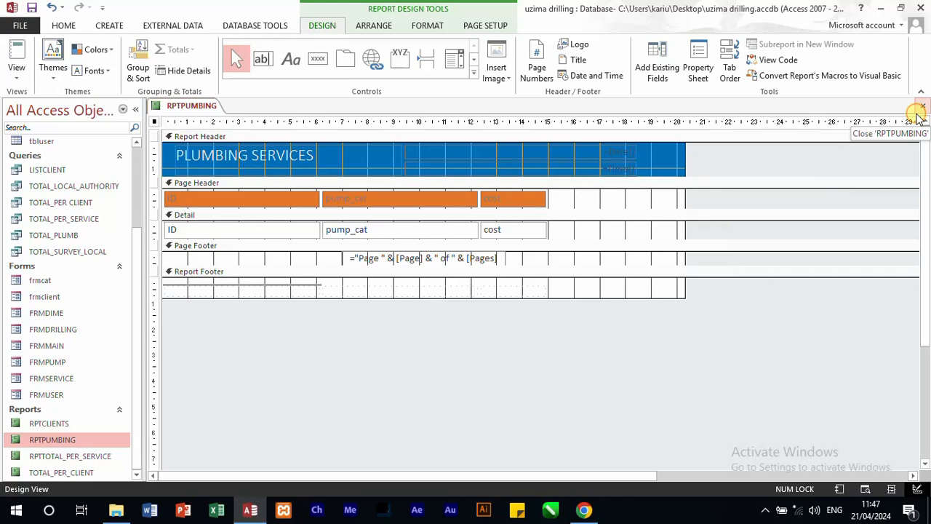
pyautogui.click(923, 109)
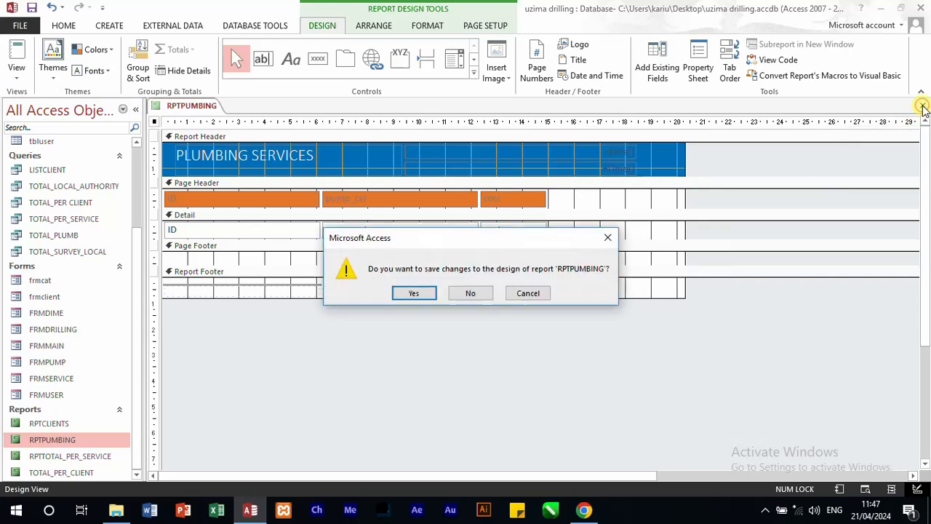
pyautogui.click(408, 293)
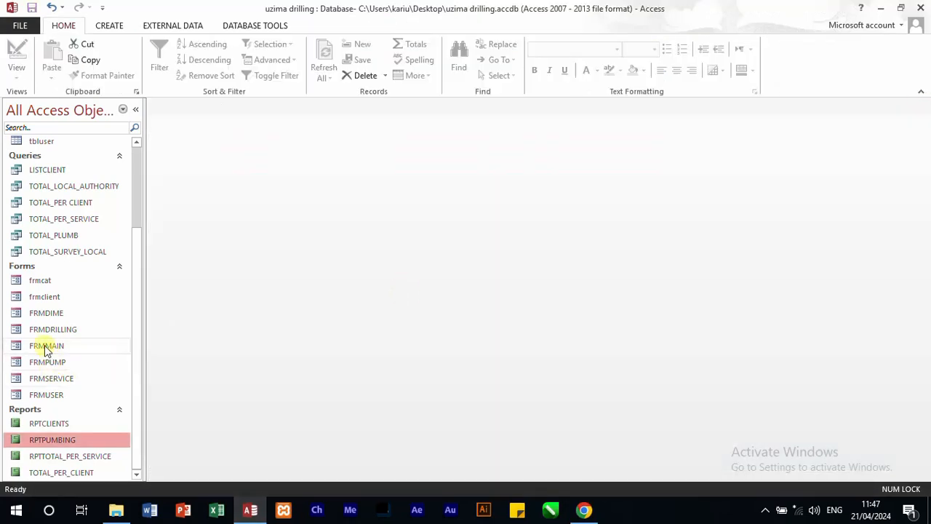
# Step: Open FRMMAIN and test its All Clients and Plumbing buttons, closing each report they open
pyautogui.doubleClick(44, 347)
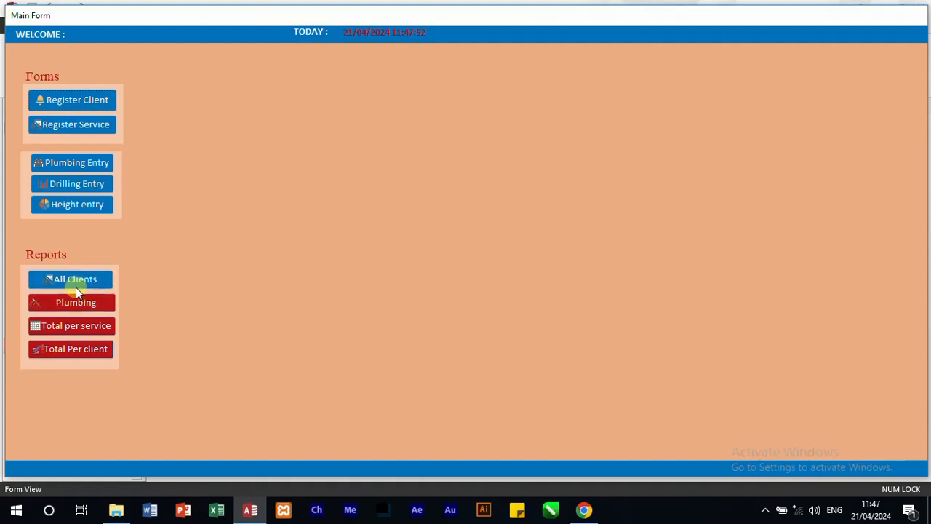
pyautogui.click(75, 288)
pyautogui.click(775, 122)
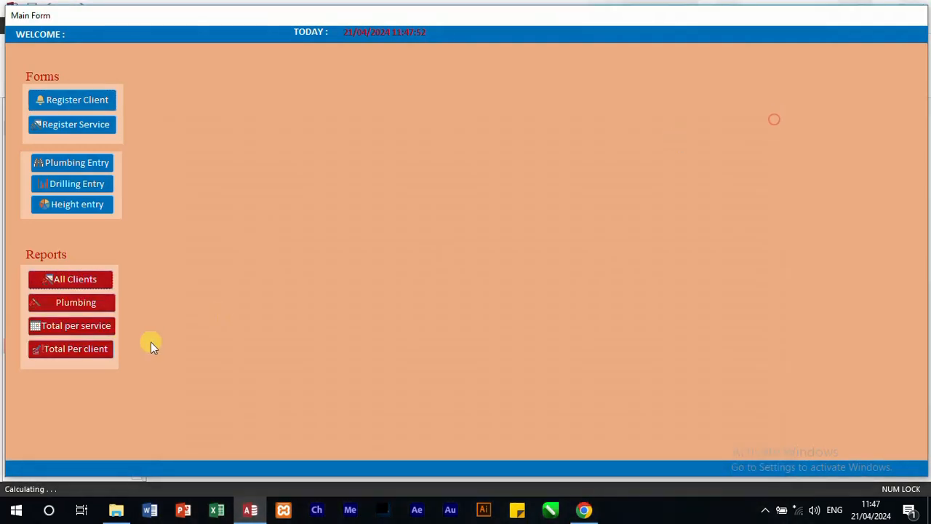
pyautogui.click(85, 303)
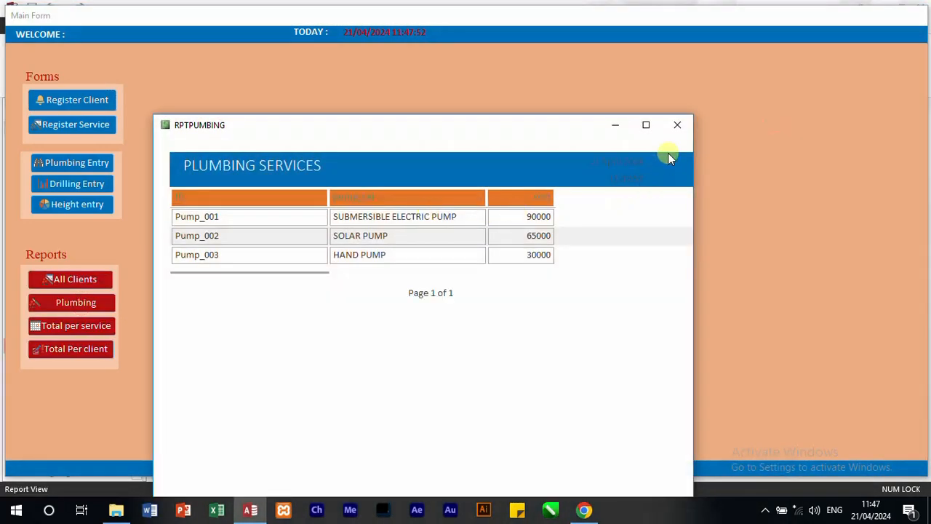
pyautogui.click(678, 127)
# Step: Test the Total per service and Total Per client buttons, closing each report, and close the main form
pyautogui.click(88, 329)
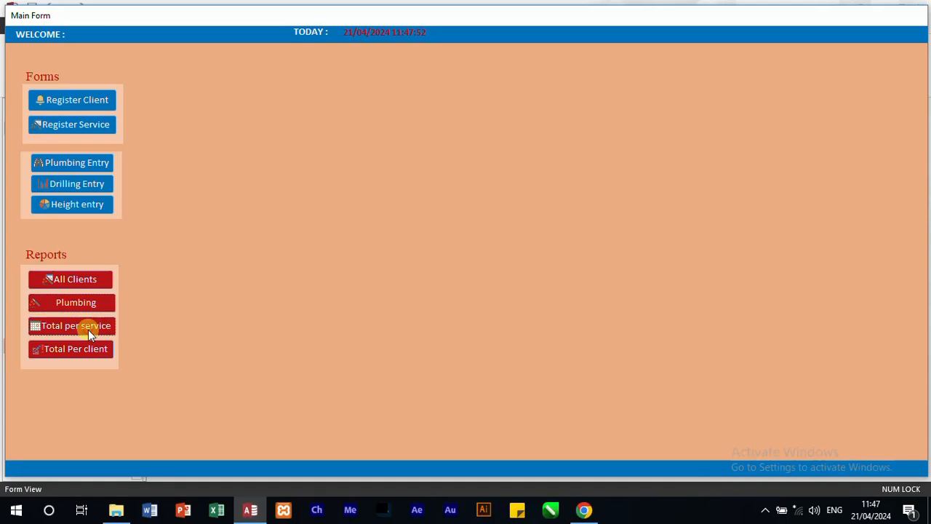
pyautogui.click(678, 126)
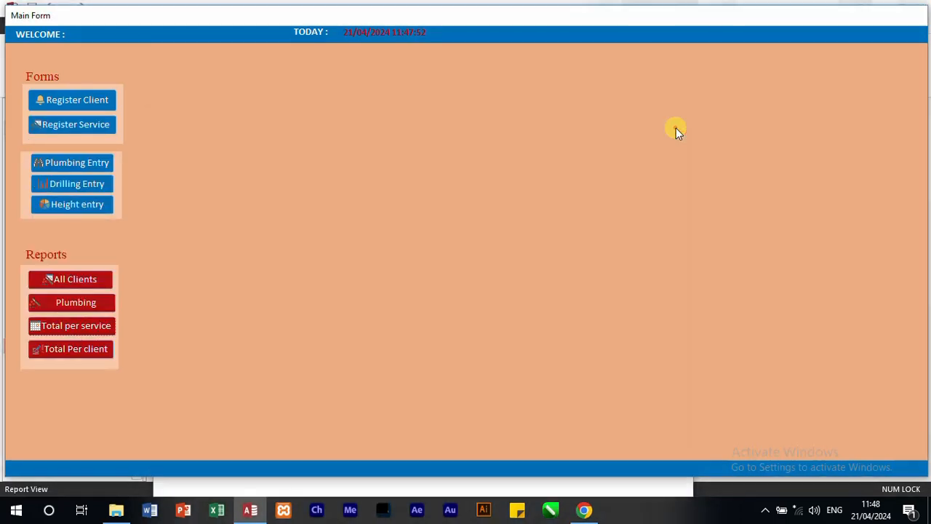
pyautogui.click(69, 348)
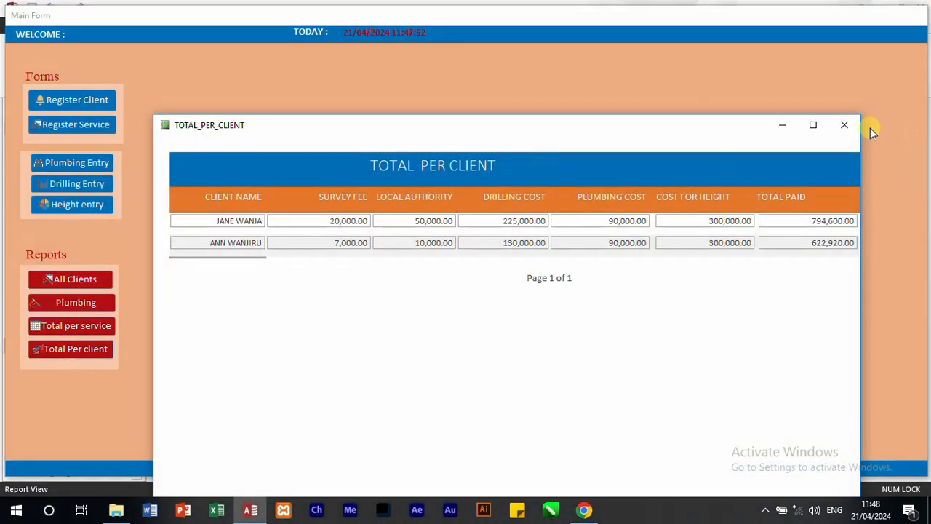
pyautogui.click(846, 125)
pyautogui.rightClick(641, 166)
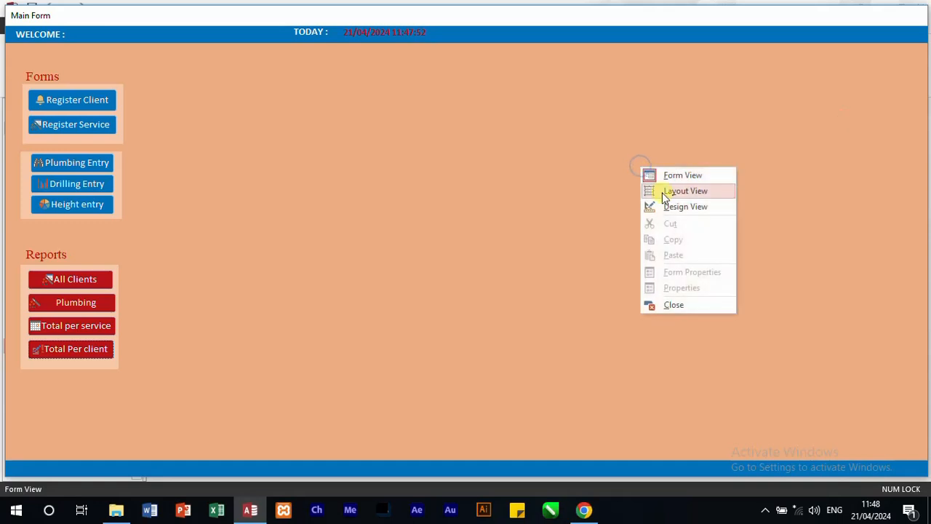
pyautogui.click(684, 302)
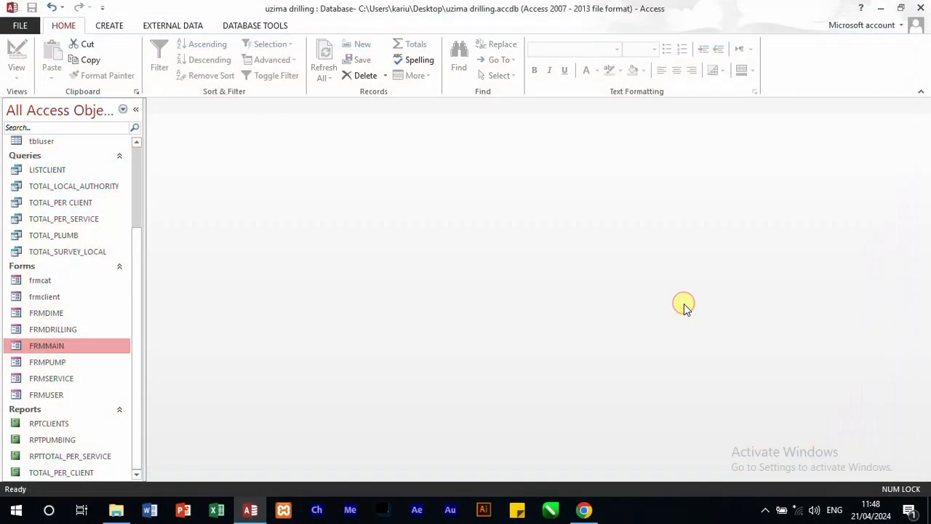
# Step: Open FRMMAIN in Design view and add a command button about 2.6 by 0.6 cm in the form header after the date, skipping the wizard
pyautogui.rightClick(34, 353)
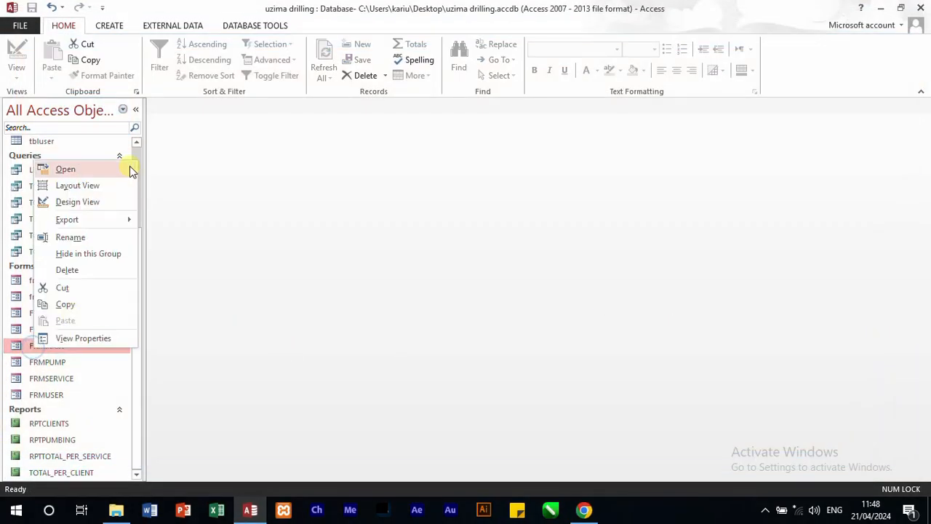
pyautogui.click(89, 203)
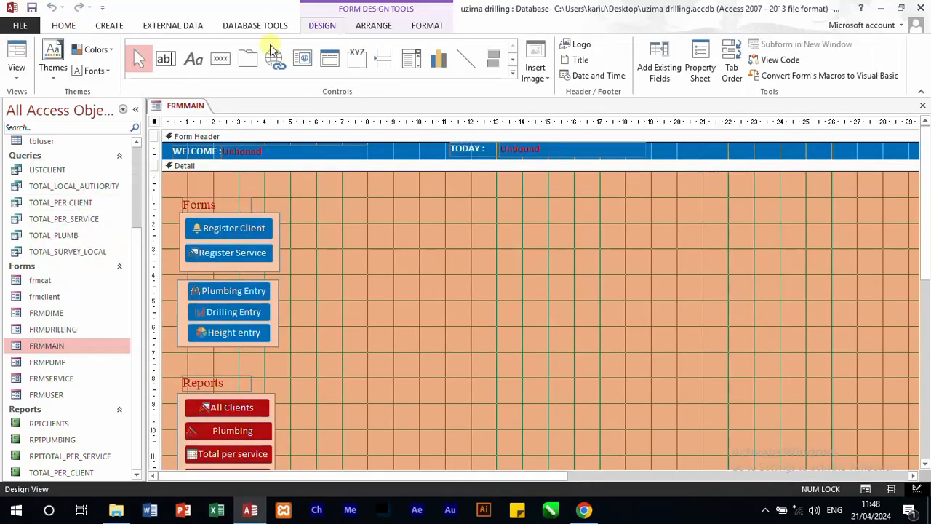
pyautogui.click(220, 58)
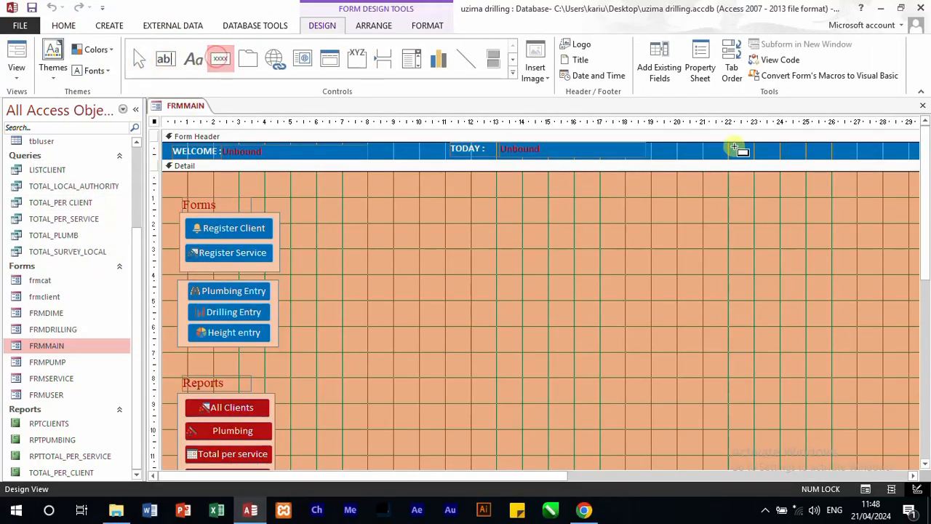
pyautogui.moveTo(735, 148); pyautogui.dragTo(804, 161)
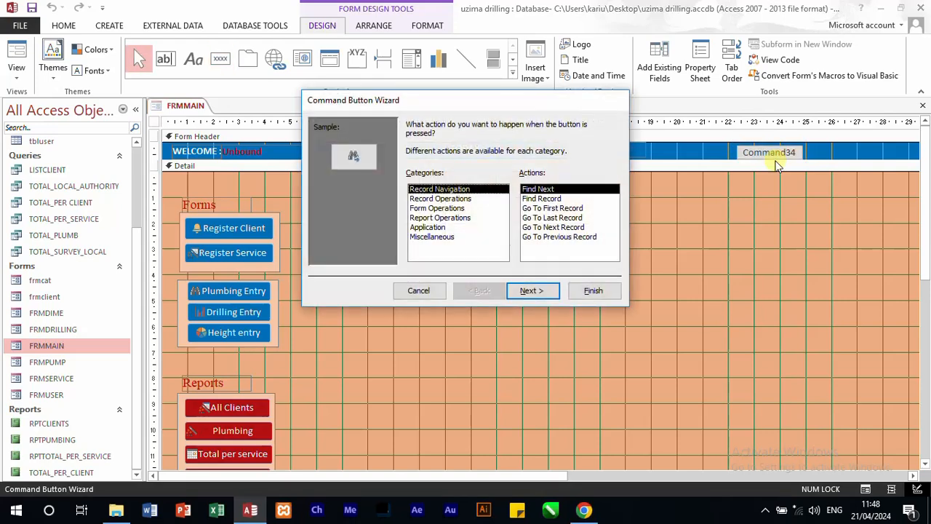
pyautogui.click(418, 291)
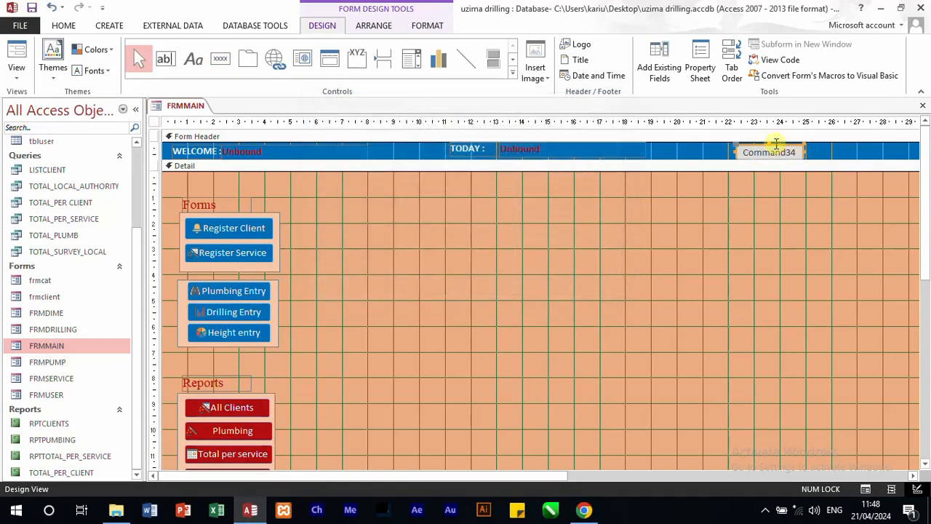
# Step: Set the new header button's caption to Close Me
pyautogui.click(700, 65)
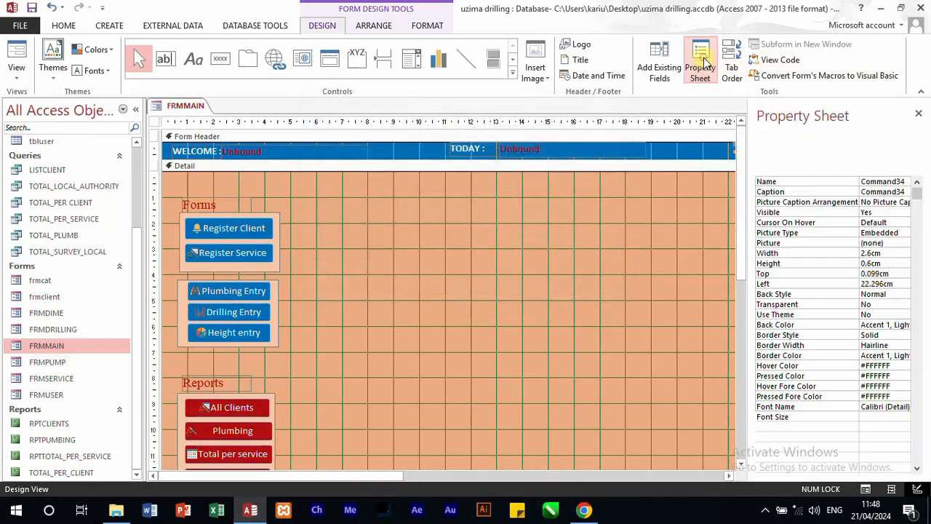
pyautogui.doubleClick(906, 190)
pyautogui.write('Close Me')
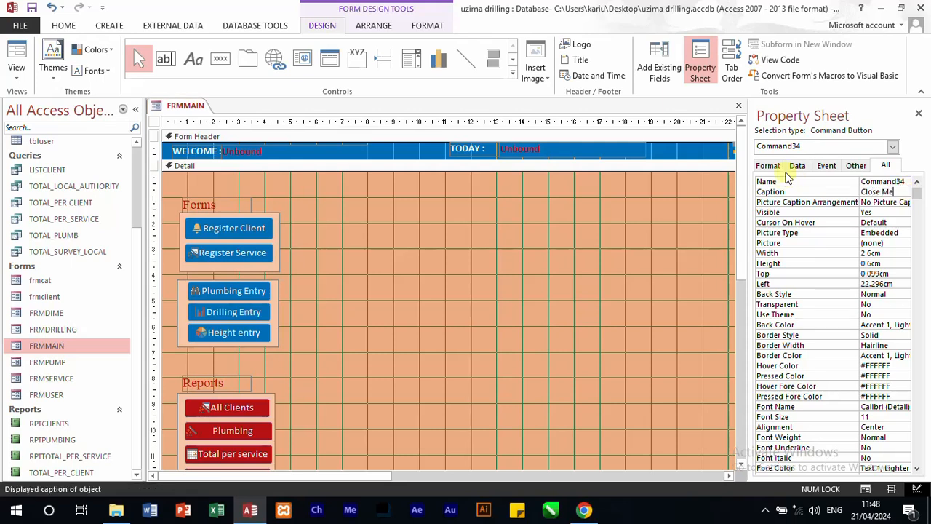
pyautogui.click(568, 243)
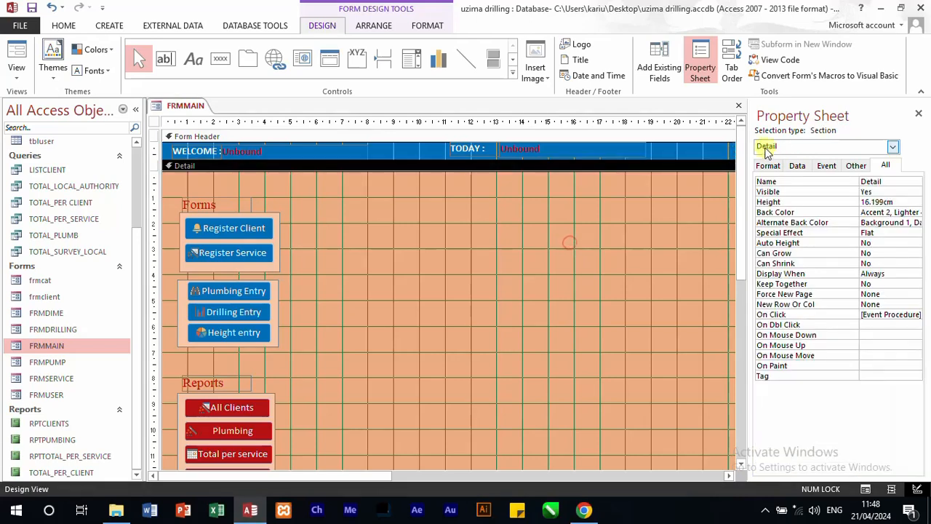
pyautogui.click(697, 155)
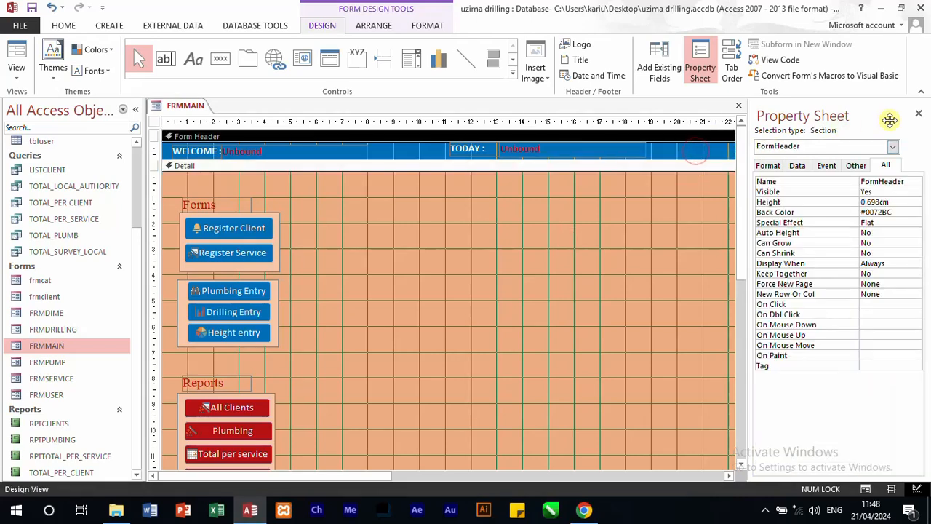
pyautogui.click(918, 114)
# Step: Create a click event procedure for the Close Me button using the Code Builder
pyautogui.rightClick(780, 152)
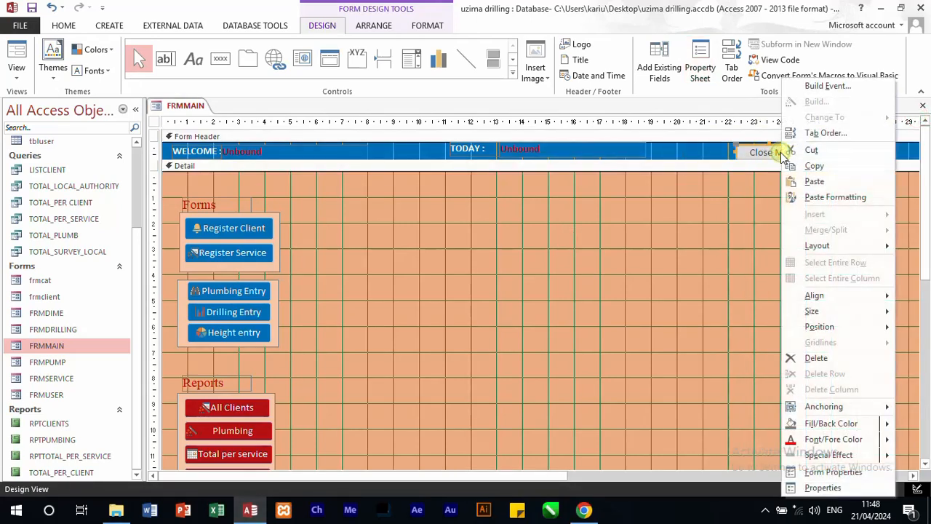
pyautogui.click(840, 85)
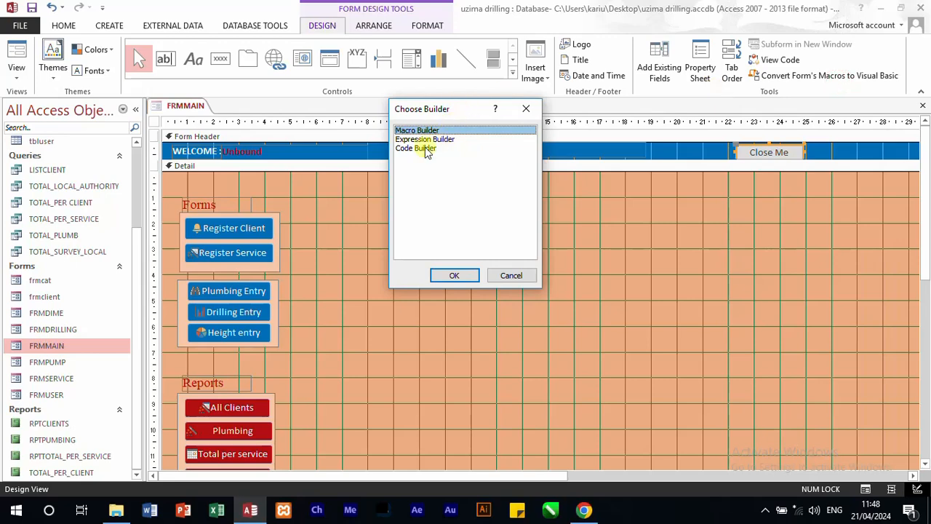
pyautogui.click(421, 149)
pyautogui.click(456, 276)
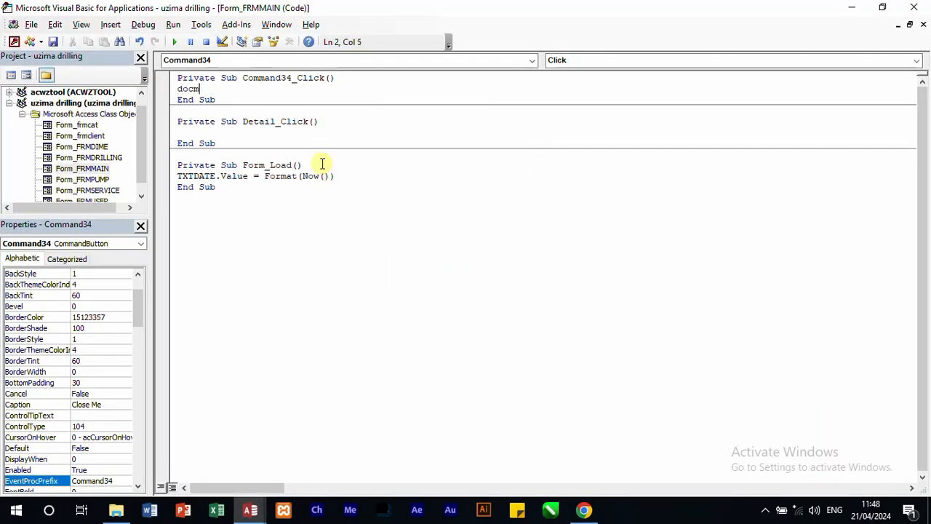
# Step: Write the Close Me click procedure as docmd.close acForm, "frmmain", acSaveYes and close the code editor
pyautogui.write('docmd.CancelEvent;')
pyautogui.press('BackSpace')
pyautogui.press('BackSpace')
pyautogui.press('BackSpace')
pyautogui.press('BackSpace')
pyautogui.press('BackSpace')
pyautogui.press('BackSpace')
pyautogui.press('BackSpace')
pyautogui.press('BackSpace')
pyautogui.press('BackSpace')
pyautogui.press('BackSpace')
pyautogui.press('BackSpace')
pyautogui.write('close ac')
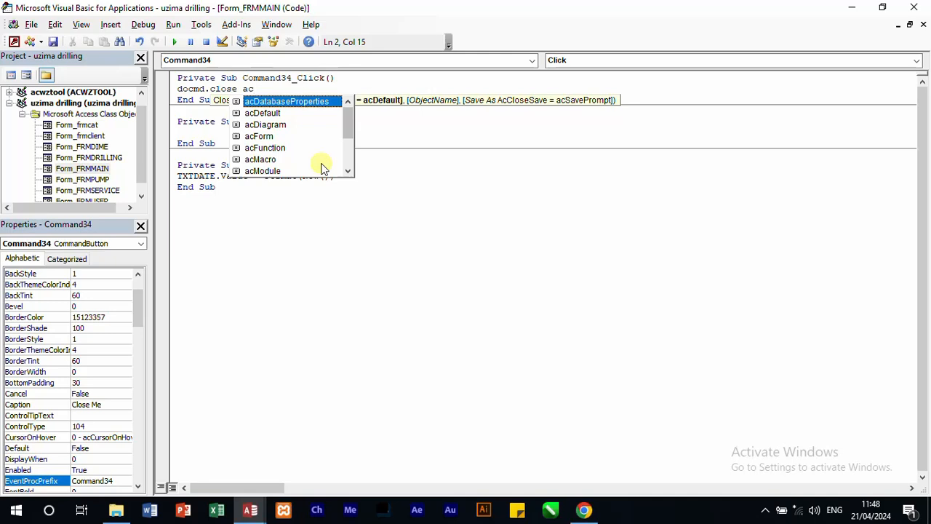
pyautogui.doubleClick(263, 137)
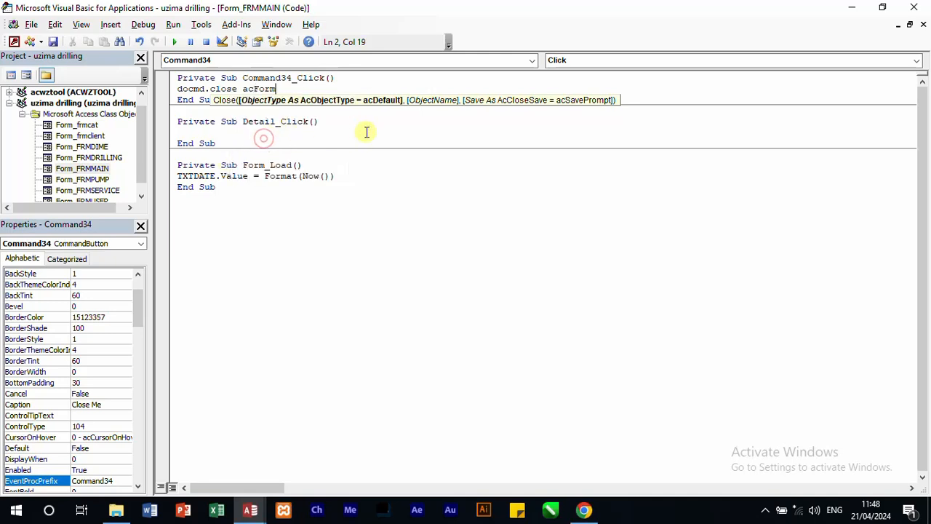
pyautogui.write(', £')
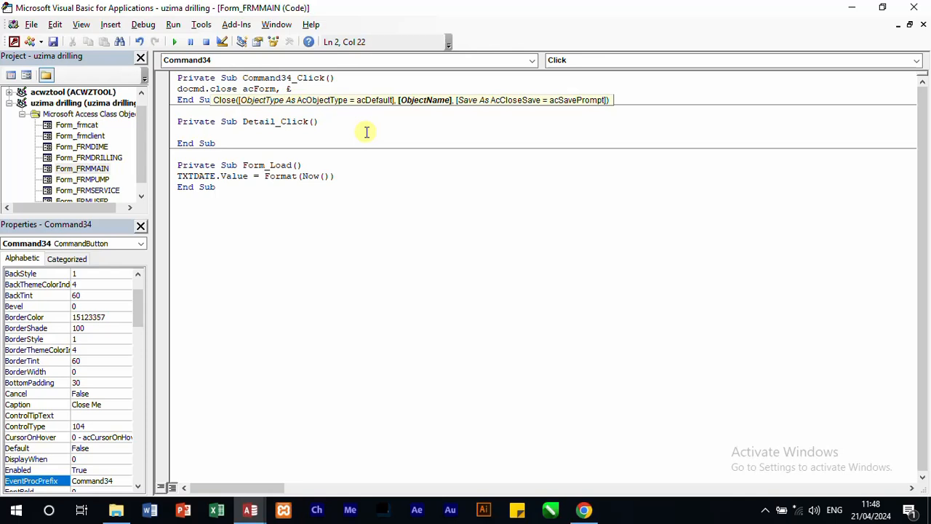
pyautogui.press('BackSpace')
pyautogui.write('"frmmain",ac')
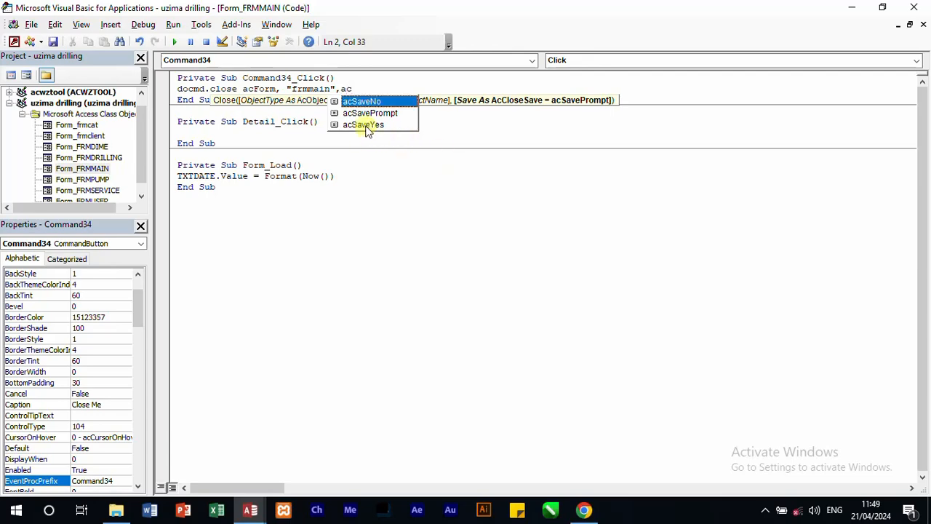
pyautogui.click(369, 127)
pyautogui.doubleClick(368, 127)
pyautogui.click(910, 7)
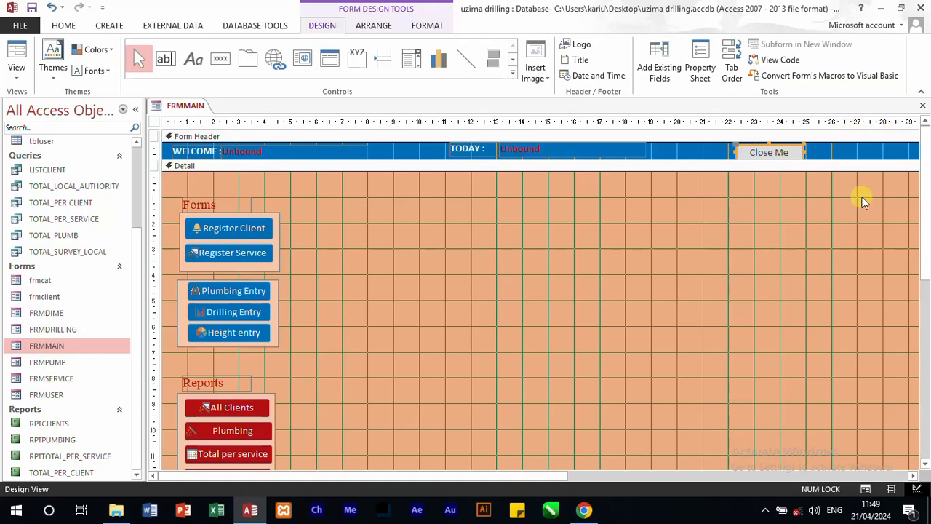
# Step: Set the Close Me button's border colour and back colour to red (#FF0000)
pyautogui.moveTo(492, 476); pyautogui.dragTo(732, 475)
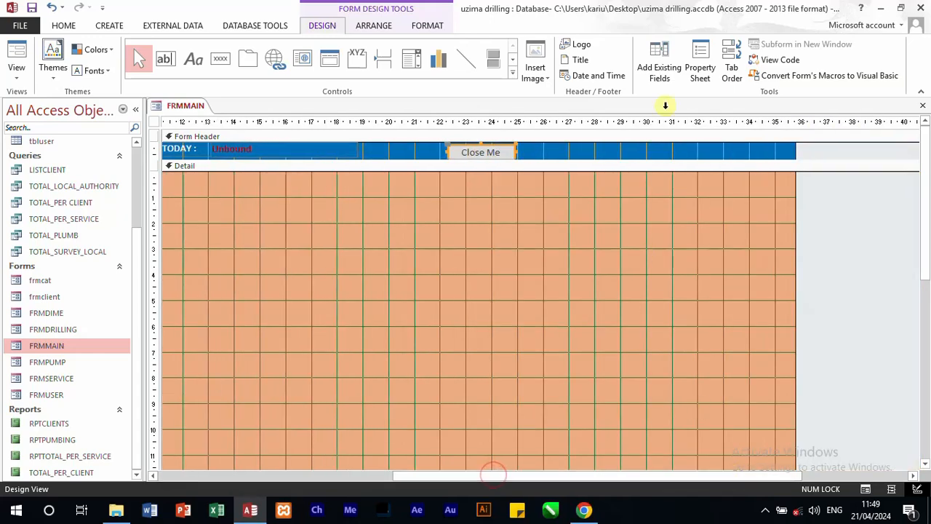
pyautogui.click(700, 71)
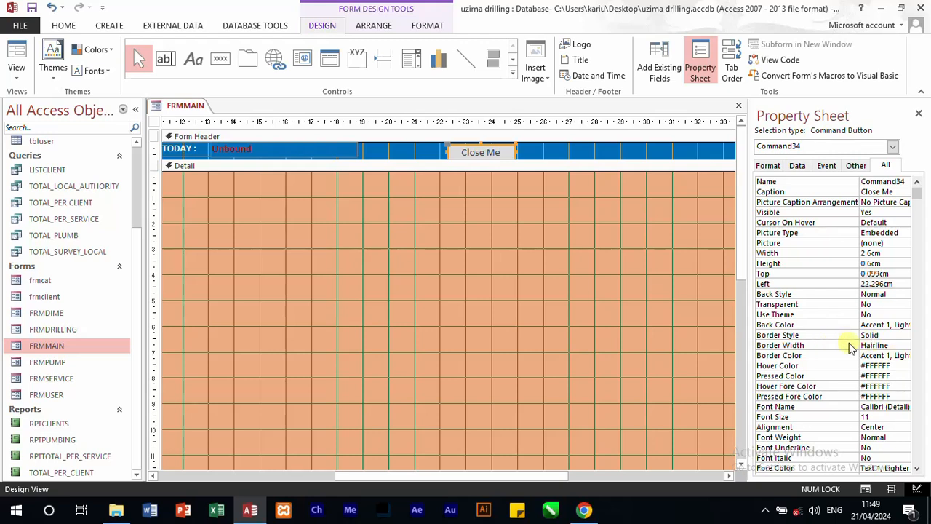
pyautogui.click(903, 355)
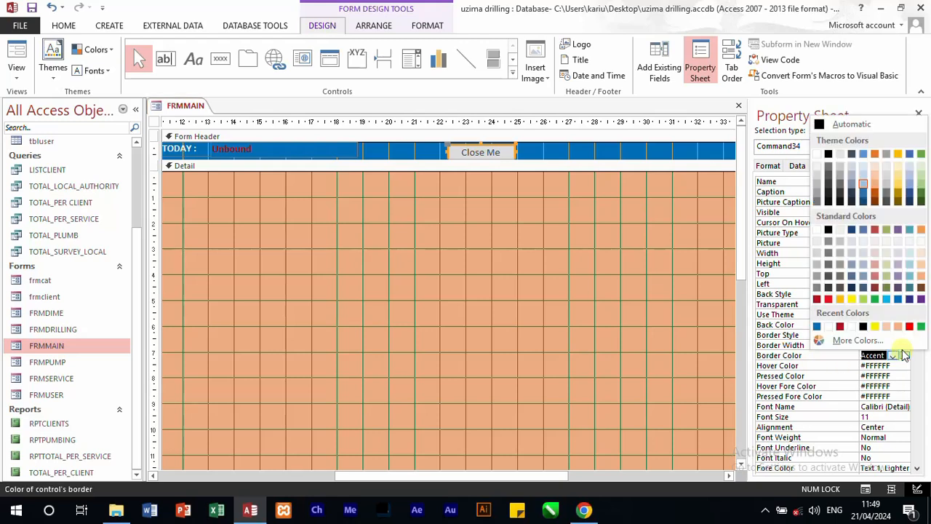
pyautogui.click(910, 326)
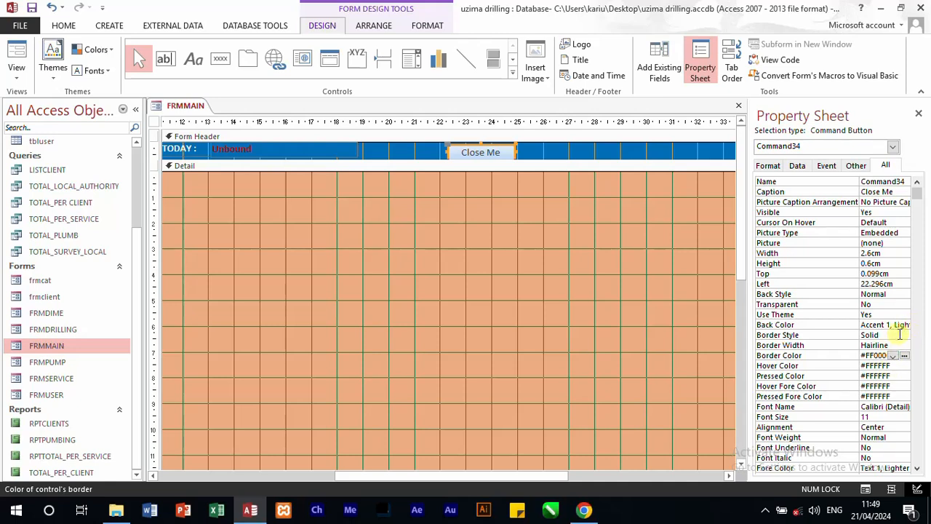
pyautogui.click(902, 325)
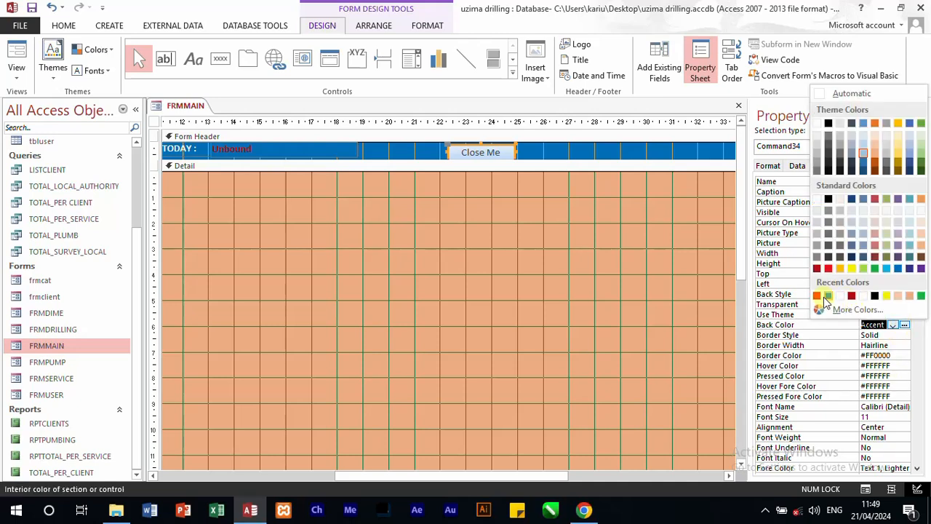
pyautogui.click(818, 296)
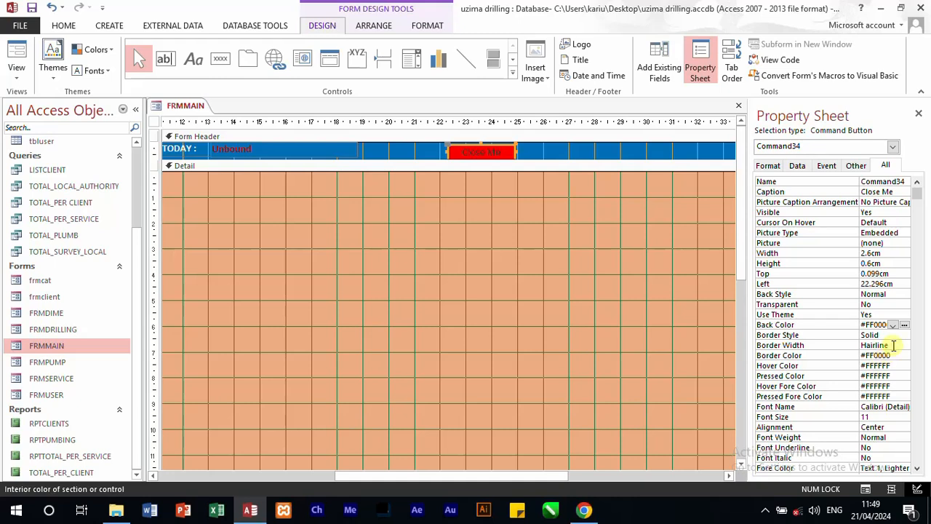
# Step: Set the Close Me button's fore colour to white from the theme colours
pyautogui.click(888, 466)
pyautogui.click(893, 468)
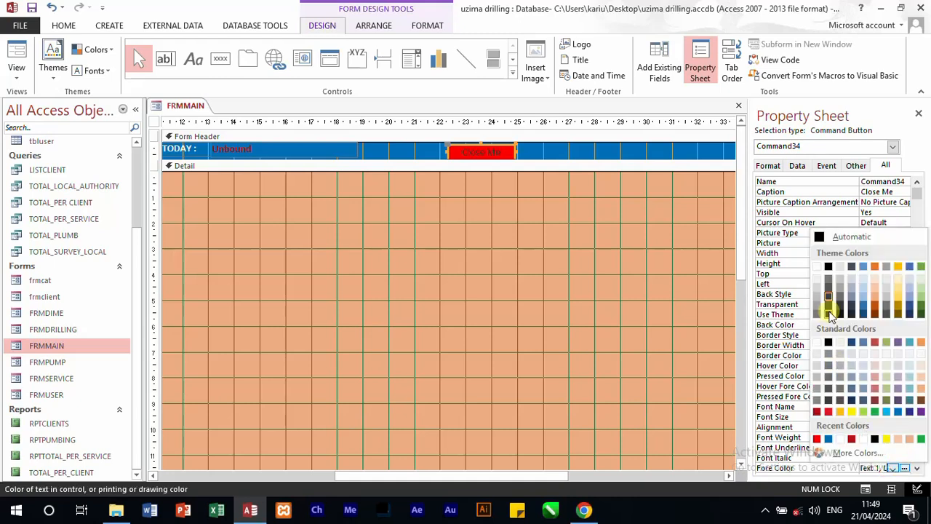
pyautogui.click(818, 267)
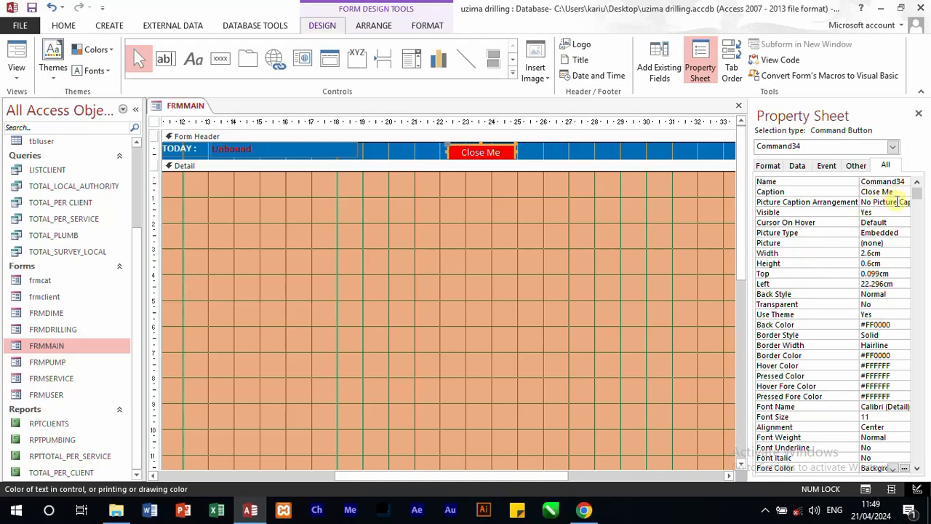
# Step: Assign the built-in World picture to the Close Me button using the Picture Builder
pyautogui.click(903, 232)
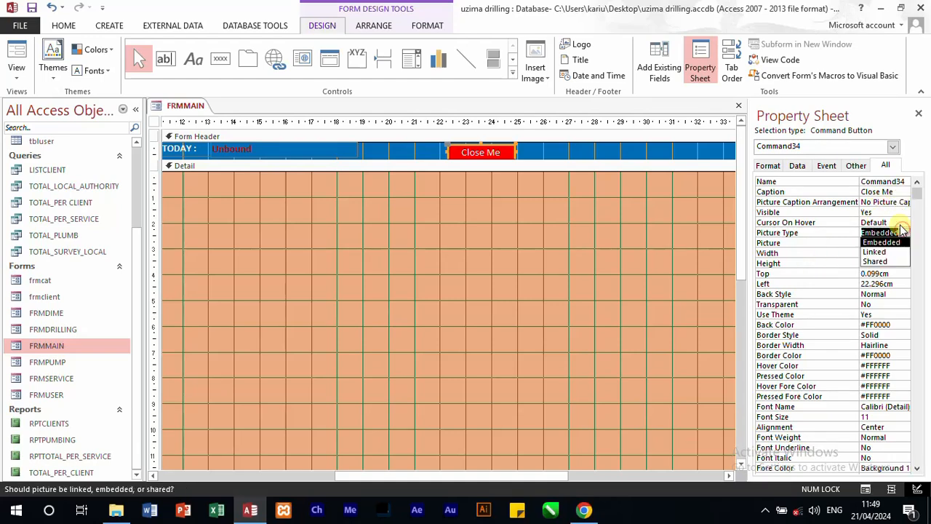
pyautogui.click(914, 274)
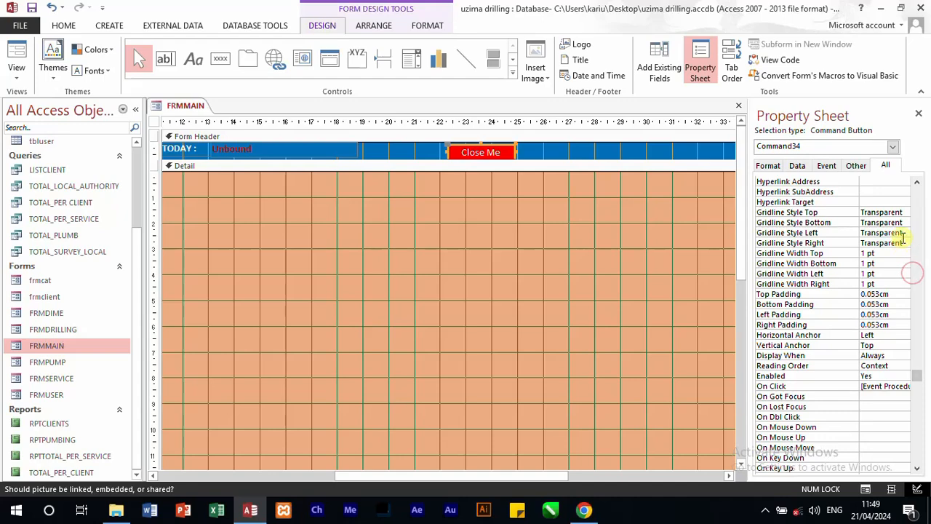
pyautogui.moveTo(917, 378); pyautogui.dragTo(915, 183)
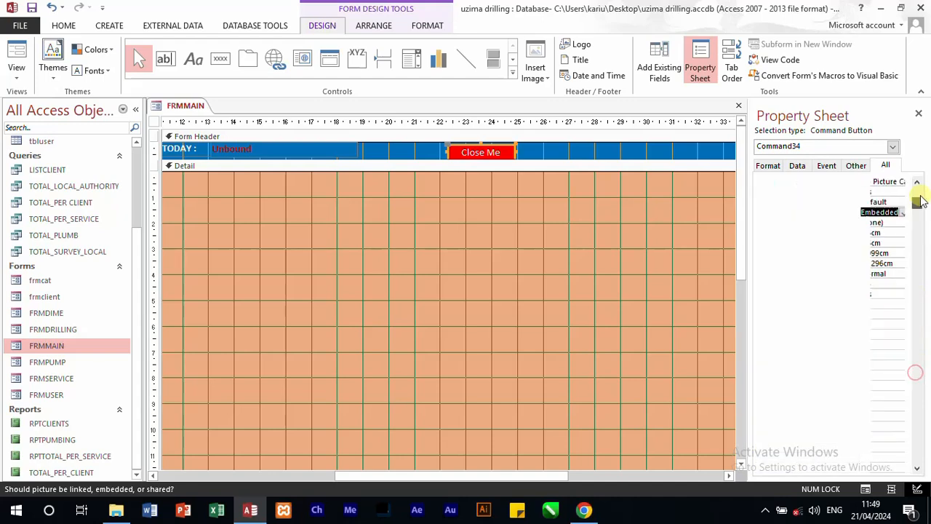
pyautogui.doubleClick(903, 234)
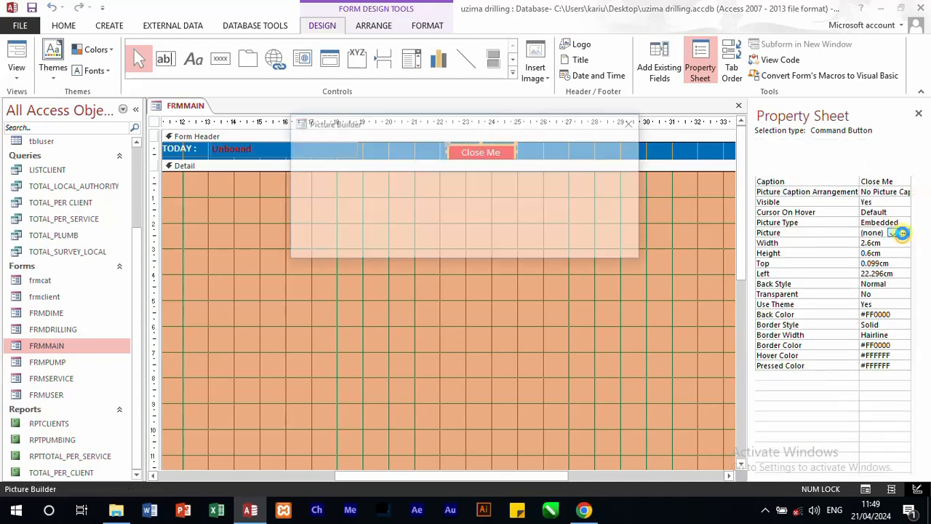
pyautogui.click(418, 219)
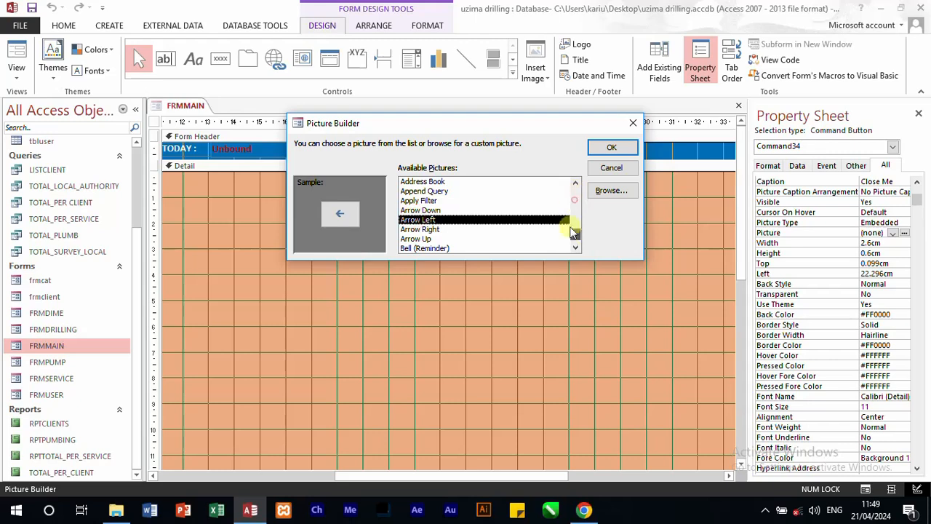
pyautogui.scroll(-10, 485, 240)
pyautogui.click(412, 248)
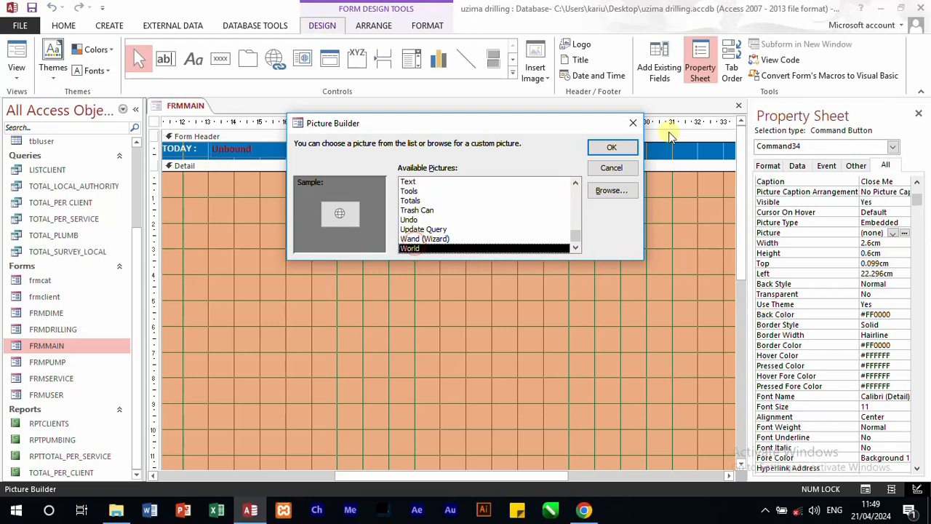
pyautogui.click(624, 147)
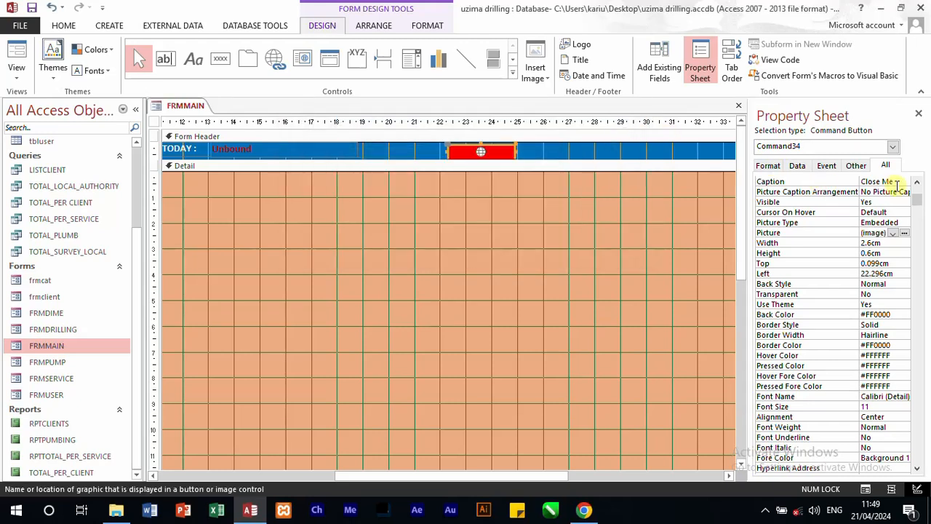
# Step: Set the Close Me button's picture caption arrangement to Left and nudge the button slightly upward in the form header
pyautogui.click(902, 191)
pyautogui.click(906, 192)
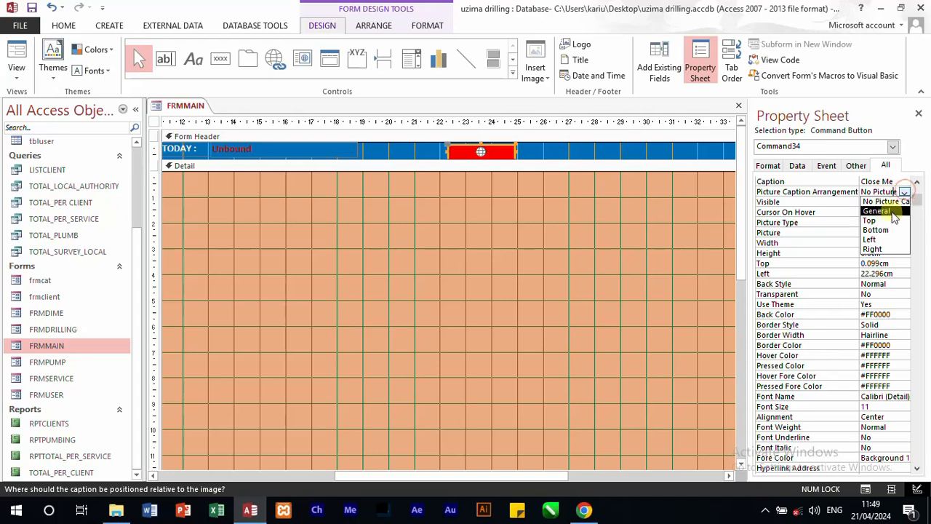
pyautogui.click(871, 239)
pyautogui.click(524, 225)
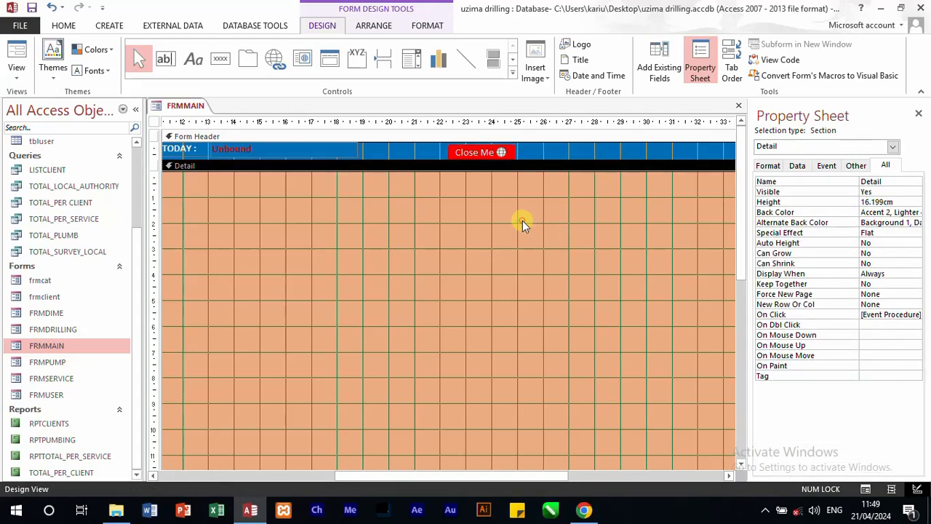
pyautogui.click(468, 154)
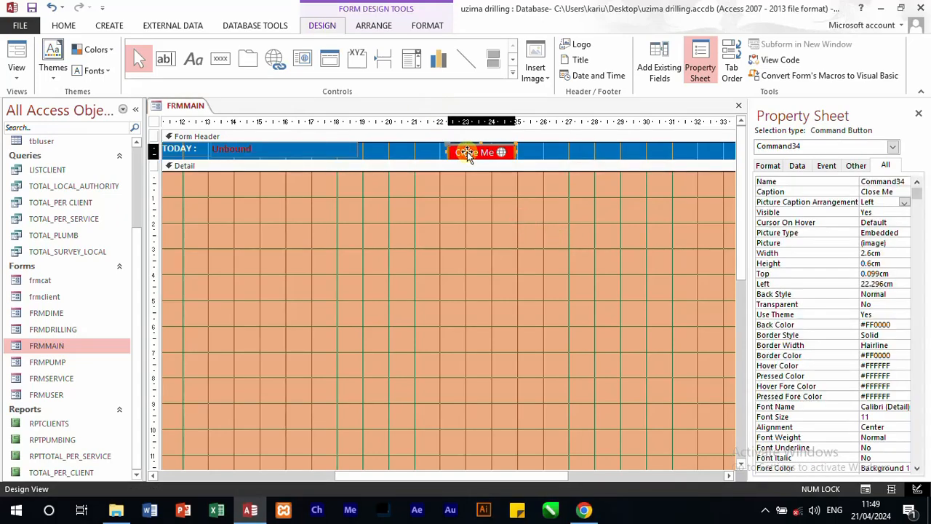
pyautogui.click(545, 154)
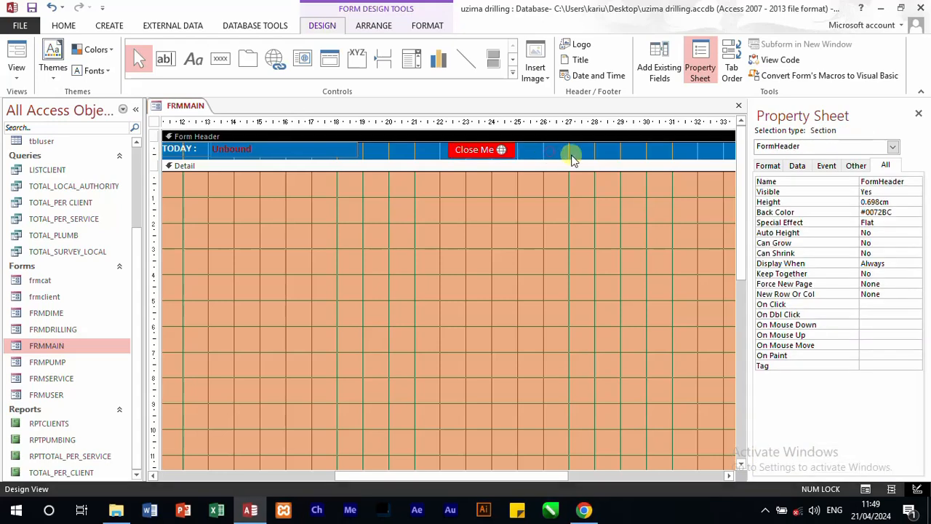
# Step: Switch FRMMAIN to Form view and test the Close Me button
pyautogui.click(16, 52)
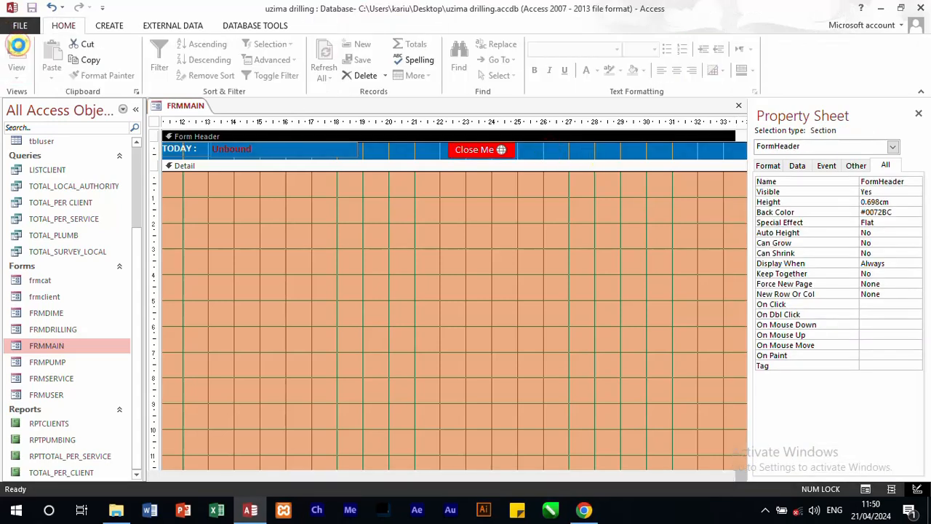
pyautogui.click(767, 145)
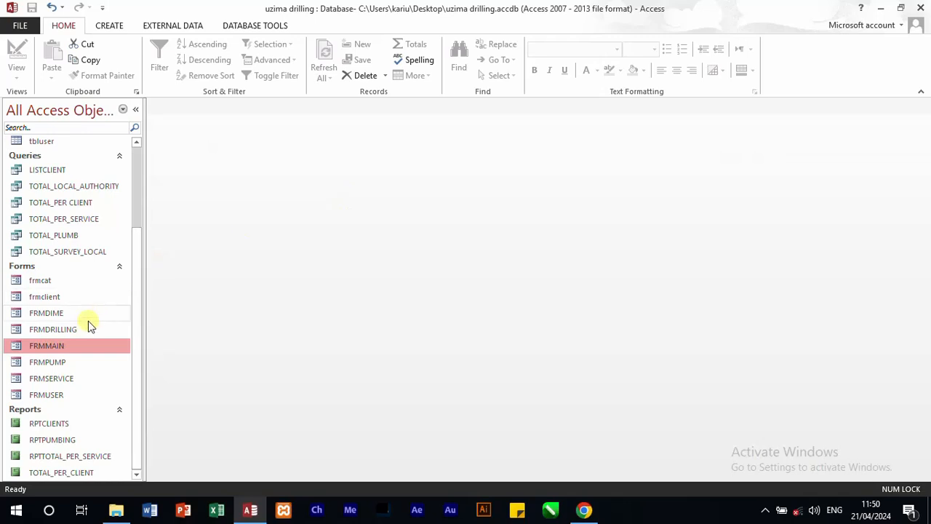
# Step: Open the FRMUSER login form and exit it, and review the user records in the tbluser table before closing it
pyautogui.doubleClick(58, 395)
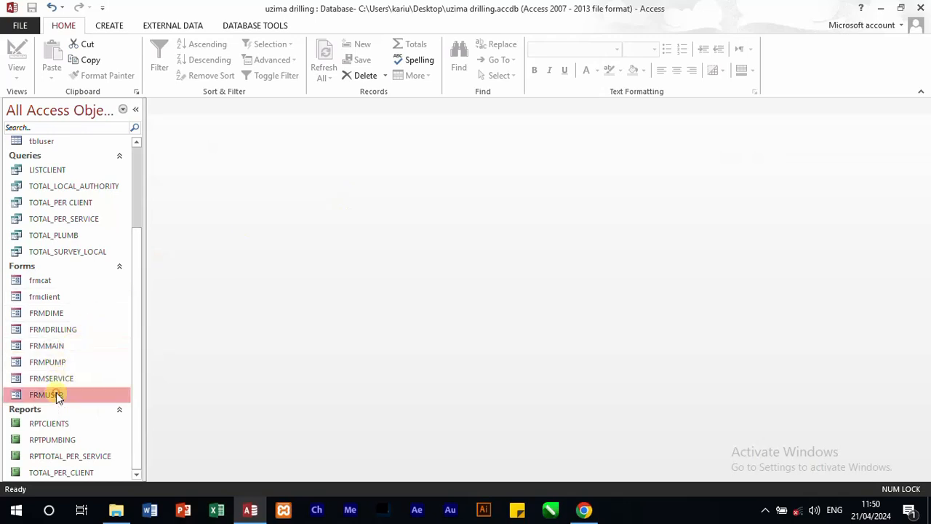
pyautogui.click(524, 239)
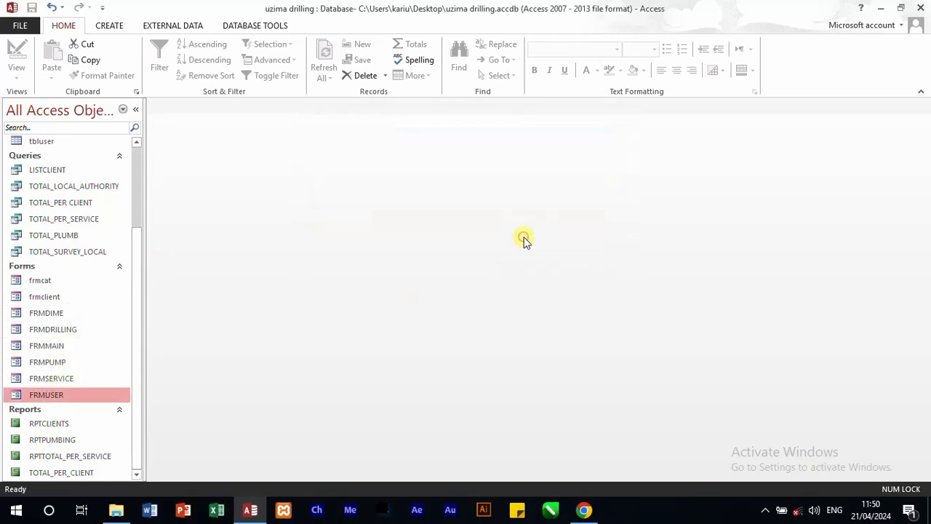
pyautogui.doubleClick(43, 142)
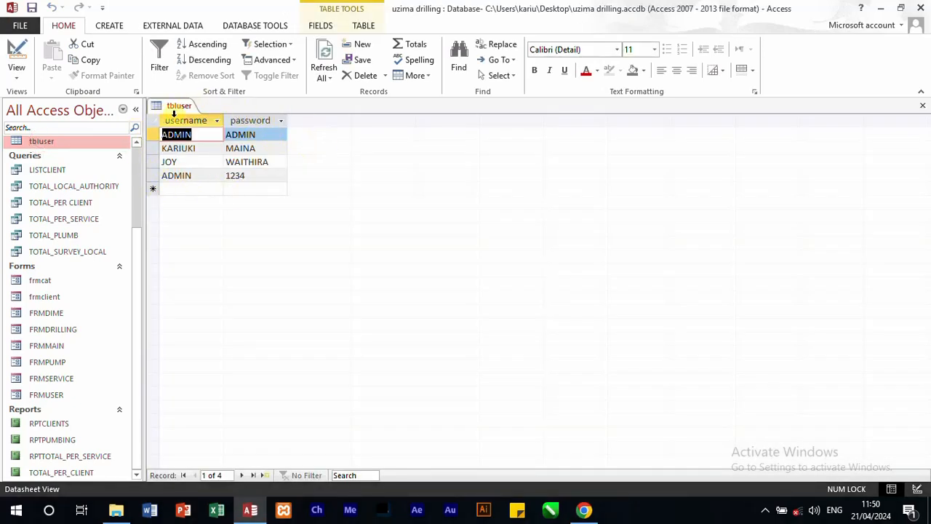
pyautogui.click(922, 105)
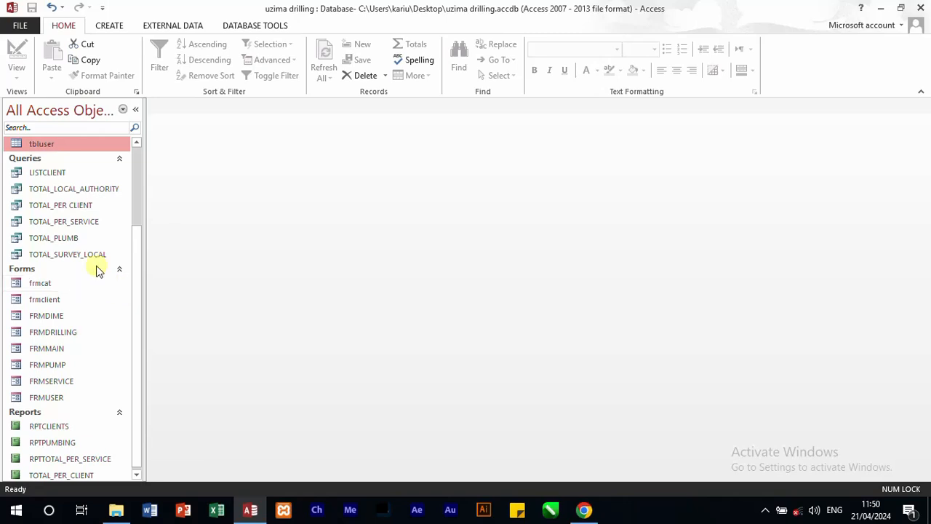
# Step: Open FRMUSER in Design view and examine the USERNAME text box and the PASSWORD text box's data properties
pyautogui.rightClick(59, 400)
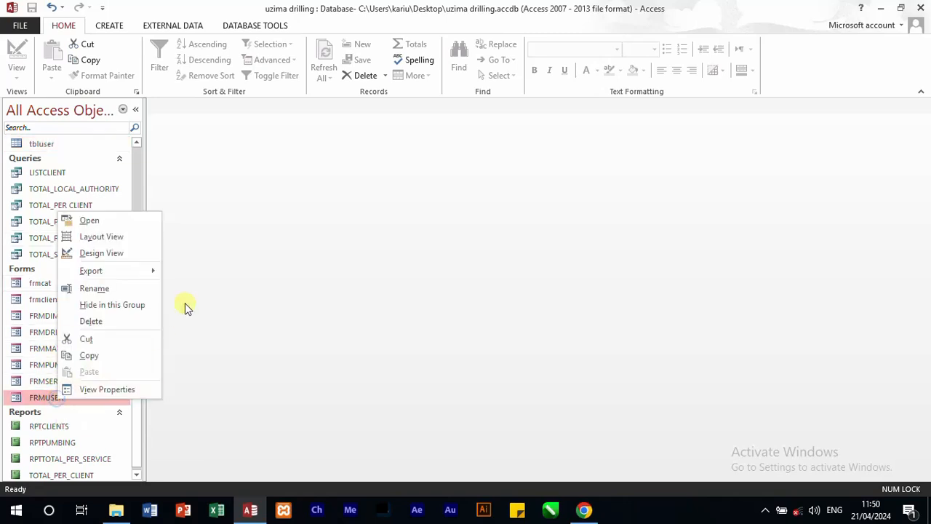
pyautogui.click(102, 253)
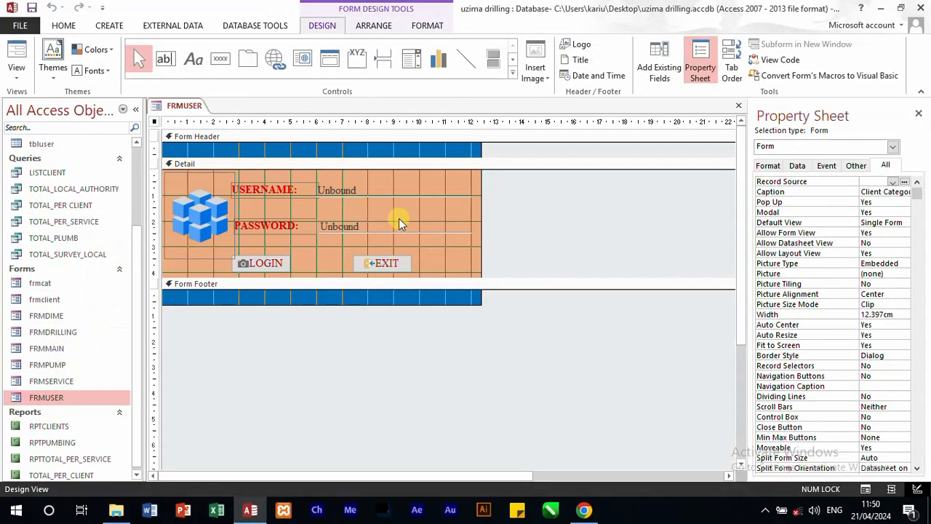
pyautogui.click(358, 188)
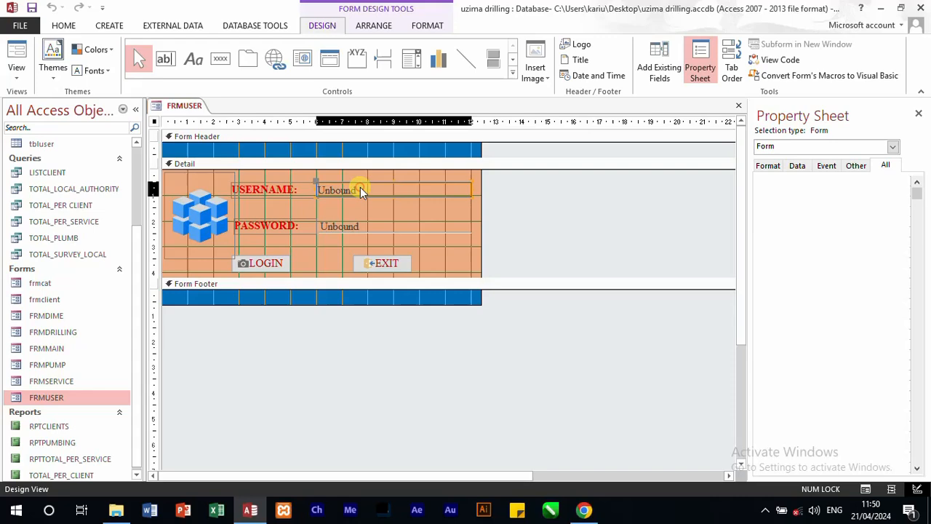
pyautogui.click(367, 225)
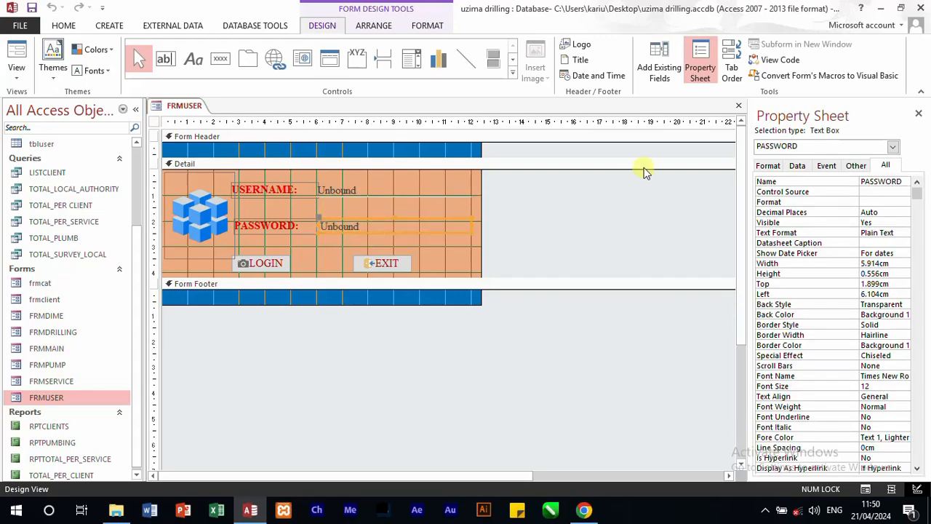
pyautogui.click(798, 166)
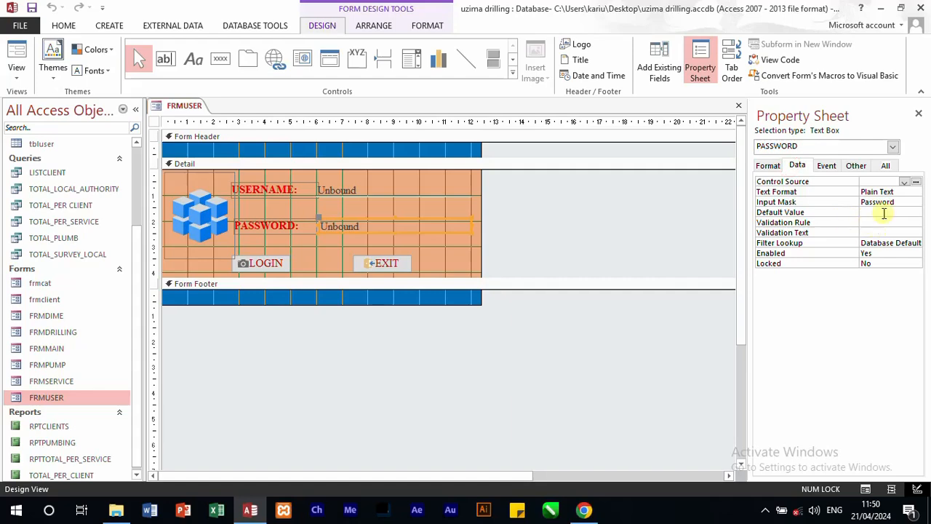
# Step: Examine the input mask choices for the PASSWORD text box in the Input Mask Wizard and leave the wizard without changes
pyautogui.click(900, 203)
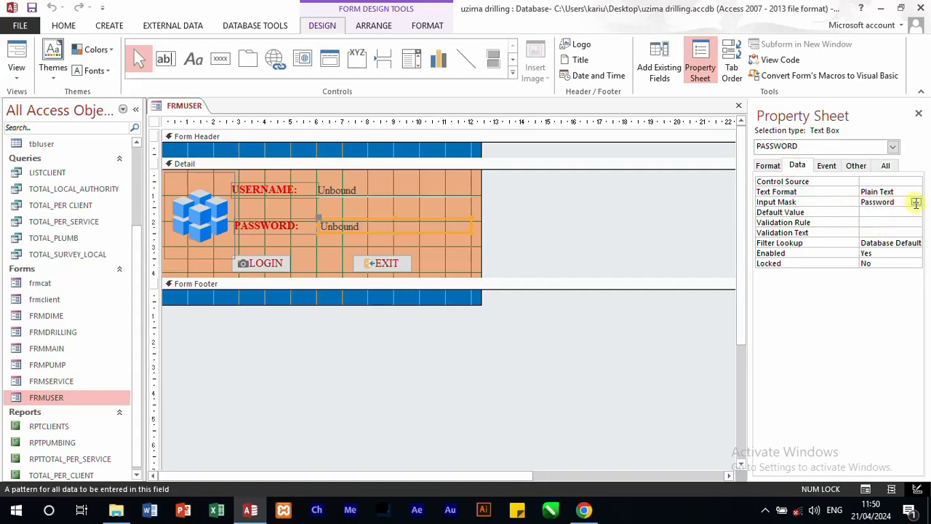
pyautogui.click(915, 202)
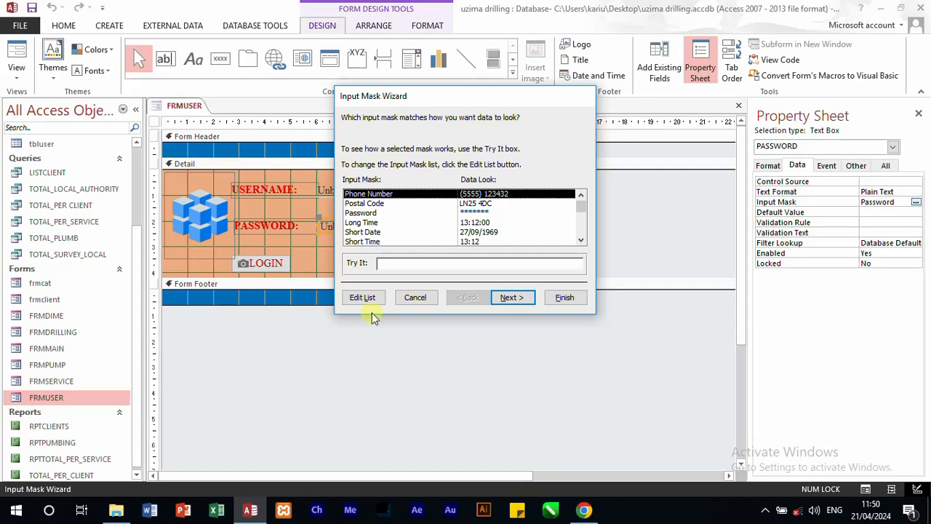
pyautogui.click(412, 299)
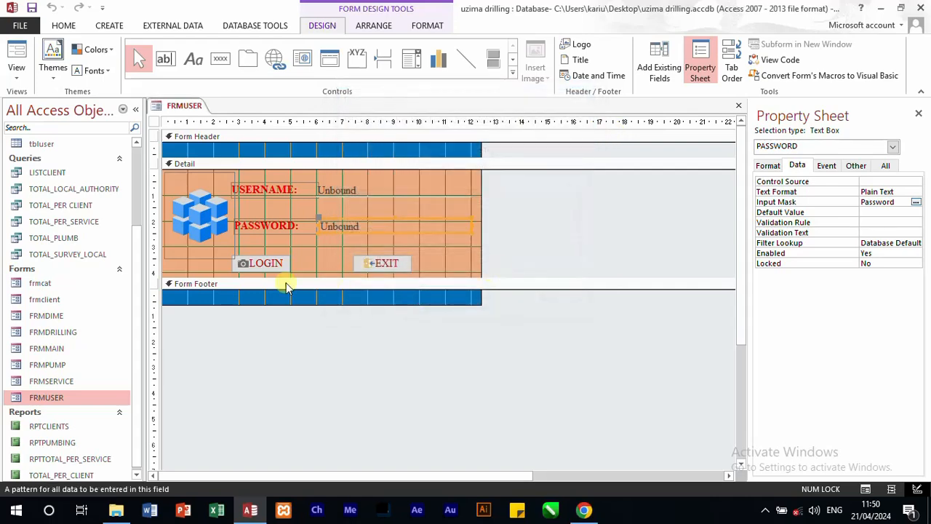
# Step: Review the LOGIN button's click event code and the ValidateLogin function in the VBA editor, and close the editor
pyautogui.rightClick(266, 272)
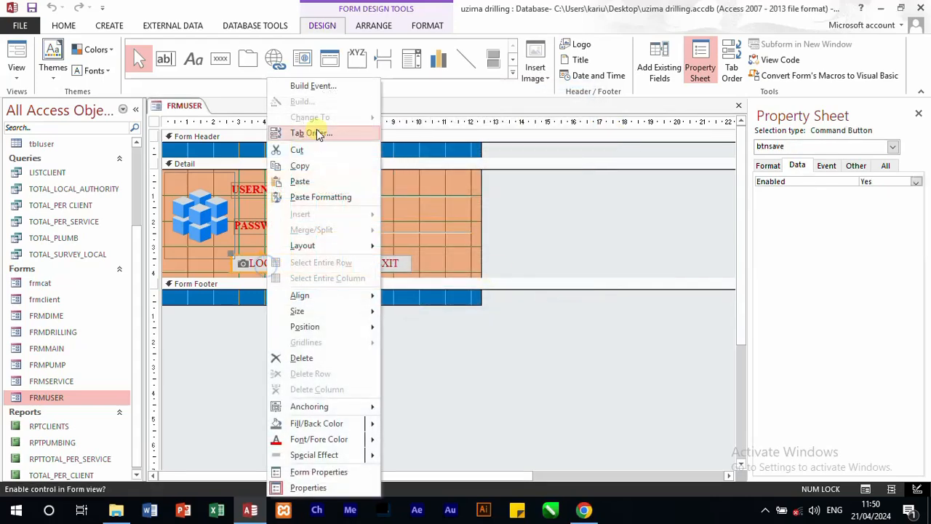
pyautogui.click(322, 89)
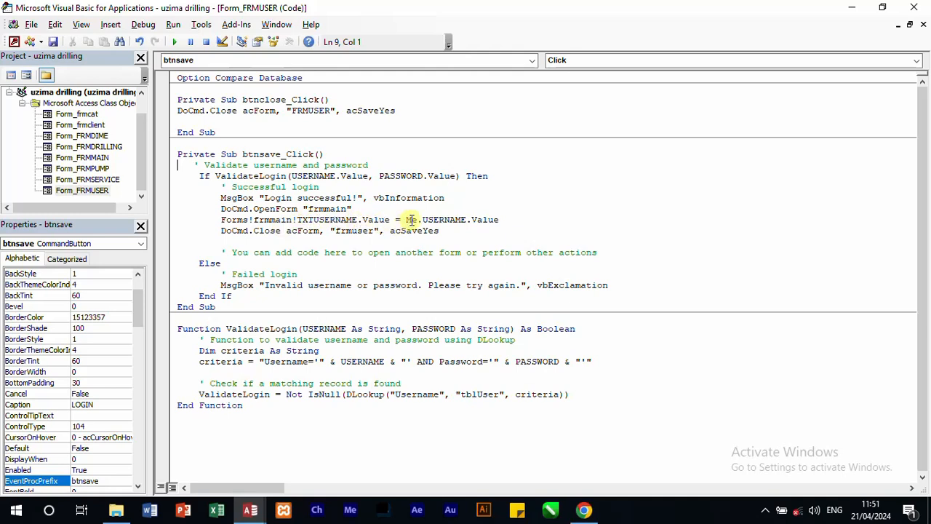
pyautogui.click(915, 7)
# Step: Switch FRMUSER to Form view and enter the login username in the USERNAME field
pyautogui.click(16, 57)
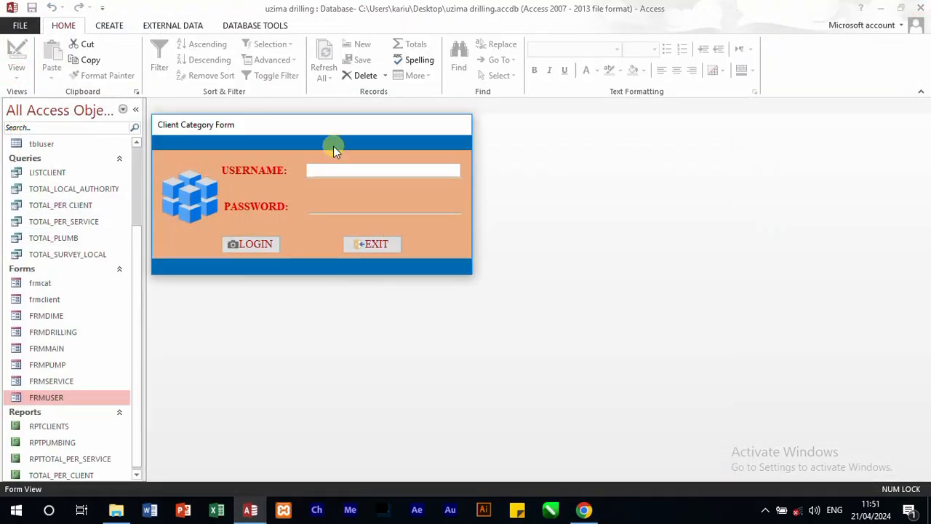
pyautogui.write('kariuki')
pyautogui.press('Tab')
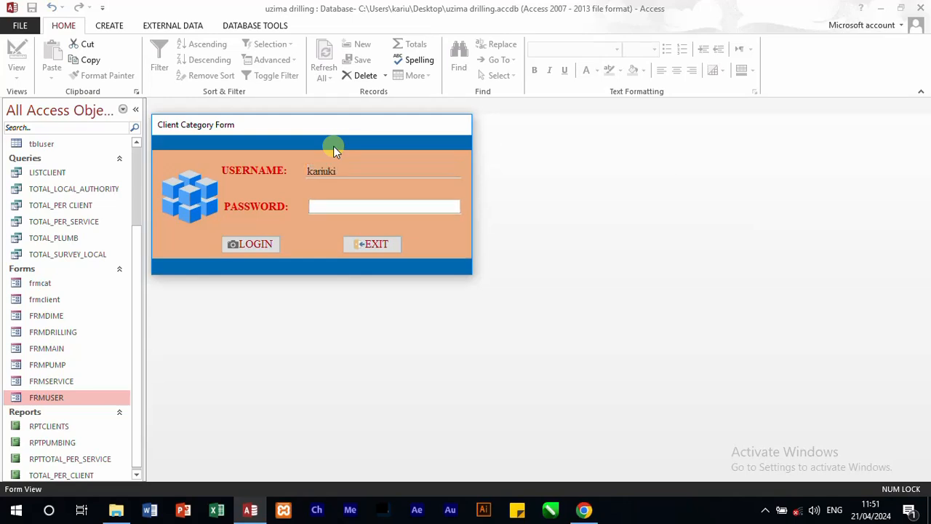
# Step: Enter the account password in the PASSWORD field, correcting the first entry, log in, and acknowledge the login message
pyautogui.write('***')
pyautogui.press('BackSpace')
pyautogui.press('BackSpace')
pyautogui.press('BackSpace')
pyautogui.write('*****')
pyautogui.click(264, 243)
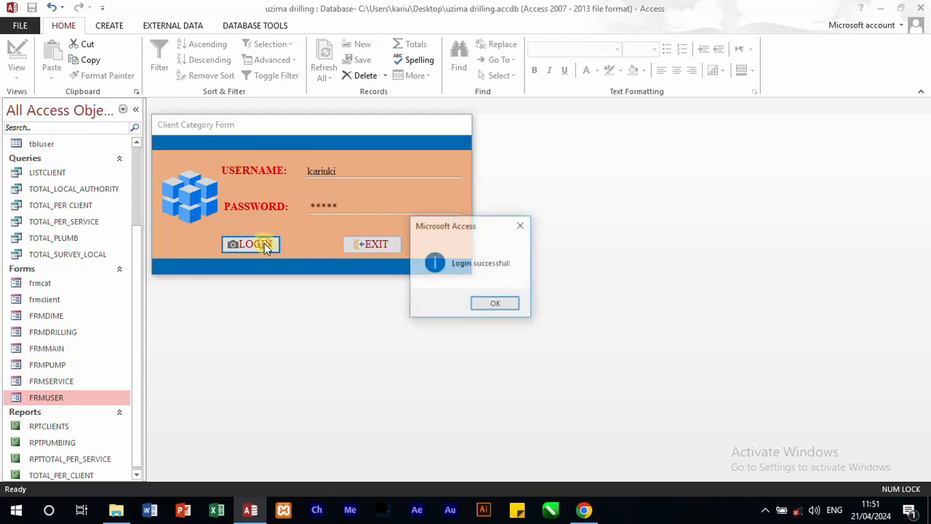
pyautogui.click(510, 307)
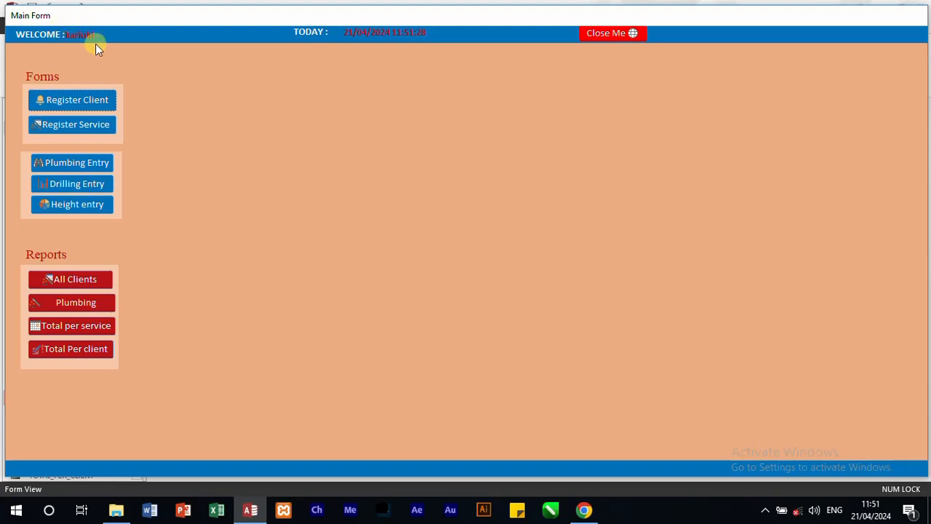